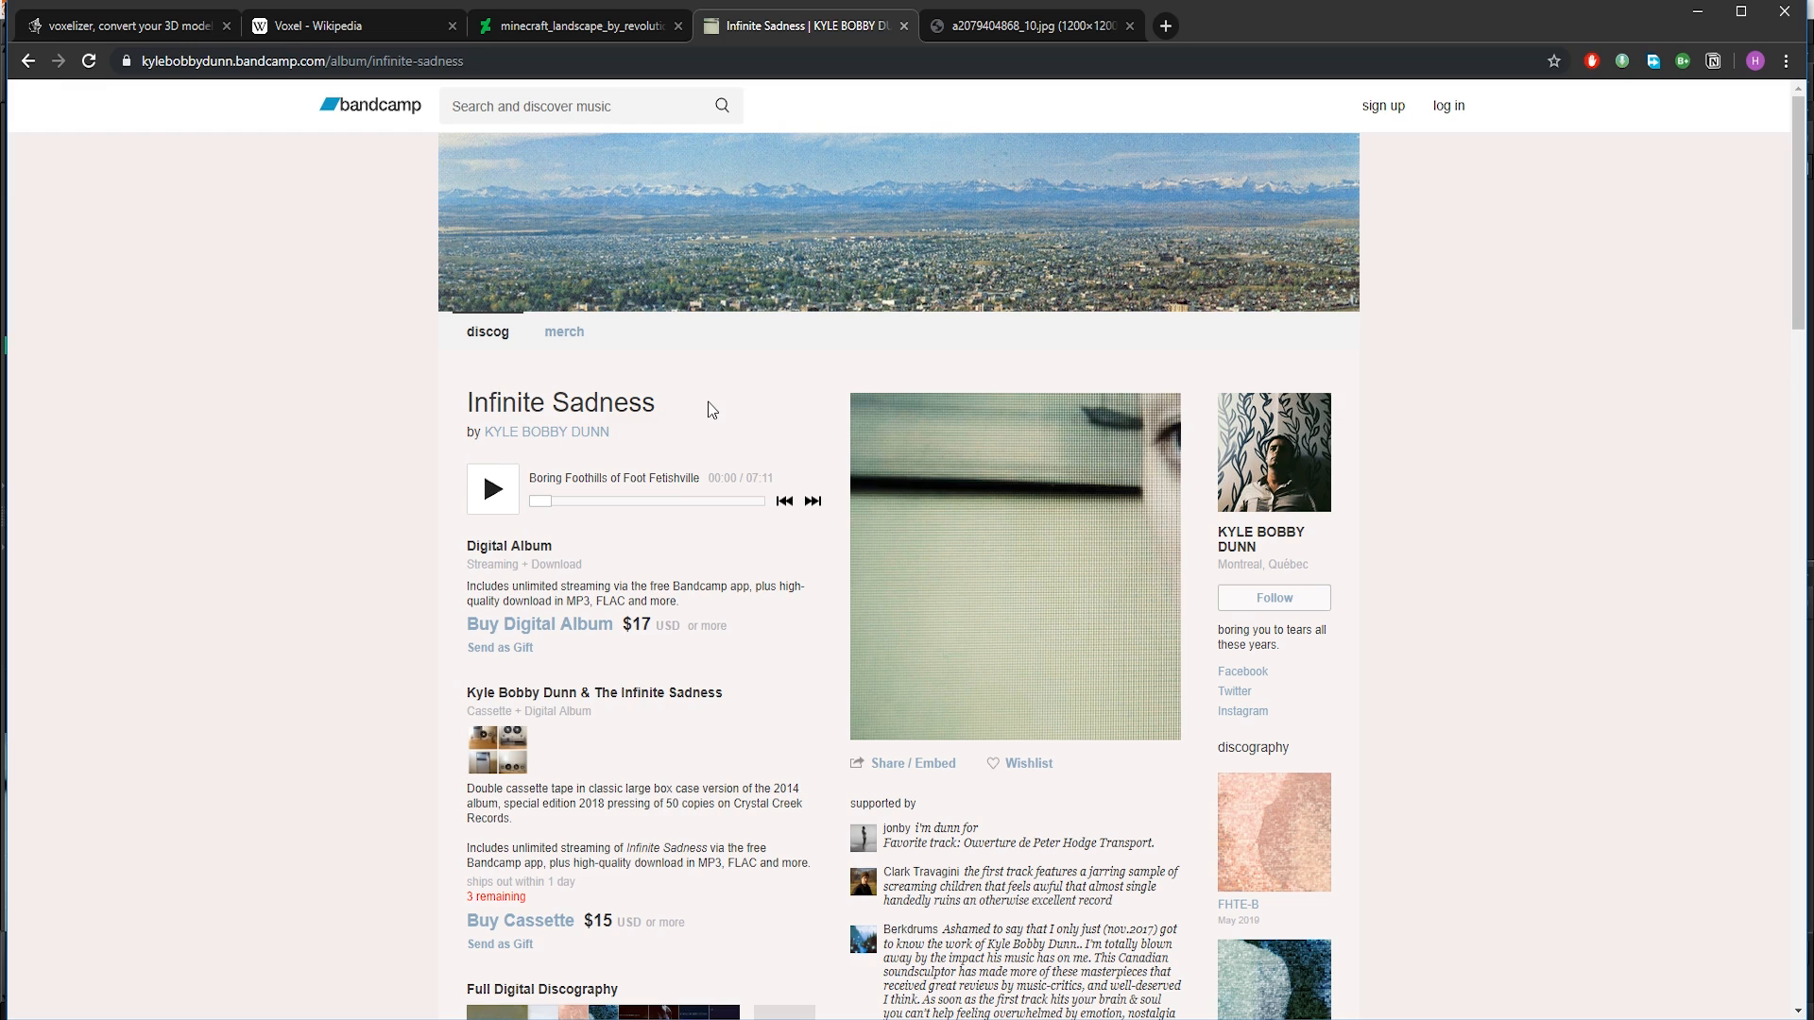
Look through the album cover image, the Minecraft landscape and the Wikipedia definition of voxel in the browser.
click(987, 24)
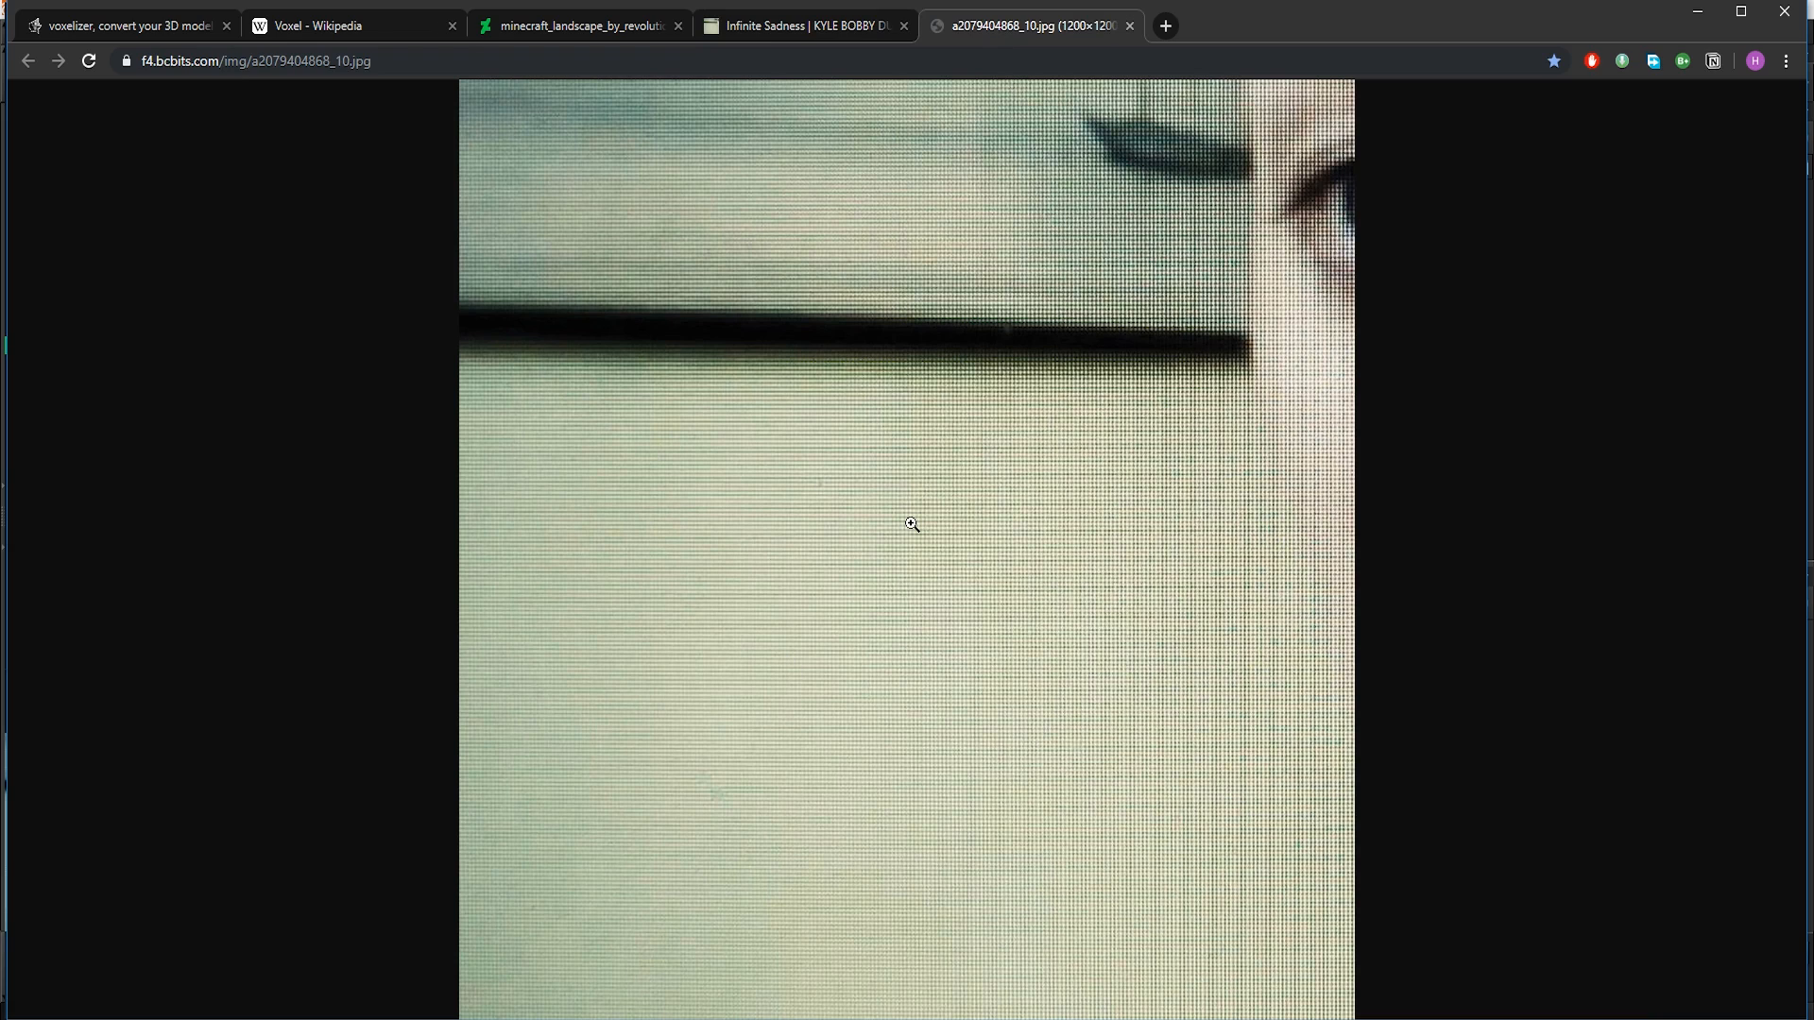
click(832, 28)
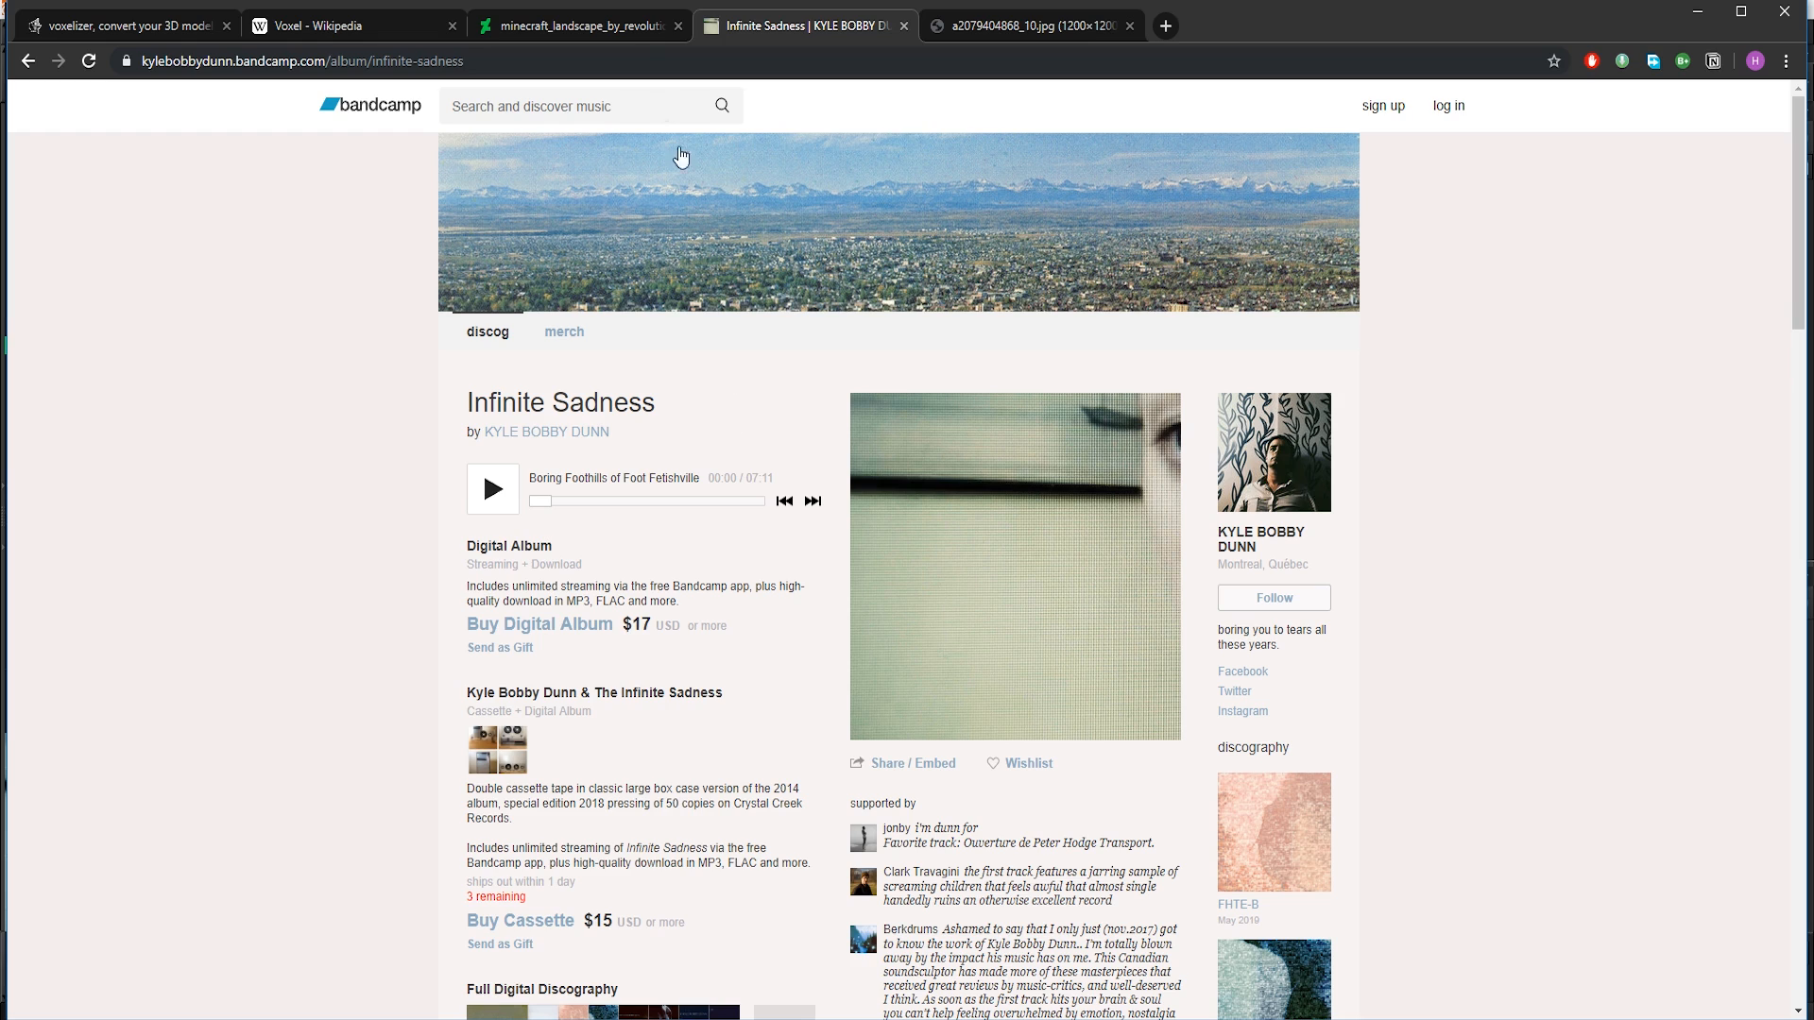
click(622, 28)
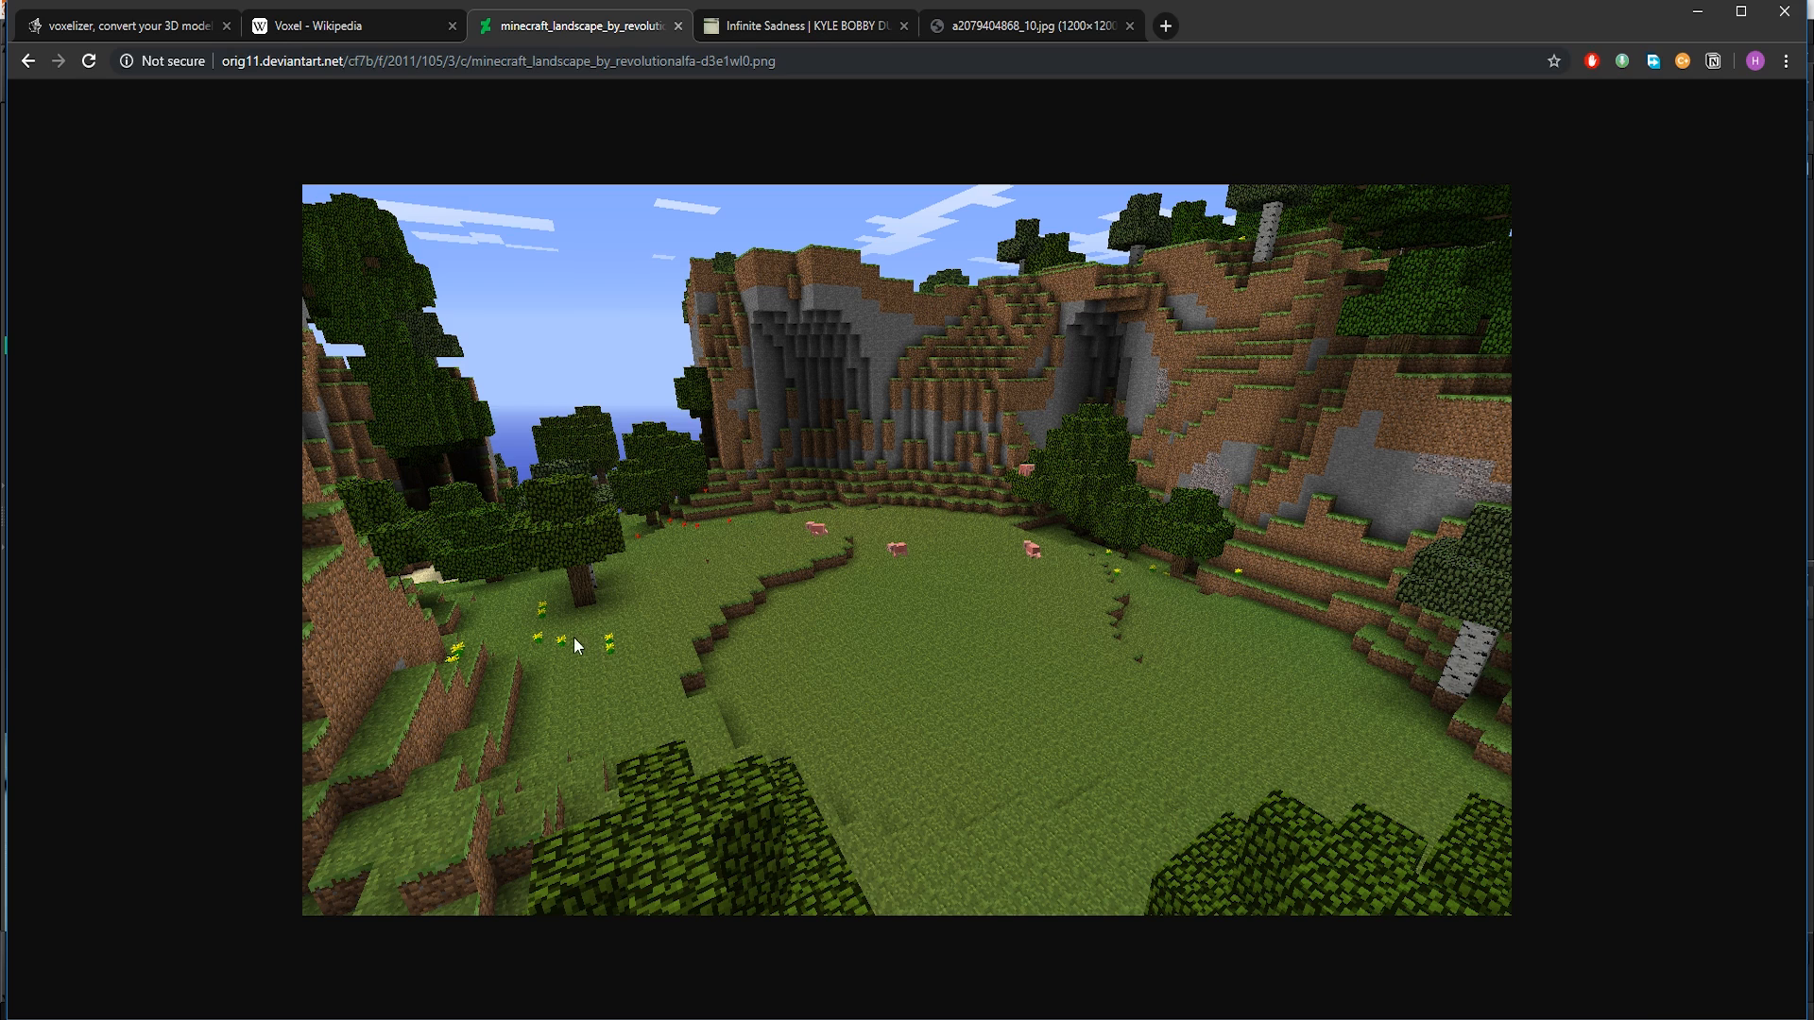
click(338, 28)
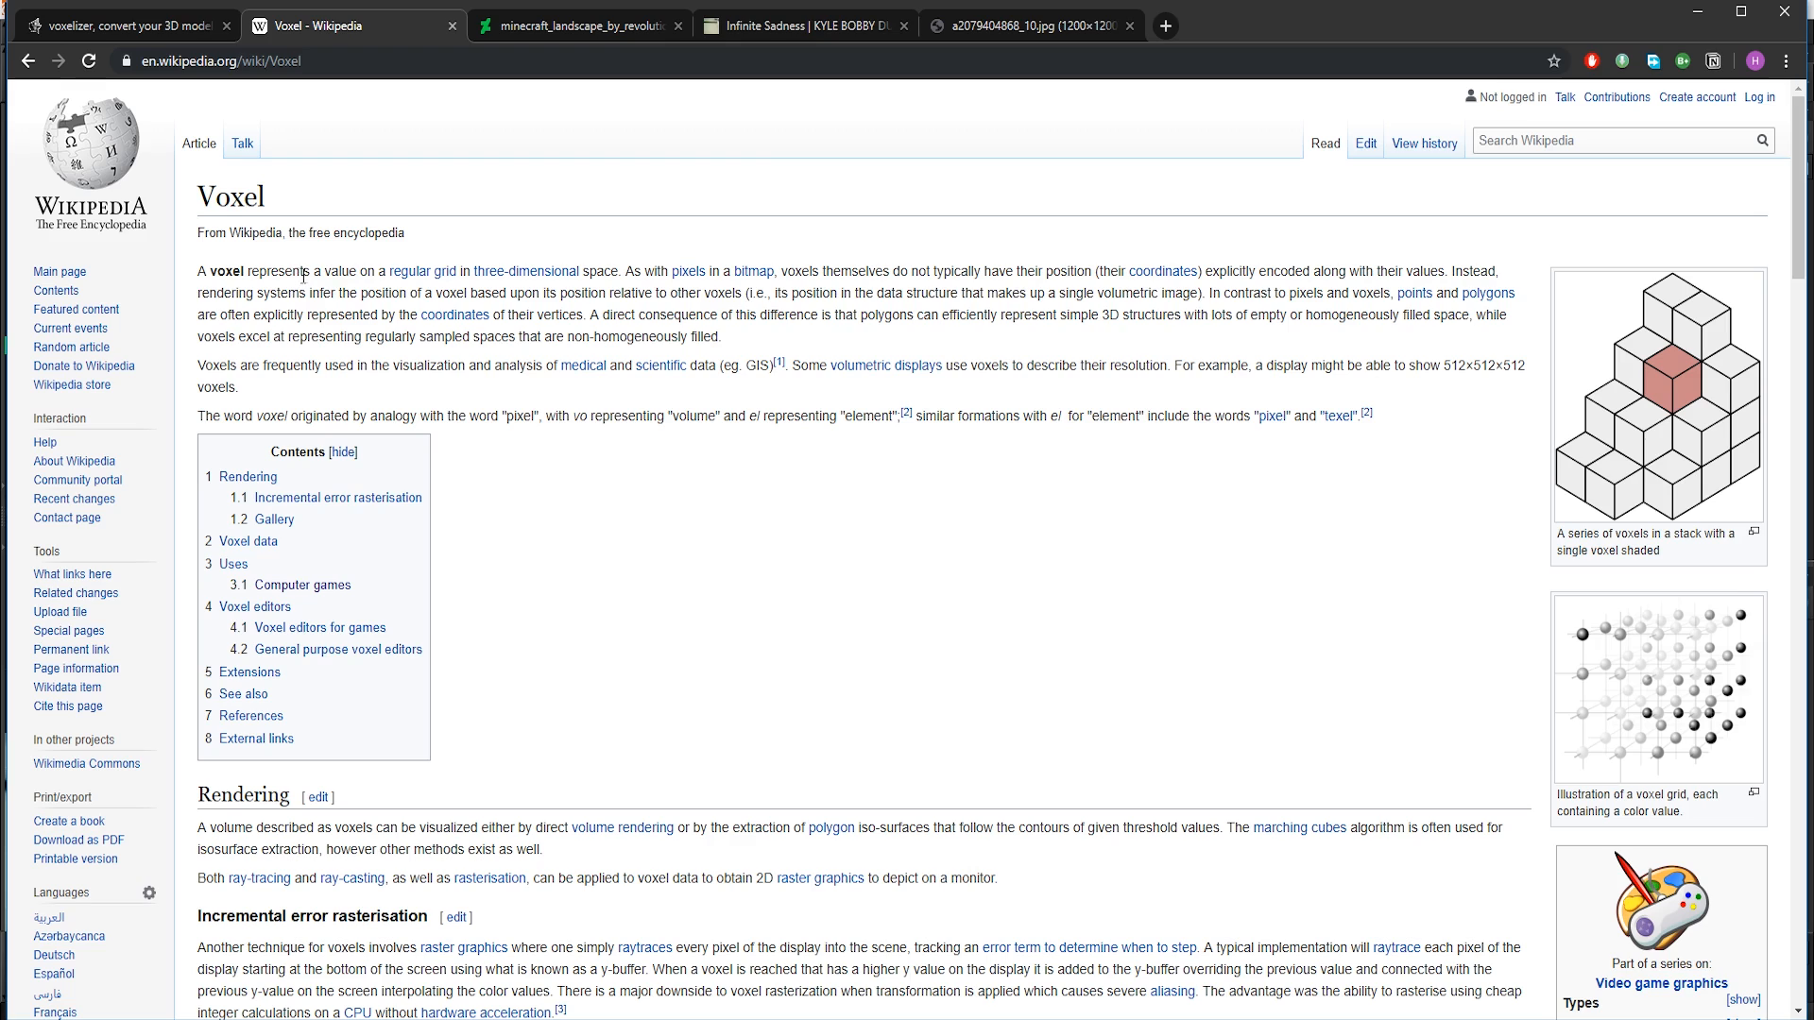
drag(293, 273, 476, 271)
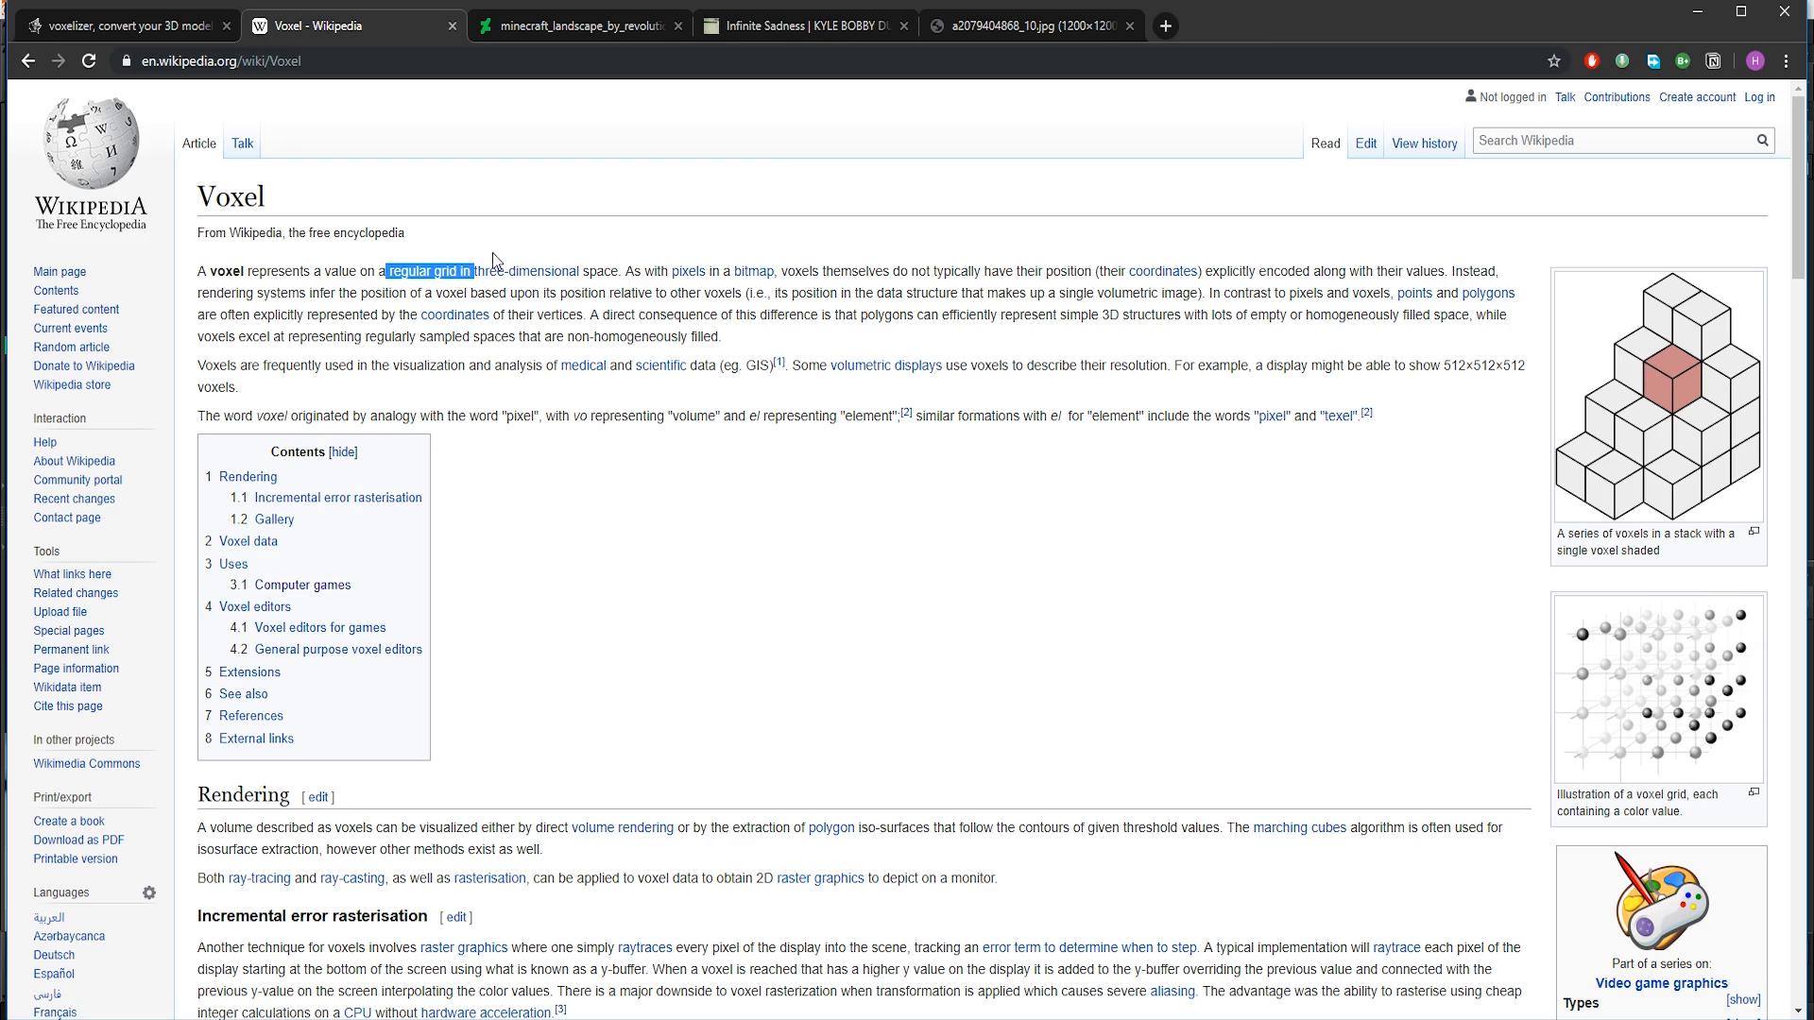
Go to the Online Voxelizer page and examine its sample voxel torus and conversion controls.
mouse_move(440, 276)
click(180, 29)
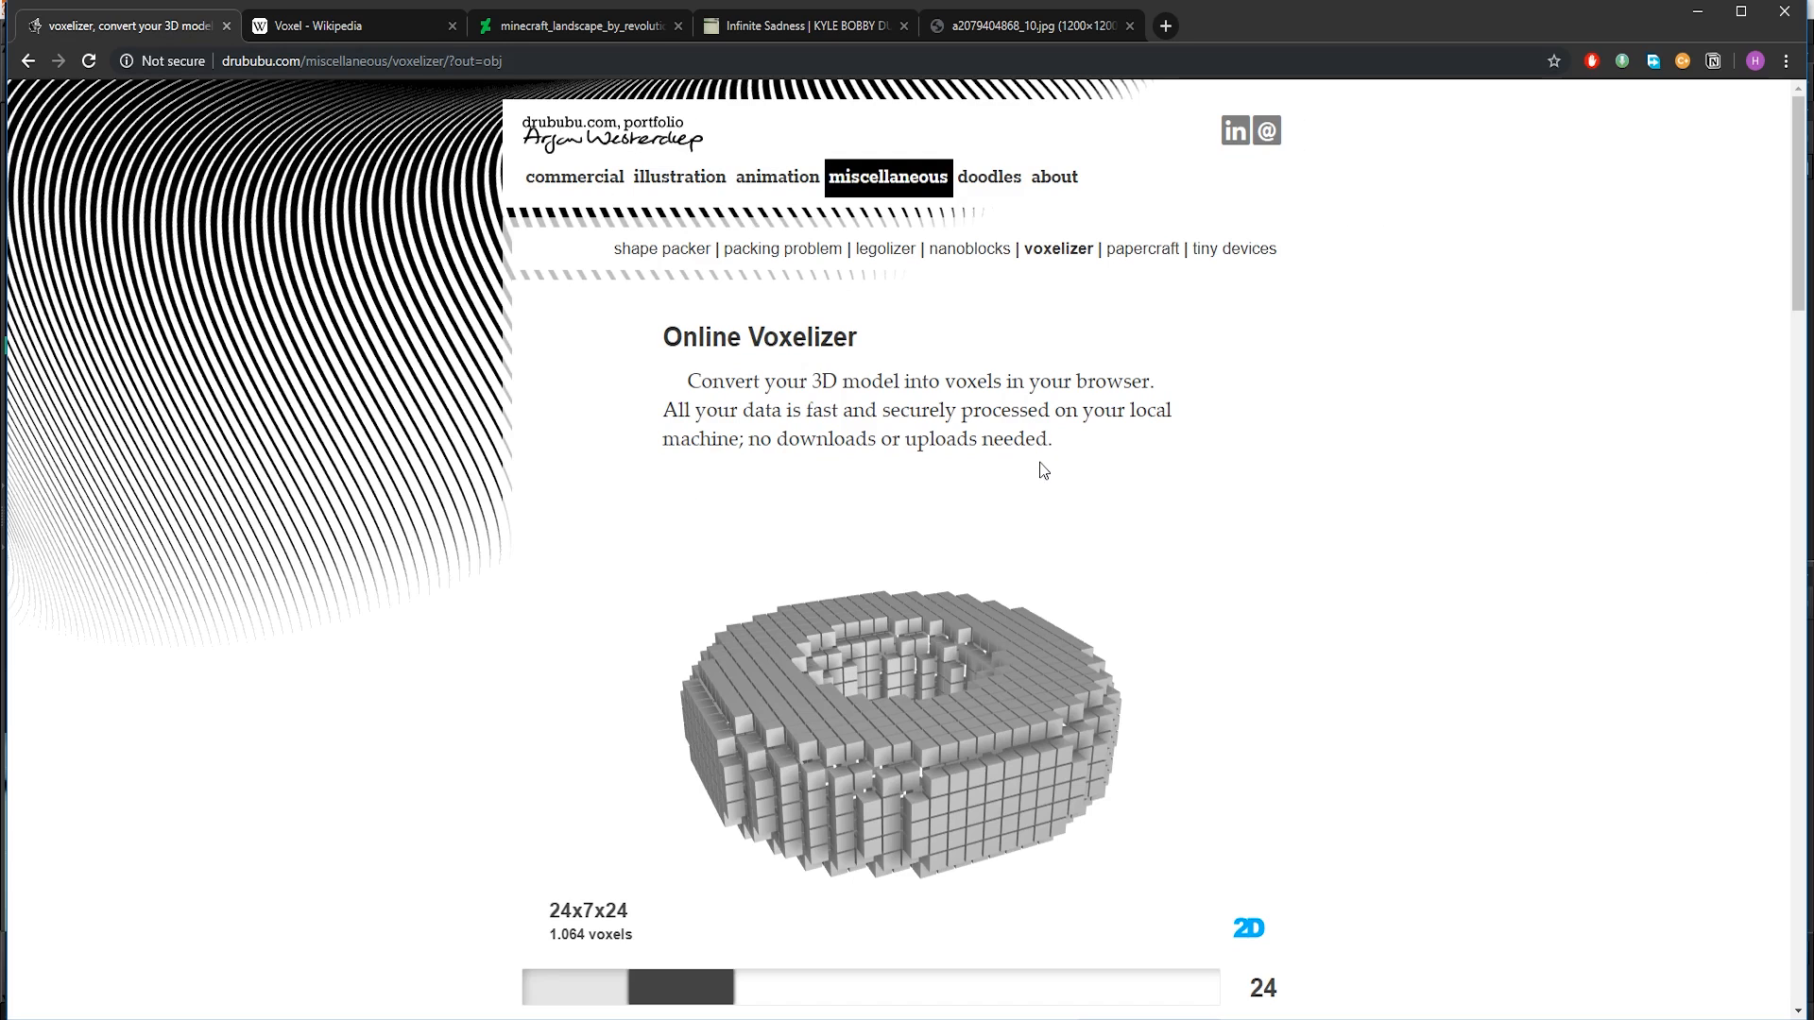
scroll(1466, 640, down, 1)
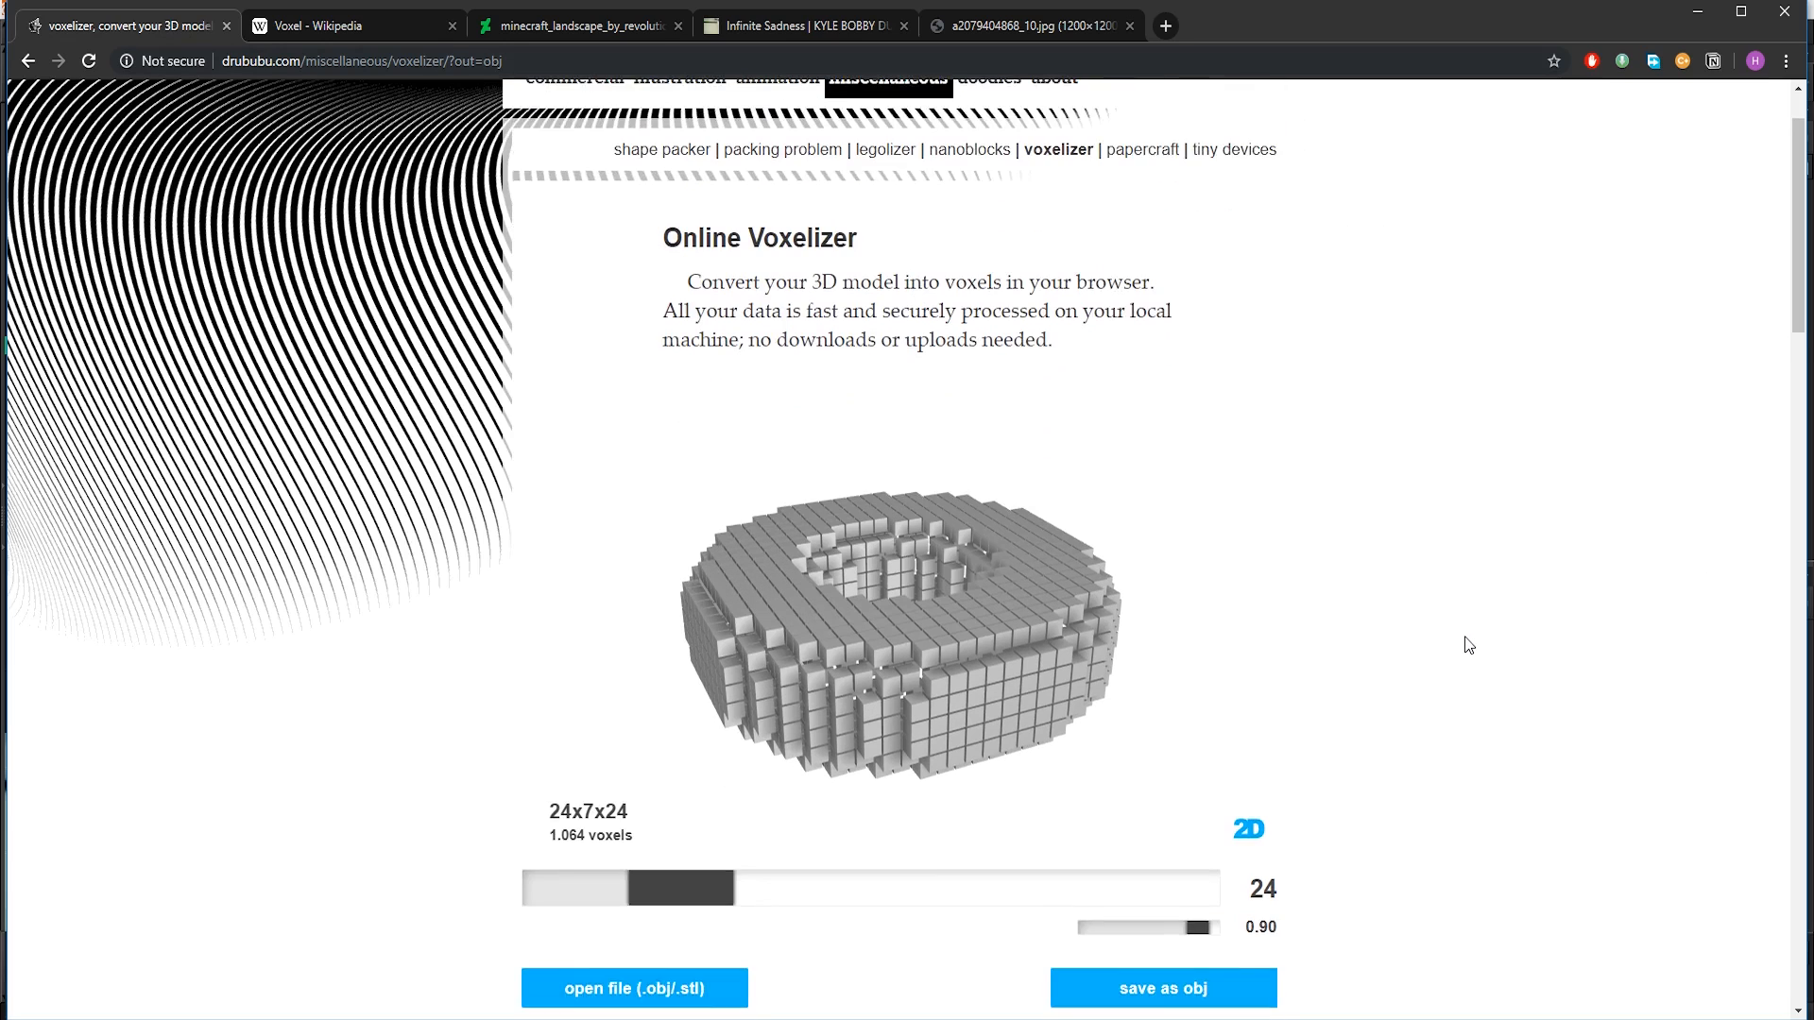
scroll(1467, 640, up, 1)
scroll(1466, 640, down, 1)
scroll(1469, 644, up, 1)
scroll(1469, 645, down, 1)
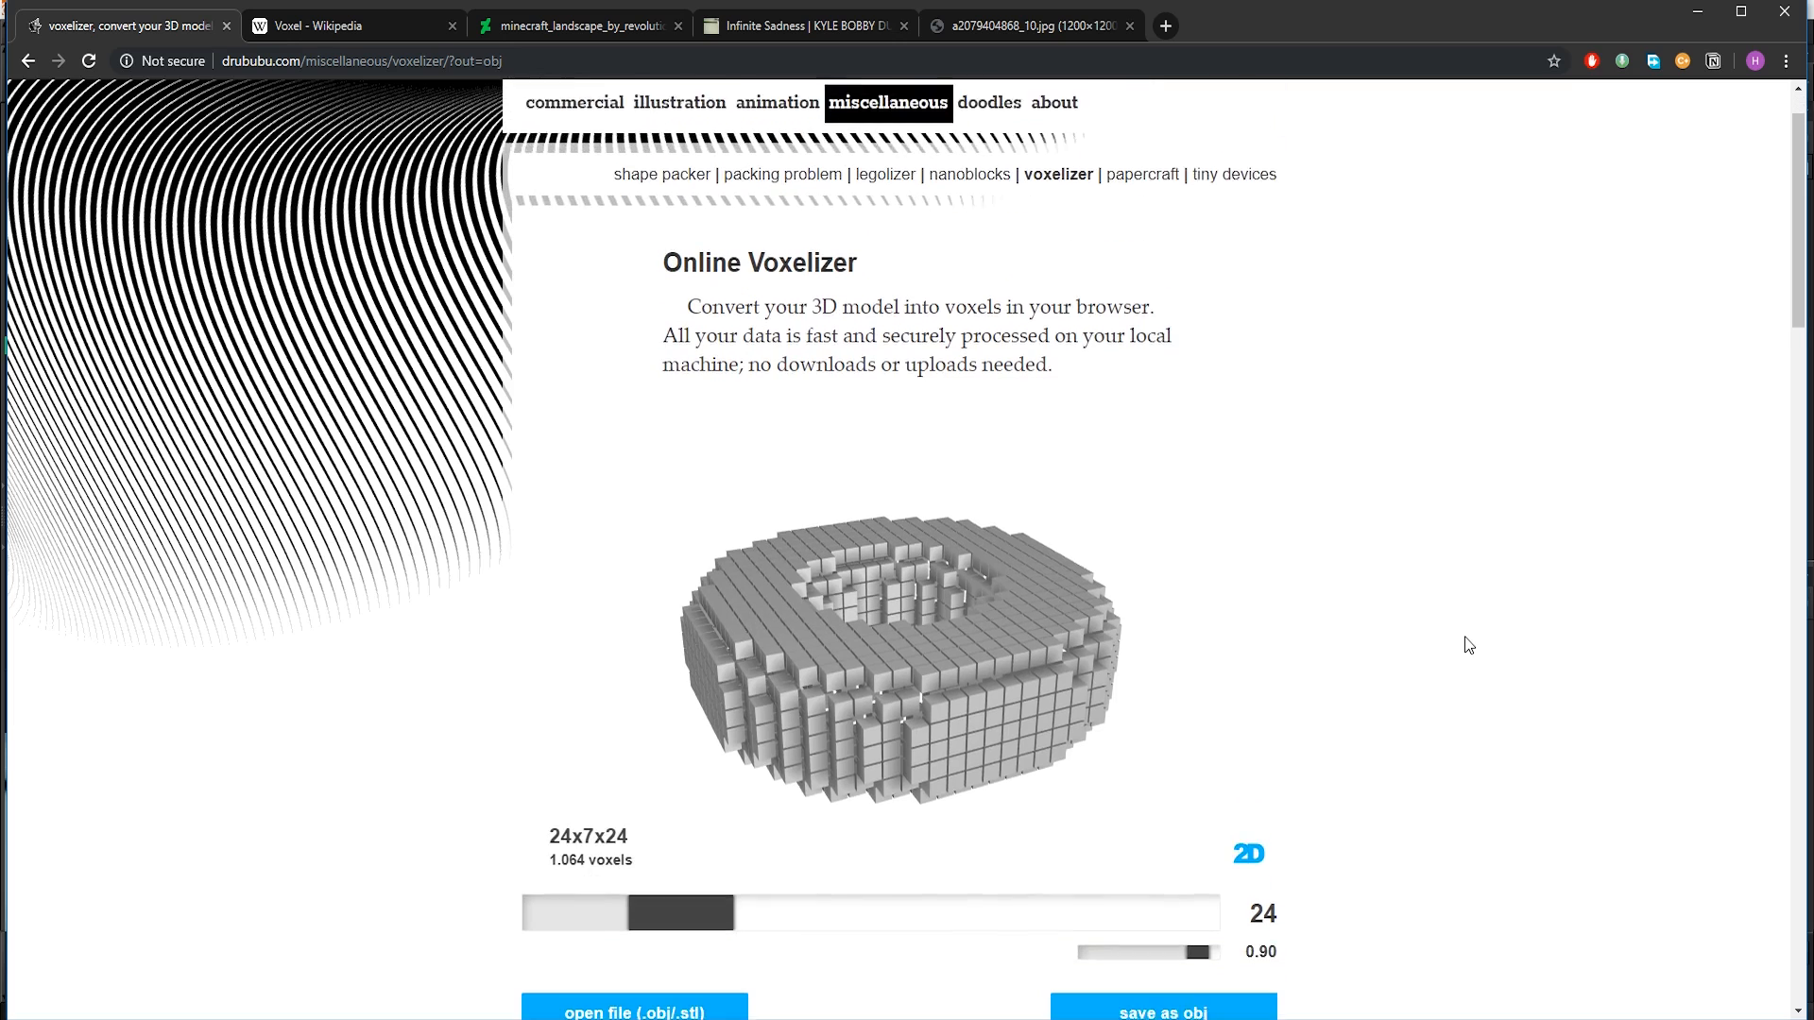
scroll(1468, 644, up, 1)
scroll(1469, 644, down, 1)
scroll(1468, 645, up, 1)
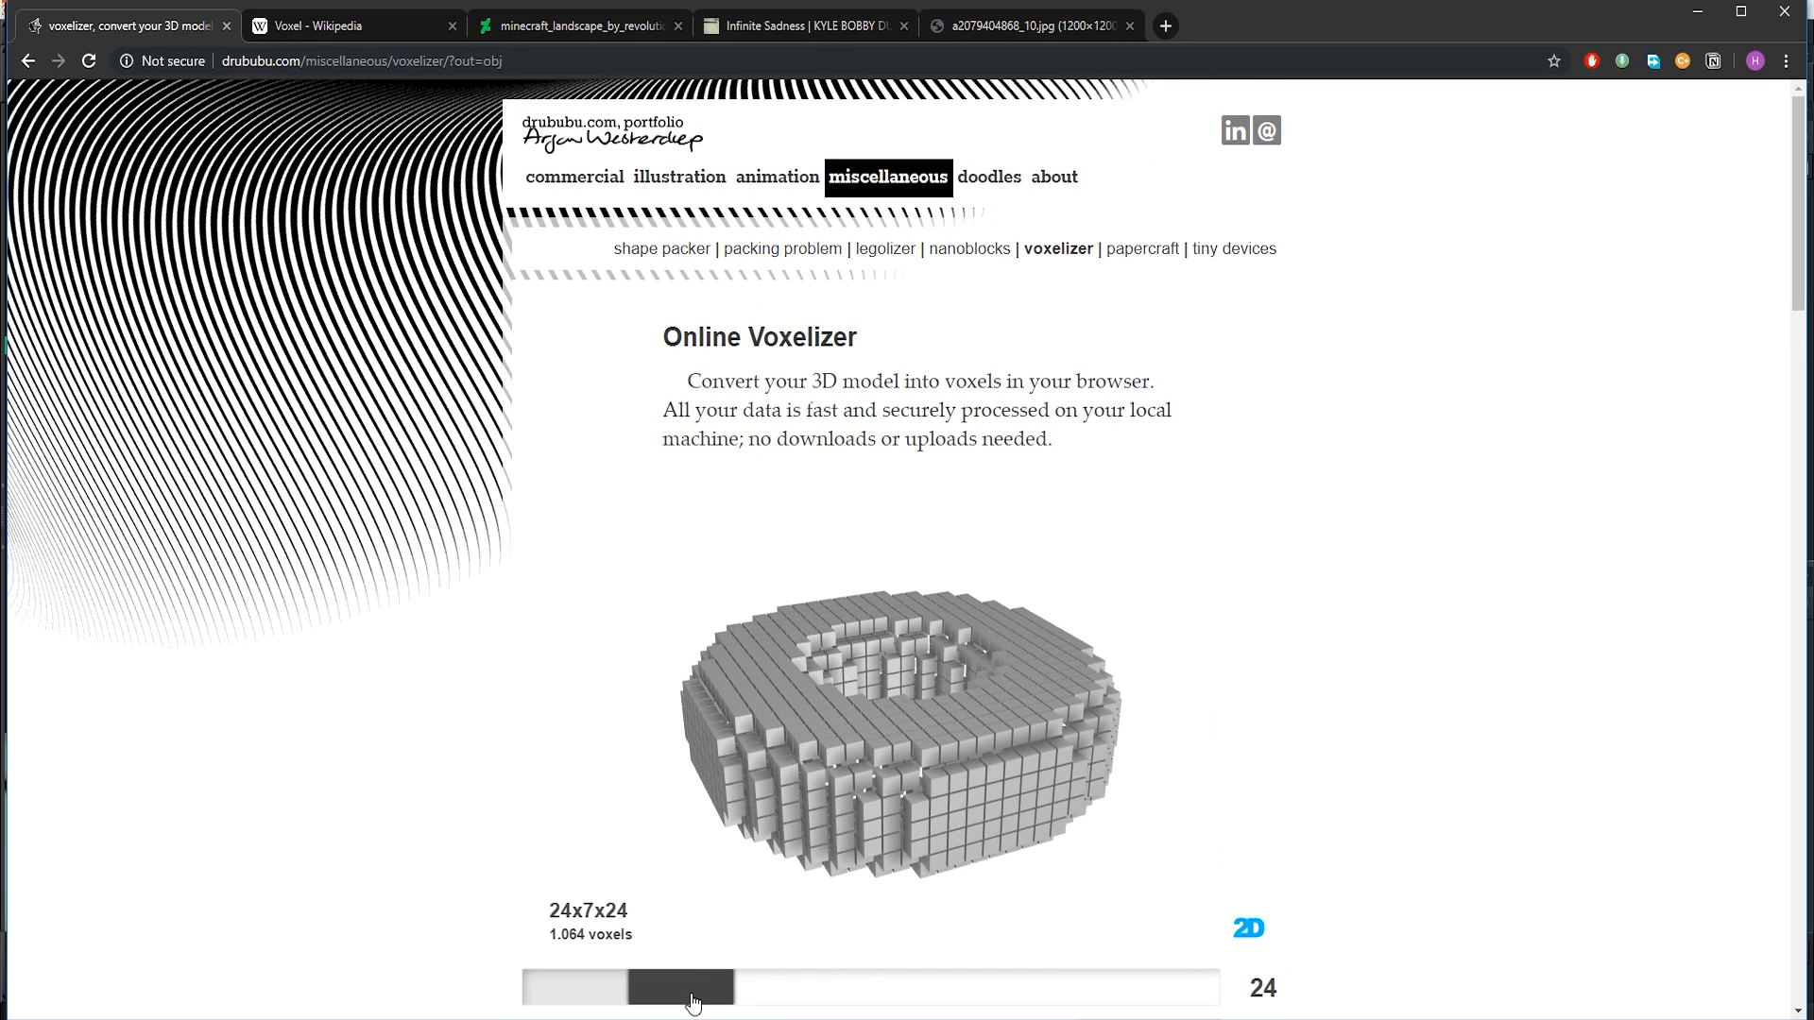
Raise the sample torus's voxel resolution in stages to 48, 73 and 94.
drag(690, 1006, 792, 1001)
drag(1011, 810, 987, 883)
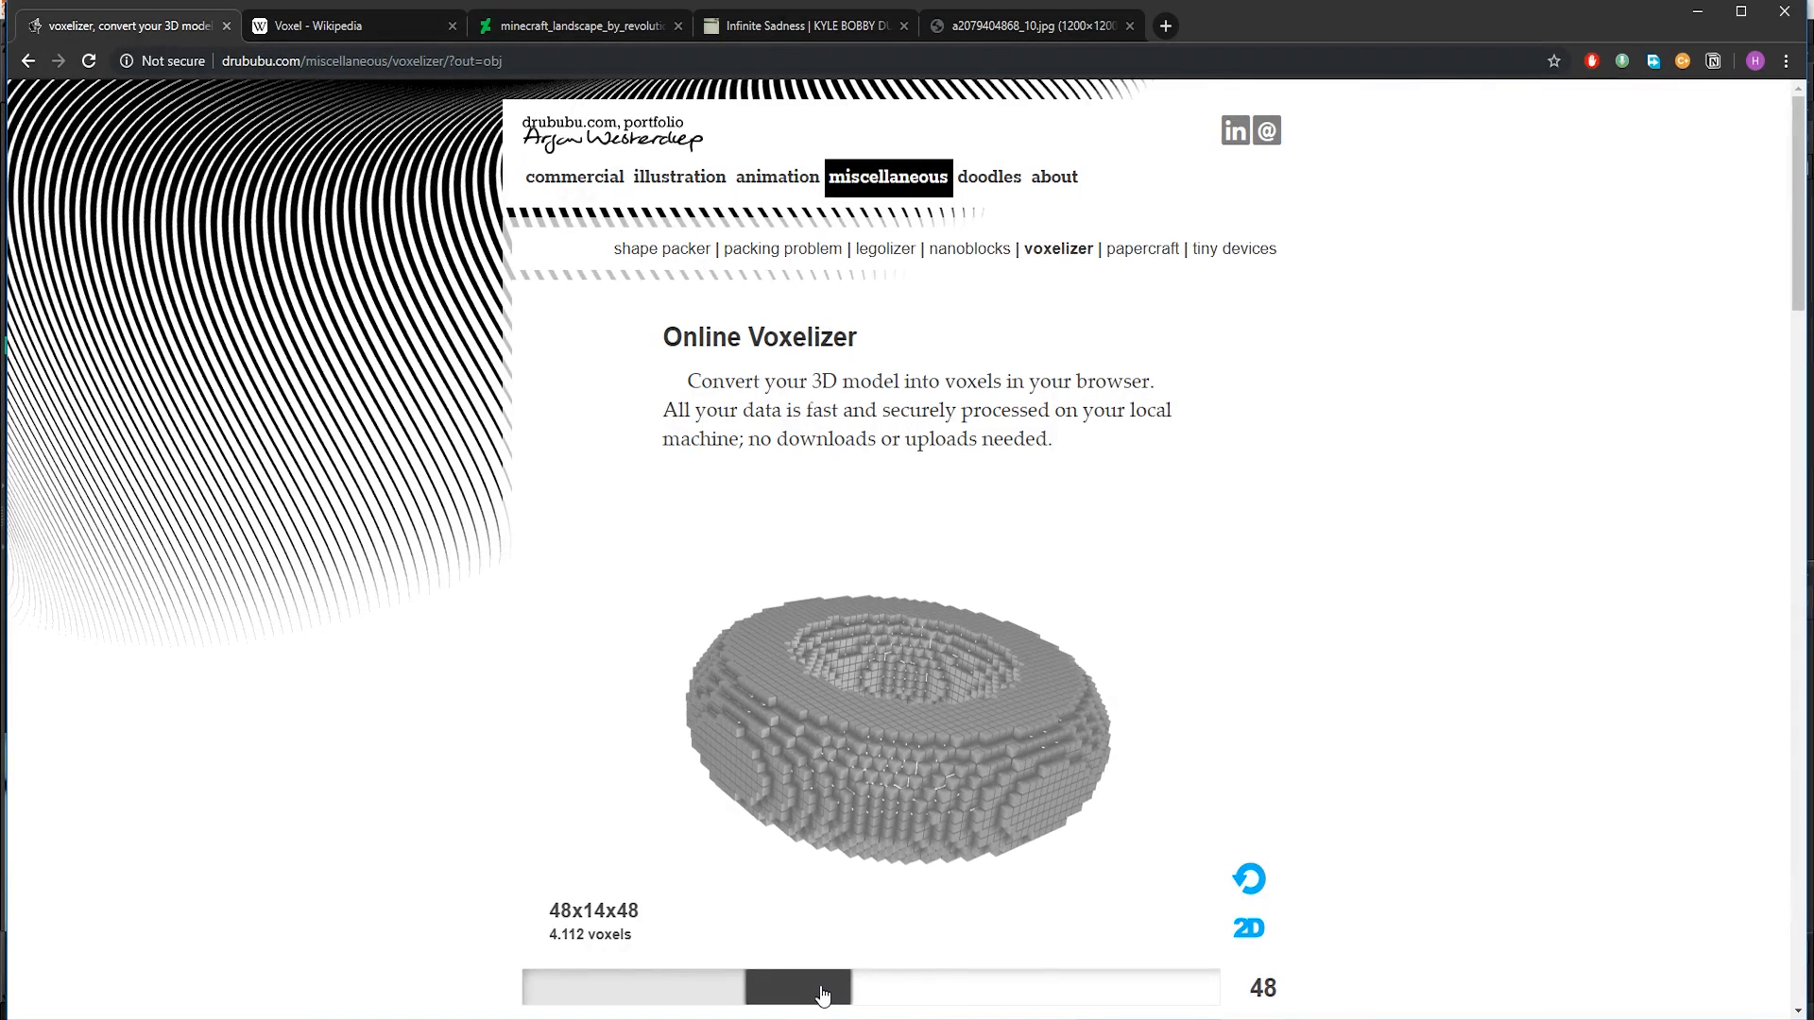
drag(822, 992, 935, 1002)
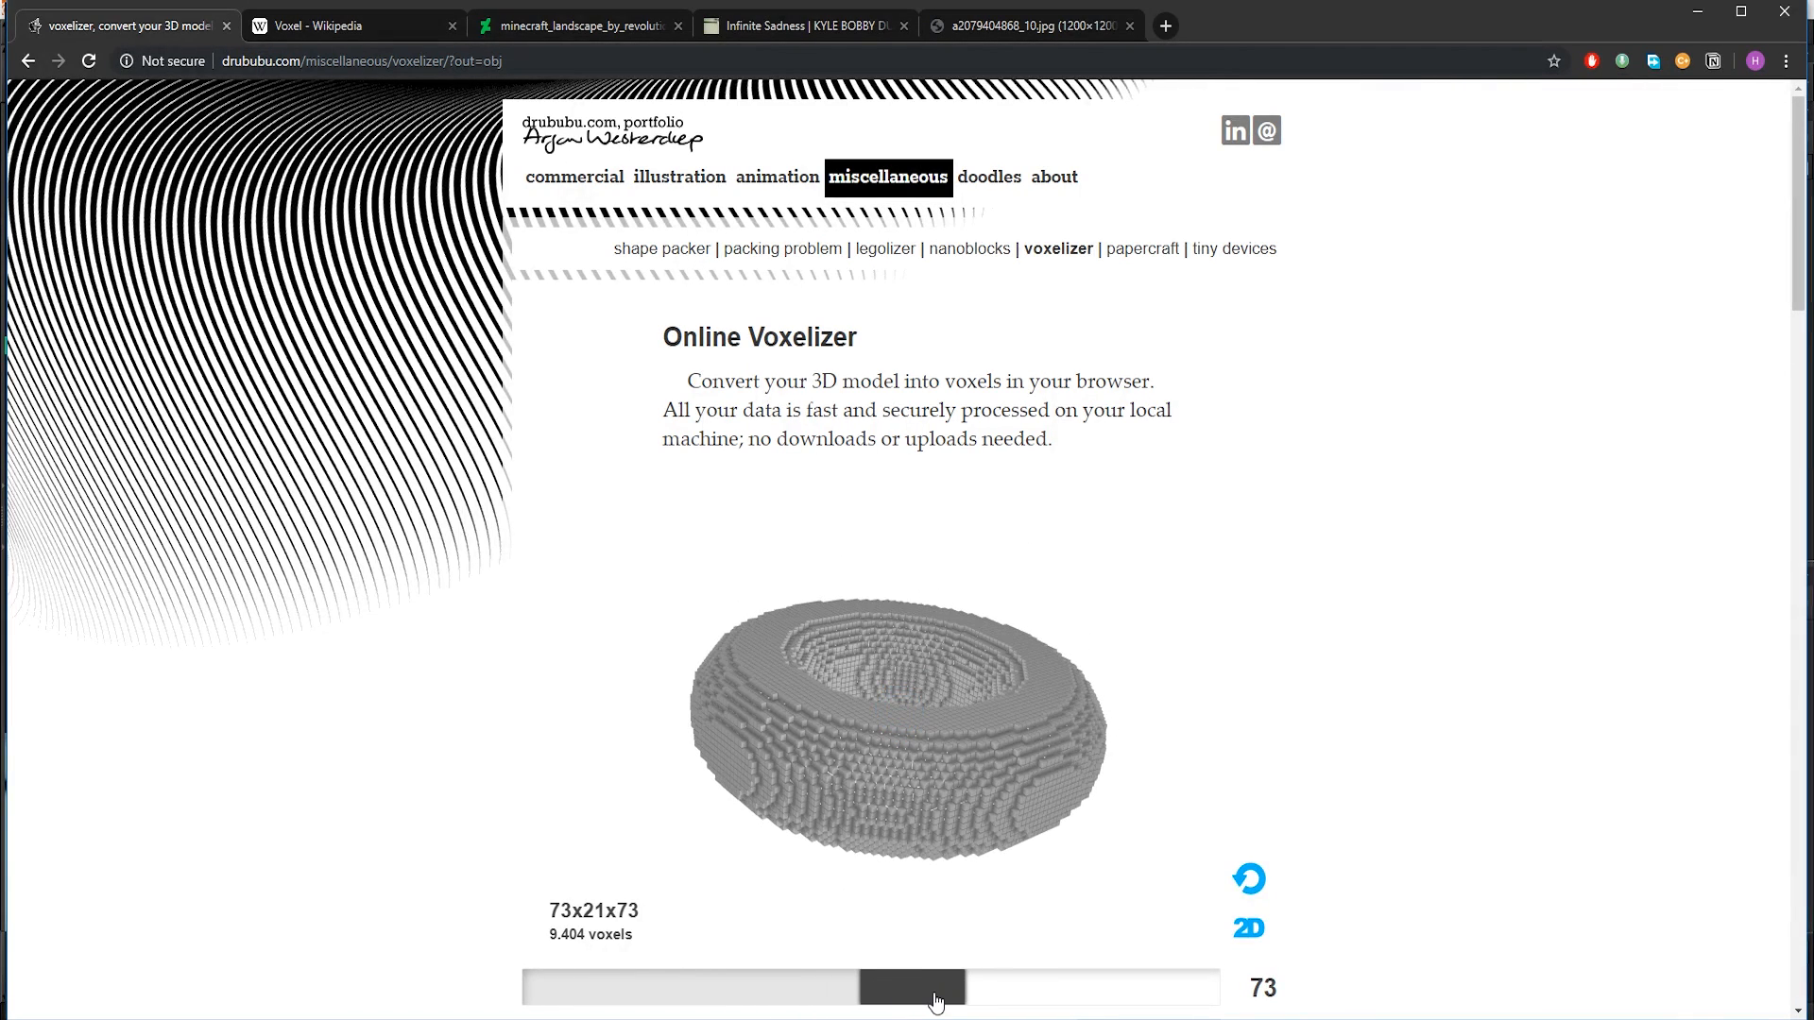
drag(934, 1001, 1023, 997)
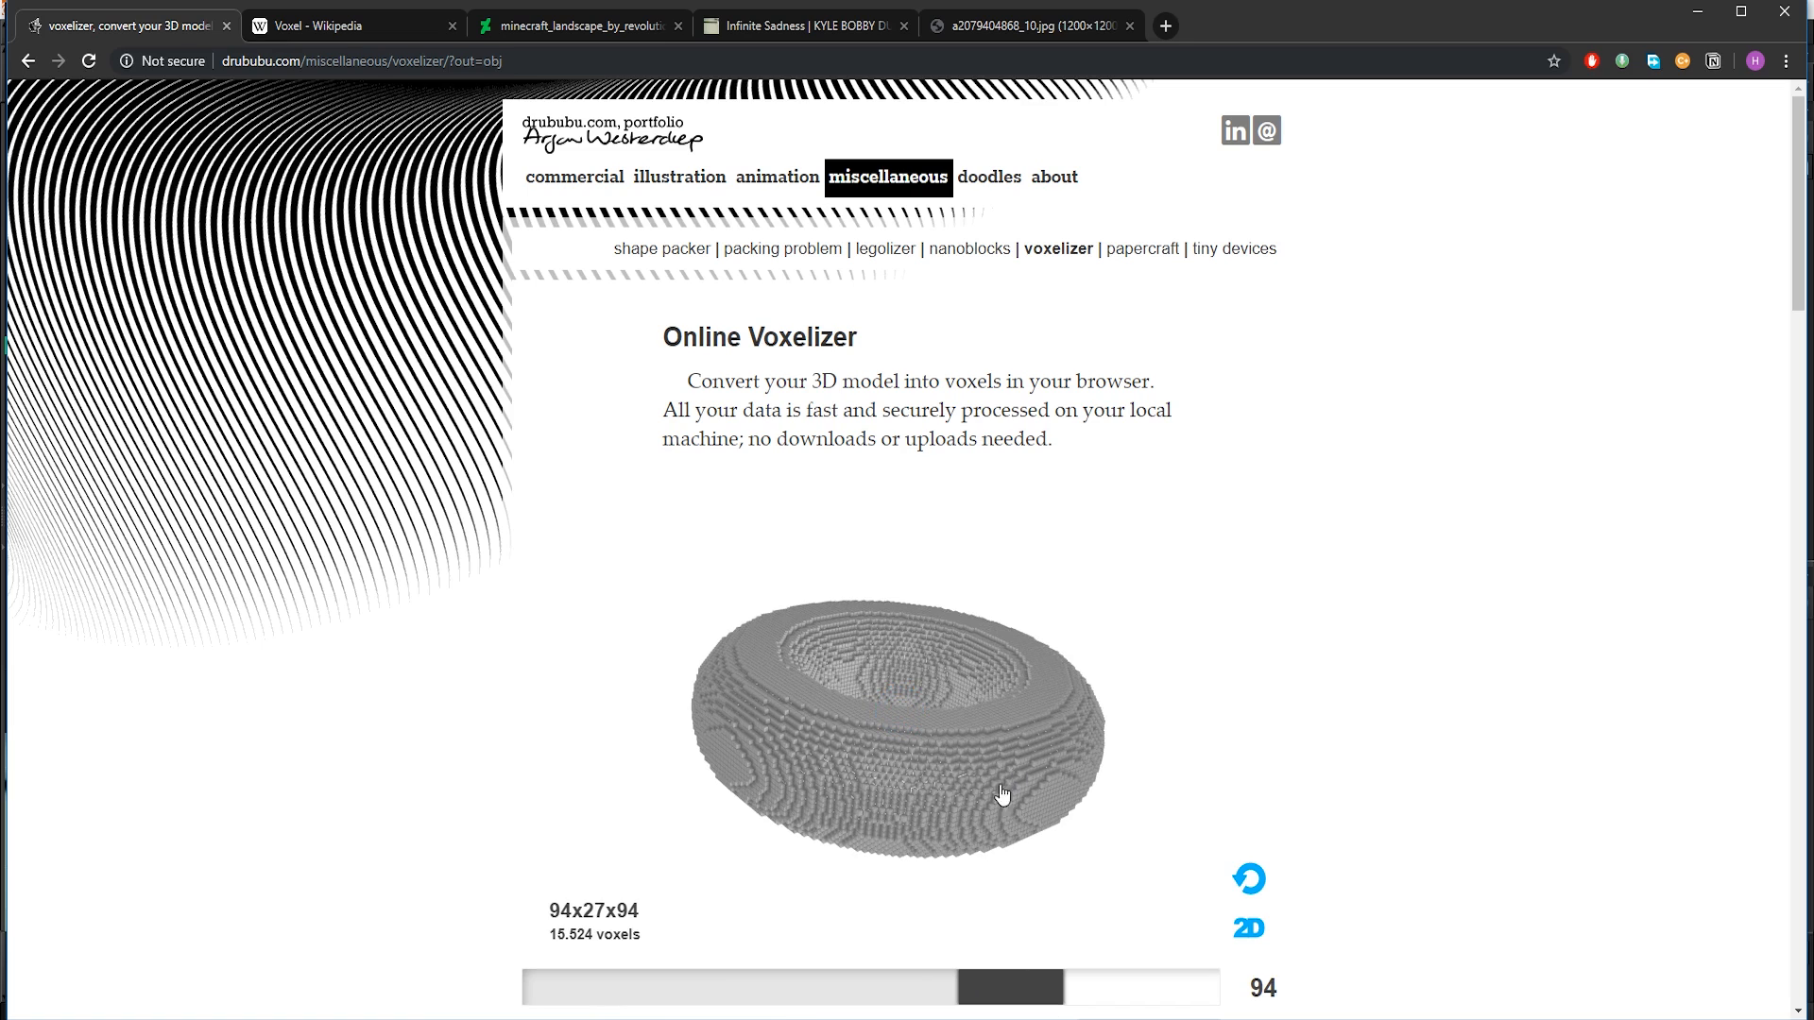
drag(1003, 794, 984, 854)
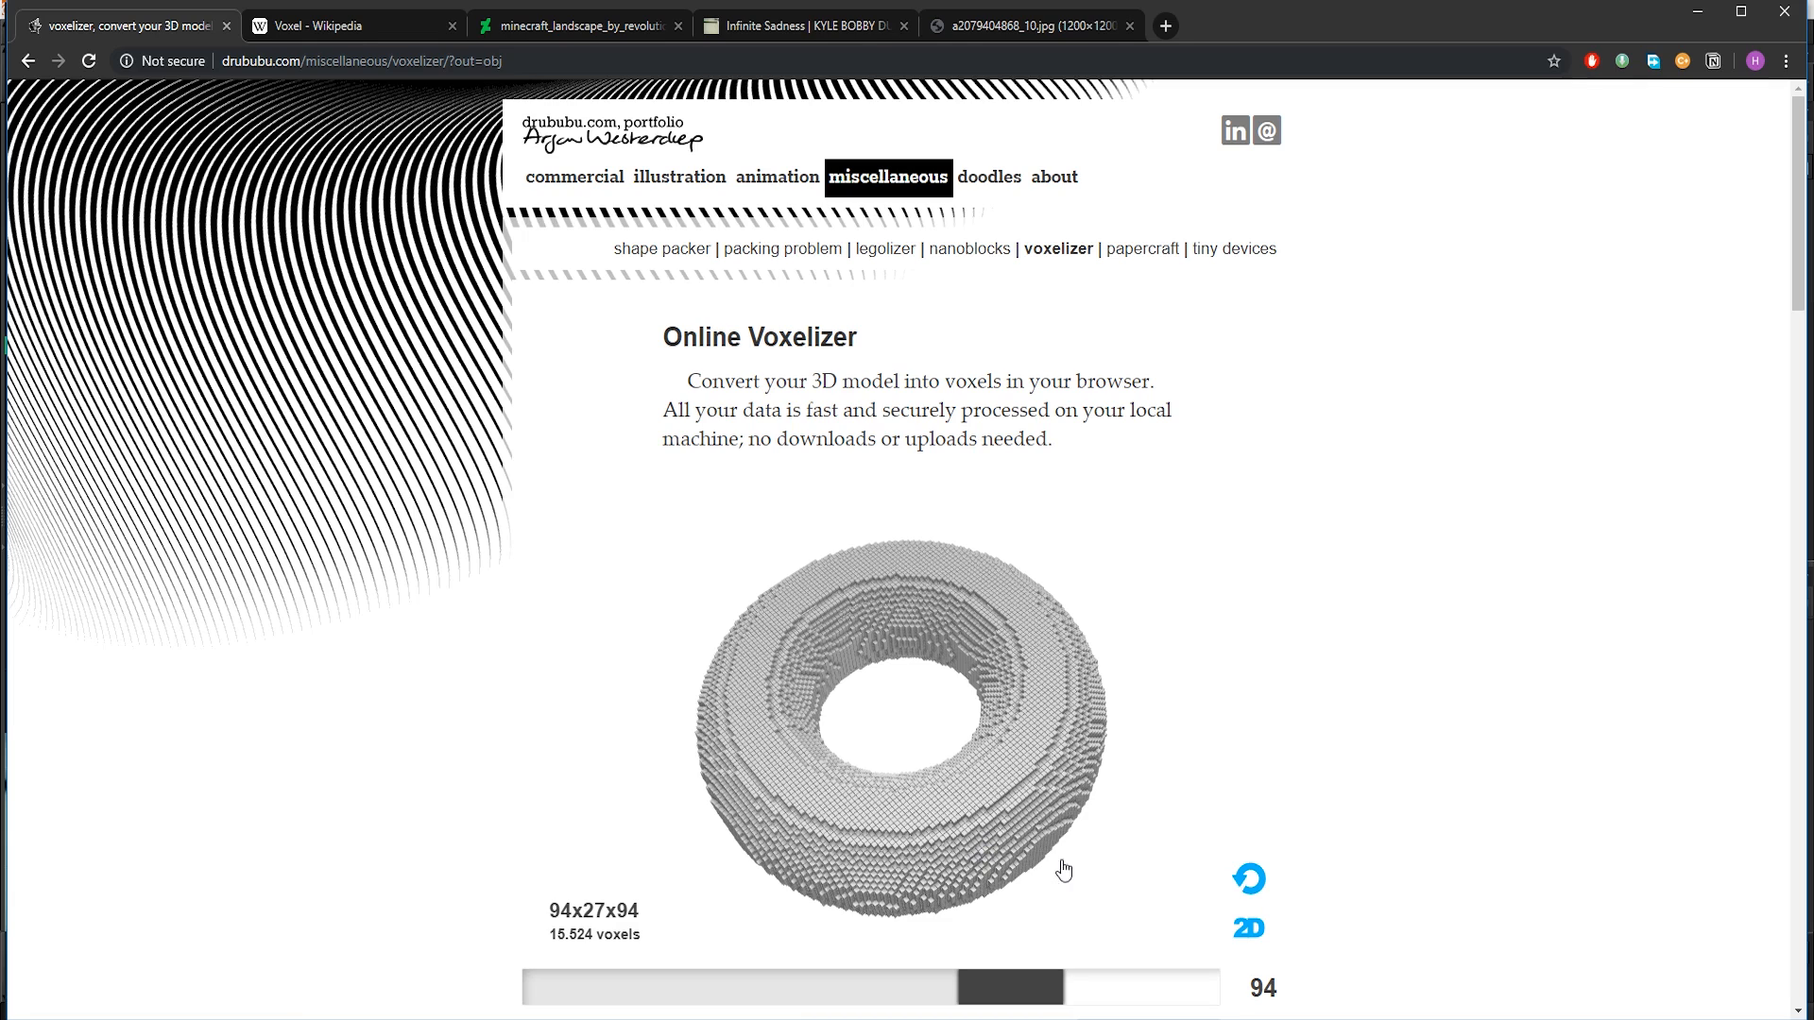
drag(937, 871, 964, 923)
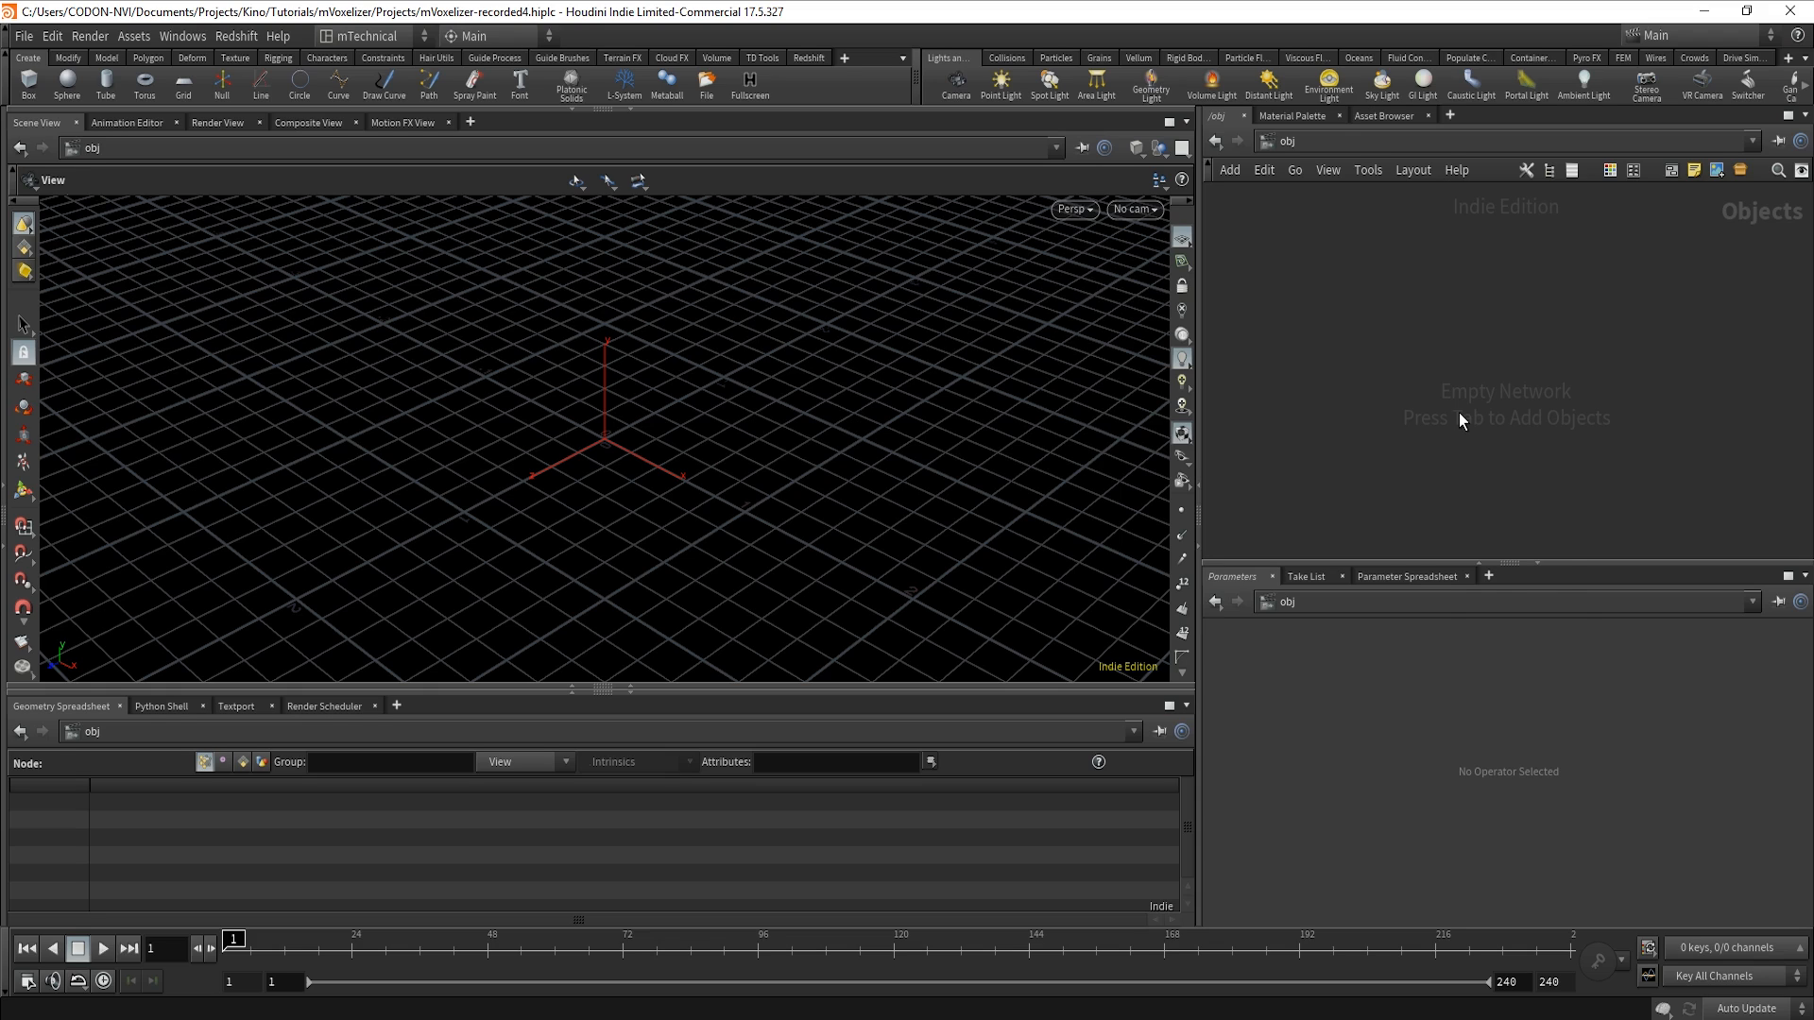
Switch to Houdini, add a Geometry object to the empty object network and go inside it.
key(Tab)
text(ge)
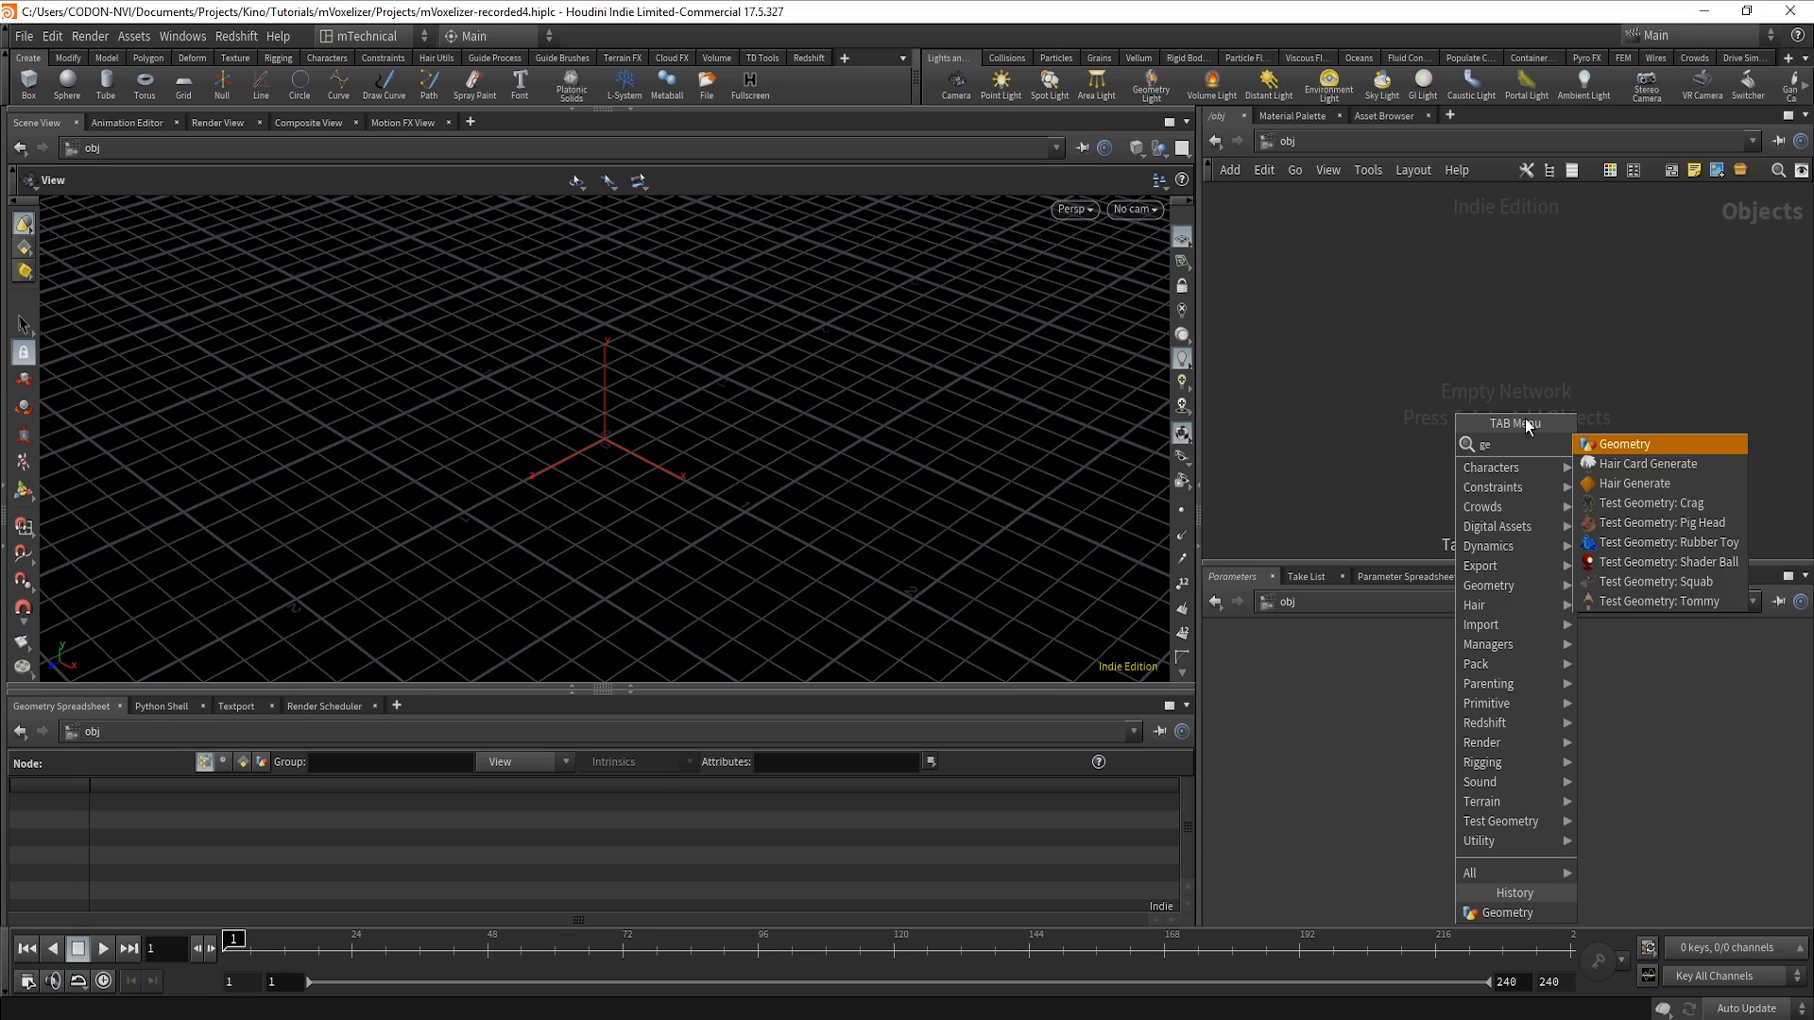
click(1611, 444)
click(1471, 376)
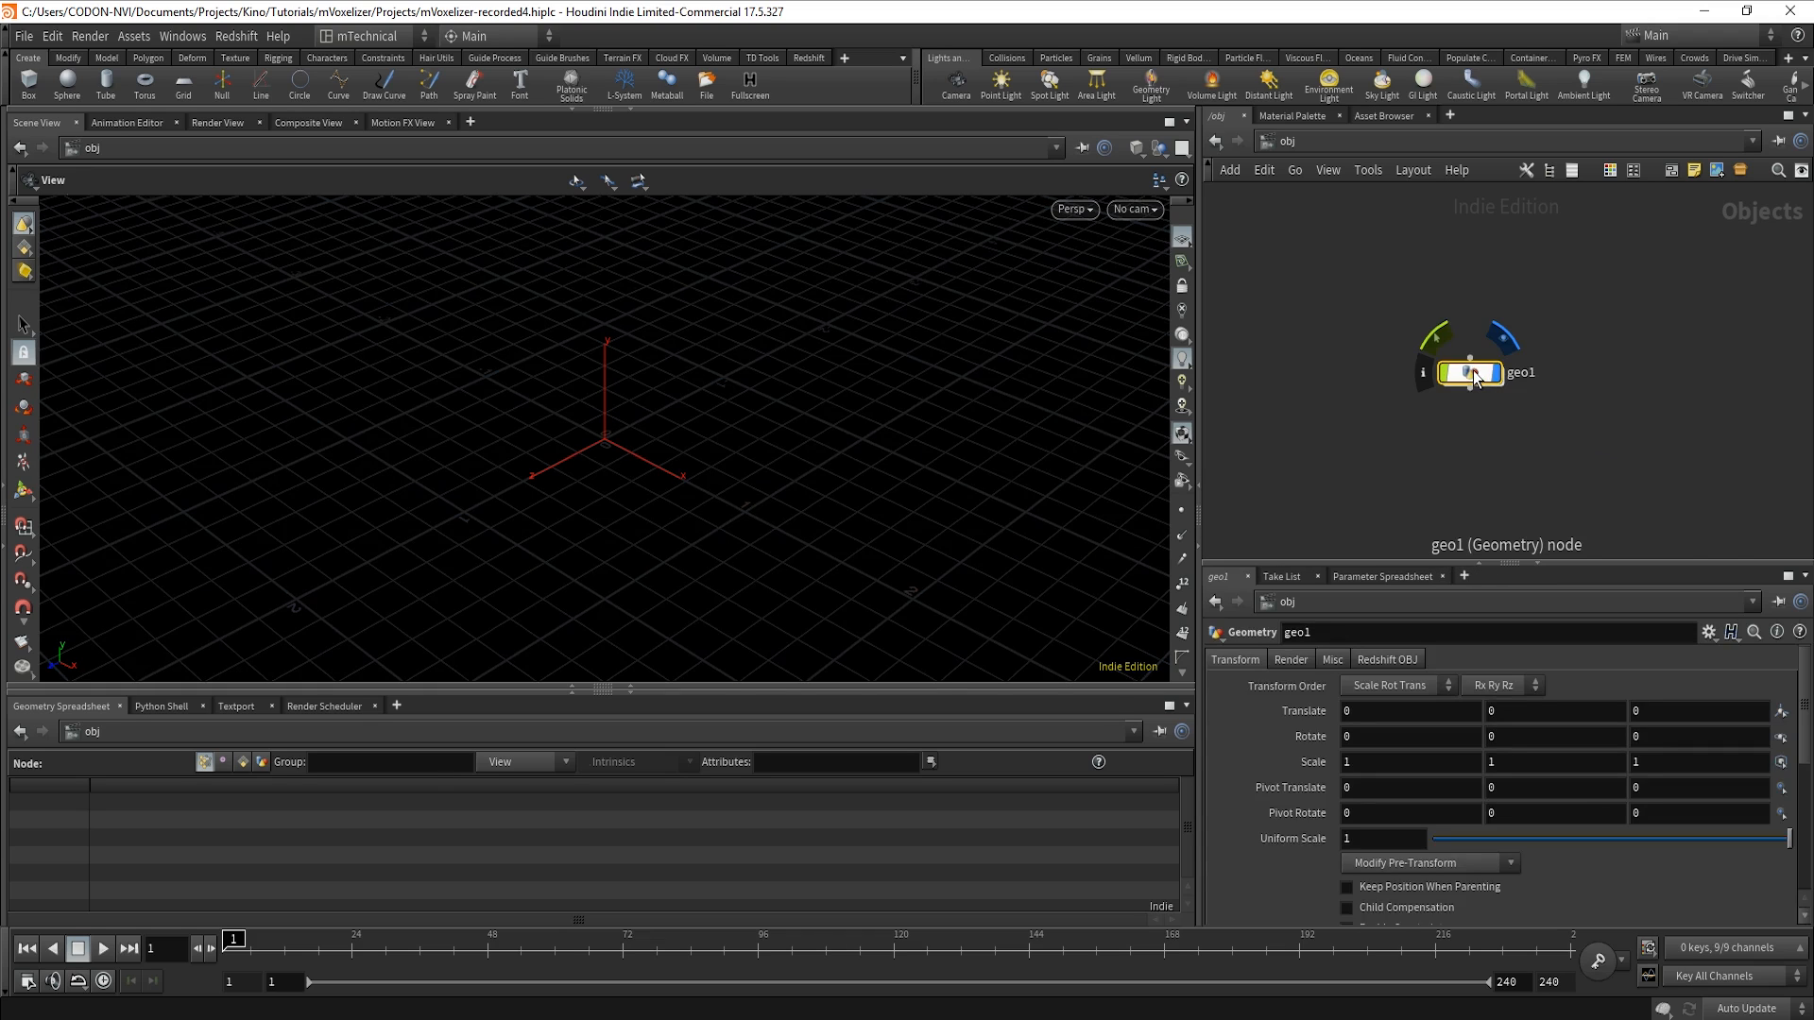
double_click(1472, 371)
Add a File node to the empty geometry network.
key(Tab)
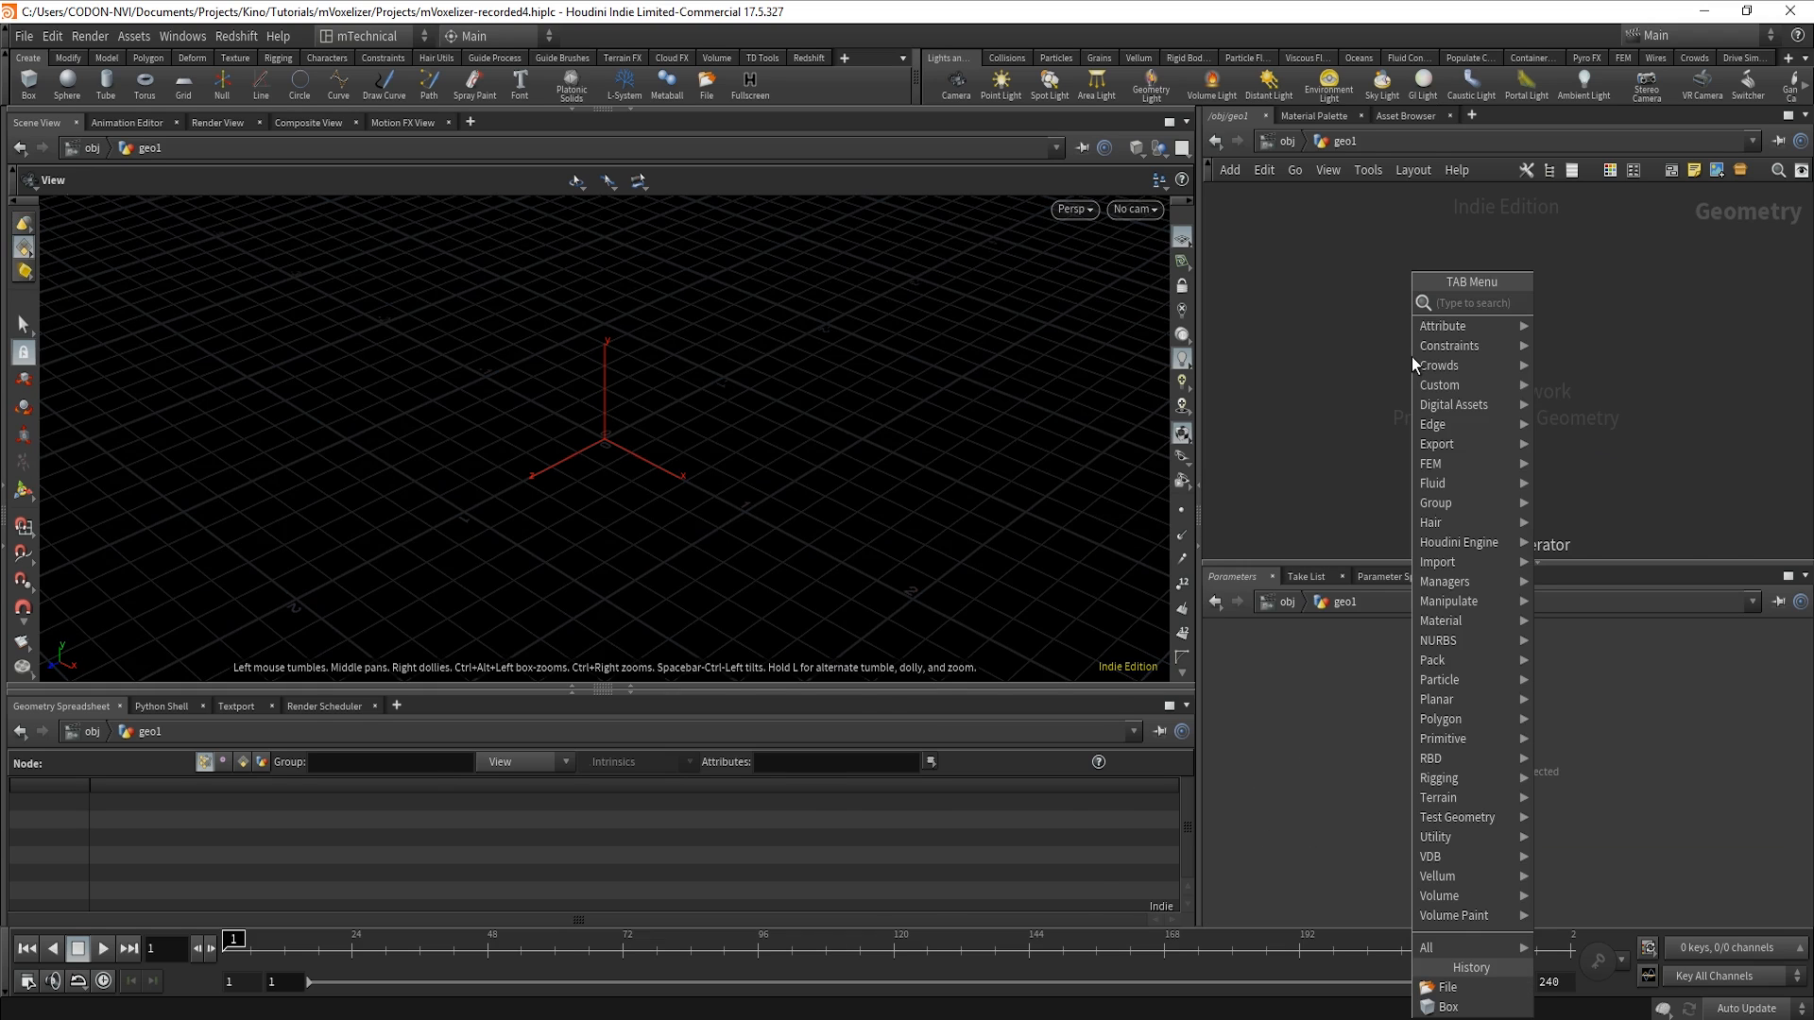
text(fil)
click(1584, 299)
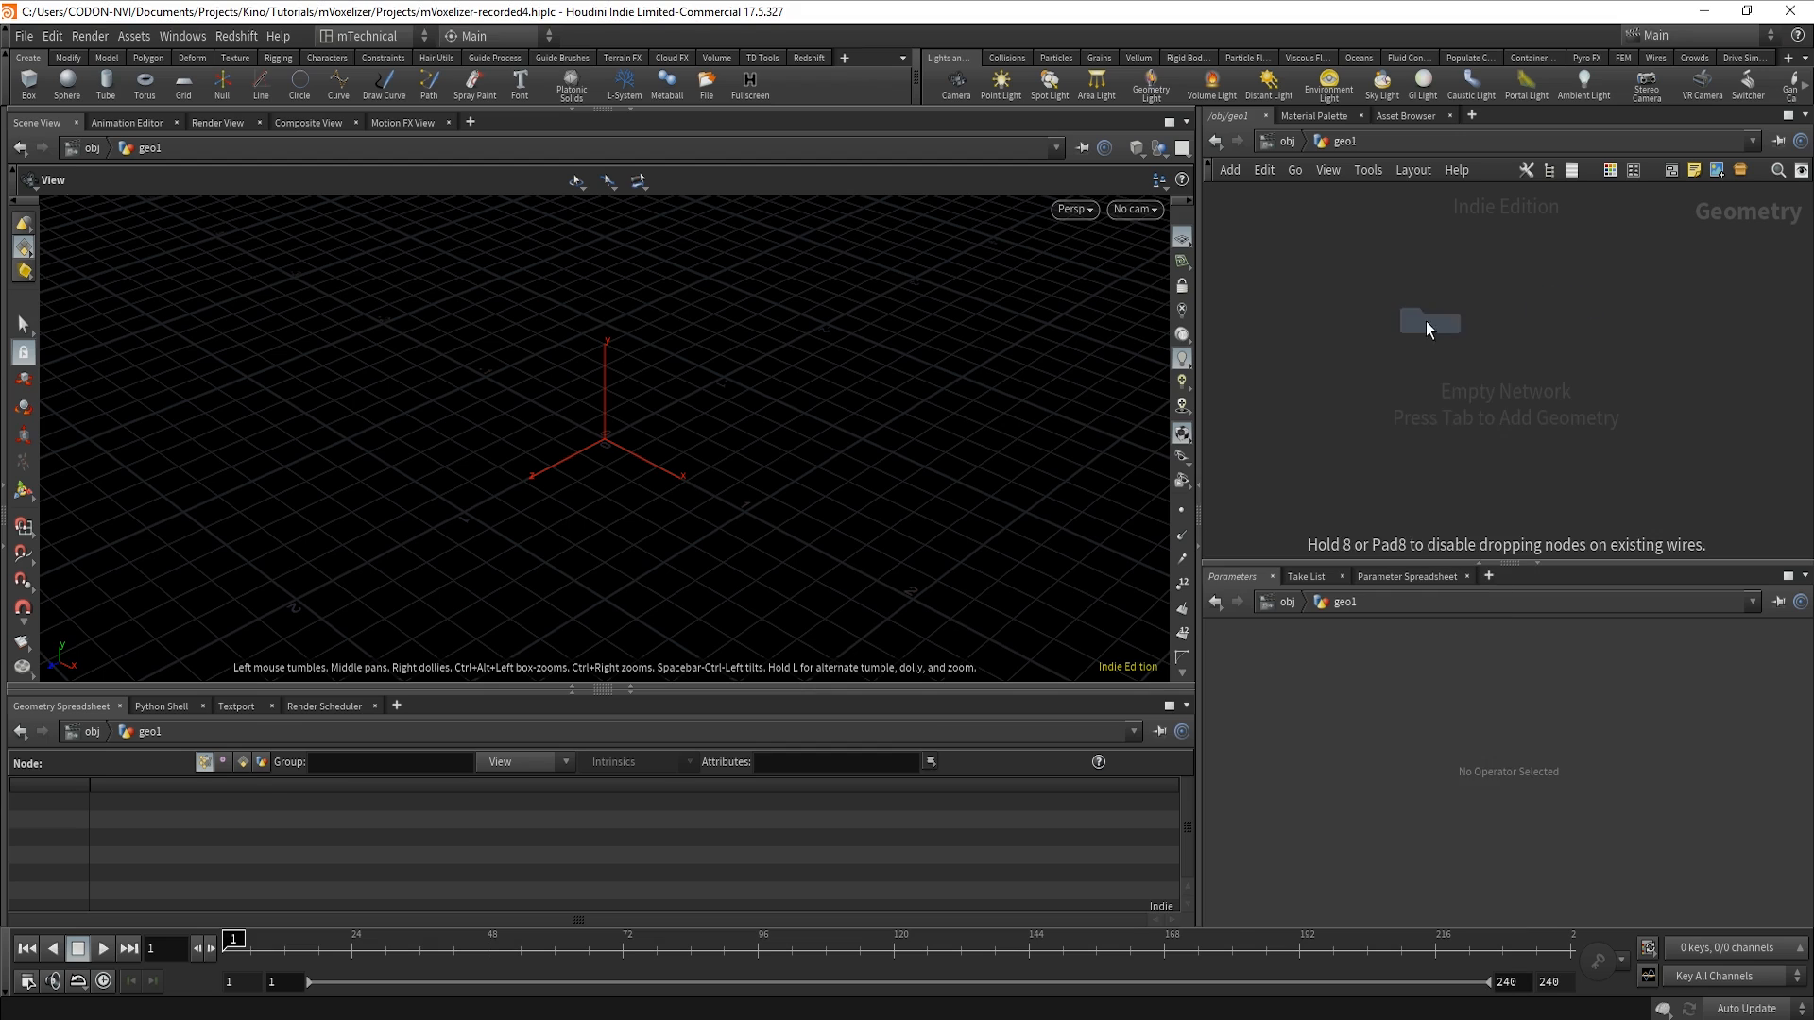
click(1426, 321)
Load pikachu.obj from the $HIP/geo folder as the File node's geometry and frame the model in the viewport.
click(1788, 690)
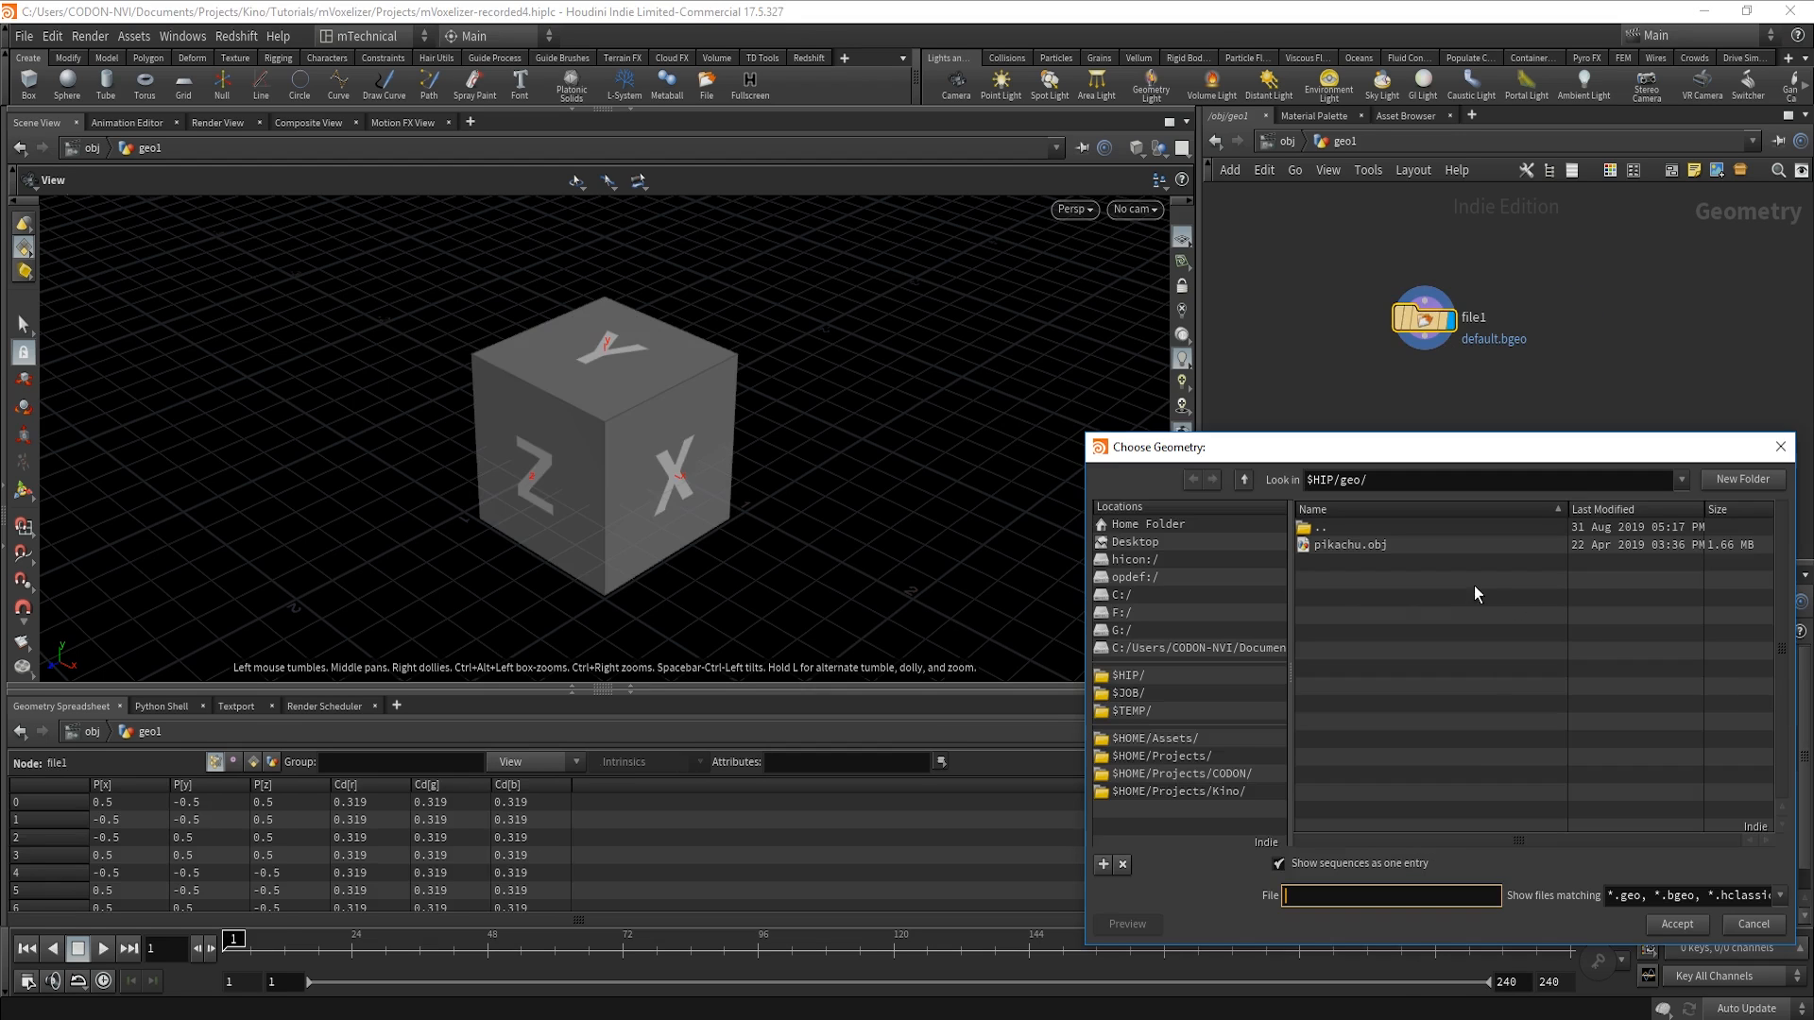
double_click(1360, 530)
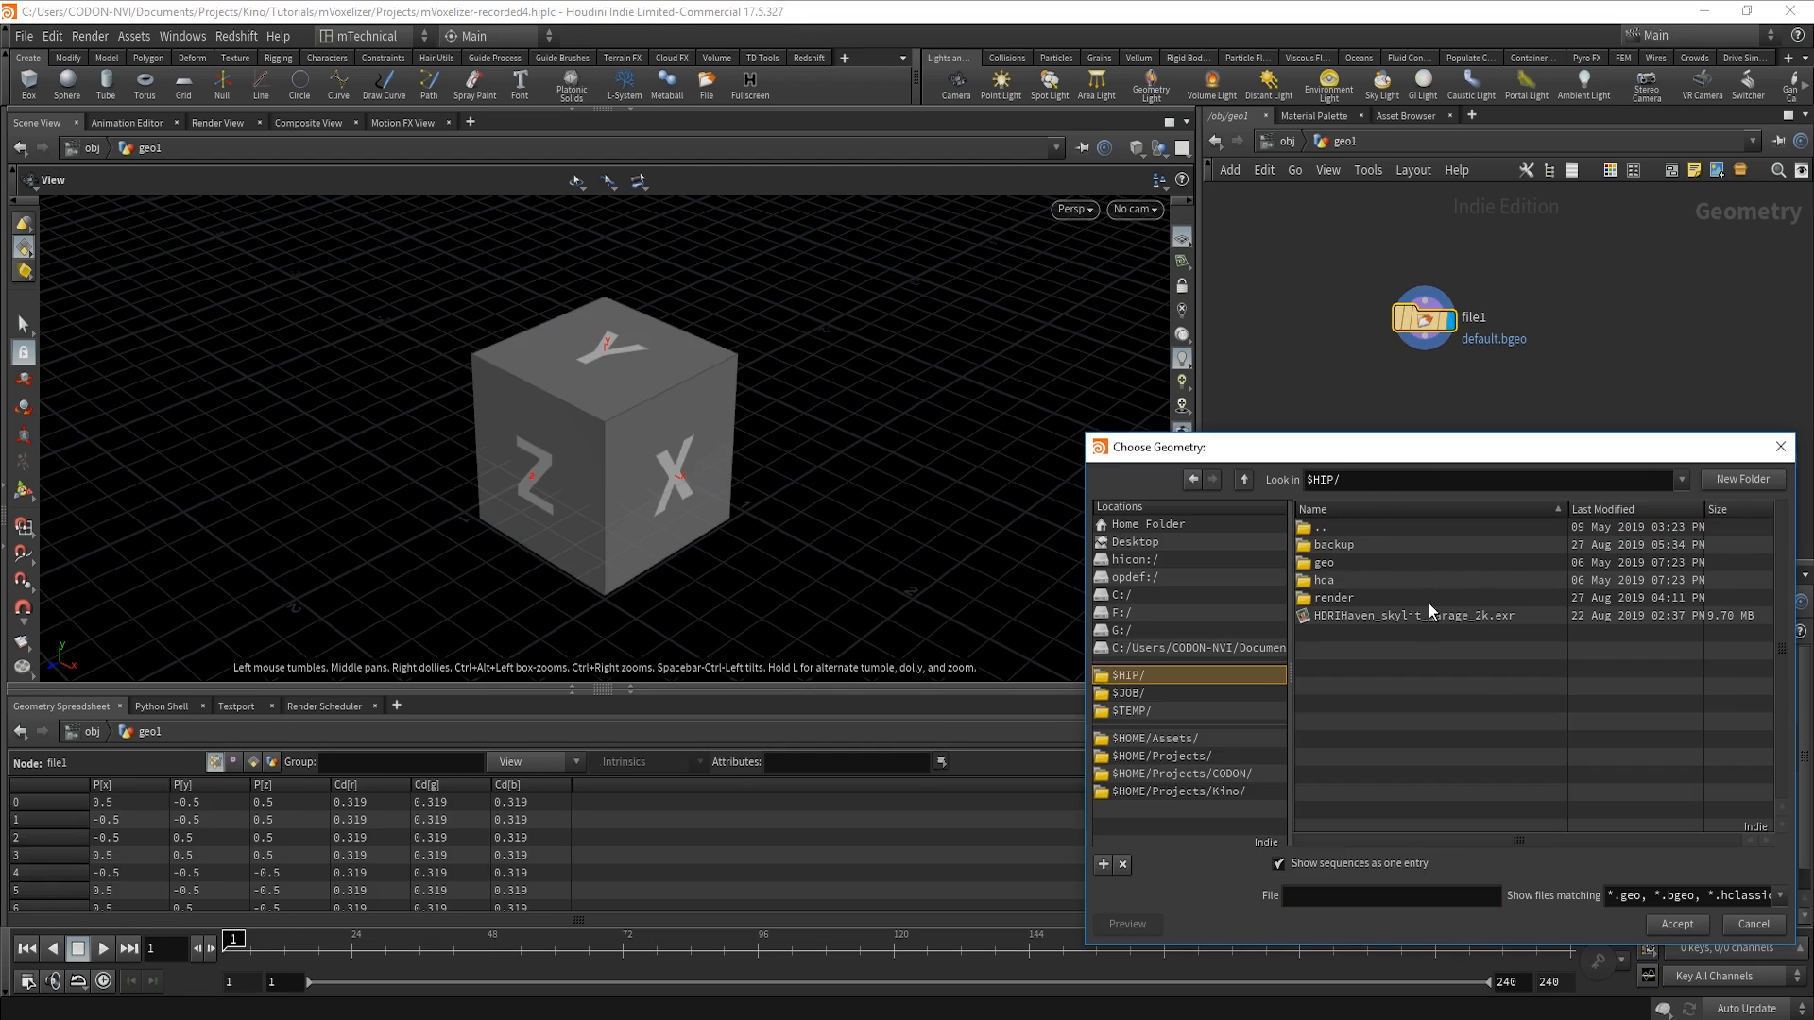
double_click(1327, 565)
click(1352, 546)
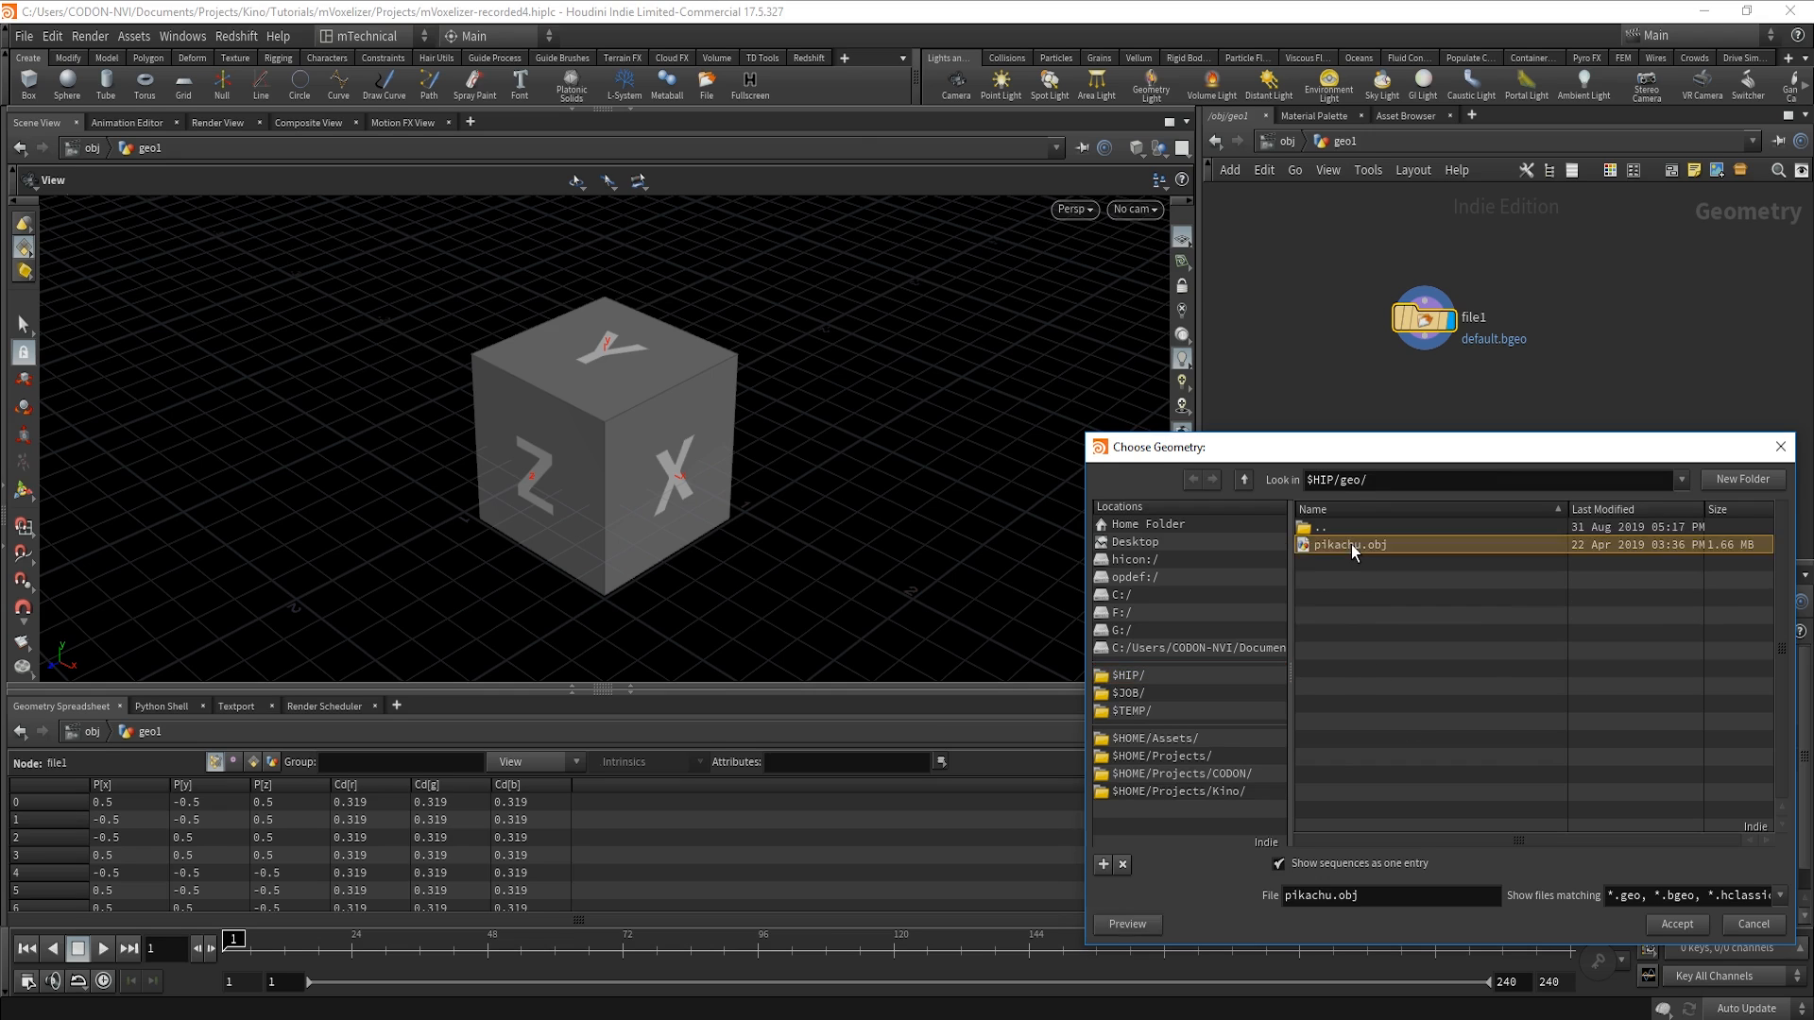
double_click(1351, 546)
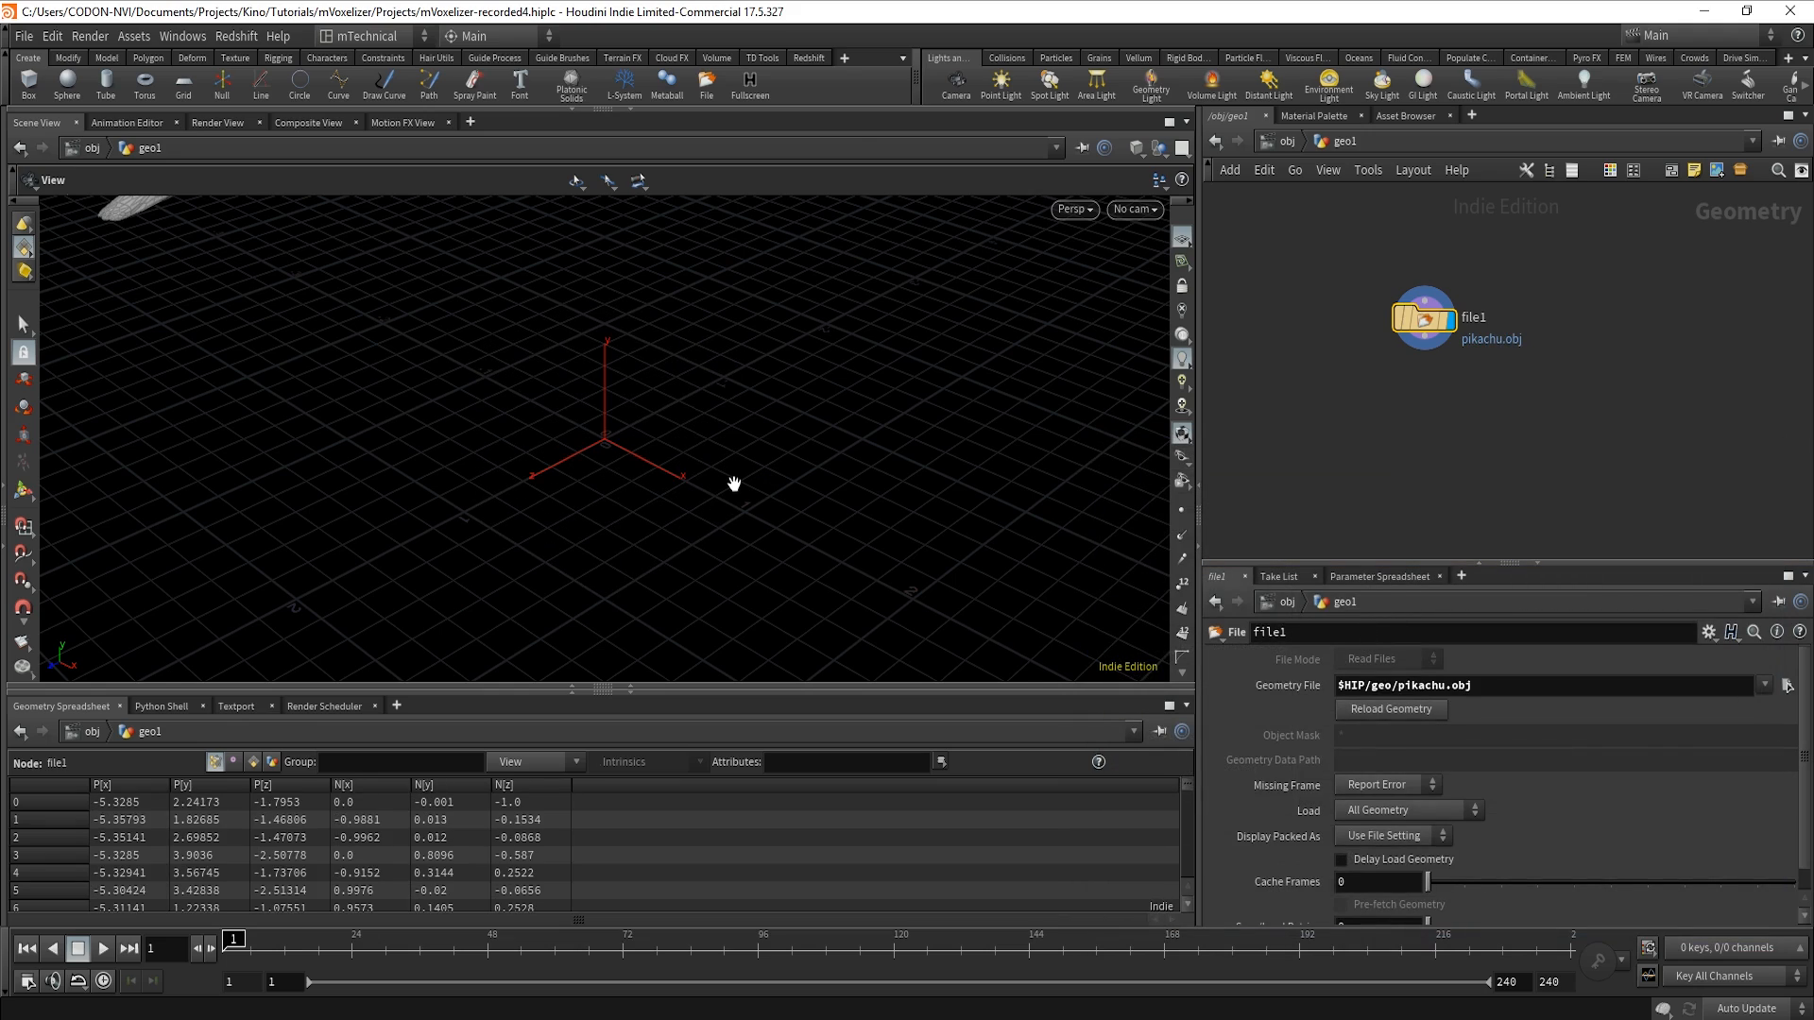
key(space+h)
drag(790, 573, 717, 466)
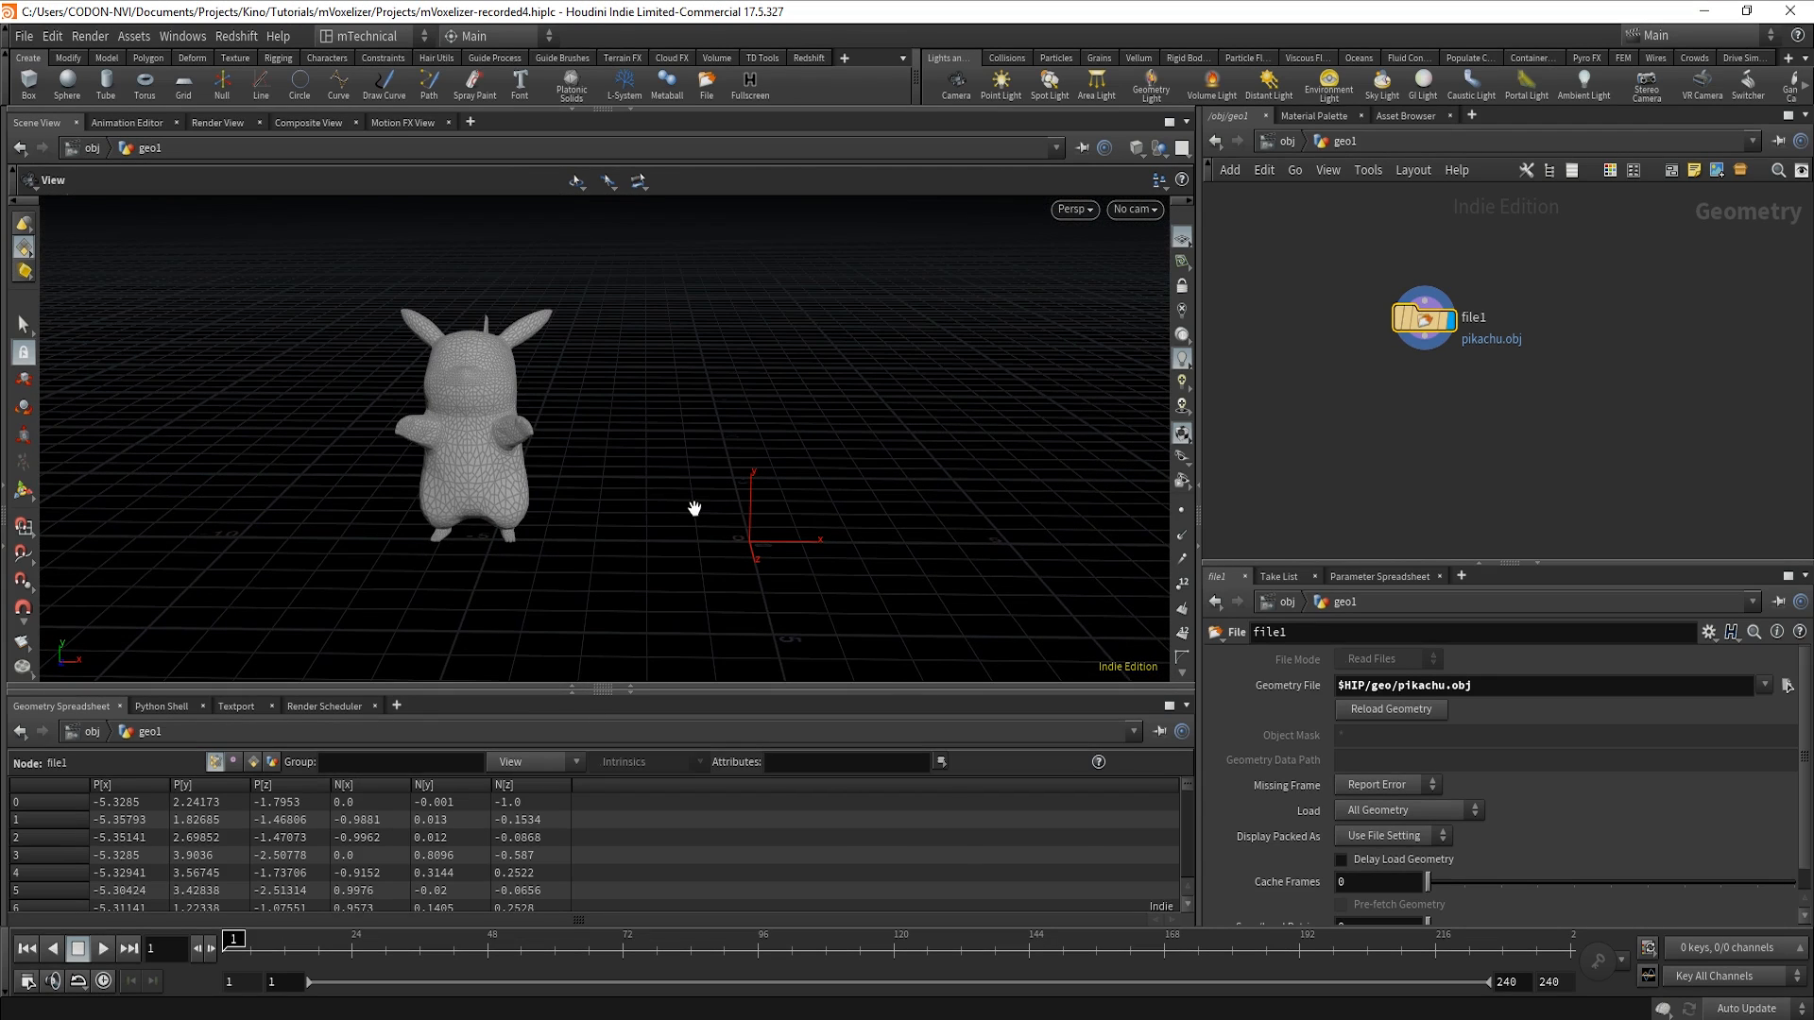
Add a Subnetwork node below the File node and rename it mVoxelizer.
key(Tab)
text(s)
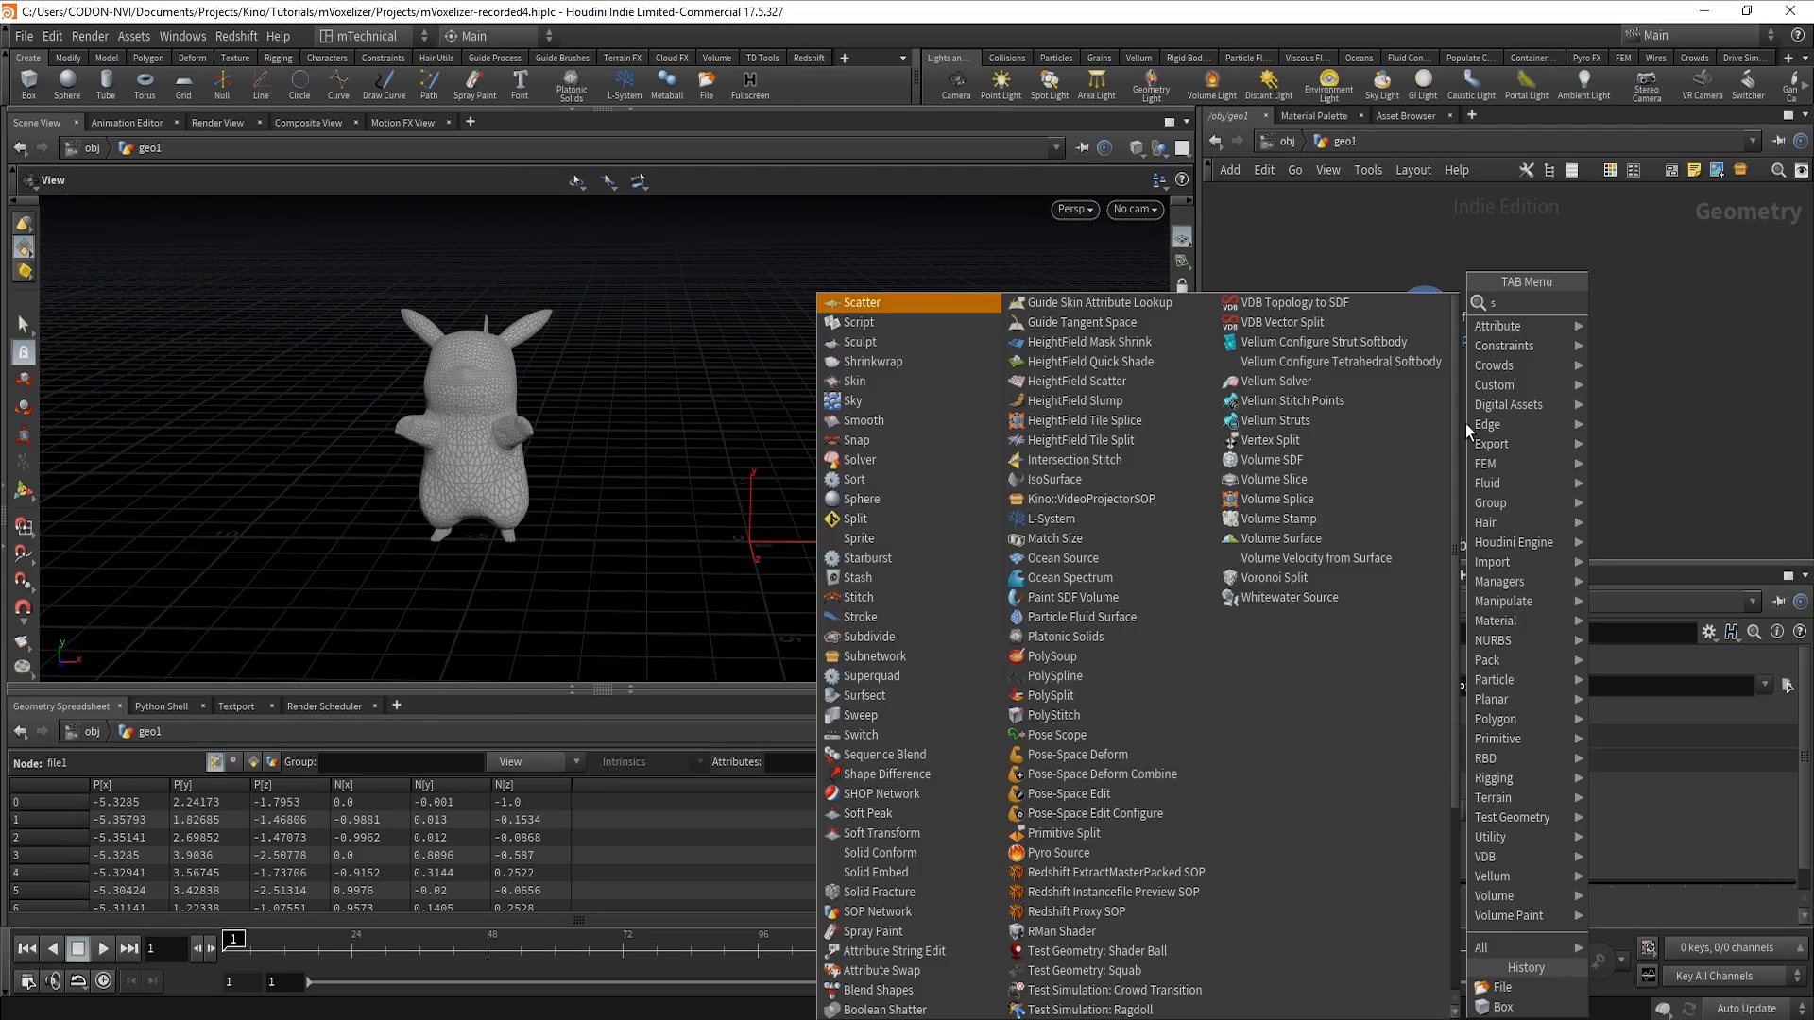
text(ubn)
click(1650, 304)
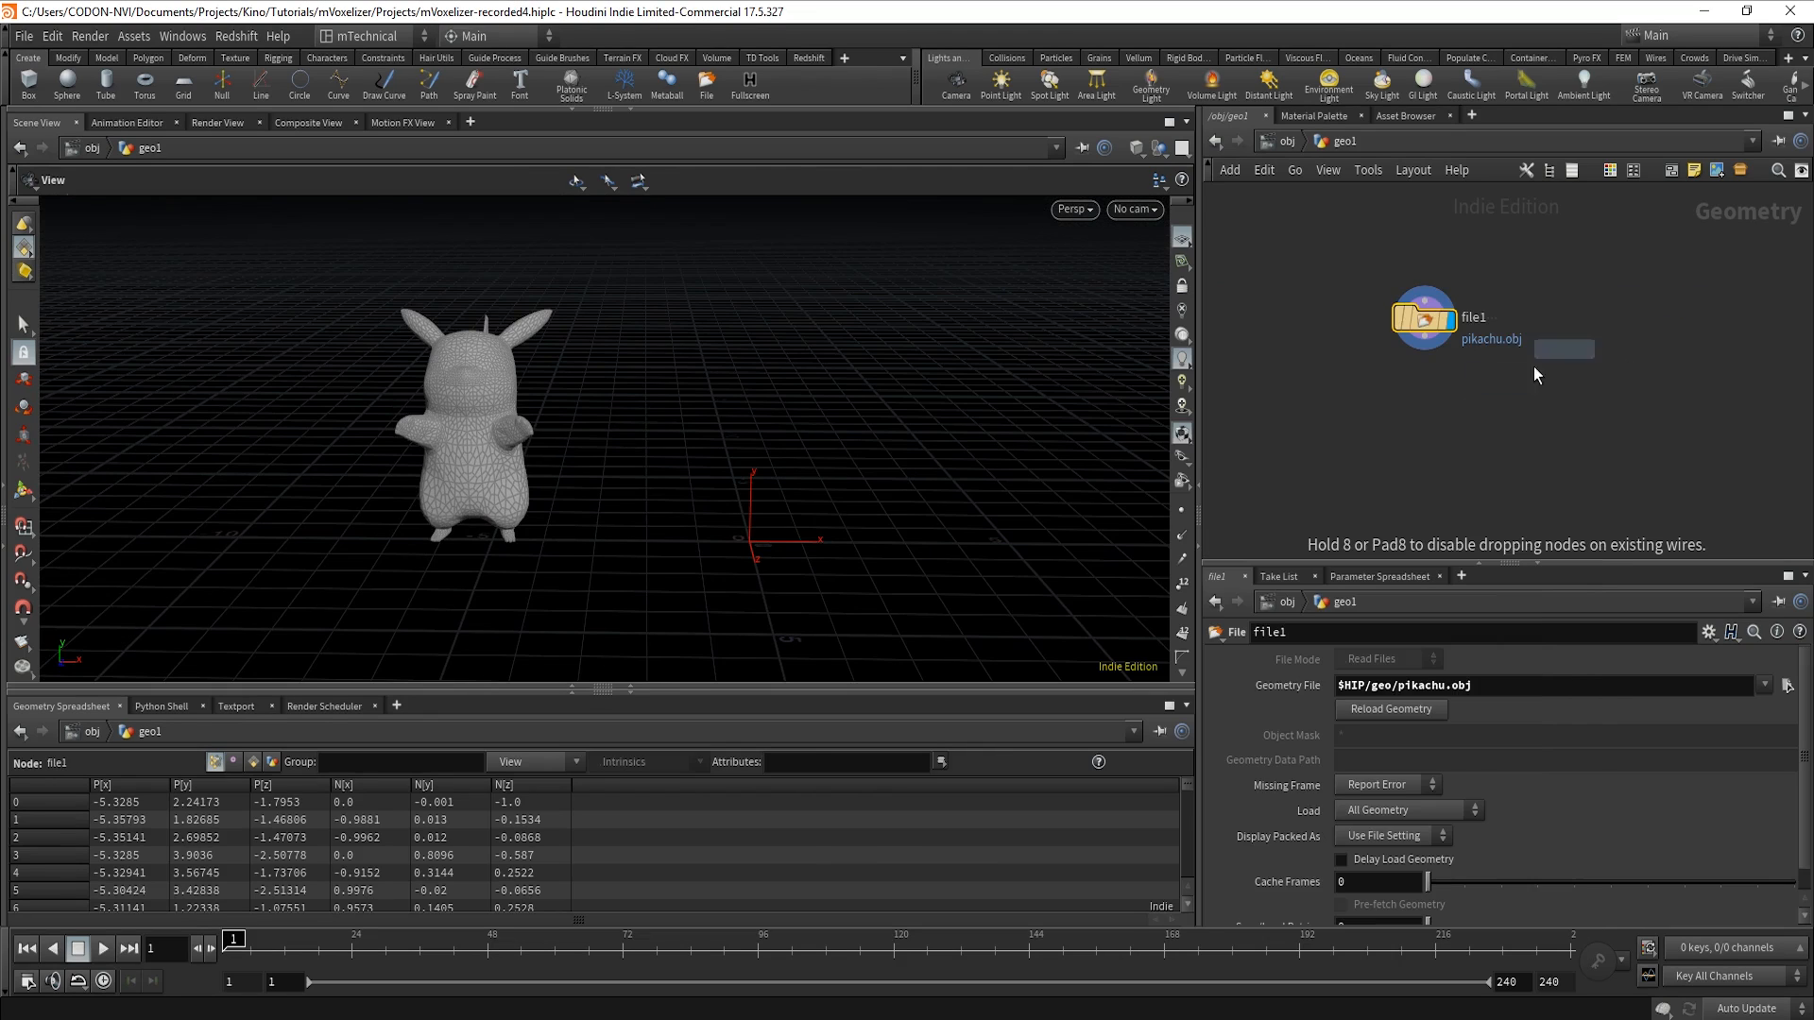
click(1422, 431)
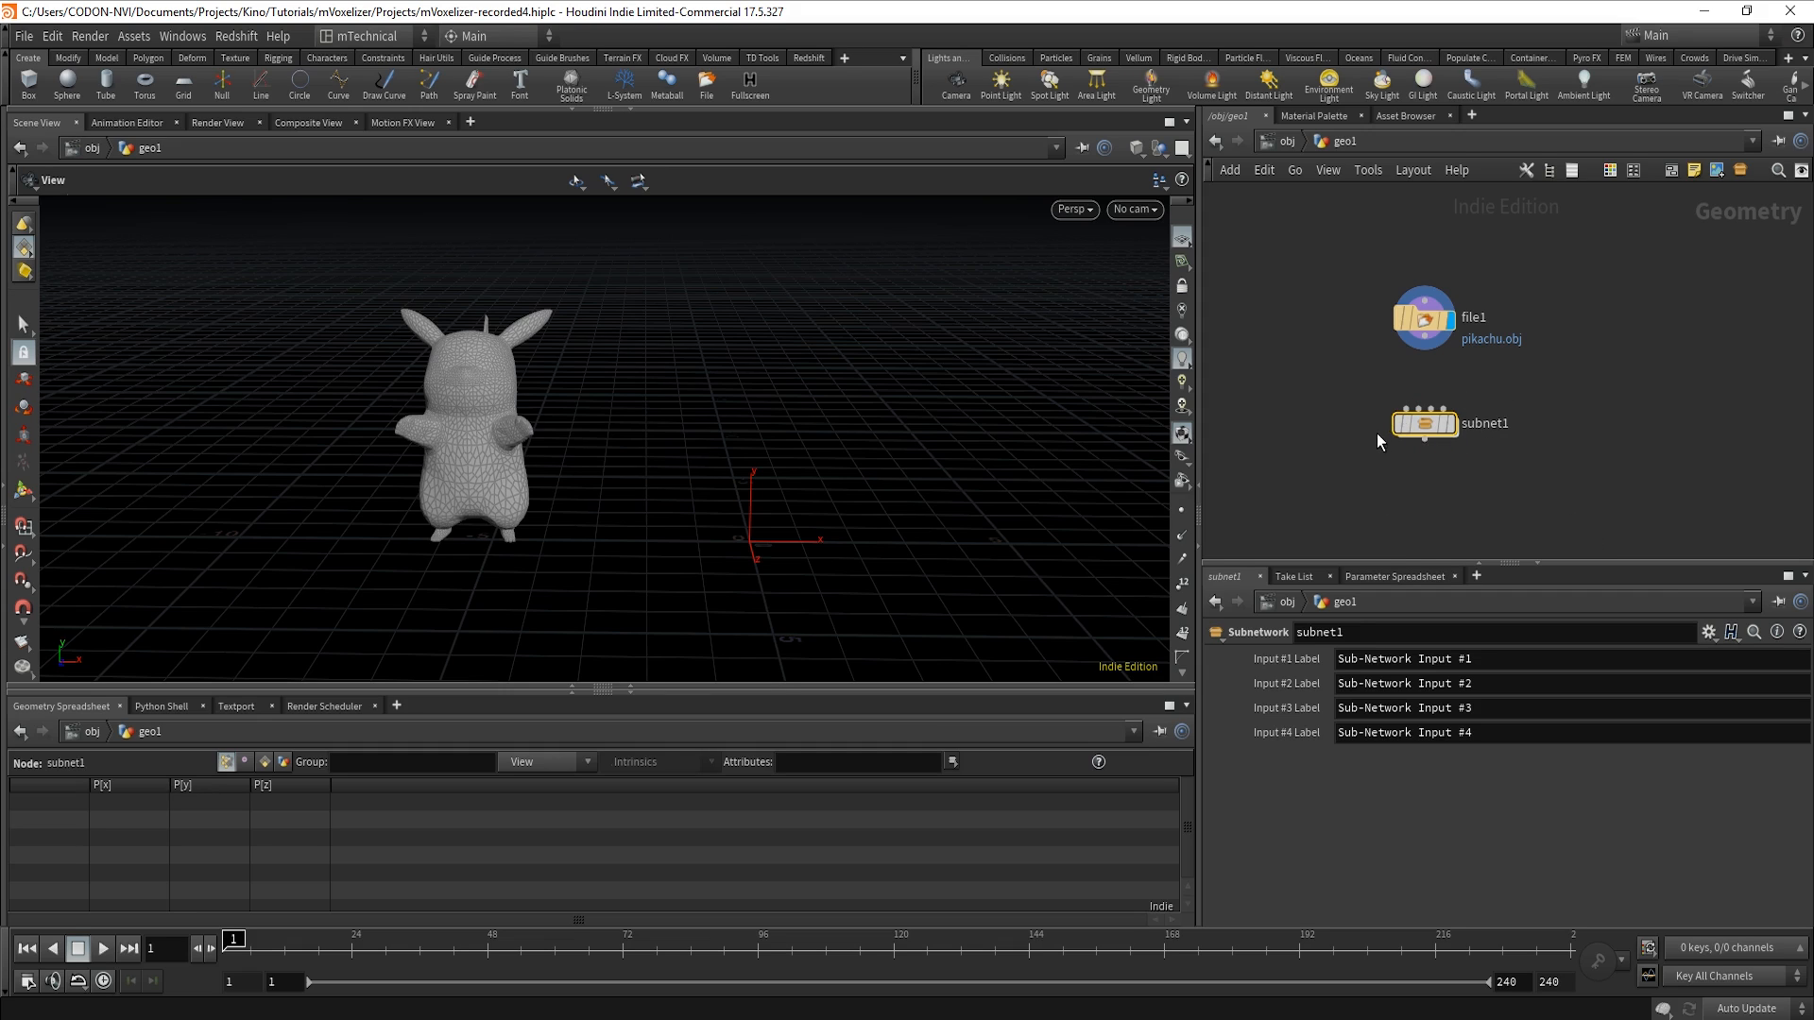
double_click(1487, 427)
text(mVoxelizer)
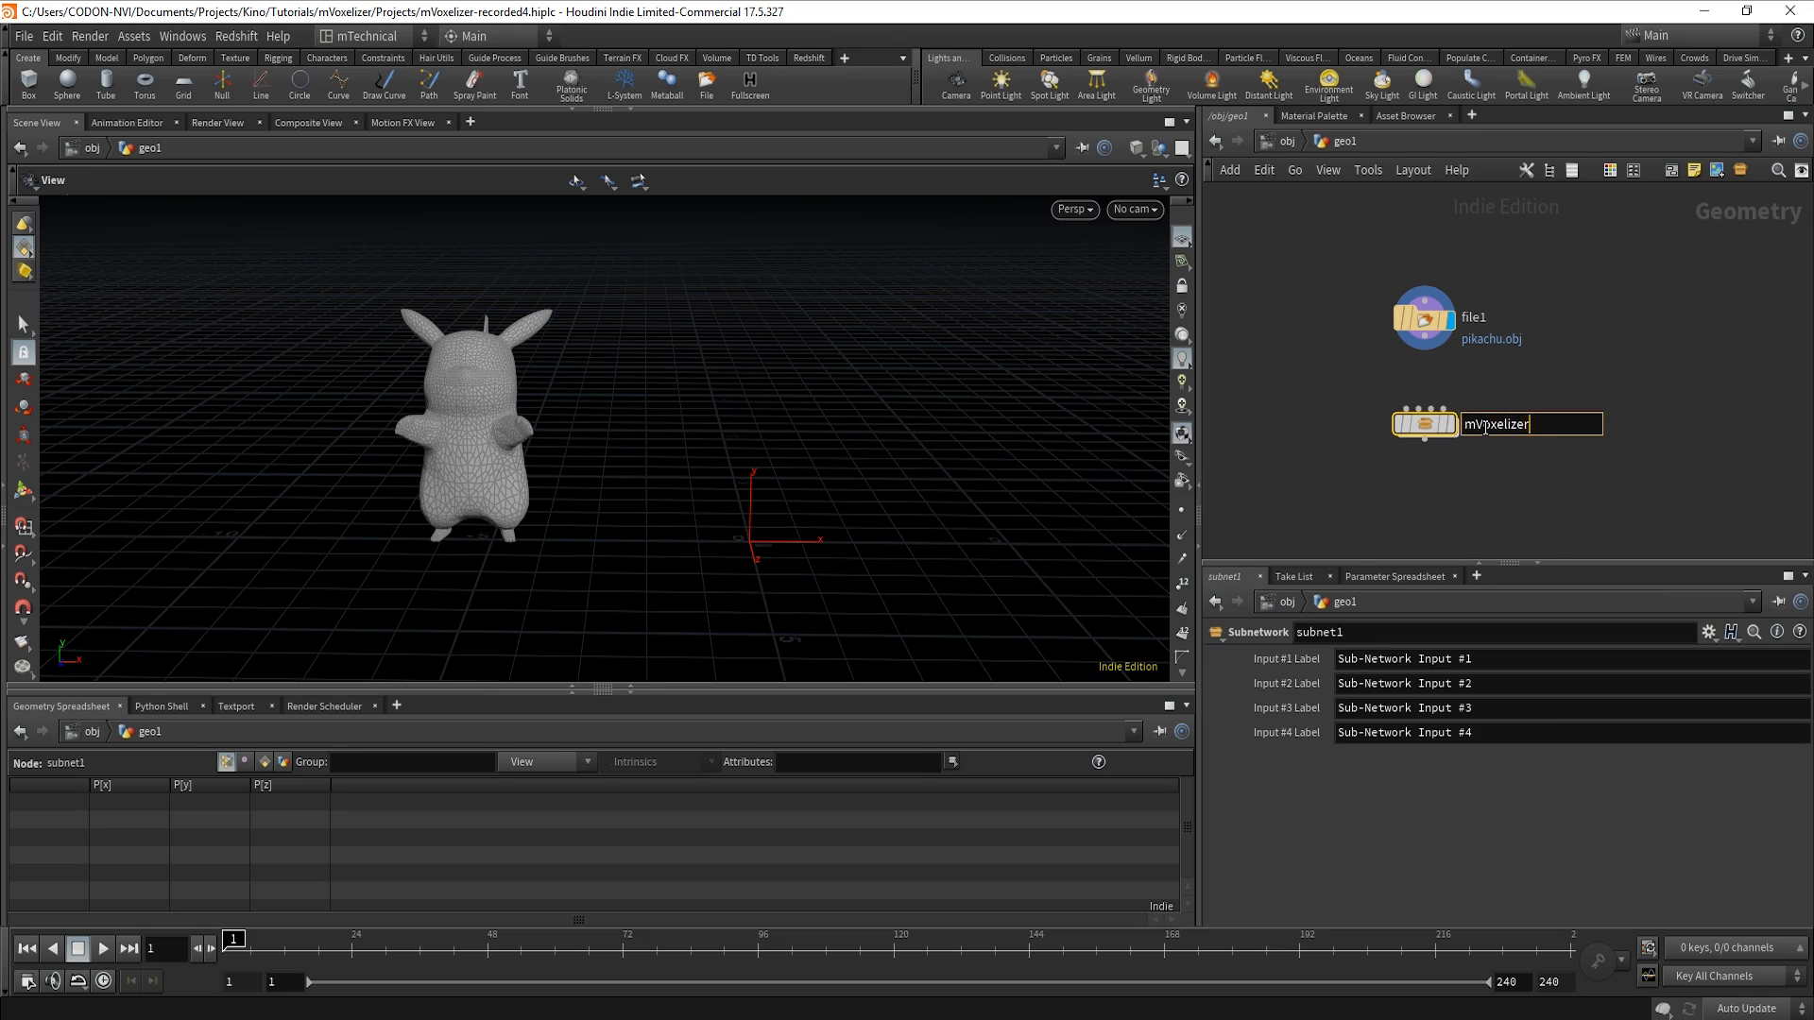
key(Return)
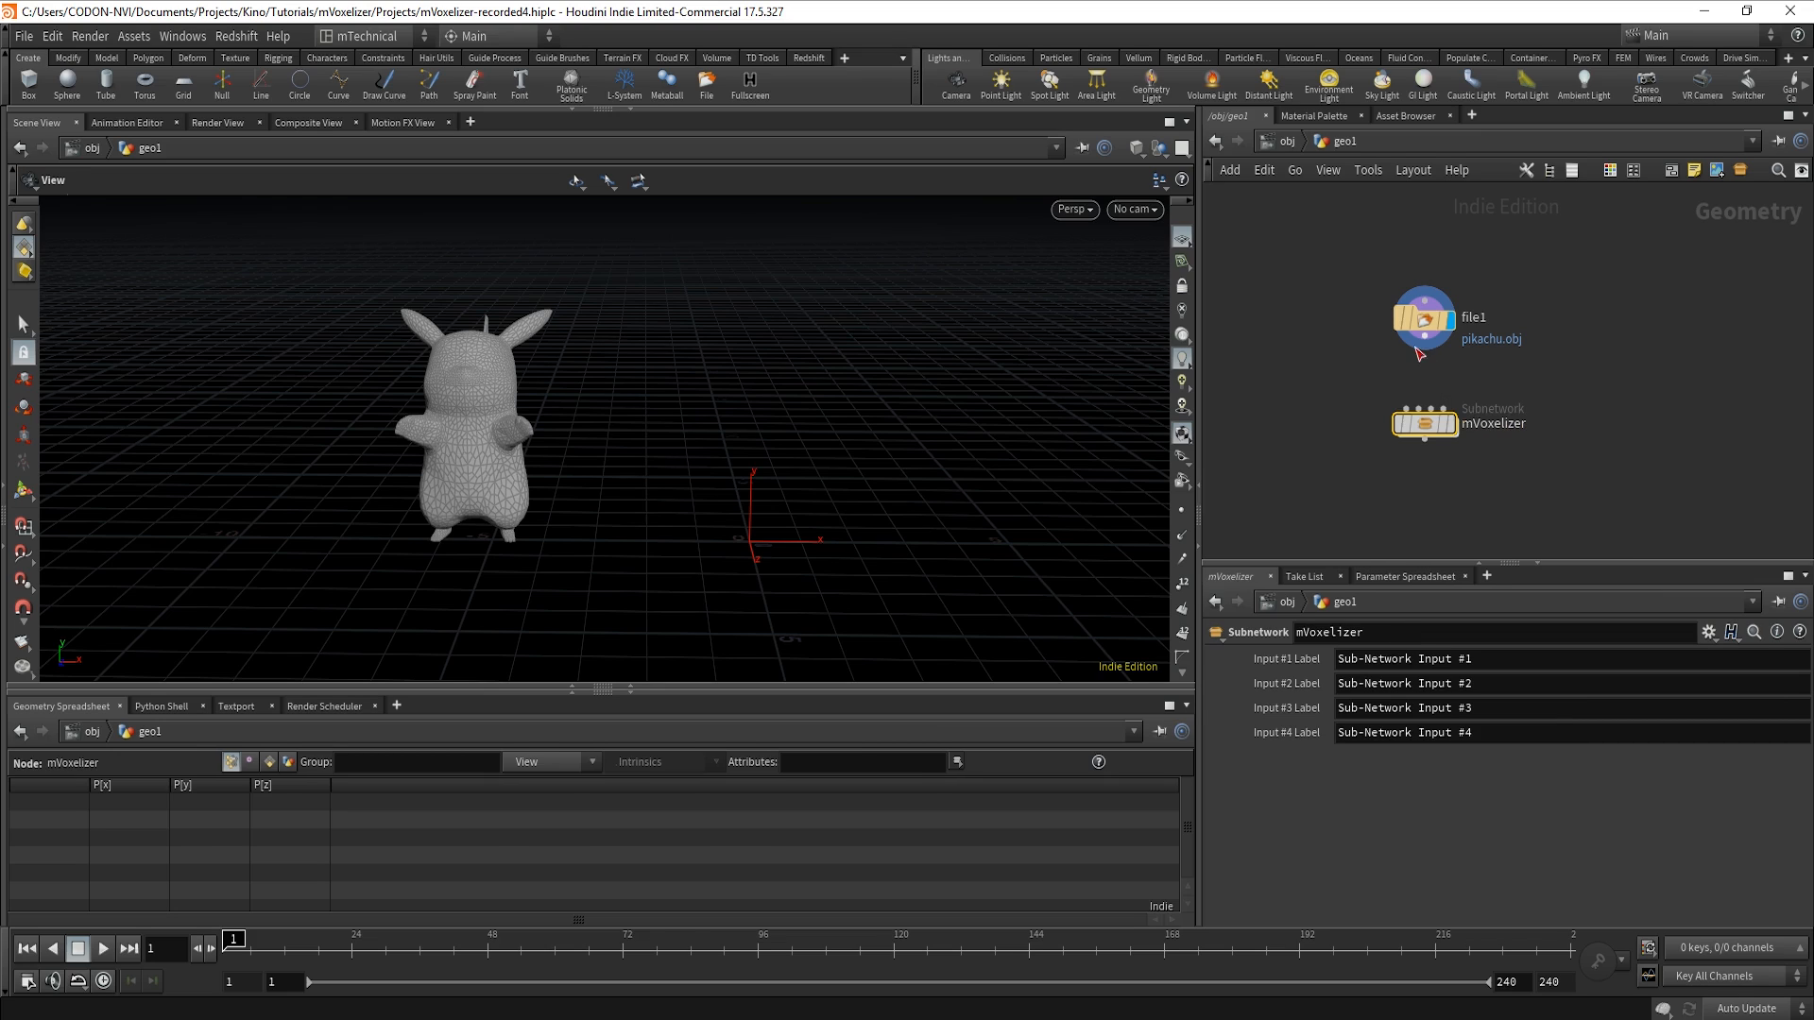
Connect the File node's output to the first input of the mVoxelizer subnetwork and move the subnetwork slightly down.
click(1420, 353)
click(1408, 409)
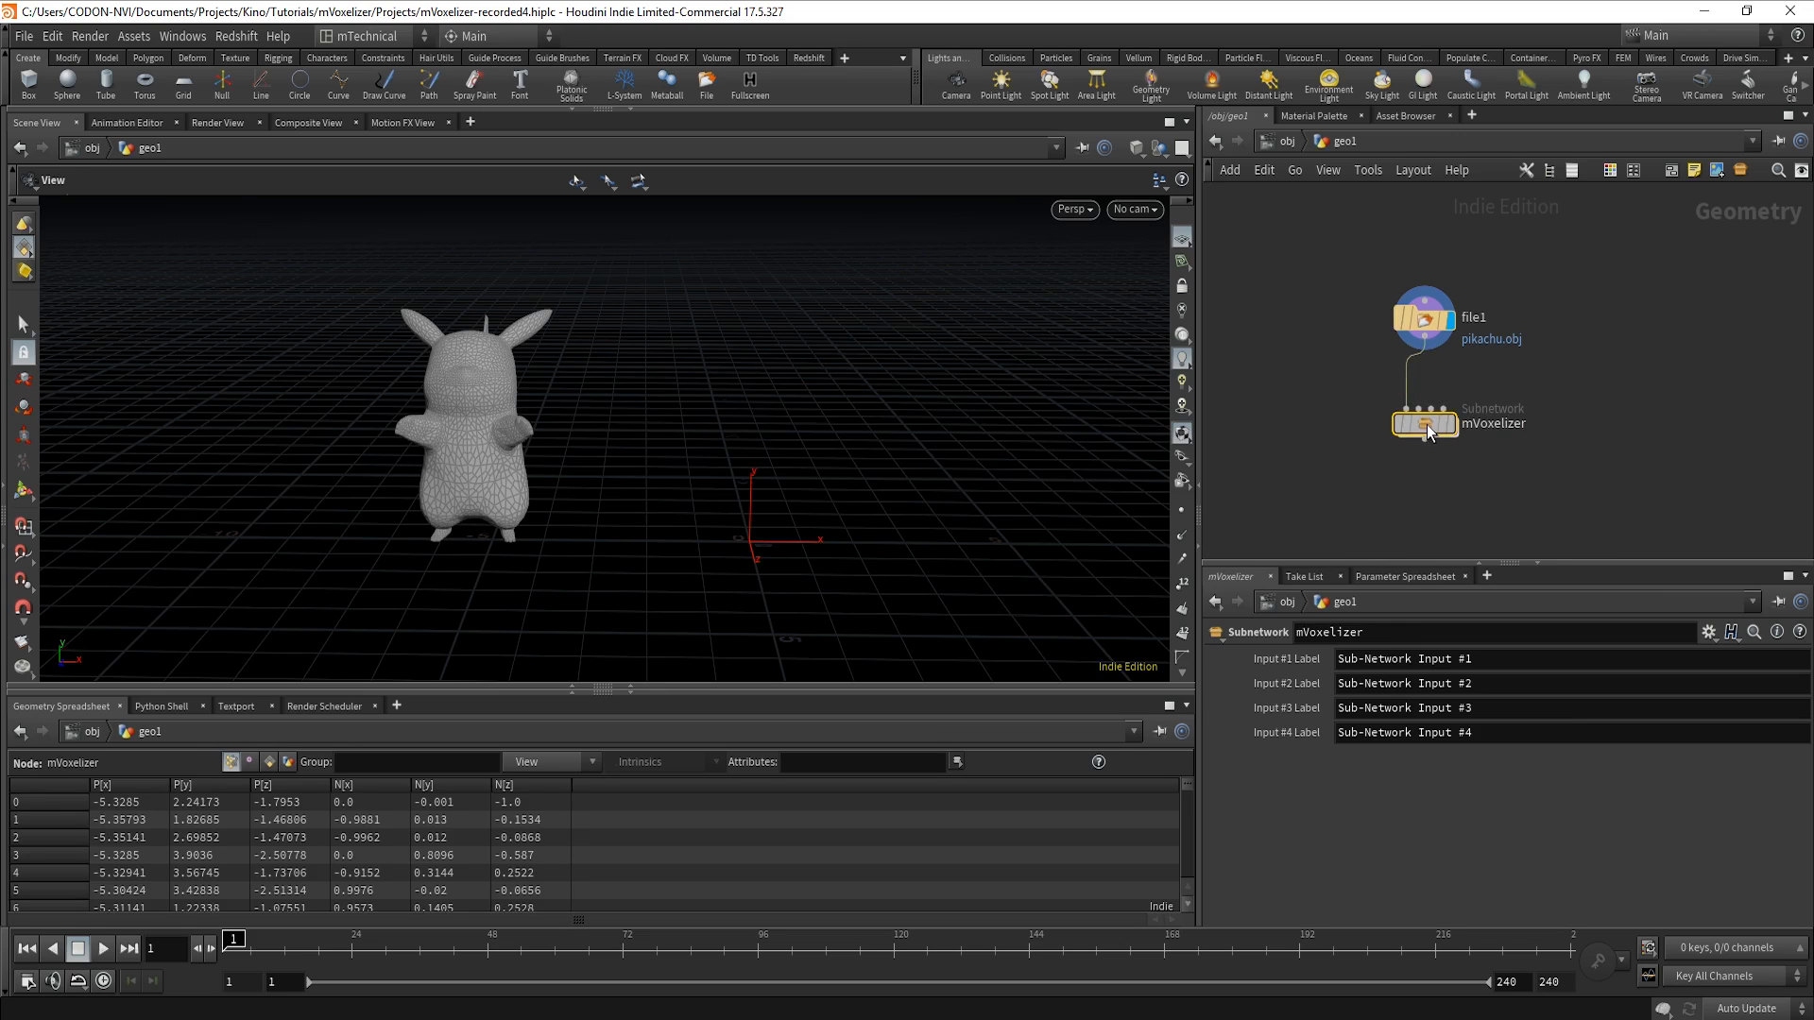
drag(1429, 432, 1443, 471)
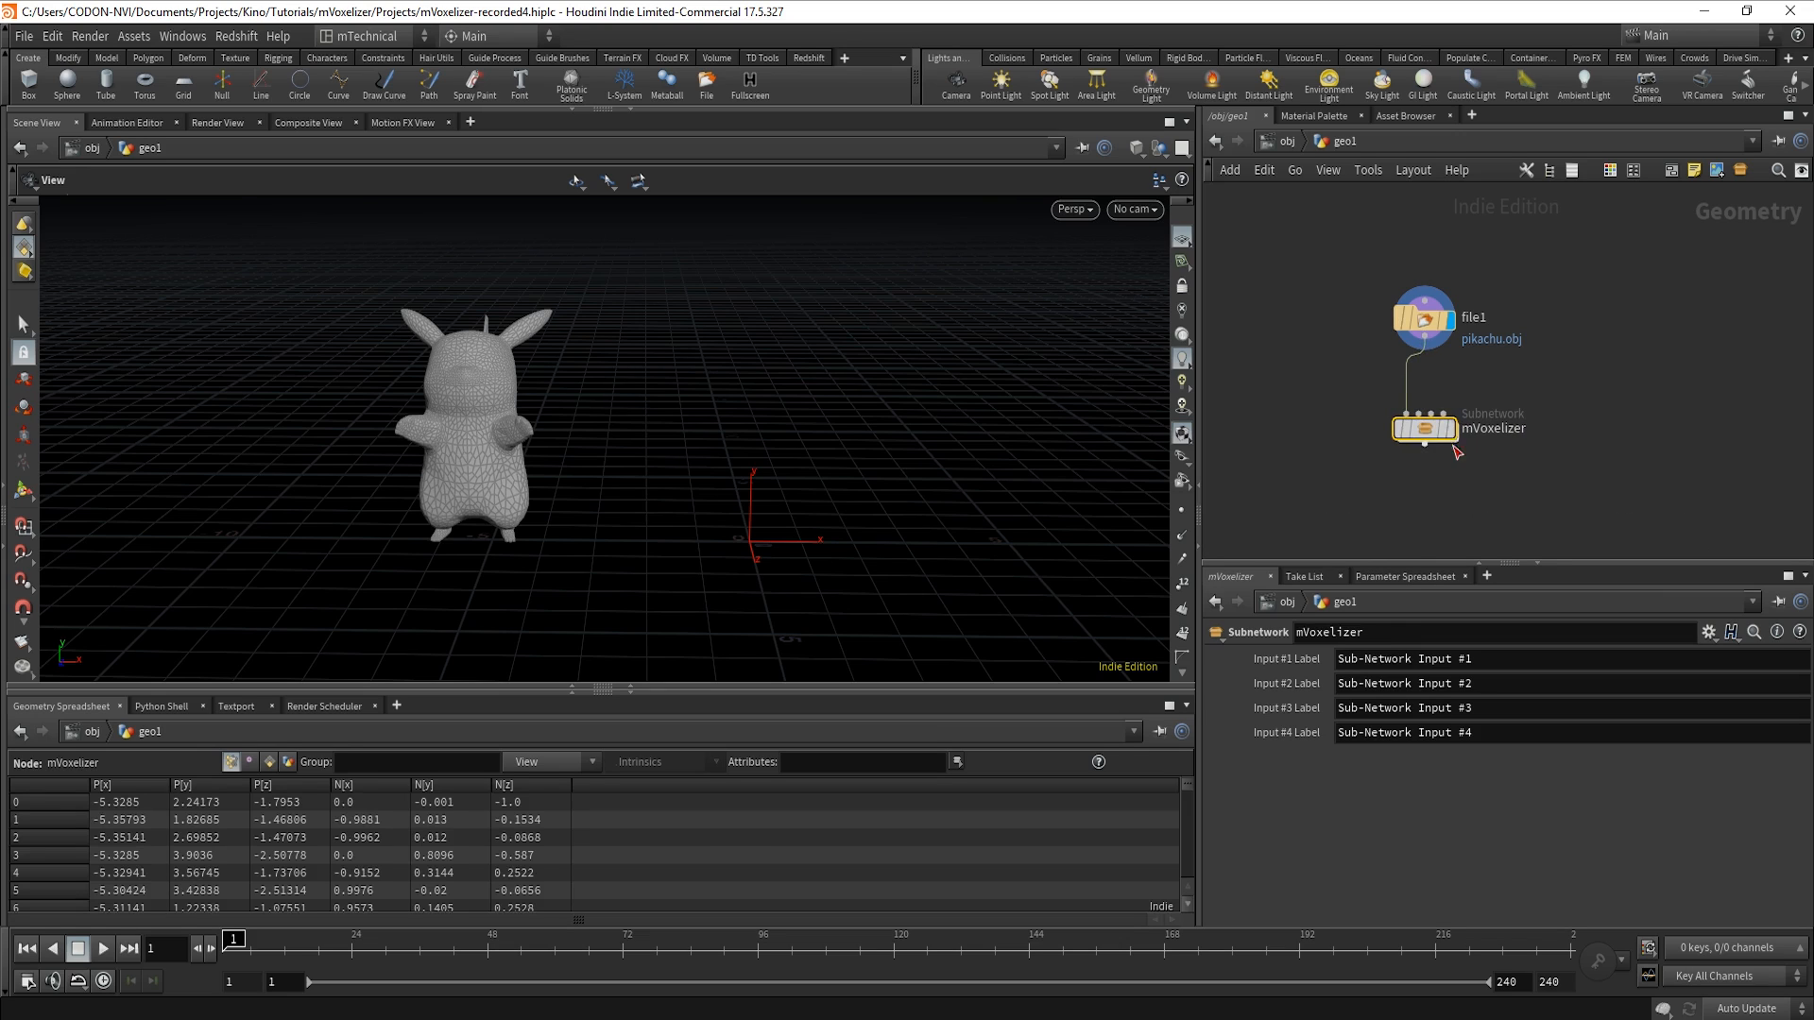
Go inside the mVoxelizer subnetwork.
double_click(1425, 429)
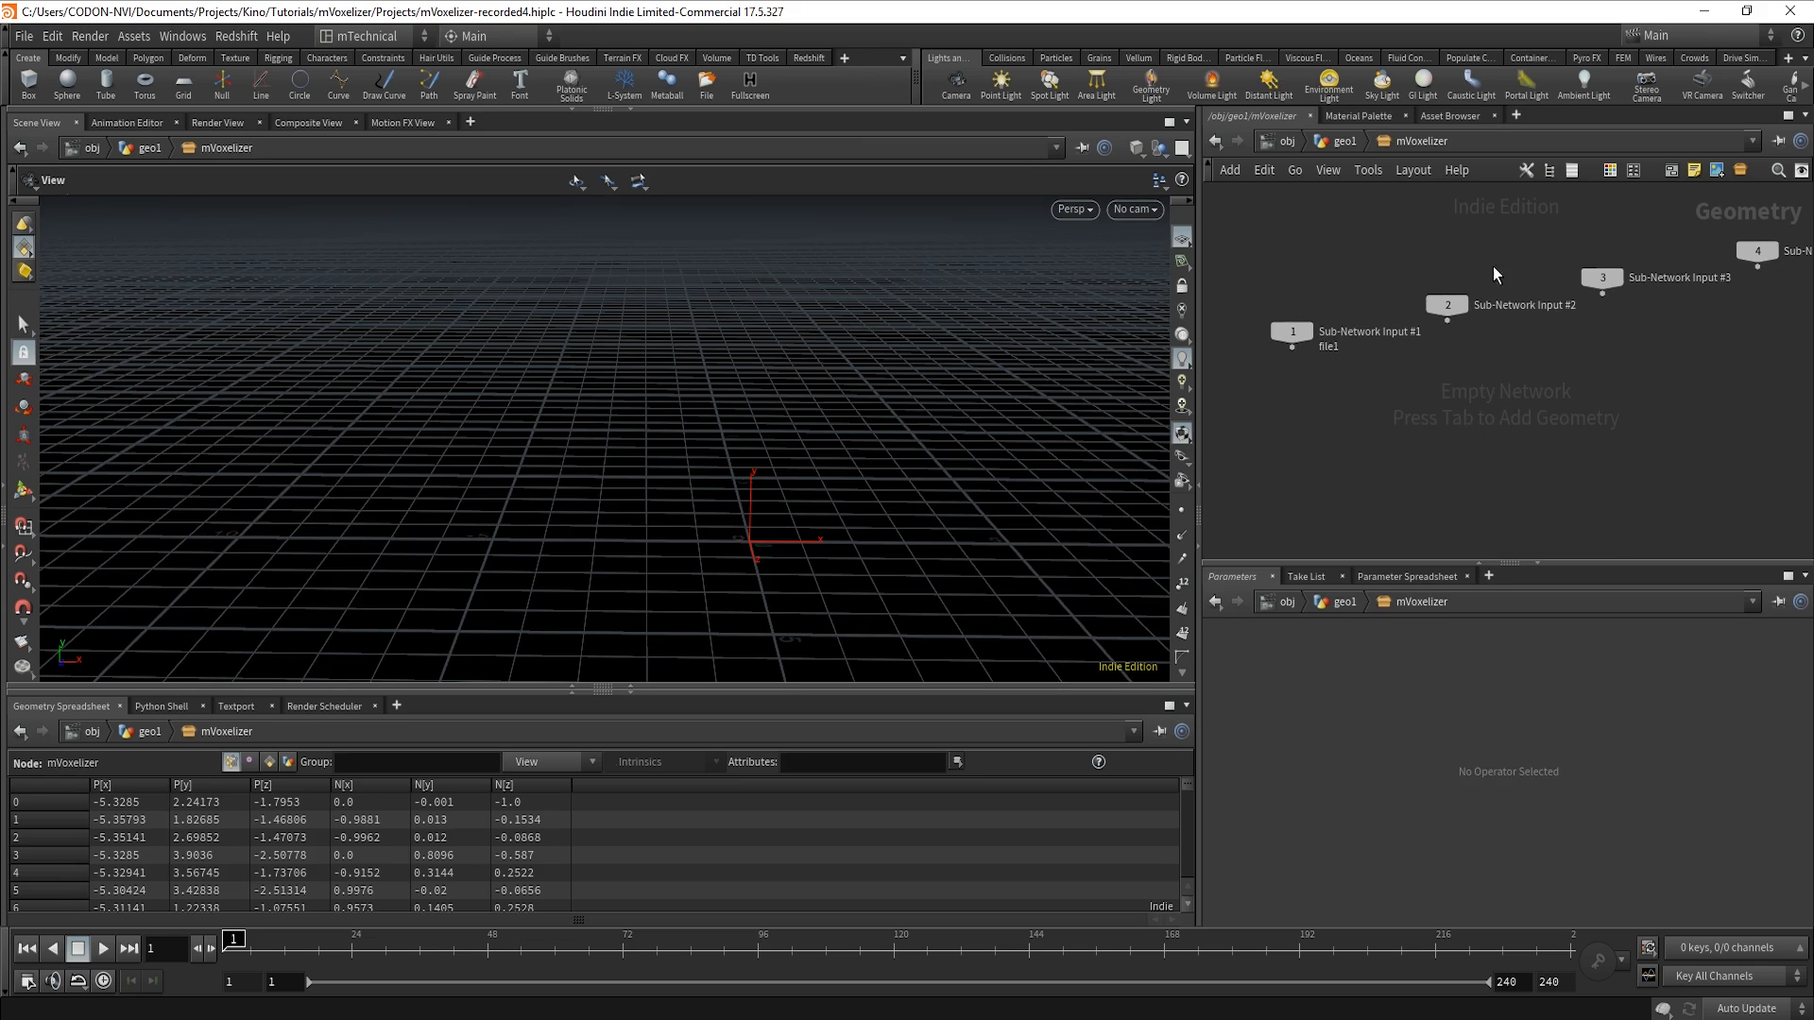
click(1349, 144)
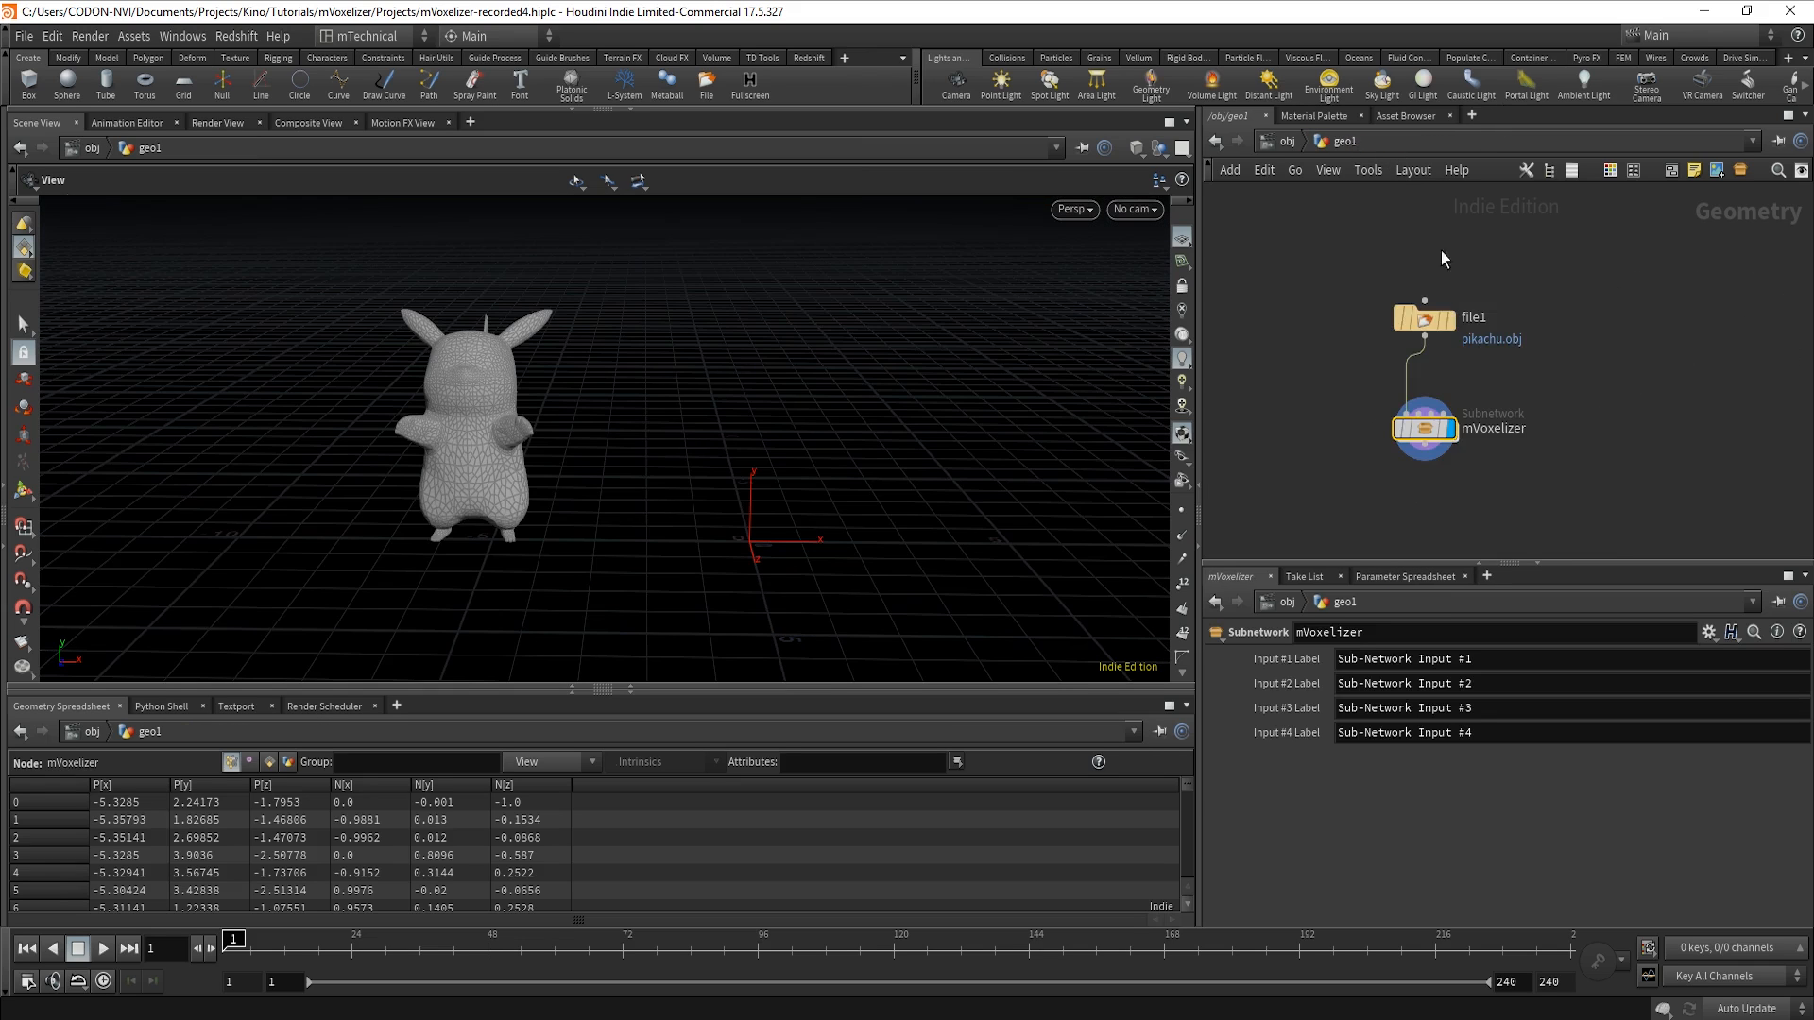
double_click(1431, 437)
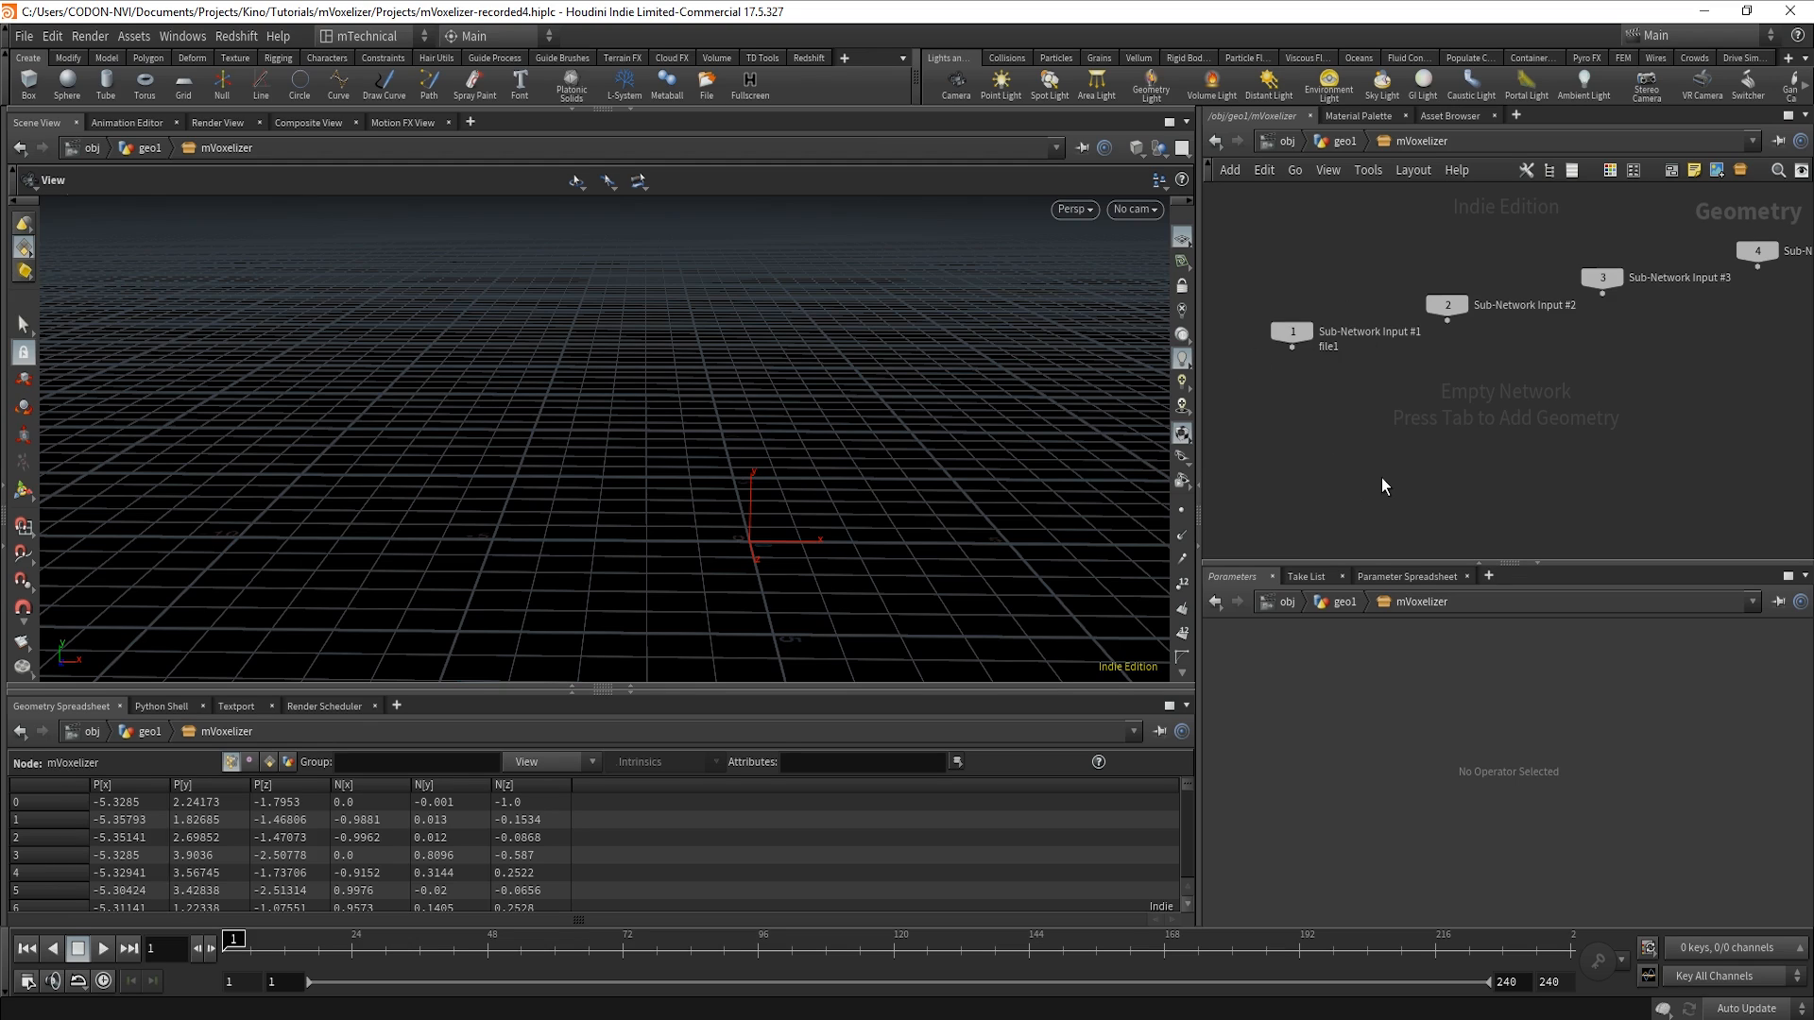
Add a Null node wired below Sub-Network Input #1 inside mVoxelizer and rename it IN_GEO.
key(Tab)
text(nu)
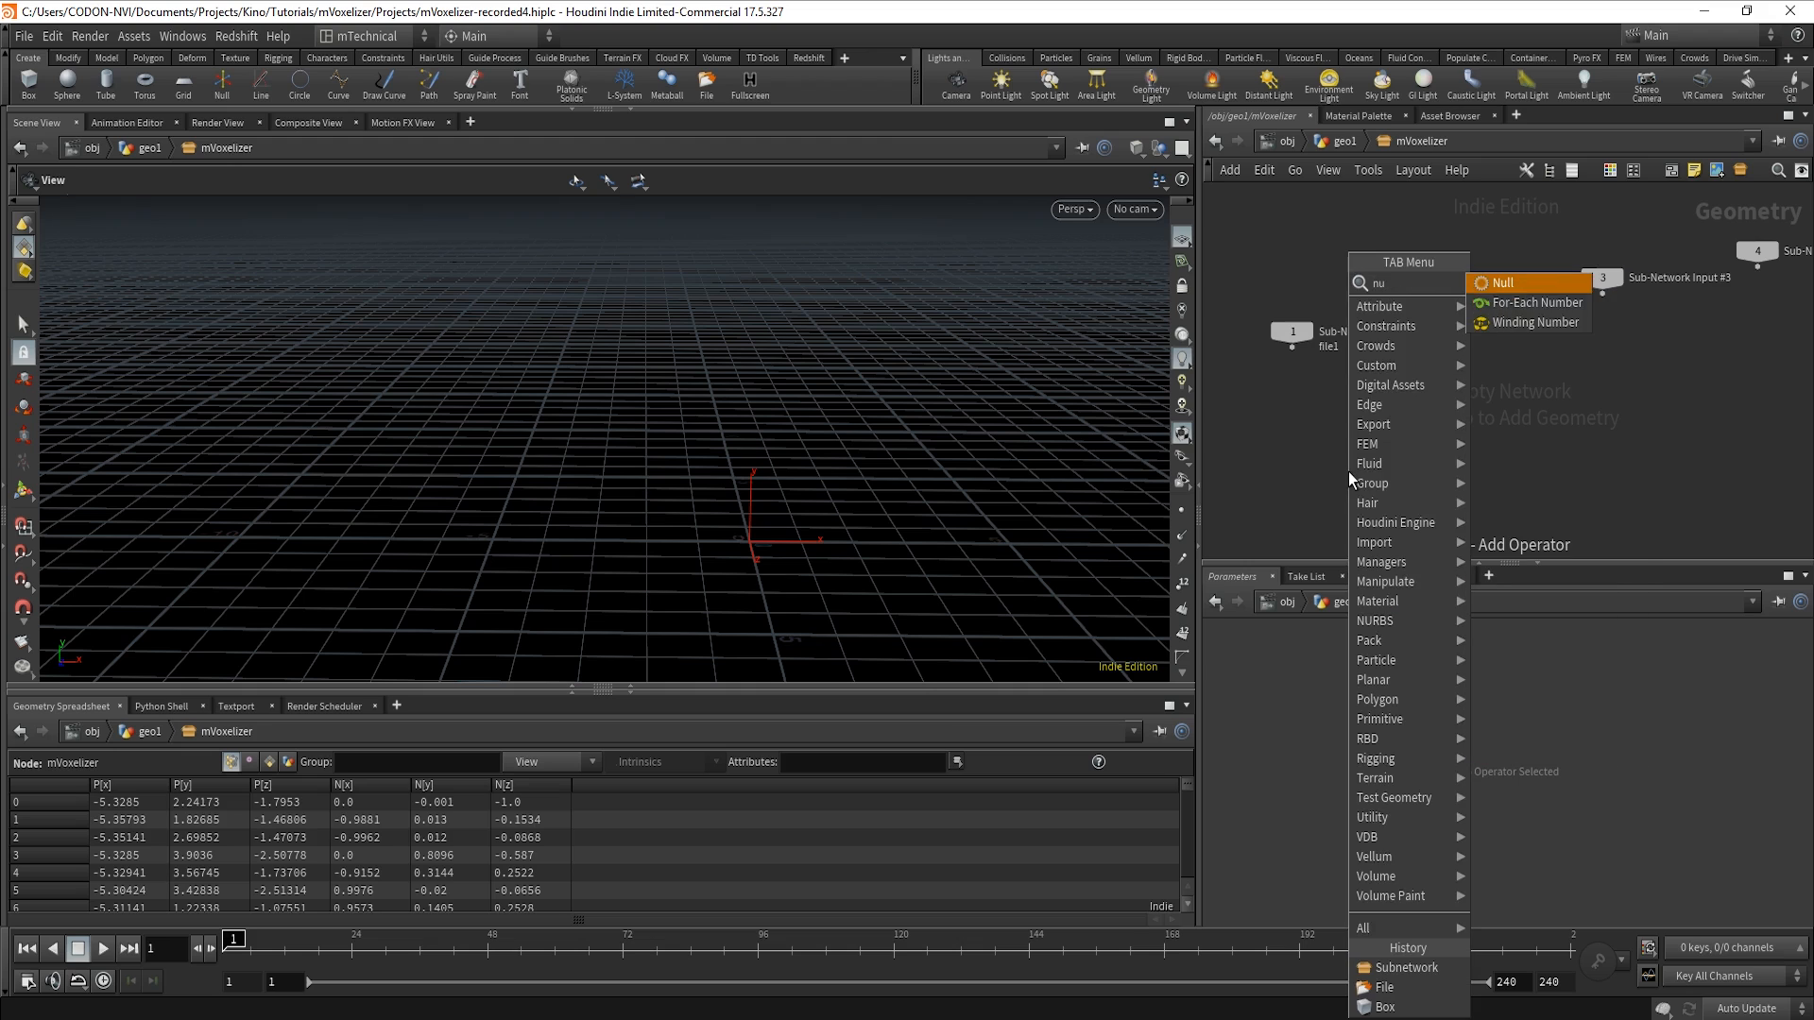
text(ll)
click(1504, 286)
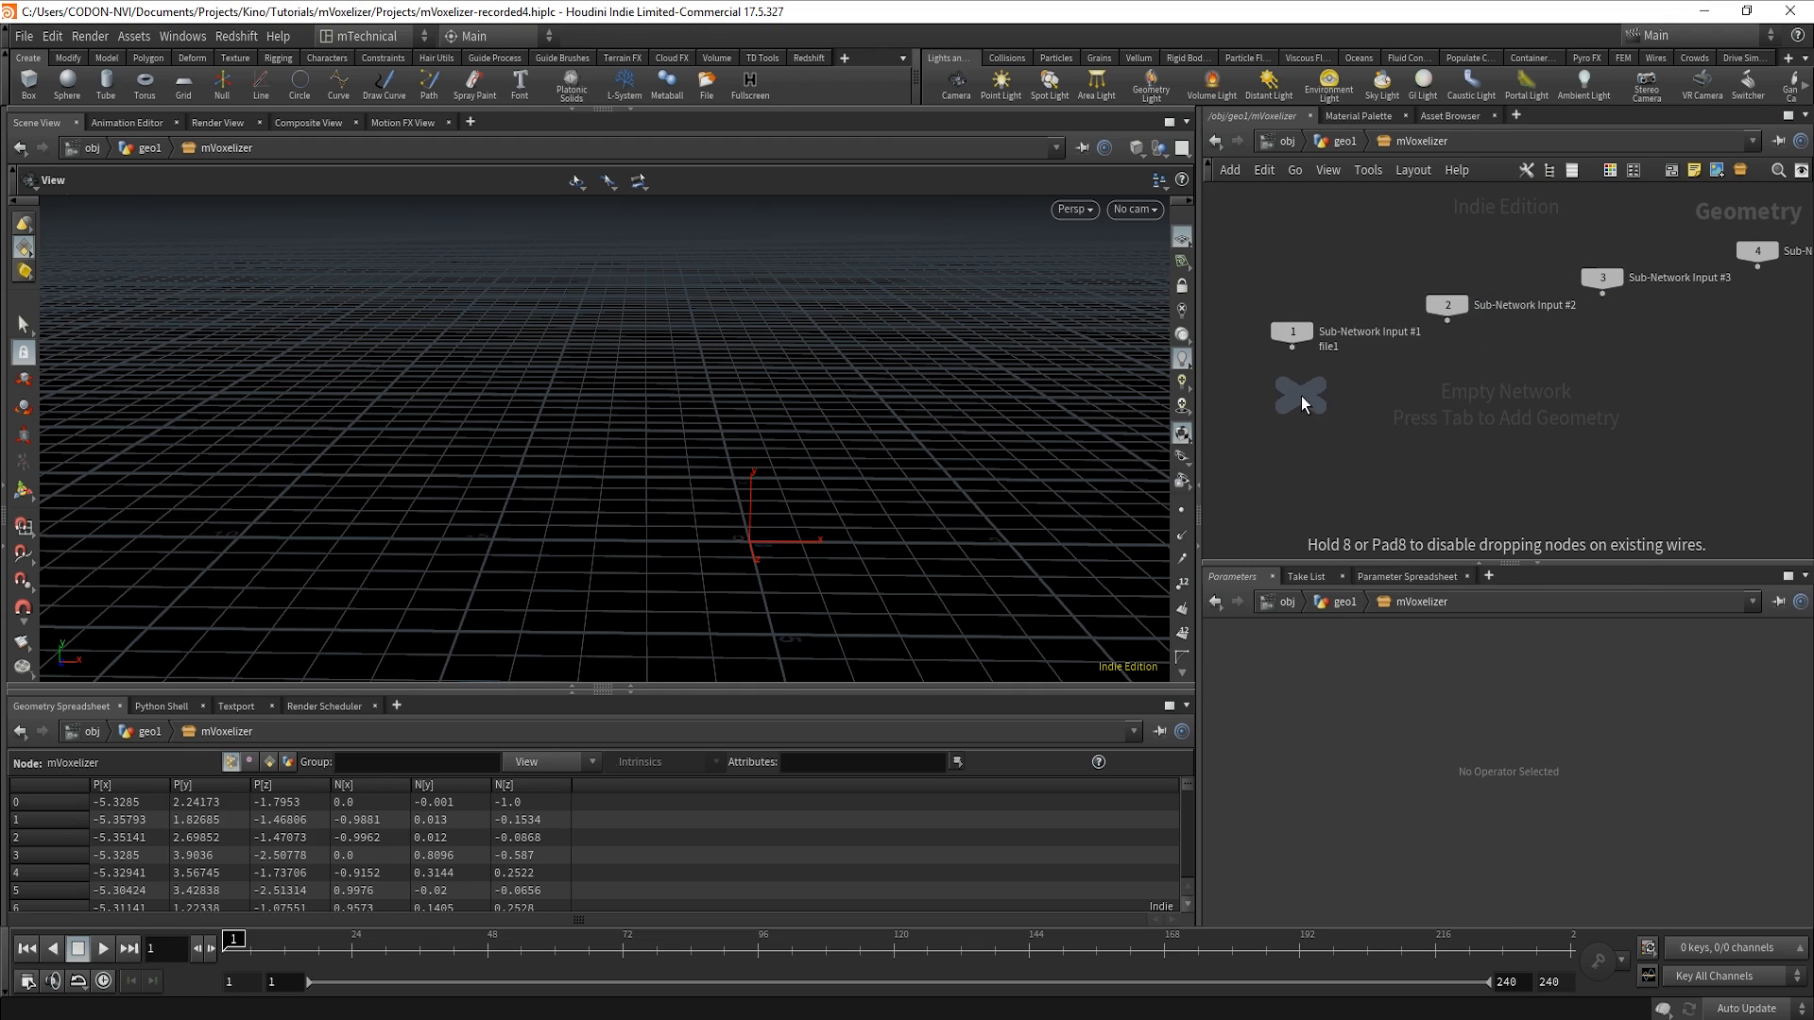
click(1302, 408)
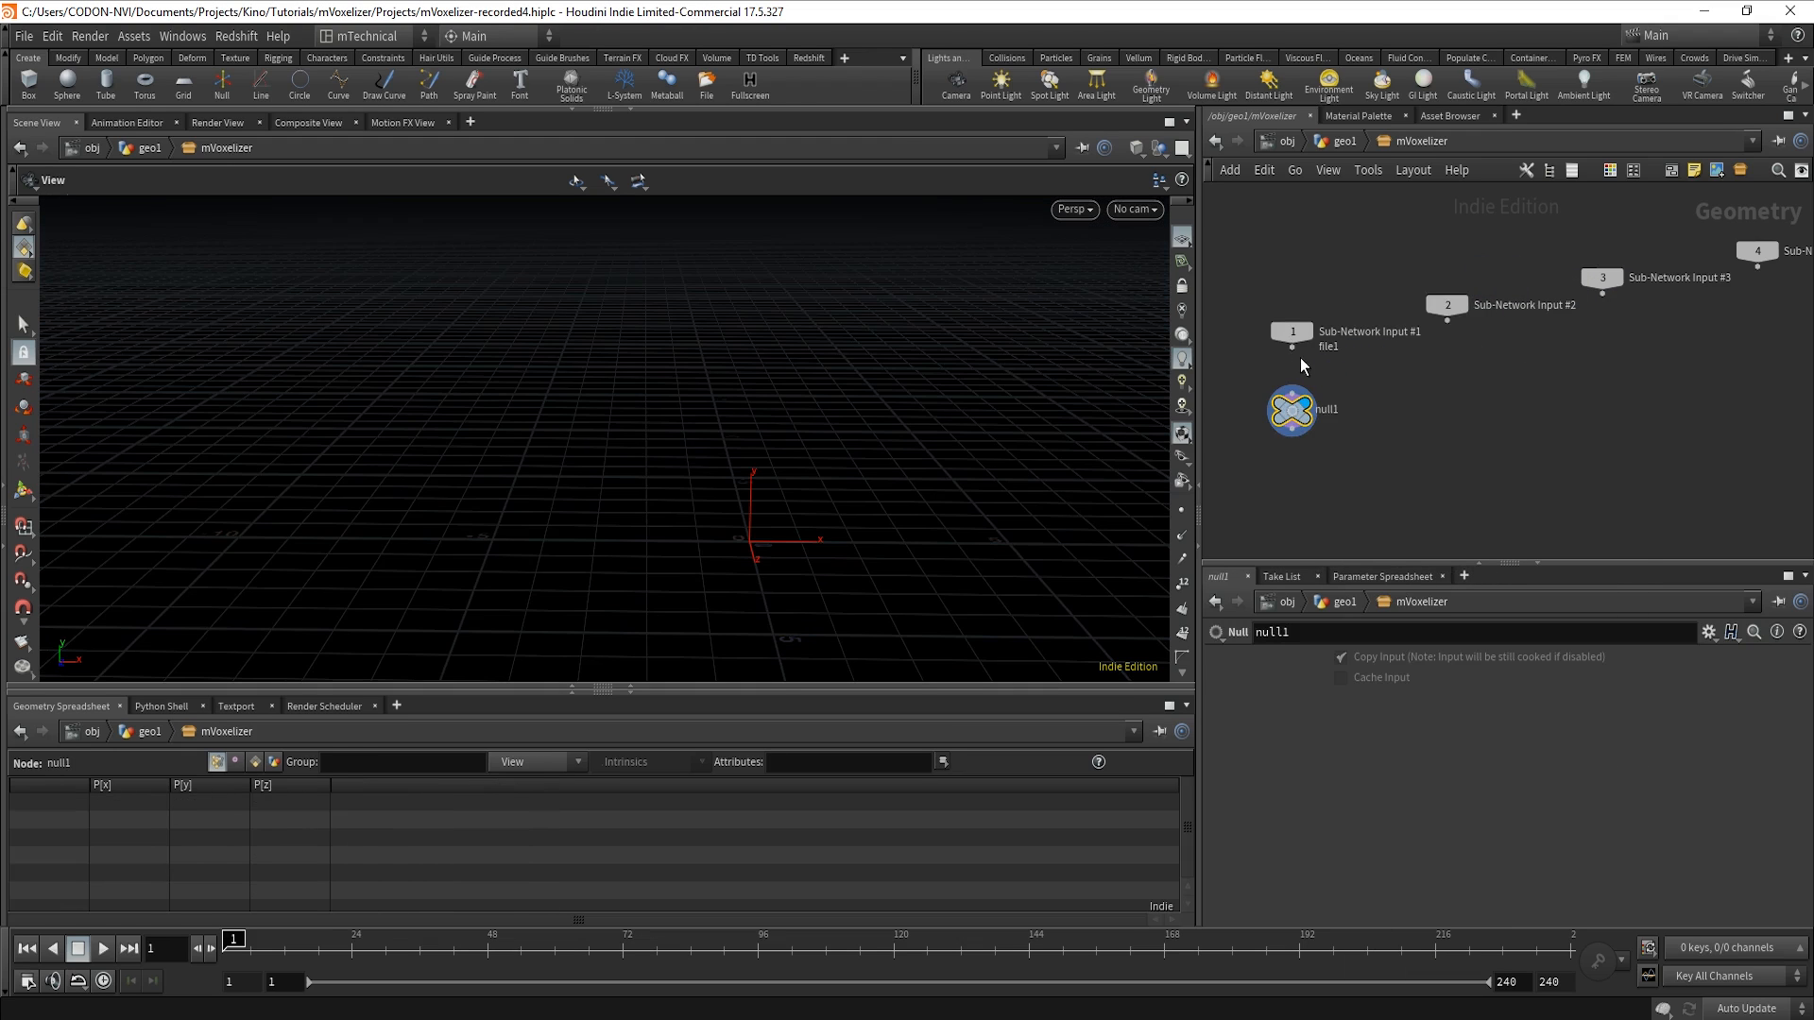
double_click(1326, 410)
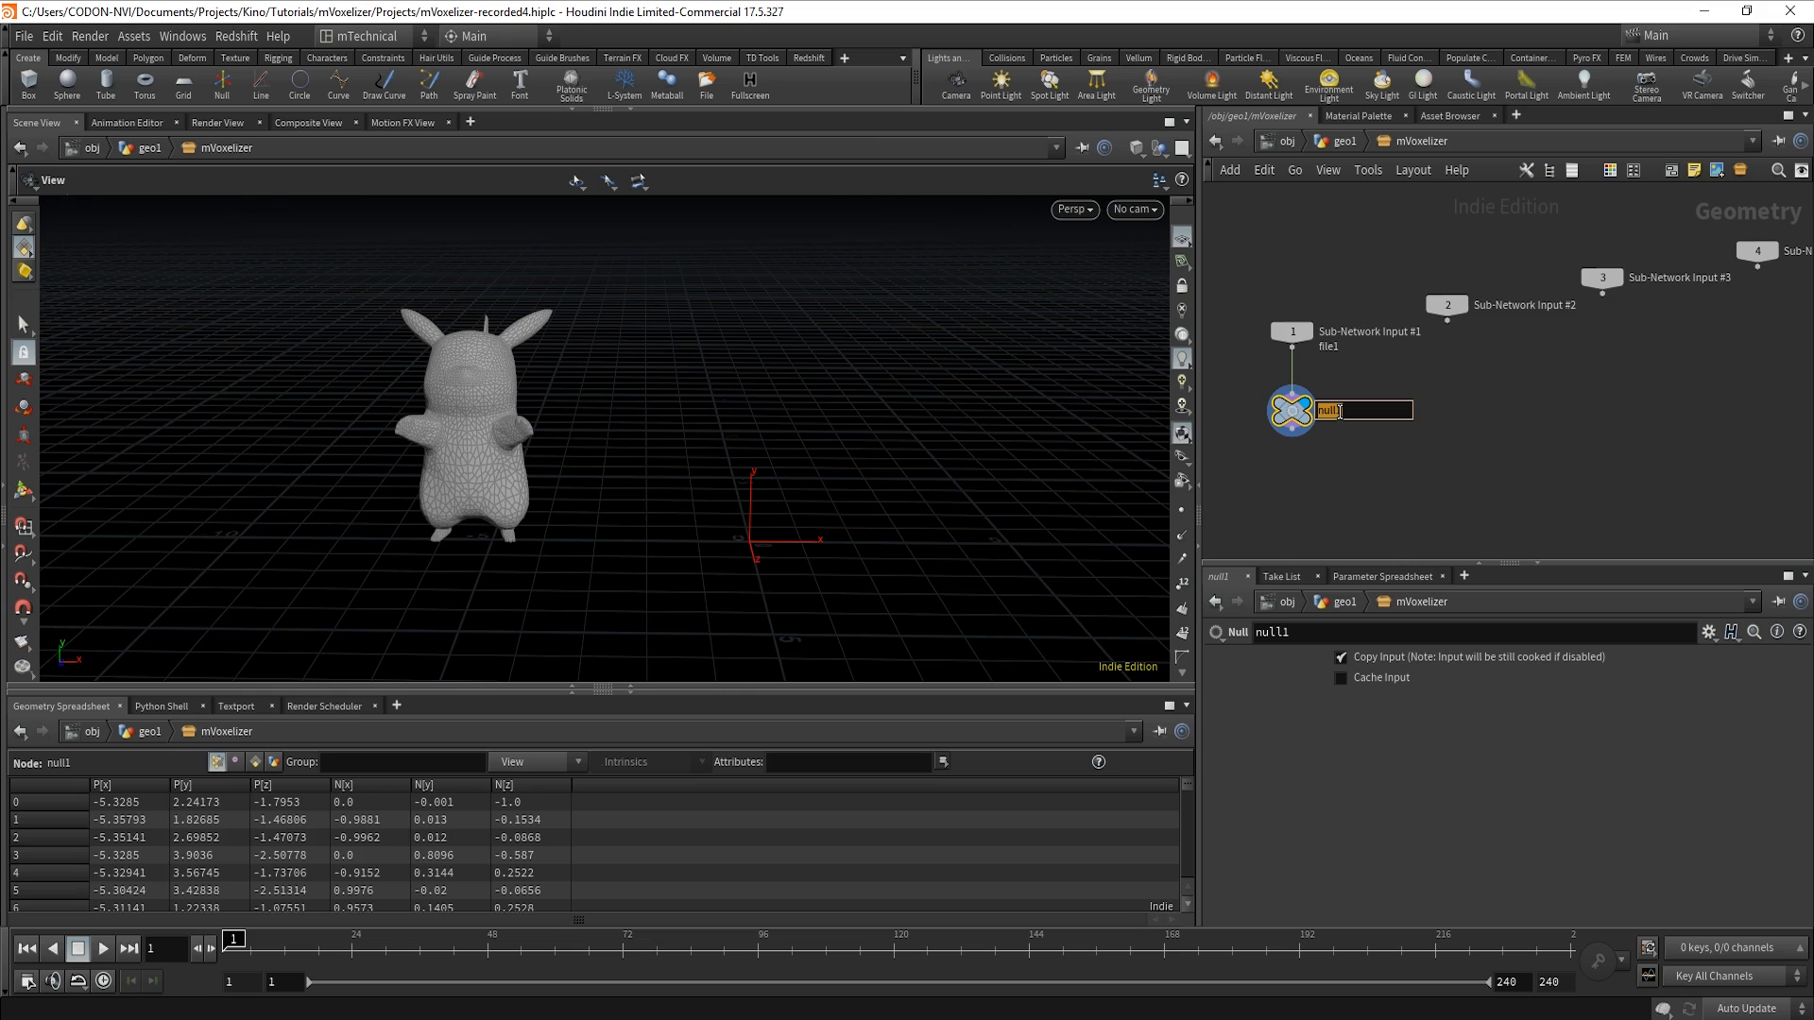
text(IN_GEO)
key(Return)
middle_drag(1395, 437, 1479, 331)
click(1389, 395)
mouse_move(566, 485)
mouse_down()
mouse_move(595, 532)
mouse_move(576, 498)
mouse_move(552, 499)
mouse_up()
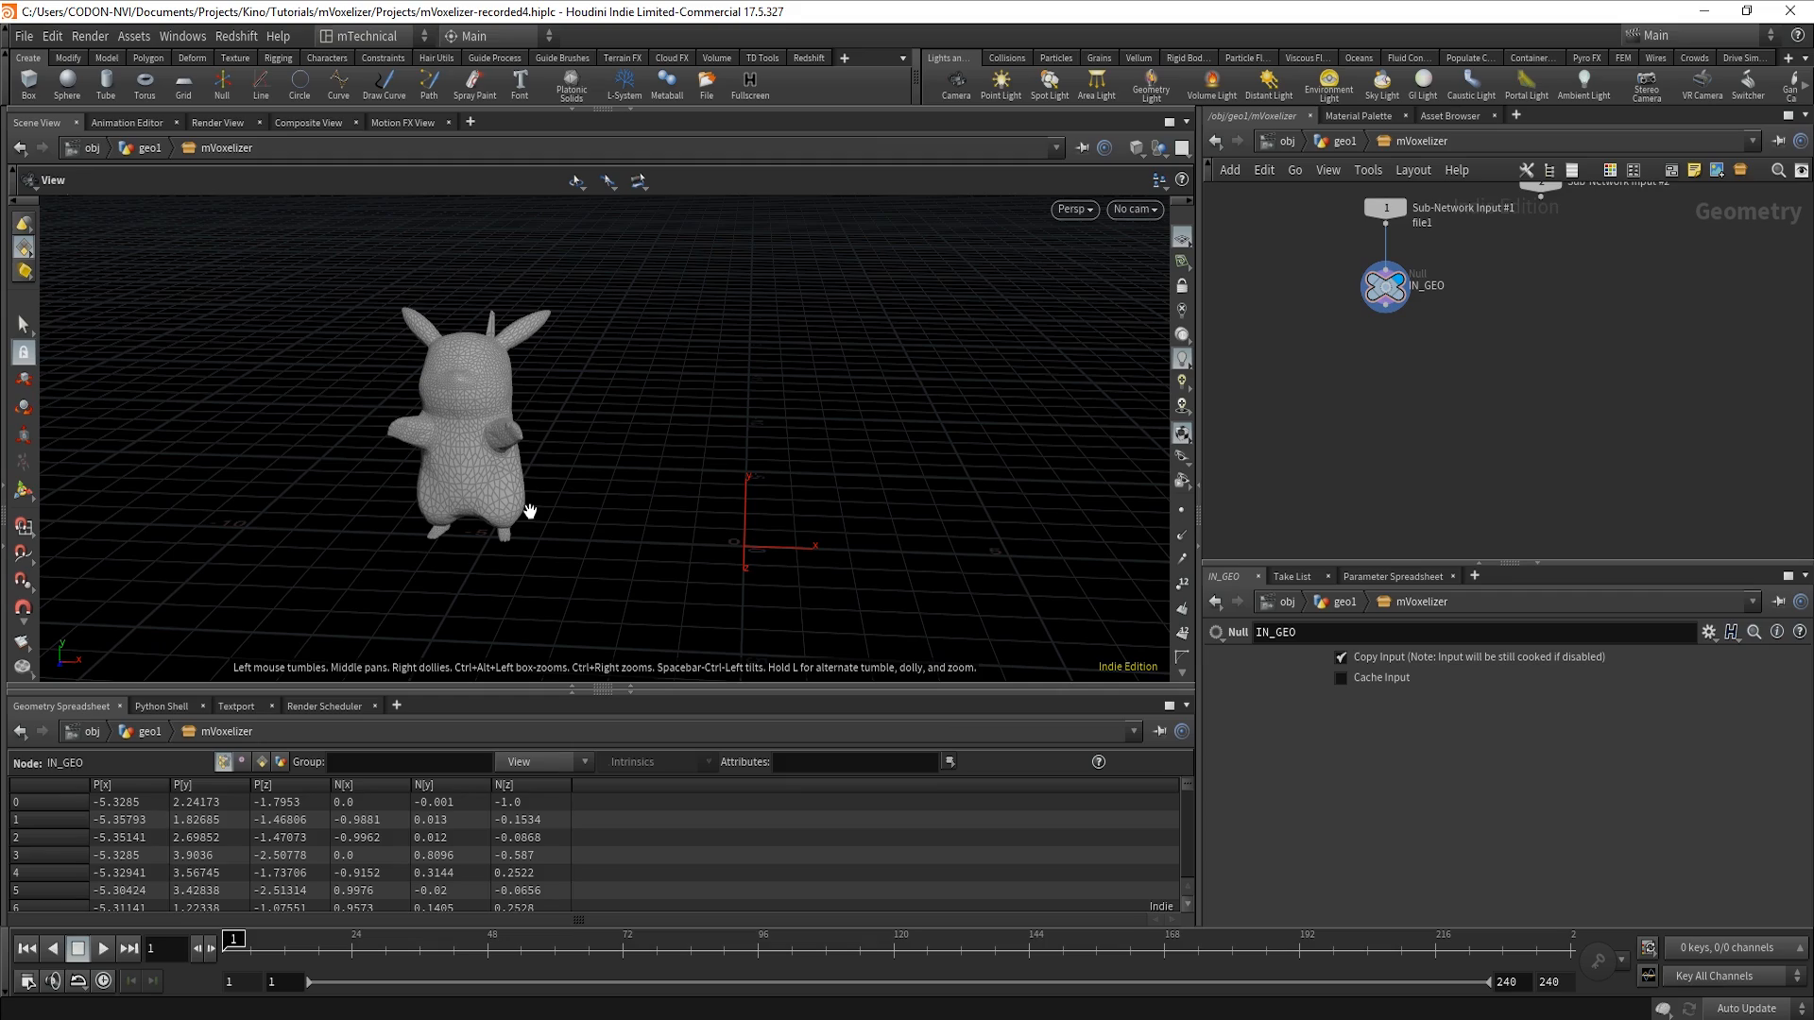
mouse_move(526, 514)
mouse_down()
mouse_move(710, 539)
mouse_move(553, 518)
mouse_up()
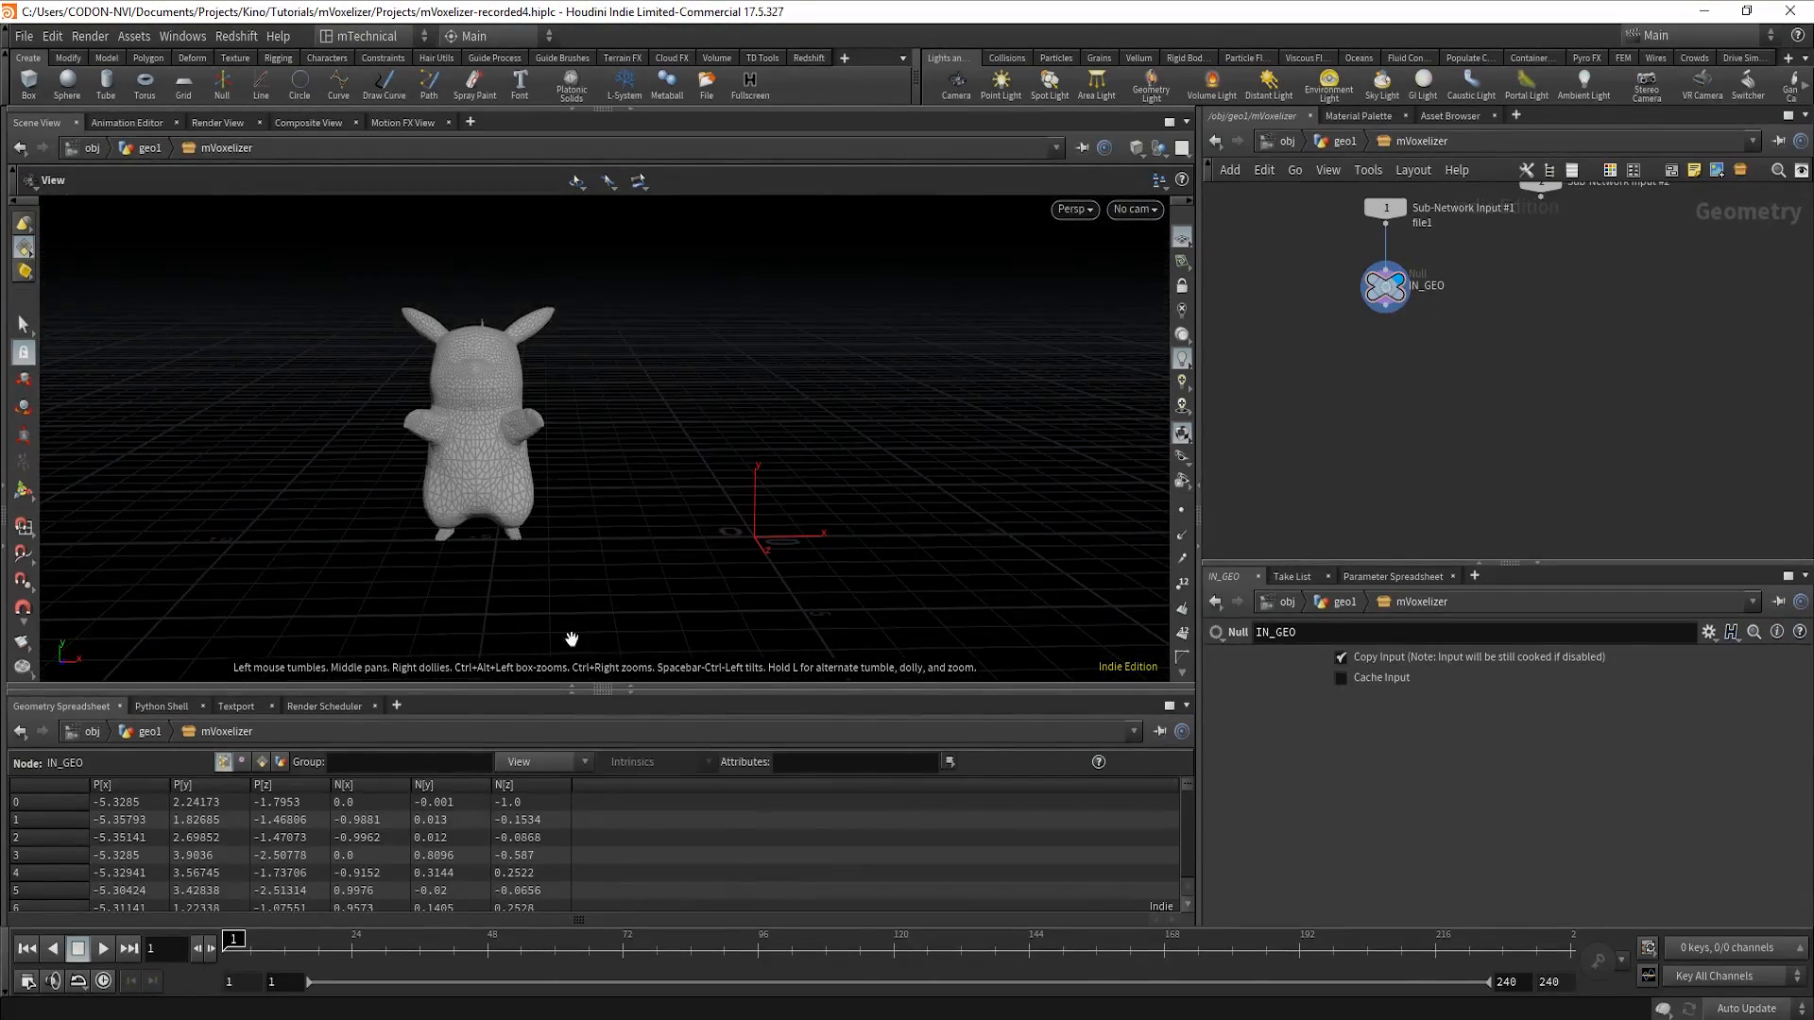
mouse_move(570, 560)
mouse_down()
mouse_move(647, 605)
mouse_move(728, 599)
mouse_move(594, 562)
mouse_up()
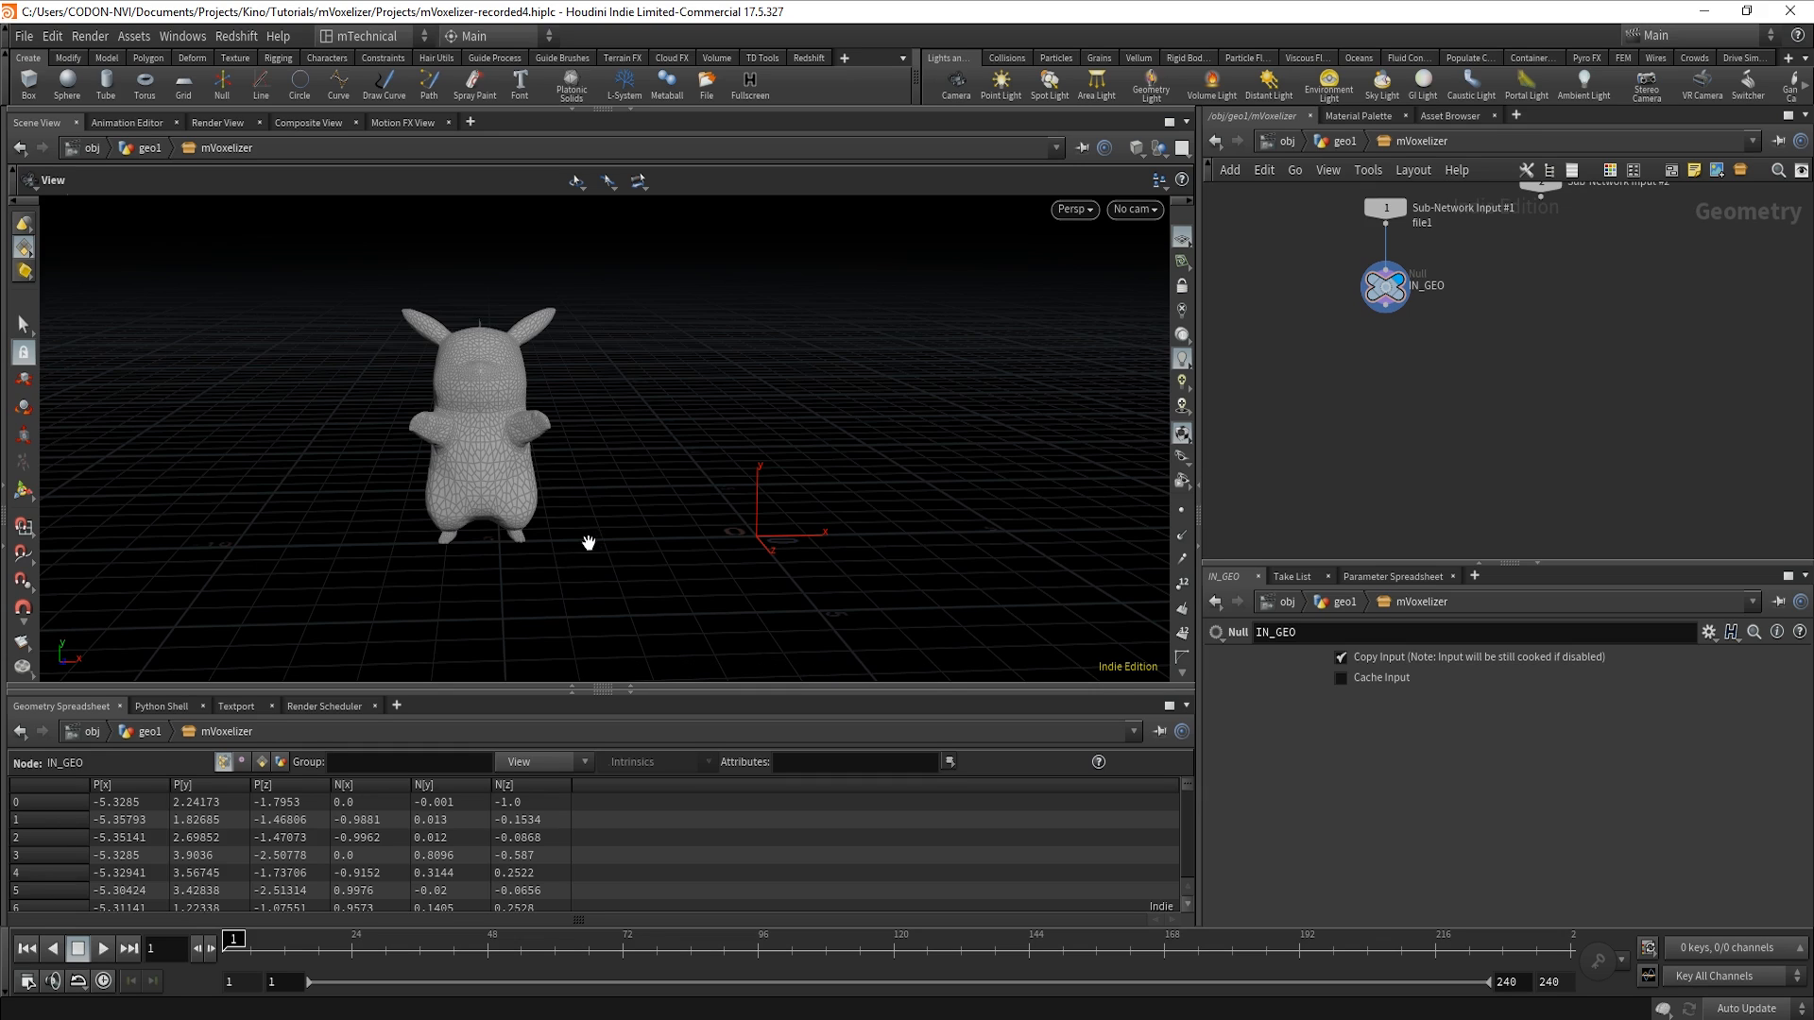
Add a Subnetwork node below IN_GEO and rename it pre-voxelizer.
key(Tab)
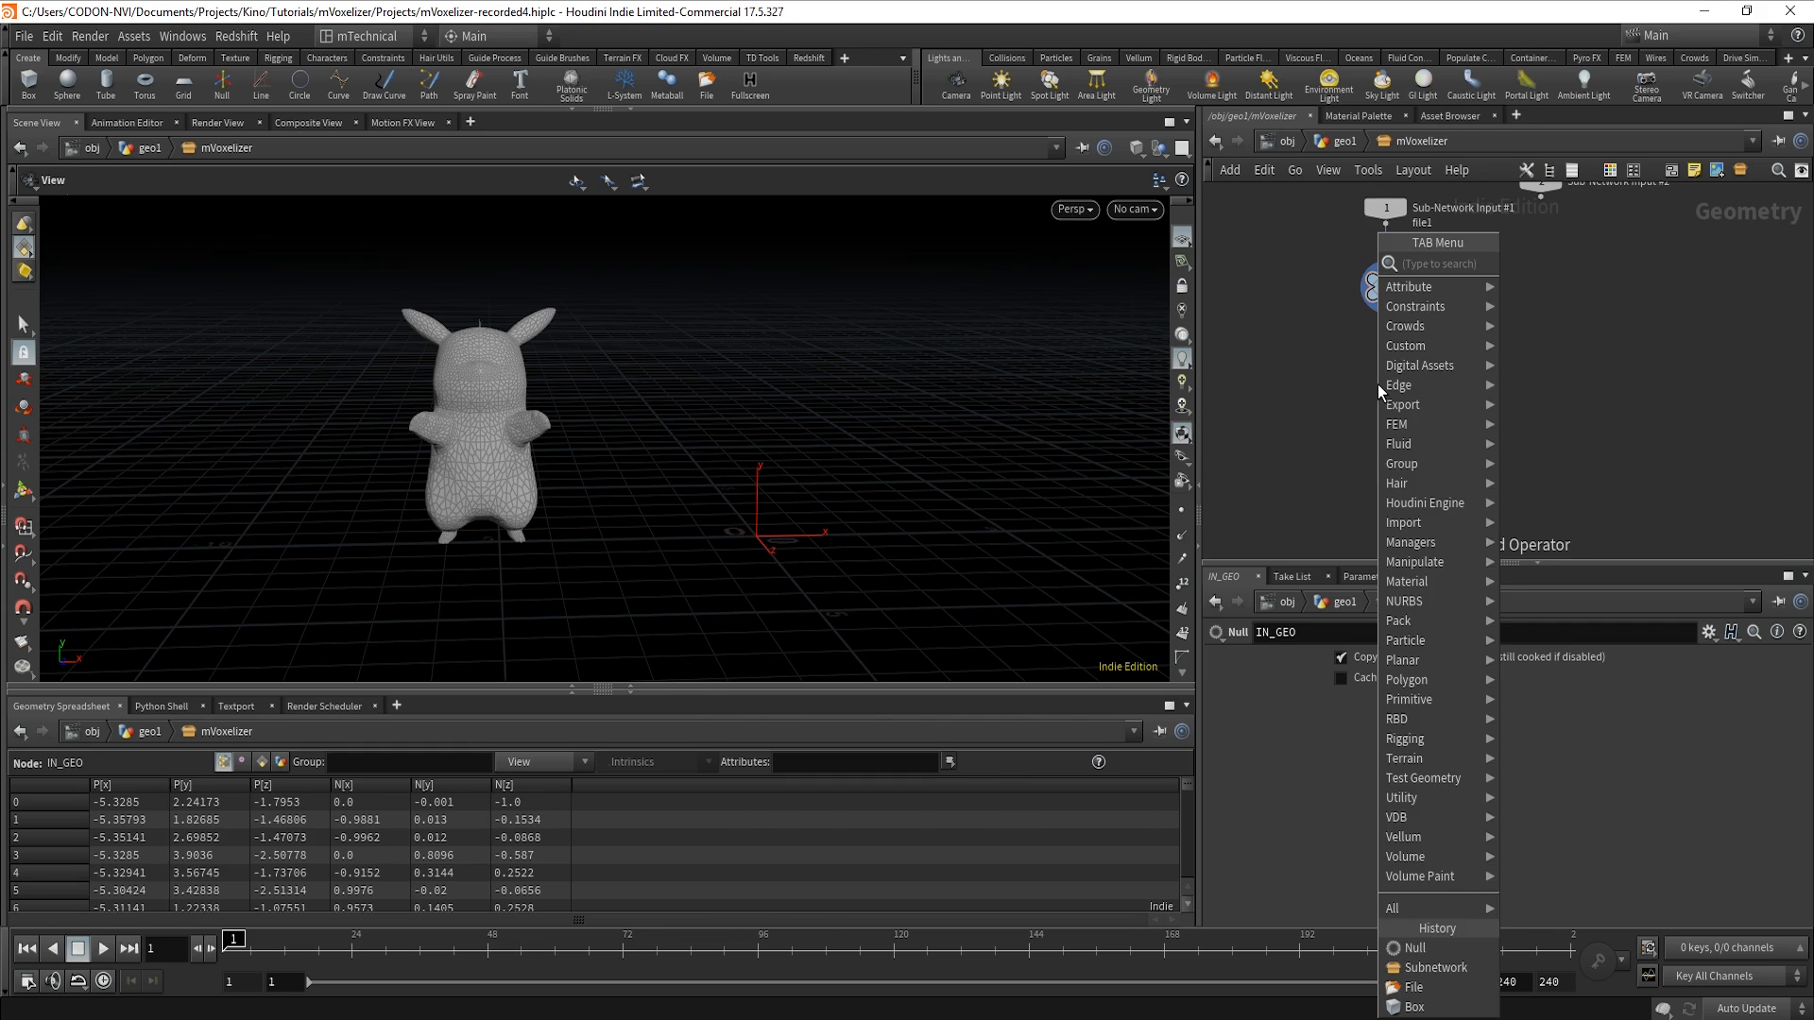
text(sub)
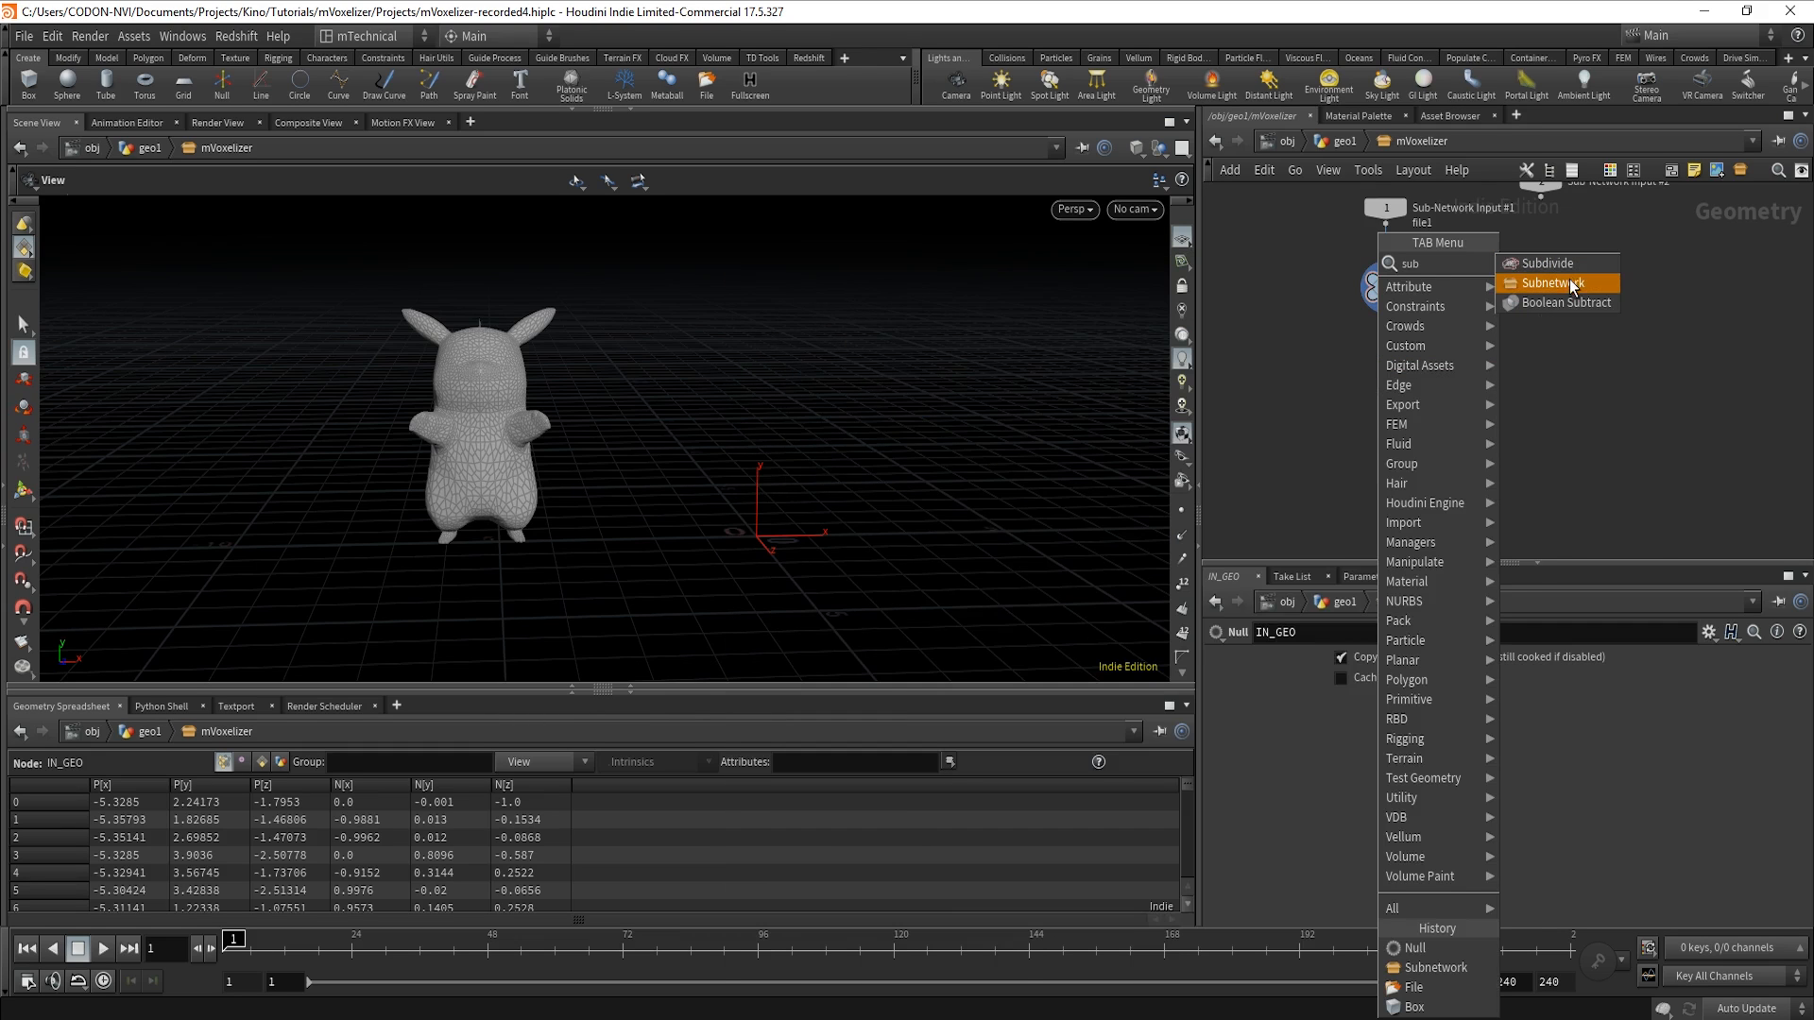
click(1569, 281)
click(1398, 371)
double_click(1448, 370)
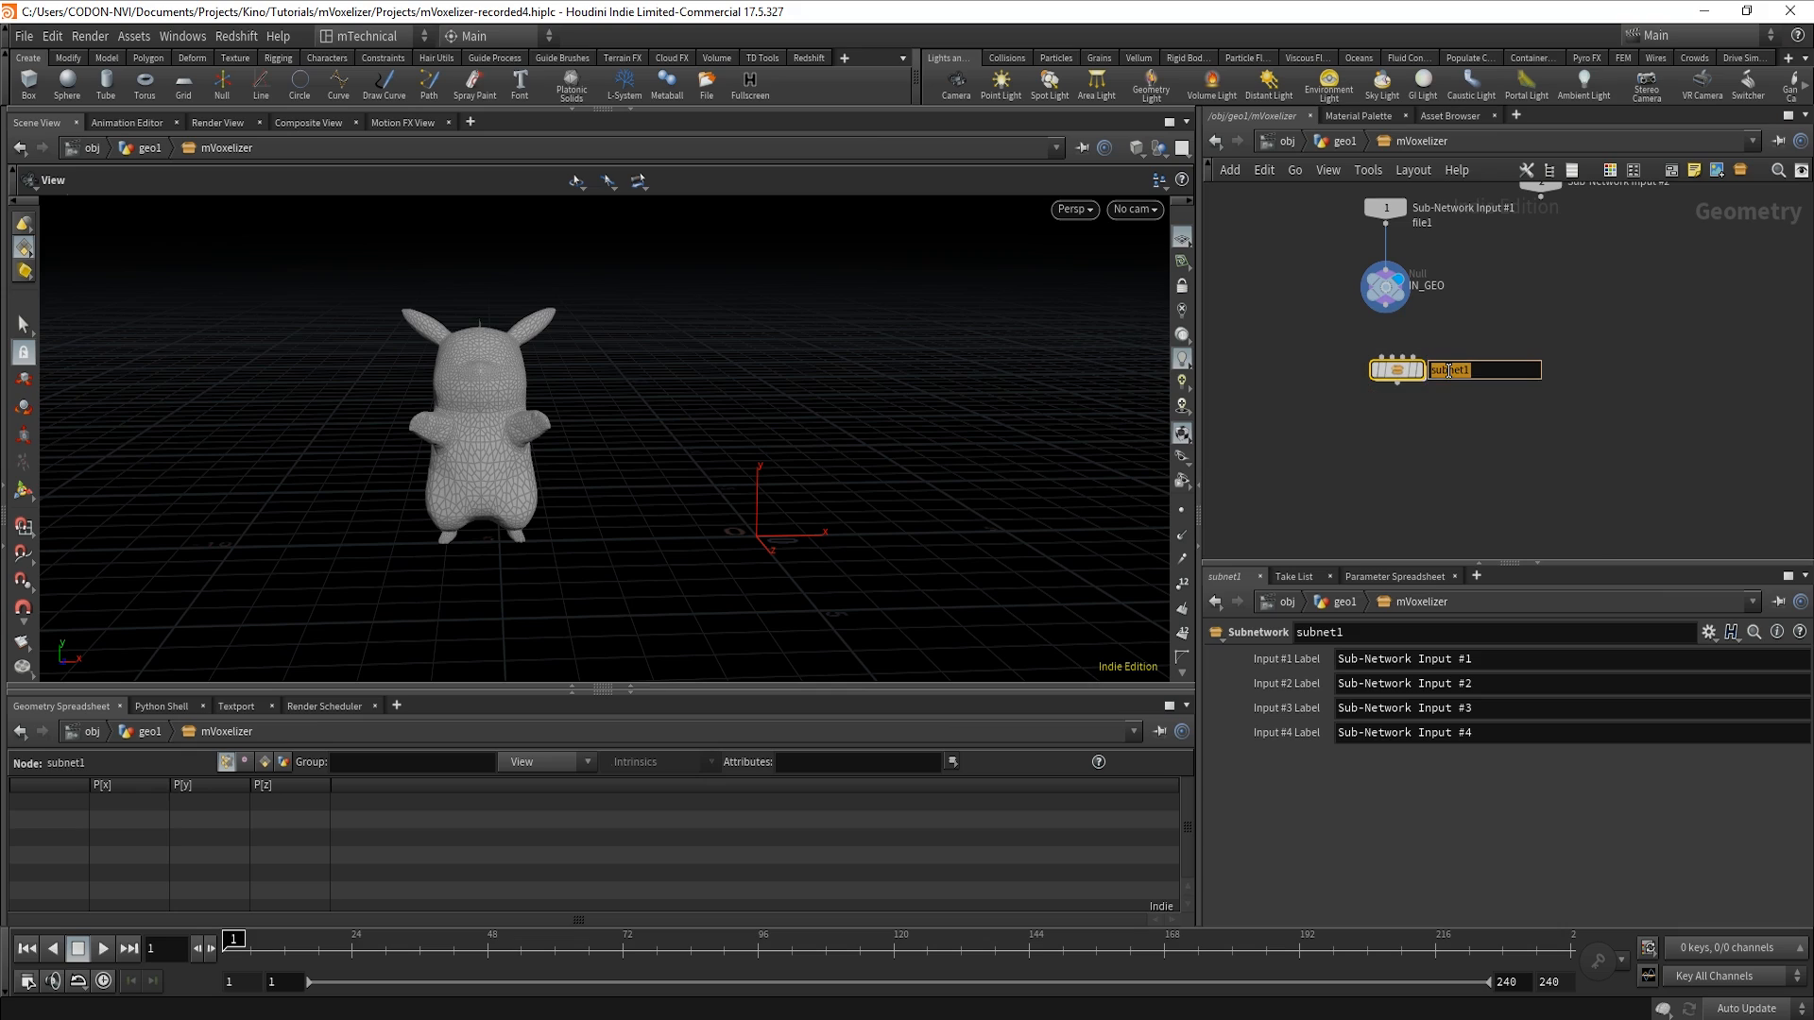
text(pre-voxelizer)
key(Return)
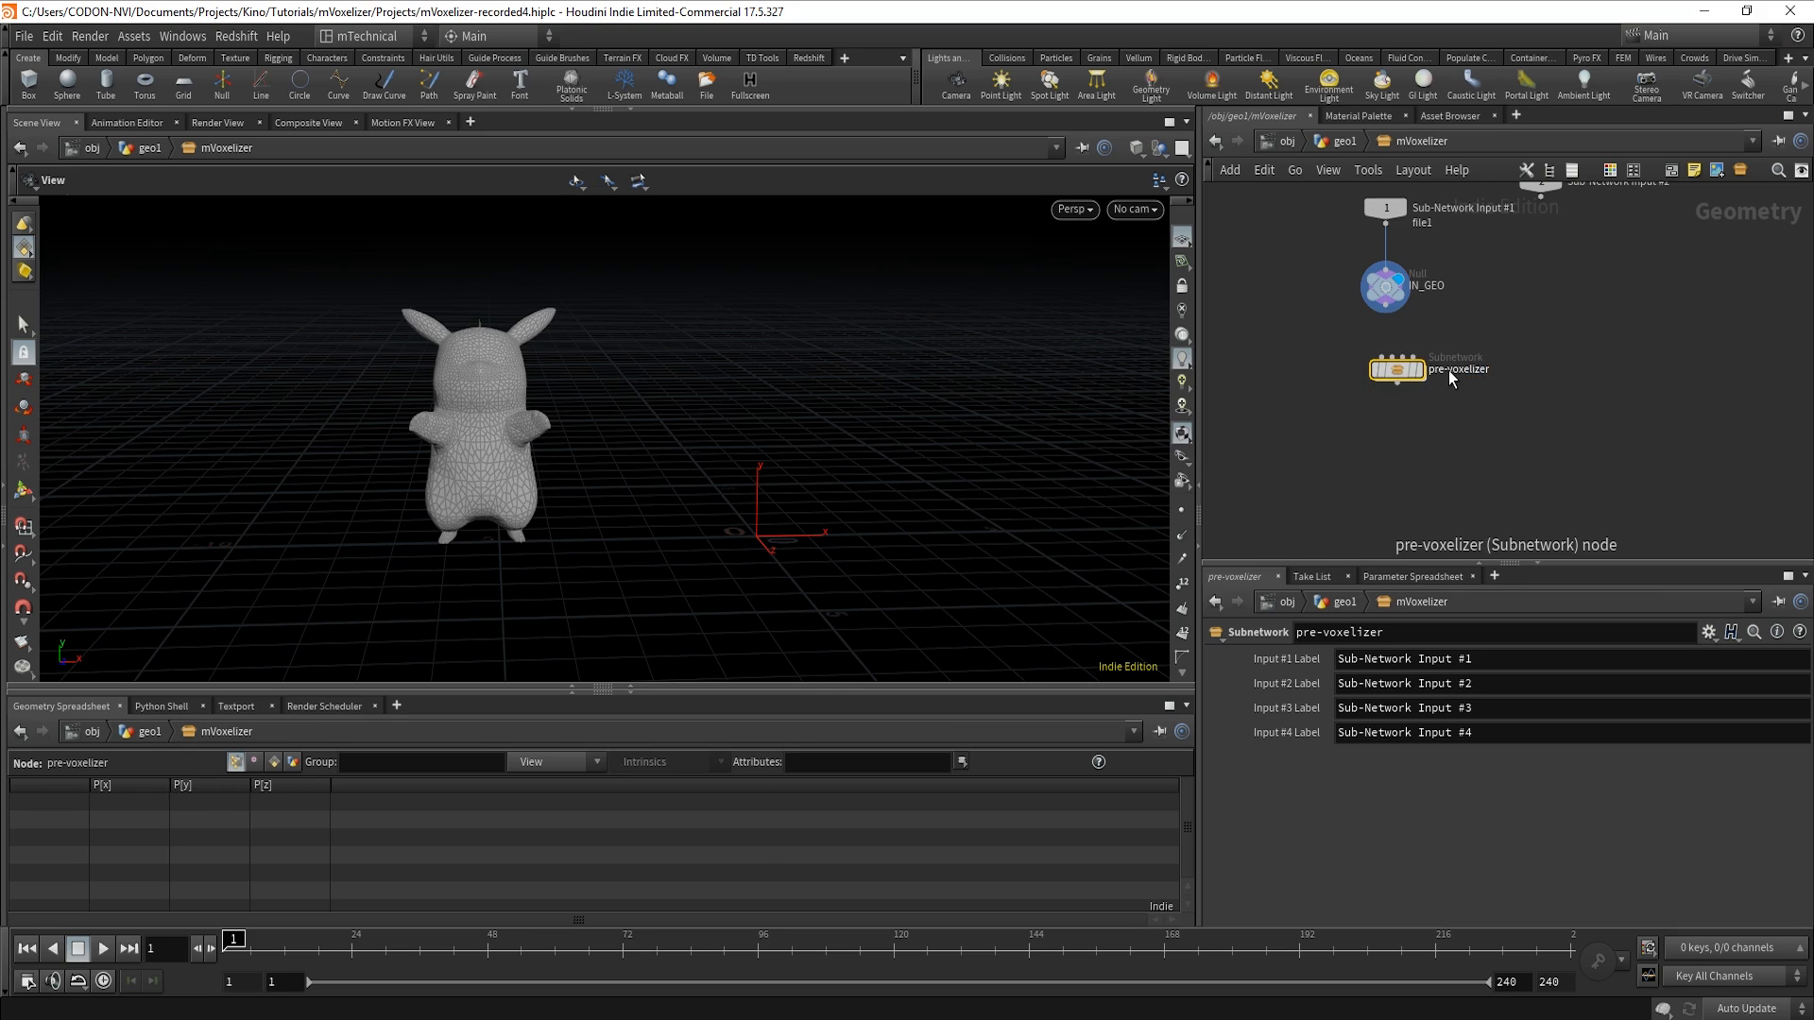
Connect IN_GEO's output to the first input of the pre-voxelizer subnetwork and turn on the subnetwork's display flag.
click(1392, 323)
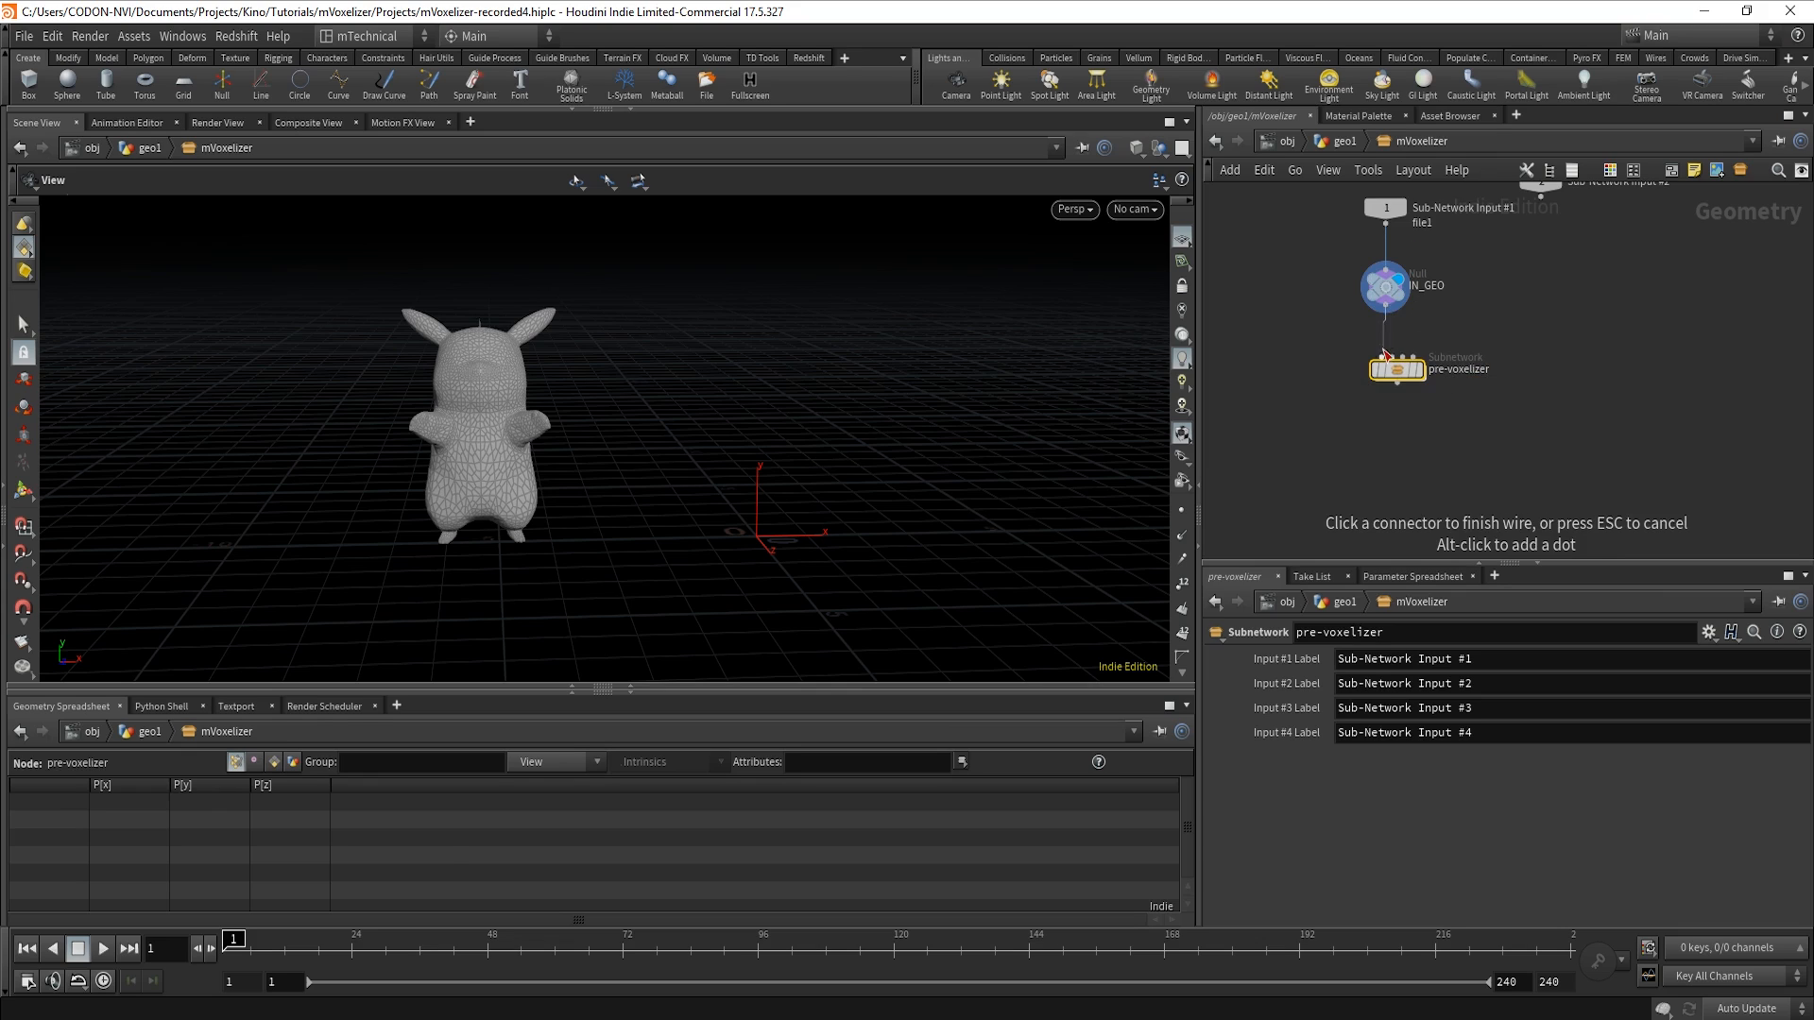
click(1410, 370)
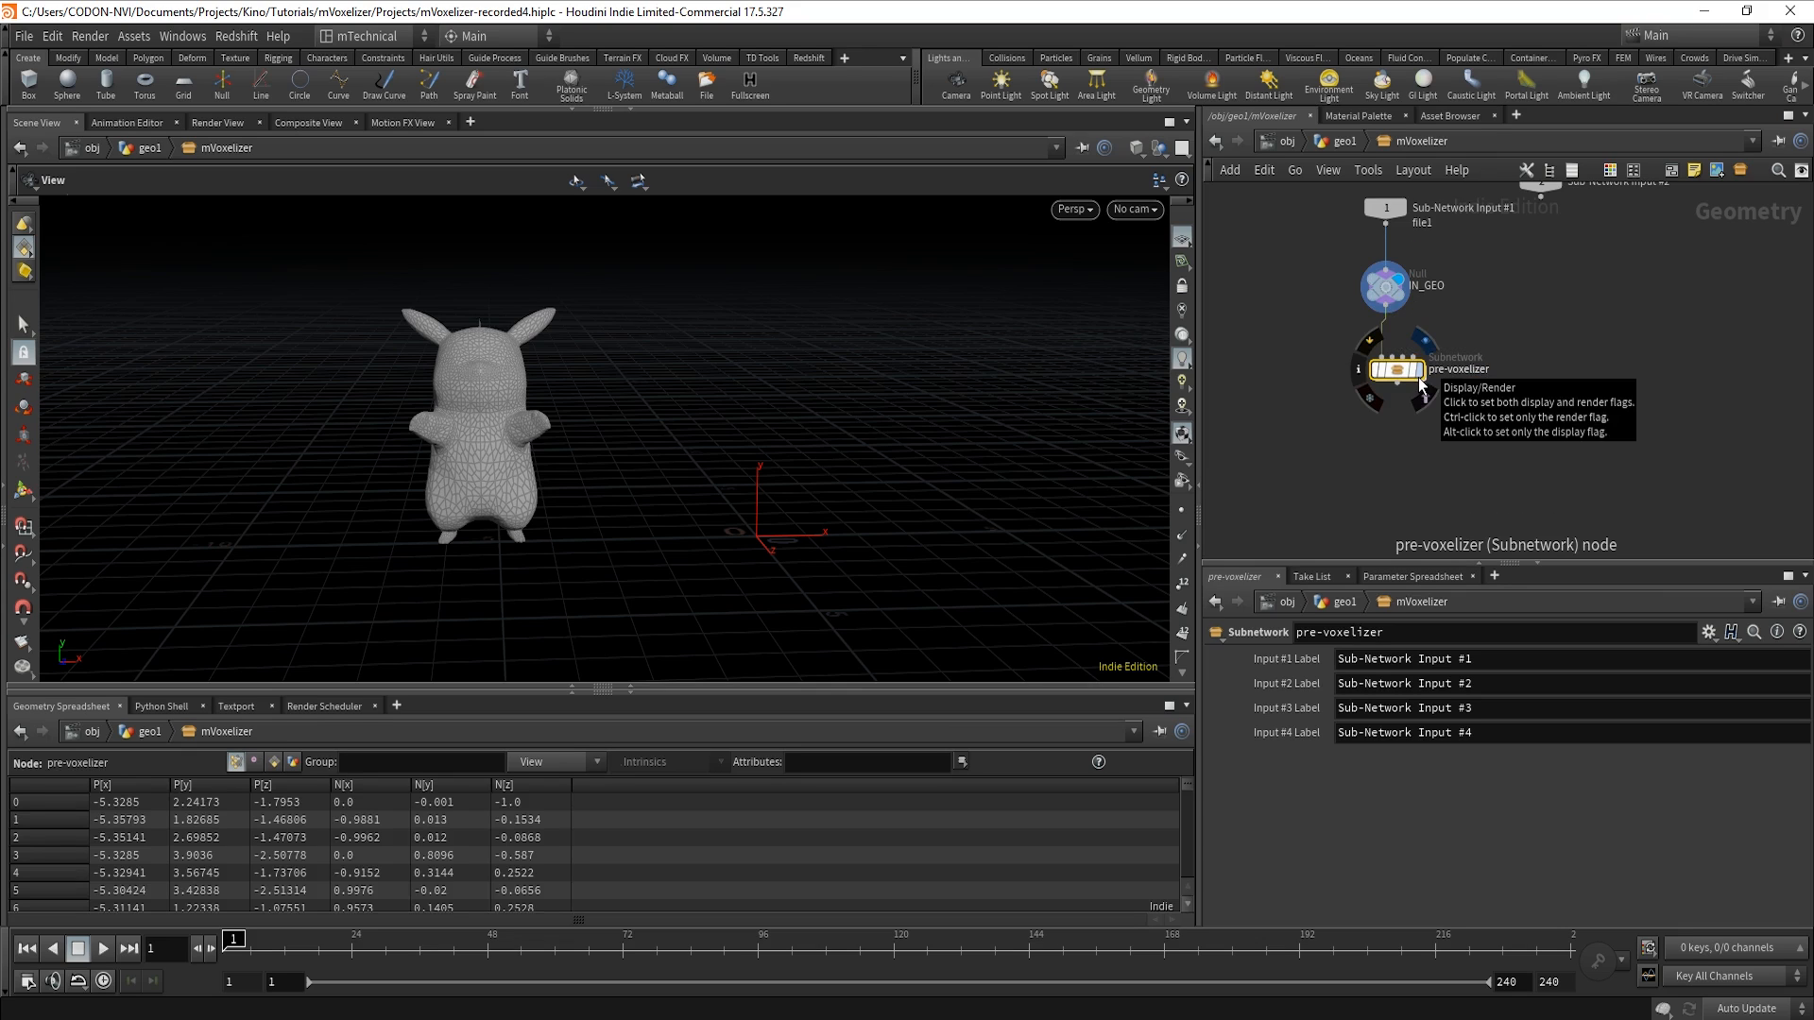
mouse_move(1406, 376)
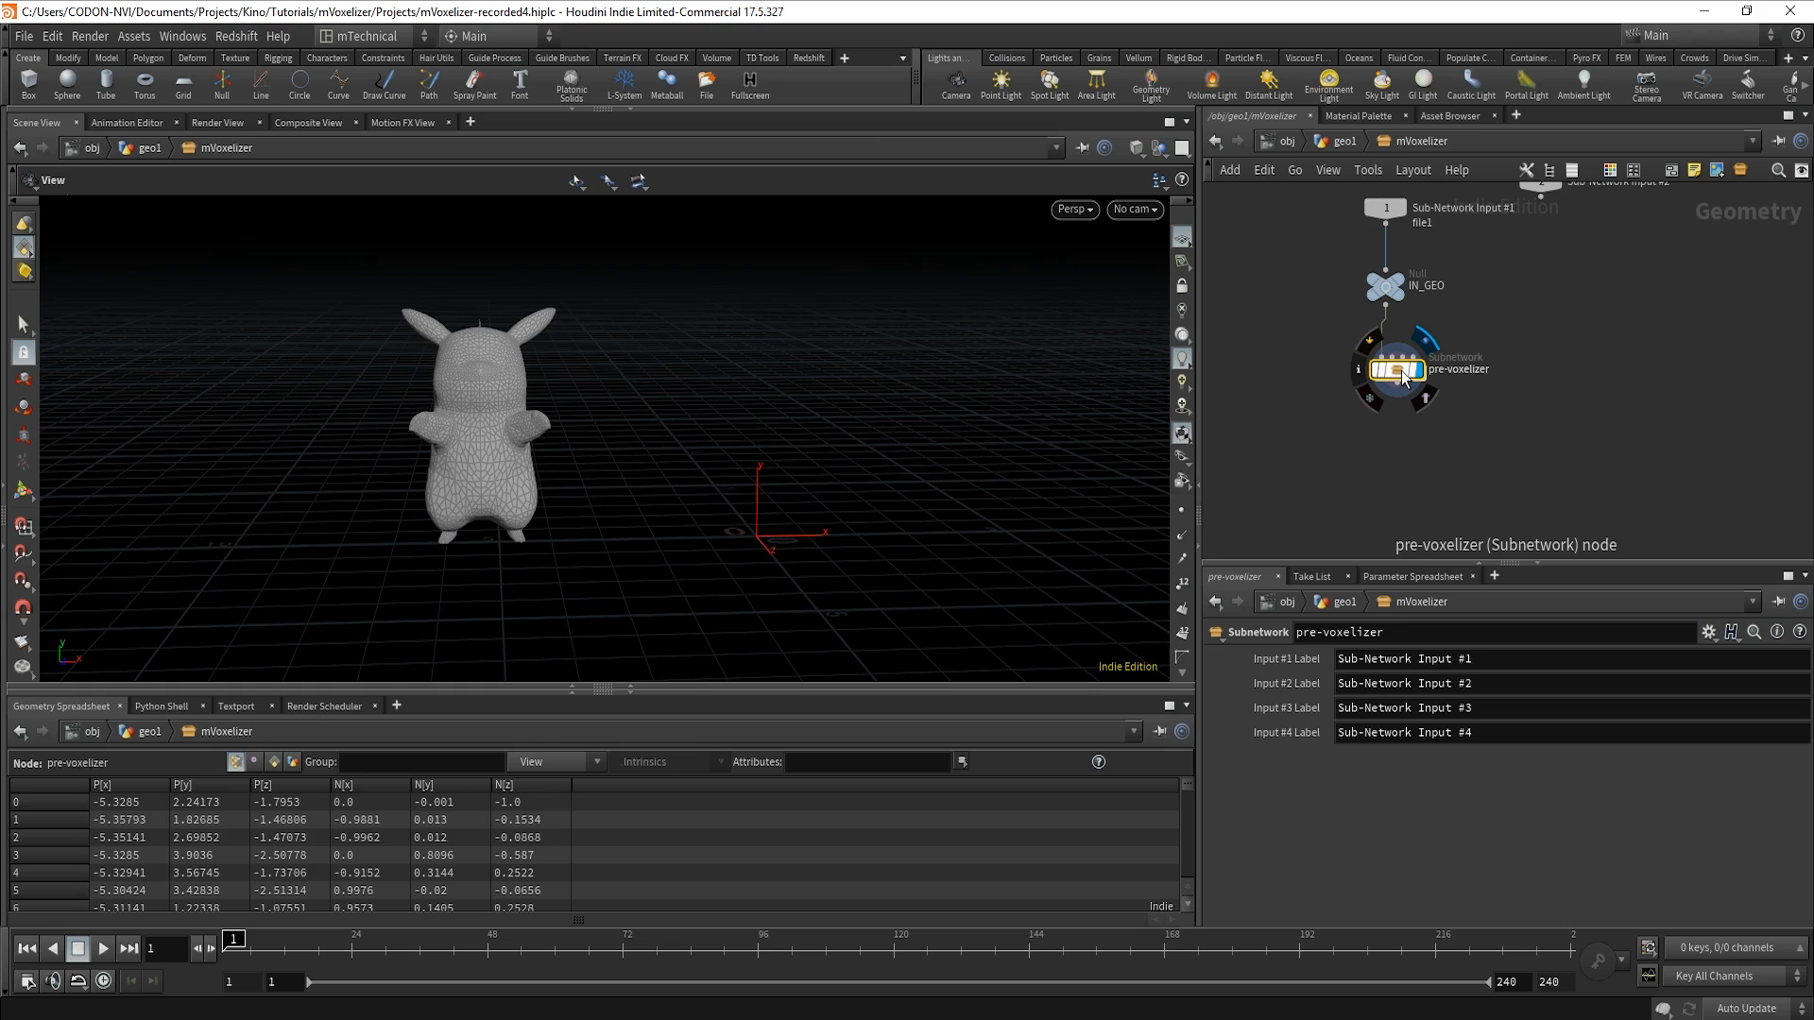
Go inside pre-voxelizer and add a Null node named IN_GEO, wired below Sub-Network Input #1.
double_click(1398, 371)
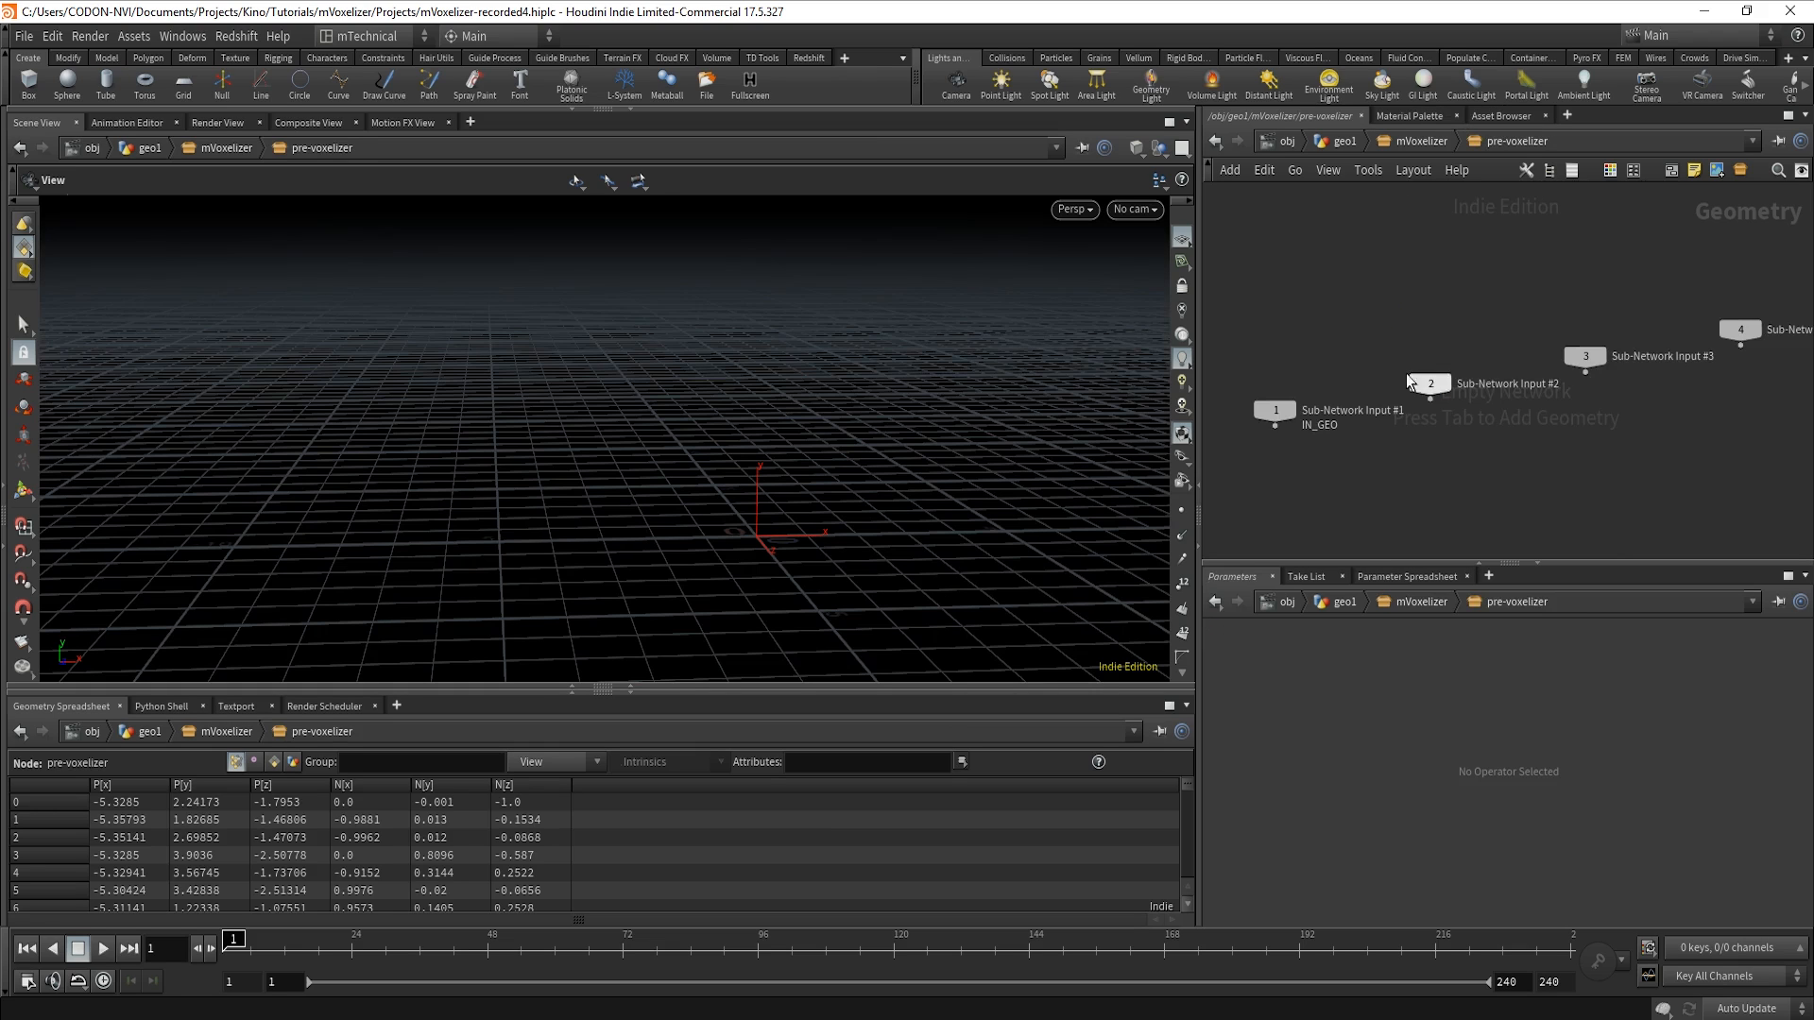
key(Tab)
text(null)
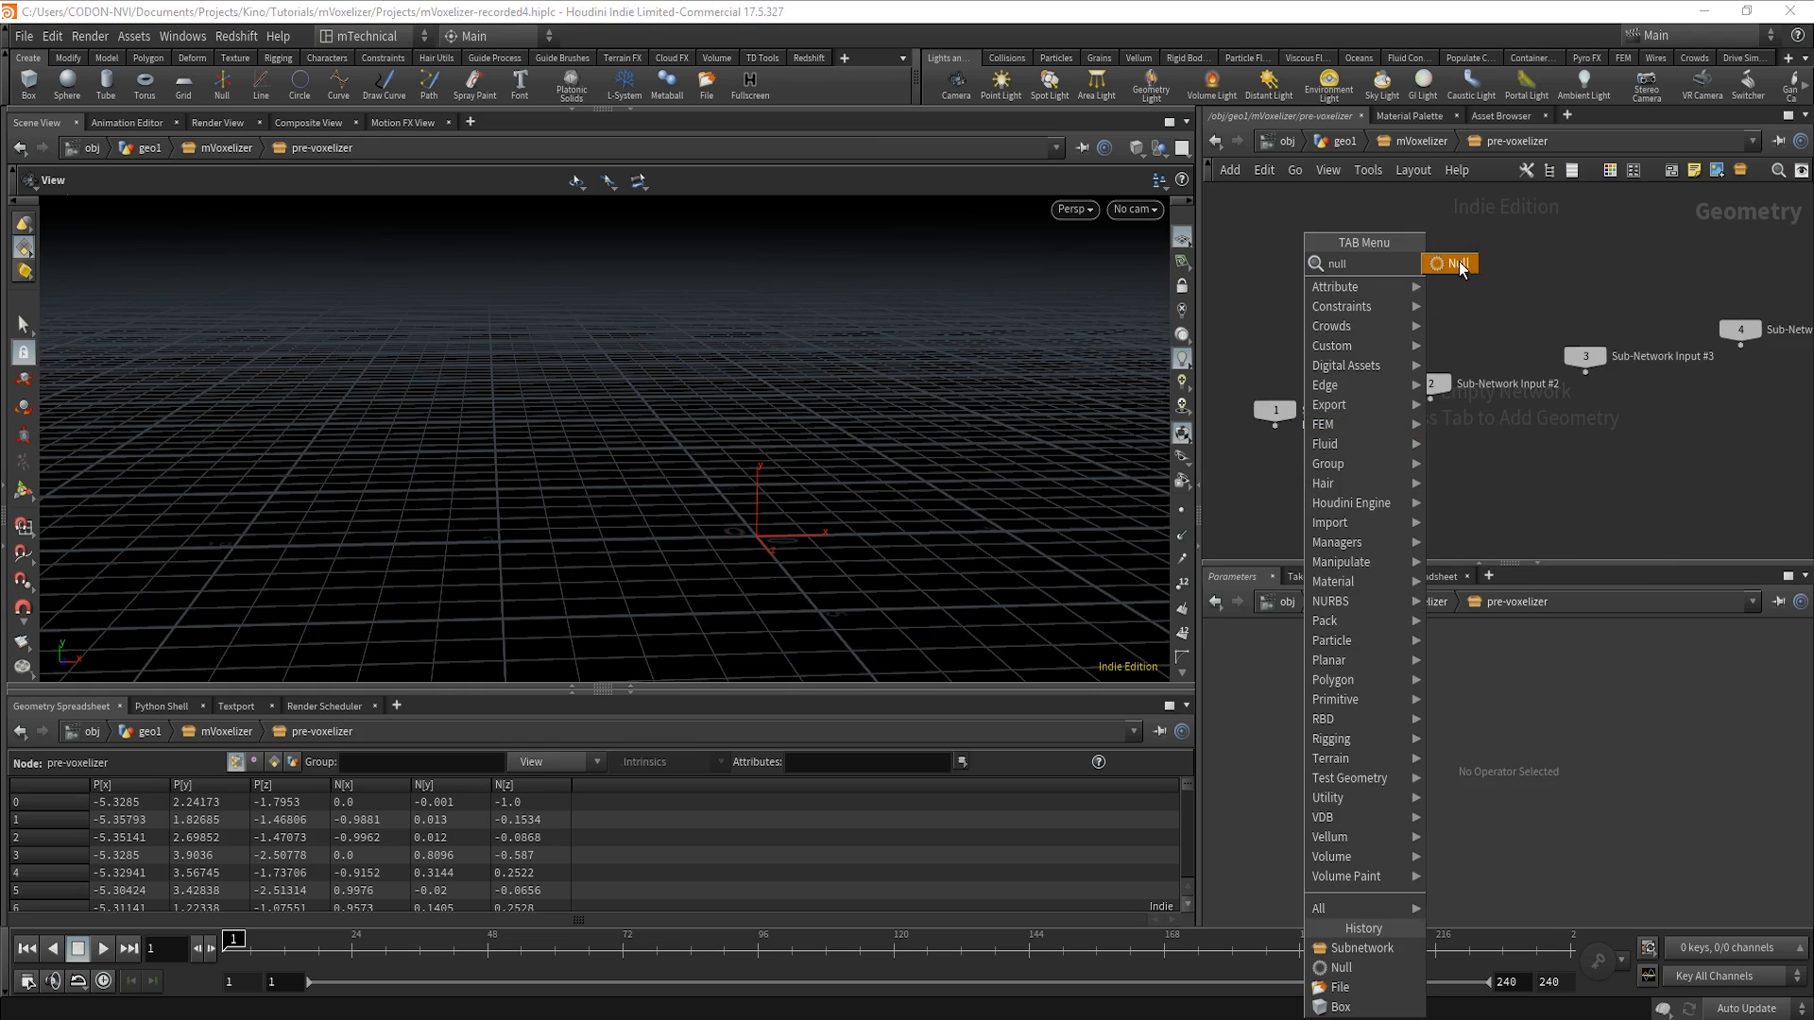
click(1460, 270)
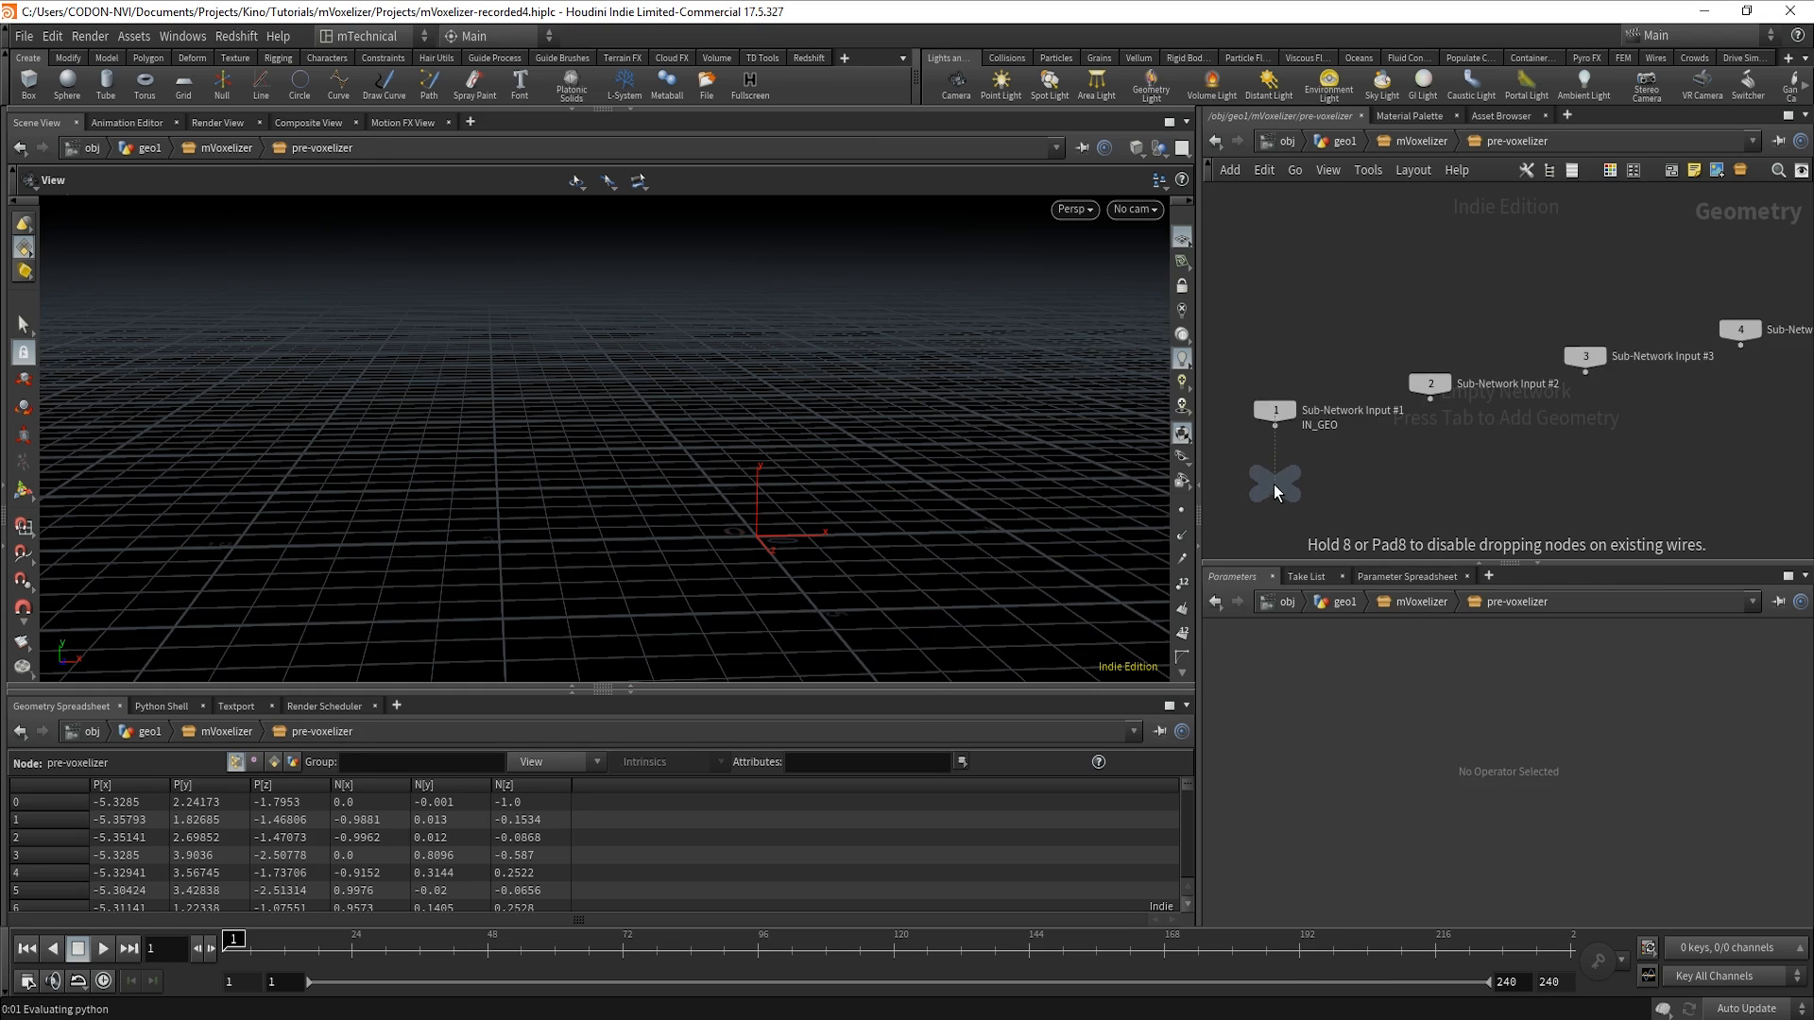
click(1274, 485)
double_click(1312, 483)
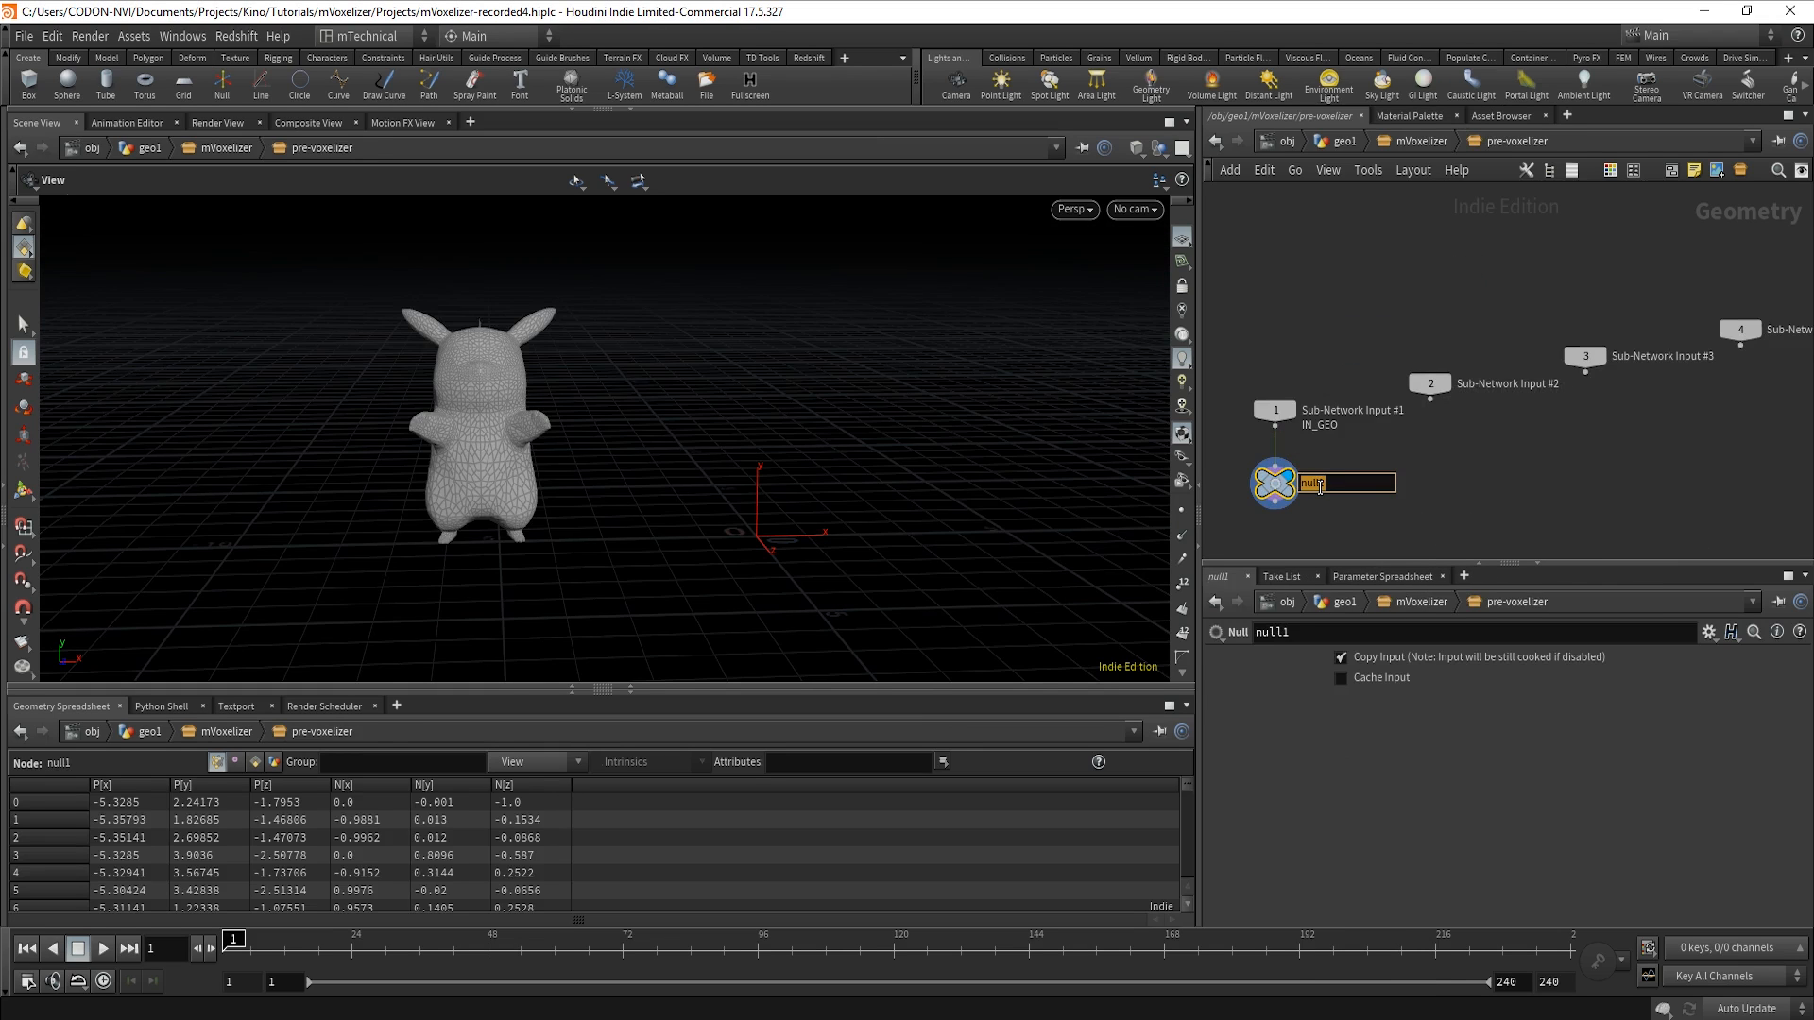
text(IN_GEO)
key(Return)
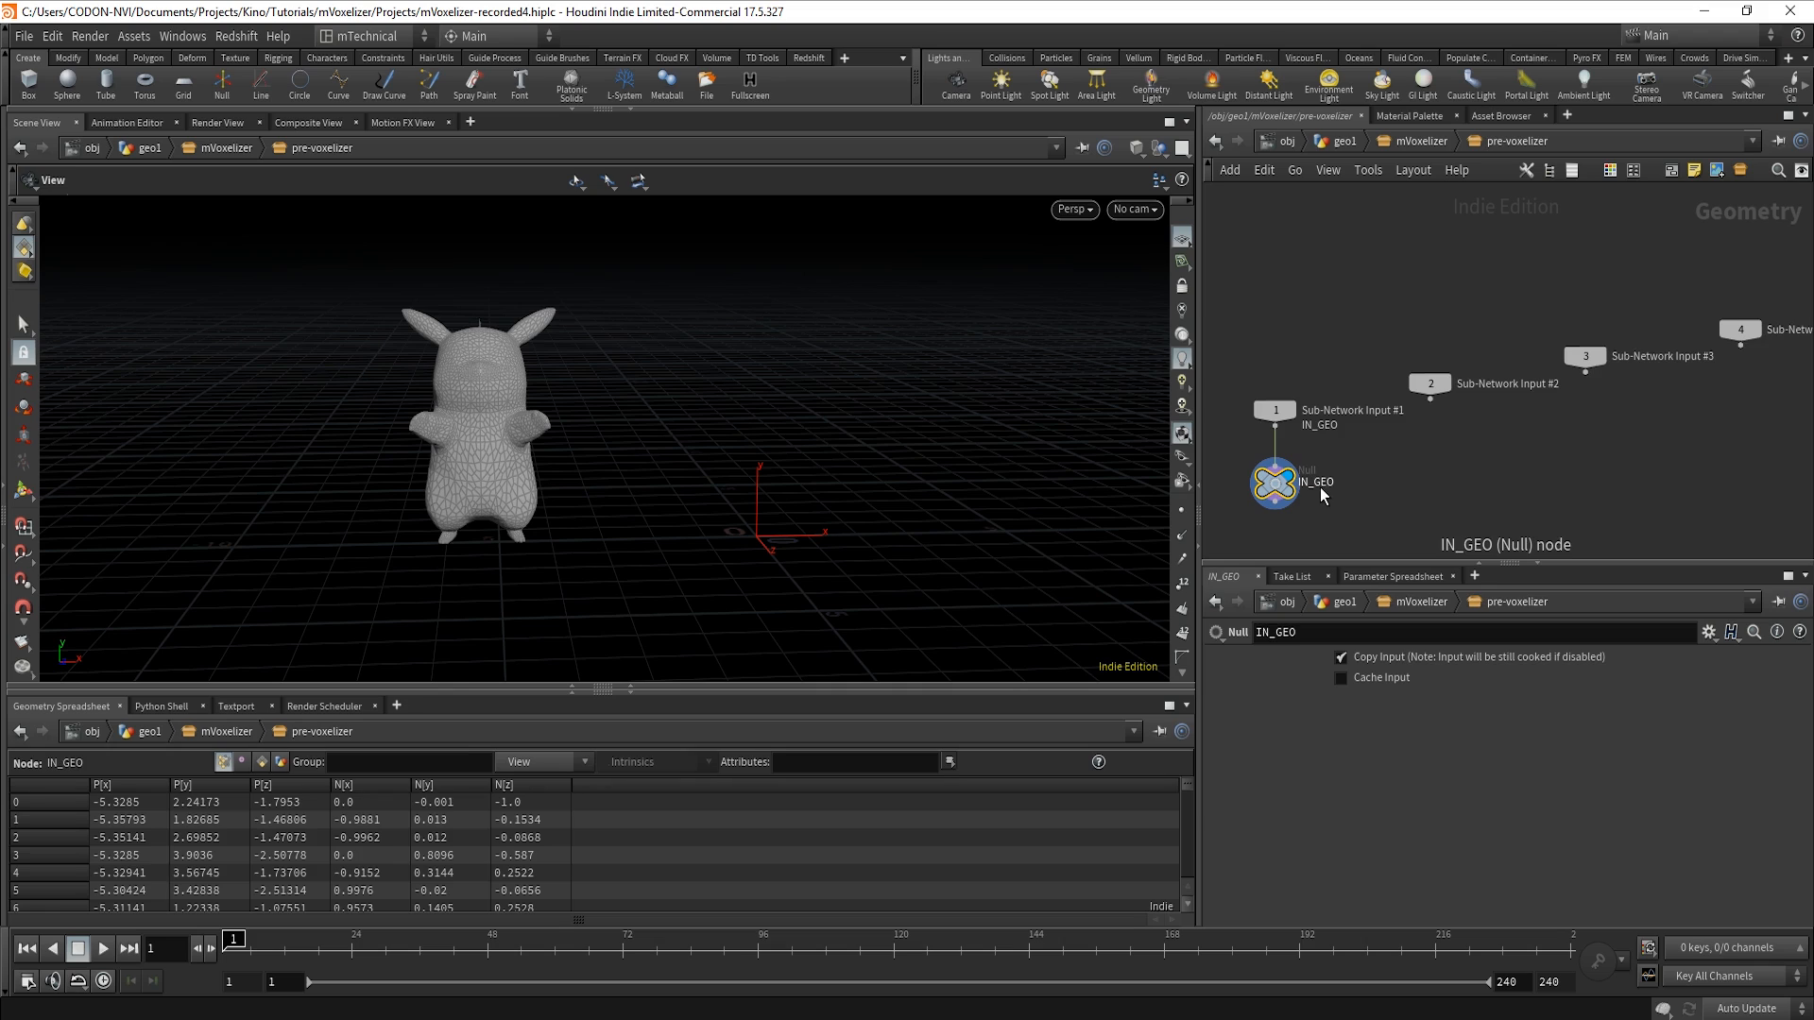
middle_drag(1387, 484, 1479, 363)
click(1404, 484)
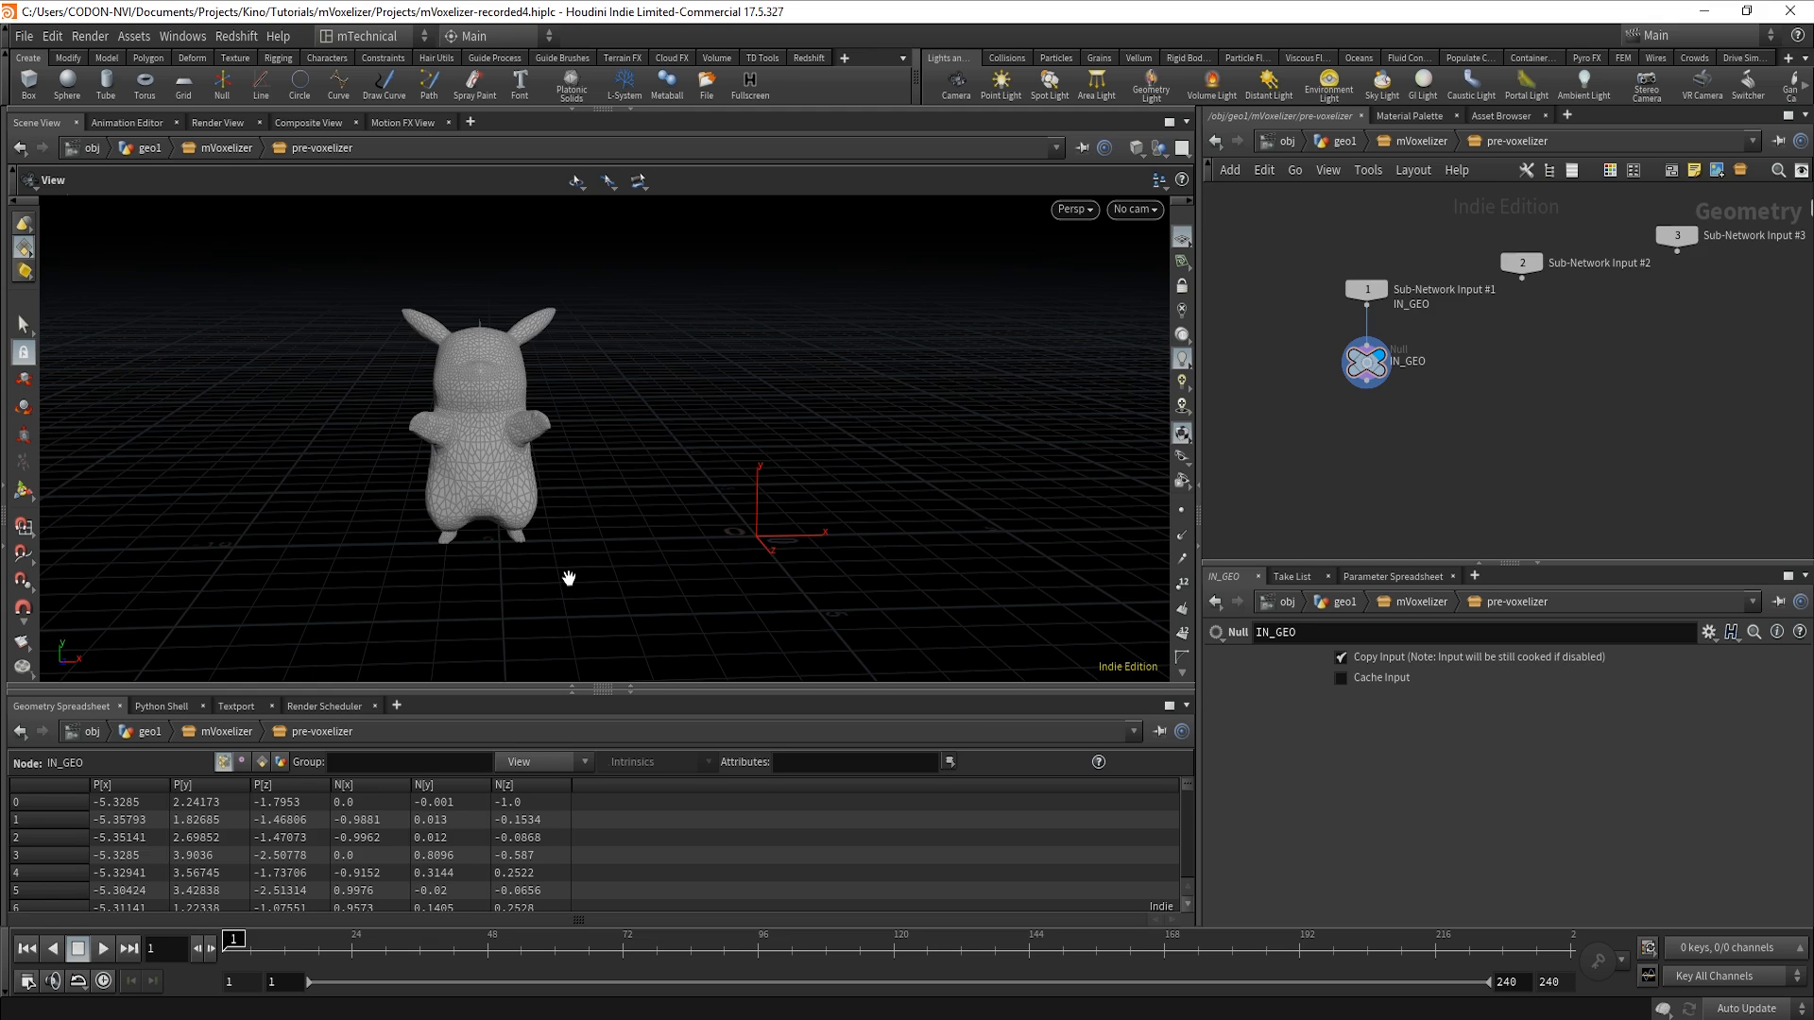
Add a Transform node below the inner IN_GEO node and feed it from IN_GEO's output.
mouse_move(569, 578)
mouse_down()
mouse_move(649, 627)
mouse_move(578, 602)
mouse_up()
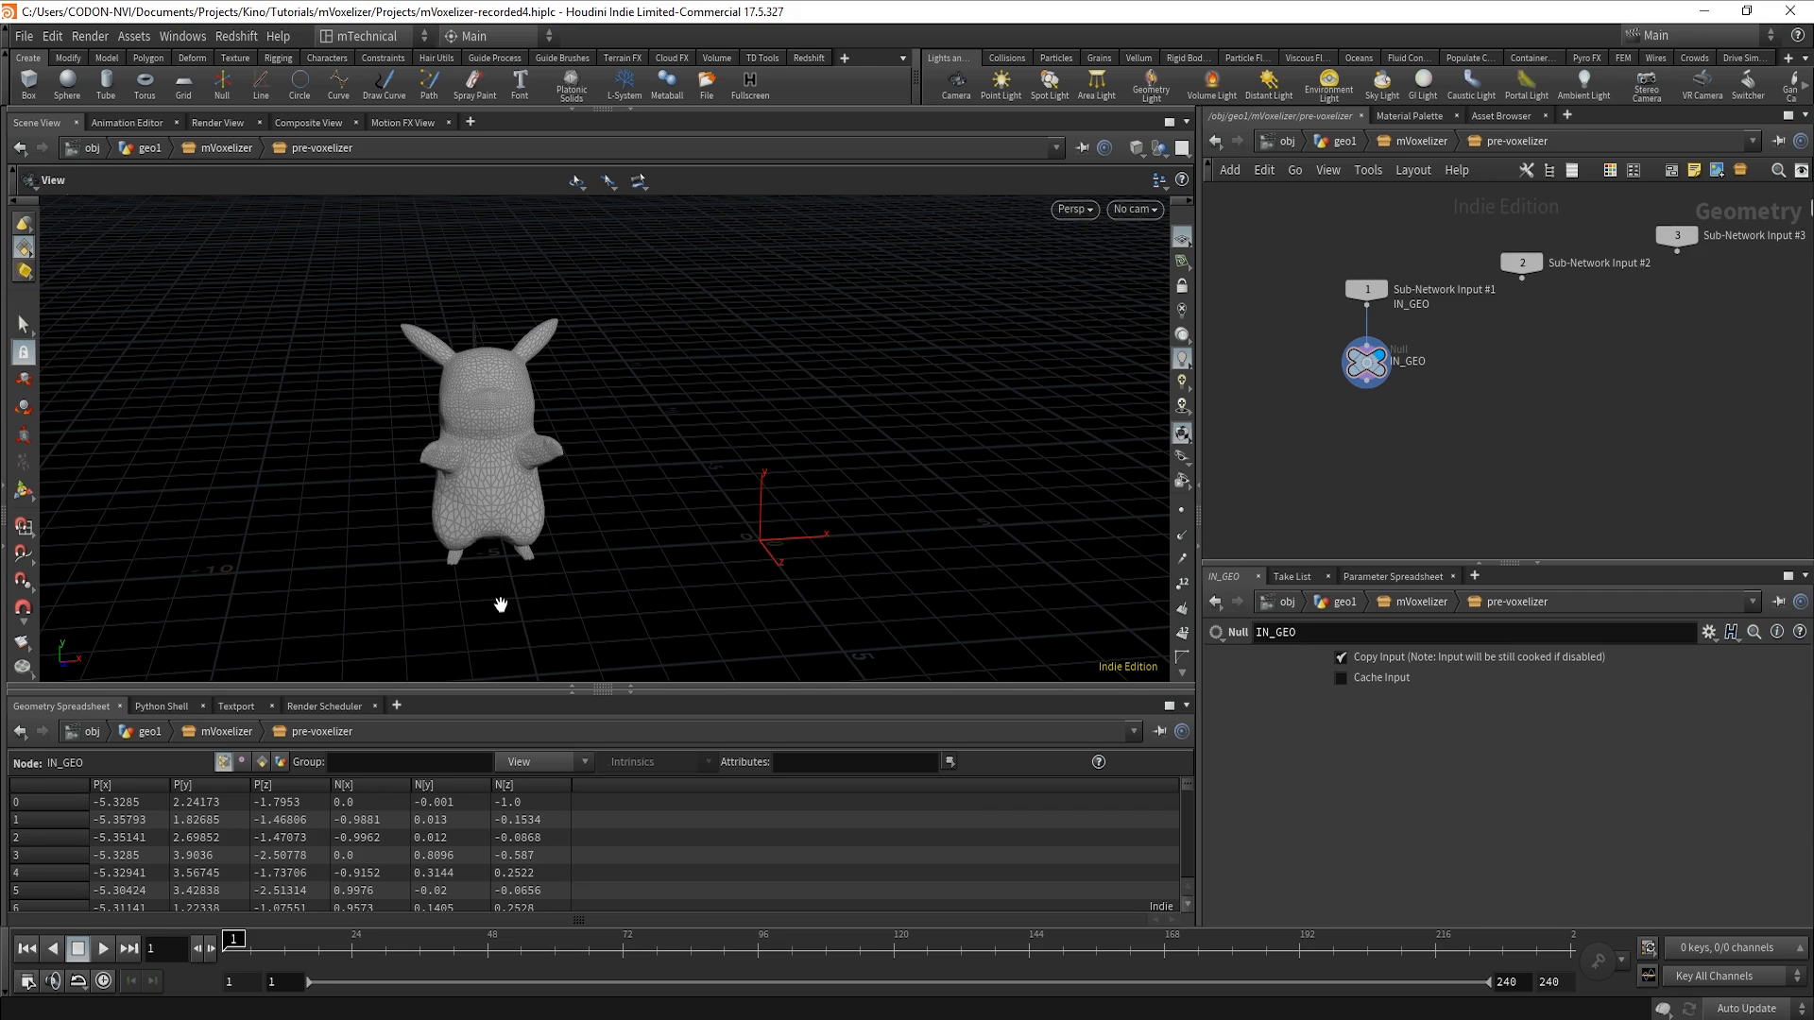
drag(500, 605, 485, 571)
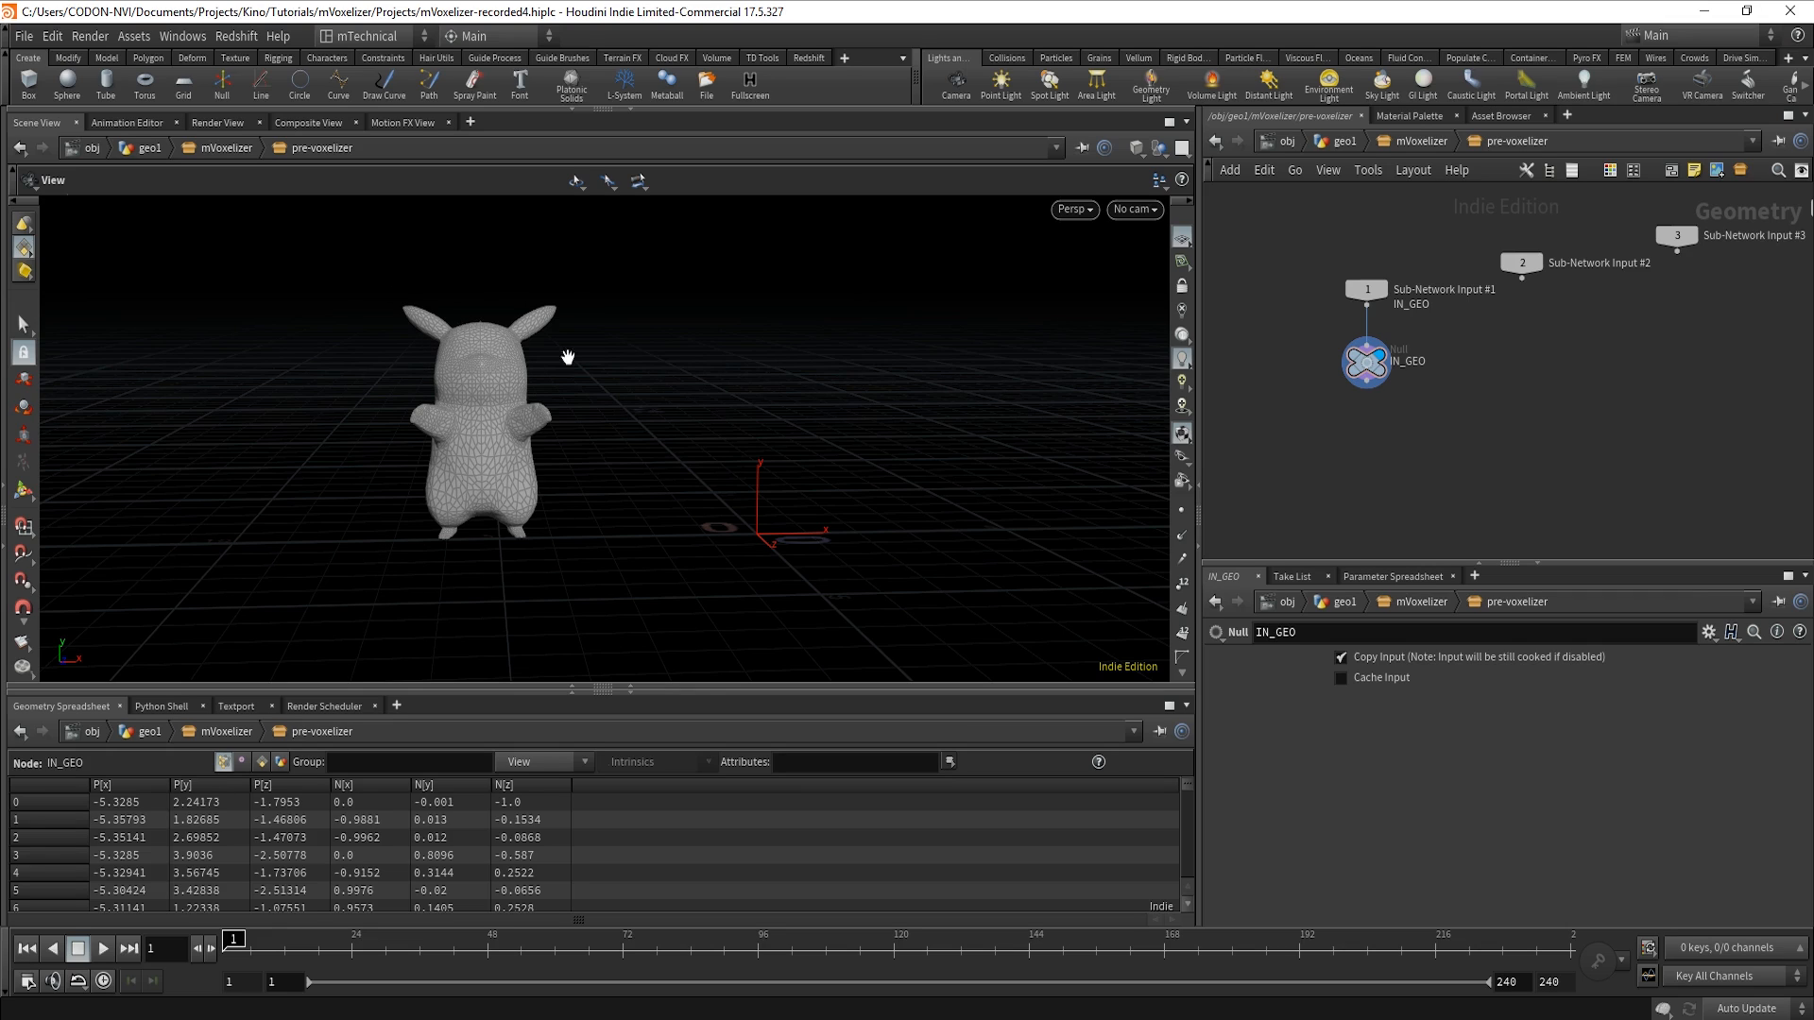
key(Tab)
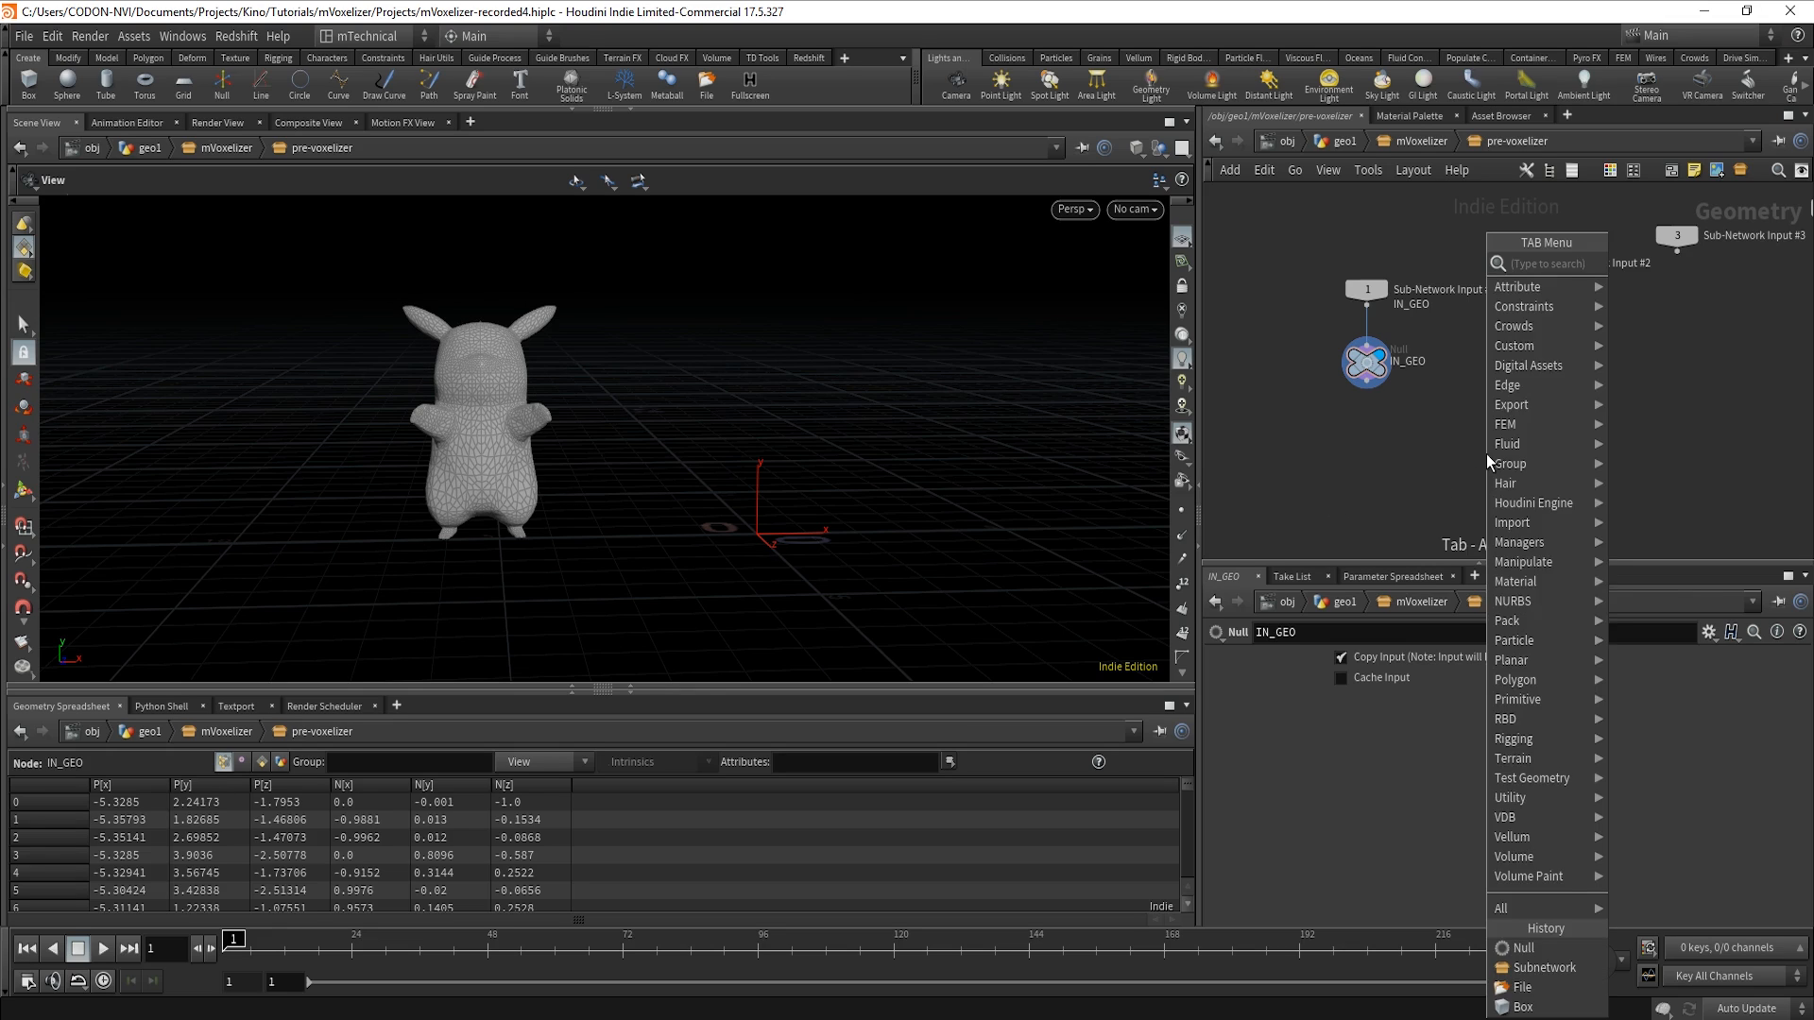
text(tra)
click(1379, 321)
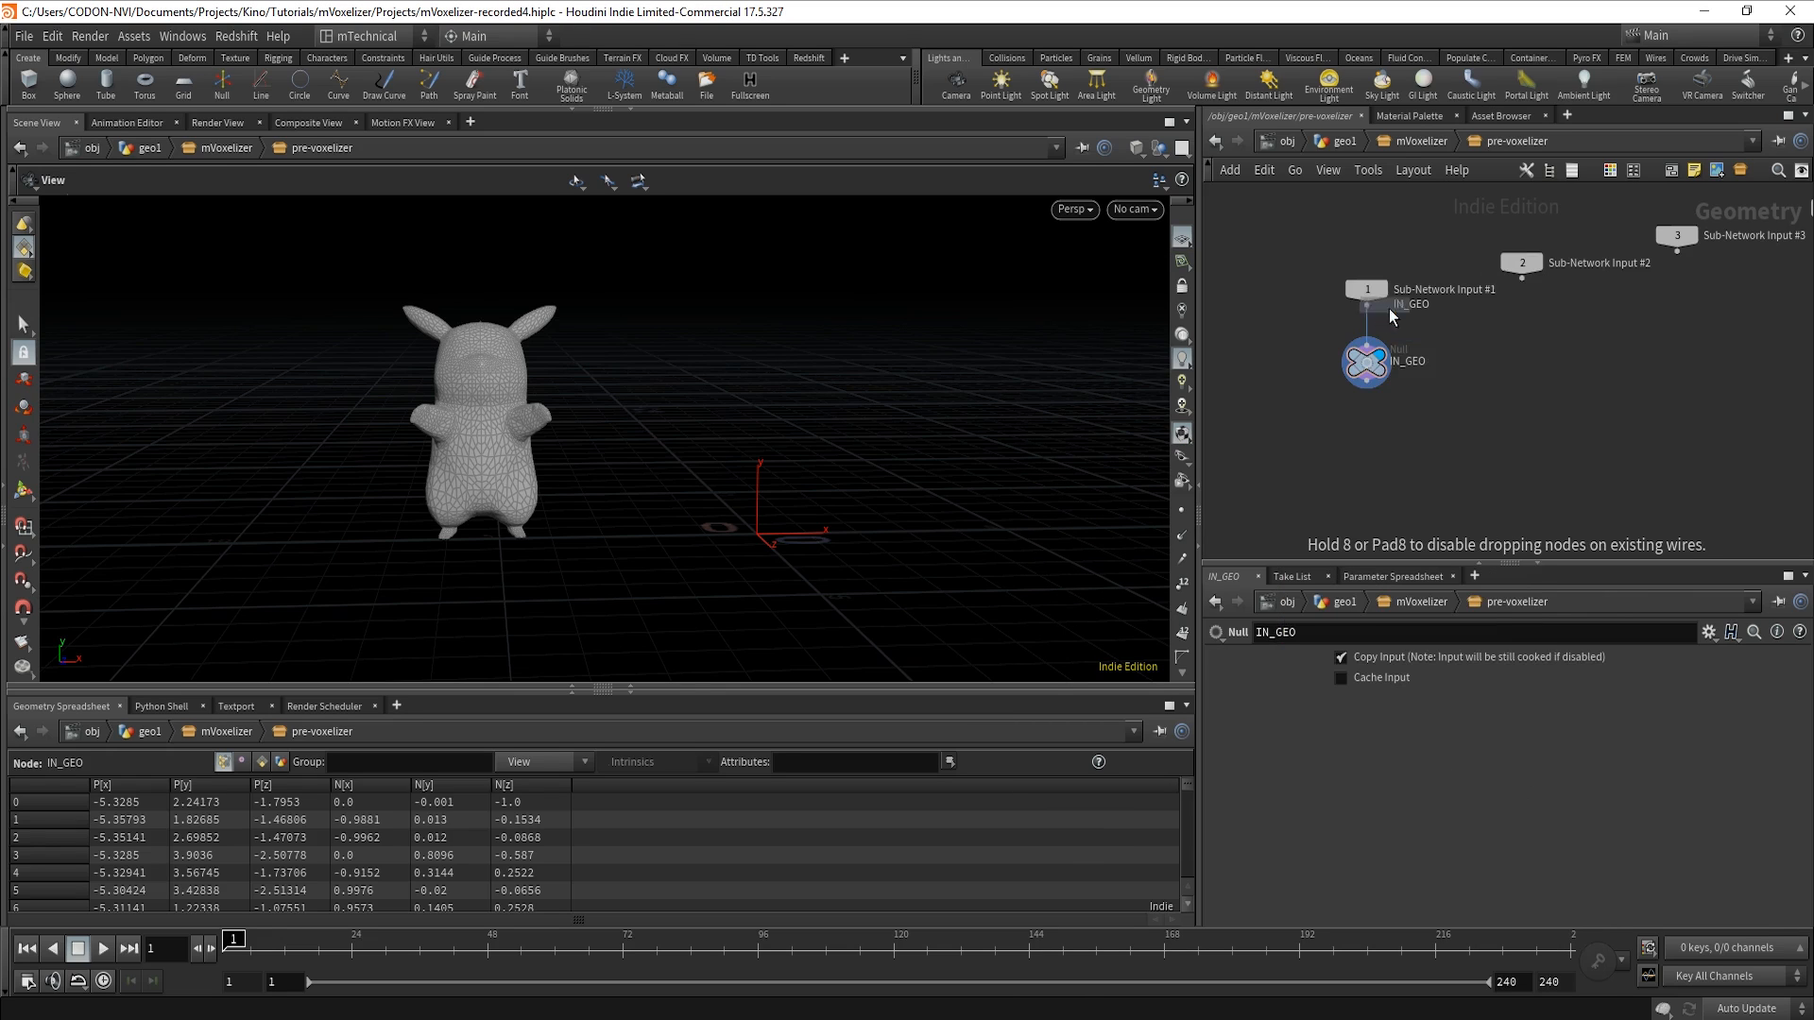
click(1371, 472)
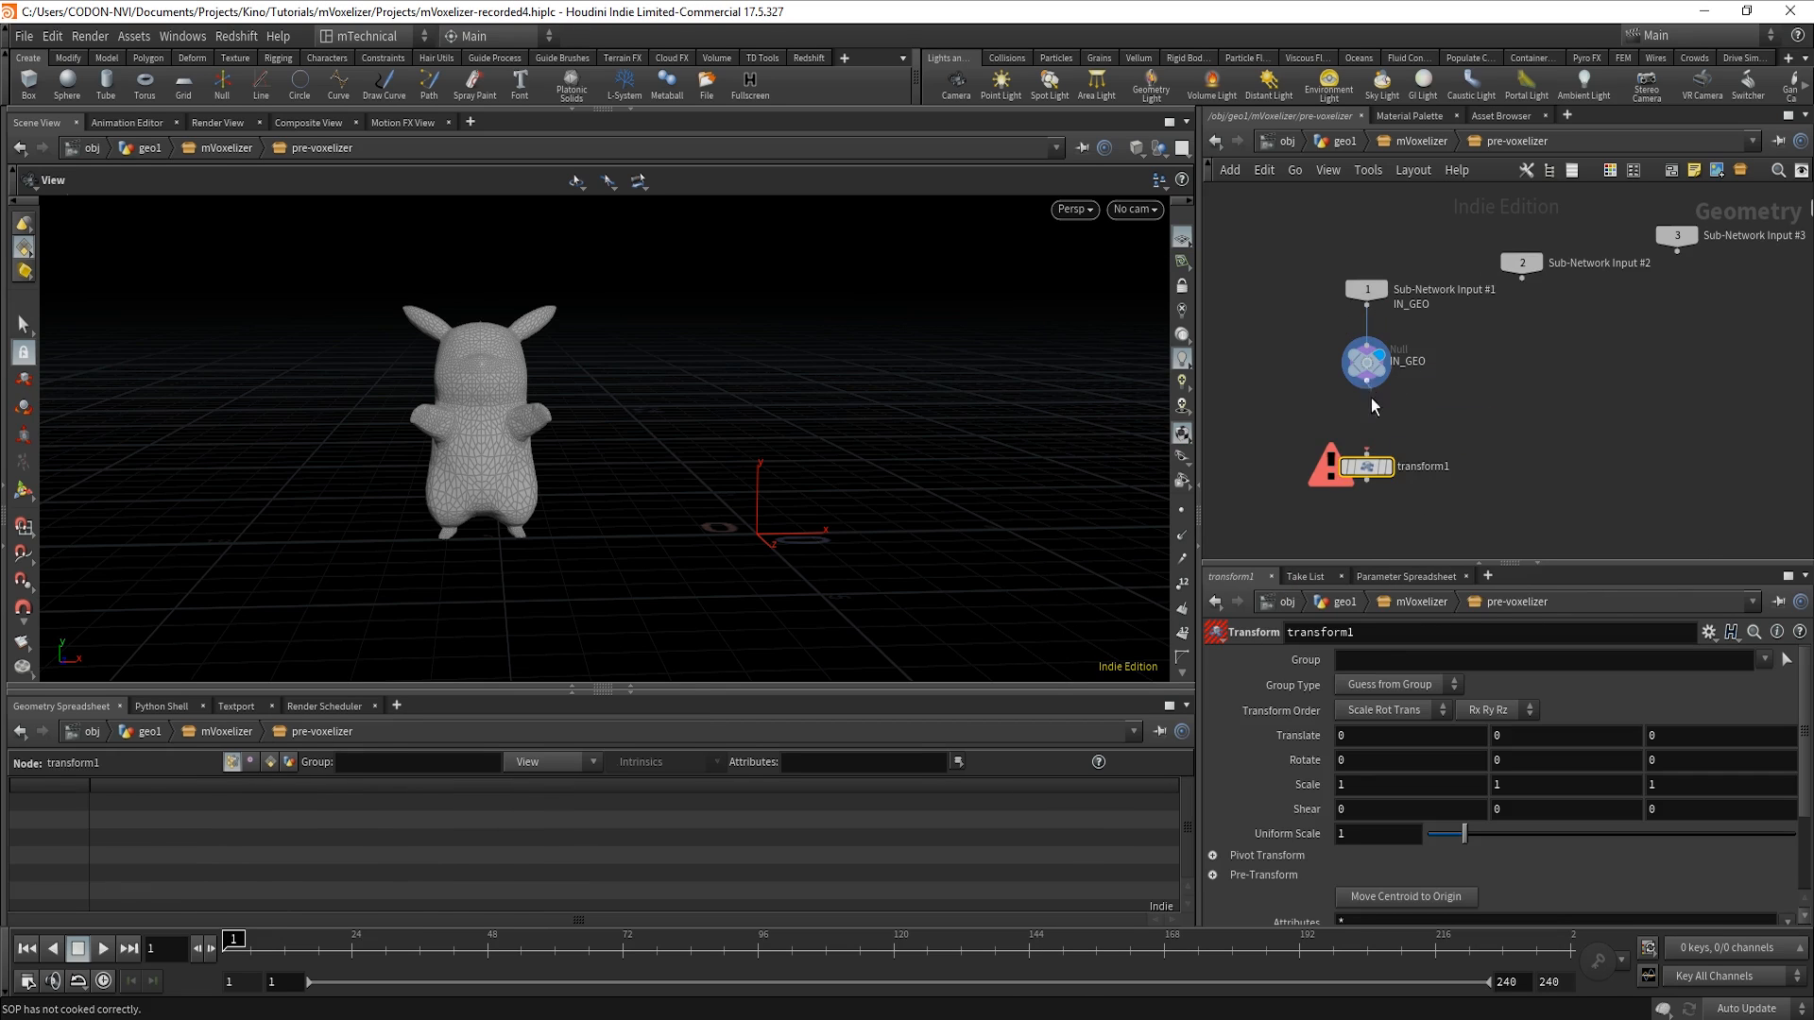
Rename the Transform node centerGeo, shift it to the right of IN_GEO's column and turn on its display flag.
double_click(1436, 465)
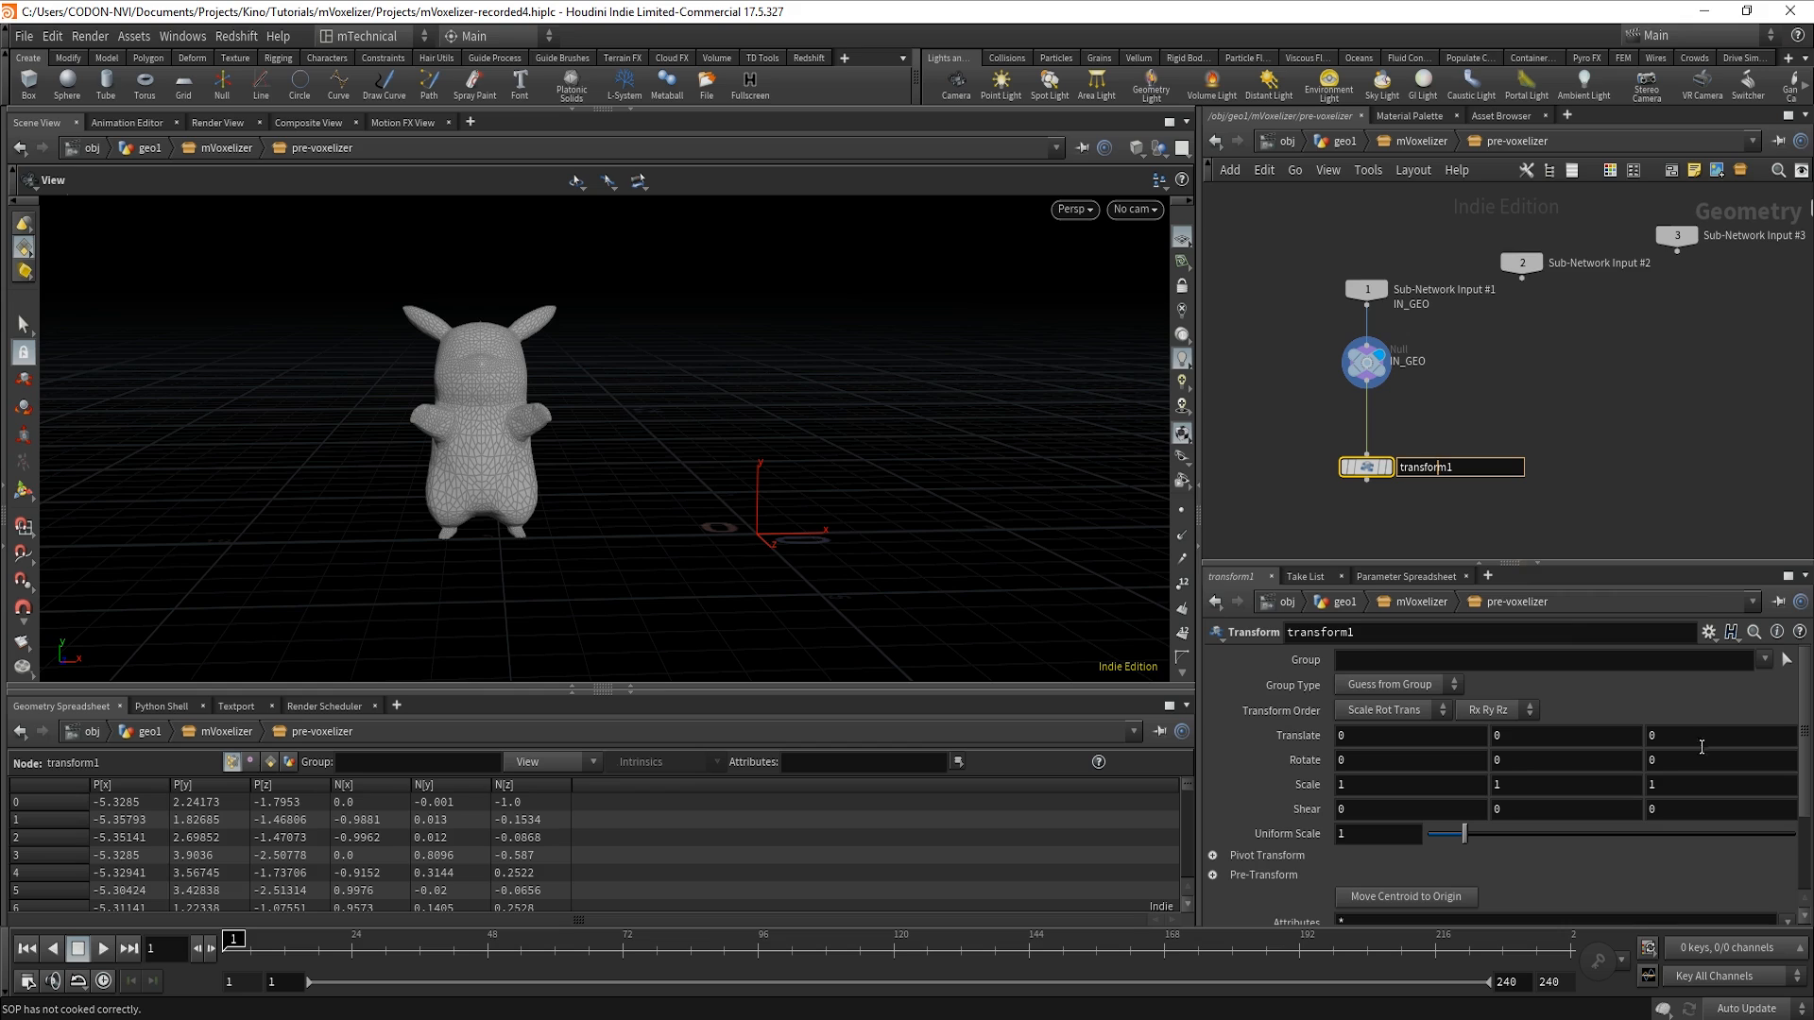
double_click(1470, 475)
text(centerGeo)
key(Return)
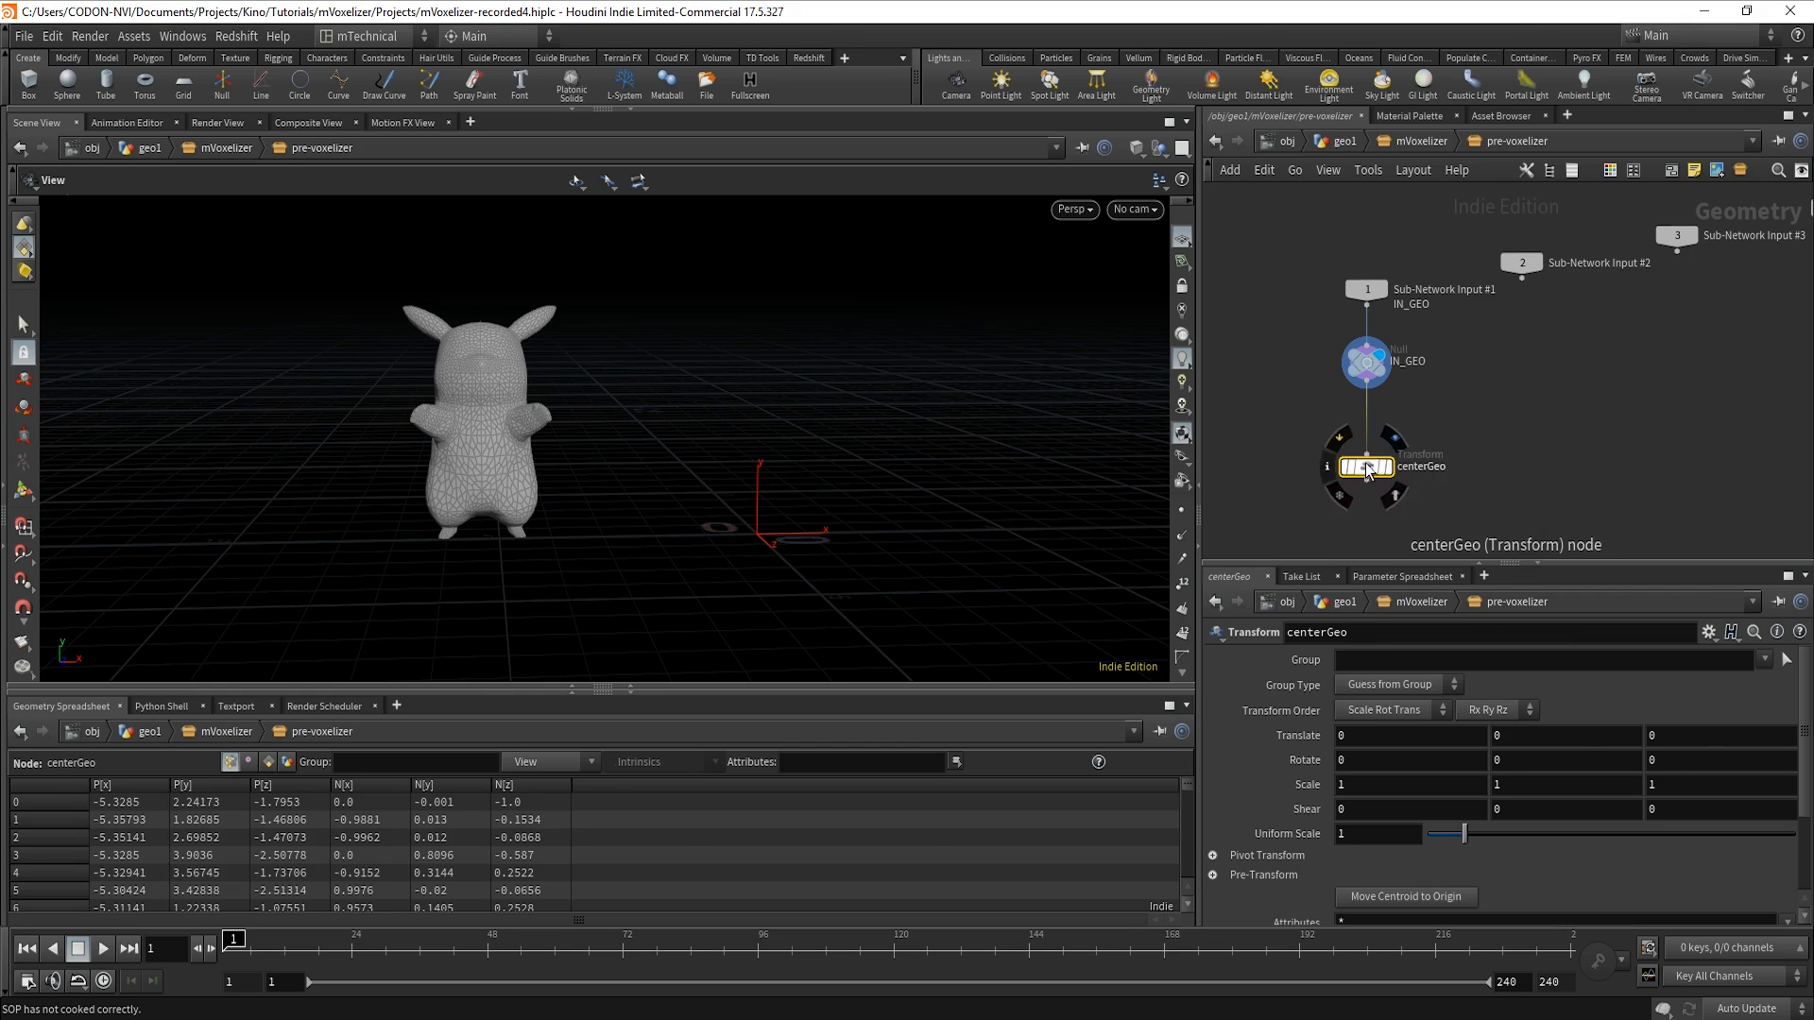
drag(1366, 464, 1456, 445)
click(1471, 450)
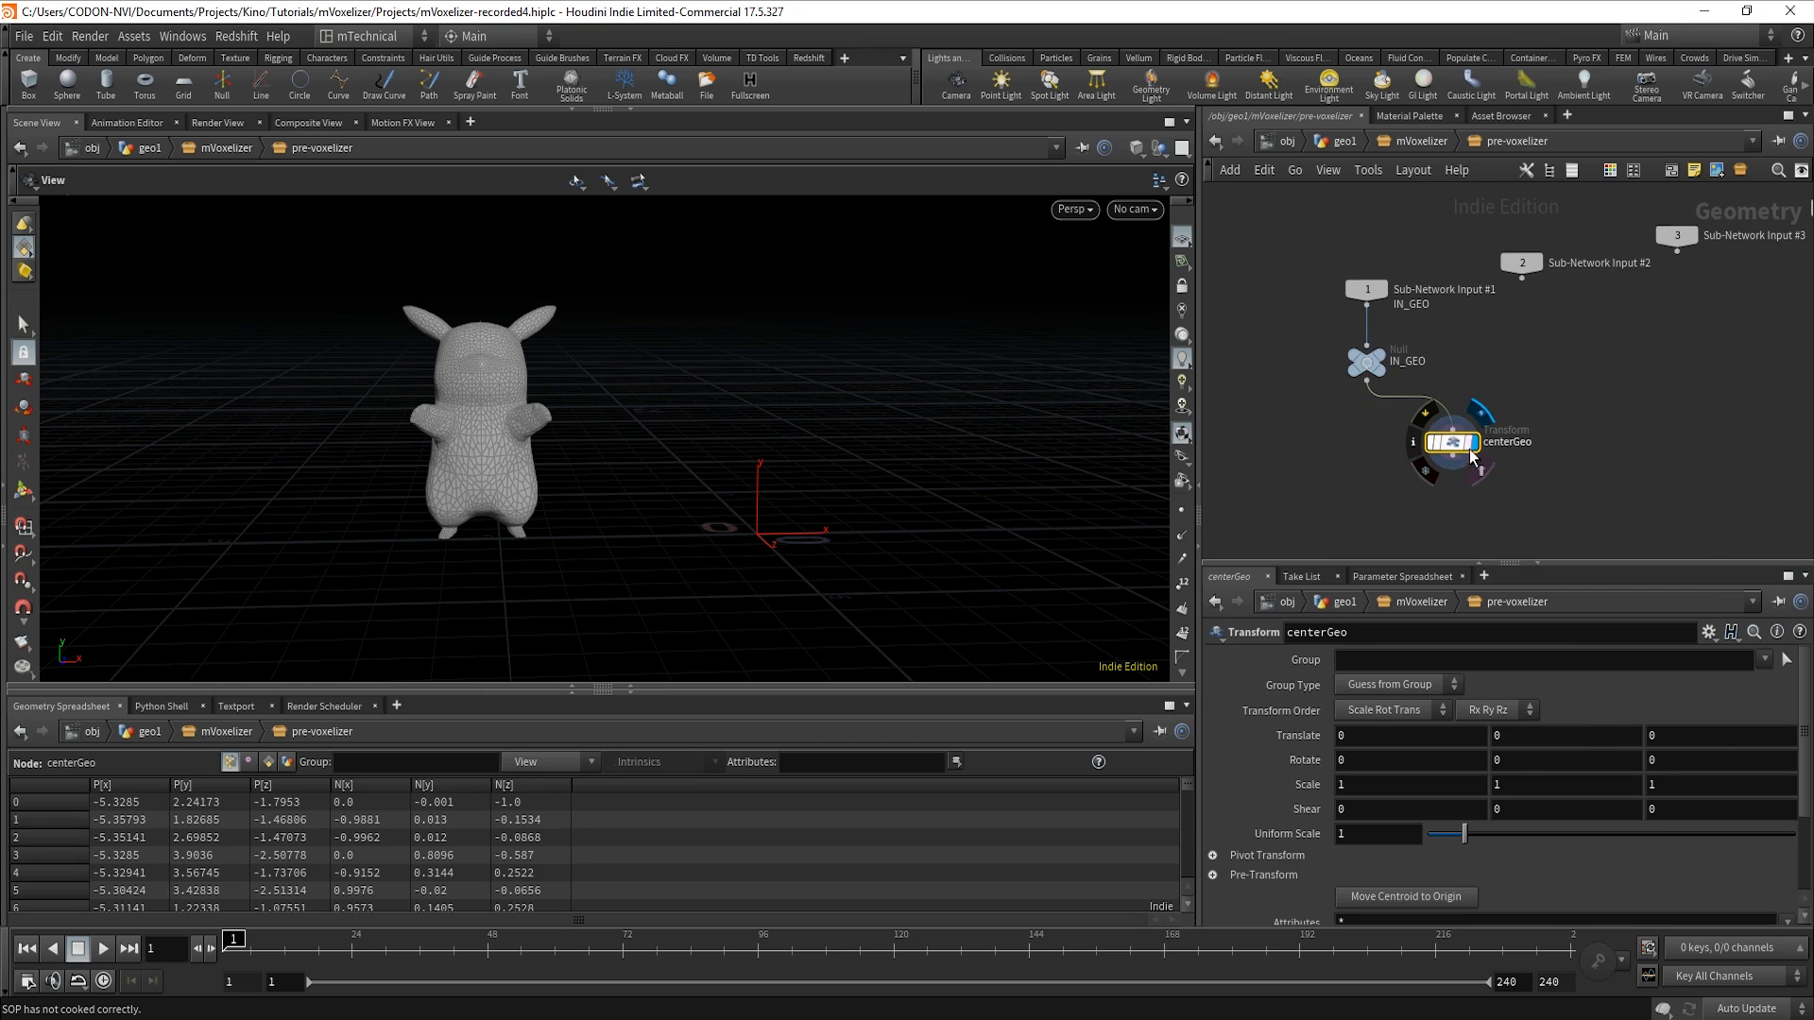
Set centerGeo's X translation to the expression -$CEX.
click(1401, 740)
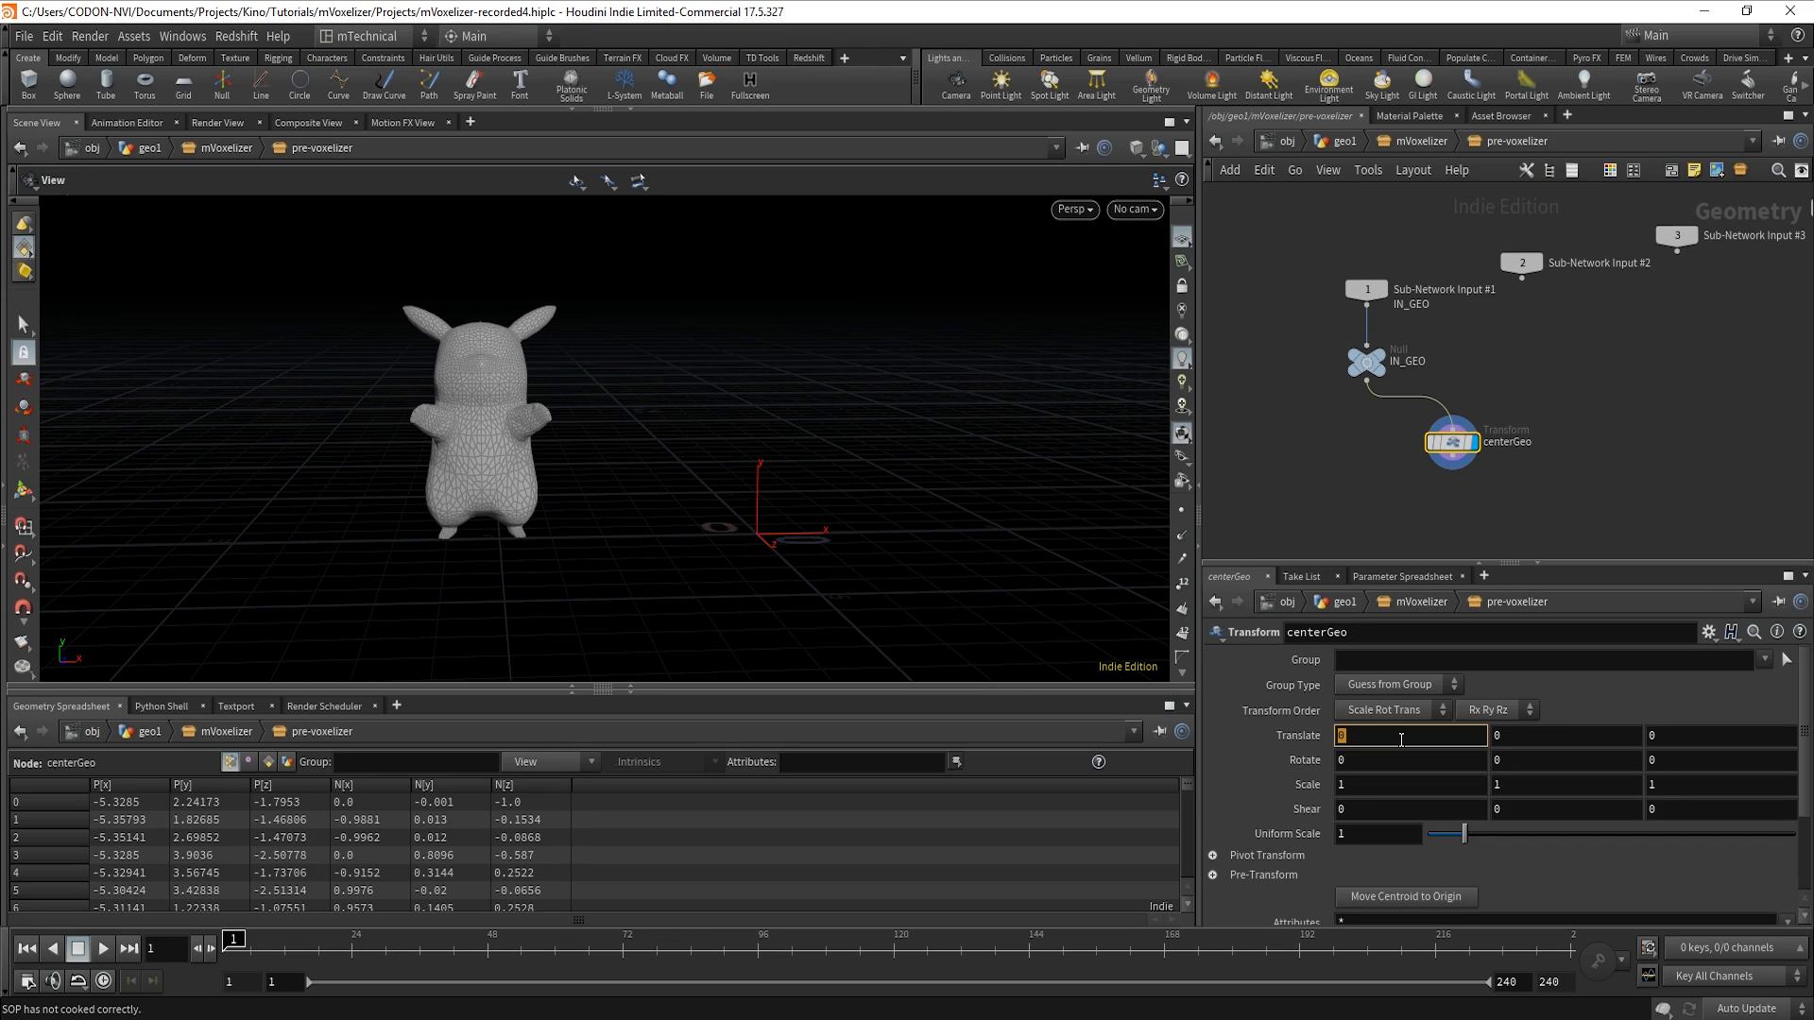
text($CEX)
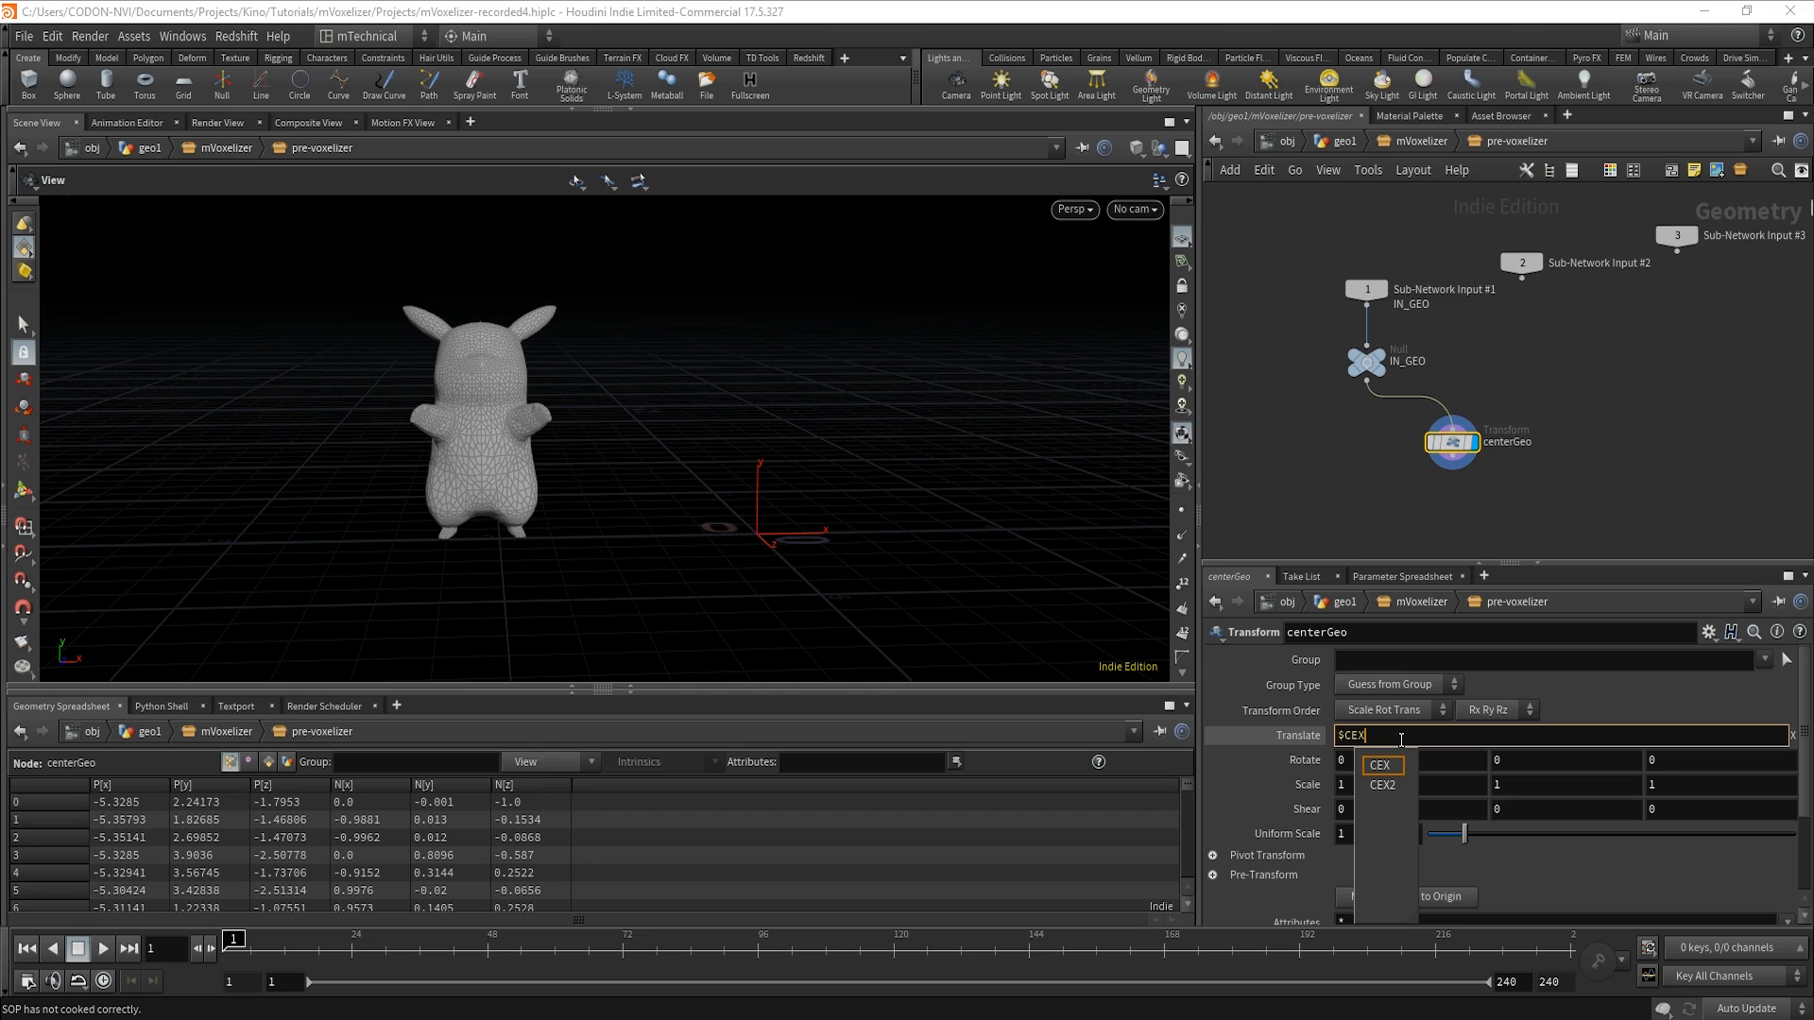
key(Left)
key(Left)
key(Left)
key(Left)
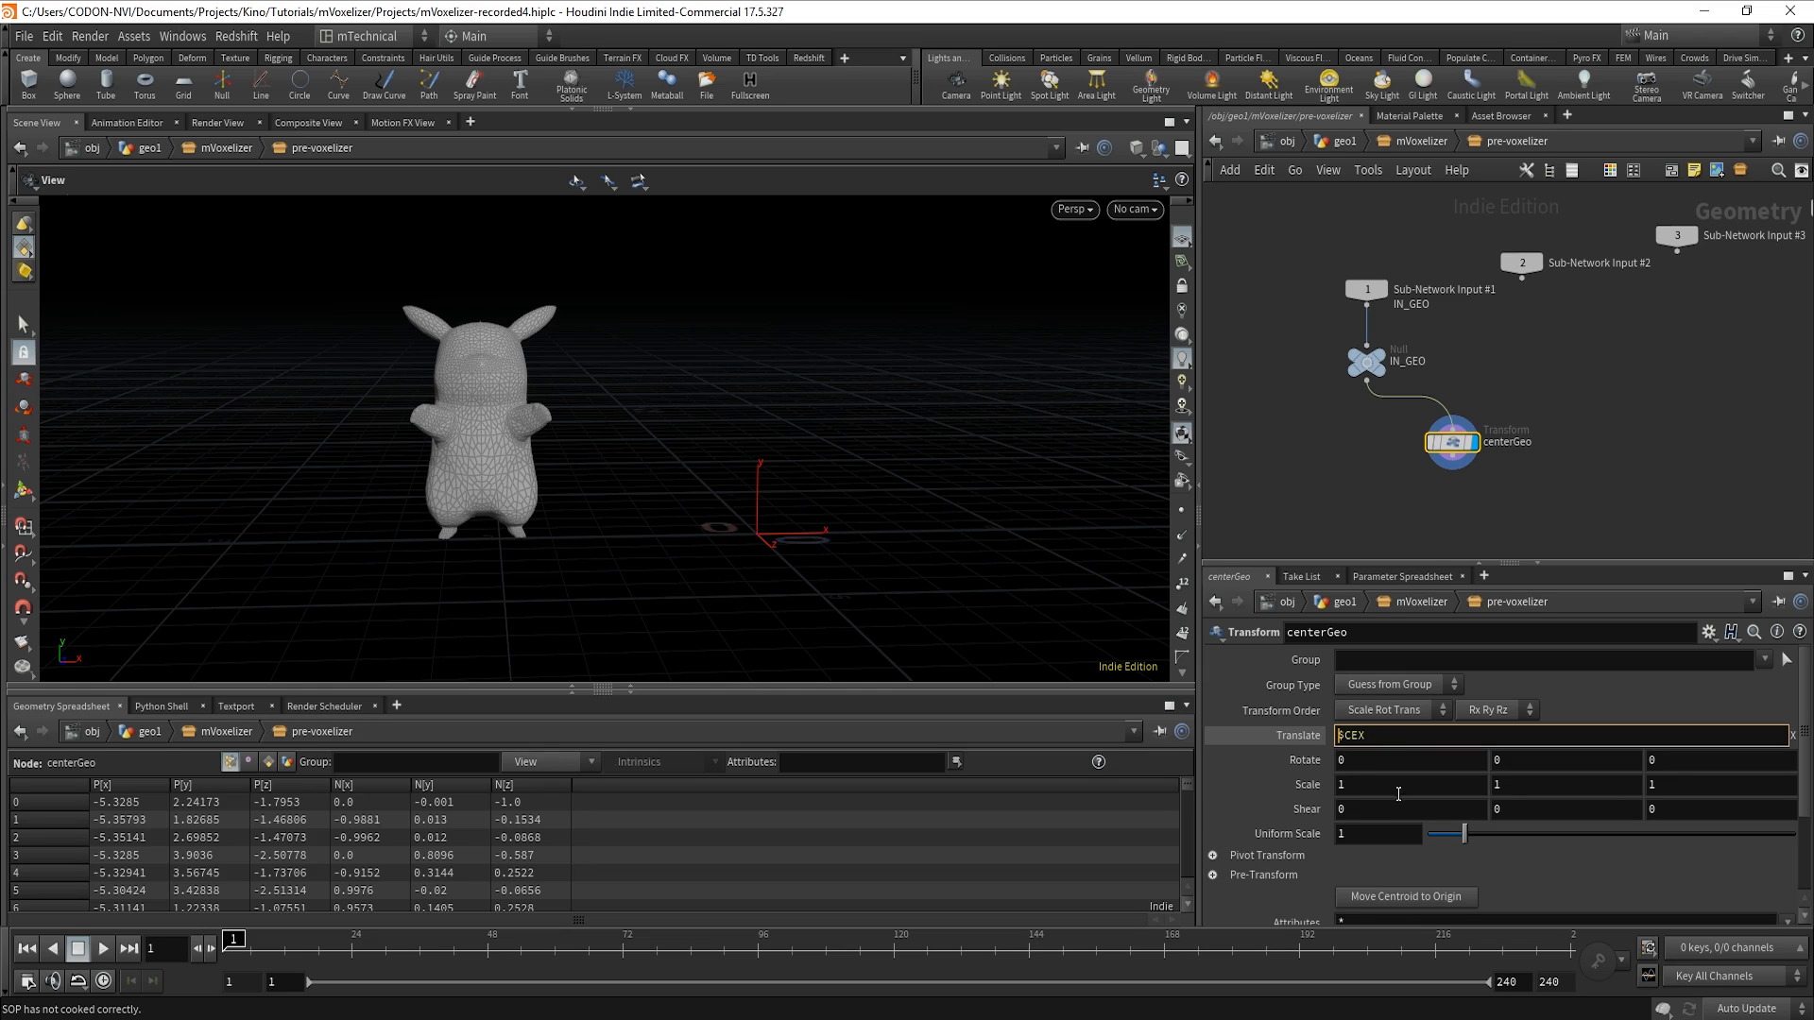
text(-)
key(Return)
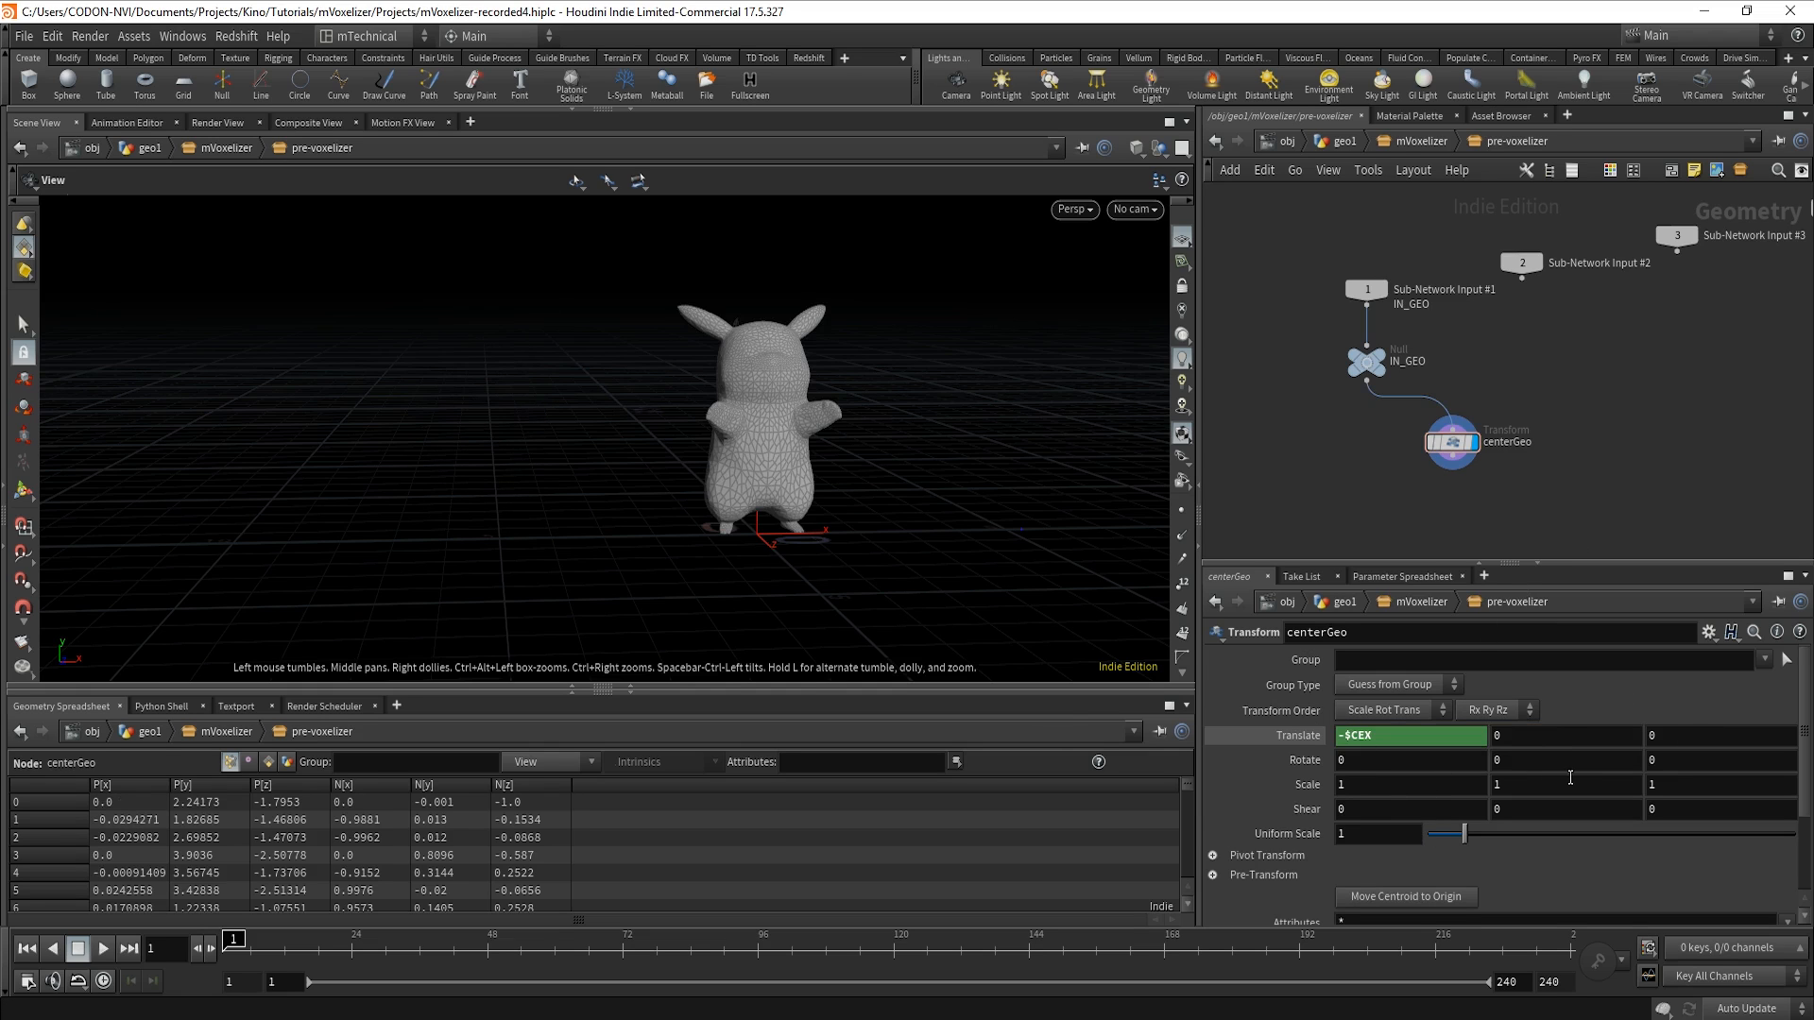
Set centerGeo's Y translation to the expression -$CEY and its Z translation to -$CEZ.
mouse_move(795, 555)
mouse_down()
mouse_move(750, 611)
mouse_move(810, 594)
mouse_move(785, 583)
mouse_up()
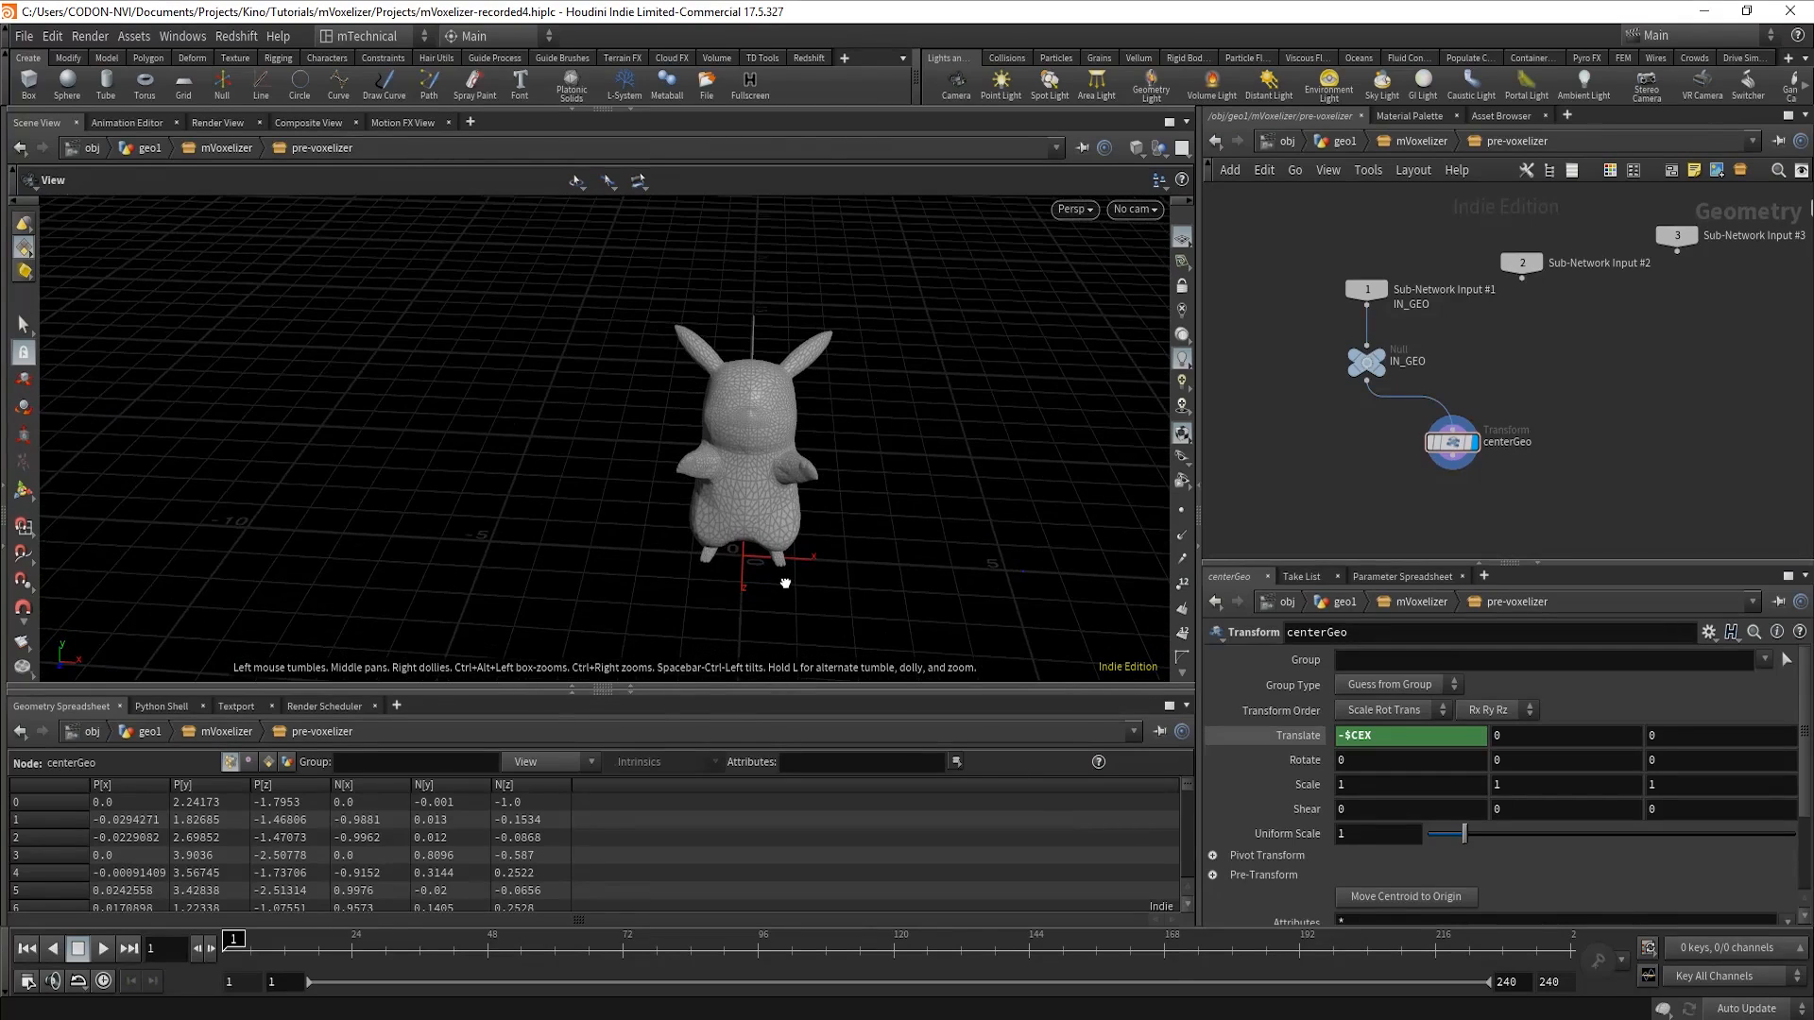
click(1533, 740)
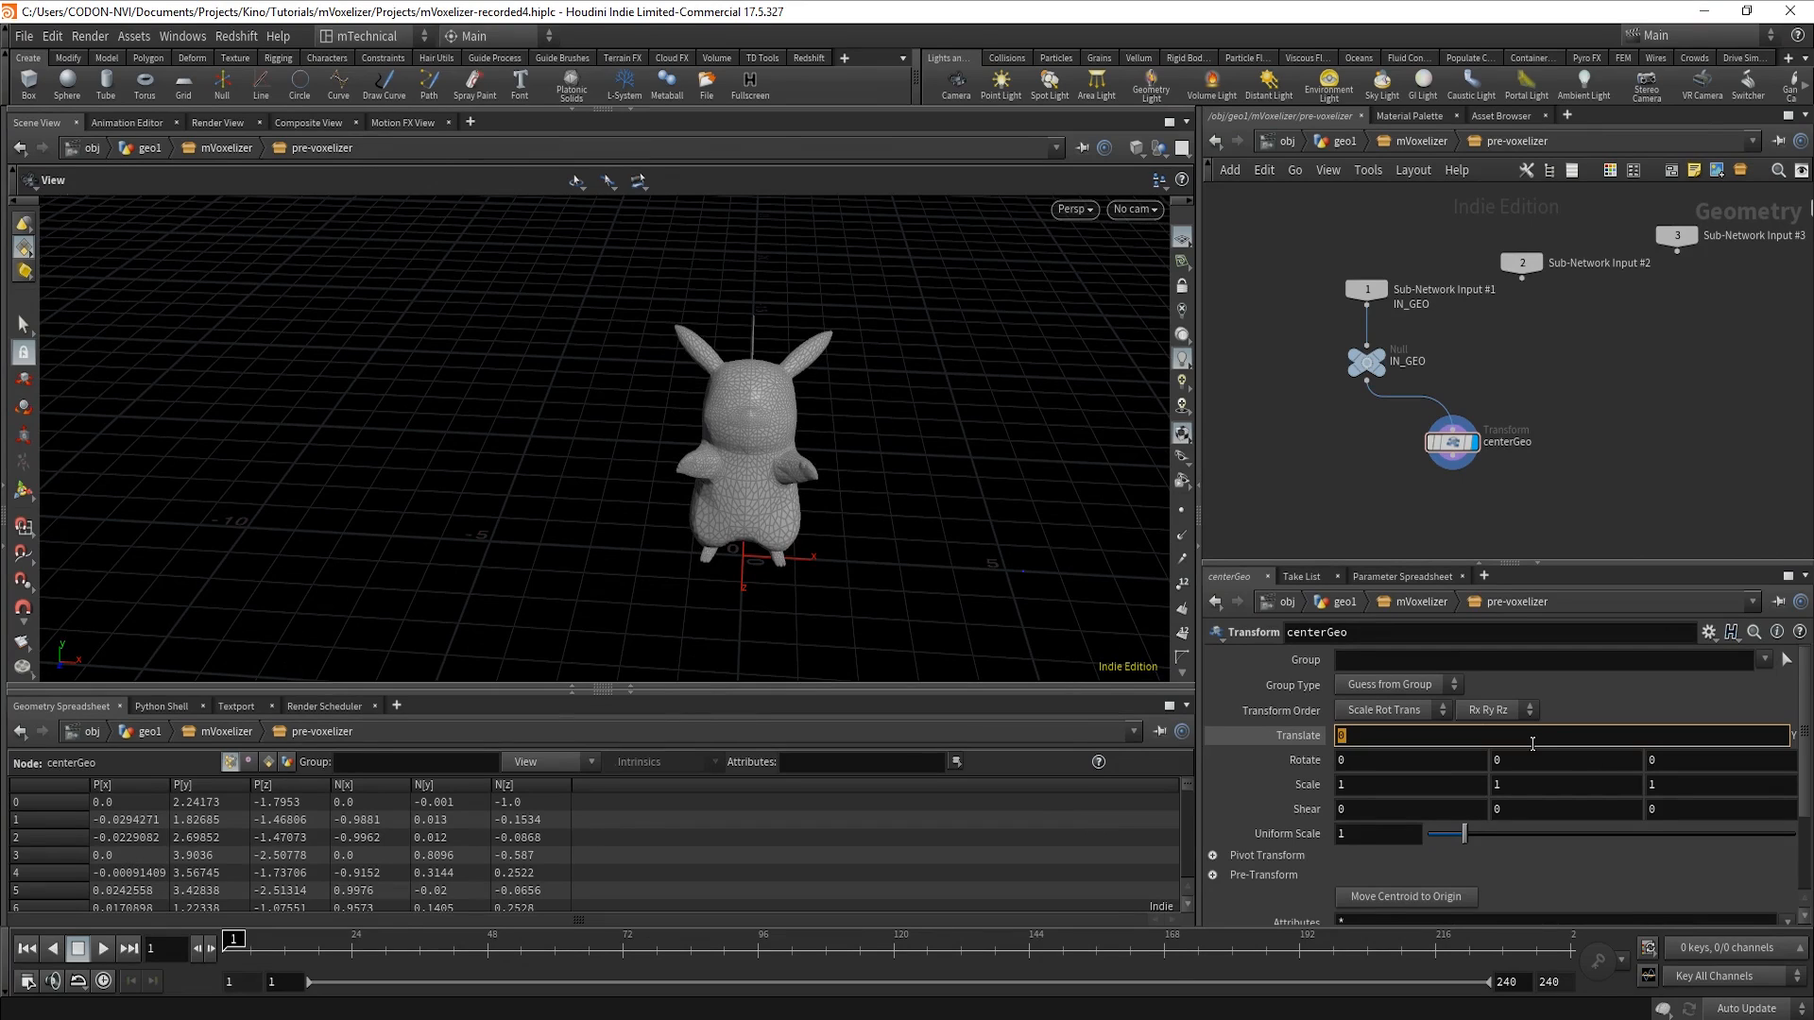
text(-$CEY)
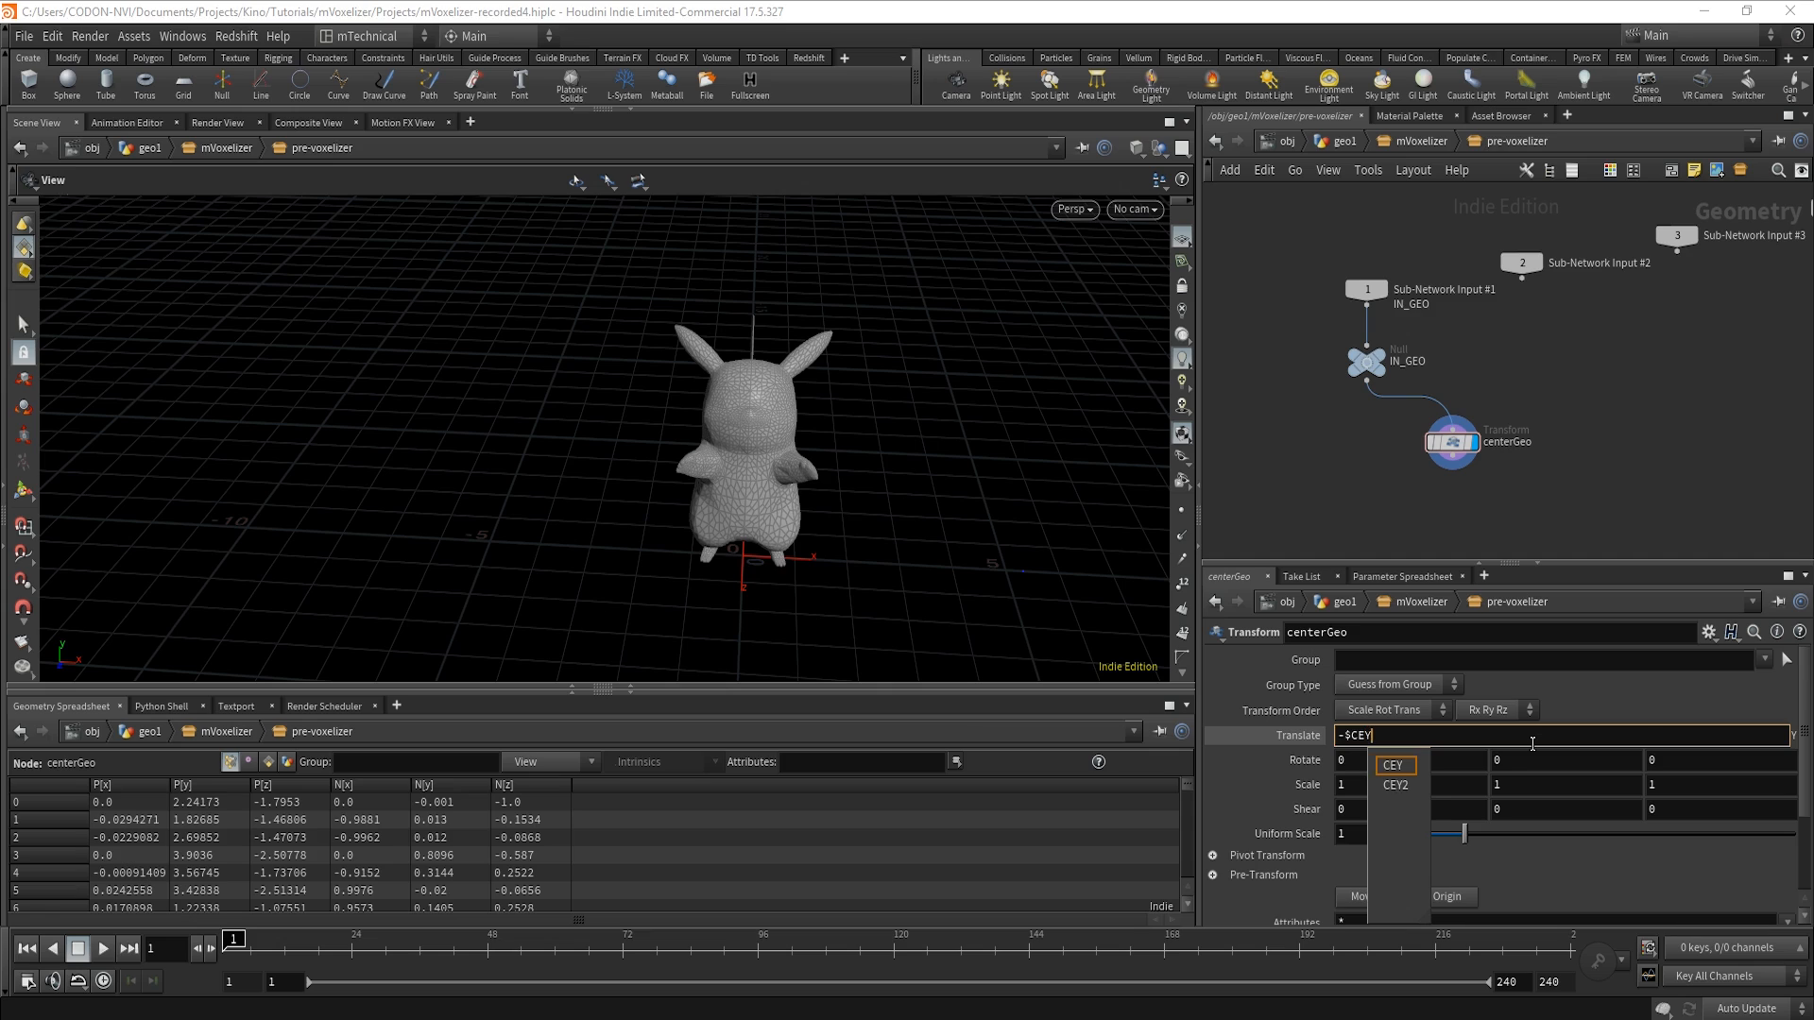
key(Return)
click(1671, 734)
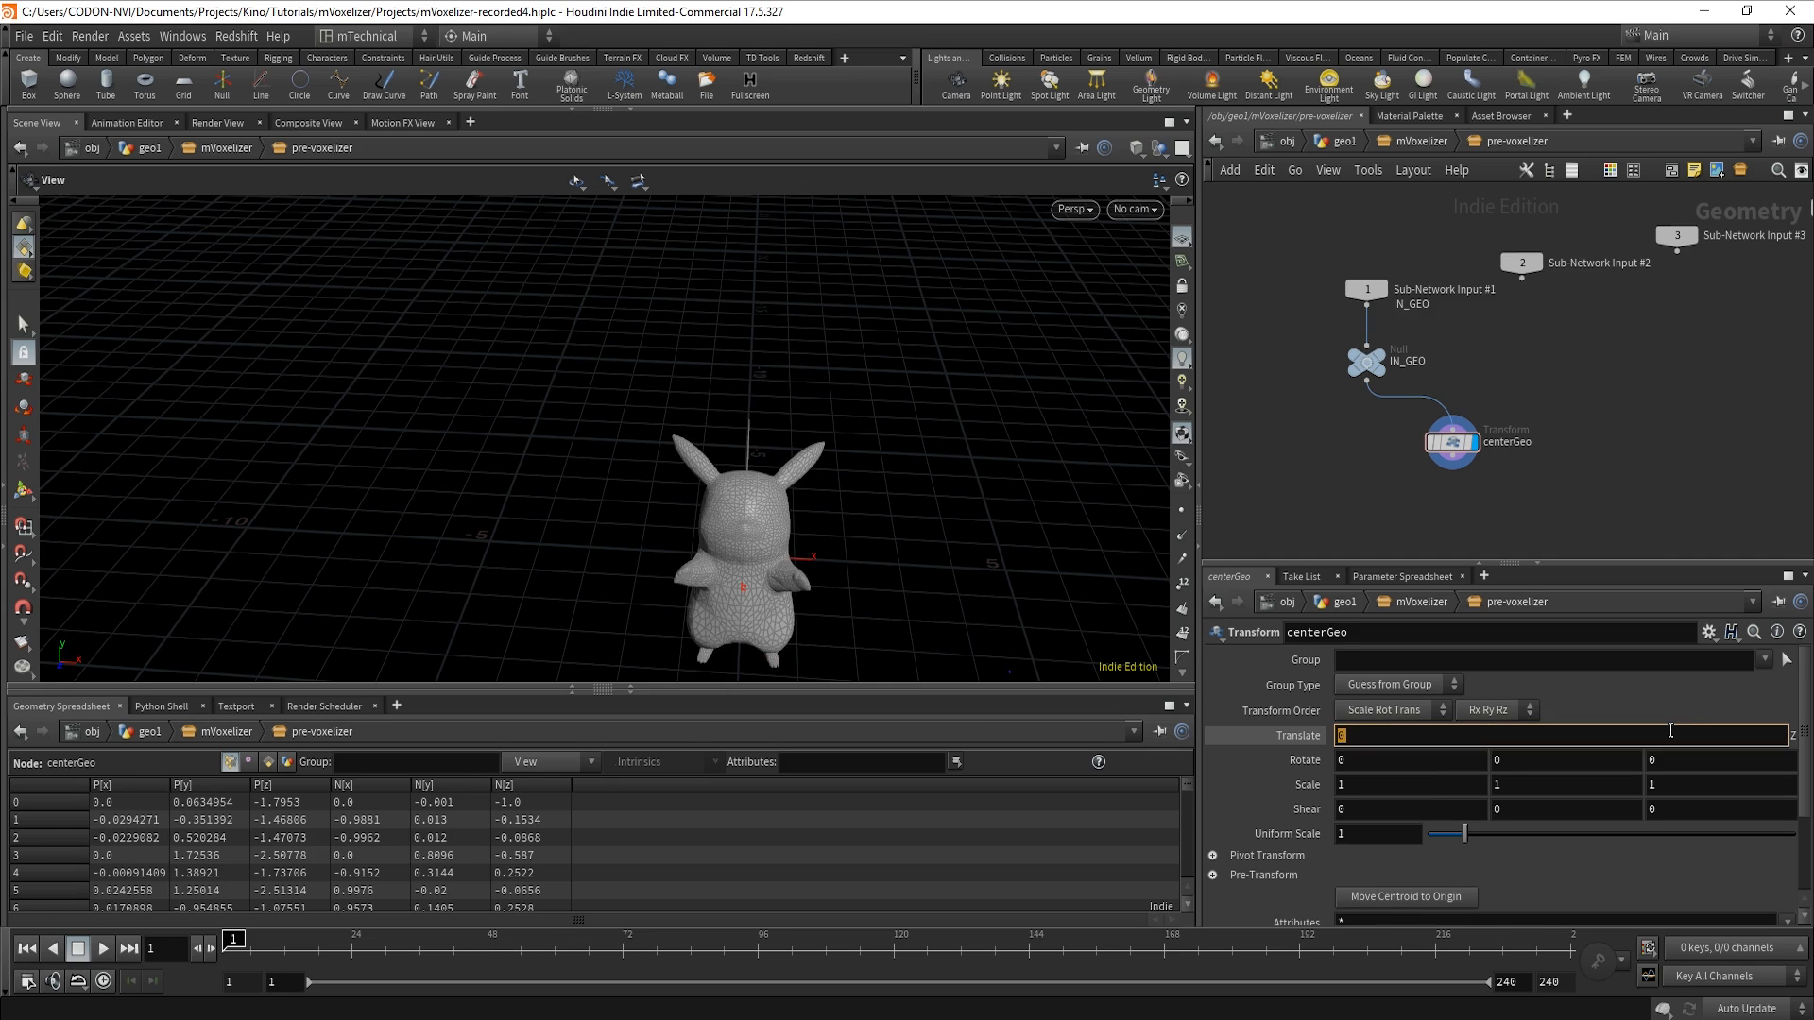
text(-$CEZ)
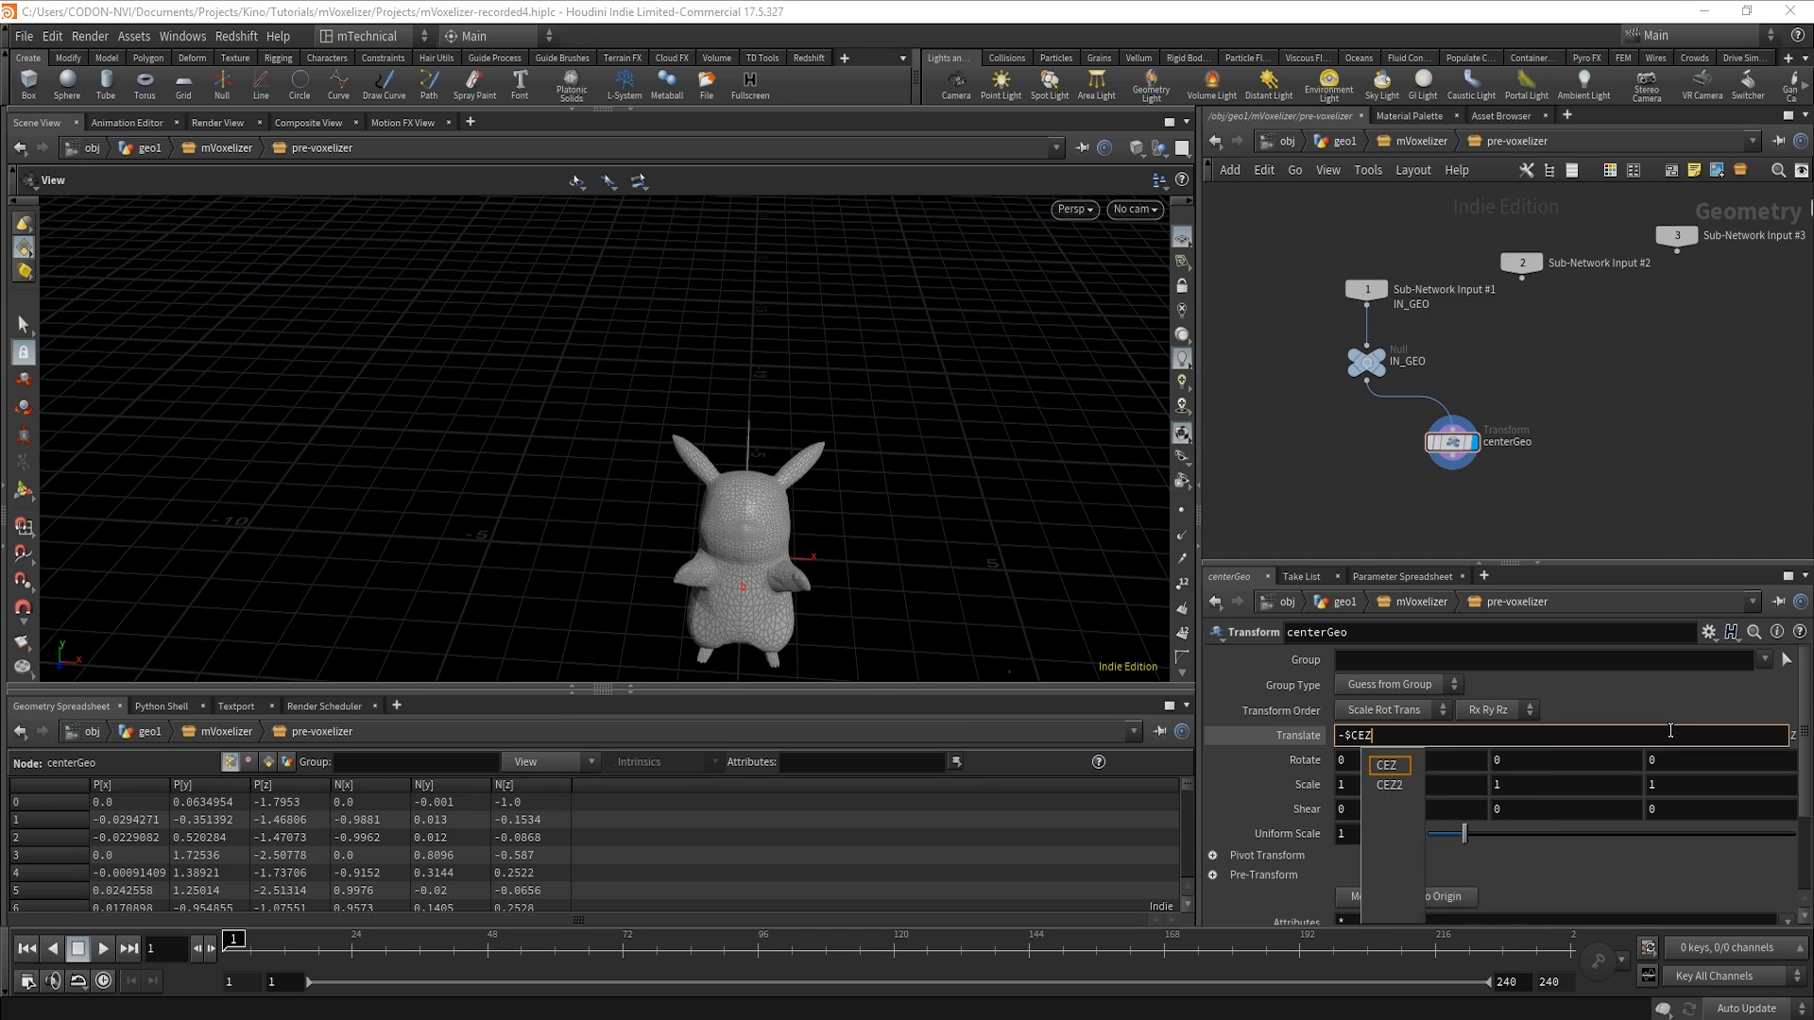
key(Return)
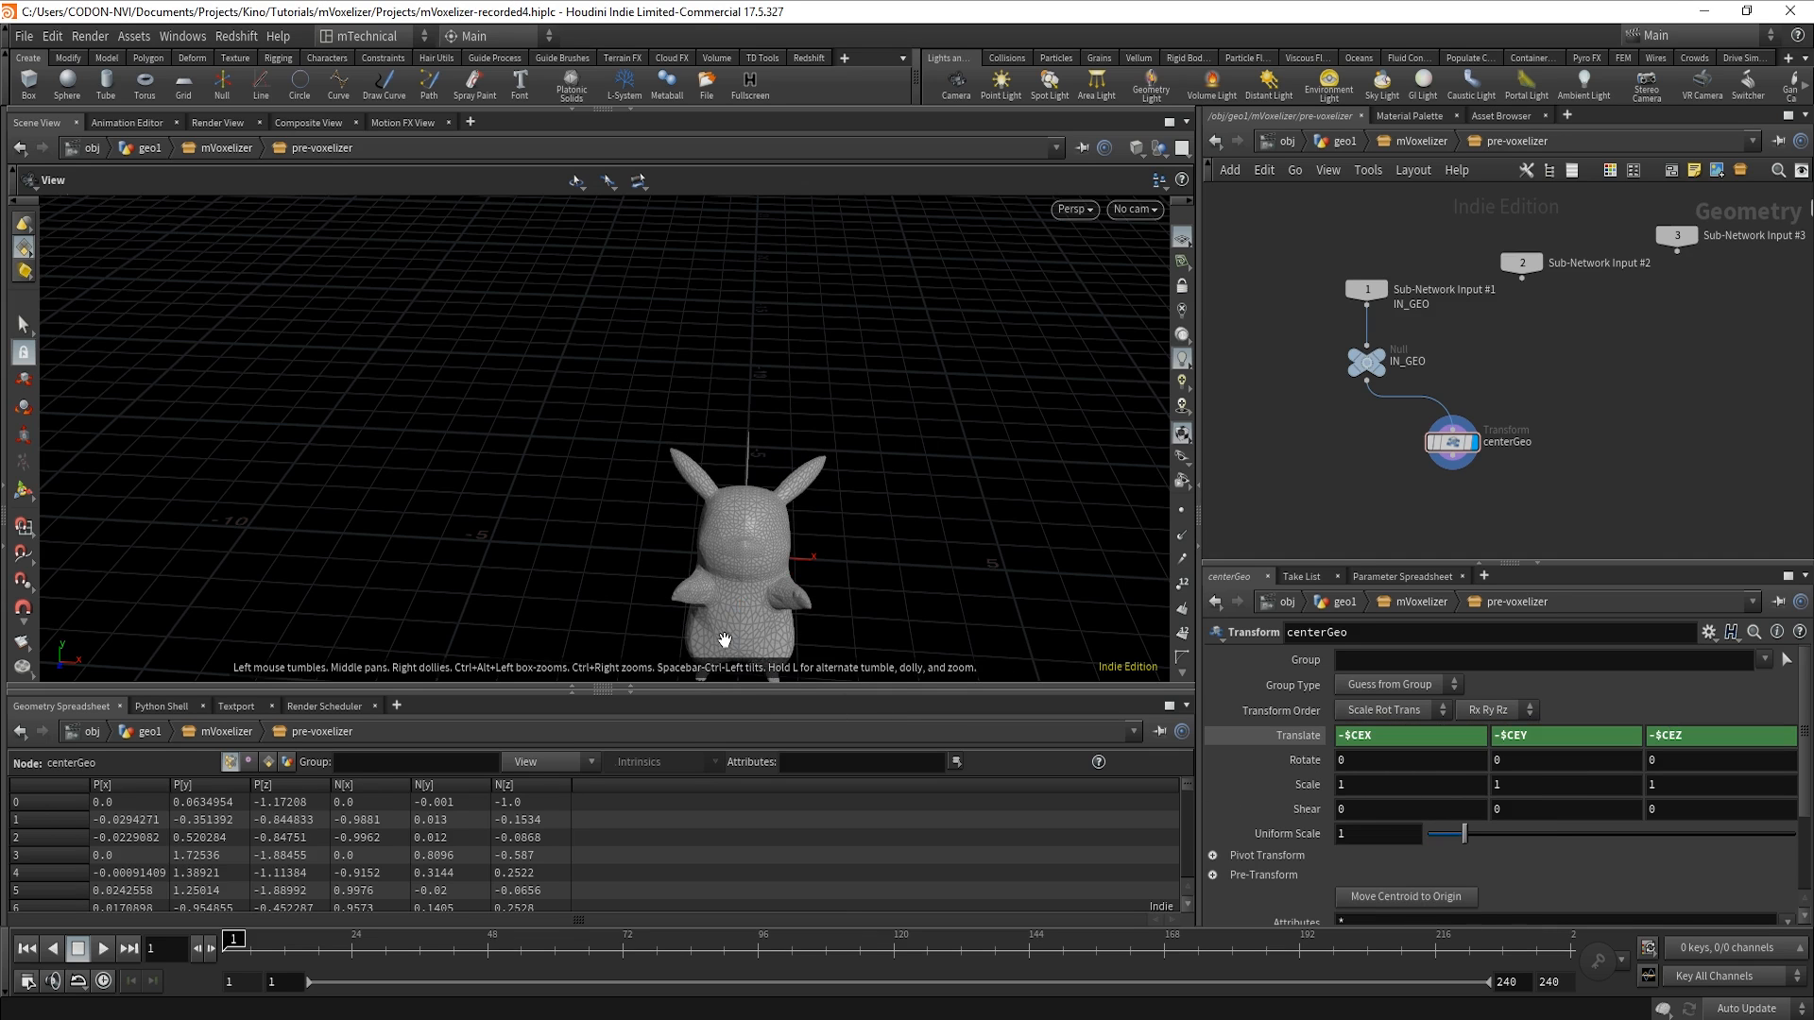
Examine the centered Pikachu model from the side and back to check its position relative to the world origin.
drag(721, 632, 841, 579)
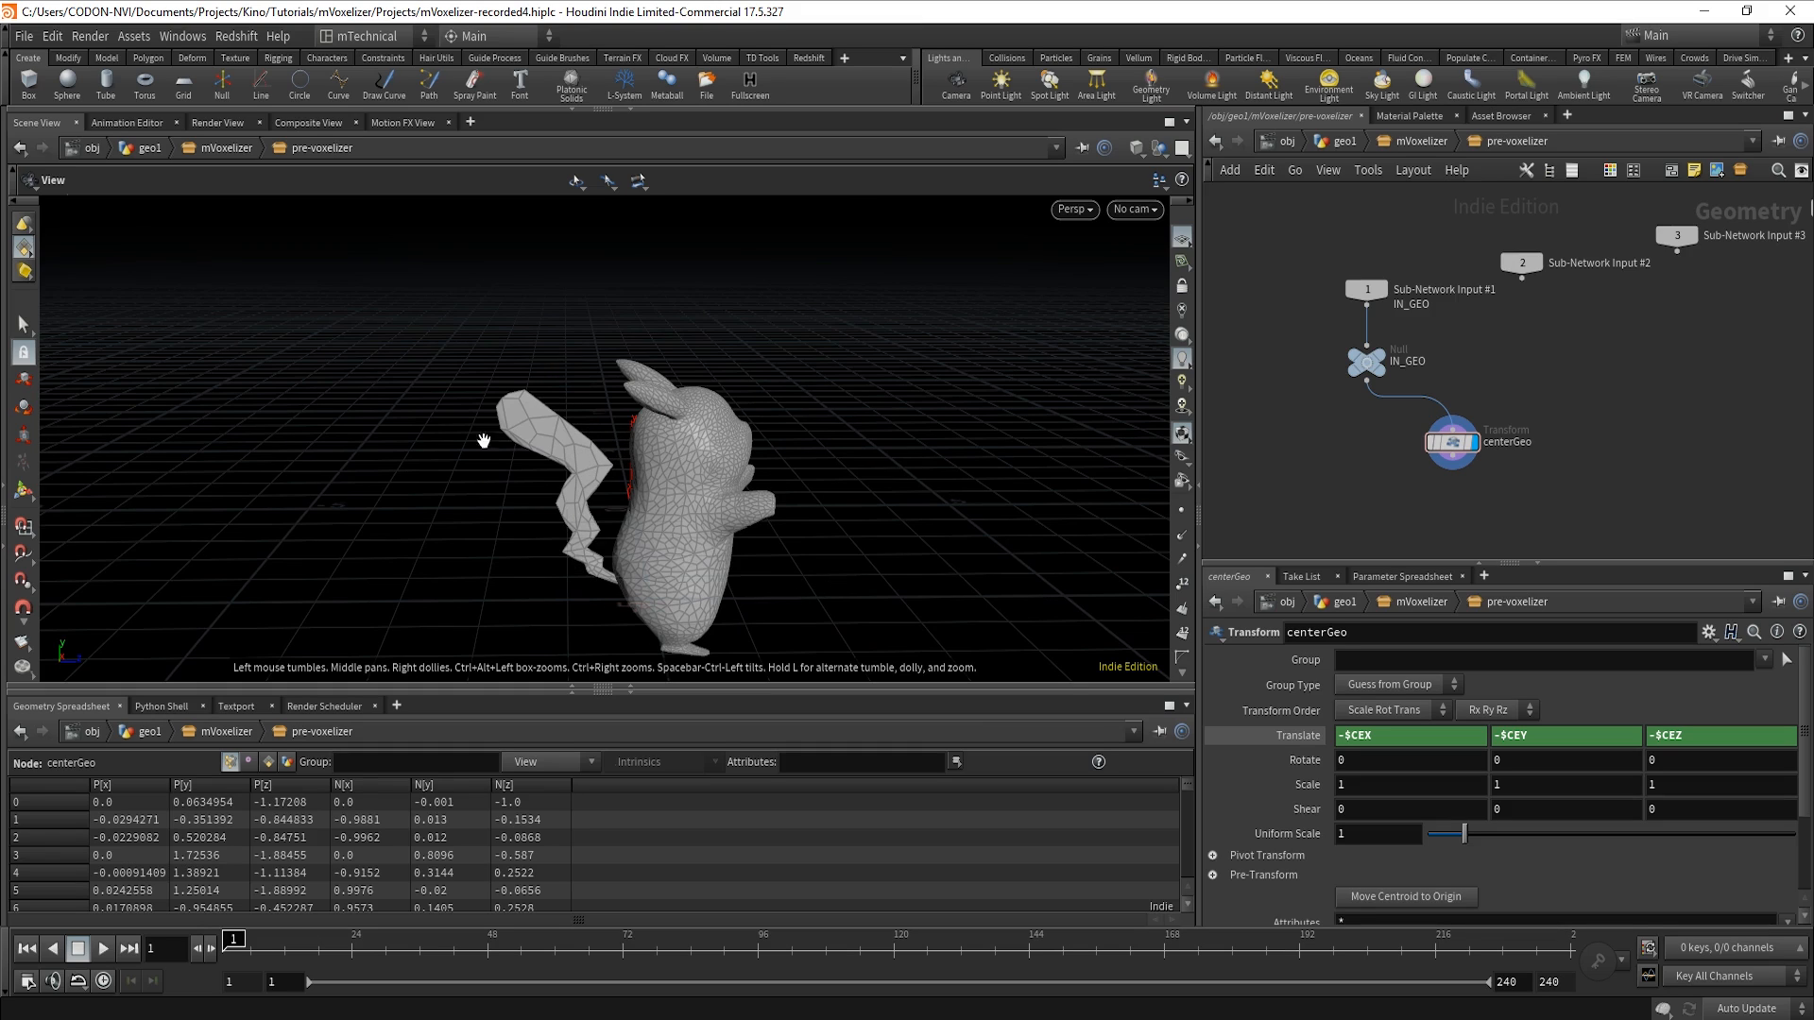
drag(562, 593, 567, 541)
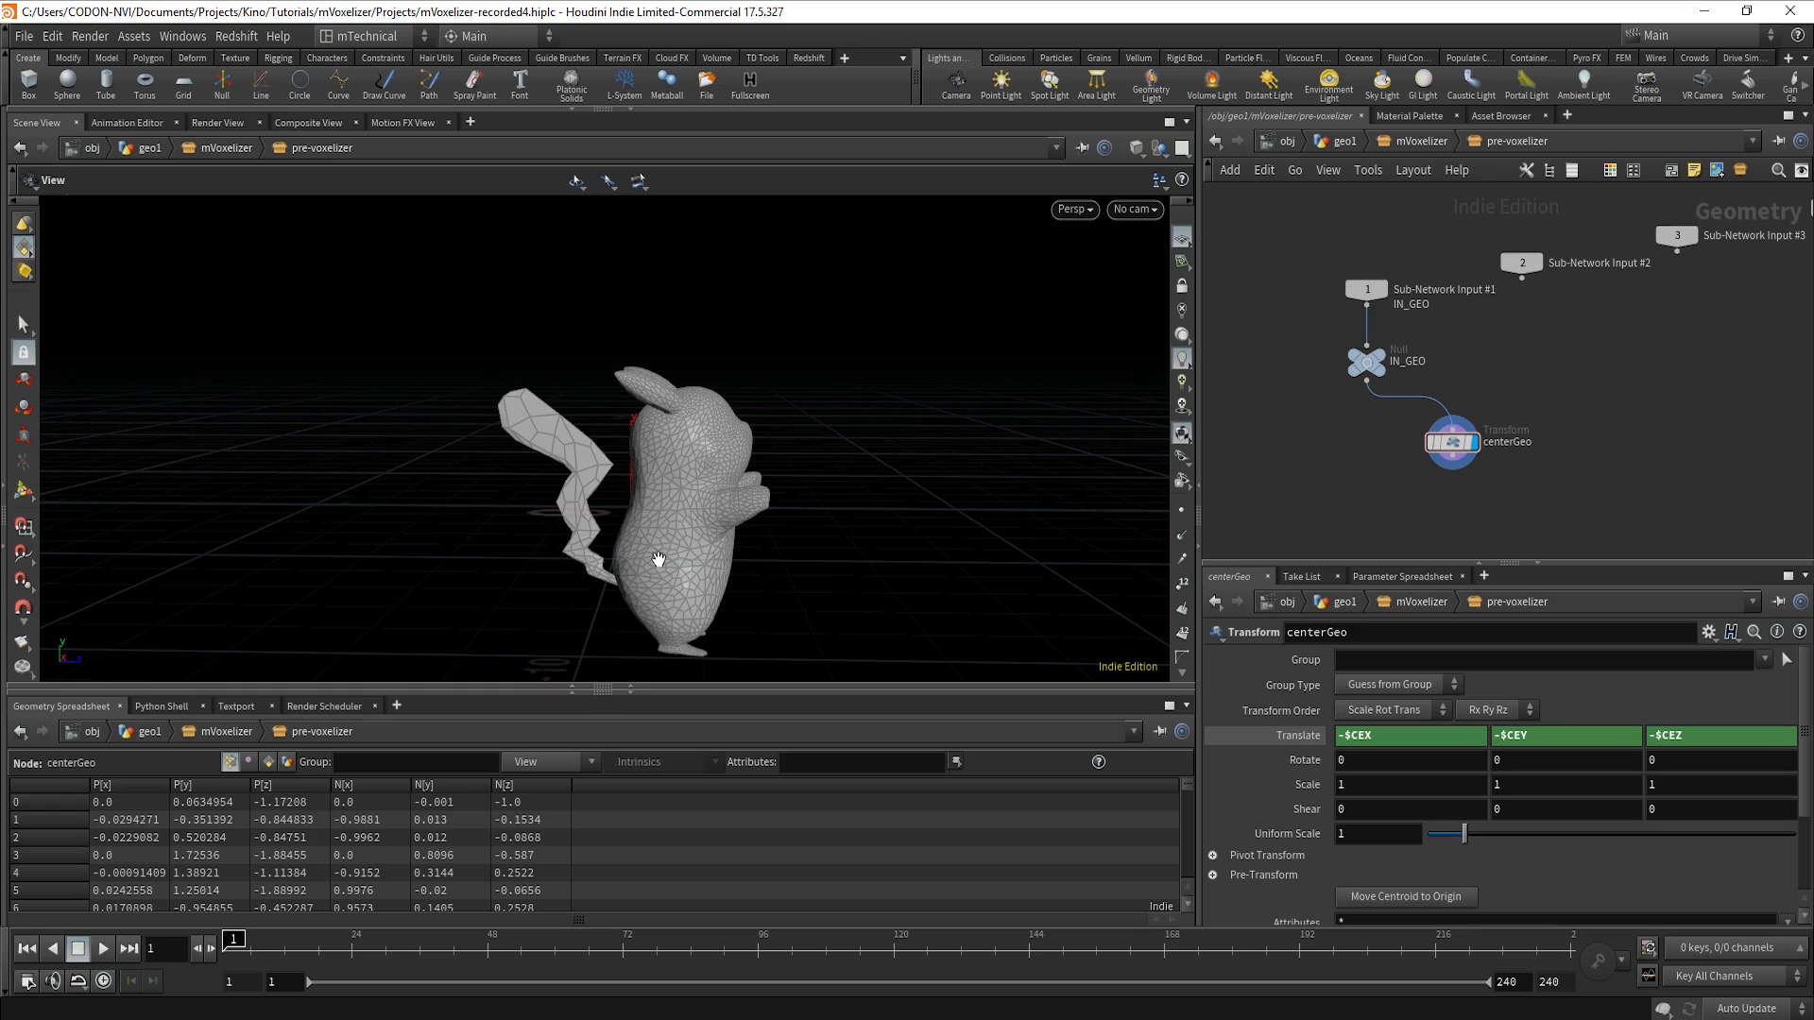
mouse_move(696, 539)
mouse_down()
mouse_move(749, 576)
mouse_move(823, 580)
mouse_move(688, 555)
mouse_up()
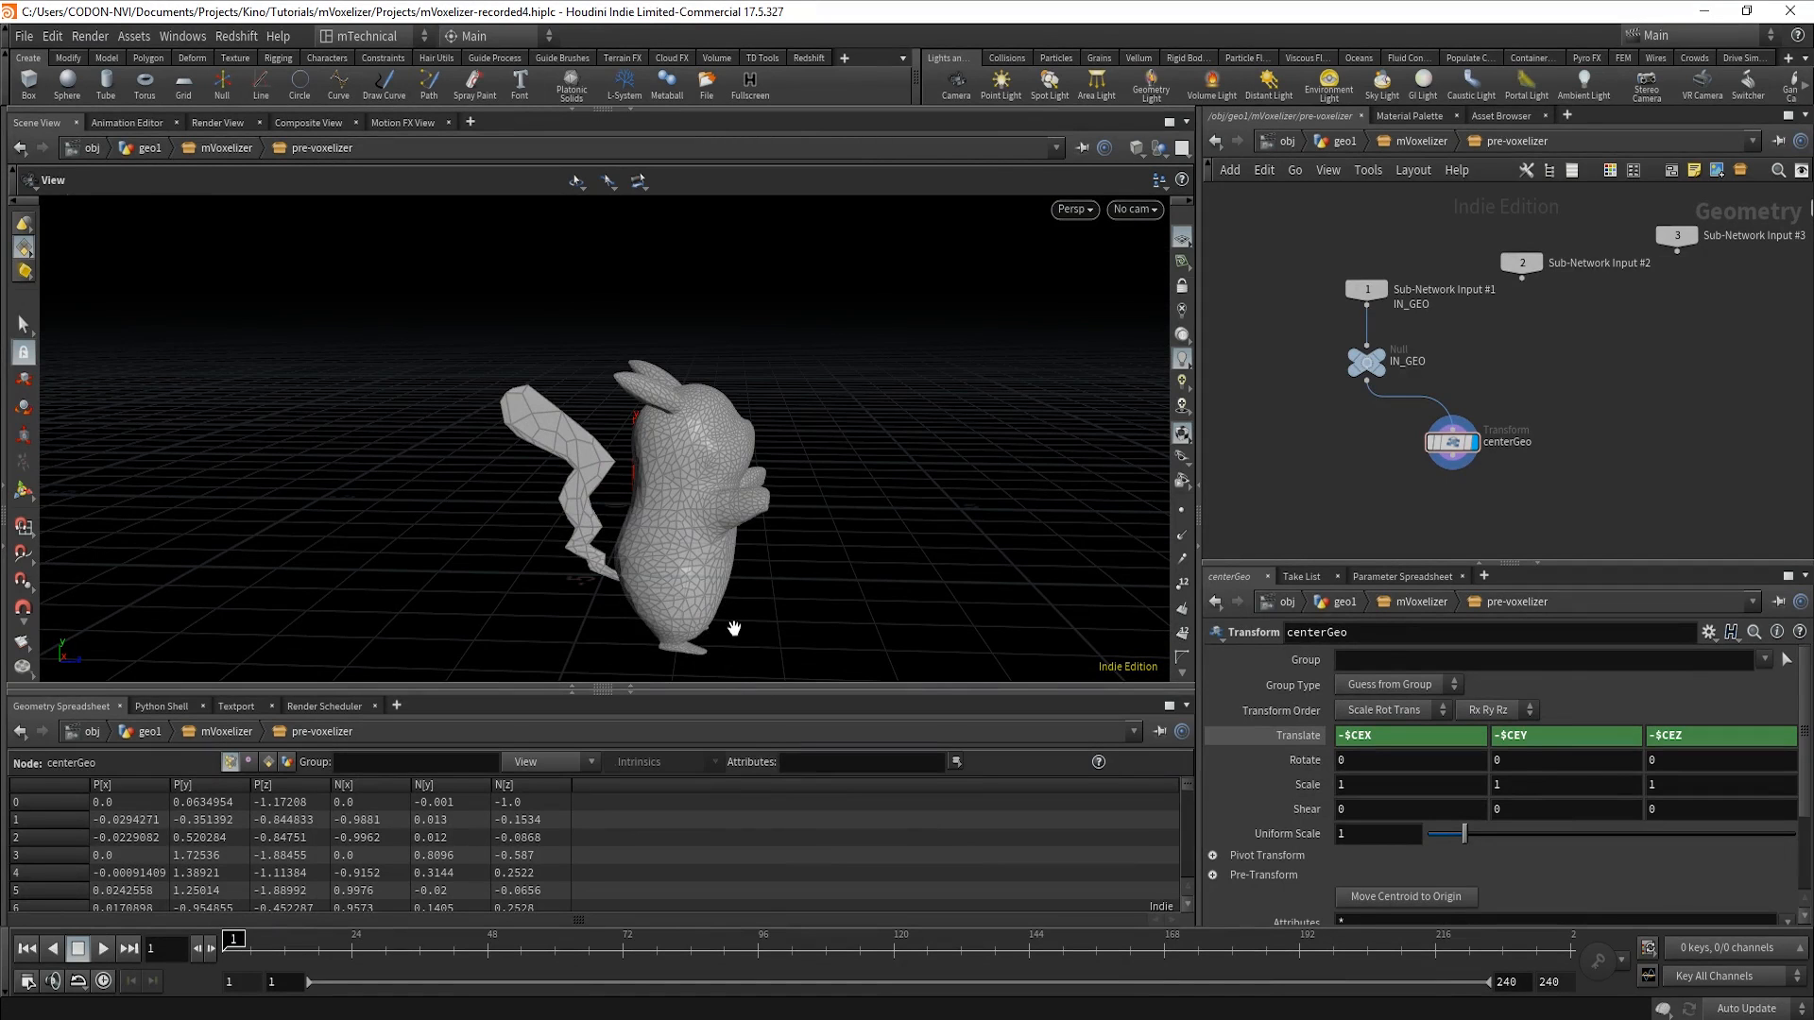
mouse_move(734, 628)
mouse_down()
mouse_move(591, 632)
mouse_move(727, 629)
mouse_up()
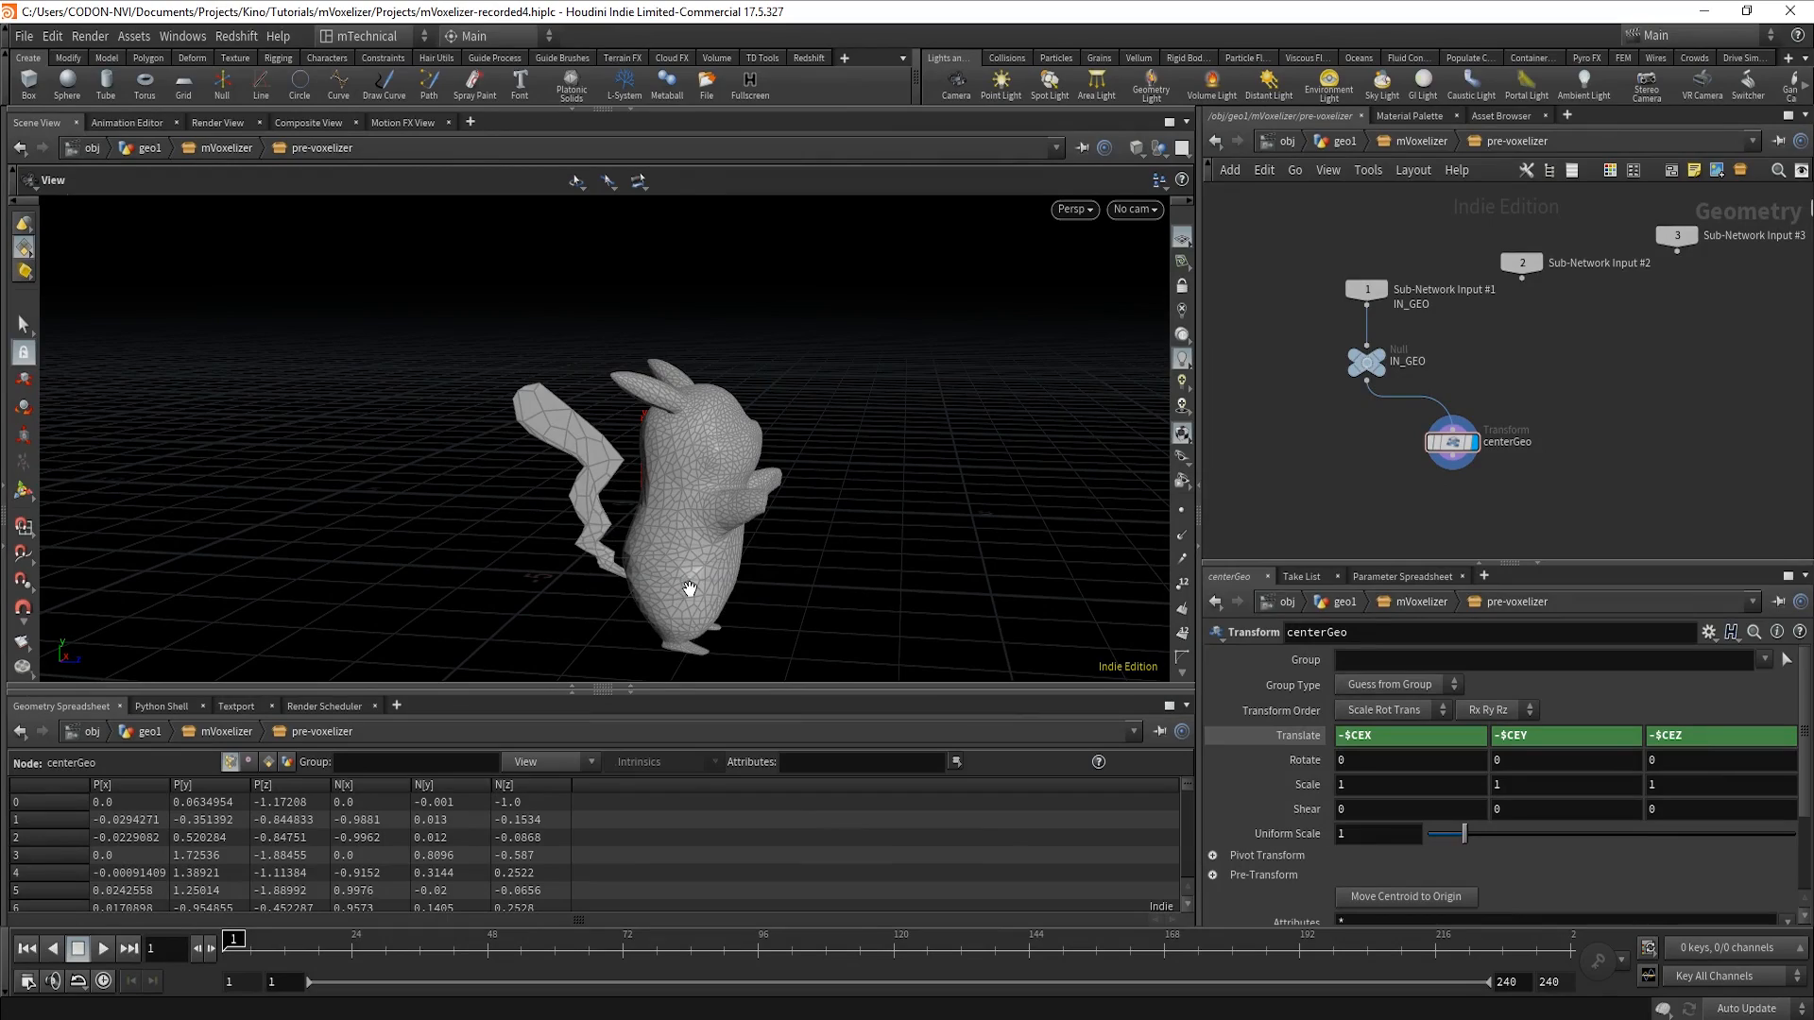
mouse_move(692, 596)
mouse_down()
mouse_move(842, 595)
mouse_move(717, 628)
mouse_move(564, 567)
mouse_move(633, 607)
mouse_move(696, 595)
mouse_up()
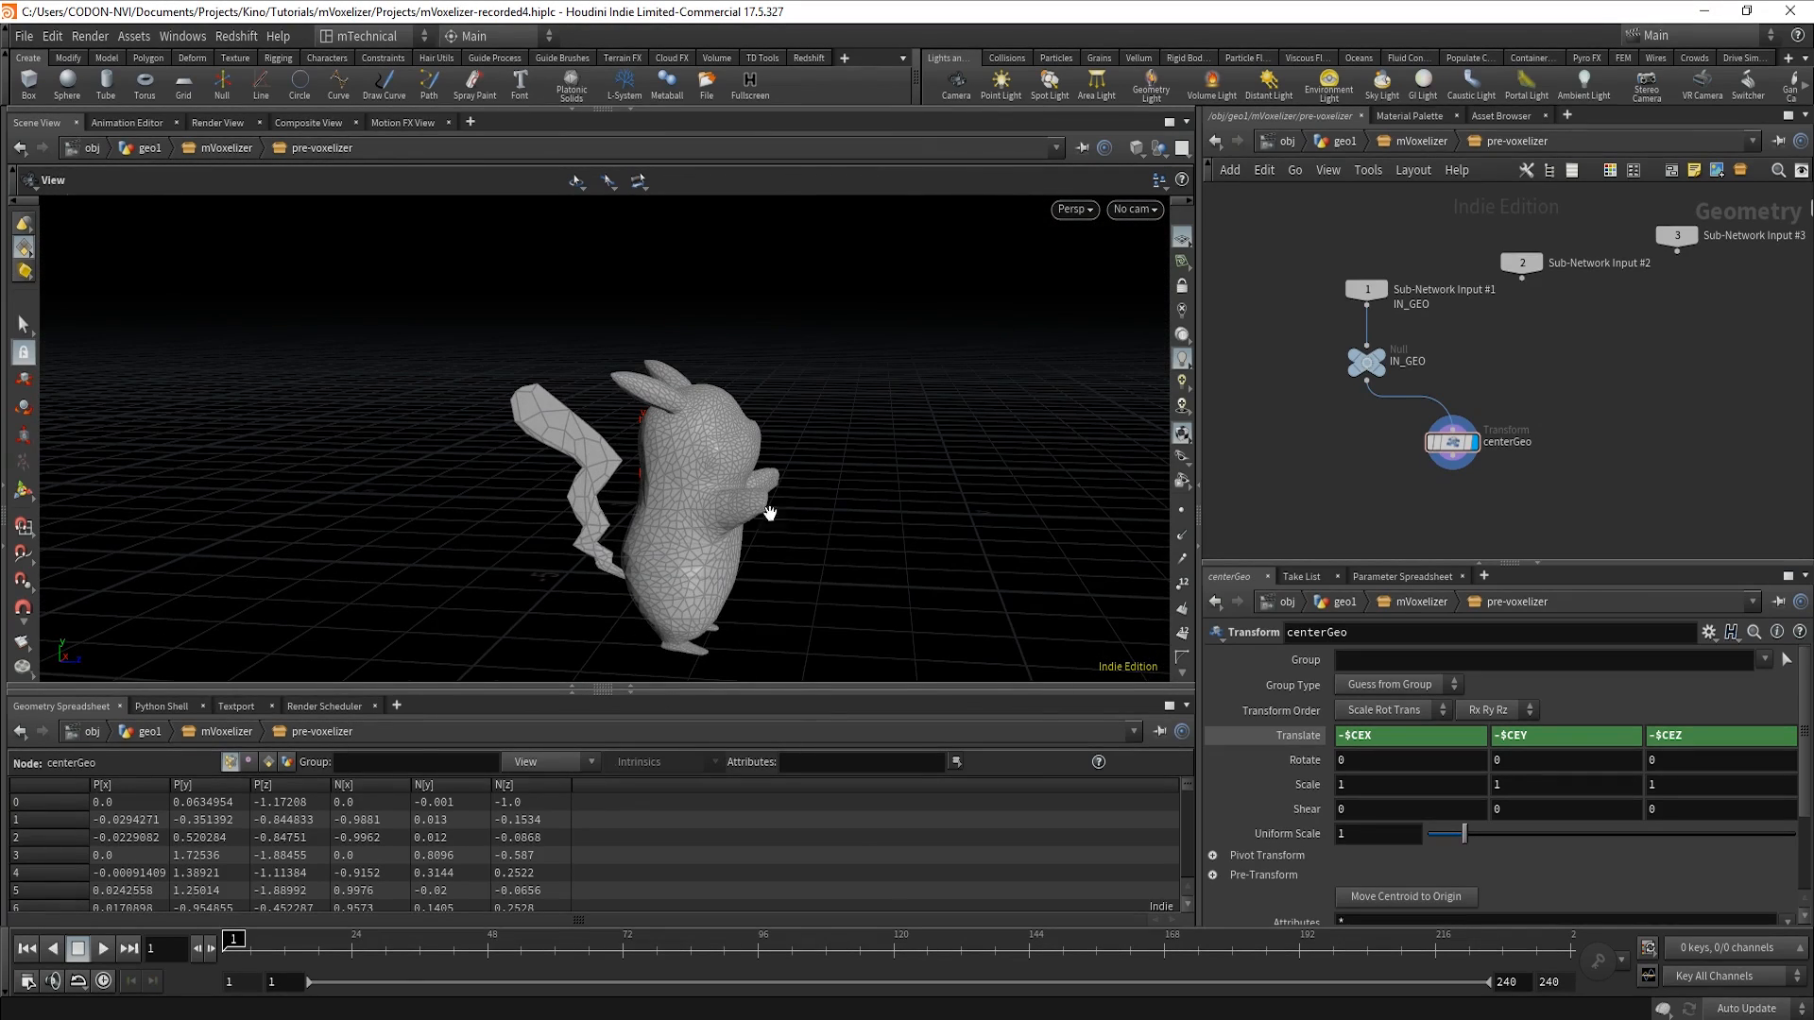
drag(700, 584, 809, 595)
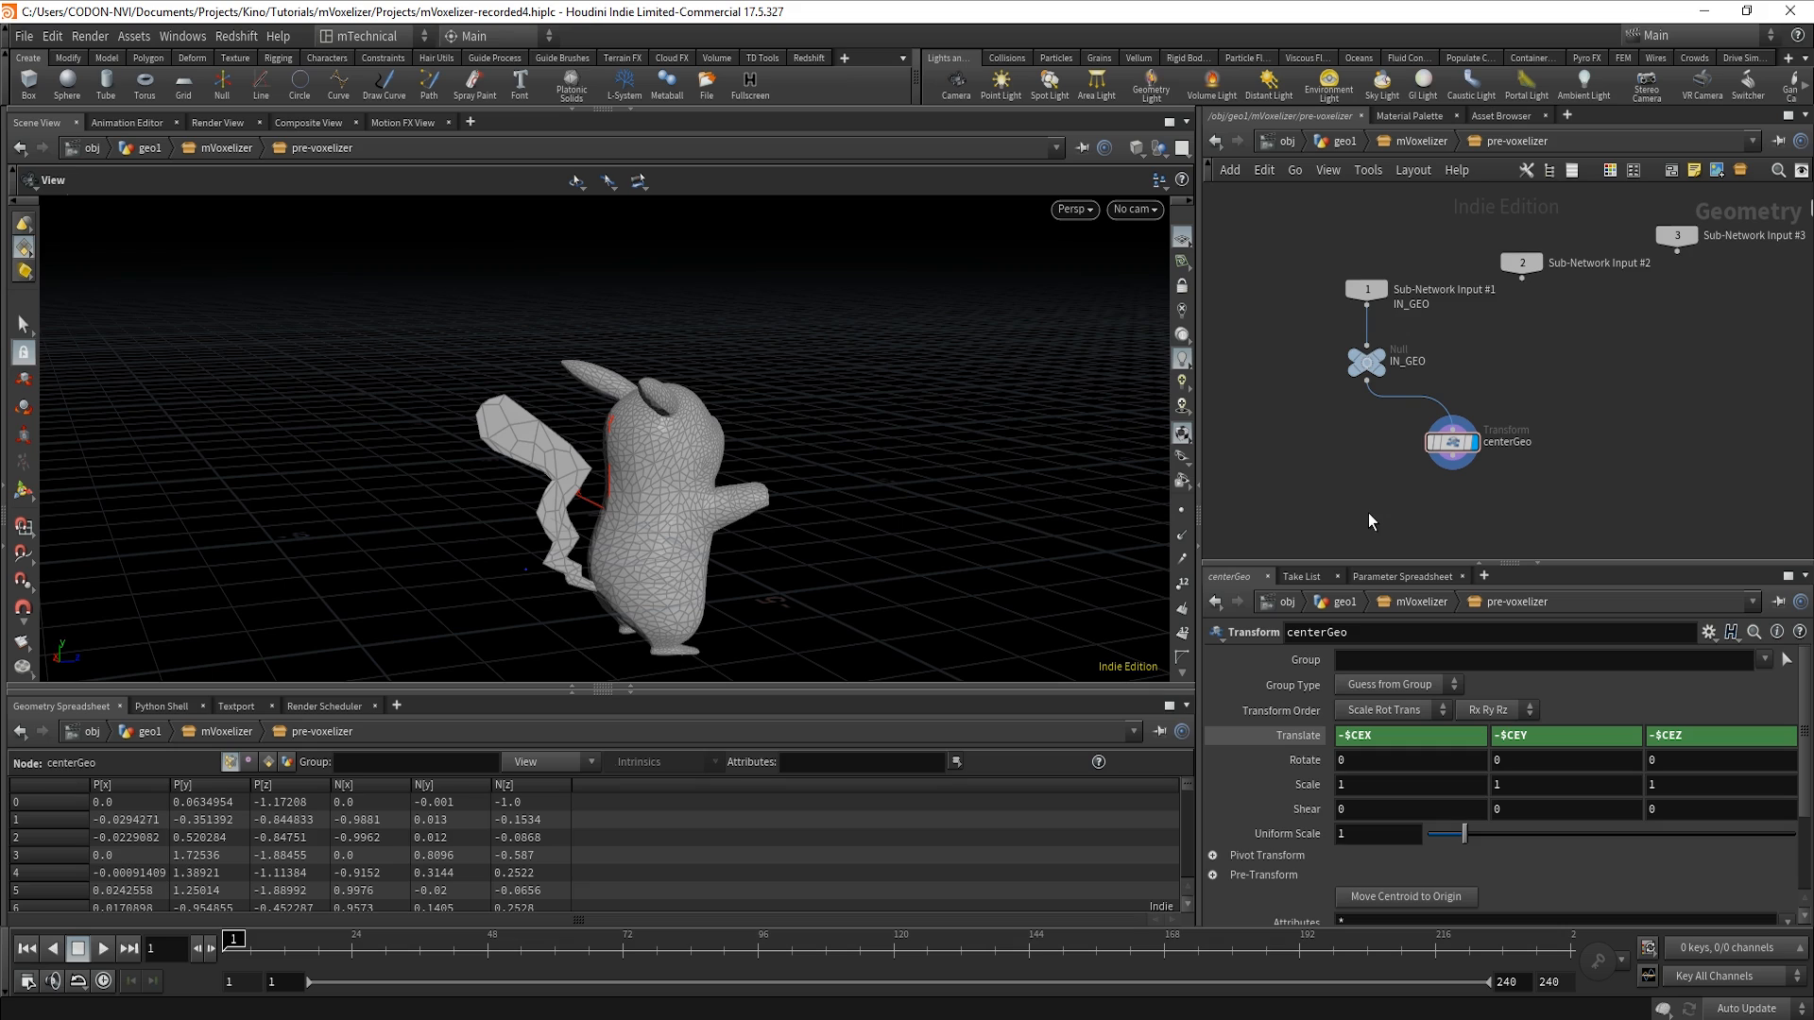
key(Tab)
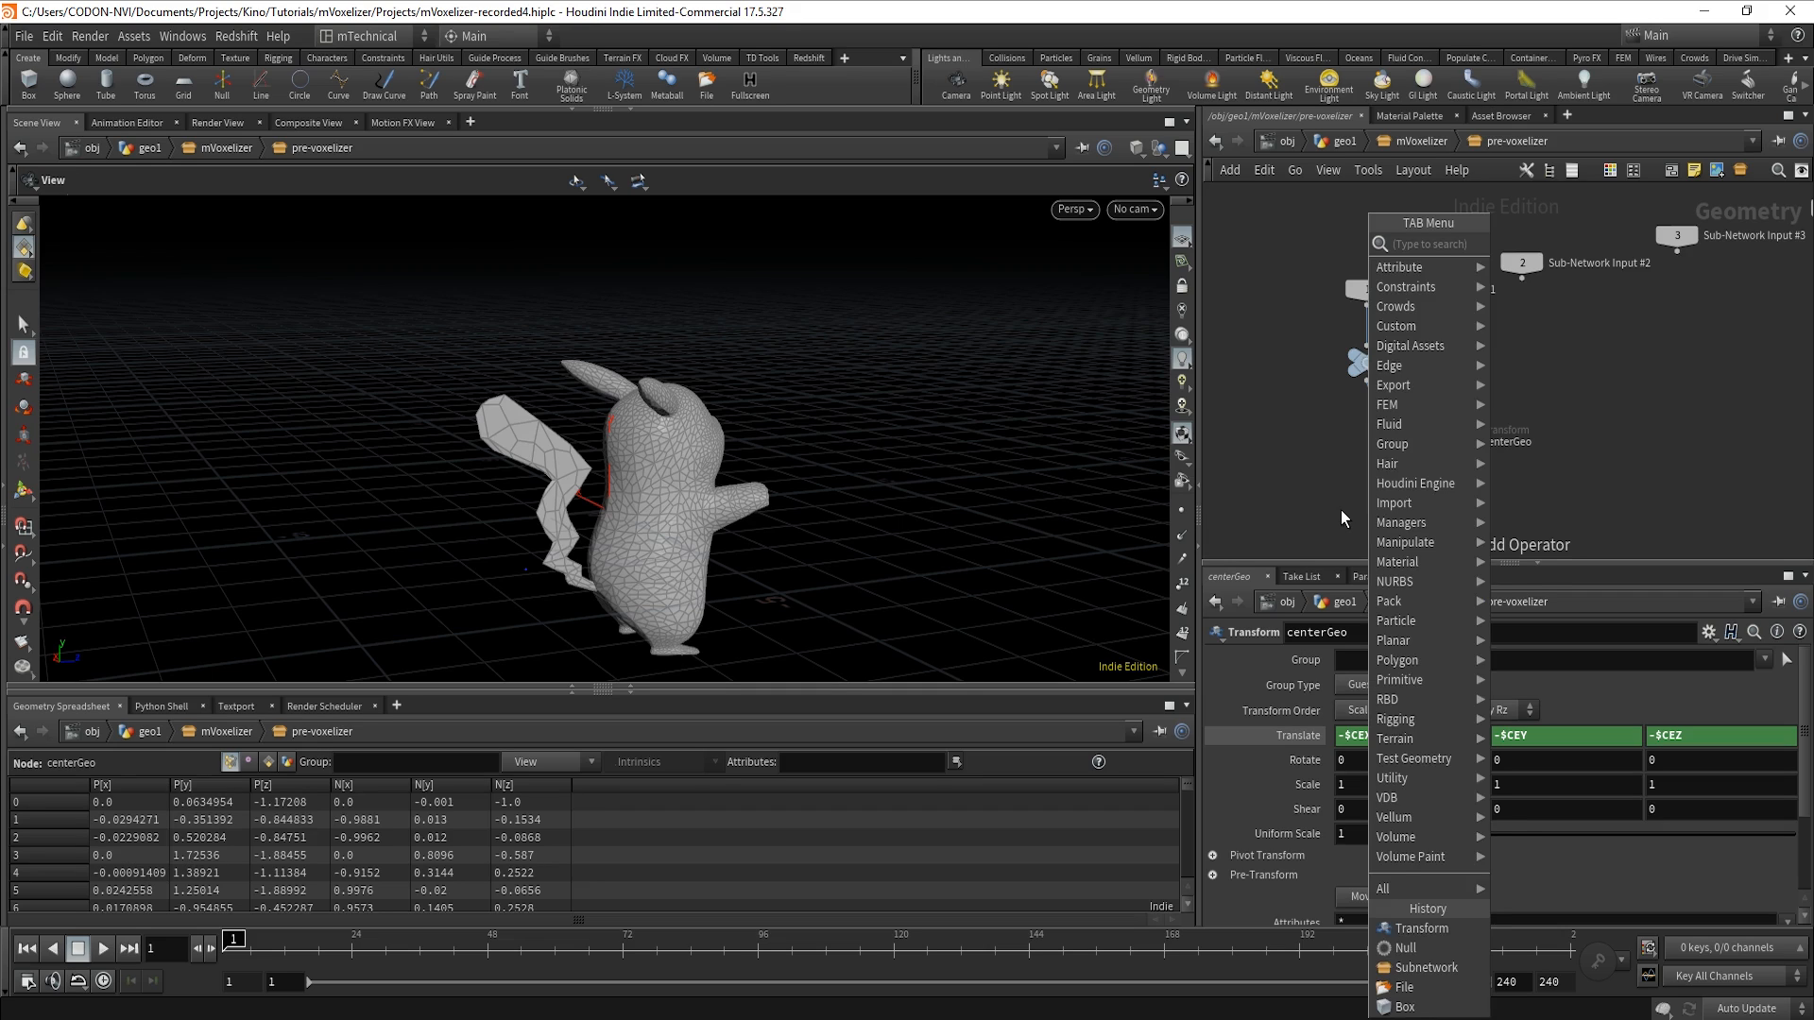
key(Escape)
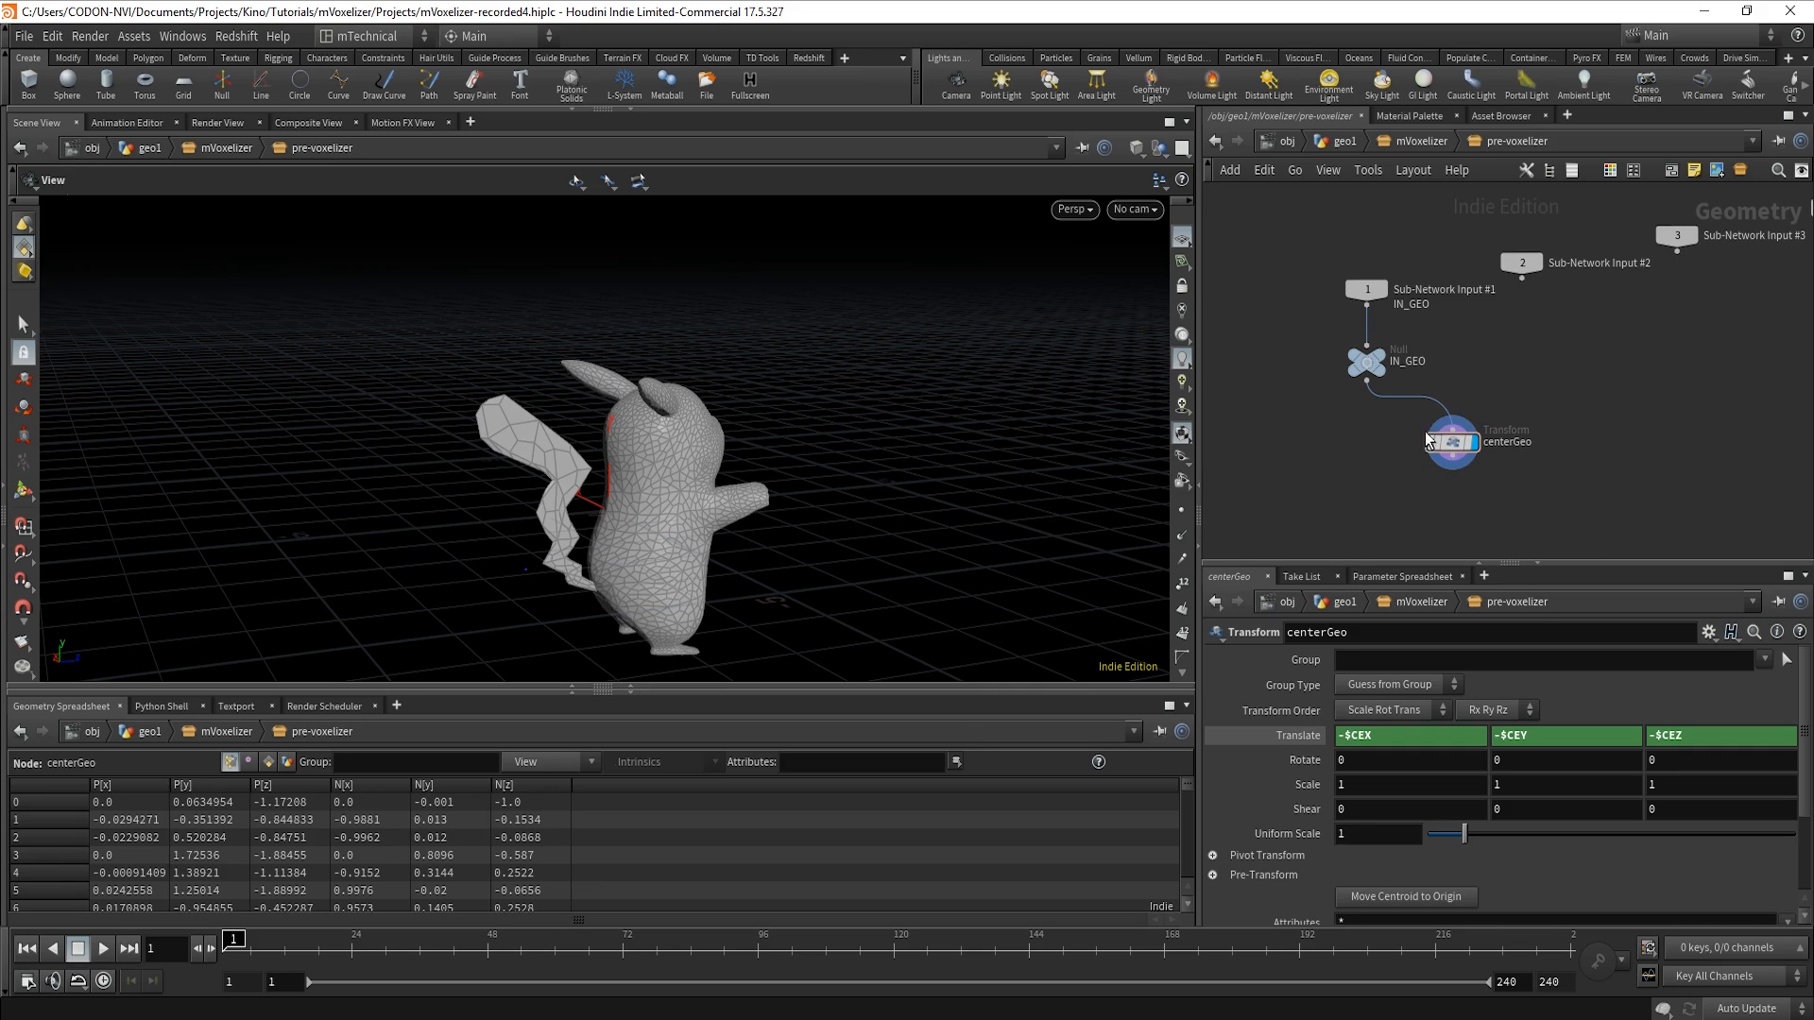
Add a Switch node below IN_GEO and wire IN_GEO as its first input and centerGeo as its second.
key(Tab)
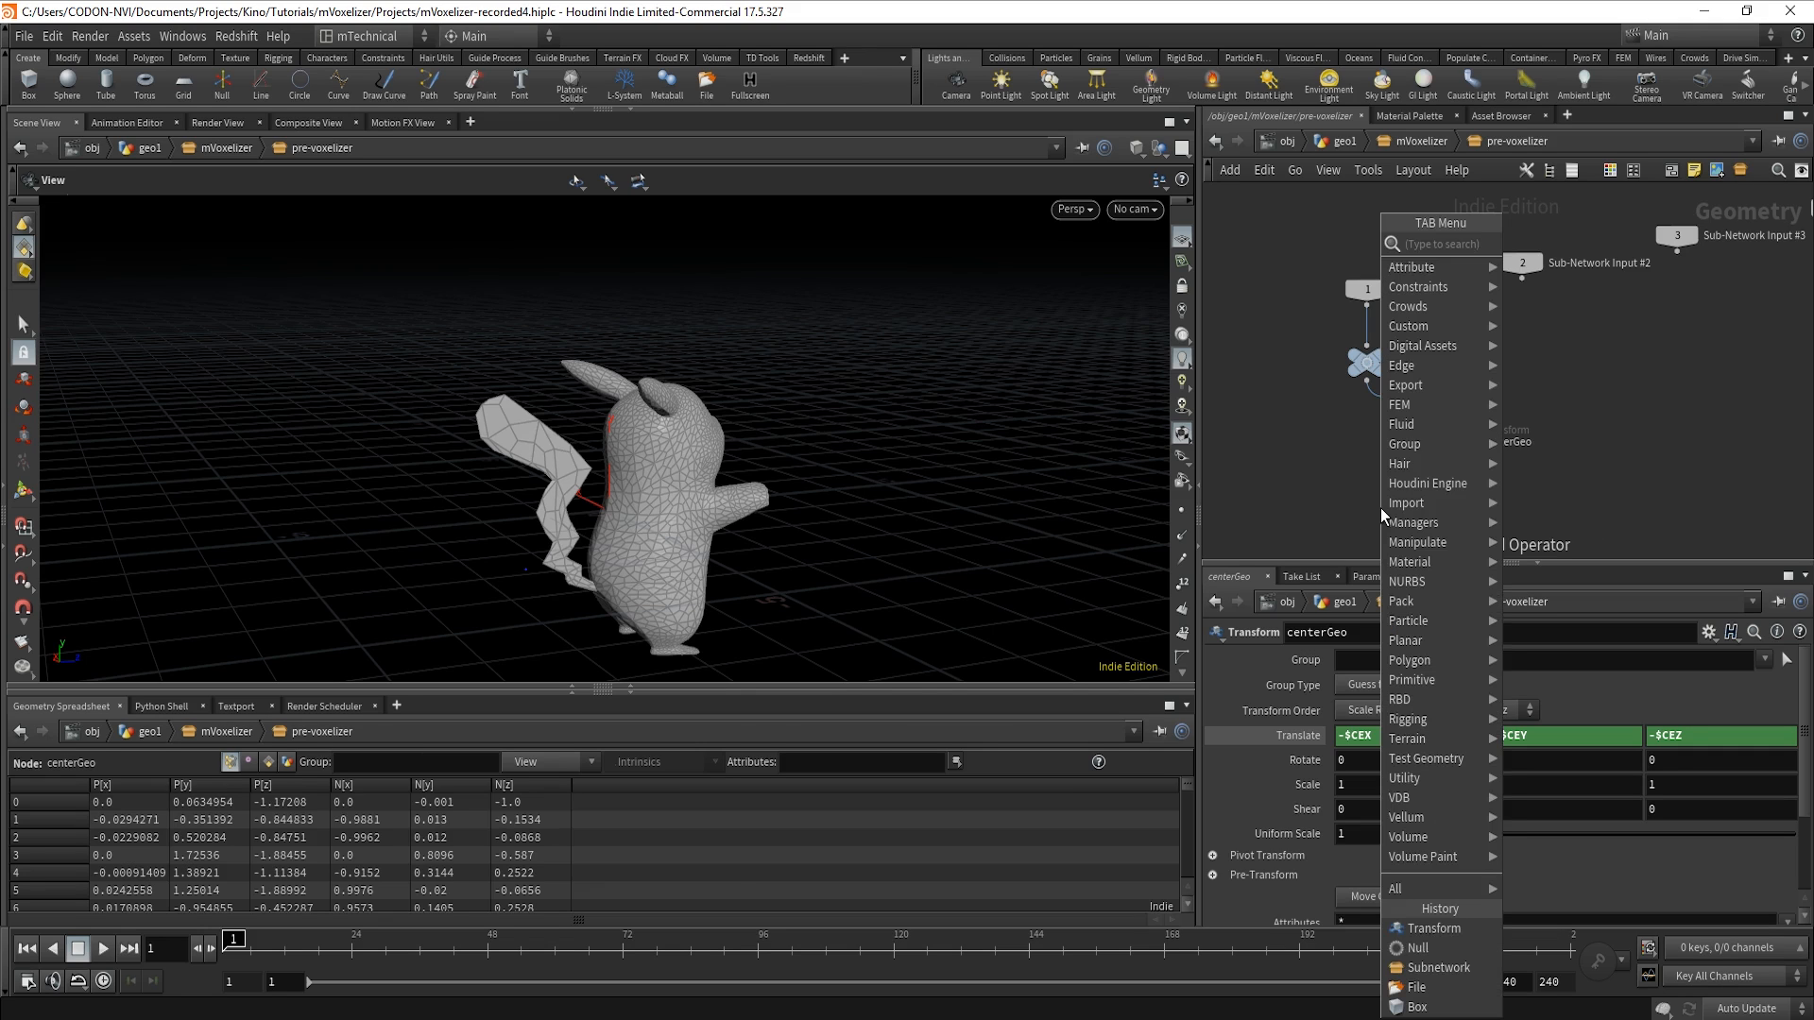
text(swit)
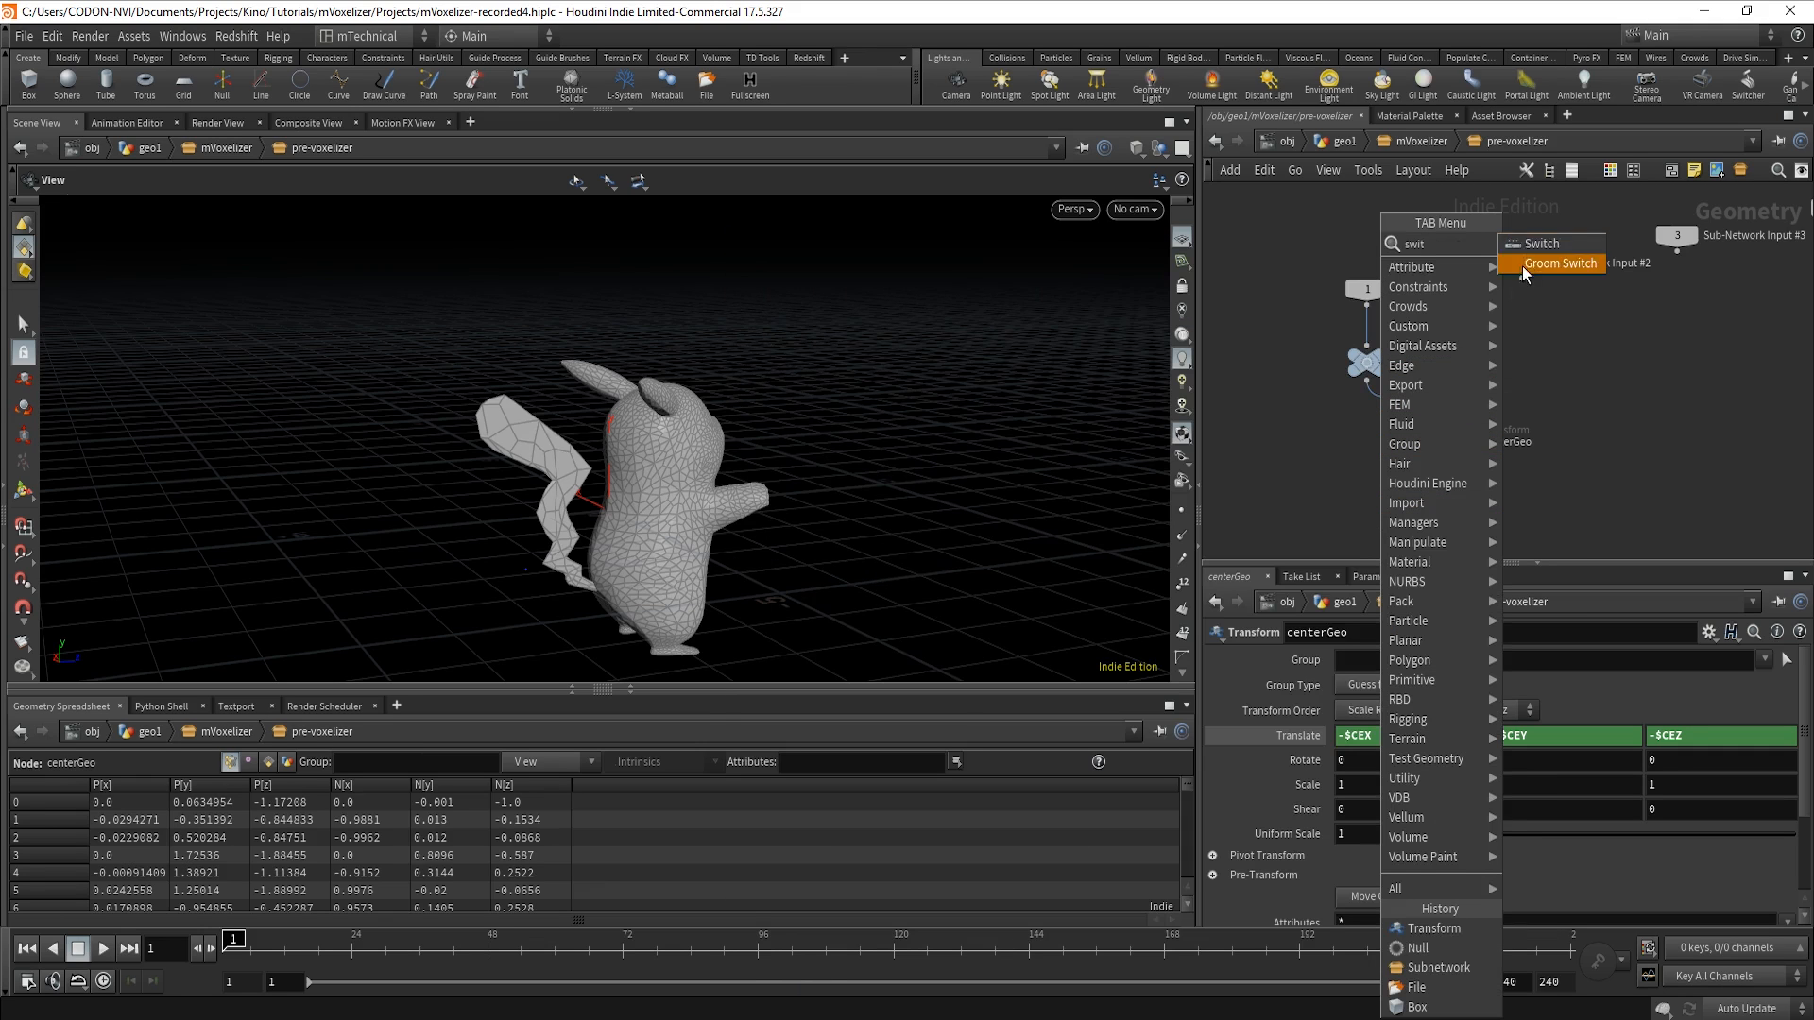
click(1522, 264)
click(1370, 505)
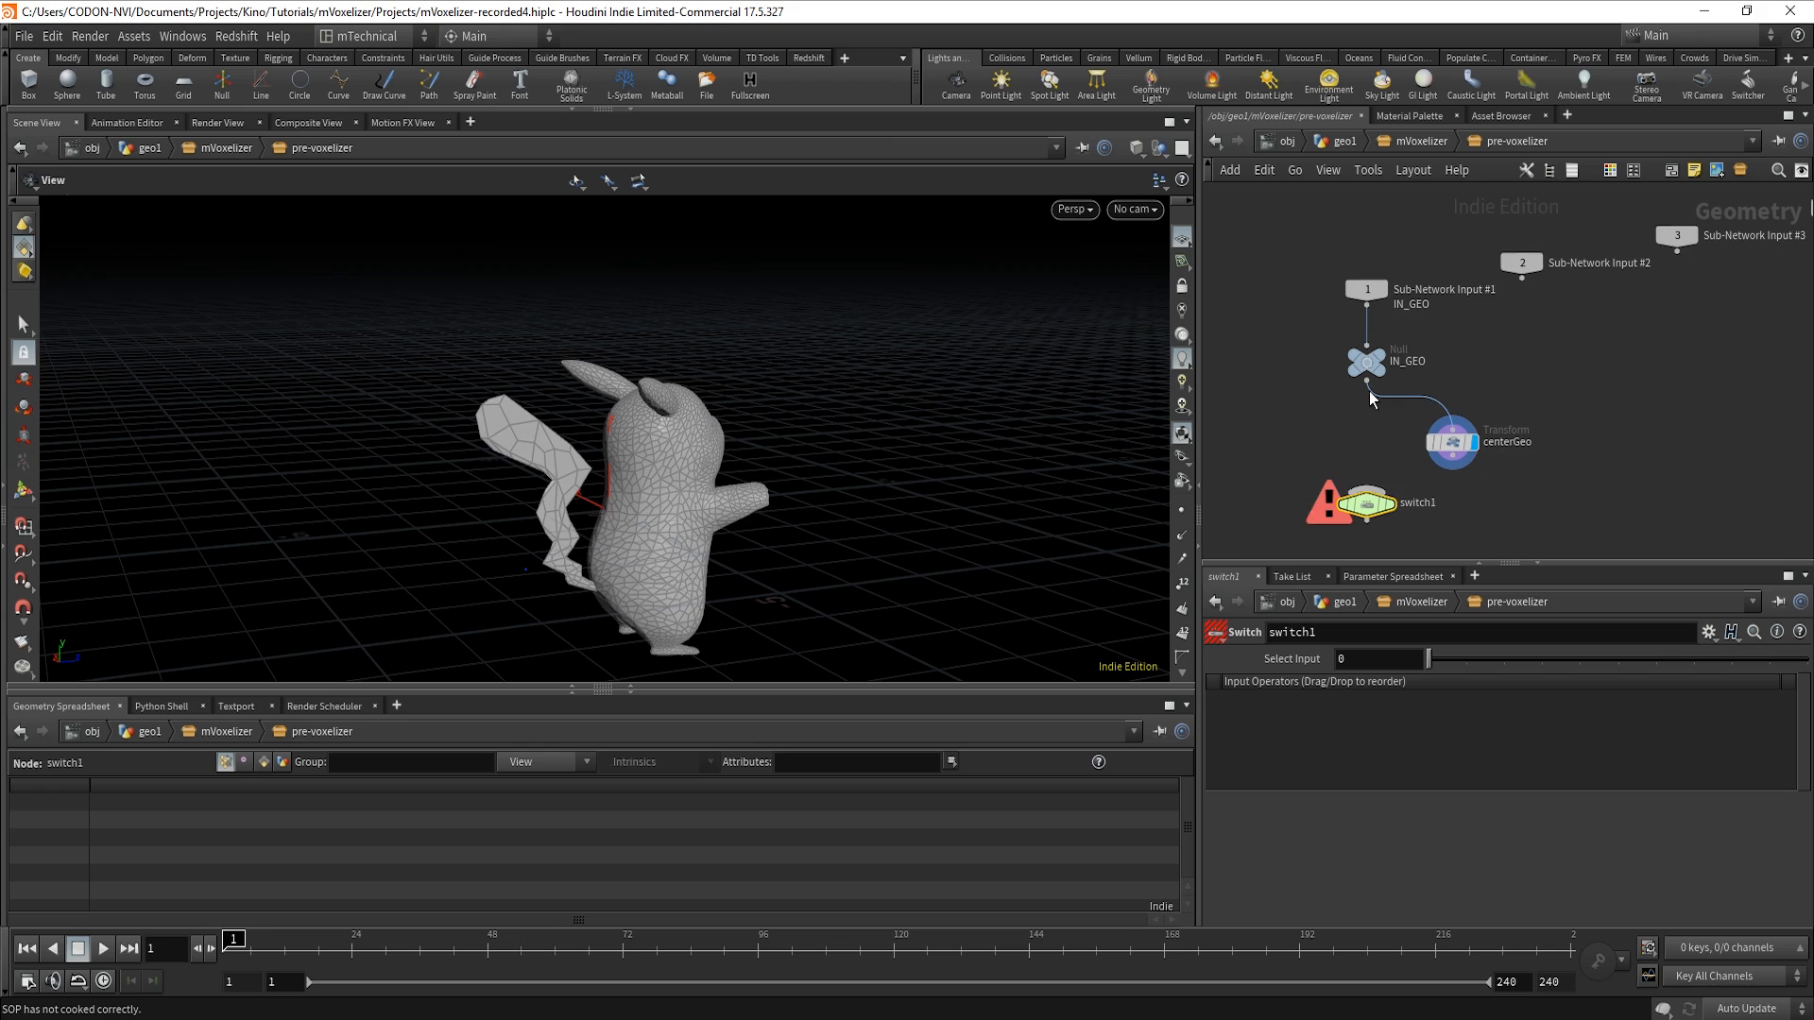
click(1357, 506)
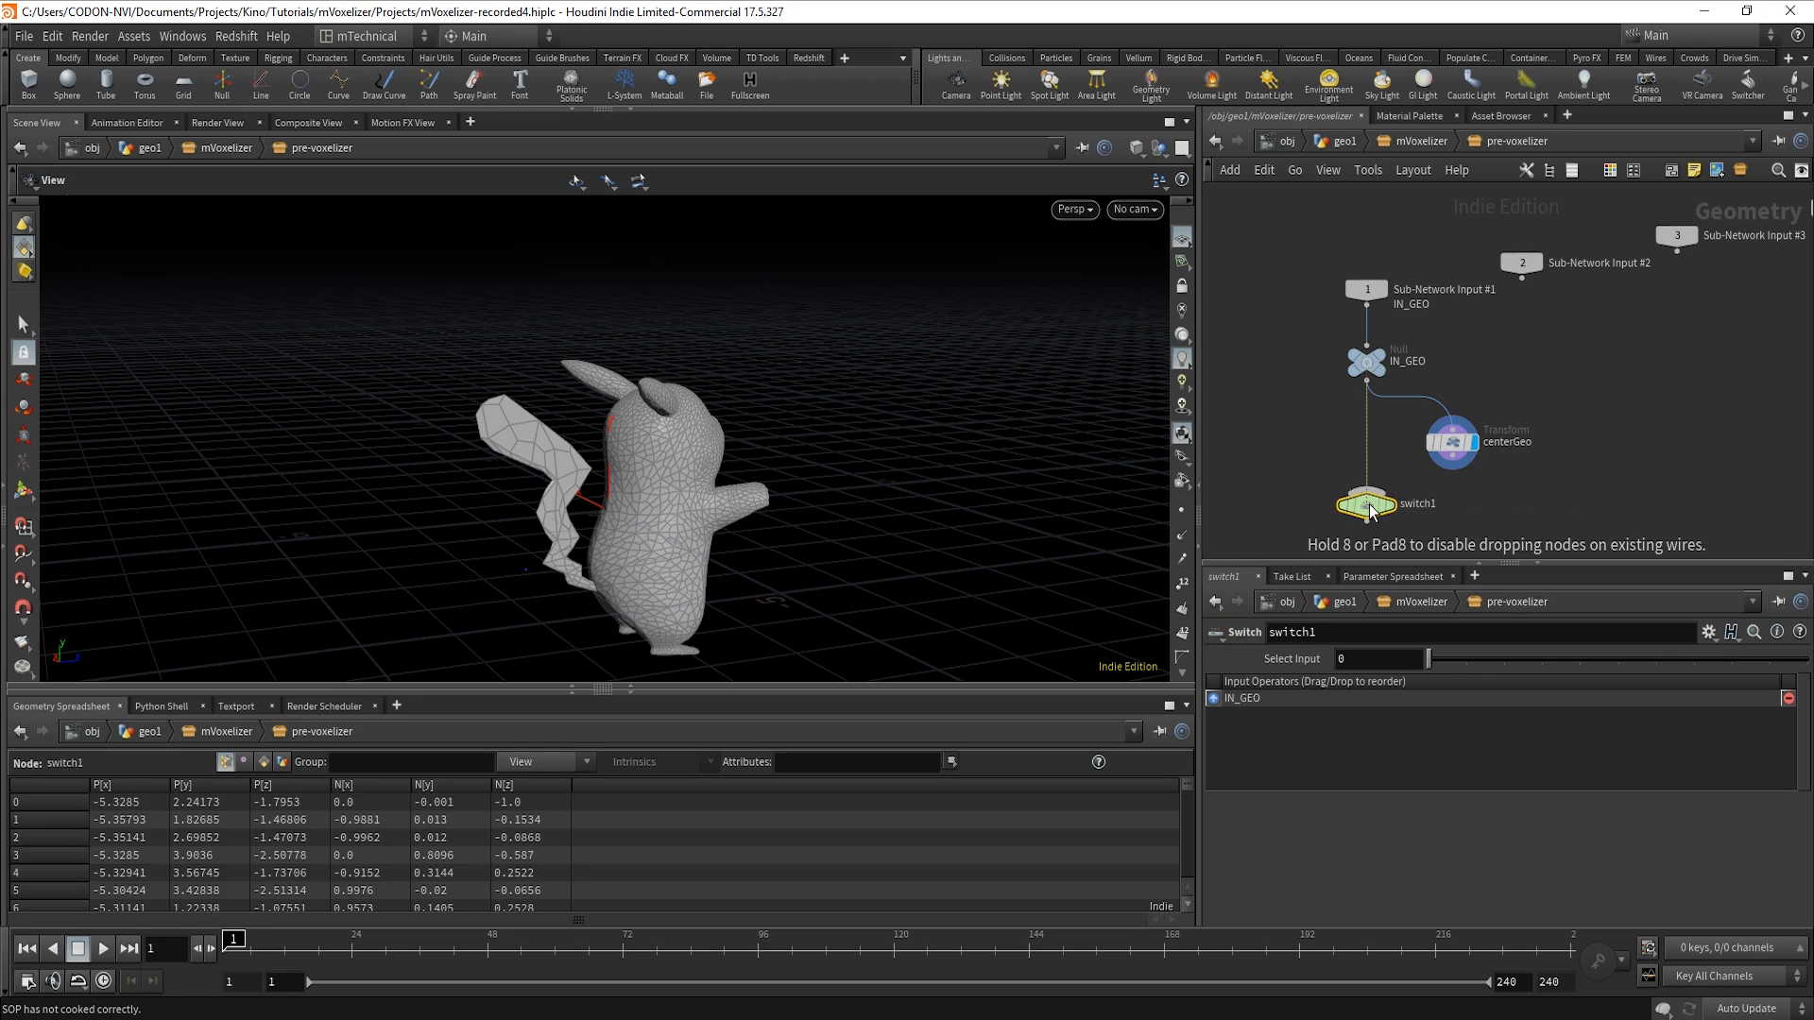
click(1452, 469)
click(1393, 488)
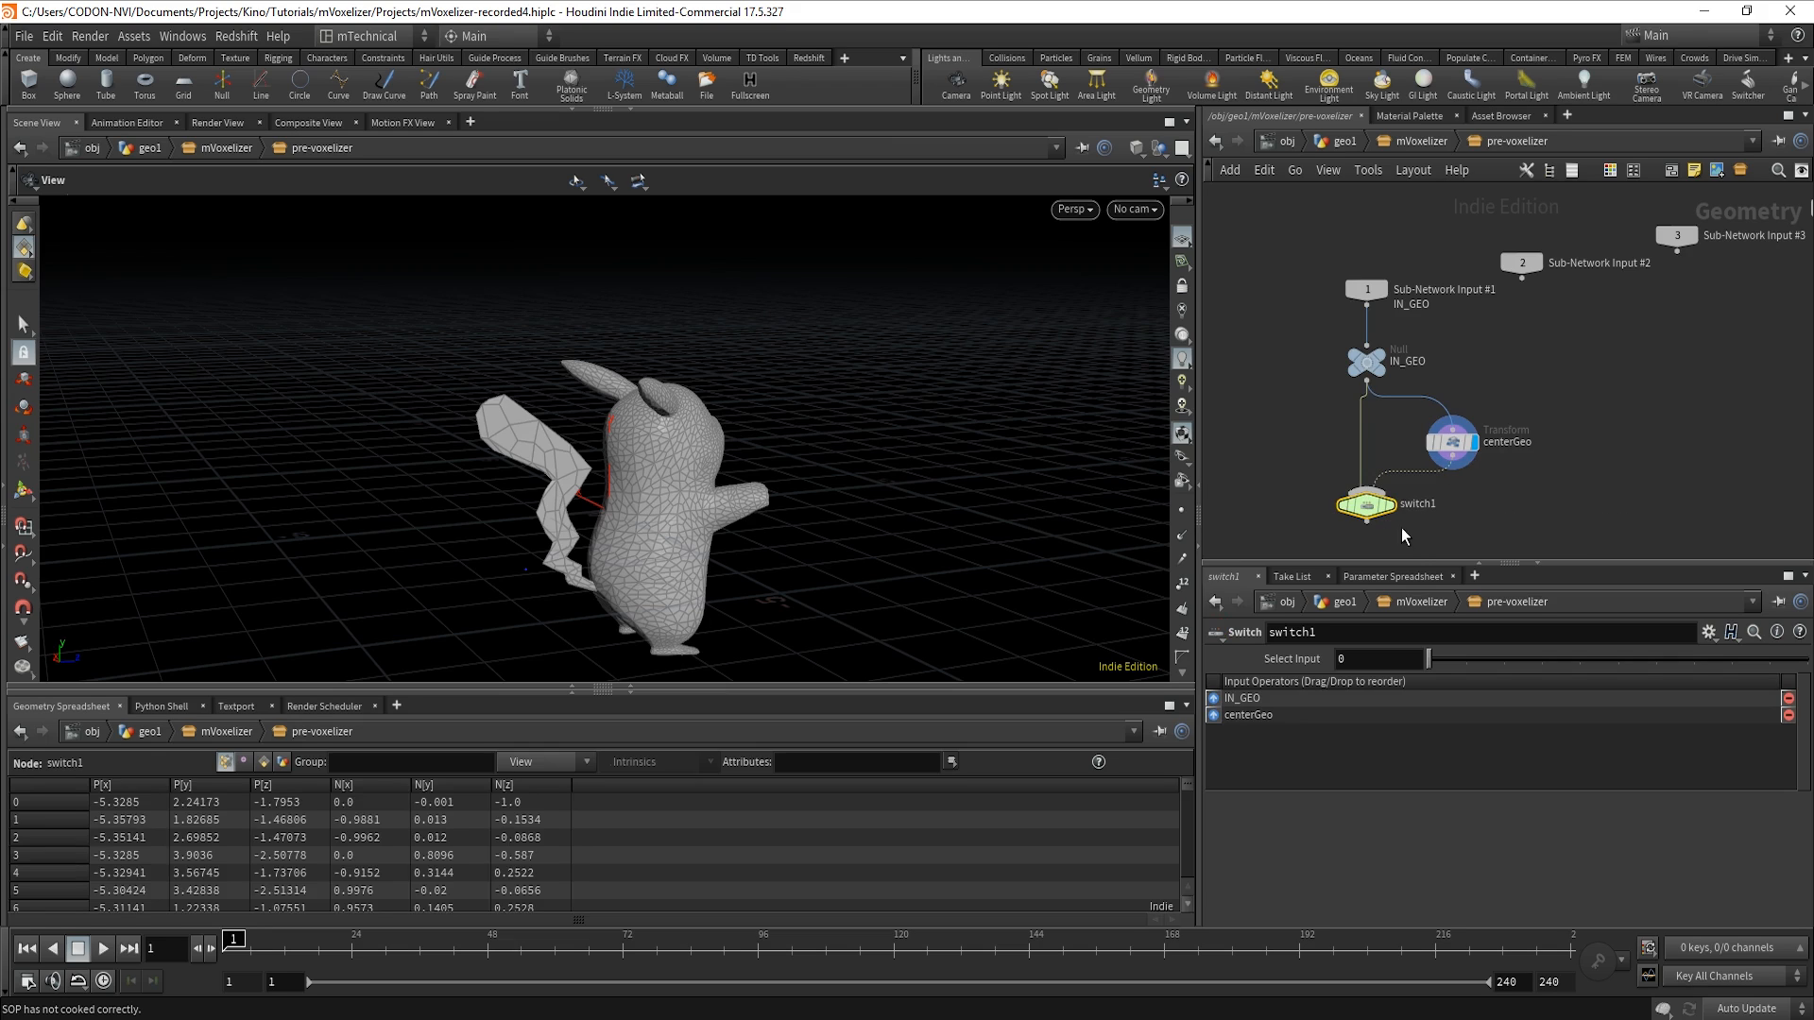
Rename the Switch node switchCenterGeo and turn on its display flag.
double_click(1418, 503)
key(BackSpace)
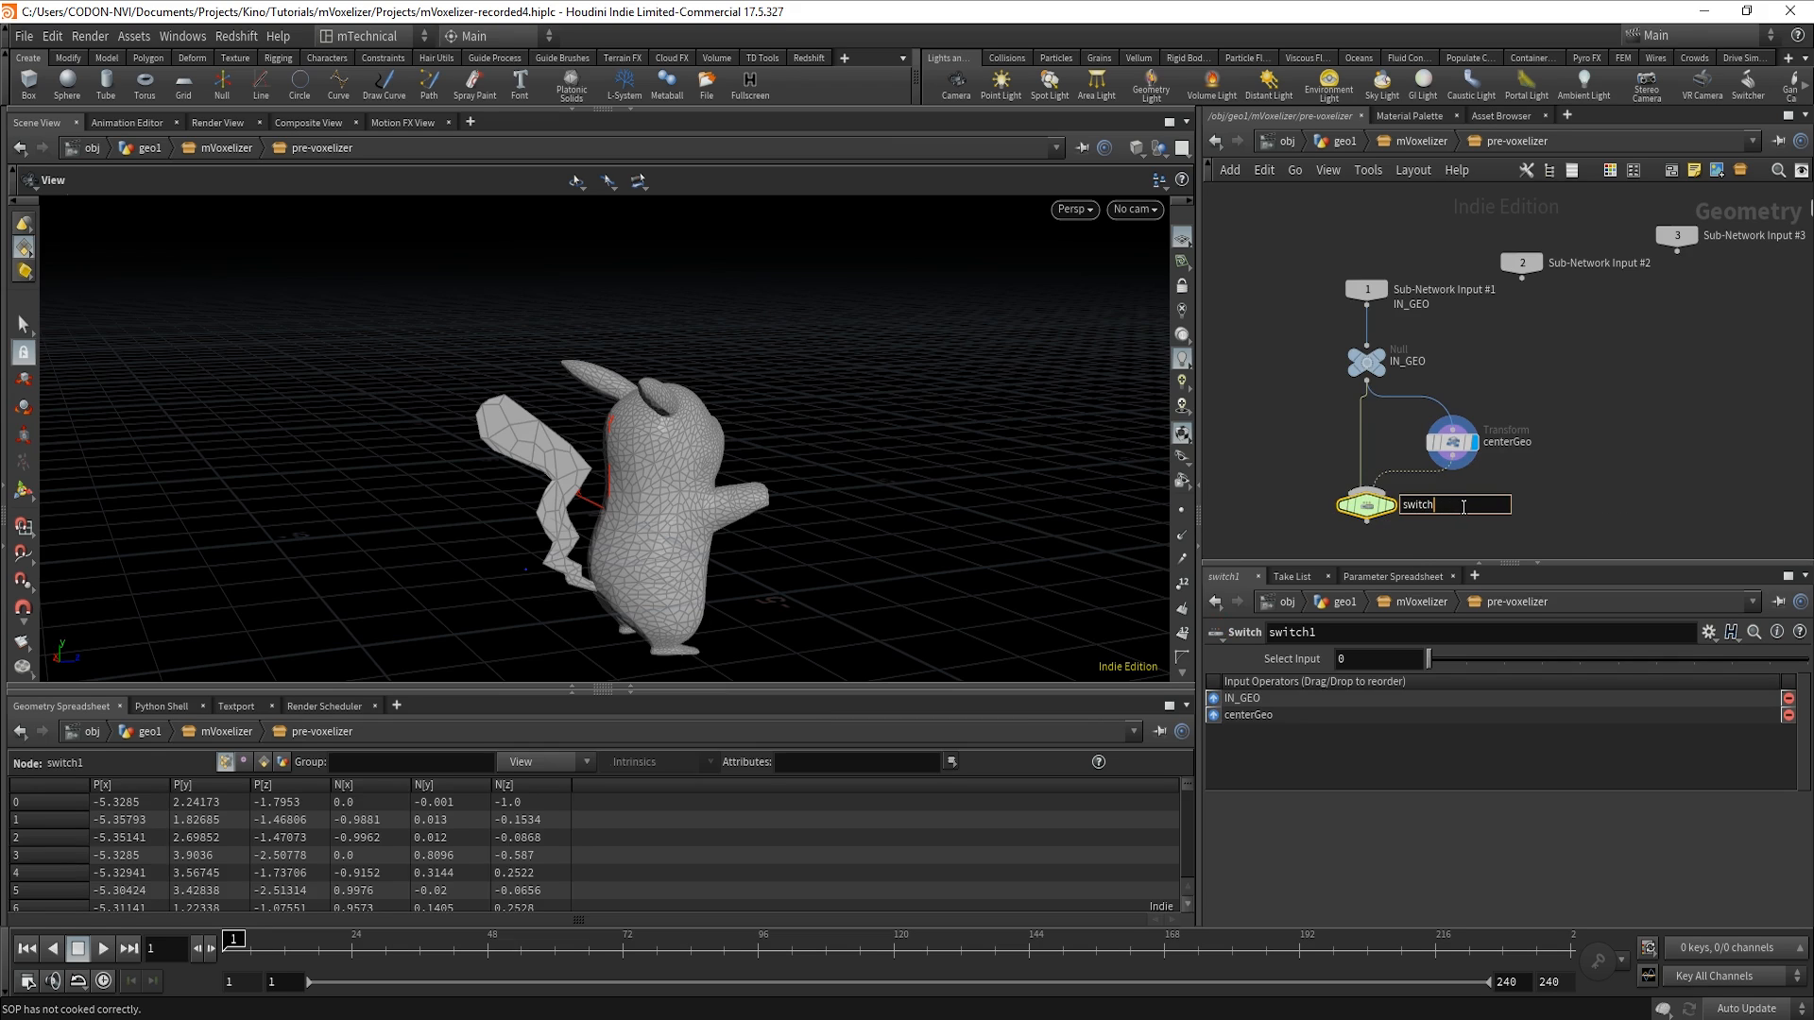
text(CenterGeo)
key(Return)
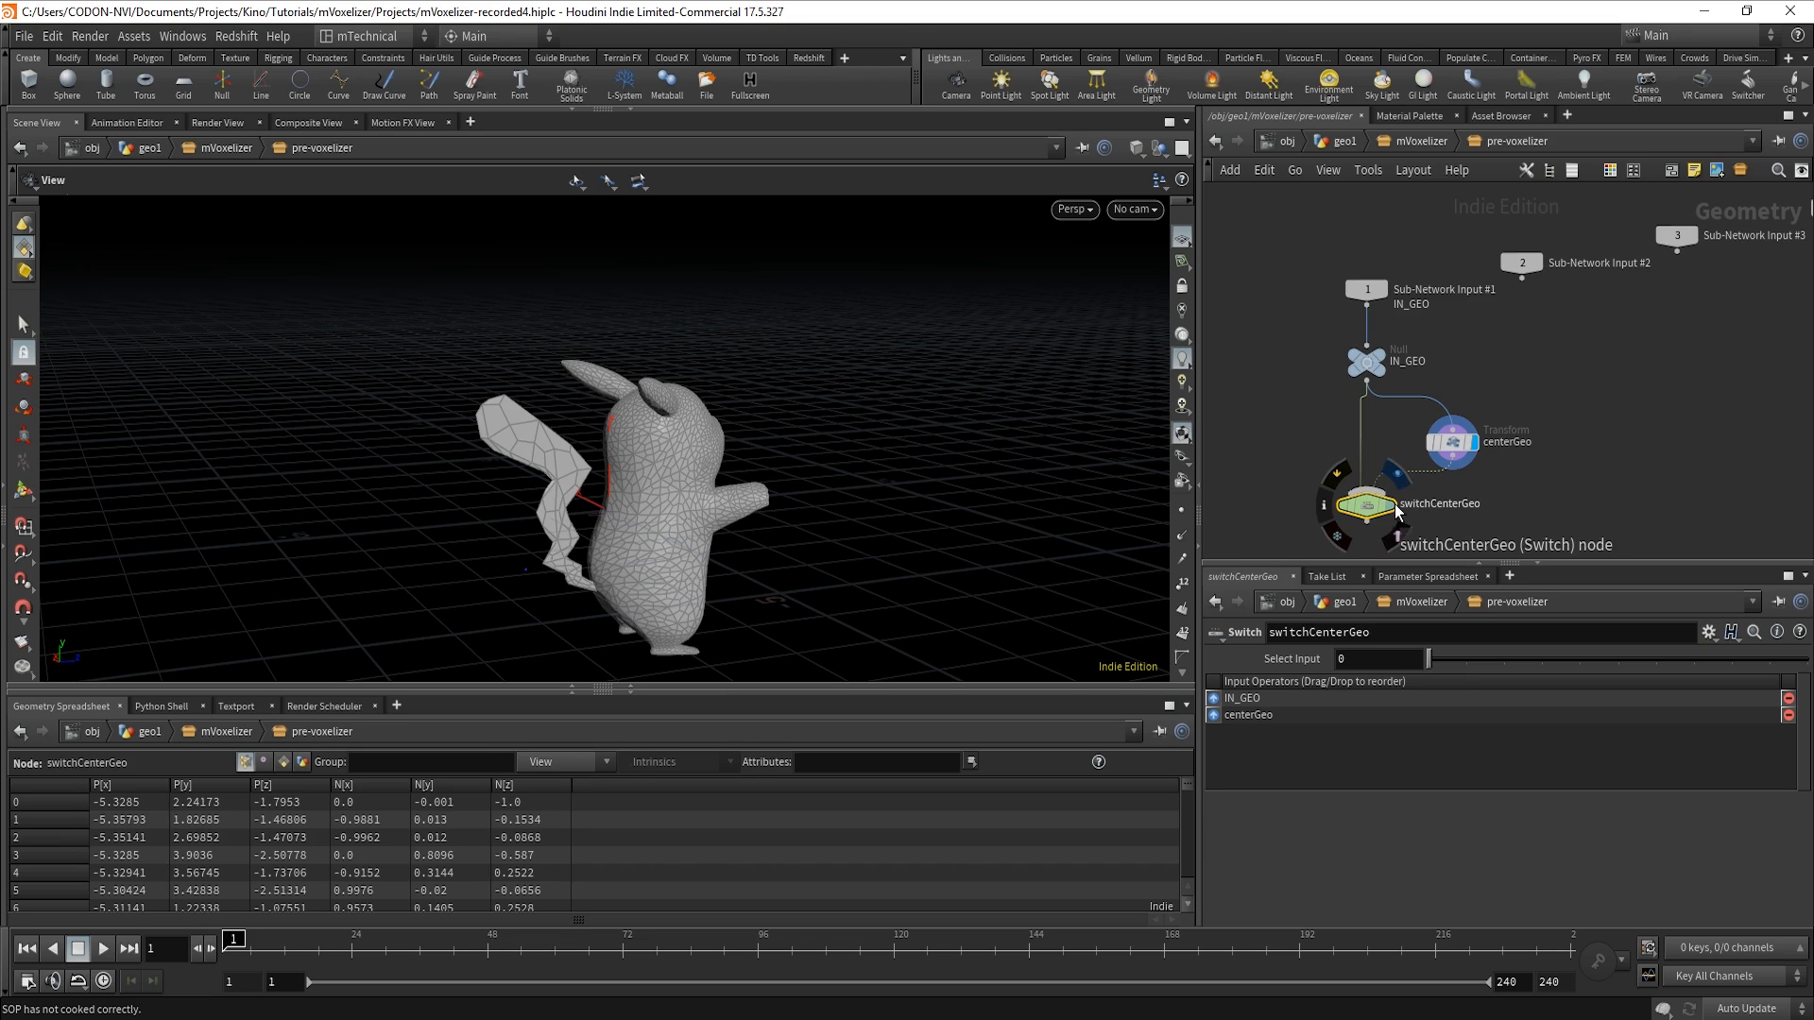
click(1393, 504)
Set switchCenterGeo's Select Input to 1 to pass through the centerGeo branch.
drag(982, 604, 644, 554)
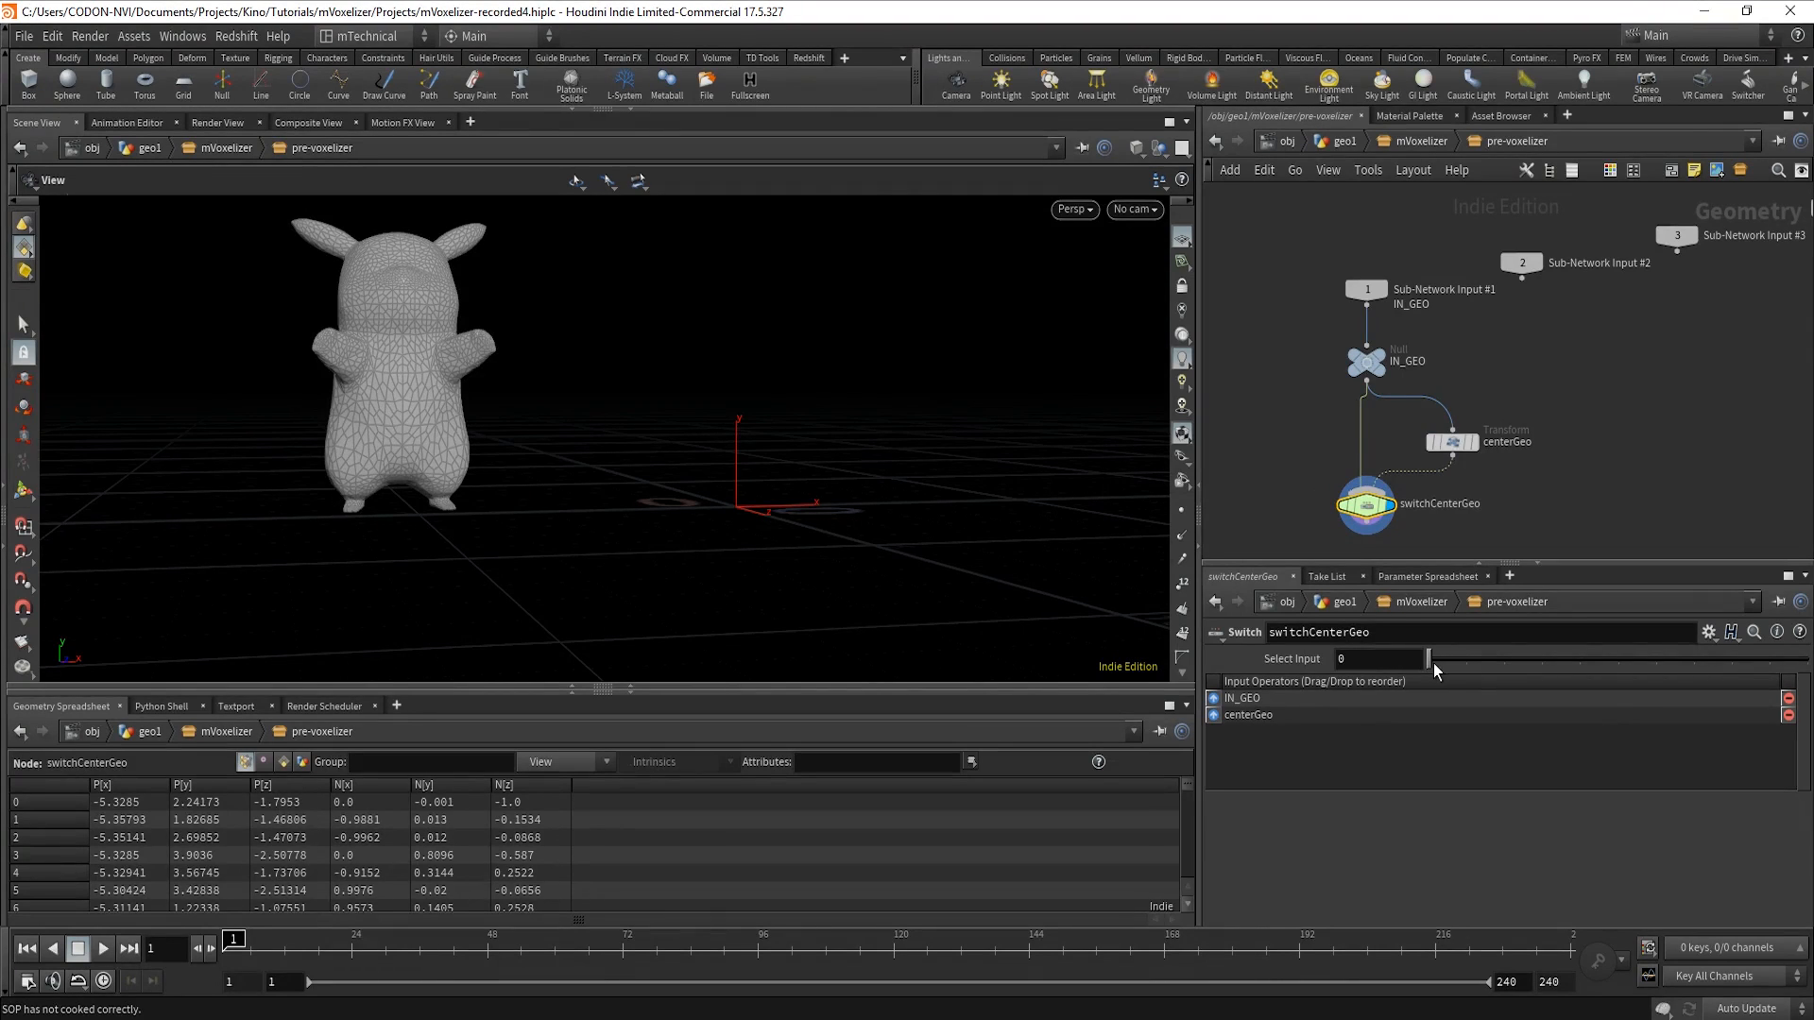
mouse_move(1433, 663)
mouse_down()
mouse_move(1457, 662)
mouse_move(1436, 666)
mouse_up()
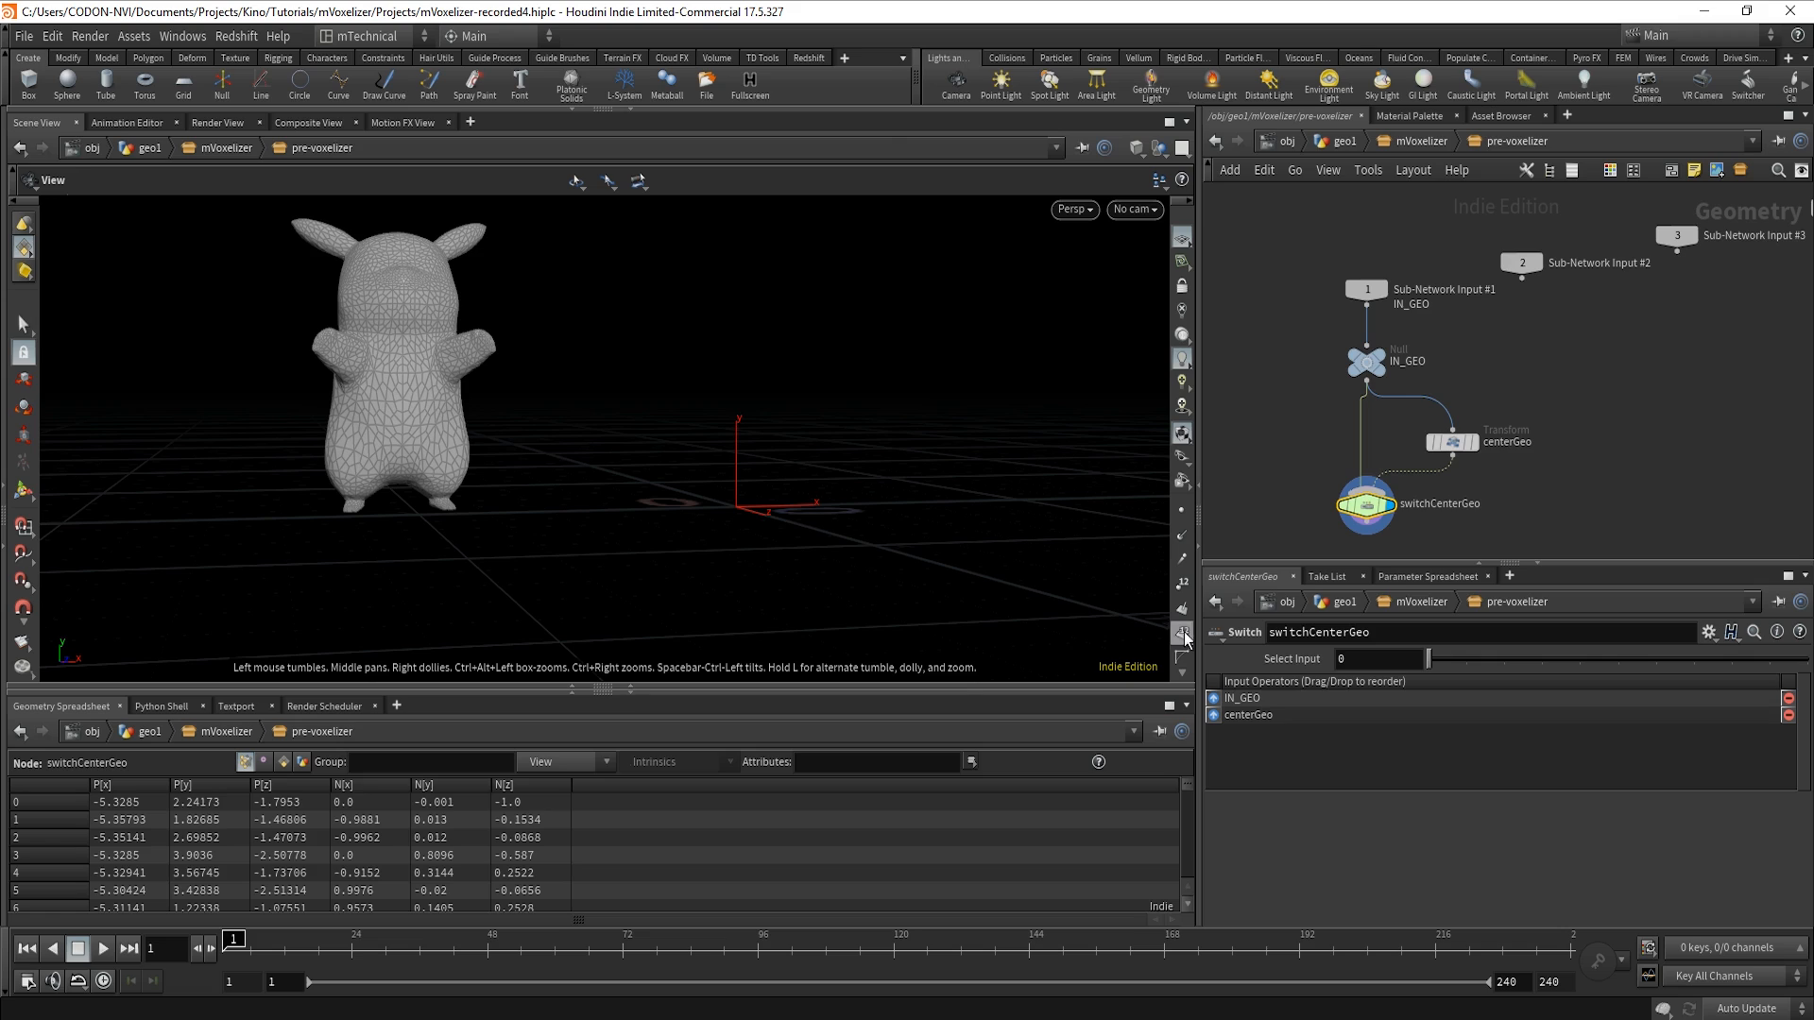
drag(1434, 665, 1461, 665)
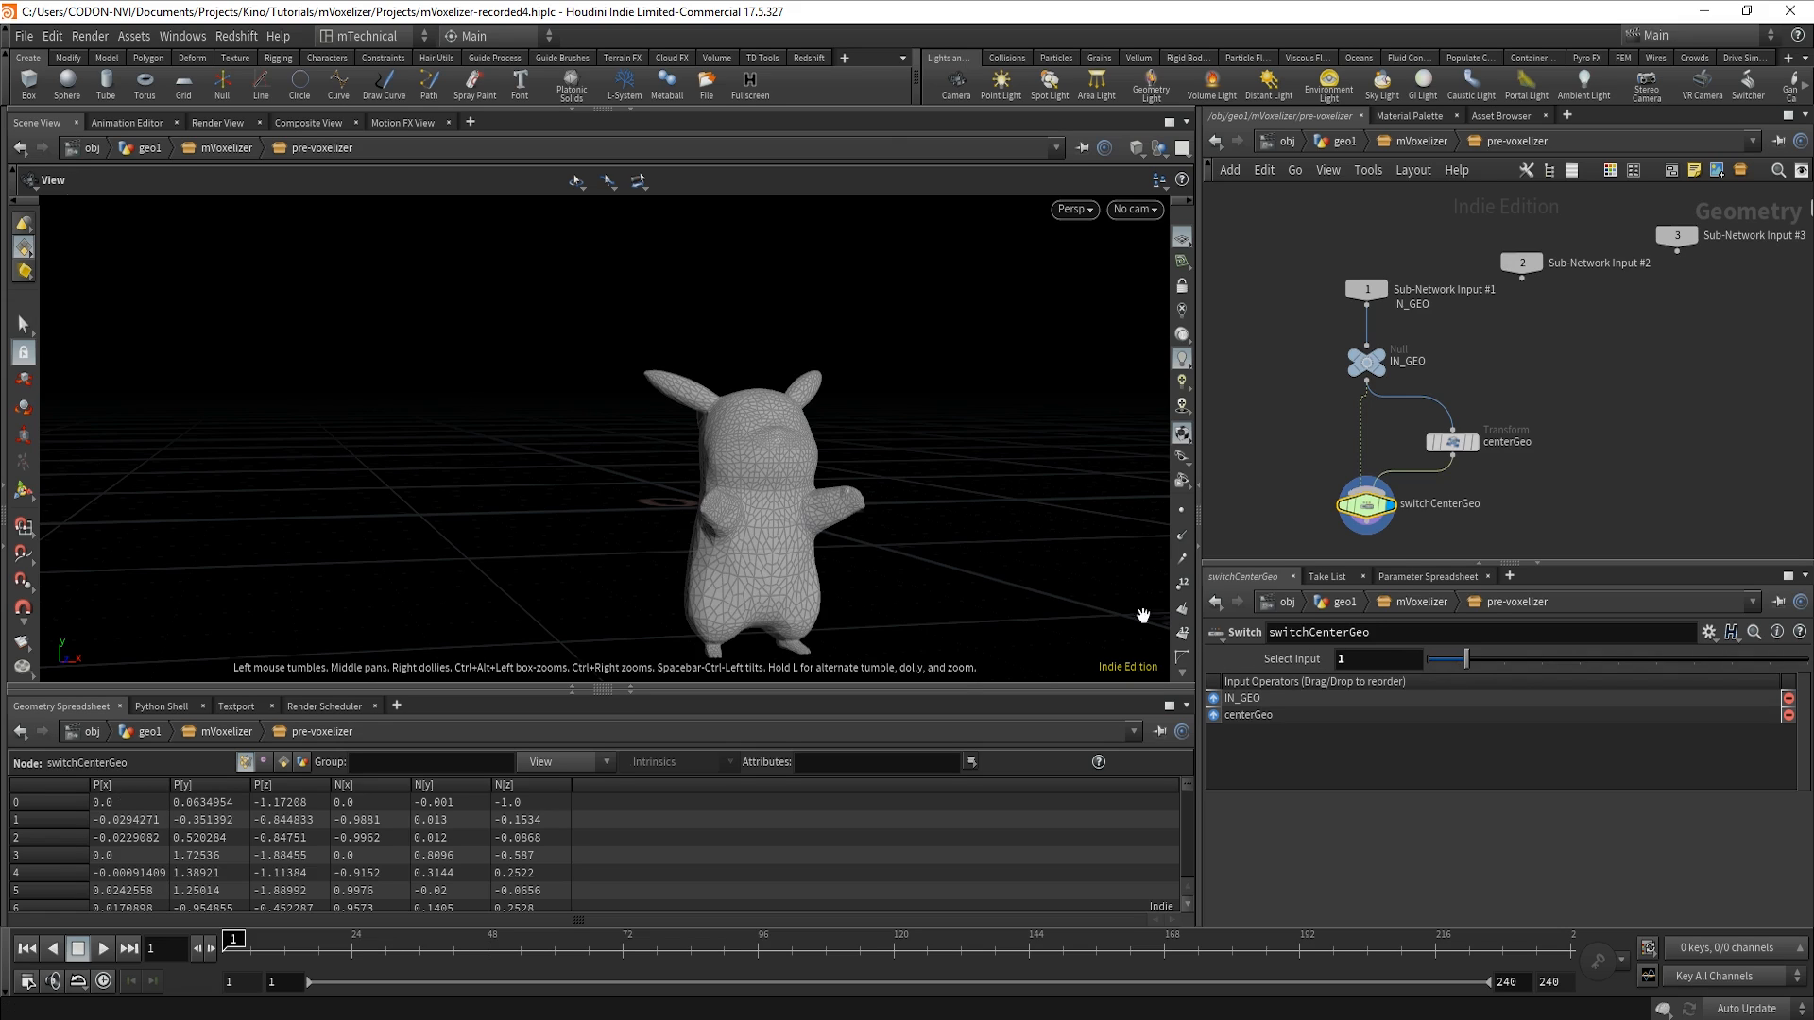
drag(1115, 624, 797, 562)
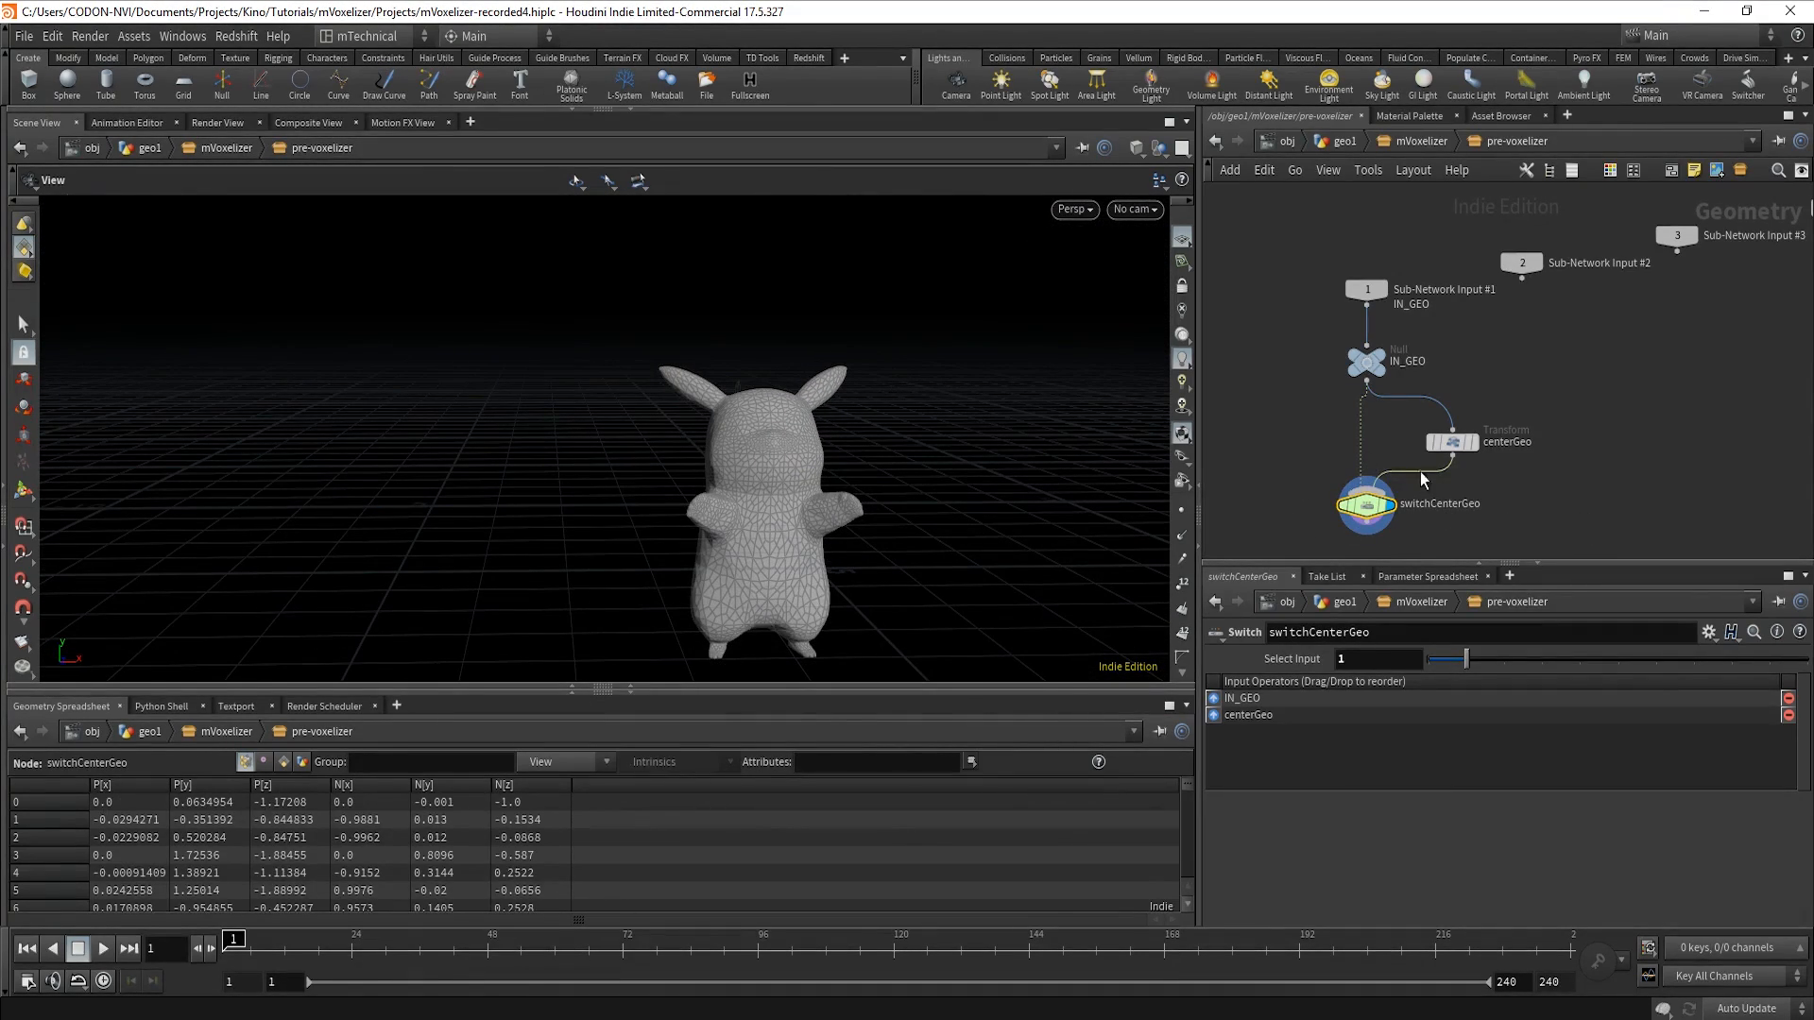
mouse_move(1342, 511)
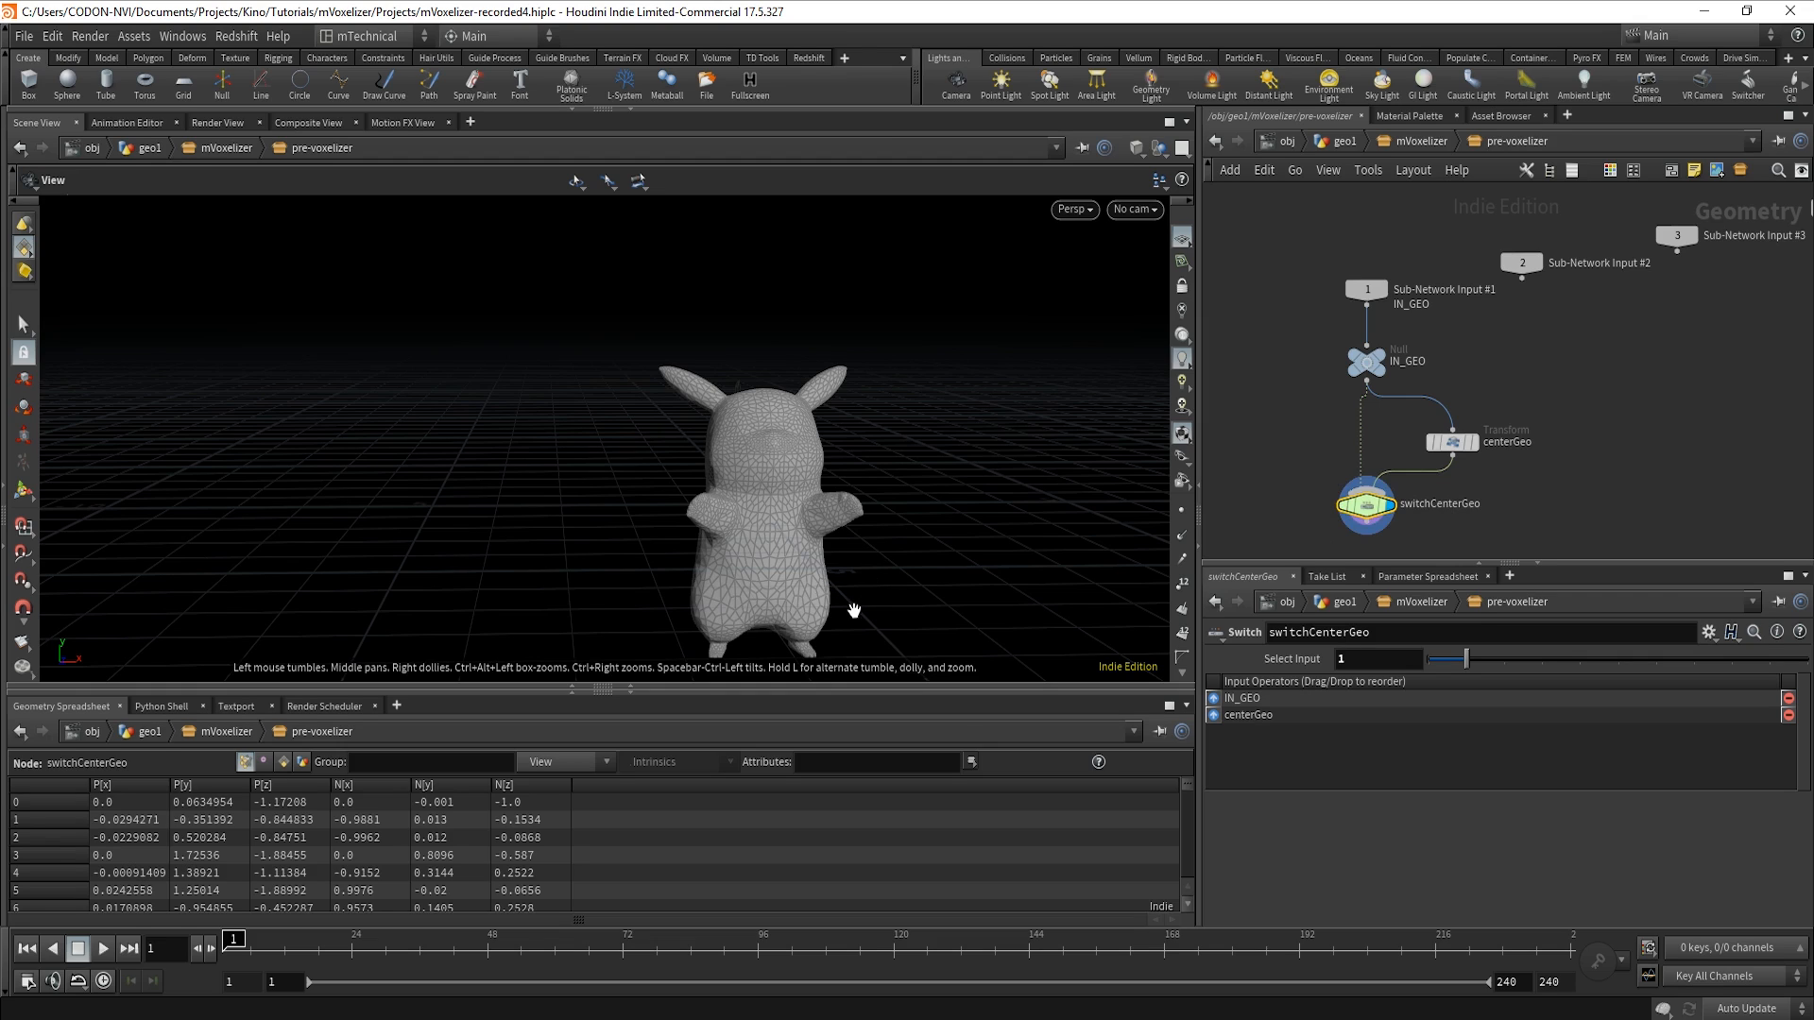
mouse_move(1460, 448)
mouse_move(831, 599)
mouse_down()
mouse_move(870, 635)
mouse_move(927, 636)
mouse_move(842, 616)
mouse_up()
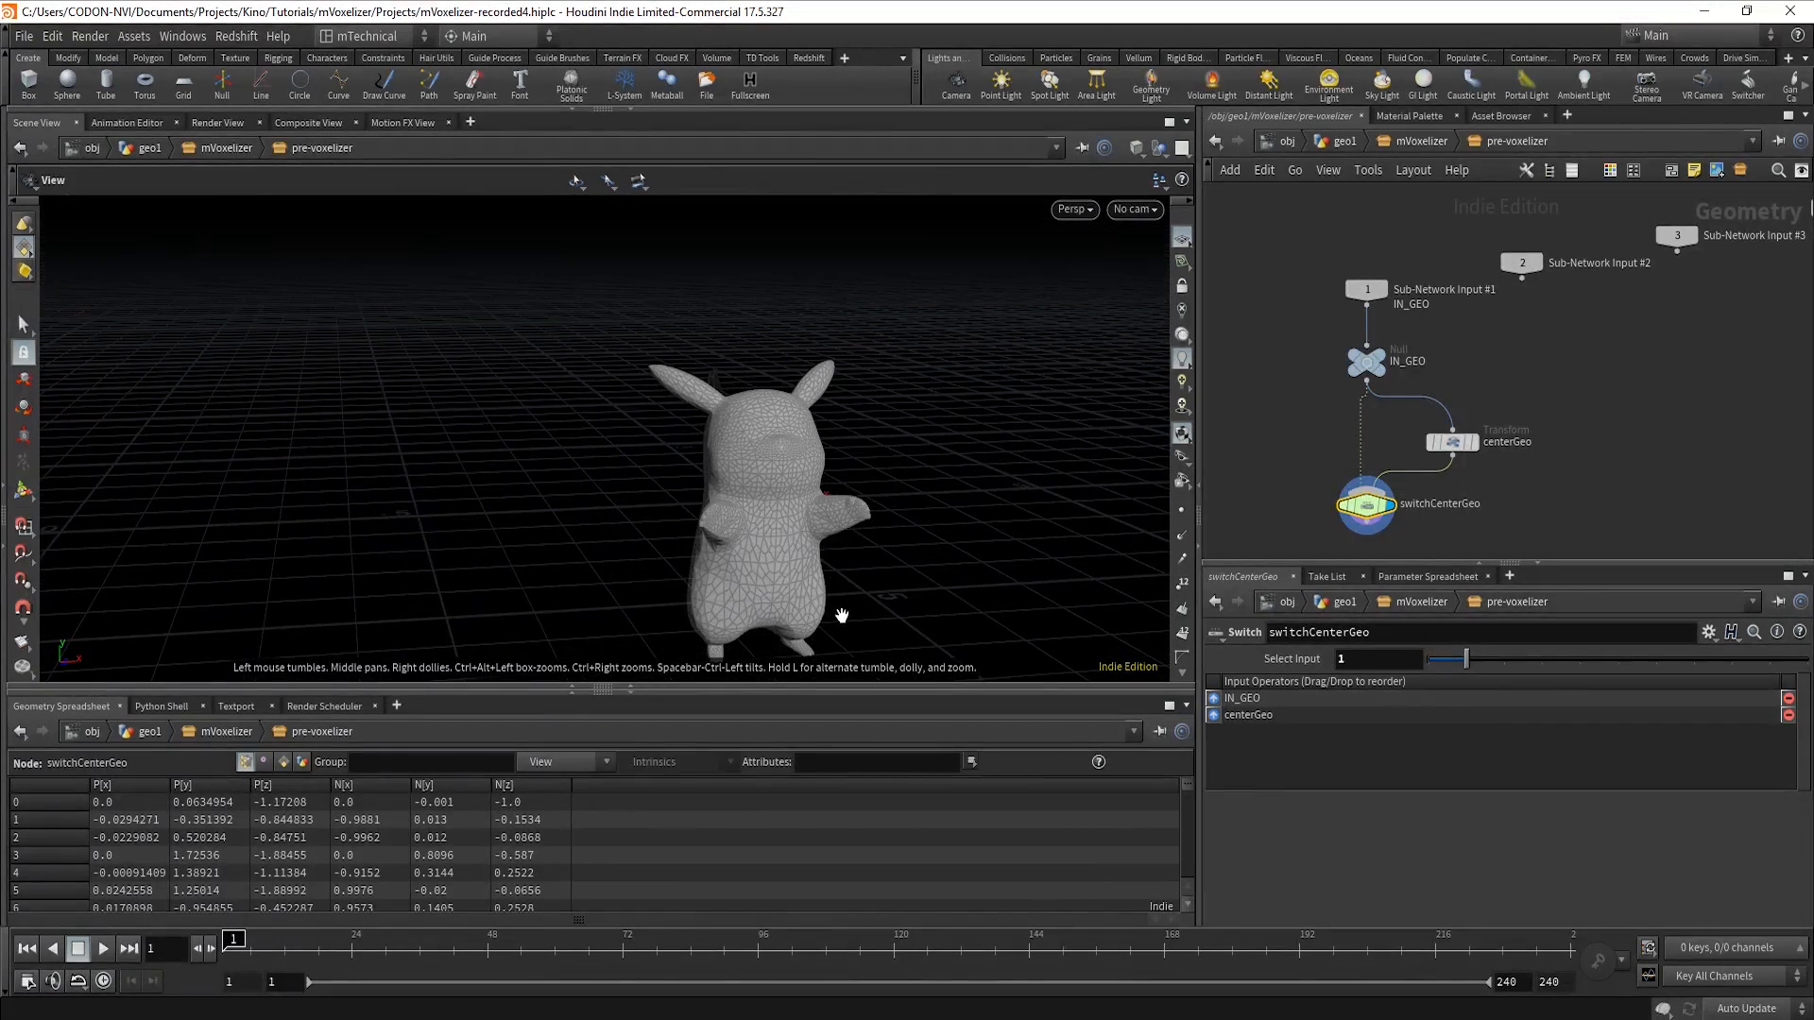
Add a Transform node below and slightly to the right of switchCenterGeo and feed it from the switch's output.
middle_drag(1595, 475, 1617, 324)
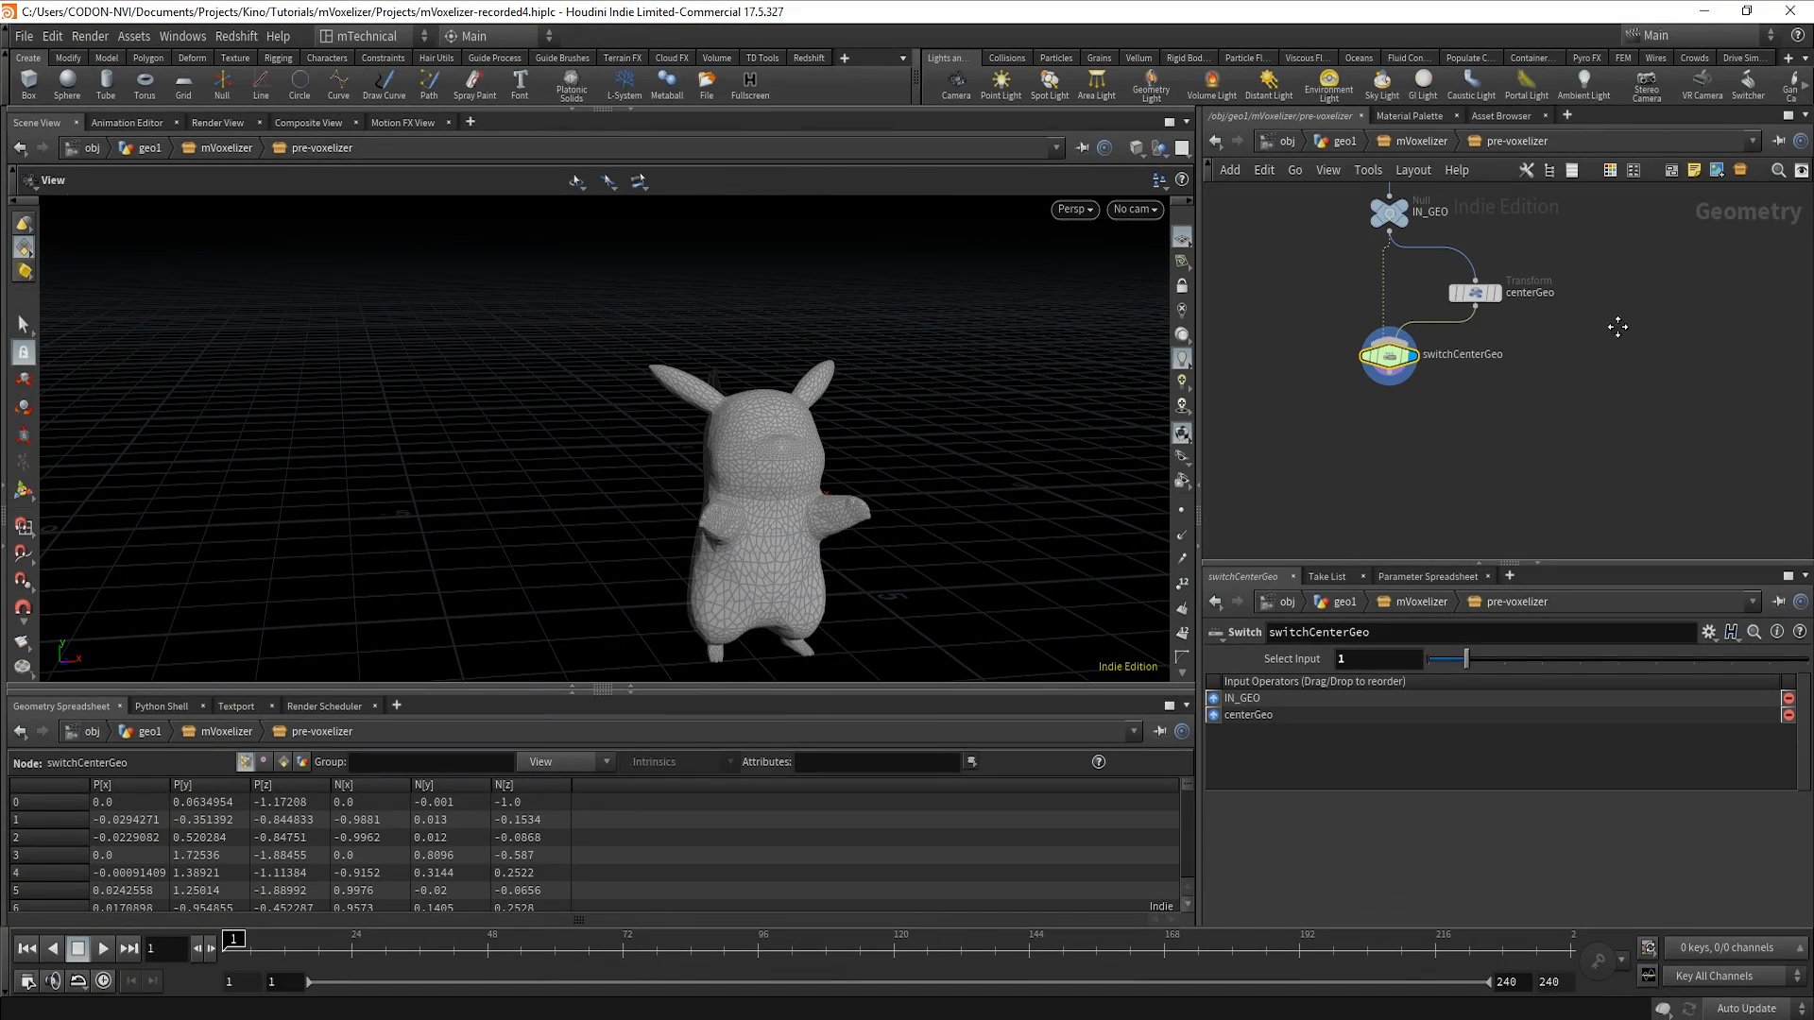
drag(964, 523, 826, 514)
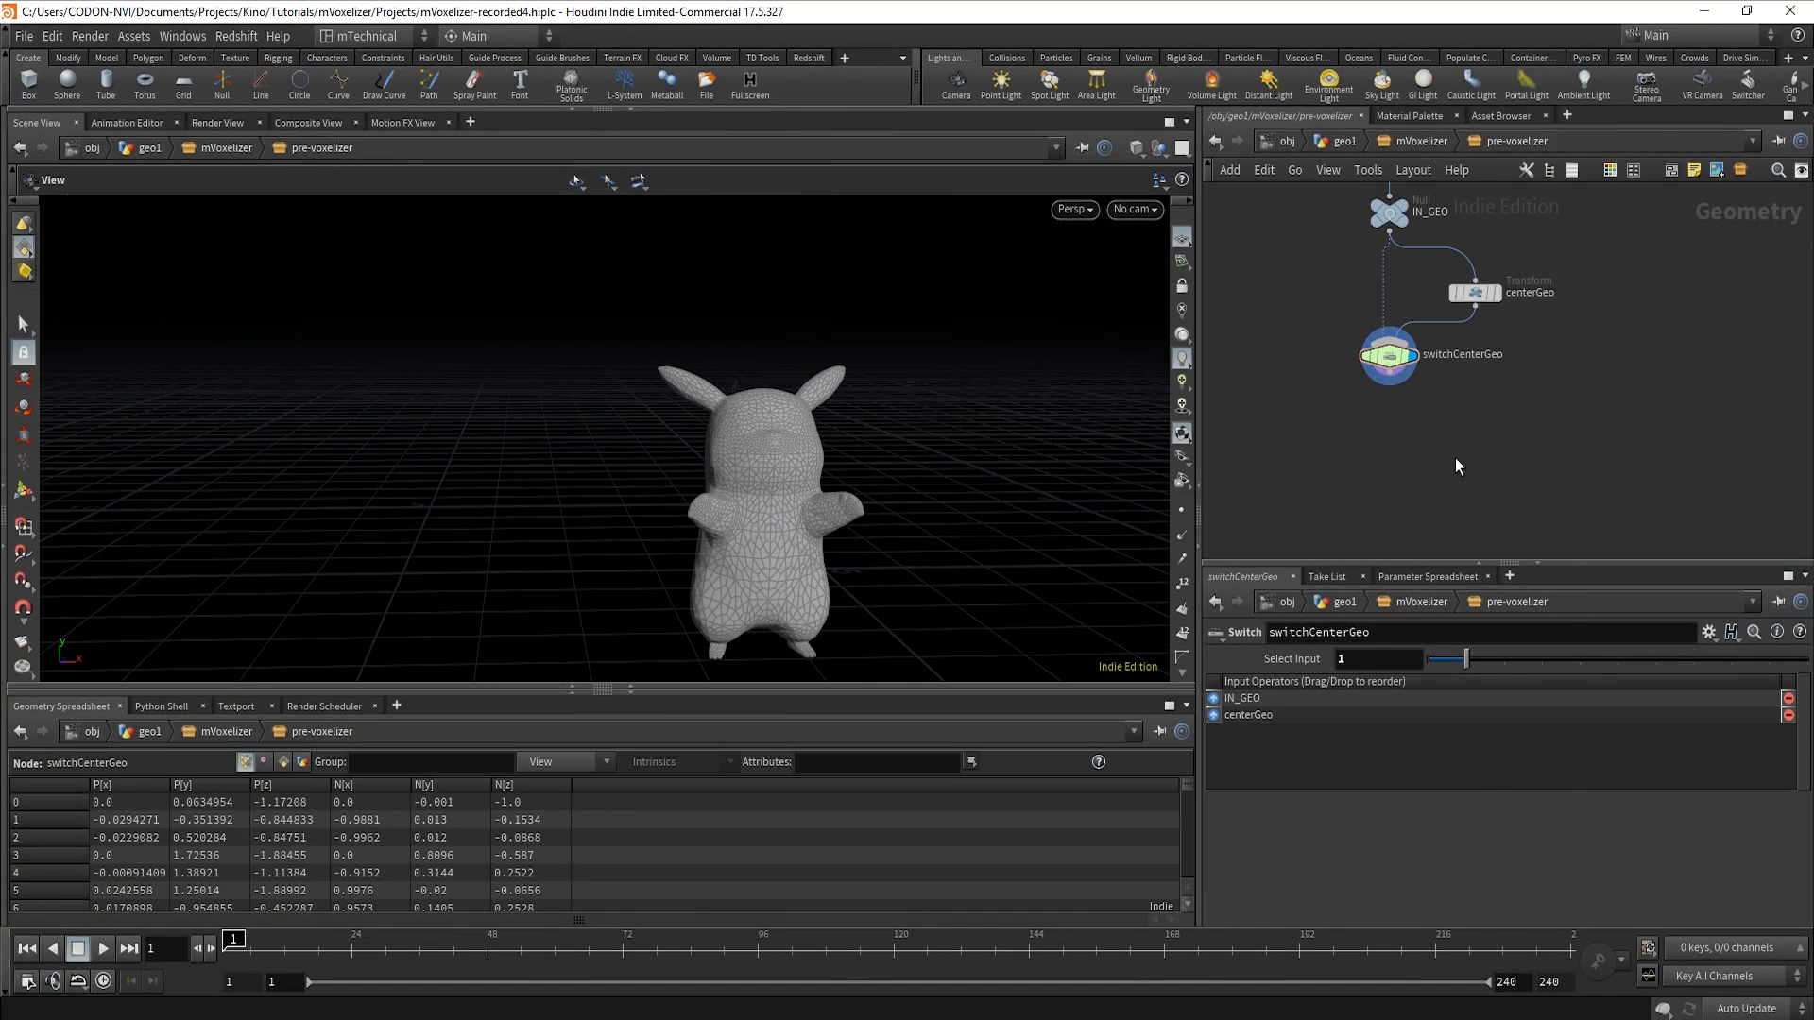
key(Tab)
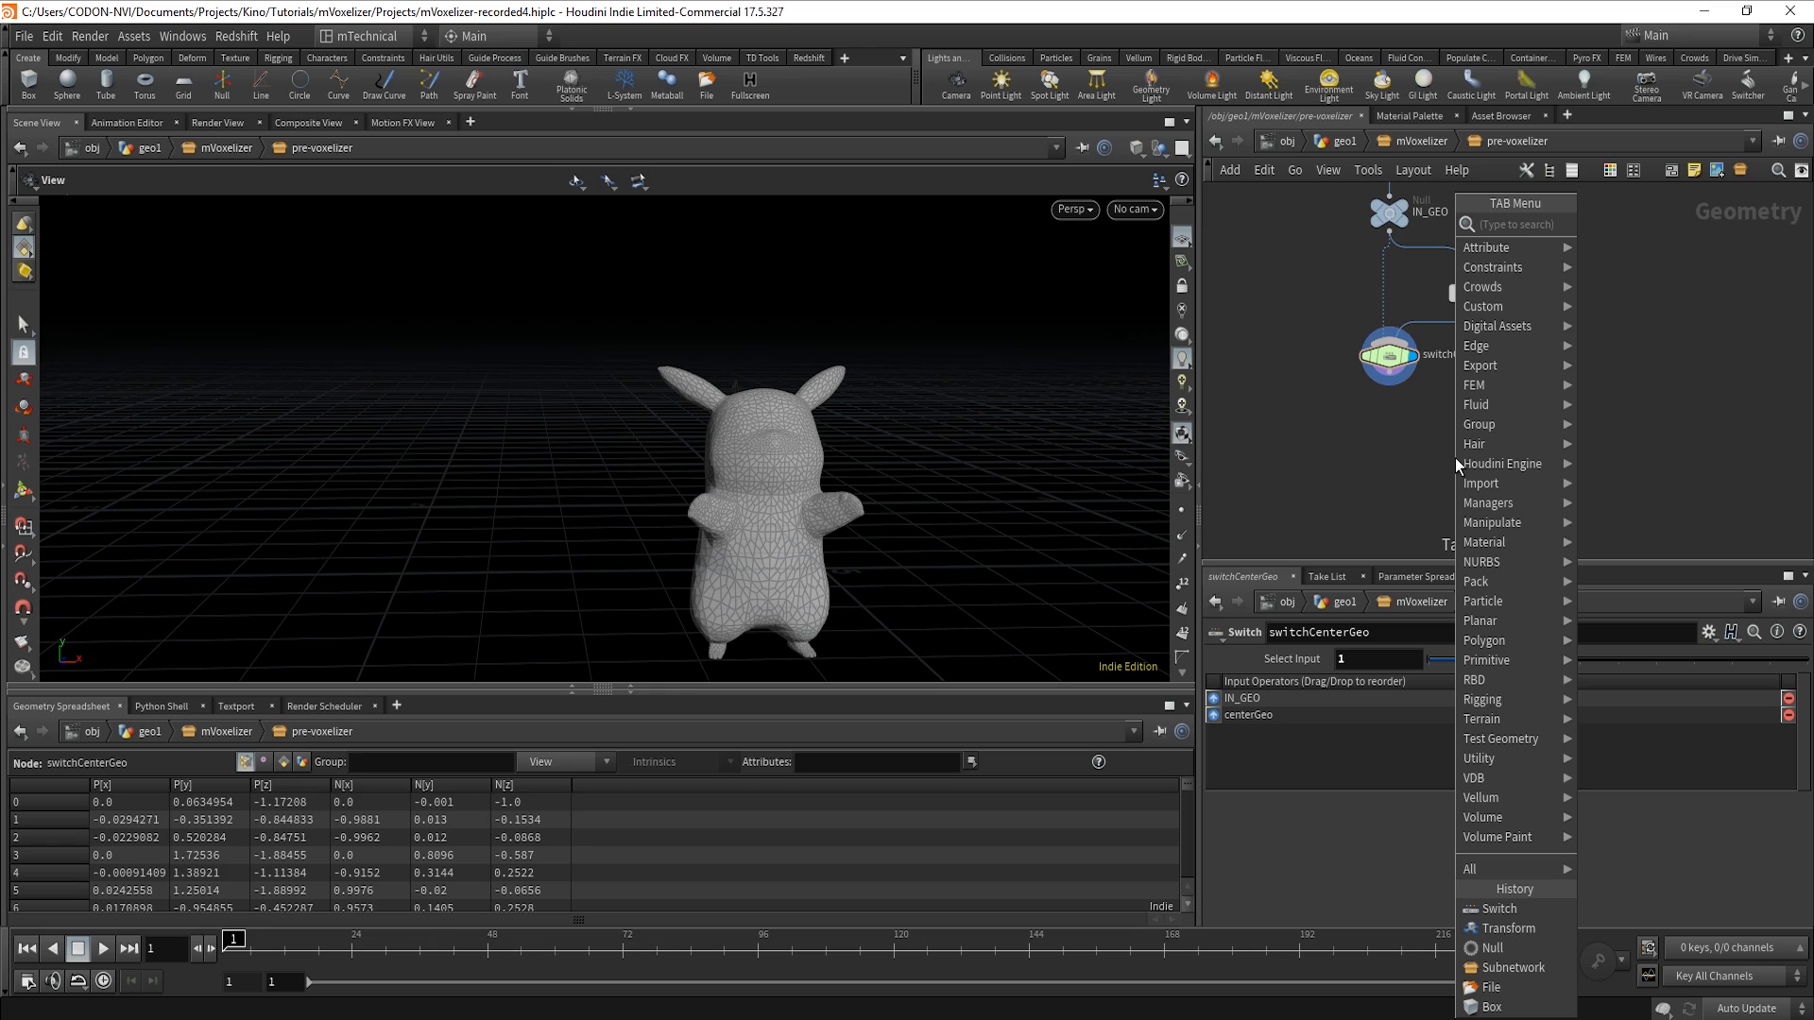
text(tran)
click(1680, 228)
click(1448, 480)
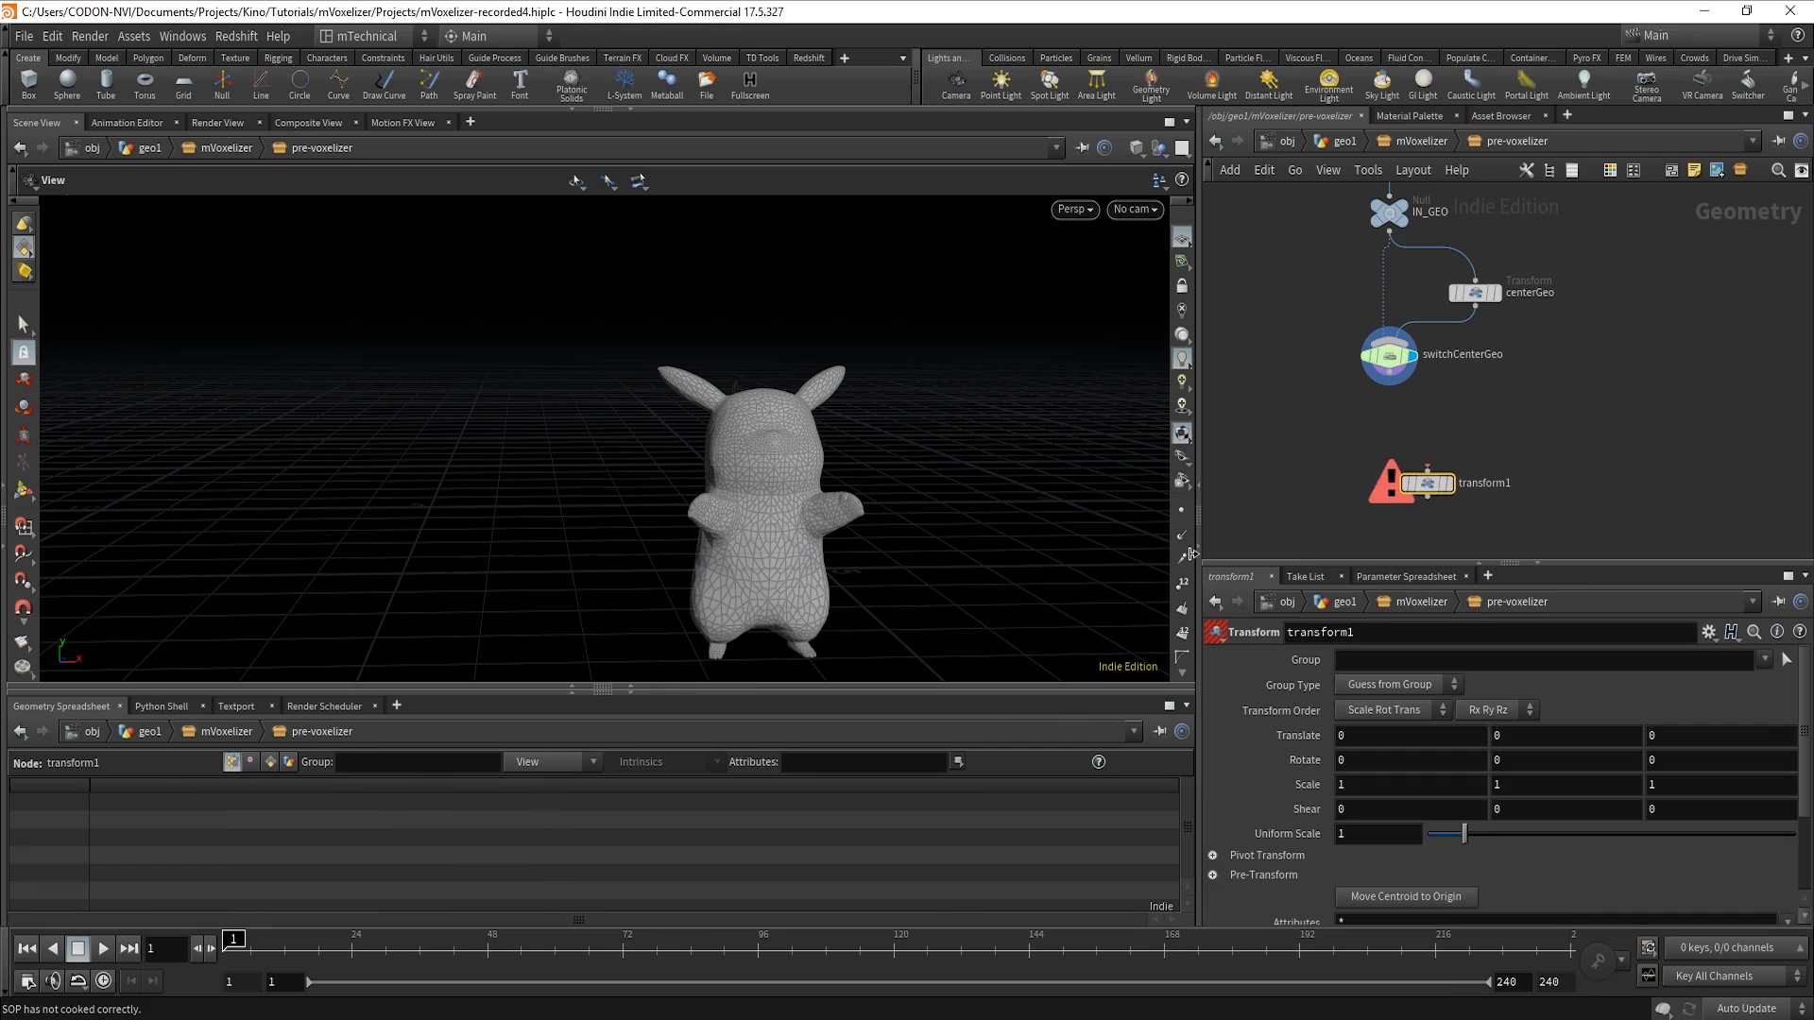
drag(1115, 567, 813, 629)
drag(1439, 489, 1438, 463)
click(1389, 385)
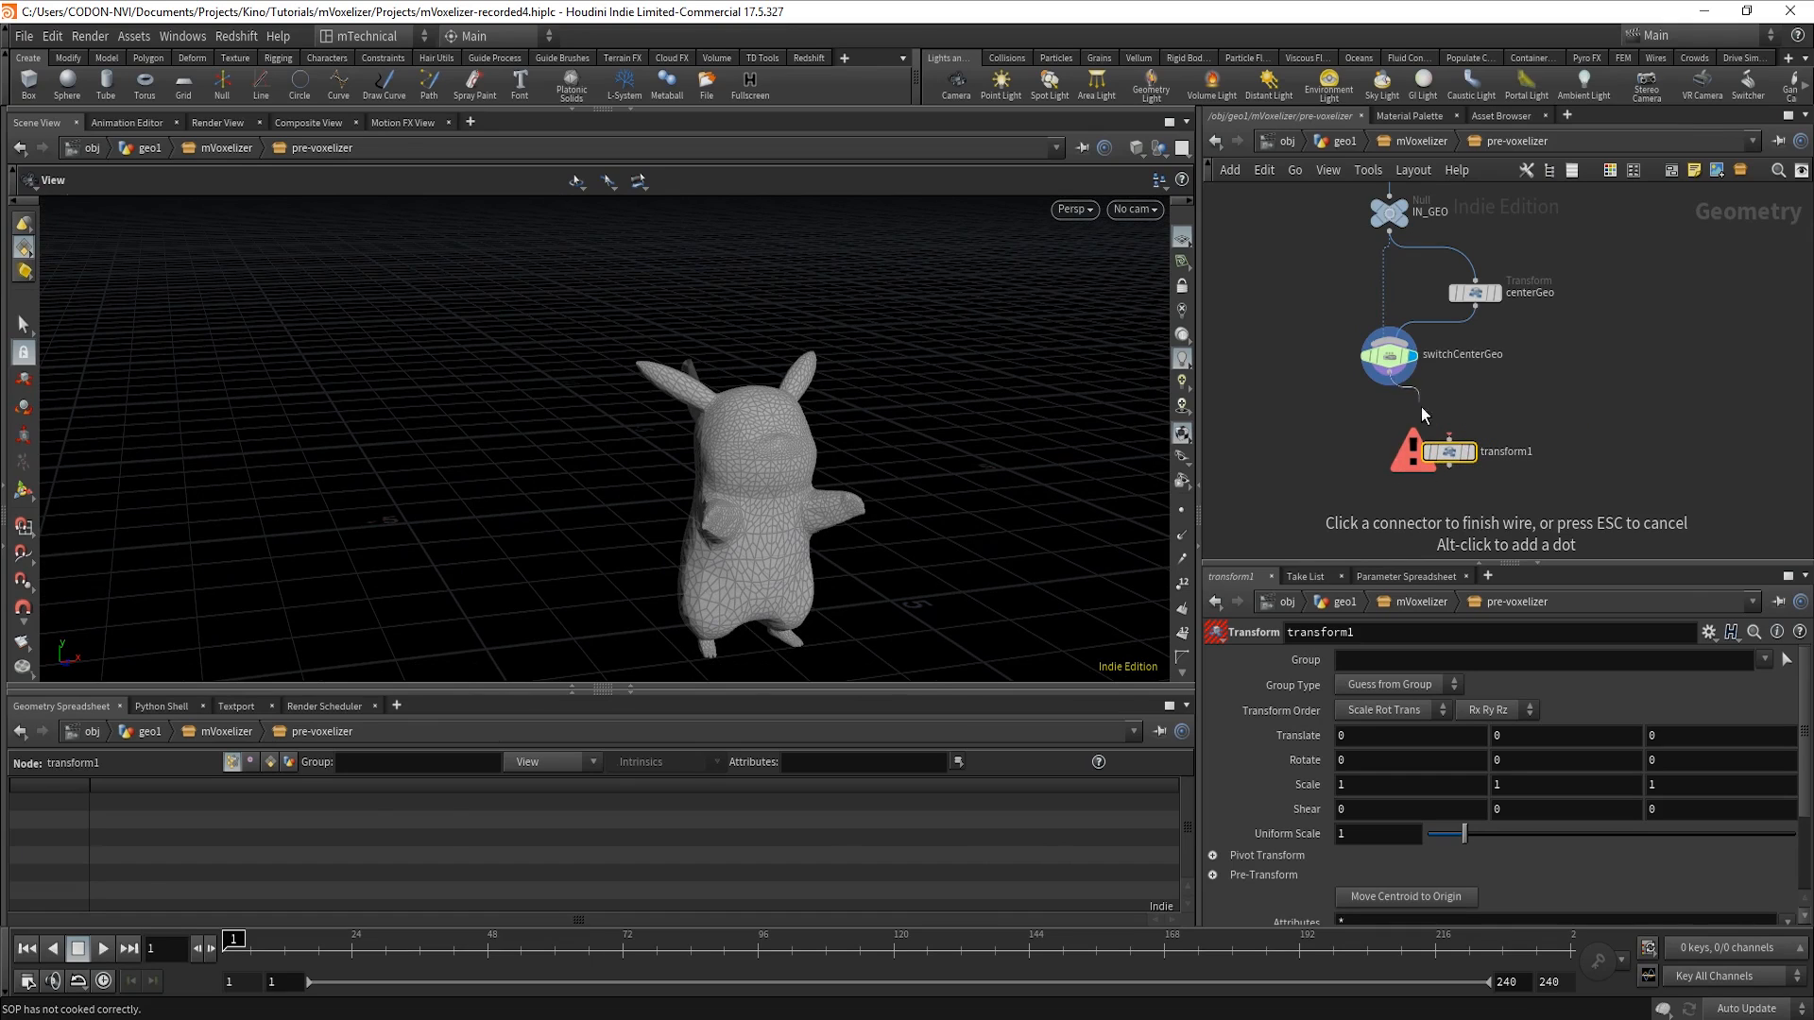
click(1449, 441)
Rename the new Transform node placeOnFloor and turn on its display flag.
double_click(1510, 453)
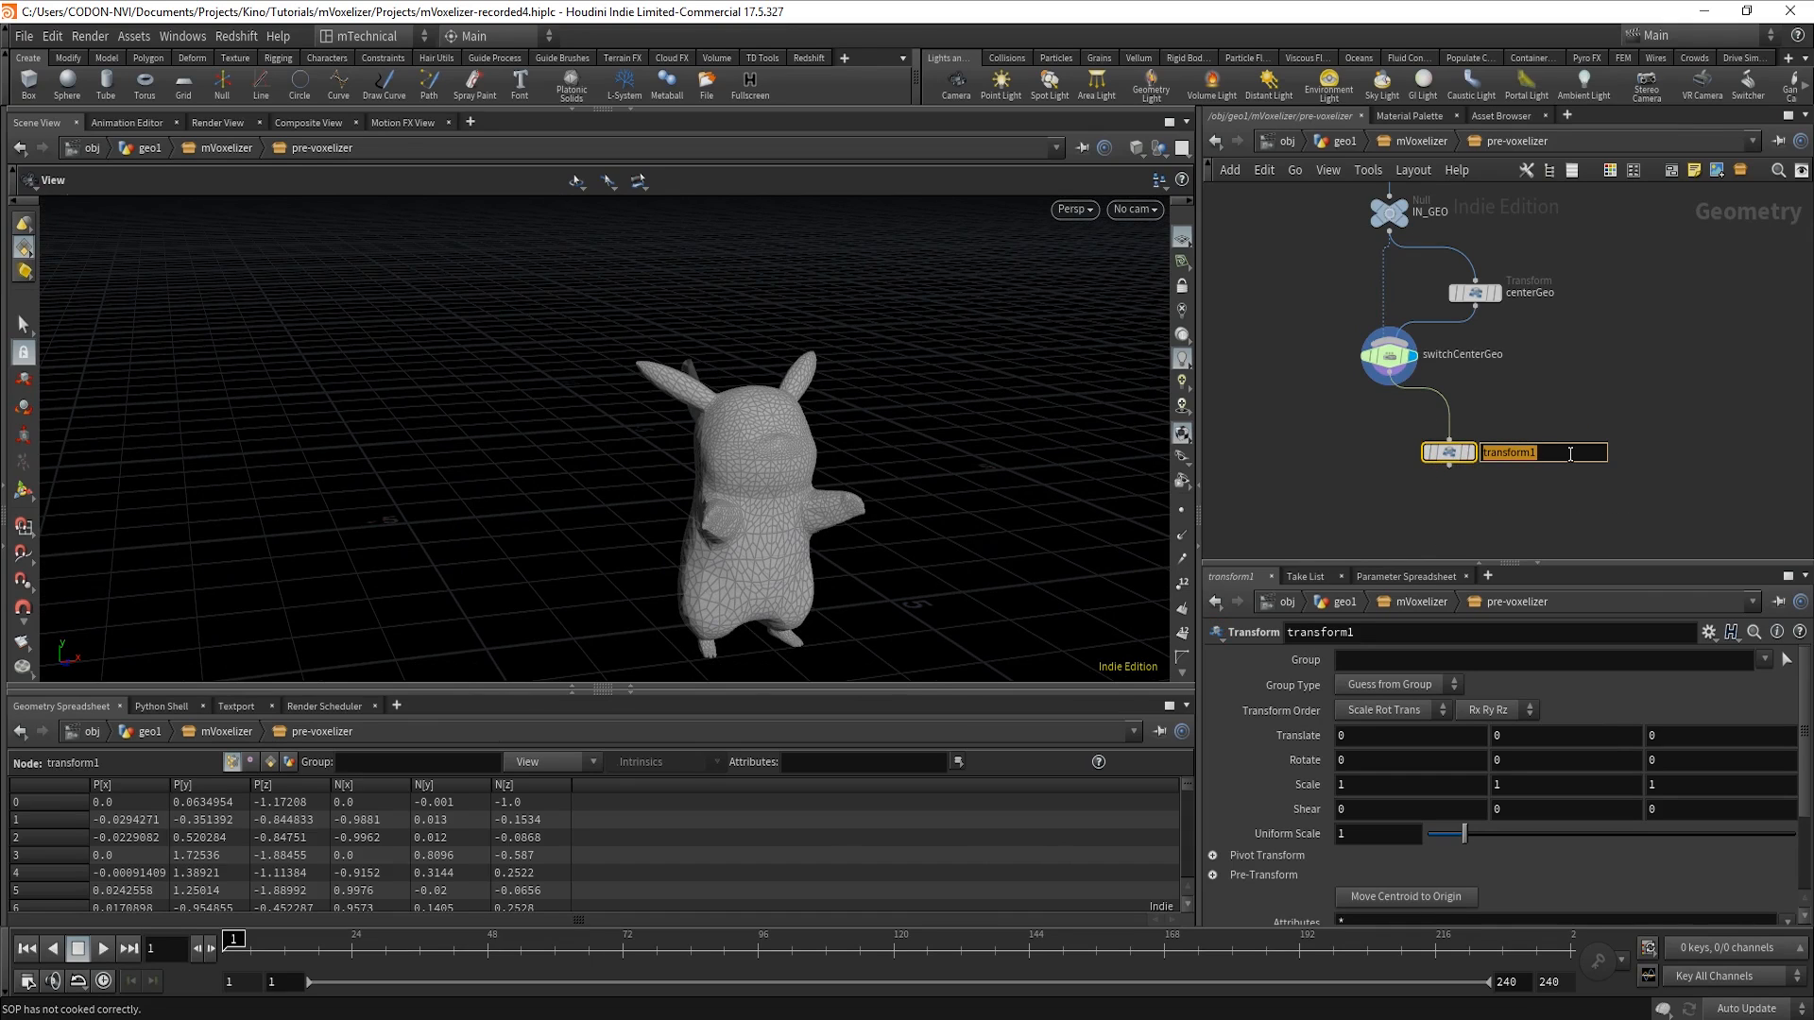
text(placeOnFloor)
key(Return)
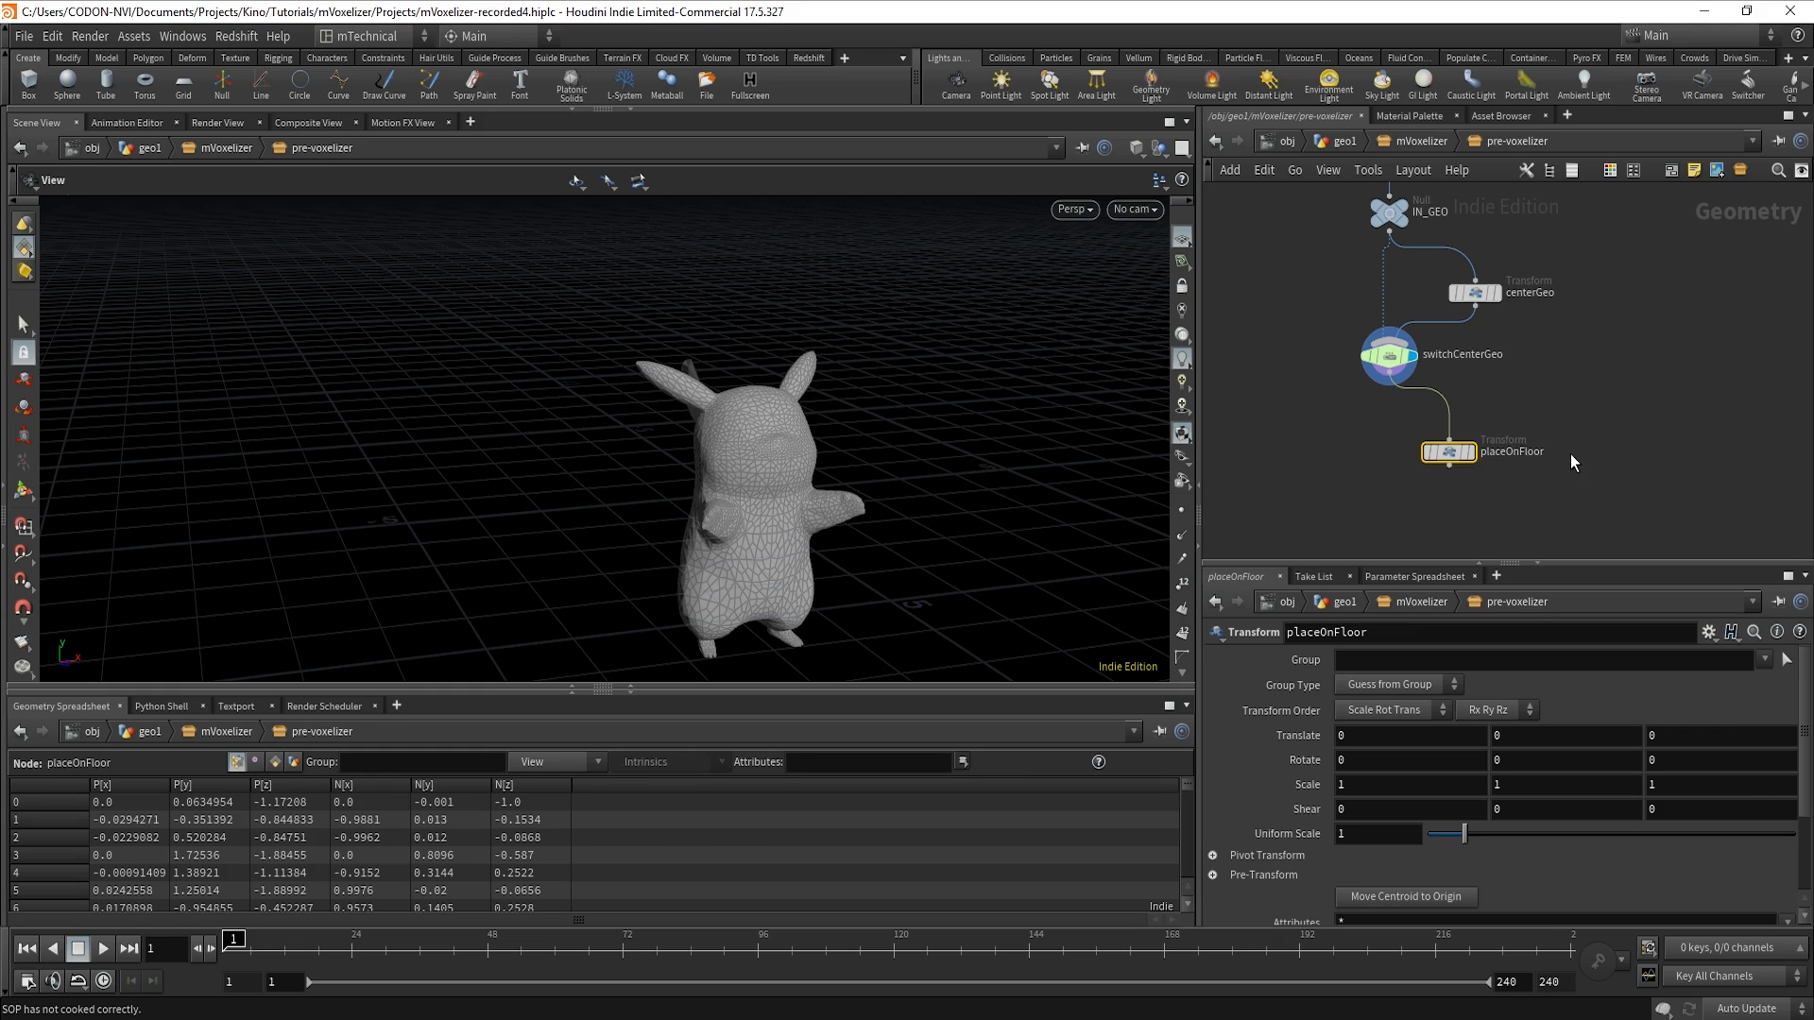
click(1477, 454)
drag(832, 595, 822, 519)
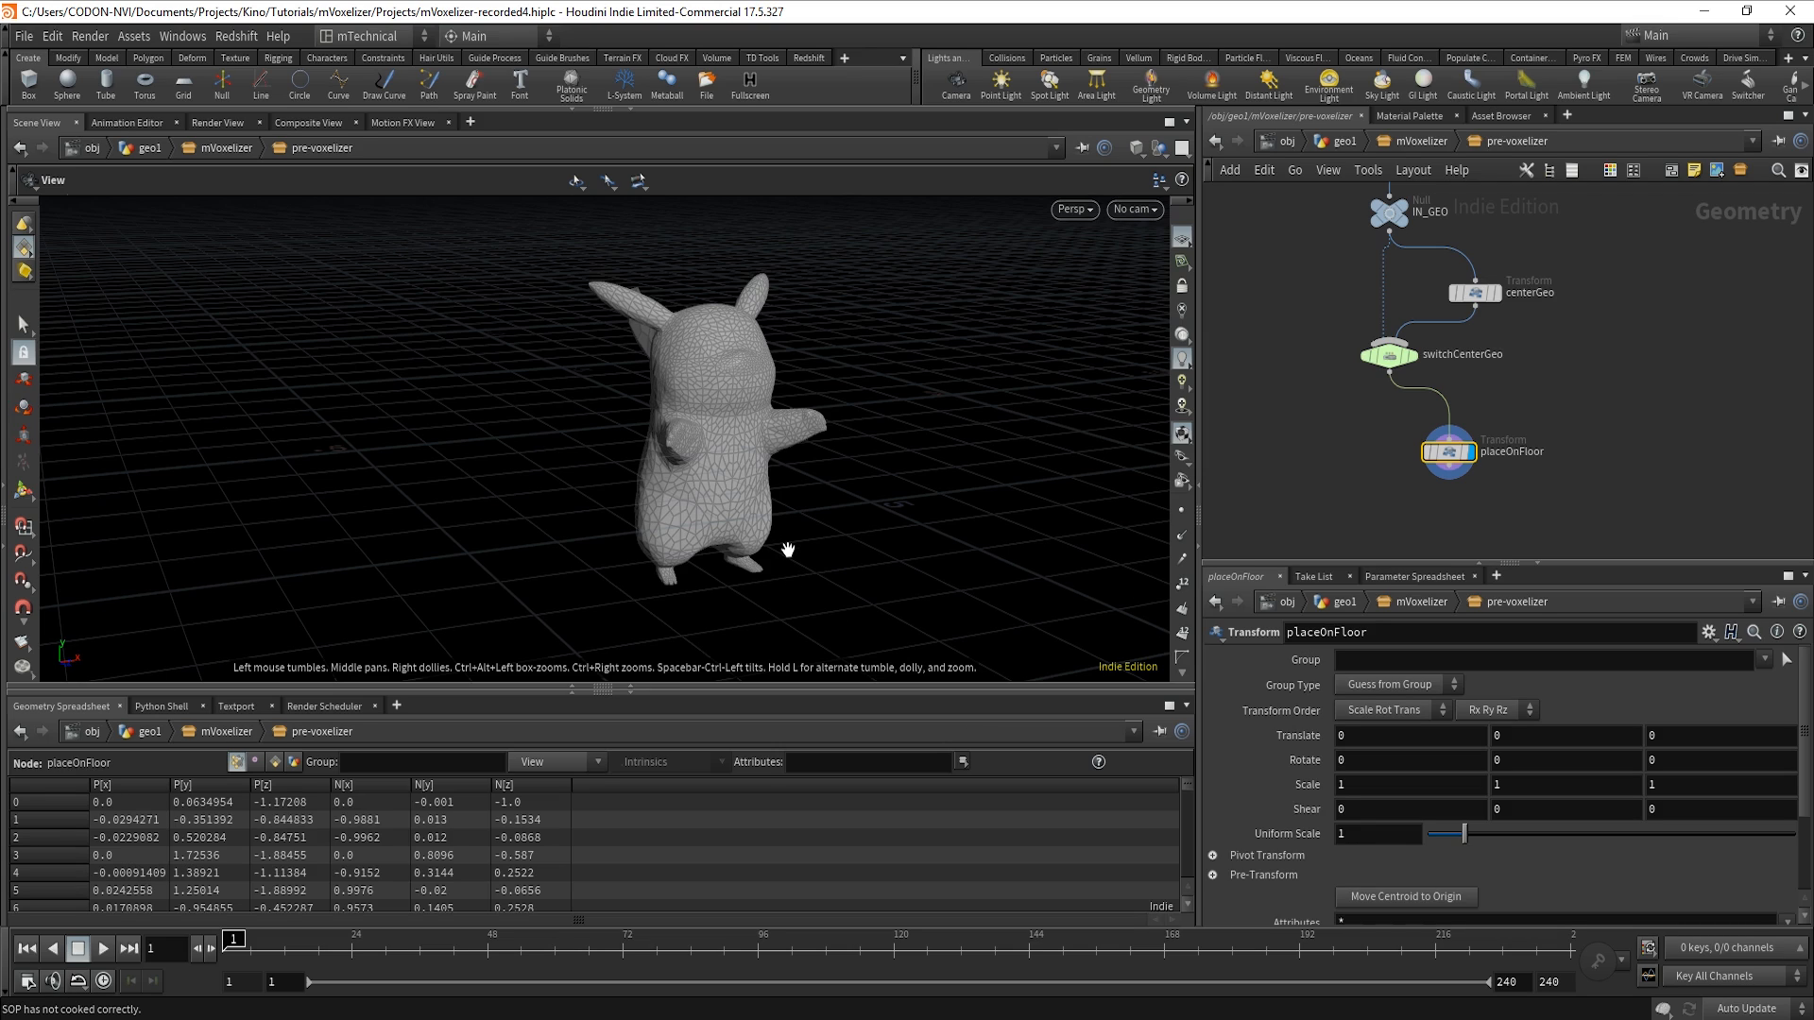
Enter the expression bbox("../switchCenterGeo/", D_YMIN) for the Y translation of placeOnFloor.
middle_click(1385, 362)
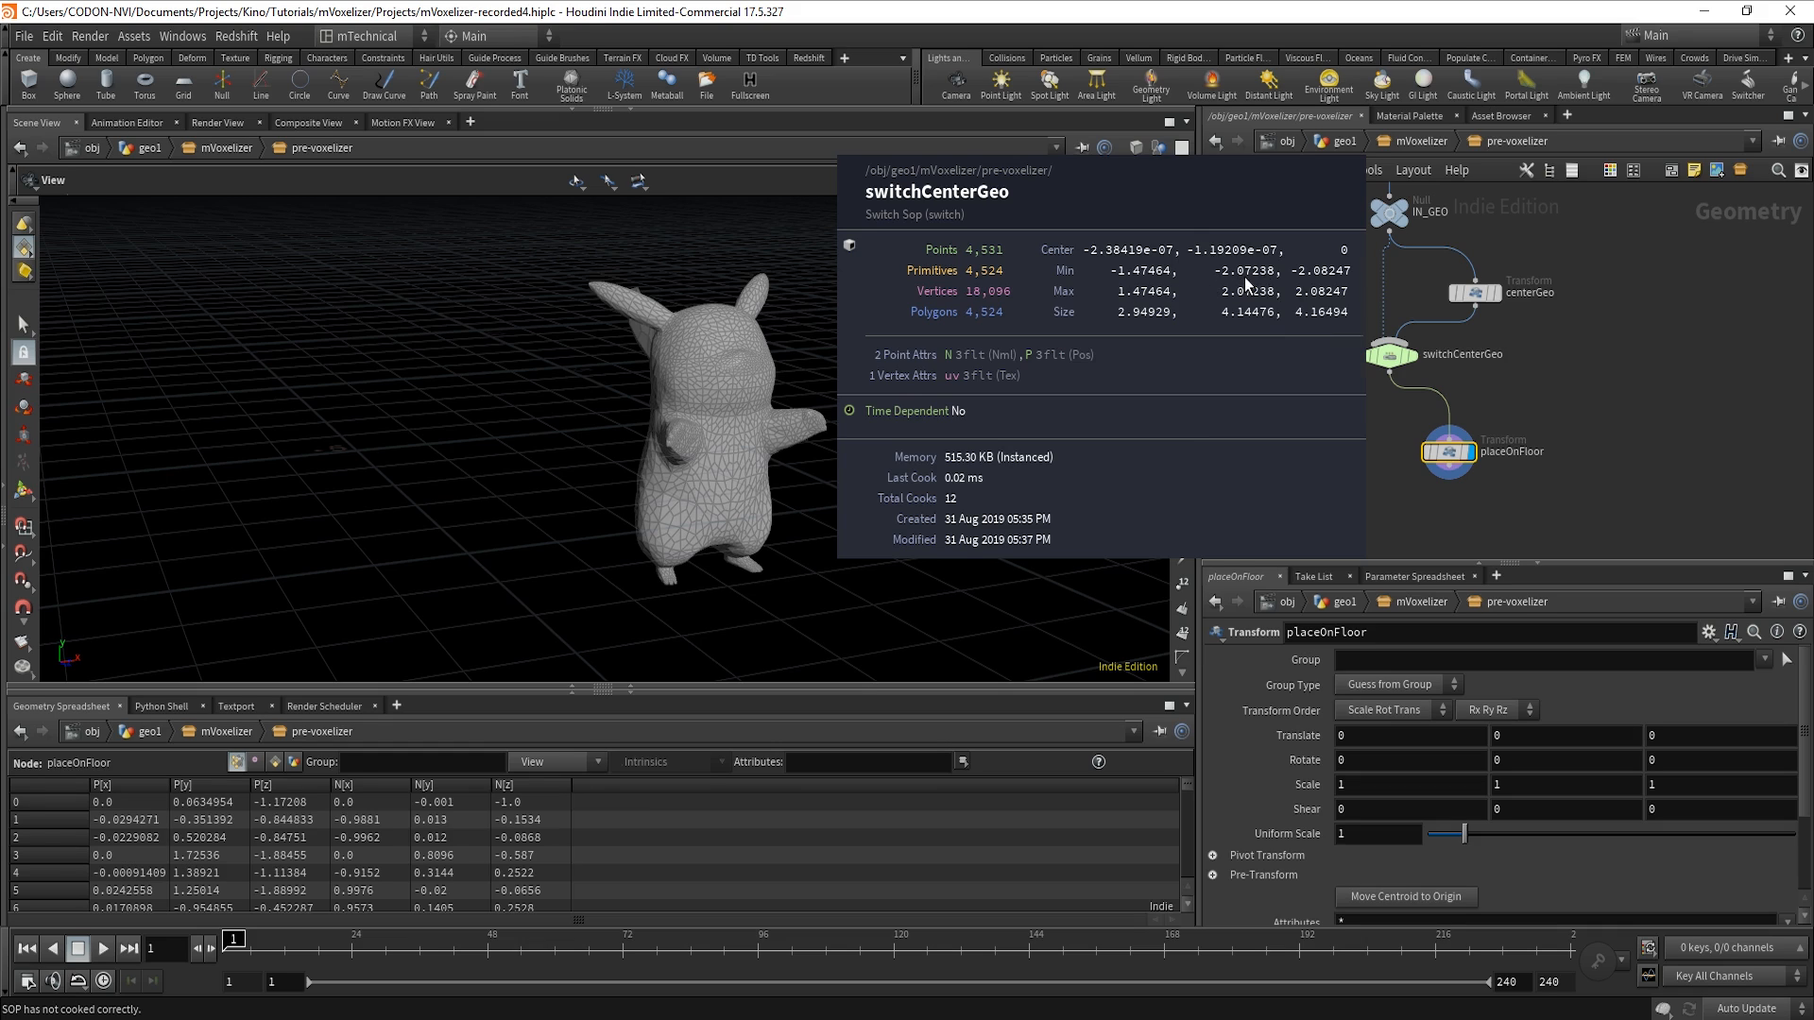
click(1531, 728)
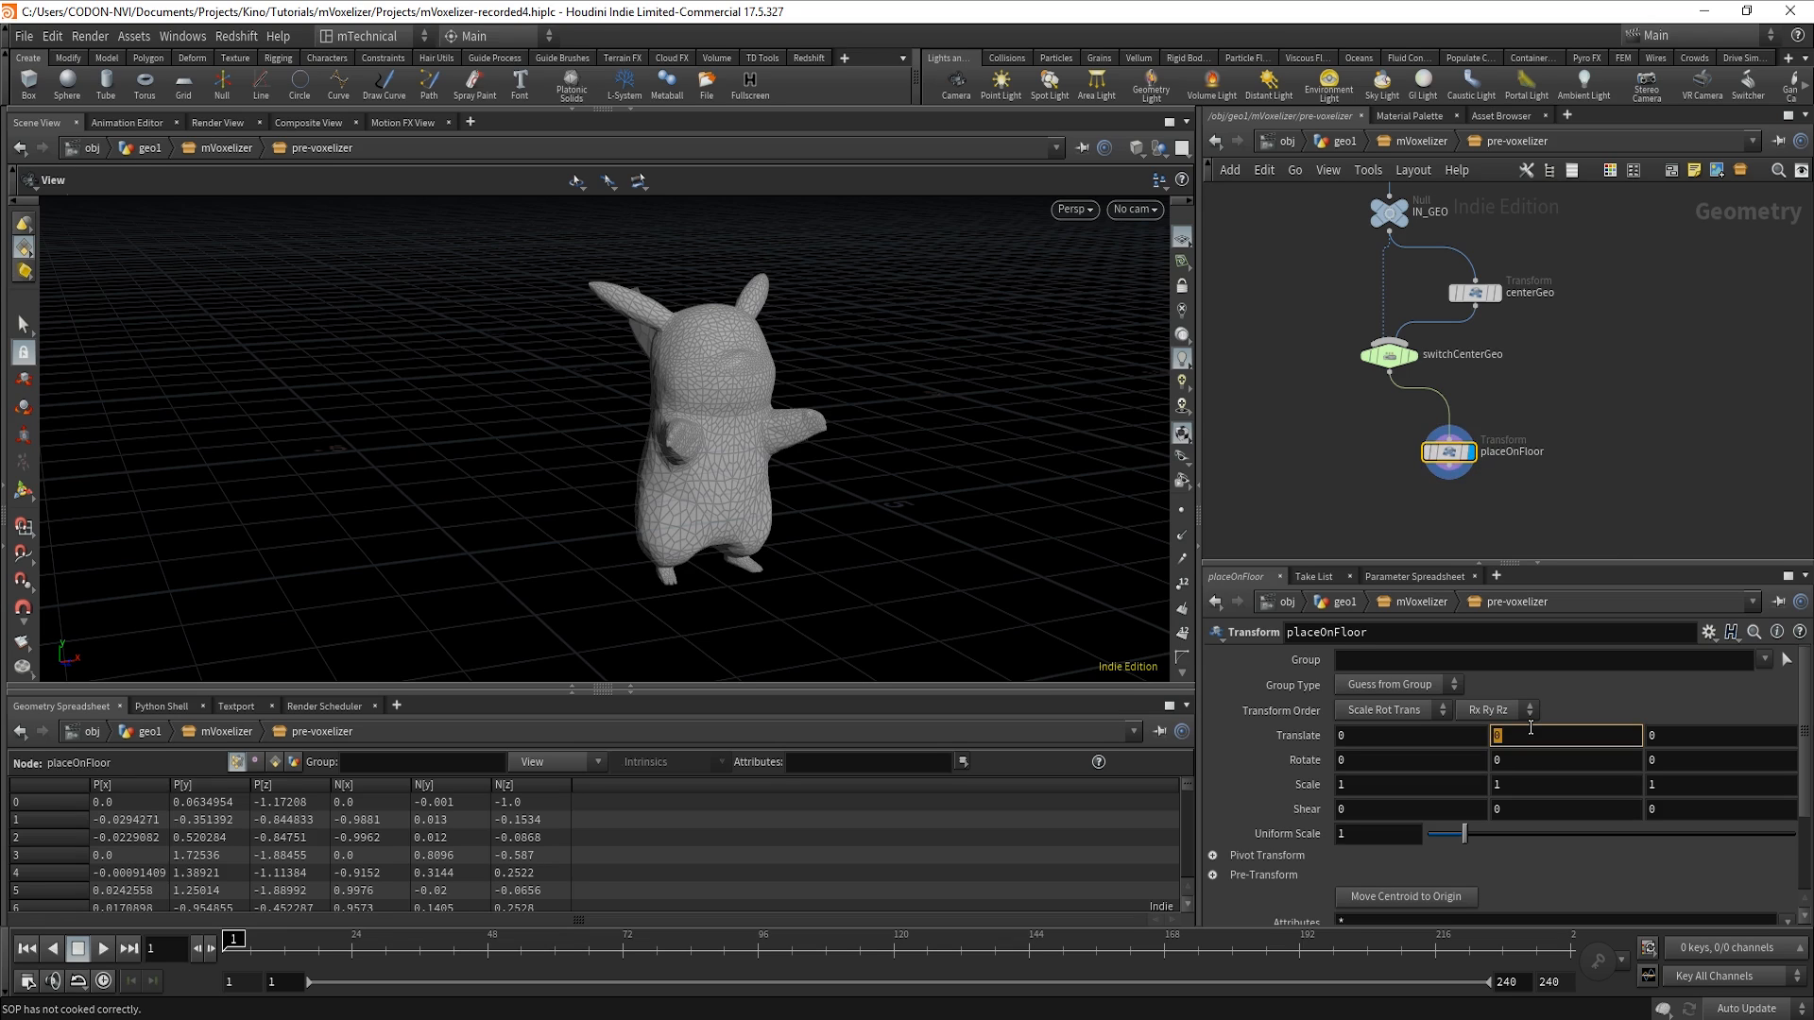
text(bb)
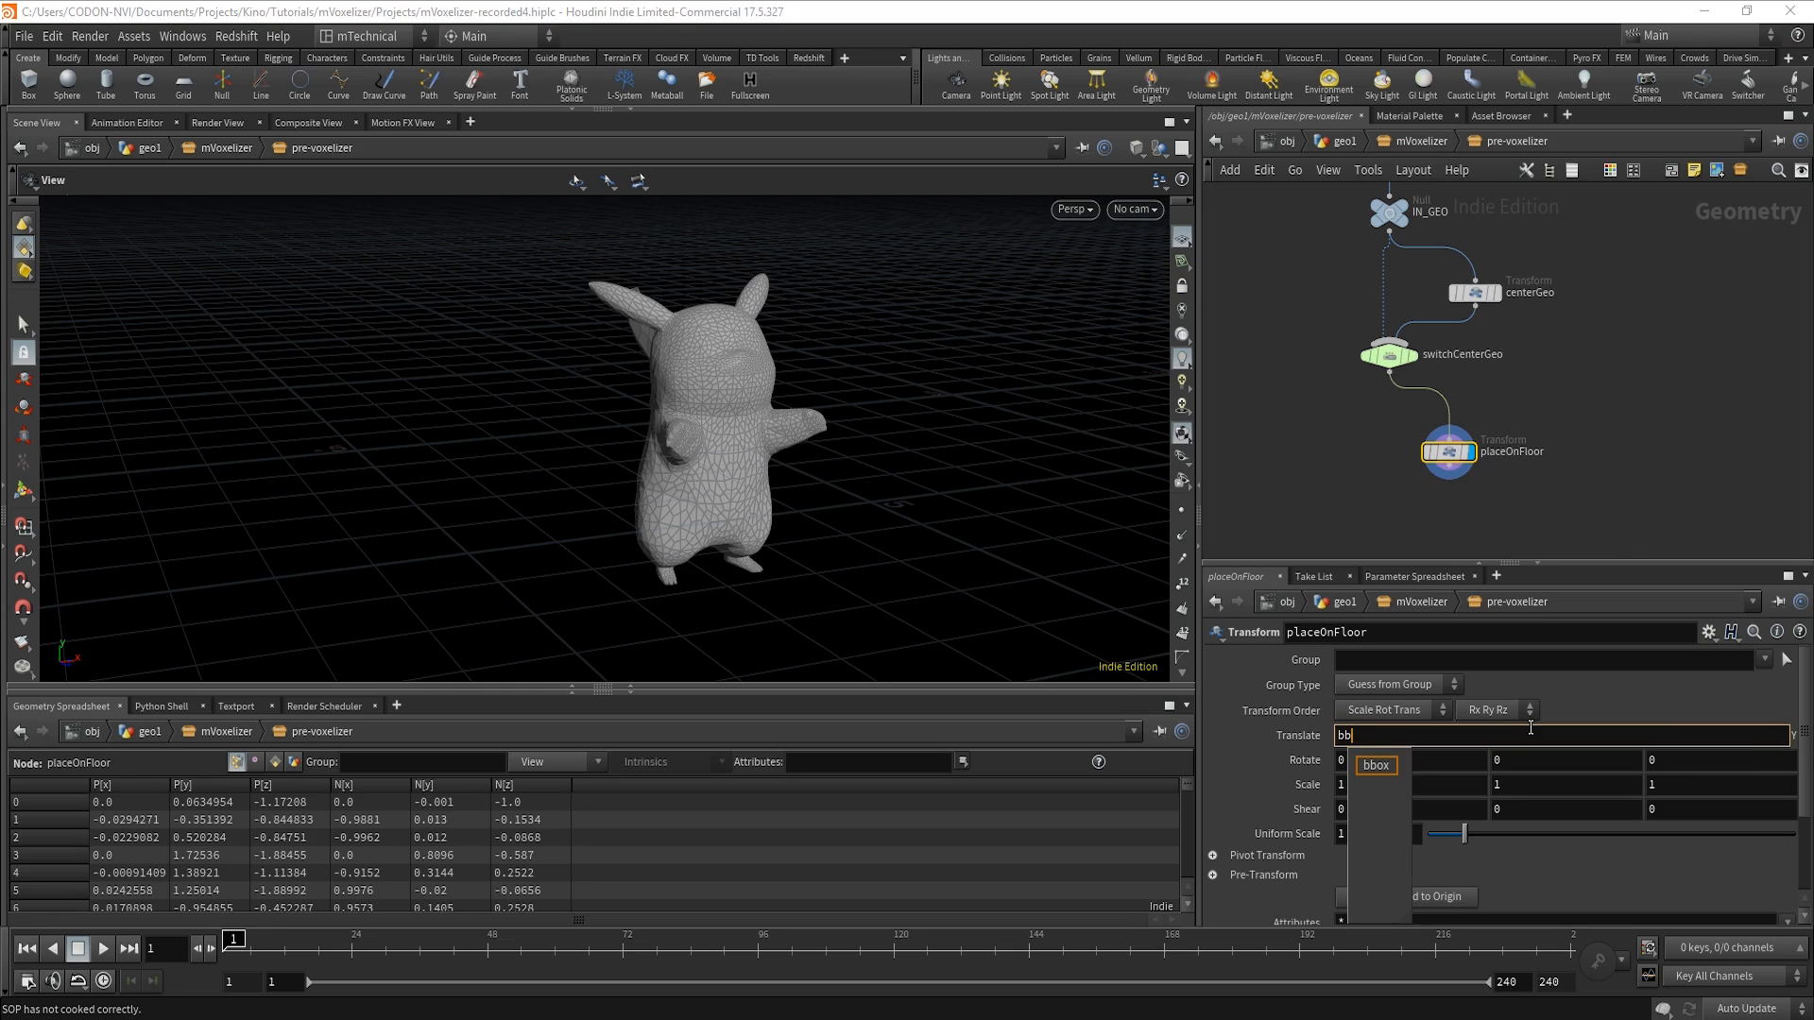
text(ox)
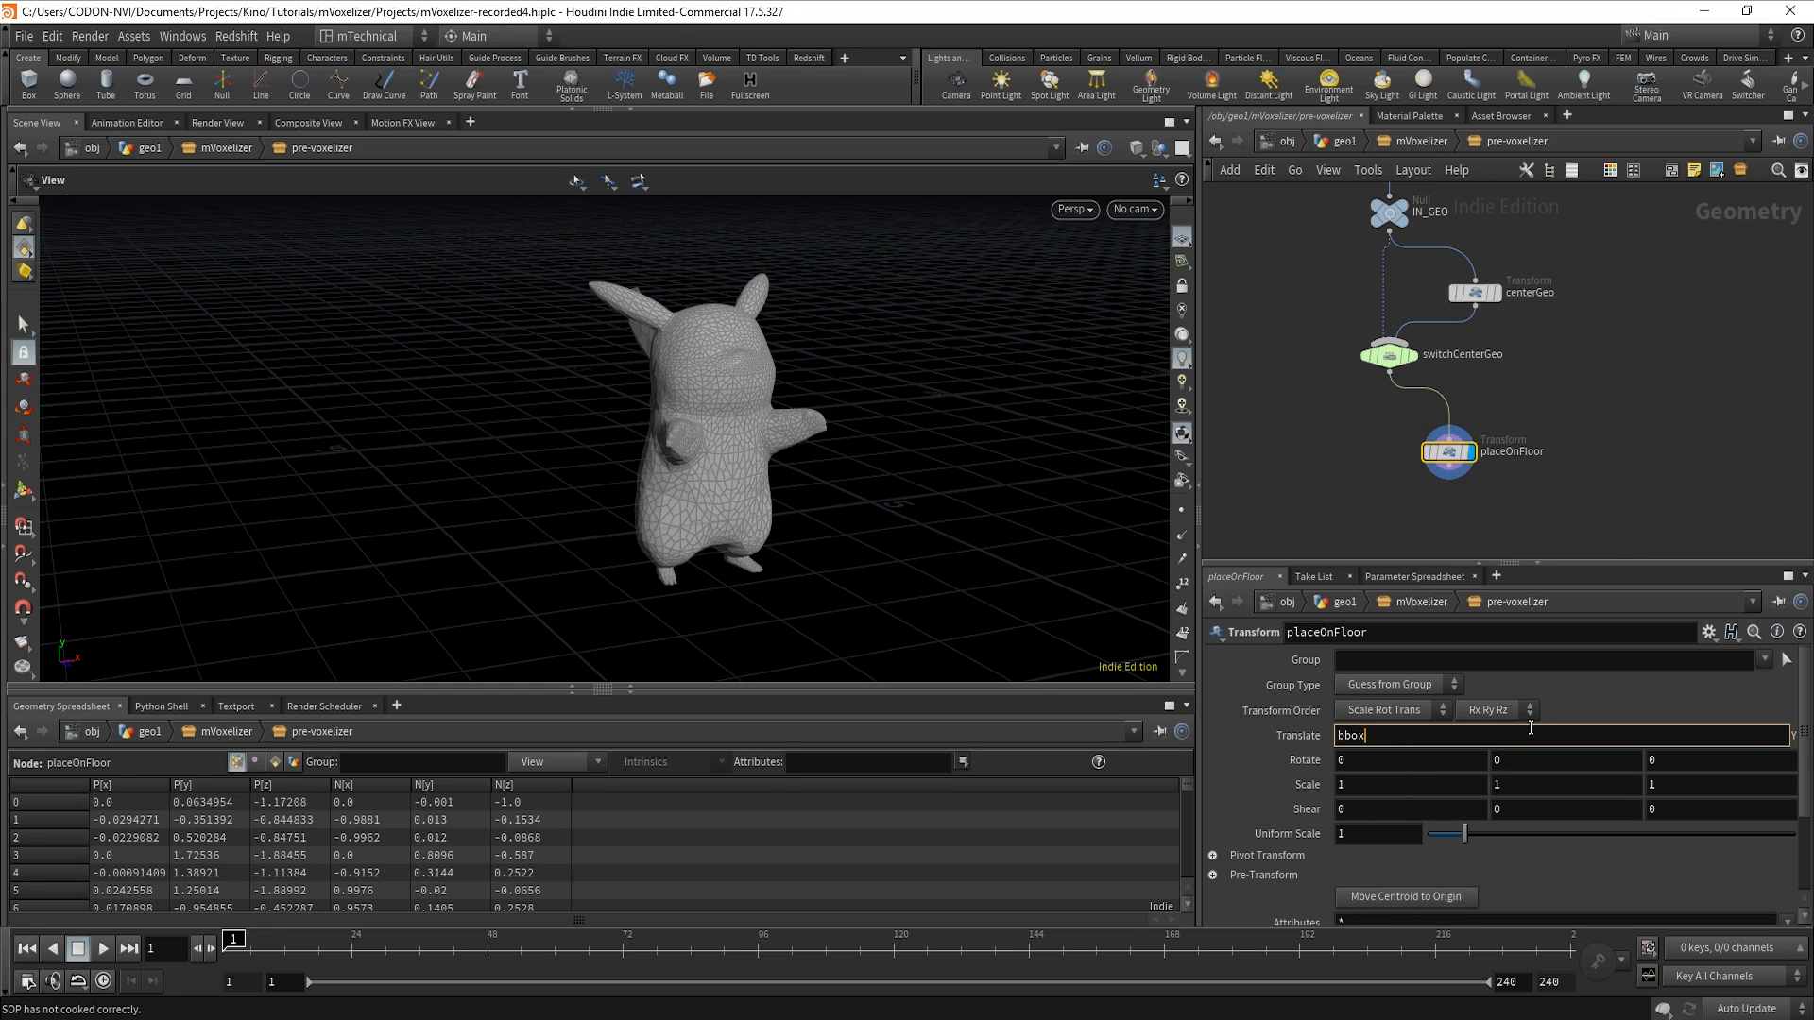
text(()
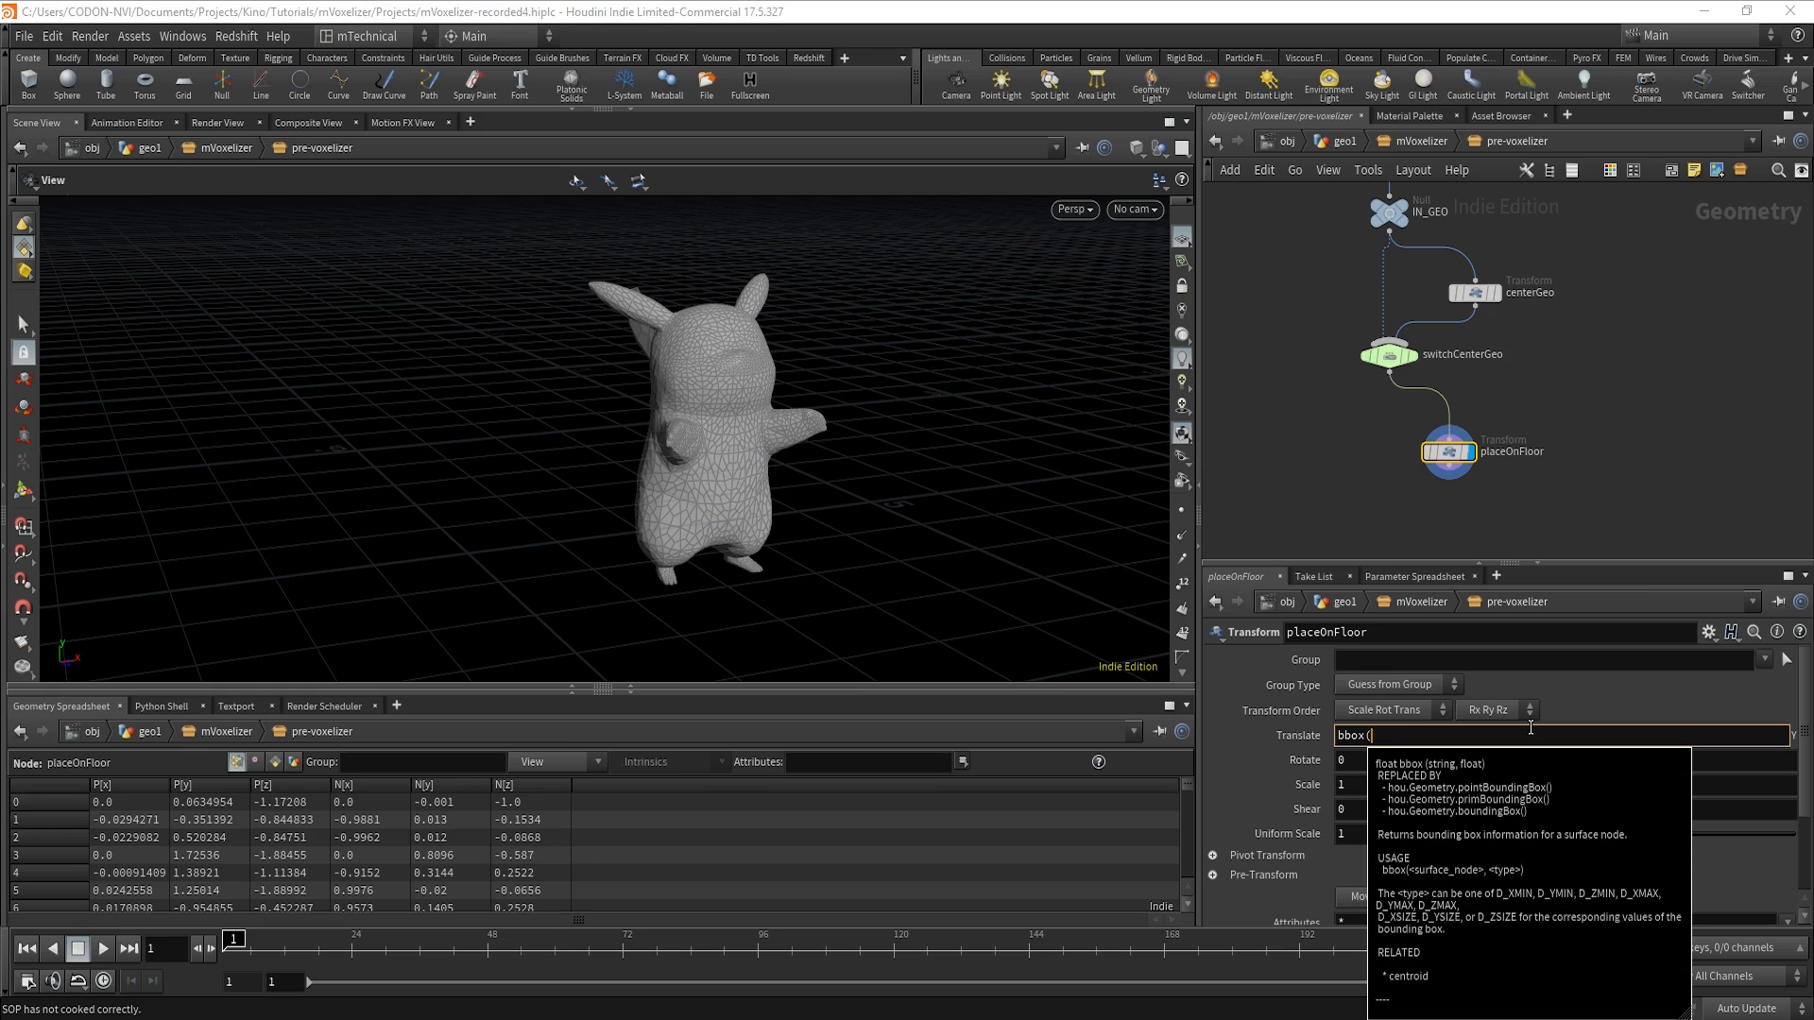
text("../)
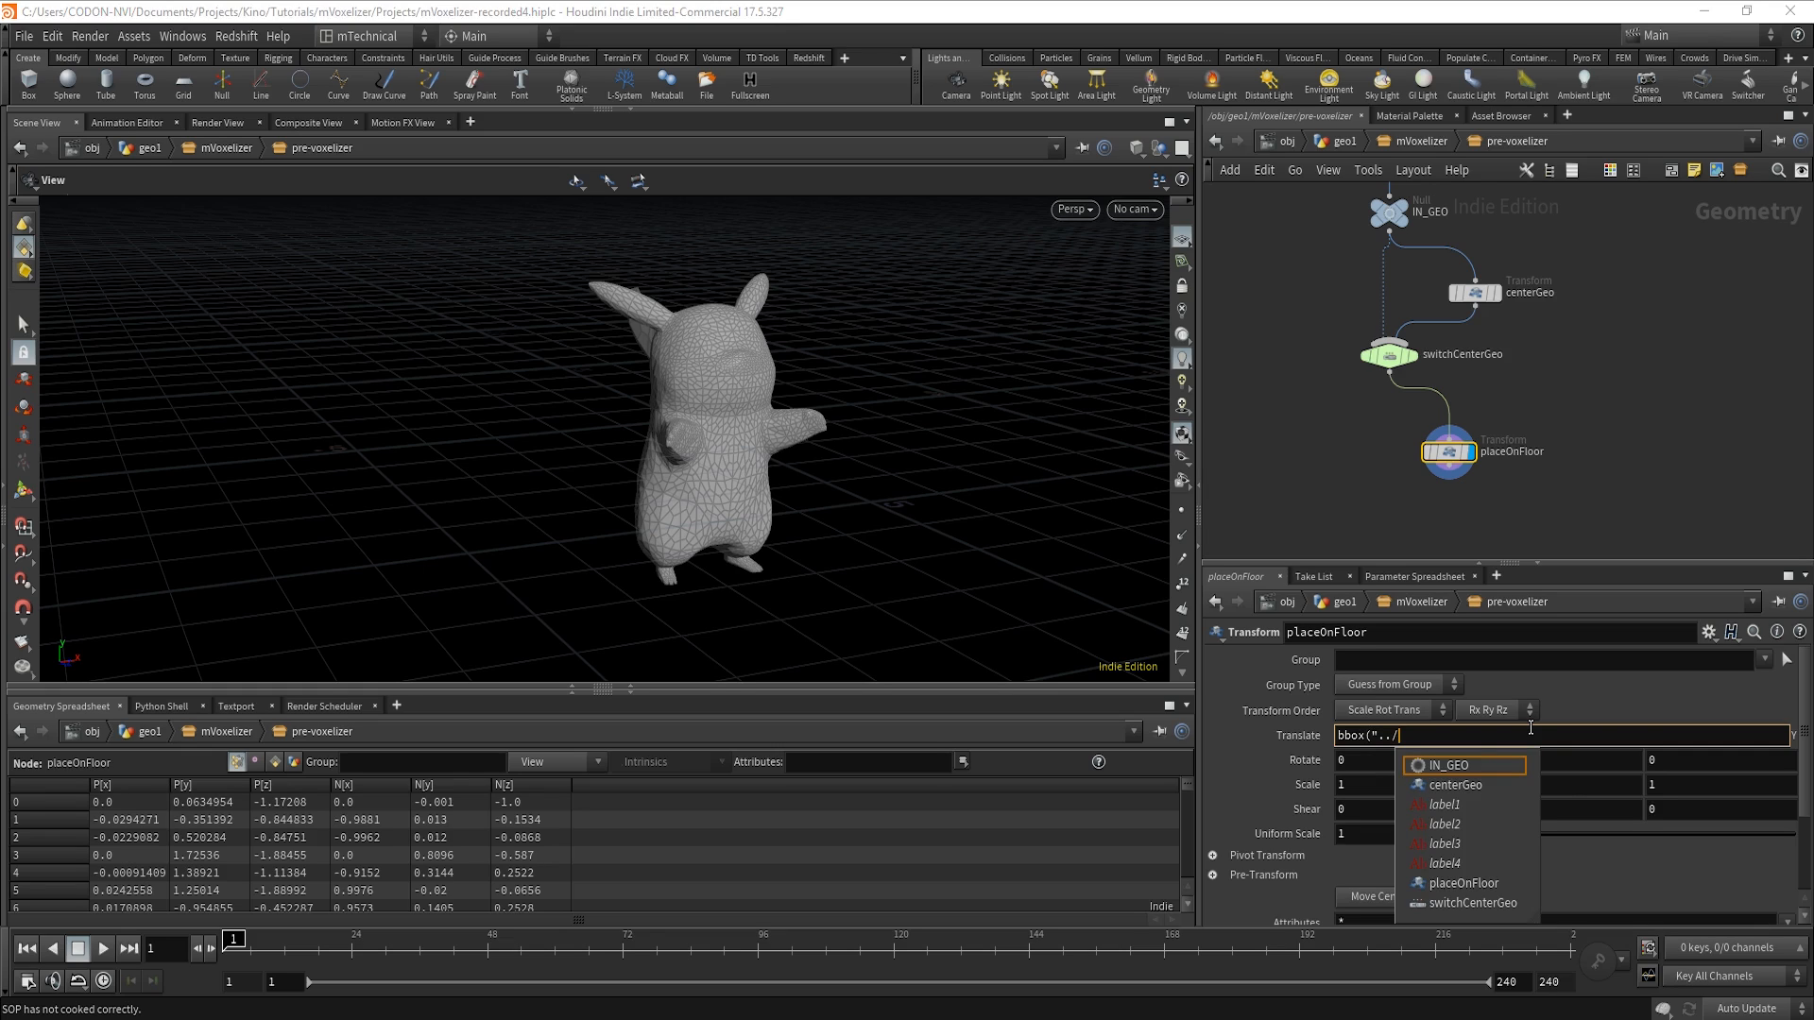
key(Down)
key(Down)
key(Down)
key(Down)
key(Down)
key(Down)
key(Down)
key(Return)
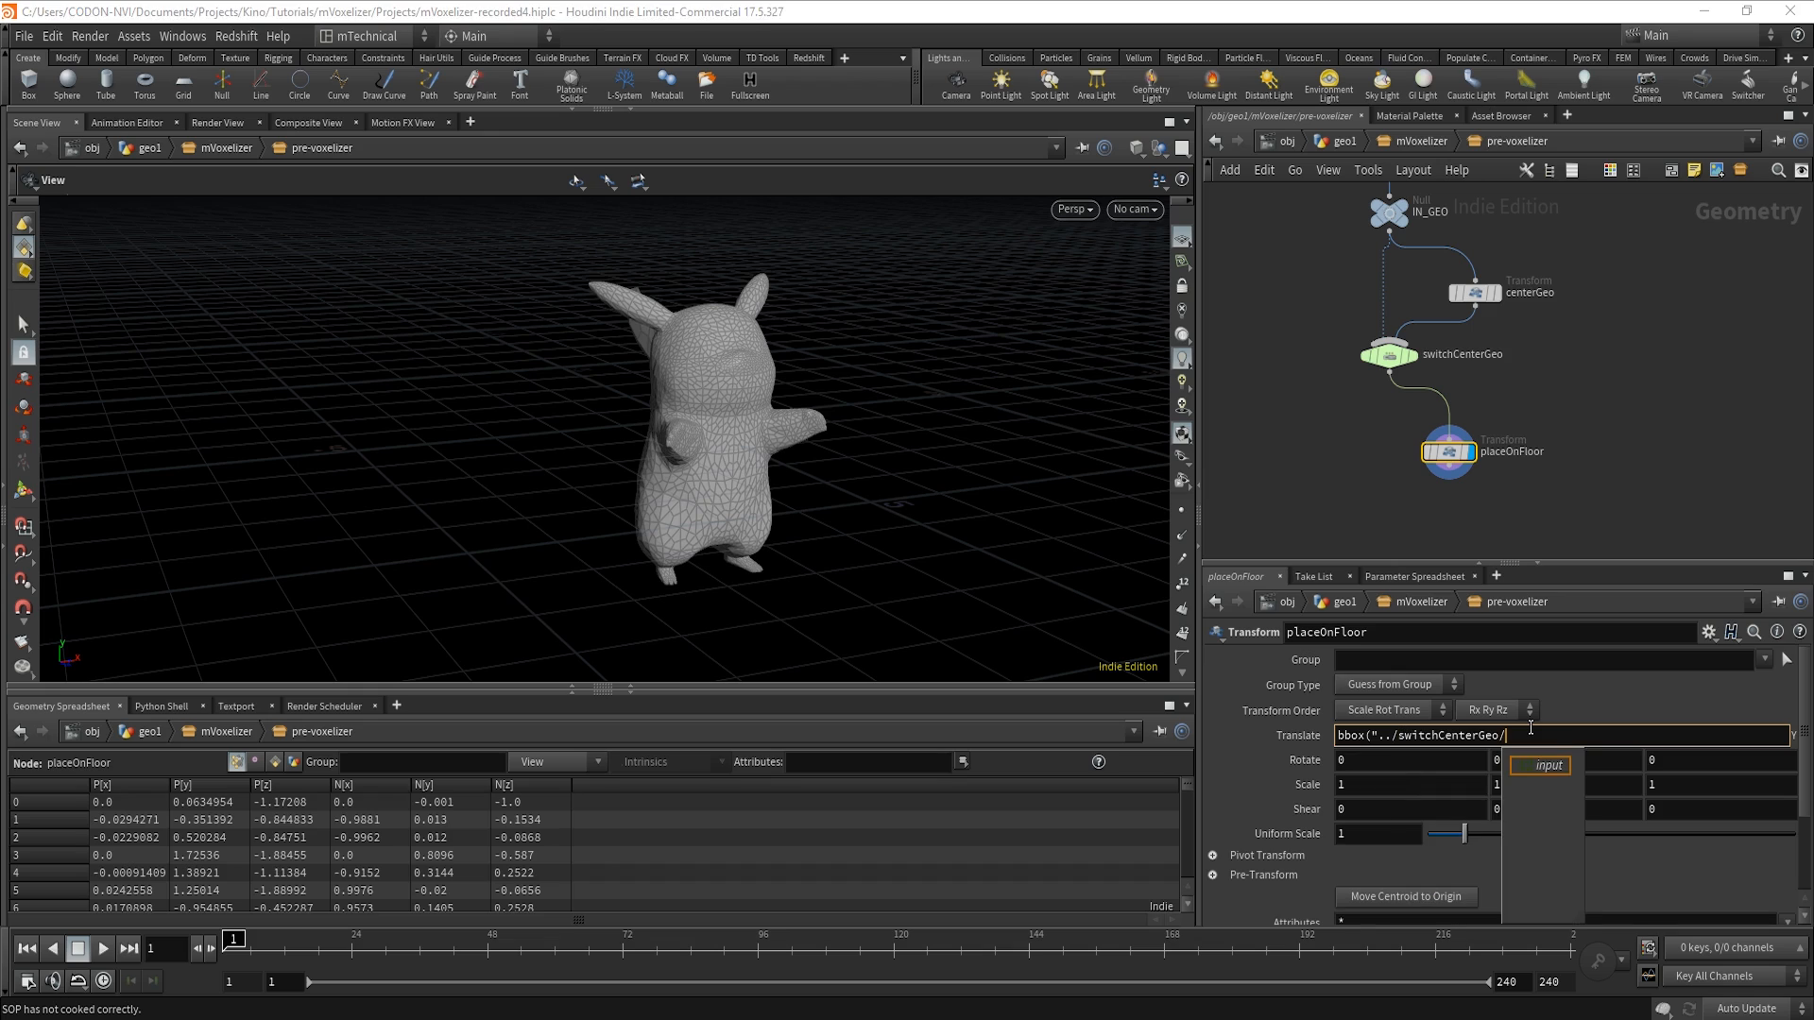
text(",)
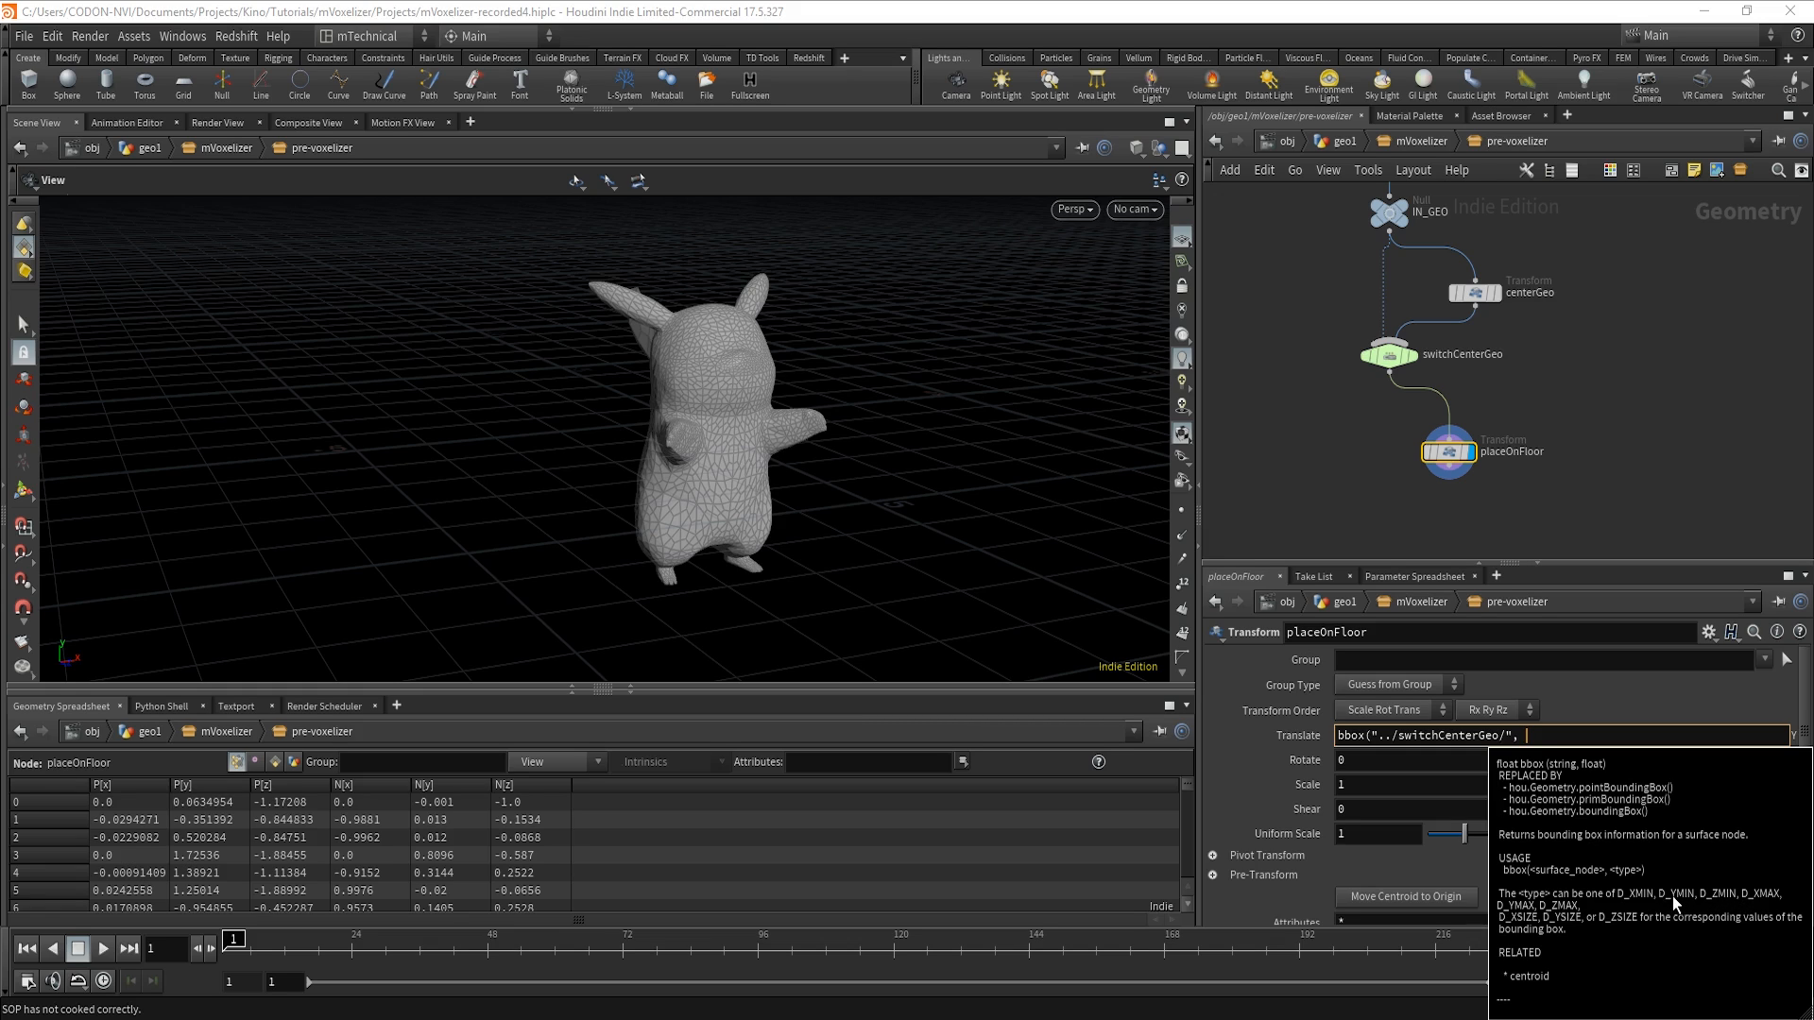
text(D_)
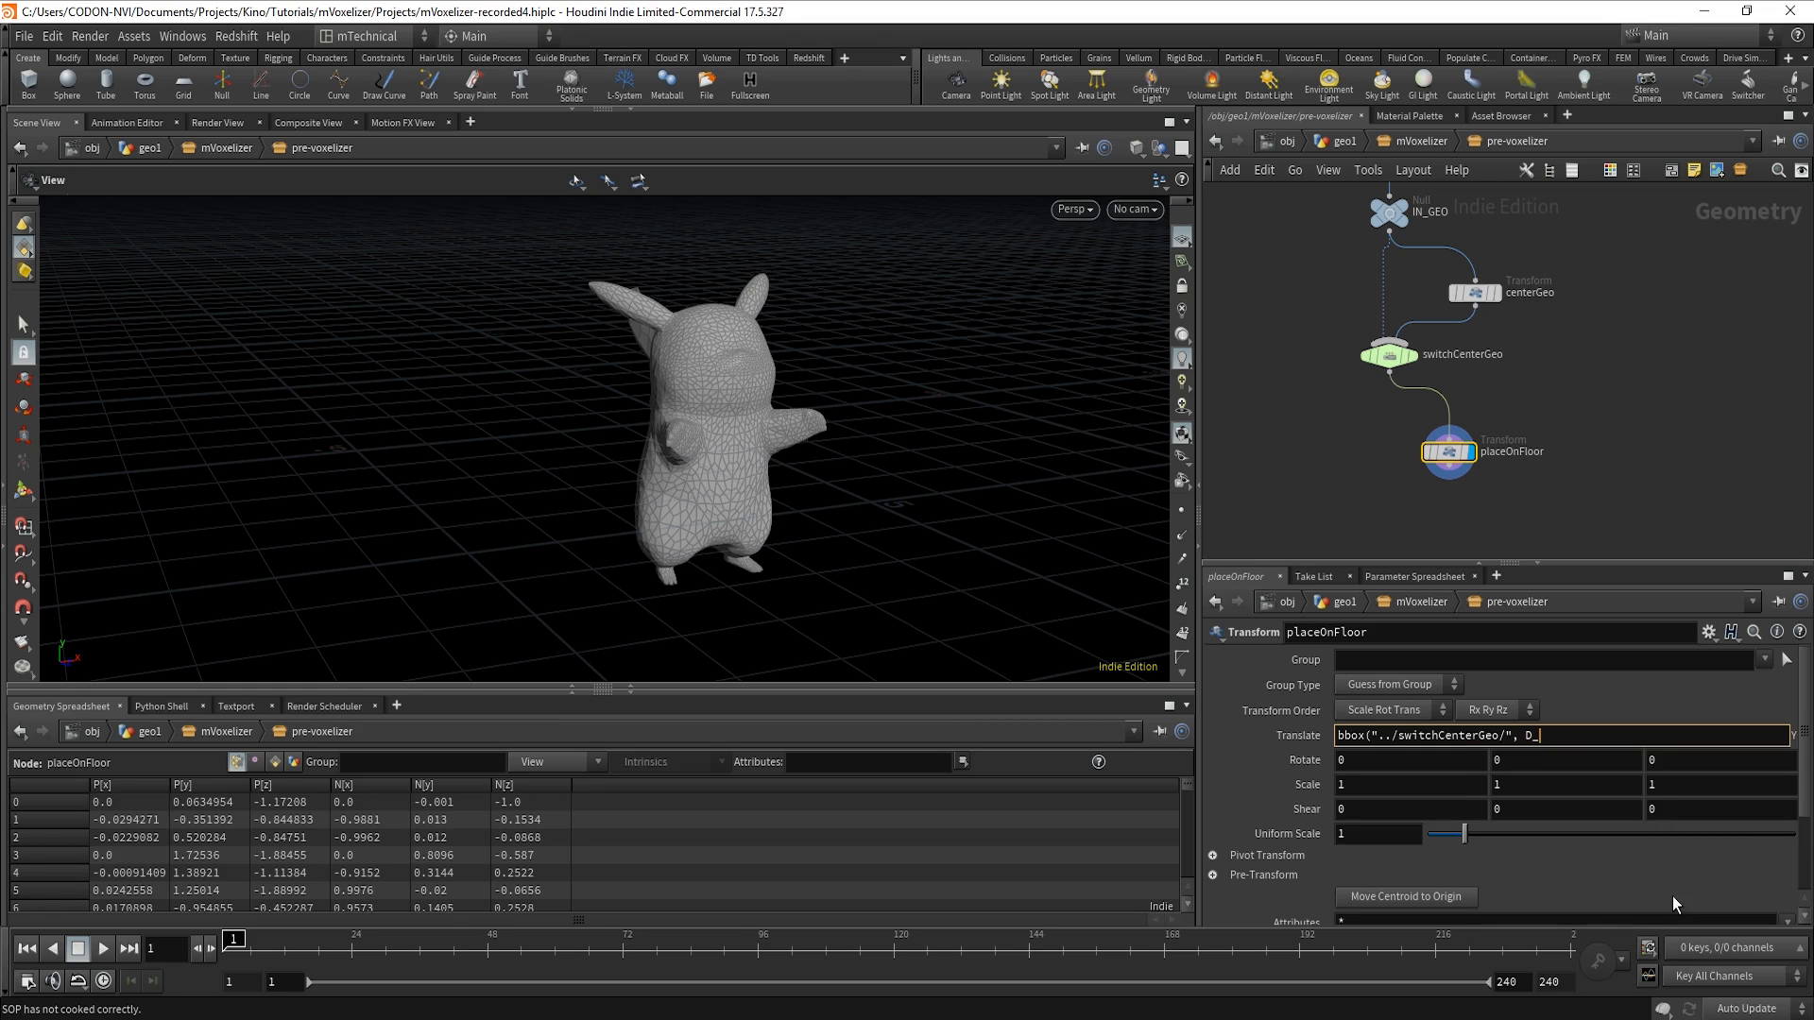
text(YMIN))
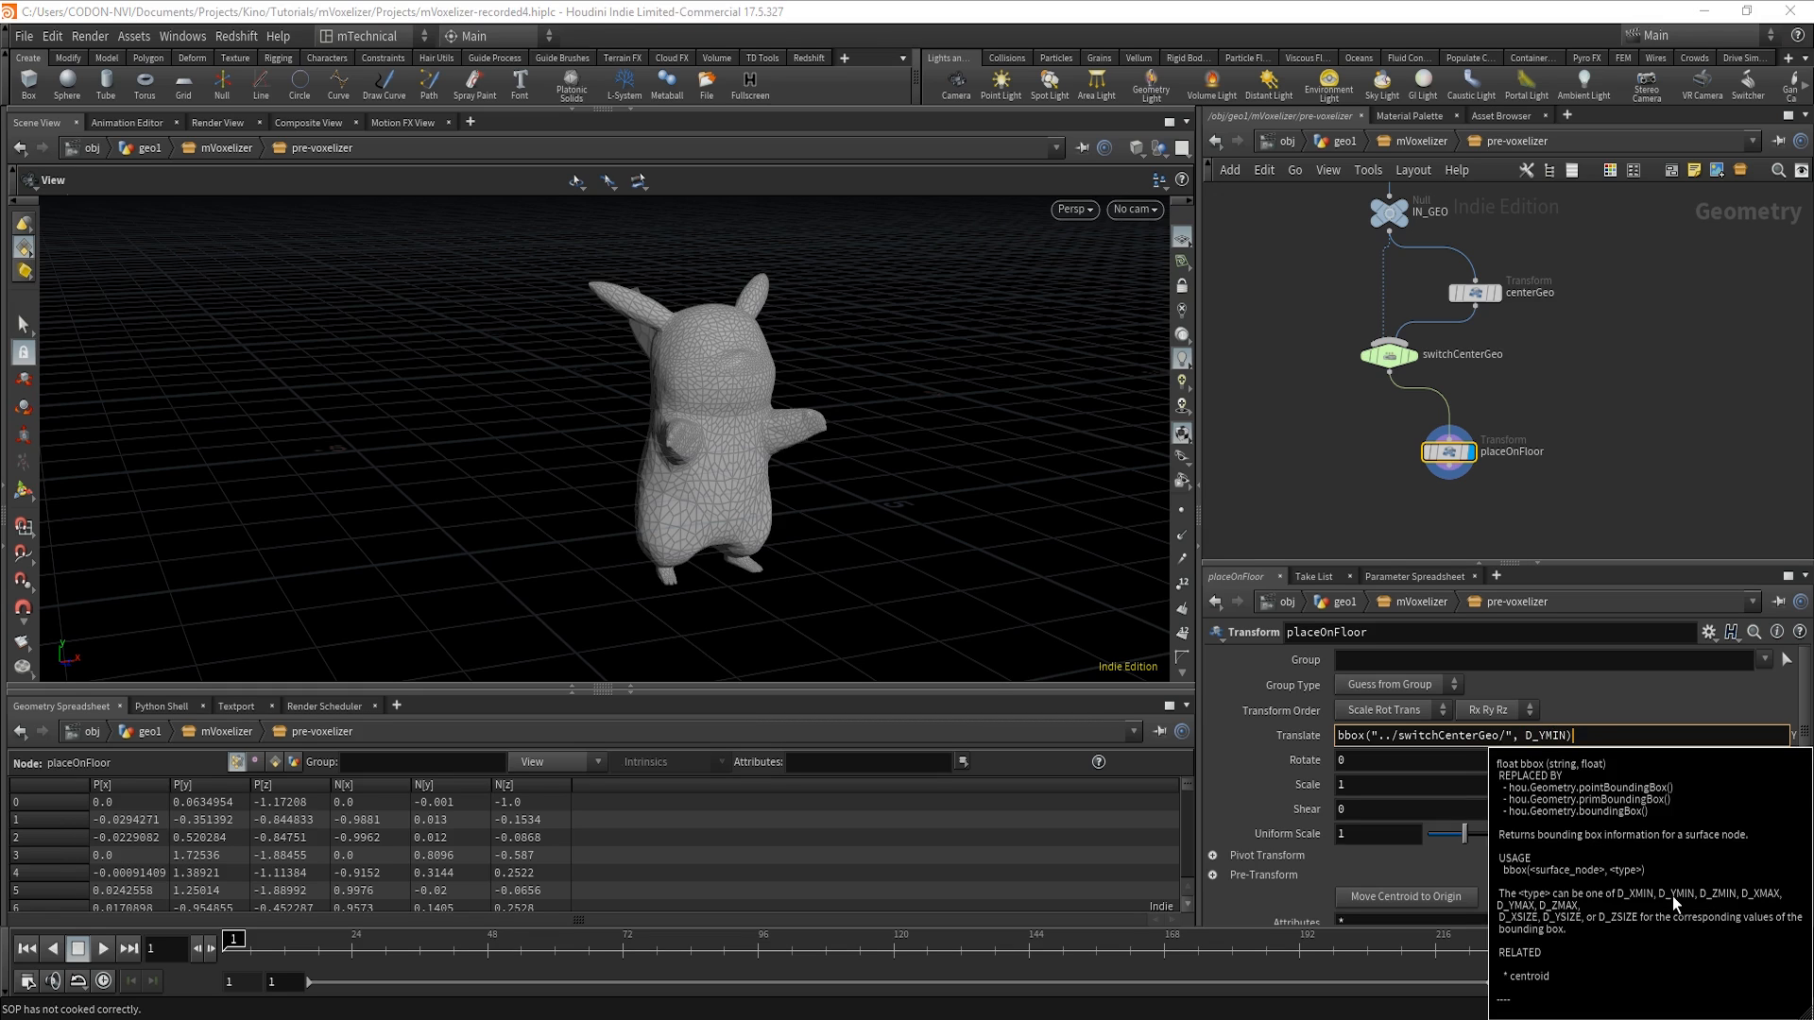
Negate placeOnFloor's Y translation expression with a leading minus sign and apply it to raise the model onto the floor.
key(Home)
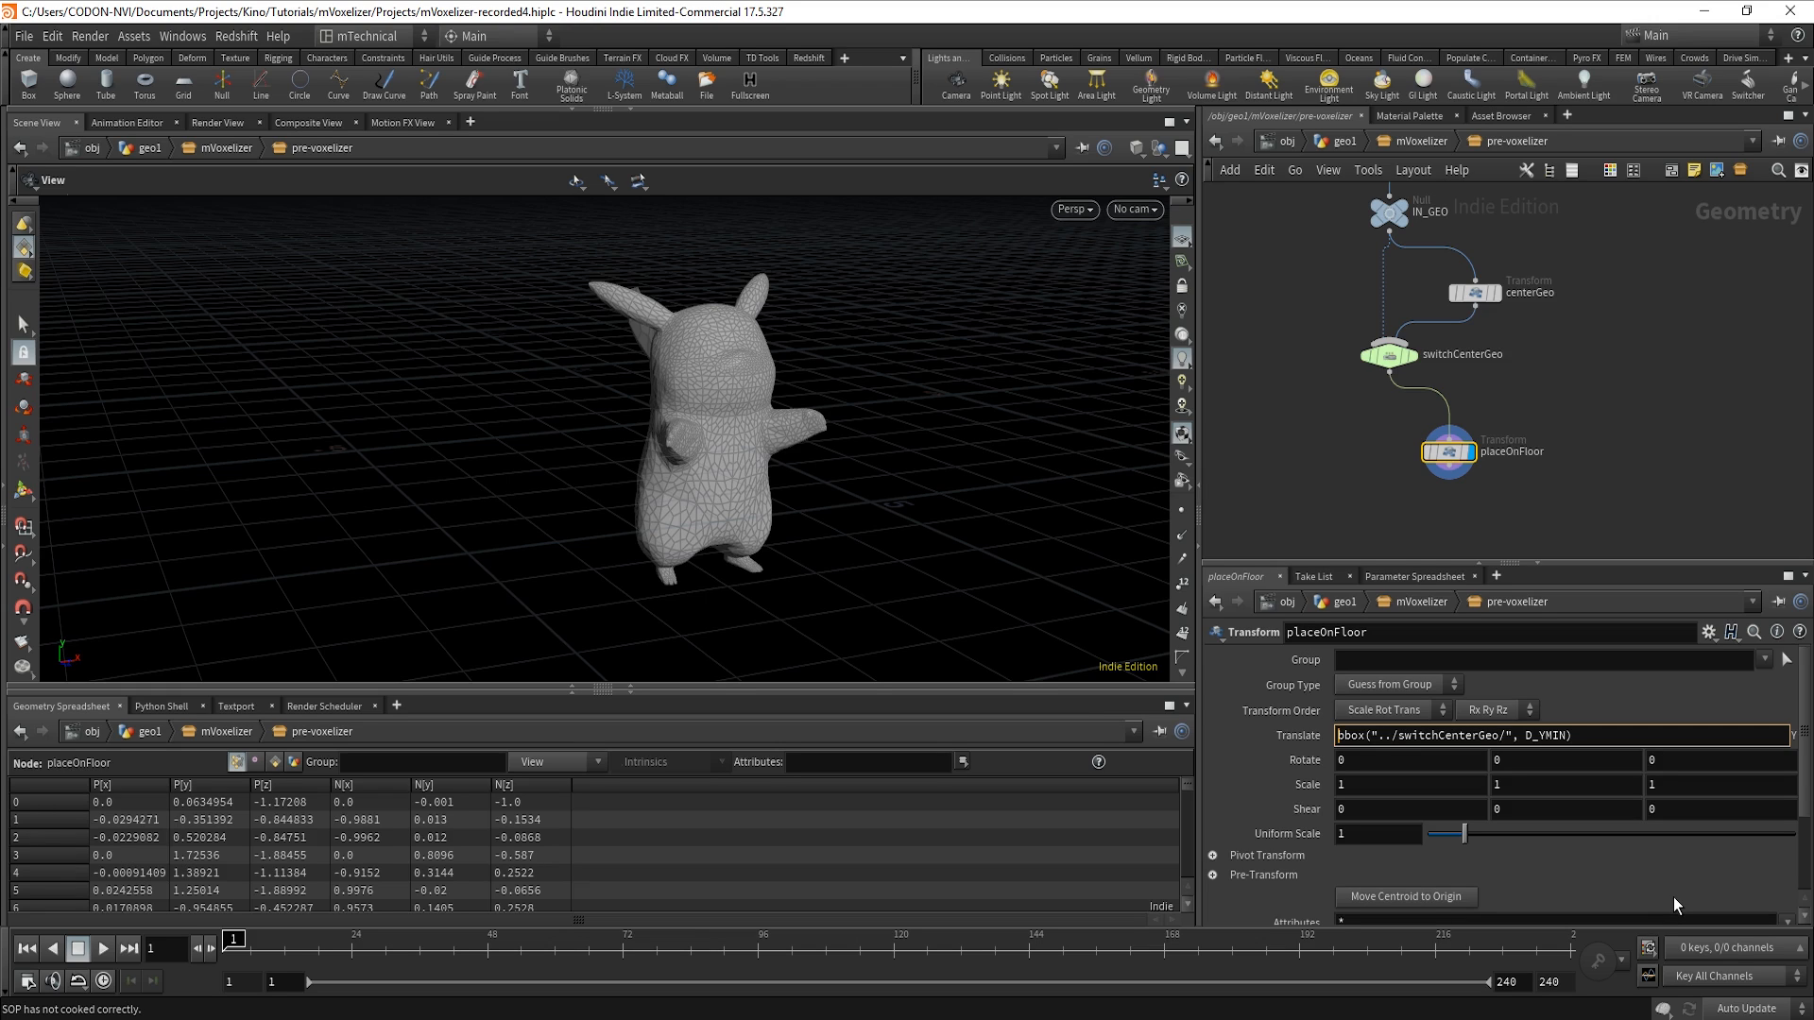
text(-)
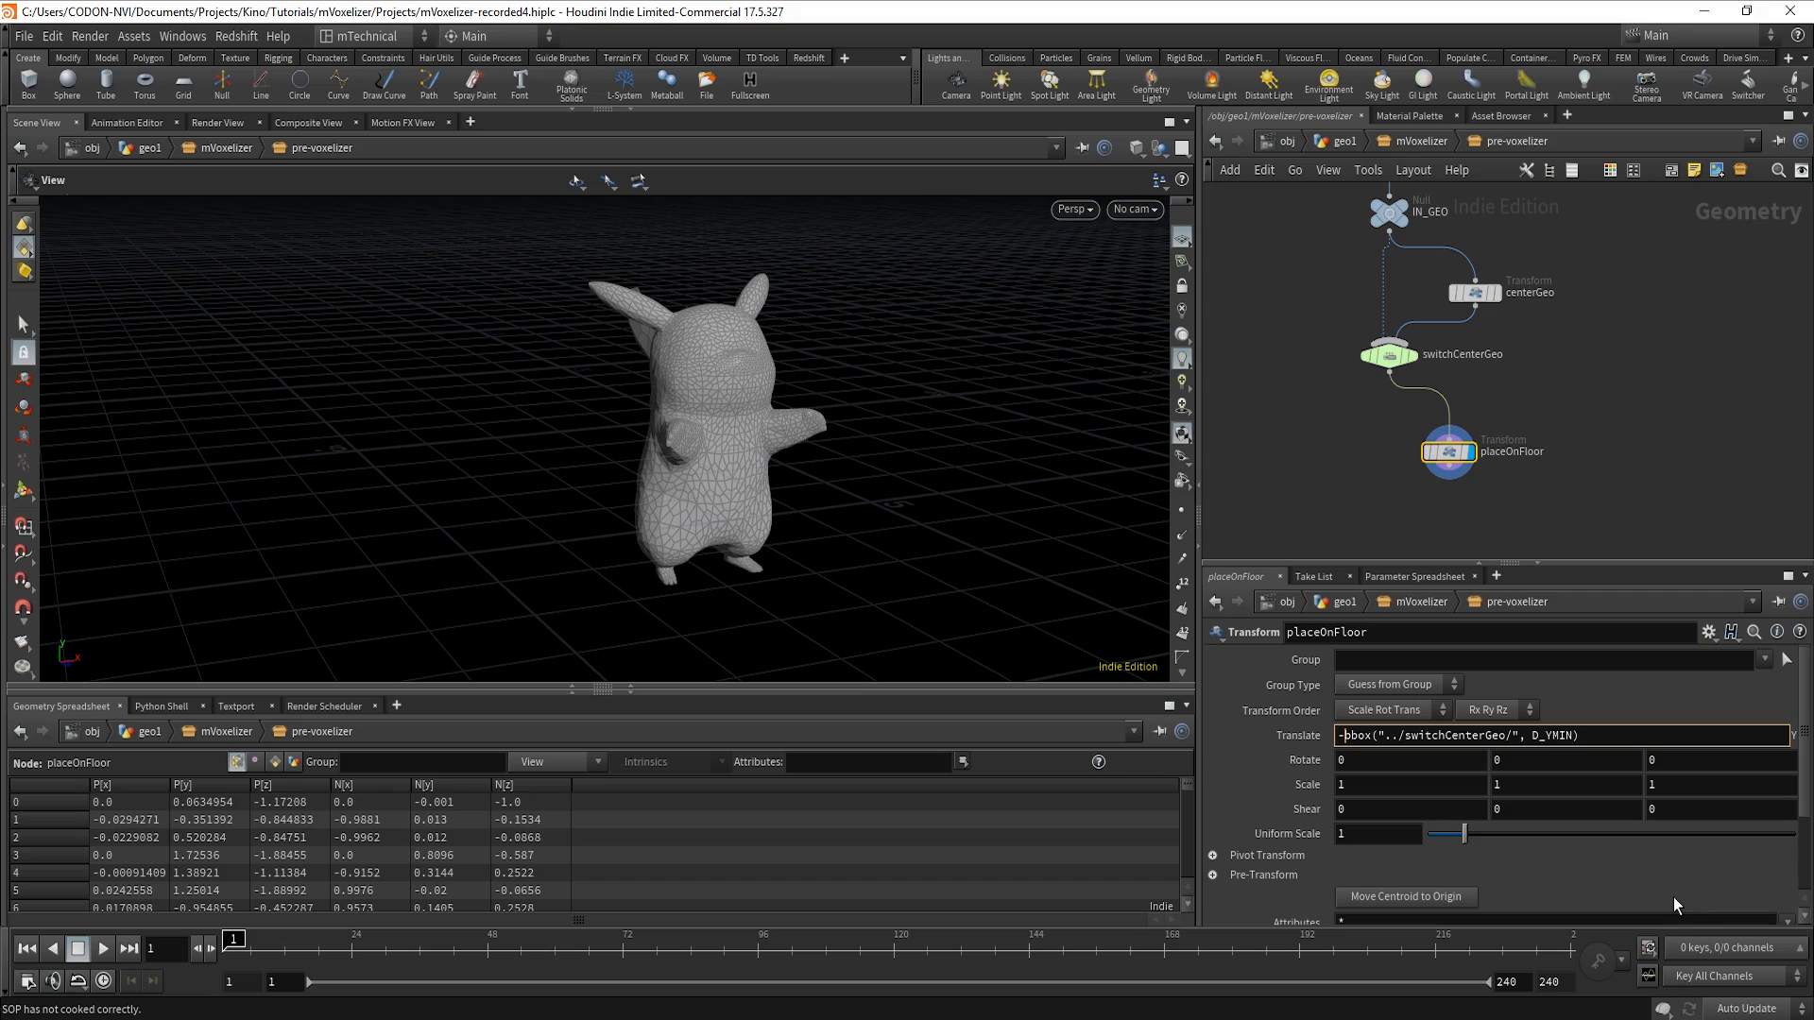
key(Return)
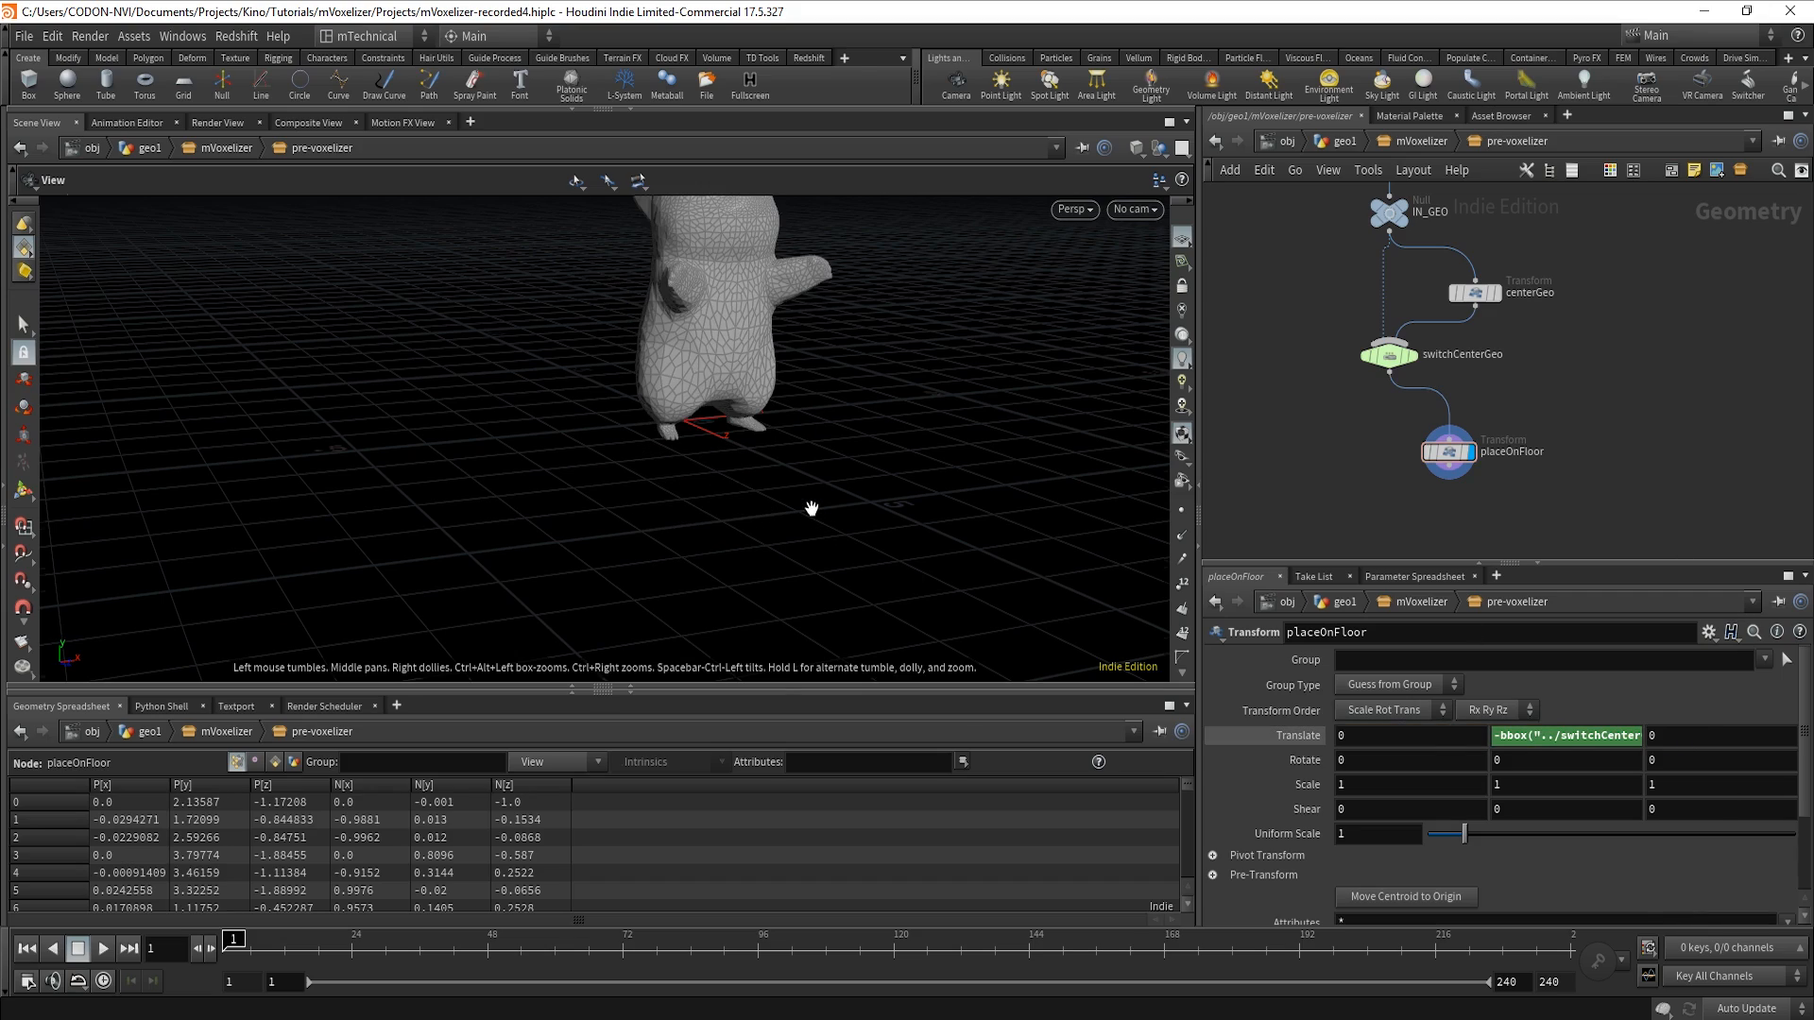
key(space+g)
drag(810, 512, 797, 475)
scroll(796, 475, down, 1)
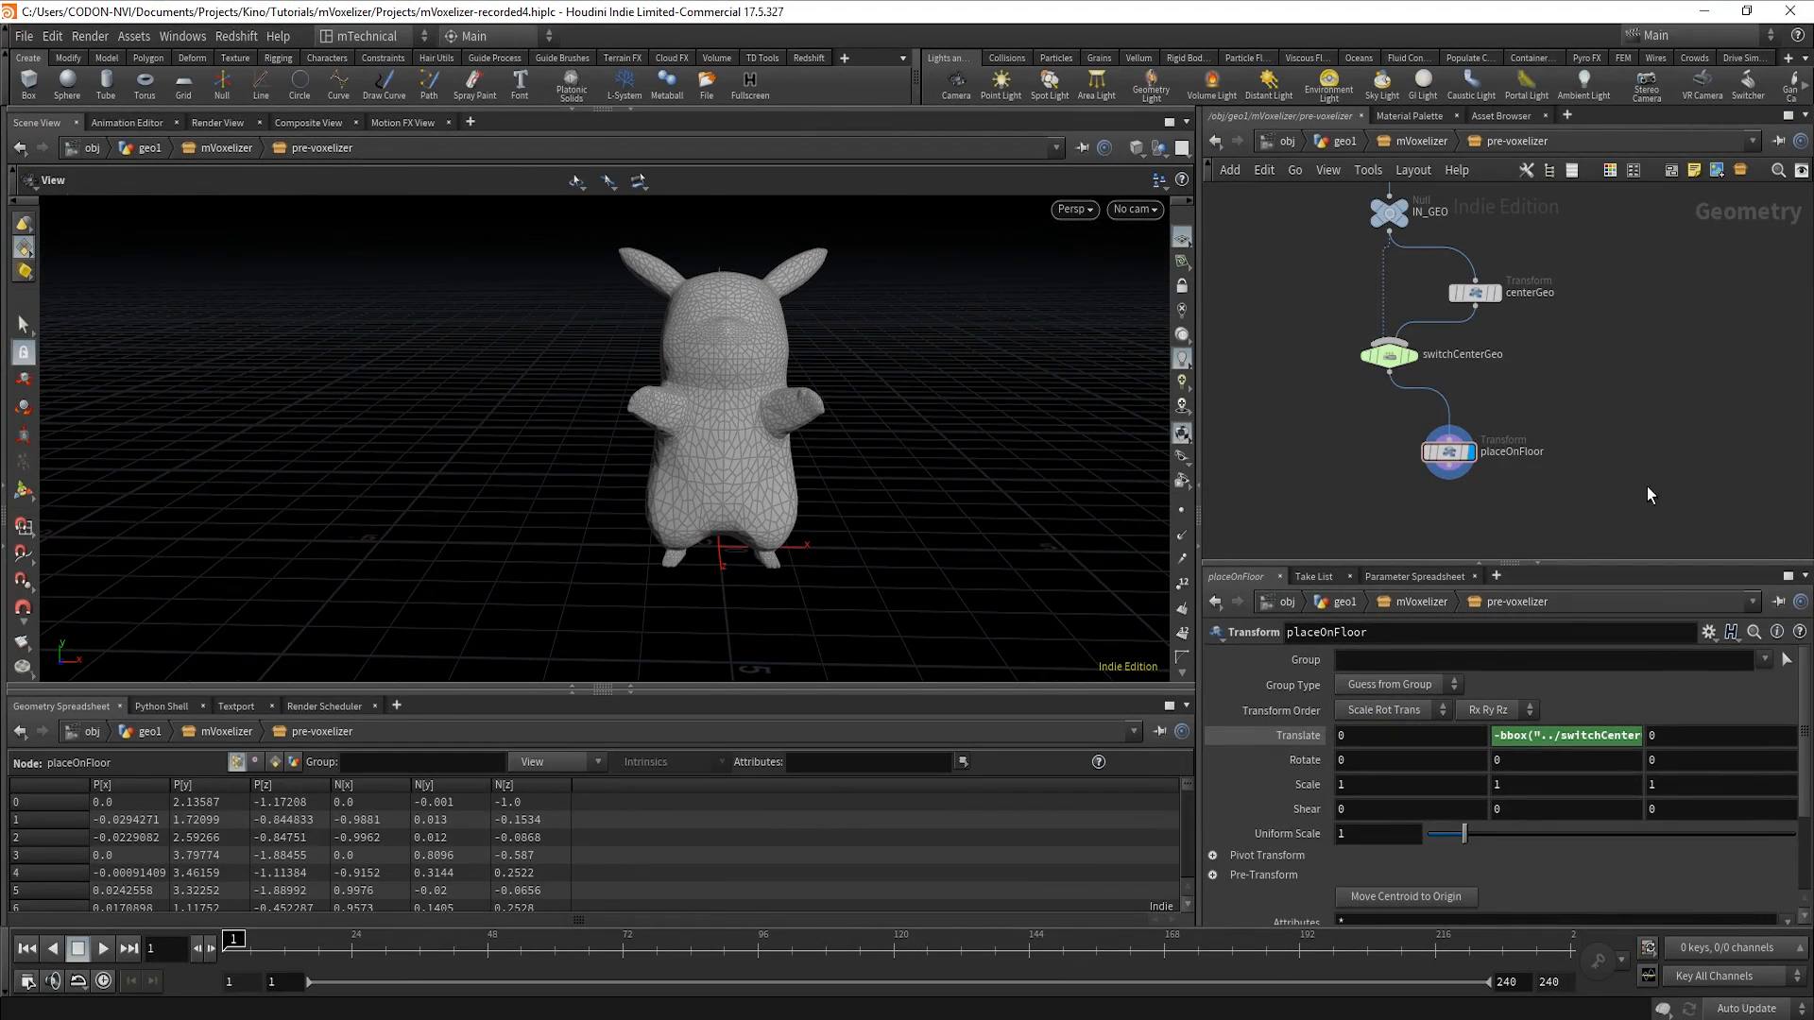
Shift placeOnFloor slightly aside and add a Switch node below switchCenterGeo, with switchCenterGeo as its first input.
drag(1456, 458, 1488, 440)
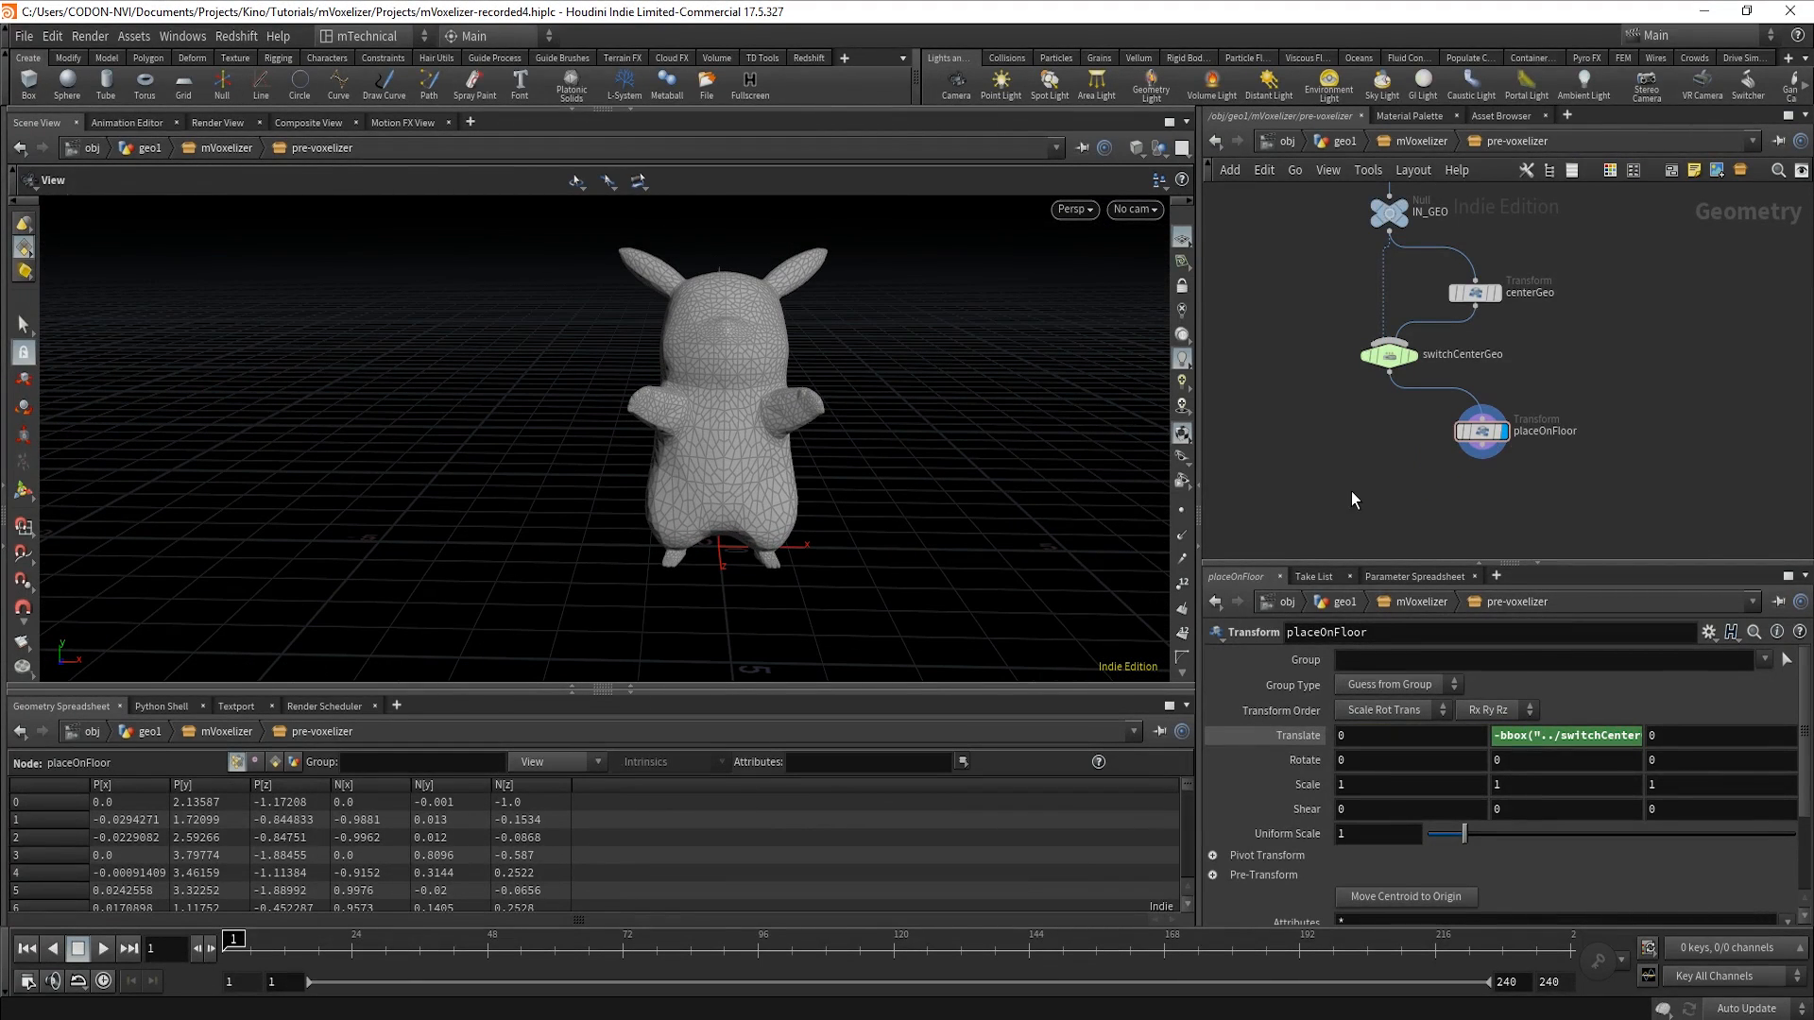
key(Tab)
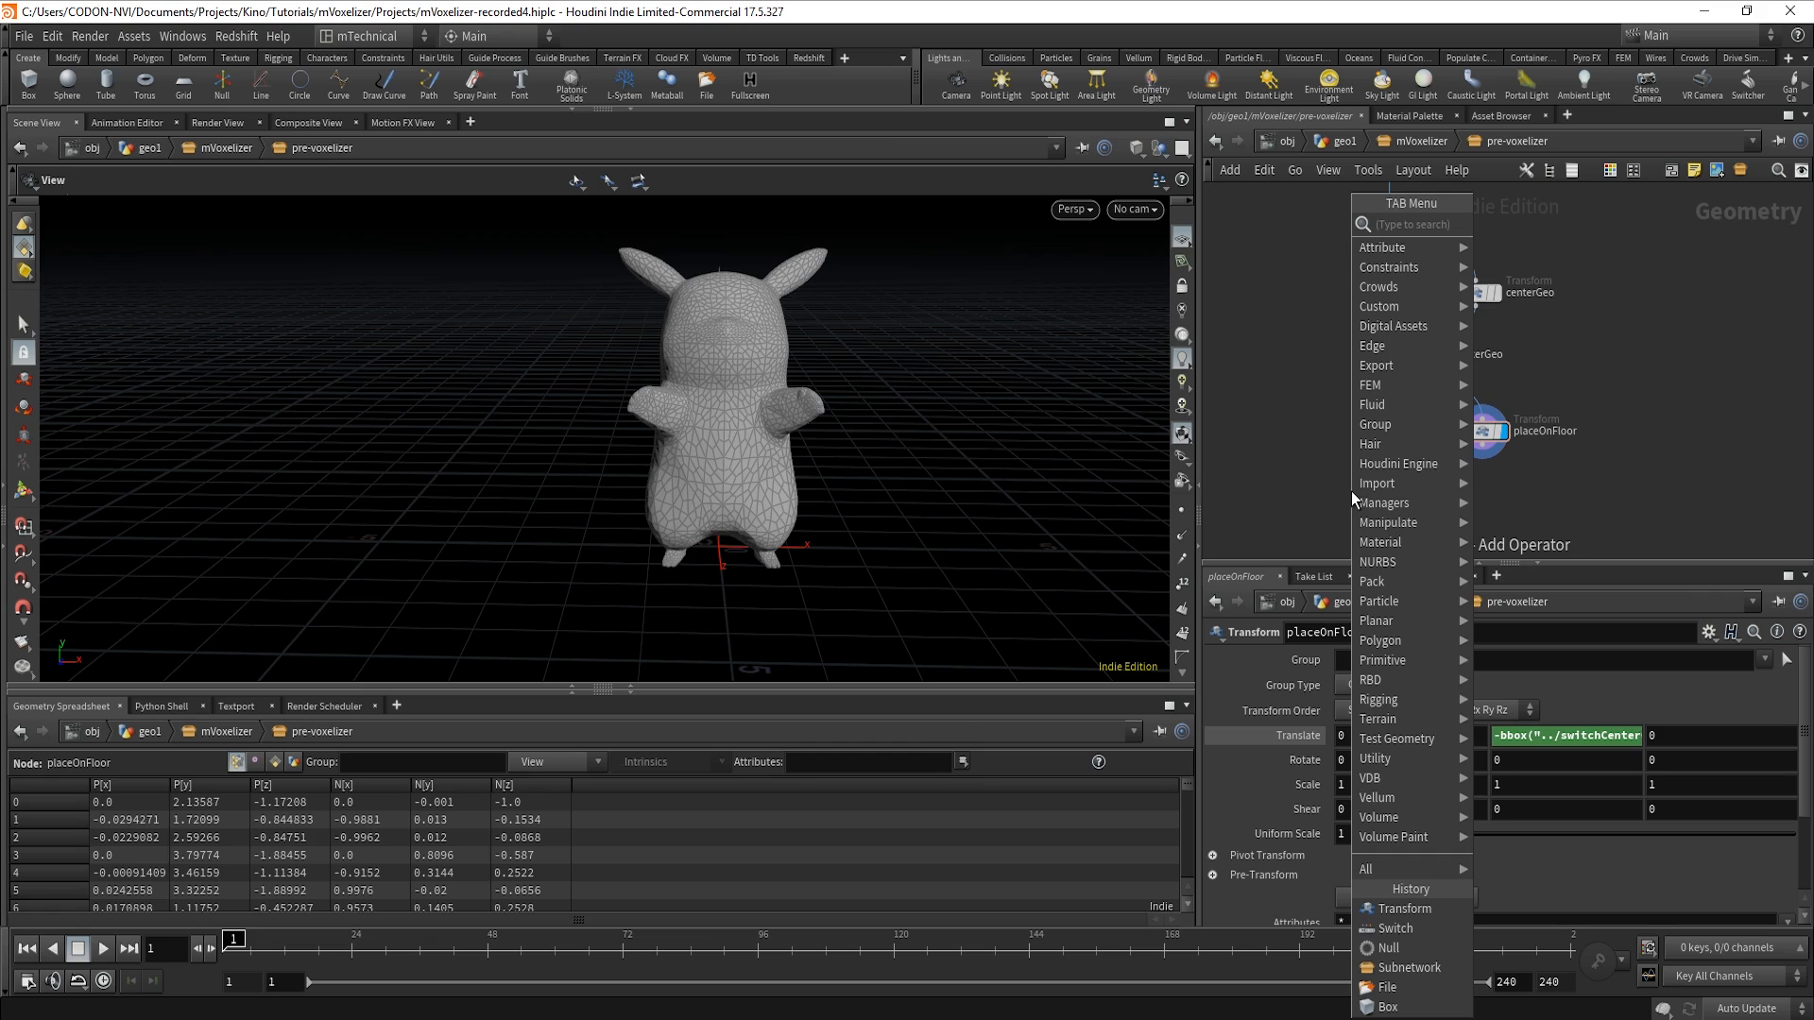
text(swi)
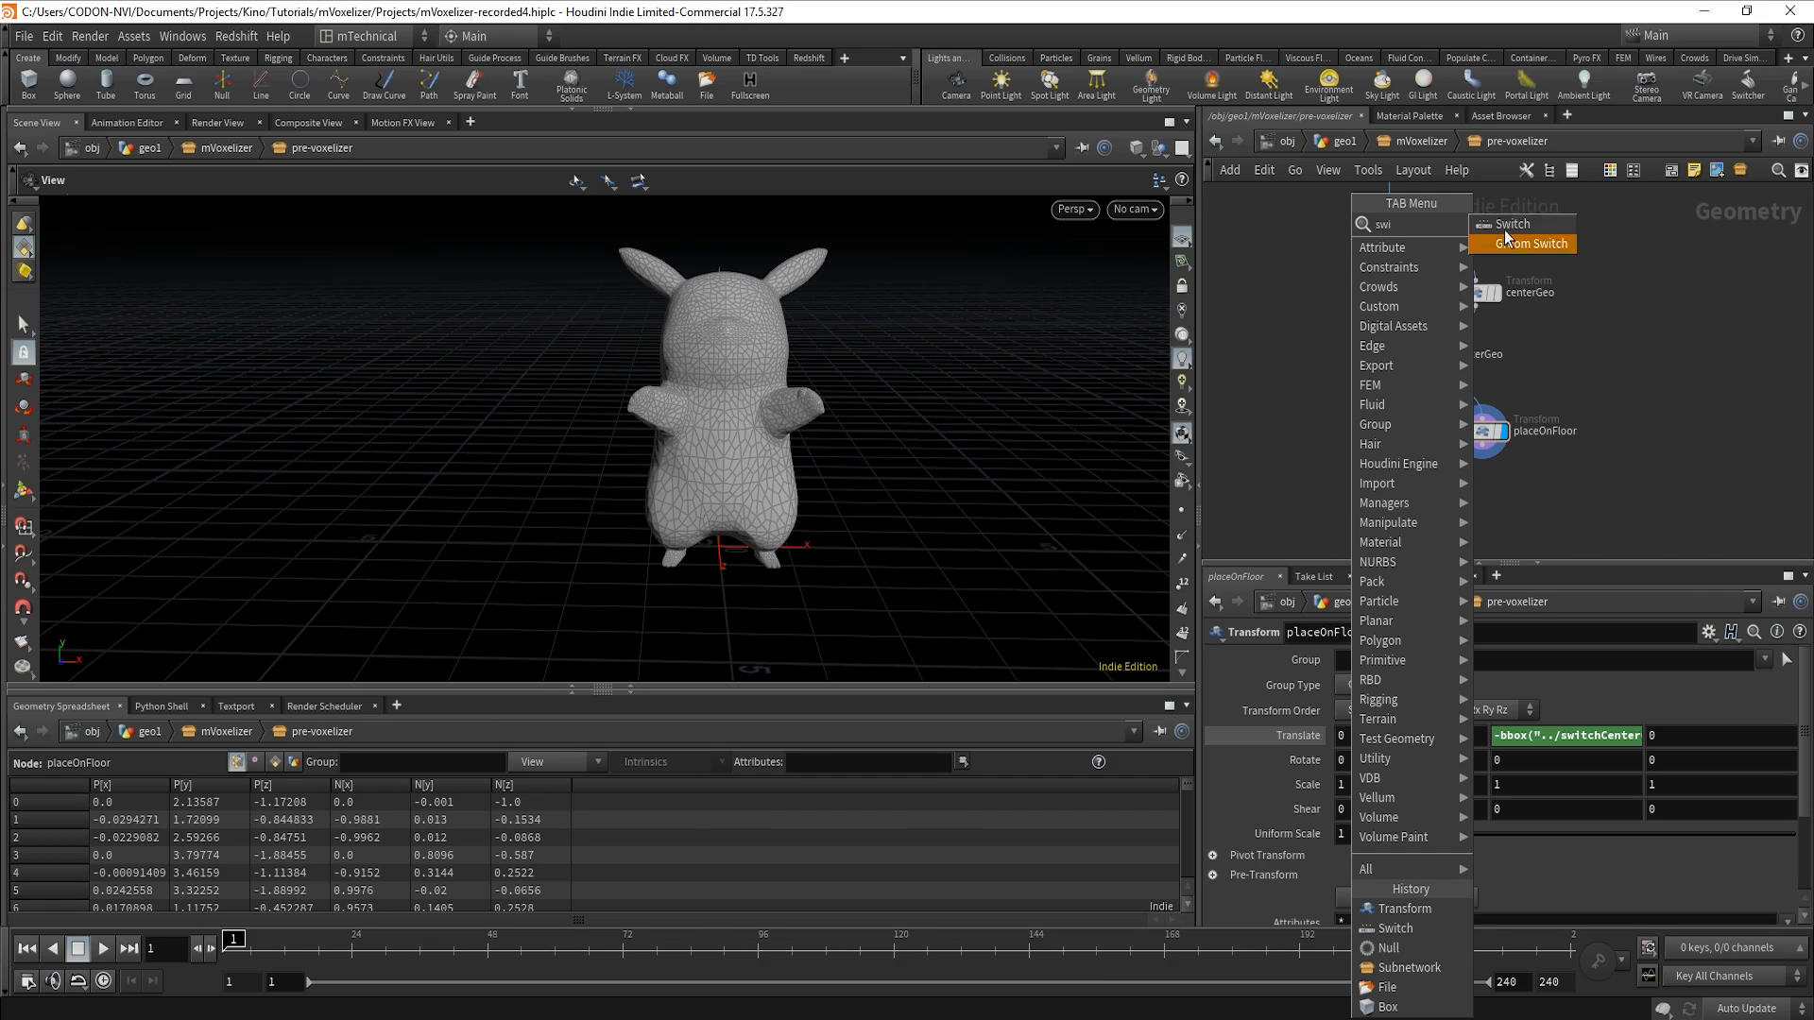
click(1504, 226)
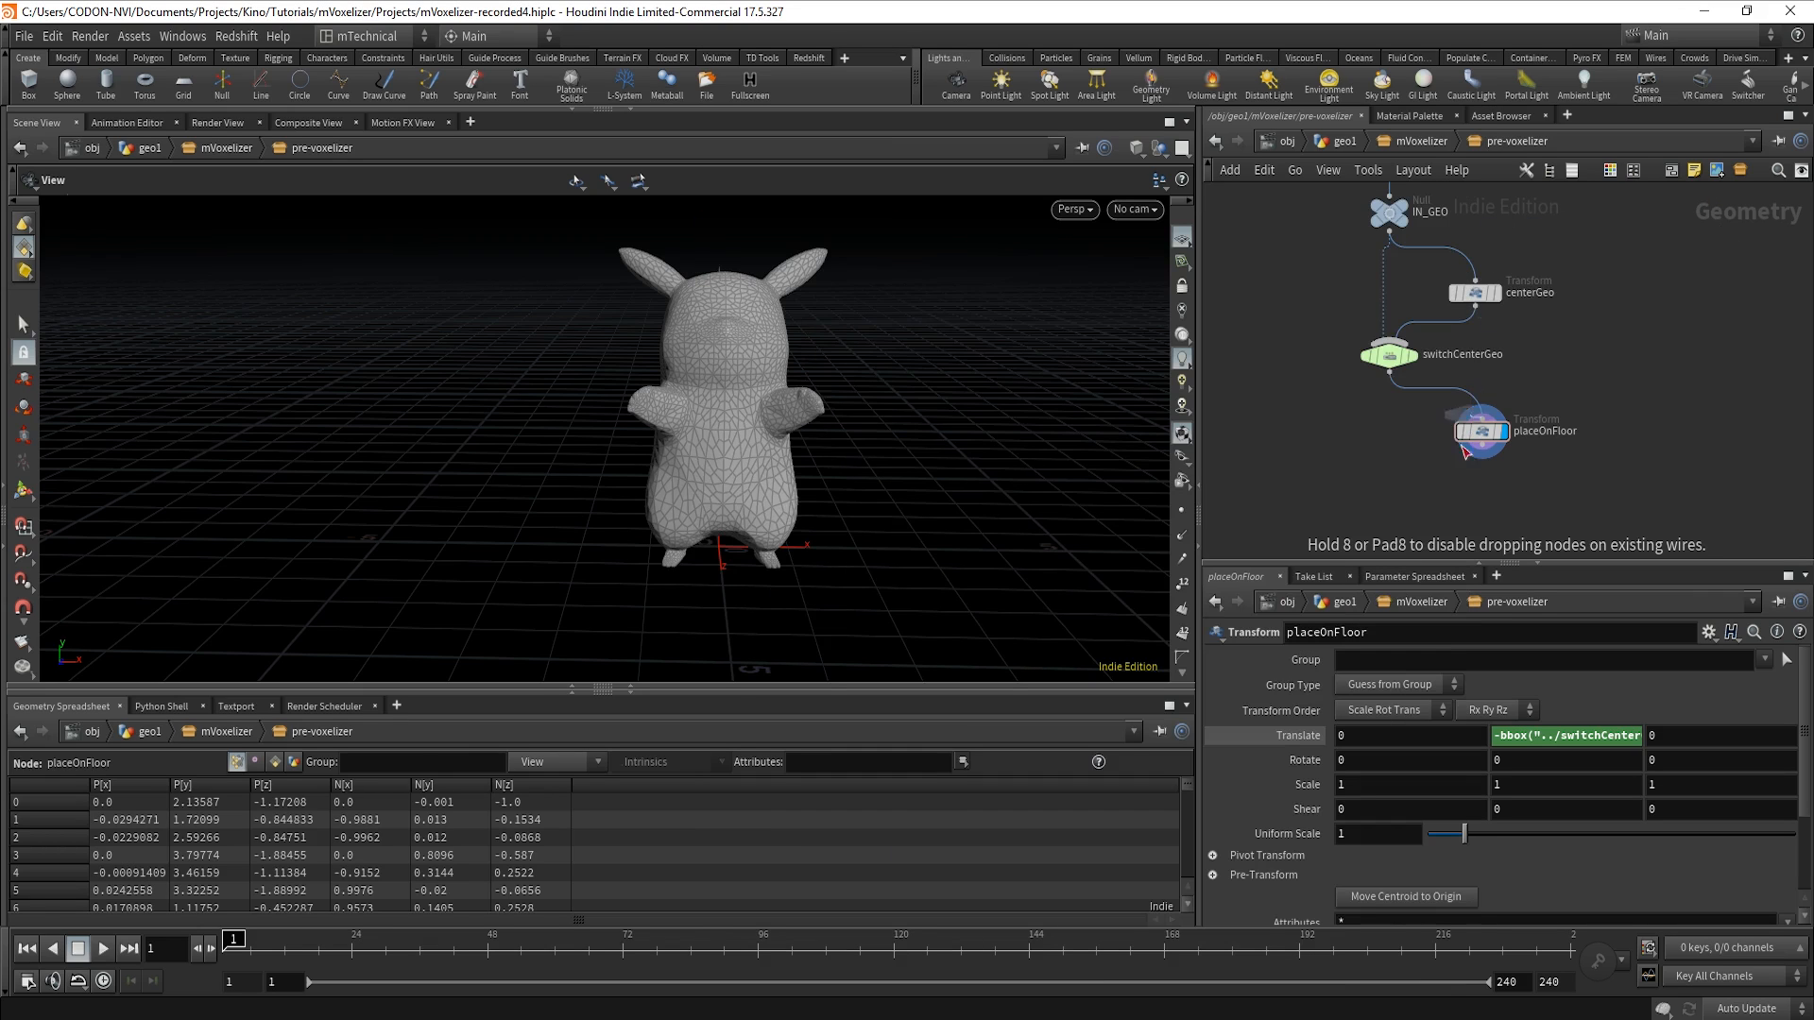
click(1395, 497)
click(1389, 376)
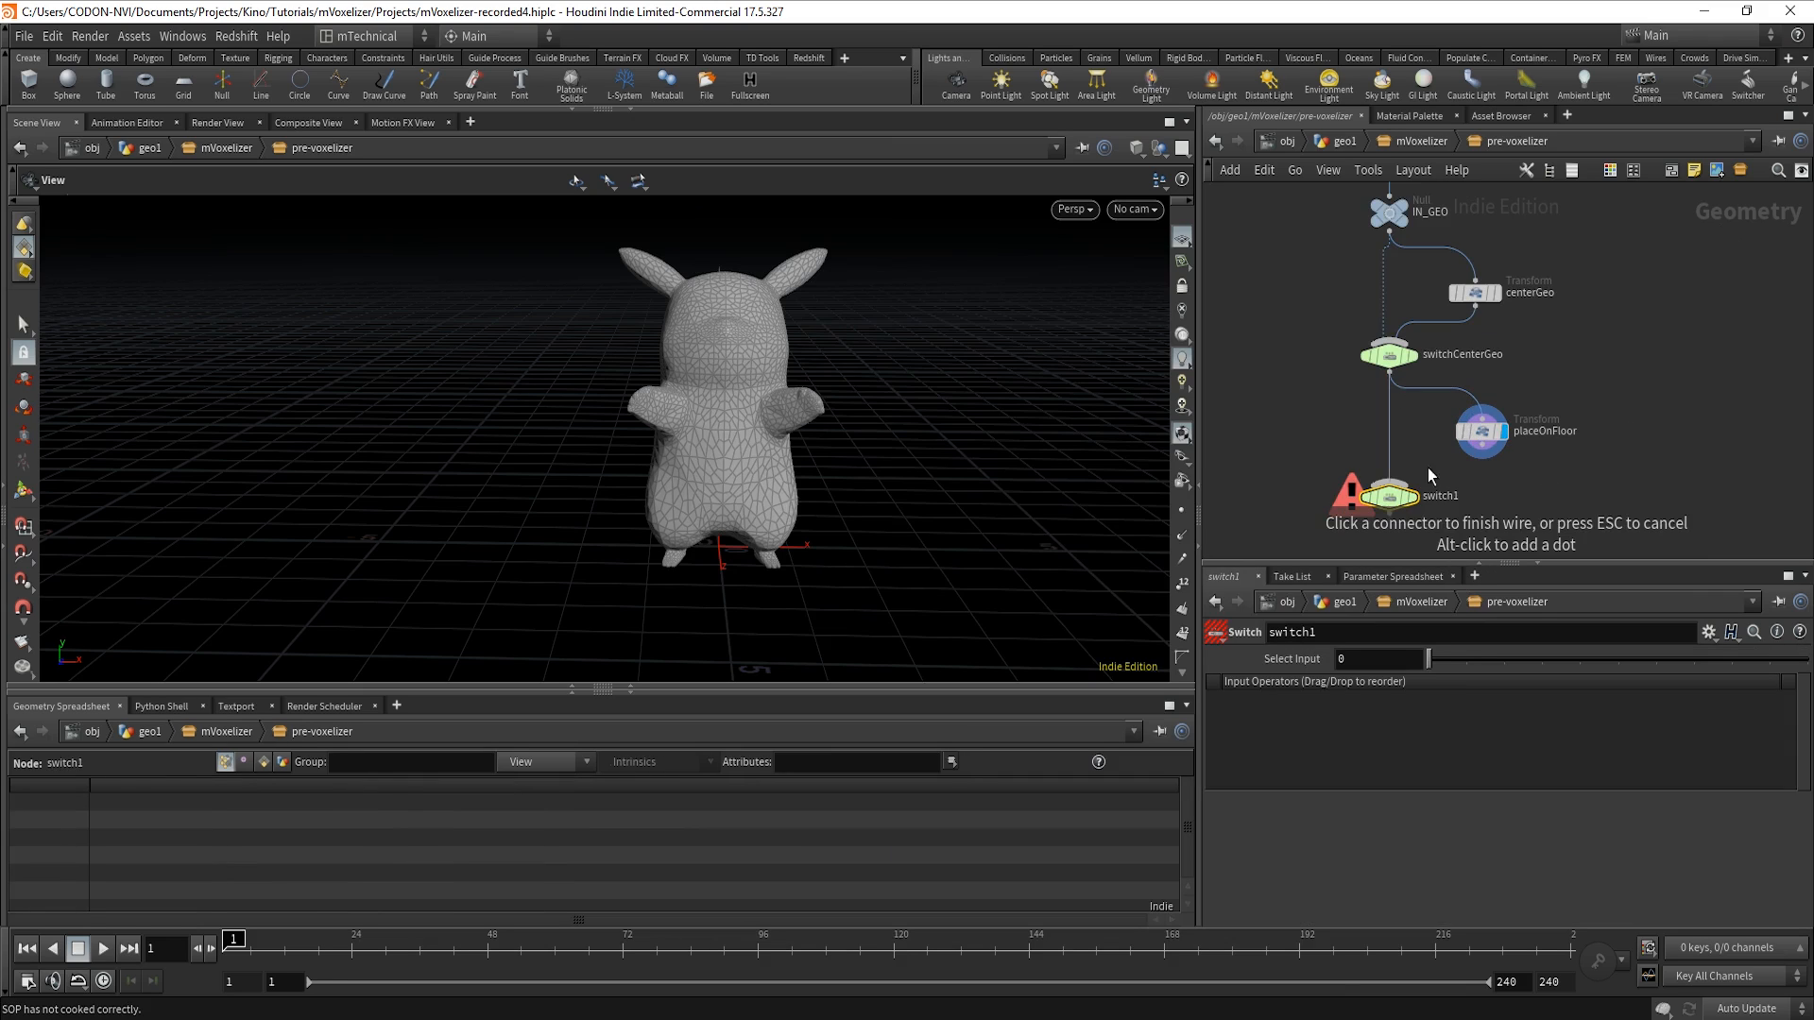
click(1392, 497)
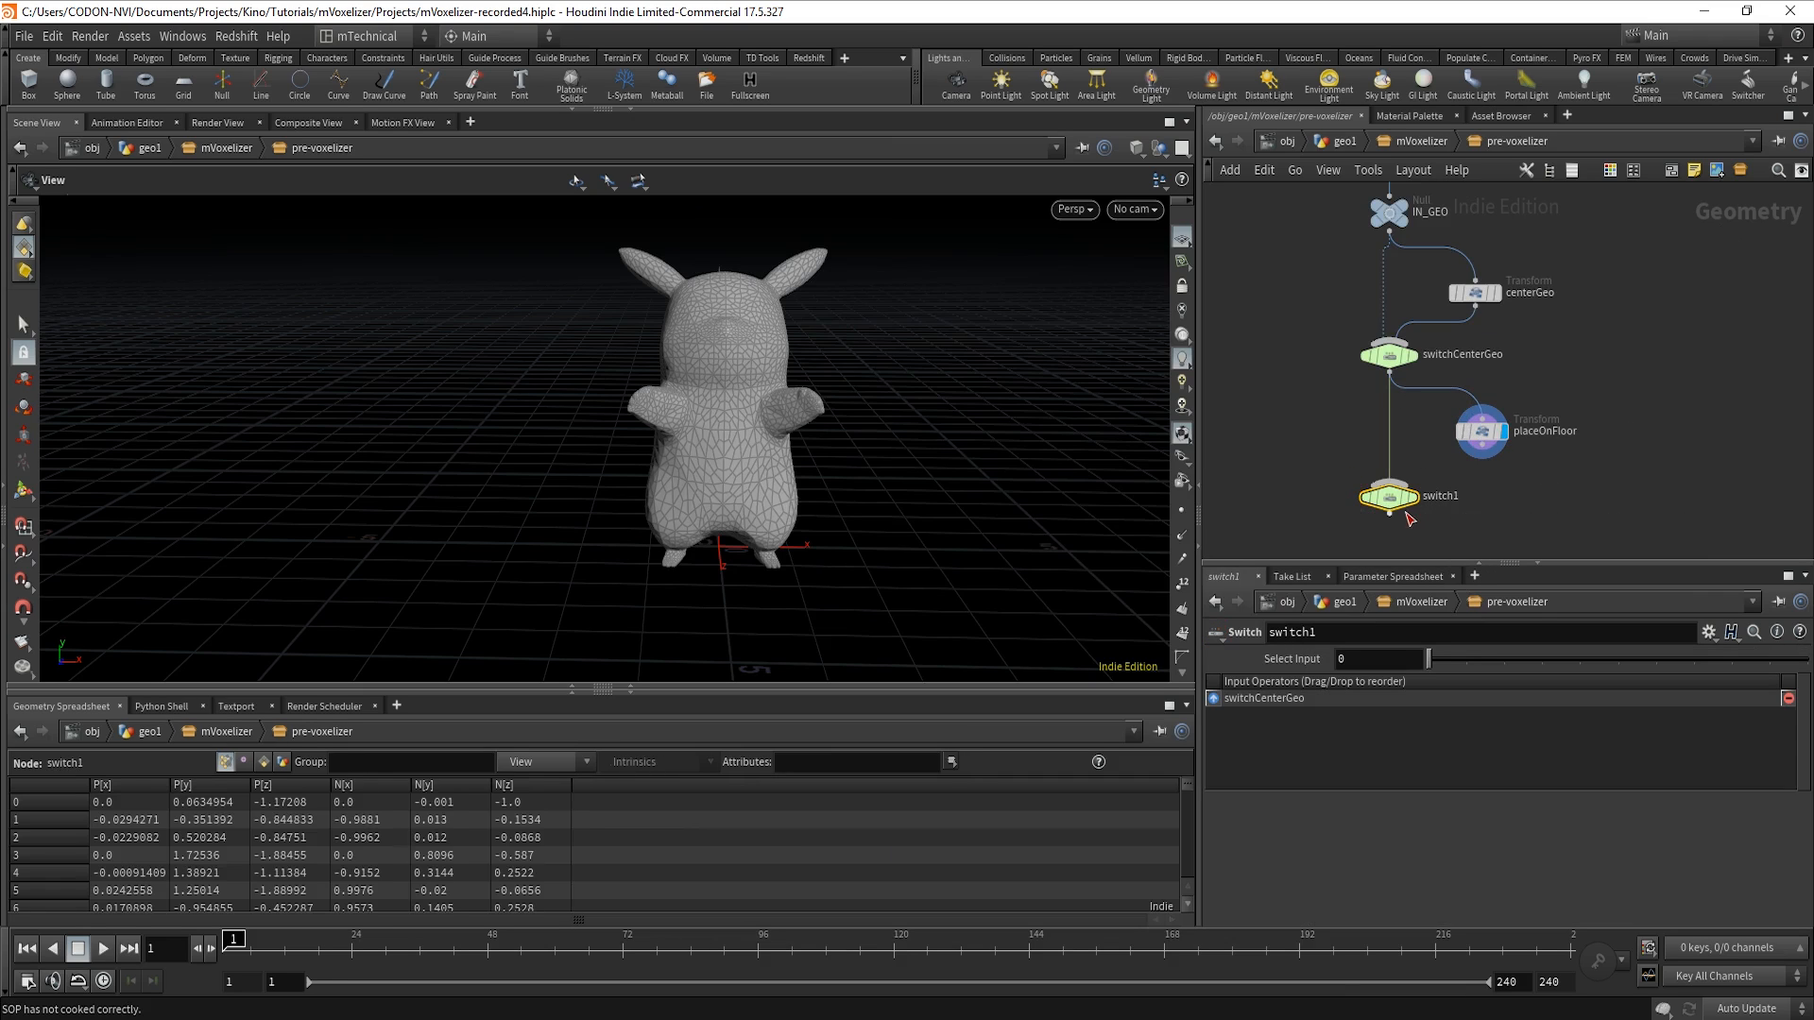
Rename the new Switch node switchPlaceOnFloor.
double_click(1443, 497)
key(BackSpace)
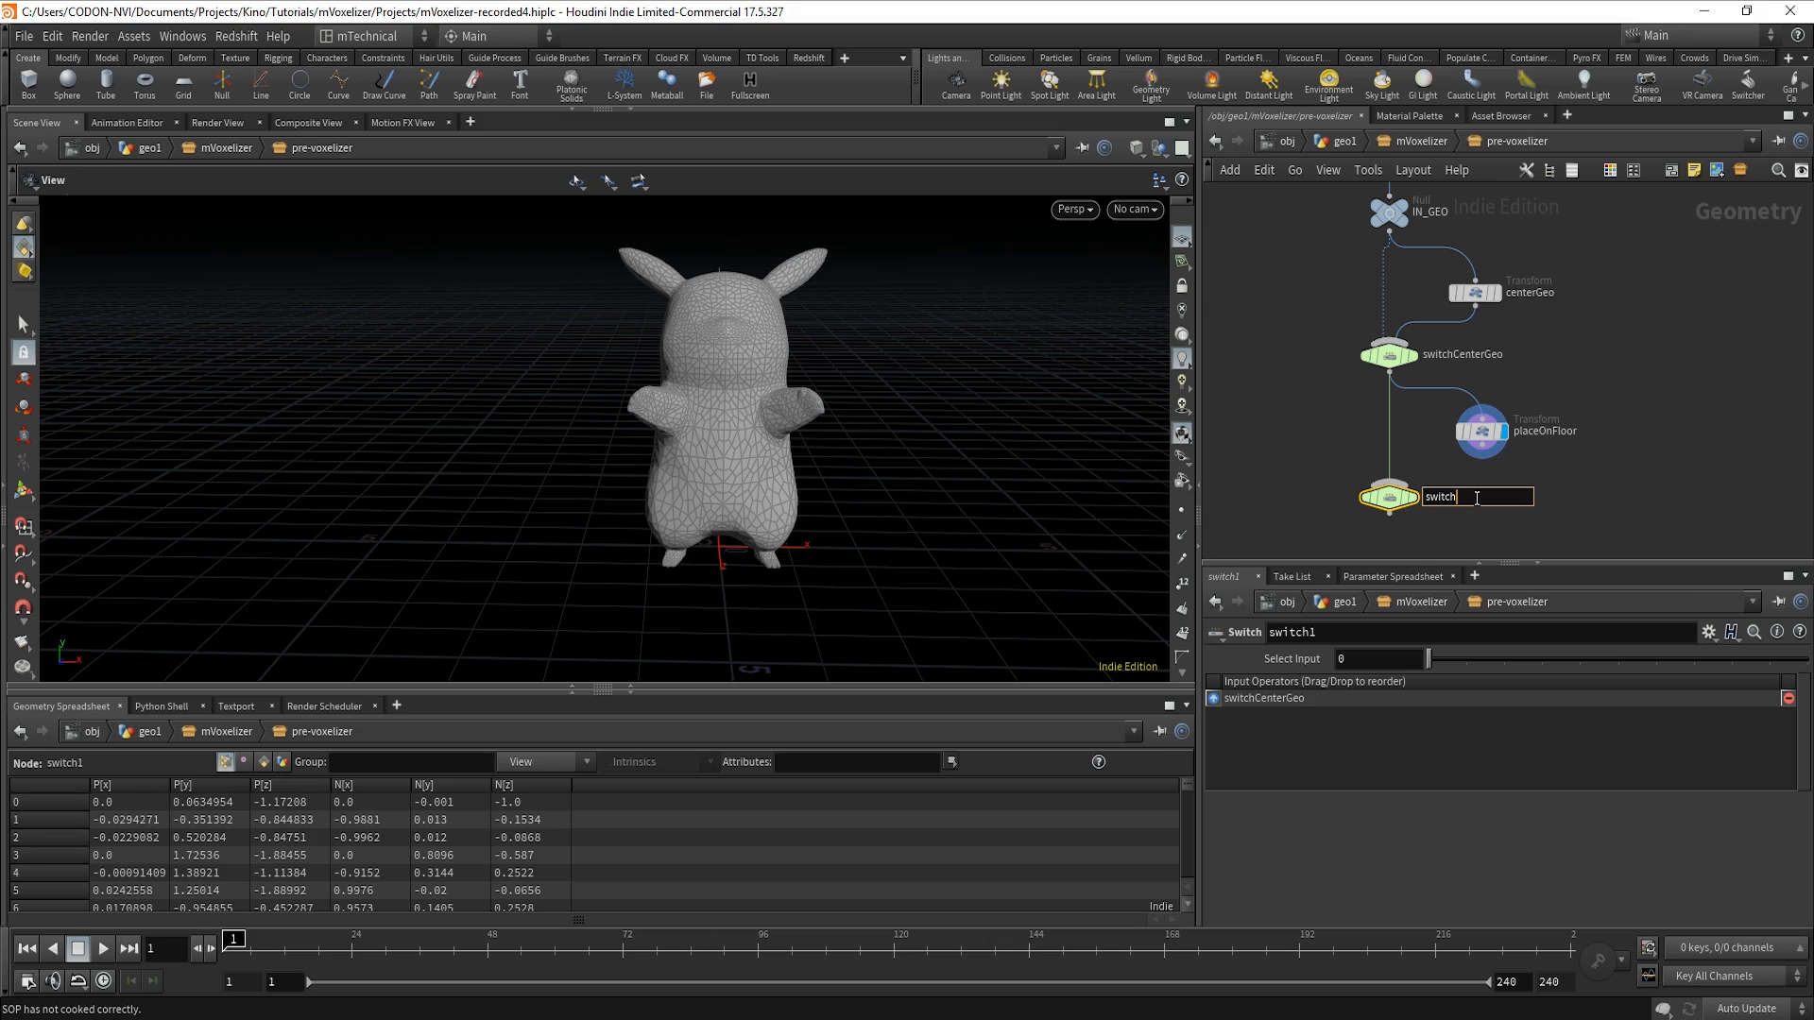
text(PlaceOnFloor)
key(Return)
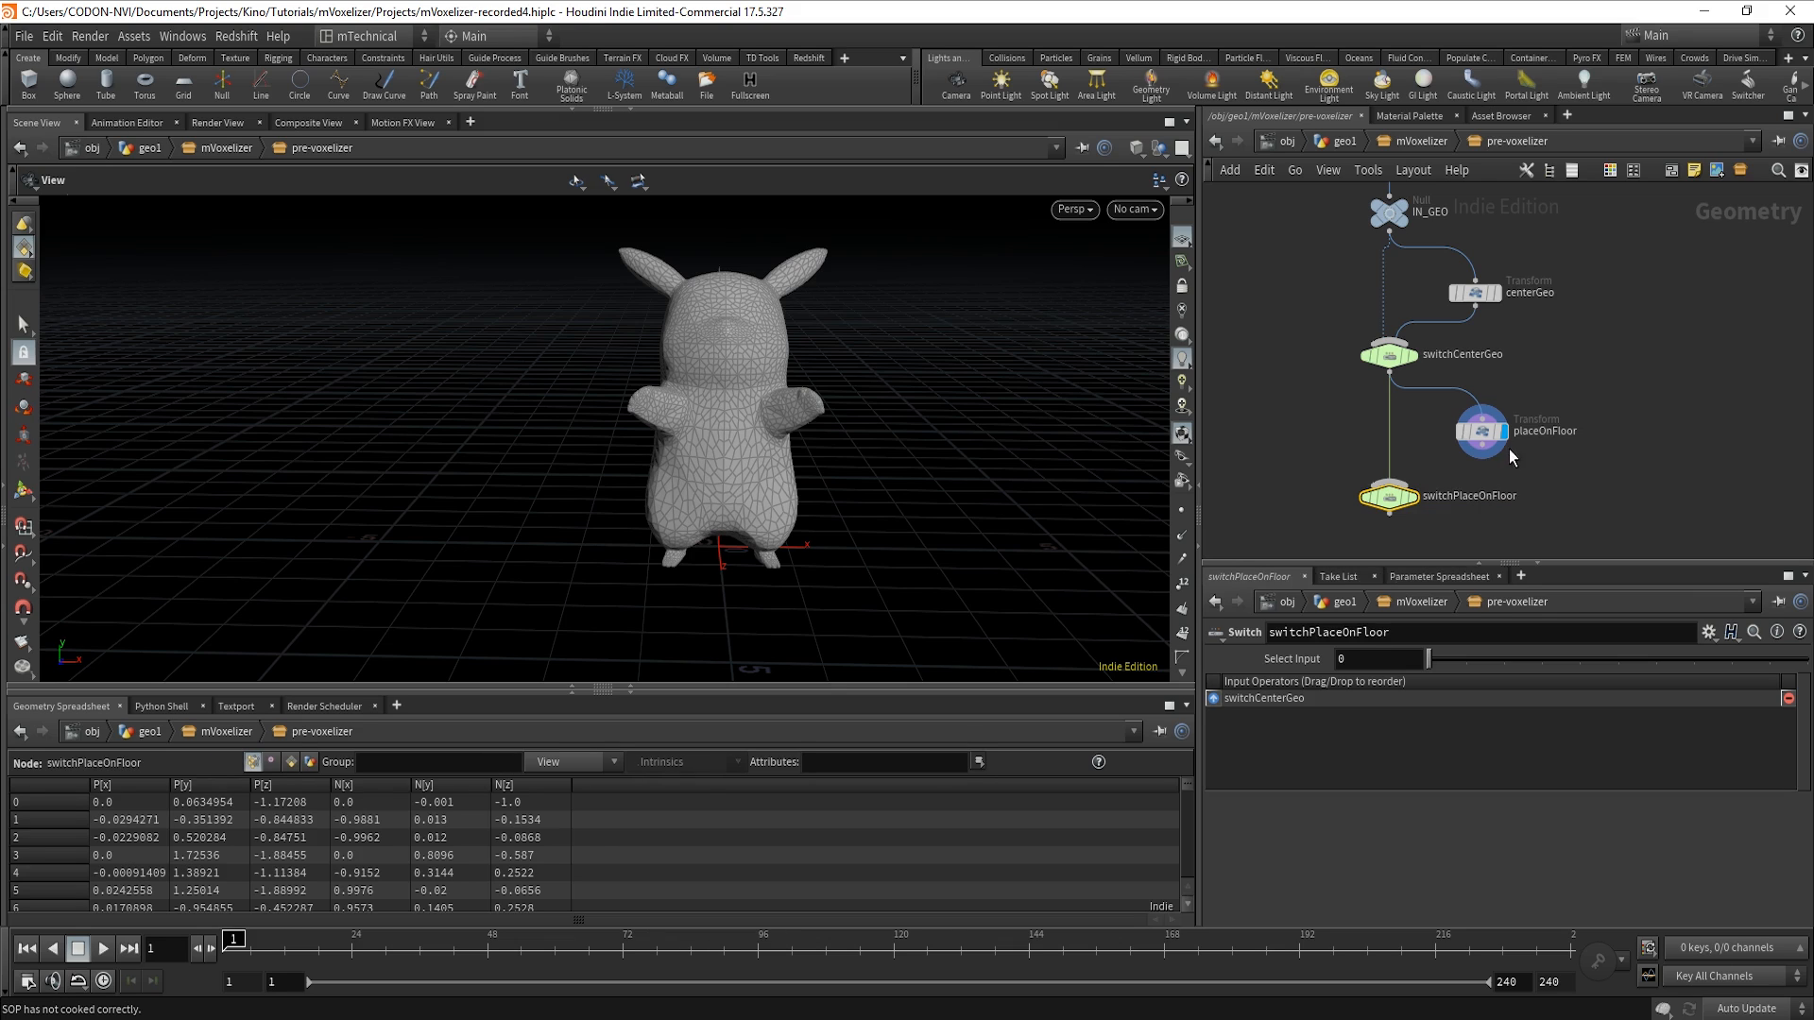
Connect placeOnFloor as switchPlaceOnFloor's second input and display the switch with Select Input set to 1.
click(1481, 461)
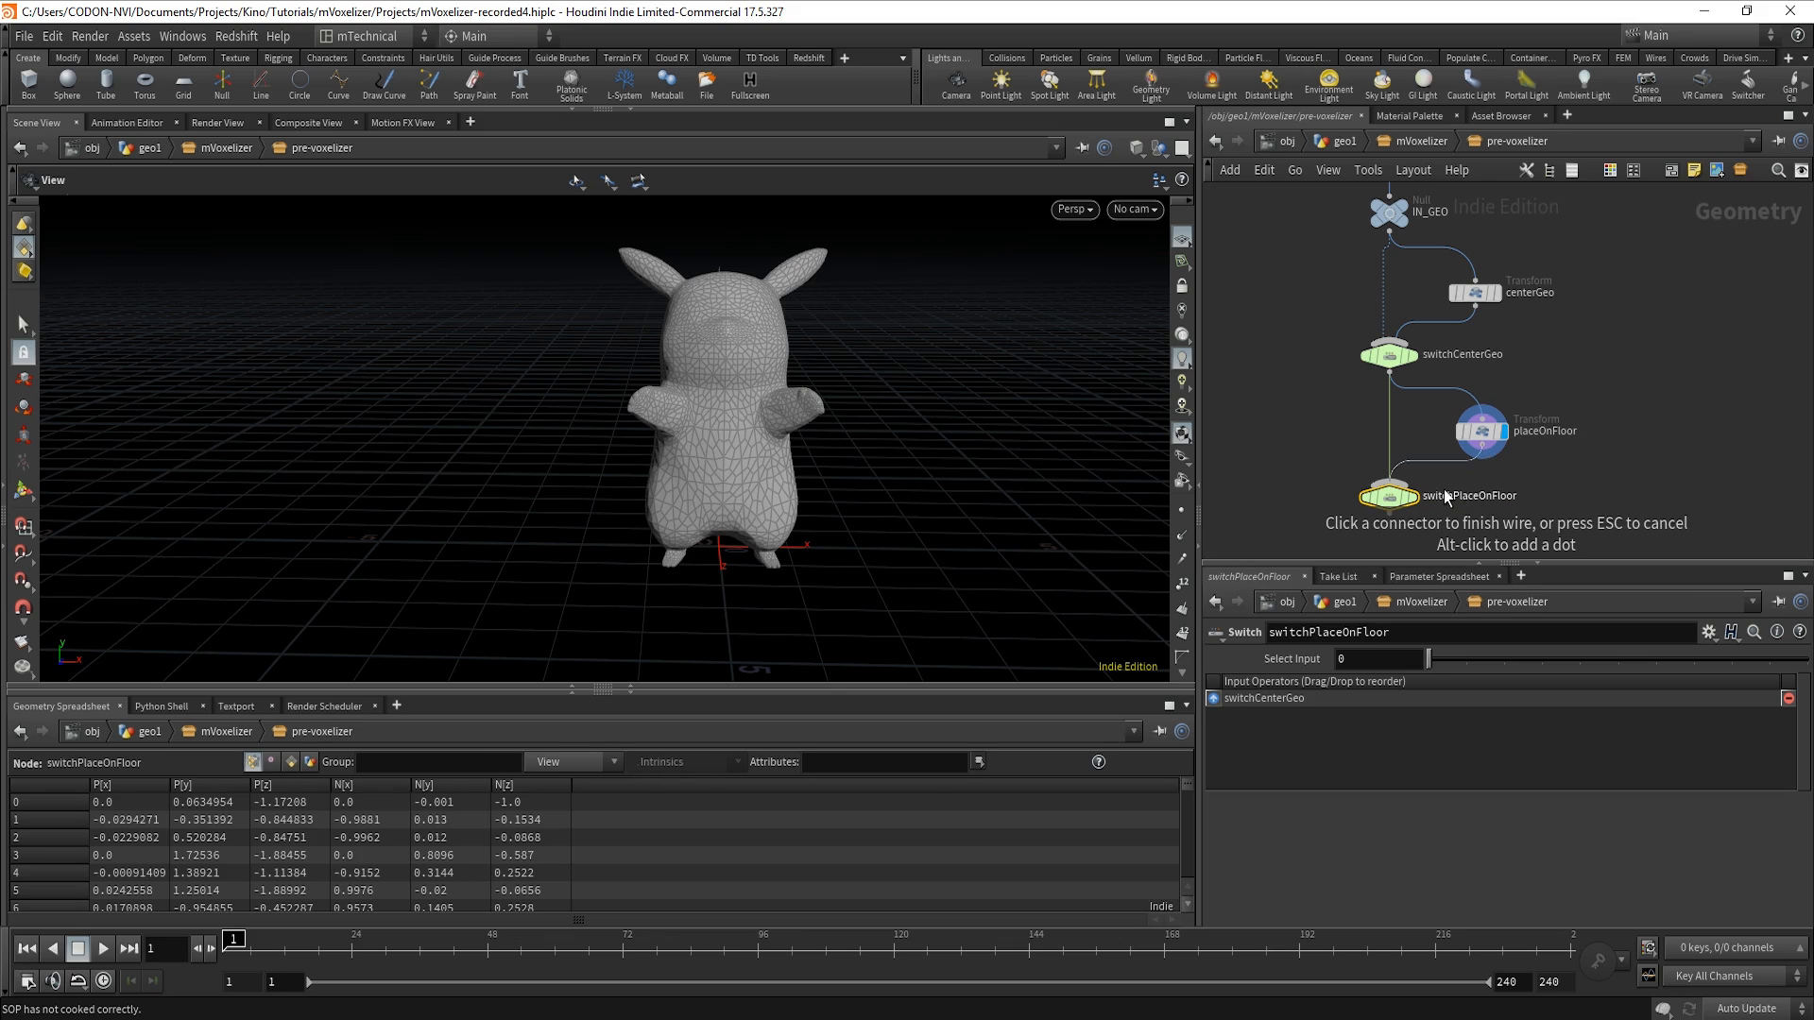
click(1389, 499)
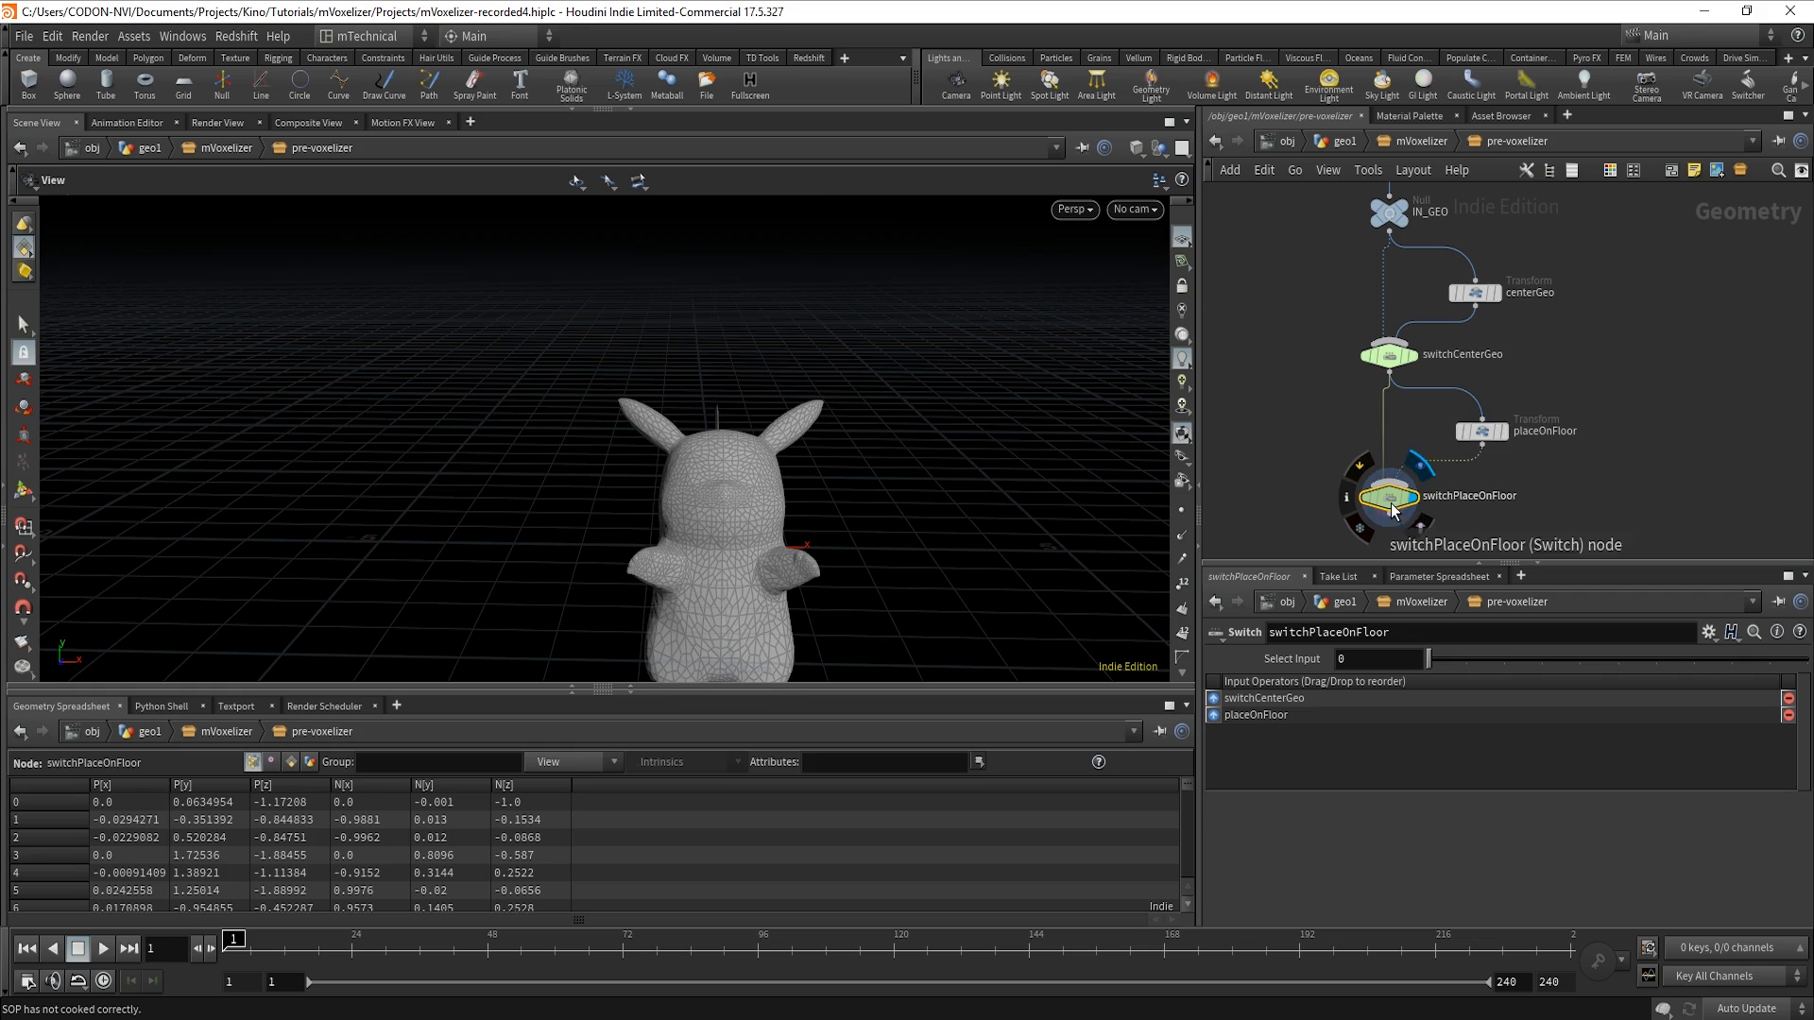
click(1460, 658)
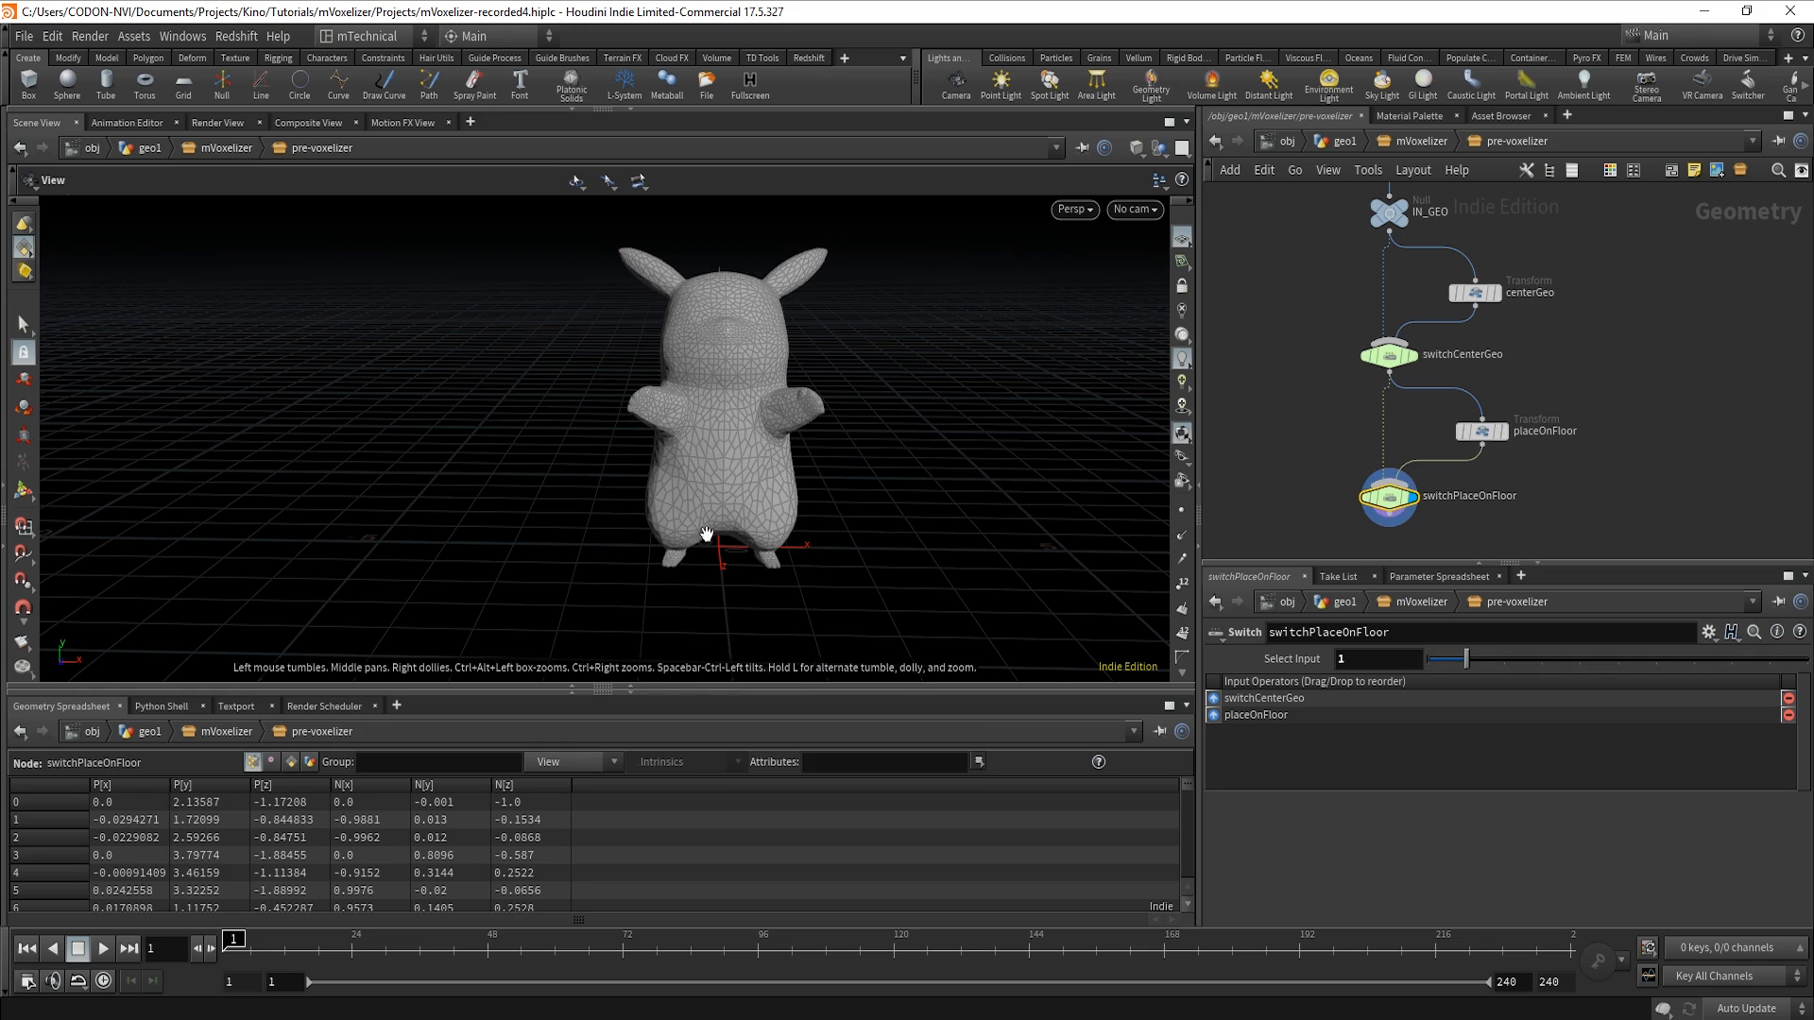
mouse_move(851, 548)
mouse_down()
mouse_move(887, 547)
mouse_move(826, 543)
mouse_up()
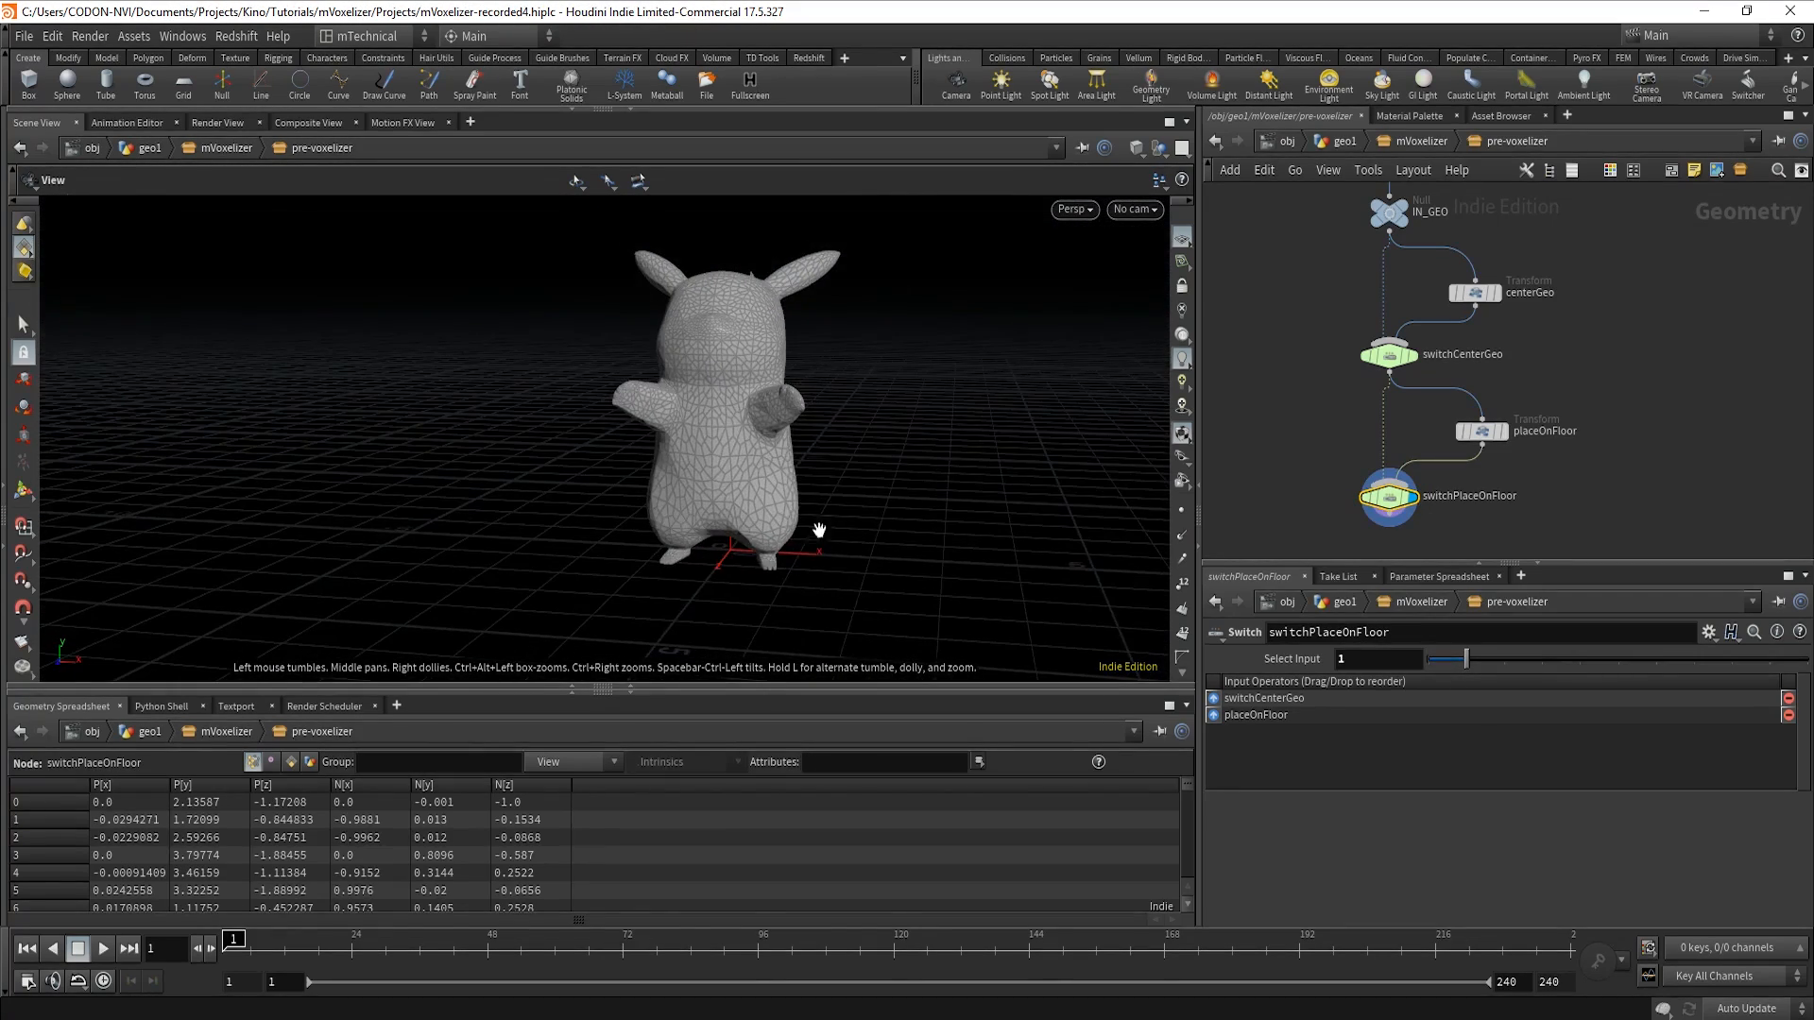
mouse_move(822, 531)
mouse_down()
mouse_move(705, 506)
mouse_move(693, 530)
mouse_move(842, 514)
mouse_up()
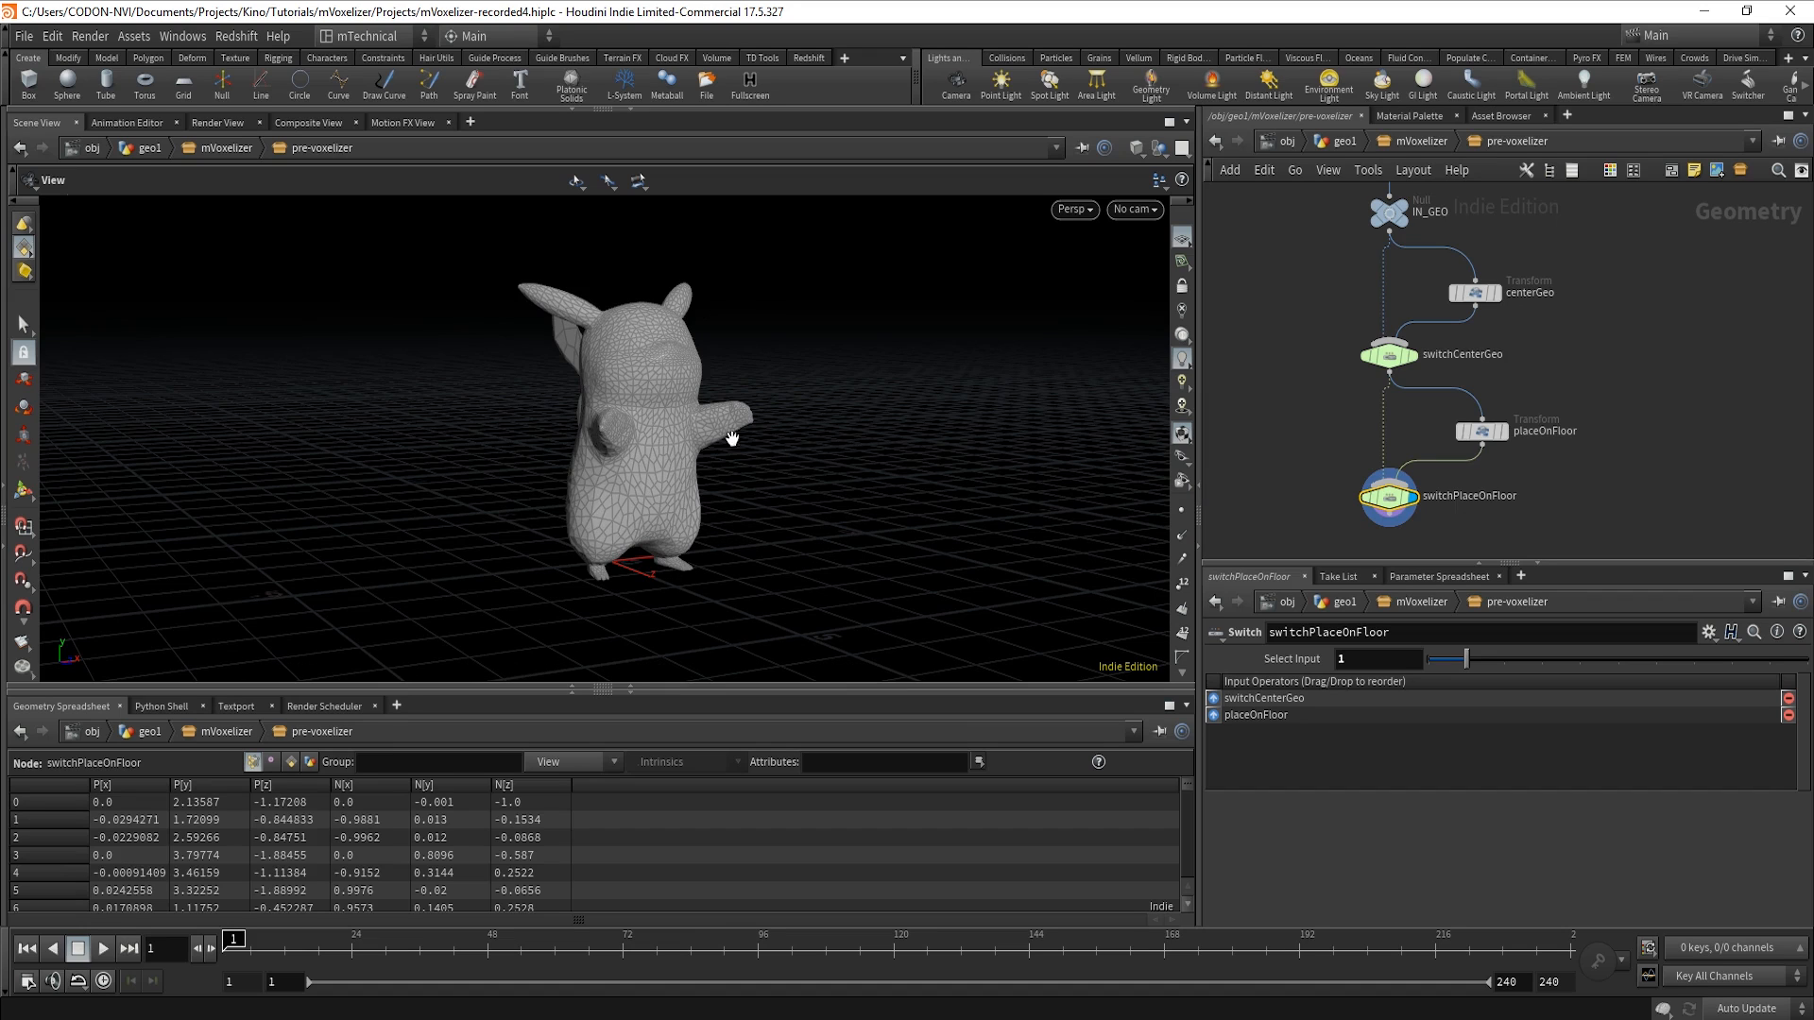
drag(775, 571, 739, 575)
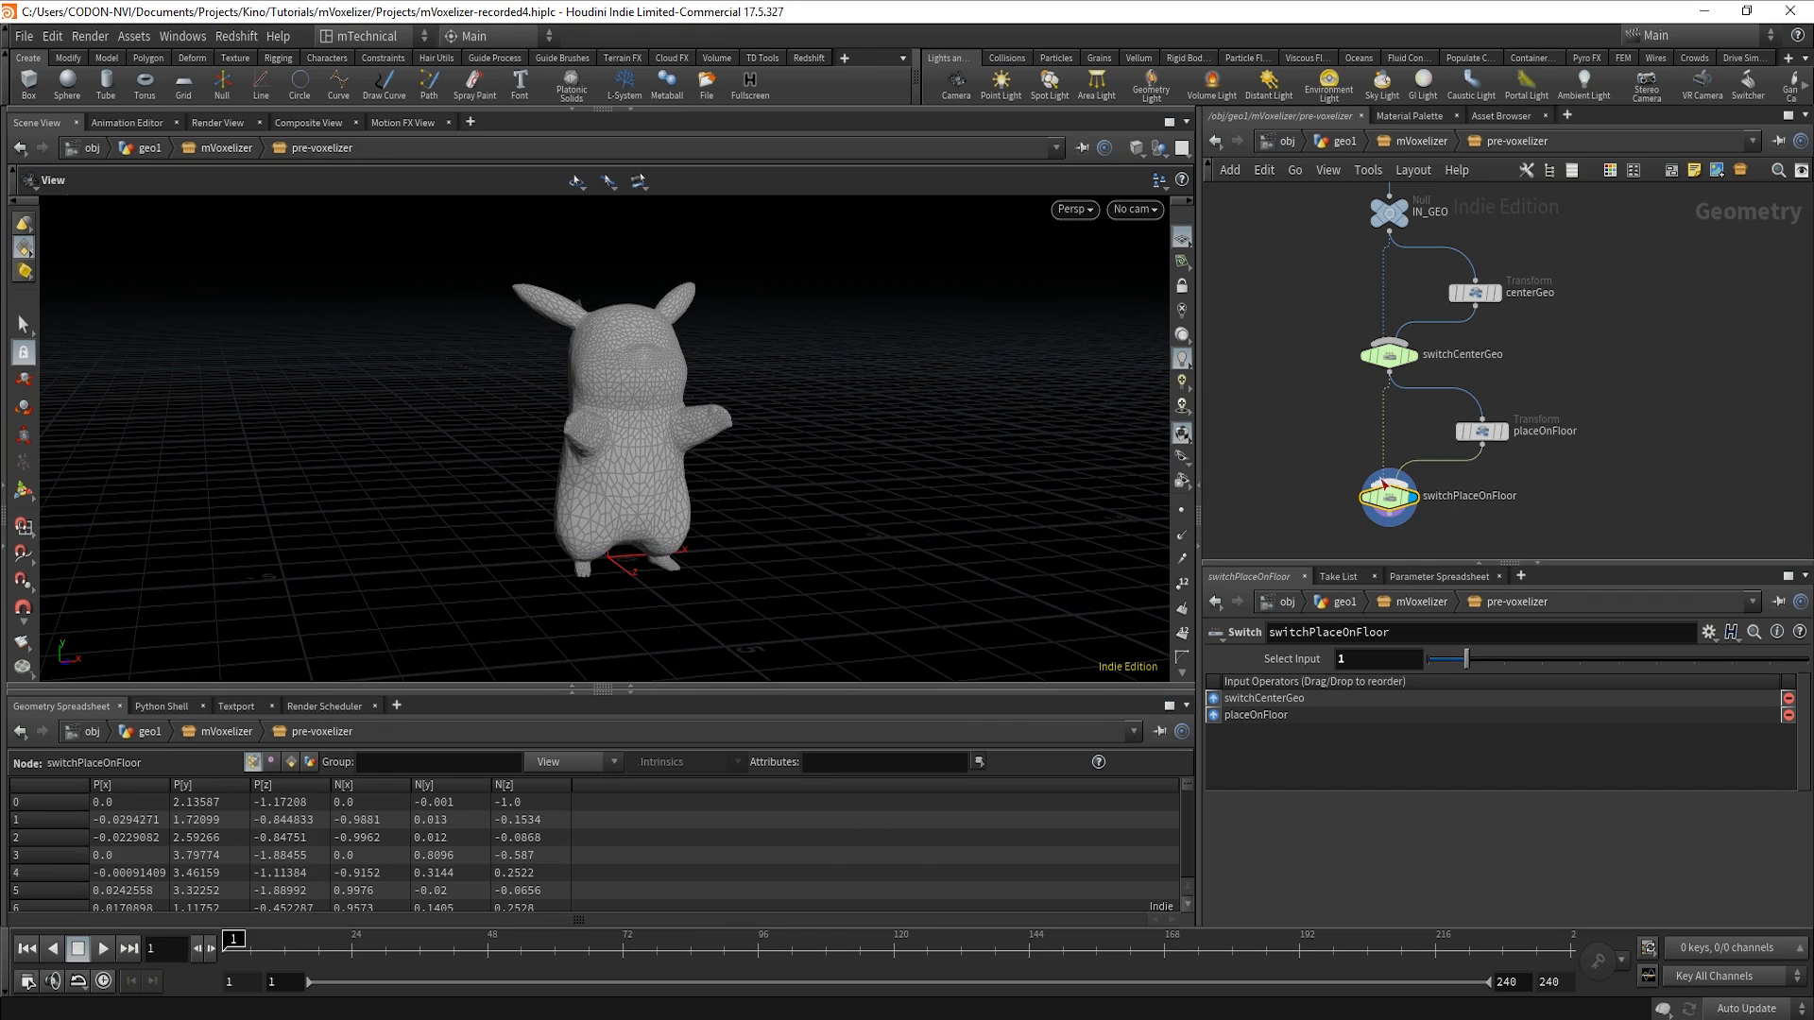
Add a Transform node below and to the right of switchPlaceOnFloor, fed from that switch's output.
middle_drag(1574, 484, 1637, 363)
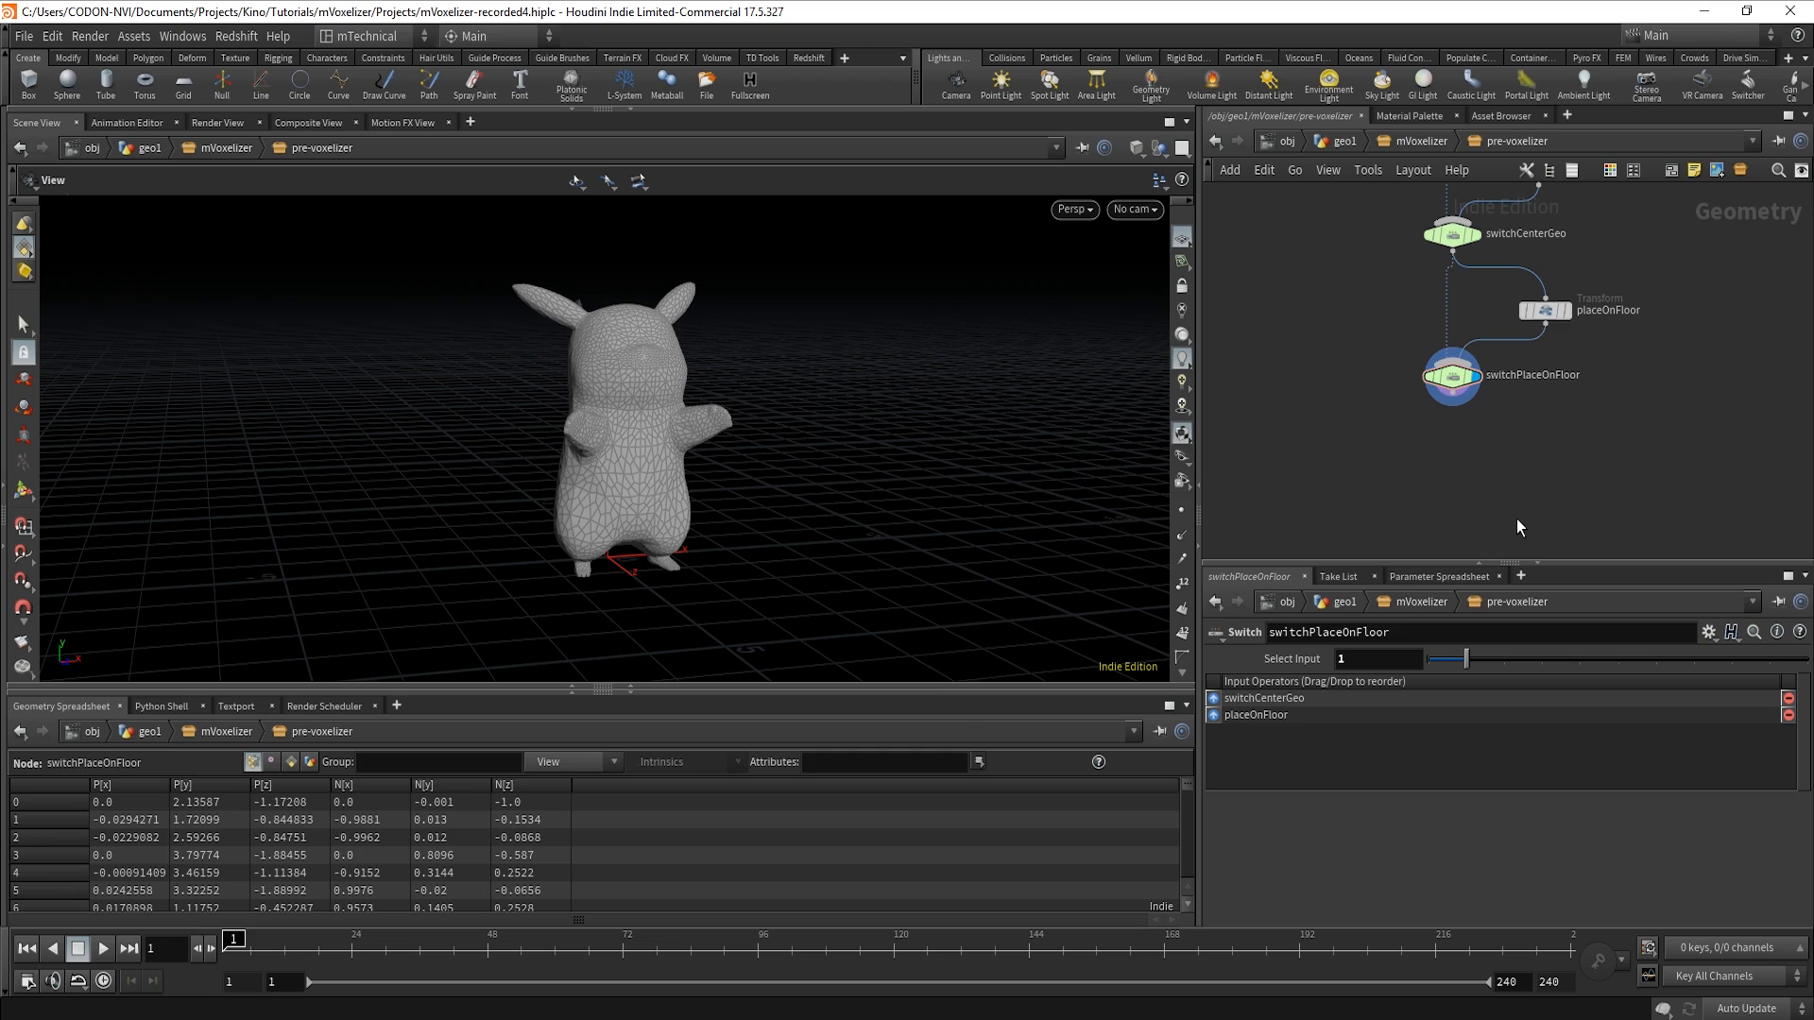
key(Tab)
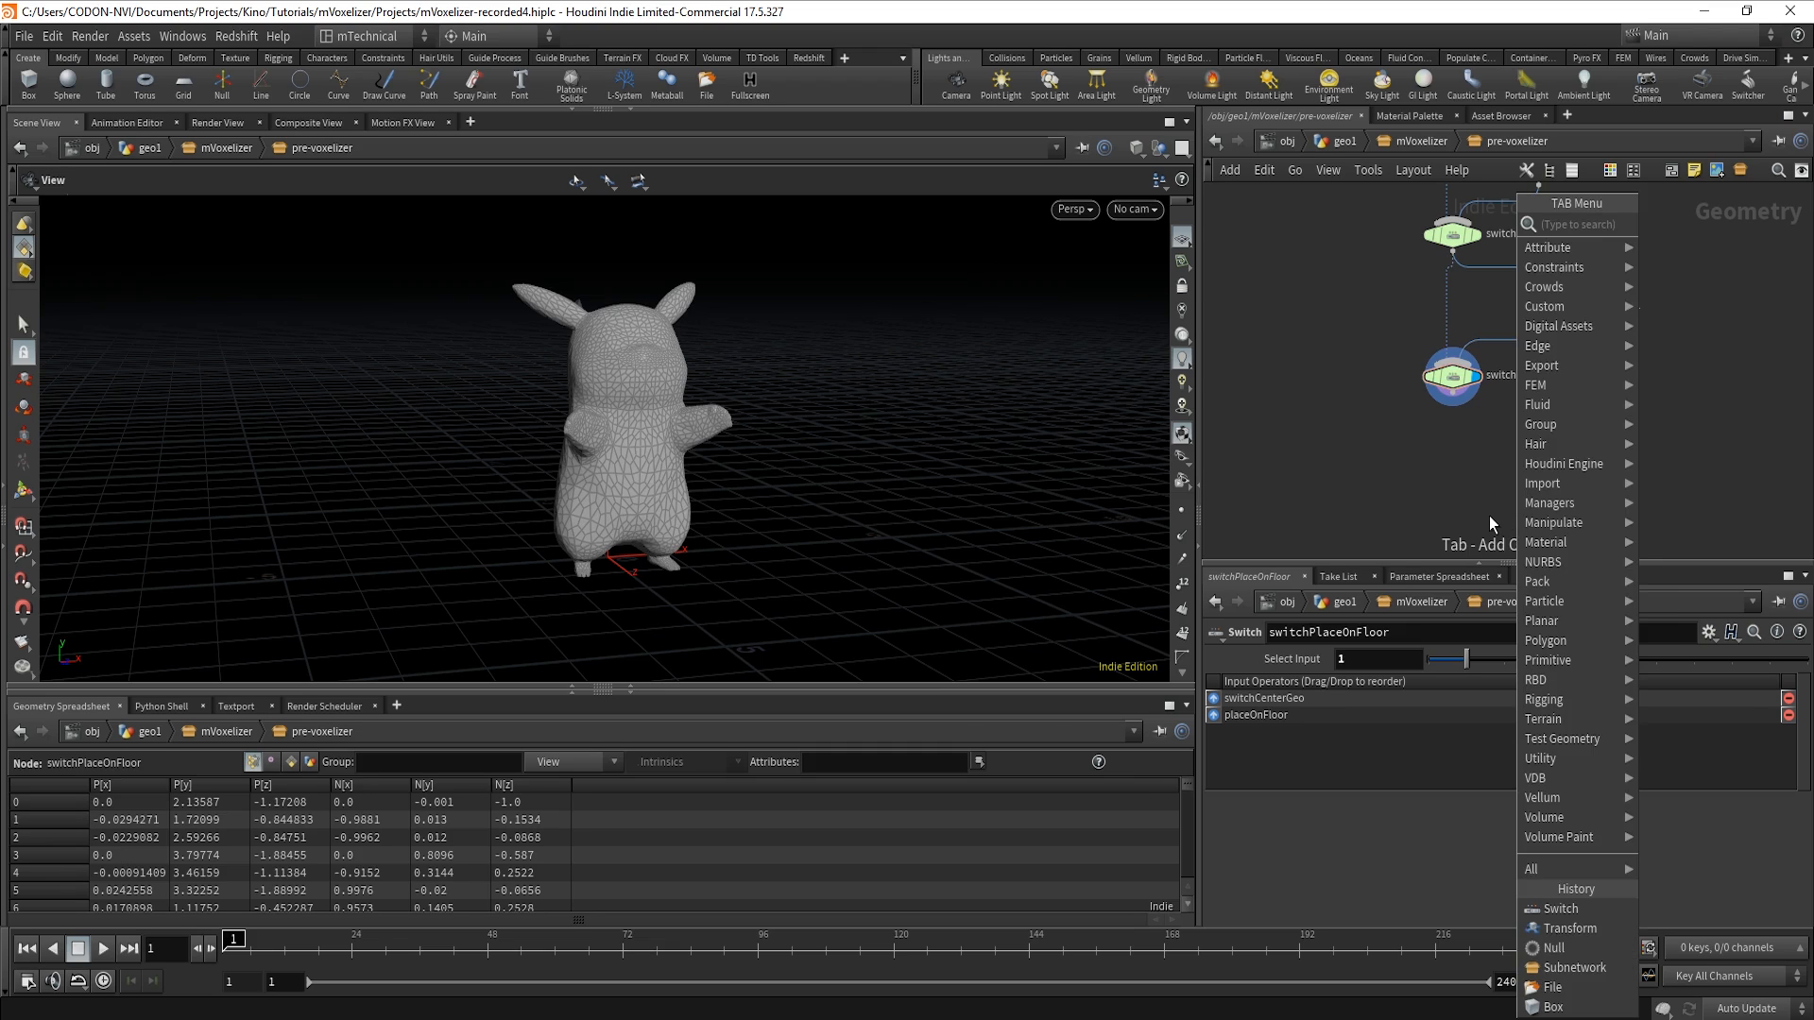
text(trans)
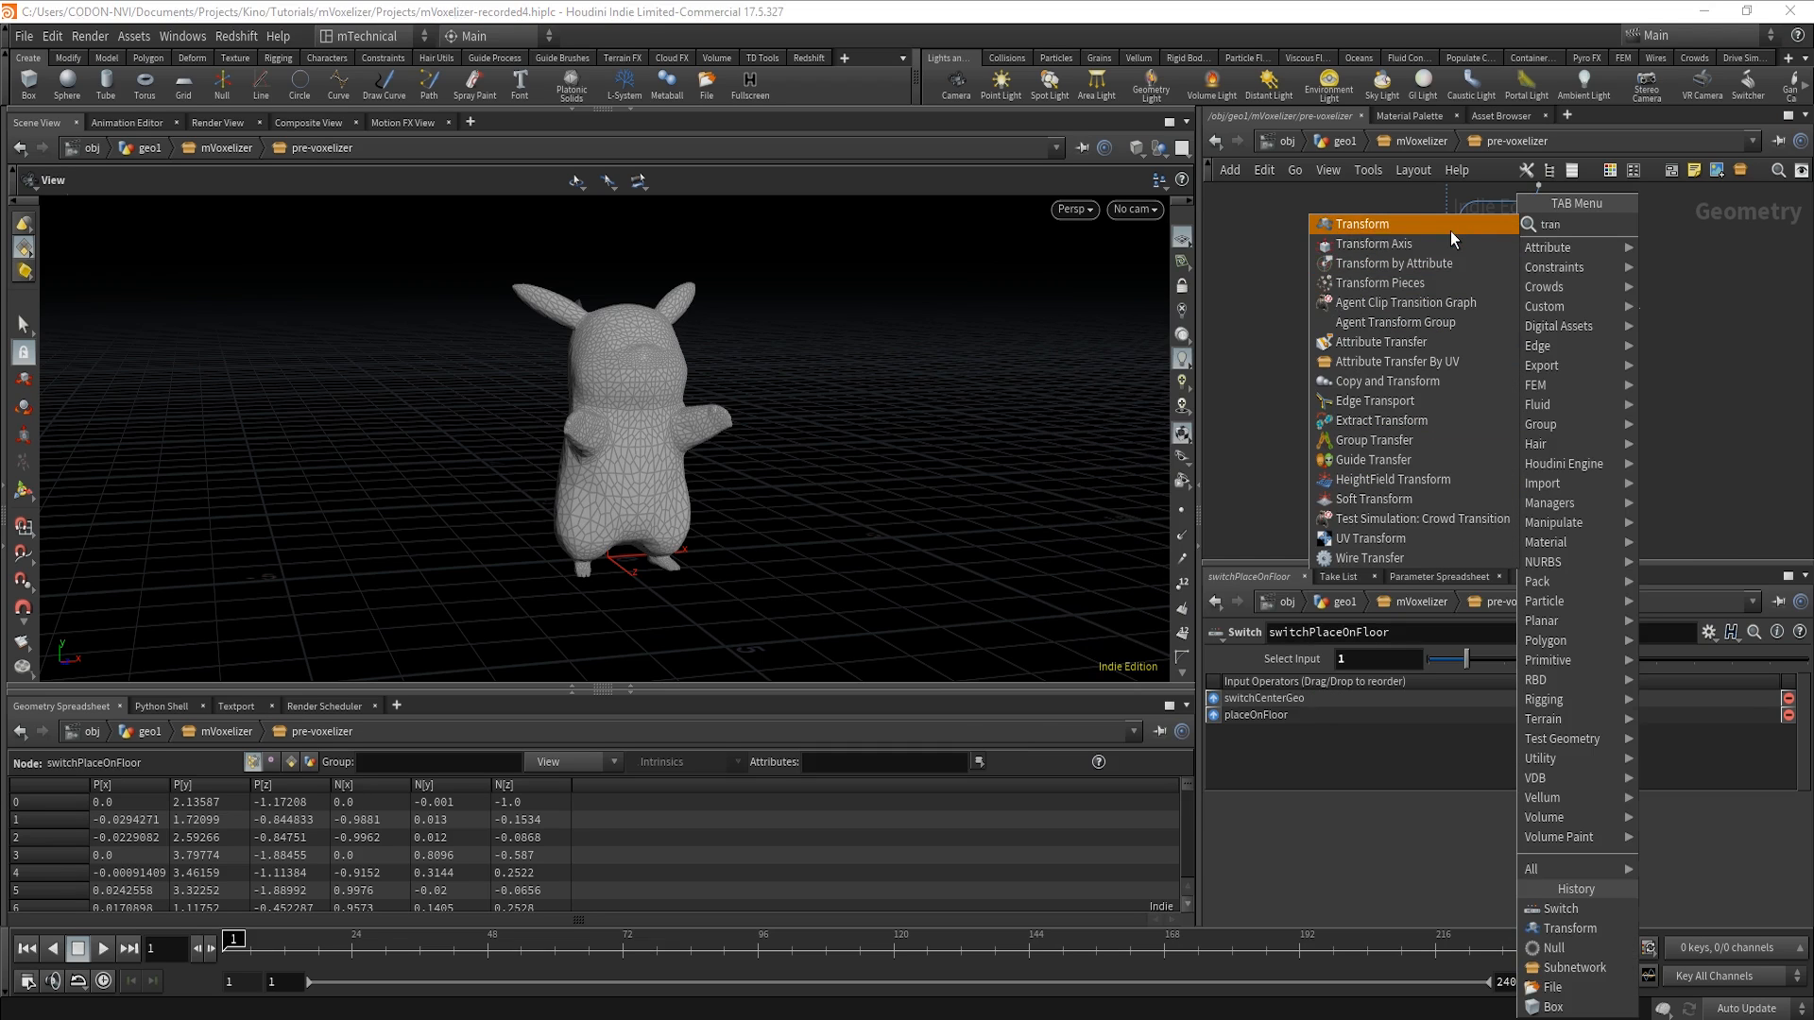
click(1449, 231)
click(1540, 471)
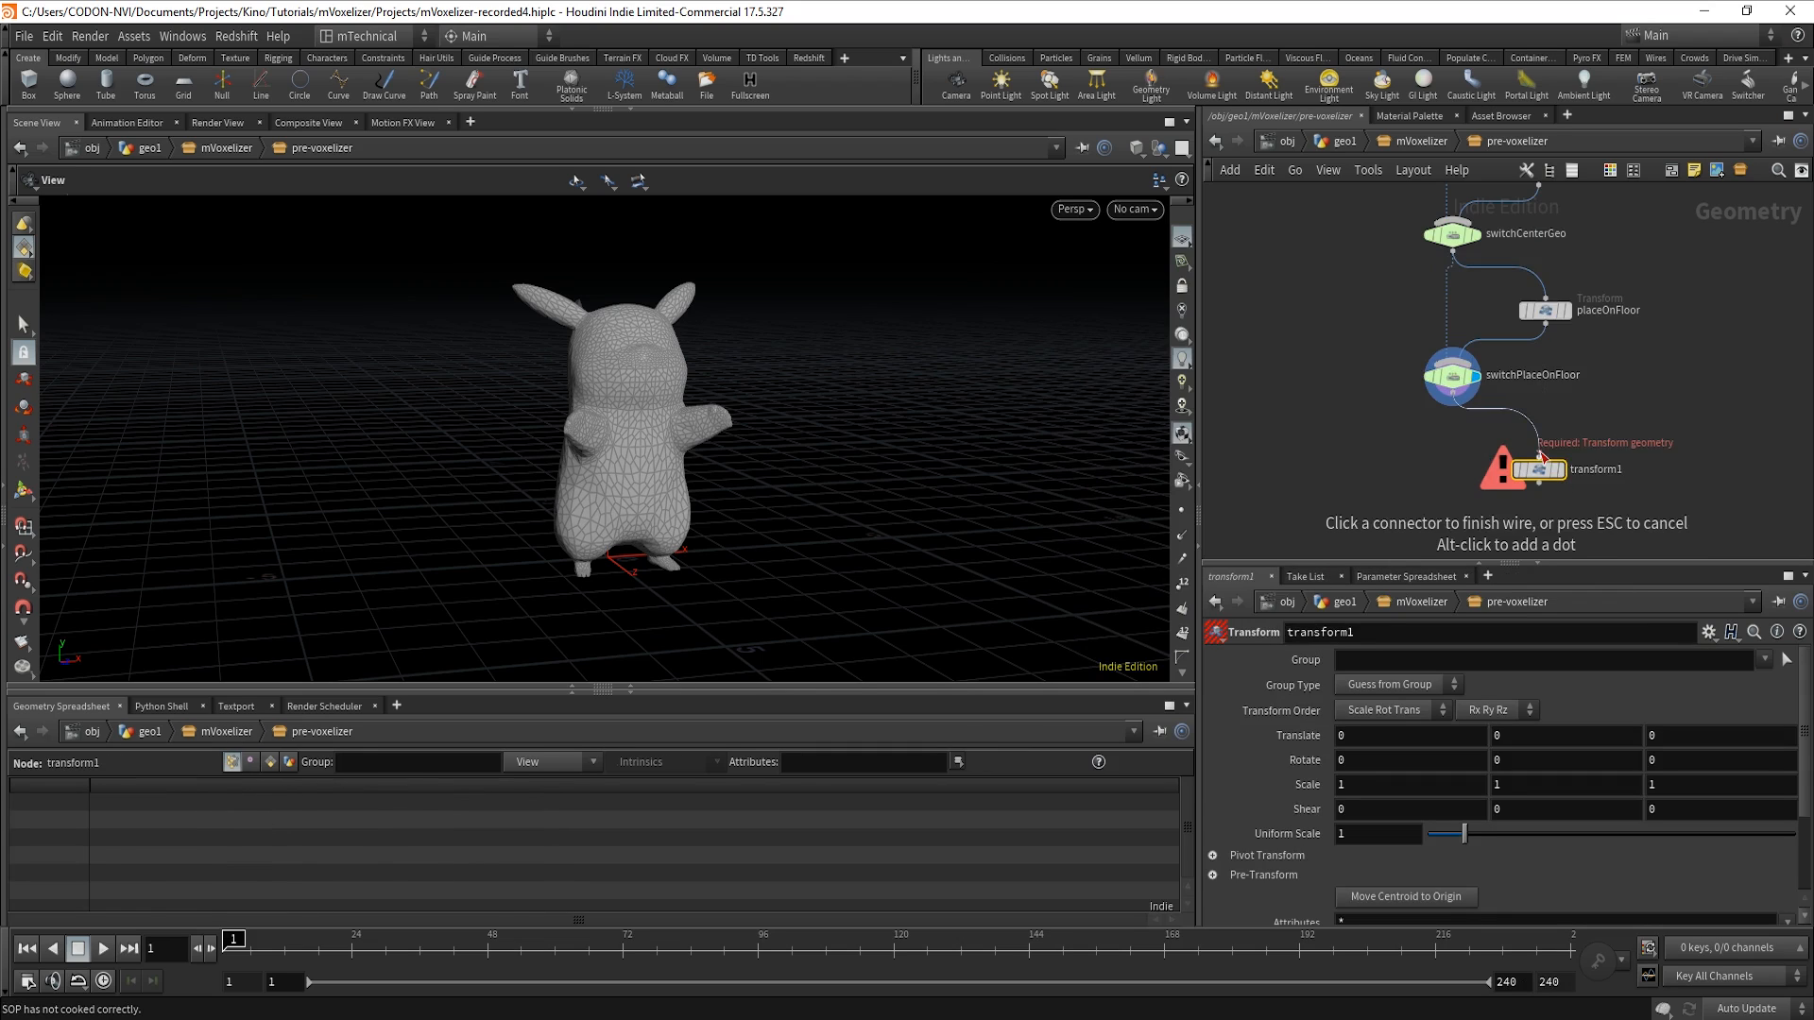
Rename the new Transform node scaleToFit and make it the displayed node.
double_click(1582, 470)
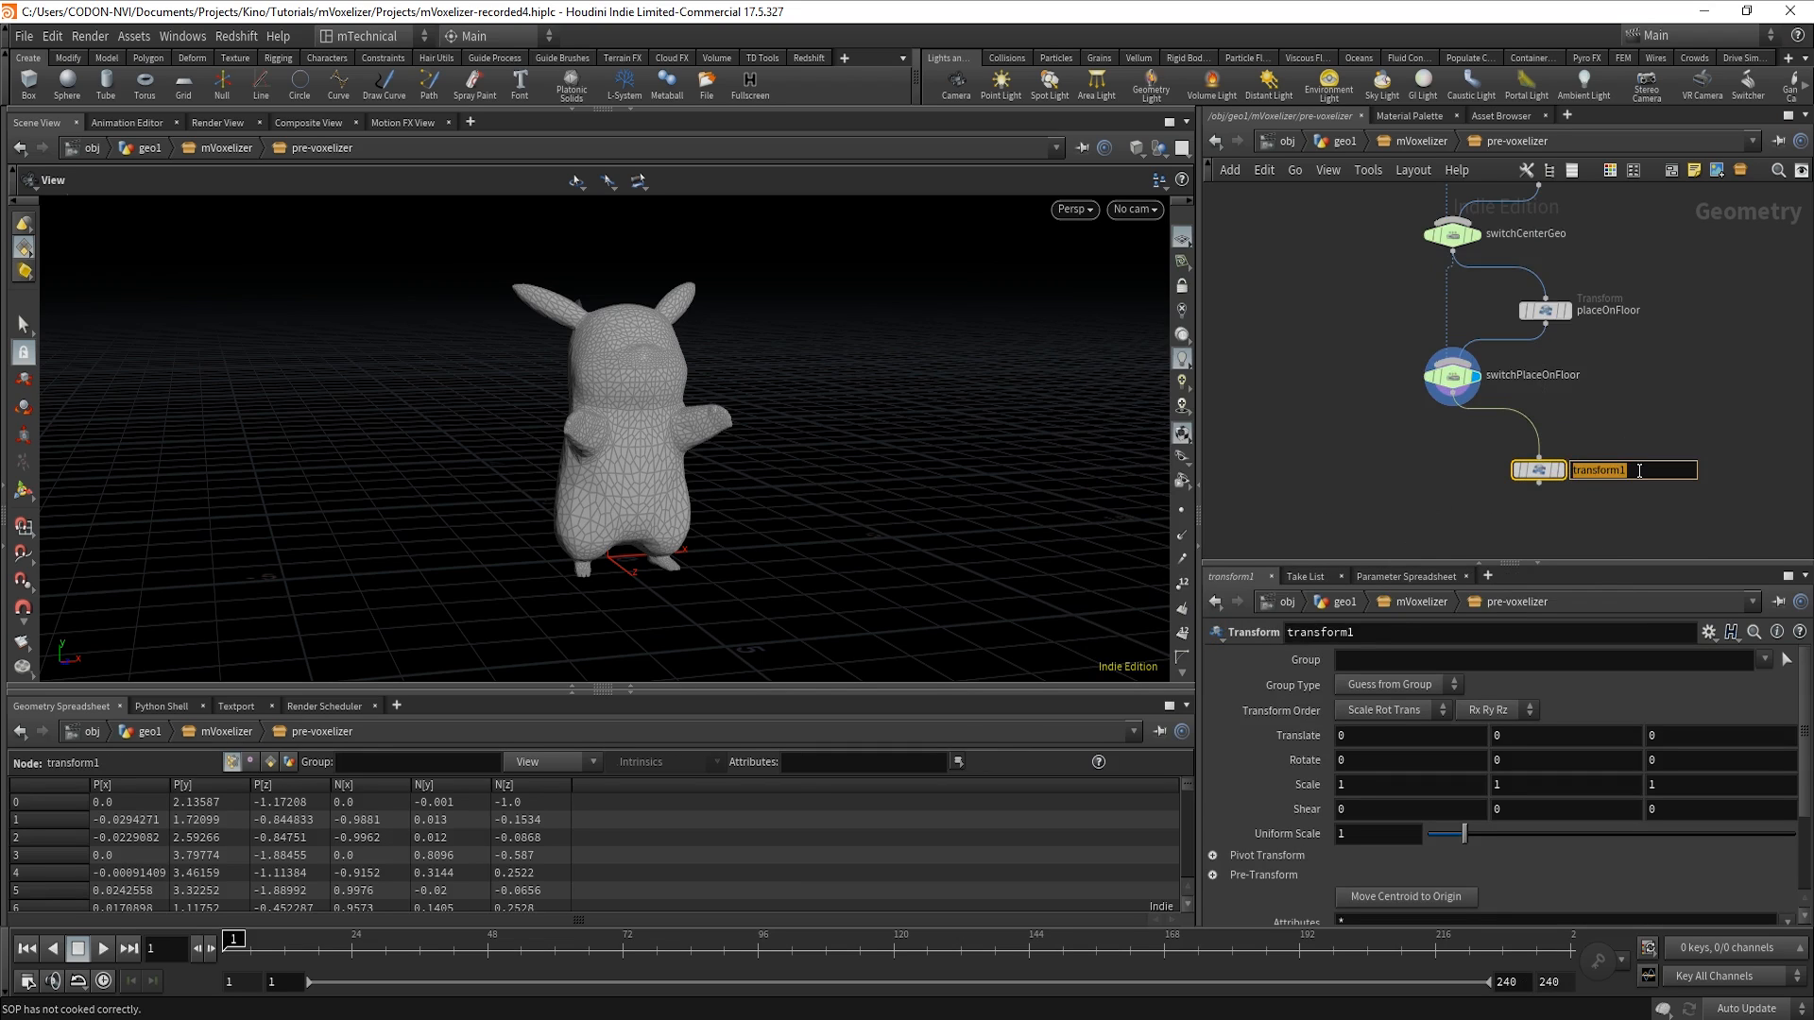
text(scaleToFit)
key(Return)
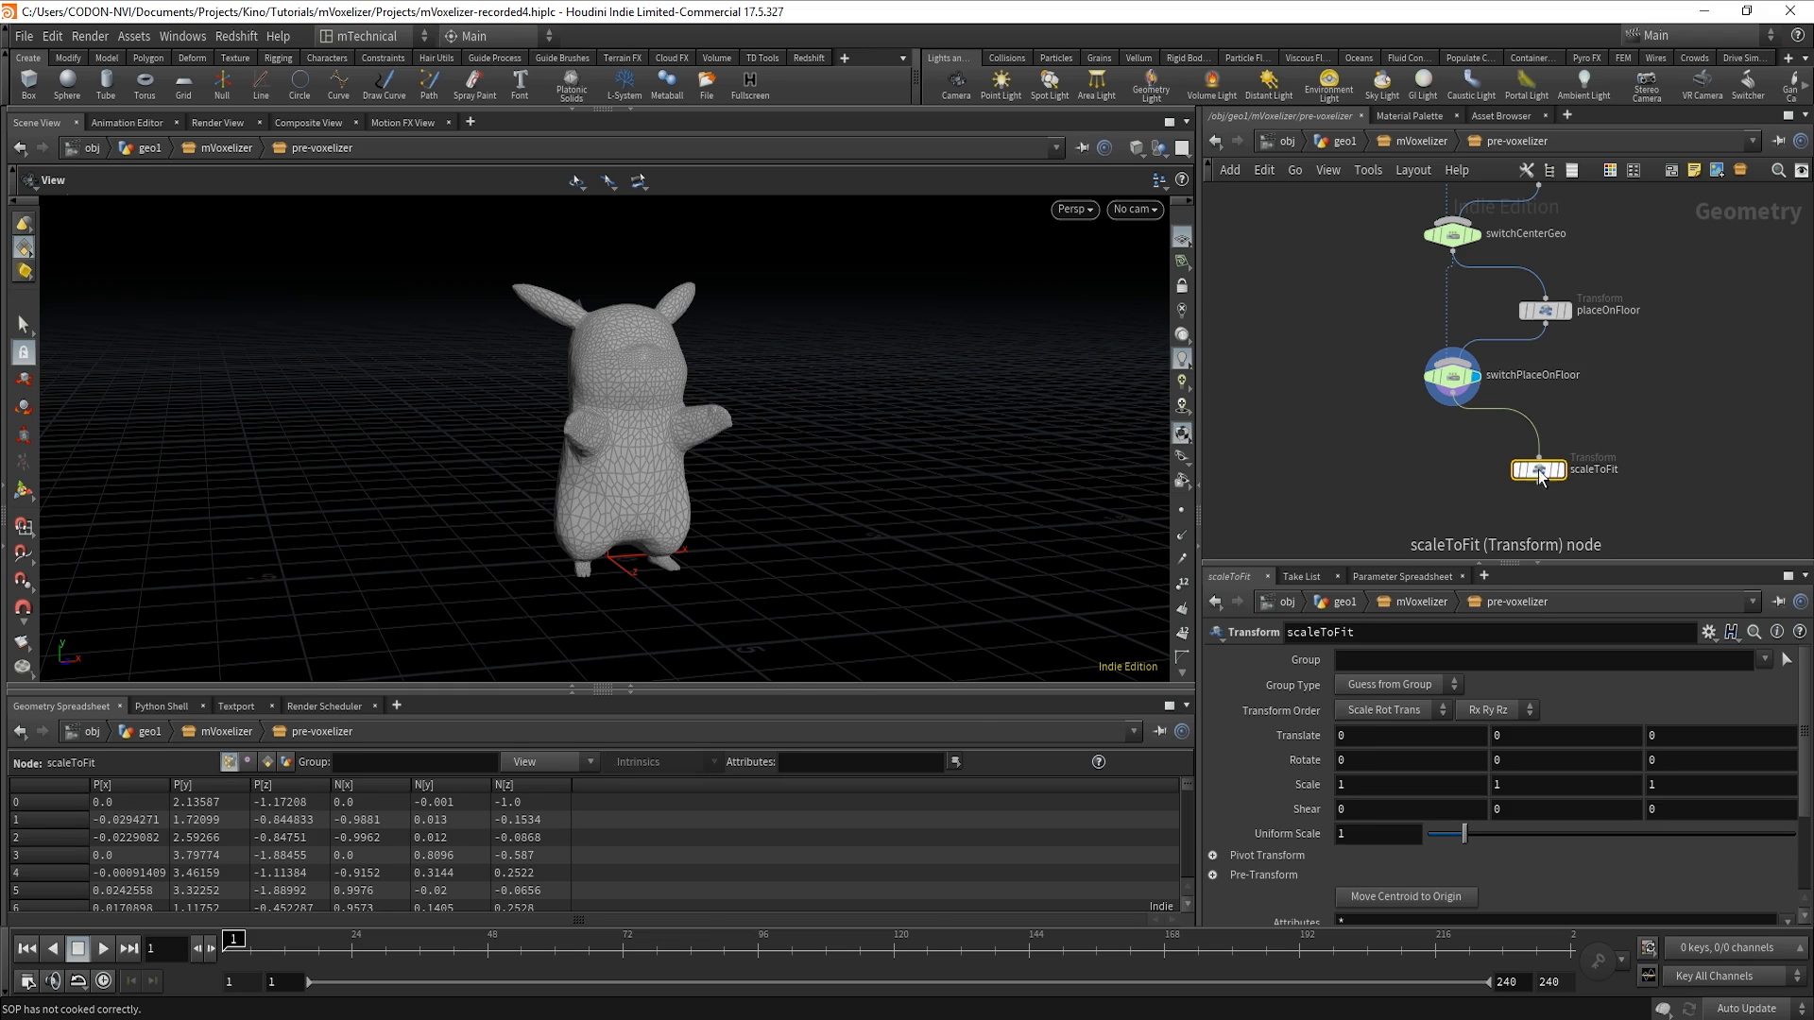
mouse_move(1568, 480)
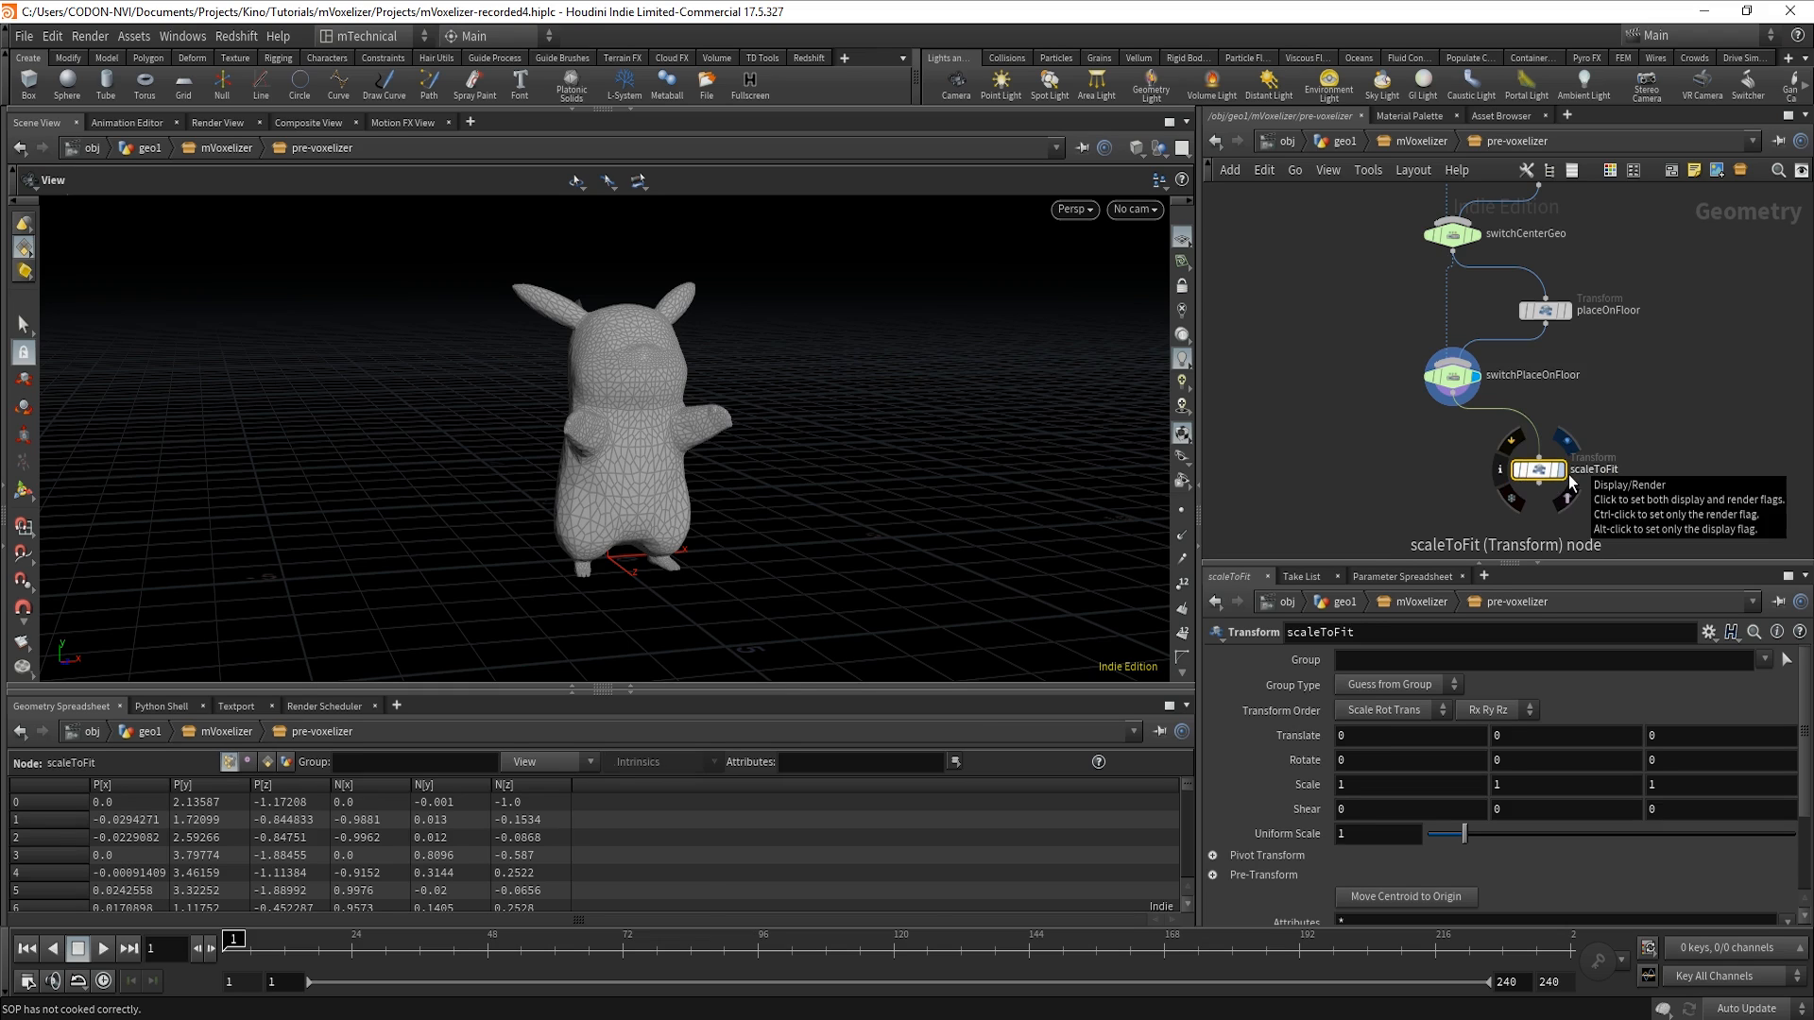
click(1567, 478)
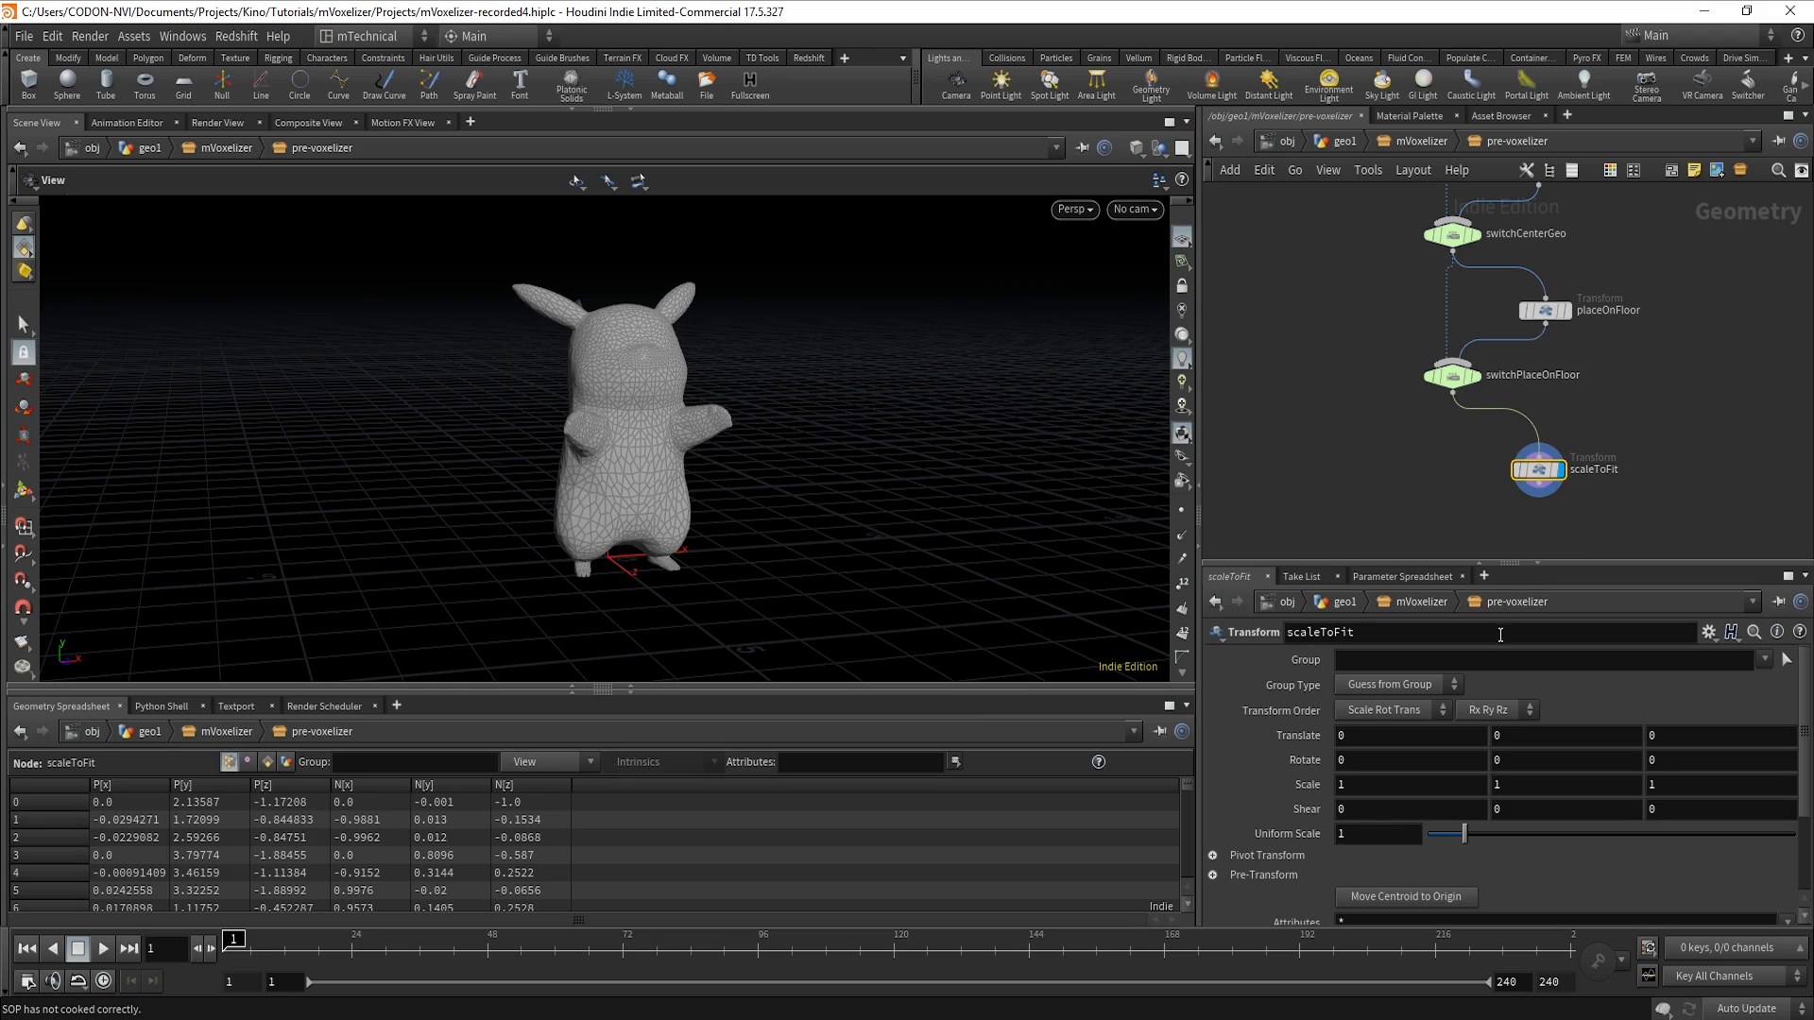
Open scaleToFit's Uniform Scale in the expression editor and widen the editor window for a long expression.
click(1401, 834)
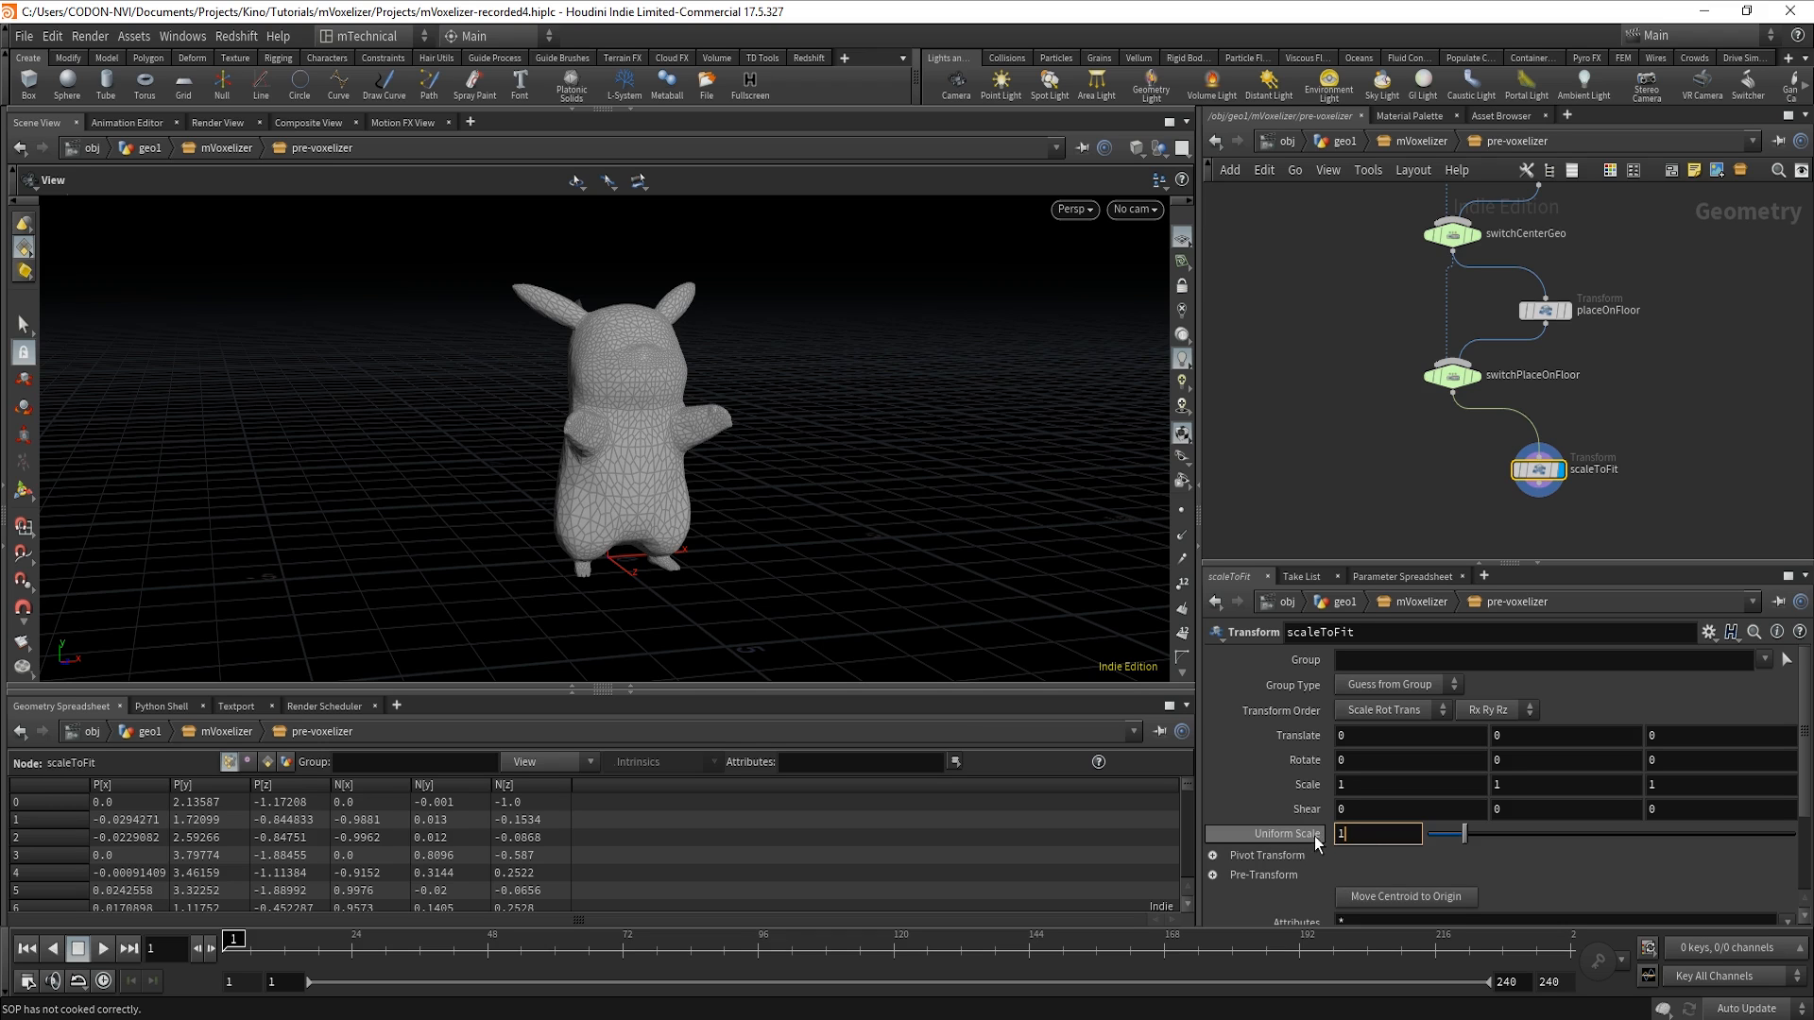
drag(832, 529, 631, 517)
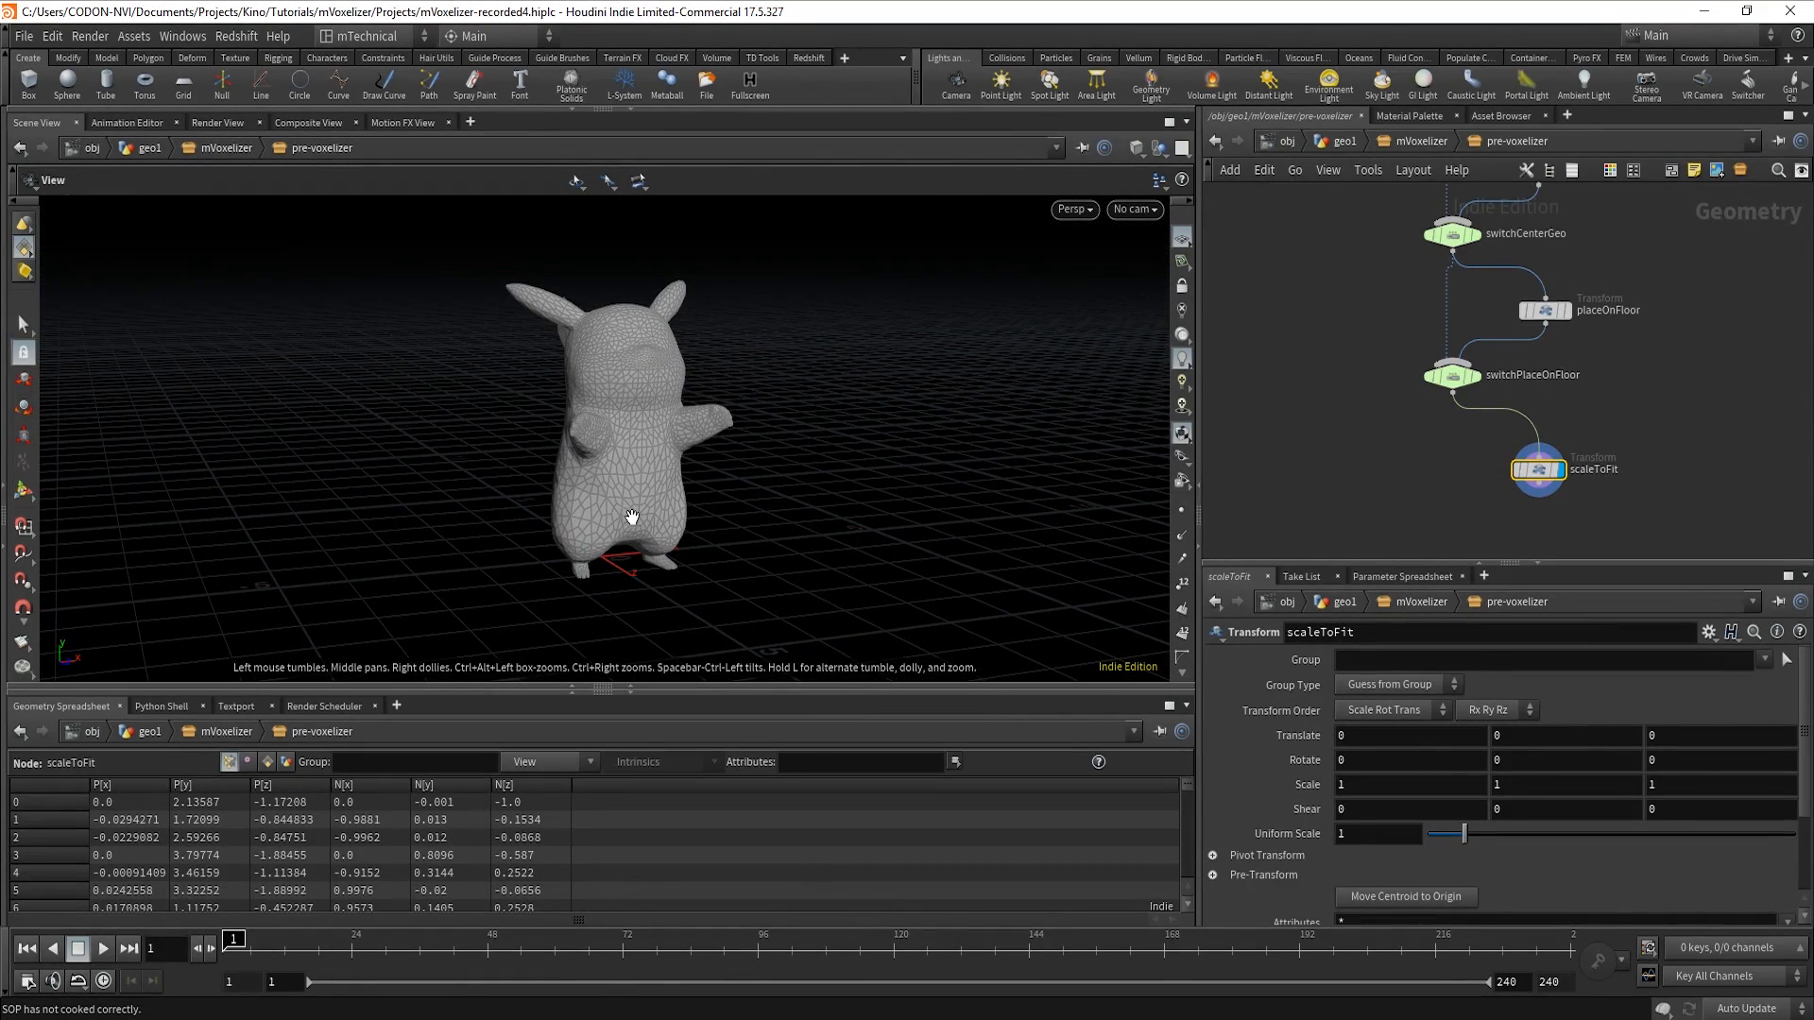
drag(672, 559, 610, 562)
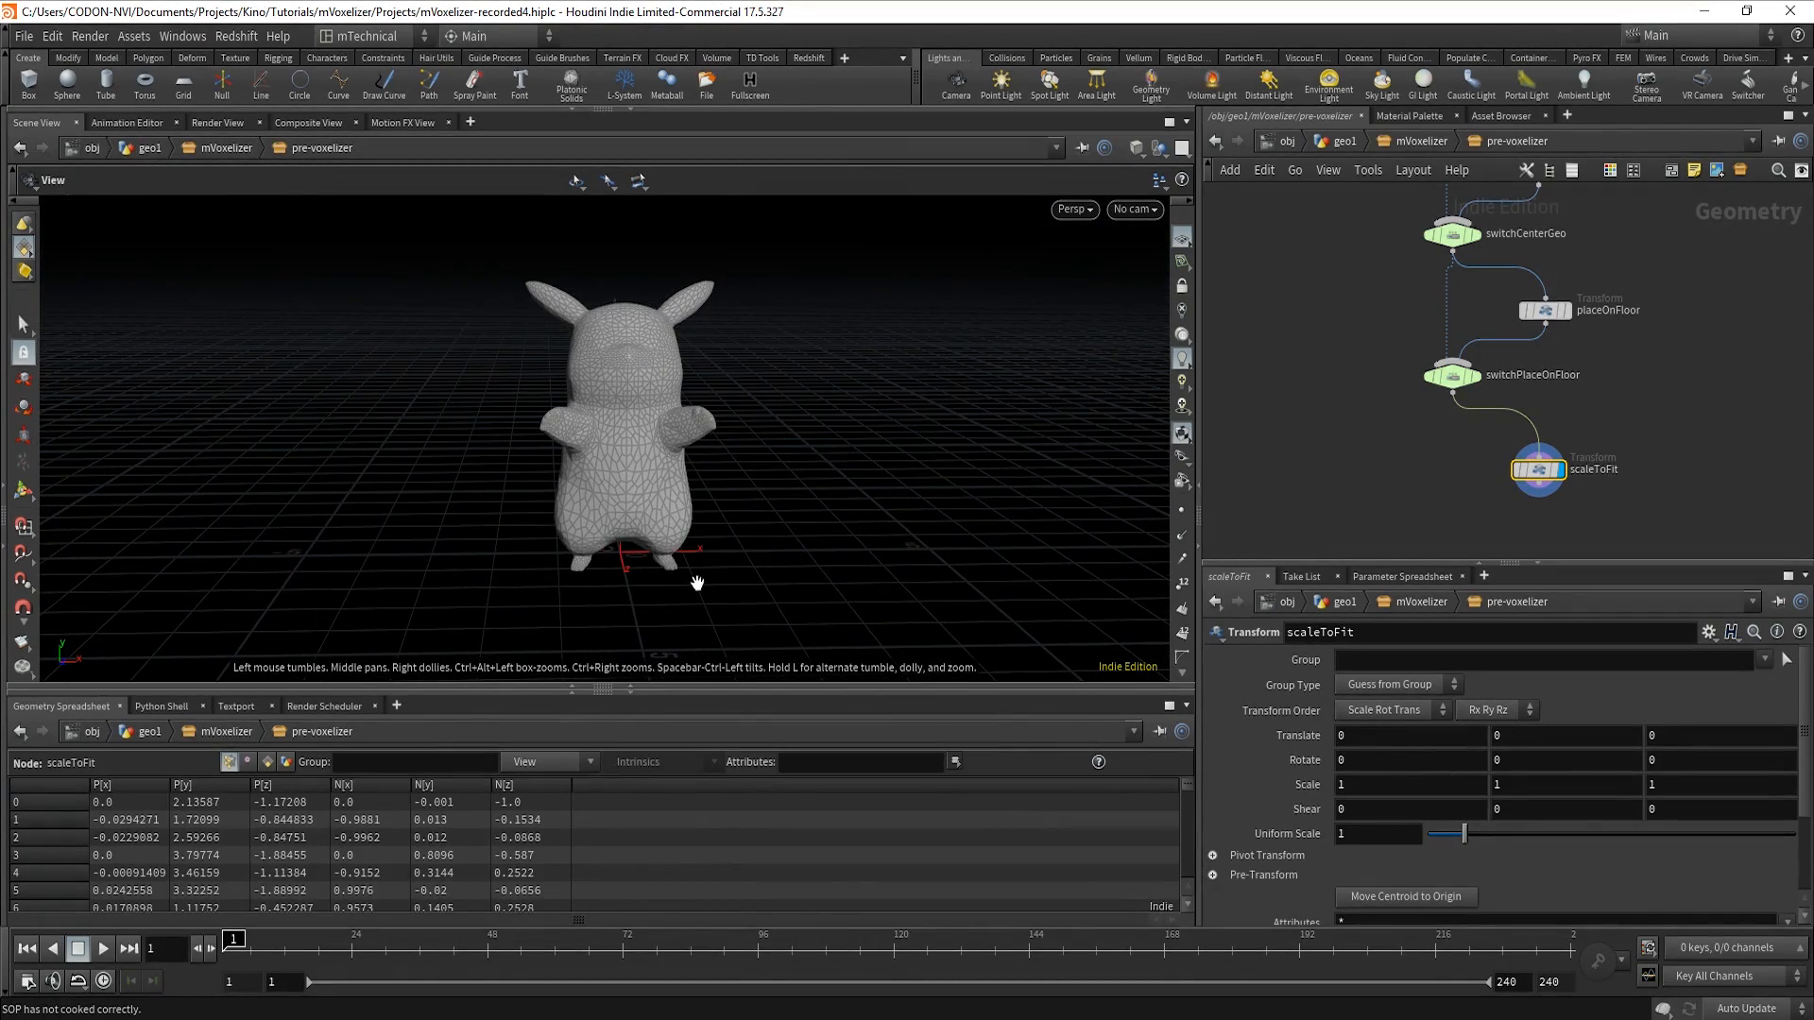
click(1373, 831)
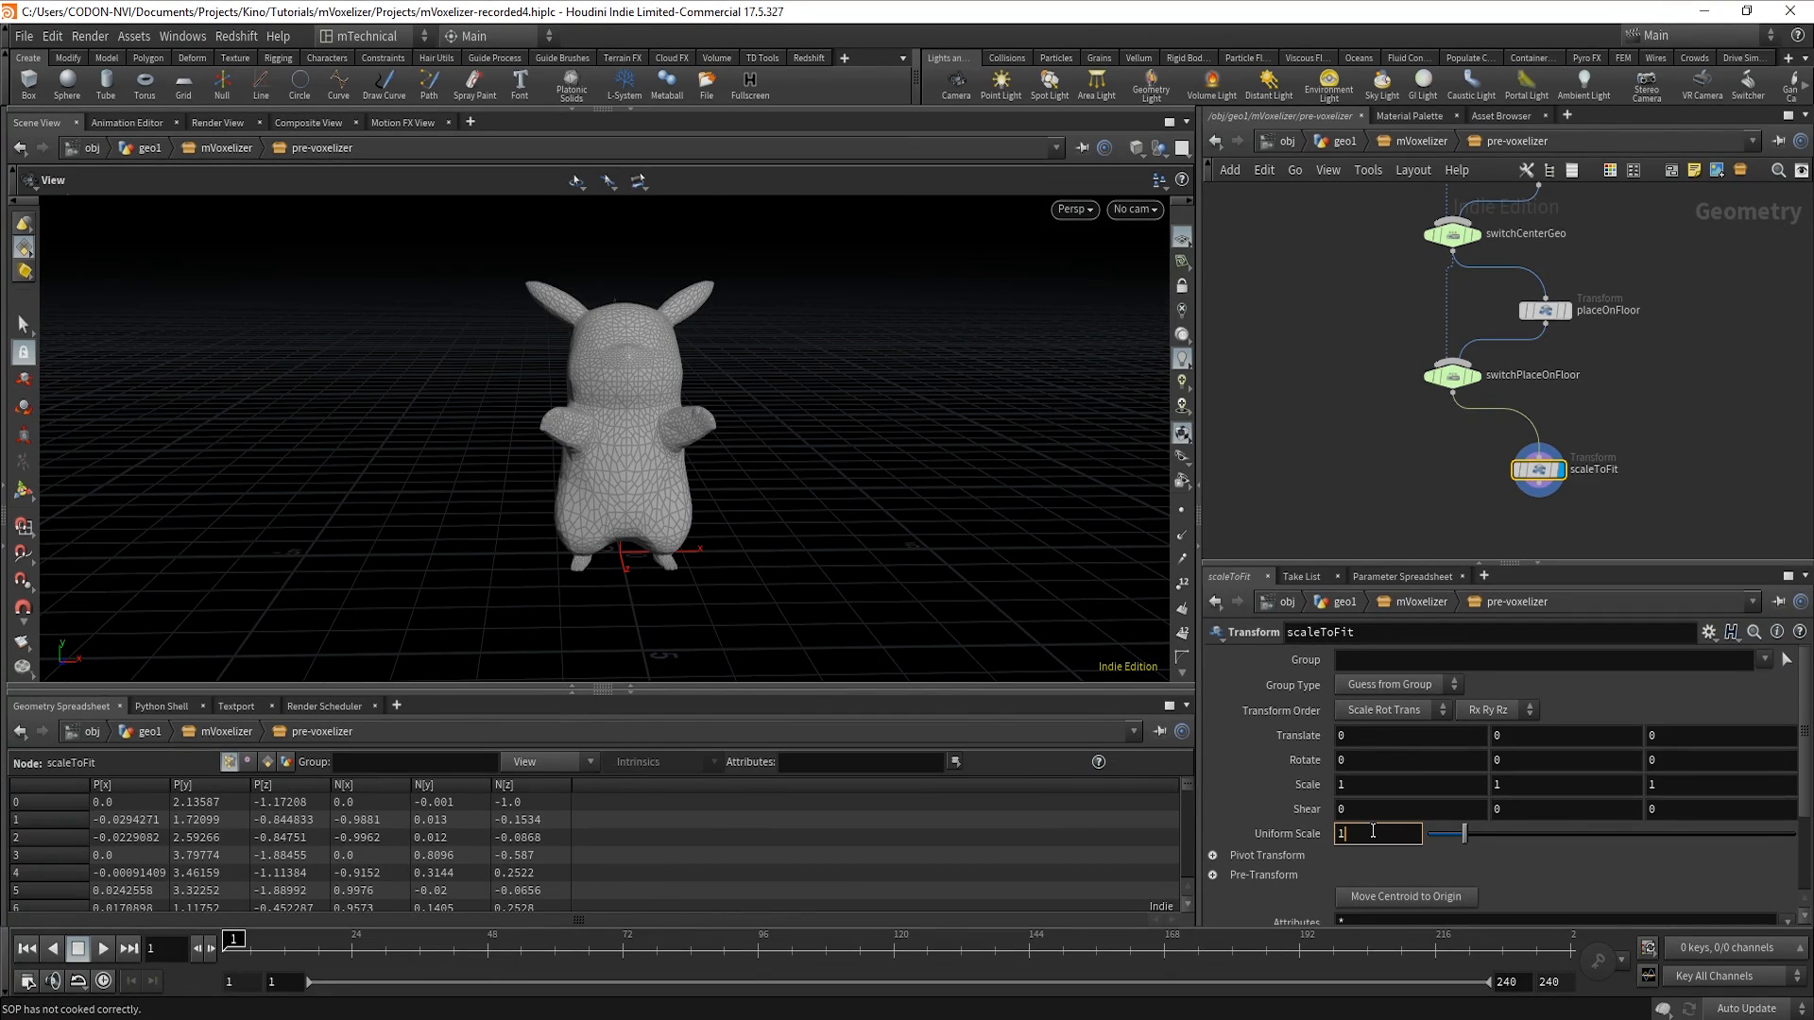
key(alt+e)
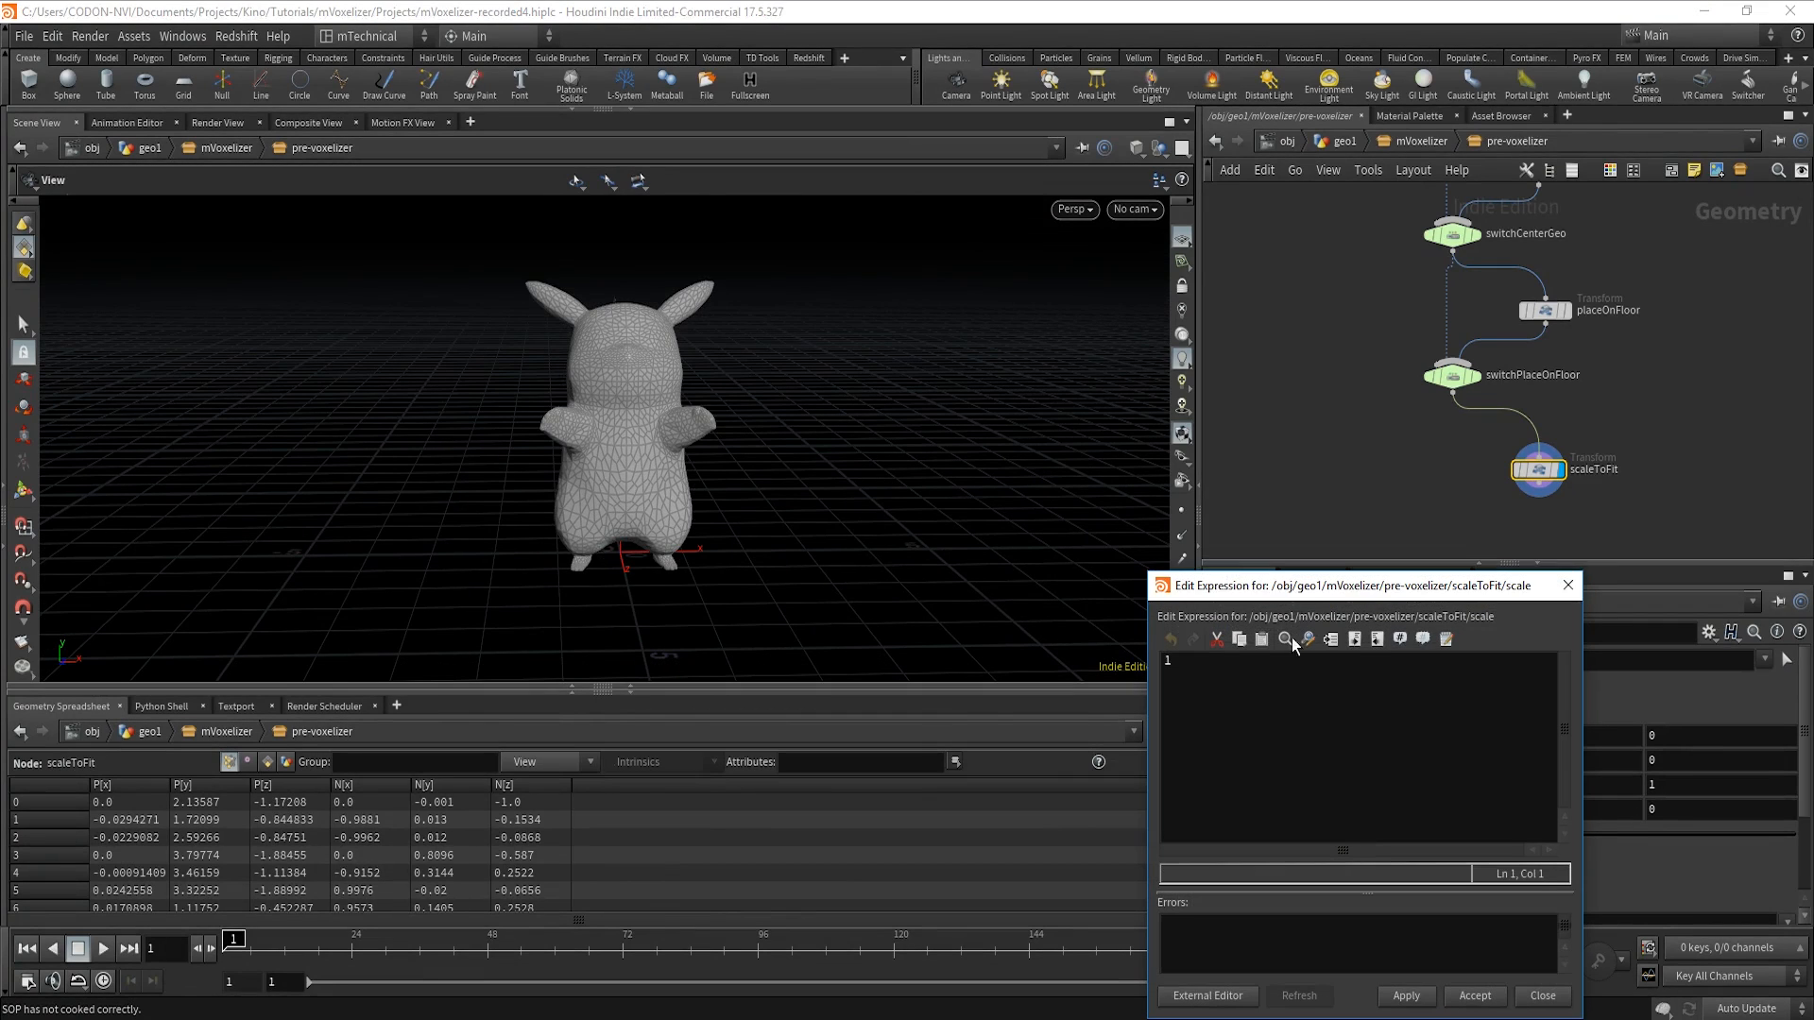
drag(1268, 584, 820, 277)
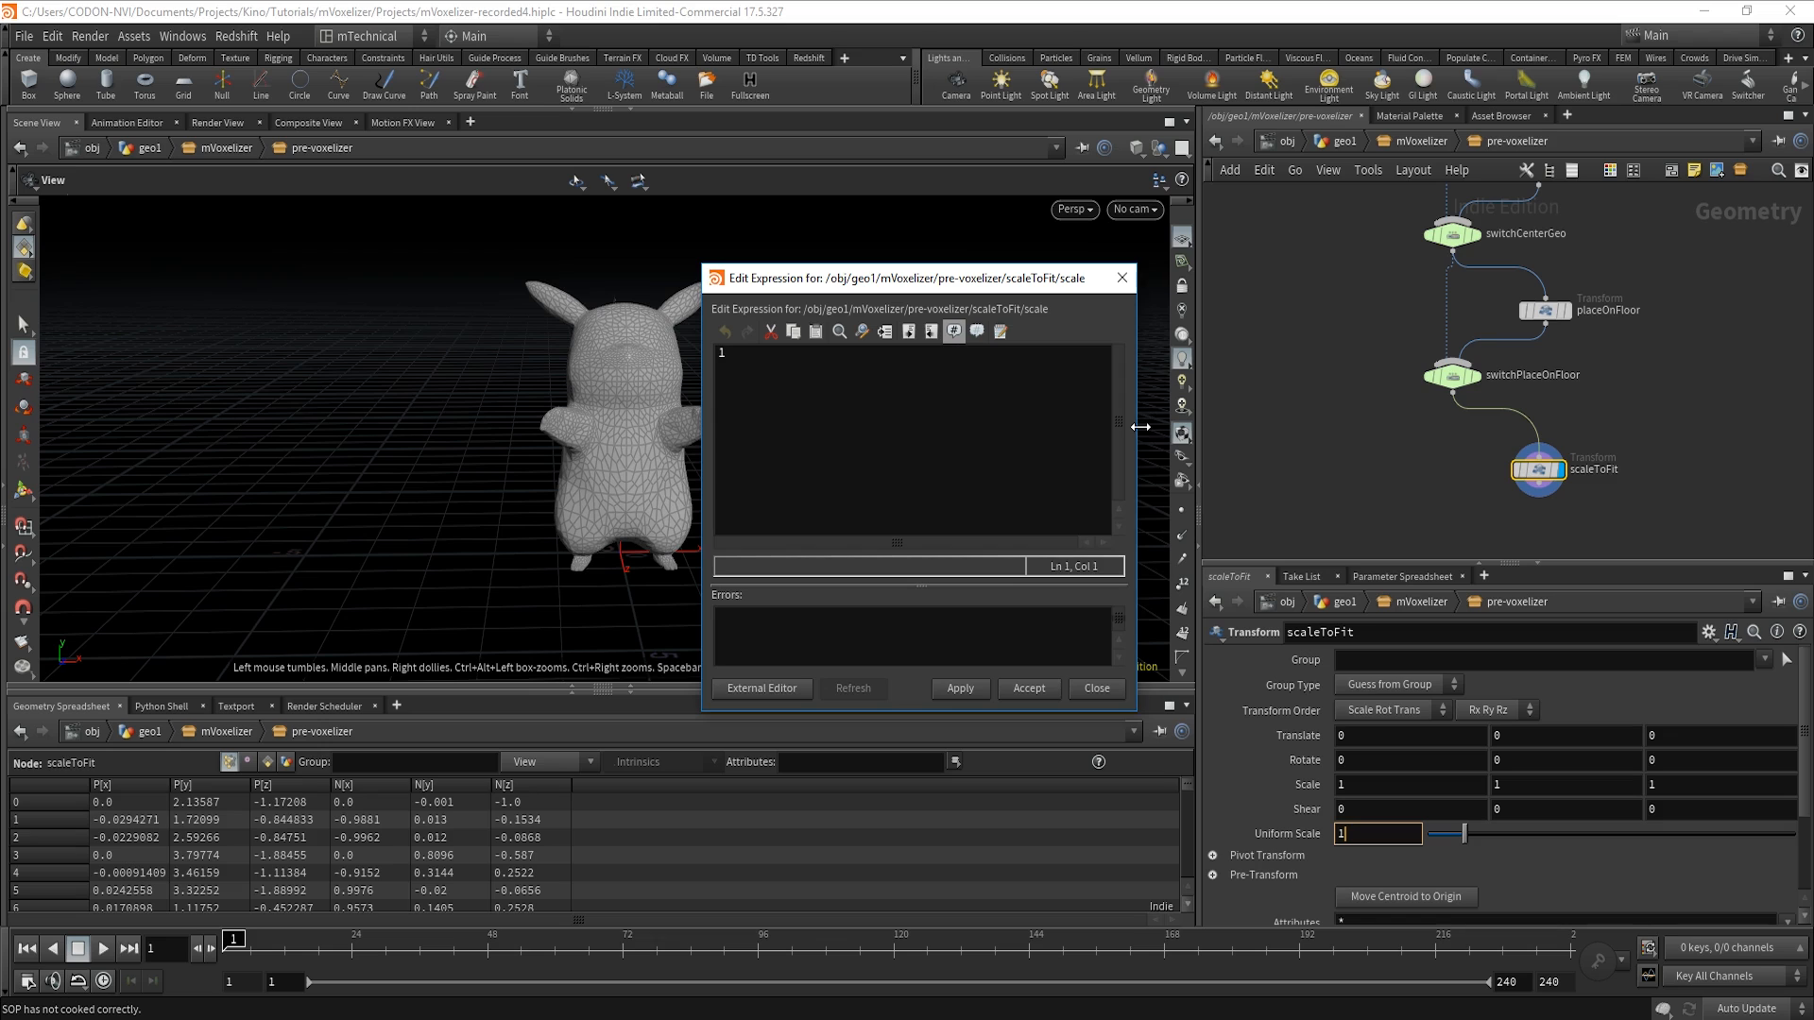
drag(1135, 422, 1571, 423)
drag(1091, 279, 1273, 254)
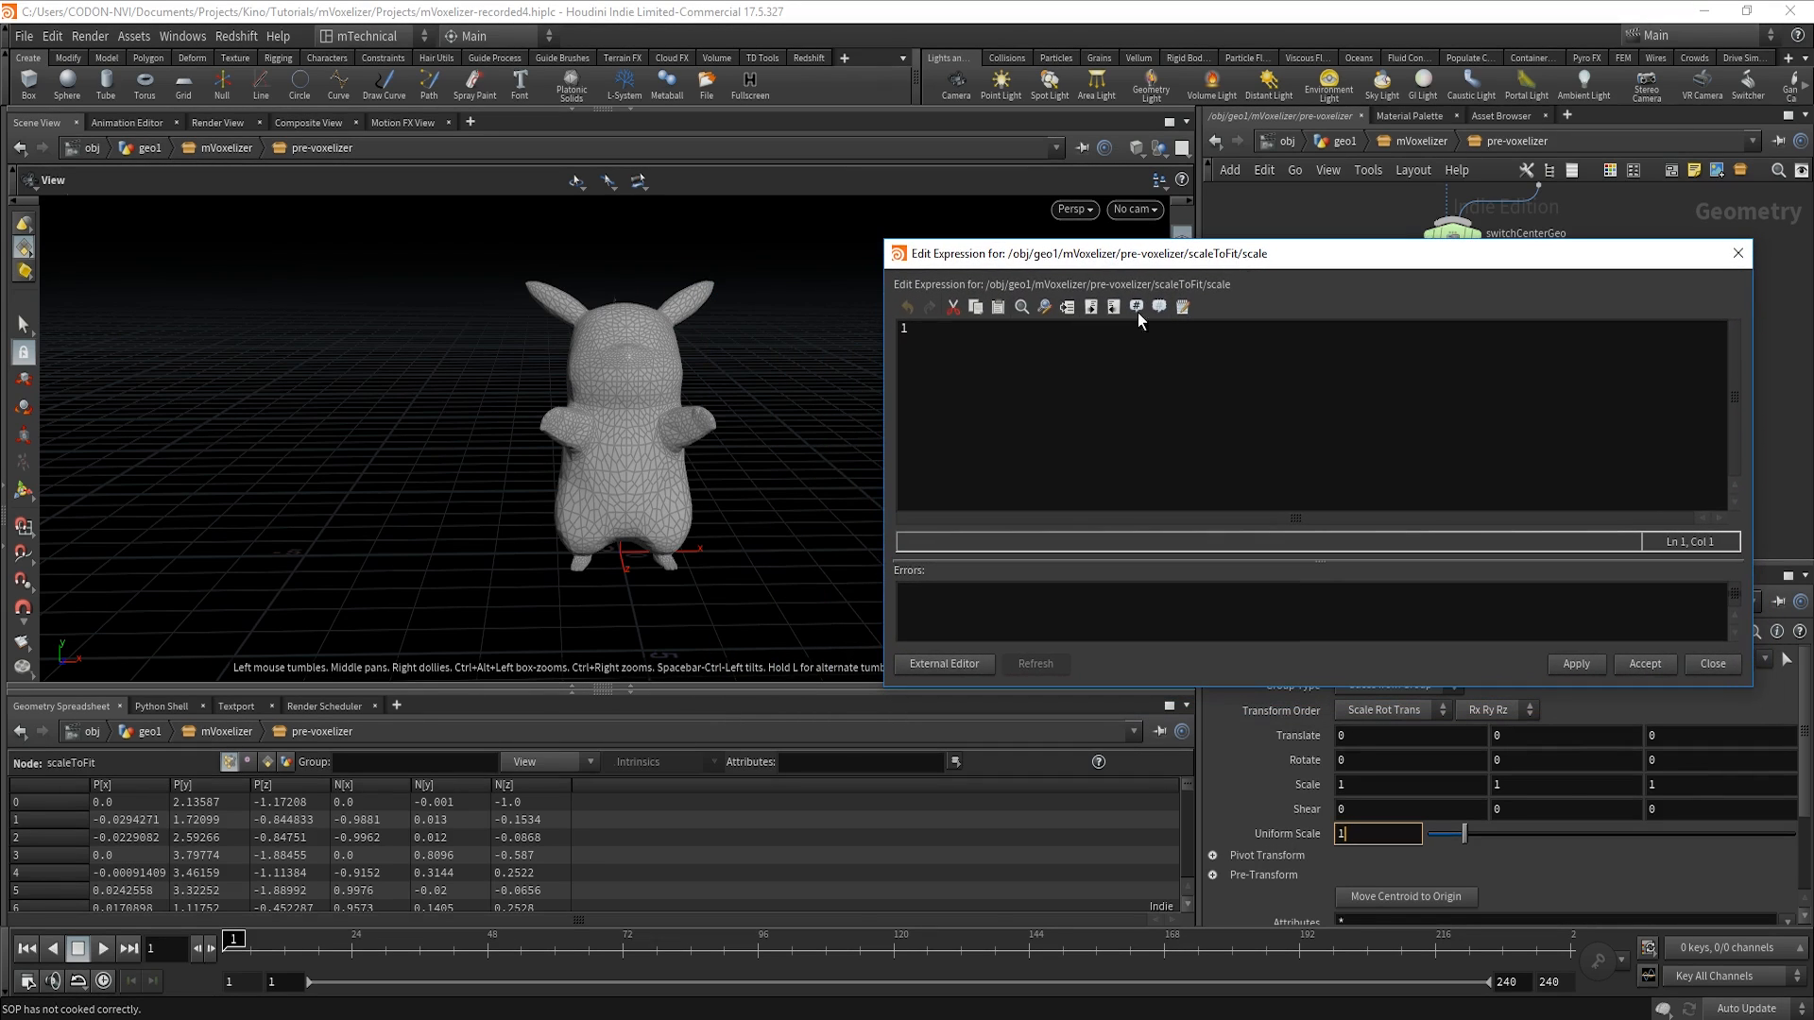
Replace the scale value with the beginning of an expression: 3.0 / max(bbox("../switchPlaceOnFloor/", D_XSIZE).
click(1059, 343)
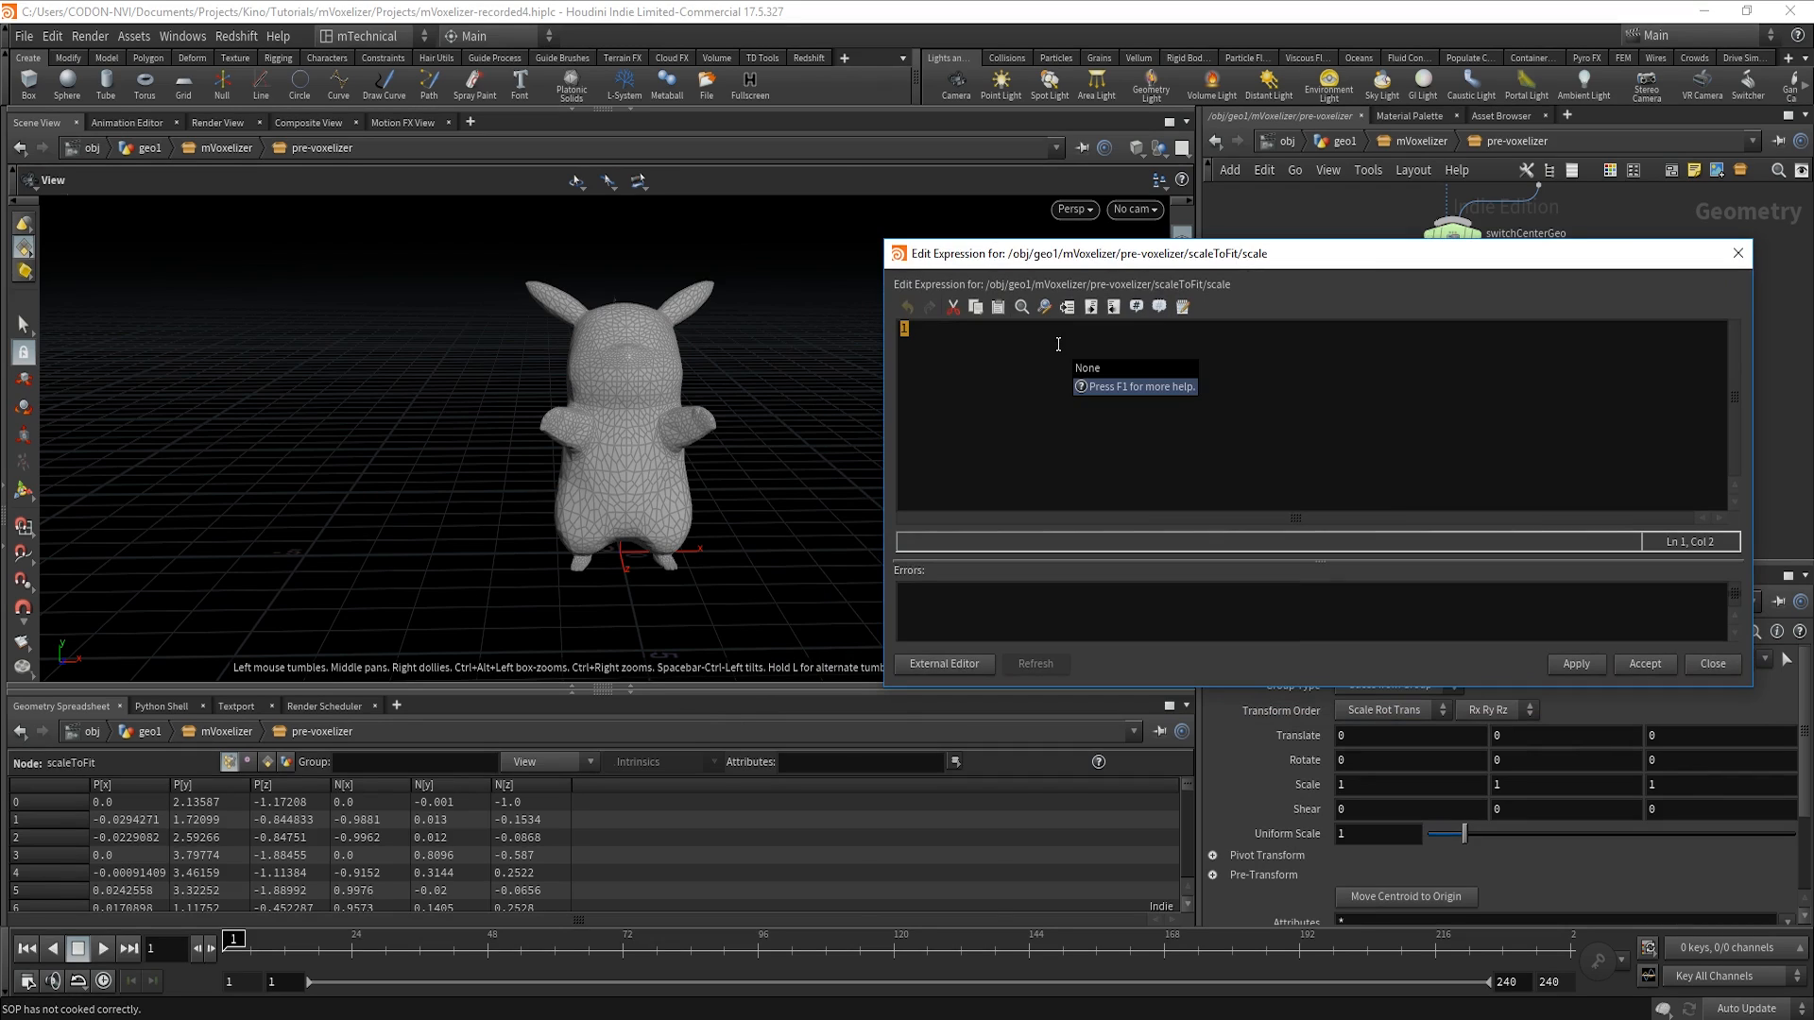
text(3.0)
text(max()
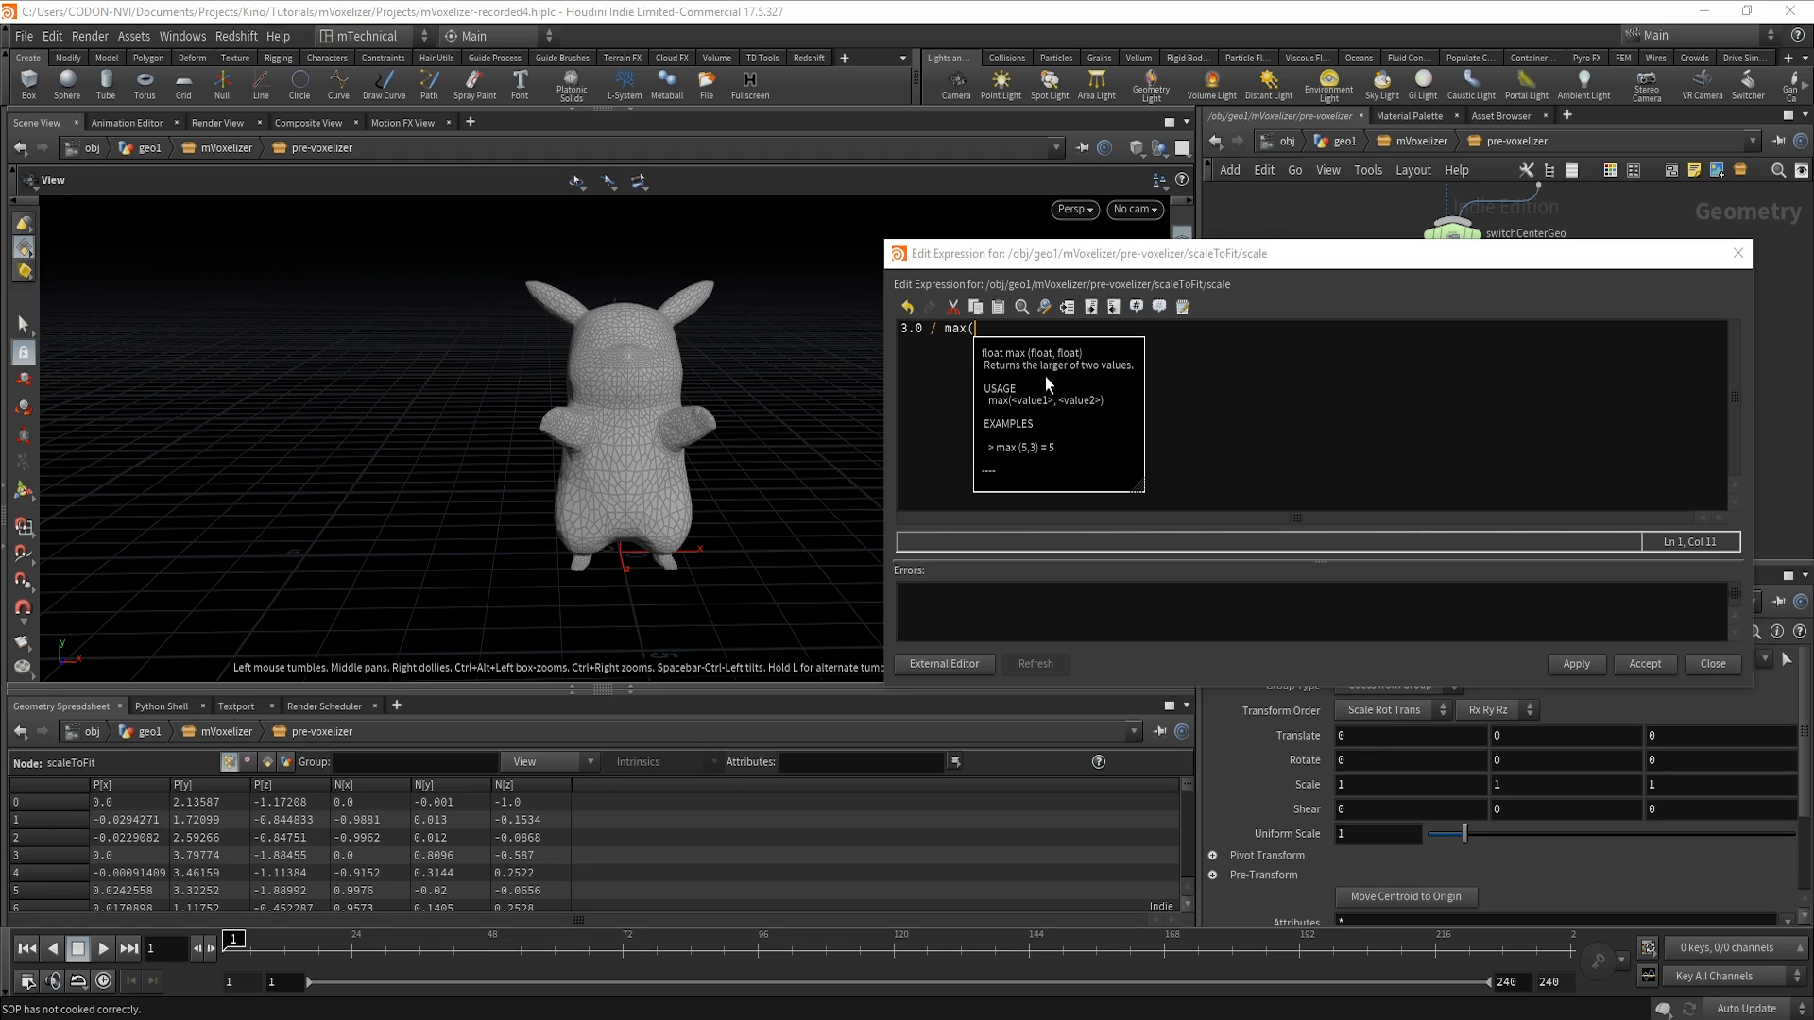
text(bbox()
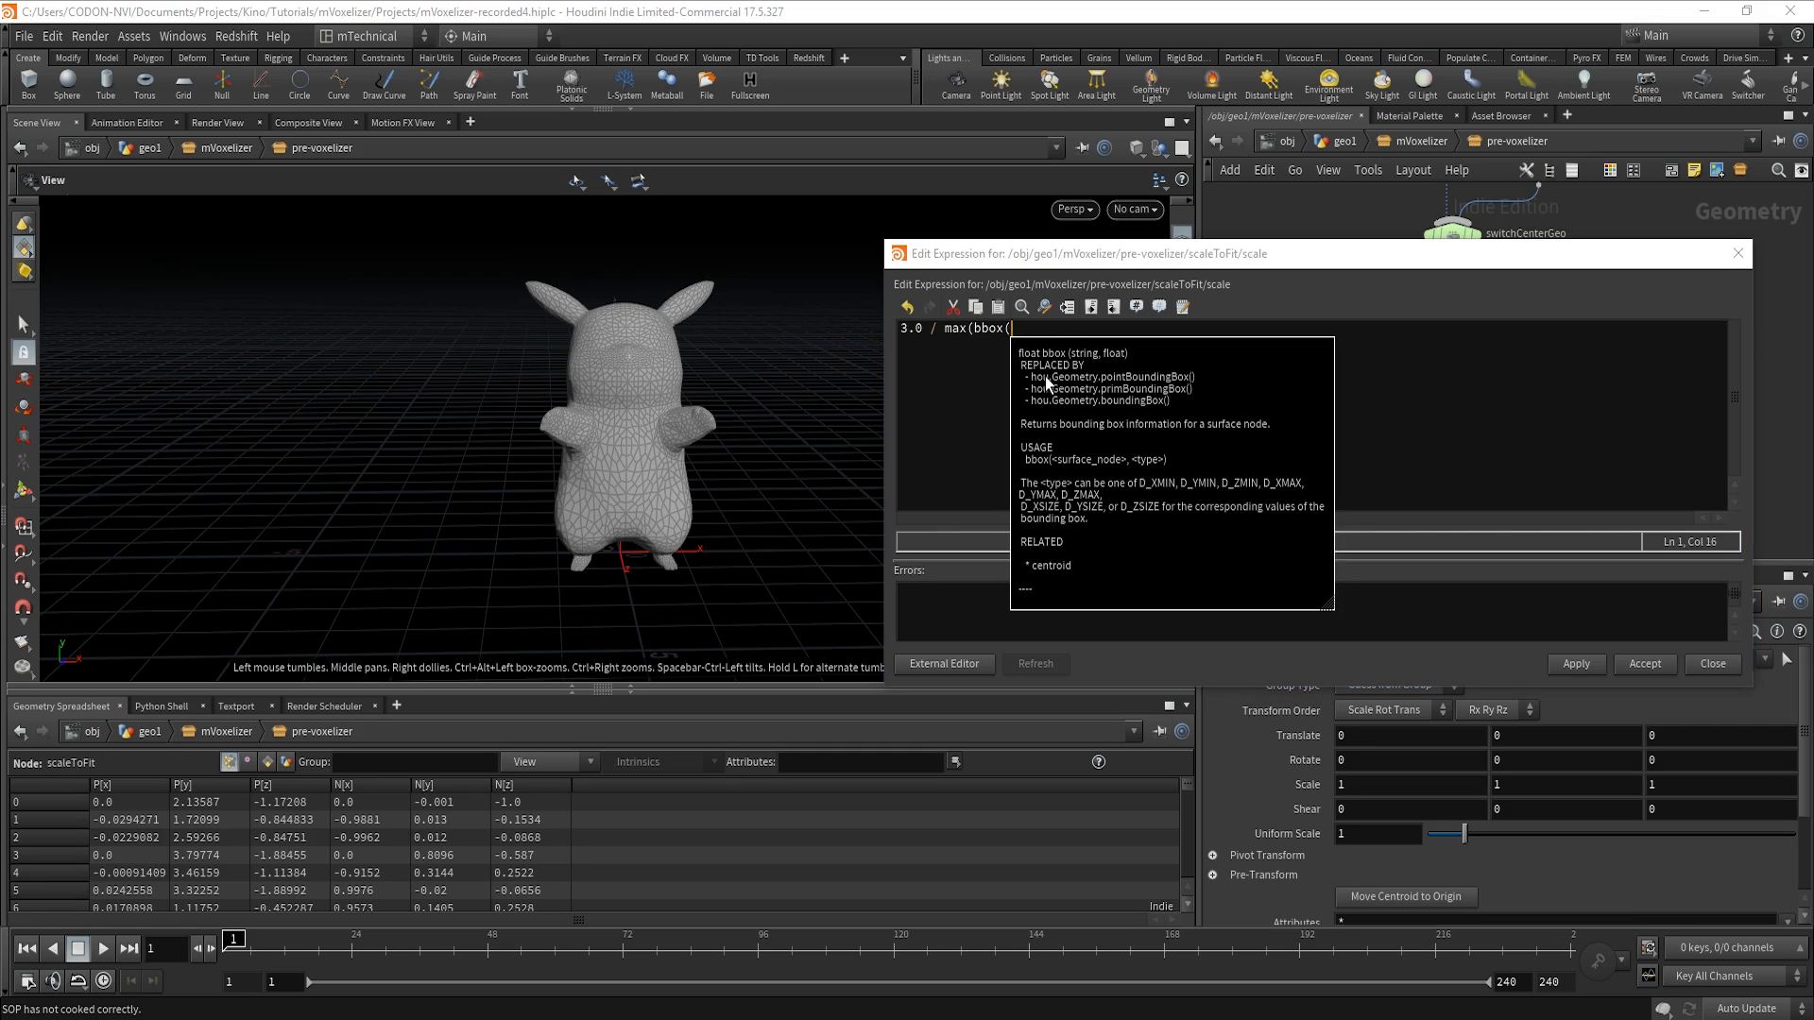
text(".)
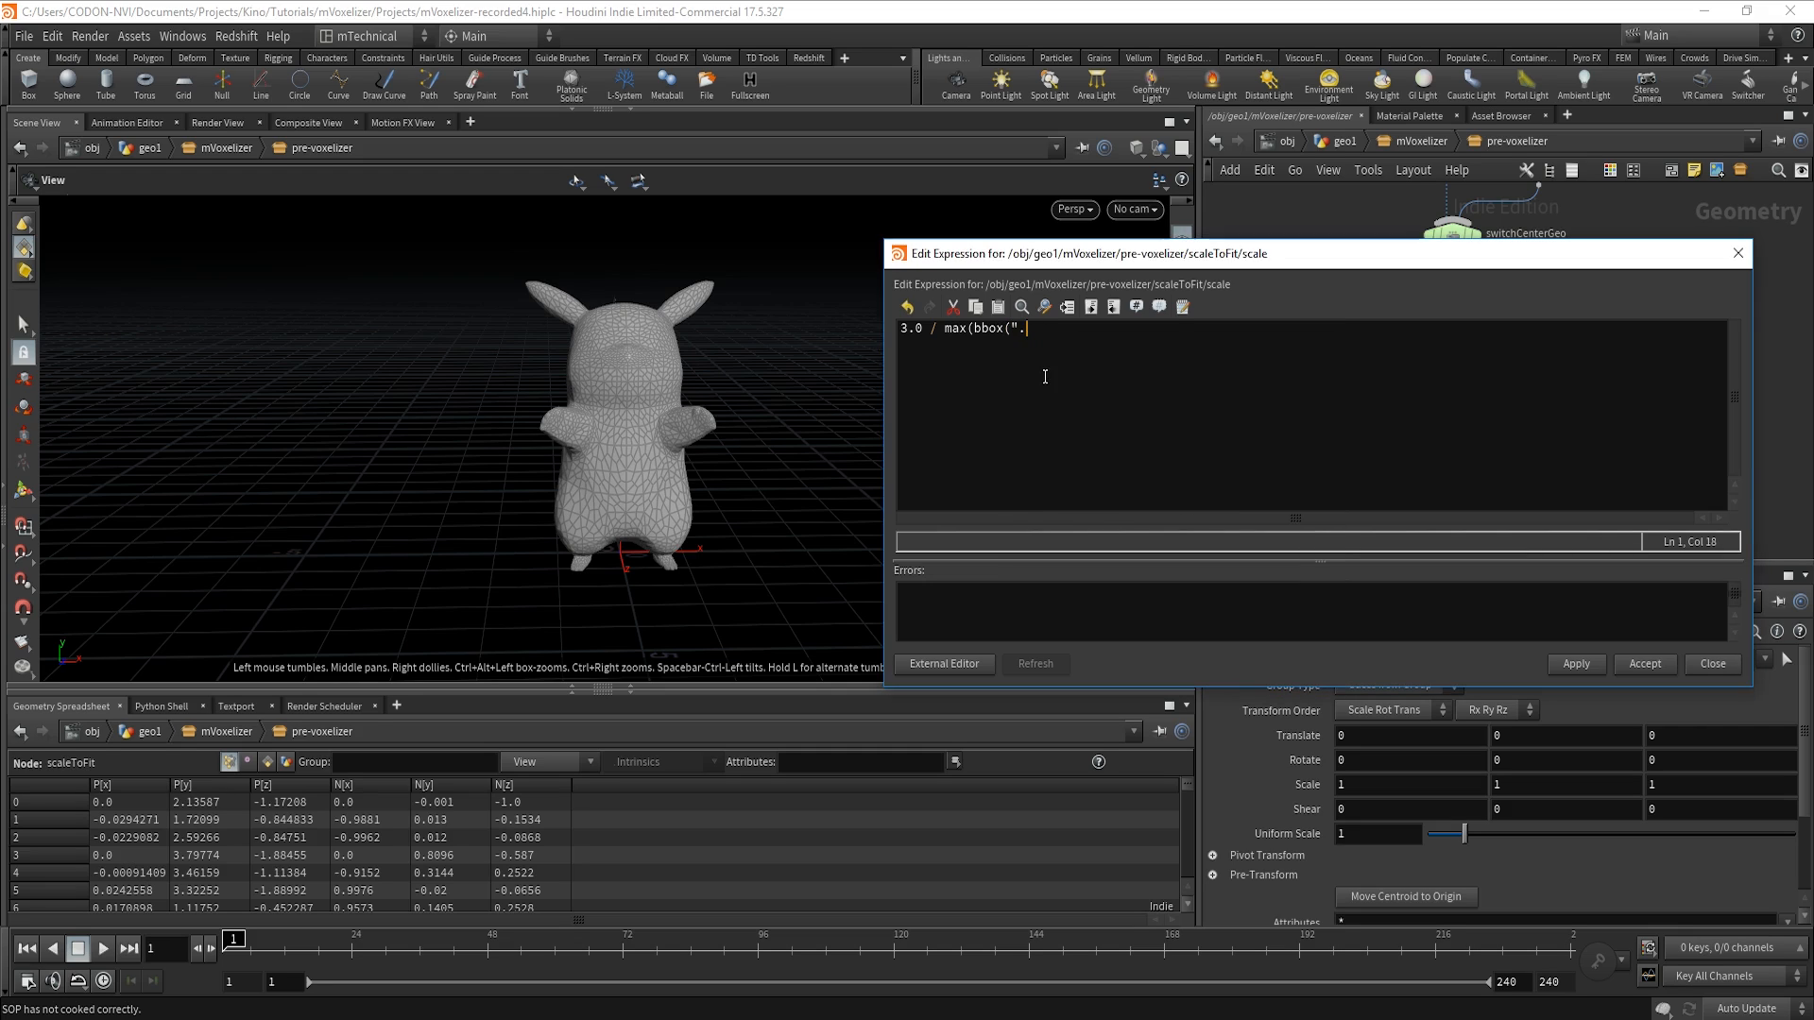
text(./)
key(Down)
key(Down)
key(Down)
key(Down)
key(Down)
key(Down)
key(Down)
key(Down)
key(Down)
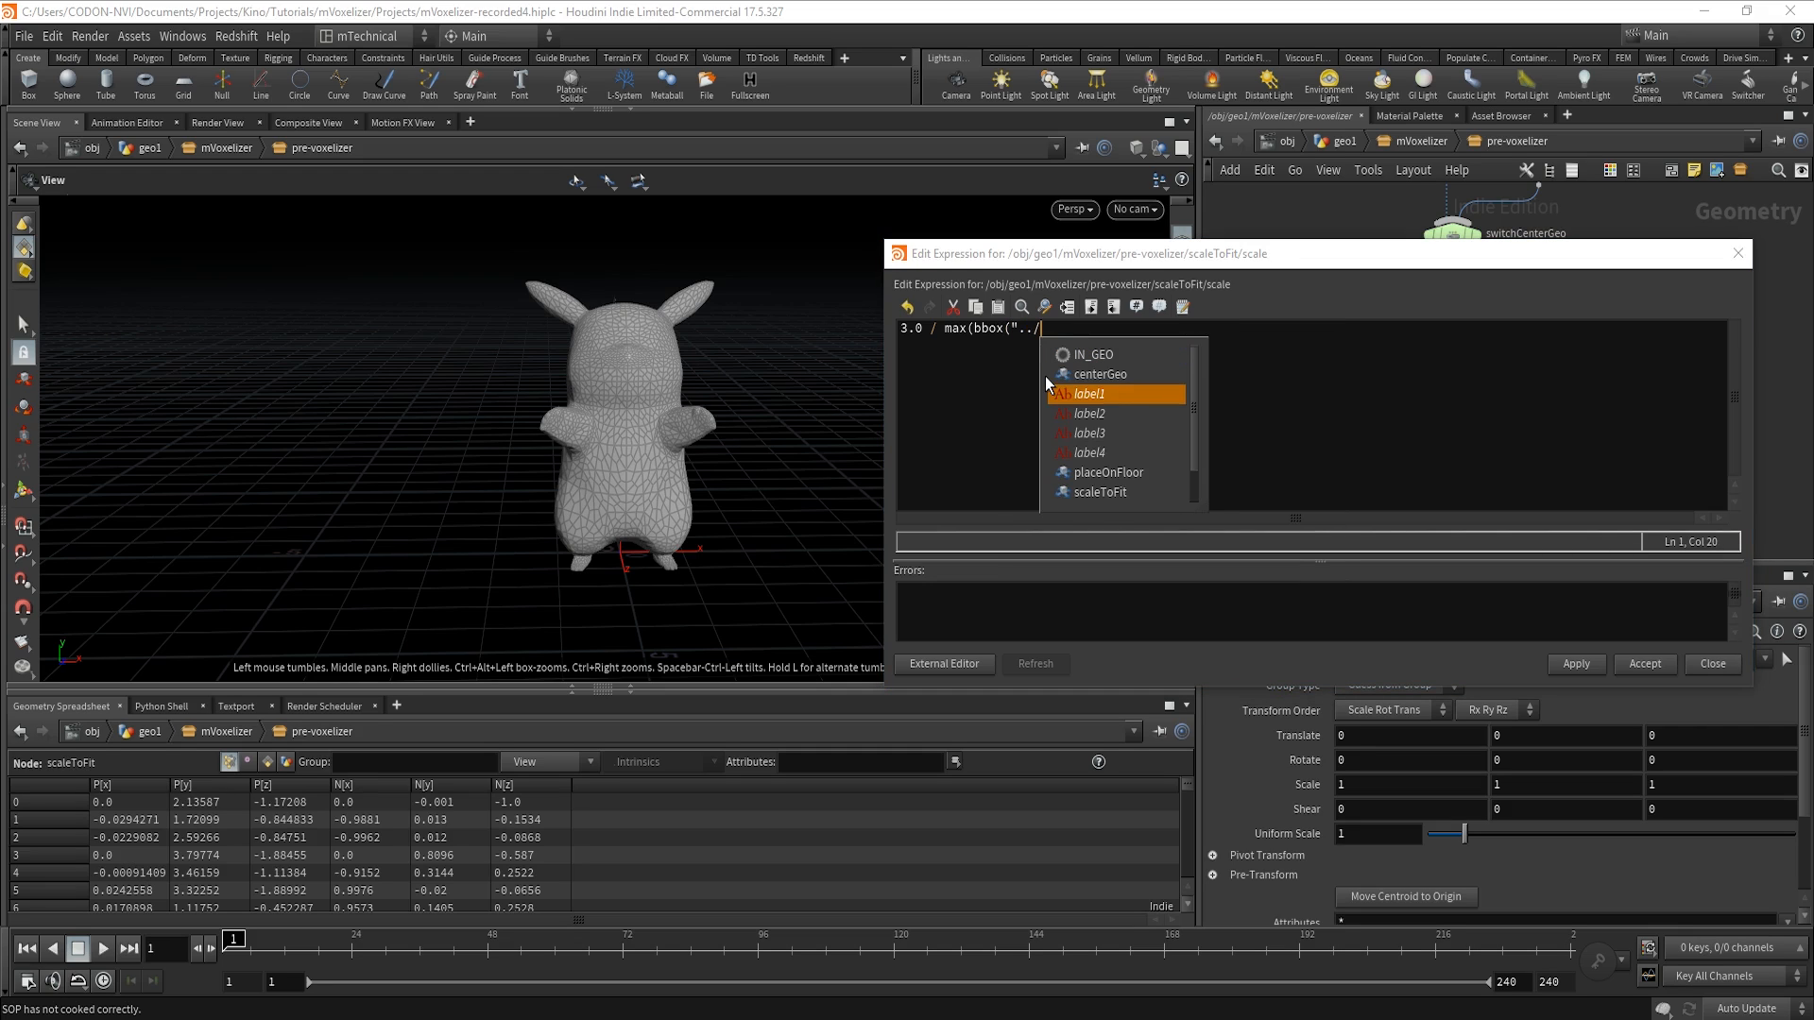
key(Down)
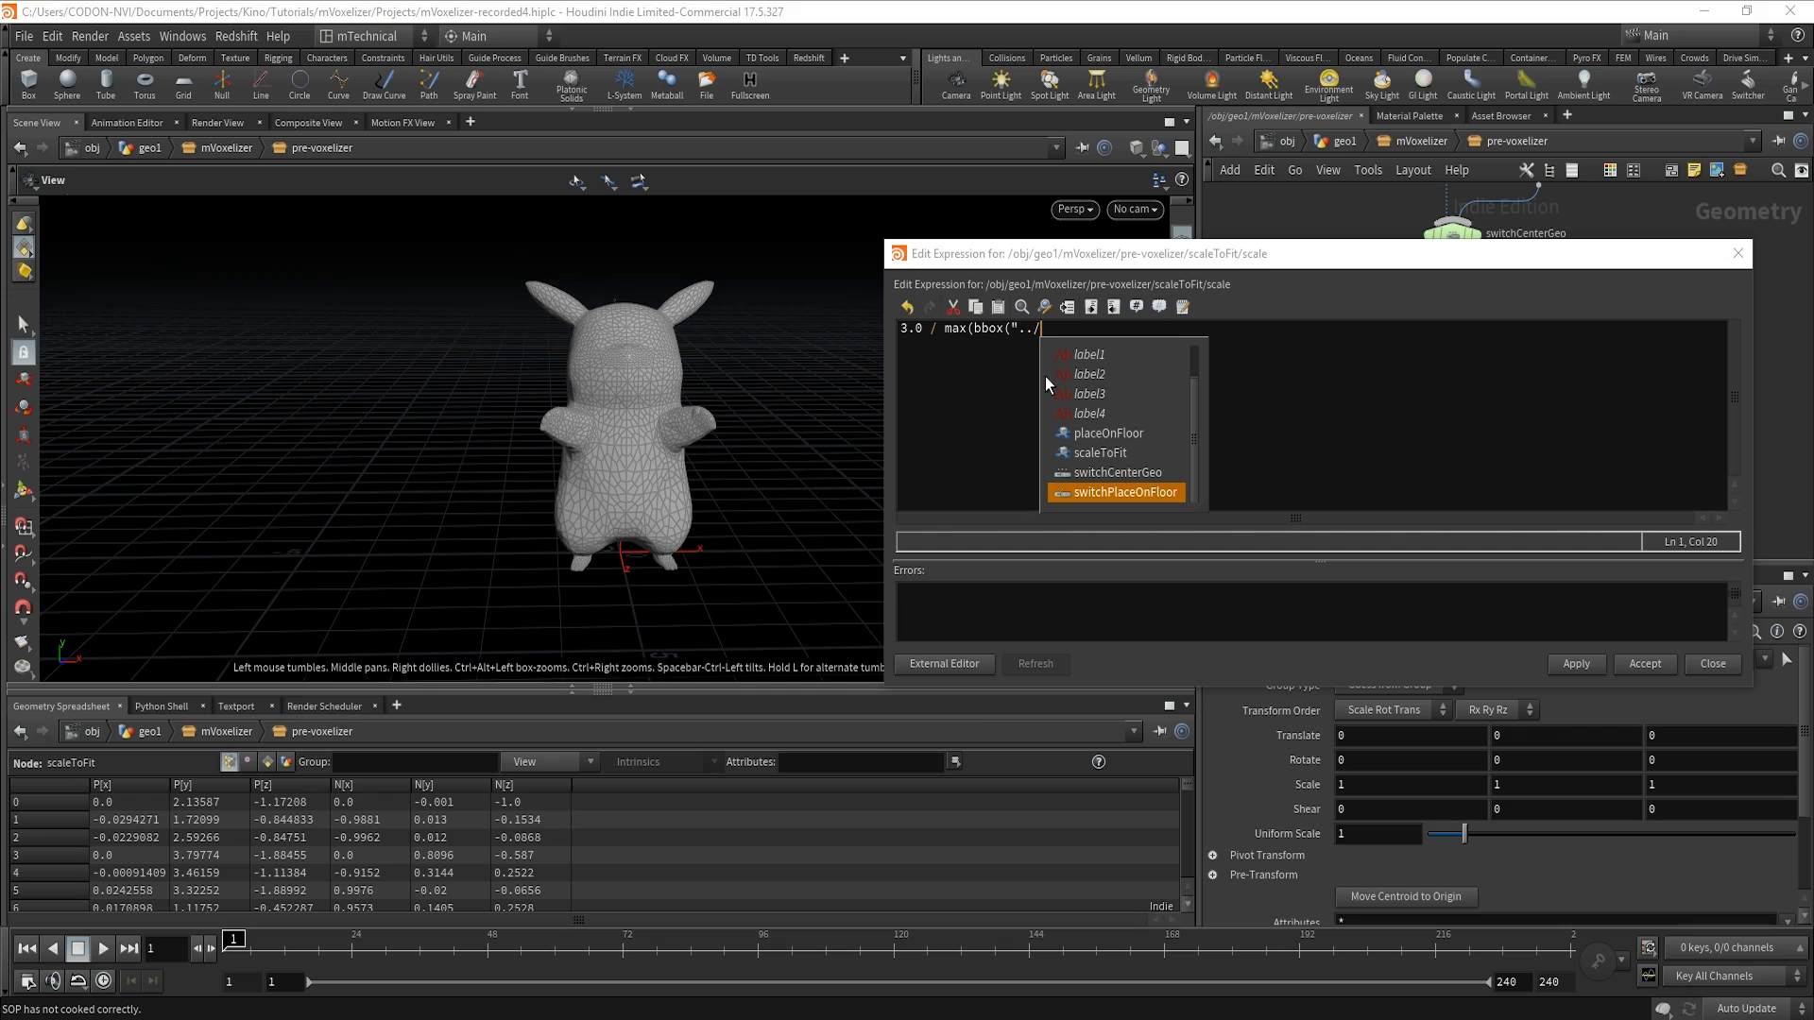
key(Return)
text(")
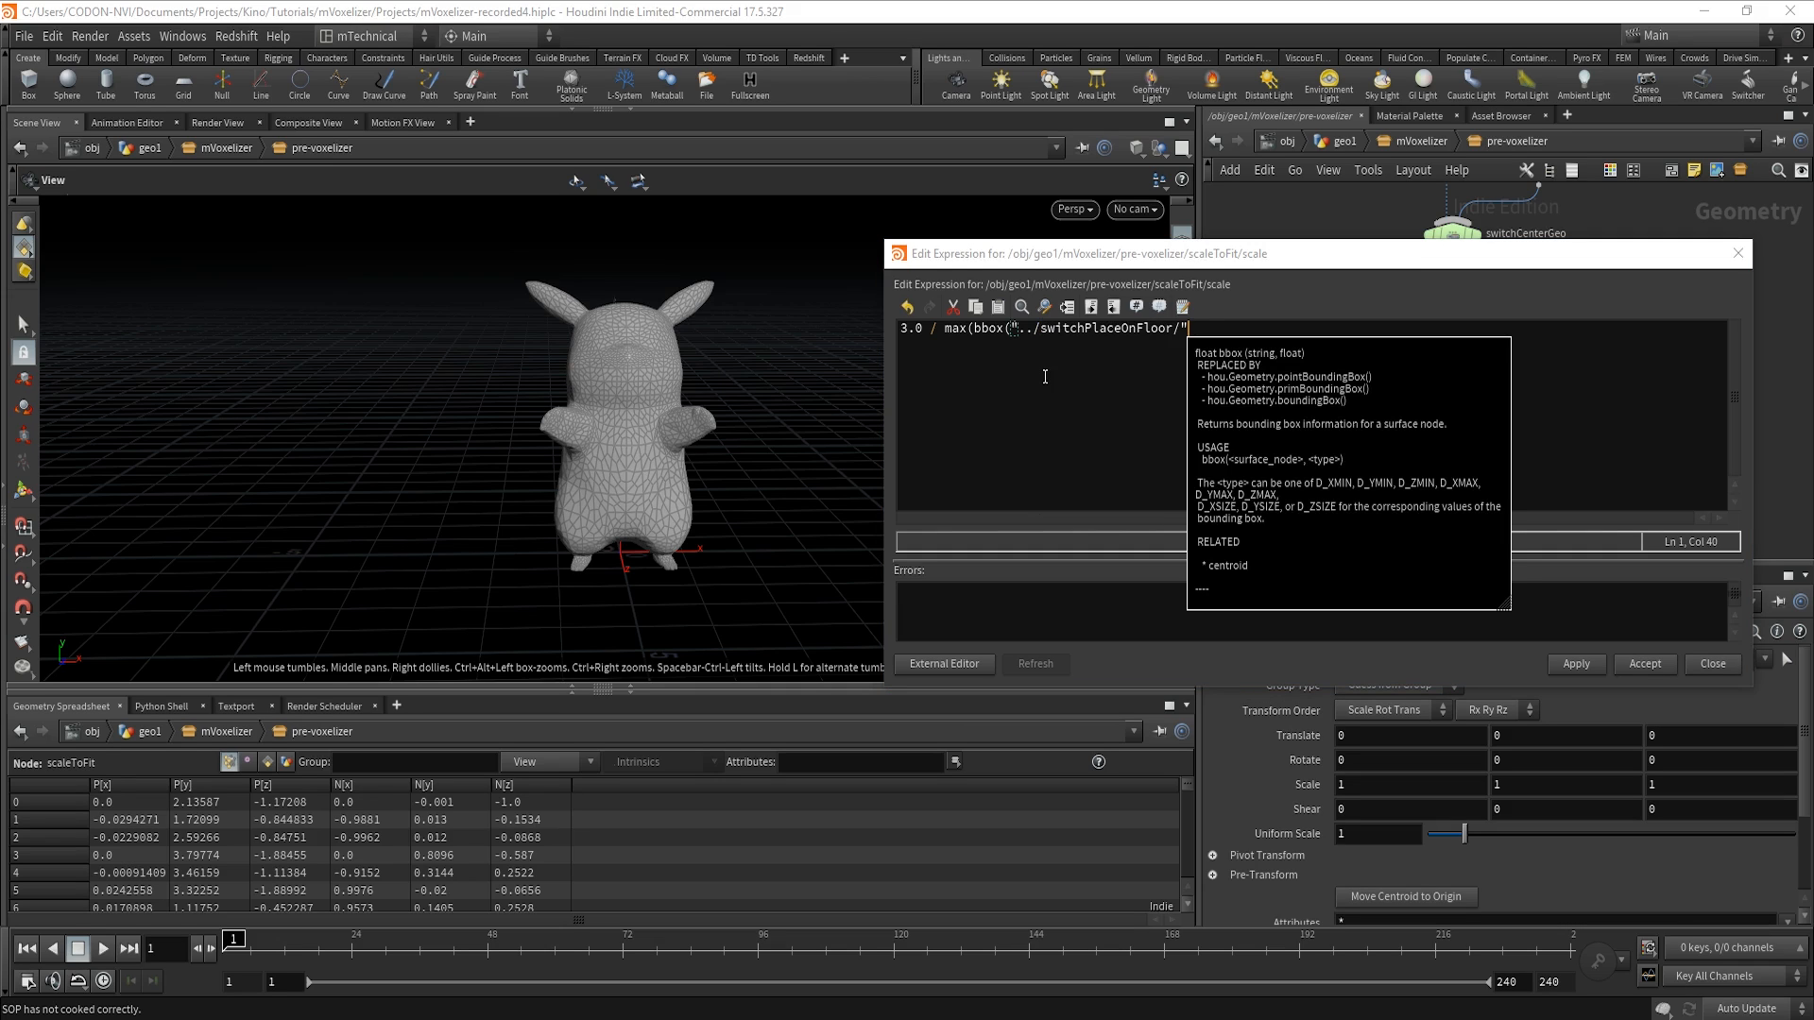
text(, D_XSI)
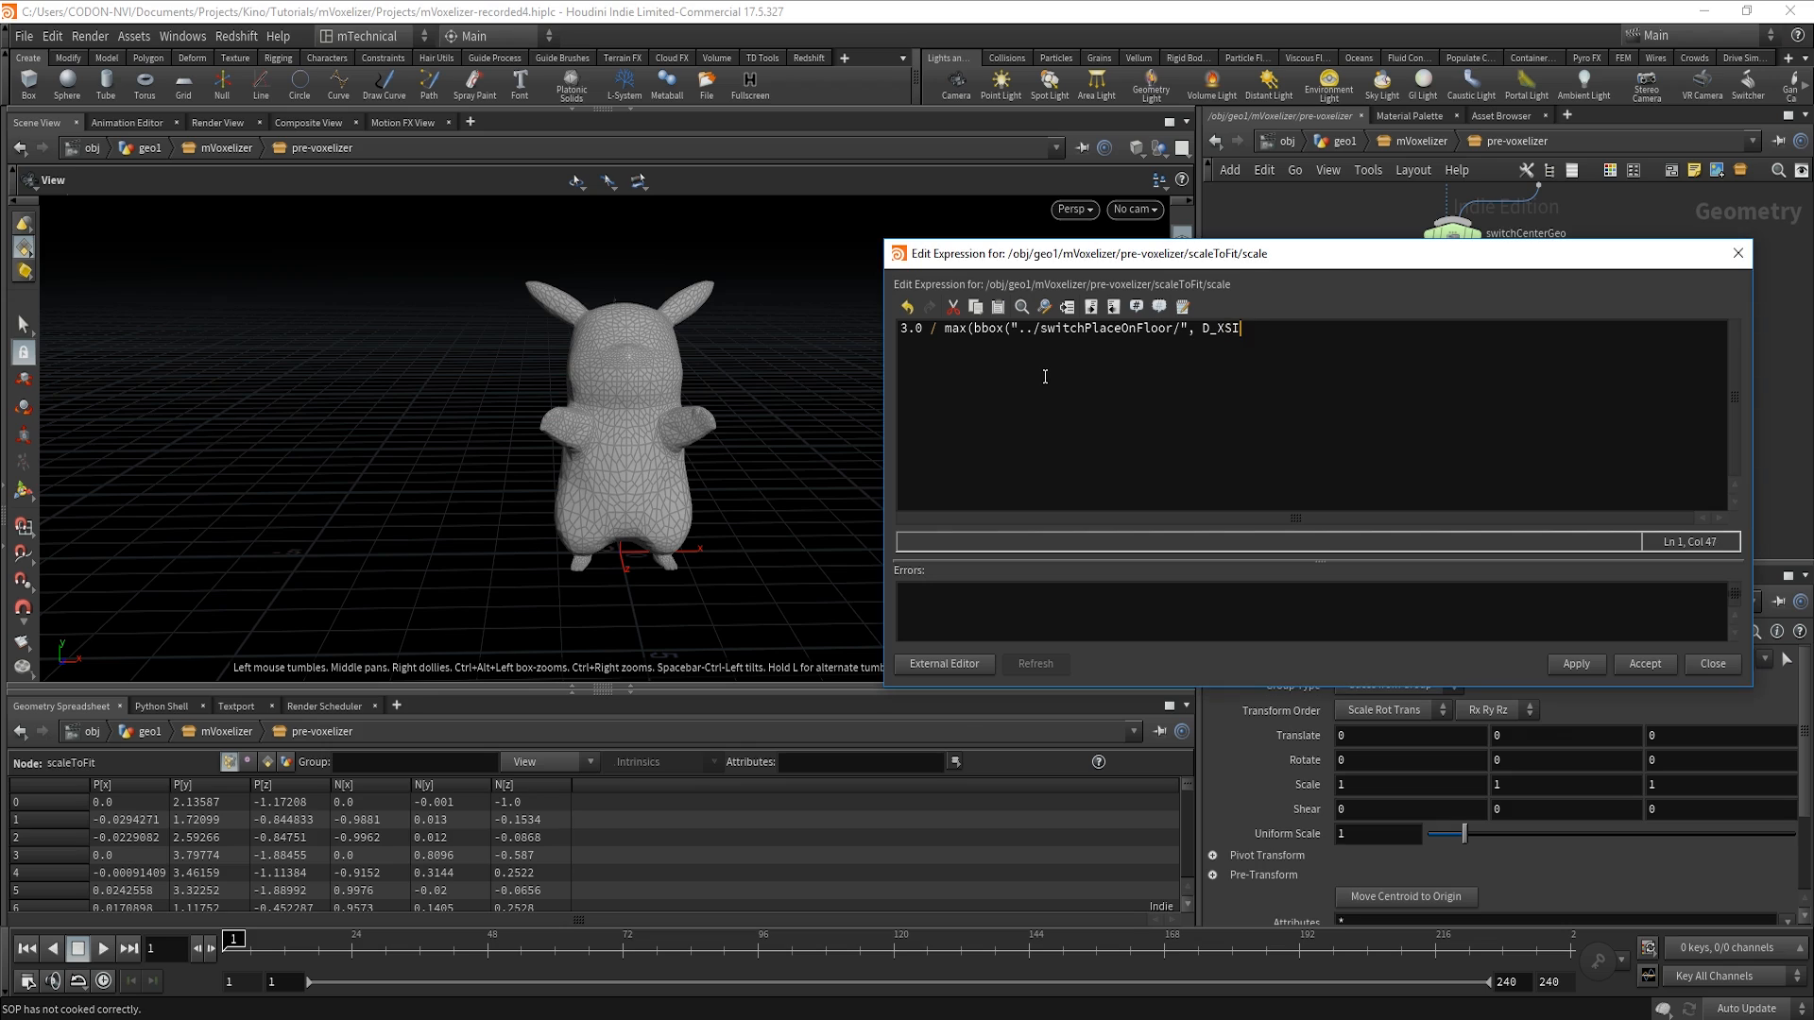
text(ZE))
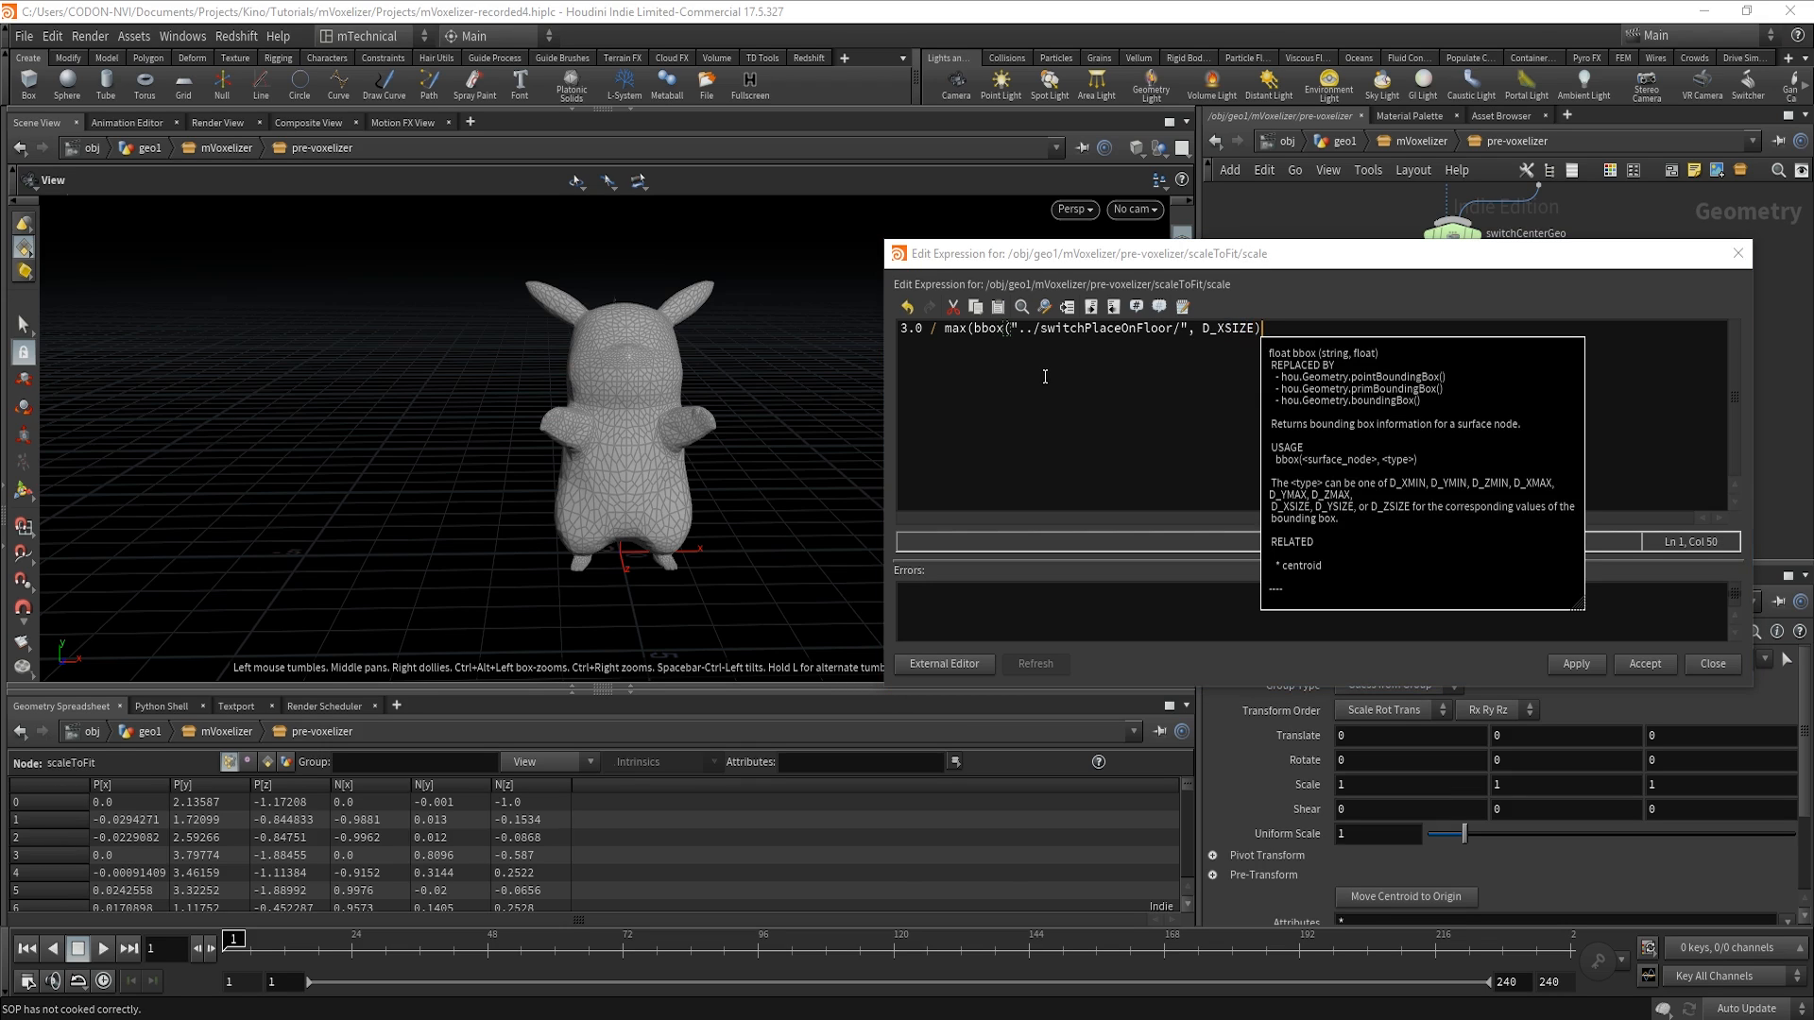
Continue the expression with a nested max as second argument, starting with bbox of "../switchPlaceOnFloor/" and D_YSIZE.
text(, max(bbox()
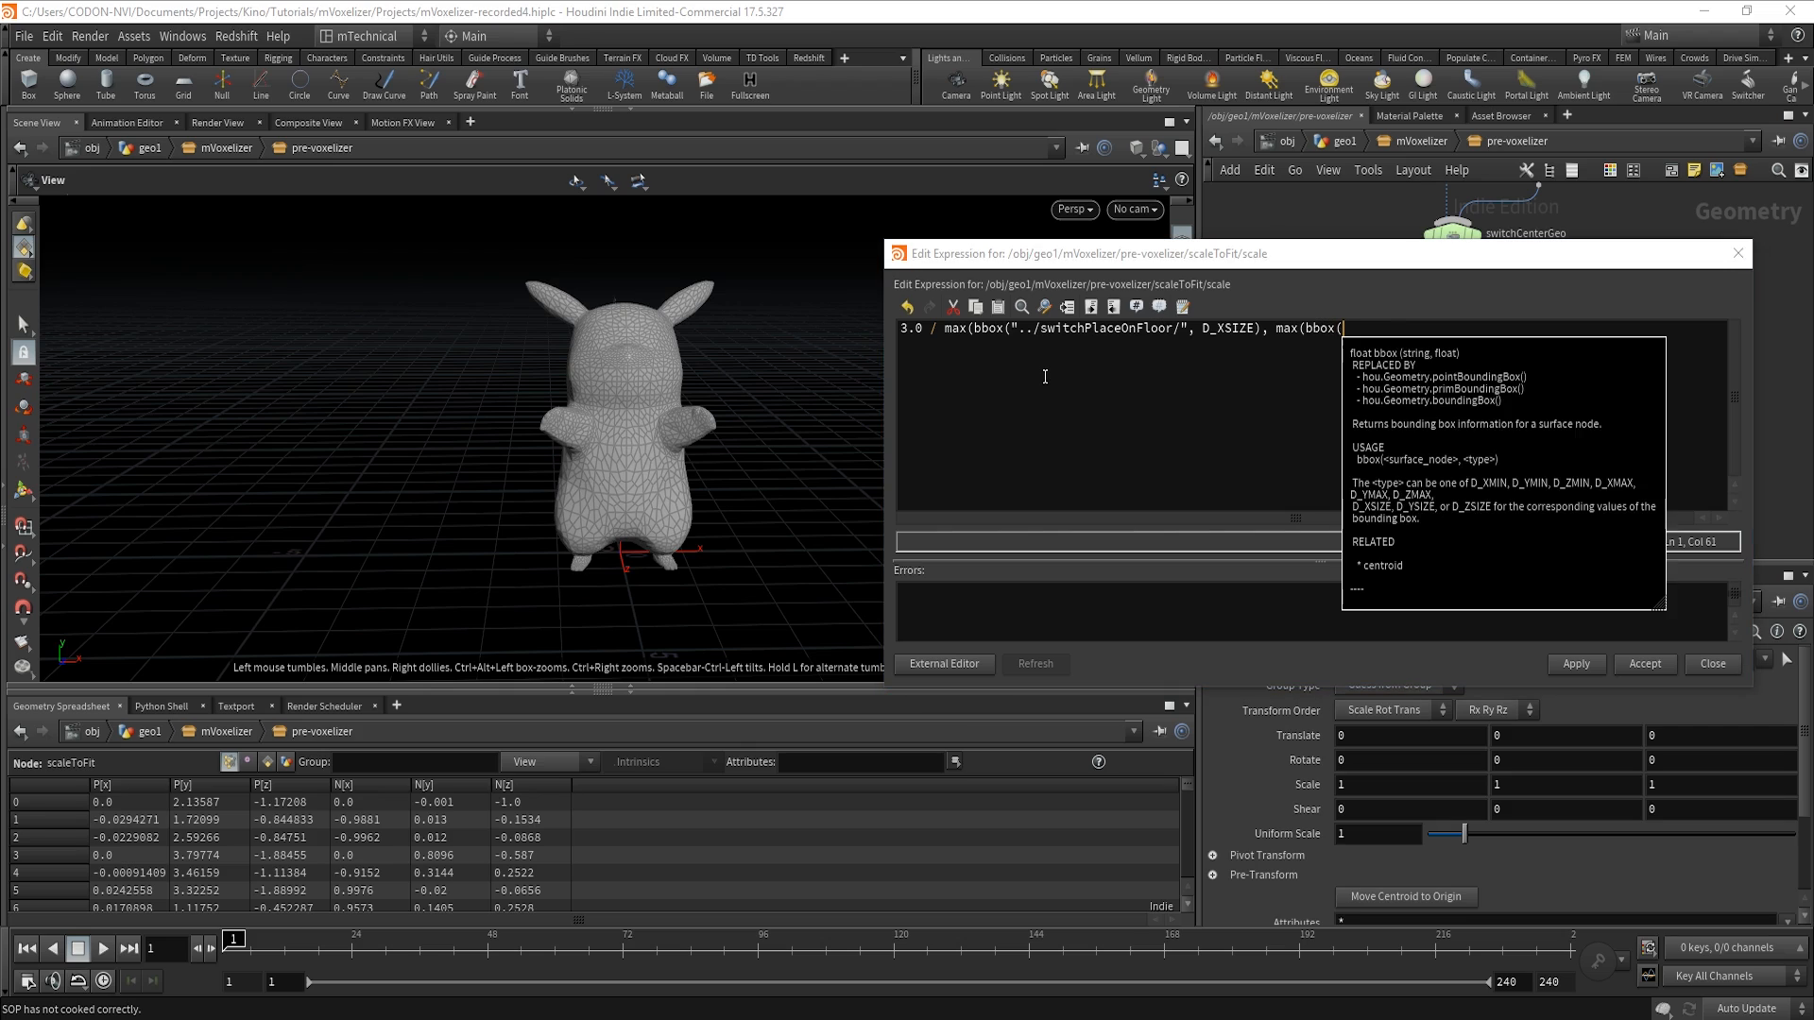
text(")
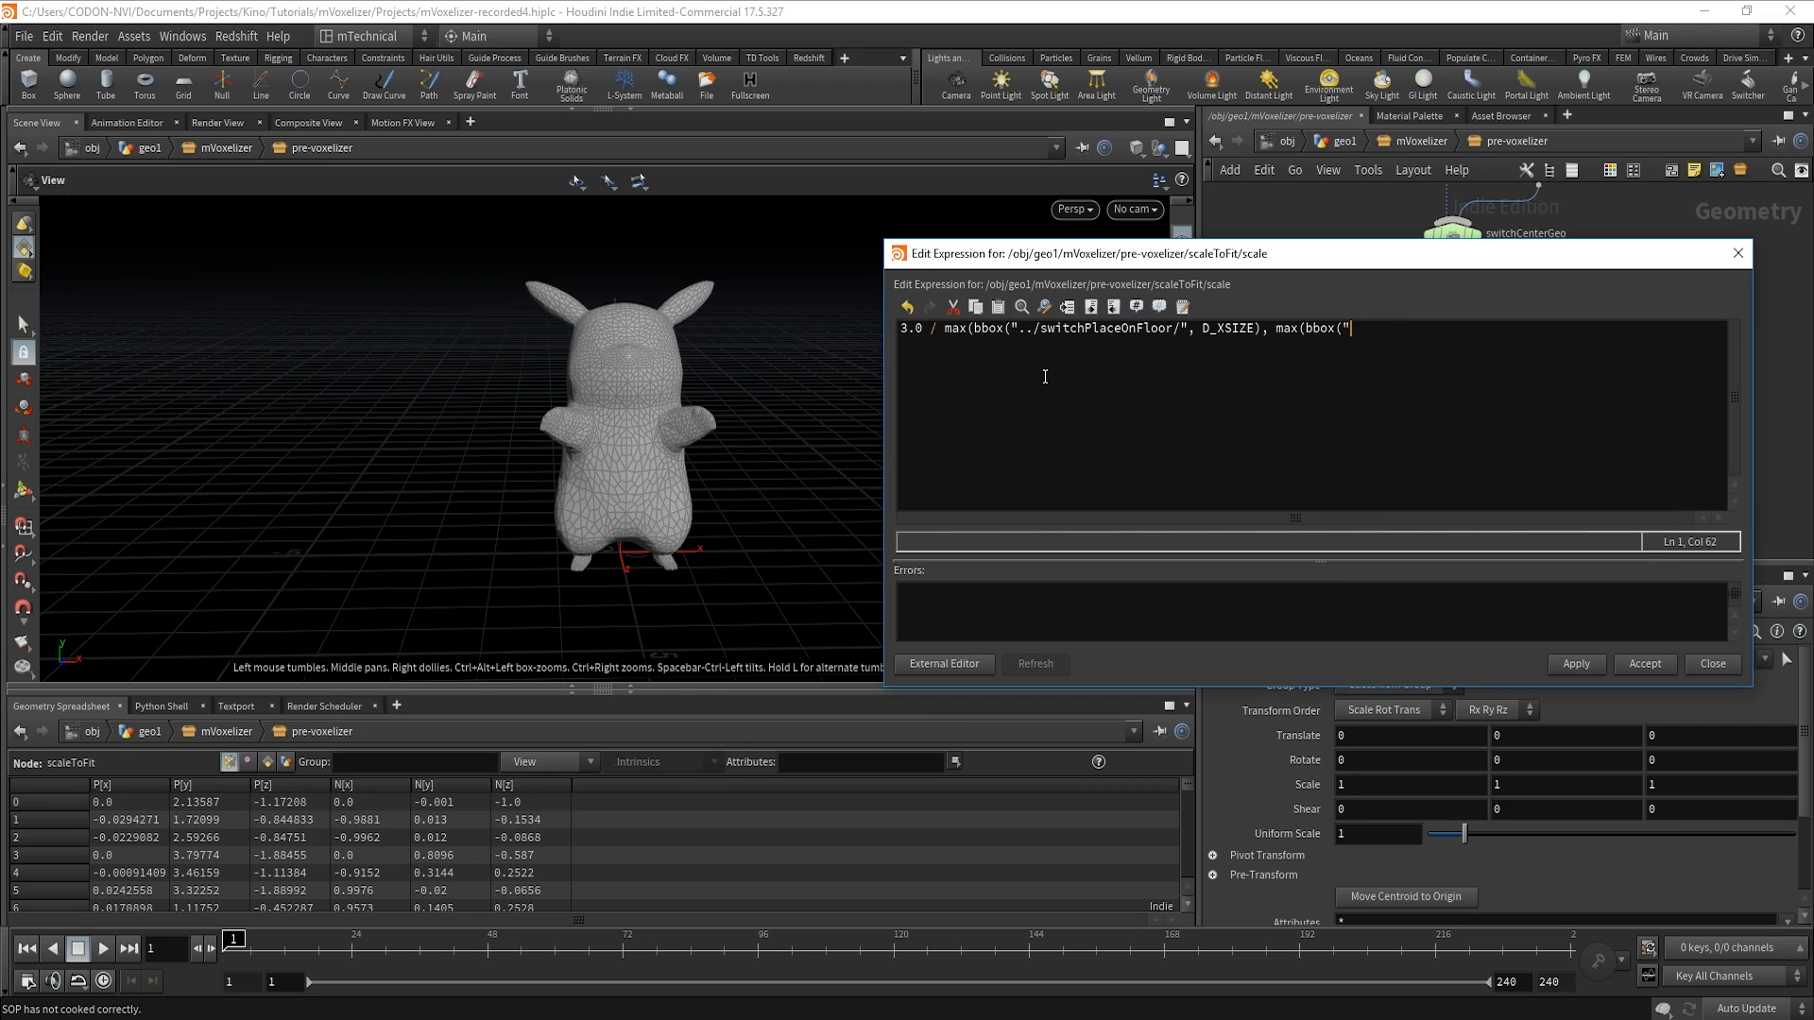
text(../)
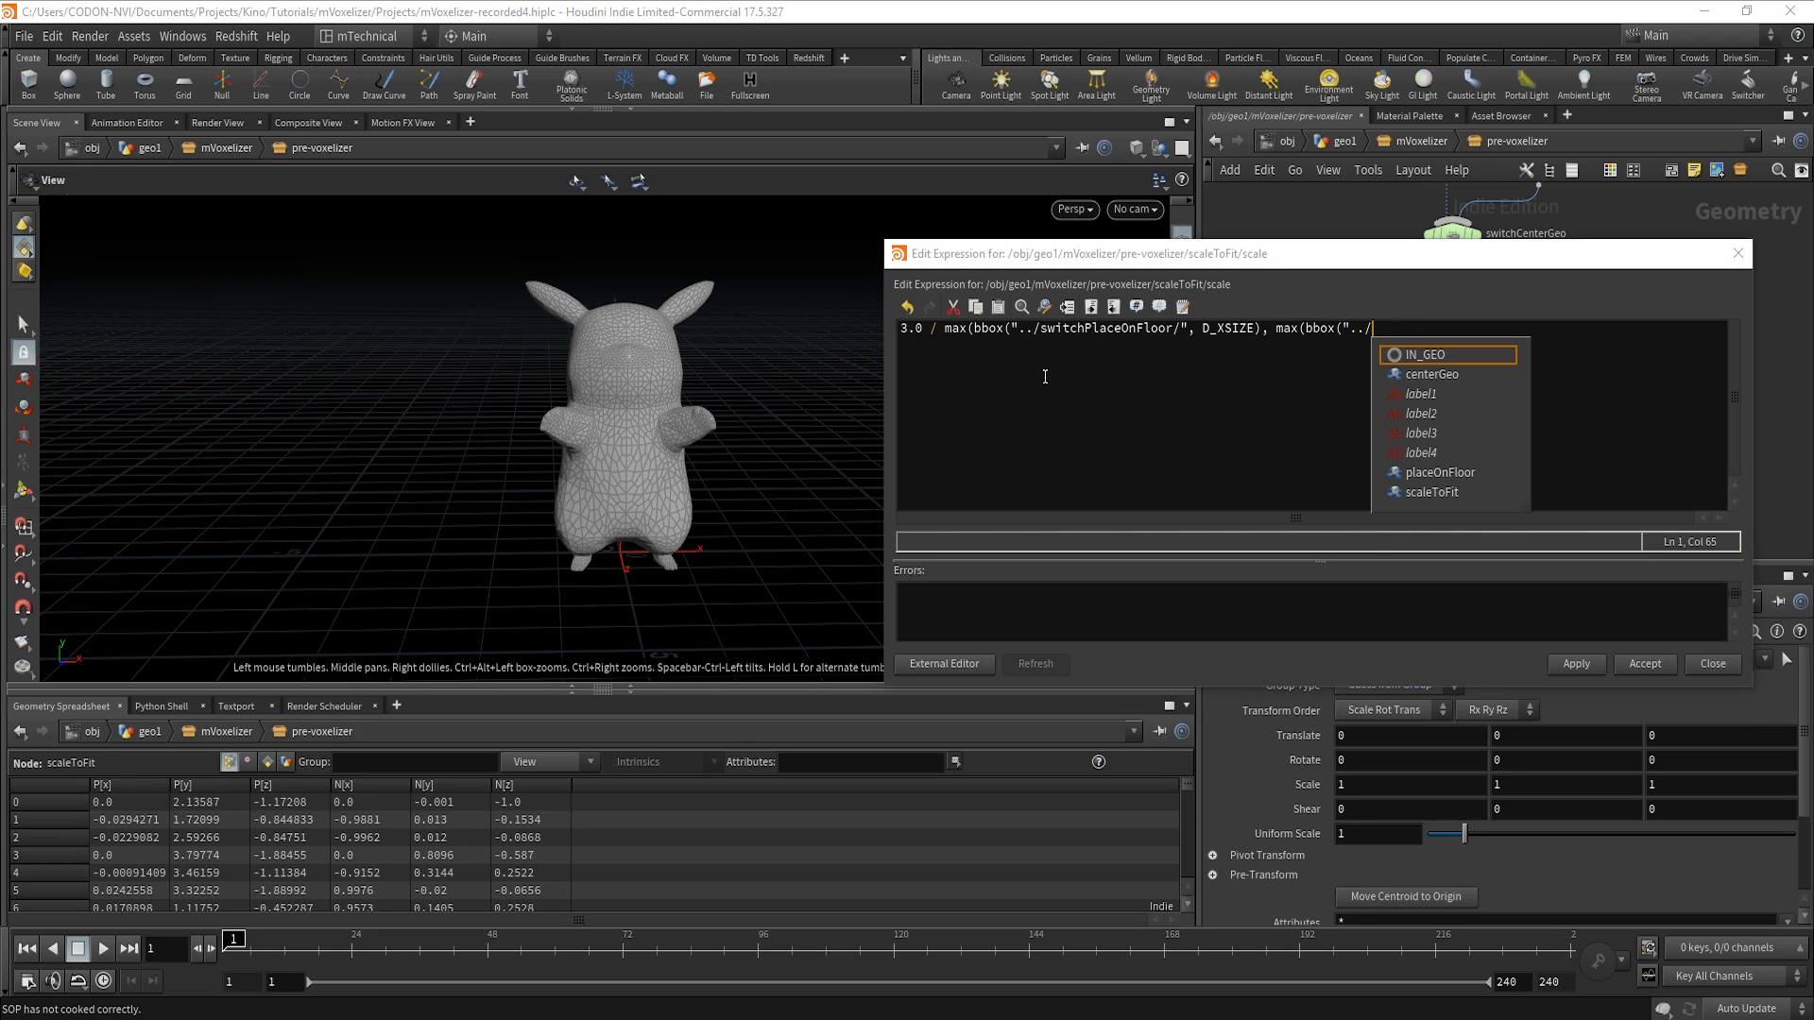
text(swi)
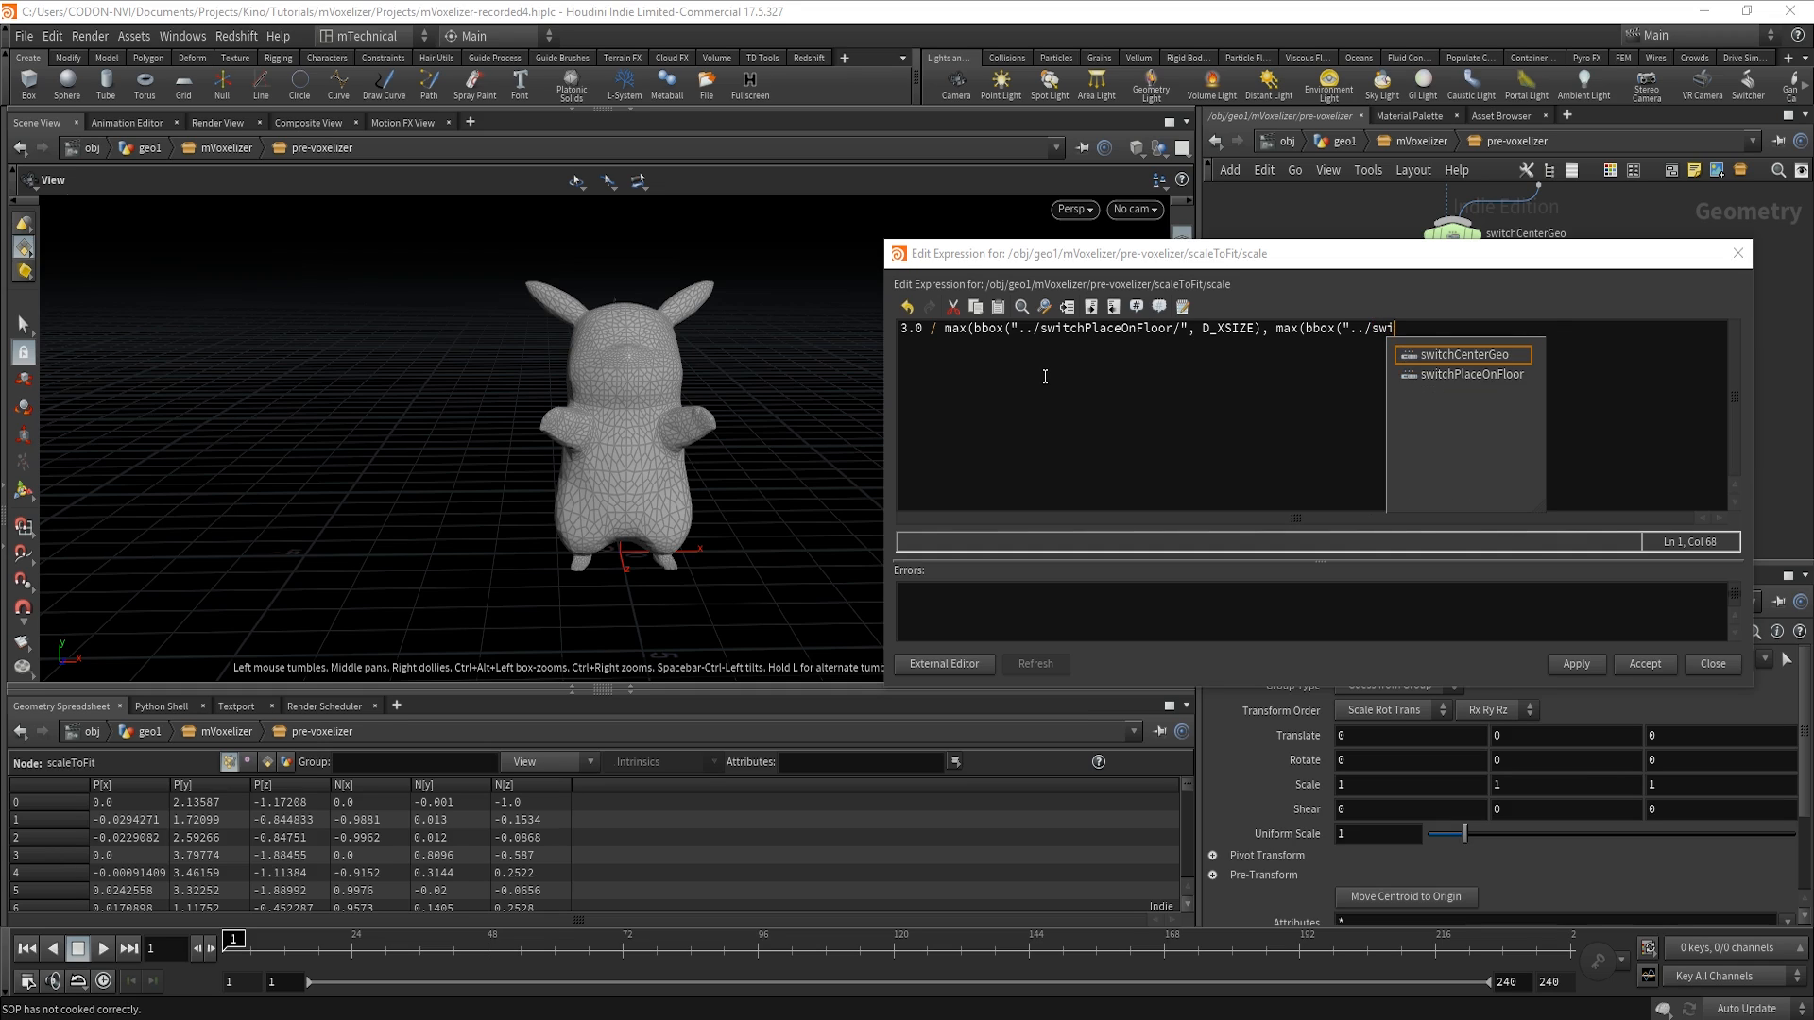
key(Down)
key(Return)
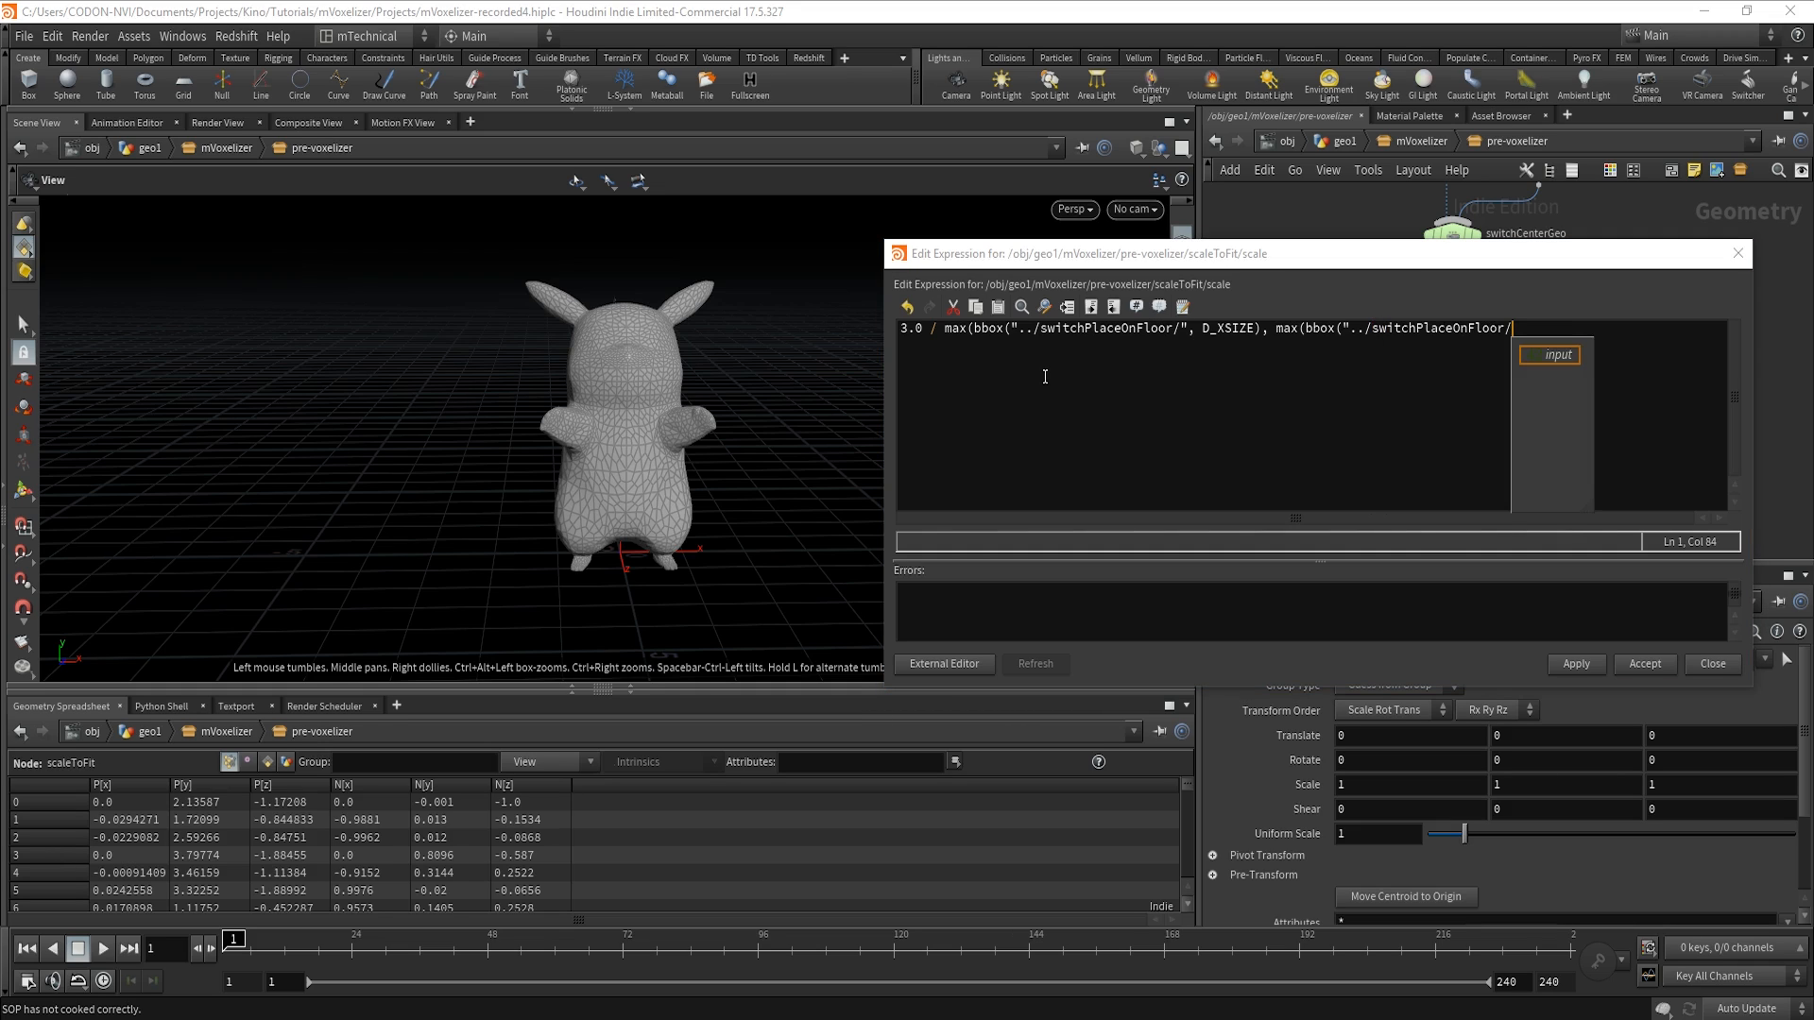
text(", )
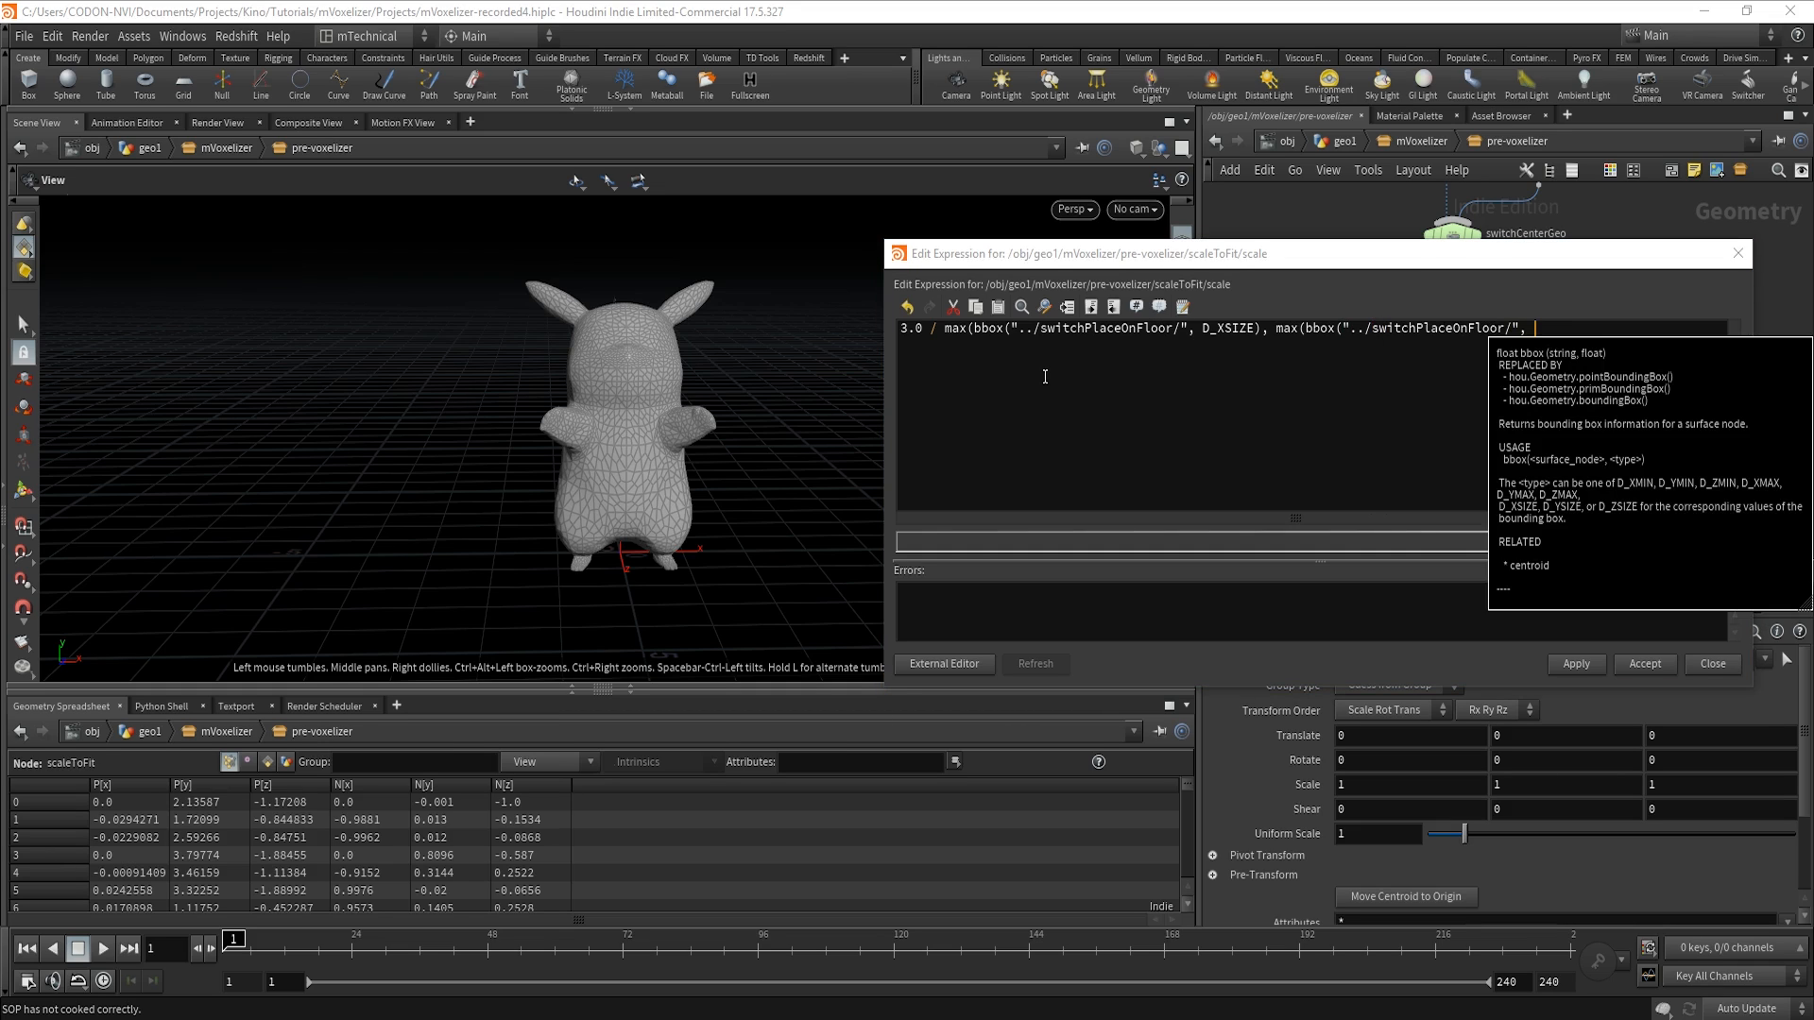
text(D_)
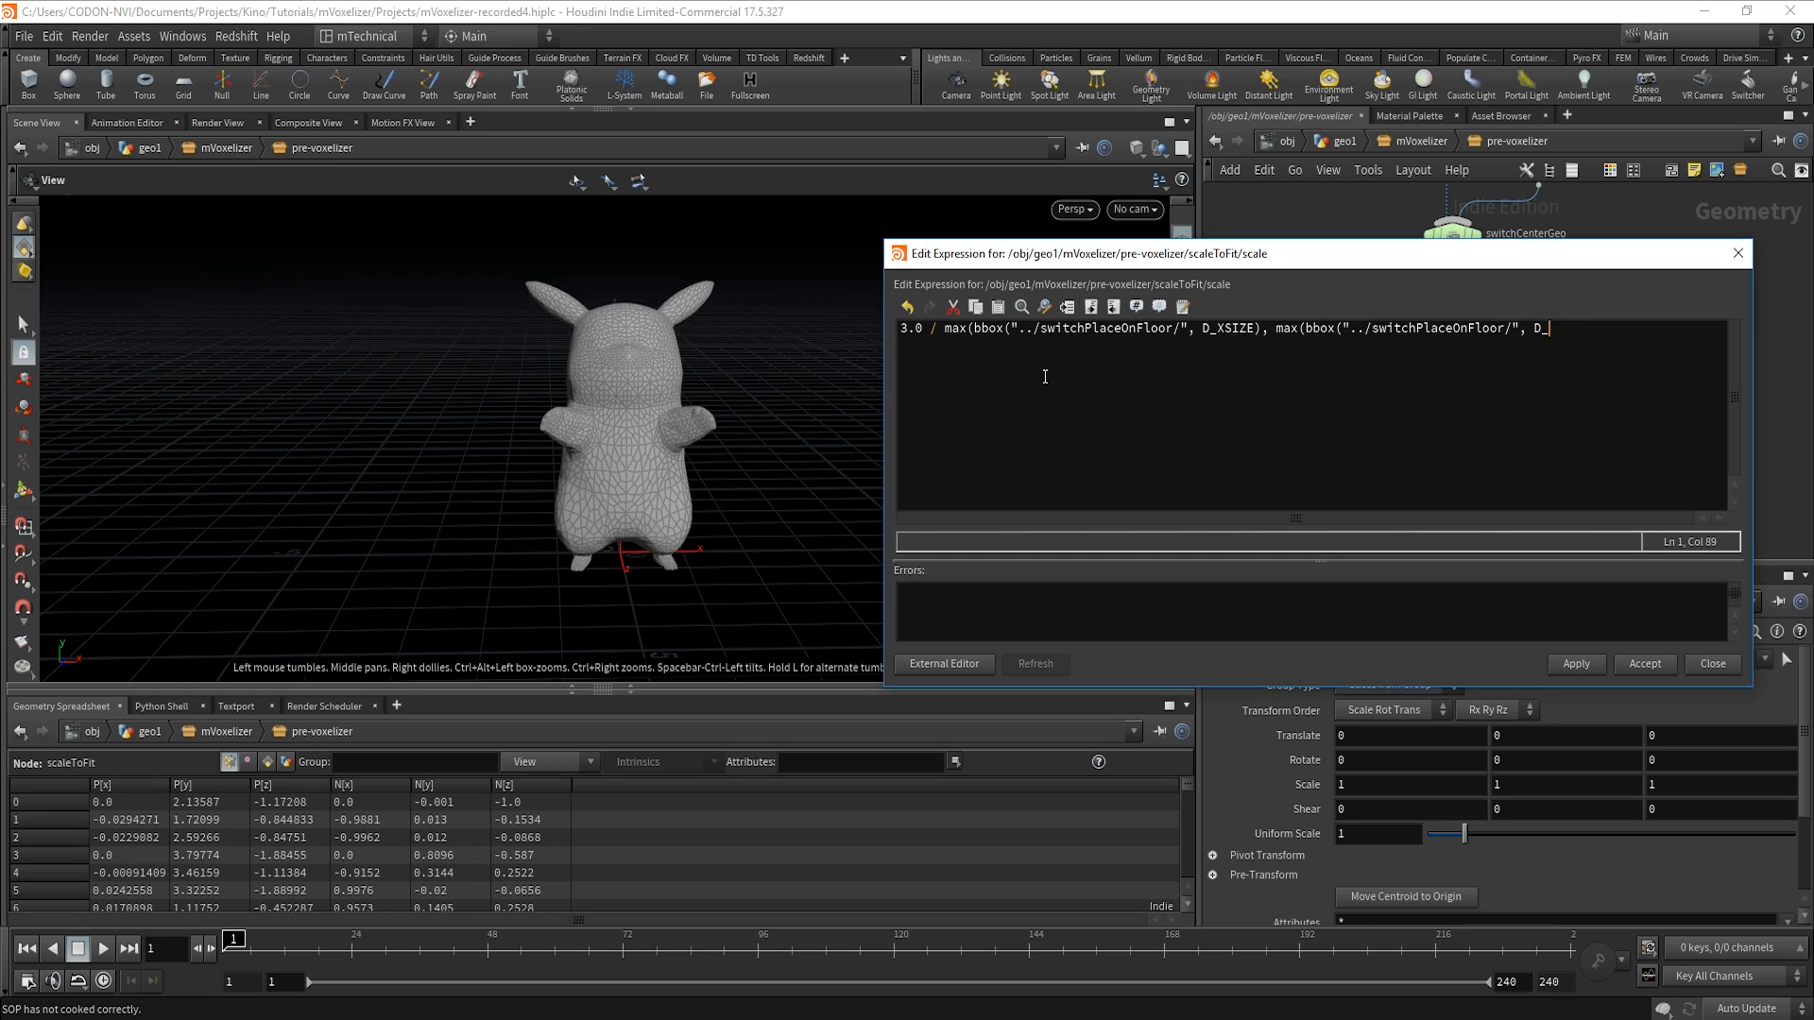
text(YSIZE)
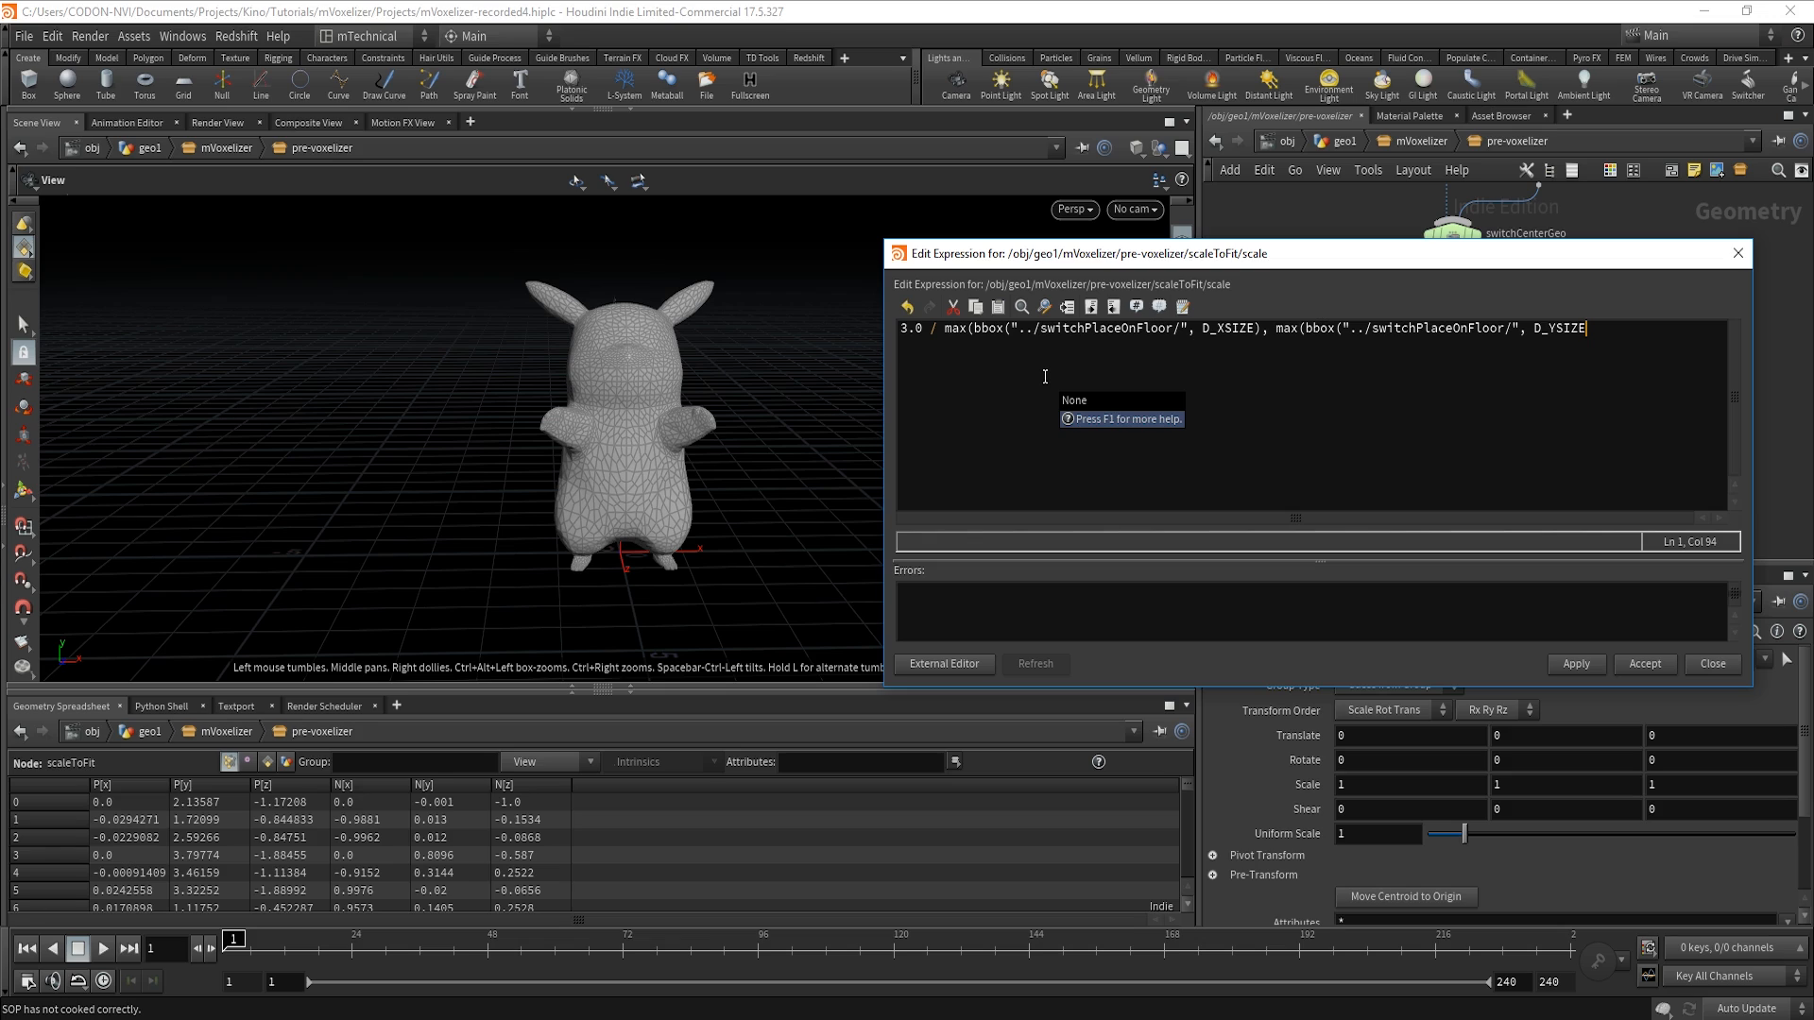
Complete the nested max with bbox("../switchPlaceOnFloor/", D_ZSIZE), close all parentheses and accept the Uniform Scale expression.
text(), bbox()
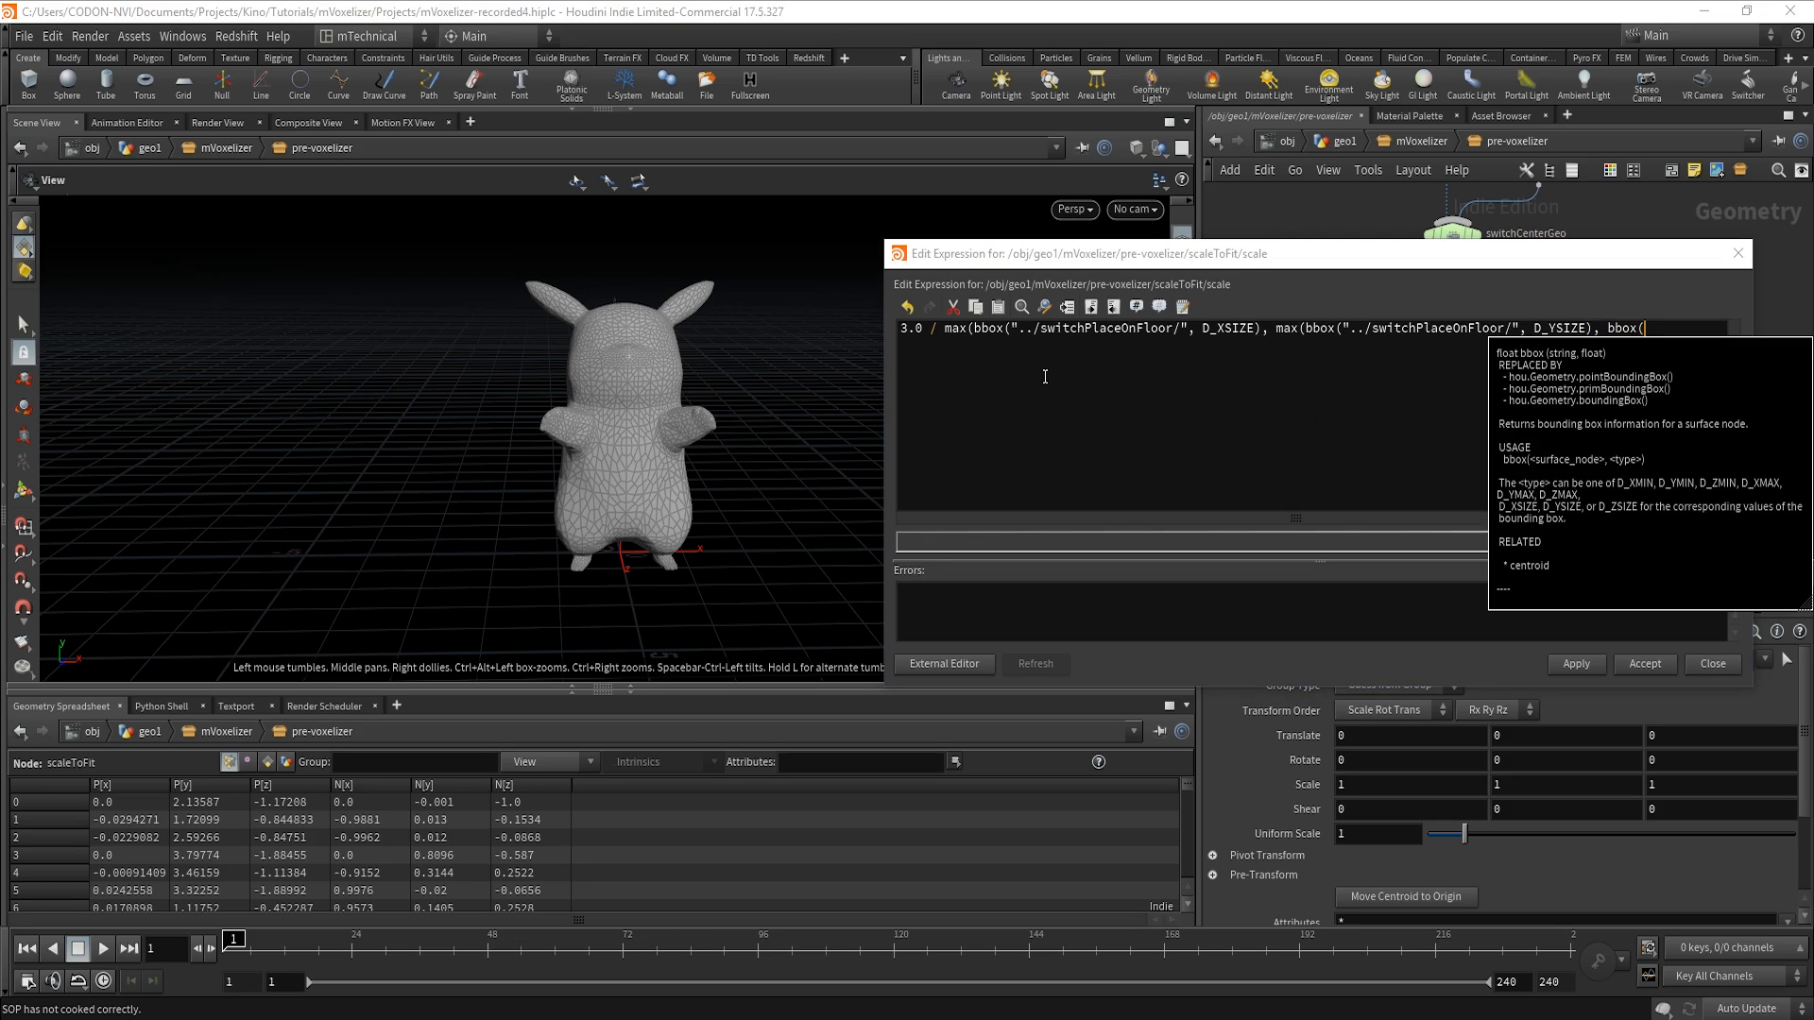
text("../s)
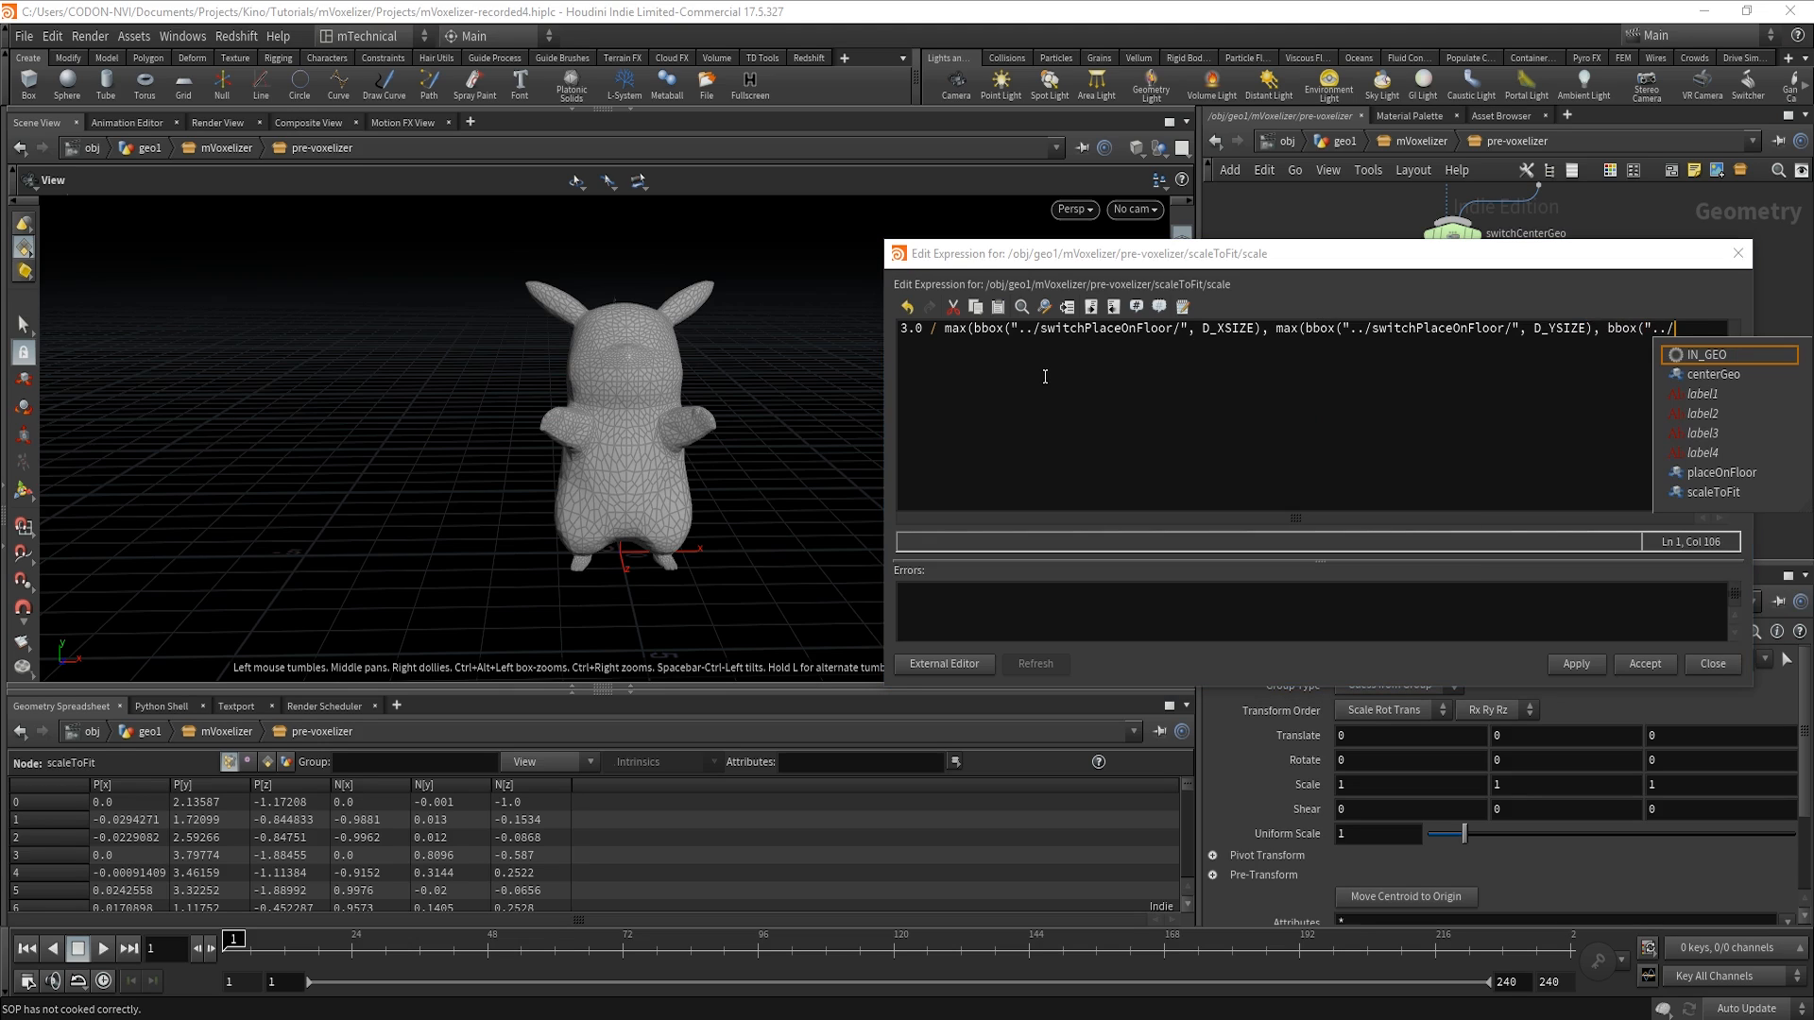
text(witchPlaceOnFloor/)
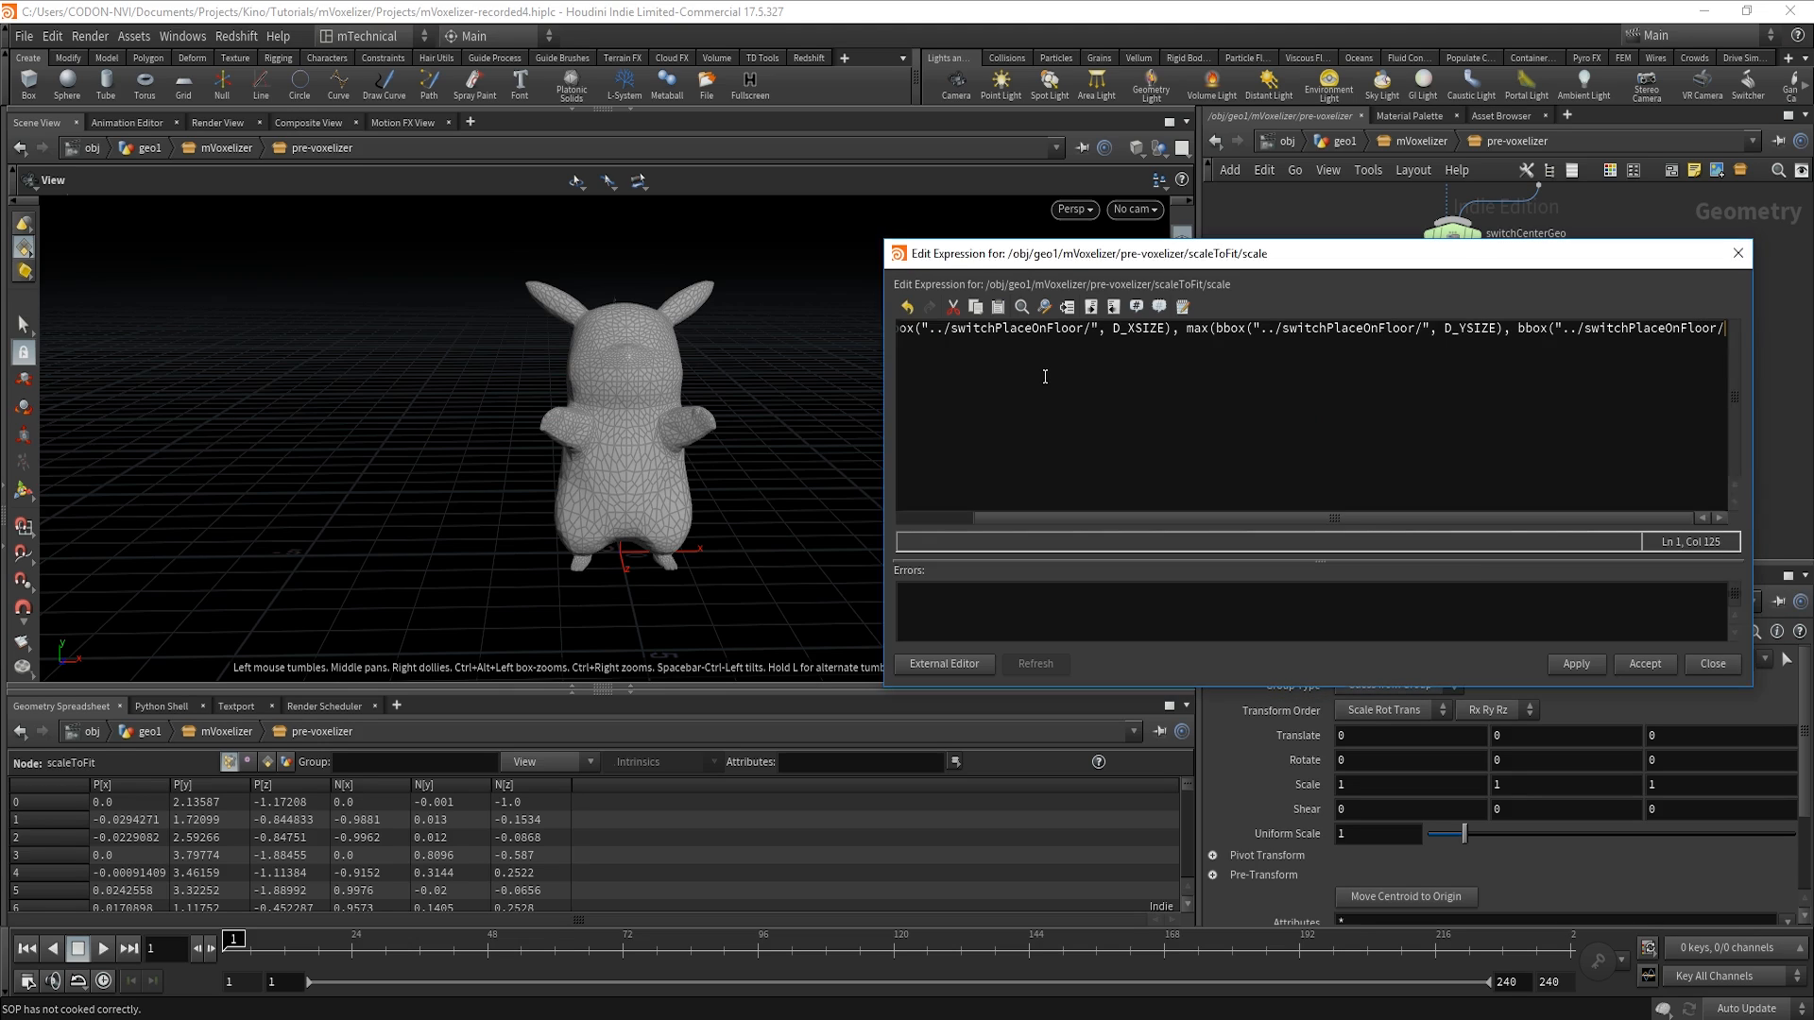
text(")
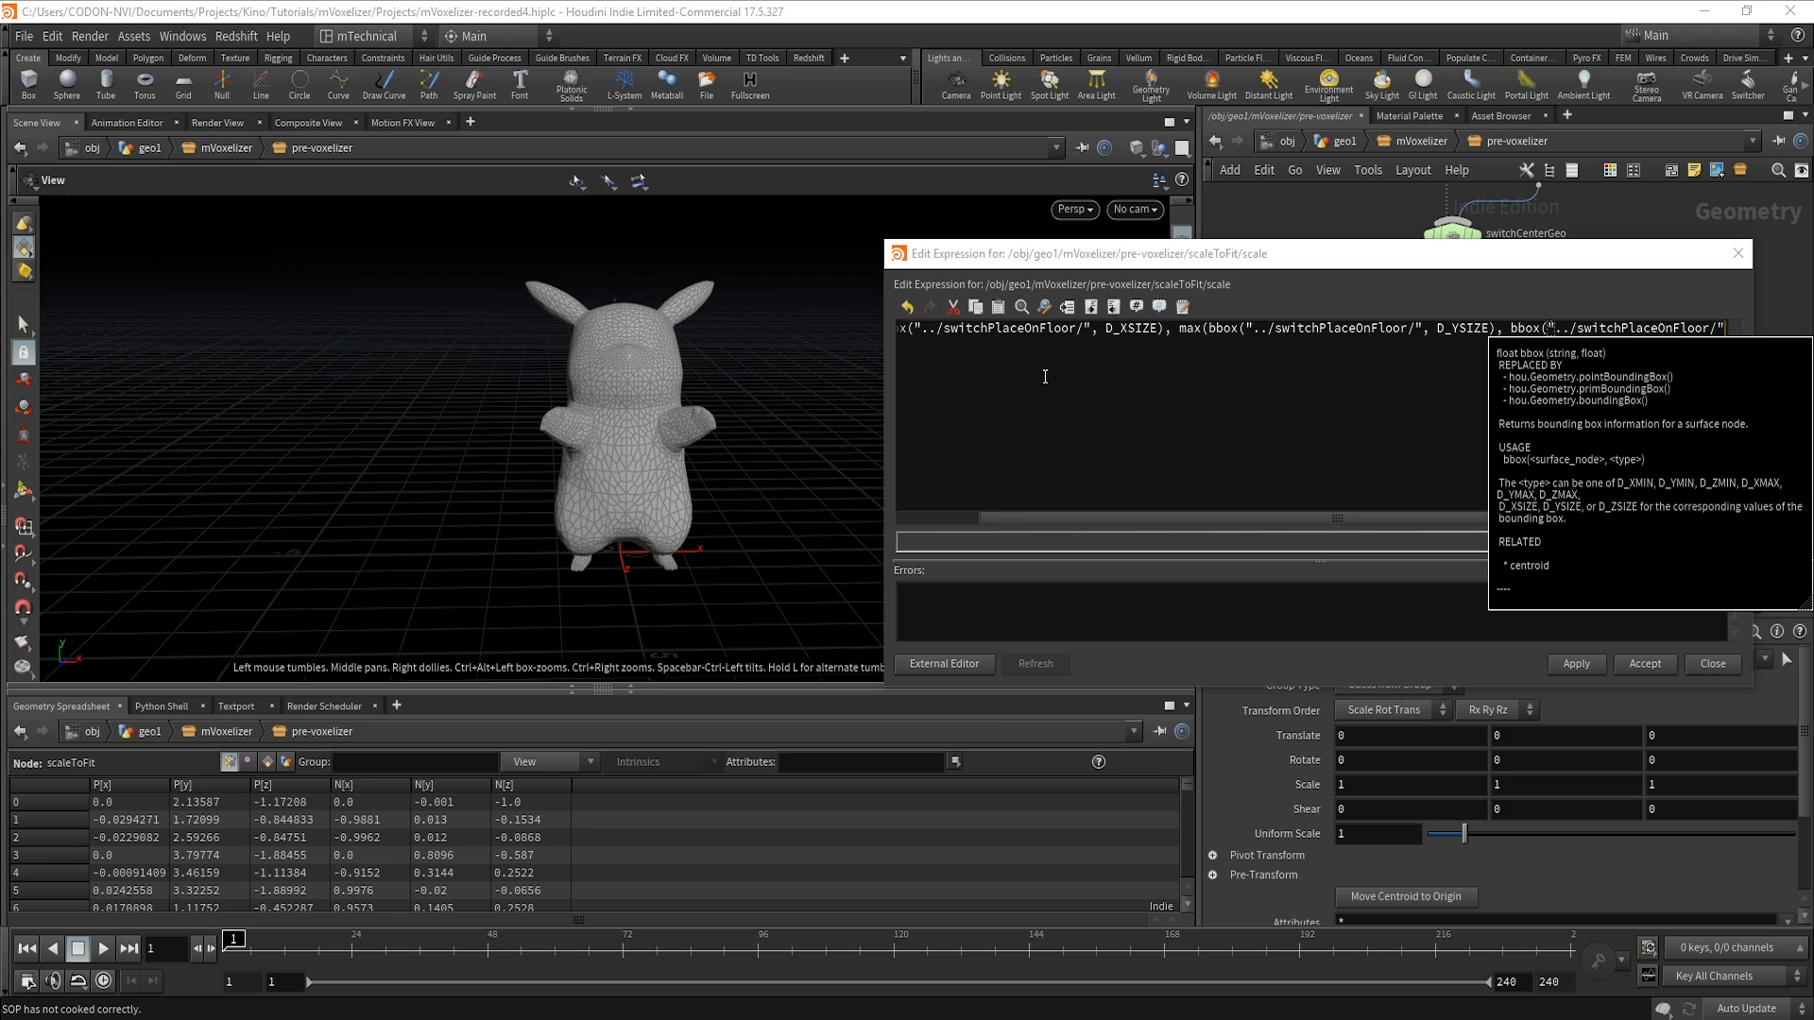
text(, D_)
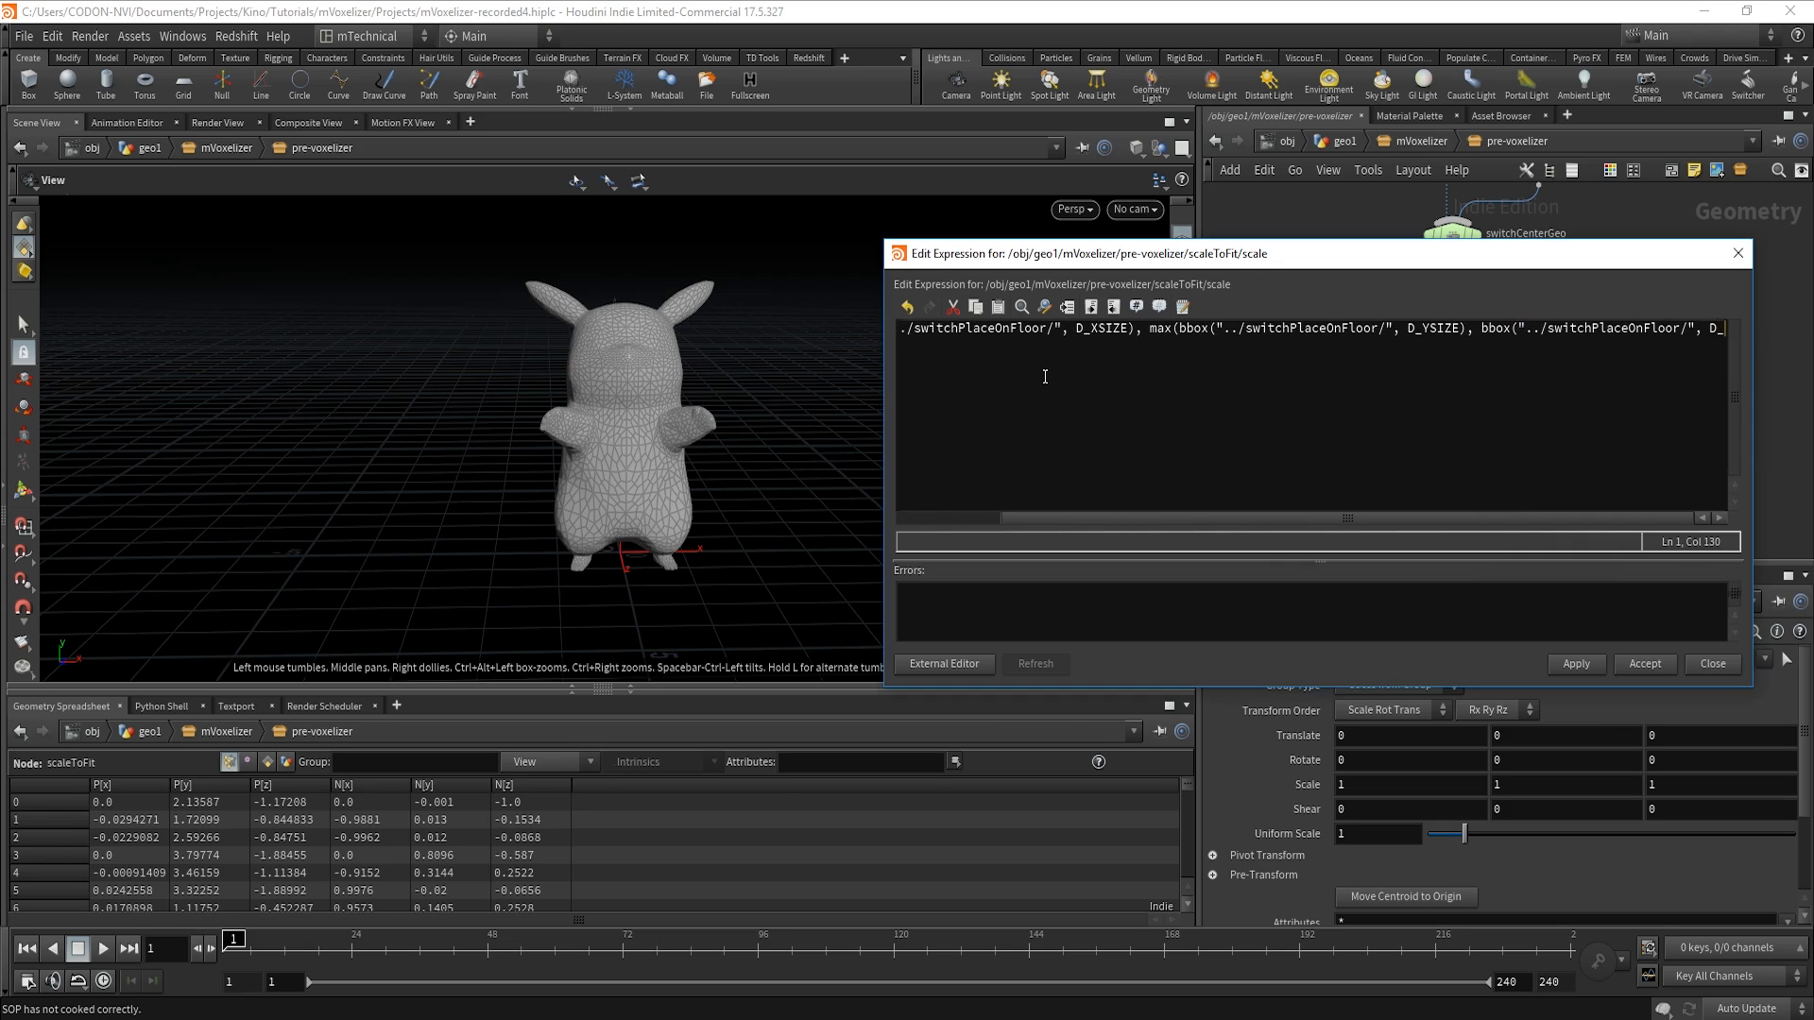
text(ZSIZE)
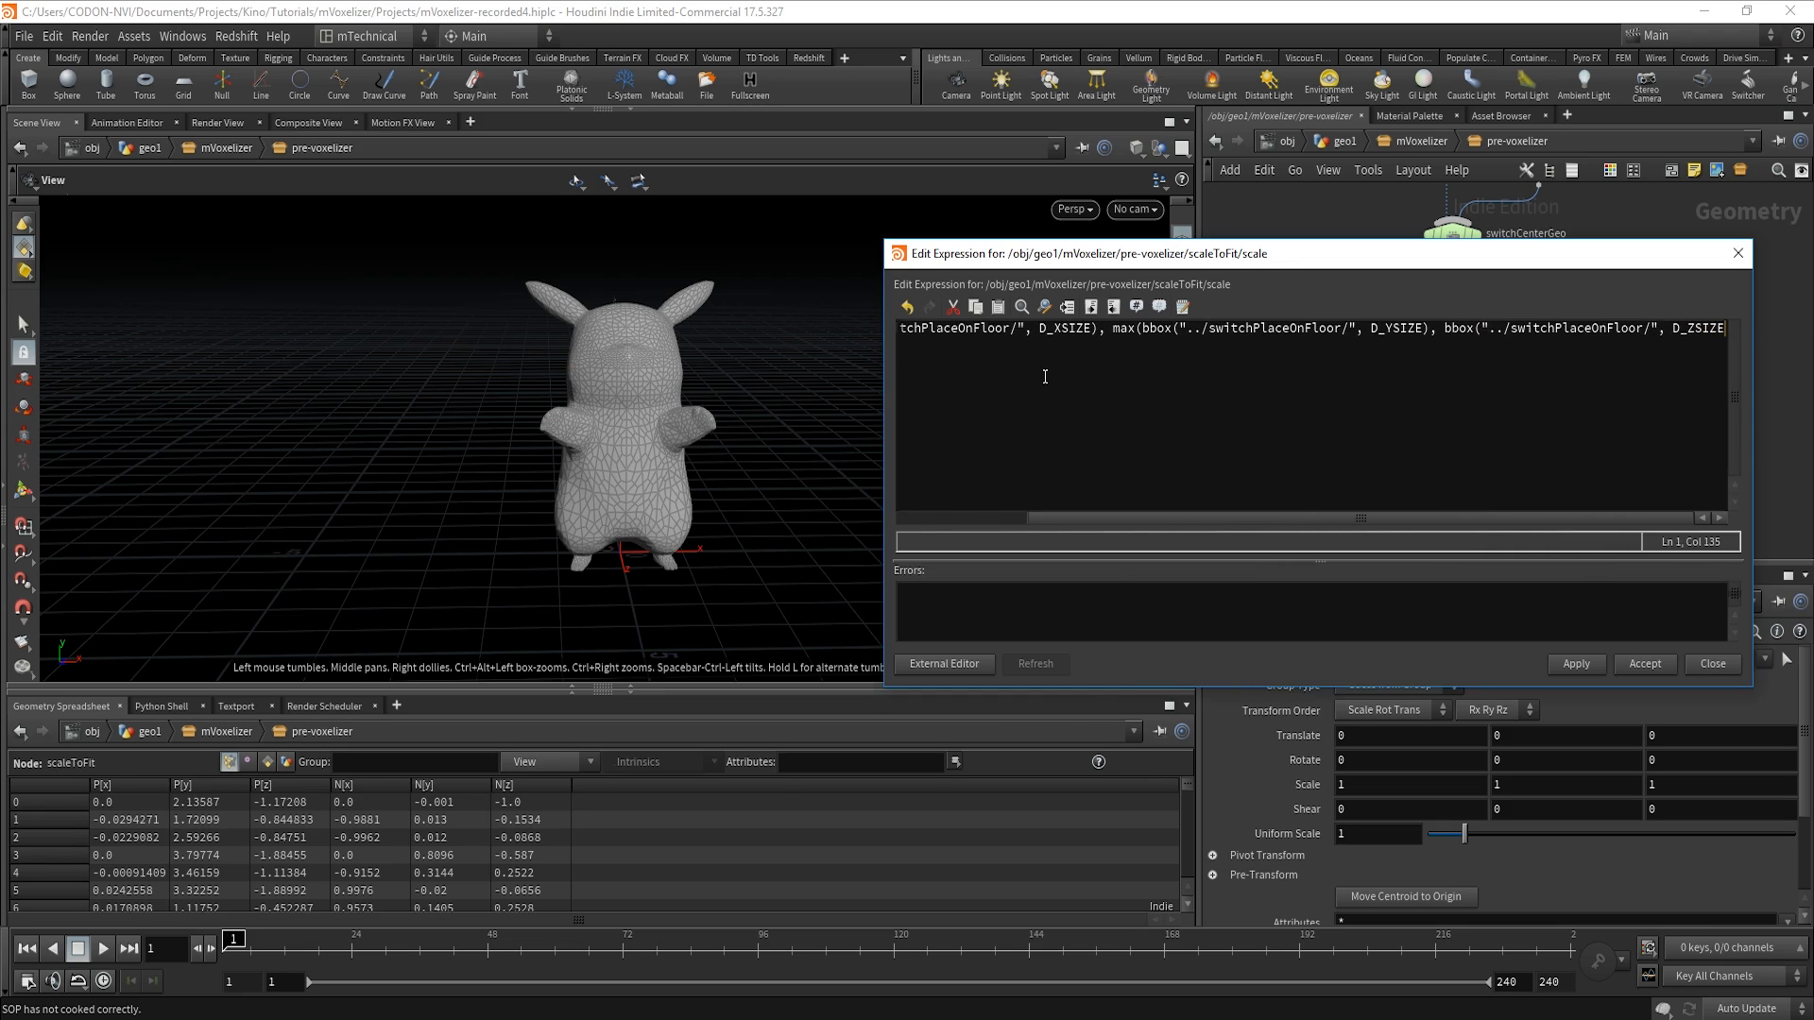
text())
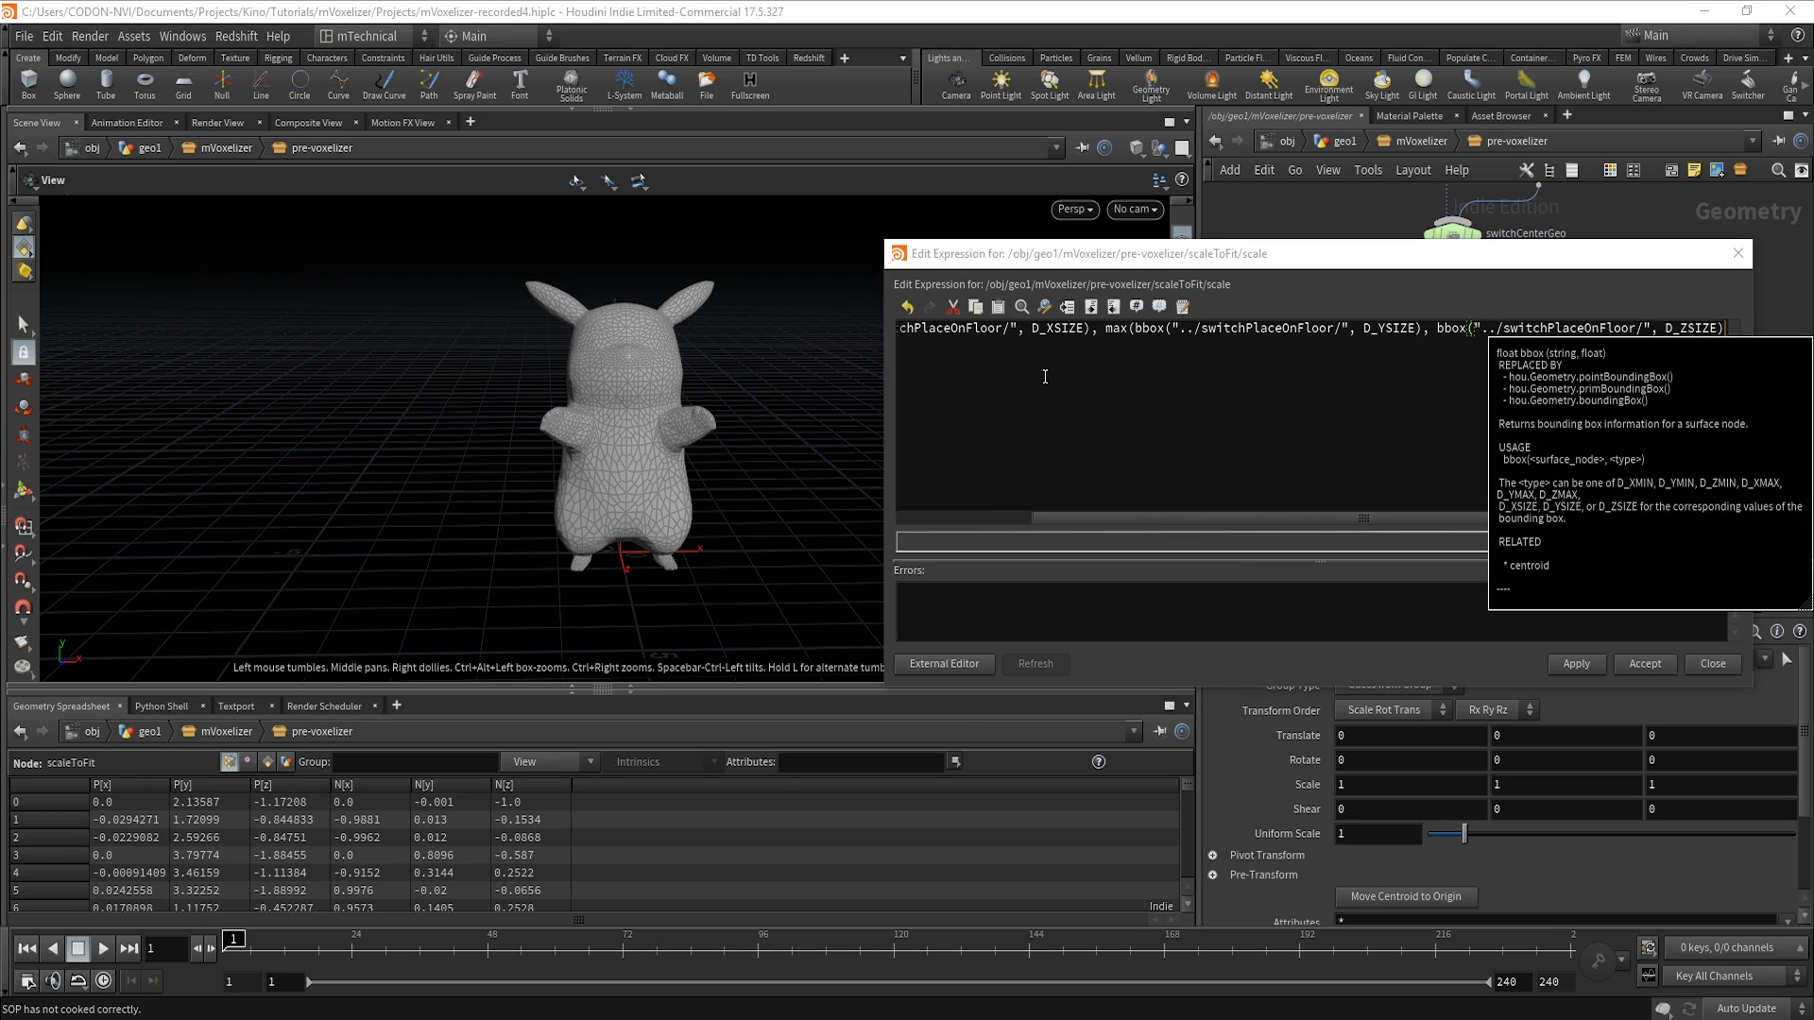
text())
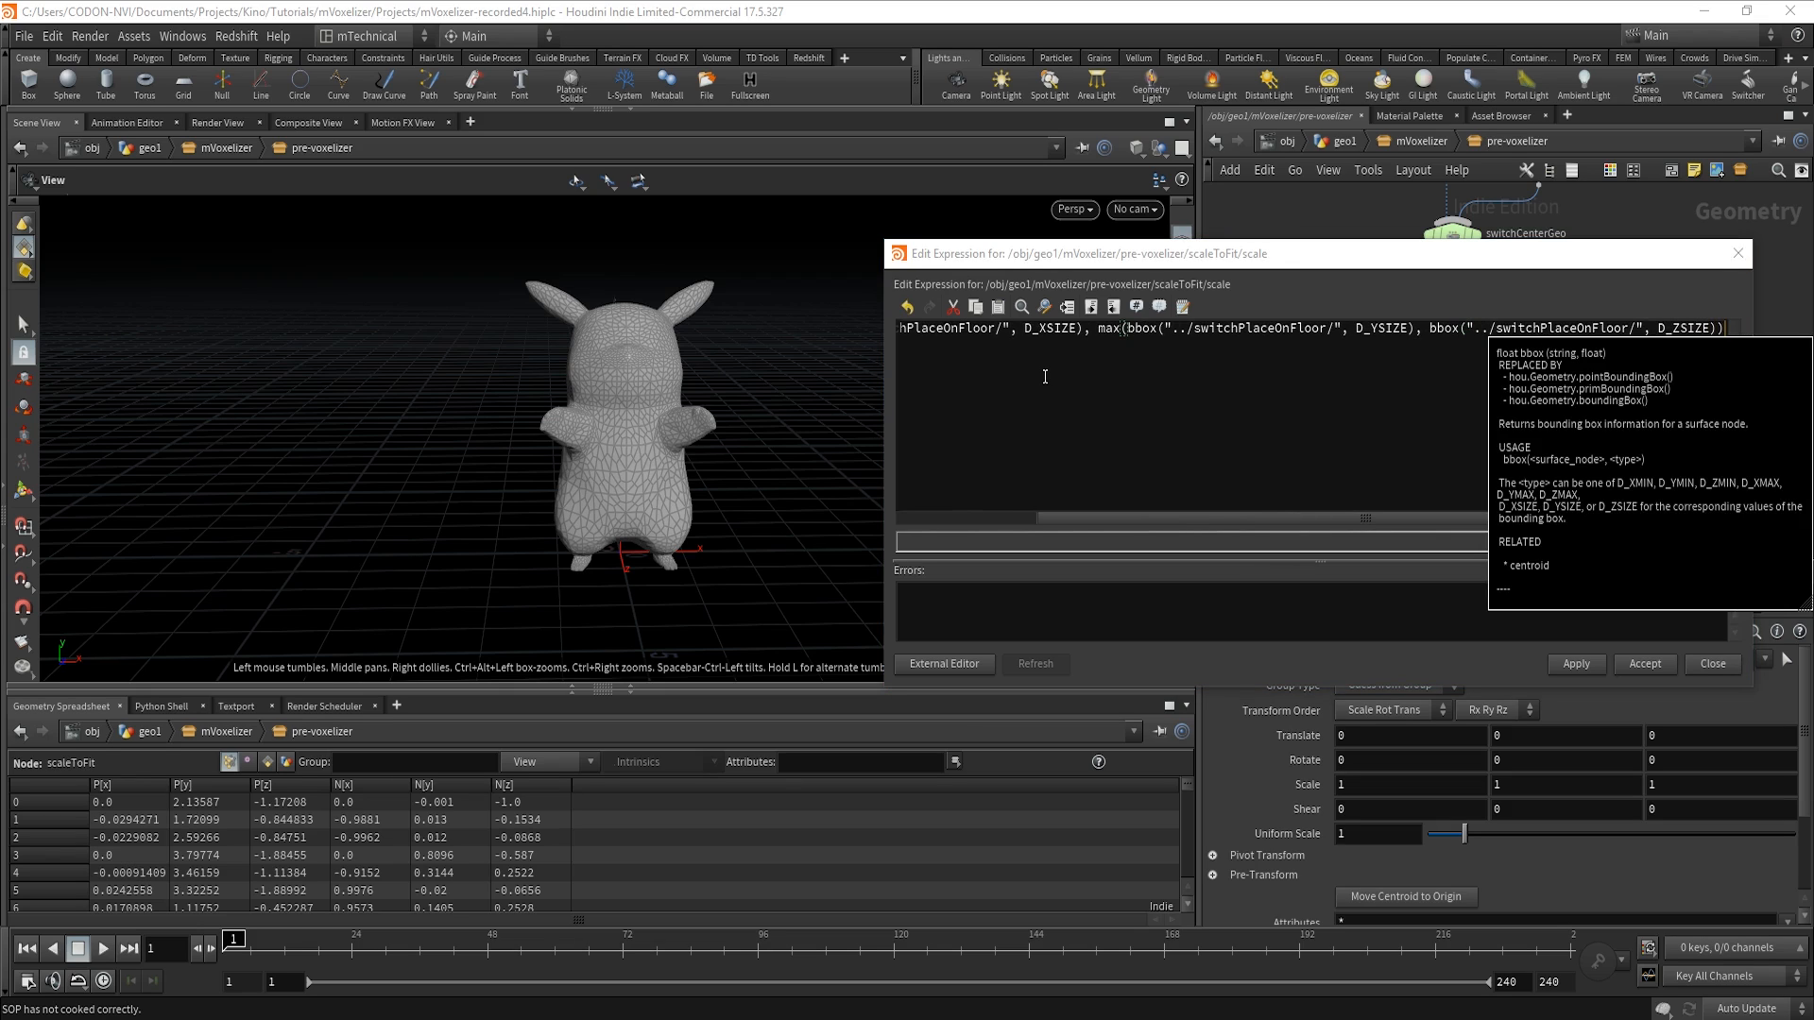
text())
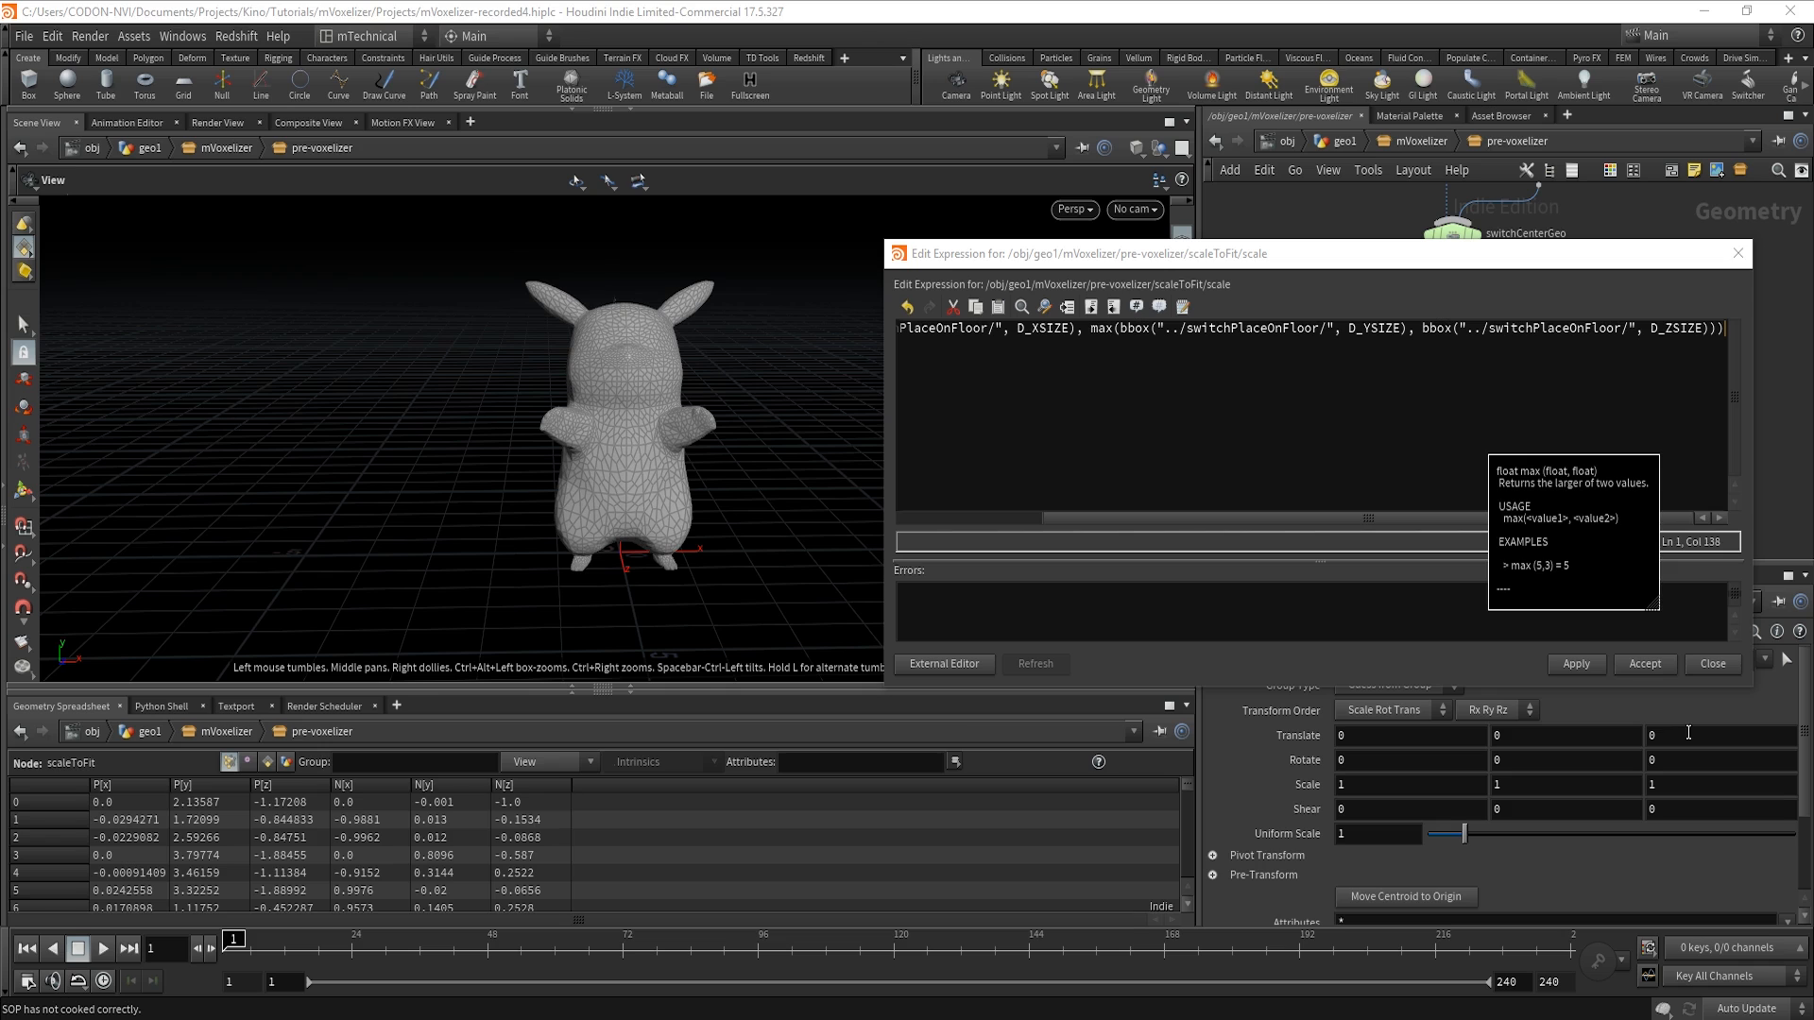
click(1593, 663)
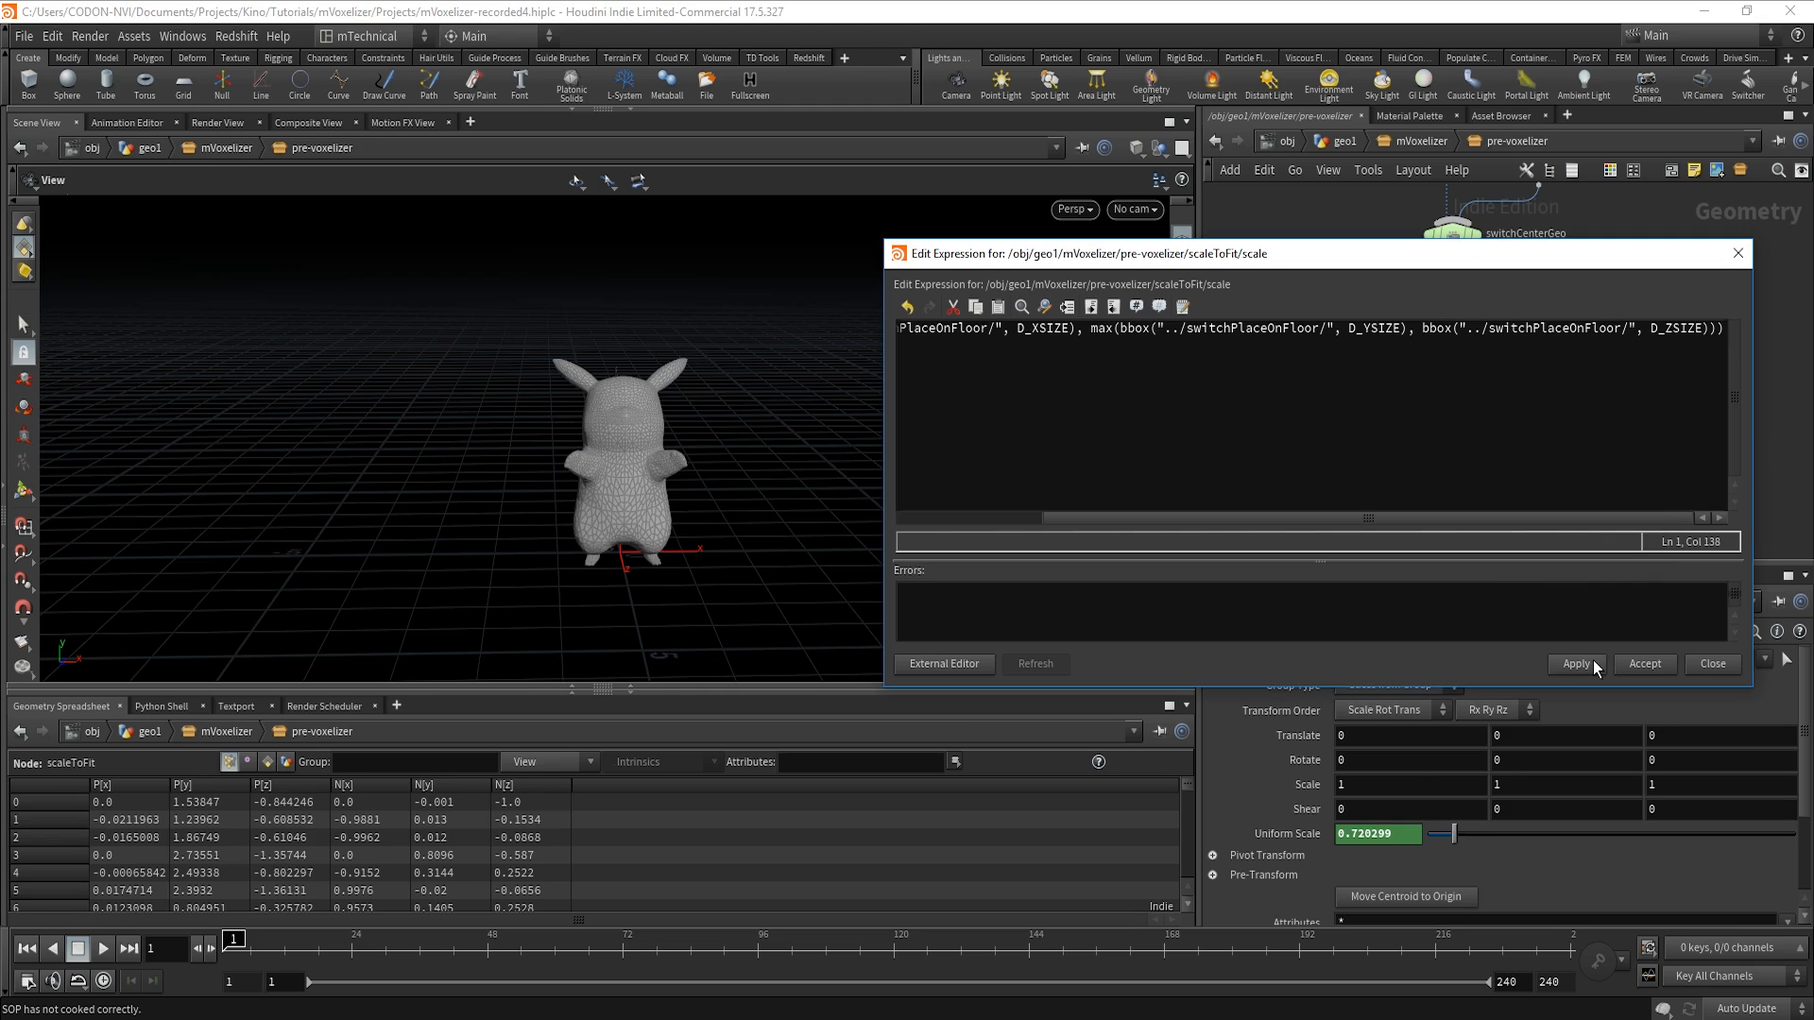
click(1645, 664)
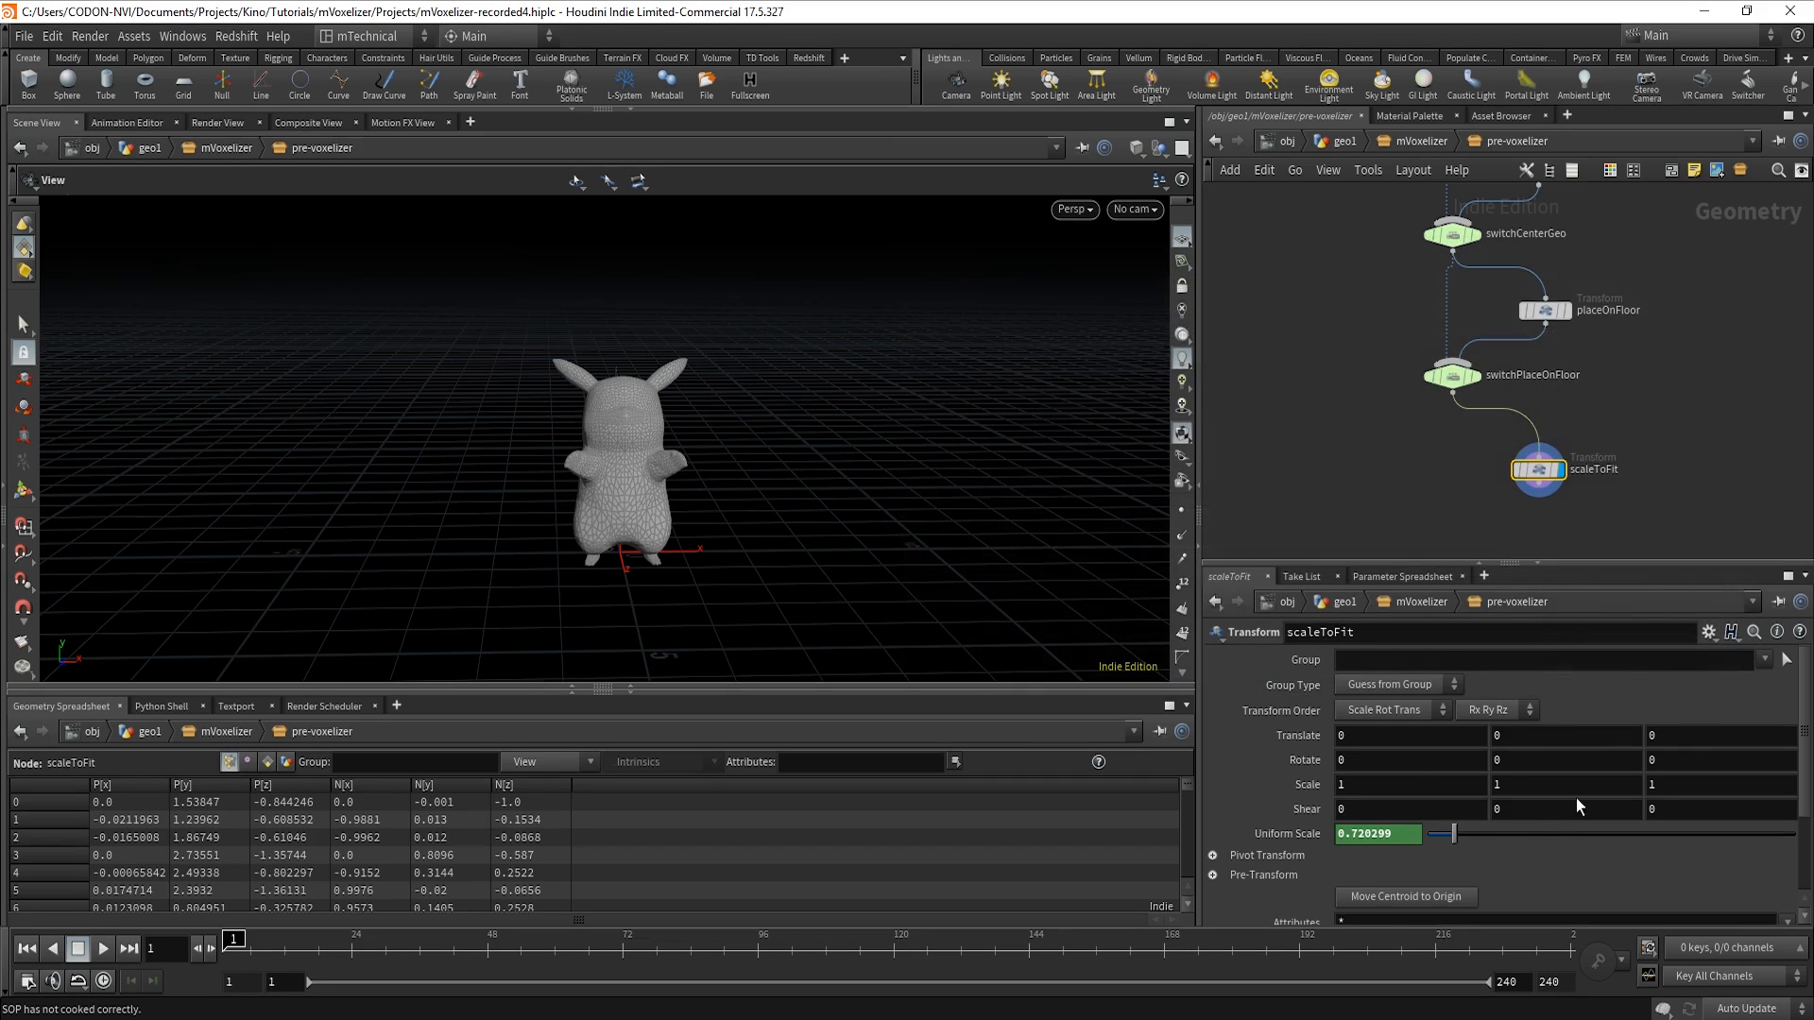
Change the numerator of scaleToFit's Uniform Scale expression to 5.0 and inspect the node's bounding size.
click(1319, 832)
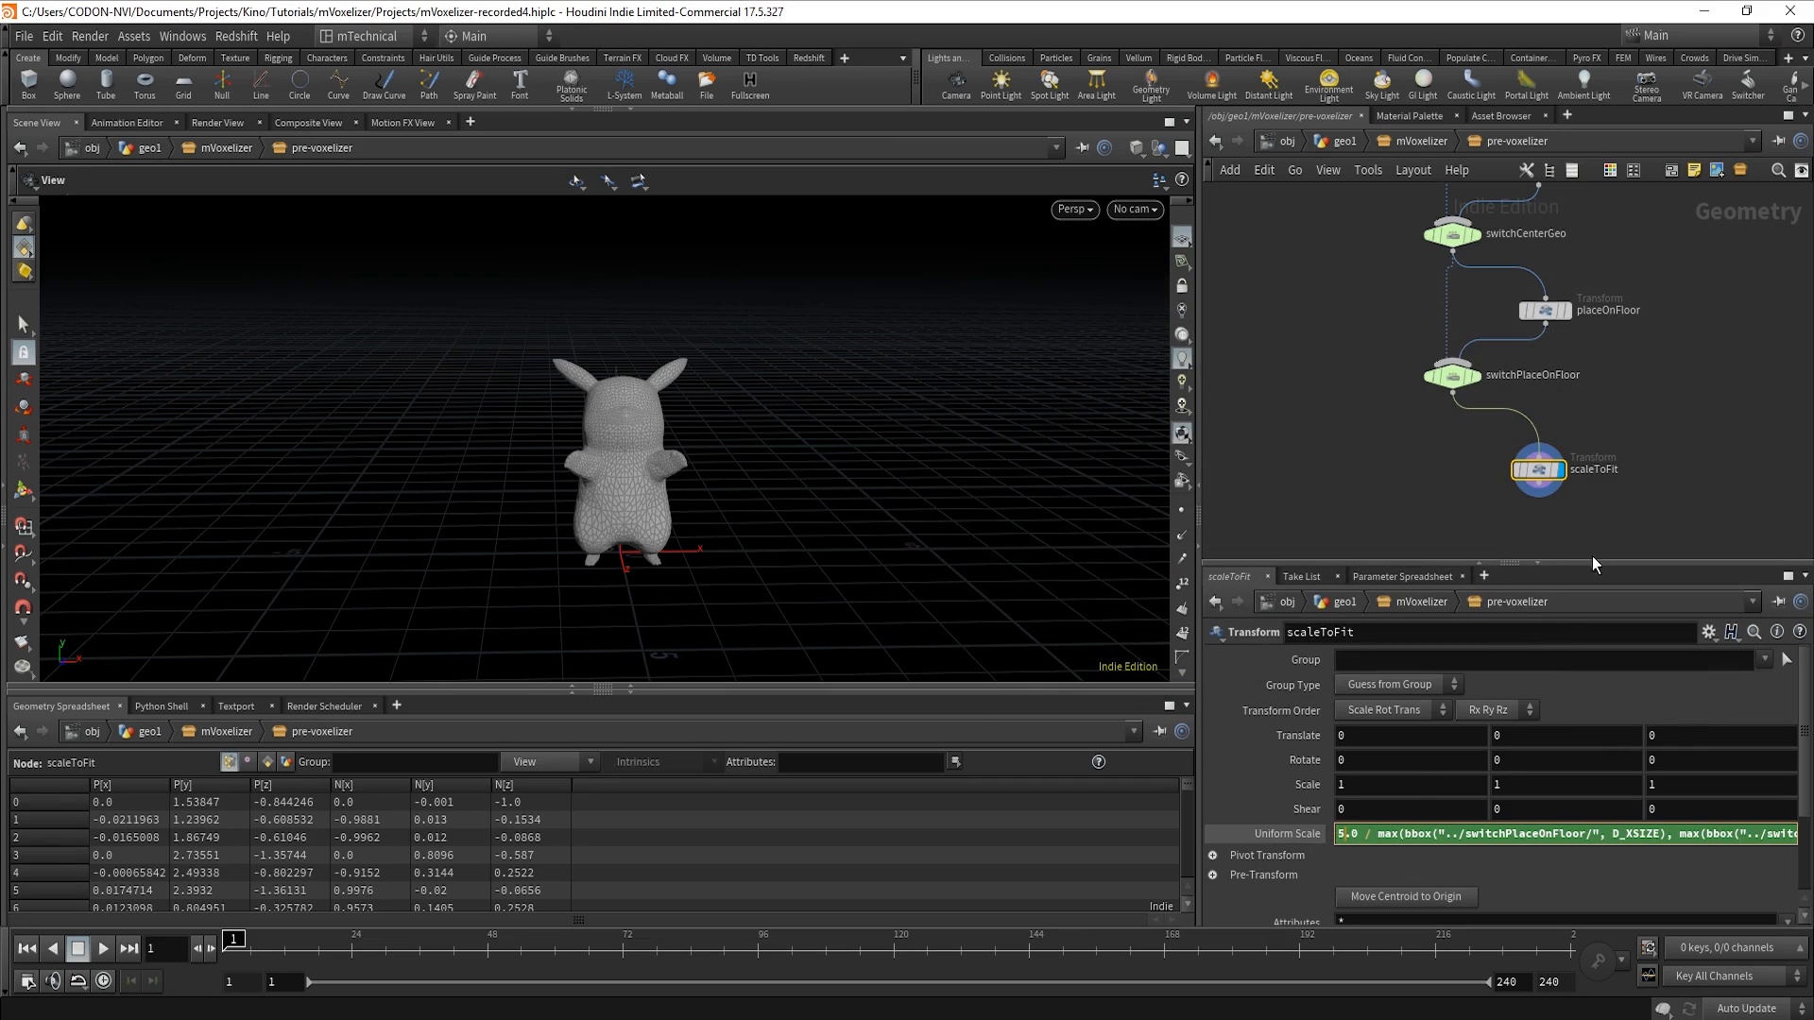
key(Return)
middle_click(1542, 470)
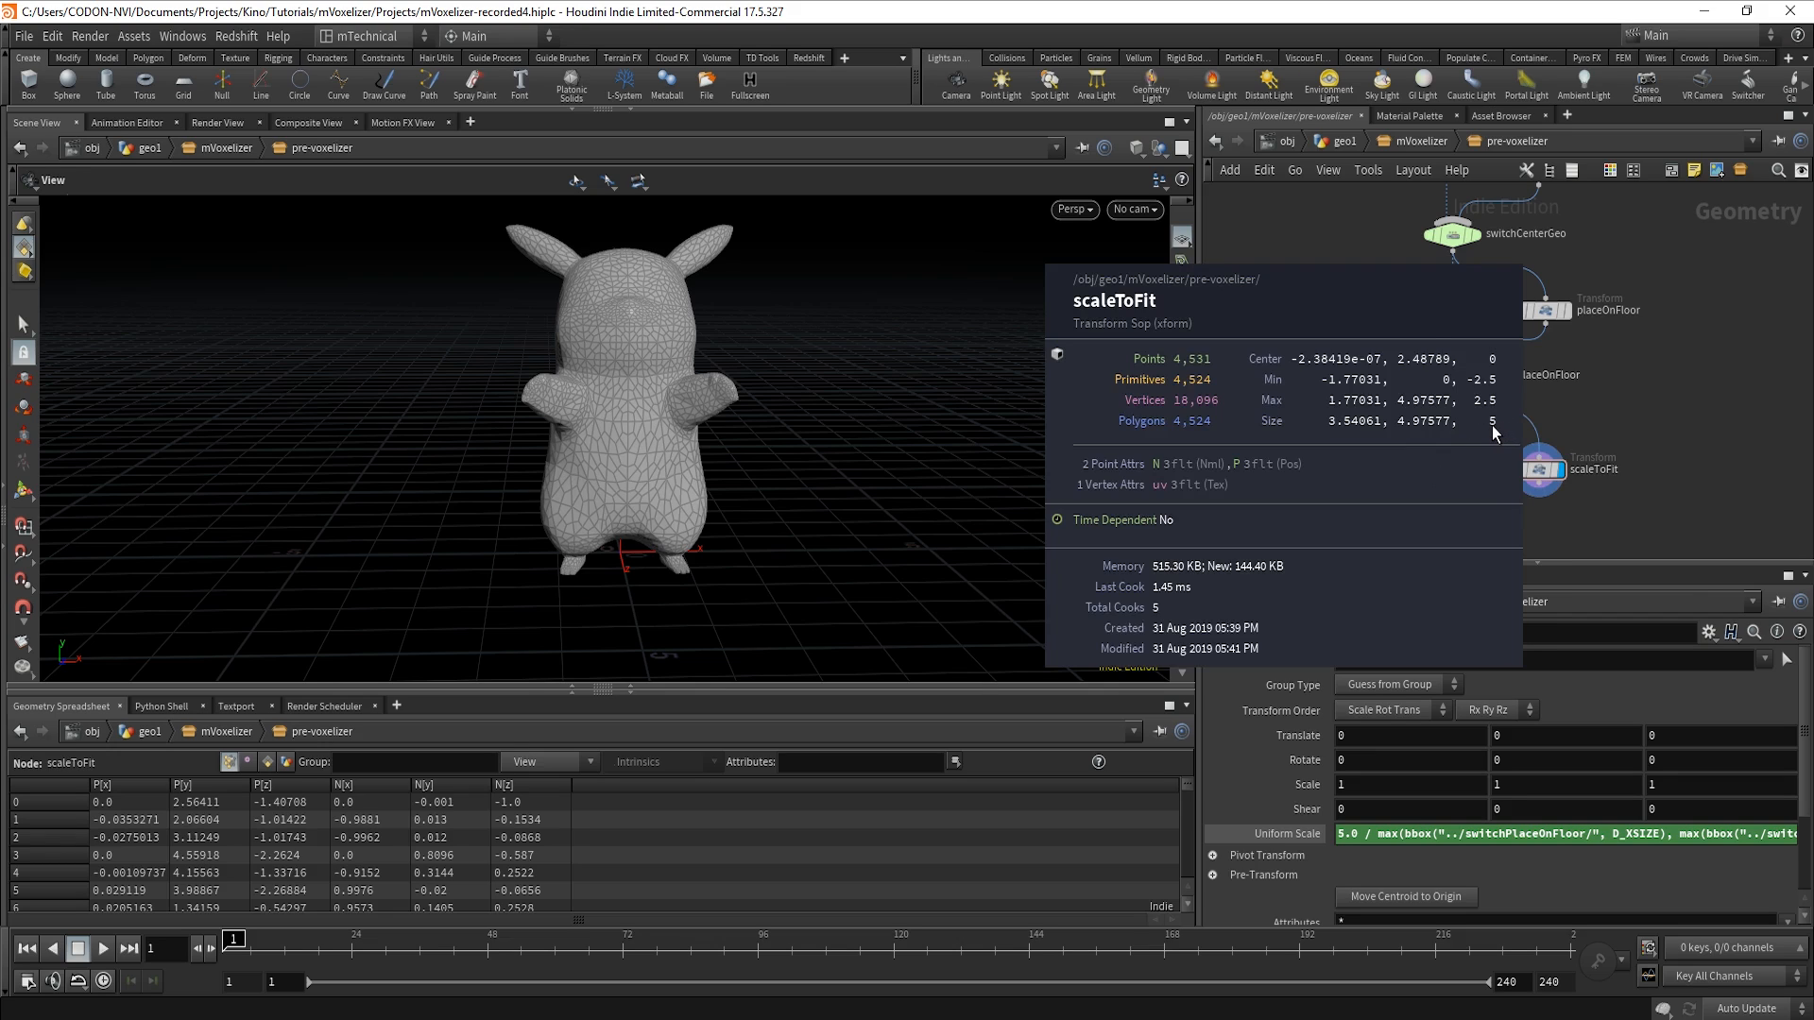
middle_drag(1493, 427, 1496, 429)
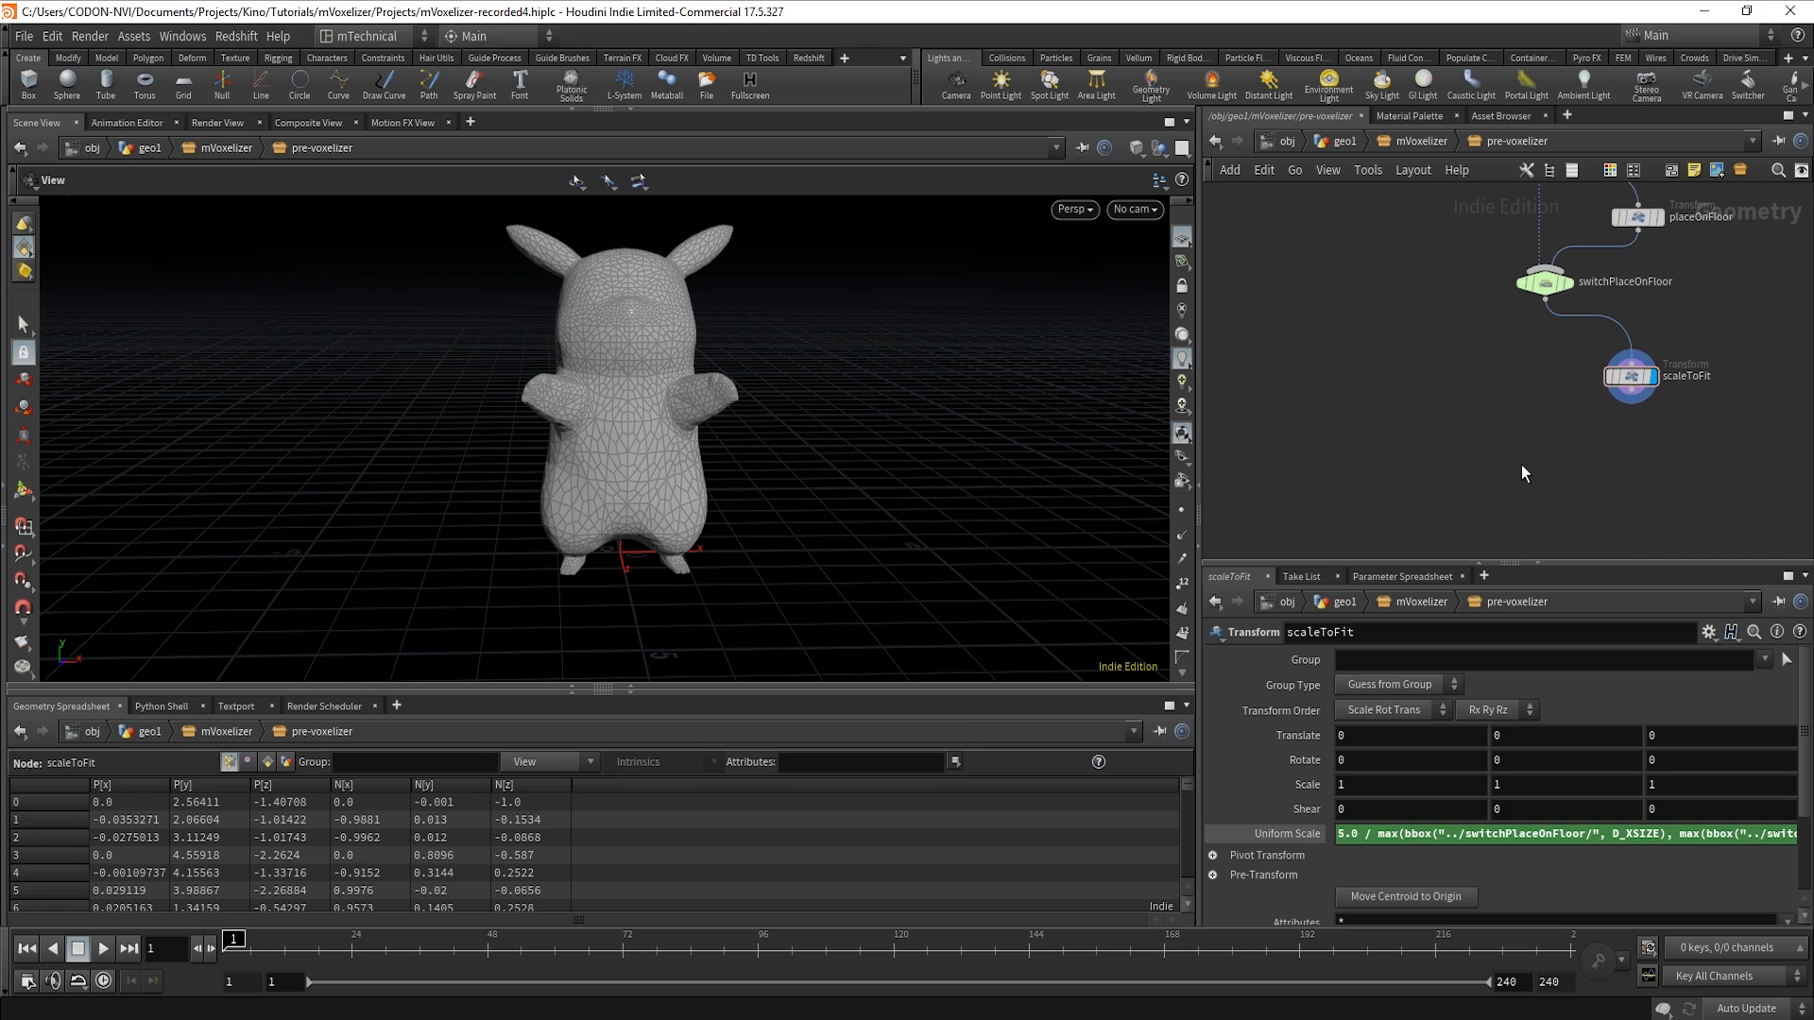
Add a Switch node below scaleToFit, with switchPlaceOnFloor as its first input and scaleToFit as its second.
key(Tab)
text(sw)
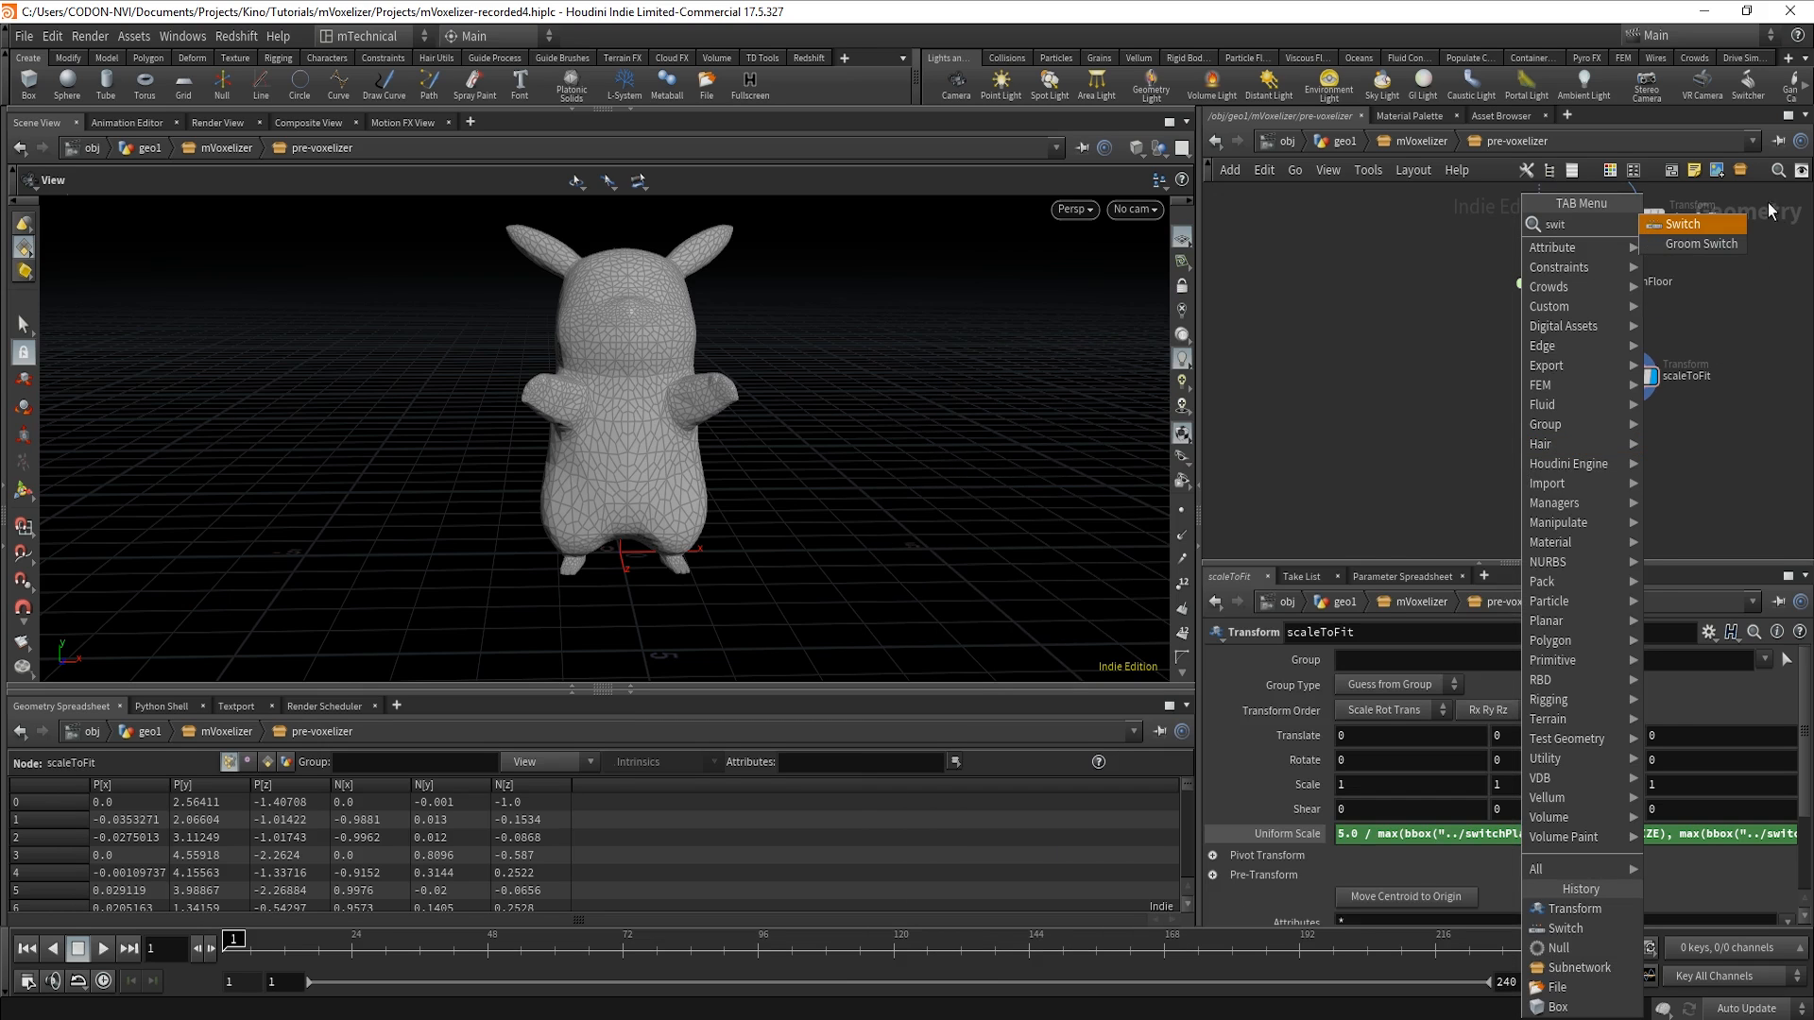
click(1699, 223)
click(1552, 457)
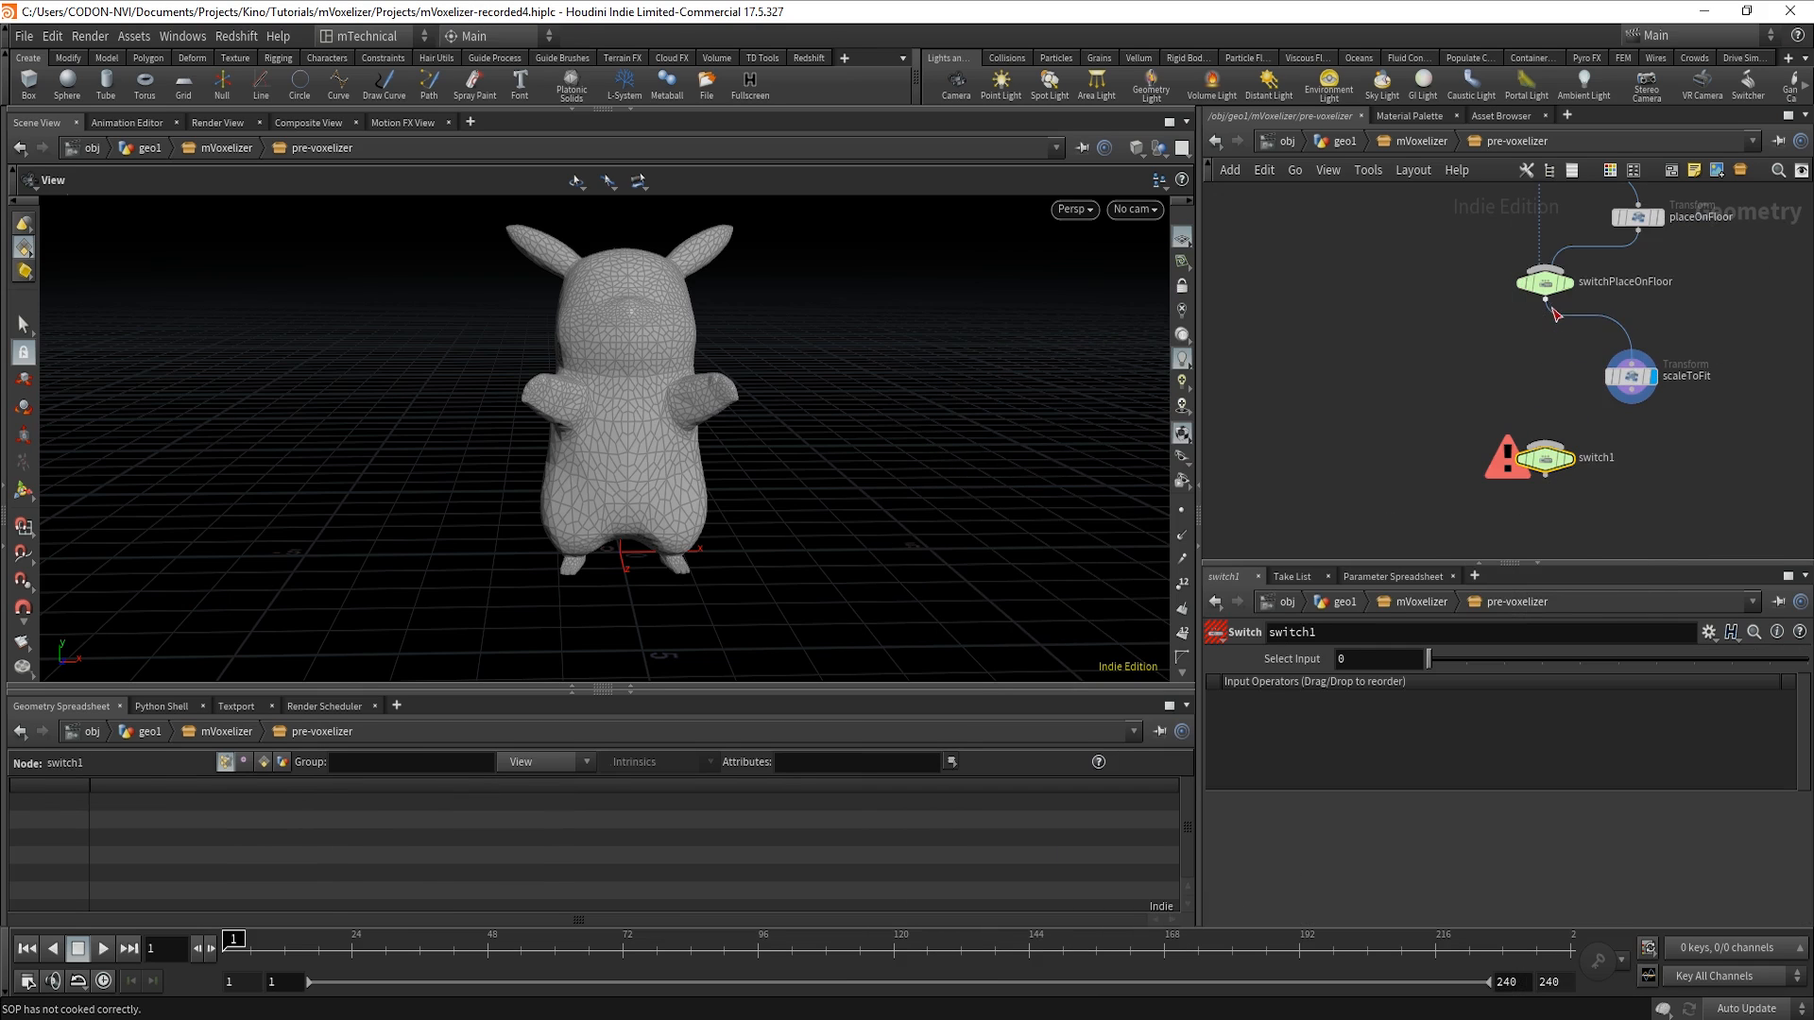
click(1640, 405)
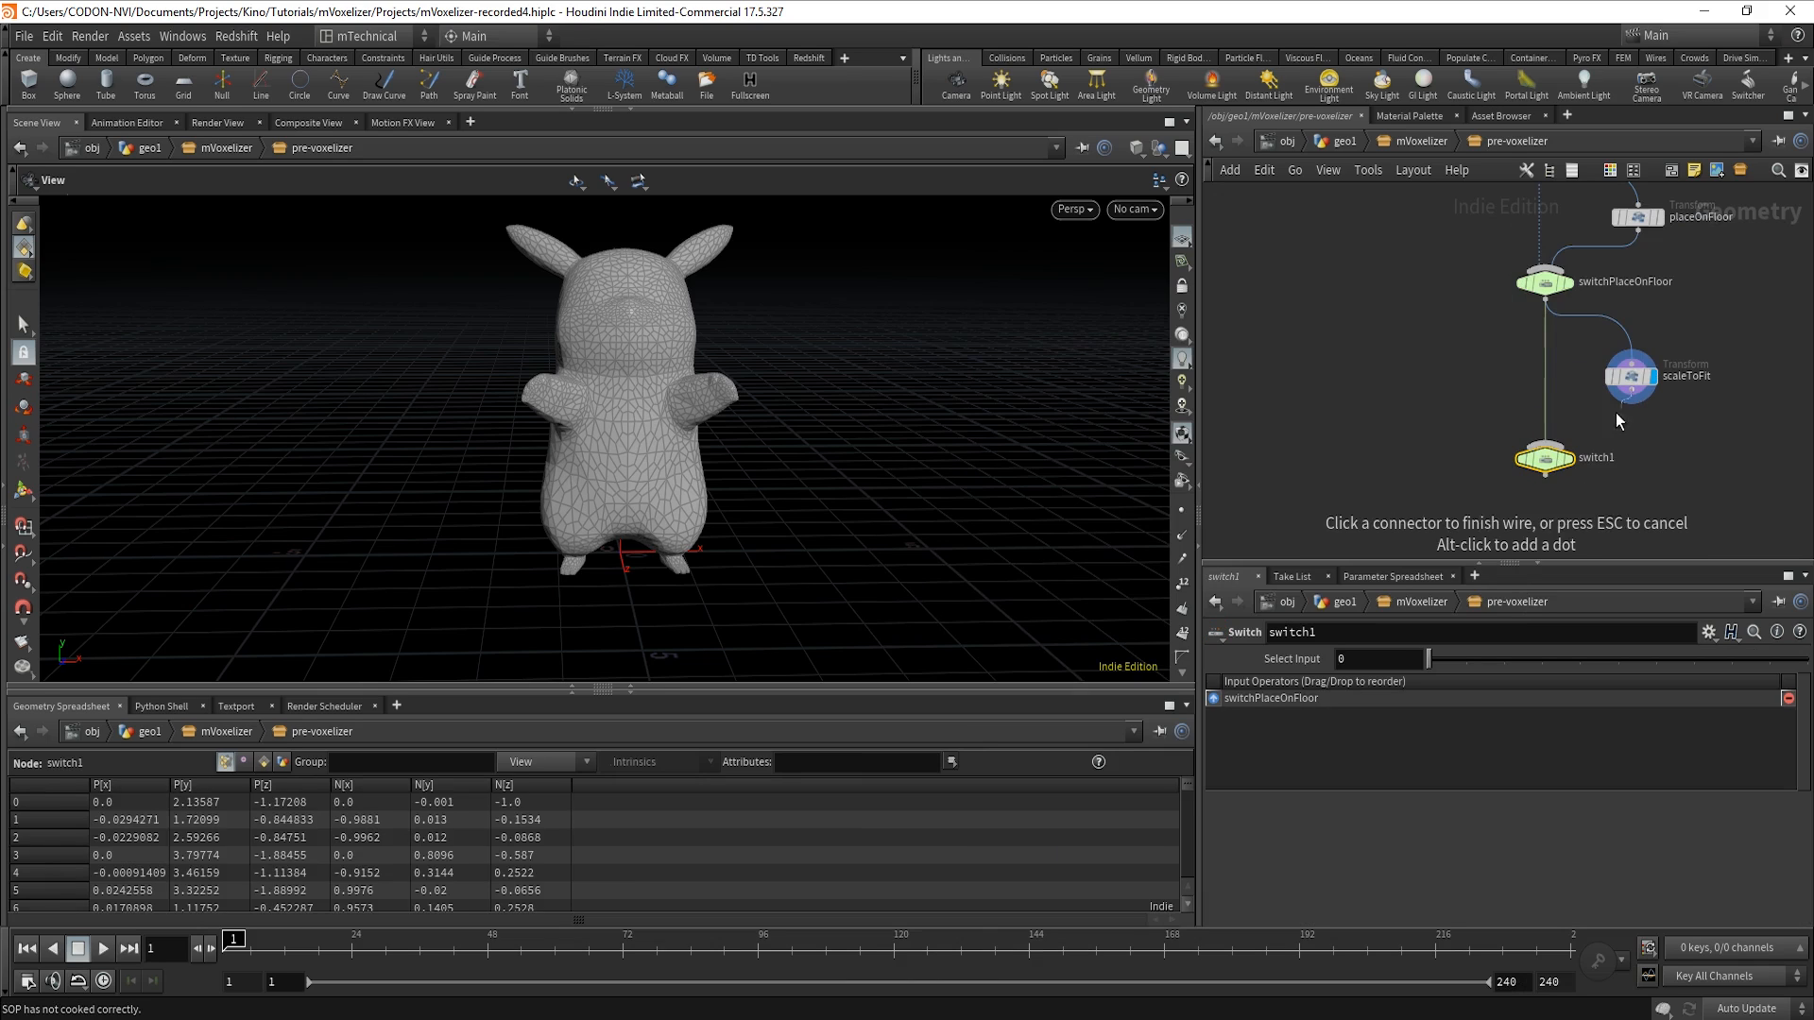
click(1573, 460)
Rename the new Switch node switchScaleToFit and make it the displayed node.
double_click(1602, 459)
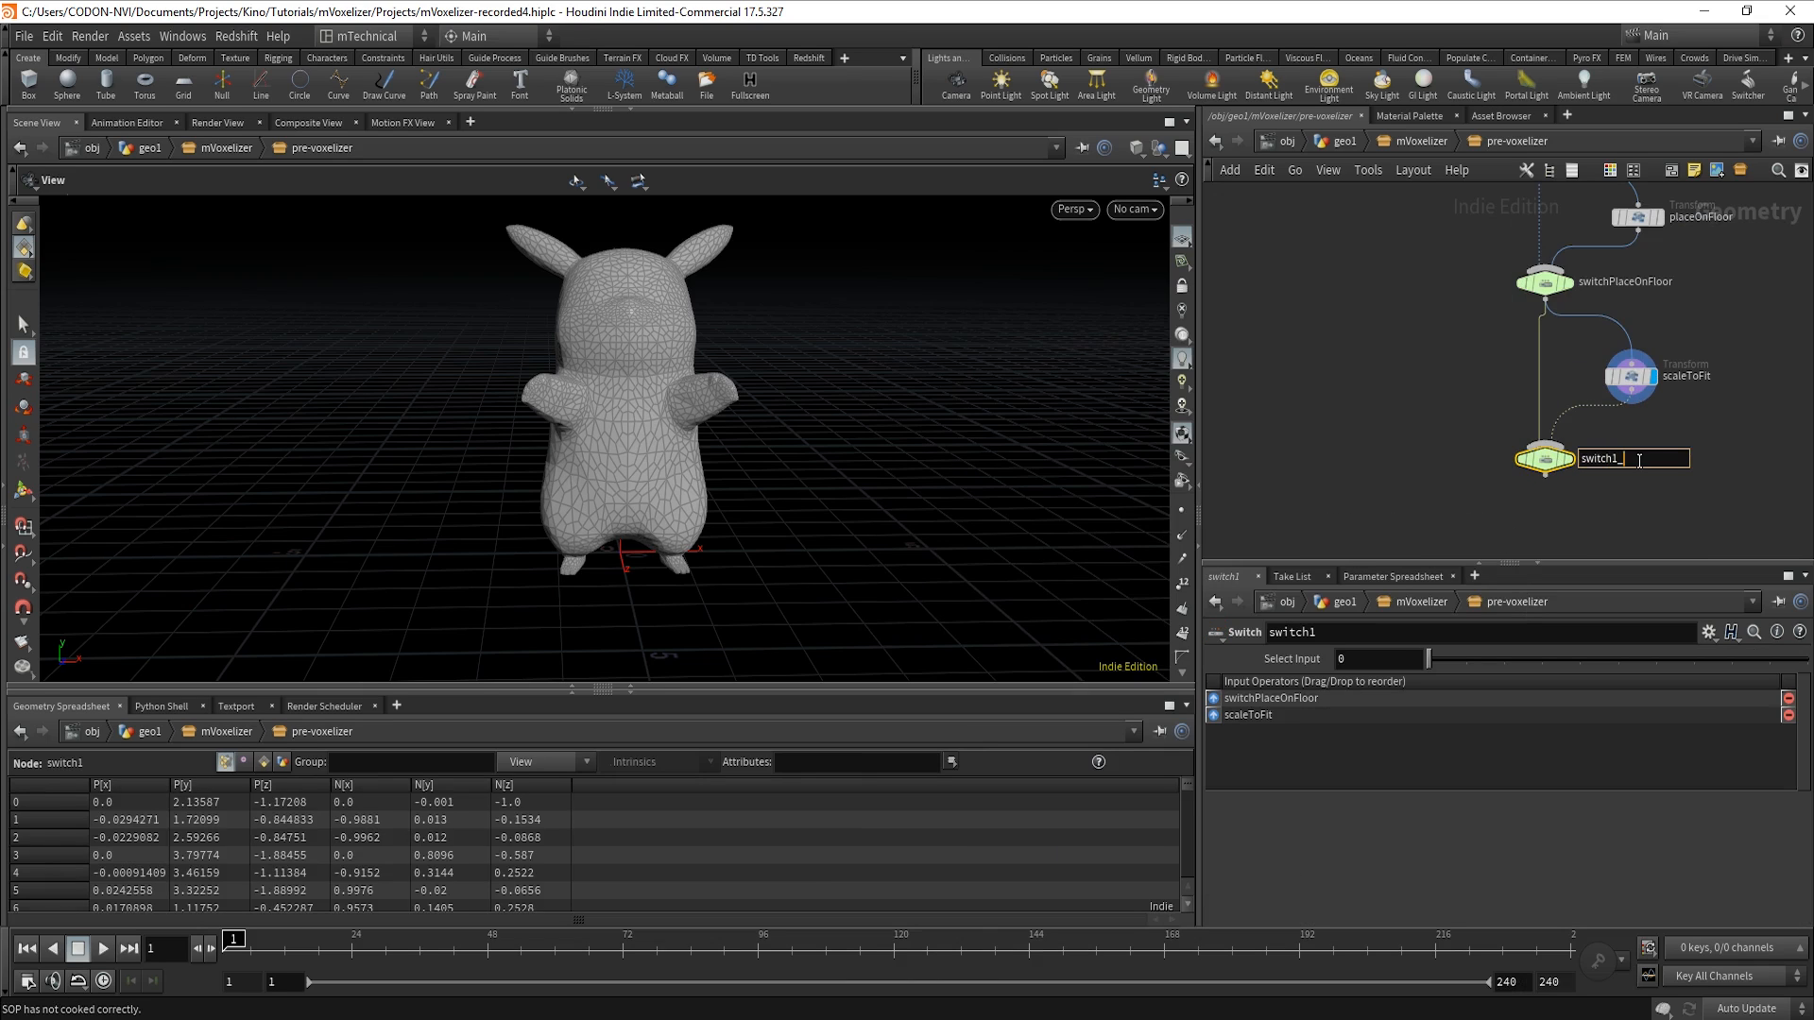
key(BackSpace)
text(ScaleToF)
text(it)
key(Return)
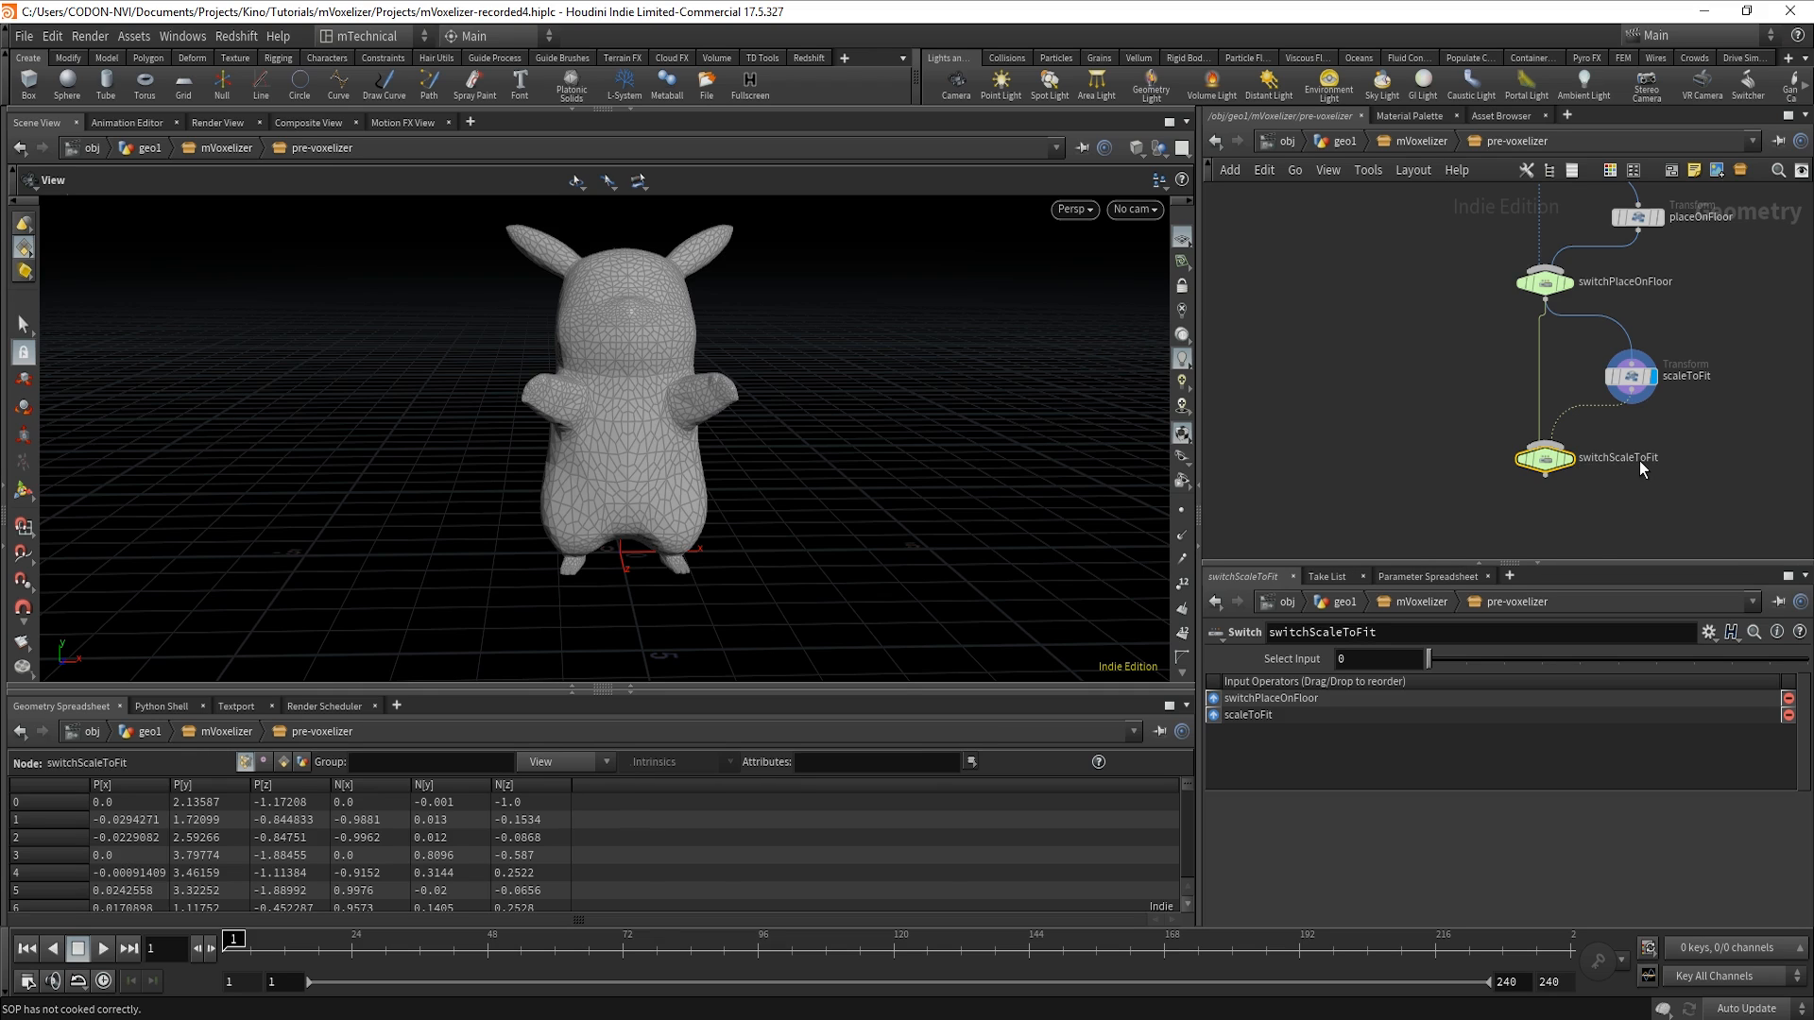
click(1569, 466)
Place a Null node below switchScaleToFit and connect the switch's output to it.
middle_drag(1737, 479, 1681, 426)
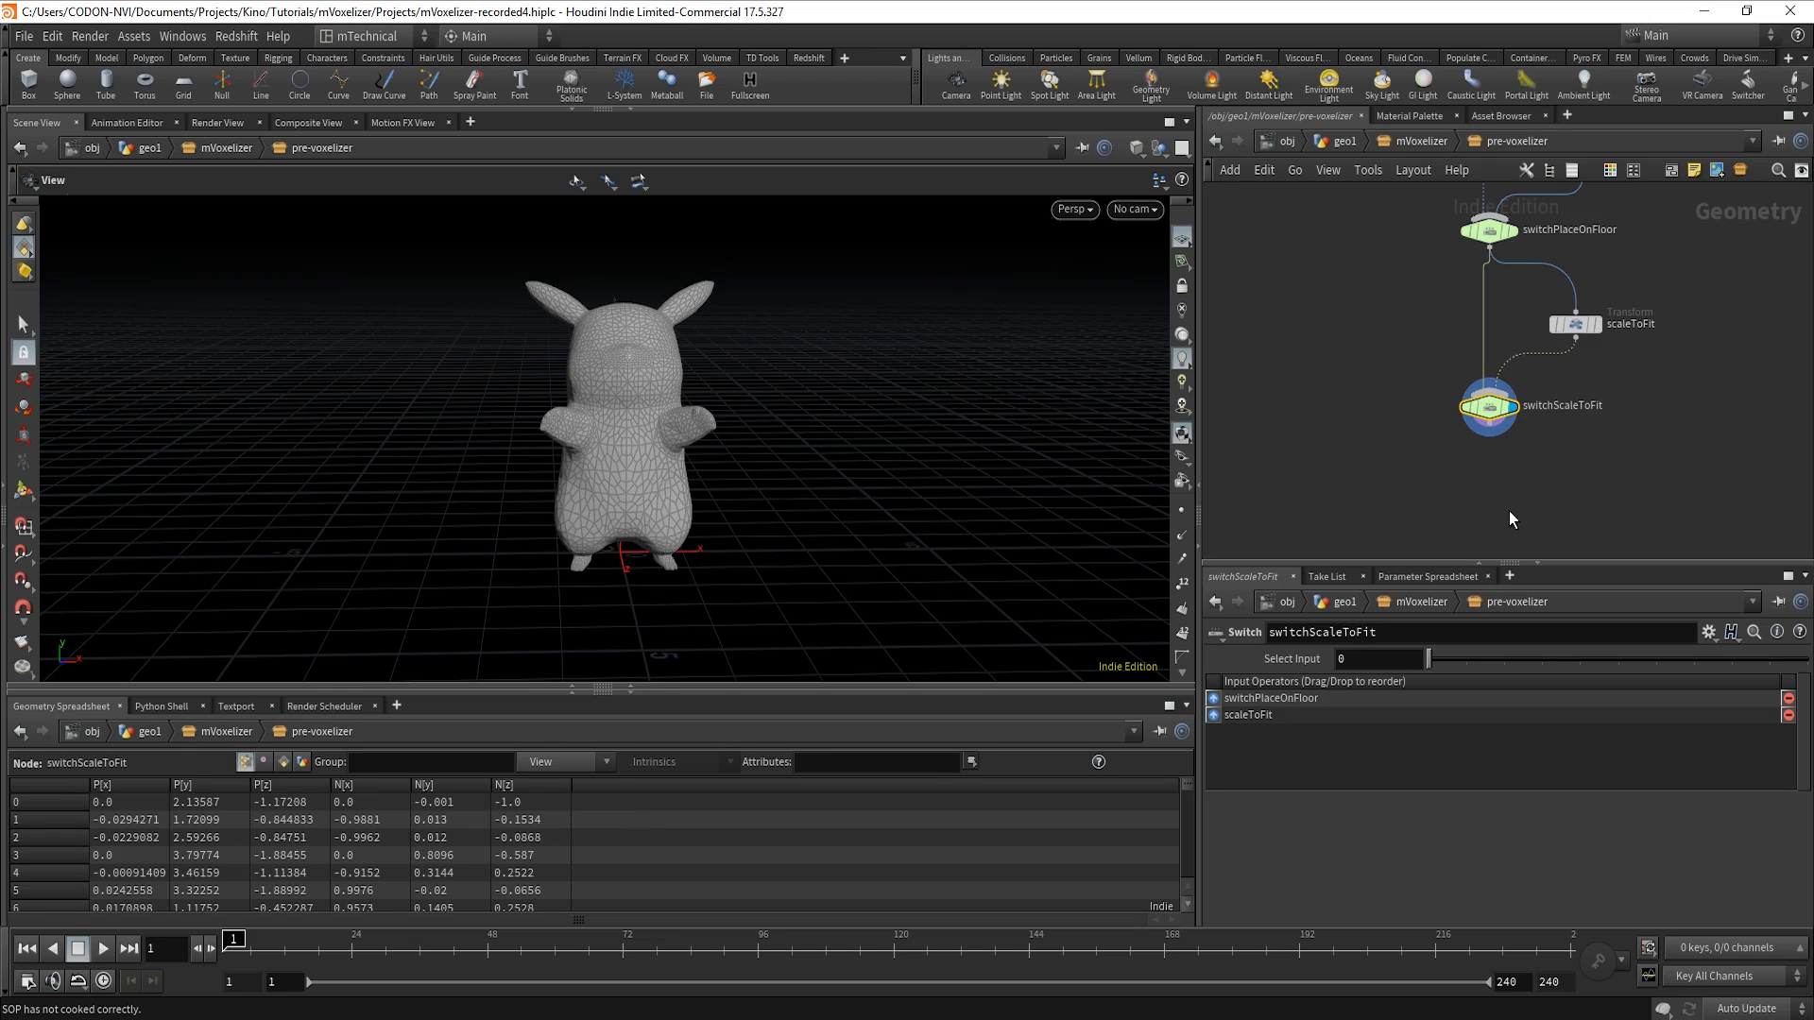
key(Tab)
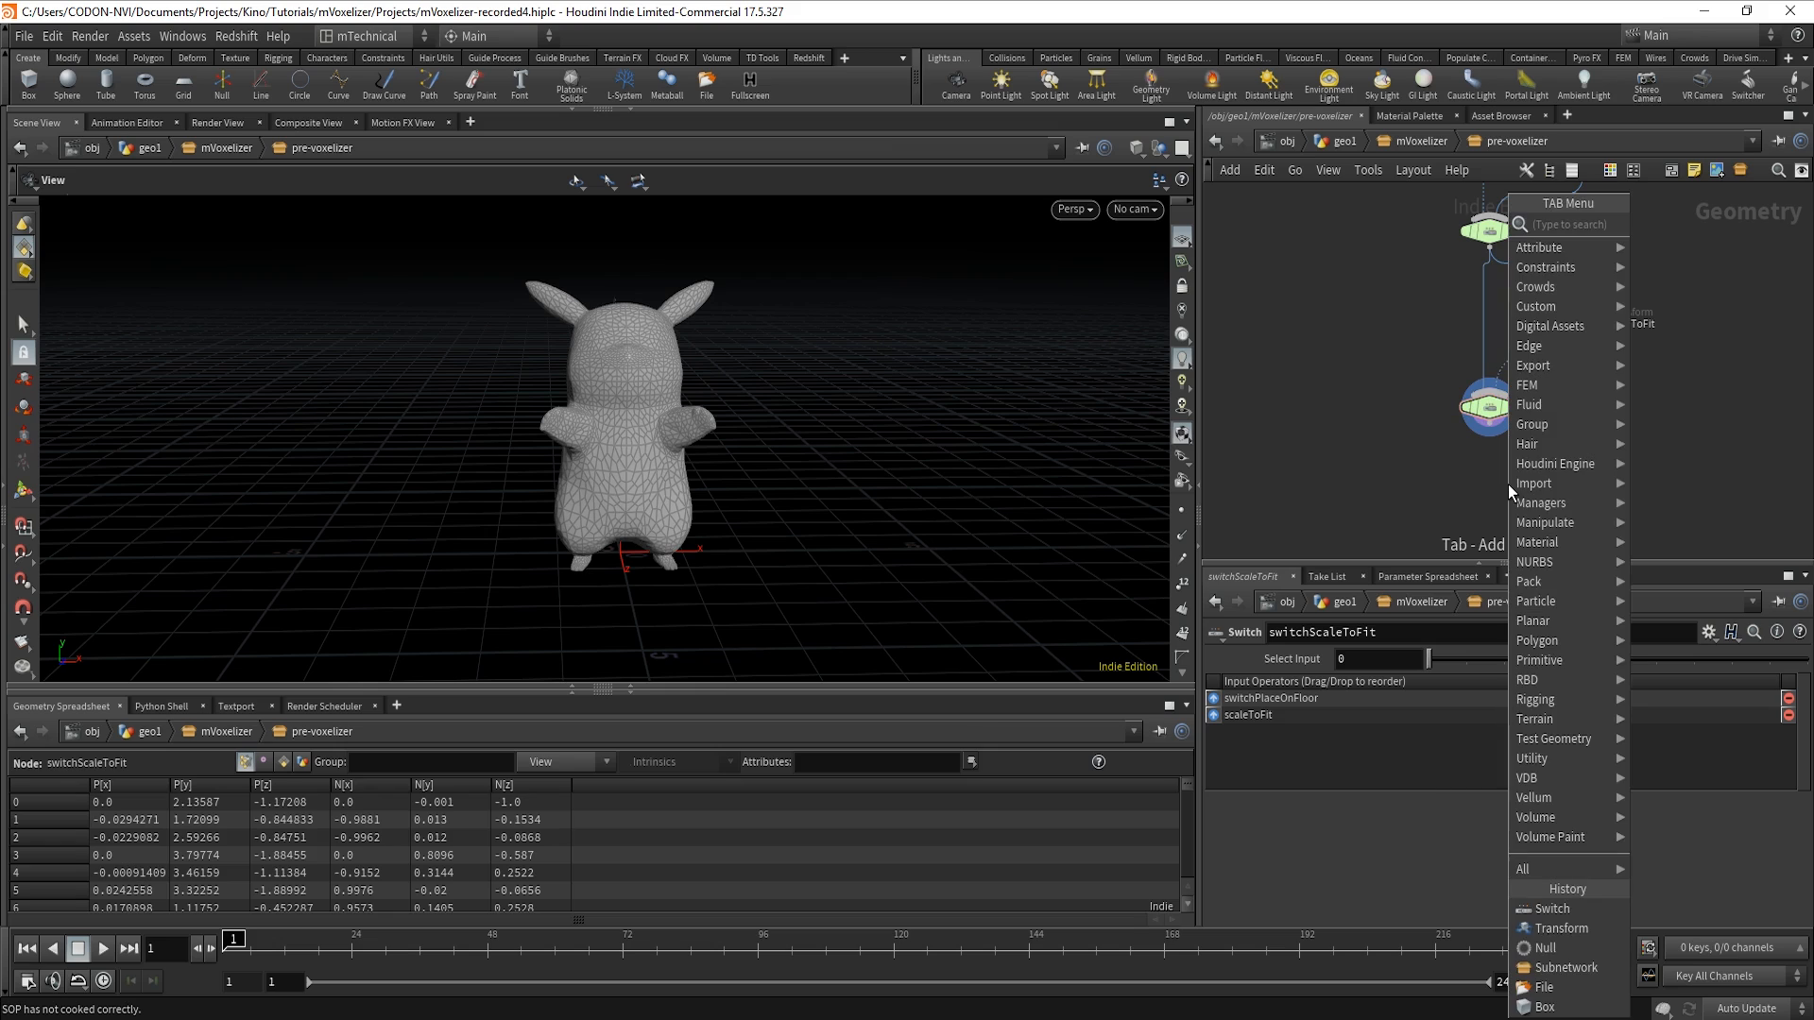
text(null)
click(1651, 225)
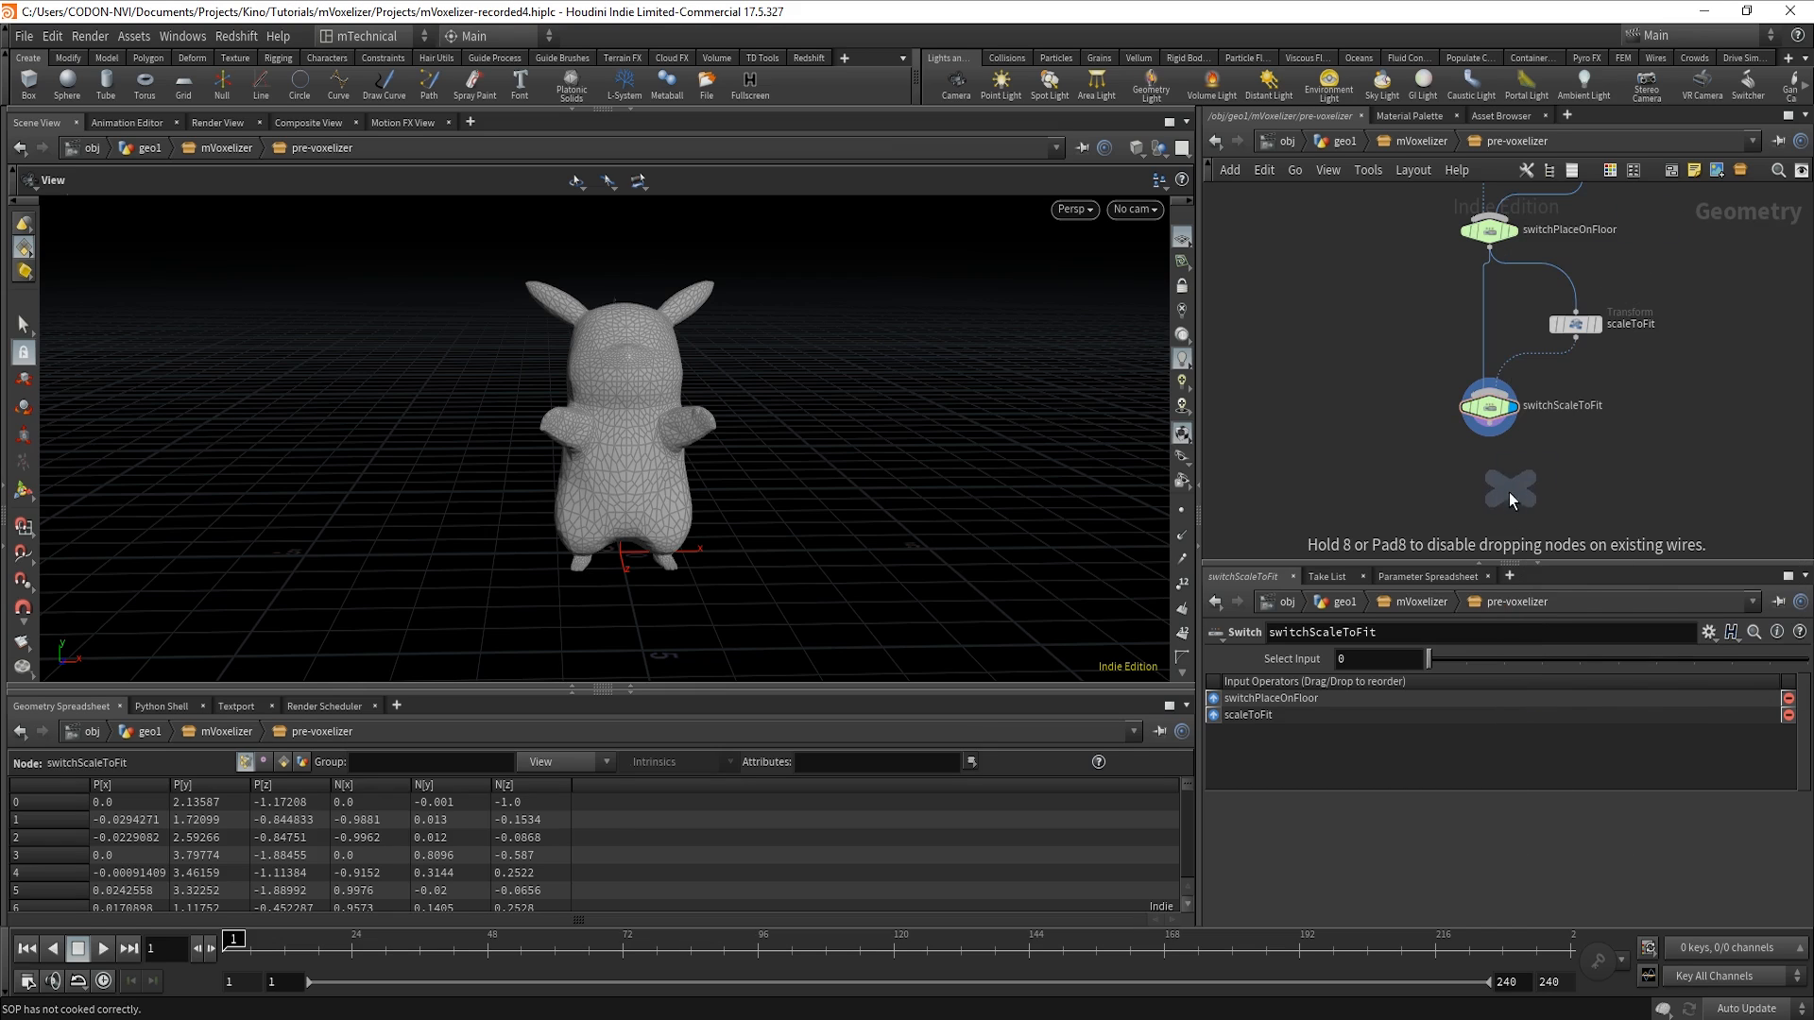
click(1485, 496)
click(1489, 436)
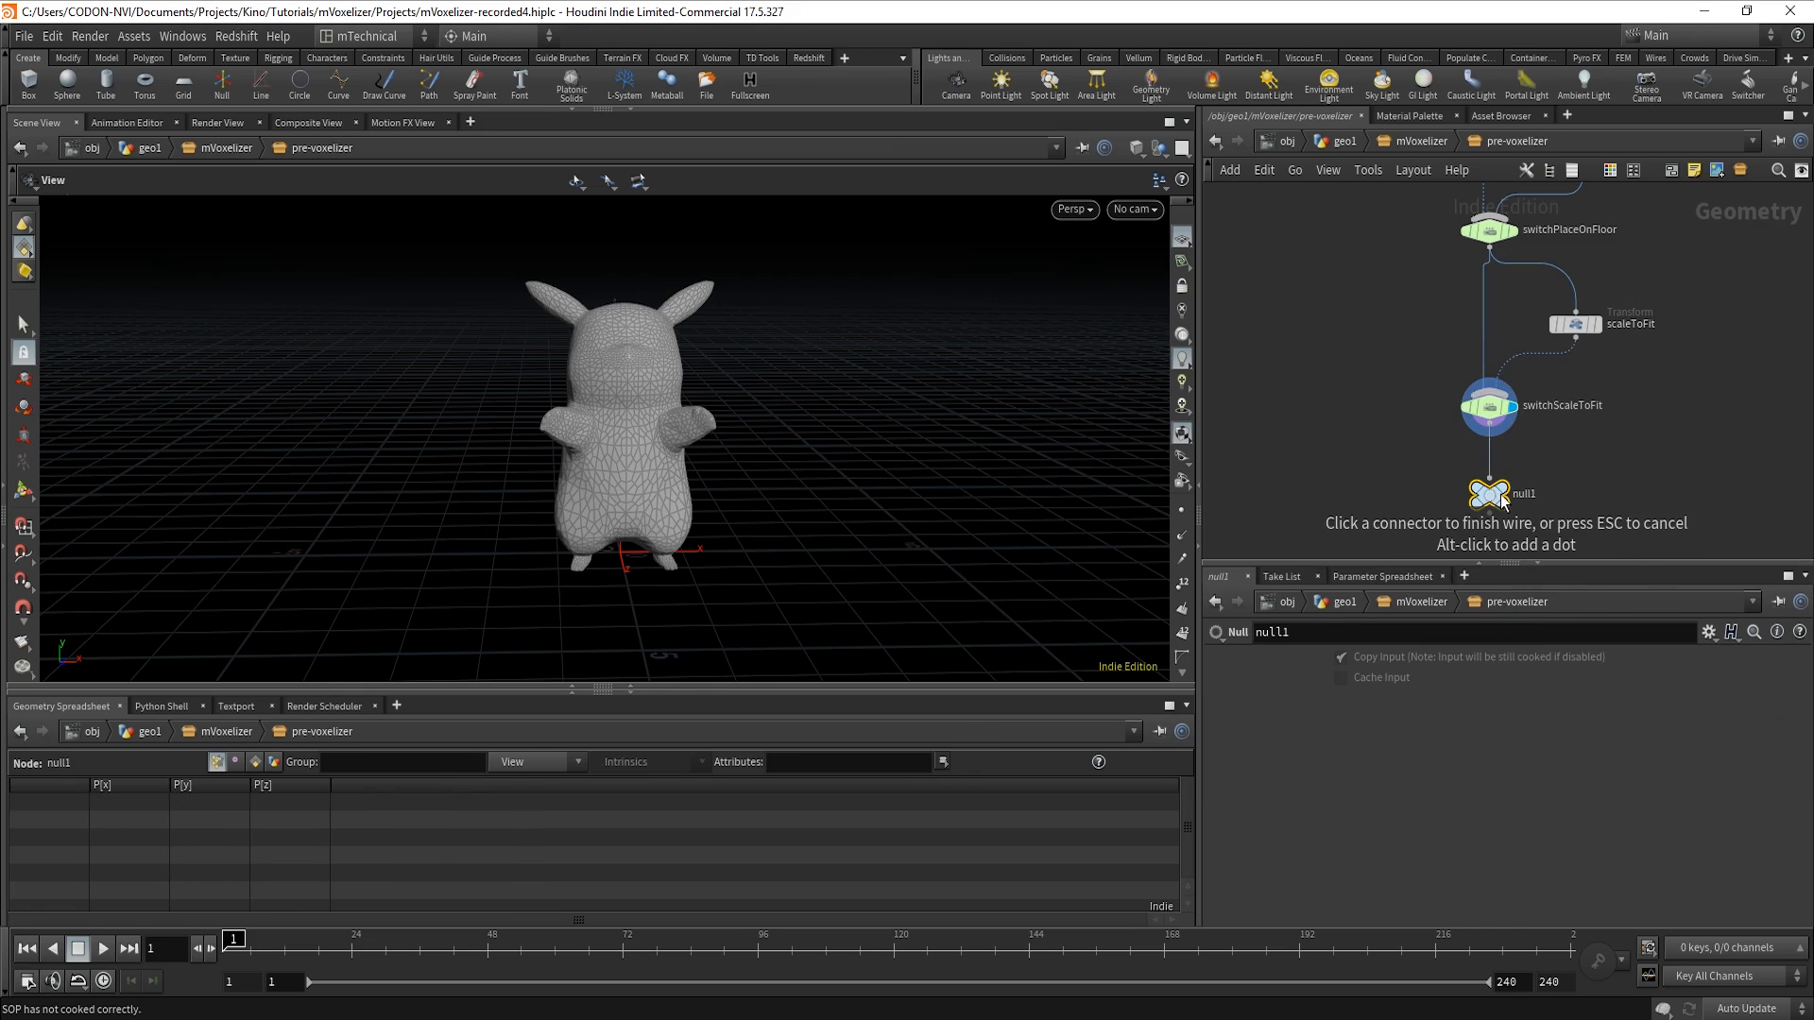
click(1494, 497)
Rename the Null at the end of the pre-voxelizer chain OUT_GEO.
double_click(1577, 497)
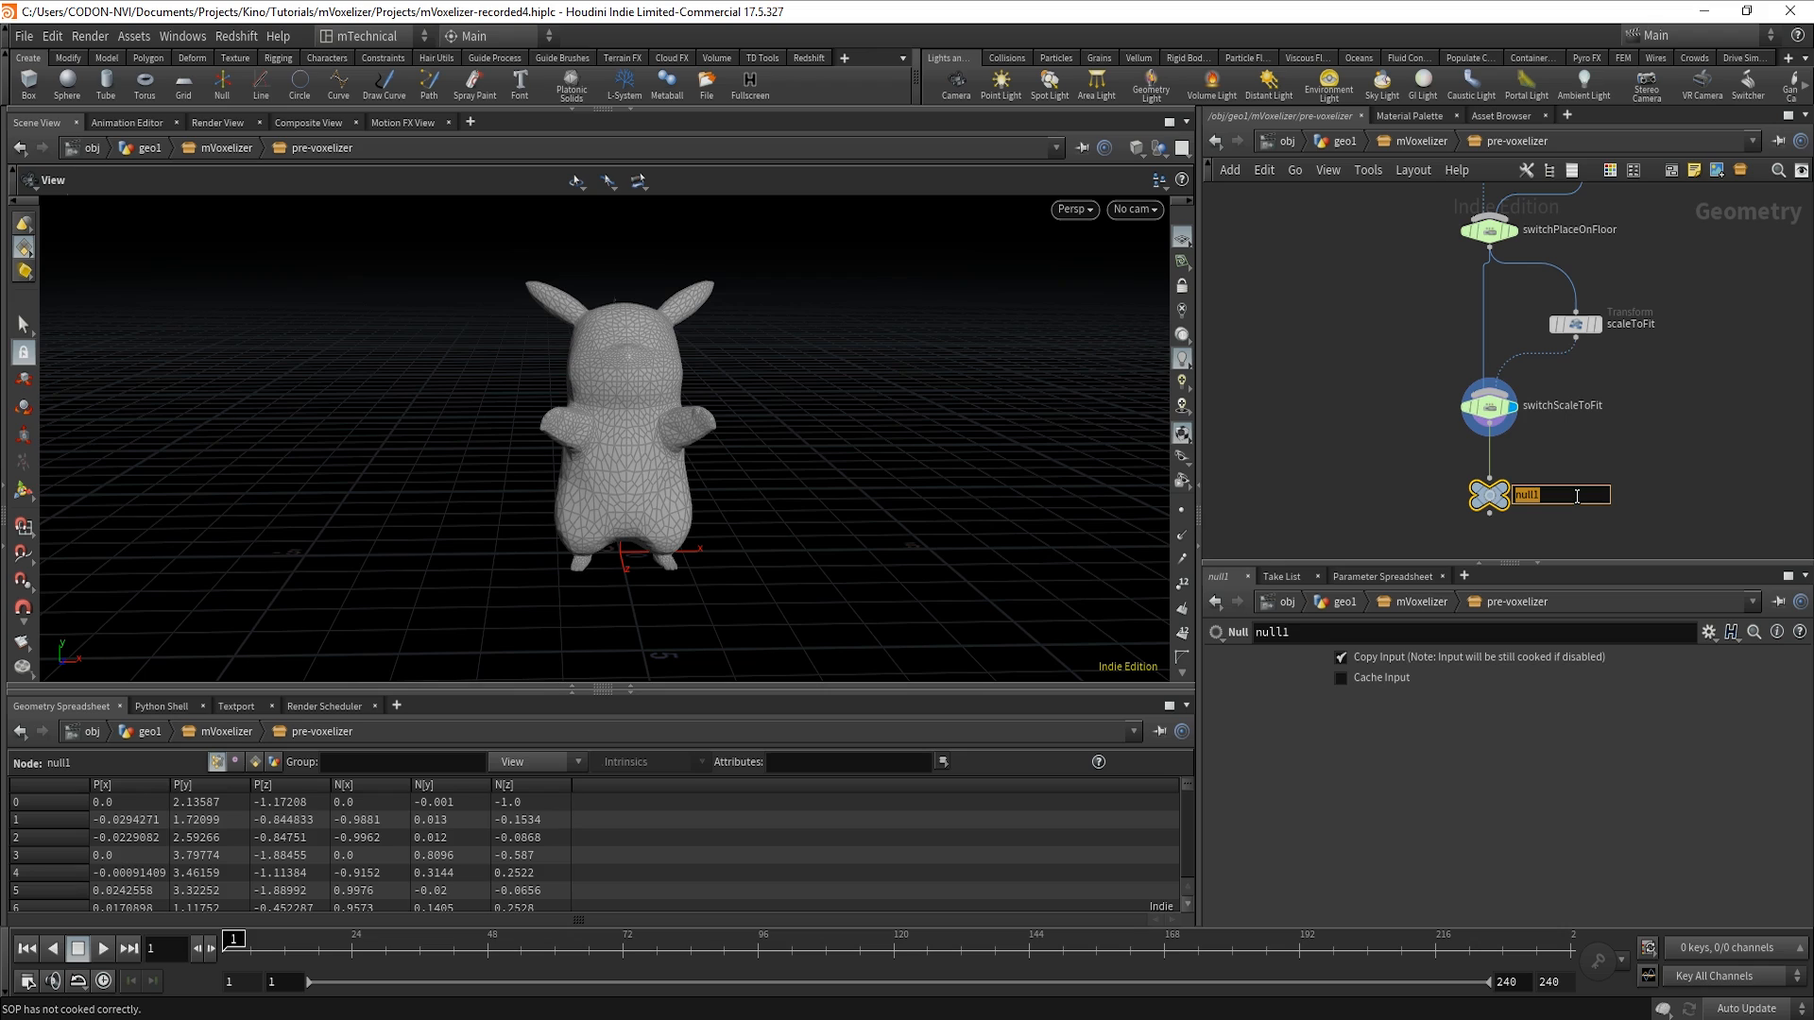
text(OUT_GEO)
key(Return)
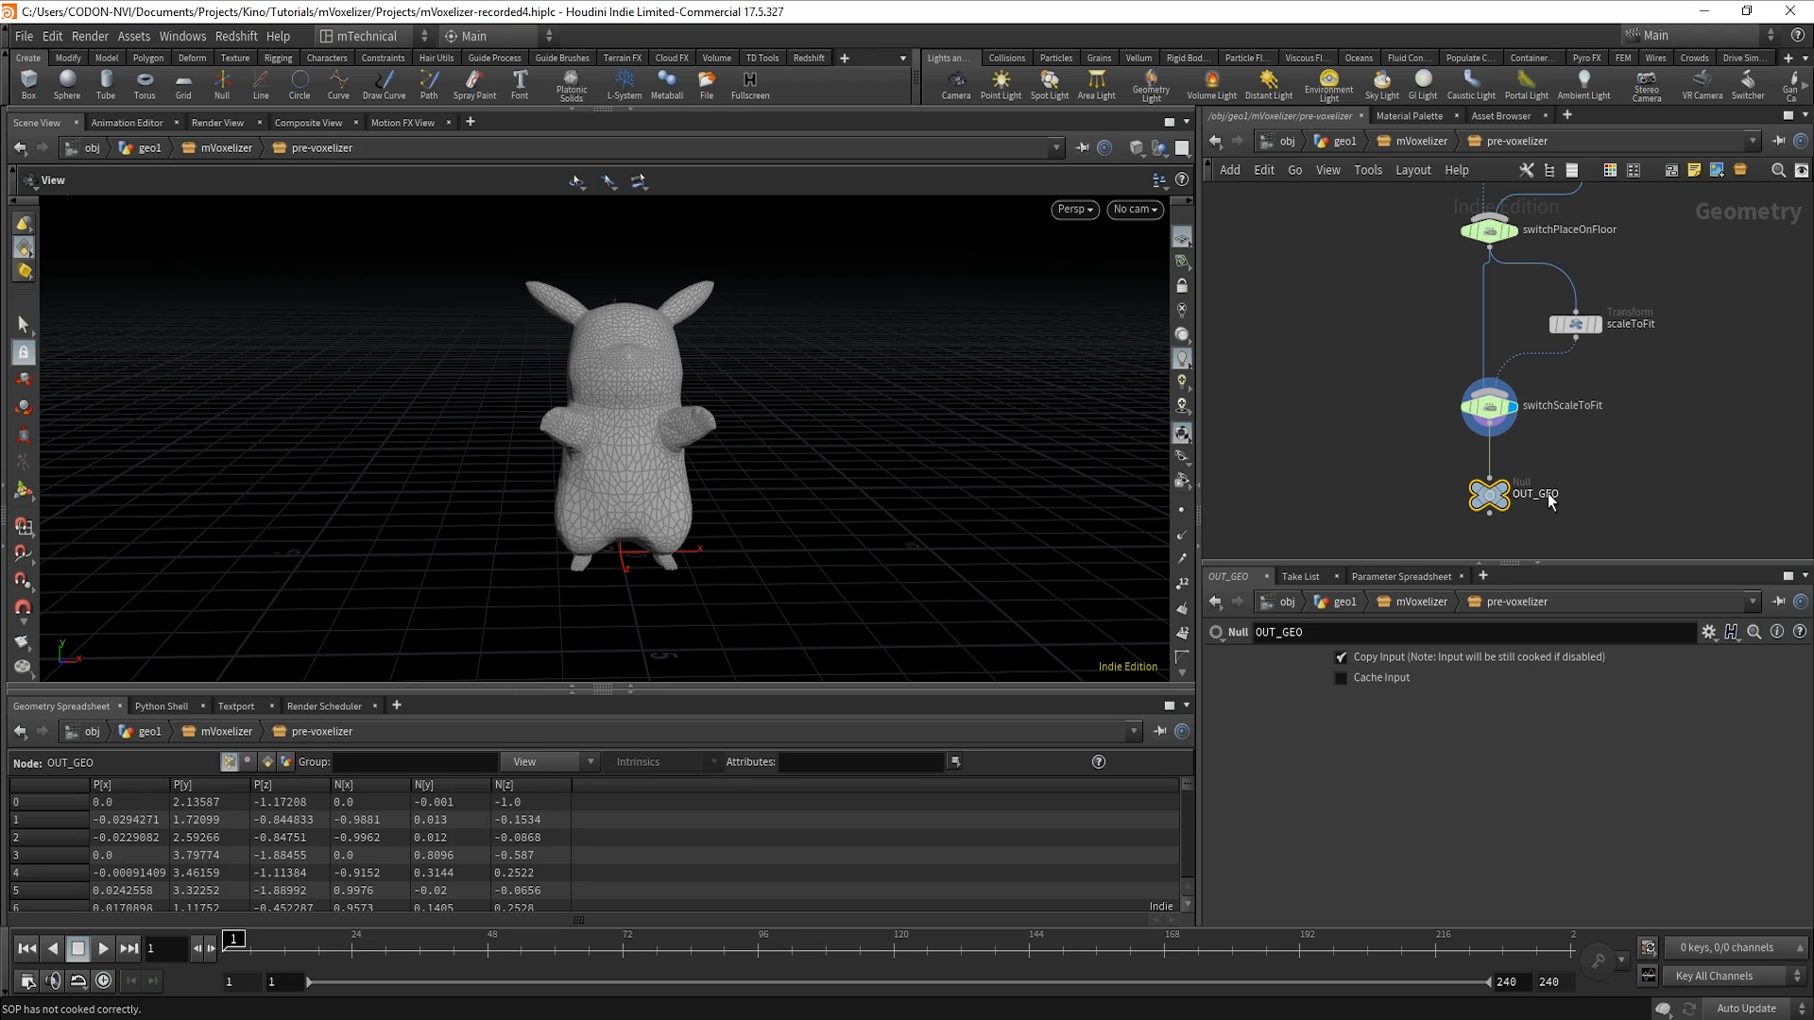
In the mVoxelizer network, add a Subnetwork below pre-voxelizer and connect pre-voxelizer's output to its first input.
click(1425, 142)
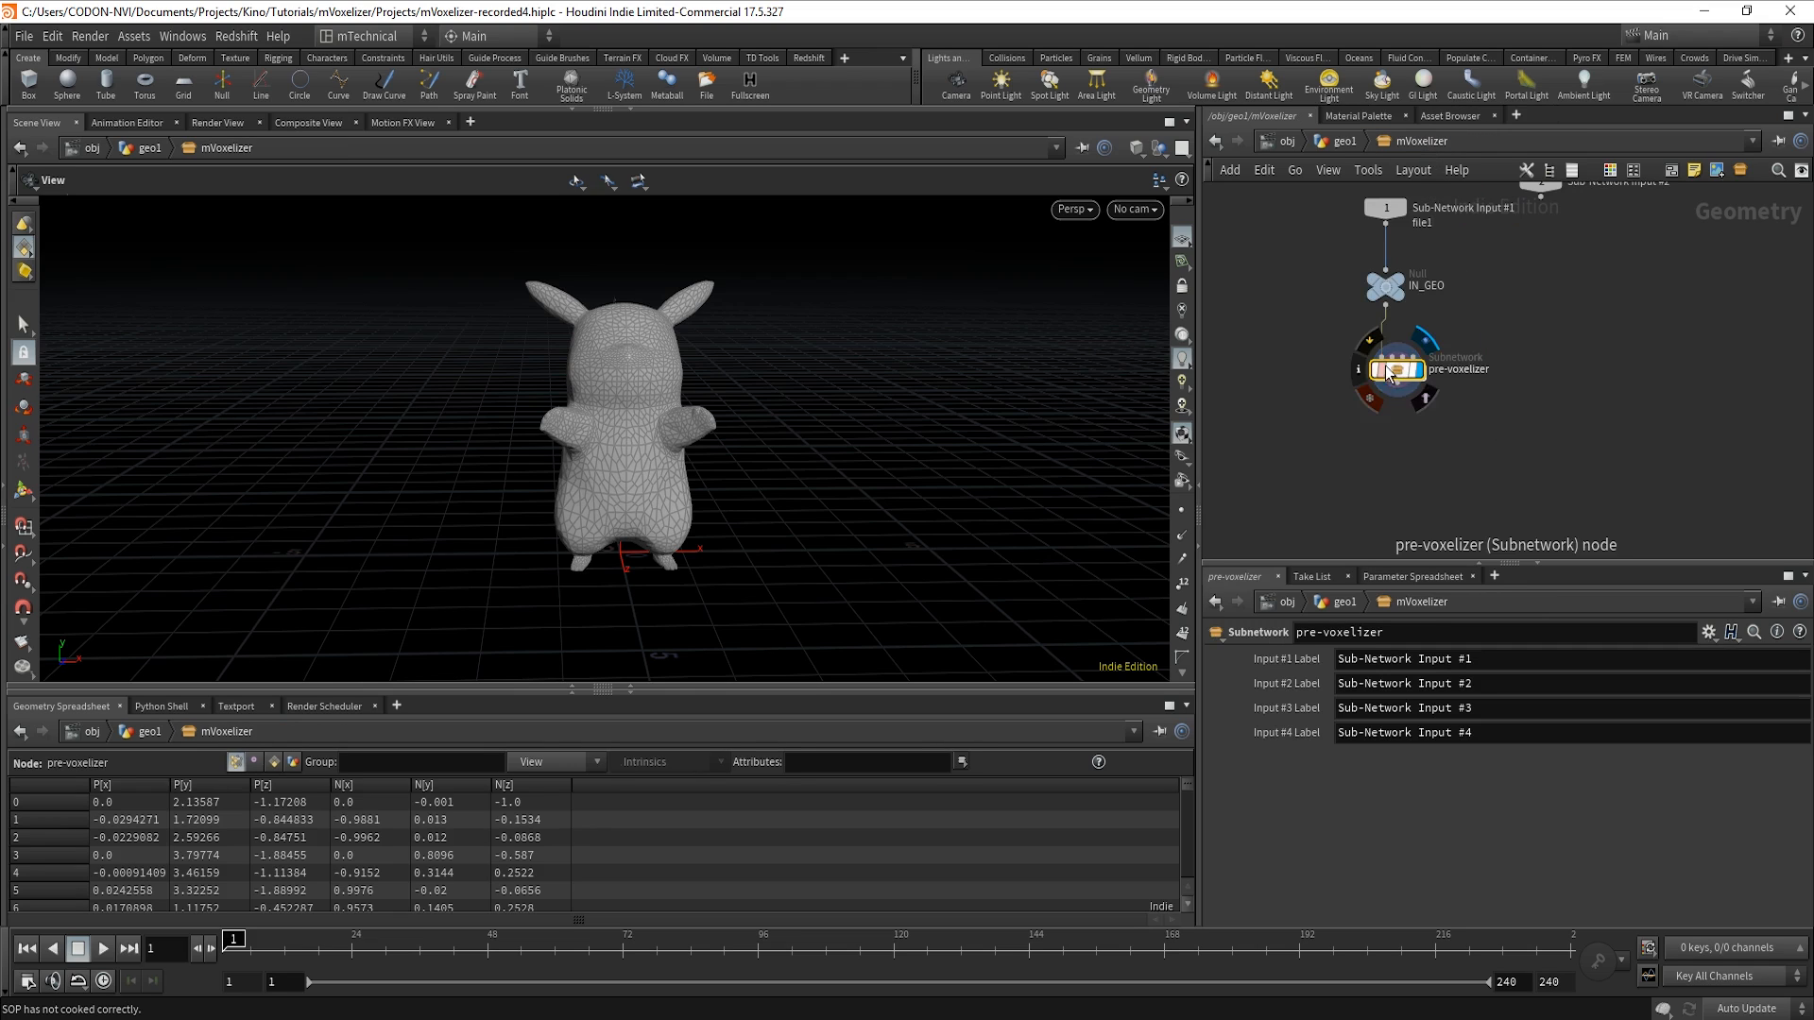
drag(1398, 371, 1370, 373)
key(Tab)
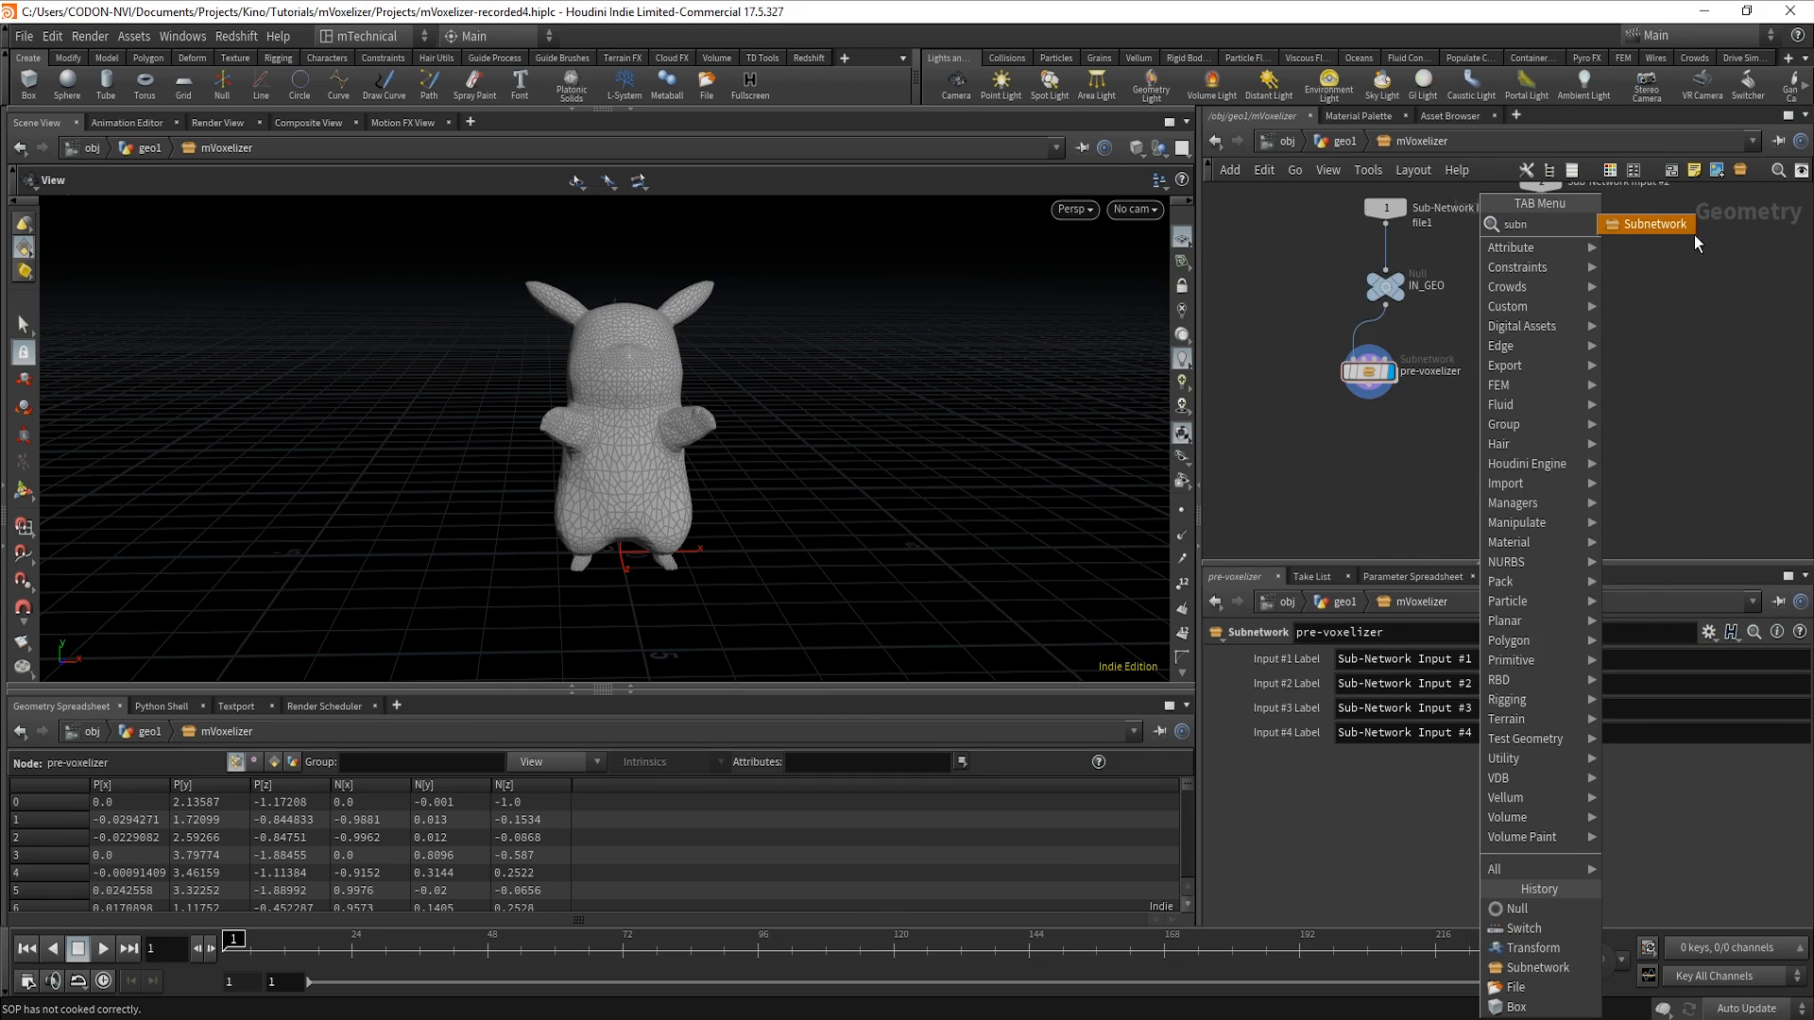
click(1693, 235)
click(1405, 465)
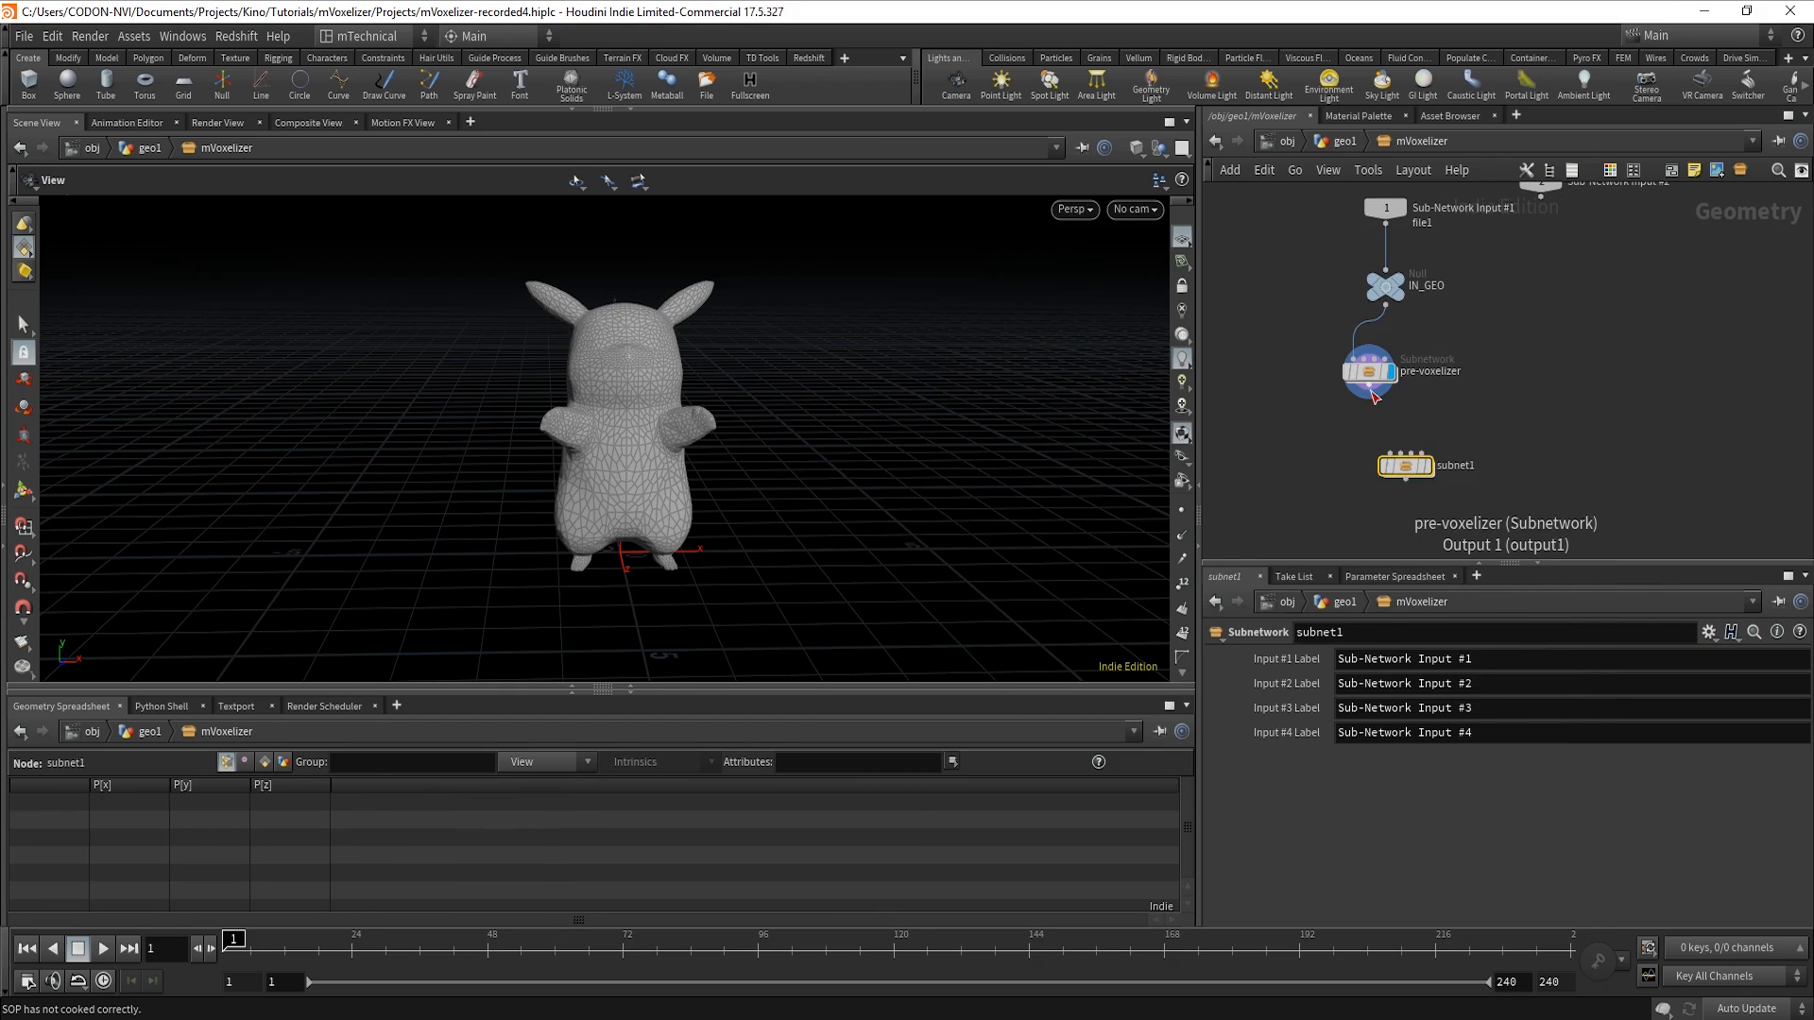
click(1369, 398)
click(1406, 455)
Rename the new Subnetwork voxelizer.
double_click(1476, 468)
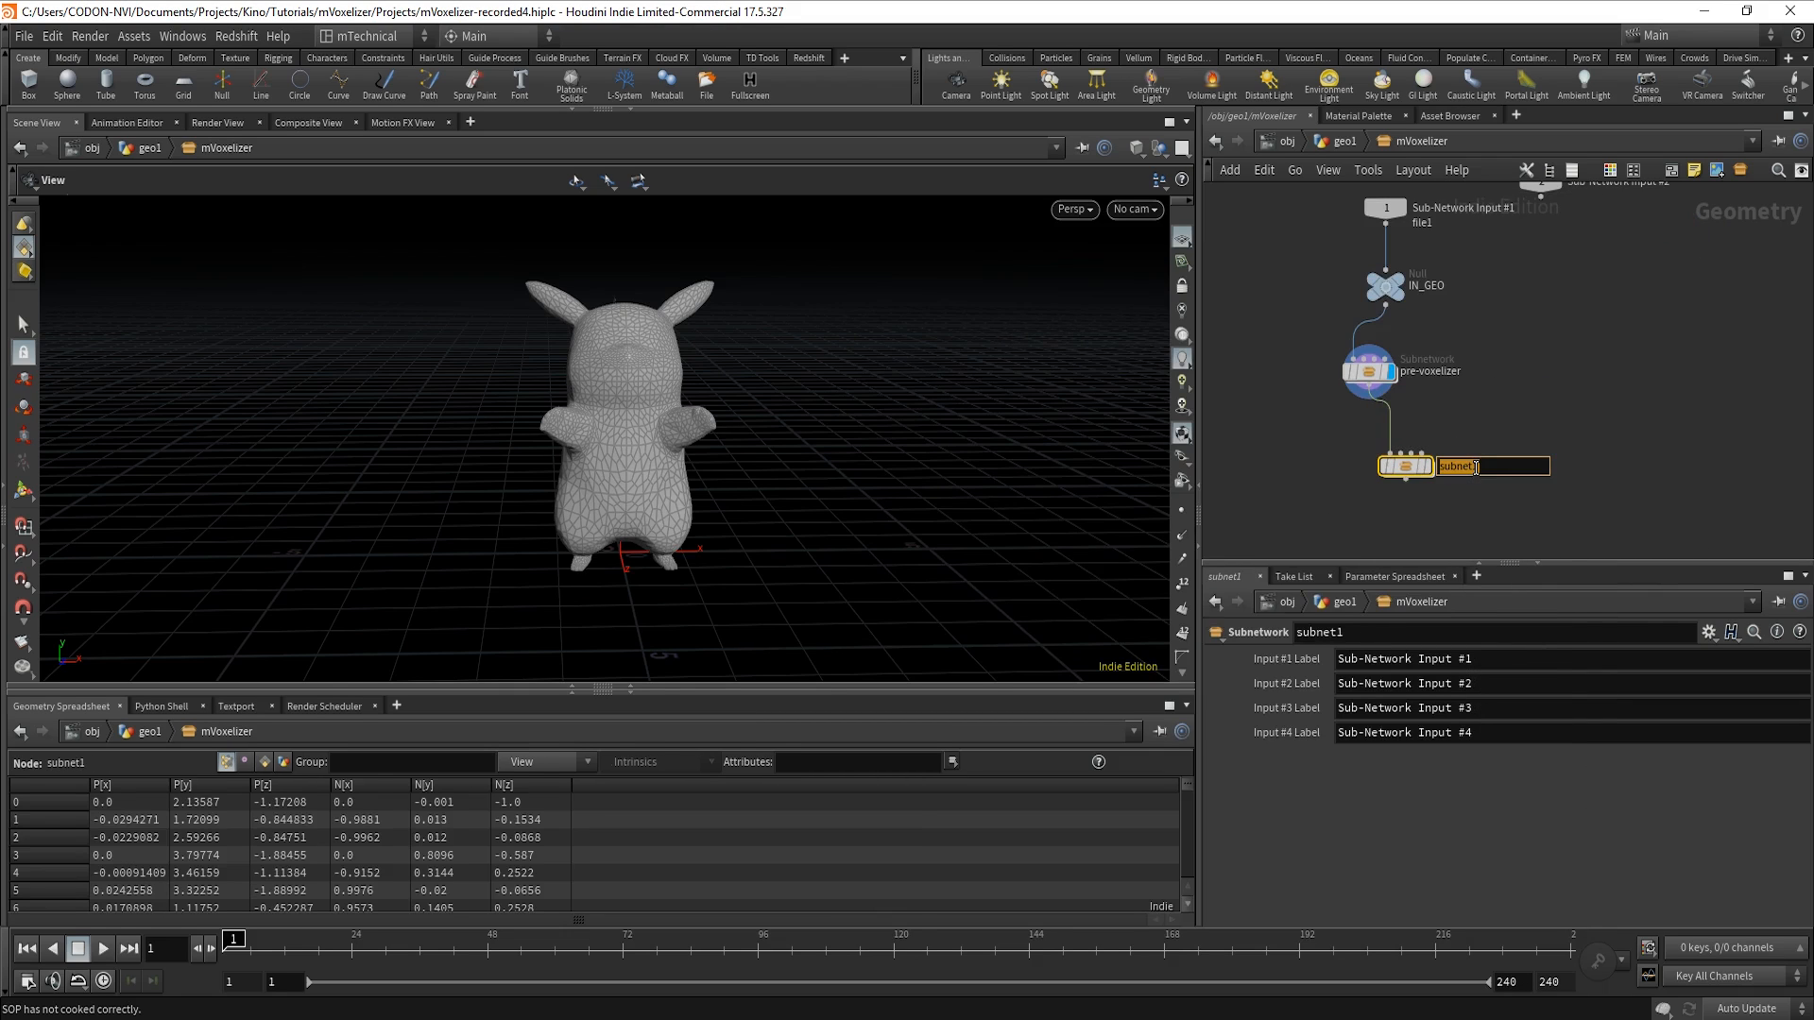
text(voxelizer)
key(Return)
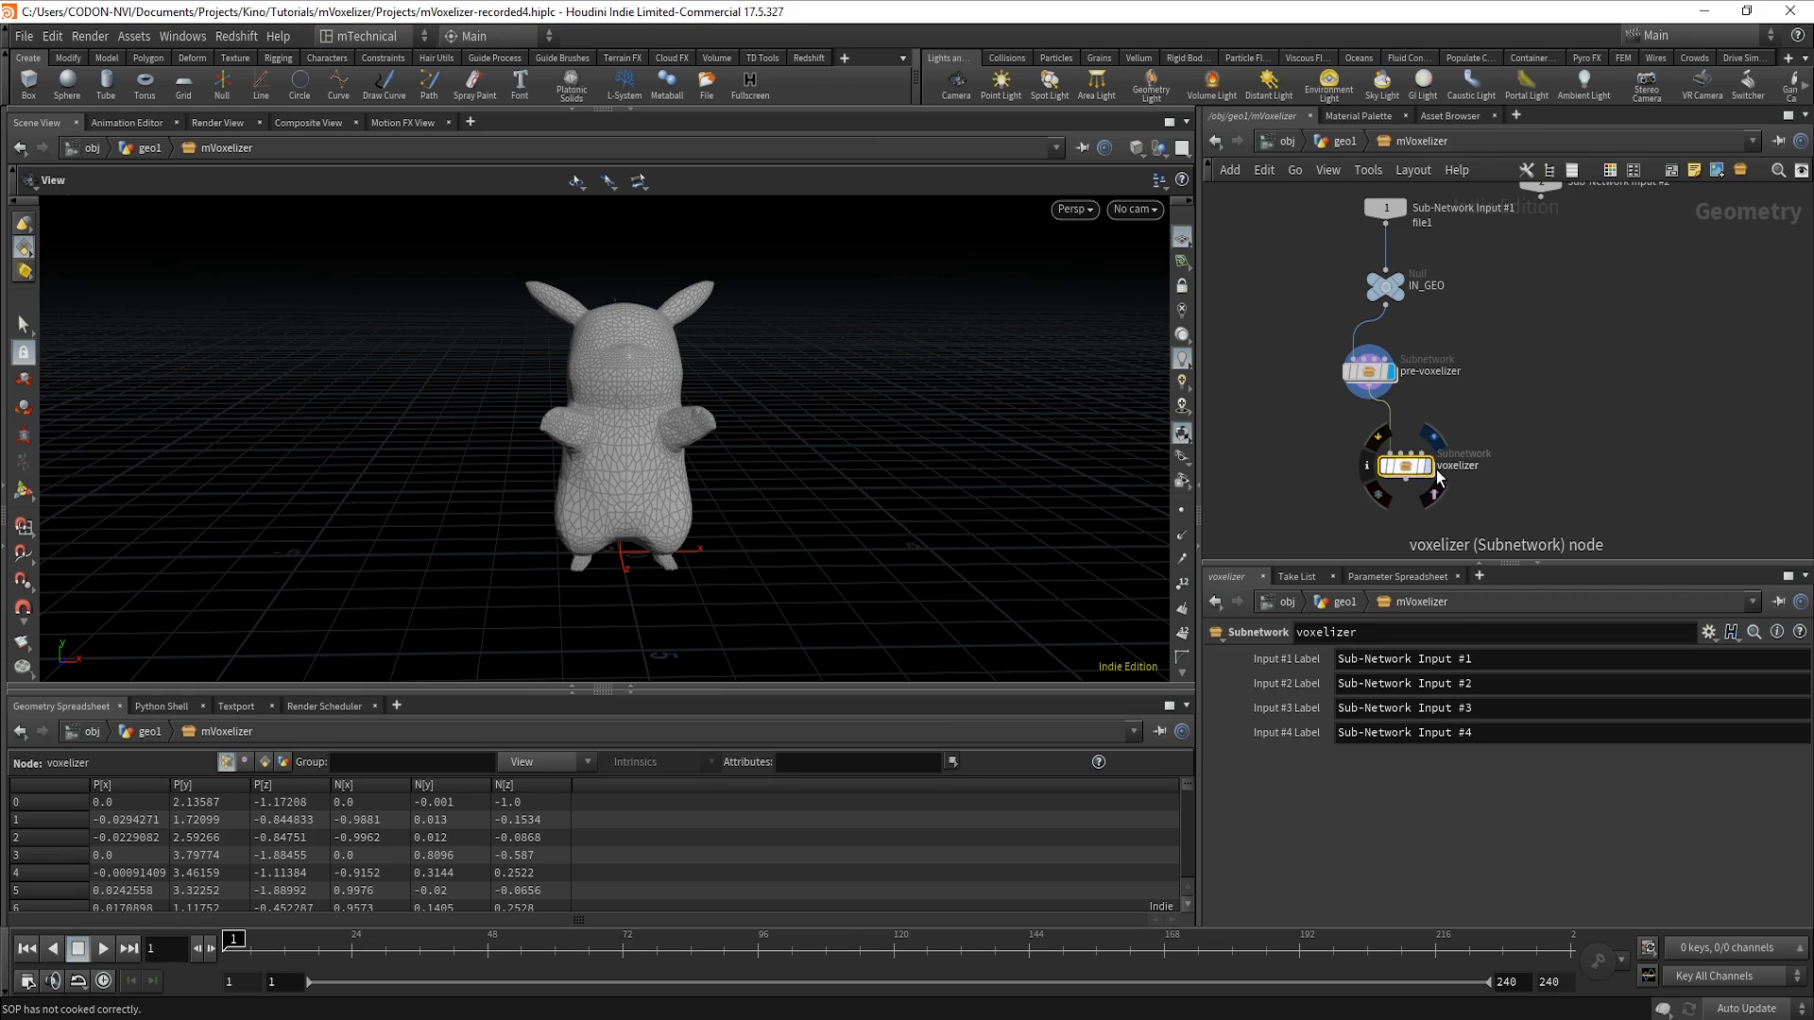
Enter the voxelizer subnetwork and place a Null node below Sub-Network Input #1.
double_click(1437, 470)
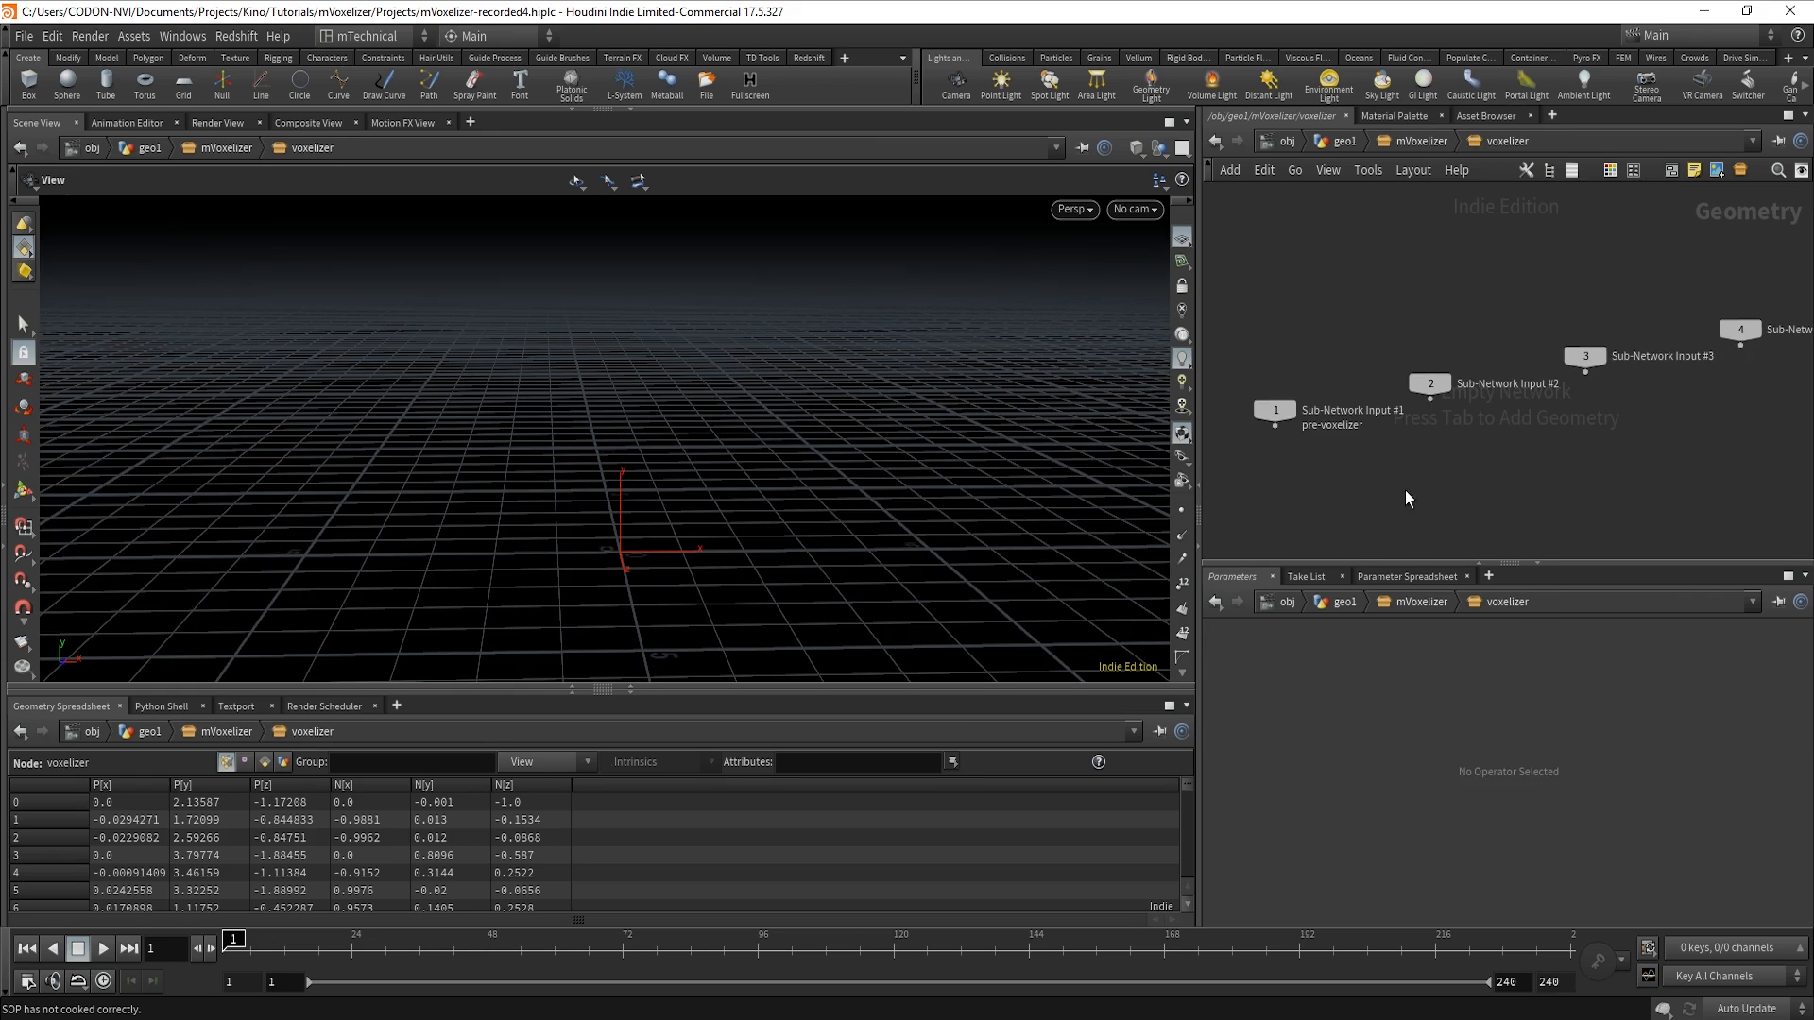
middle_drag(1404, 490, 1557, 405)
key(Tab)
text(nul)
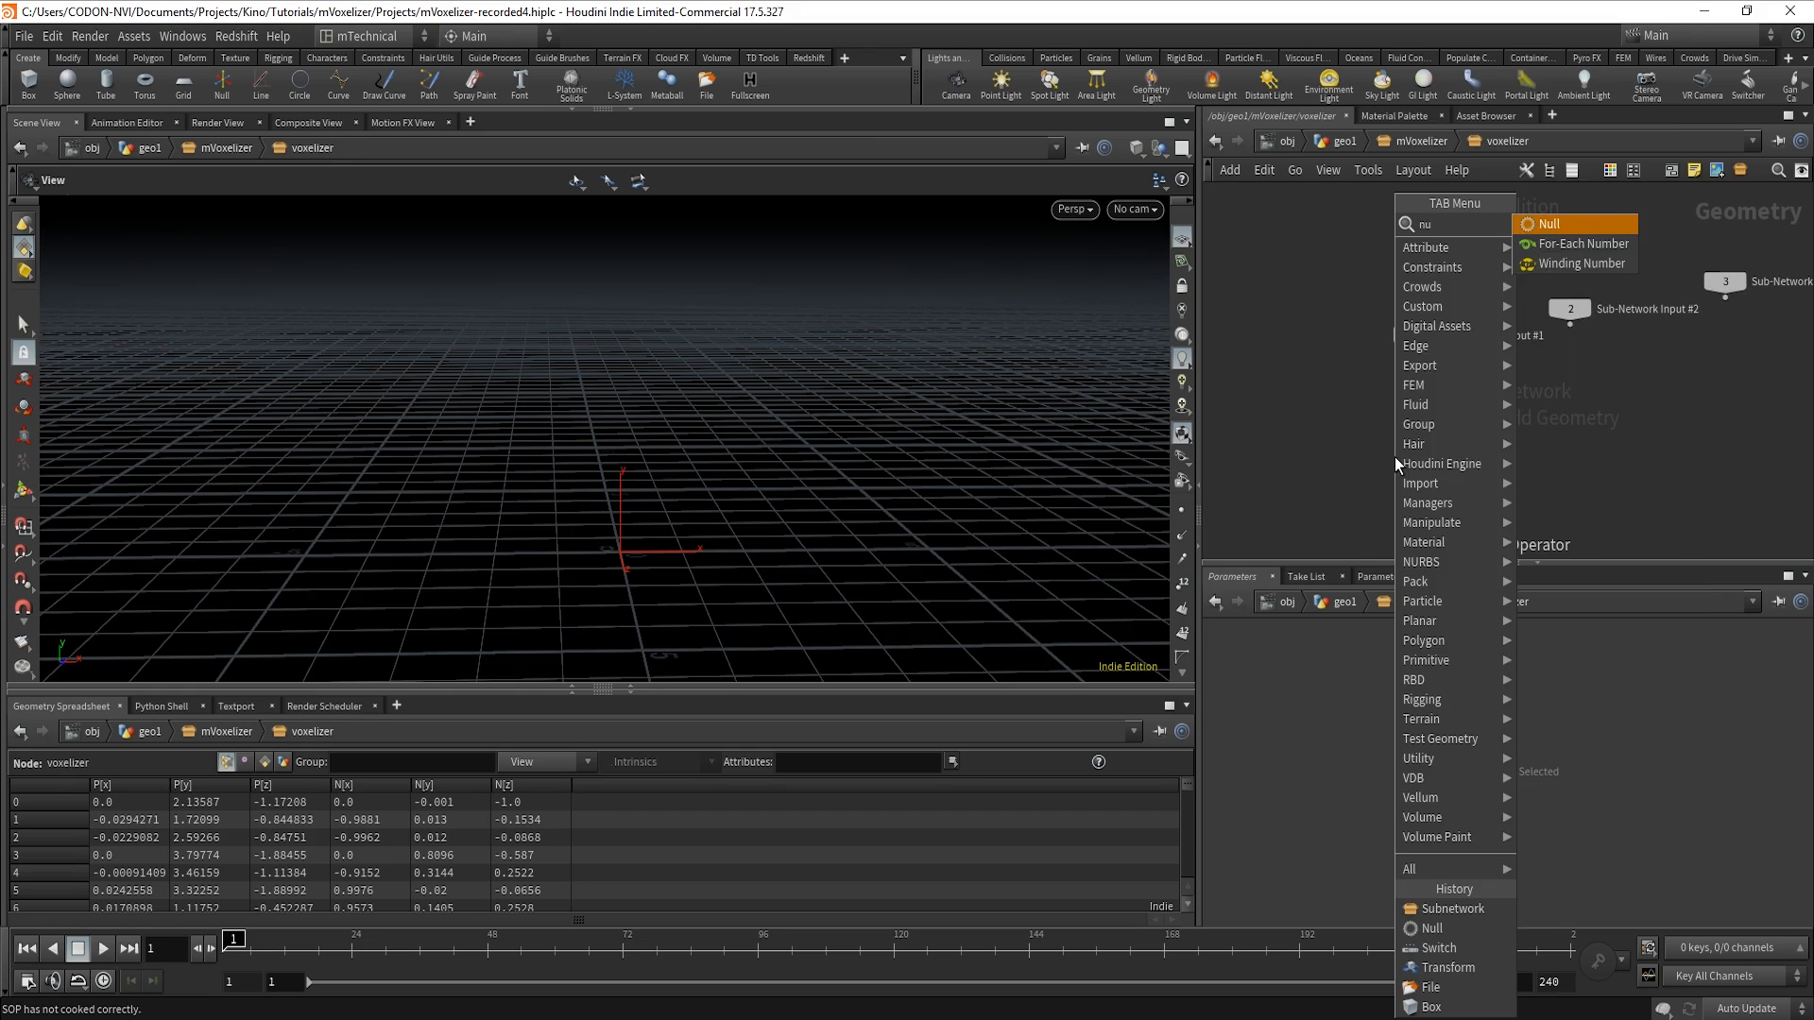
key(Return)
click(1408, 423)
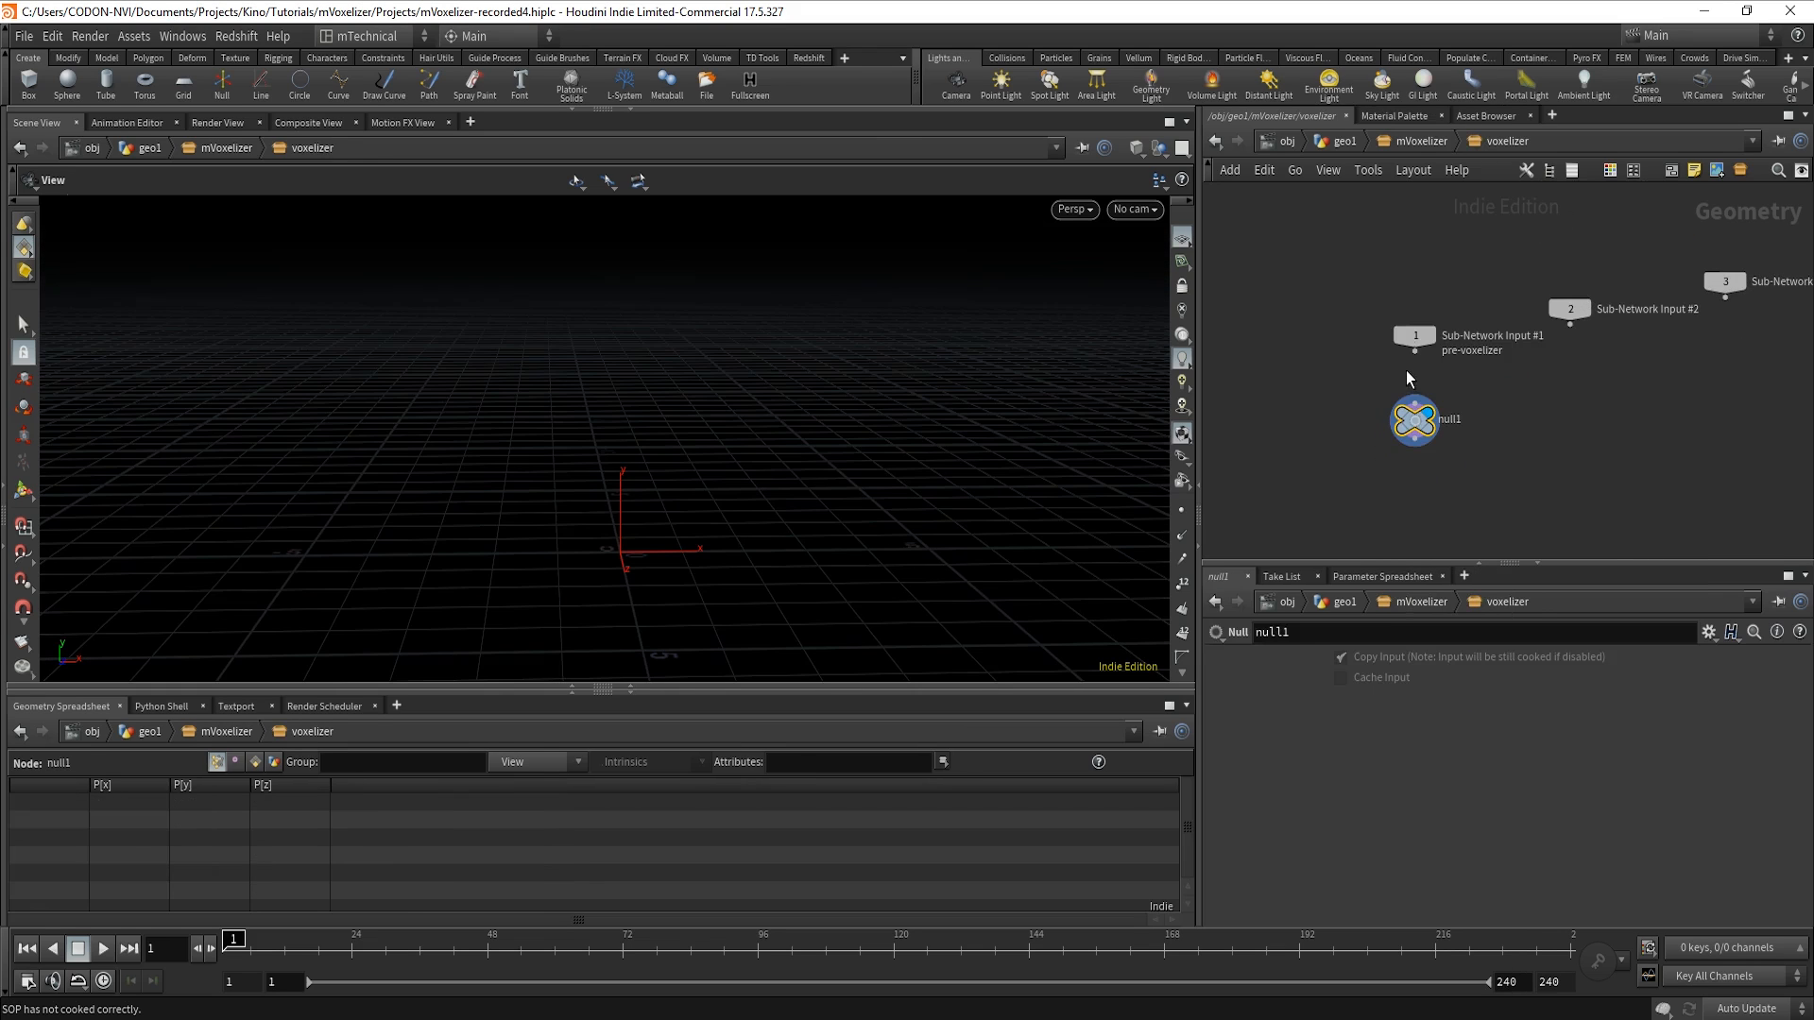
In the voxelizer subnetwork, connect Sub-Network Input #1 to the Null node and rename the Null IN_GEO.
key(u)
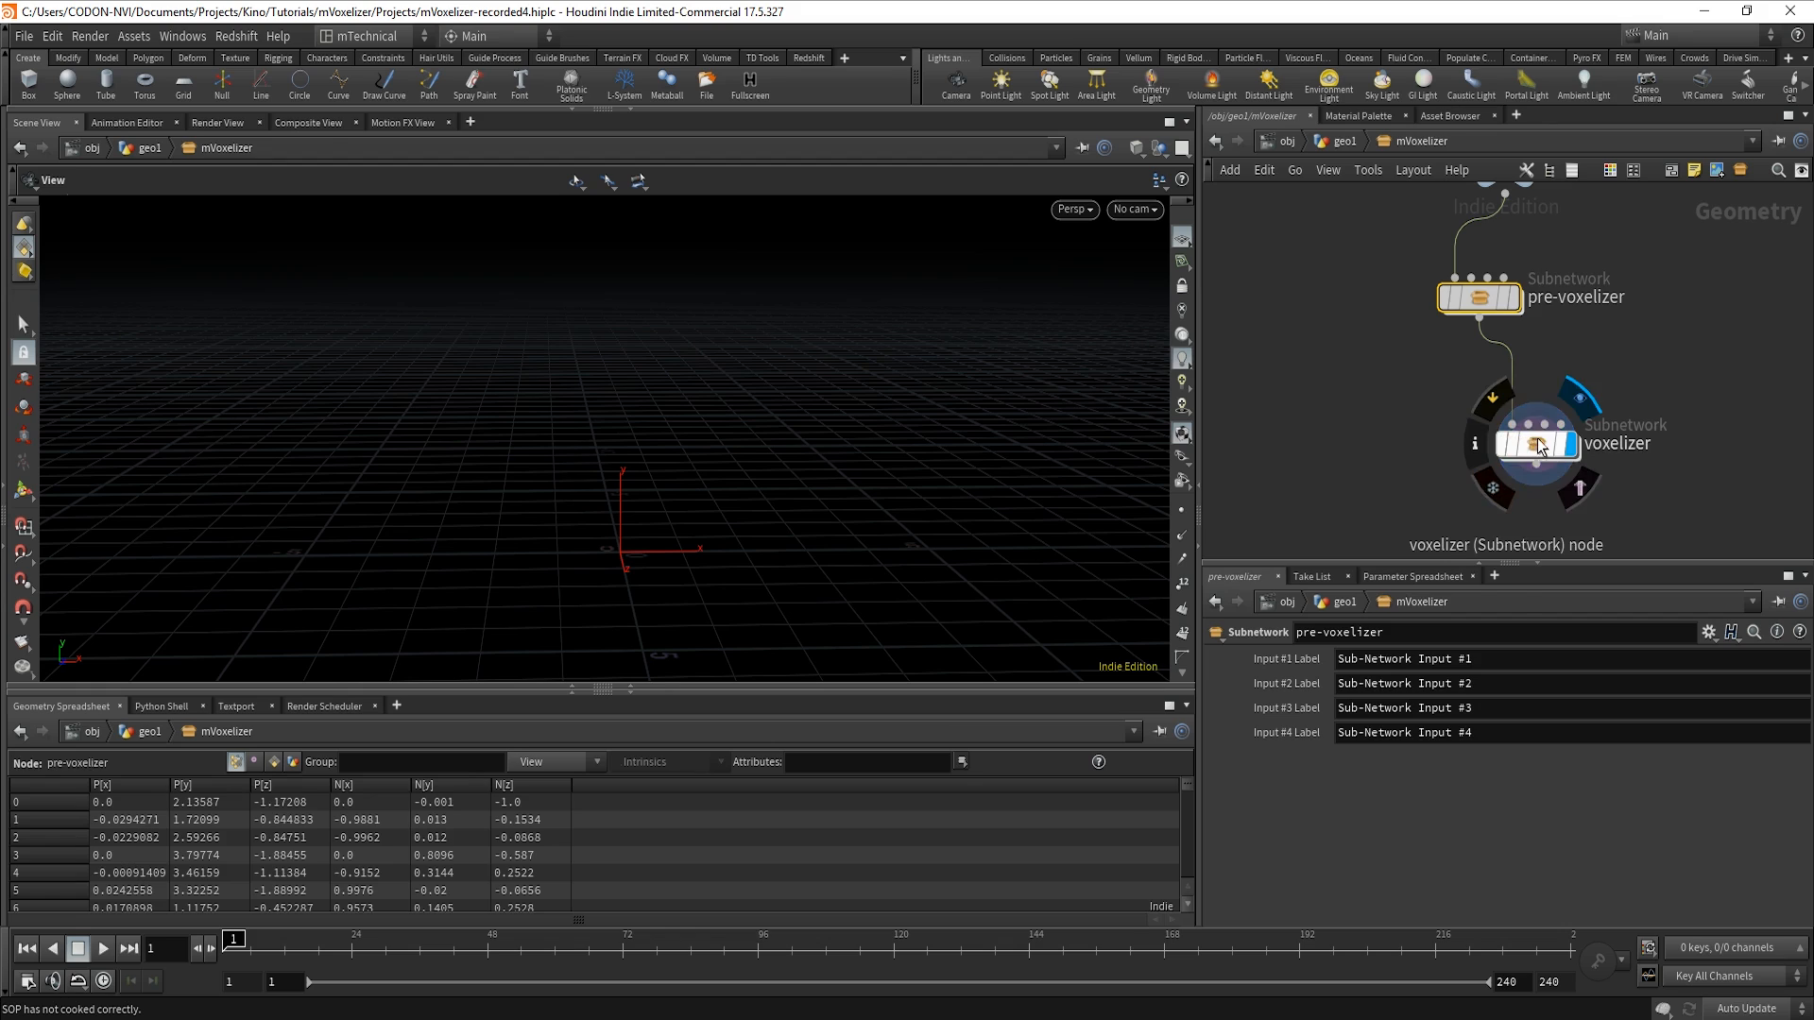
double_click(1533, 442)
click(1415, 351)
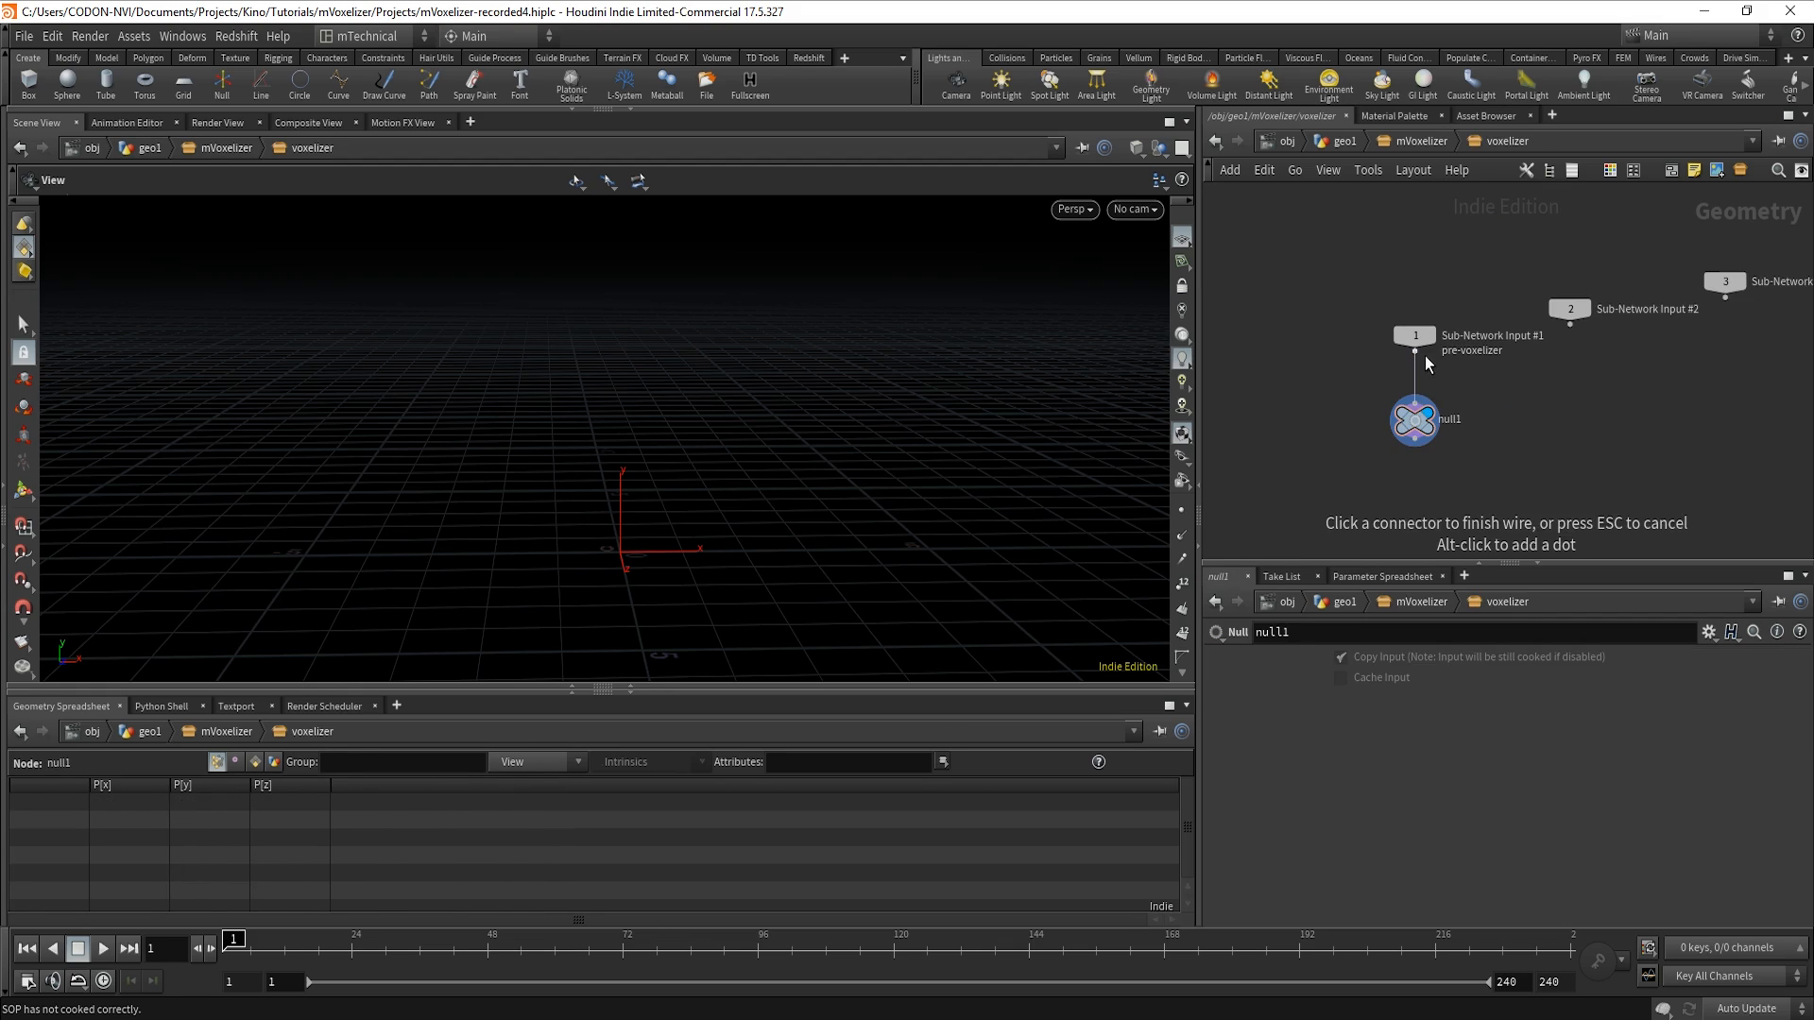
click(1415, 397)
double_click(1456, 420)
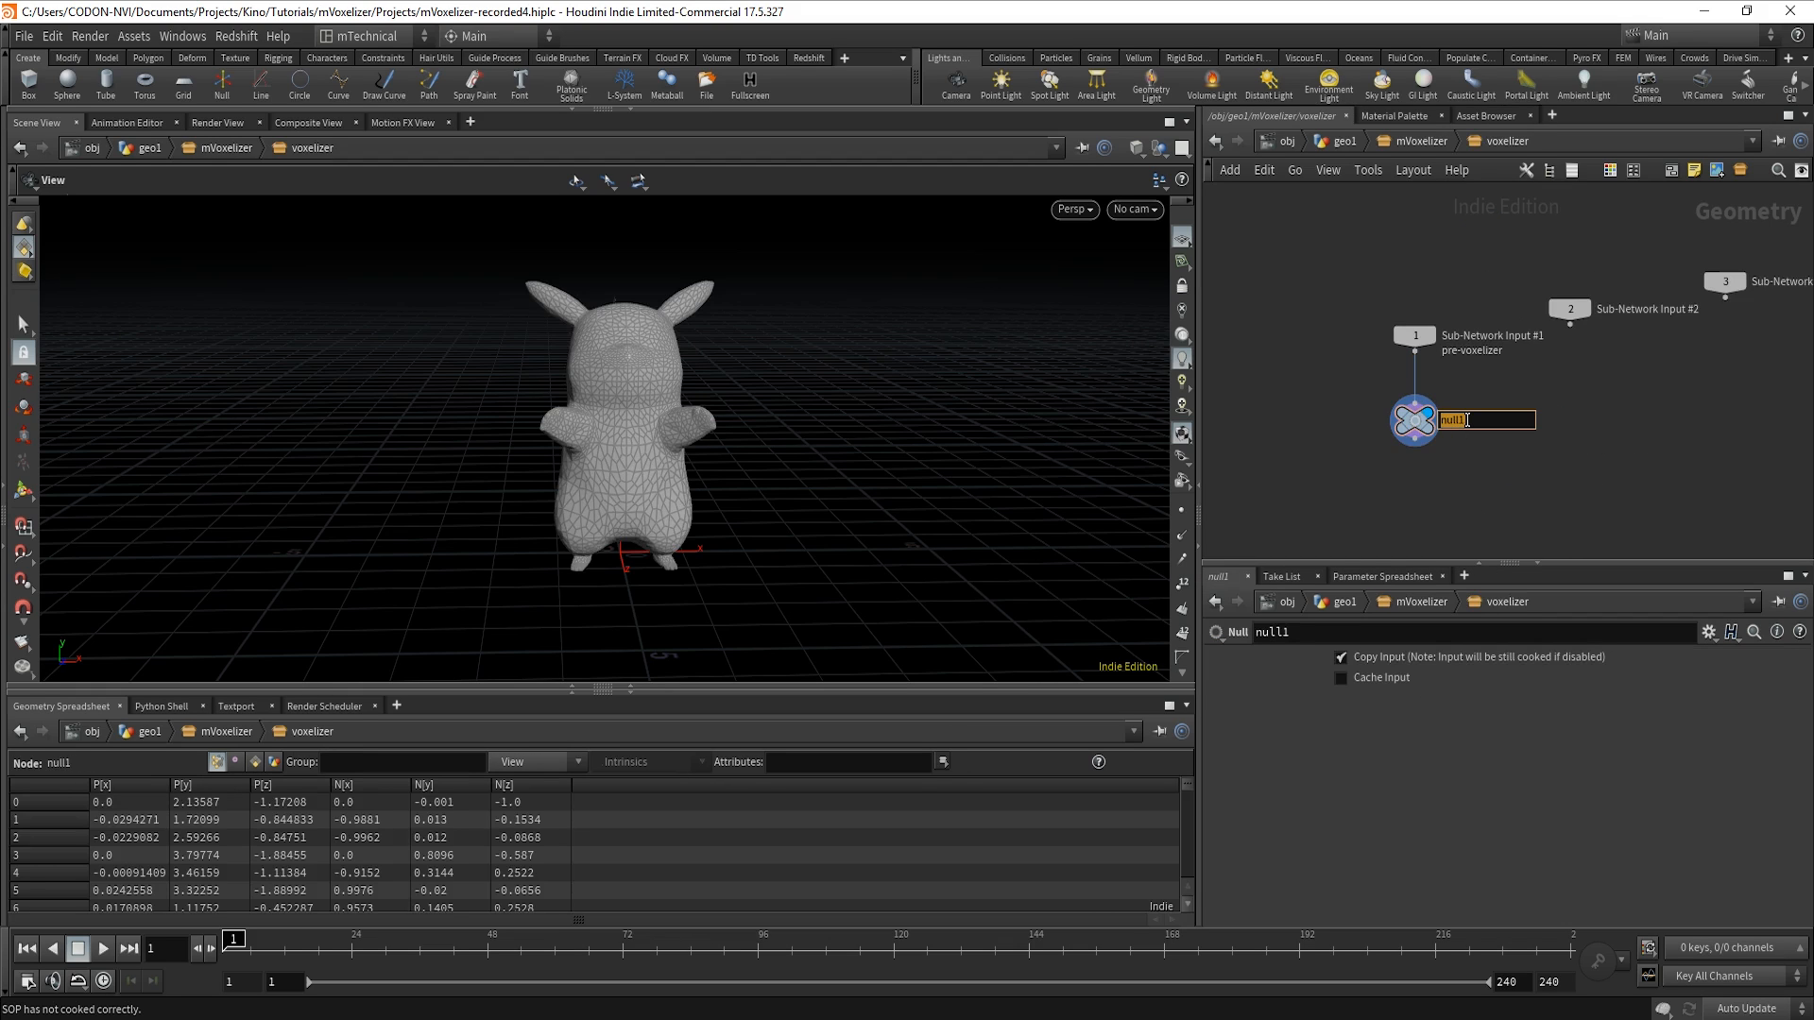
text(IN_GEO)
key(Return)
Collapse the geometry spreadsheet pane to enlarge the viewport and examine the incoming Pikachu mesh from several angles.
drag(709, 544, 794, 559)
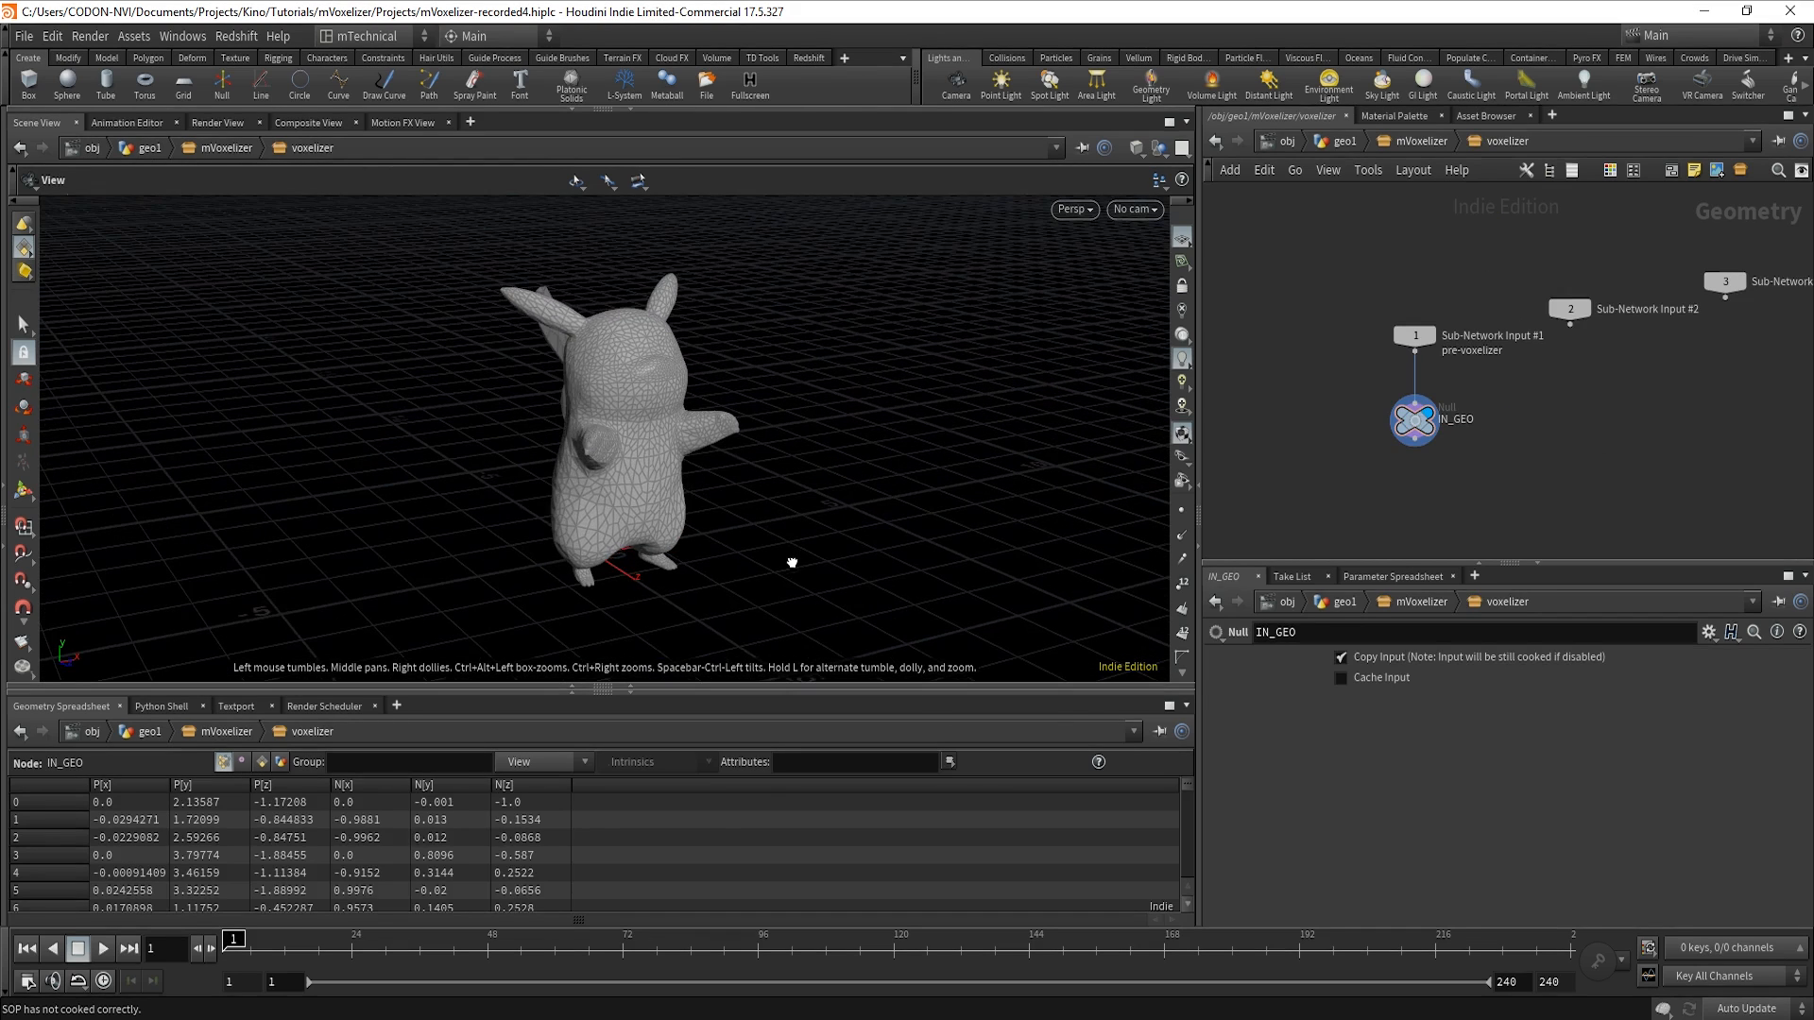
click(628, 695)
drag(680, 720, 640, 662)
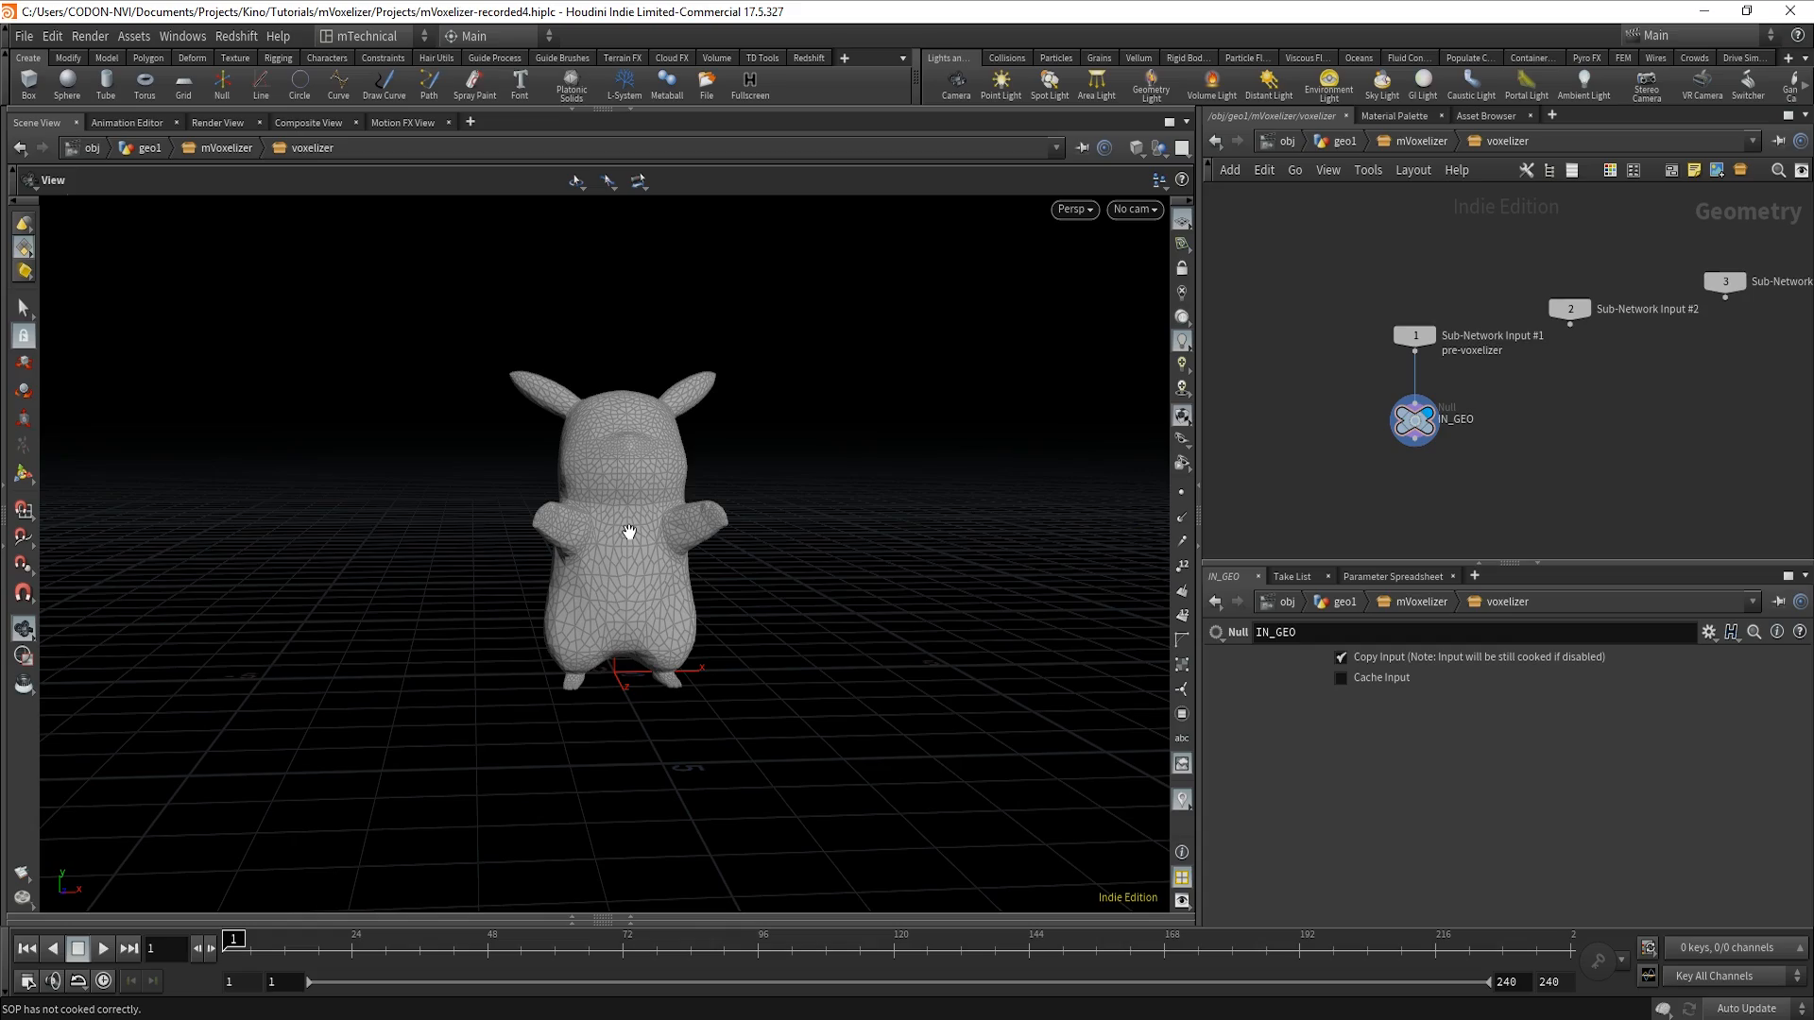
drag(629, 532, 831, 567)
scroll(686, 578, up, 4)
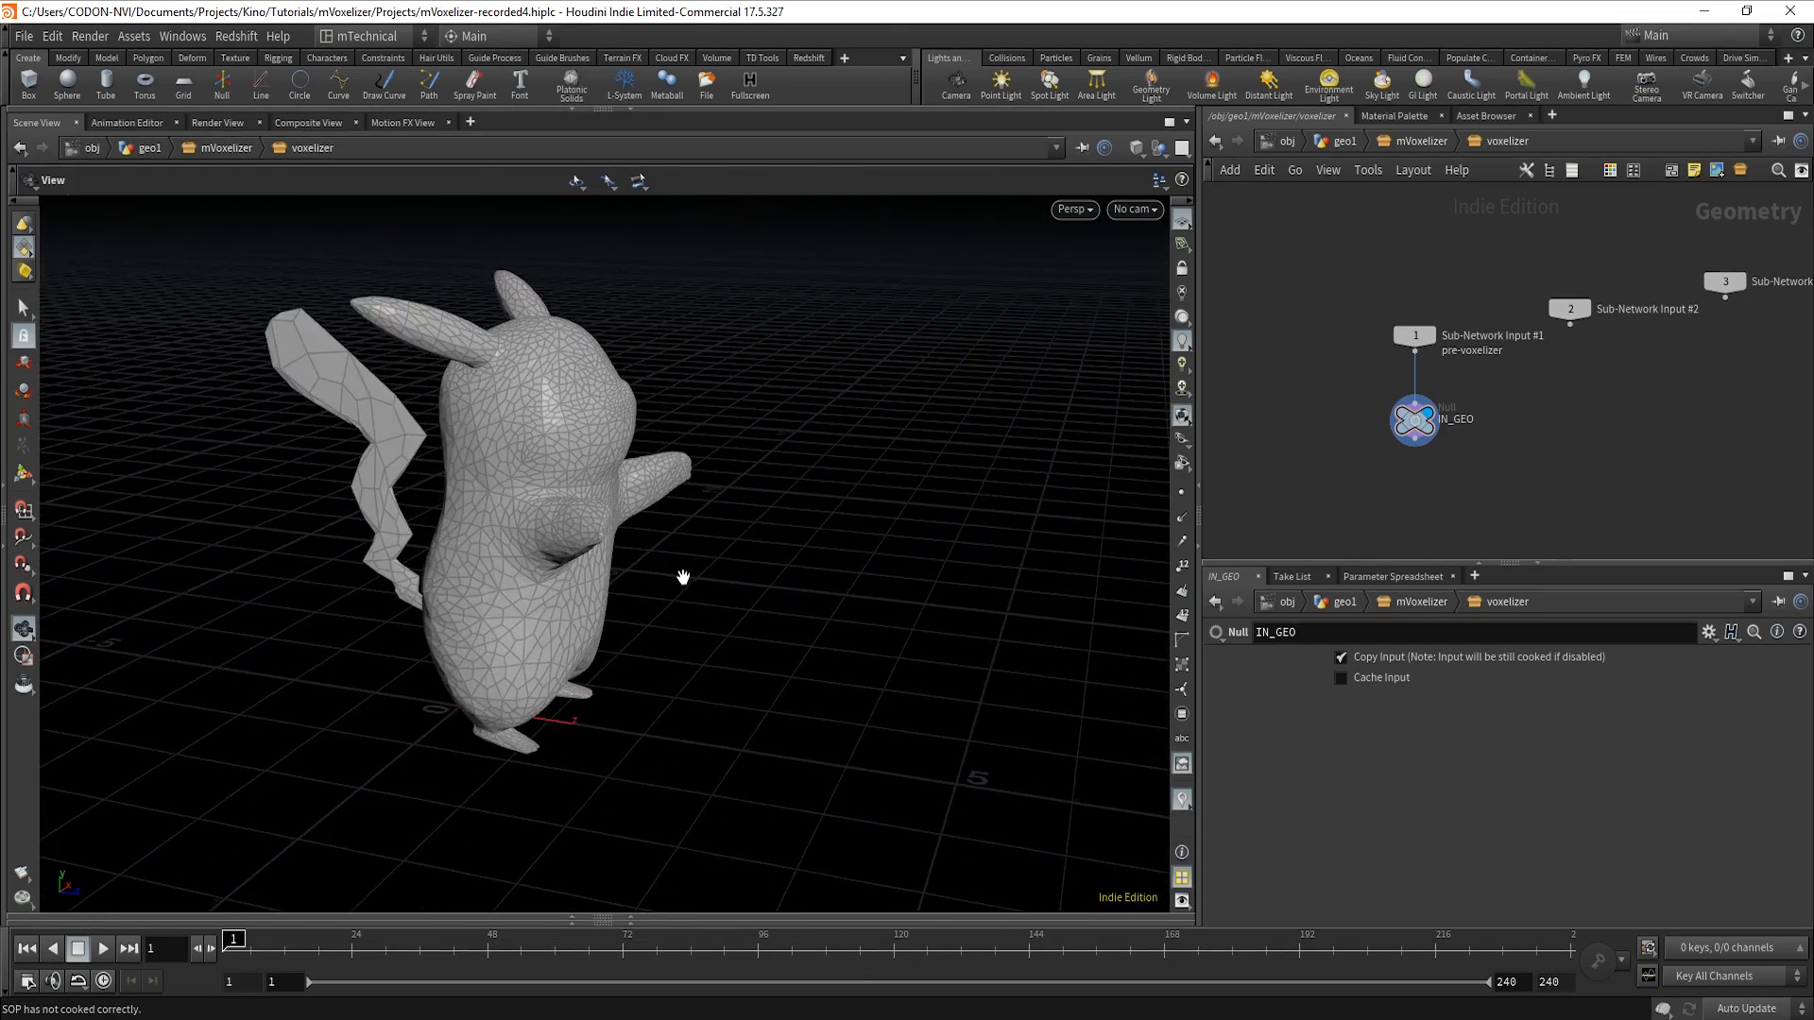
drag(683, 578, 589, 701)
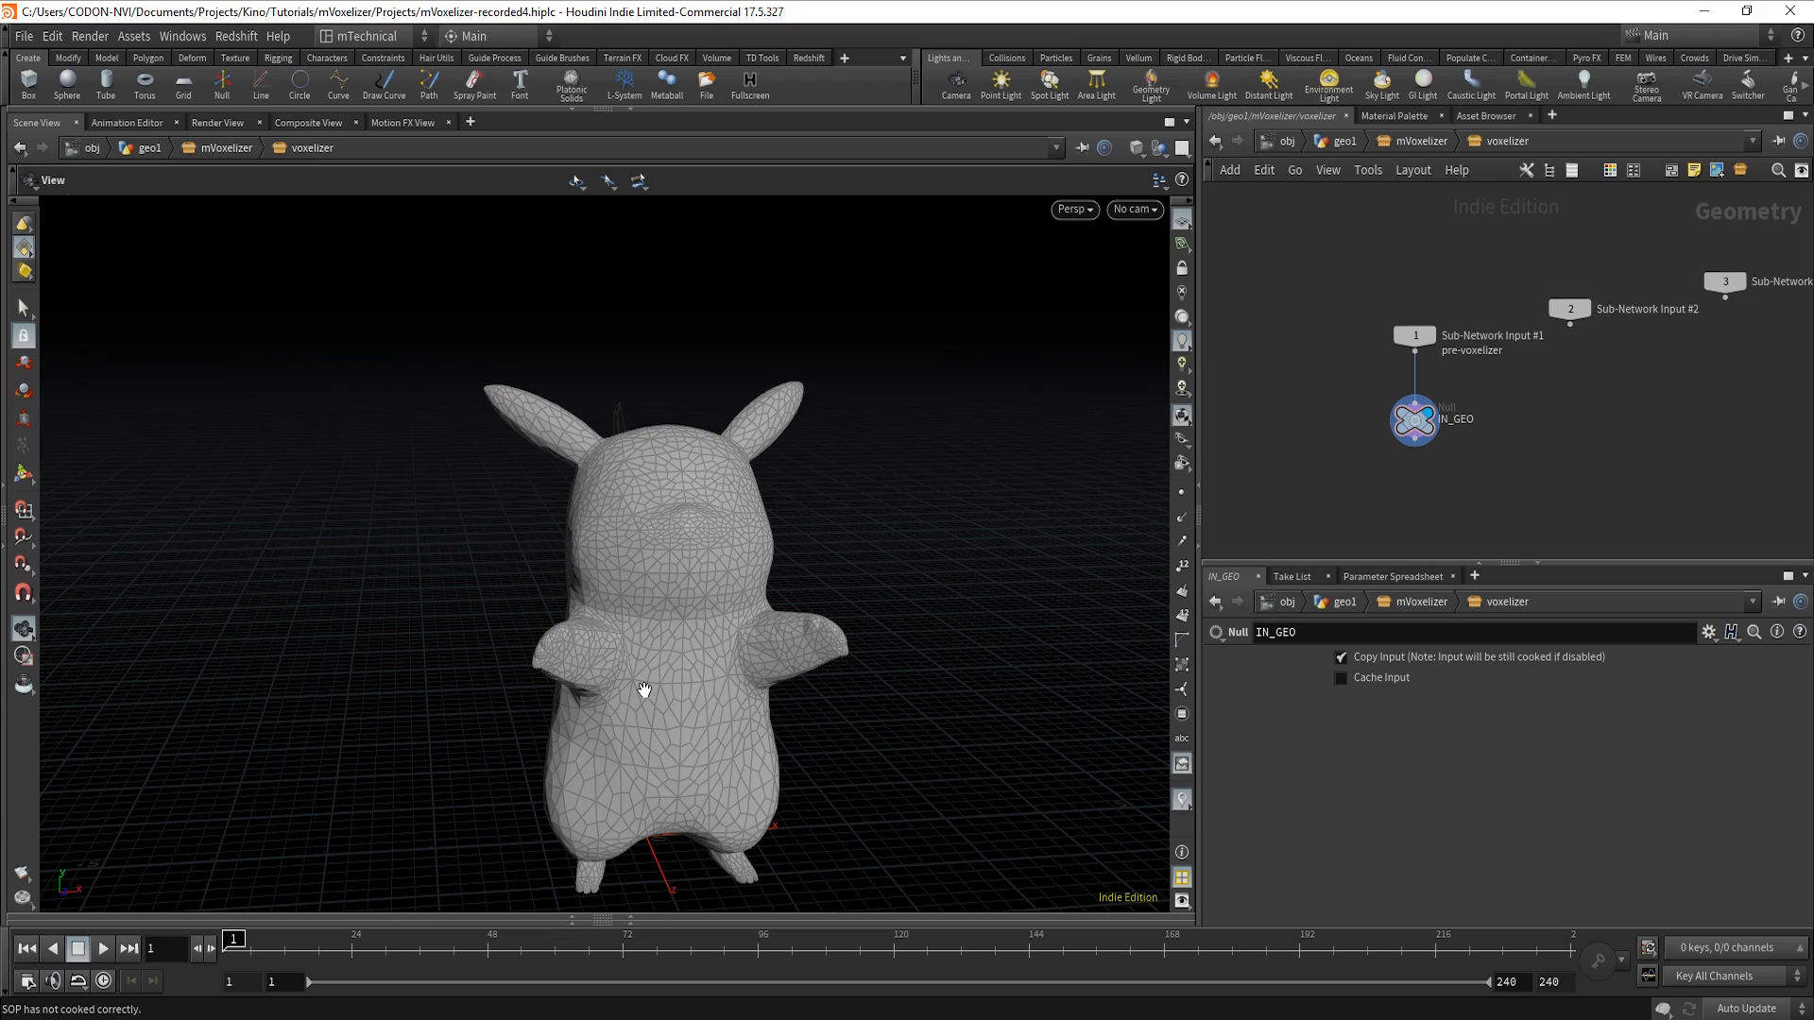
drag(644, 689, 884, 649)
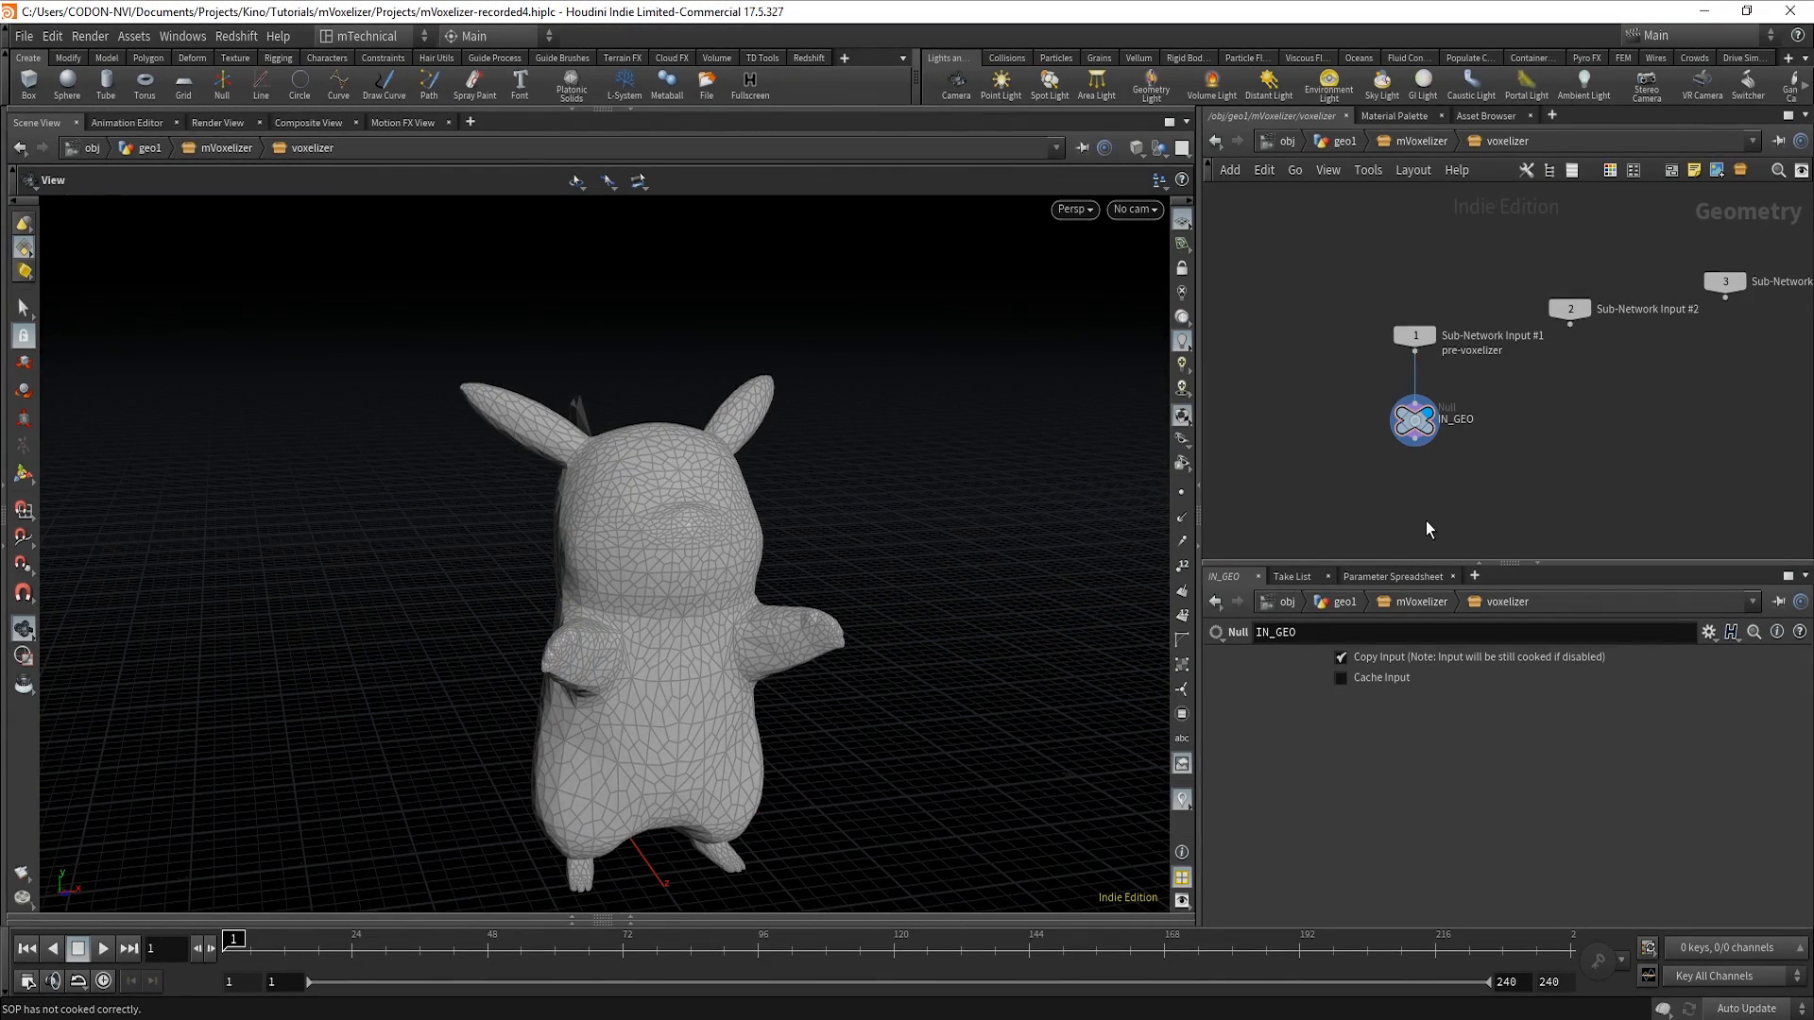
Add a Points from Volume node below IN_GEO, connect IN_GEO to its input and display its result.
key(Tab)
text(p)
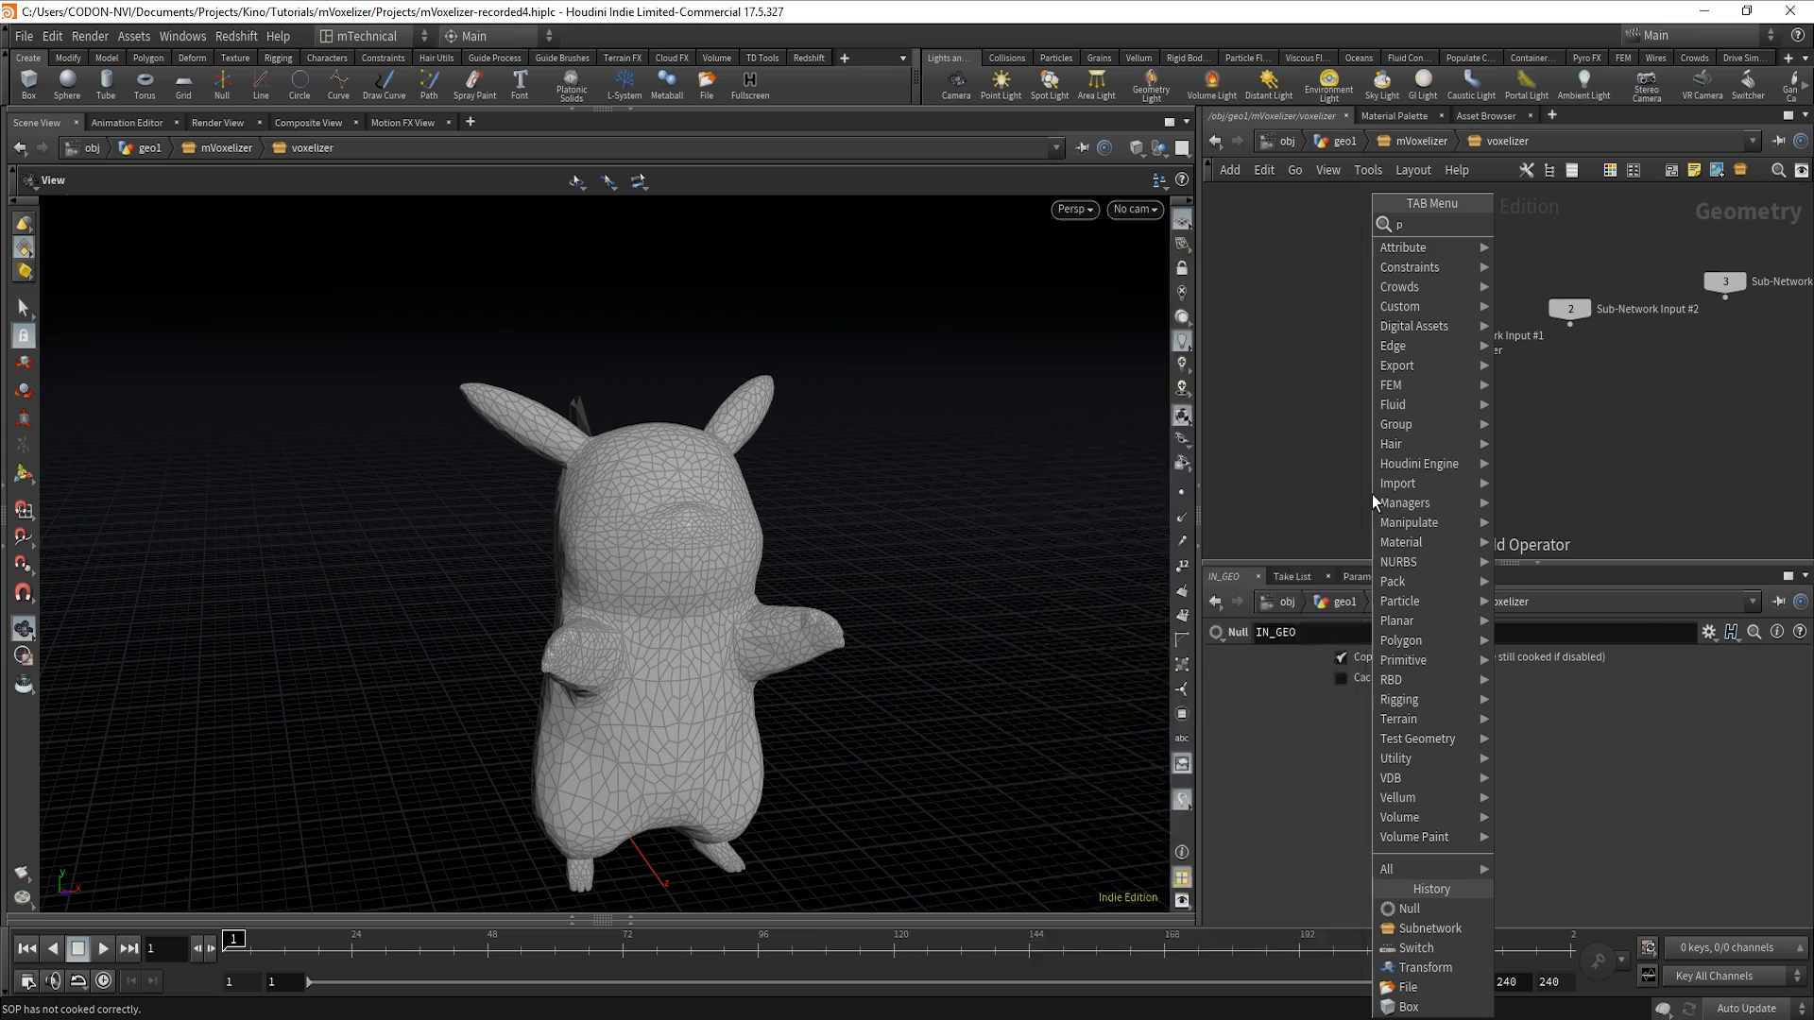
text(oin)
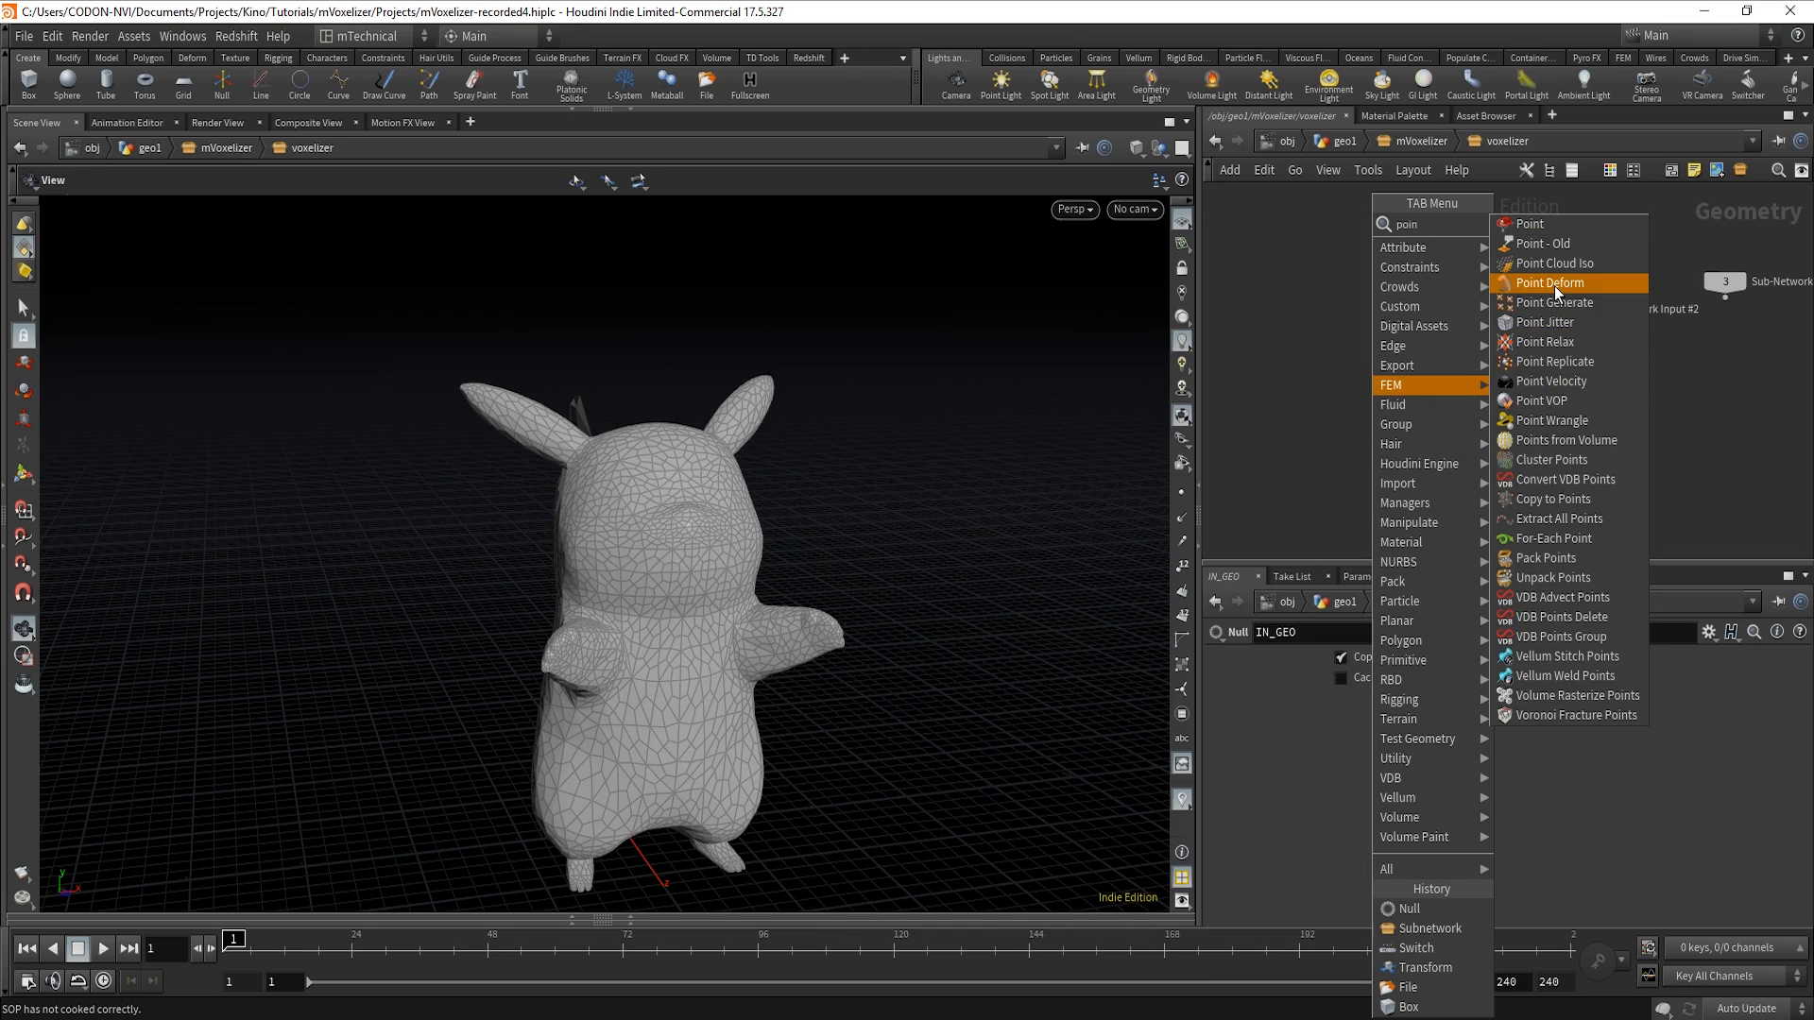
click(1561, 440)
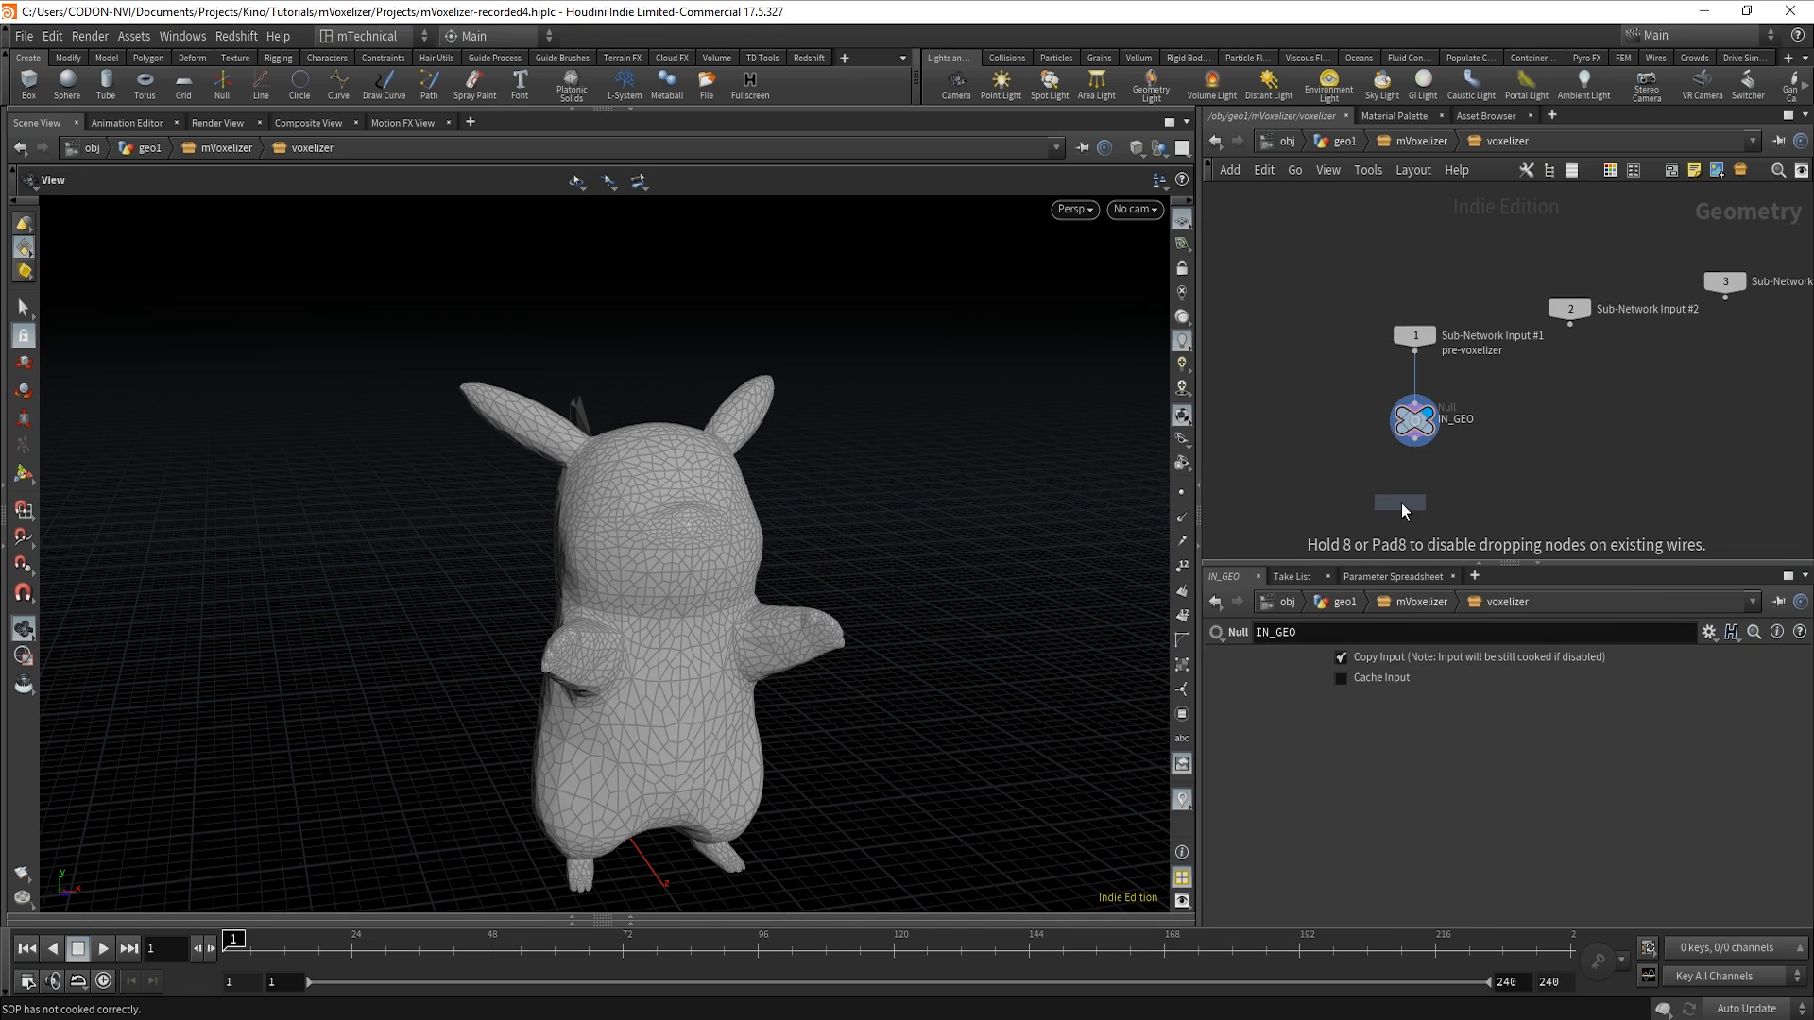
click(1410, 504)
click(1415, 440)
click(1403, 513)
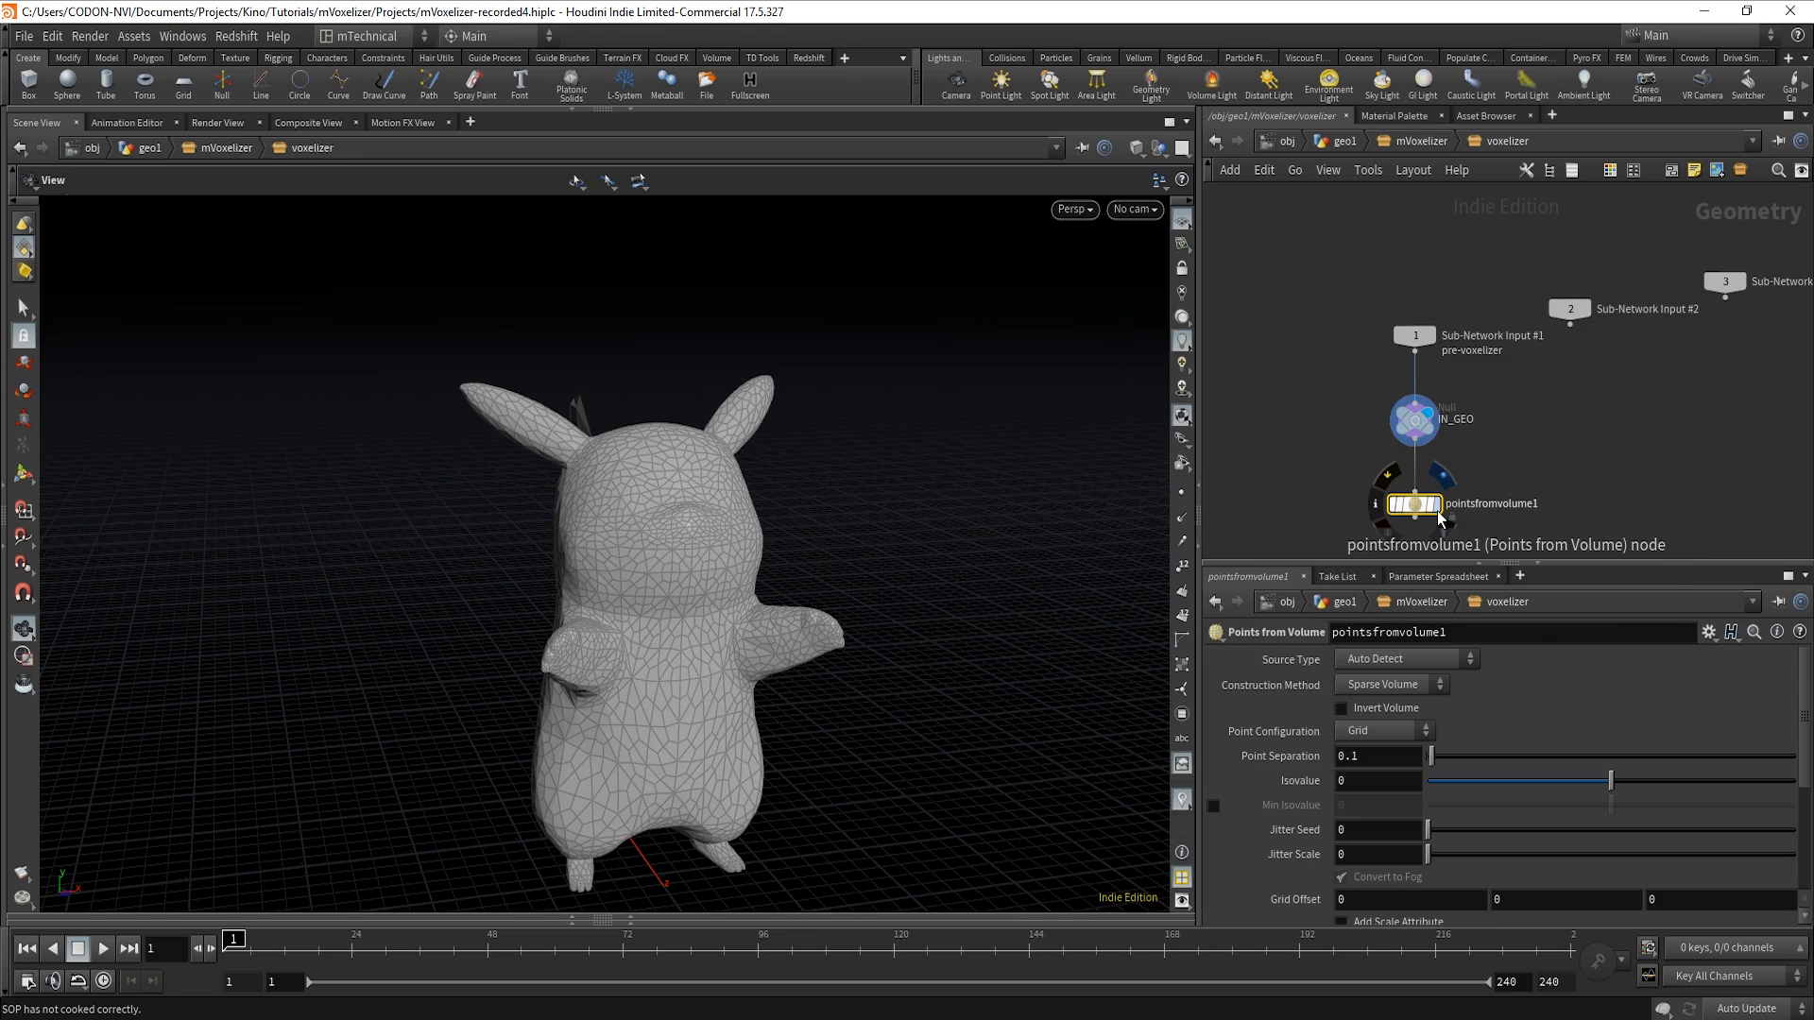
click(1437, 508)
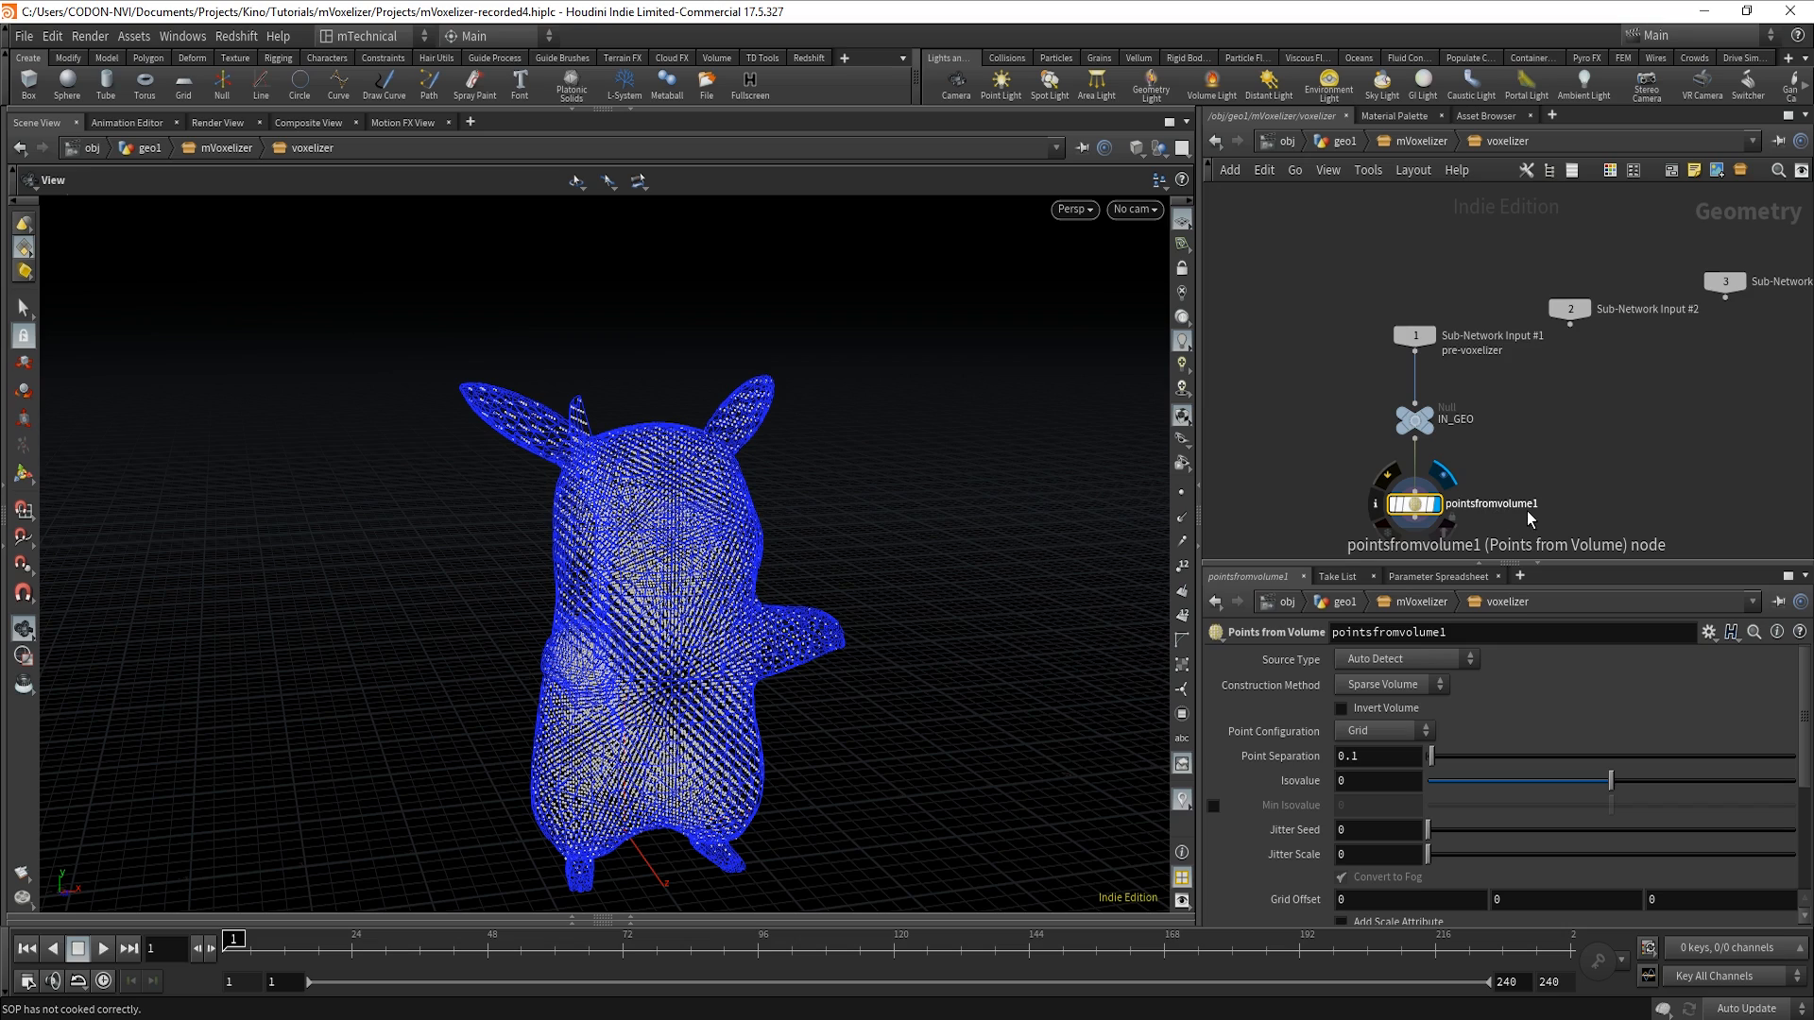
Check the Source Type options of the Points from Volume node and examine the generated points around the model.
click(1402, 660)
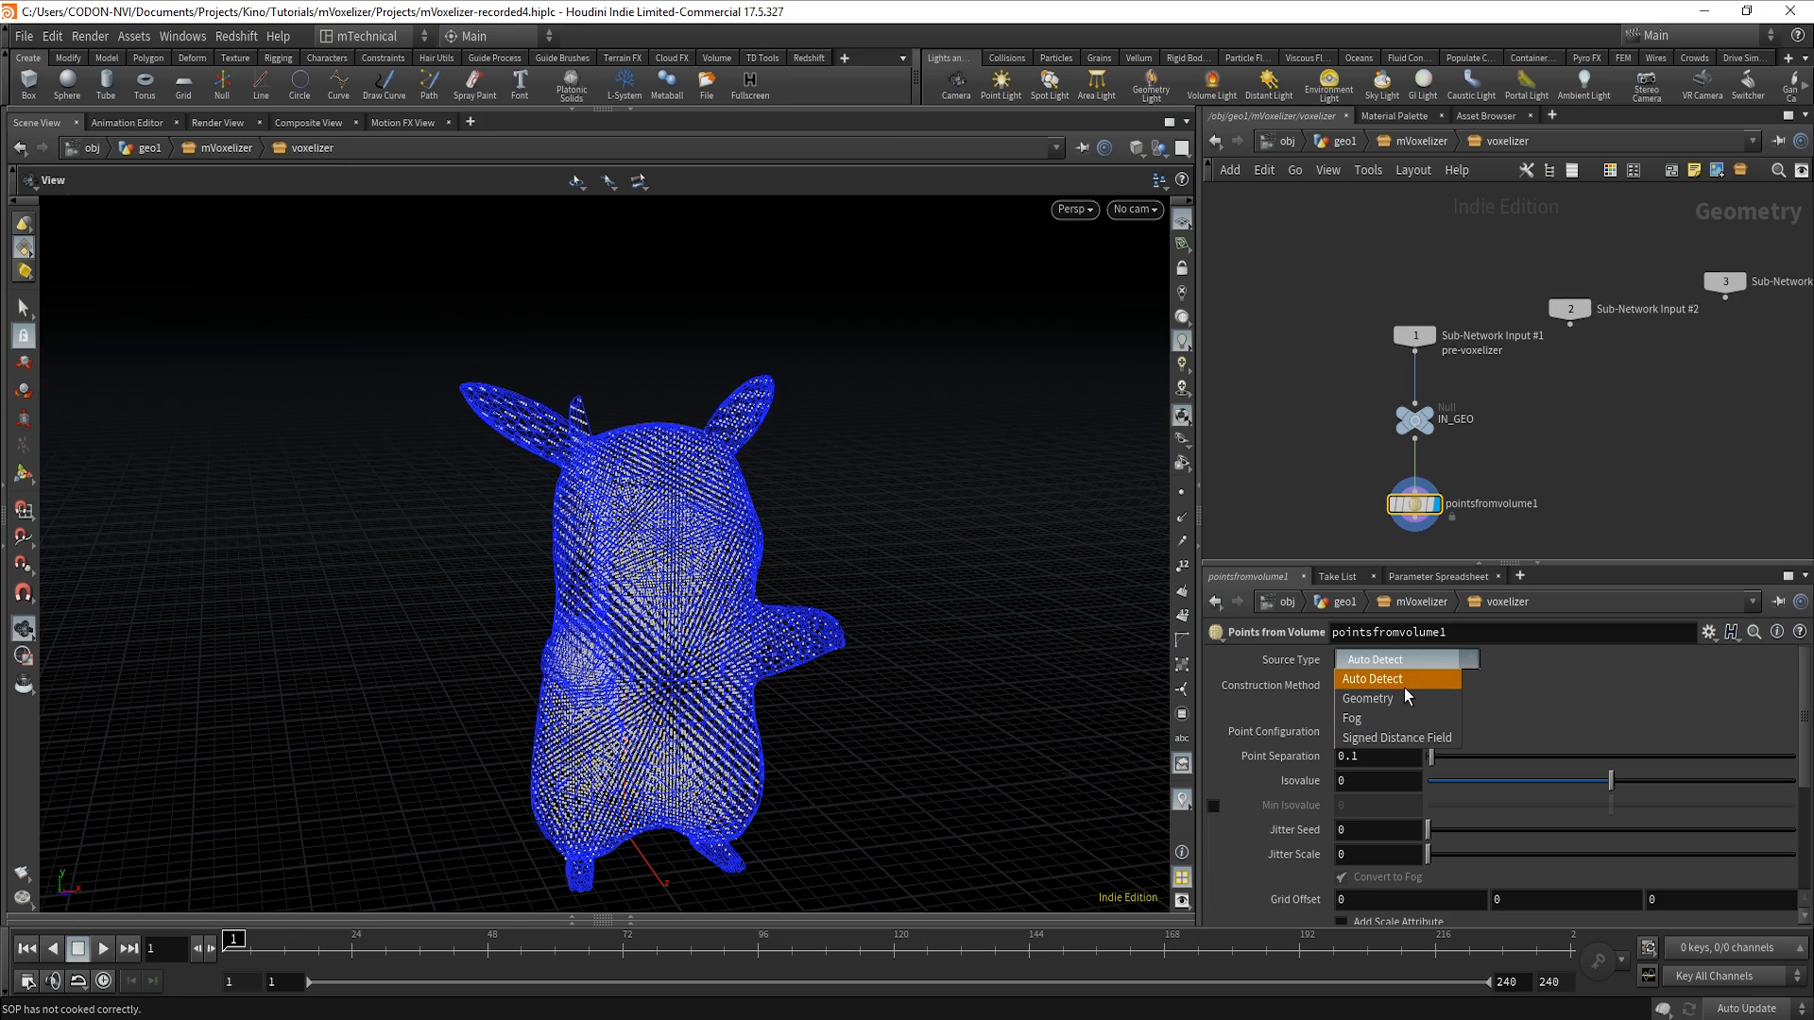
click(1567, 669)
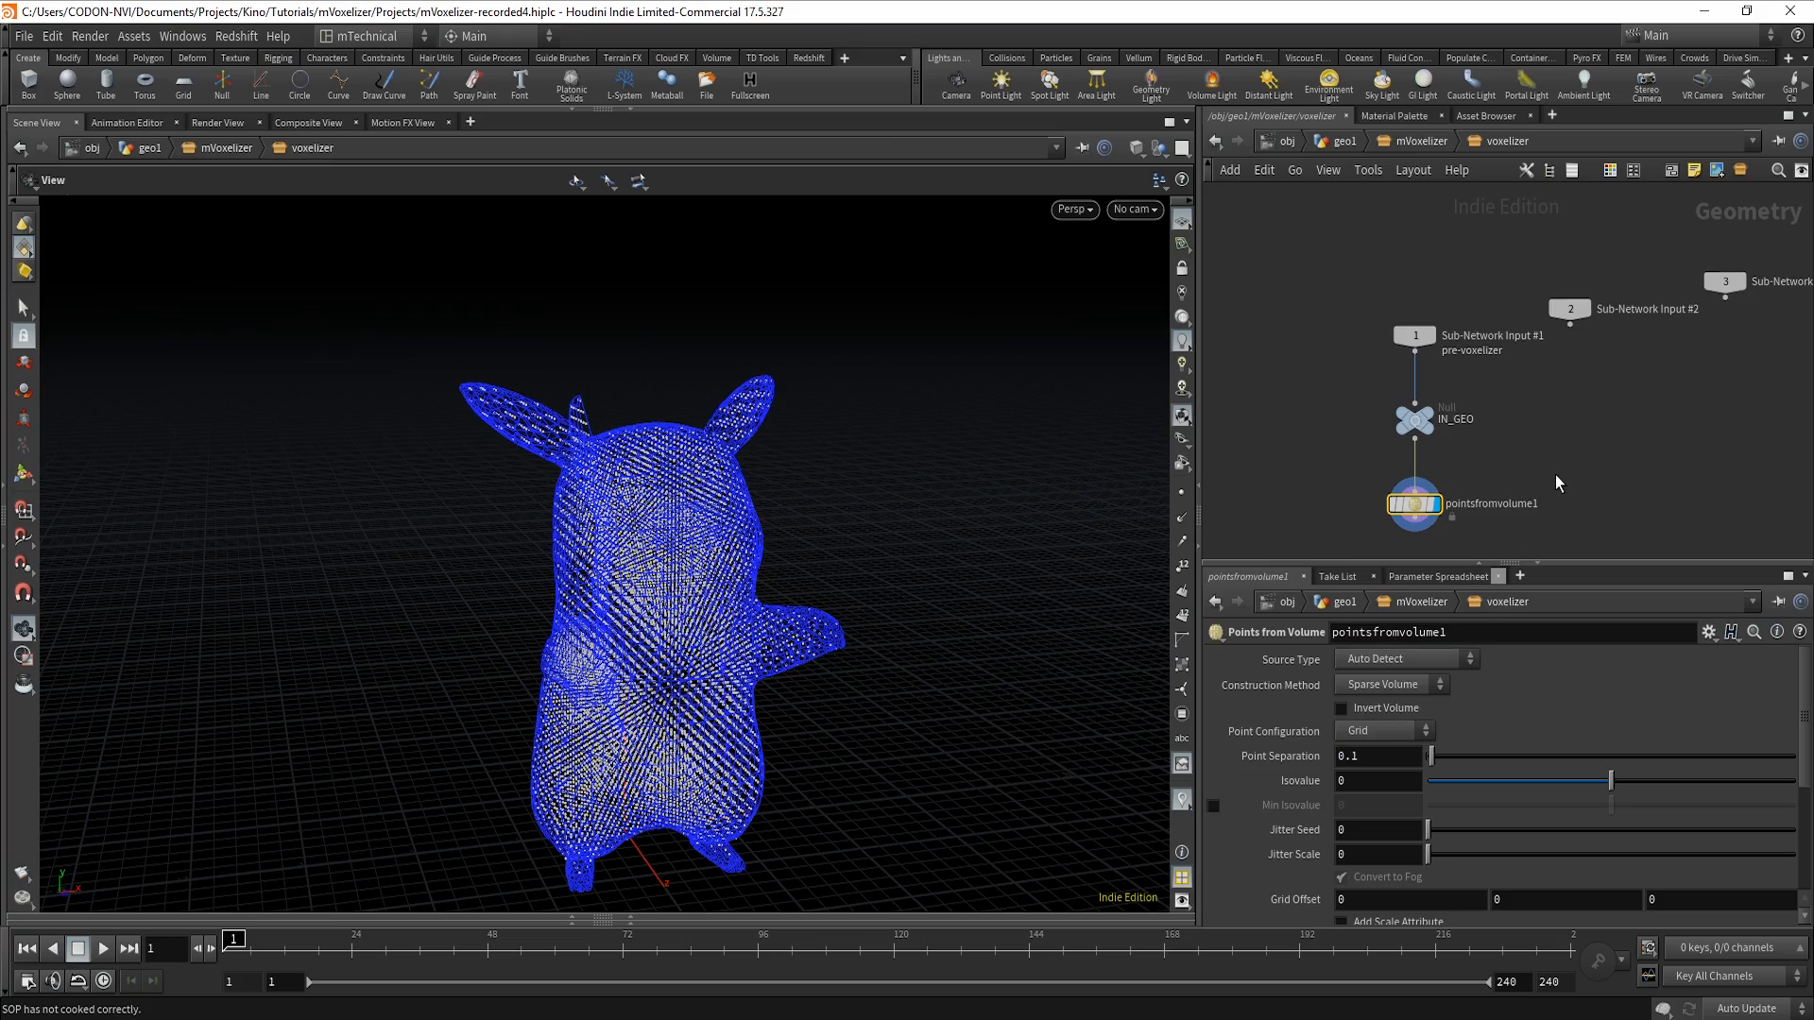
drag(769, 671, 911, 652)
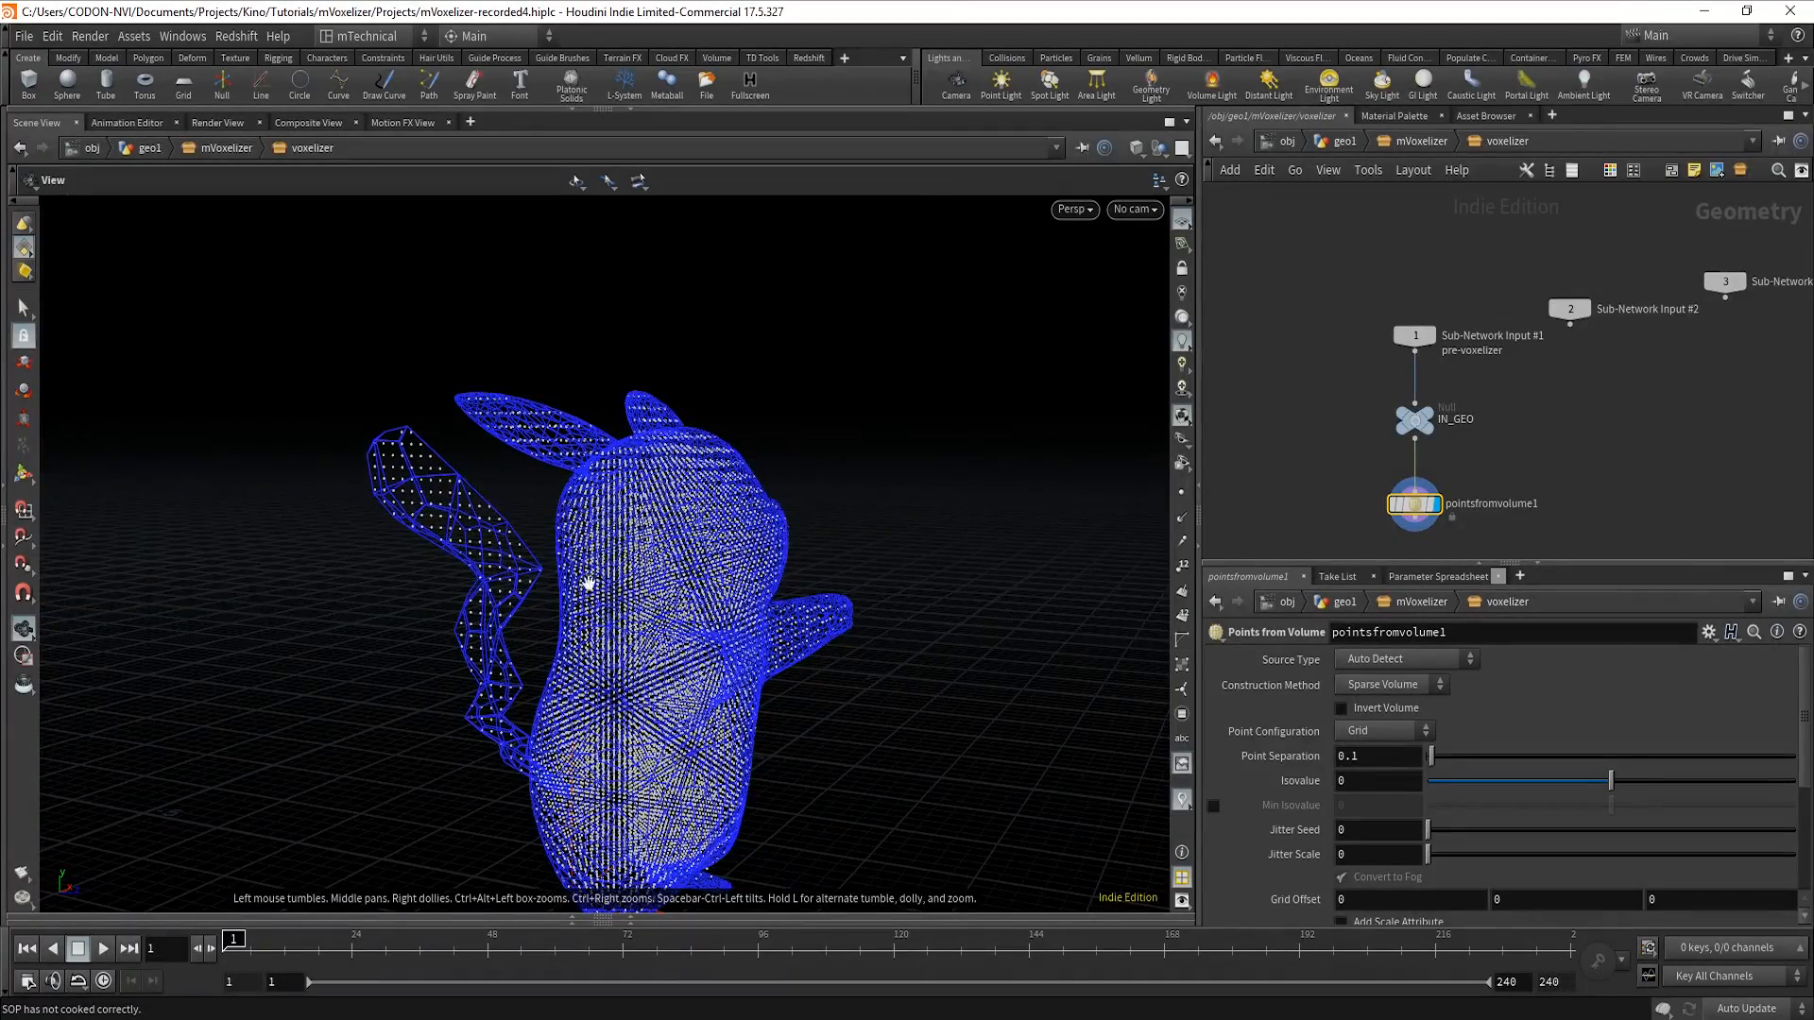
drag(752, 645, 595, 661)
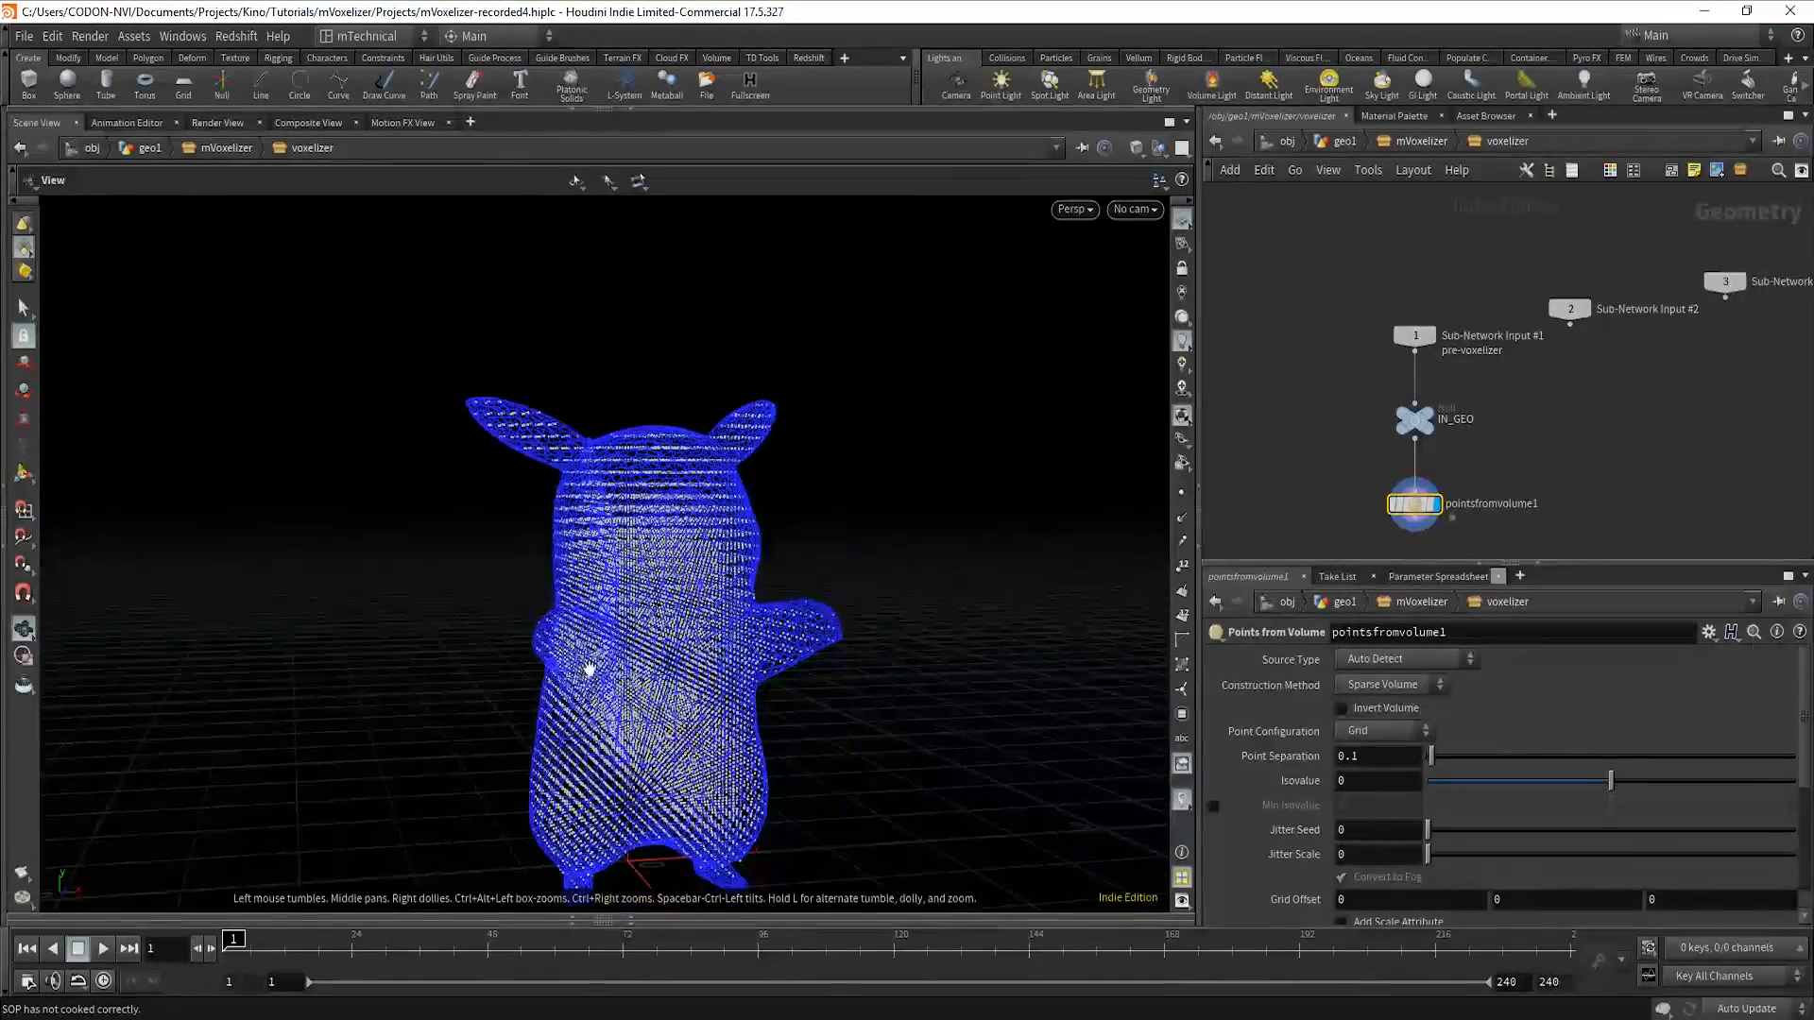
middle_click(1414, 513)
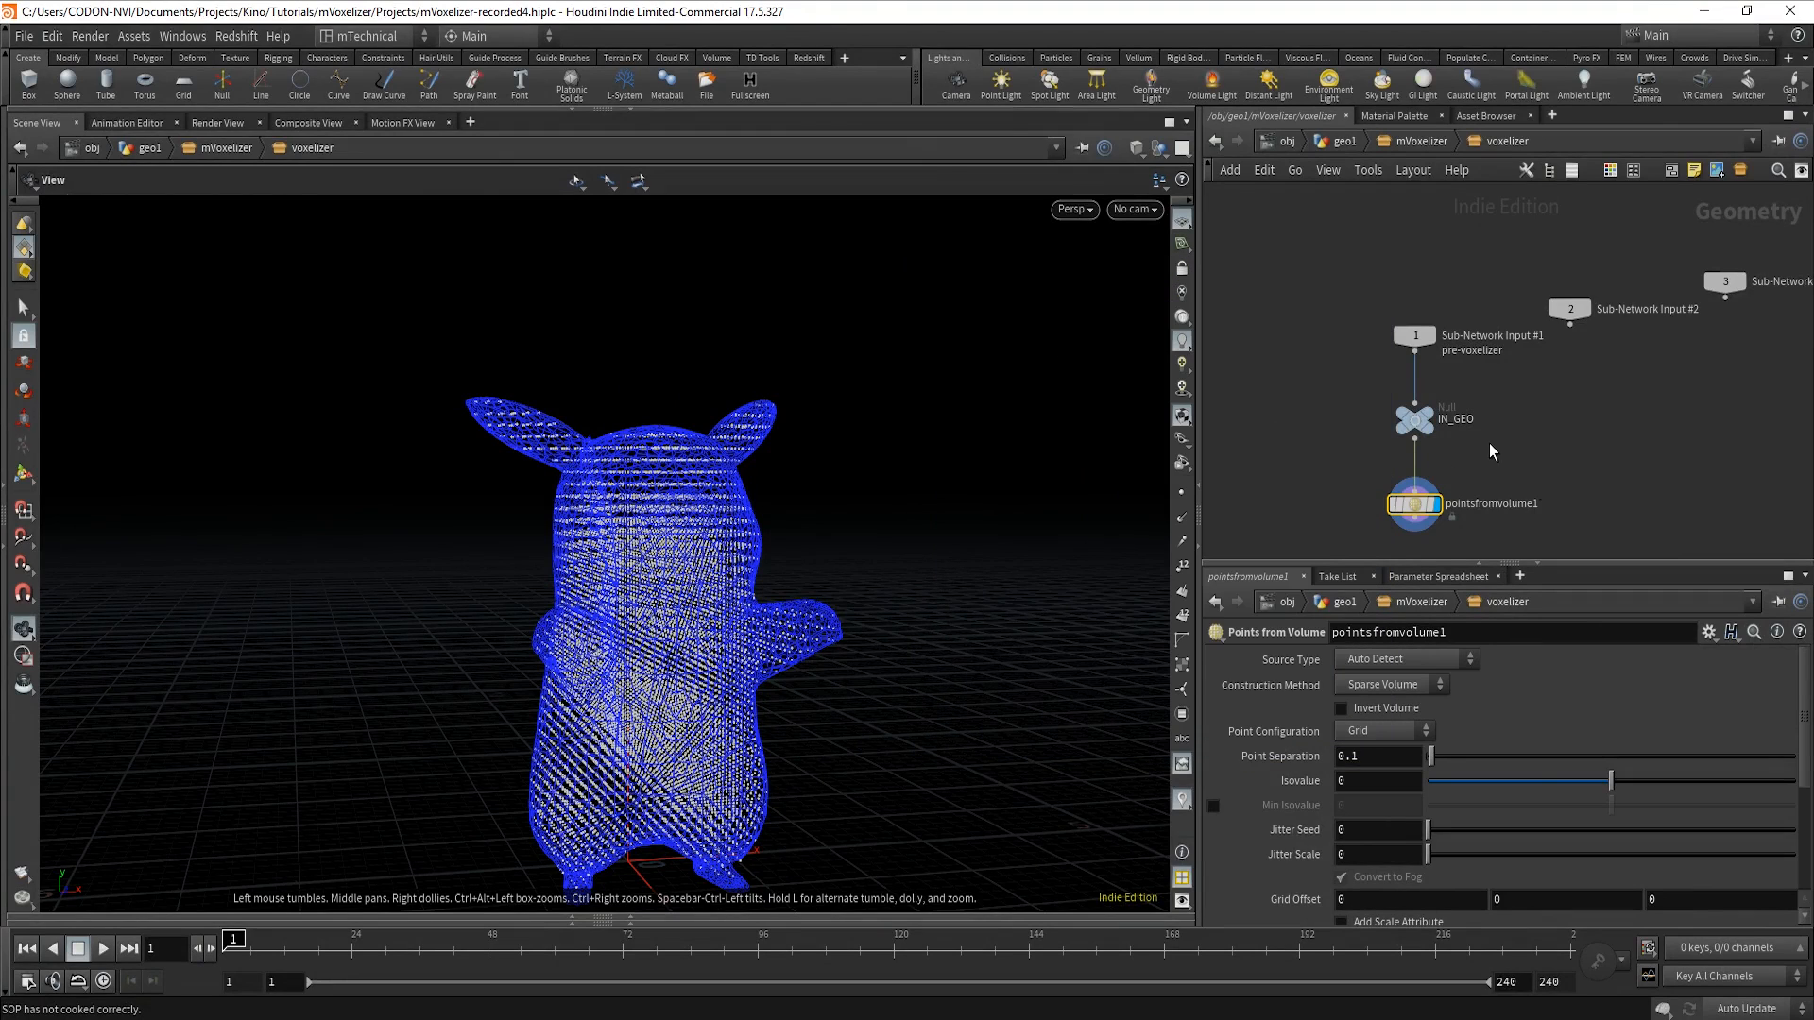
Rename the Points from Volume node pointsFromGeo.
middle_drag(1489, 444, 1479, 365)
double_click(1514, 436)
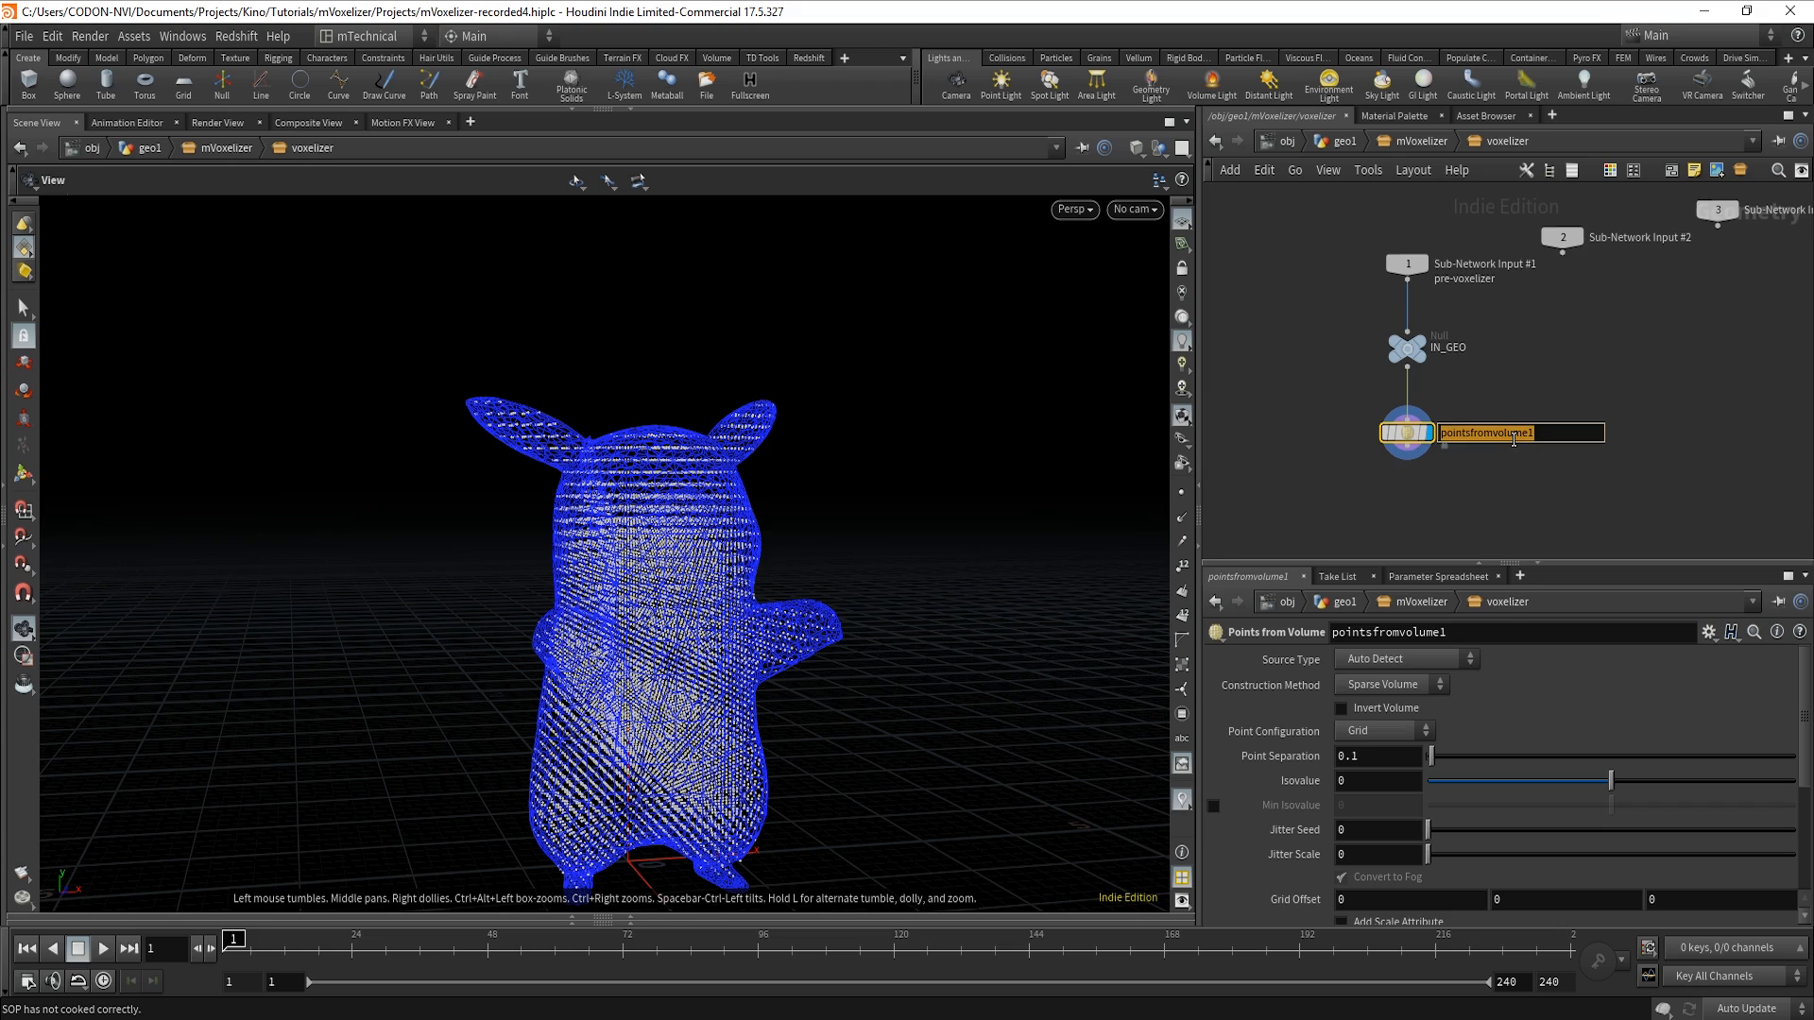
text(pointsFromGeo)
key(Return)
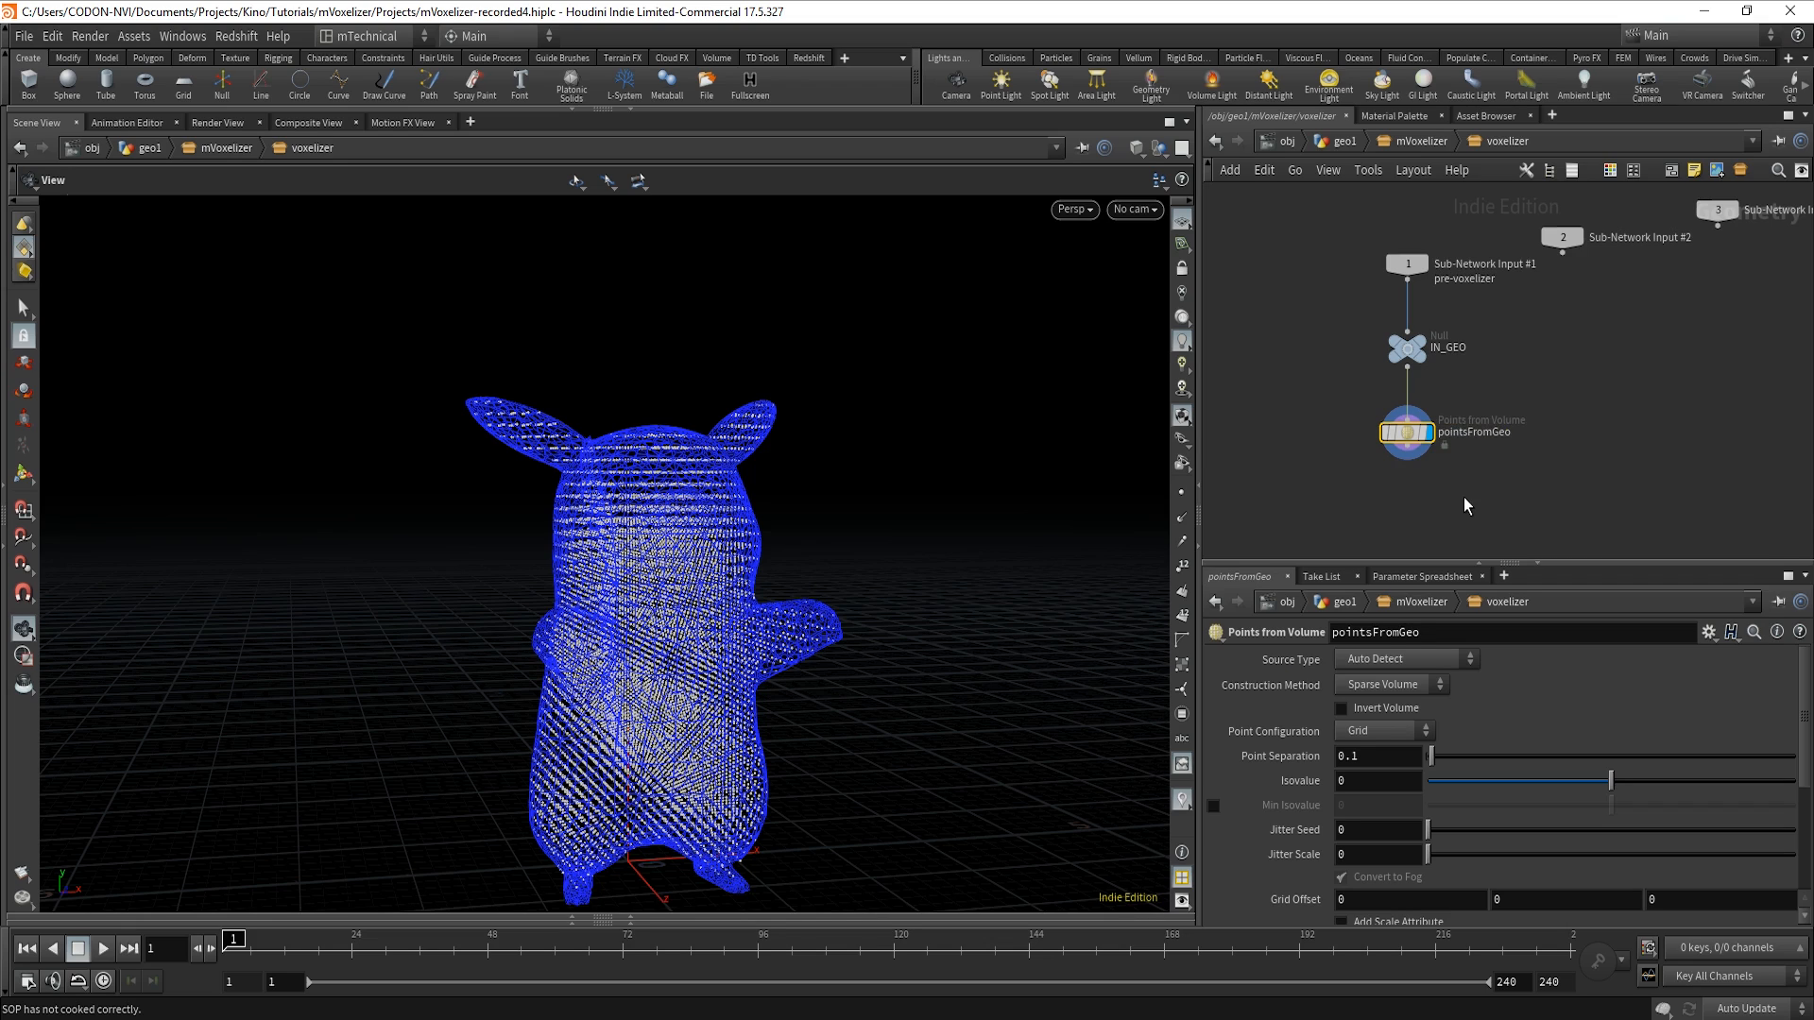
Add a Null node below pointsFromGeo and rename it OUT_GEO.
key(Tab)
text(nu)
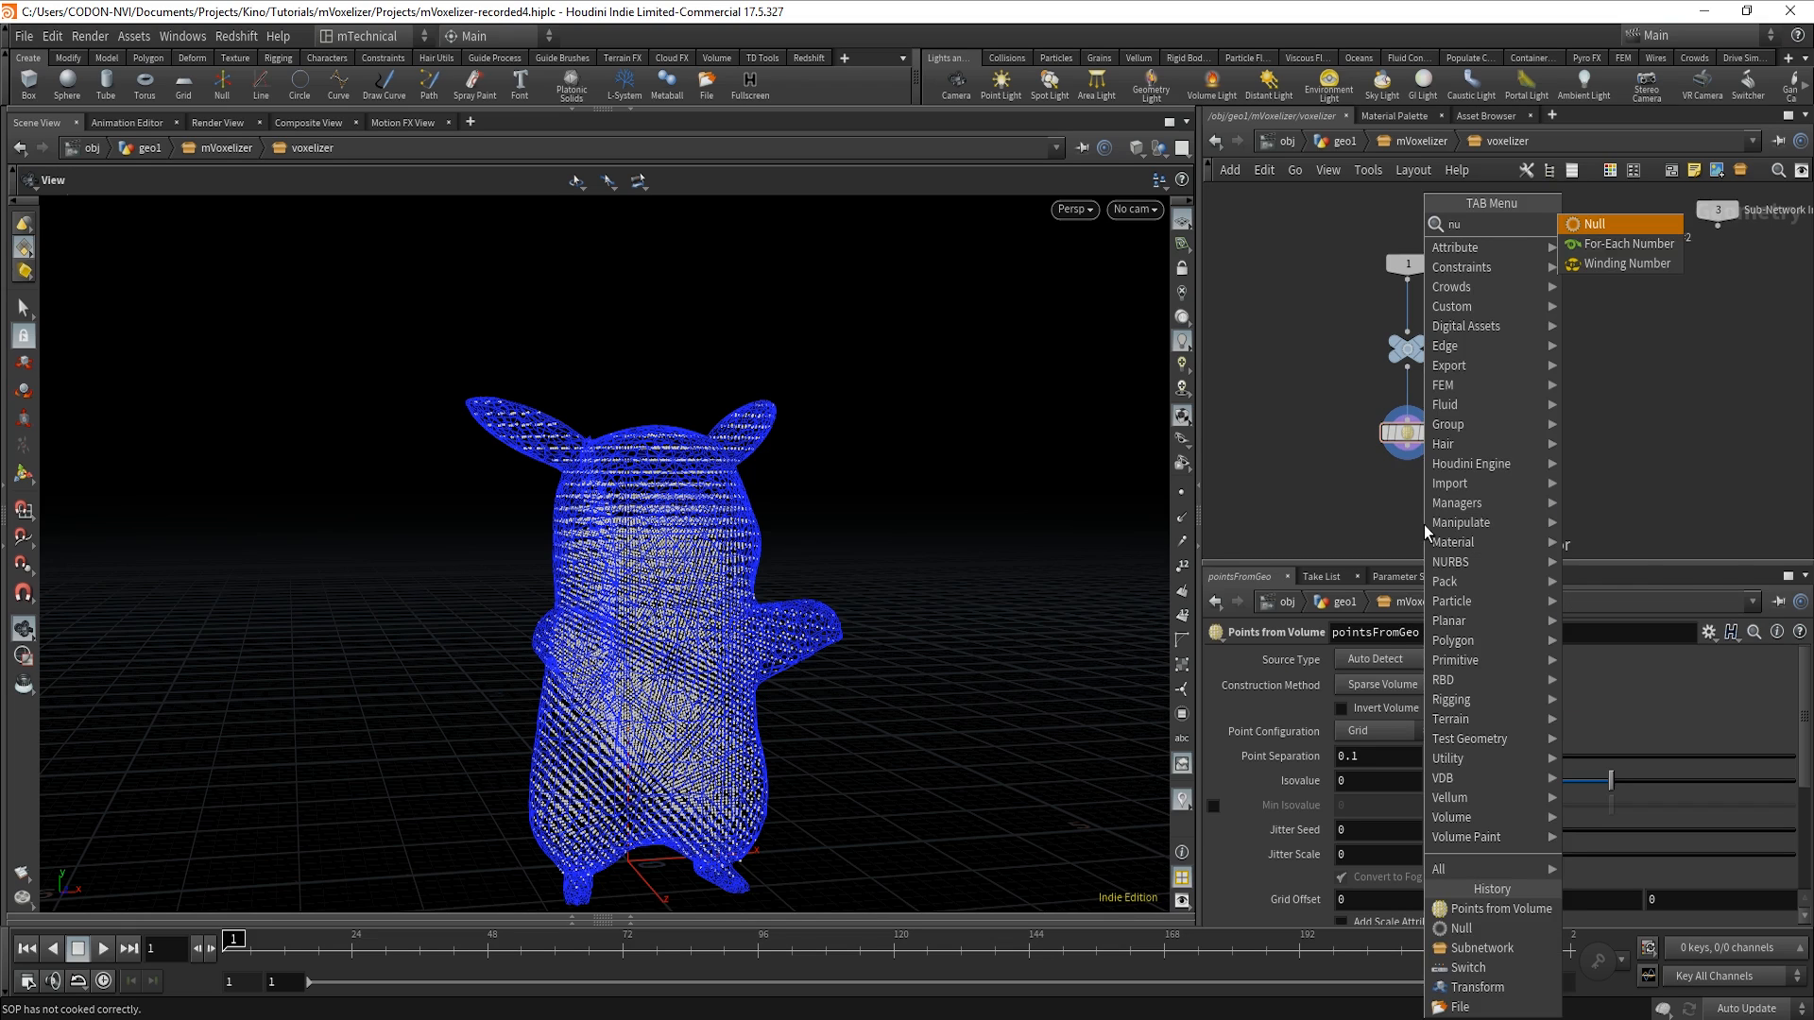
click(1673, 225)
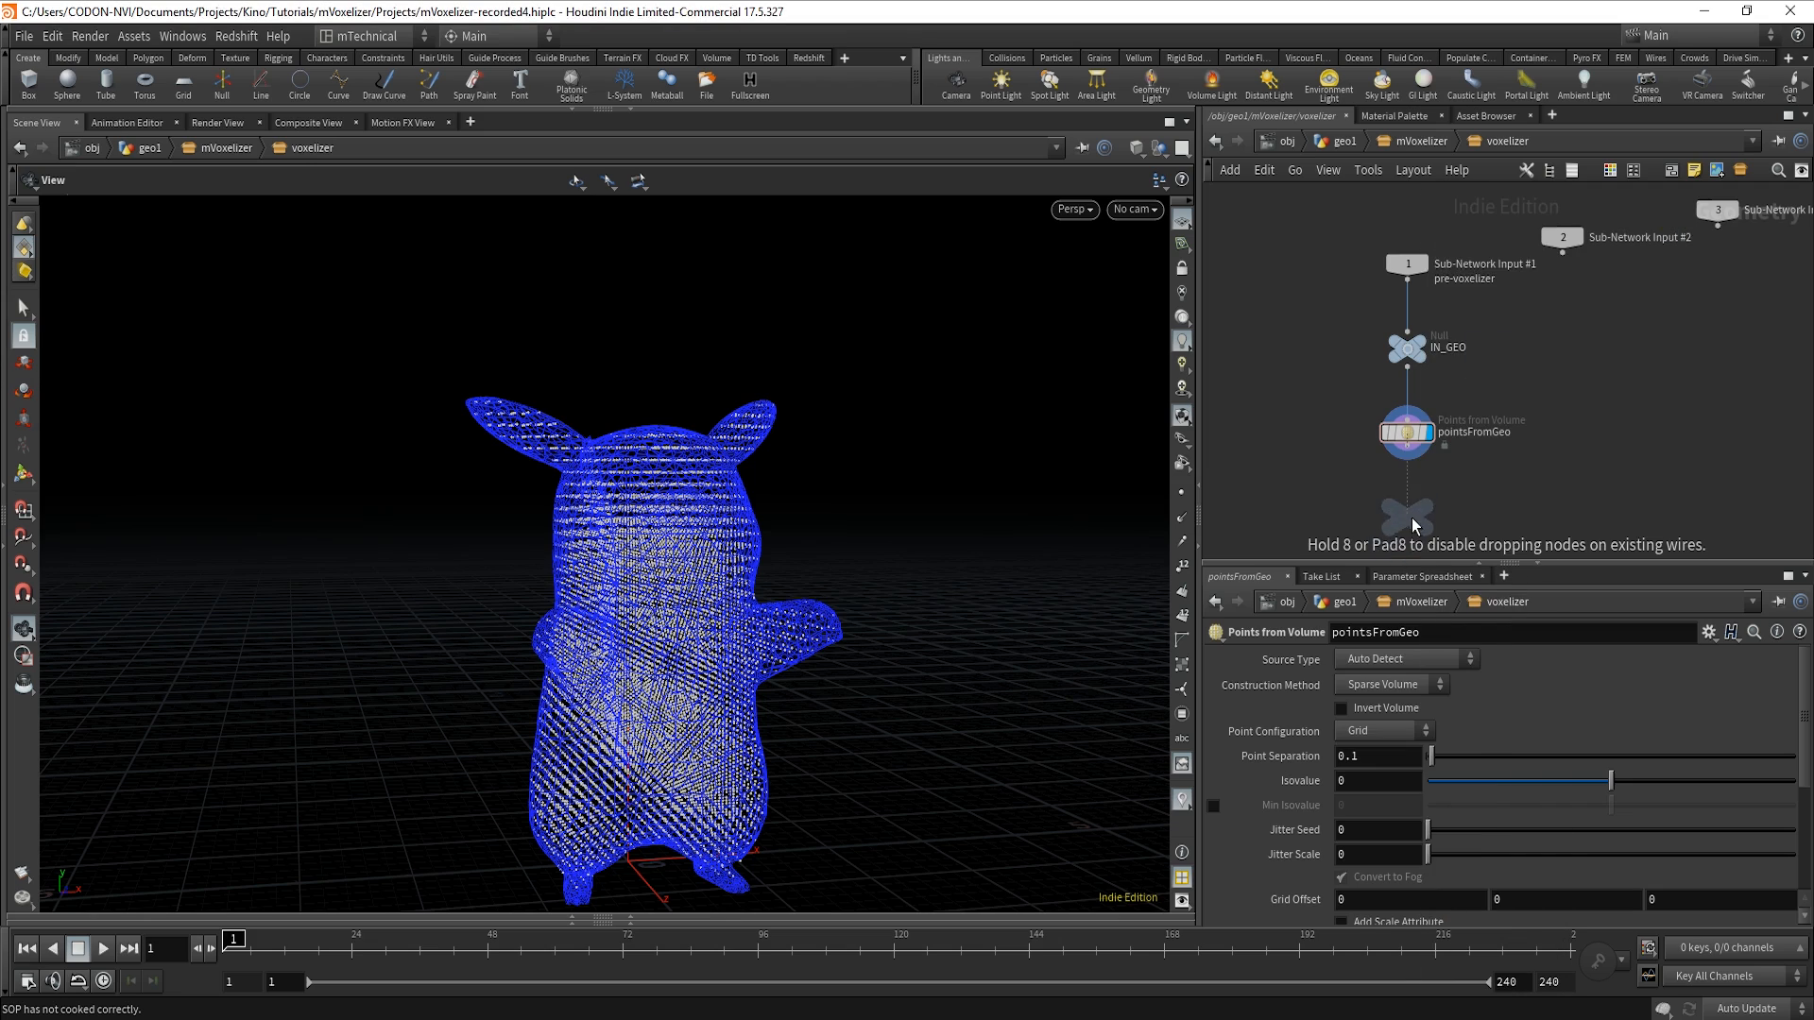
click(1412, 517)
middle_drag(1510, 480, 1510, 404)
double_click(1460, 465)
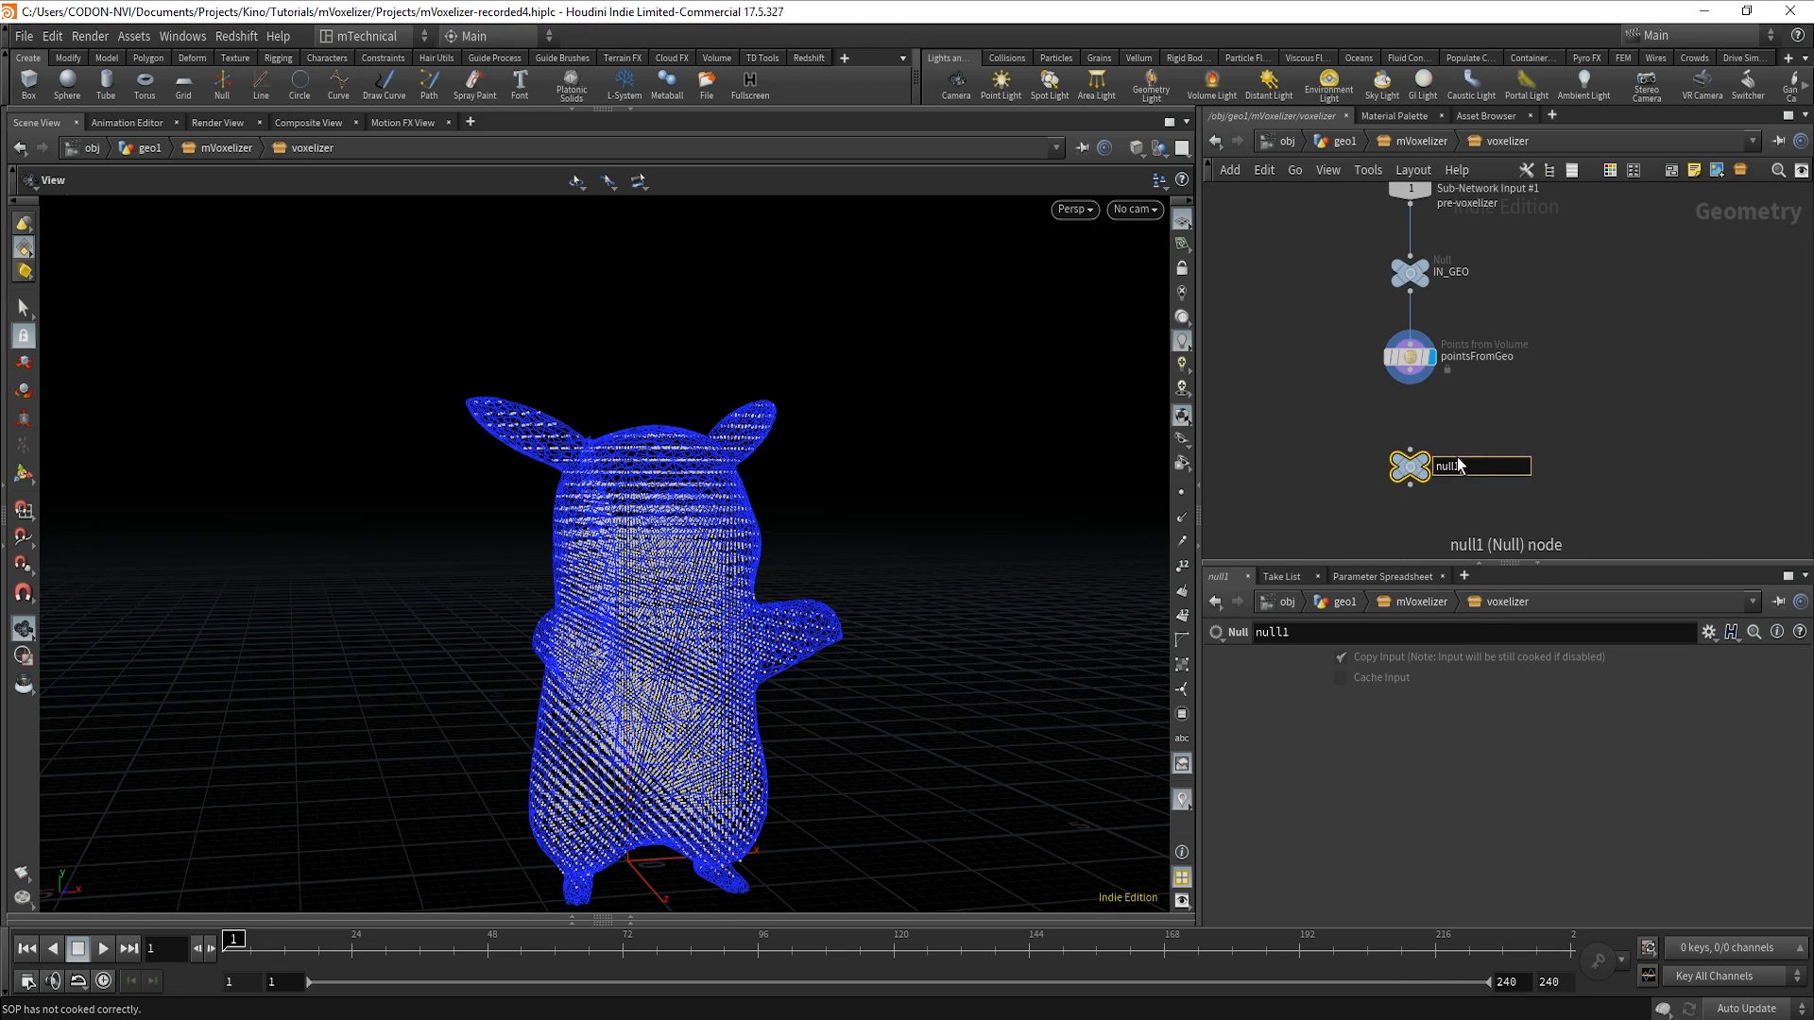
double_click(1477, 470)
text(OUT_GEO)
key(Return)
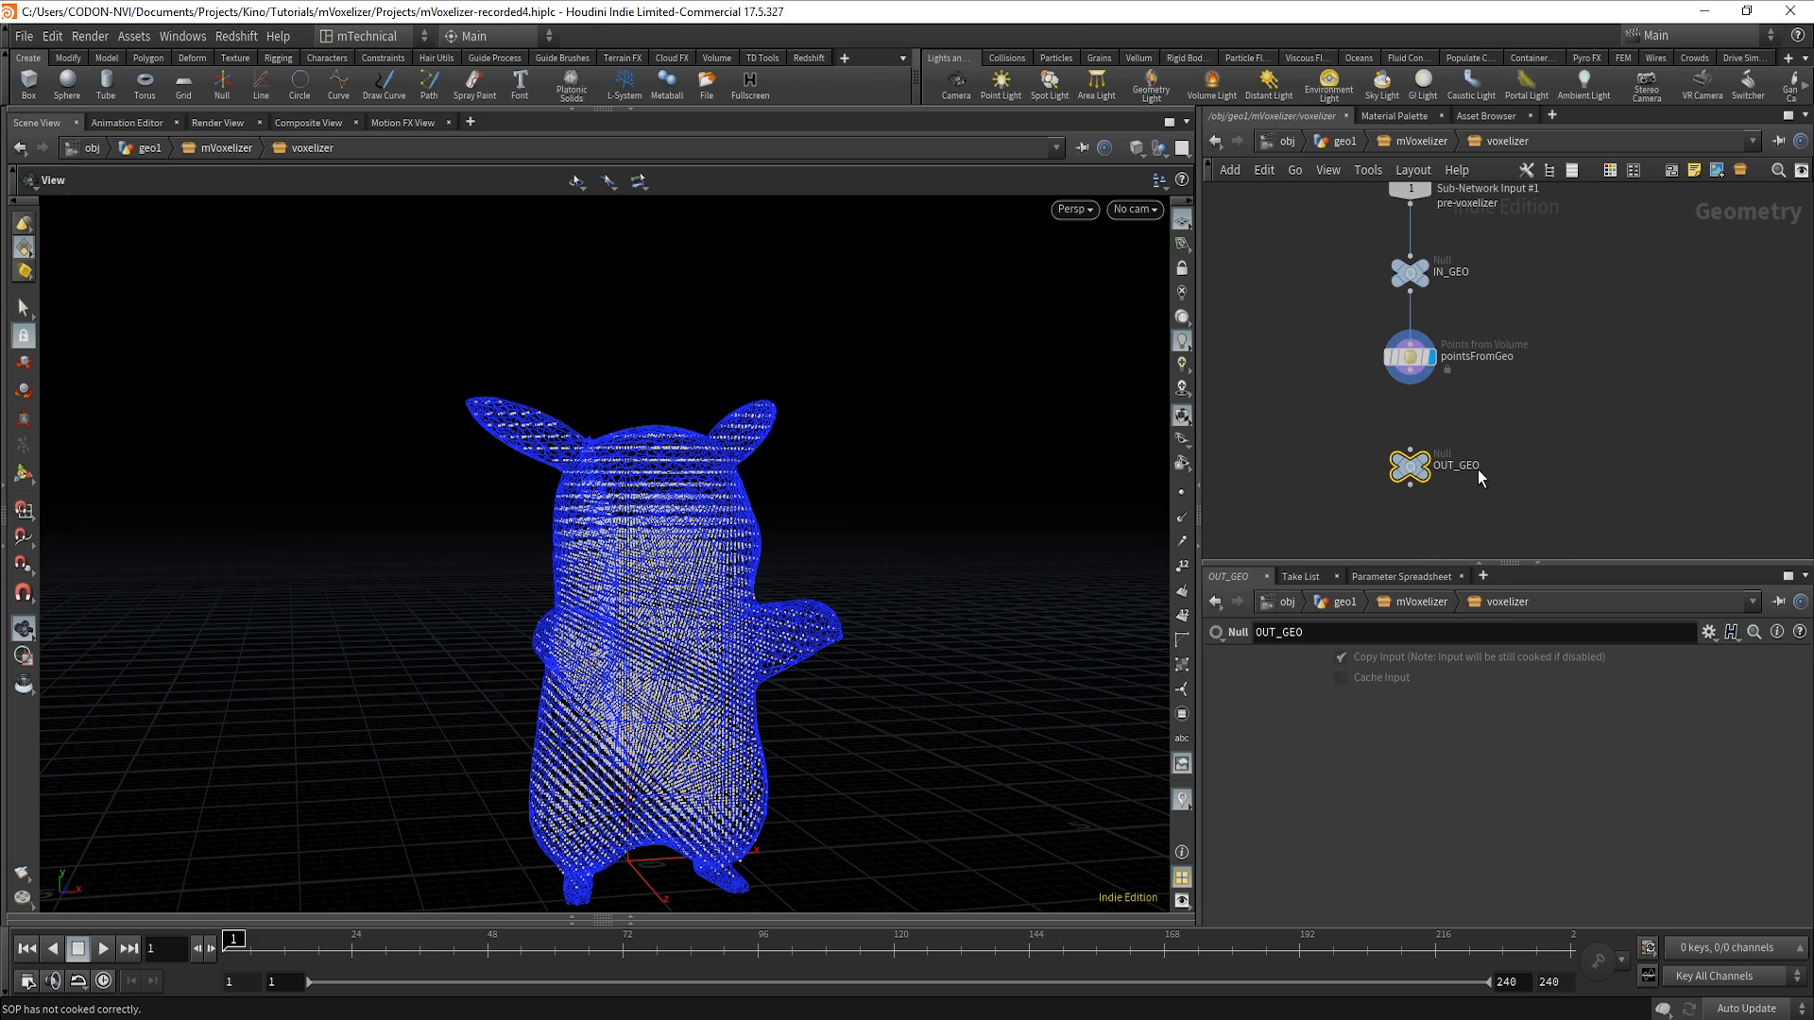
Connect the output of pointsFromGeo to OUT_GEO and set OUT_GEO as the displayed node.
click(1410, 383)
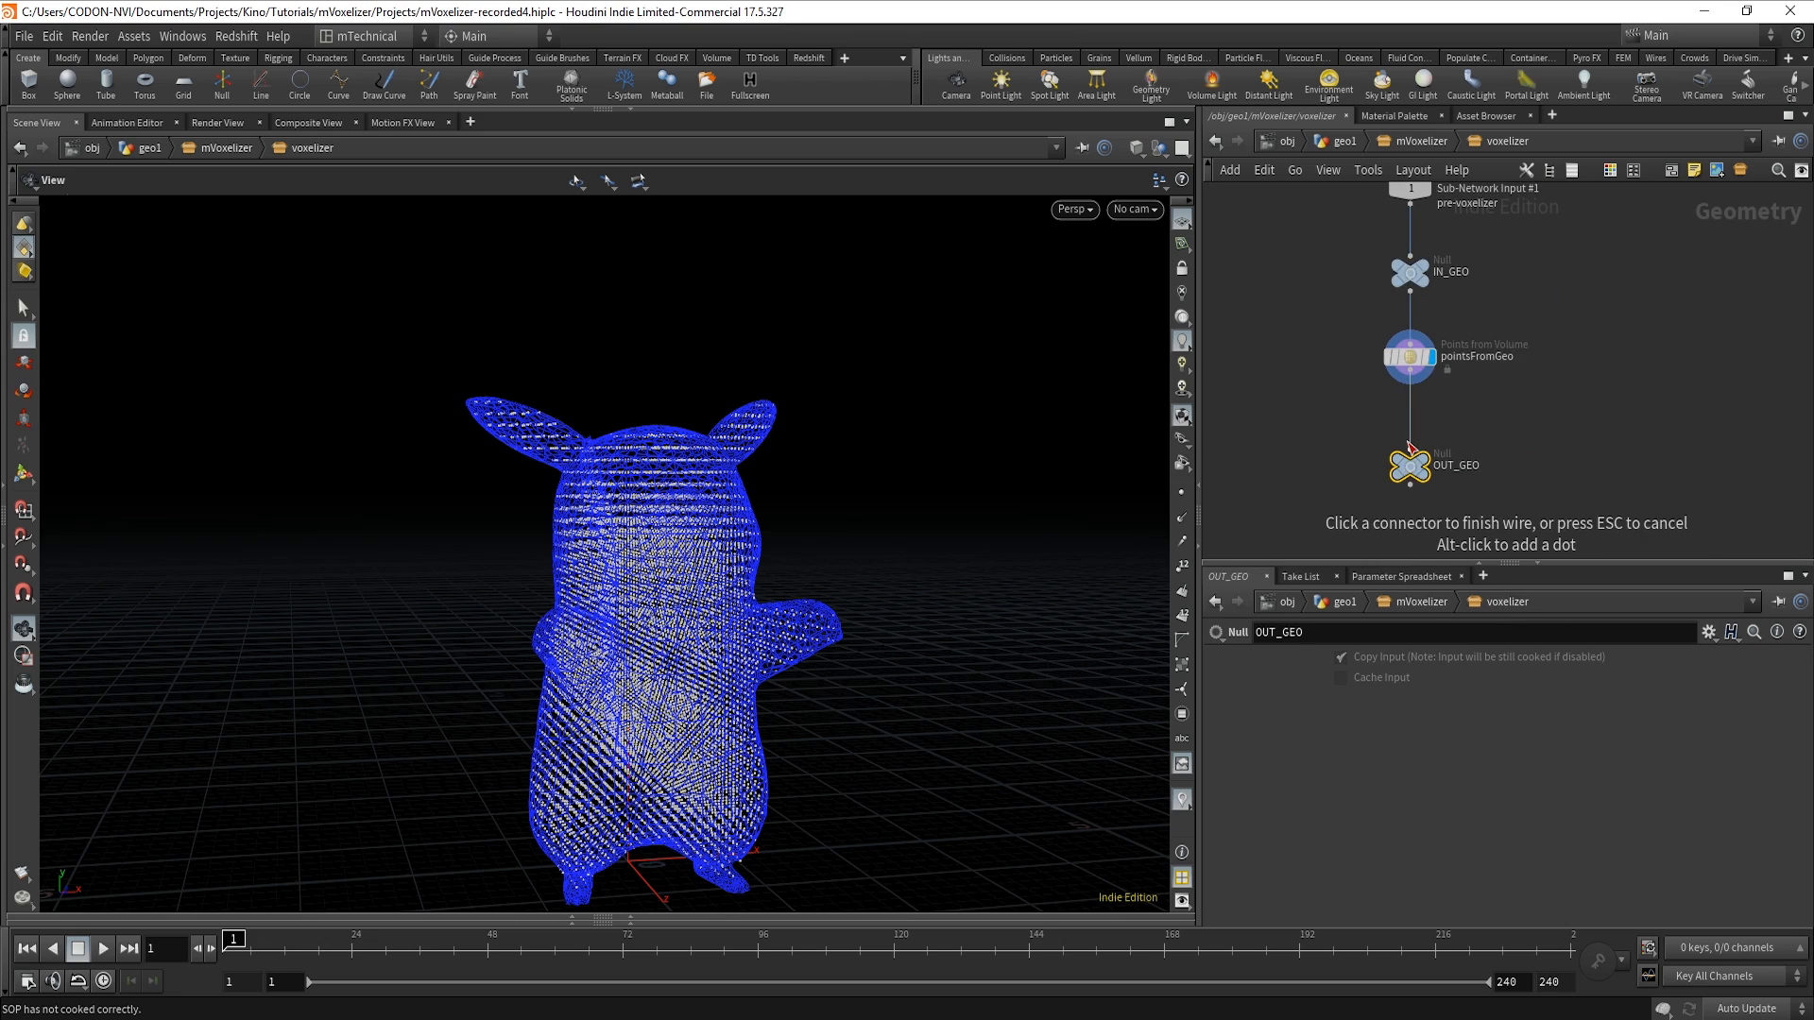
click(1410, 450)
click(1423, 462)
Examine the point grid up close from several angles and move OUT_GEO farther below pointsFromGeo.
drag(481, 644, 581, 652)
scroll(668, 547, up, 10)
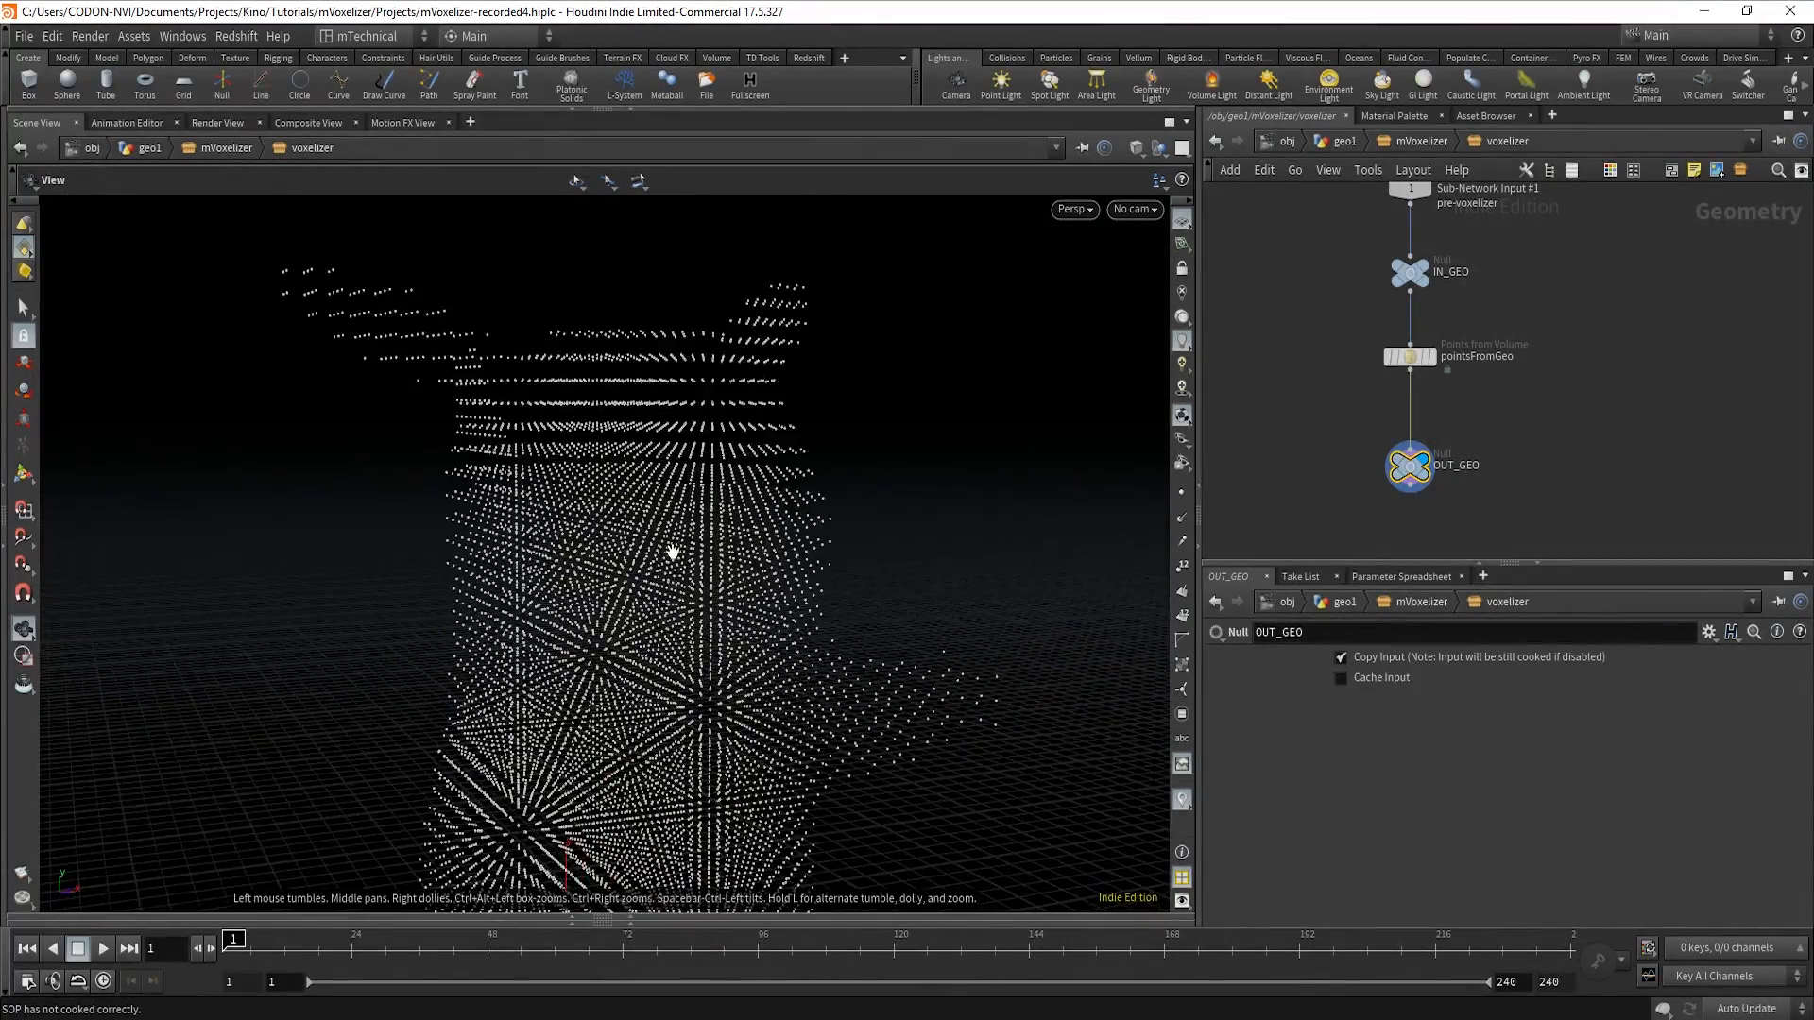
drag(607, 588, 501, 405)
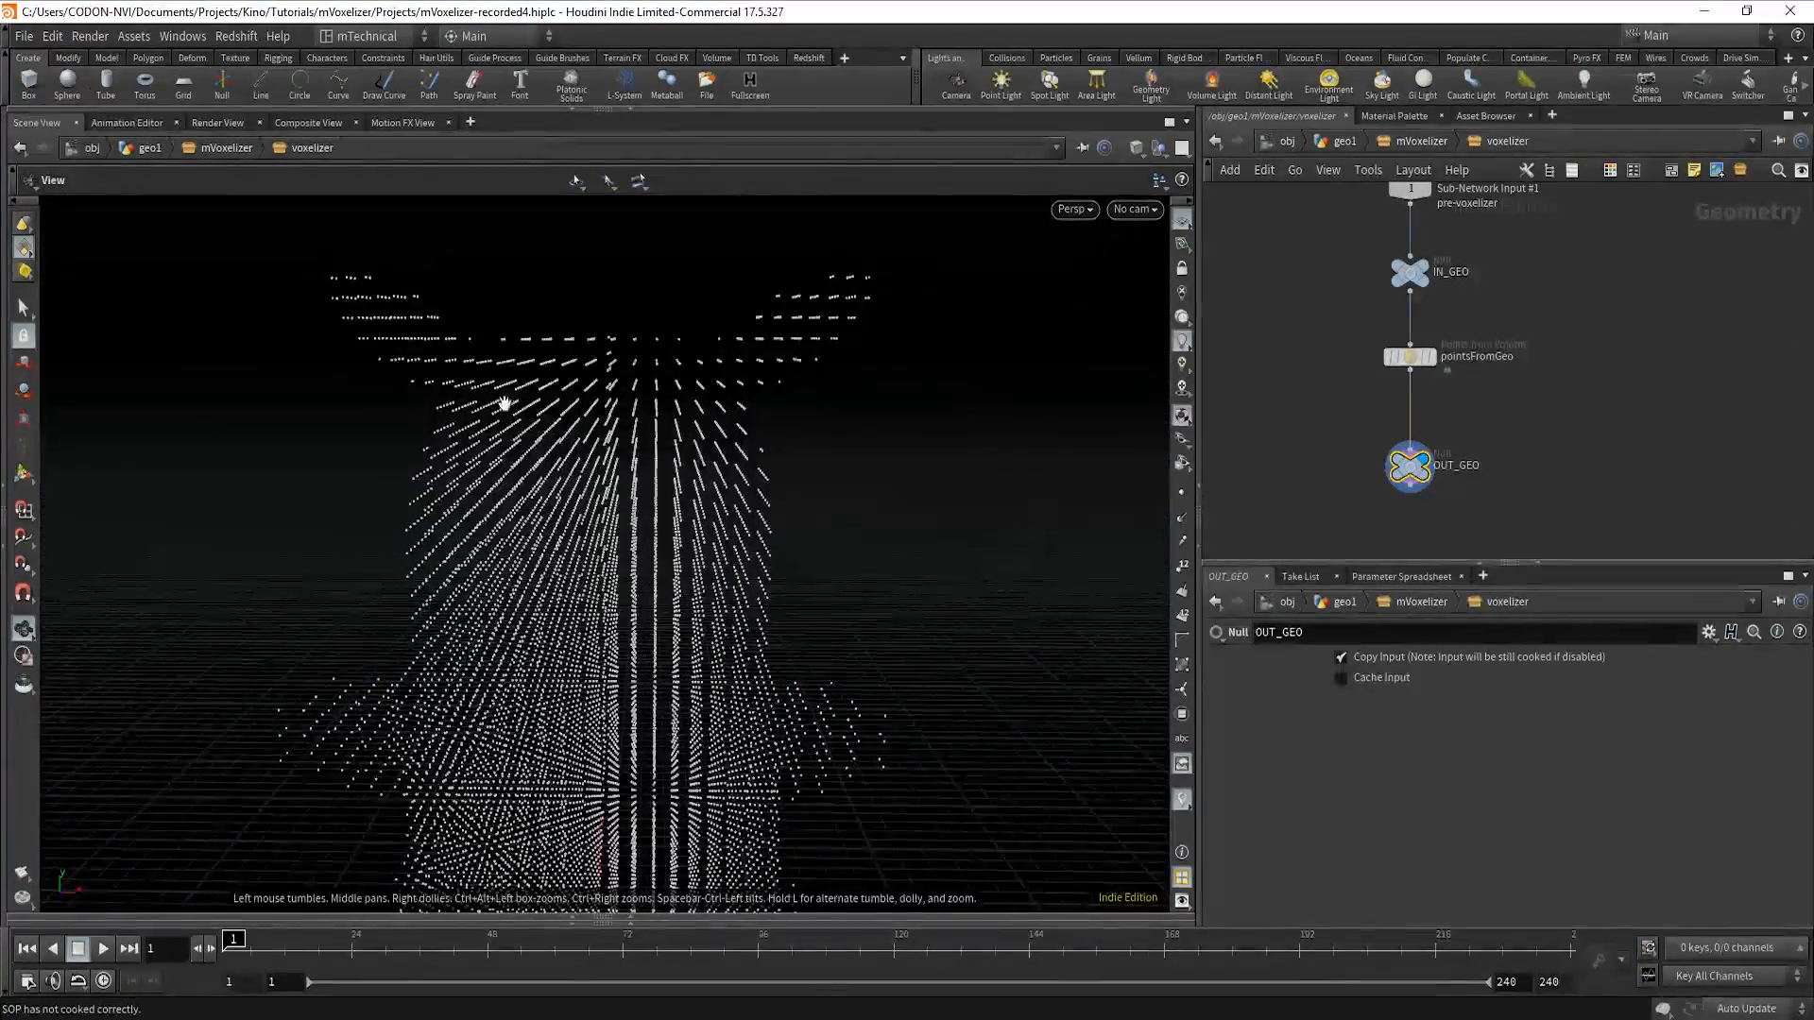
mouse_move(534, 642)
mouse_down()
mouse_move(680, 615)
mouse_move(805, 669)
mouse_move(681, 611)
mouse_move(519, 615)
mouse_move(530, 648)
mouse_move(556, 647)
mouse_up()
mouse_move(683, 655)
mouse_down()
mouse_move(644, 656)
mouse_move(697, 654)
mouse_up()
middle_drag(1421, 501, 1529, 330)
drag(1529, 330, 1529, 446)
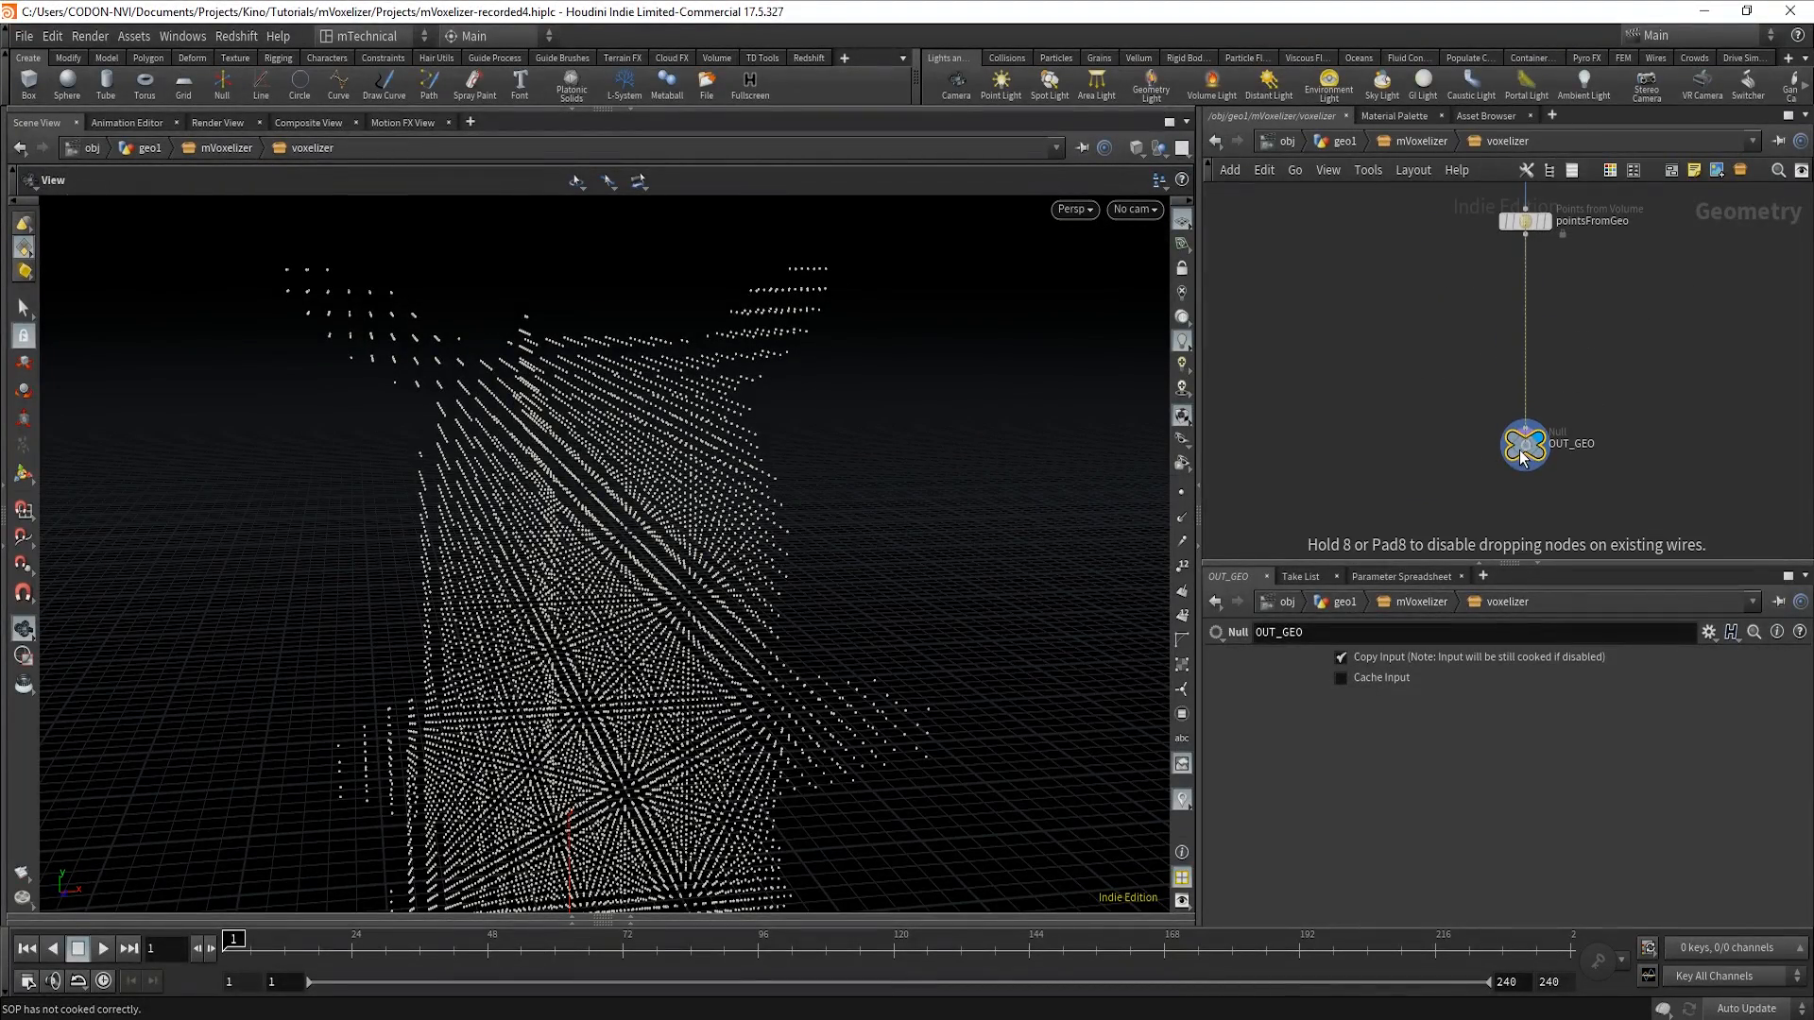
drag(775, 615, 1043, 521)
middle_drag(1550, 319, 1523, 442)
On pointsFromGeo, set Point Separation to 0.079 and Jitter Seed to 0.46.
click(1501, 349)
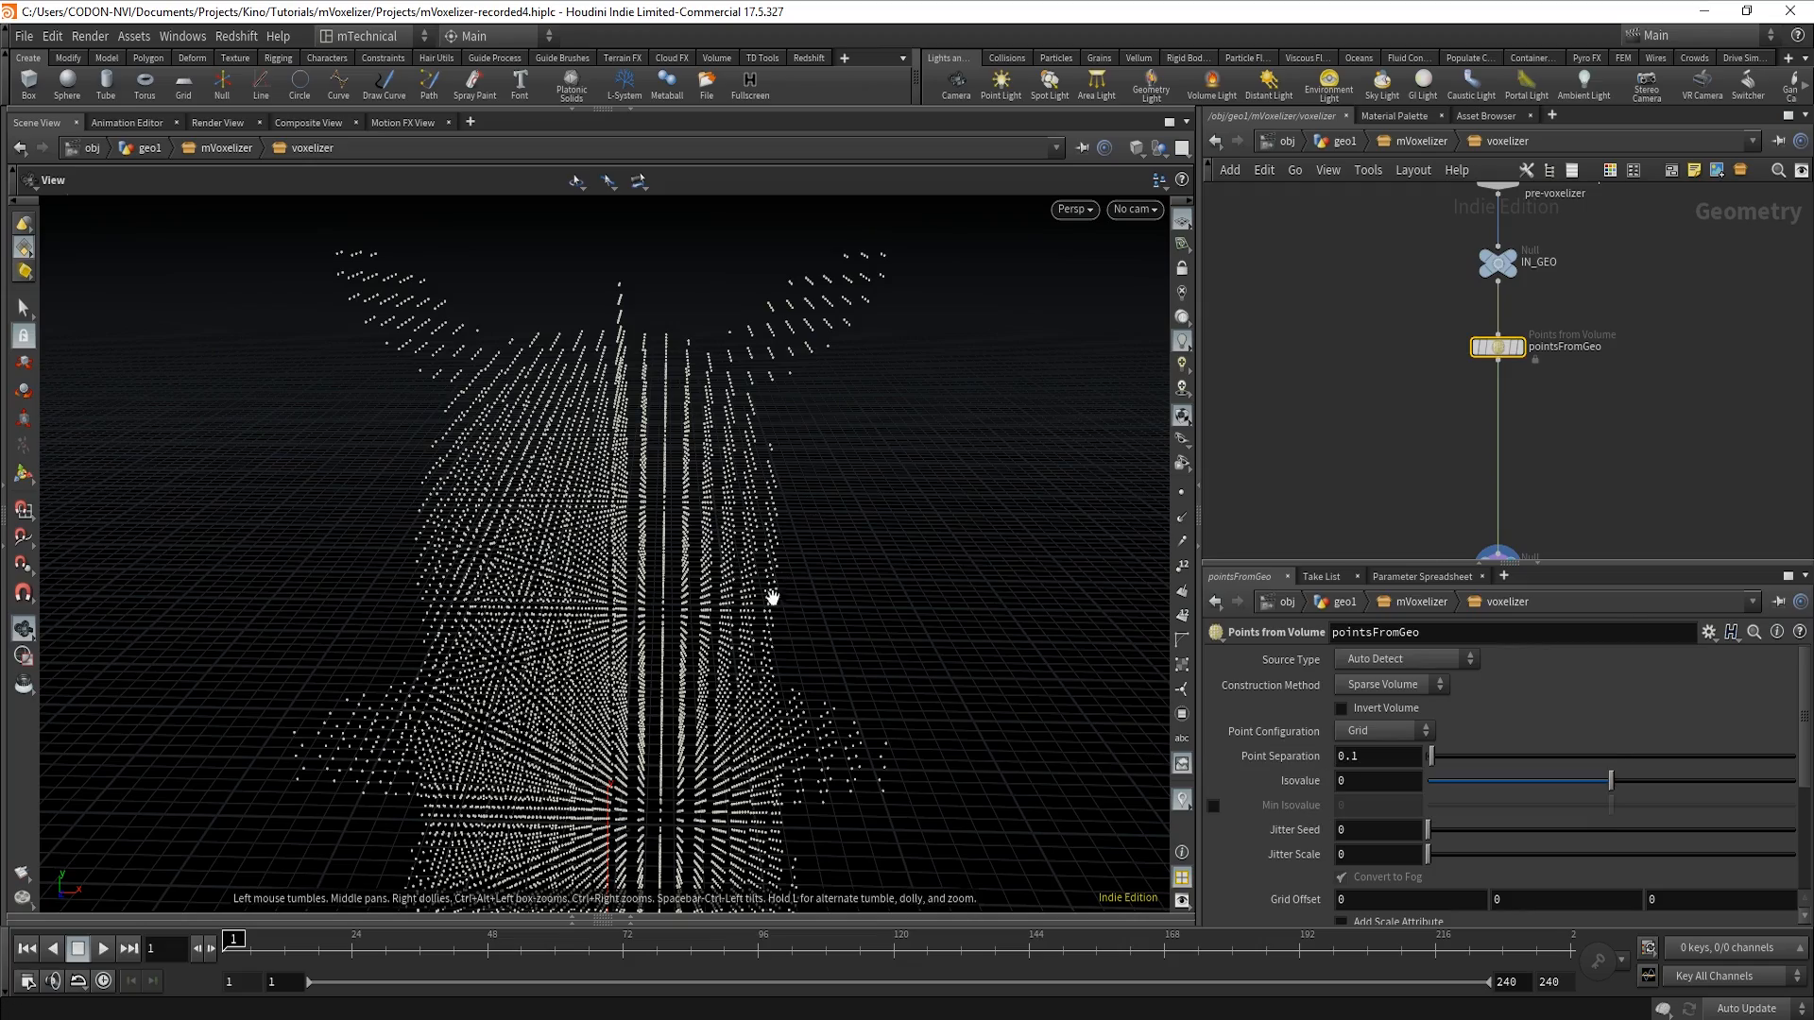
mouse_move(773, 597)
mouse_down()
mouse_move(769, 639)
mouse_move(908, 570)
mouse_move(754, 616)
mouse_up()
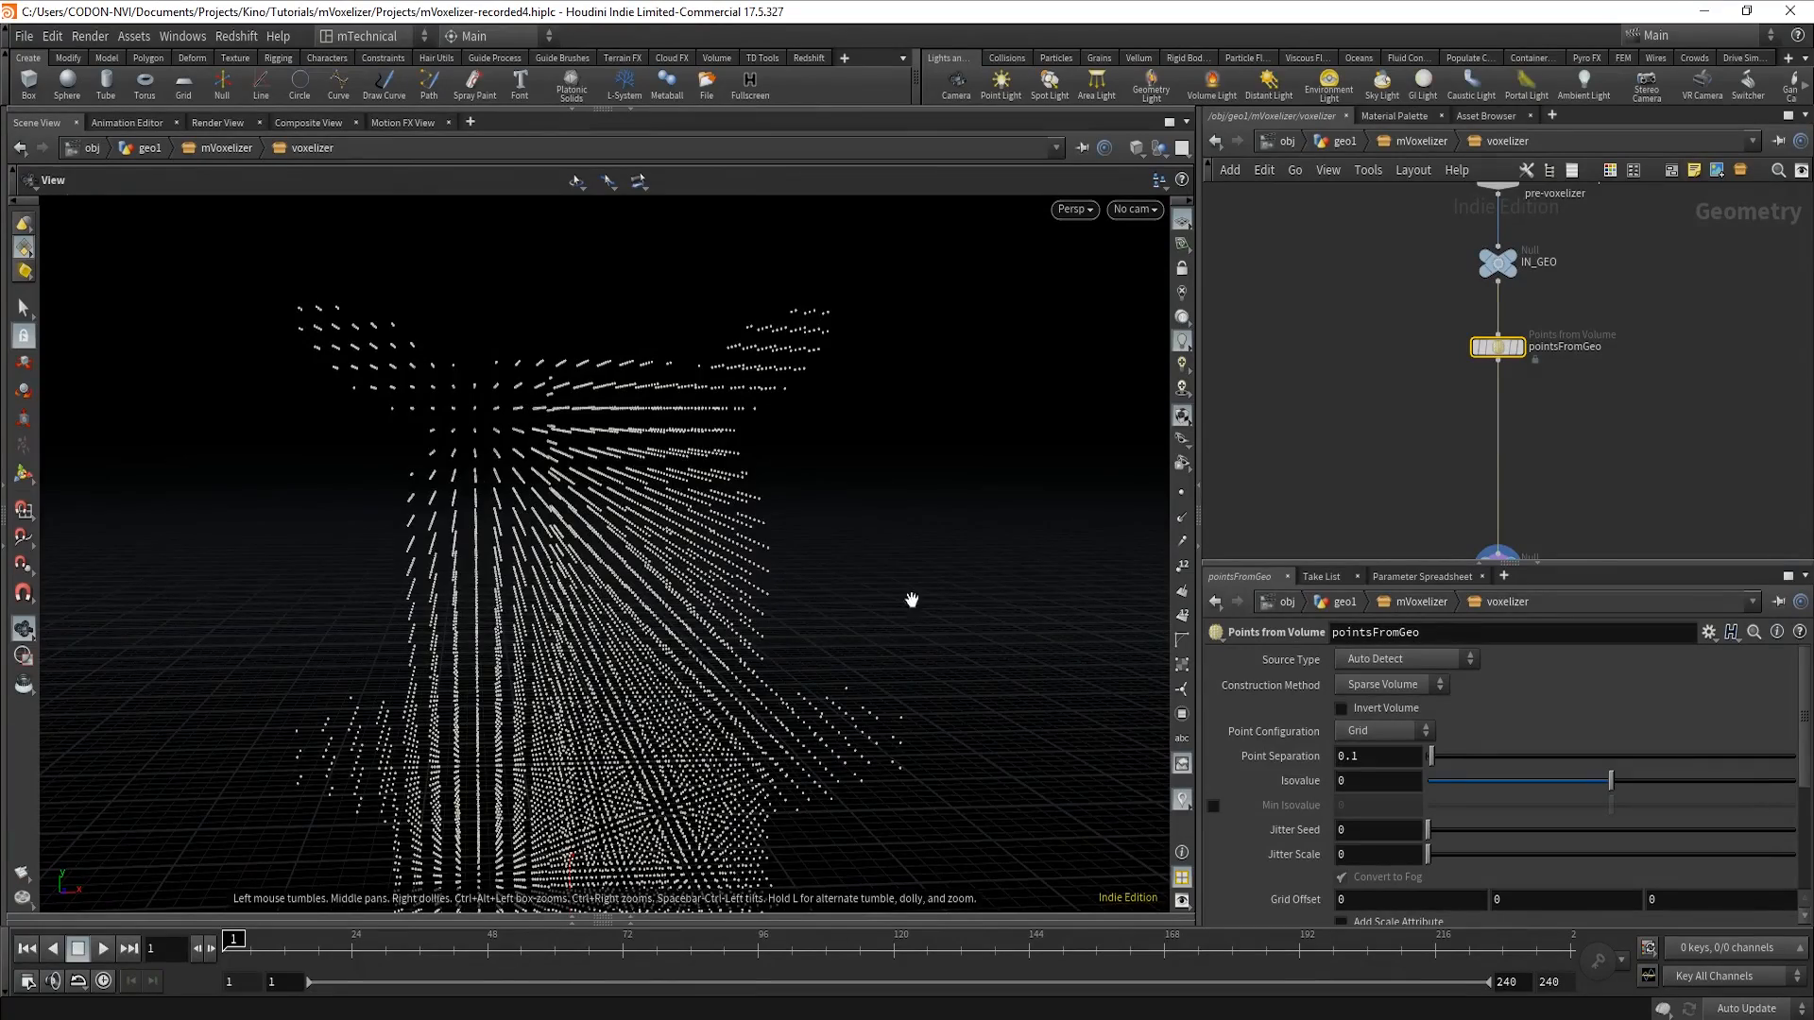
middle_drag(1382, 756, 1172, 853)
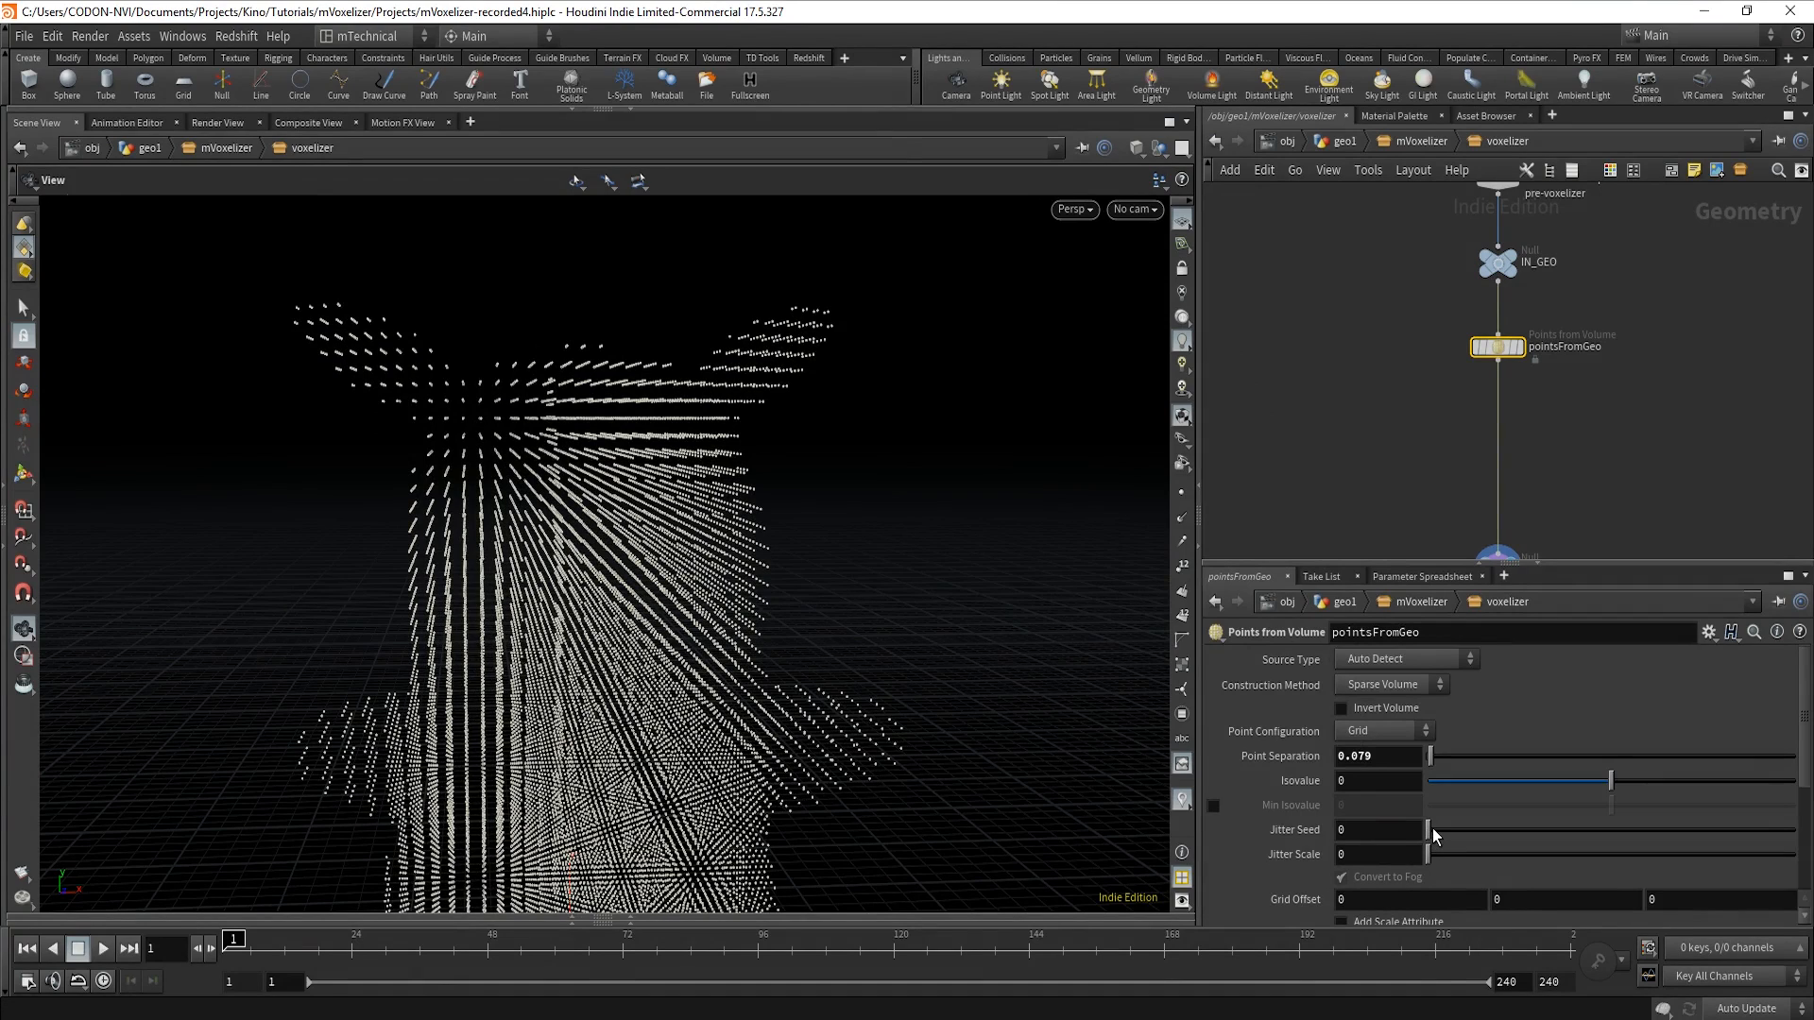
drag(1432, 831, 1444, 832)
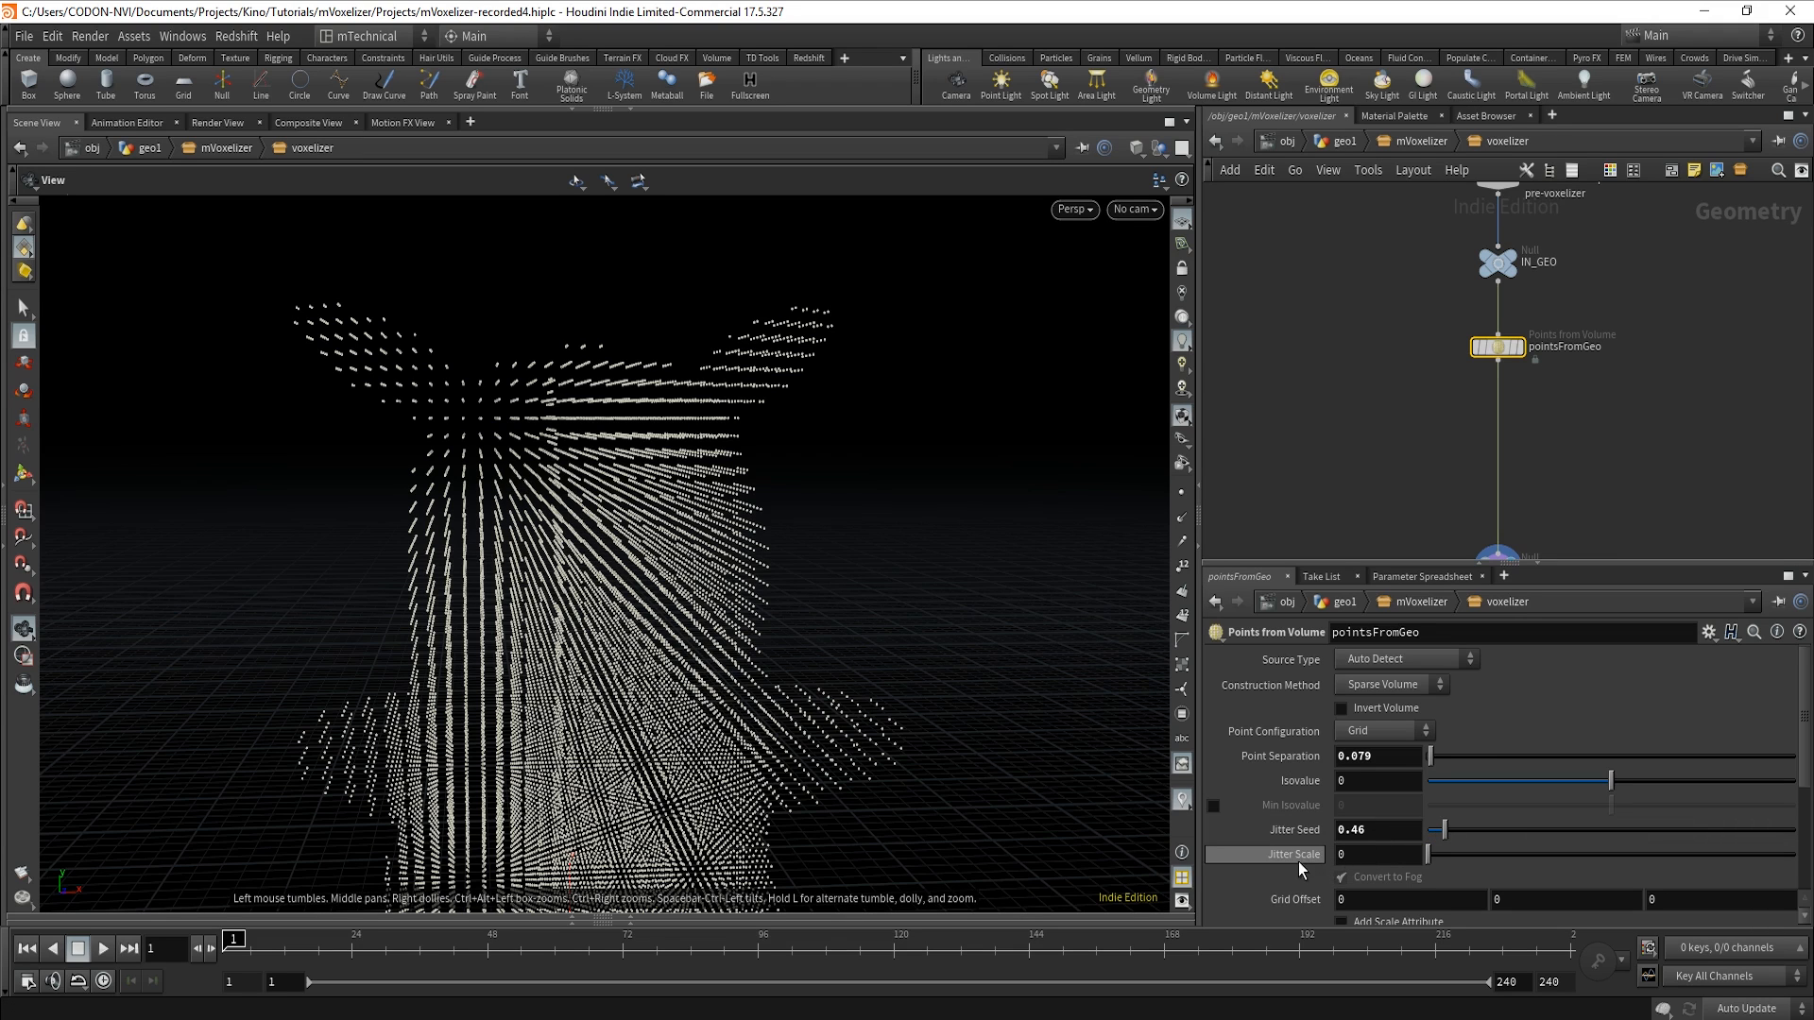
Try a Jitter Scale of 2.55 on pointsFromGeo and return it to 0.
drag(1427, 855, 1521, 886)
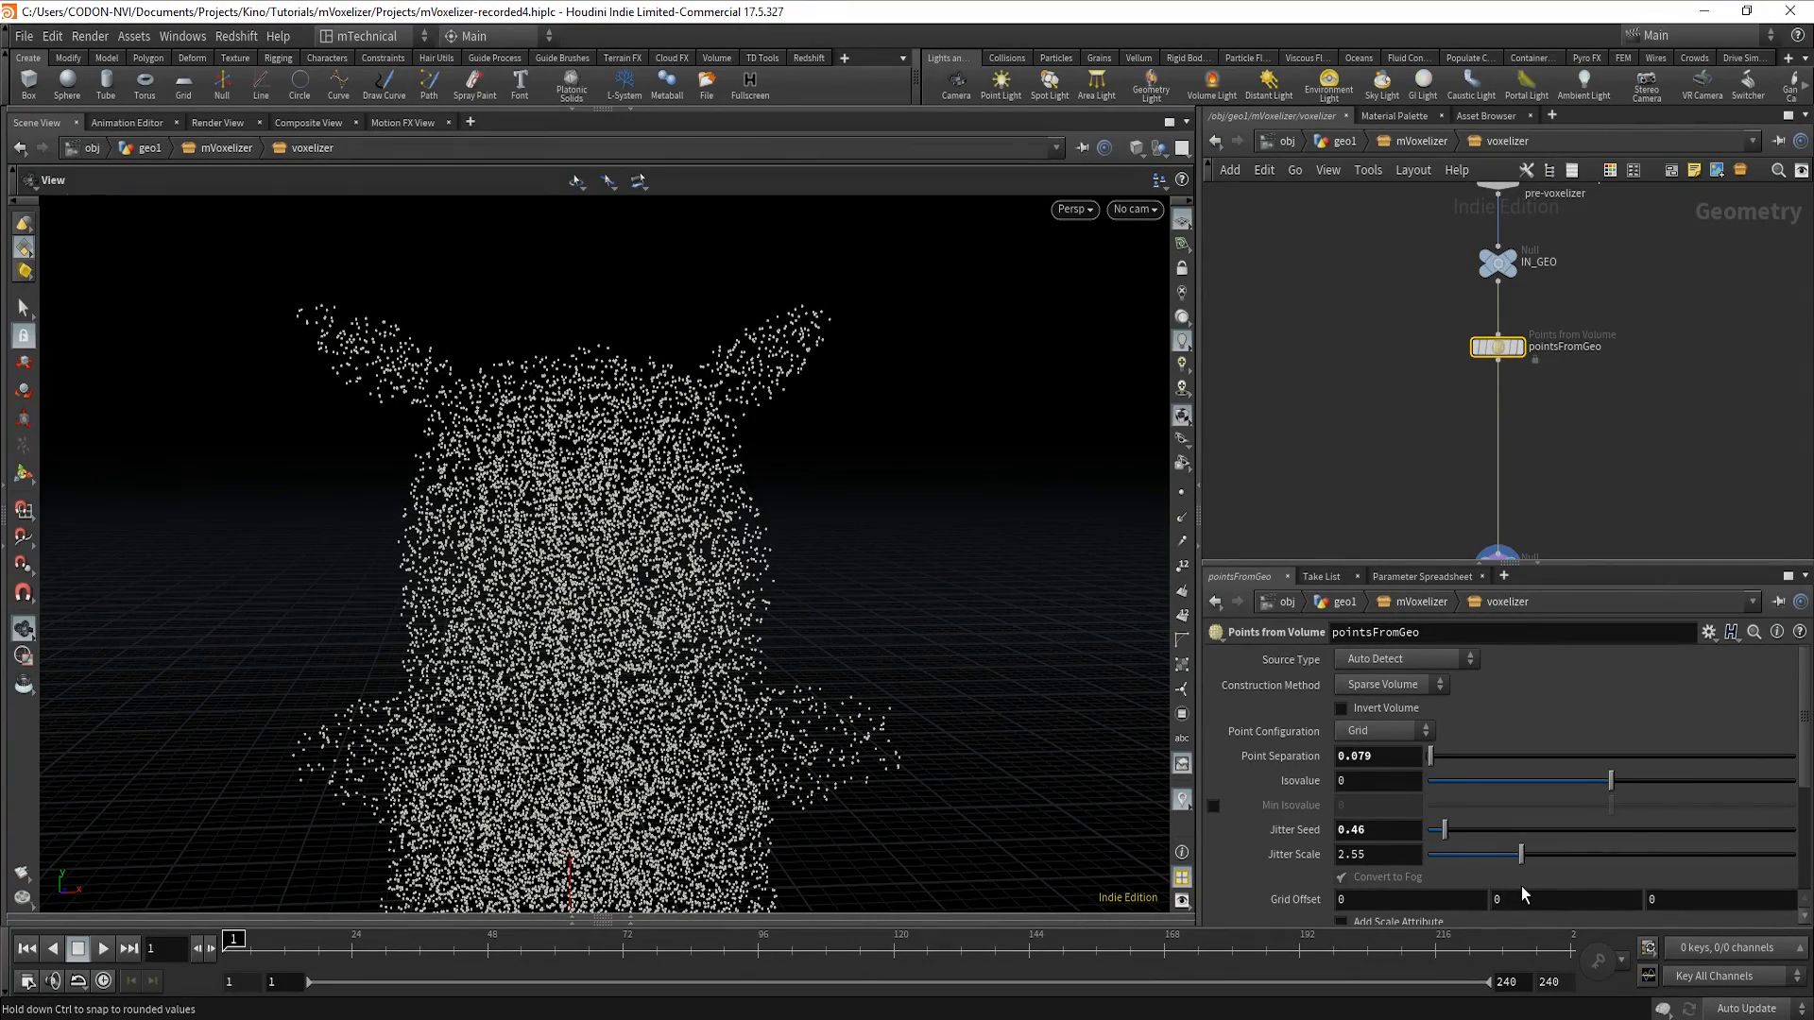
drag(1521, 886, 1425, 896)
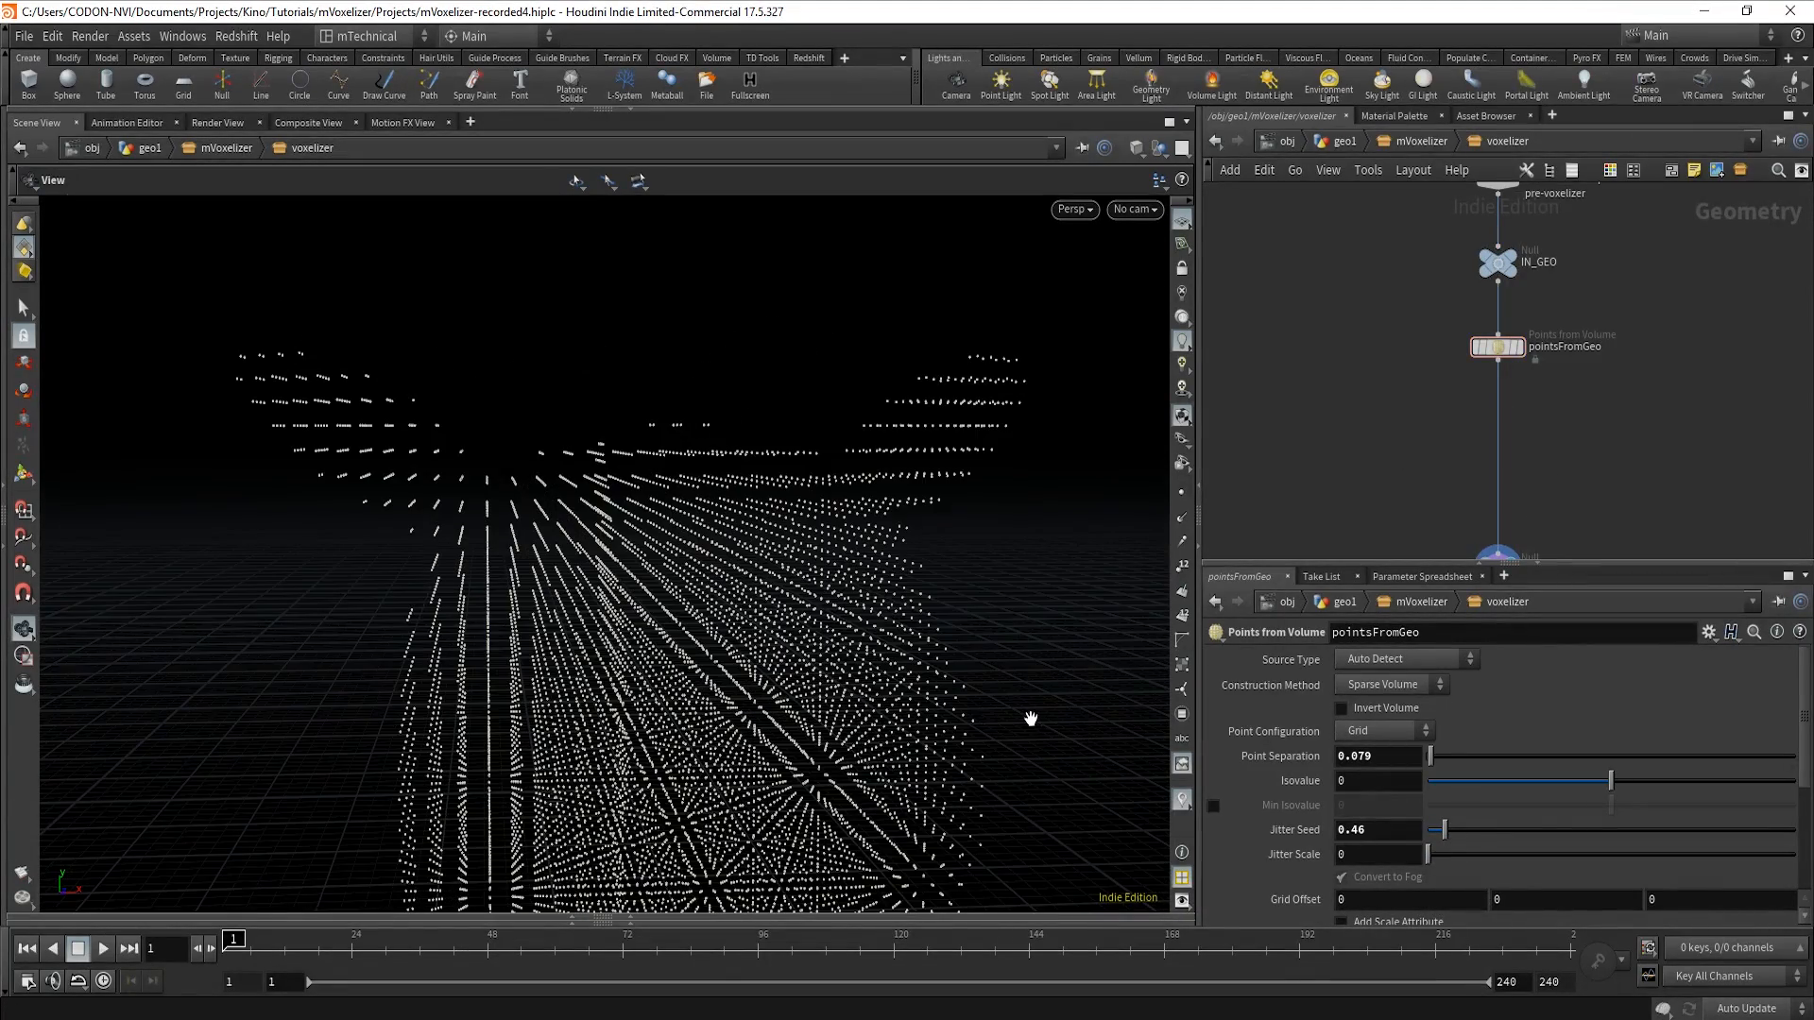
mouse_move(979, 746)
mouse_down()
mouse_move(914, 709)
mouse_move(962, 749)
mouse_up()
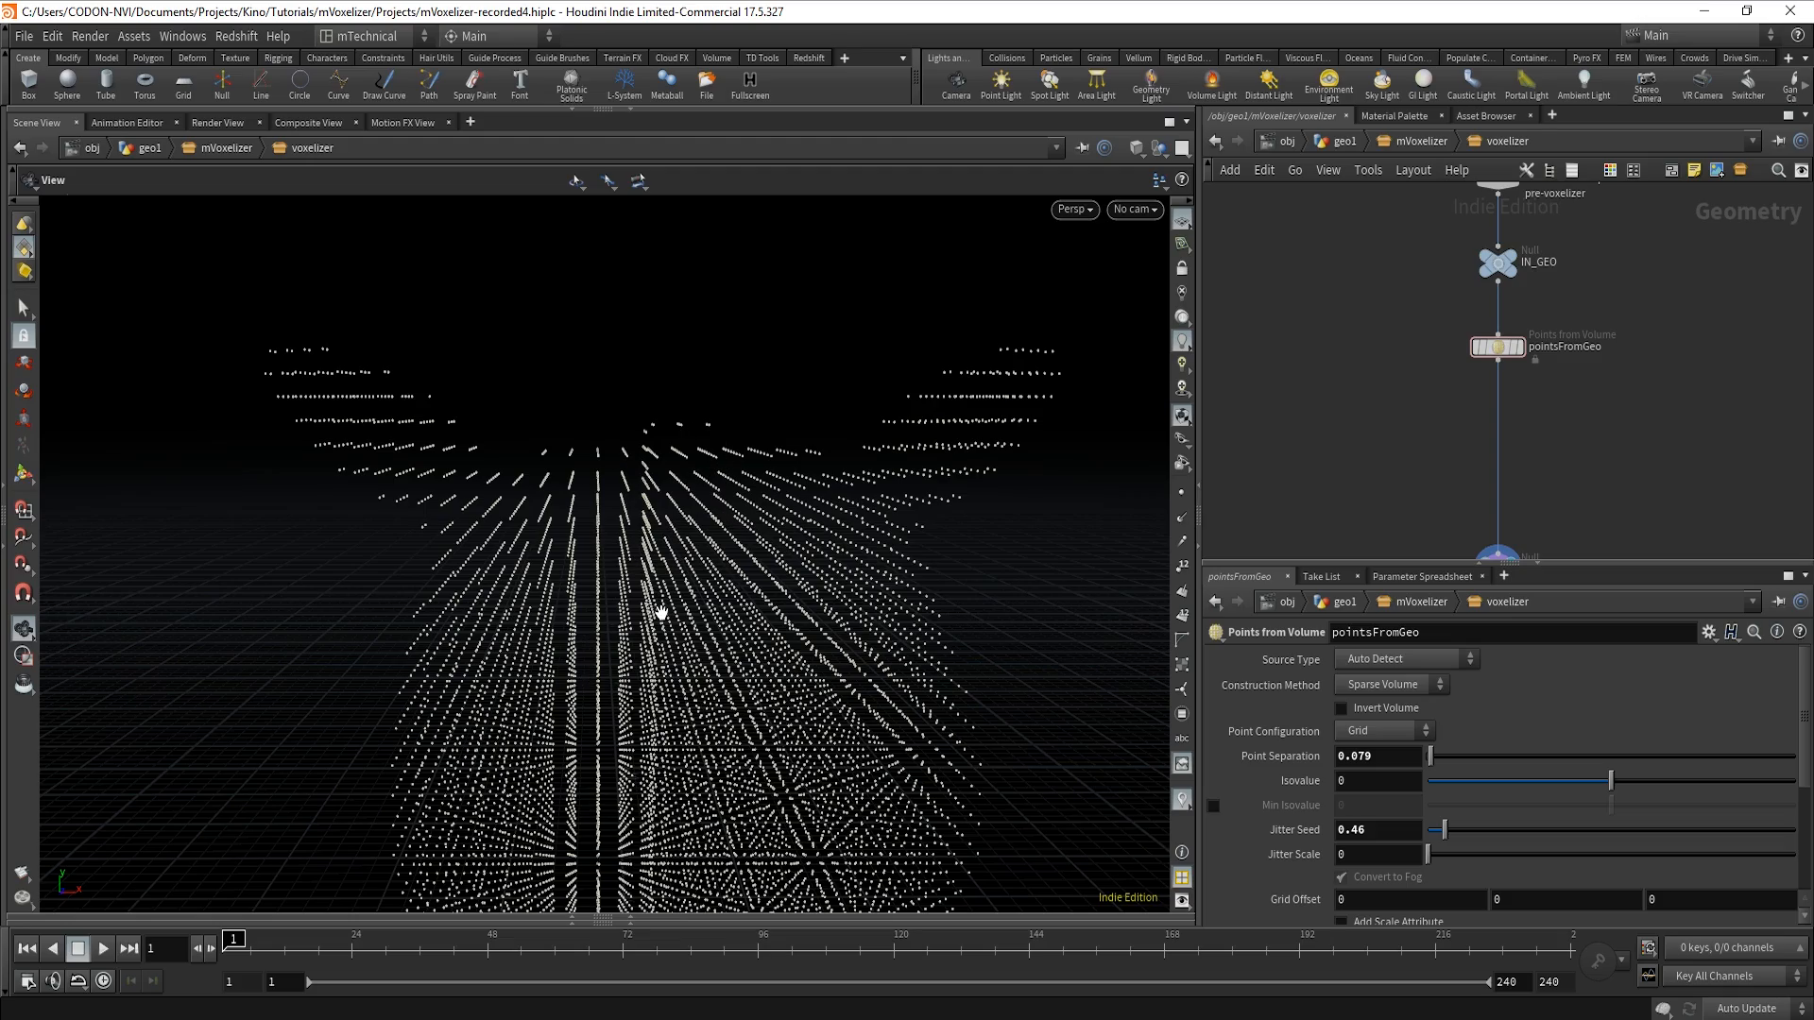
Add a Box node beside pointsFromGeo in the voxelizer network.
mouse_move(662, 613)
mouse_down()
mouse_move(700, 615)
mouse_move(636, 599)
mouse_move(677, 619)
mouse_up()
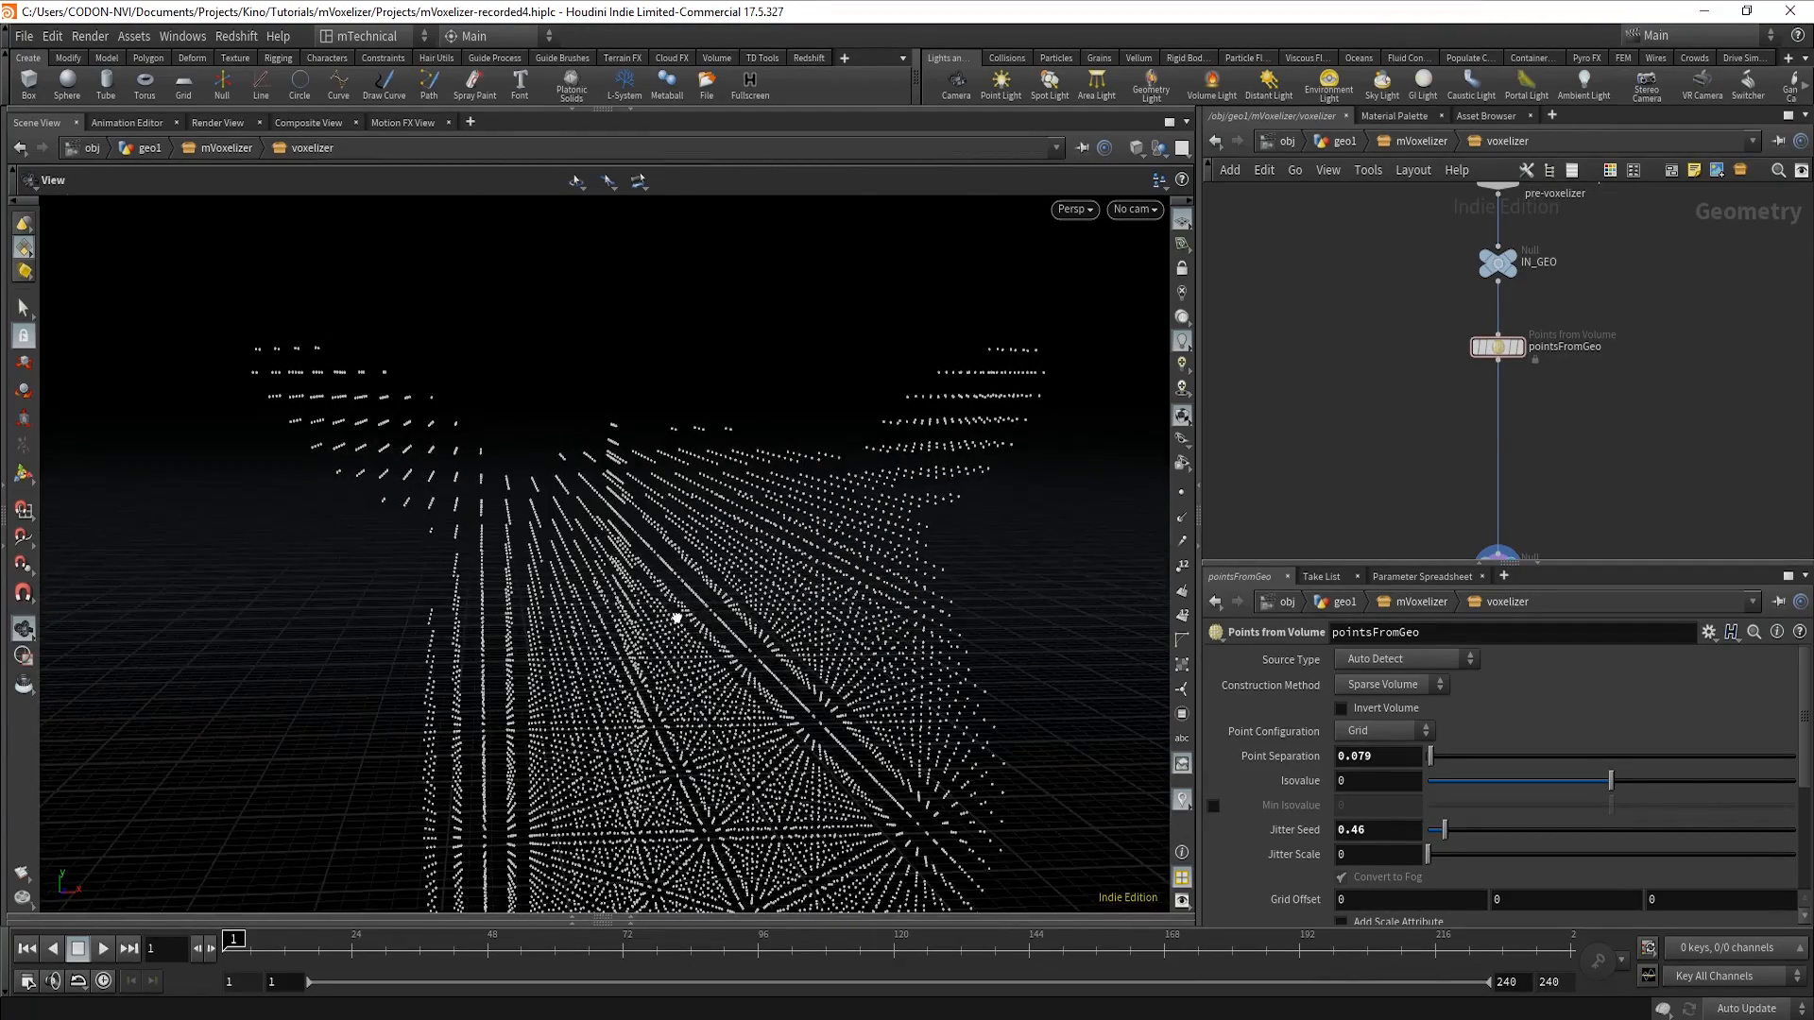
key(Tab)
text(box)
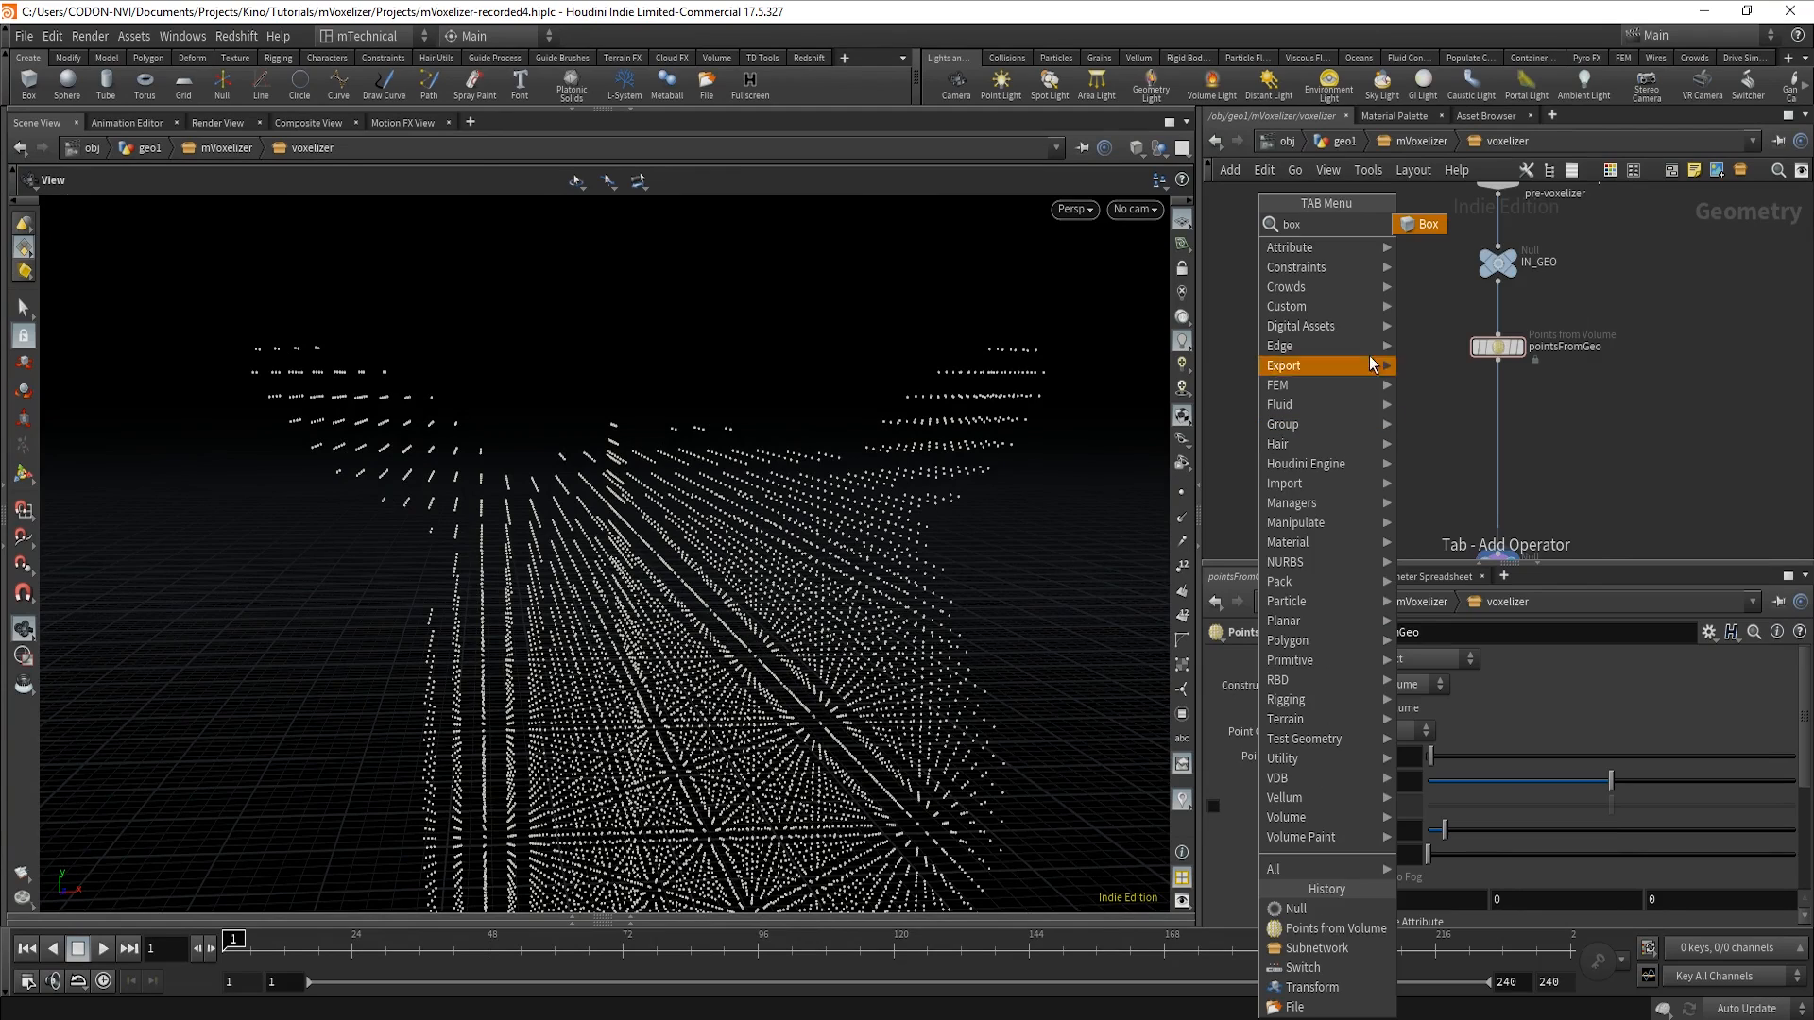
click(1425, 224)
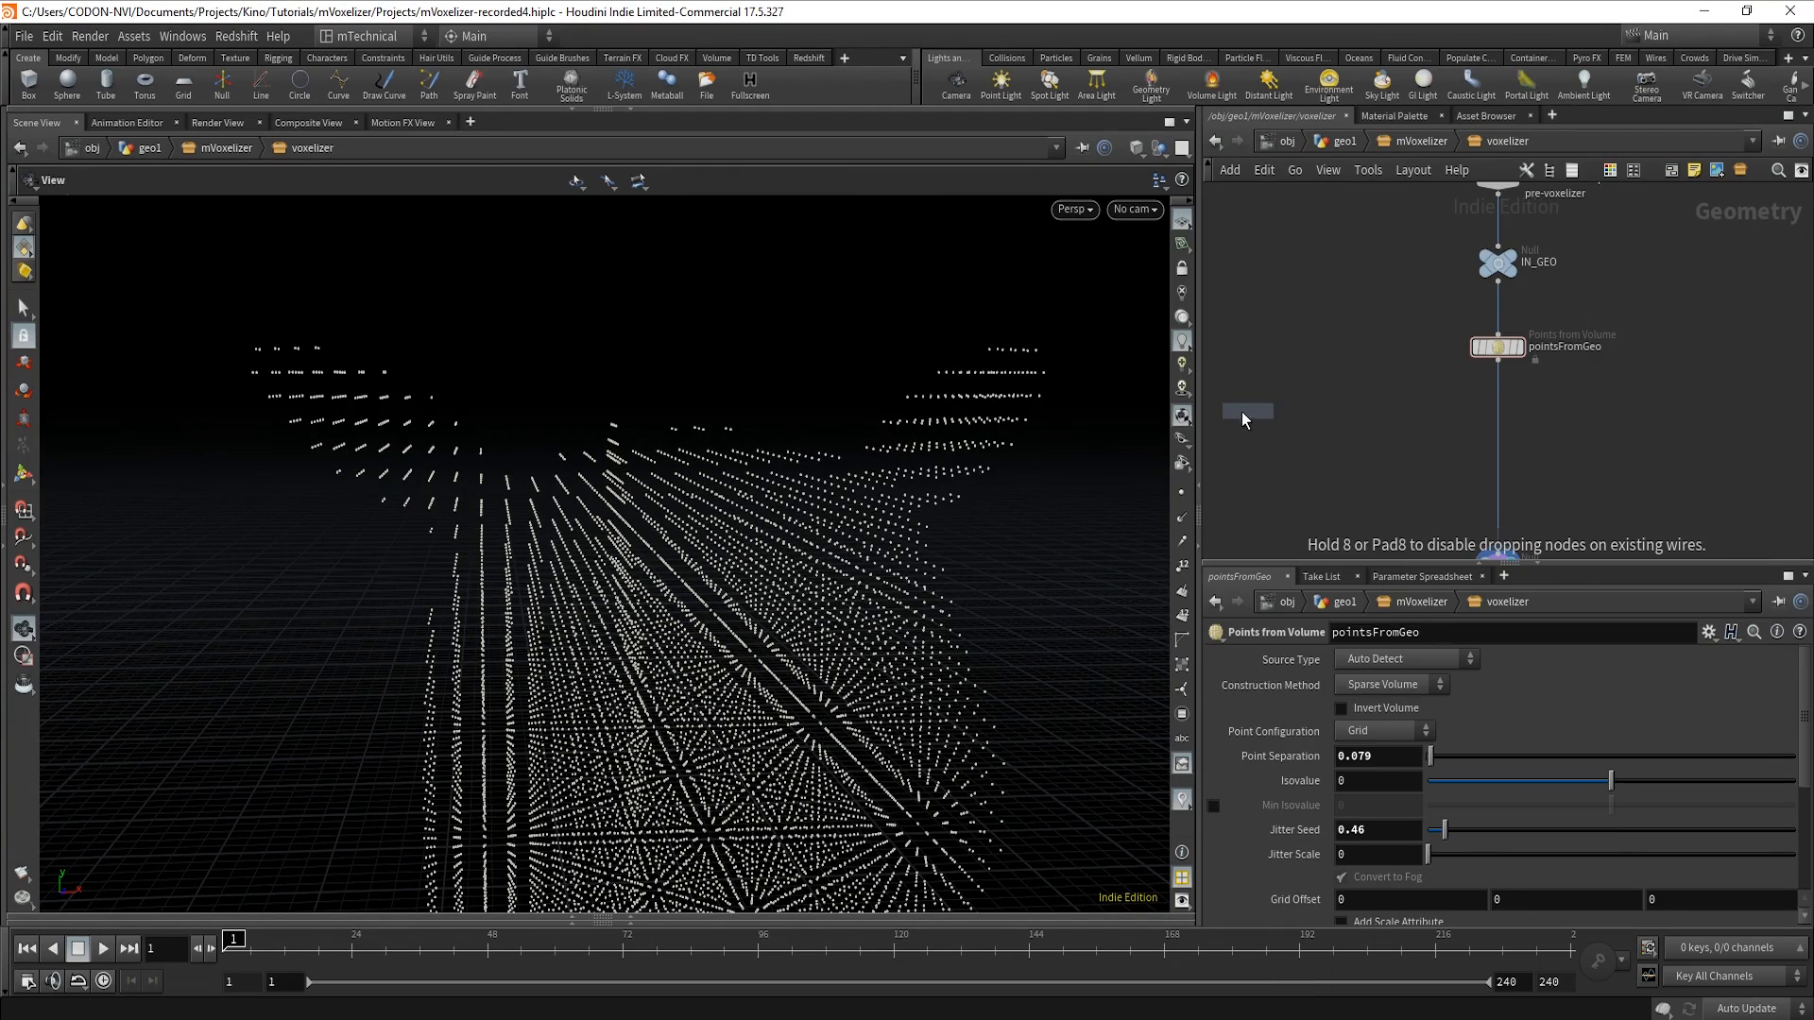
click(1262, 382)
middle_drag(1312, 497, 1303, 439)
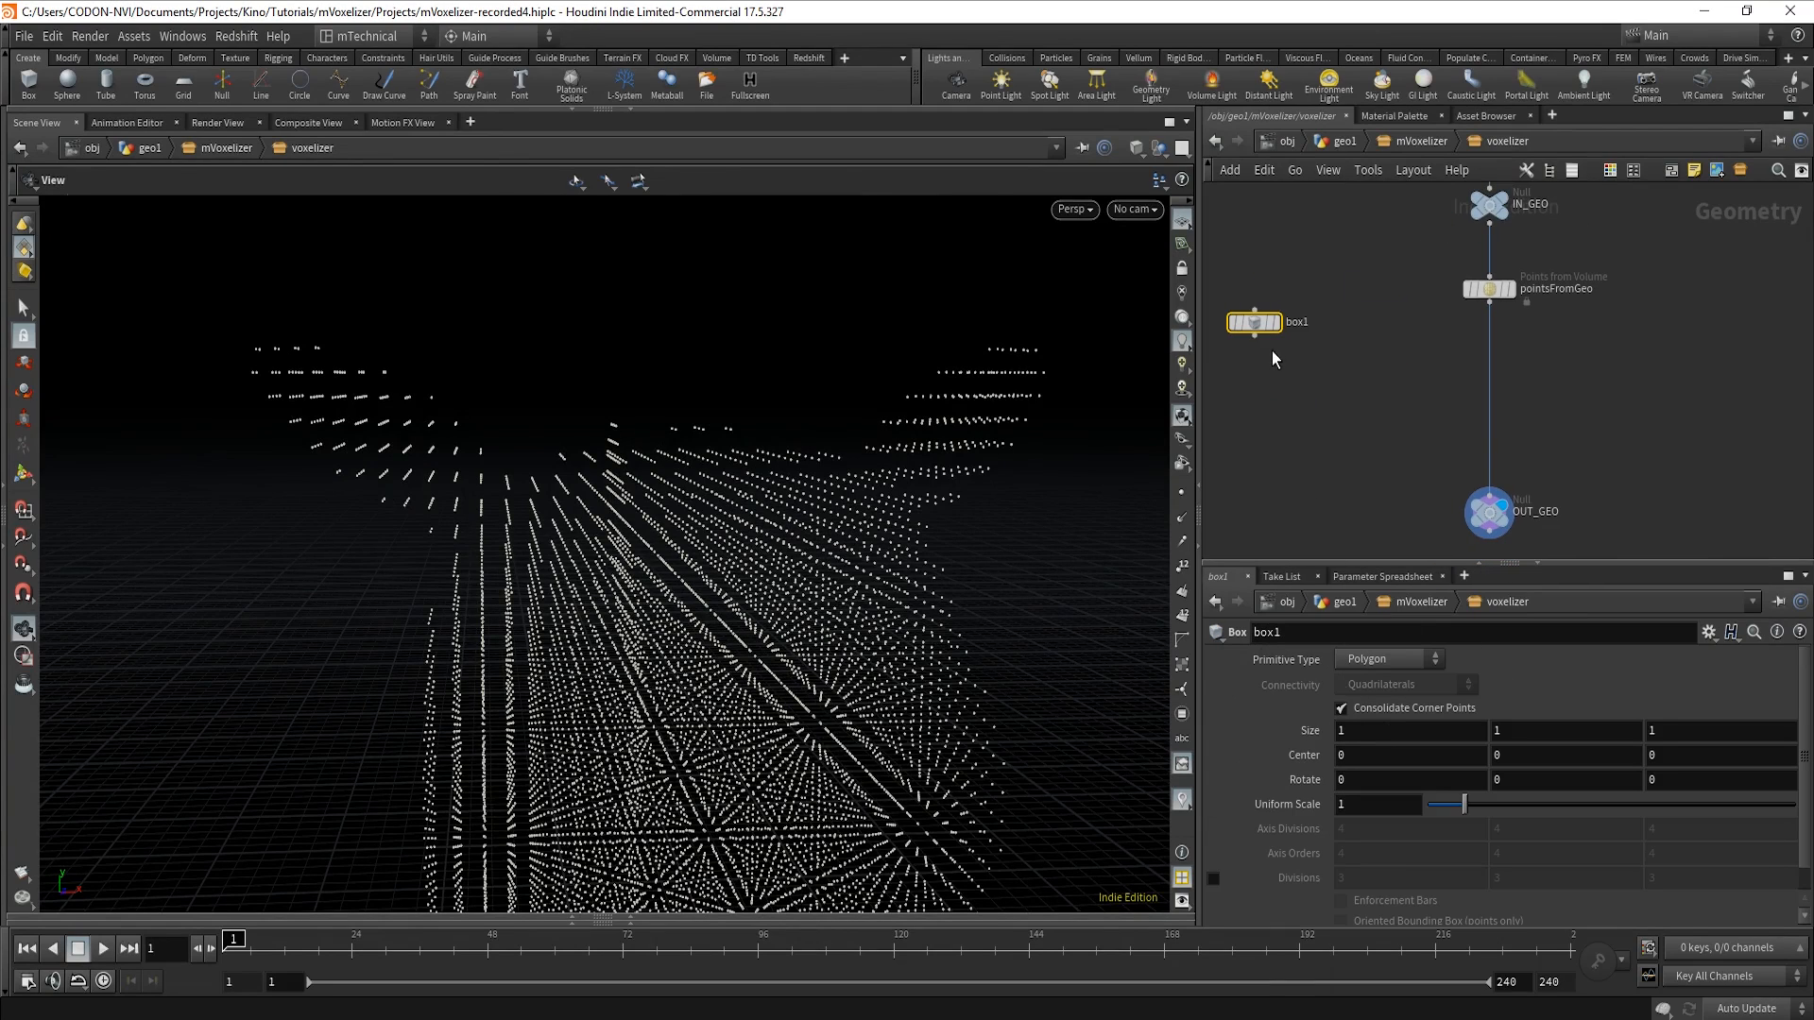
mouse_move(1252, 324)
drag(1252, 325, 1256, 300)
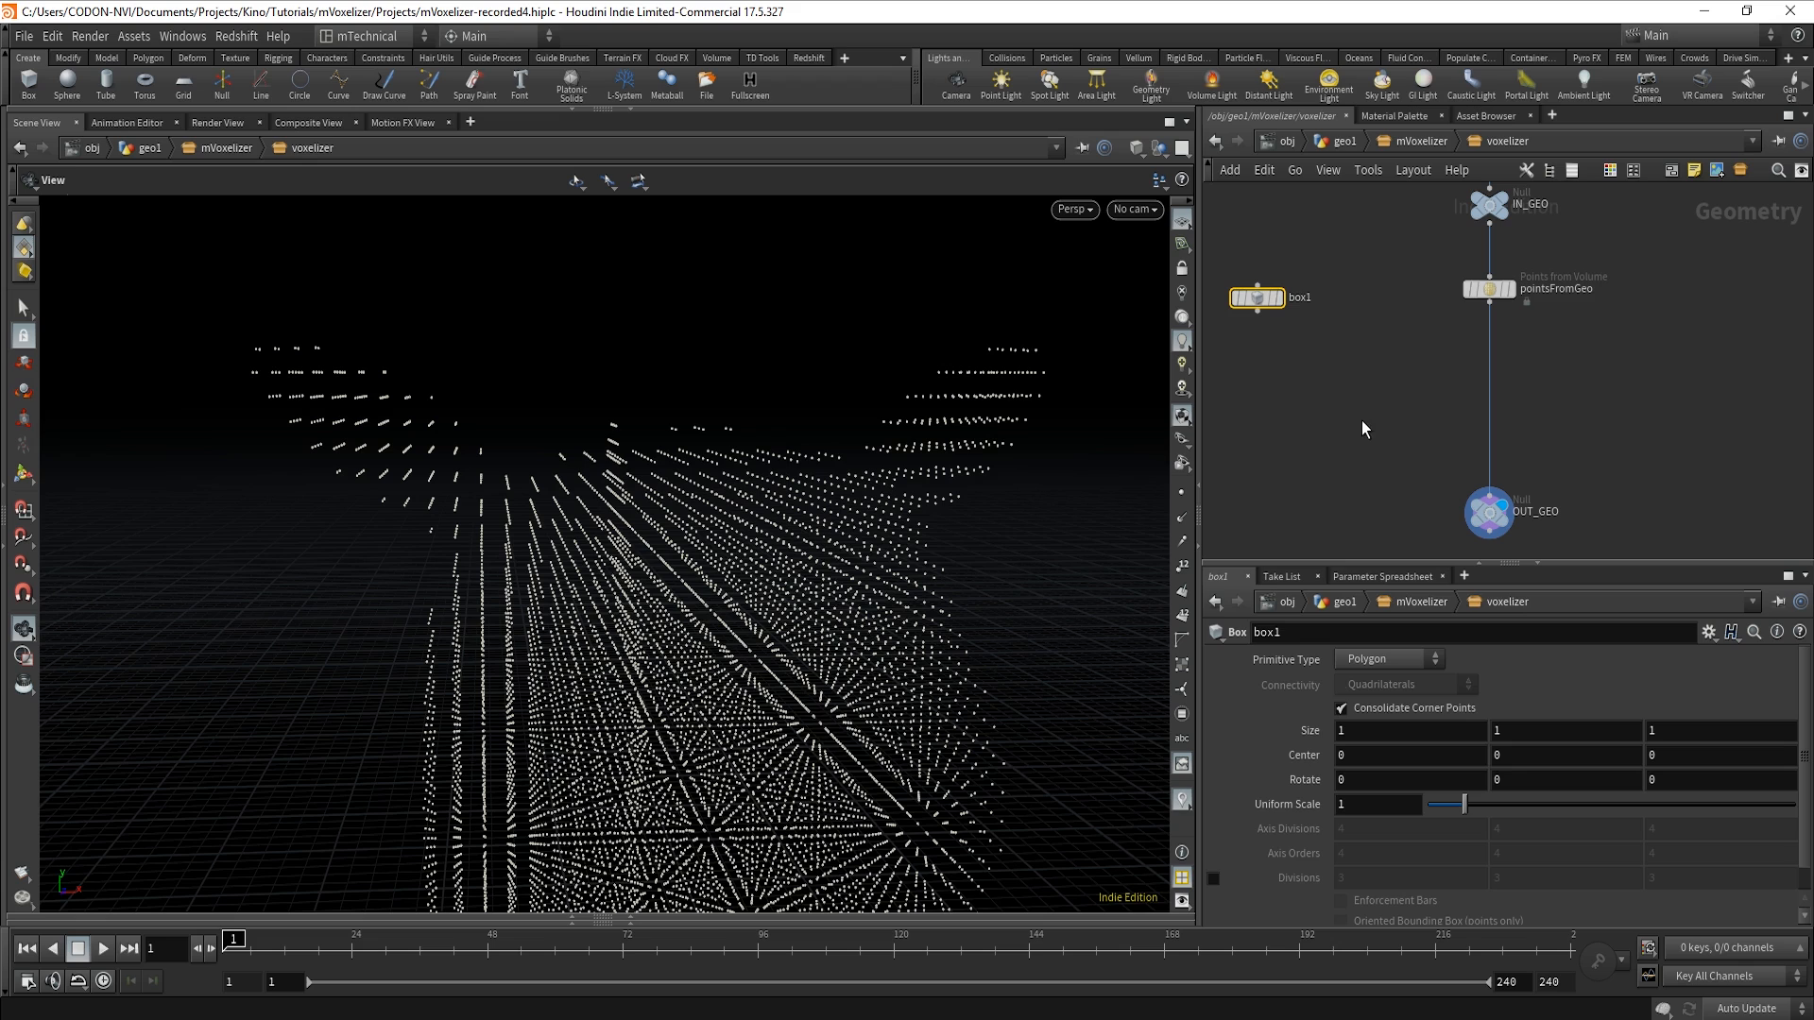
Add a Copy to Points node between the box and pointsFromGeo, below both of them.
key(Tab)
text(copy)
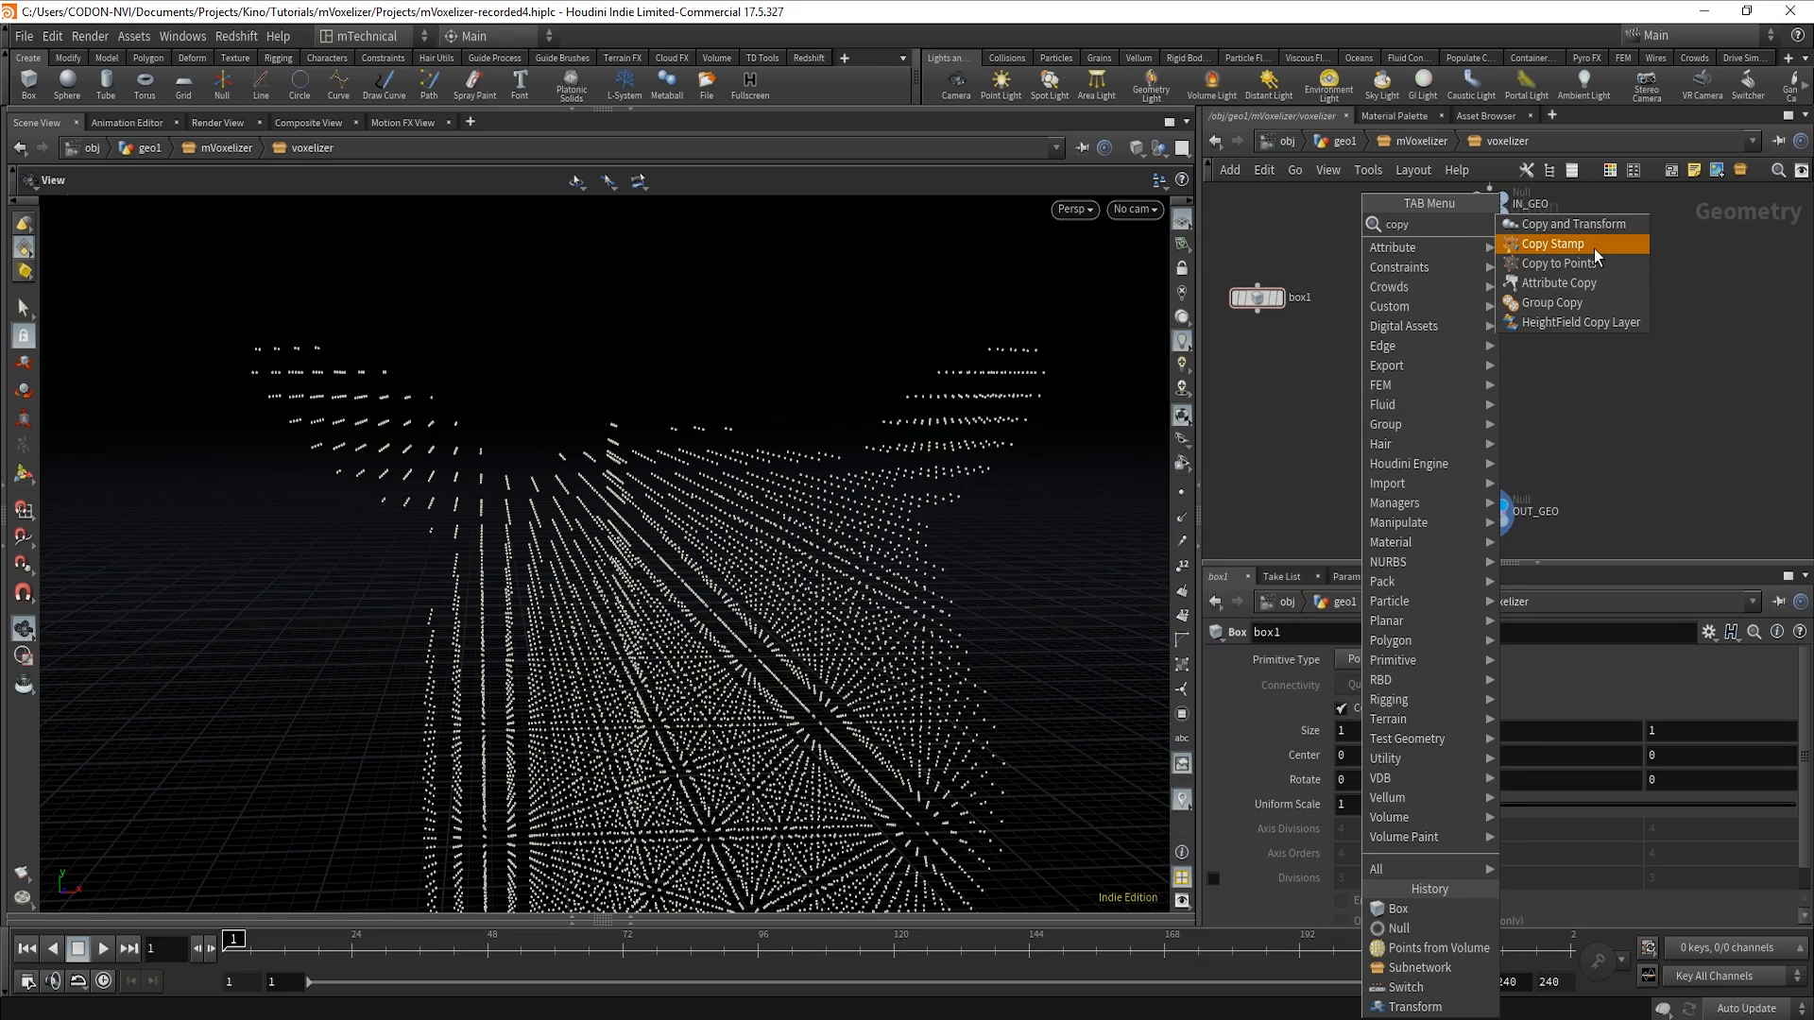
click(1595, 264)
click(1351, 427)
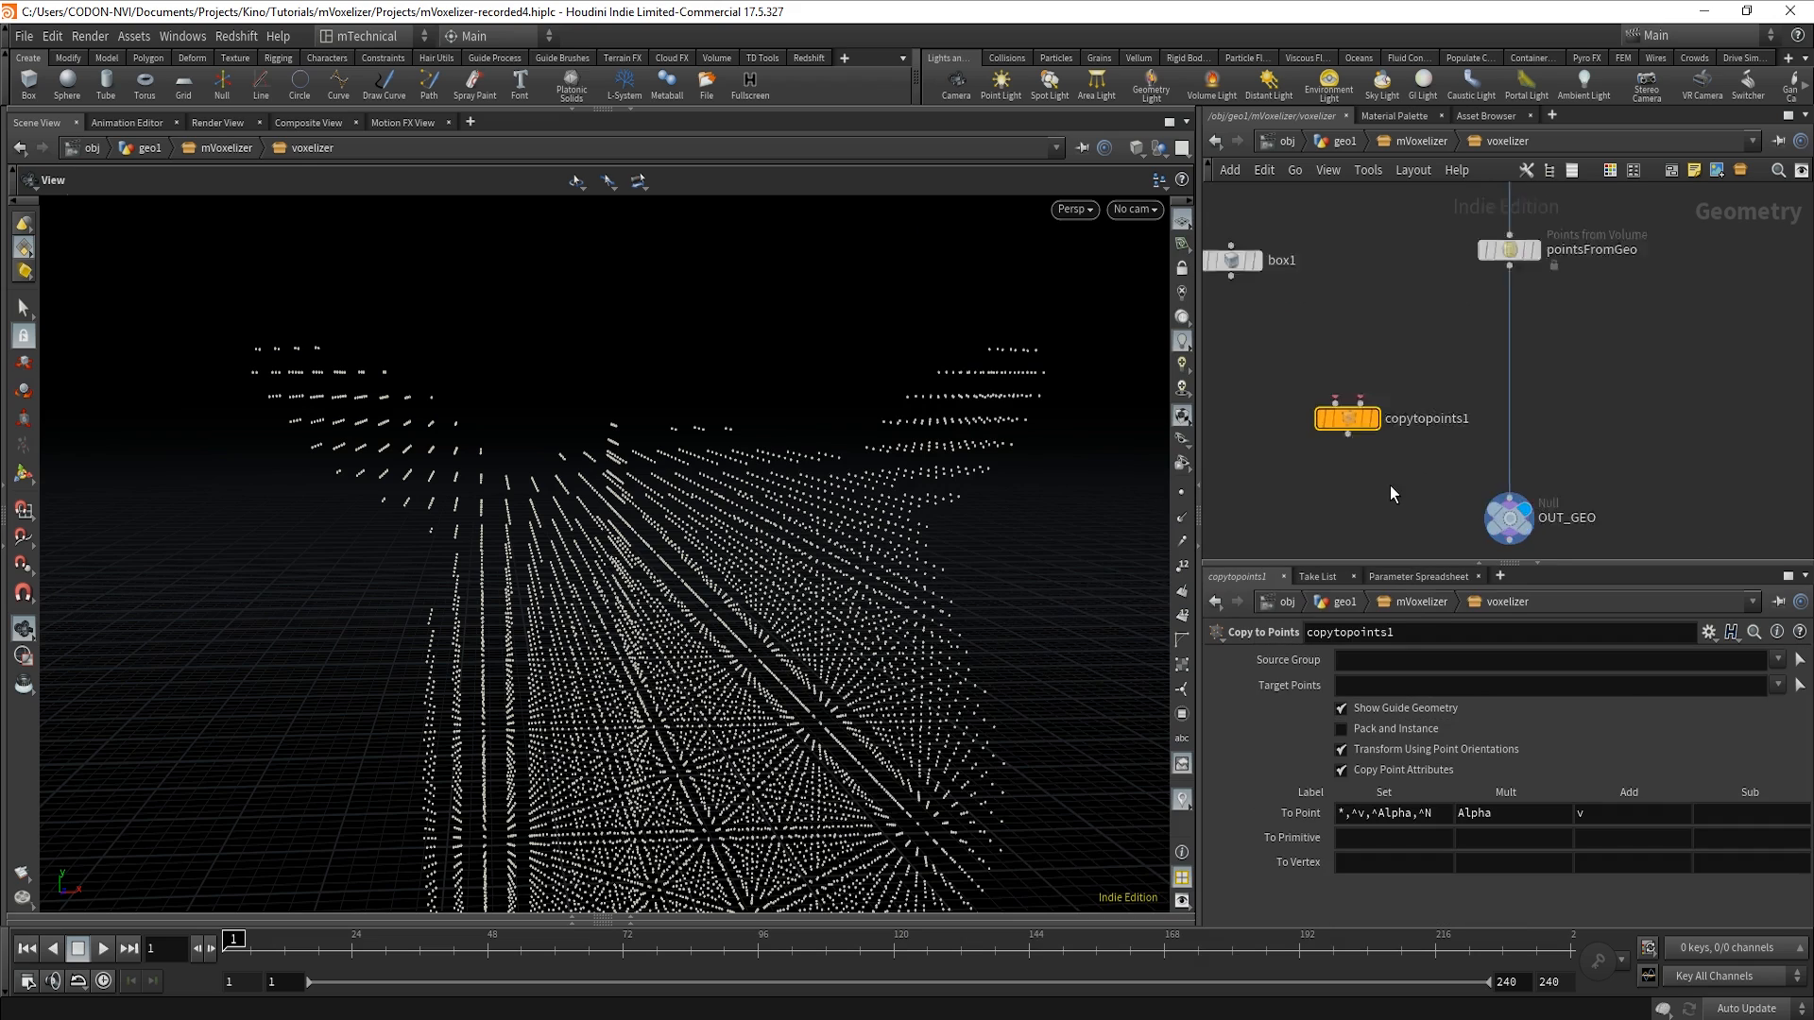
scroll(1390, 486, up, 2)
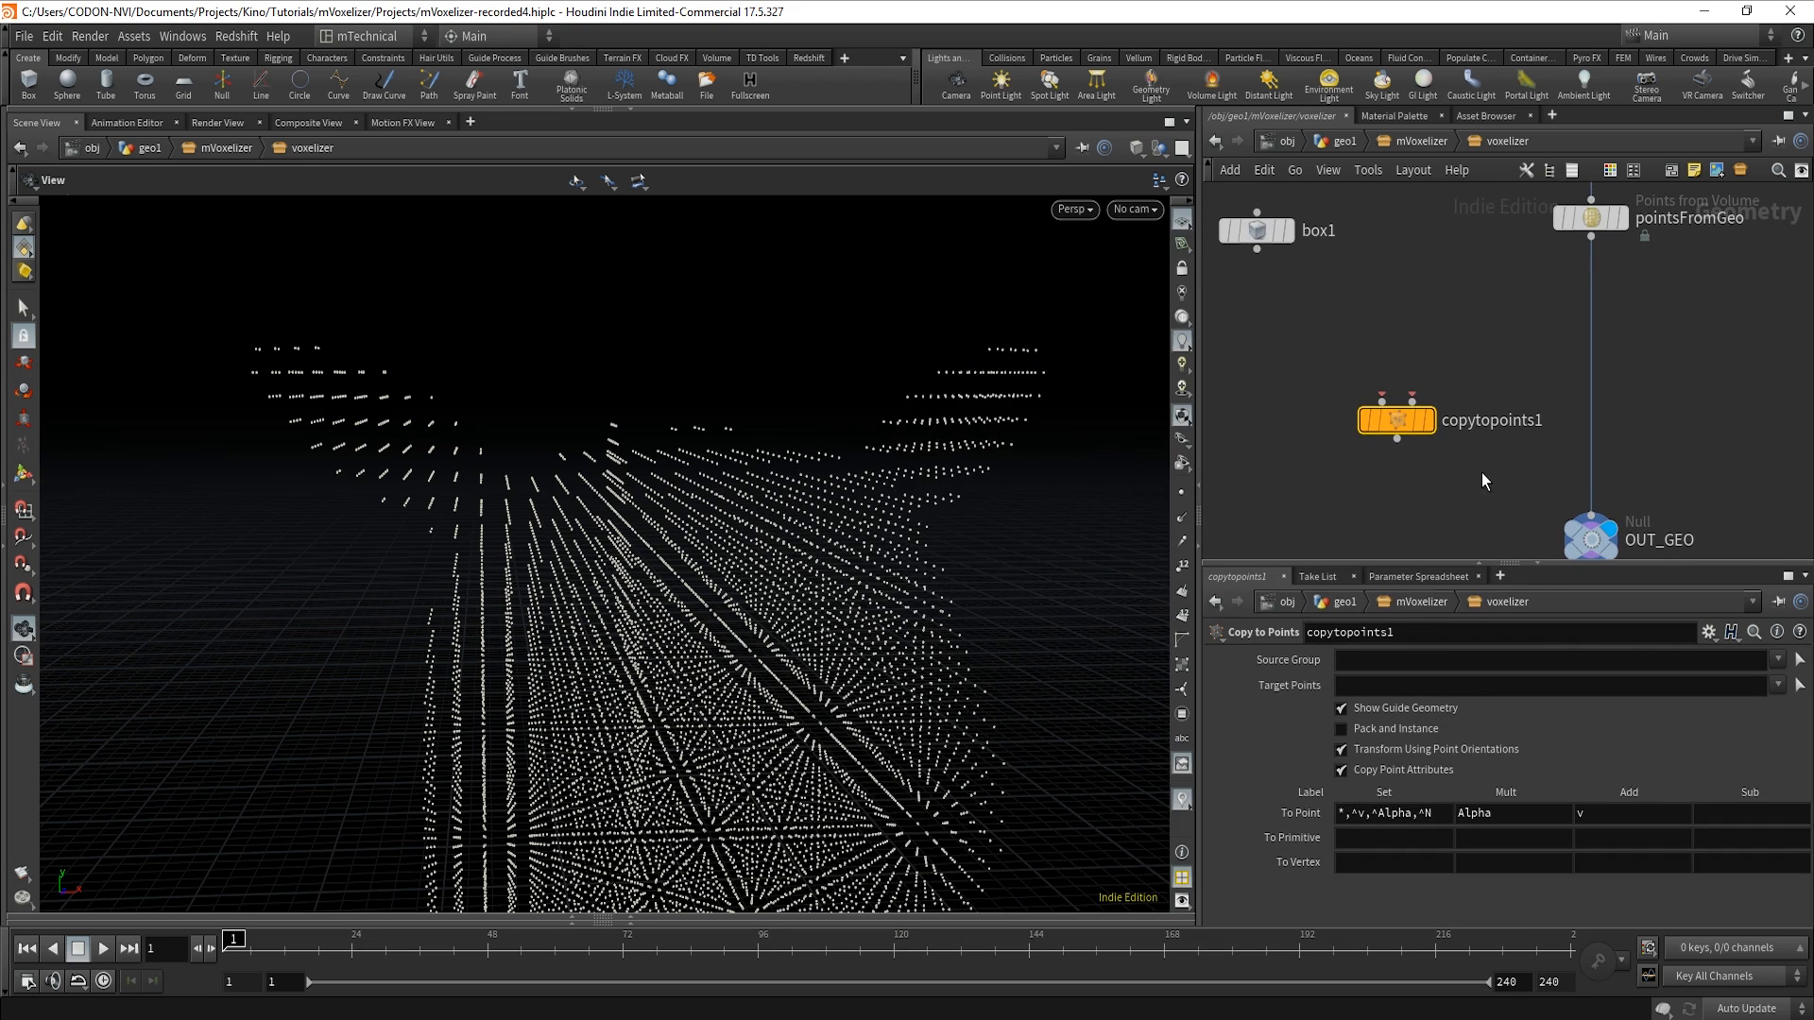
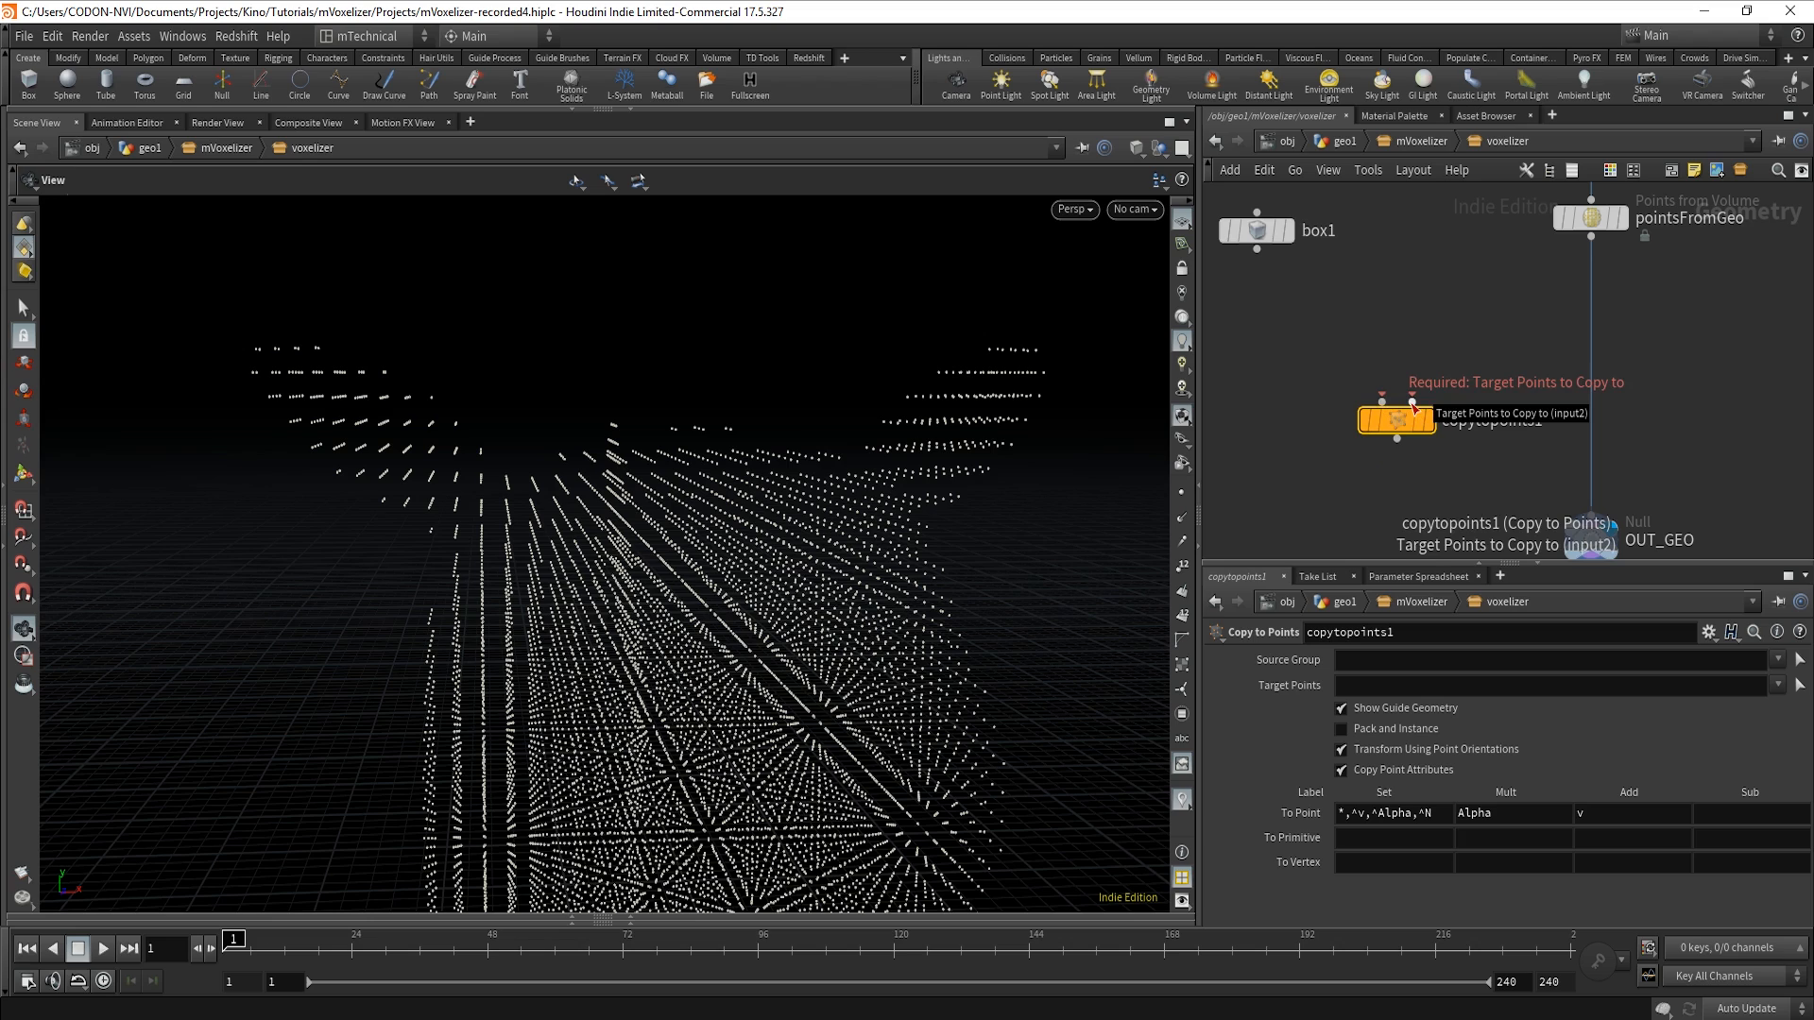
Wire pointsFromGeo into the target points input of copytopoints1 and box1 into its primitives input, and display copytopoints1.
click(1412, 405)
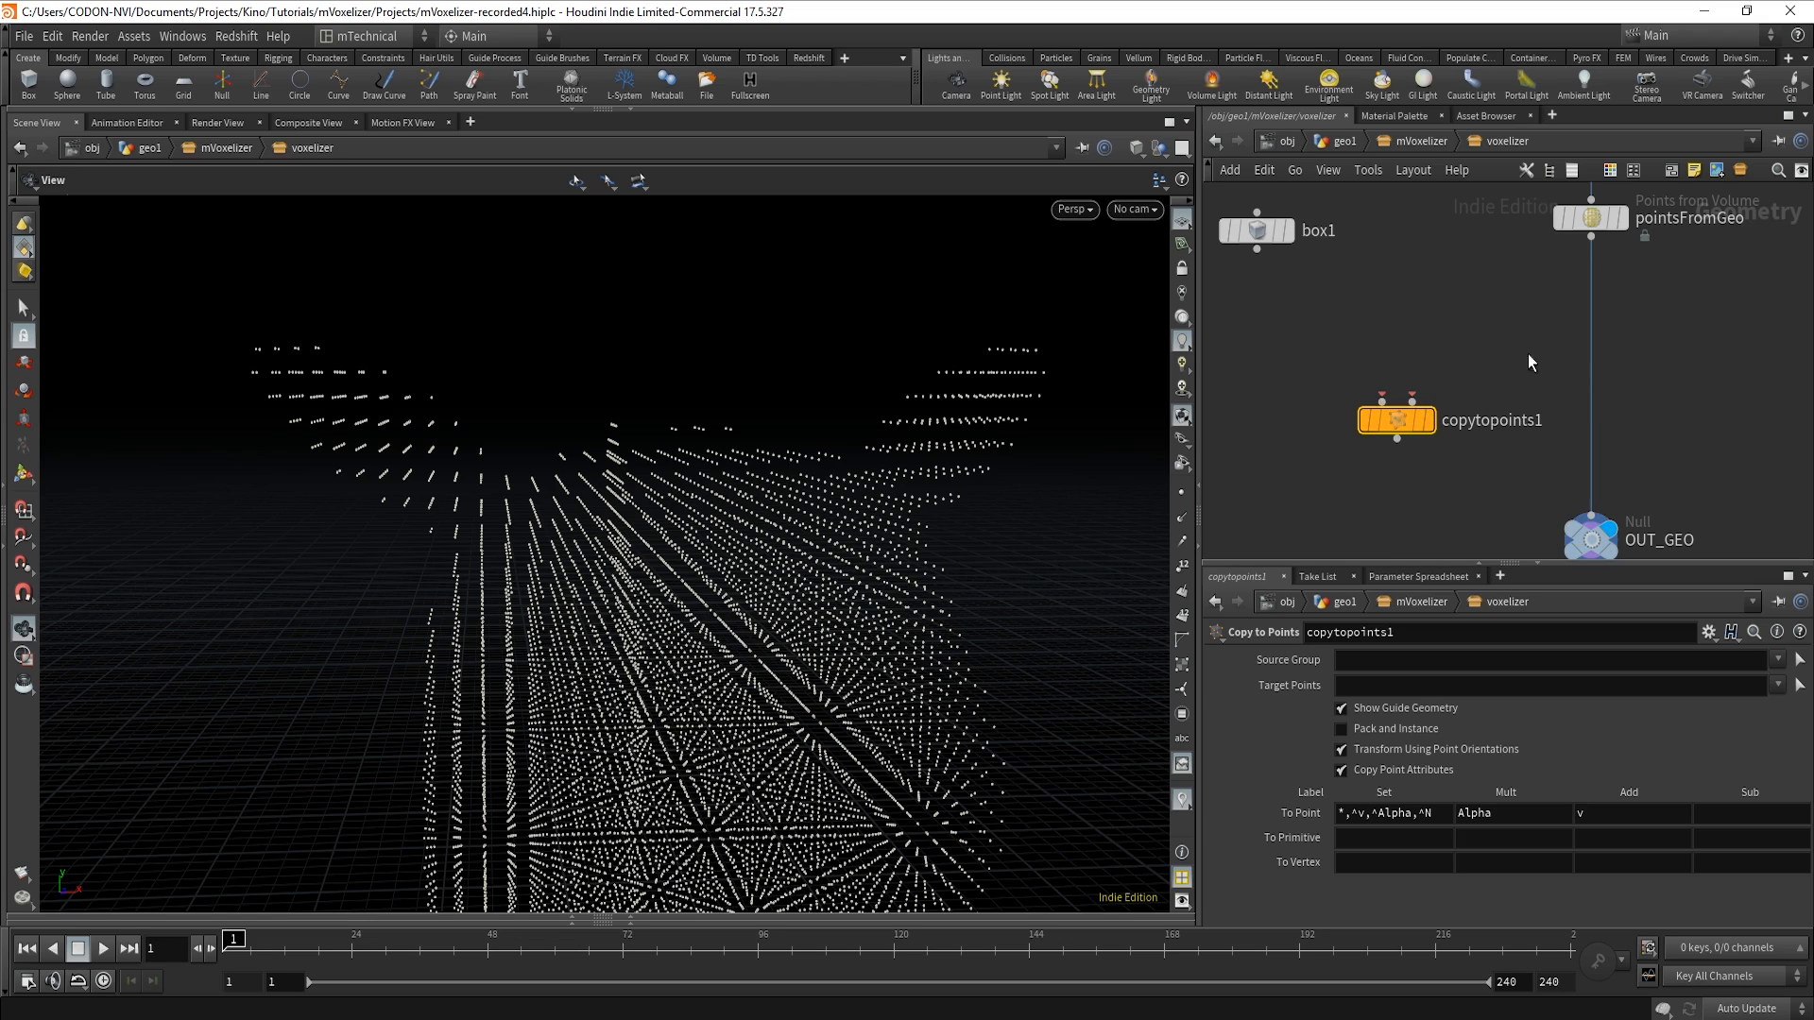
click(1591, 238)
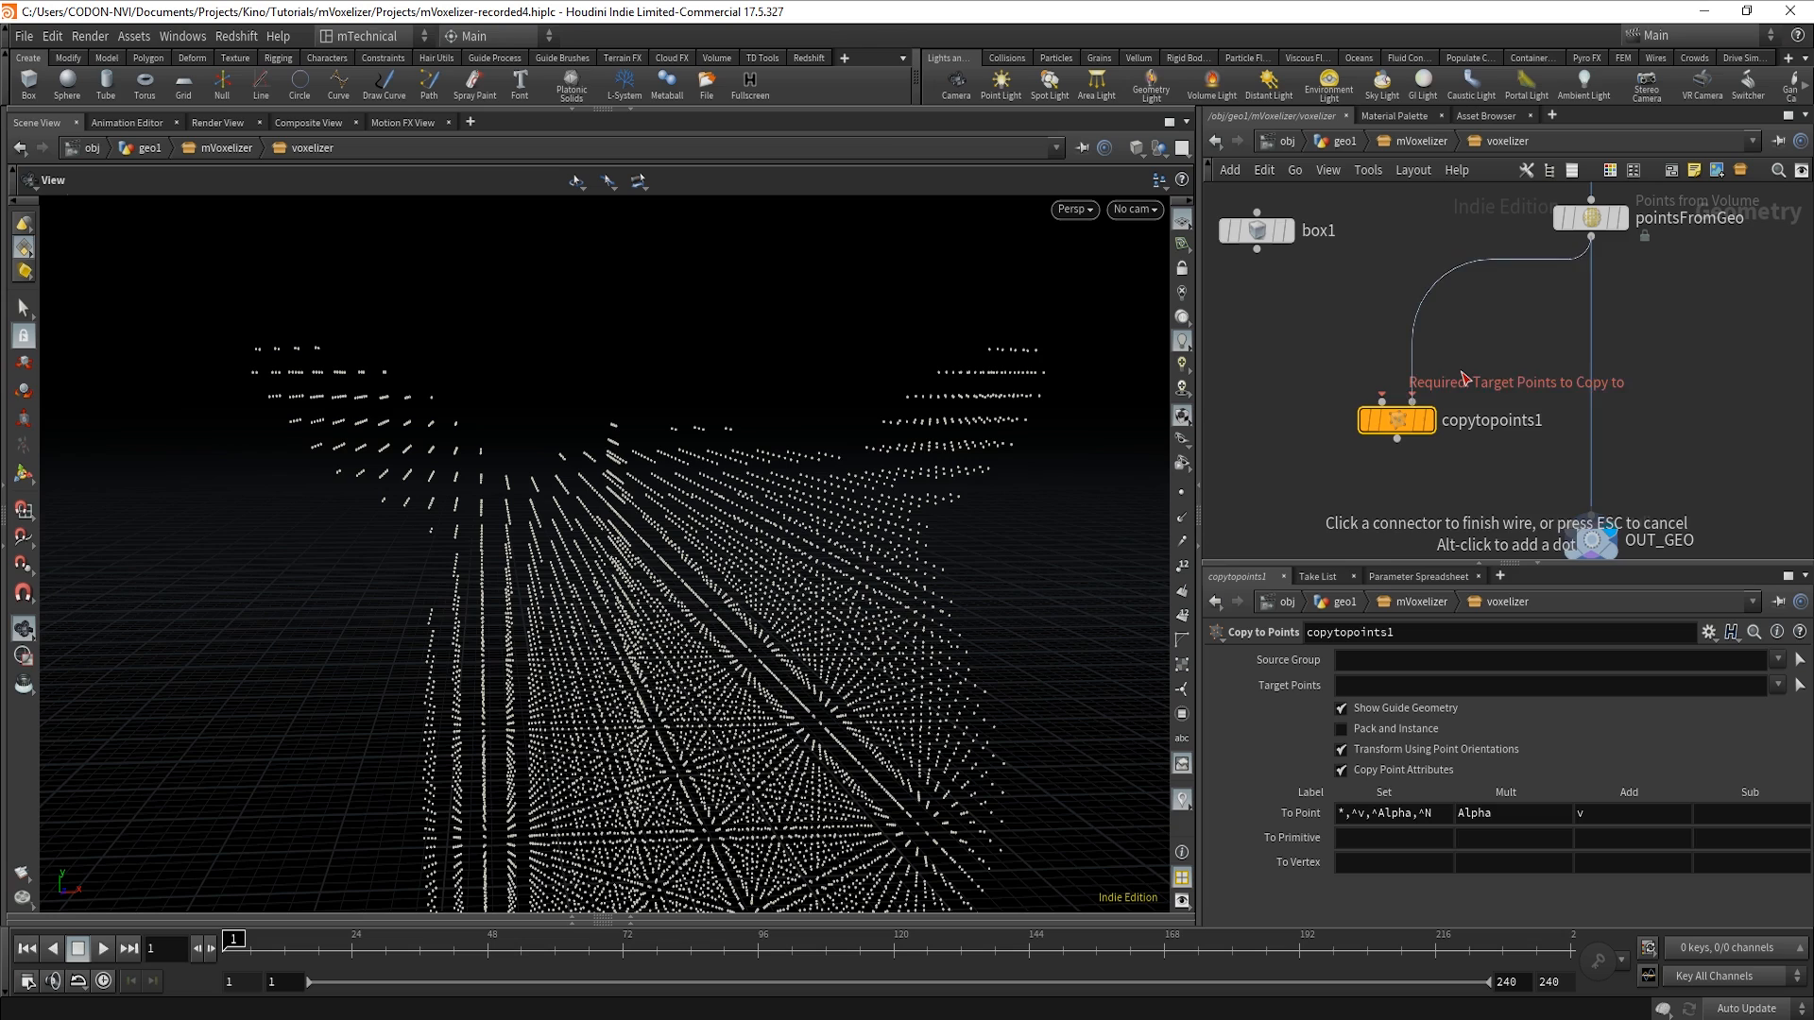
click(1461, 372)
click(1258, 252)
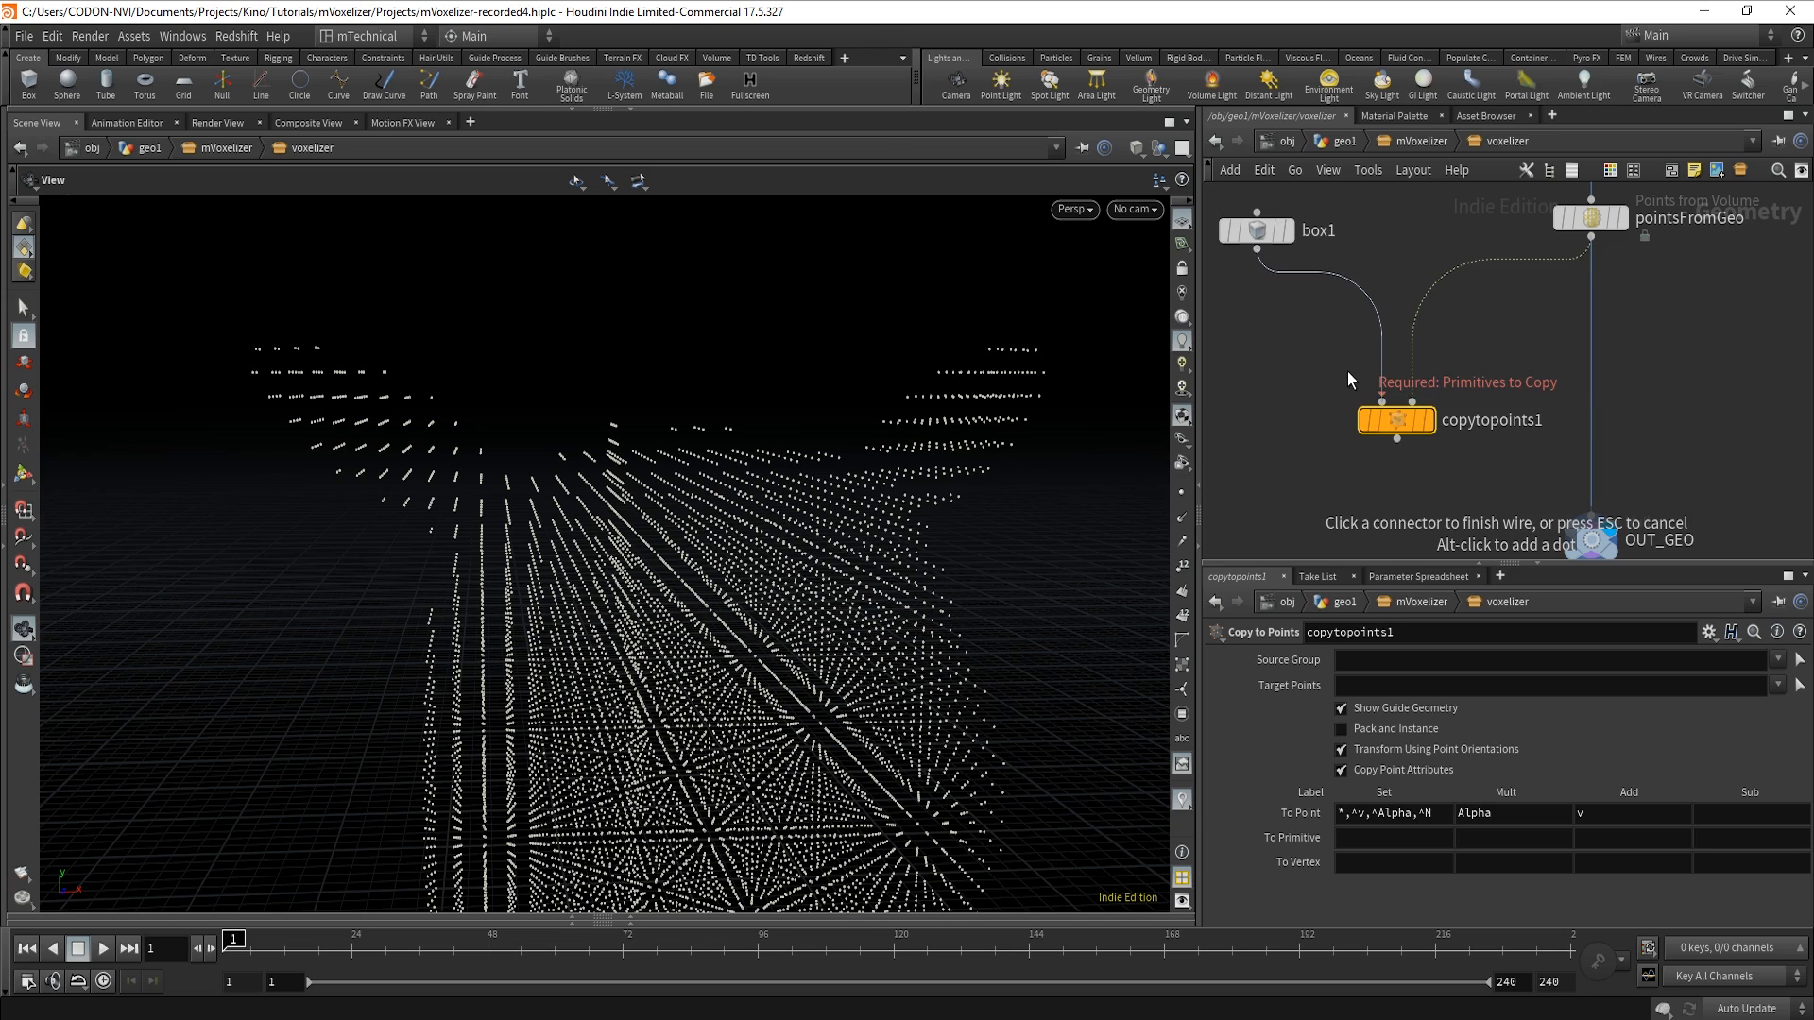
click(1383, 401)
key(r)
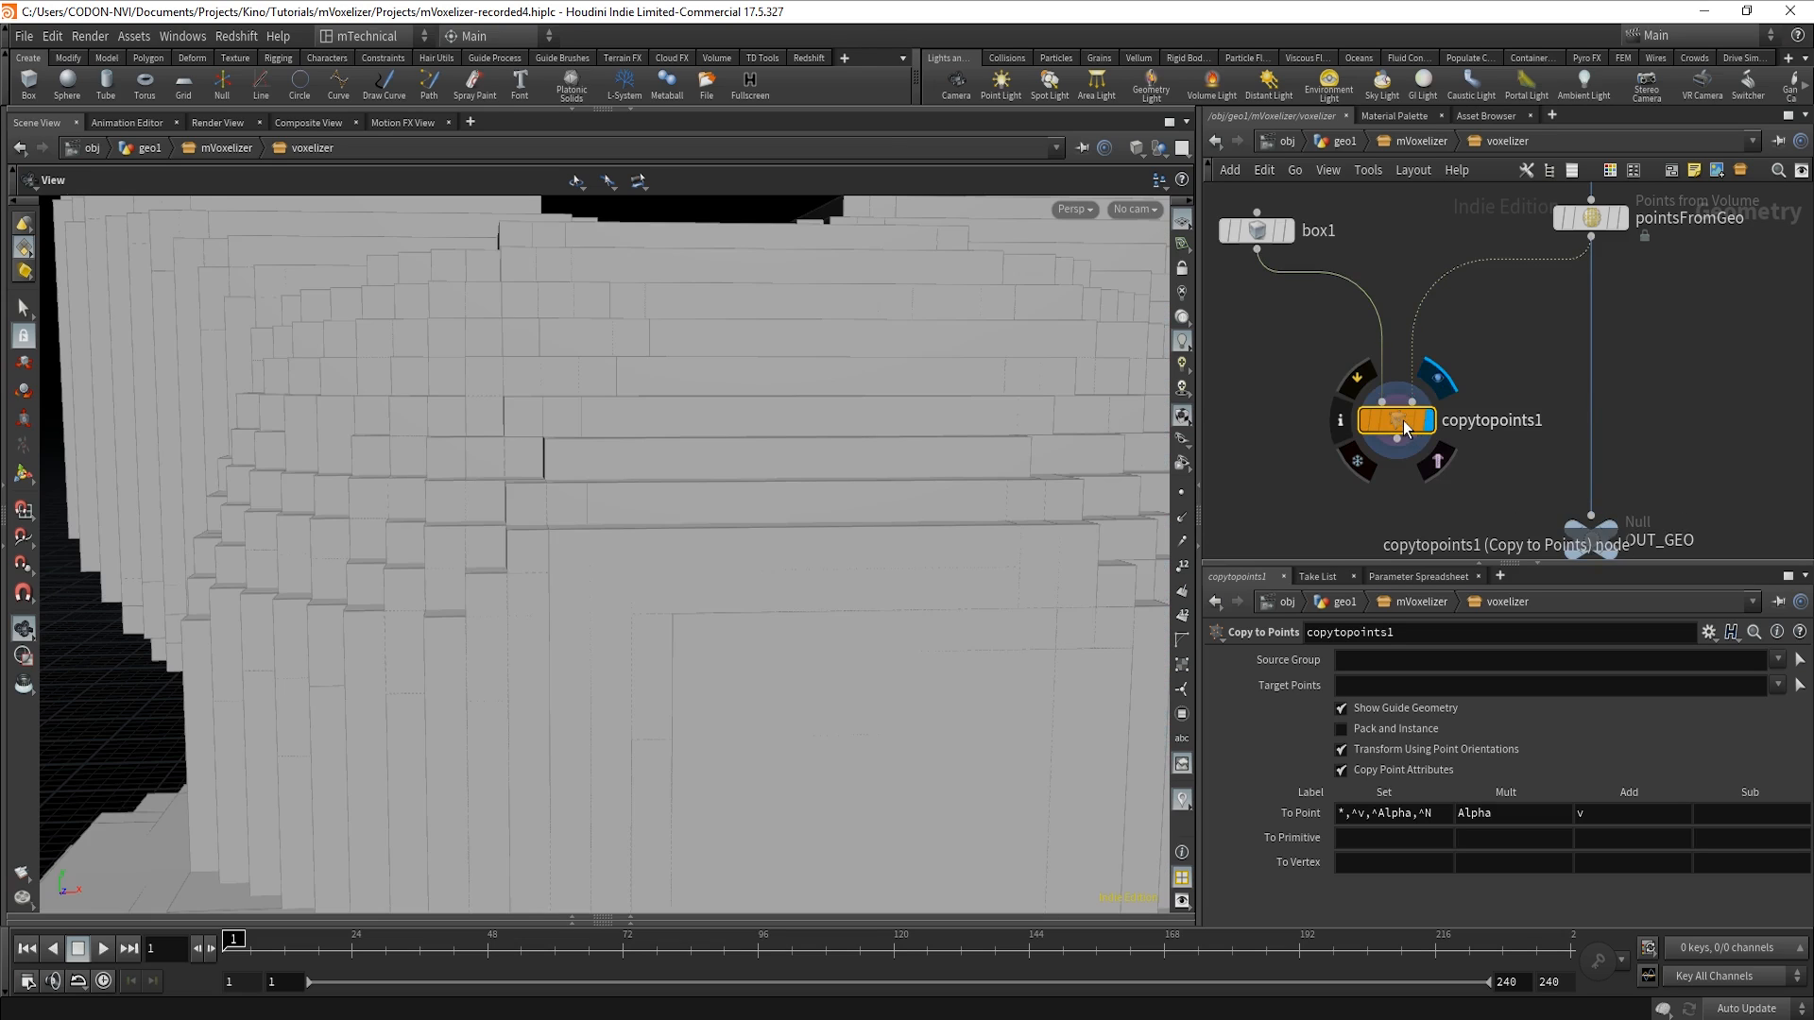
drag(1405, 428, 1397, 440)
Examine the copied boxes from several angles and check box1's geometry info and parameters.
key(h)
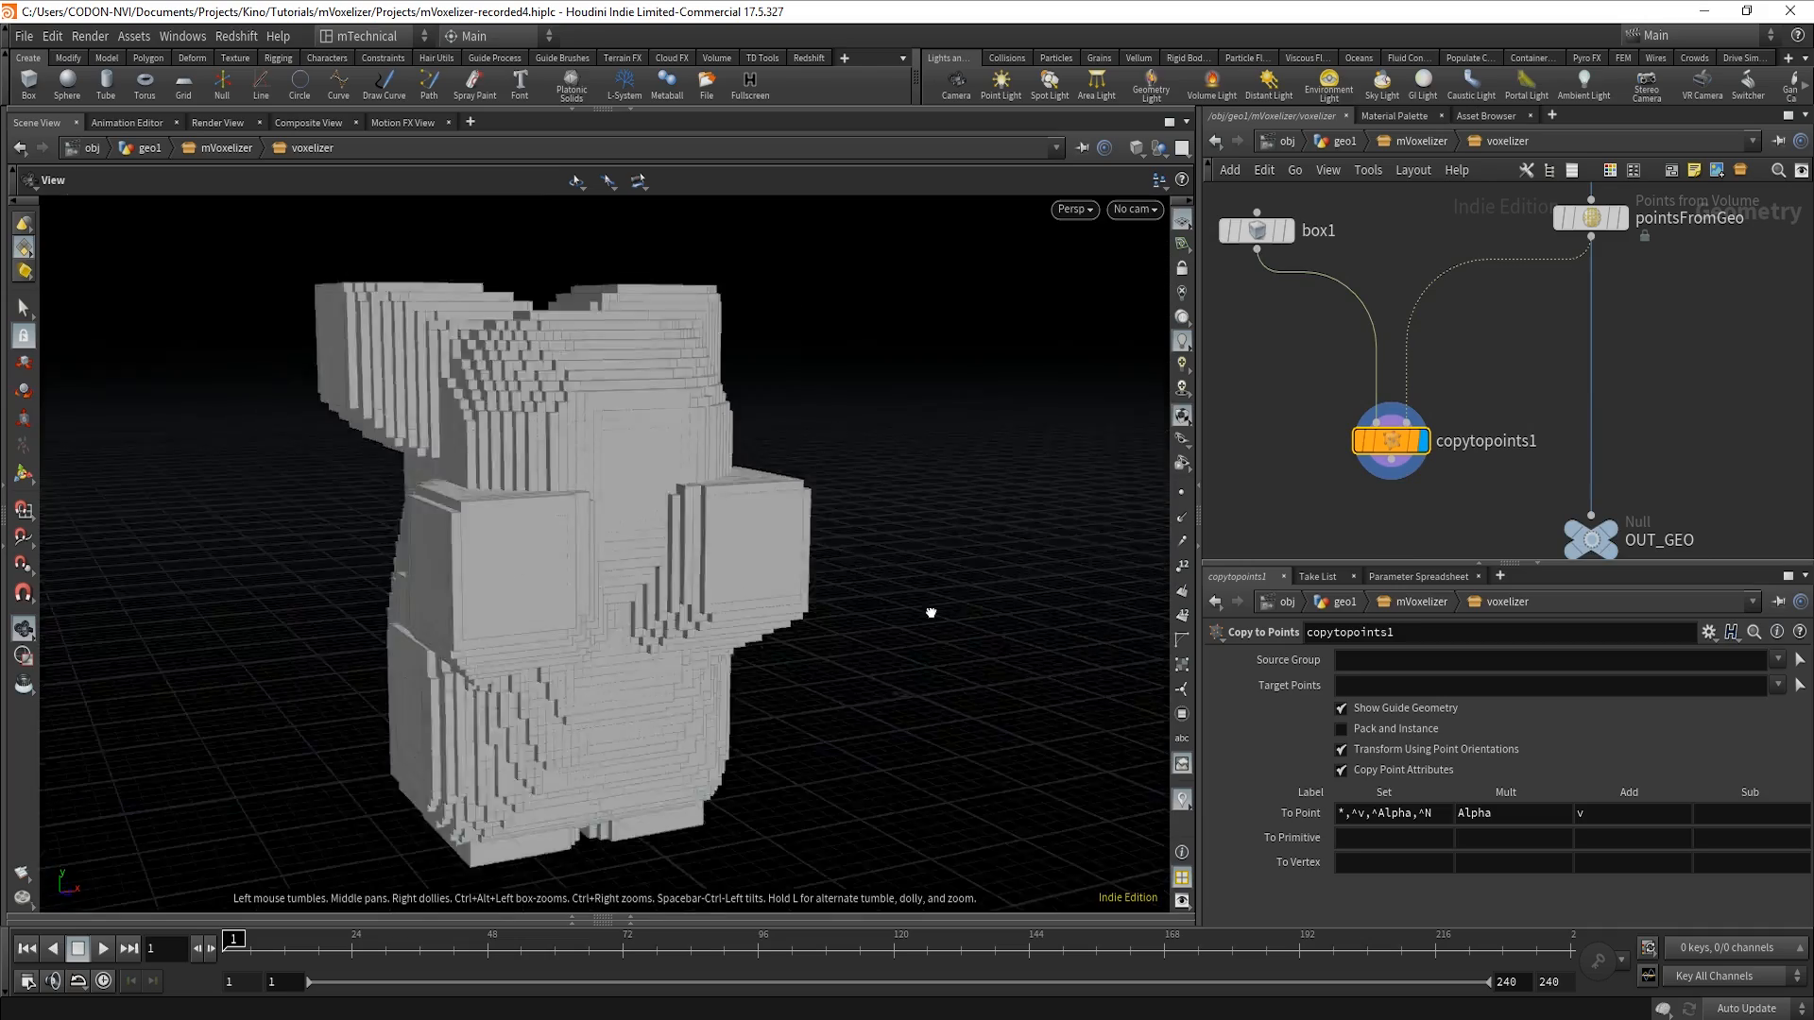
drag(931, 613, 677, 693)
scroll(815, 702, down, 2)
middle_drag(826, 680, 635, 675)
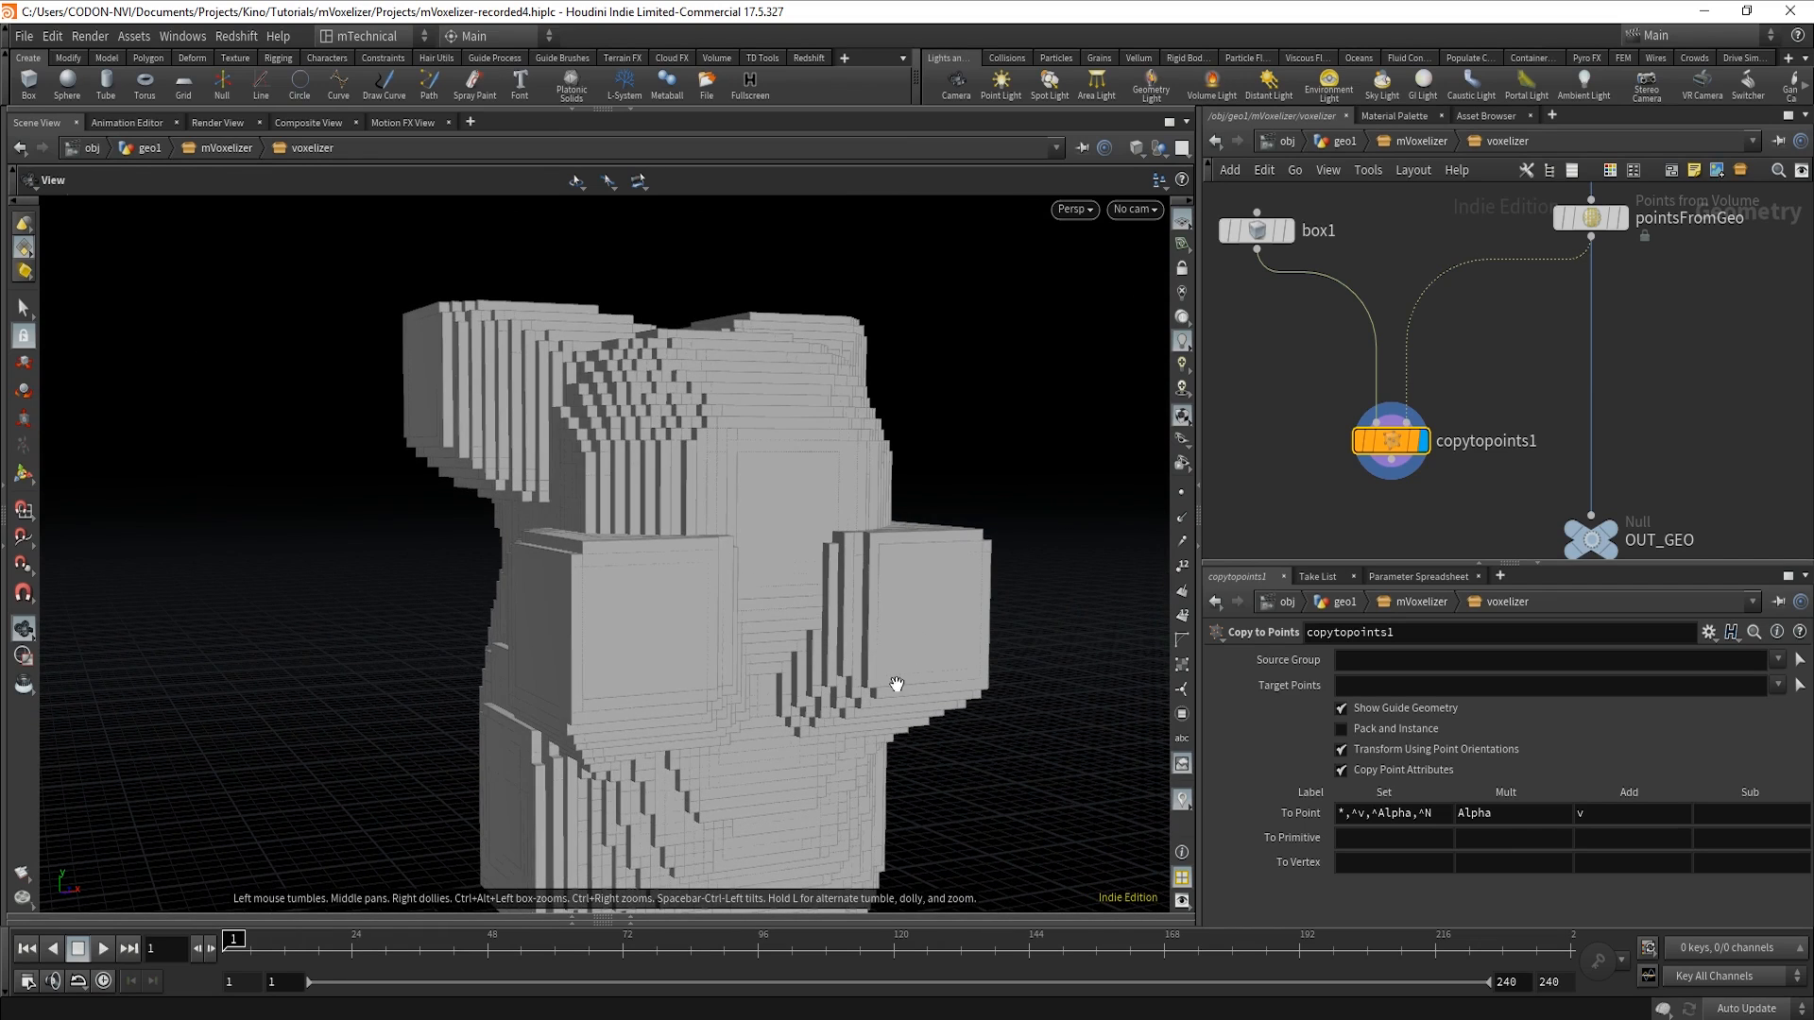
mouse_move(1246, 230)
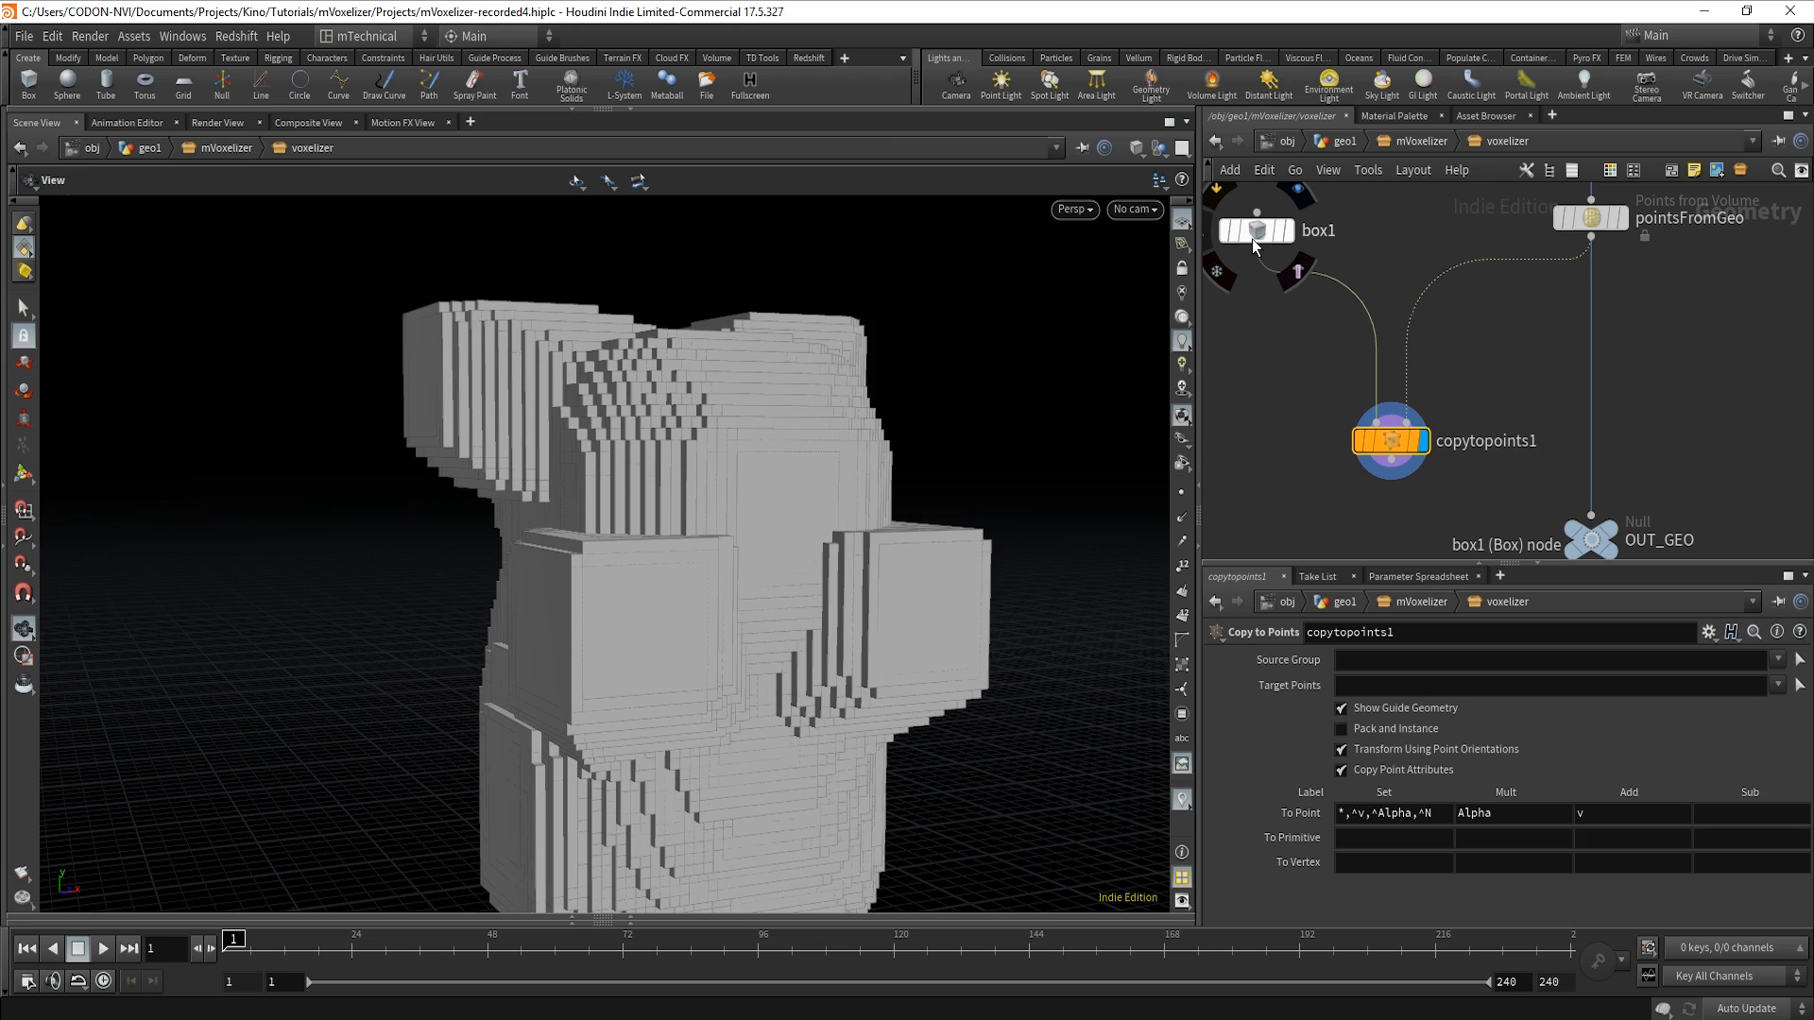
middle_click(1262, 240)
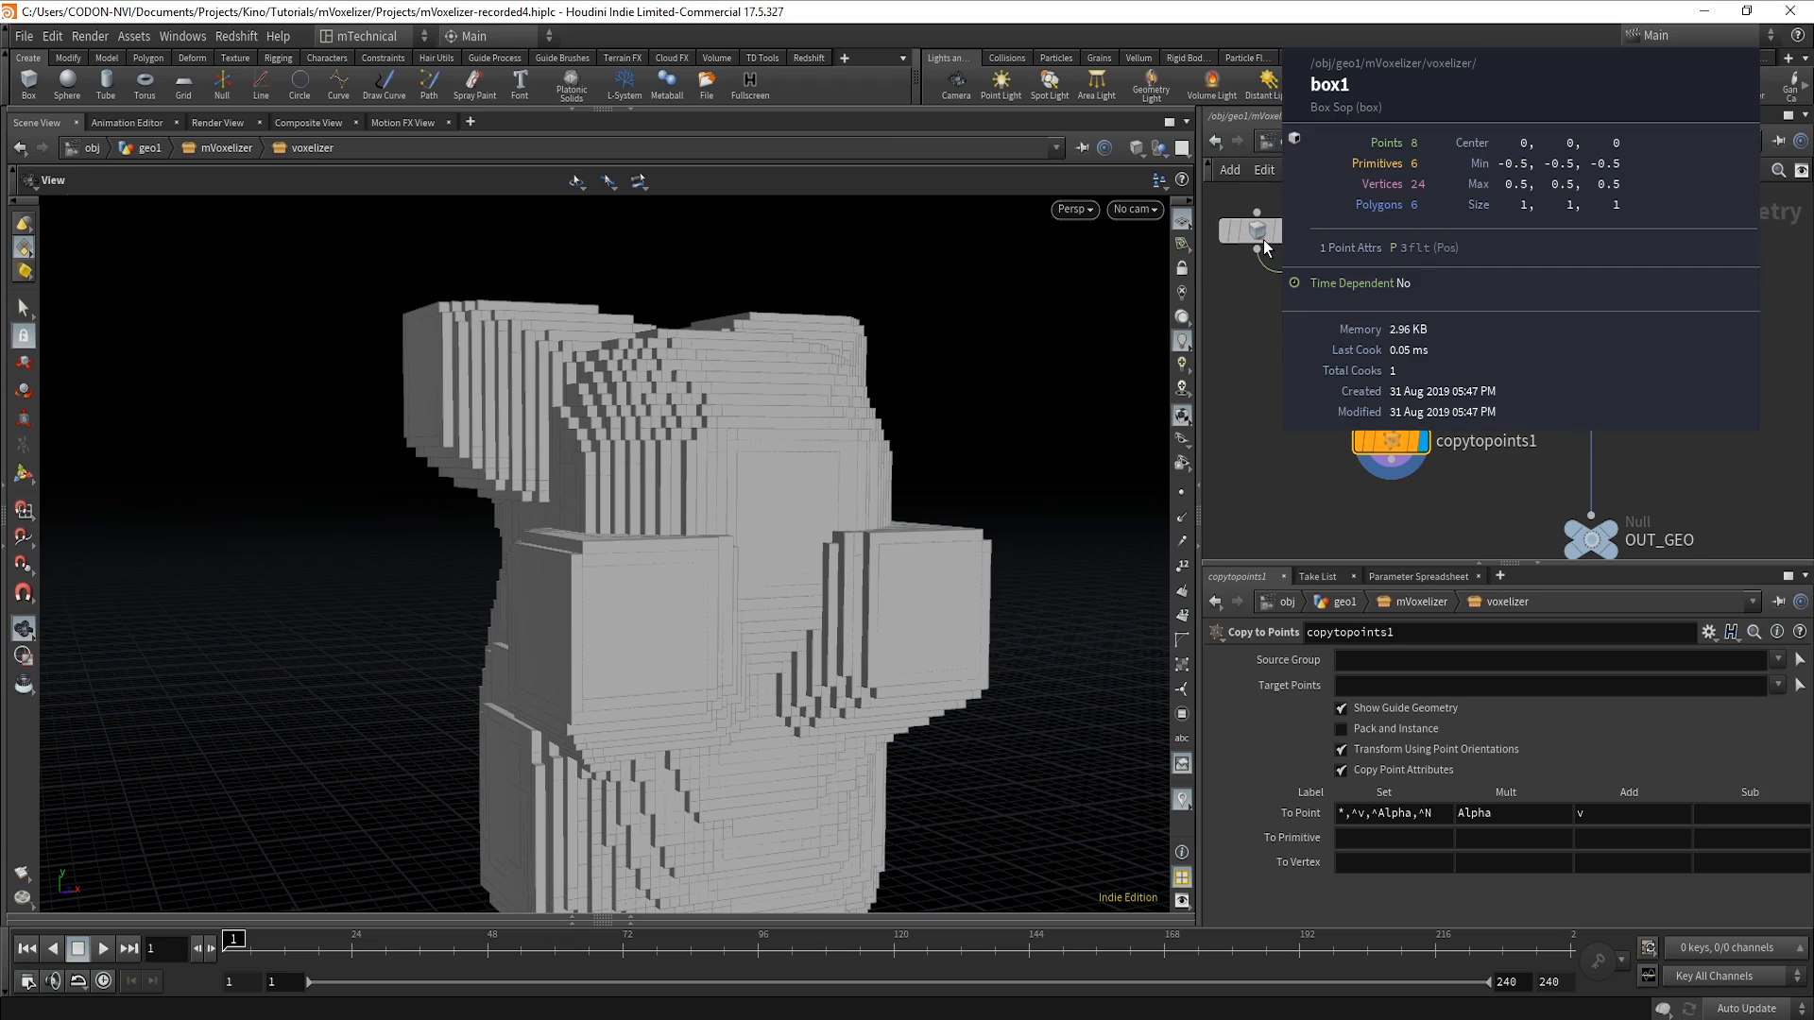
click(1255, 236)
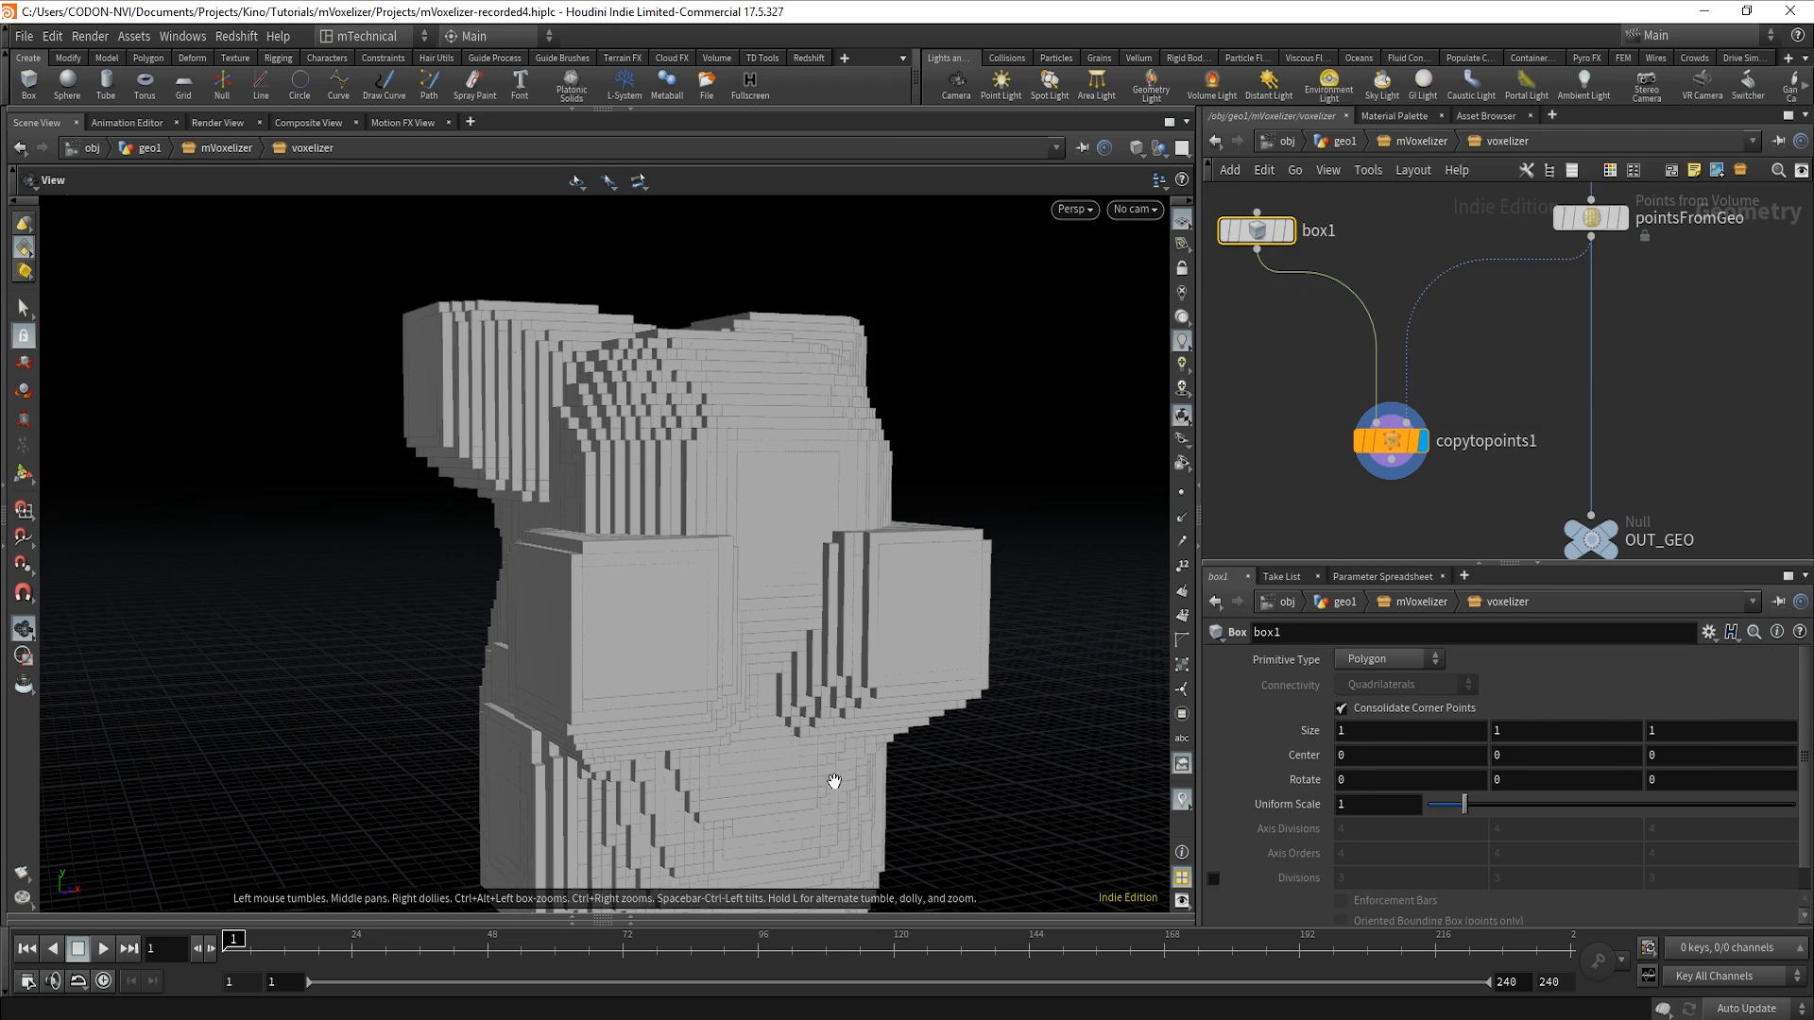
drag(802, 707, 765, 695)
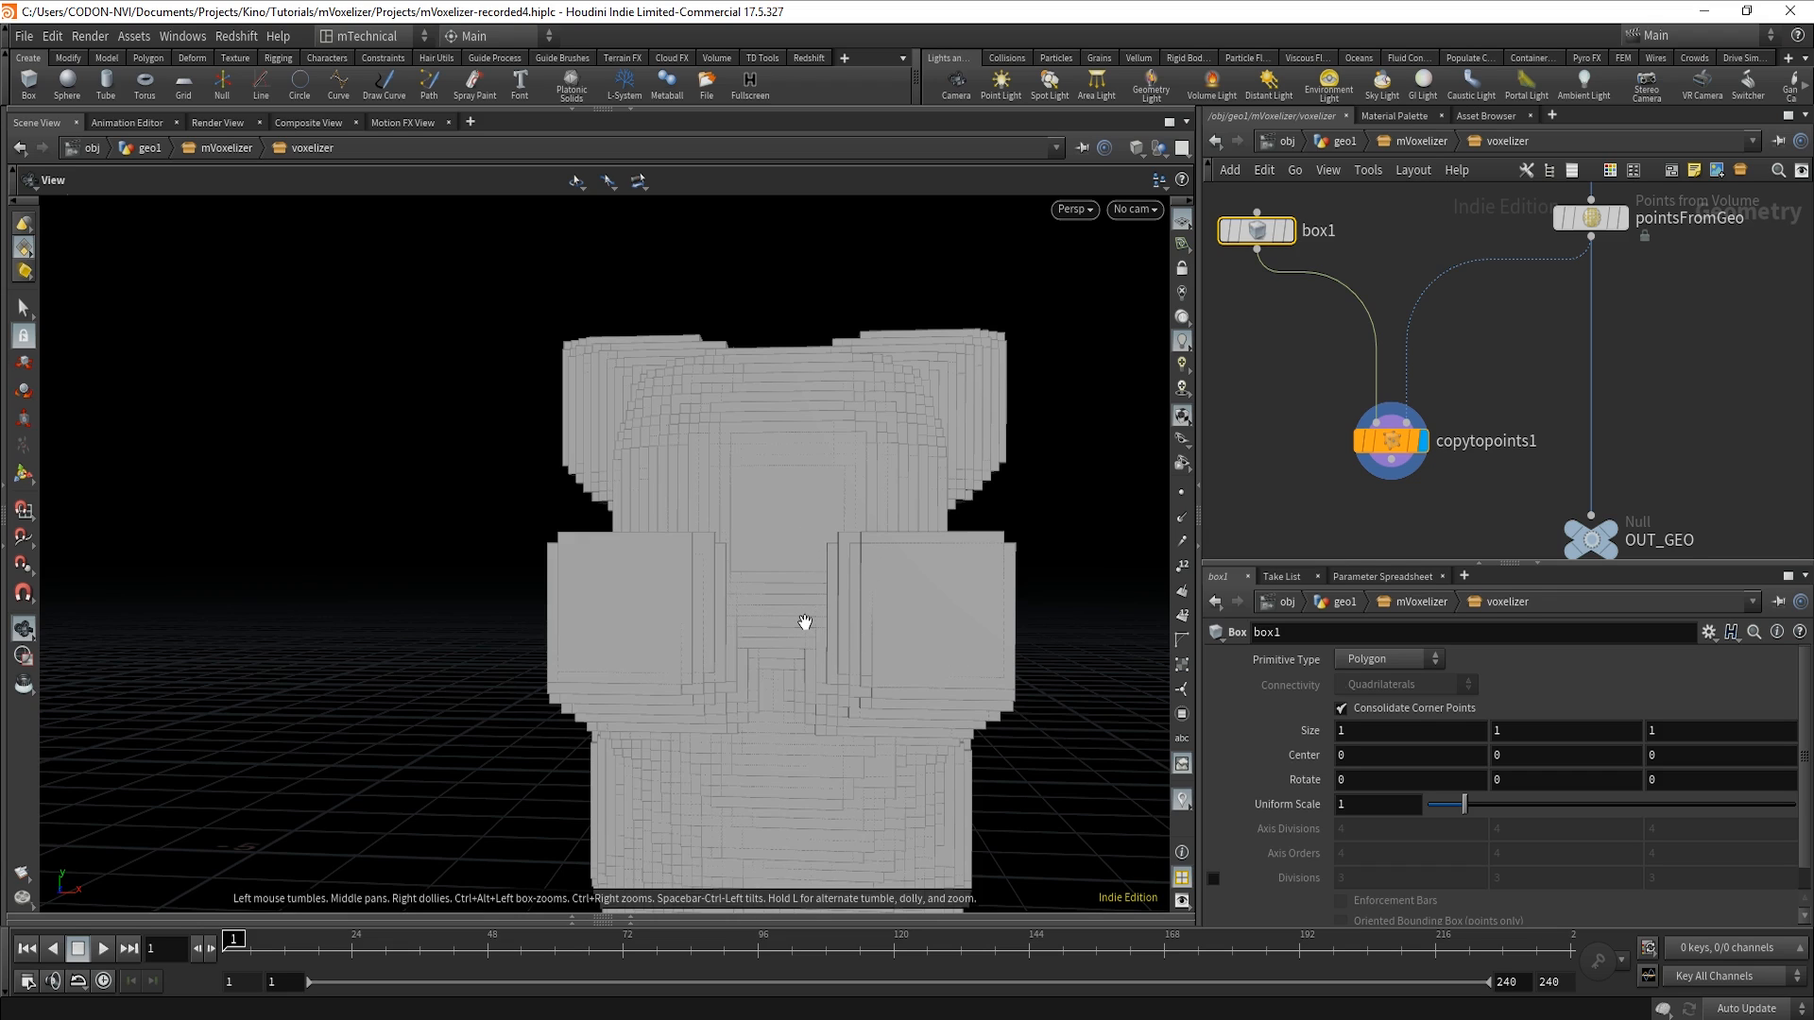
Insert a Transform node on the wire between box1 and copytopoints1, and move copytopoints1 lower.
click(1277, 395)
key(Tab)
text(tra)
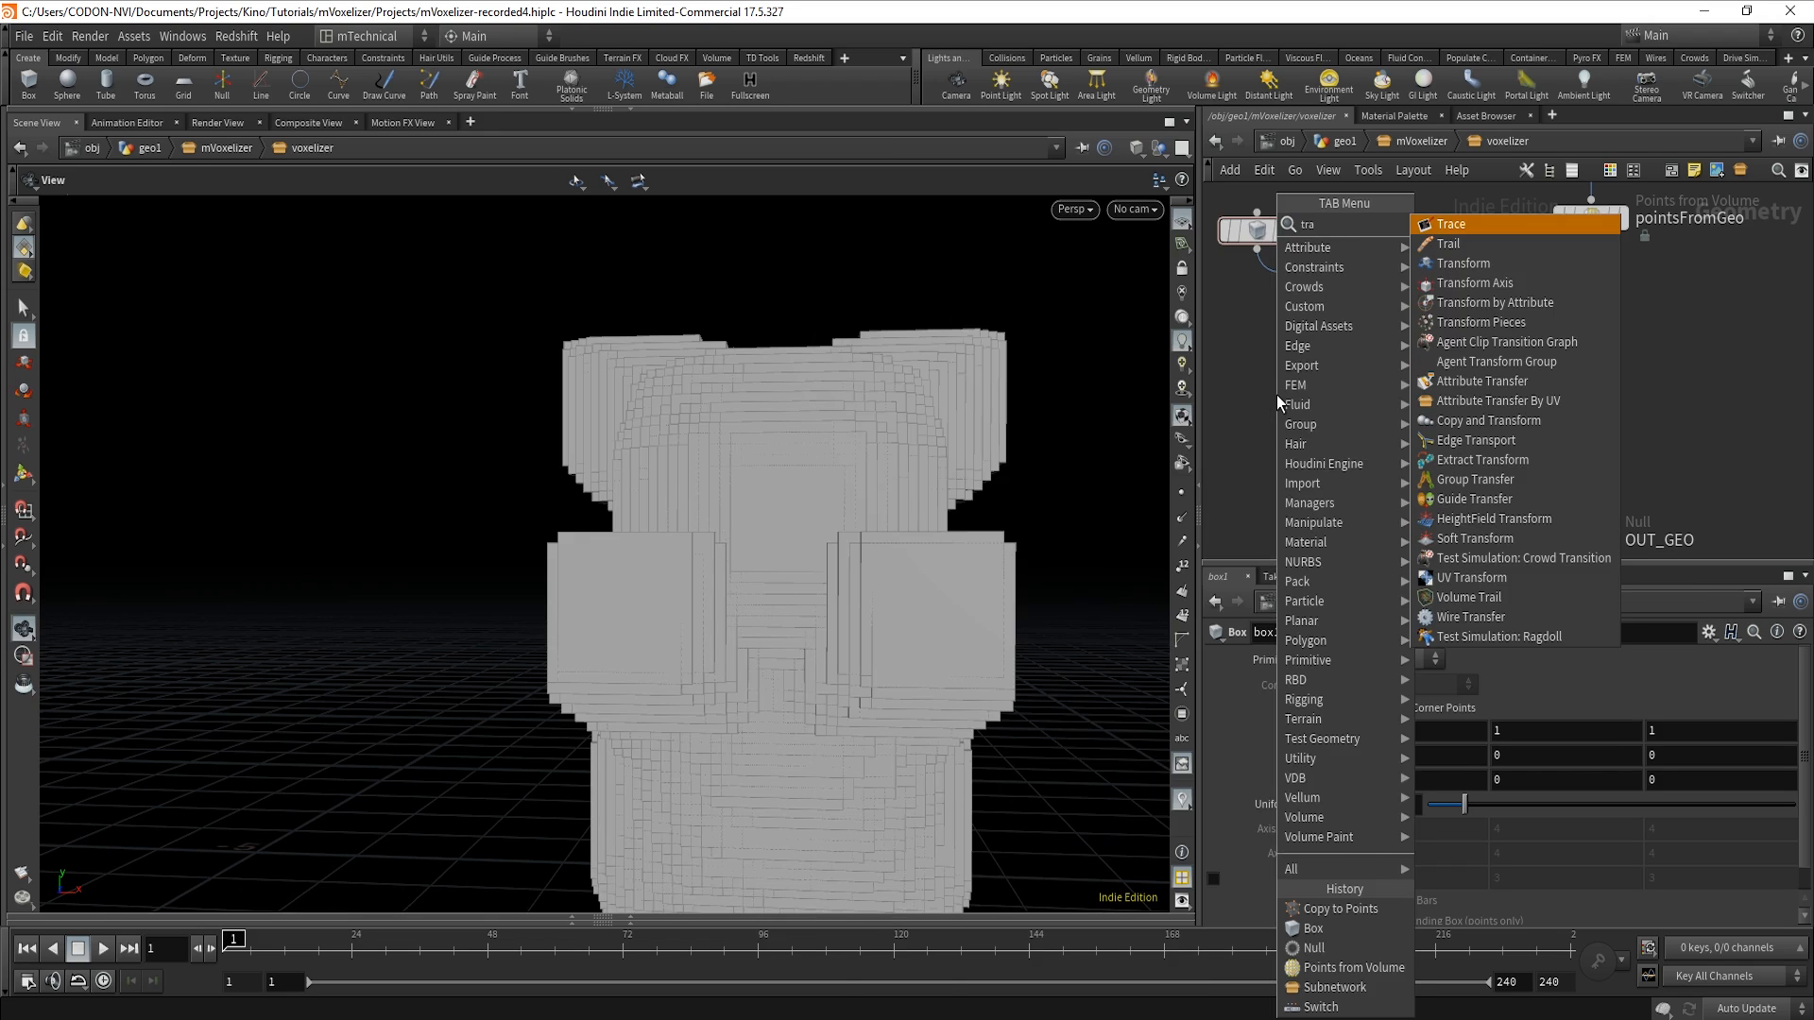
click(1540, 266)
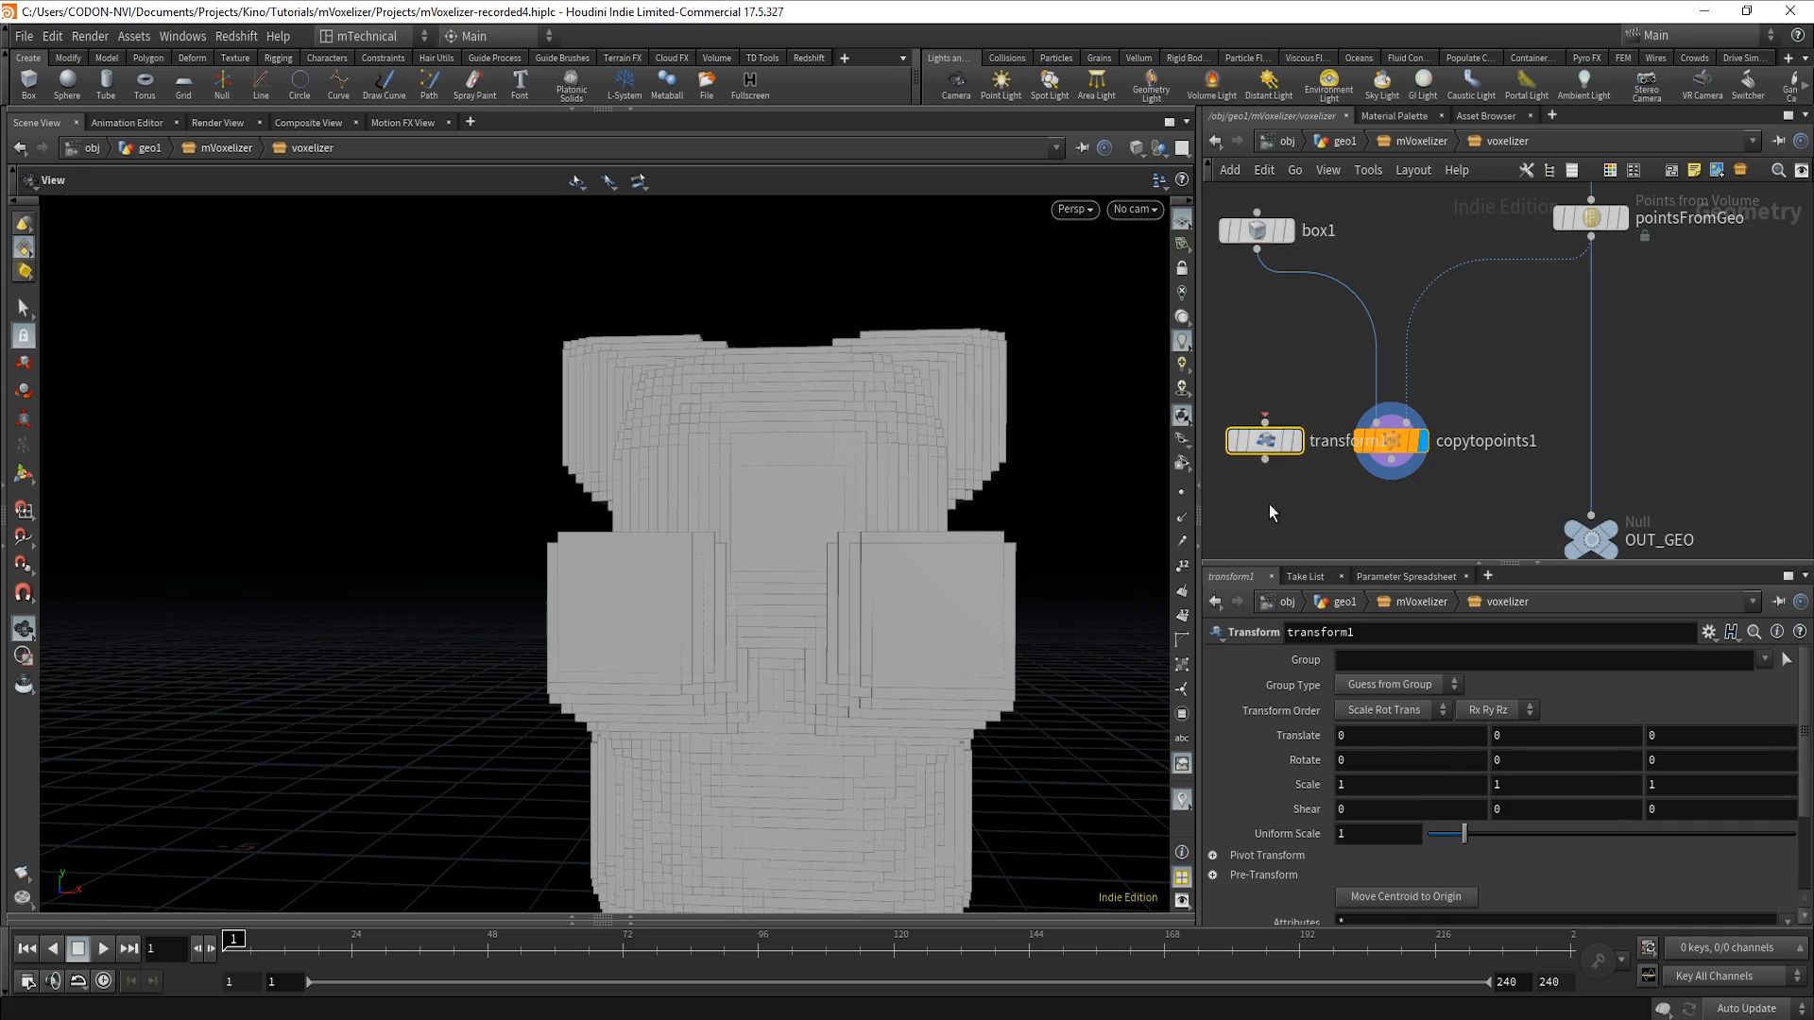
click(1370, 376)
drag(1369, 379, 1393, 503)
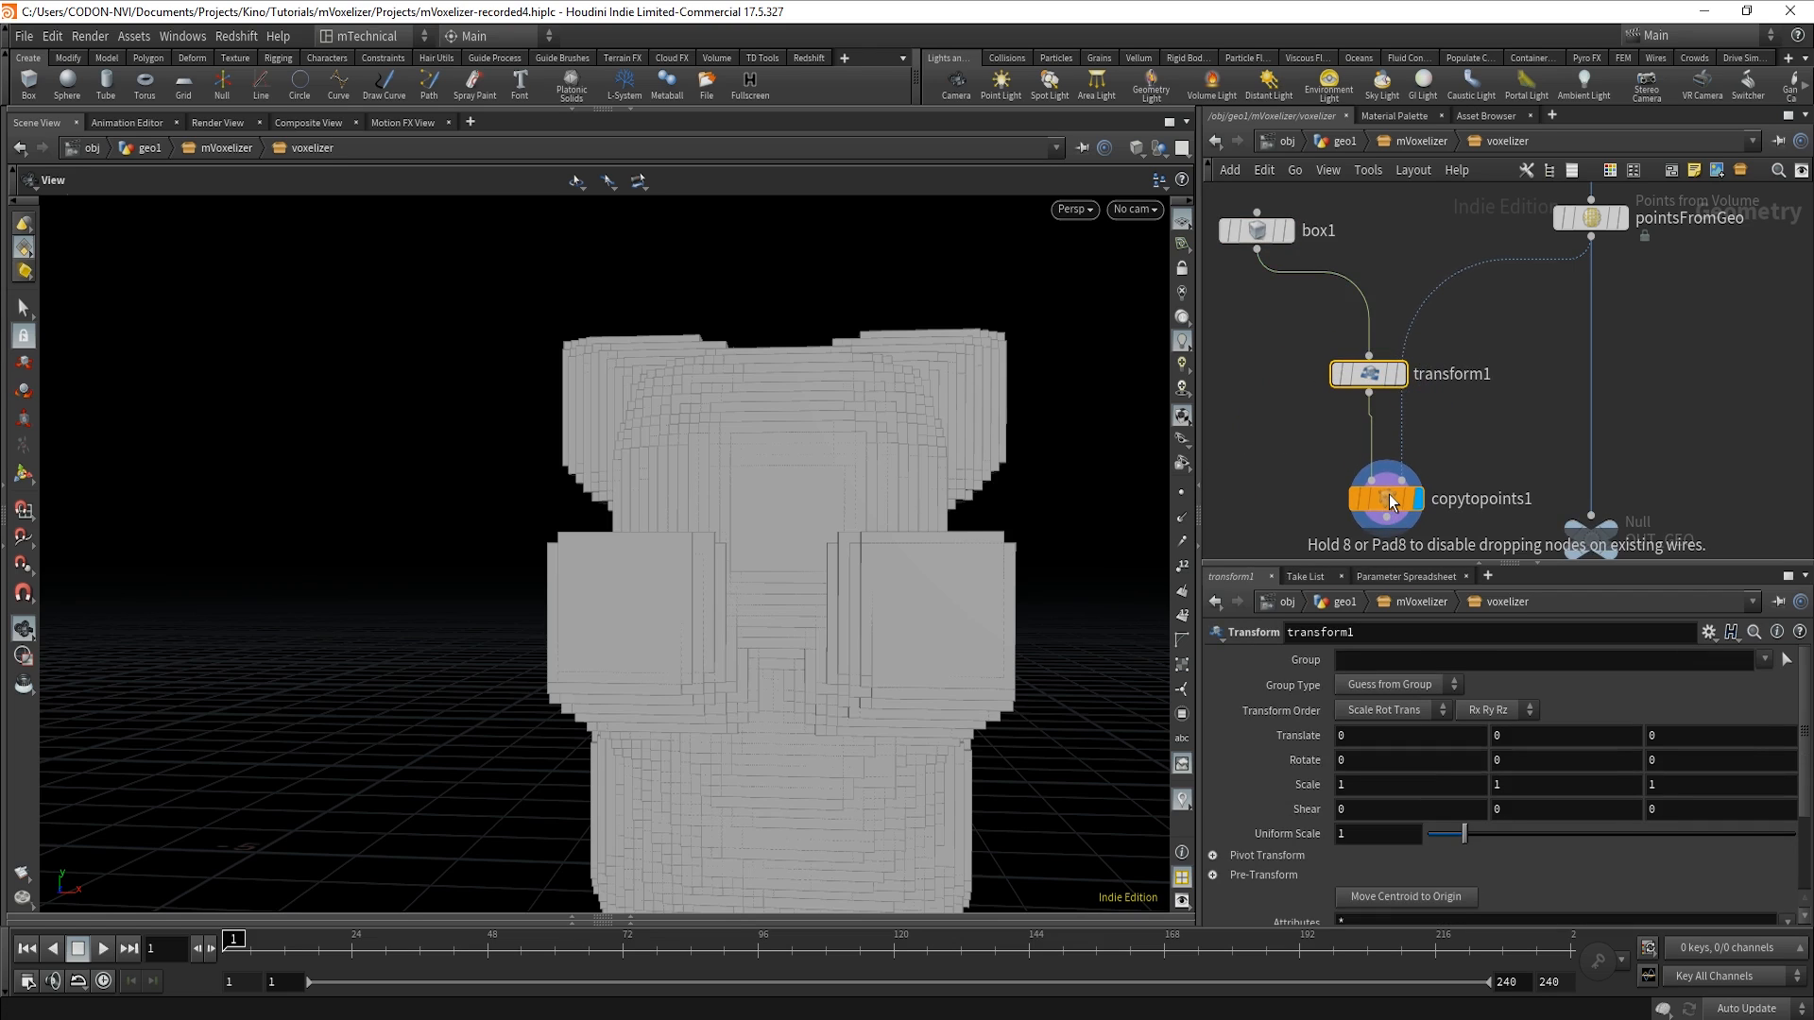
Rename the box1 node to box.
double_click(1351, 235)
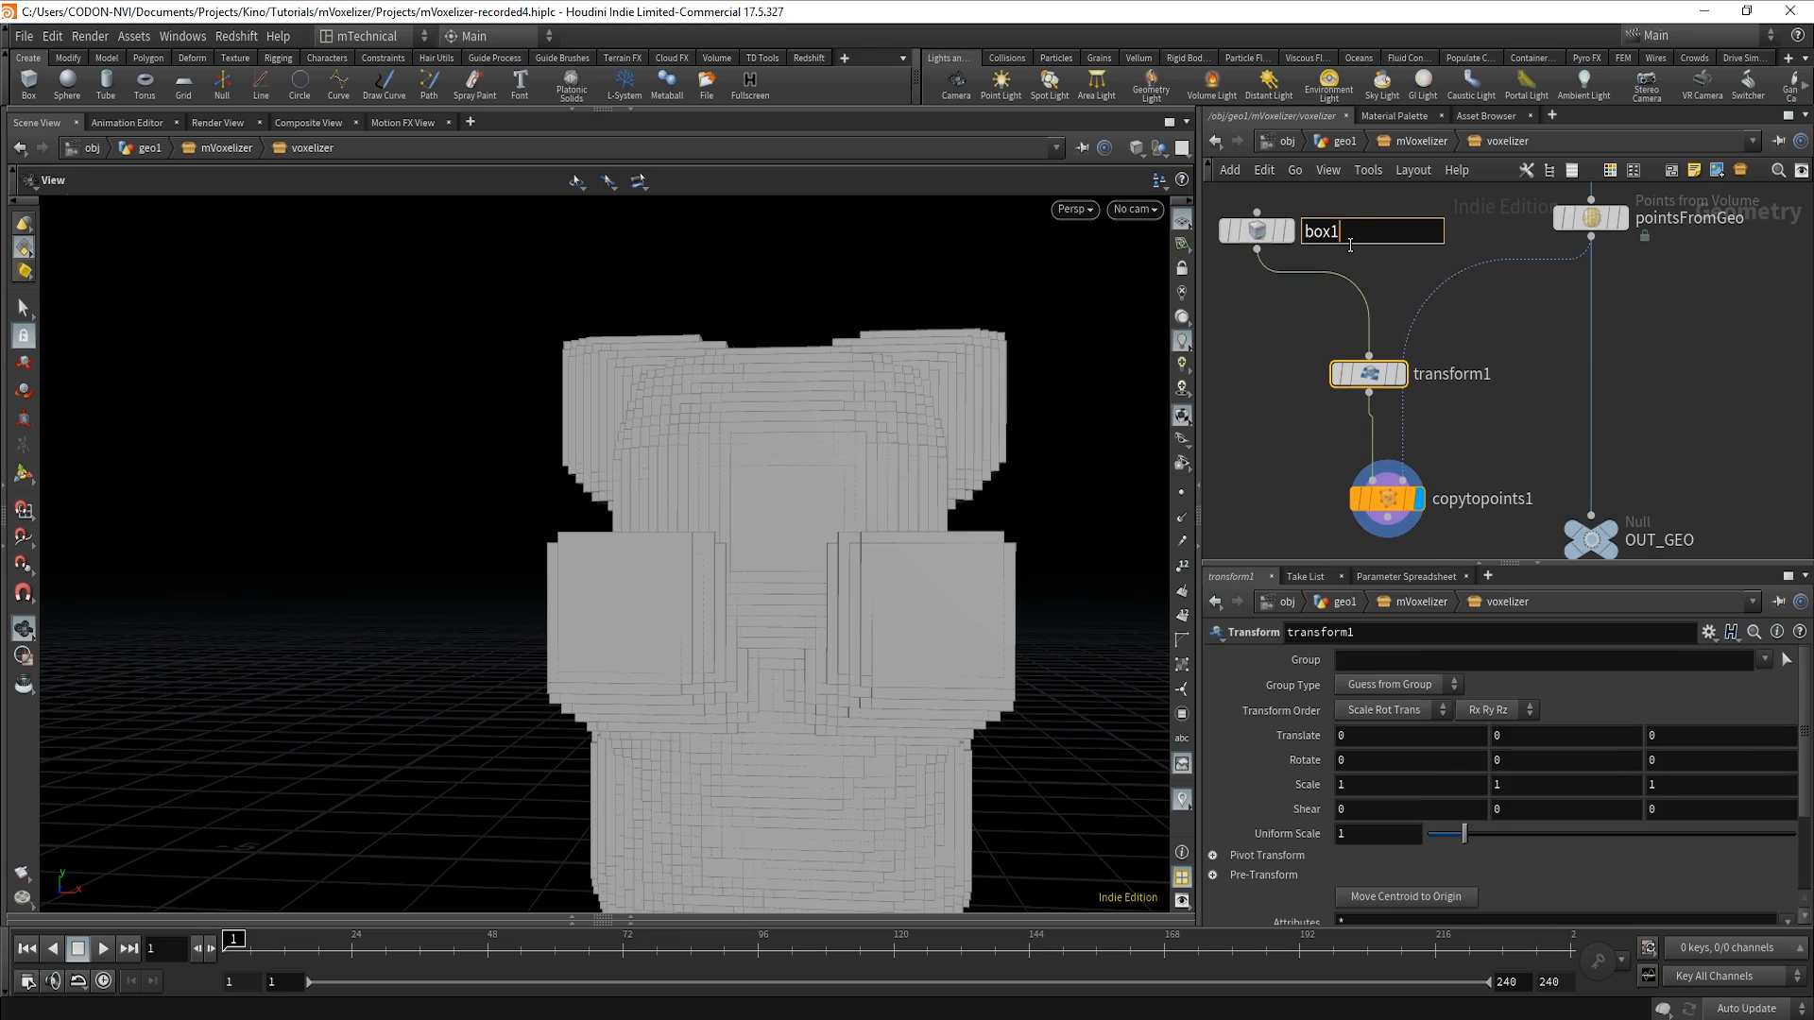
key(BackSpace)
key(Return)
Align the transform node directly below box and rename it scaleToVoxelSize.
drag(1369, 374, 1257, 377)
double_click(1353, 377)
double_click(1407, 383)
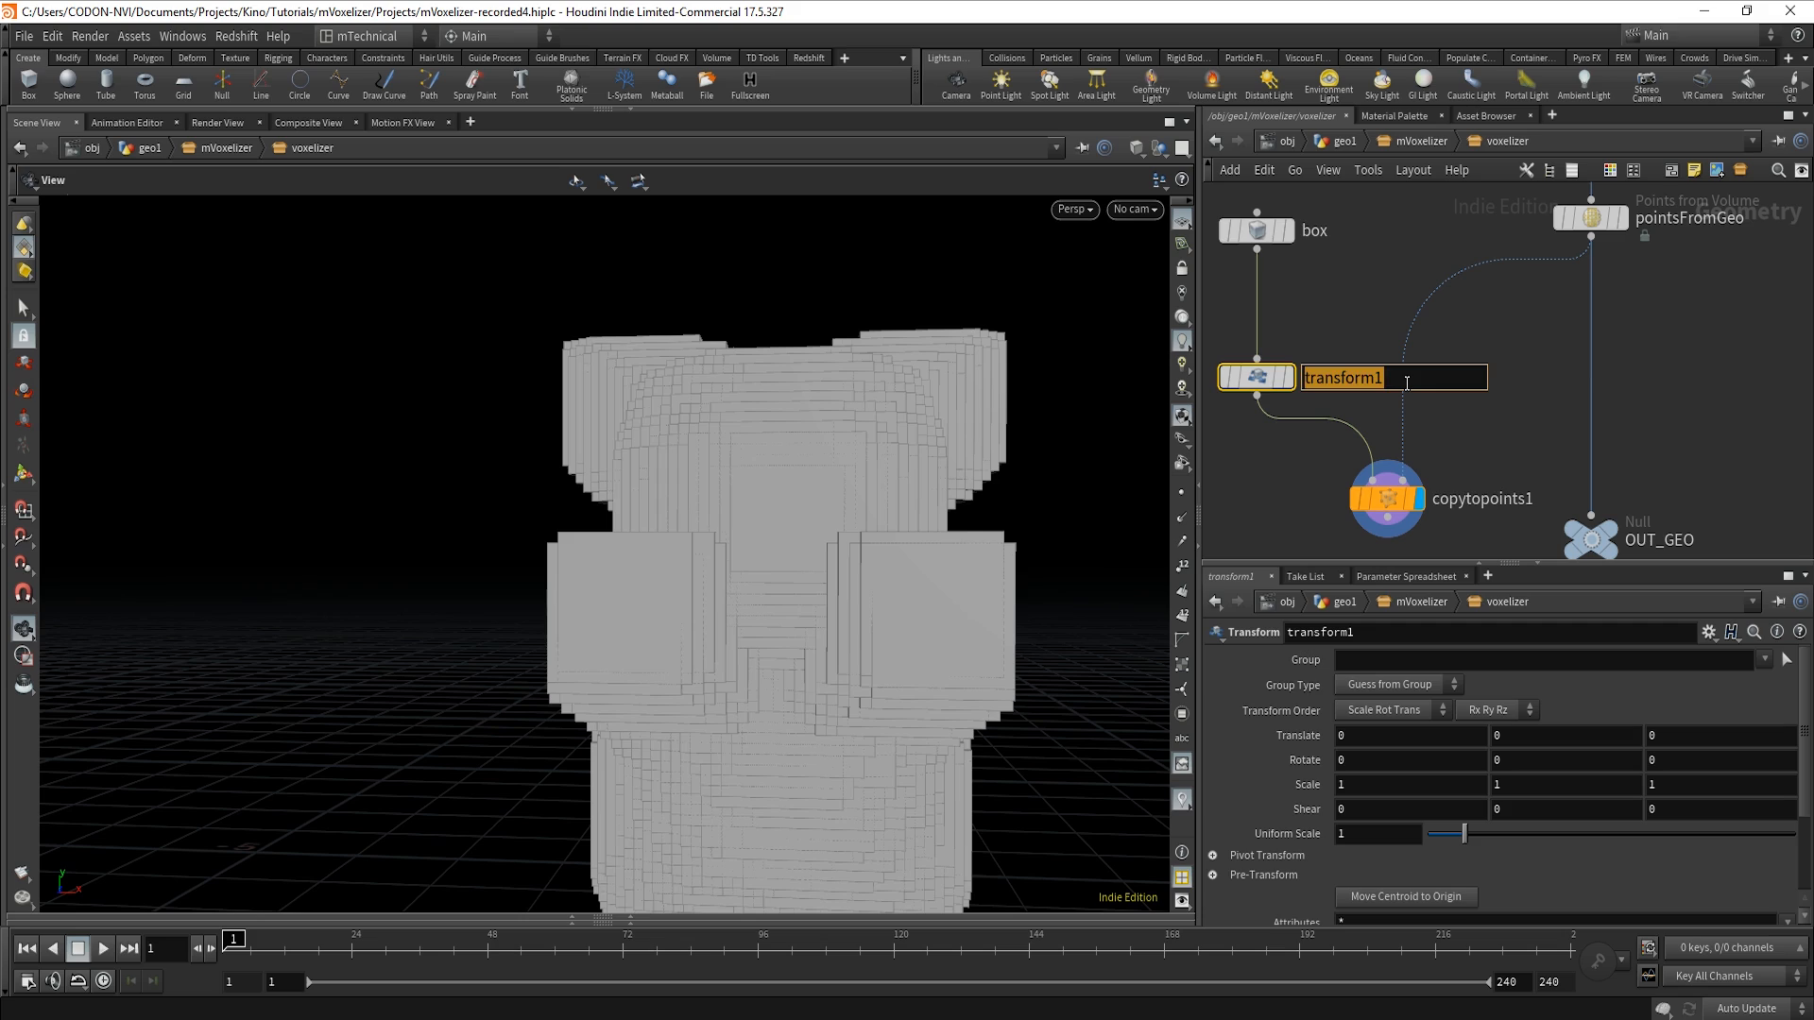
text(scale)
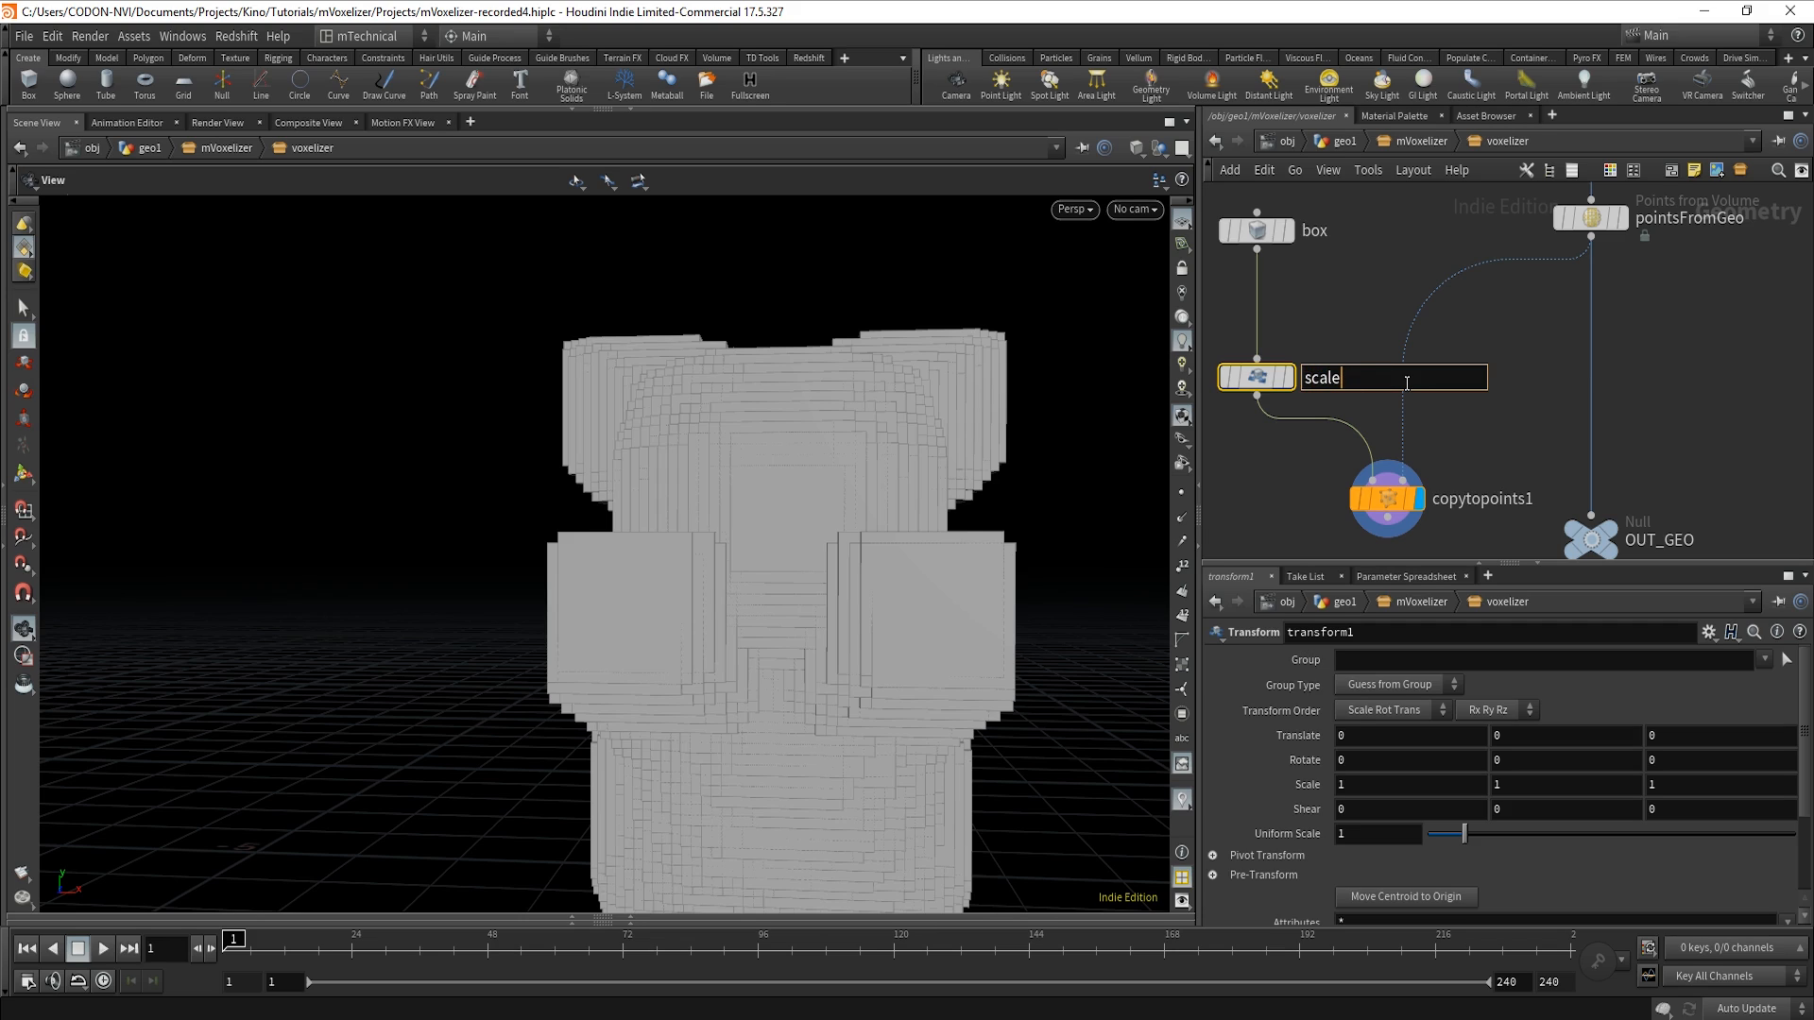
text(roVoxelSize)
key(Return)
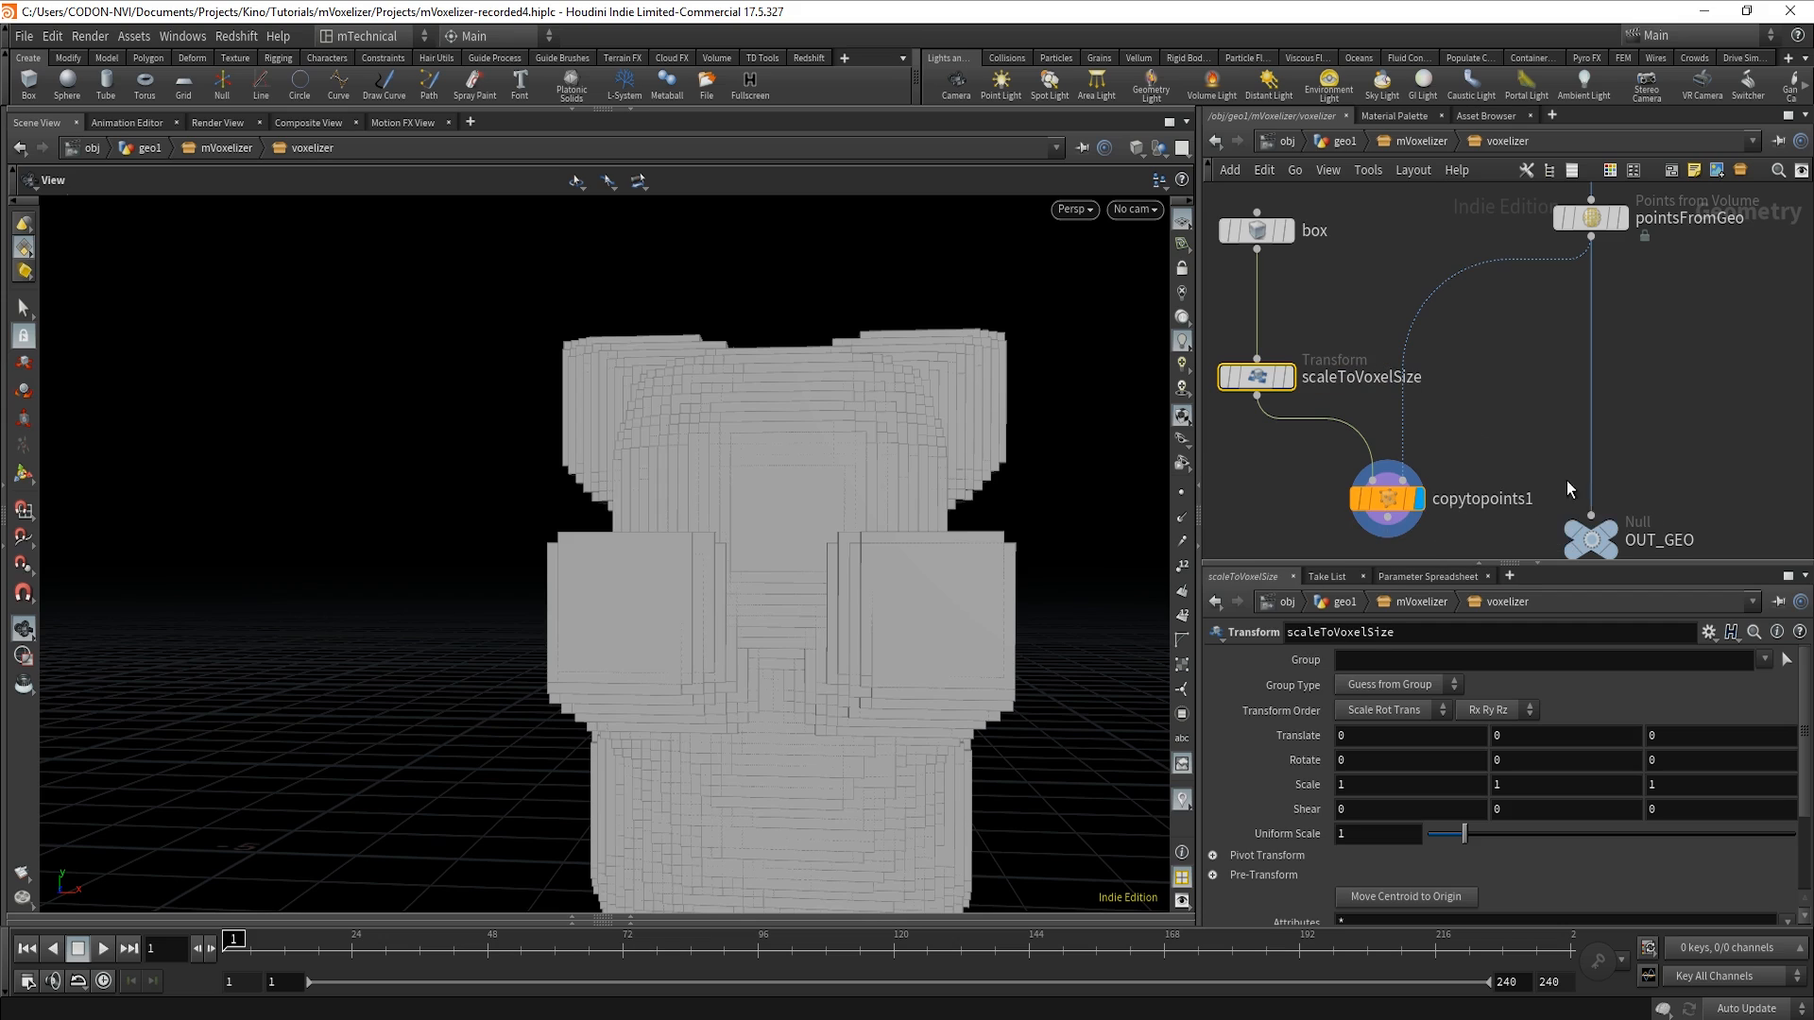
Rename the Copy to Points node to copyVoxelGeo.
double_click(1533, 500)
text(copyVoxel)
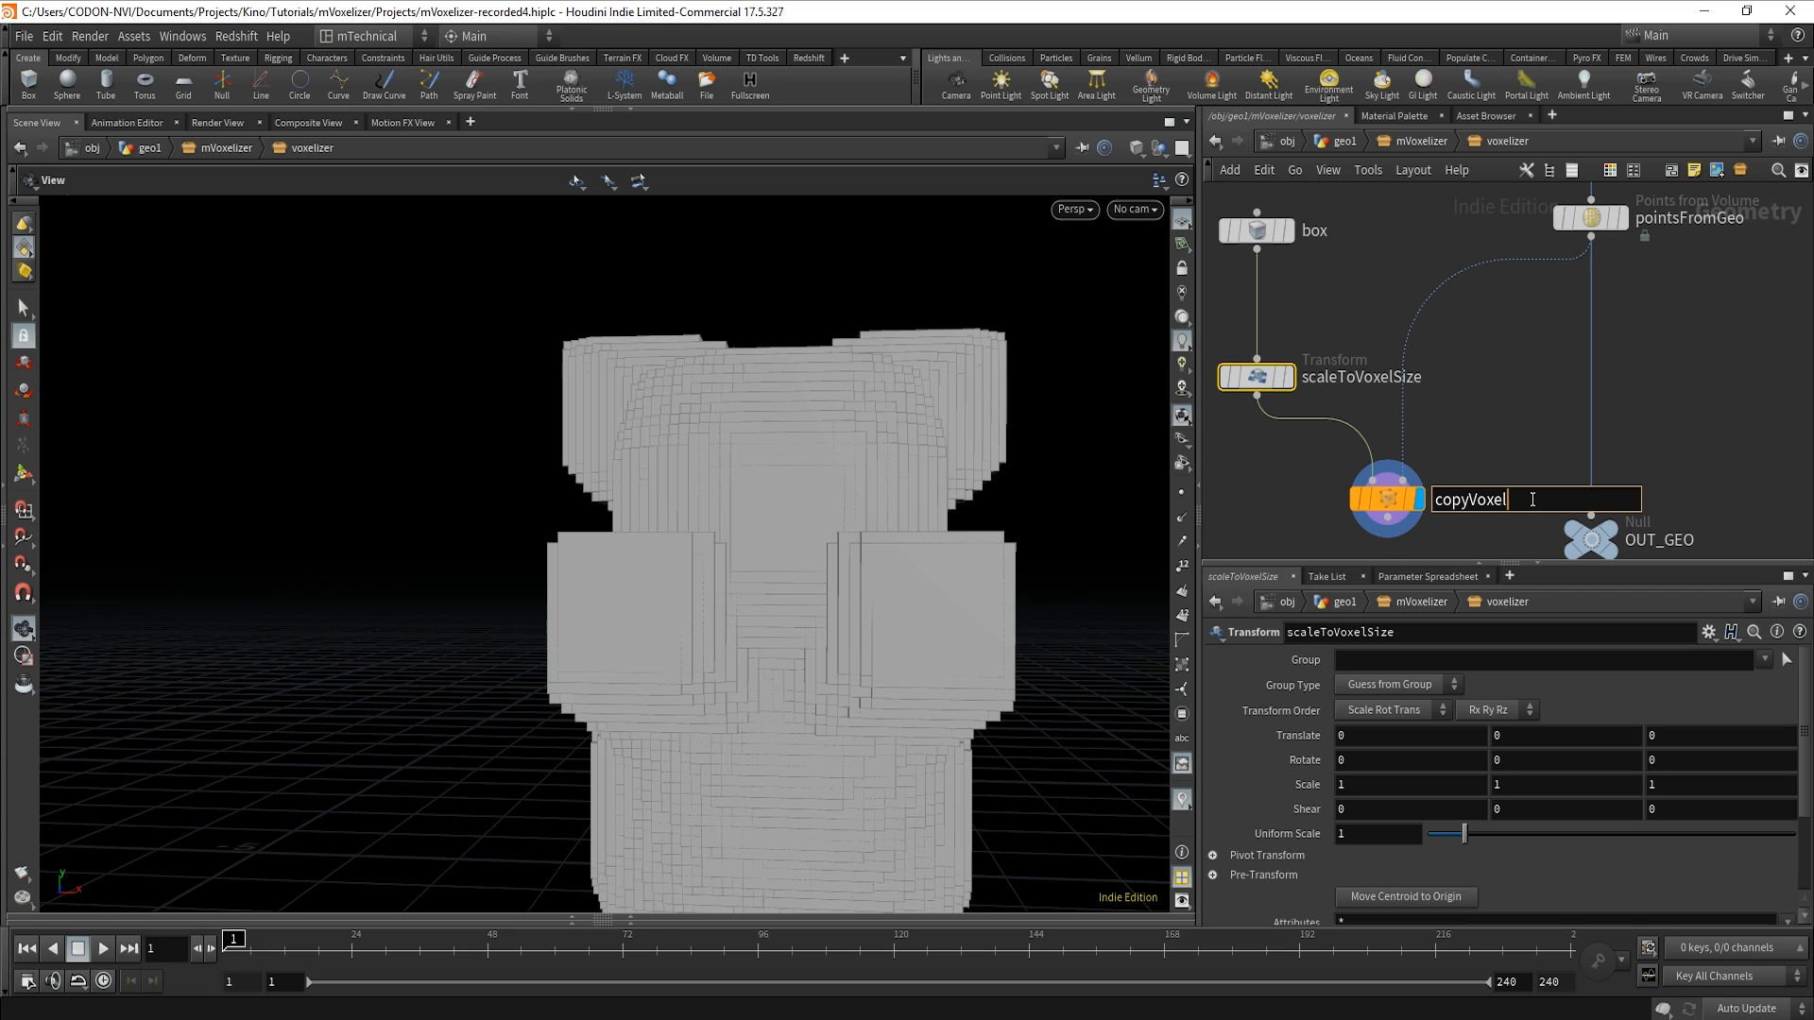
text(Geo)
key(Return)
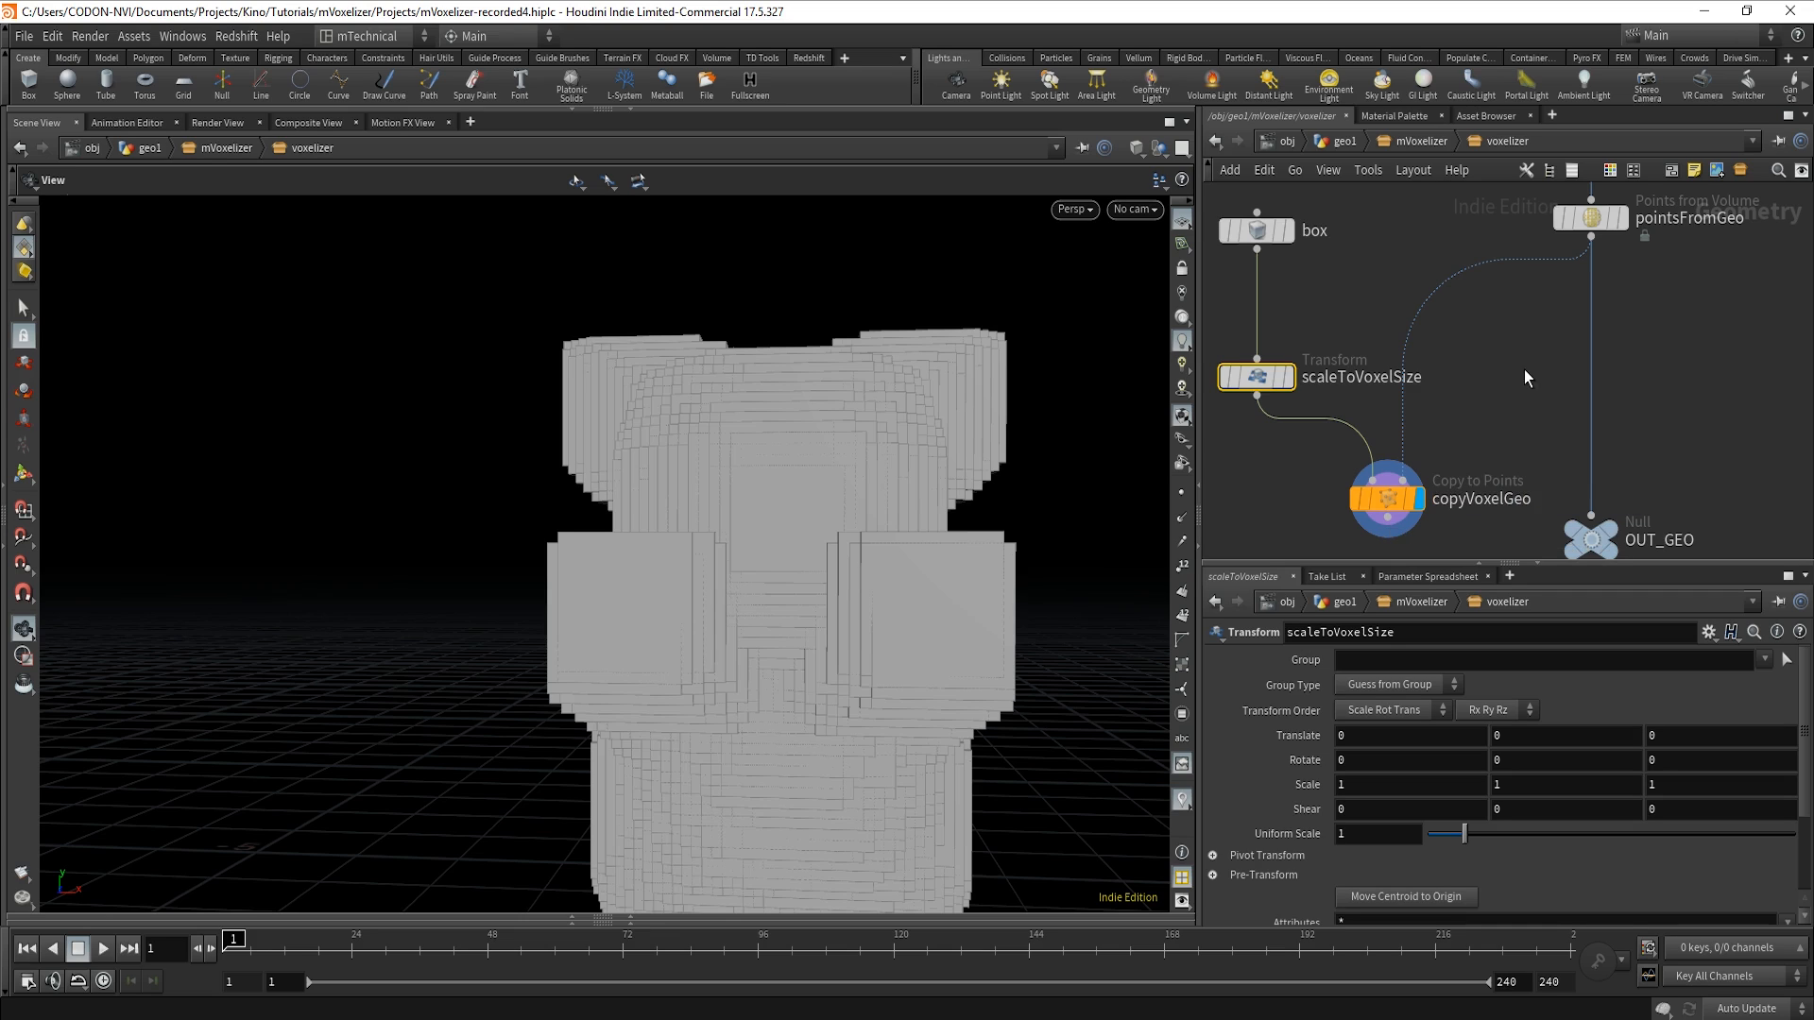
Link the Uniform Scale of scaleToVoxelSize to the Point Separation of pointsFromGeo with a relative channel reference.
middle_drag(1524, 371, 1605, 342)
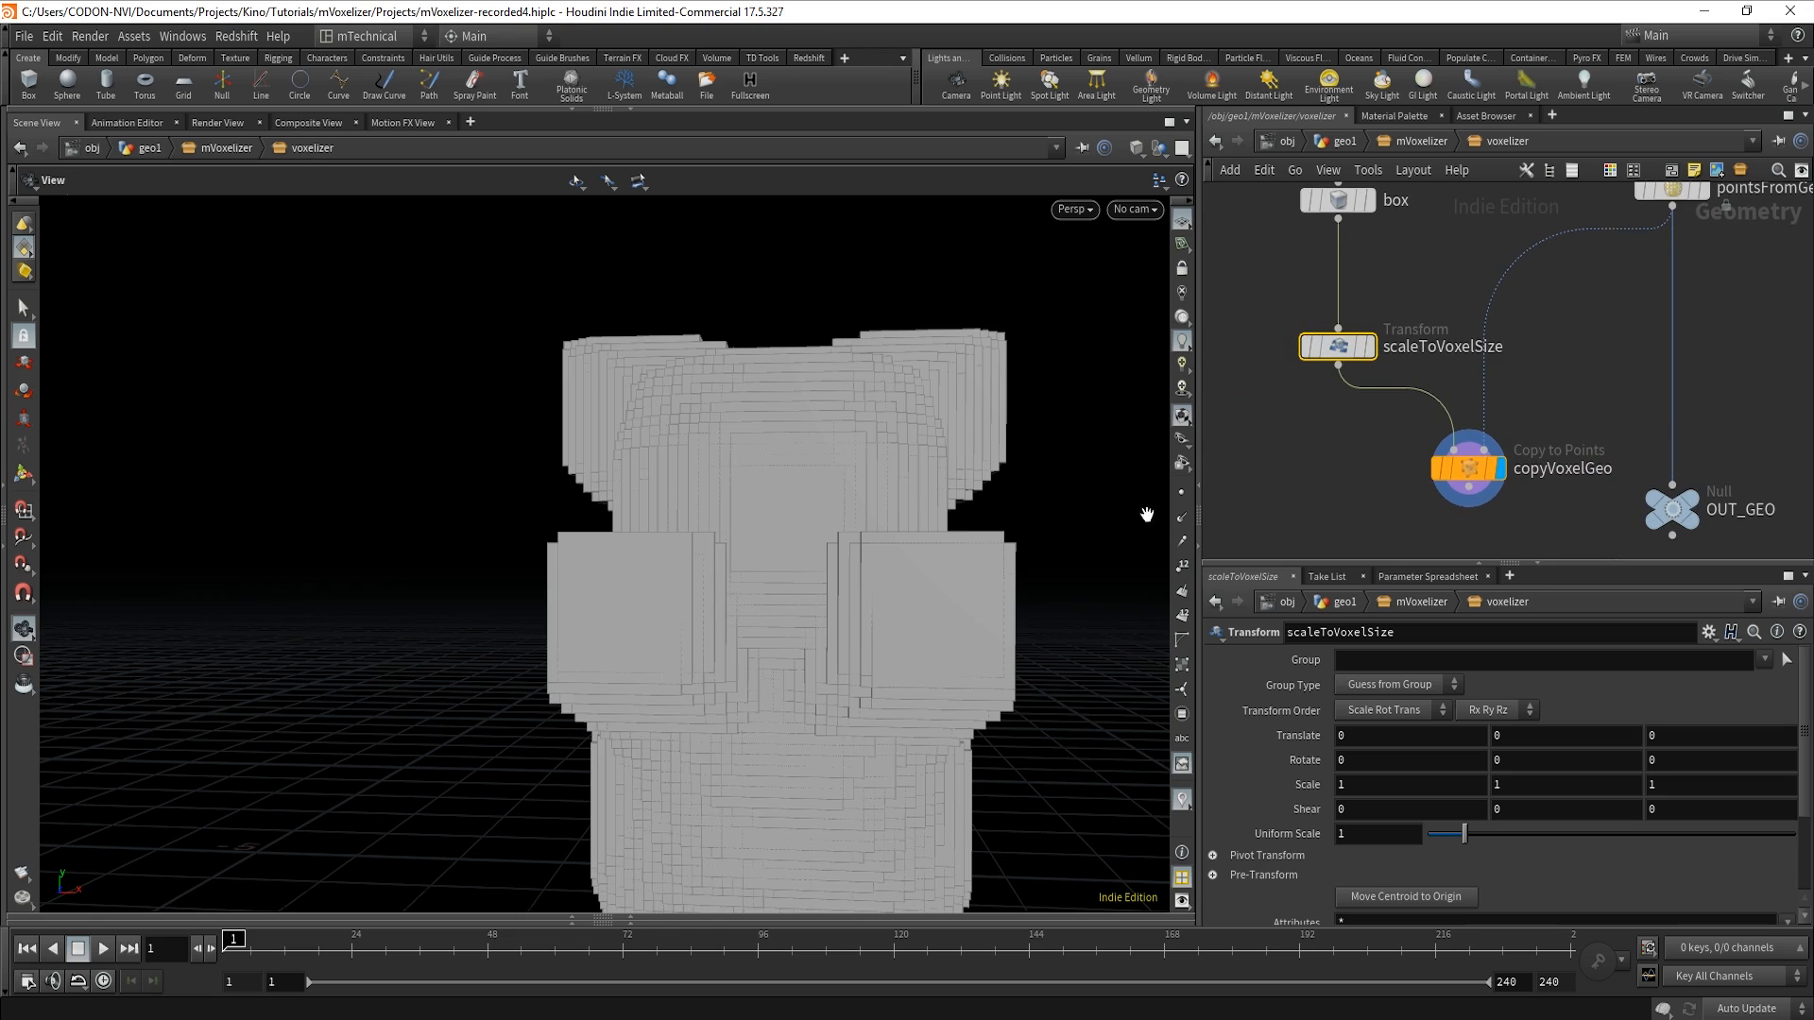
drag(908, 656, 1017, 655)
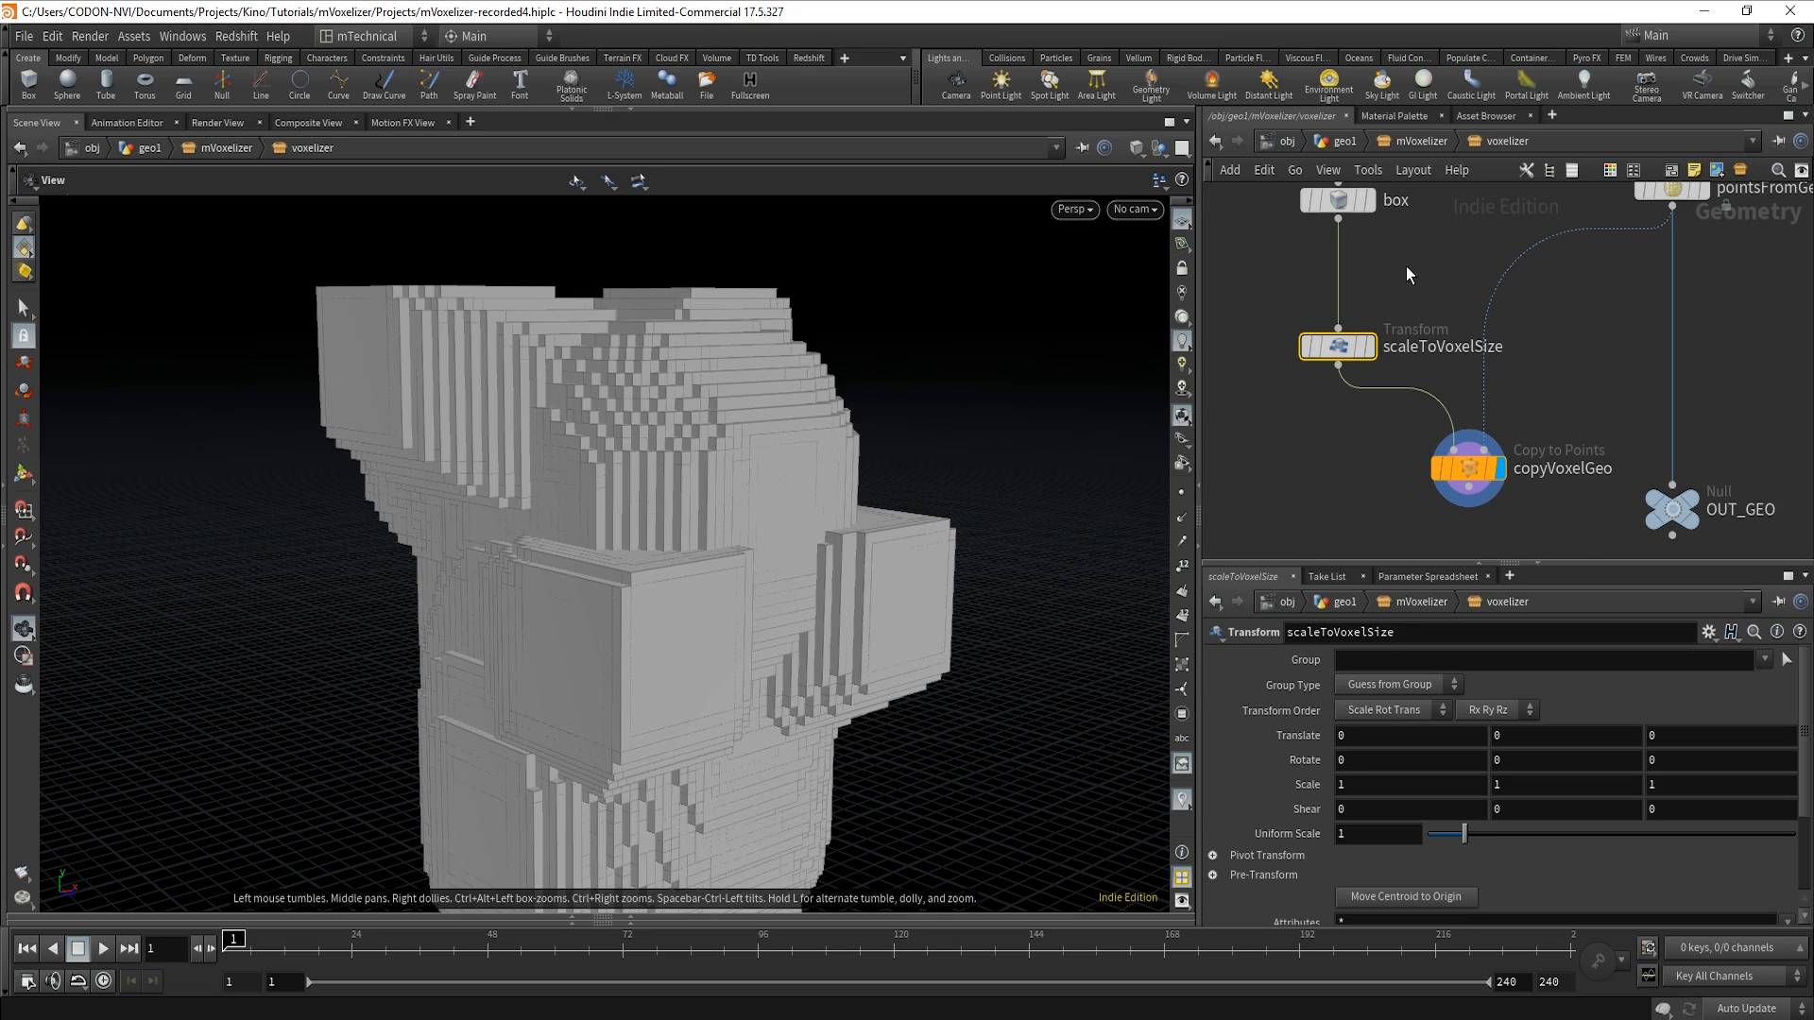
middle_drag(1407, 266, 1396, 338)
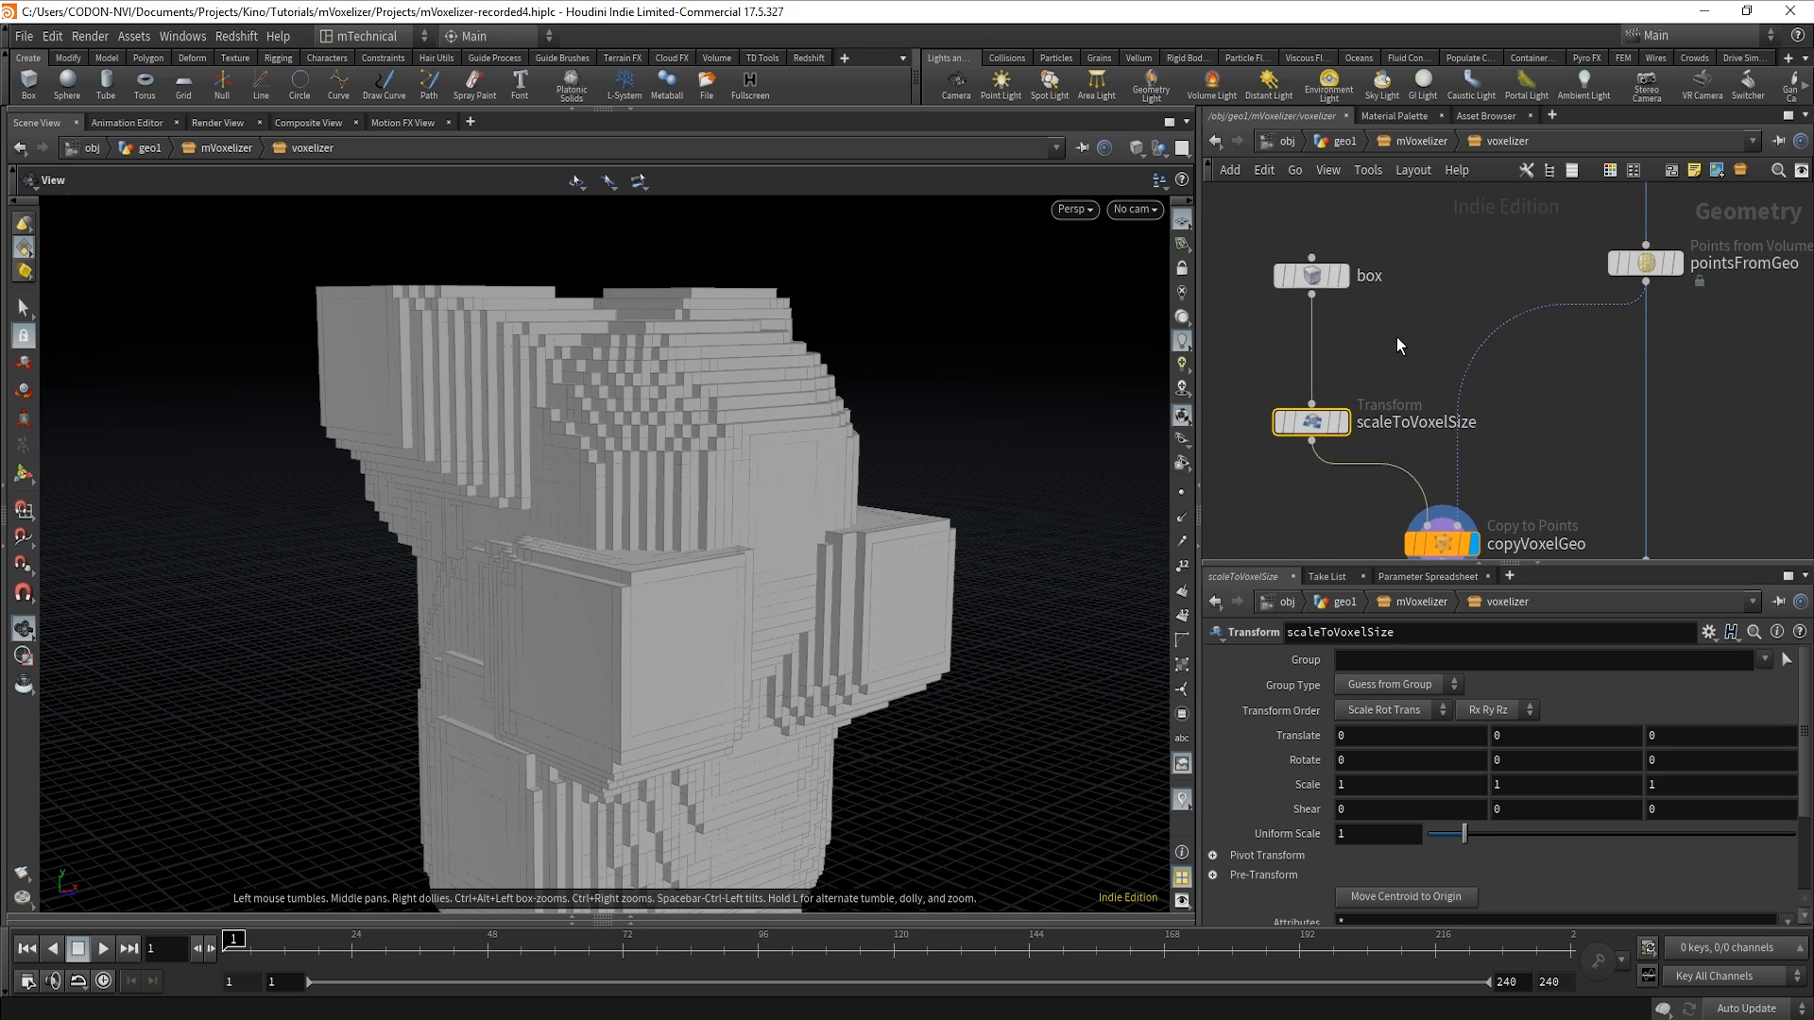
click(1313, 274)
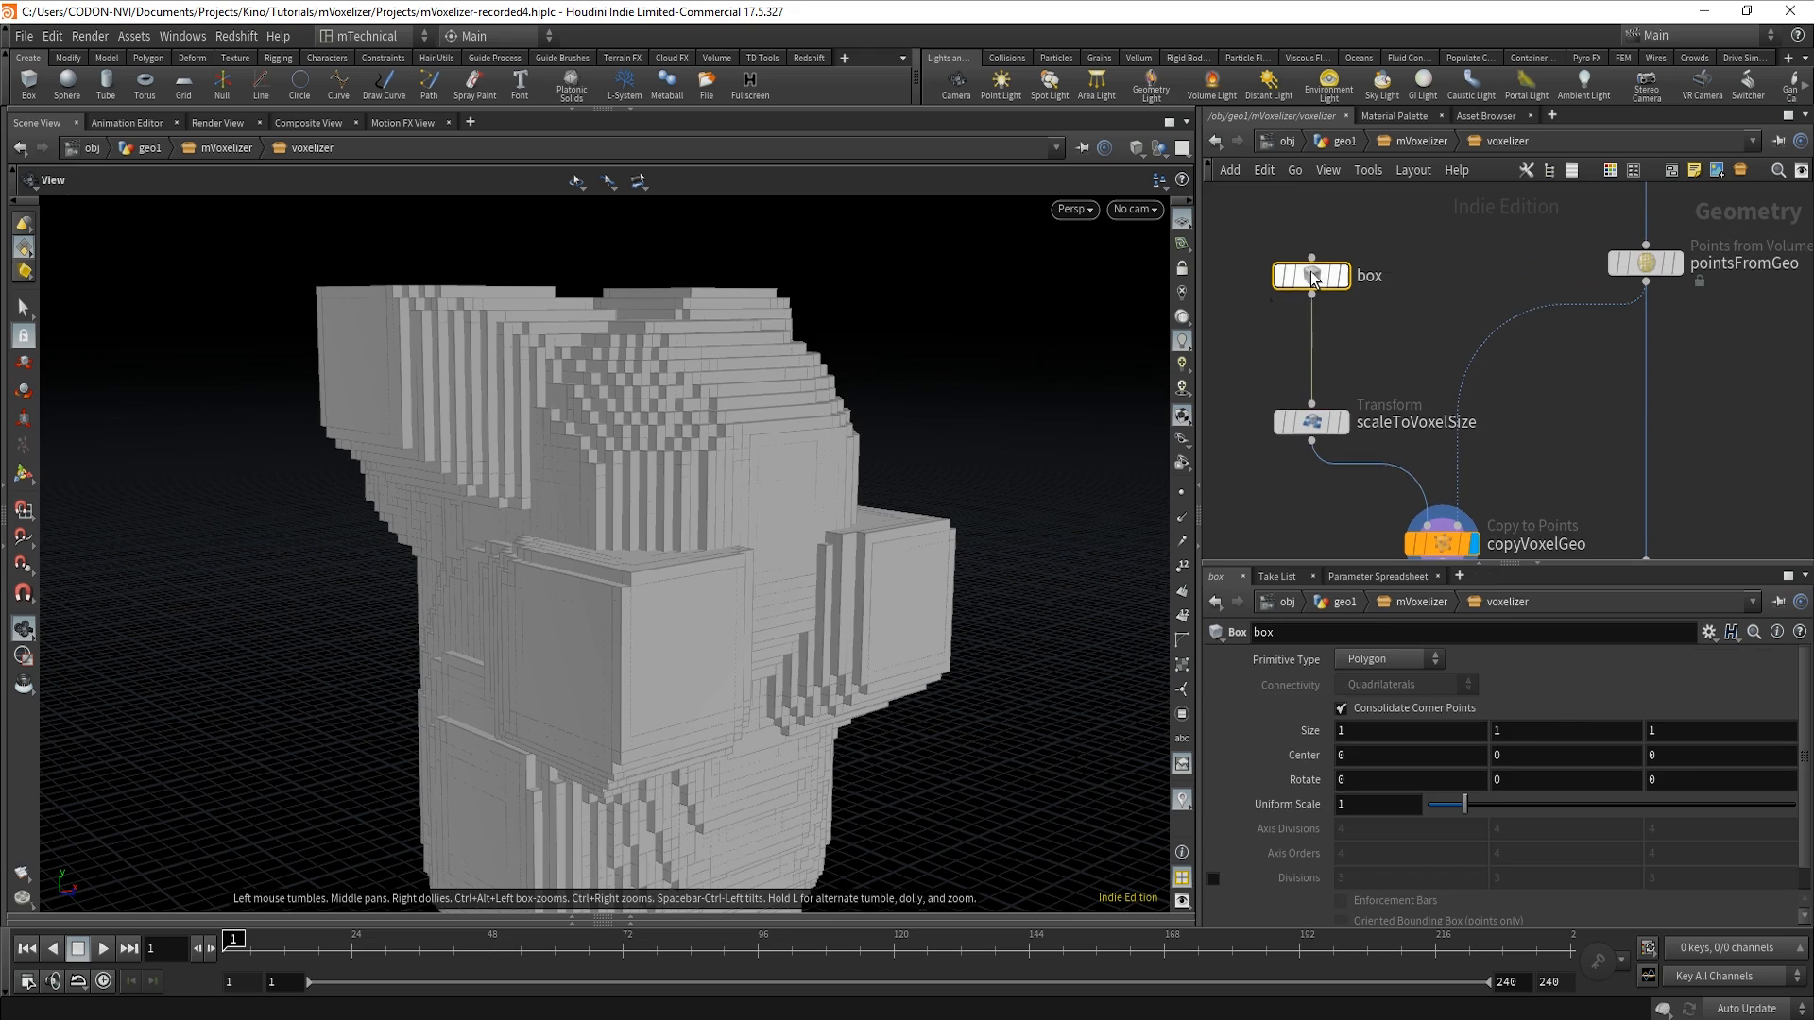
click(1312, 422)
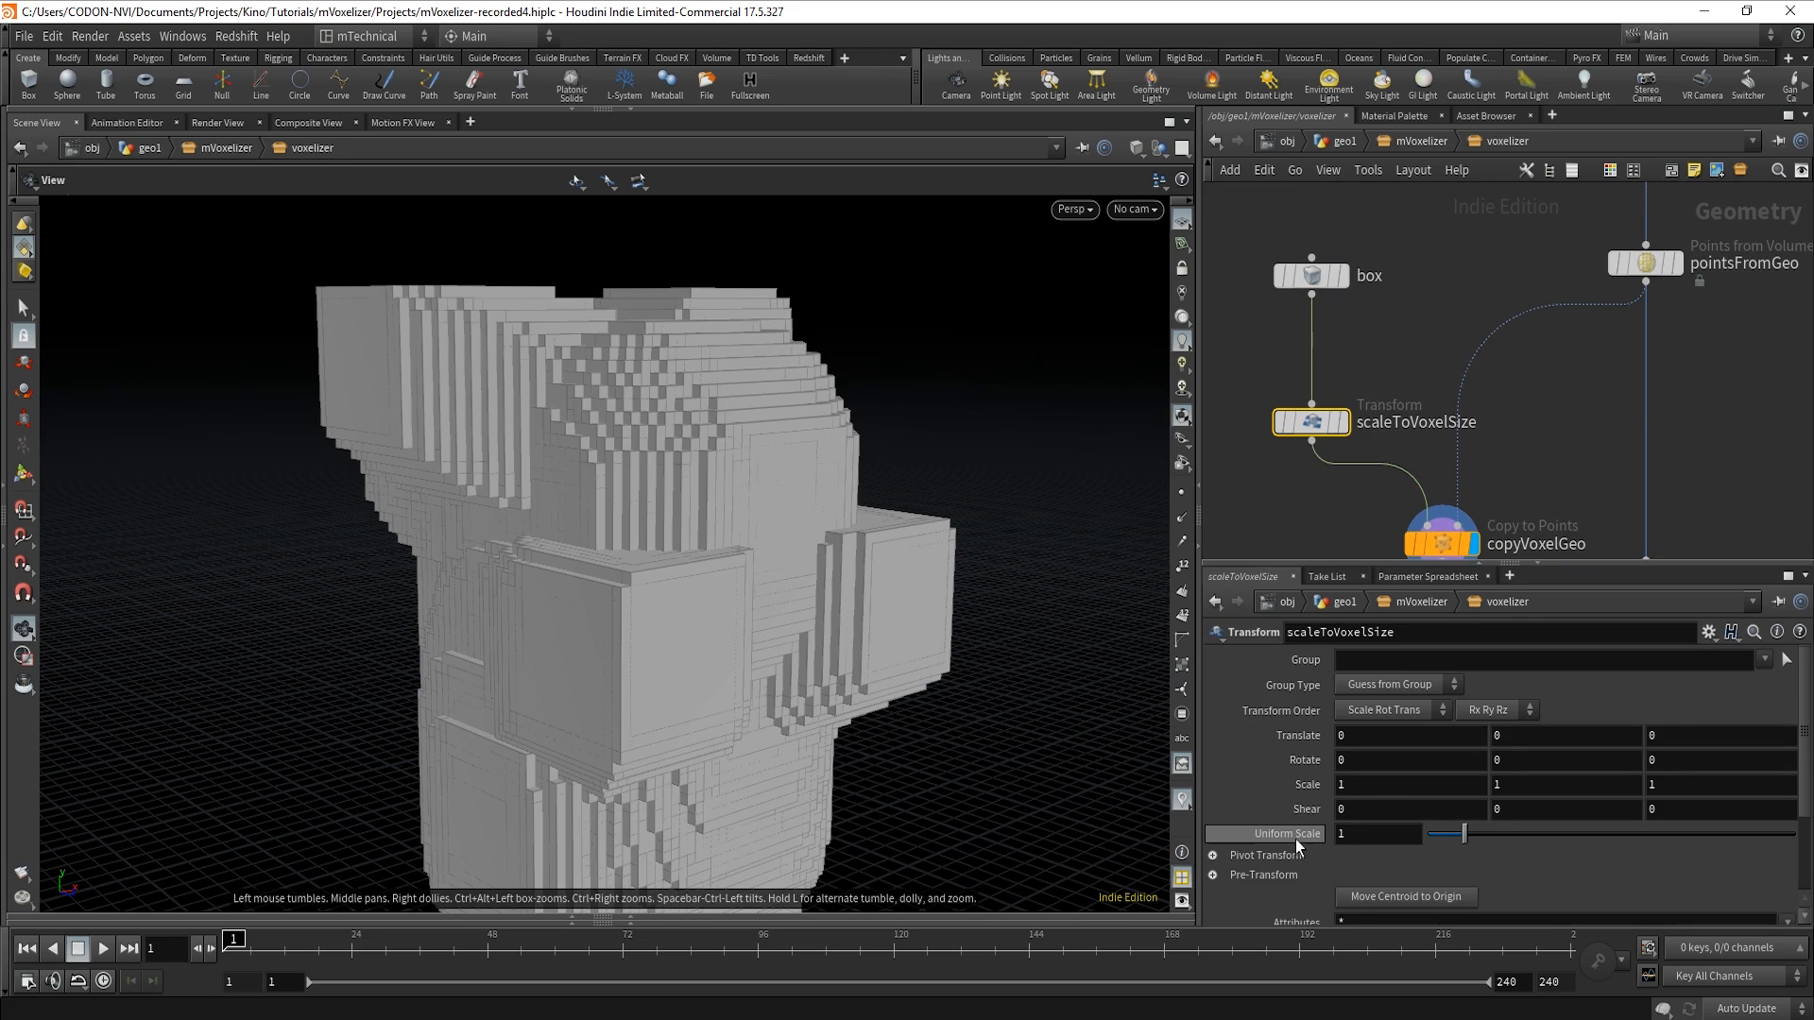
click(1646, 263)
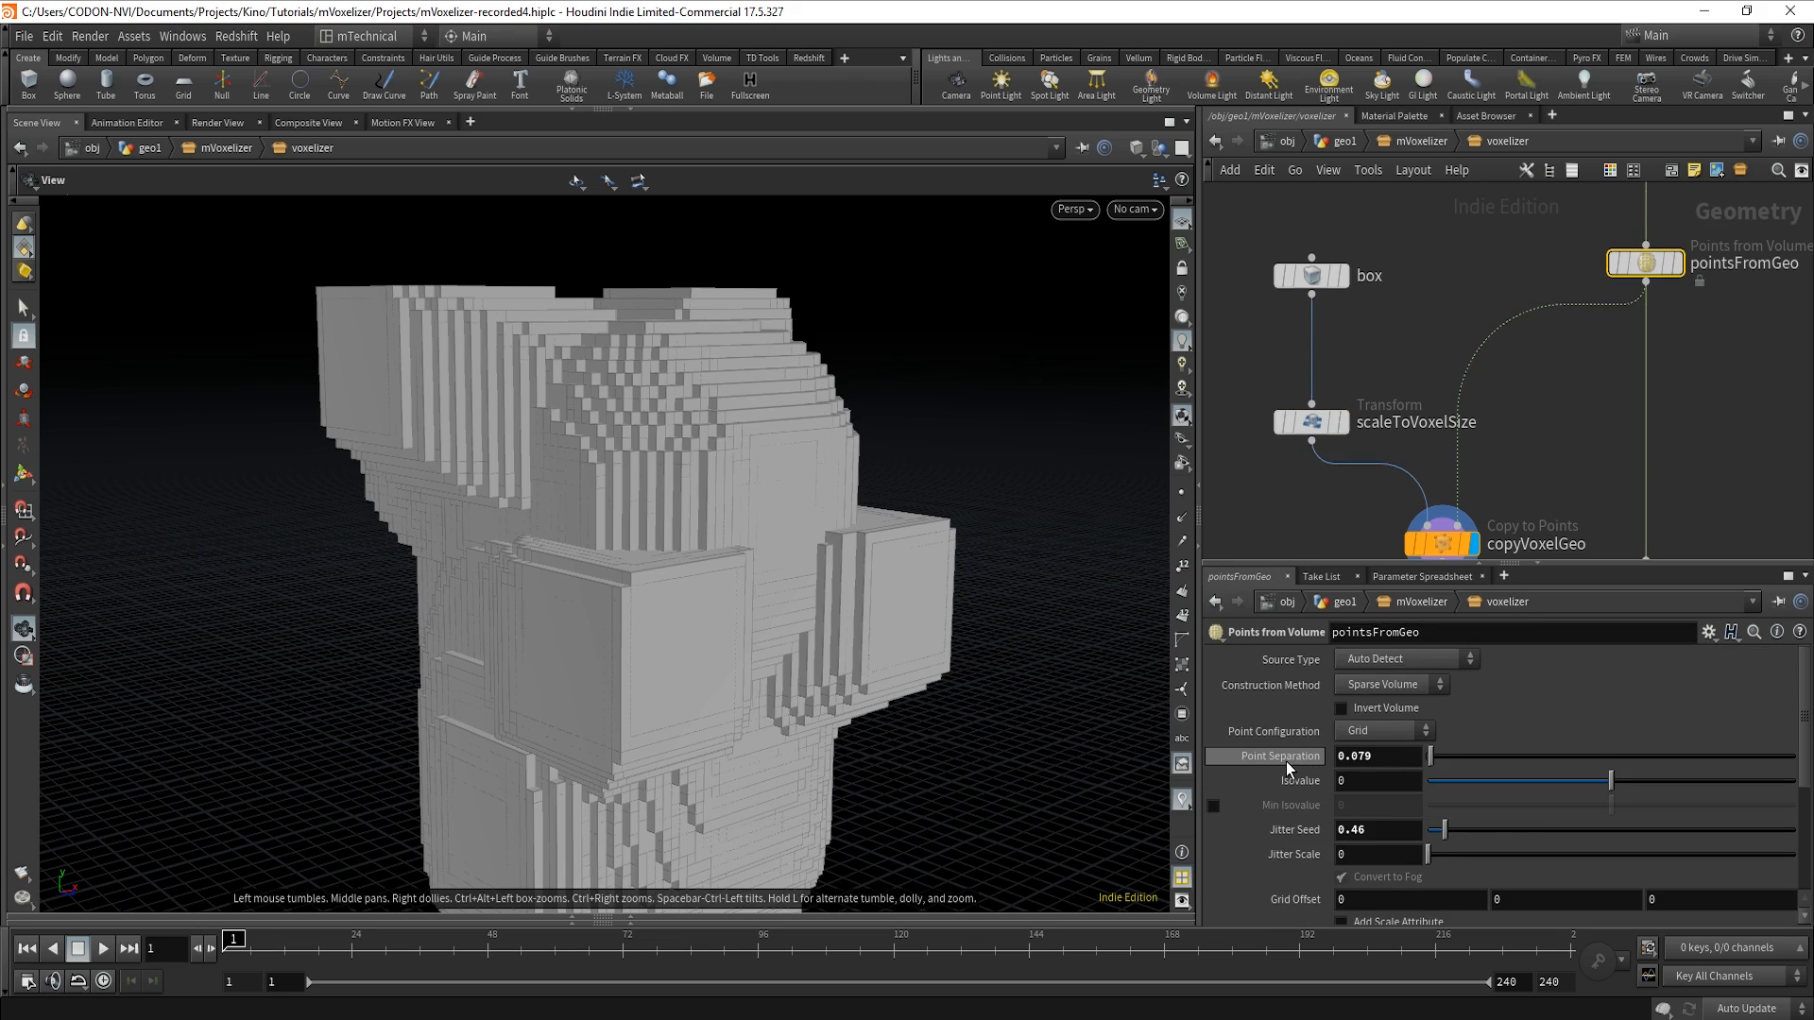
right_click(1283, 757)
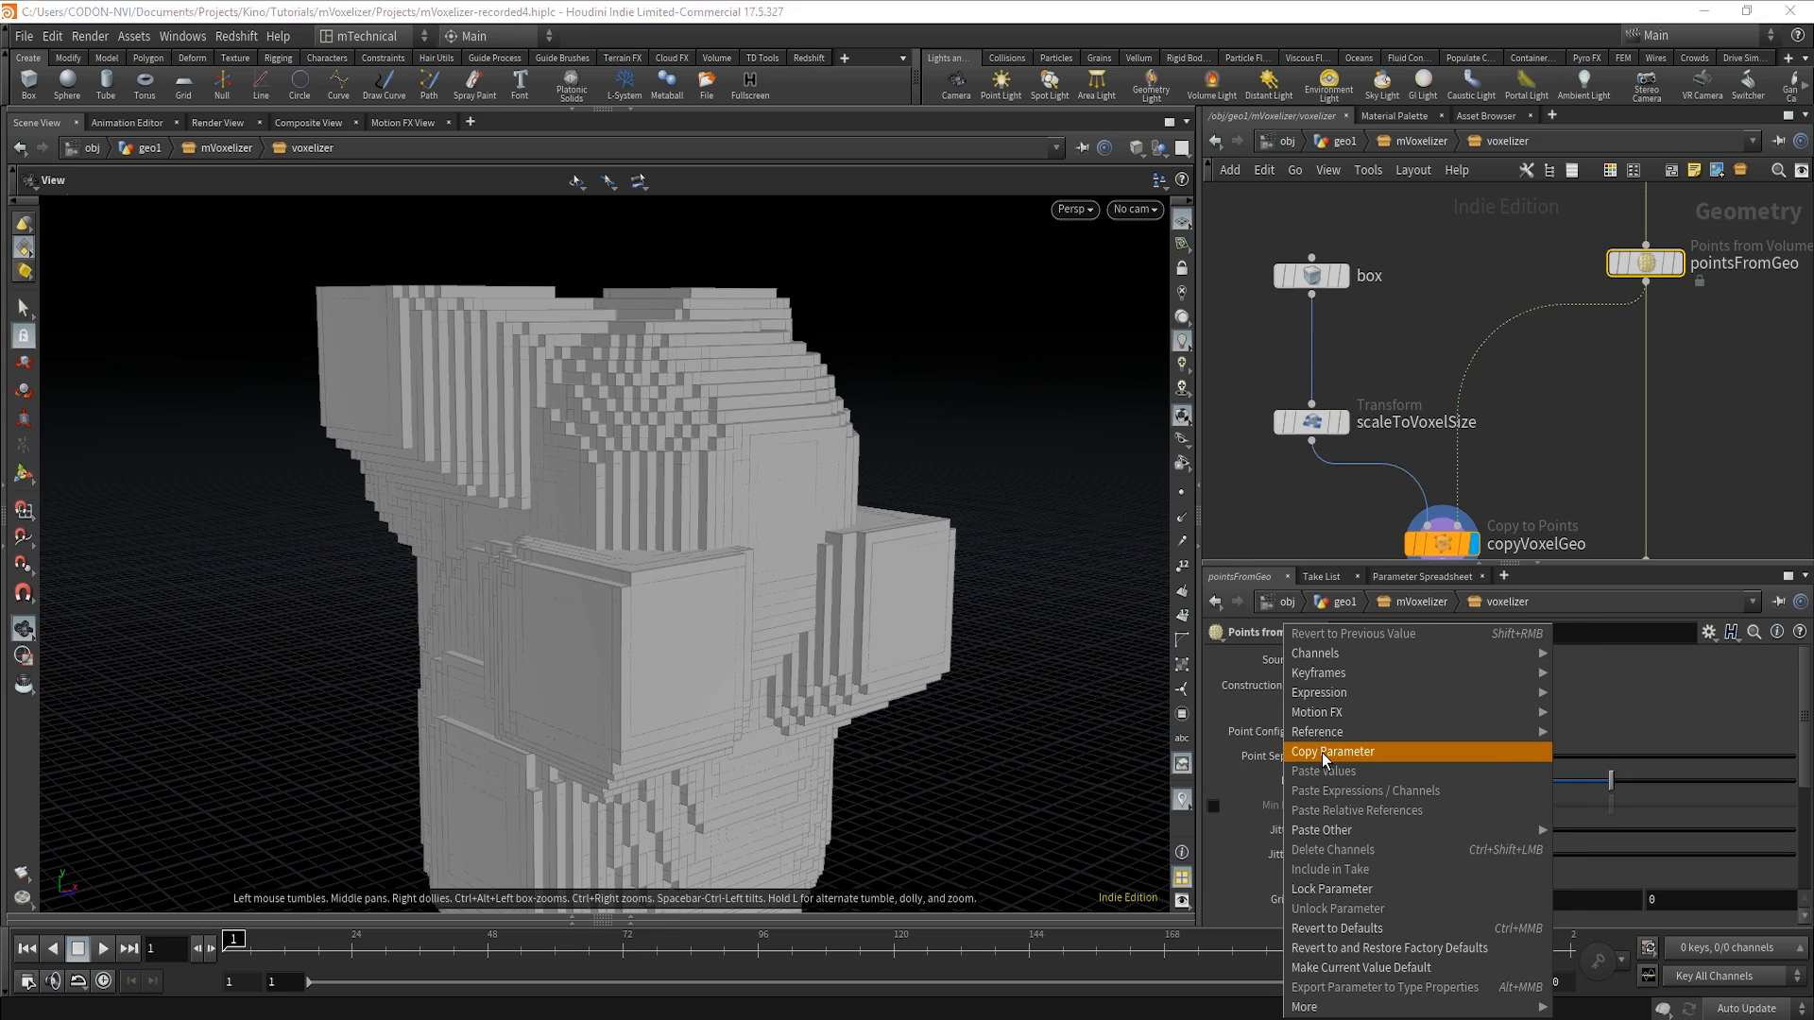
click(1323, 752)
click(1311, 426)
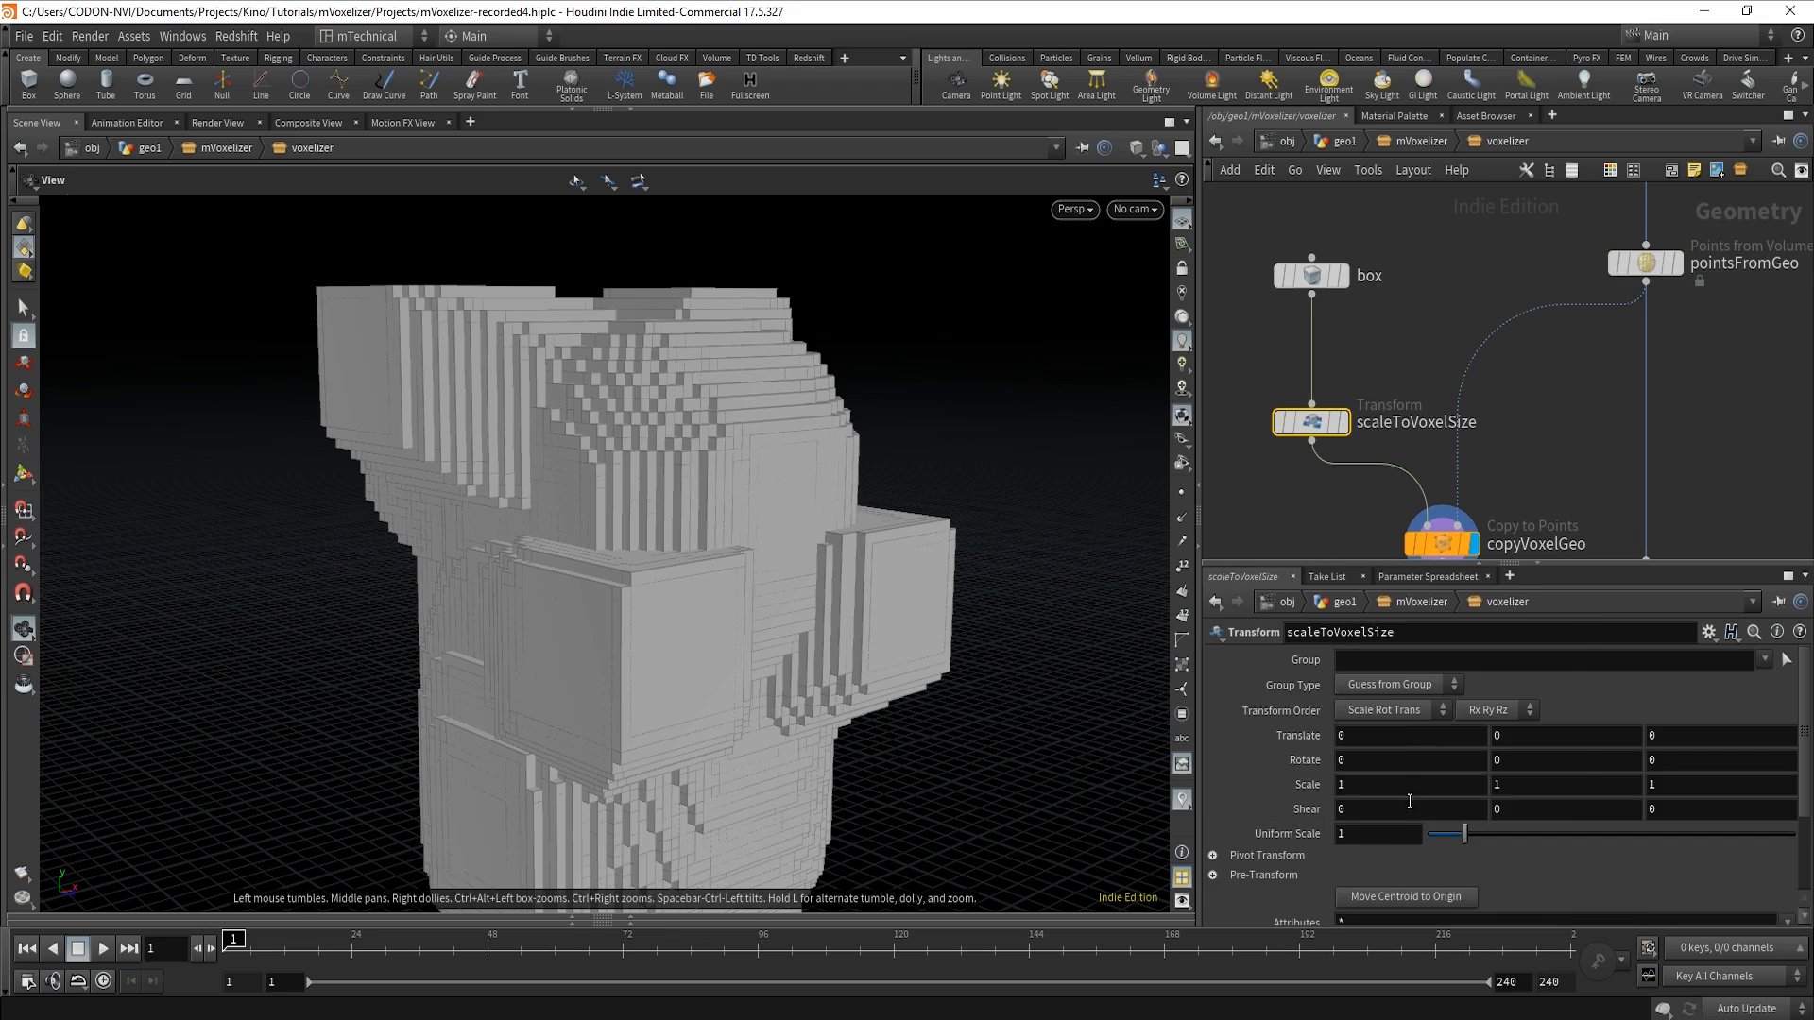
right_click(1302, 833)
click(1346, 811)
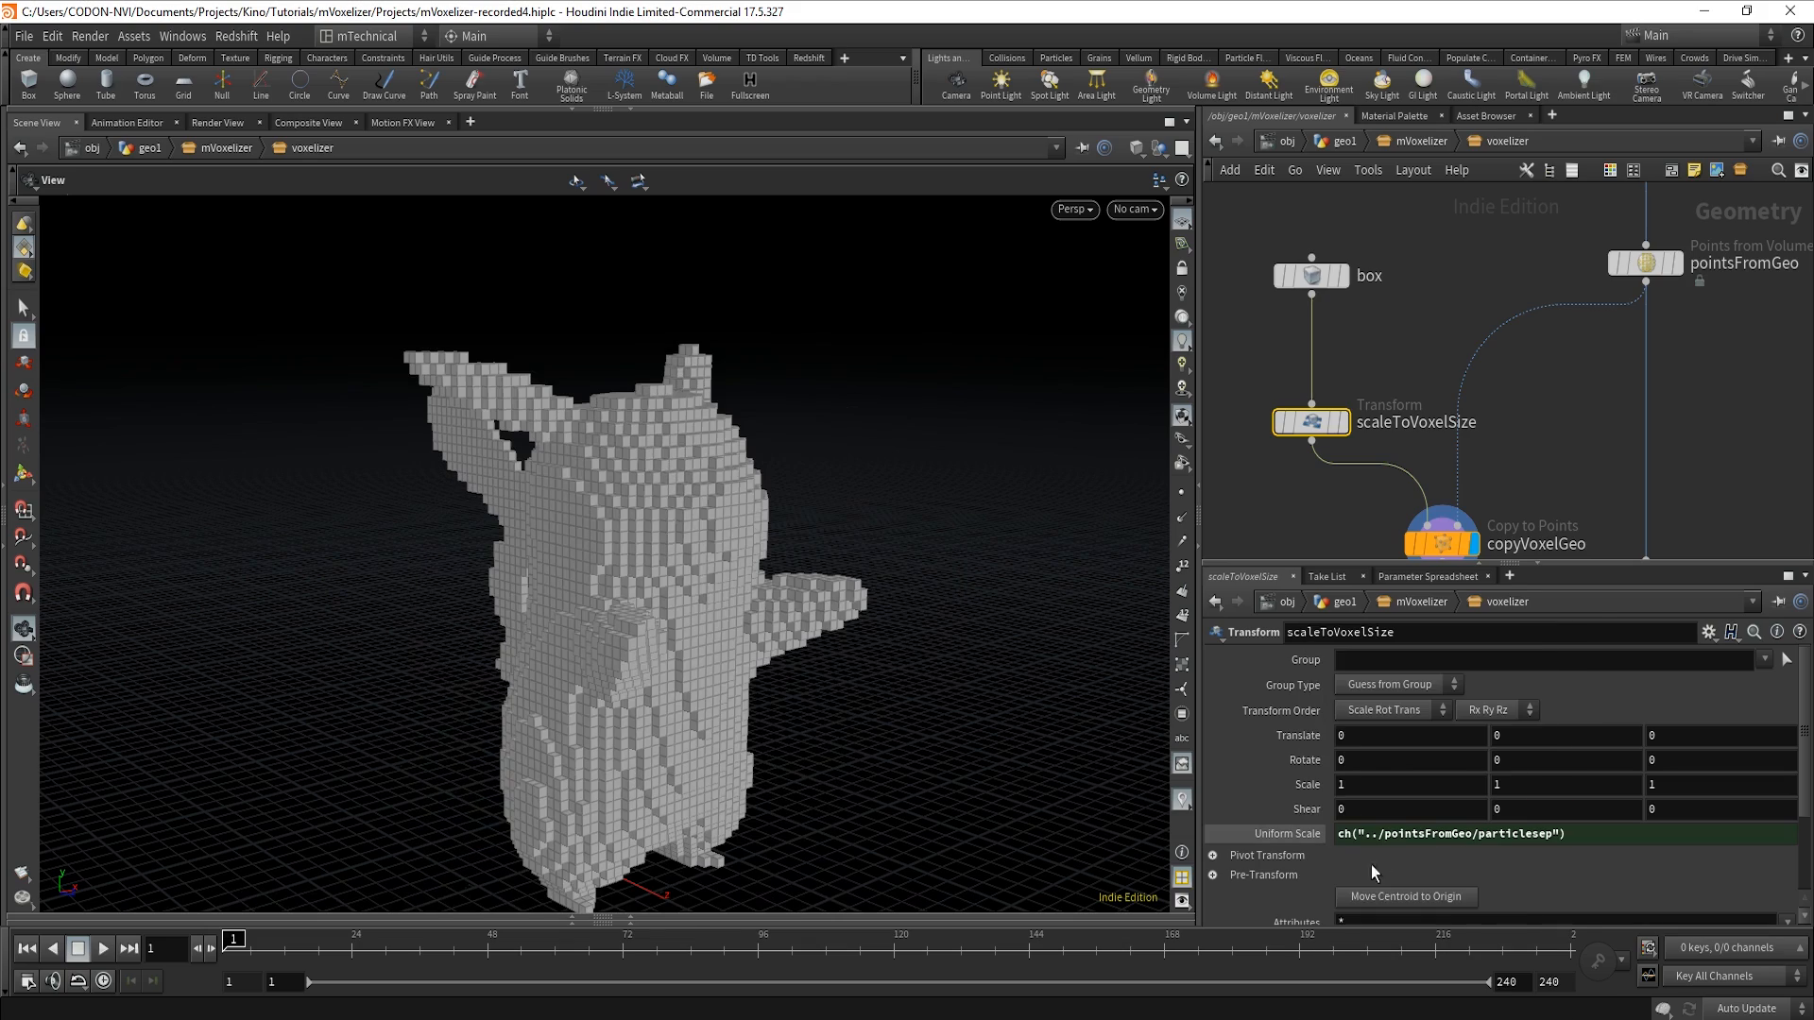
Examine the voxelized Pikachu from several angles to check how the scaled boxes fit together.
drag(576, 632, 1082, 572)
drag(988, 544, 679, 609)
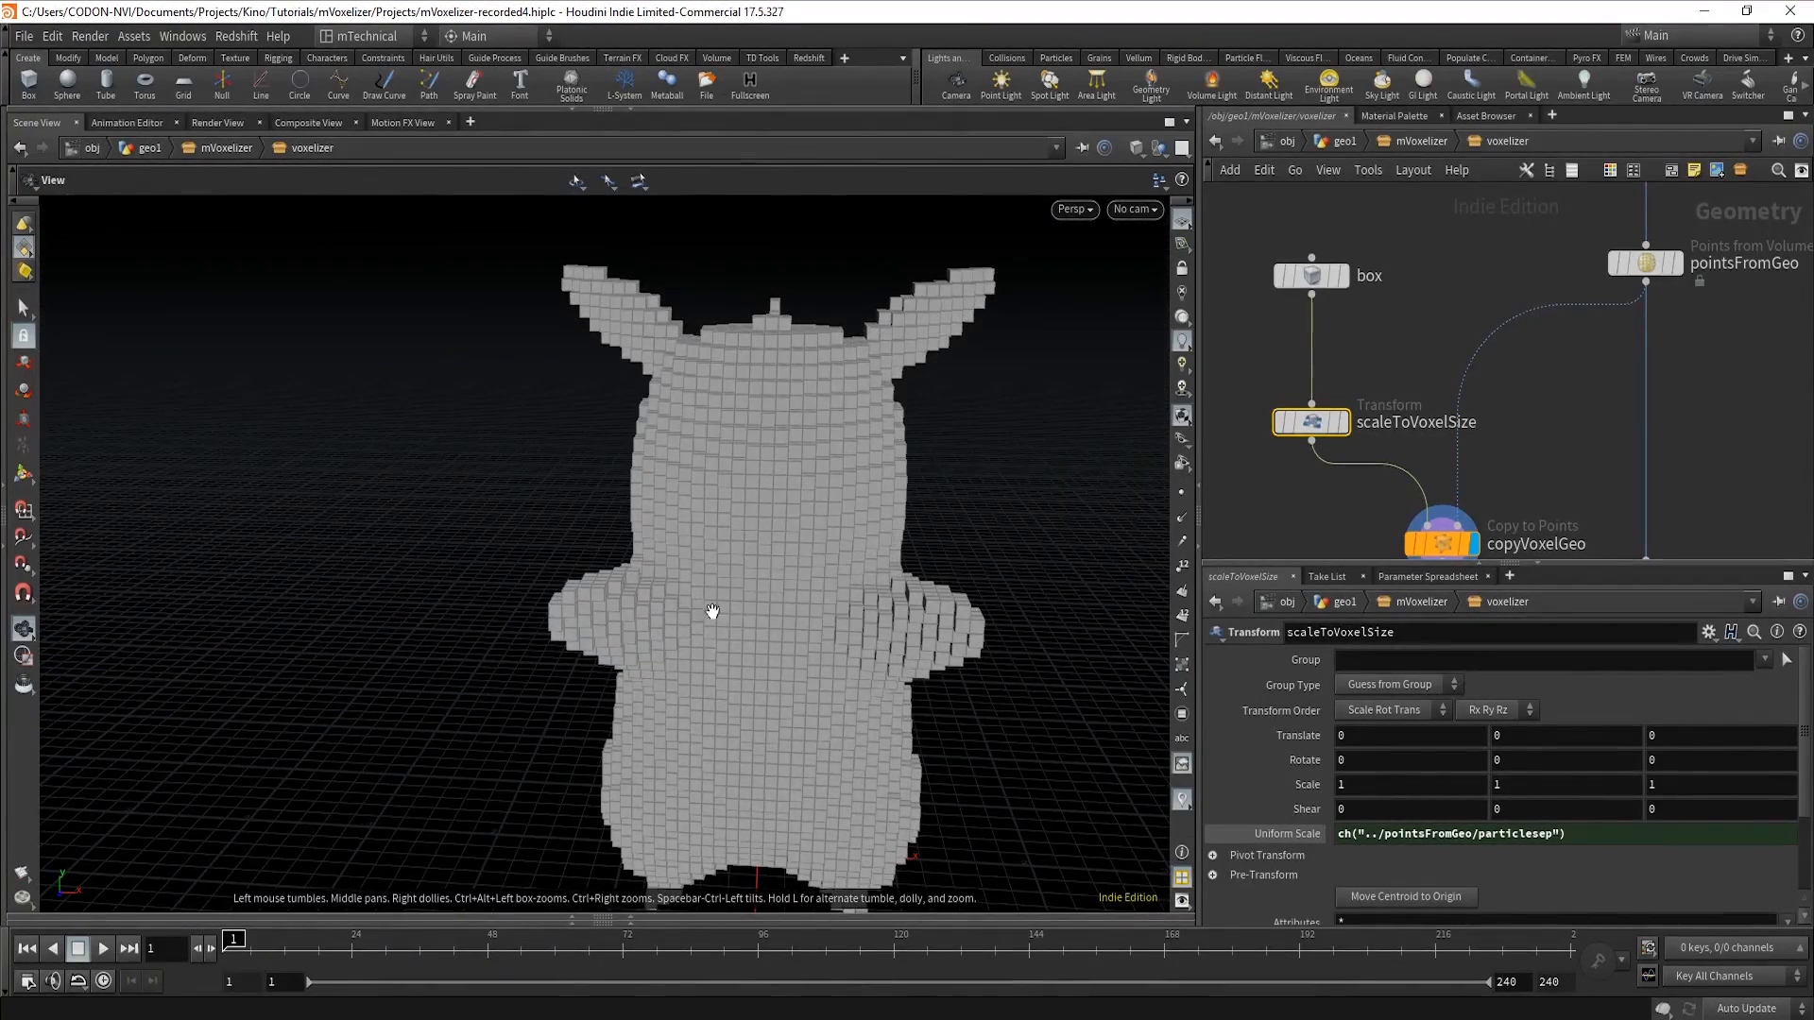
drag(853, 665, 755, 567)
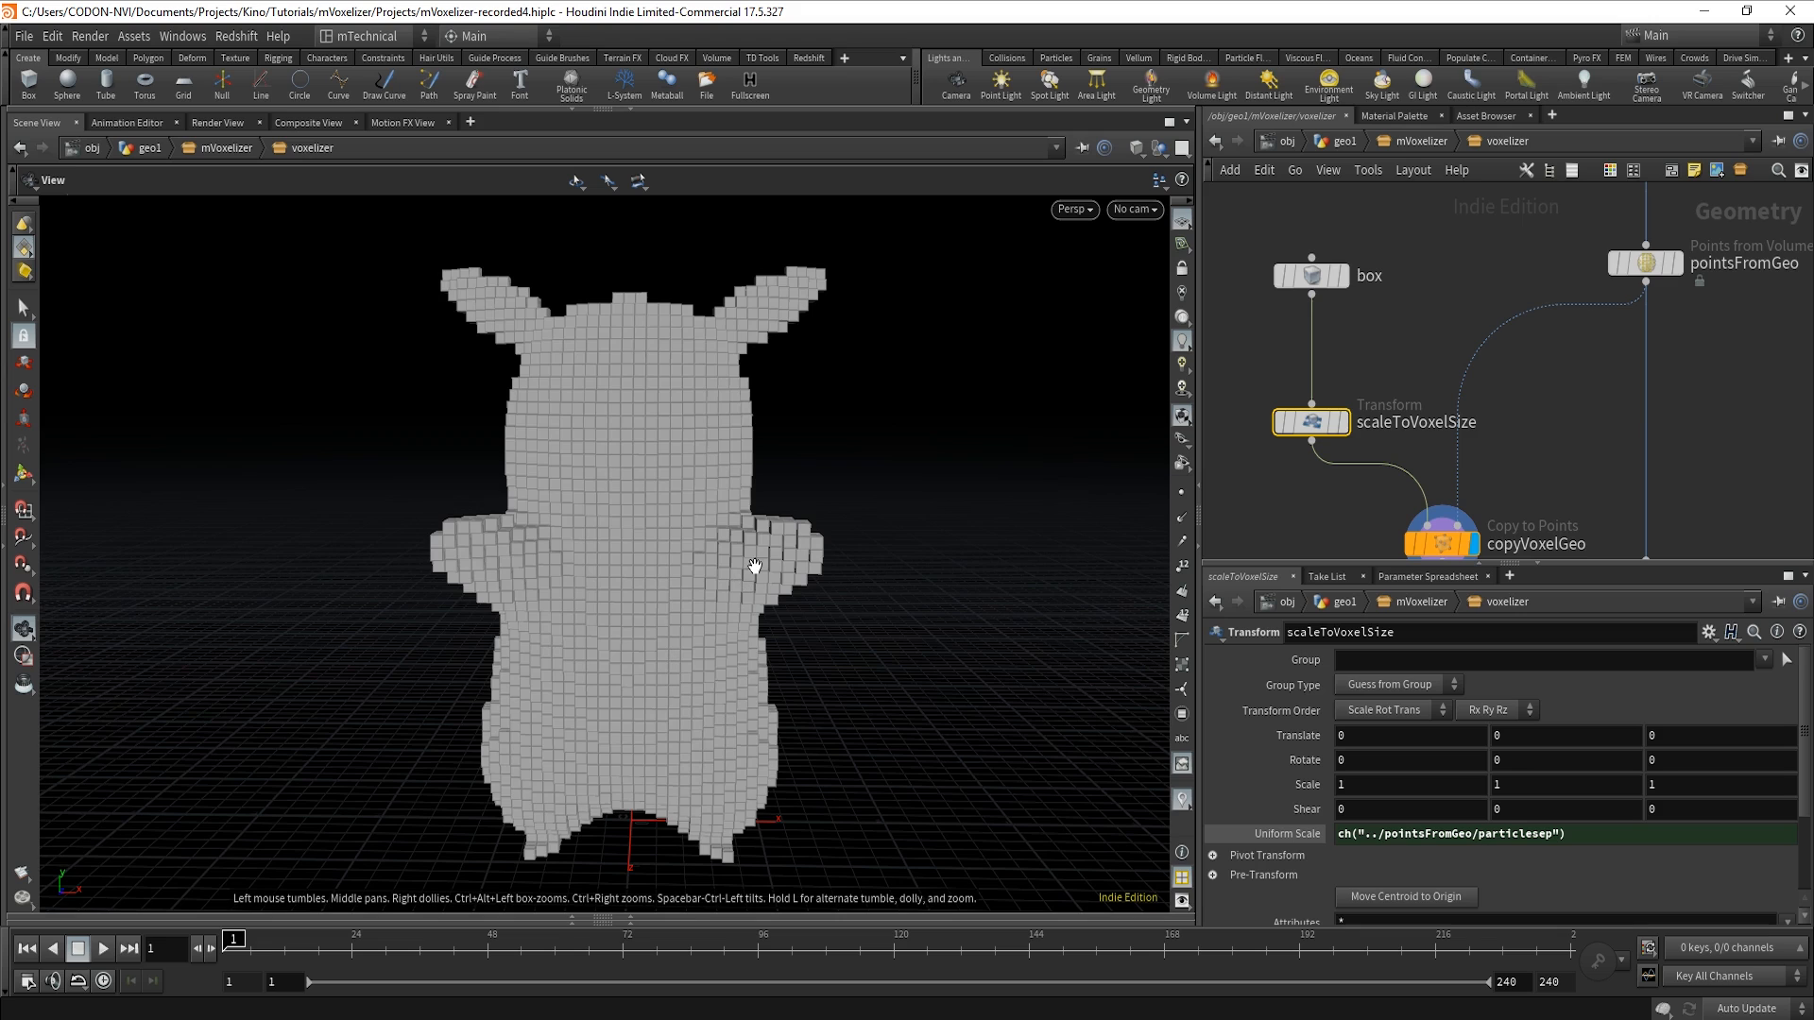
scroll(755, 567, up, 2)
scroll(755, 567, down, 2)
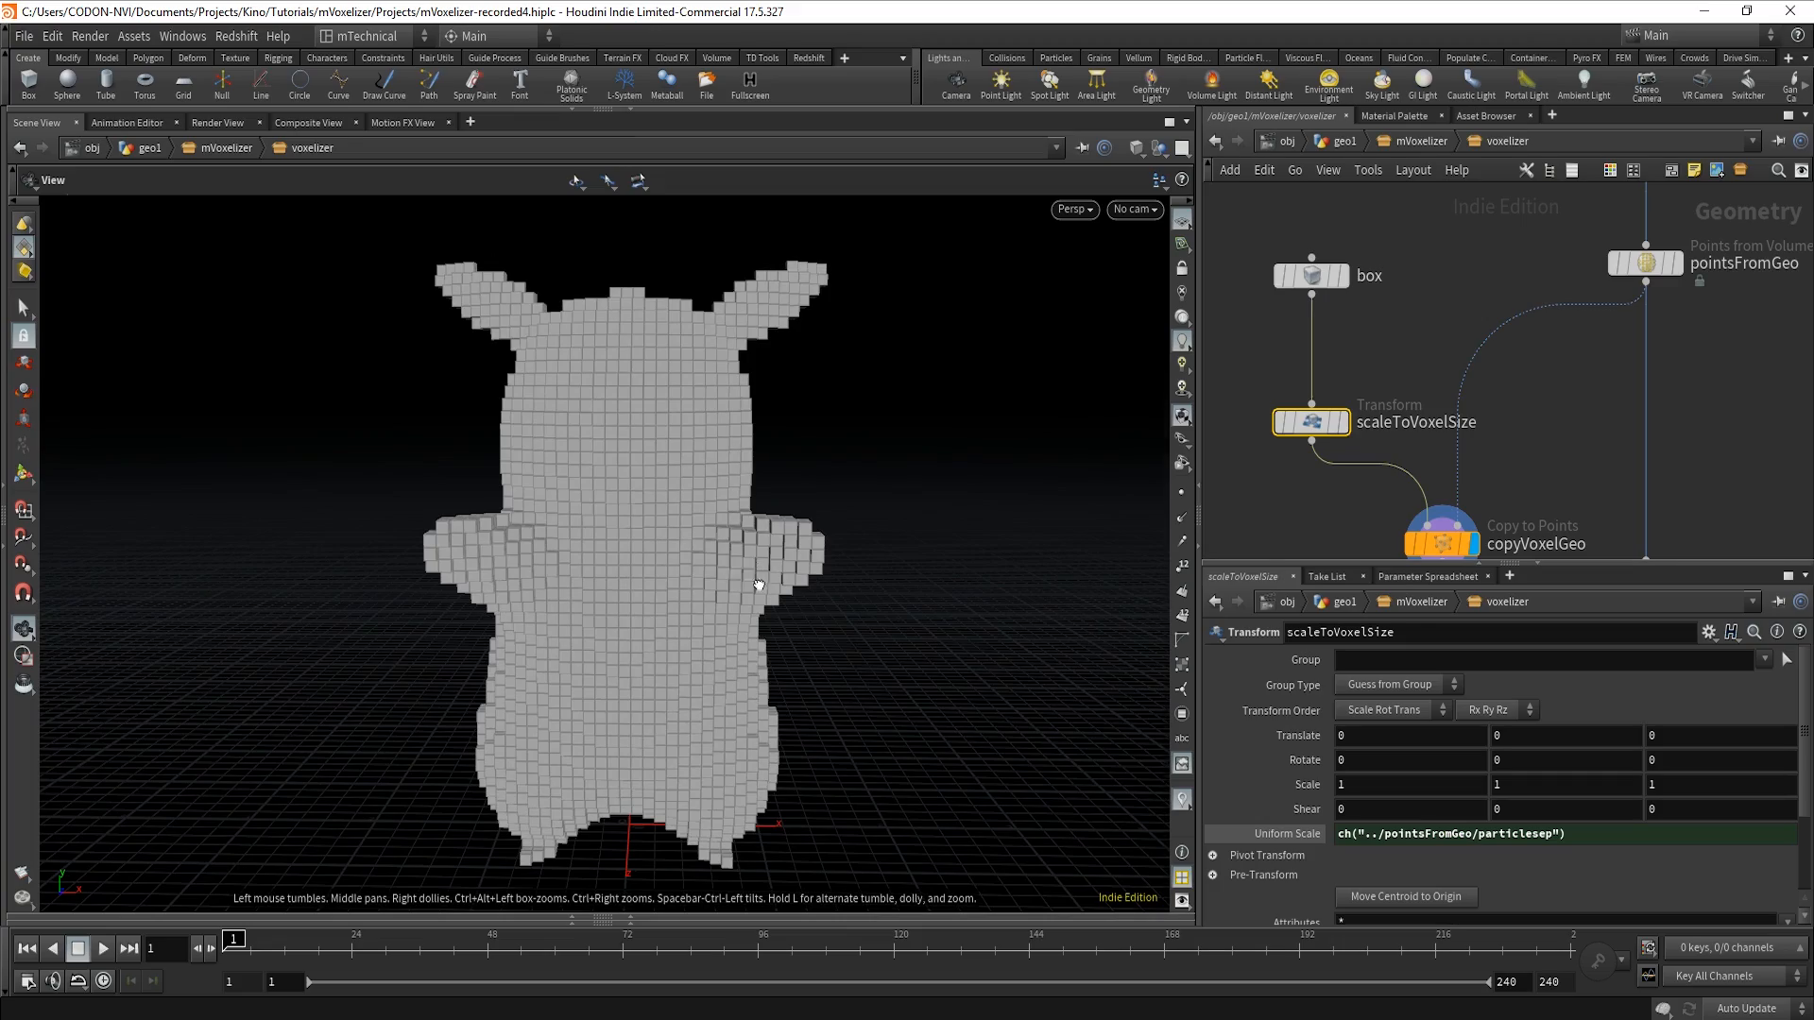
drag(761, 571, 619, 595)
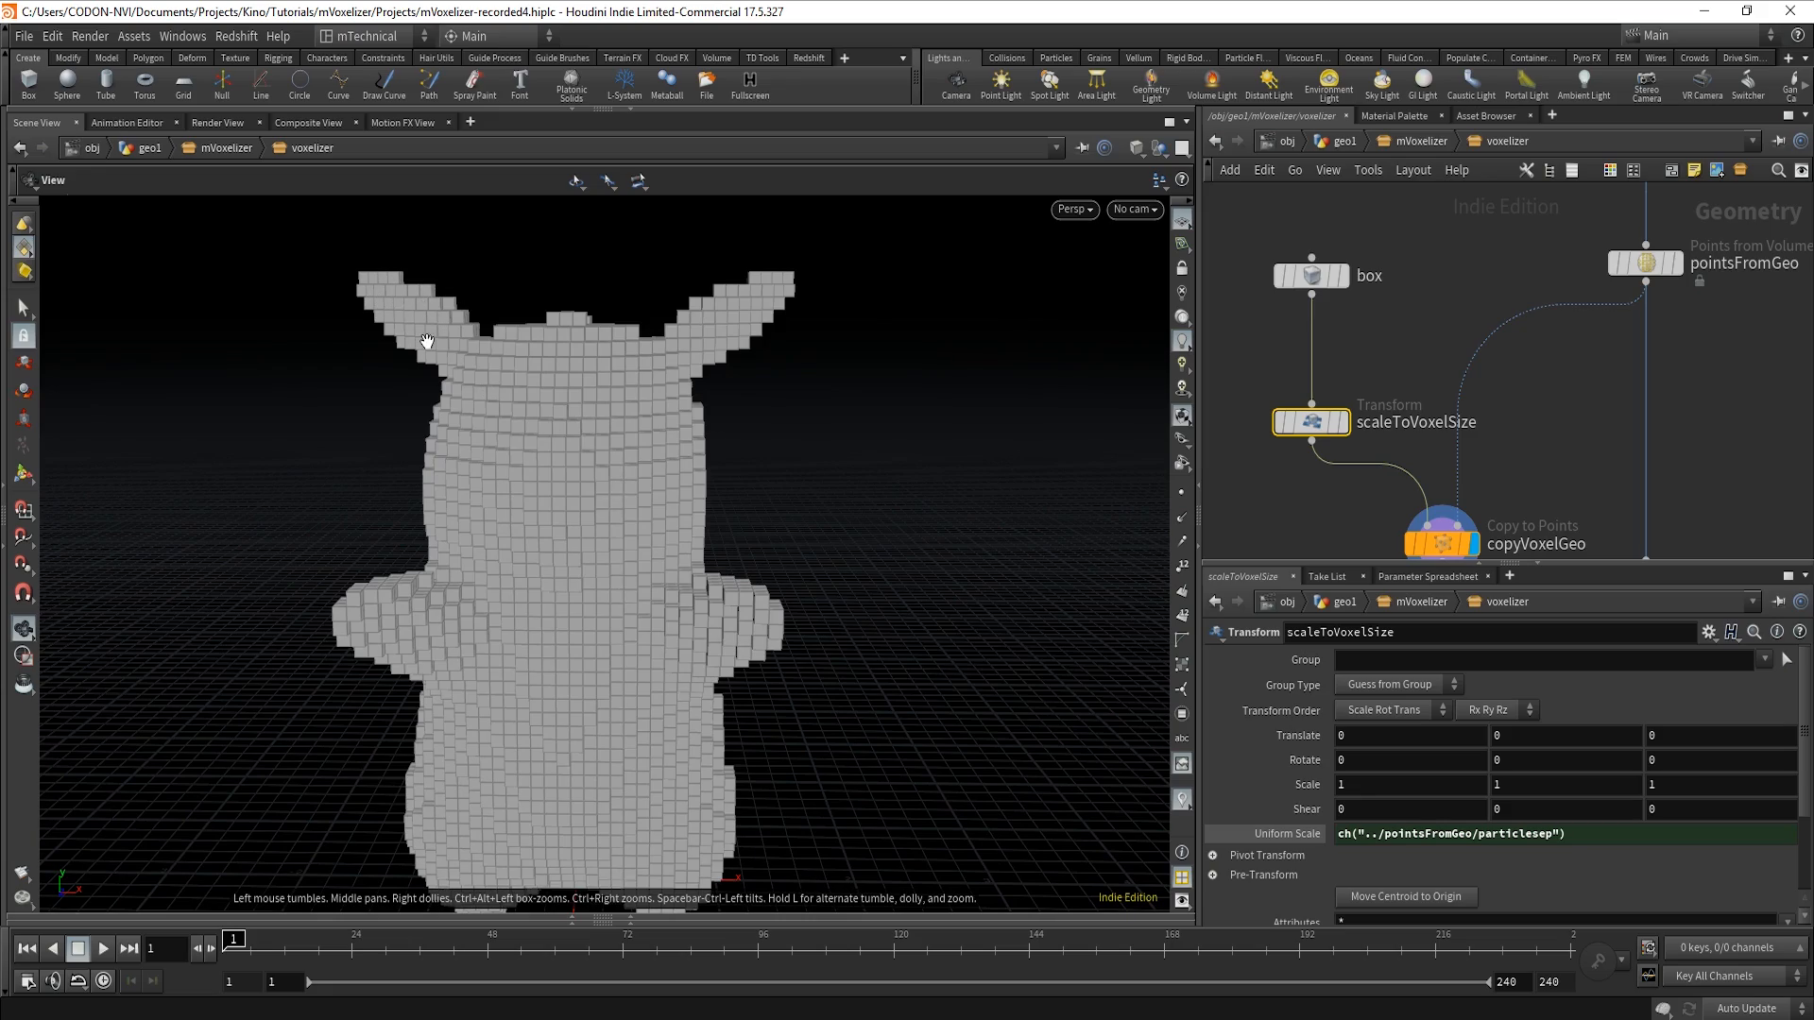
drag(466, 587, 665, 532)
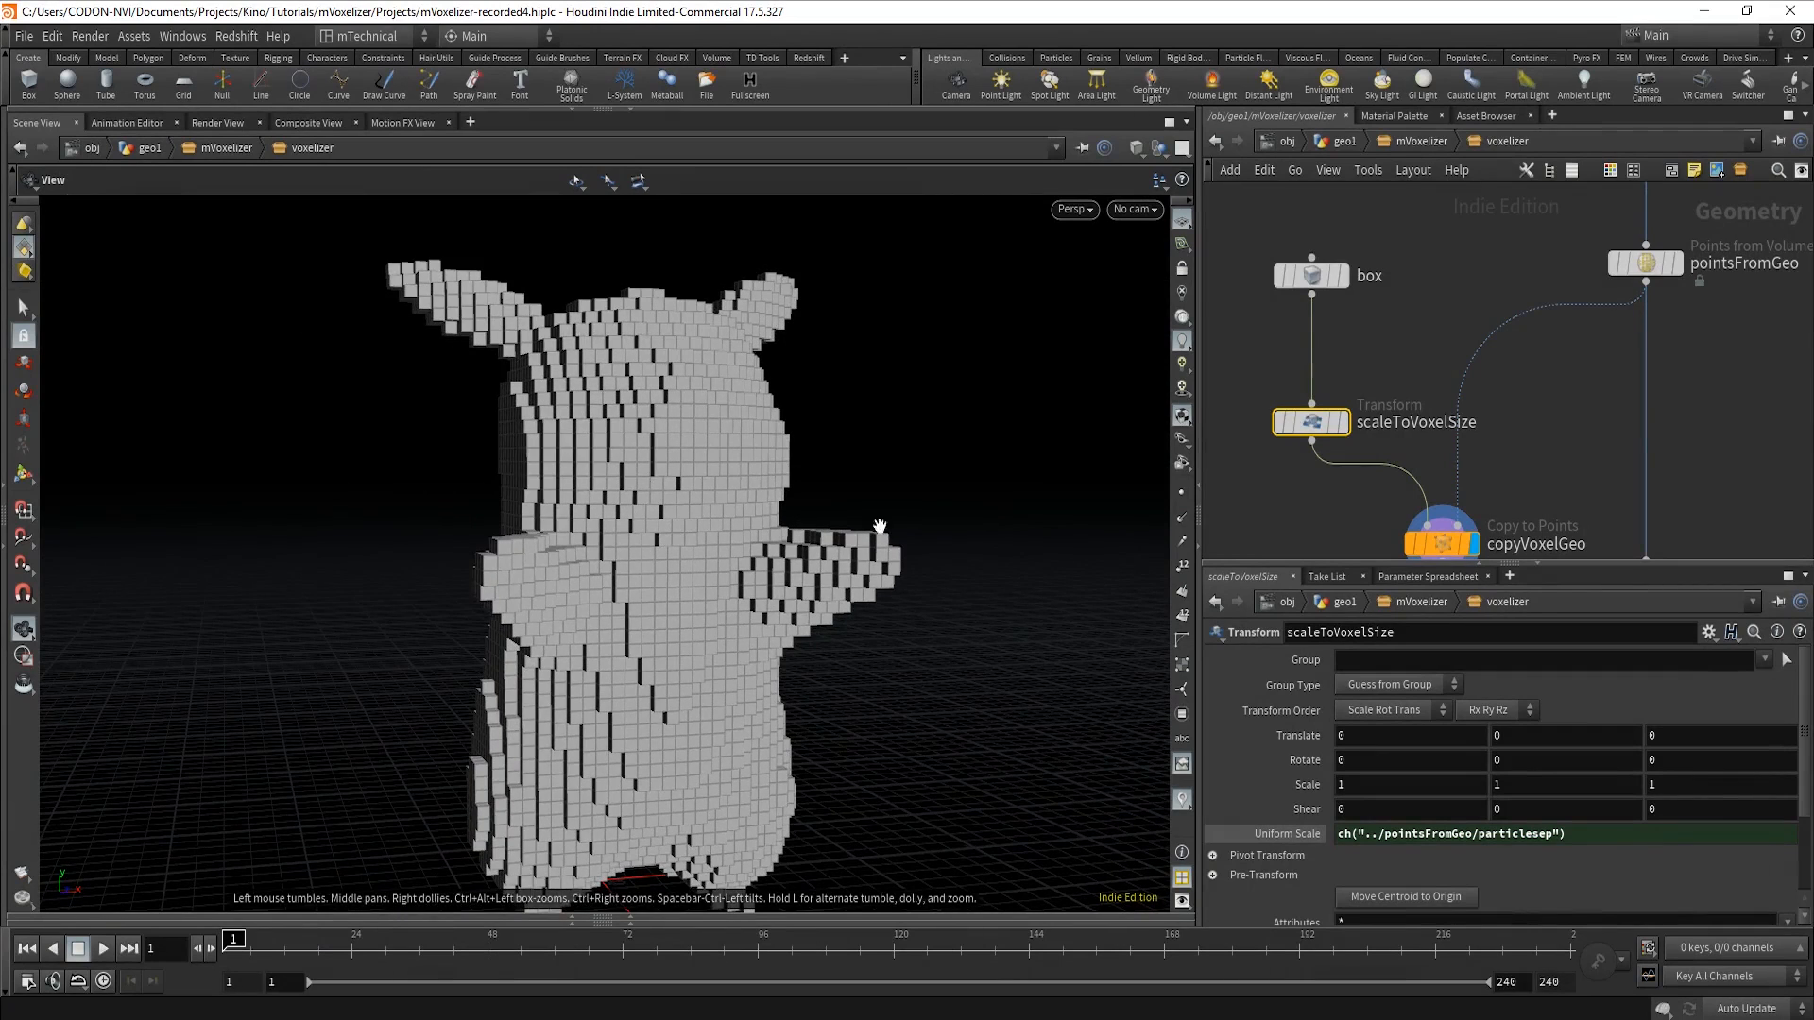
Return to the geo1 network, shift file1 aside and add a Platonic Solids node beside it.
click(1344, 140)
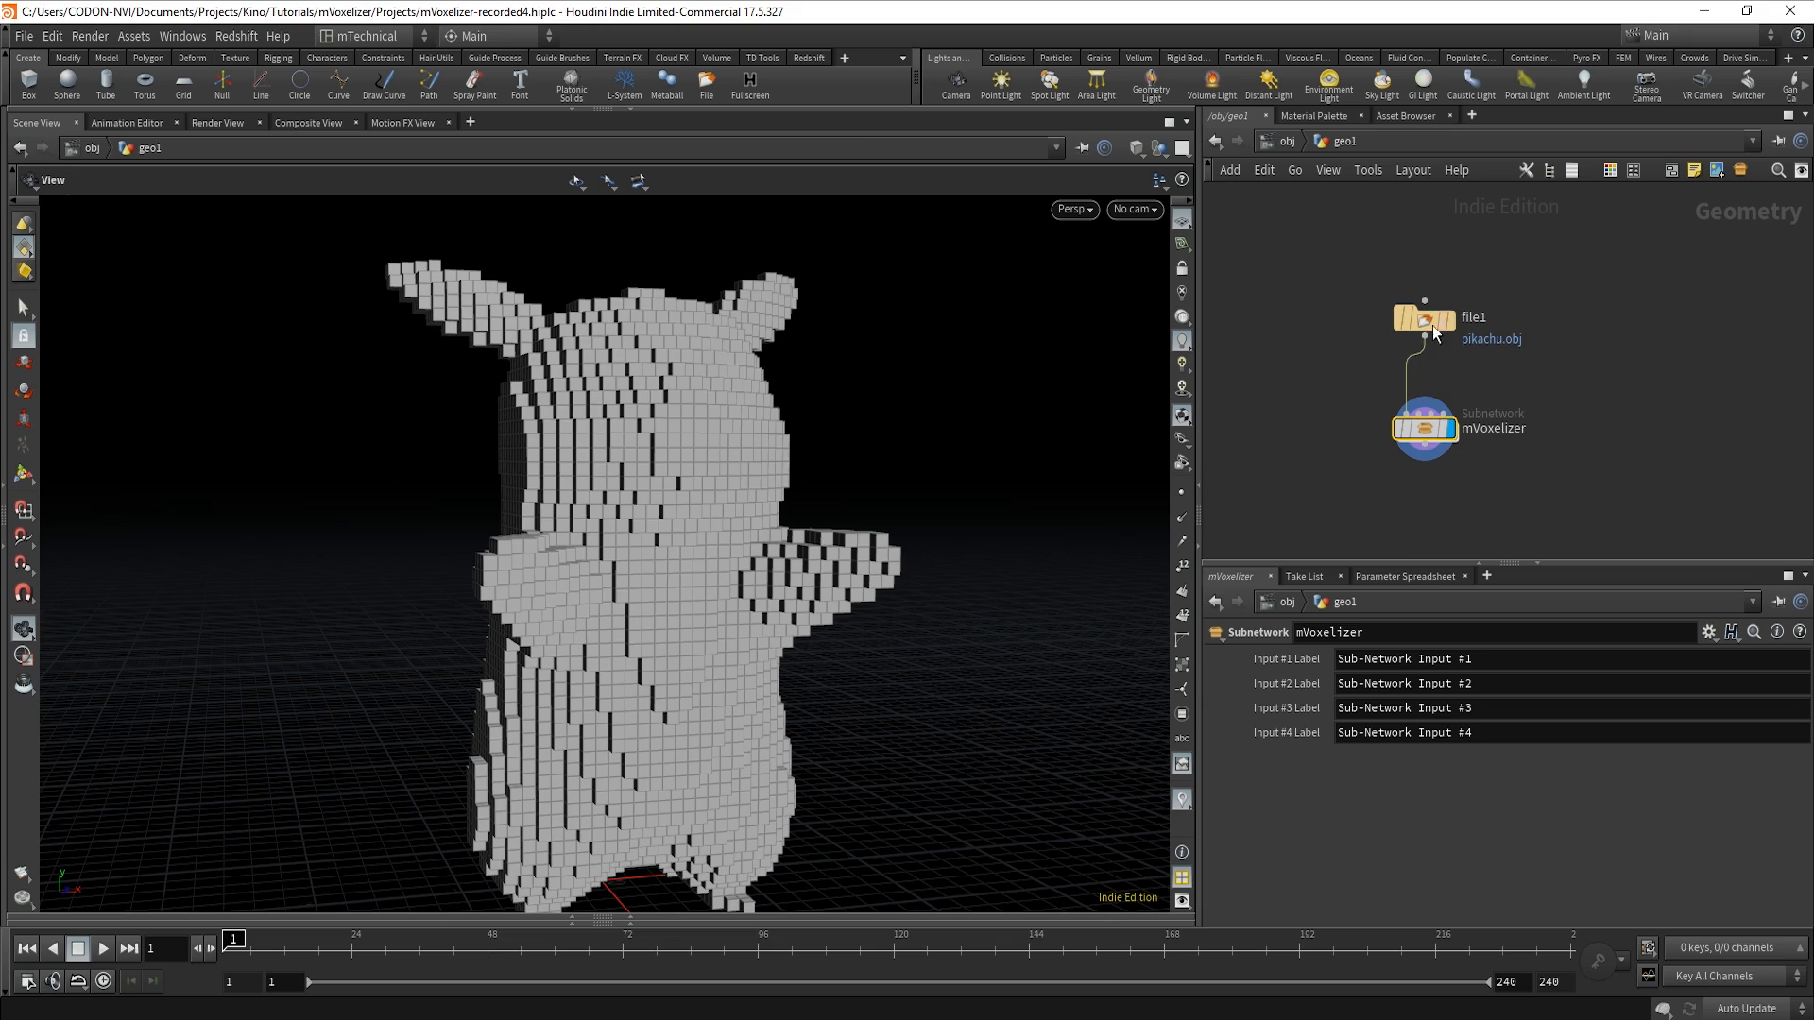
drag(1342, 323, 1327, 322)
key(Tab)
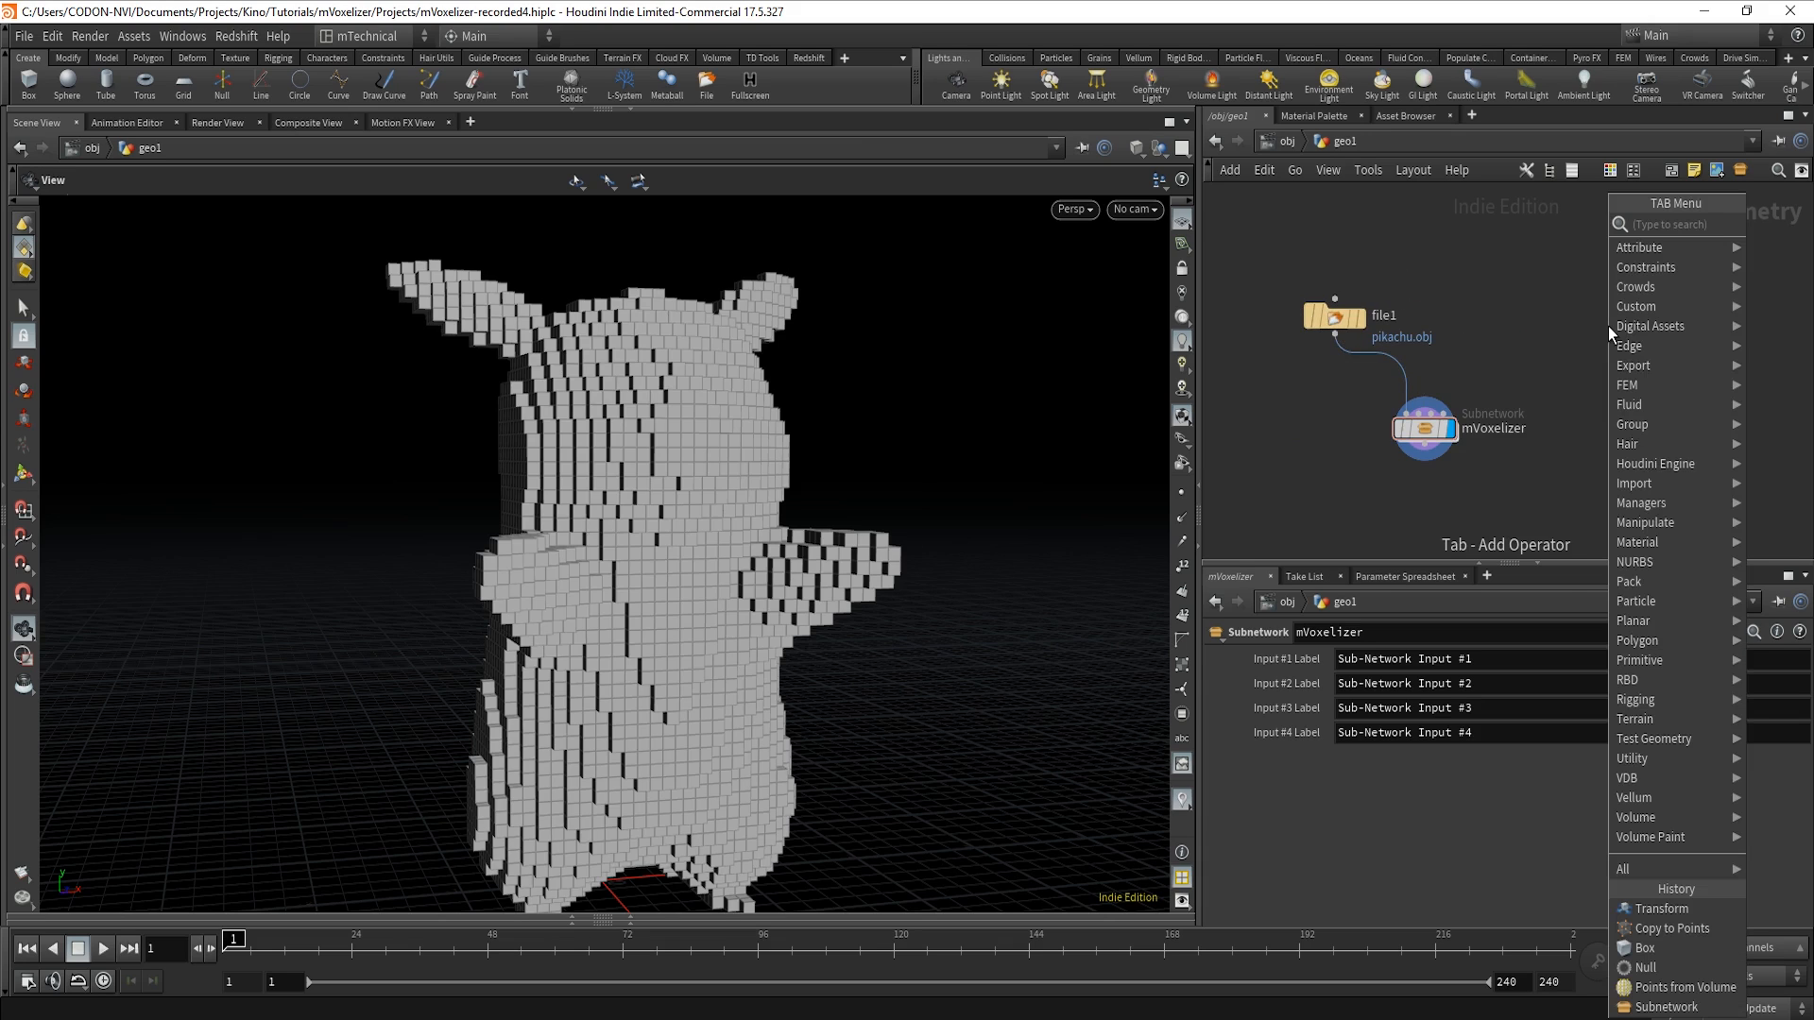
mouse_move(1608, 326)
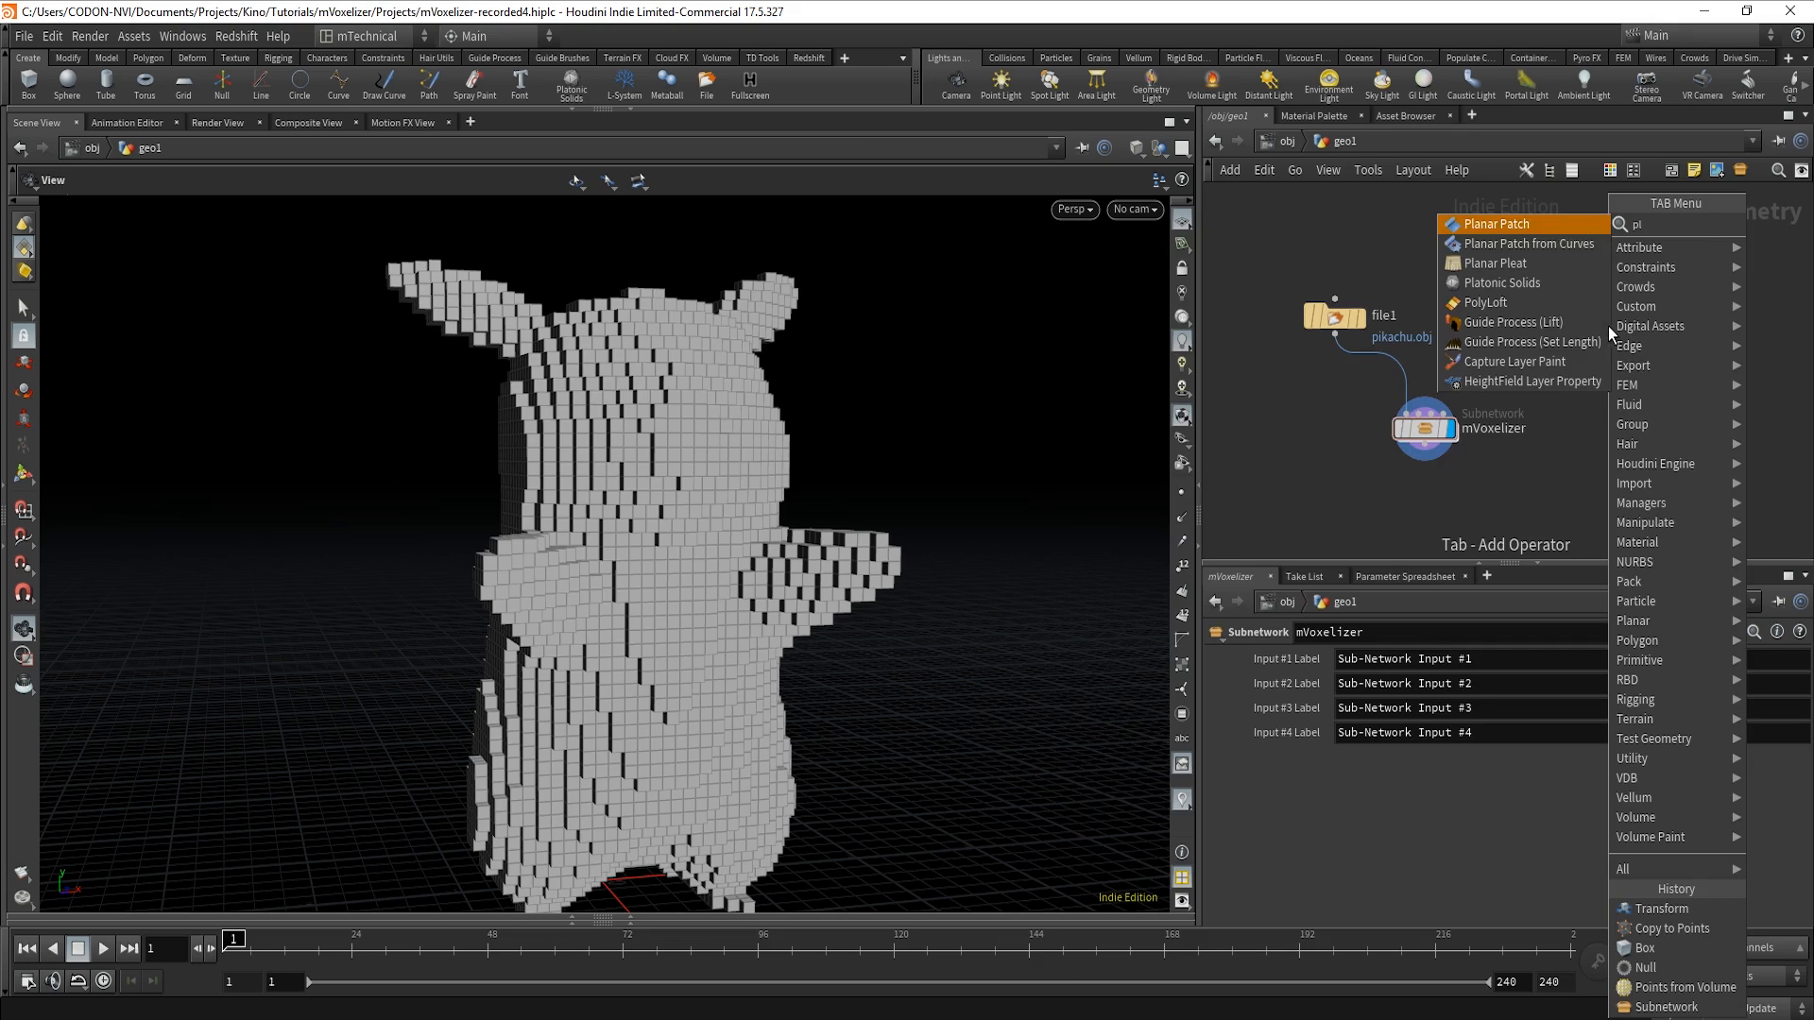
click(1559, 289)
click(1560, 329)
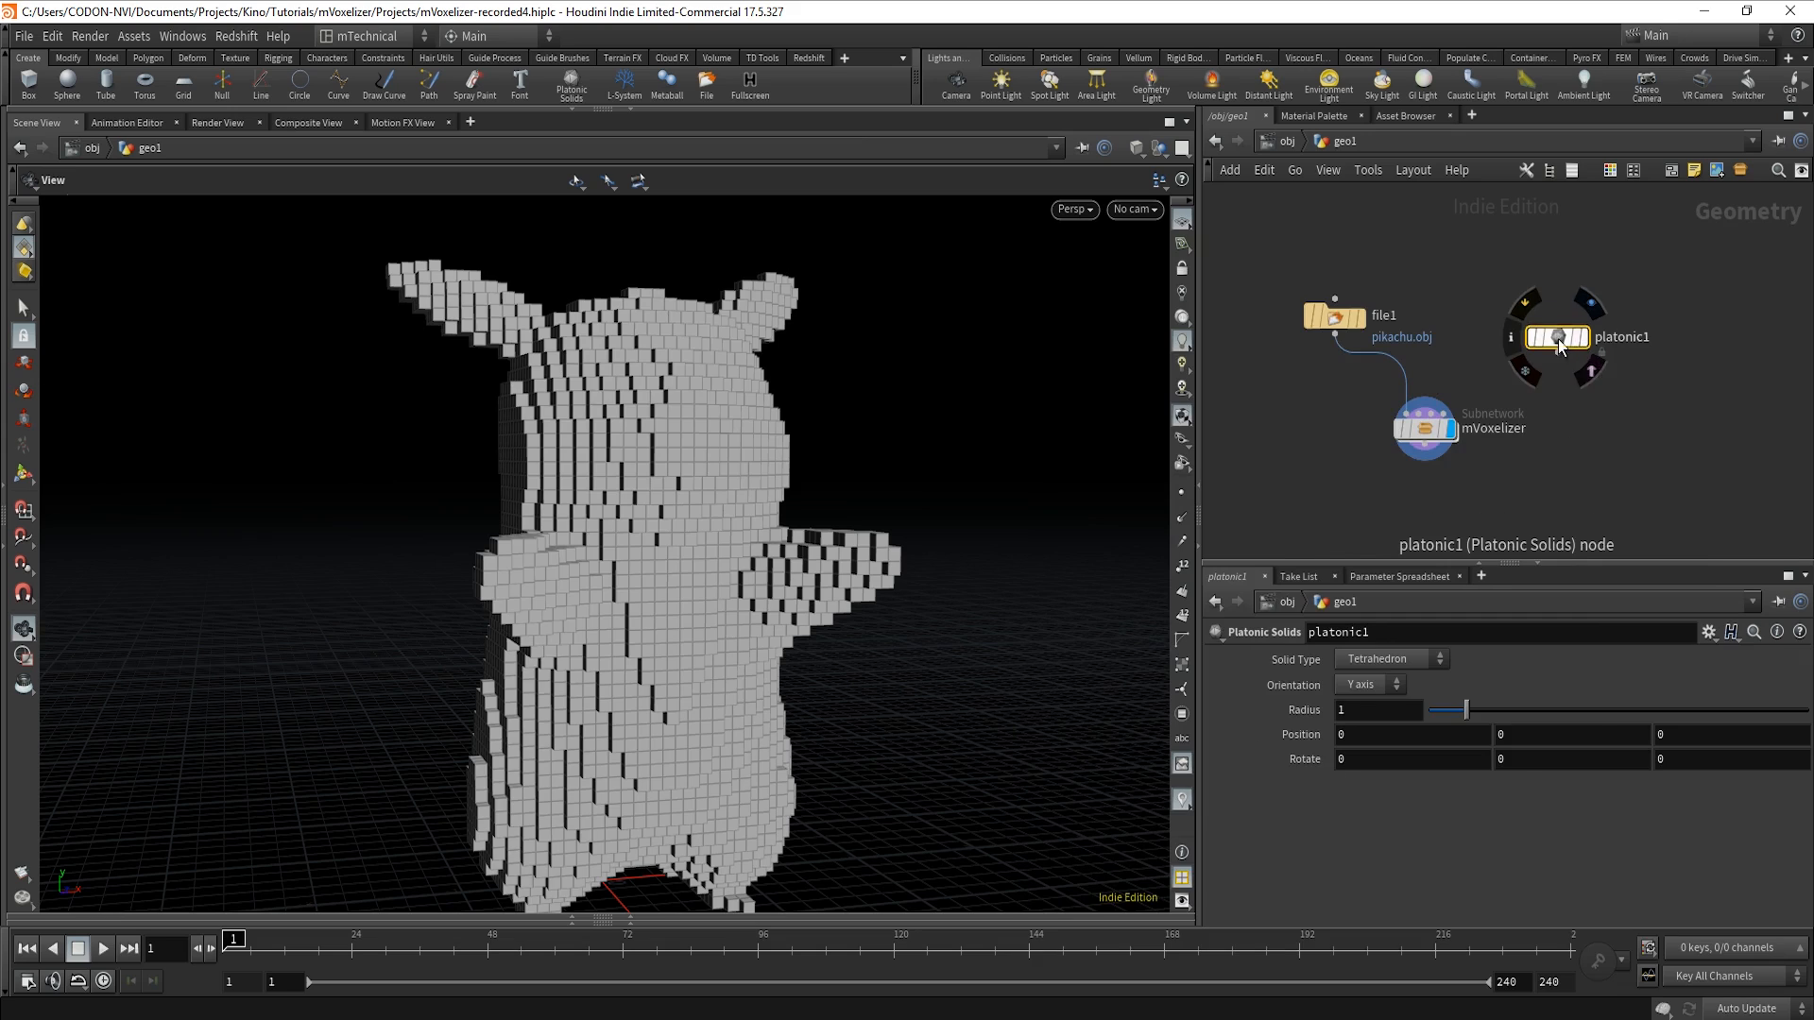
Set the Platonic Solids node's Solid Type to Soccer Ball and display it framed in the viewport.
click(1436, 660)
click(1412, 783)
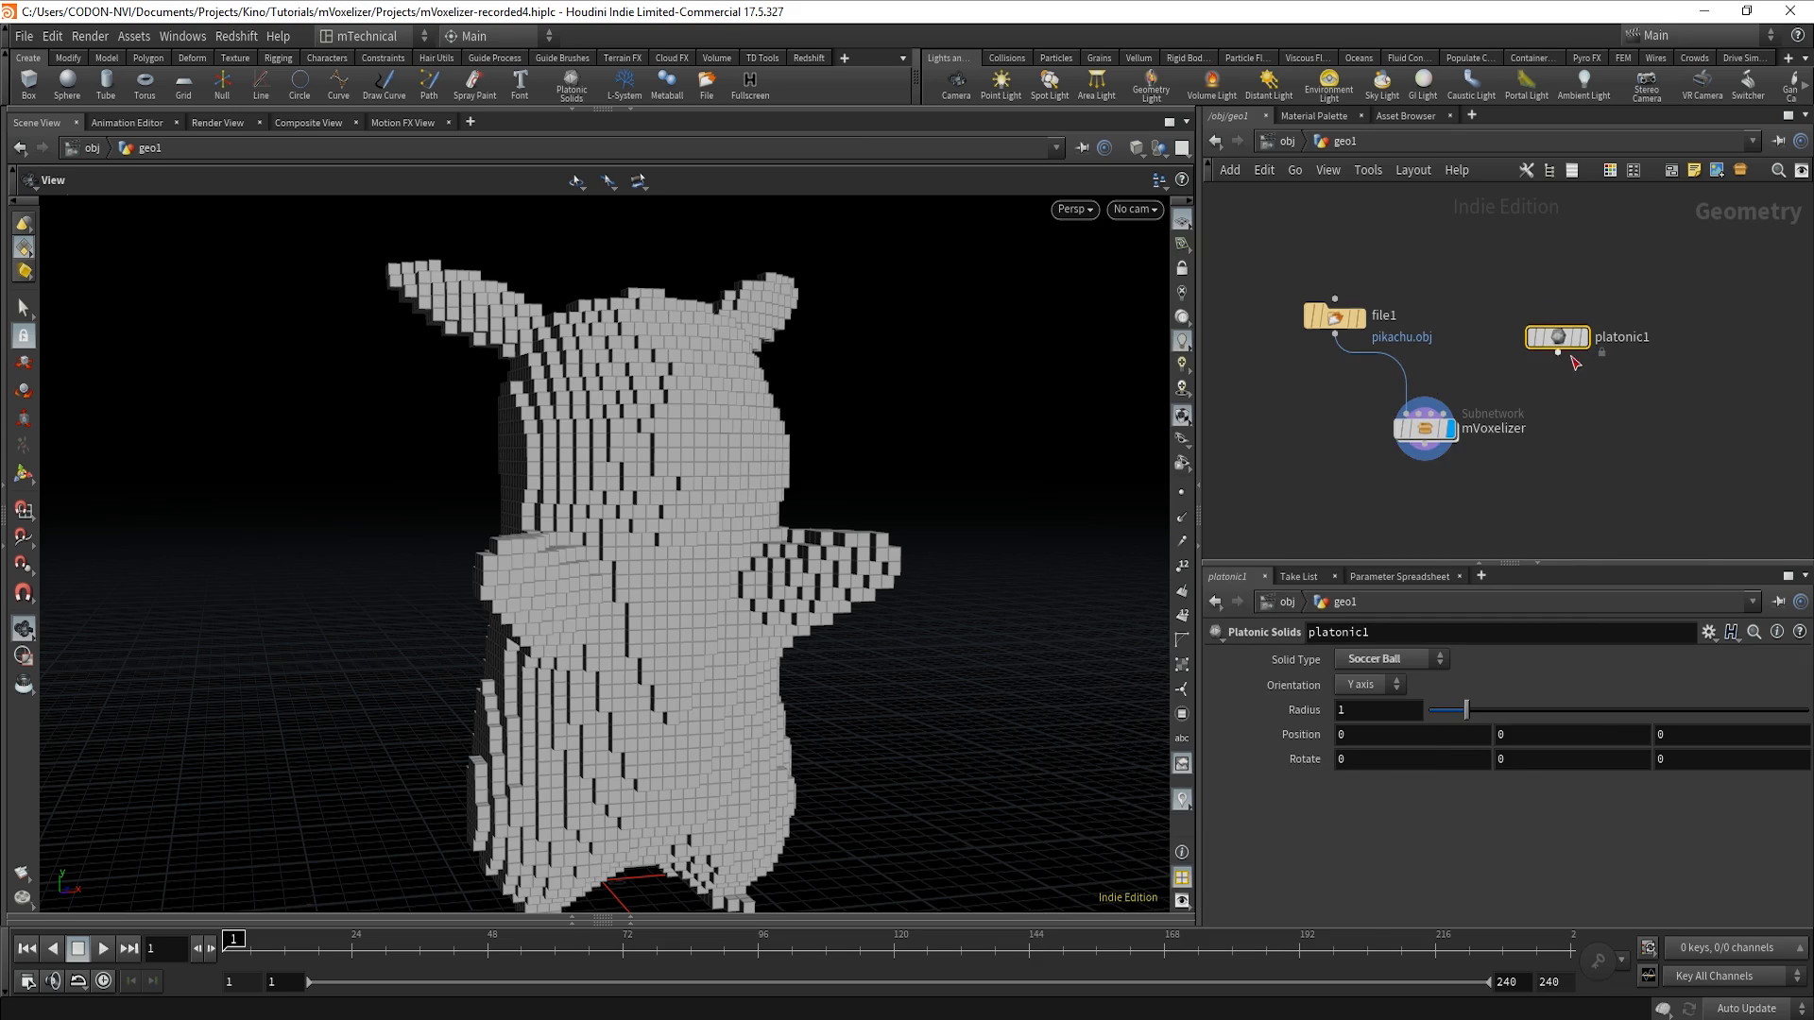
click(1586, 339)
key(f)
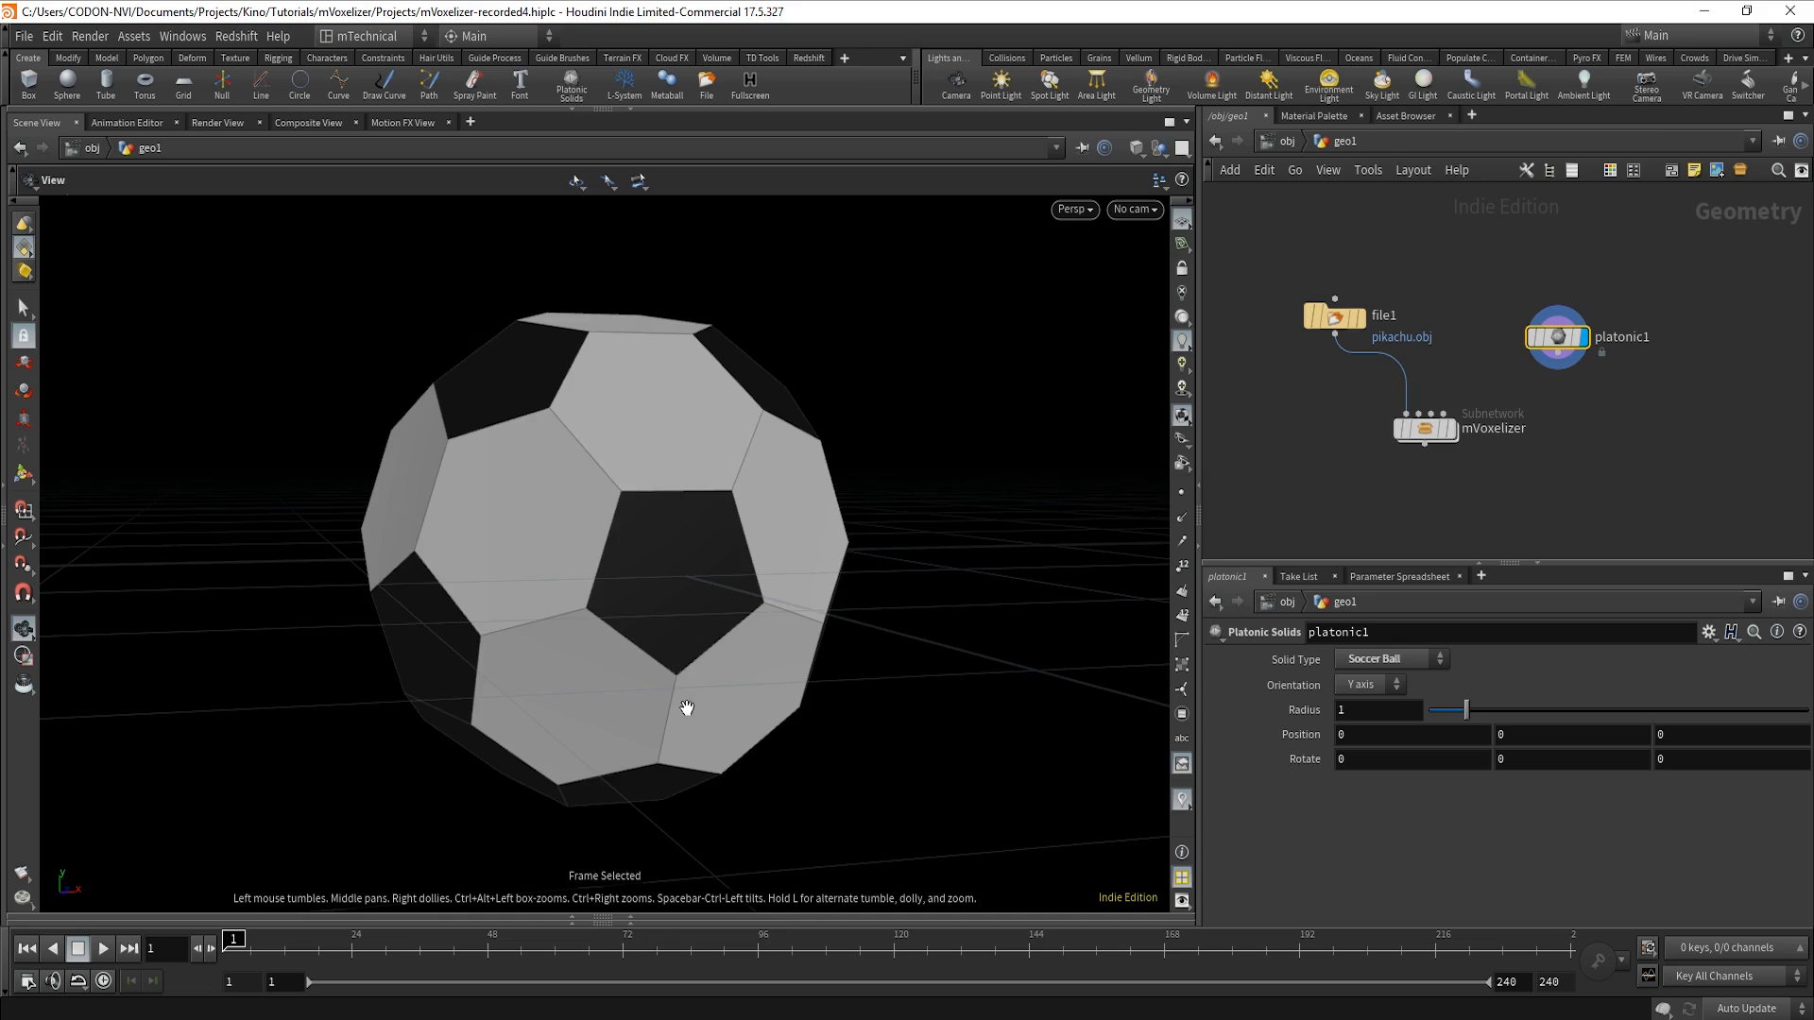
drag(684, 709, 716, 733)
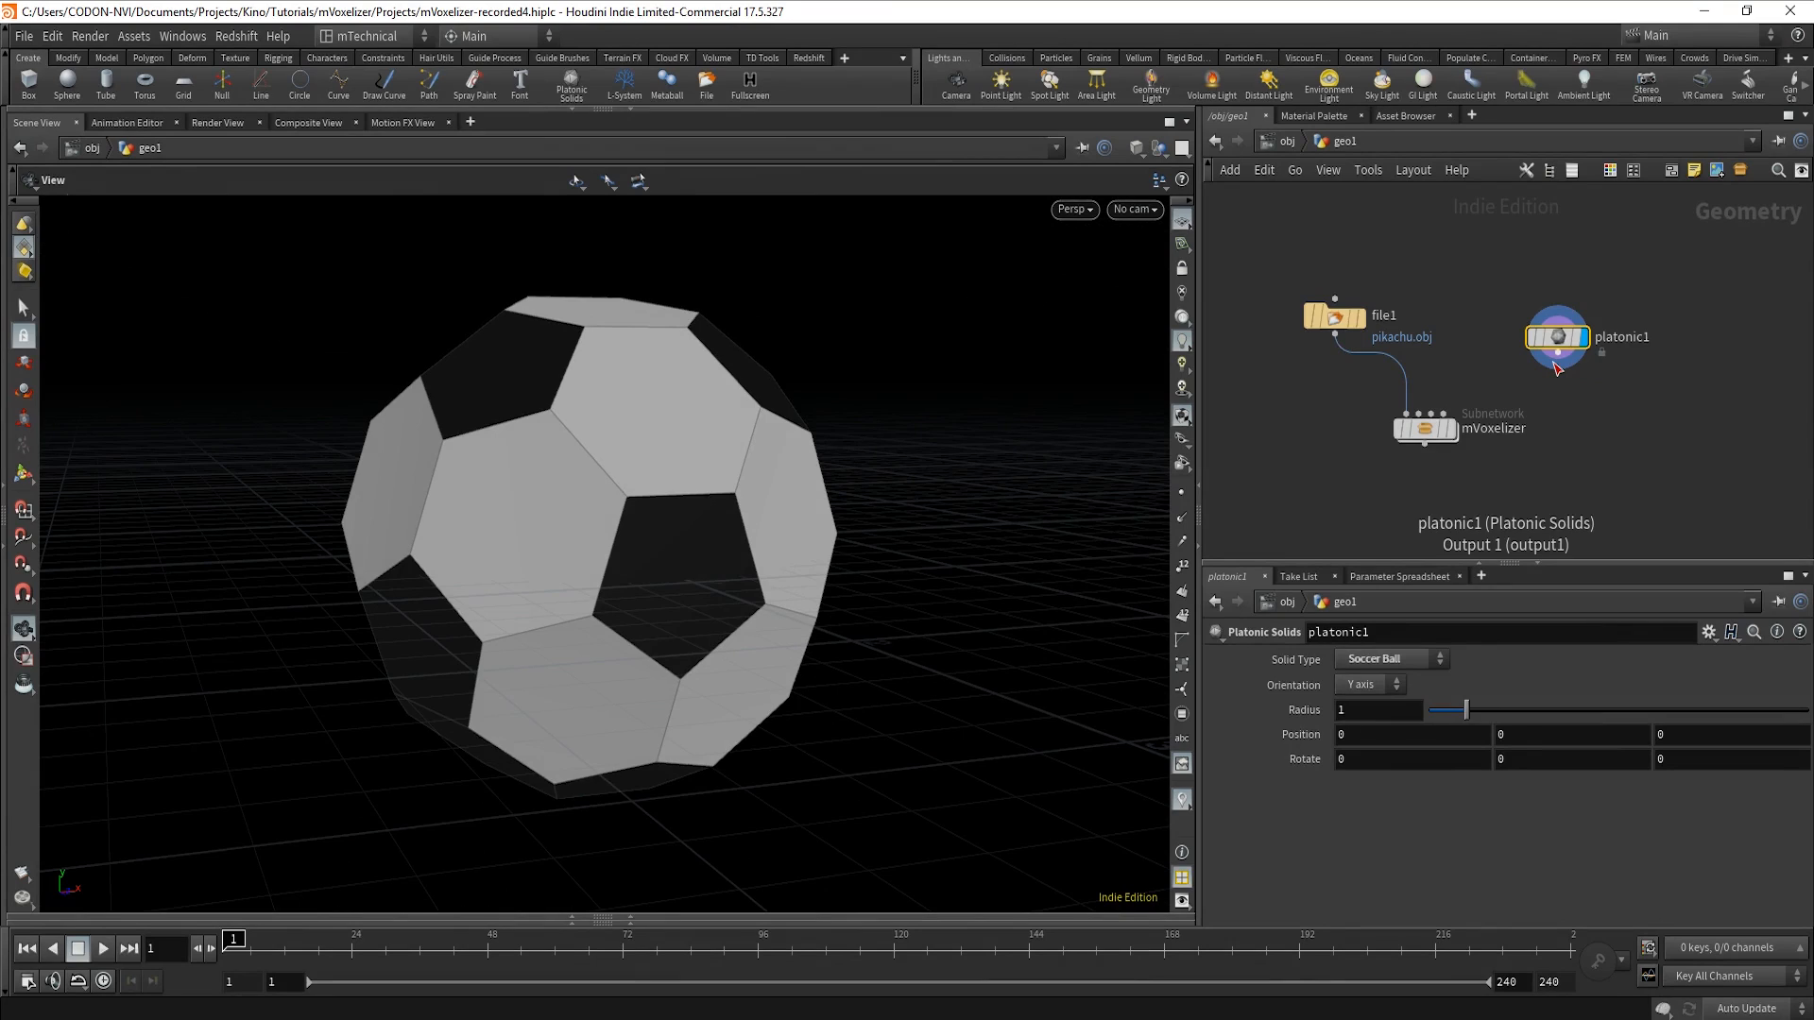
Wire platonic1 into the second input of mVoxelizer and move mVoxelizer slightly lower.
click(1558, 369)
click(1424, 430)
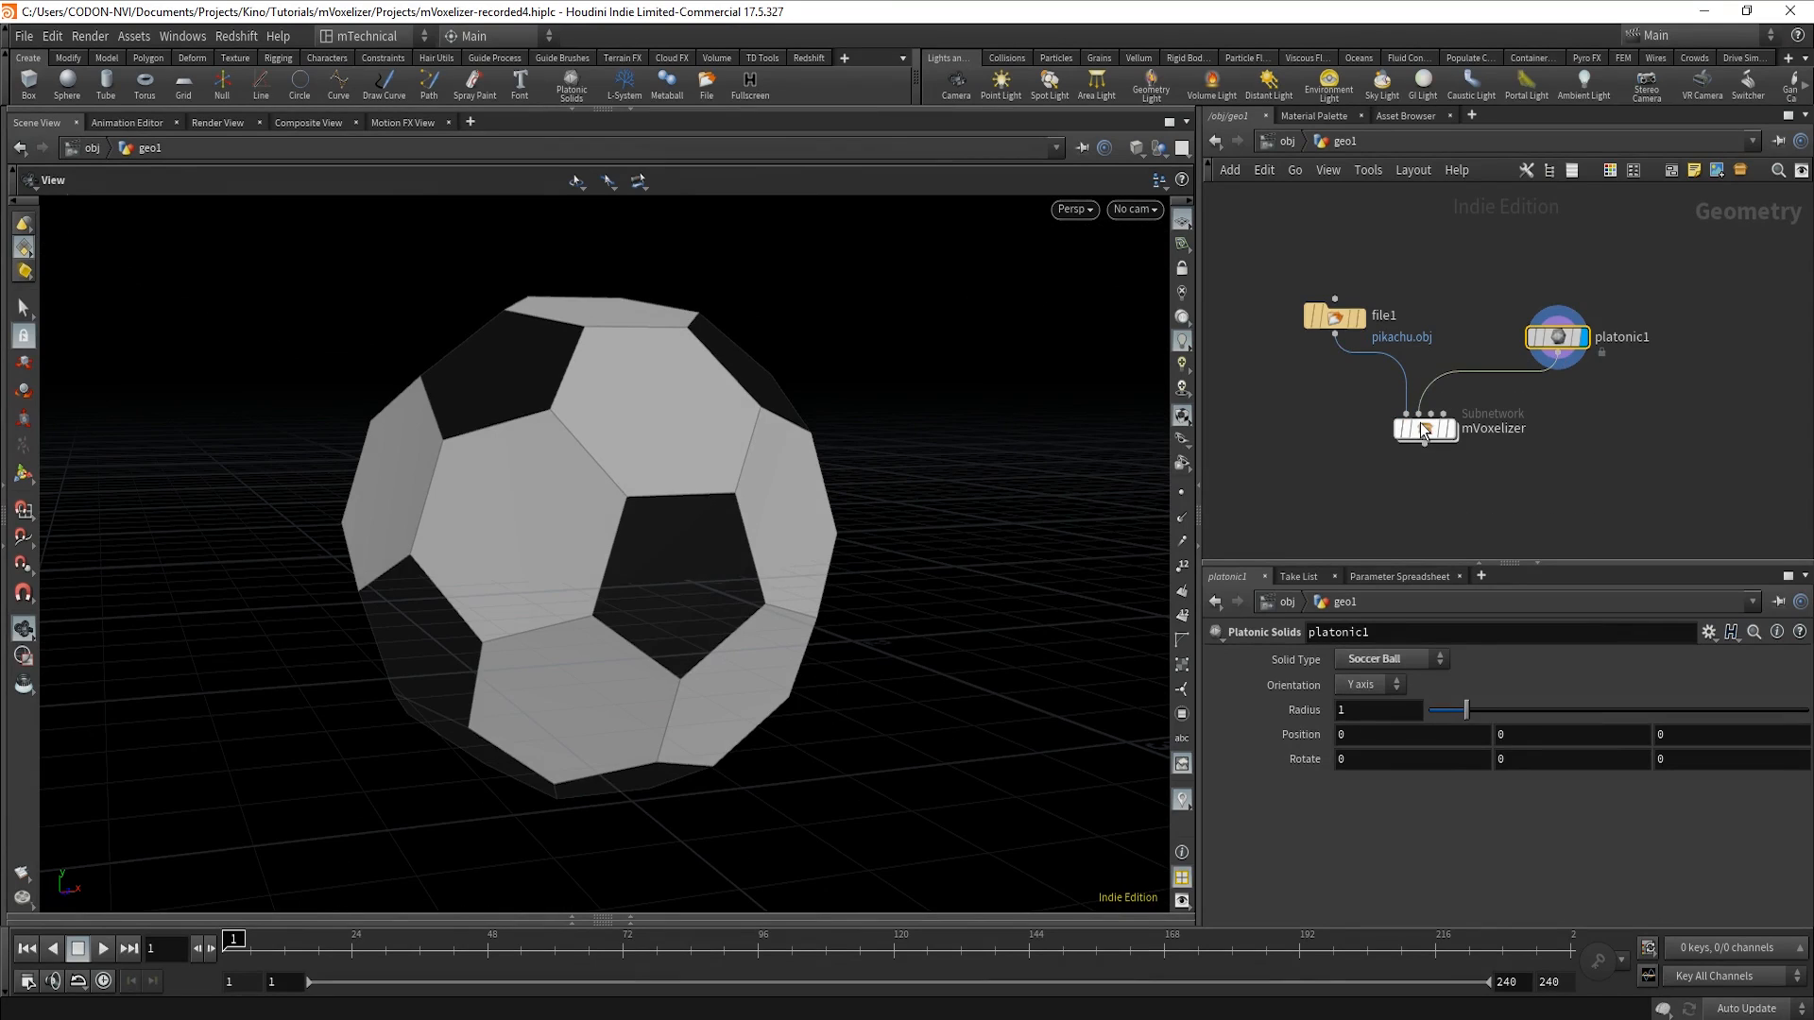
drag(1425, 430, 1428, 441)
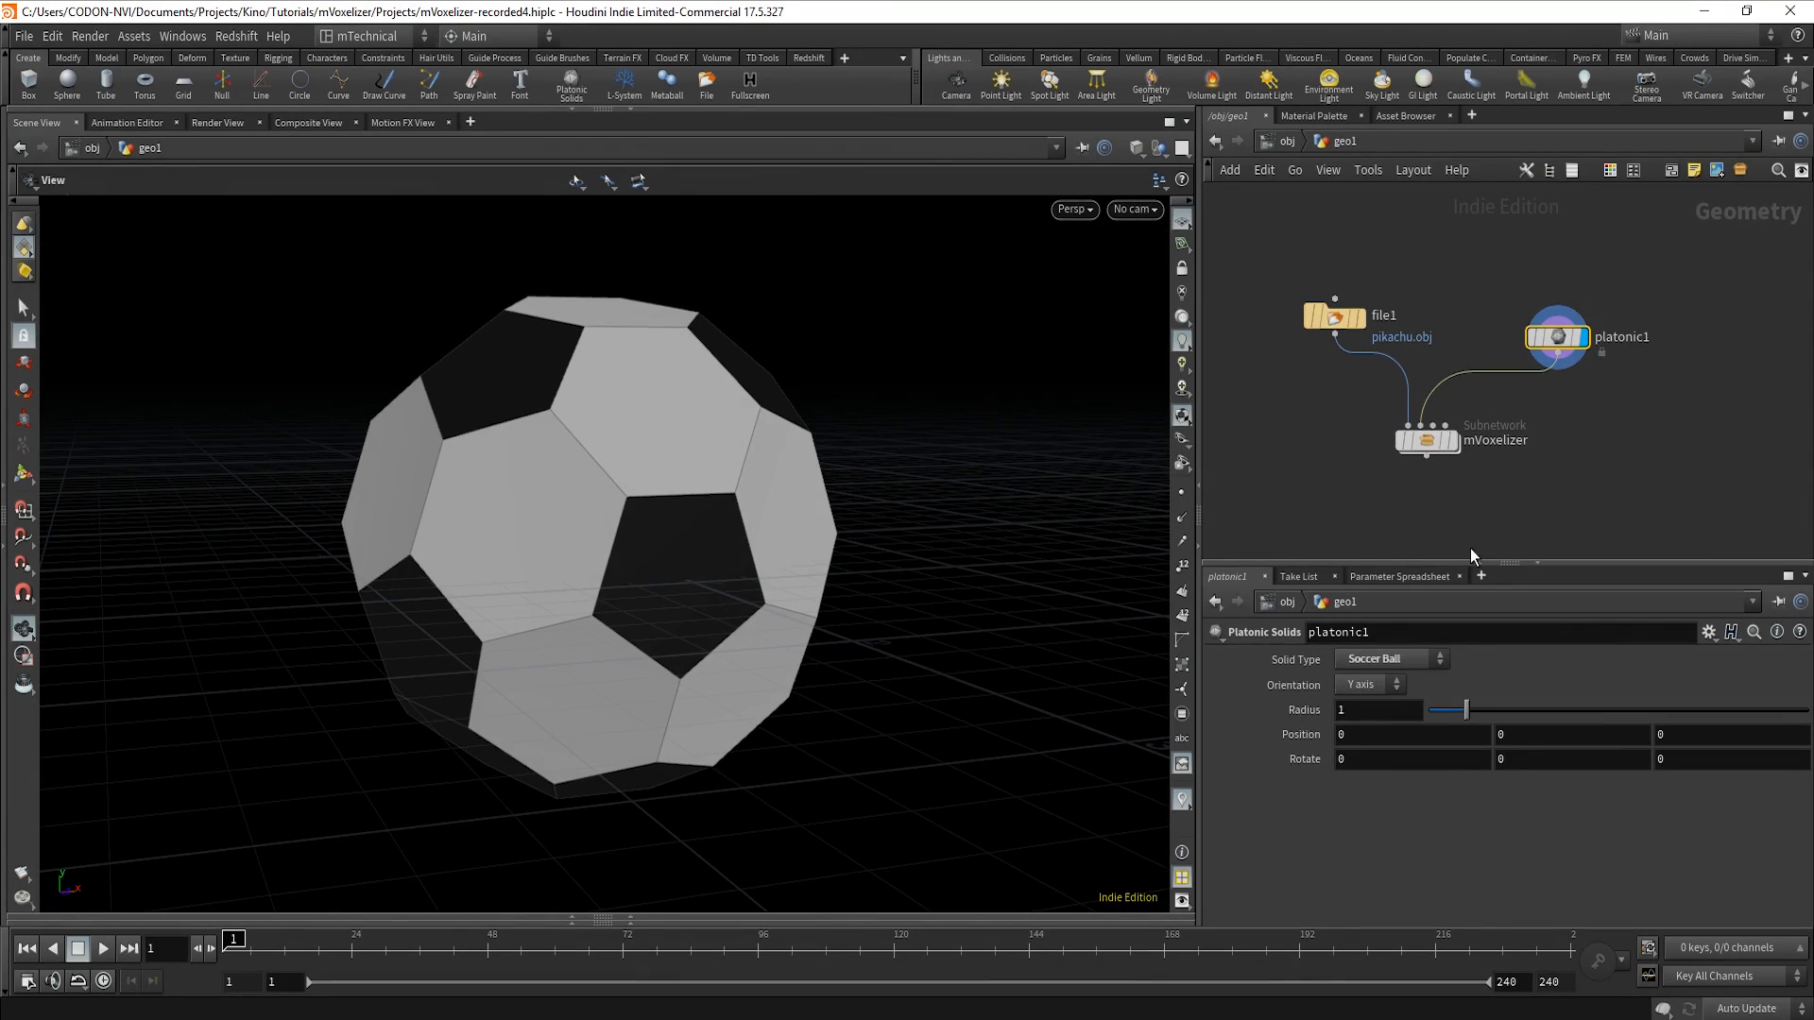
Inside mVoxelizer, connect Sub-Network Input #2 to the second input of the voxelizer subnetwork.
double_click(1429, 441)
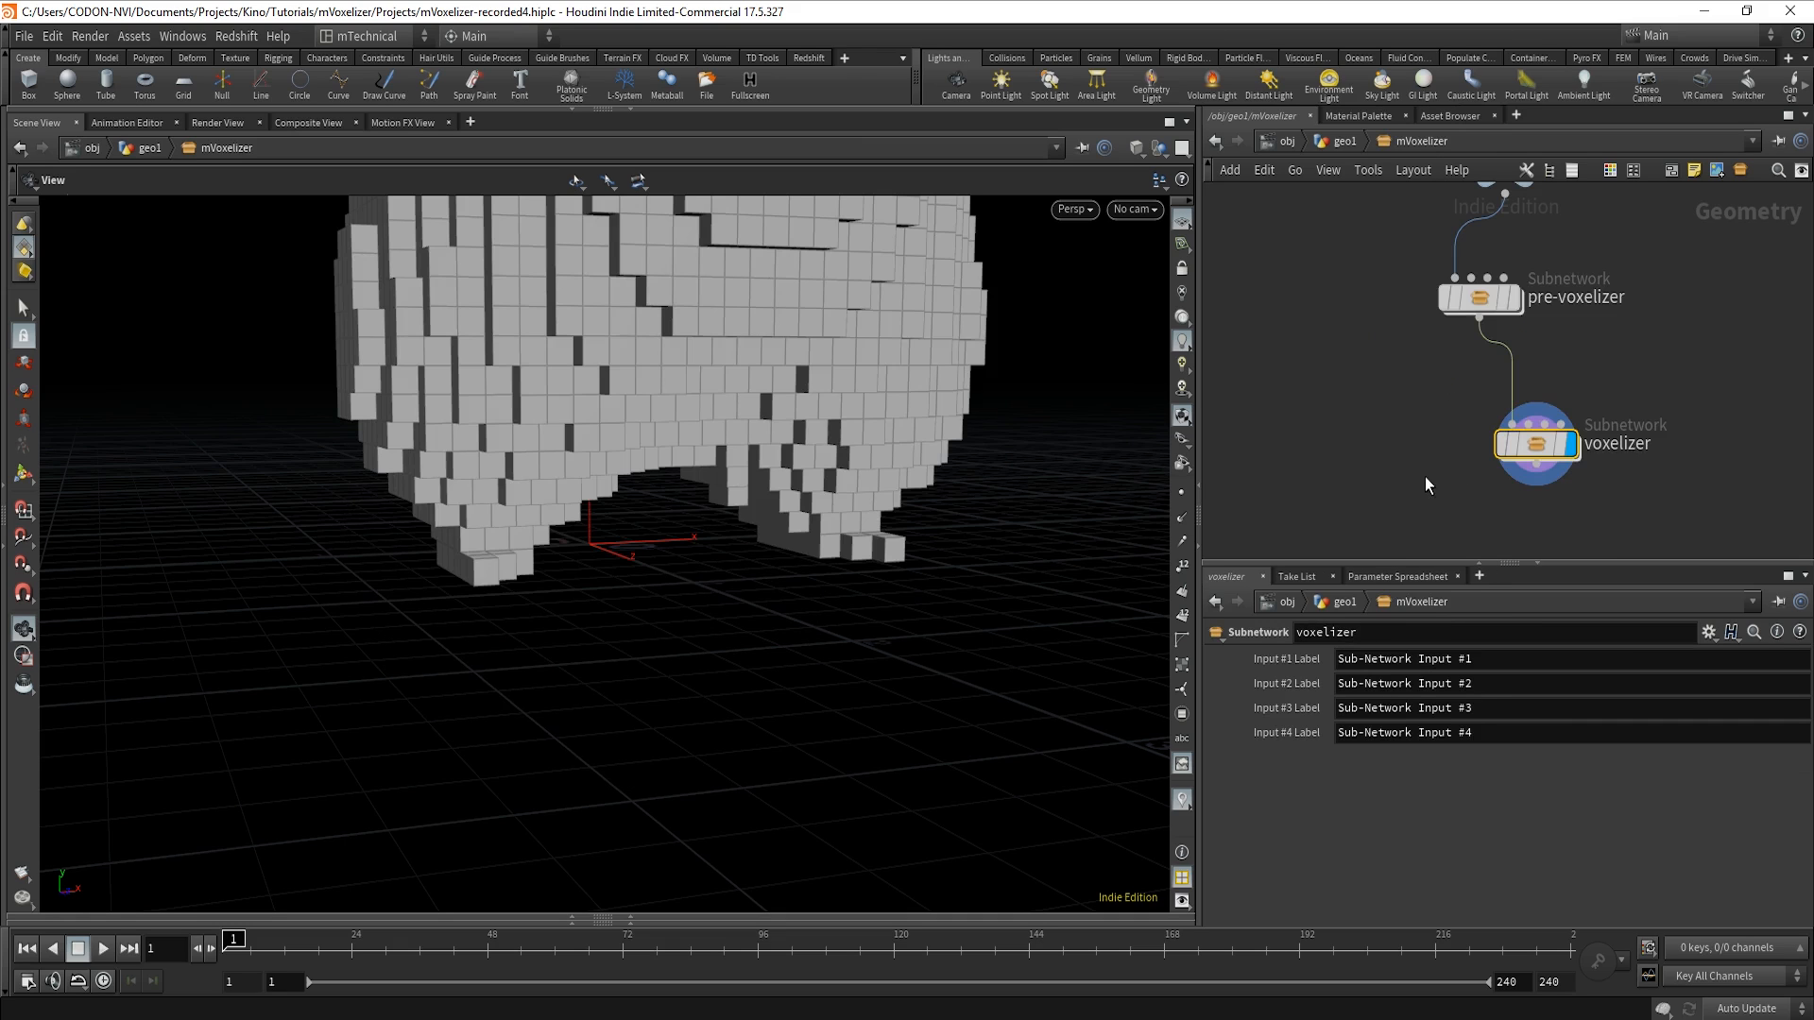
middle_drag(1752, 341, 1524, 475)
scroll(1525, 473, down, 2)
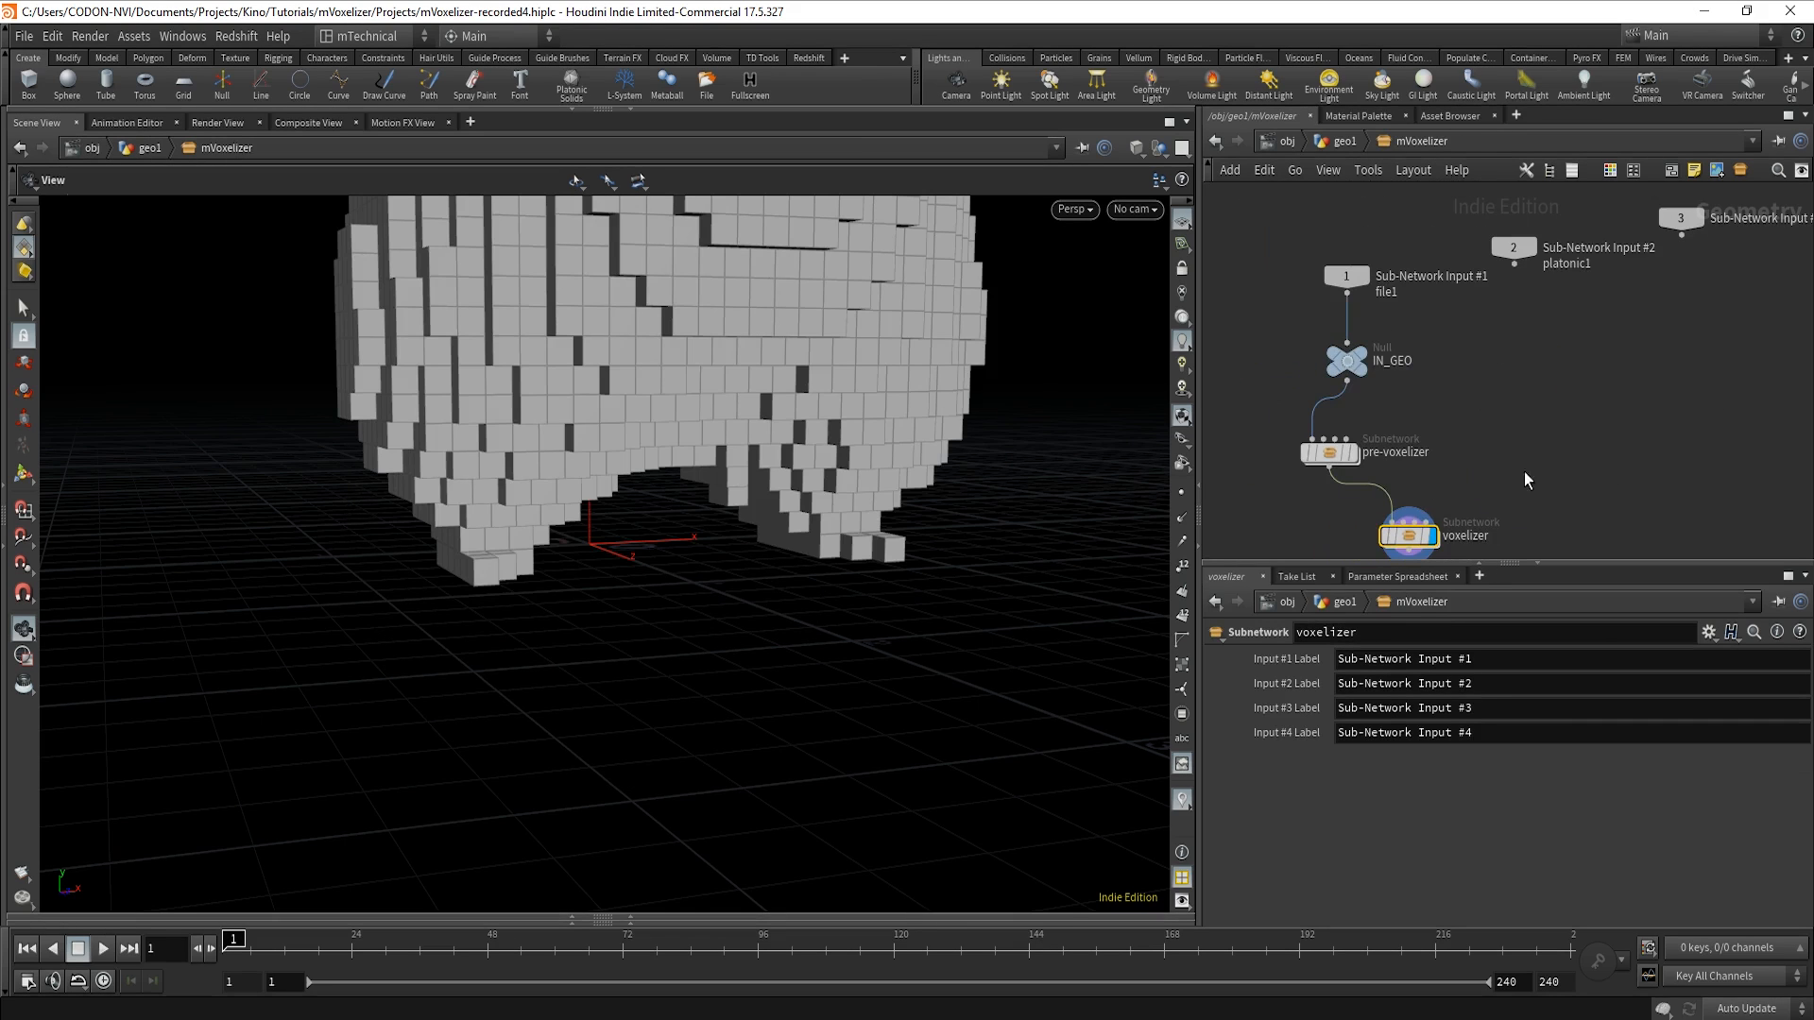
click(1515, 266)
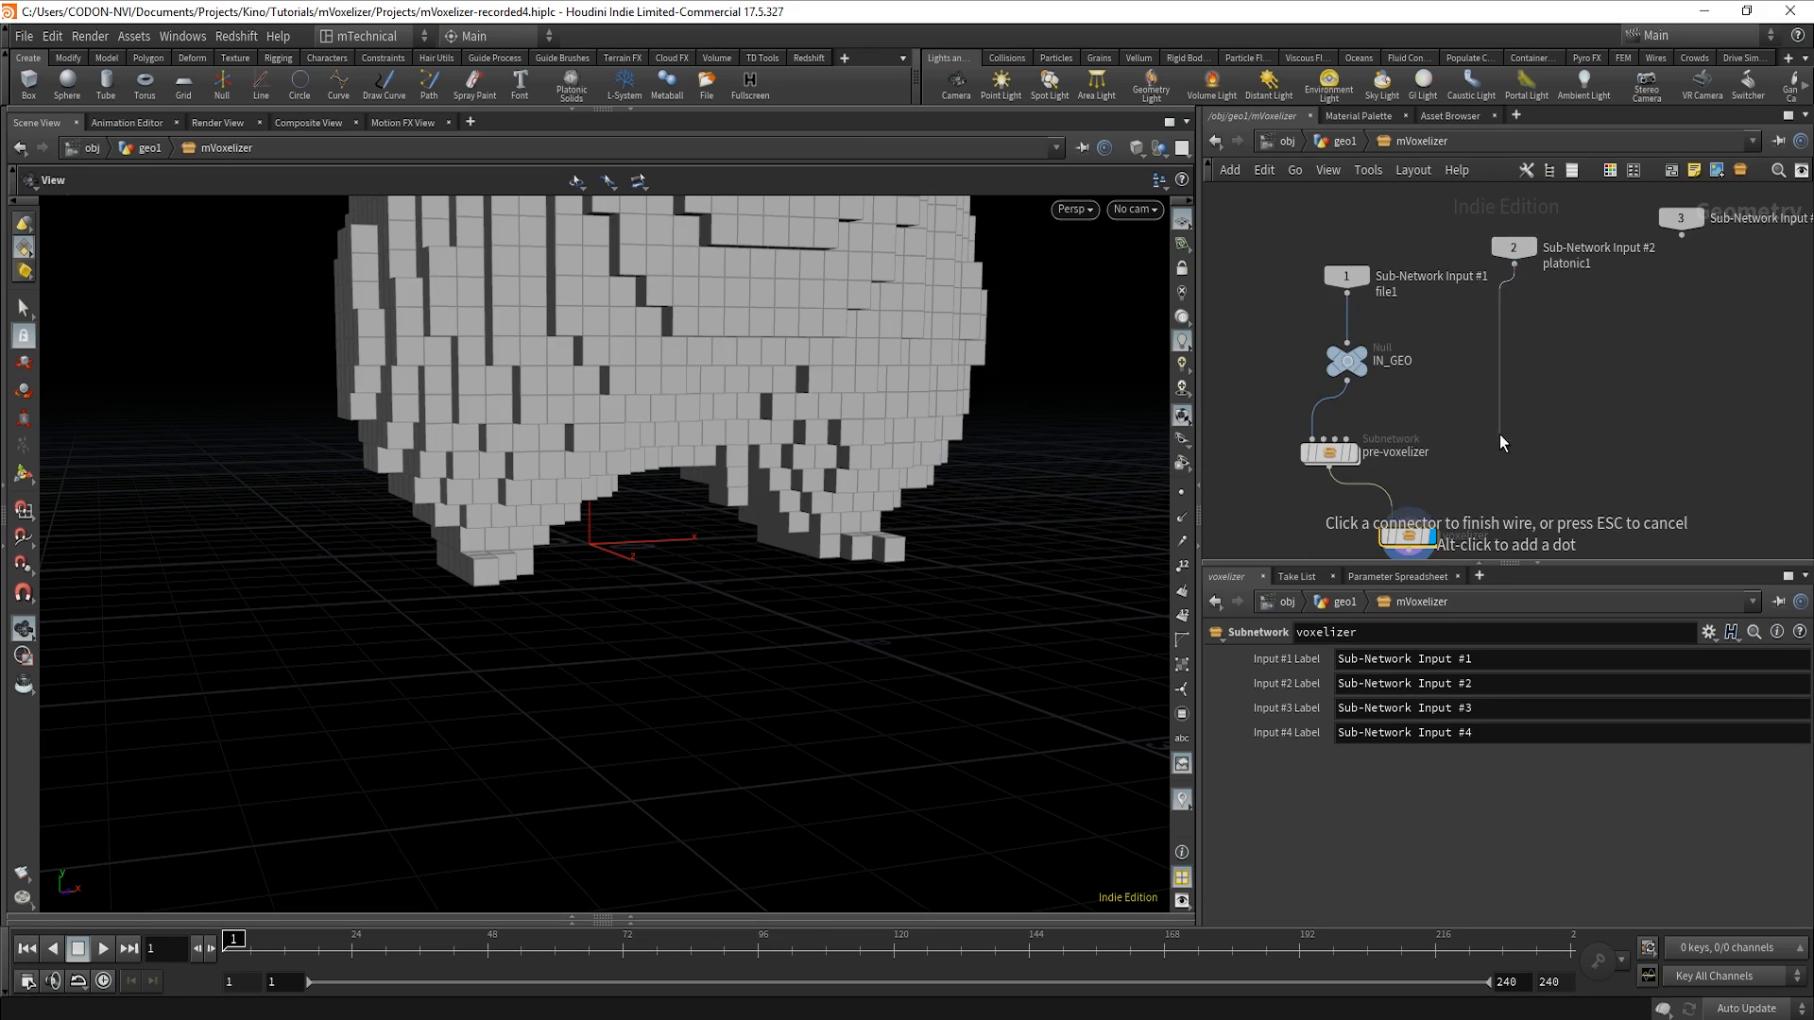
scroll(1529, 357, up, 2)
click(1471, 406)
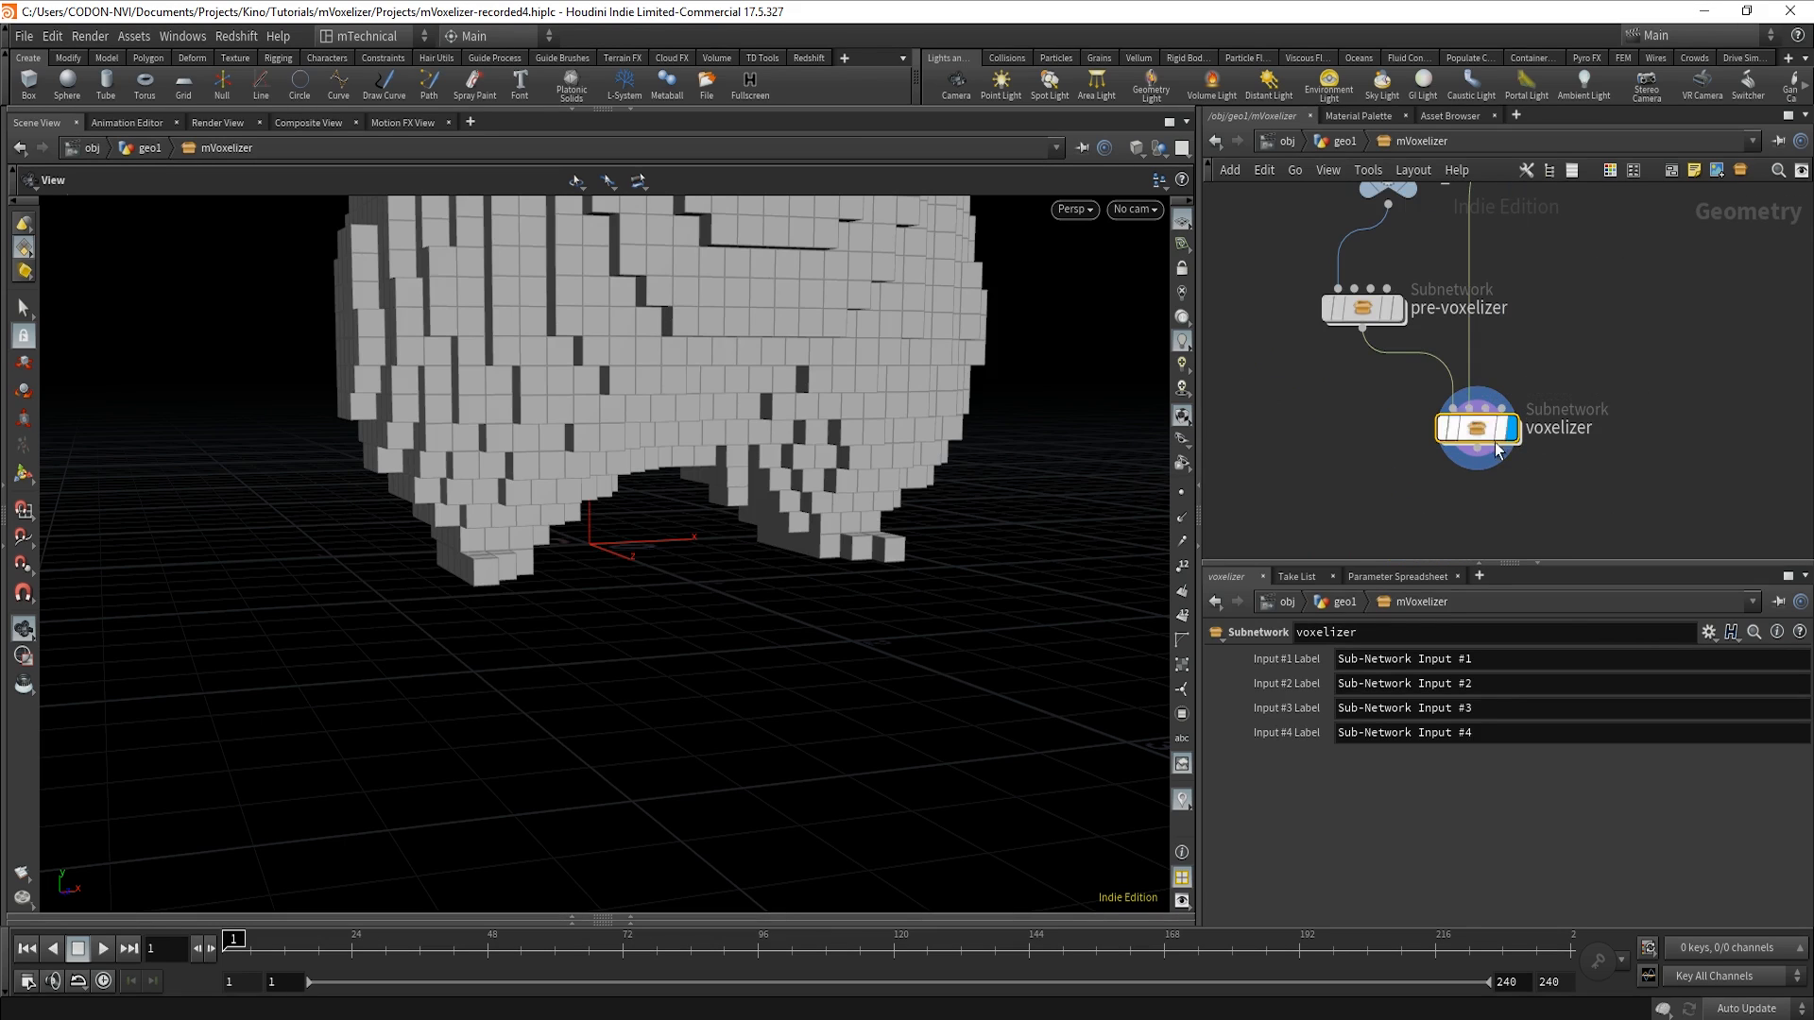
Inside voxelizer, place Sub-Network Input #2 beside the box node and spread both farther above scaleToVoxelSize.
double_click(1487, 432)
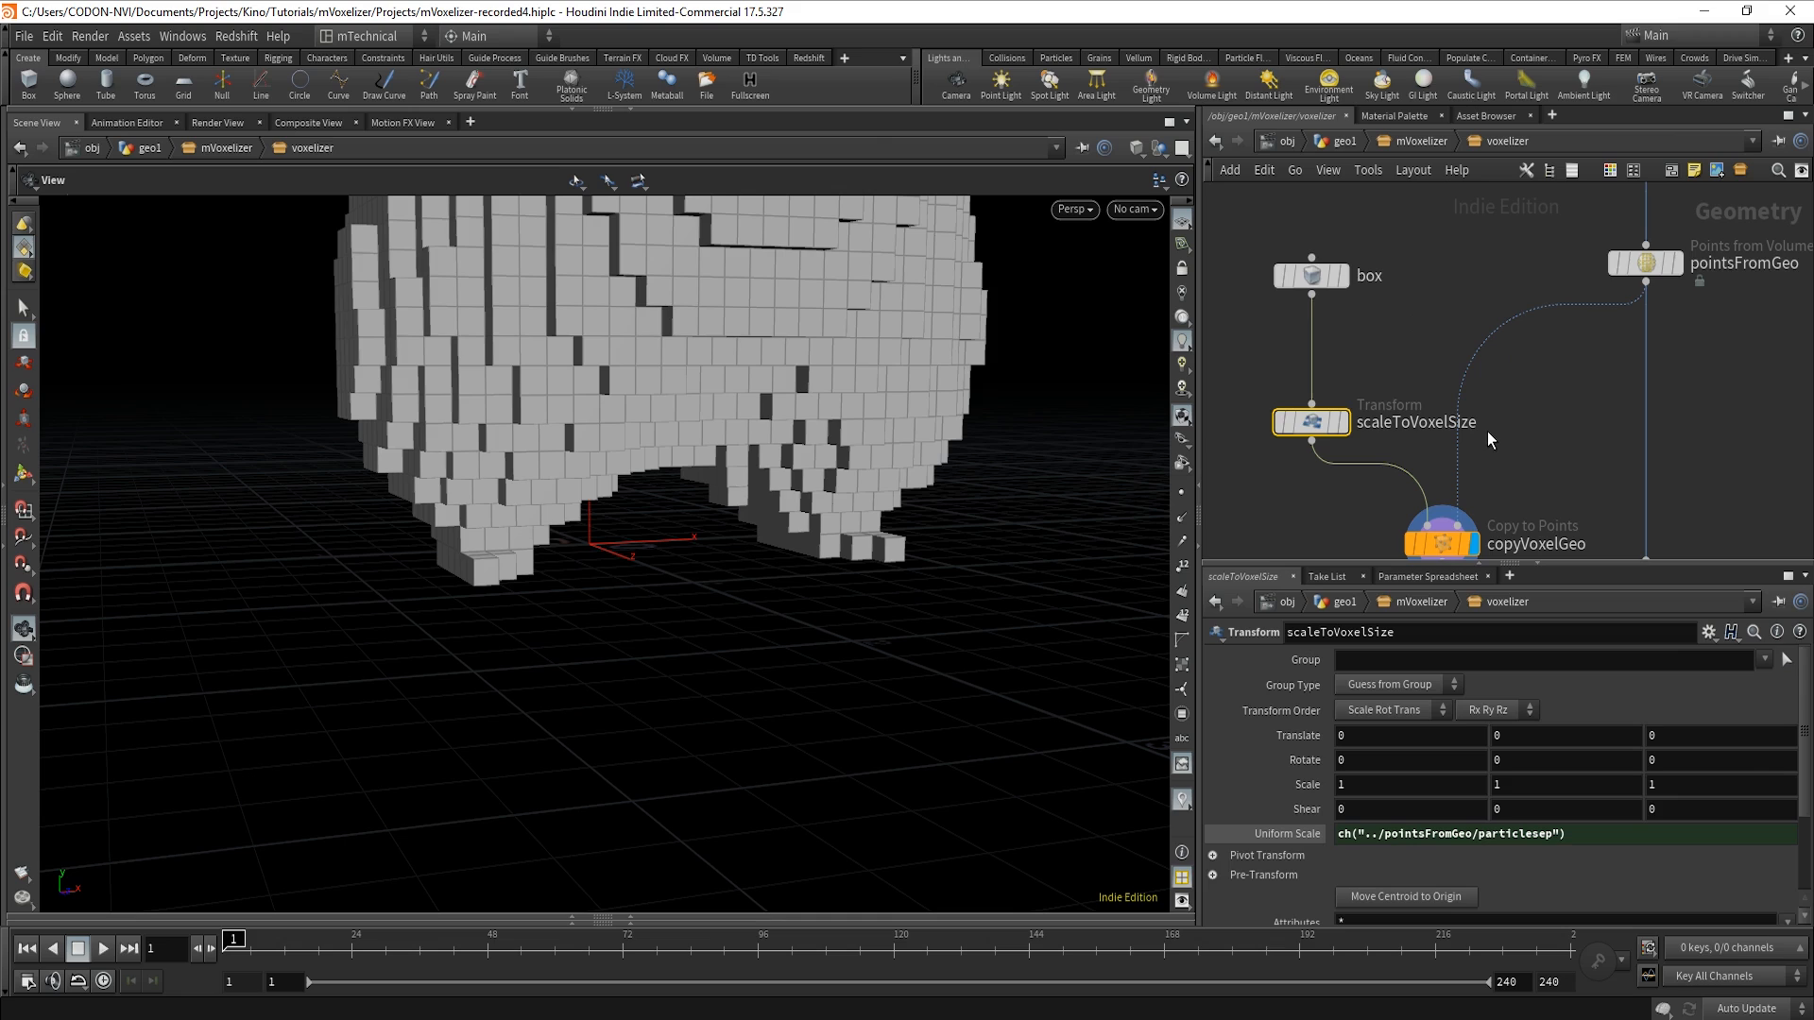
scroll(1598, 394, down, 3)
middle_drag(1720, 283, 1635, 424)
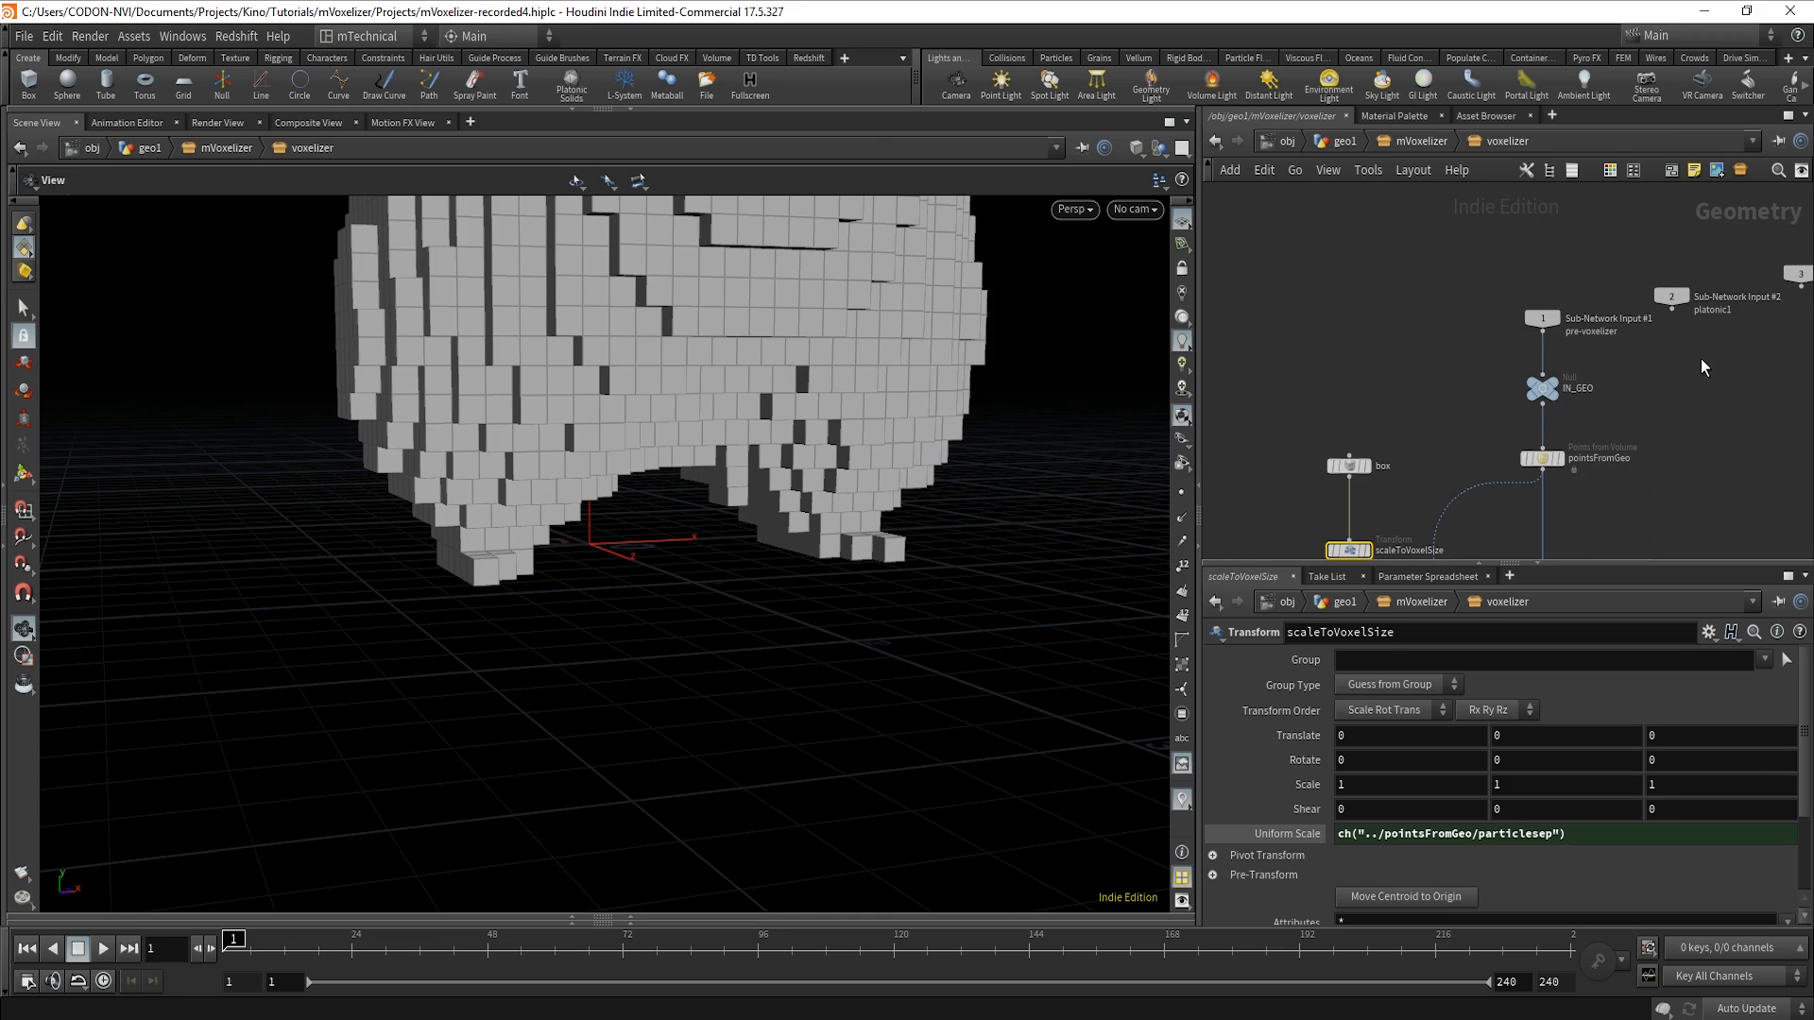
drag(1672, 296, 1422, 466)
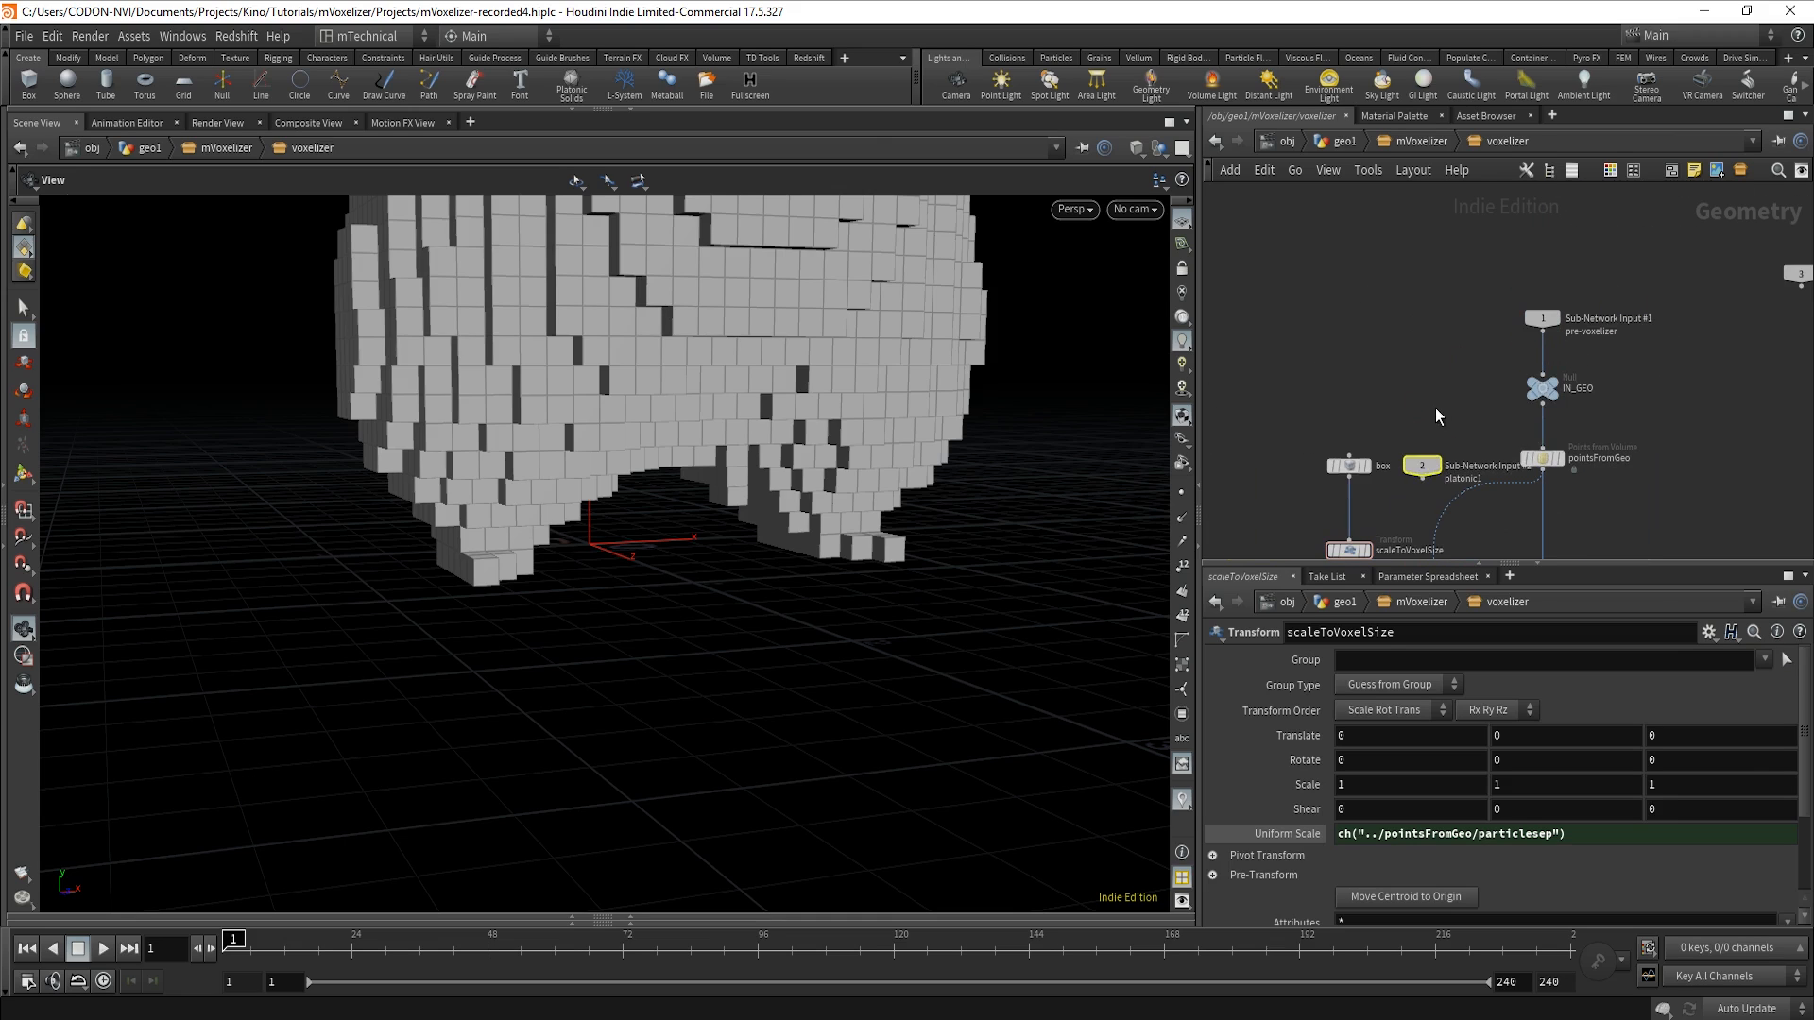
middle_drag(1436, 407, 1476, 287)
drag(1391, 344, 1340, 350)
mouse_move(1398, 428)
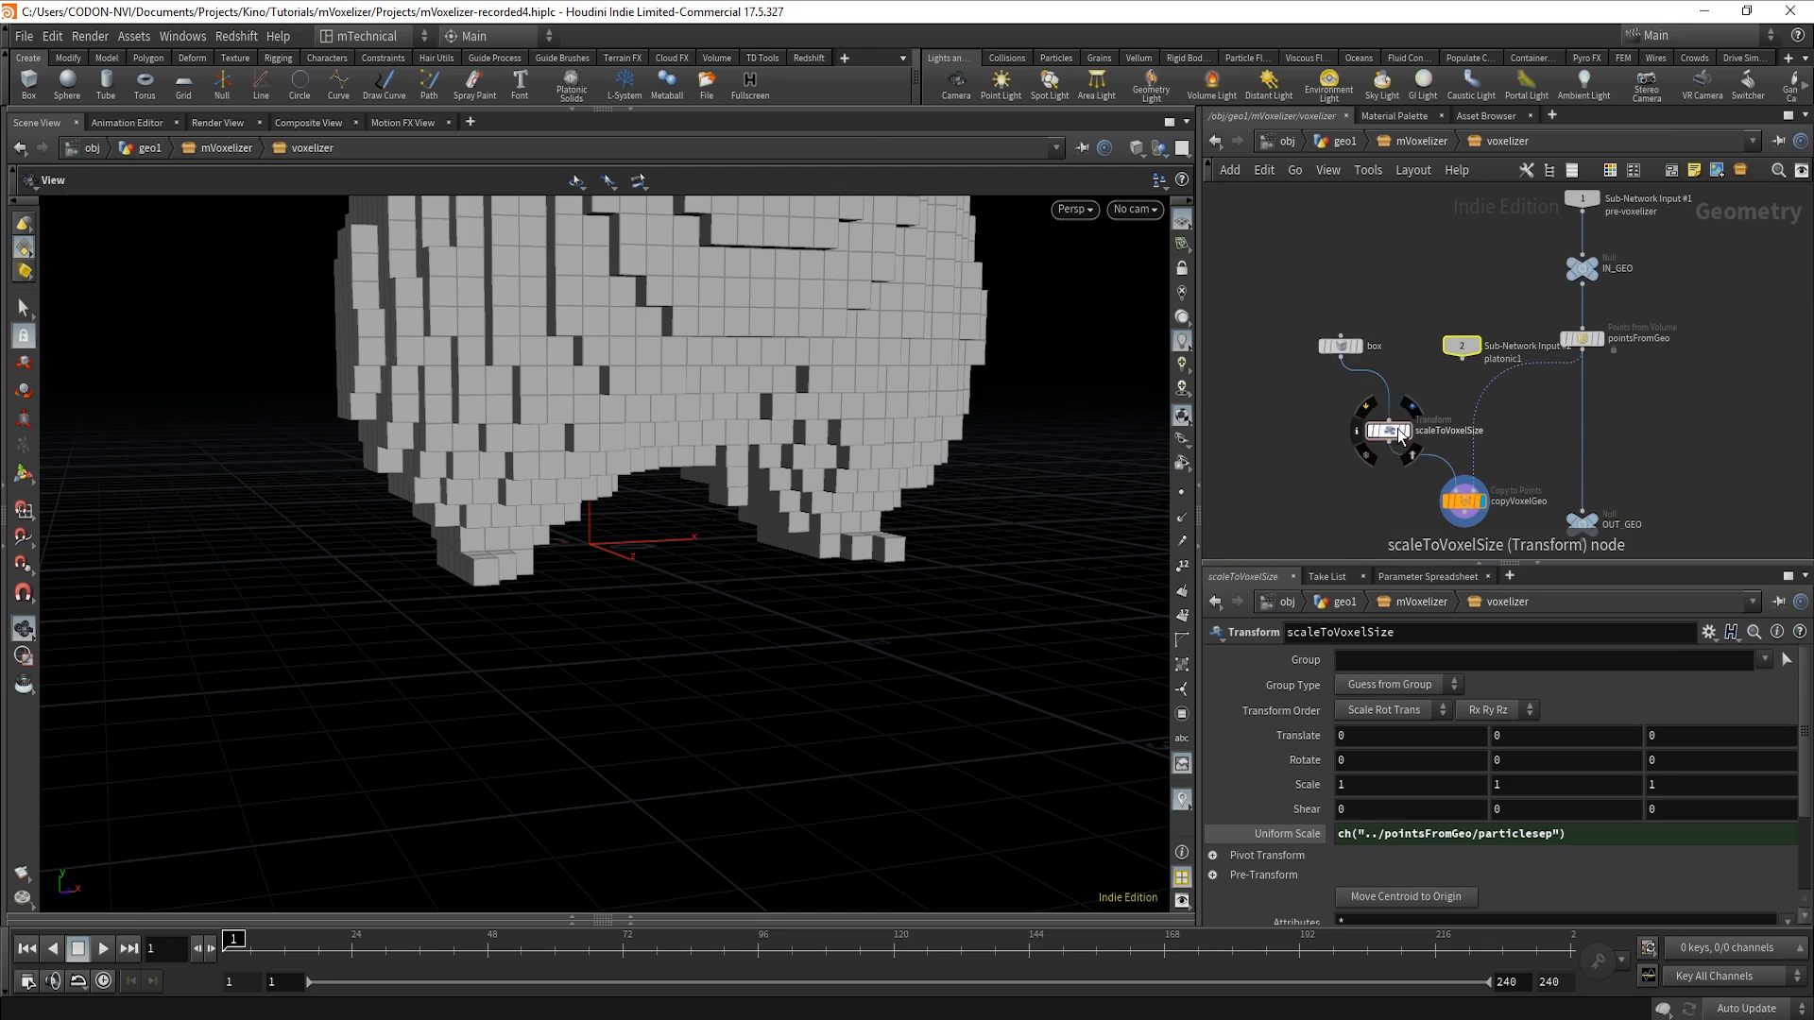
drag(1371, 438, 1385, 463)
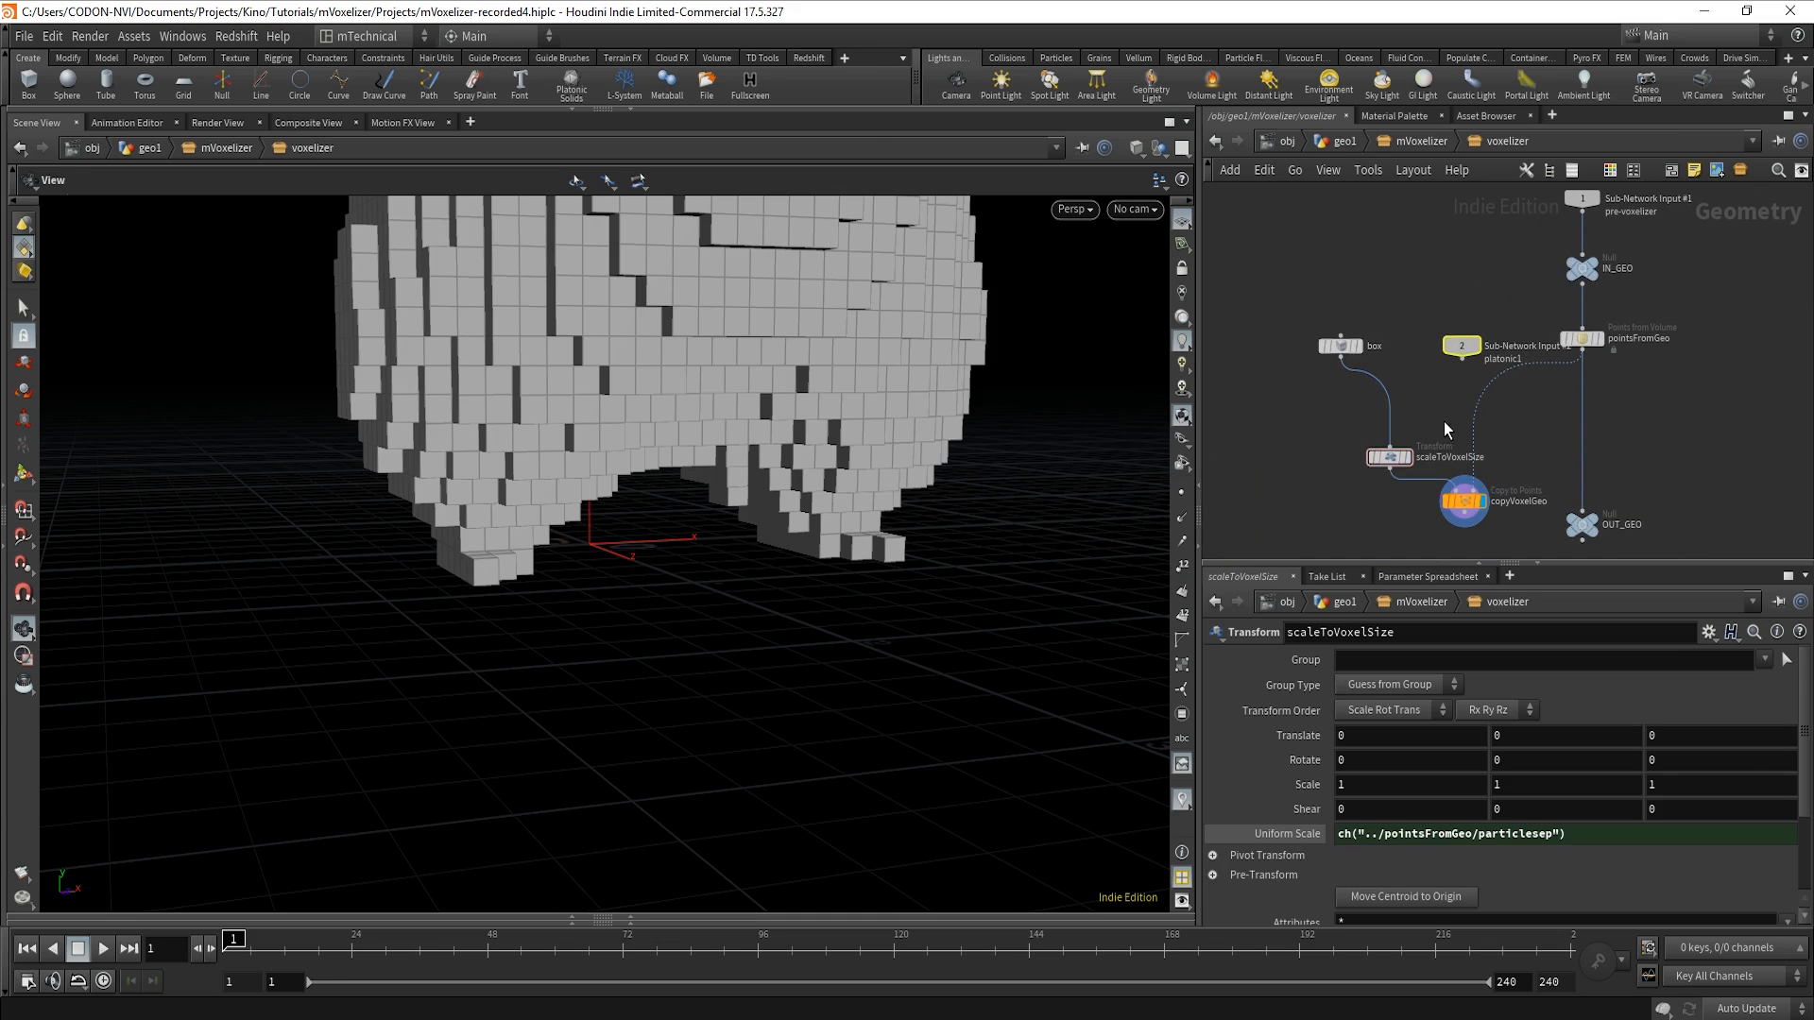
scroll(1447, 390, up, 2)
drag(1467, 341, 1458, 280)
drag(1321, 342, 1291, 286)
Insert a Switch node between box and scaleToVoxelSize, and wire Sub-Network Input #2 in as its second input.
click(1432, 395)
key(Tab)
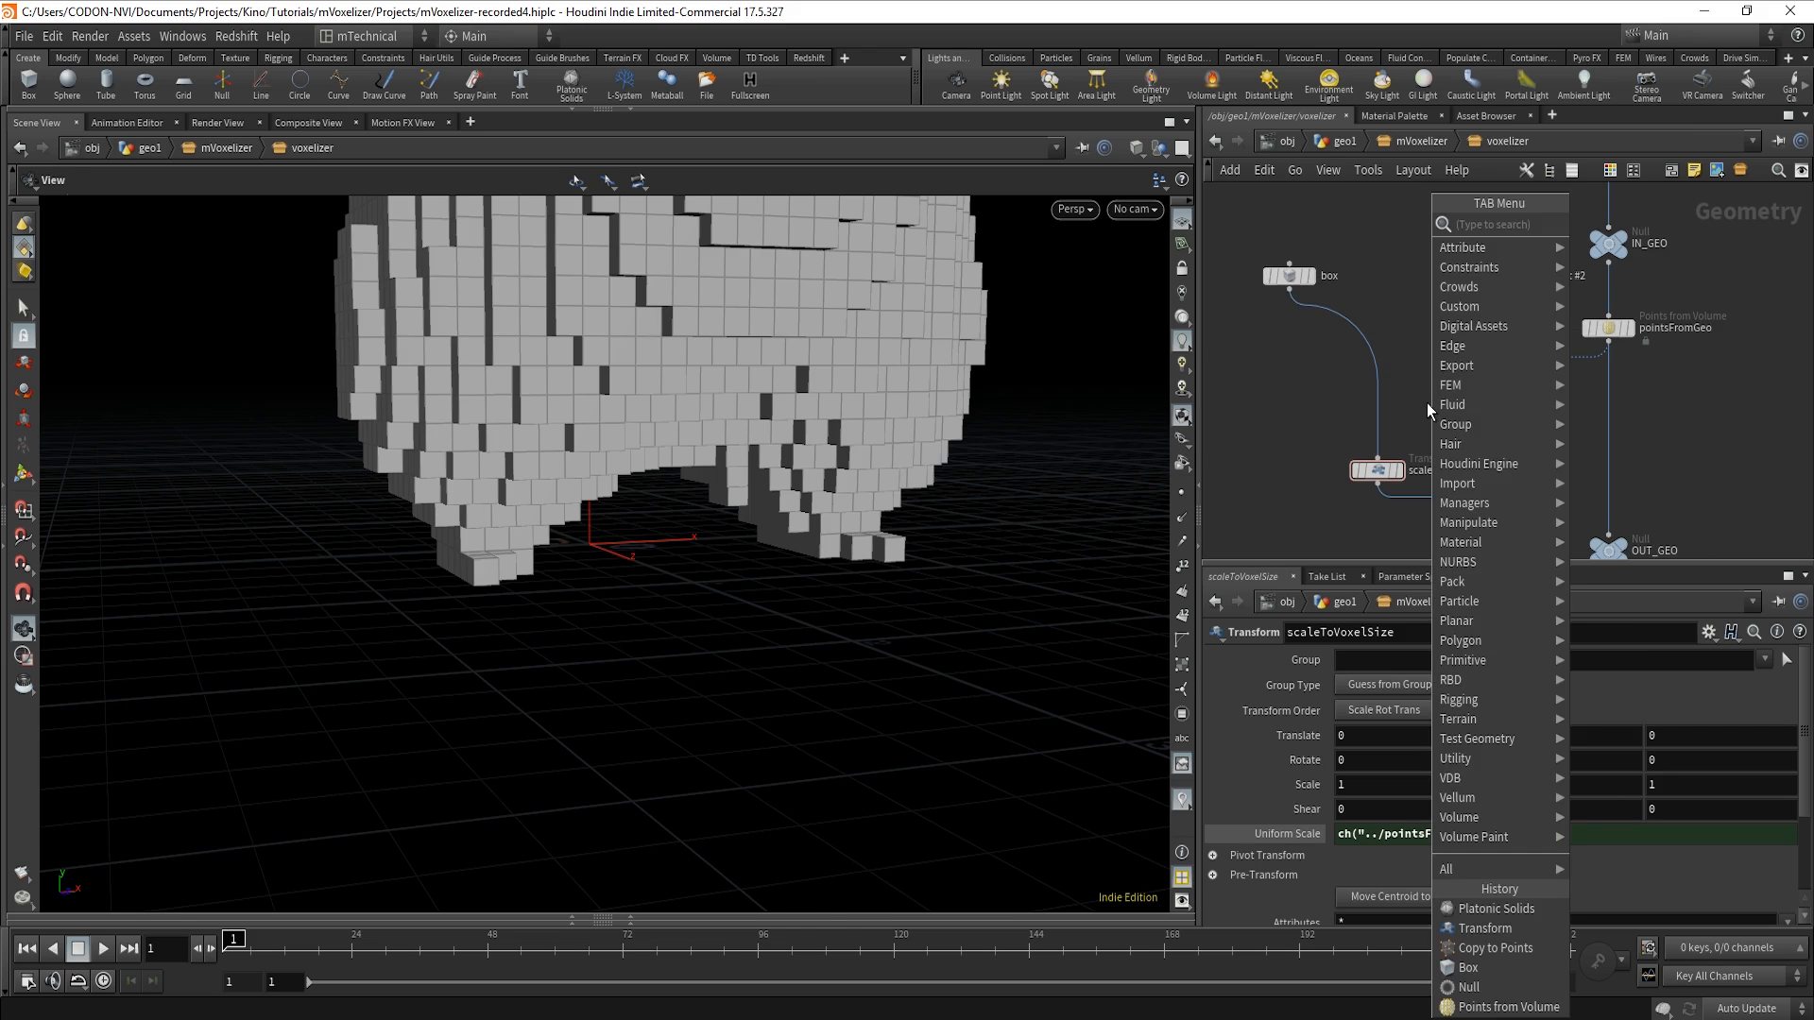
text(swi)
click(1639, 233)
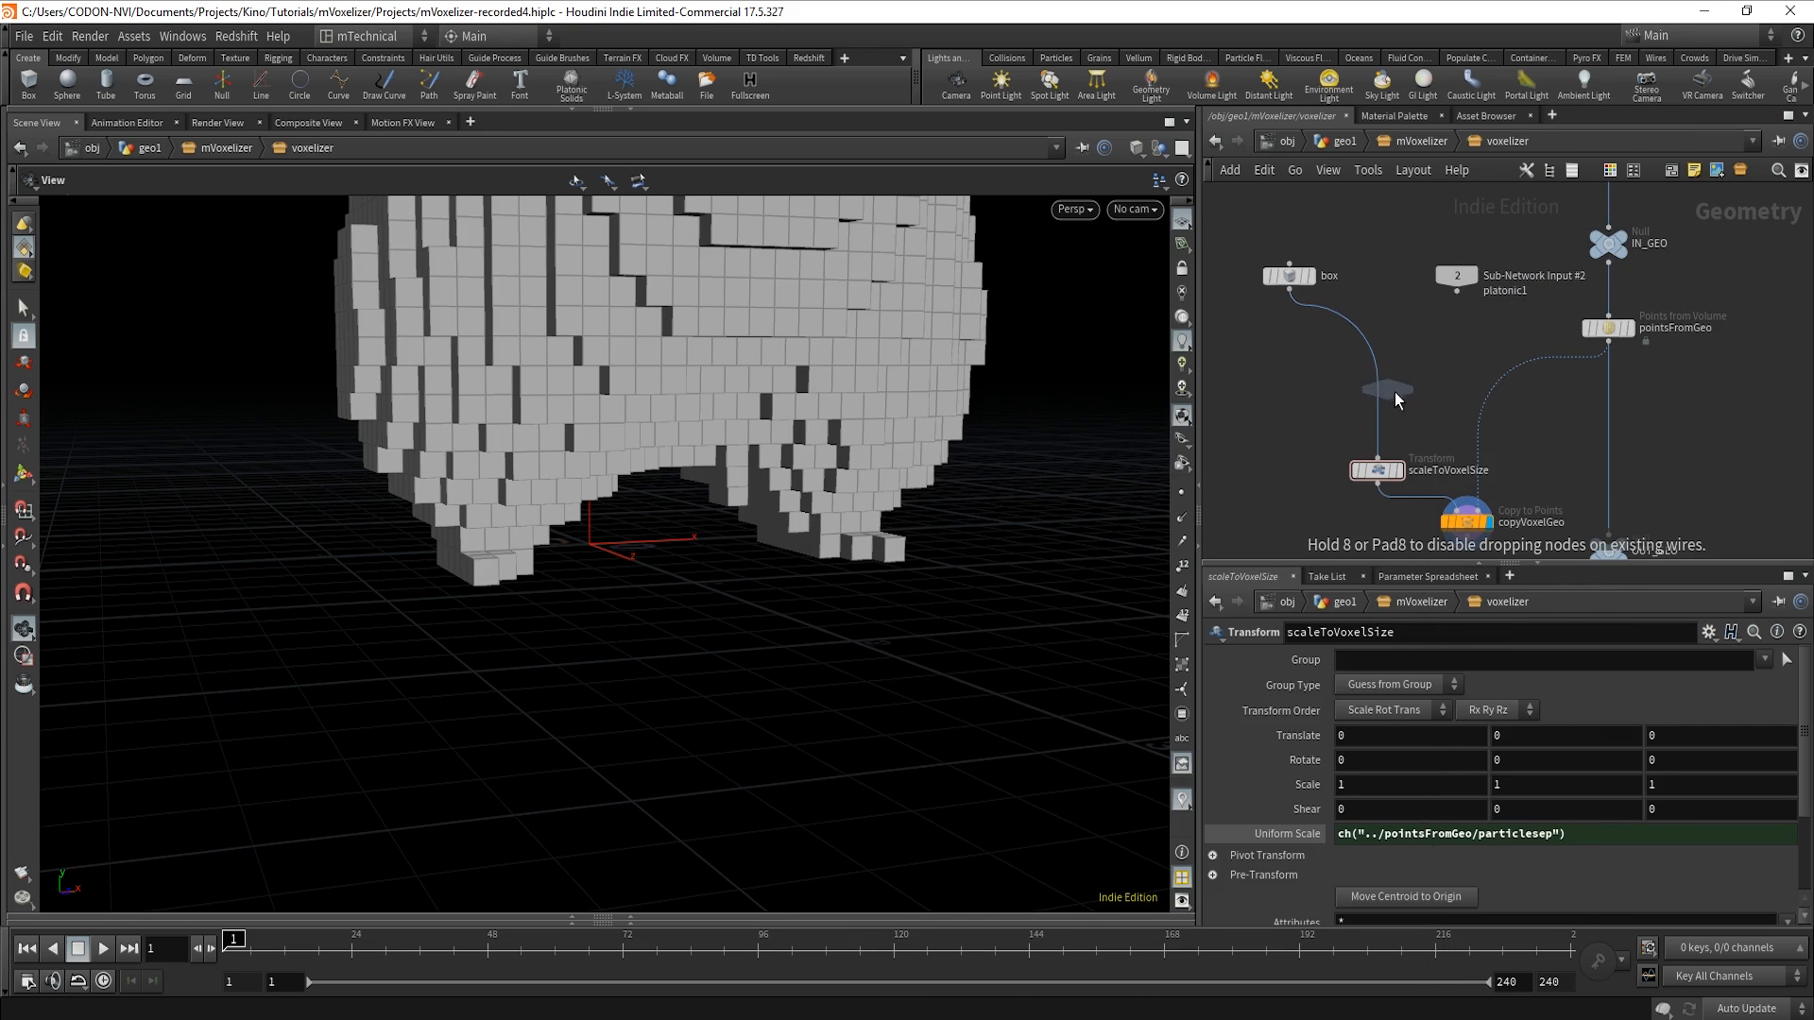
click(1410, 393)
drag(1416, 399, 1385, 397)
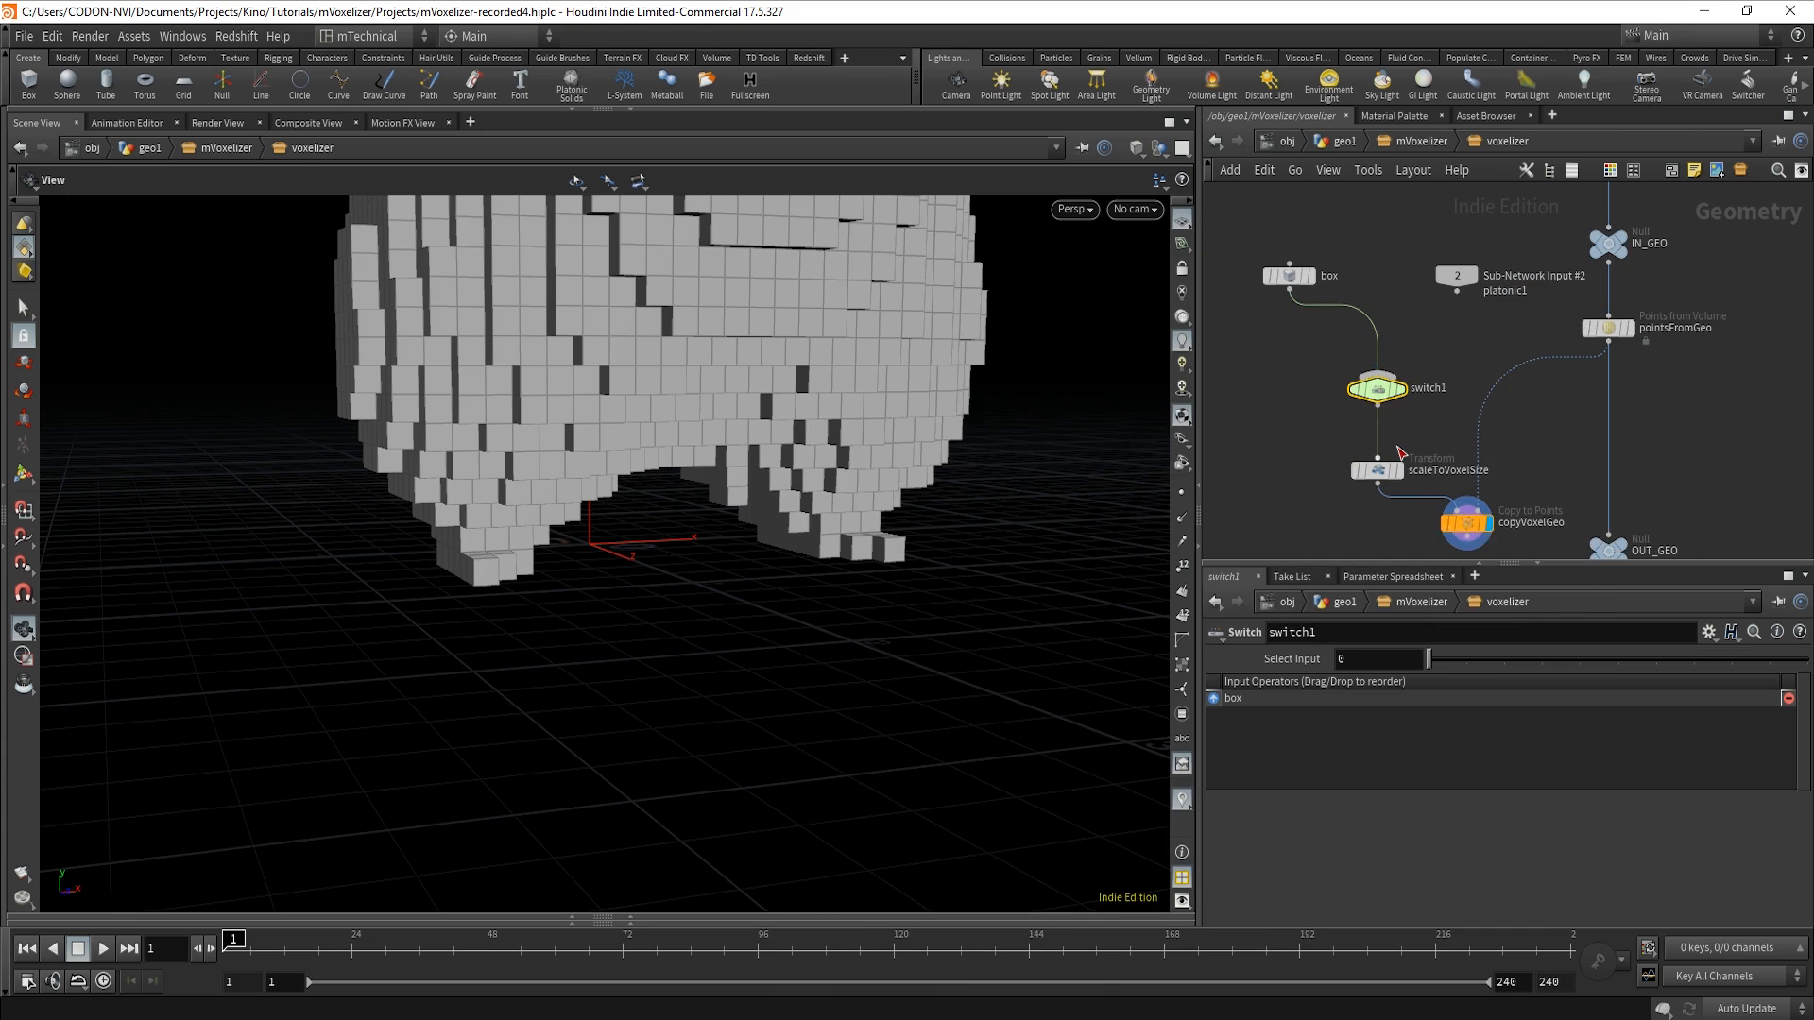
click(1457, 292)
click(1404, 366)
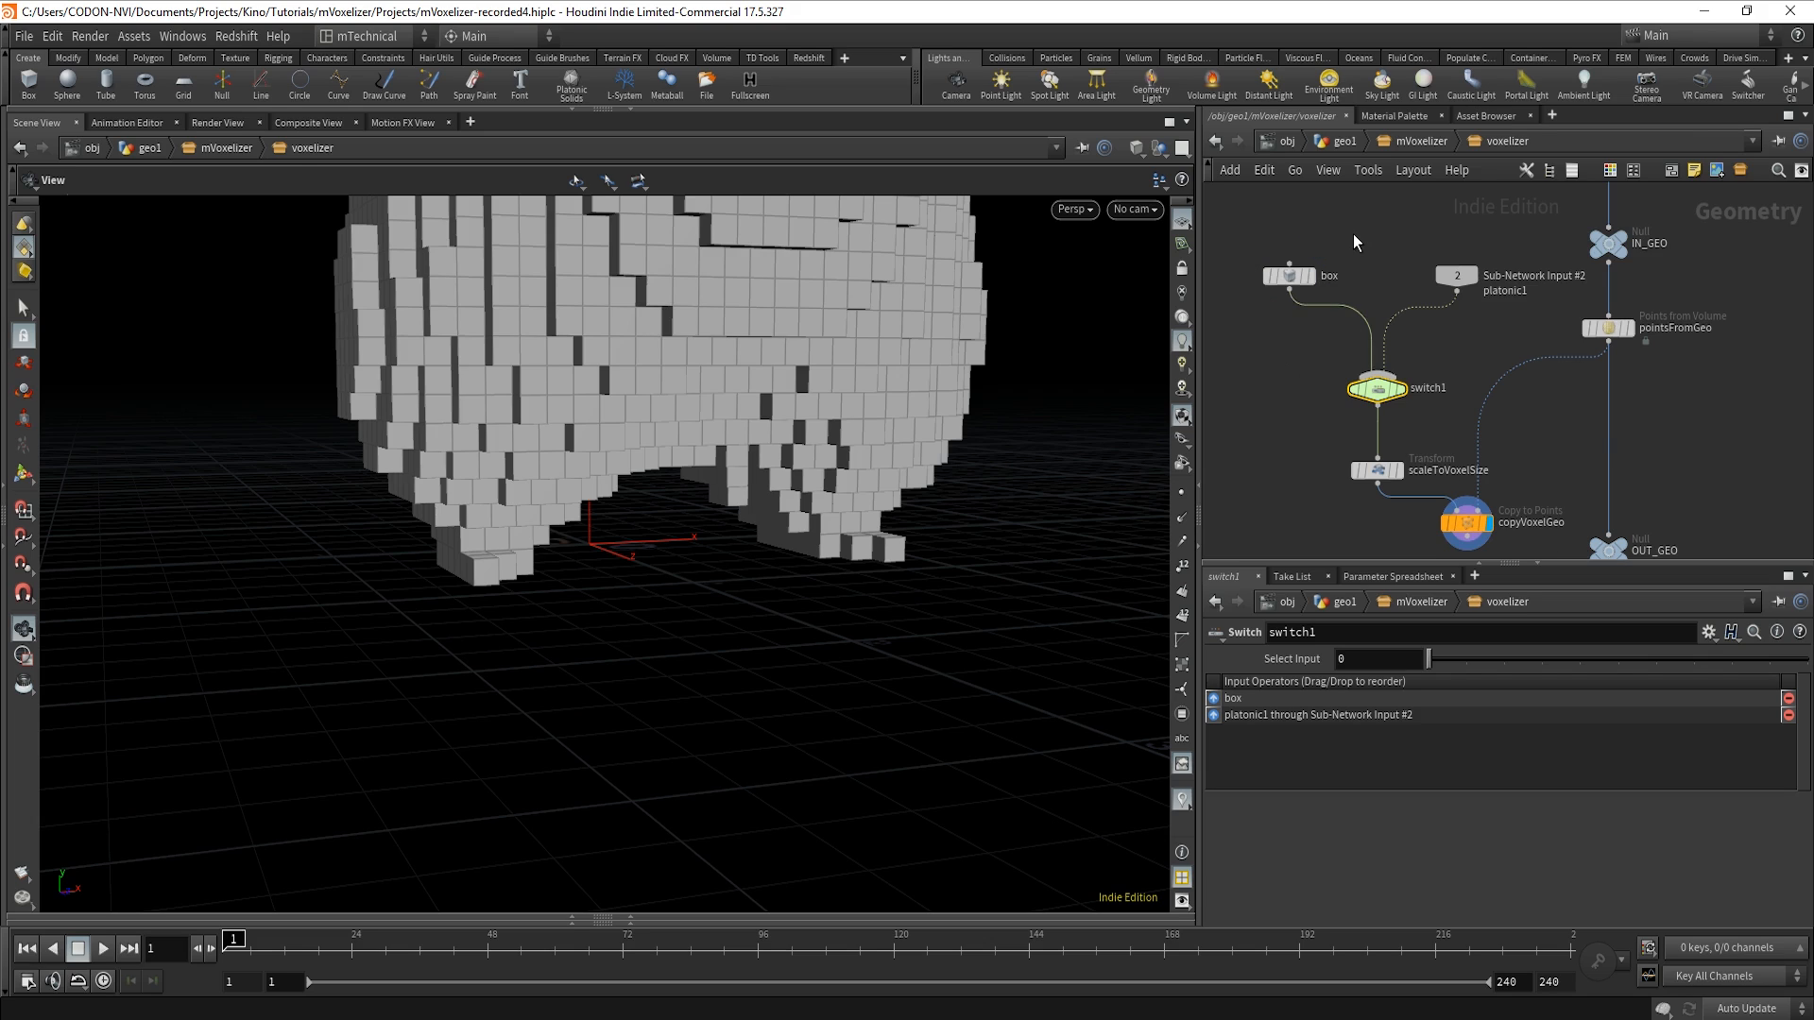
Move Sub-Network Input #2 higher and start adding another node below it.
click(1289, 275)
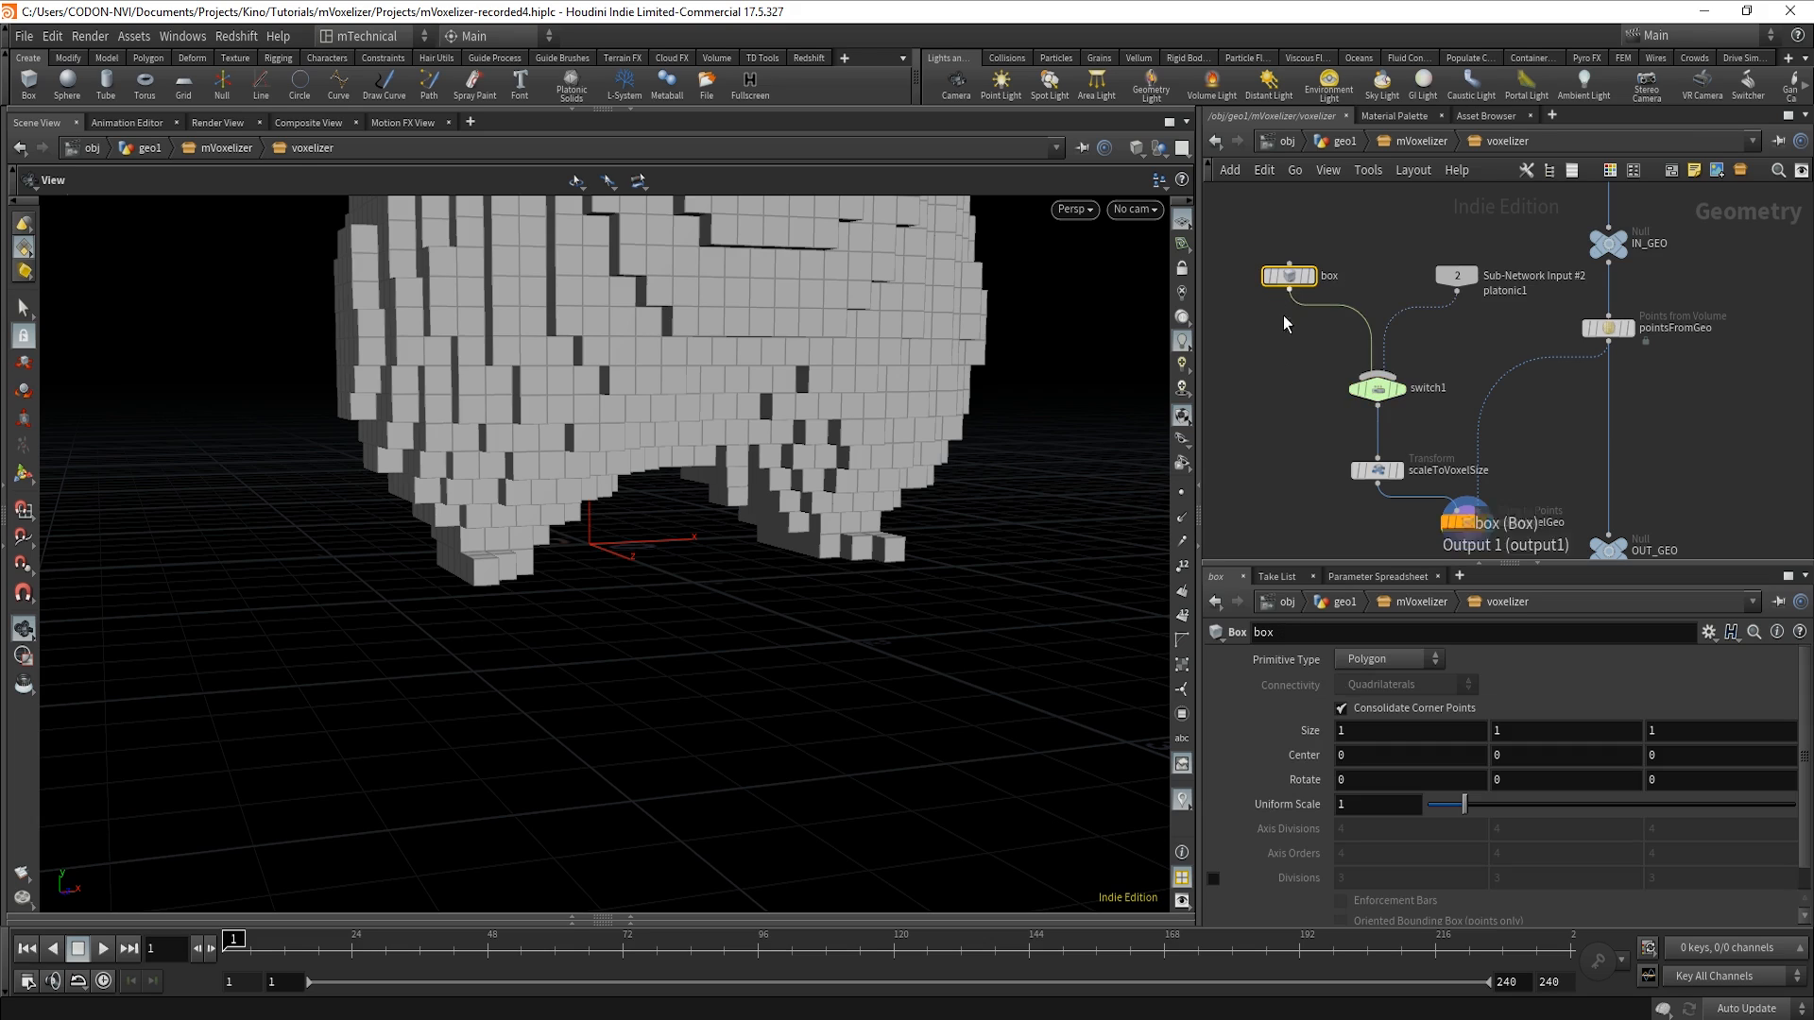
drag(1483, 320, 1458, 255)
click(1484, 321)
key(Tab)
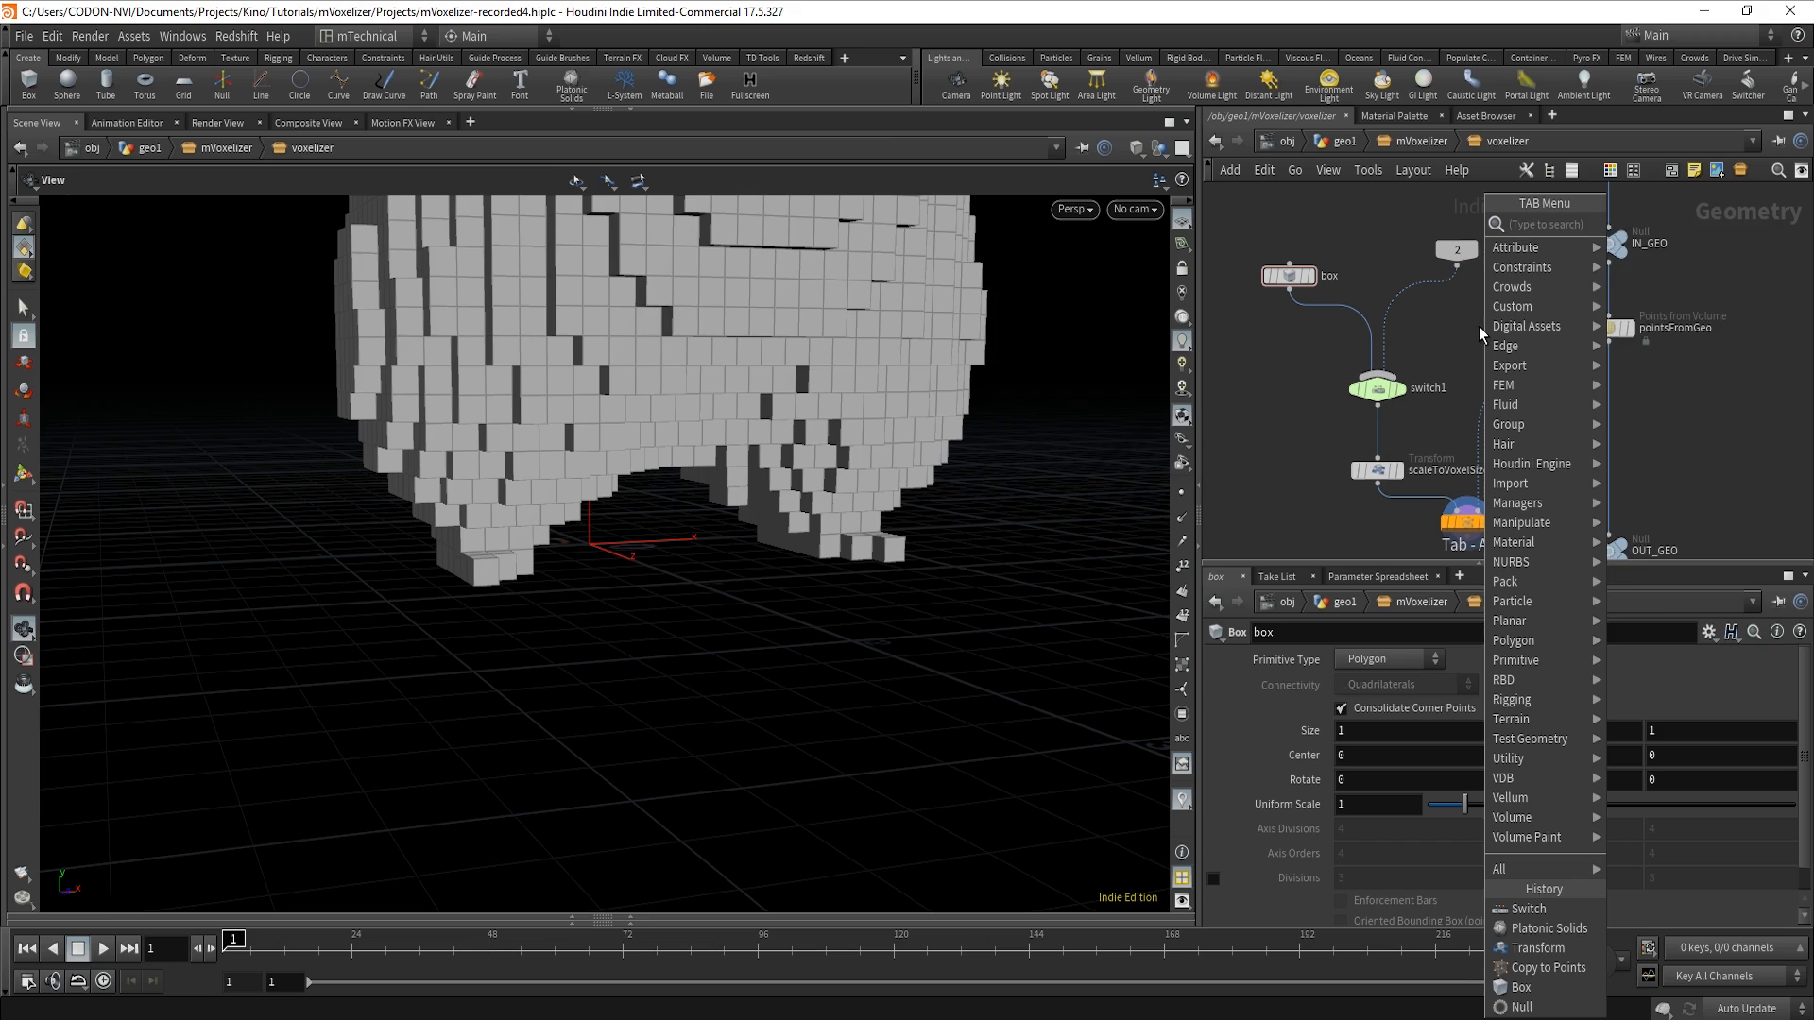
Add a Null node under the second sub-network input, feeding the switch, and name it IN_CUSTOM_GEO.
text(null)
click(1627, 227)
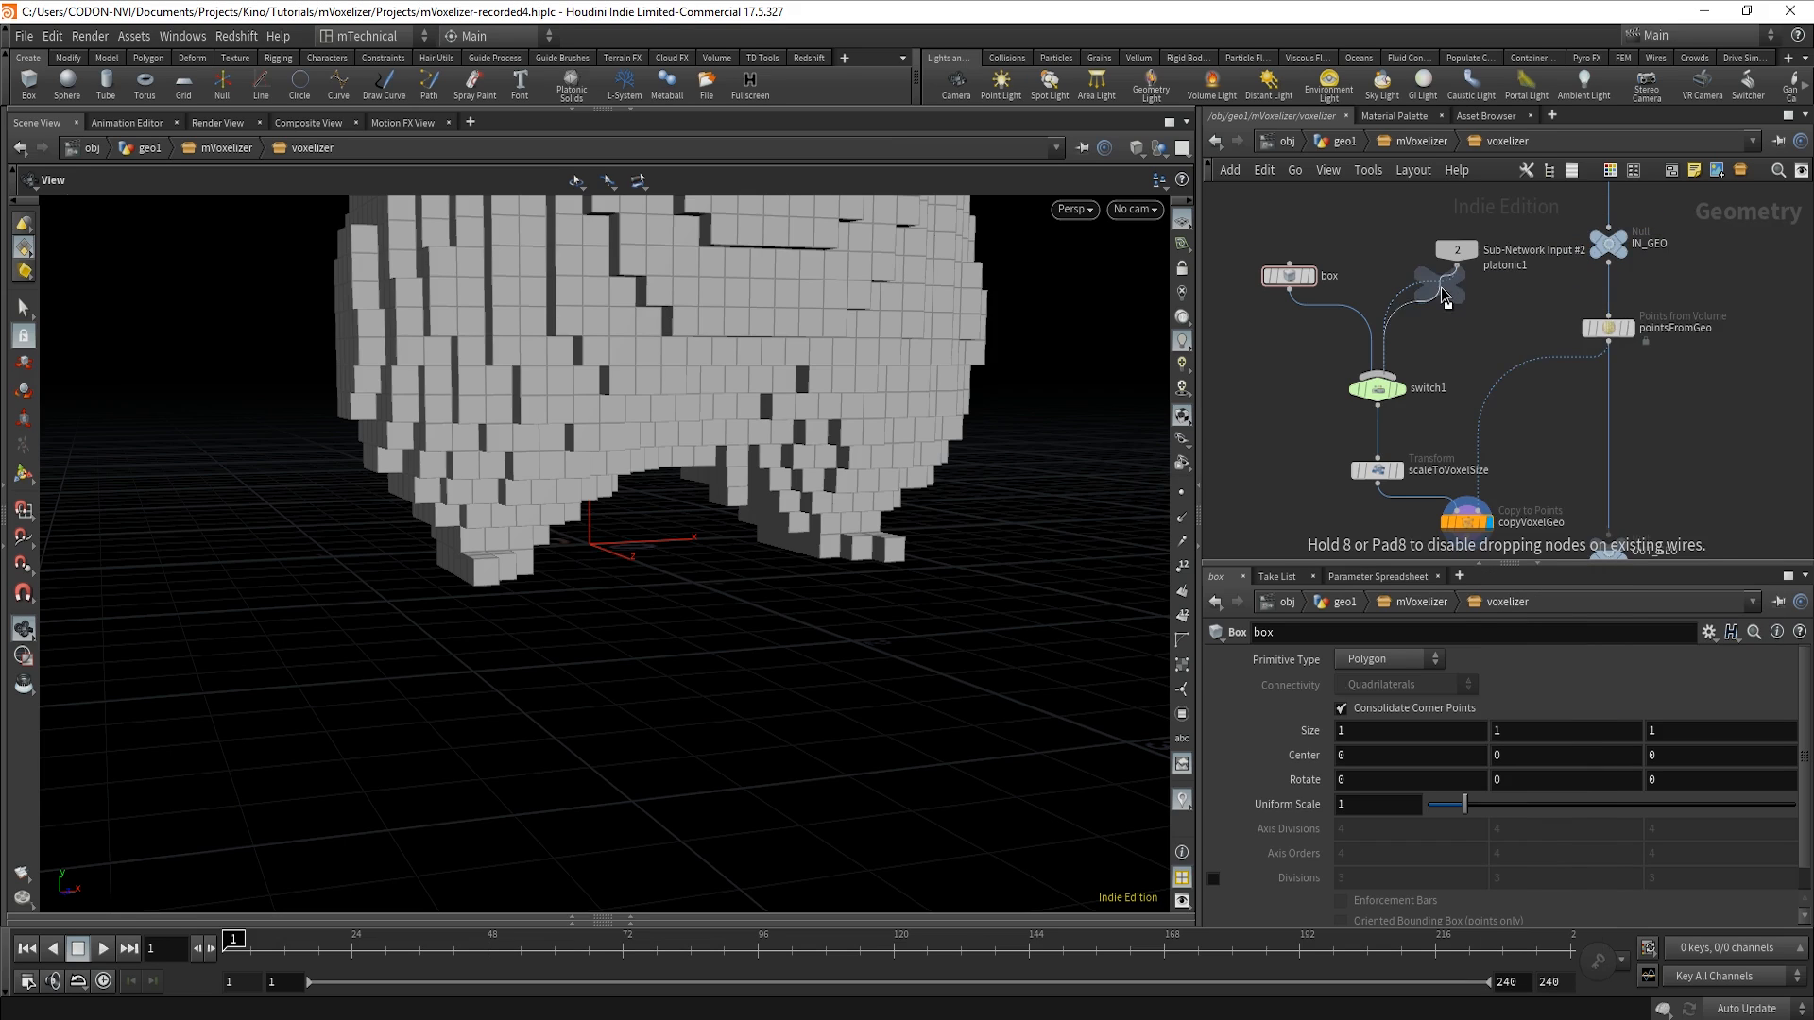
click(1456, 307)
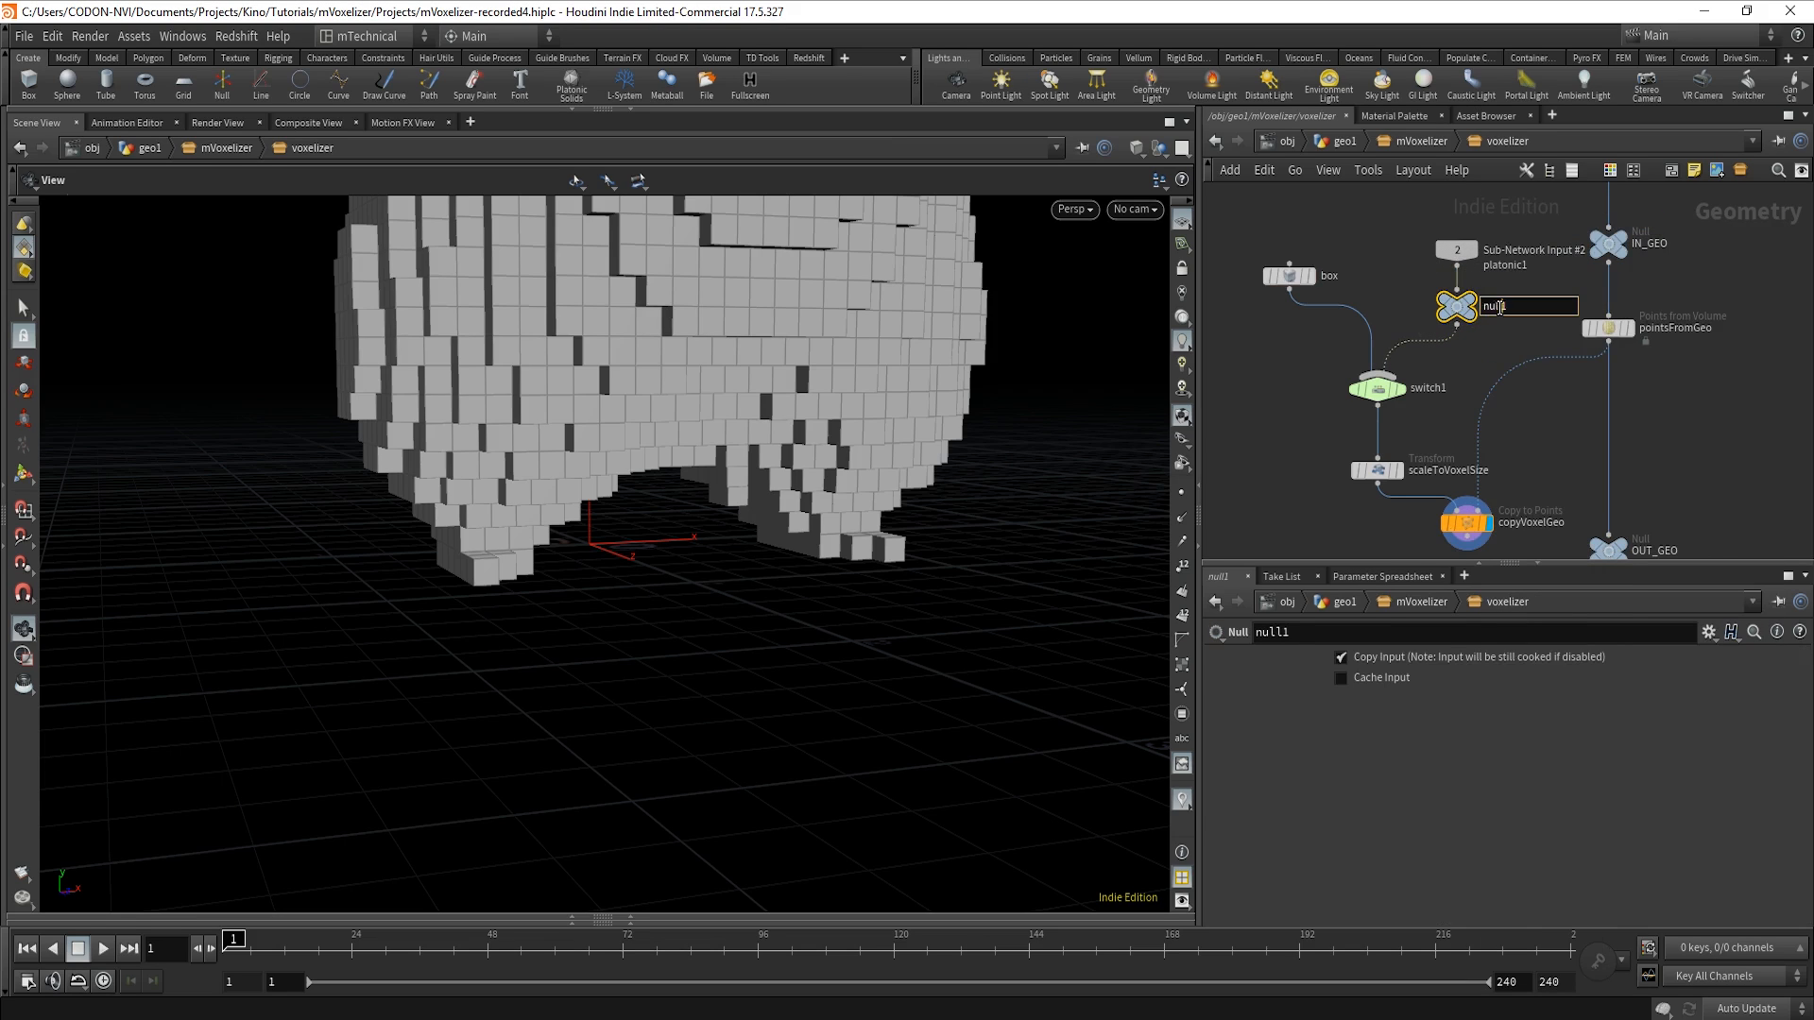
double_click(1495, 306)
text(IN_CUSTOM_GEO)
key(Return)
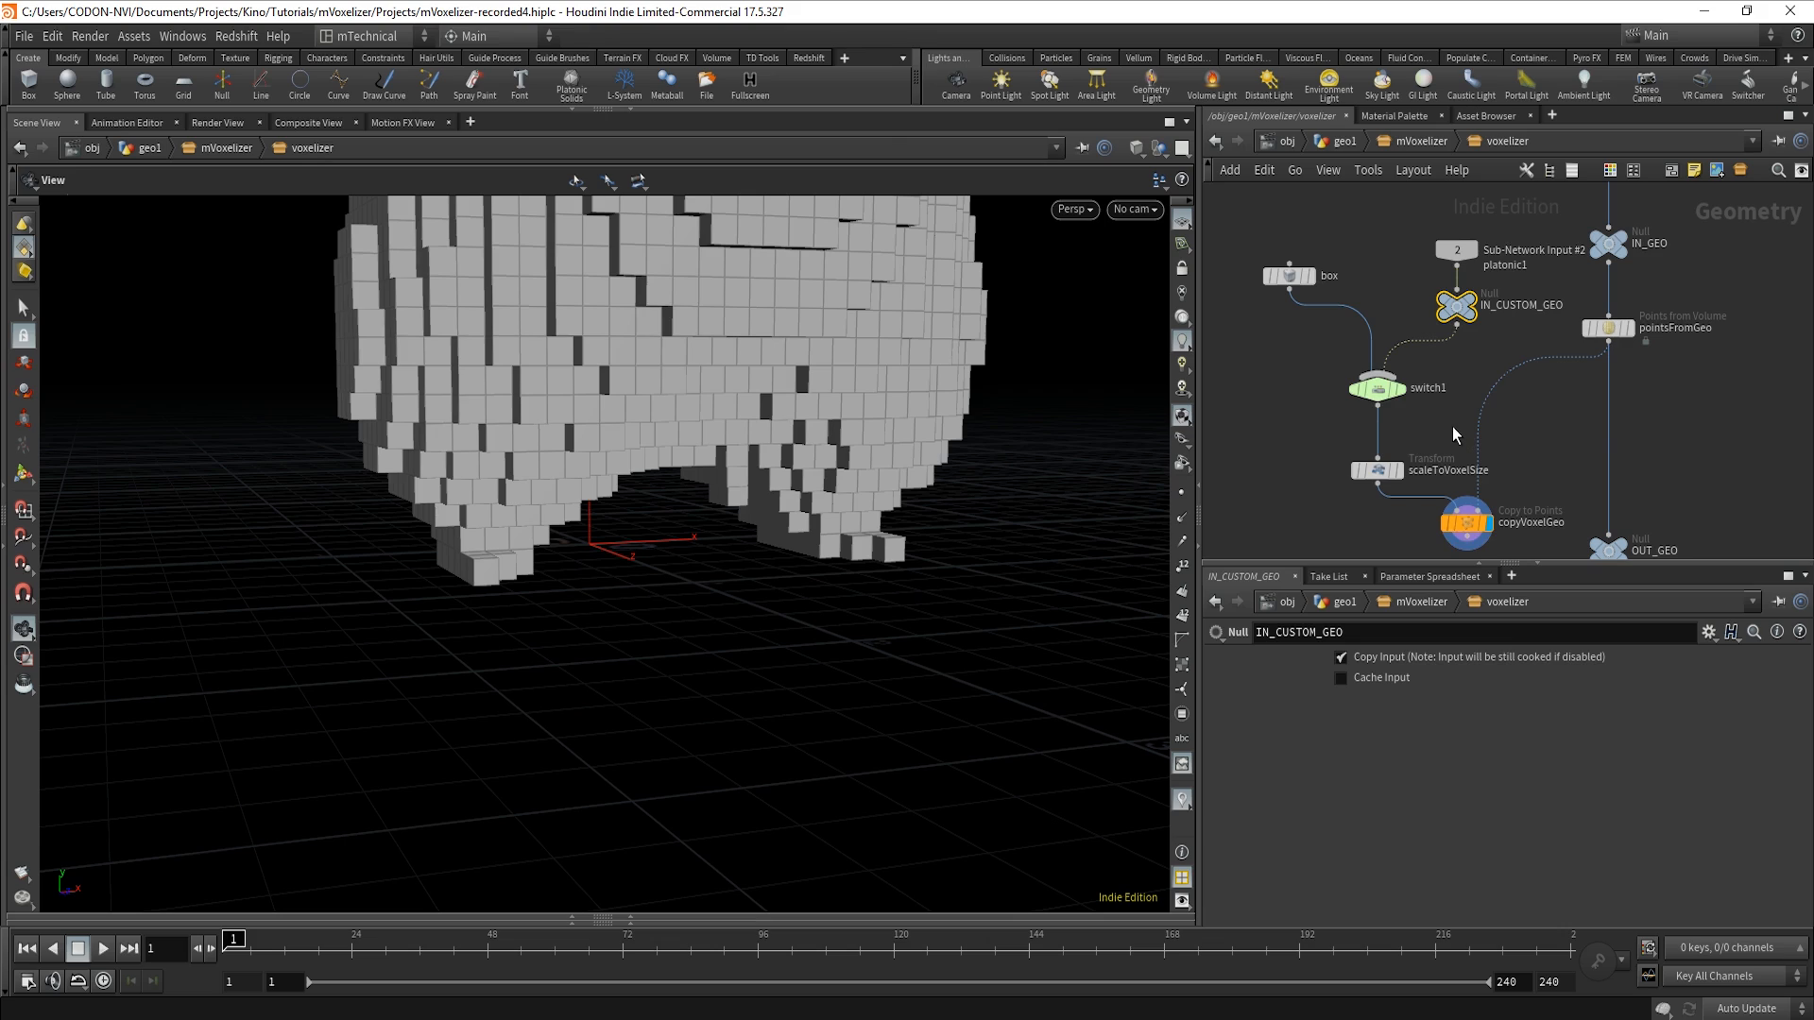
Rename the switch node to switchCustomGeo and set its Select Input to 1.
double_click(1463, 392)
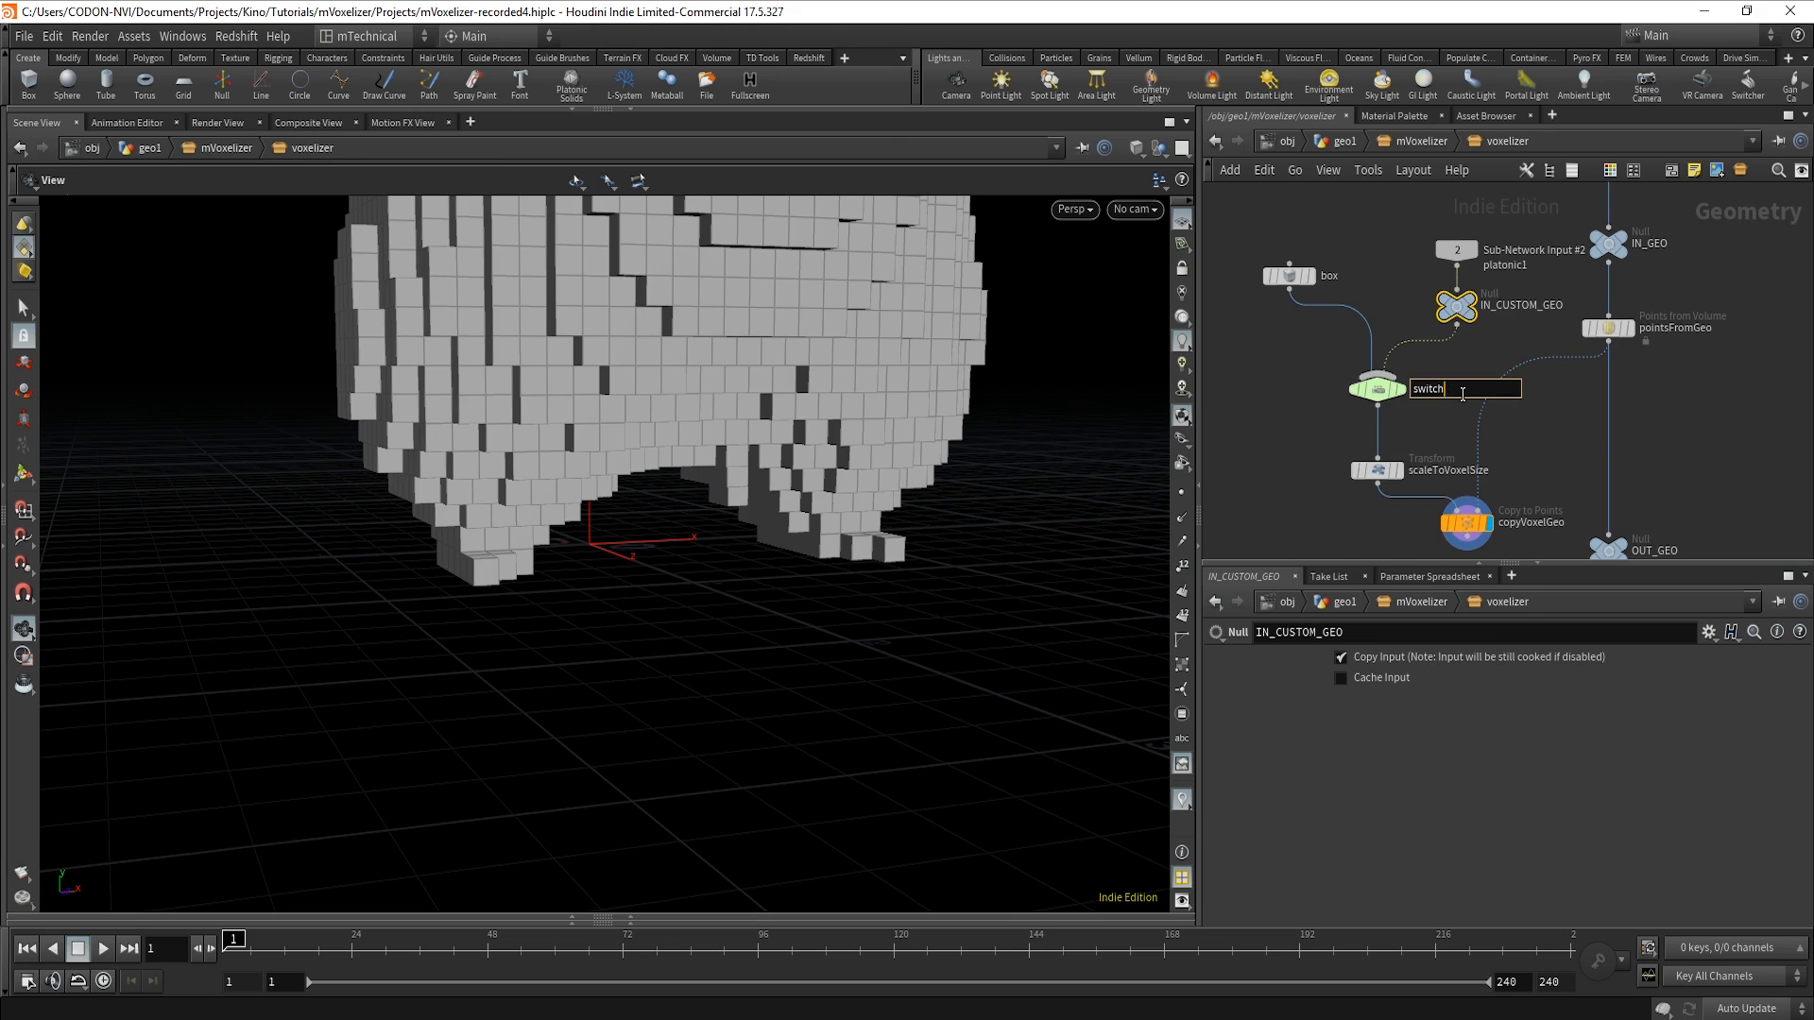
text(CustomGeo)
key(Return)
click(1376, 389)
click(1465, 658)
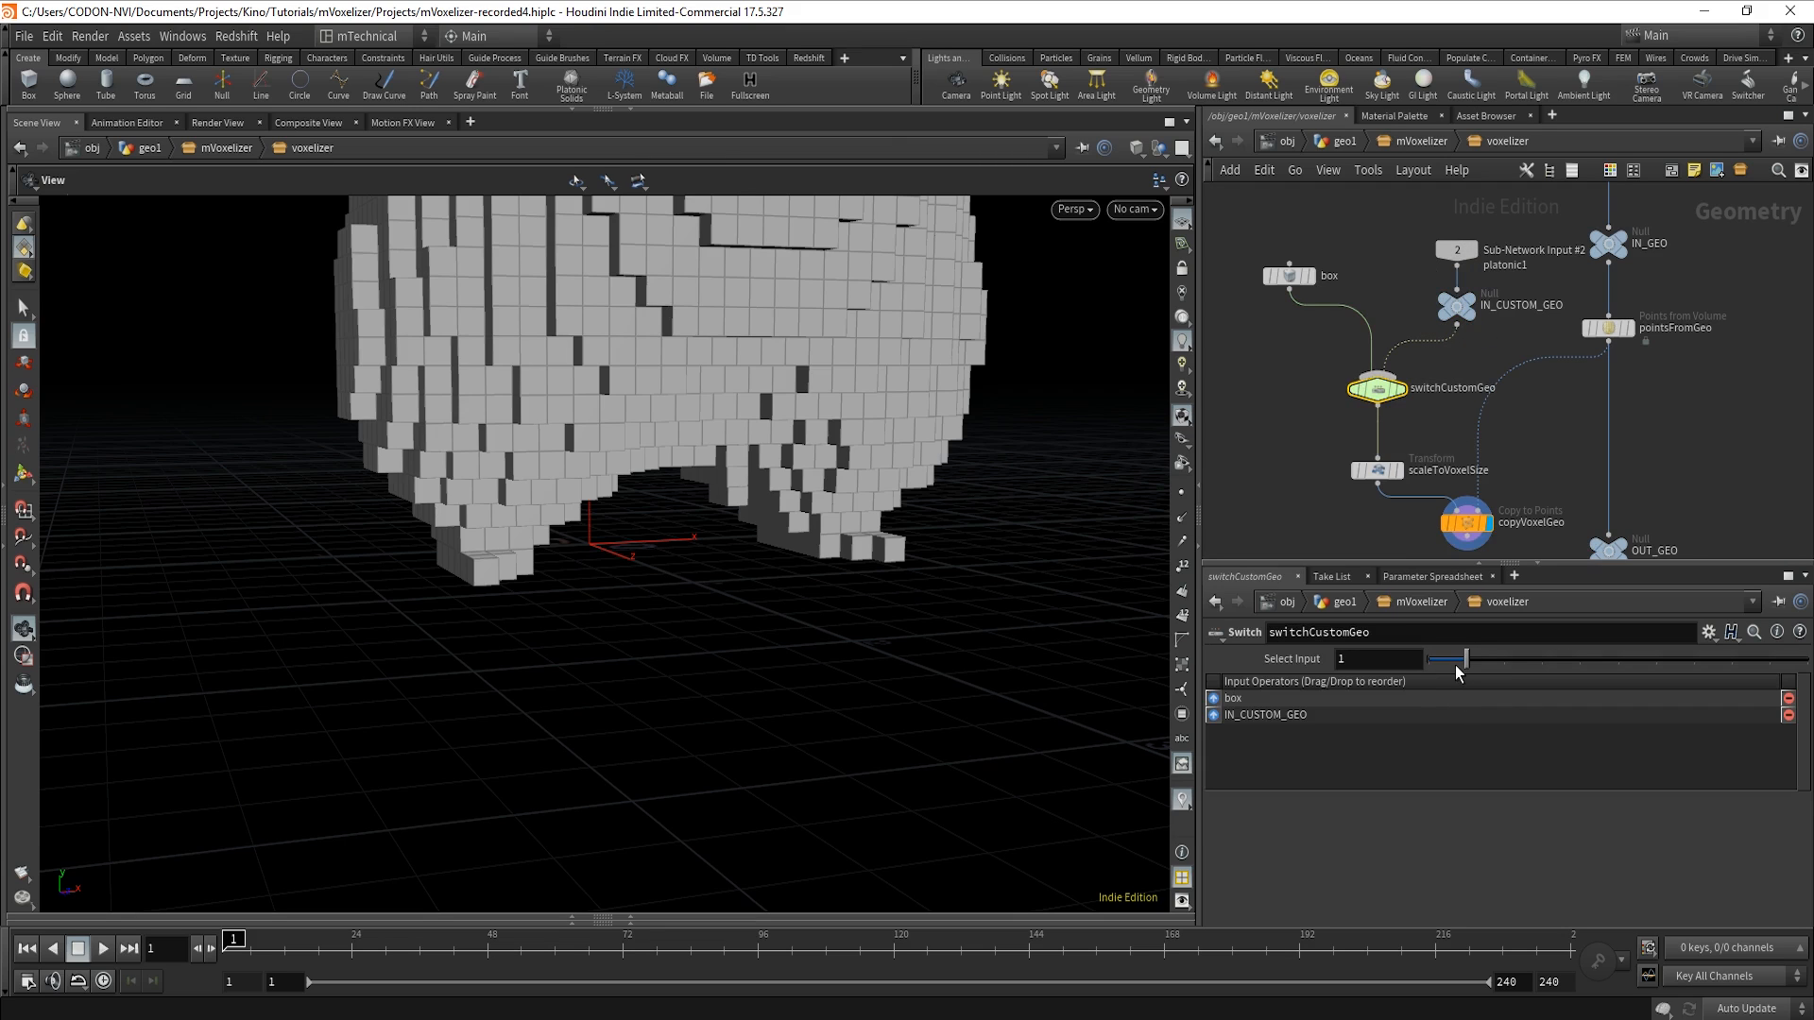
Examine the platonic solid copies across the voxelized model from several angles, and check the IN_CUSTOM_GEO node.
scroll(786, 499, down, 2)
middle_drag(755, 475, 658, 958)
scroll(652, 710, up, 6)
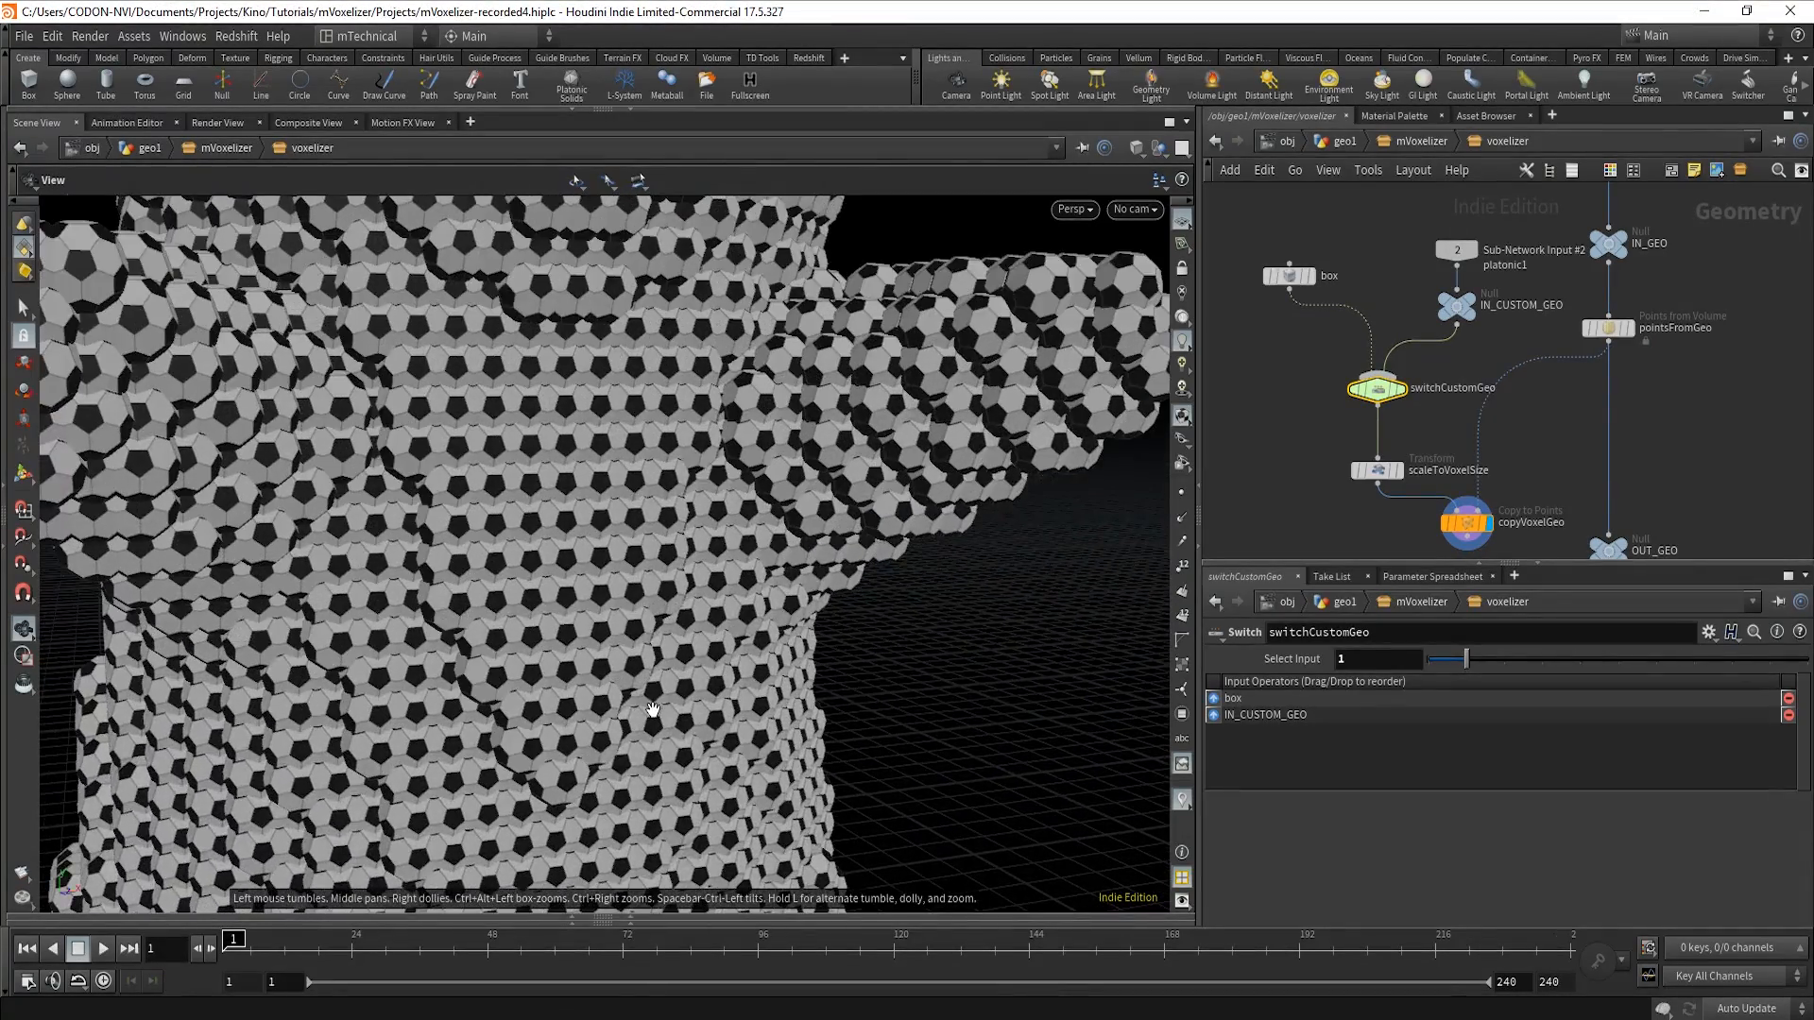
drag(652, 711, 570, 715)
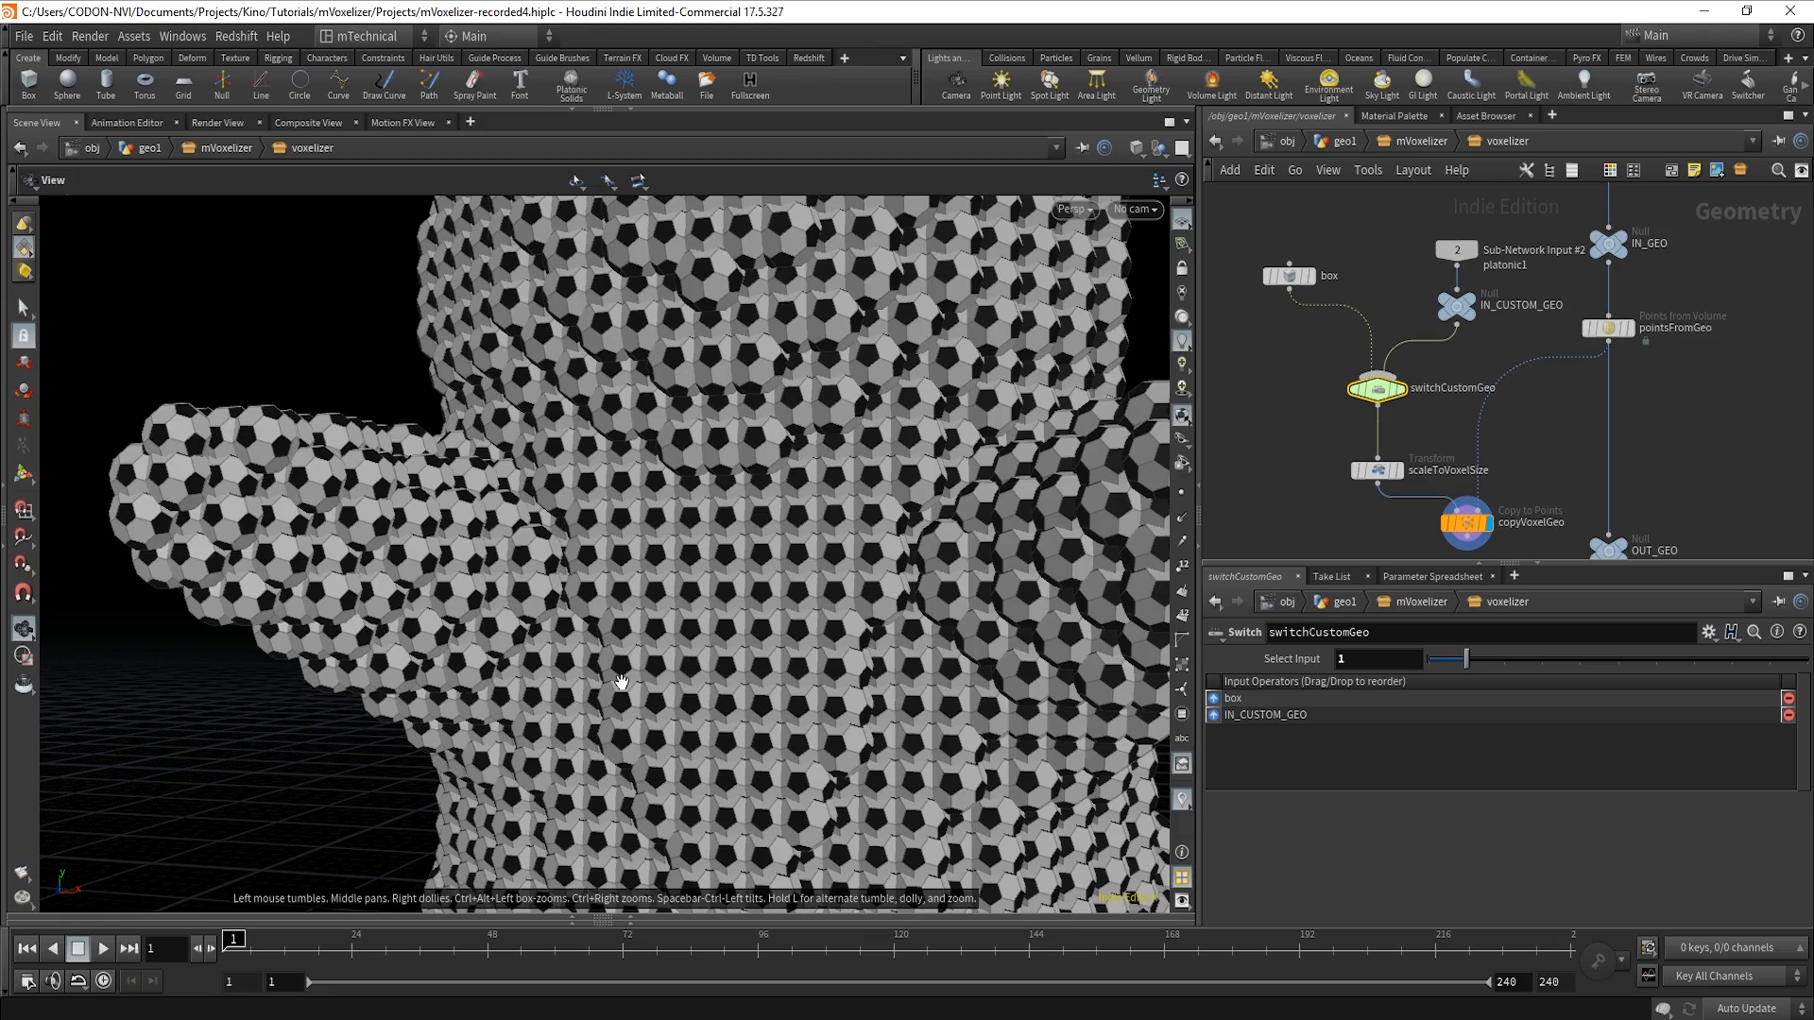
scroll(817, 657, down, 10)
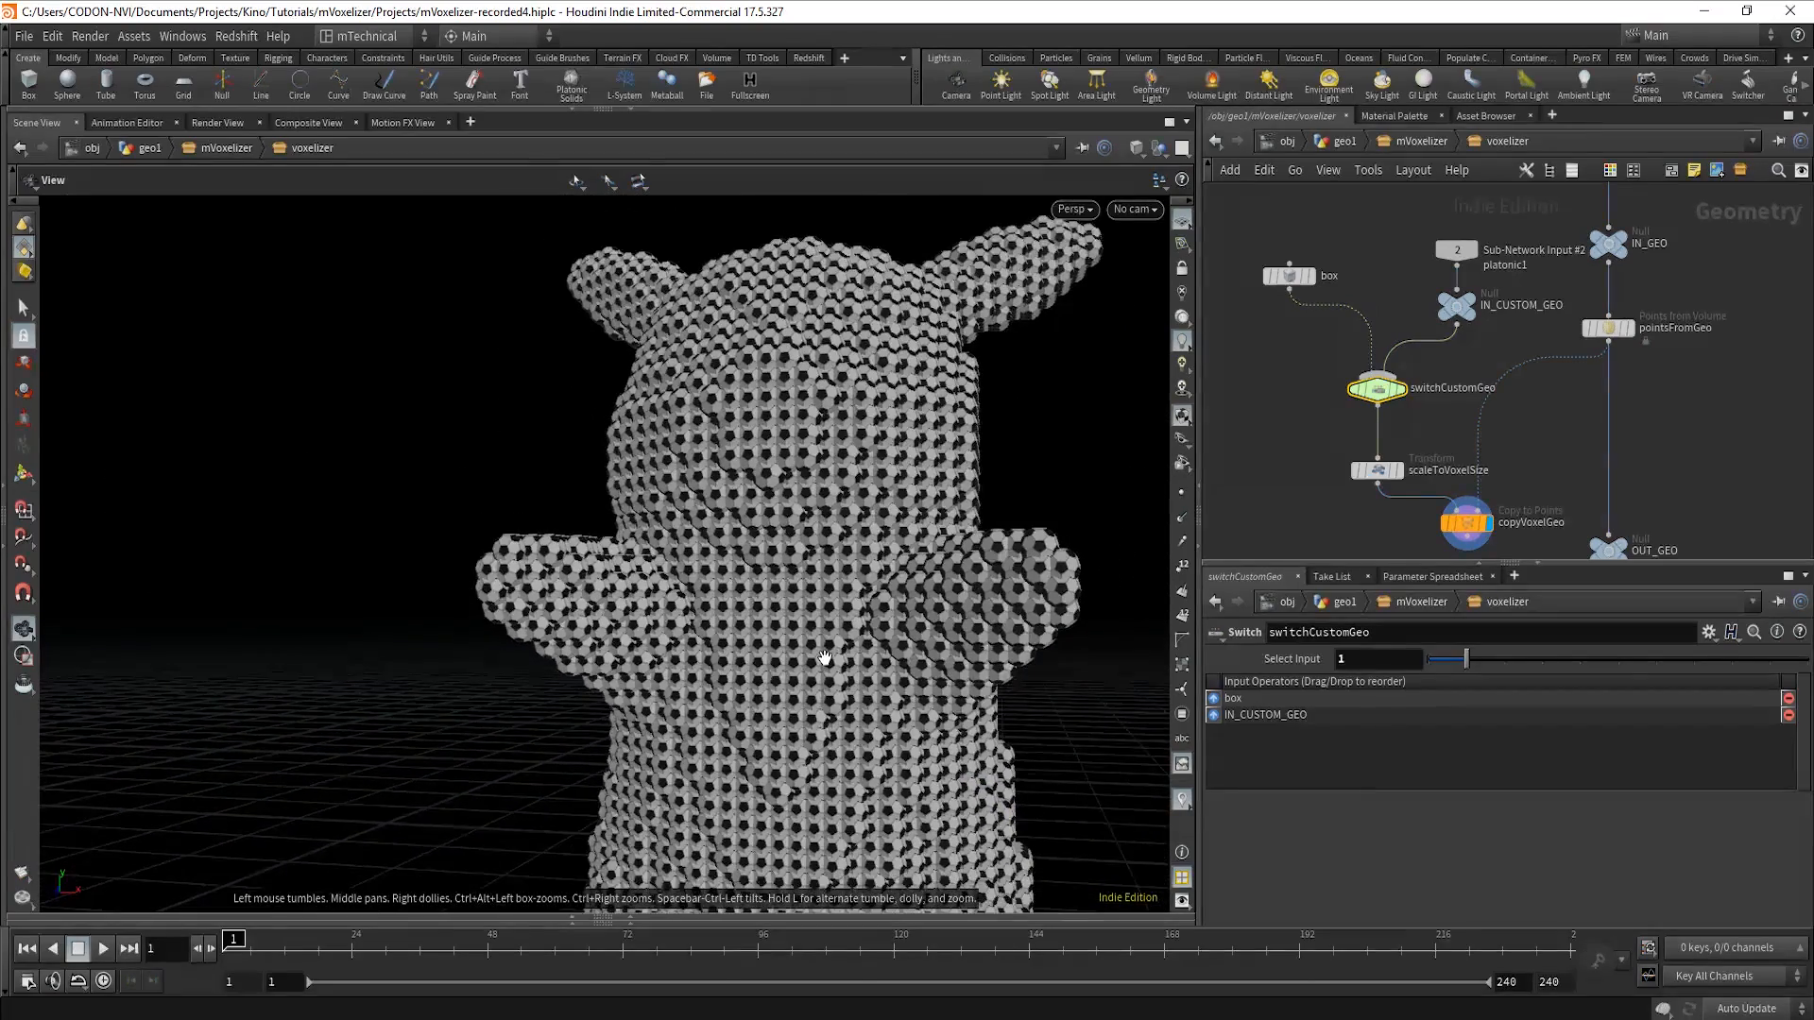
drag(824, 658, 907, 673)
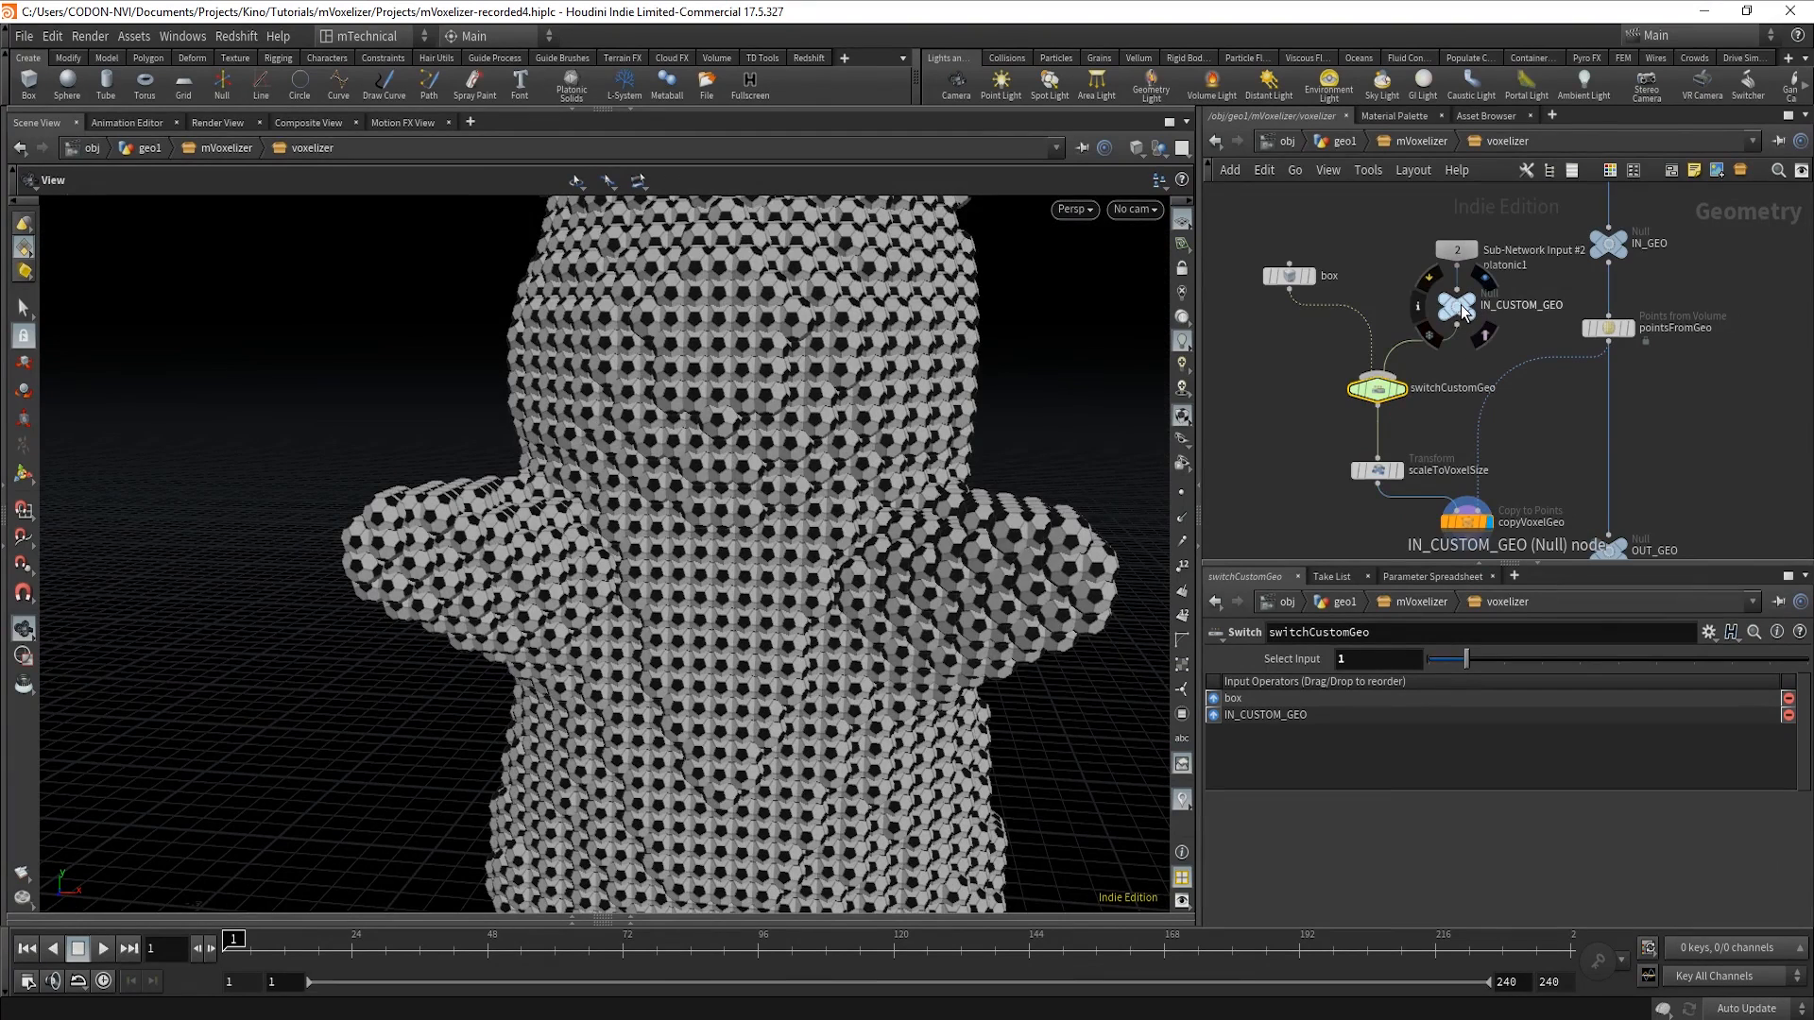
middle_click(1463, 312)
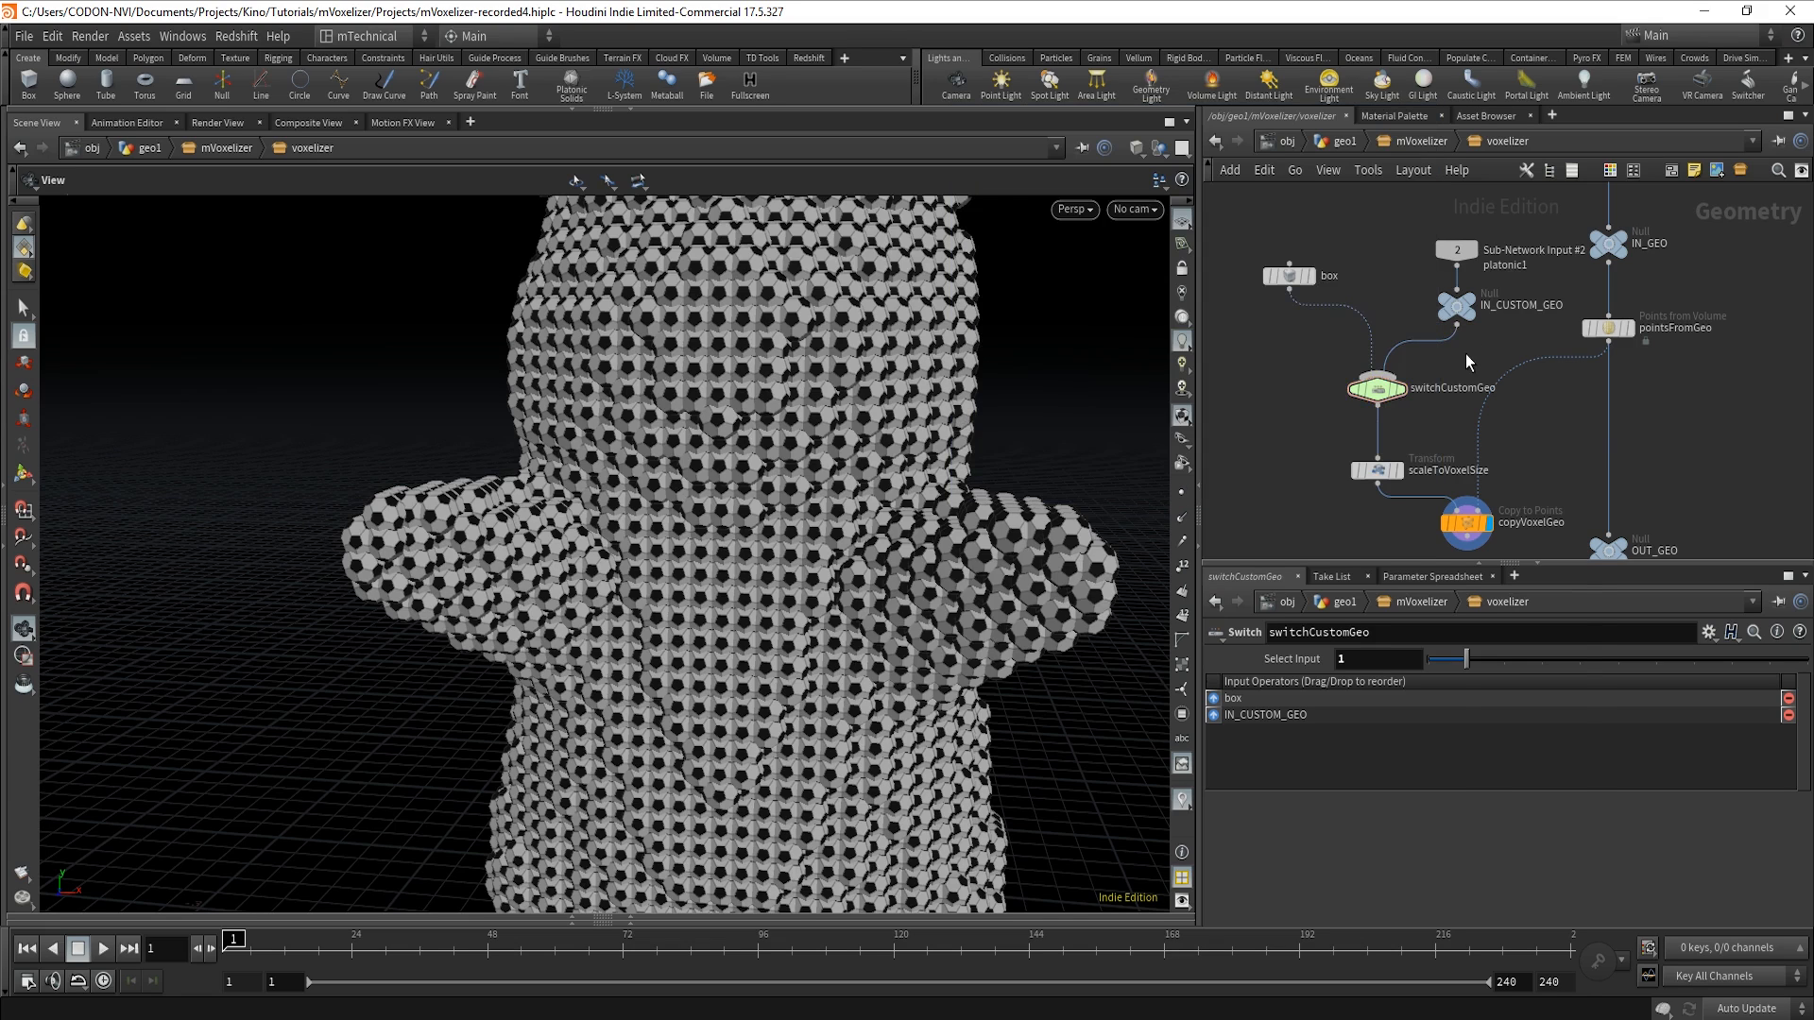
Insert a Transform node between IN_CUSTOM_GEO and switchCustomGeo, lining up the Transform and box nodes above the switch.
key(Tab)
text(tran)
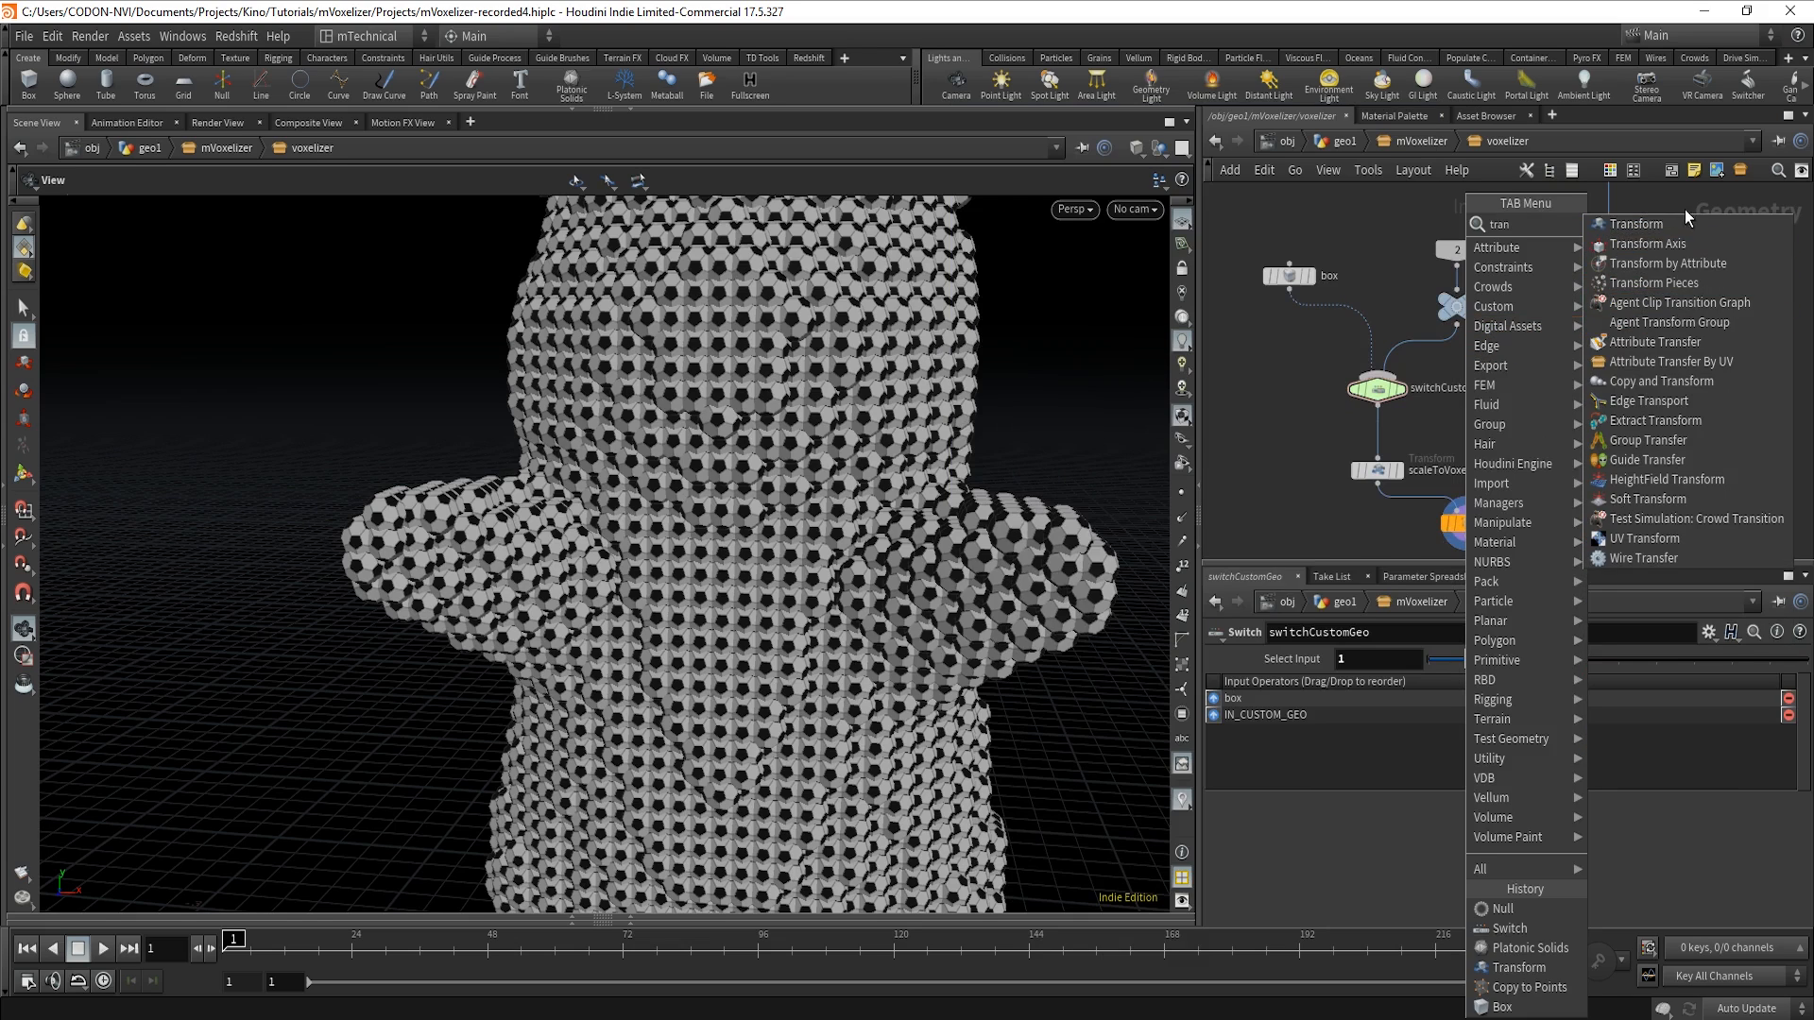
click(1676, 223)
click(1425, 365)
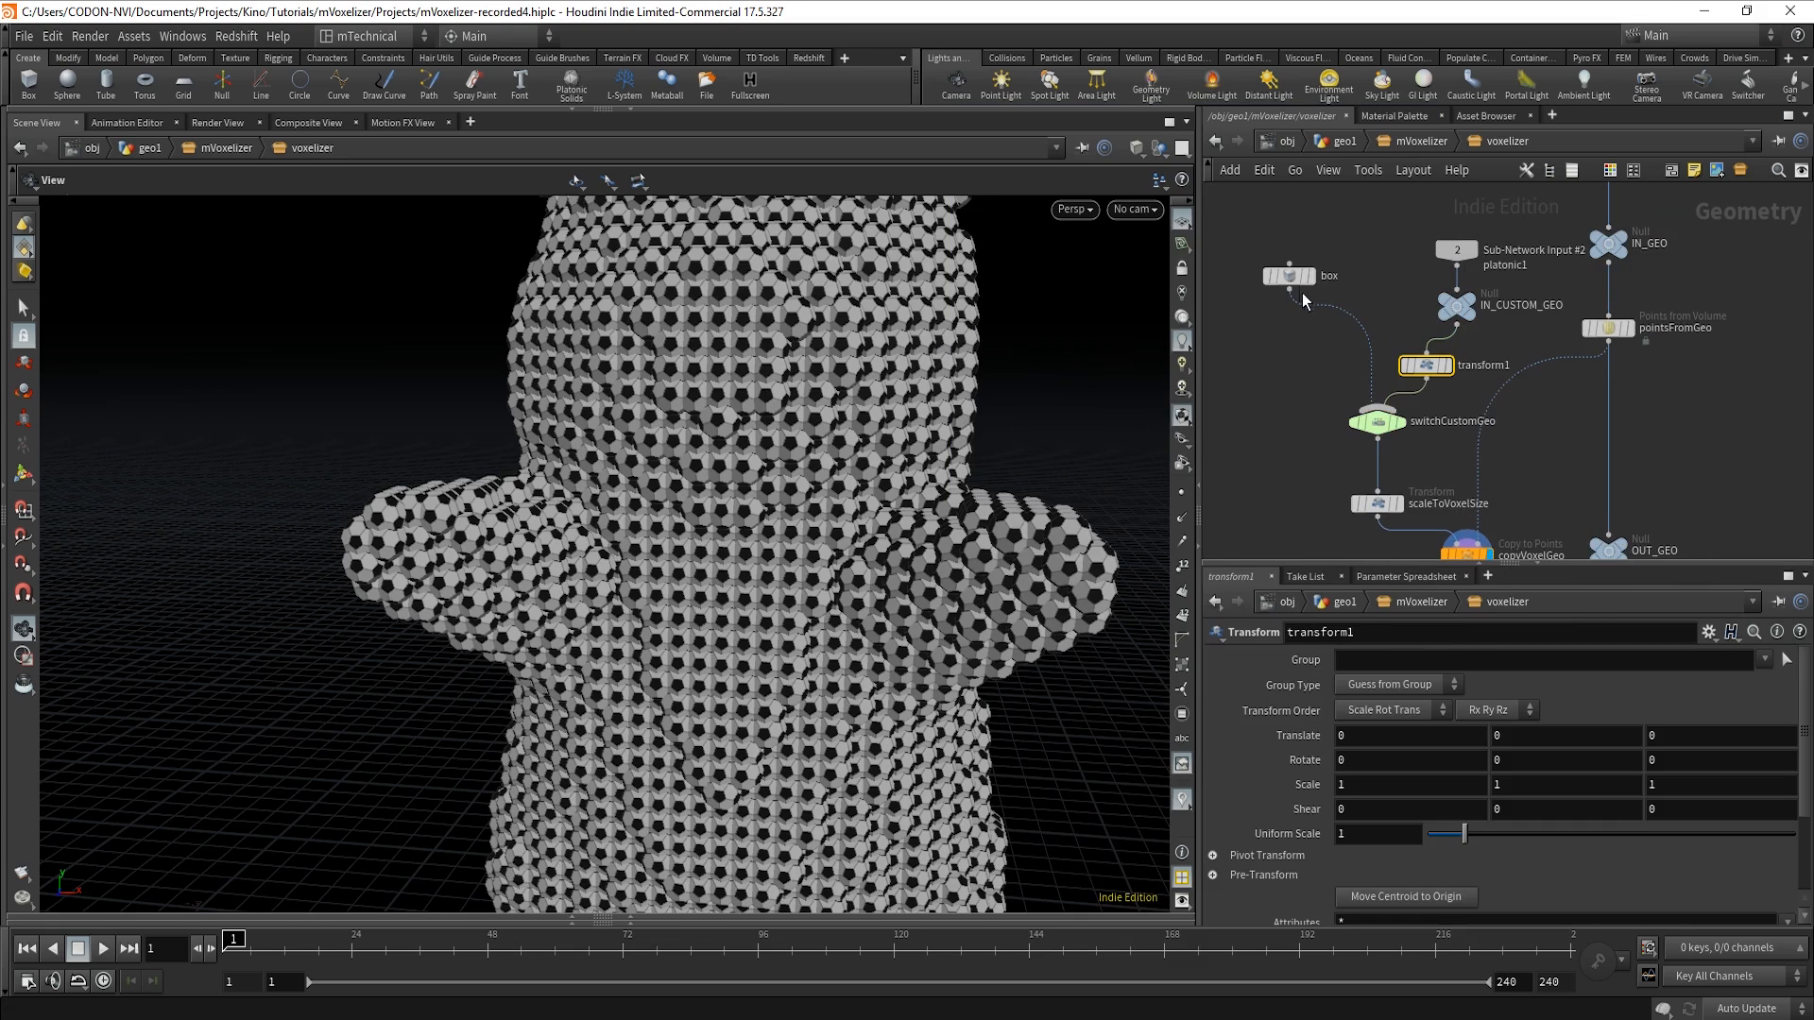
drag(1287, 285, 1267, 364)
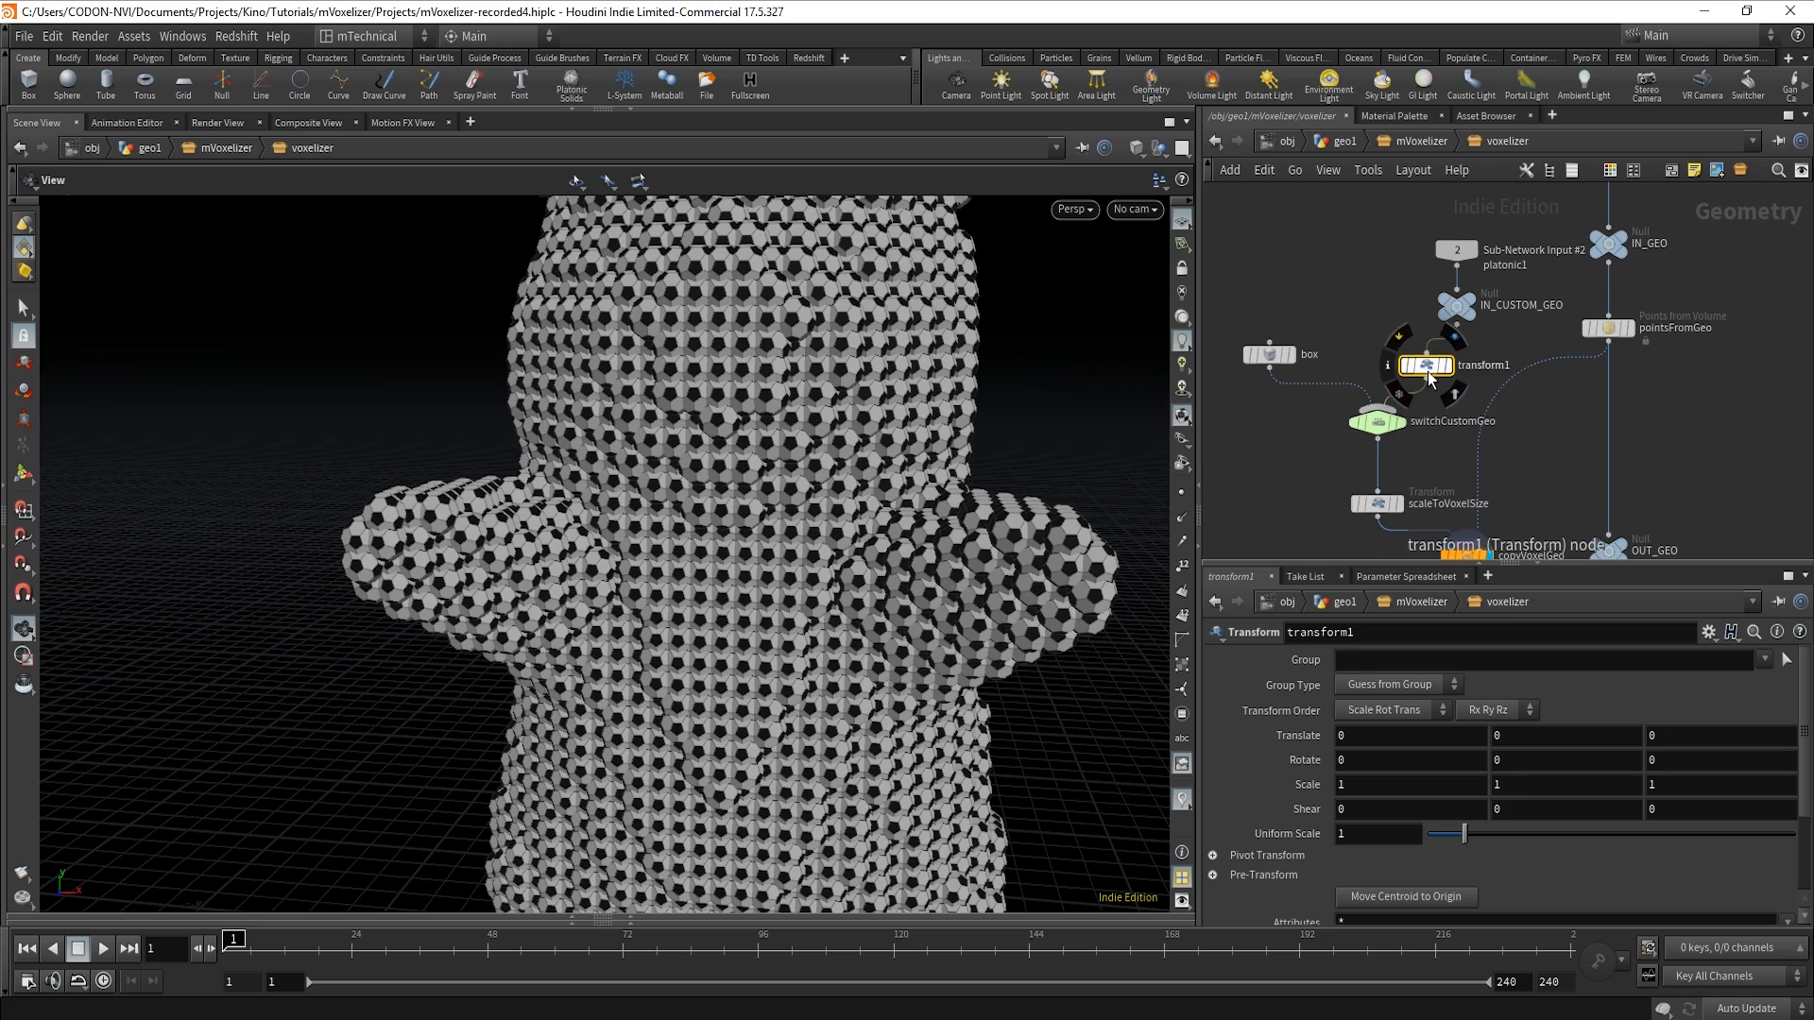
drag(1441, 374, 1471, 374)
Rename the new Transform node to scaleToOne.
double_click(1518, 363)
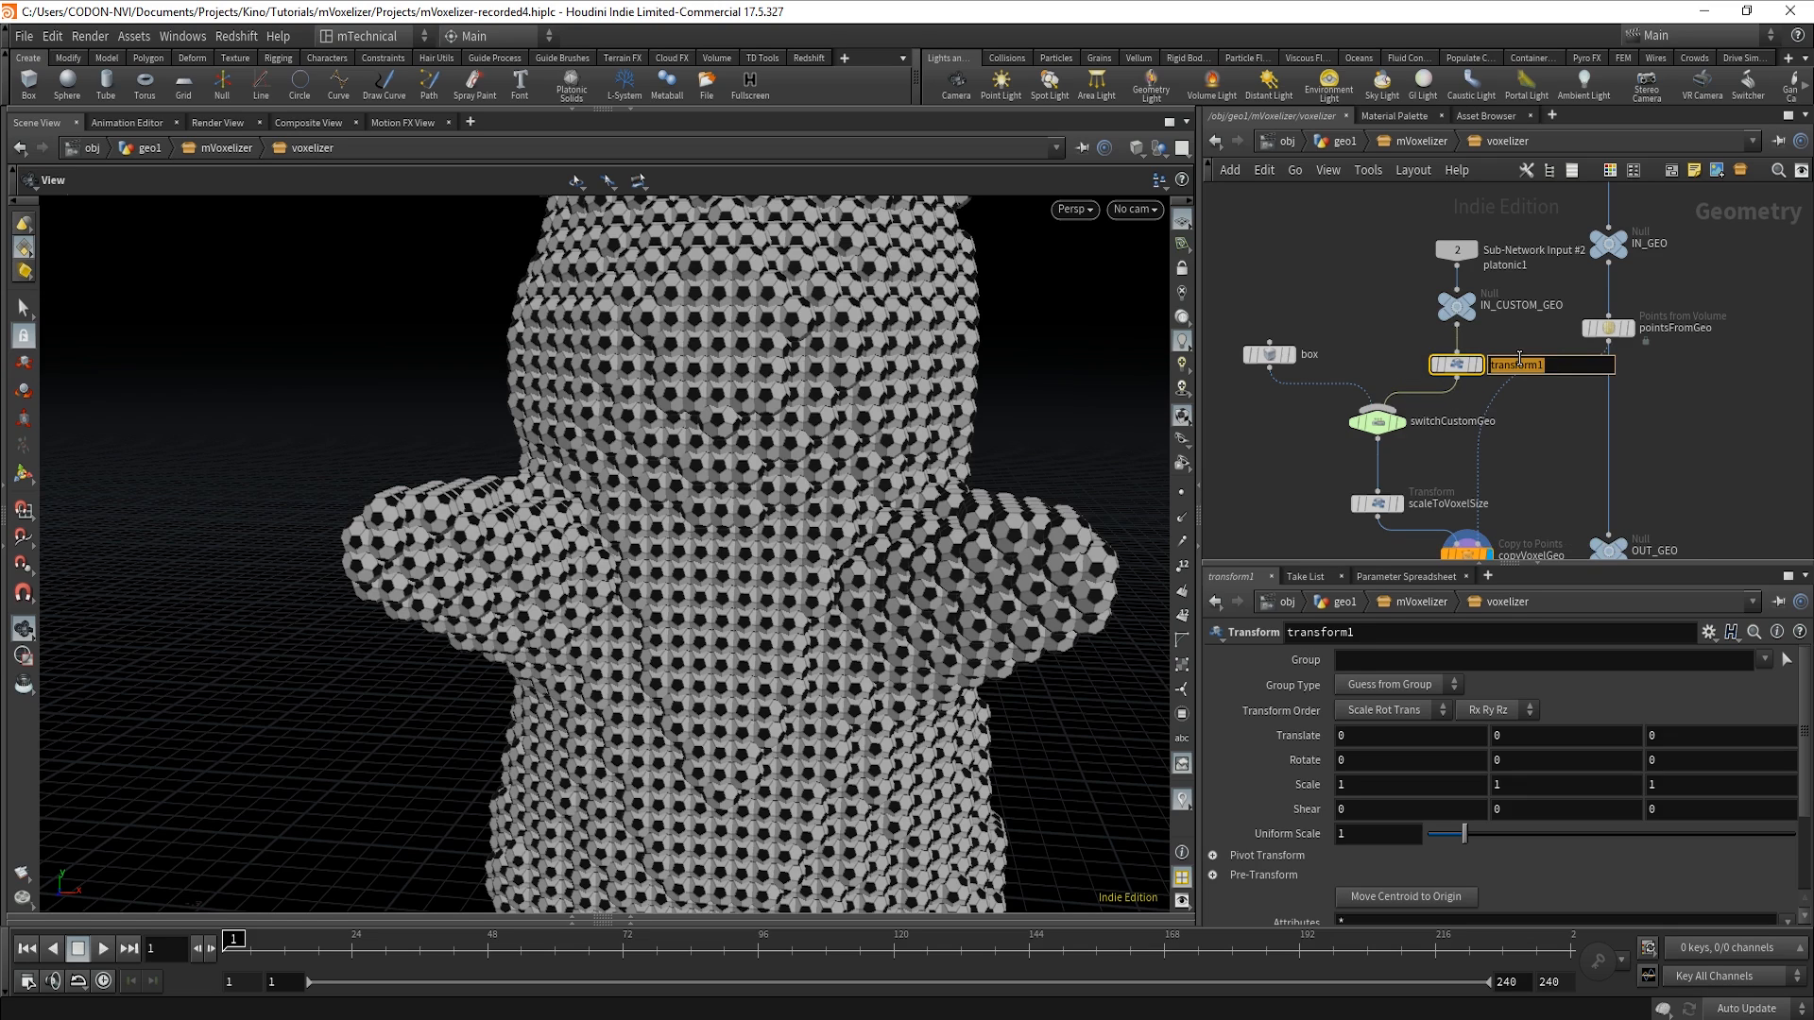
text(scaleToOne)
key(Return)
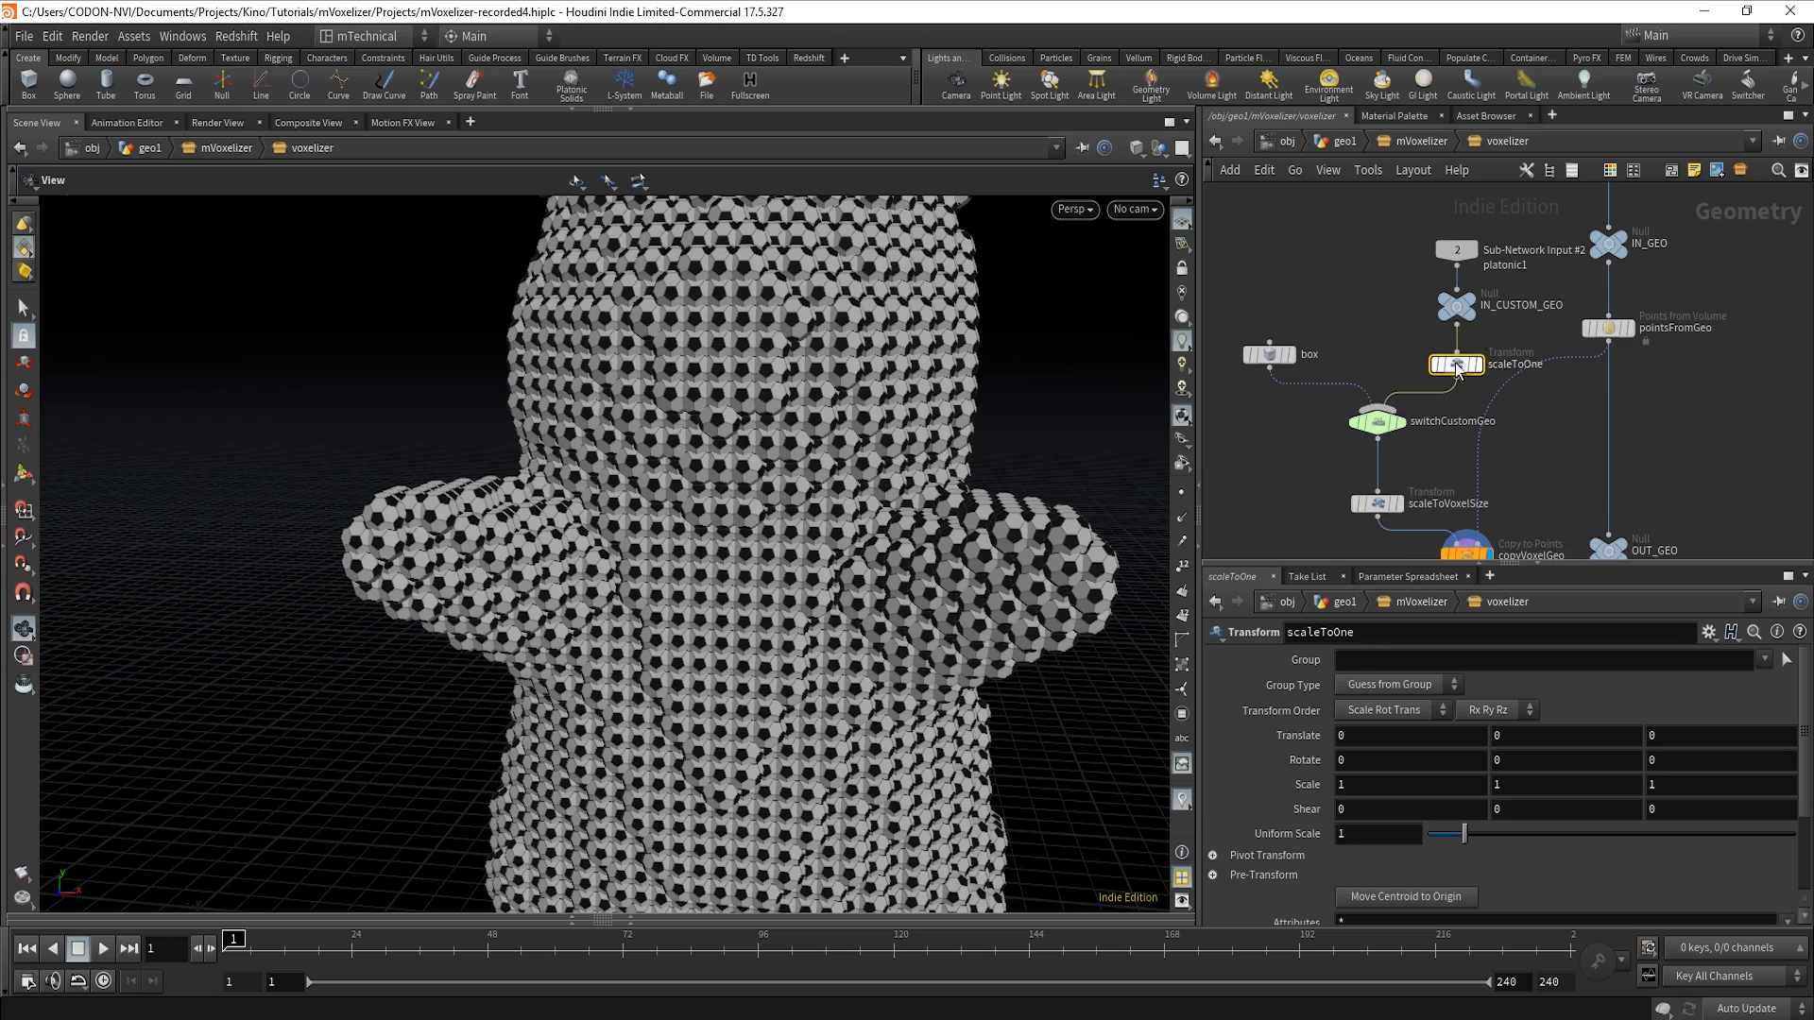
Open scaleToOne's Uniform Scale in the expression editor and start the expression with 1.0 / max(.
click(1382, 838)
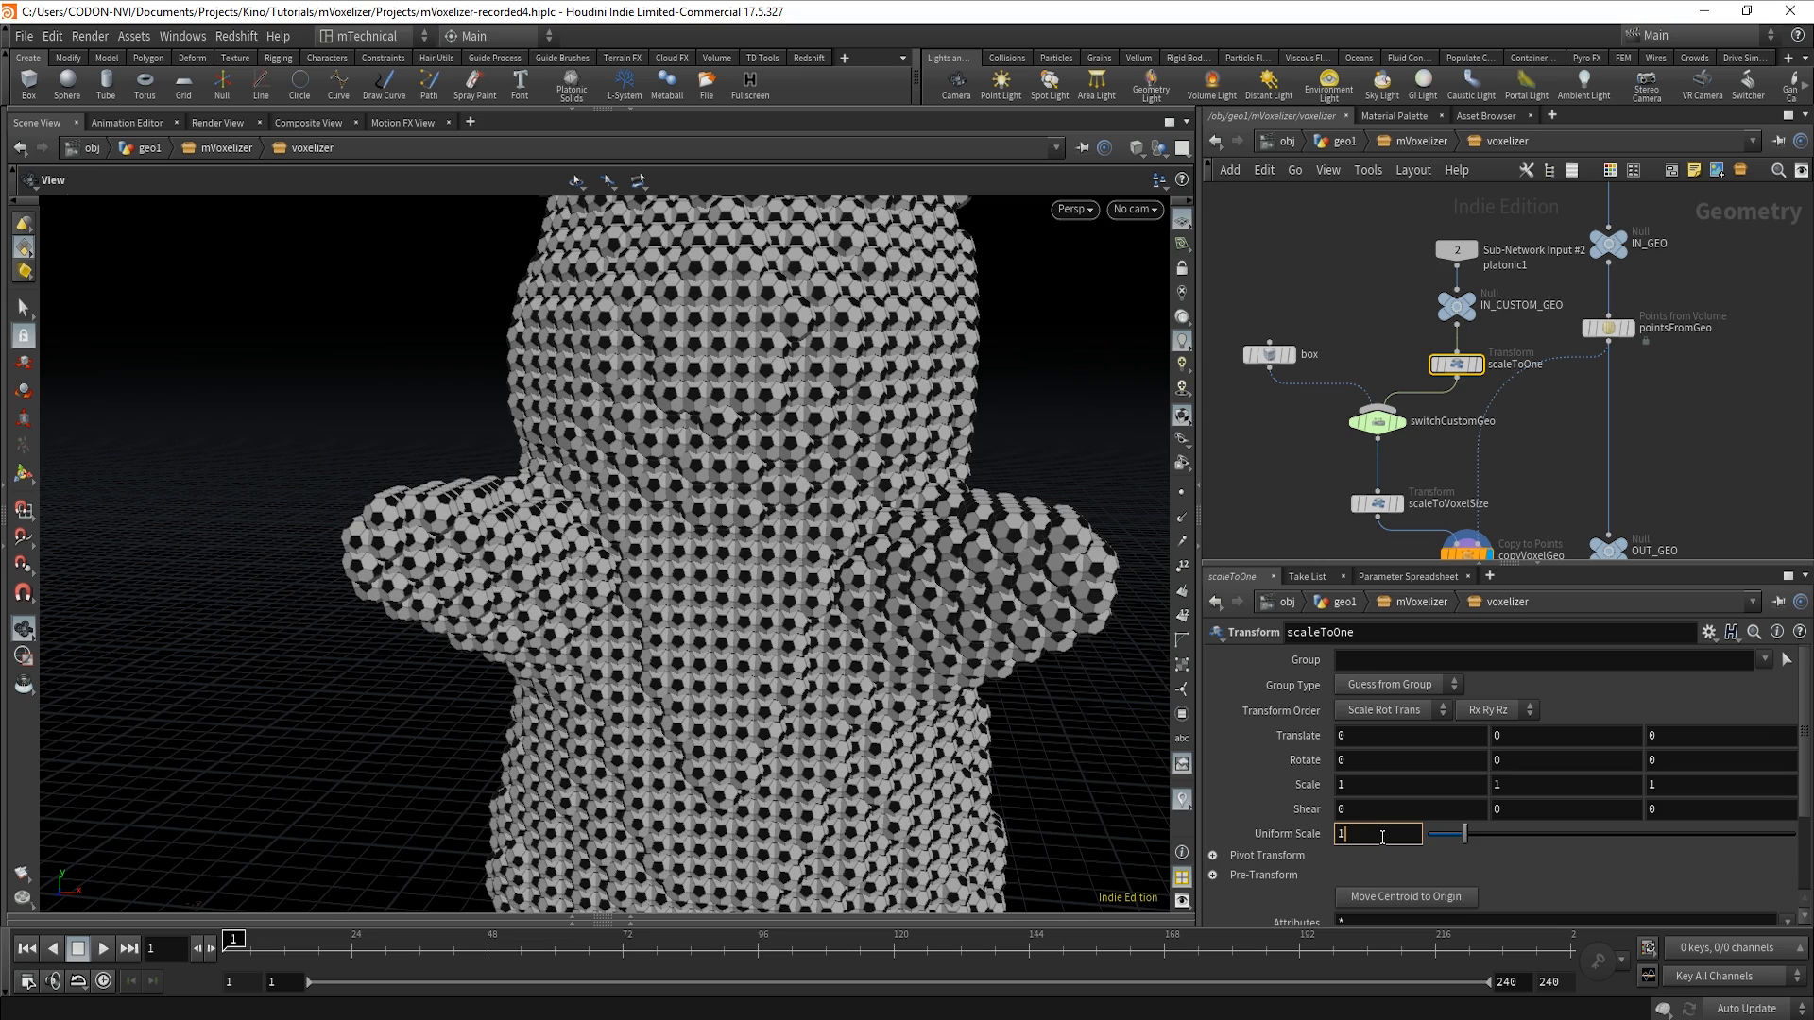
text(.0)
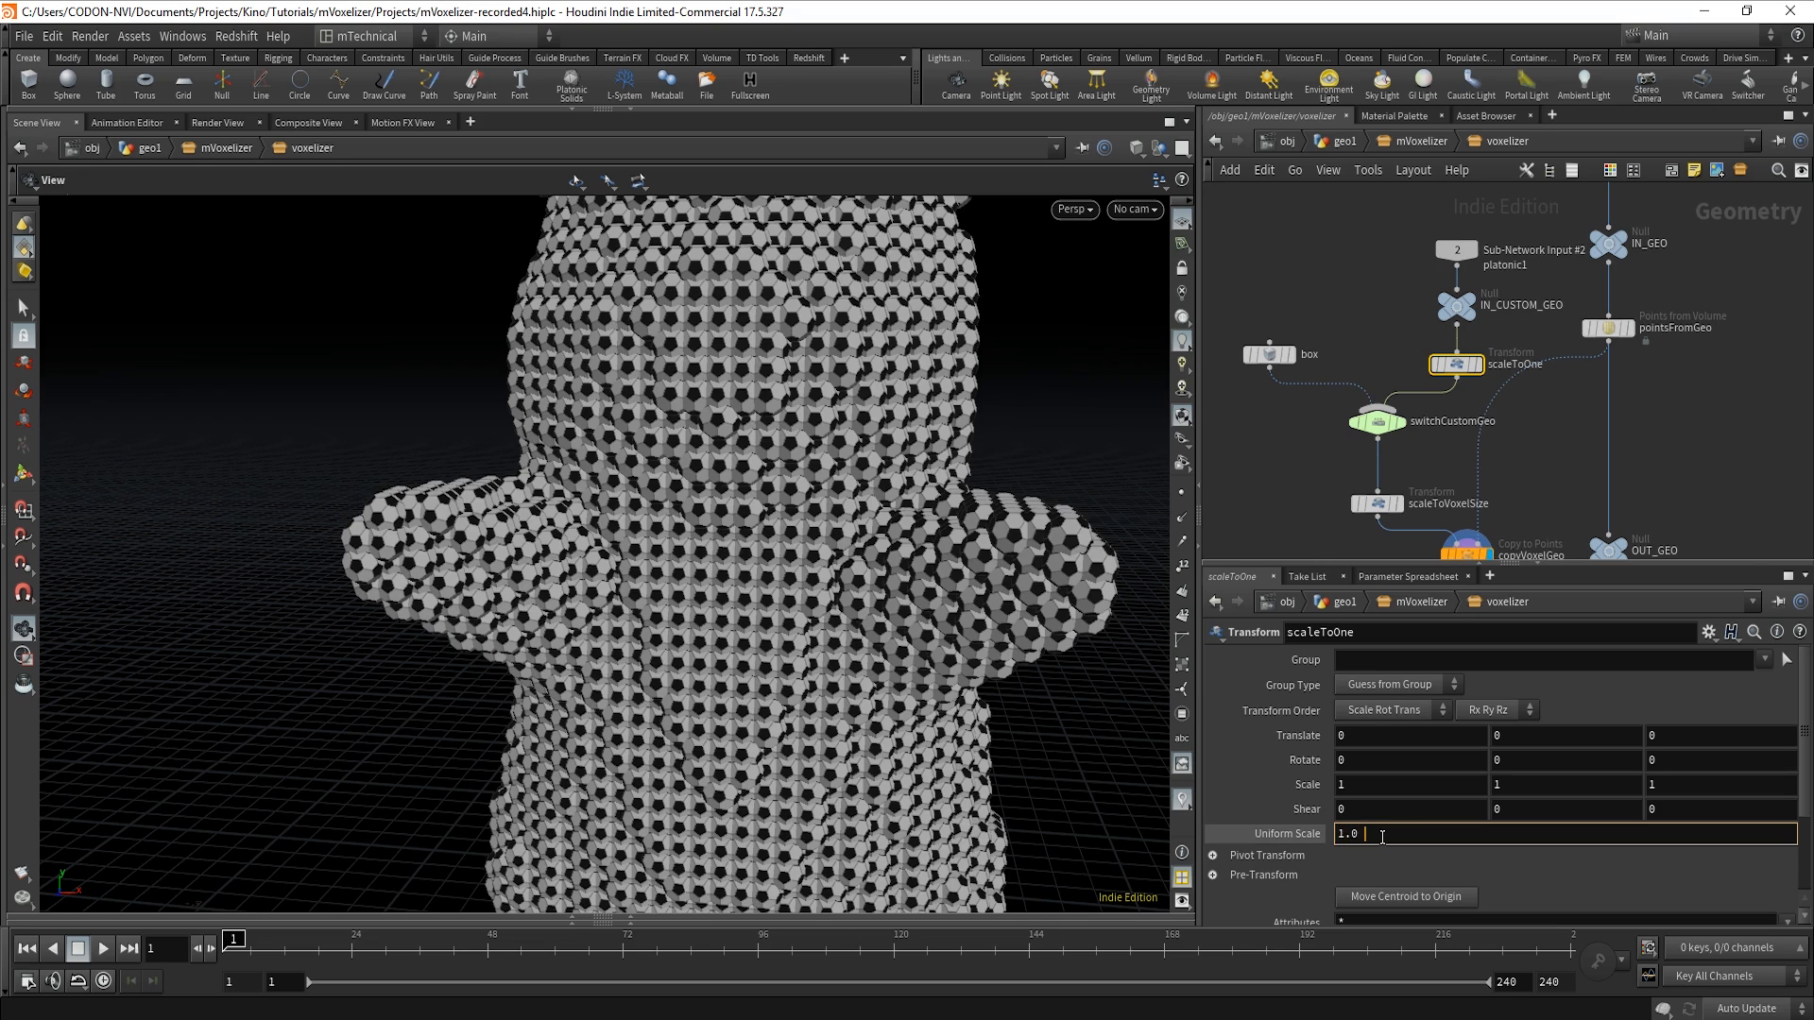
key(alt+e)
click(1112, 376)
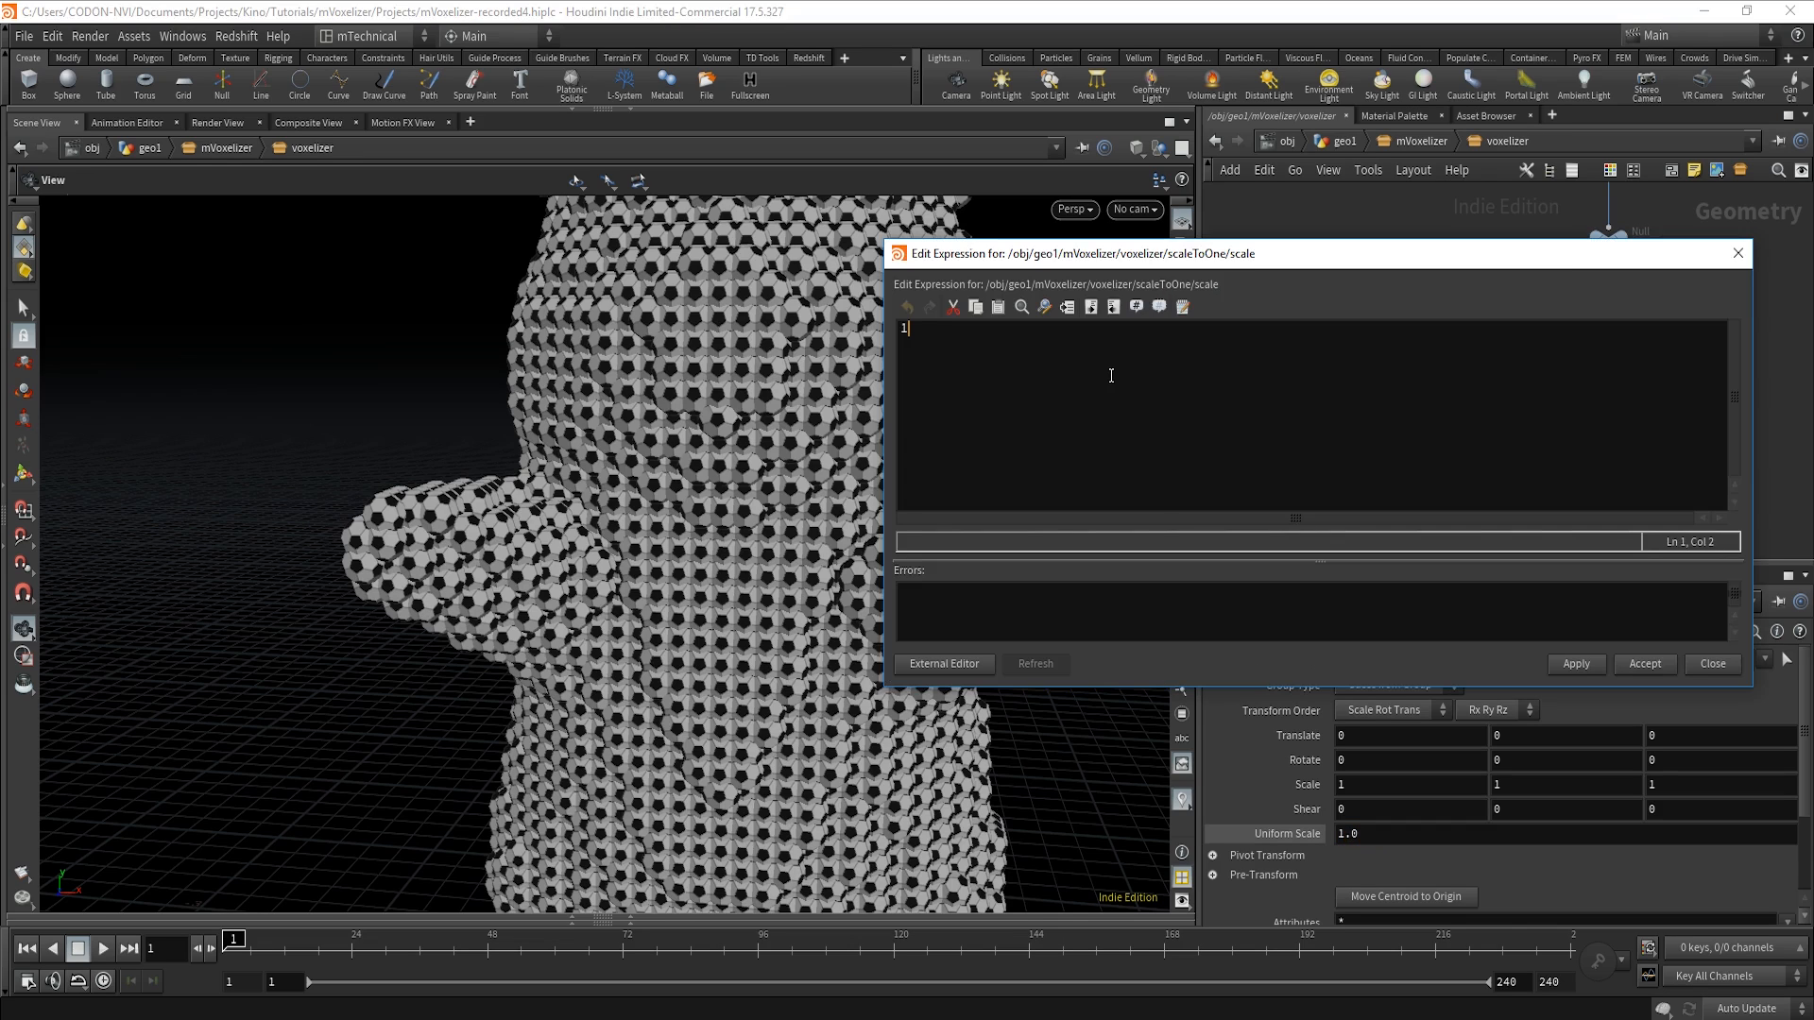
text(.)
key(BackSpace)
key(BackSpace)
key(BackSpace)
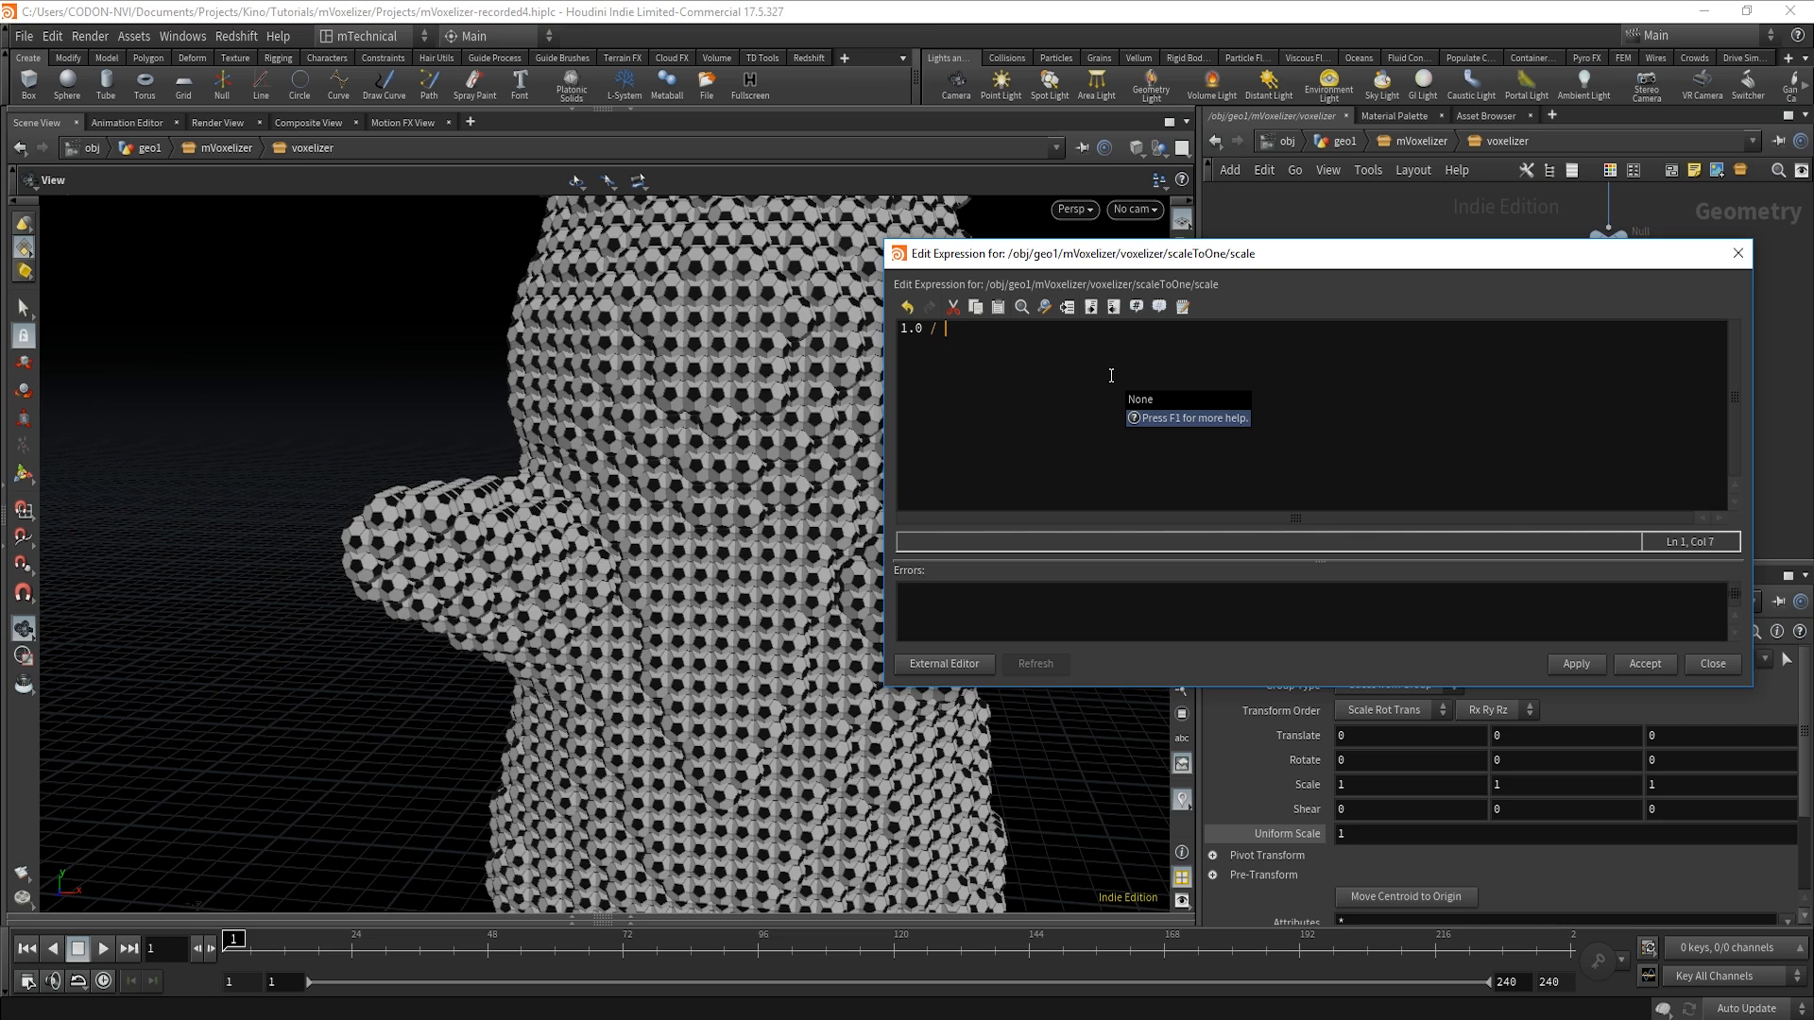
text(1.0 / max)
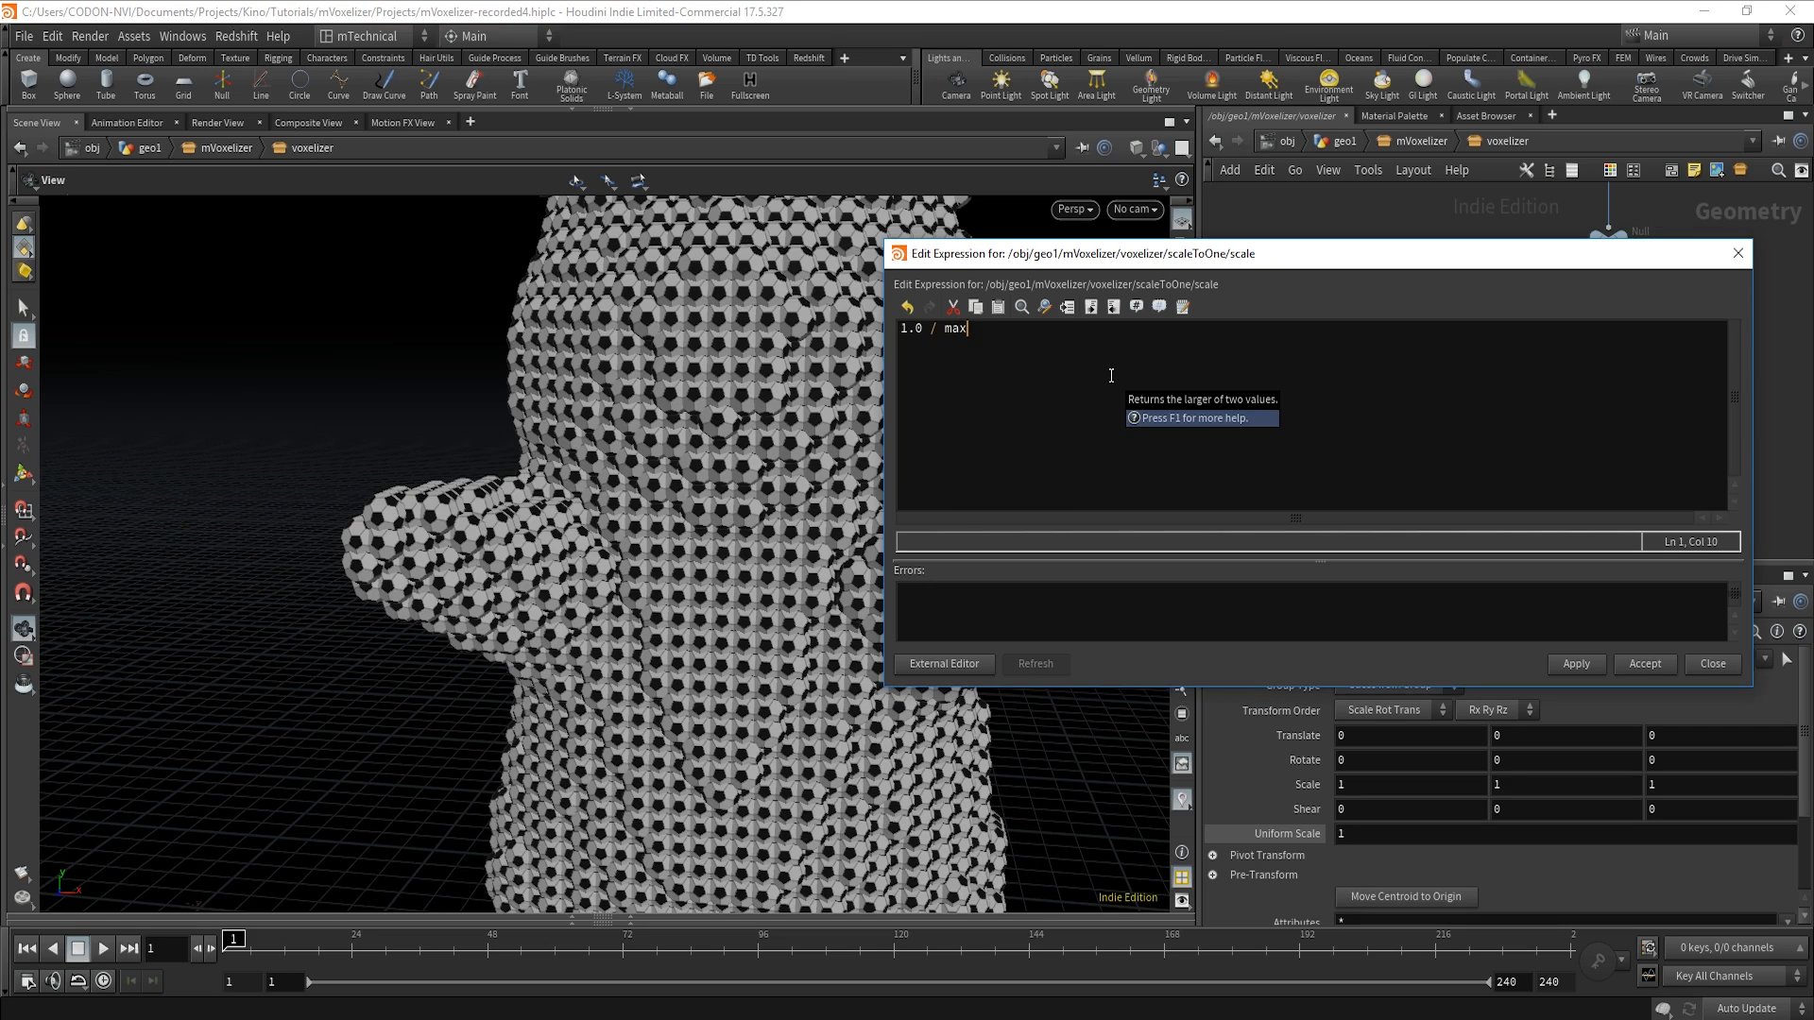
text(()
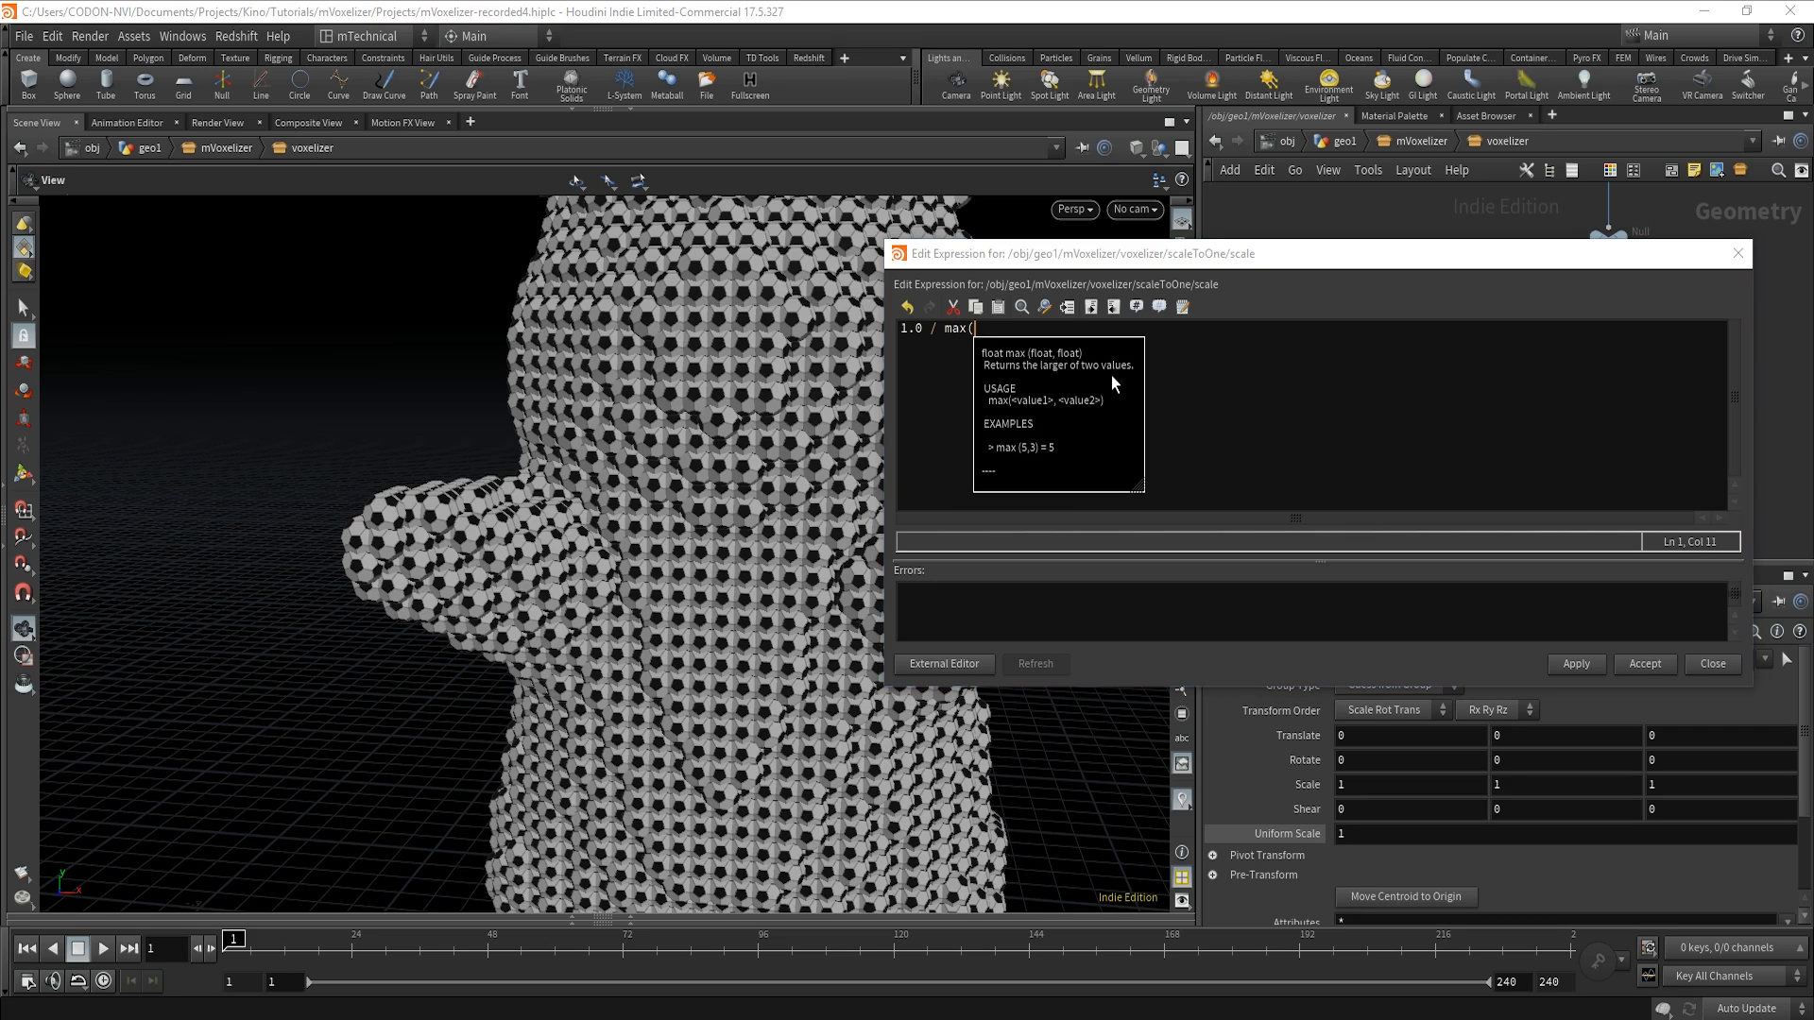
Add bbox("../IN_CUSTOM_GEO/", D_XSIZE), as the first argument of the max function.
text(bbox()
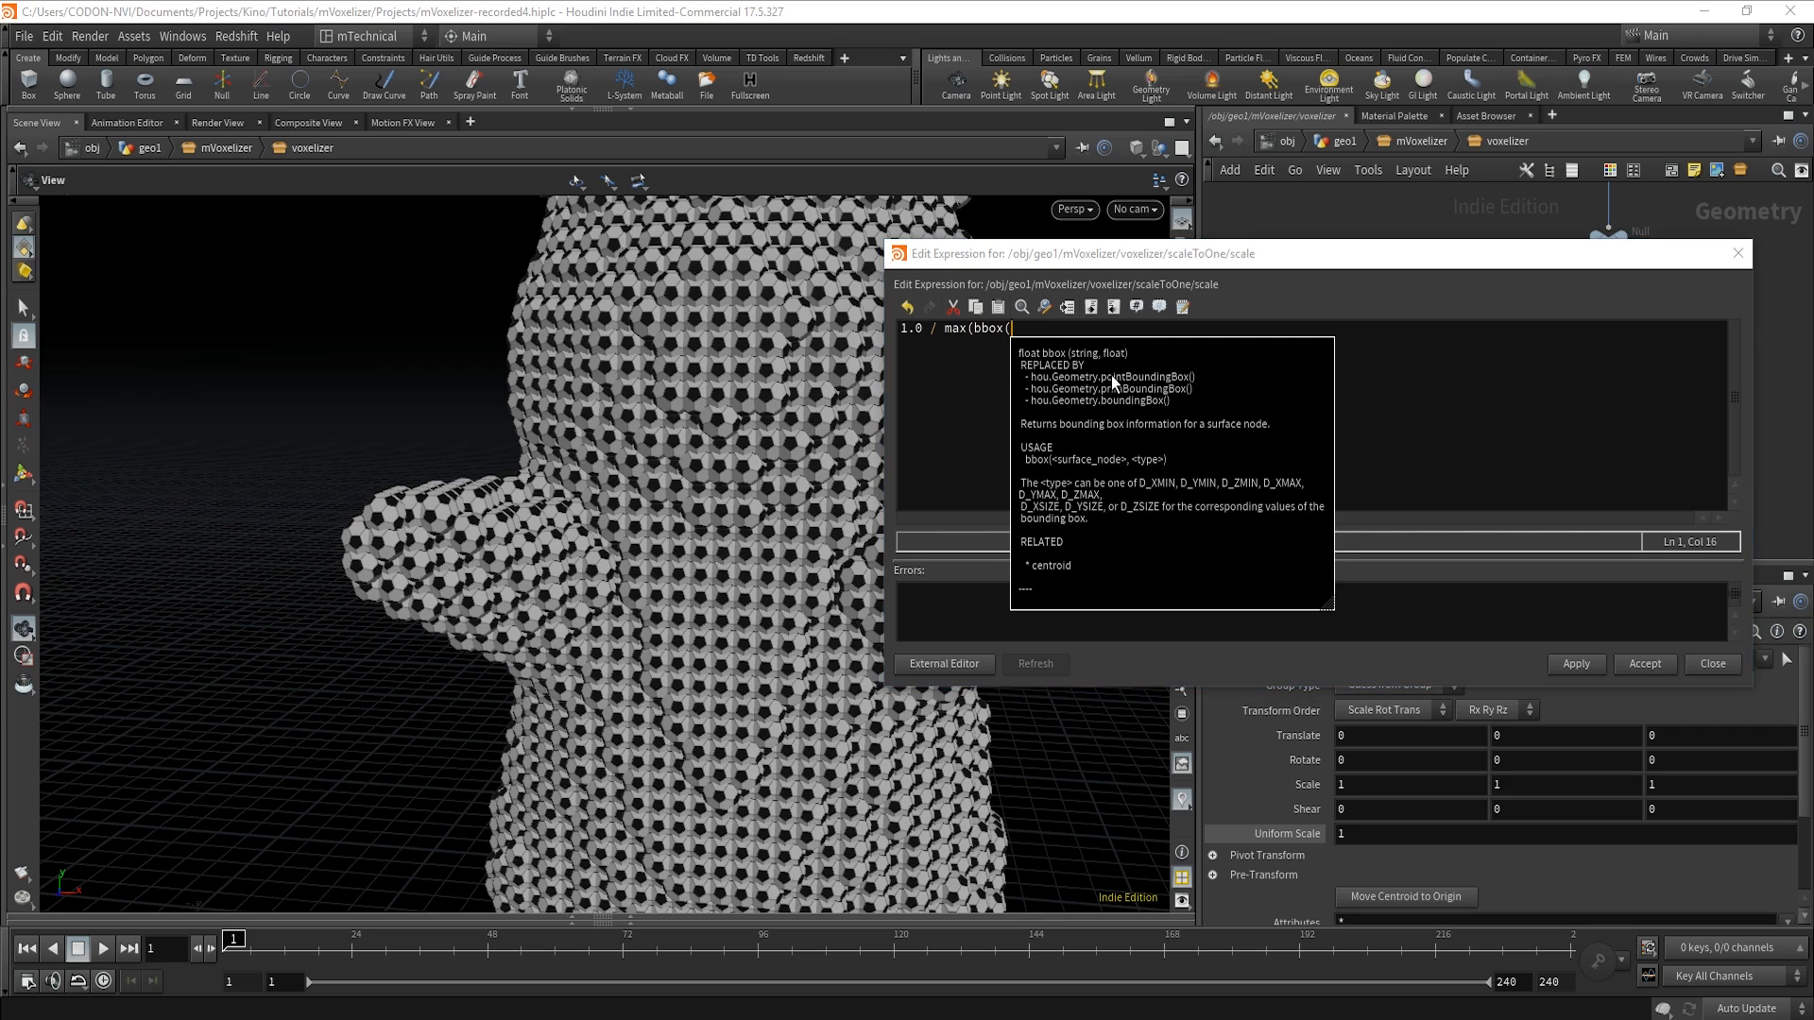
text("../In)
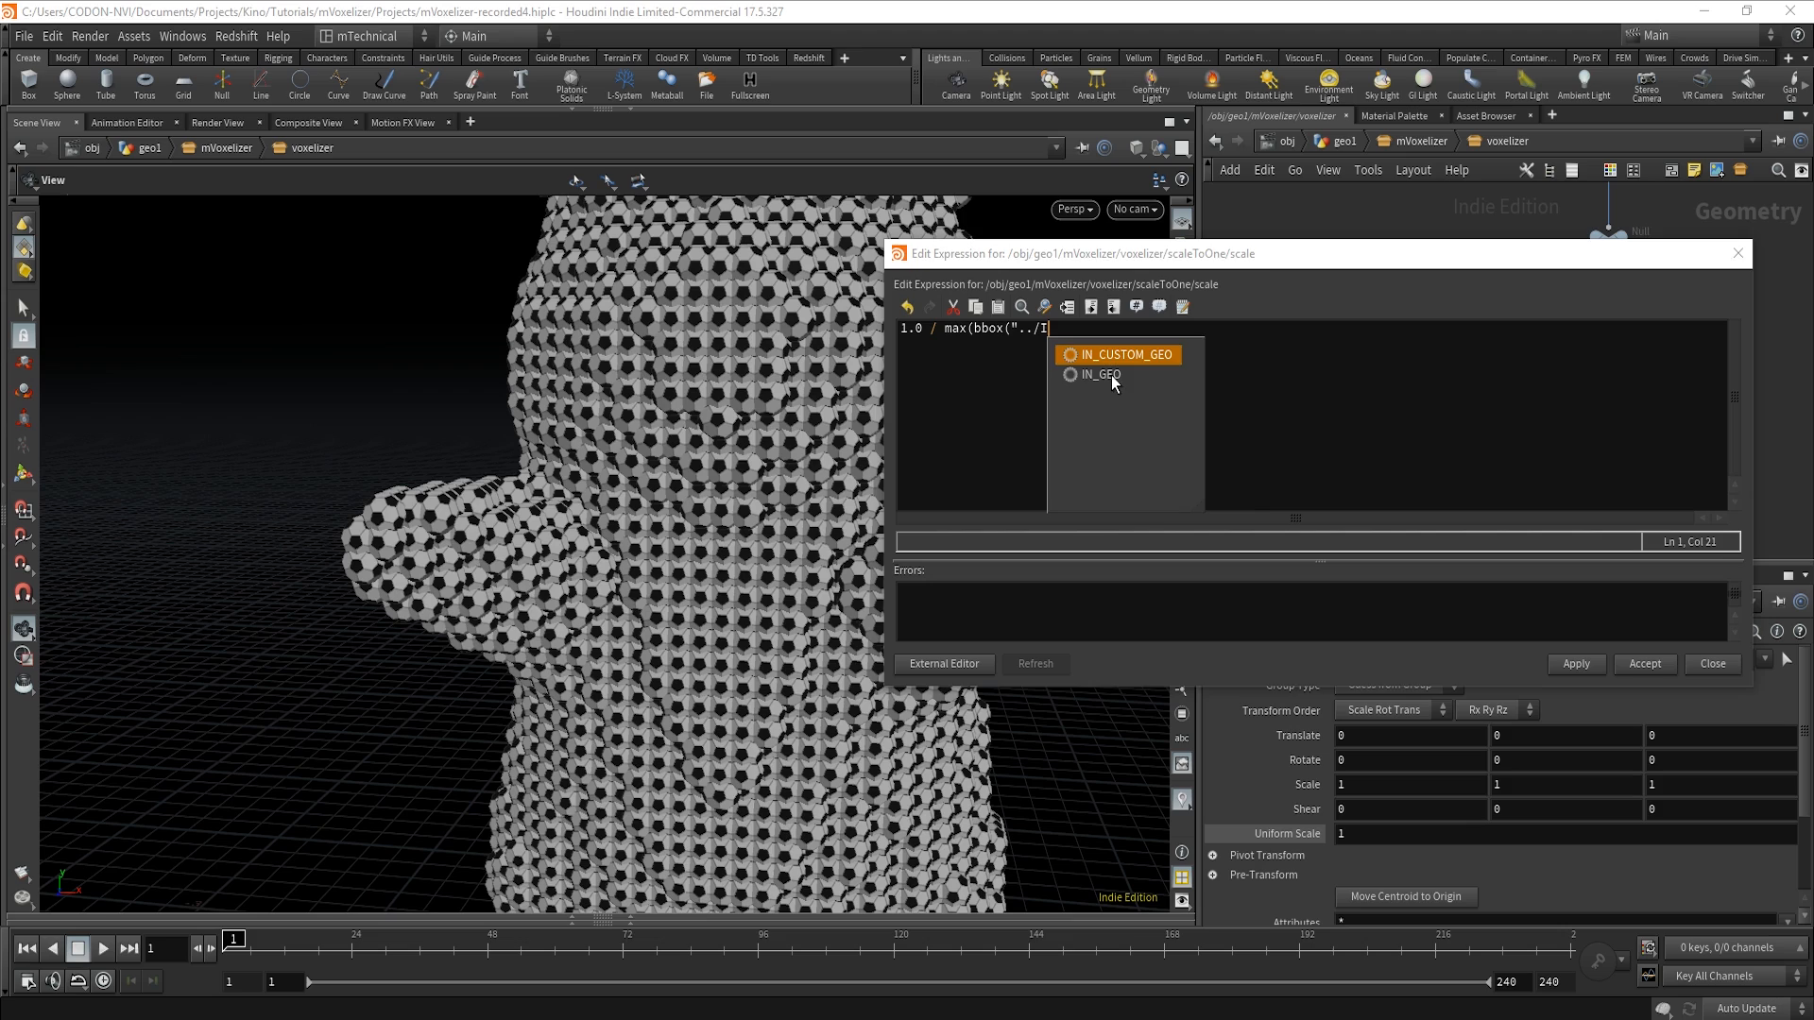
key(Return)
text(/")
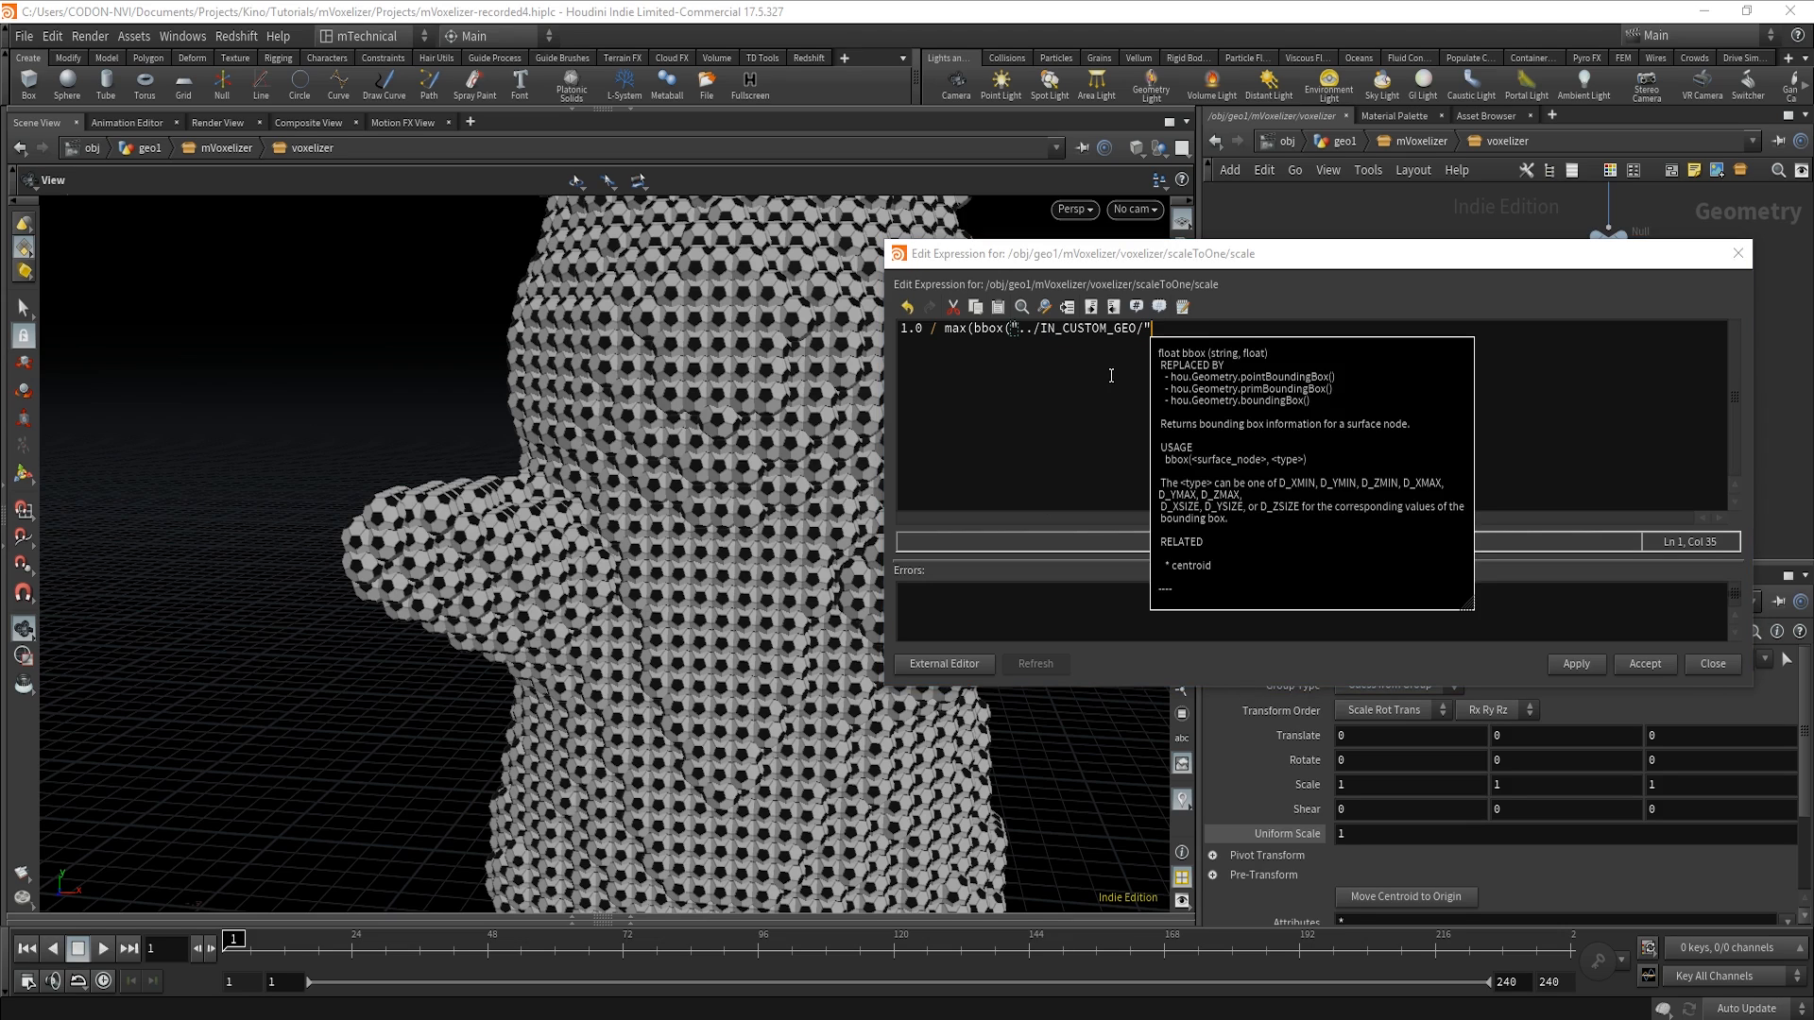
text(, D_XSIZE)
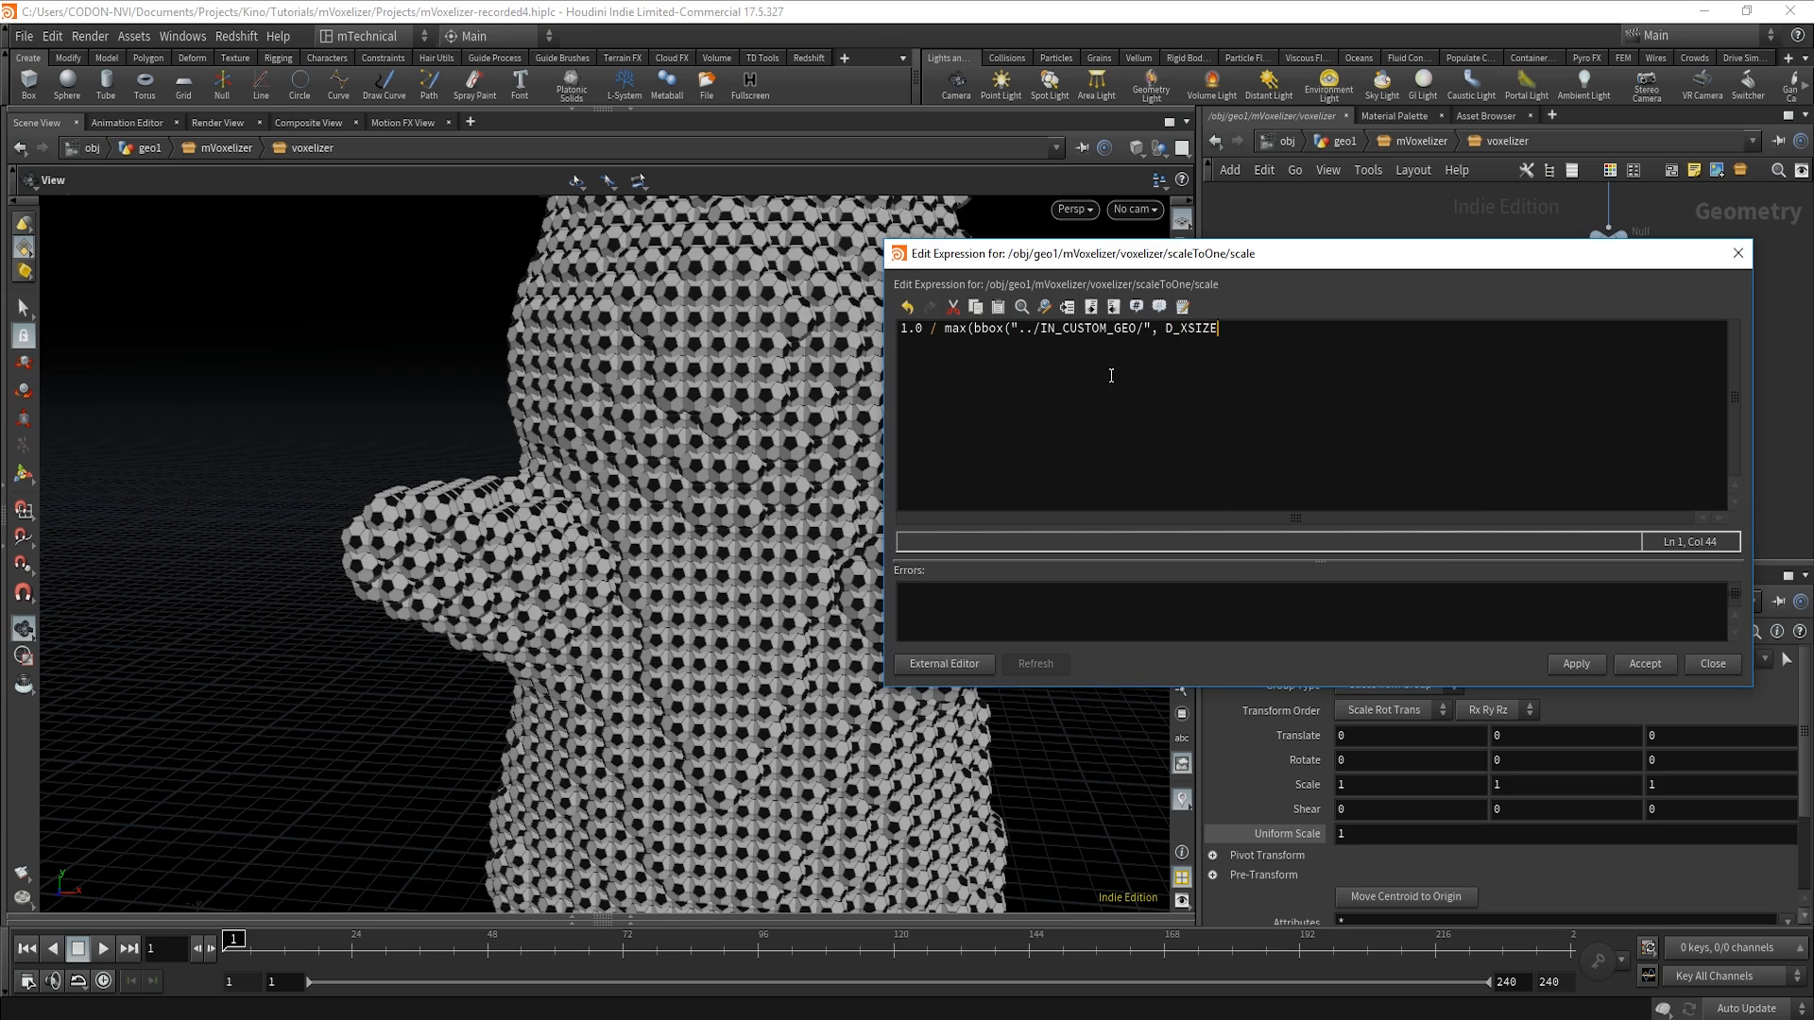
text(),)
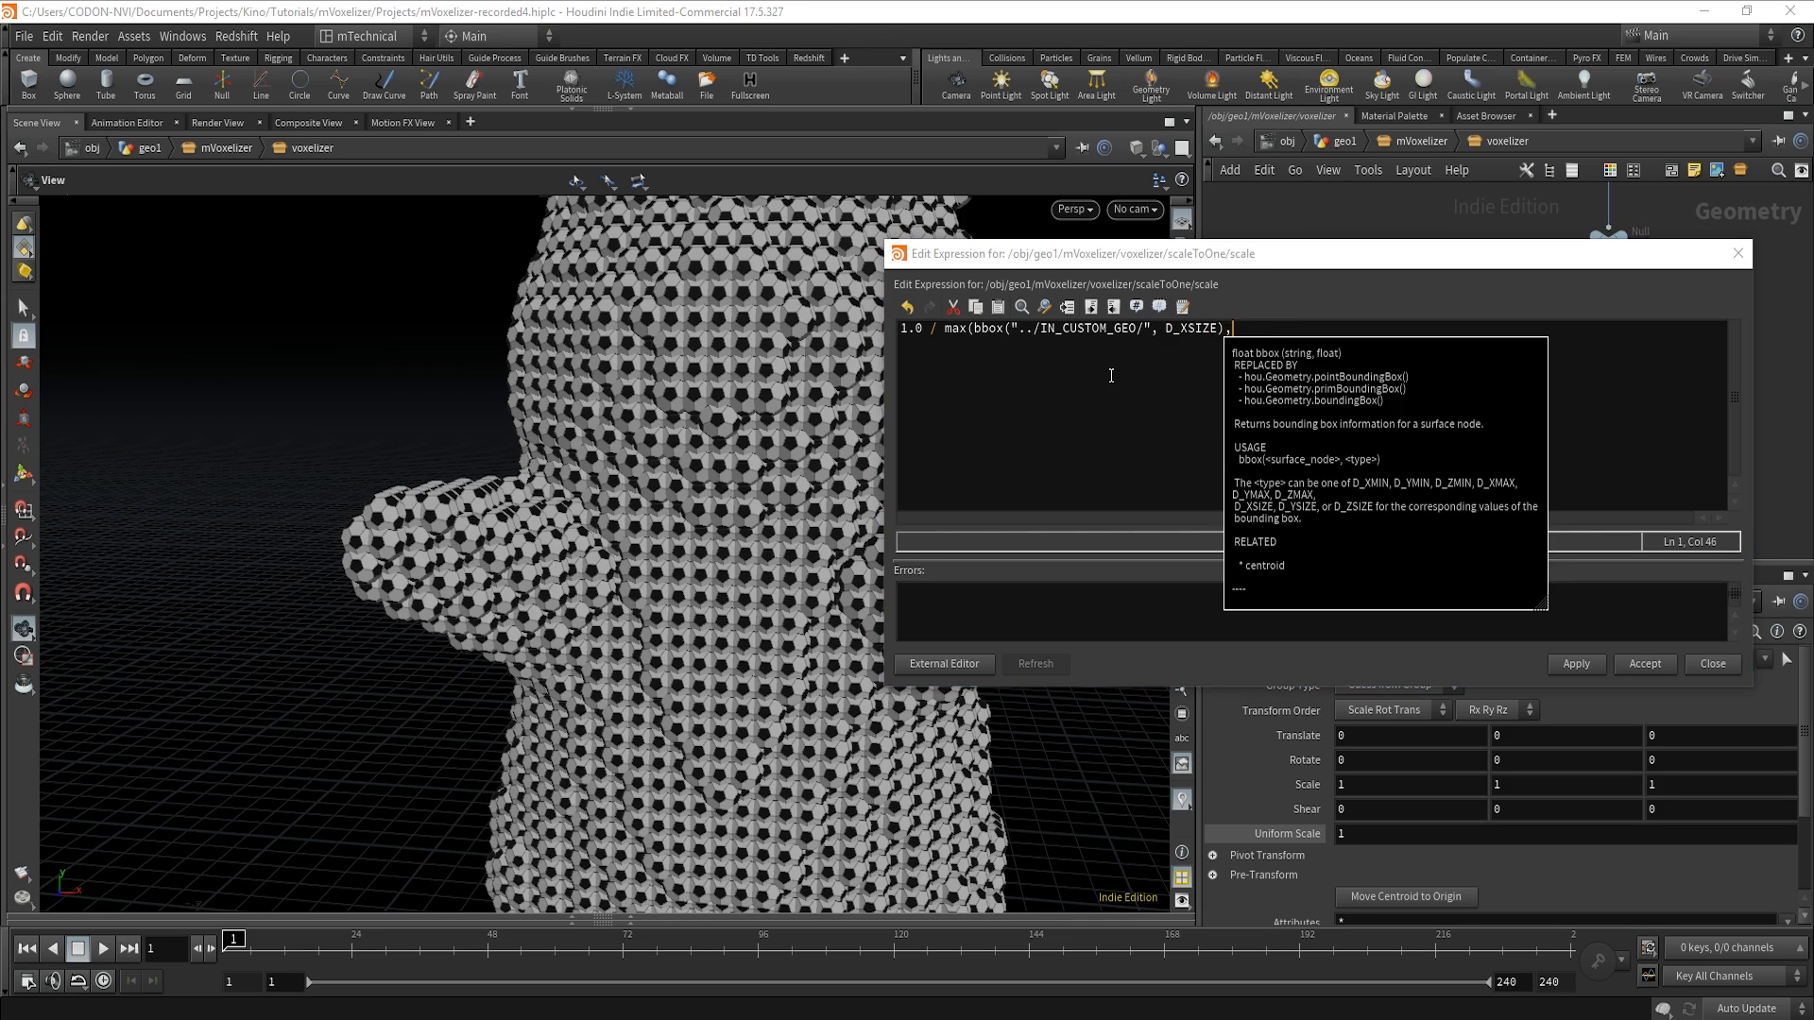
Continue the expression with a nested max(bbox("../IN_CUSTOM_GEO/", D_YSIZE as the second argument.
text( max()
text(bbox)
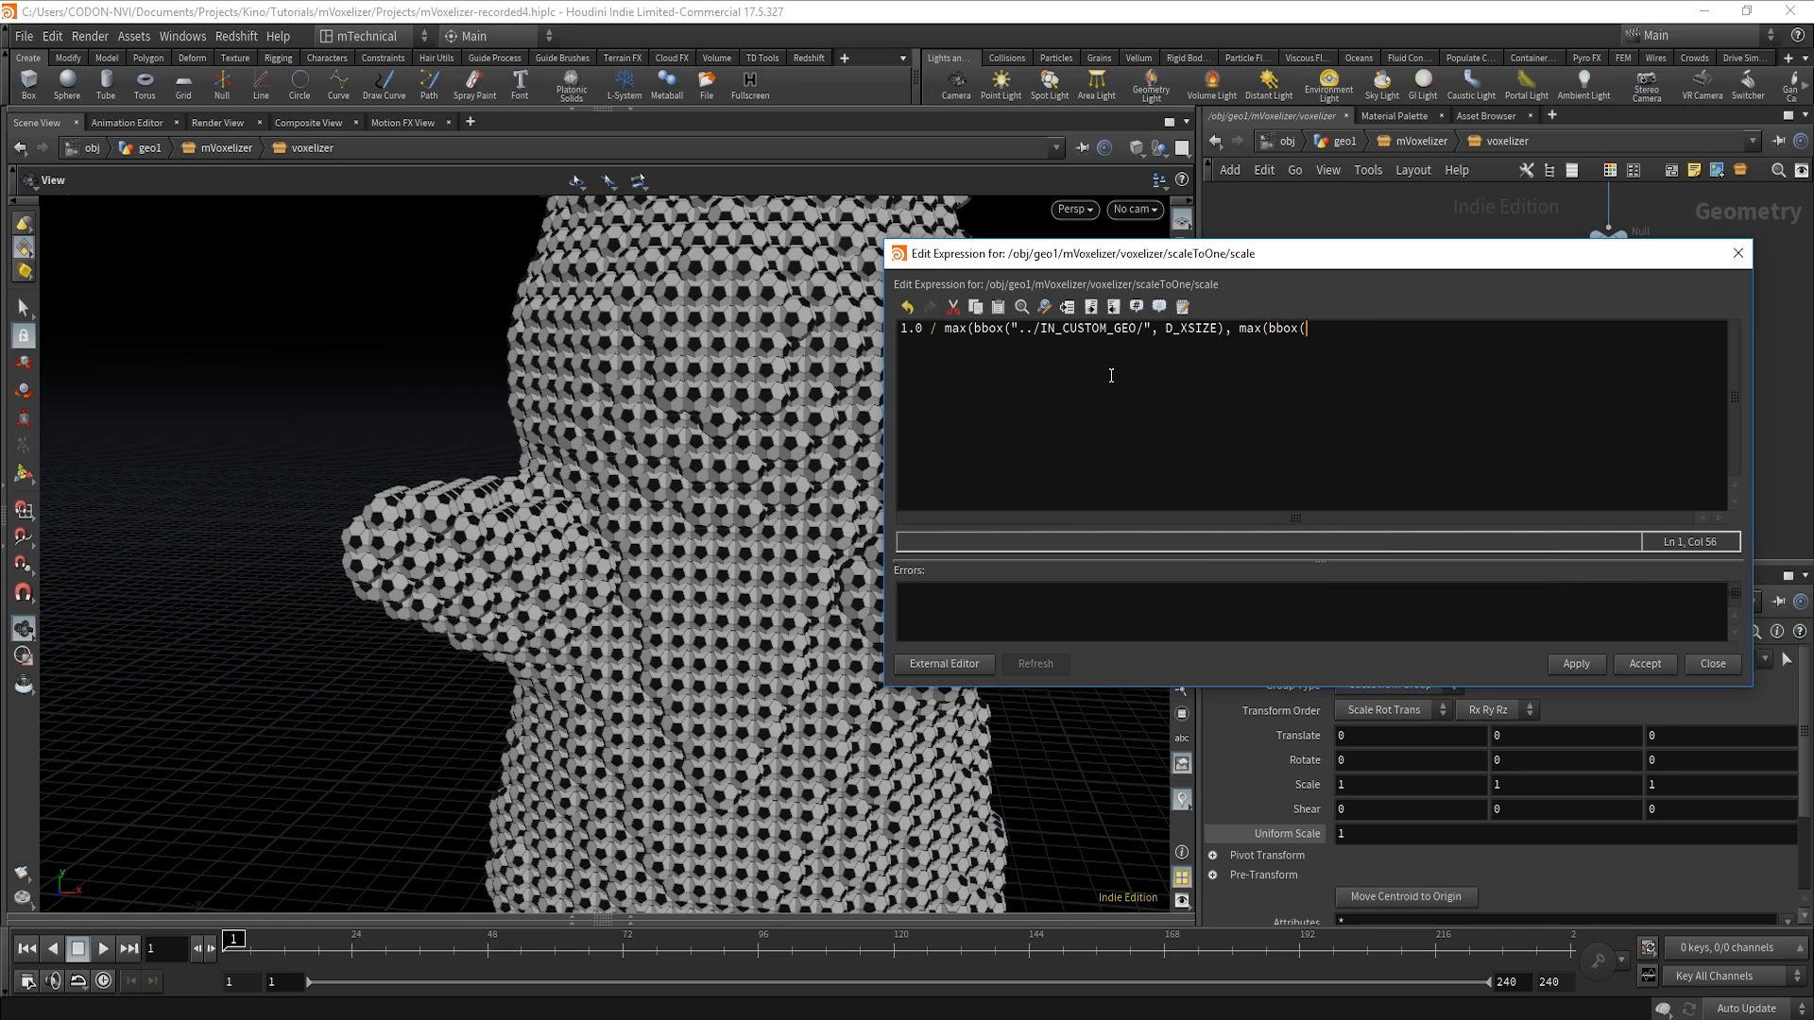
text(("../)
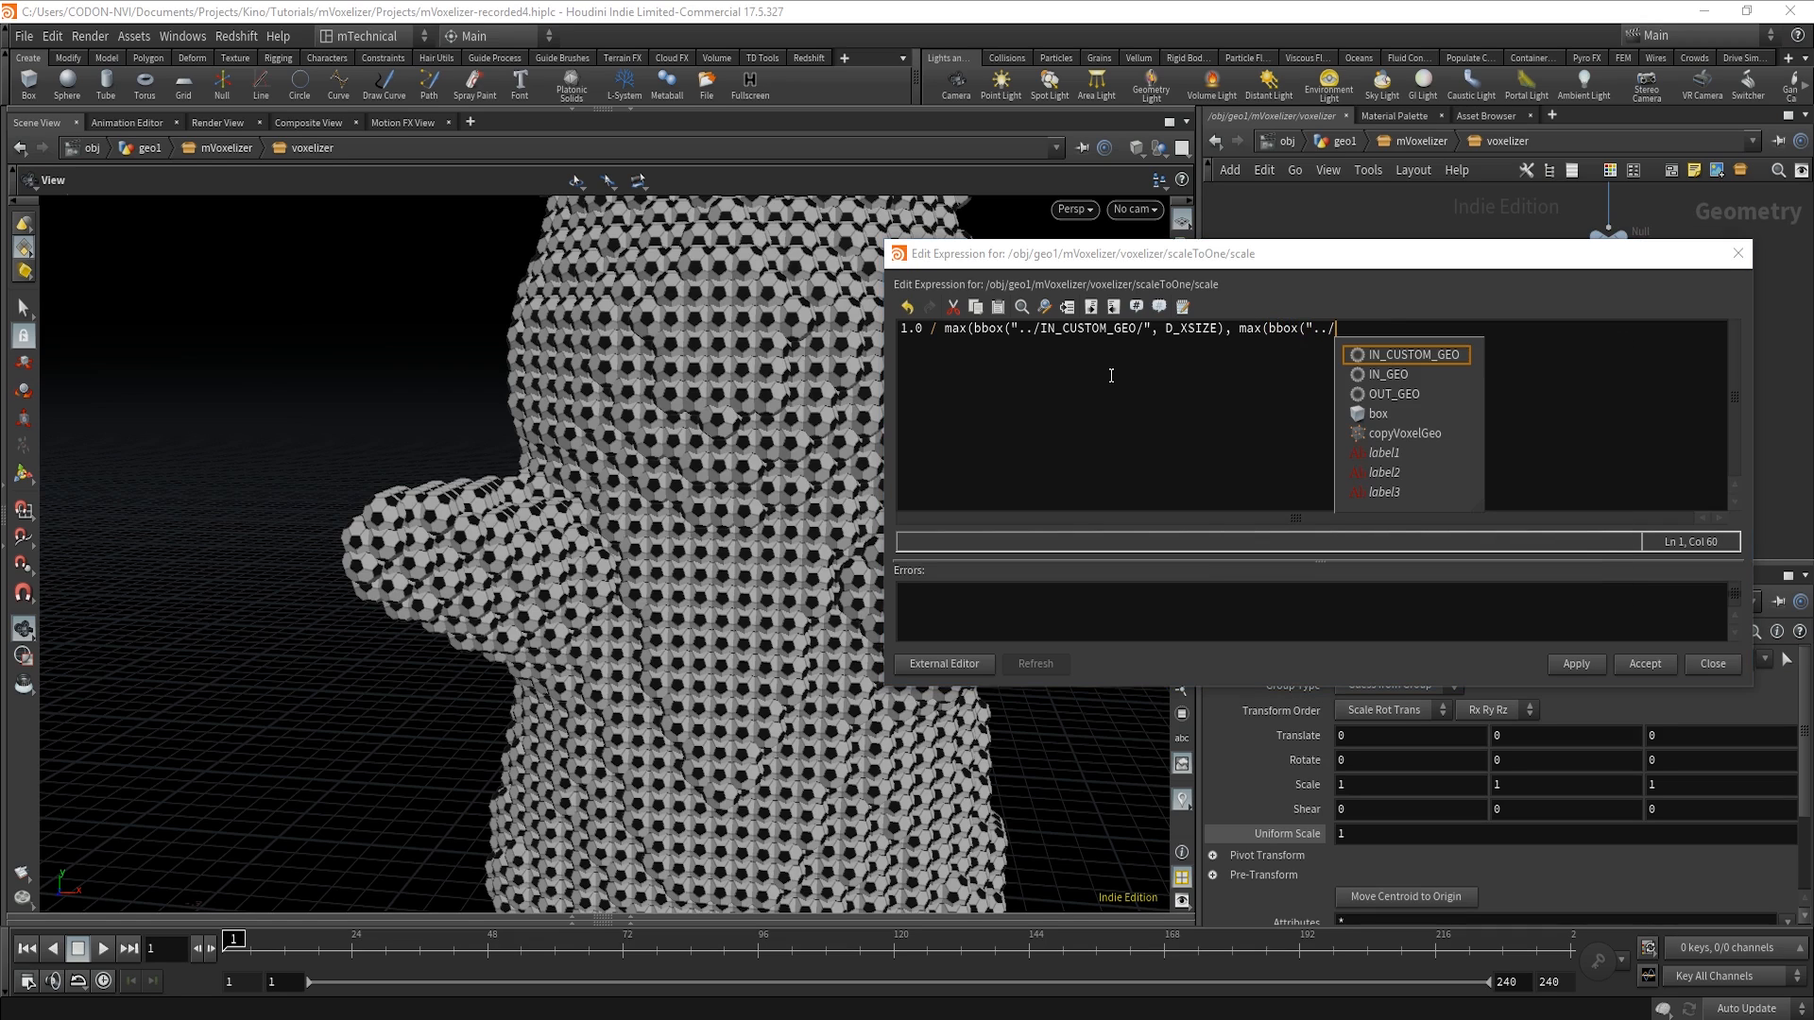
key(Return)
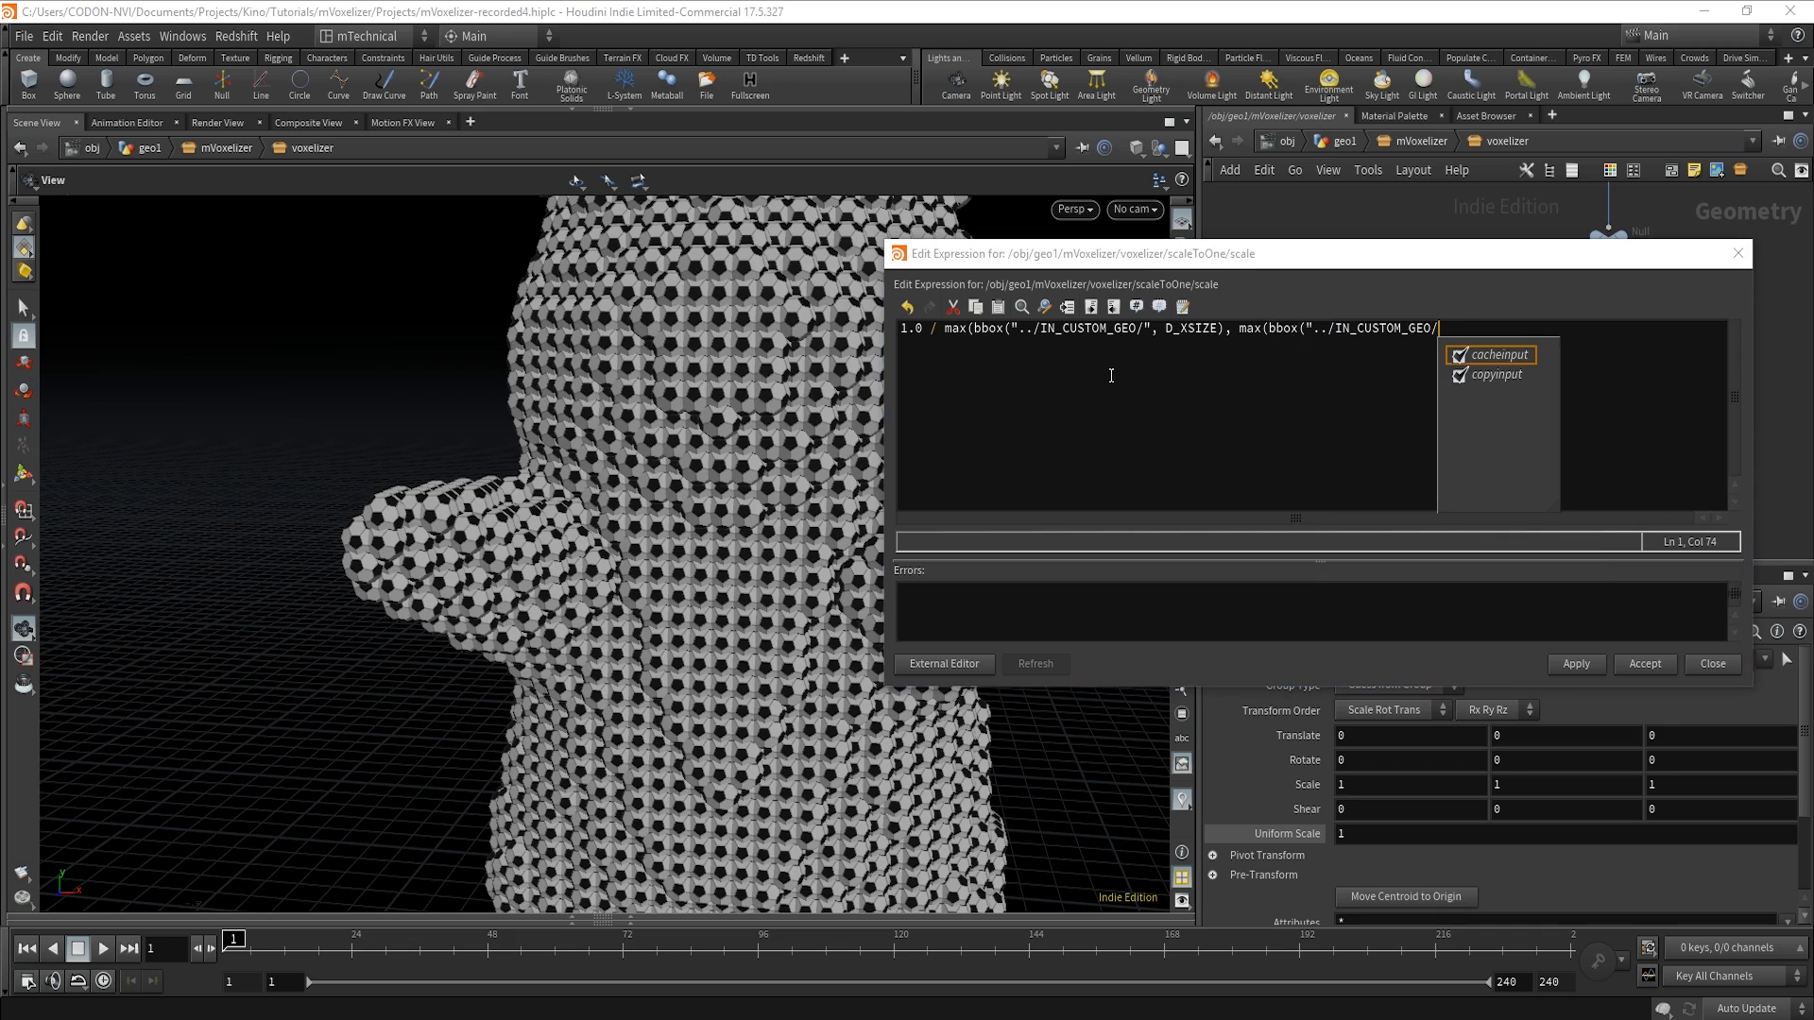
text(")
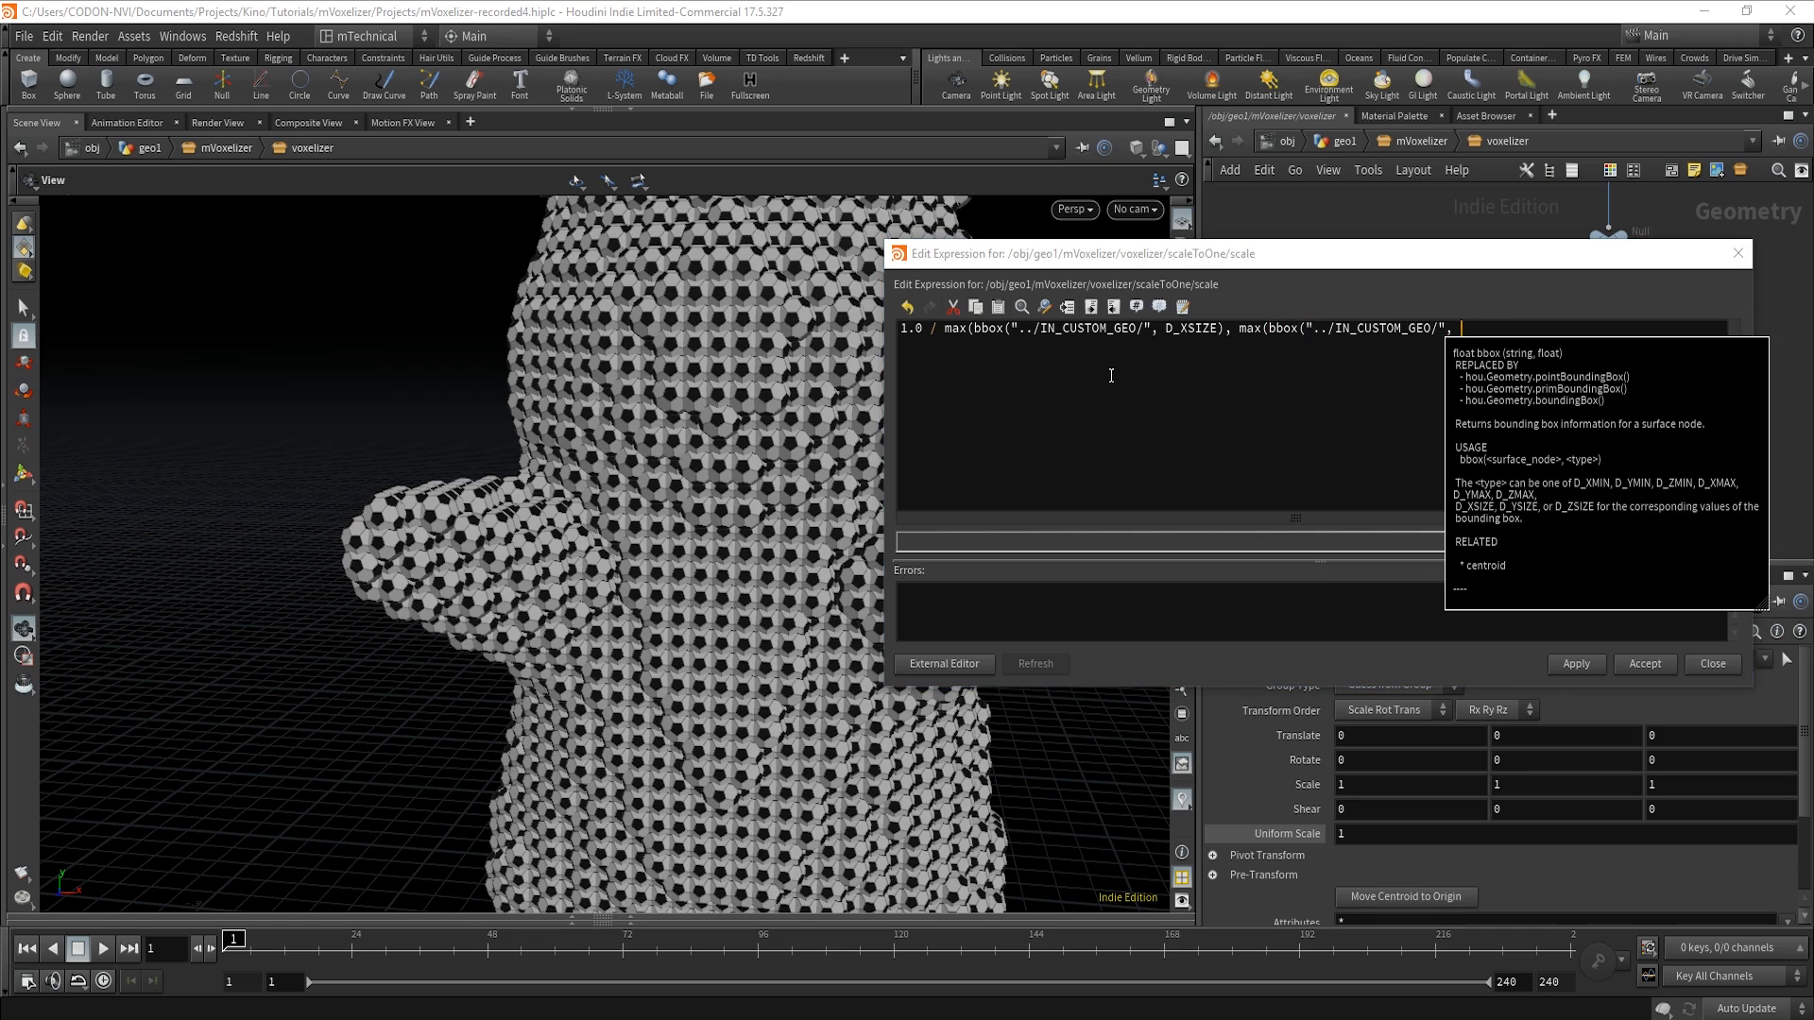
text(, D)
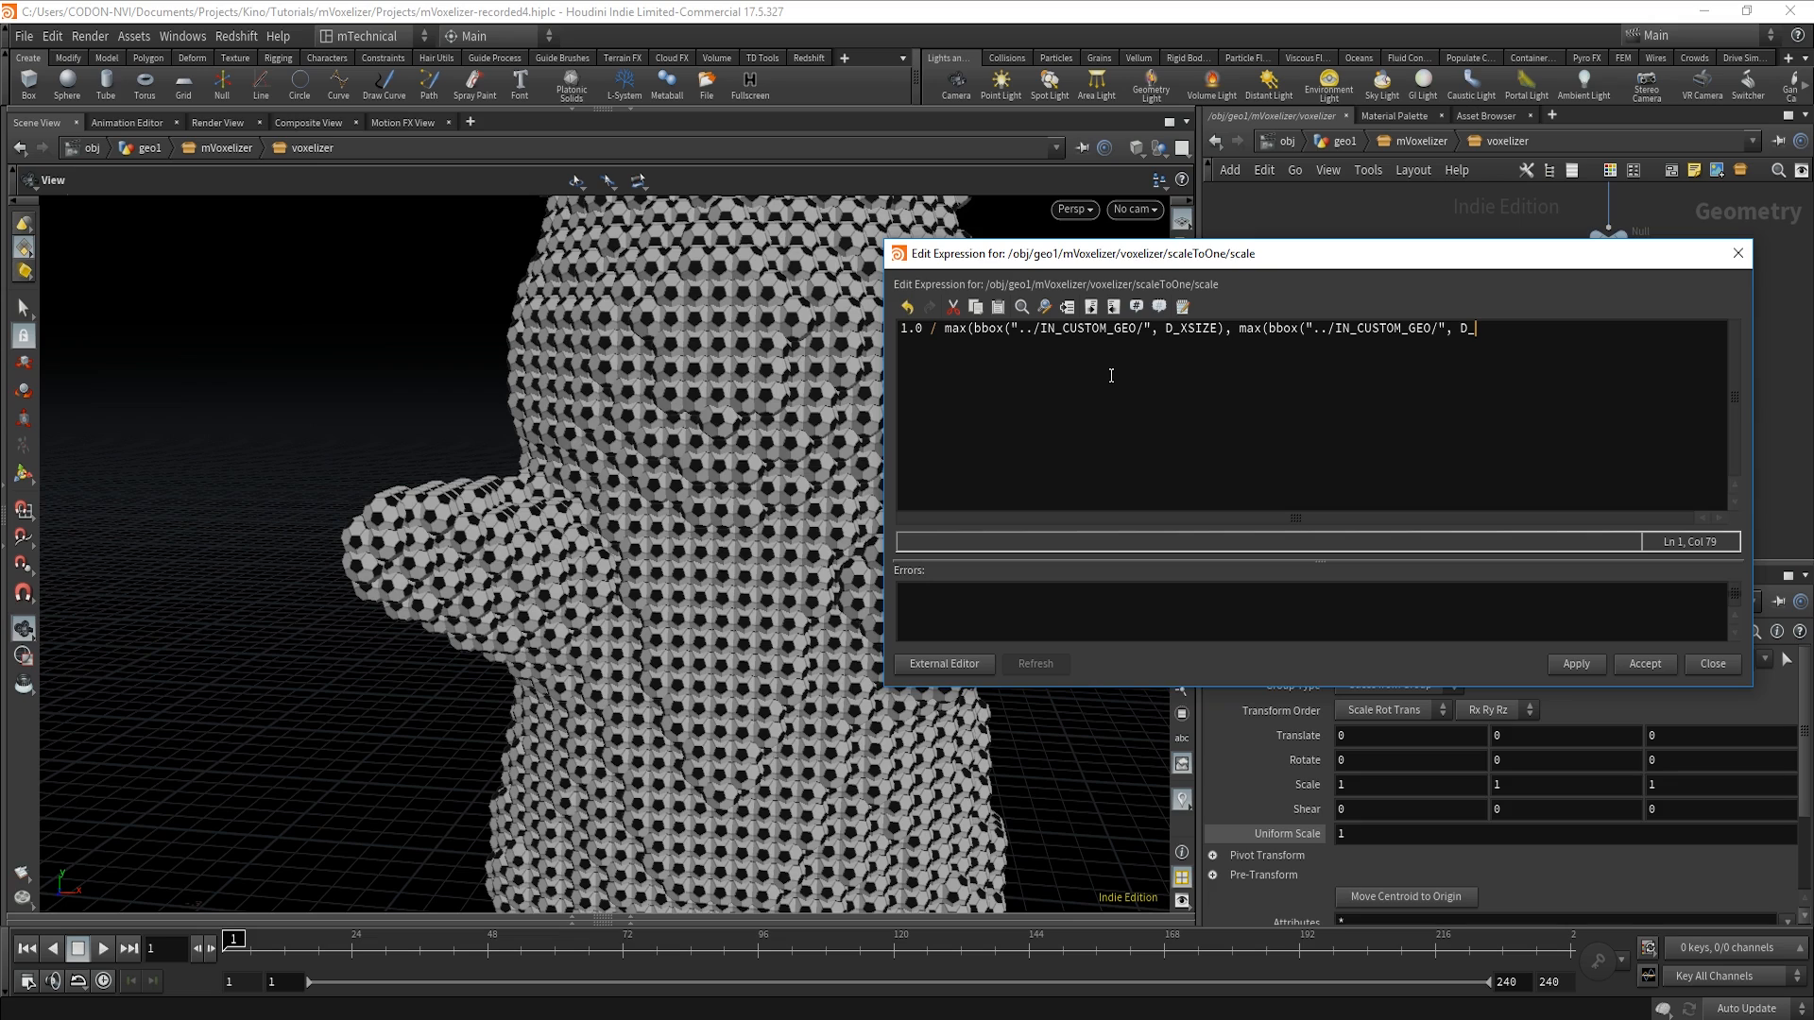
text(_YSIZEW)
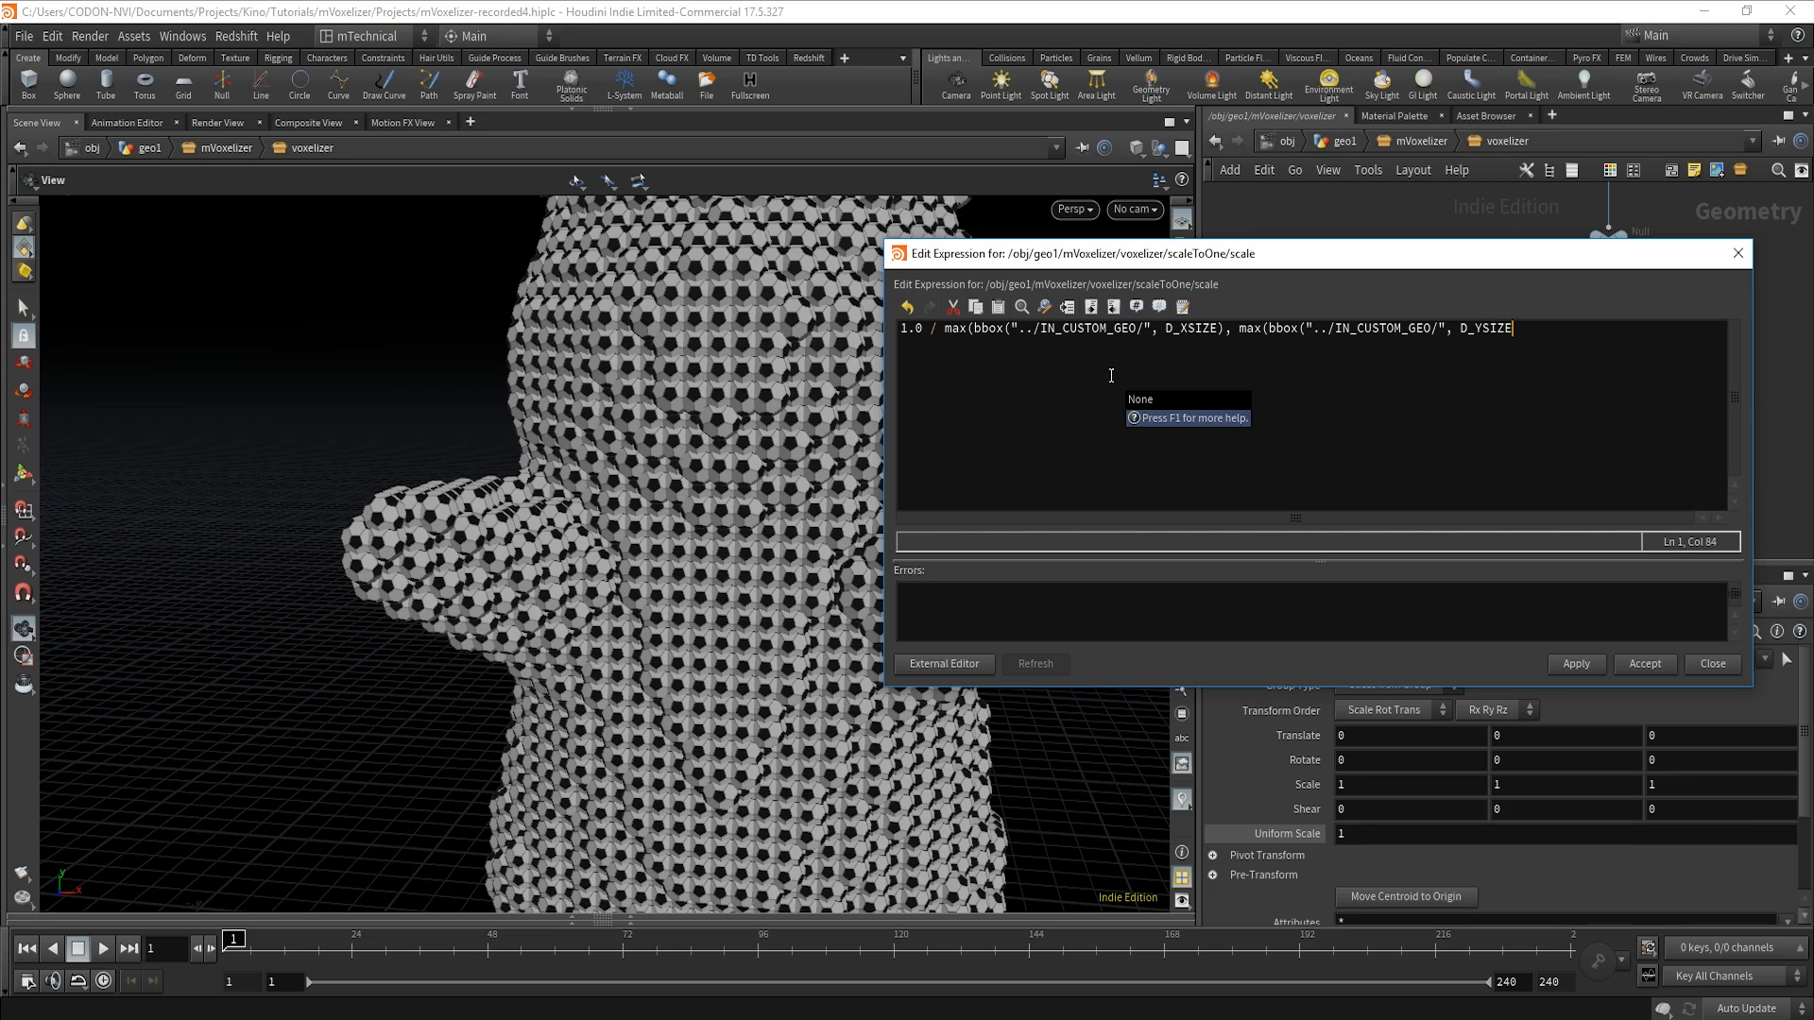
Complete the expression with bbox("../IN_CUSTOM_GEO/", D_ZSIZE) as the nested max's second argument, close all parentheses and accept it.
key(F1)
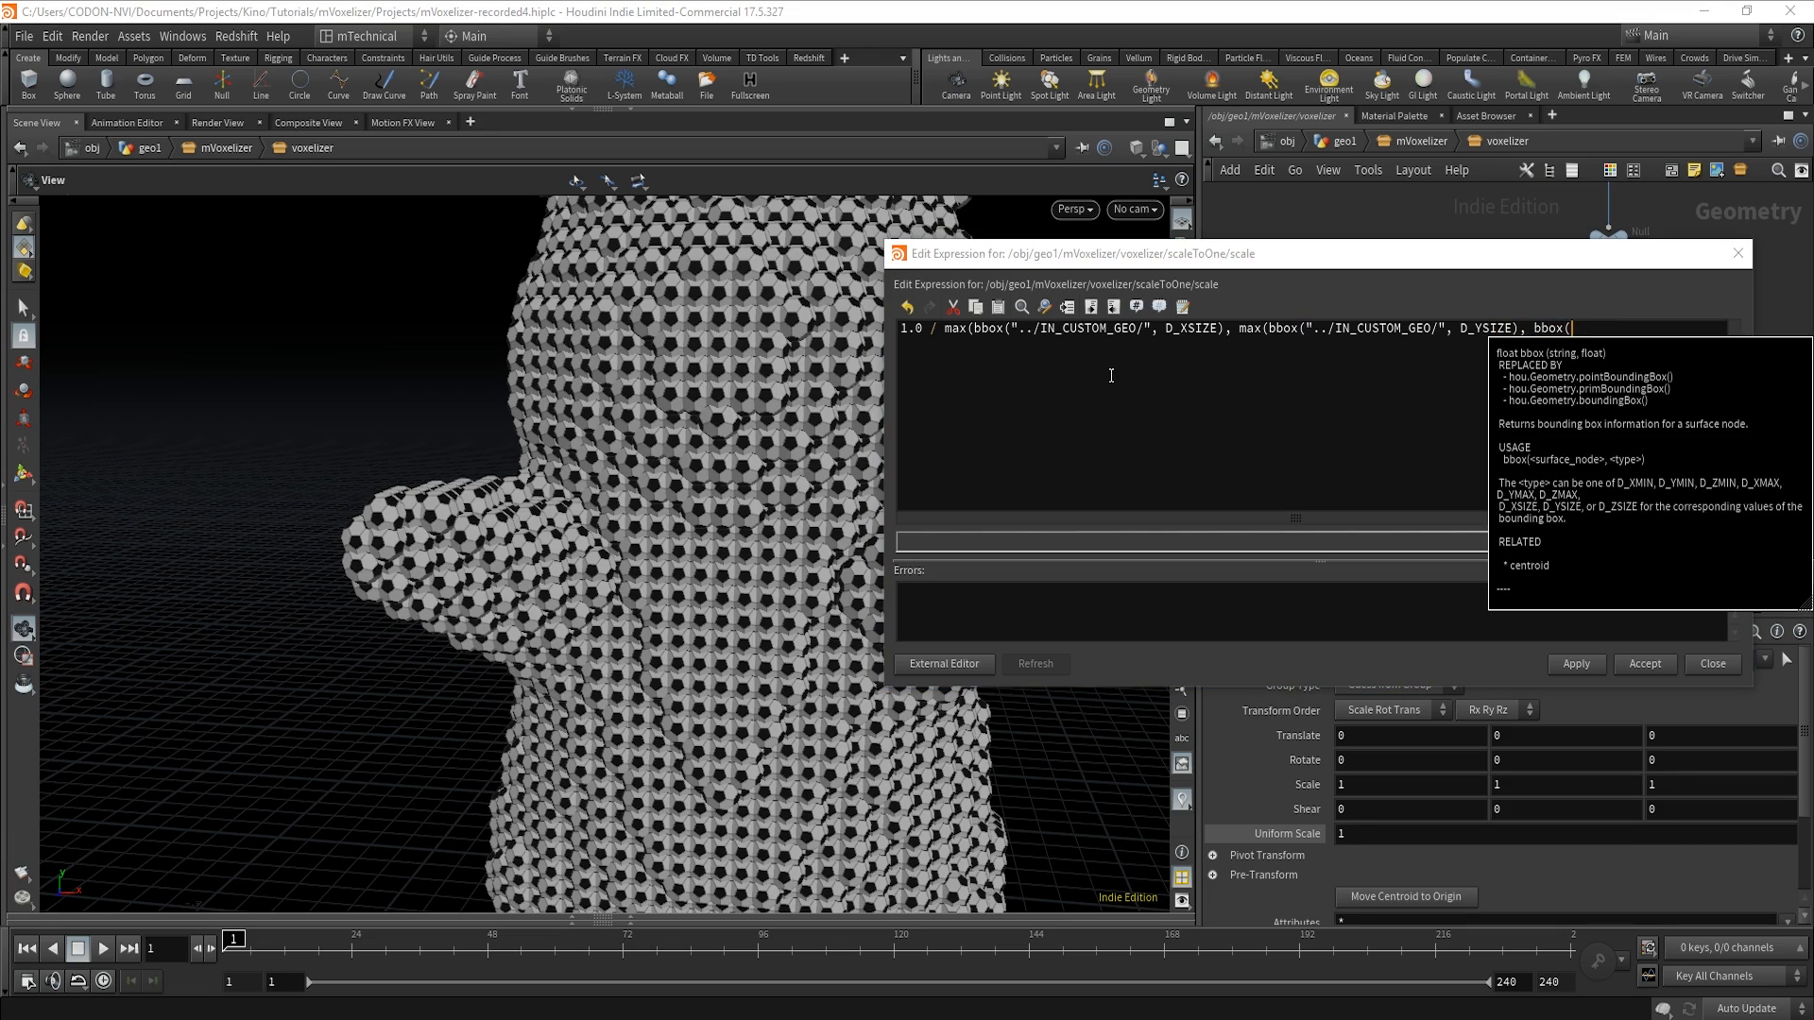
text(, bbox("../)
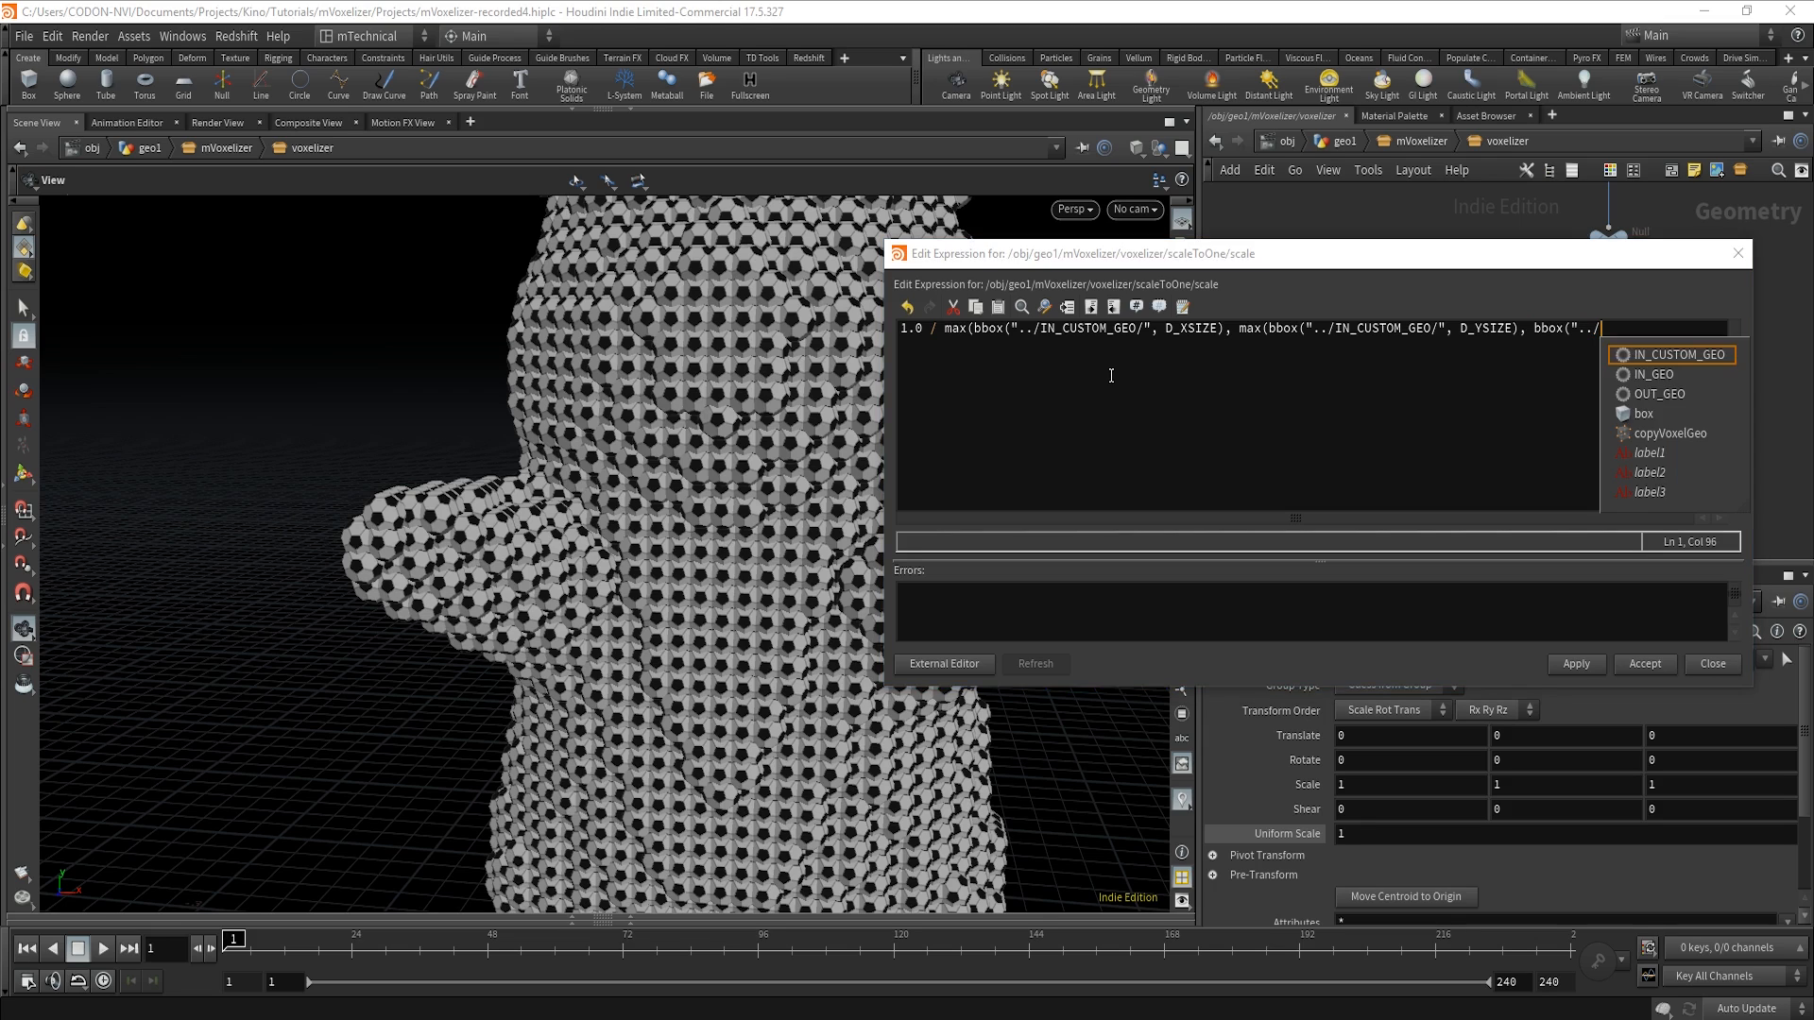
key(Down)
key(Return)
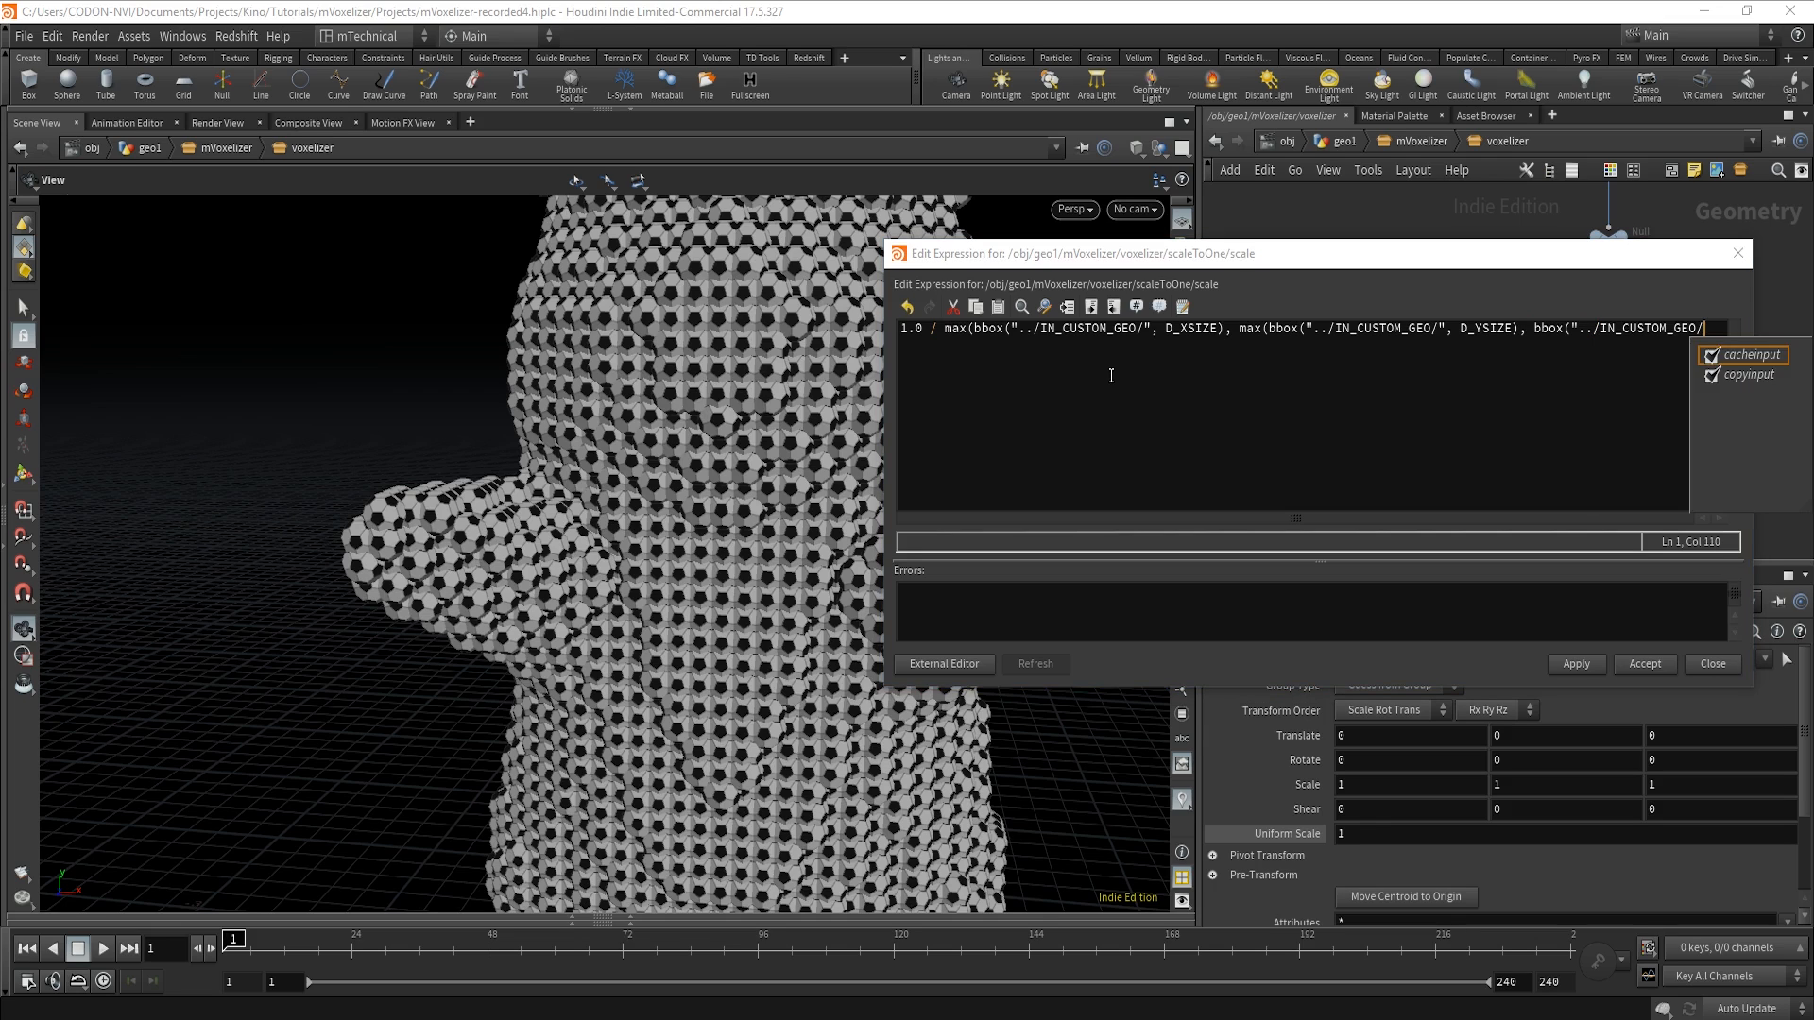
text(", )
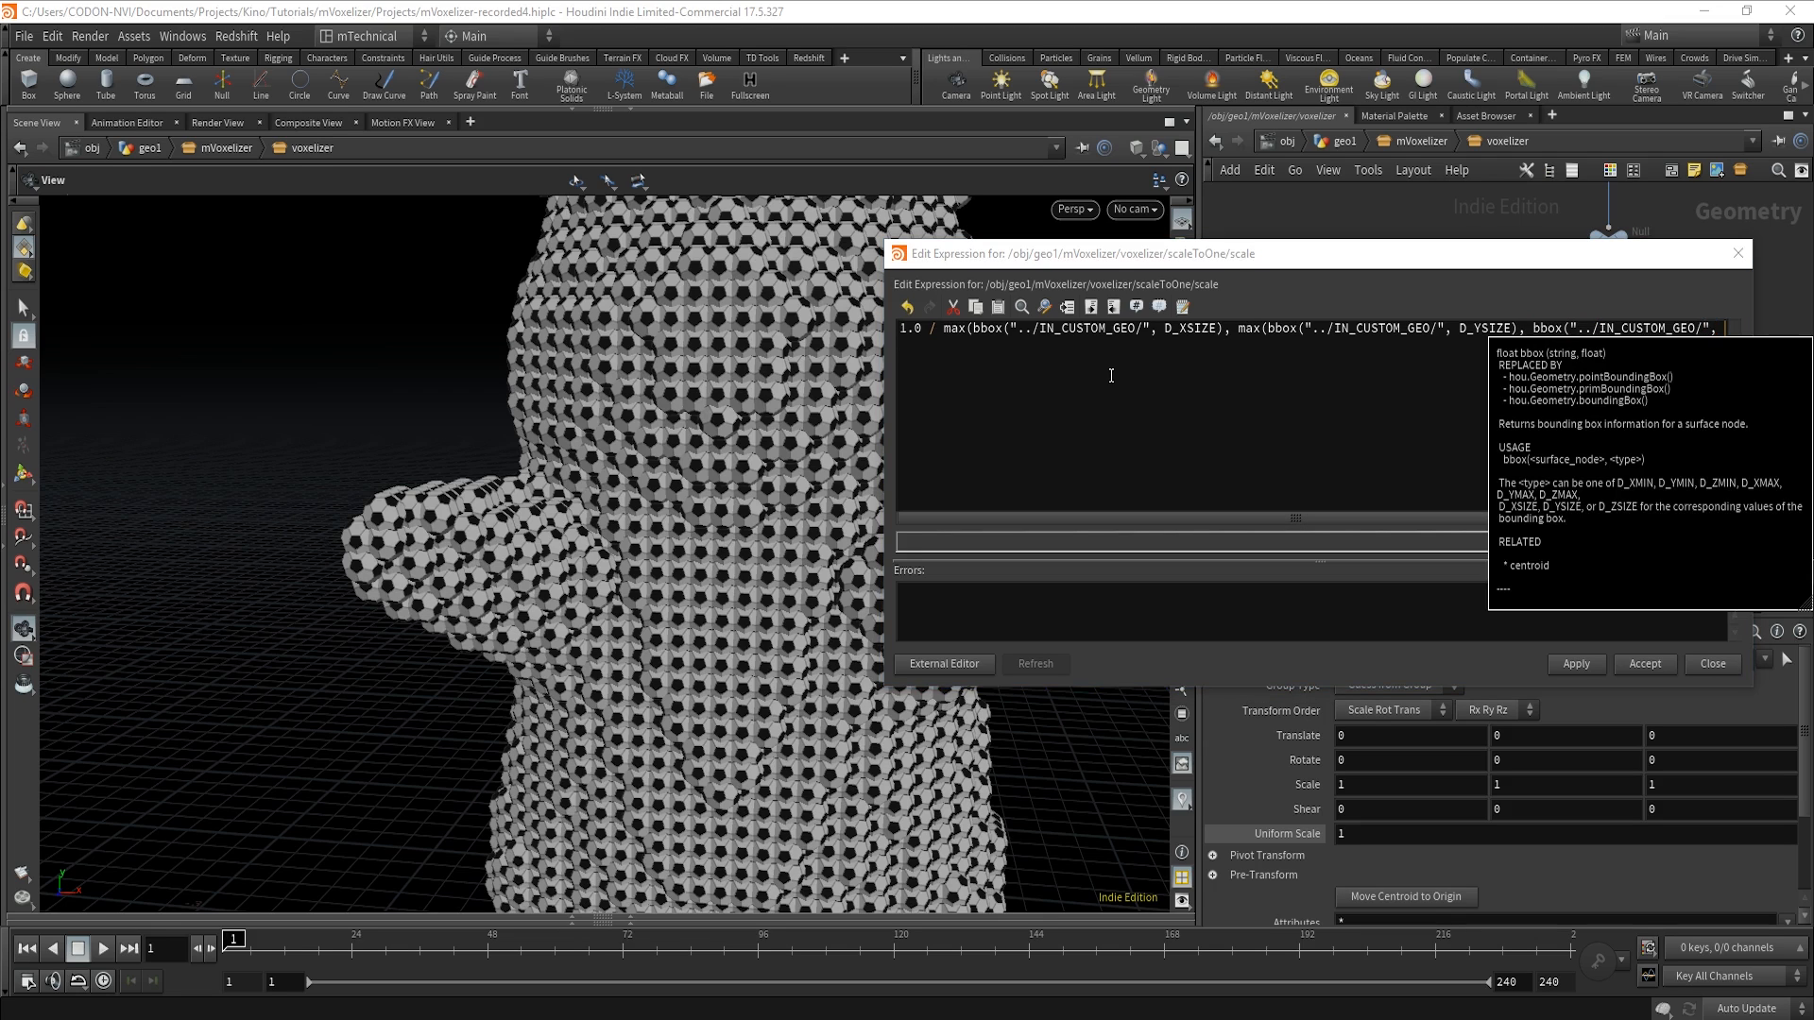
text(D_ZS)
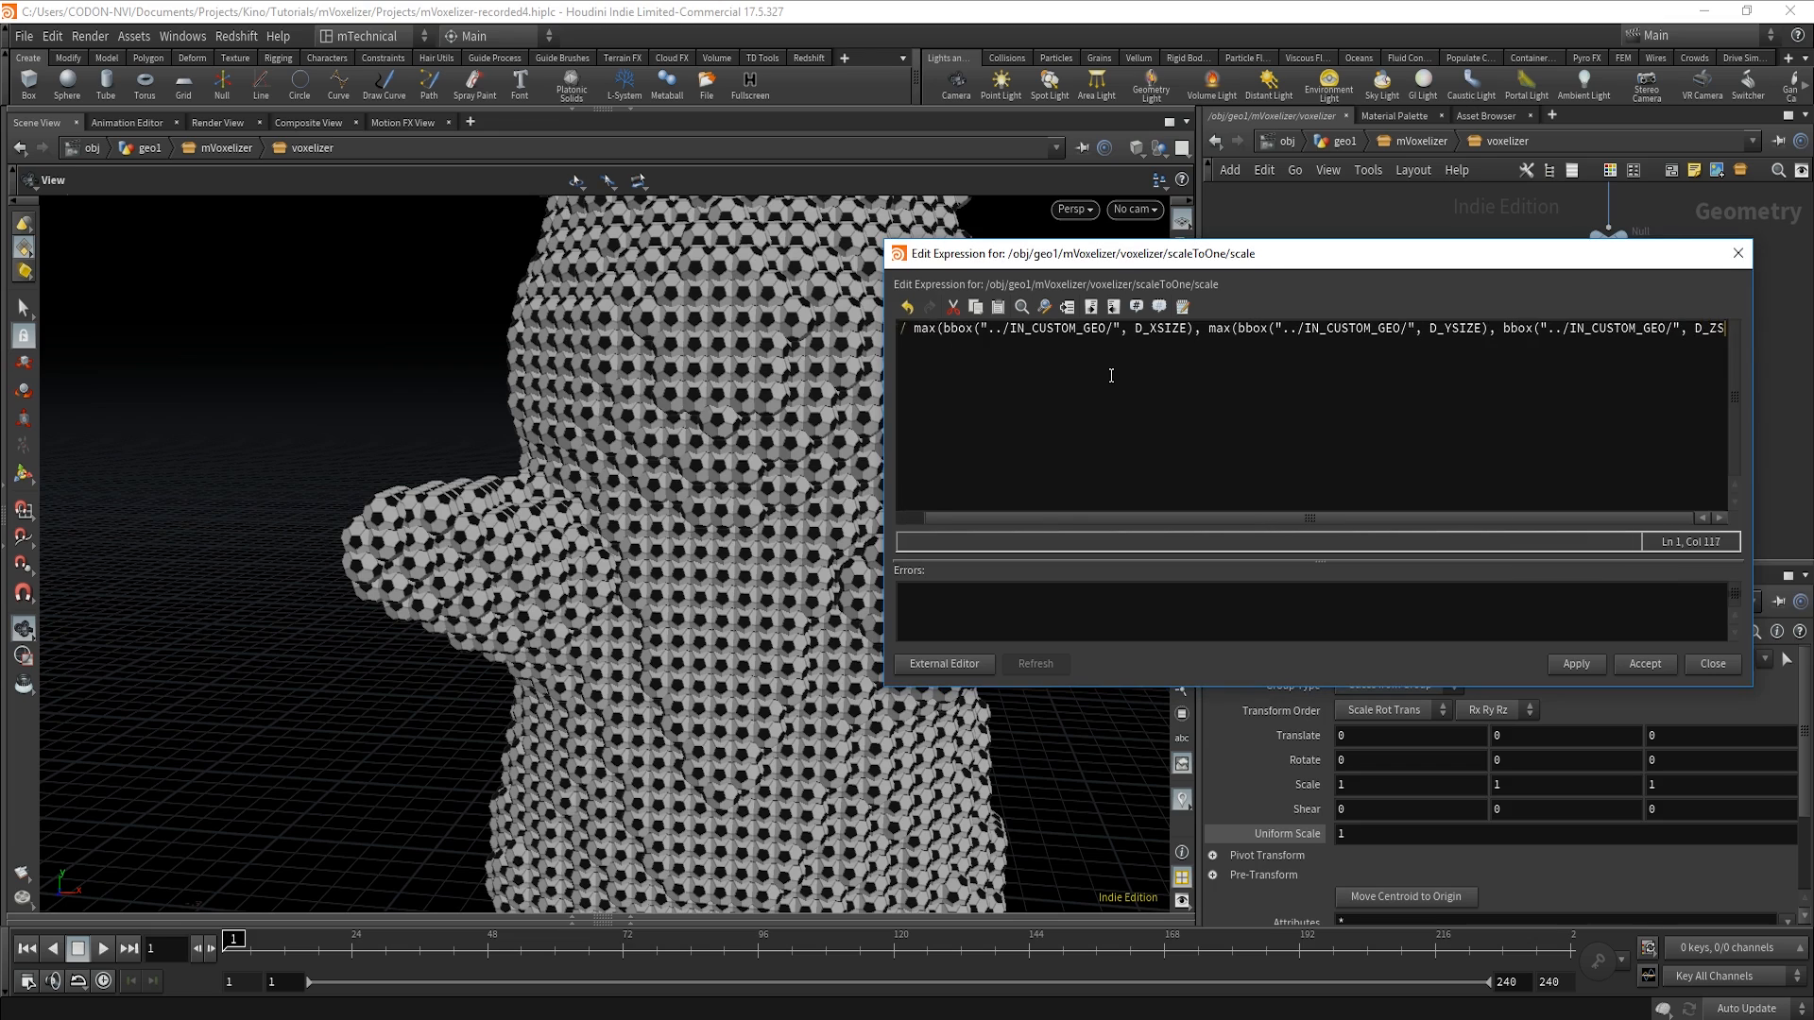
text(IZE))
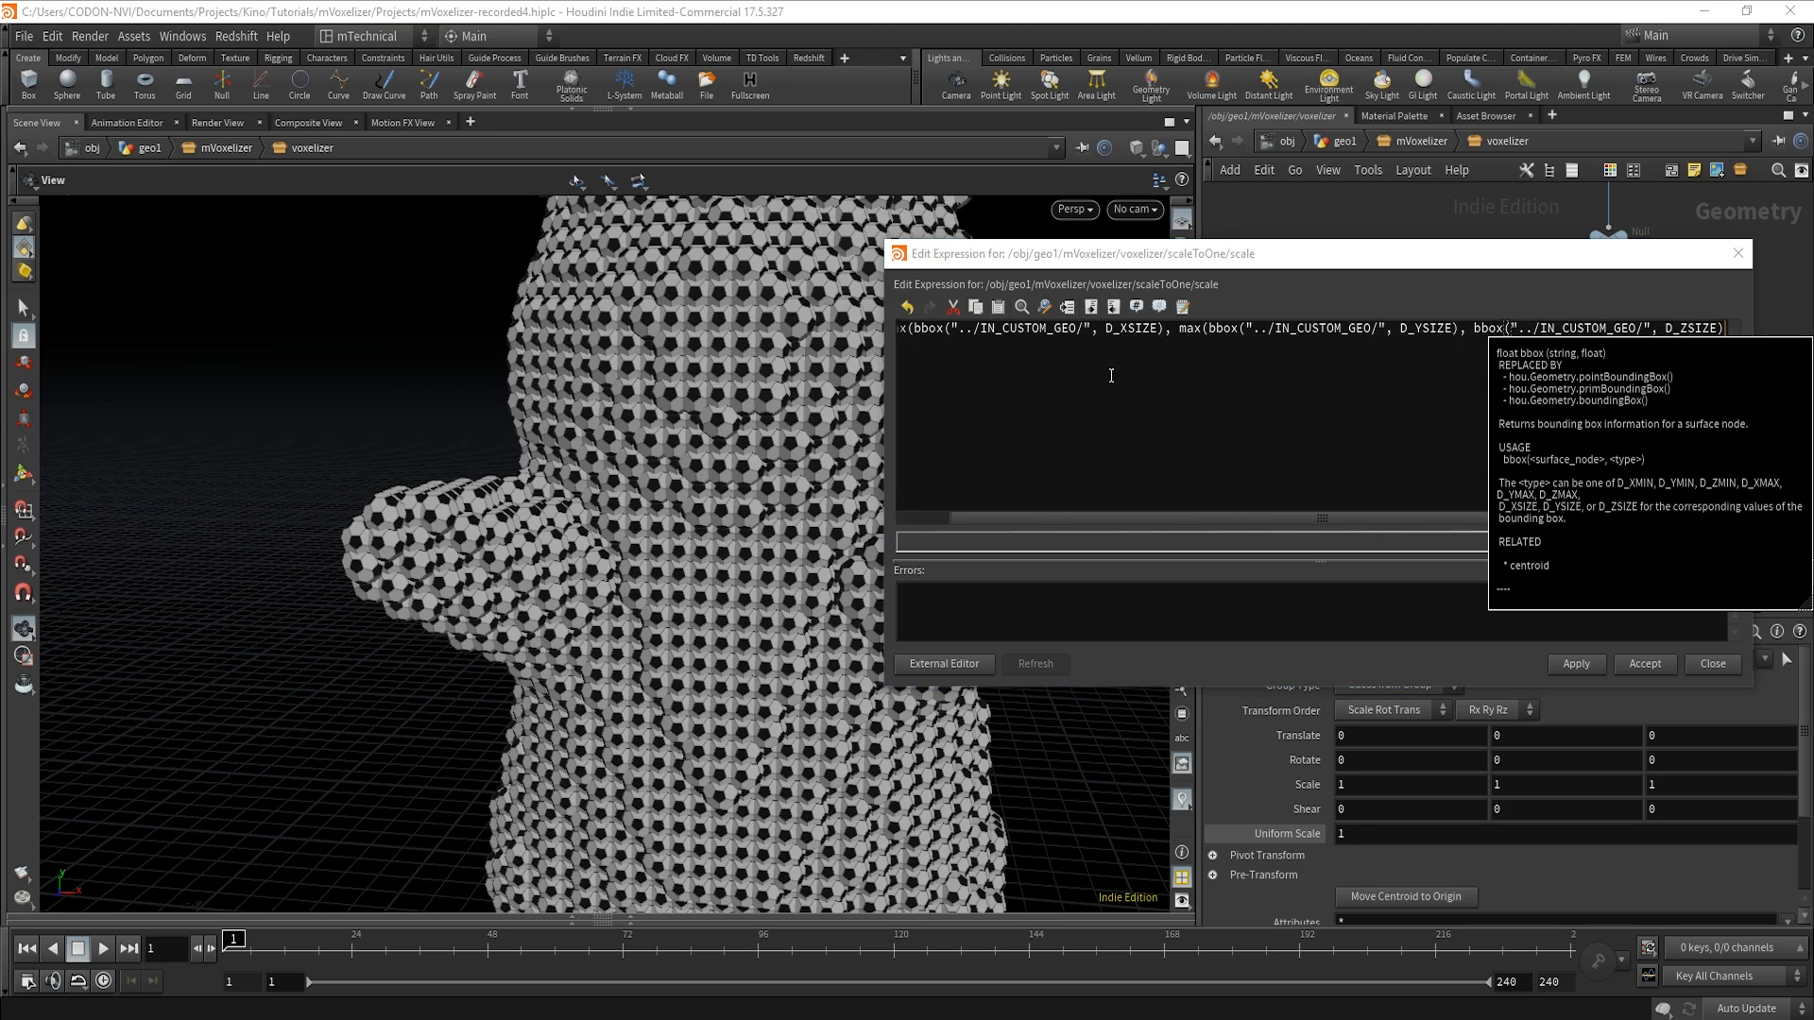
text()))
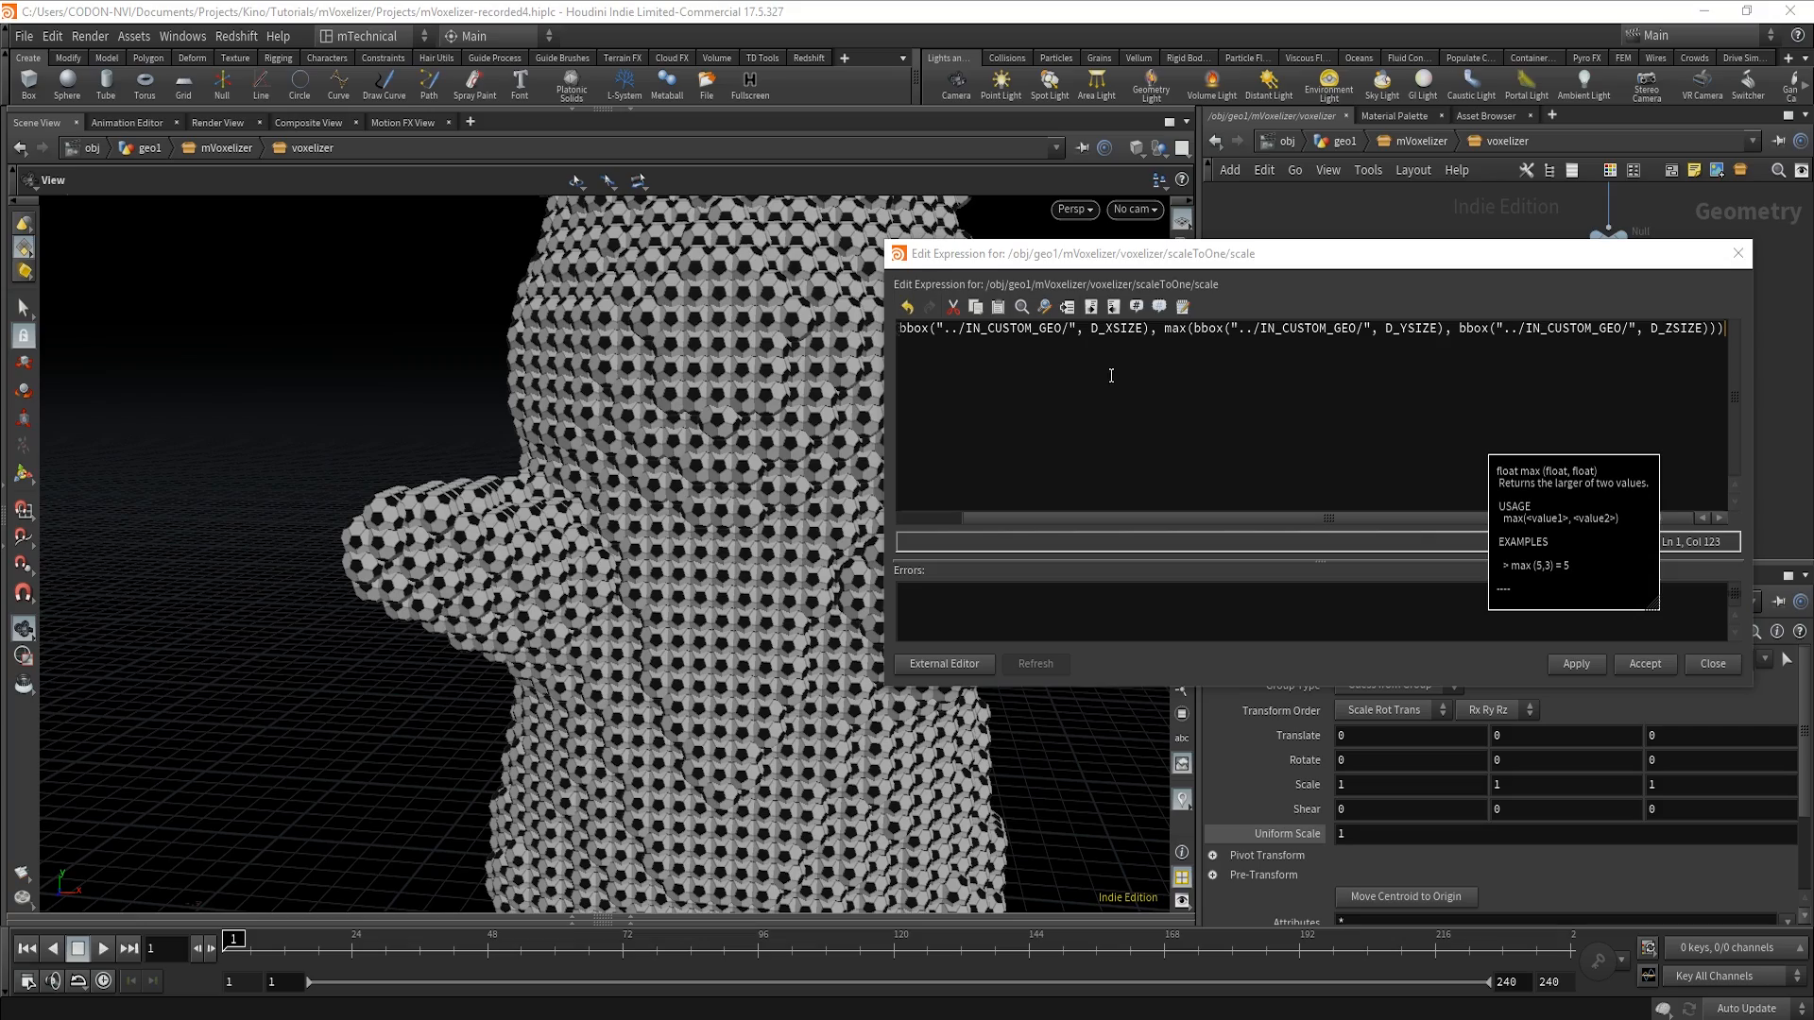
click(1588, 665)
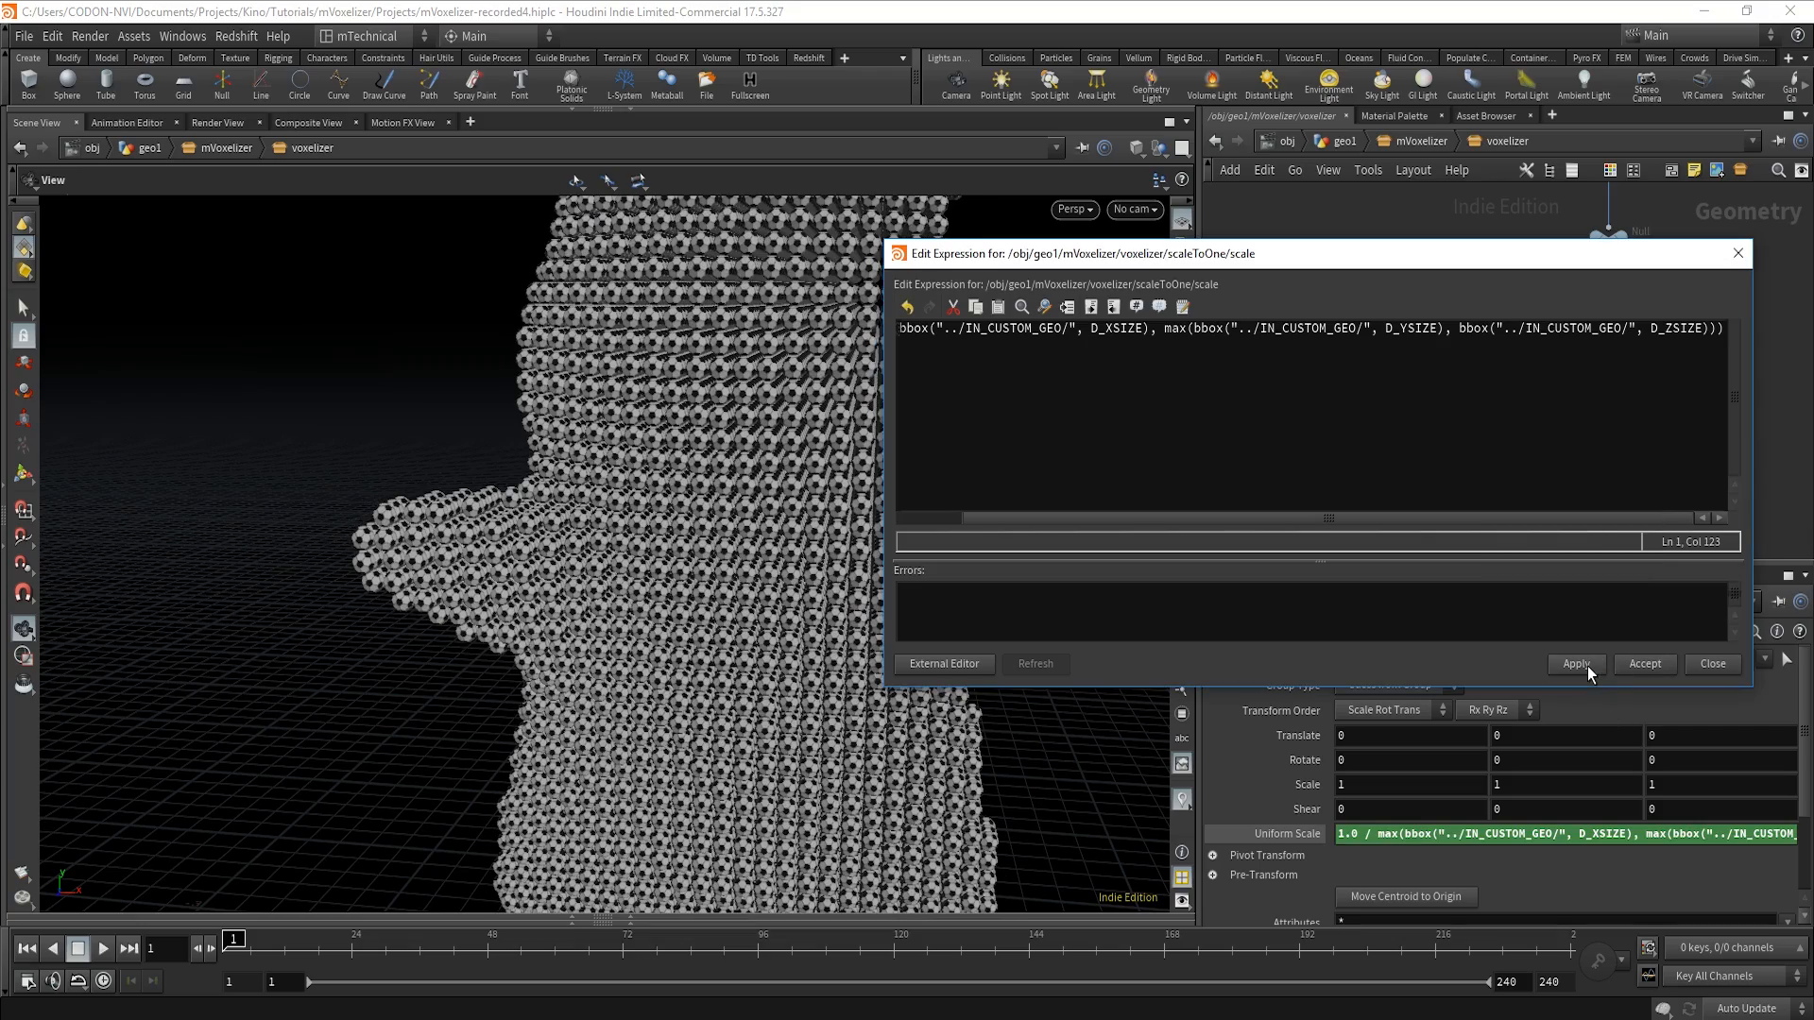
click(1635, 661)
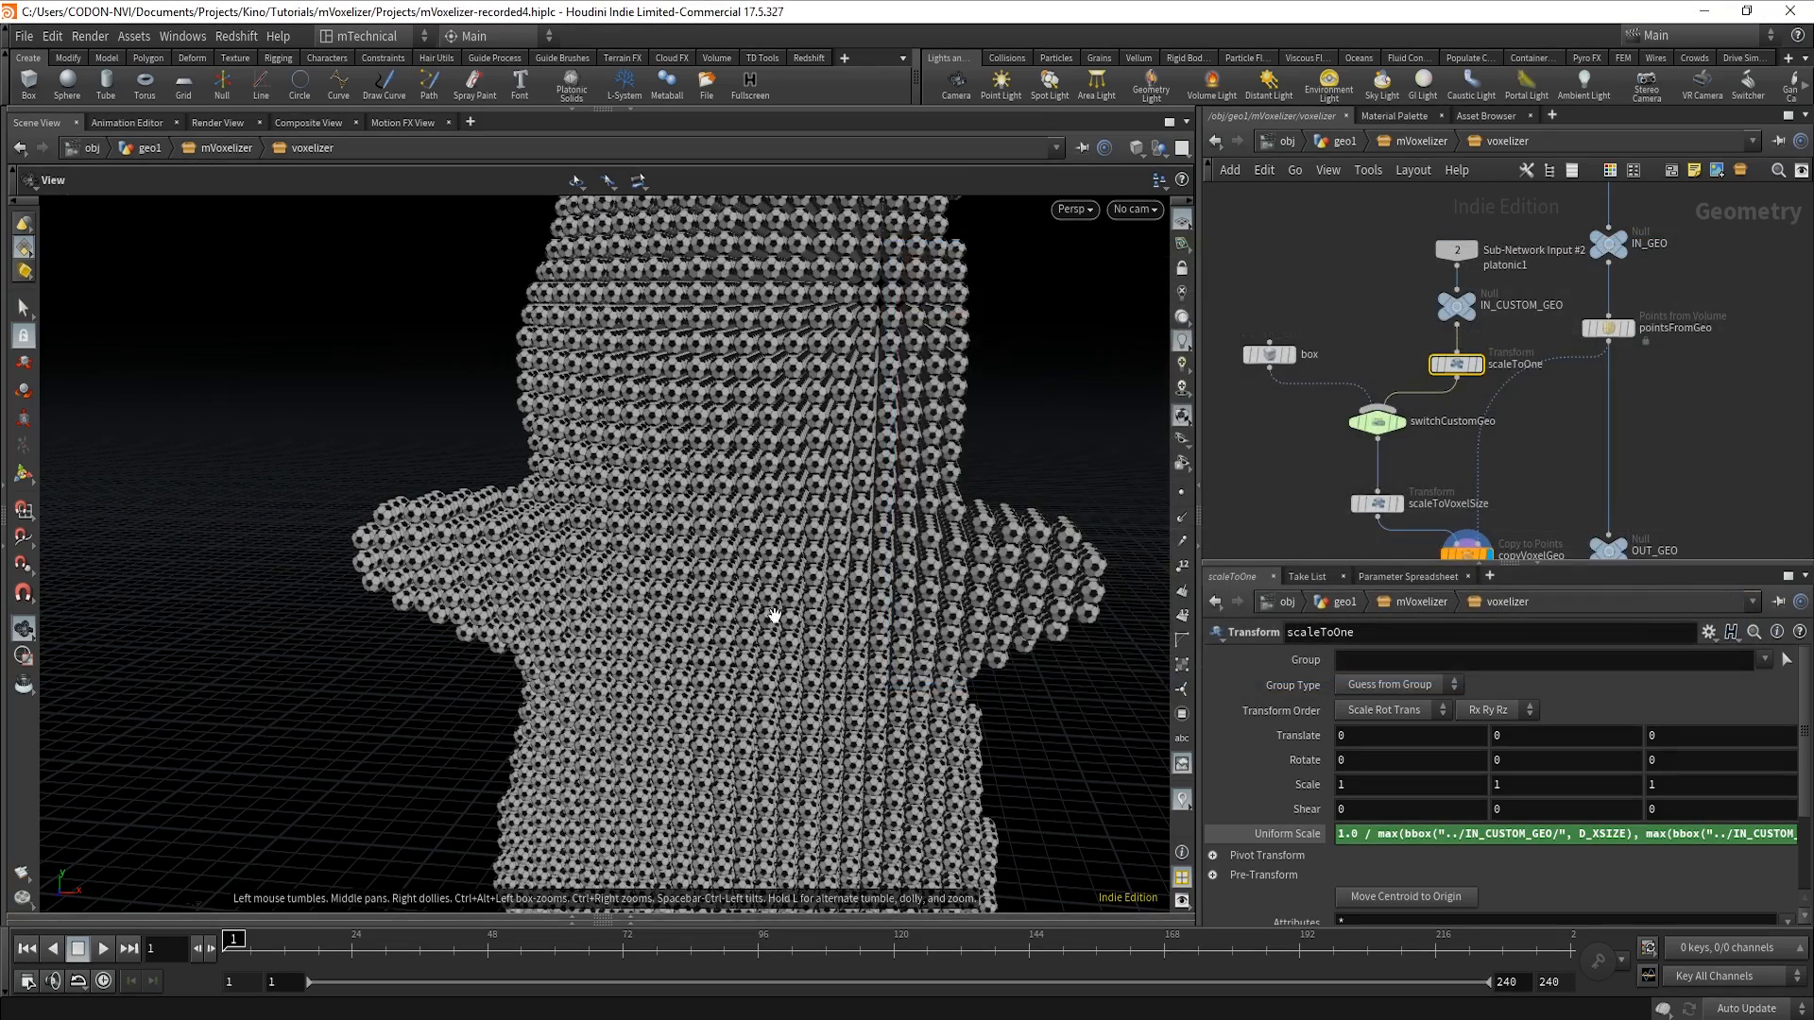
Inspect scaleToOne's geometry info and examine the soccer-ball voxels on the model from several angles.
drag(773, 614, 931, 543)
middle_drag(1455, 364, 1316, 338)
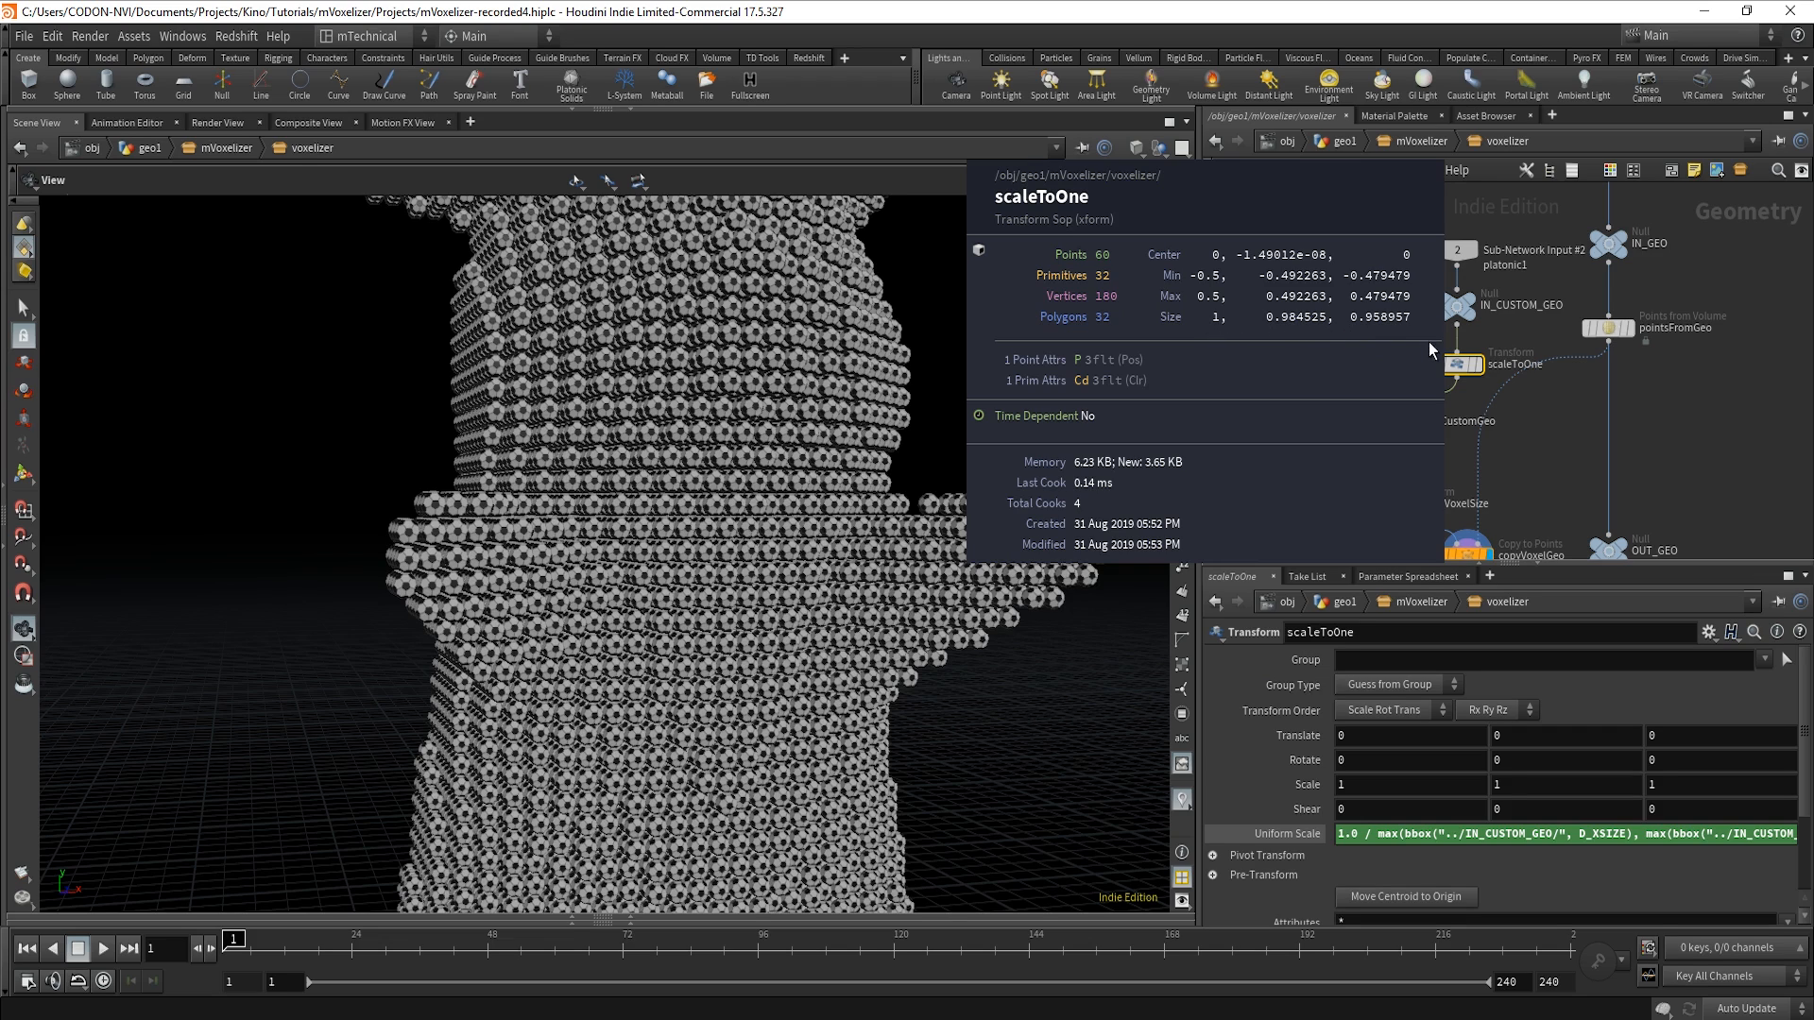
mouse_move(1386, 435)
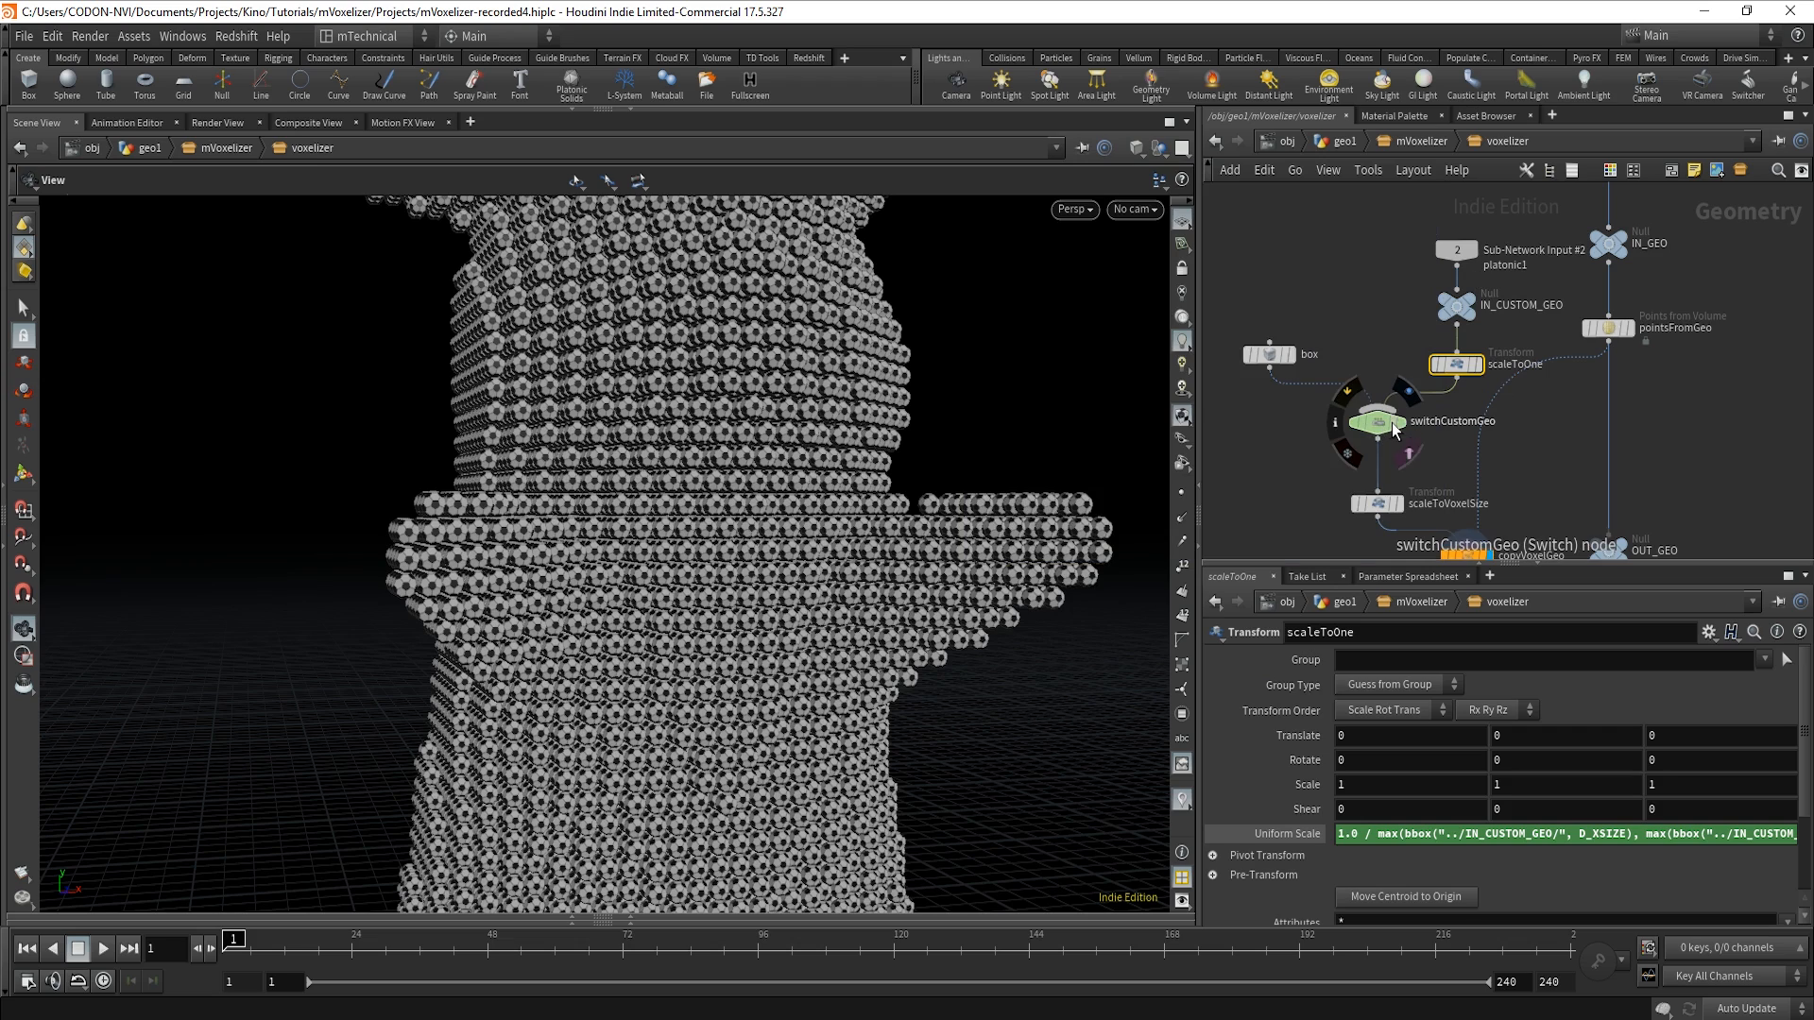
middle_drag(1451, 471, 1454, 414)
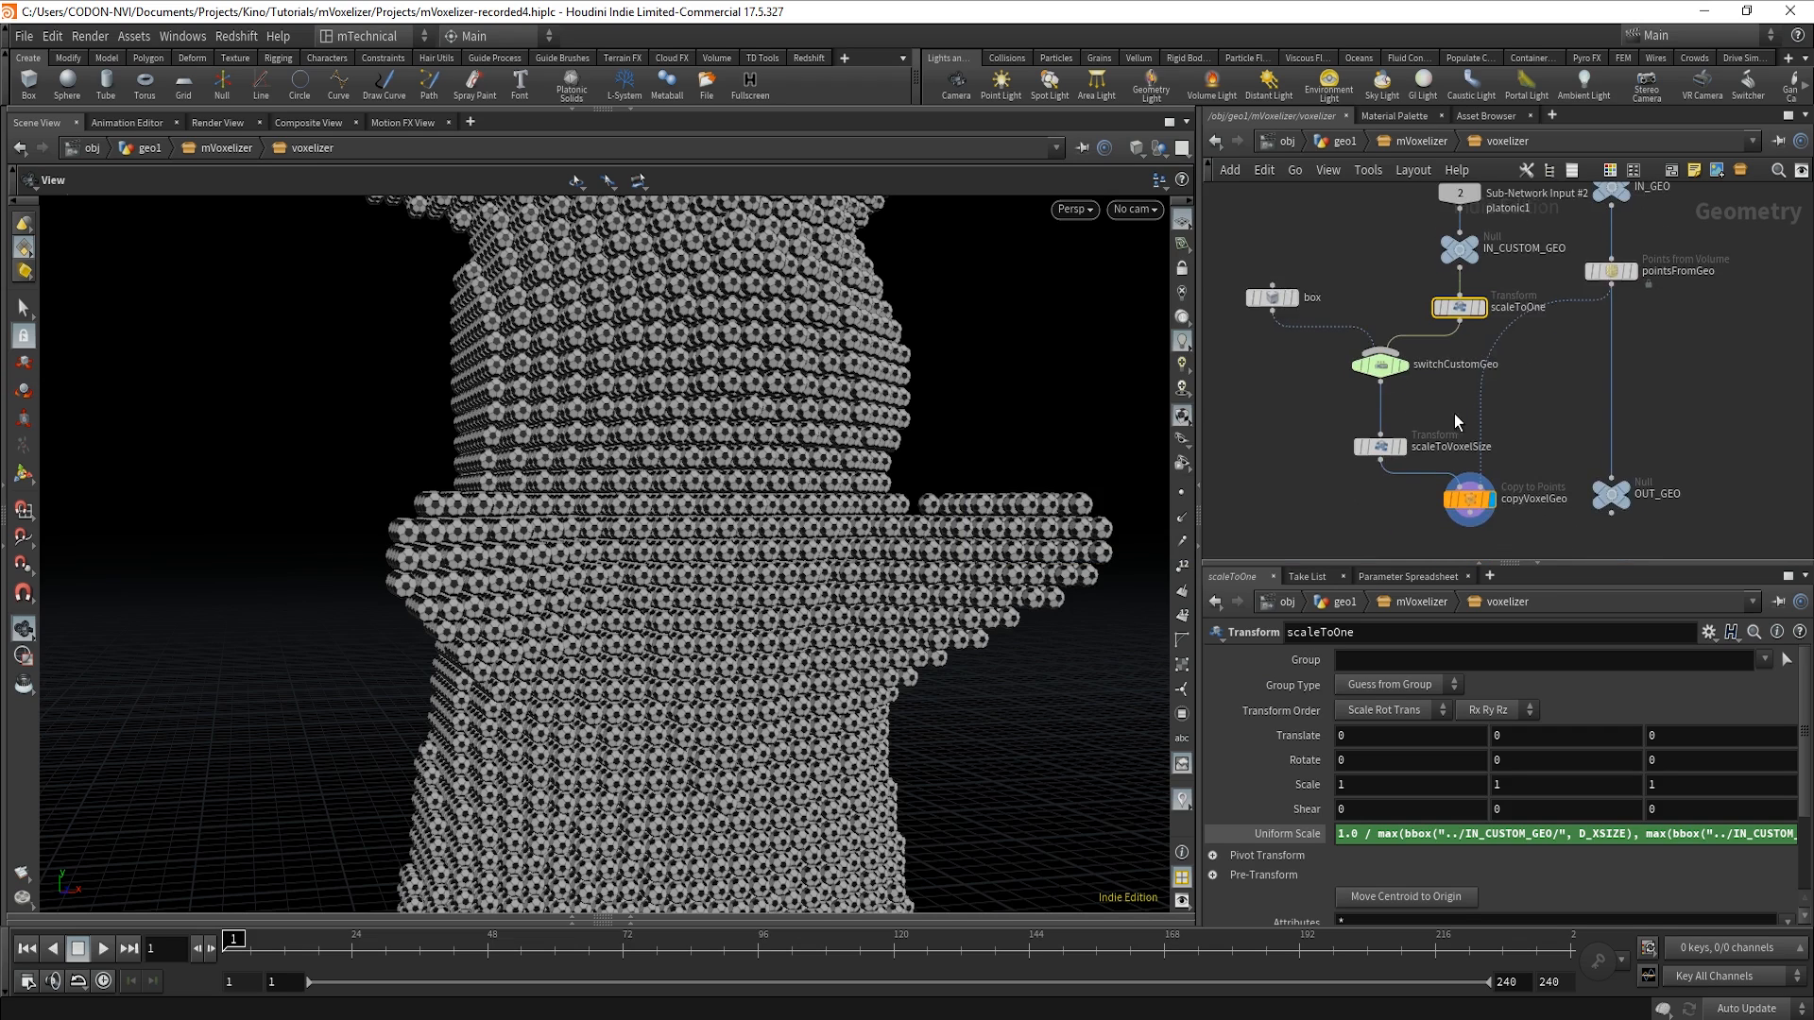
scroll(1454, 414, up, 2)
mouse_move(1414, 452)
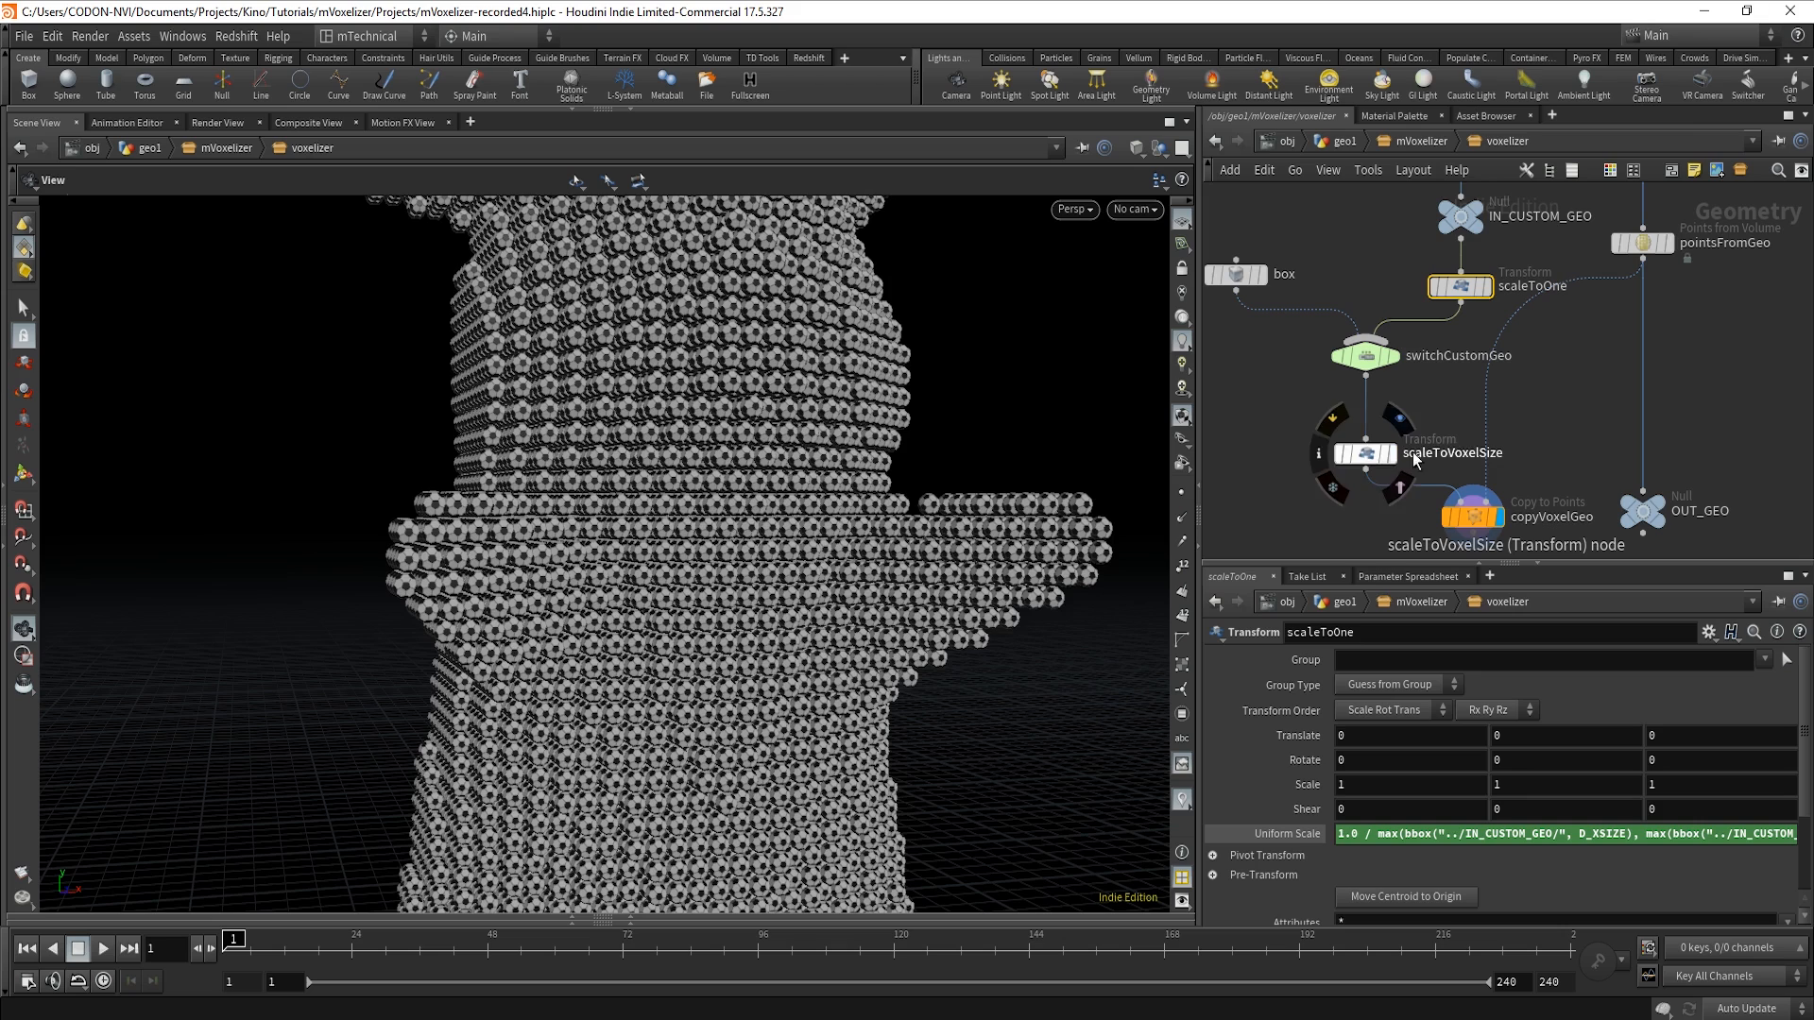
mouse_move(1470, 528)
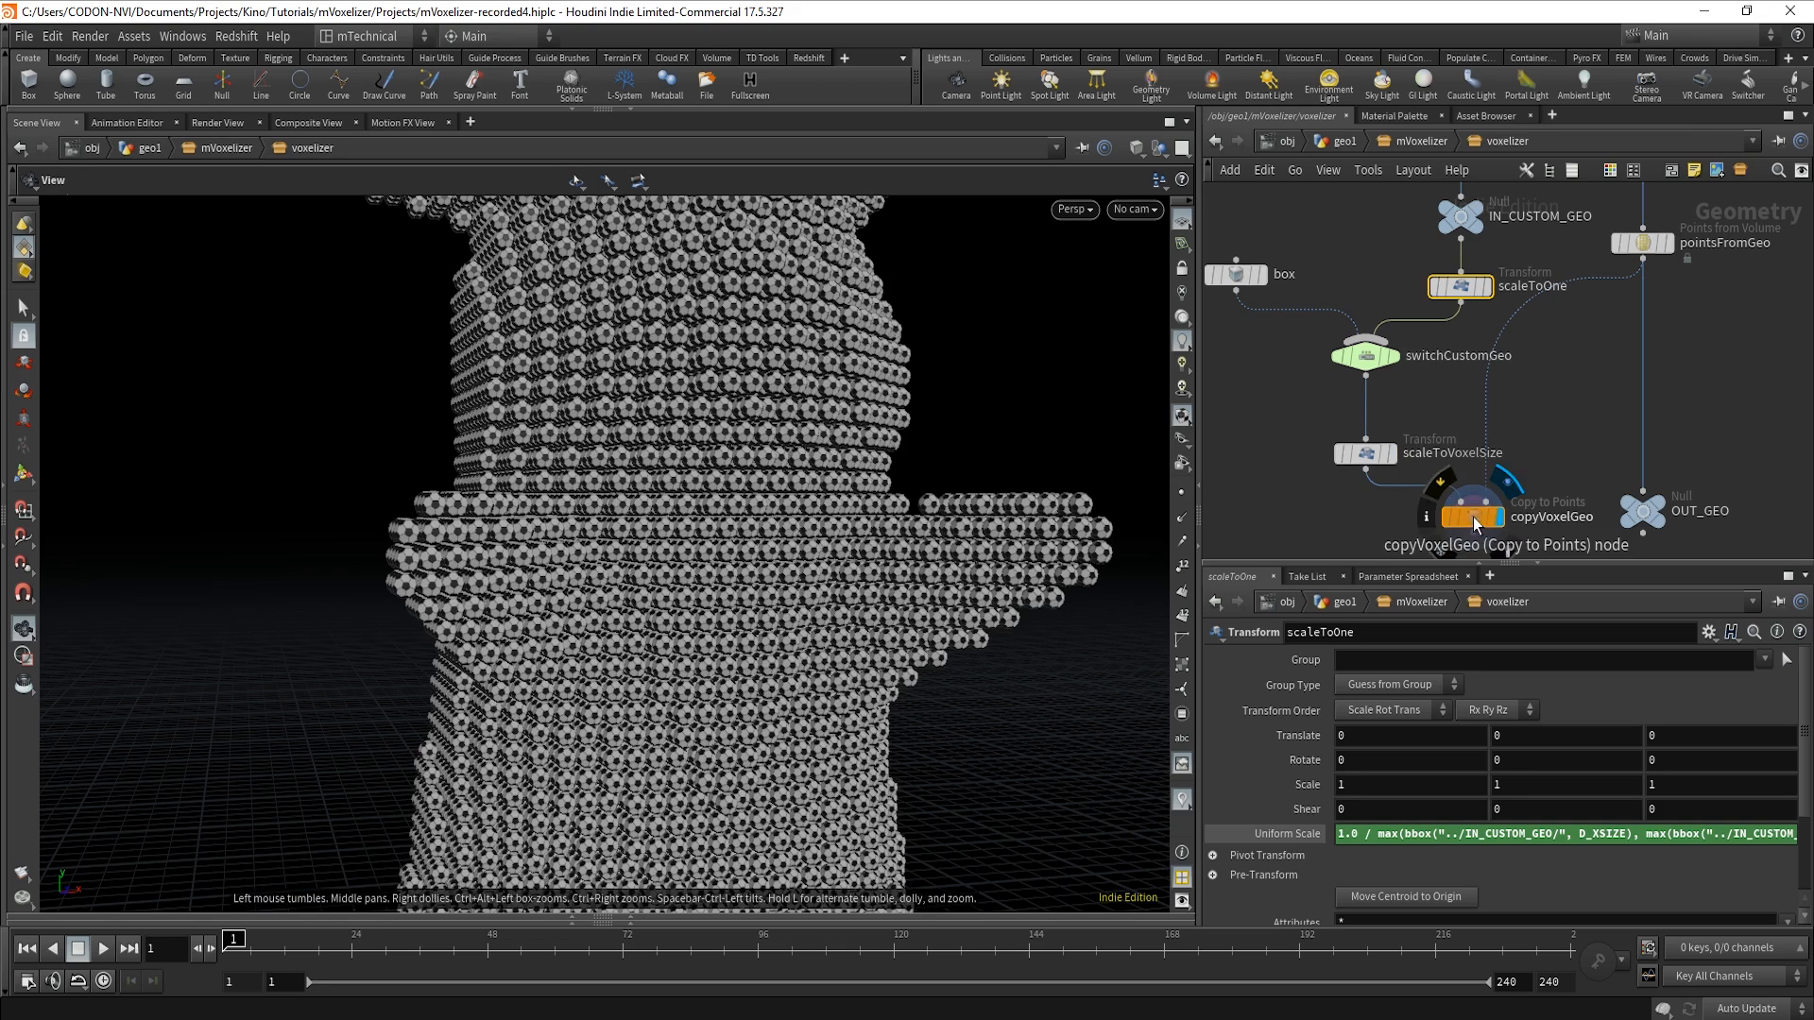
drag(770, 597, 892, 569)
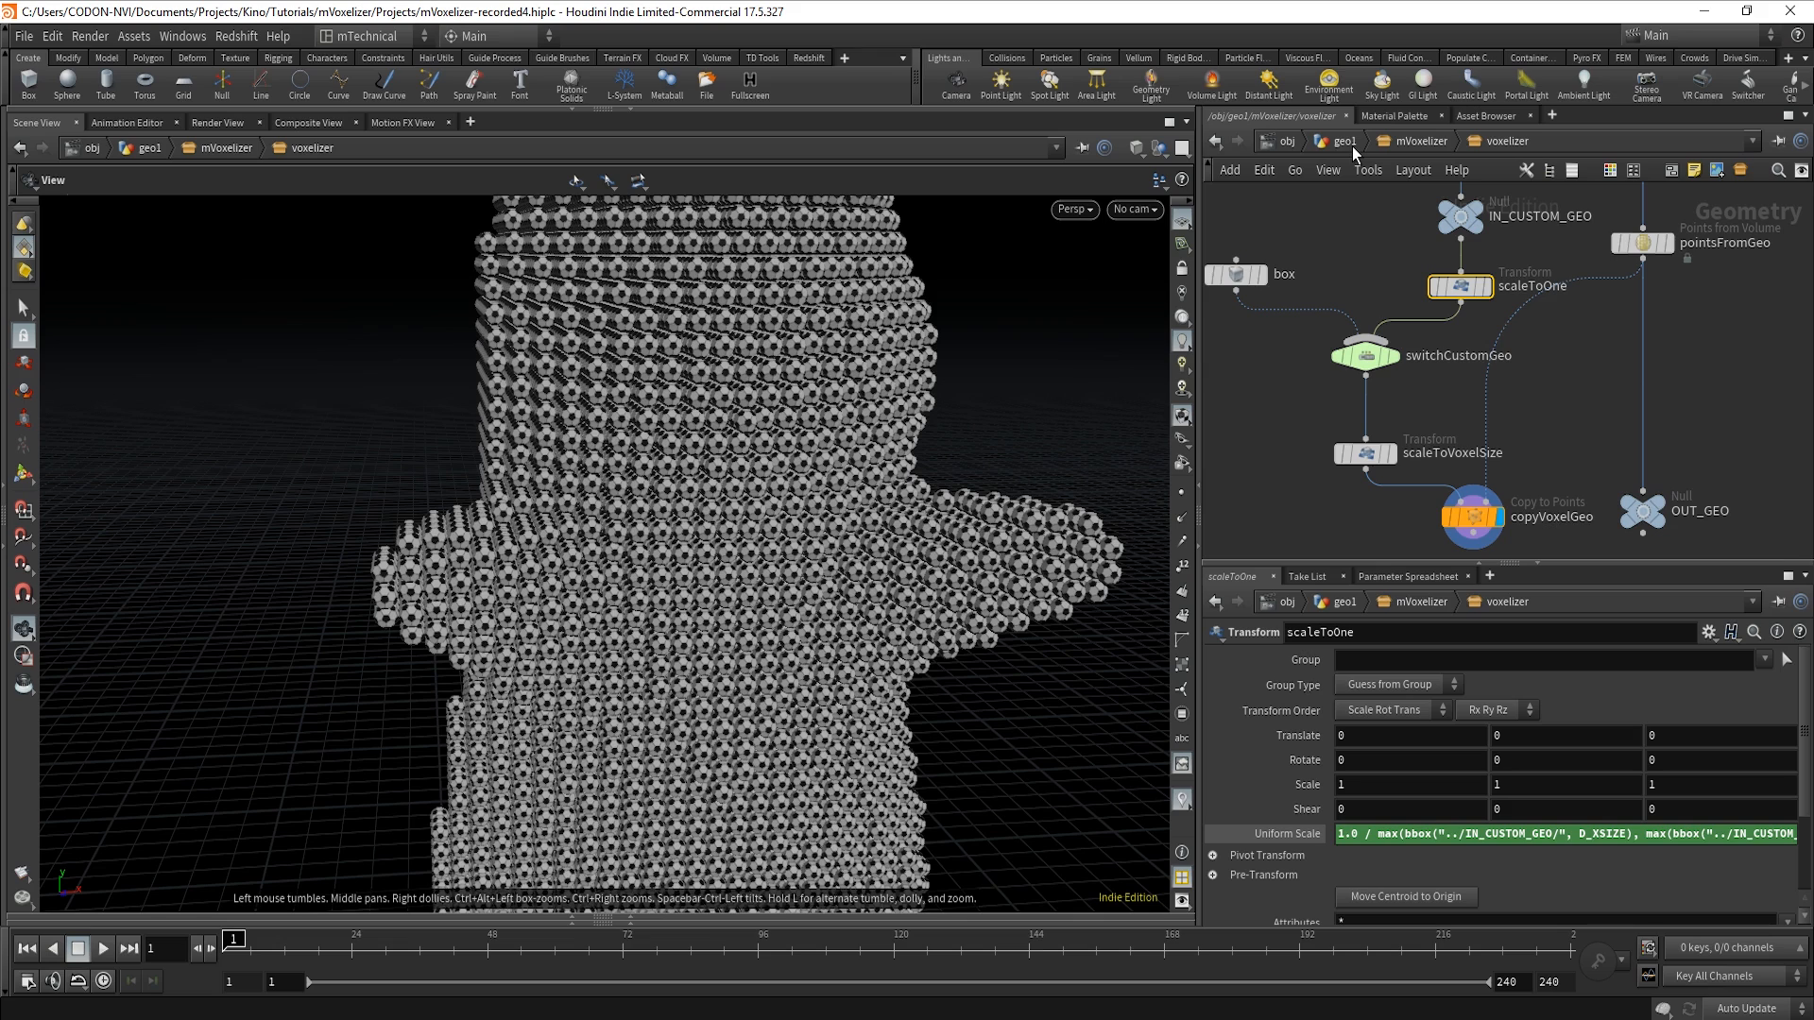
Display IN_CUSTOM_GEO on its own and examine the soccer ball's placement relative to the origin.
click(1480, 216)
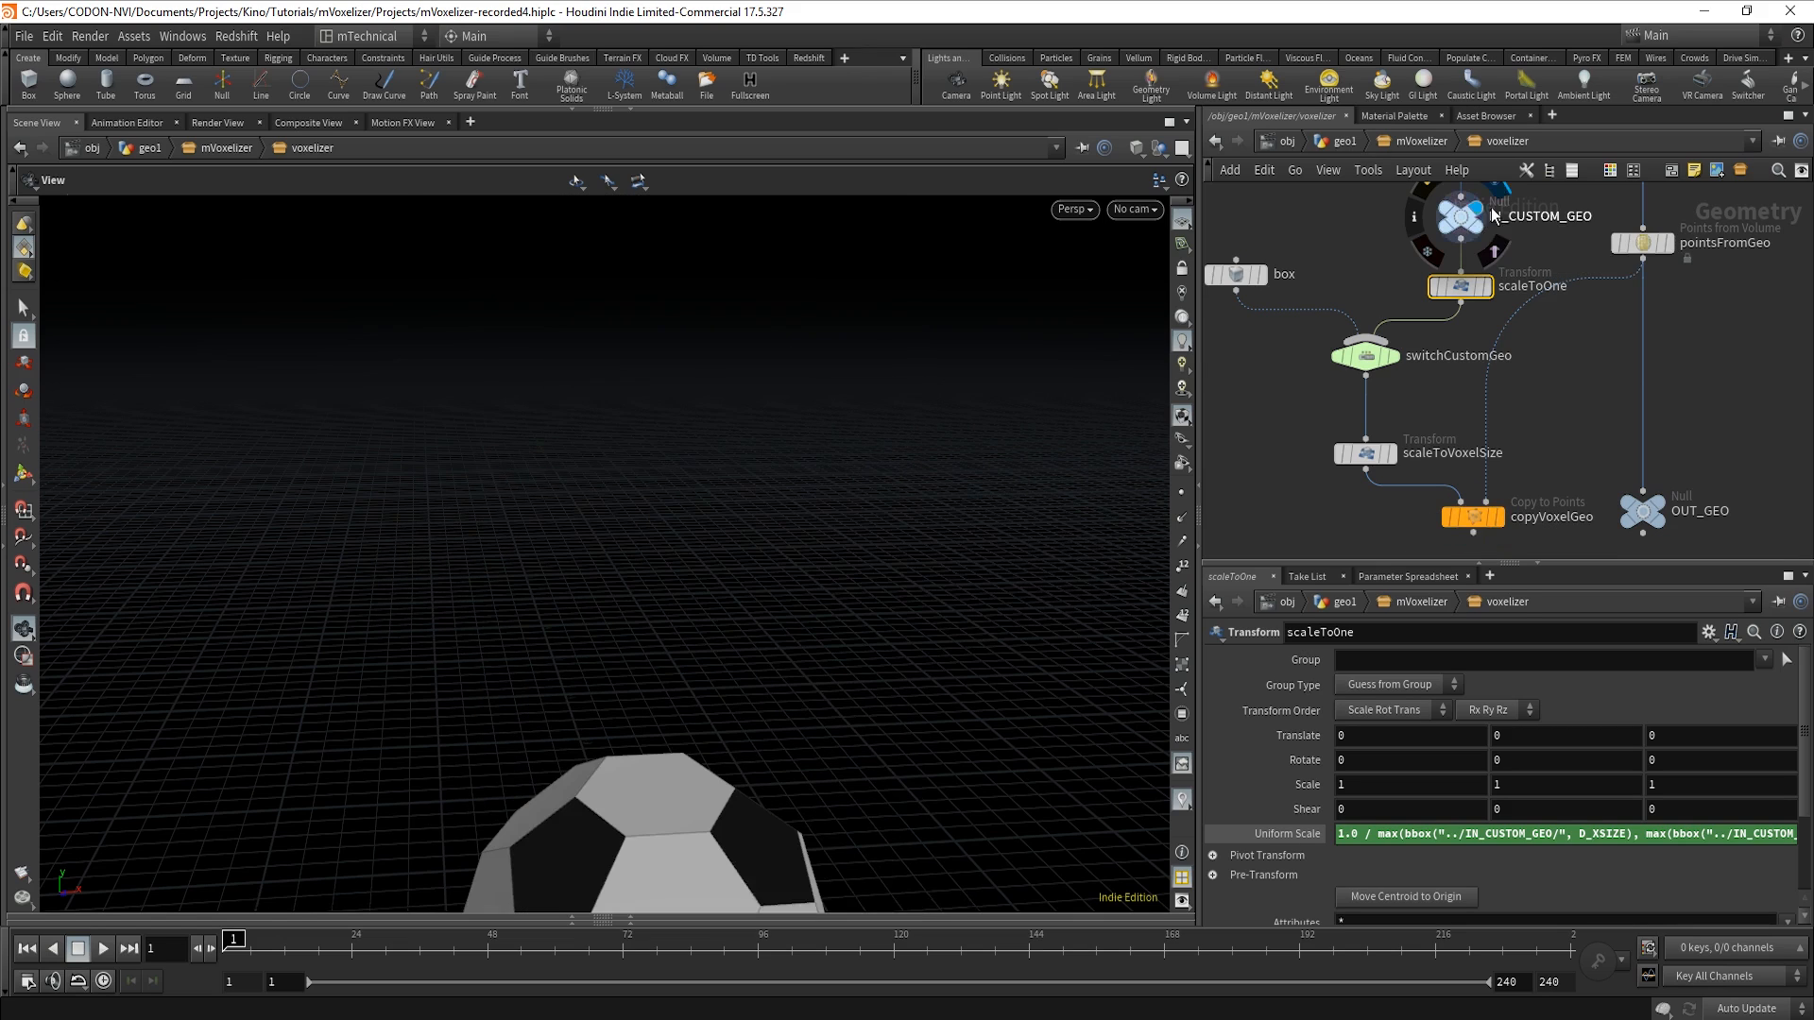
key(h)
drag(785, 627, 773, 670)
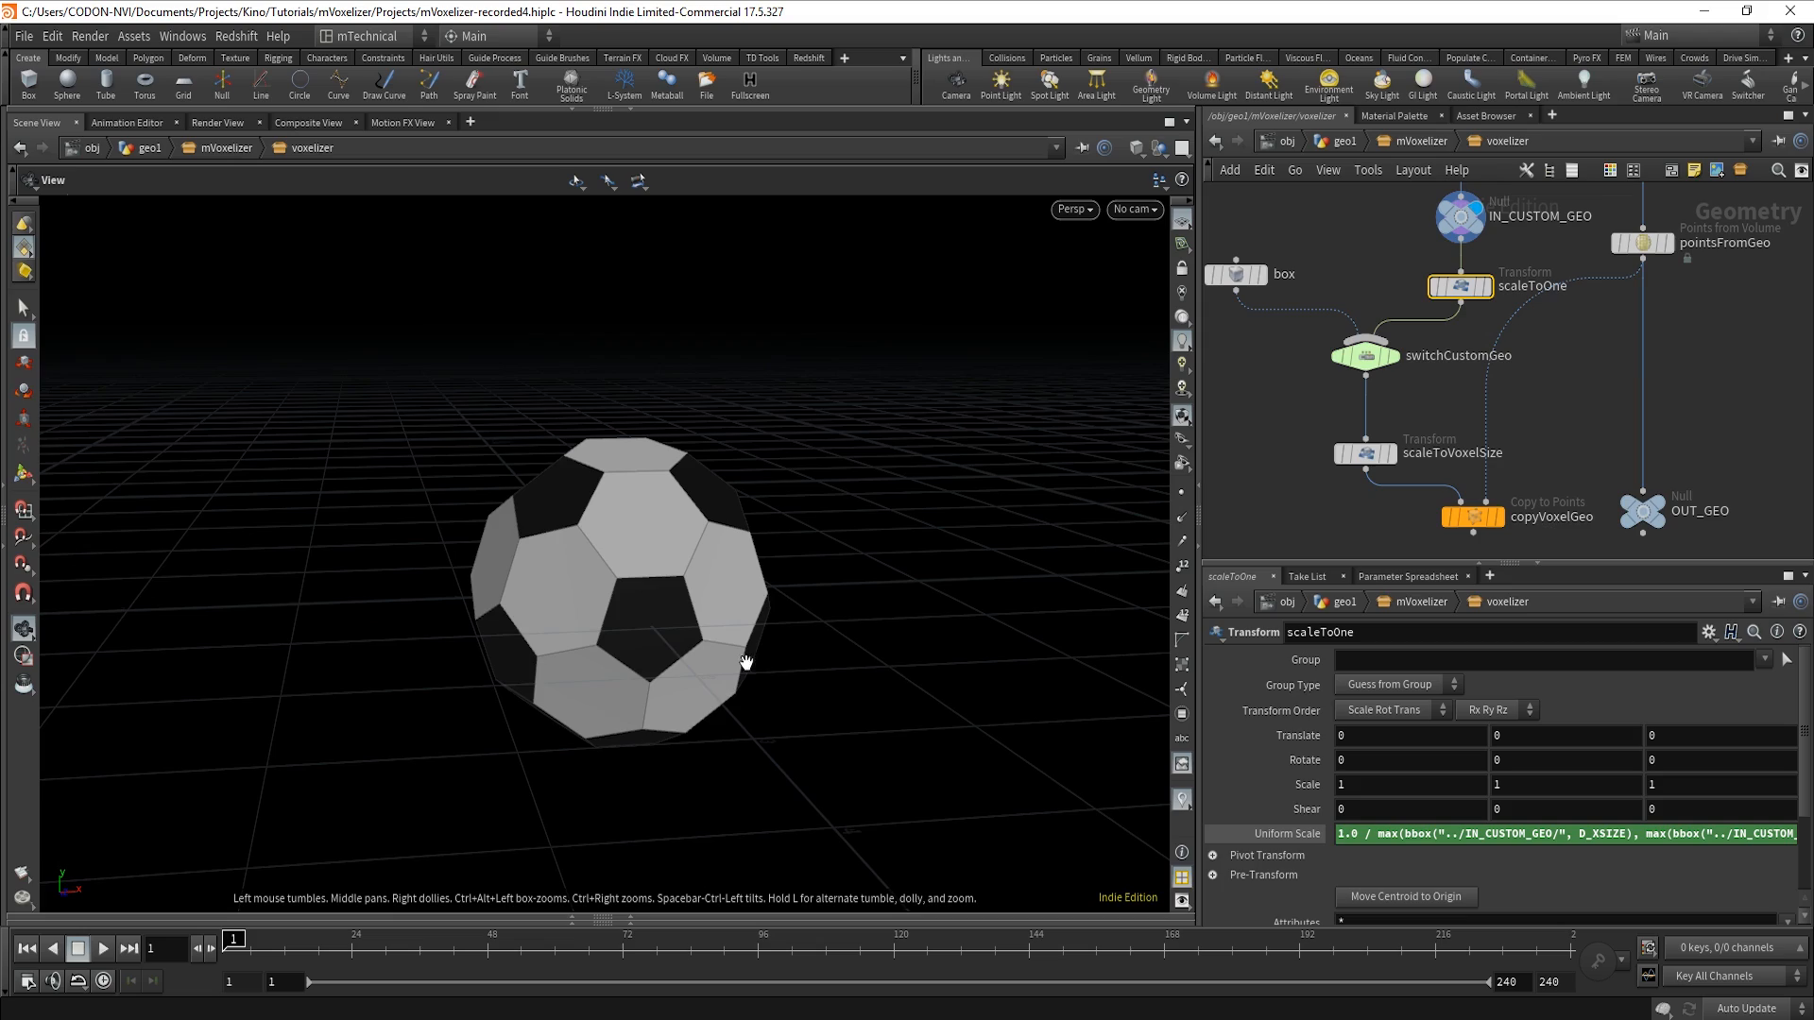
drag(712, 693, 797, 712)
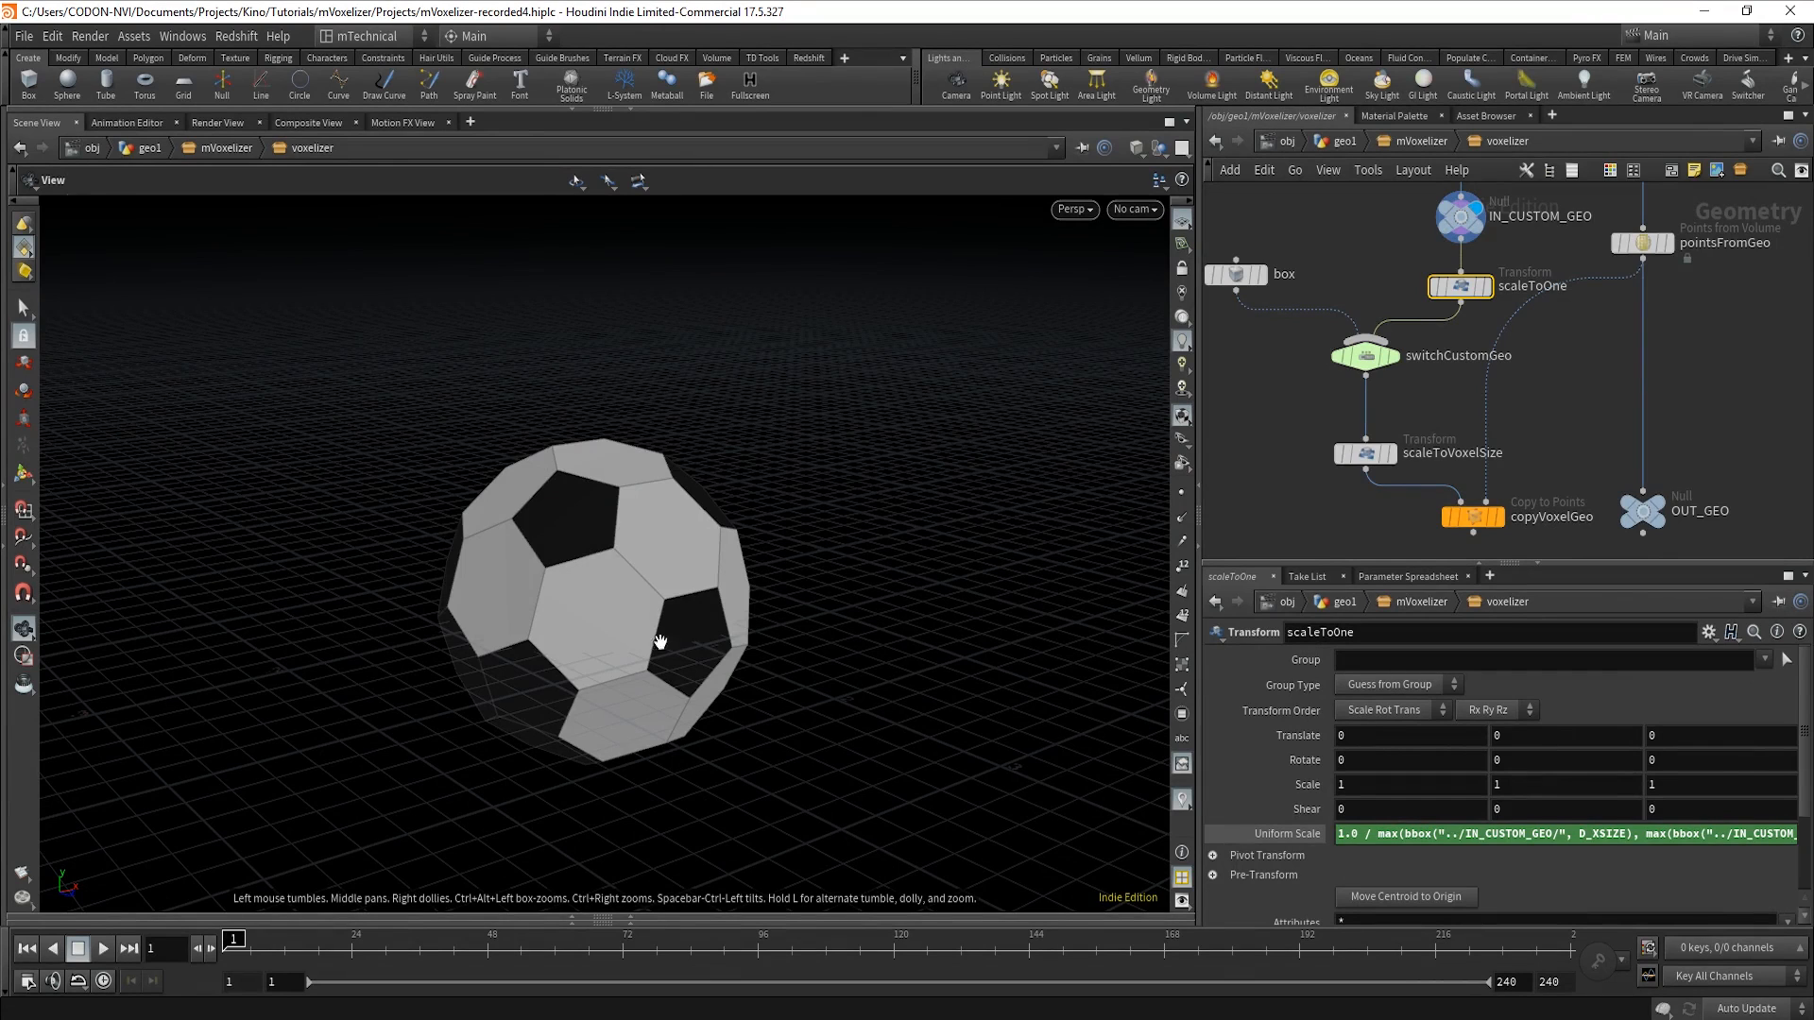
drag(712, 681, 685, 666)
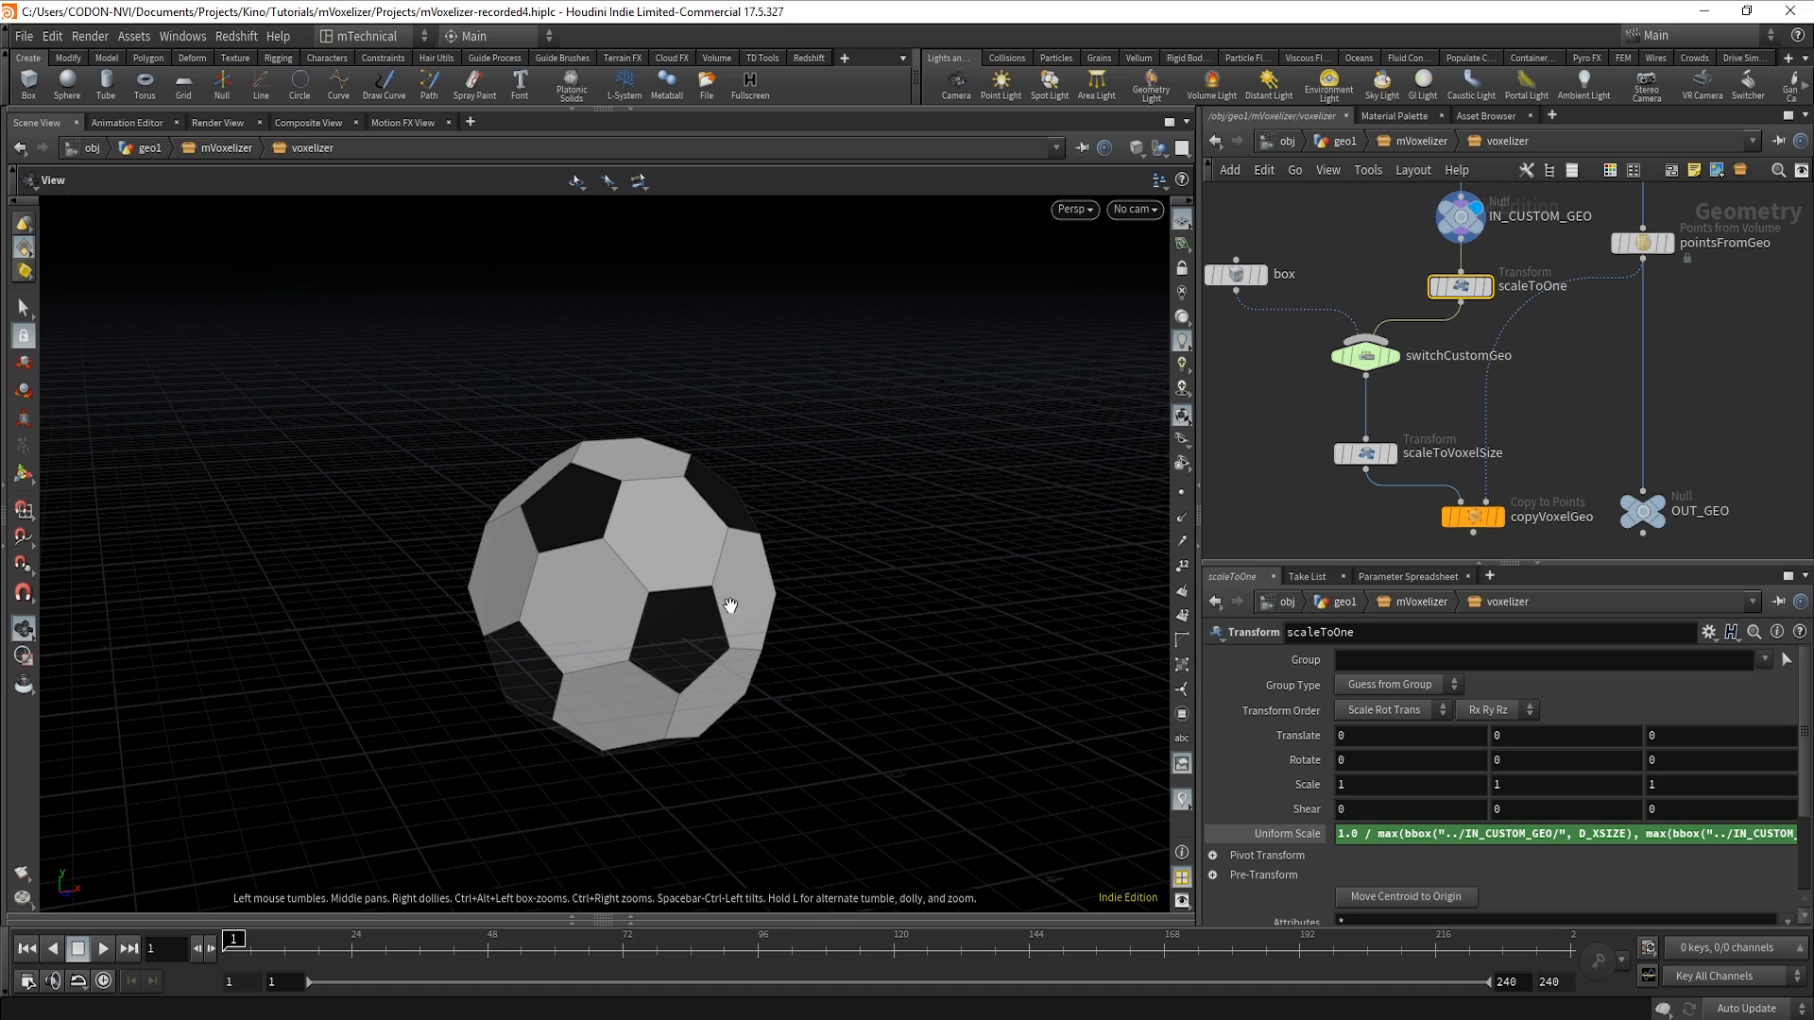
Make room below IN_CUSTOM_GEO and insert a Transform node between it and scaleToOne.
middle_drag(1640, 360, 1617, 487)
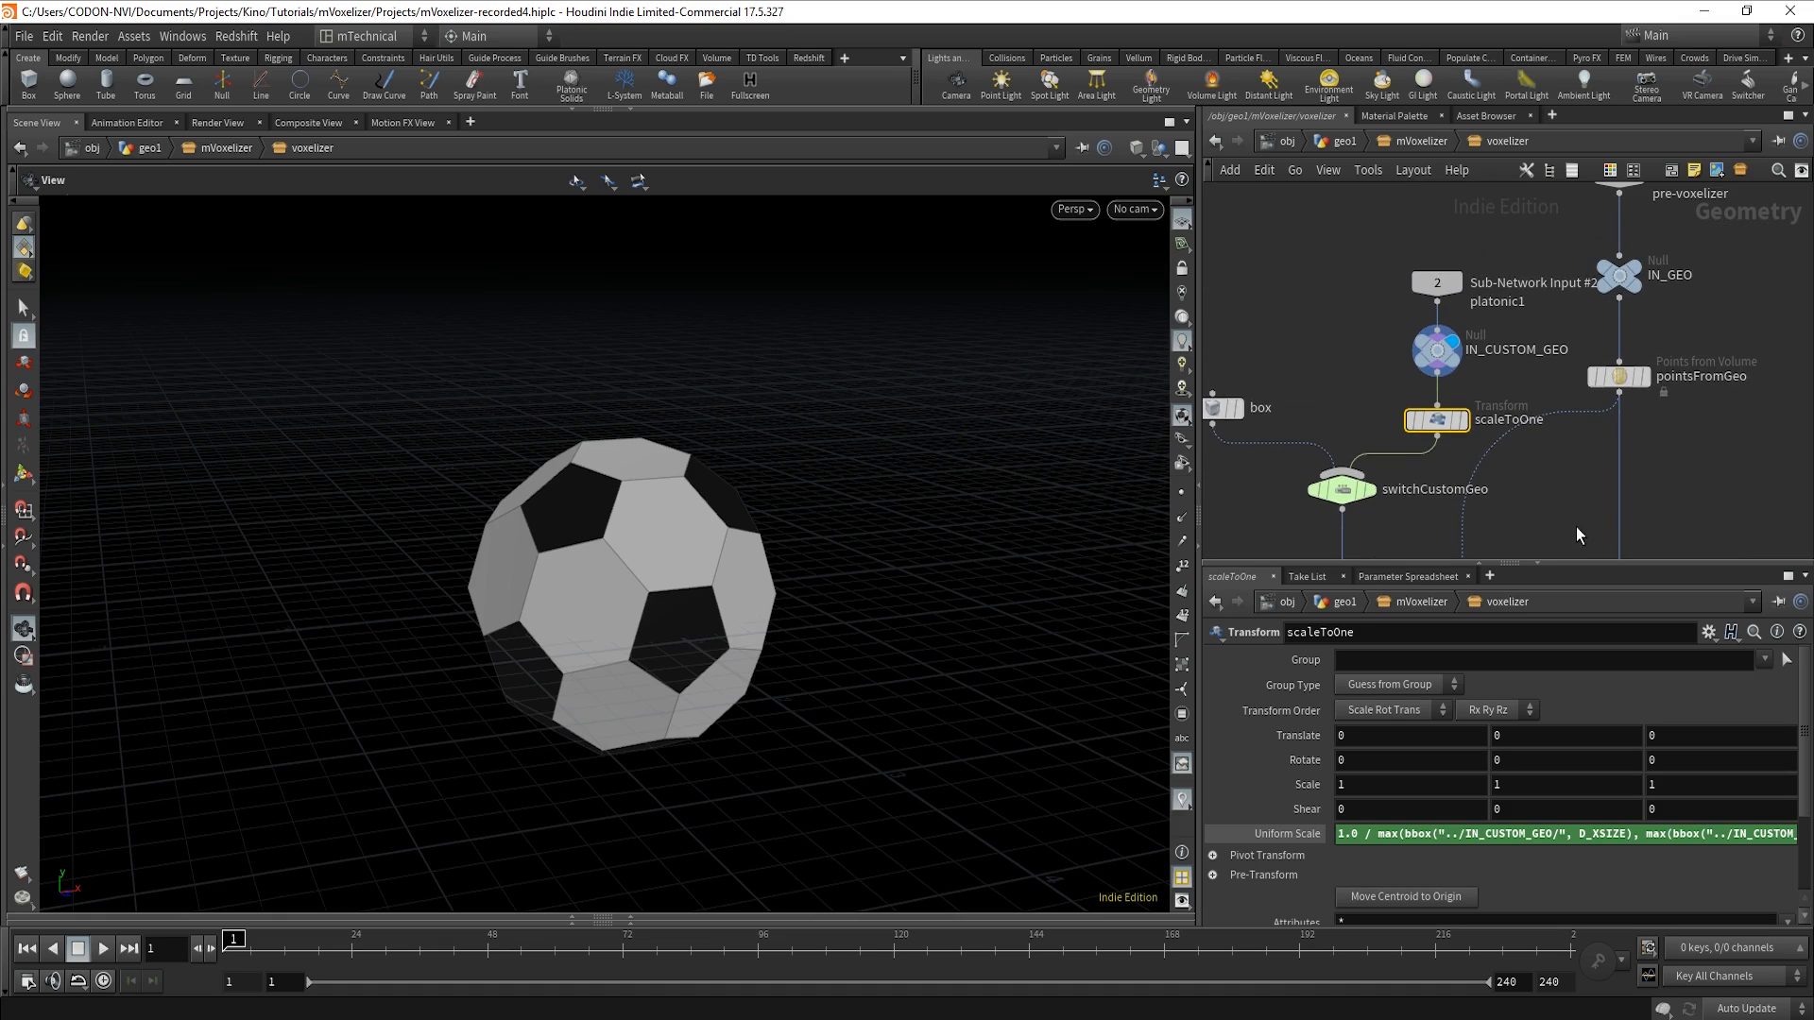
click(1448, 343)
drag(1448, 342, 1449, 285)
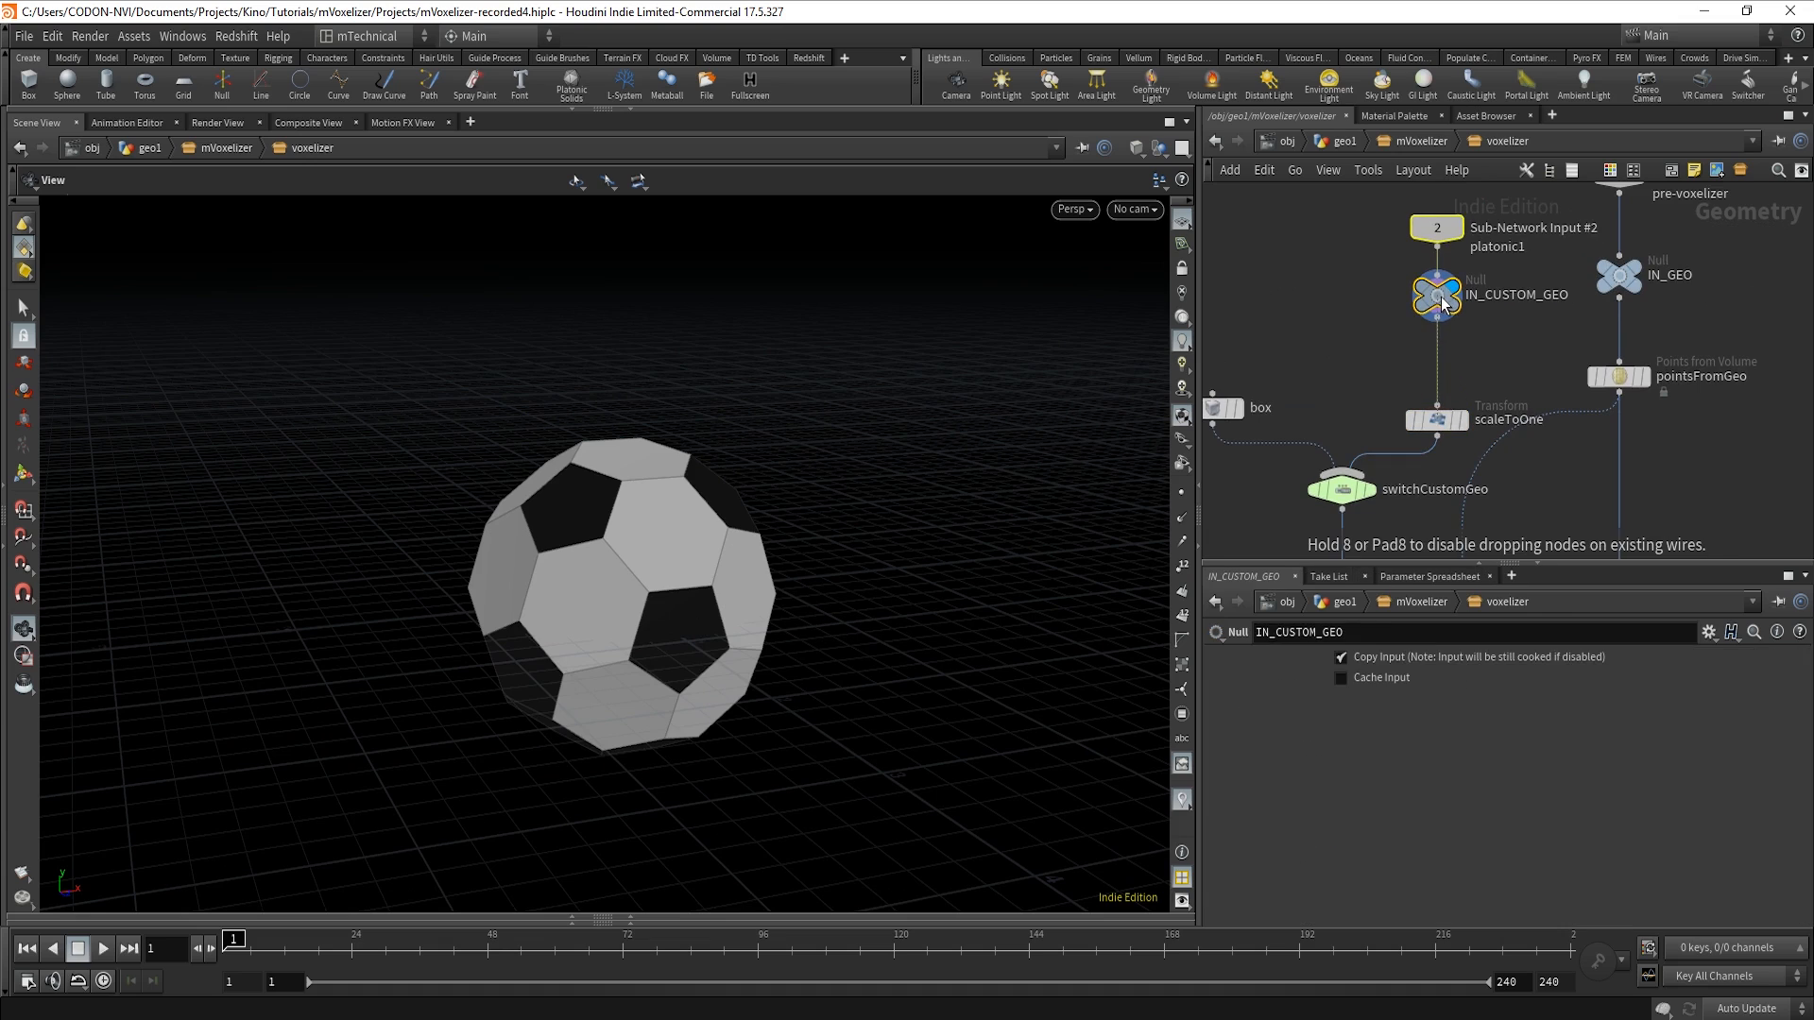
click(1485, 357)
key(Tab)
mouse_move(1485, 358)
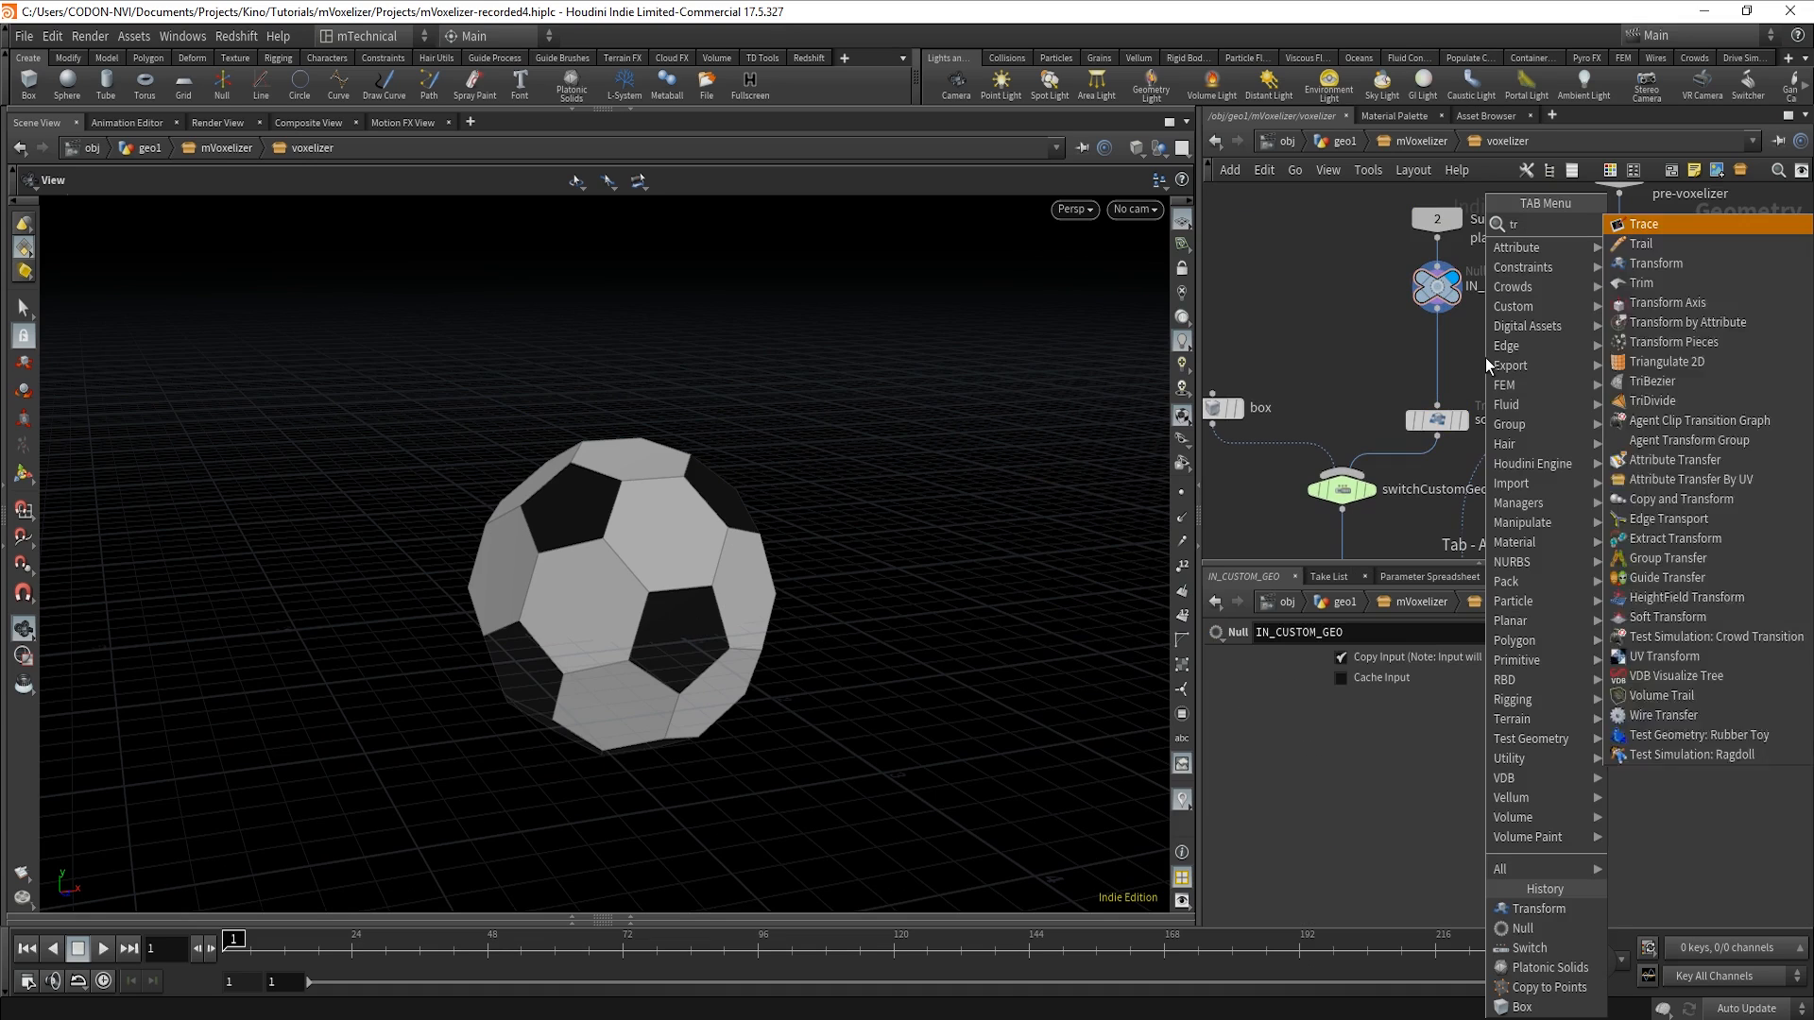
click(1699, 224)
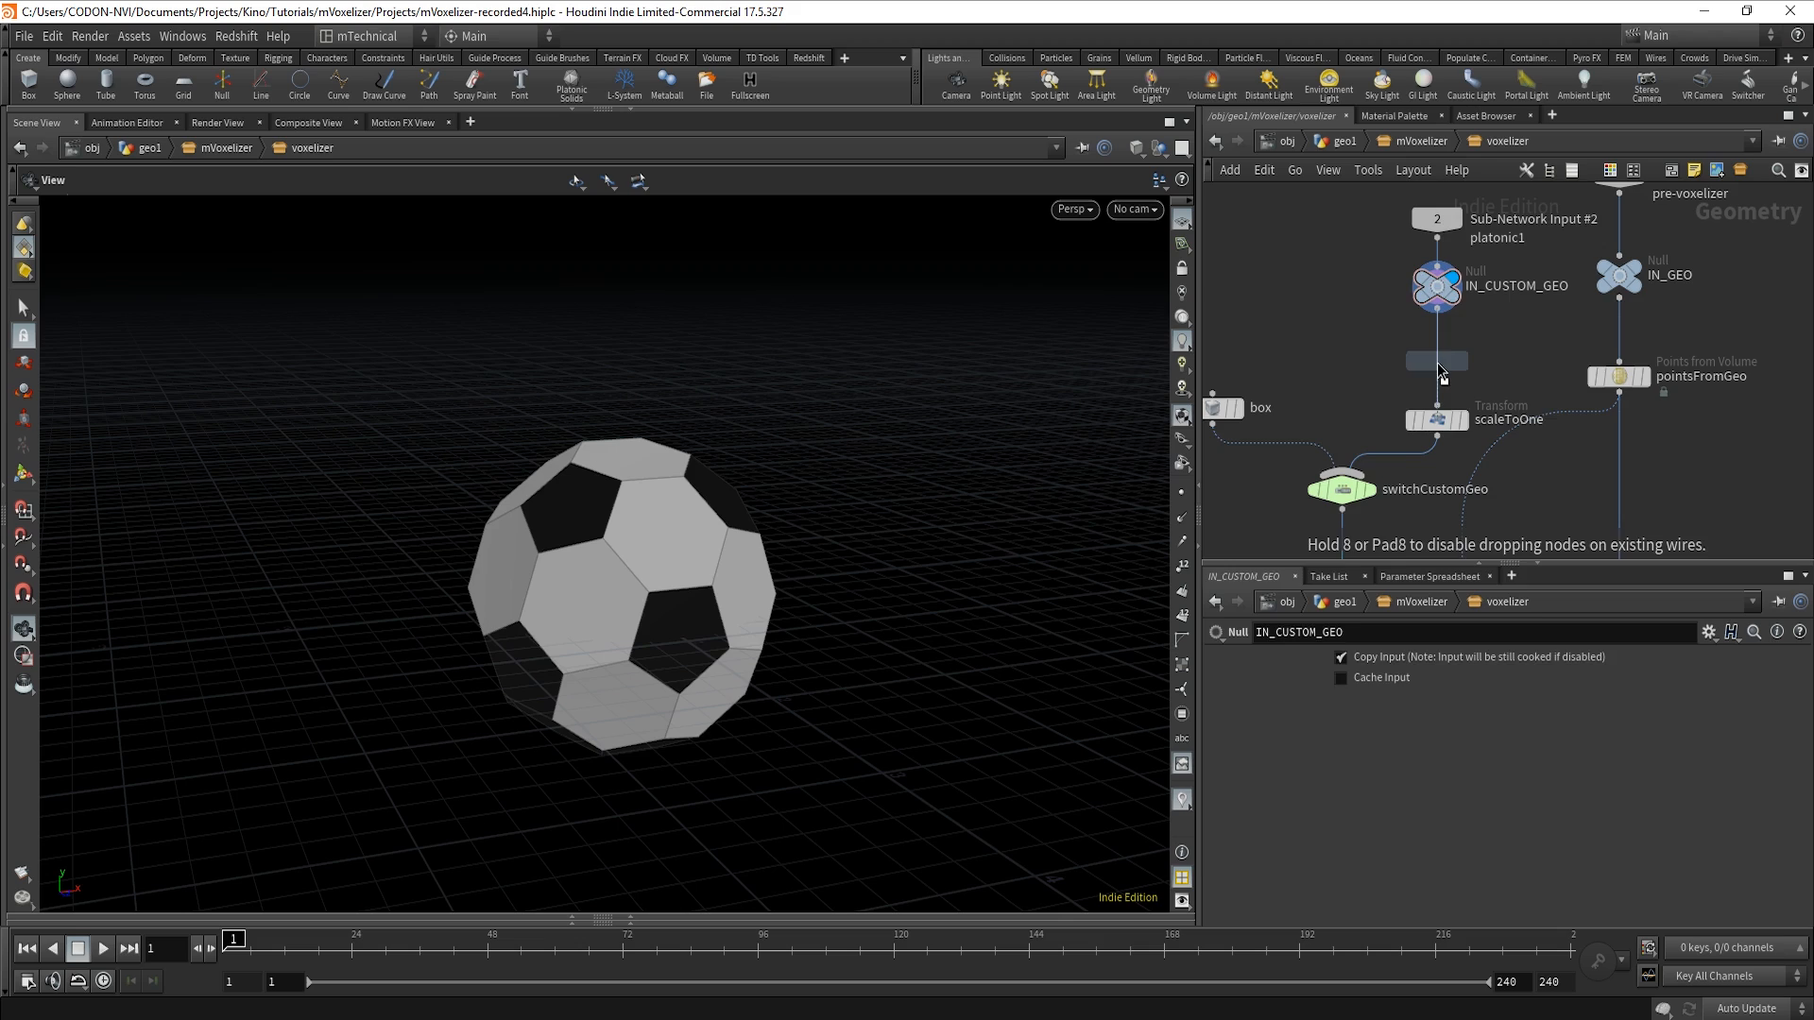
click(1440, 367)
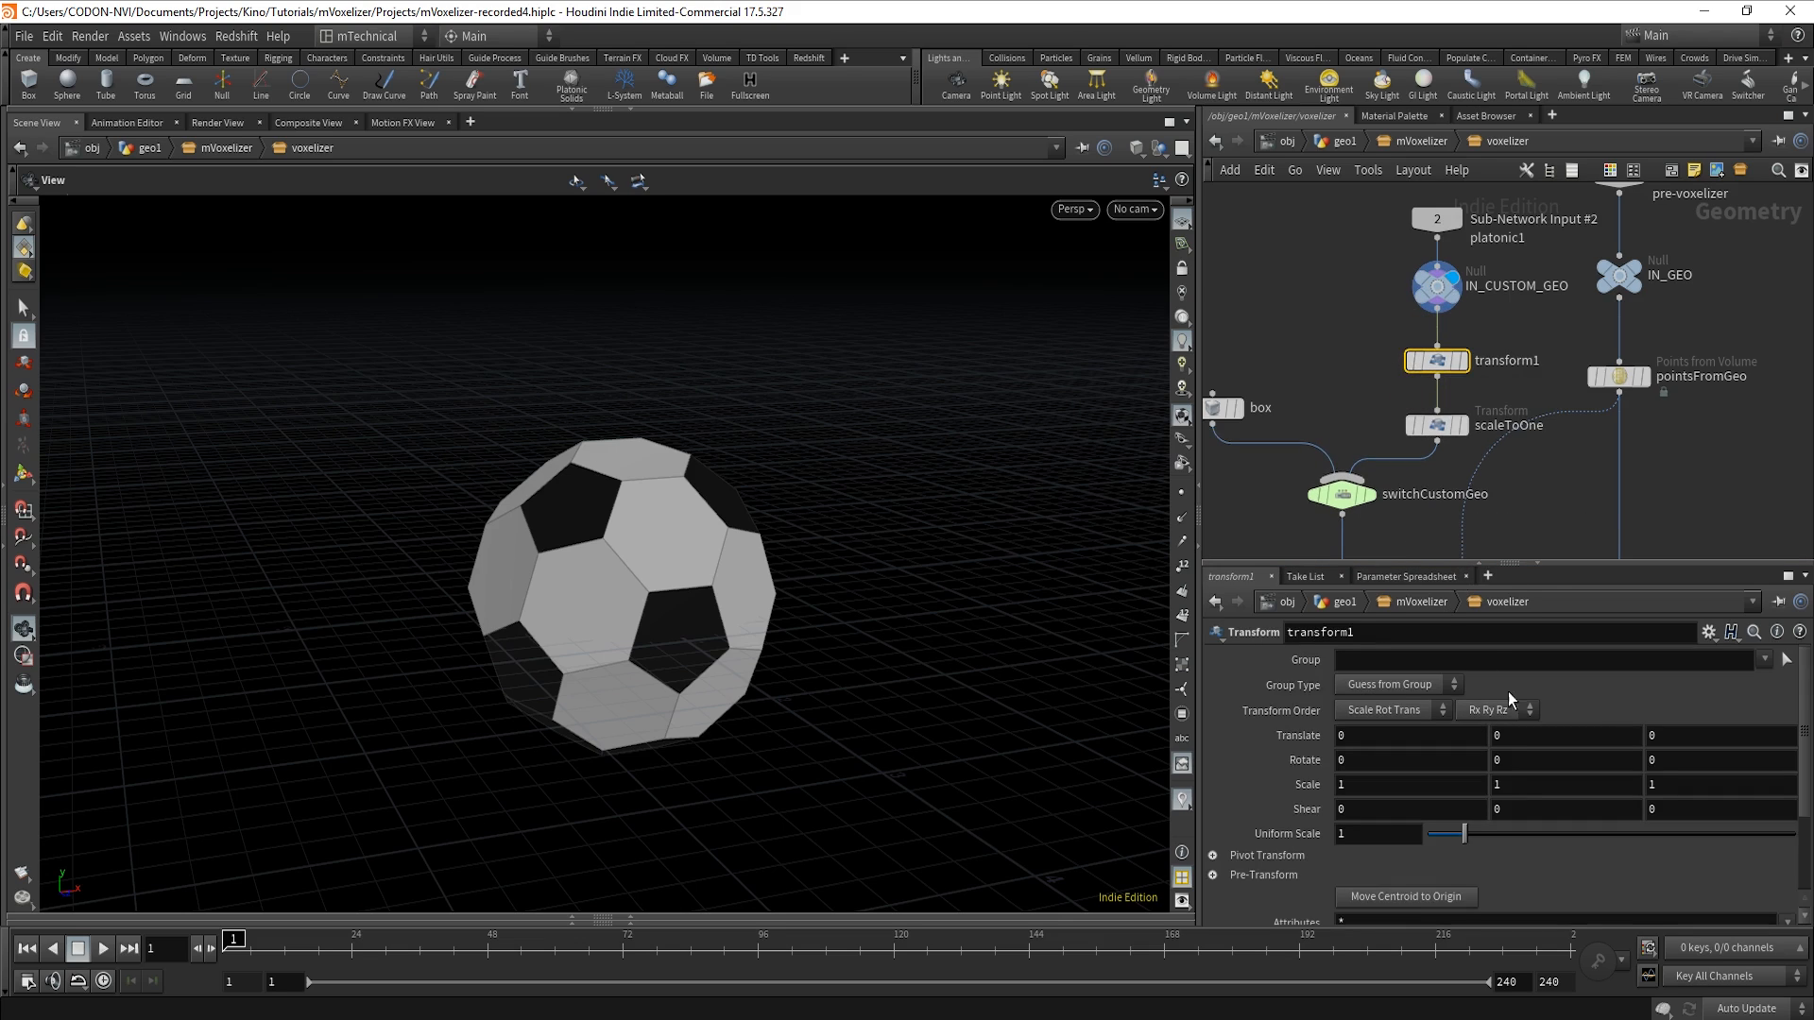
Rename the new Transform node to centerCustomGeo.
double_click(1506, 361)
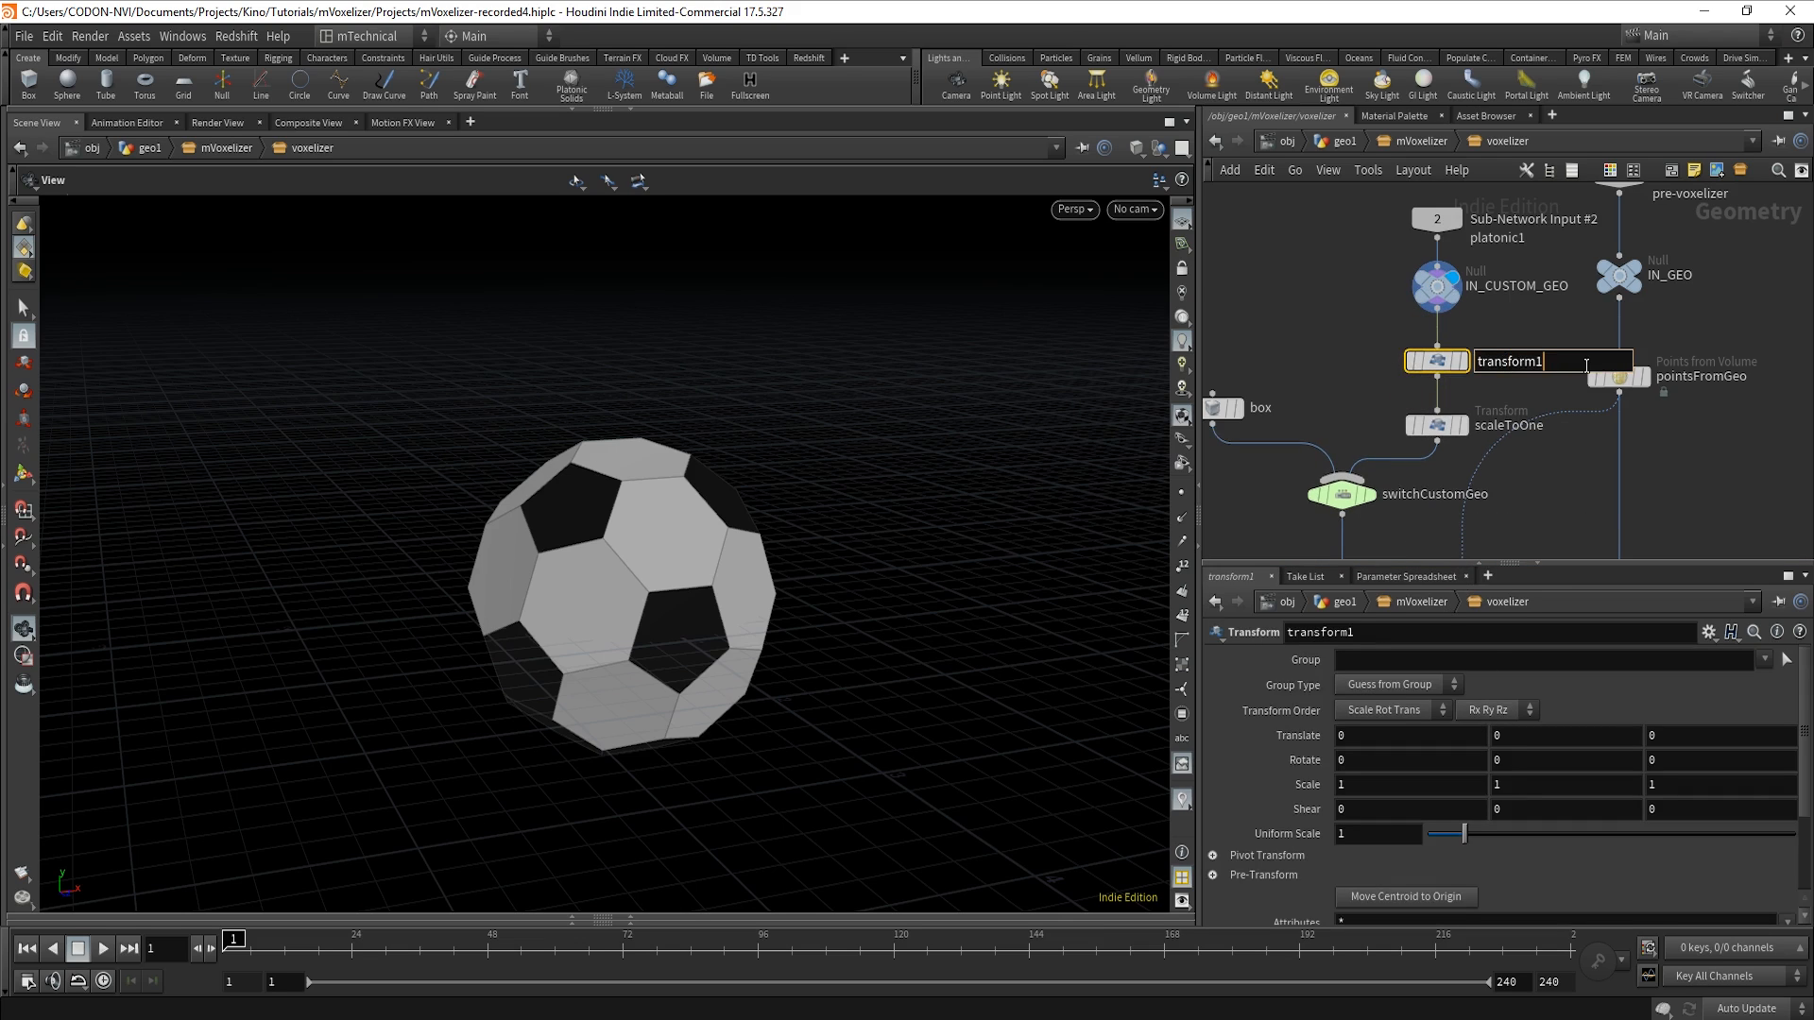
key(BackSpace)
key(BackSpace)
key(BackSpace)
key(BackSpace)
key(BackSpace)
key(BackSpace)
key(BackSpace)
key(BackSpace)
key(BackSpace)
text(centerCustomGeo)
key(Return)
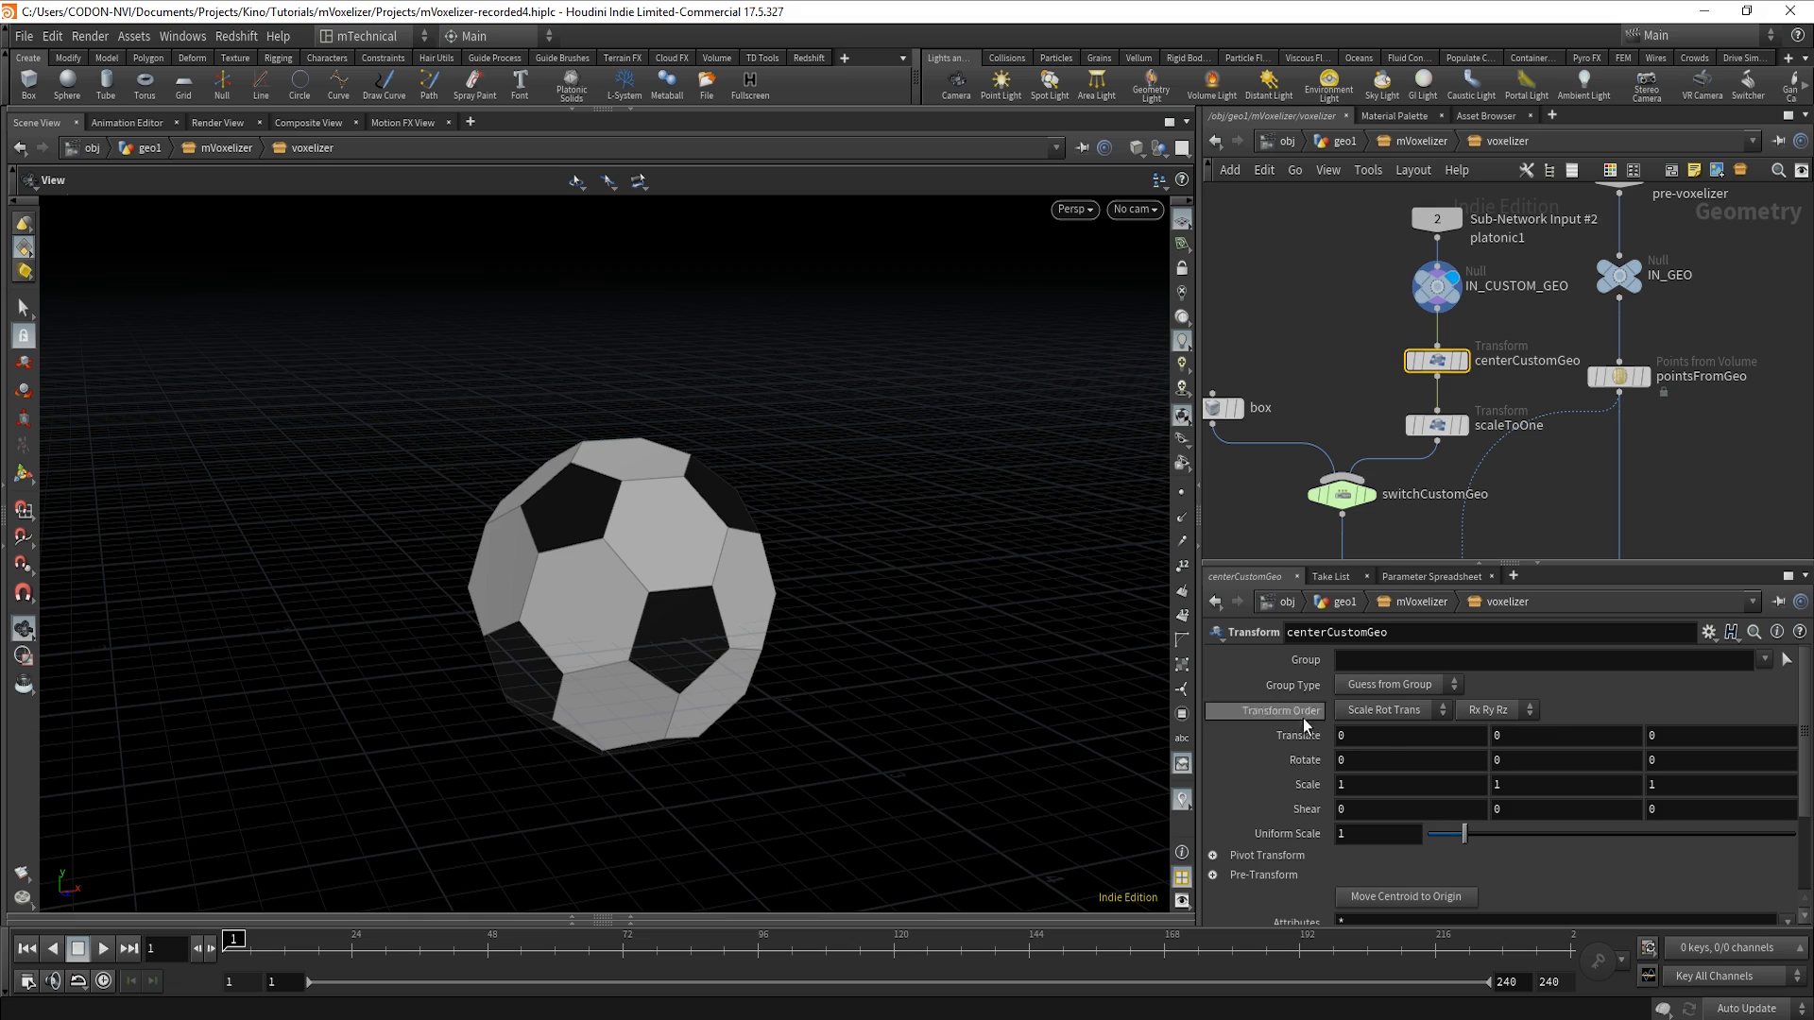
Set centerCustomGeo's Translate expressions to -$CEX, -$CEY and -$CEZ for the X, Y and Z axes.
click(1379, 734)
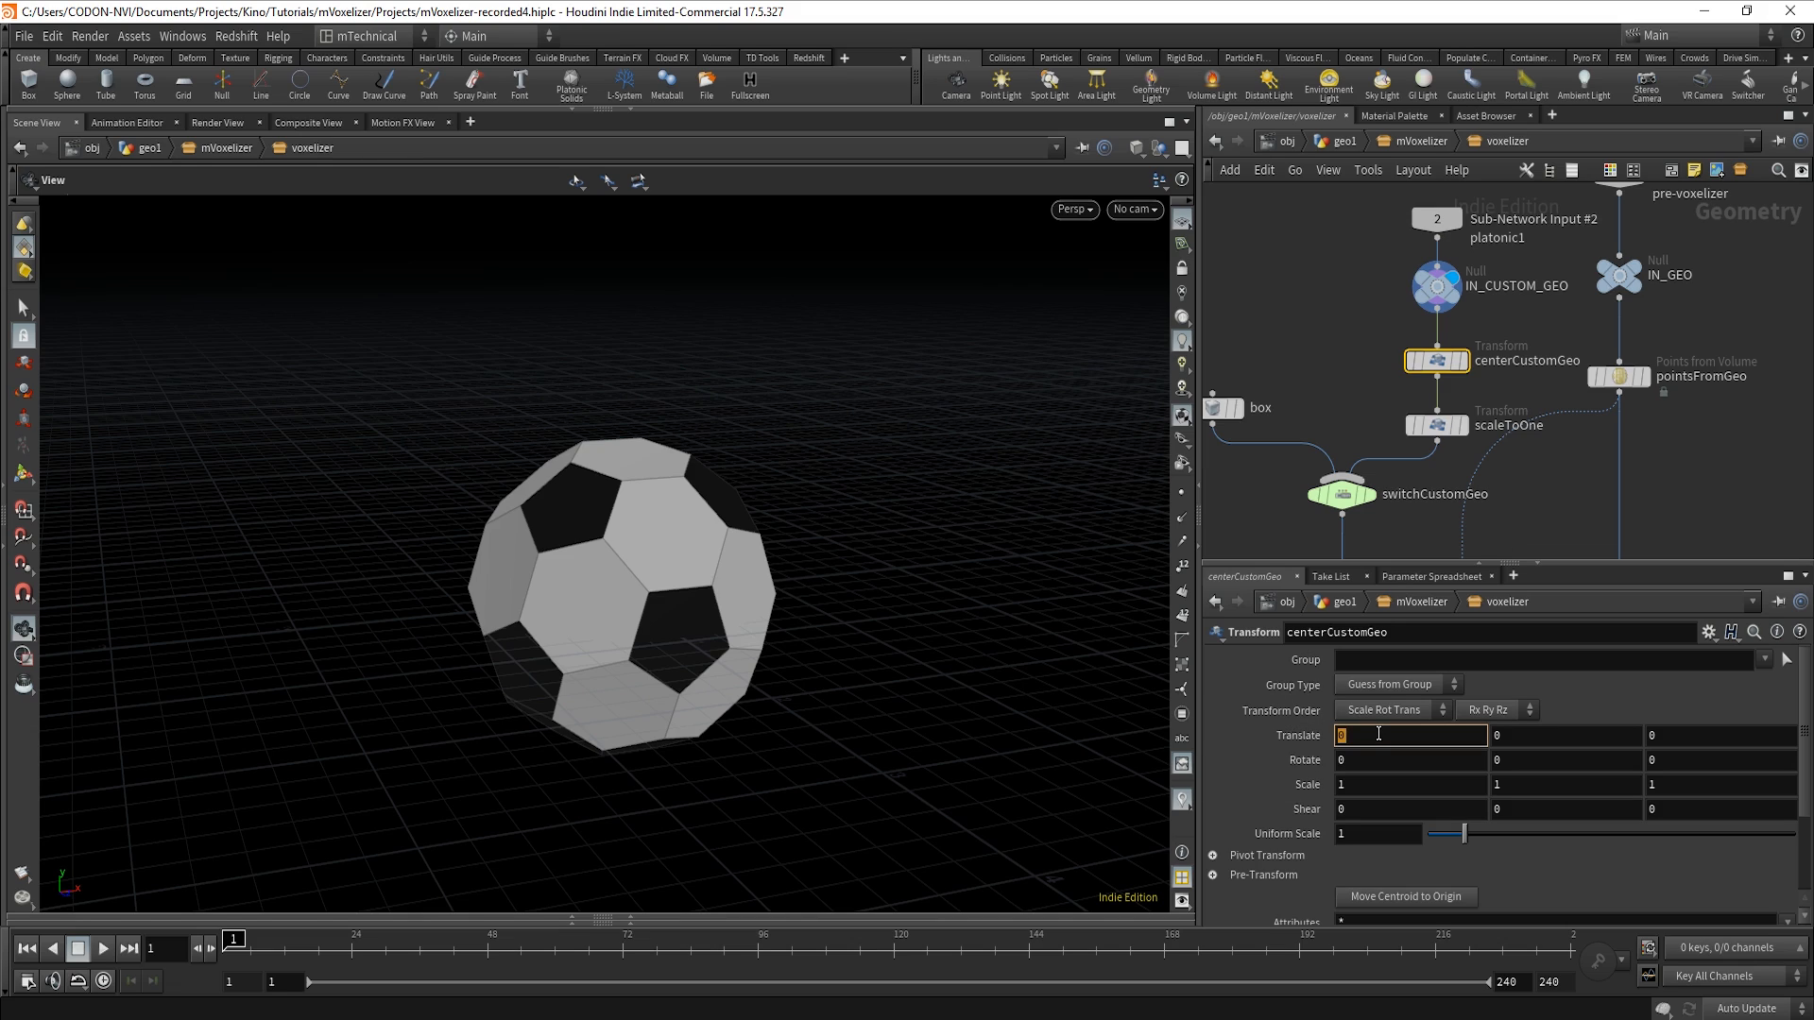
text(-$CEX)
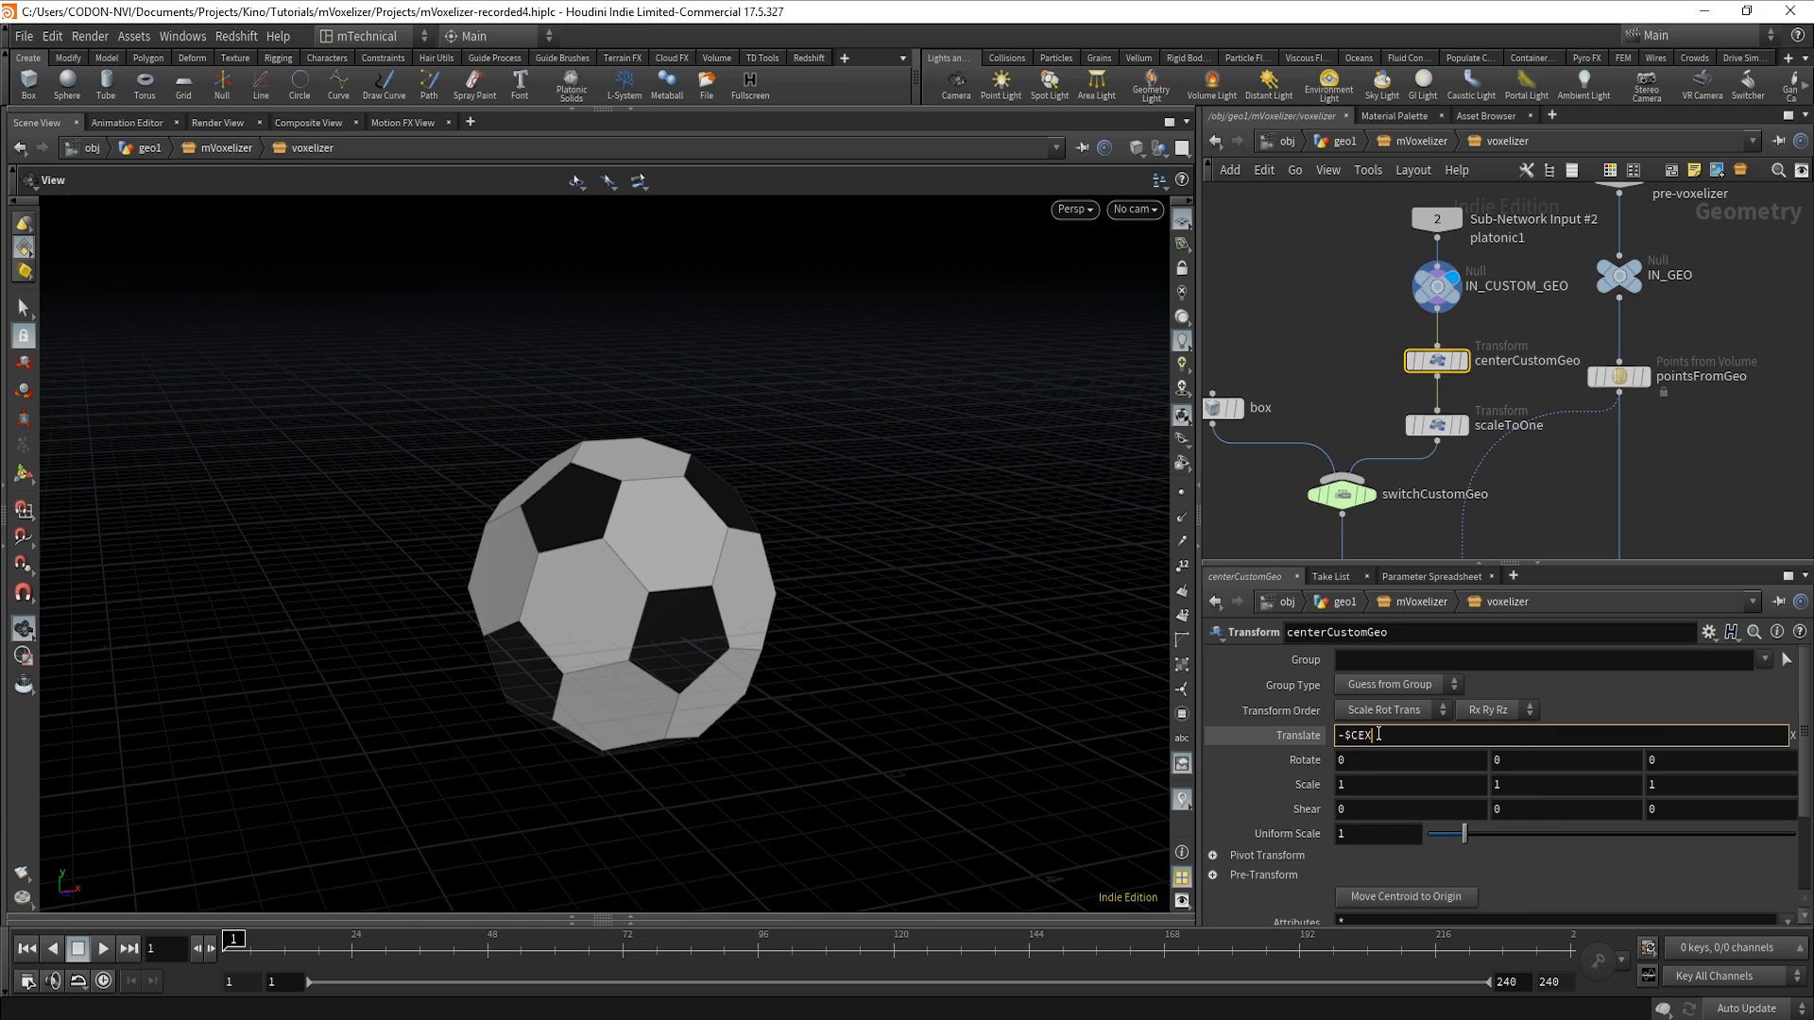
key(Return)
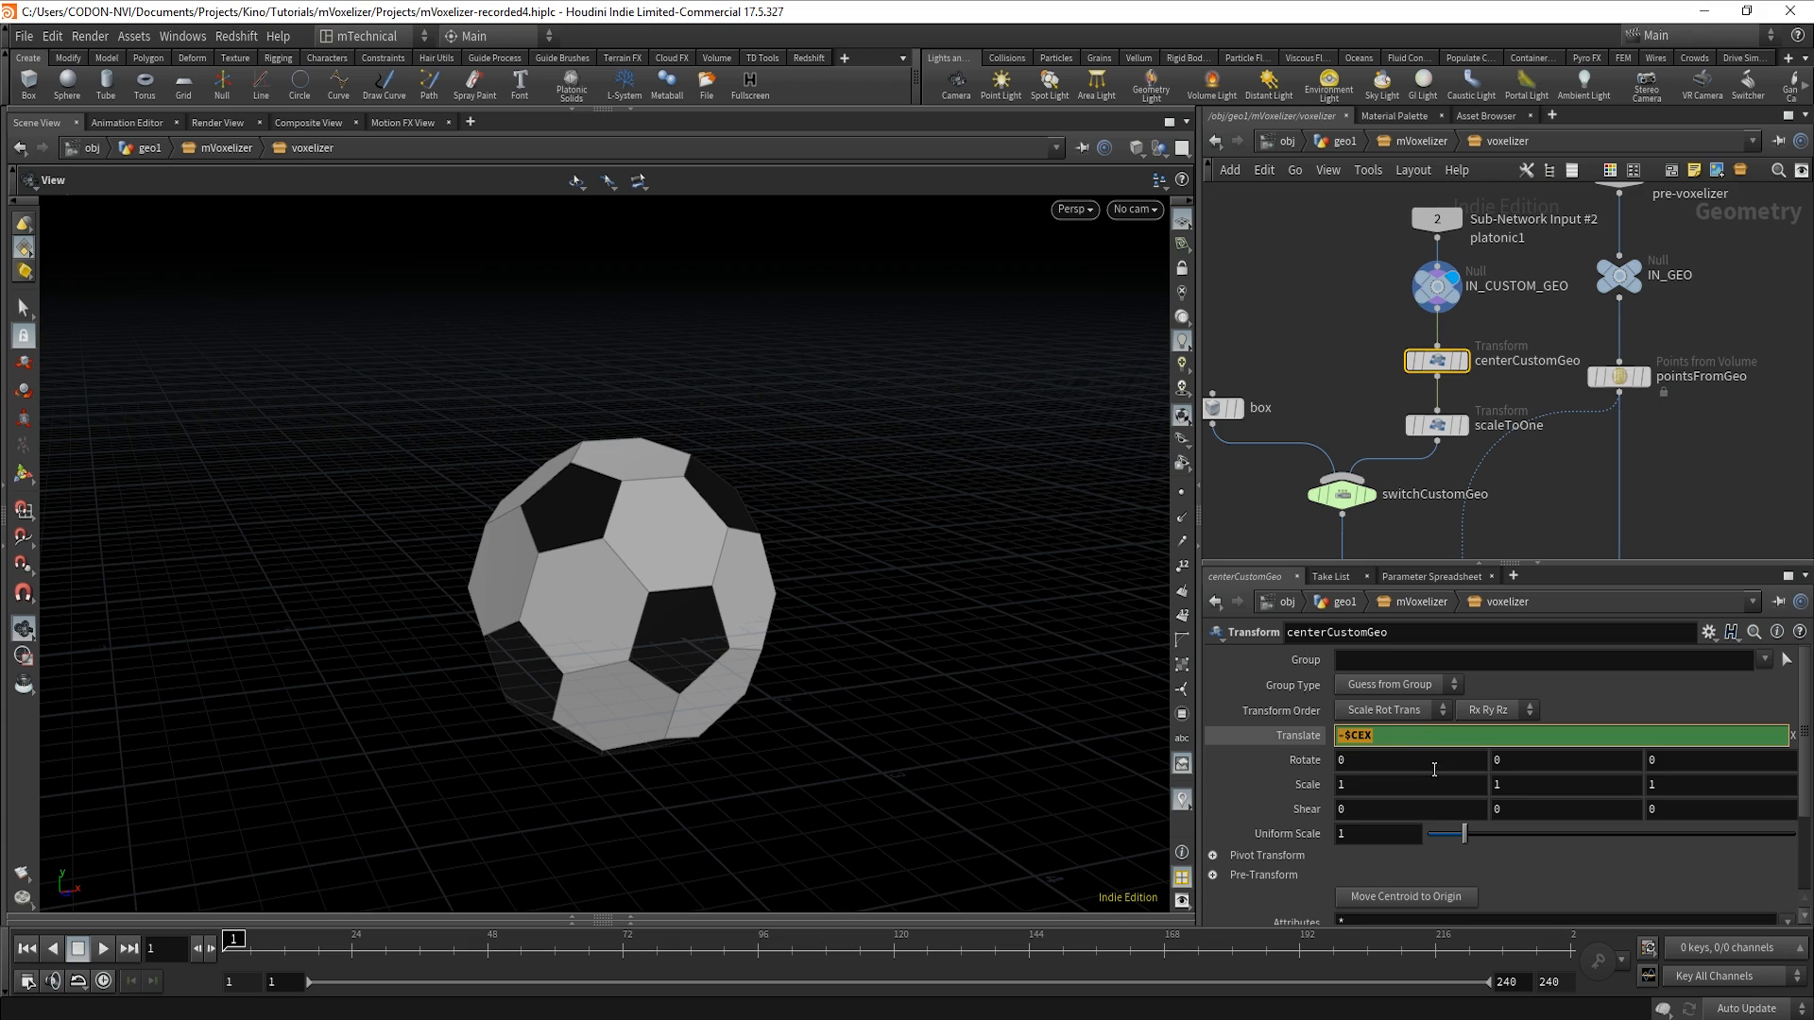
click(1549, 735)
text(-$CEX)
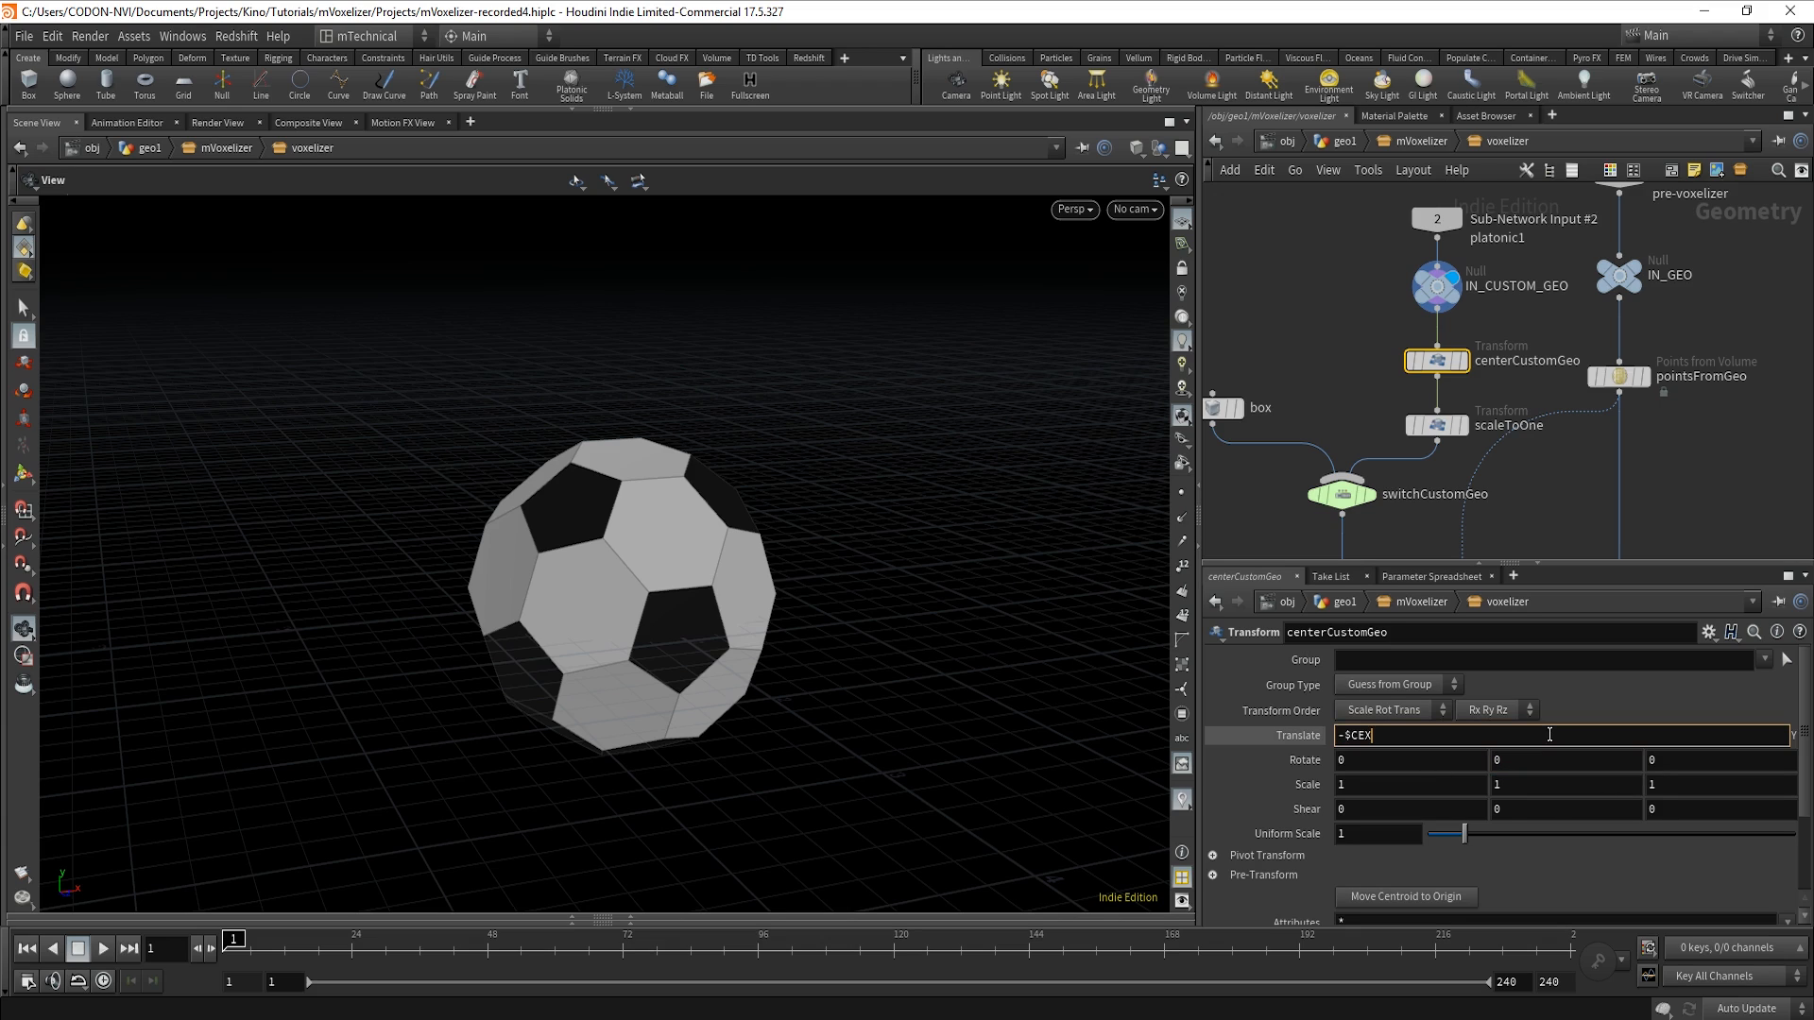
key(Return)
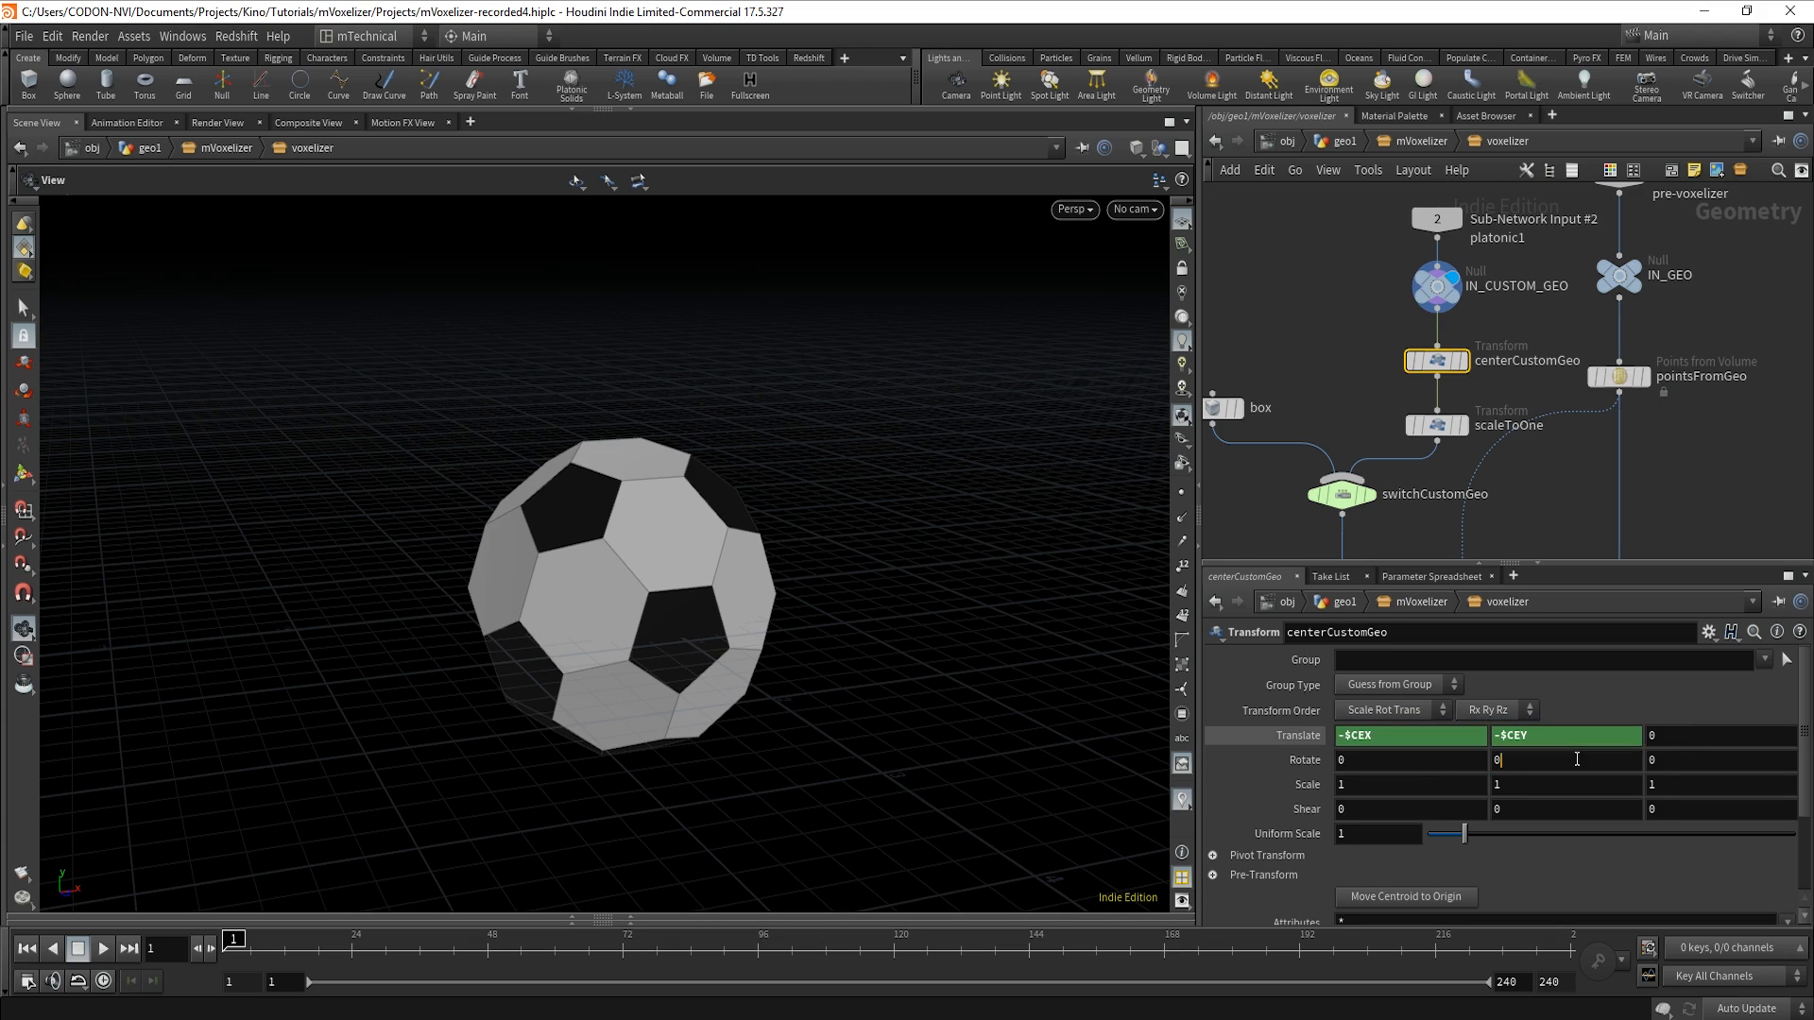
click(1681, 739)
text(-$CEX)
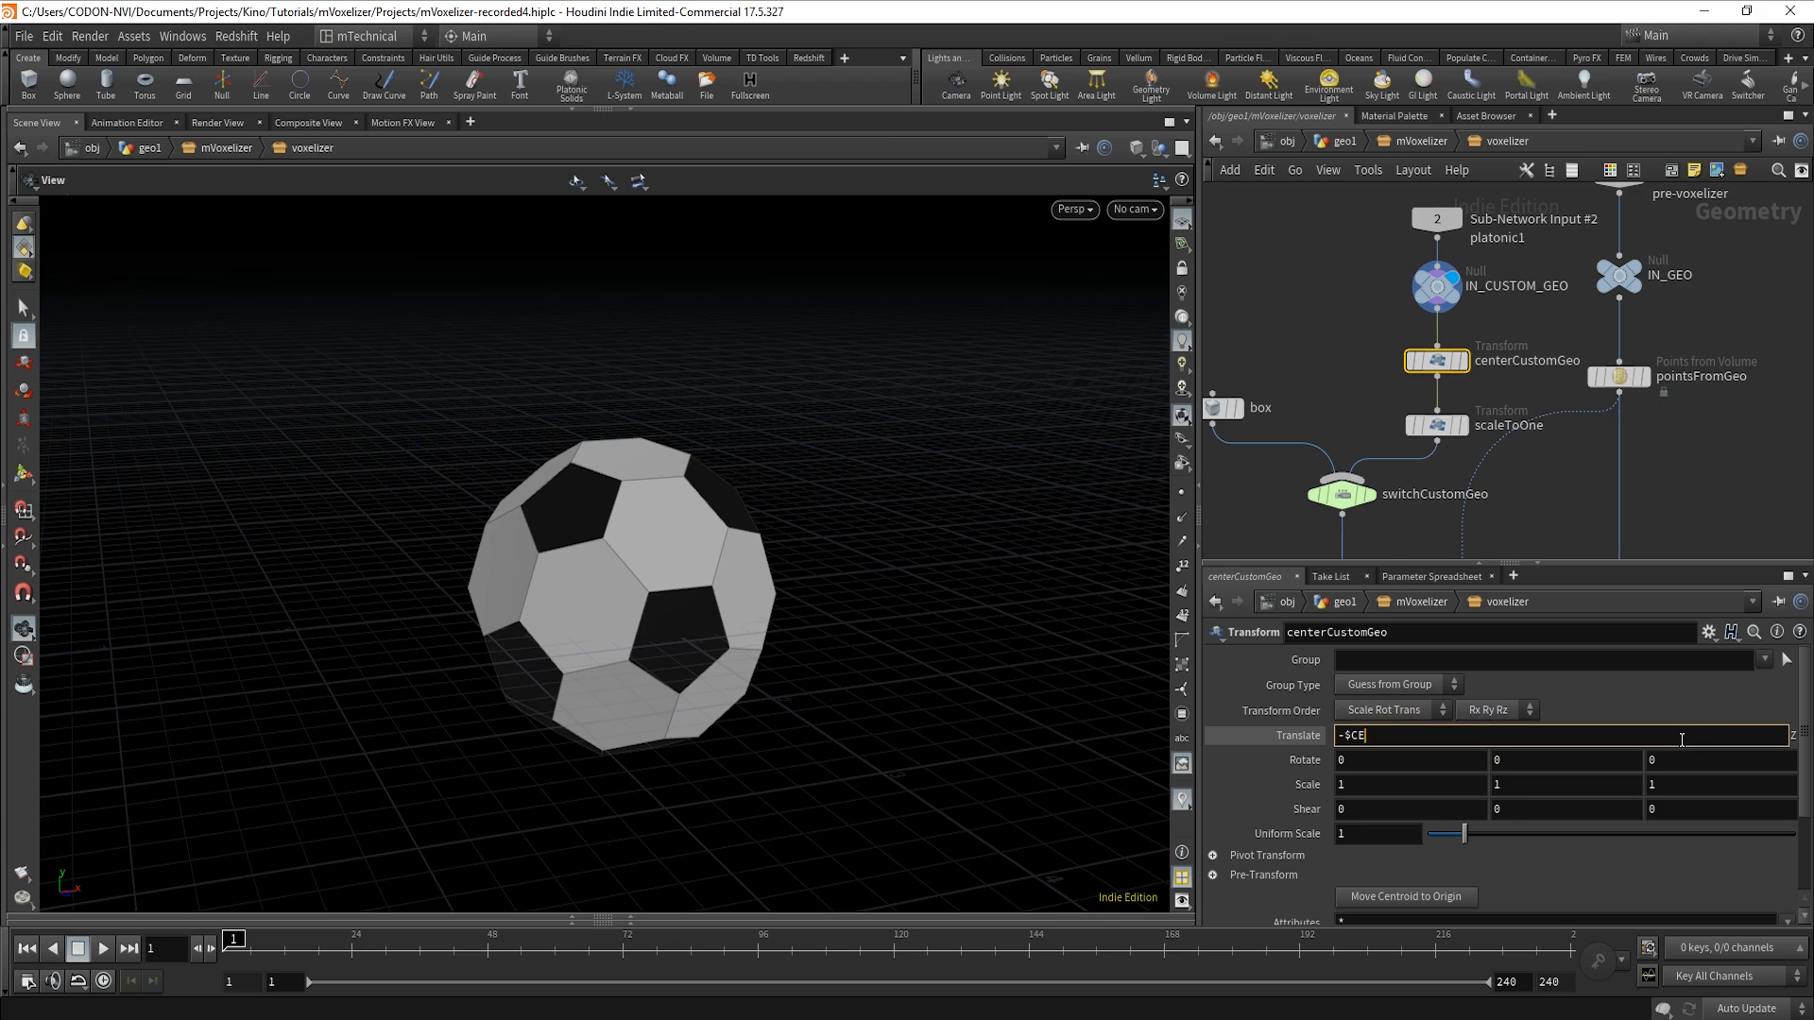
text(Z)
click(1542, 525)
Display copyVoxelGeo, frame the whole voxelized model and examine its soccer-ball voxels up close.
middle_drag(1542, 525, 1512, 295)
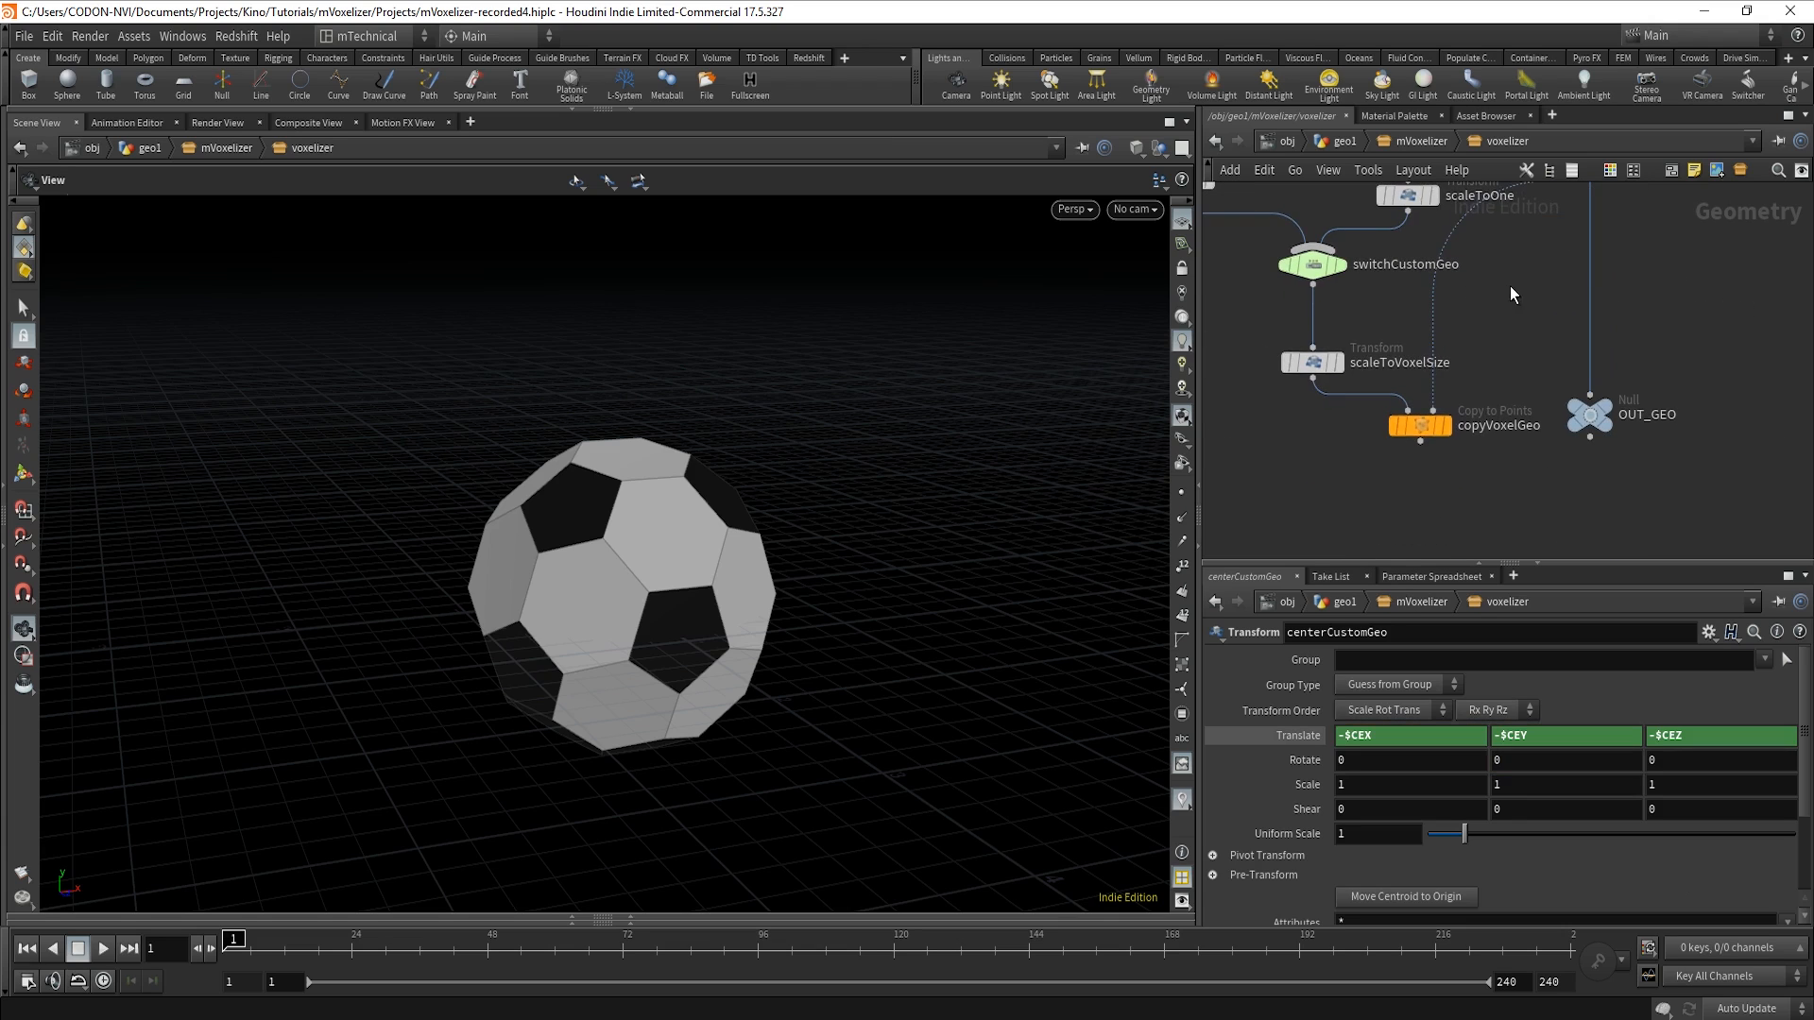
click(1444, 426)
key(f)
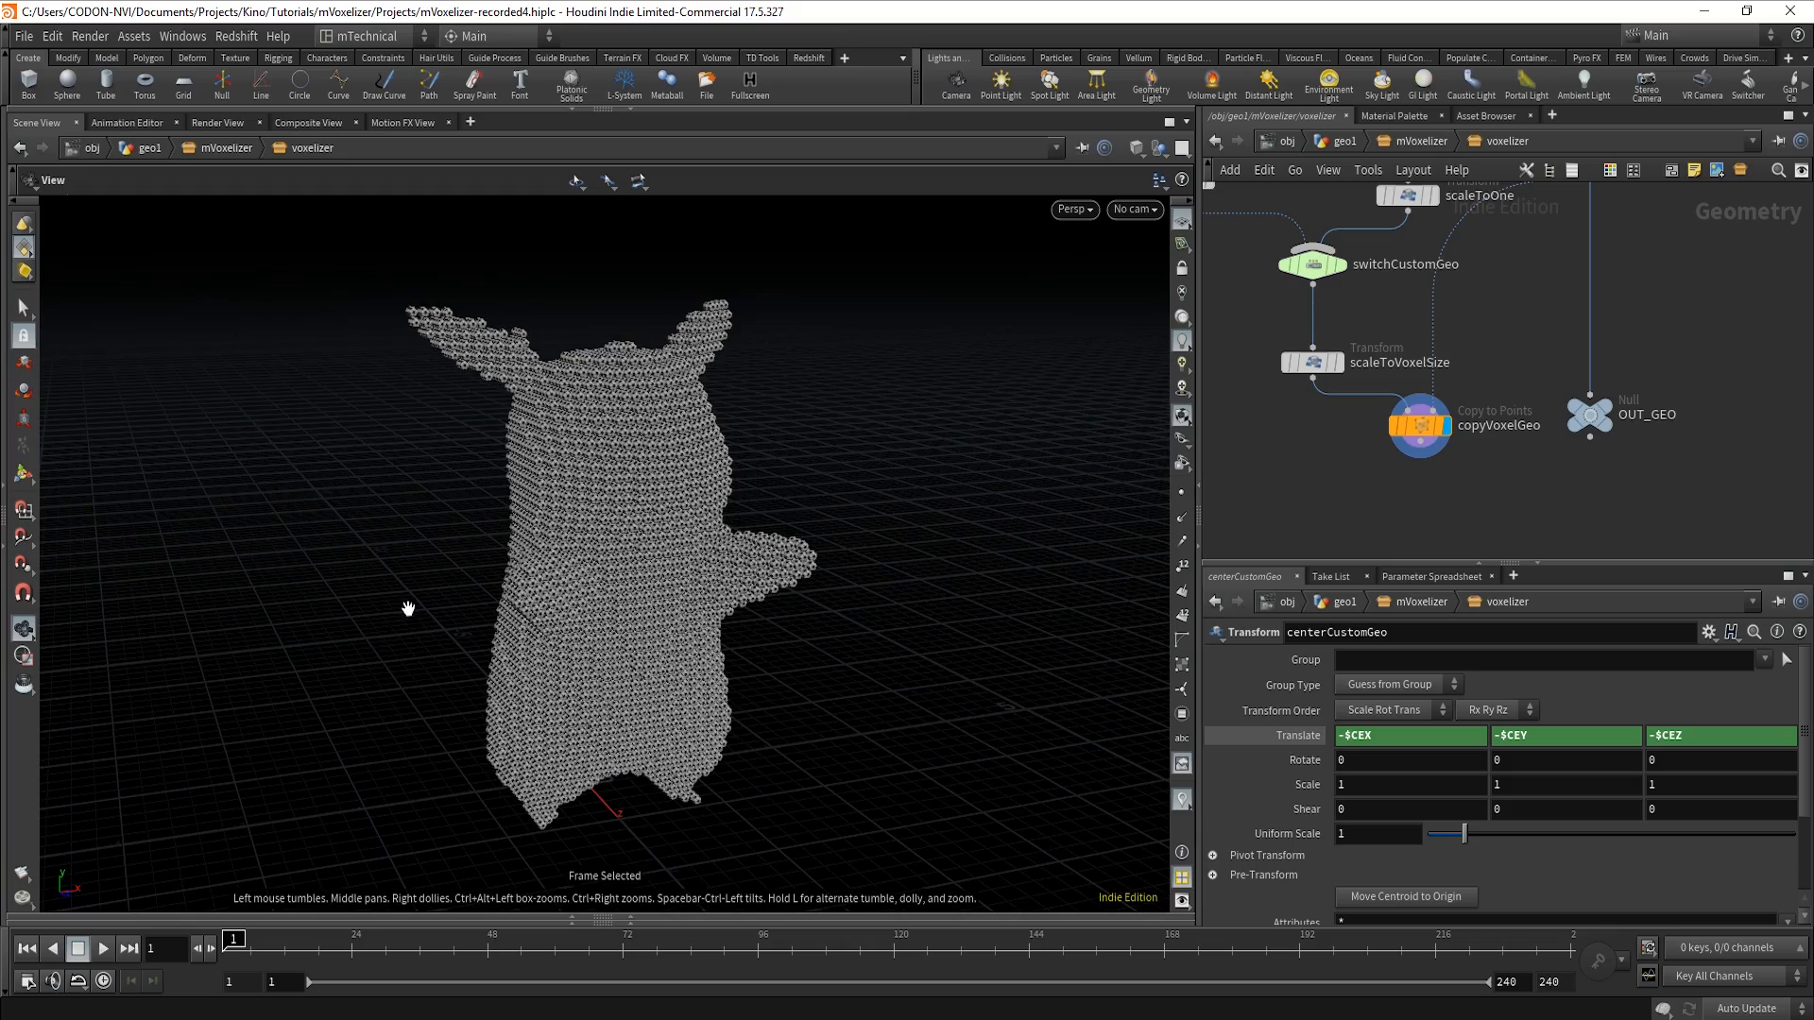
mouse_move(408, 608)
mouse_down()
mouse_move(704, 637)
mouse_move(416, 616)
mouse_up()
scroll(653, 609, up, 4)
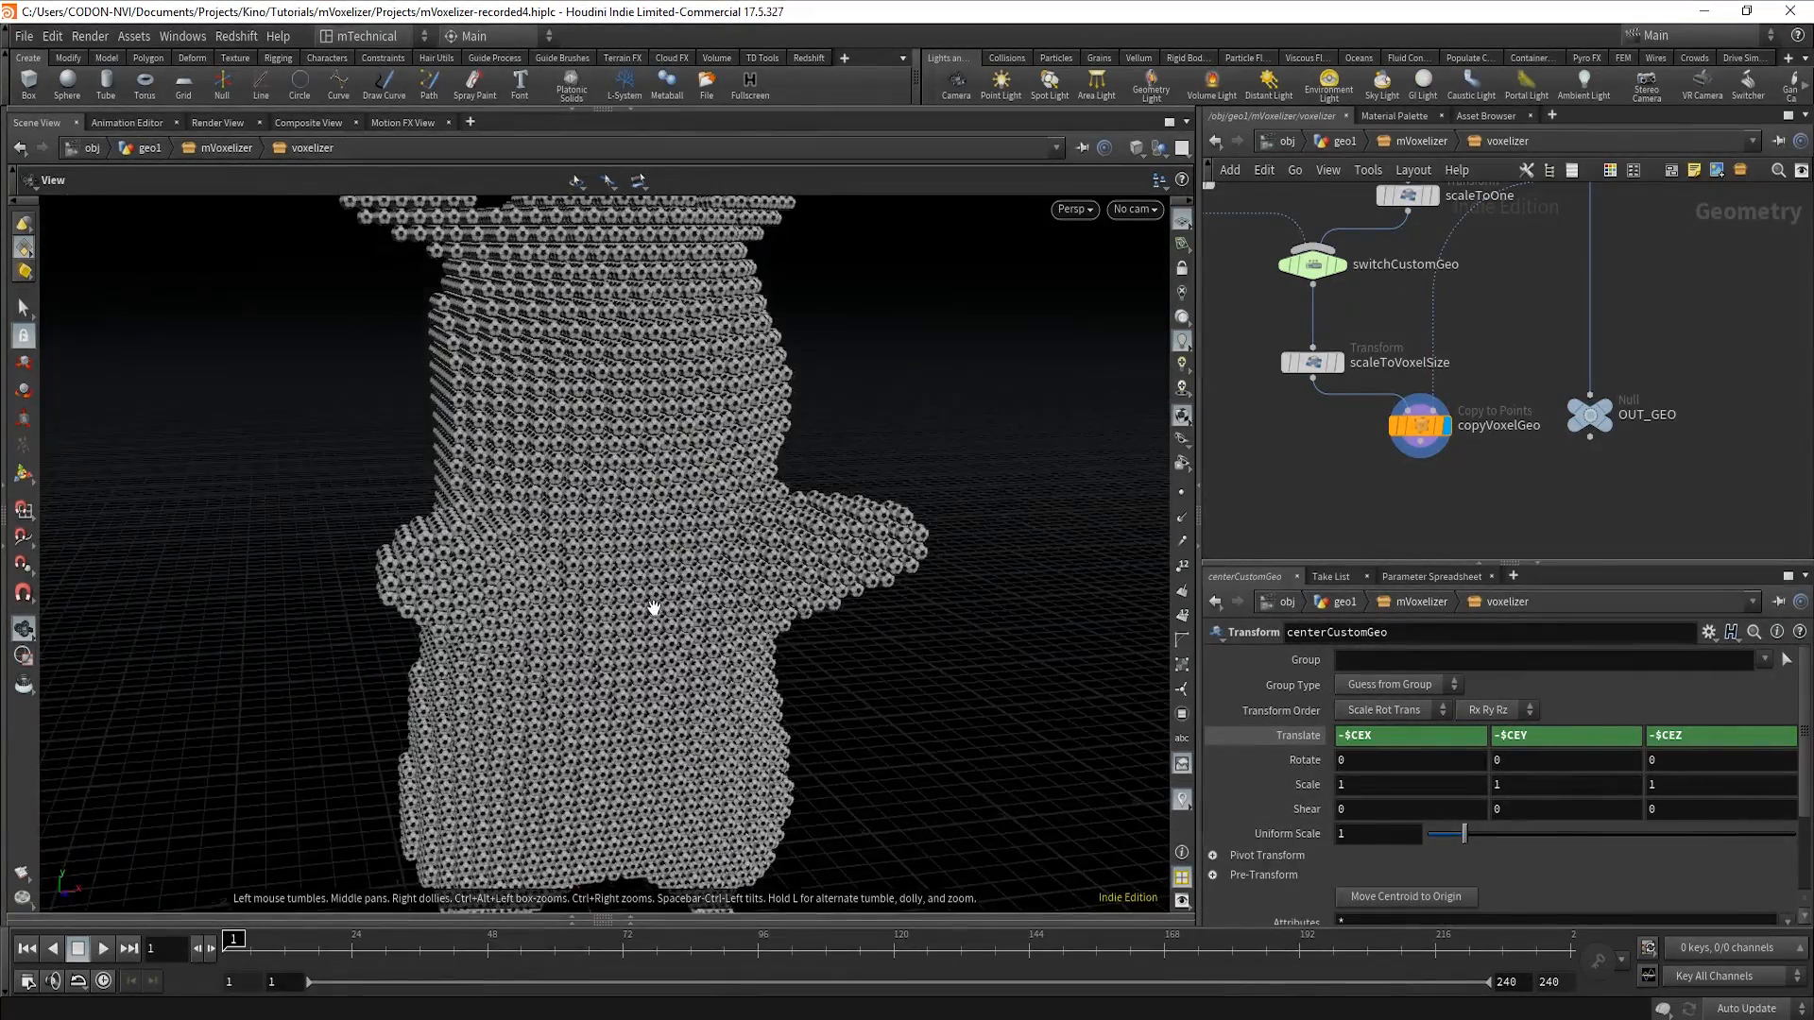
Connect the output of copyVoxelGeo to OUT_GEO and place OUT_GEO further down, directly below it.
drag(654, 609, 587, 587)
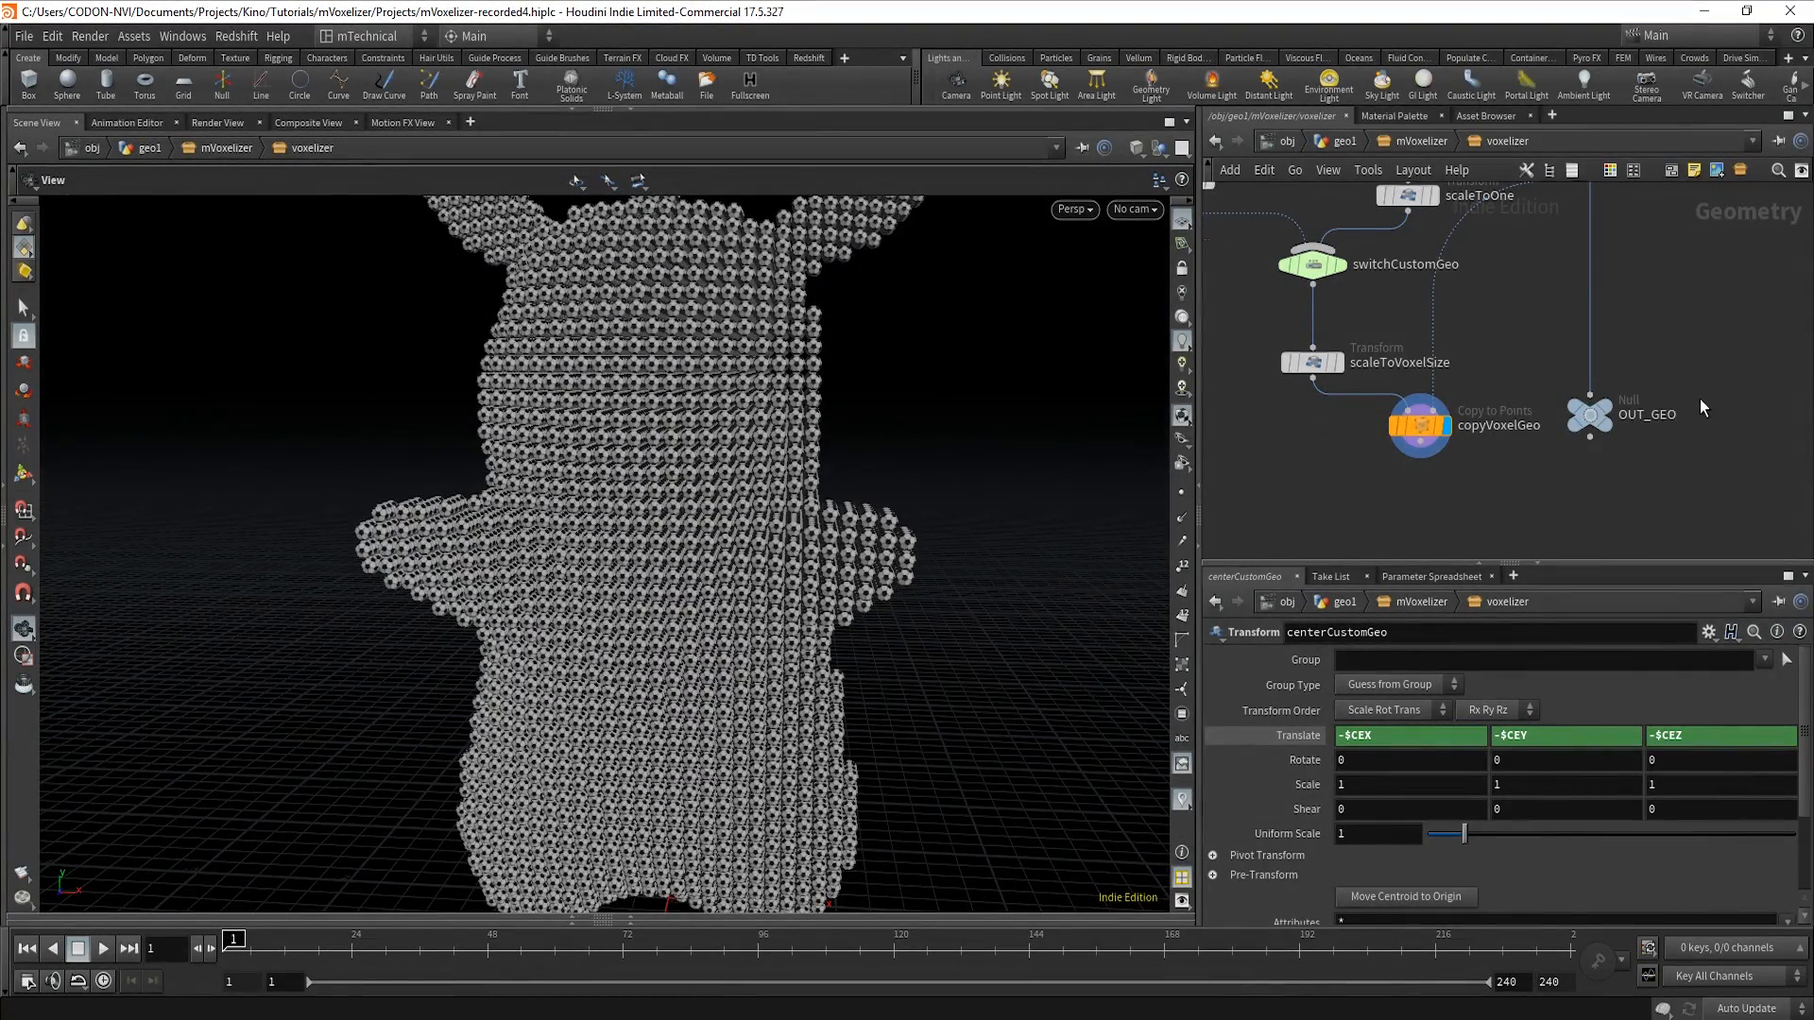
middle_drag(1704, 407, 1623, 359)
drag(1510, 370, 1487, 527)
click(1338, 409)
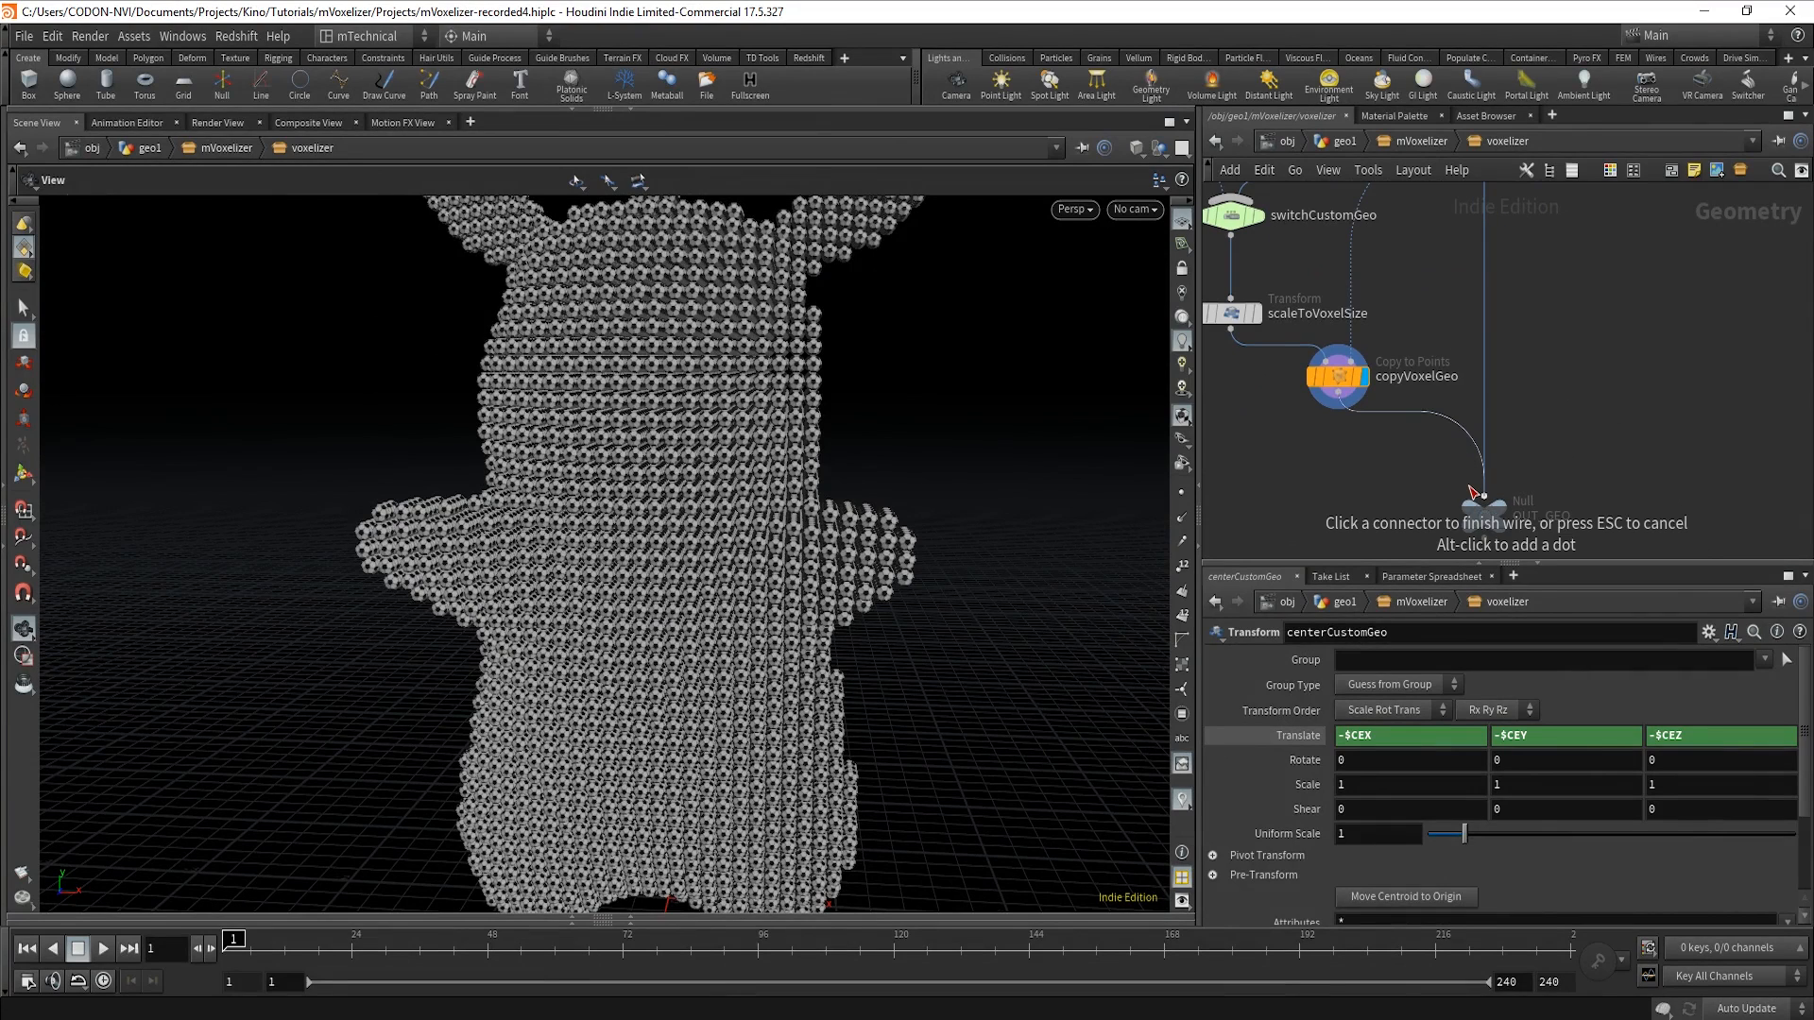
click(1484, 494)
drag(1498, 518, 1341, 520)
Examine the soccer-ball voxels on the model's body and head from several angles and distances.
middle_drag(1470, 353, 1629, 451)
drag(727, 511, 736, 697)
scroll(891, 700, up, 3)
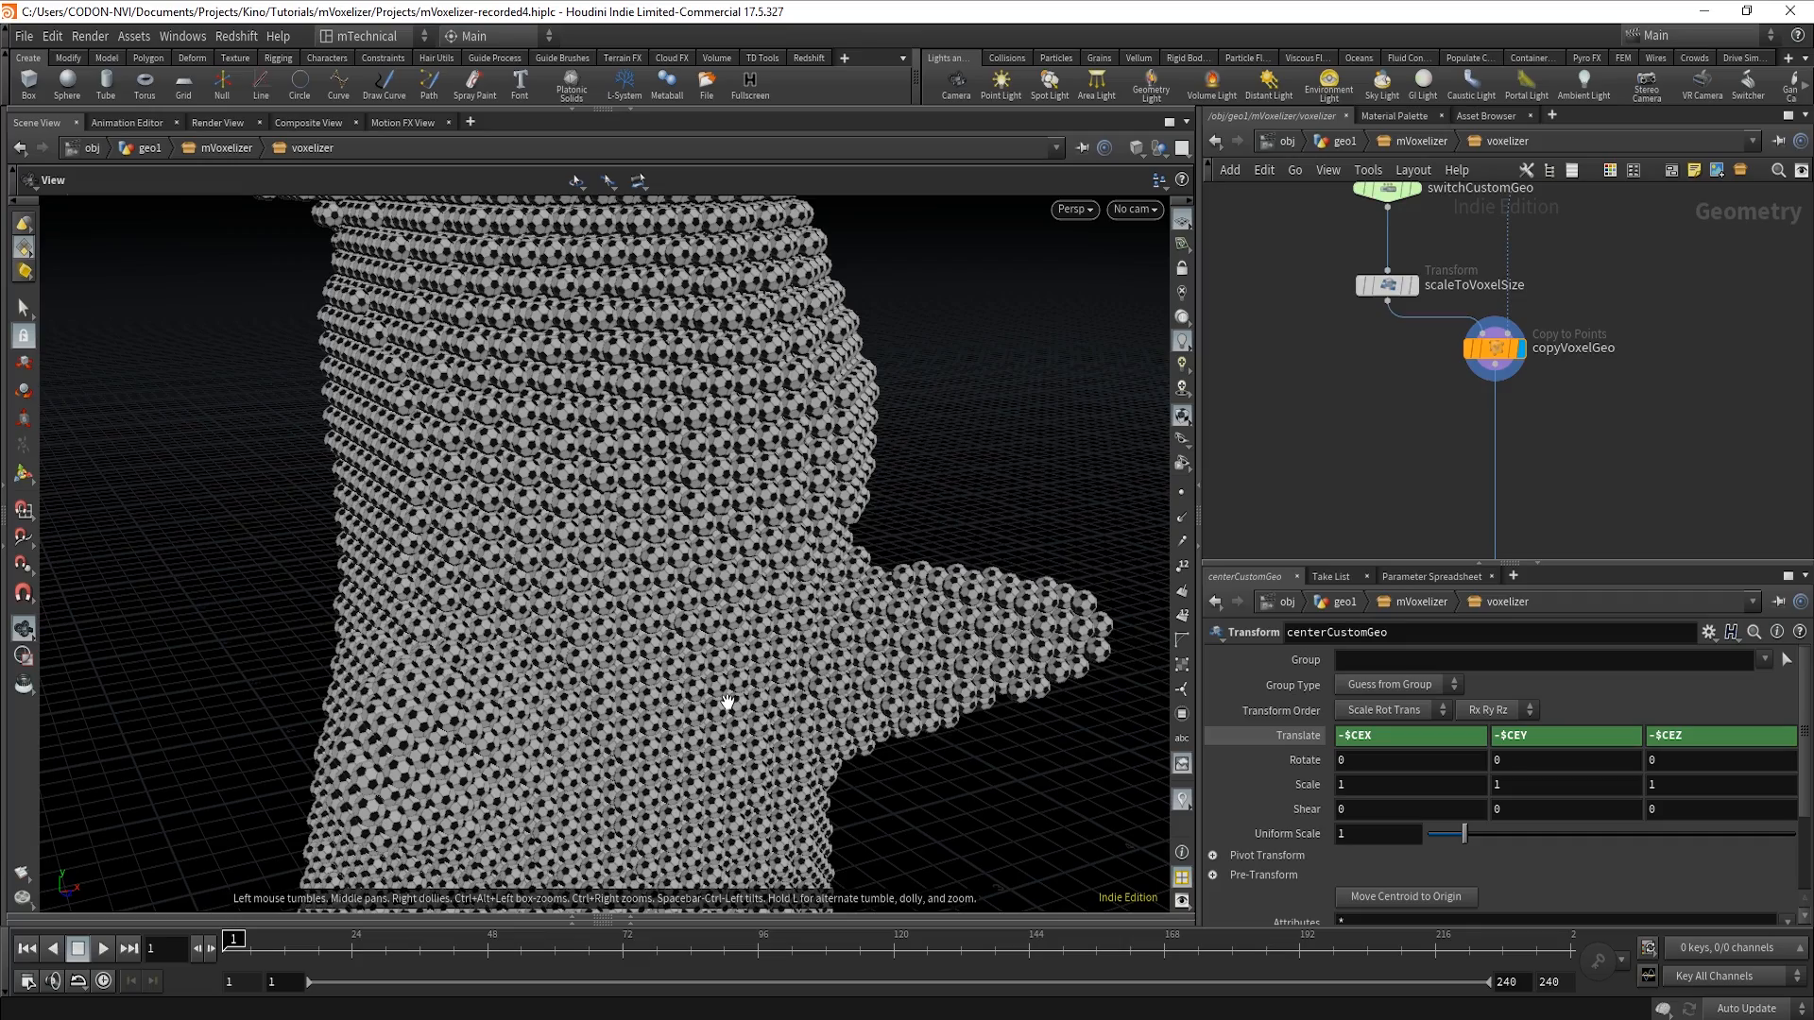
drag(727, 702, 699, 738)
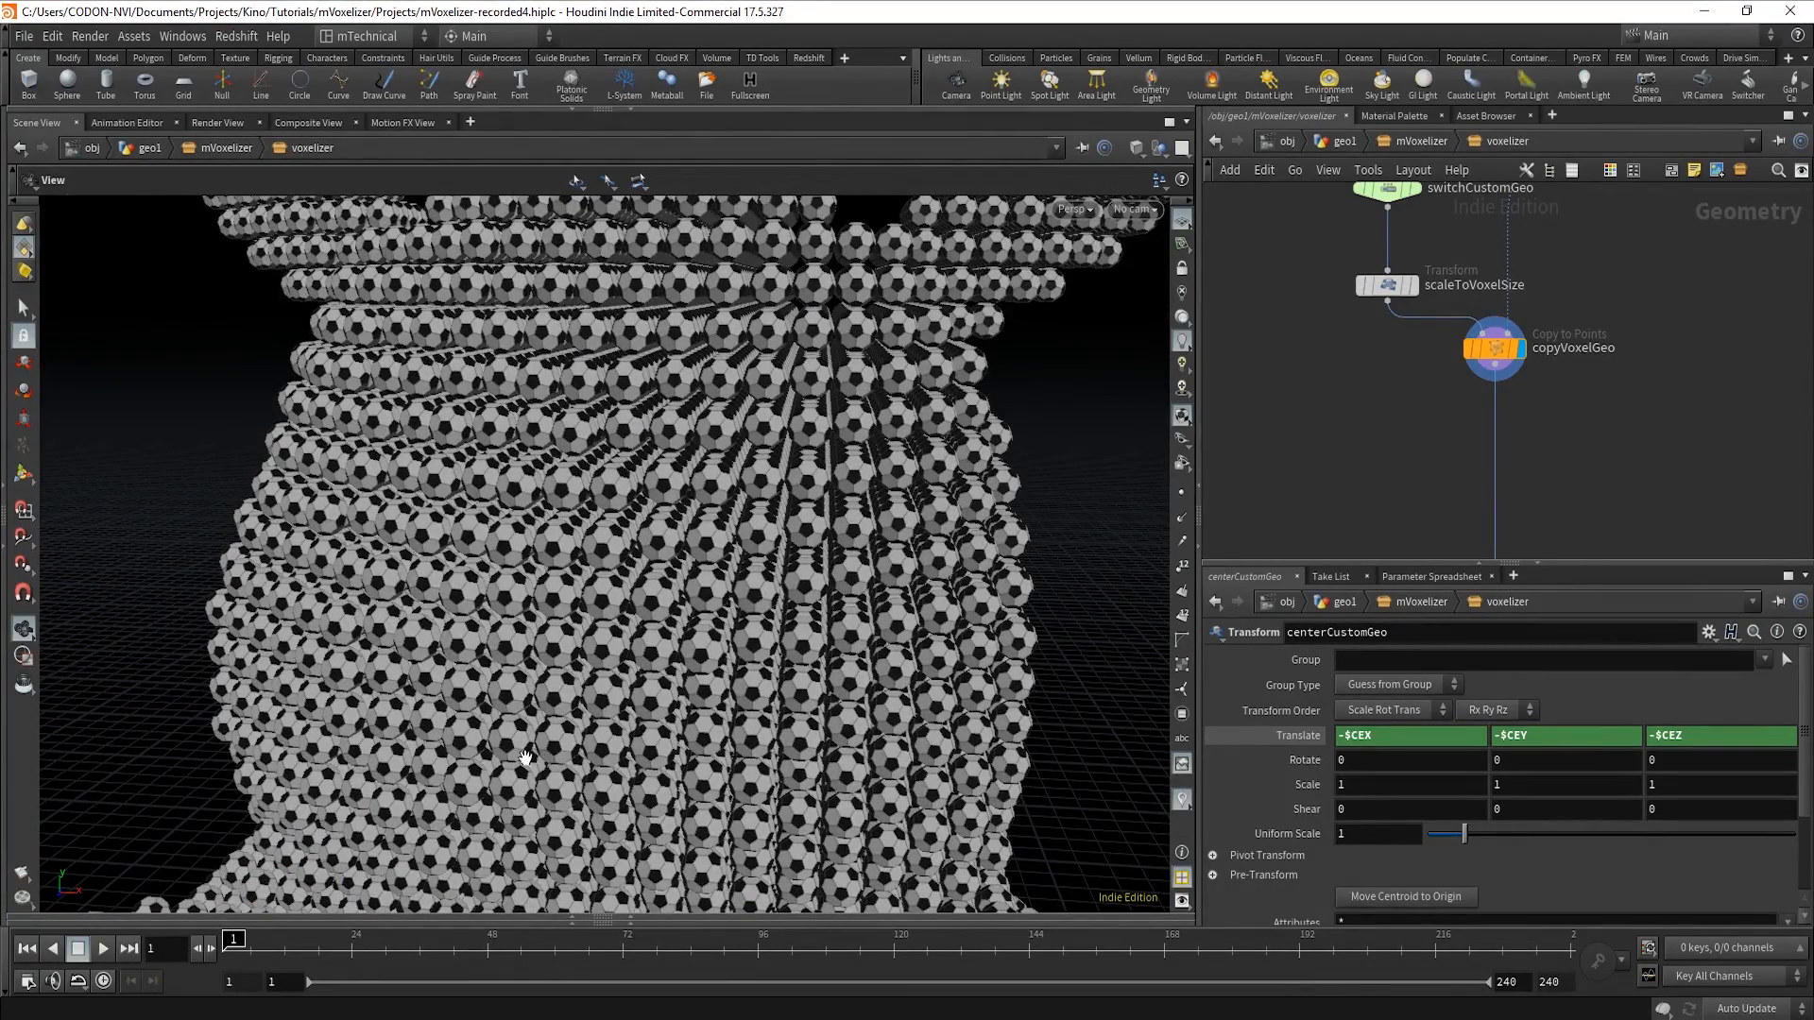
drag(508, 781, 549, 770)
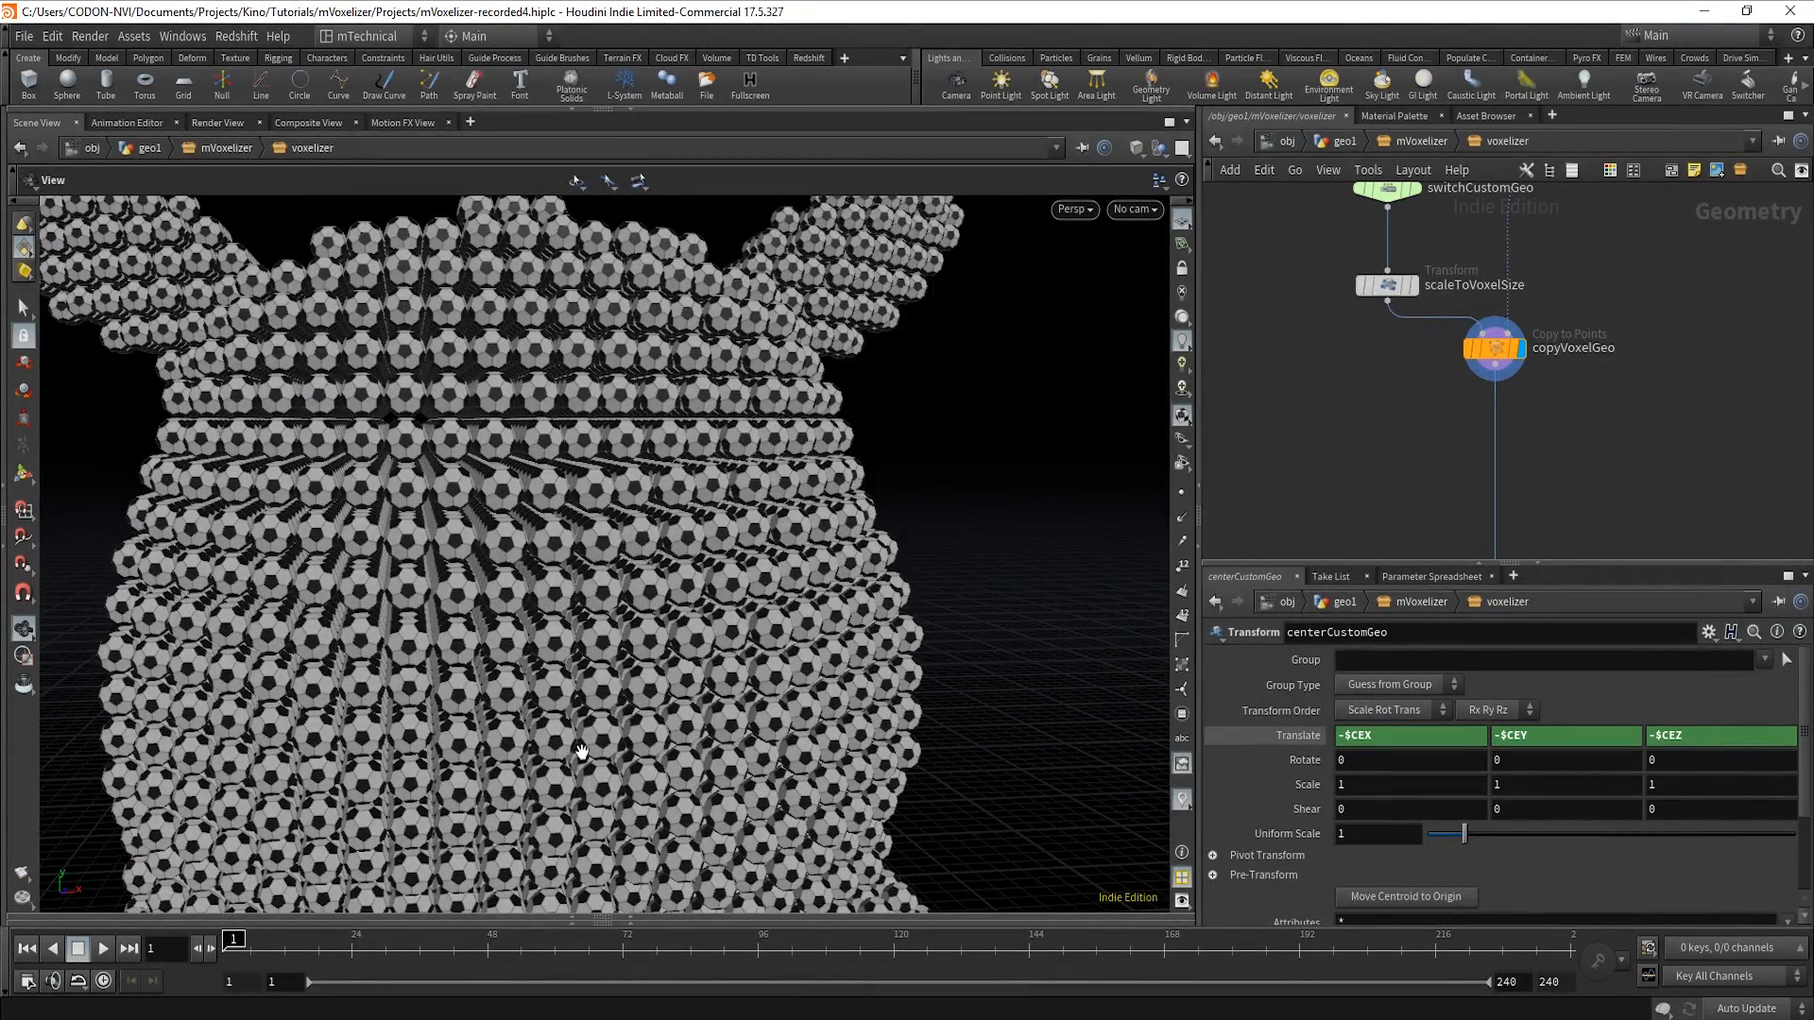
scroll(581, 751, down, 5)
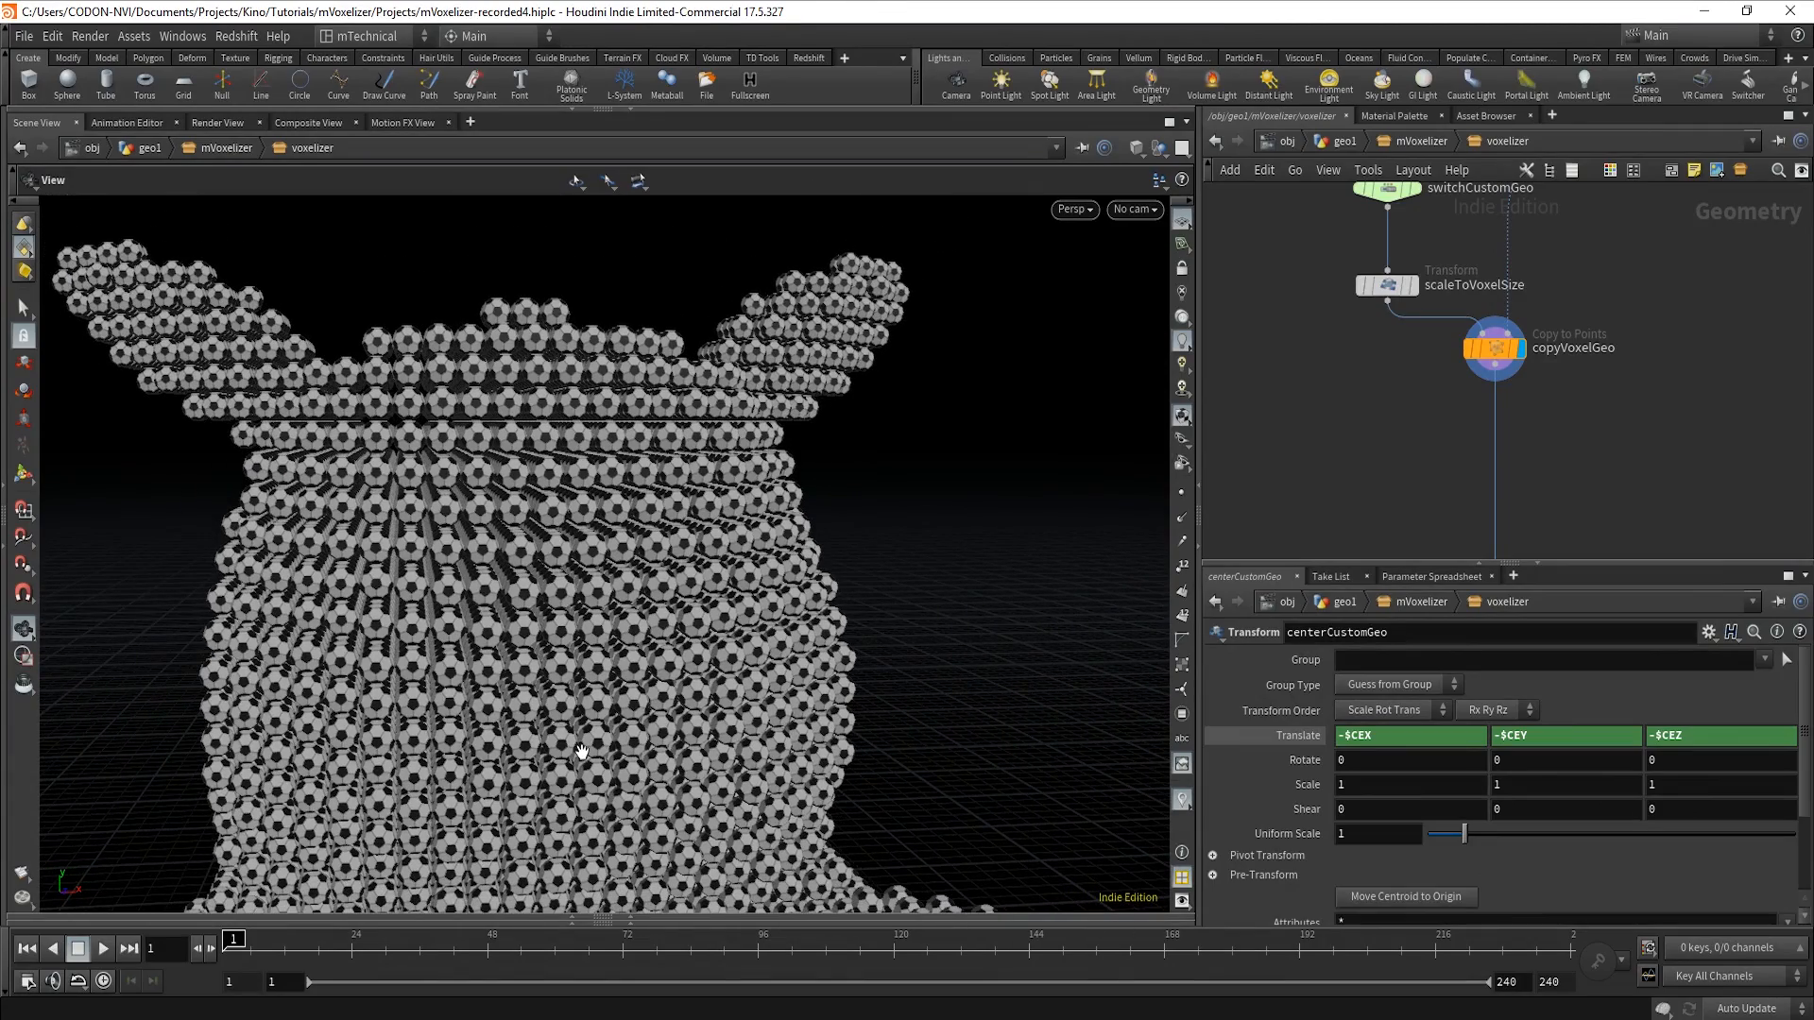
middle_drag(582, 752, 666, 669)
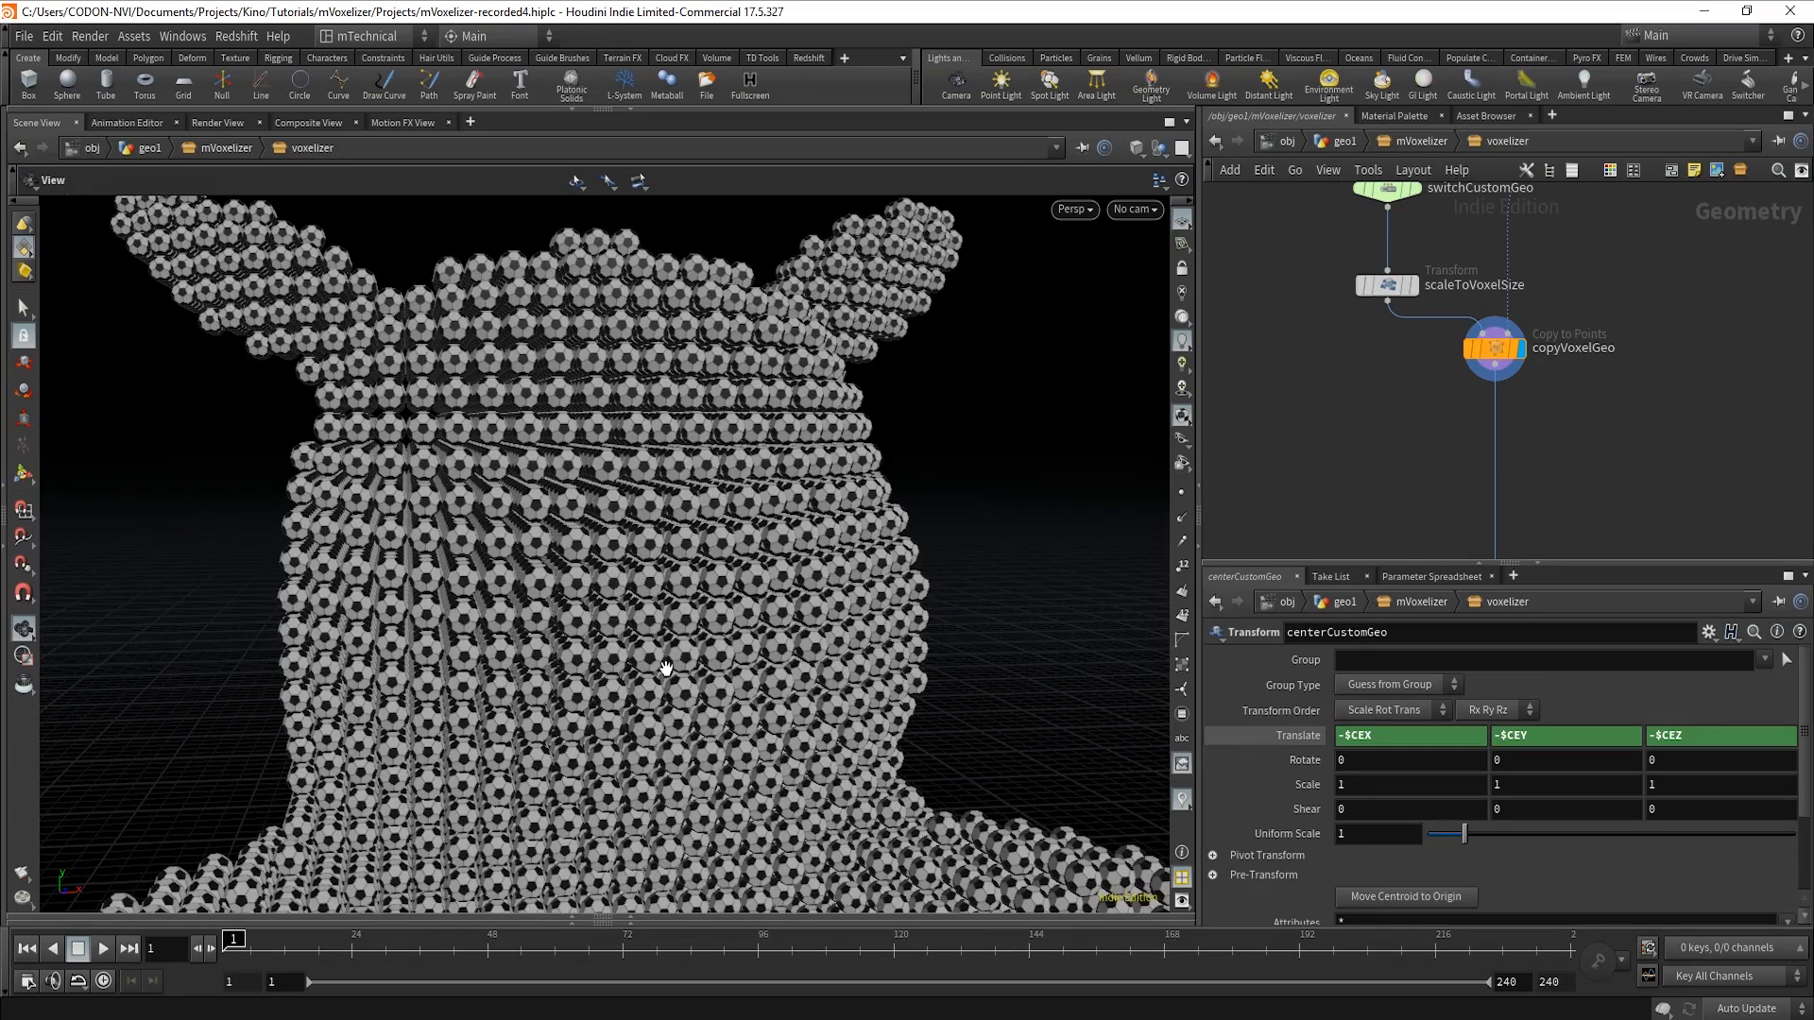
scroll(666, 669, down, 3)
scroll(667, 669, up, 3)
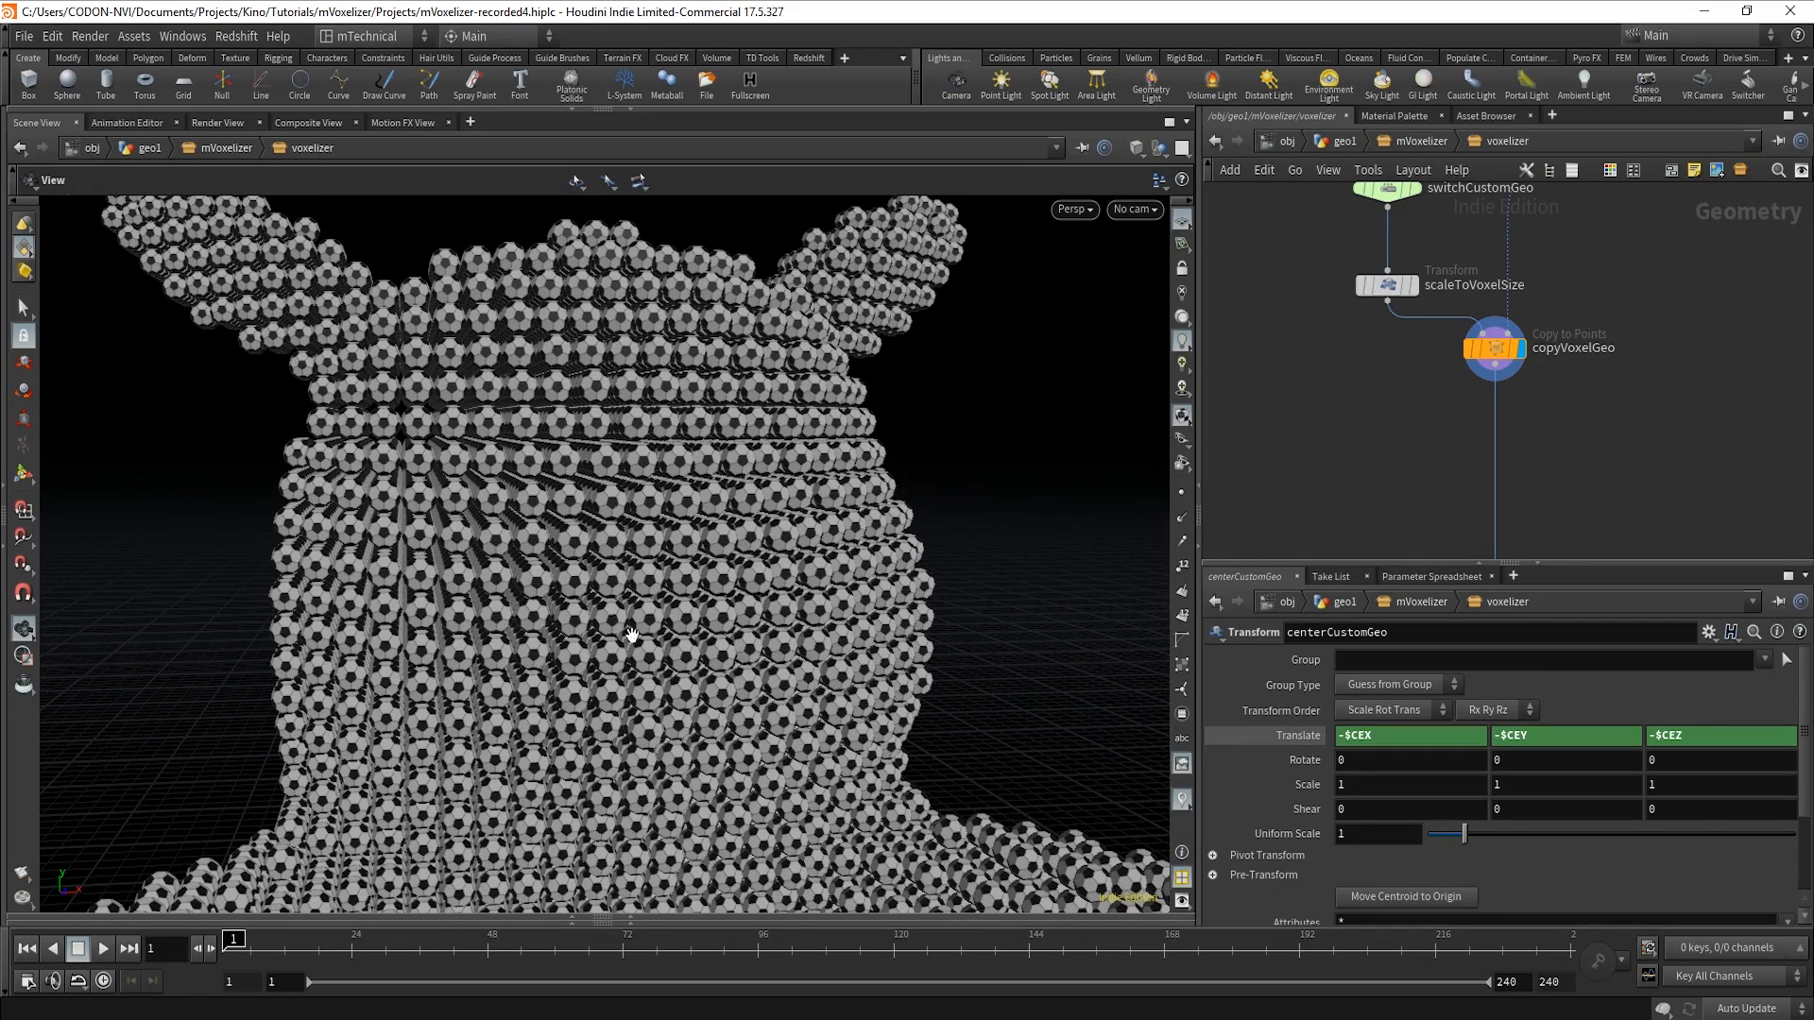
Set switchCustomGeo's Select Input to 0 so the default box is used as the voxel geometry.
middle_drag(1338, 353, 1344, 502)
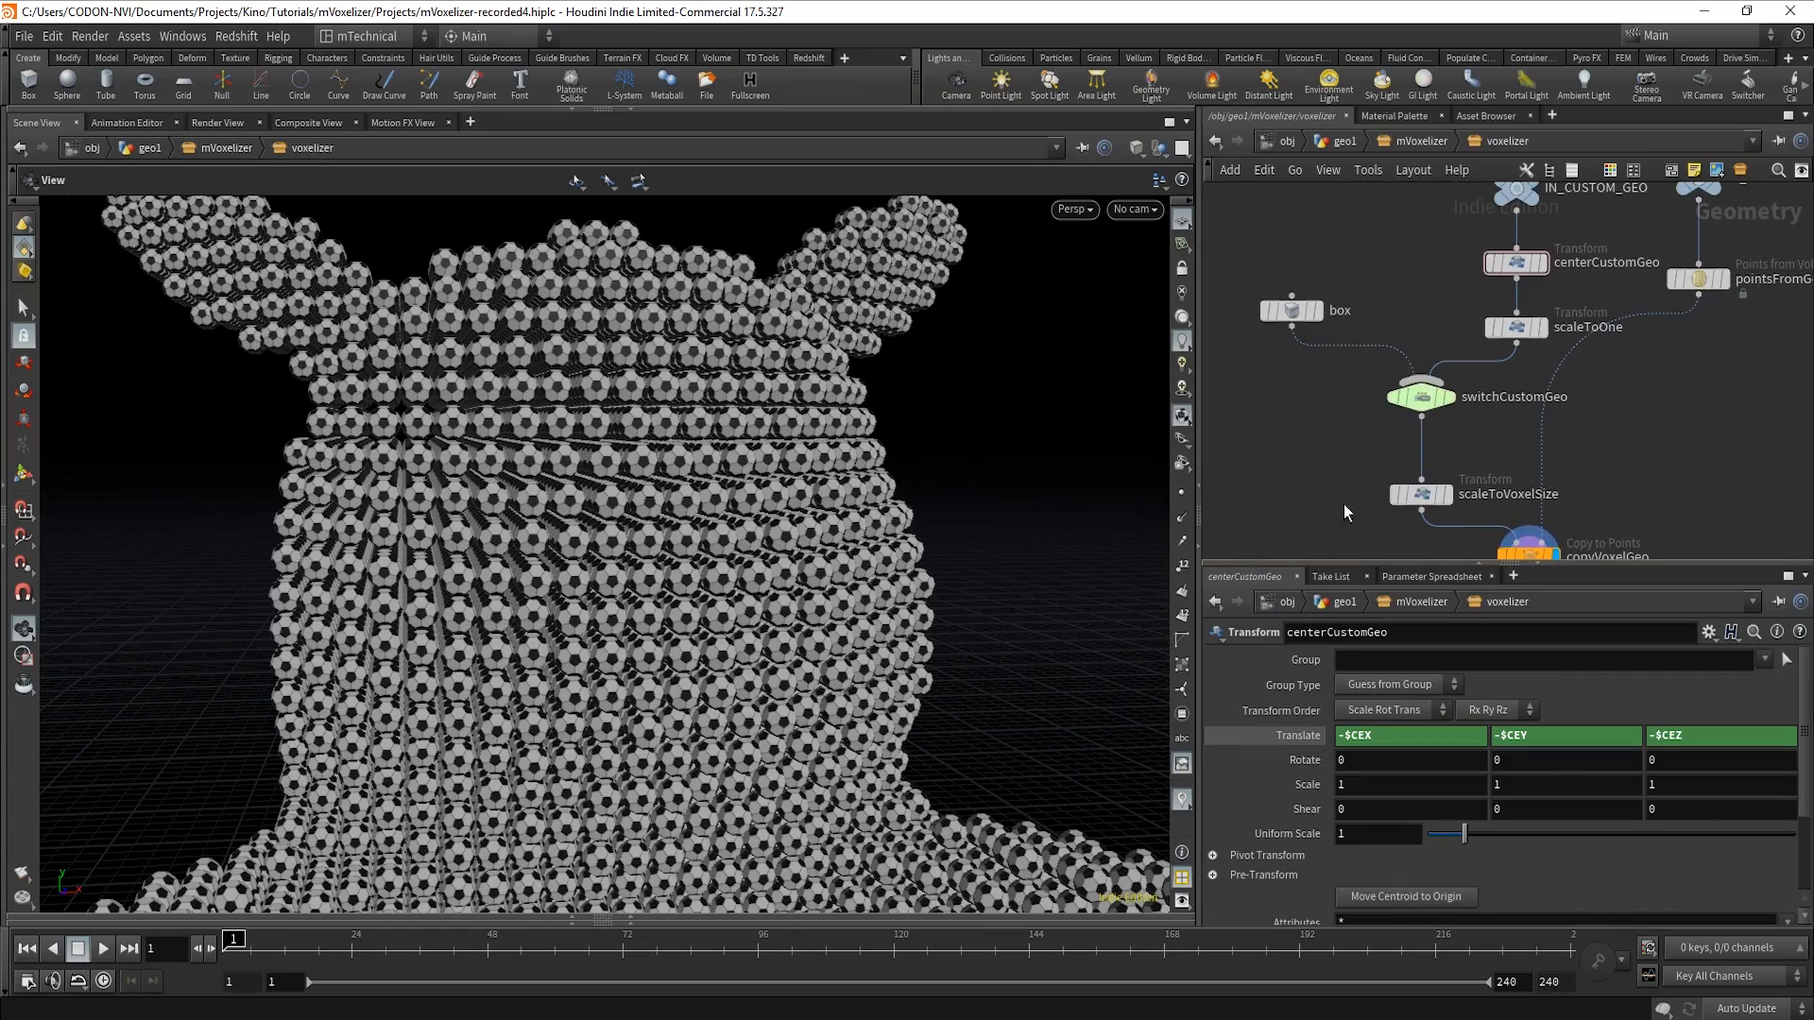
click(1421, 397)
drag(1468, 664, 1429, 659)
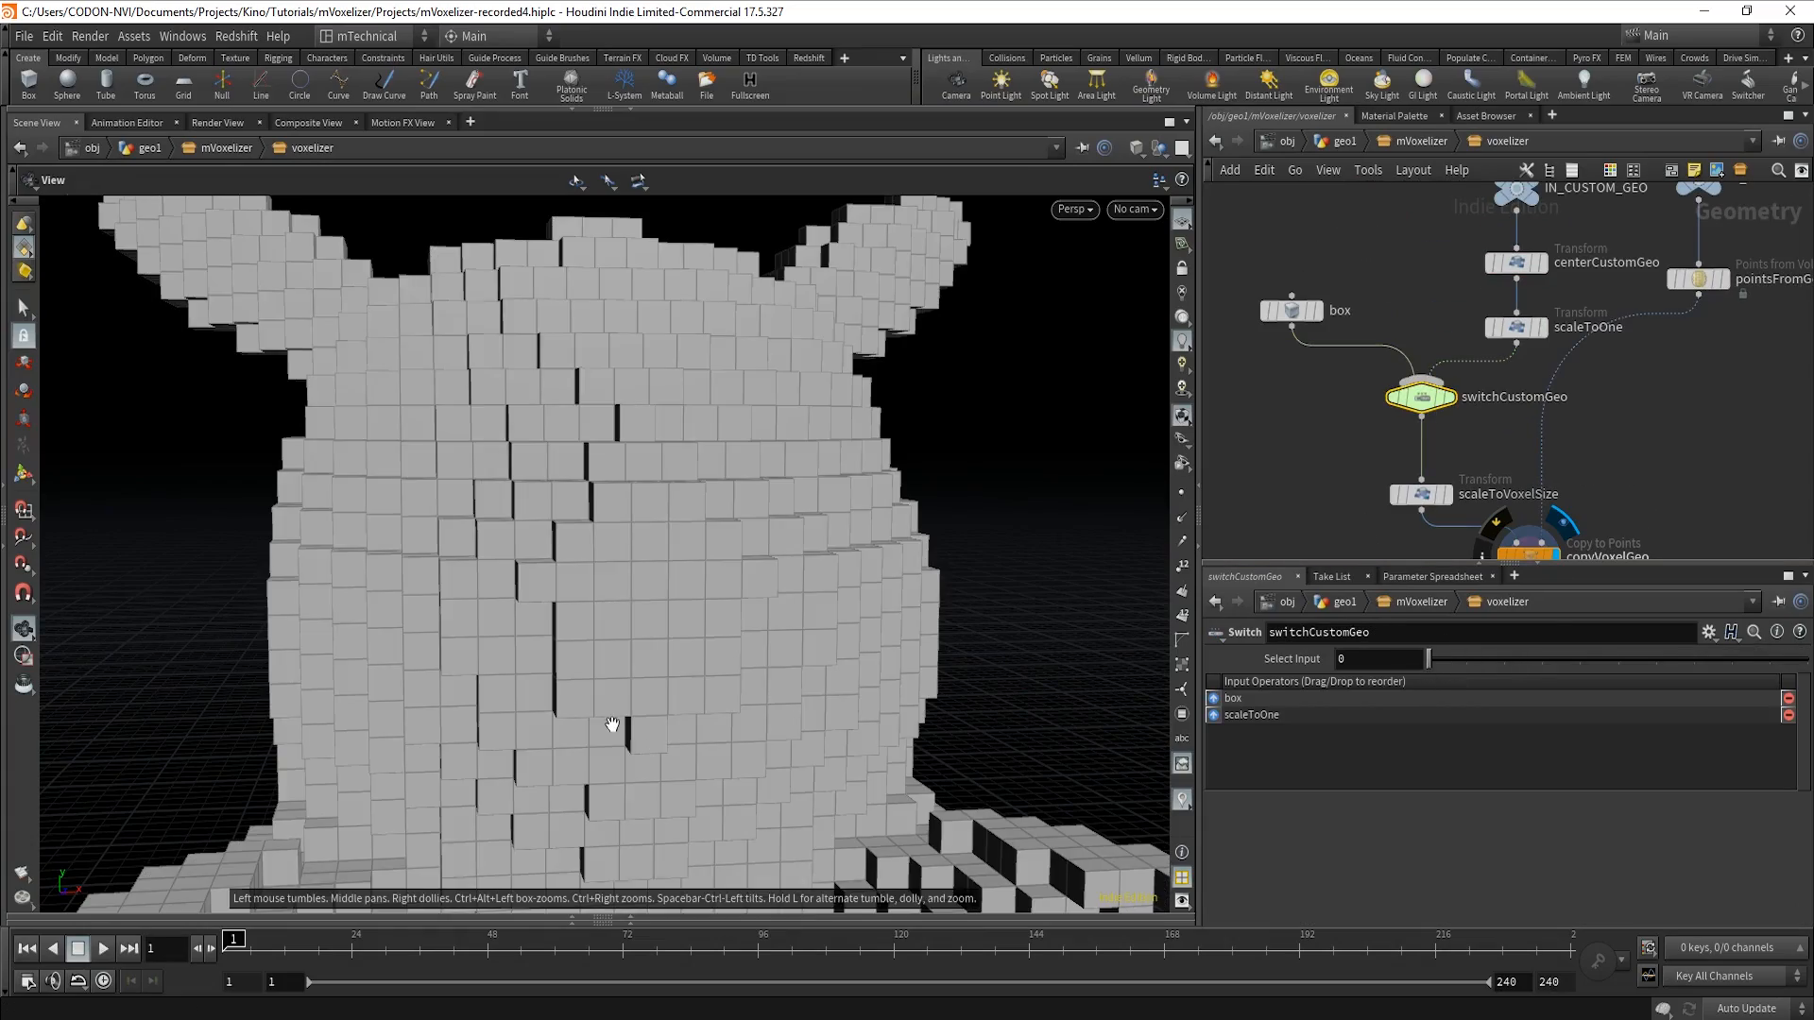
drag(608, 729, 546, 718)
Select copyVoxelGeo and inspect its geometry information for point and polygon counts.
middle_drag(1650, 439, 1612, 232)
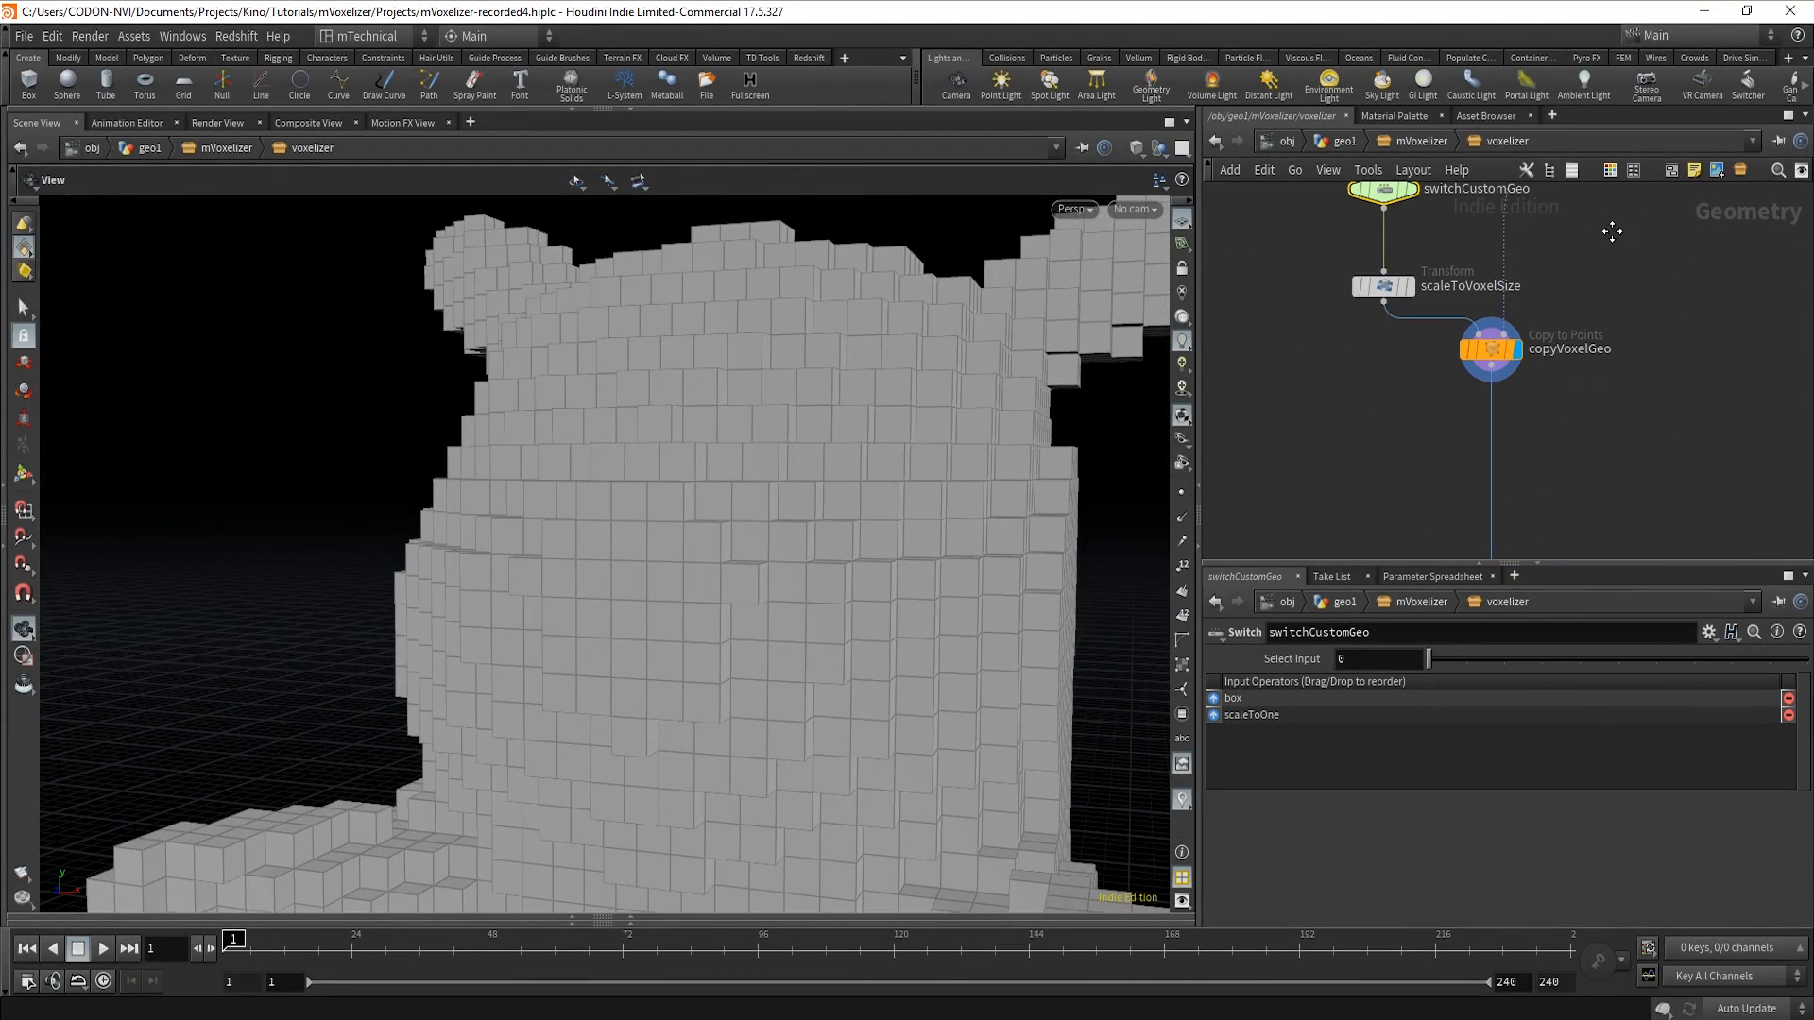
middle_drag(1621, 477, 1652, 442)
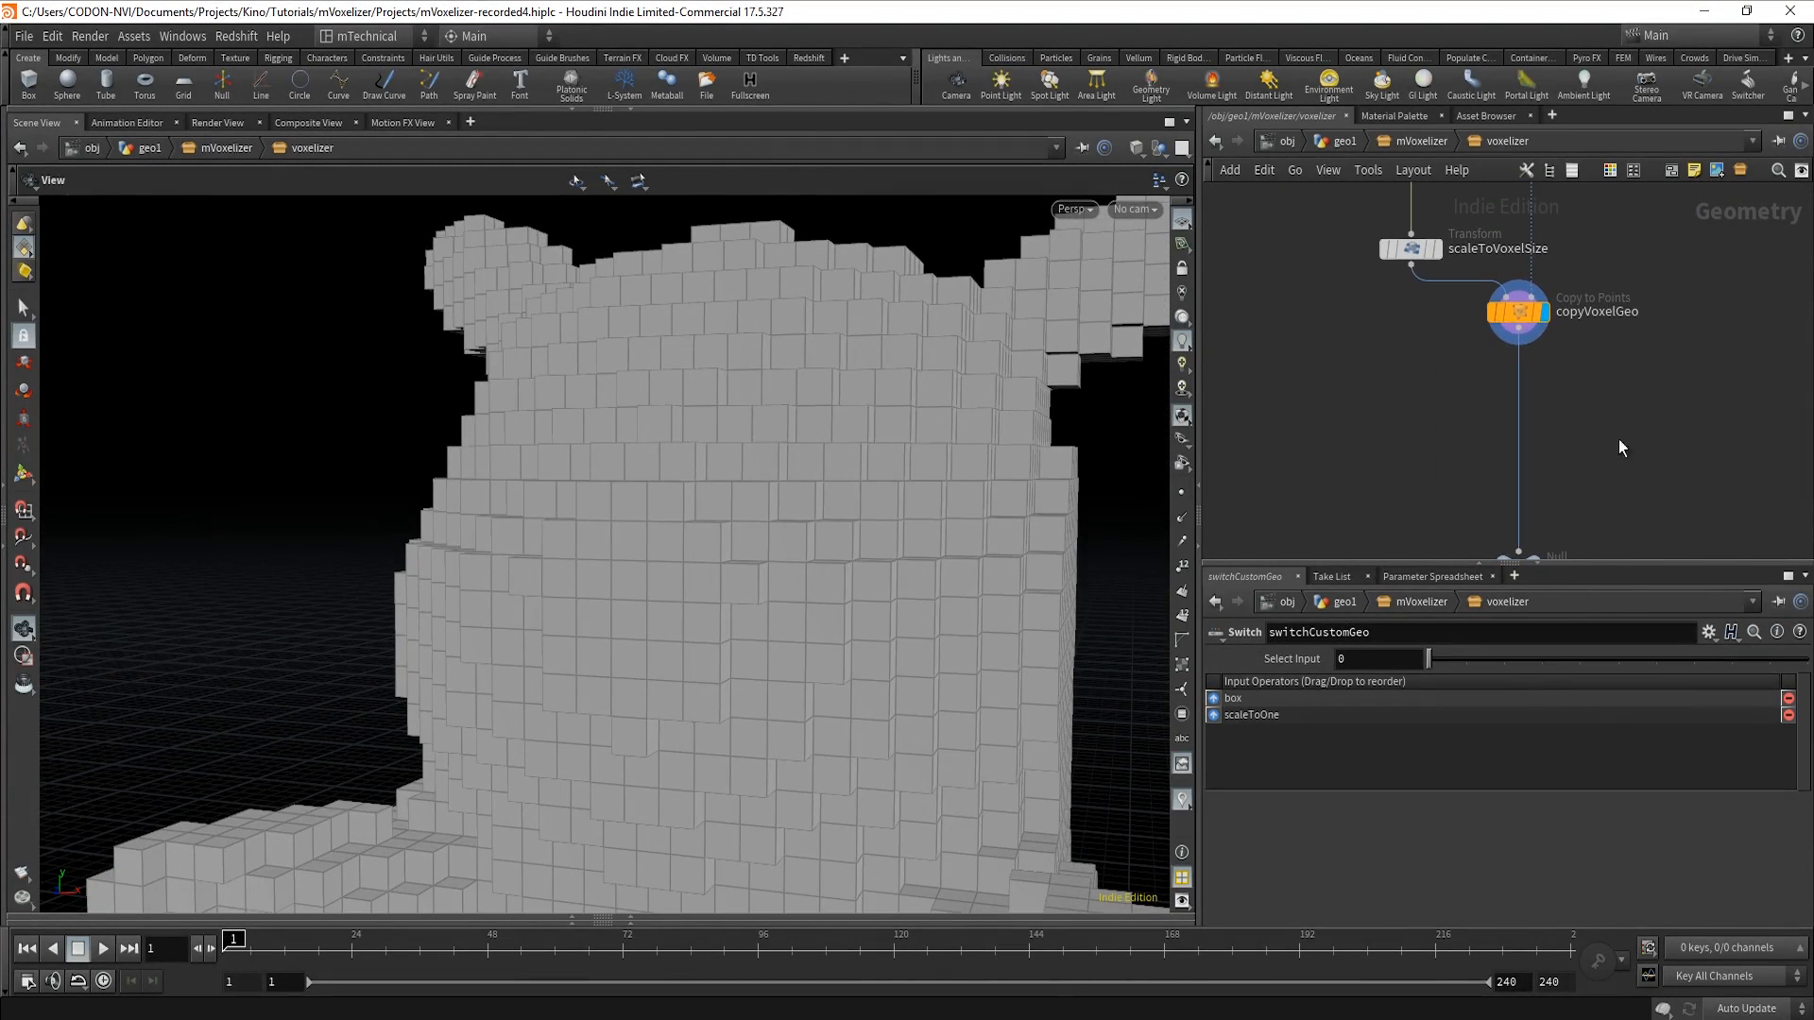
click(1521, 310)
drag(832, 757, 916, 757)
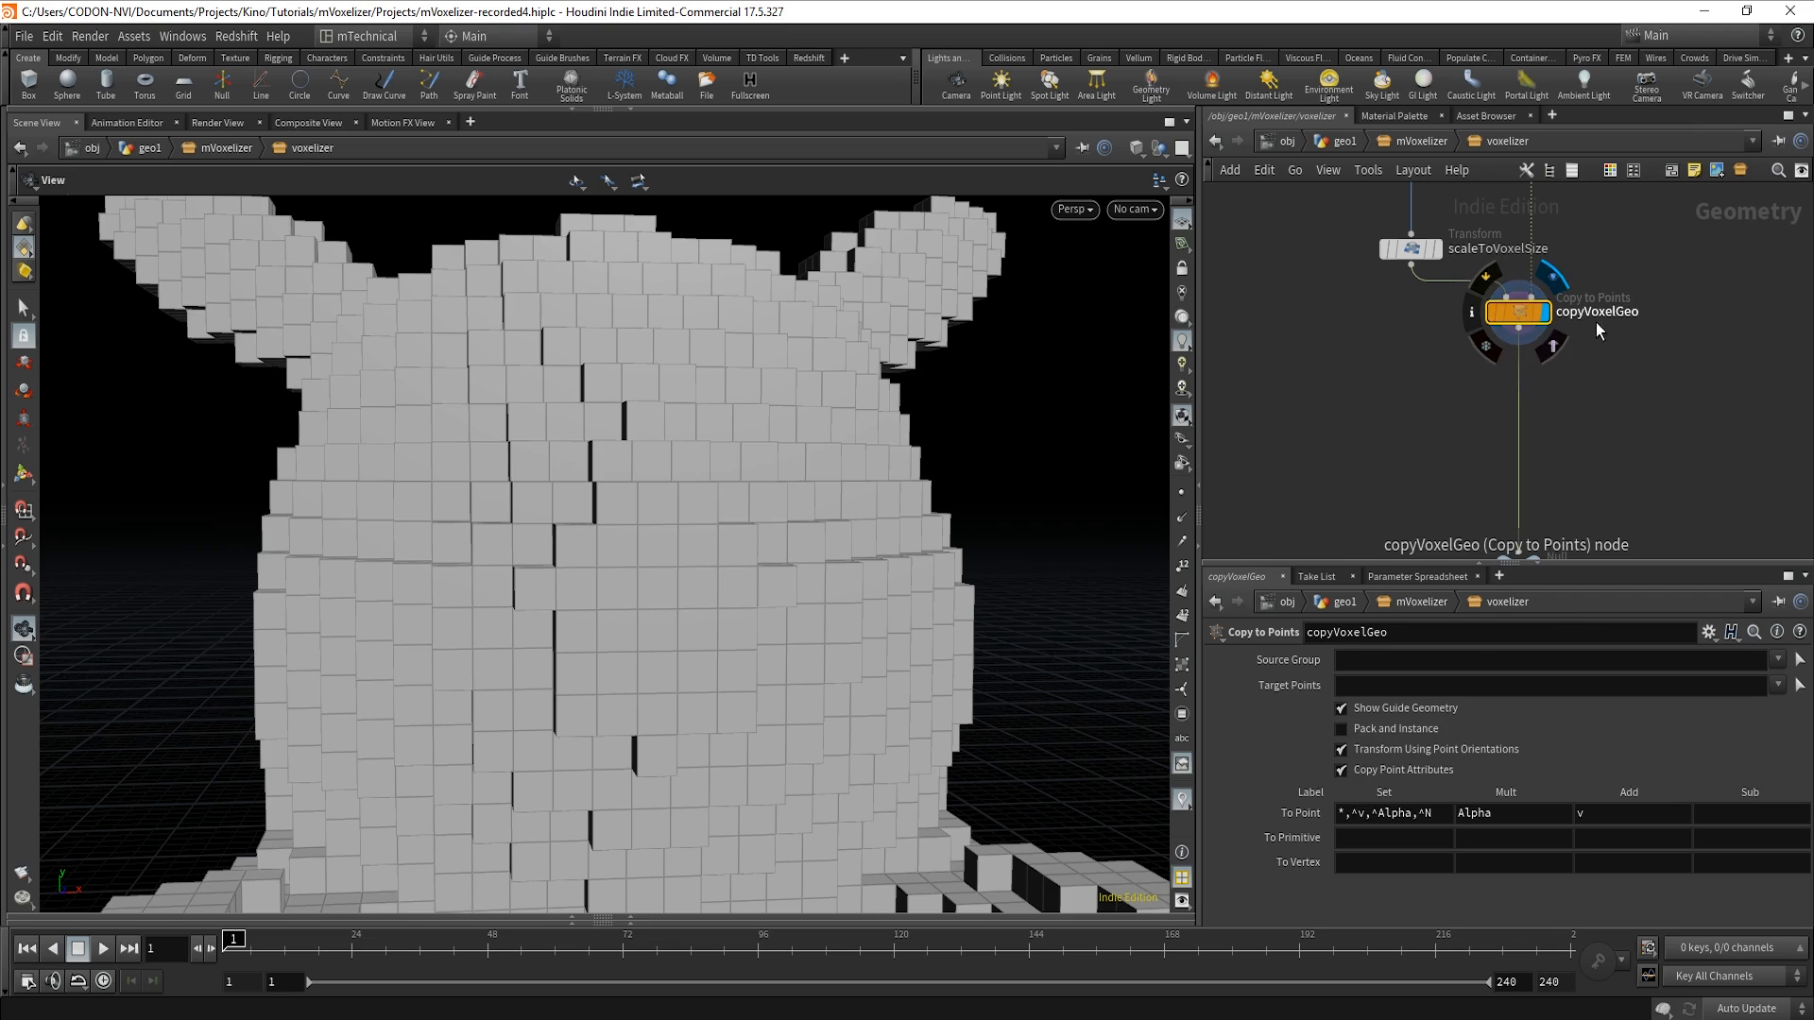
middle_click(1523, 323)
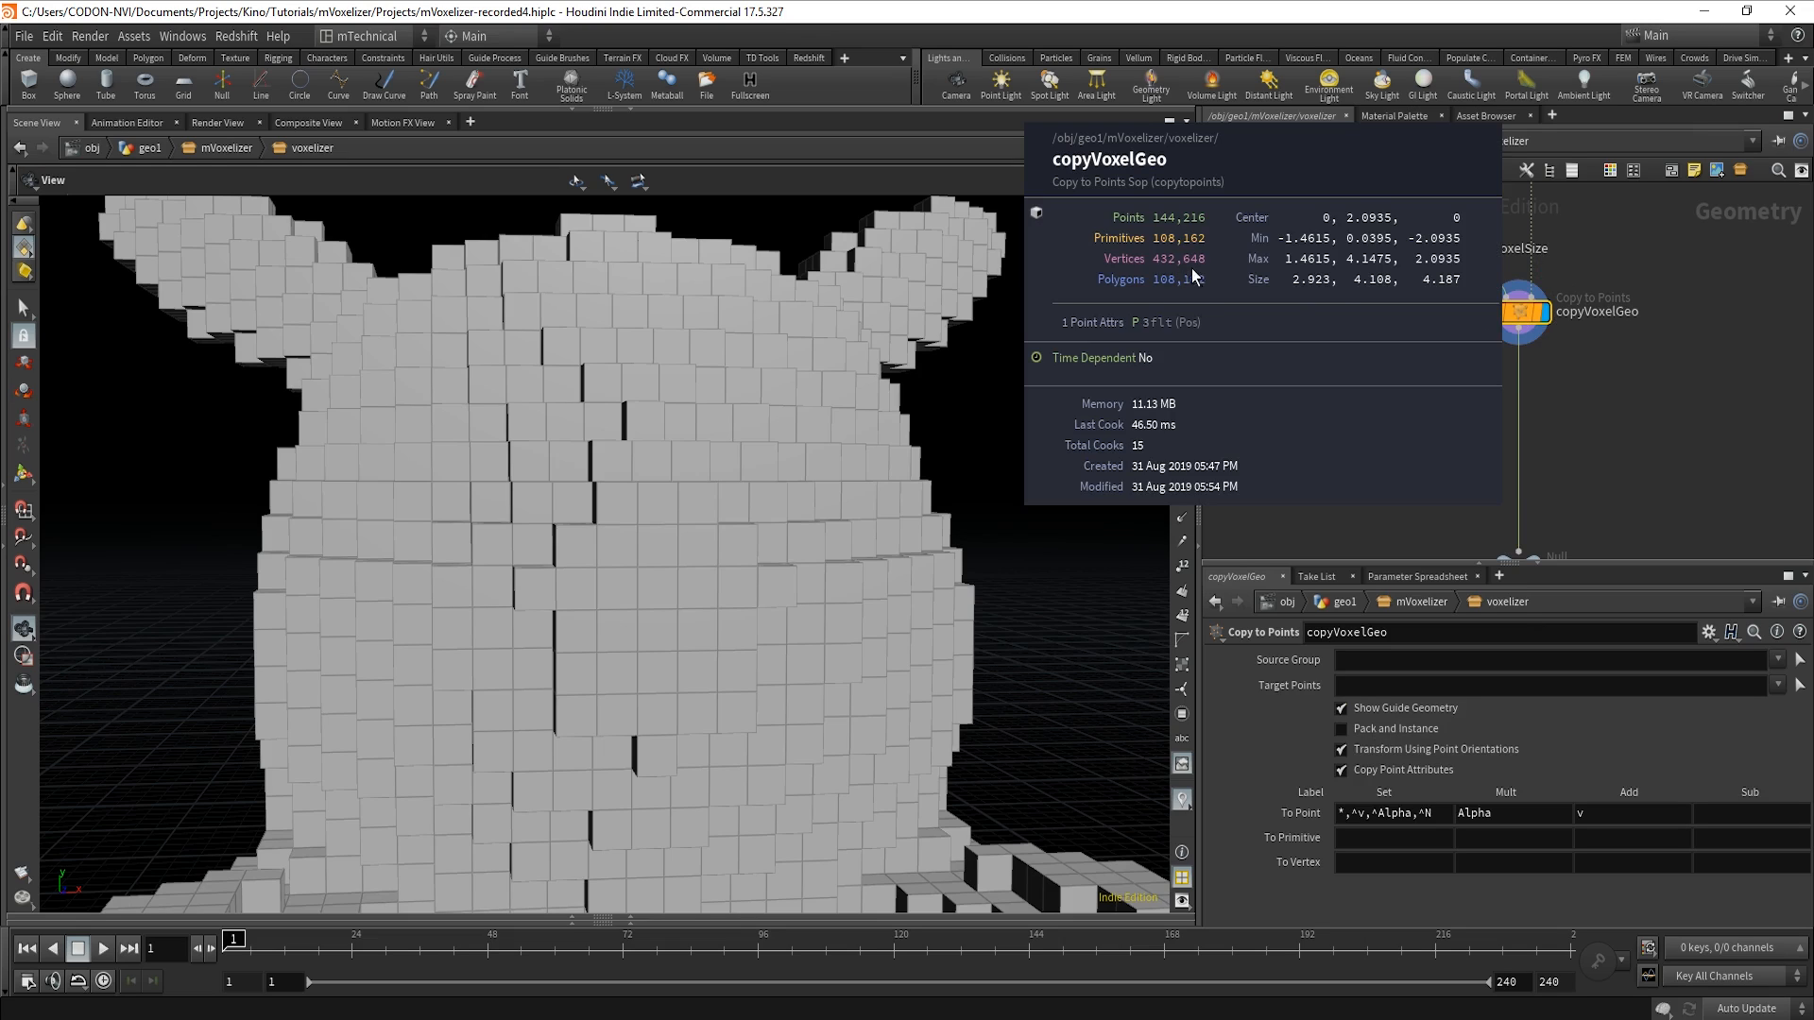
Enable Pack and Instance on copyVoxelGeo and check its geometry information and the packed voxels.
click(1341, 729)
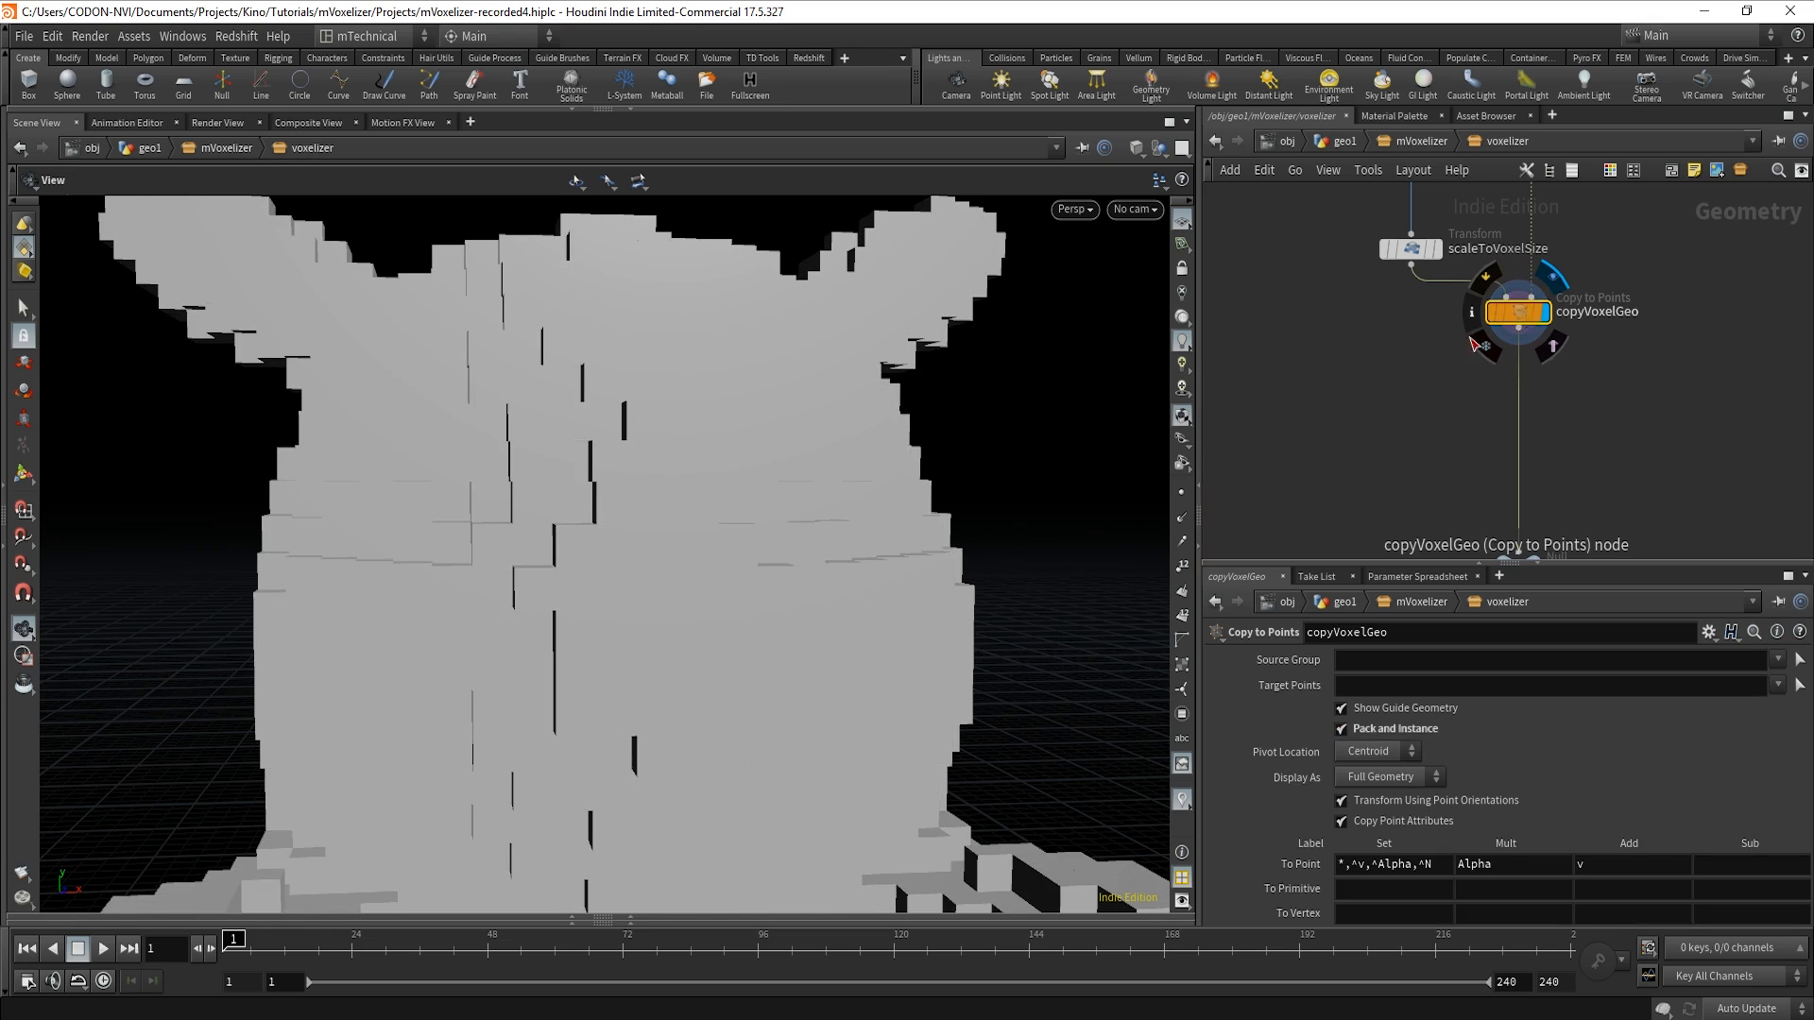
drag(760, 676, 854, 624)
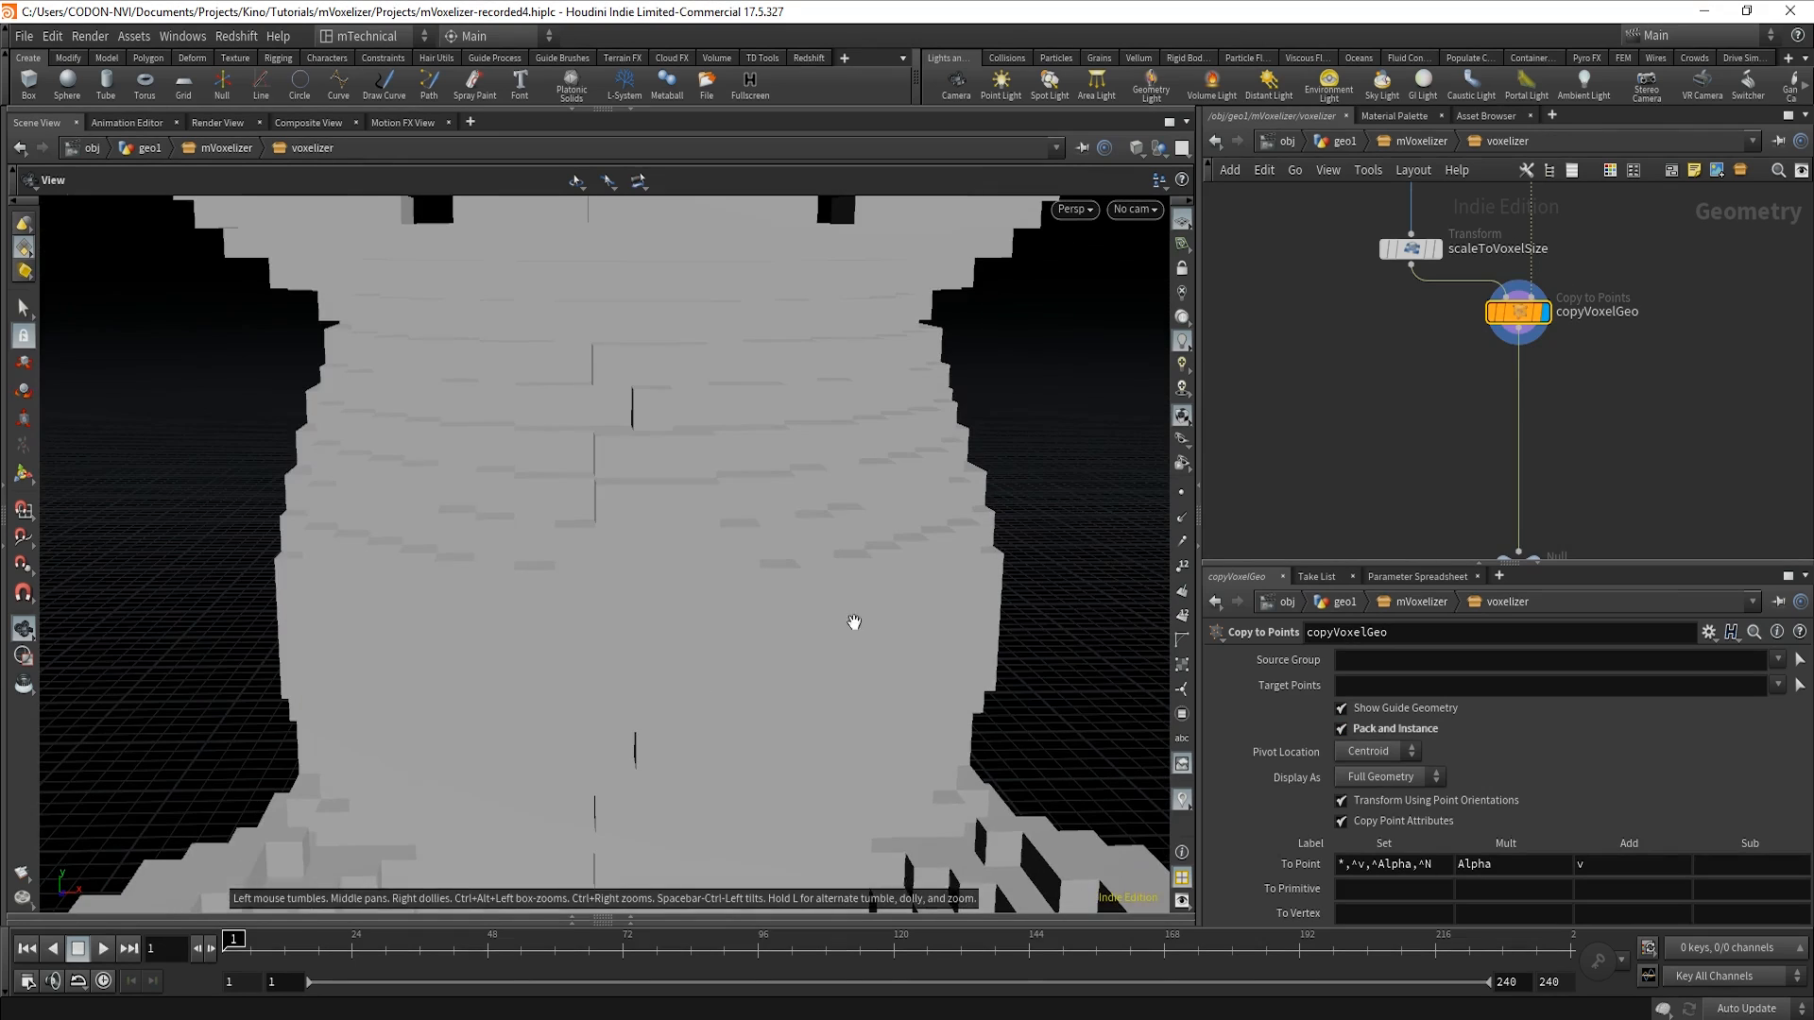
middle_click(1516, 321)
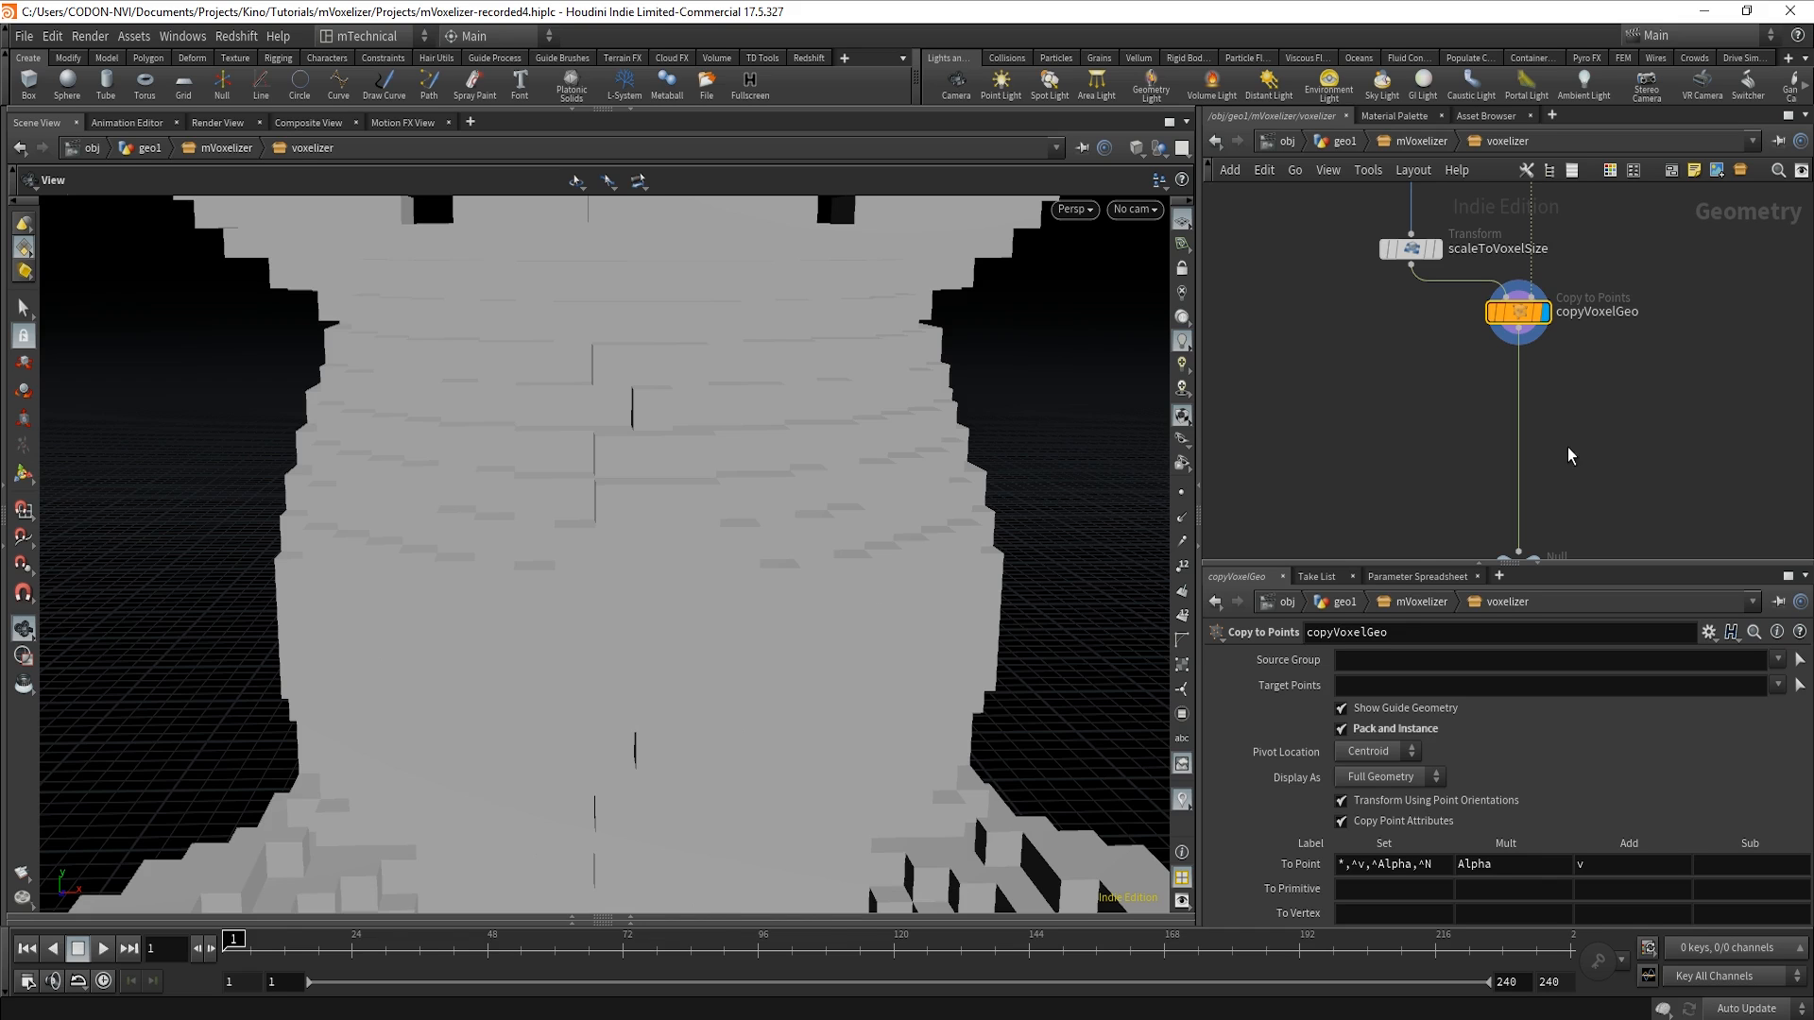
drag(809, 607, 749, 592)
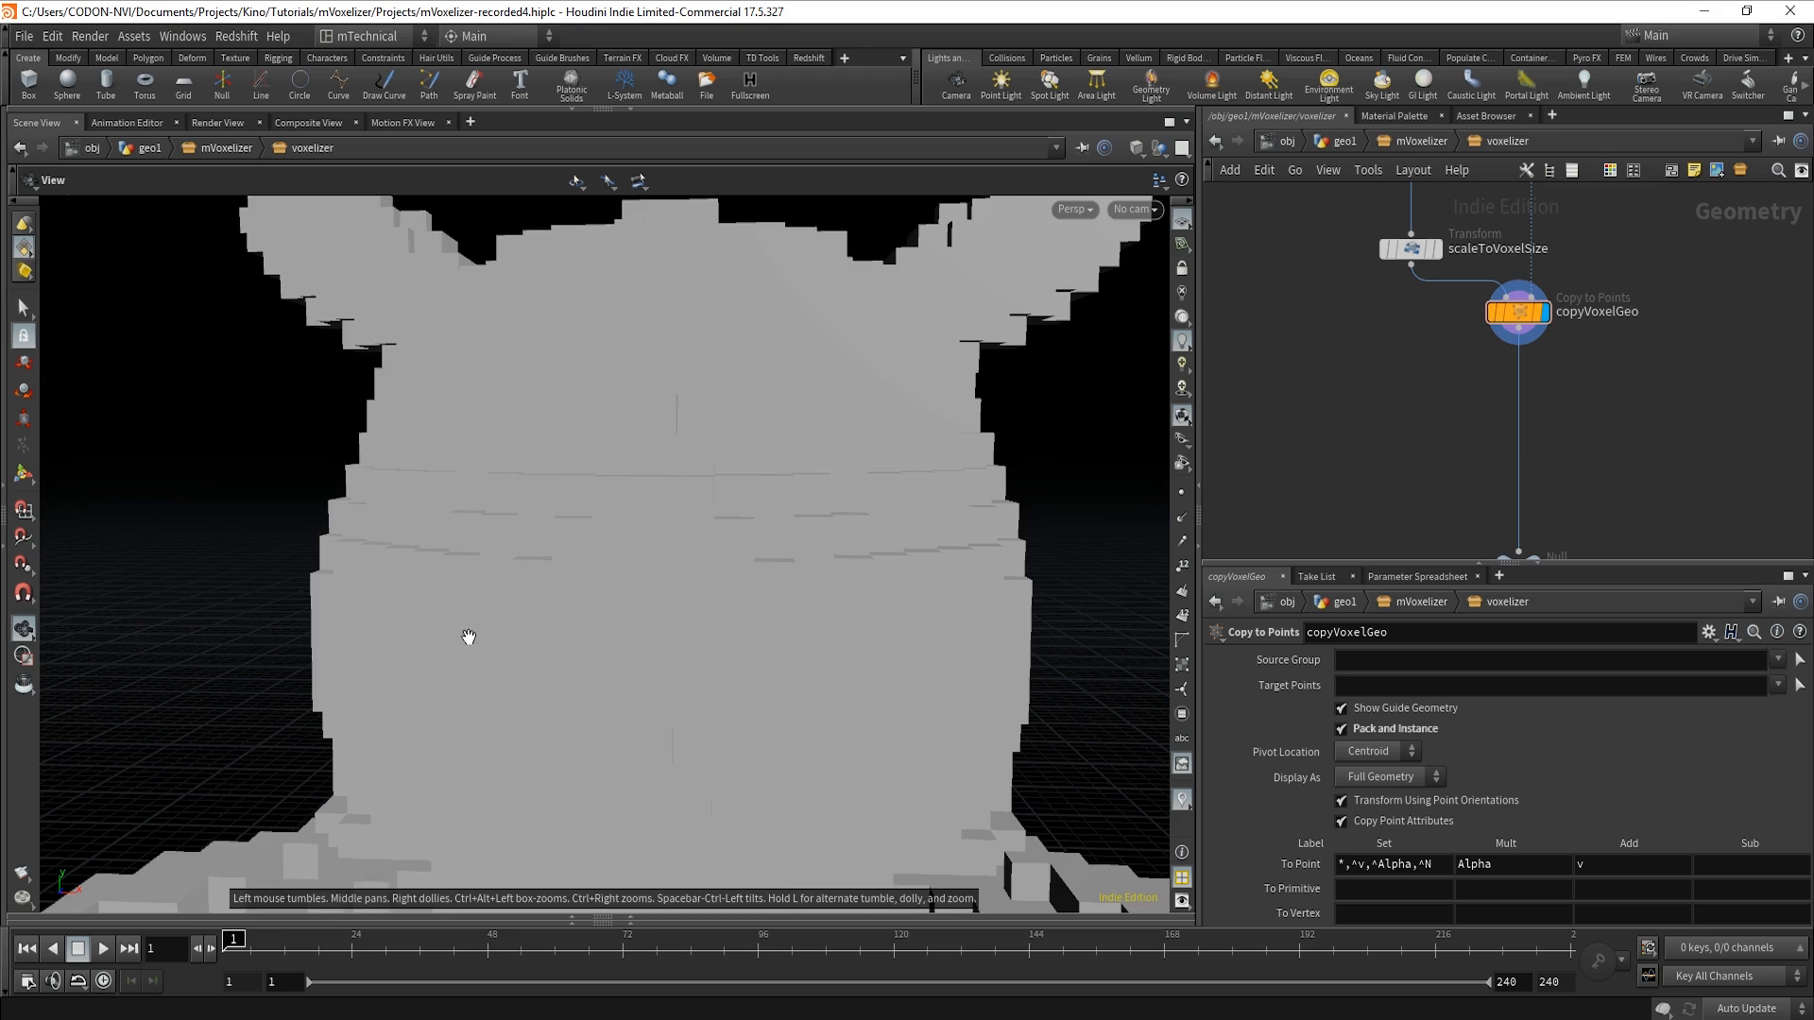
drag(470, 632, 551, 640)
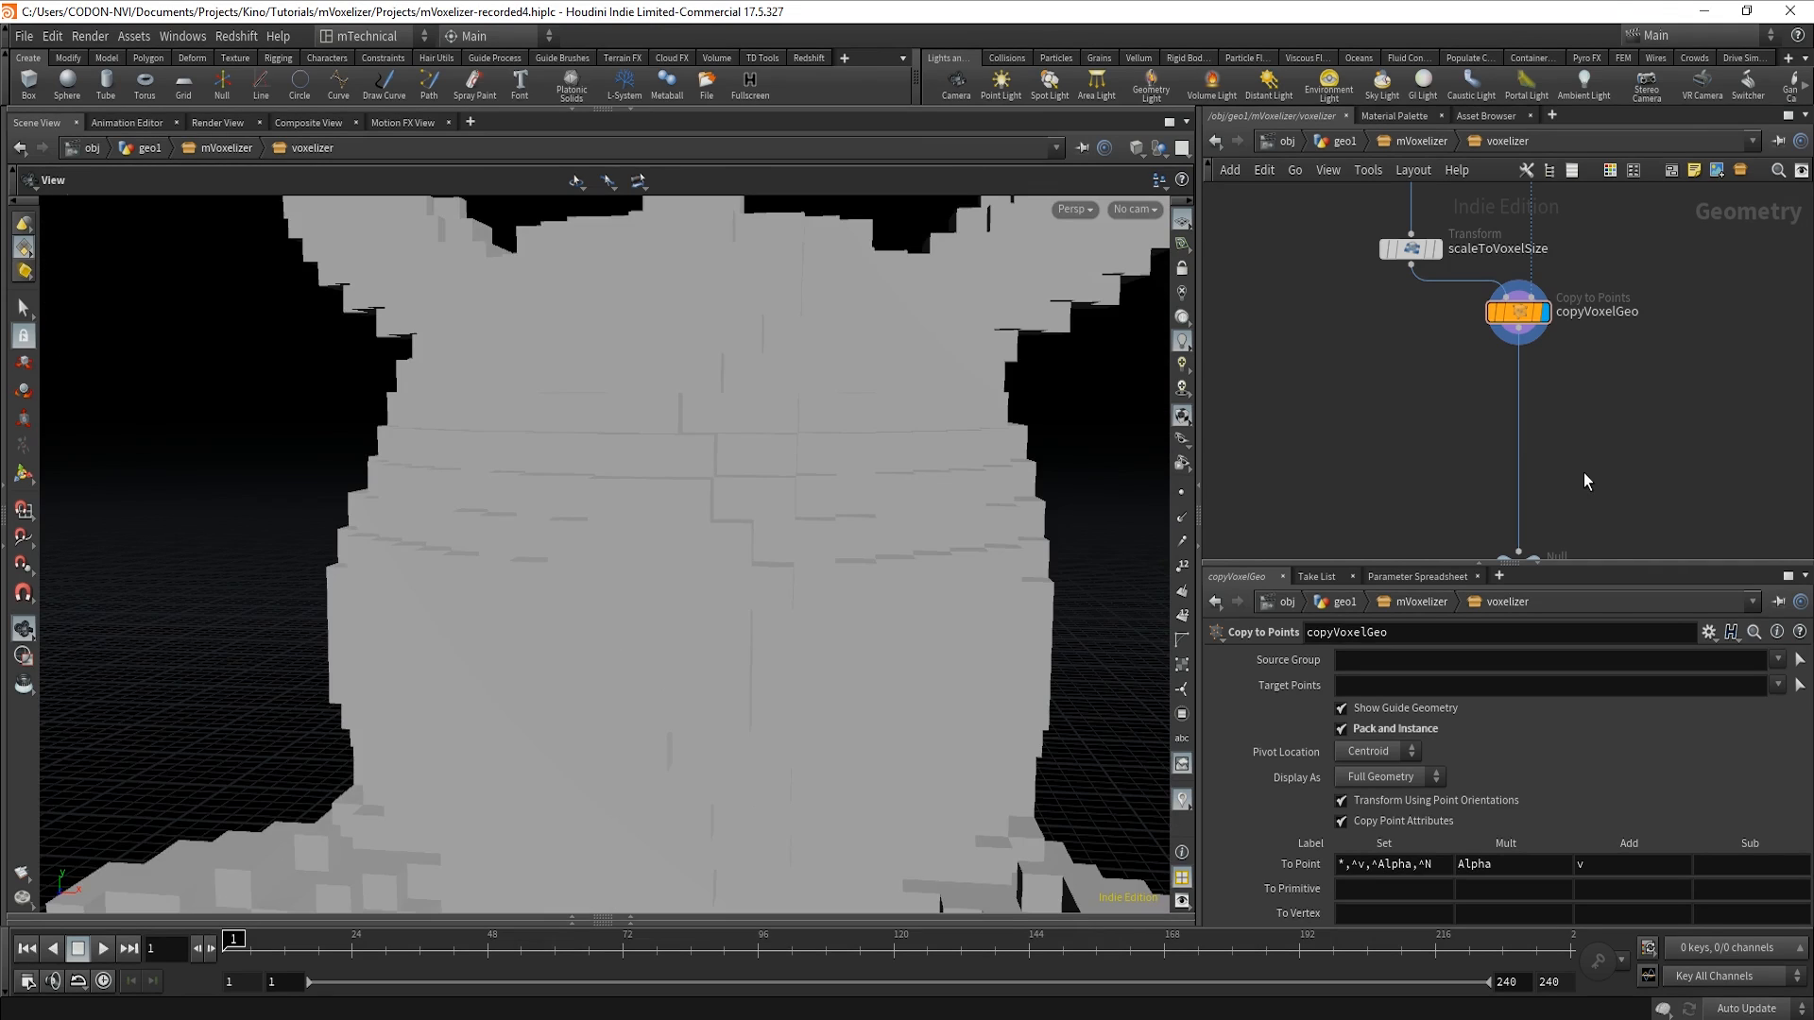
Insert an Attribute Wrangle node between copyVoxelGeo and OUT_GEO.
key(Tab)
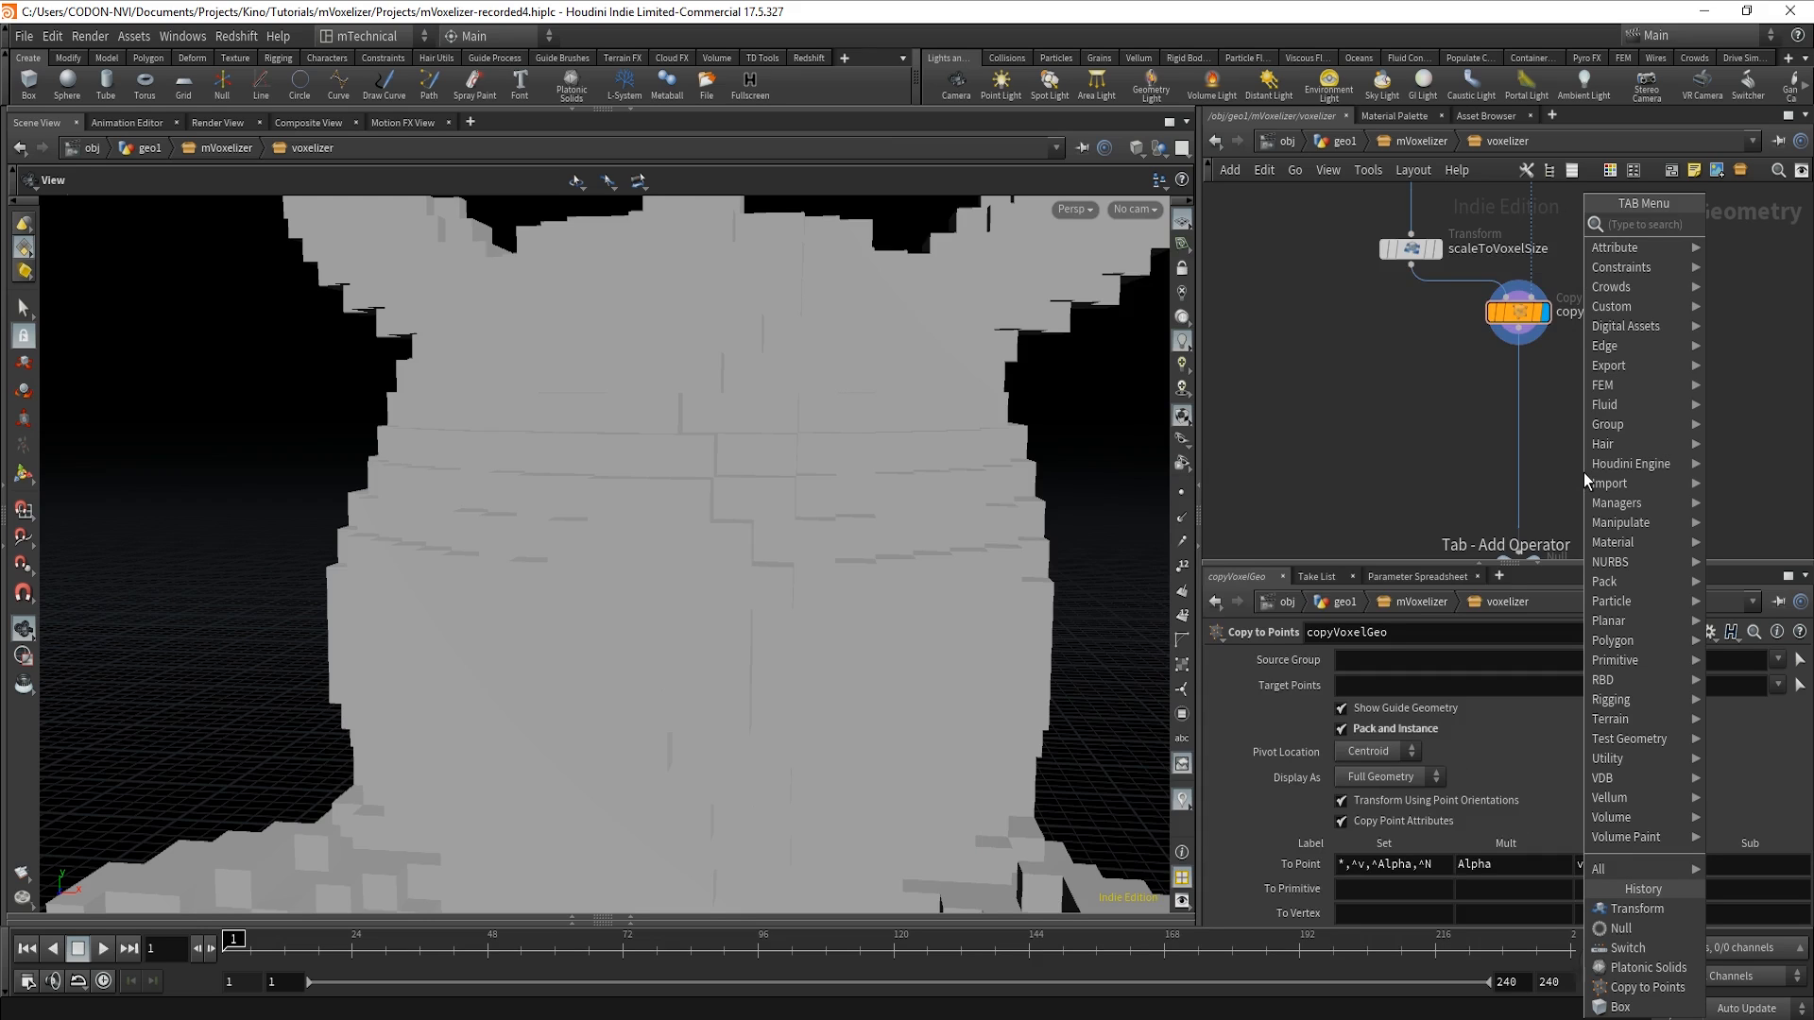
text(wra)
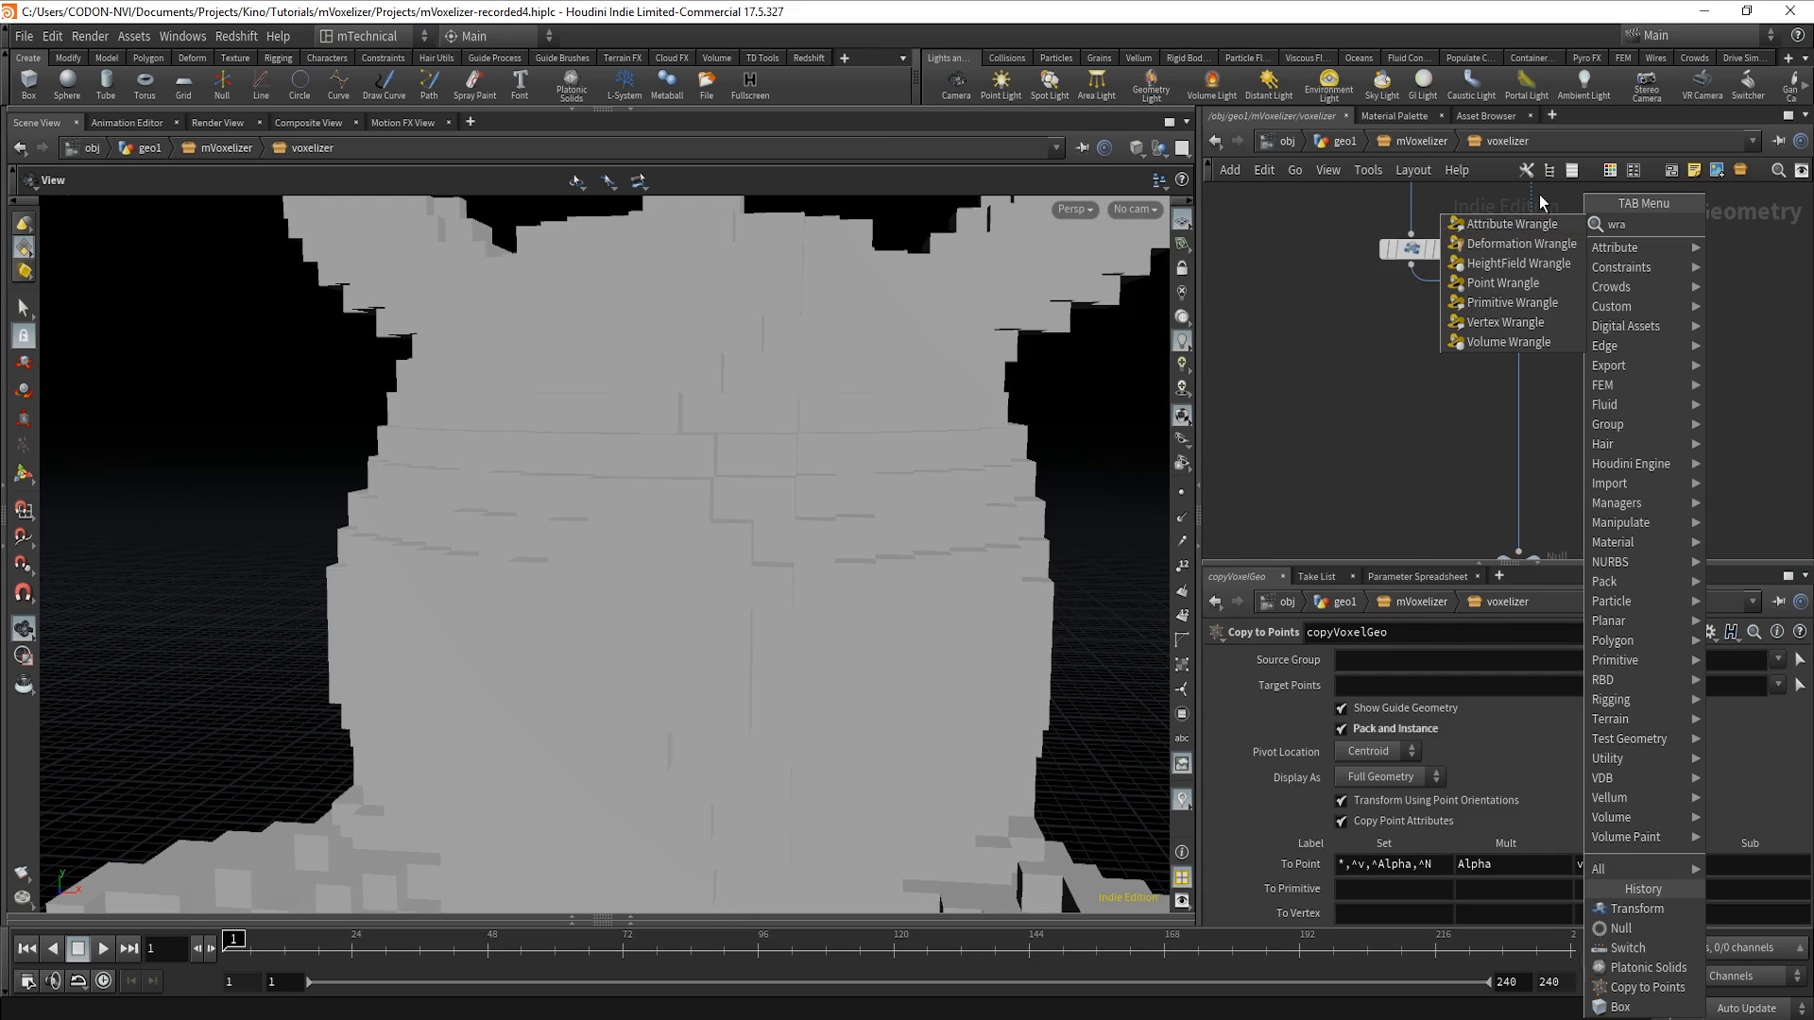
click(1540, 223)
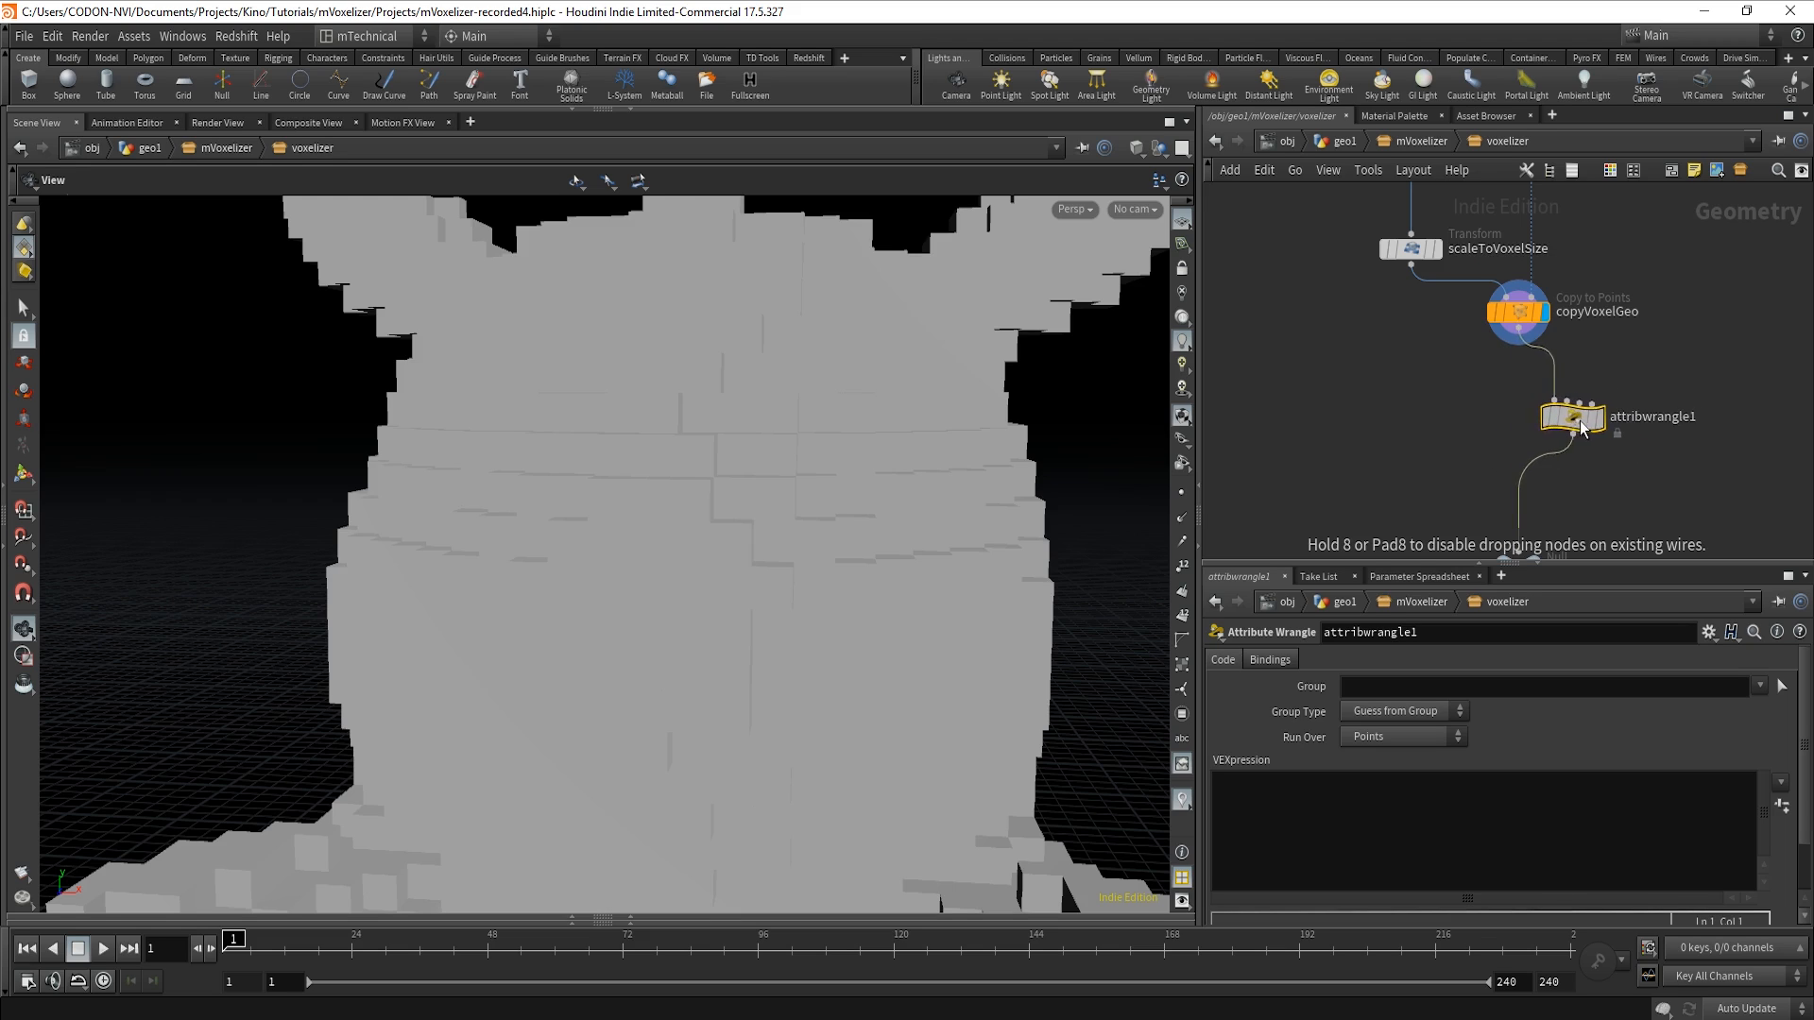
click(1632, 424)
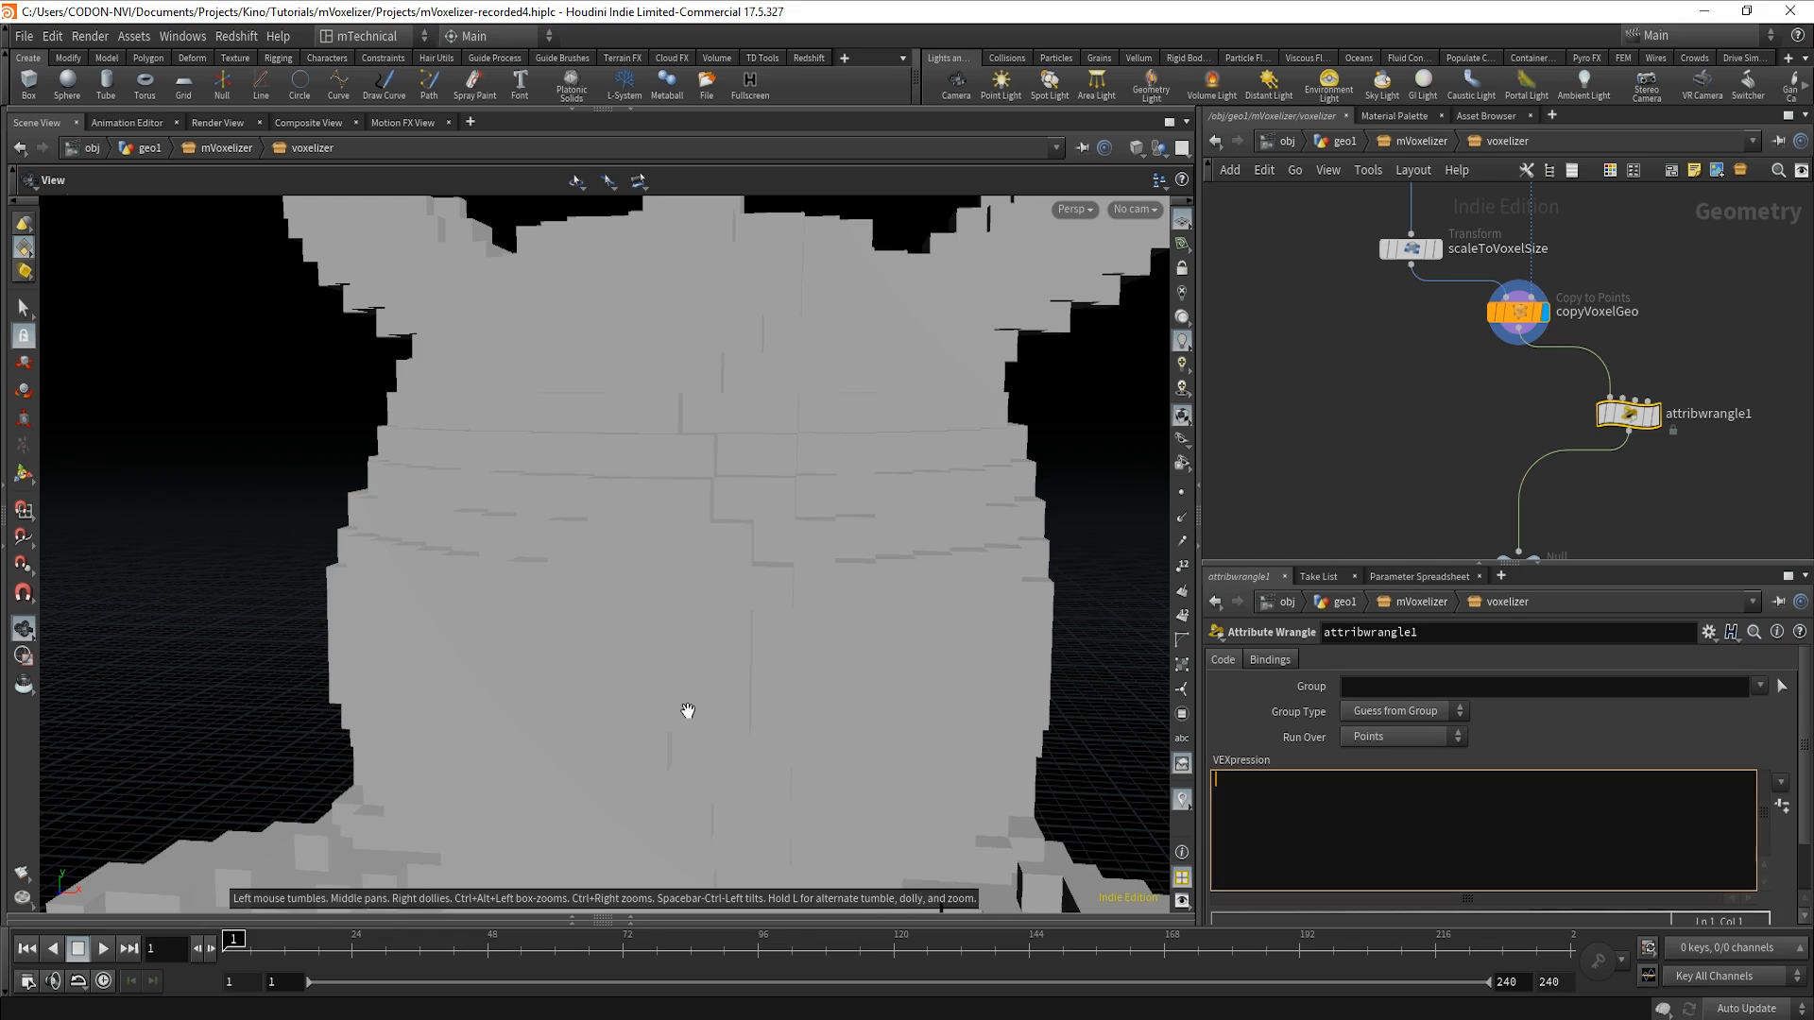
Start the wrangle's VEX code with the line int neighbourCount = 0;.
drag(607, 602, 613, 640)
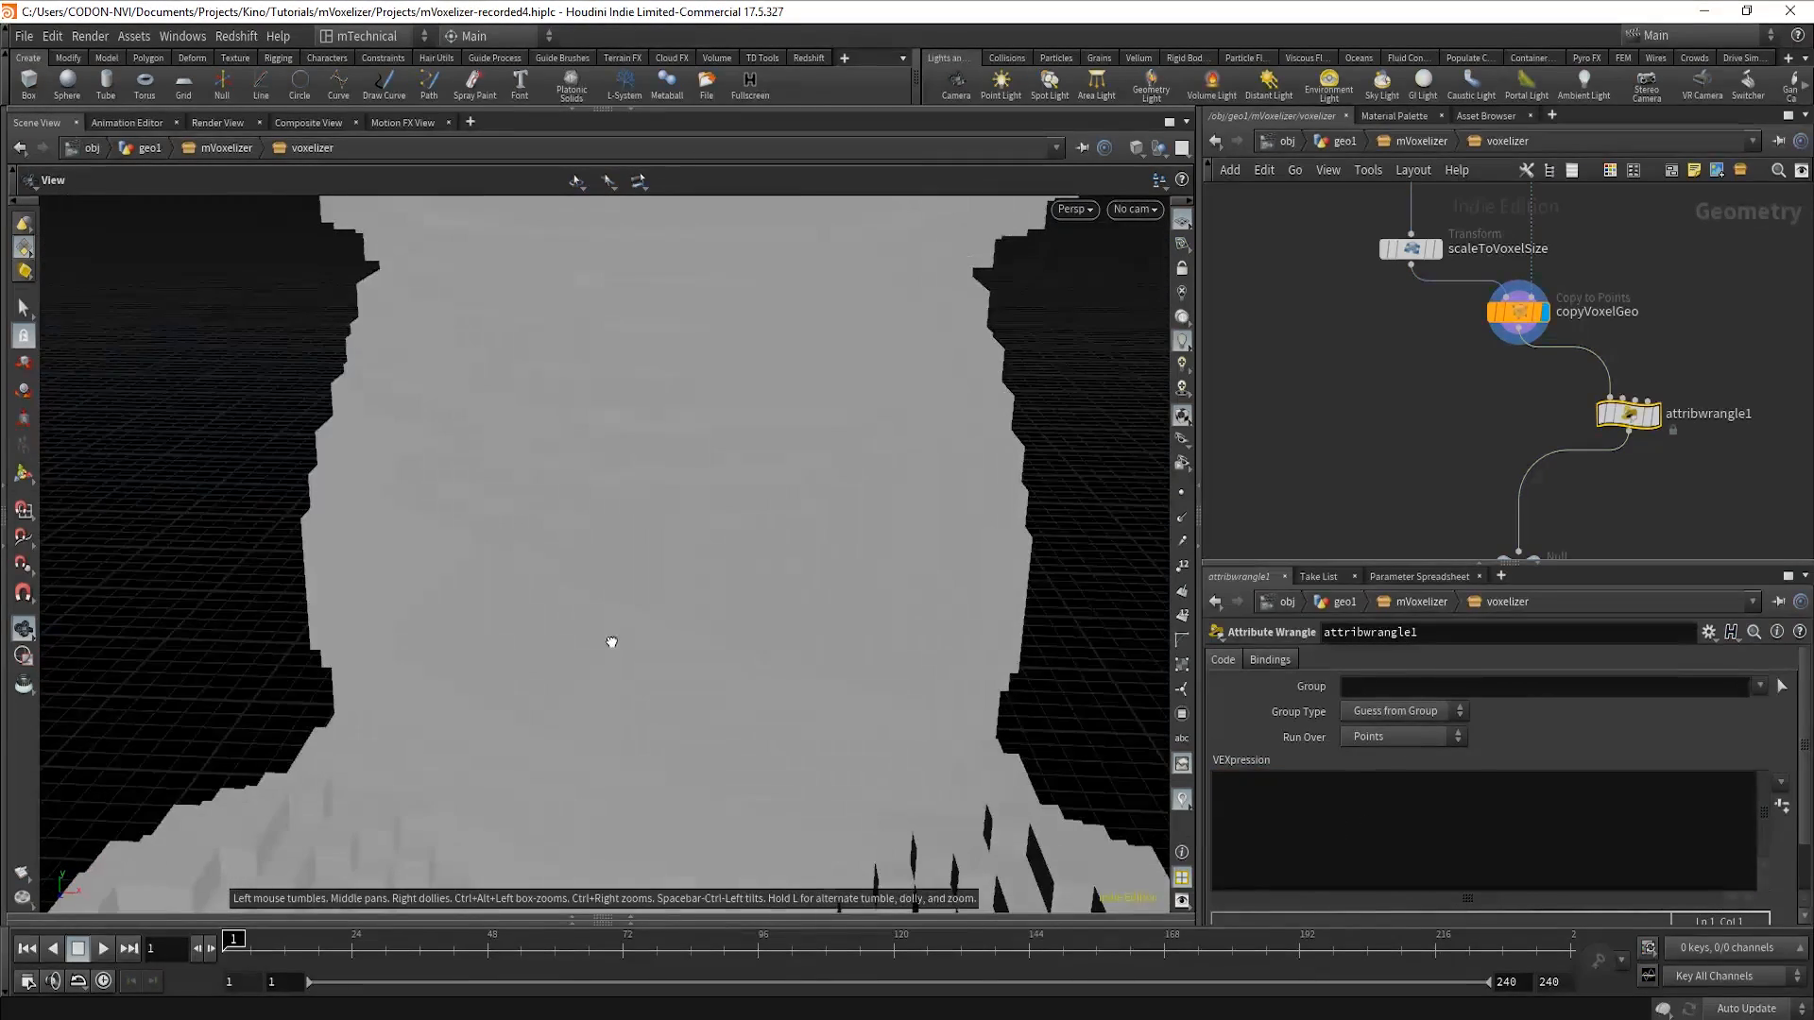
drag(663, 582, 697, 538)
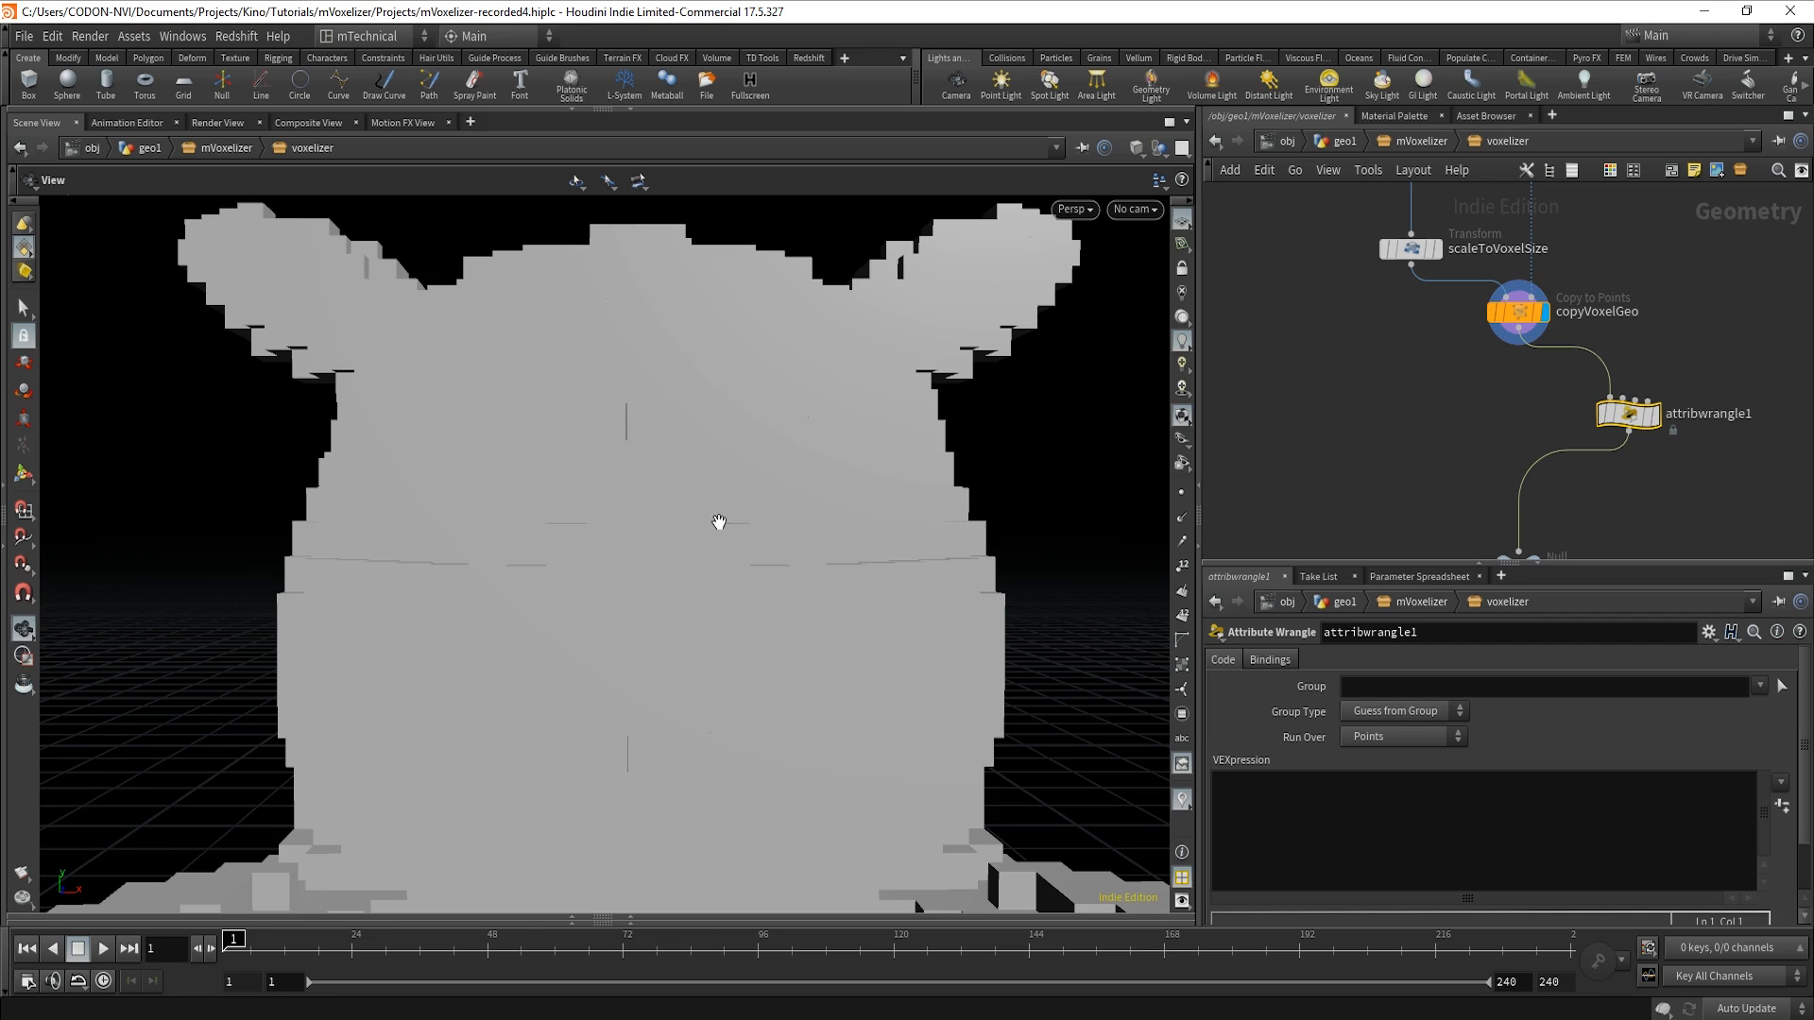
drag(717, 526, 619, 619)
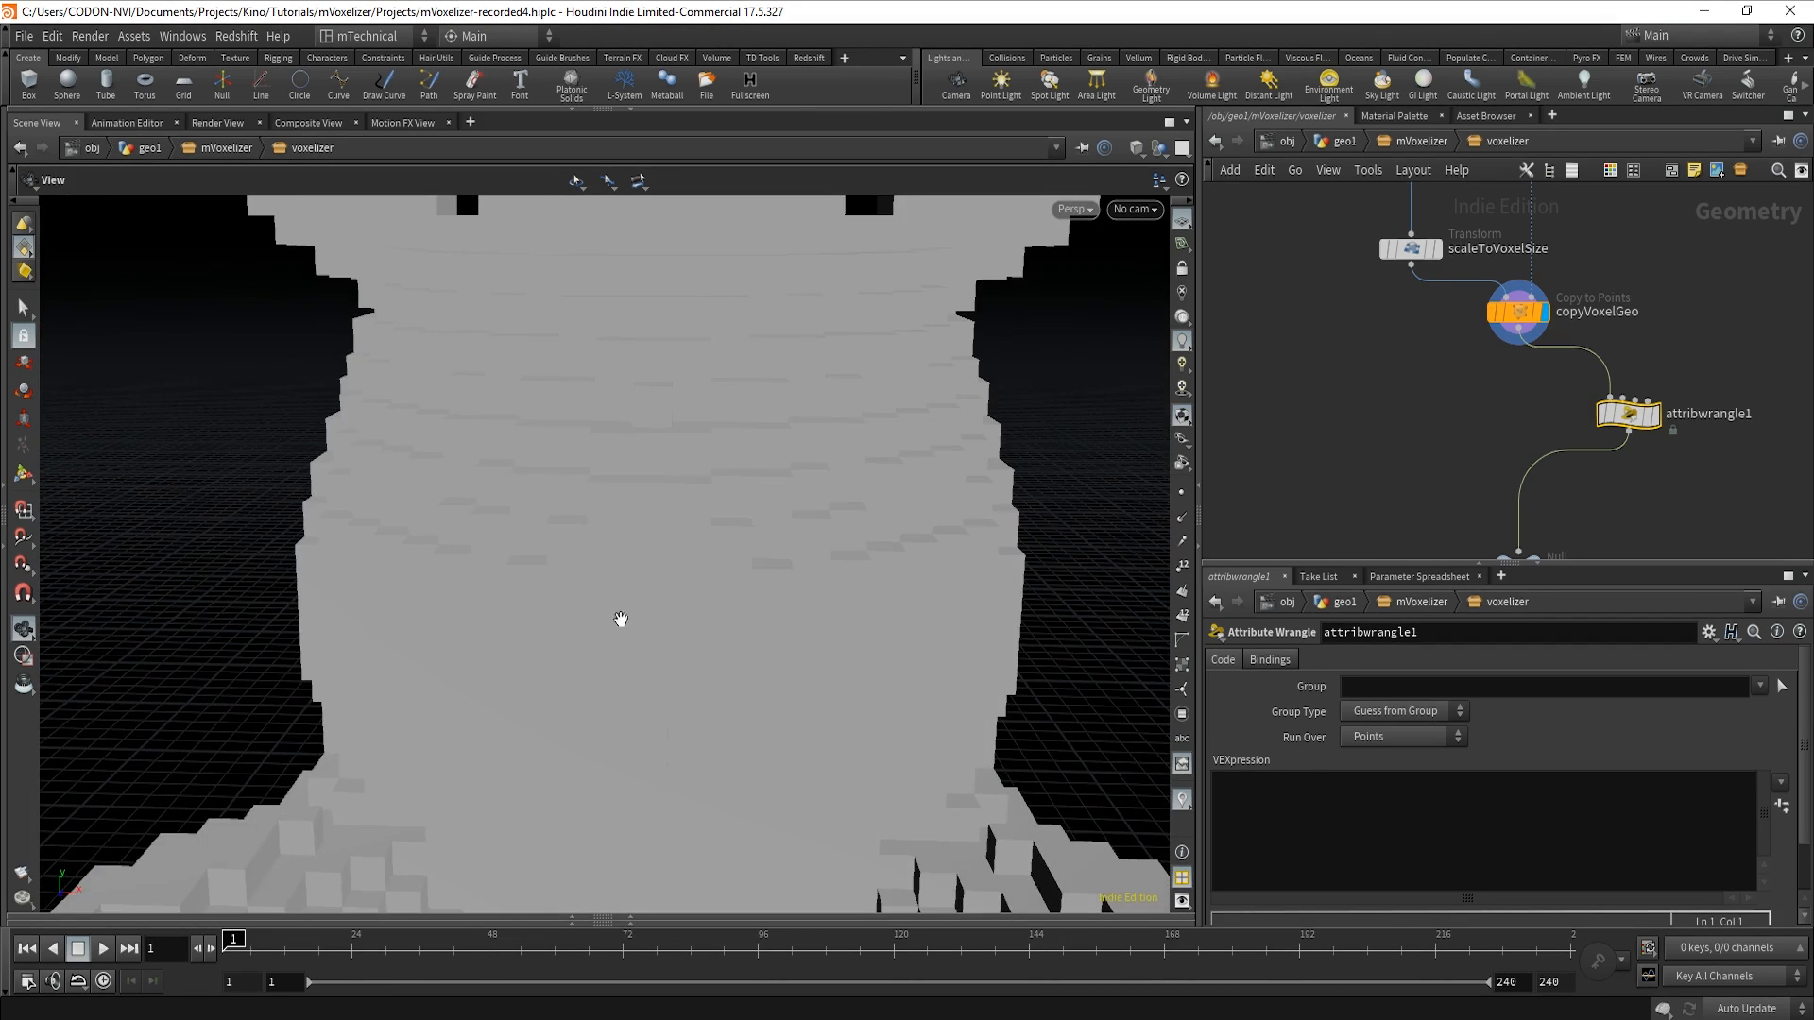
click(1302, 814)
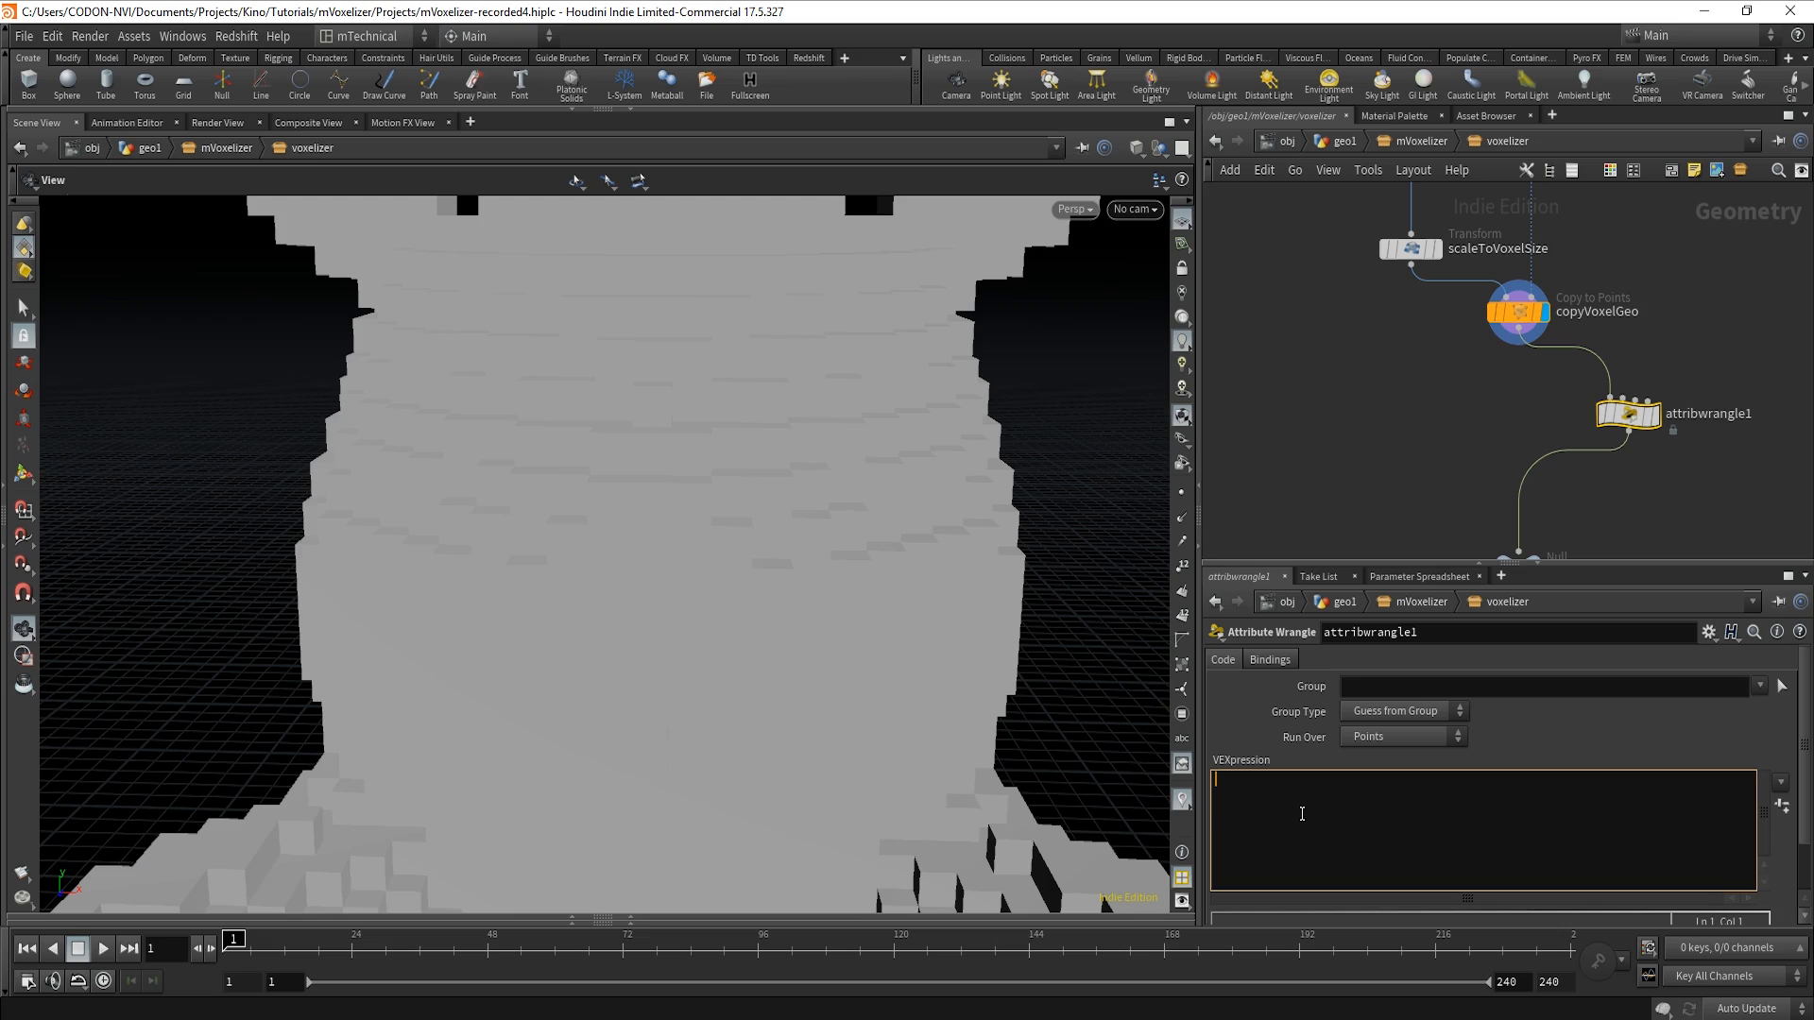
text(int neighbourCount = 0;)
key(Return)
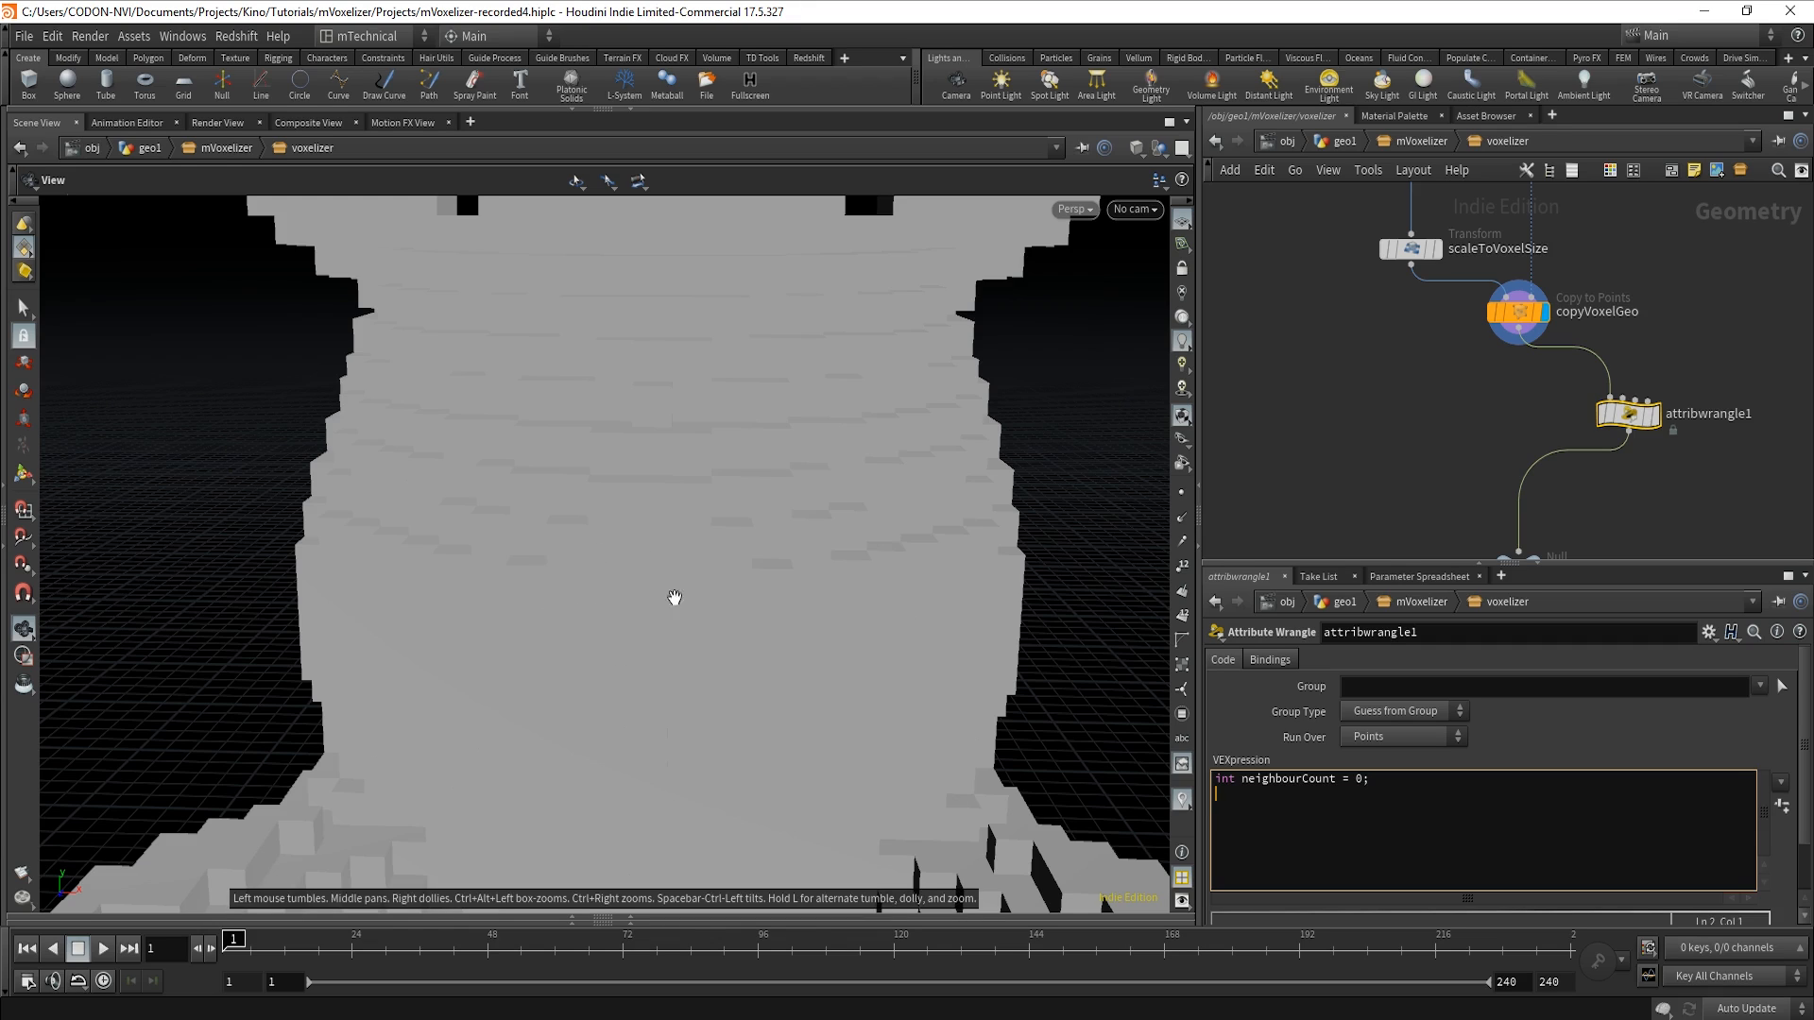
Add the line float voxelSize = chf("voxel_size"); to the wrangle's code and generate its Voxel Size parameter.
drag(530, 595, 637, 579)
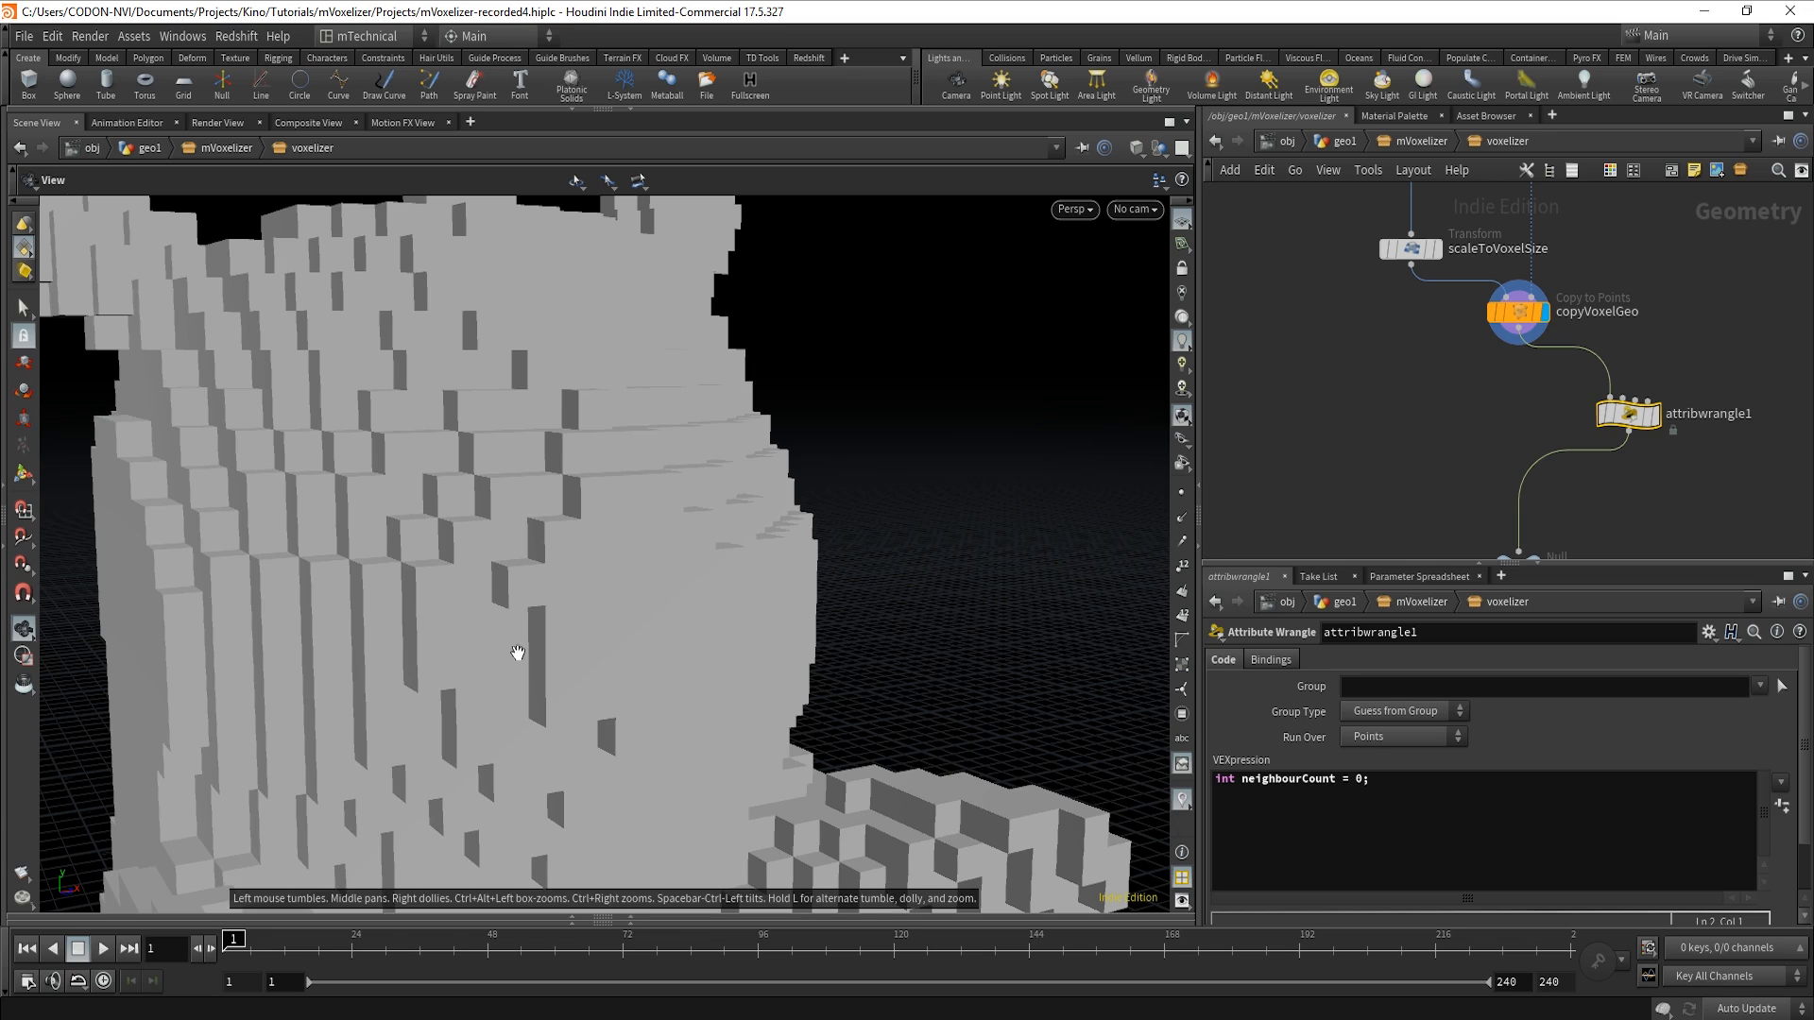
click(1248, 838)
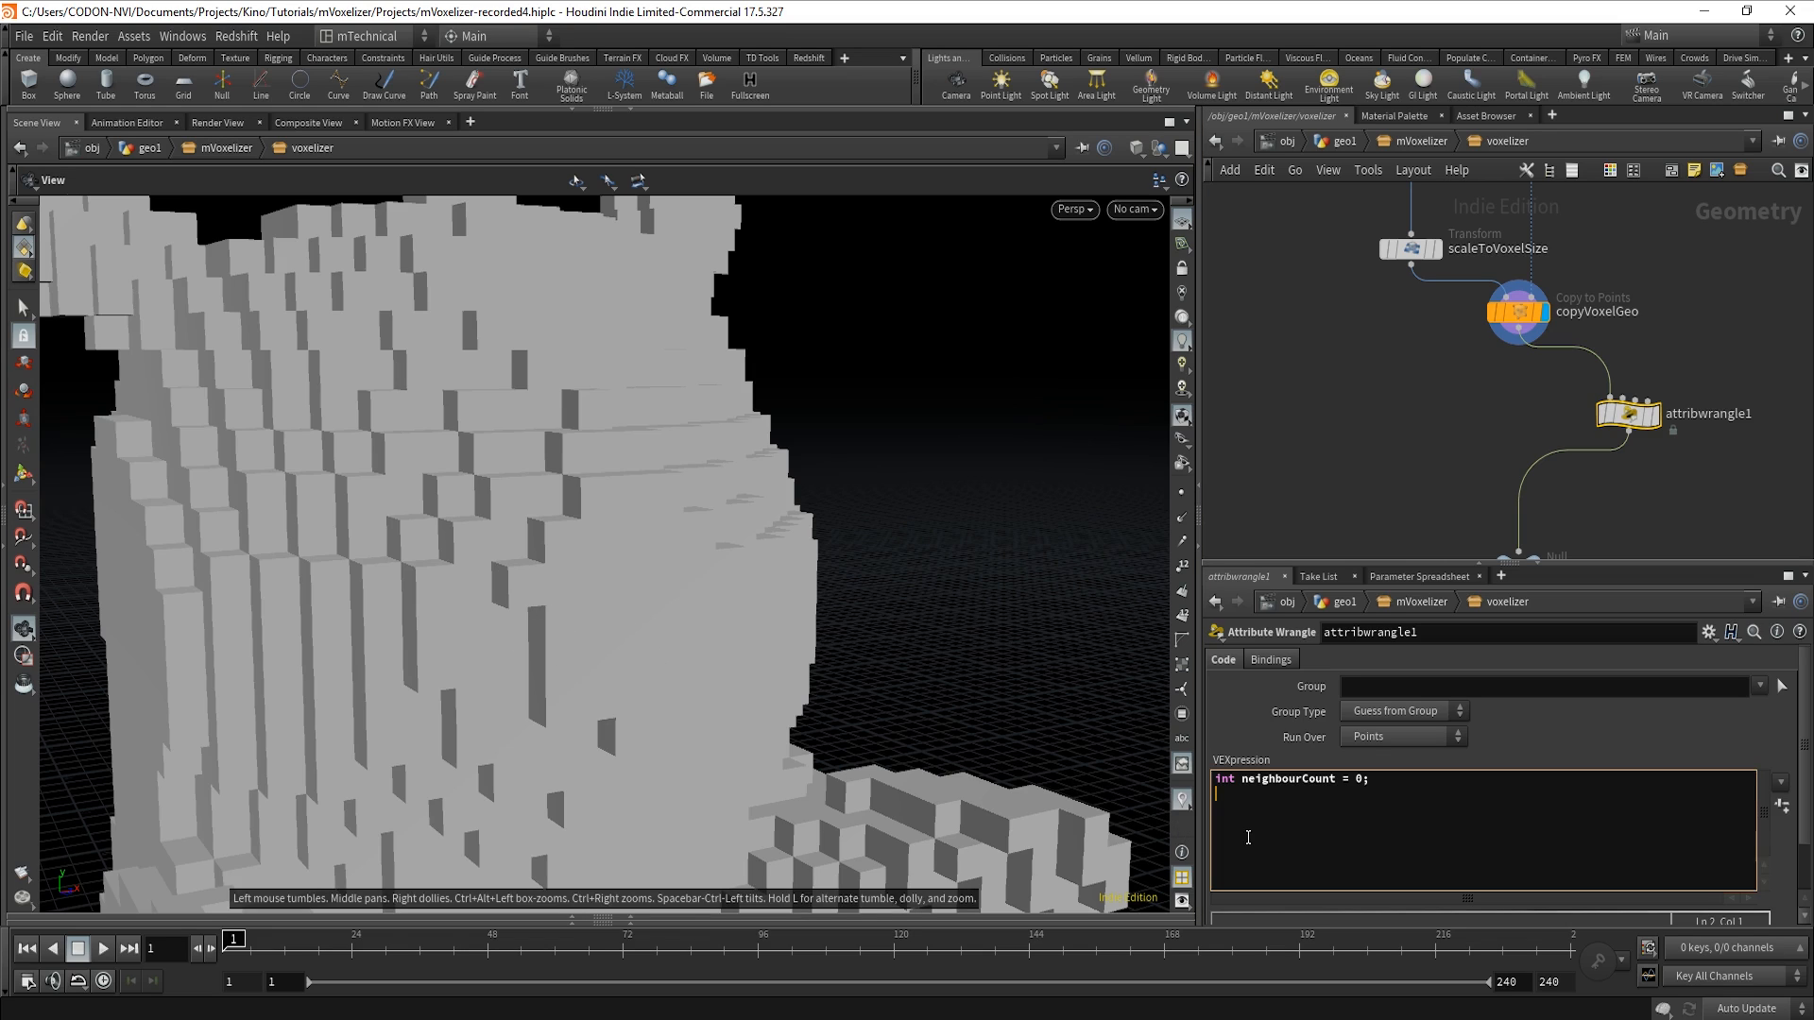
text(flo)
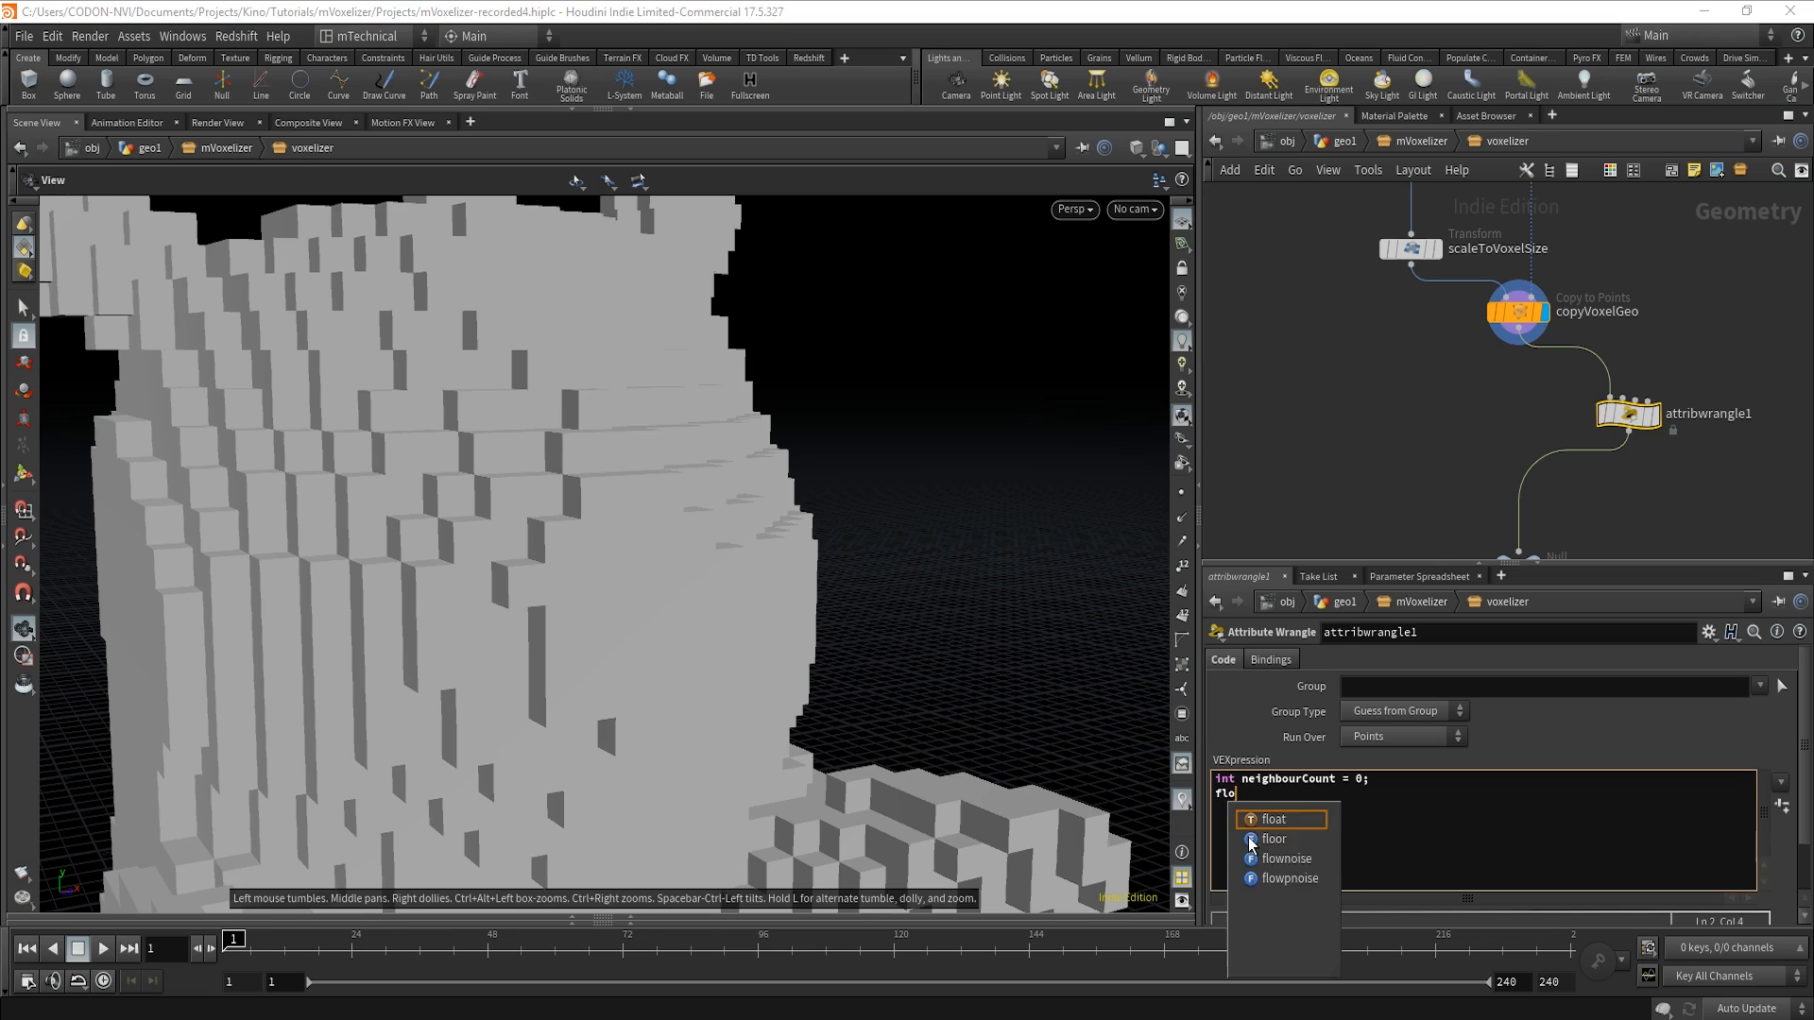
text(at voxel)
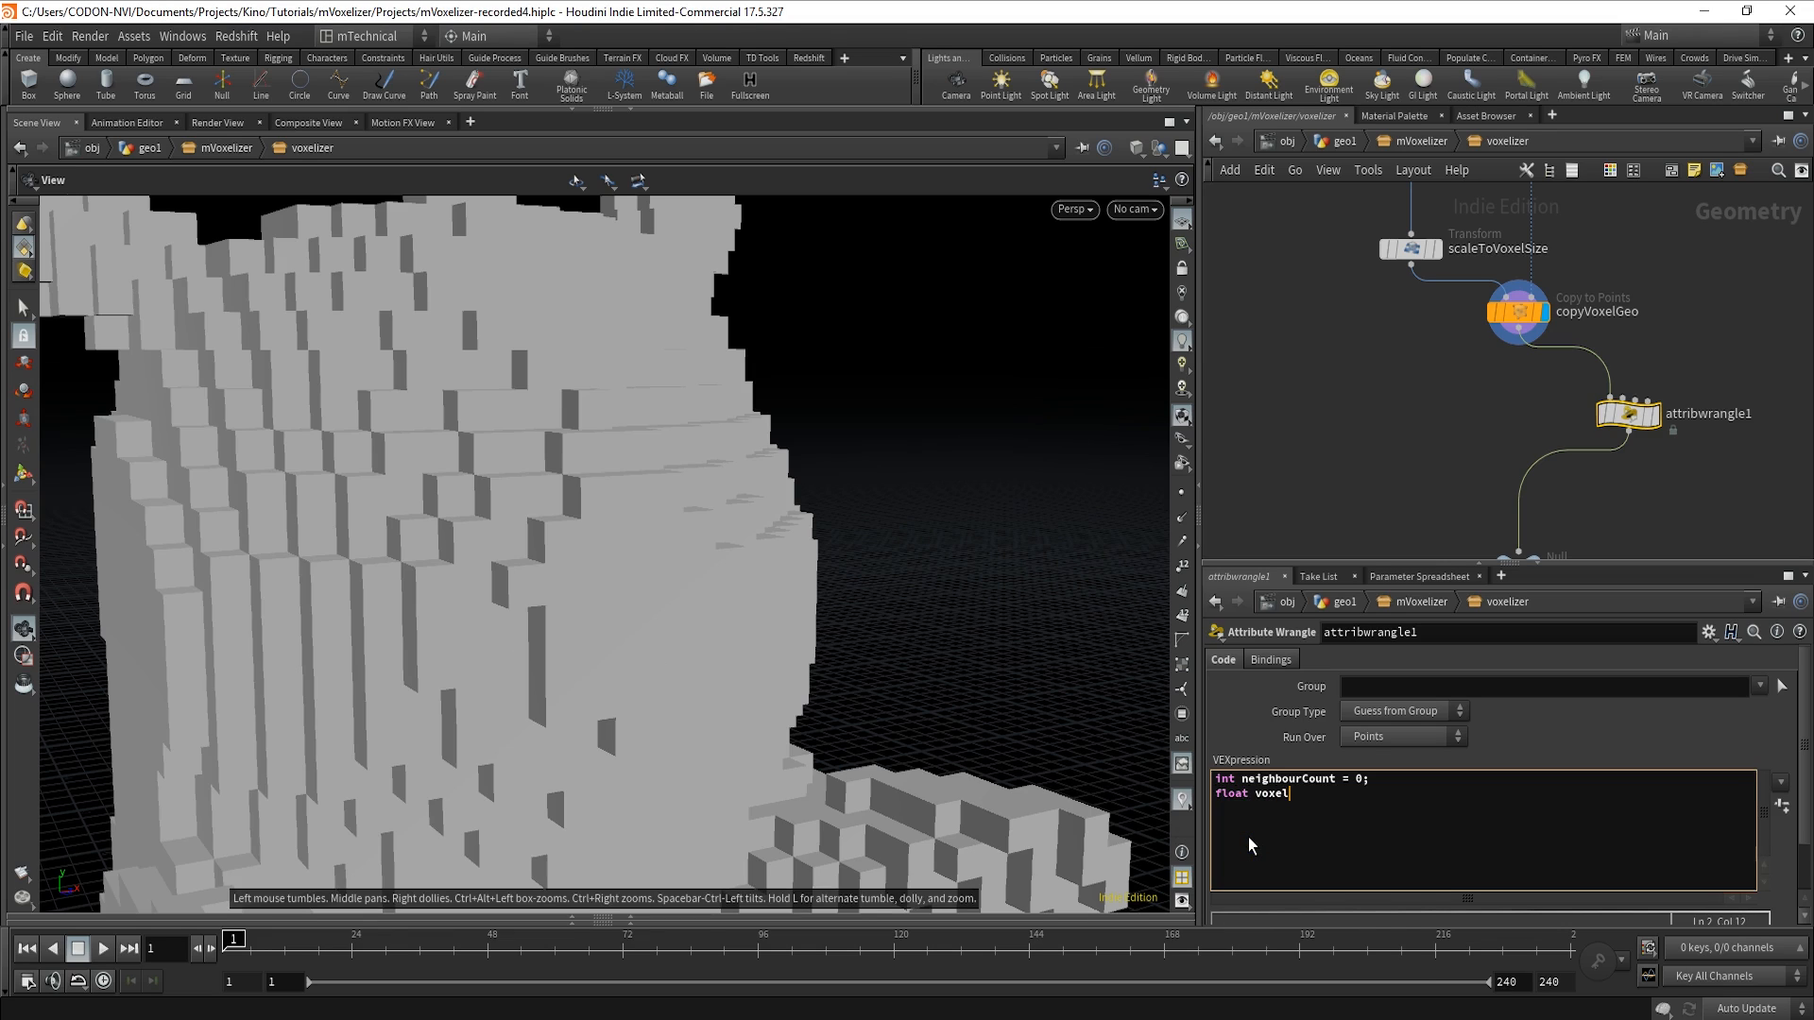
text(Size = chf("voxel_size");)
click(1782, 811)
drag(1804, 814, 1803, 872)
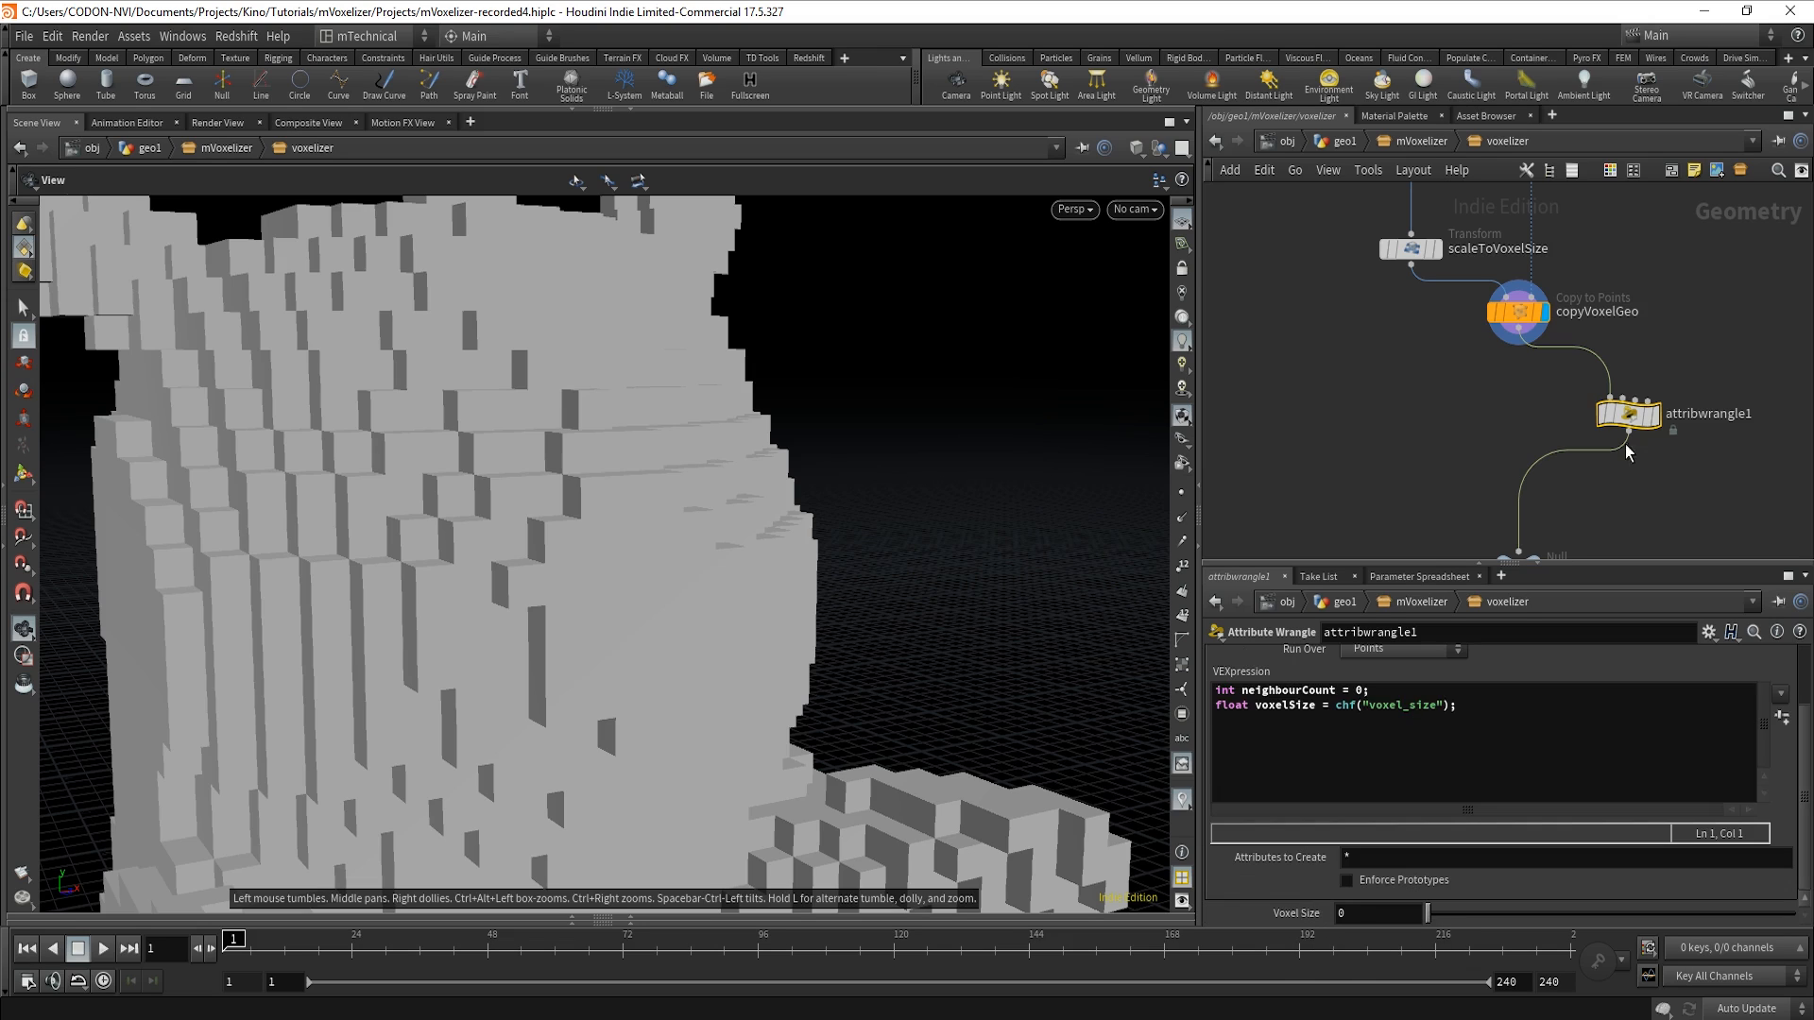
Link the wrangle's Voxel Size to the Point Separation of pointsFromGeo with a relative channel reference.
middle_drag(1627, 452, 1511, 639)
click(1570, 222)
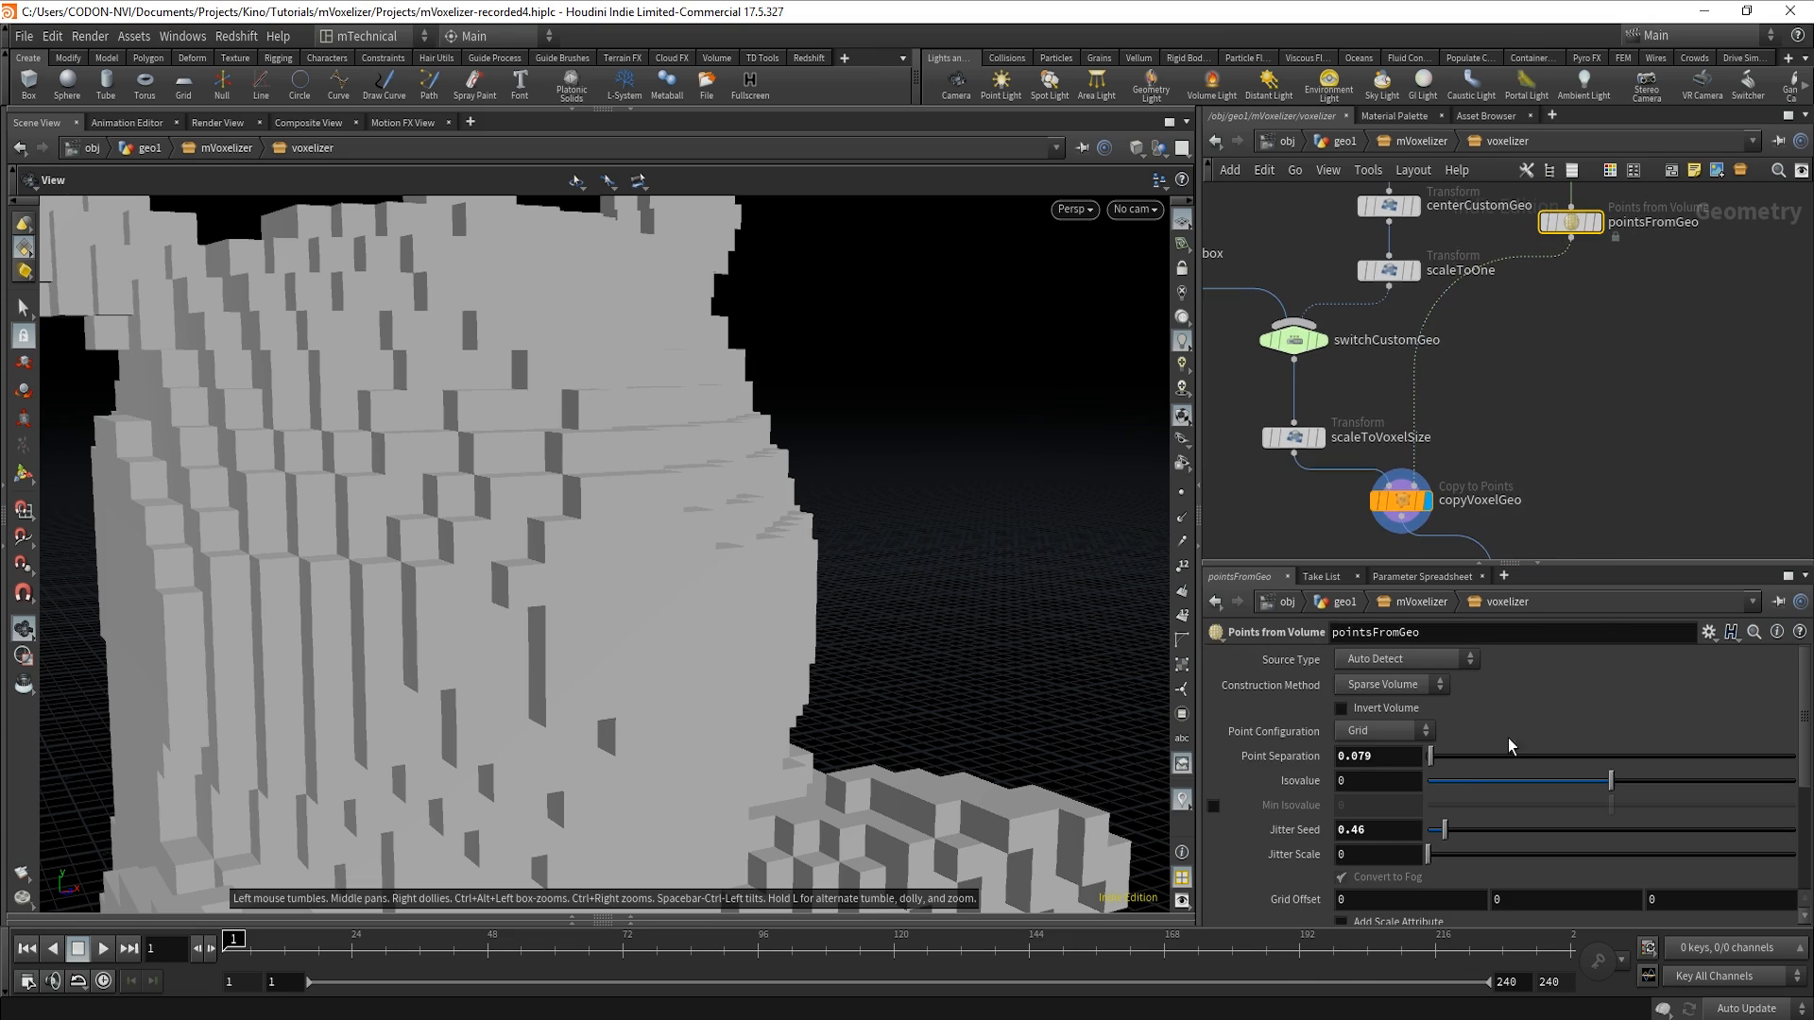
right_click(1272, 761)
click(1304, 751)
middle_drag(1665, 426, 1684, 316)
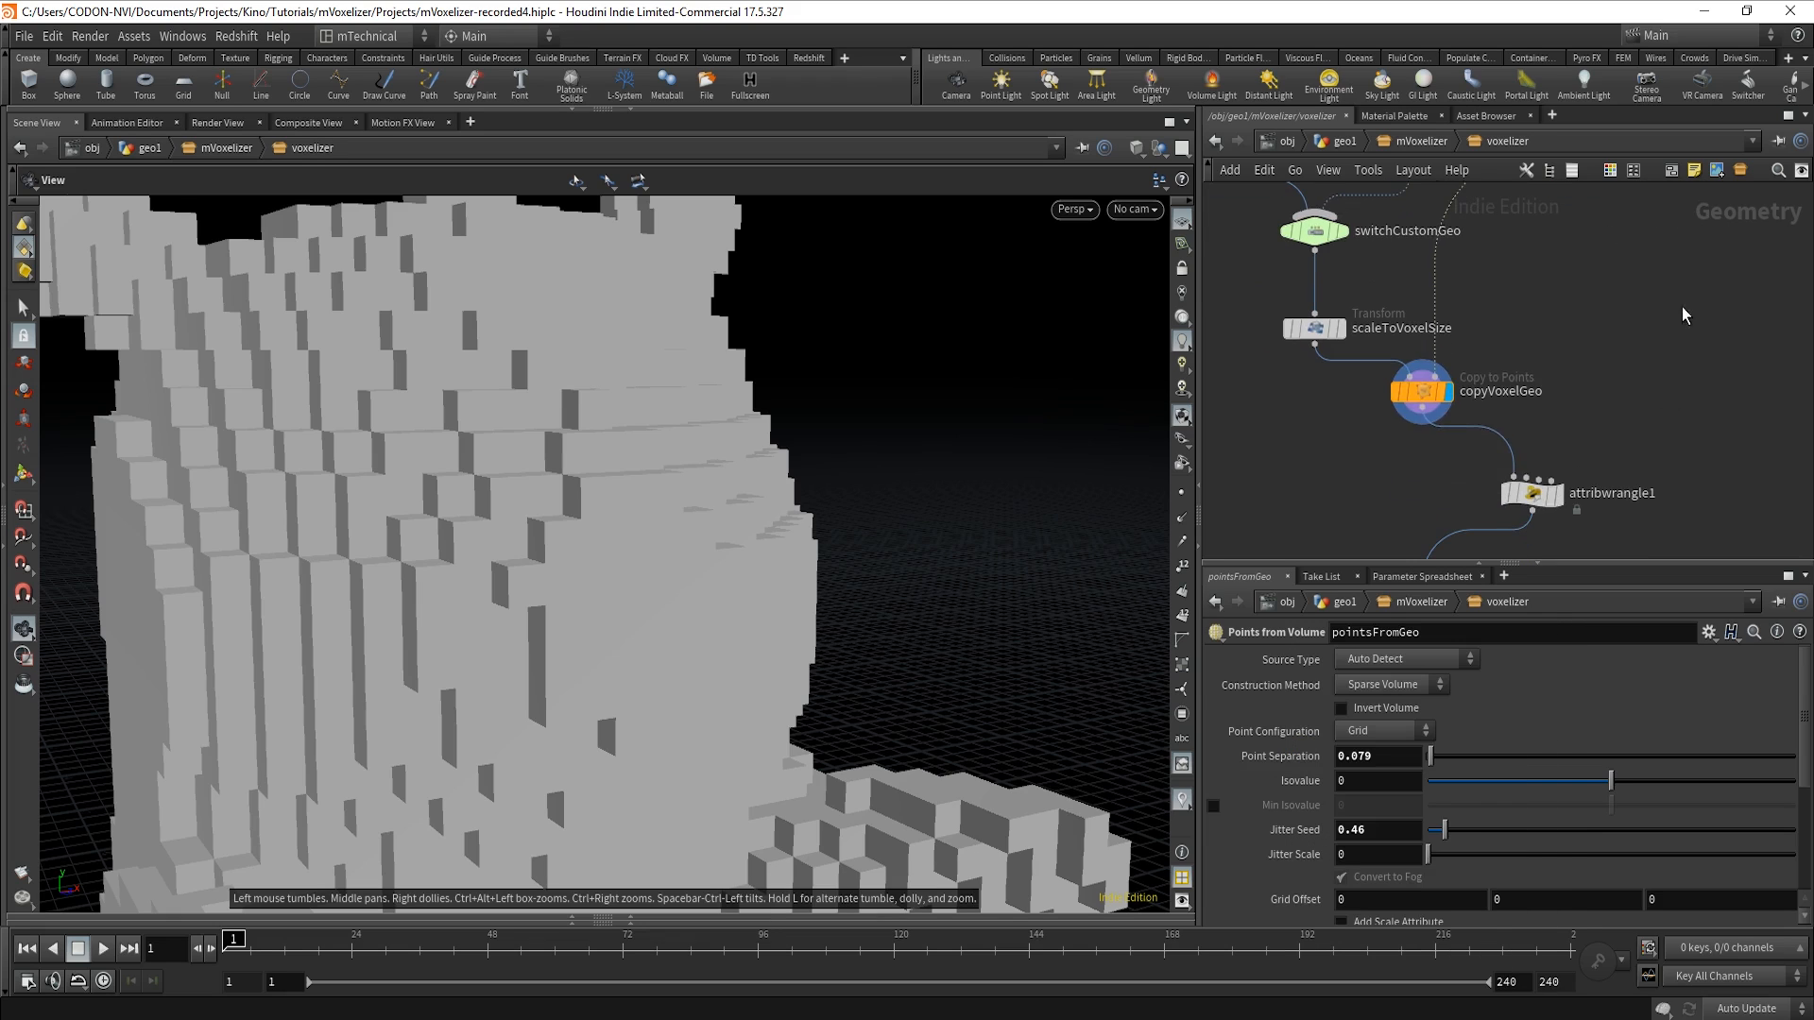
drag(1666, 337, 1531, 529)
middle_drag(1685, 454, 1700, 325)
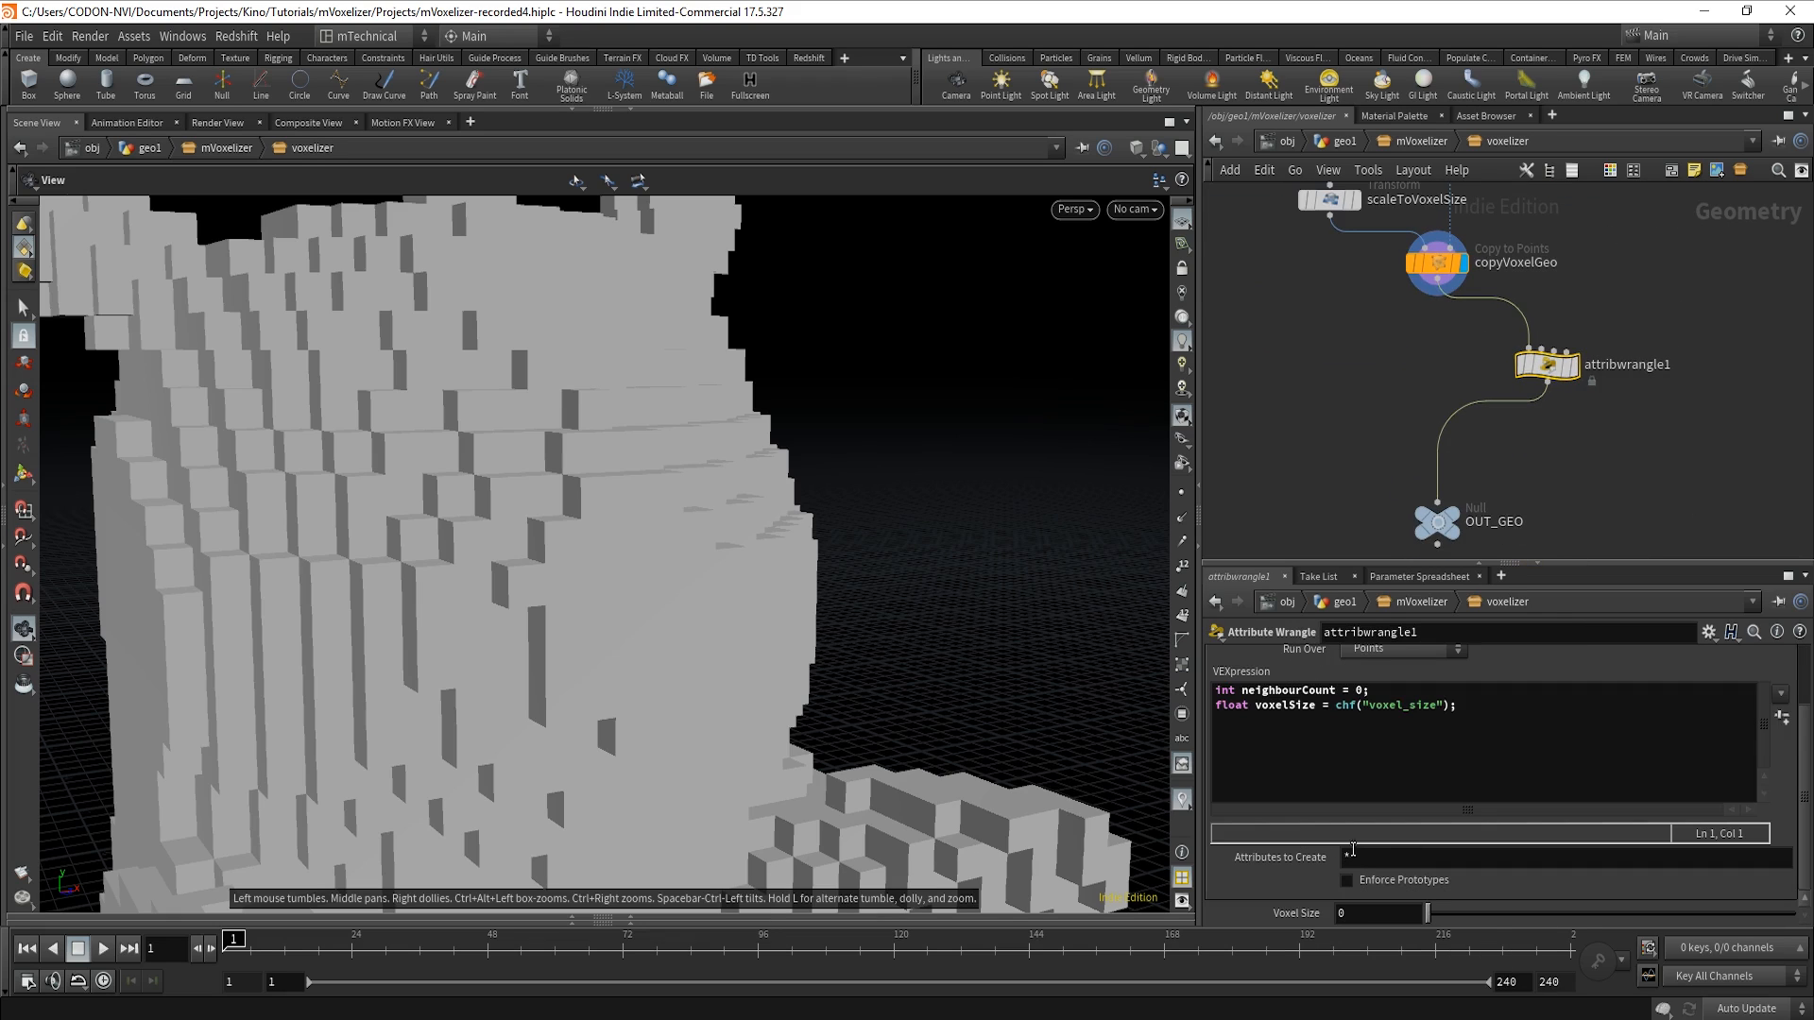
right_click(1295, 912)
click(1392, 820)
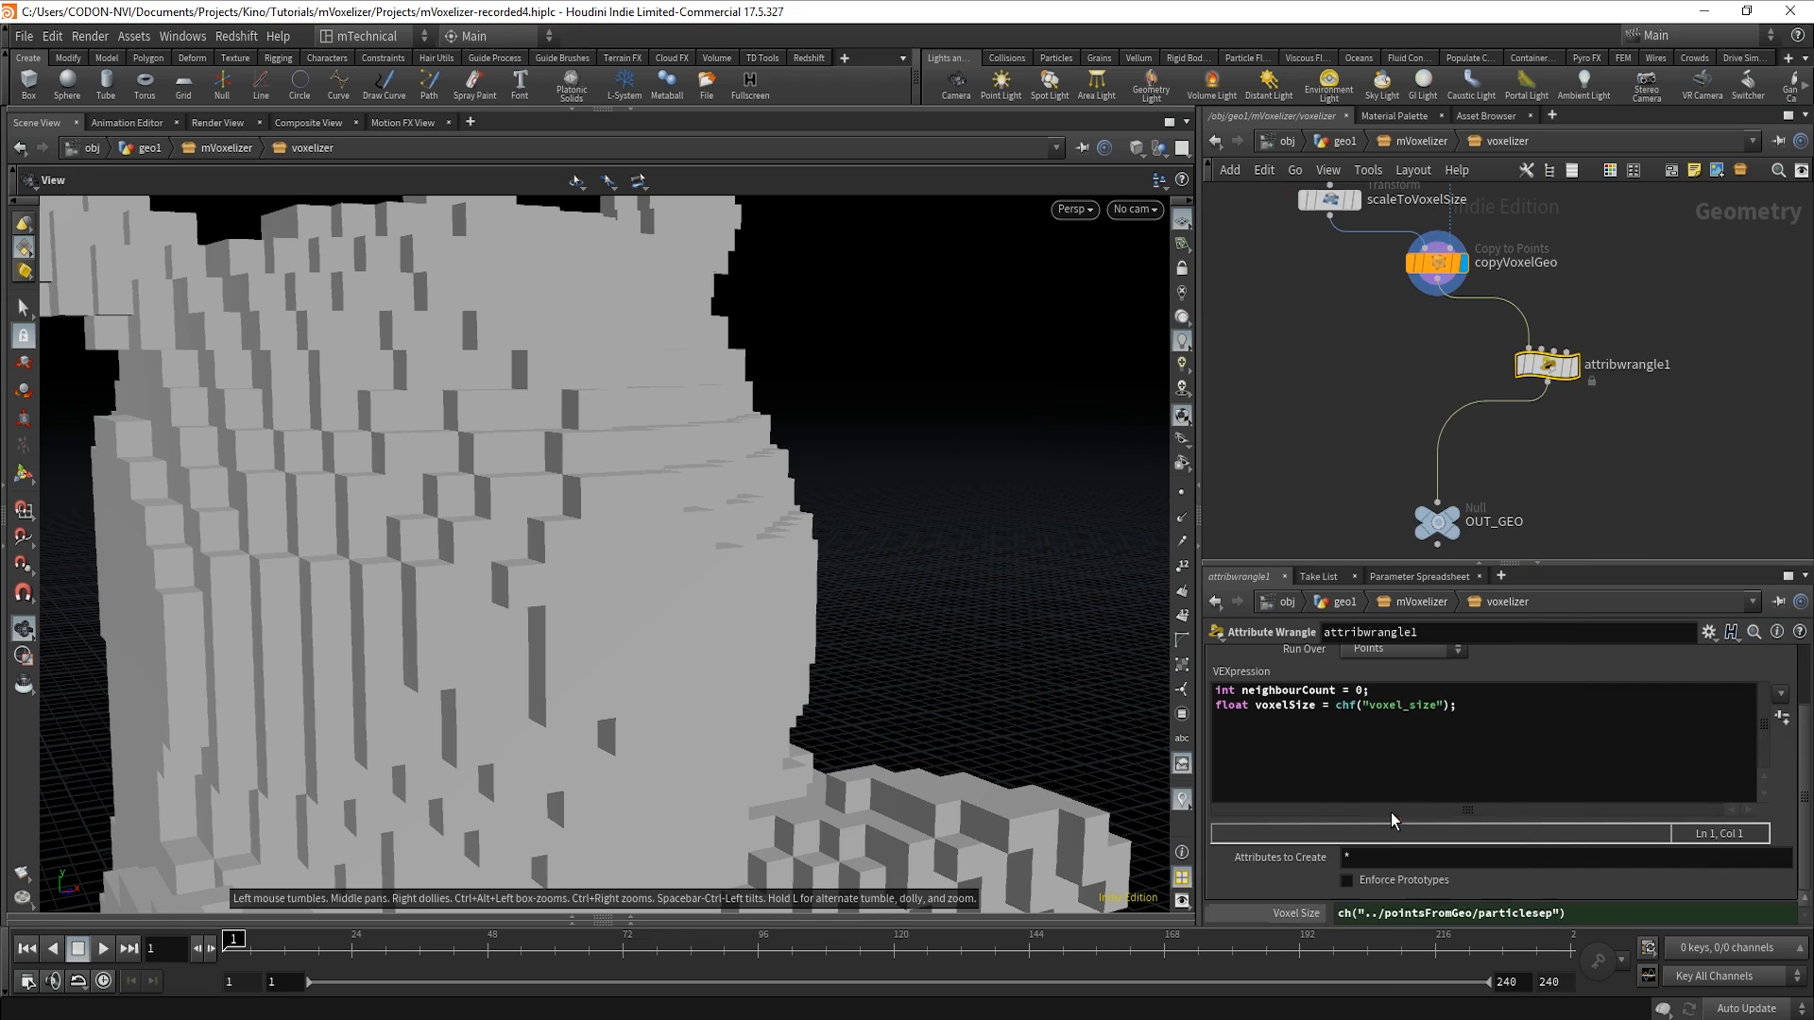
click(1304, 916)
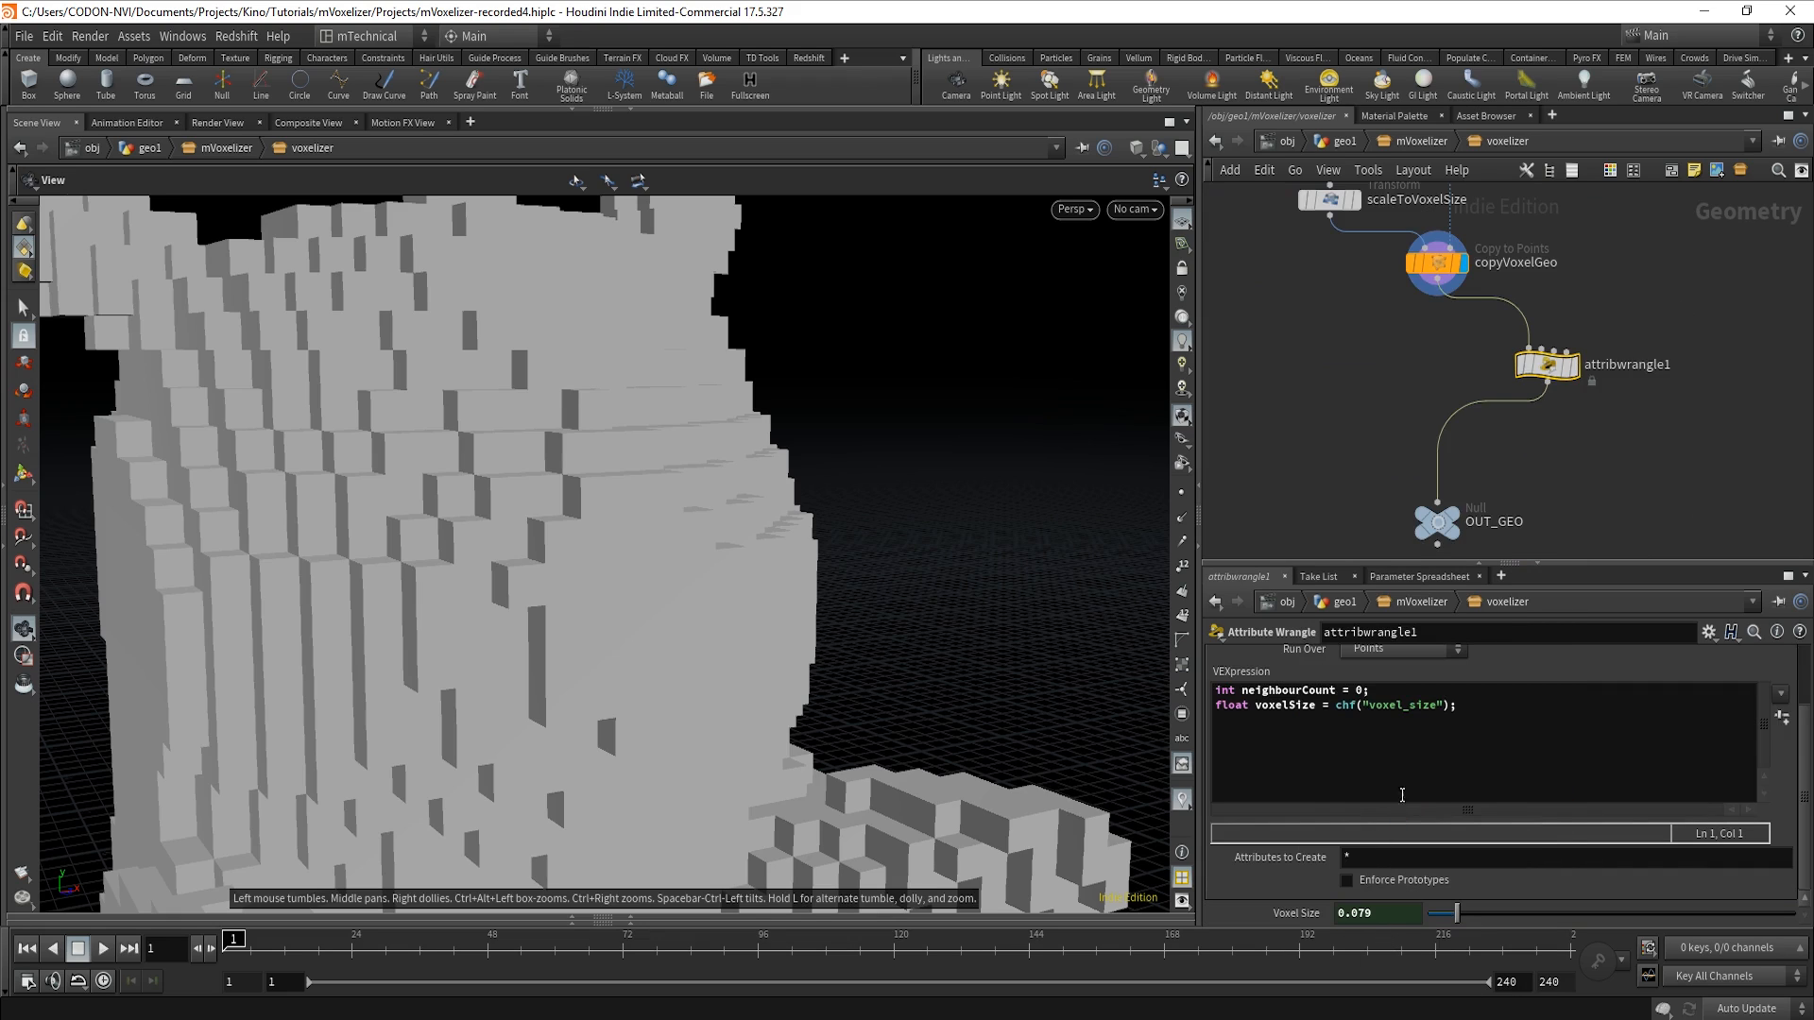
Add the line neighbourCount = nearpoints(0, @P, voxelSize * 1.1); to the wrangle's code and display the wrangle's output.
click(1472, 701)
key(Return)
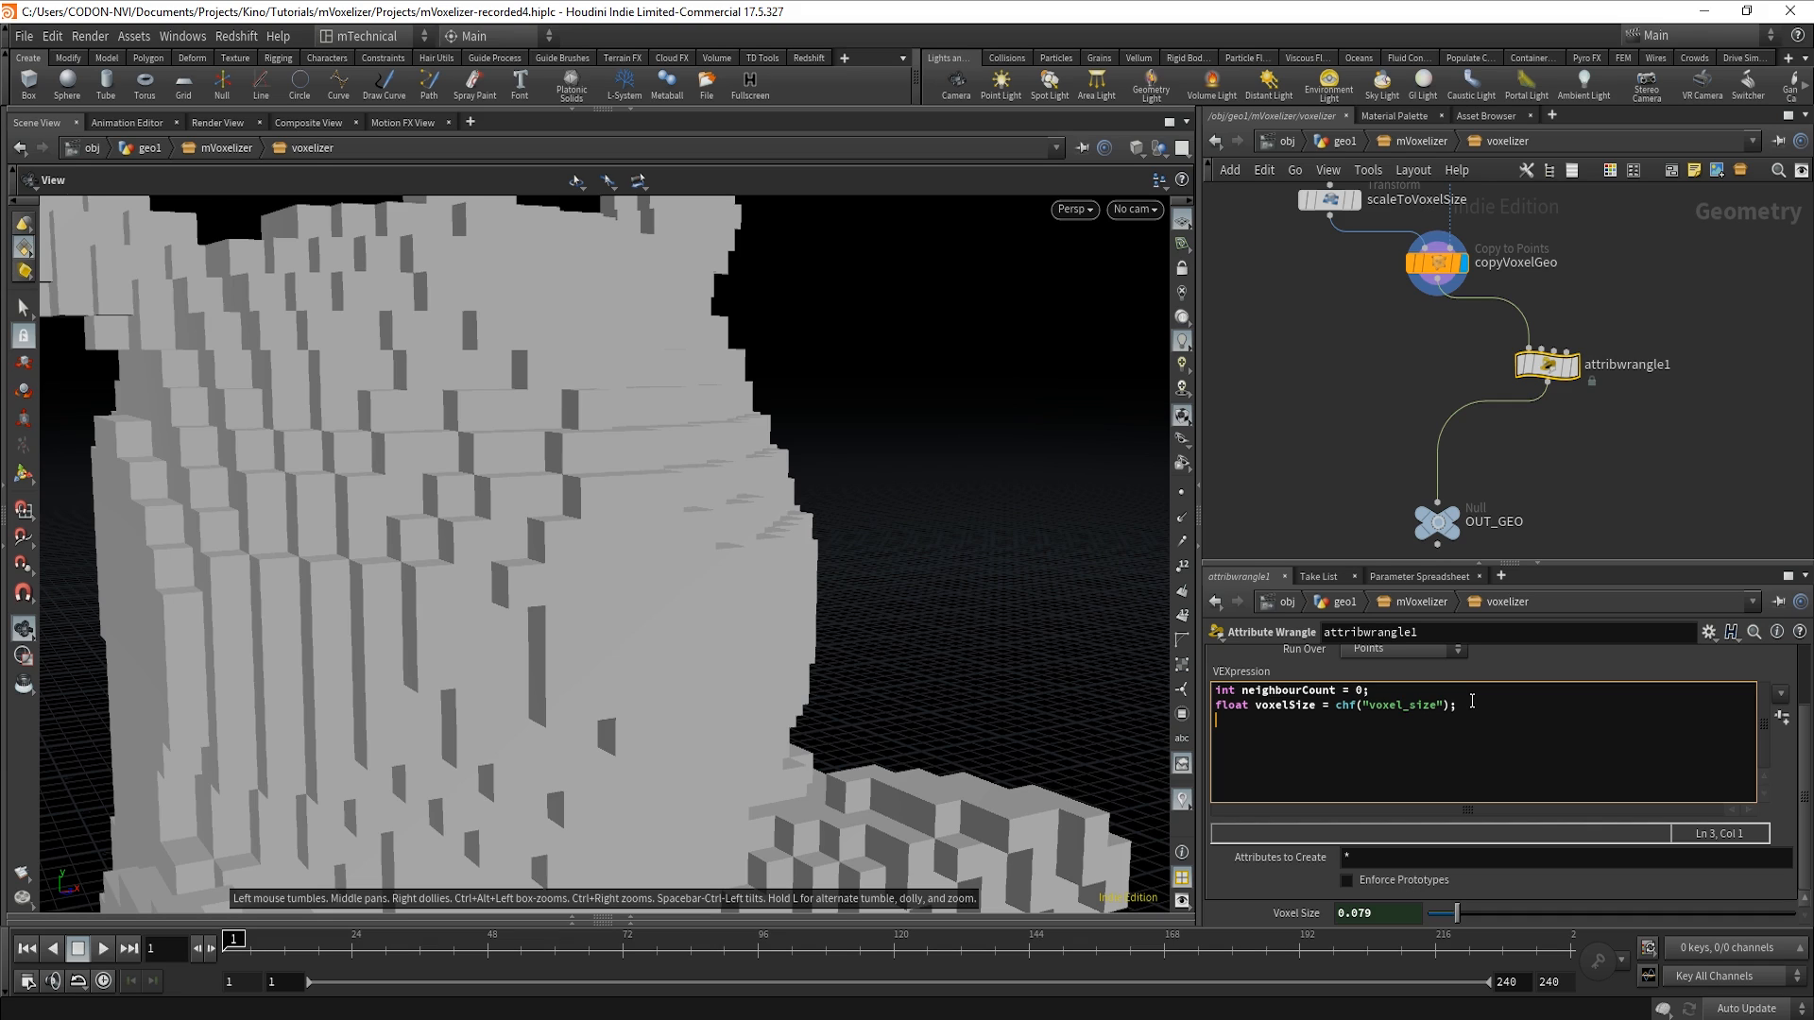
text(neigh)
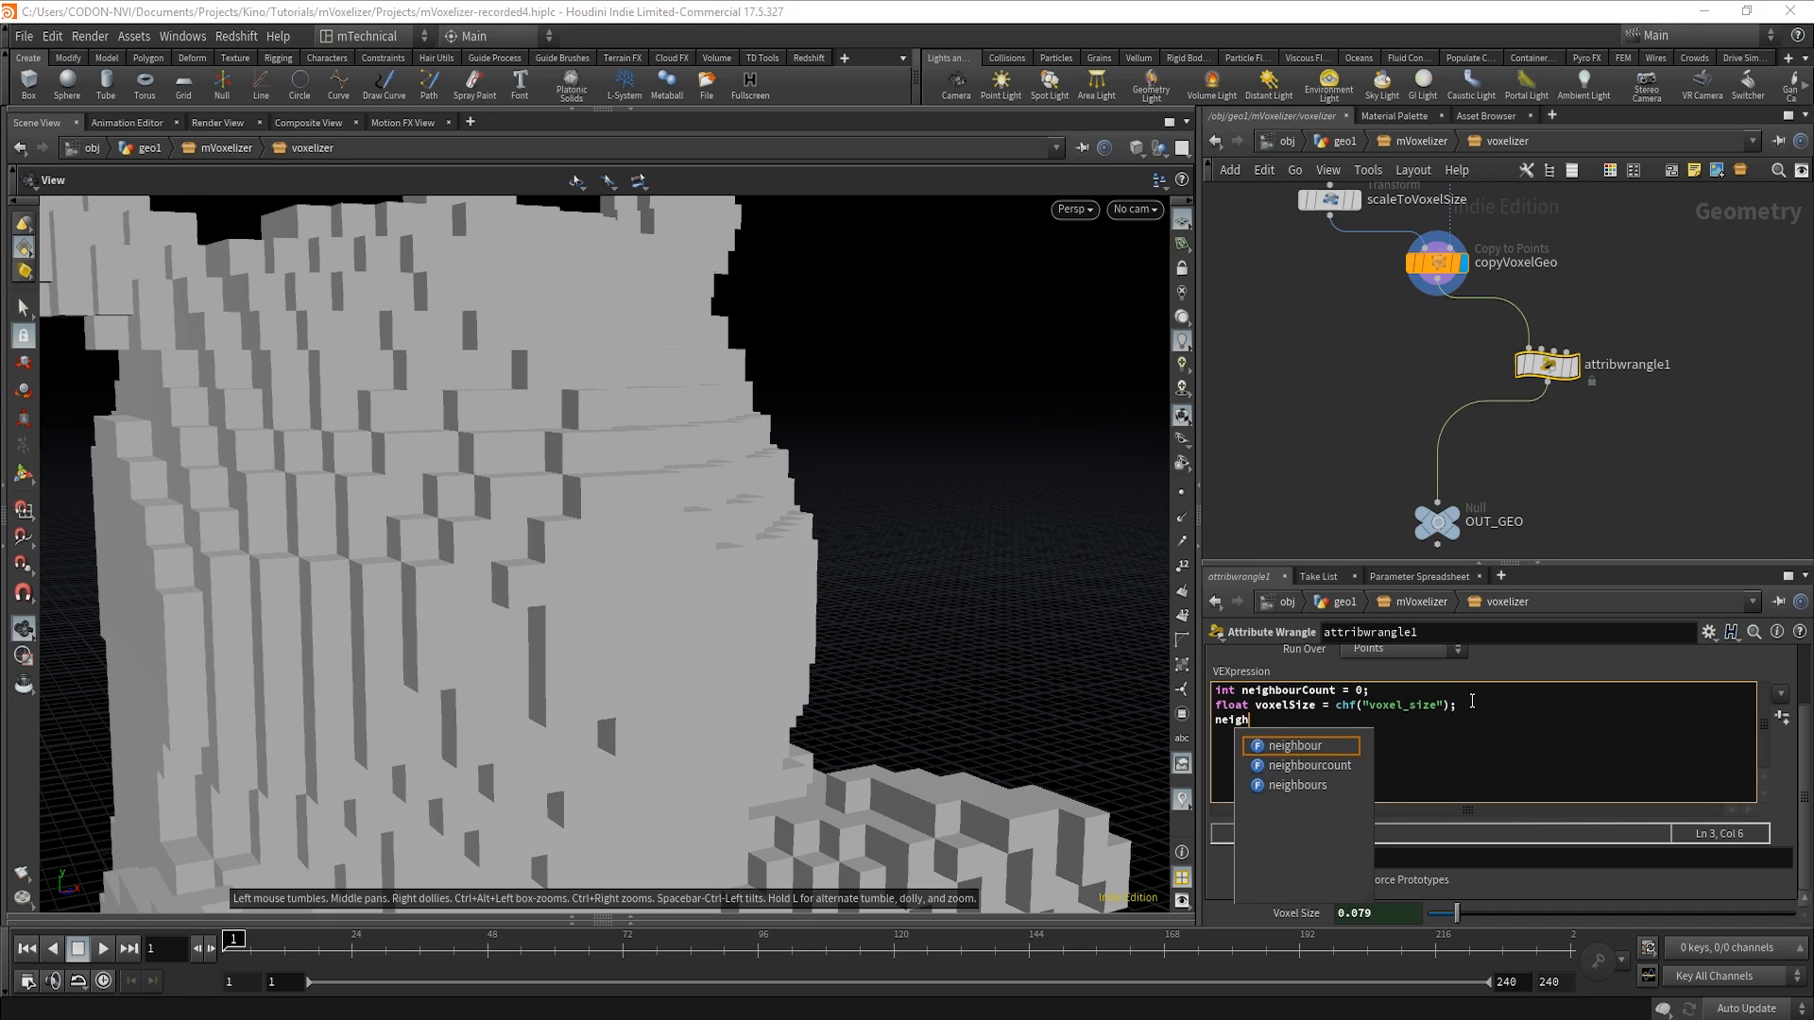
text(bourCount )
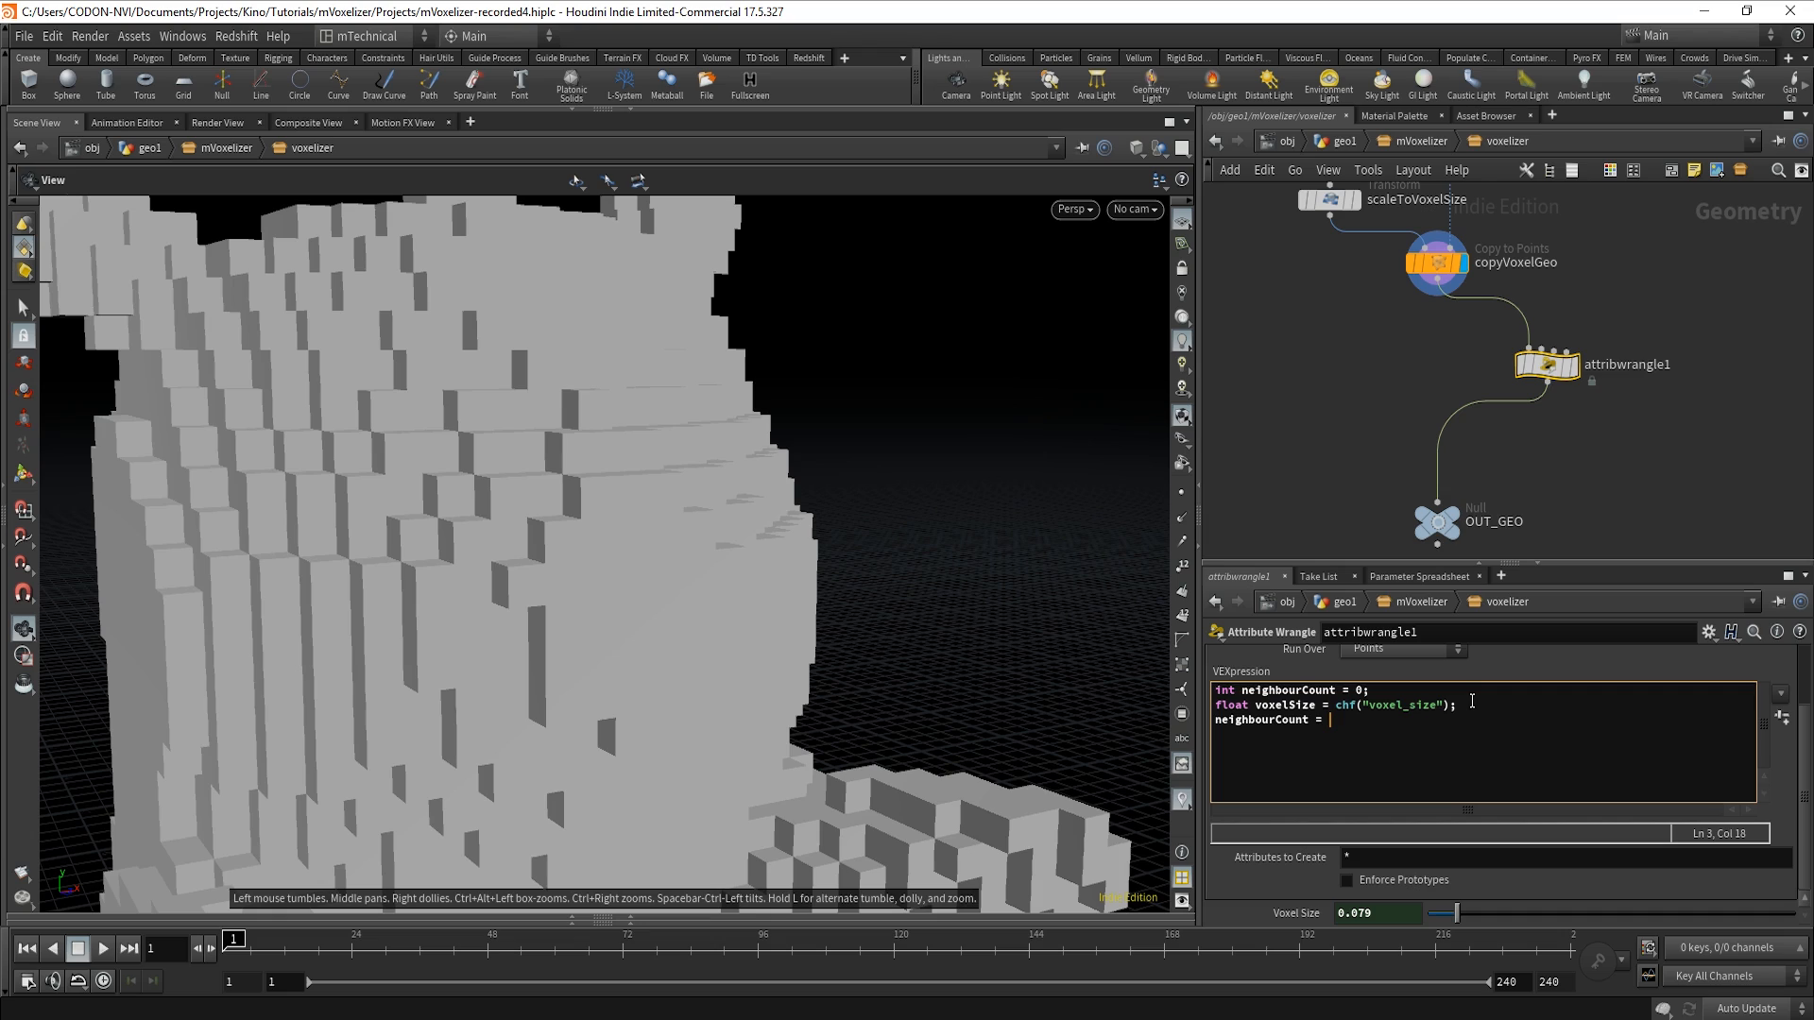
text(= ne)
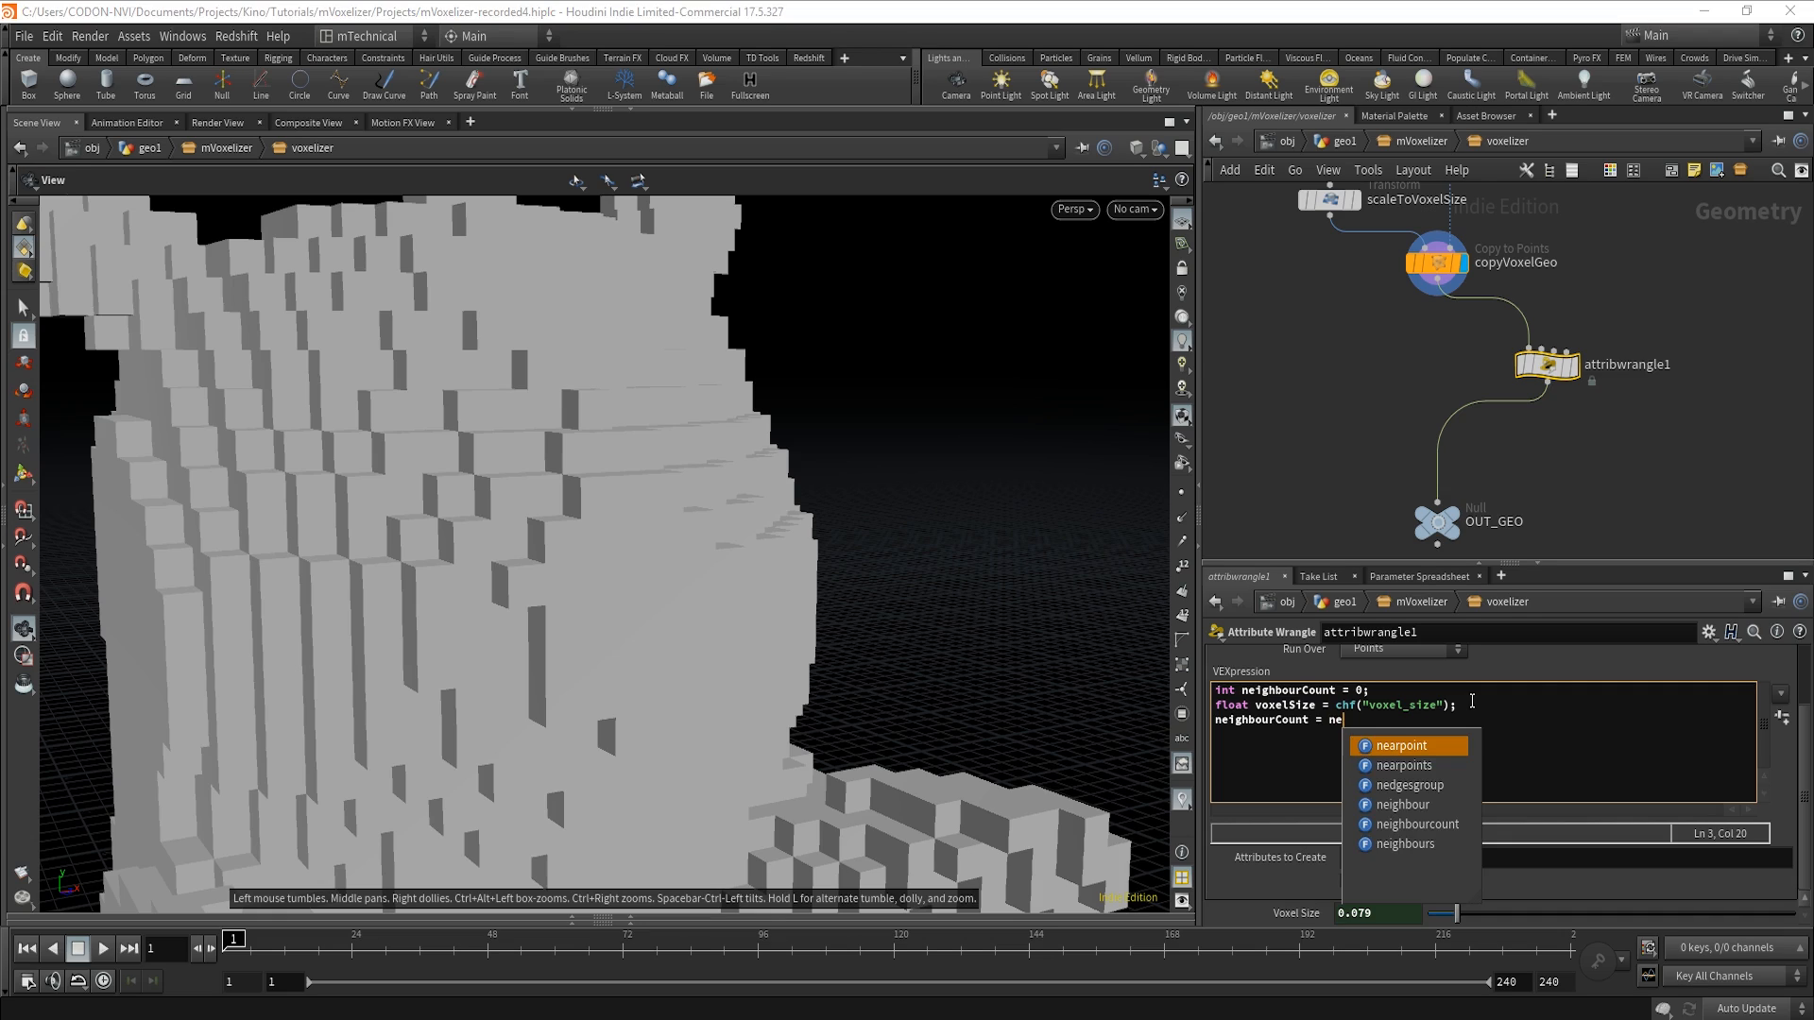
key(Down)
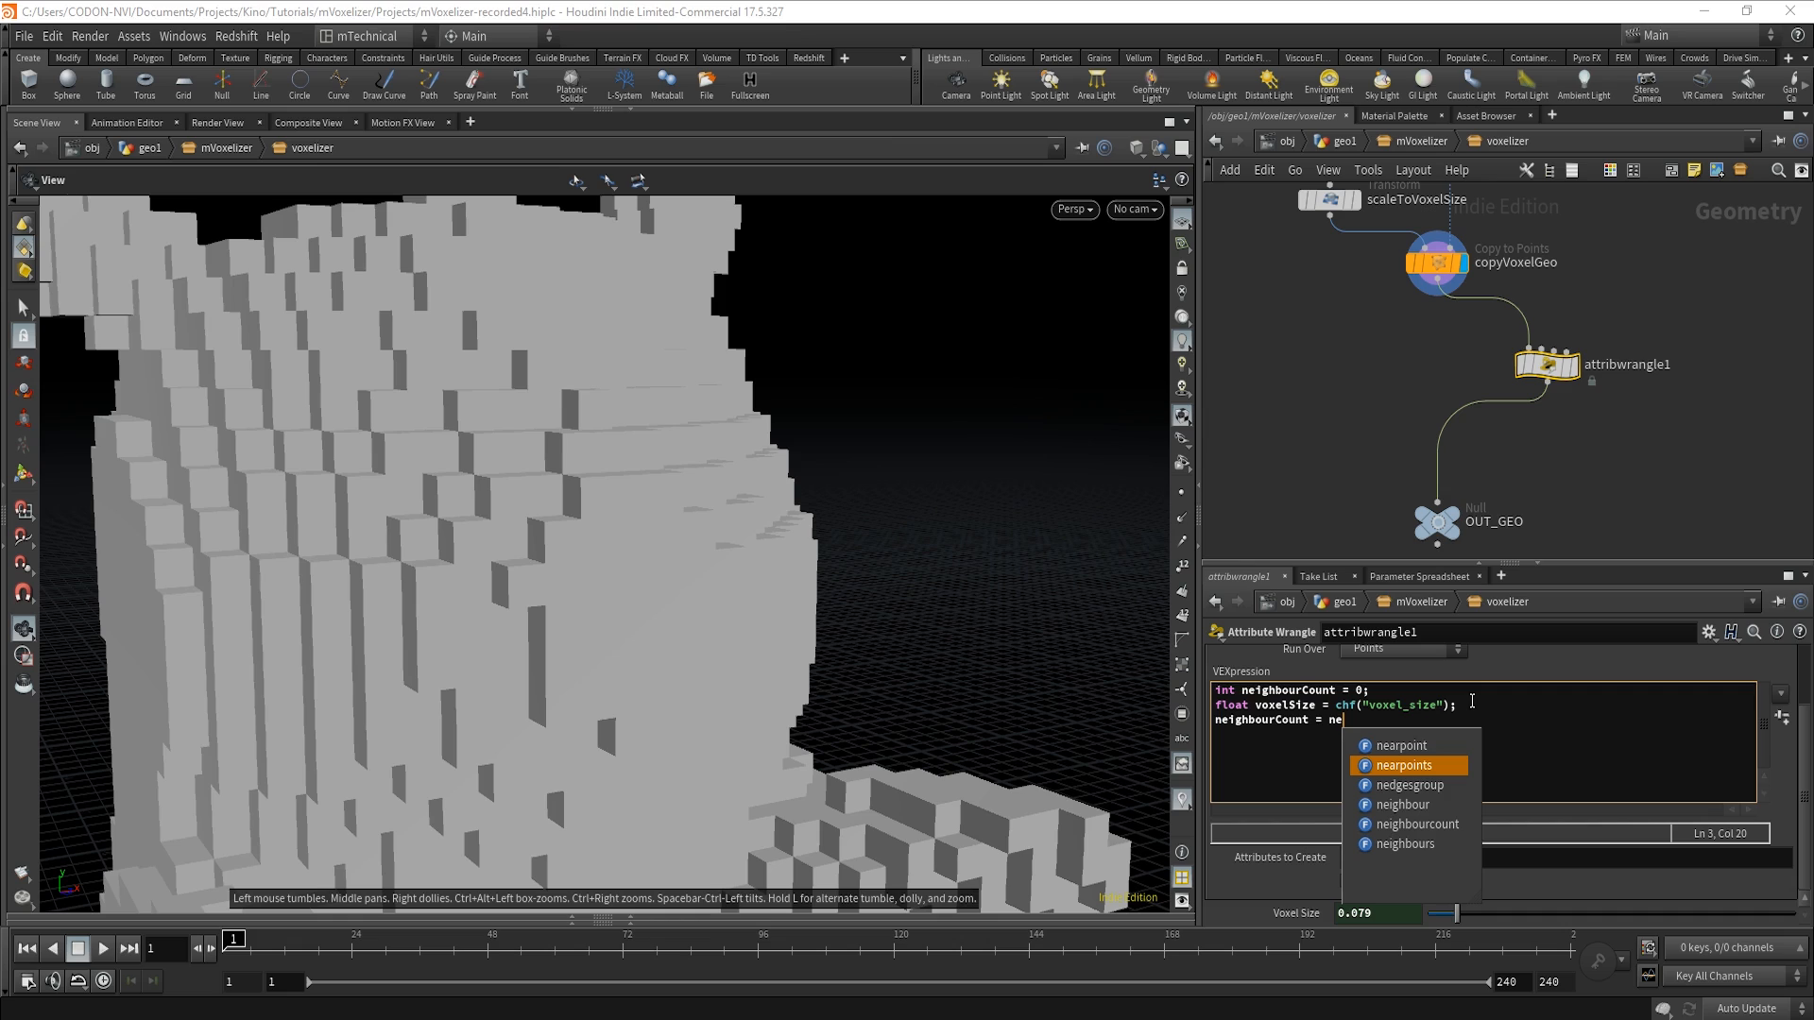
key(Return)
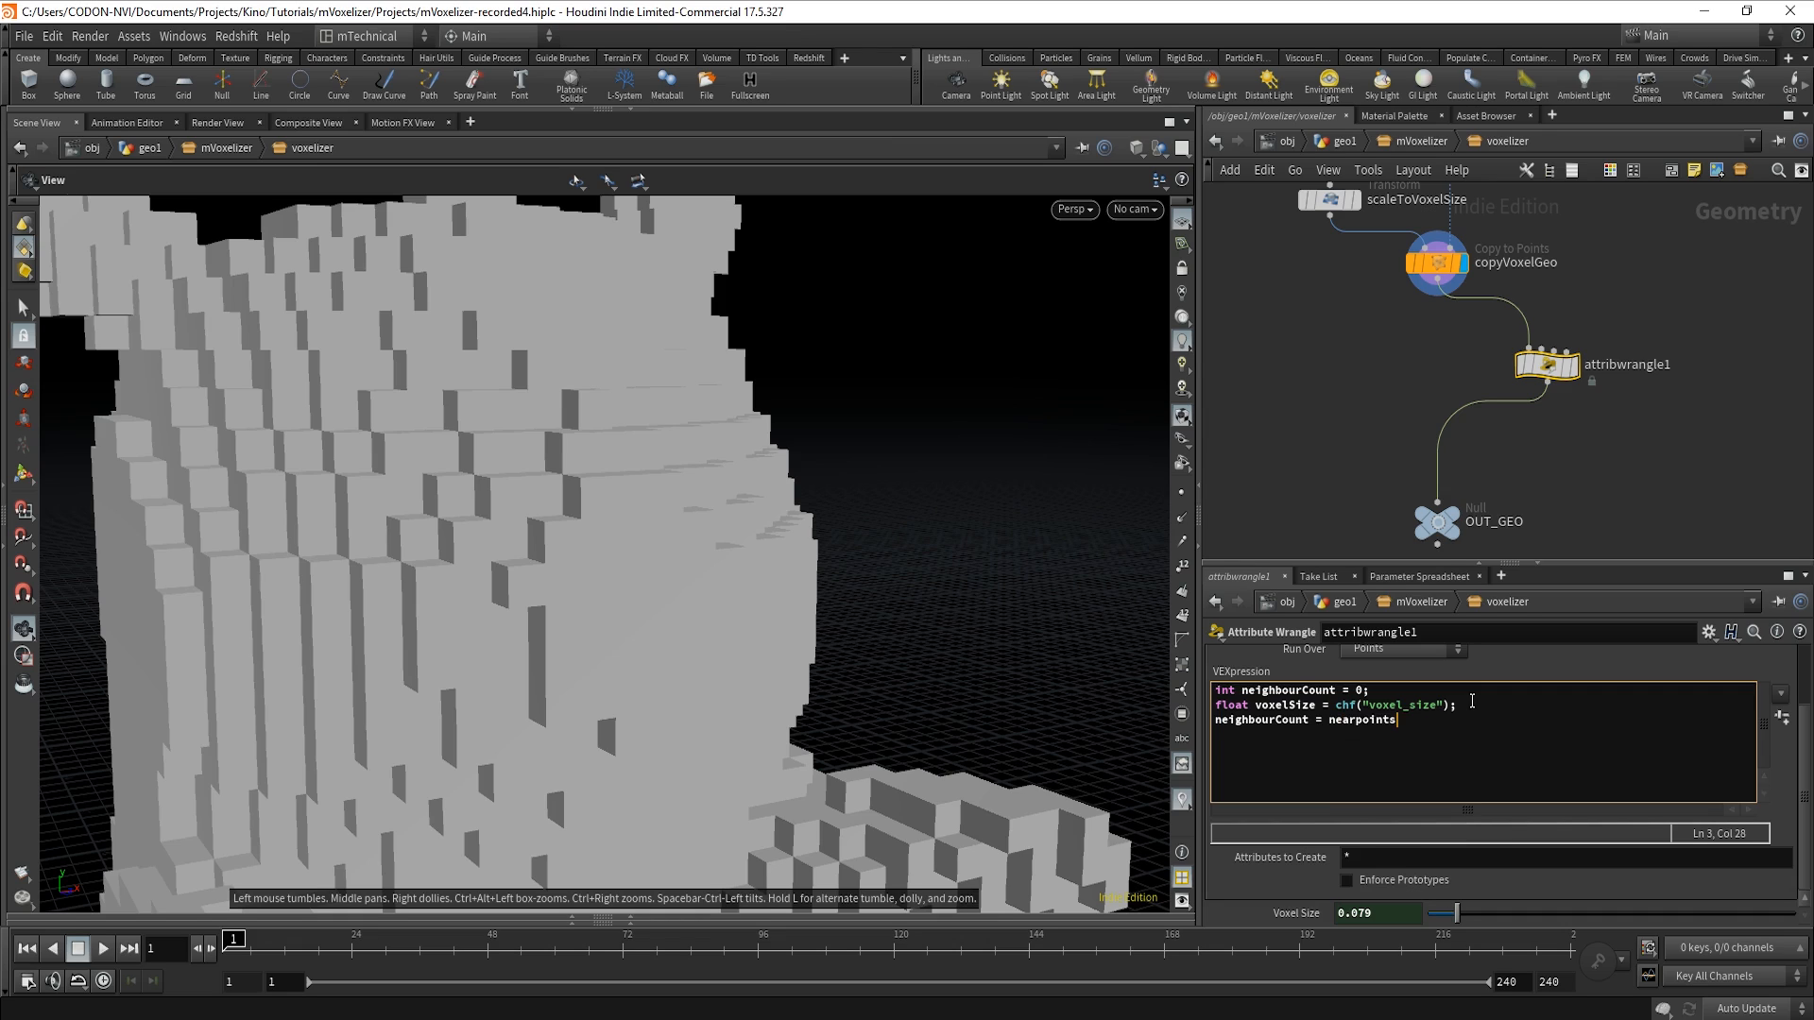
text(()
double_click(1360, 725)
right_click(1358, 725)
click(1417, 722)
text(0,)
text(@P, voxelSize * 1.1)
text(;)
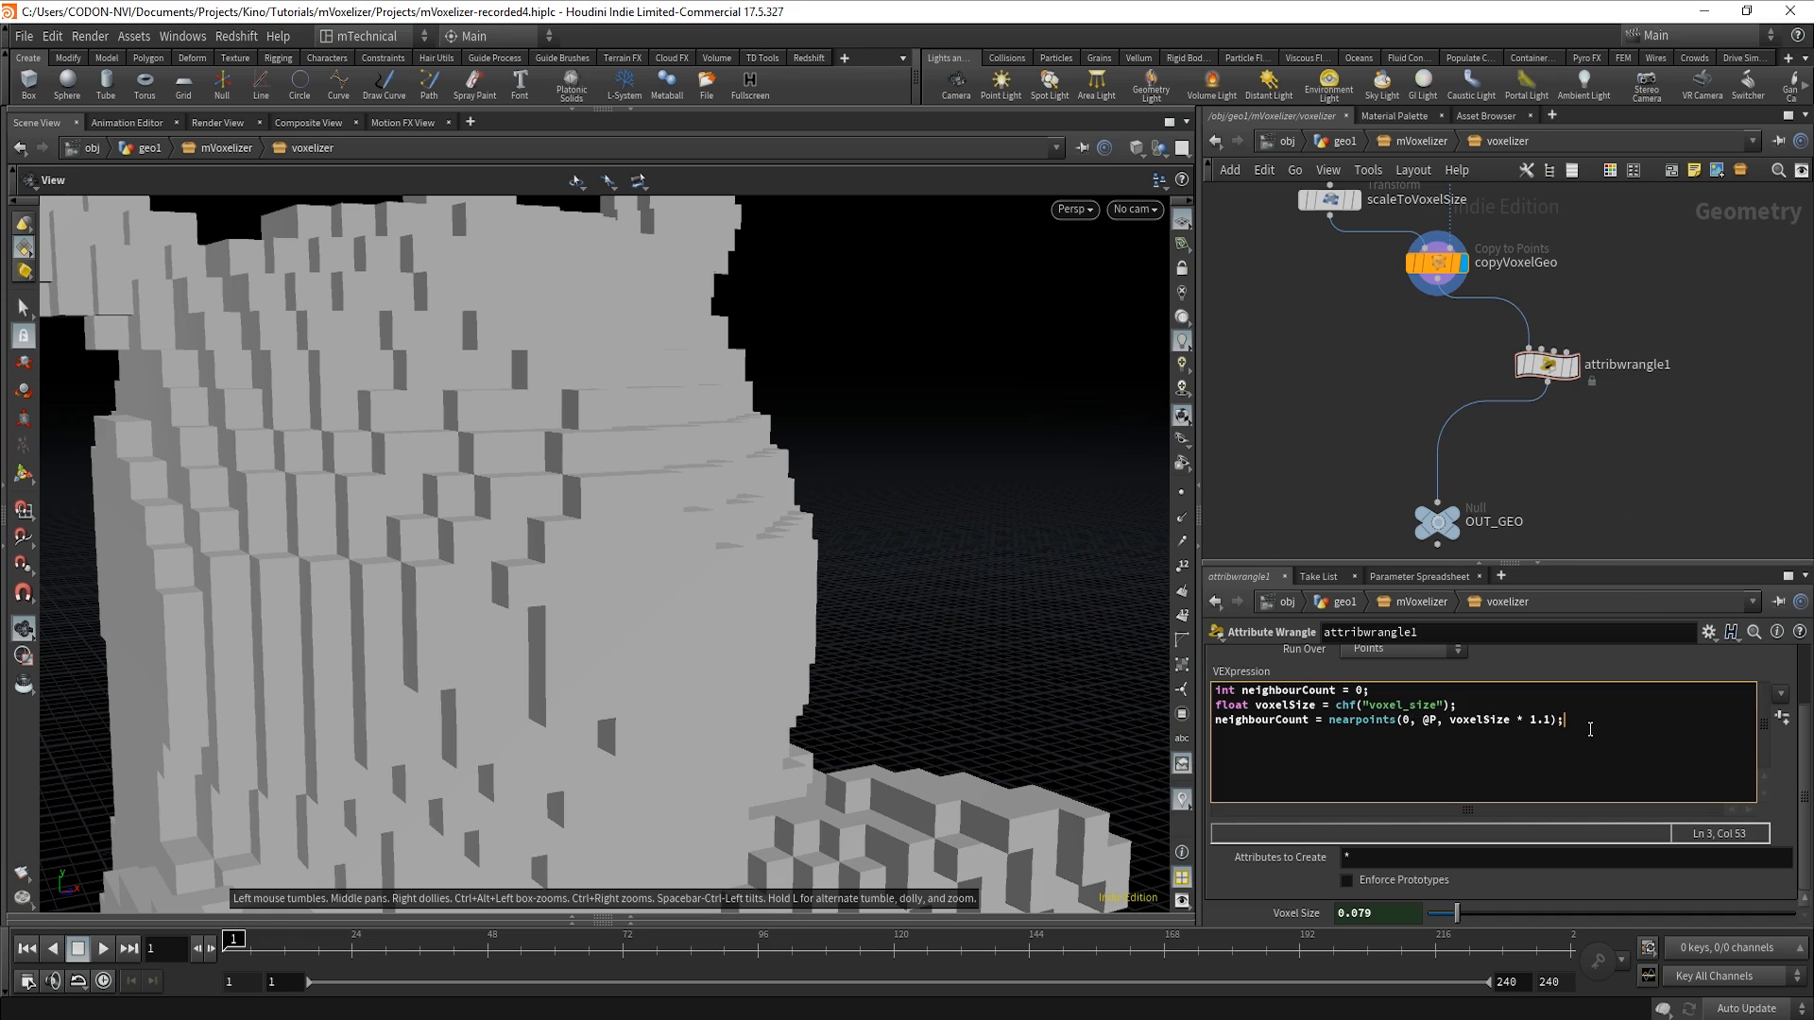
click(1568, 364)
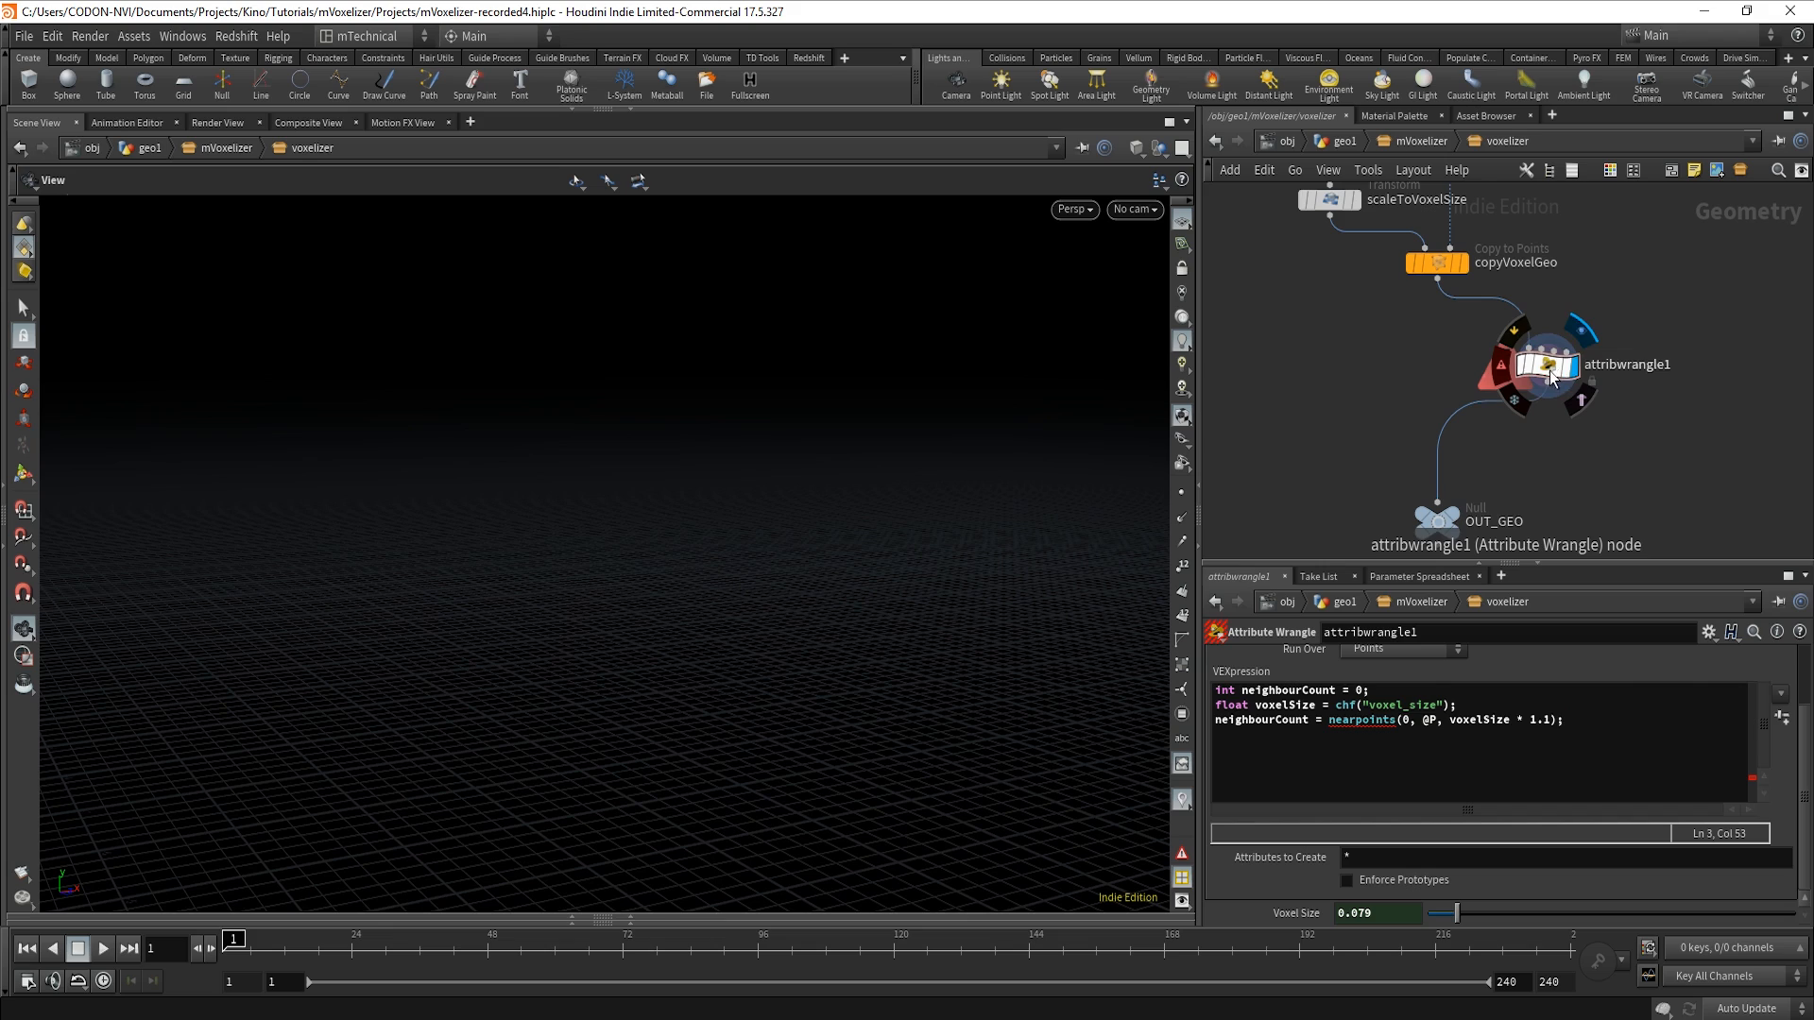
Wrap the nearpoints call in len() so the line reads neighbourCount = len(nearpoints(0, @P, voxelSize * 1.1));.
mouse_move(1372, 727)
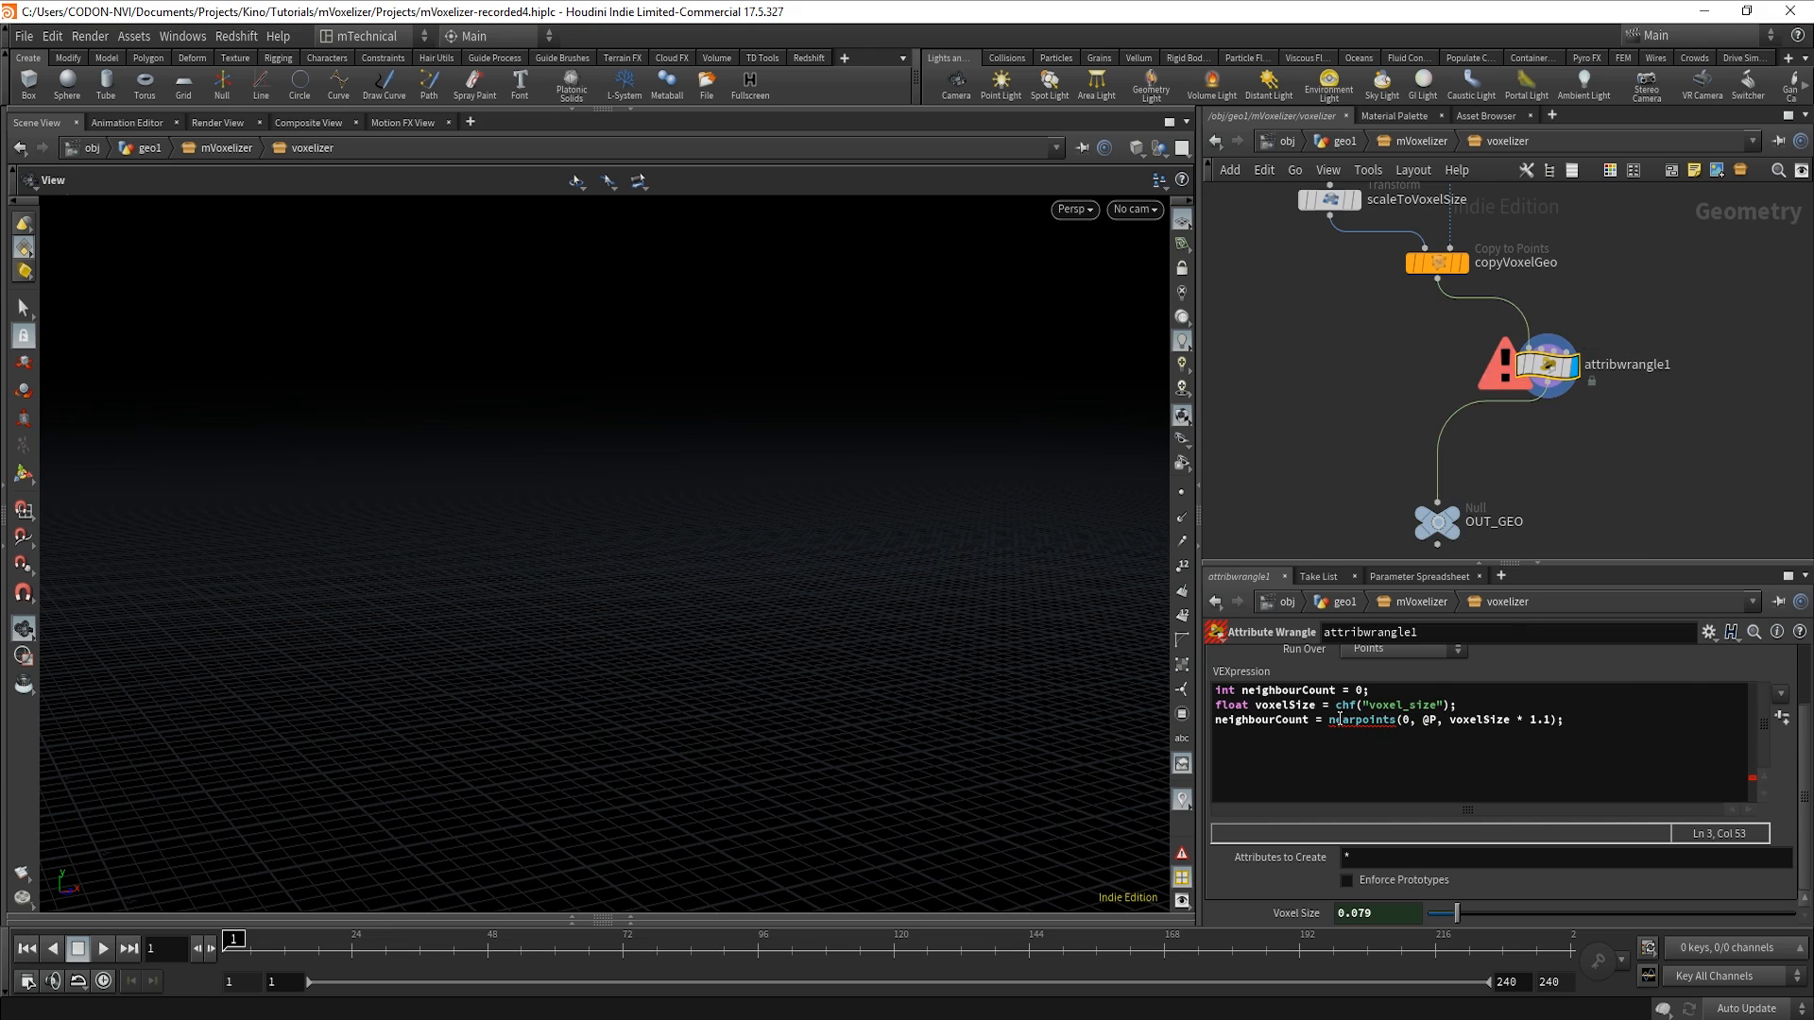
click(1329, 720)
text(l)
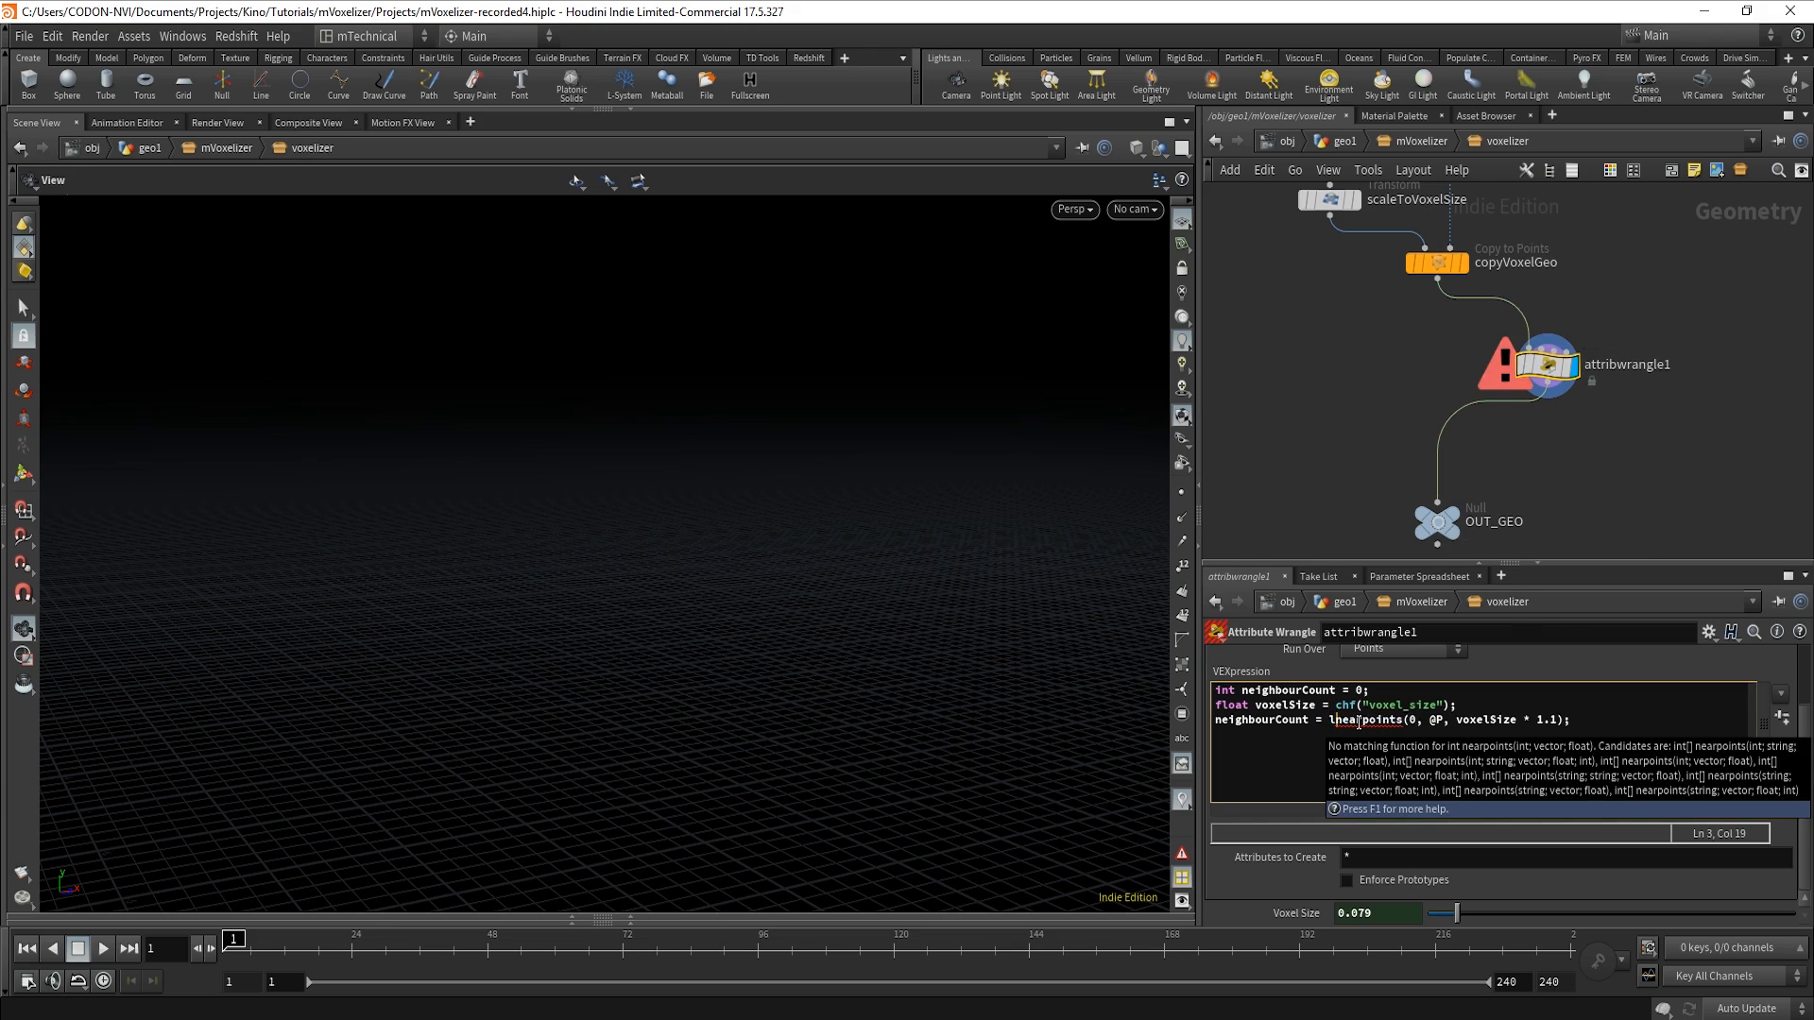
text(en()
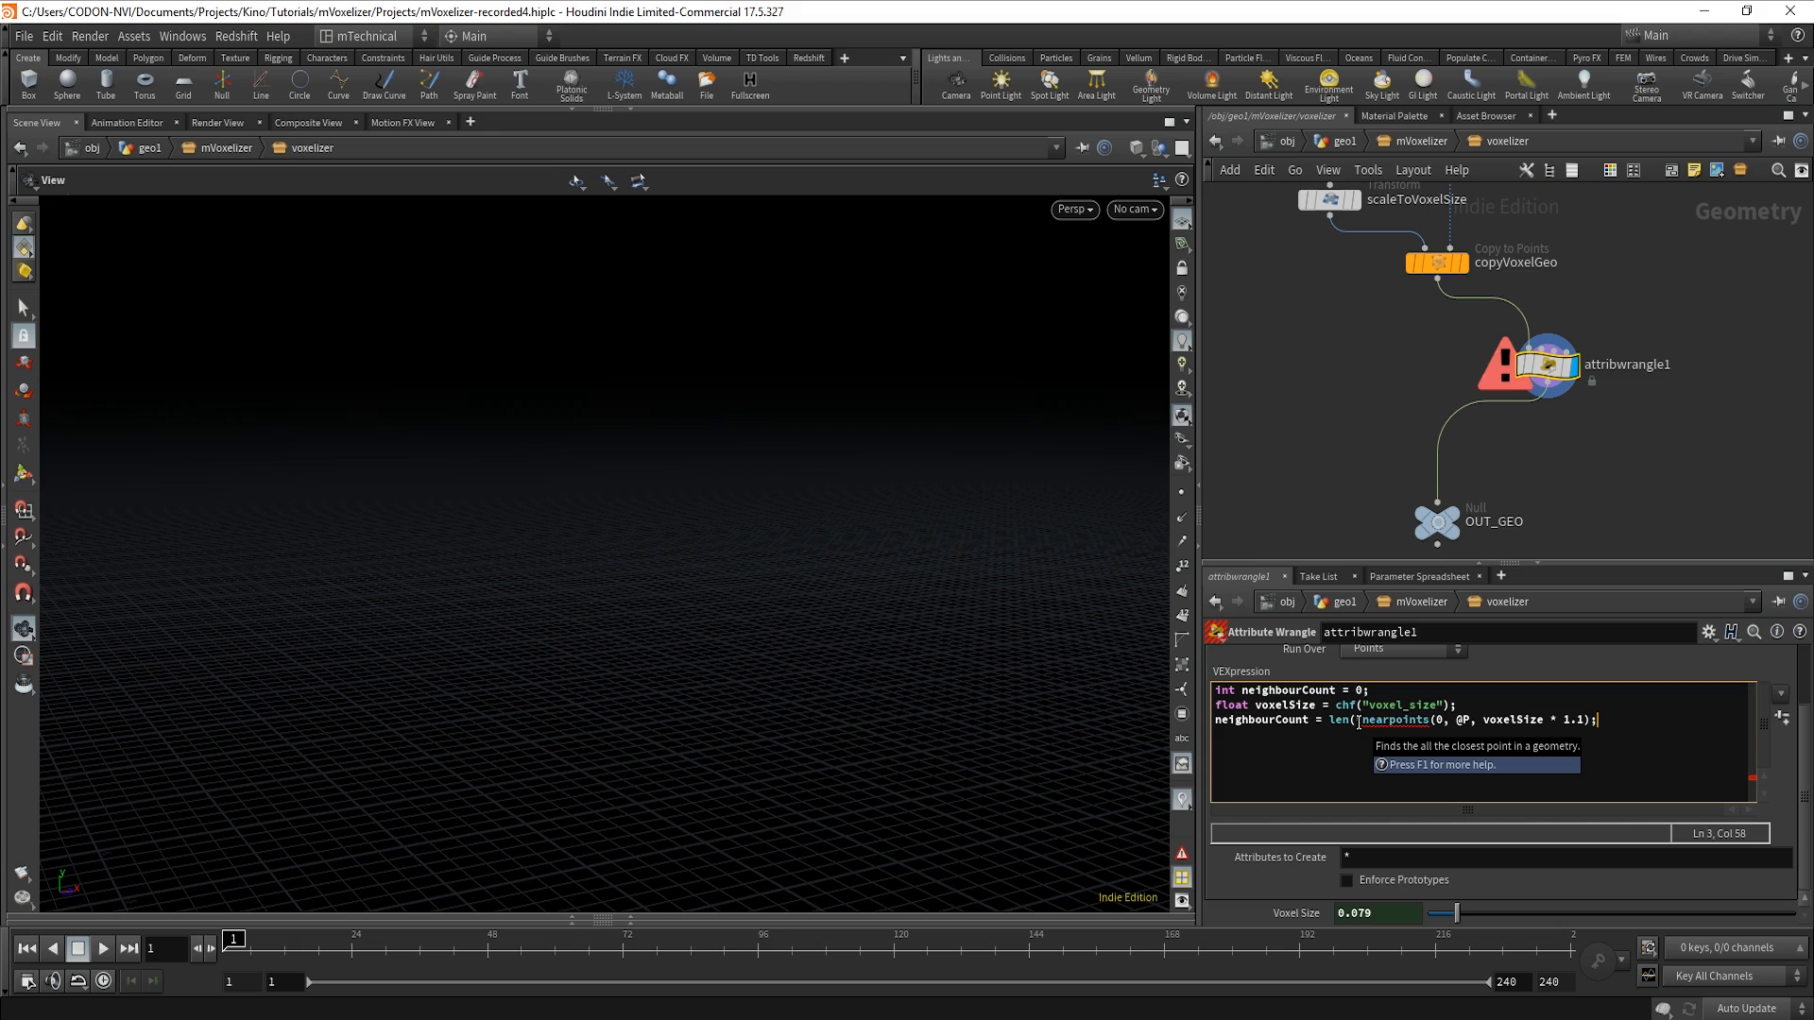
text())
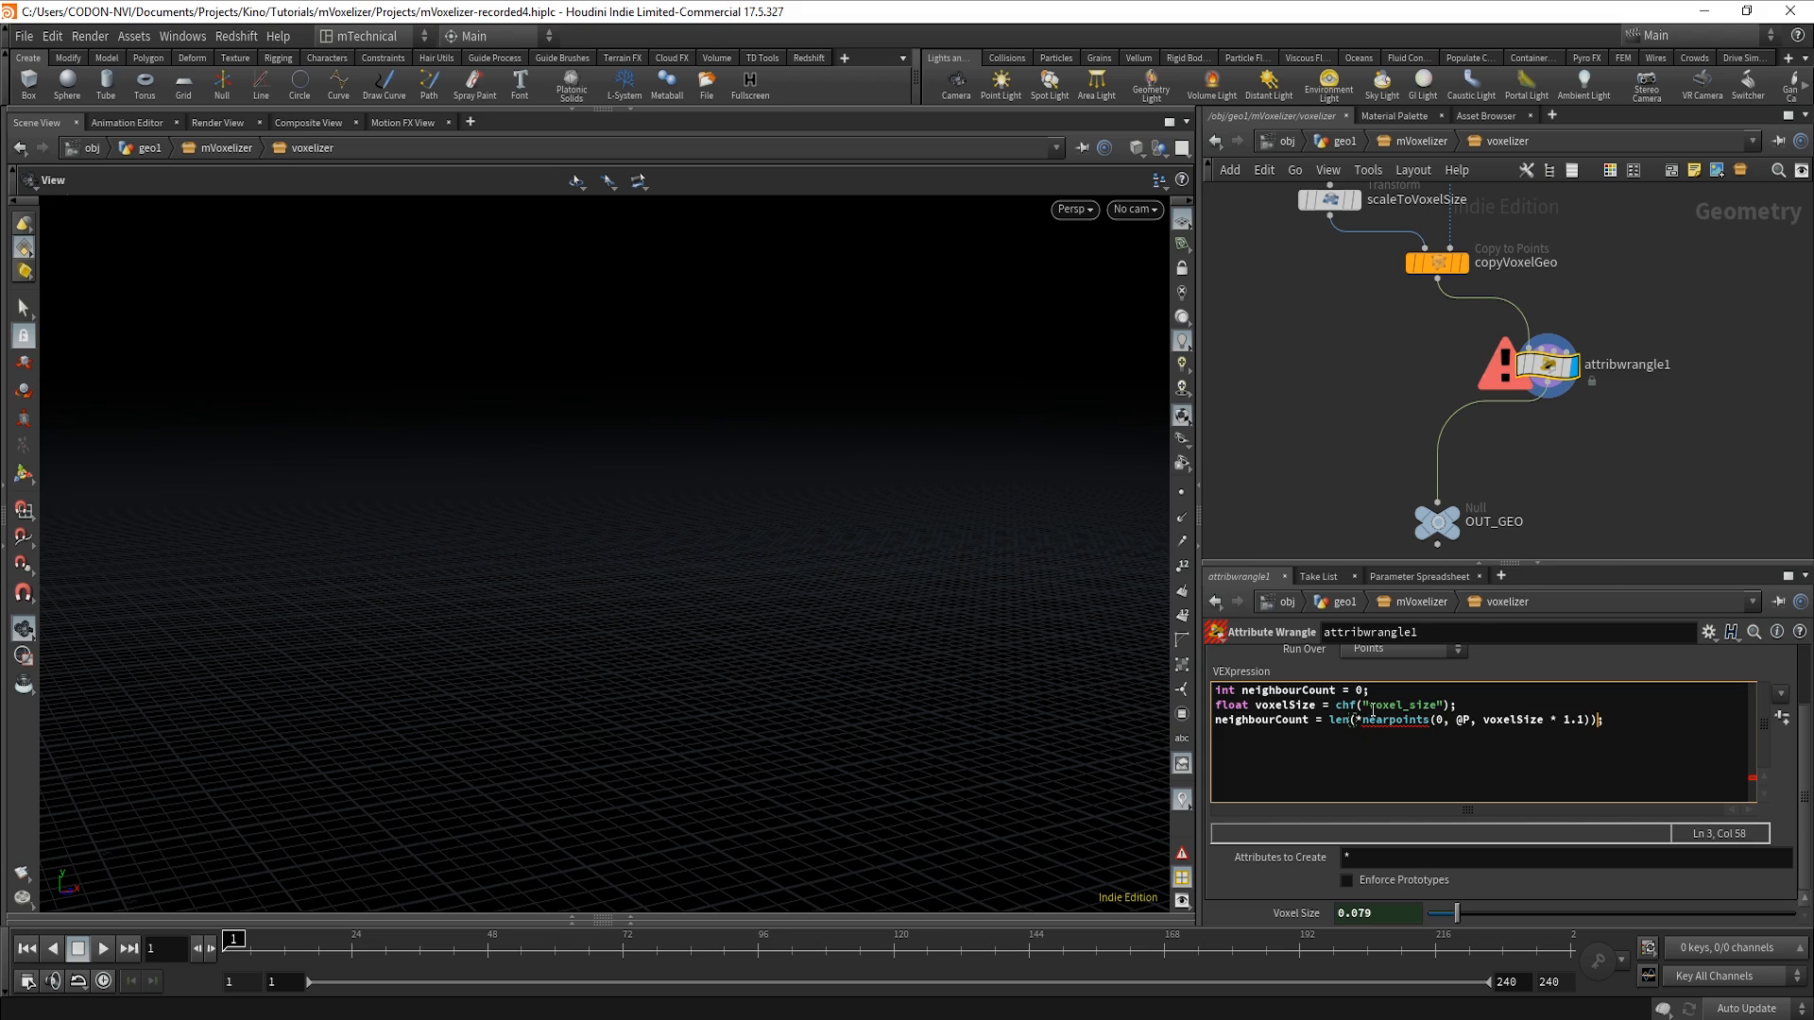
click(1363, 721)
key(Left)
key(BackSpace)
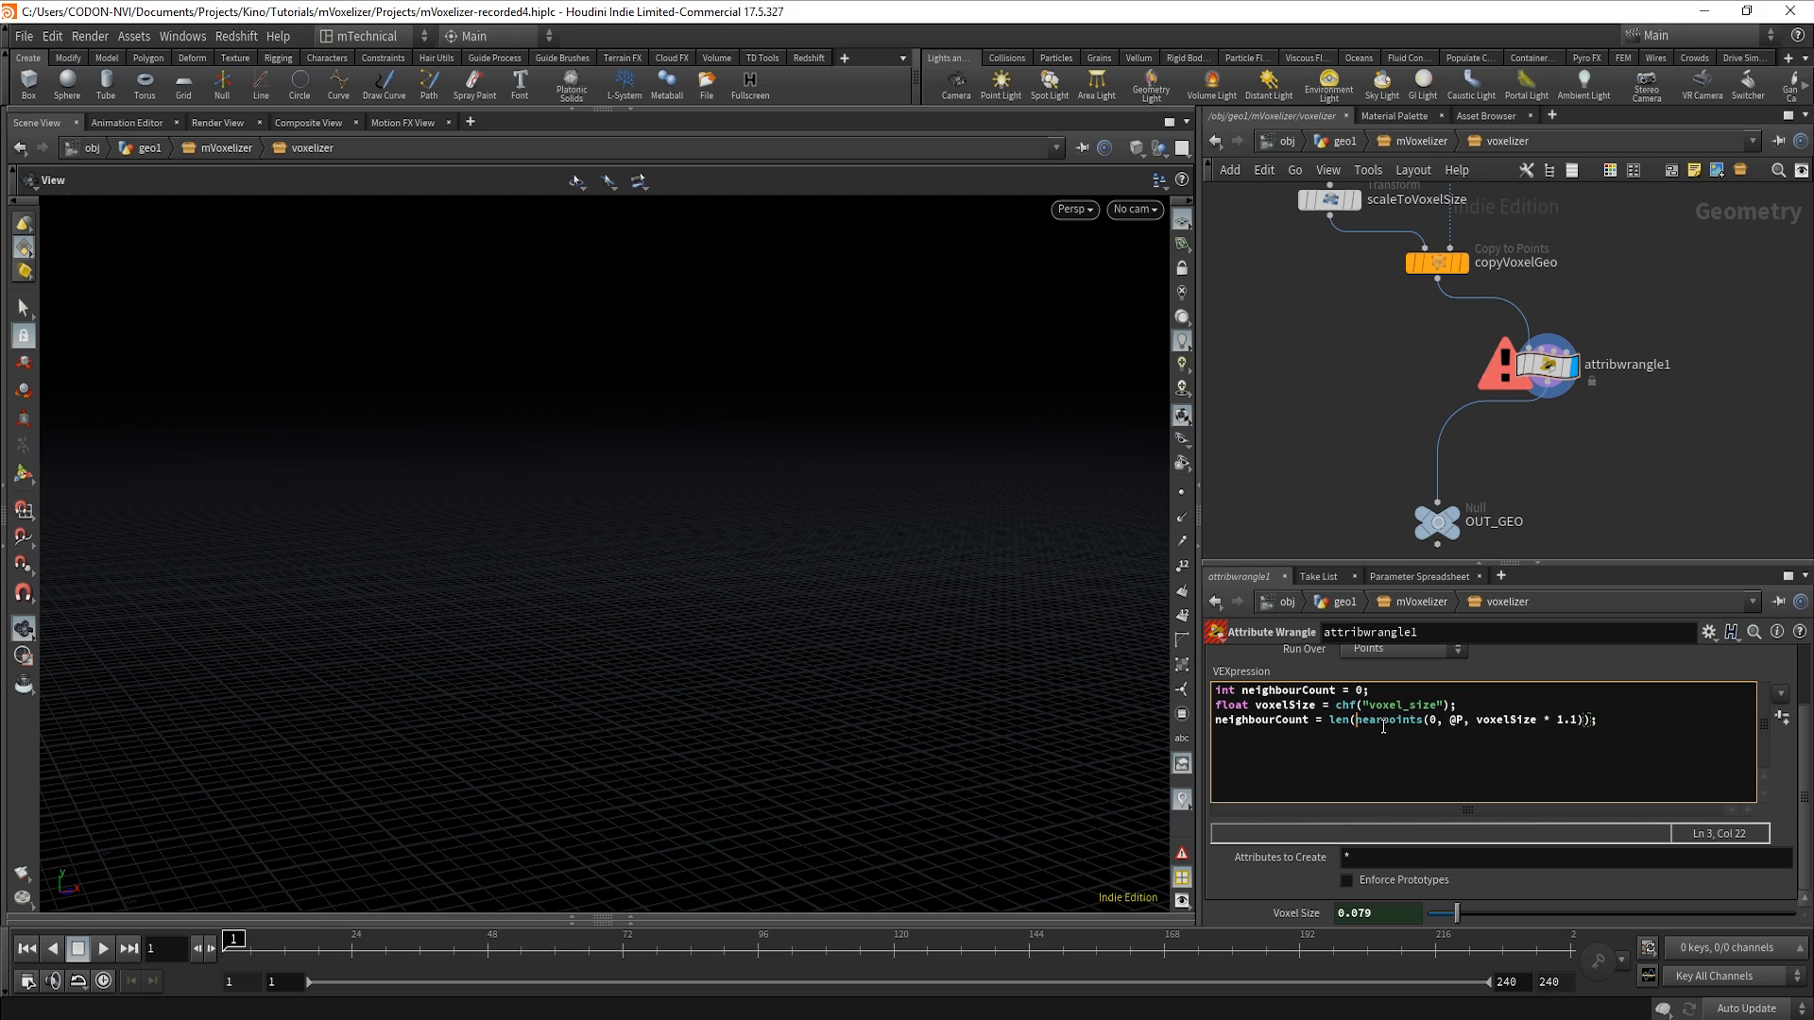
mouse_move(1361, 723)
click(1630, 469)
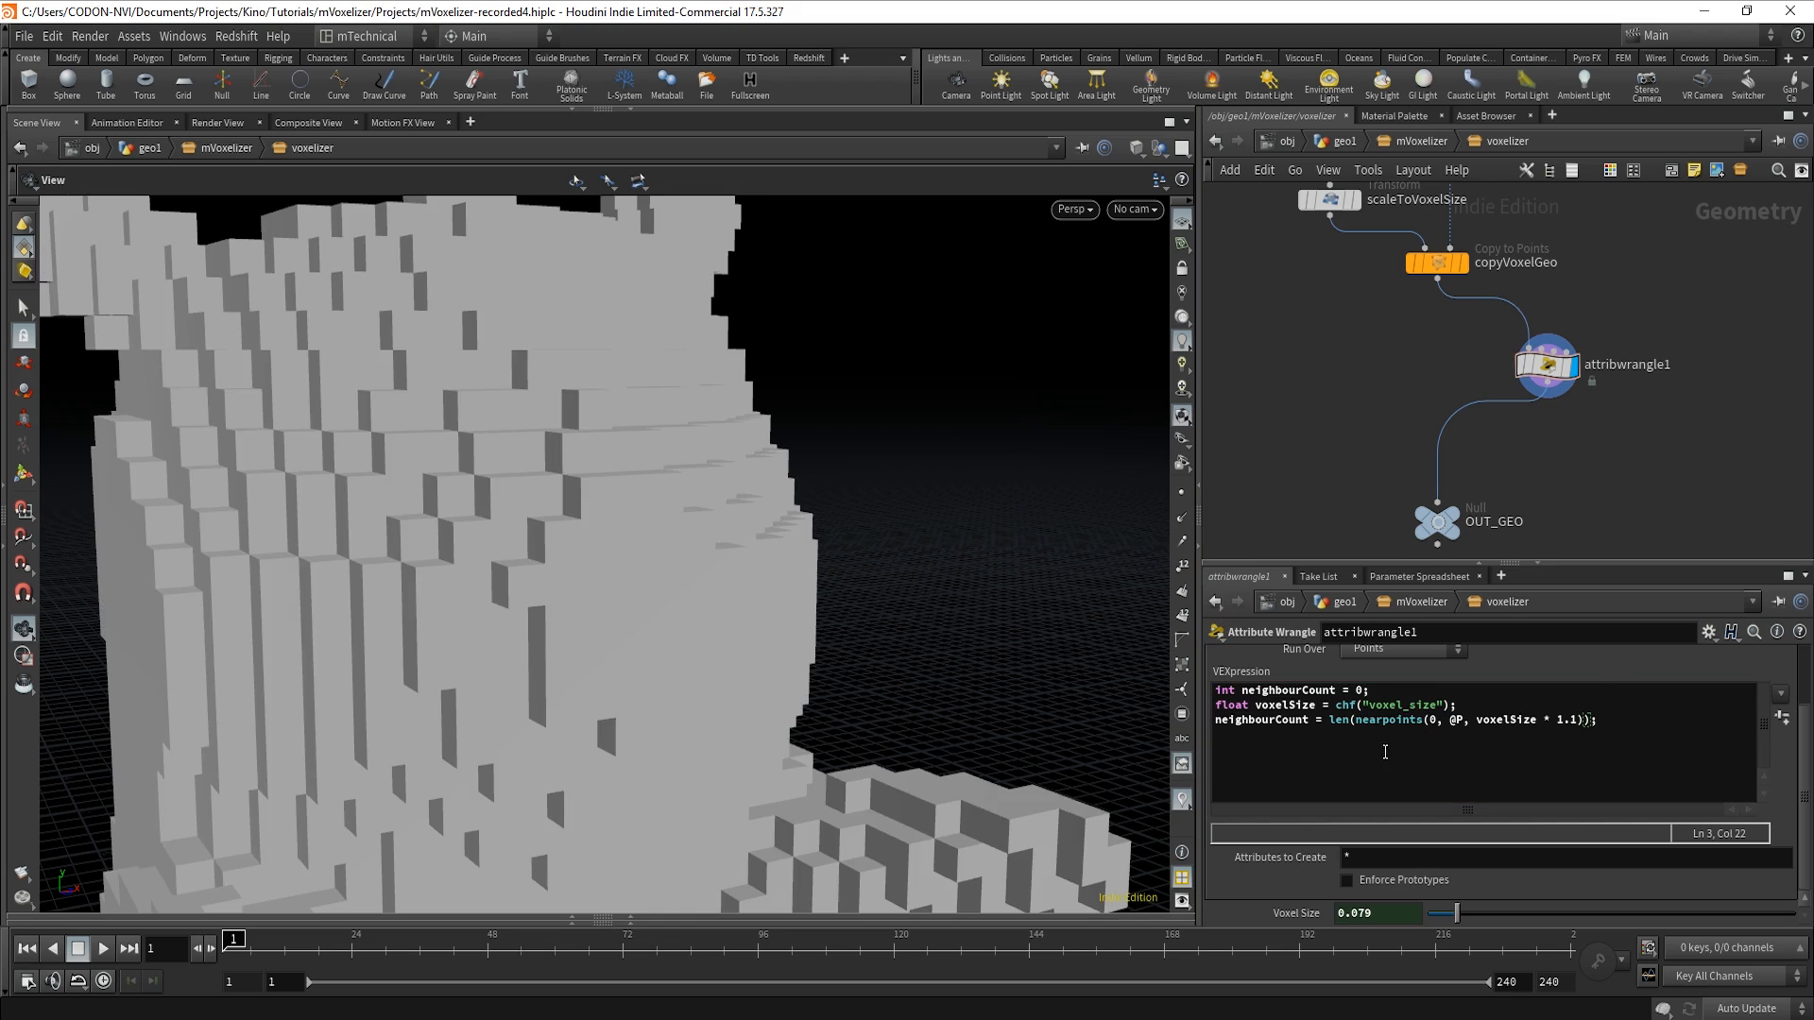
click(1612, 716)
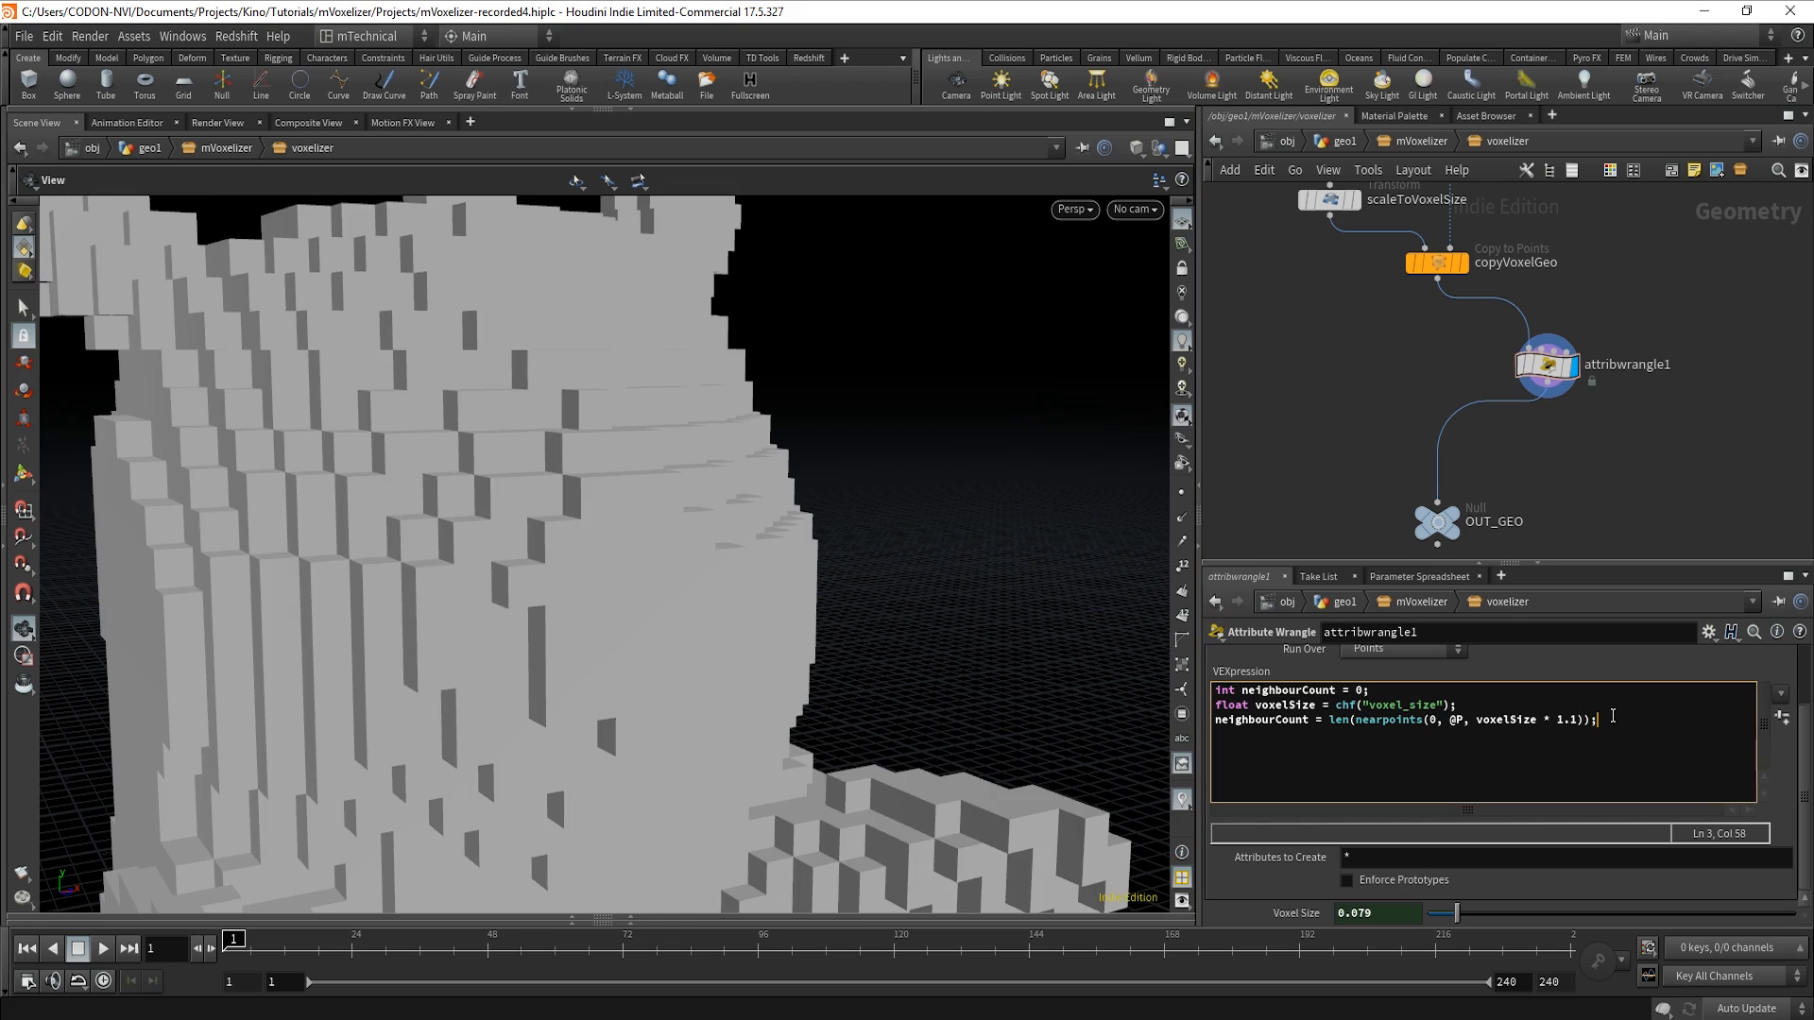
key(Return)
key(Return)
text(if (neighbourCo)
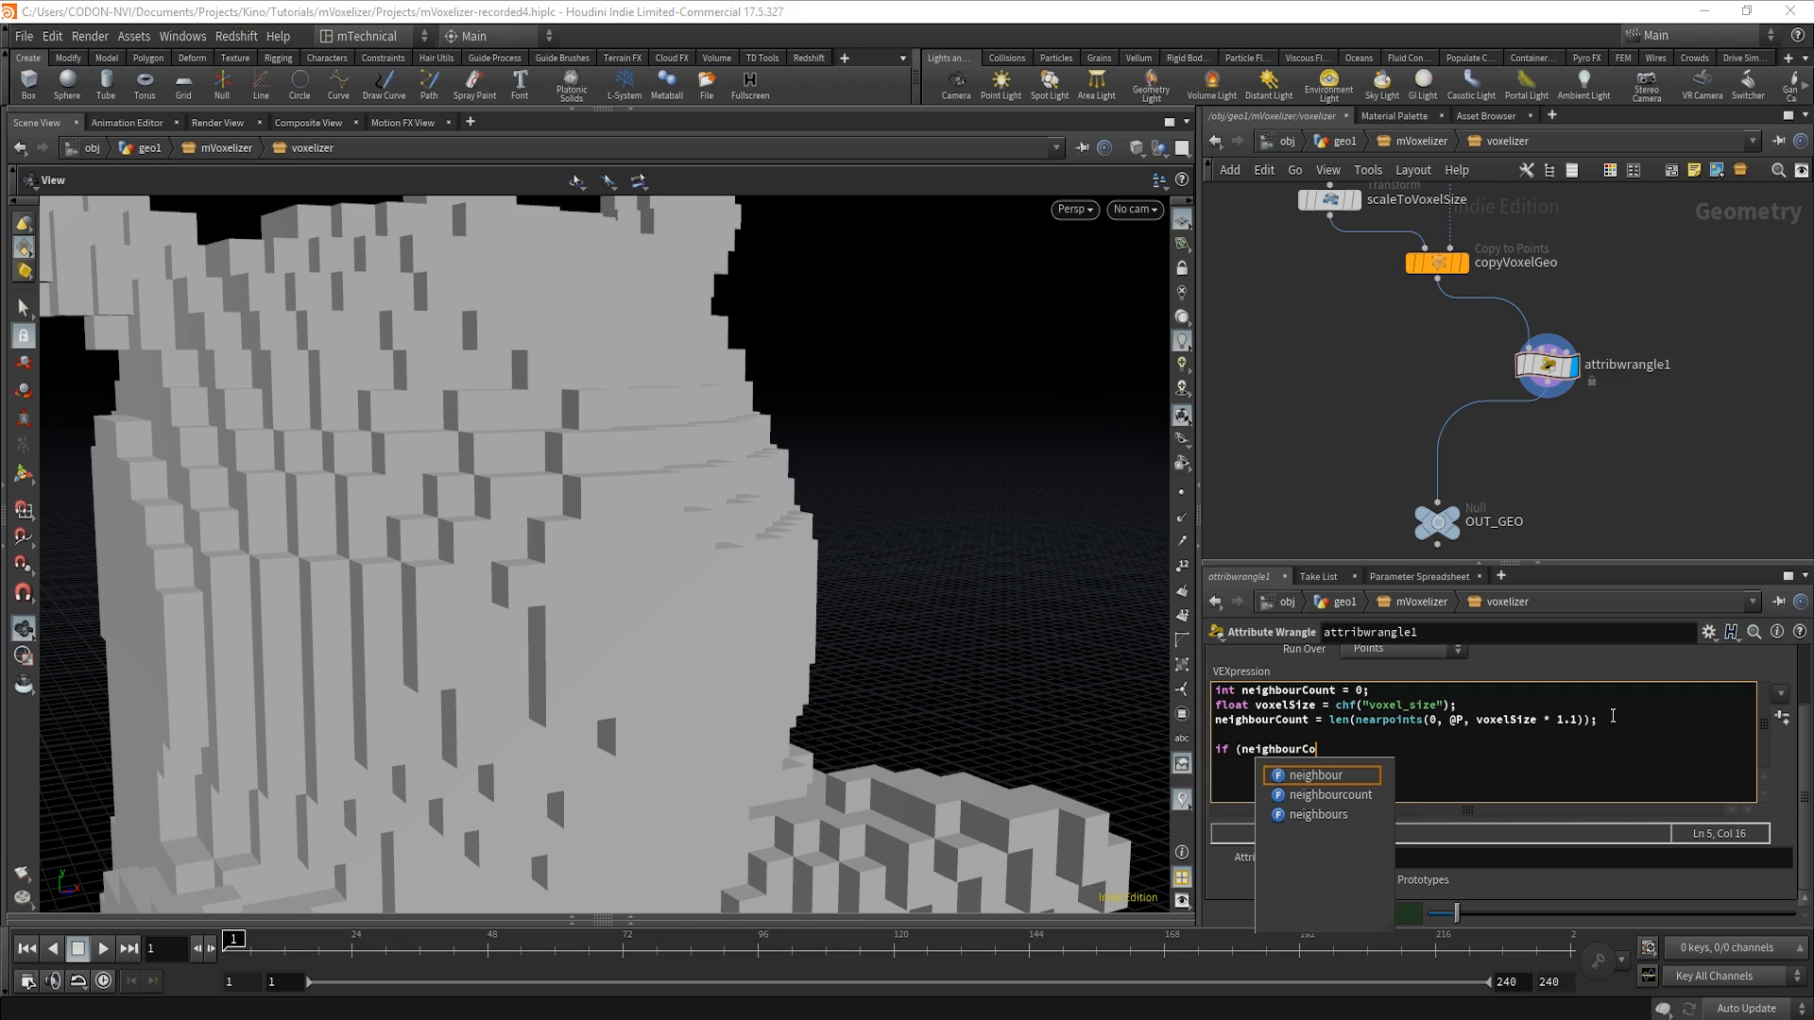
text(unt >)
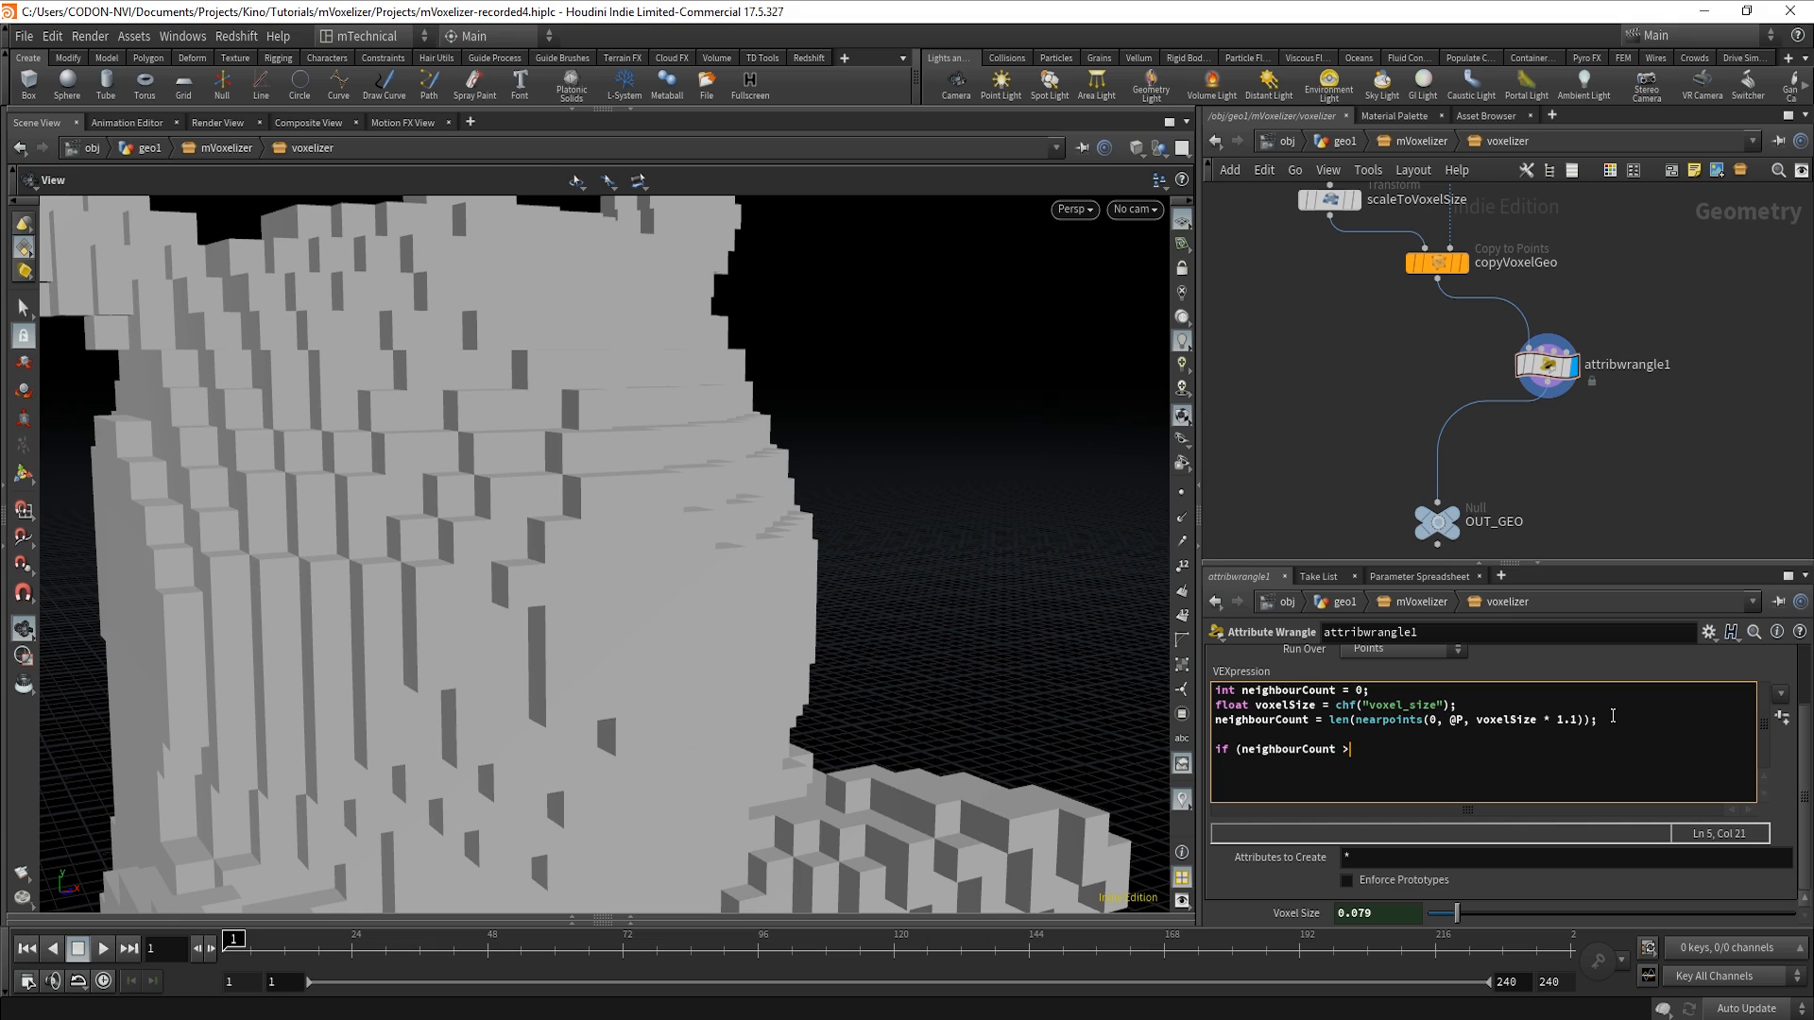
text(= 7) @group_interior)
text(= 1;)
key(Return)
text(elsz)
key(BackSpace)
text(e @group_interi)
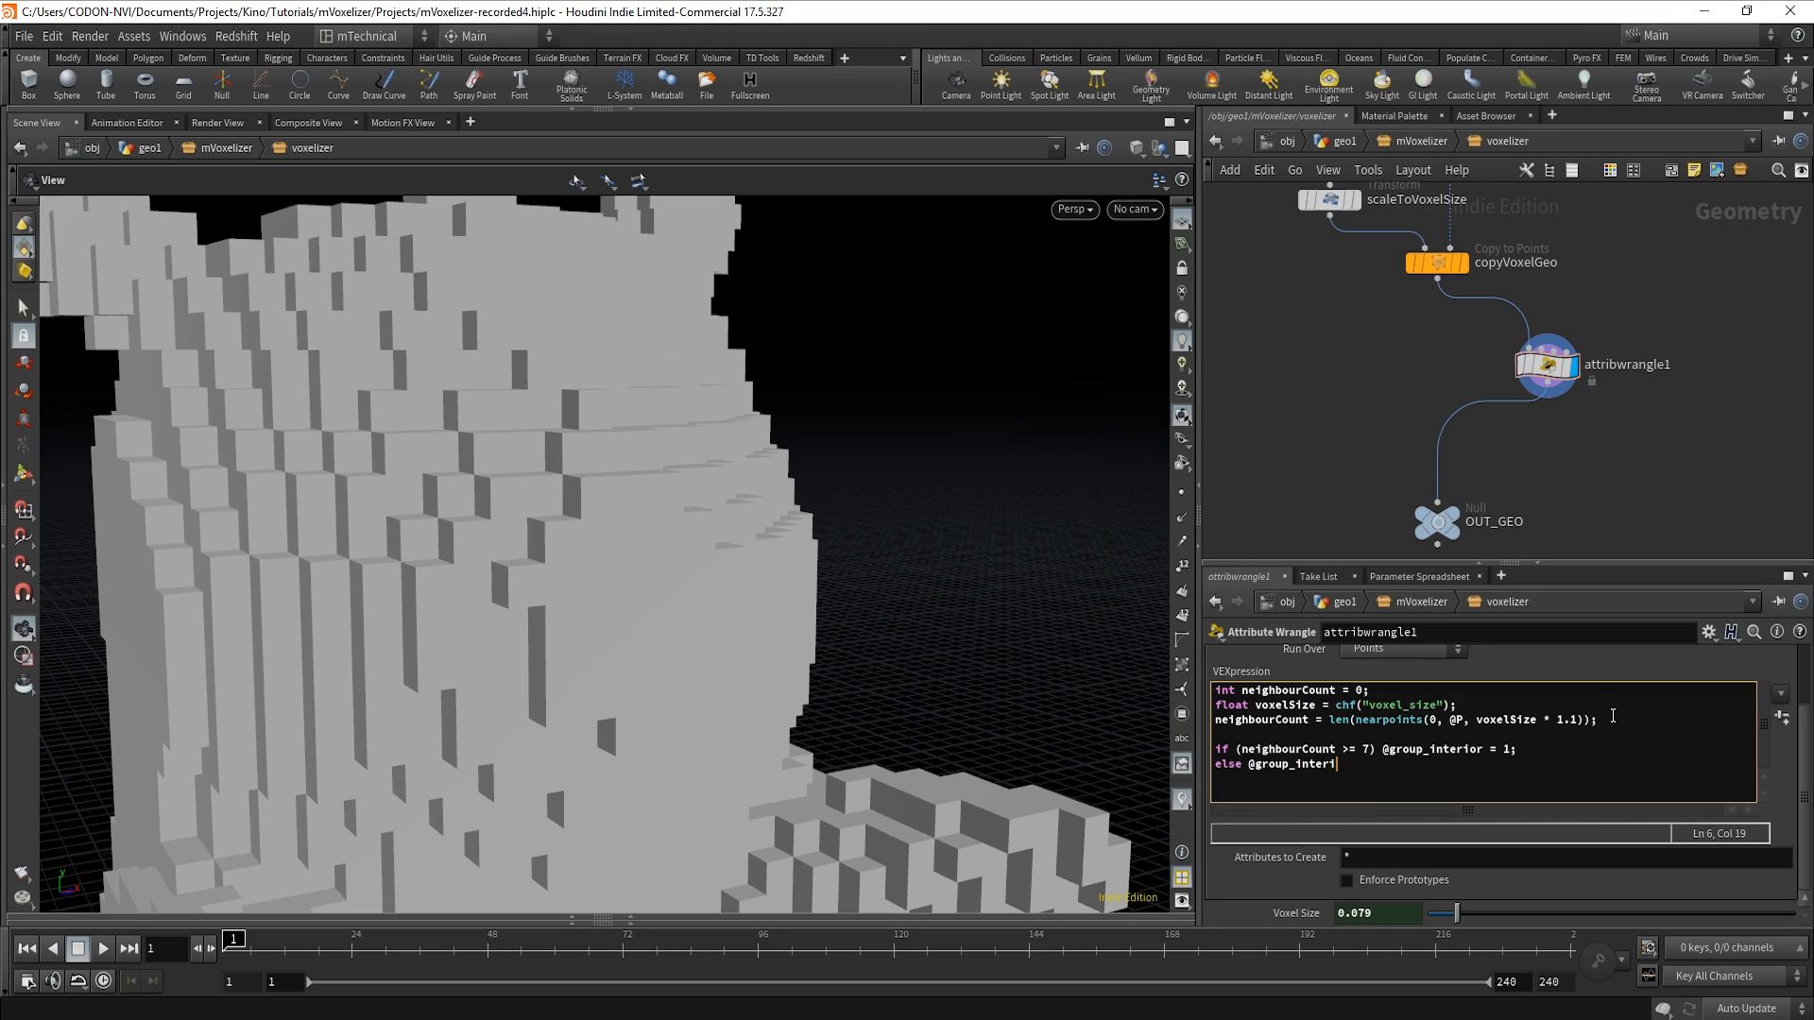
text(or = 0;)
middle_click(1562, 367)
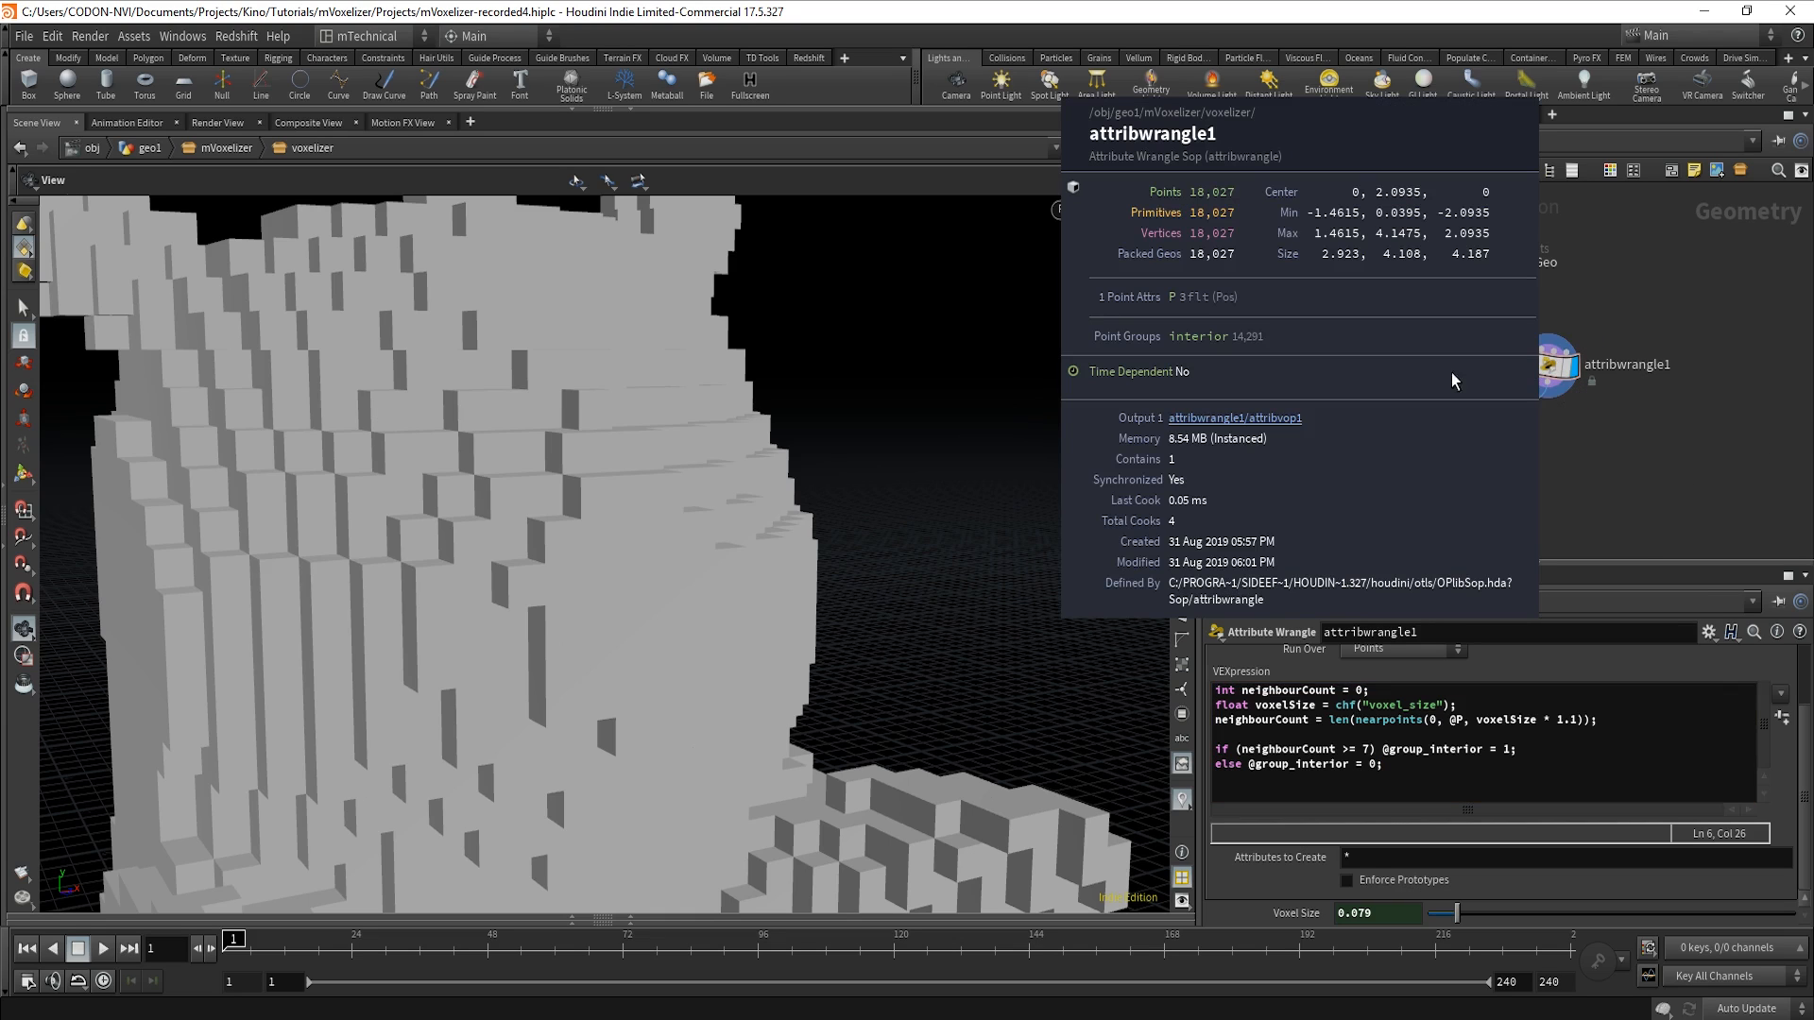
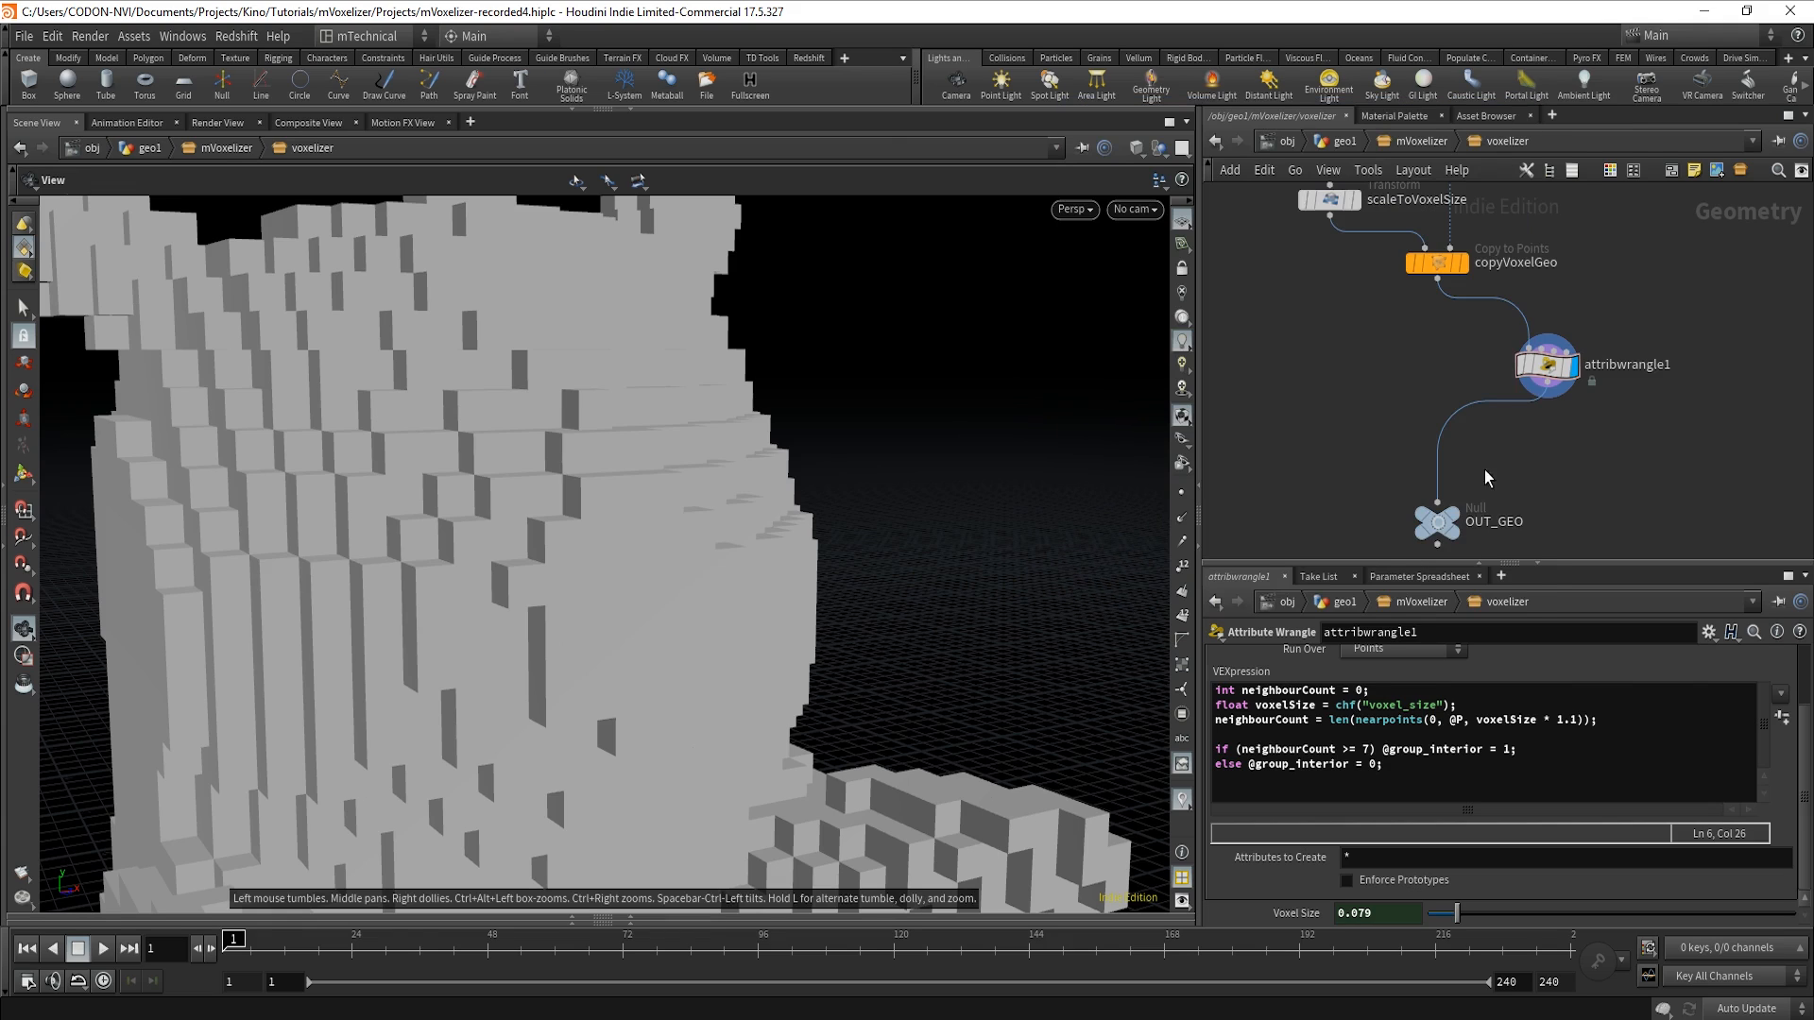
Rename the attribwrangle1 node as groupInterior.
double_click(1649, 365)
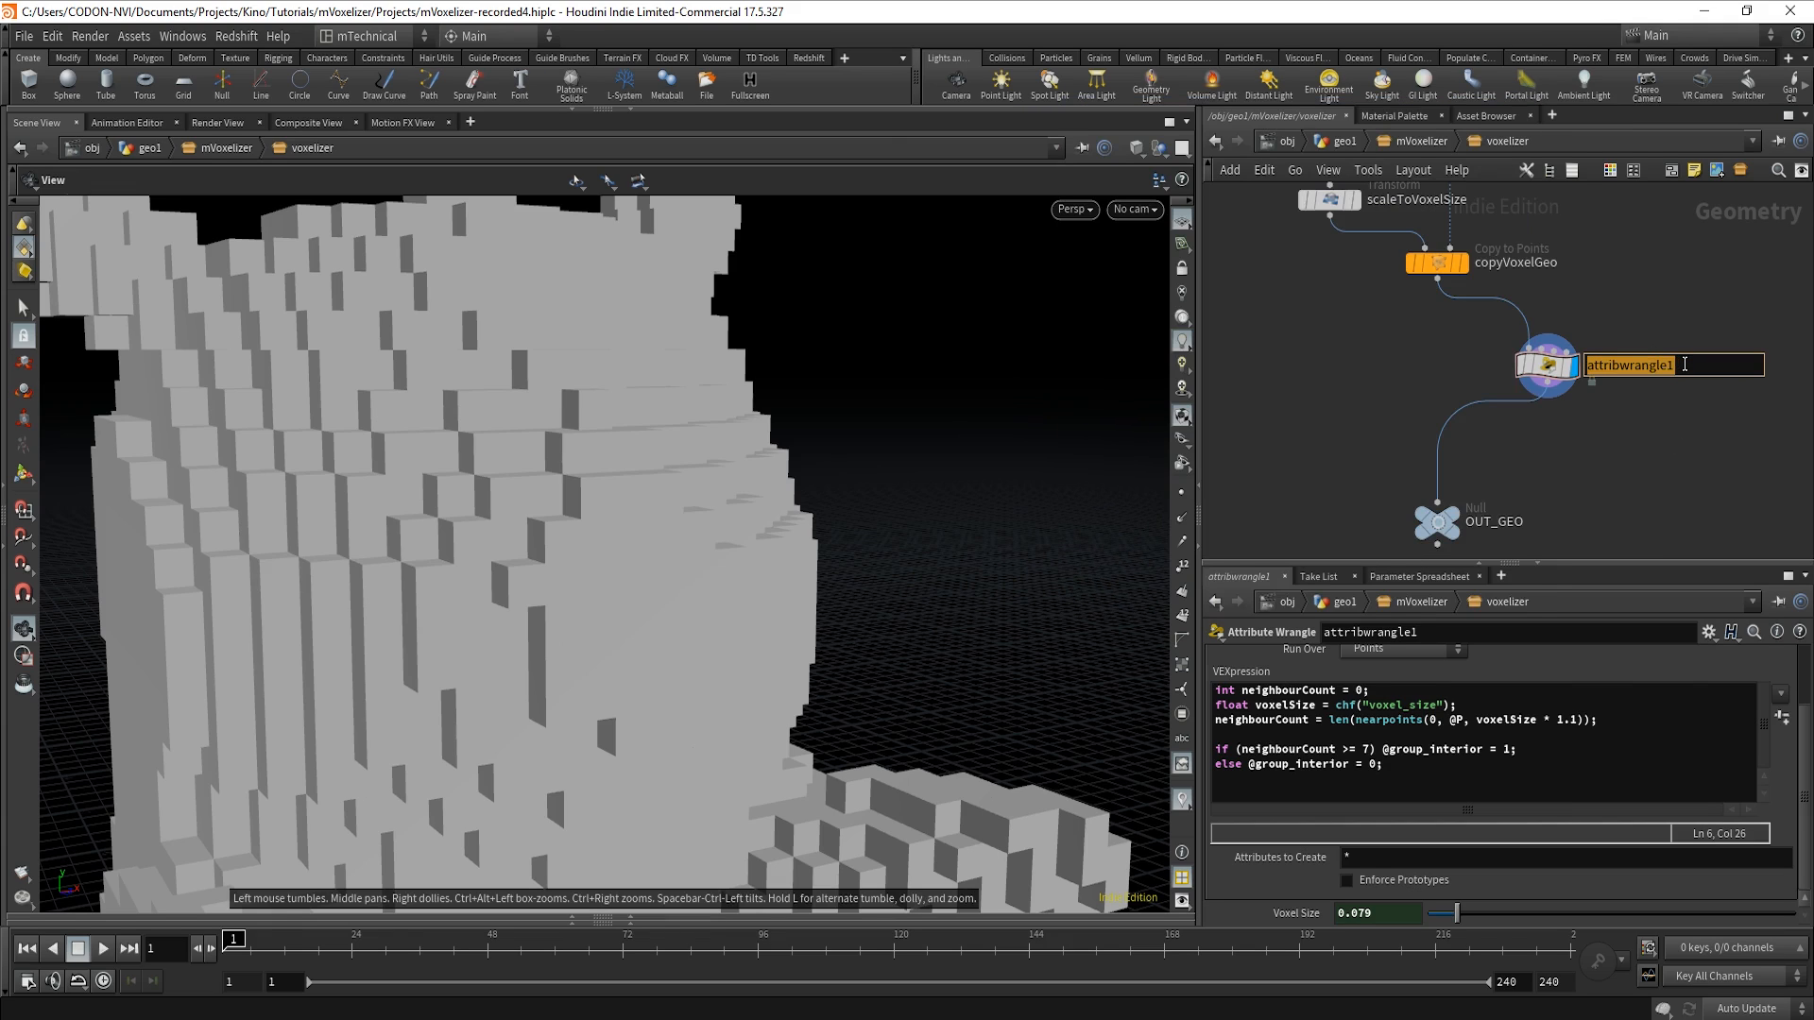
text(group)
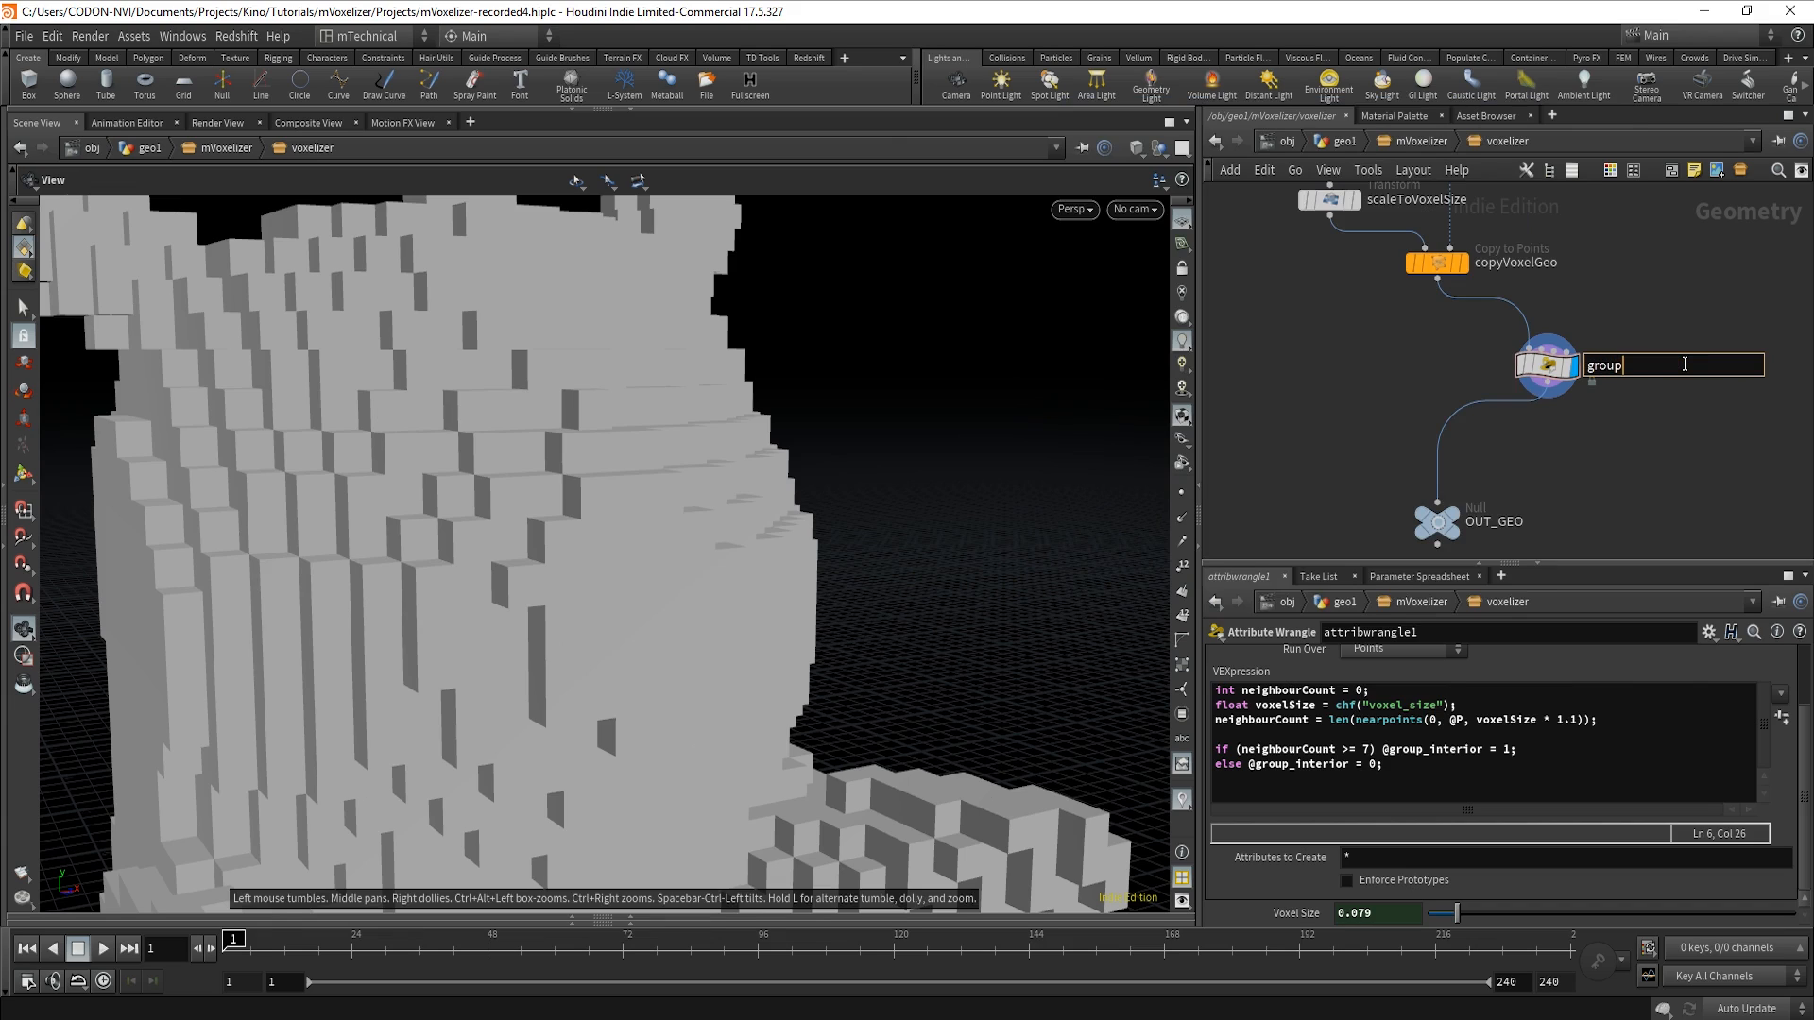
text(Interior)
key(Return)
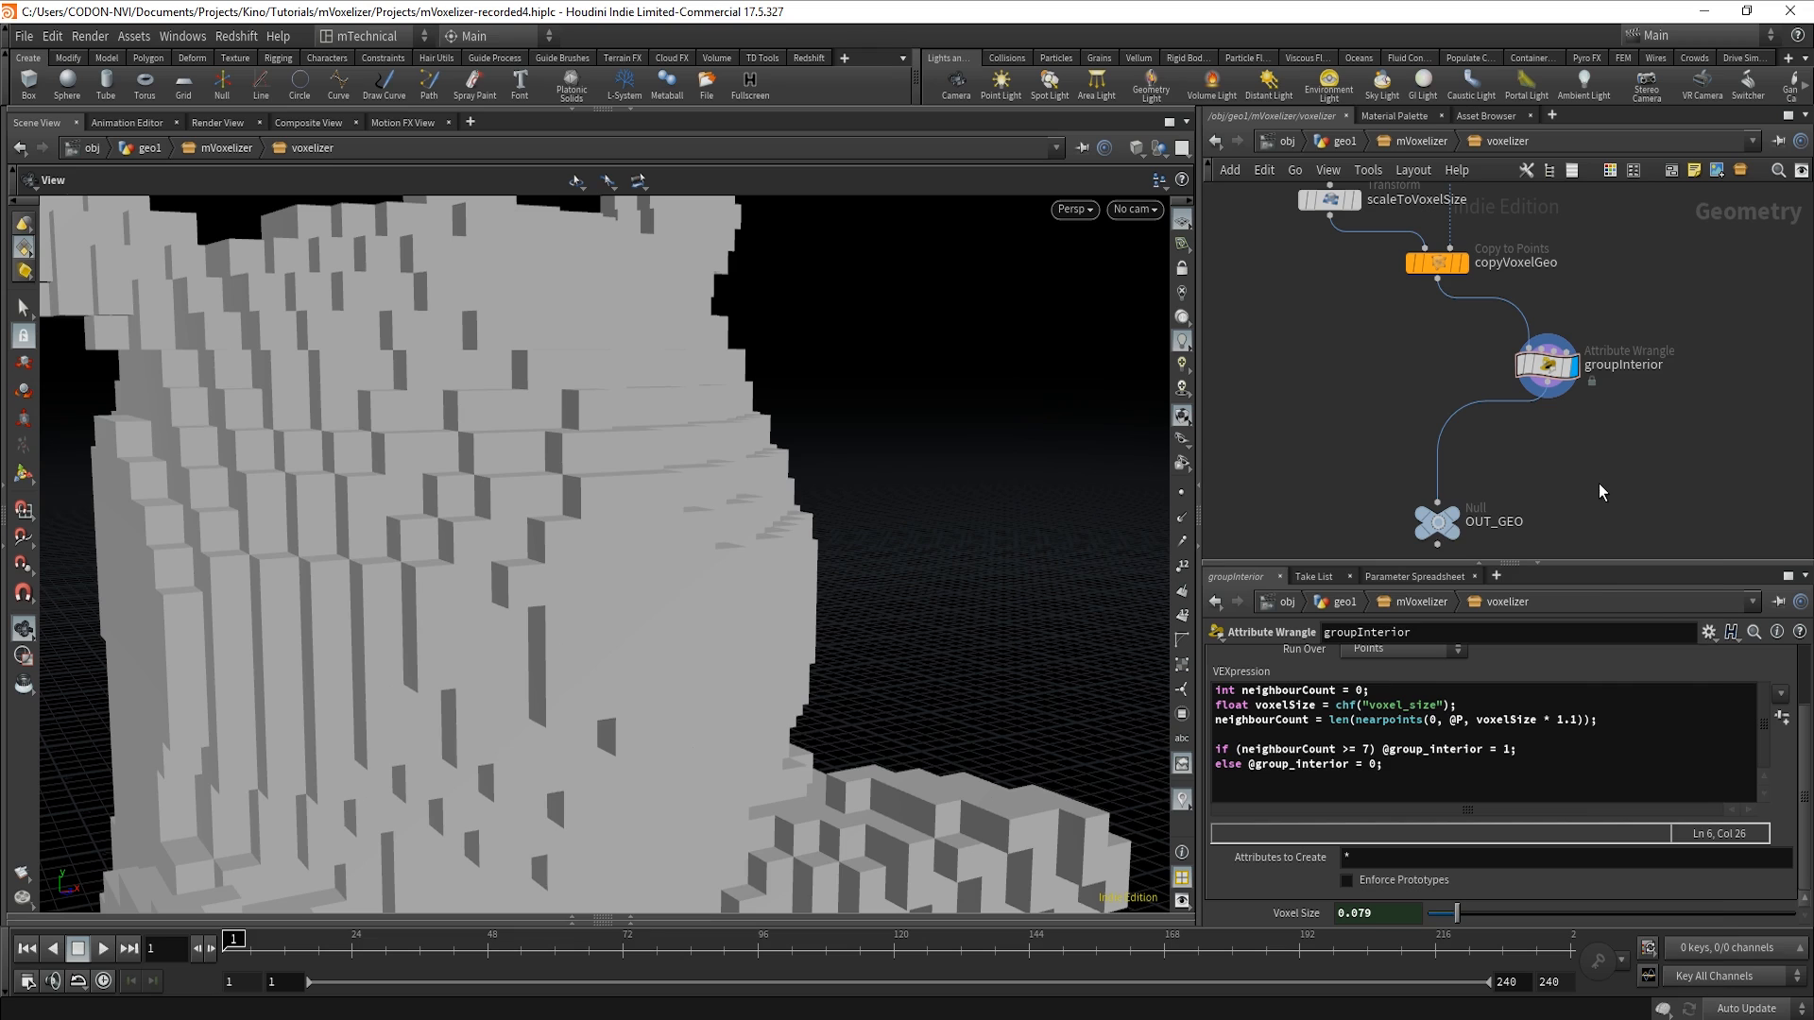
Insert a Delete node between groupInterior and OUT_GEO and align it under groupInterior.
key(Tab)
text(de)
click(1527, 231)
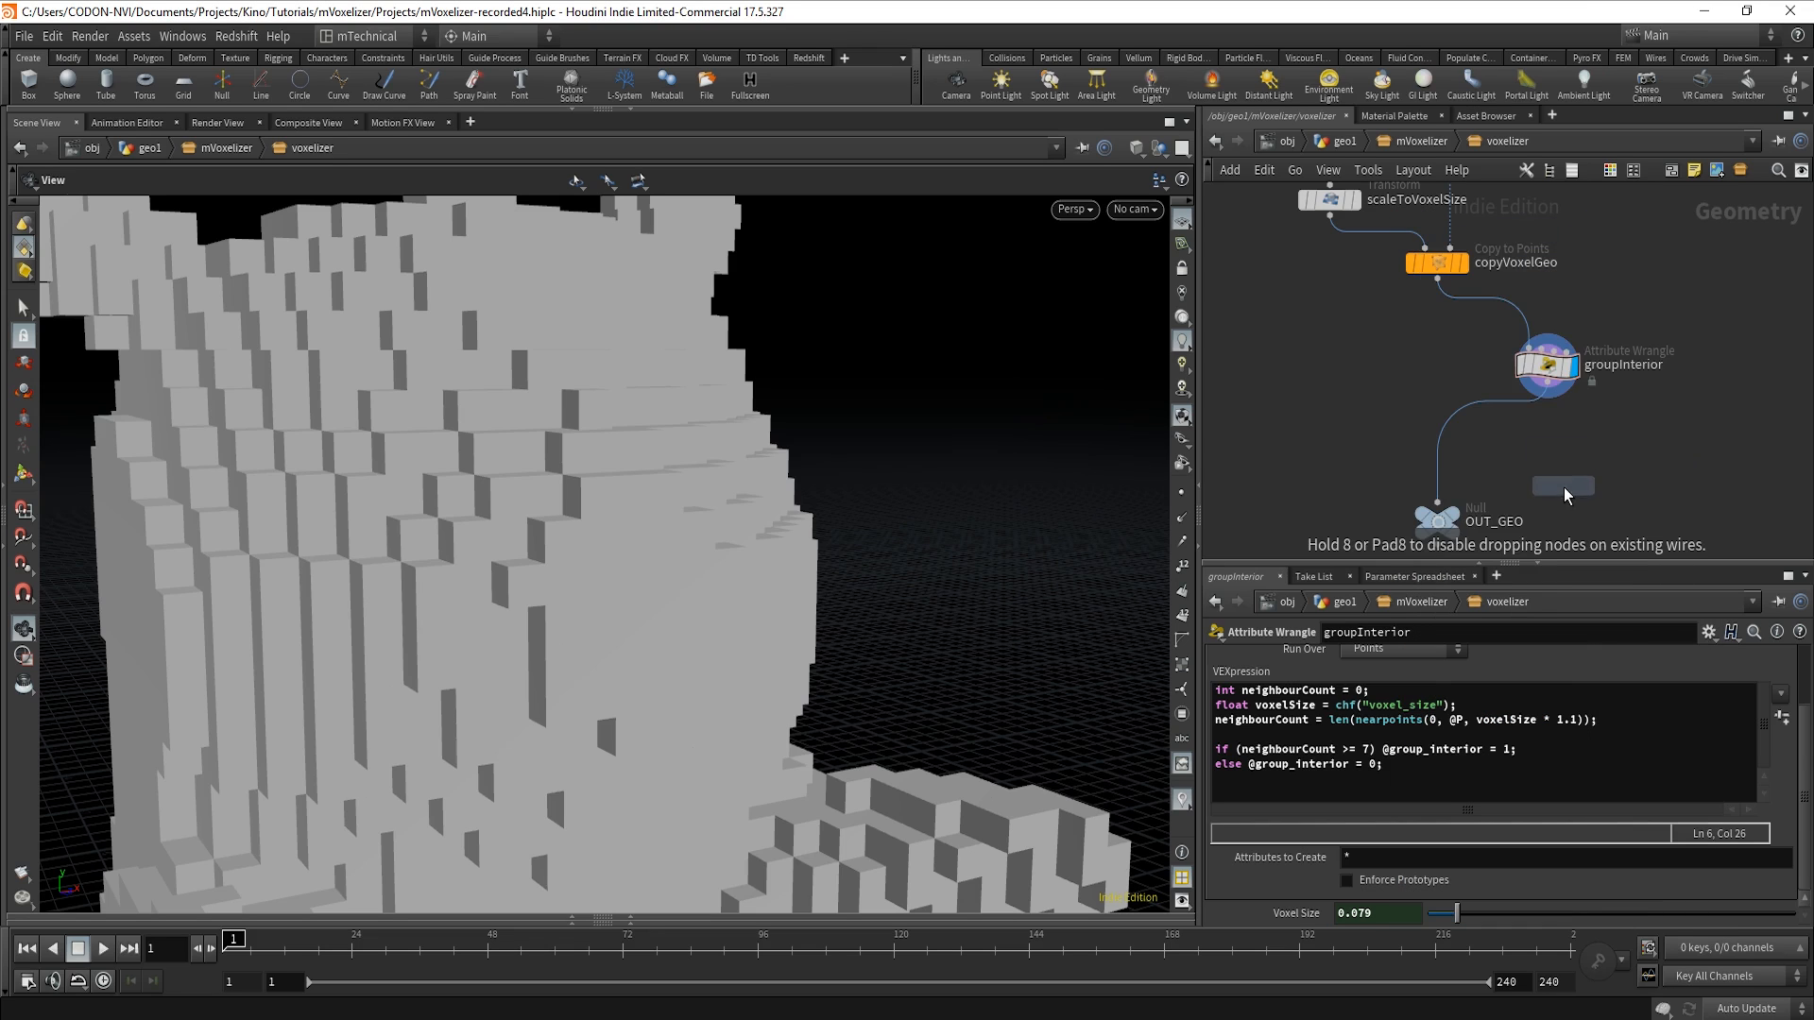
click(1575, 437)
drag(1574, 436, 1544, 434)
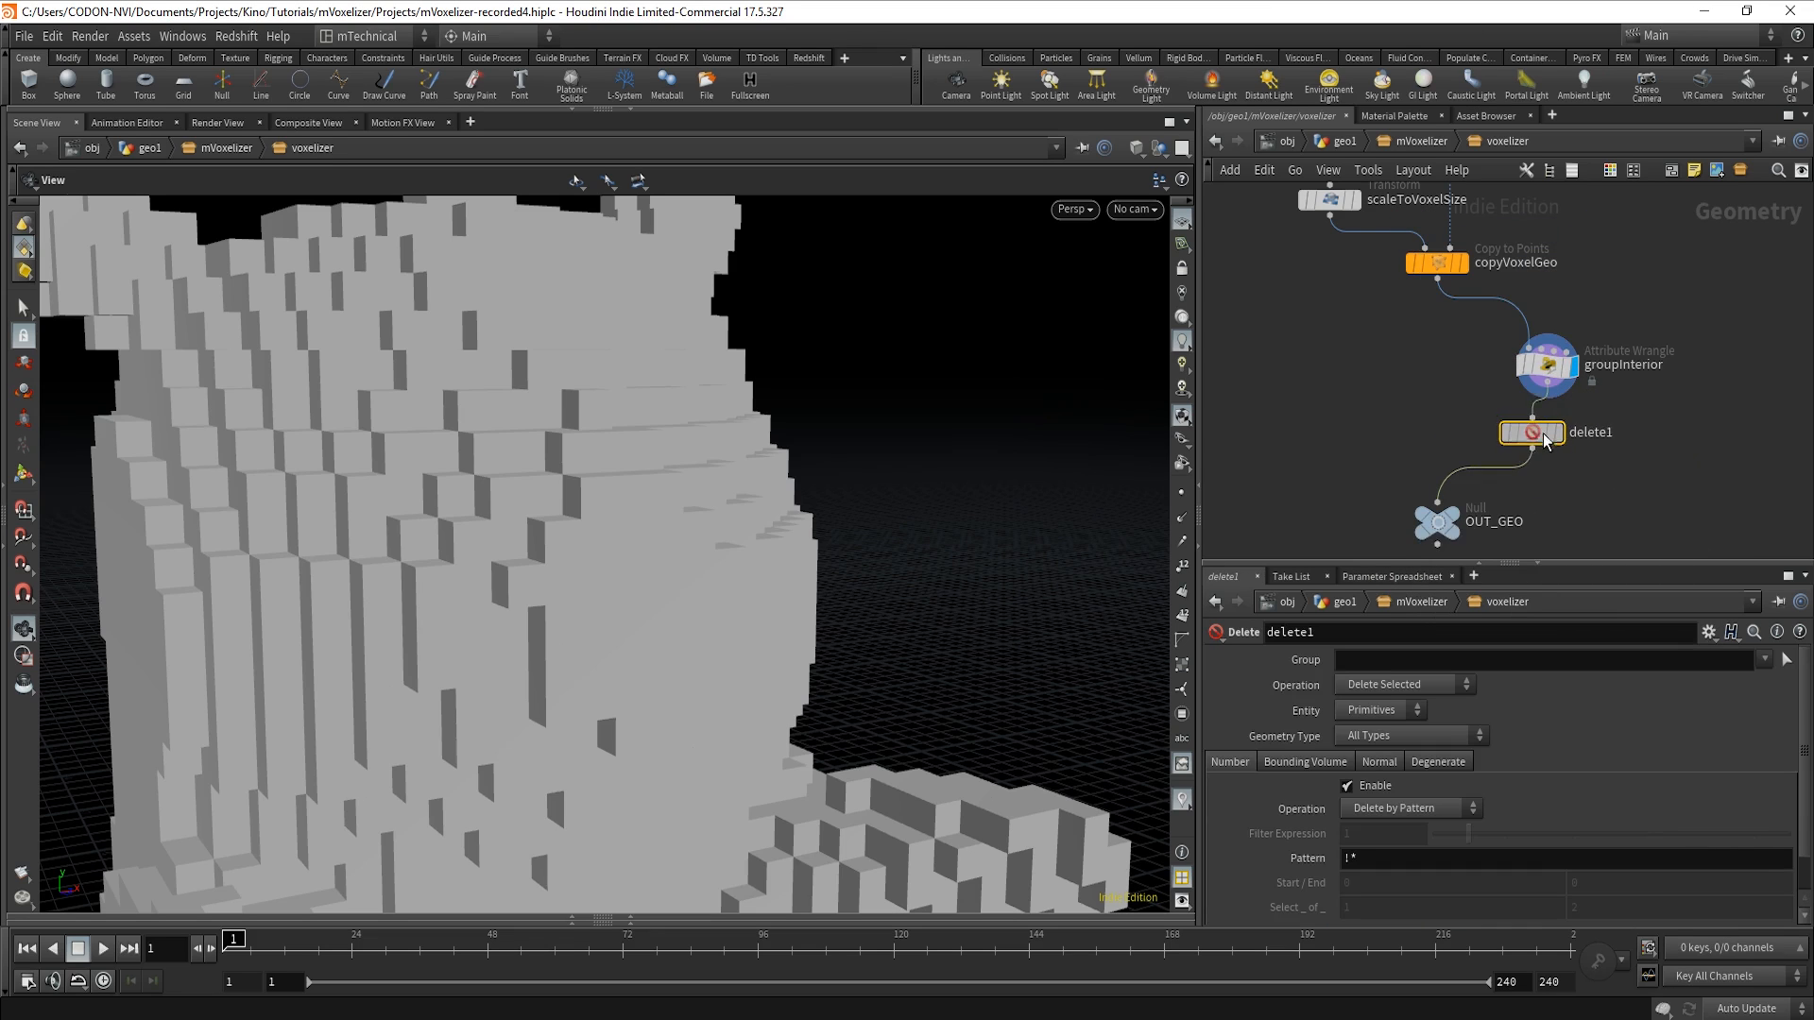
Rename the new Delete node as deleteInterior.
double_click(1613, 436)
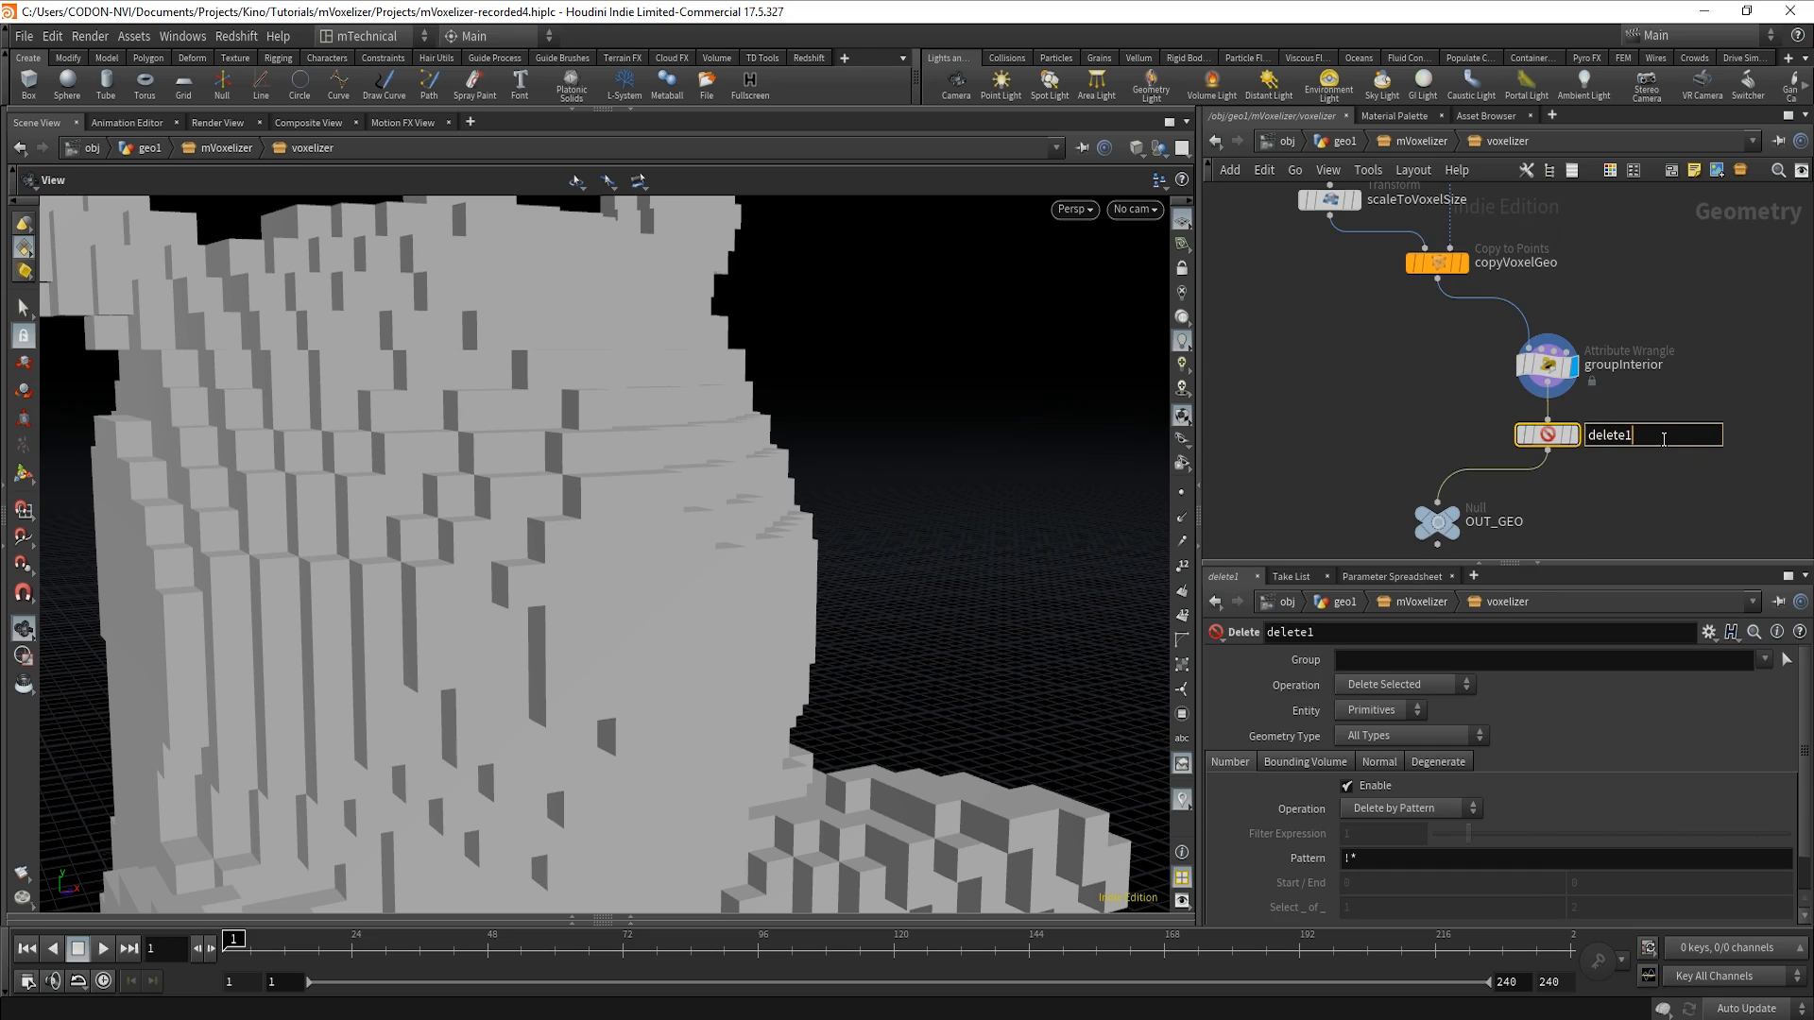
key(BackSpace)
text(Interior)
key(Return)
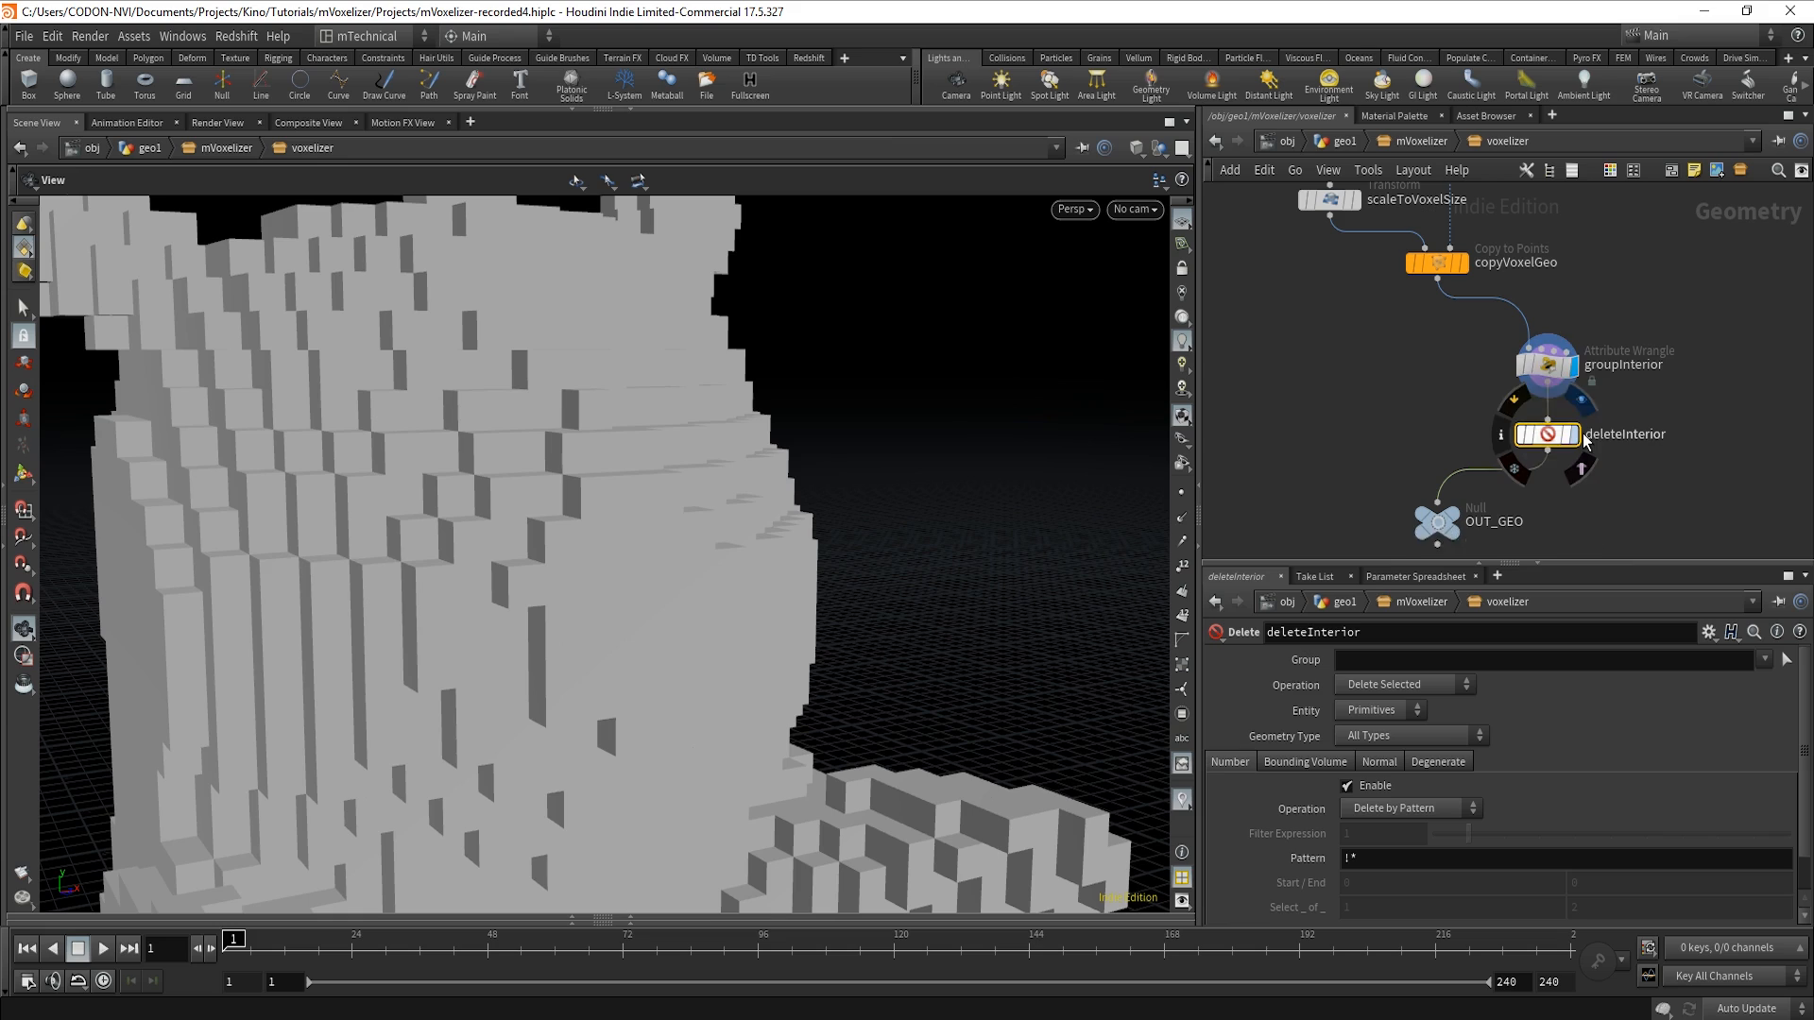
Display deleteInterior and set it to delete Points in the interior group.
click(1576, 435)
click(1413, 711)
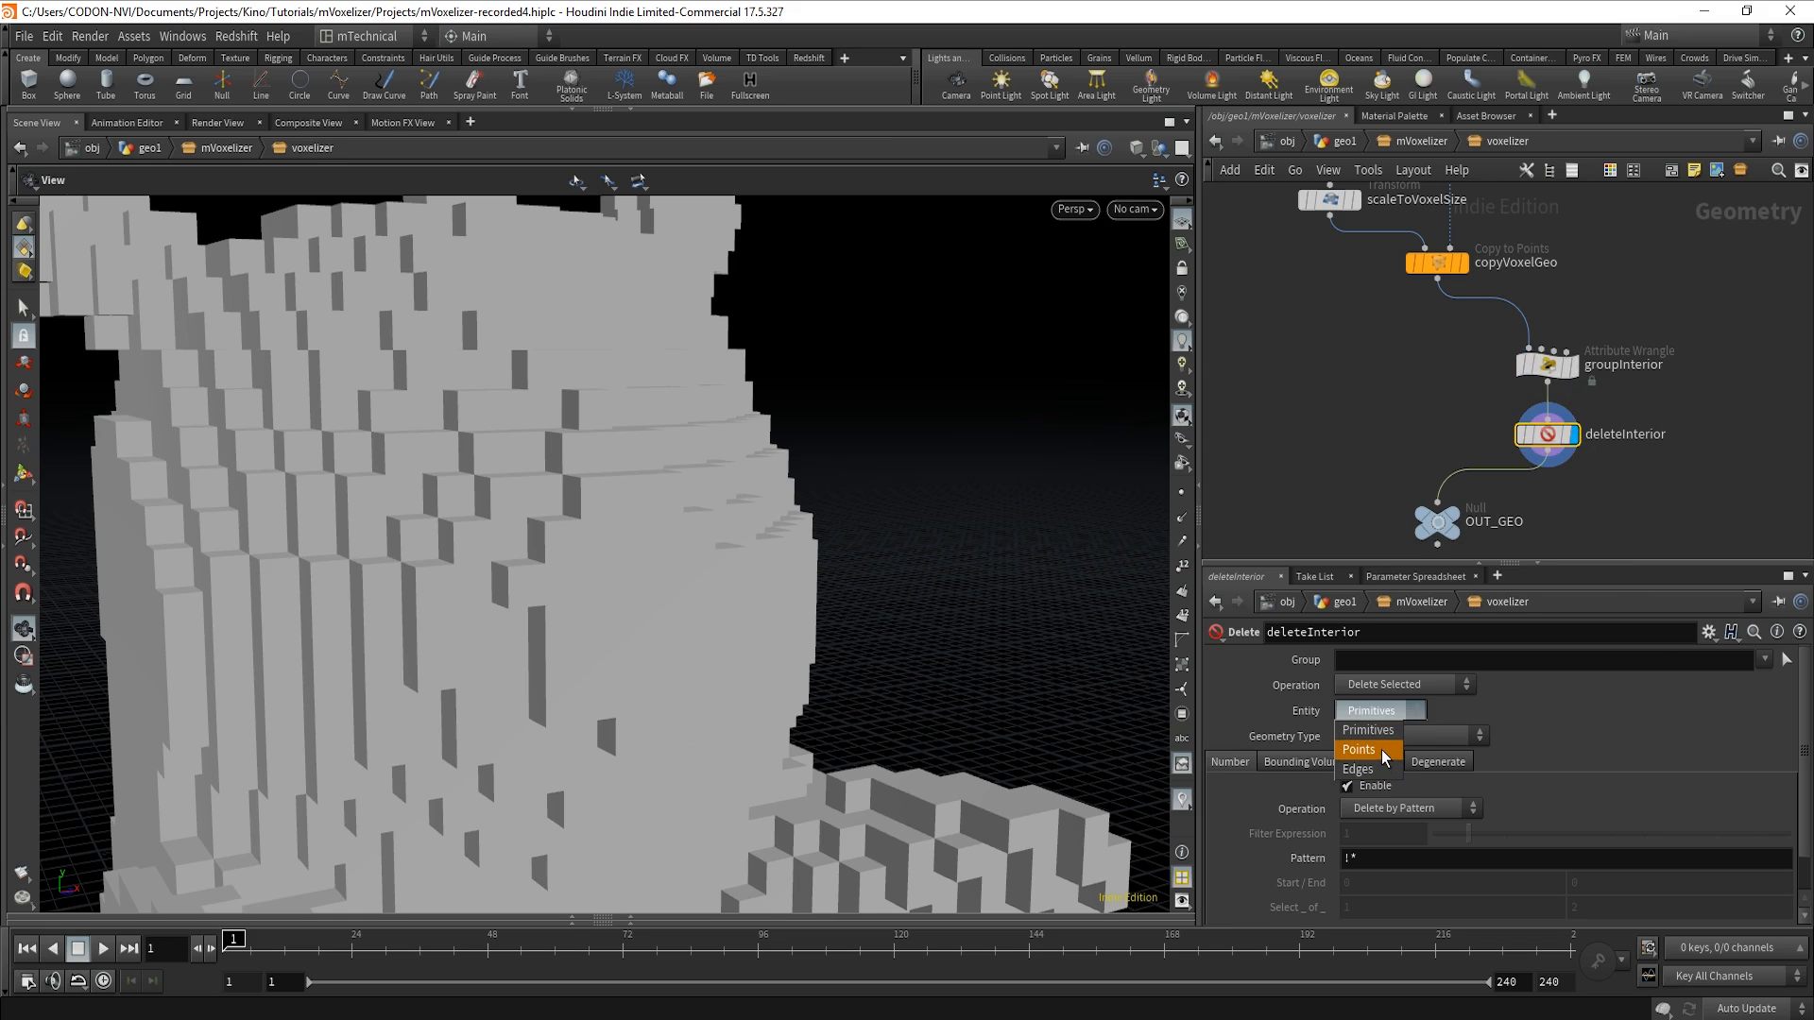
click(1765, 661)
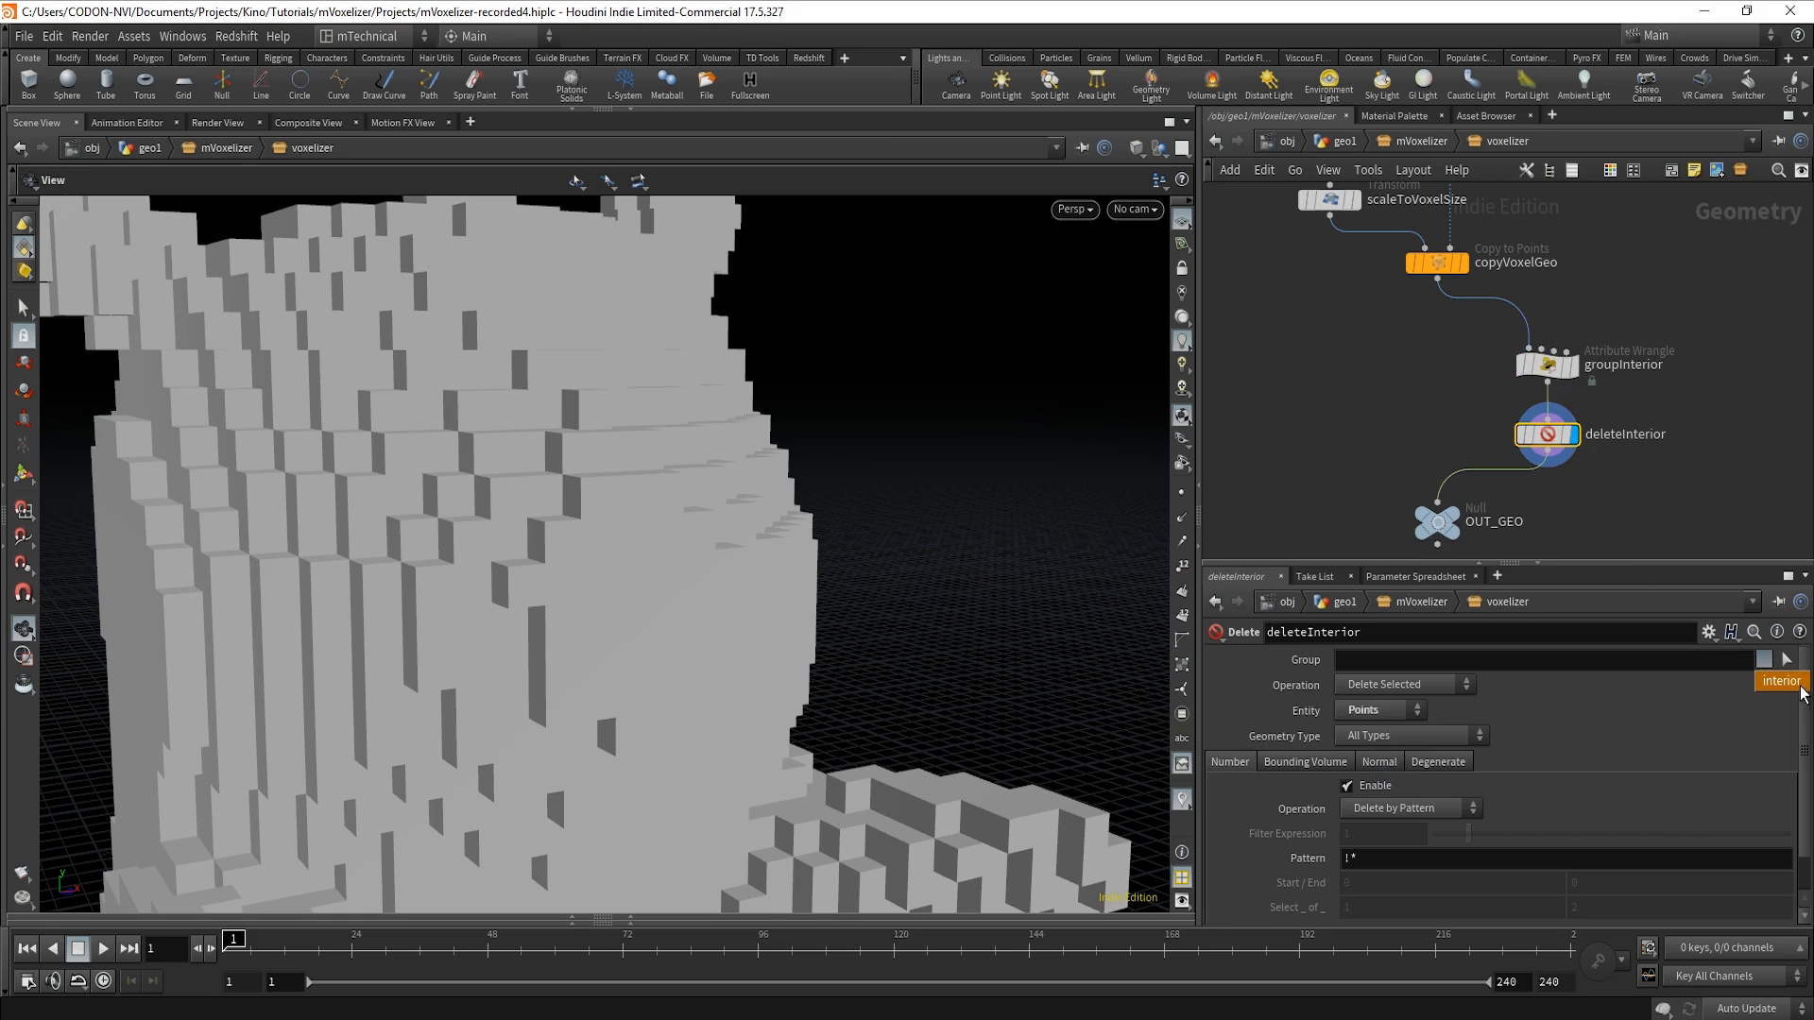
click(1791, 684)
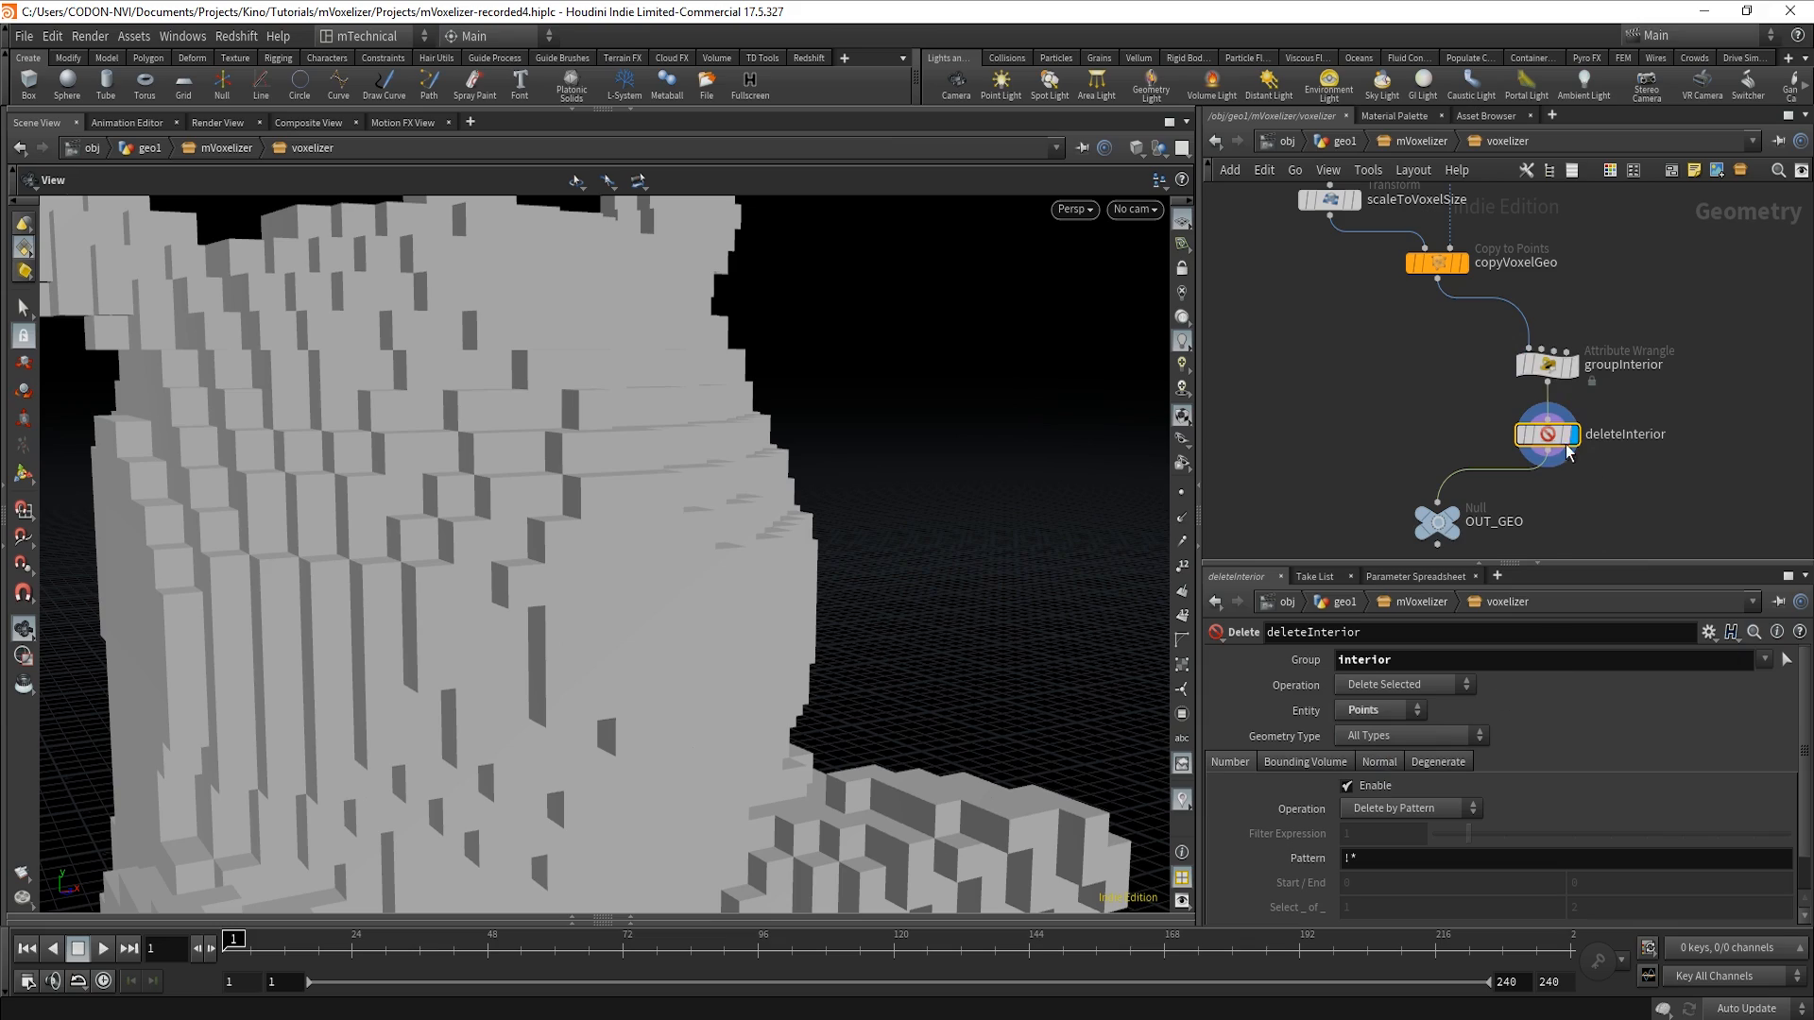
Inspect the voxelized model from close up and inside to check the interior voxel deletion, and reframe the whole model.
drag(768, 482, 663, 478)
right_drag(694, 490, 692, 580)
scroll(656, 608, up, 8)
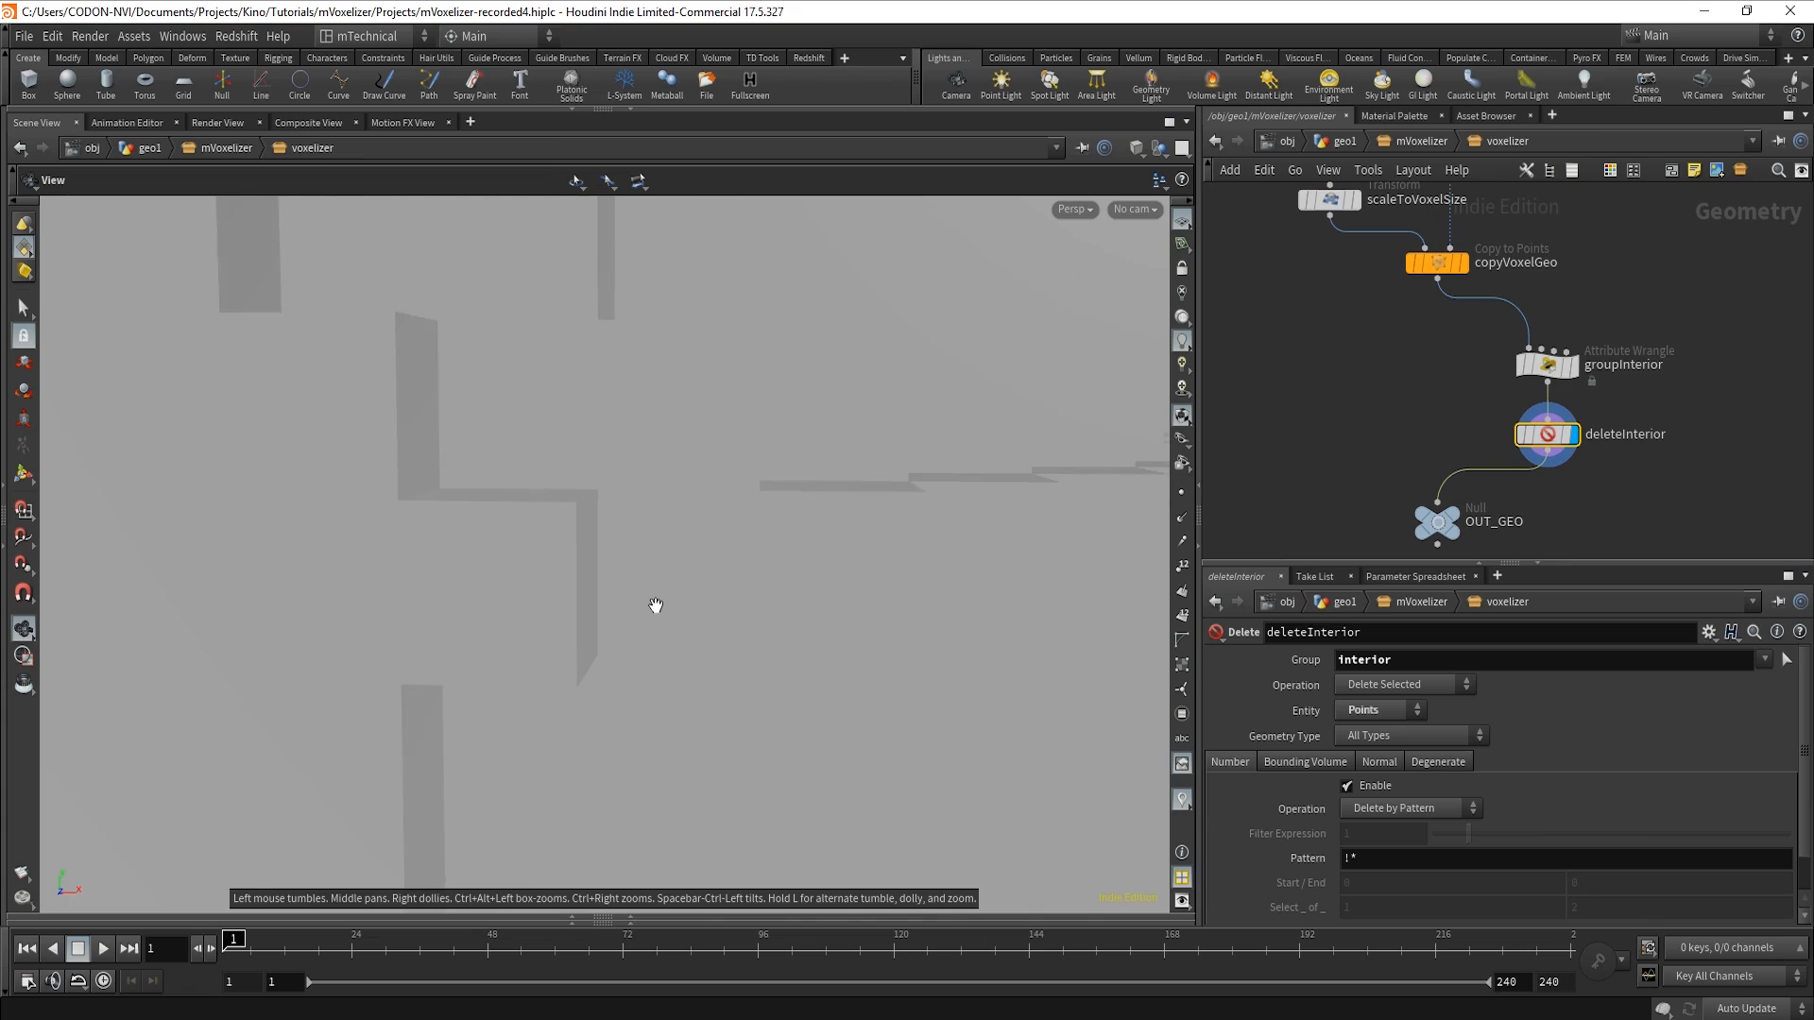
drag(644, 612, 607, 602)
middle_drag(607, 602, 652, 595)
scroll(652, 594, down, 6)
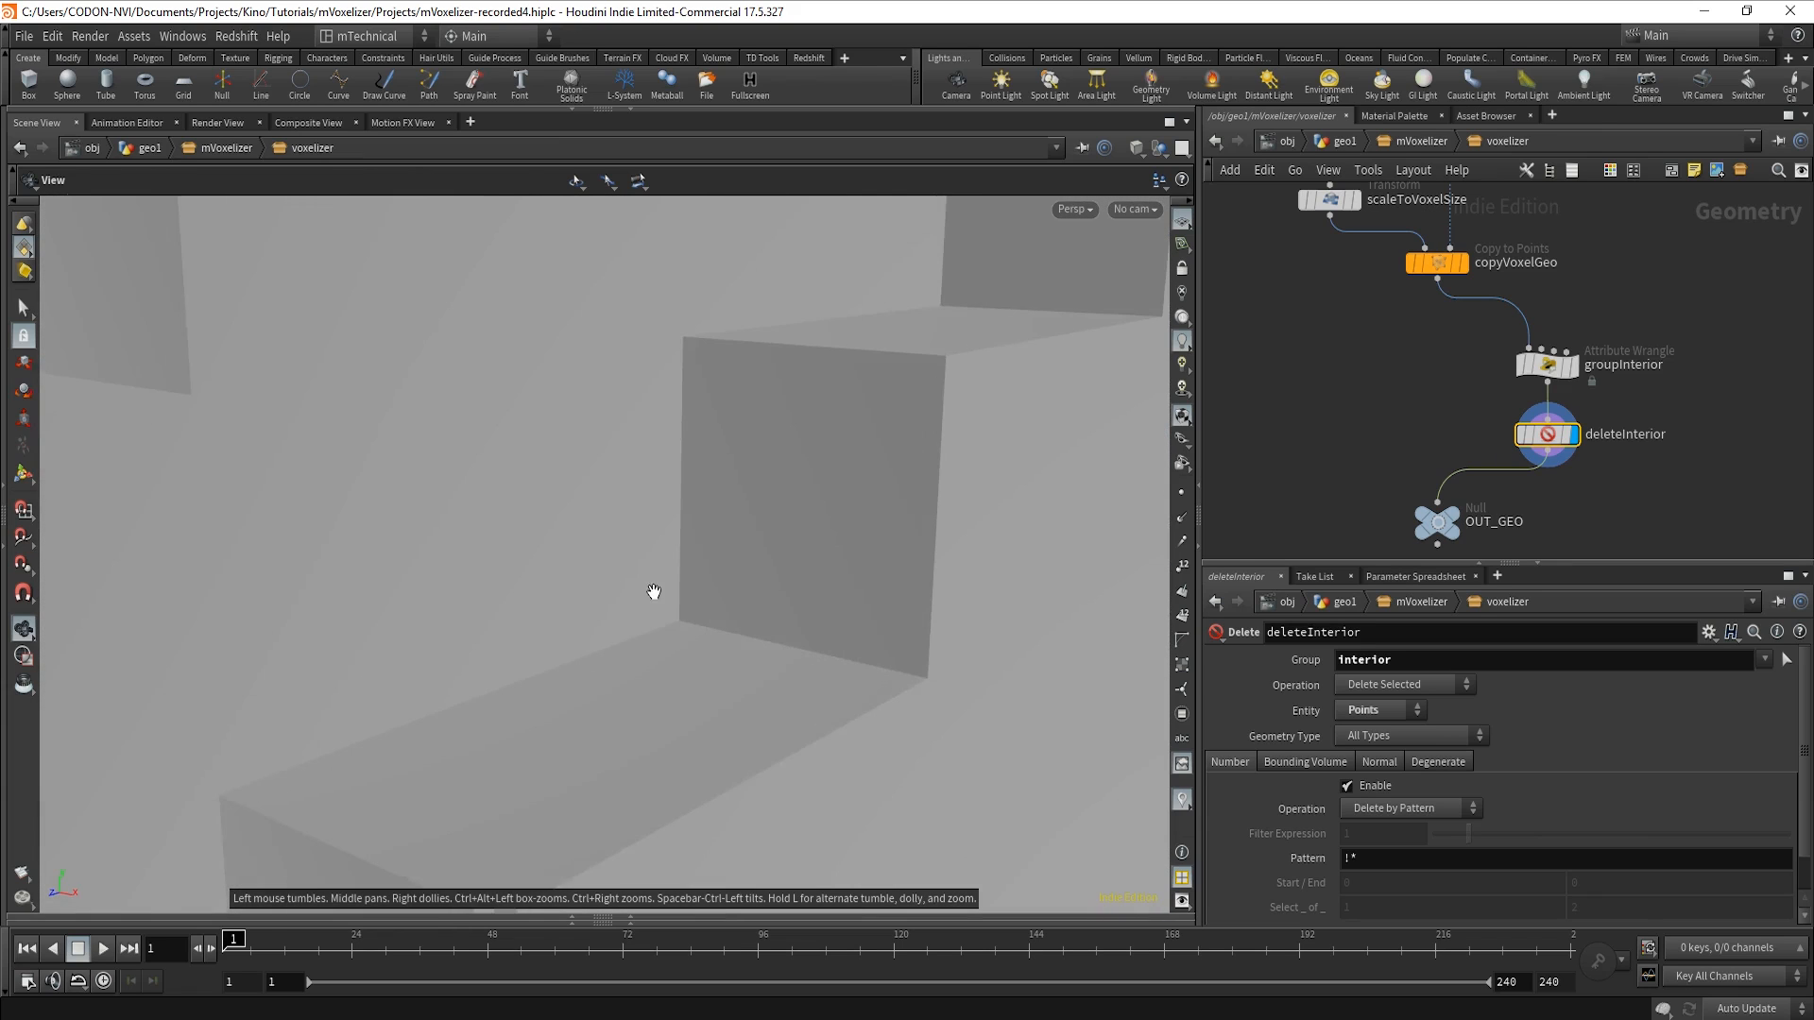
drag(648, 588, 473, 587)
middle_drag(474, 587, 308, 466)
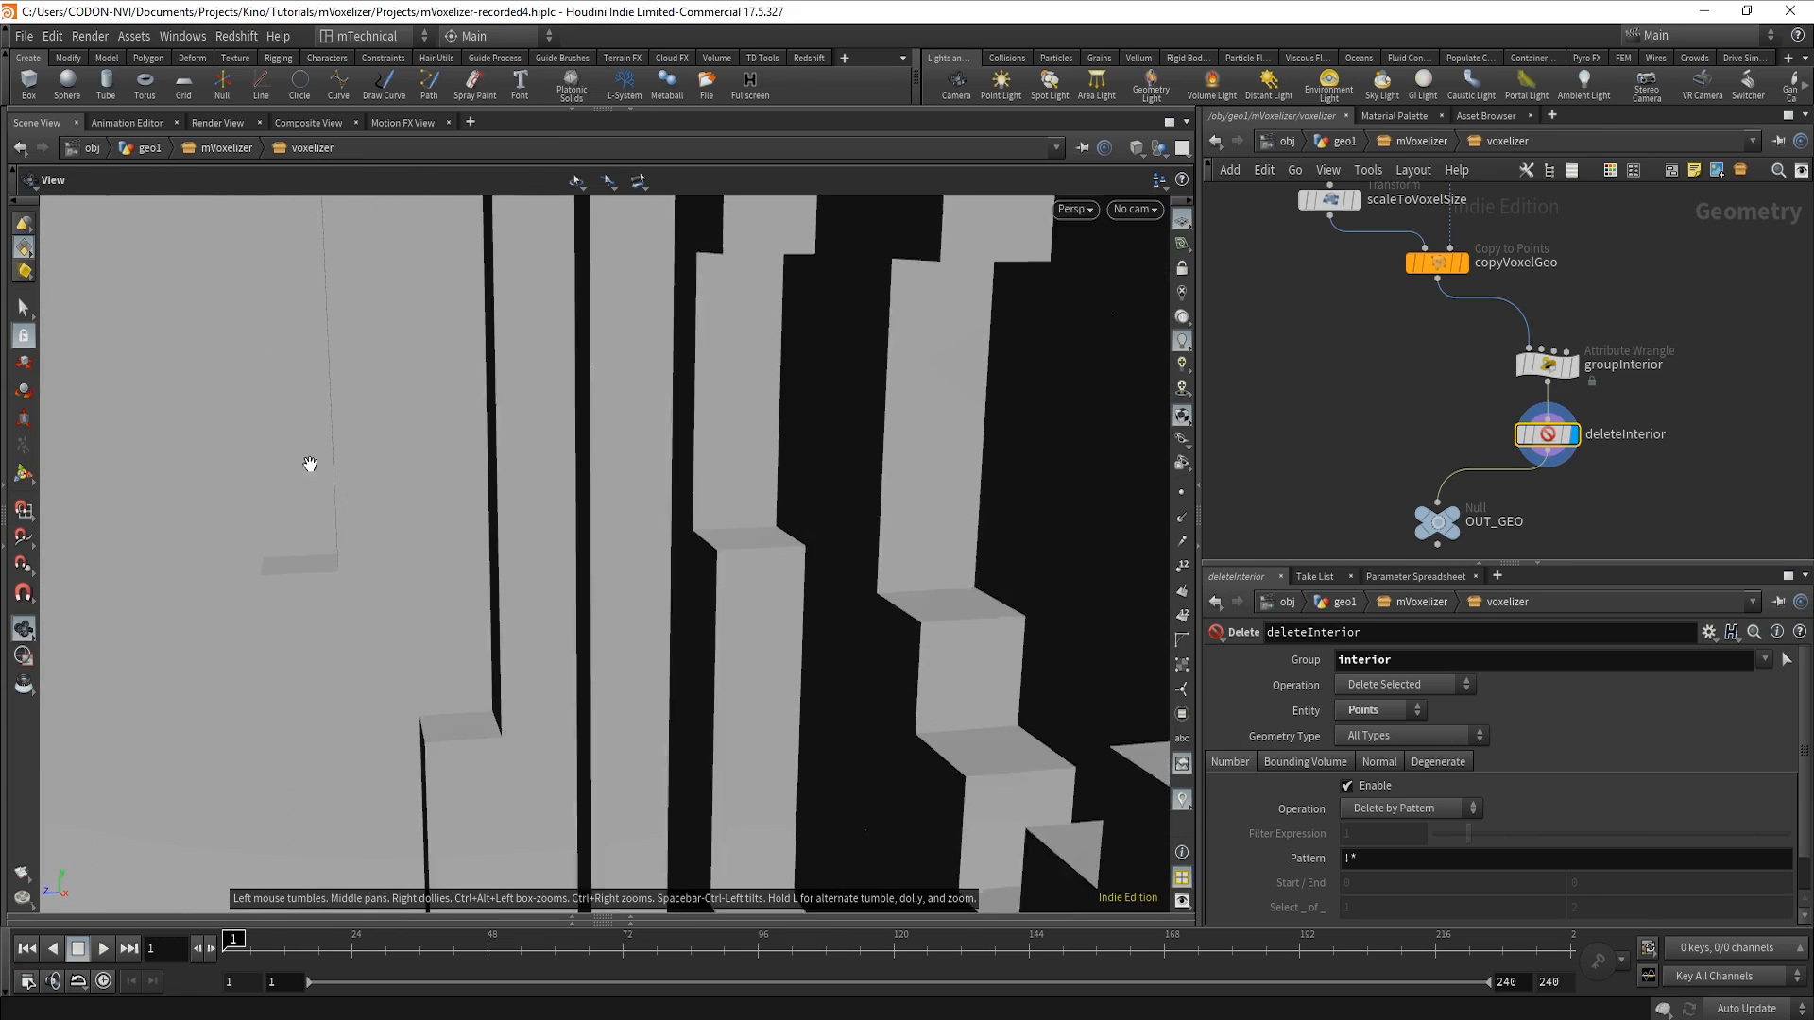
drag(309, 466, 879, 488)
middle_drag(878, 487, 608, 450)
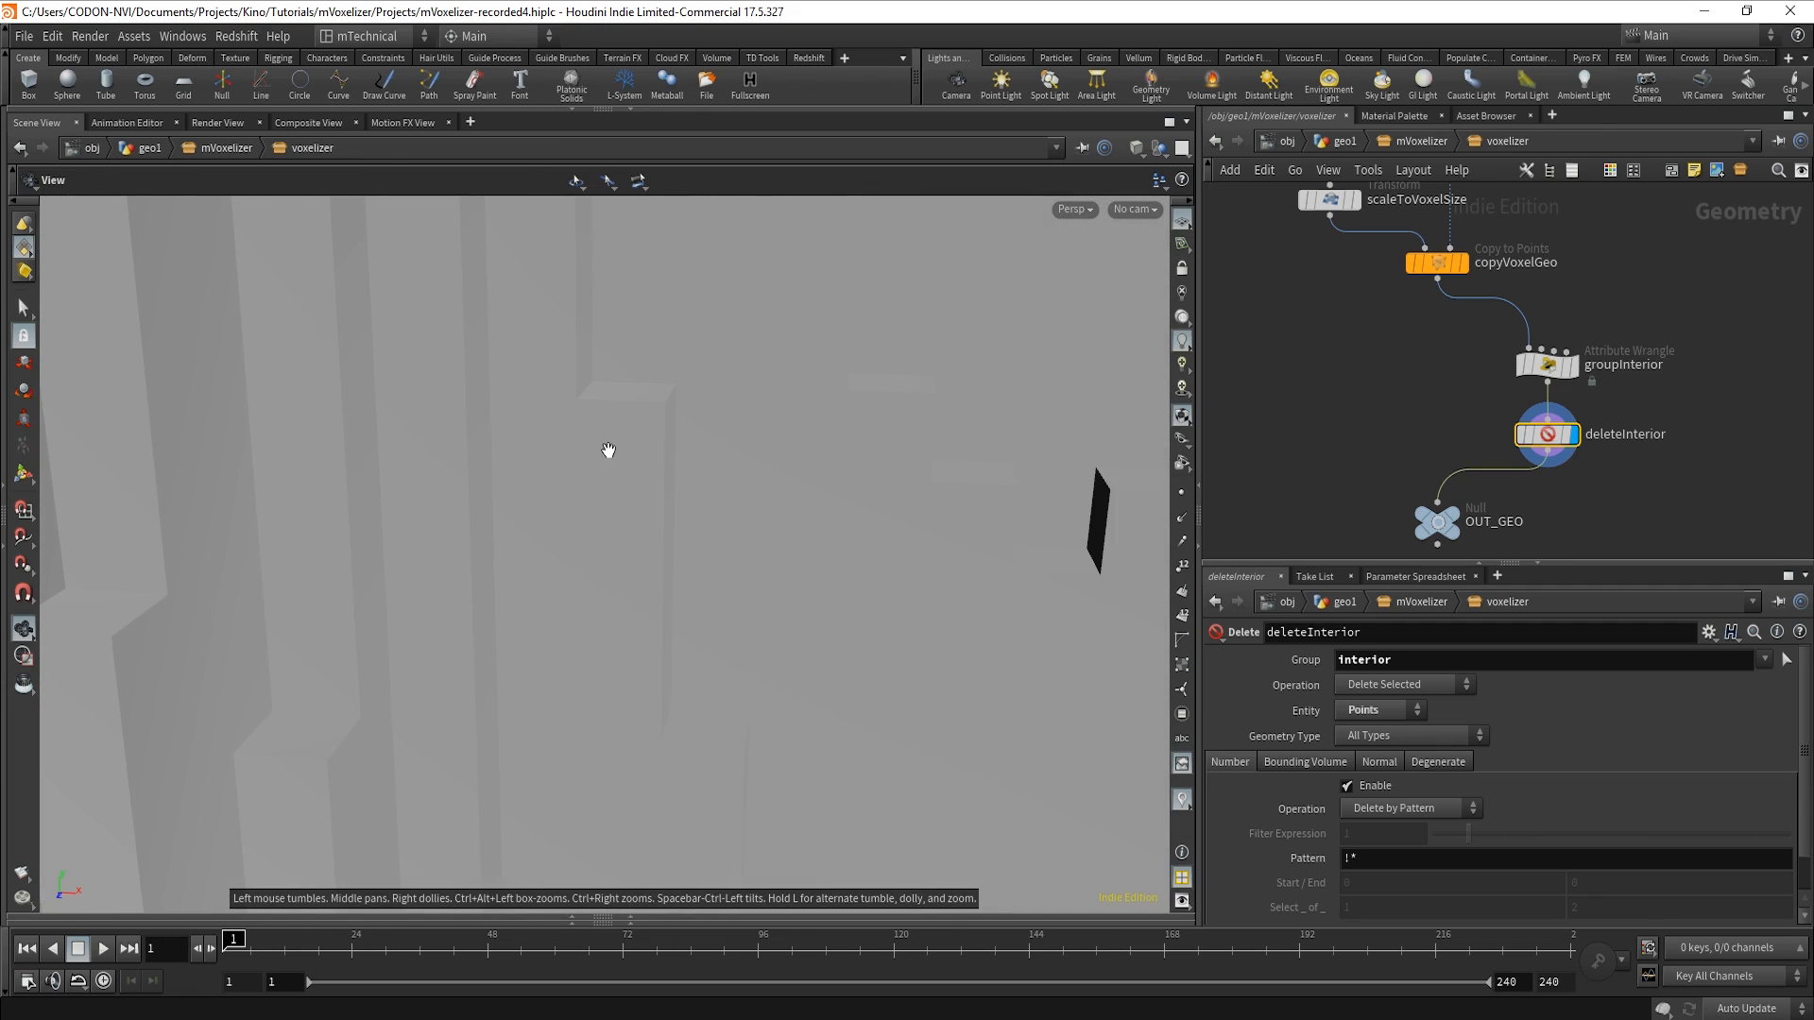
key(f)
drag(842, 489, 869, 548)
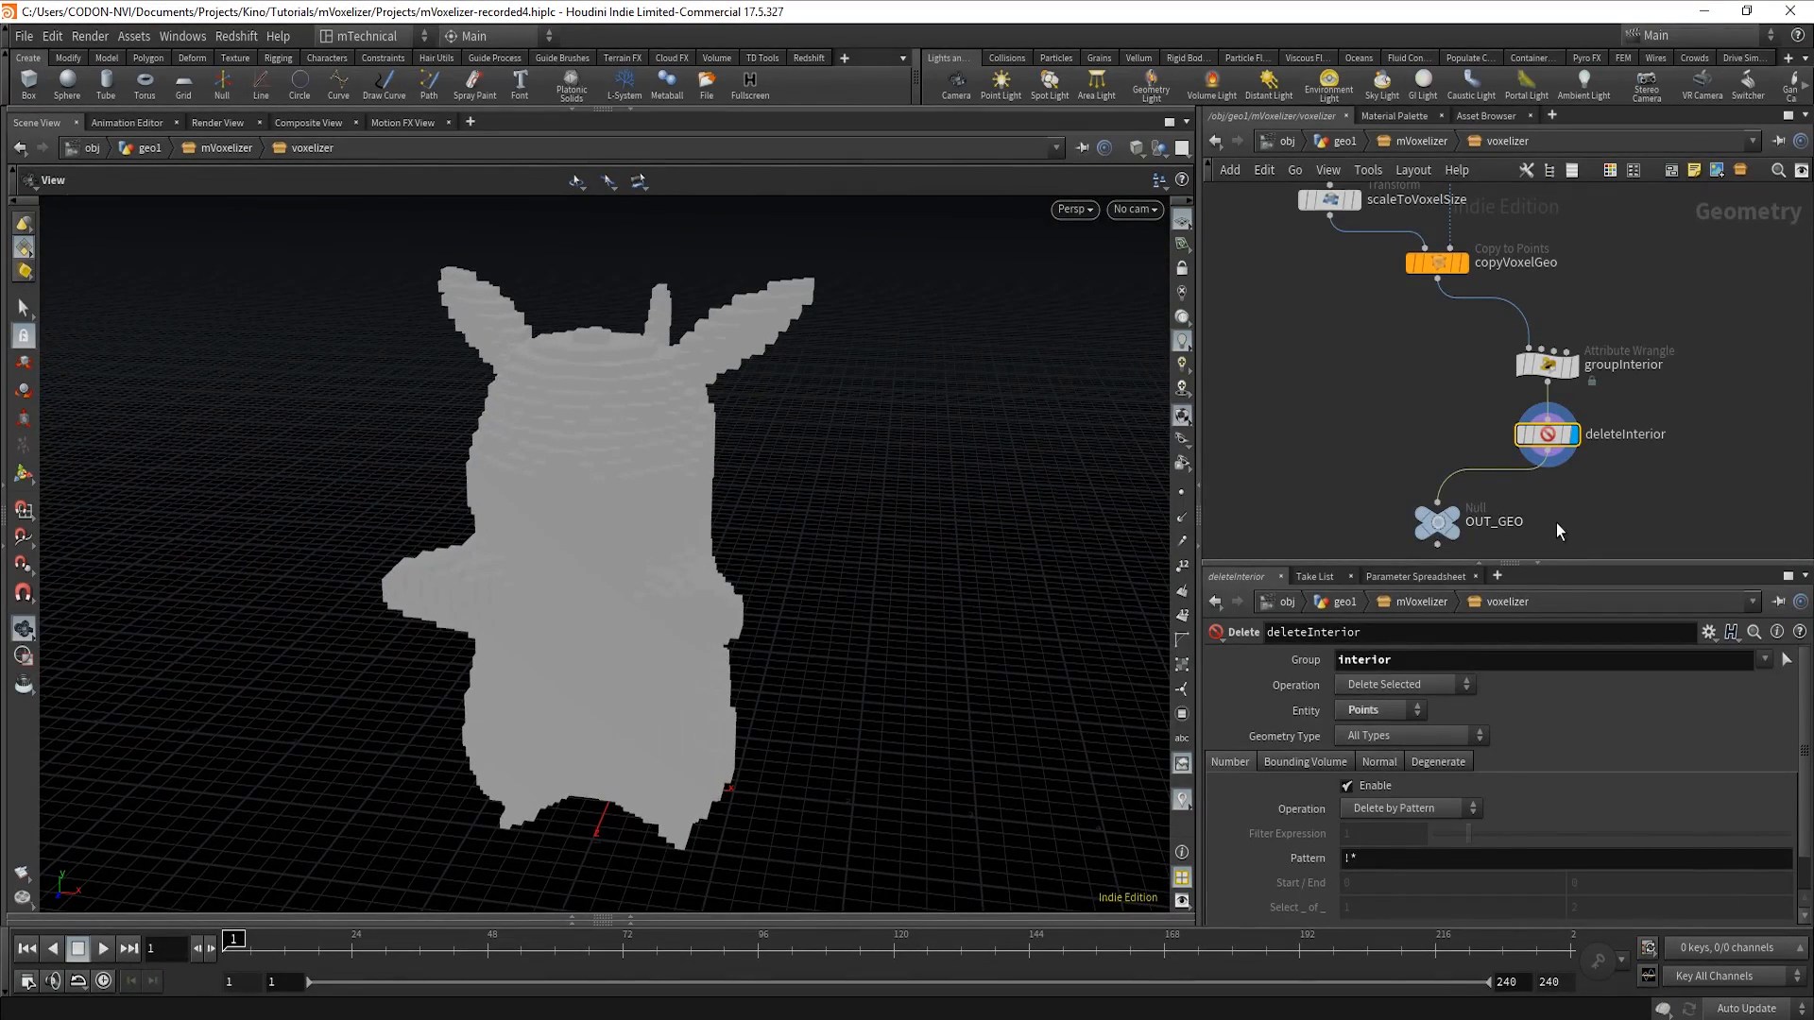
Move OUT_GEO lower and shift groupInterior and deleteInterior sideways to make room in the network.
middle_drag(1562, 531, 1602, 455)
click(1483, 458)
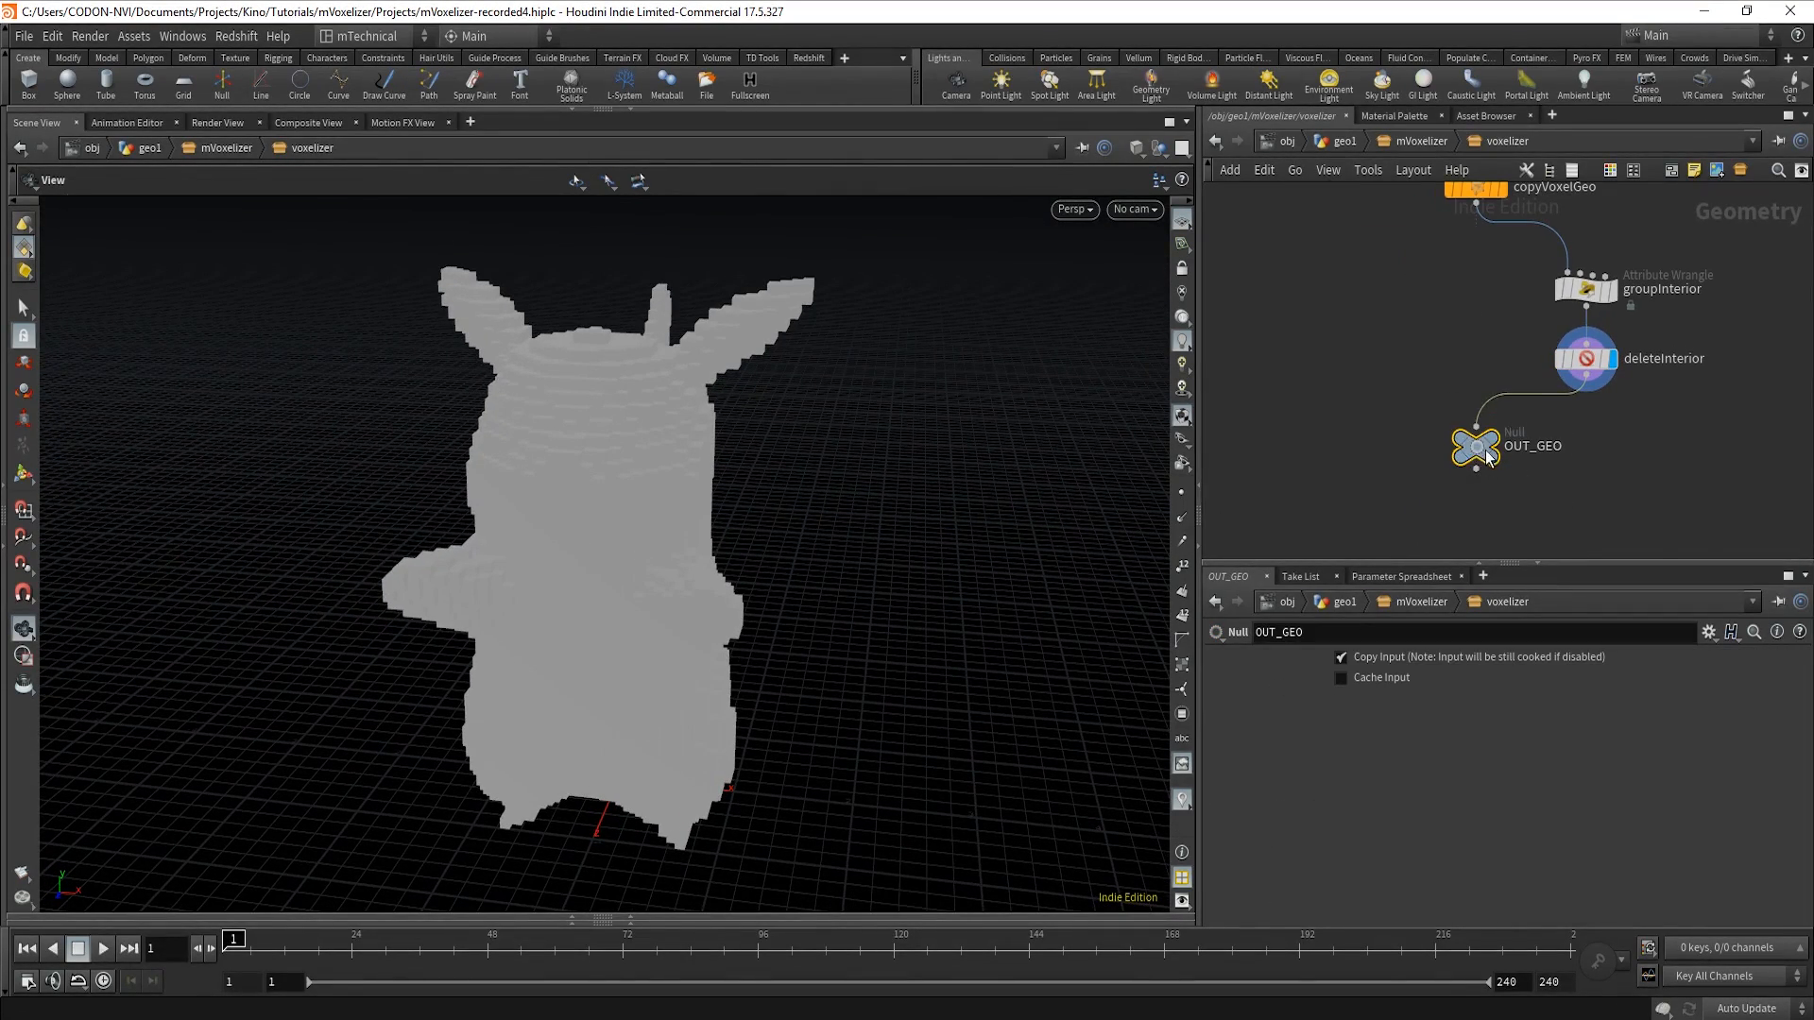
drag(1486, 458, 1485, 505)
drag(1656, 425, 1638, 268)
click(1493, 344)
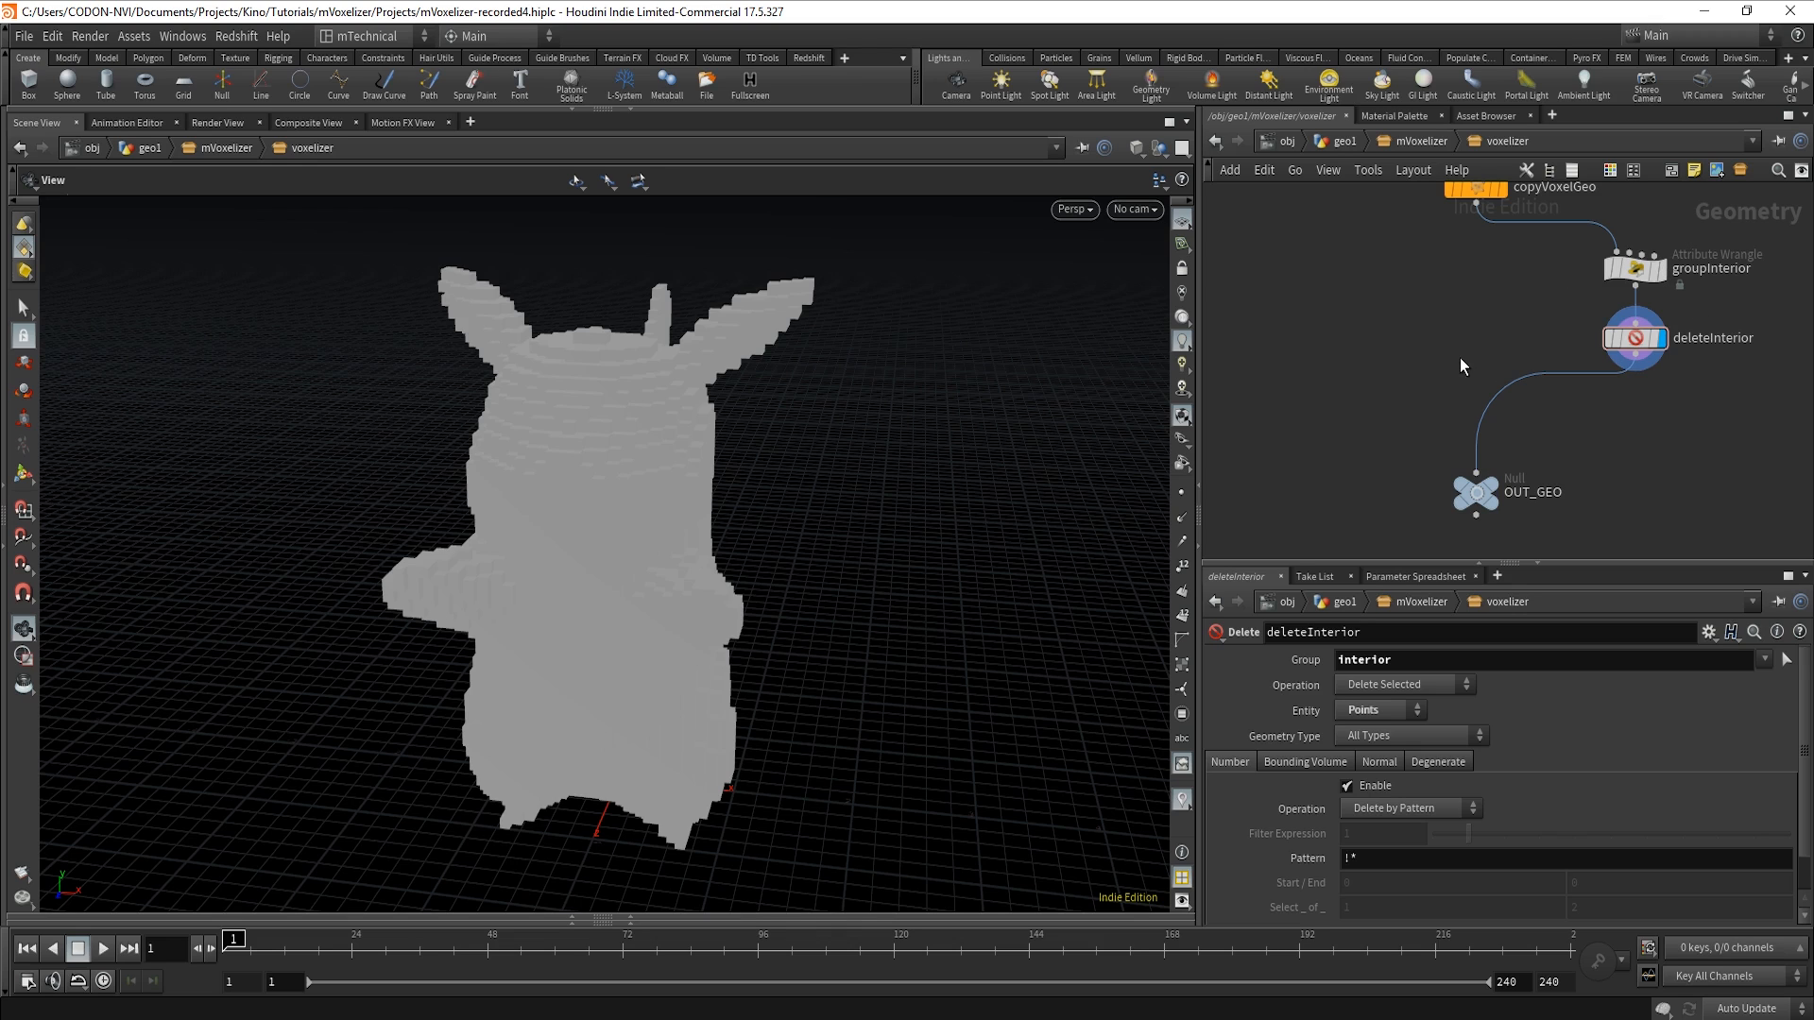
Add a Switch node above OUT_GEO and wire copyVoxelGeo into it as the first input.
key(Tab)
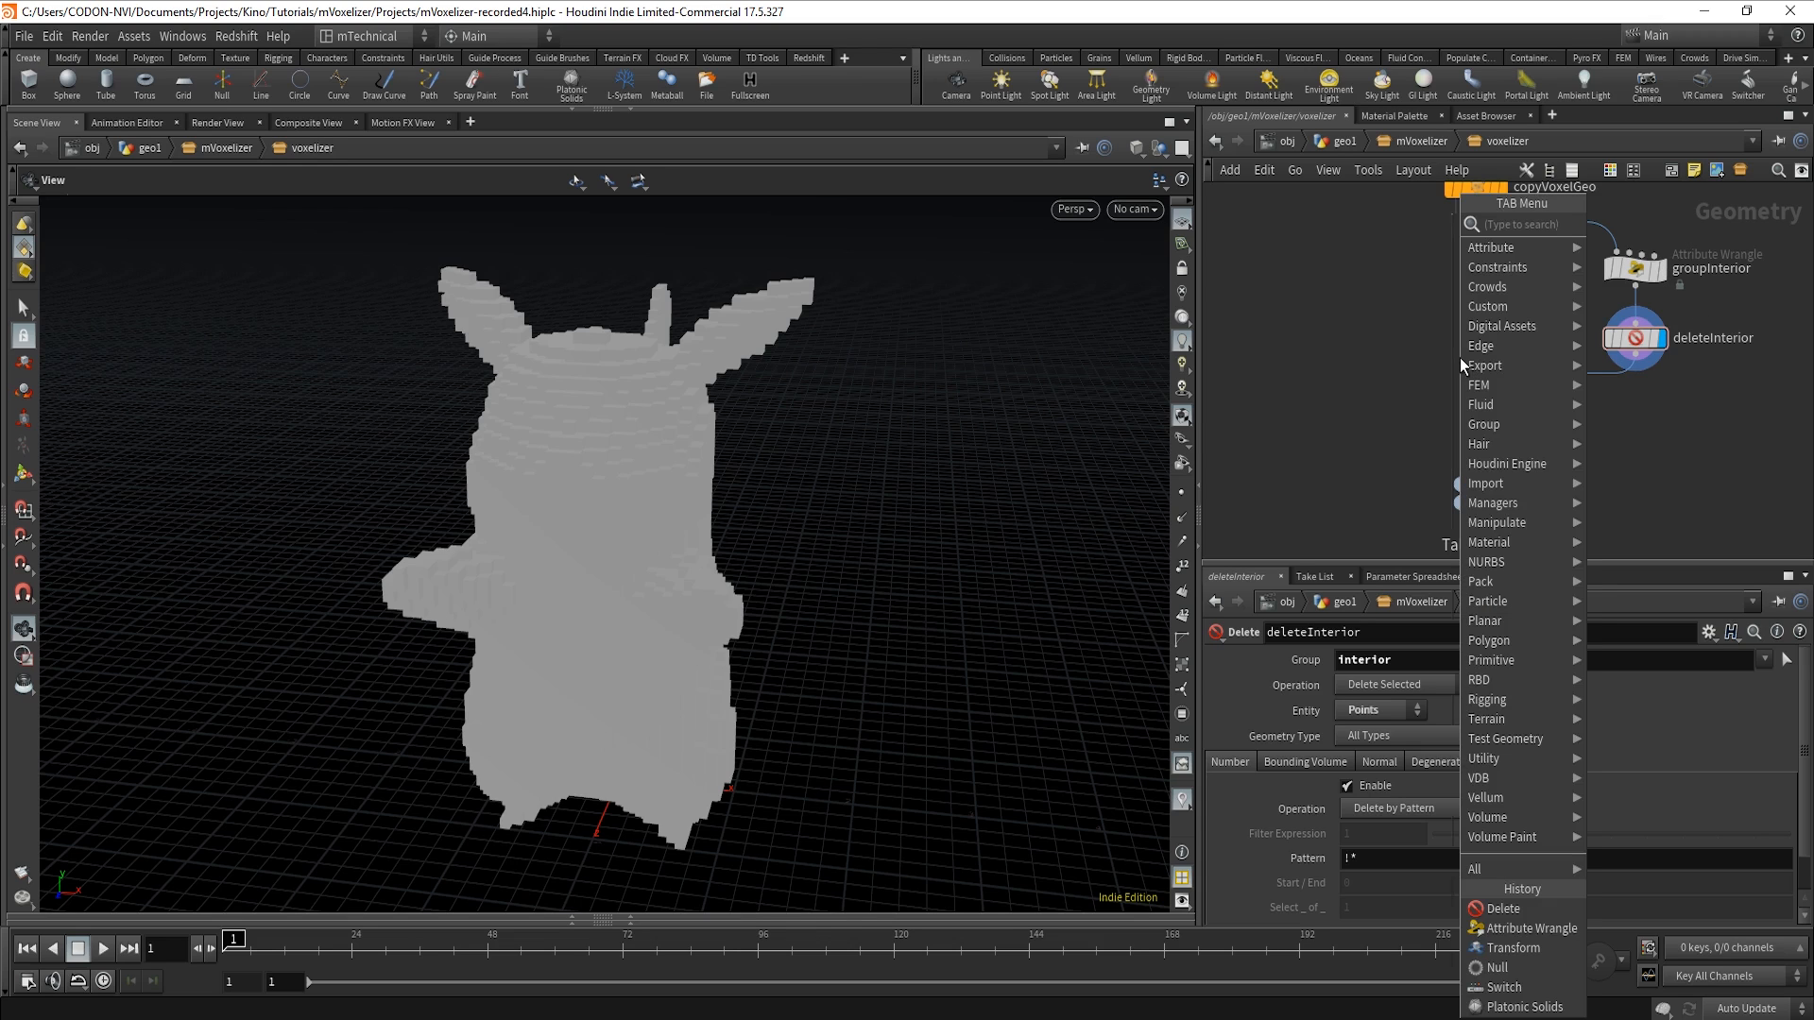
text(sw)
click(1626, 243)
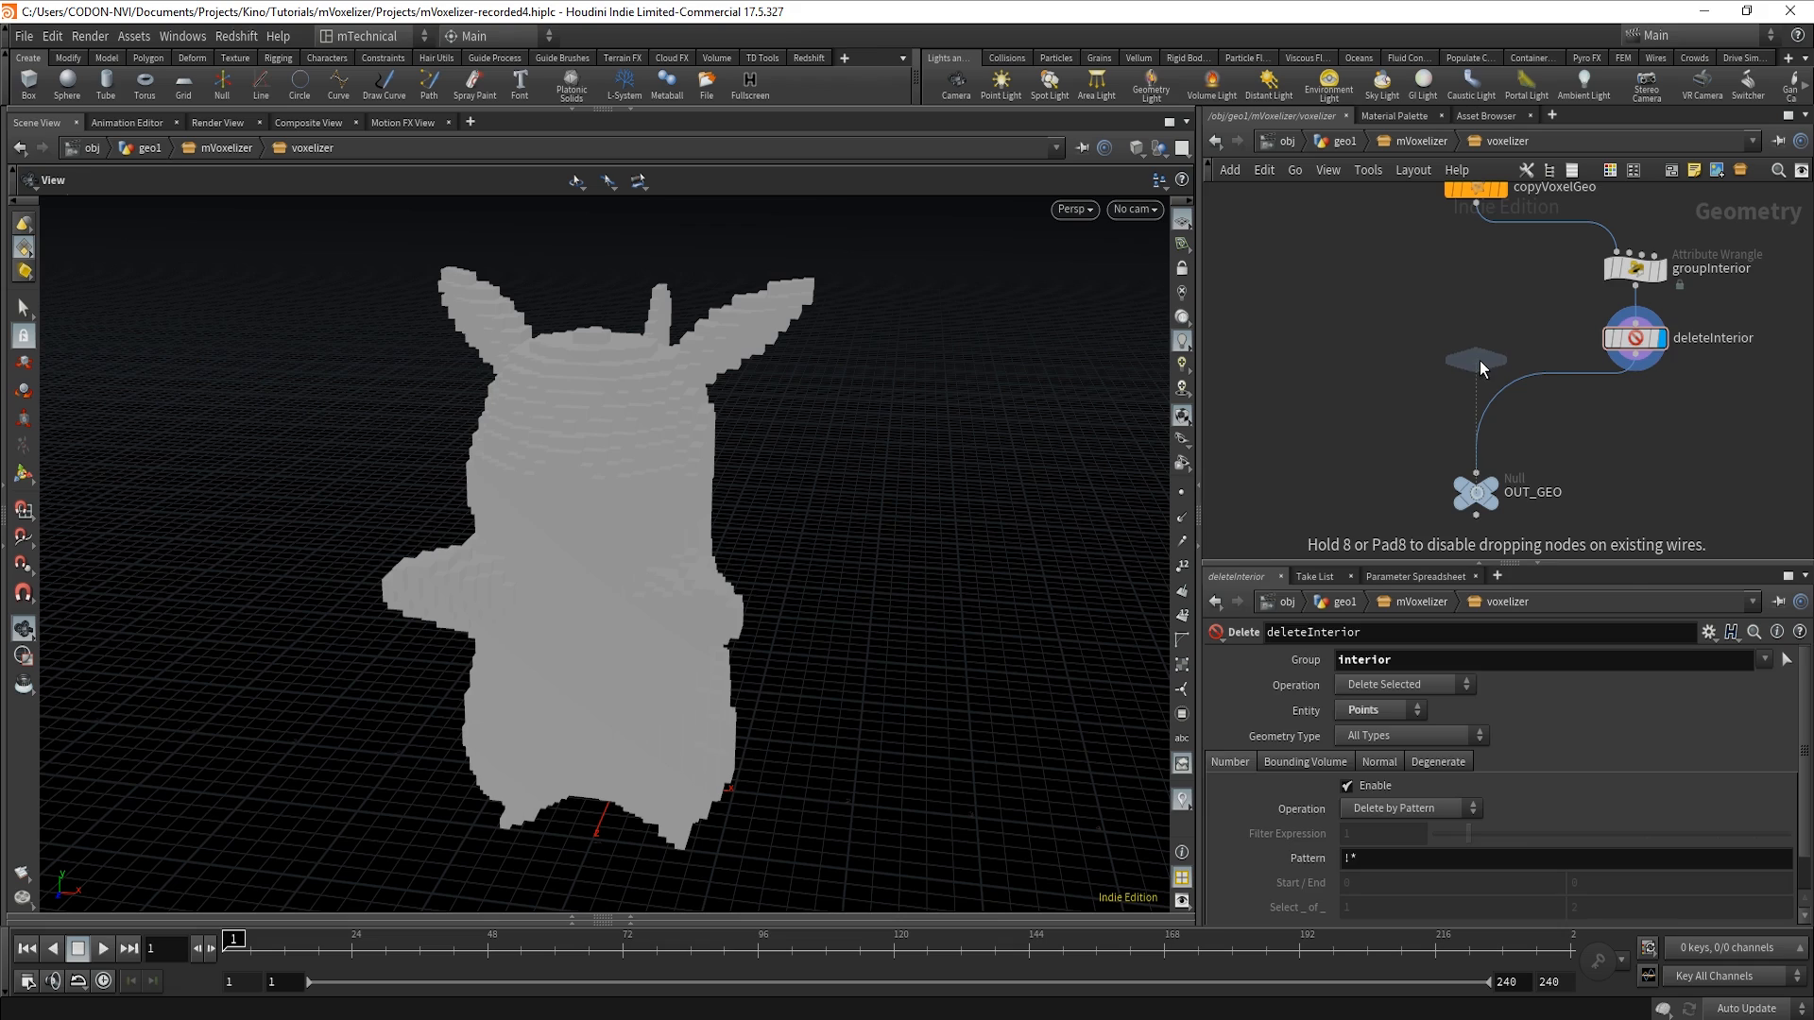
click(1479, 361)
click(1480, 210)
click(1476, 344)
Rename the switch as switchDeleteInterior, then wire deleteInterior in as its second input and its output to OUT_GEO.
double_click(1543, 360)
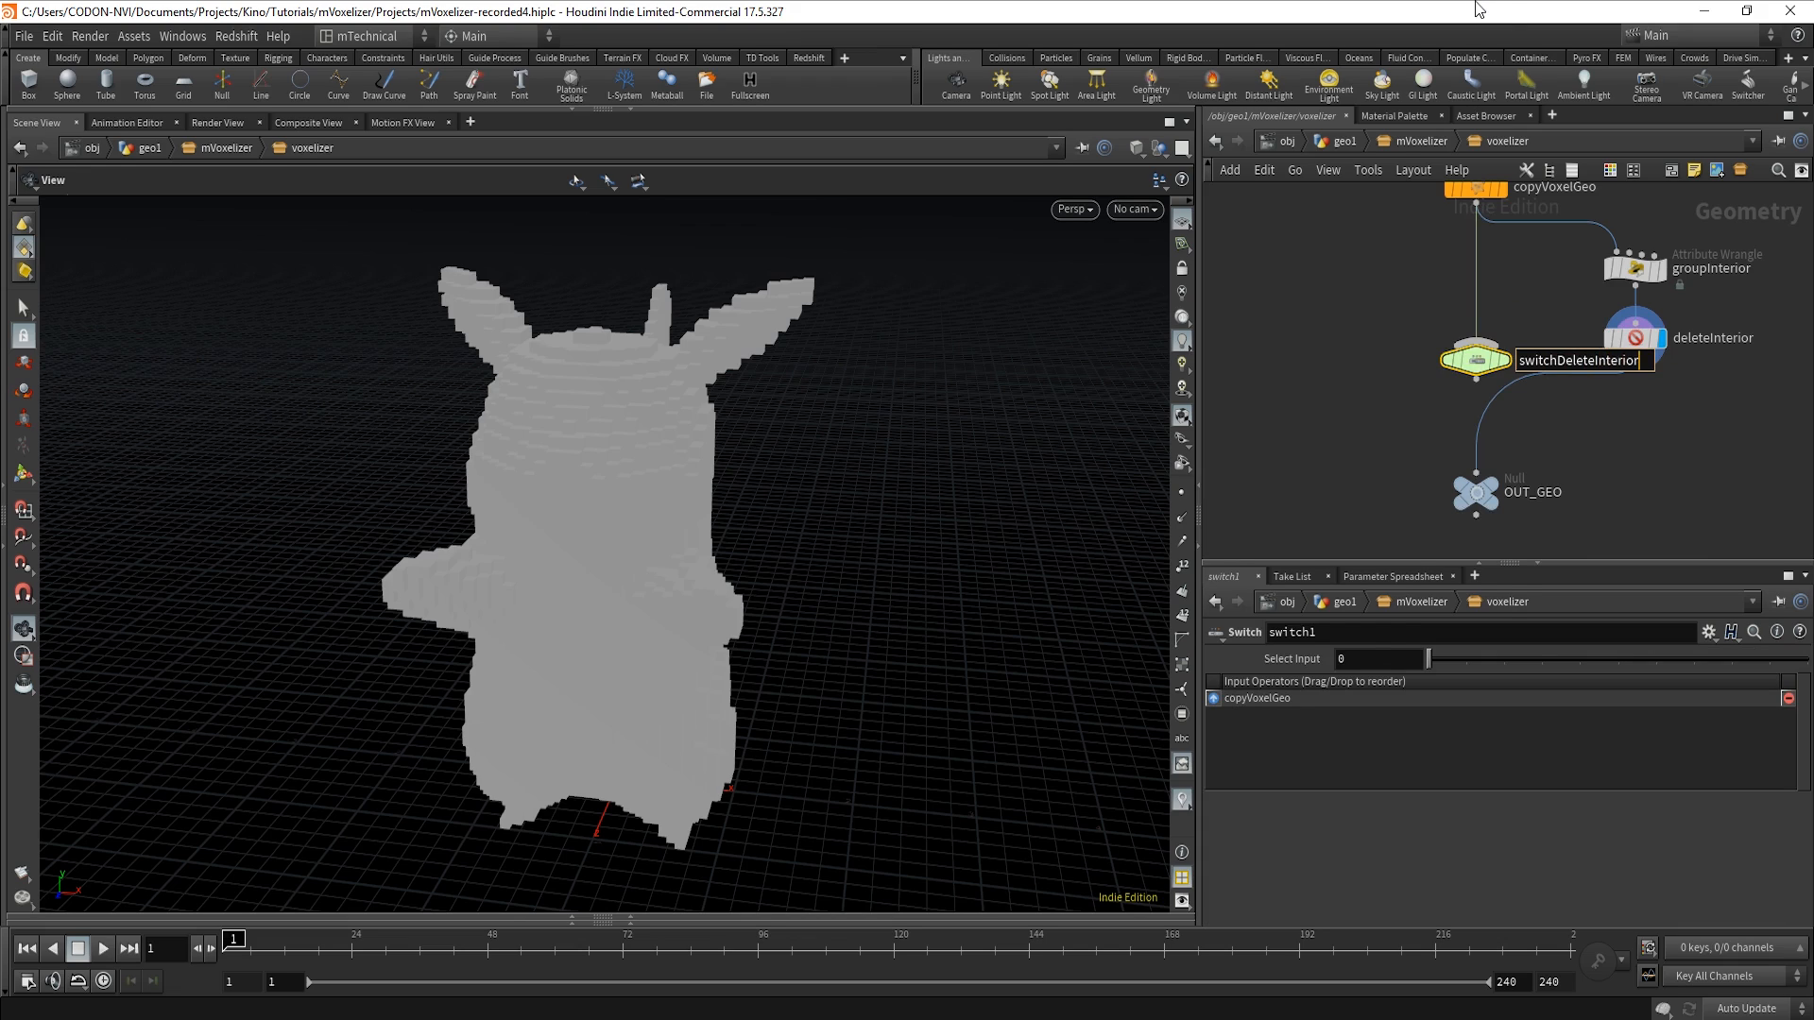
key(Return)
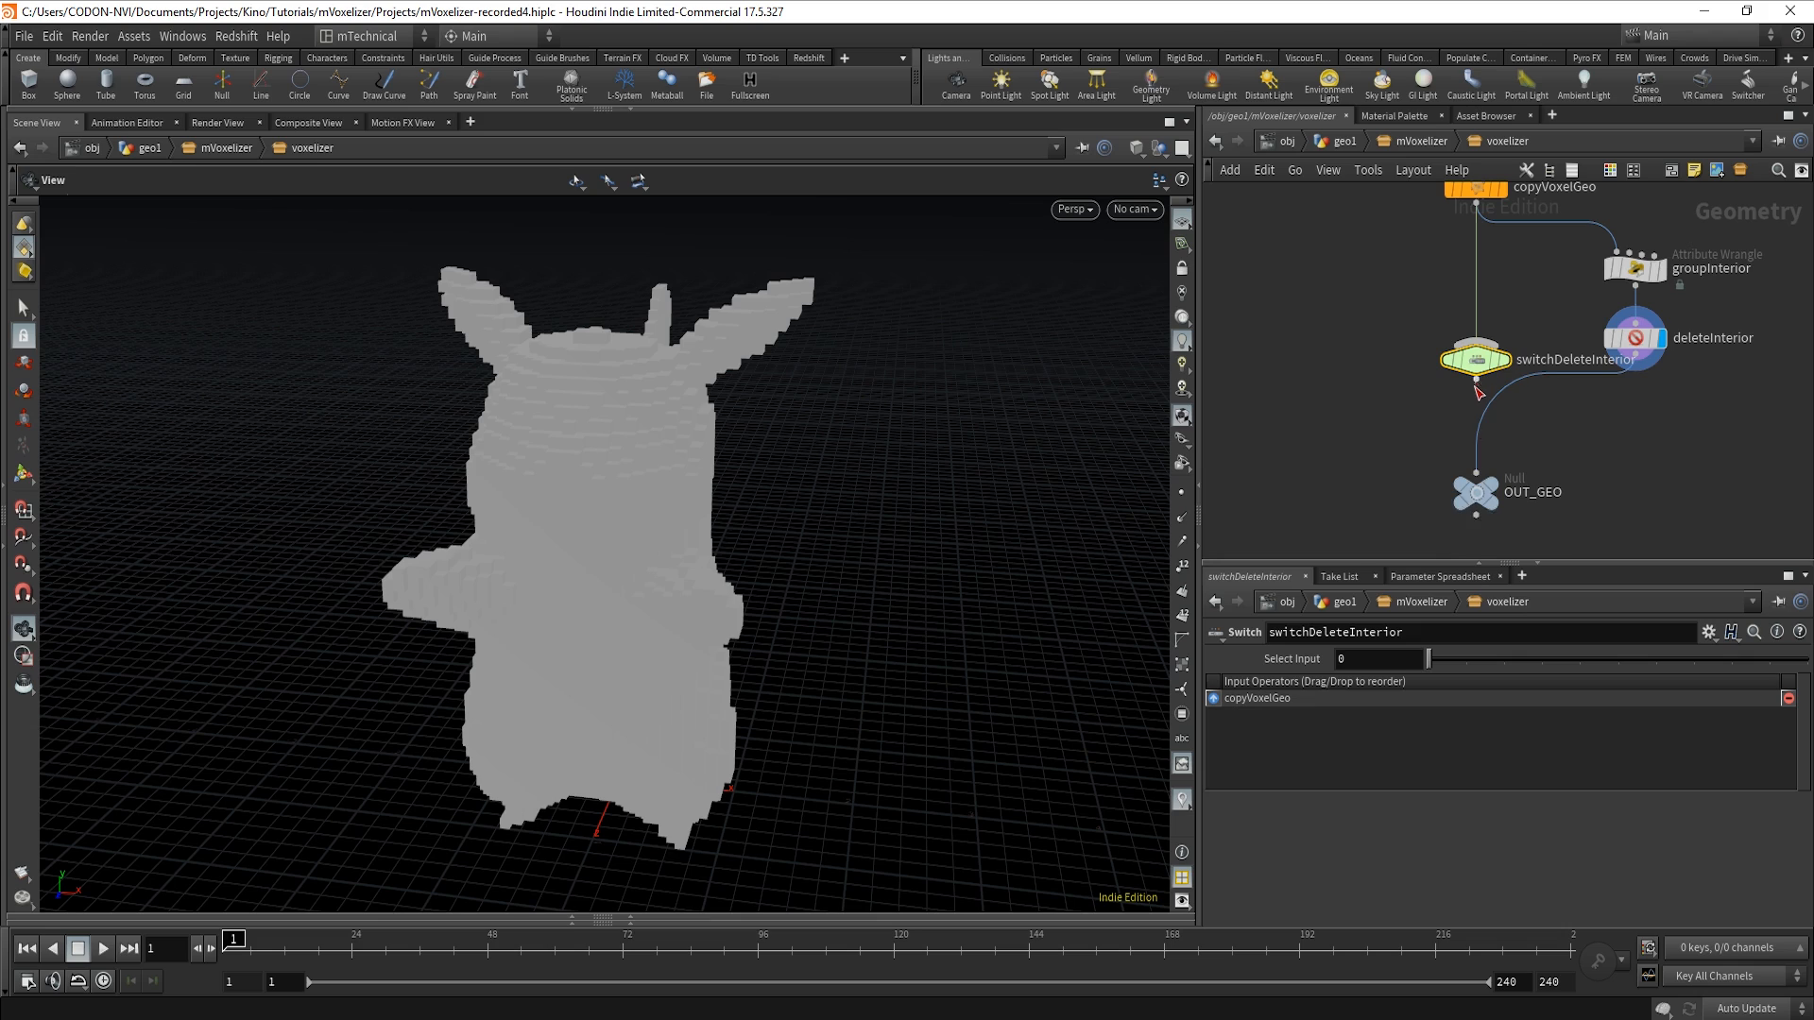
drag(1476, 381, 1476, 470)
drag(1639, 373, 1505, 400)
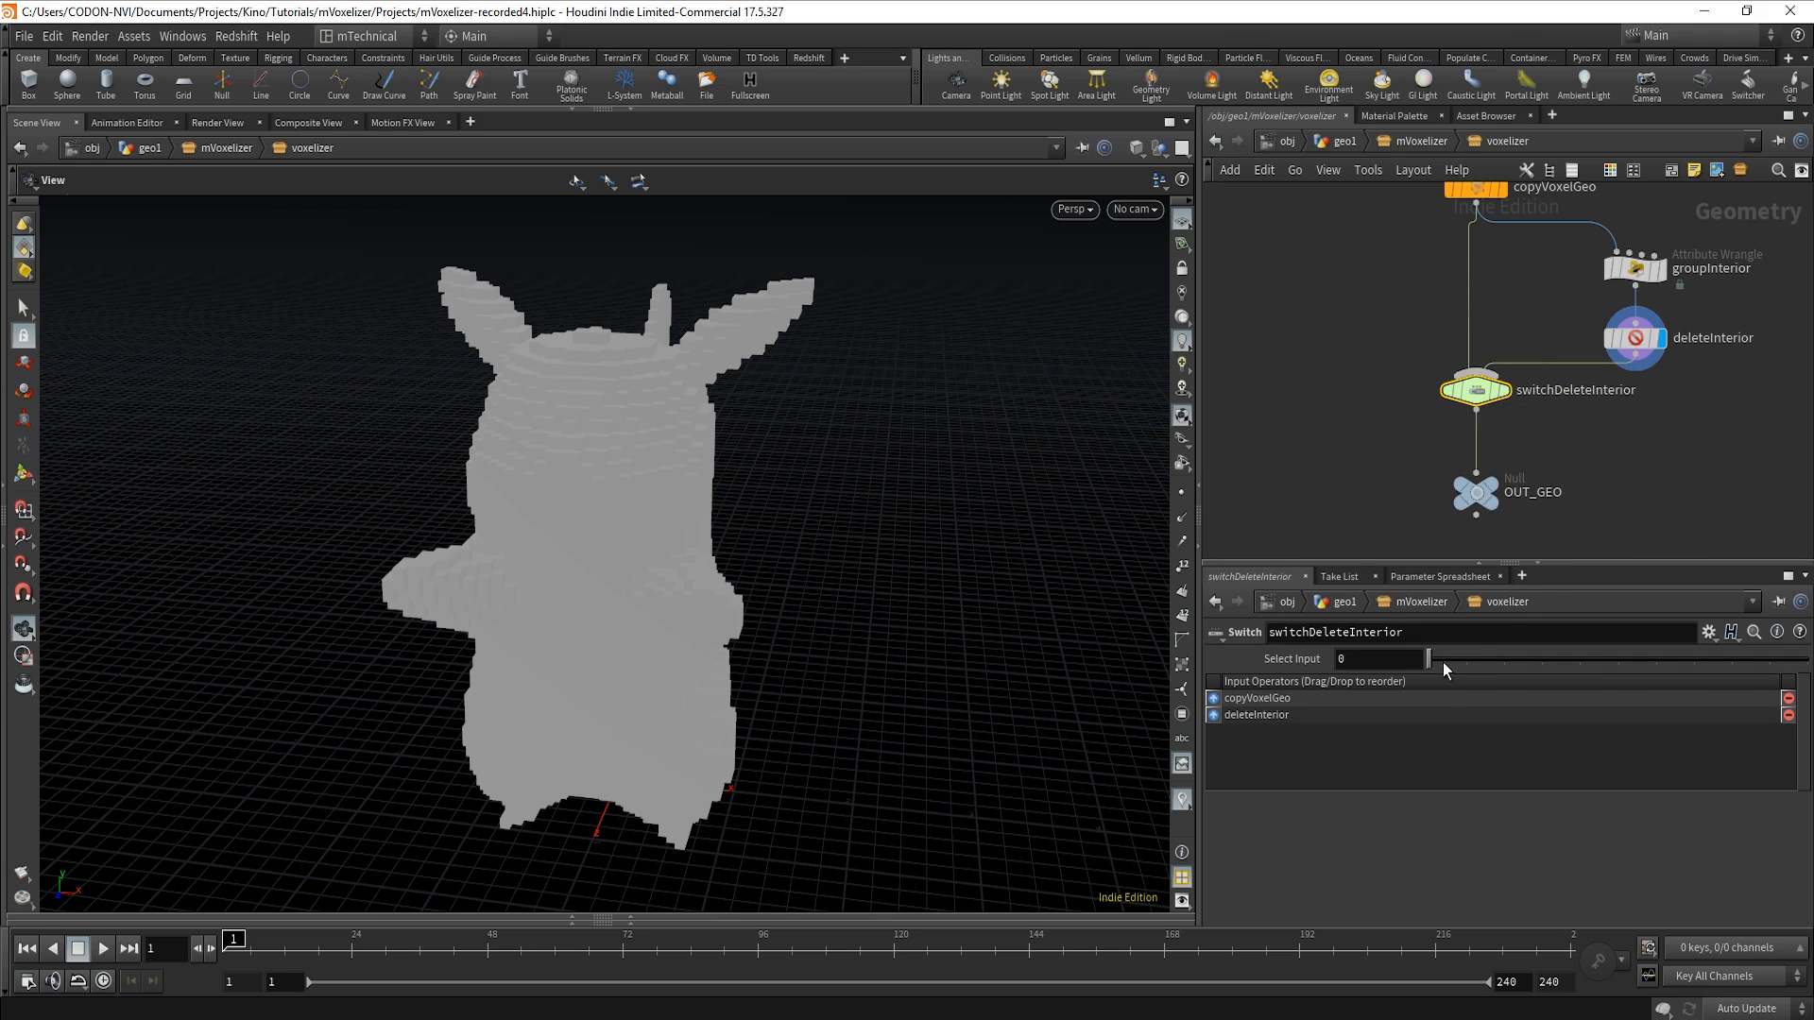
Set switchDeleteInterior's Select Input to 1 and compare its node info before and after the change.
middle_click(1478, 400)
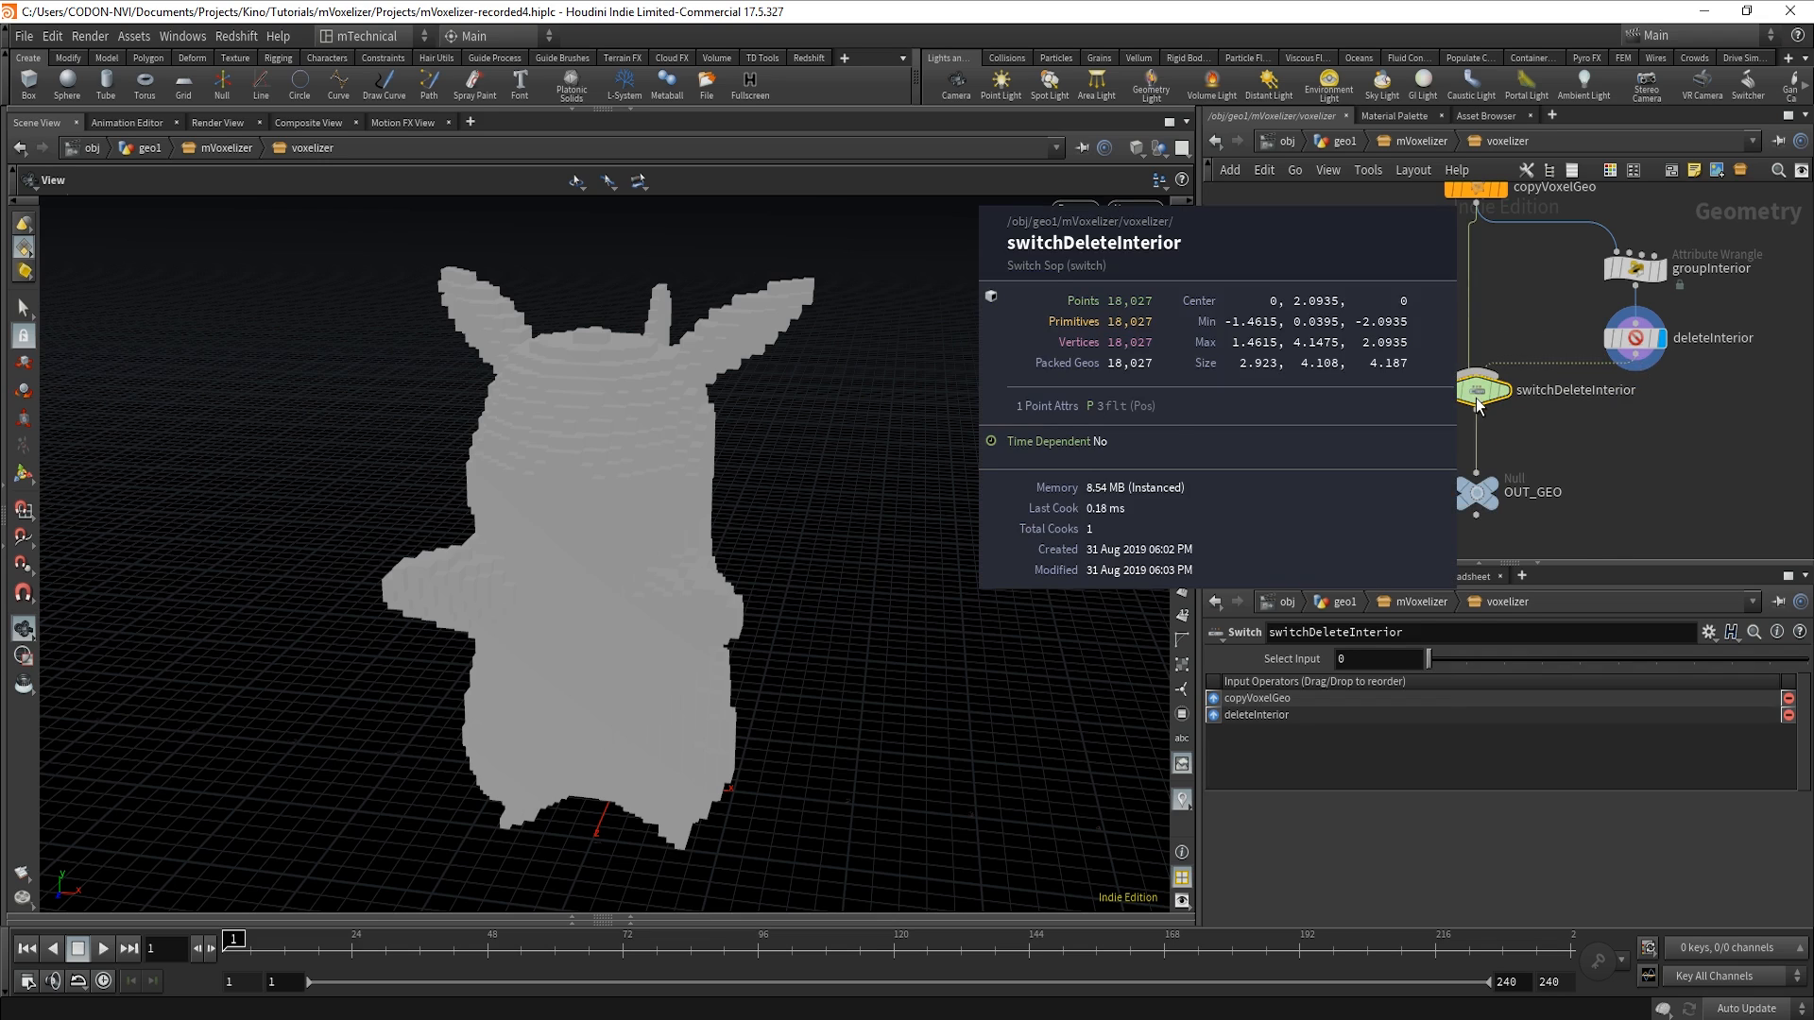
drag(1432, 664, 1466, 660)
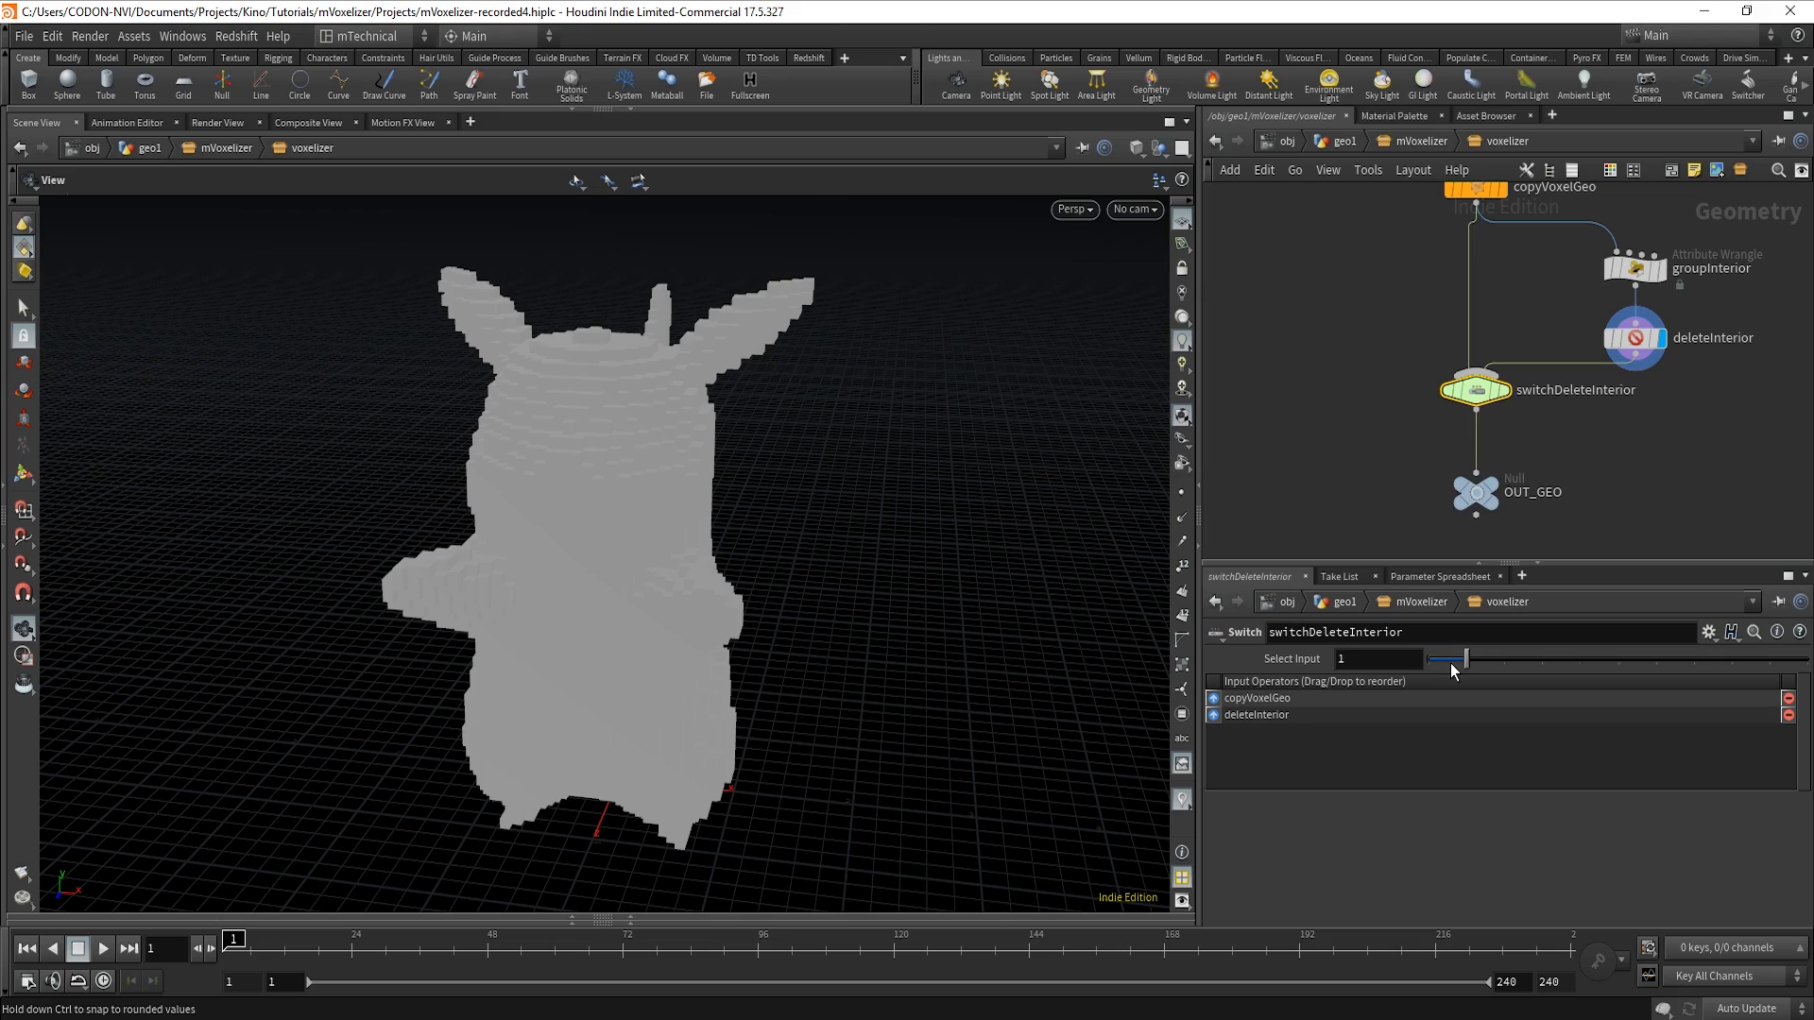
middle_click(1480, 395)
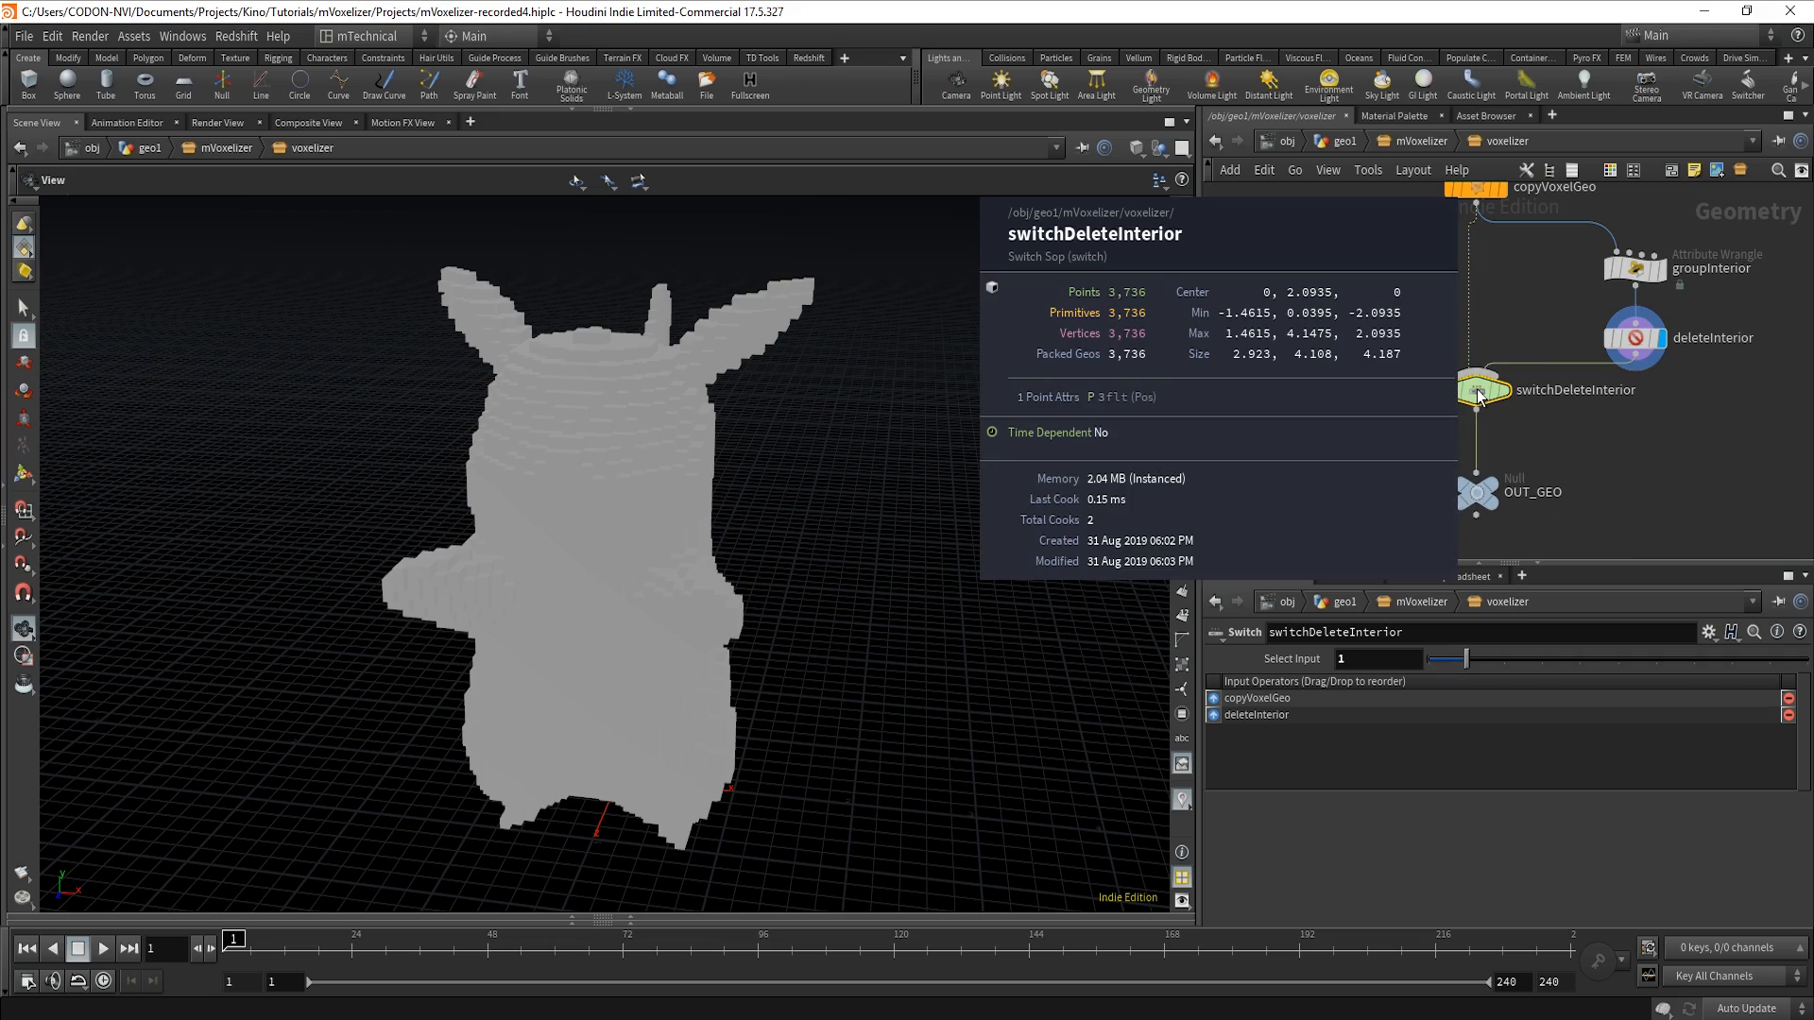
drag(563, 607, 792, 564)
scroll(826, 626, up, 4)
scroll(810, 579, down, 5)
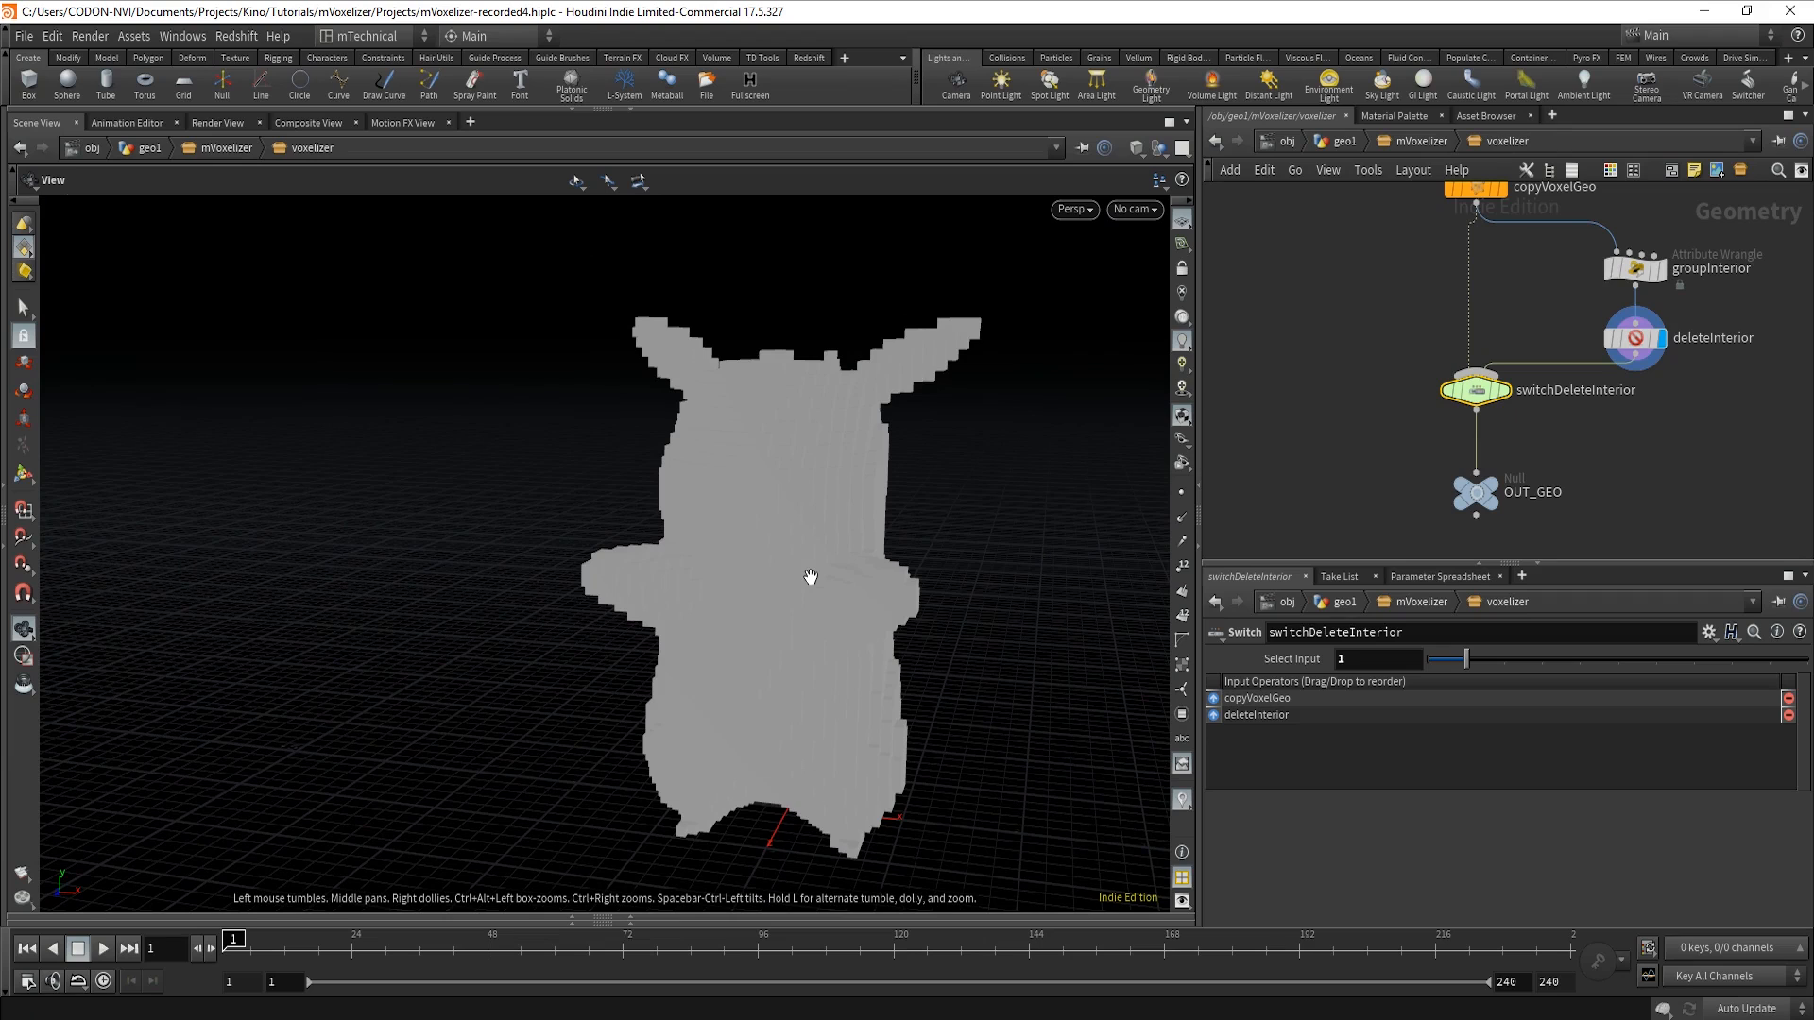
drag(810, 576, 896, 585)
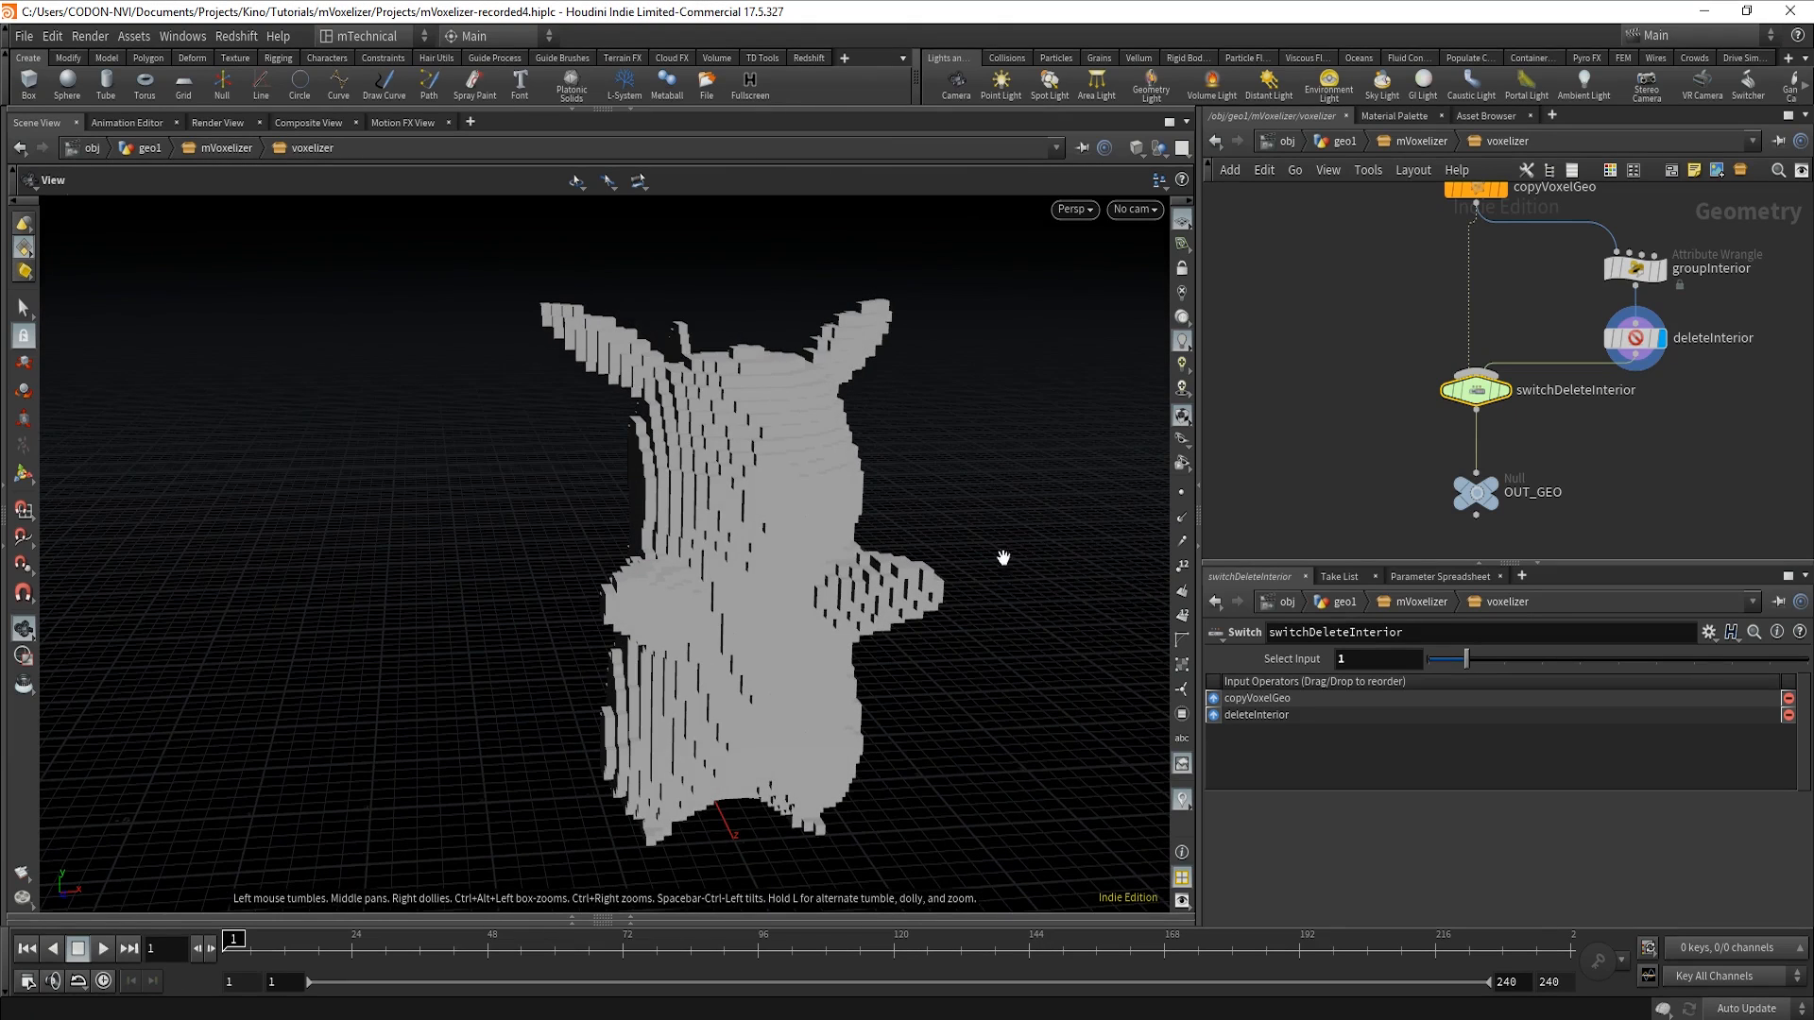
mouse_move(1497, 493)
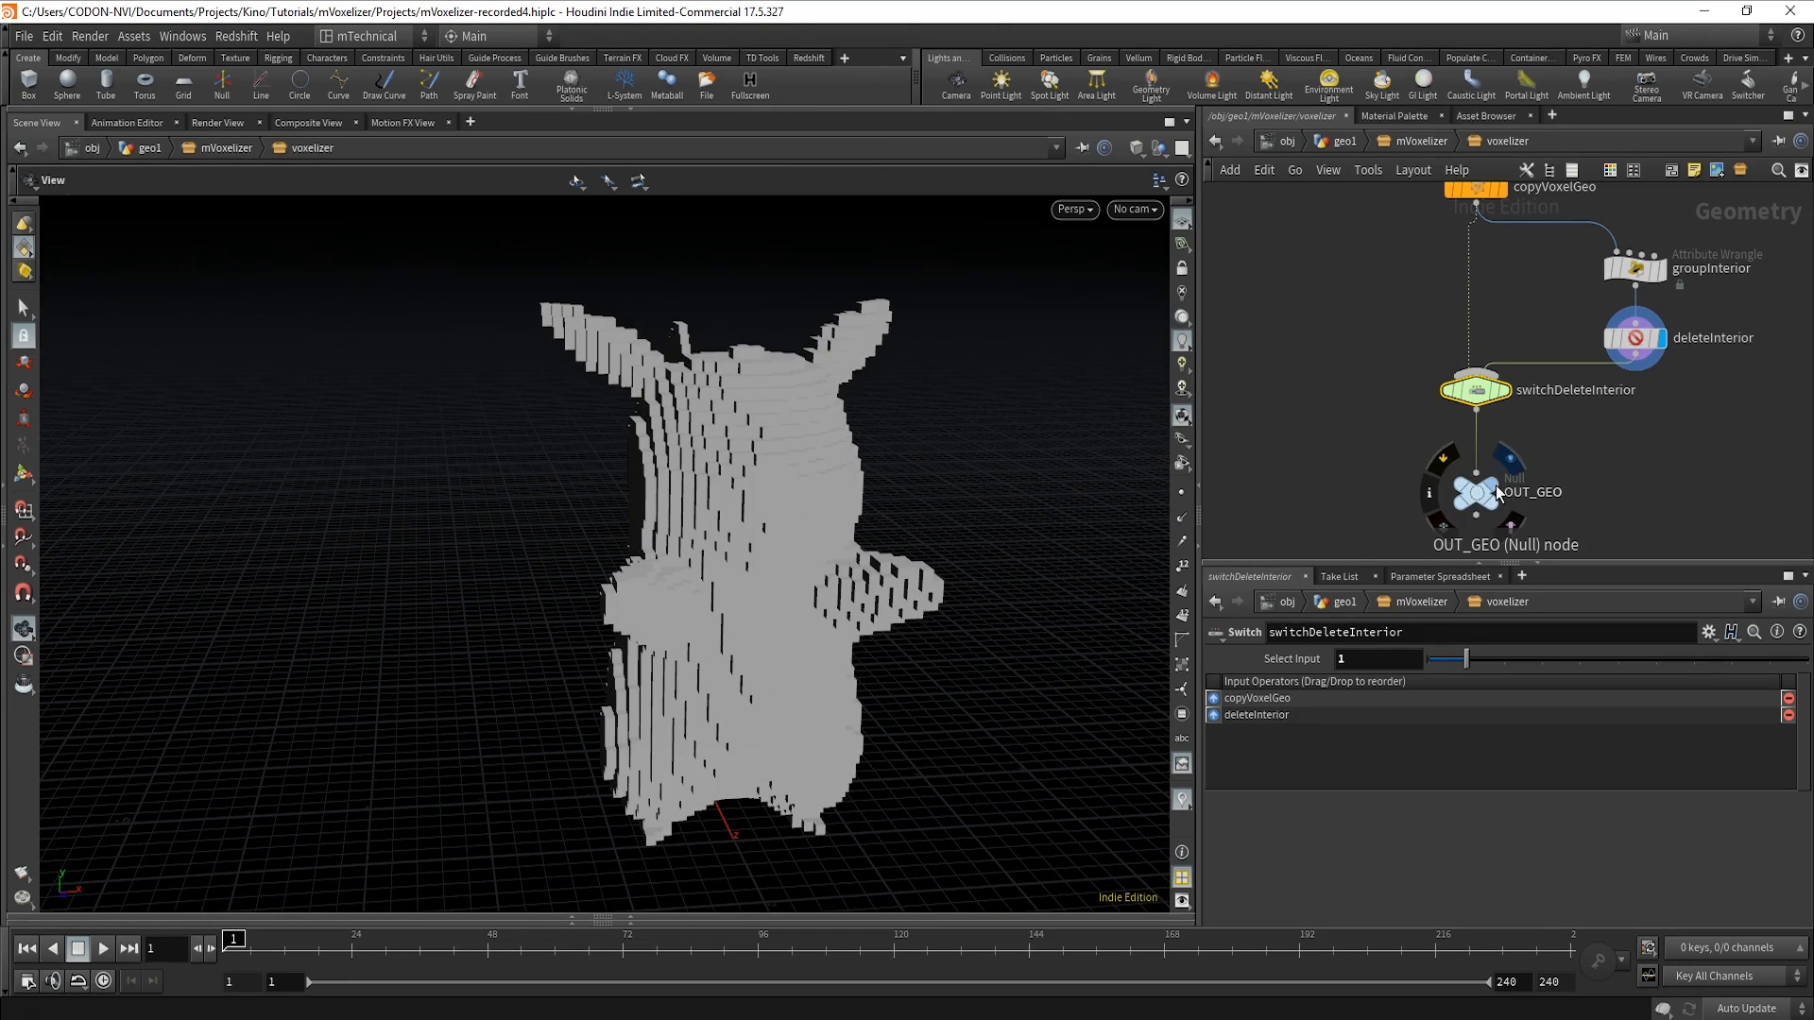
Return to the mVoxelizer network level and shift the voxelizer subnetwork sideways.
click(1420, 141)
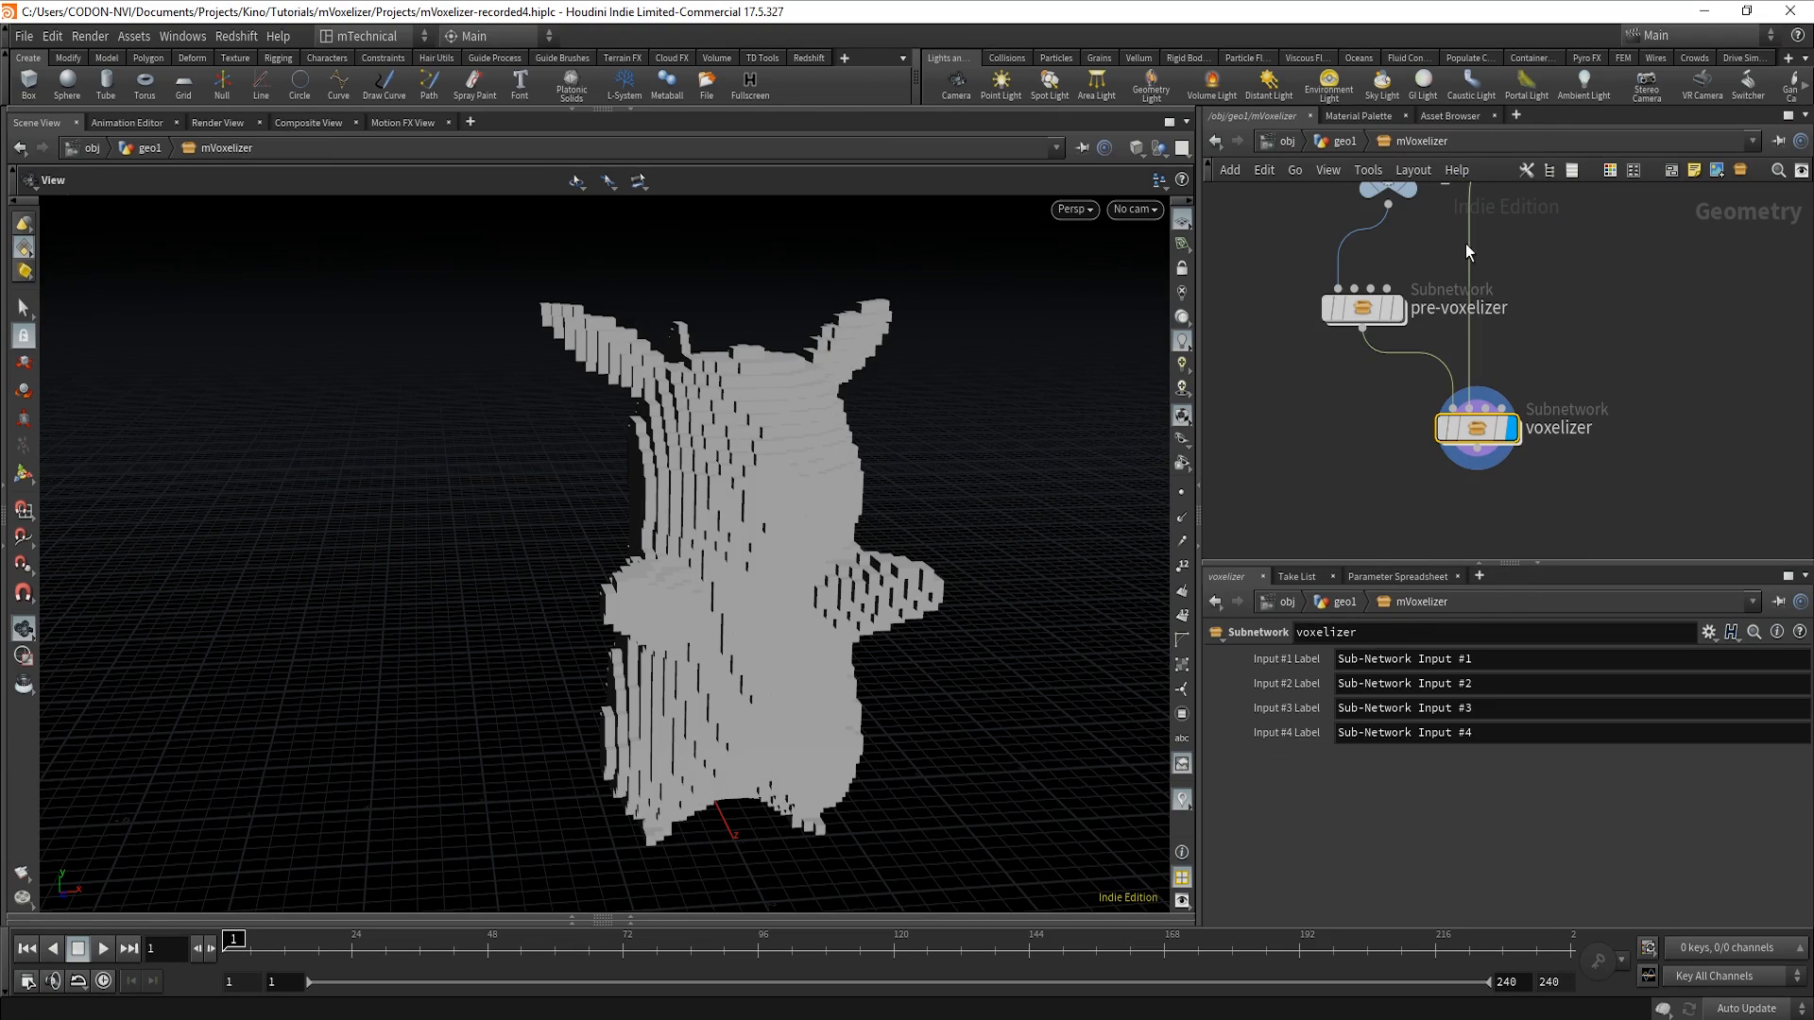
drag(1510, 433, 1535, 432)
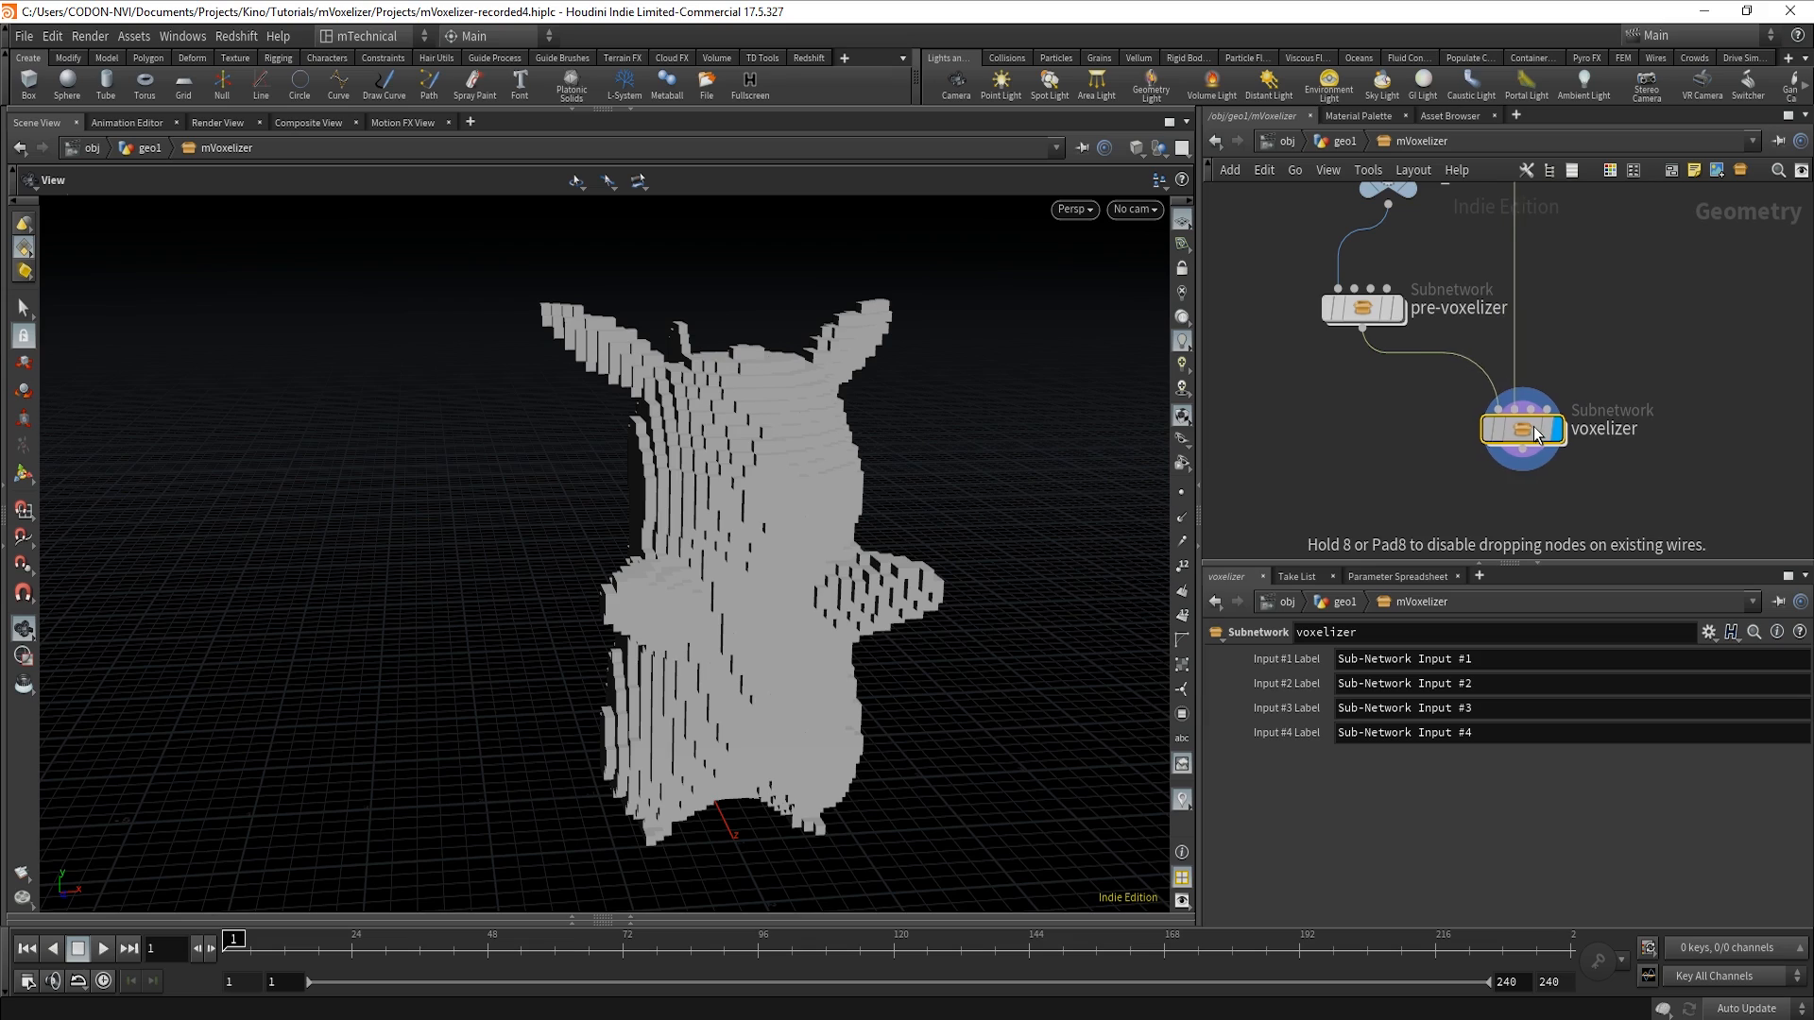
drag(1037, 543, 914, 574)
scroll(822, 607, up, 5)
Add a Subnetwork directly below voxelizer and wire voxelizer's output into its first input.
click(1621, 520)
key(Tab)
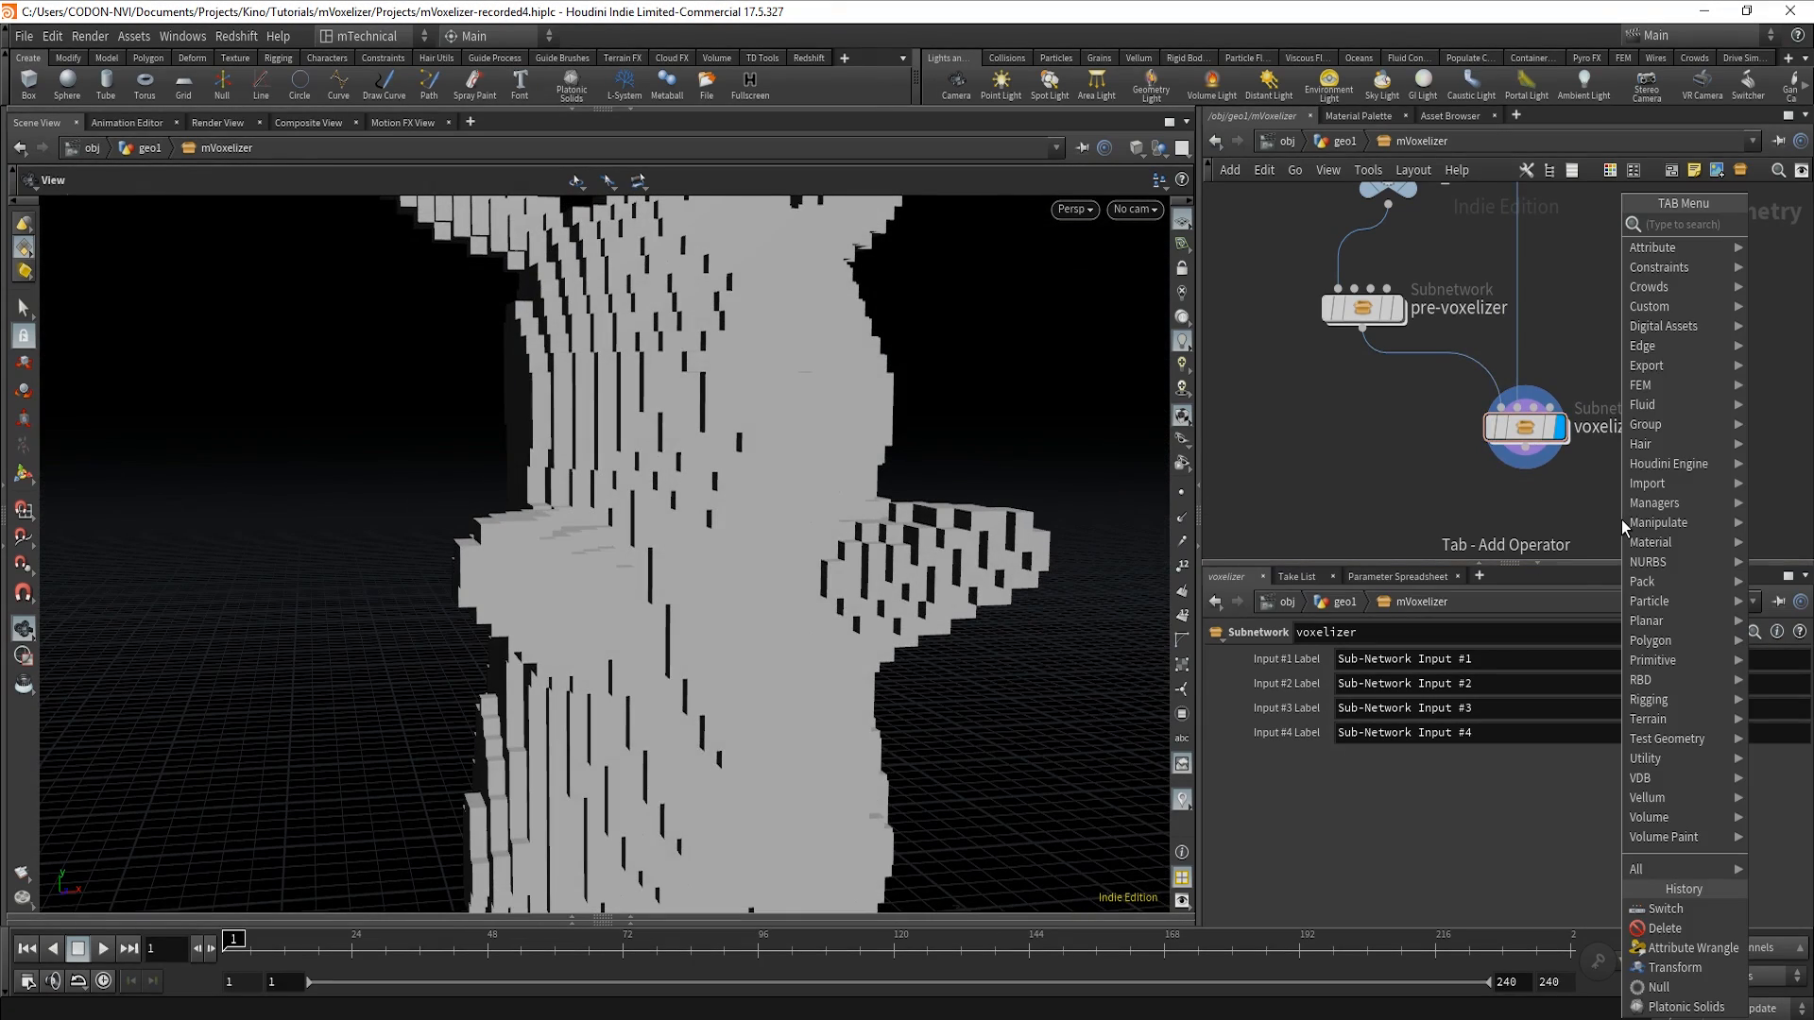
text(subn)
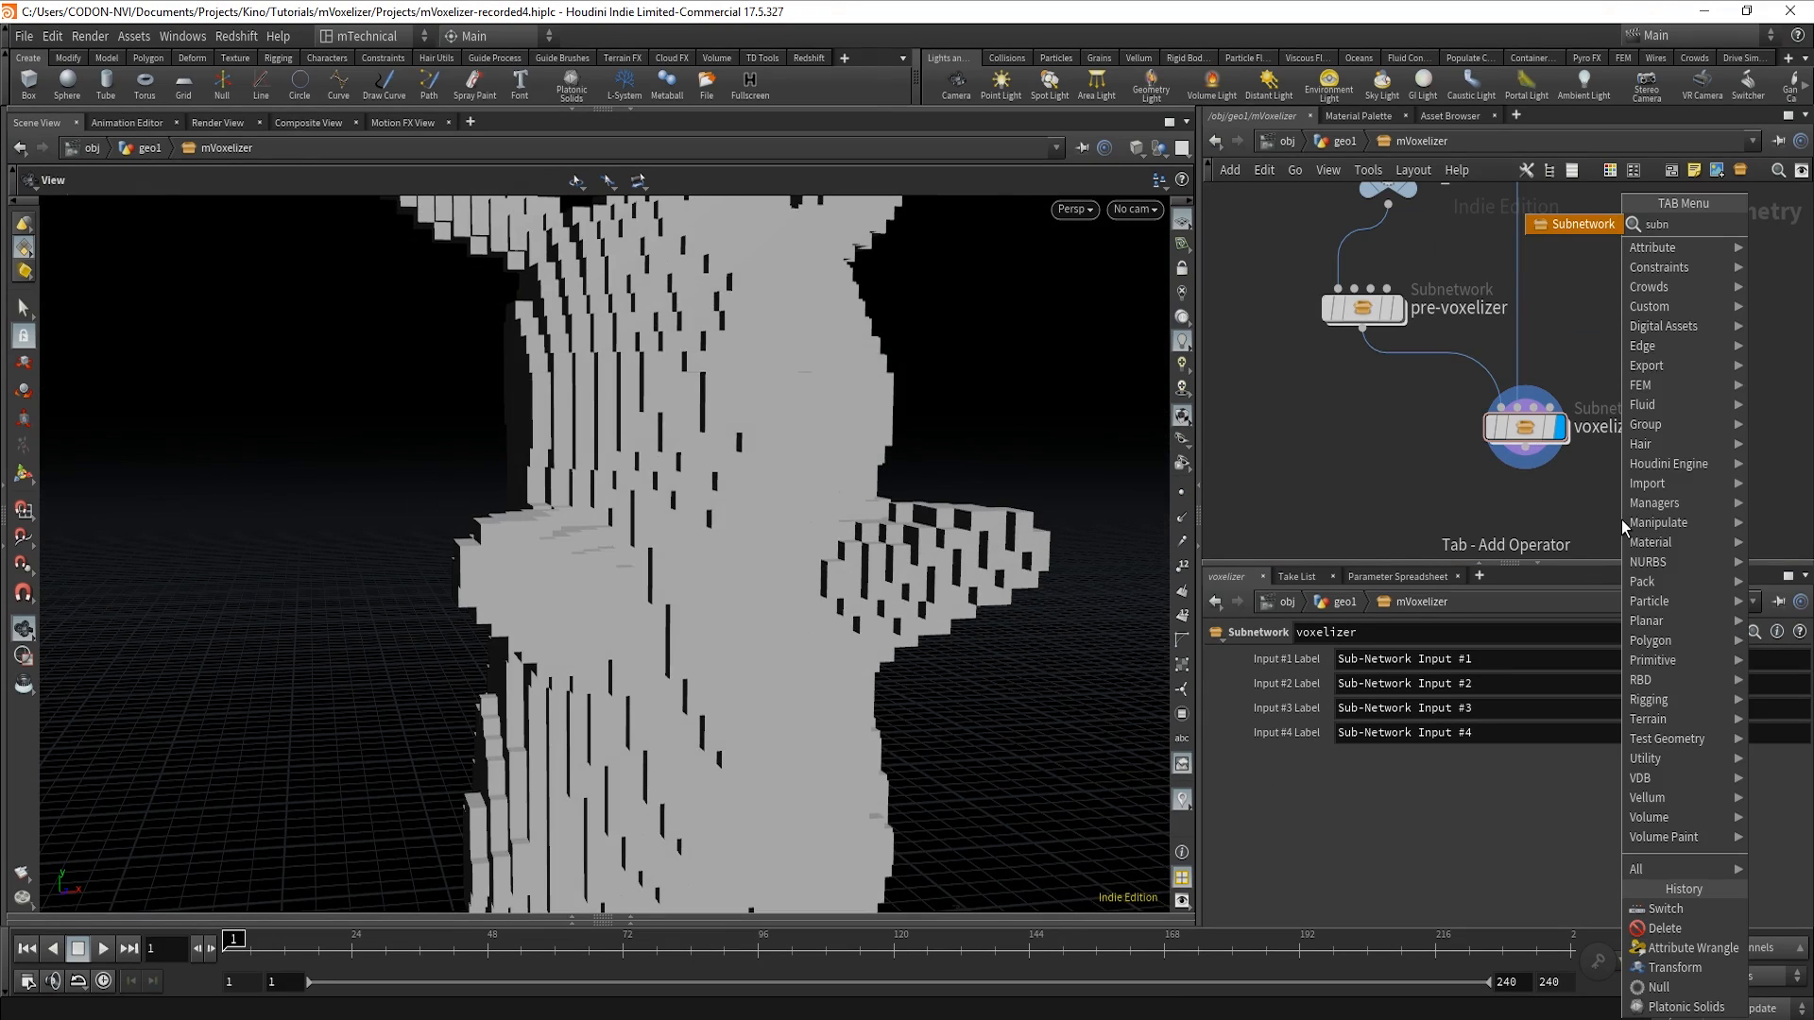
key(Return)
click(1622, 520)
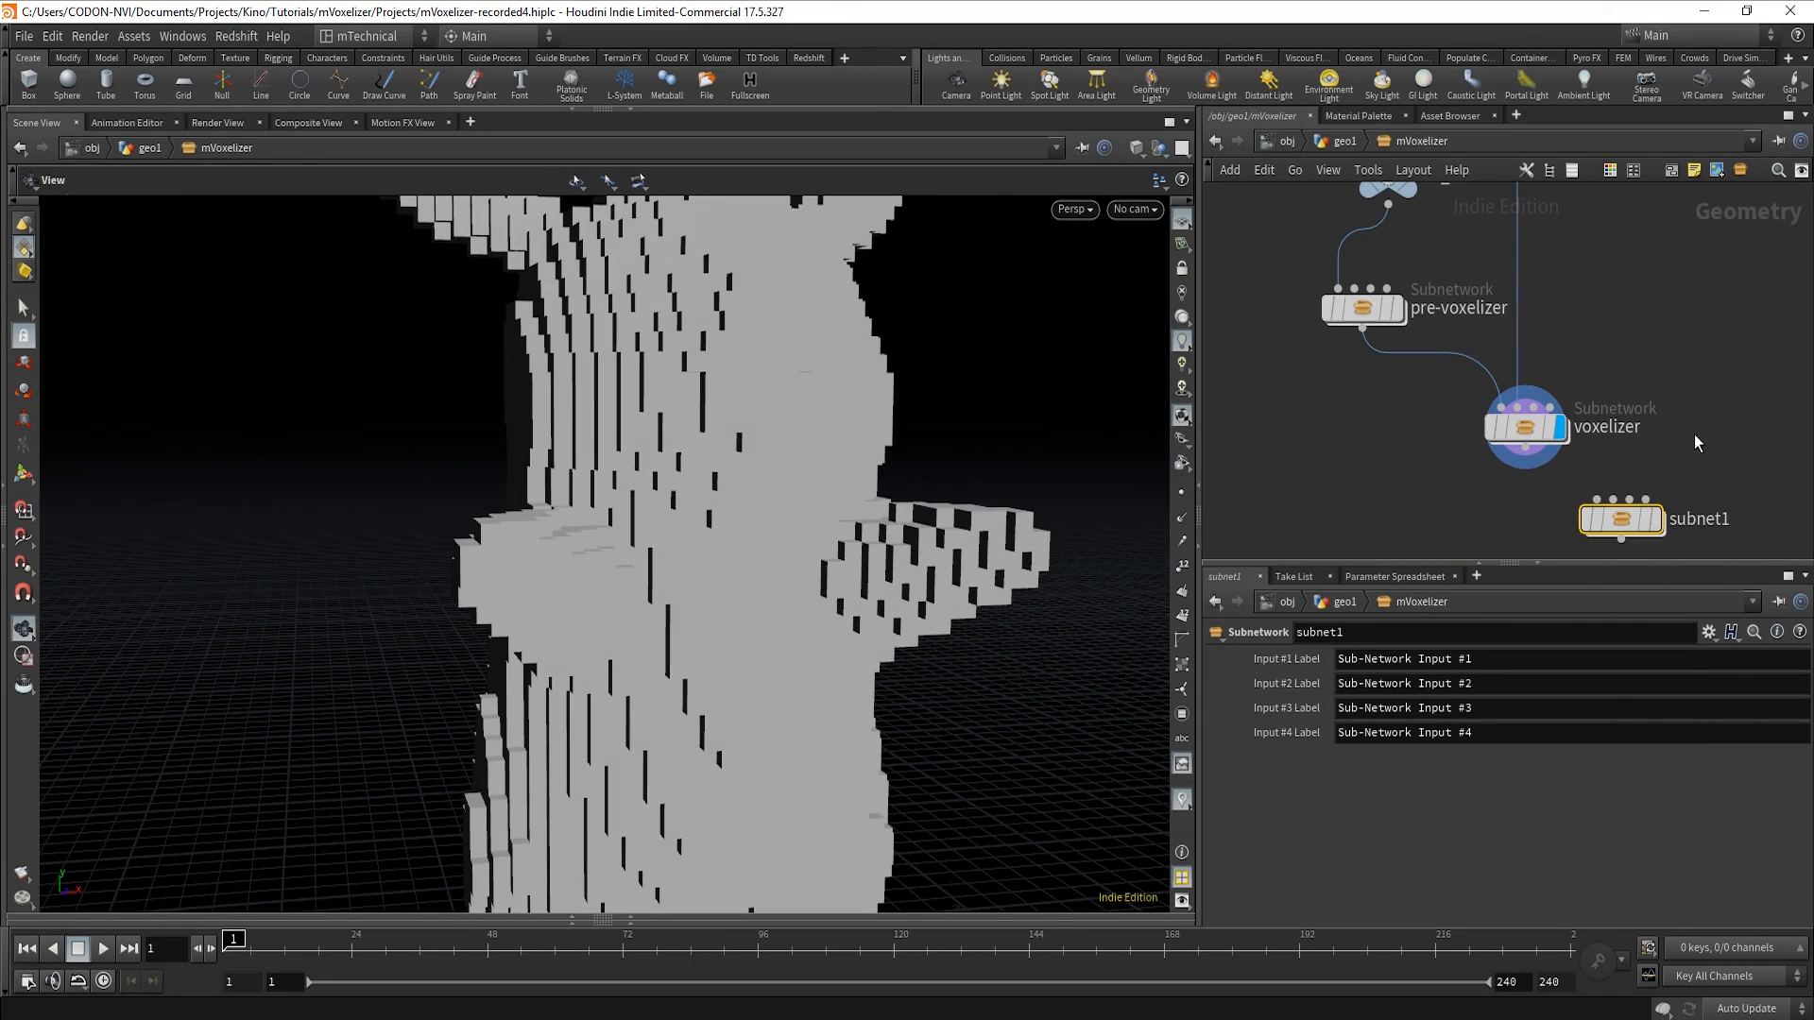
middle_drag(1564, 520, 1611, 337)
drag(1667, 343, 1569, 394)
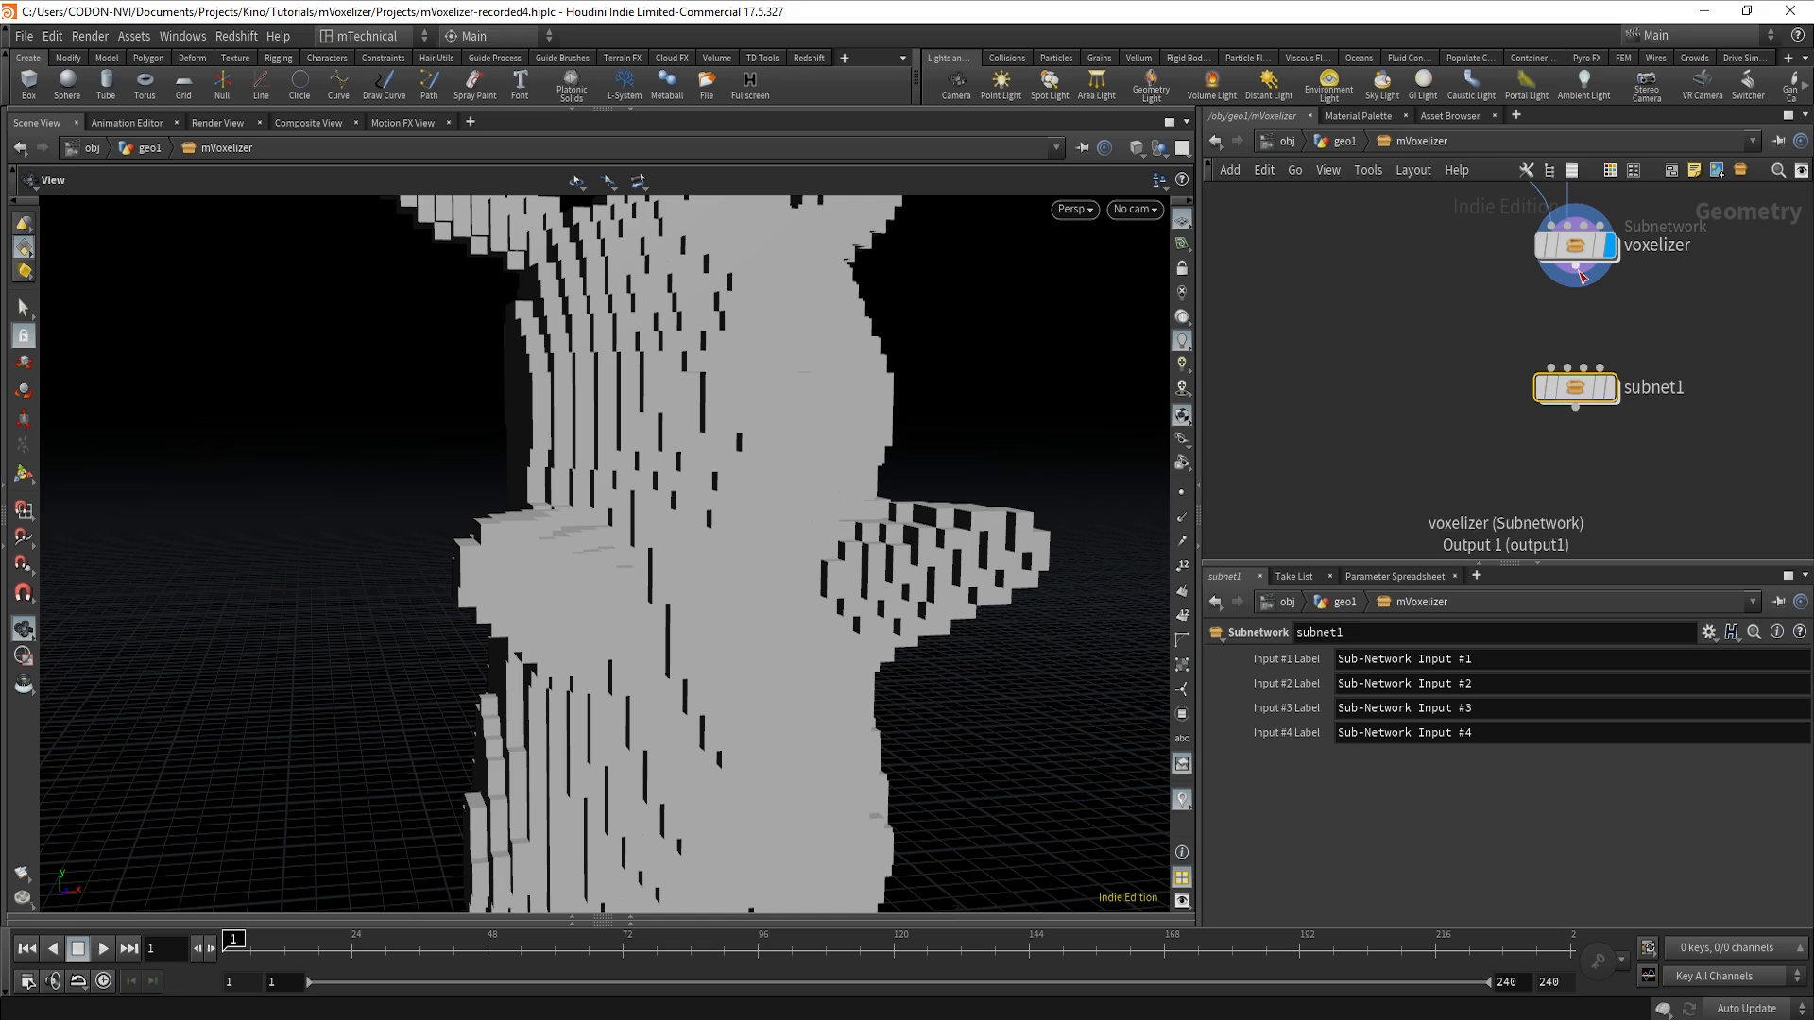
click(1575, 265)
click(1552, 367)
Rename the new subnetwork as post-voxelizer and turn on its display flag.
double_click(1660, 388)
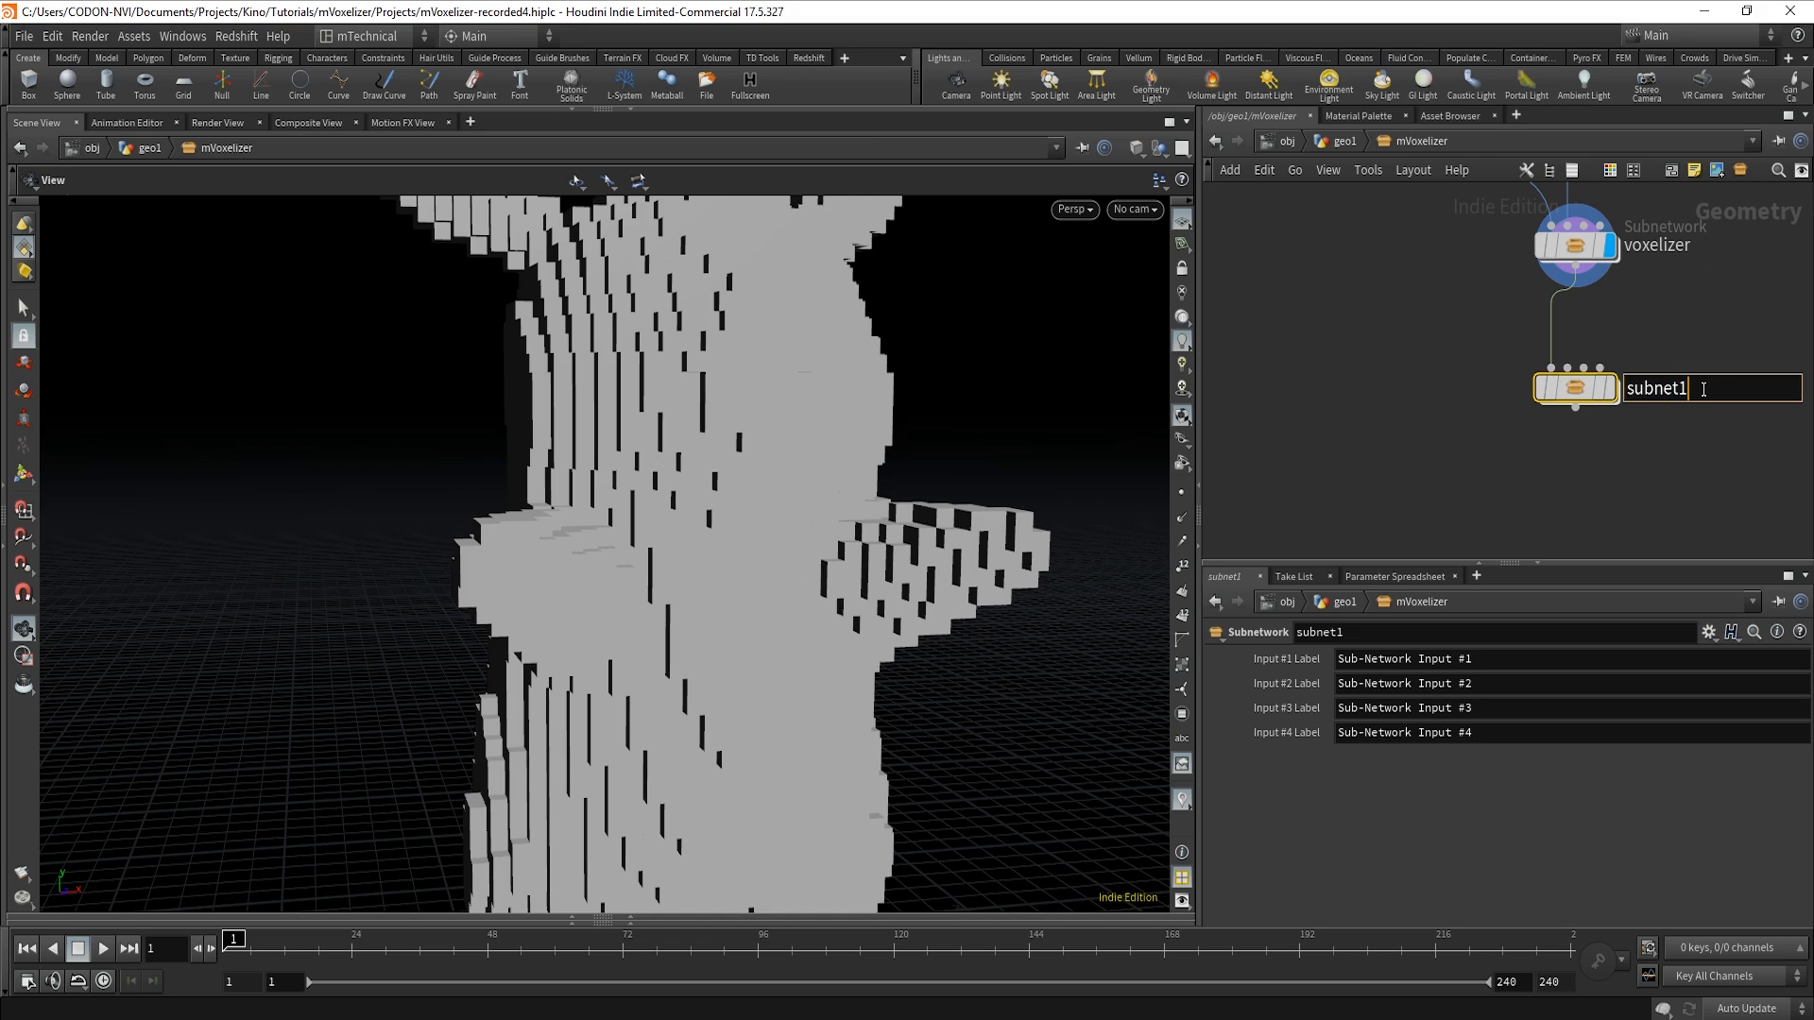
key(BackSpace)
key(BackSpace)
key(BackSpace)
key(BackSpace)
key(BackSpace)
key(BackSpace)
text(post-voxel)
key(Return)
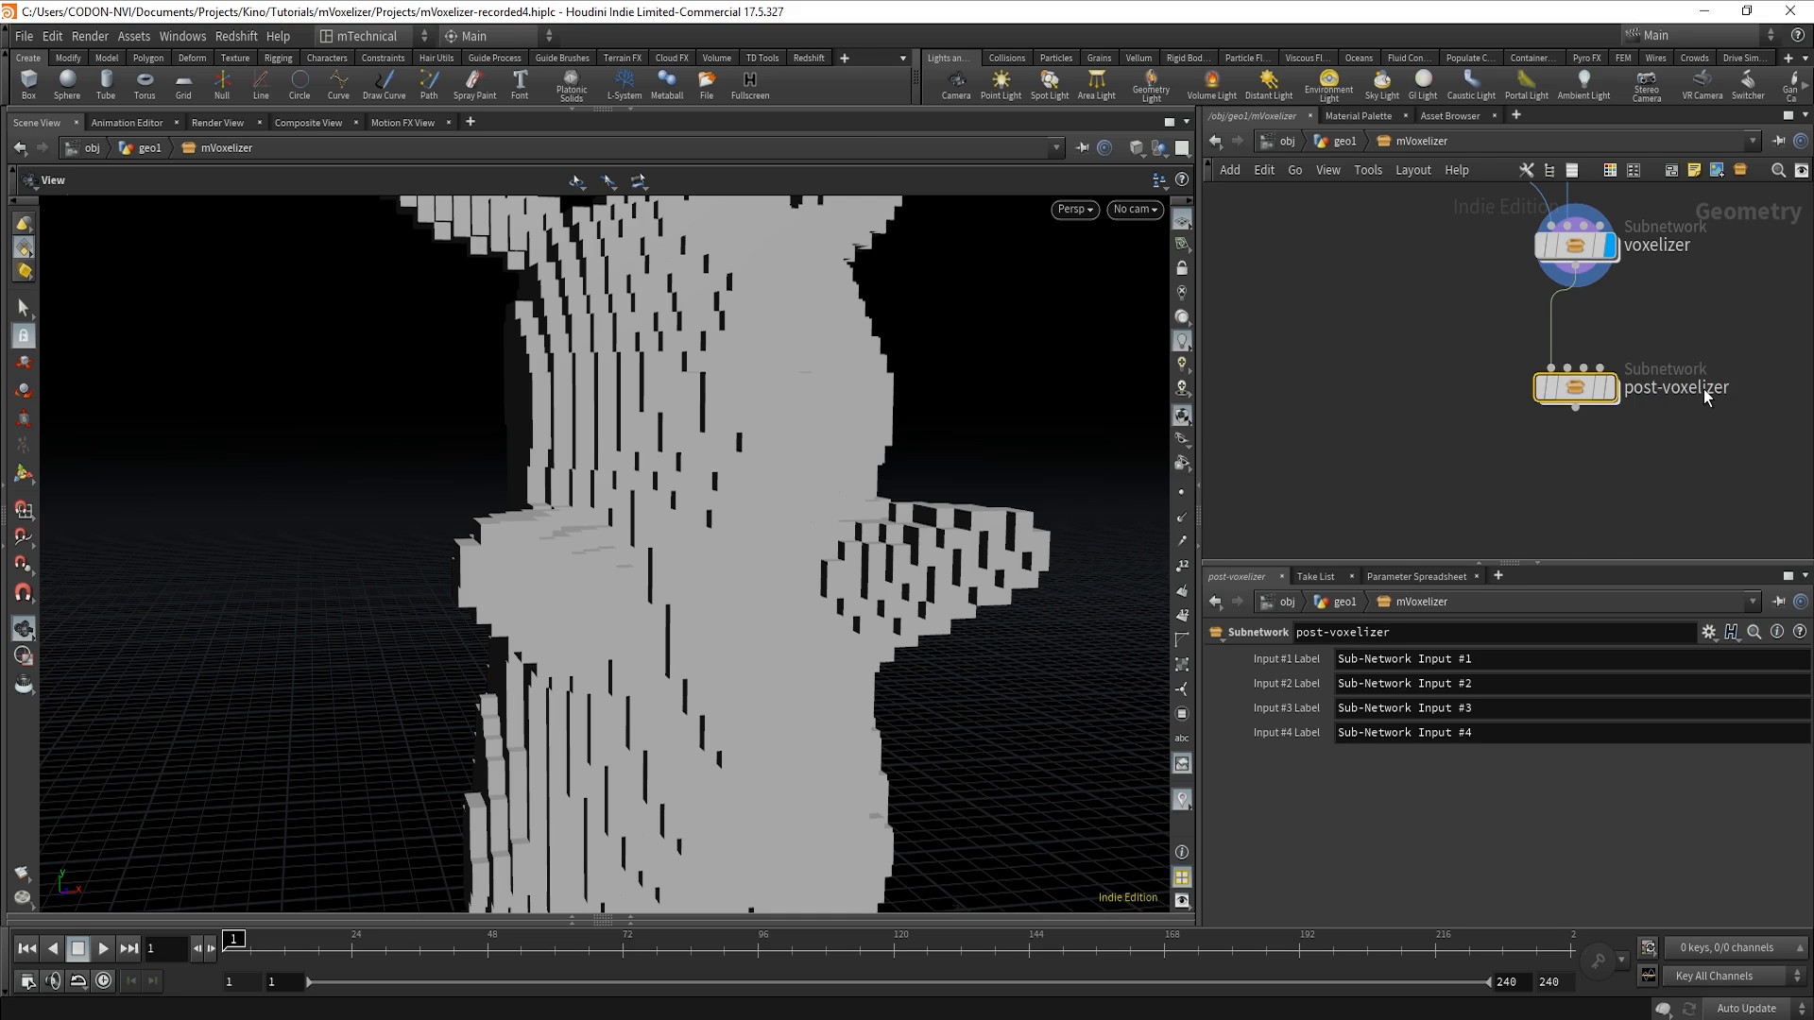
click(1610, 389)
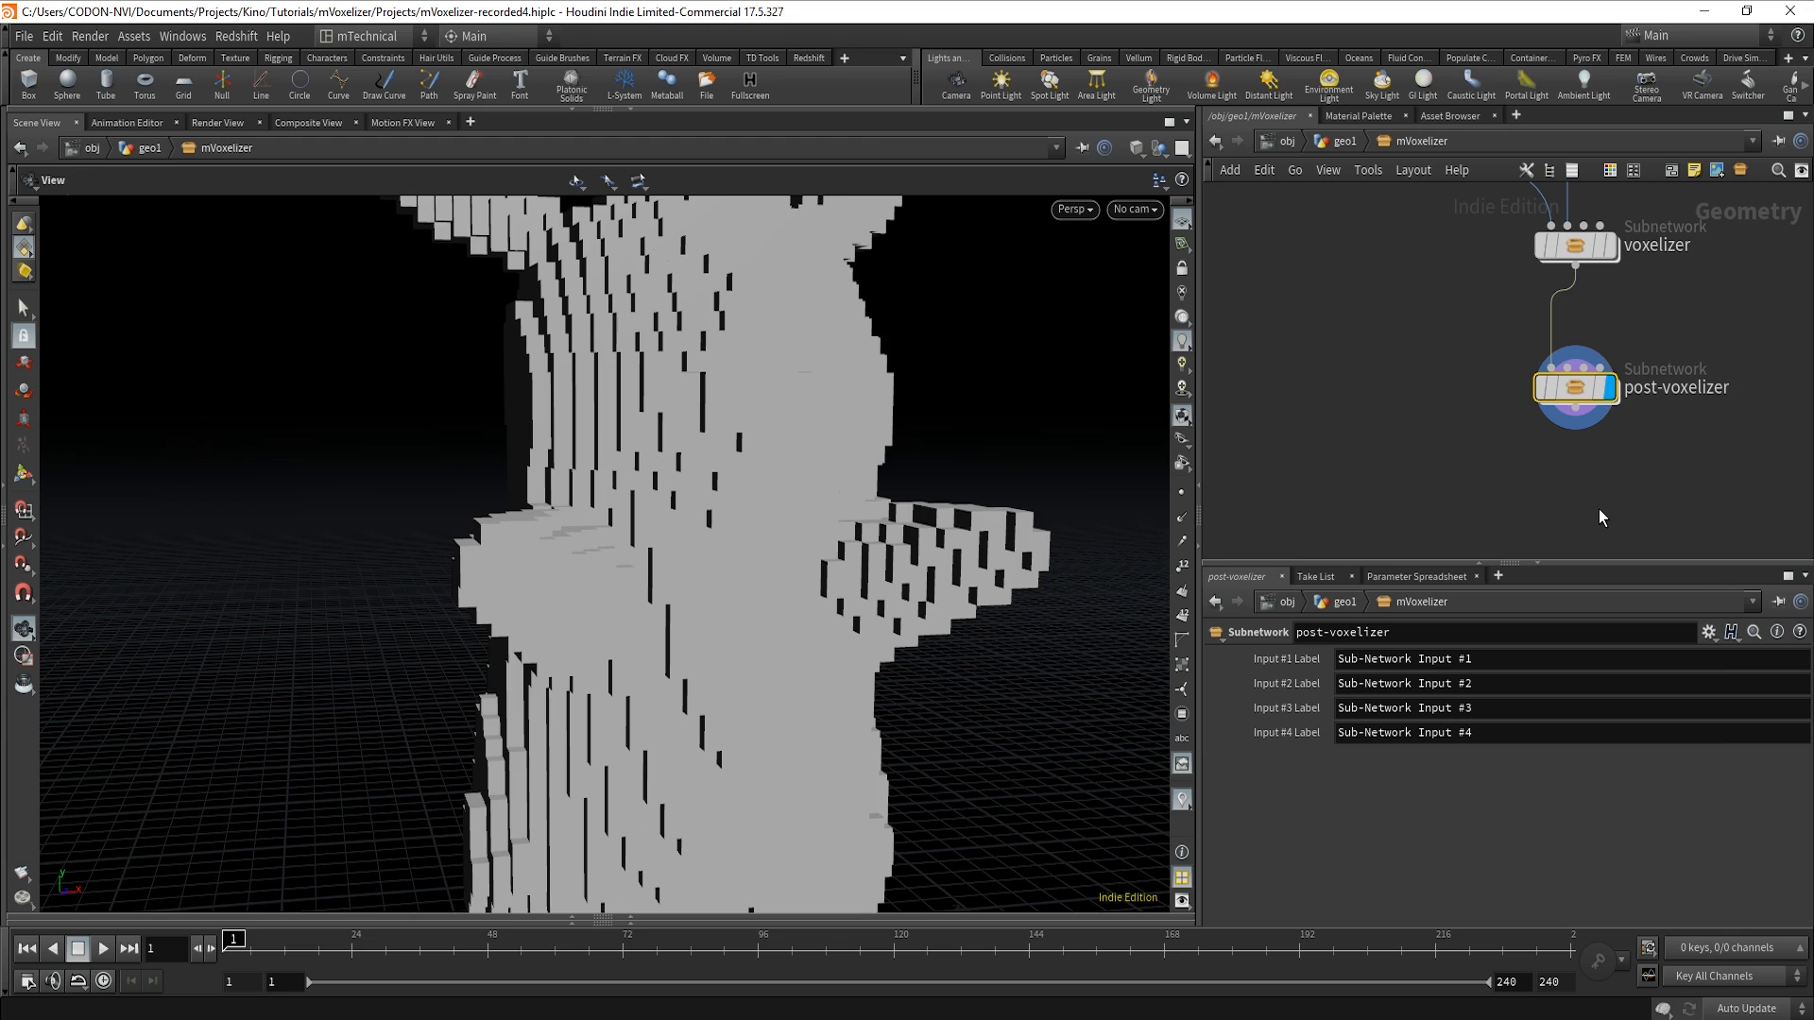
Add a Null node below post-voxelizer, wire post-voxelizer into it and rename it OUT_GEO.
key(Tab)
text(null)
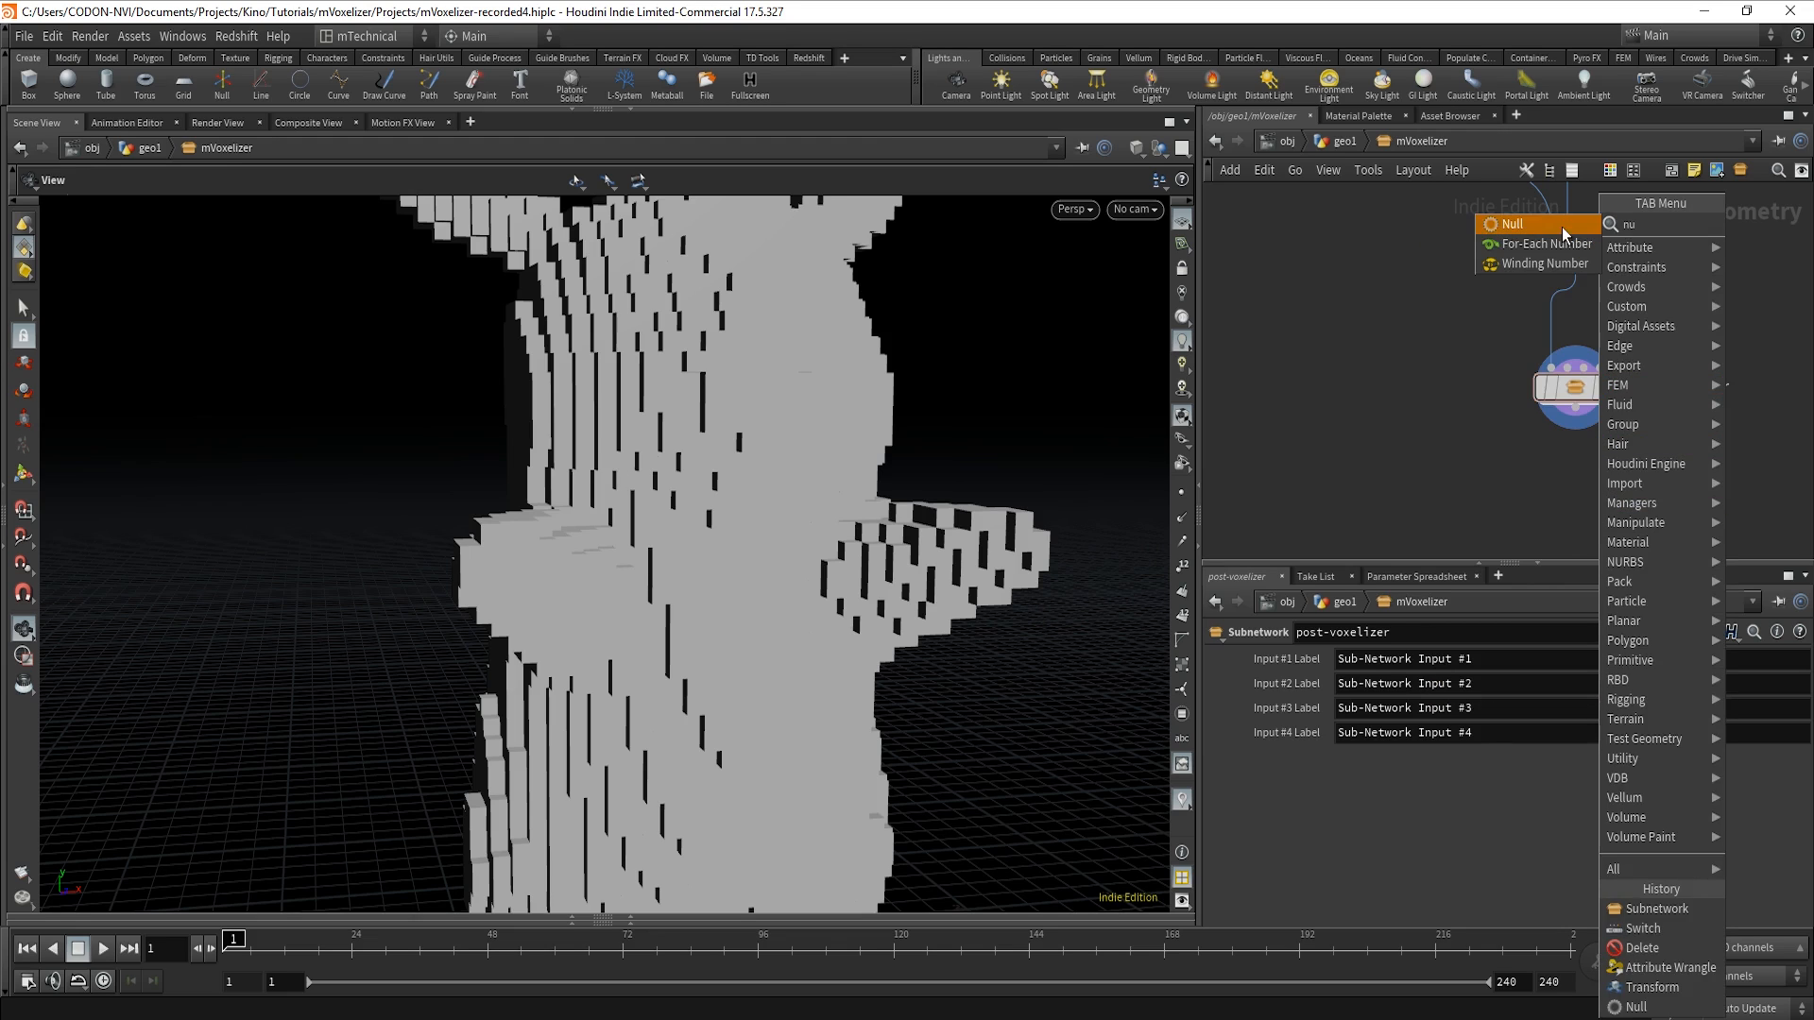
key(Return)
click(1574, 511)
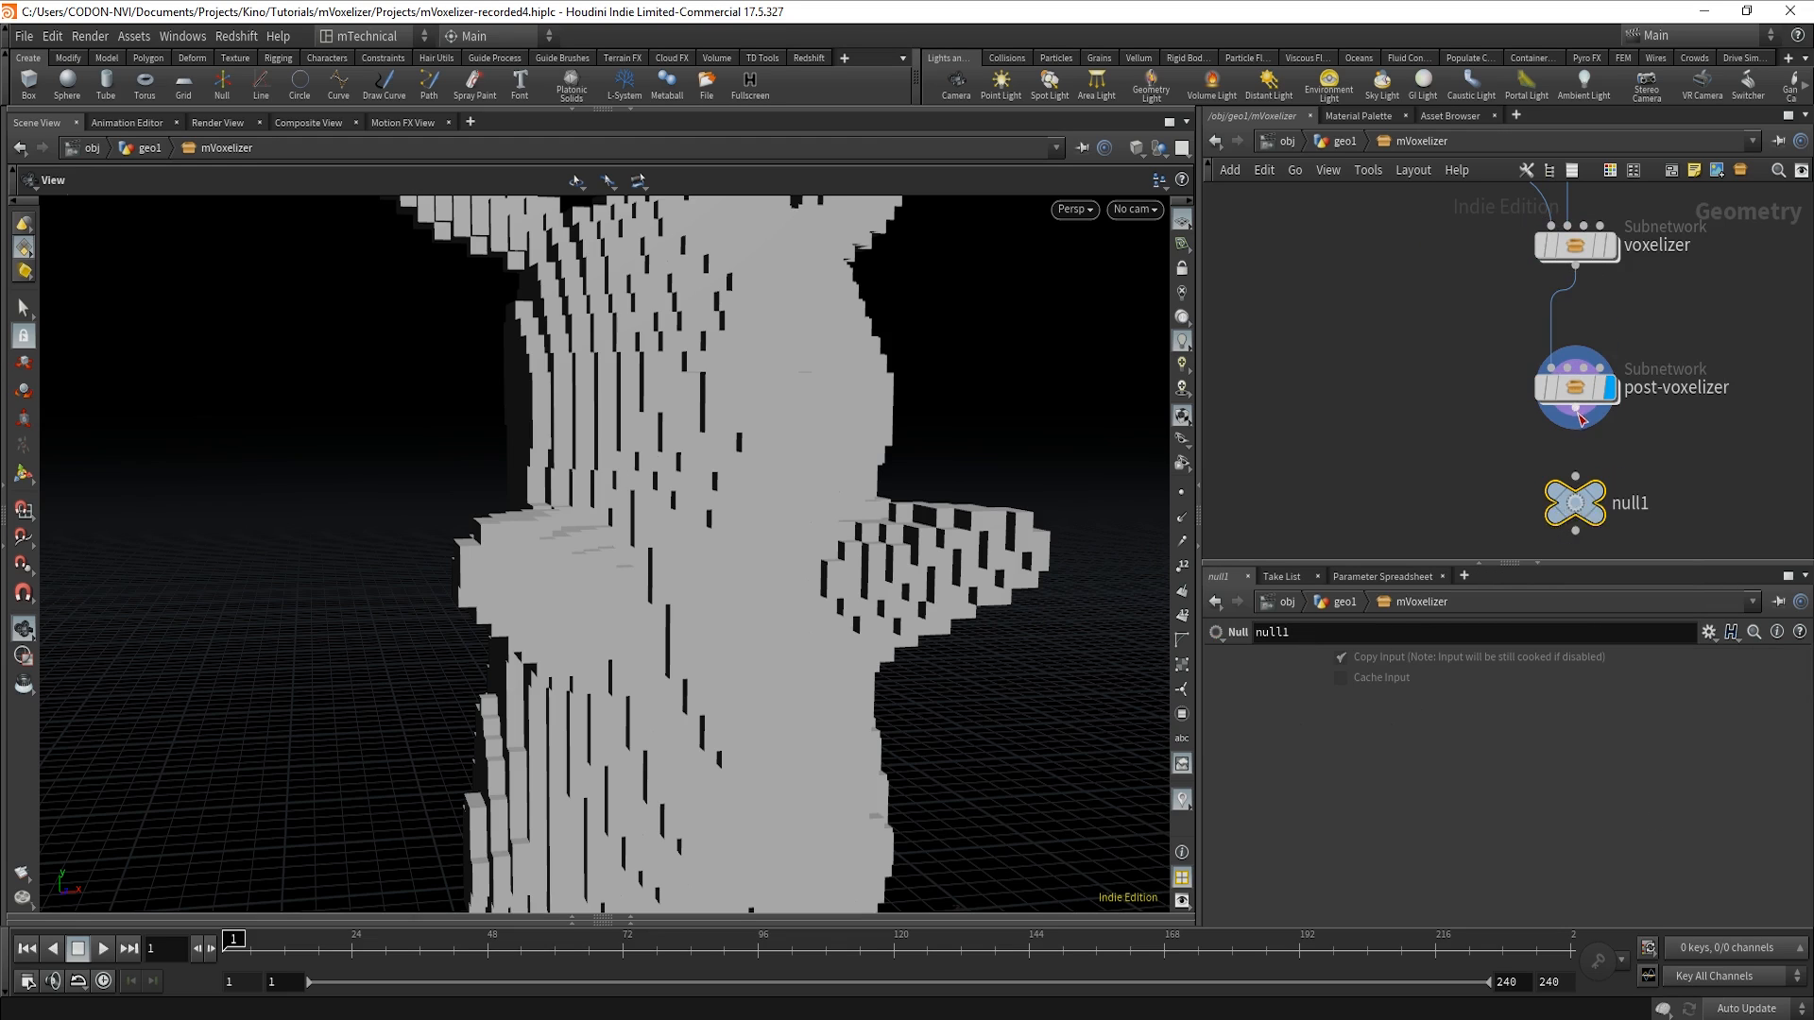
double_click(1634, 496)
text(OUT_)
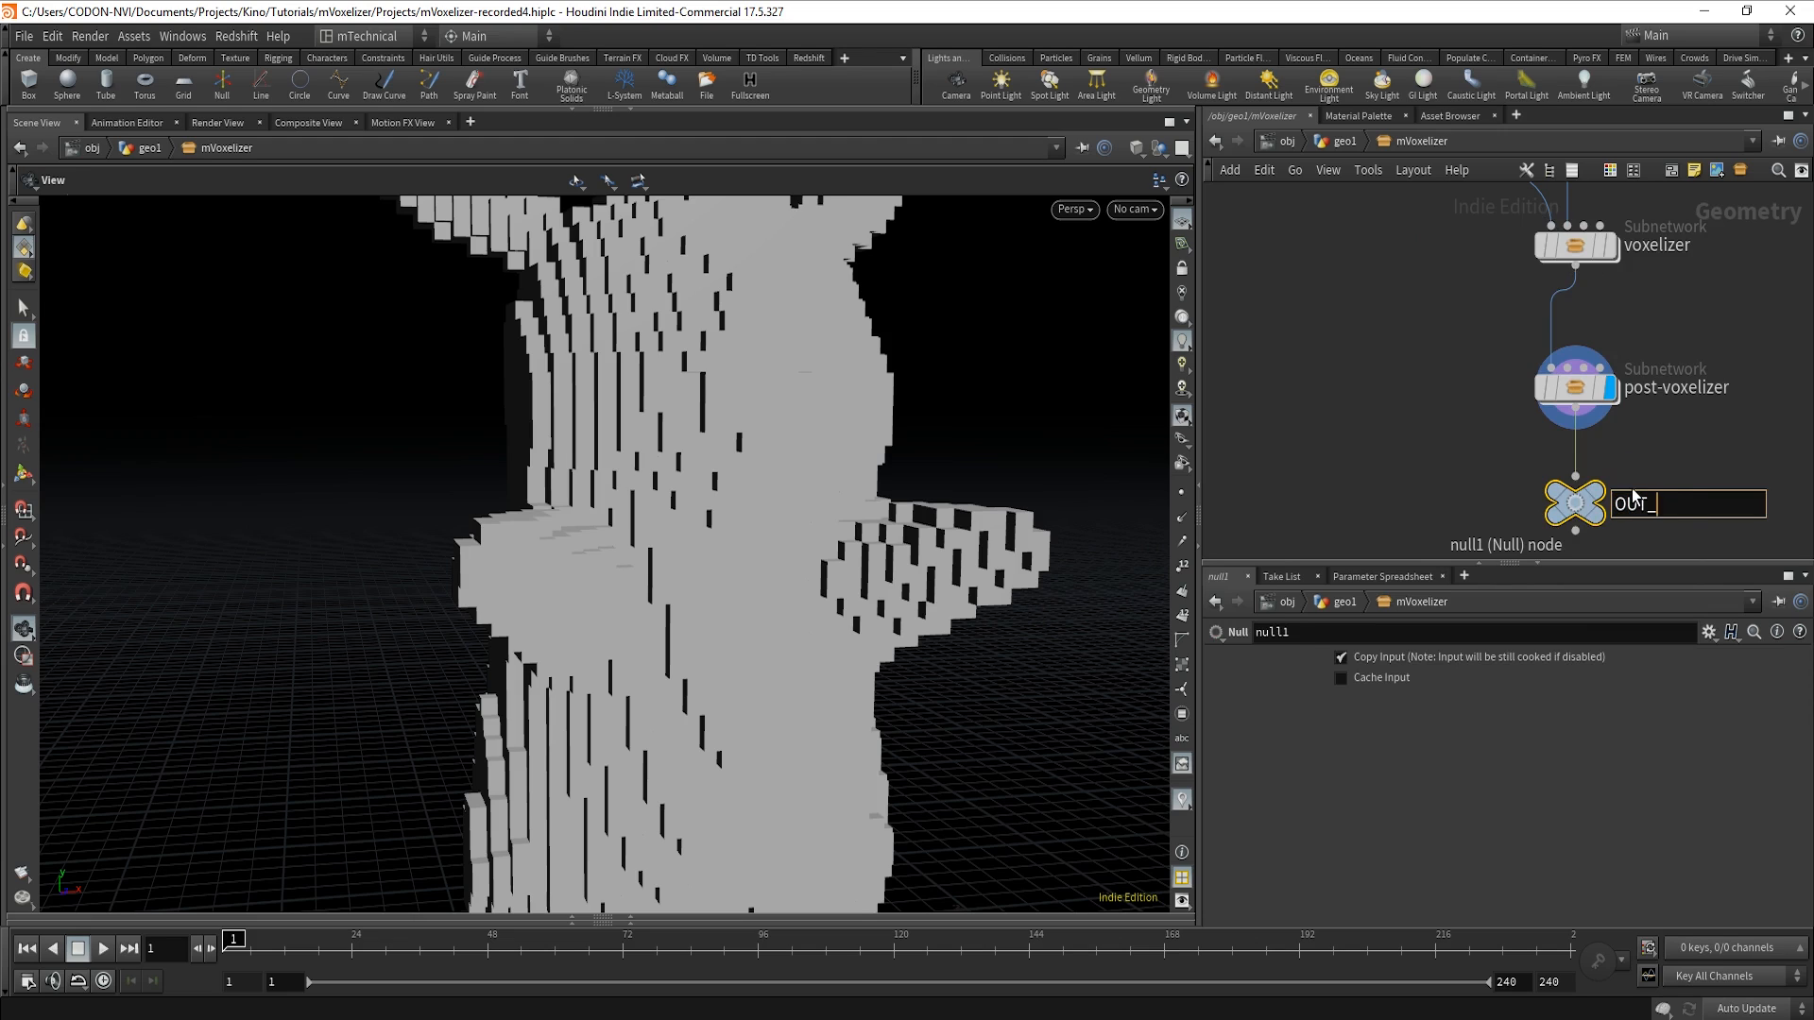
text(GEO)
key(Return)
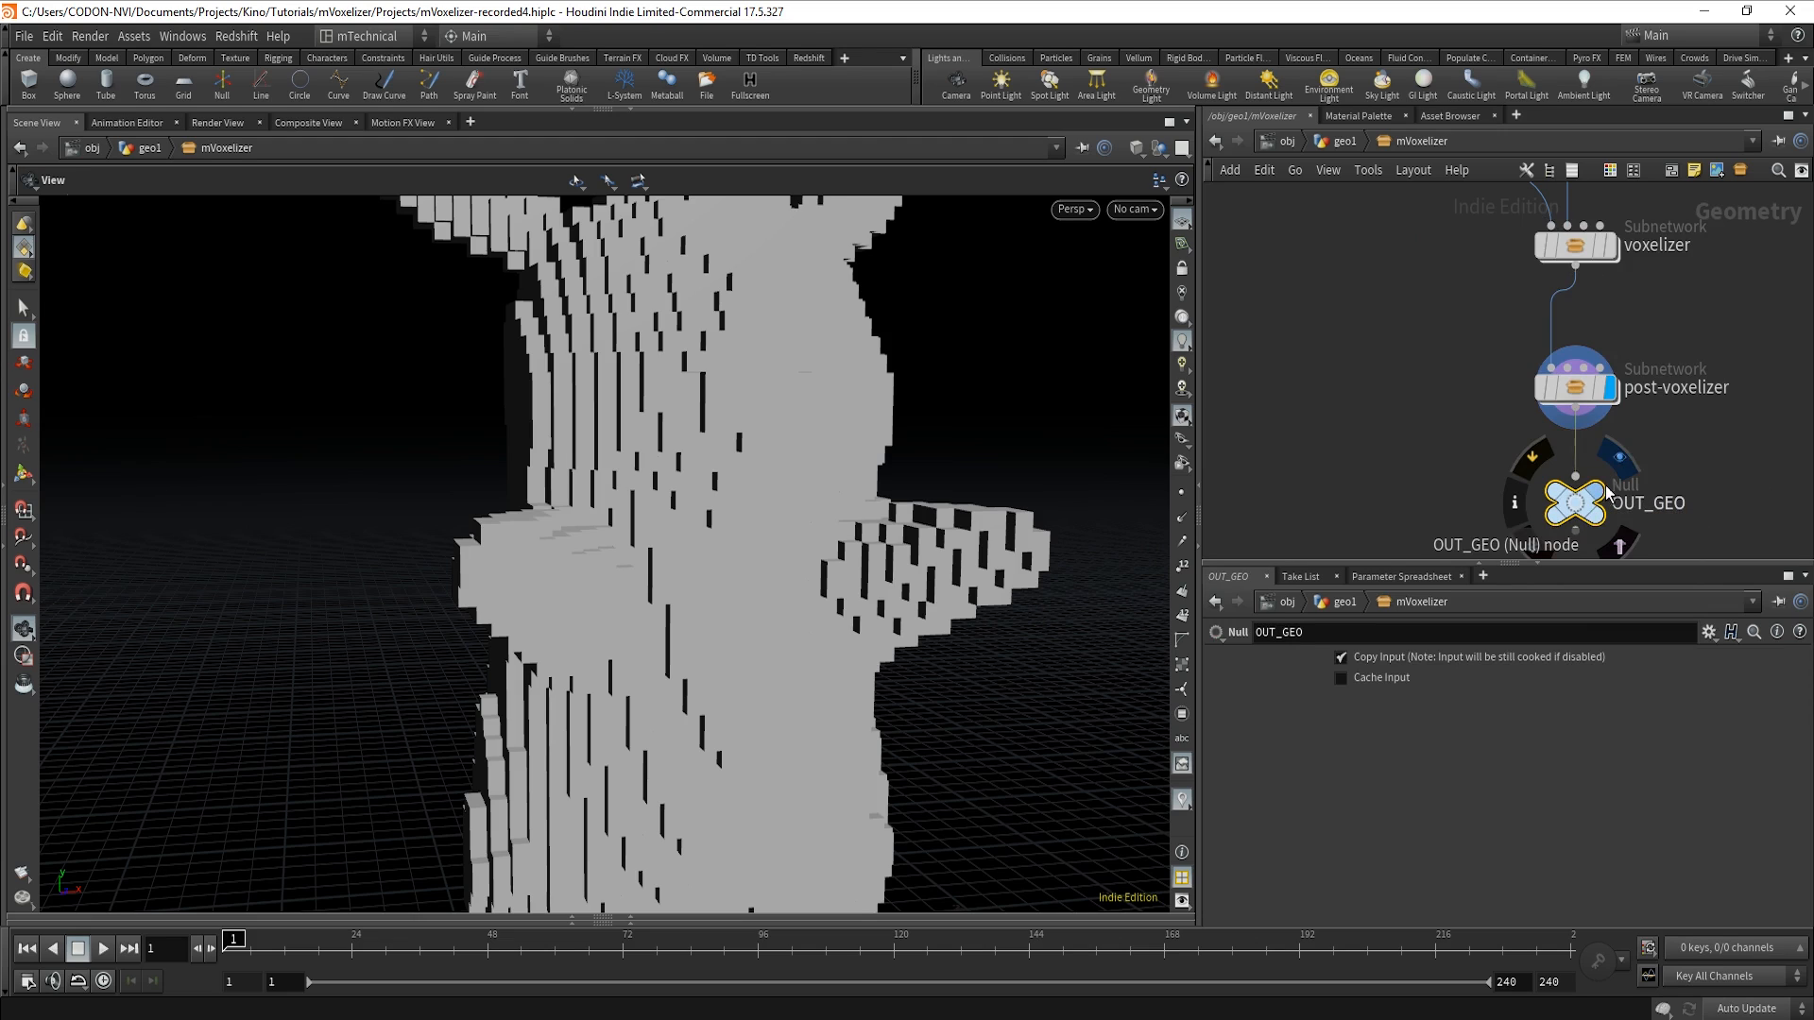
Enter the post-voxelizer subnetwork and place a Null node below Sub-Network Input #1.
mouse_move(1563, 400)
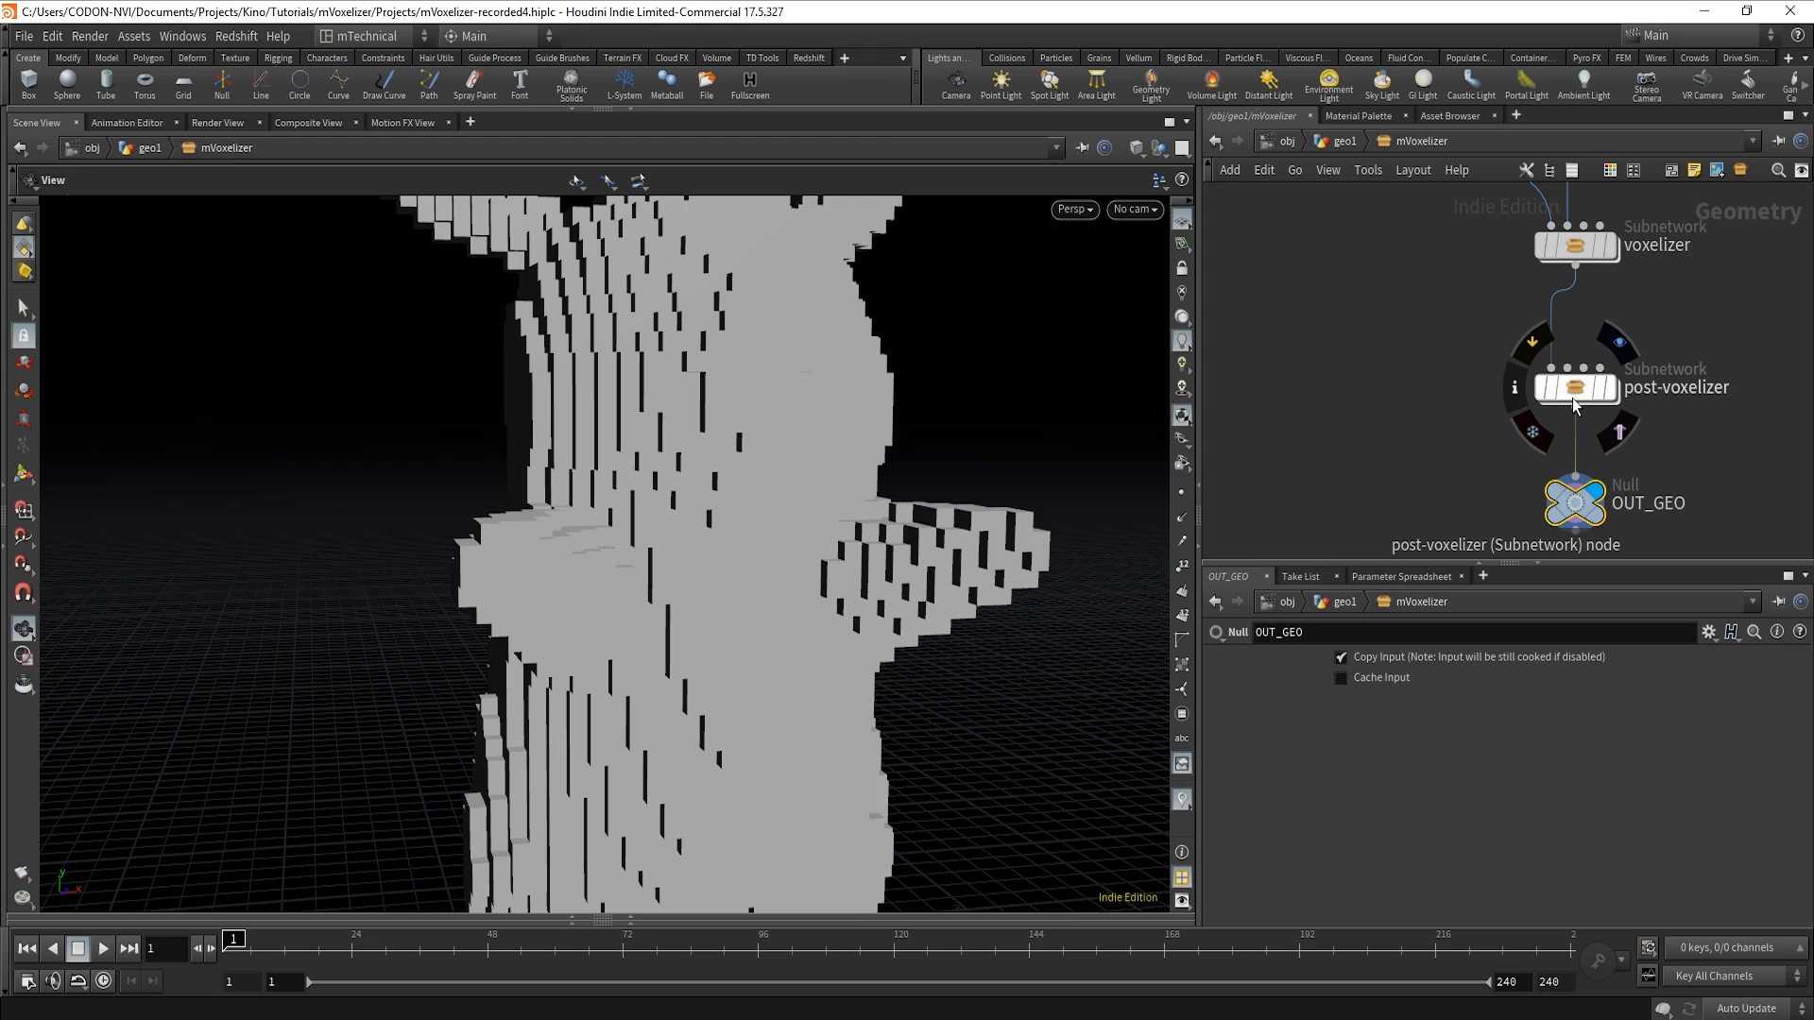
double_click(1573, 399)
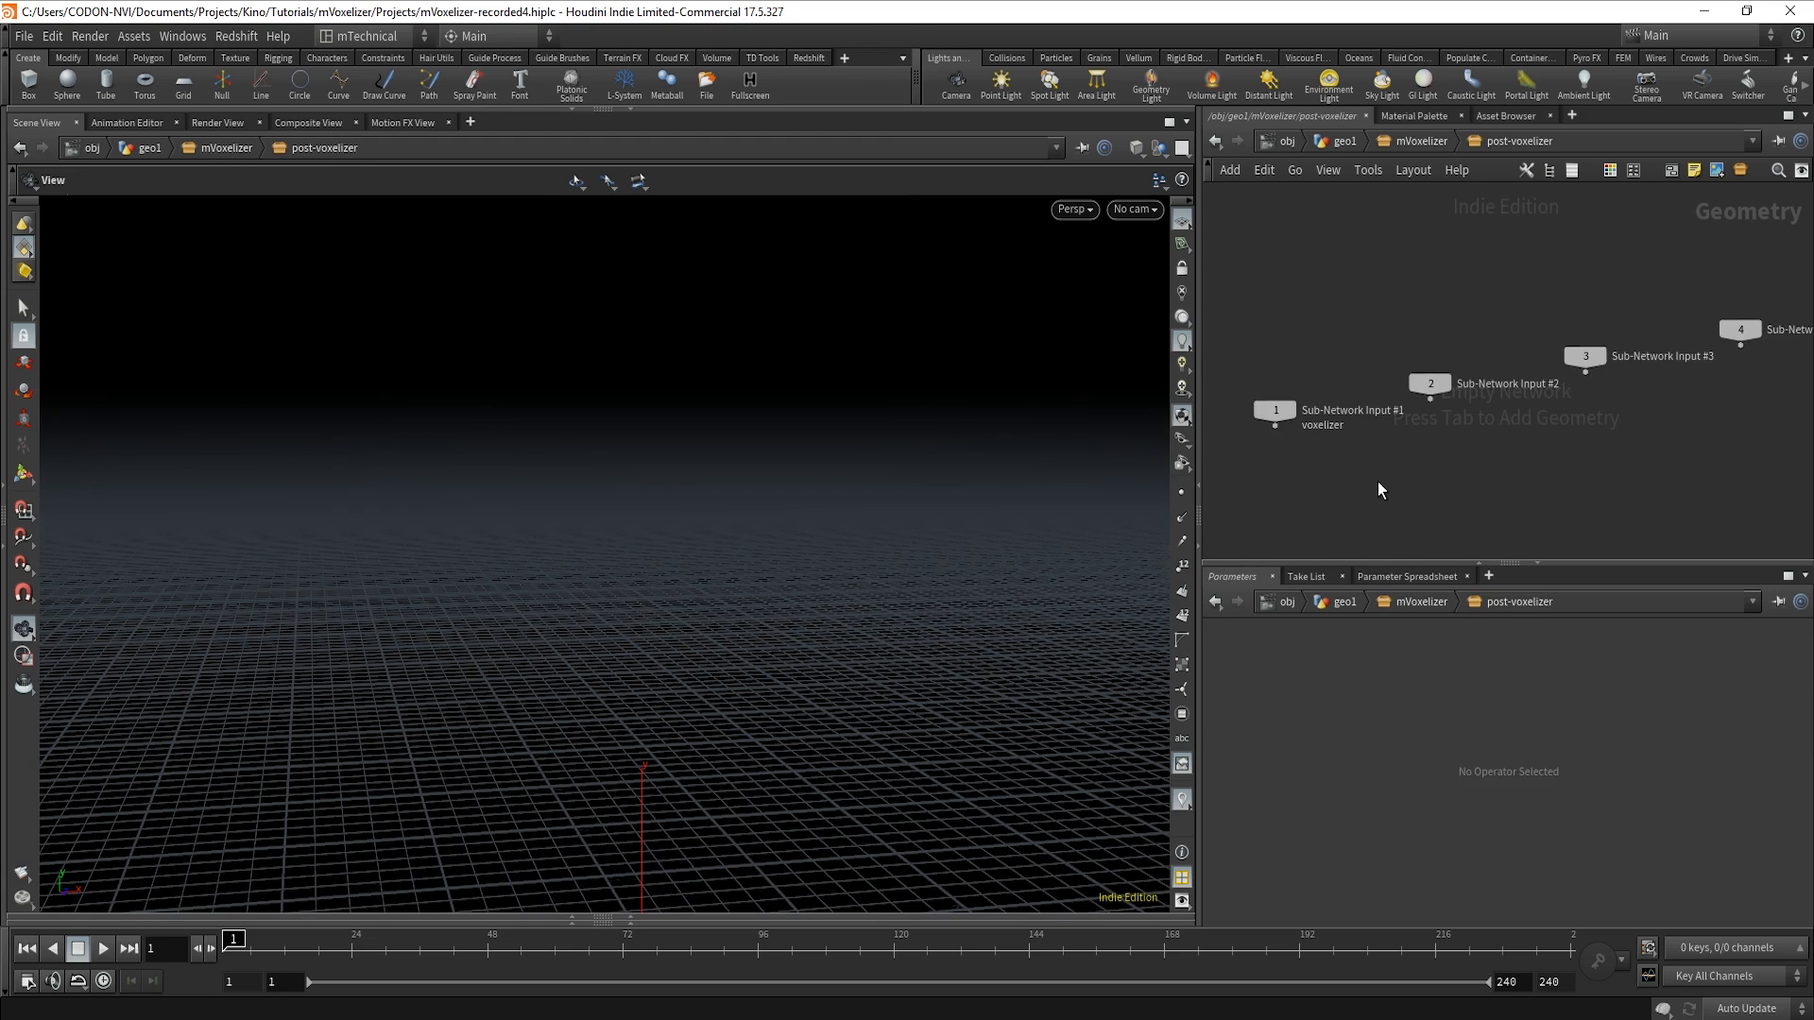
key(Tab)
text(nul)
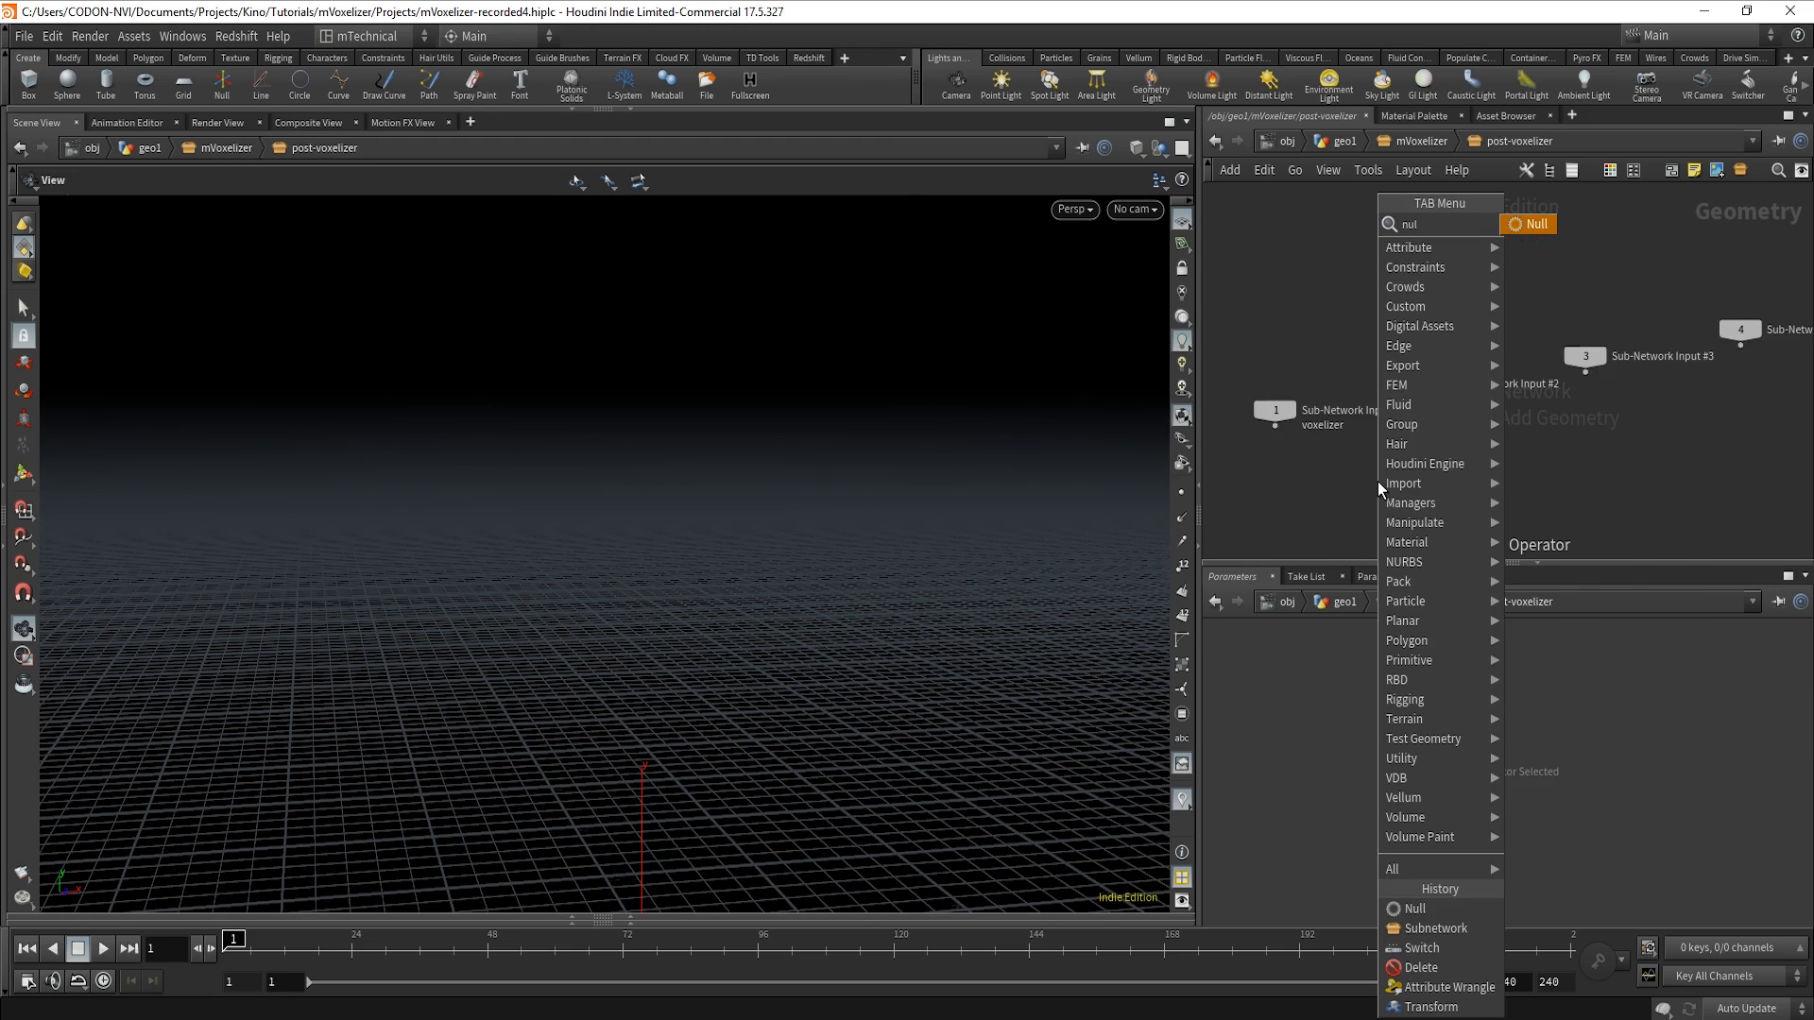
click(1535, 225)
click(1273, 485)
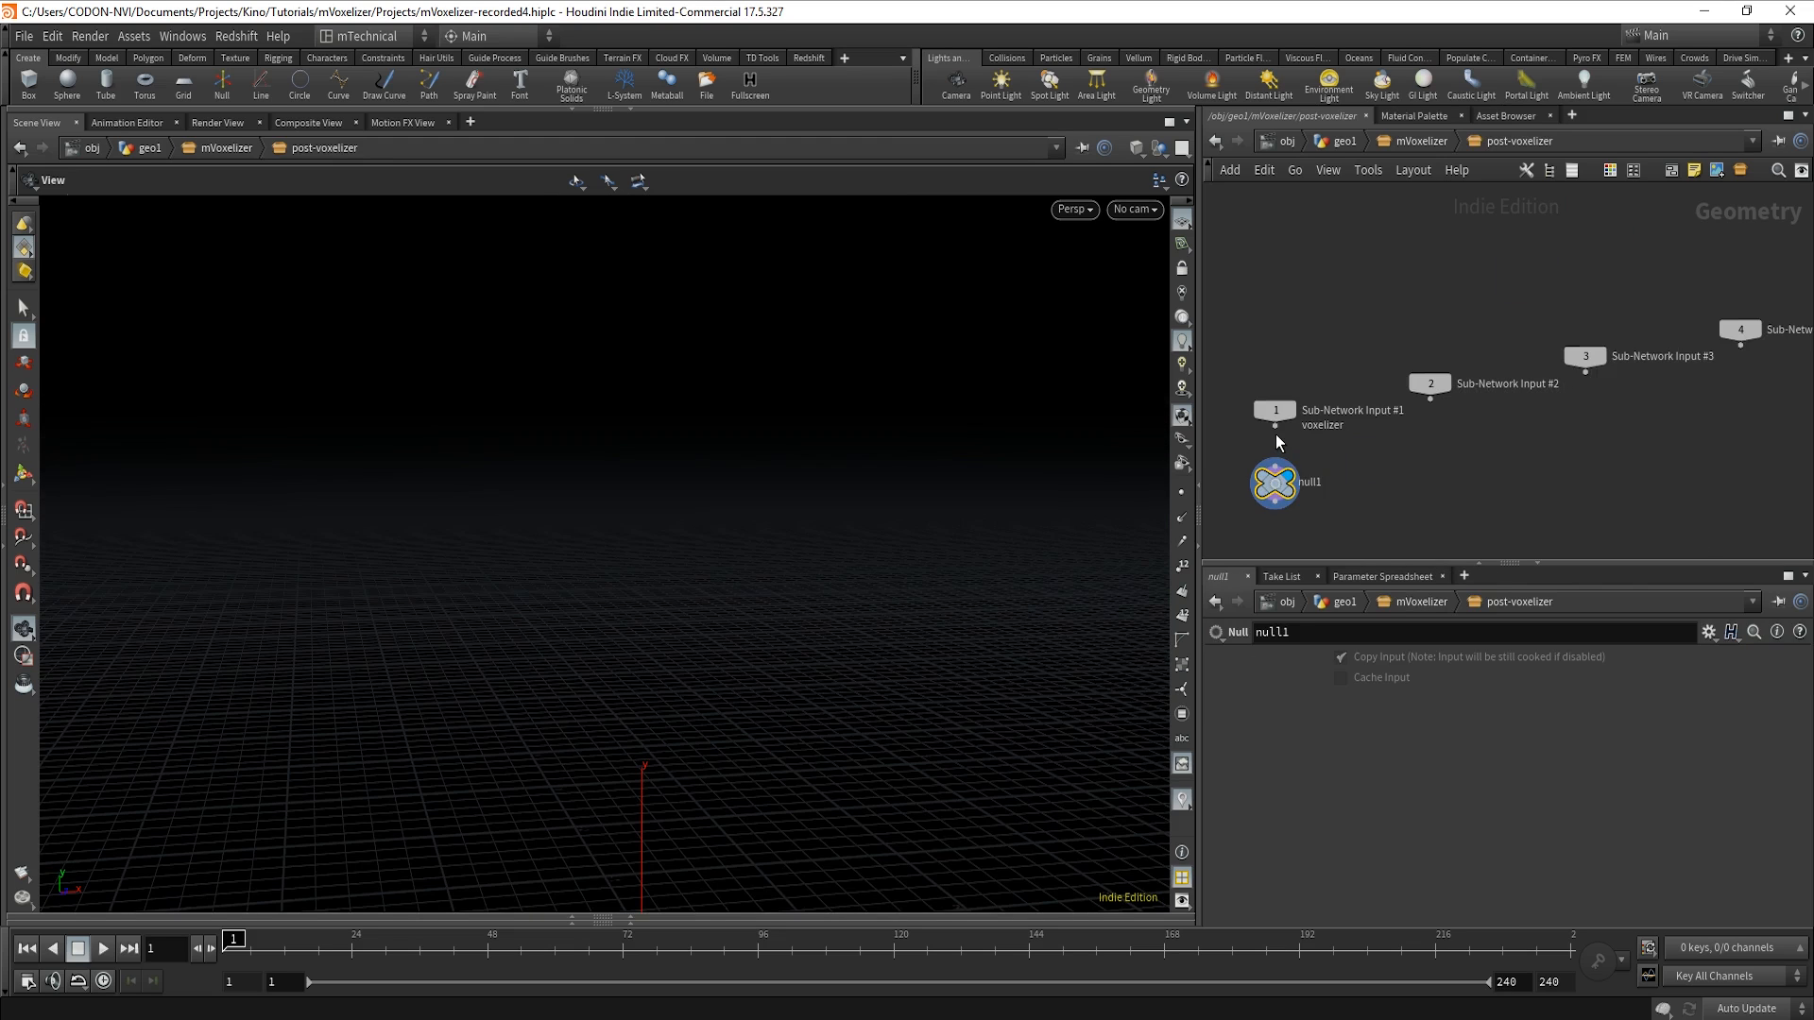
Wire Sub-Network Input #1 into the Null node below it.
click(1275, 427)
click(1274, 483)
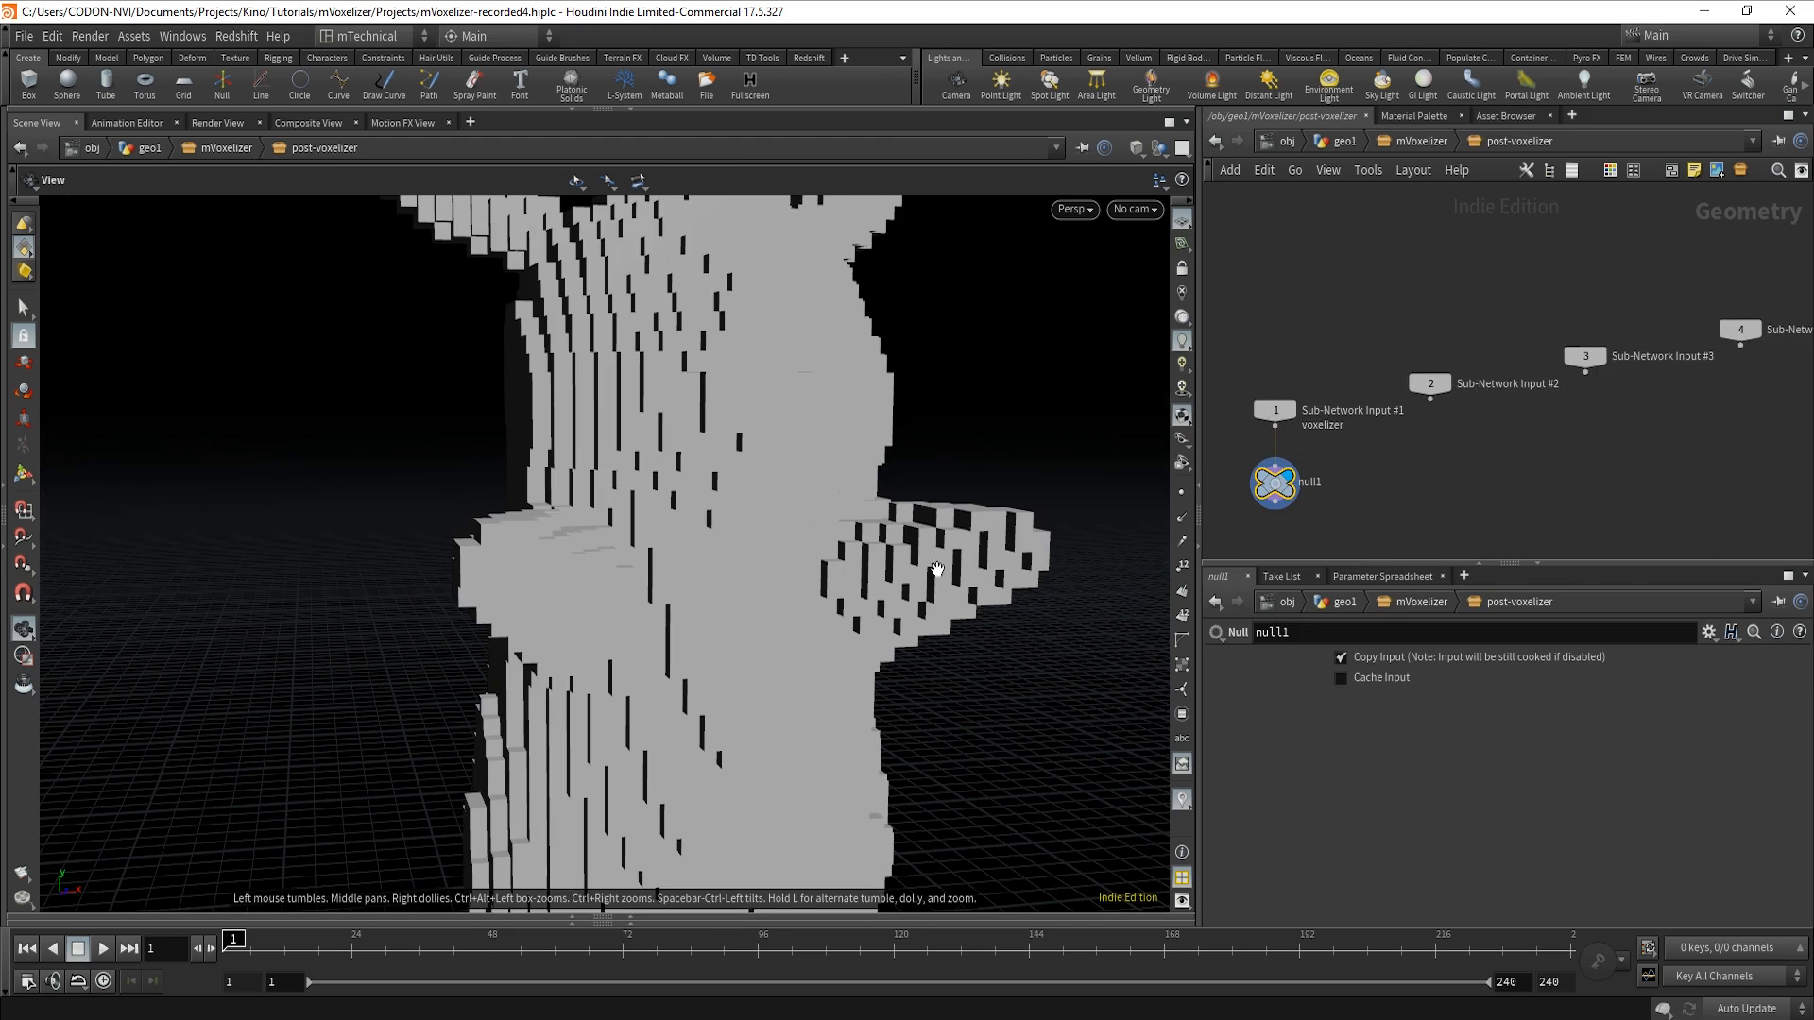
Examine the voxelized model's surface up close from several angles, looking at how the individual voxels read without edges.
drag(936, 571, 845, 662)
scroll(747, 579, up, 5)
middle_drag(848, 662, 948, 721)
scroll(948, 721, up, 4)
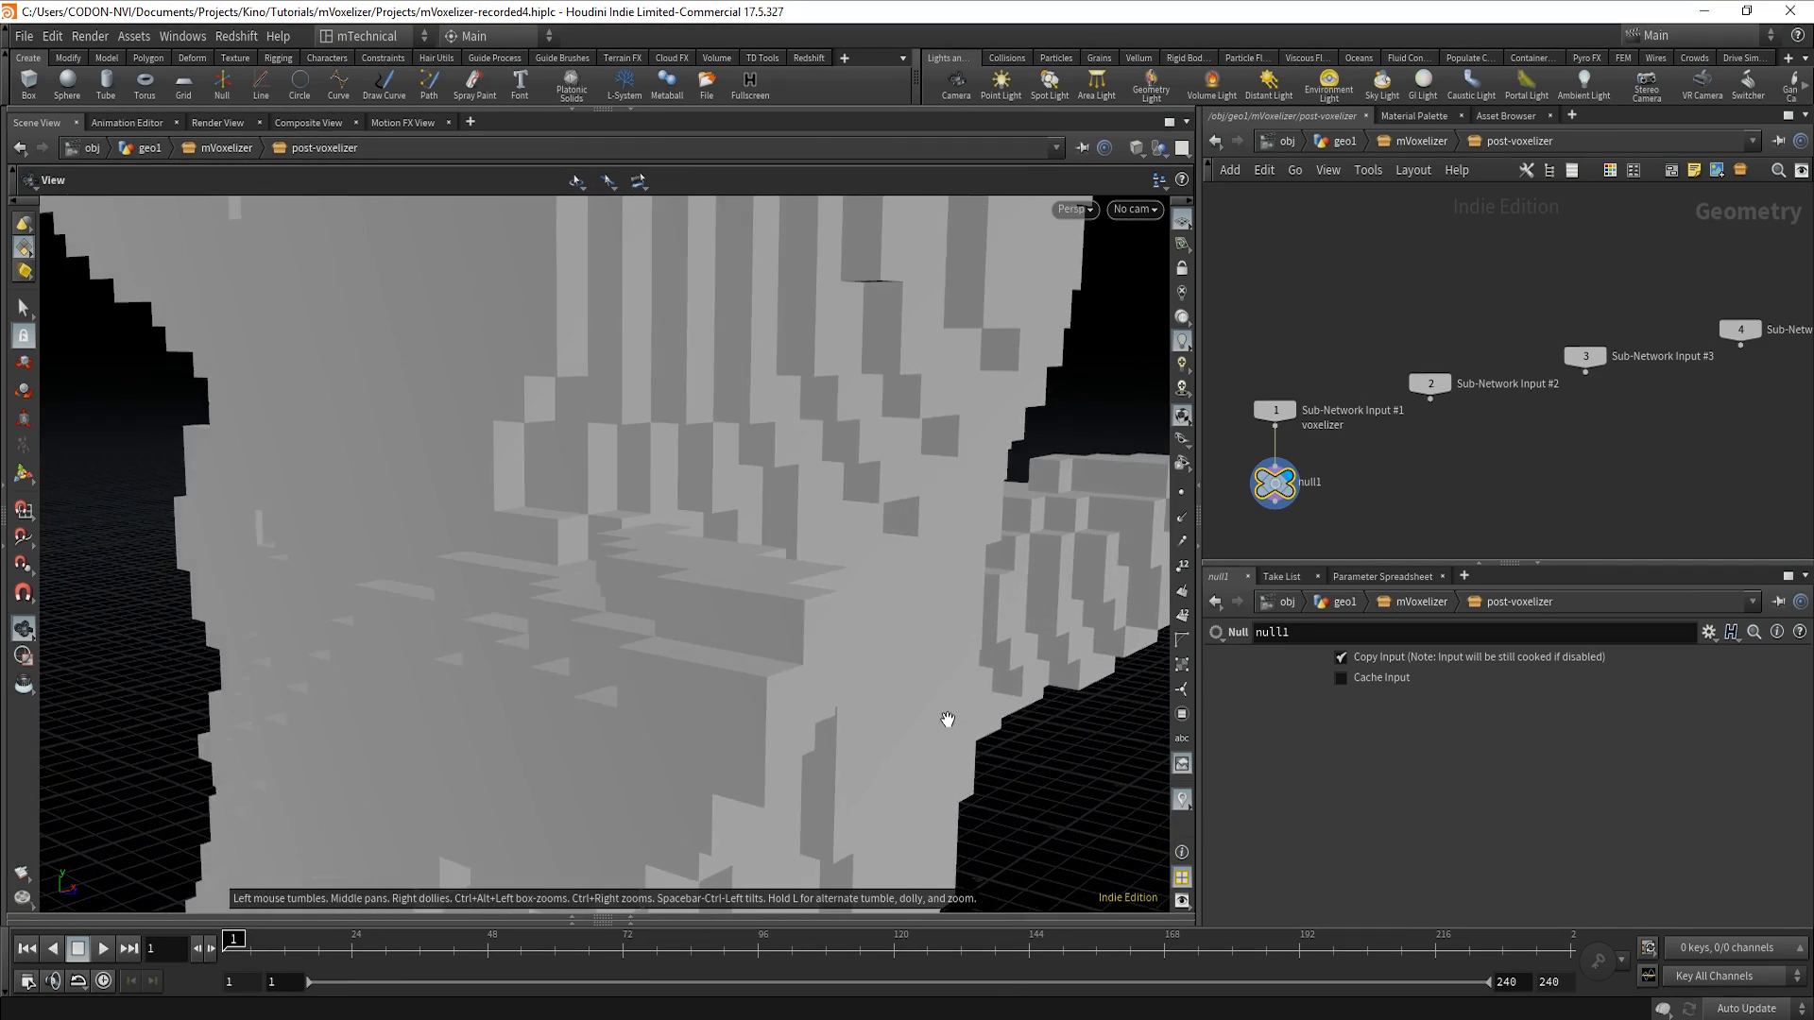
drag(947, 721, 879, 710)
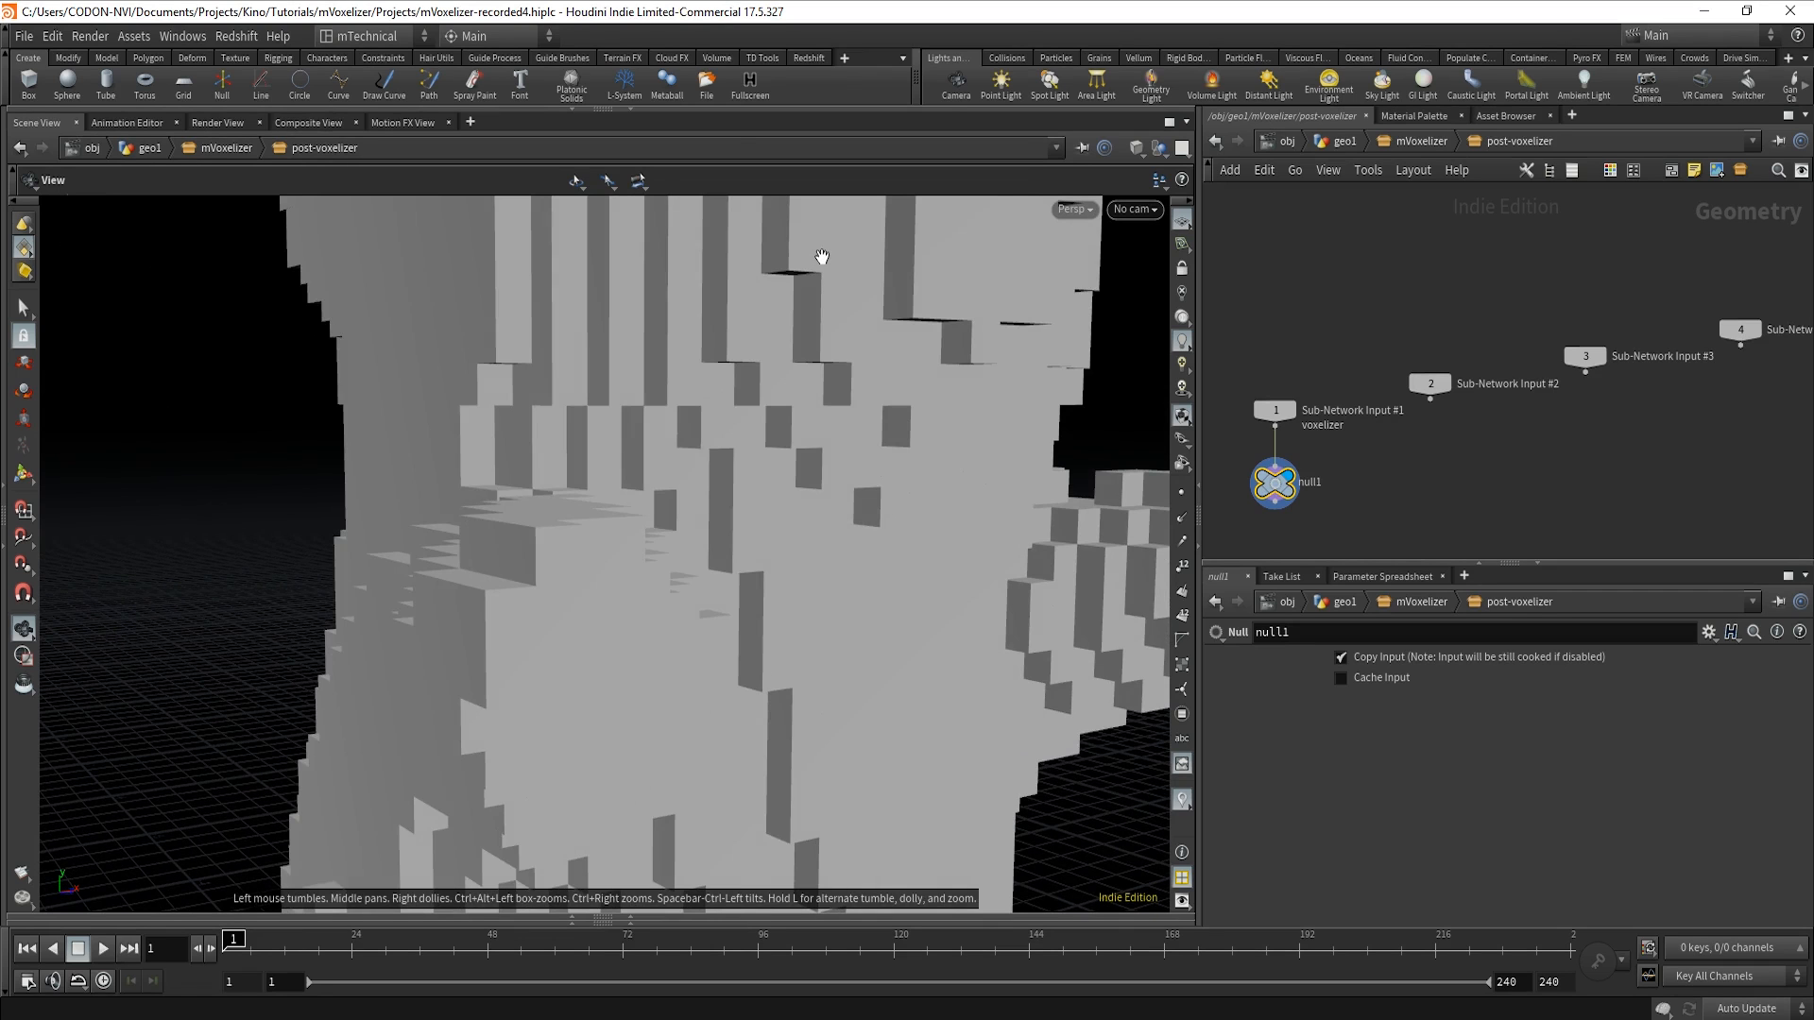
drag(771, 384, 896, 527)
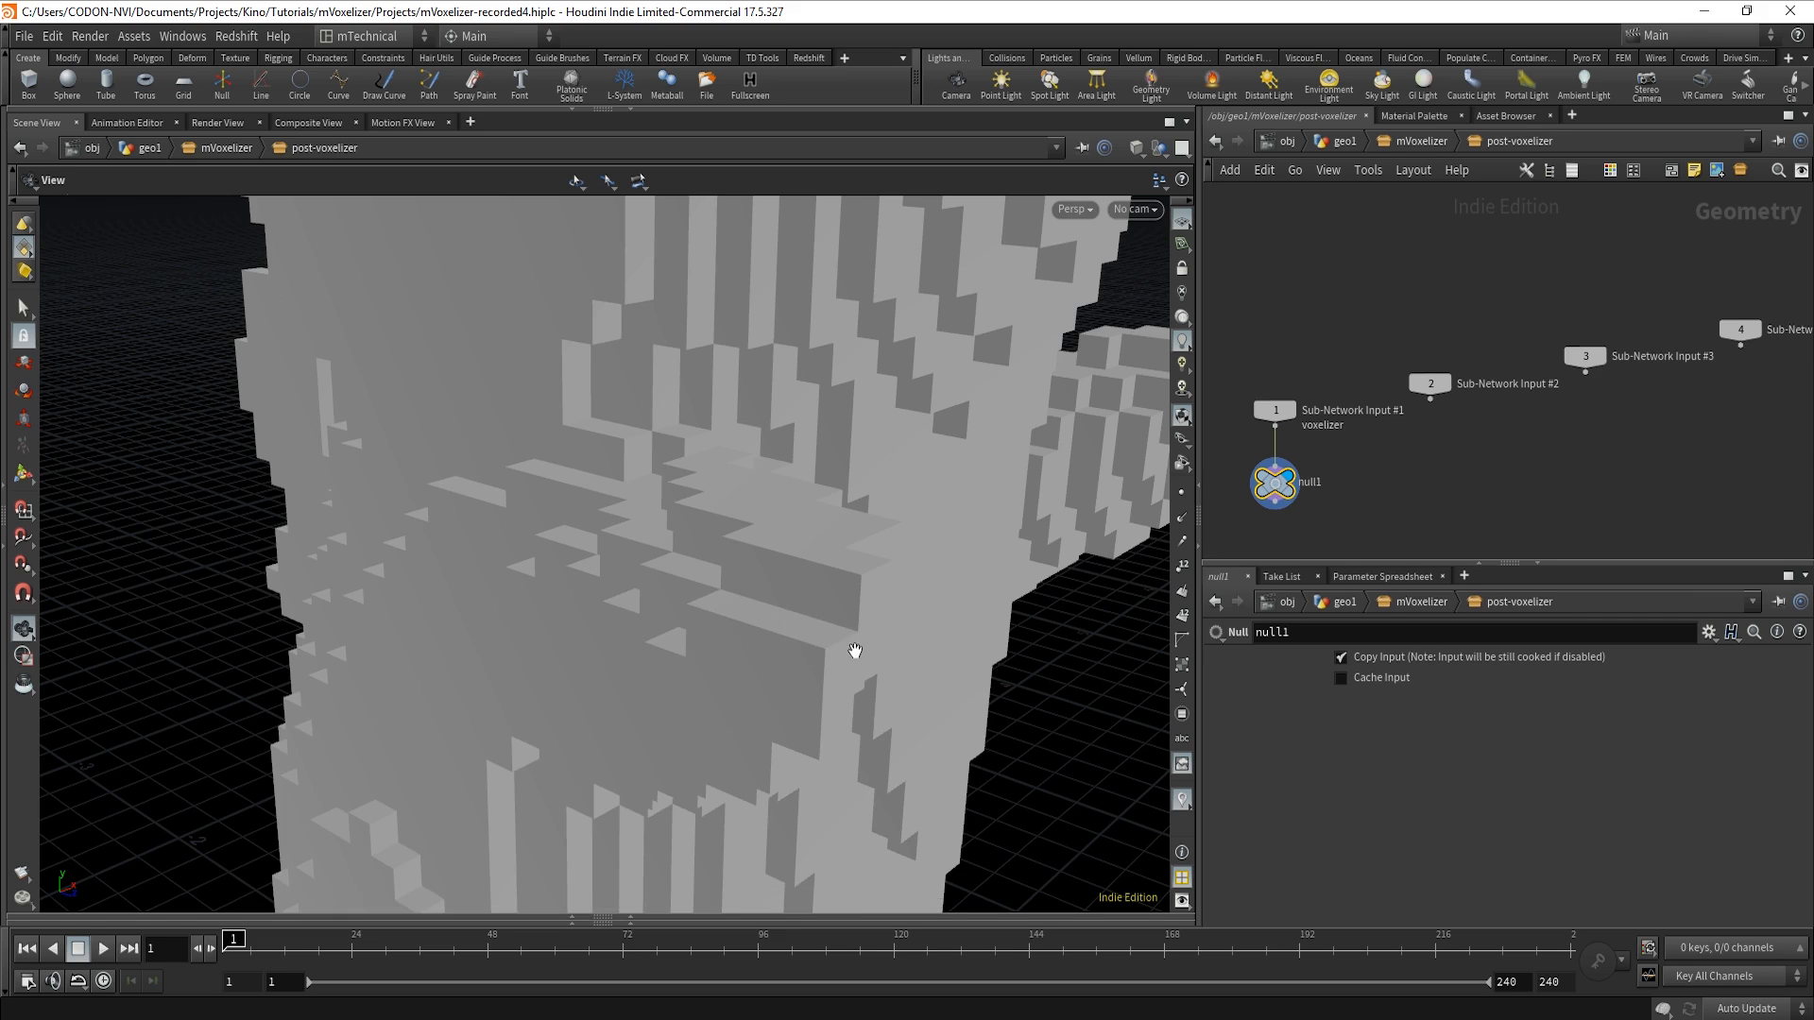
mouse_move(850, 692)
mouse_down()
mouse_move(806, 685)
mouse_move(860, 702)
mouse_up()
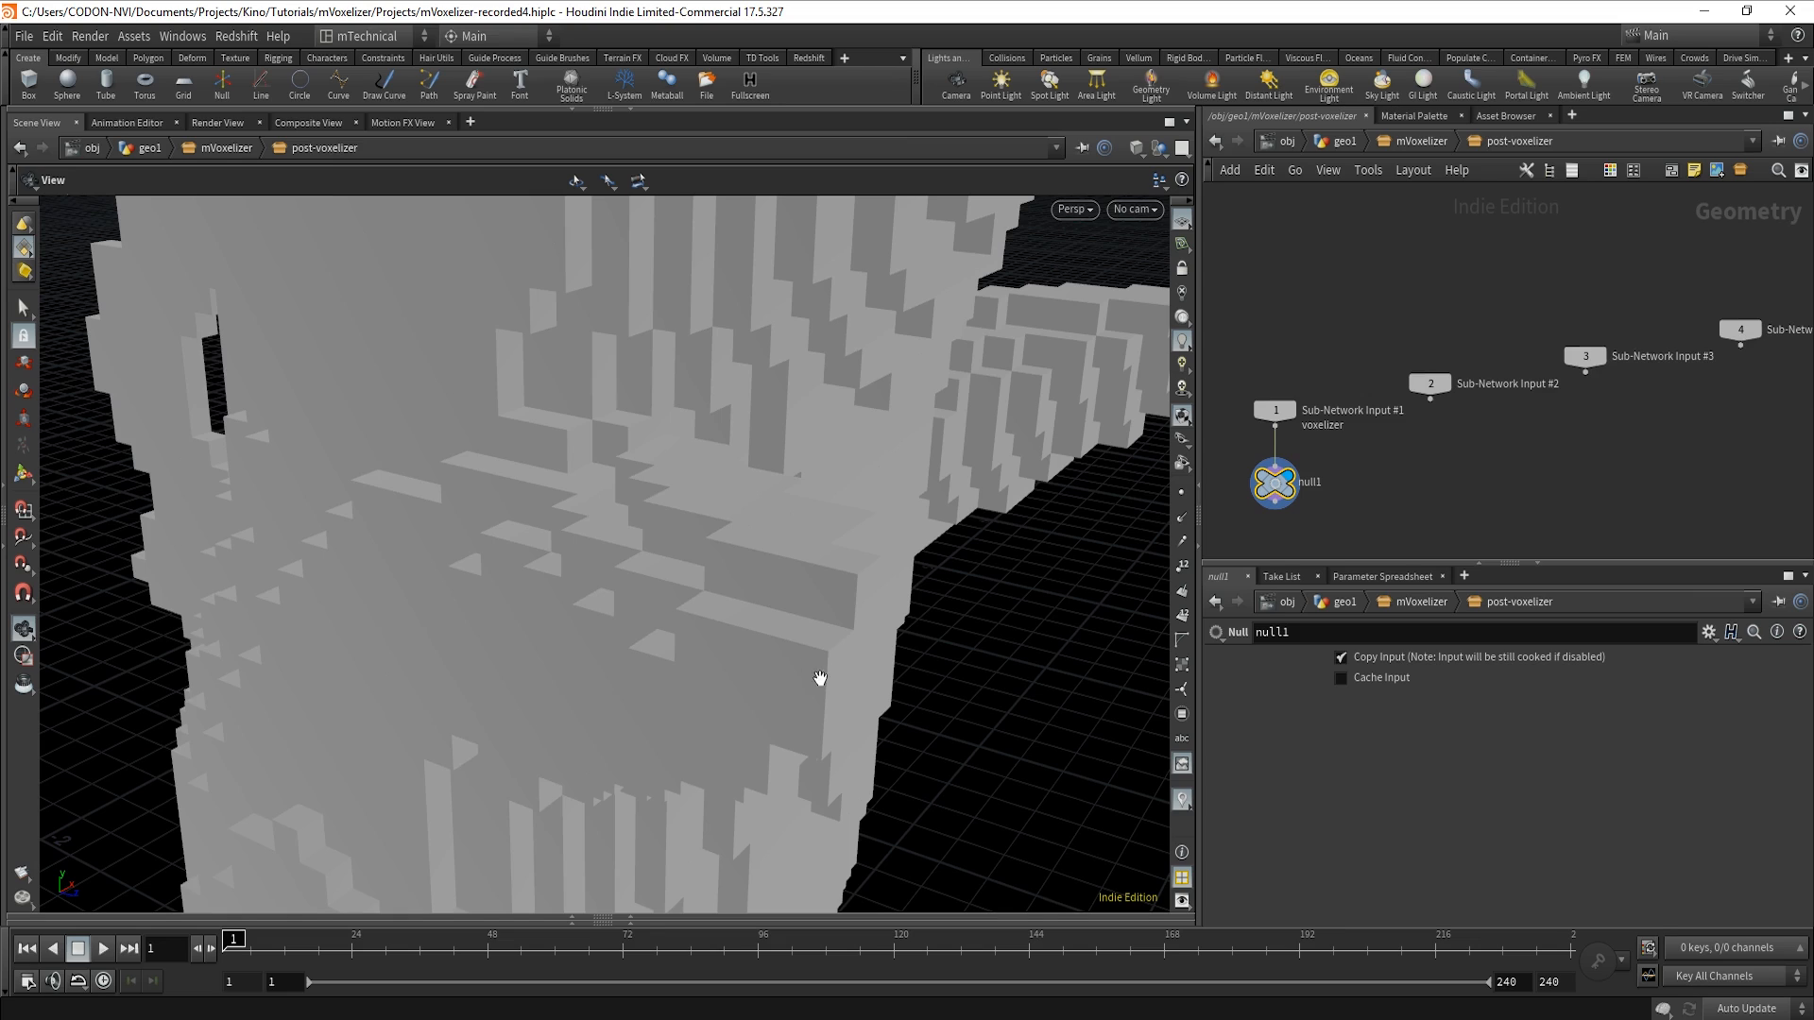
mouse_move(818, 680)
mouse_down()
mouse_move(738, 655)
mouse_move(854, 655)
mouse_move(813, 672)
mouse_move(744, 655)
mouse_move(809, 656)
mouse_move(728, 660)
mouse_move(819, 657)
mouse_up()
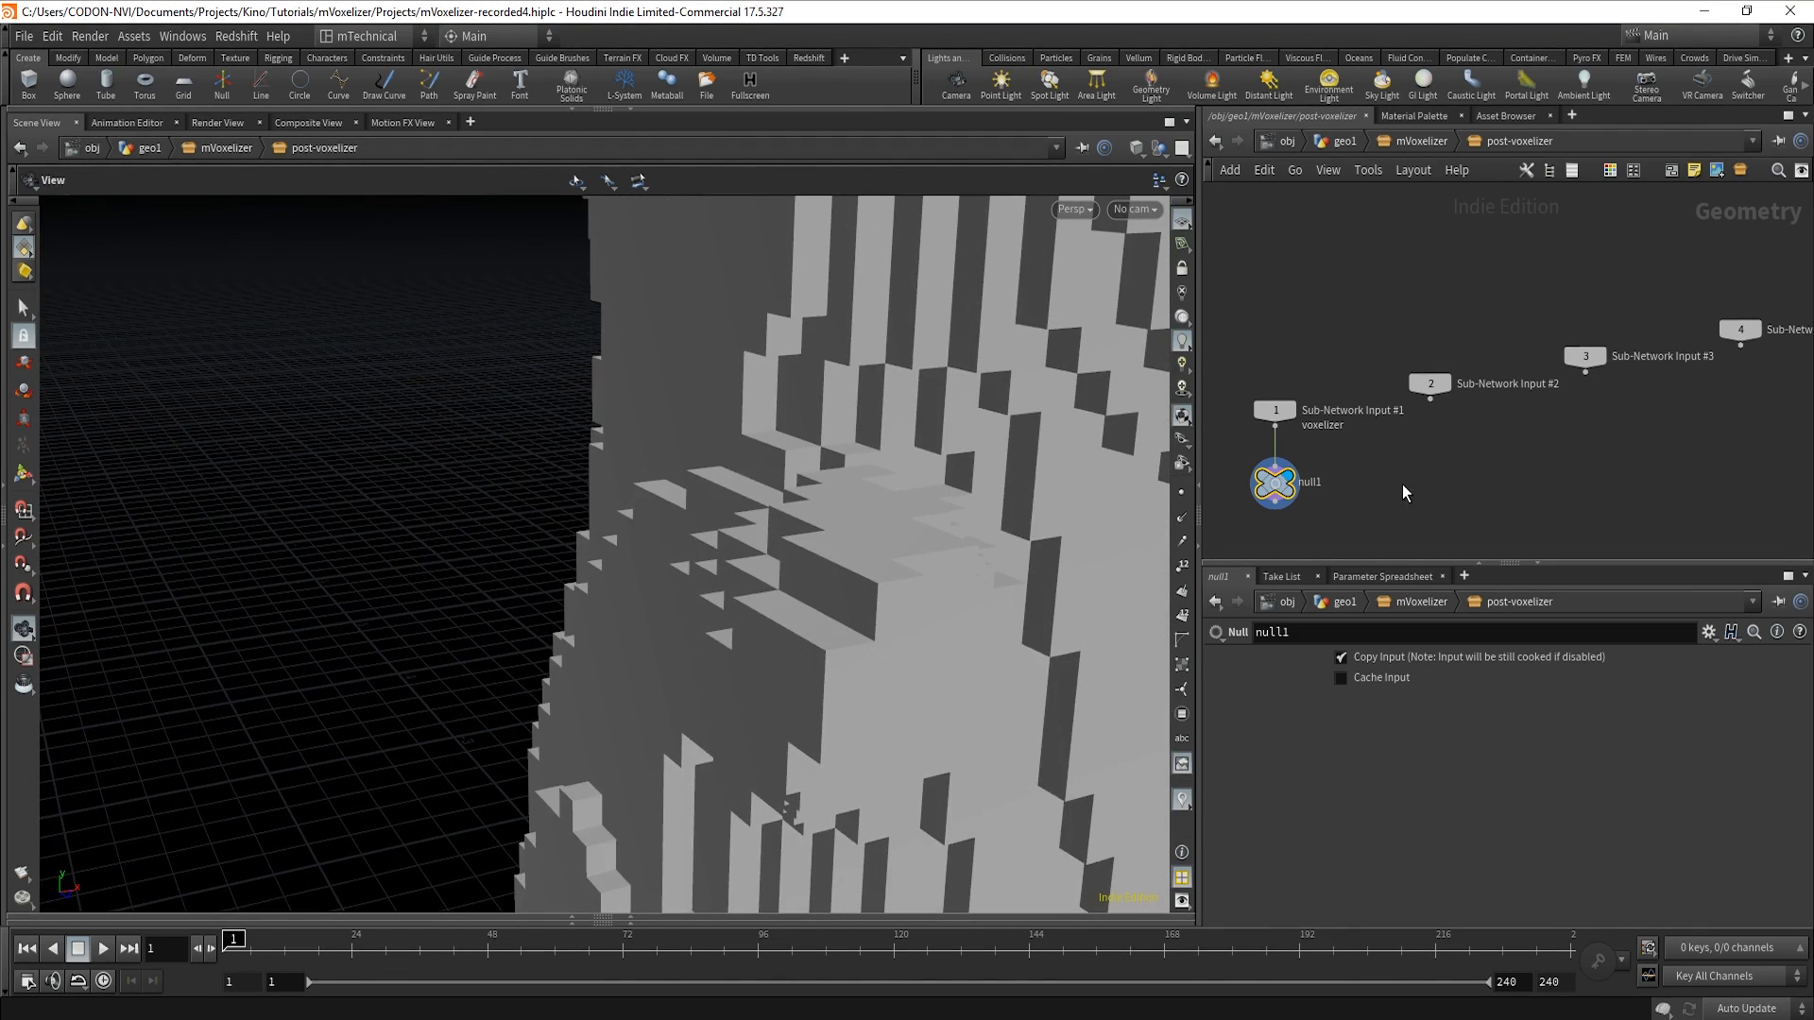
Rename the Null node below Sub-Network Input #1 as IN_GEO.
middle_drag(1404, 493, 1460, 355)
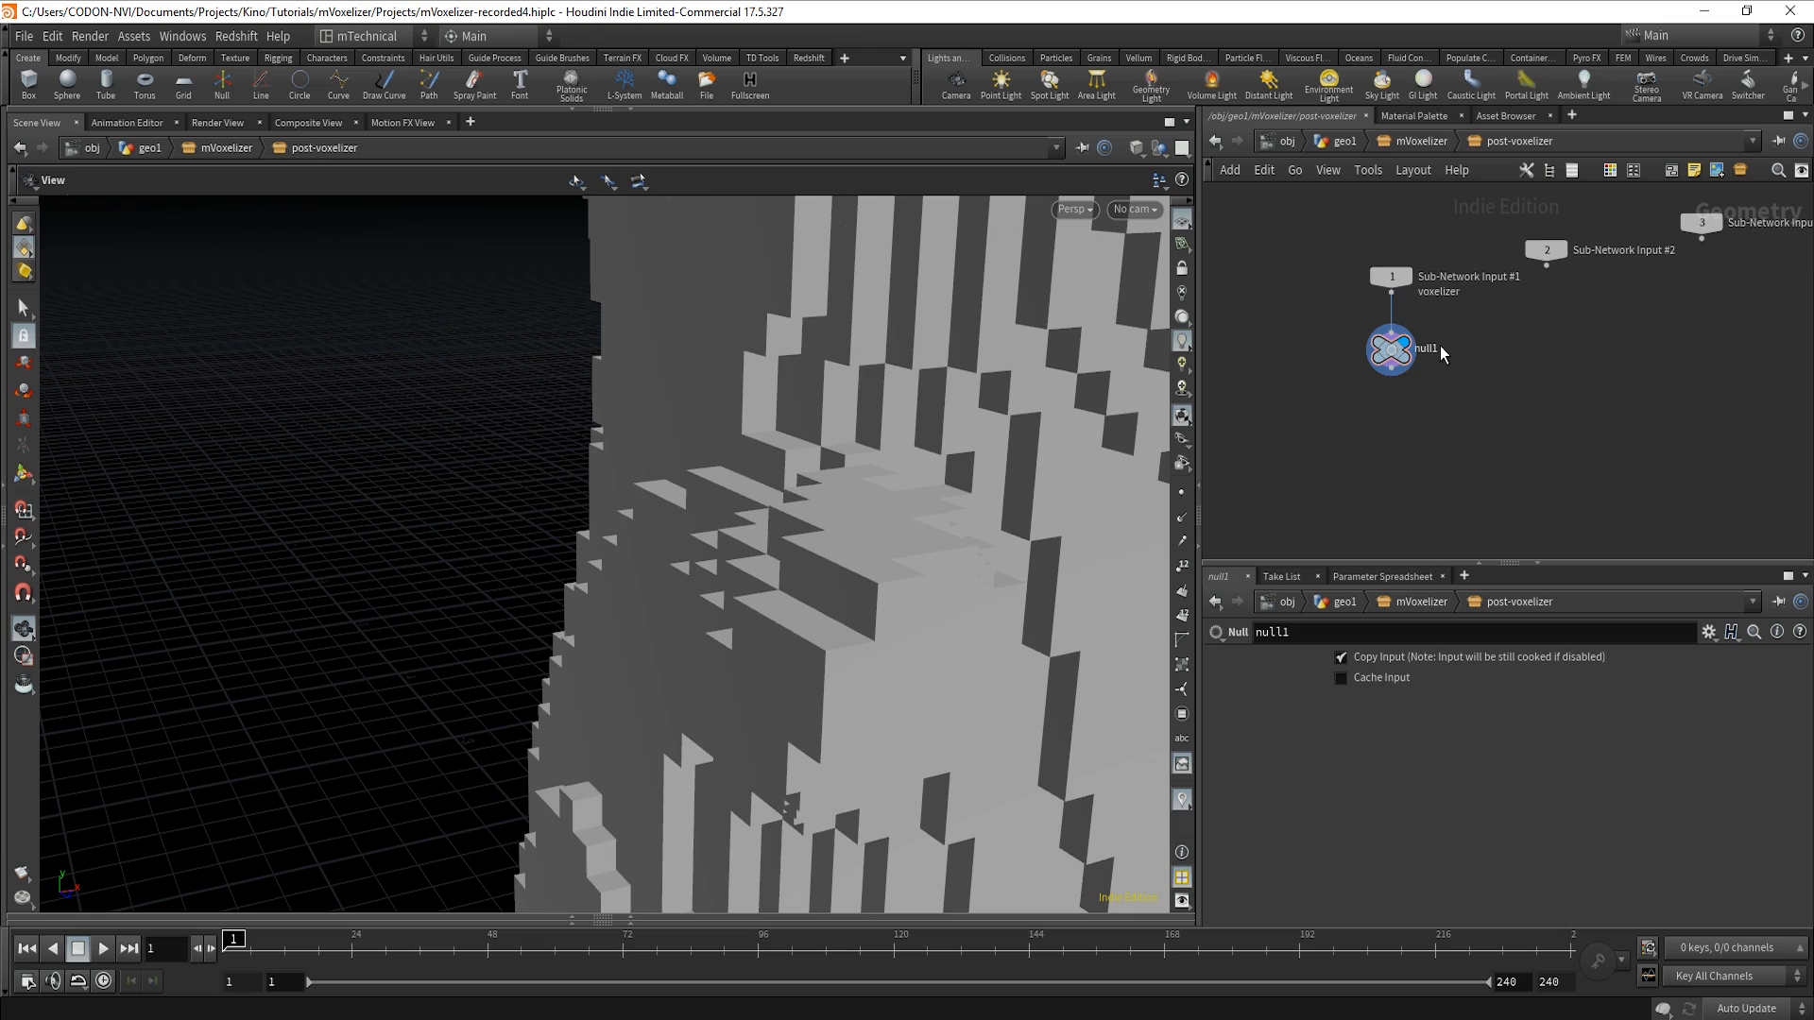
double_click(1431, 349)
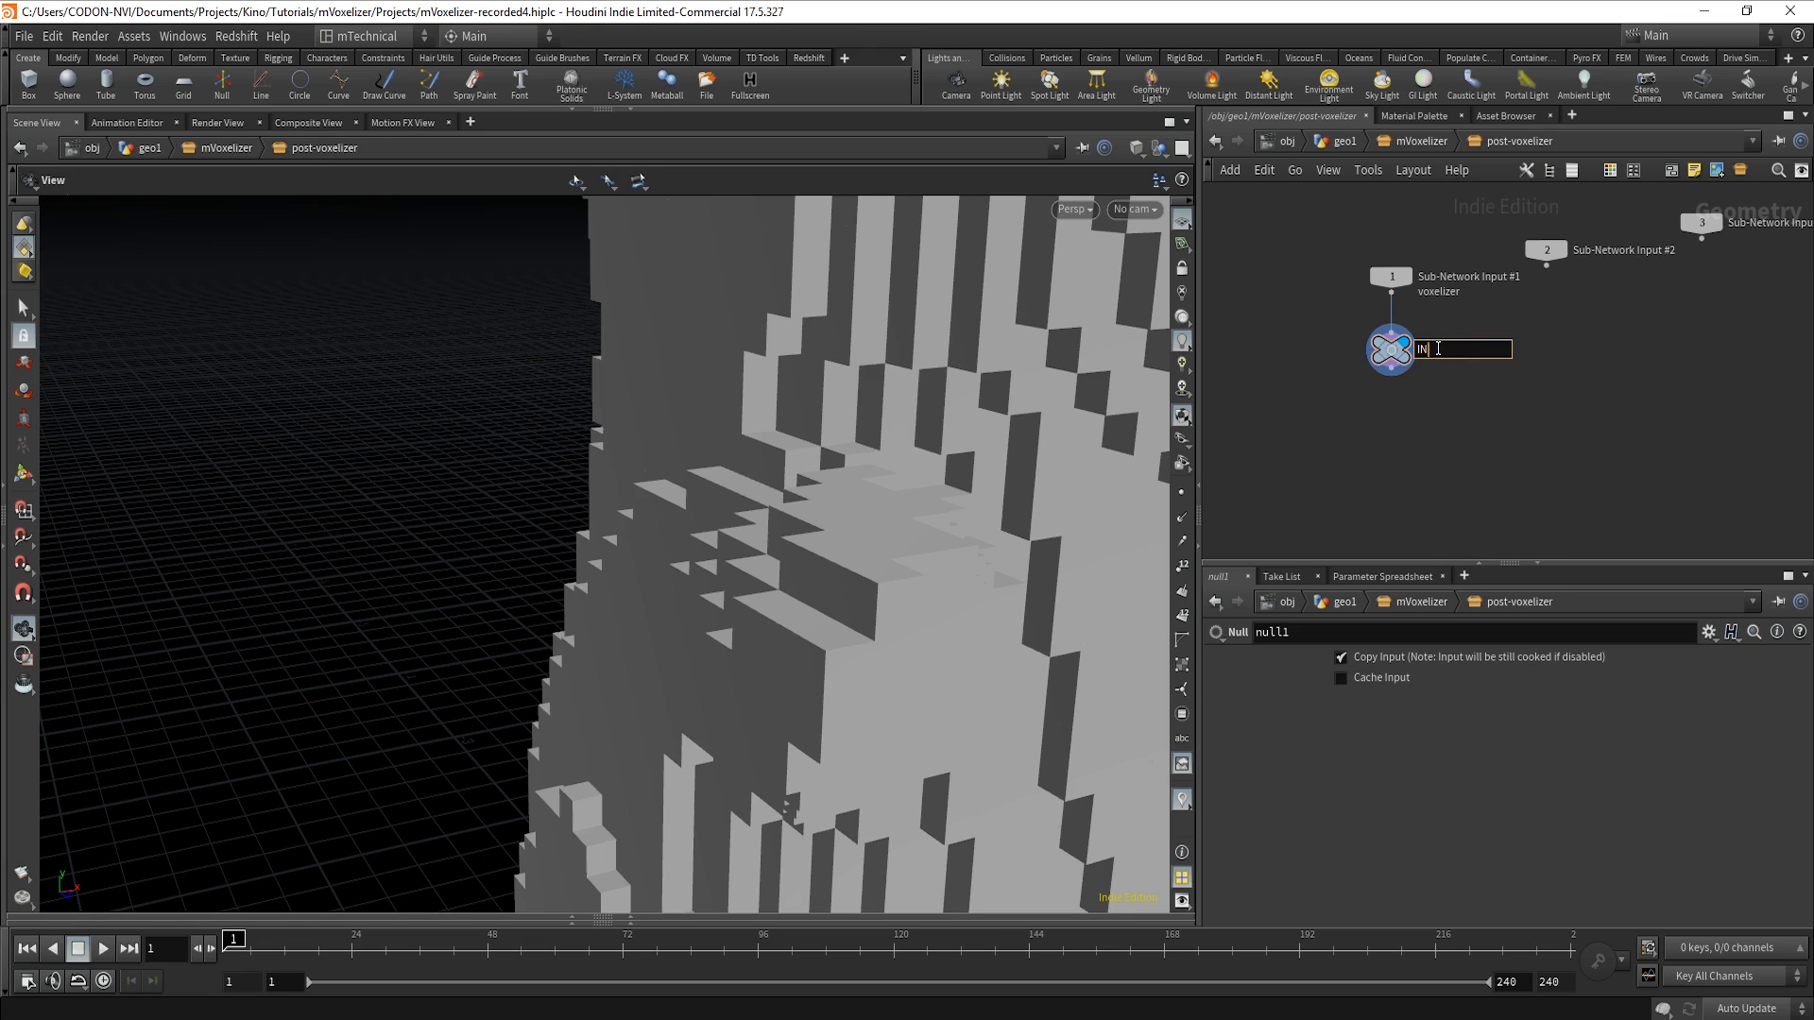
key(Return)
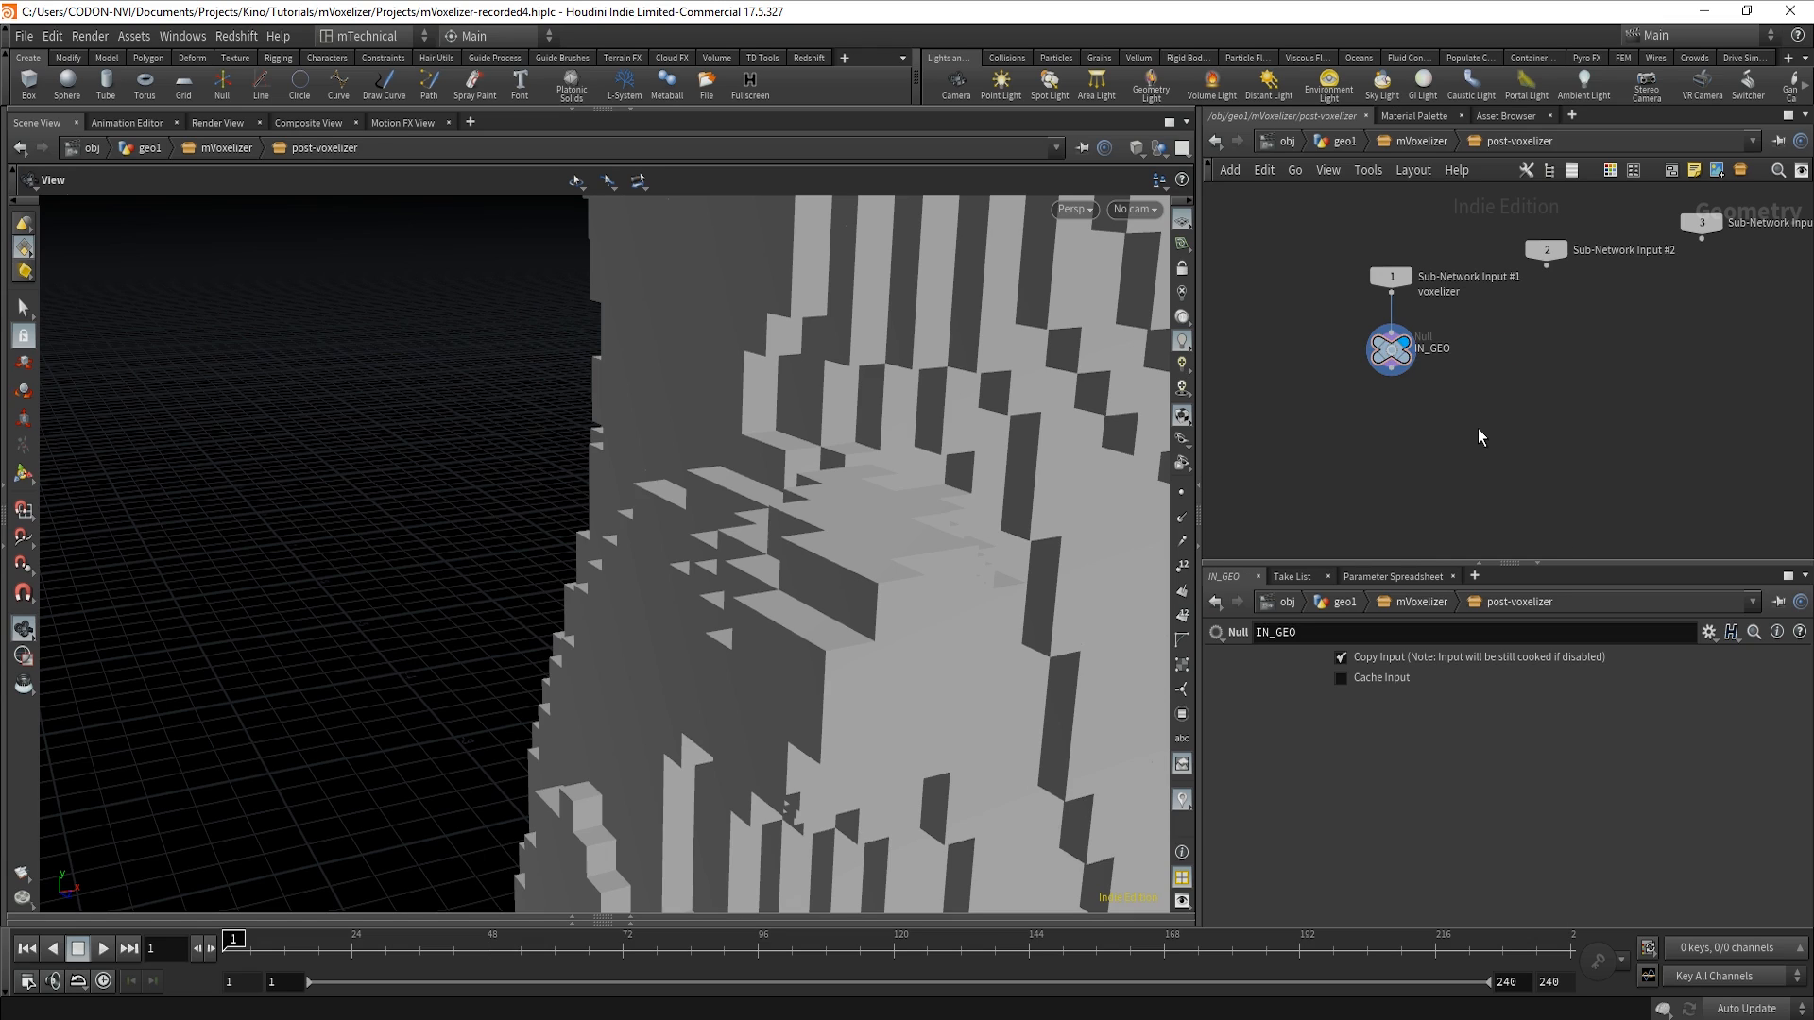
Add a Carve node below IN_GEO and wire IN_GEO's output into it.
key(Tab)
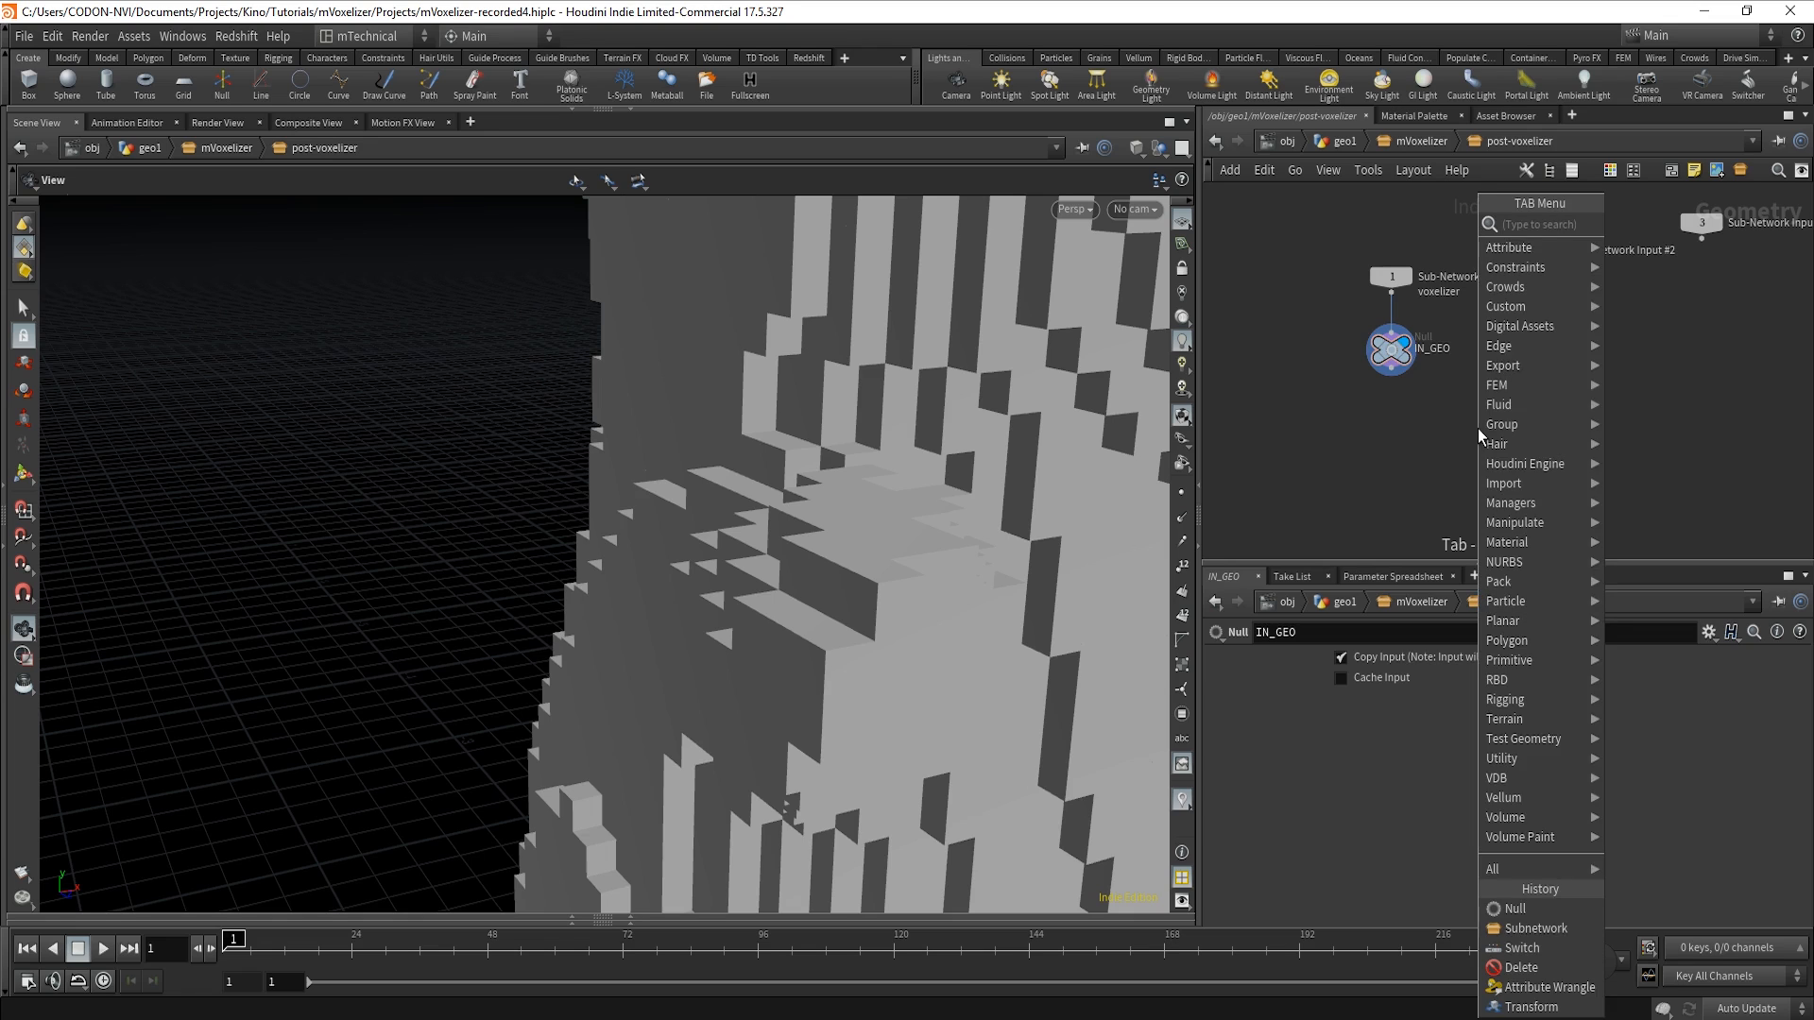
text(carve)
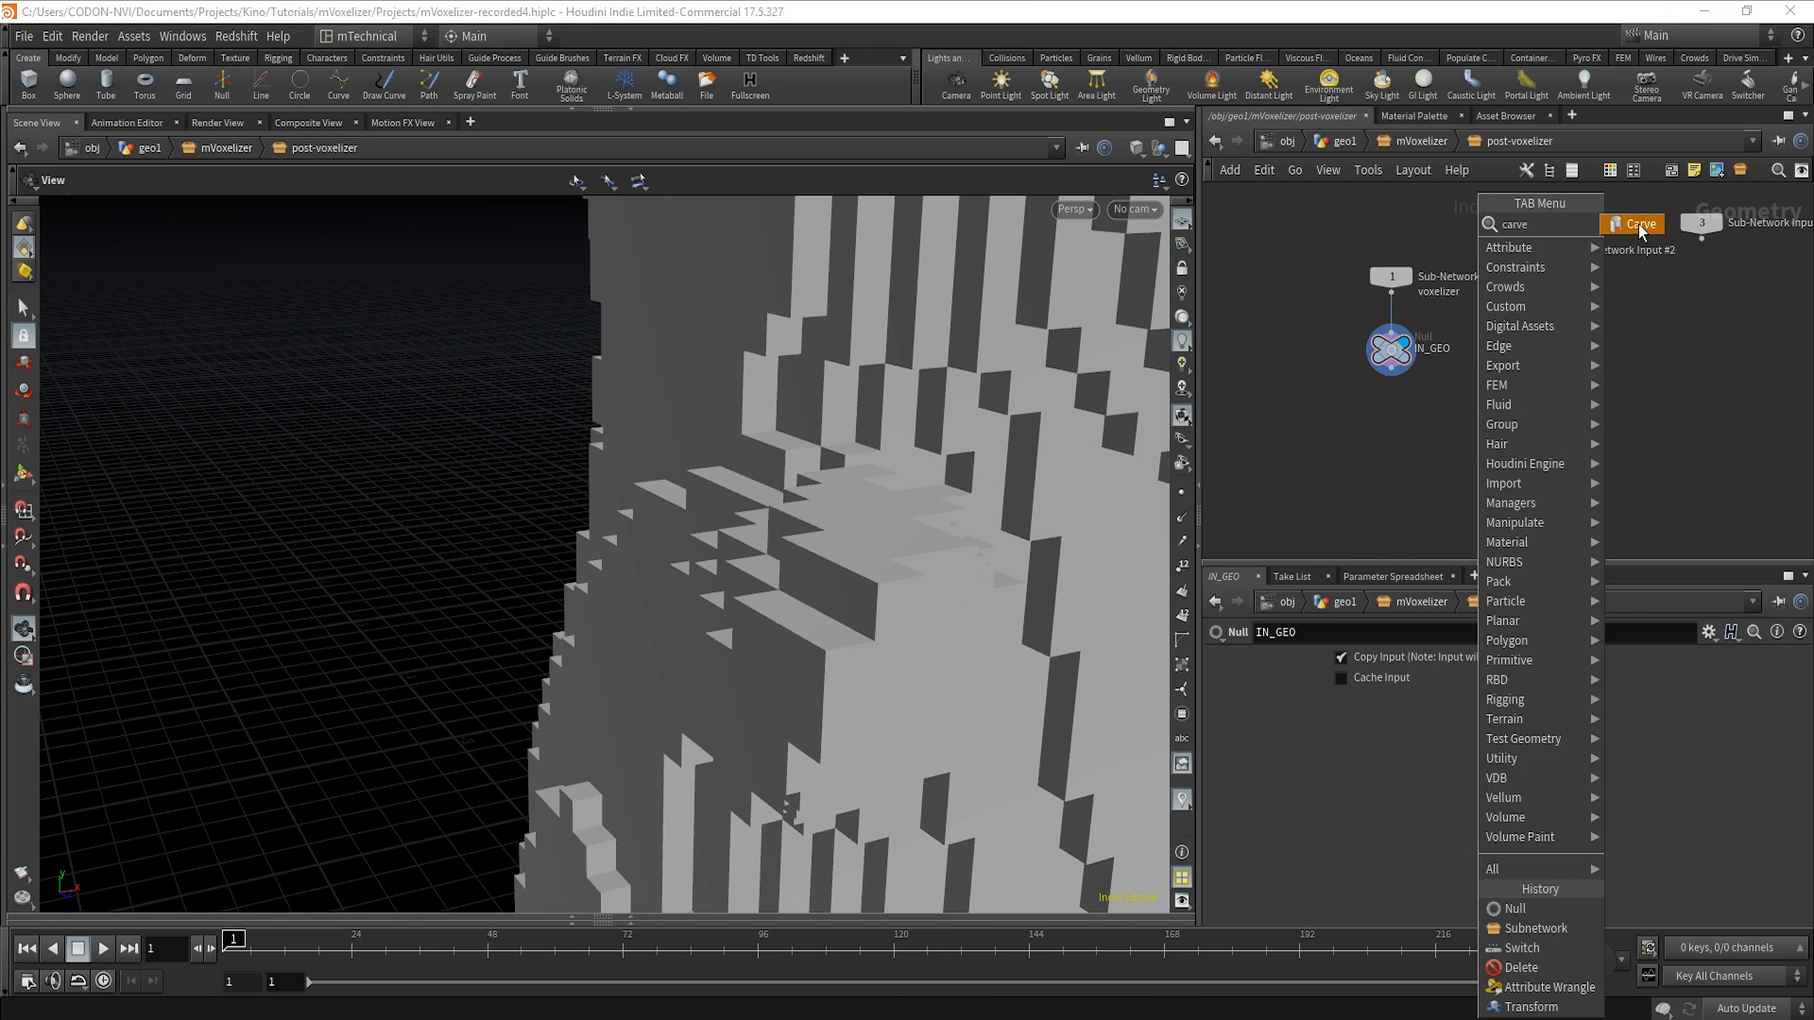
click(1639, 224)
click(1447, 450)
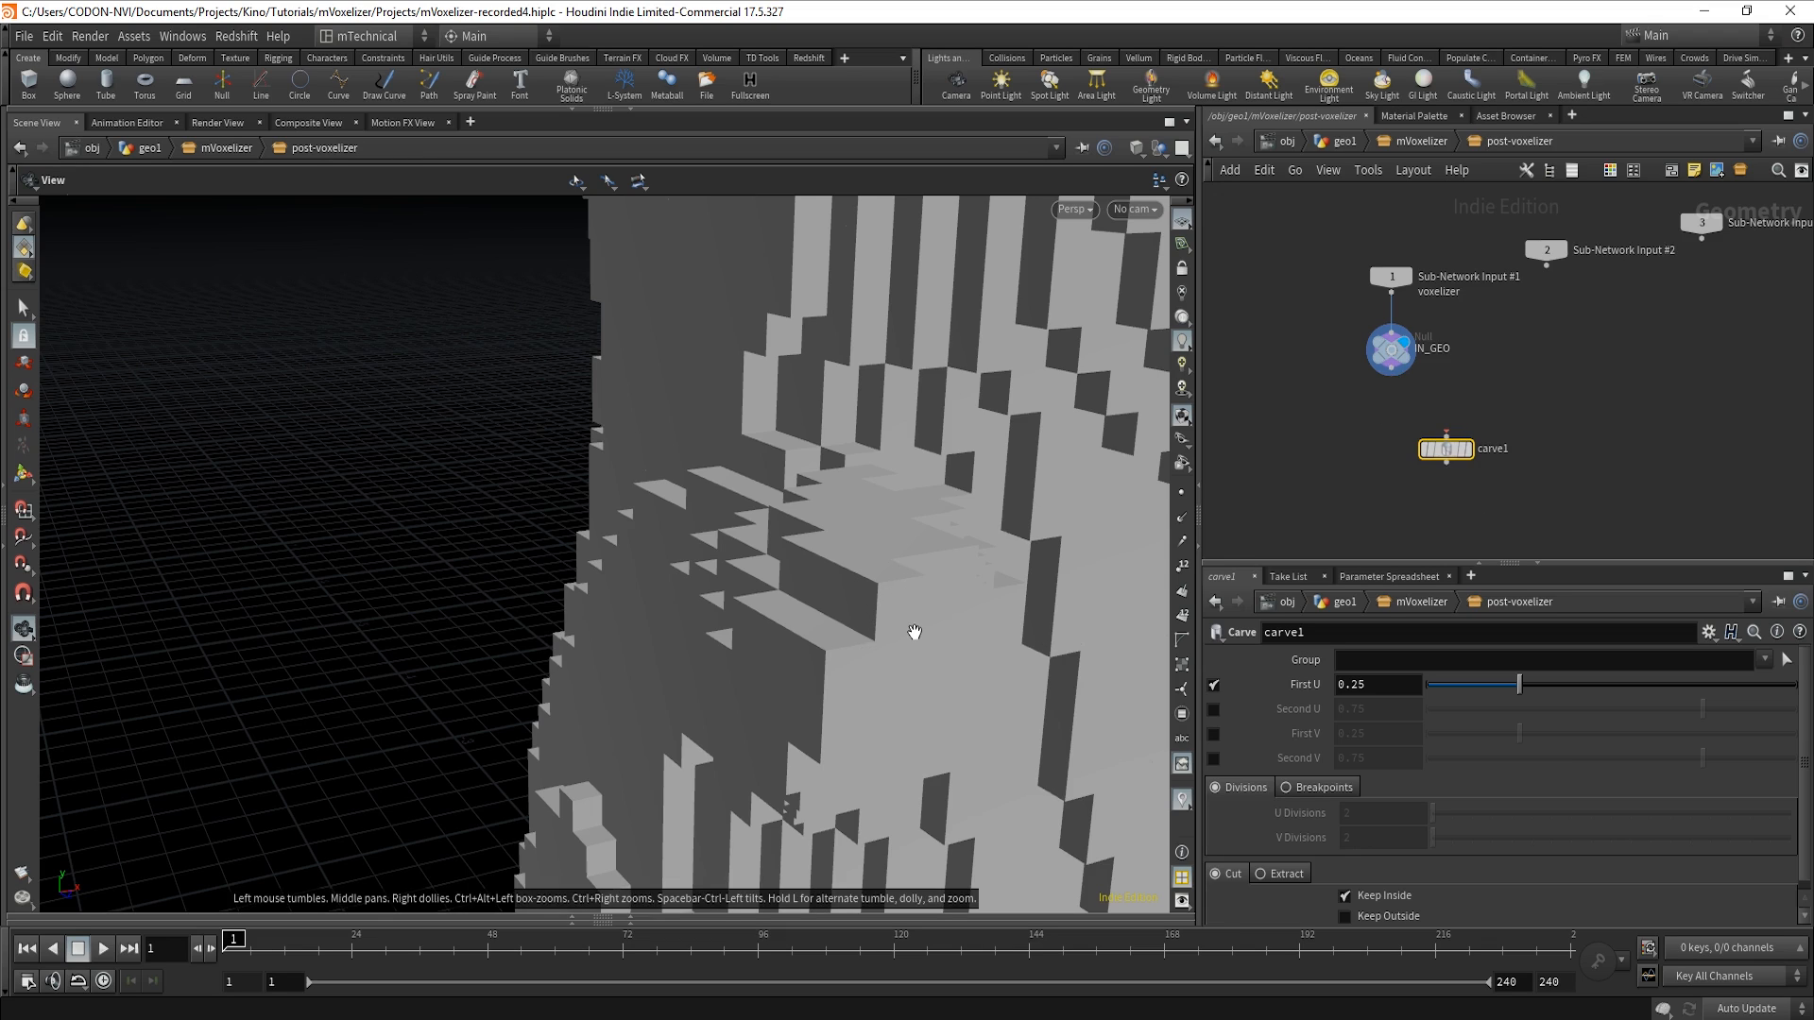
click(1393, 377)
click(1446, 434)
Rename the Carve node as carveGeo, turn on its display flag and place it slightly aside from IN_GEO.
double_click(1510, 450)
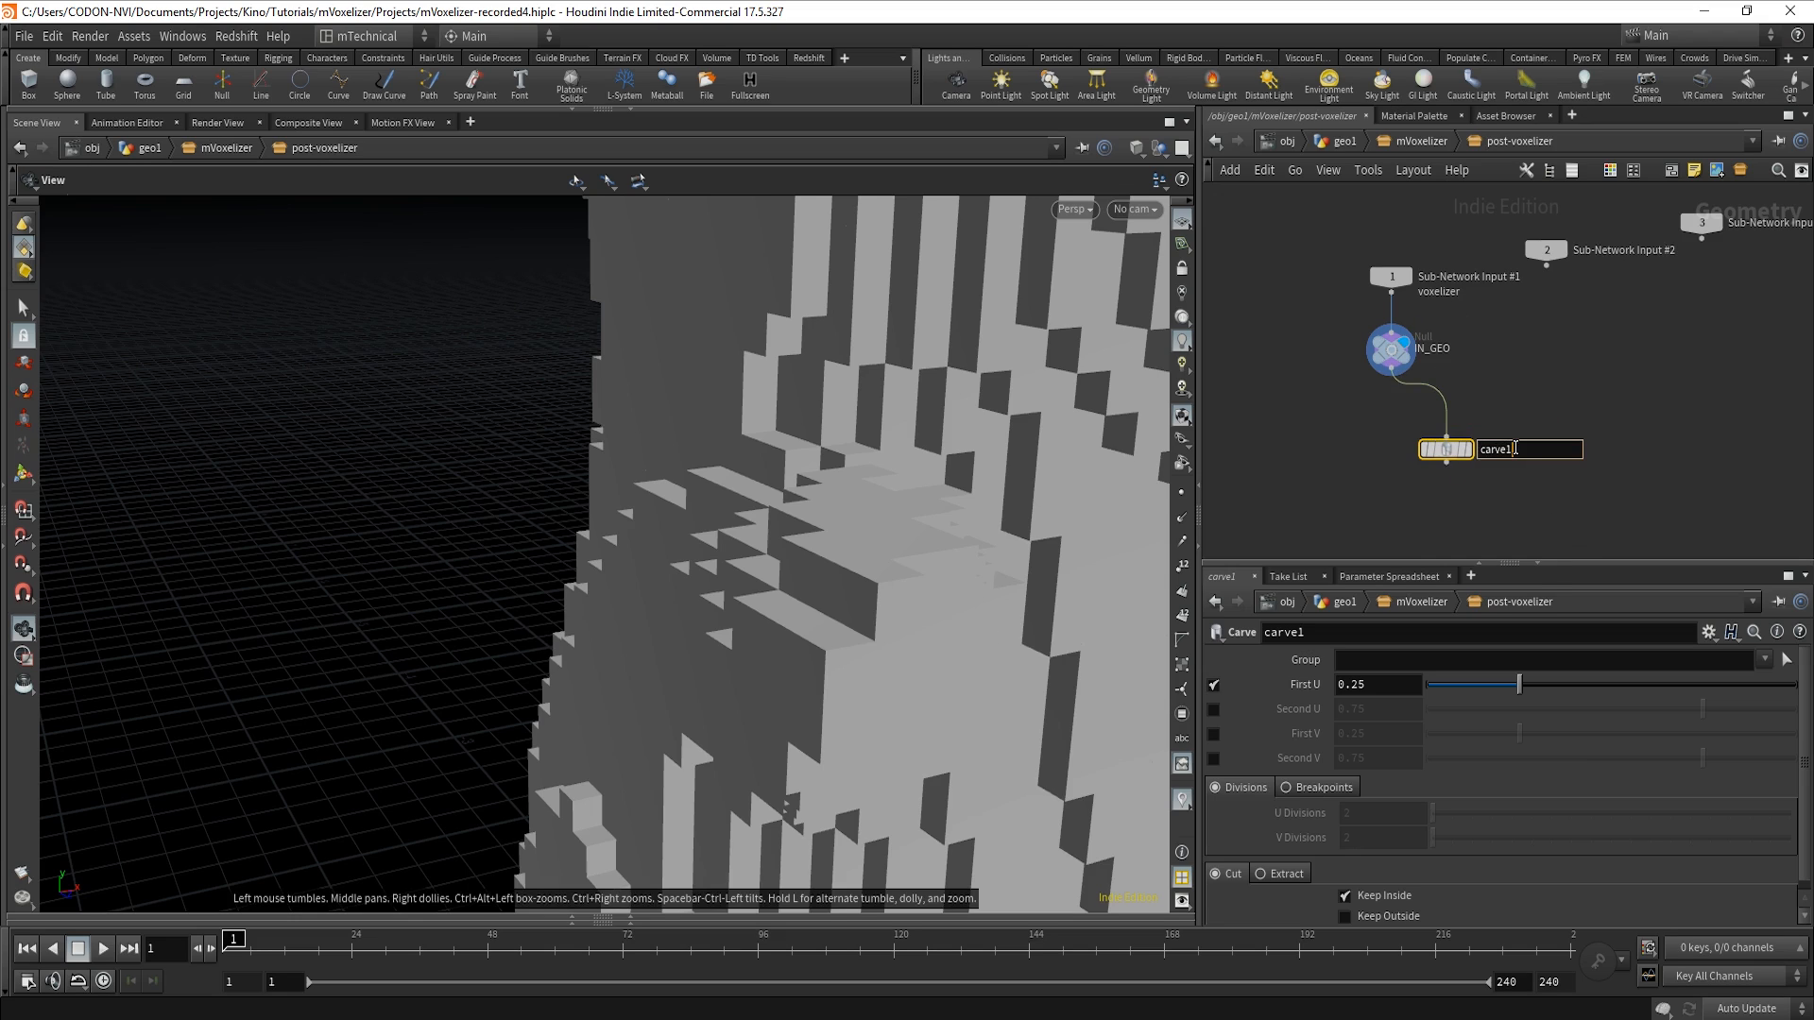
text(carveGeo)
key(Return)
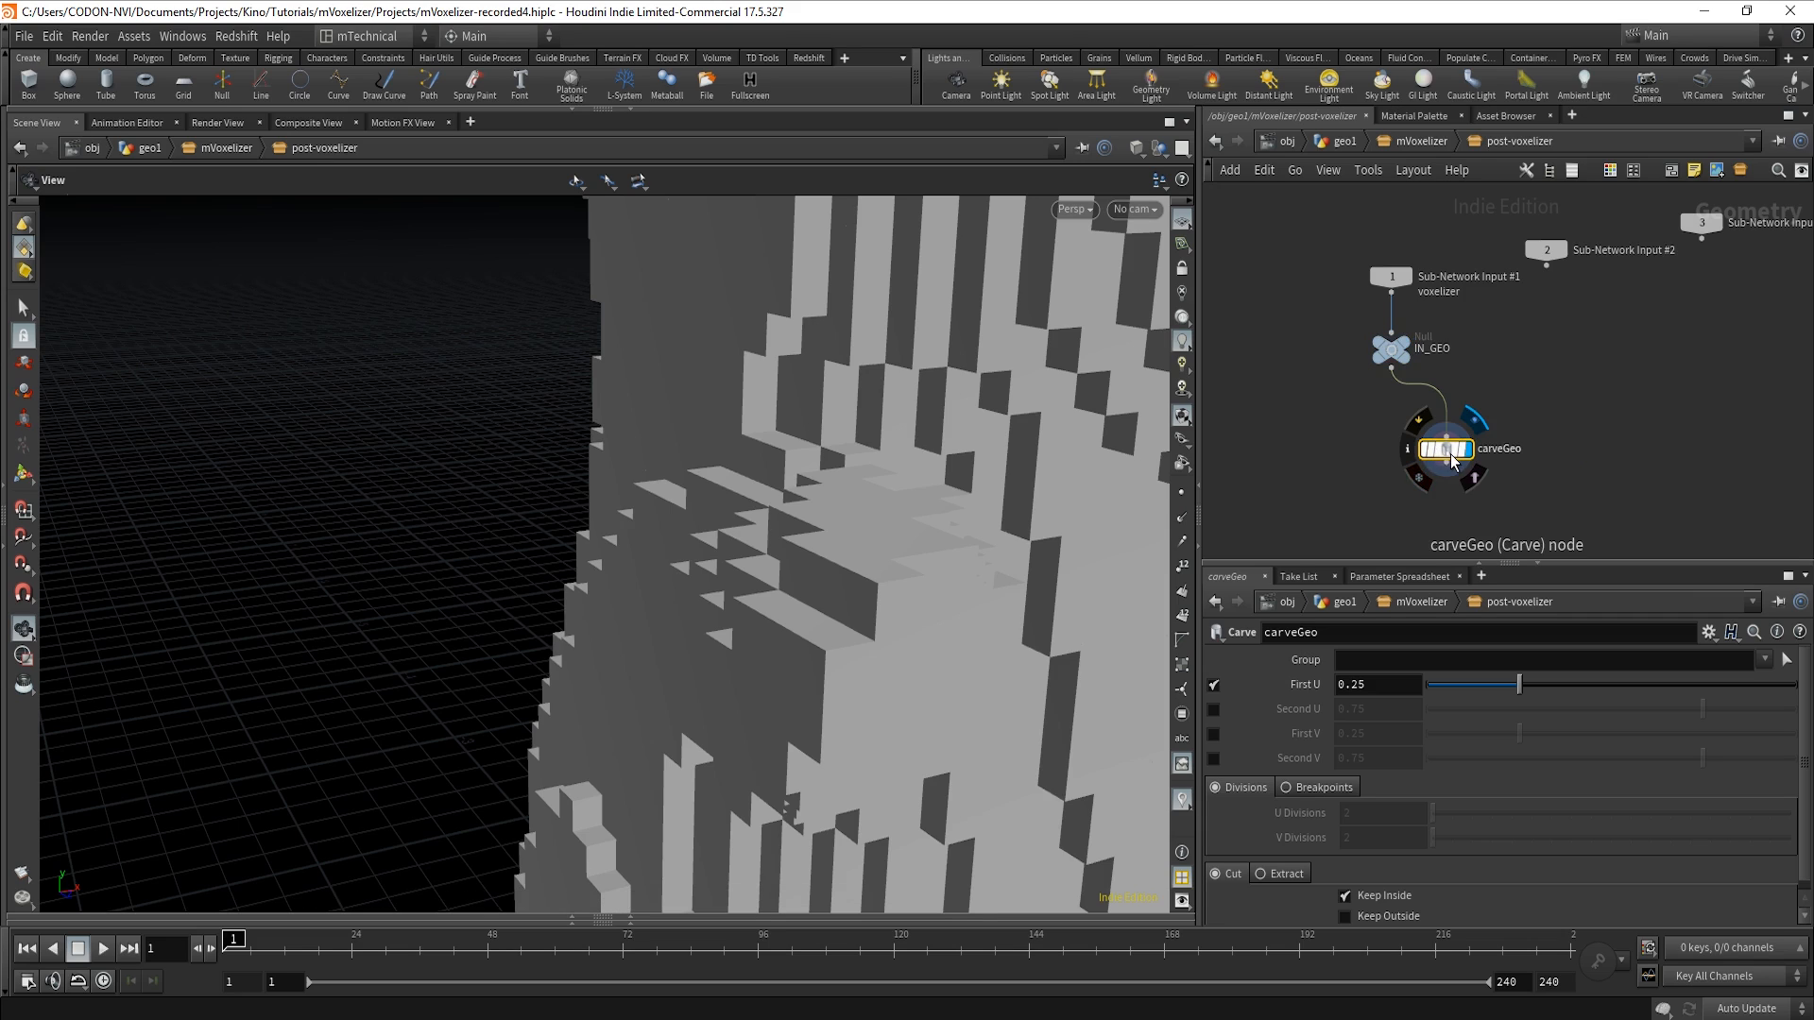
drag(1453, 460, 1470, 451)
Enable Second U on carveGeo, then set First U to 0 and Second U to 1.
click(1214, 709)
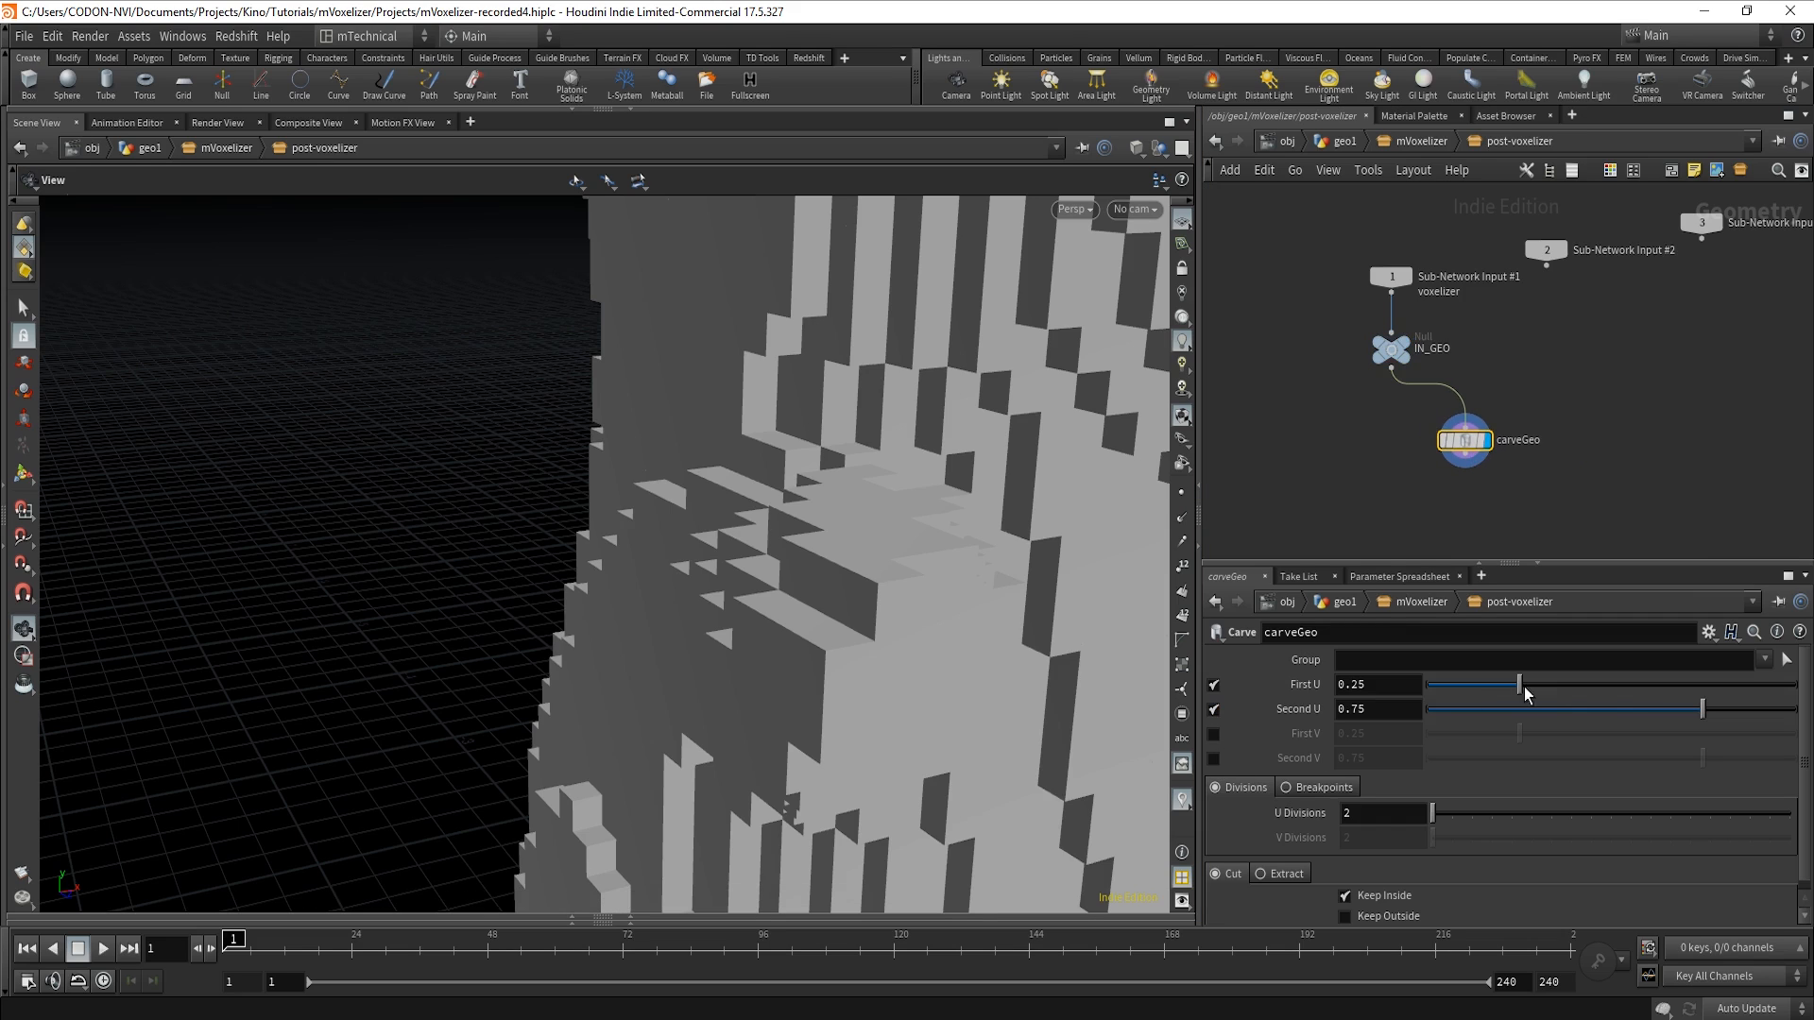
drag(1698, 716, 1796, 710)
drag(1519, 689, 1418, 693)
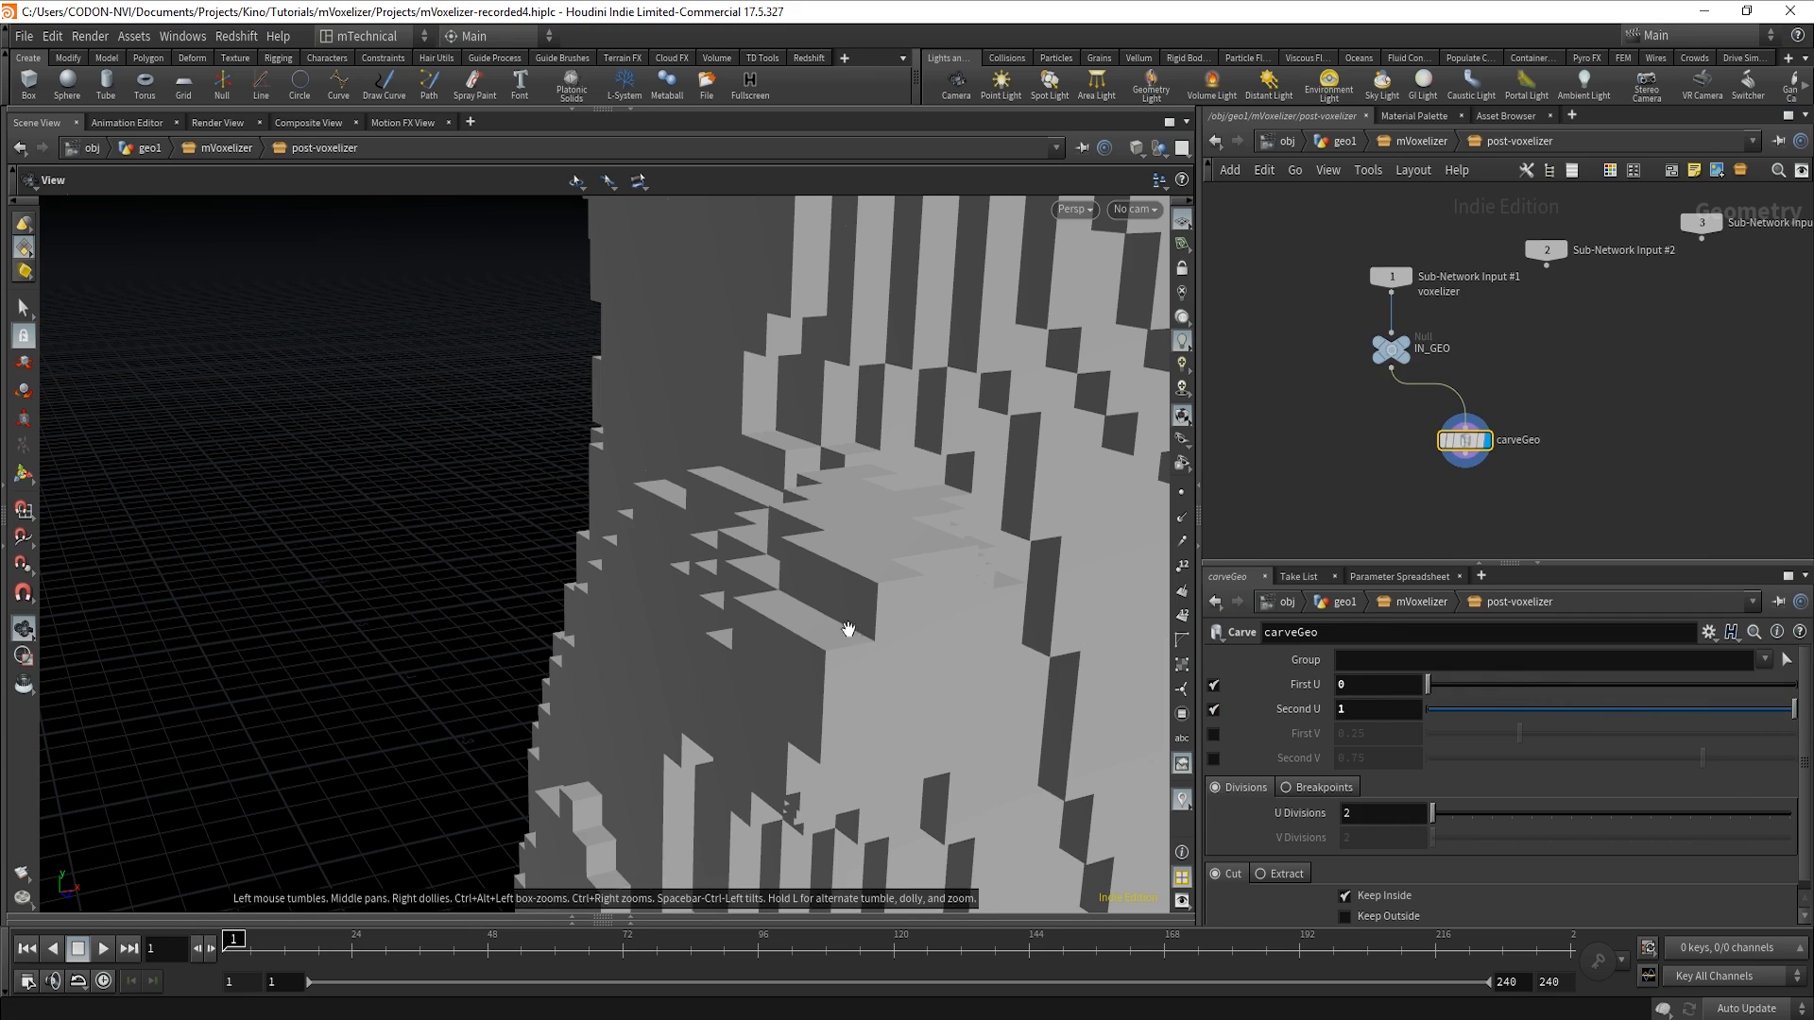
mouse_move(846, 628)
mouse_down()
mouse_move(976, 624)
mouse_move(956, 607)
mouse_move(842, 636)
mouse_up()
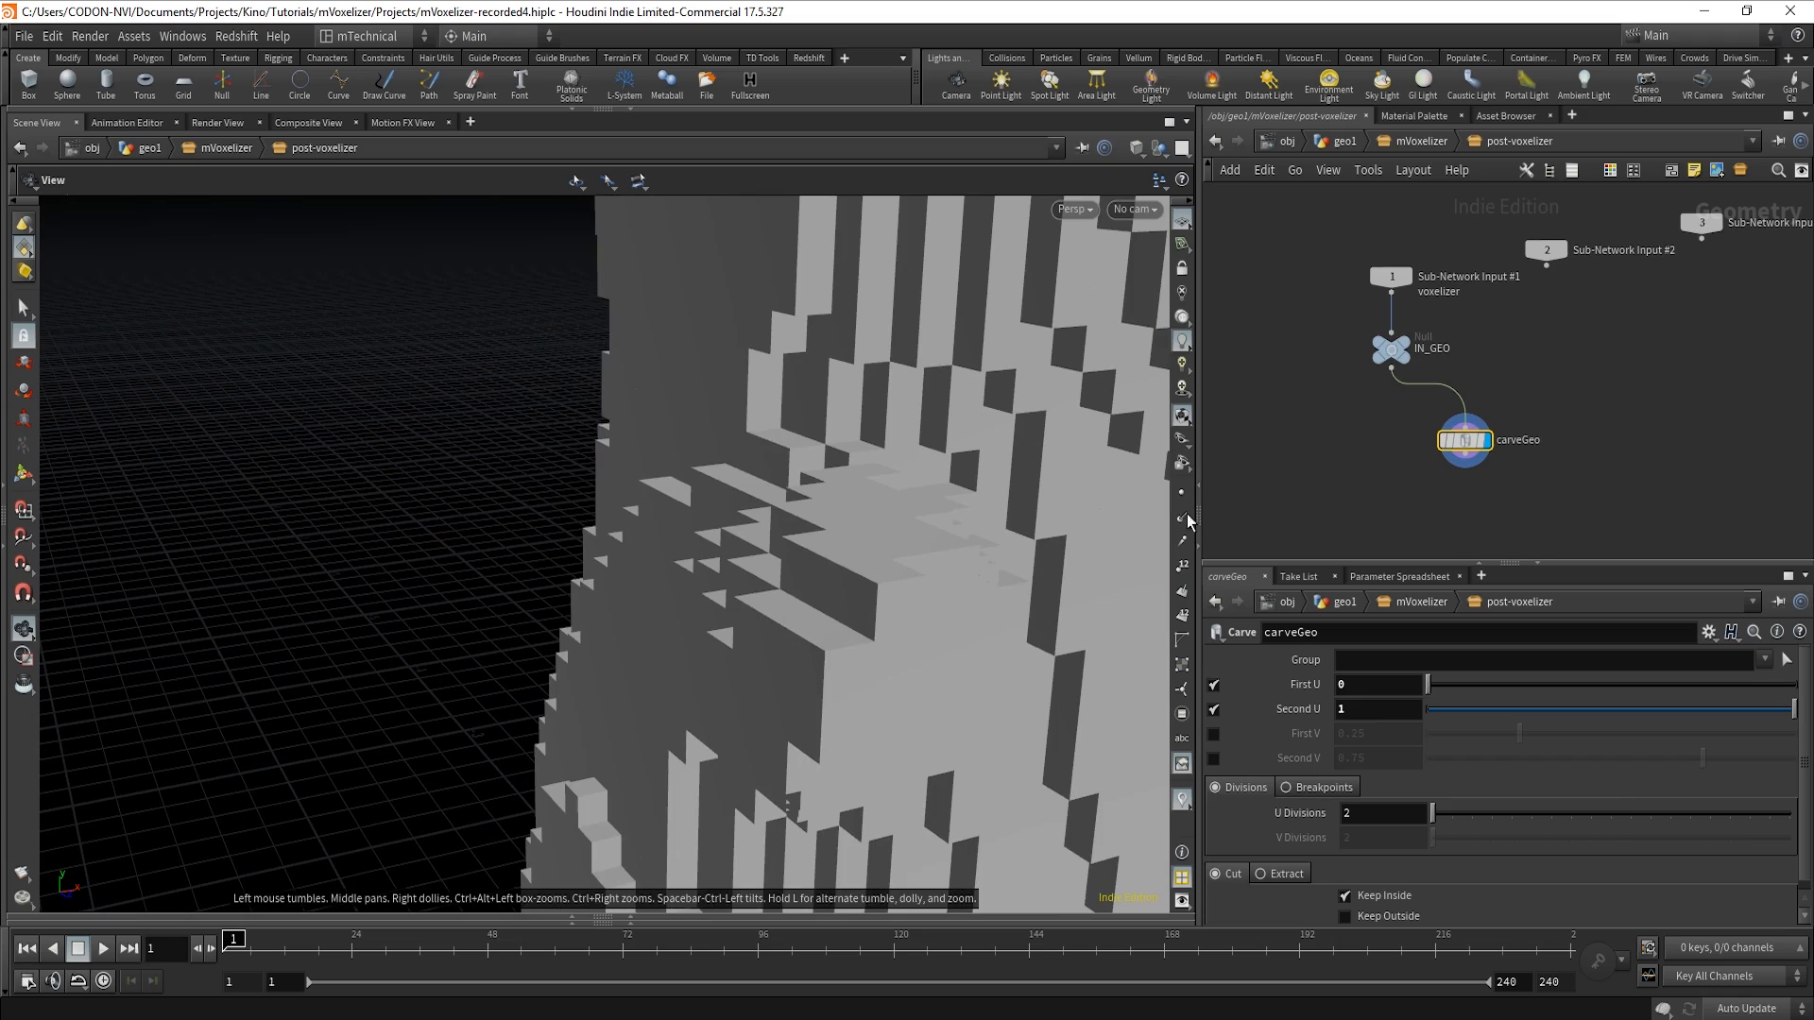
Check IN_GEO's geometry information and insert an Unpack node on the wire between IN_GEO and carveGeo.
middle_click(1391, 357)
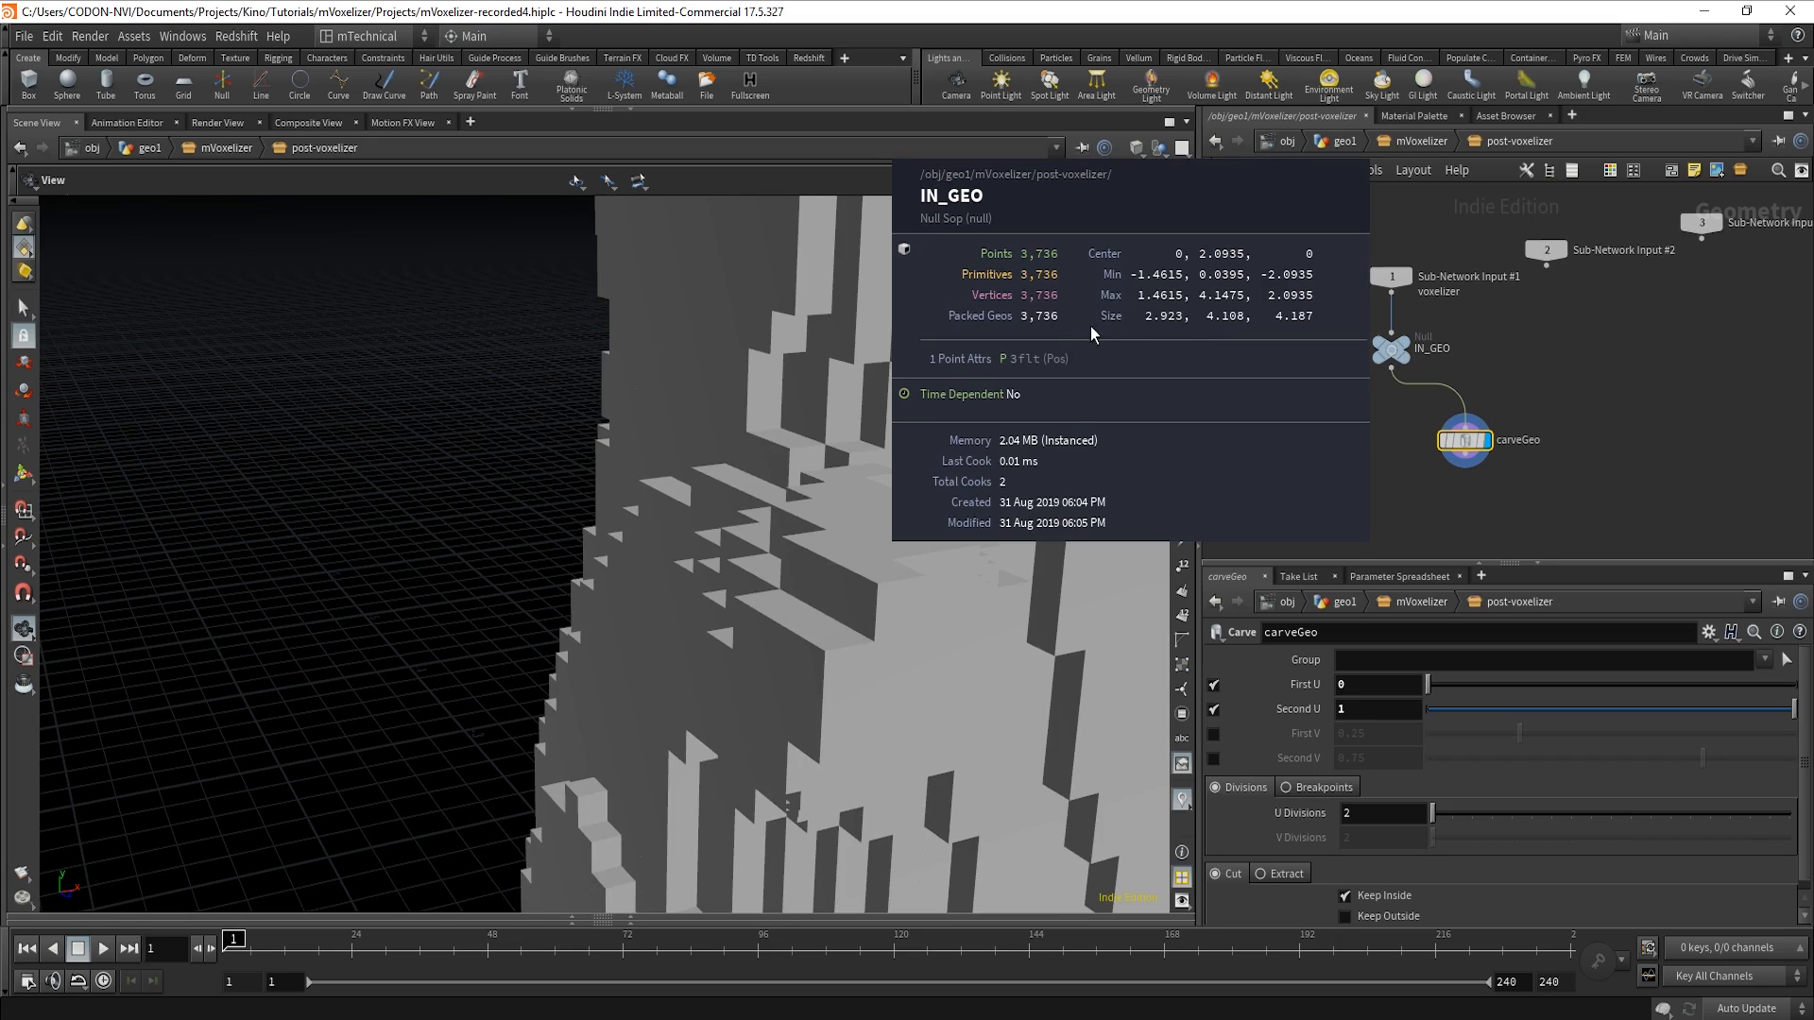
mouse_move(1472, 444)
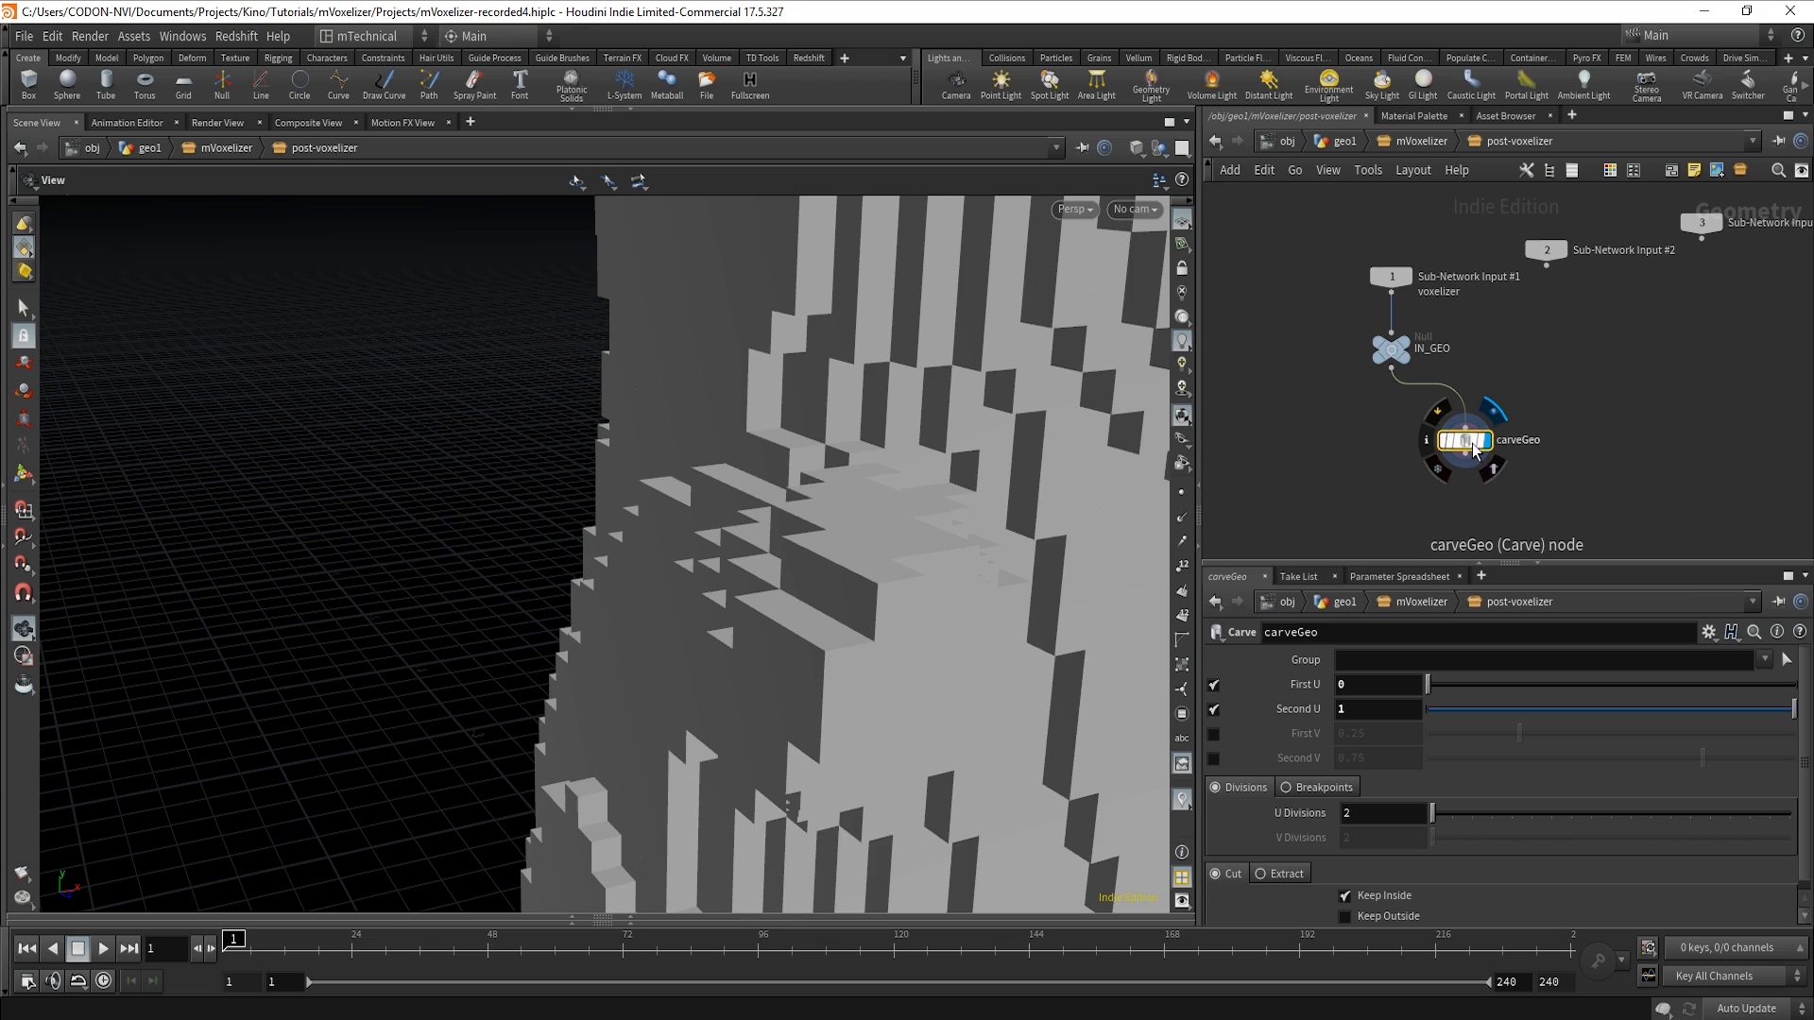
drag(1469, 444, 1471, 467)
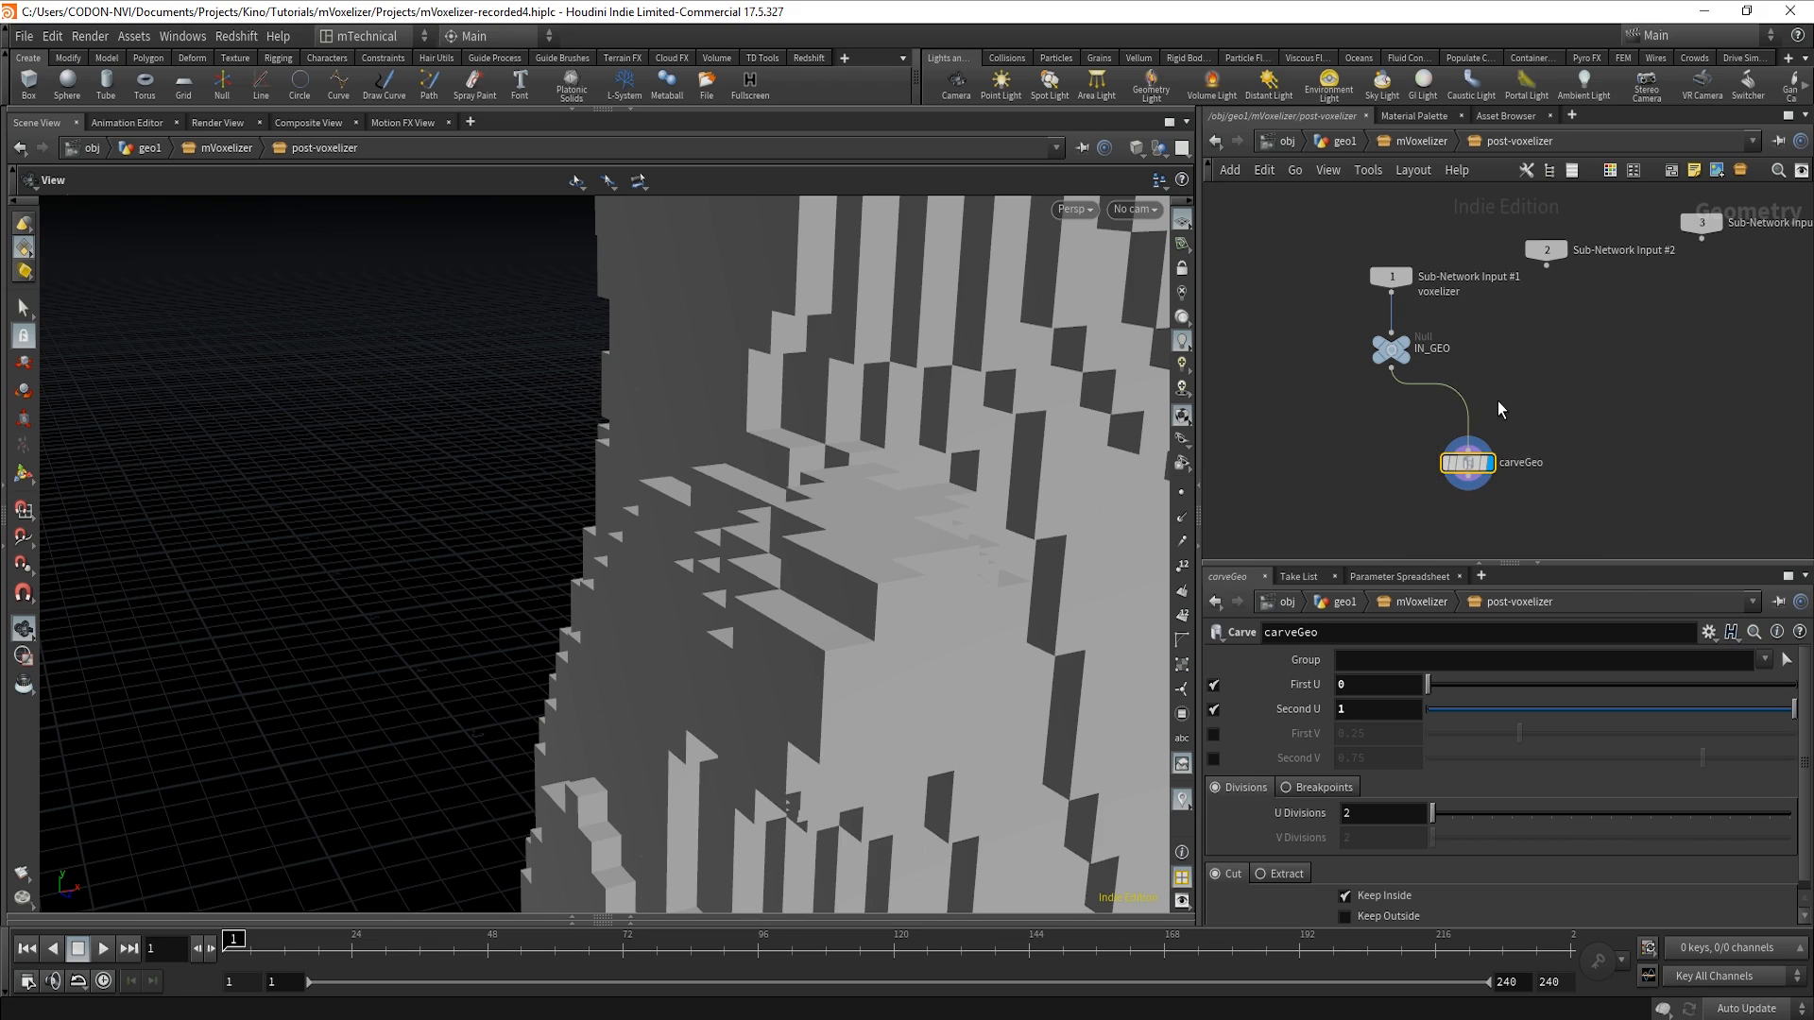
key(Tab)
text(unp)
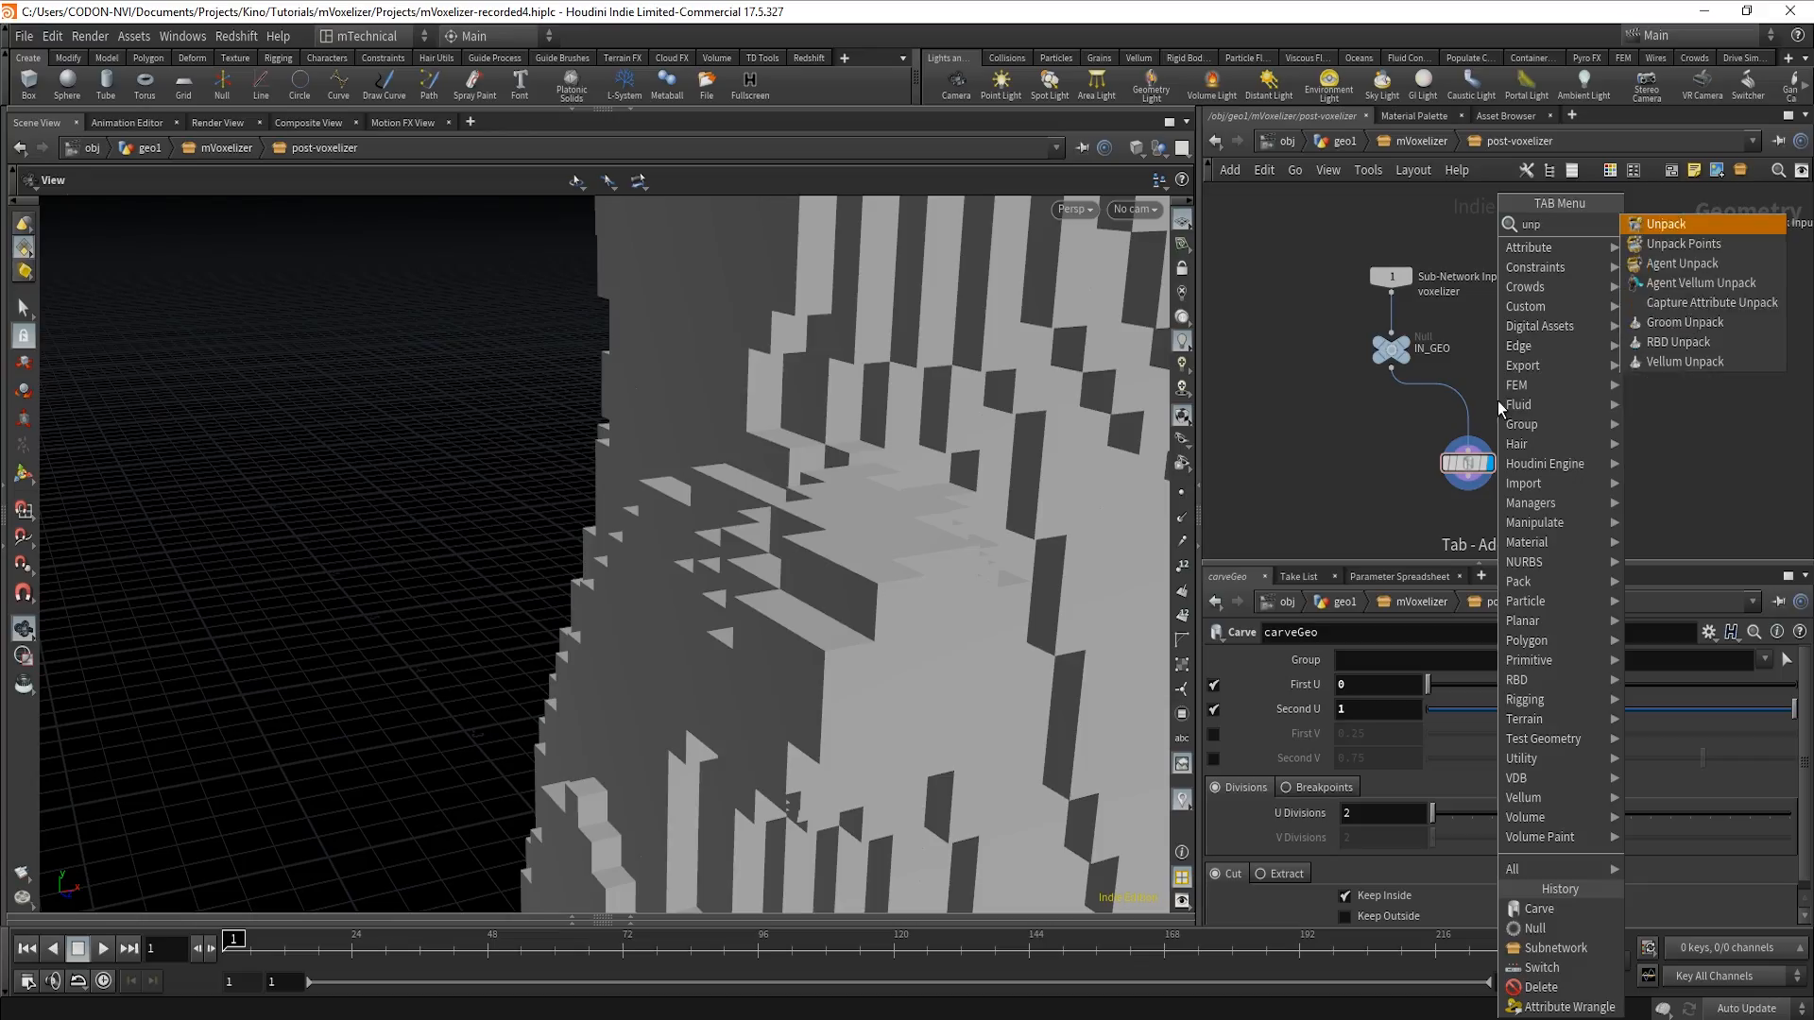
click(1665, 224)
click(1467, 412)
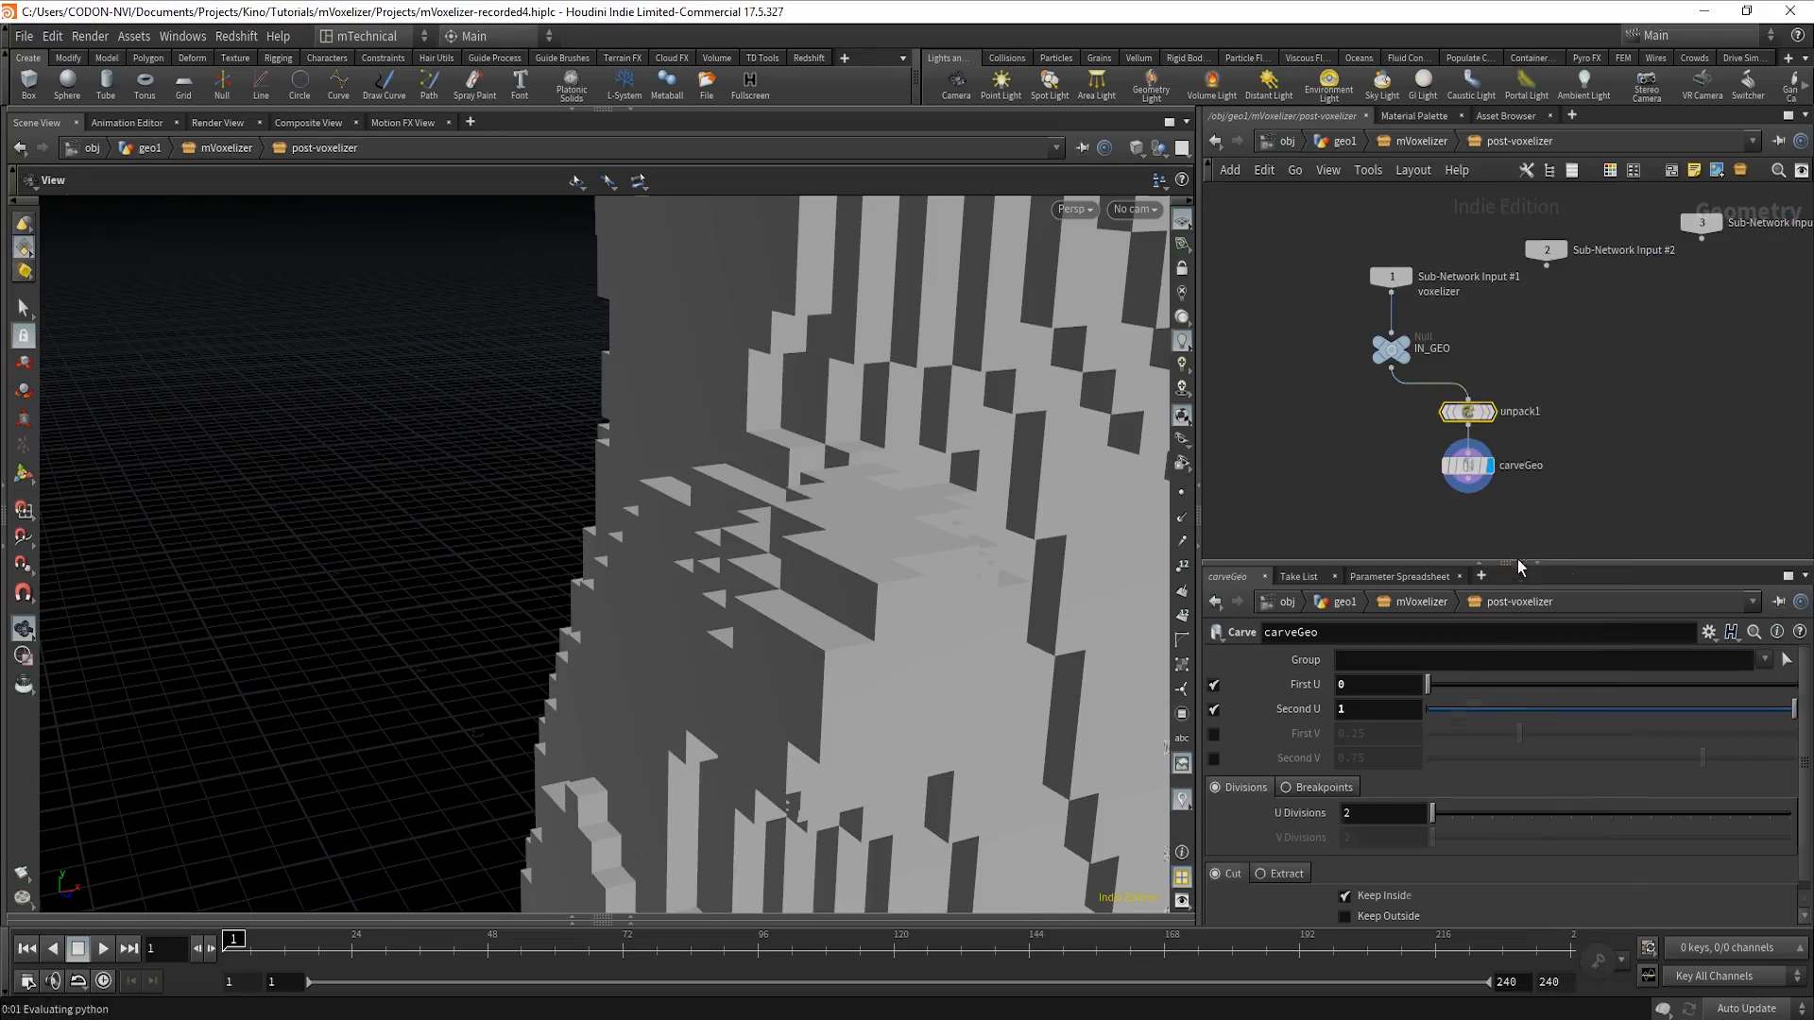
drag(898, 614, 964, 756)
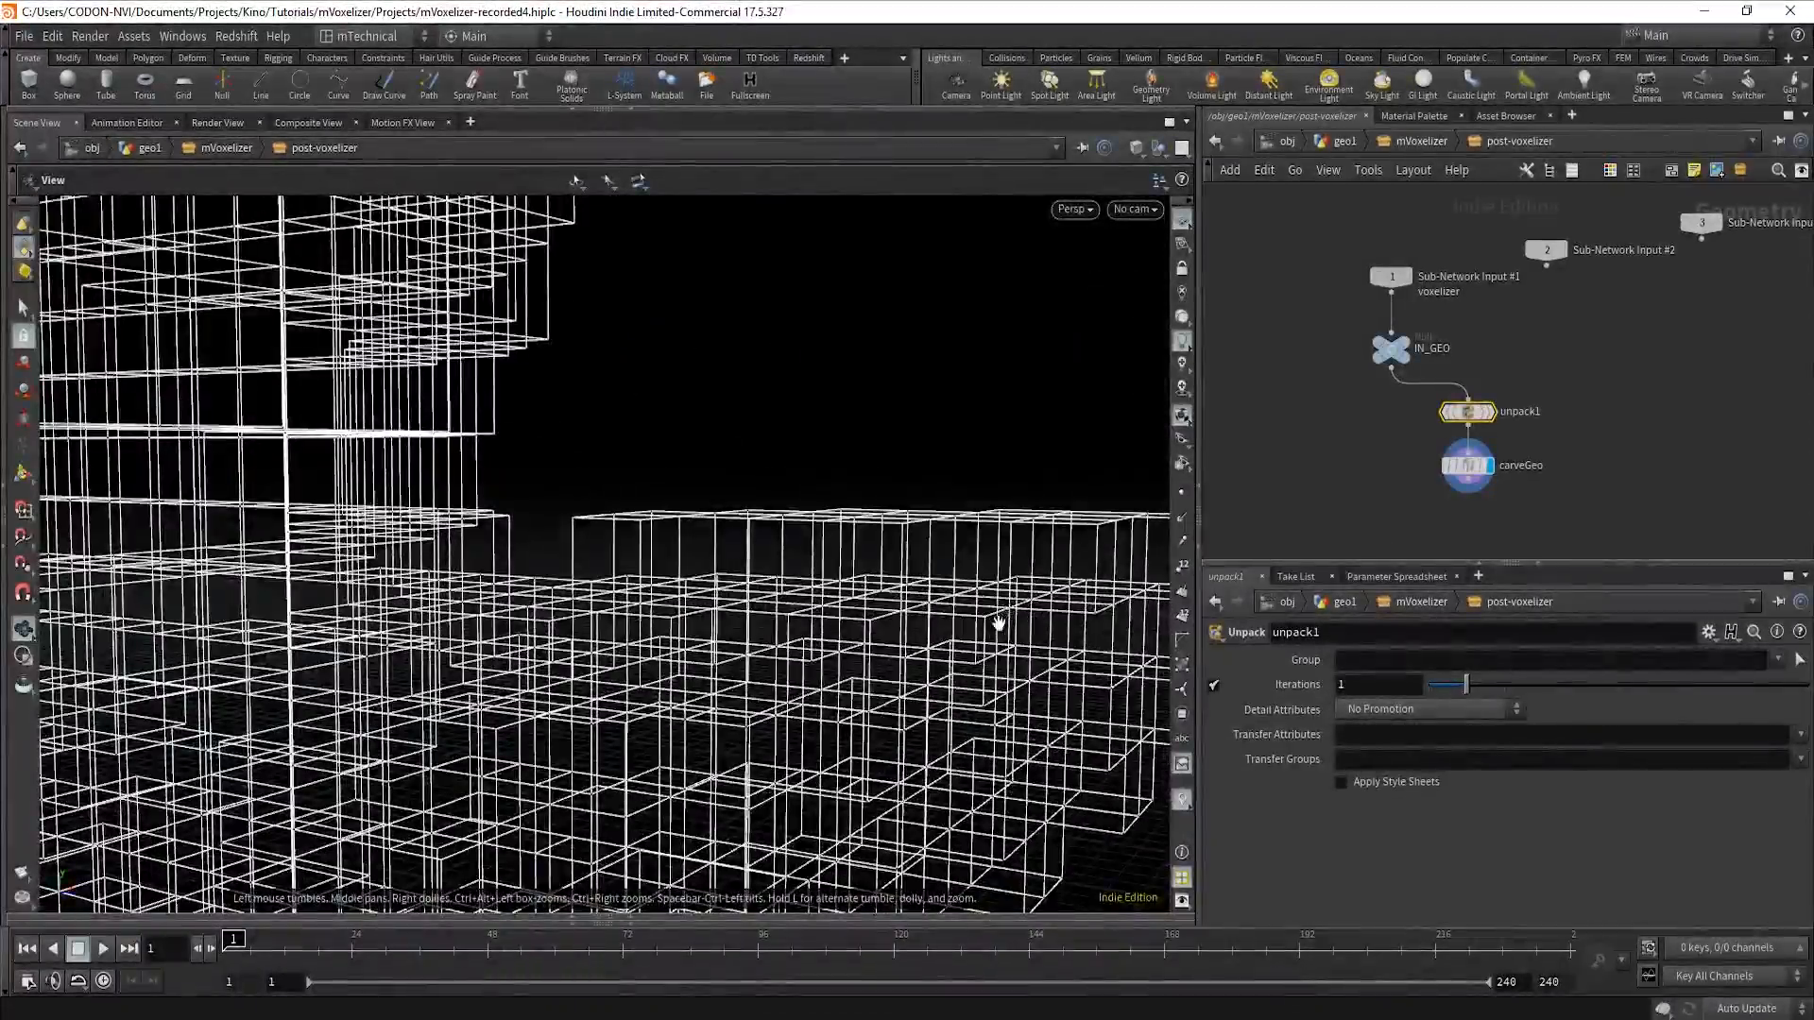
drag(999, 624, 1030, 605)
Add a Merge node below the Carve branch and wire IN_GEO's output directly into it.
middle_drag(1585, 472, 1608, 321)
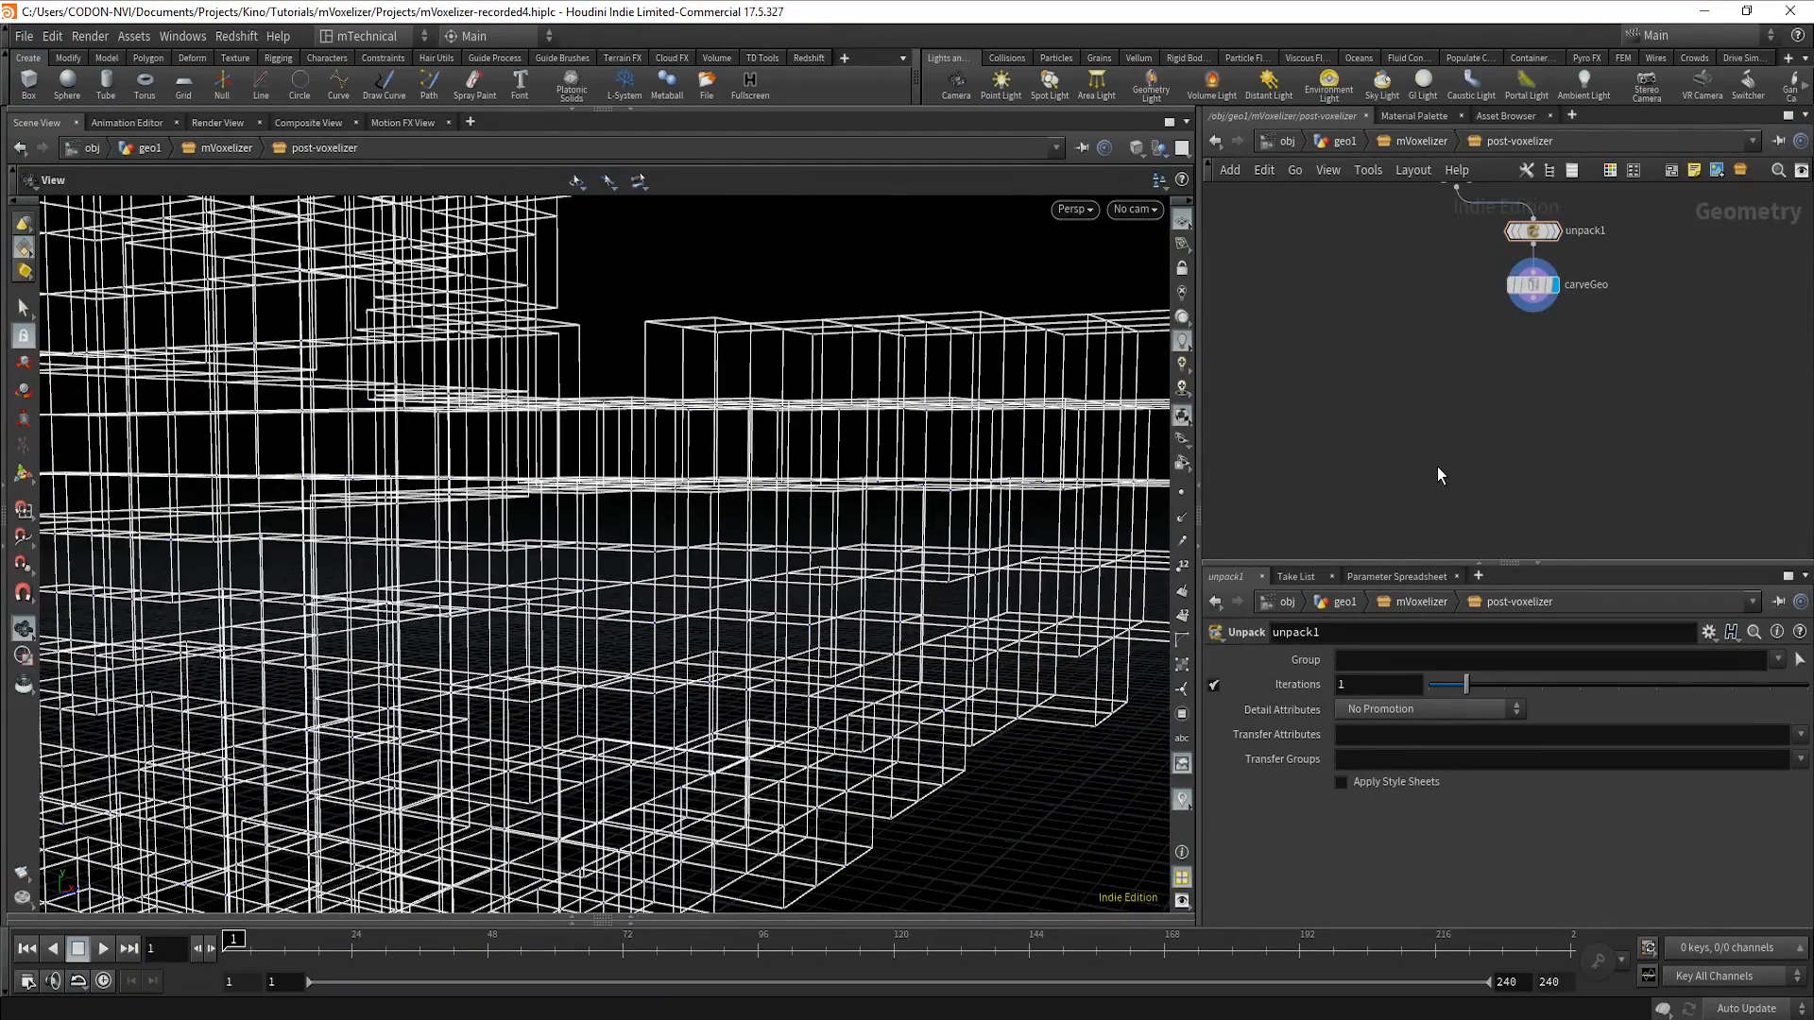
key(Tab)
text(merg)
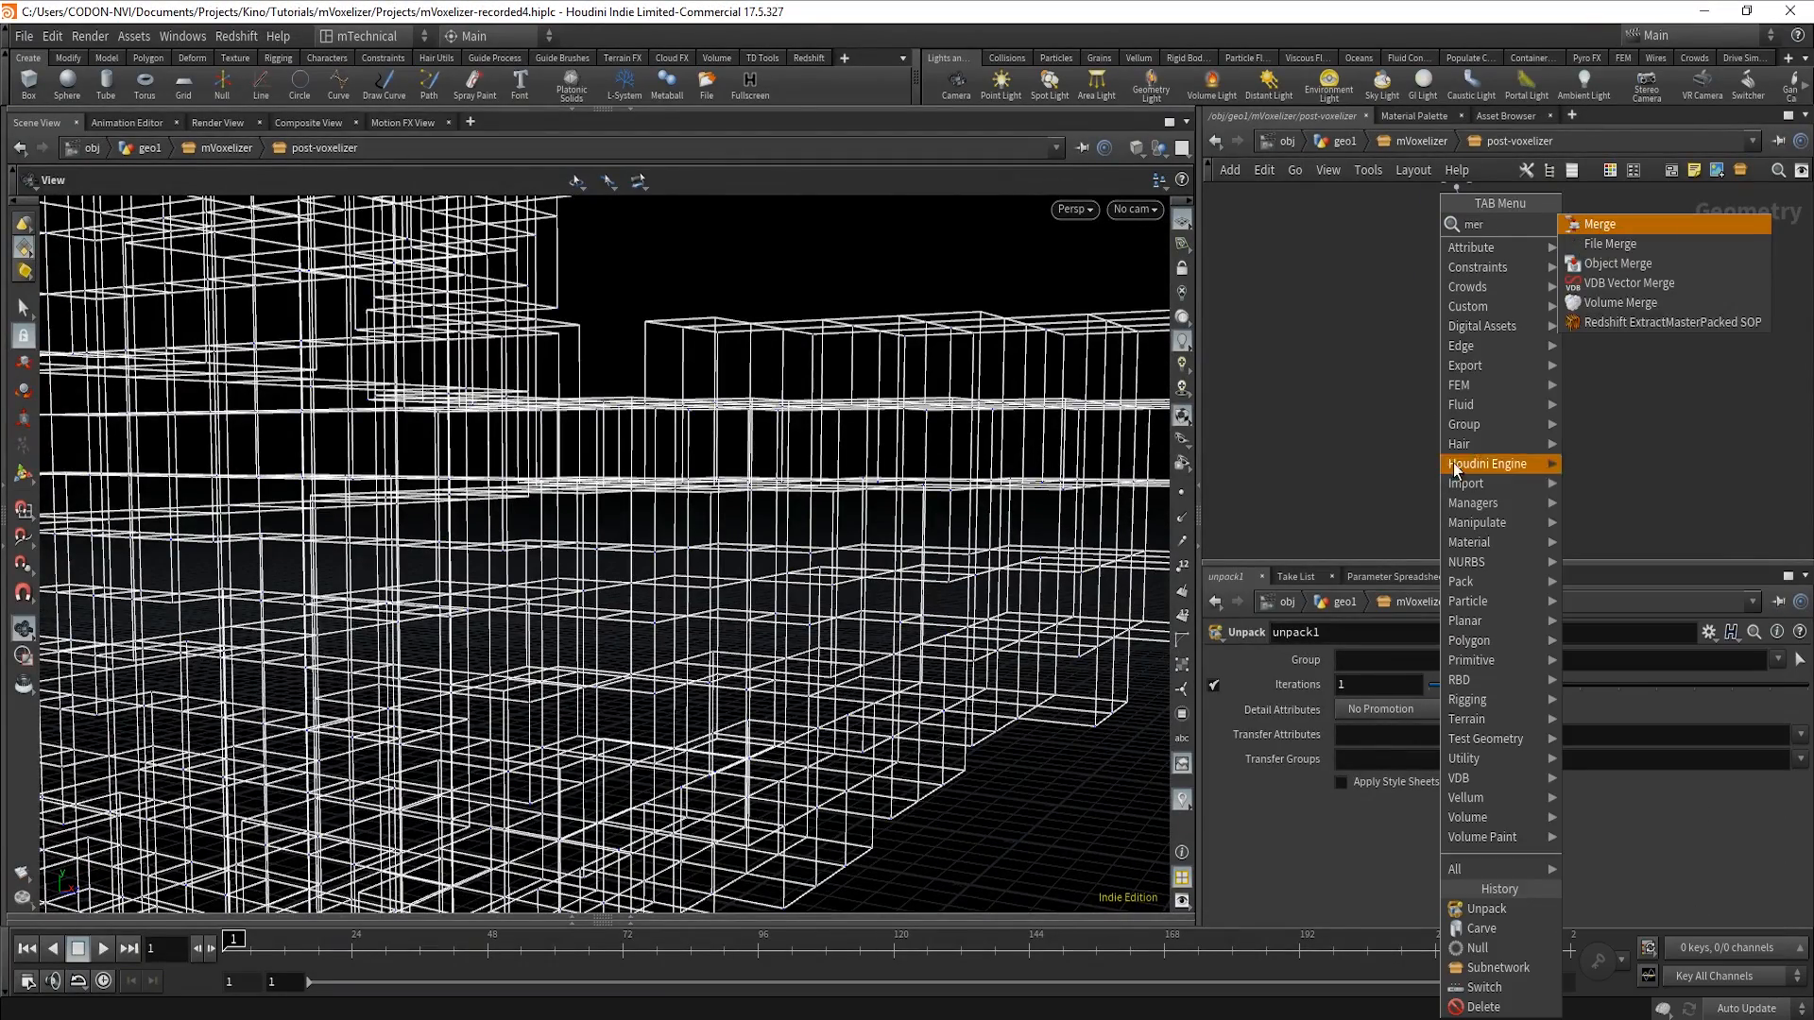
click(1647, 225)
click(1459, 422)
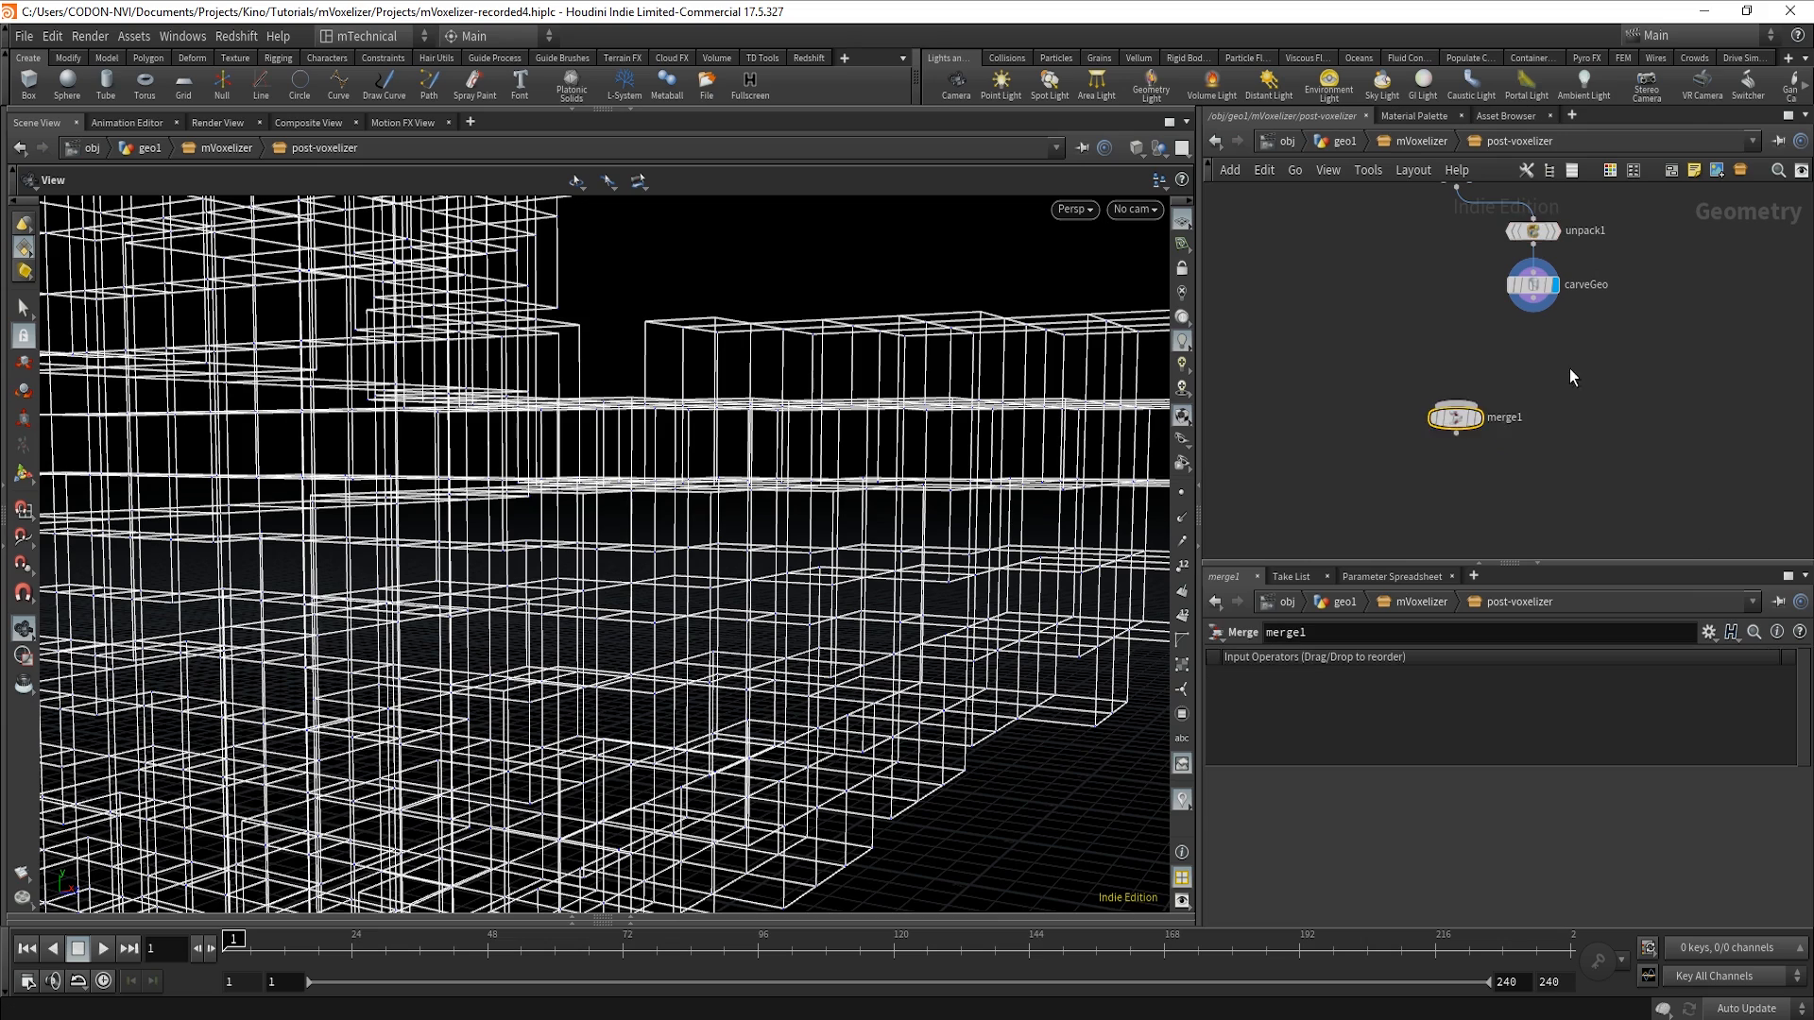
middle_drag(1489, 247, 1461, 326)
drag(1430, 272, 1431, 493)
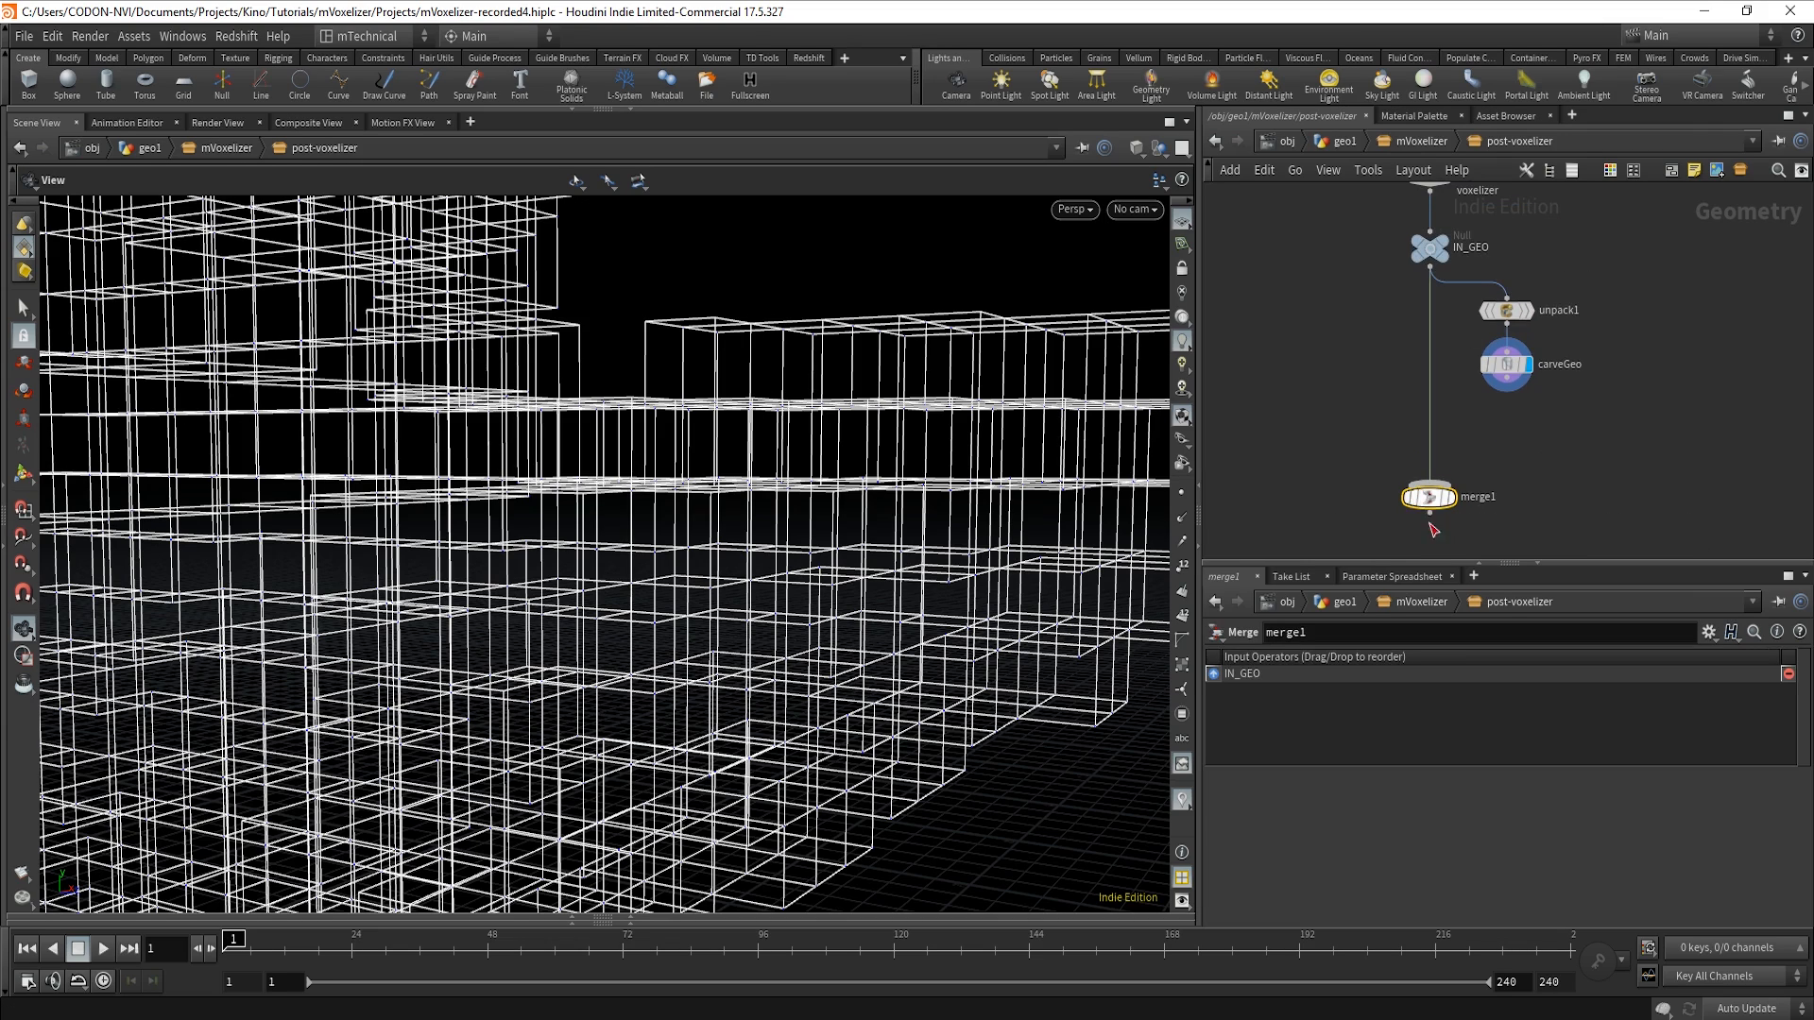
Rename the Merge node as mergeWithEdges.
double_click(1474, 498)
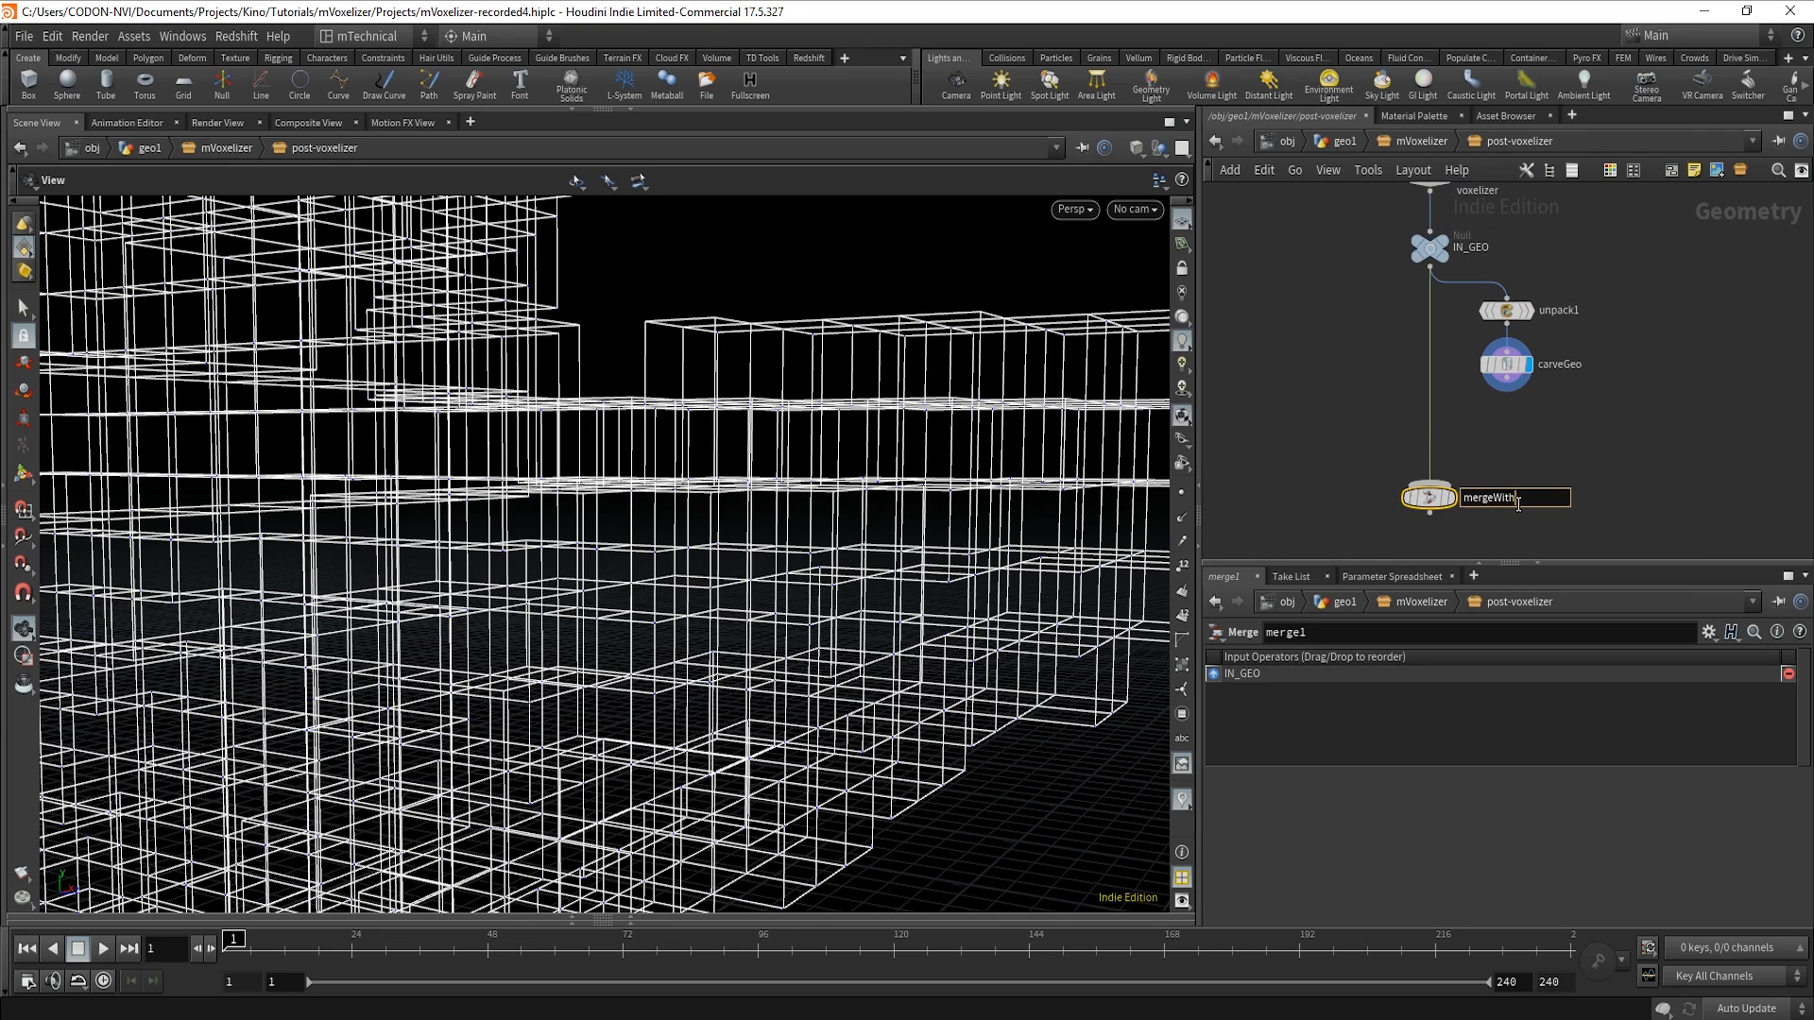
text(mergeWithEdges)
key(Return)
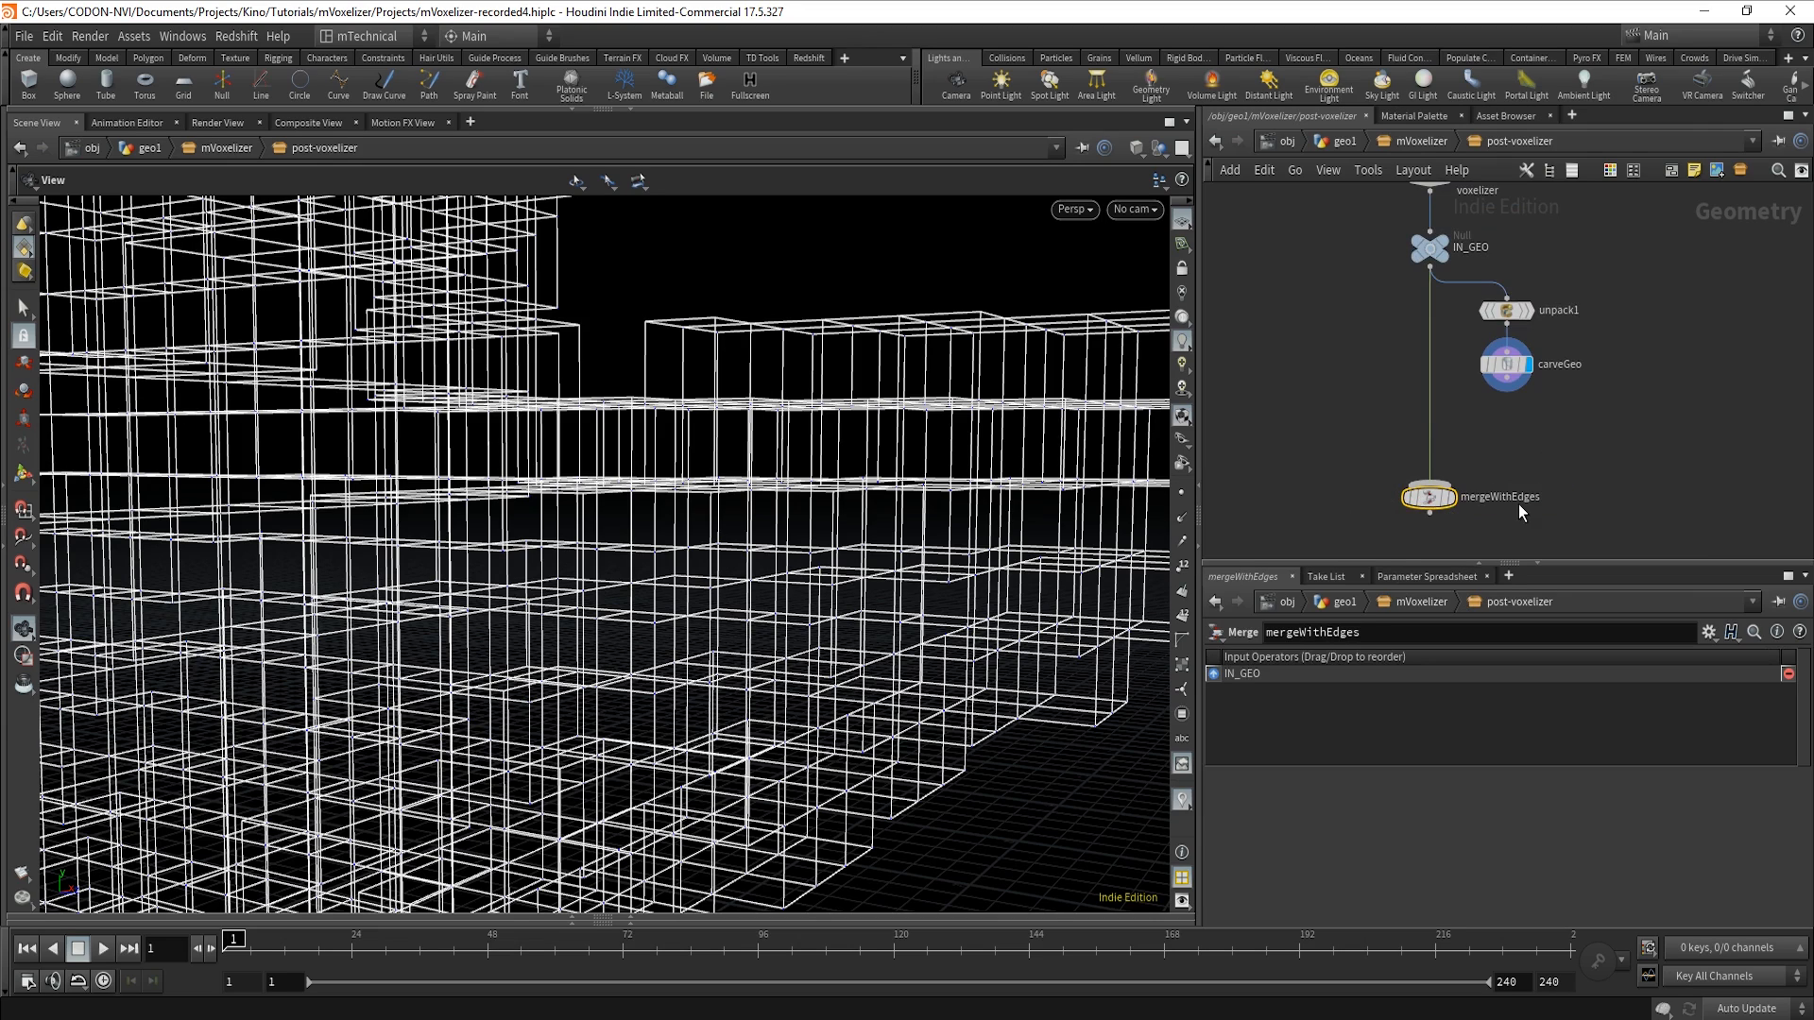
Wire carveGeo's output into mergeWithEdges as its second input and turn on the merge's display flag.
click(1507, 389)
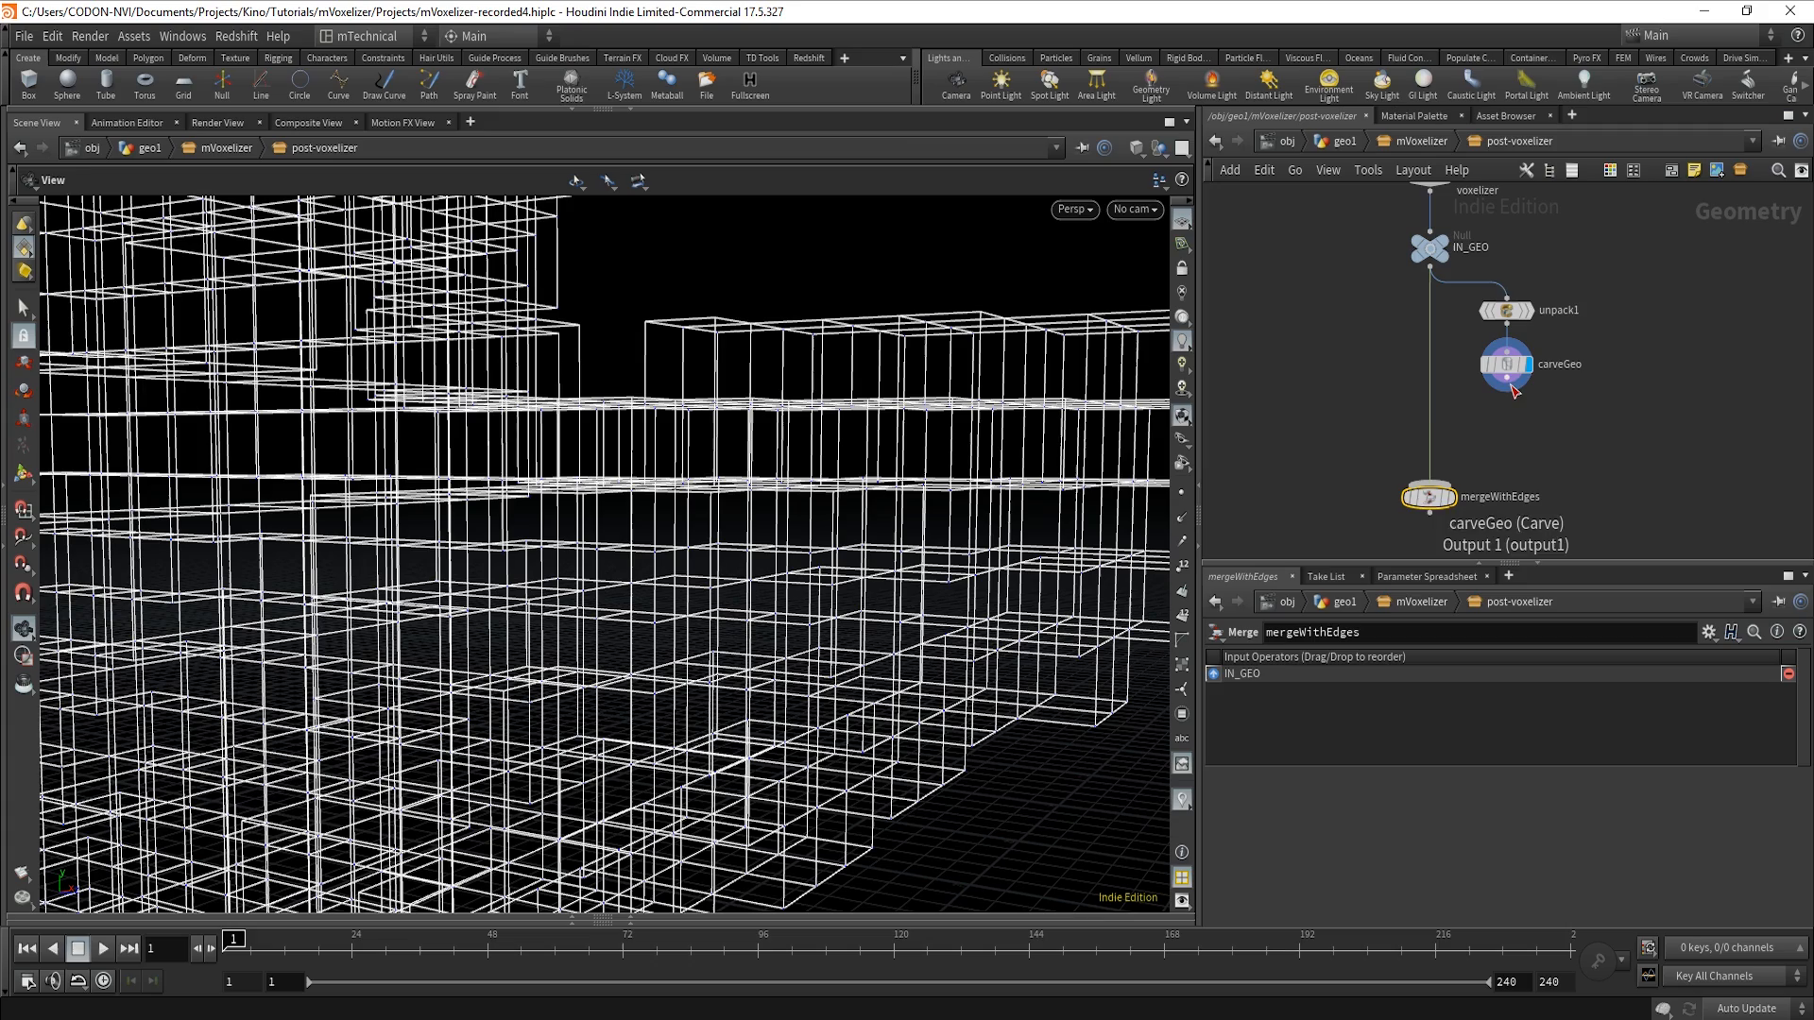
click(1477, 502)
click(1451, 497)
Examine the merged voxels and their edge lines on the model from several angles and distances.
drag(1115, 610, 871, 676)
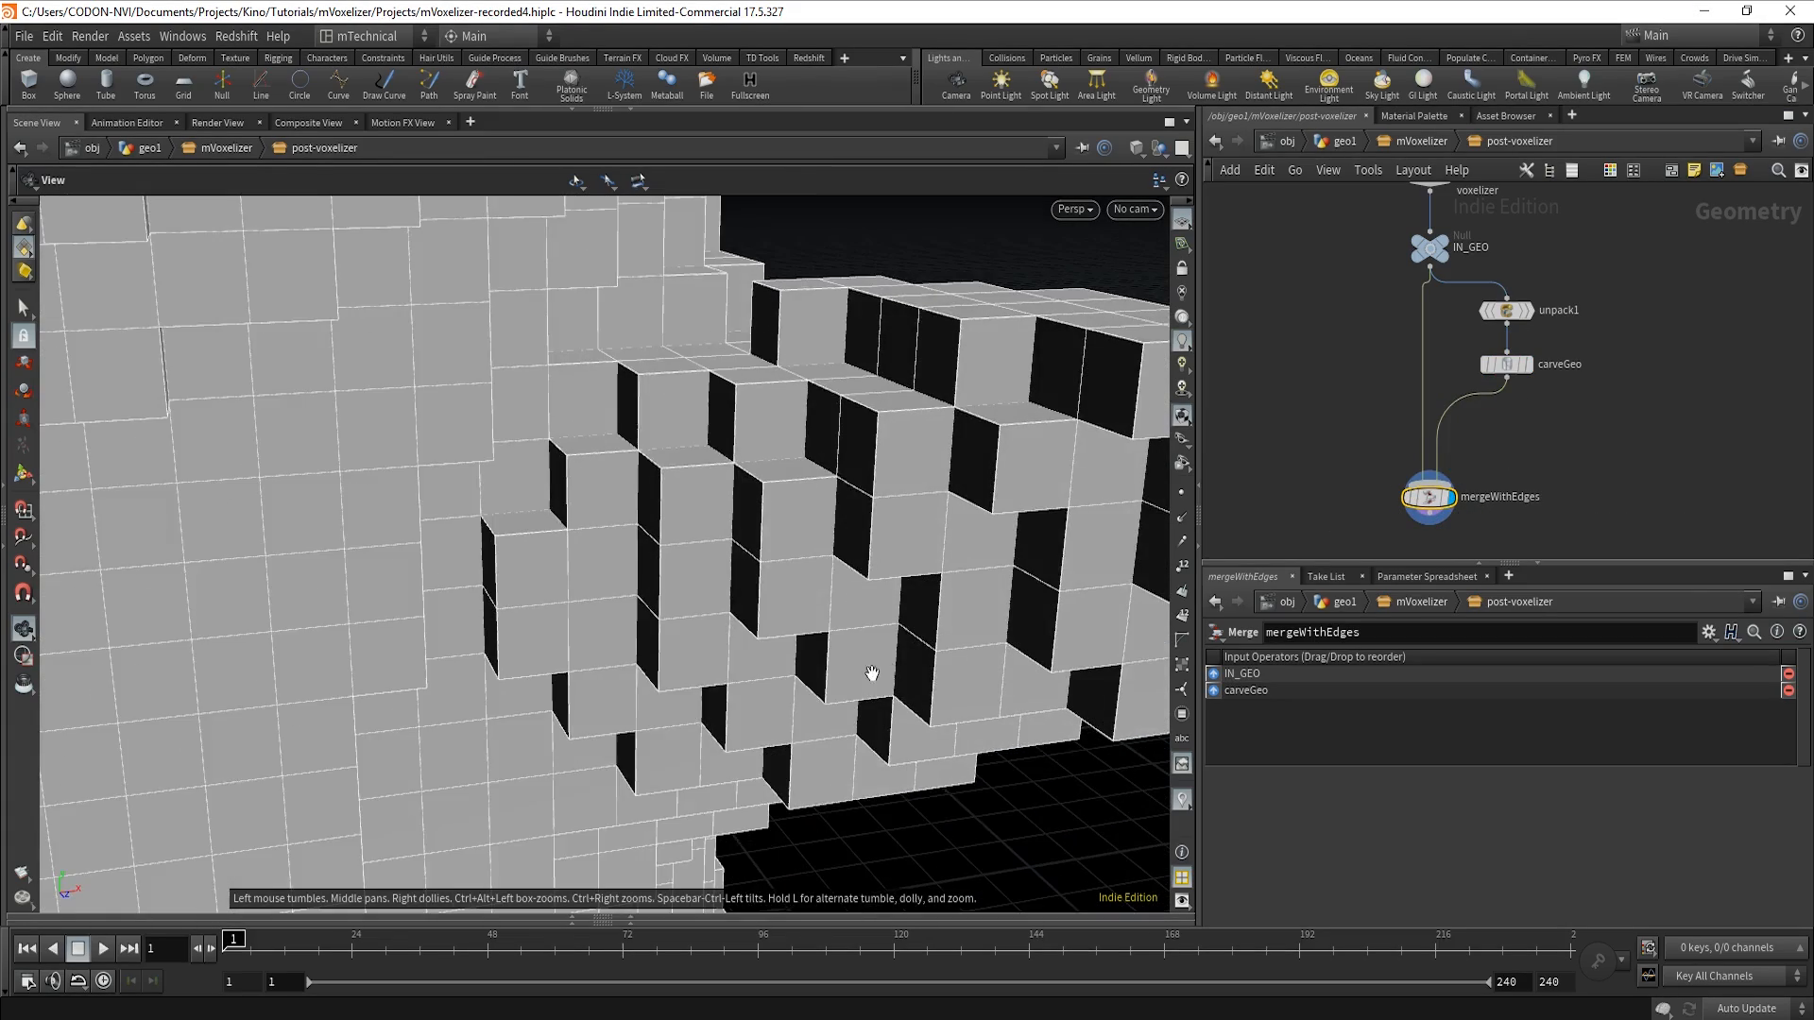
middle_drag(579, 611, 976, 595)
right_drag(976, 595, 284, 633)
drag(284, 632, 742, 645)
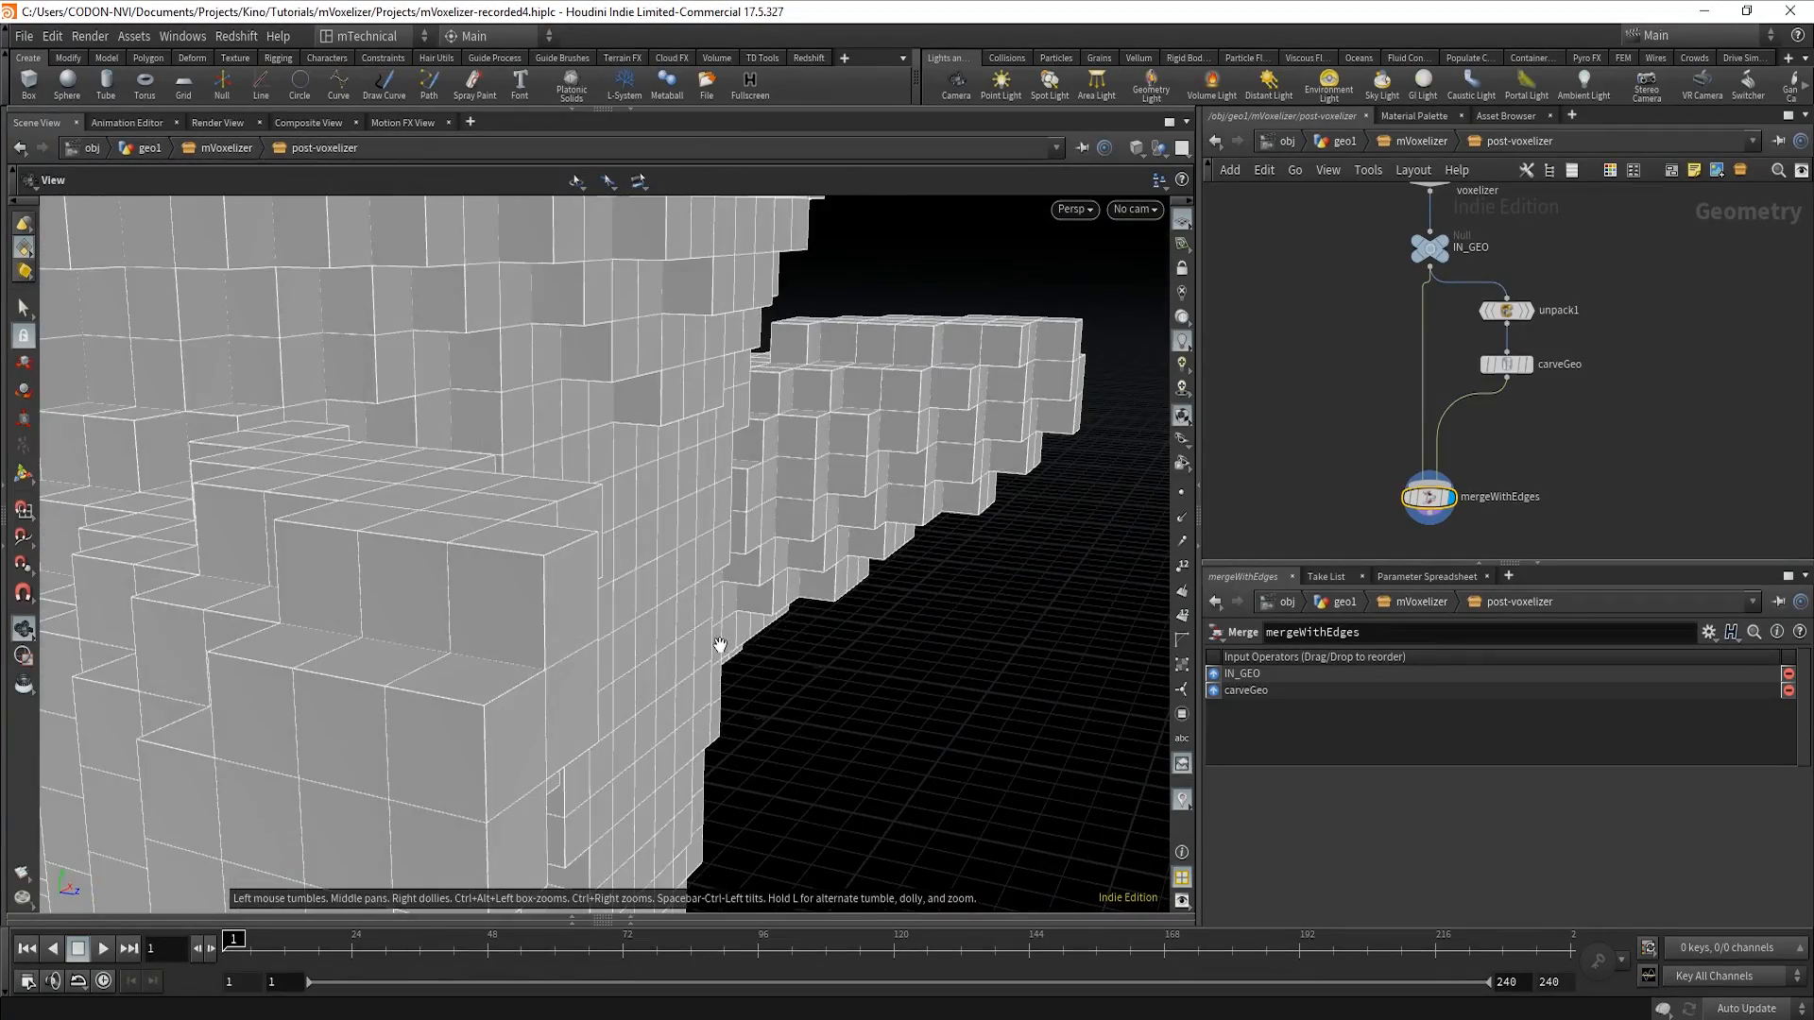
middle_drag(718, 644, 835, 551)
drag(829, 551, 756, 571)
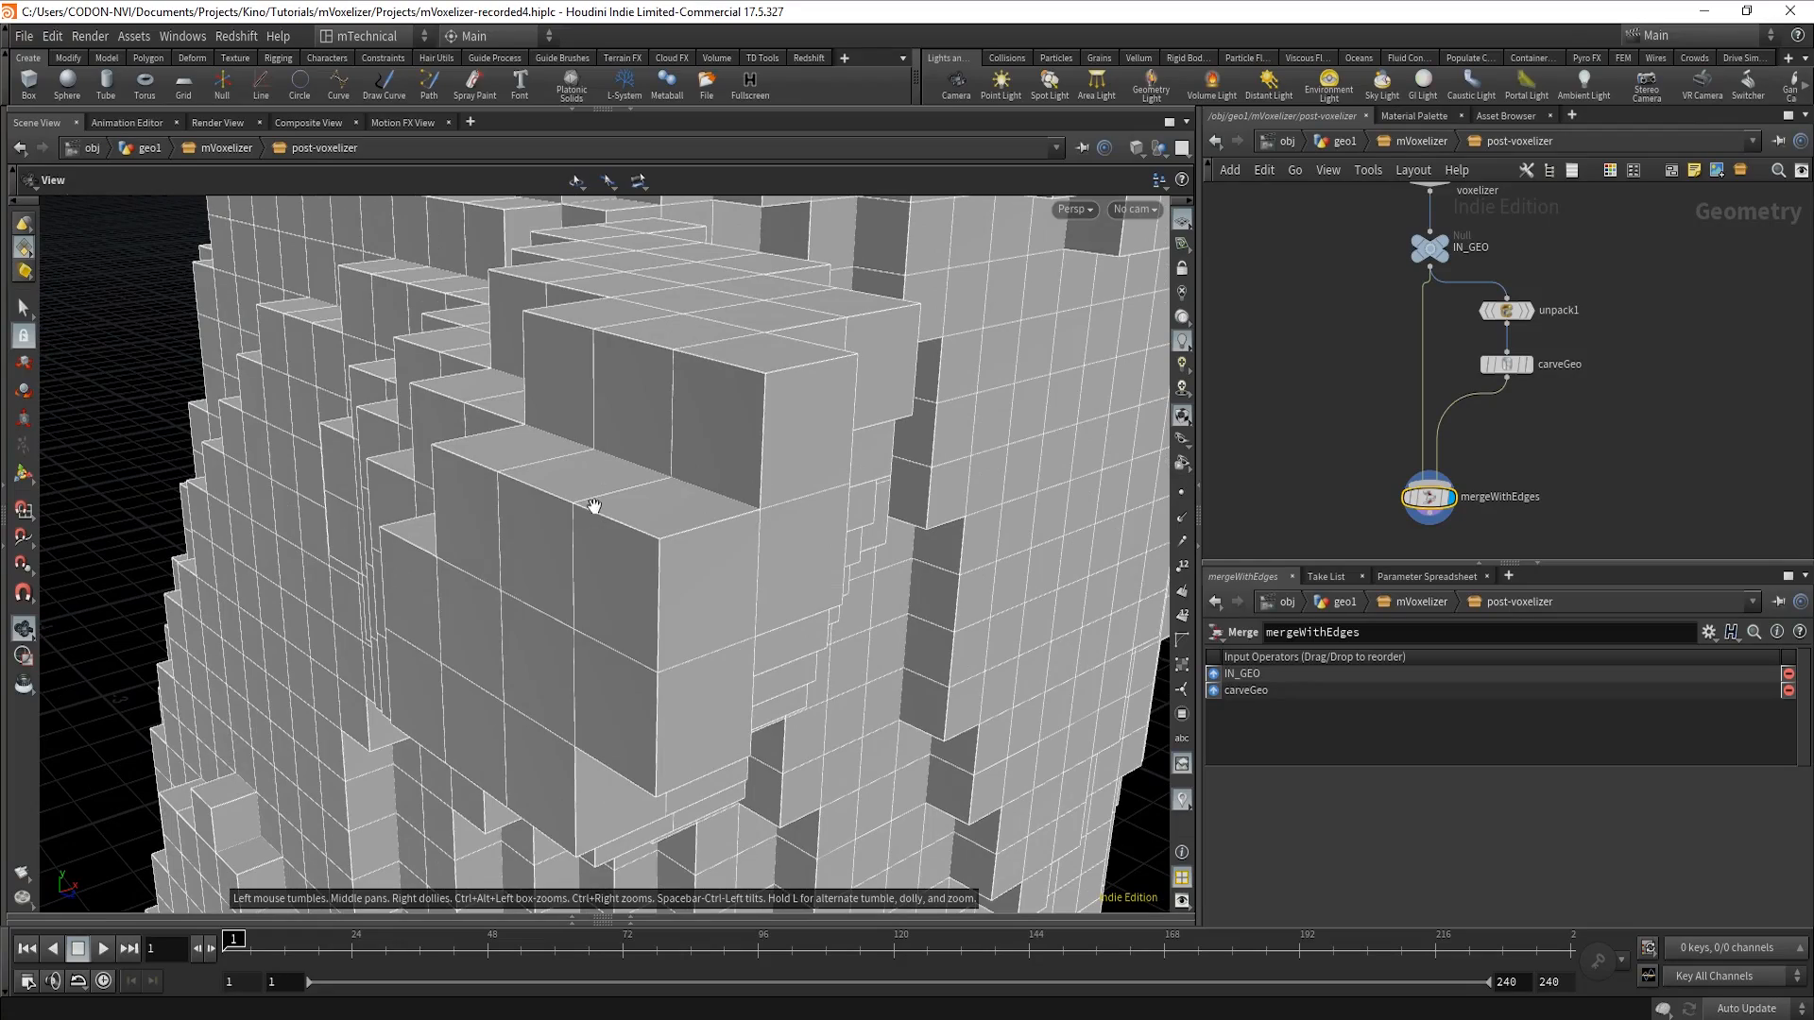
drag(757, 668, 862, 672)
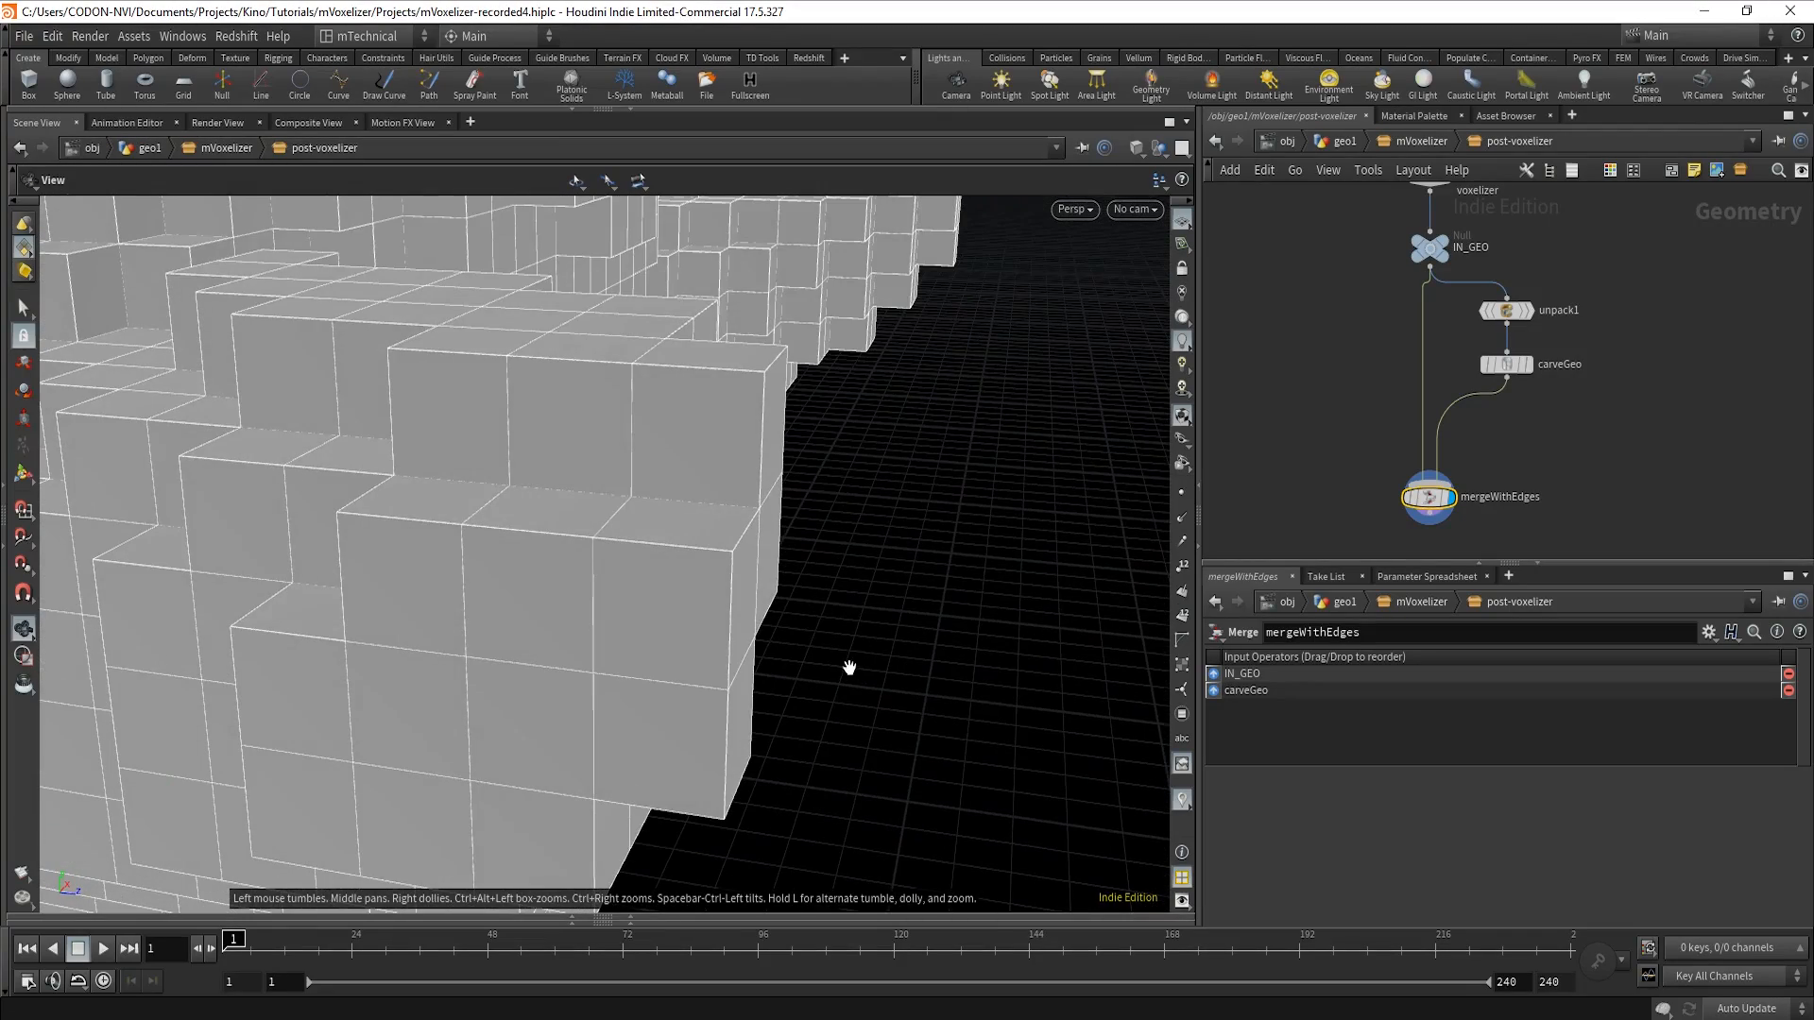
drag(733, 689, 679, 656)
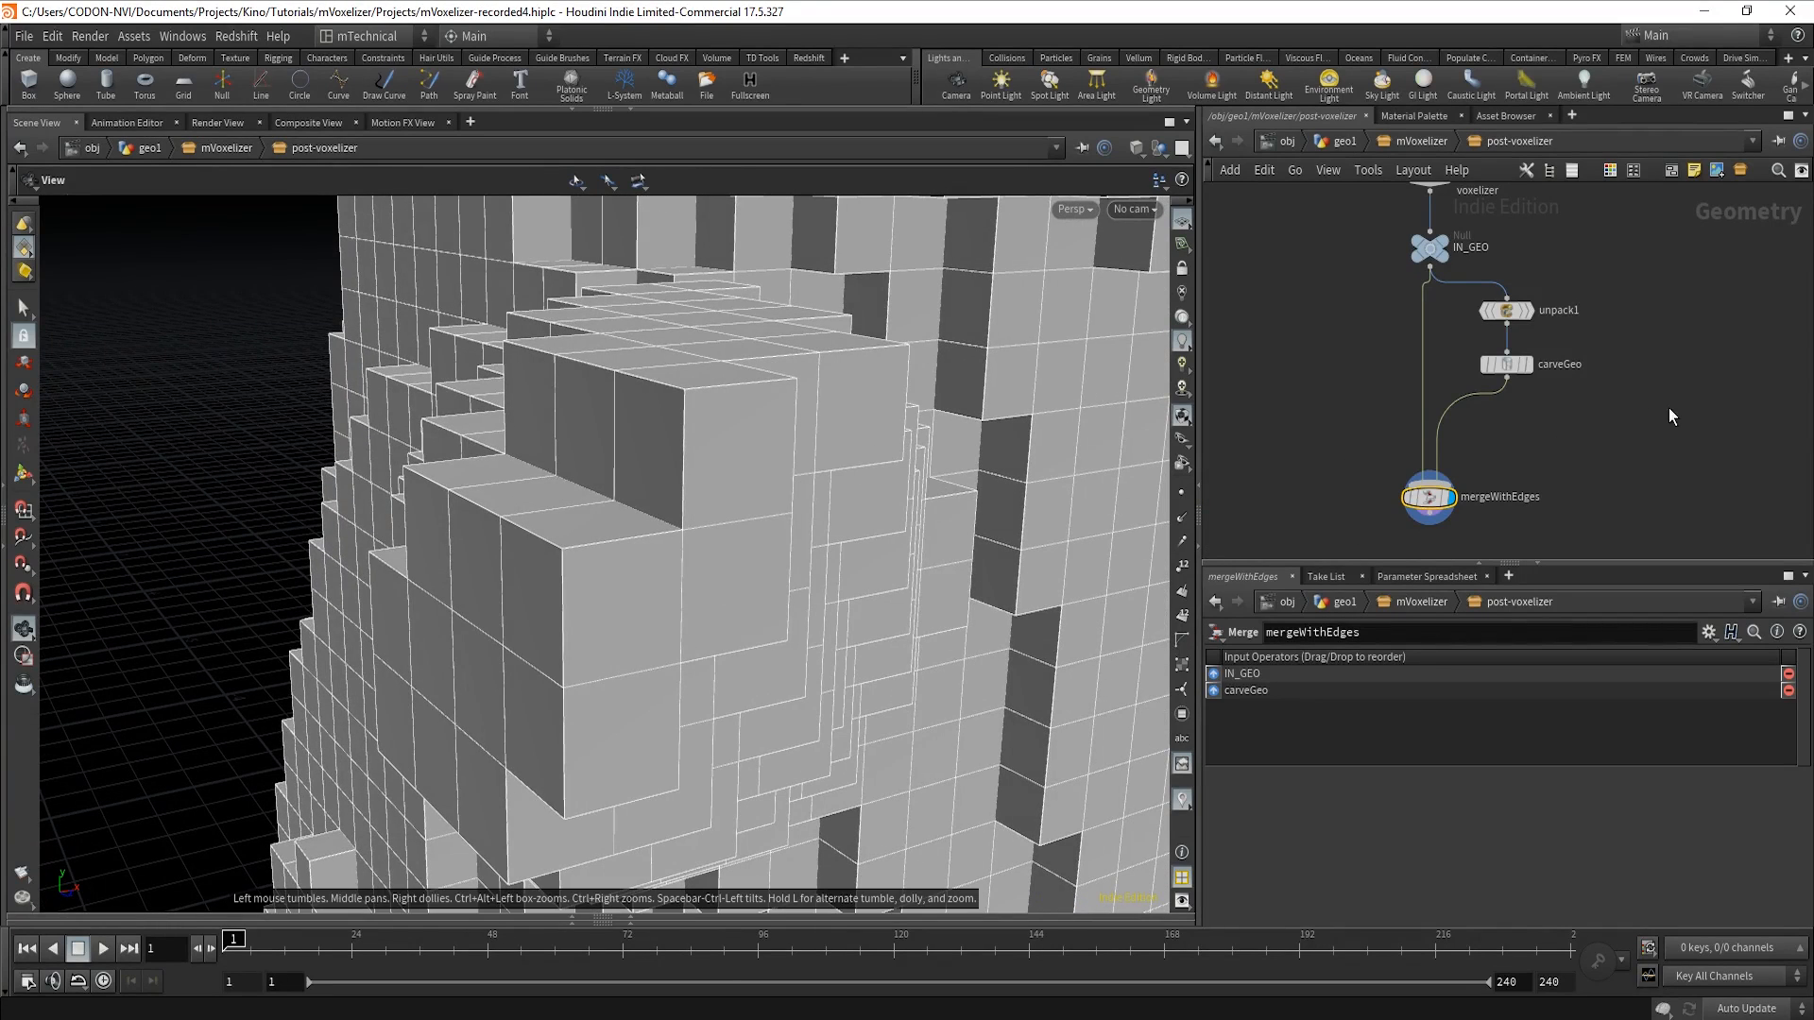
Spread out the network by moving unpack1 and carveGeo aside and placing mergeWithEdges further below them.
drag(1584, 424, 1577, 305)
click(1422, 501)
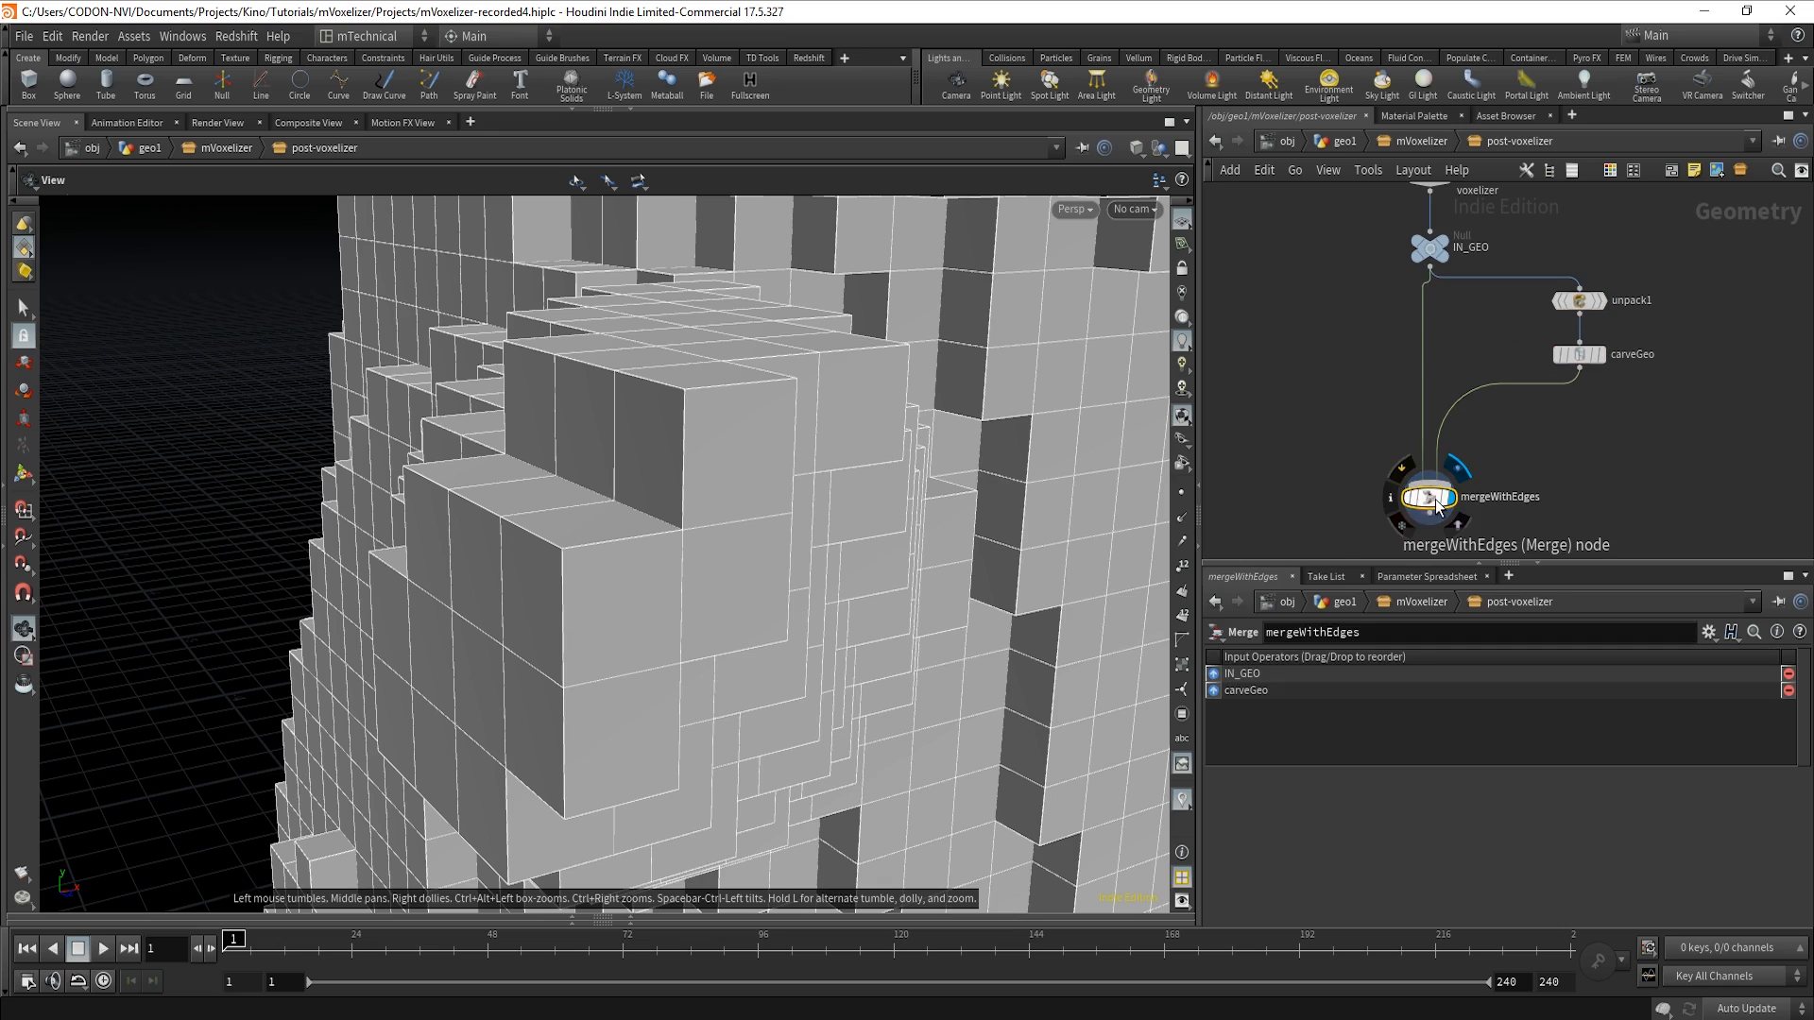
mouse_move(1436, 499)
mouse_down()
mouse_move(1452, 515)
mouse_move(1442, 498)
mouse_up()
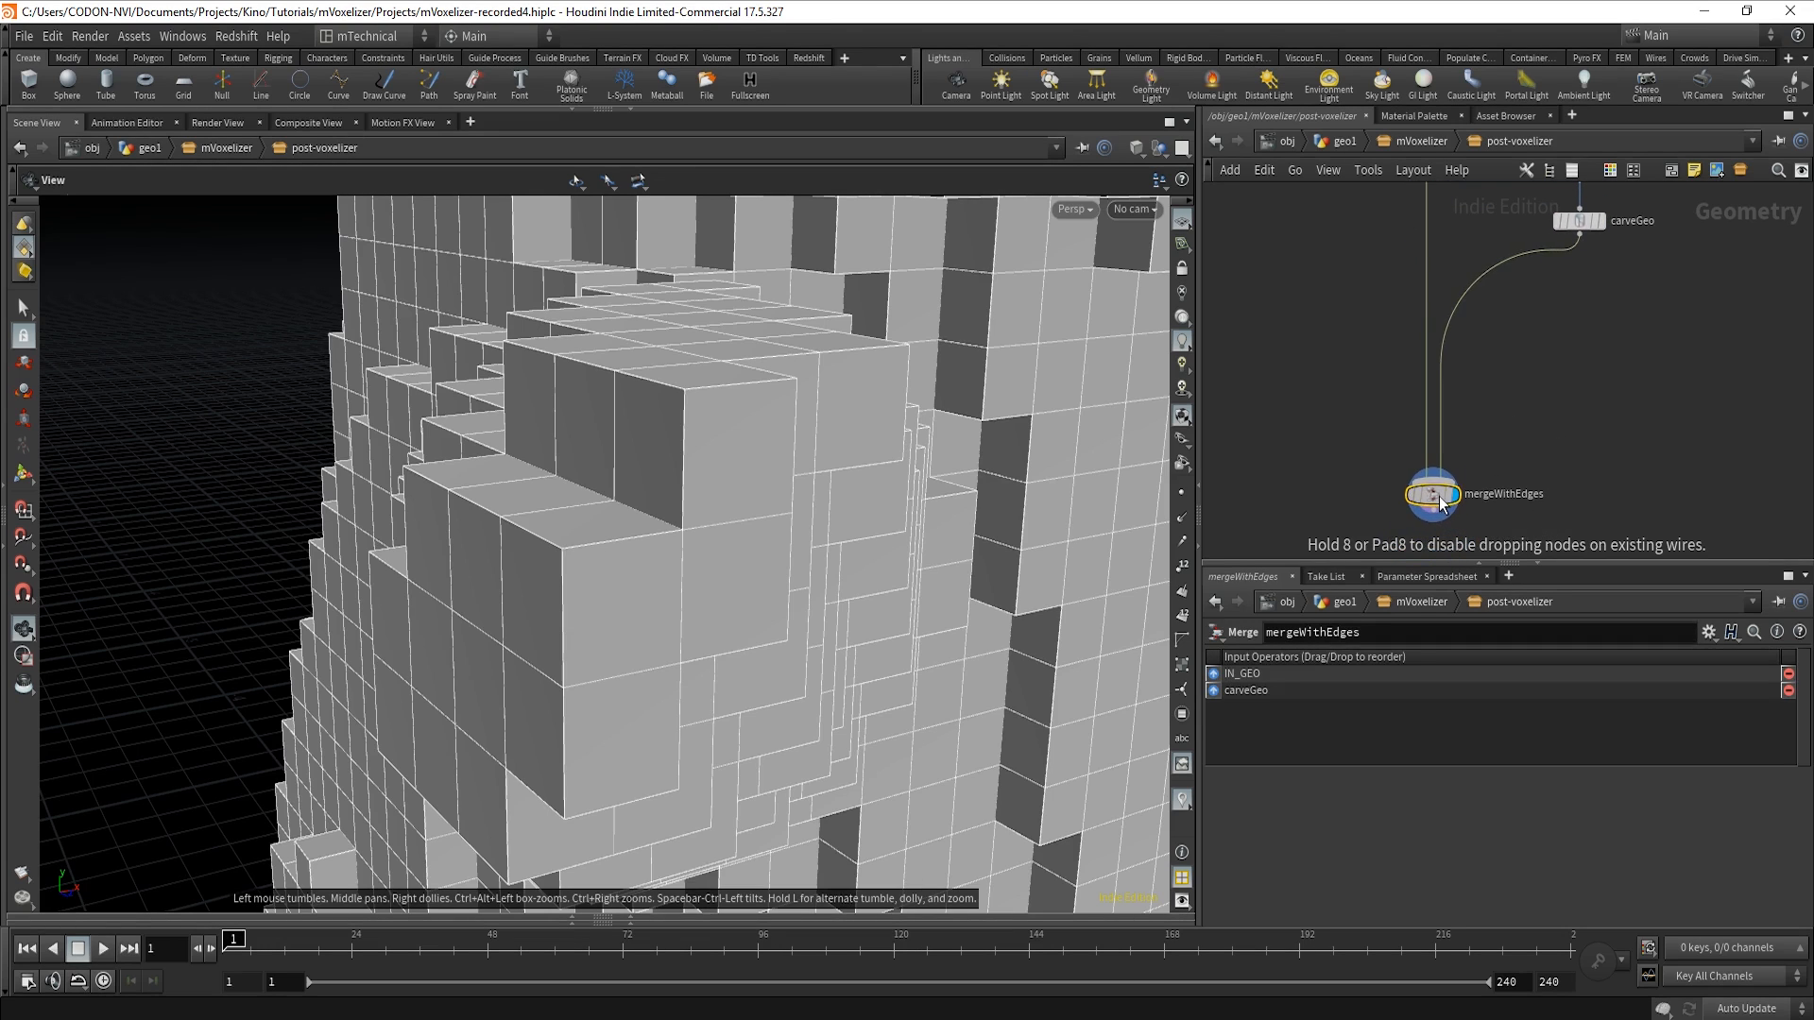
middle_drag(1543, 412, 1555, 497)
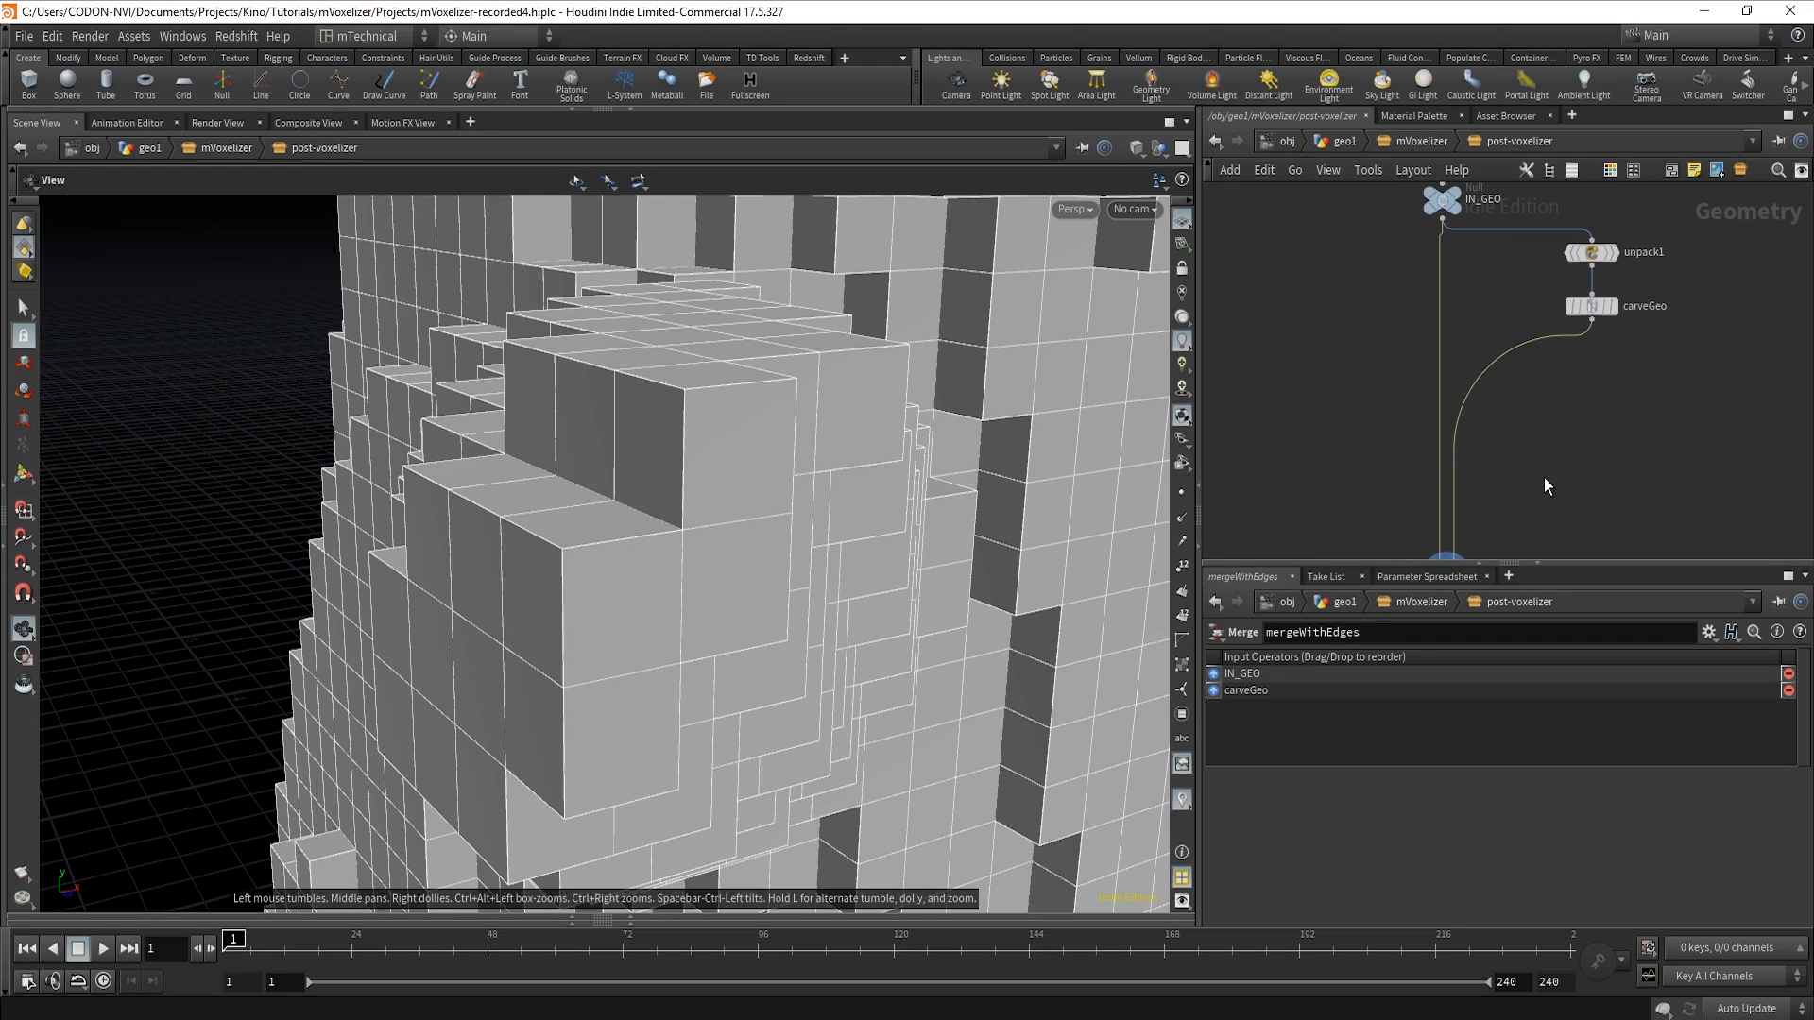
Insert a Group node on the direct wire between IN_GEO and mergeWithEdges.
key(Tab)
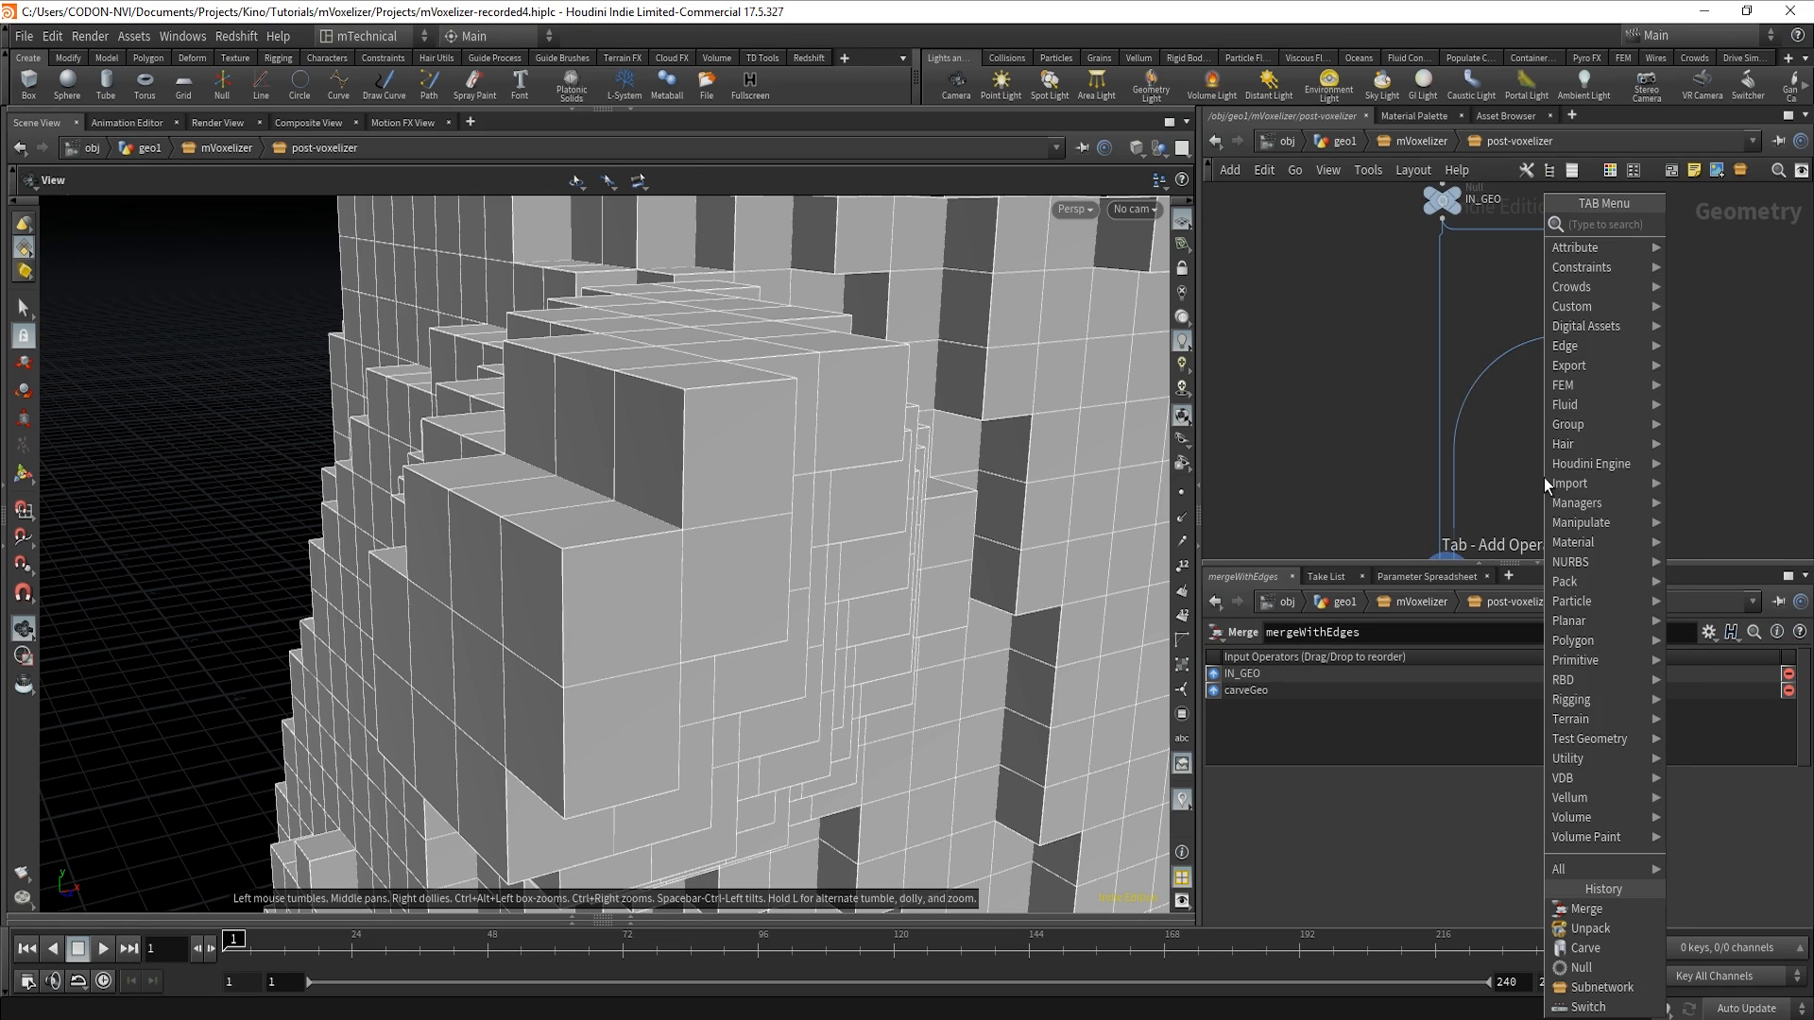
text(grou)
click(1519, 229)
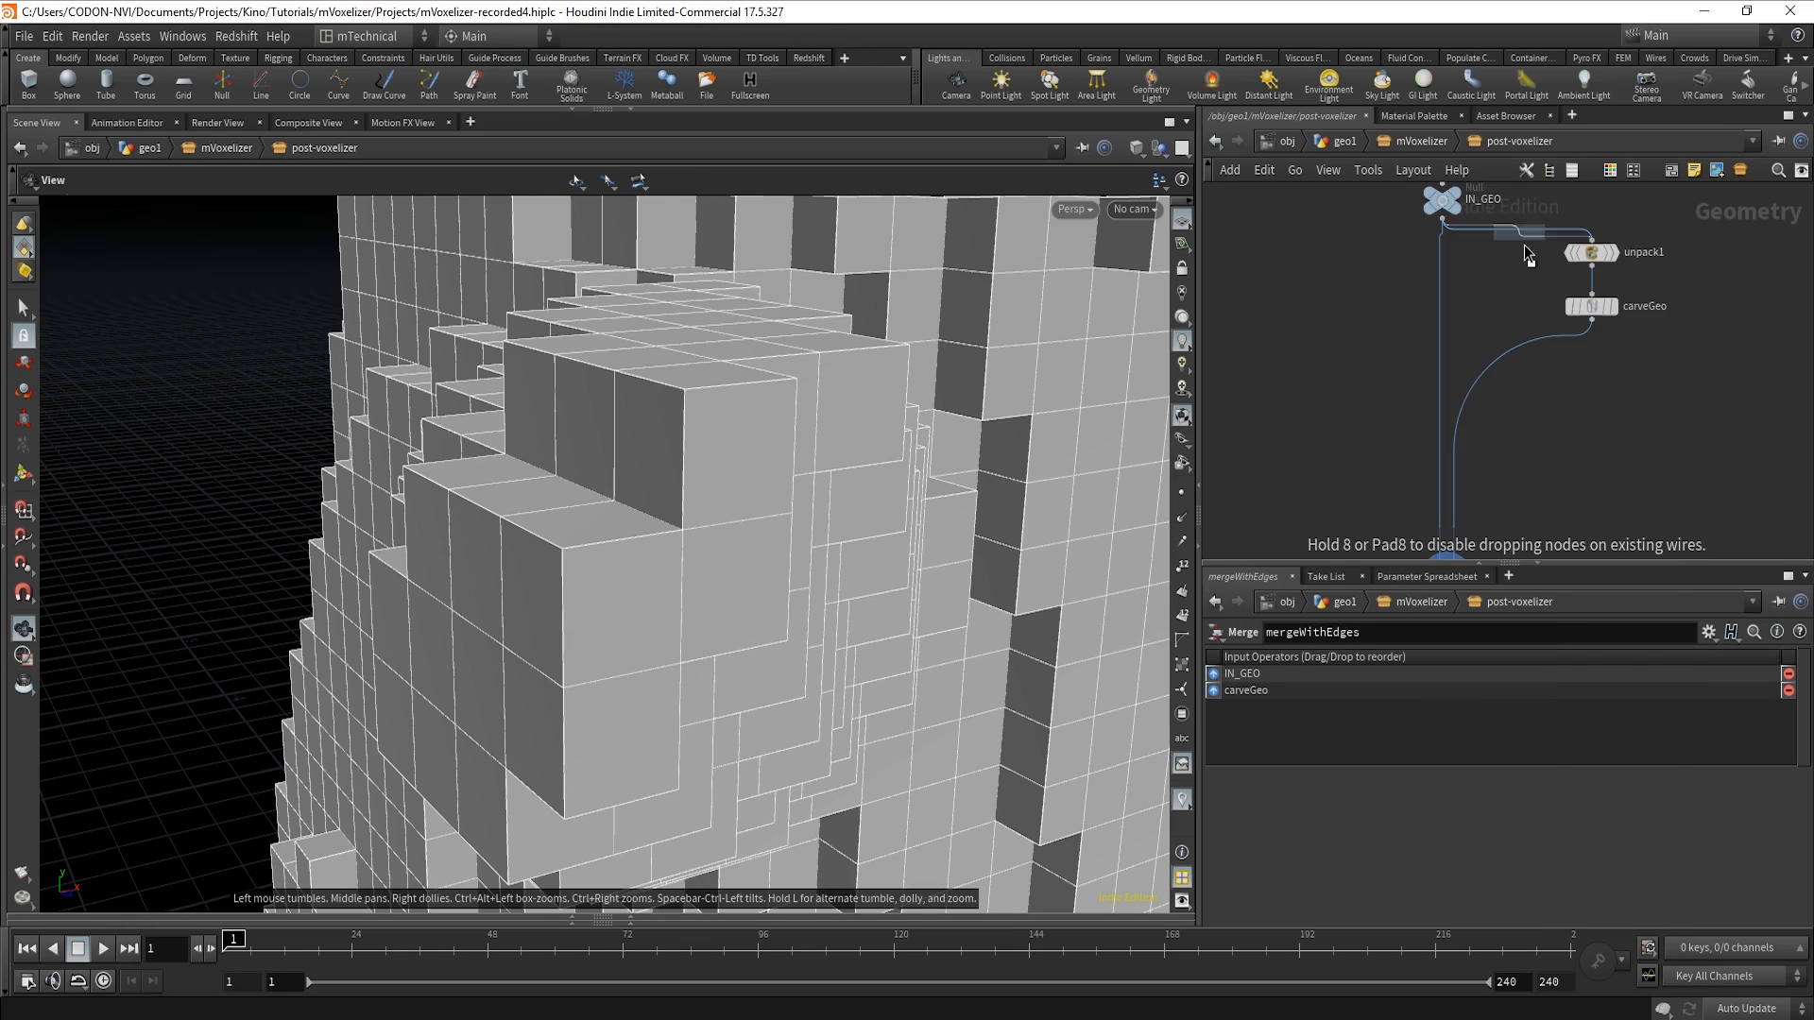
click(1606, 449)
drag(1607, 449, 1375, 478)
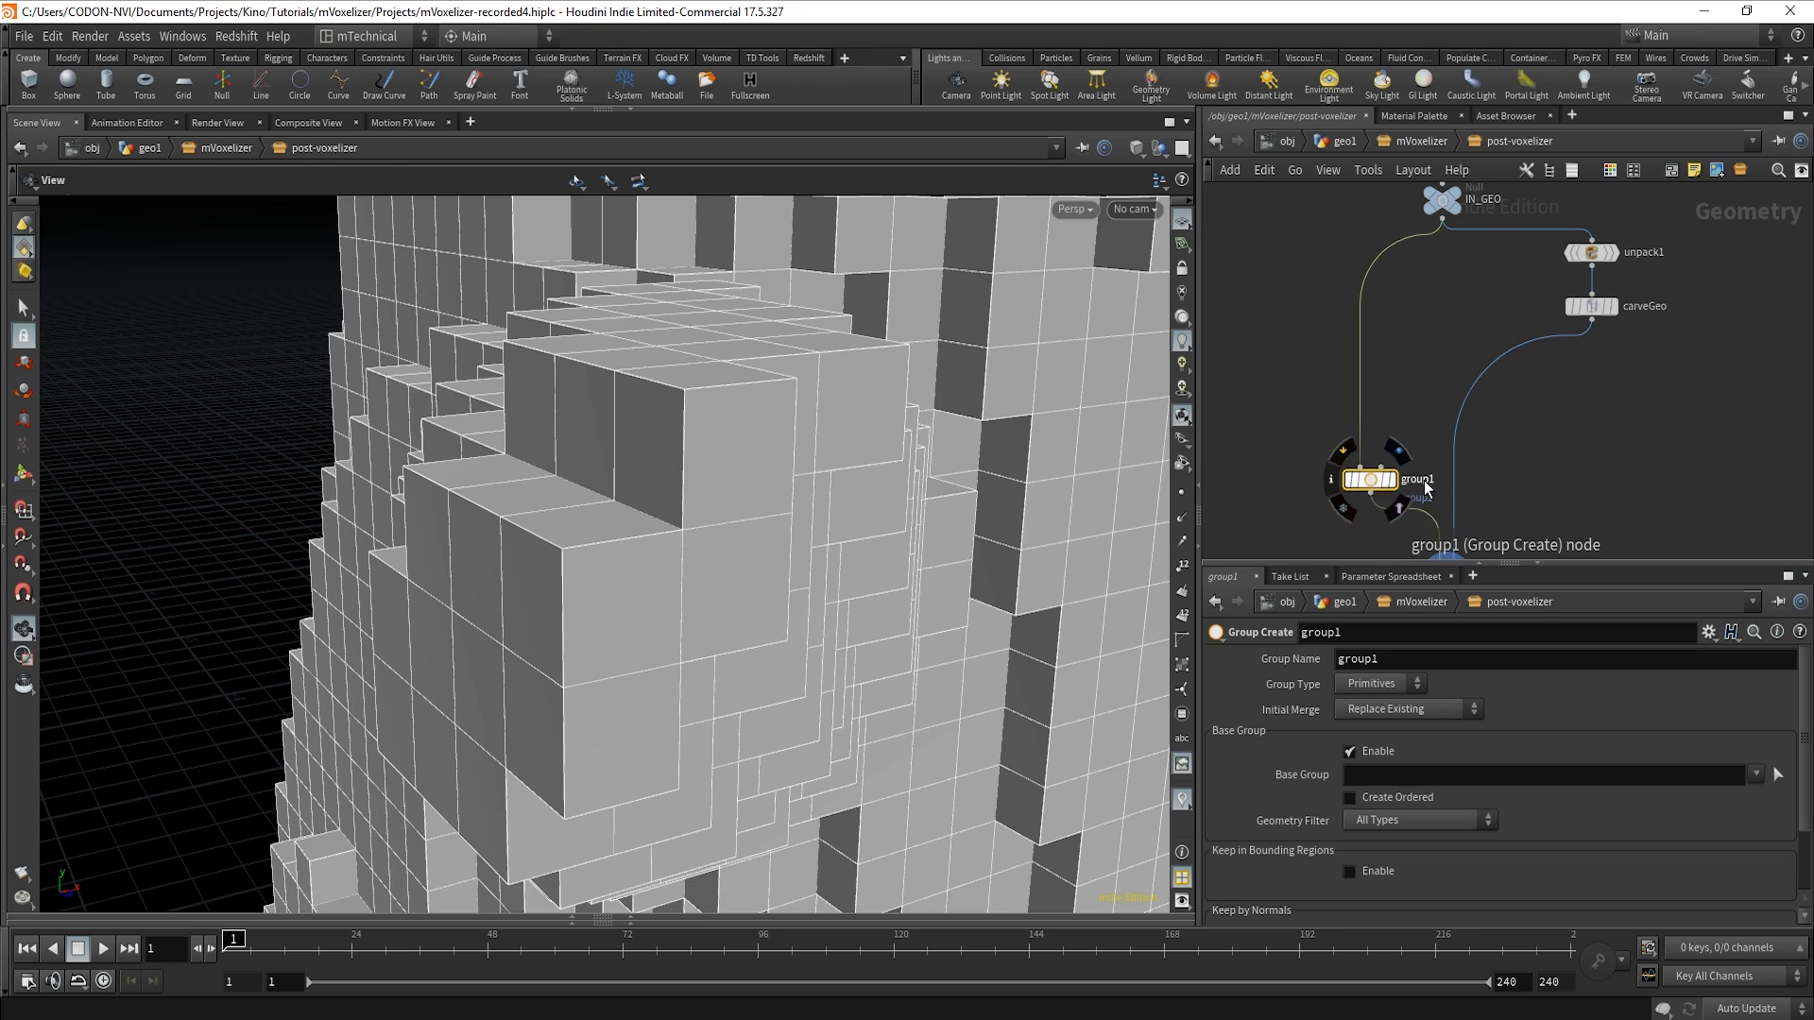
Rename the new Group node as groupVoxels and set its group name to voxels.
double_click(1418, 480)
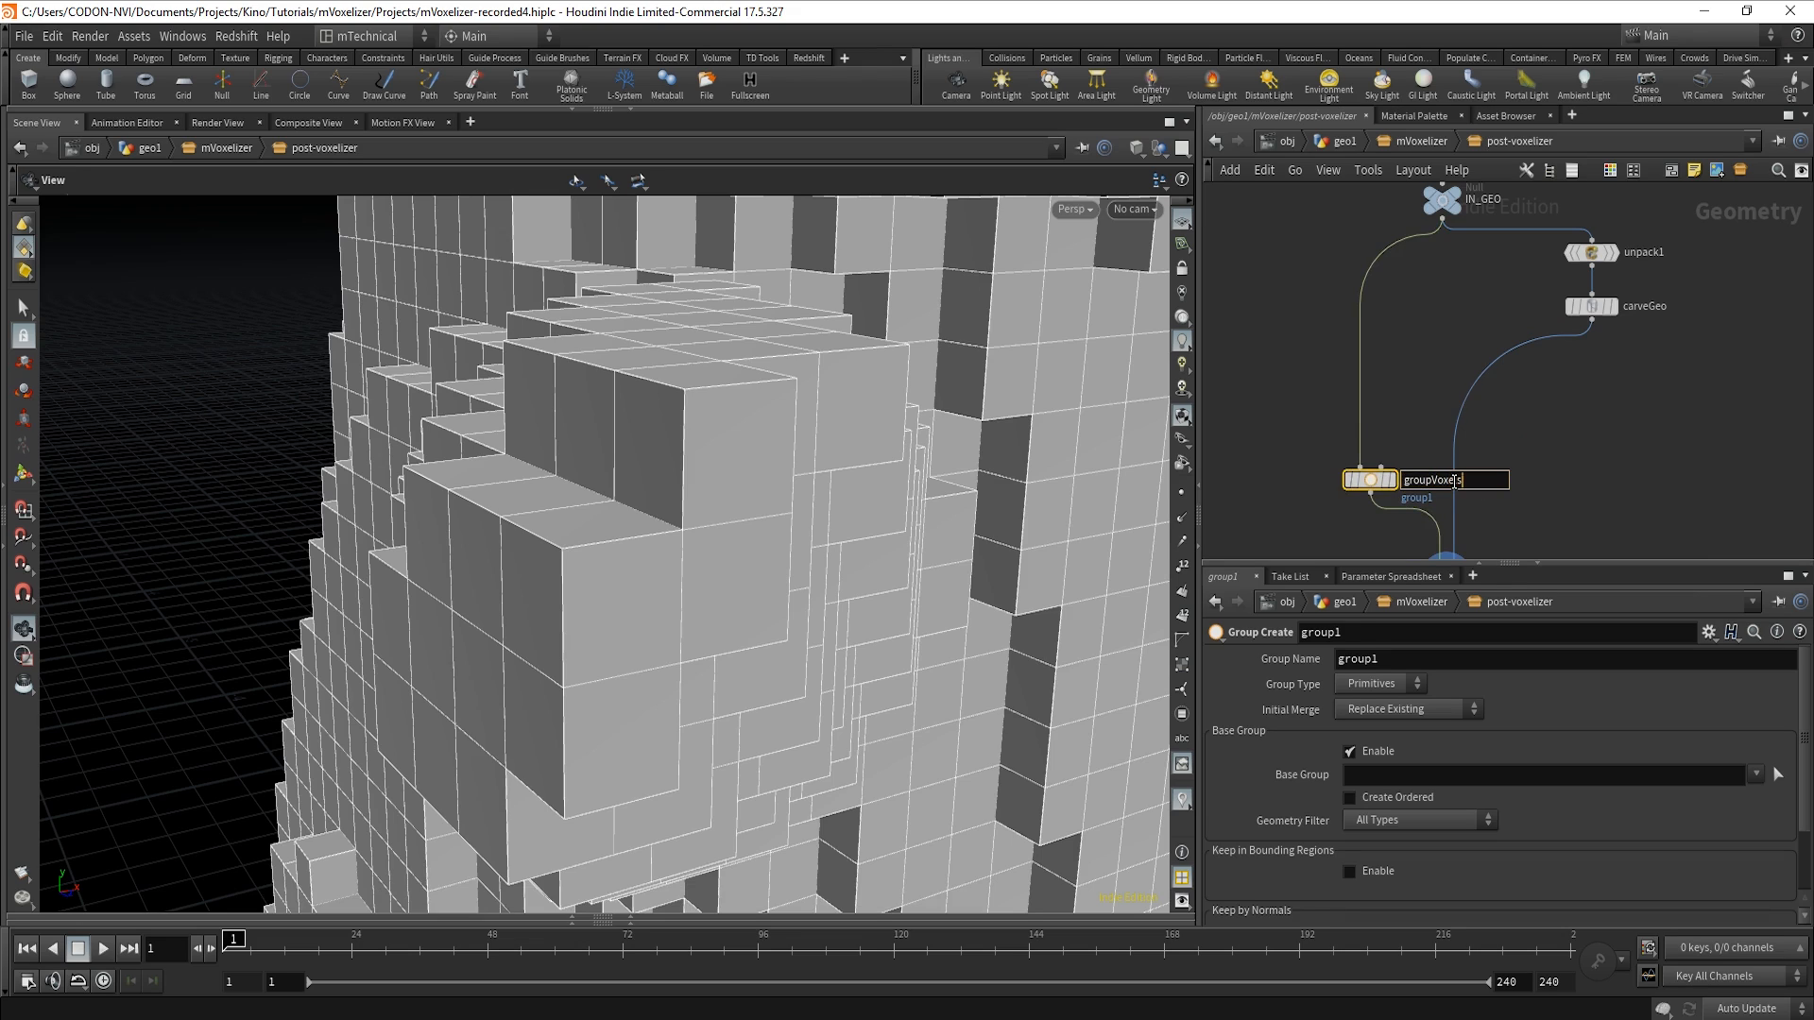
text(groupVoxels)
key(Return)
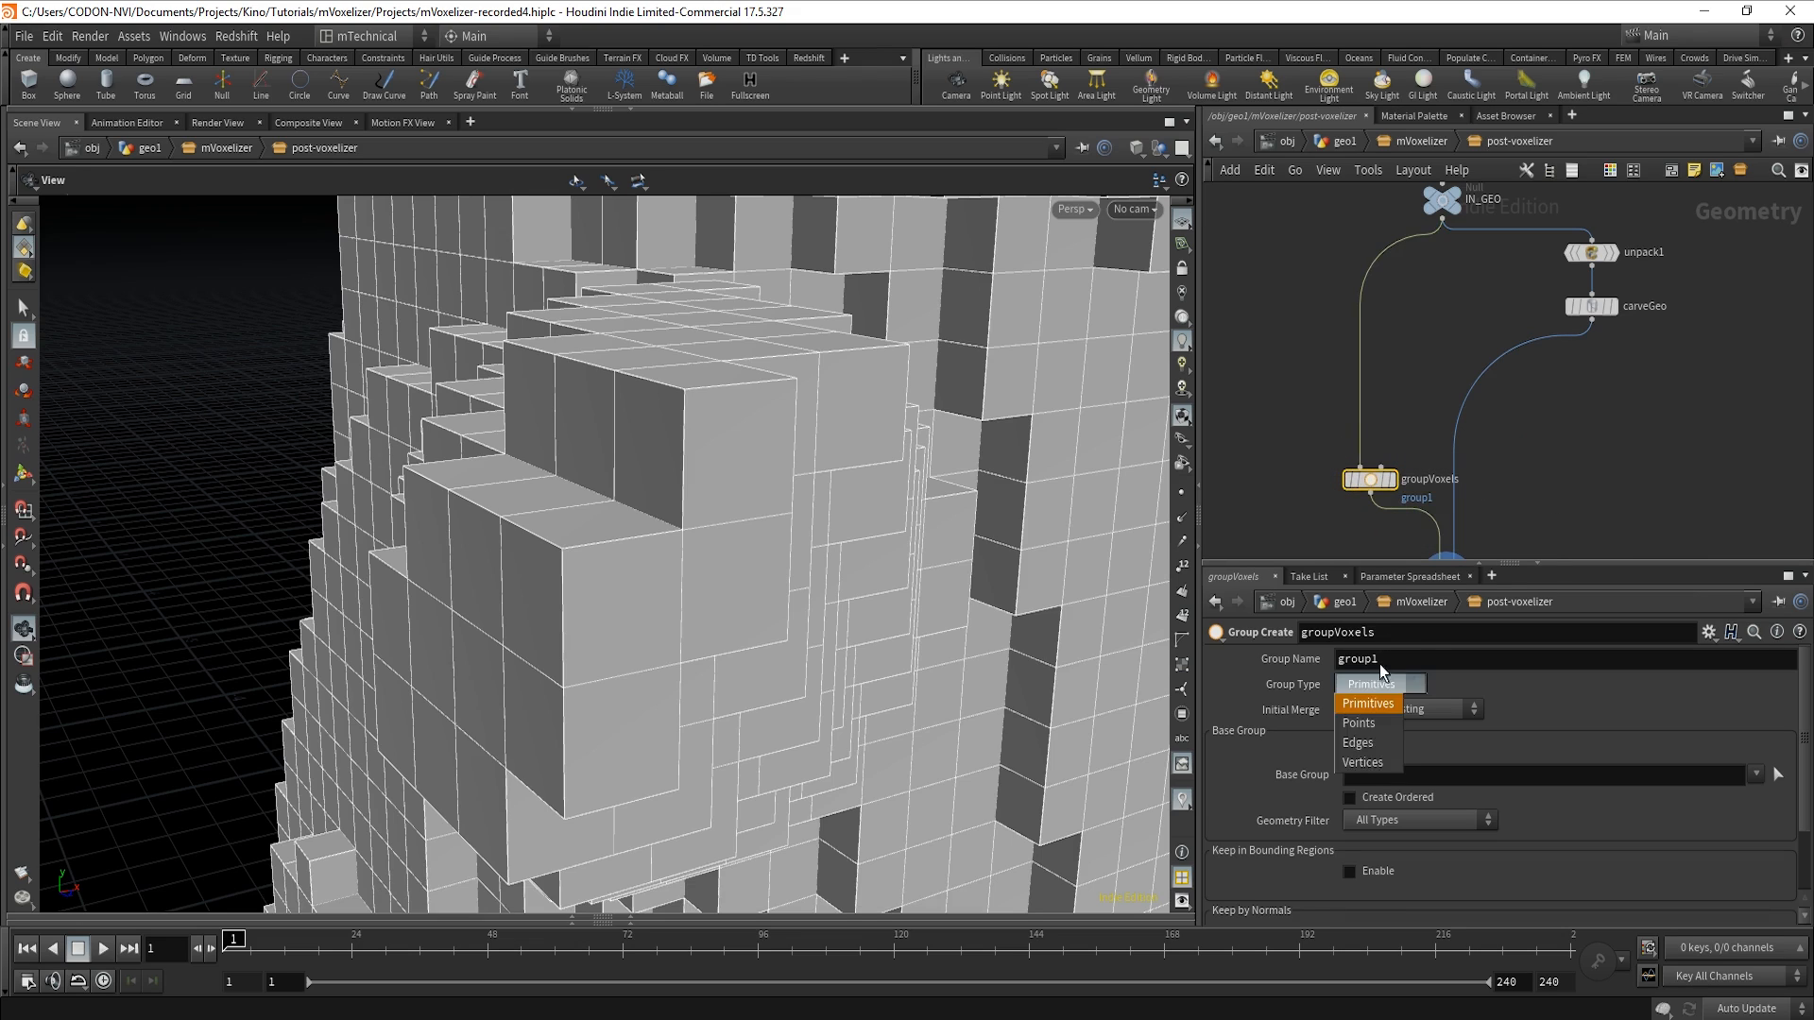
double_click(1400, 661)
text(voxels)
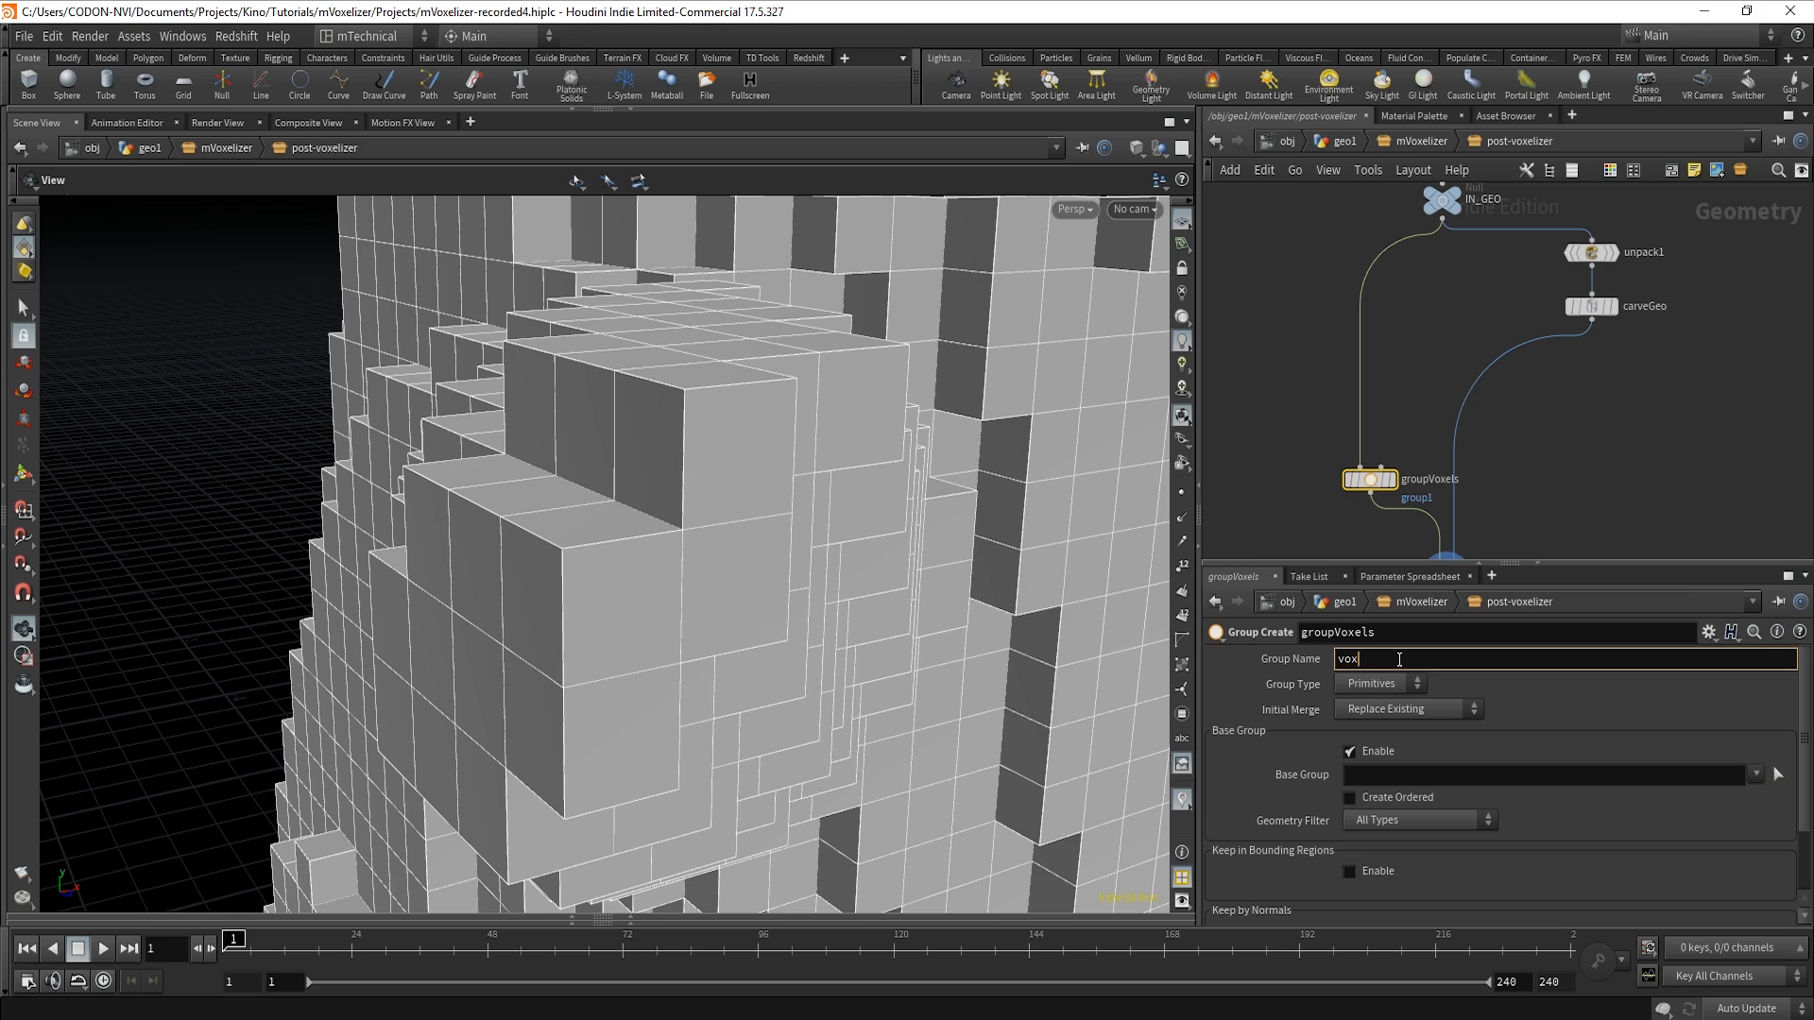
key(Return)
Insert another Group node on the wire between carveGeo and mergeWithEdges.
key(Tab)
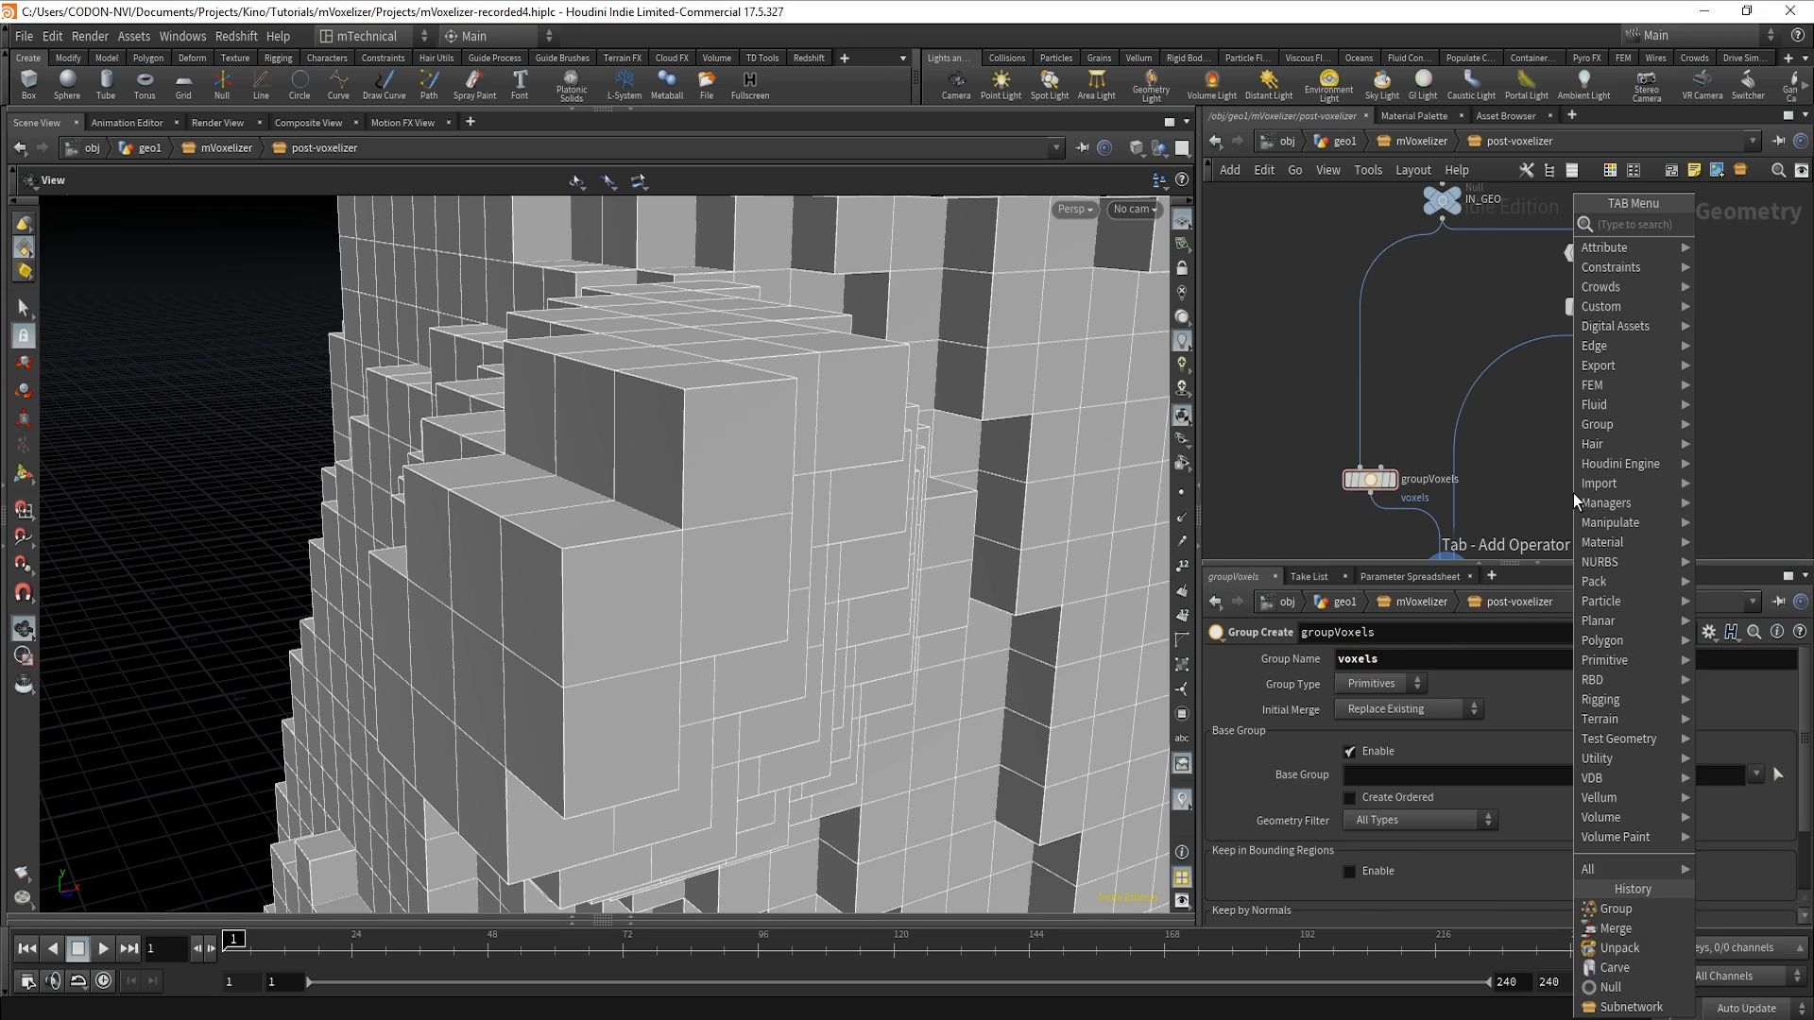
text(group)
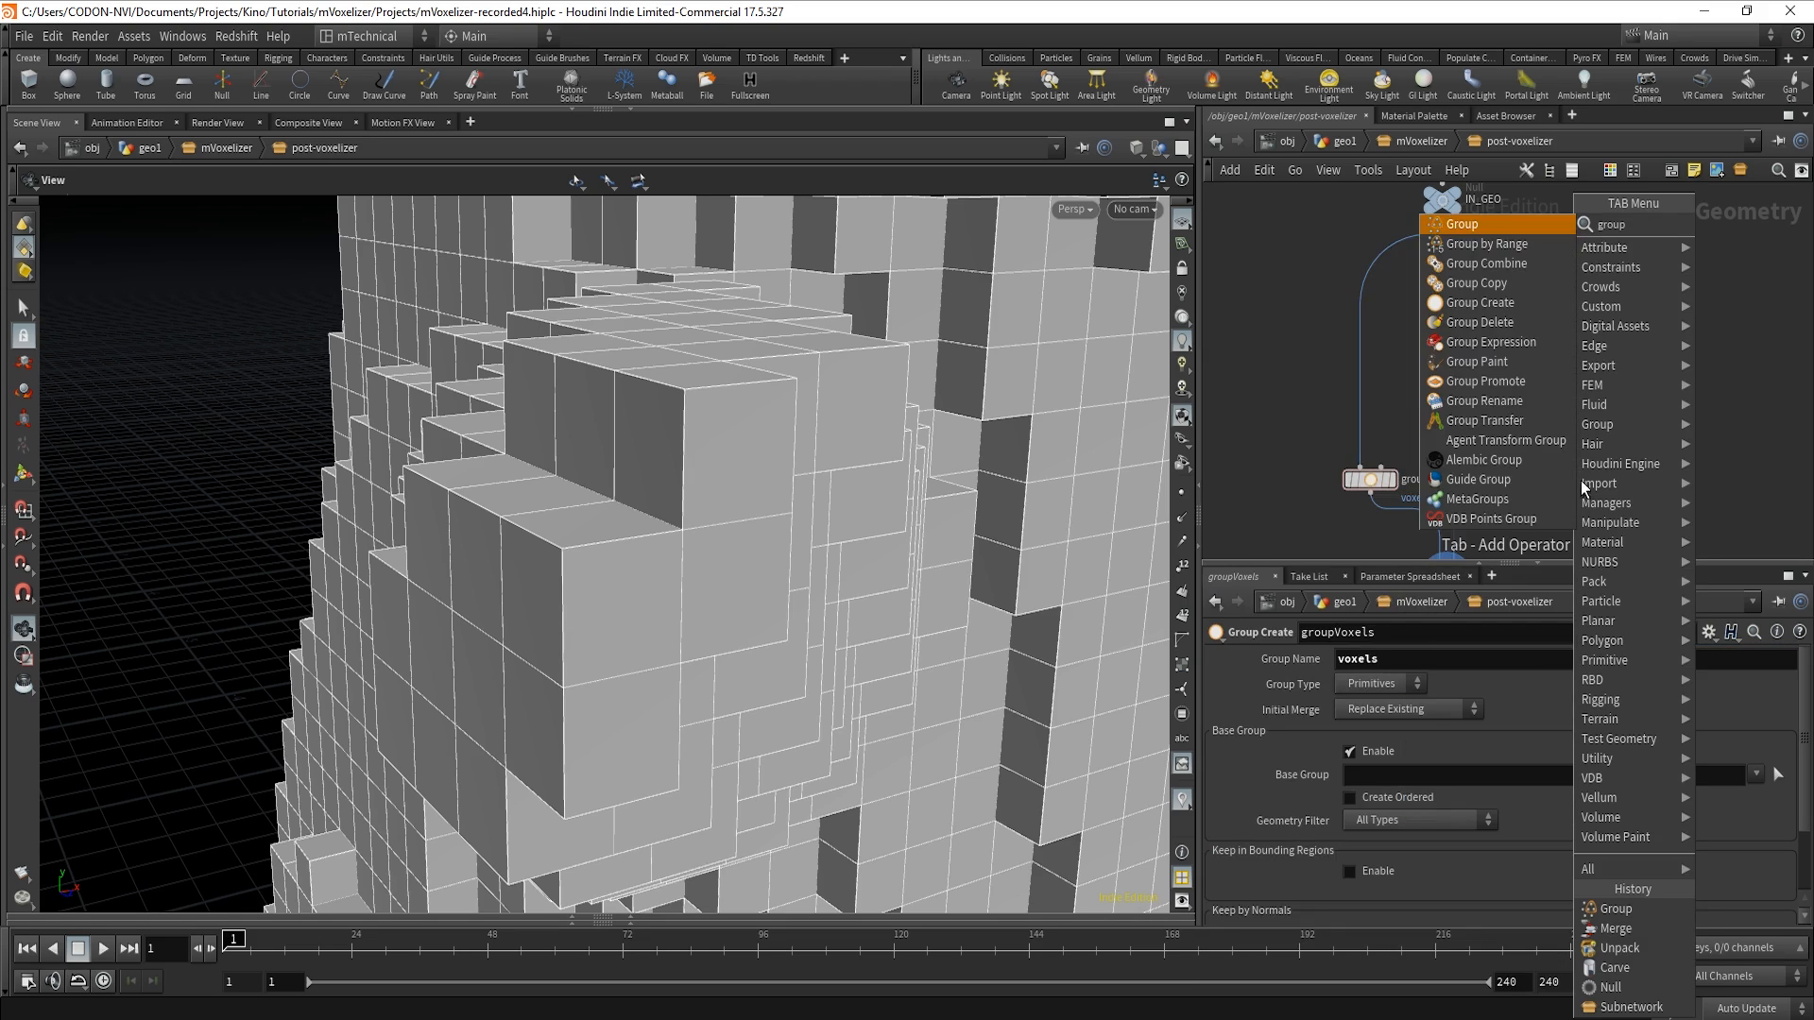
click(1509, 224)
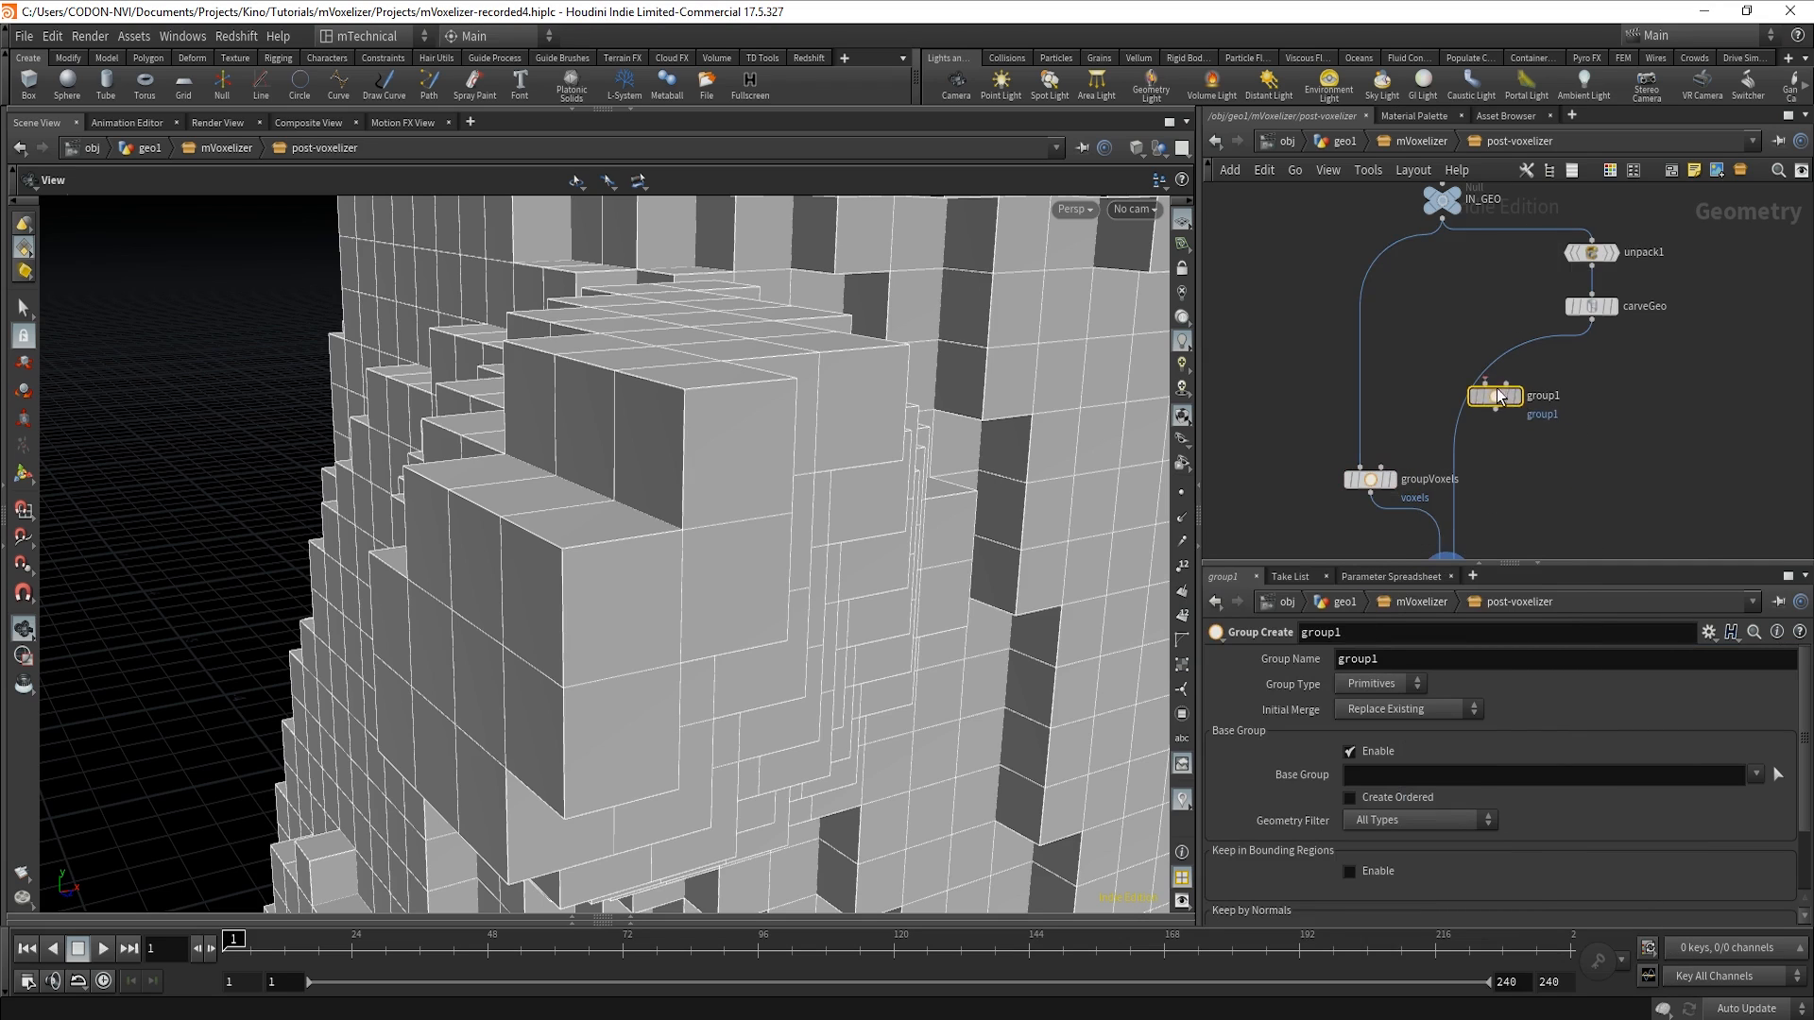
click(1556, 416)
drag(1556, 416, 1611, 425)
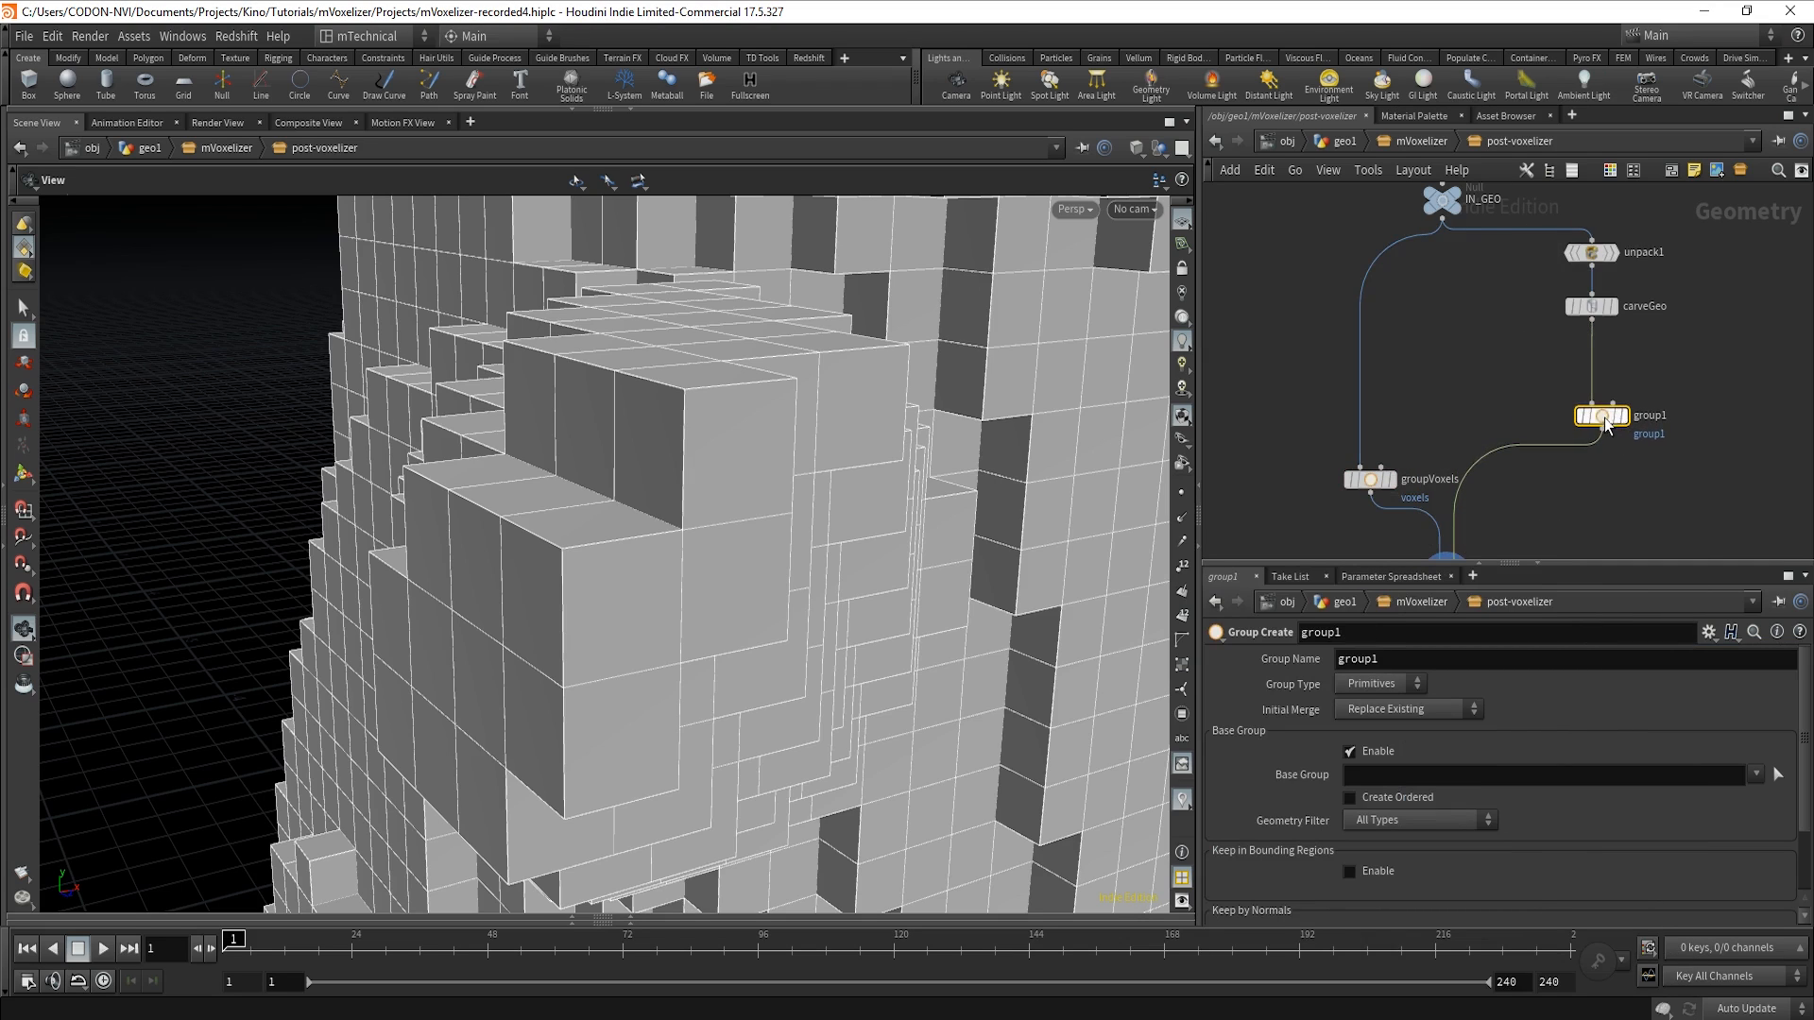
Rename the Group node below carveGeo as groupEdges and set its group name to edges.
double_click(1656, 417)
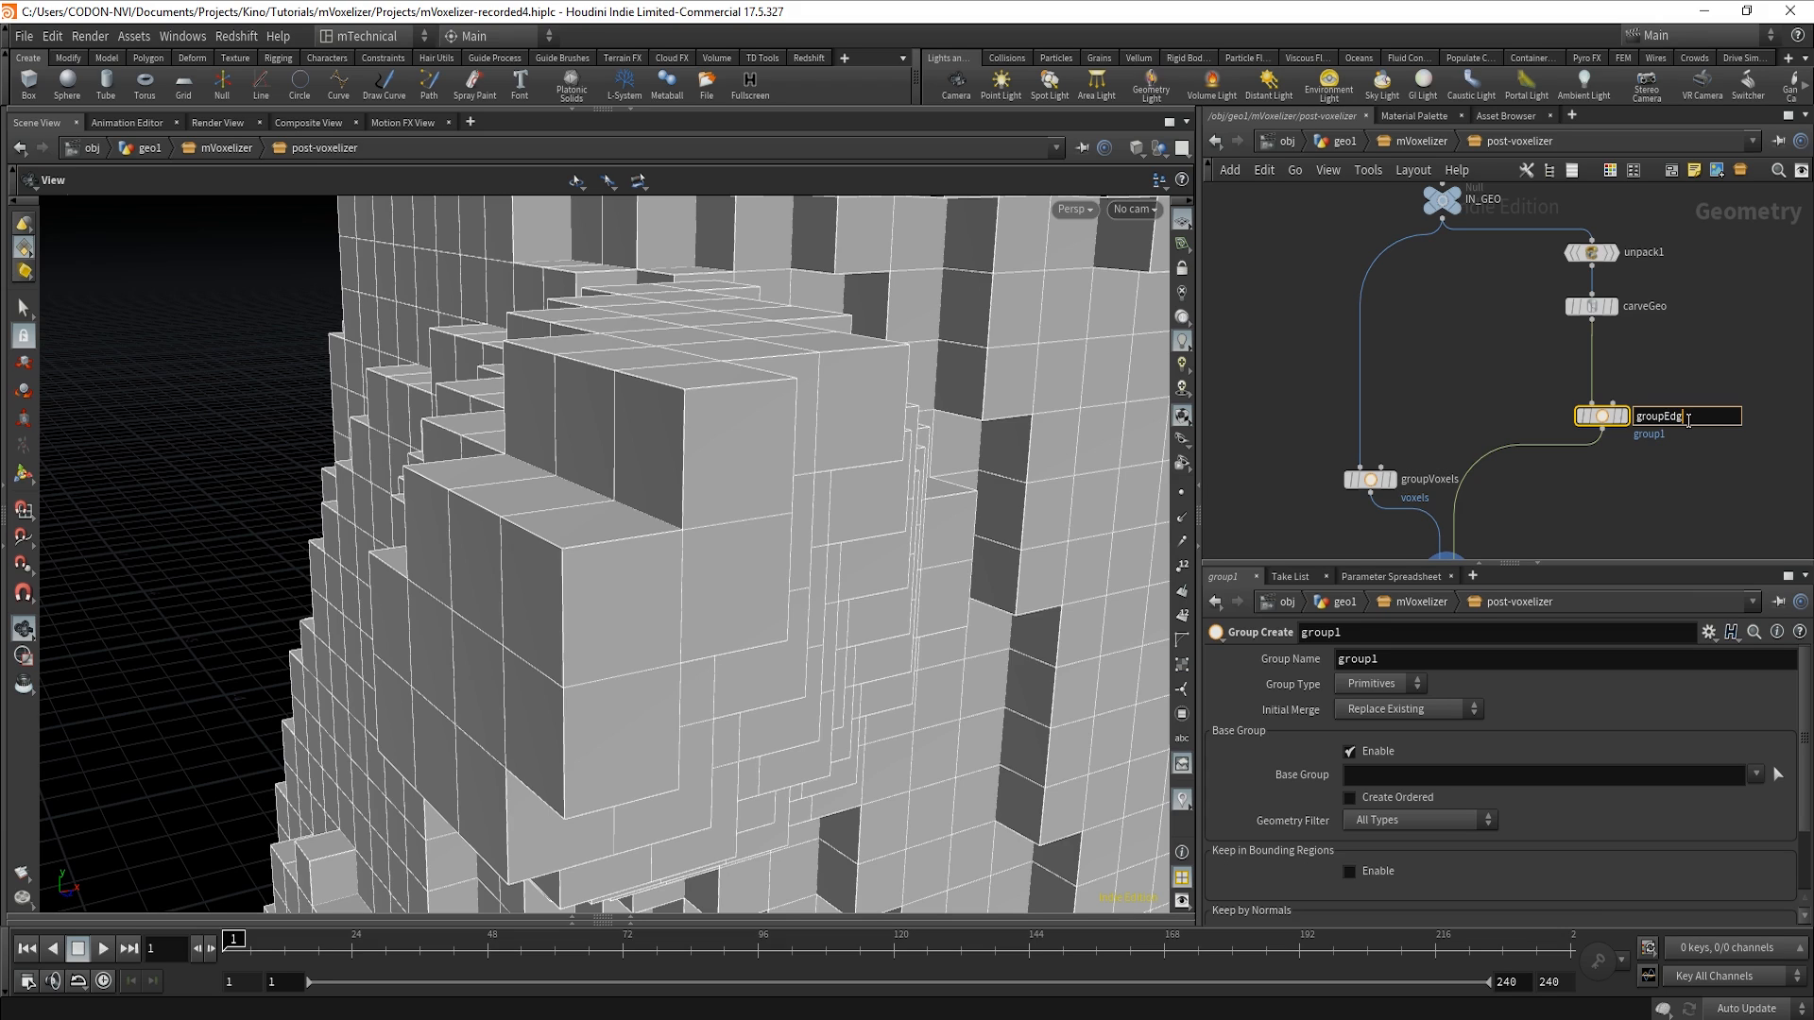
text(groupEdges)
key(Return)
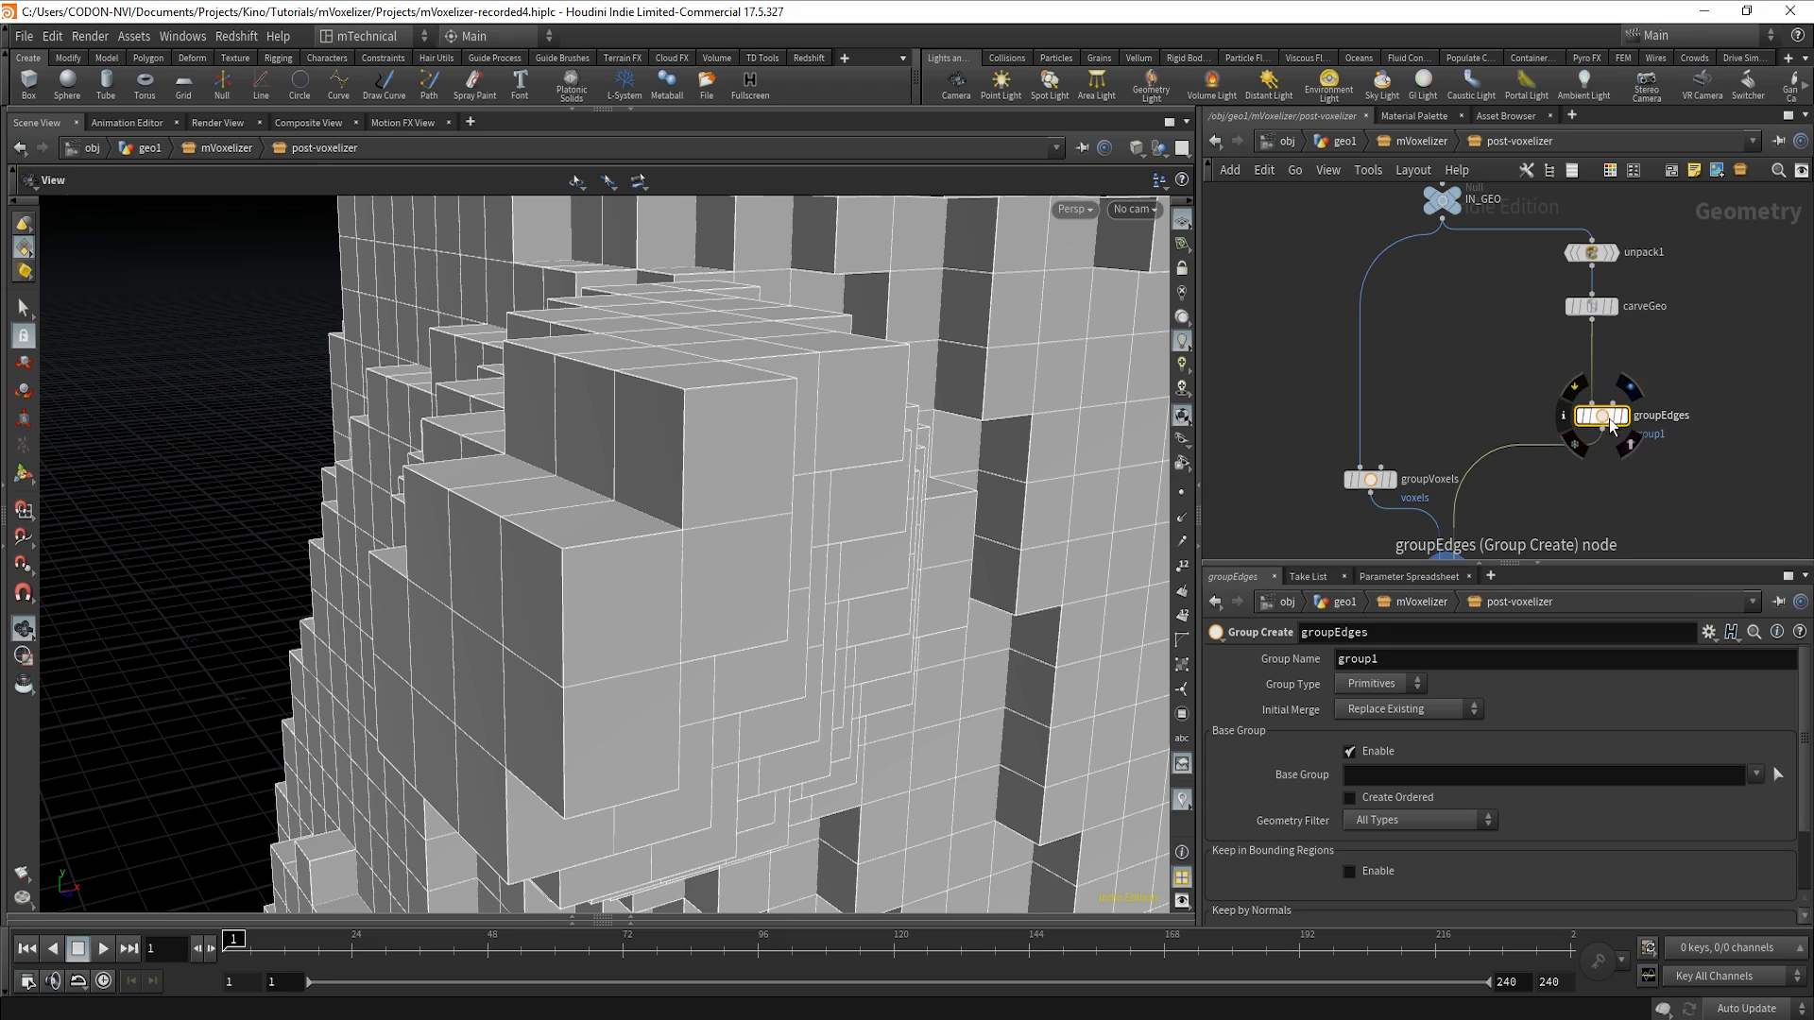
double_click(1437, 659)
text(edges)
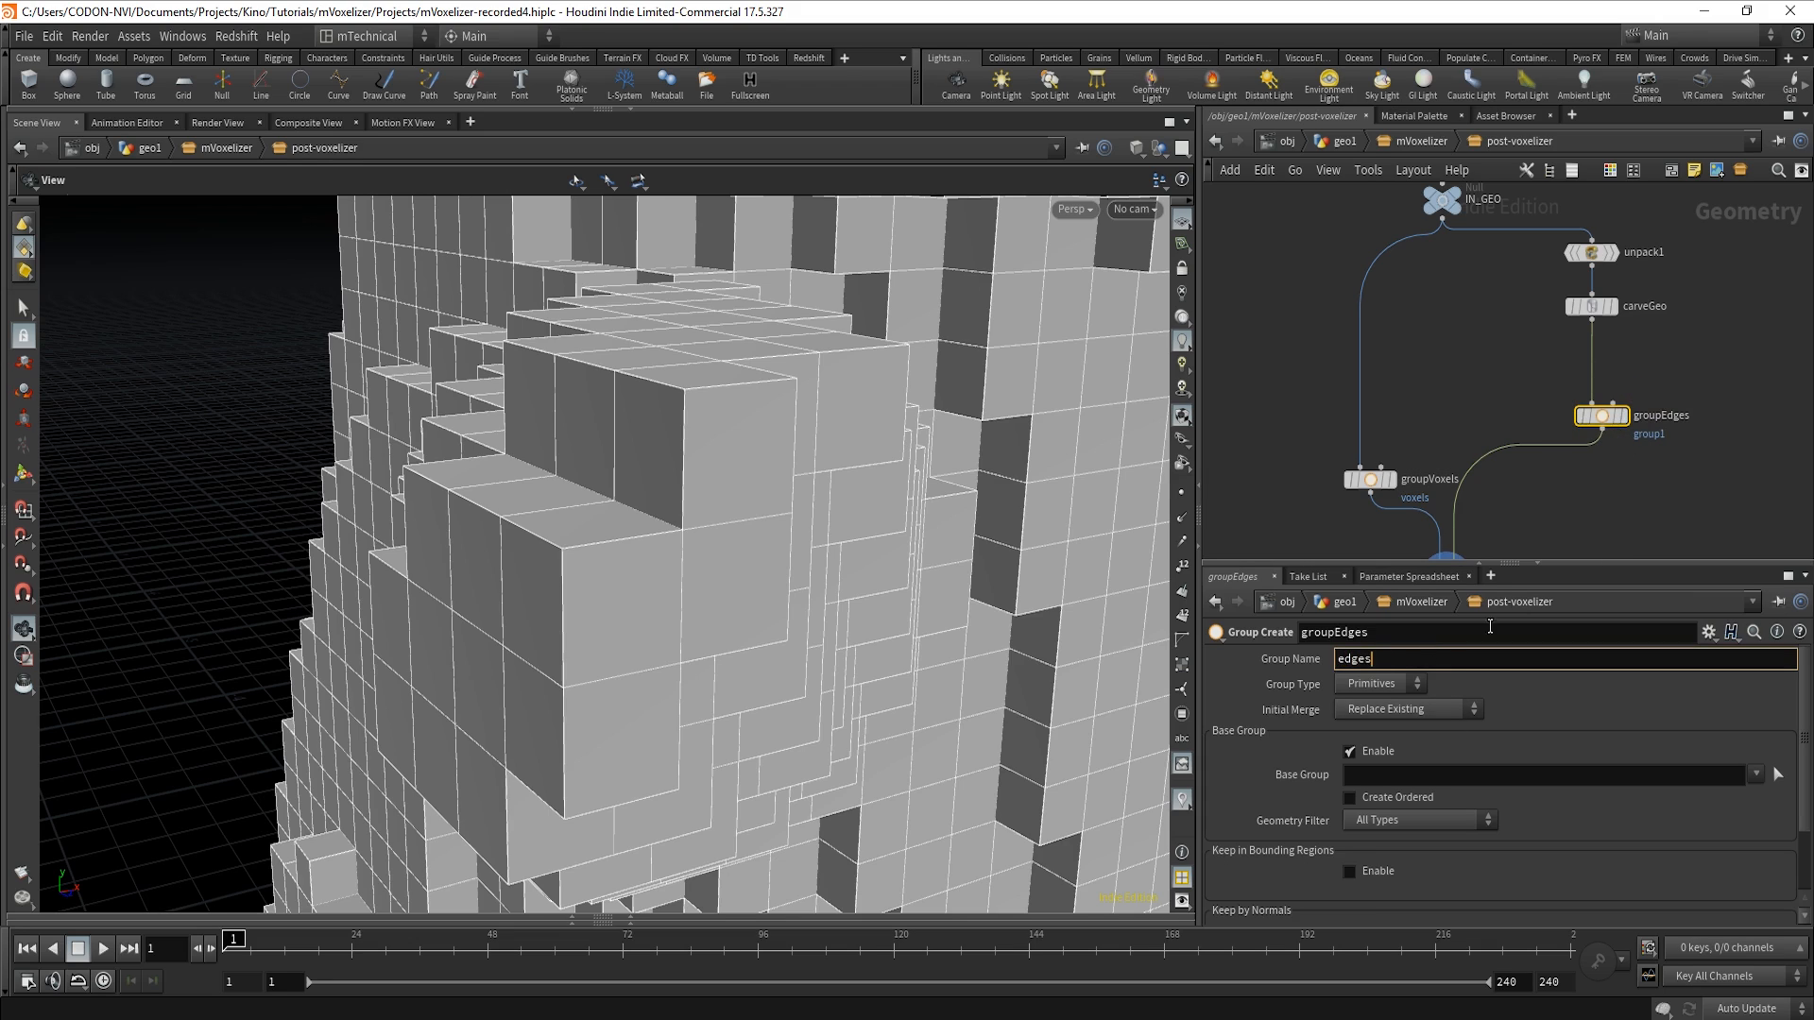
click(1680, 502)
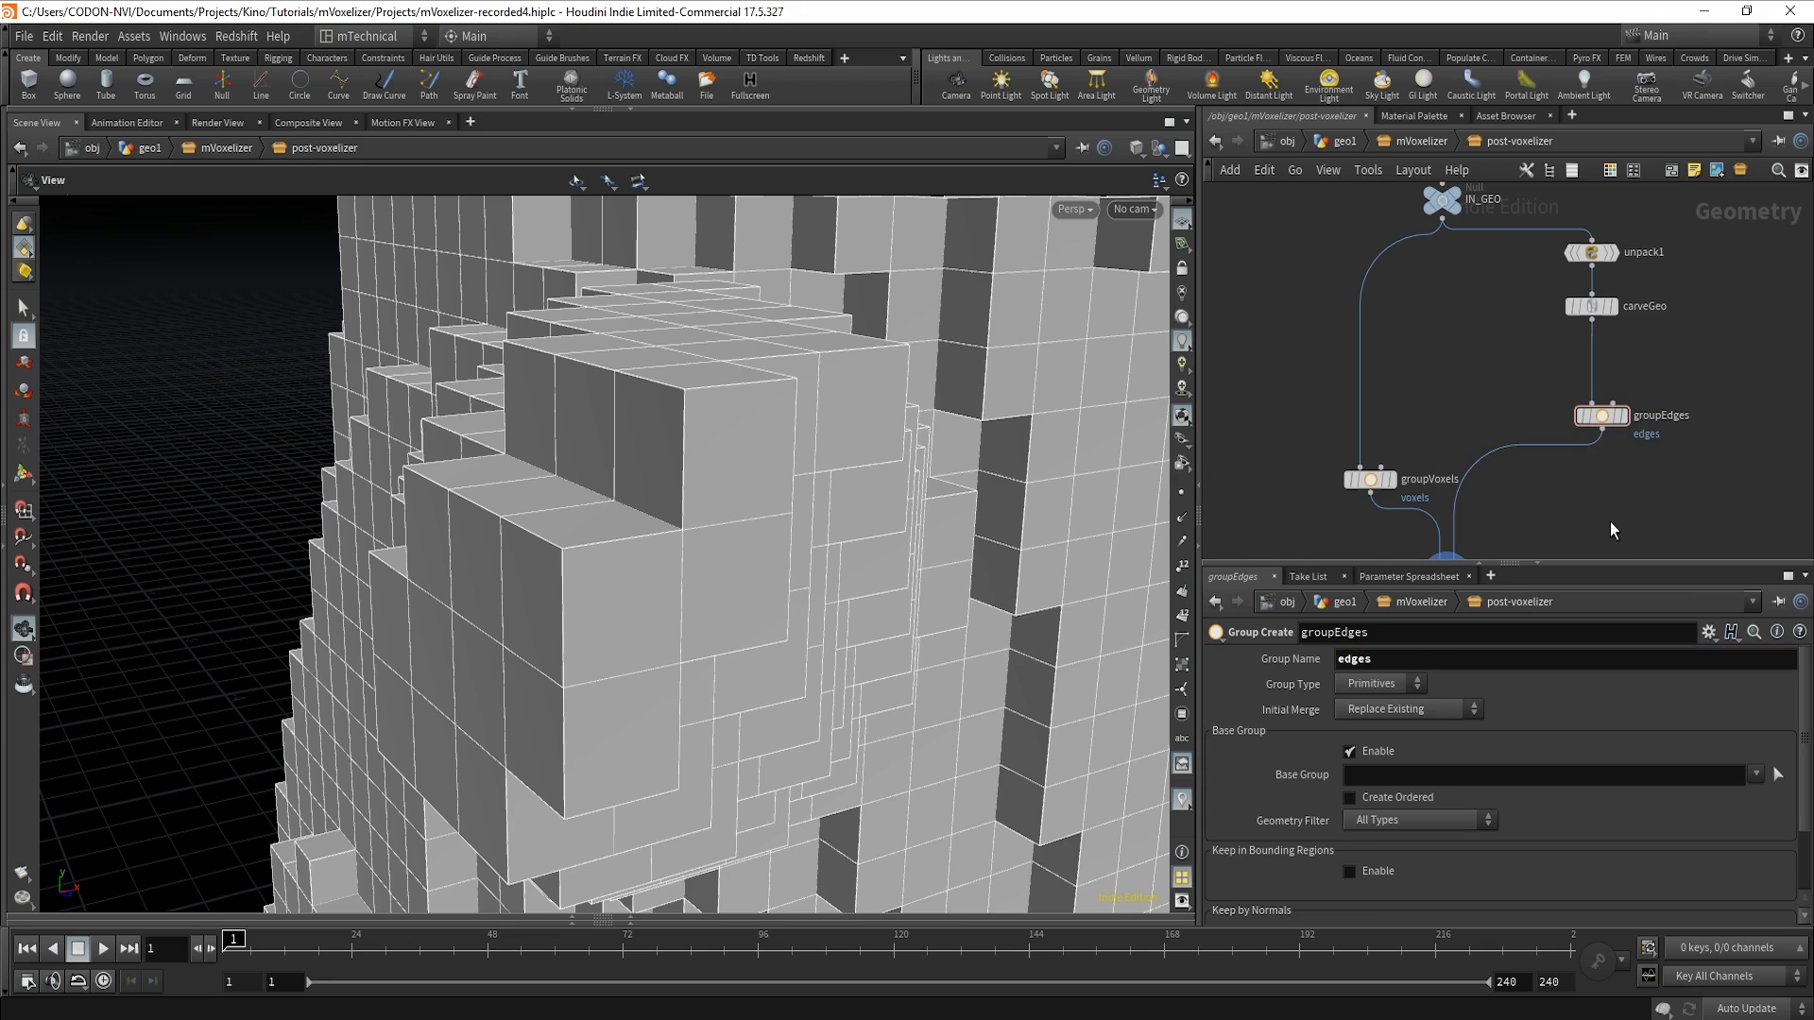
Move groupEdges down so it lines up beside groupVoxels above the merge.
middle_drag(1610, 522, 1620, 403)
drag(1611, 297, 1572, 360)
middle_drag(1674, 298, 1676, 400)
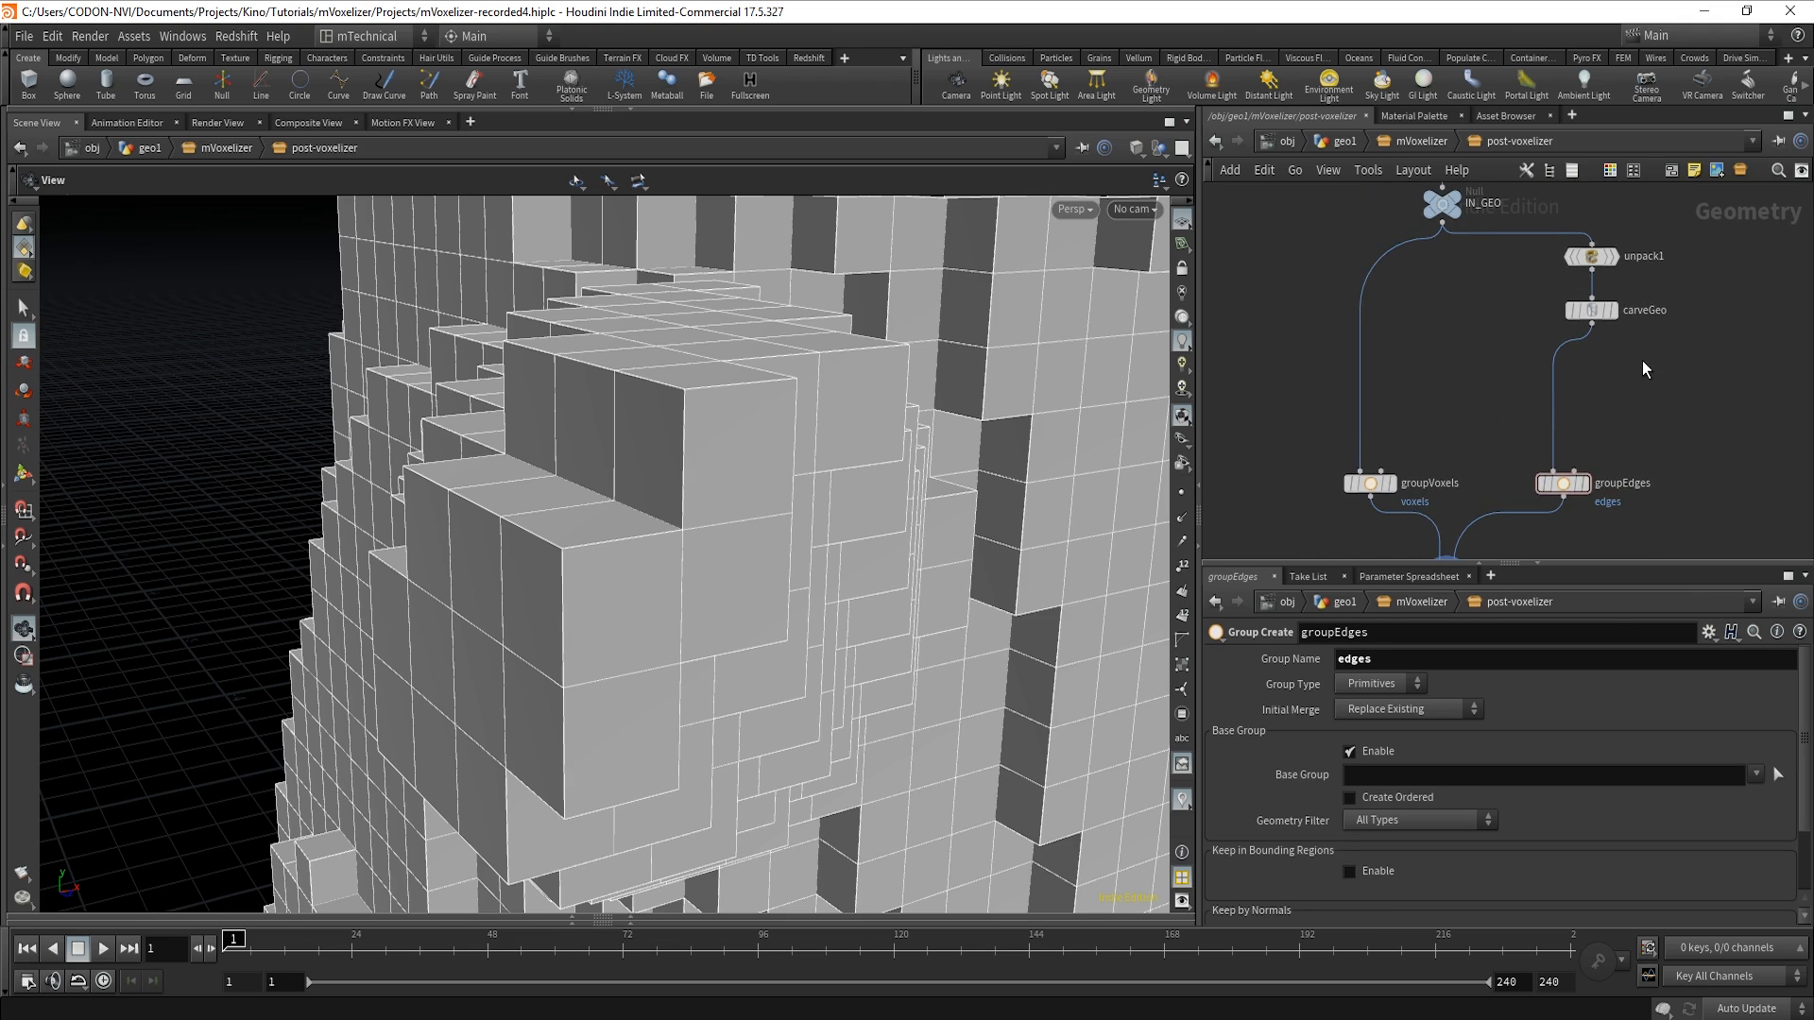
Display carveGeo's output and examine the voxel edge curves up close from several angles.
click(1614, 310)
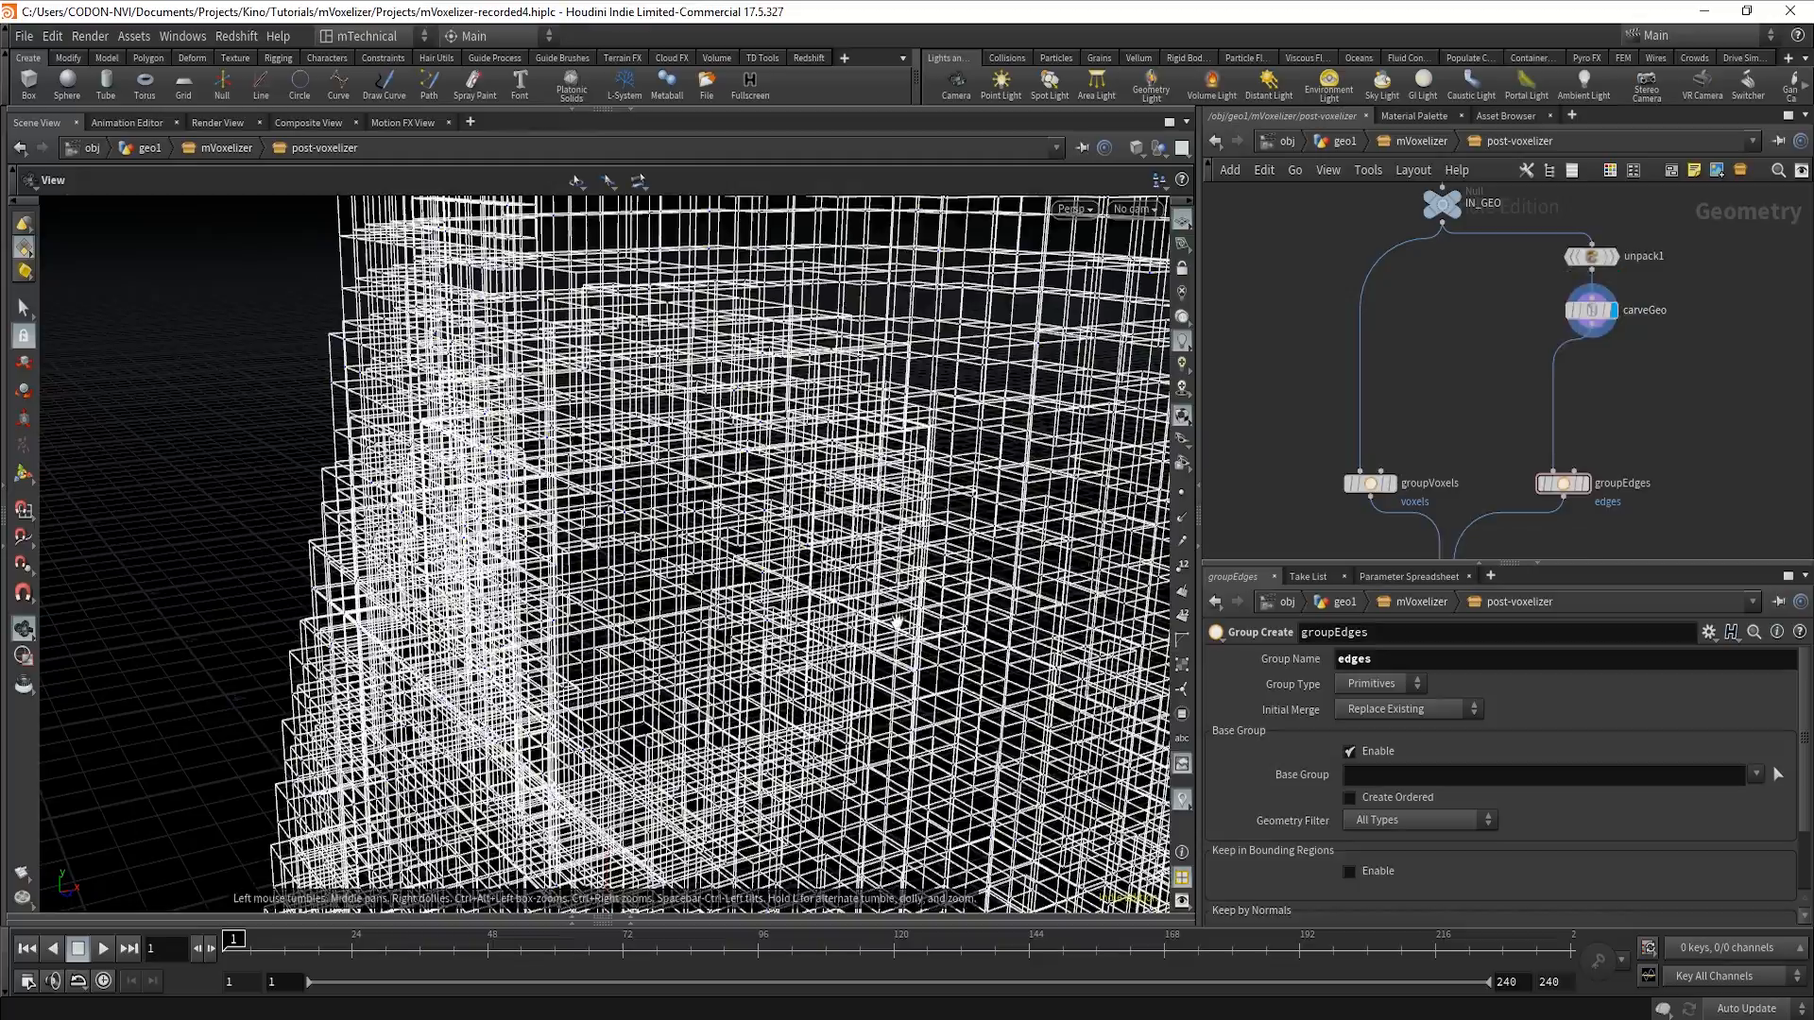
drag(897, 624, 1047, 746)
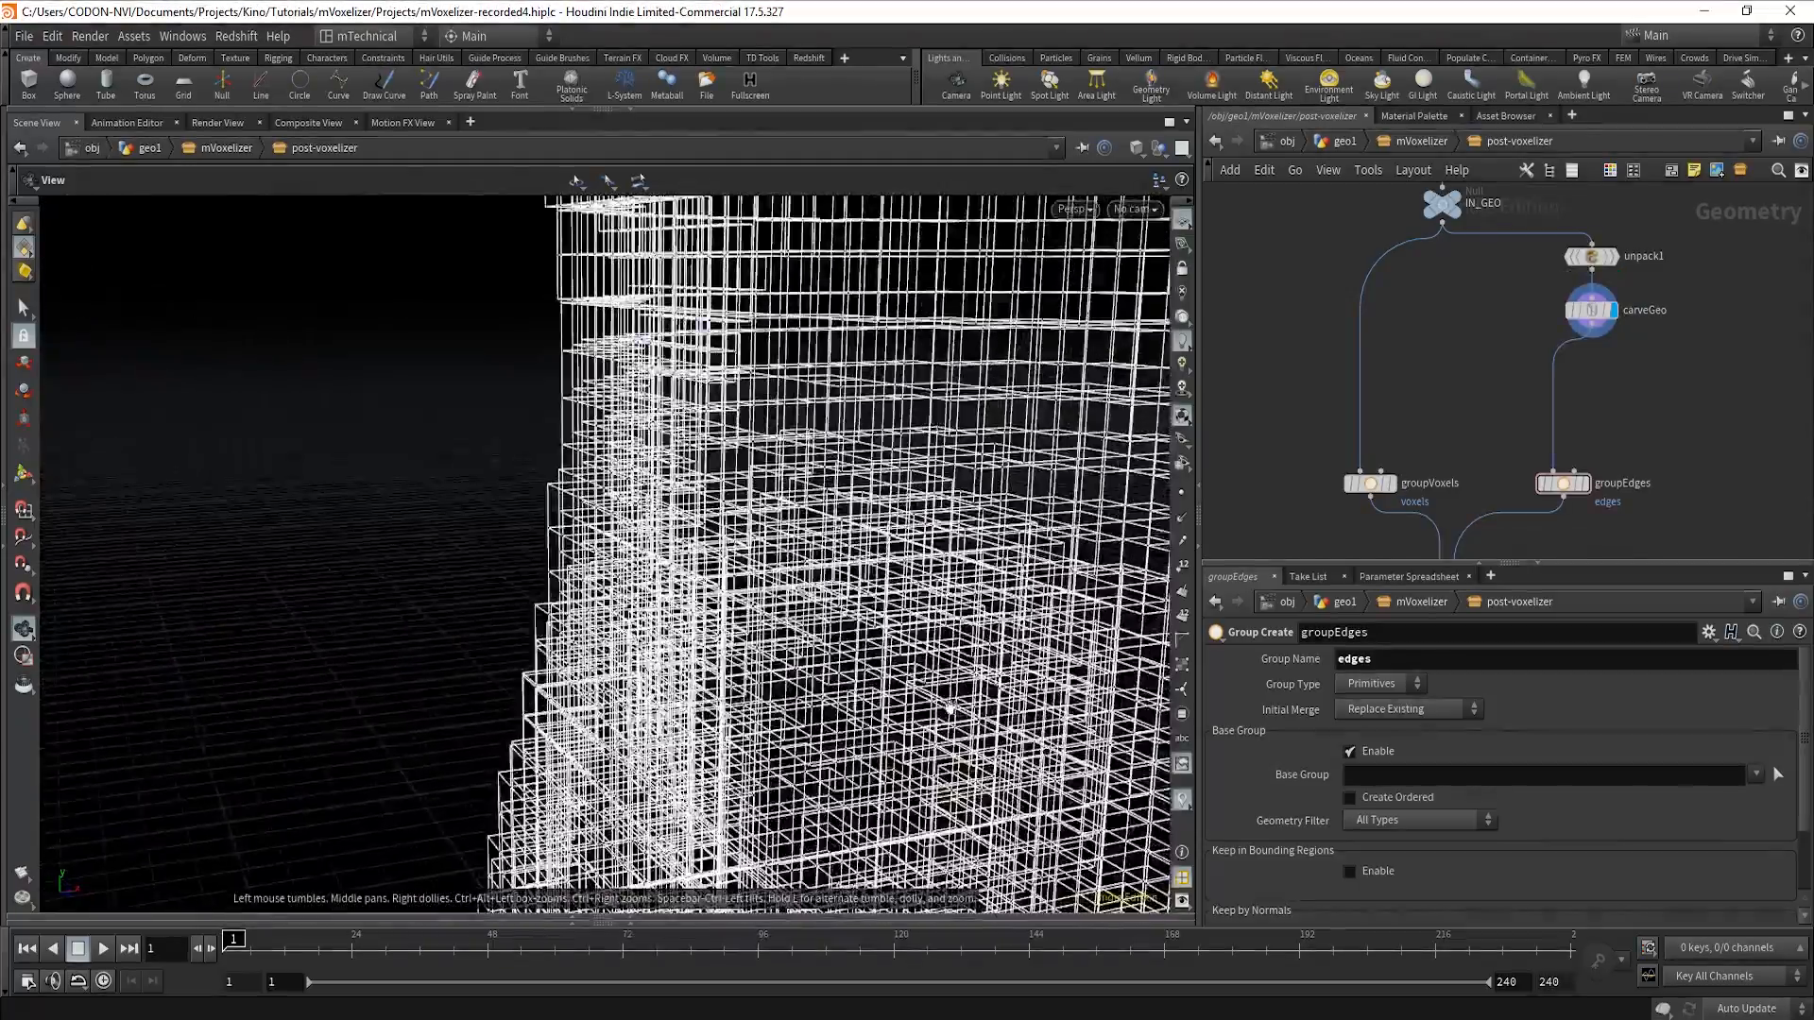
drag(950, 709, 774, 624)
drag(438, 664, 744, 663)
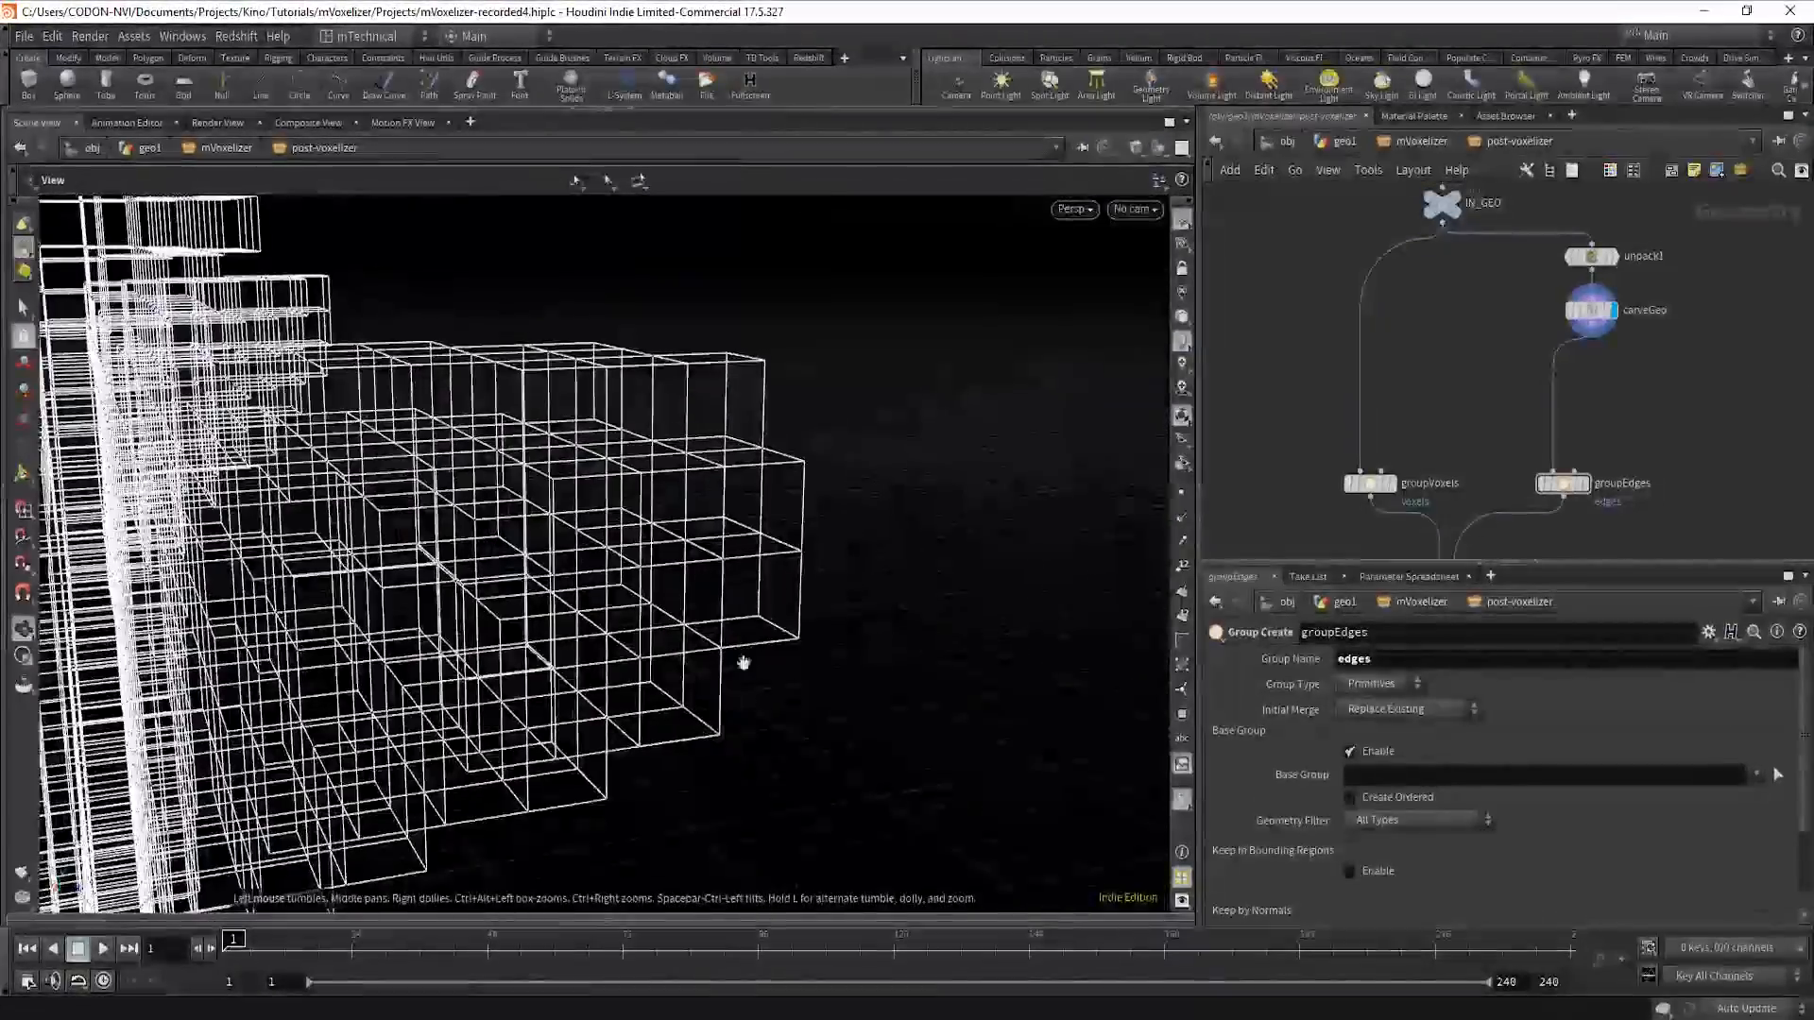
scroll(778, 579, up, 4)
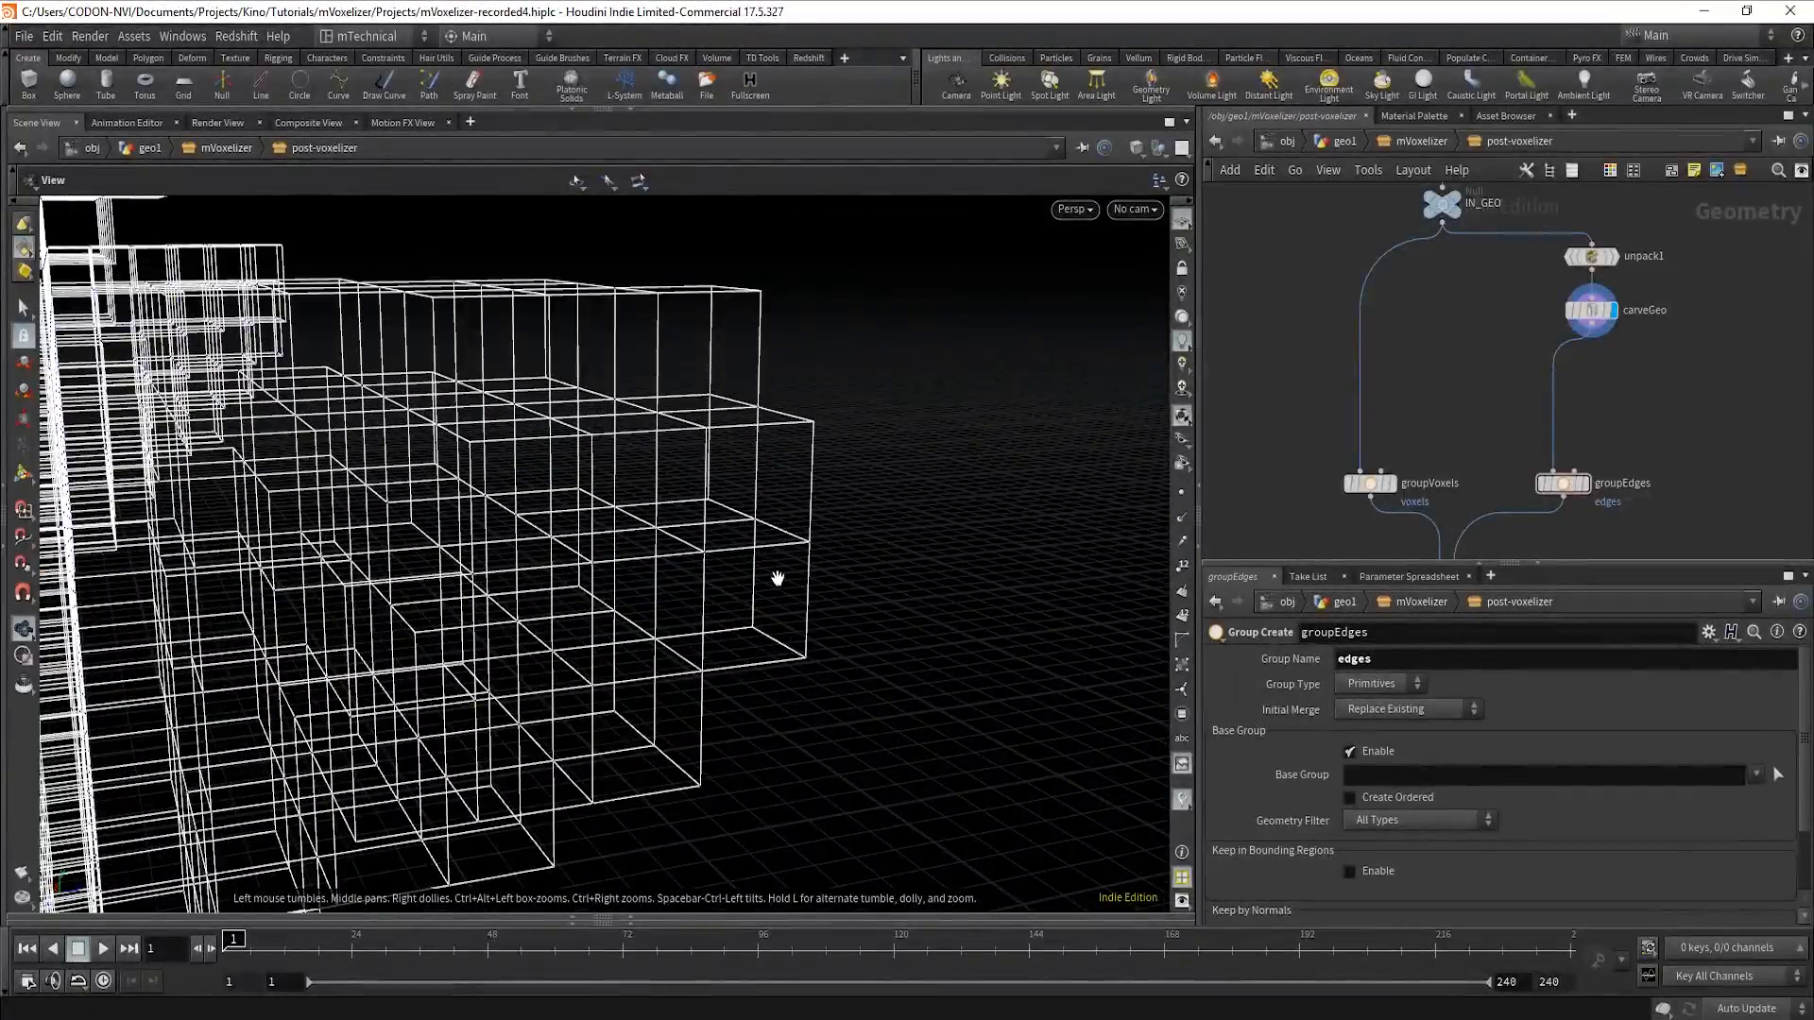
drag(777, 579, 907, 599)
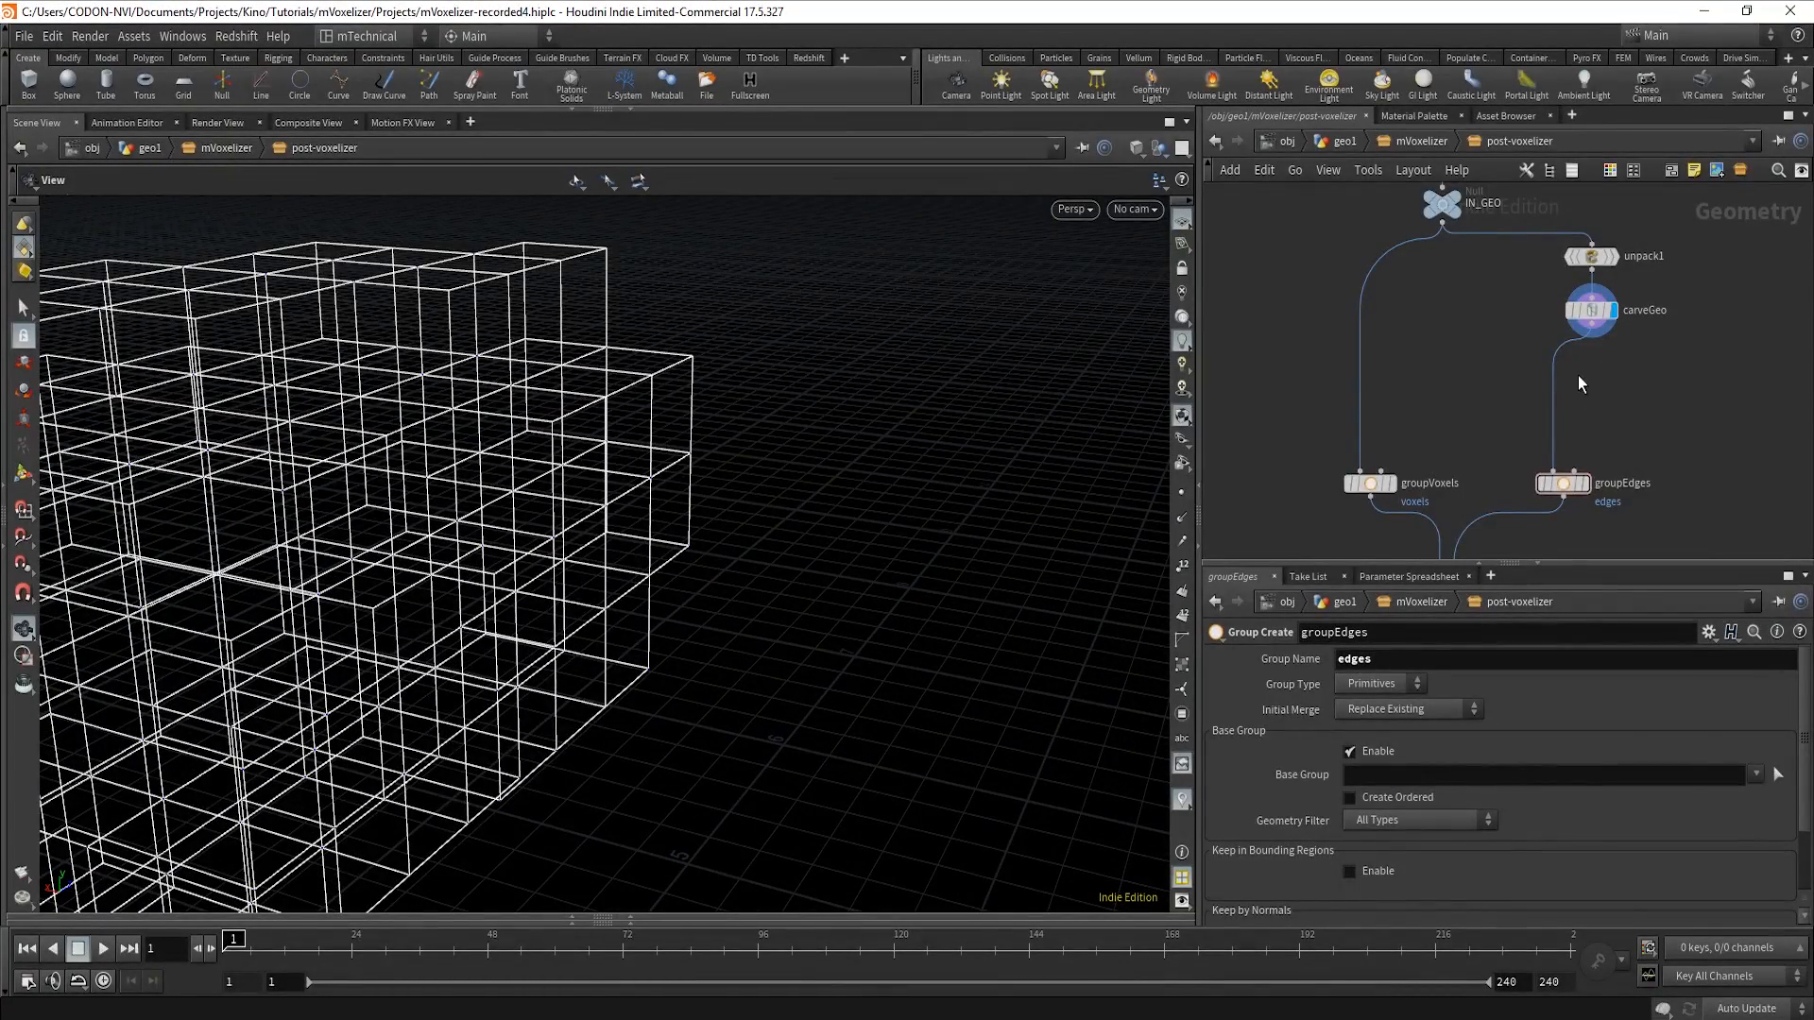
Insert a PolyWire node between carveGeo and groupEdges.
key(Tab)
text(pol)
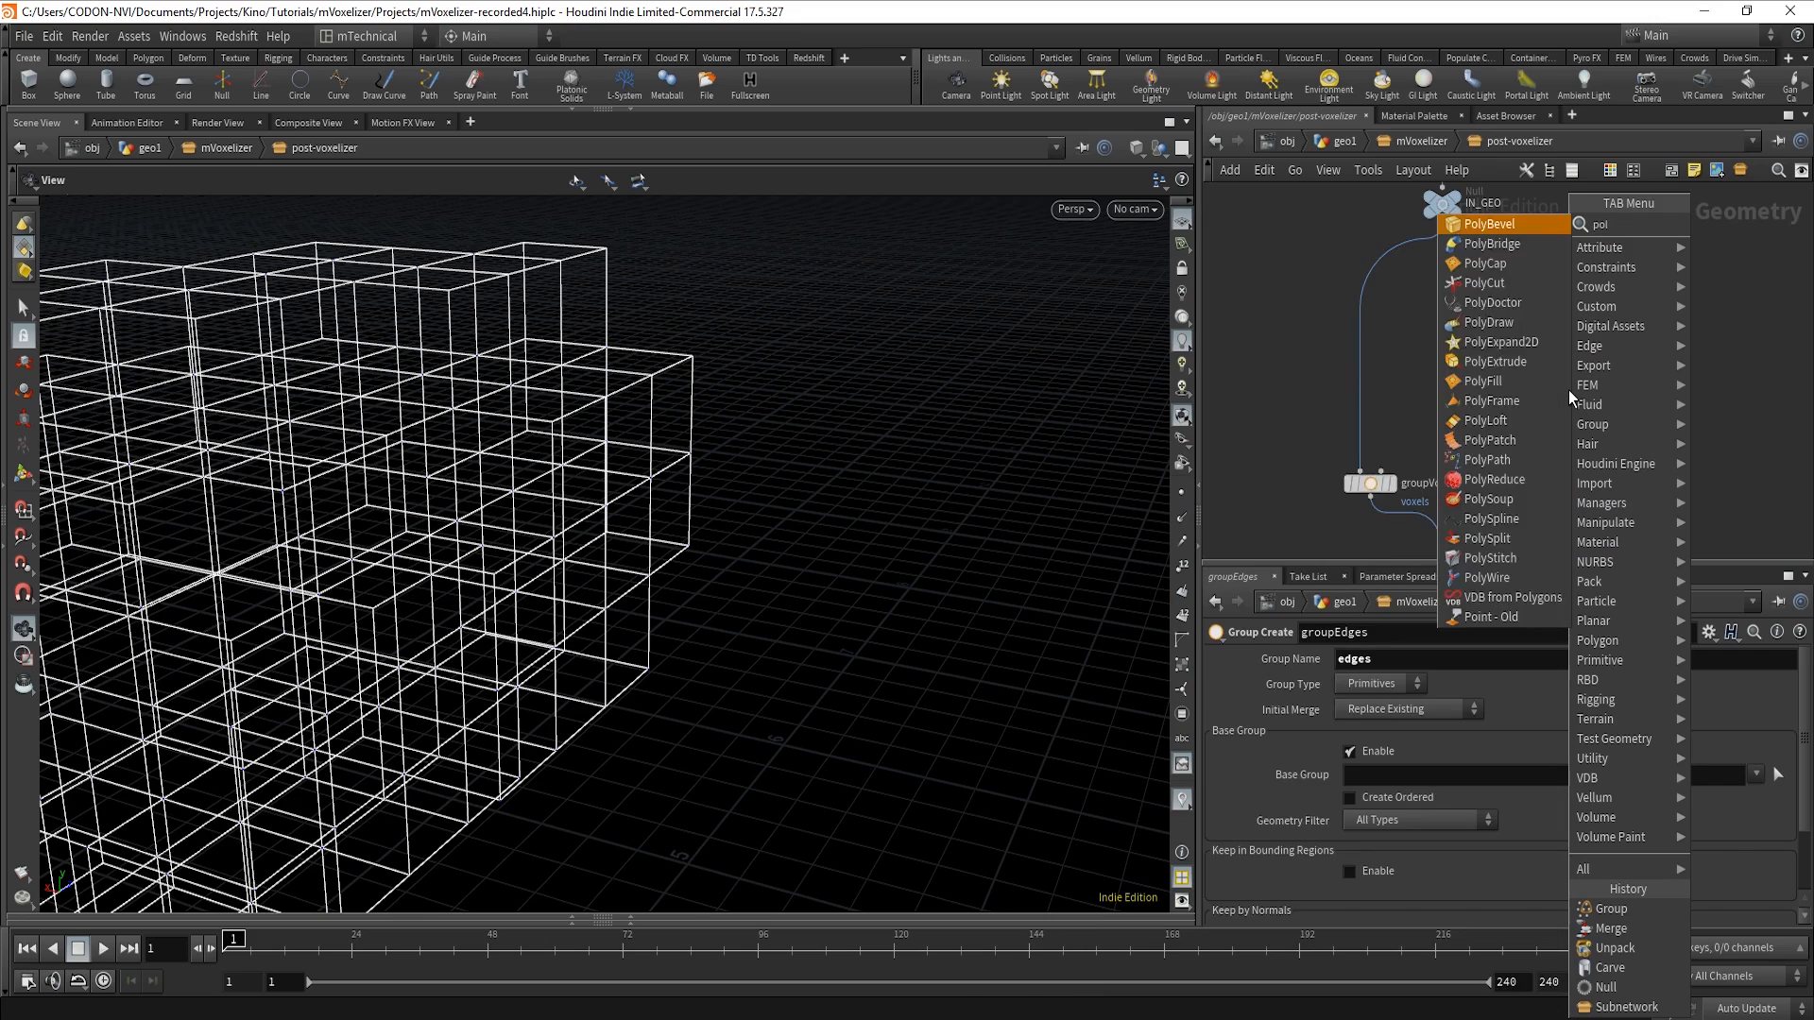
text(yw)
key(Return)
click(1568, 389)
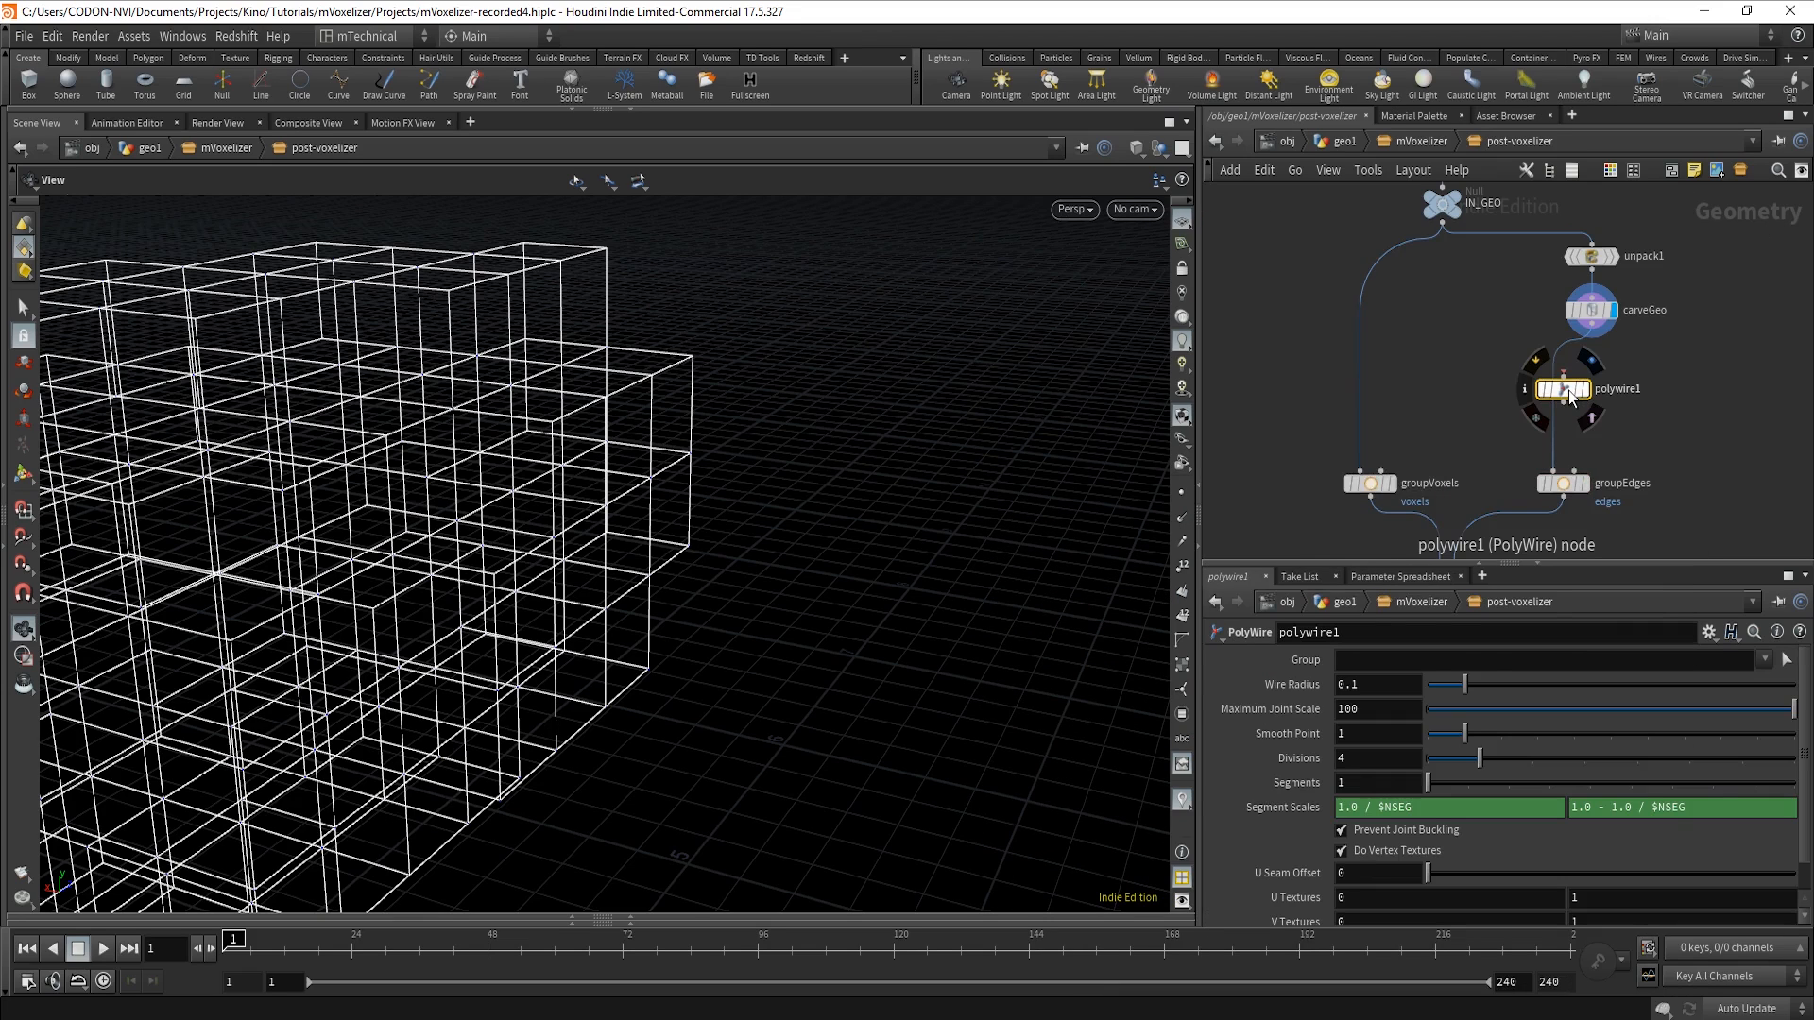
mouse_move(1568, 390)
mouse_down()
mouse_move(1618, 413)
mouse_move(1554, 412)
mouse_move(1593, 416)
mouse_up()
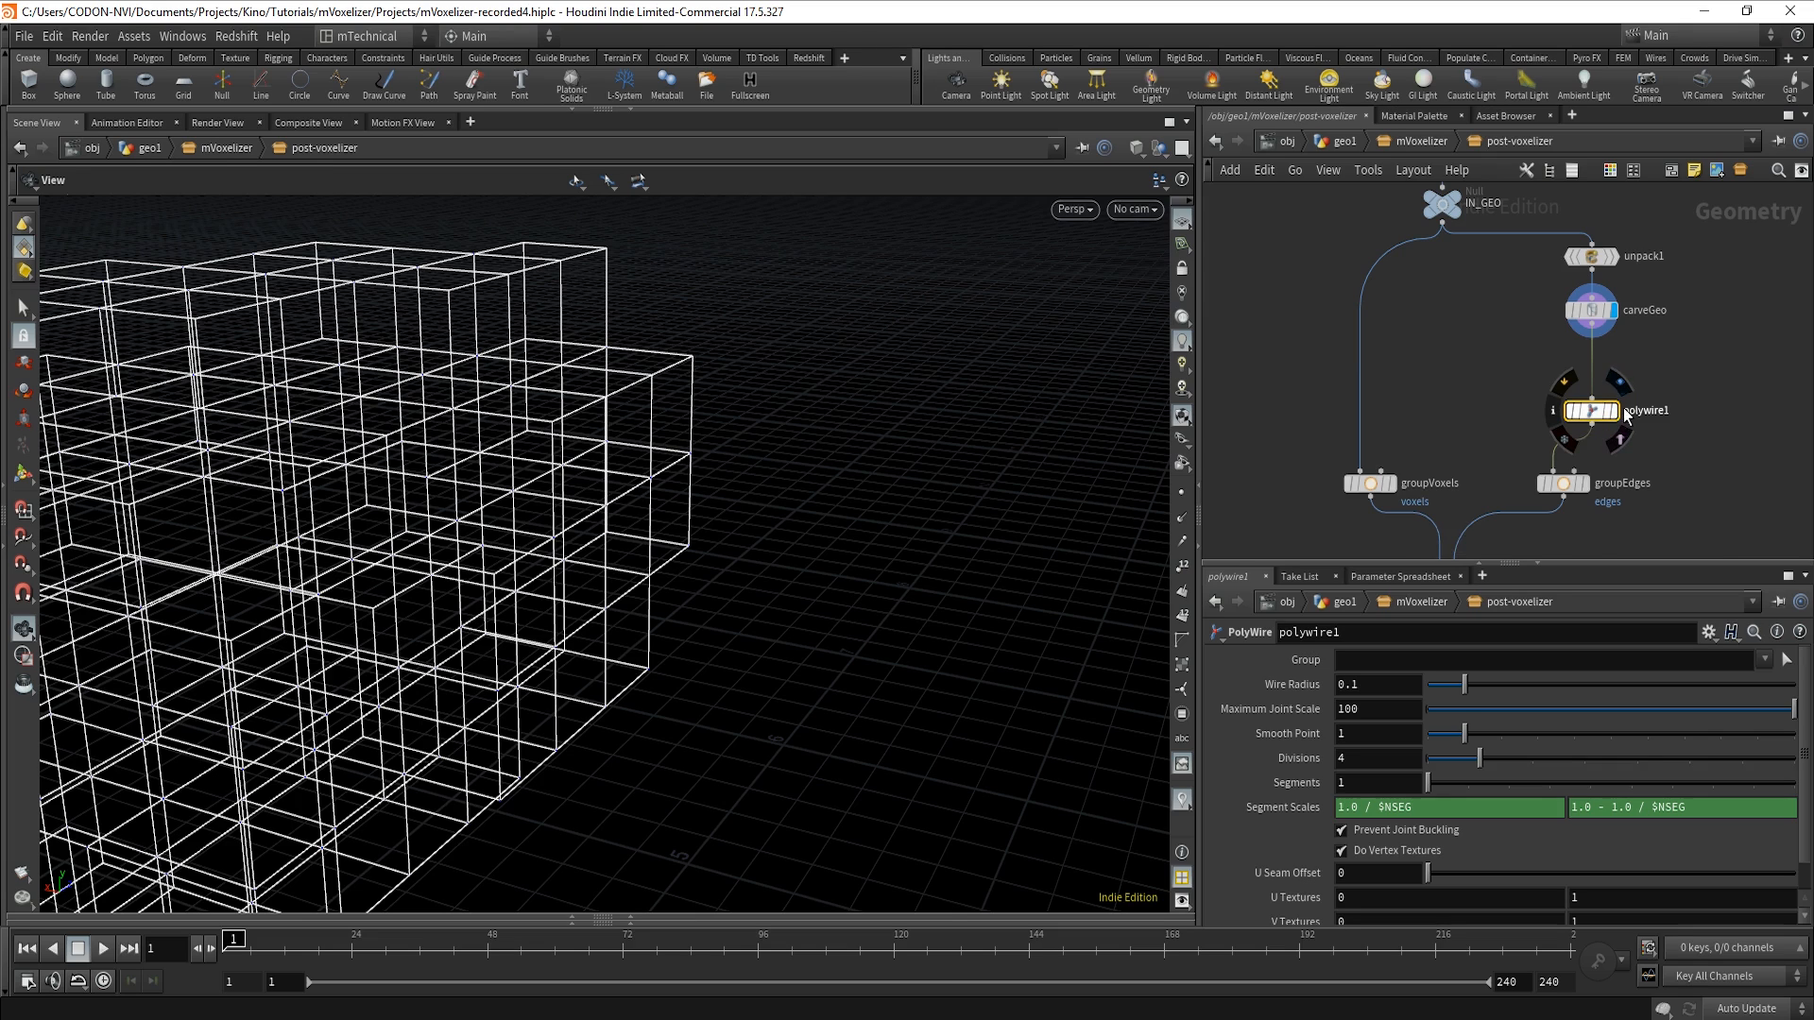
Turn on the PolyWire node's display flag and inspect the wire geometry at its default radius.
click(1598, 416)
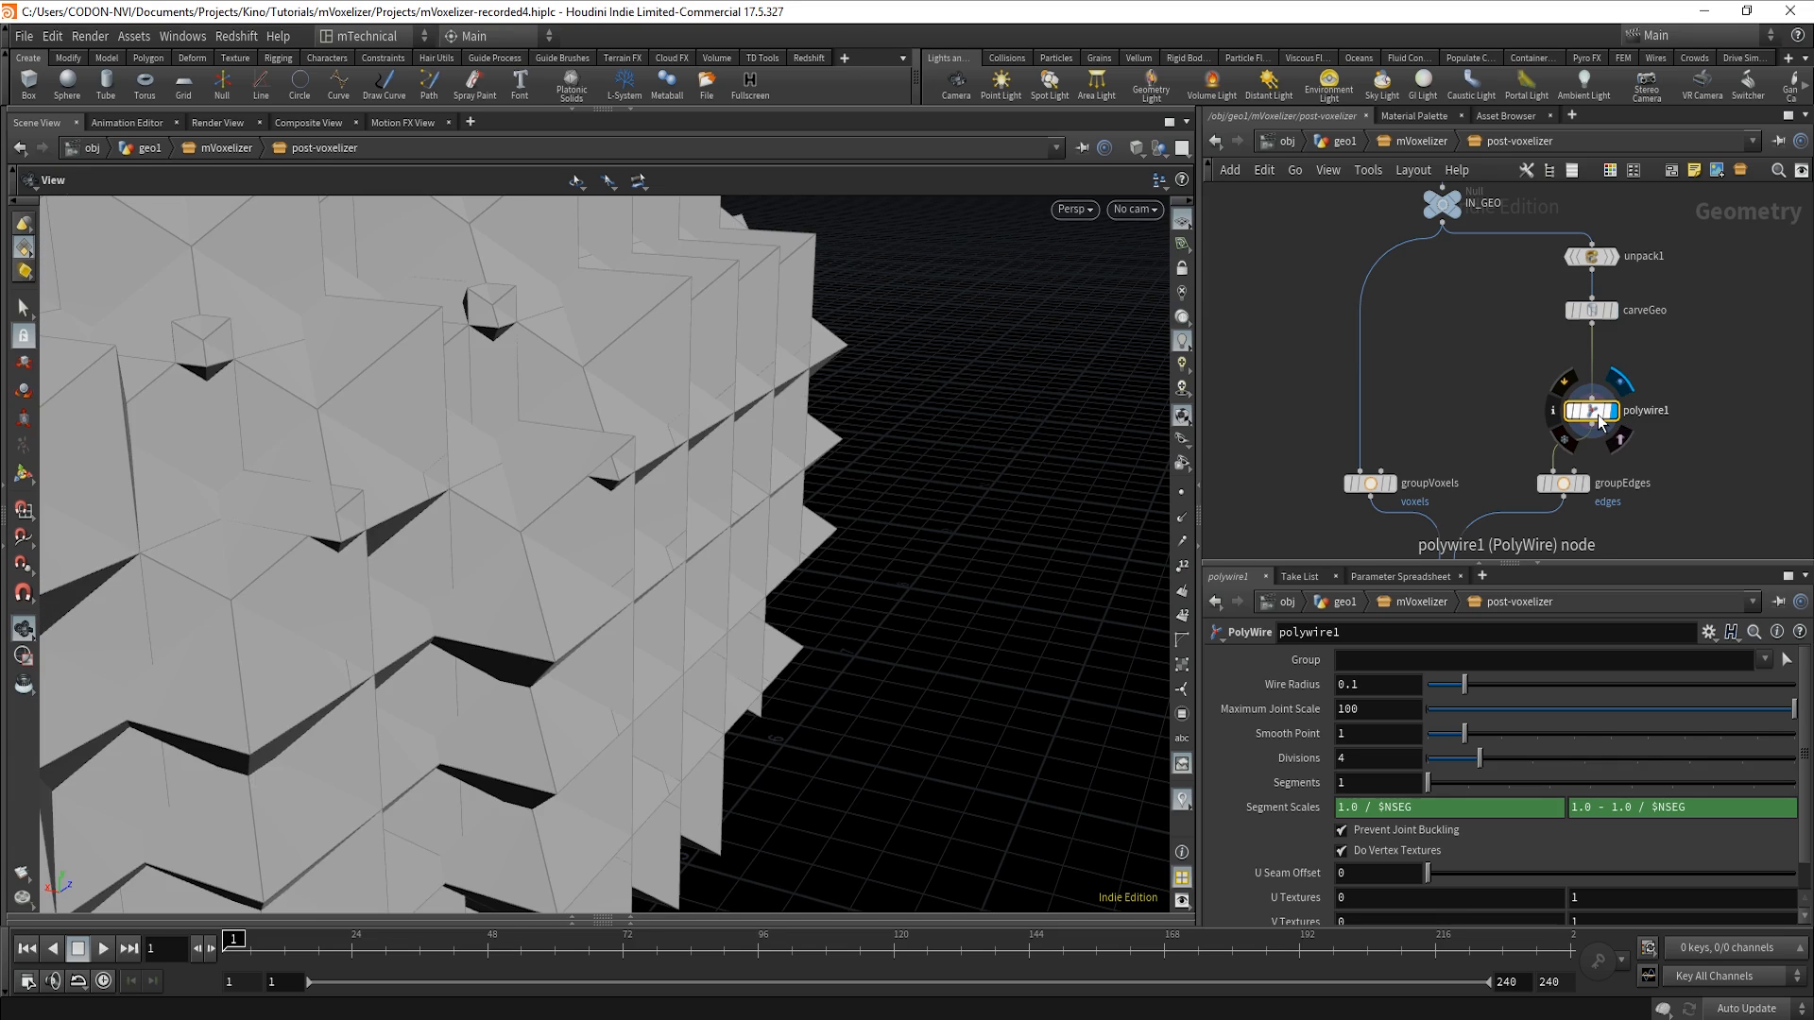
drag(692, 646, 434, 604)
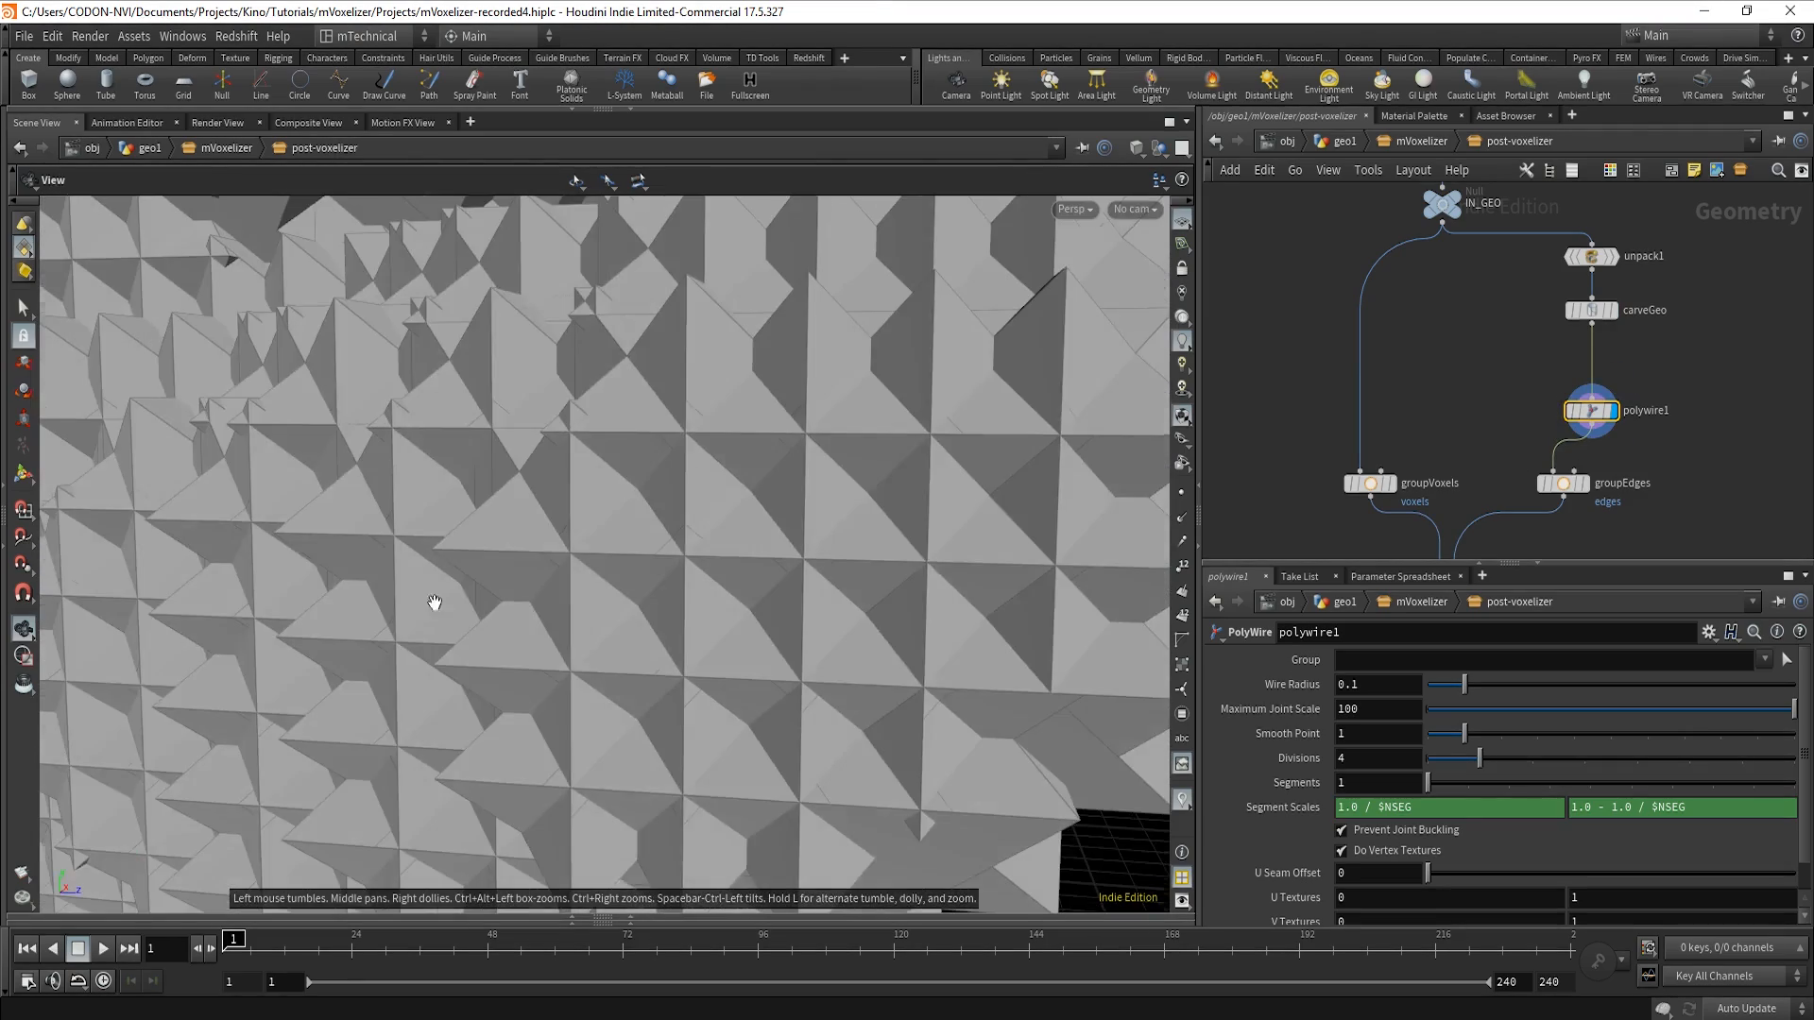
middle_drag(551, 559, 834, 831)
right_drag(834, 831, 384, 659)
middle_drag(385, 658, 879, 655)
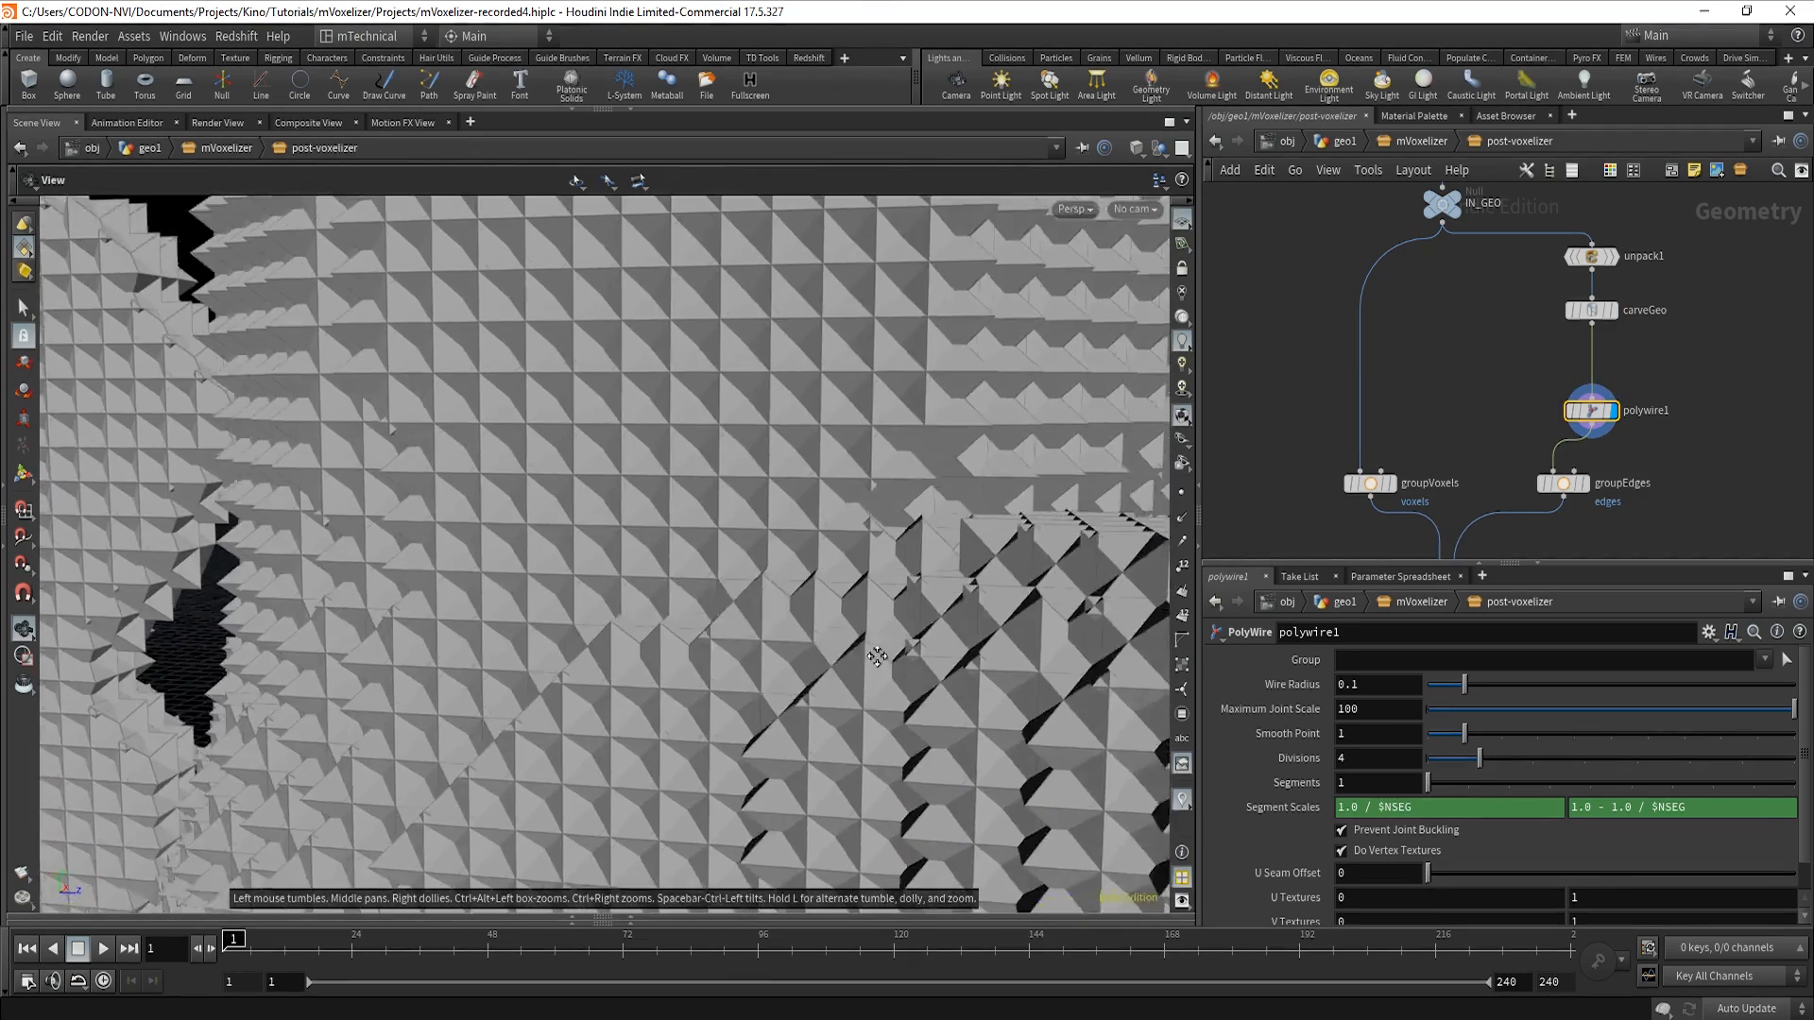
right_drag(879, 656, 668, 665)
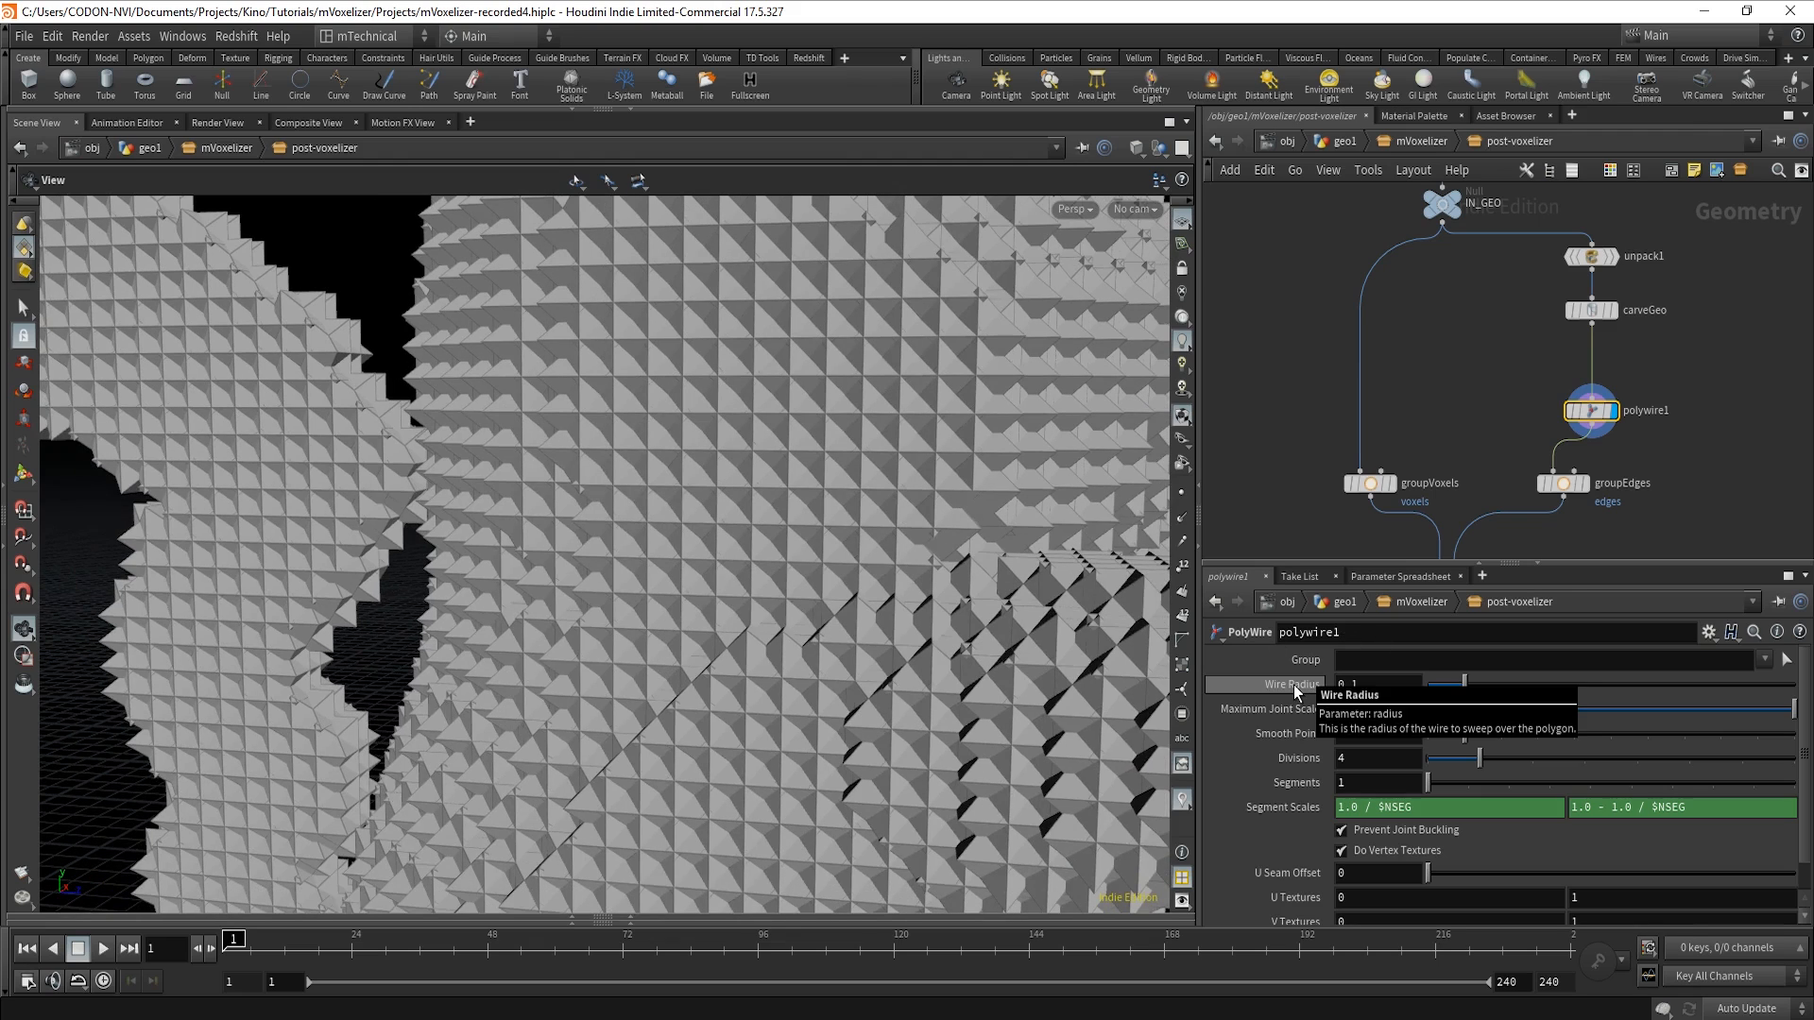
Set the PolyWire's wire radius to 0.005 and check the wire thickness on the model.
click(1353, 687)
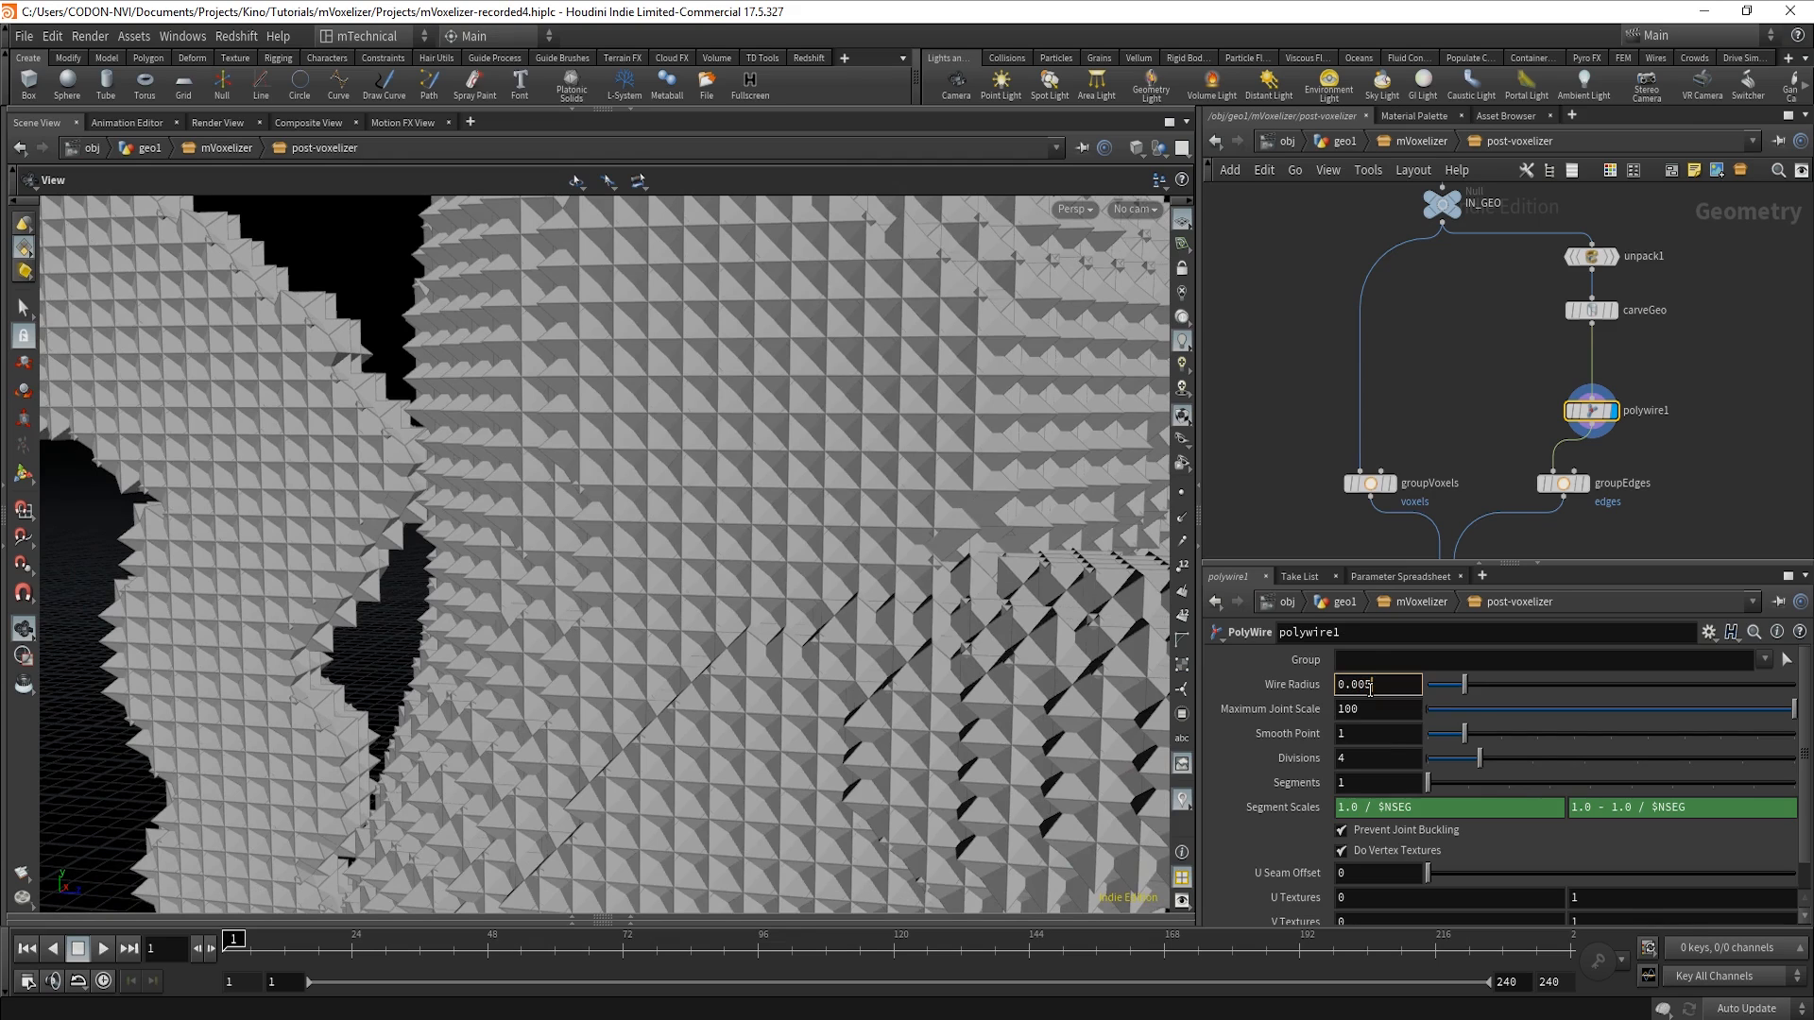
key(Return)
middle_drag(445, 546, 686, 532)
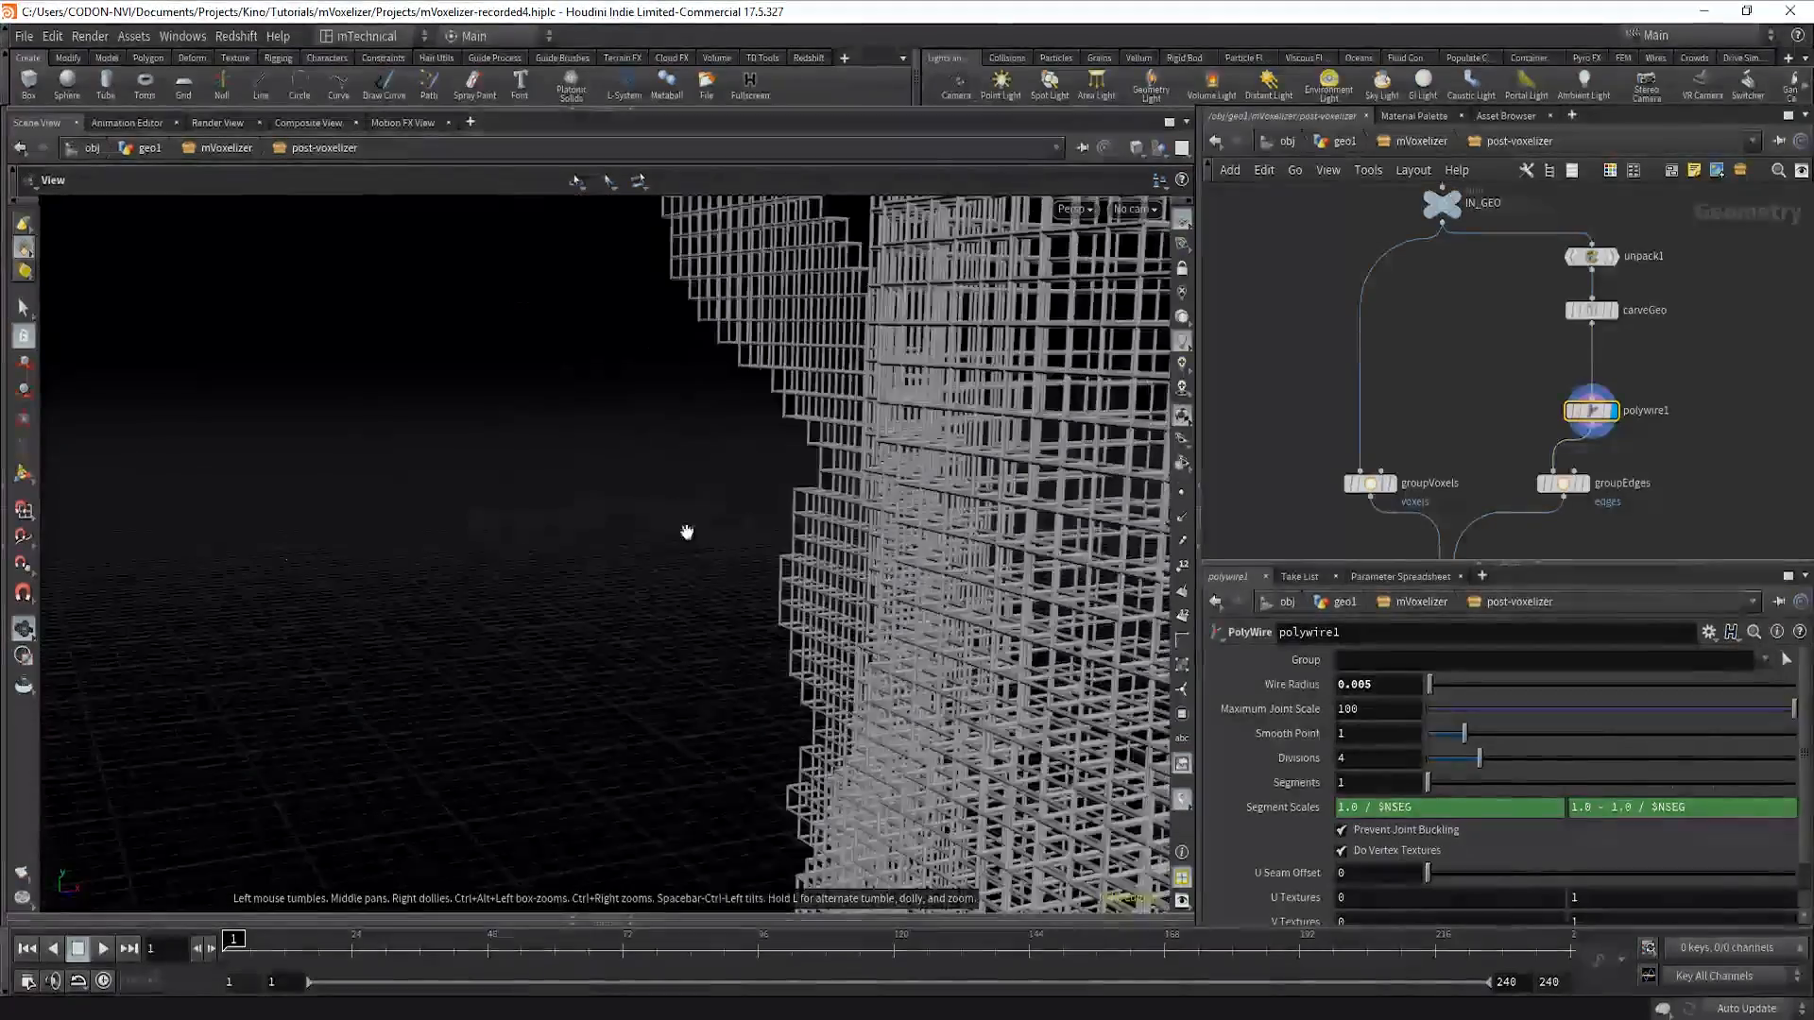
drag(687, 532, 830, 599)
scroll(515, 587, down, 6)
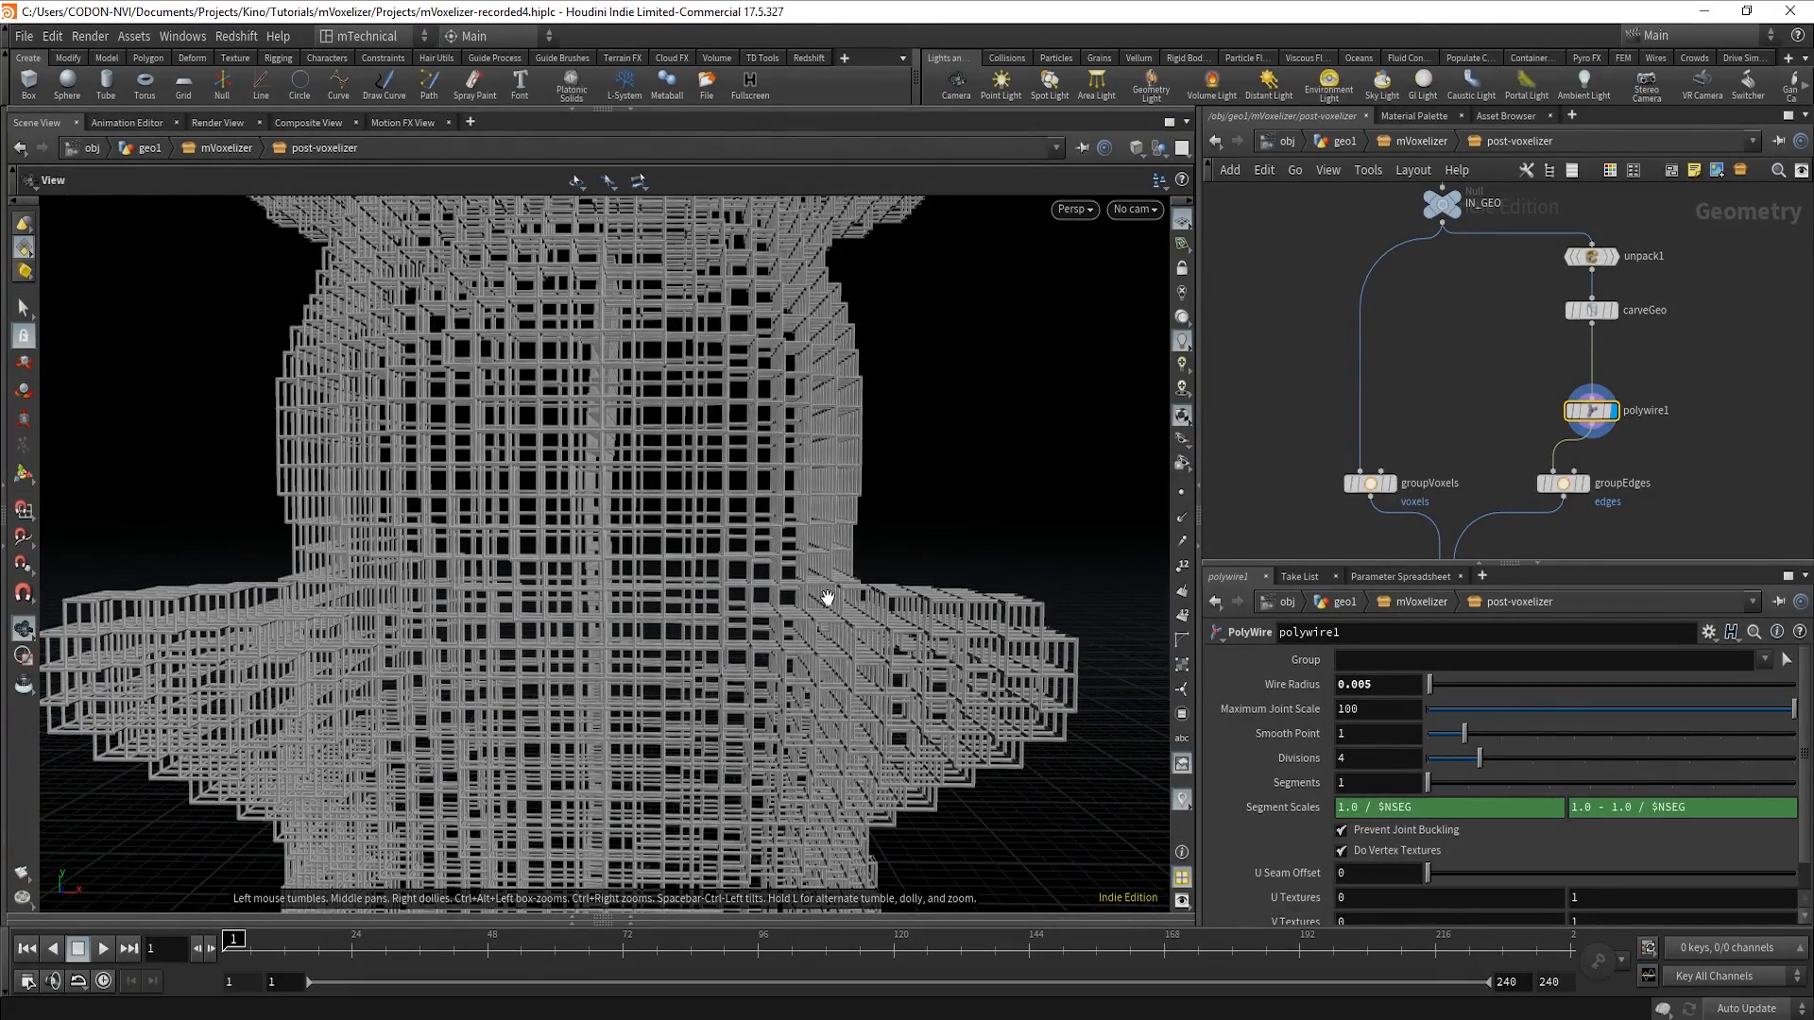
right_drag(880, 615, 908, 656)
mouse_move(907, 656)
mouse_down()
mouse_move(952, 700)
mouse_move(929, 659)
mouse_up()
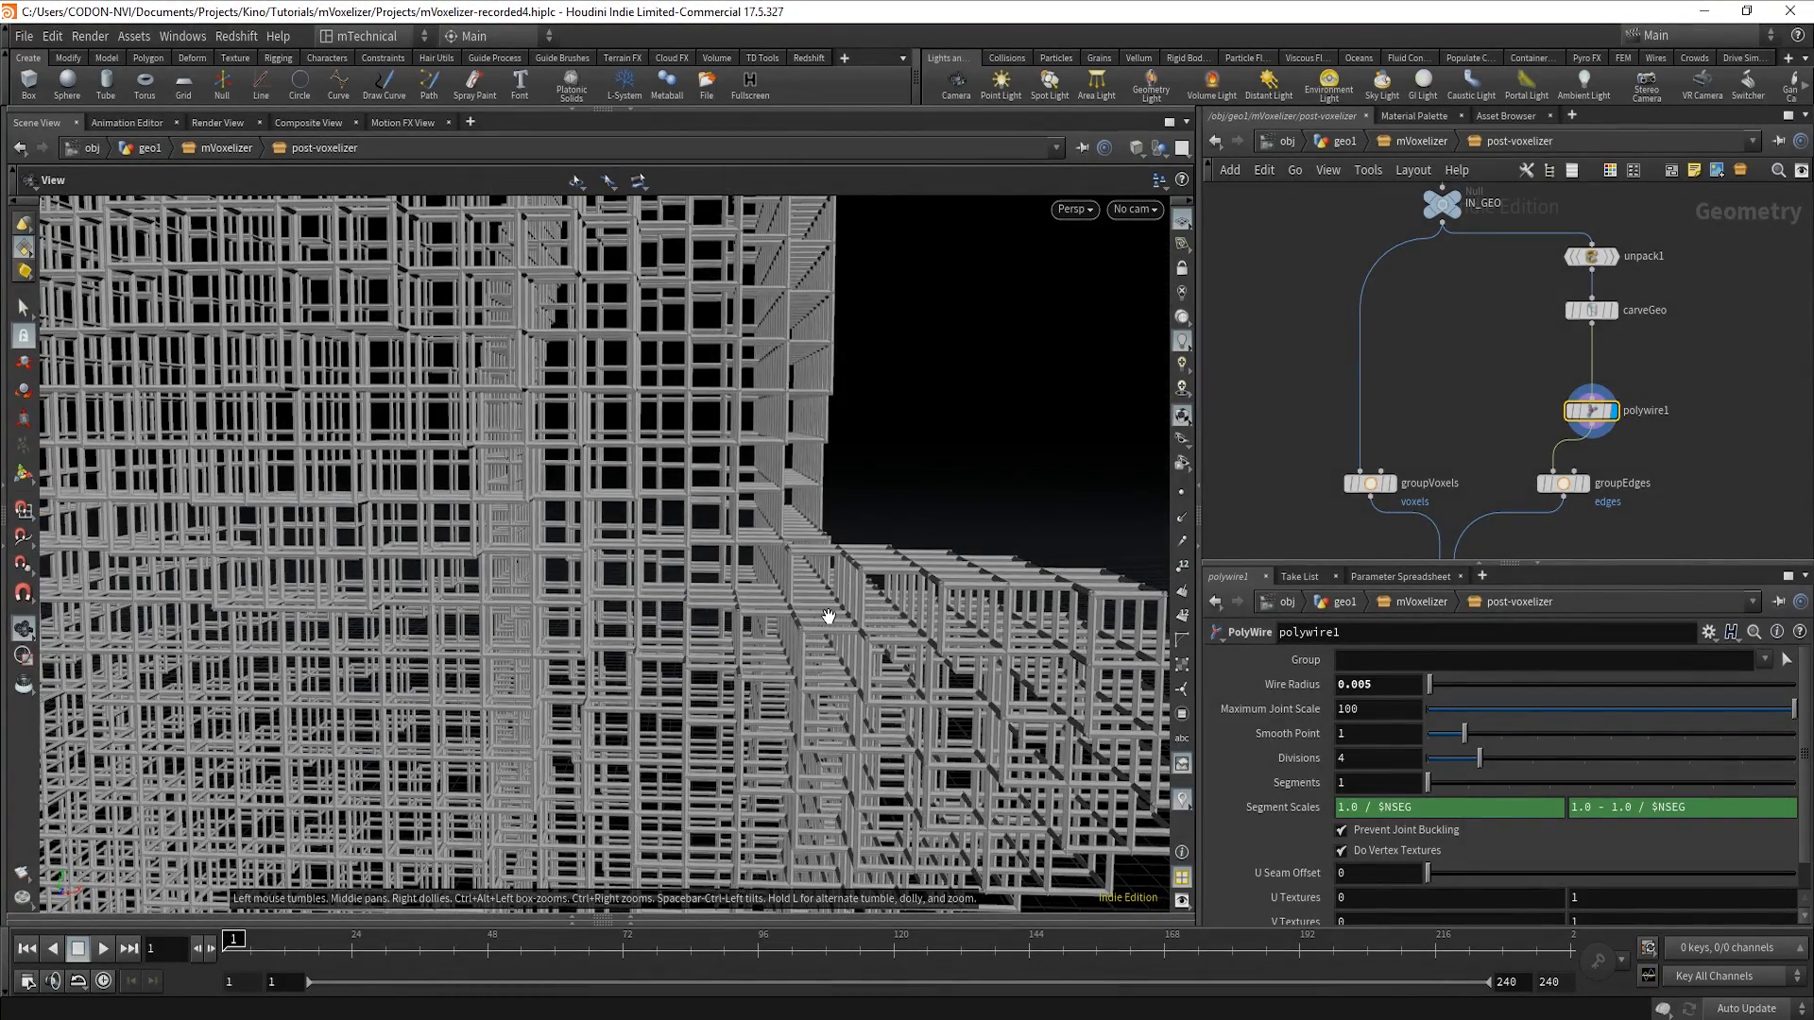
Rename the PolyWire node polywireEdges and line it up in one column with unpack1 and carveGeo.
drag(1660, 419, 1665, 379)
click(1665, 373)
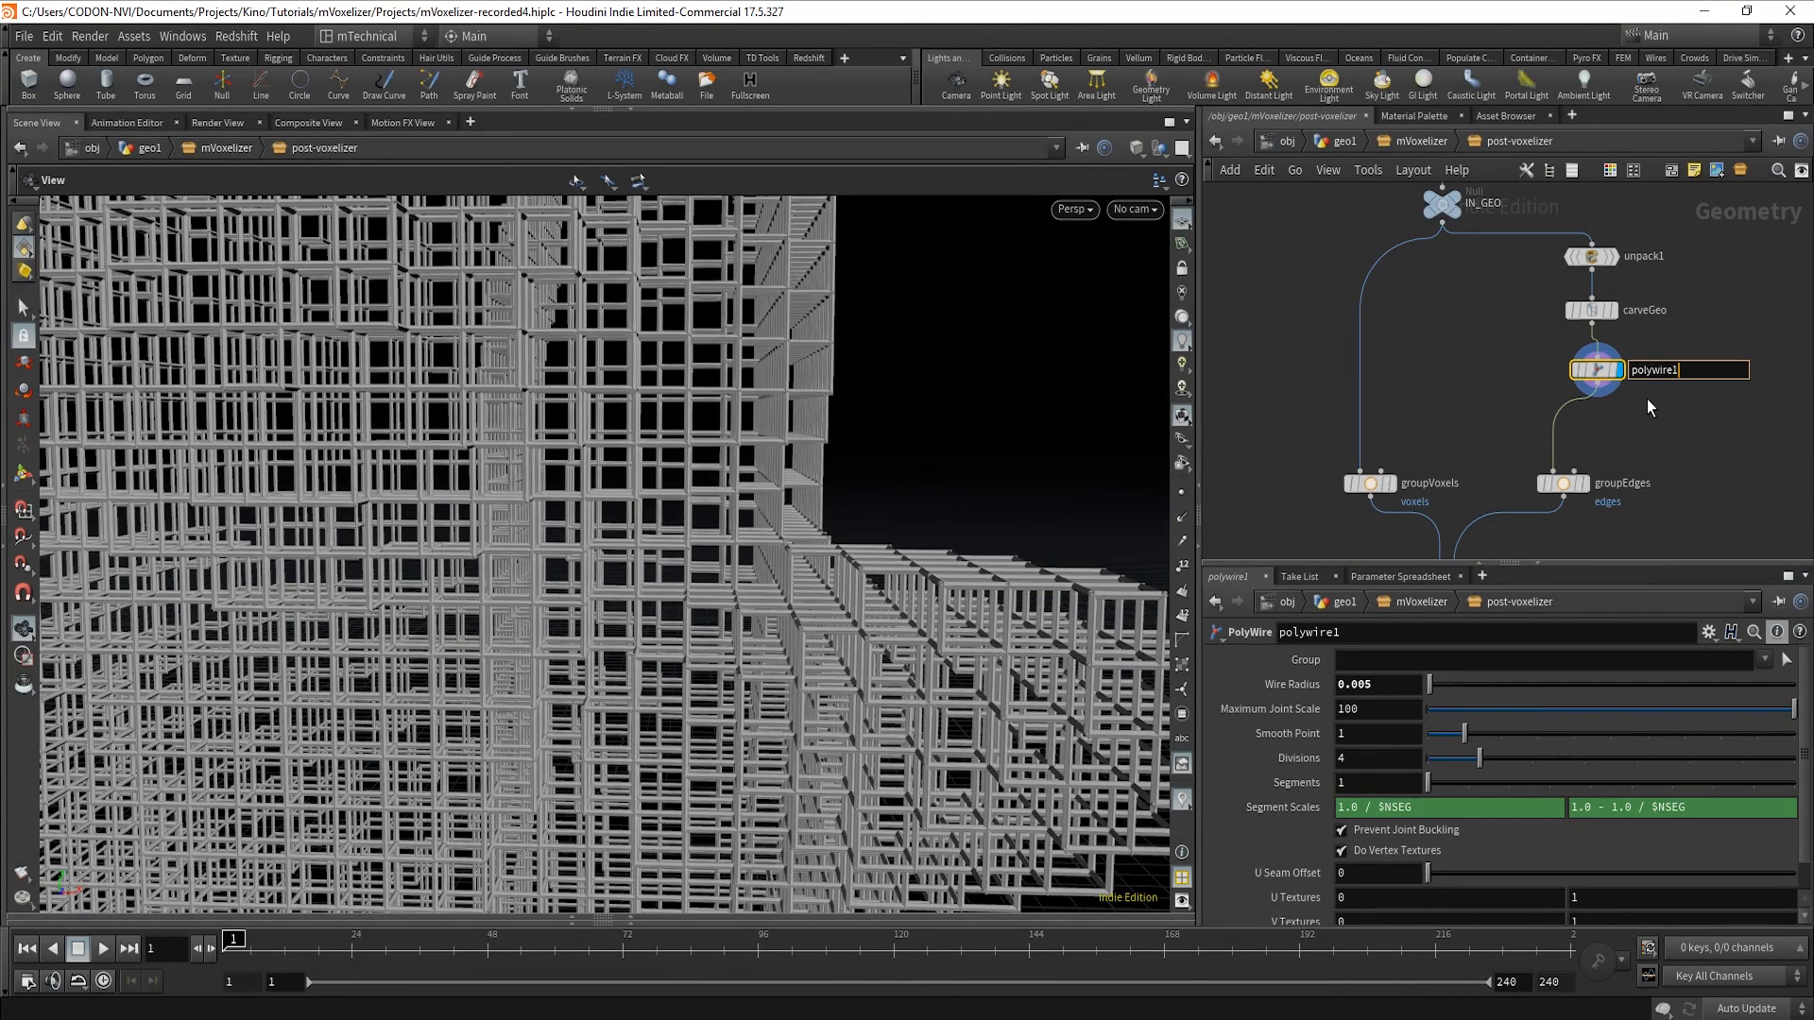
text(Edges)
key(Return)
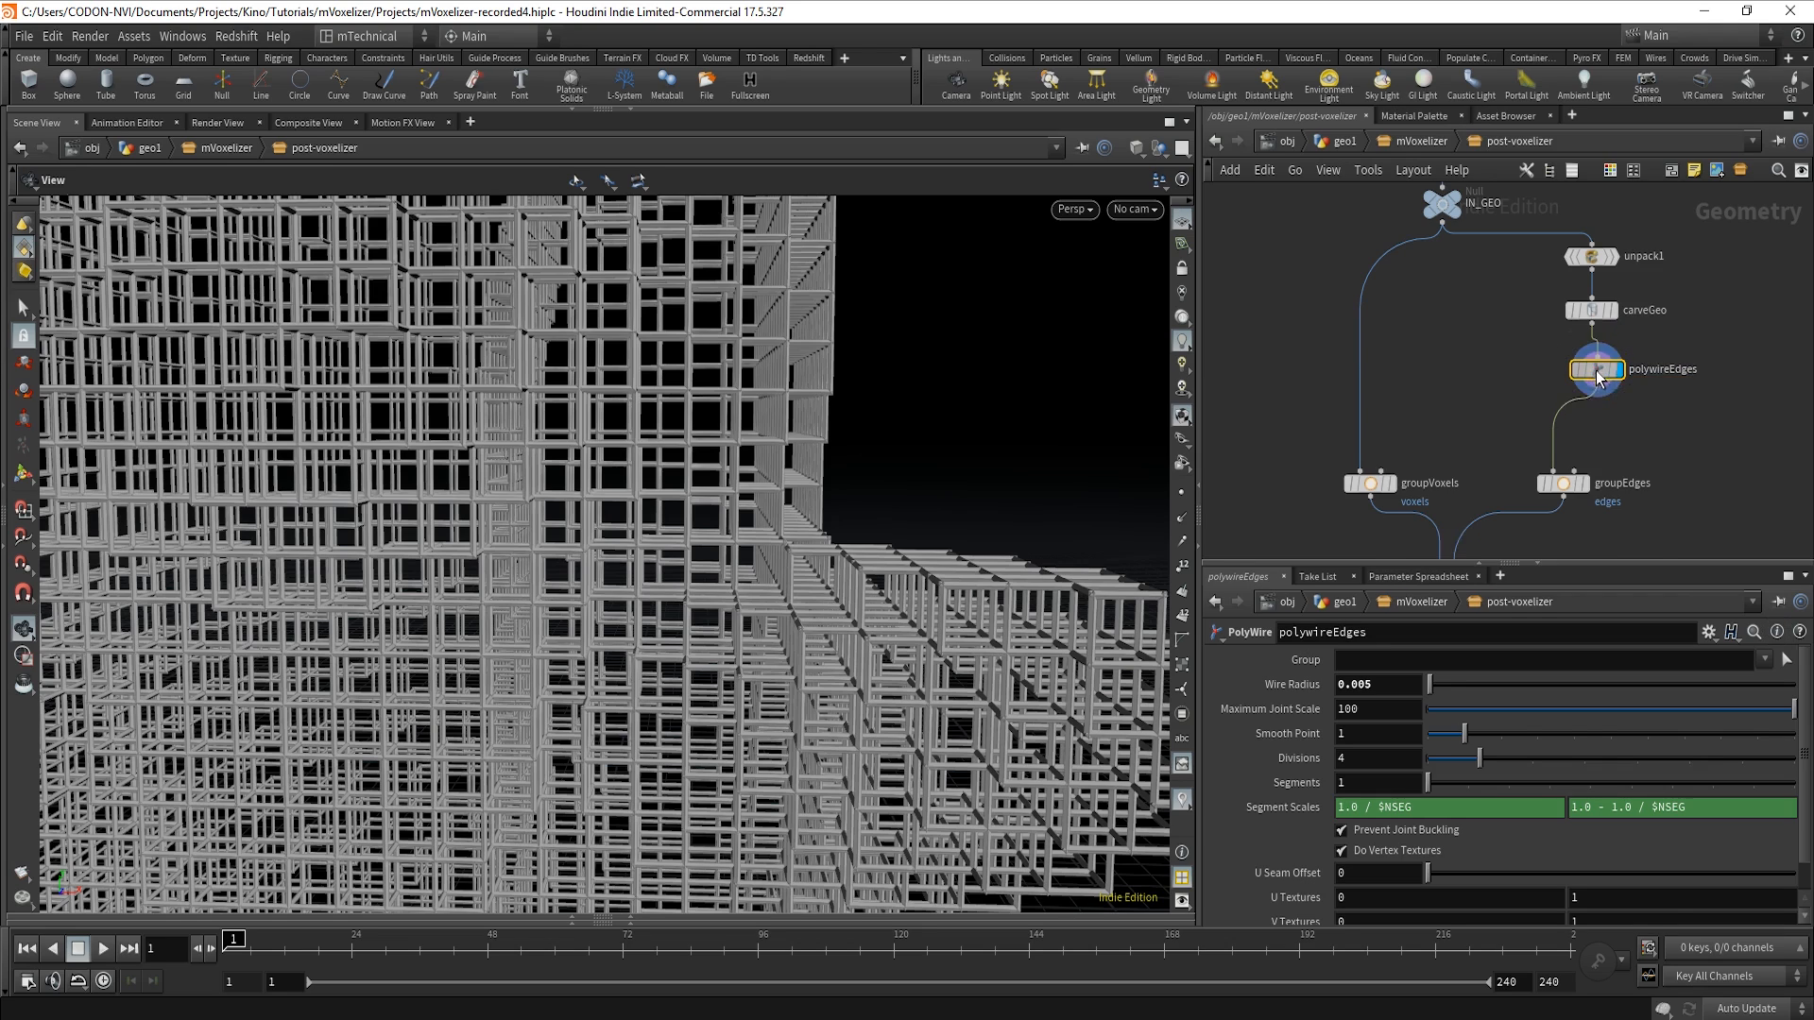
drag(1594, 374, 1646, 413)
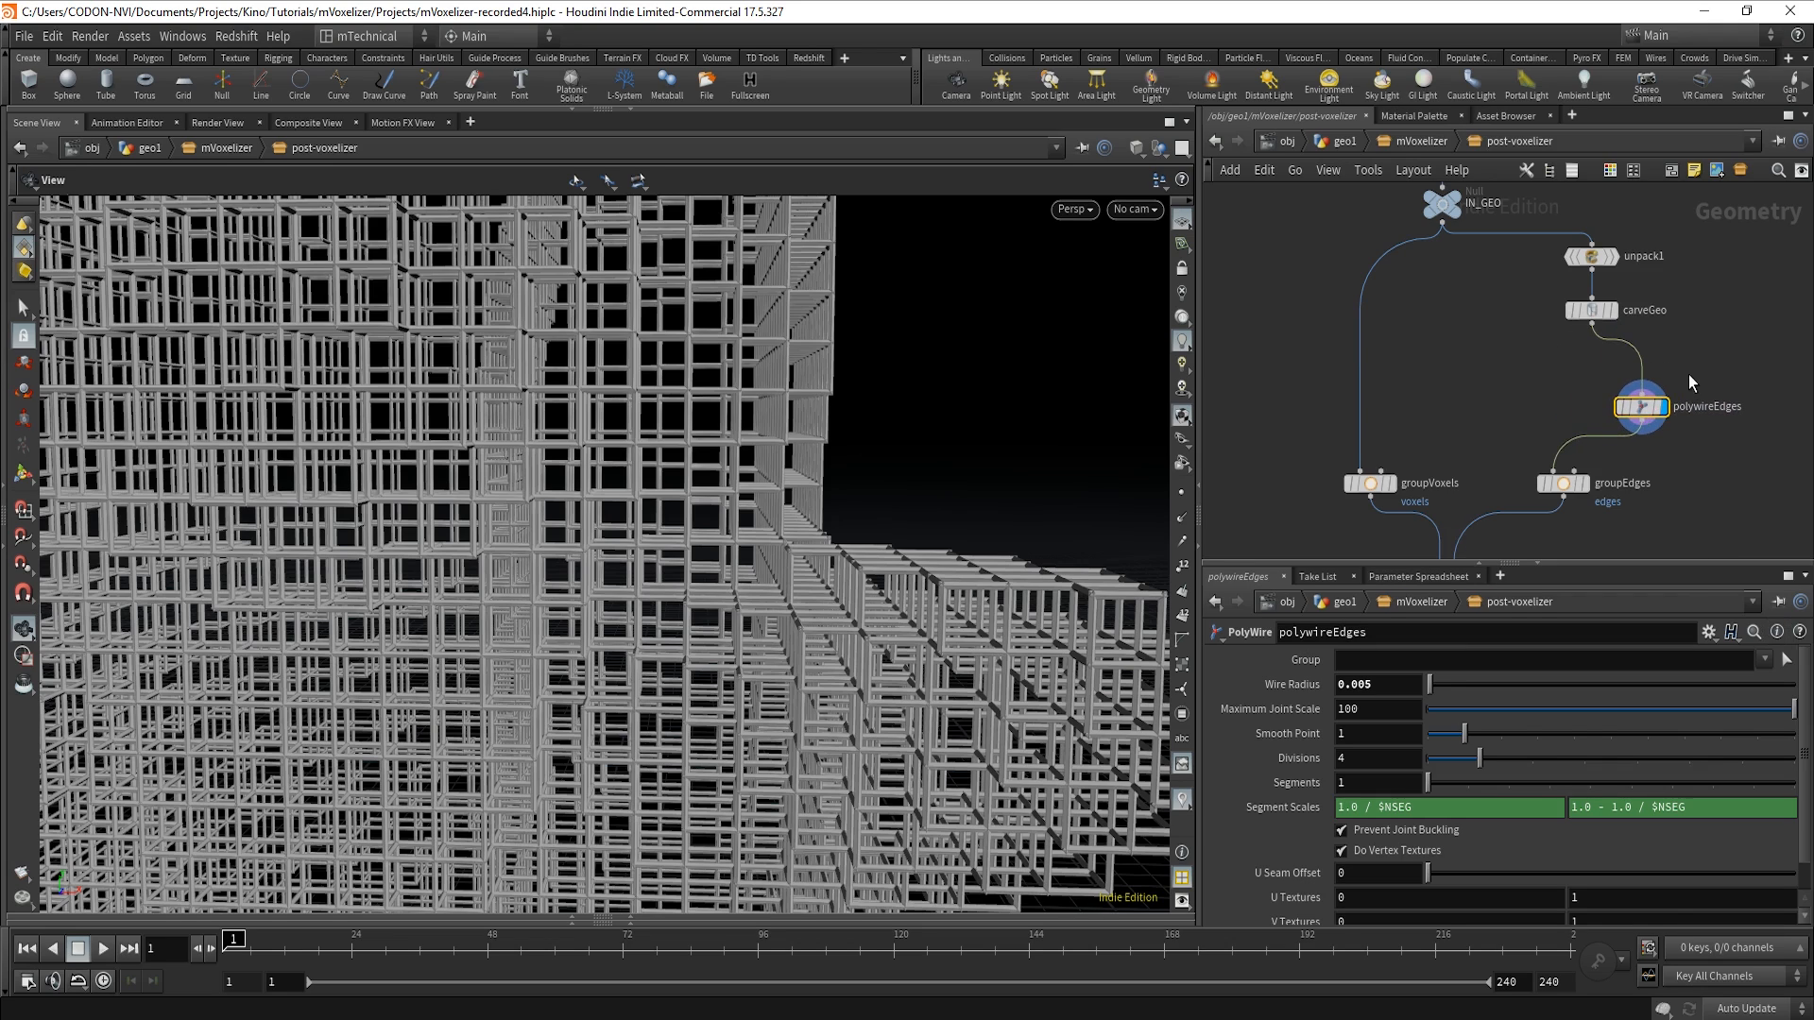
drag(1692, 352, 1639, 271)
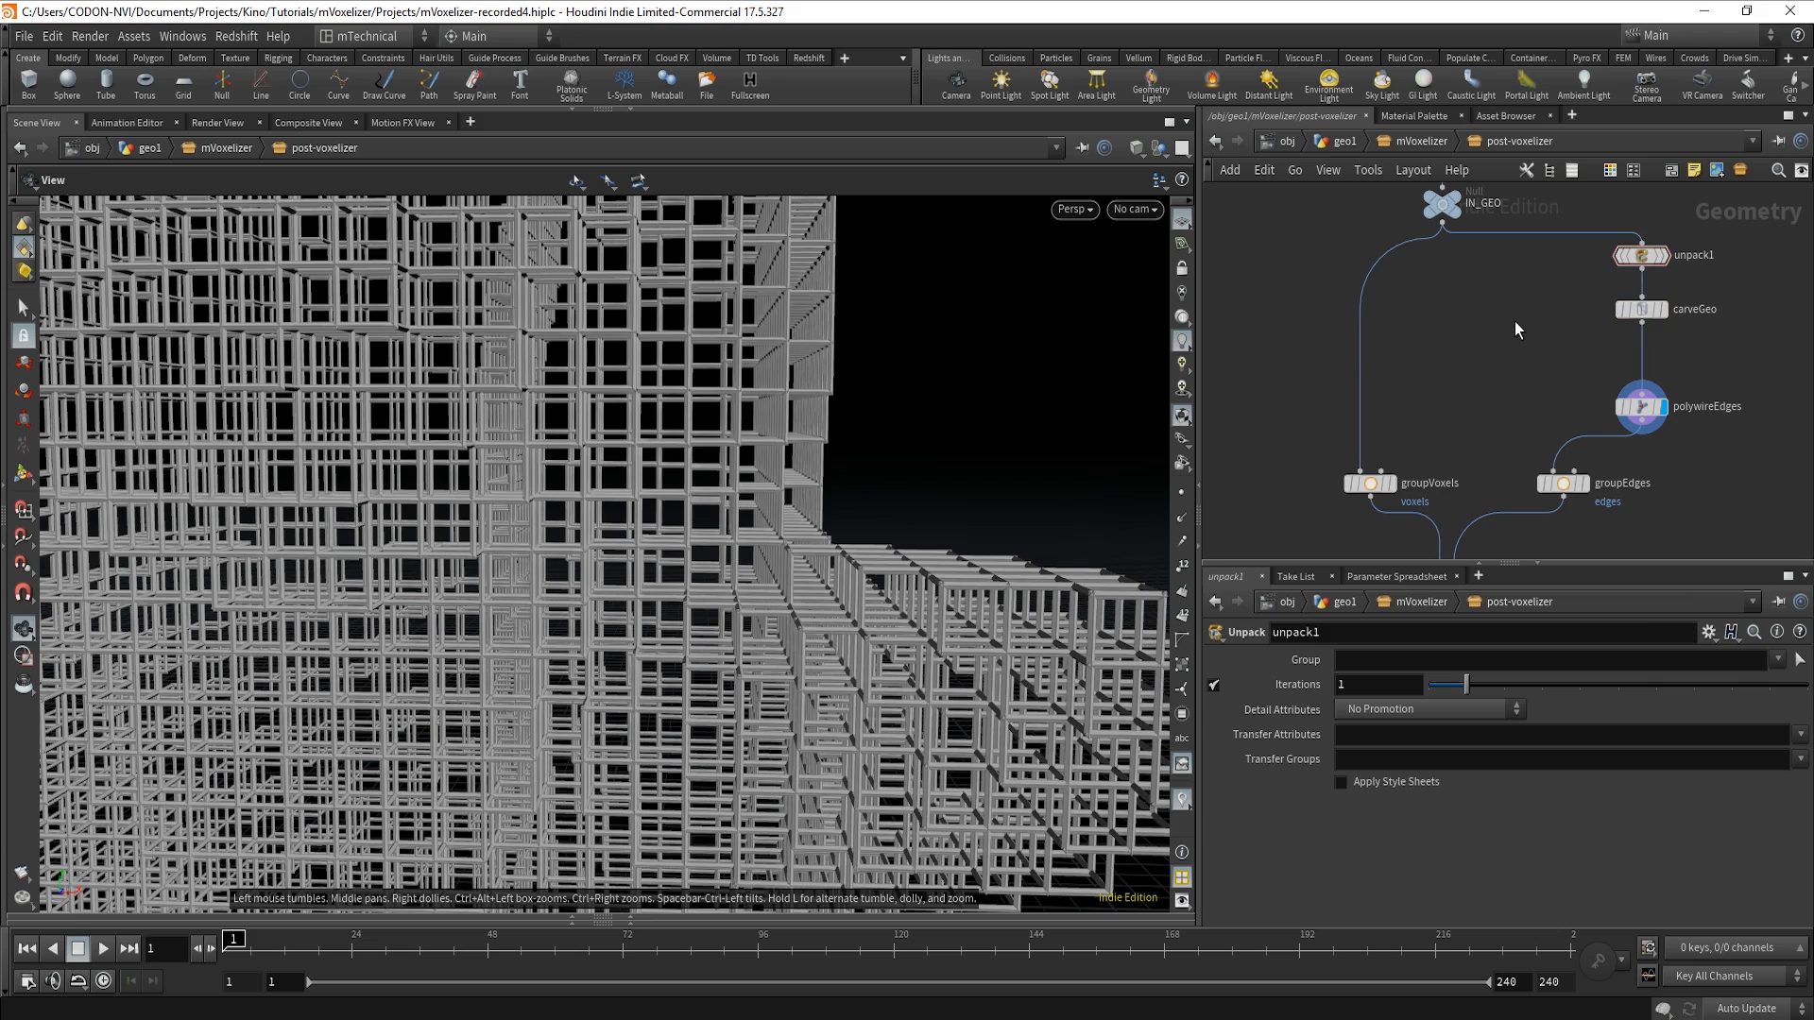
Add a Switch node and insert it on the wire between groupEdges and mergeWithEdges, moving the merge node down to make room.
key(Tab)
text(swi)
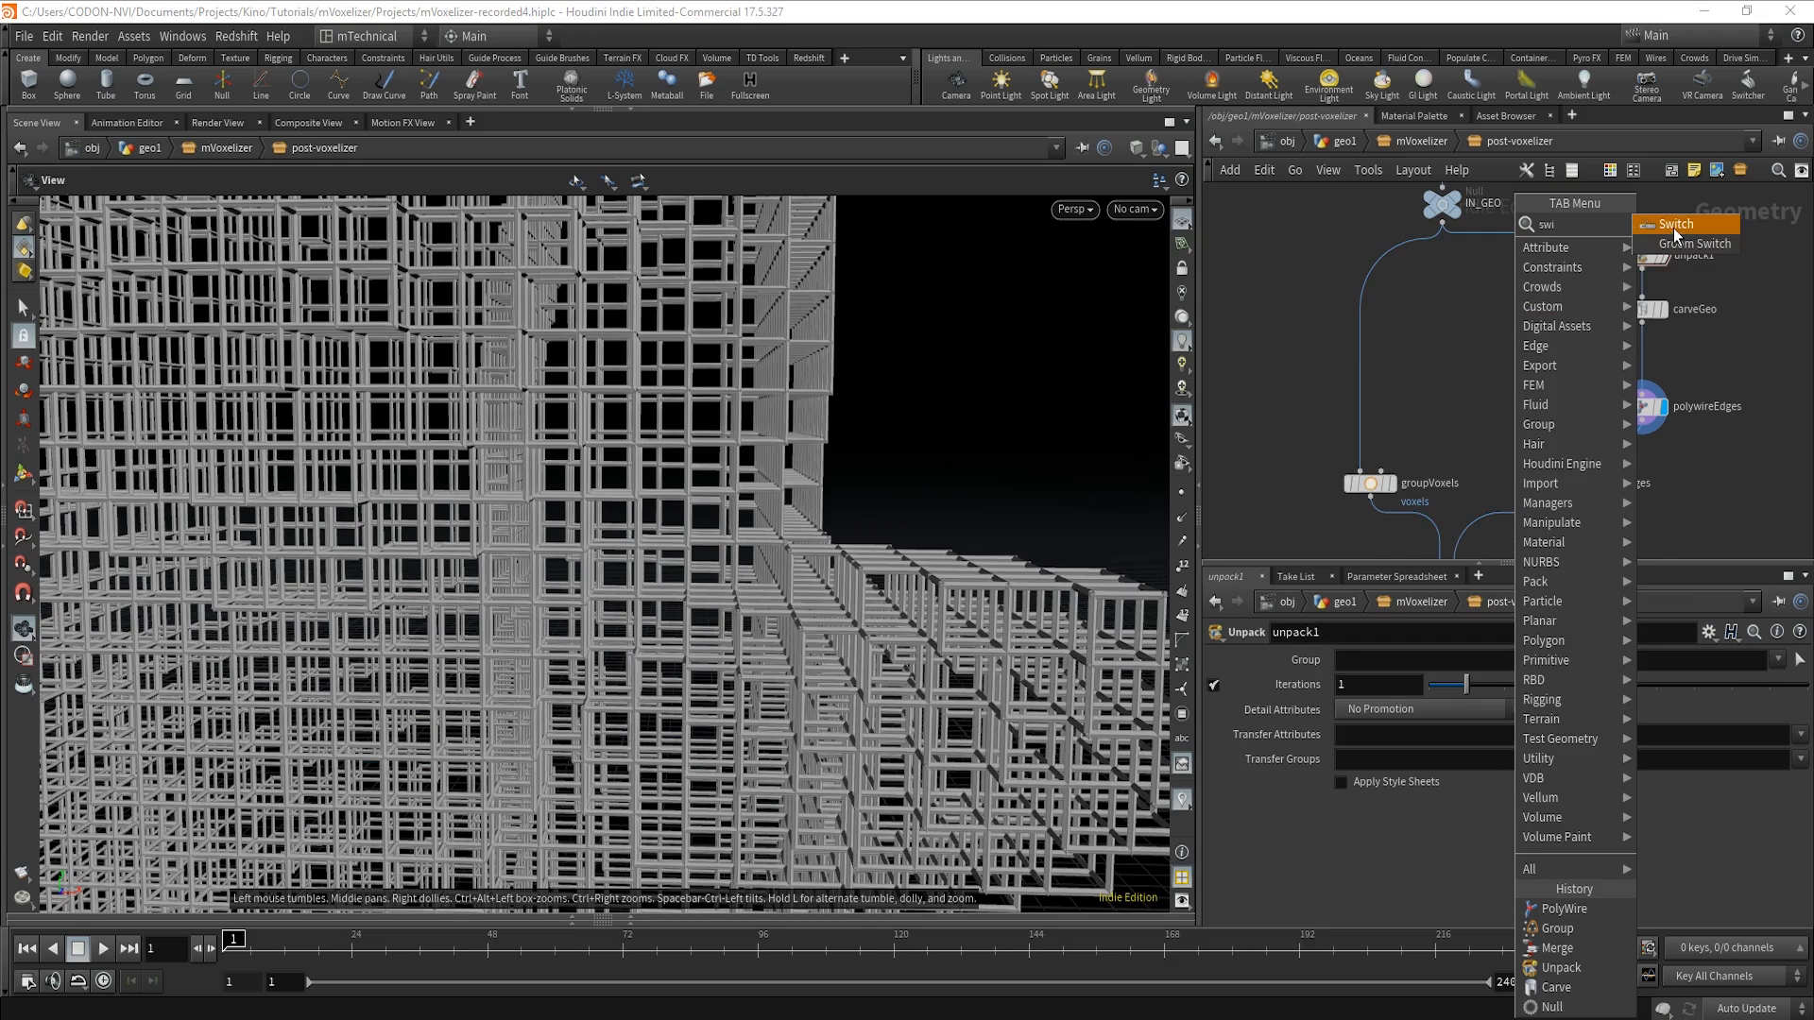
click(1674, 228)
click(1498, 456)
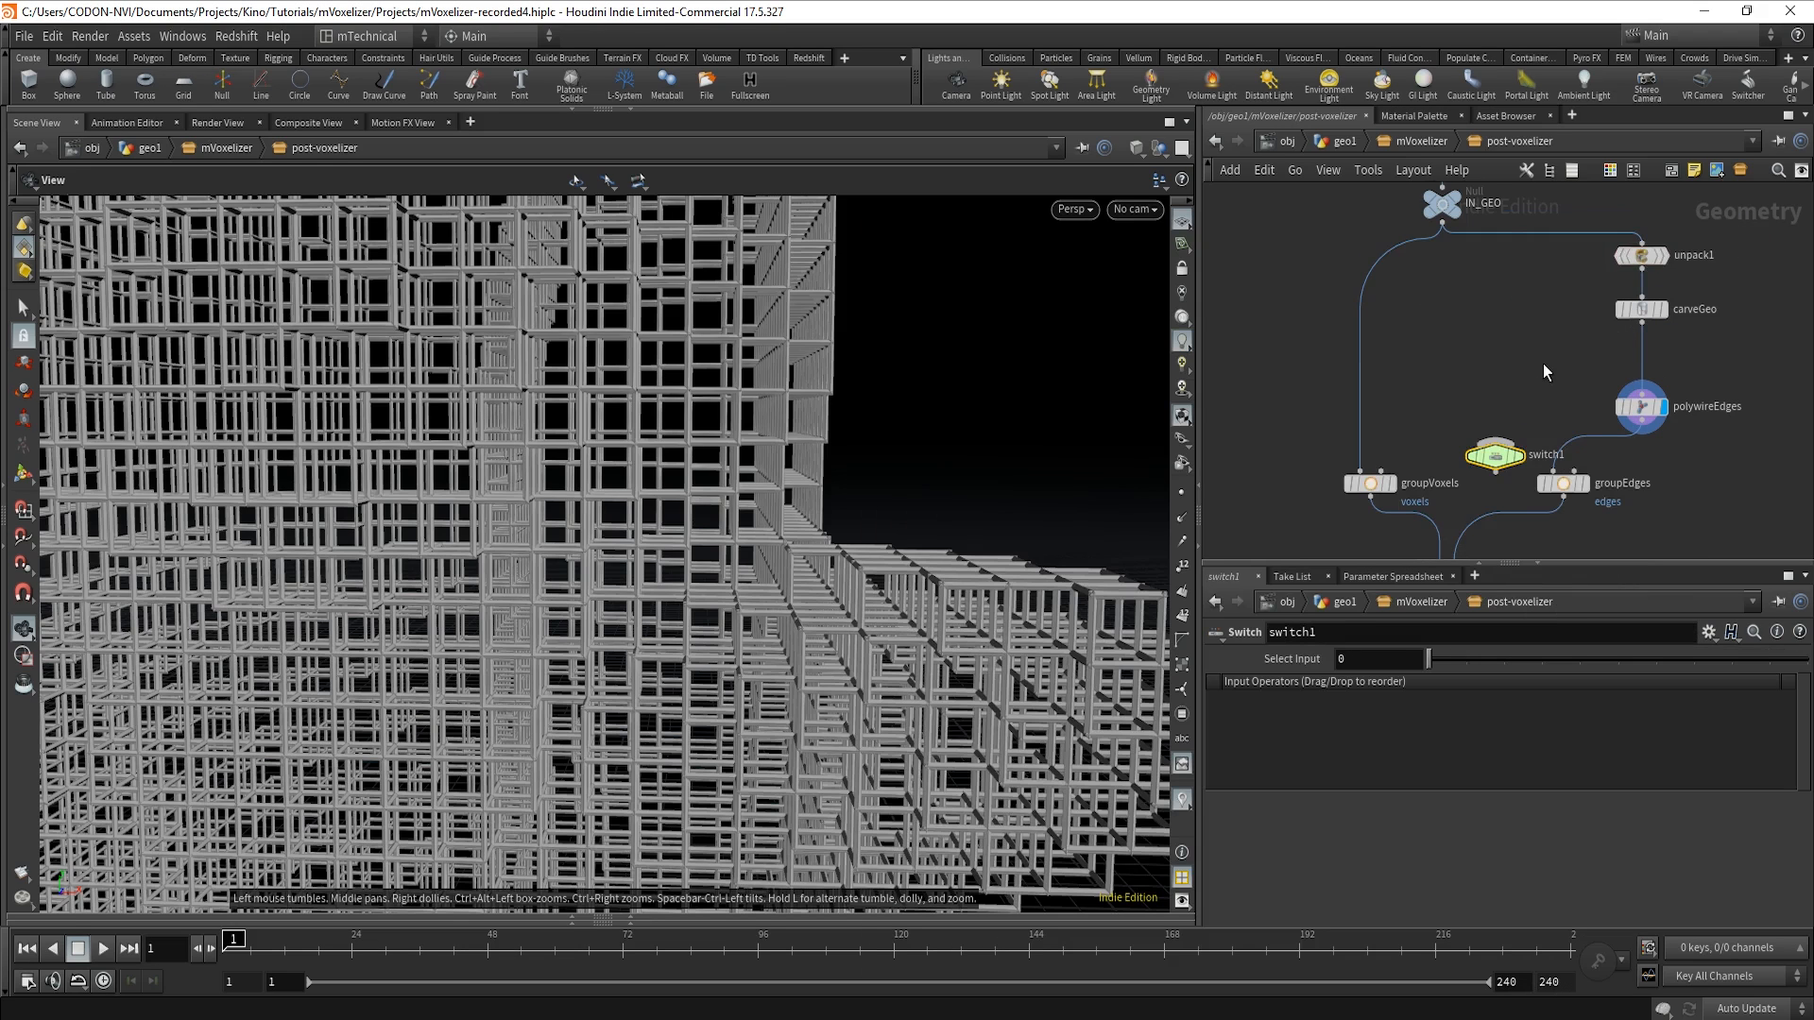
drag(1591, 340, 1623, 338)
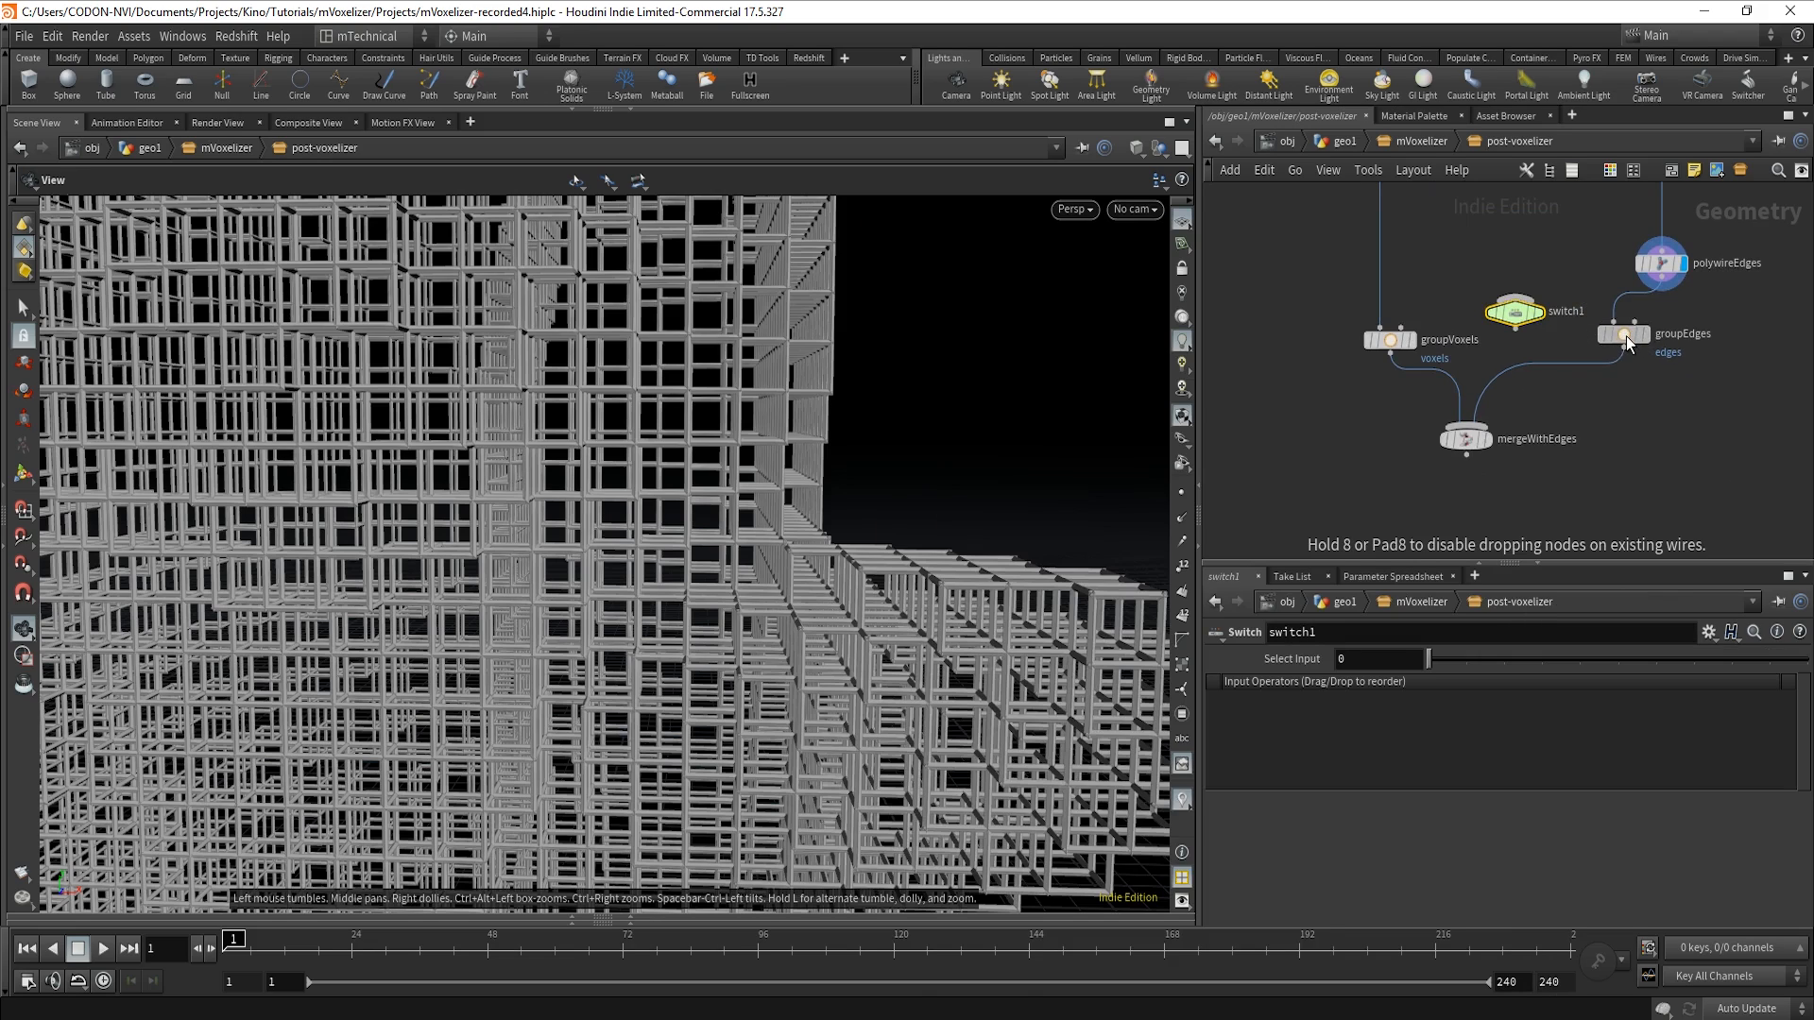
drag(1465, 440, 1474, 482)
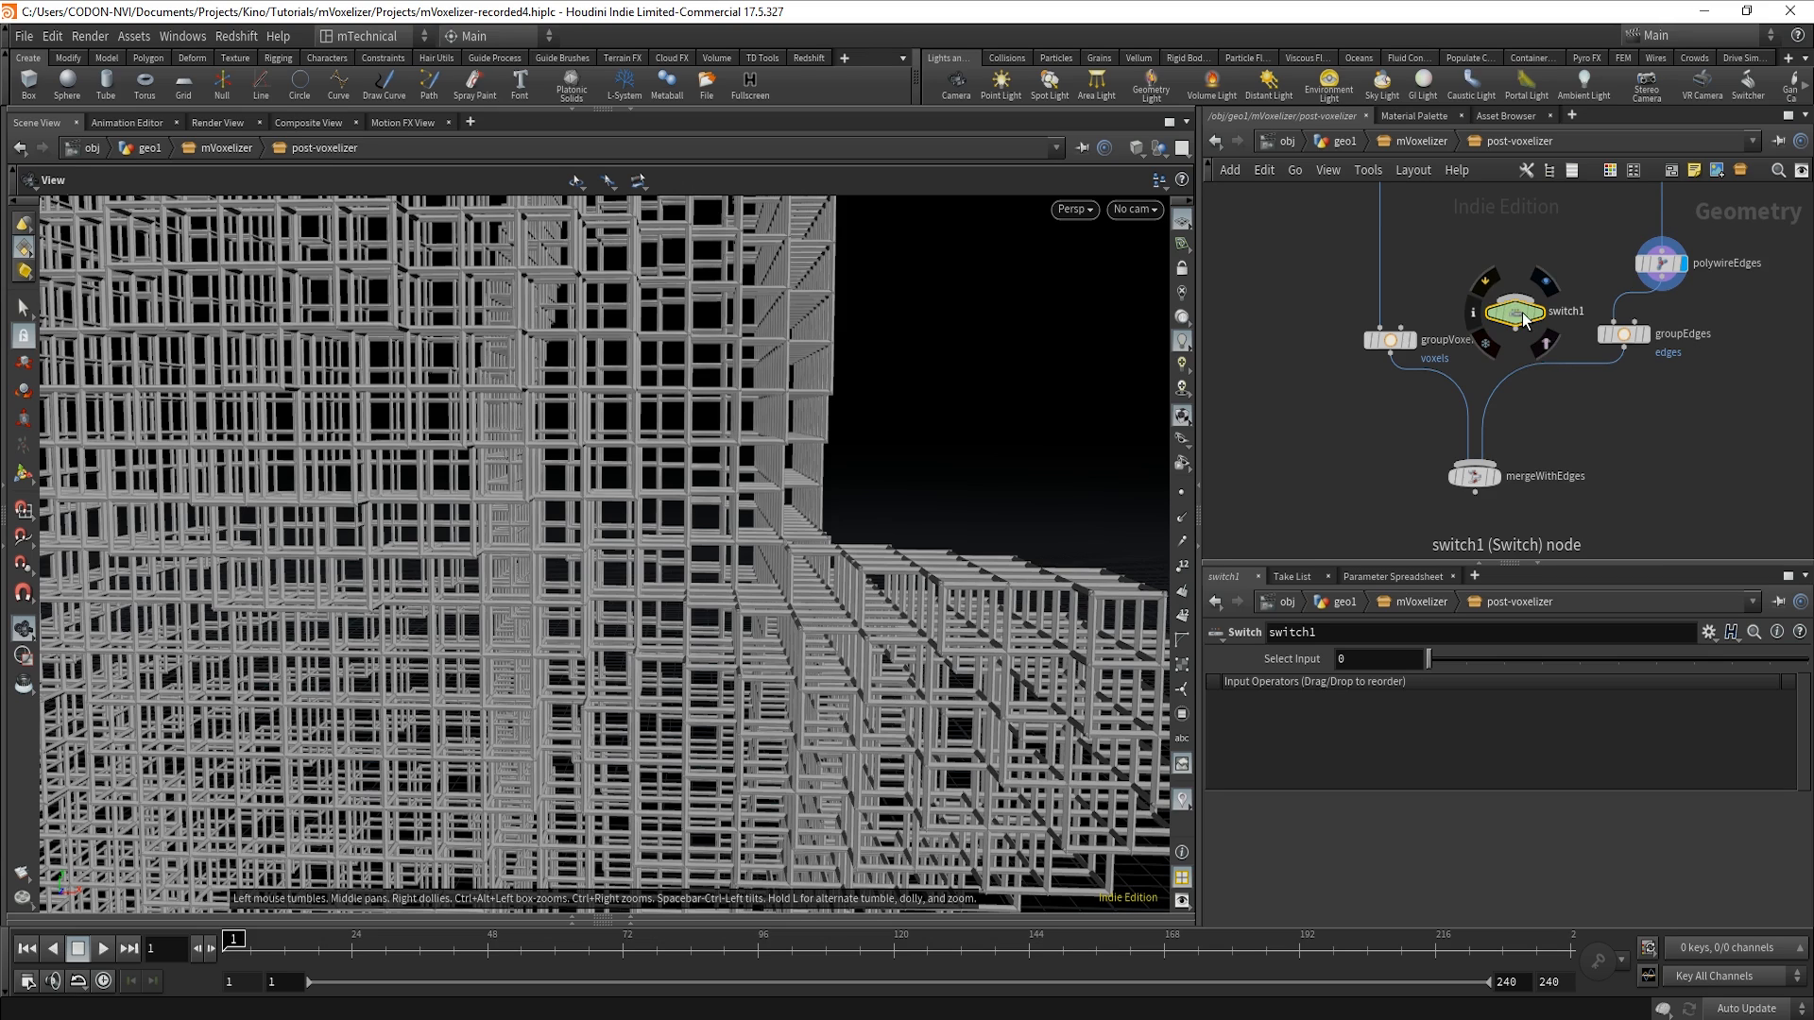
drag(1522, 313, 1540, 398)
Add a Null node beside the new Switch and name it nothing.
key(Tab)
text(null)
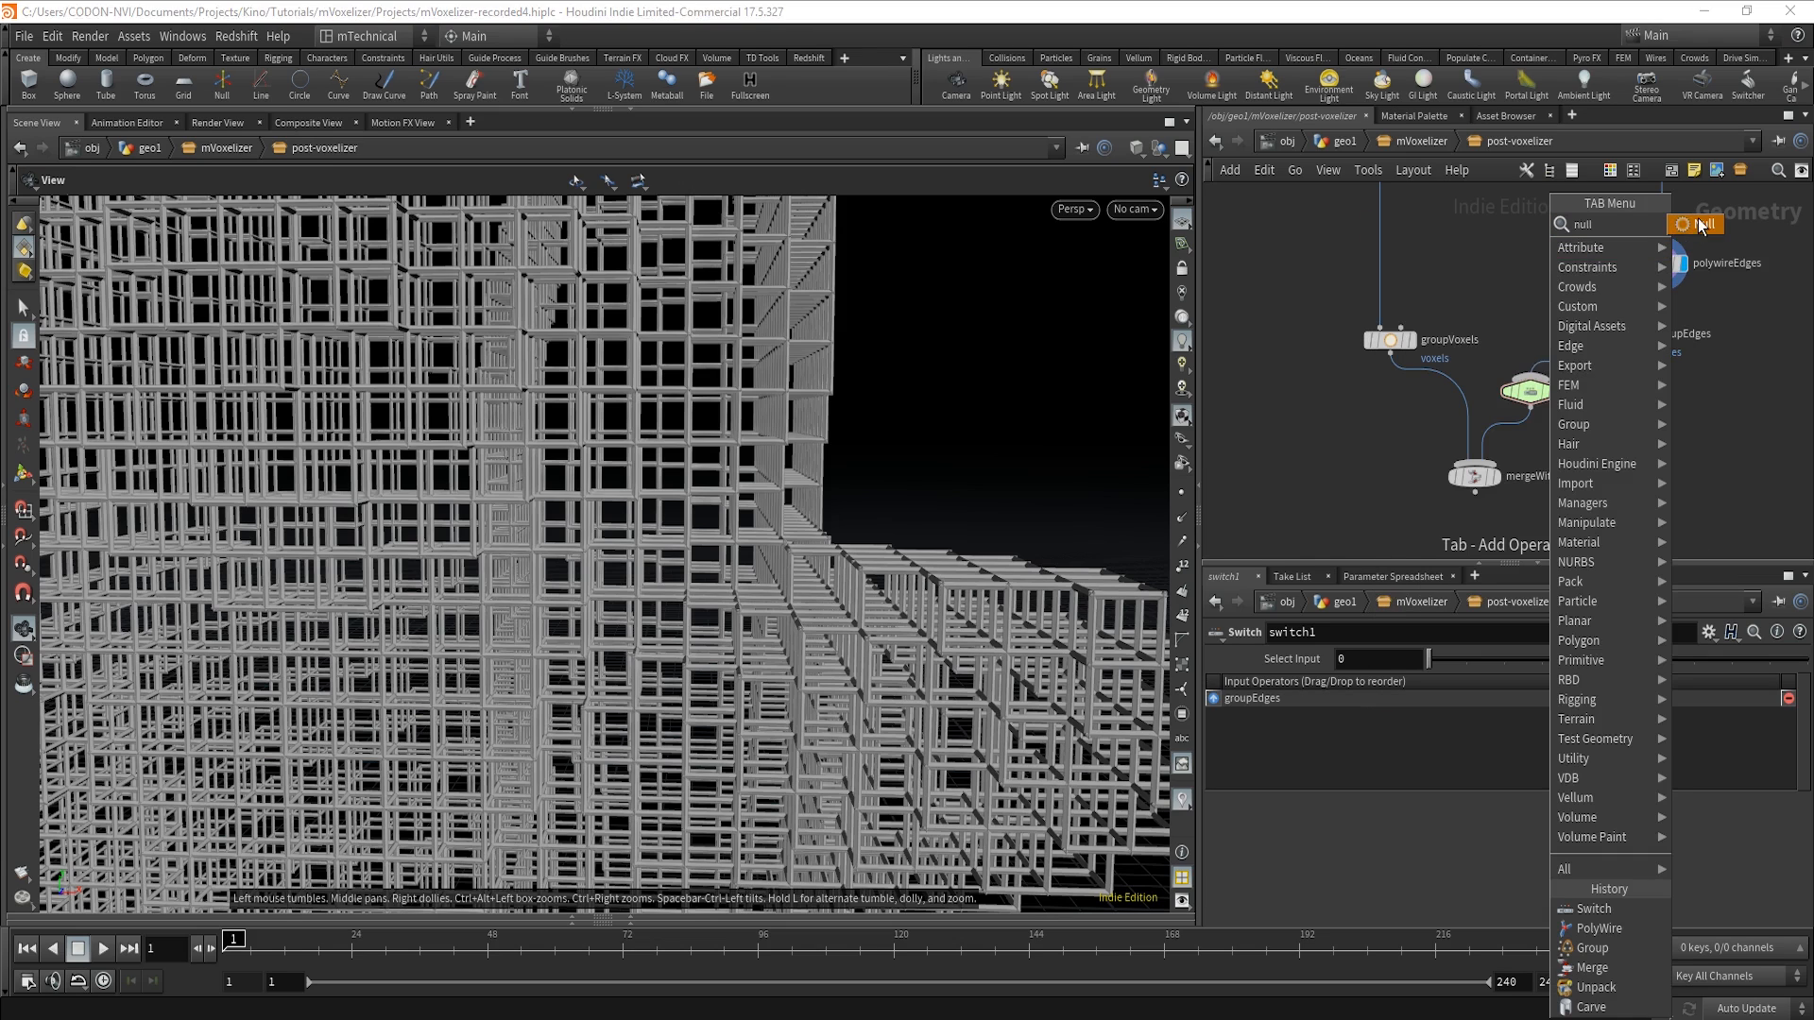
key(Return)
click(1522, 312)
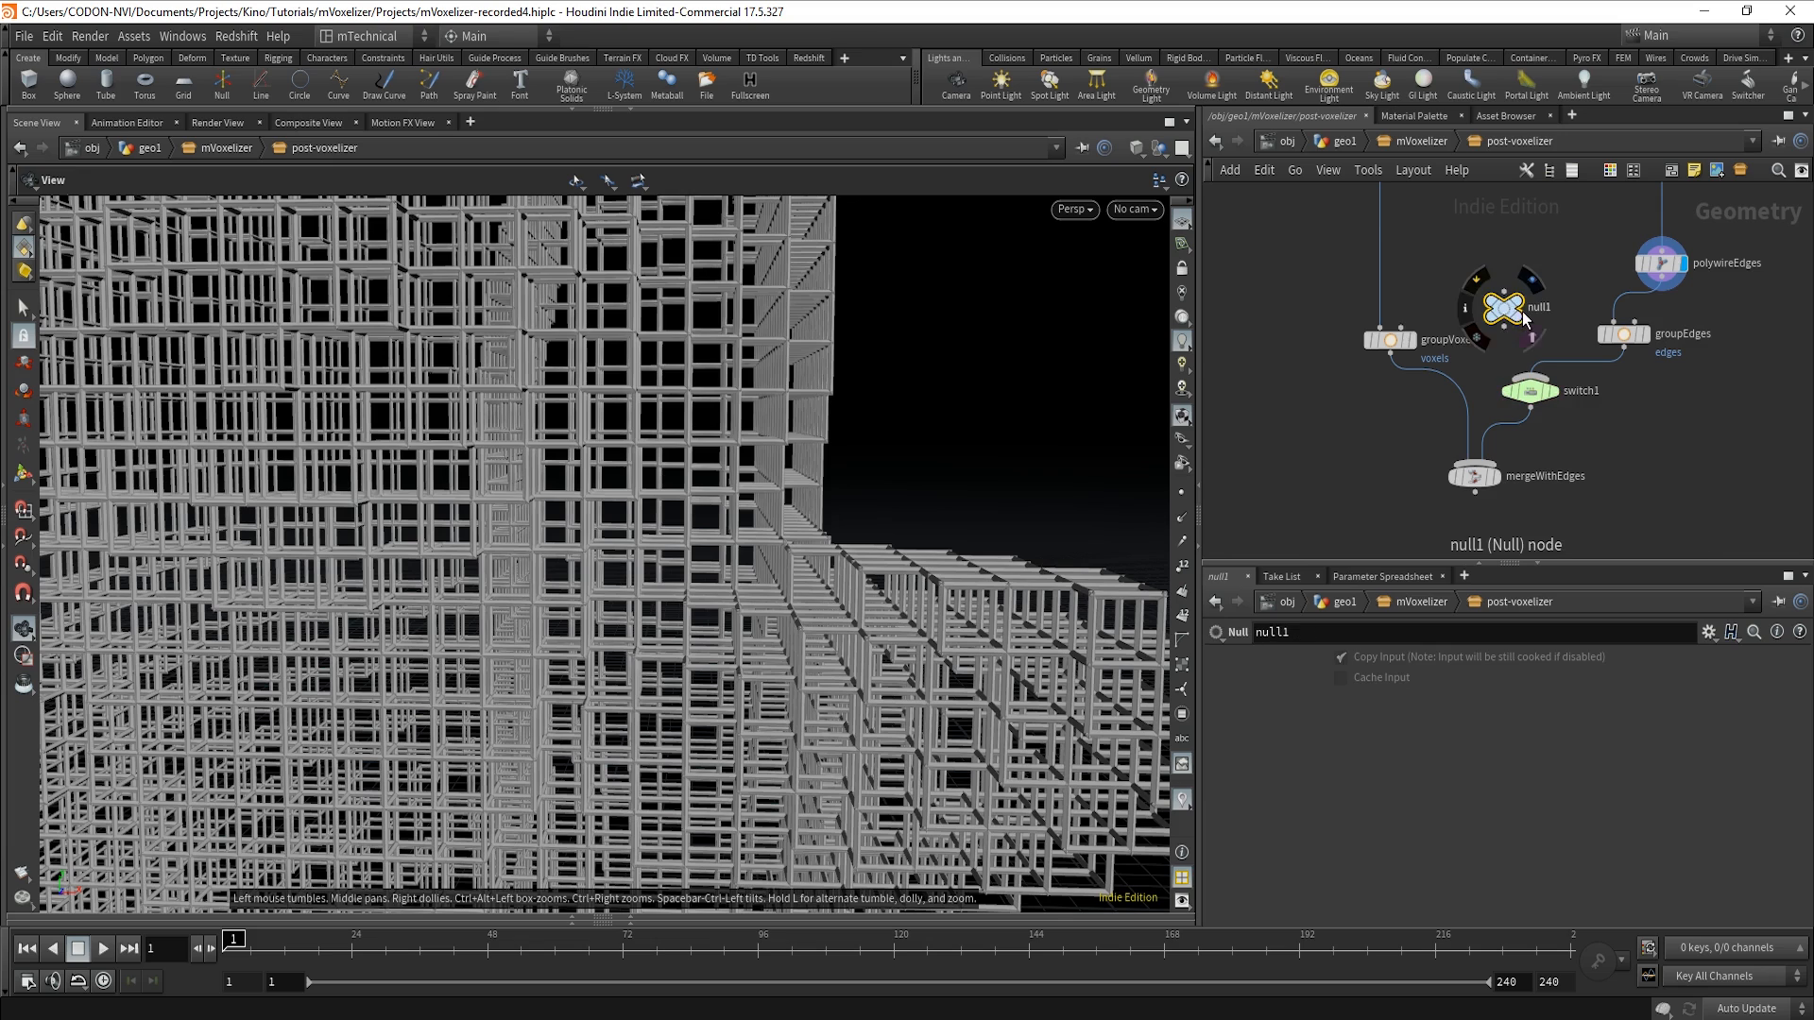
double_click(1550, 309)
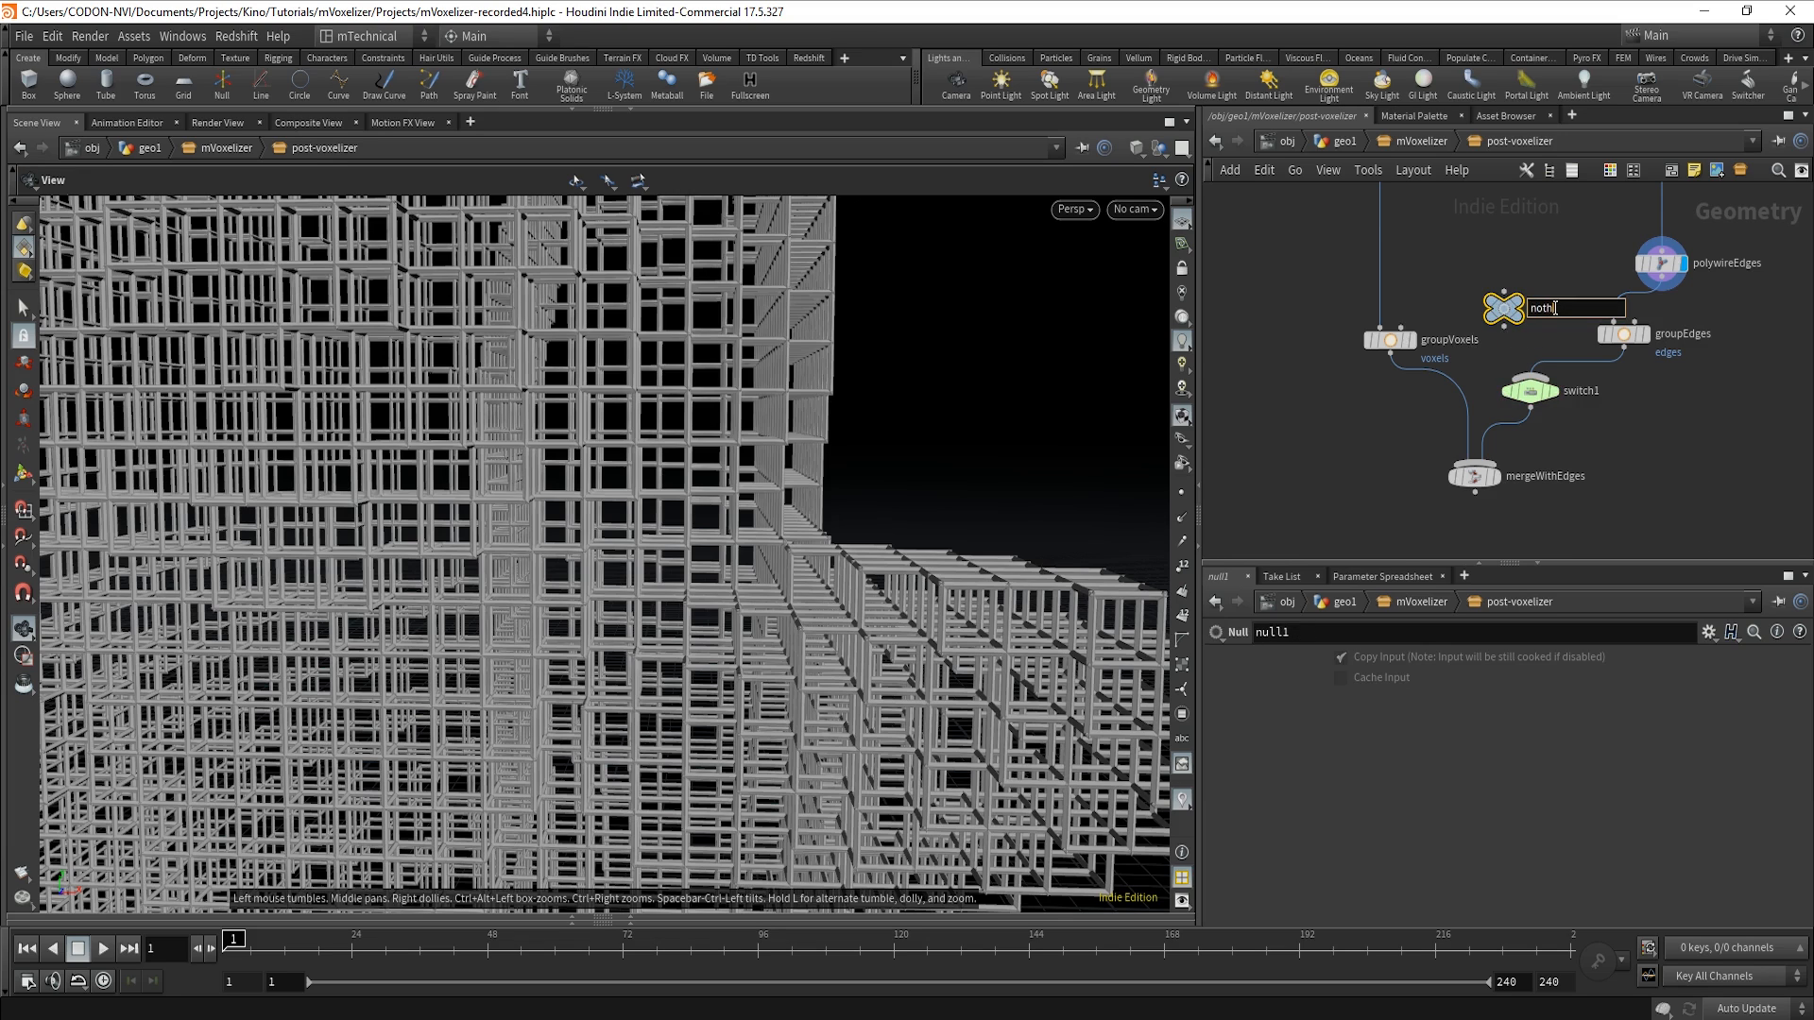
text(nothing)
key(Return)
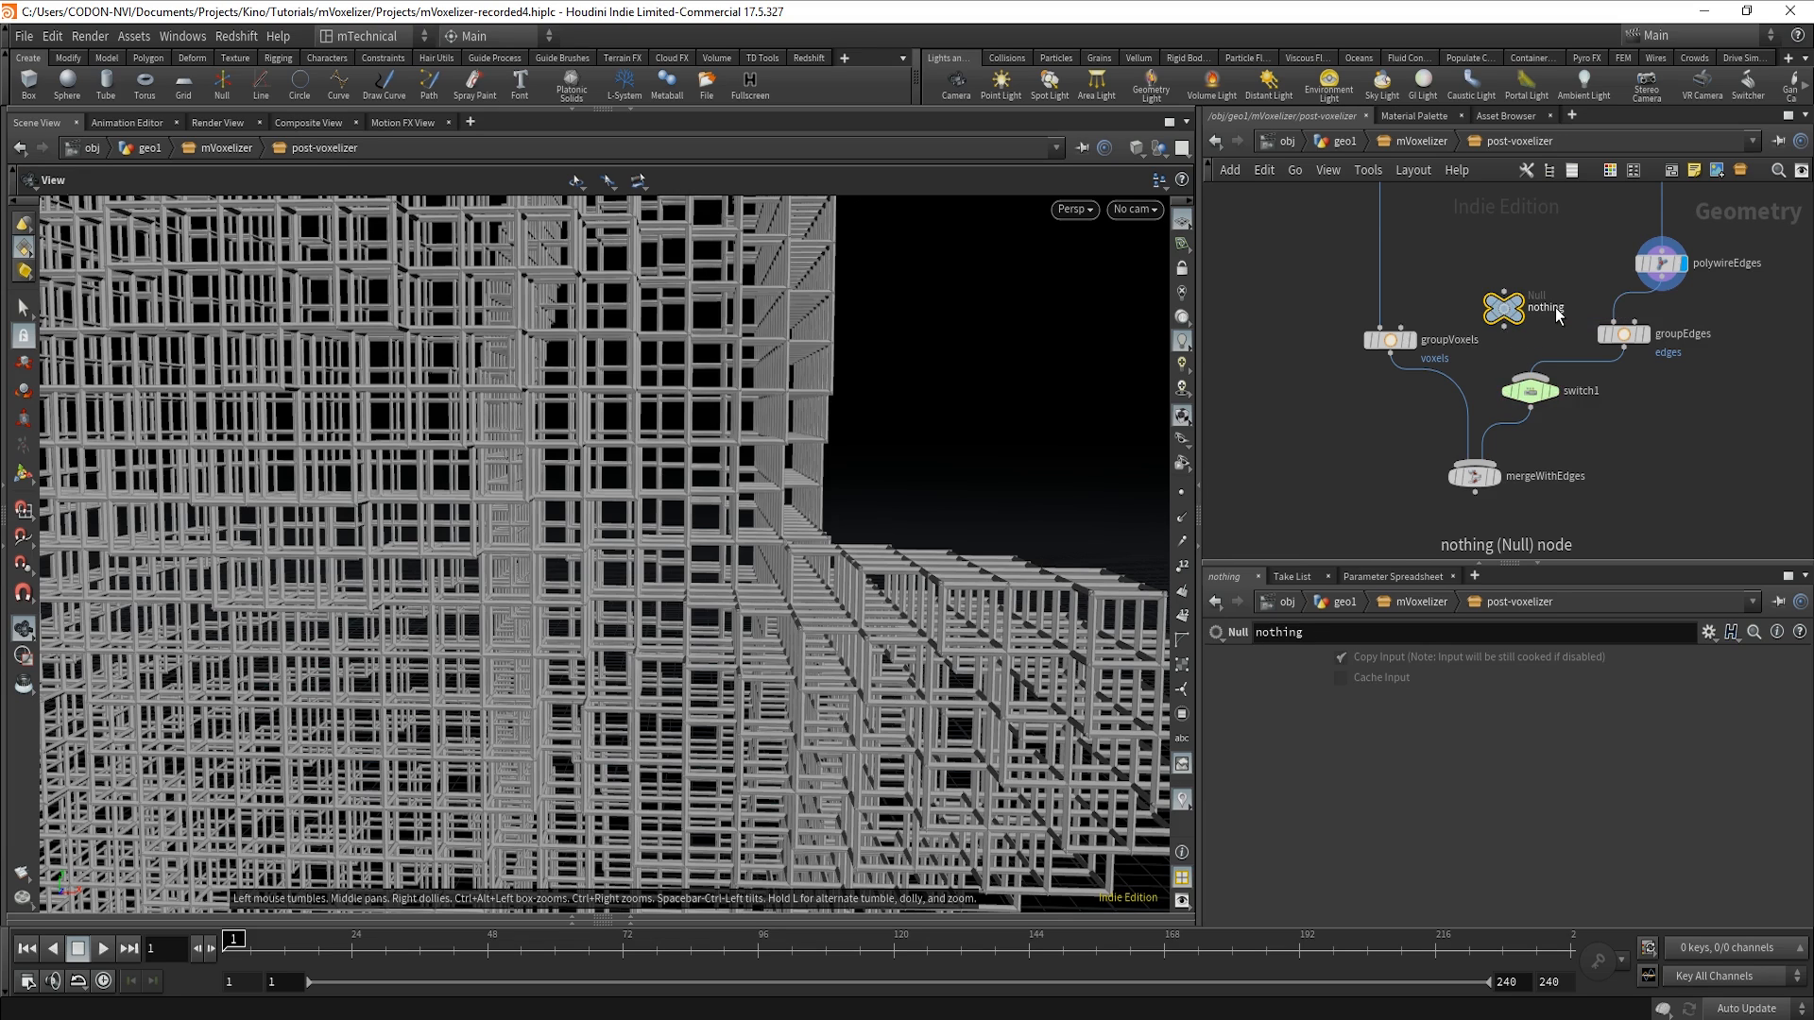
Wire the nothing null into the Switch and reorder the inputs so nothing comes before groupEdges.
click(1509, 331)
click(1527, 385)
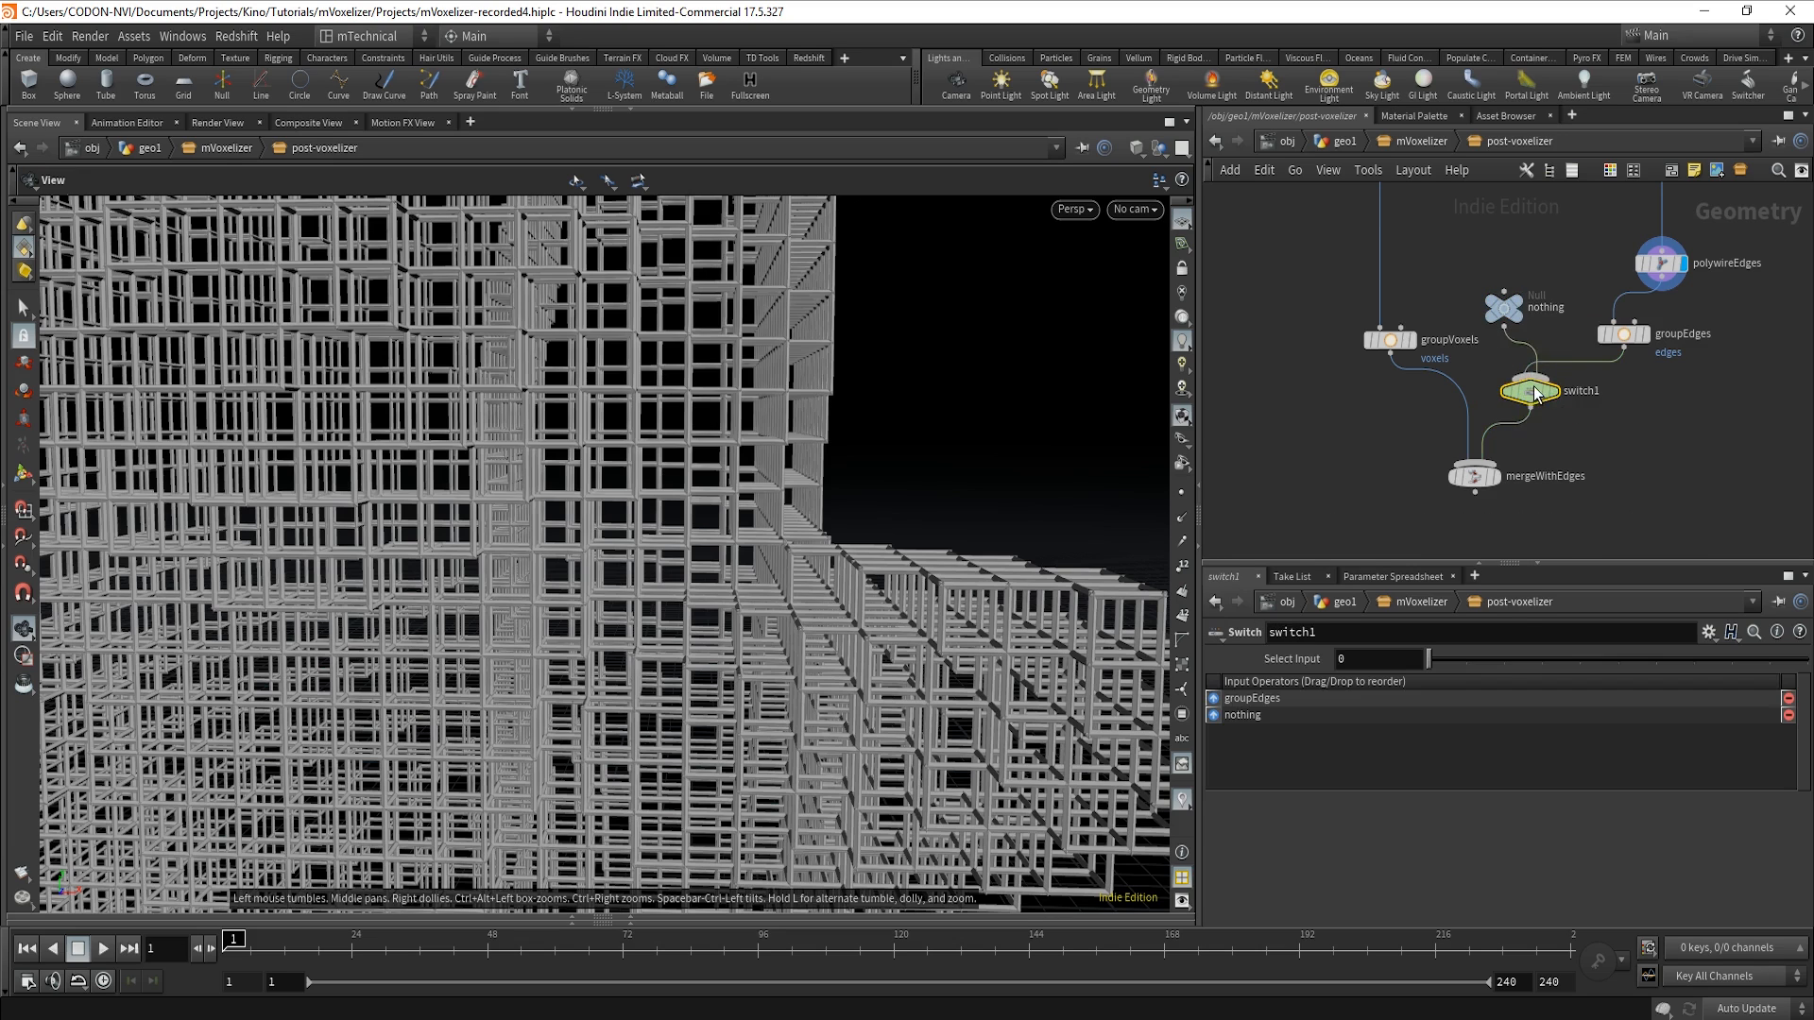
drag(1214, 717, 1217, 699)
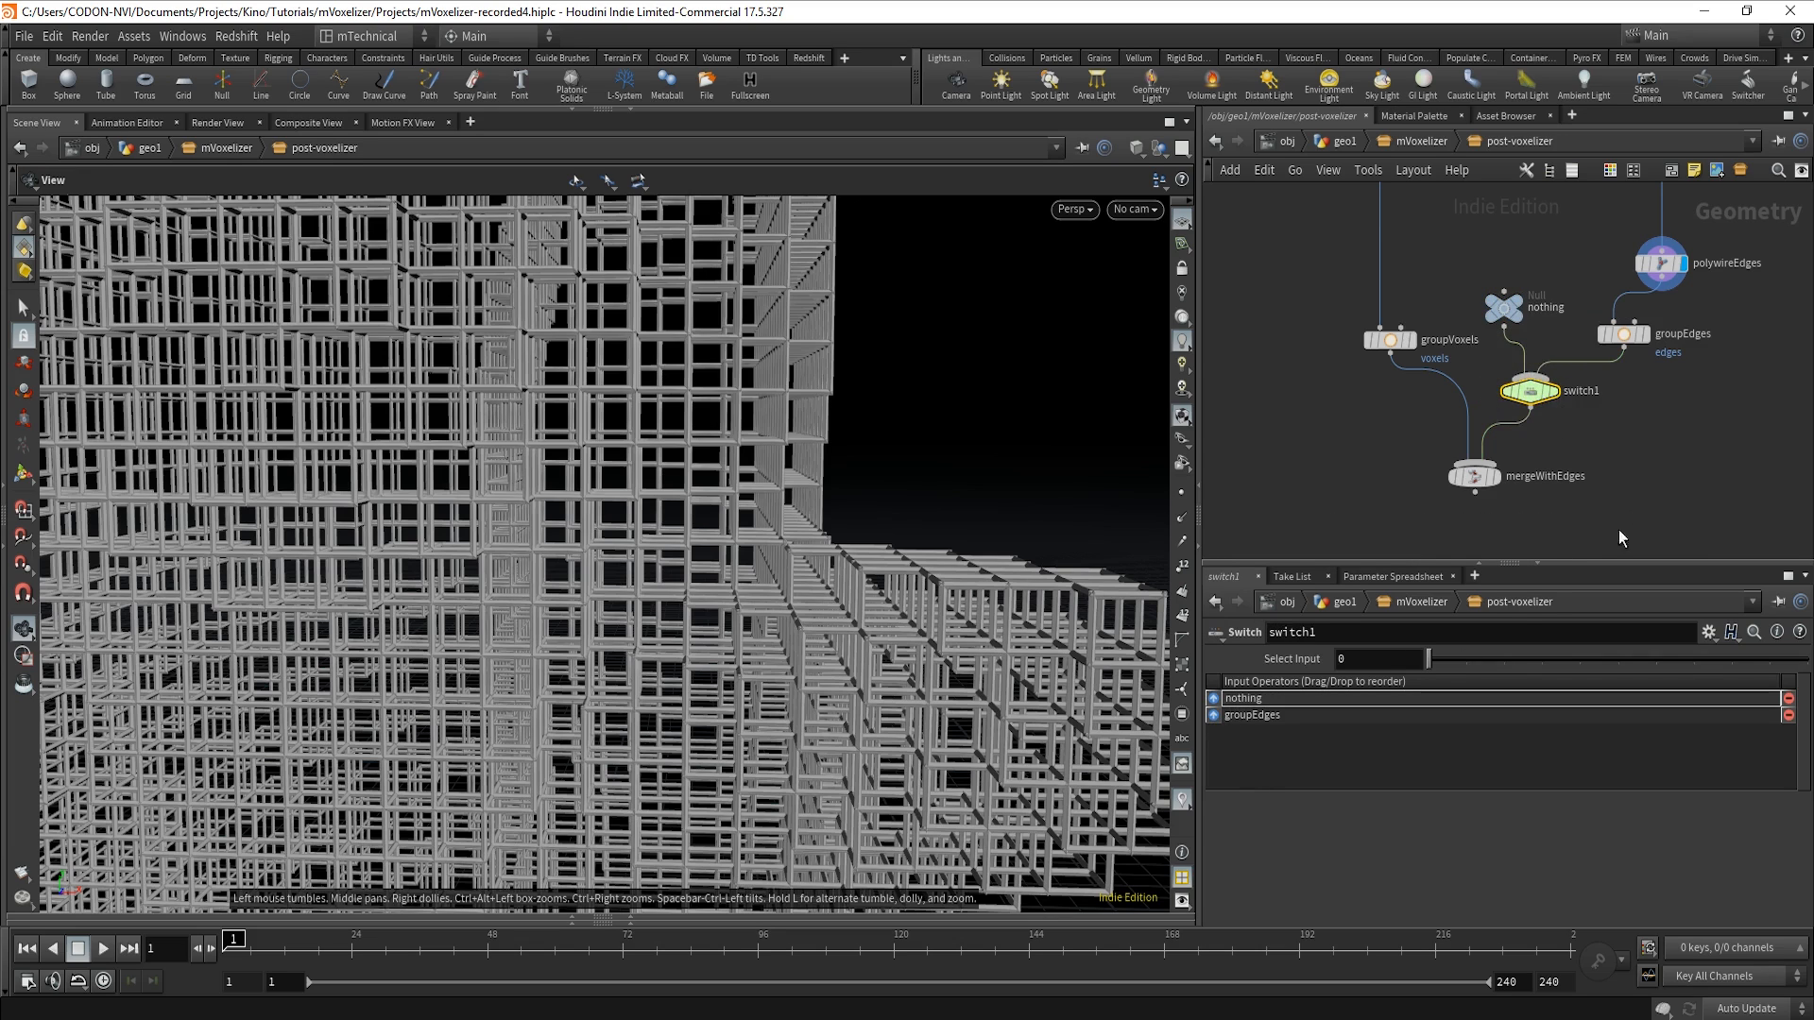
Rename the Switch node after groupEdges to switchEdges.
click(1503, 307)
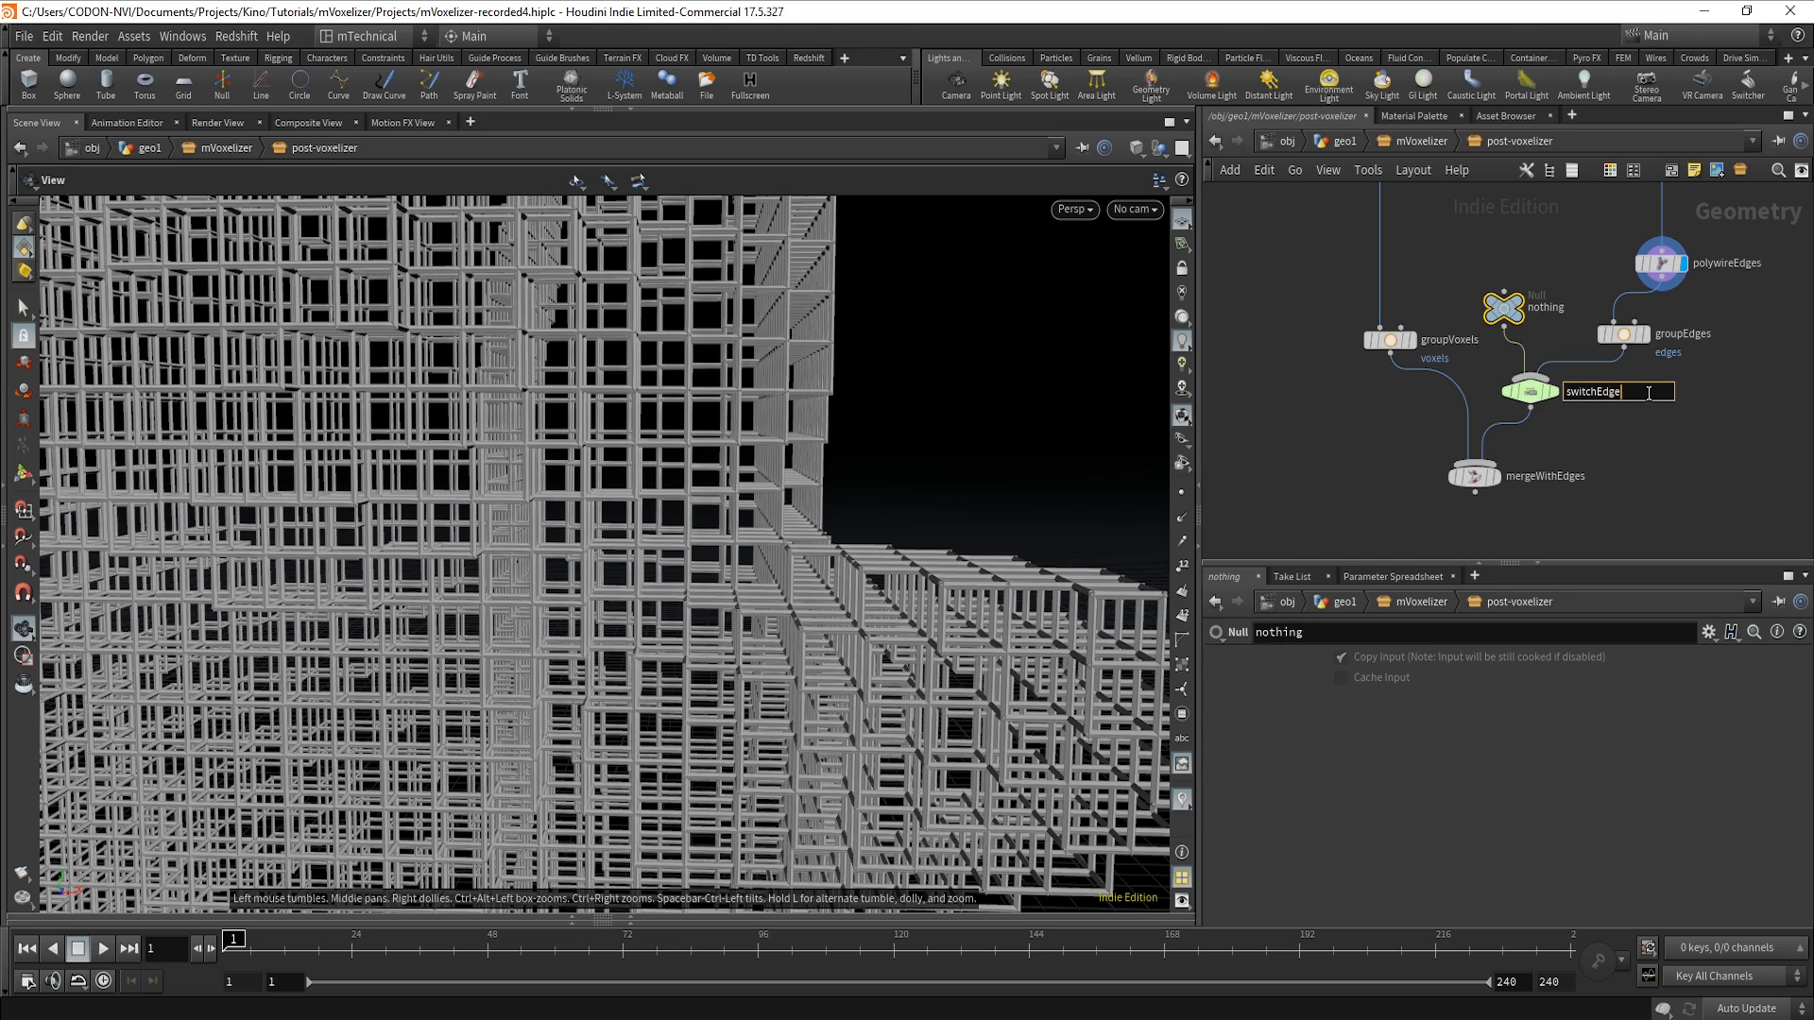
text(s)
key(Return)
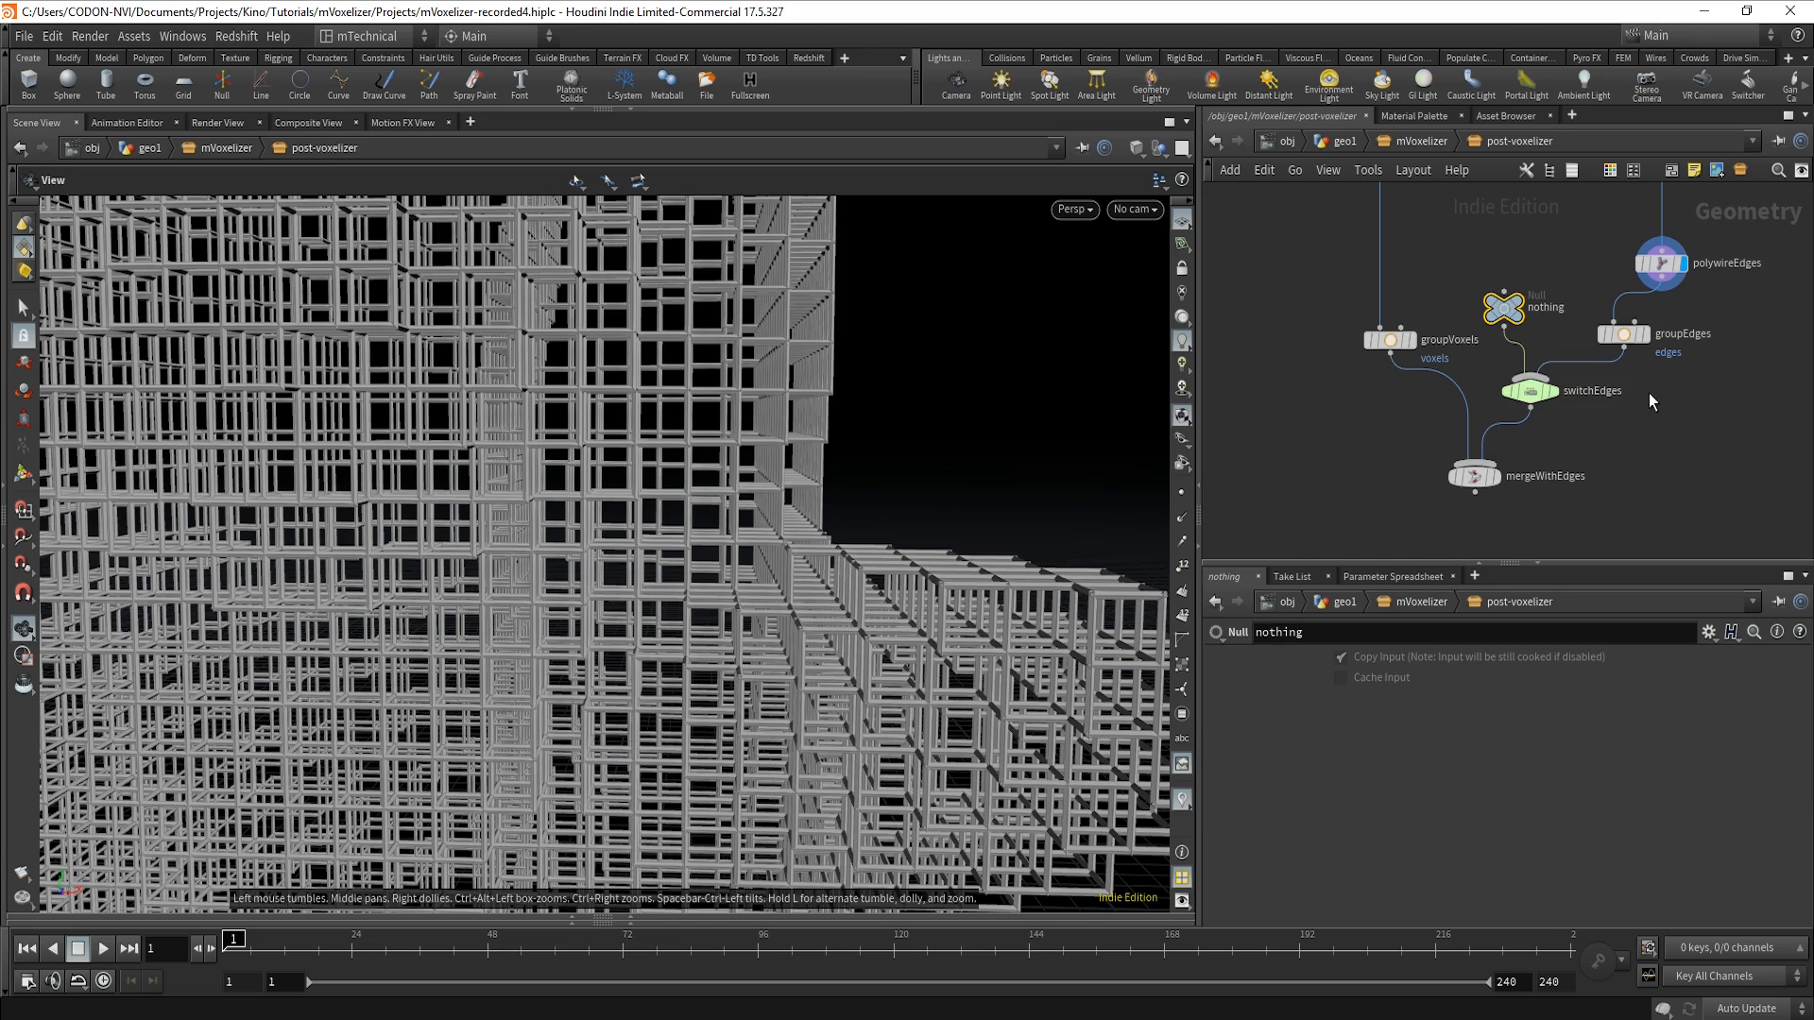
Display mergeWithEdges and set switchEdges' Select Input to 1 to bring in the voxel edges.
click(1499, 478)
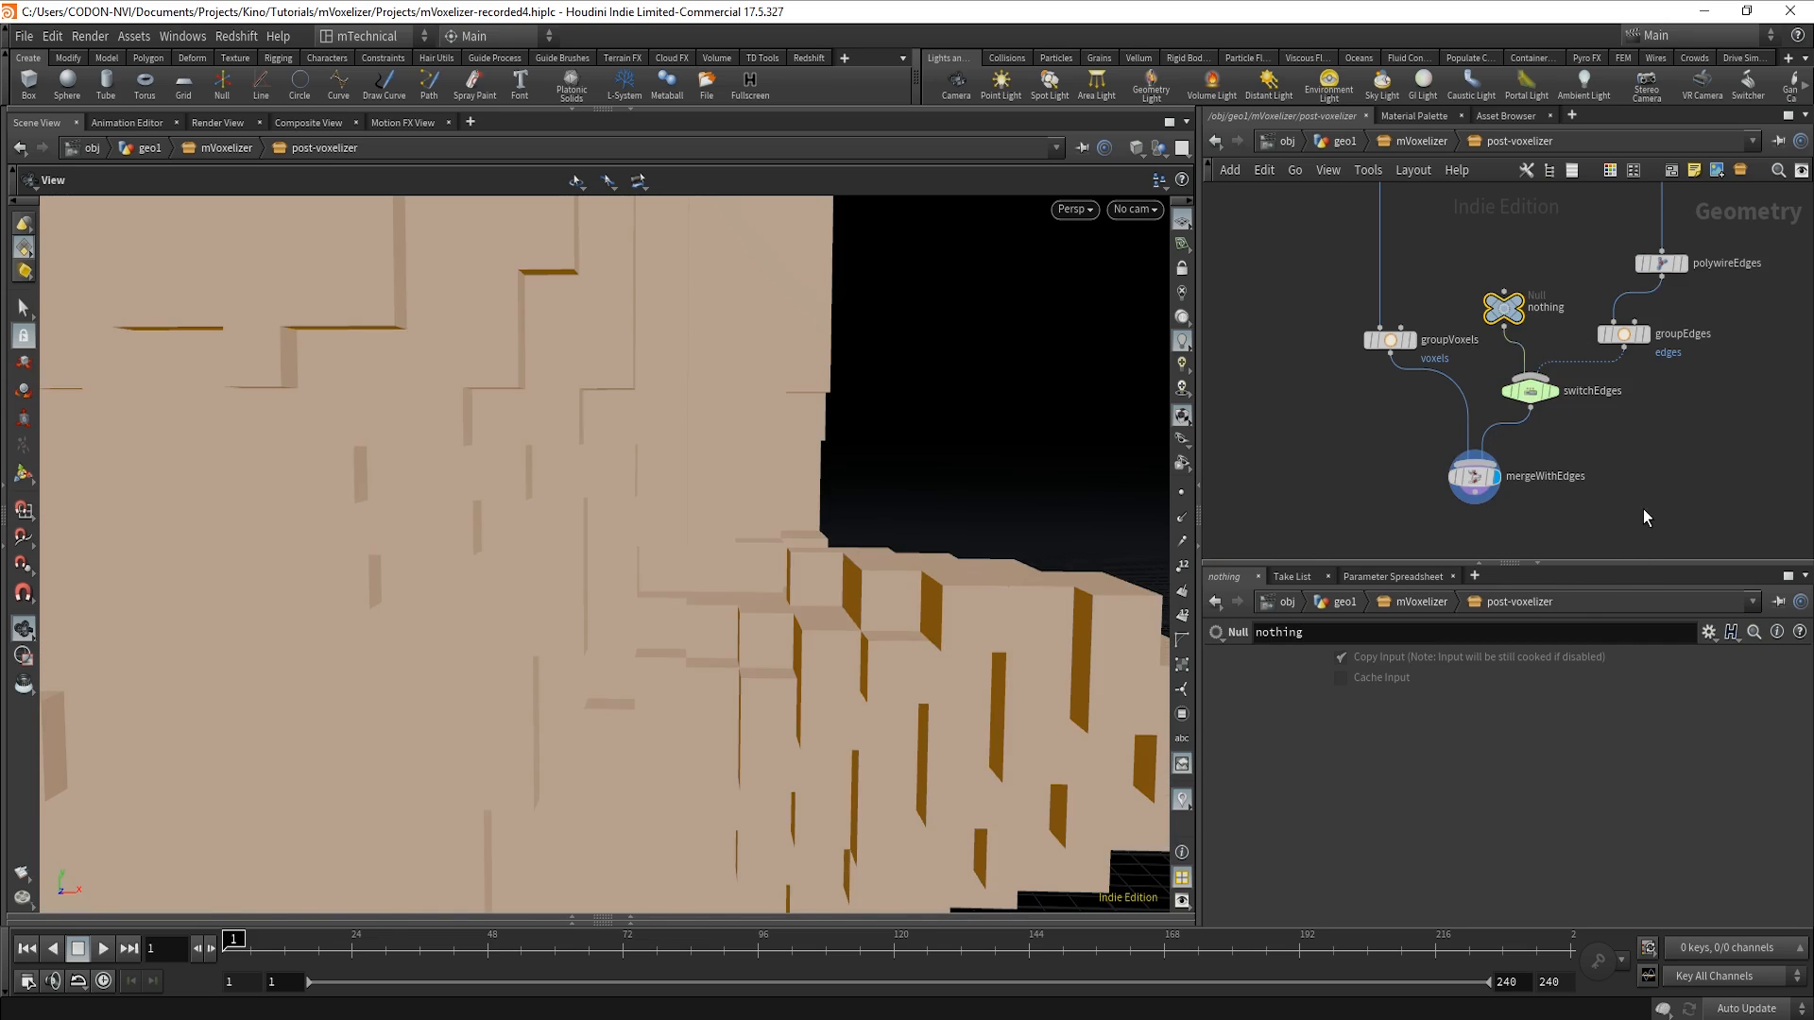
click(1529, 390)
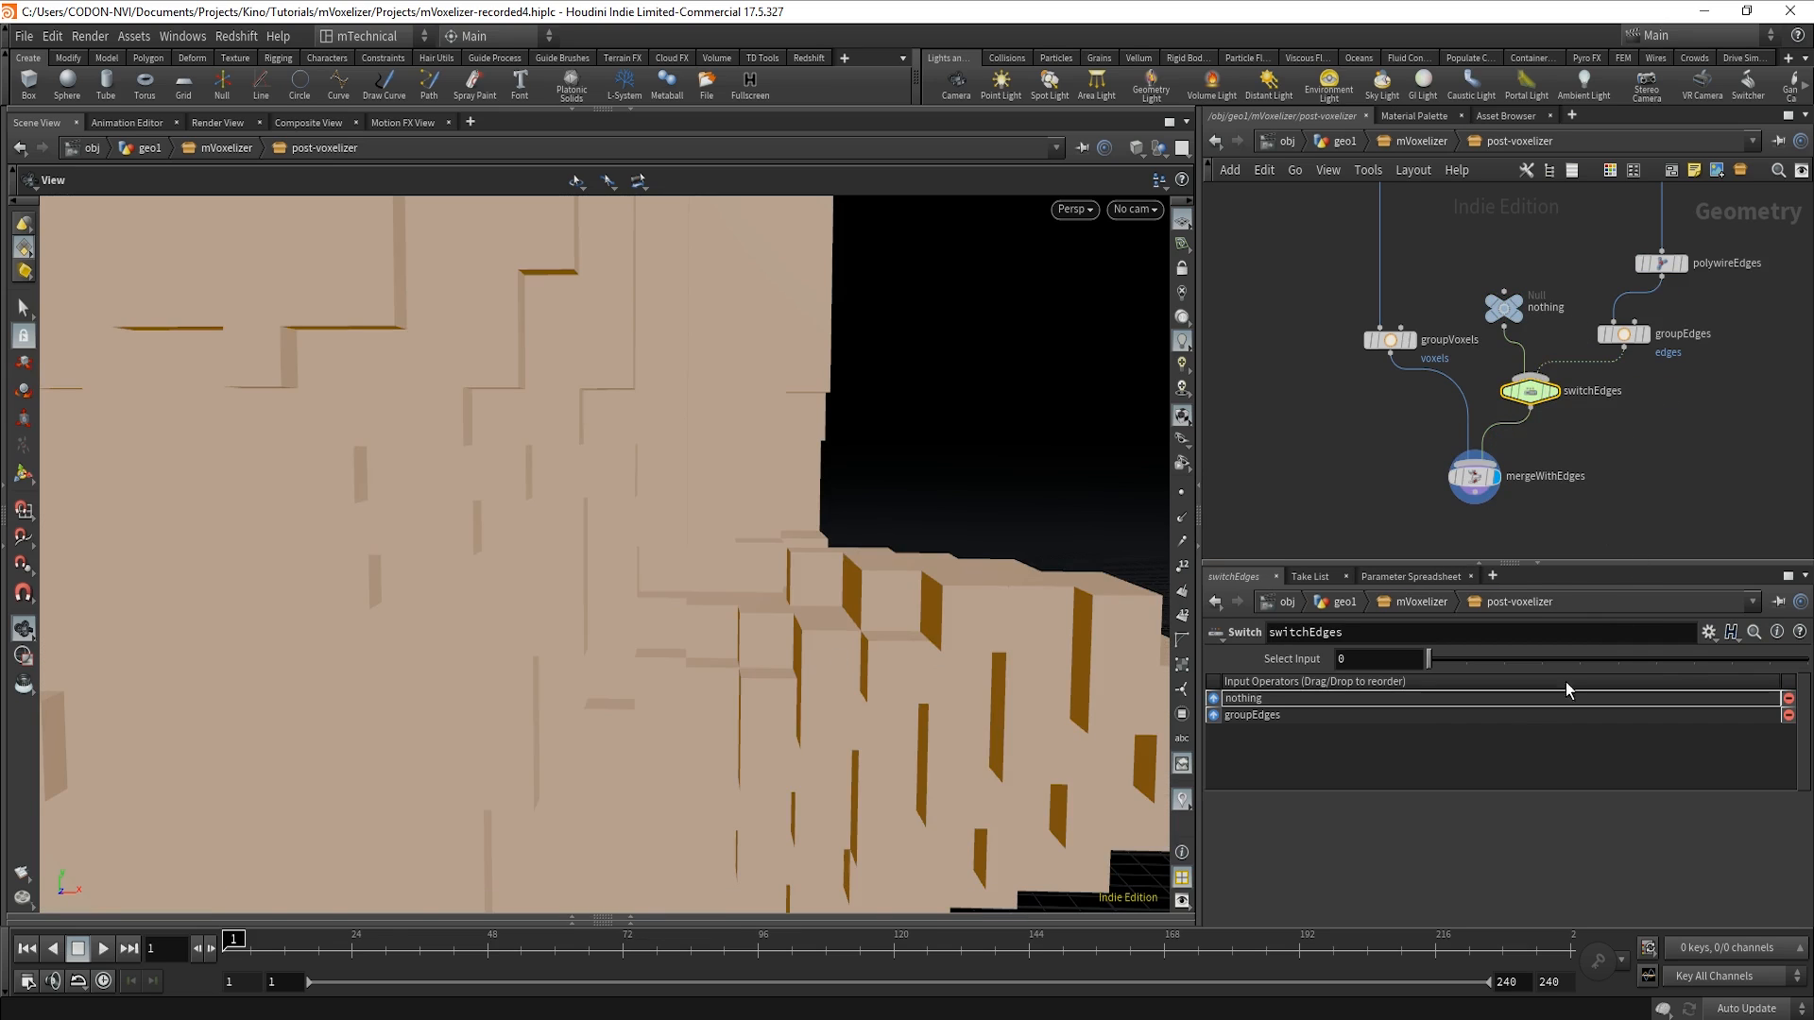
drag(809, 721, 973, 717)
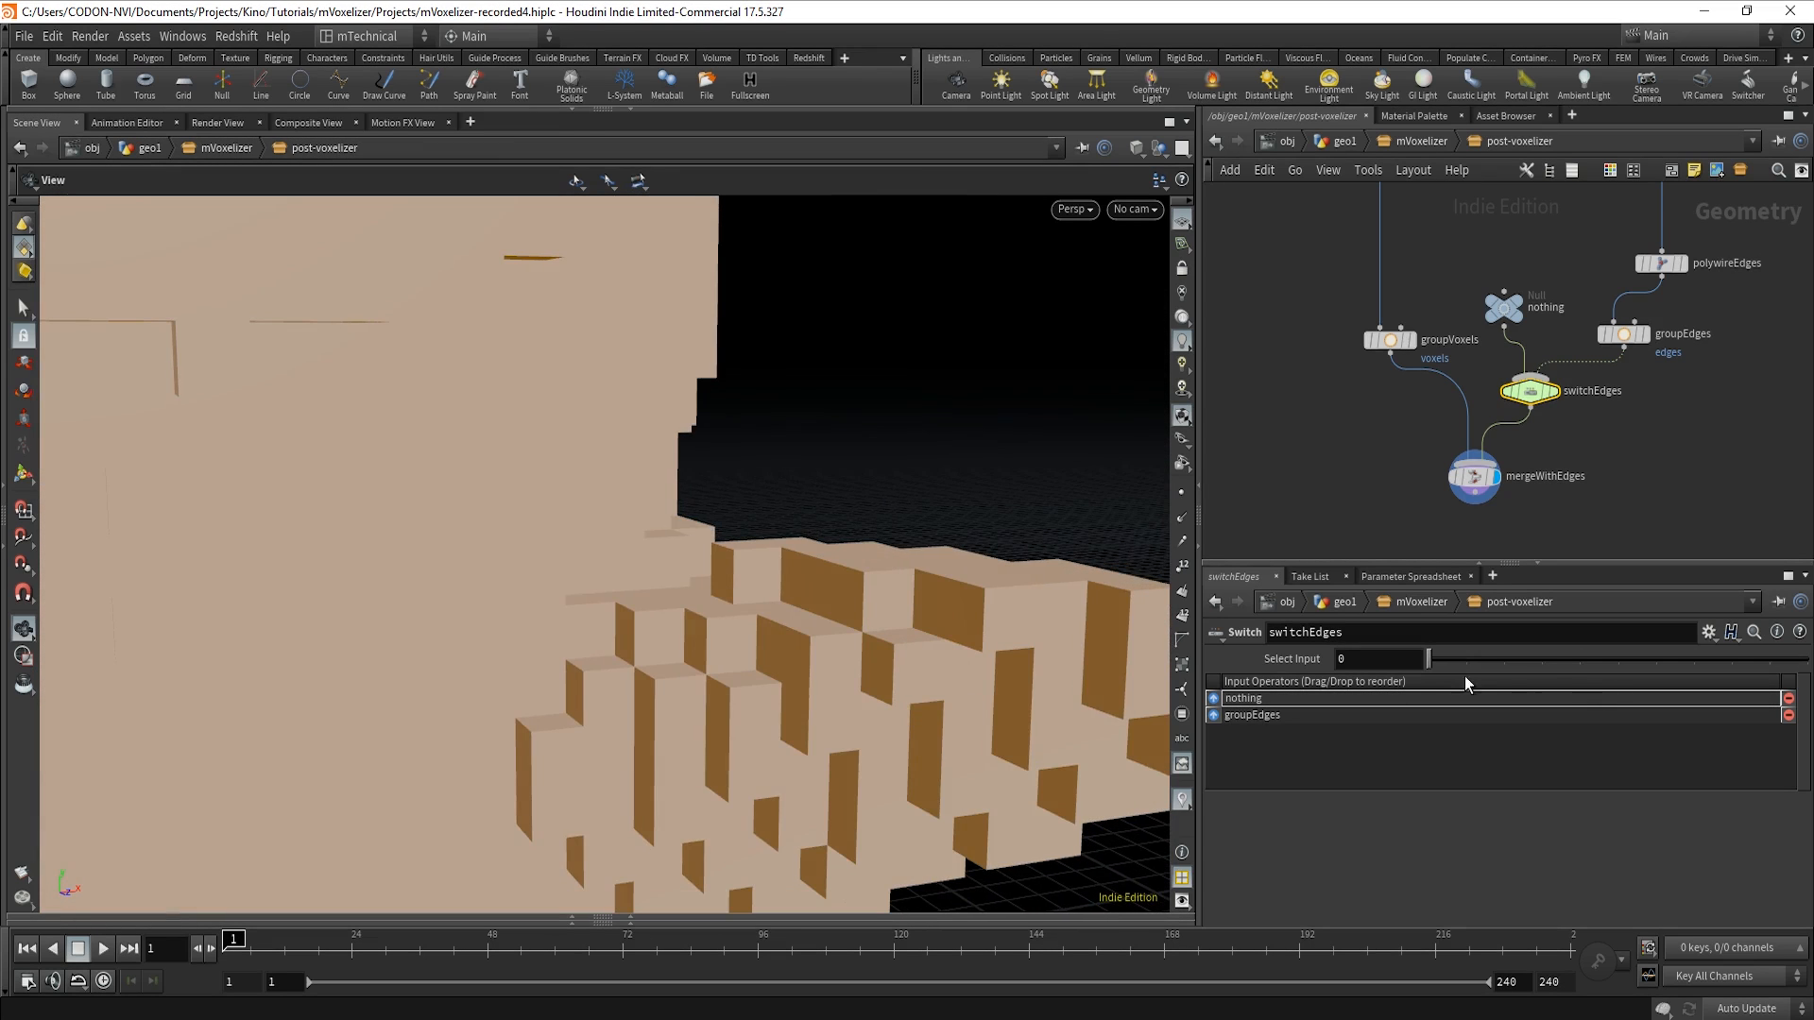
drag(1440, 660, 1466, 661)
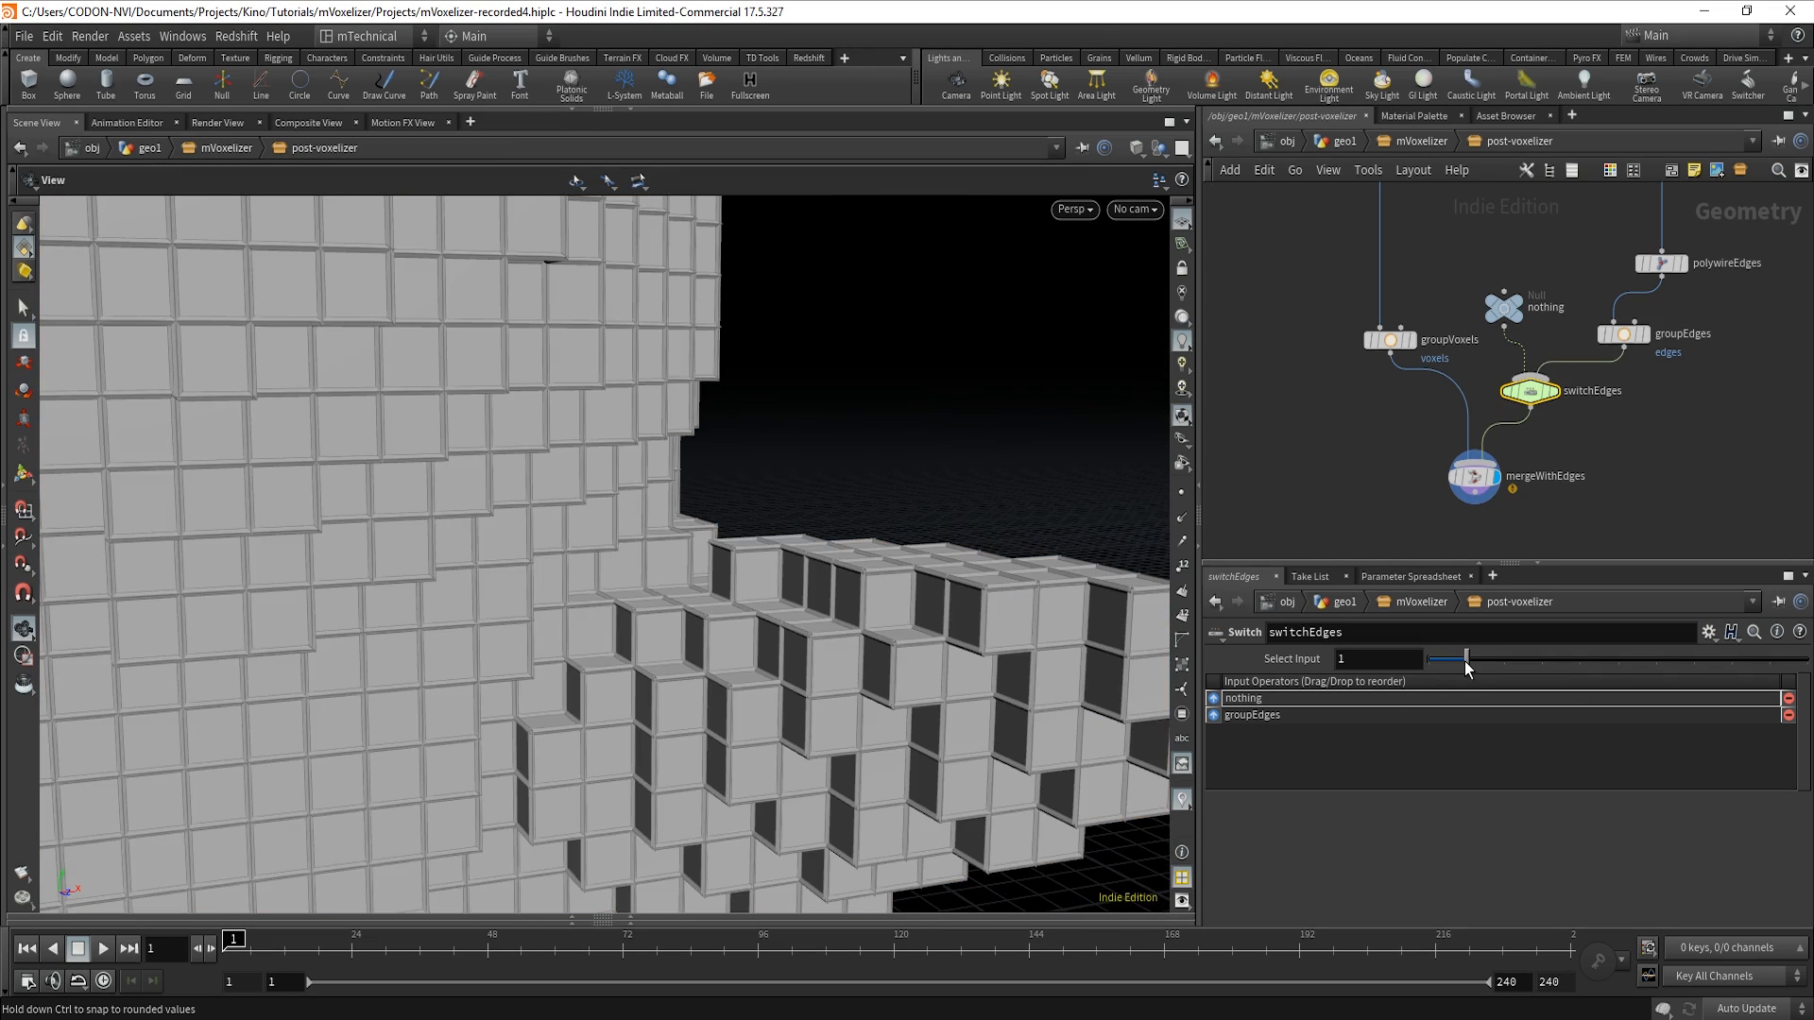
Move polywireEdges aside, add a second Switch node above groupEdges, and wire carveGeo into it as the first input.
middle_drag(1750, 339, 1640, 482)
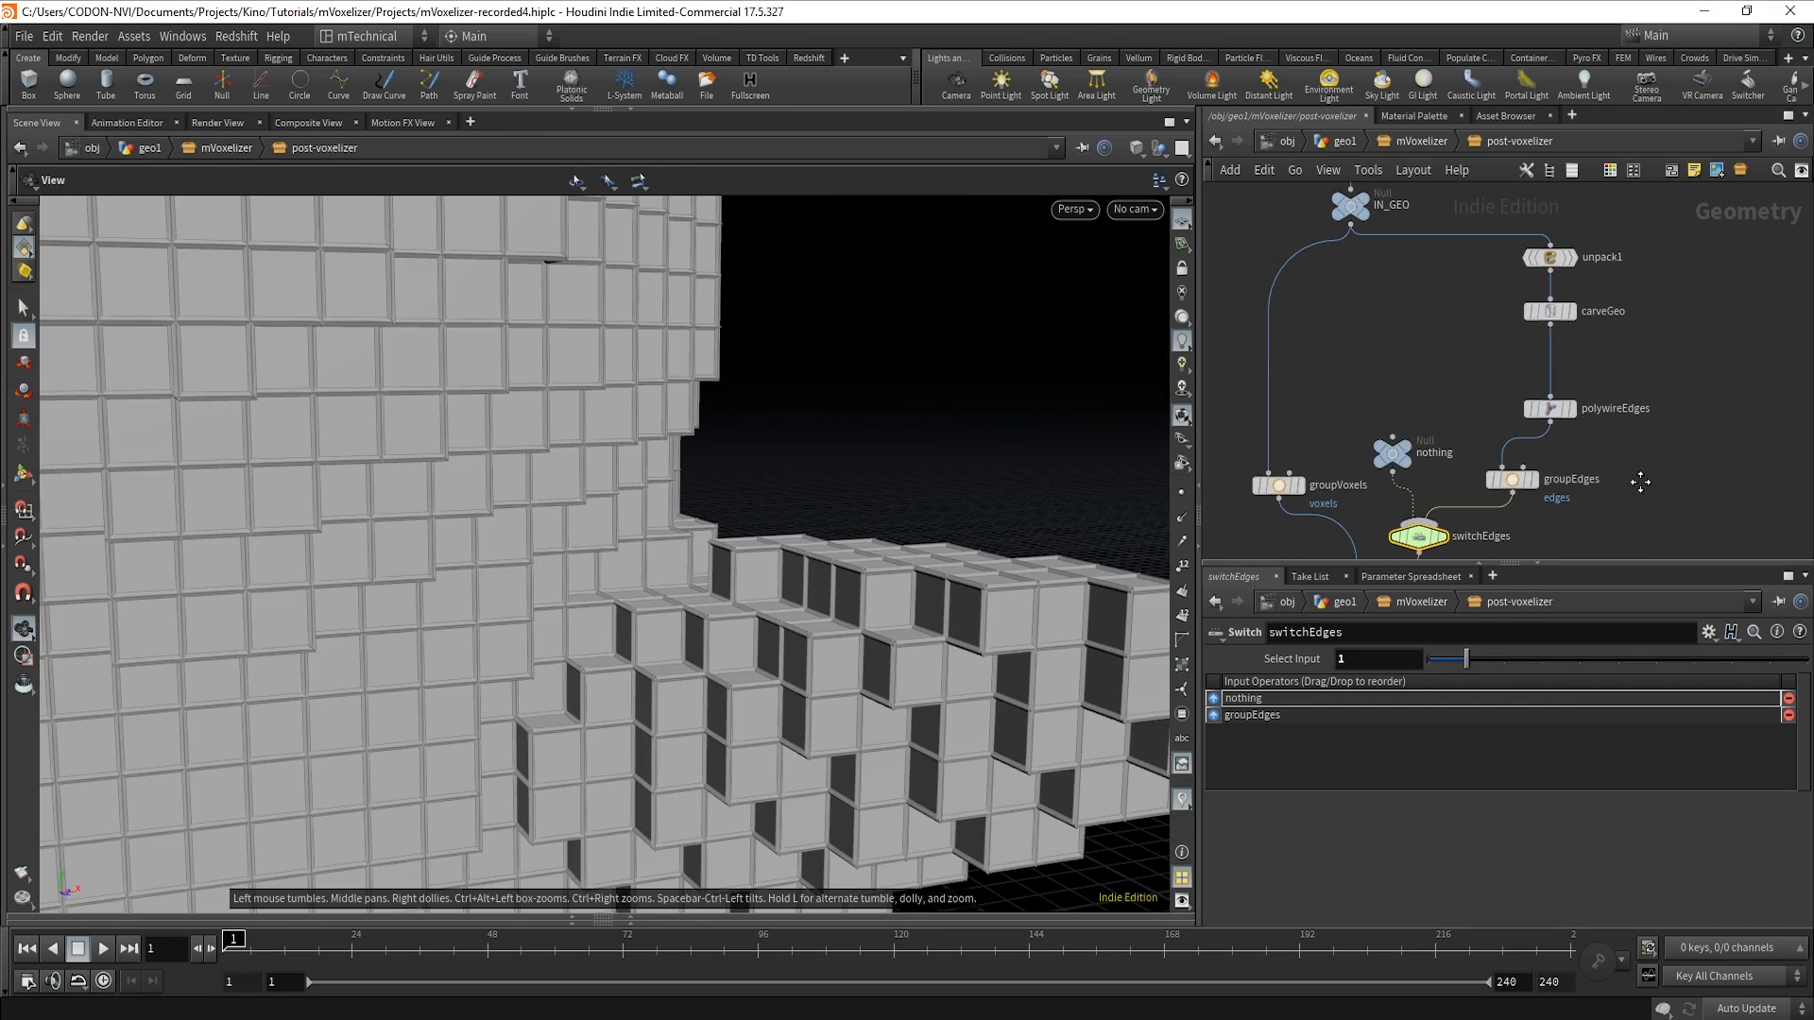
drag(1556, 411, 1544, 366)
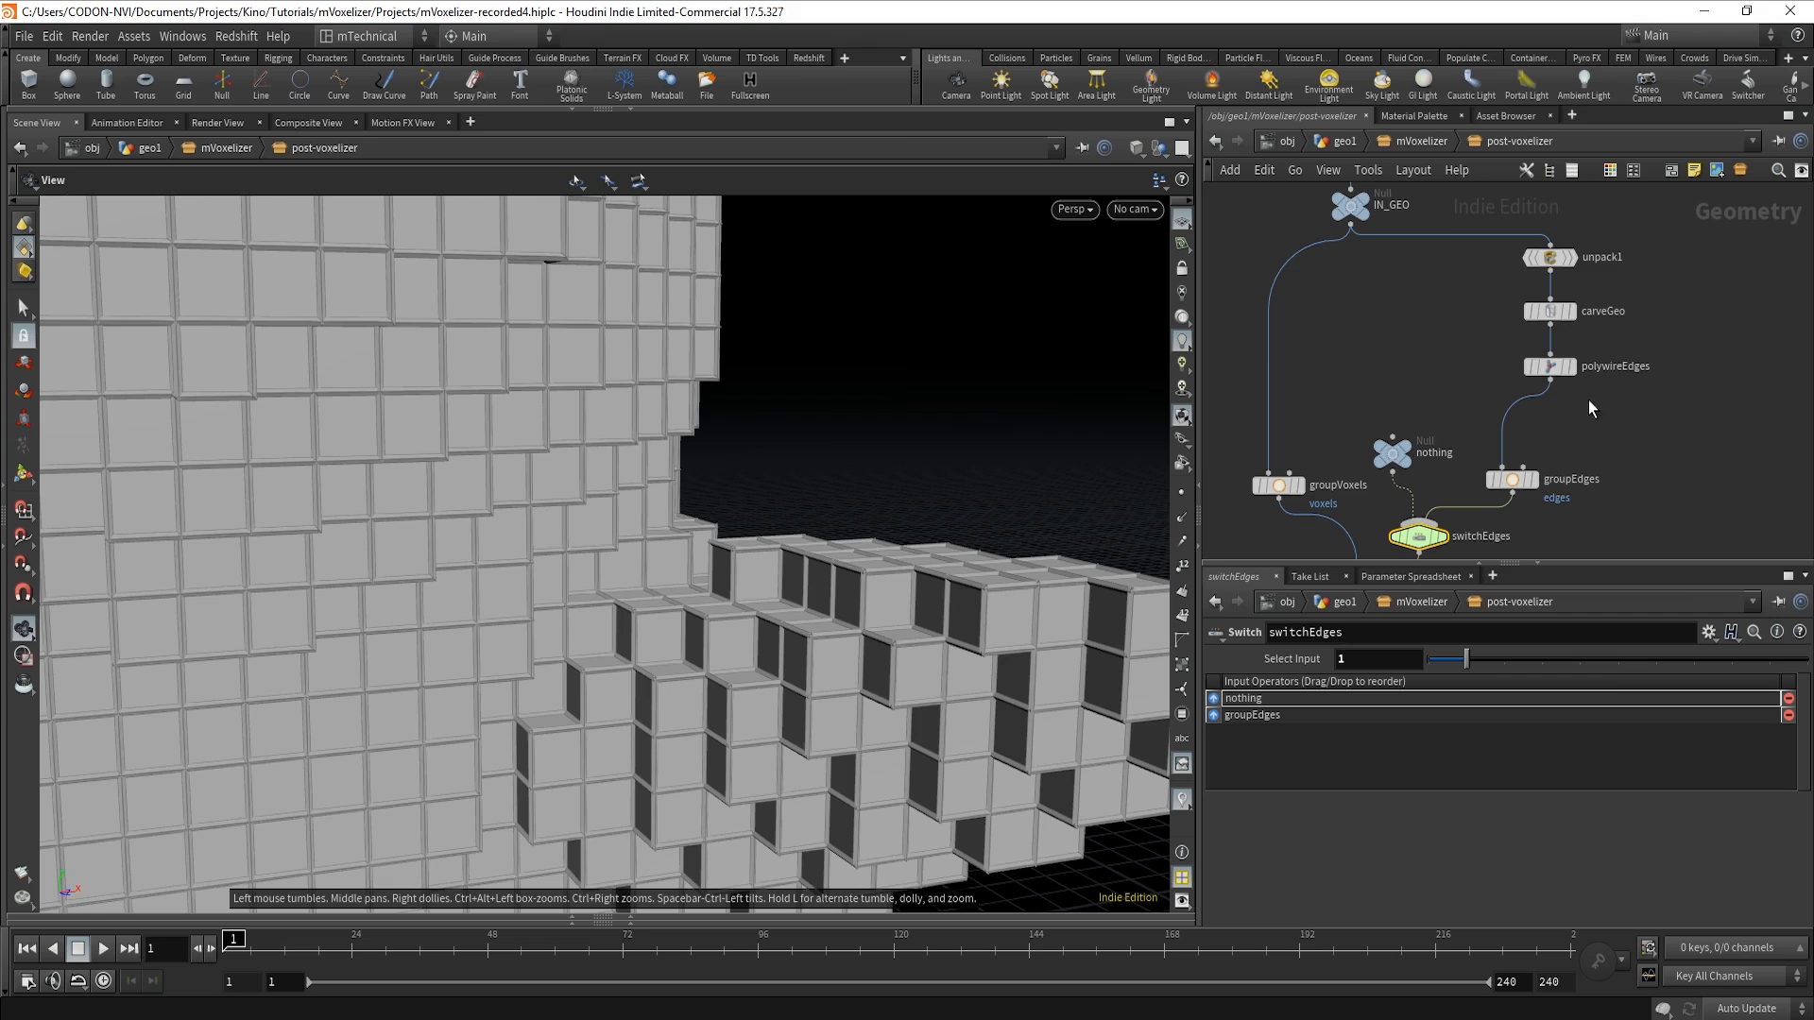
drag(1551, 367, 1647, 365)
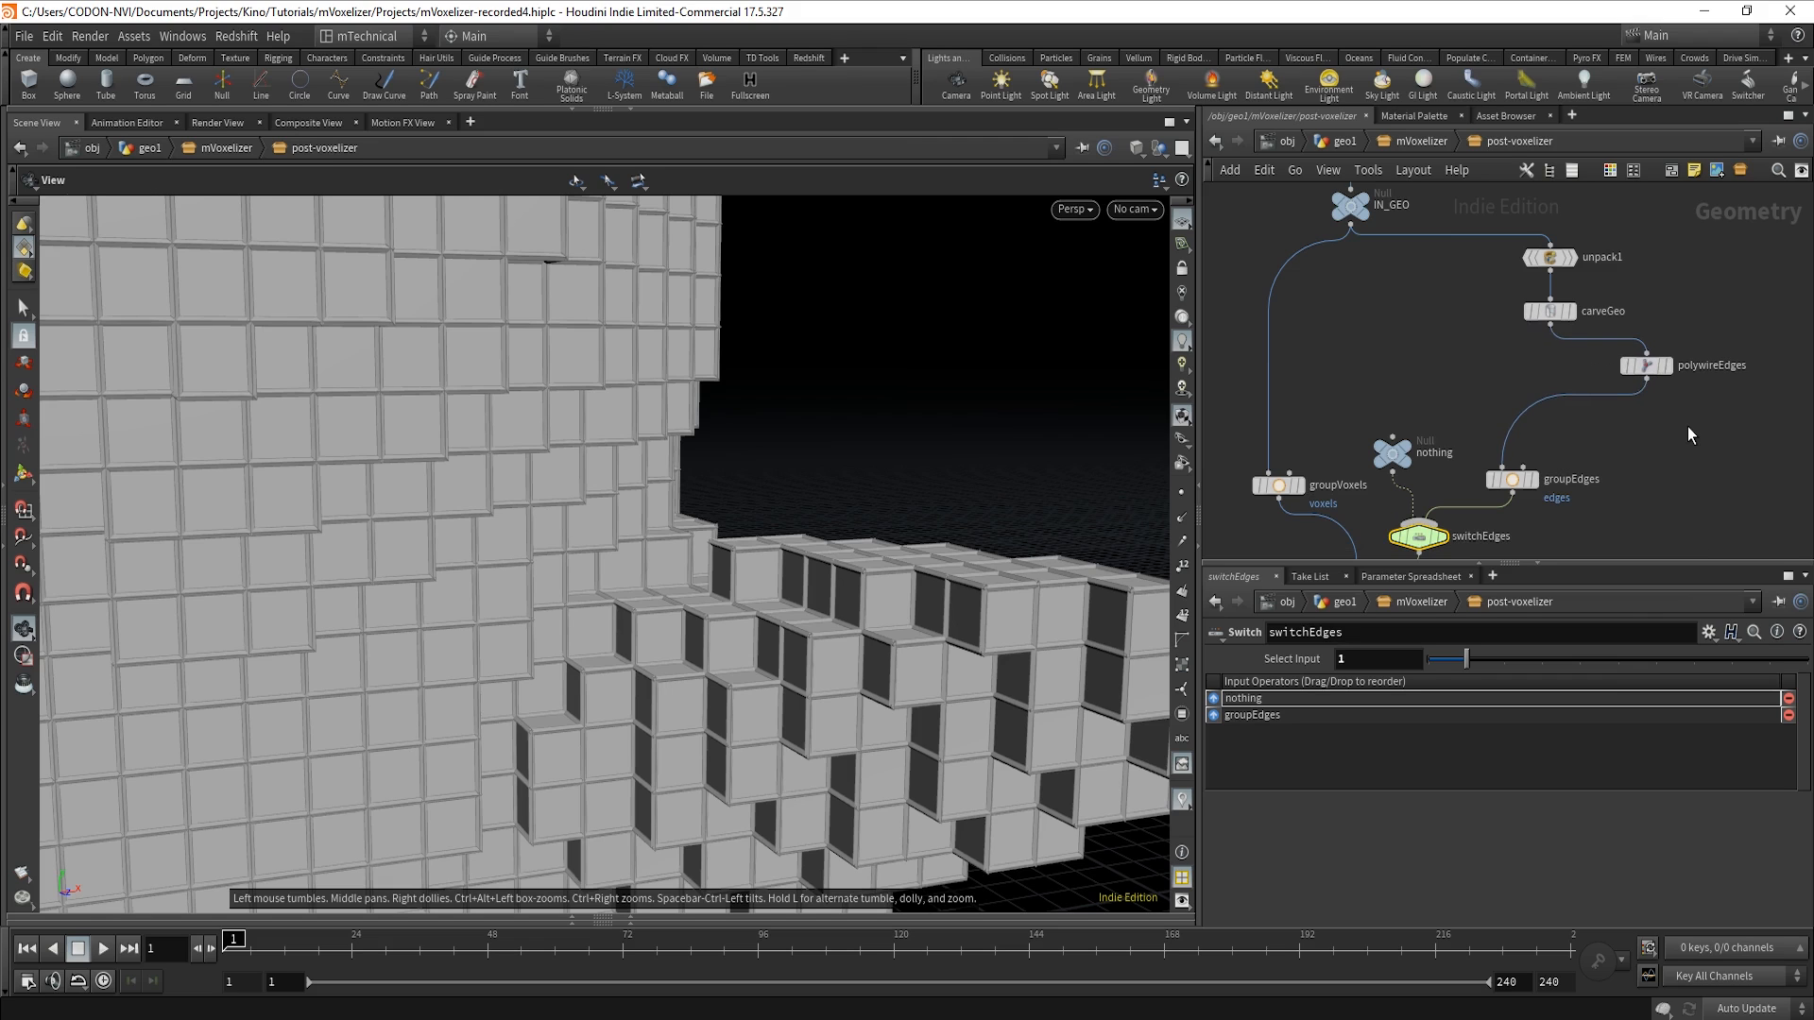
key(Tab)
text(swi)
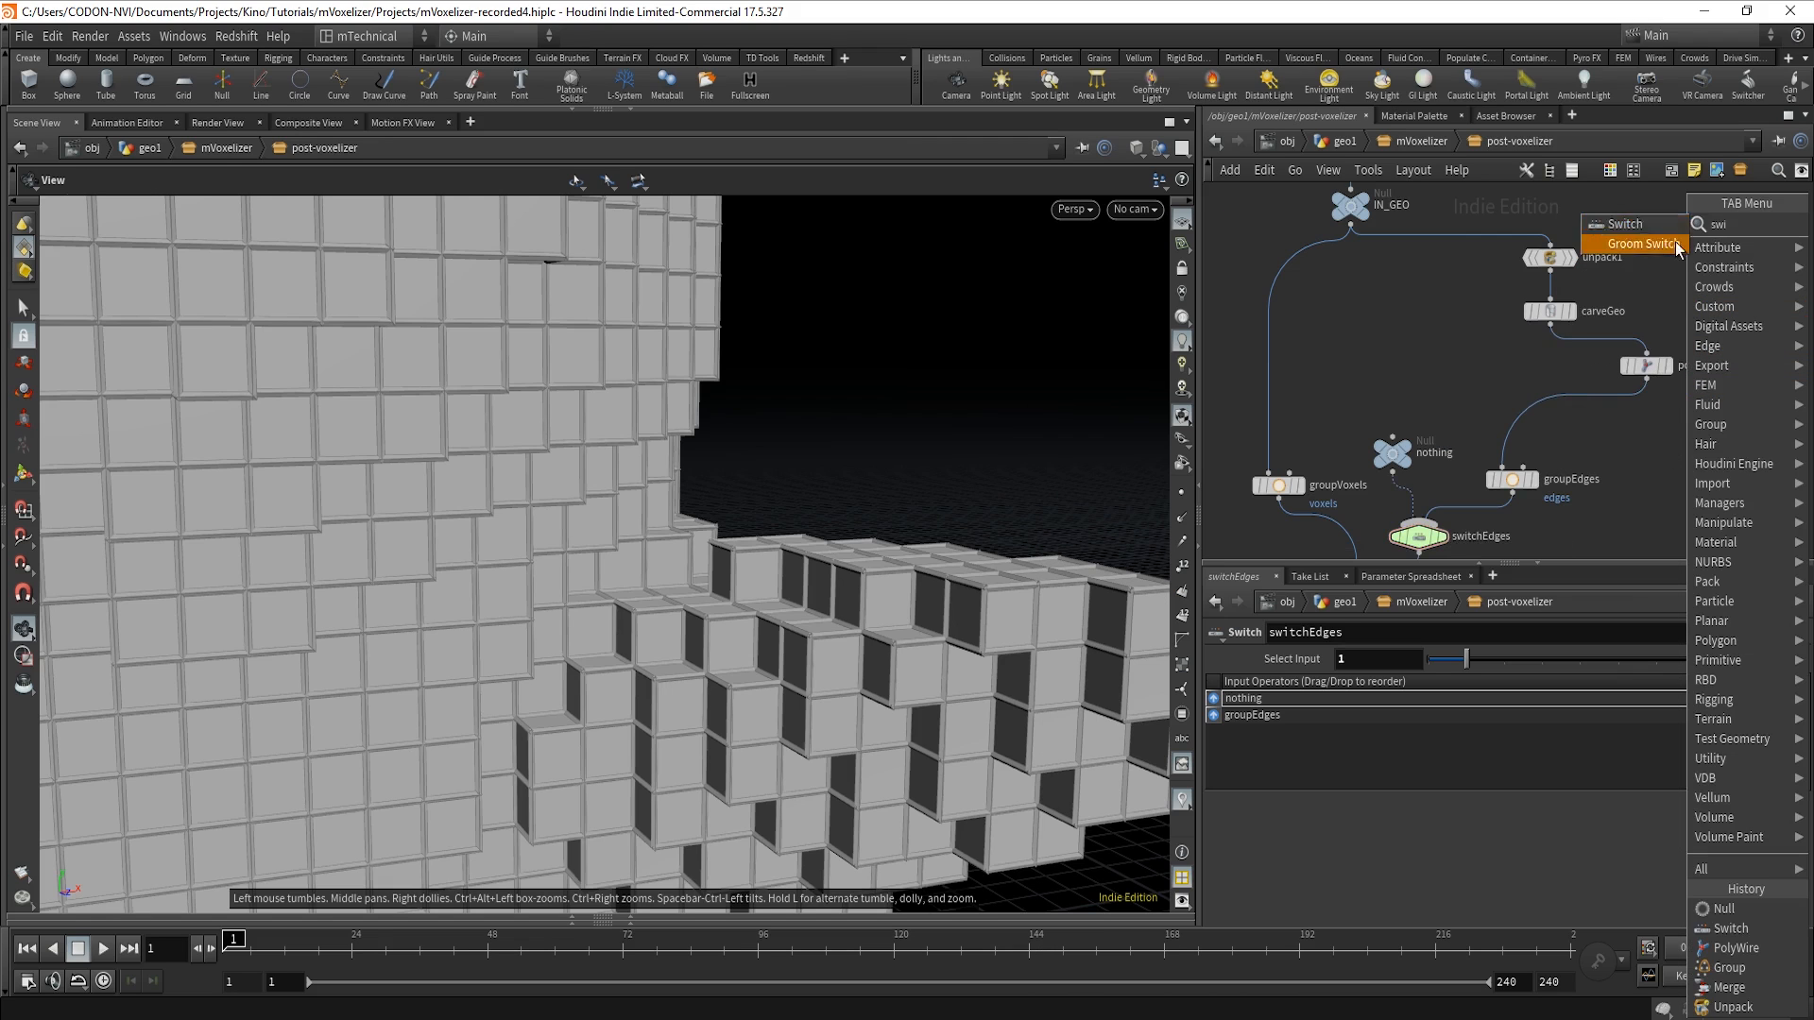
click(1625, 224)
click(1511, 373)
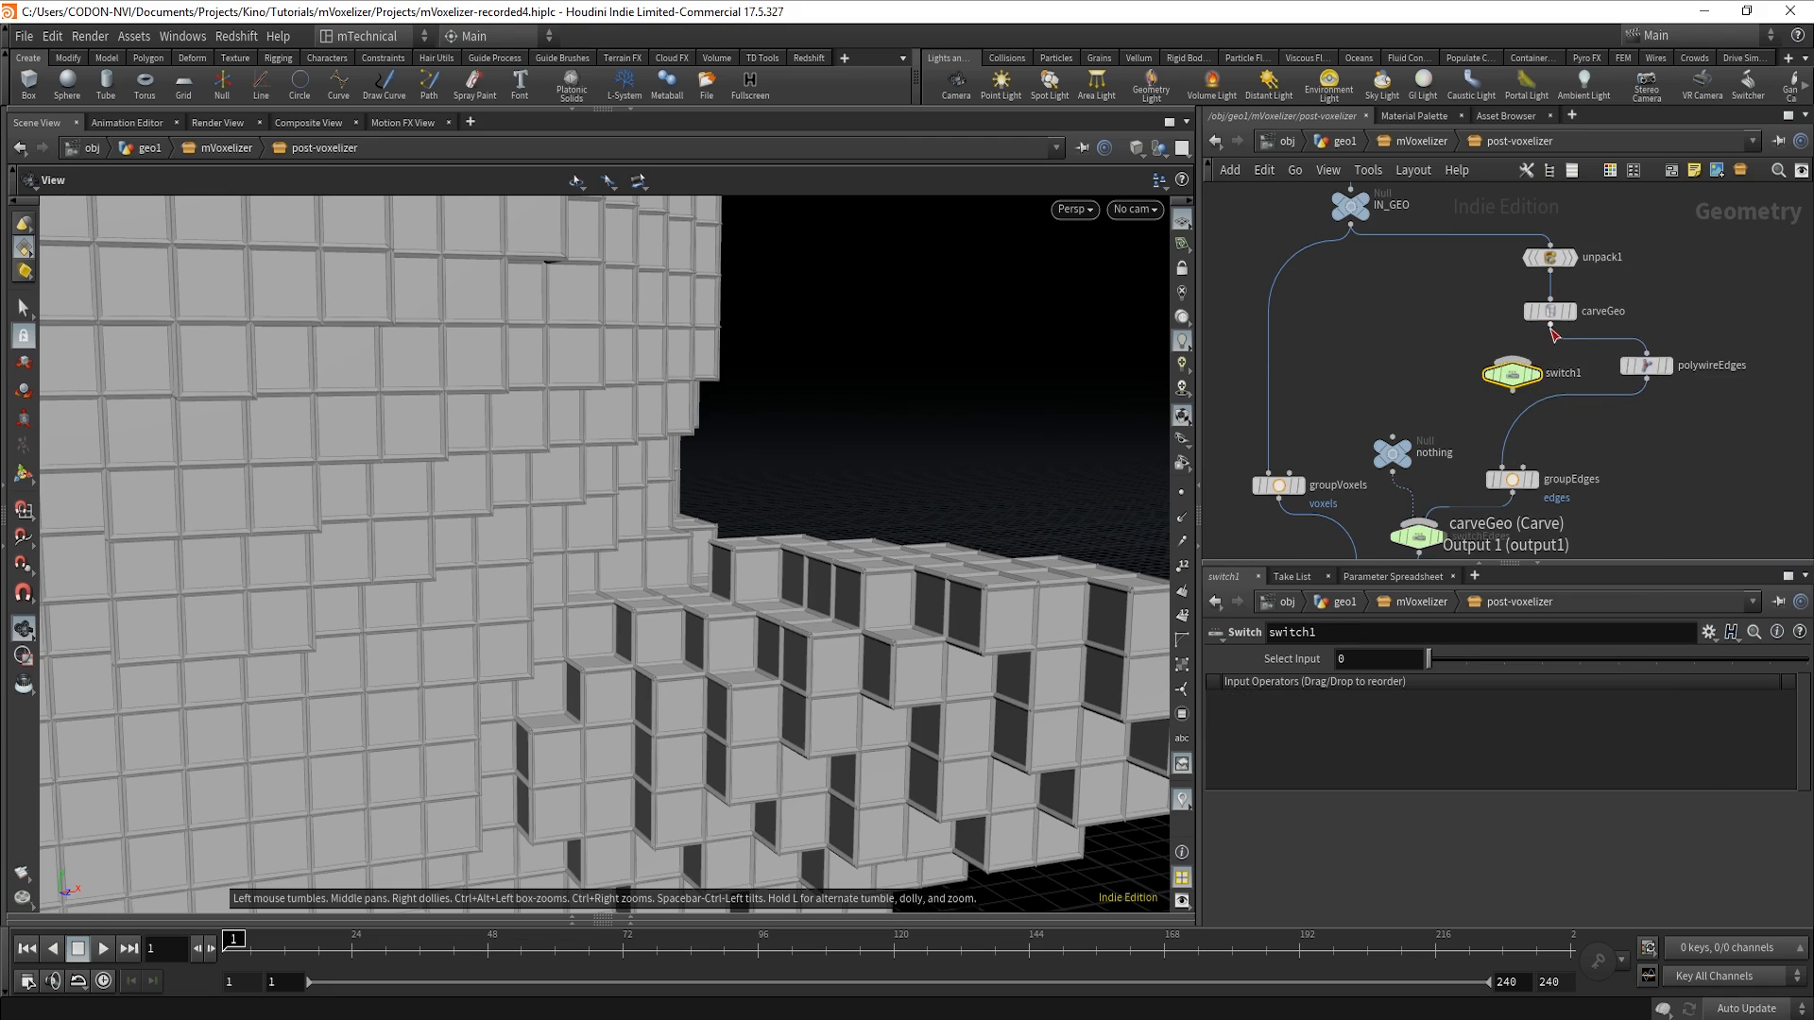
click(1550, 327)
click(1511, 359)
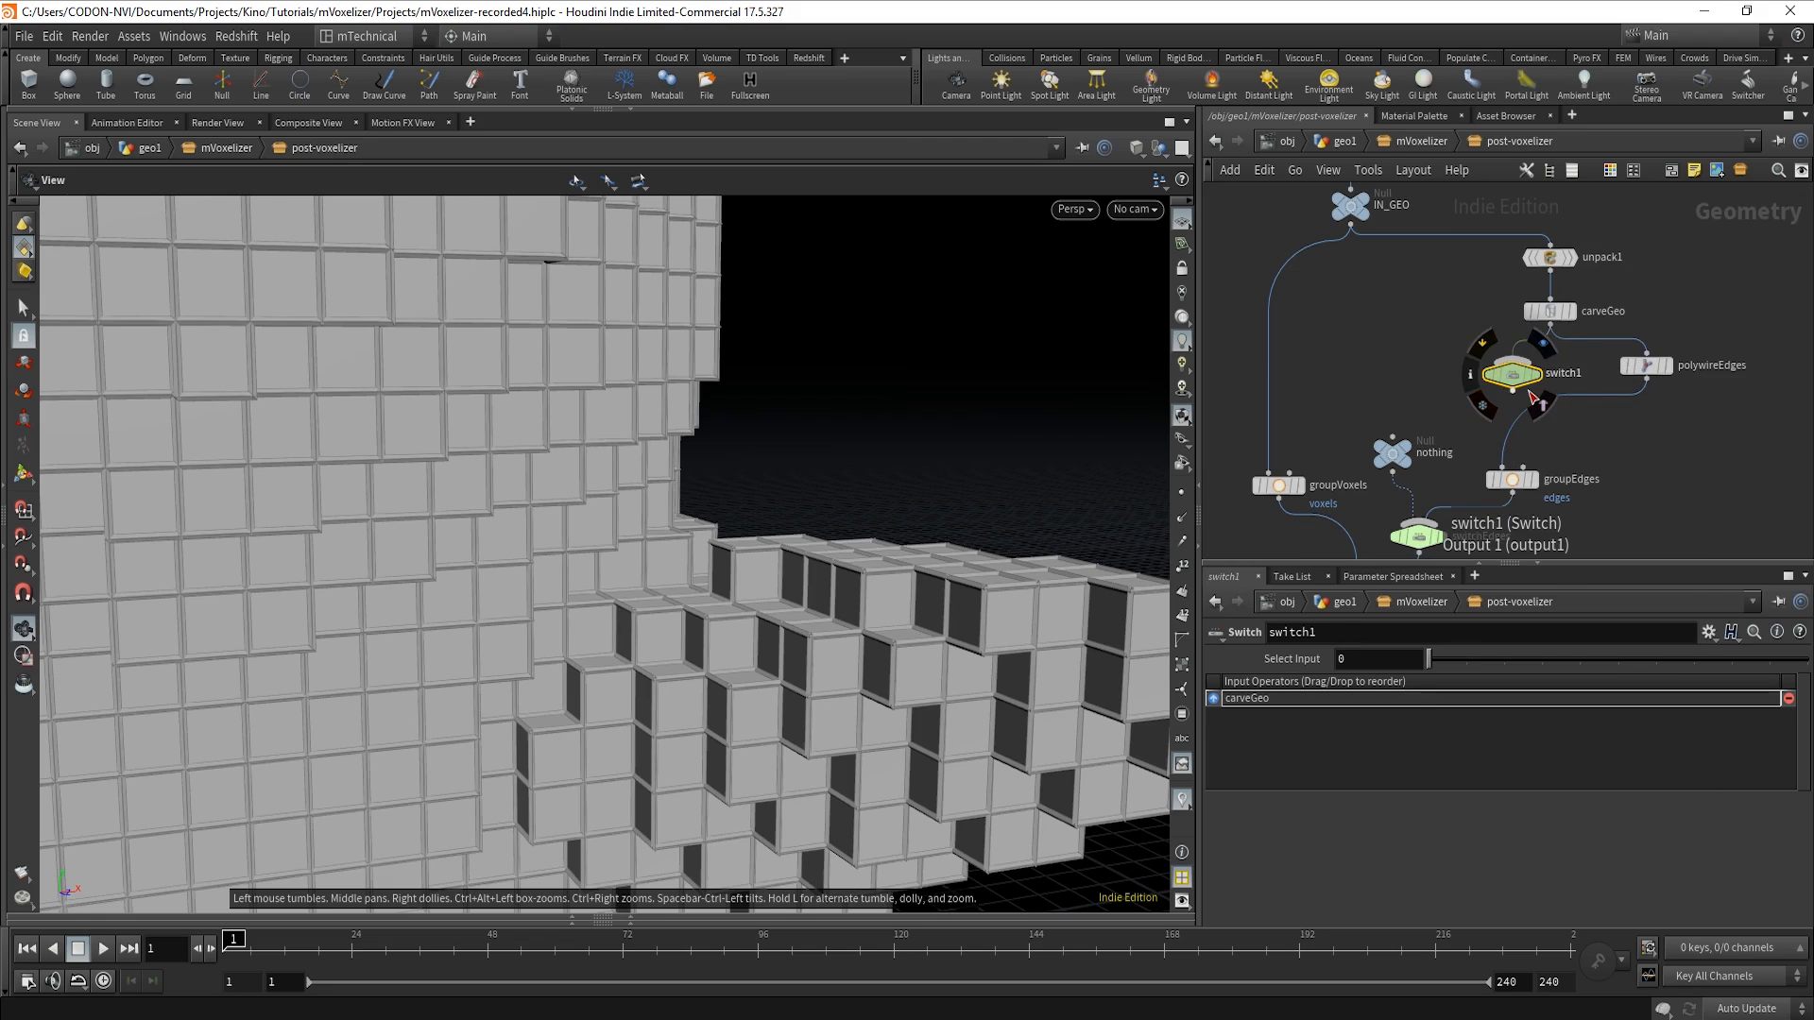
Rename the Switch node fed by carveGeo to switchPolywire.
double_click(1568, 374)
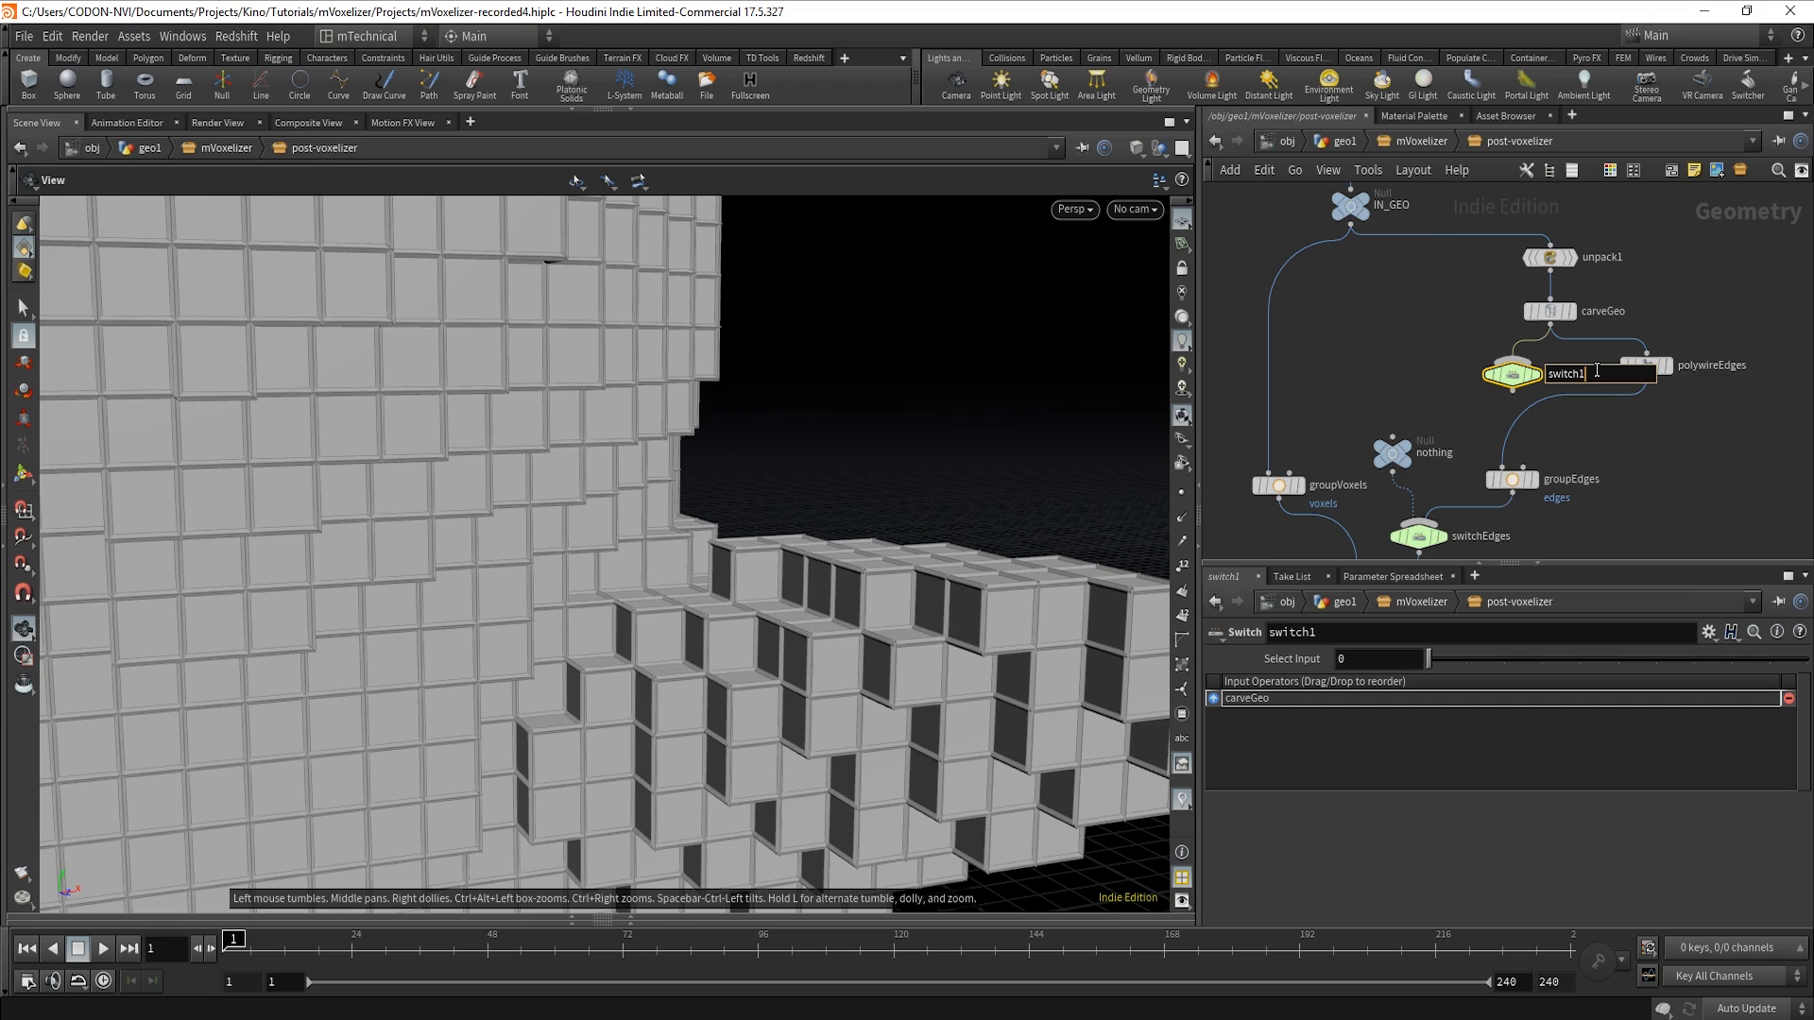
key(BackSpace)
text(Polywire)
key(Return)
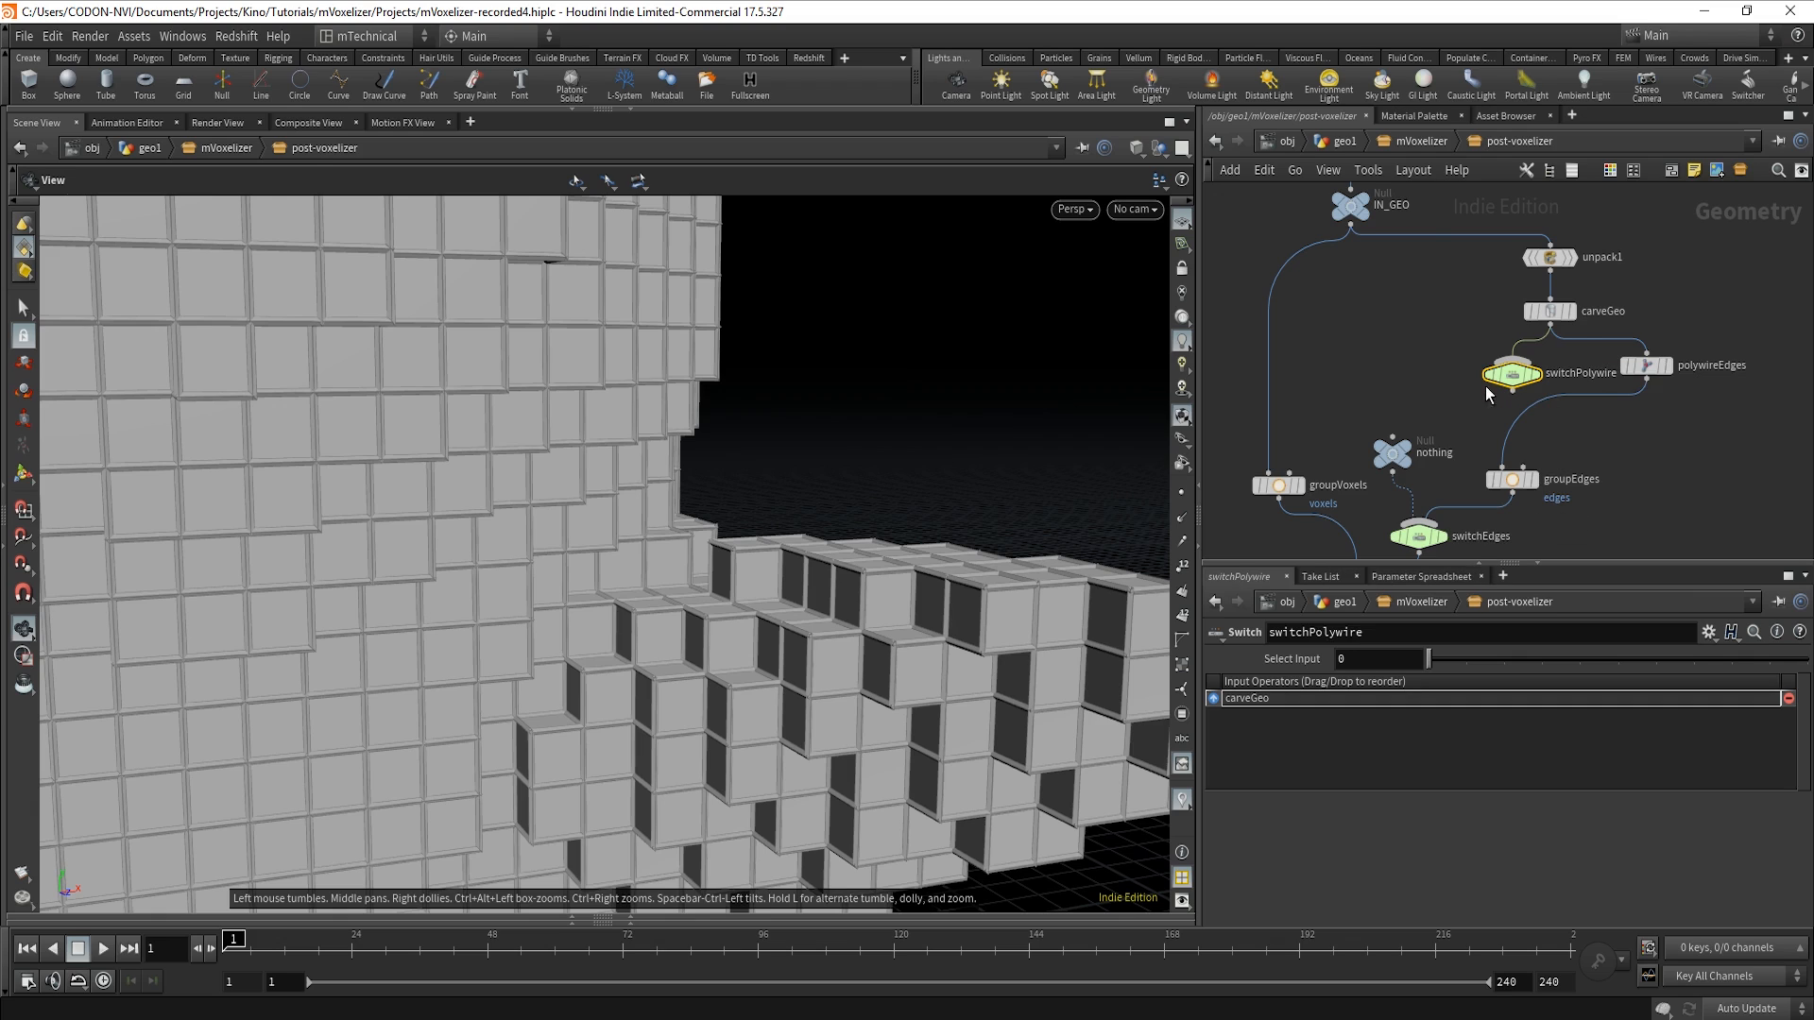
Wire polywireEdges into switchPolywire as the second input and feed switchPolywire's output into groupEdges, placing it above that node.
drag(1509, 377, 1489, 379)
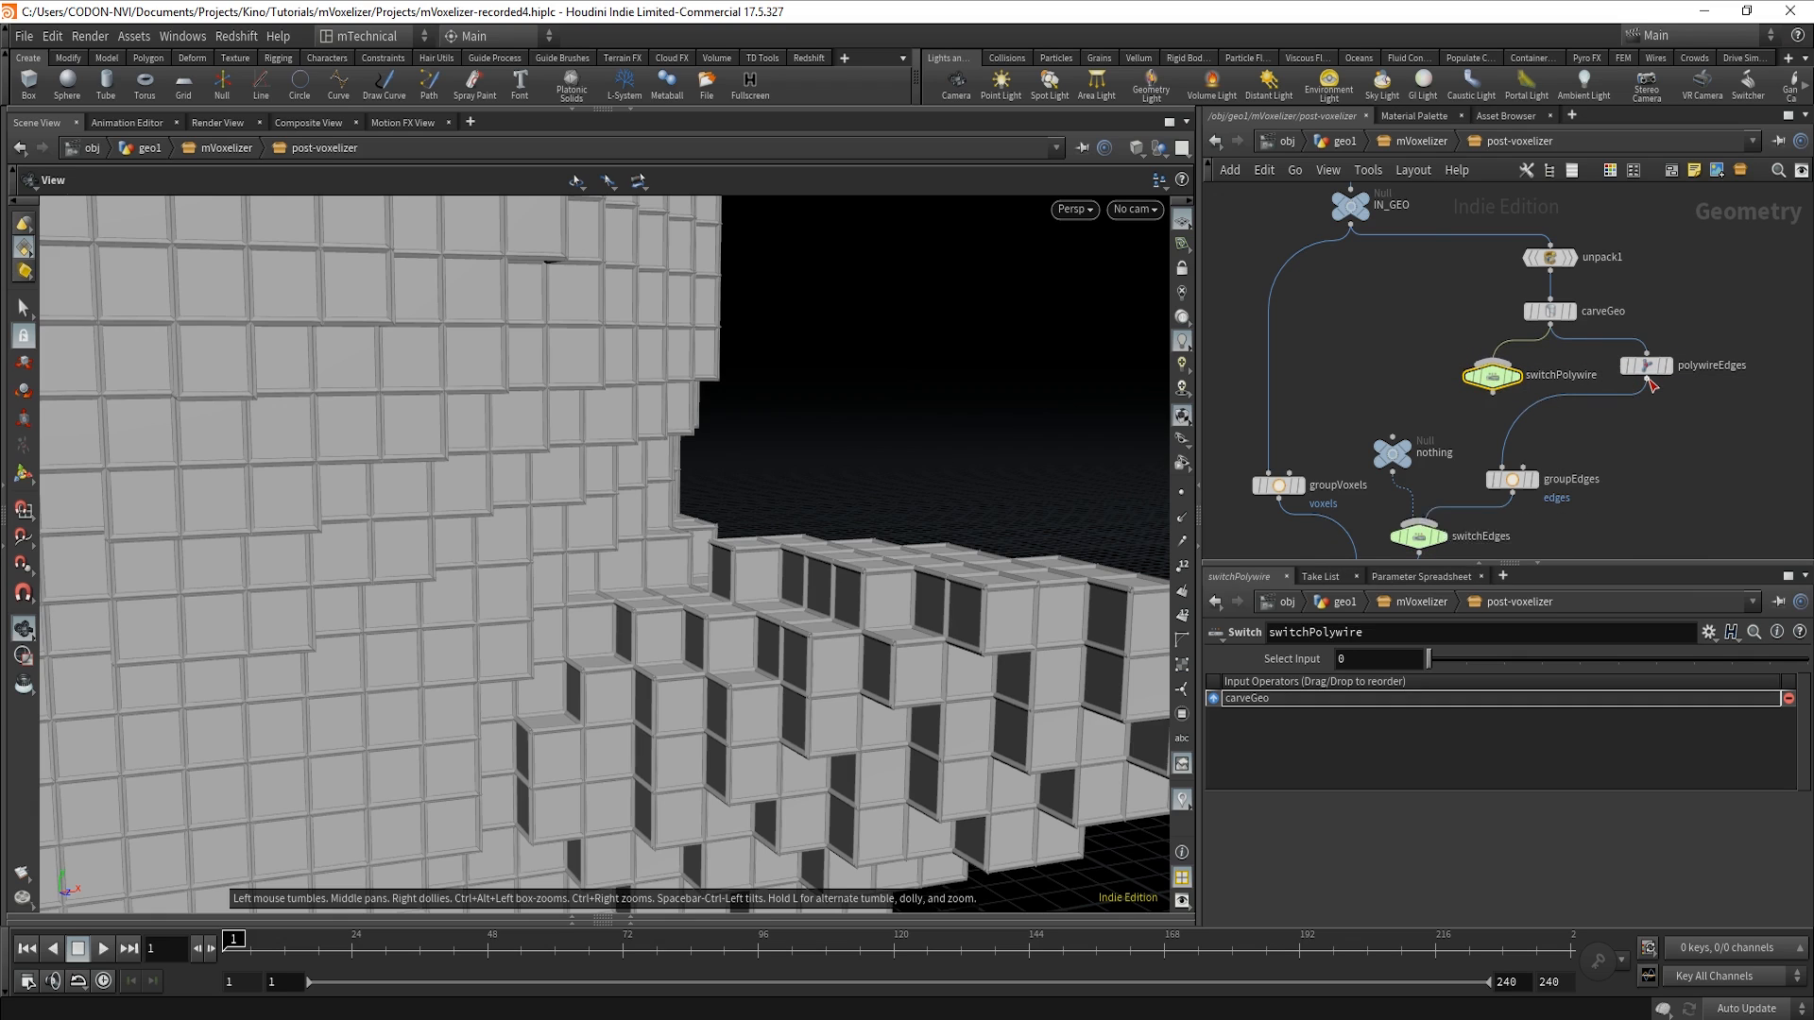
click(1647, 379)
click(1518, 390)
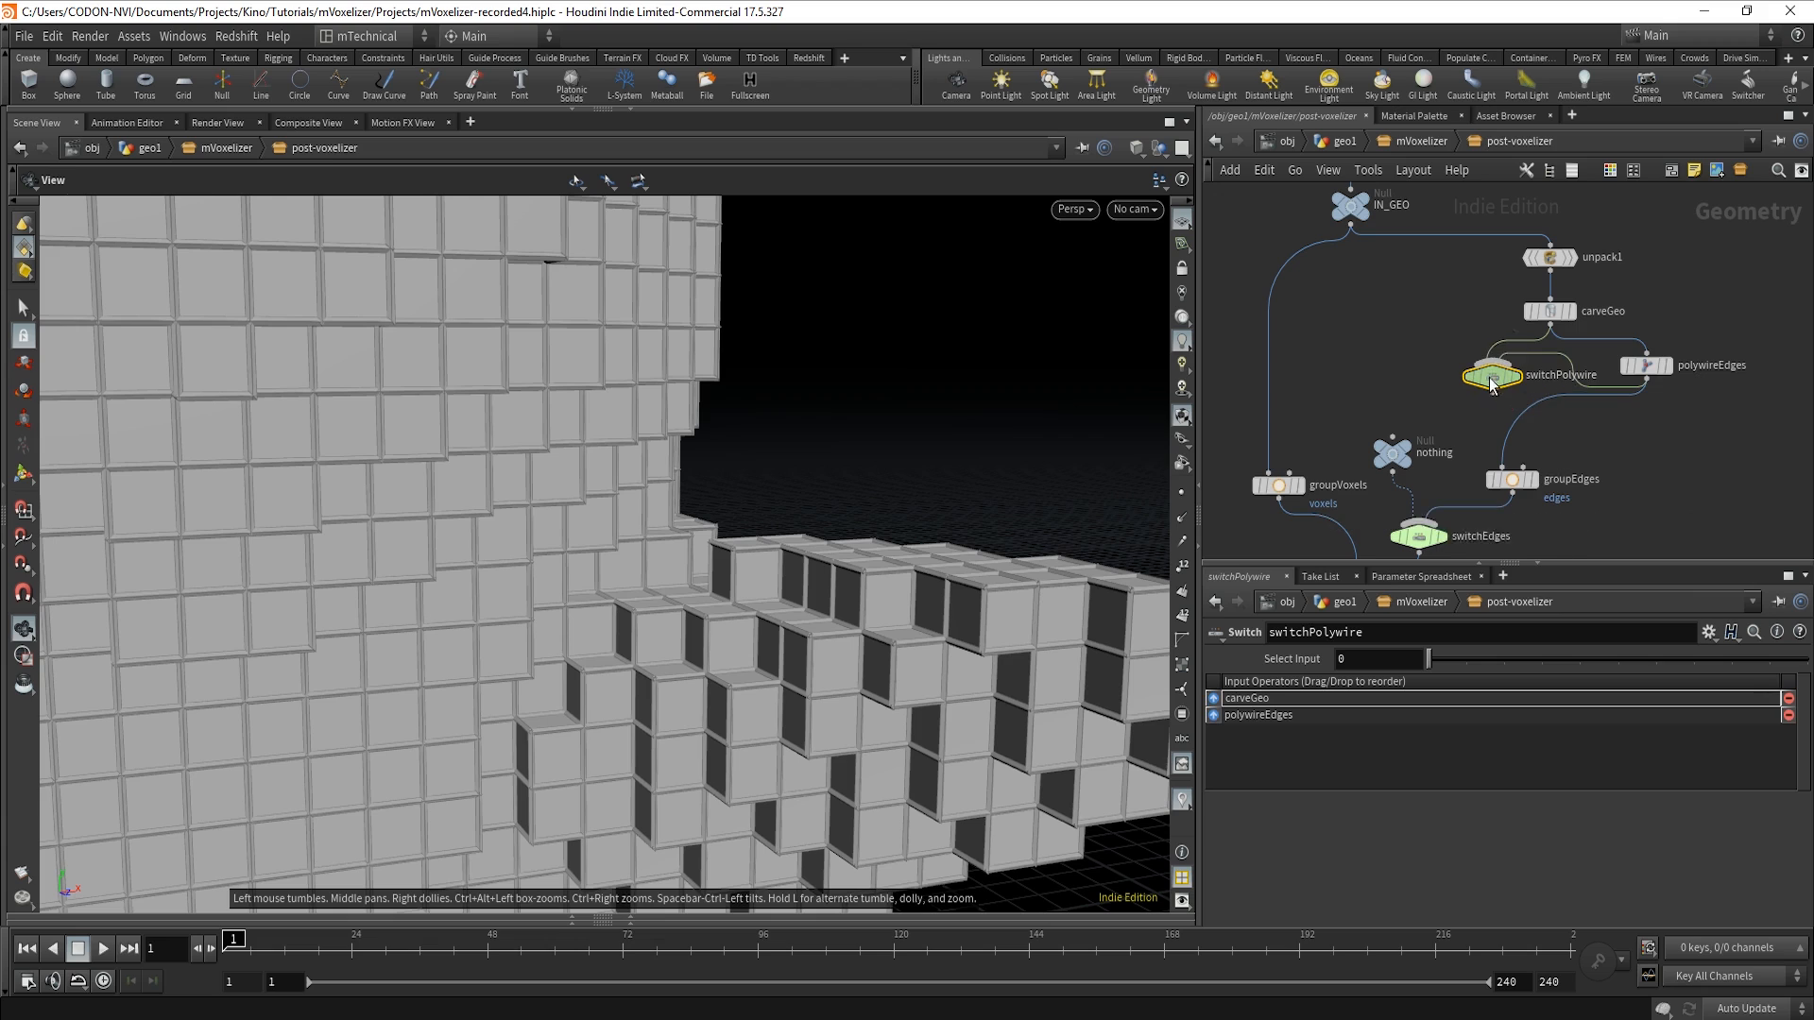
click(1493, 401)
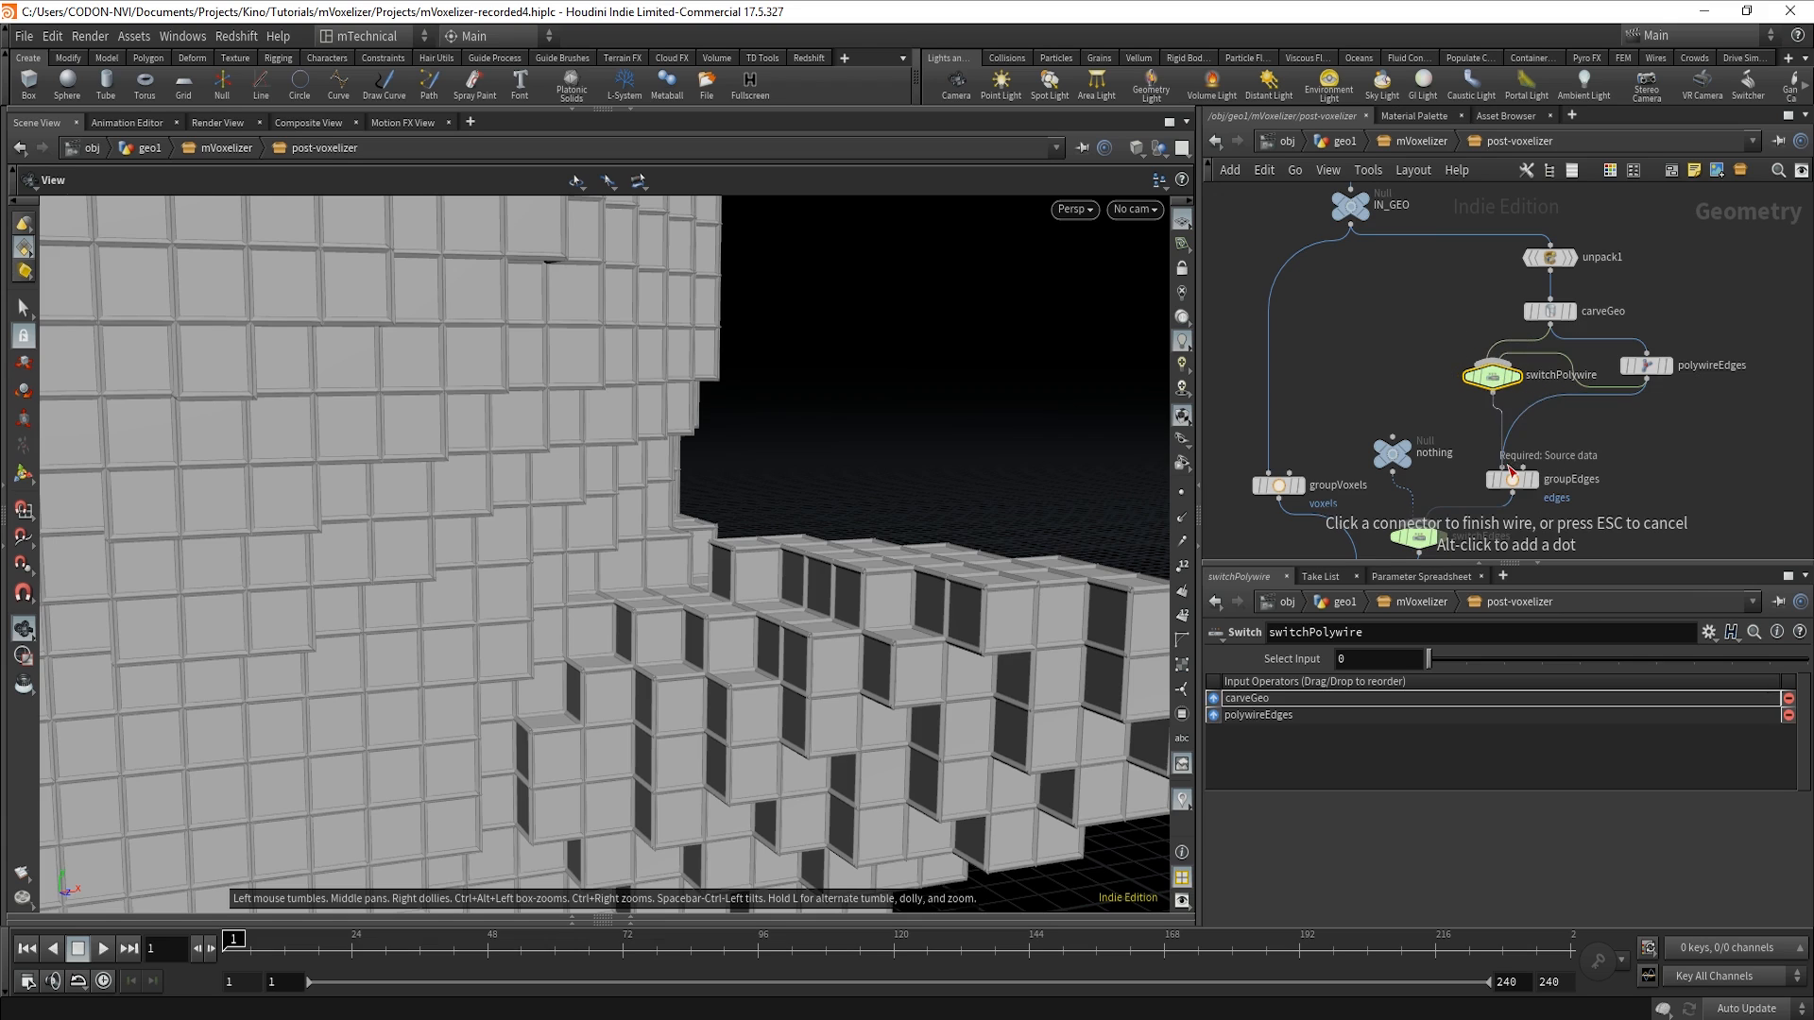
click(1511, 470)
drag(1492, 379, 1534, 426)
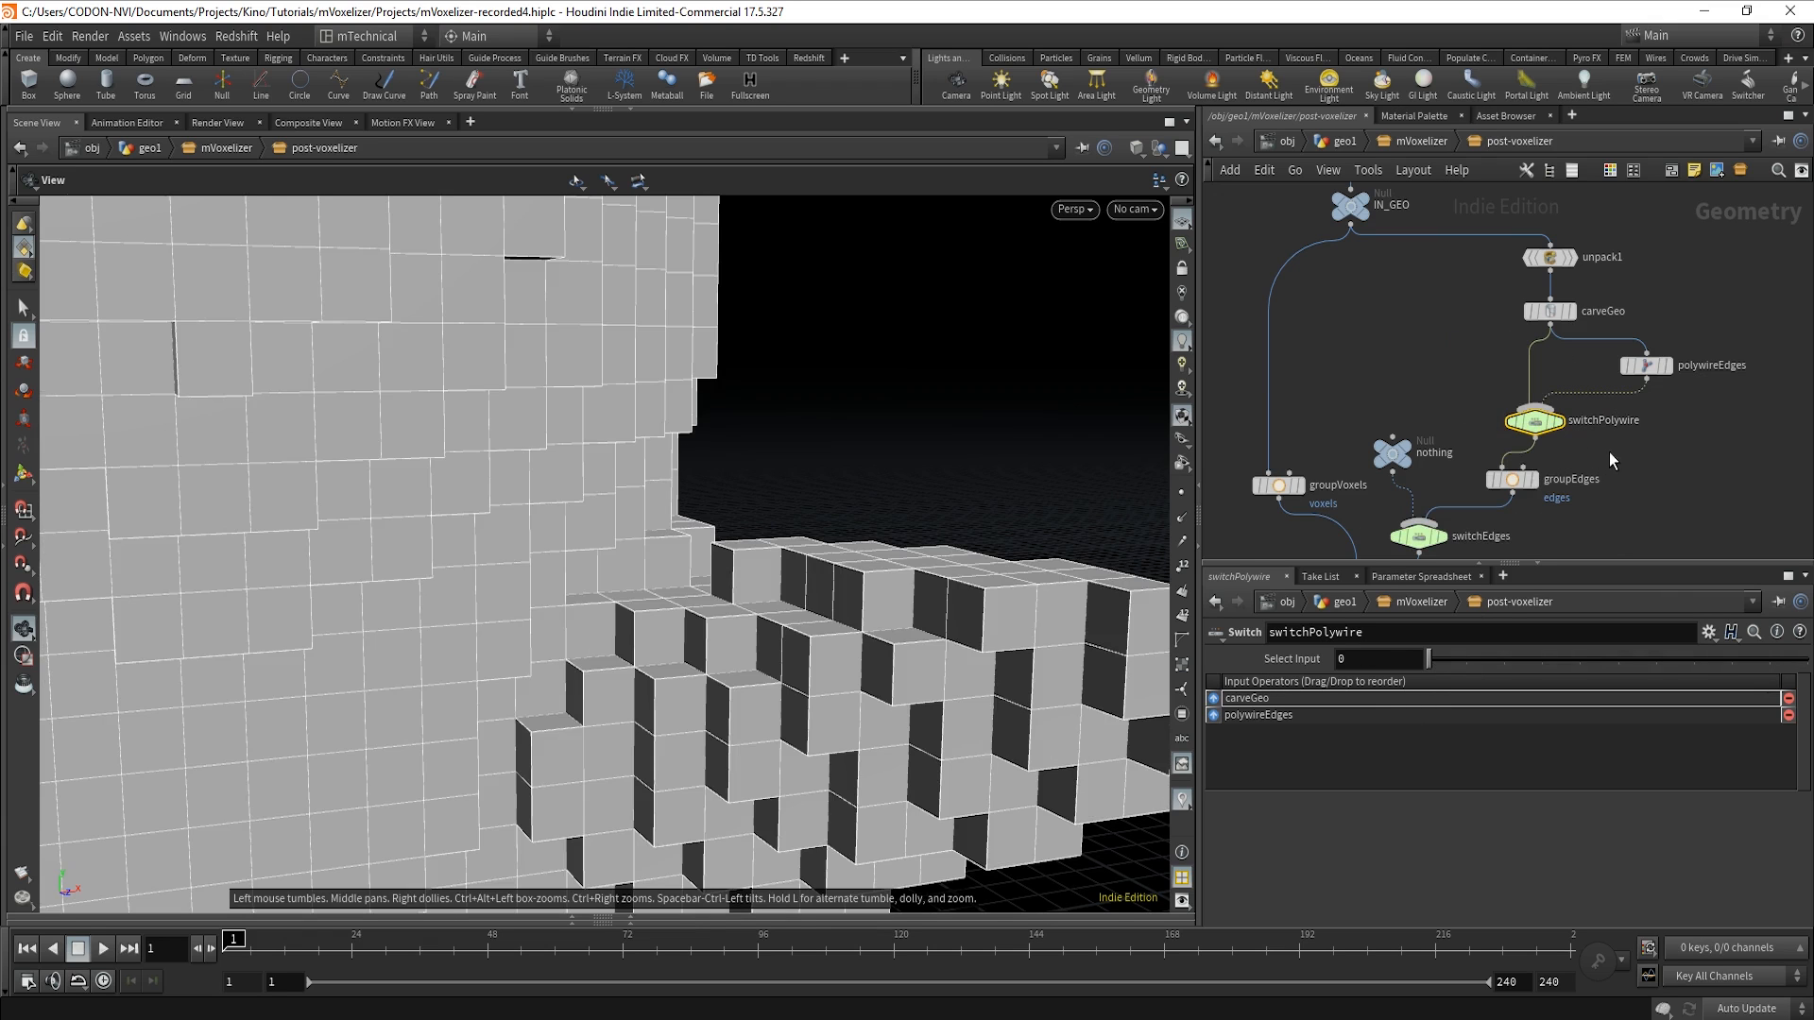
Inspect the plain edge curves up close and set switchPolywire's Select Input to 1 to use the PolyWire geometry.
drag(970, 666, 850, 675)
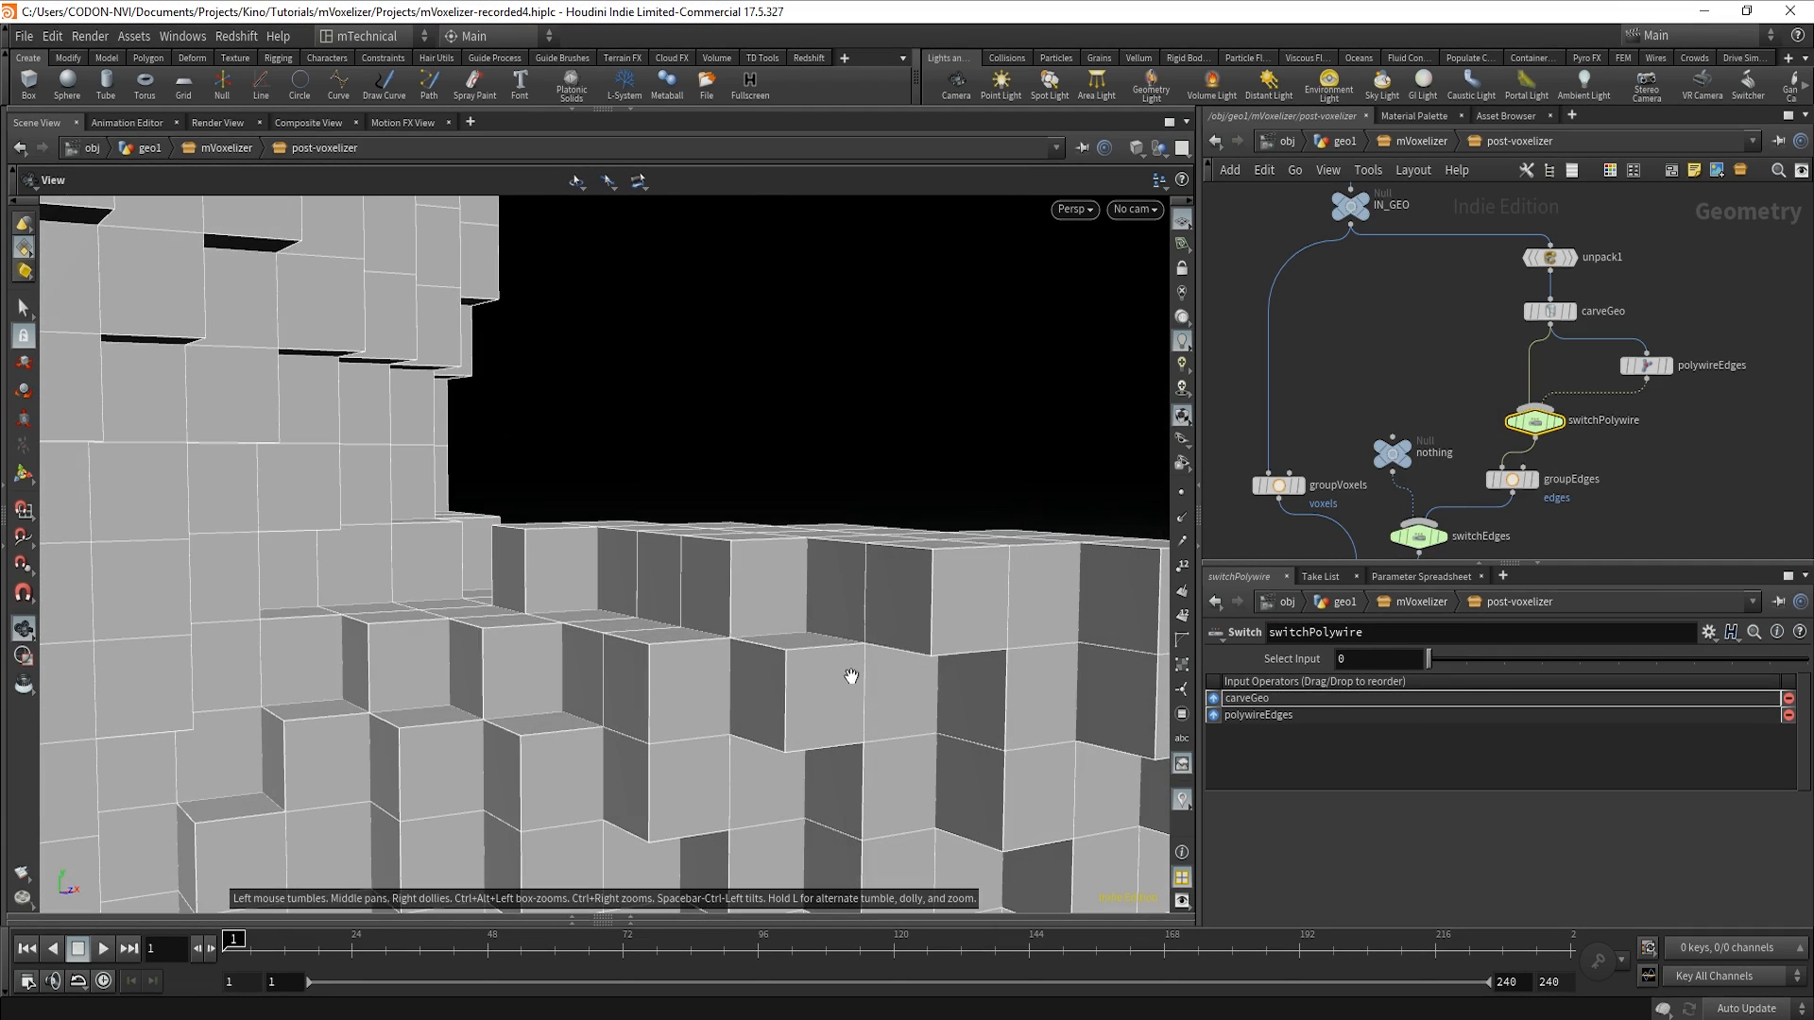
click(1449, 662)
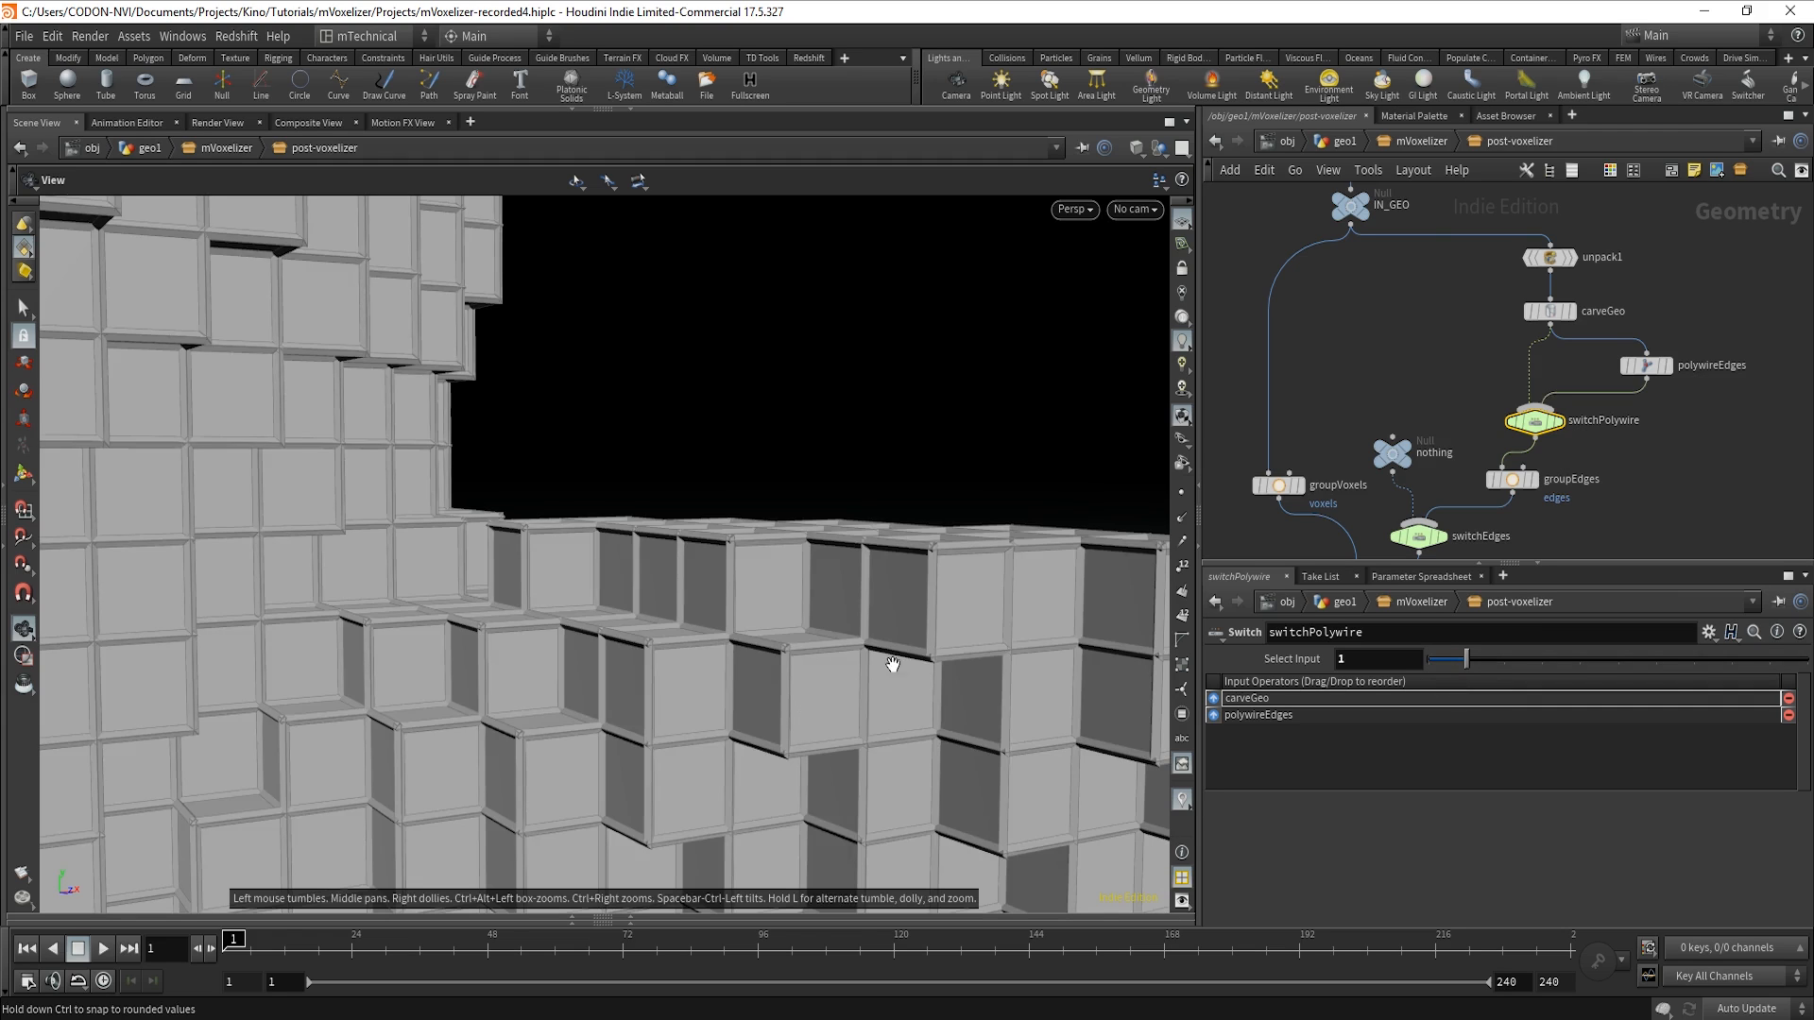
middle_drag(1619, 489, 1666, 352)
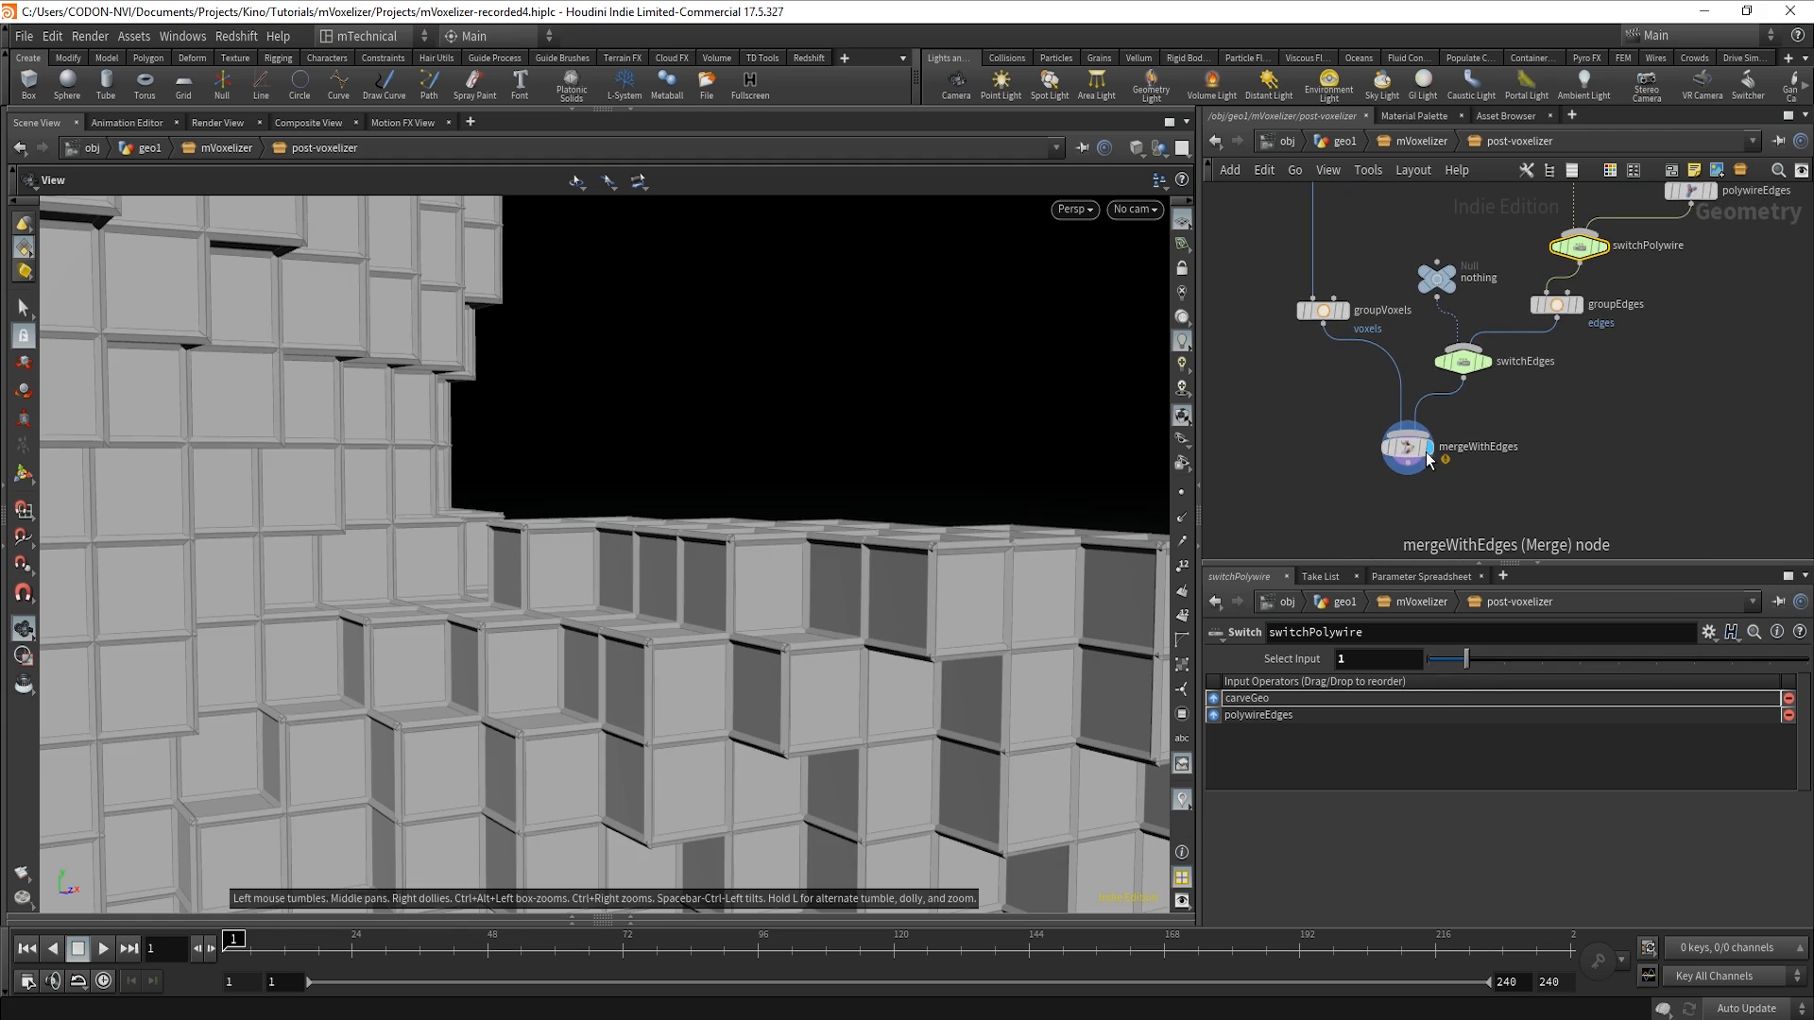
Add a Null node below mergeWithEdges and wire the merge's output into it.
click(1502, 513)
key(Tab)
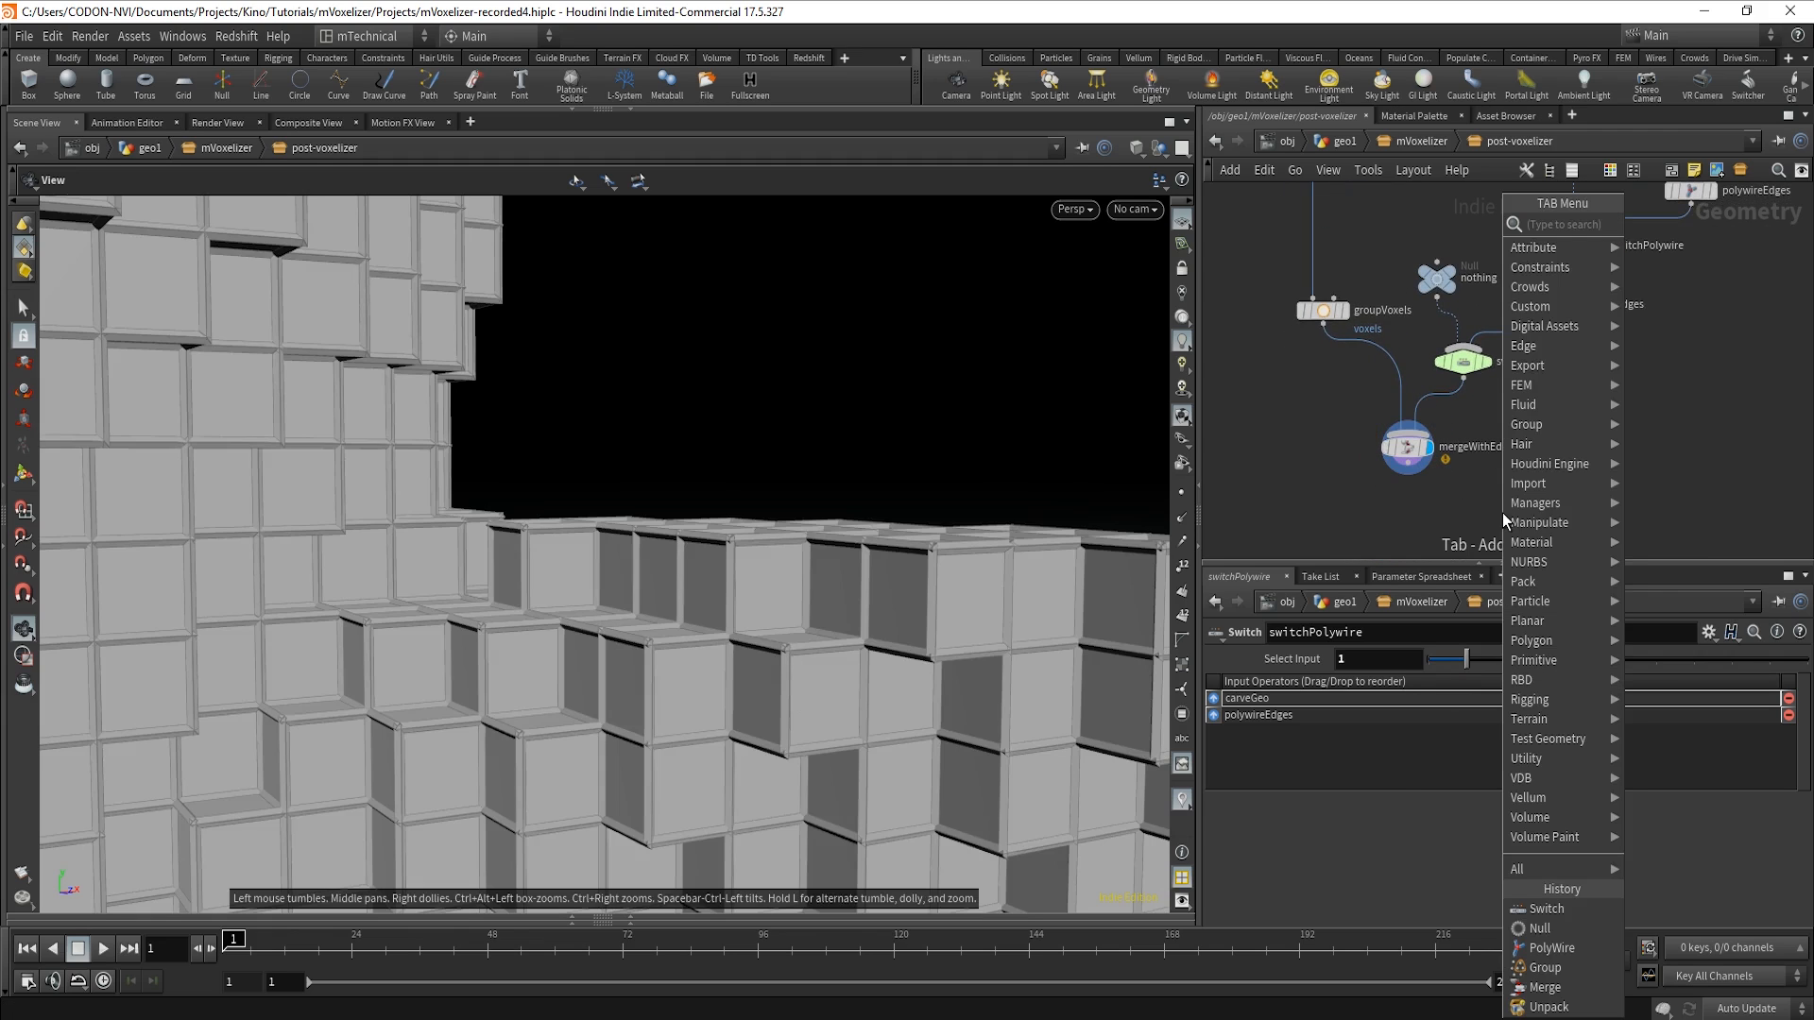
text(null)
click(1668, 225)
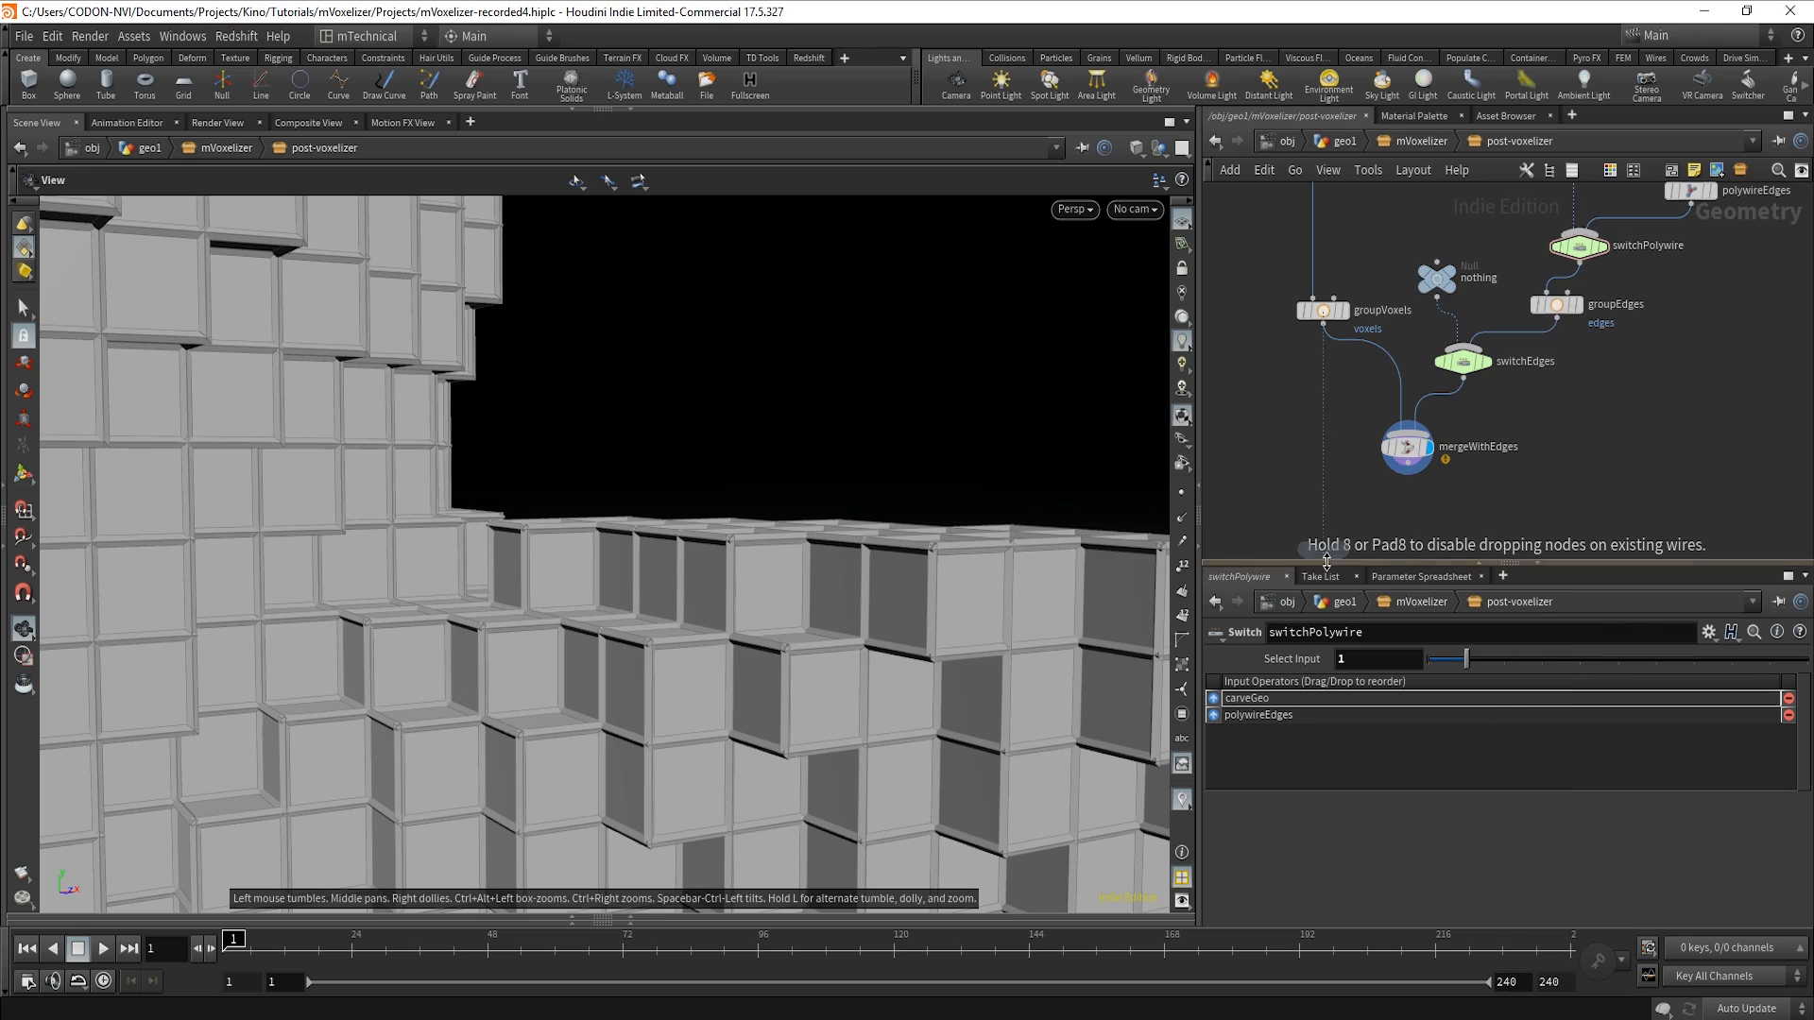
click(1409, 531)
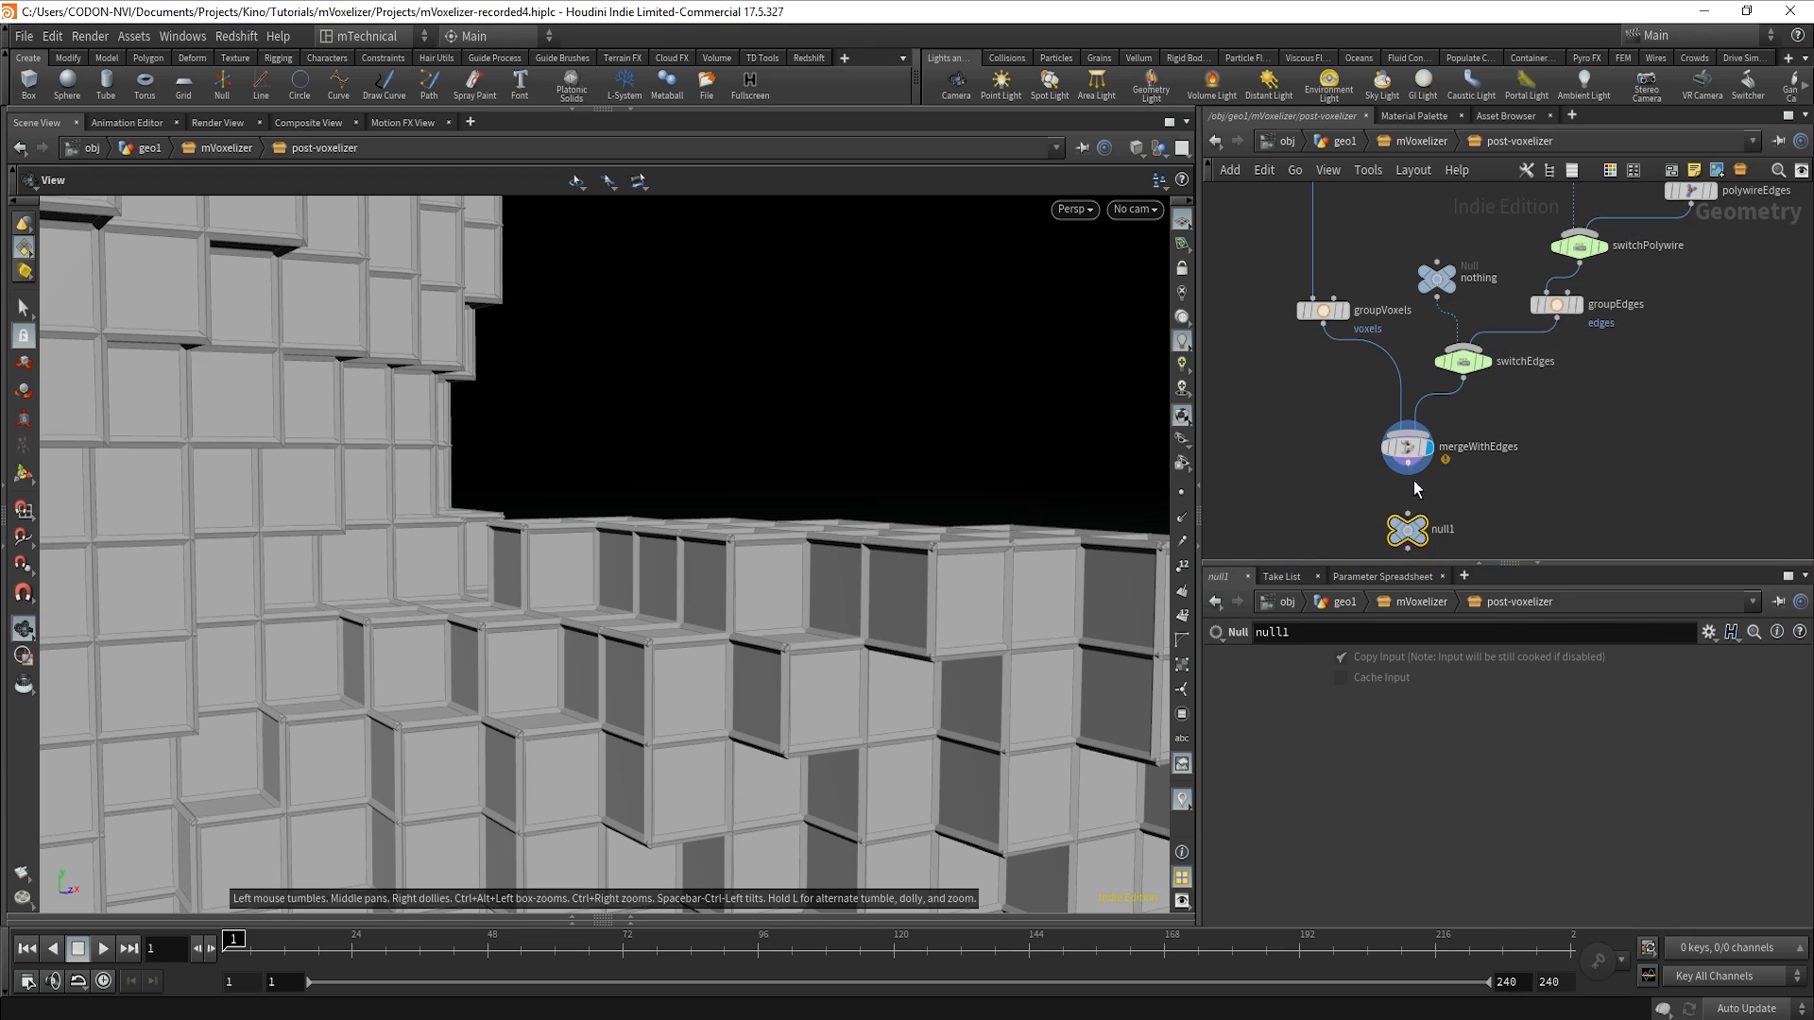
Rename the Null node under mergeWithEdges to OUT_GEO and make it the displayed node.
double_click(1444, 531)
text(OUT_GEO)
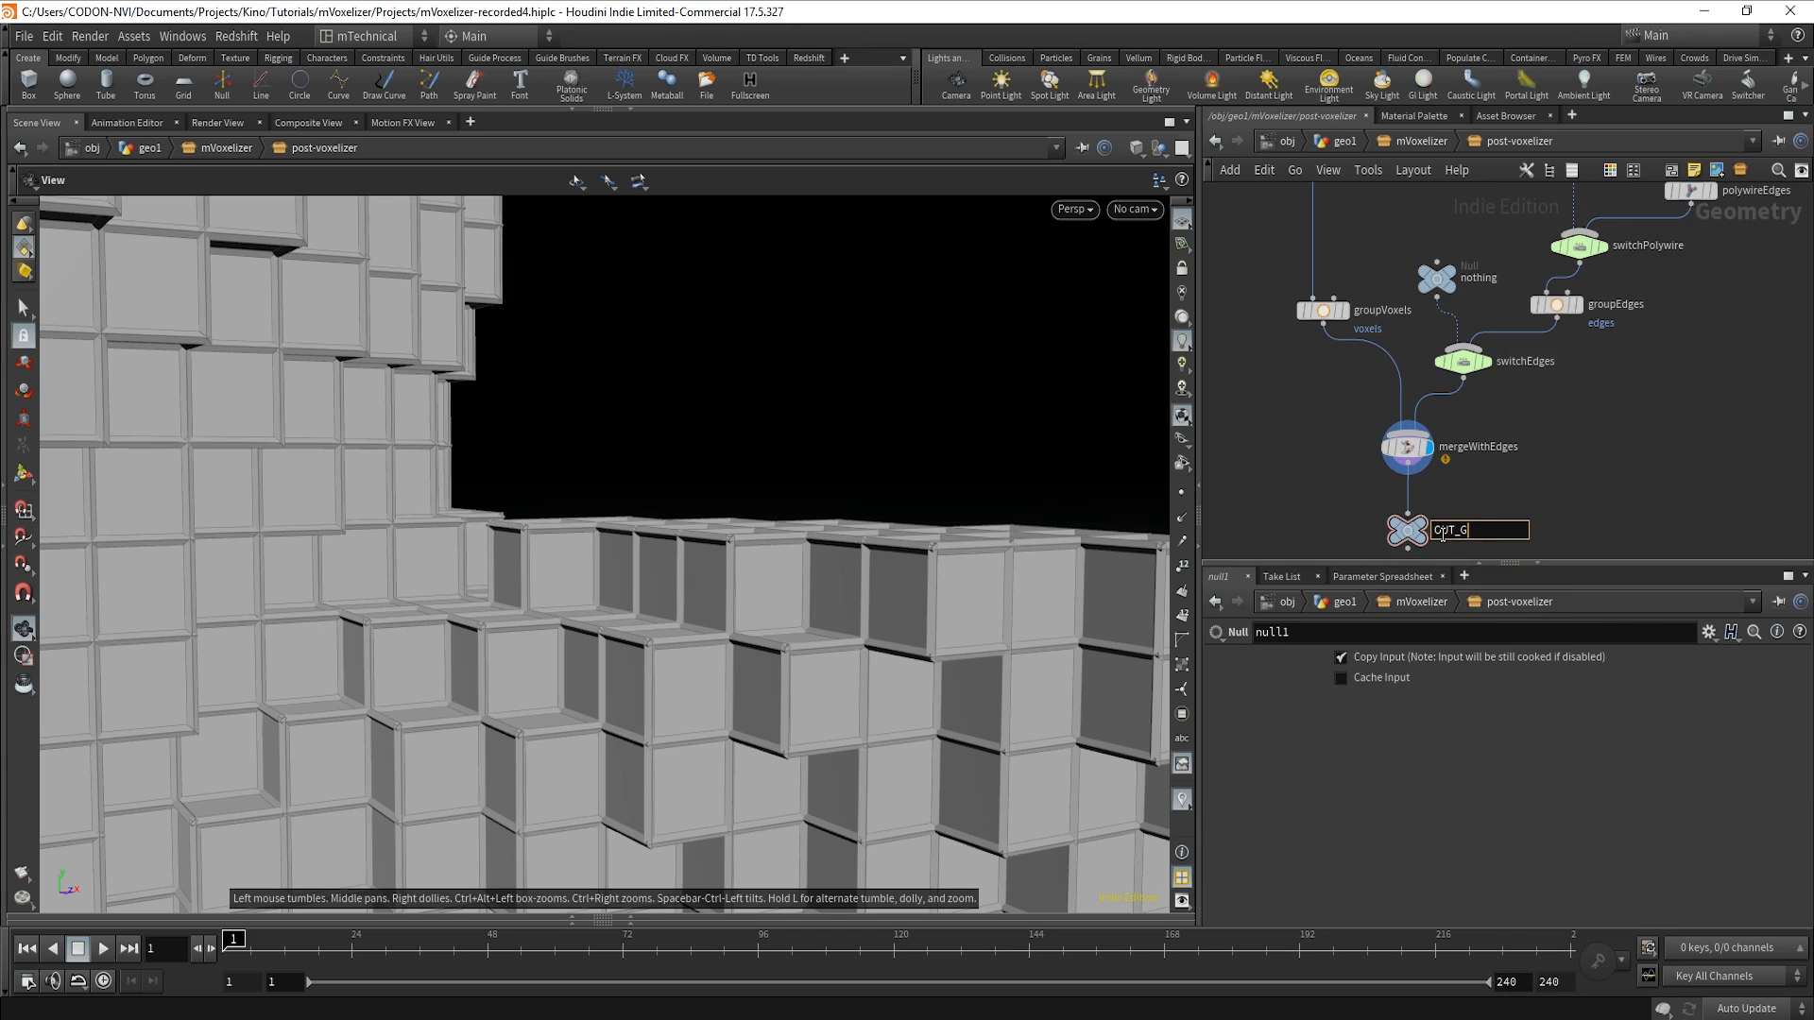
key(Return)
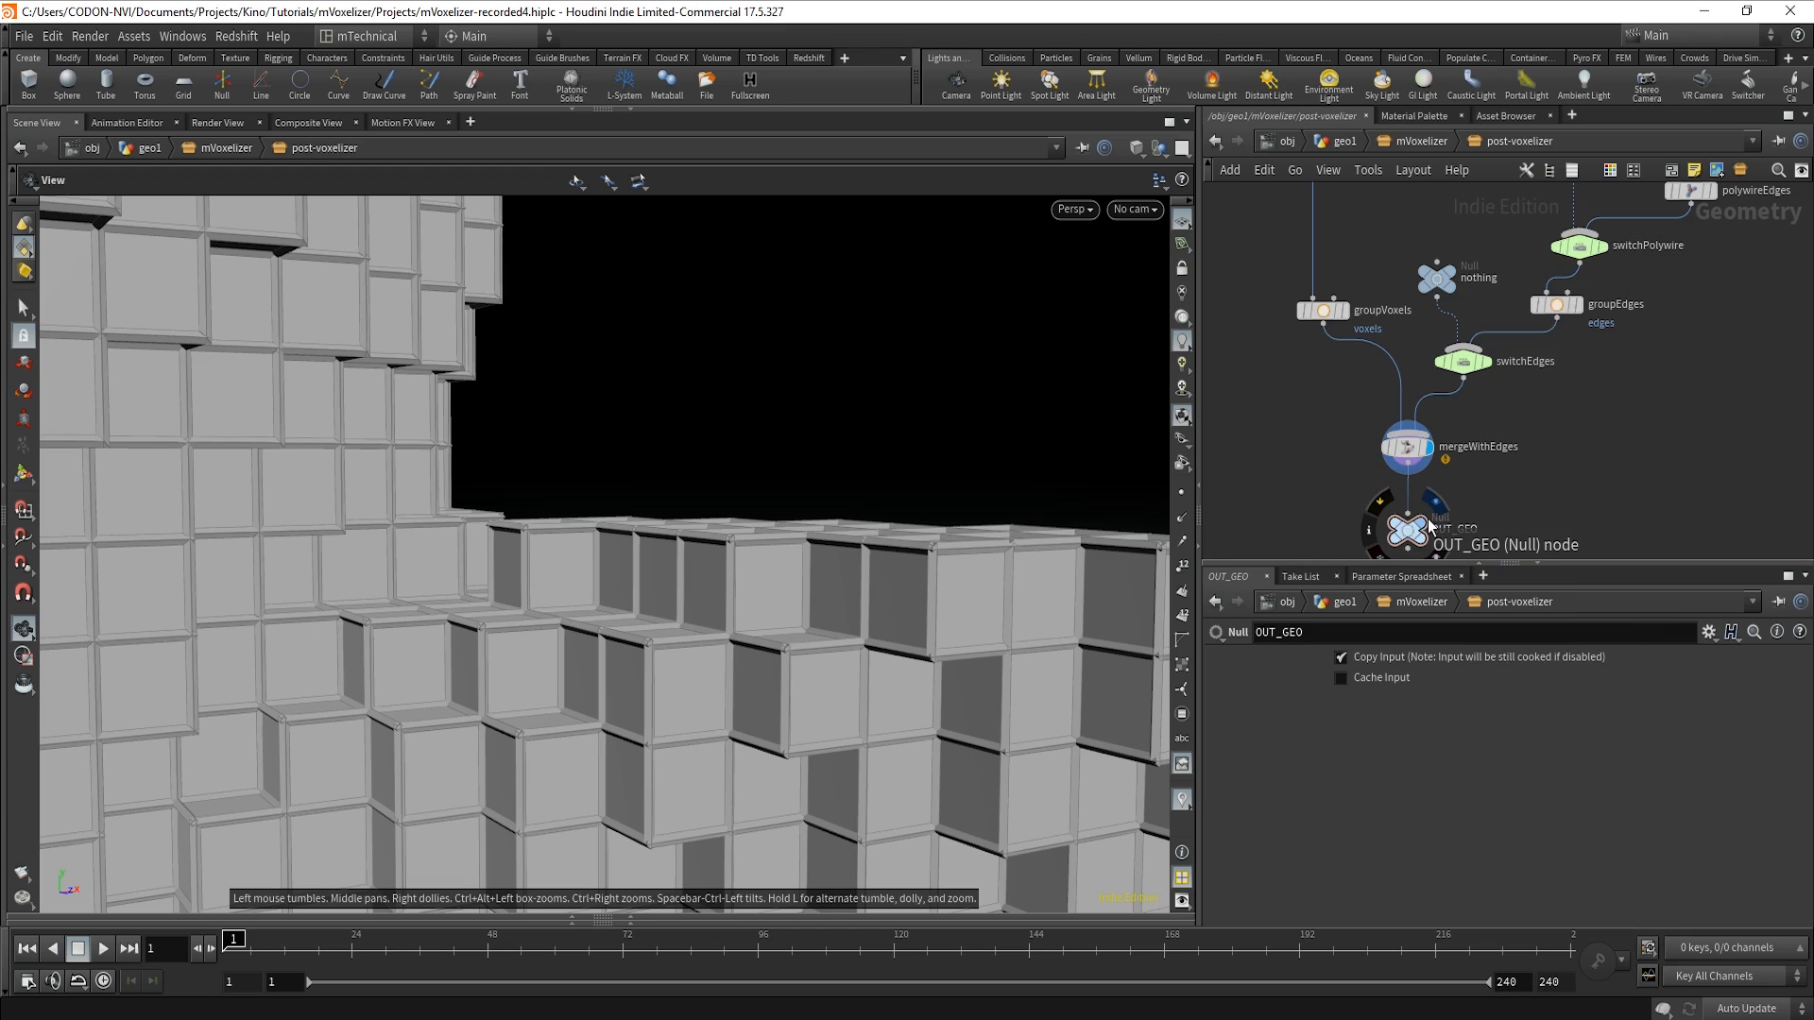
click(1423, 522)
middle_drag(1514, 415, 1546, 325)
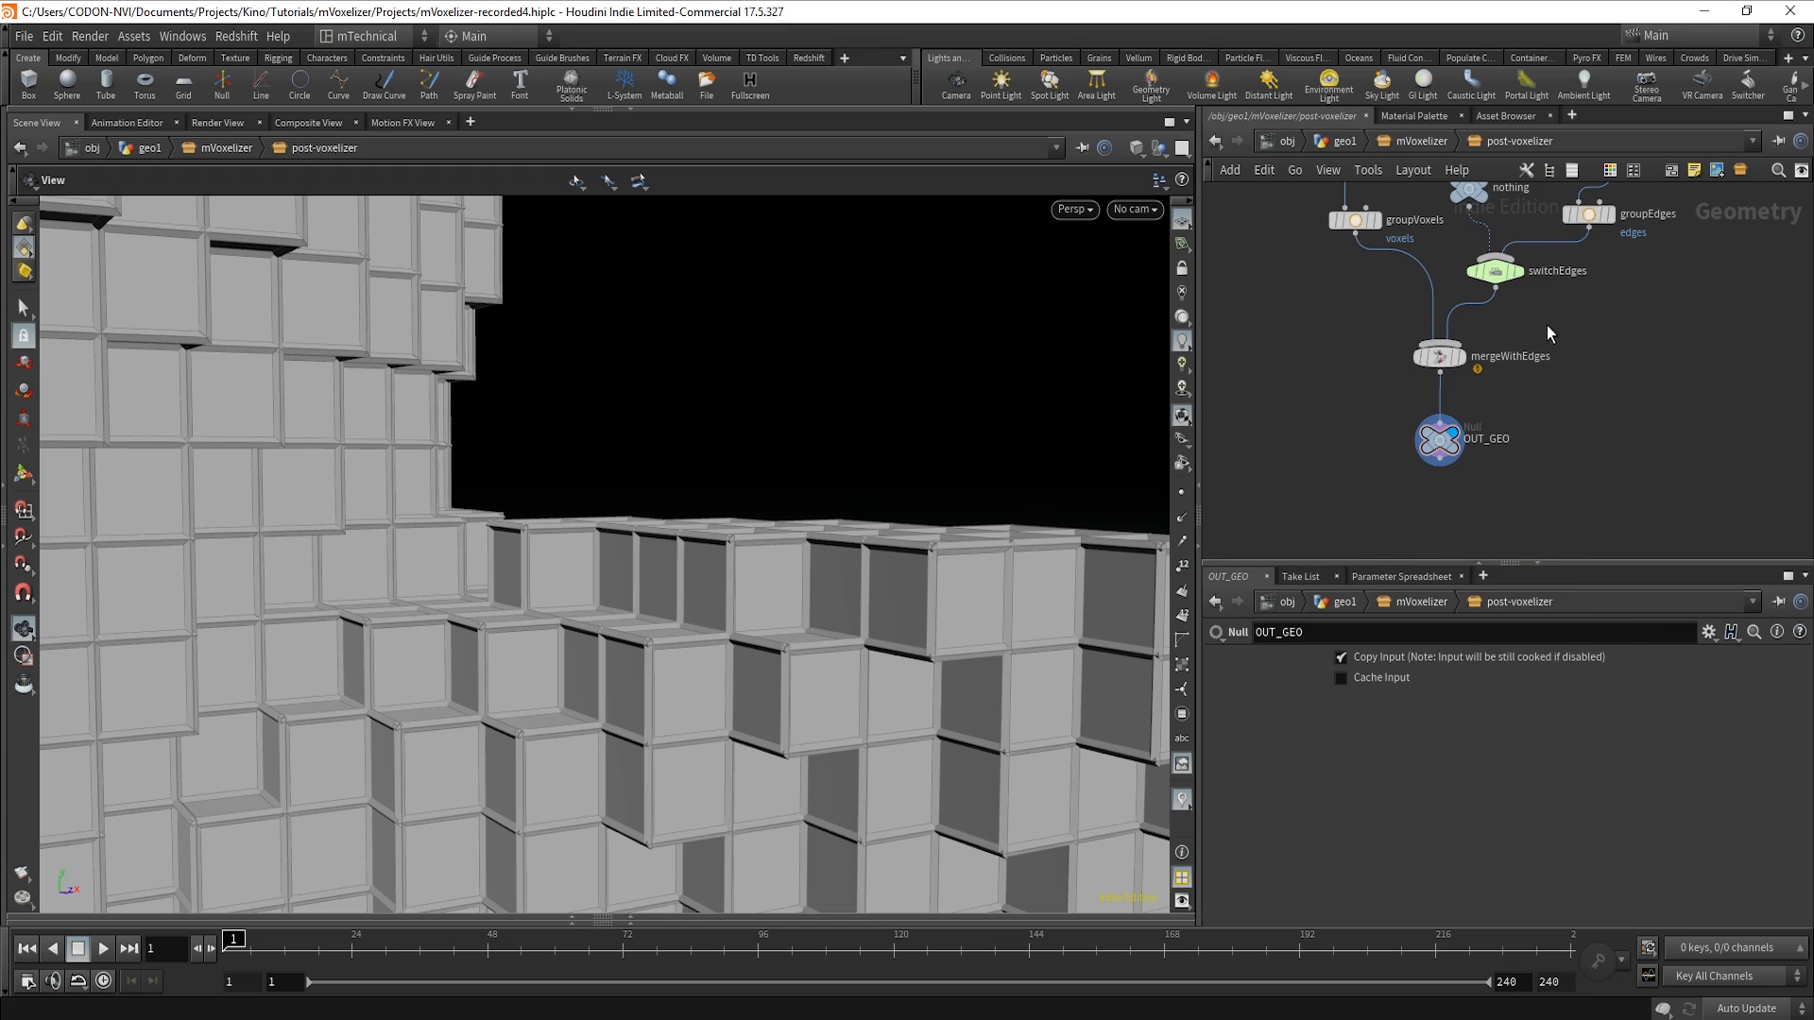
Go back up to the geo1 network, display the mVoxelizer subnetwork and examine the whole voxelized model from several angles.
click(1433, 138)
click(1389, 143)
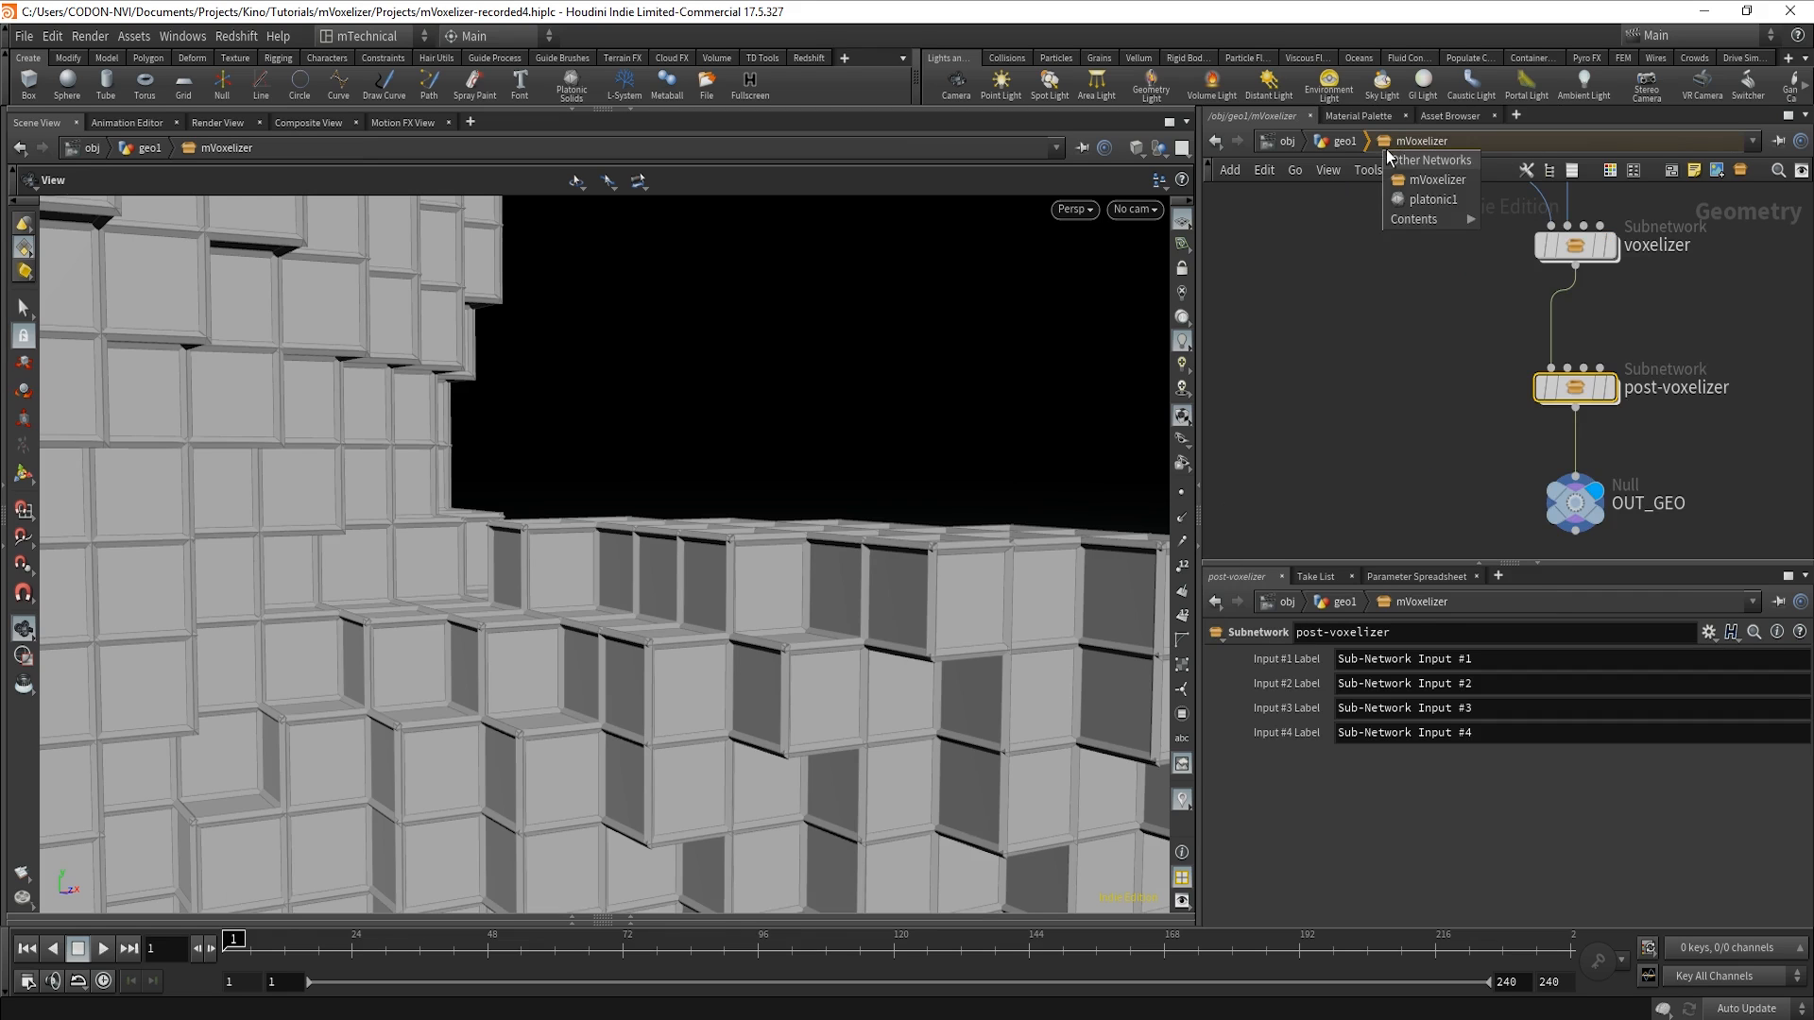
click(1345, 144)
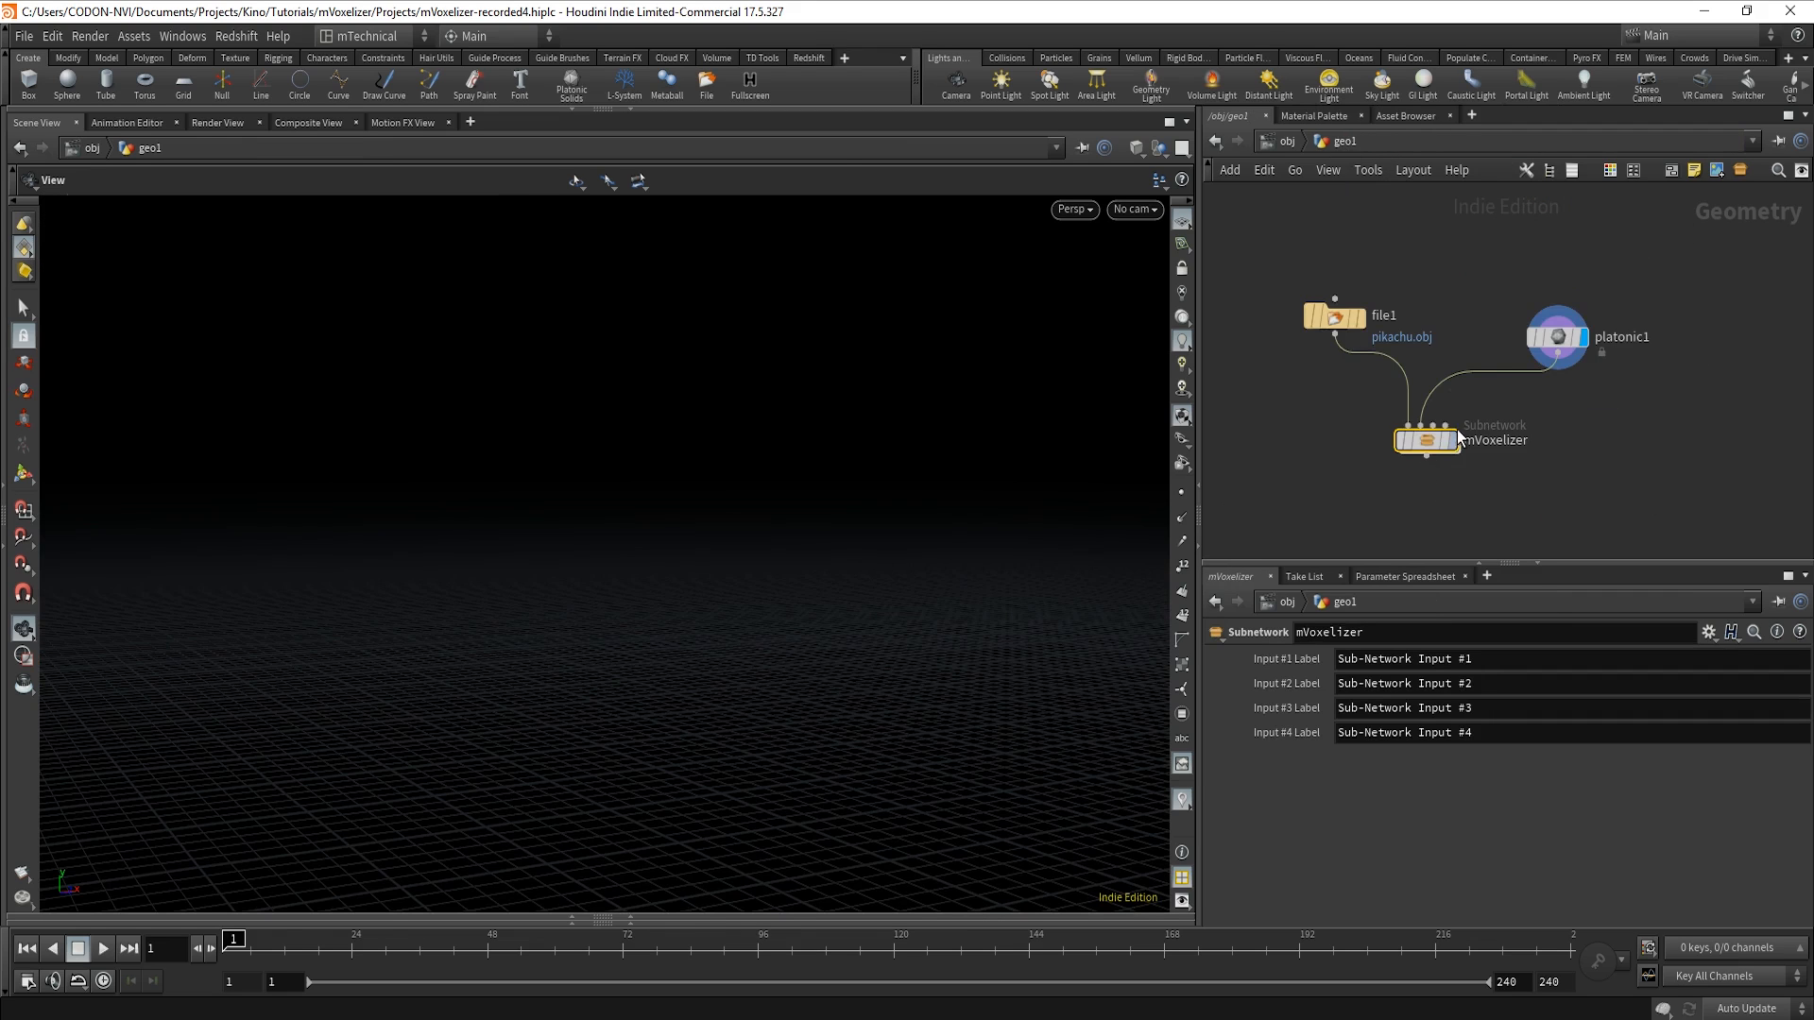
click(1453, 441)
key(space+g)
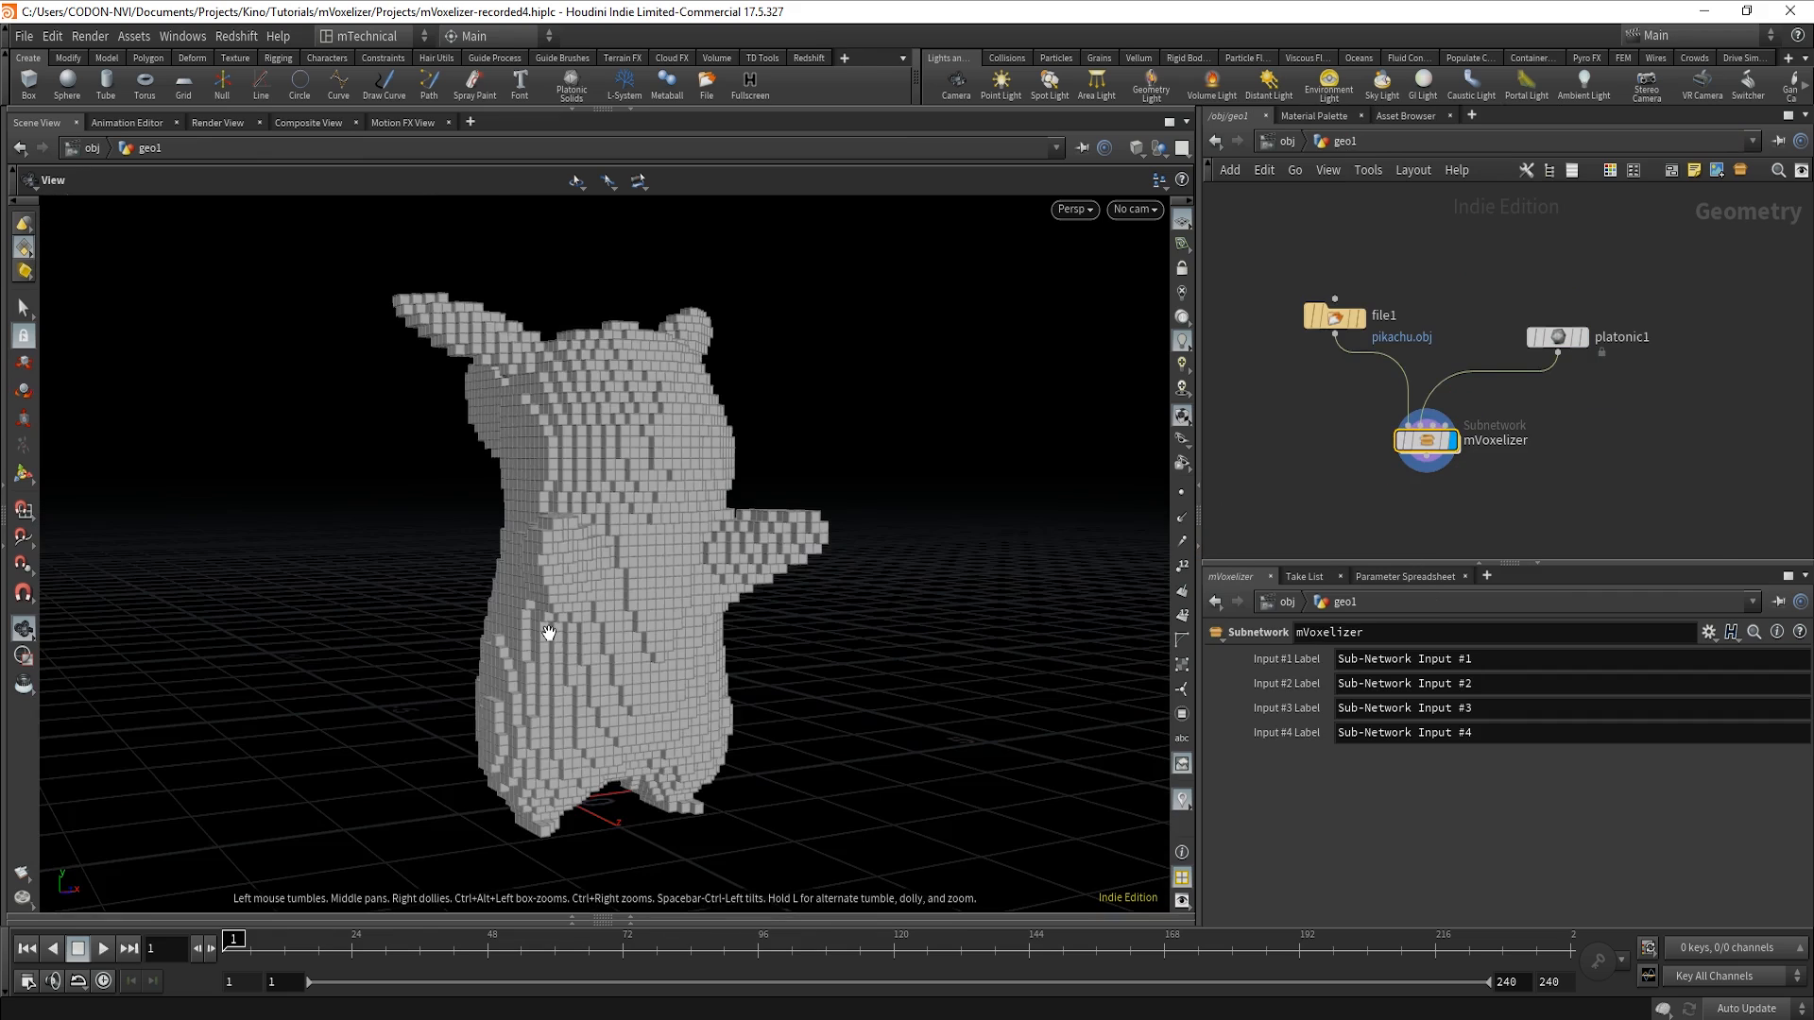
drag(549, 631, 444, 635)
scroll(749, 556, up, 5)
drag(721, 576, 805, 570)
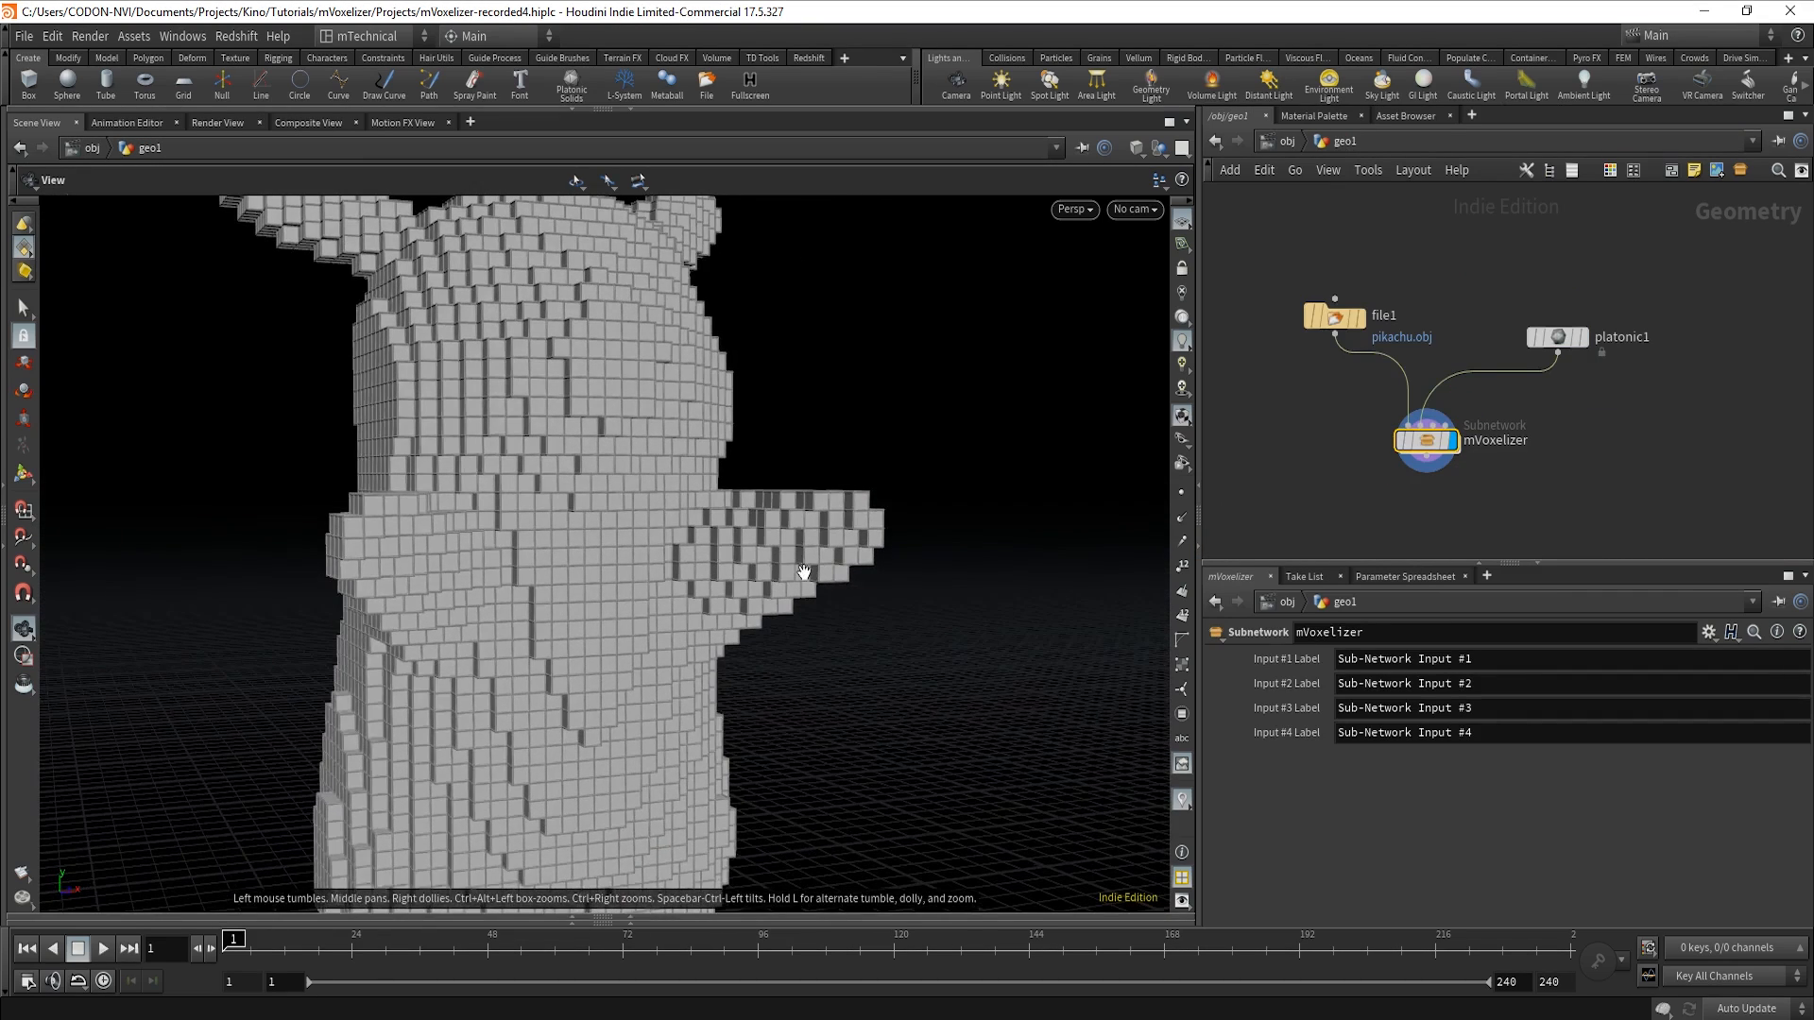
middle_drag(556, 641, 627, 611)
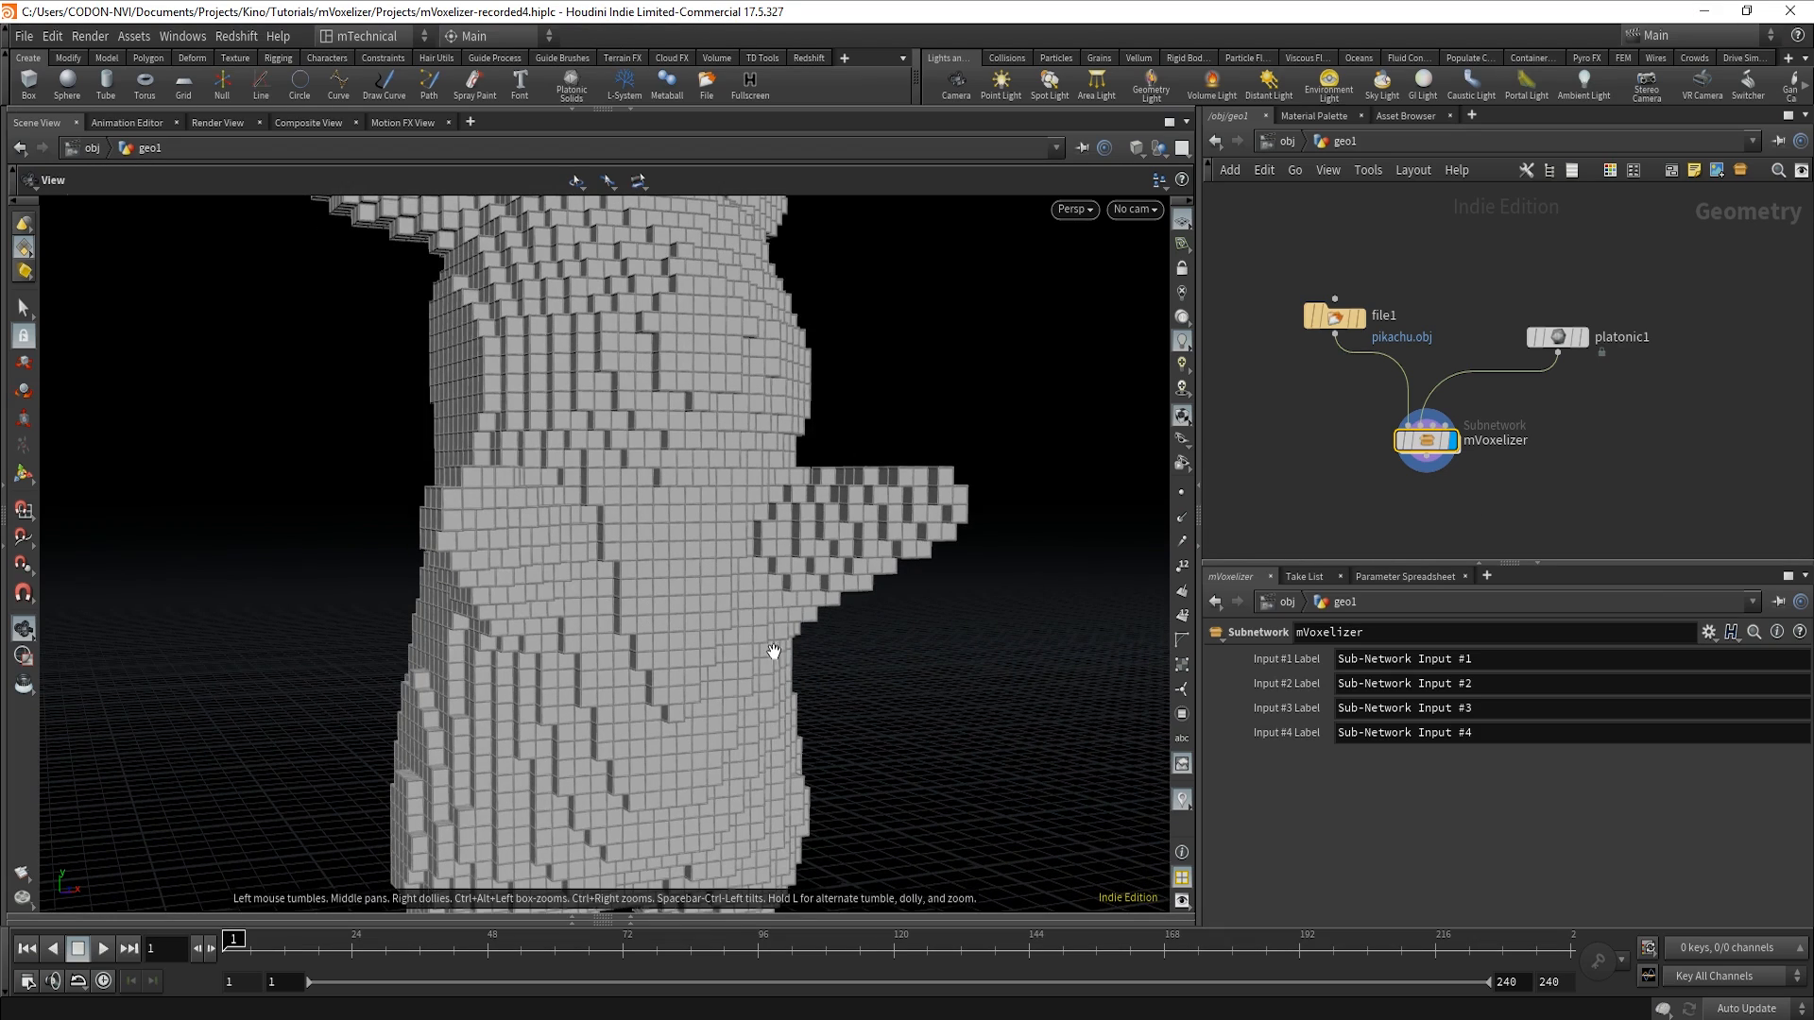
drag(679, 654, 773, 663)
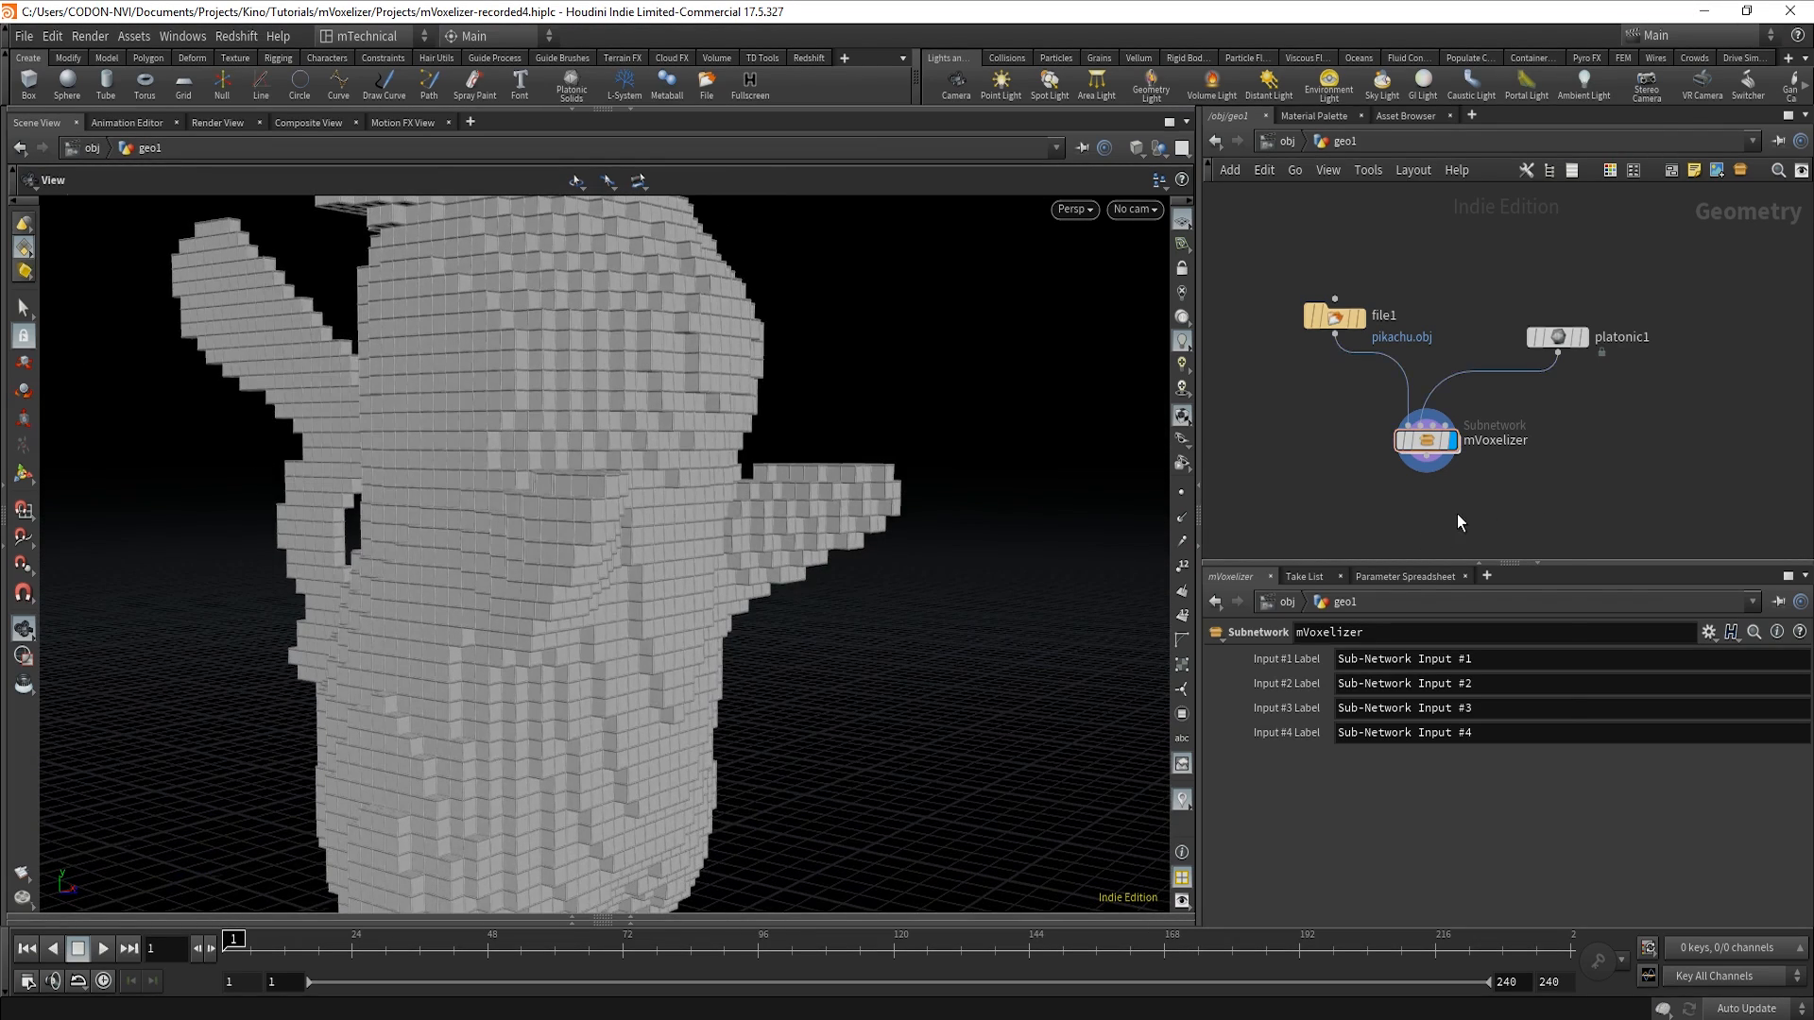
Add a Color node below mVoxelizer, wire mVoxelizer's output into it and make it the displayed node.
key(Tab)
text(col)
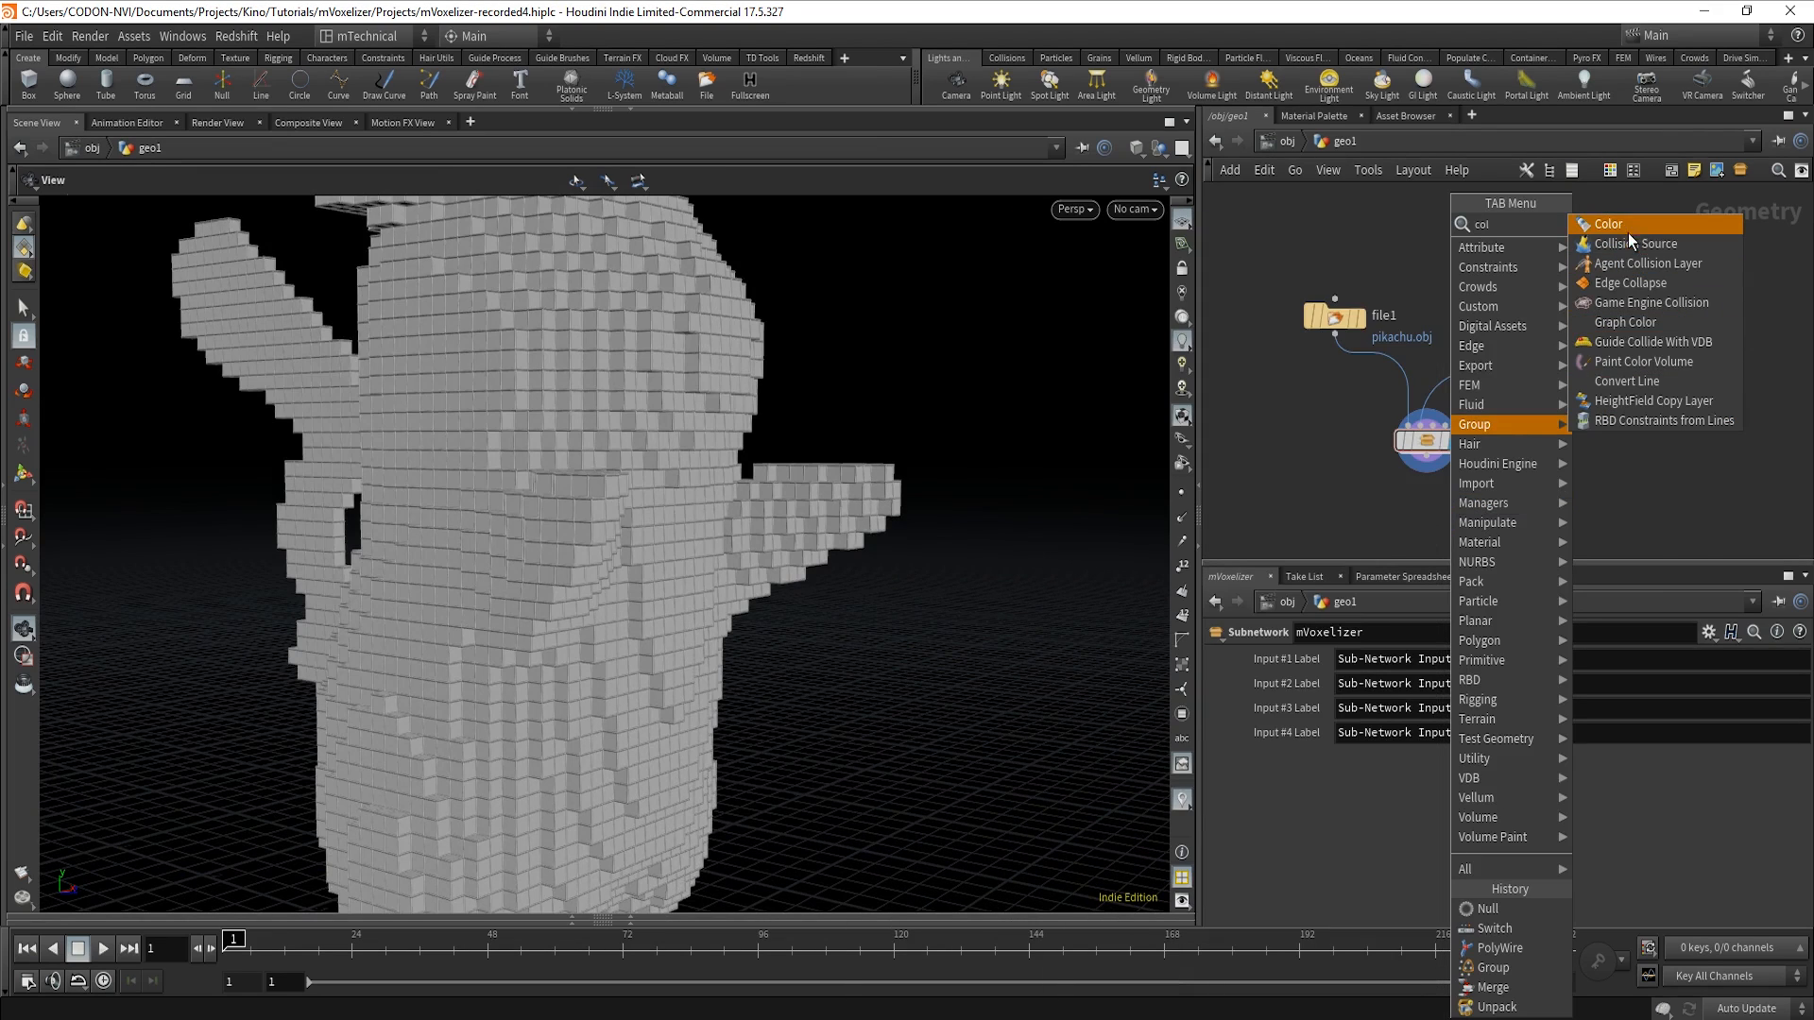
key(Return)
click(1427, 523)
click(1435, 460)
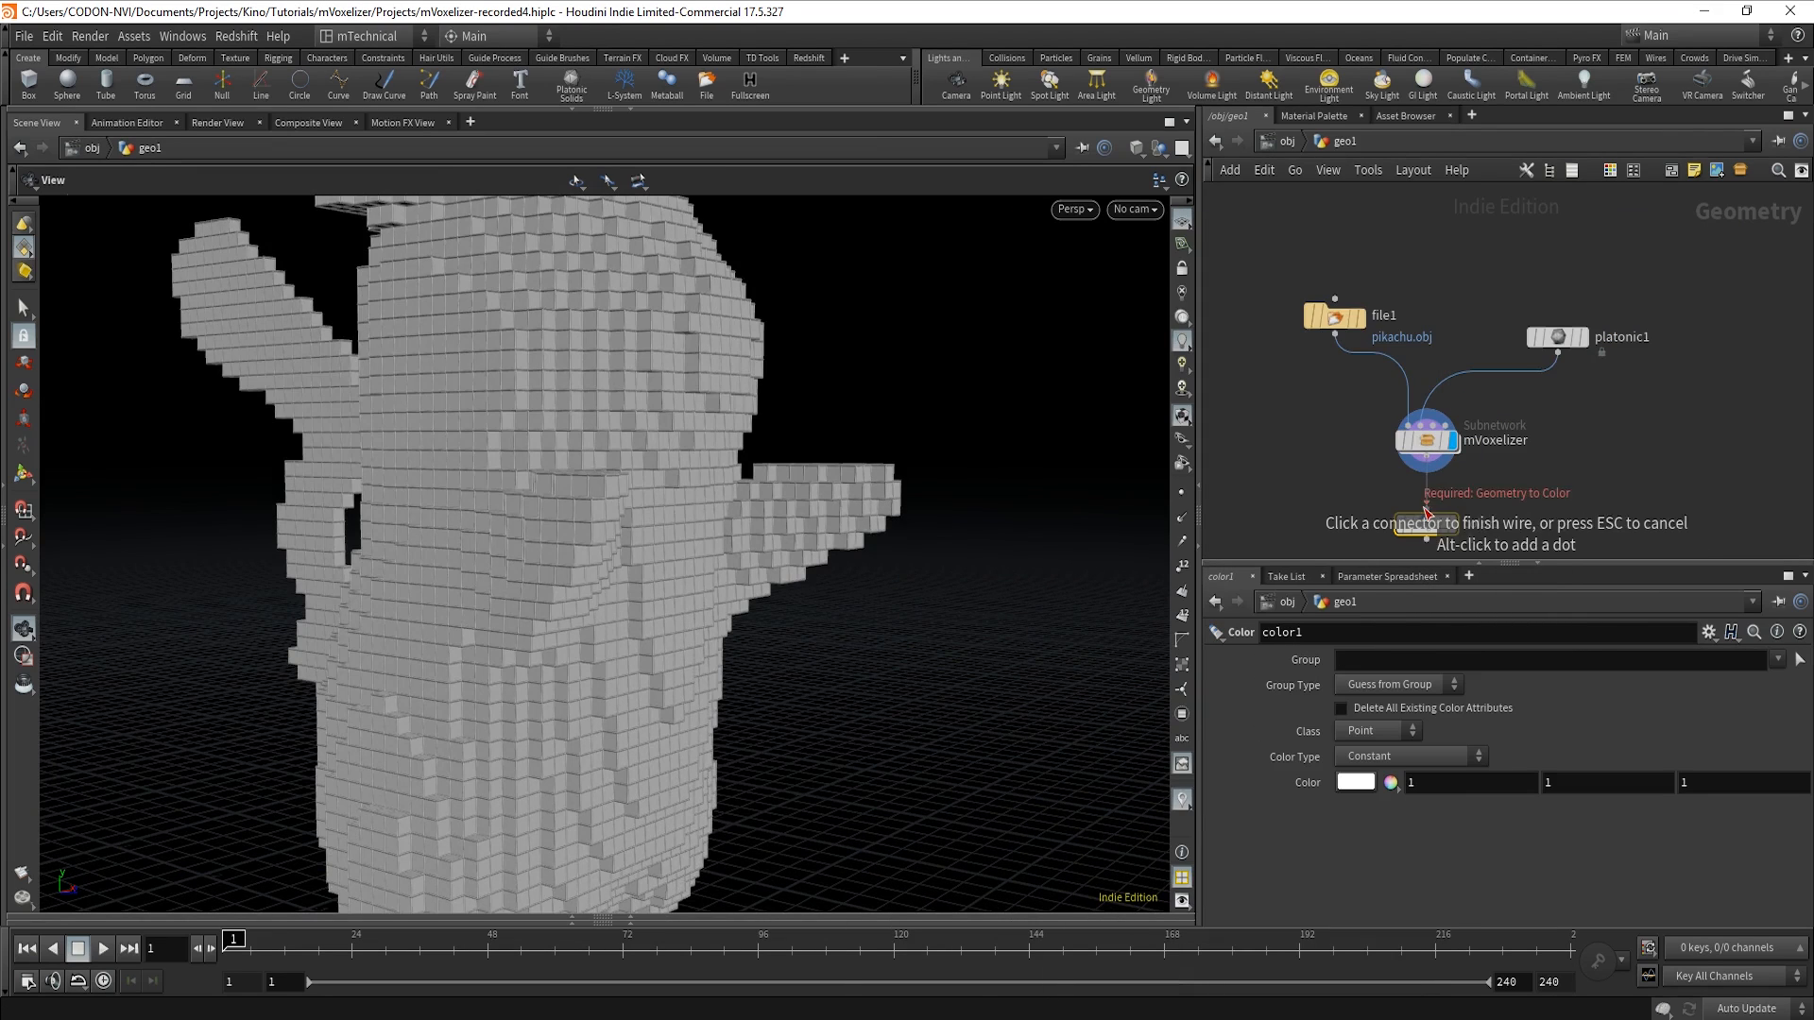
click(1427, 507)
click(1777, 660)
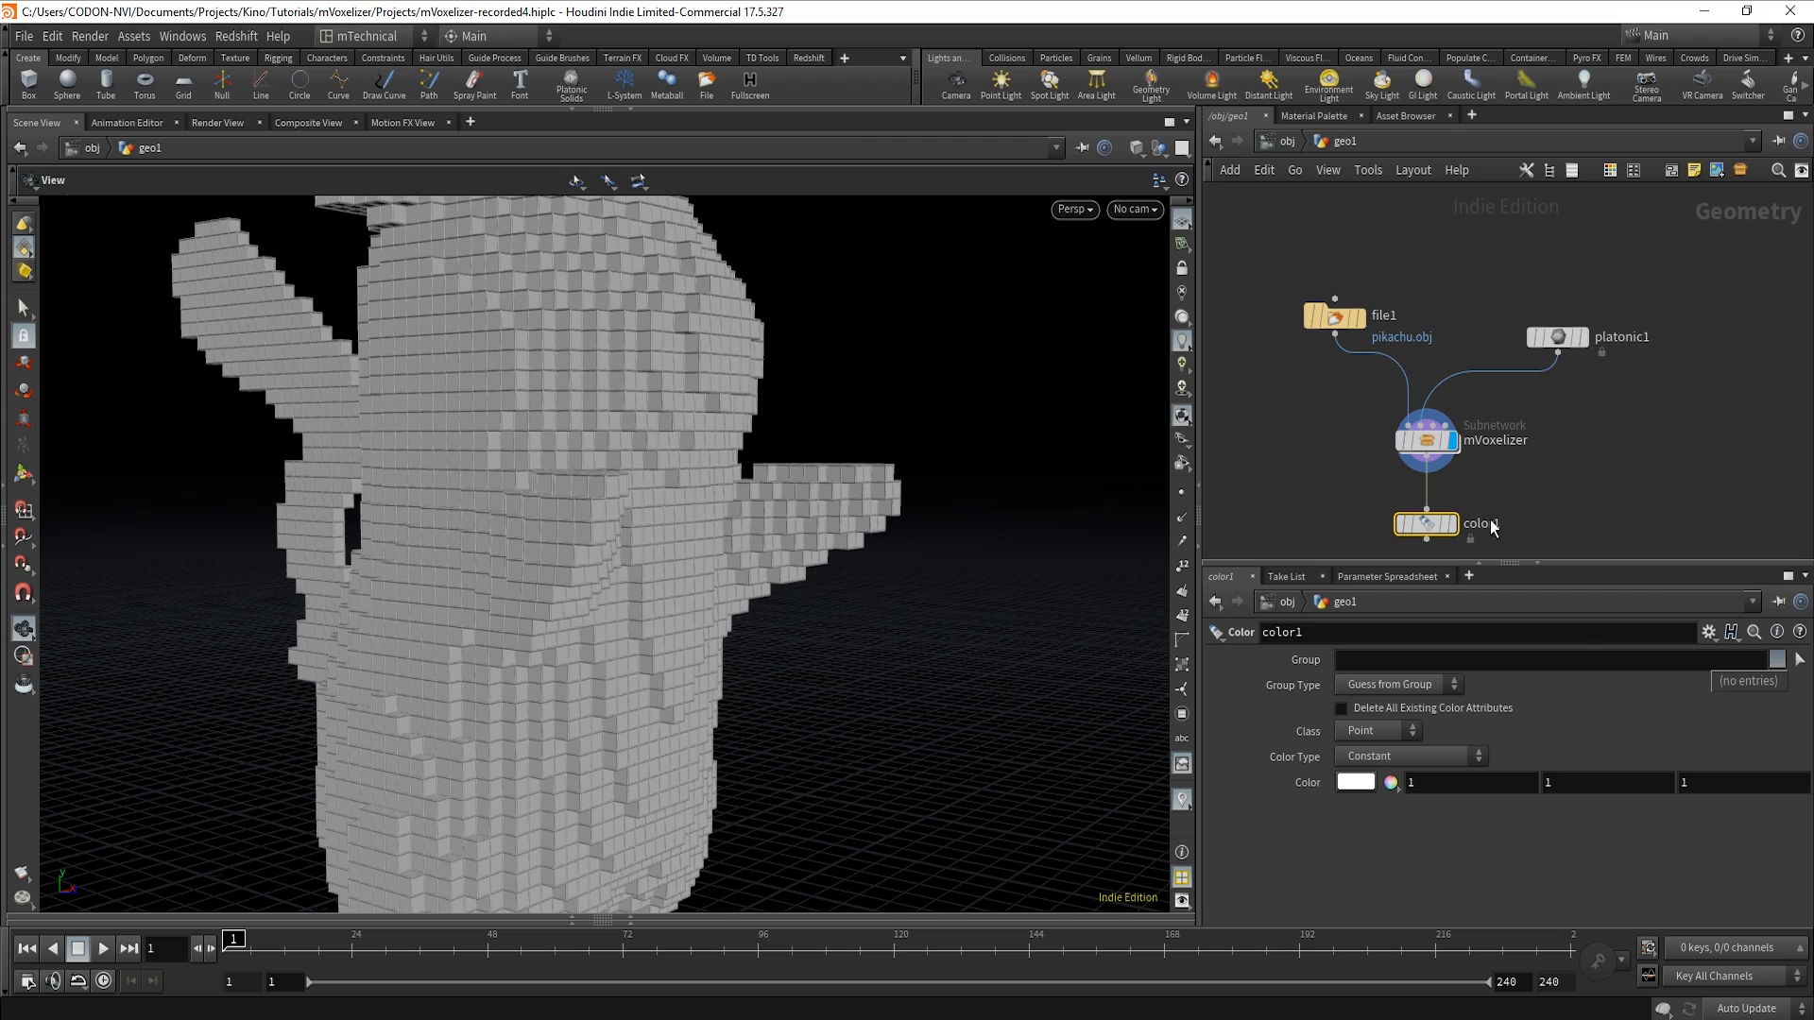
click(1453, 524)
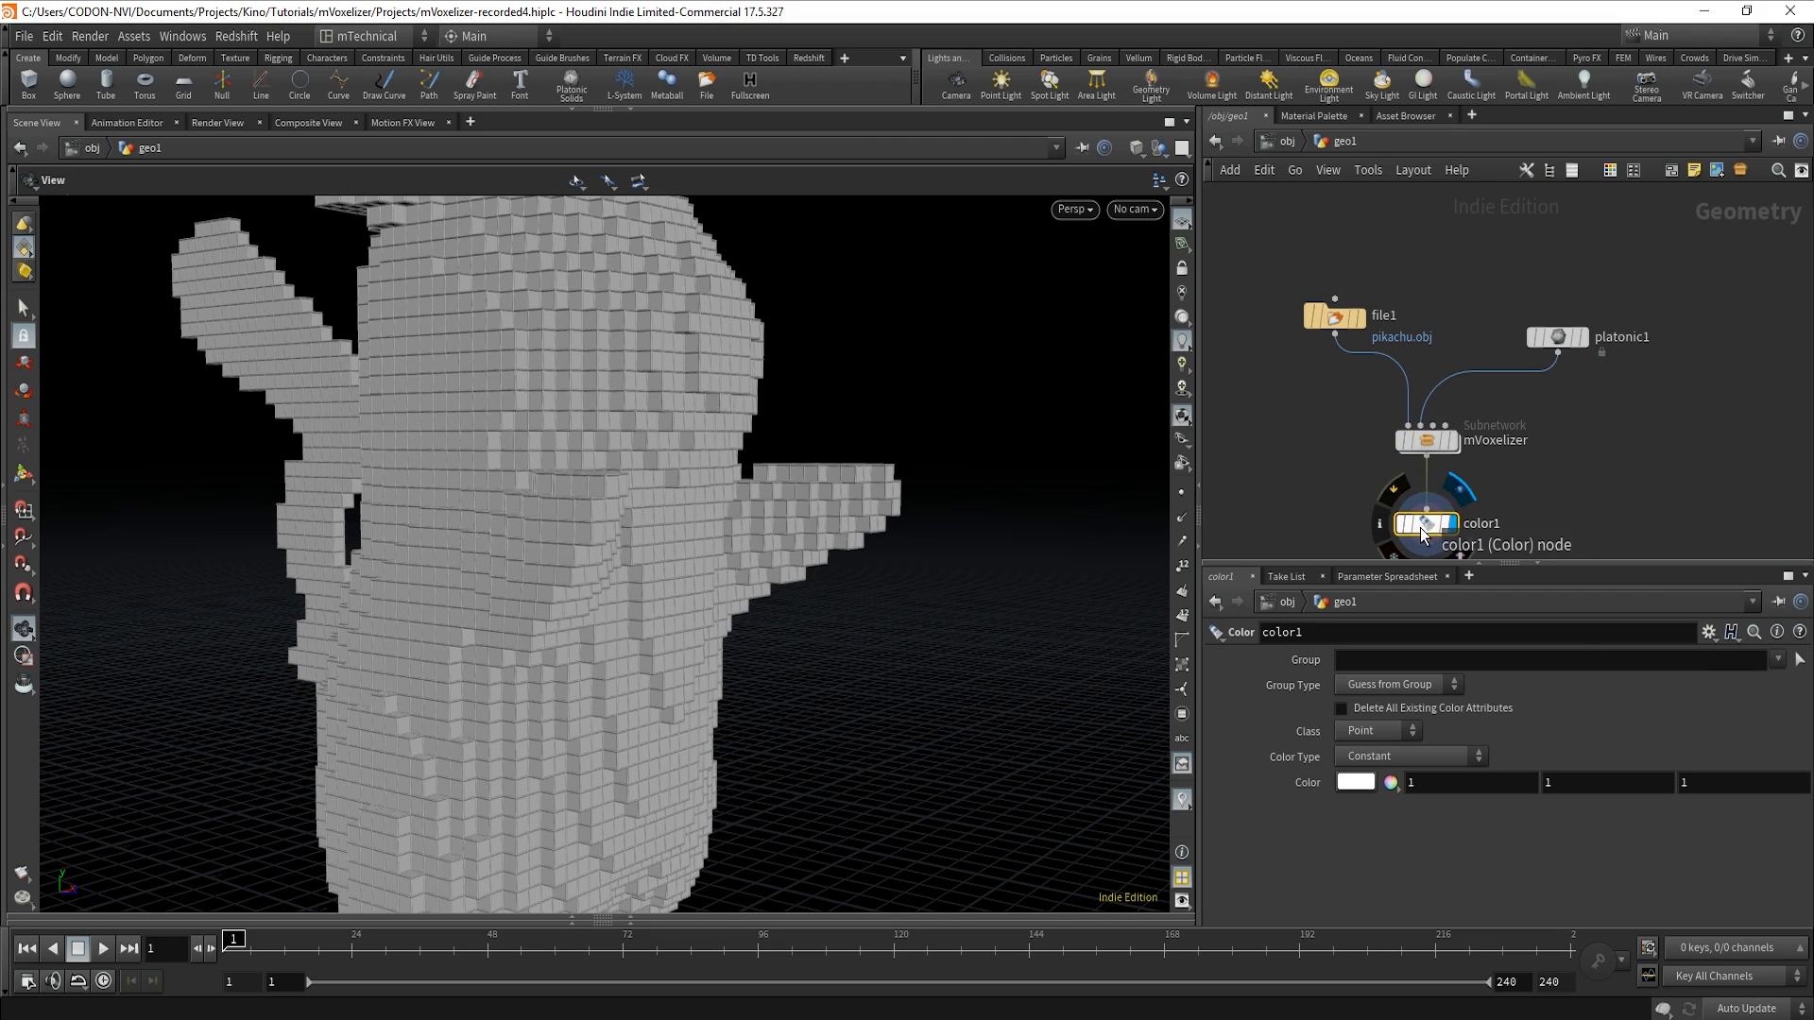
Restrict the Color node to the edges group, set its color to black (0, 0, 0) and inspect the outlined voxels.
click(1777, 660)
click(1761, 681)
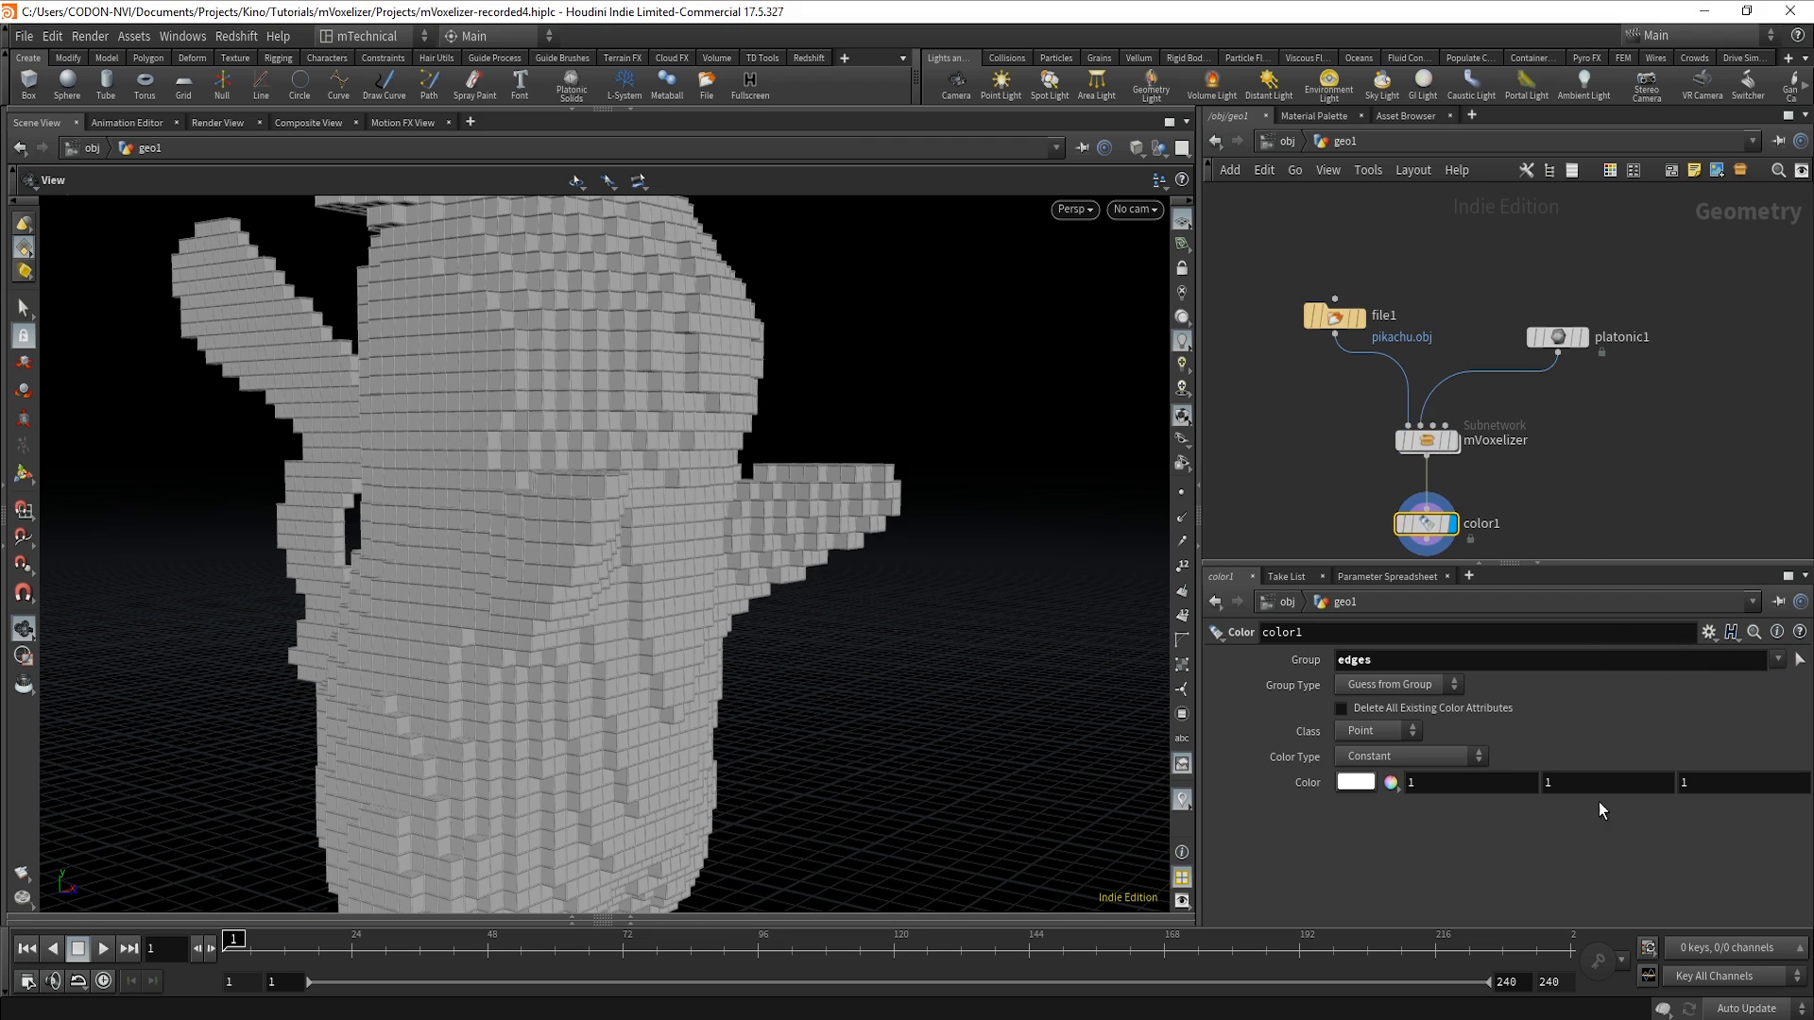
click(1368, 784)
click(1298, 745)
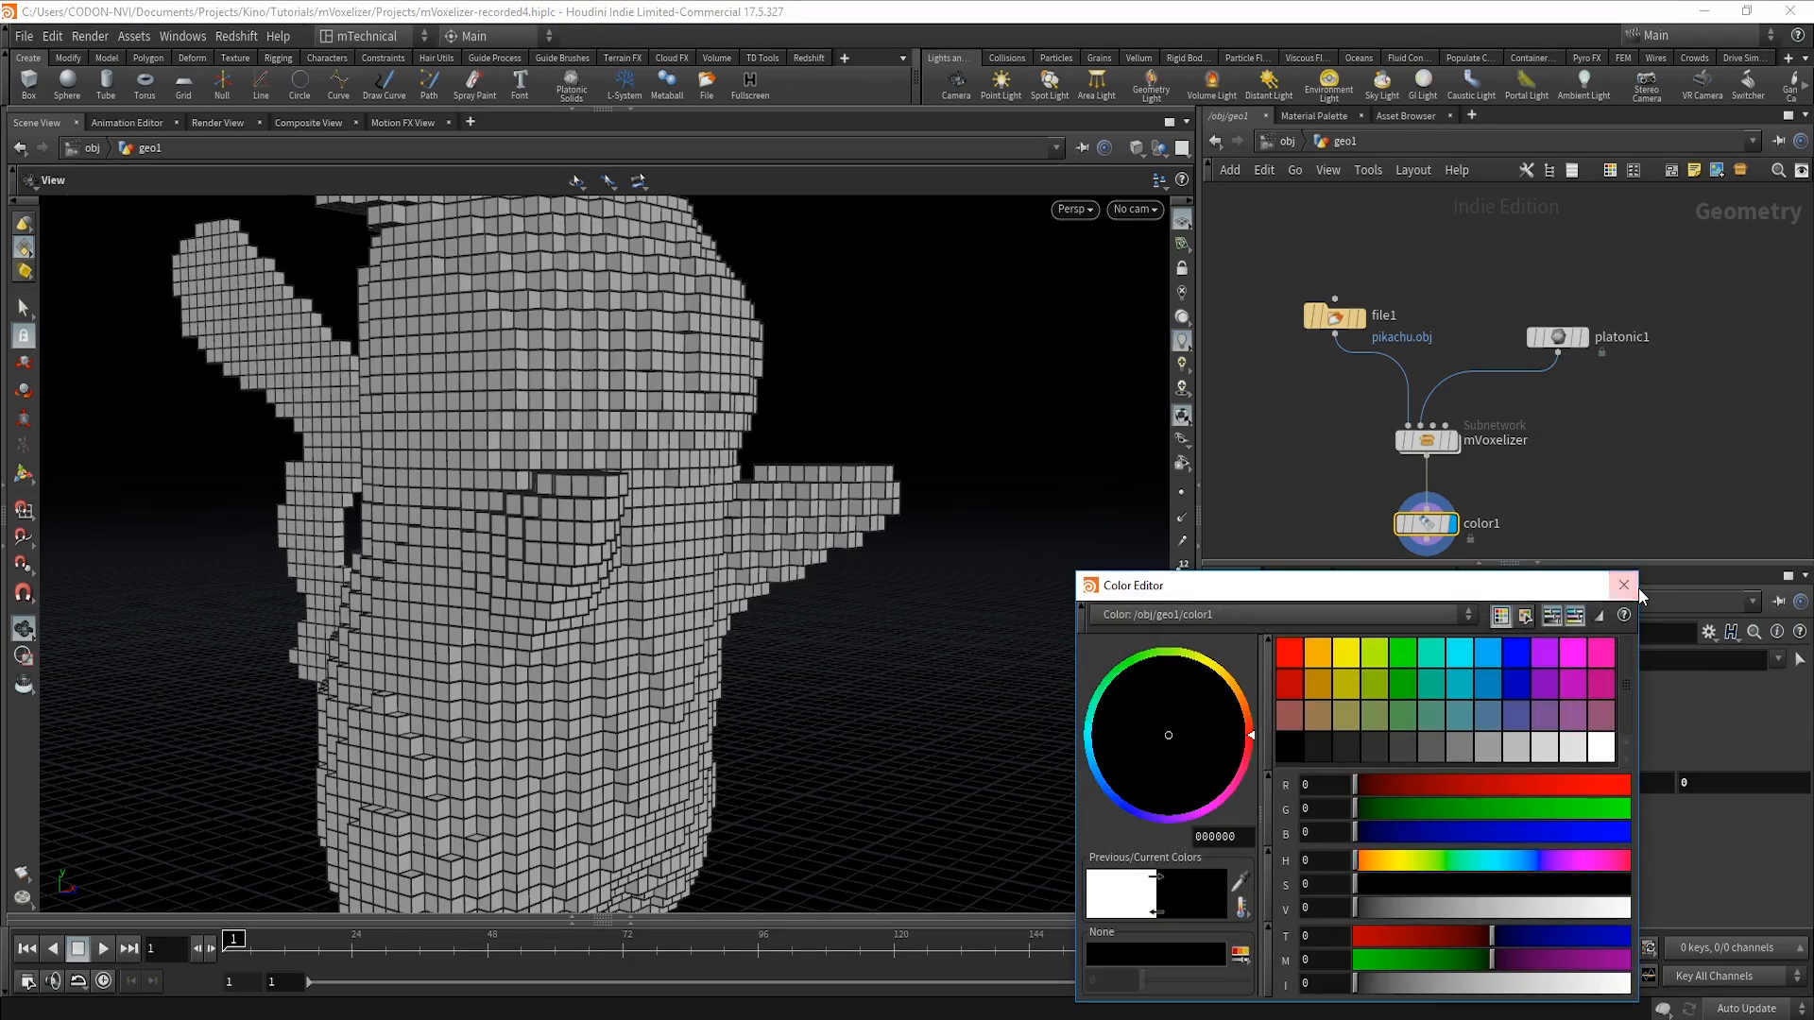
click(1625, 585)
drag(587, 661, 531, 602)
scroll(679, 535, up, 5)
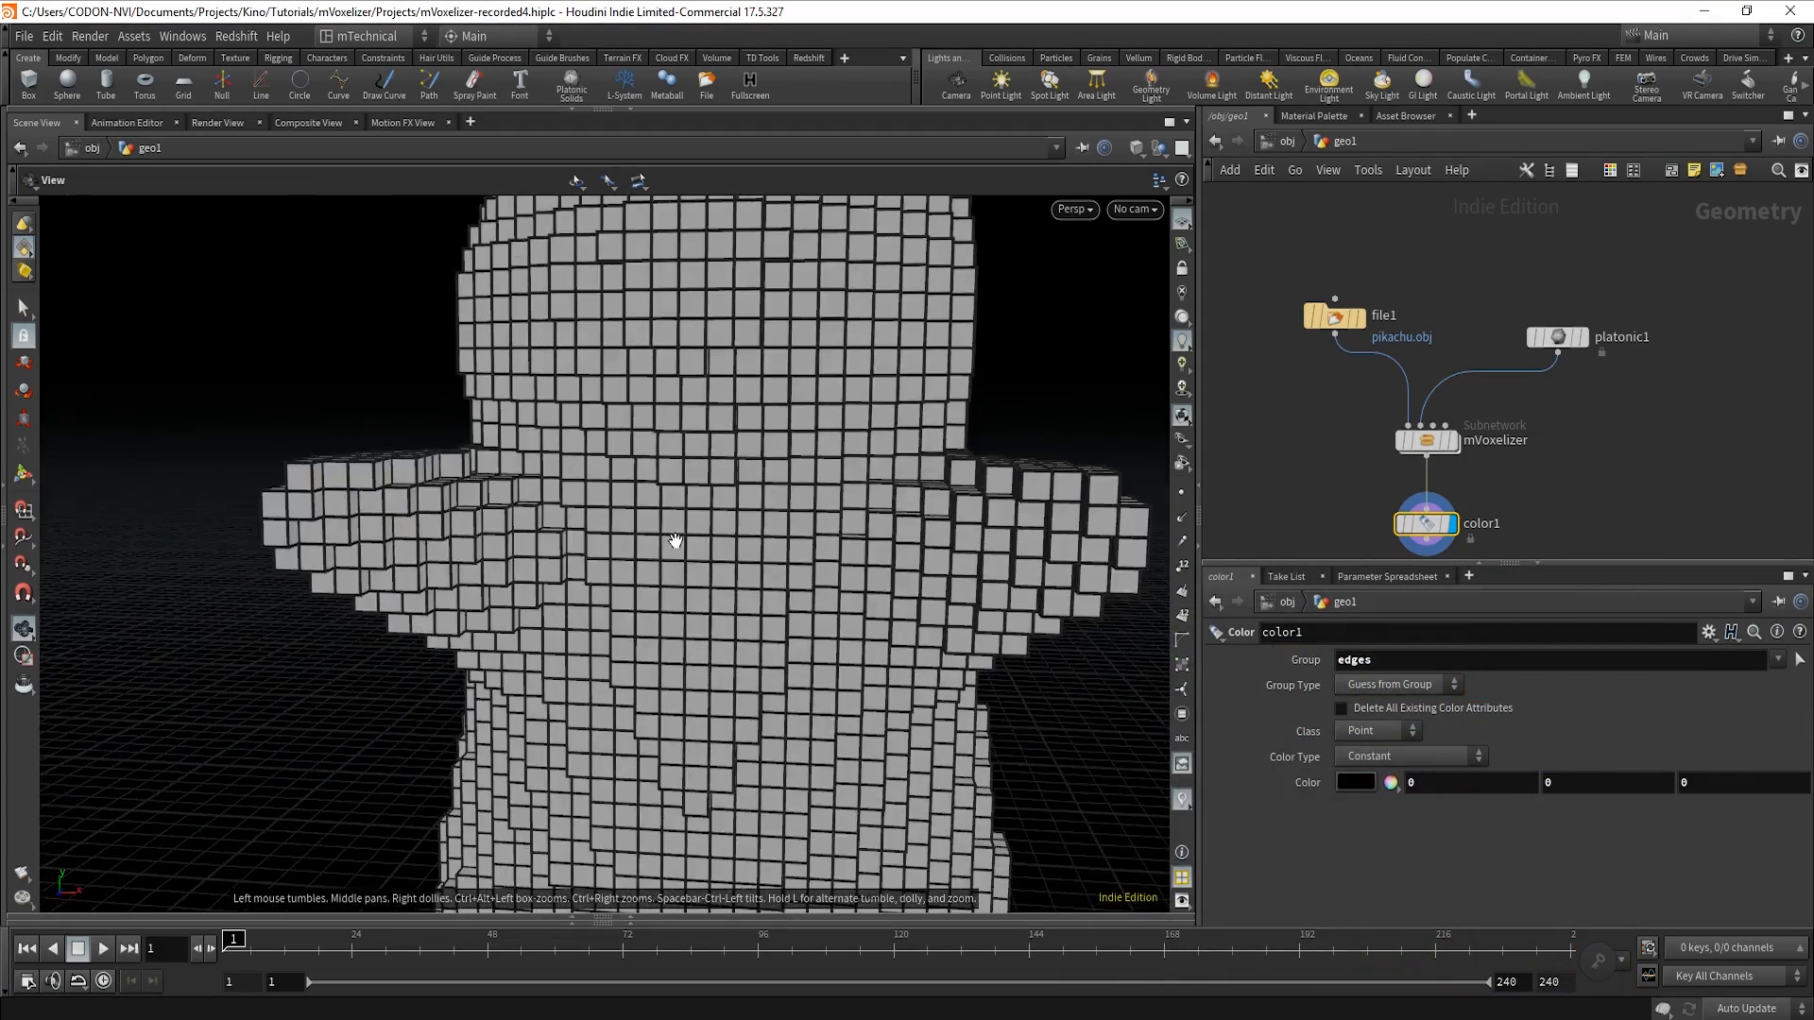
drag(678, 536, 879, 524)
scroll(799, 595, down, 5)
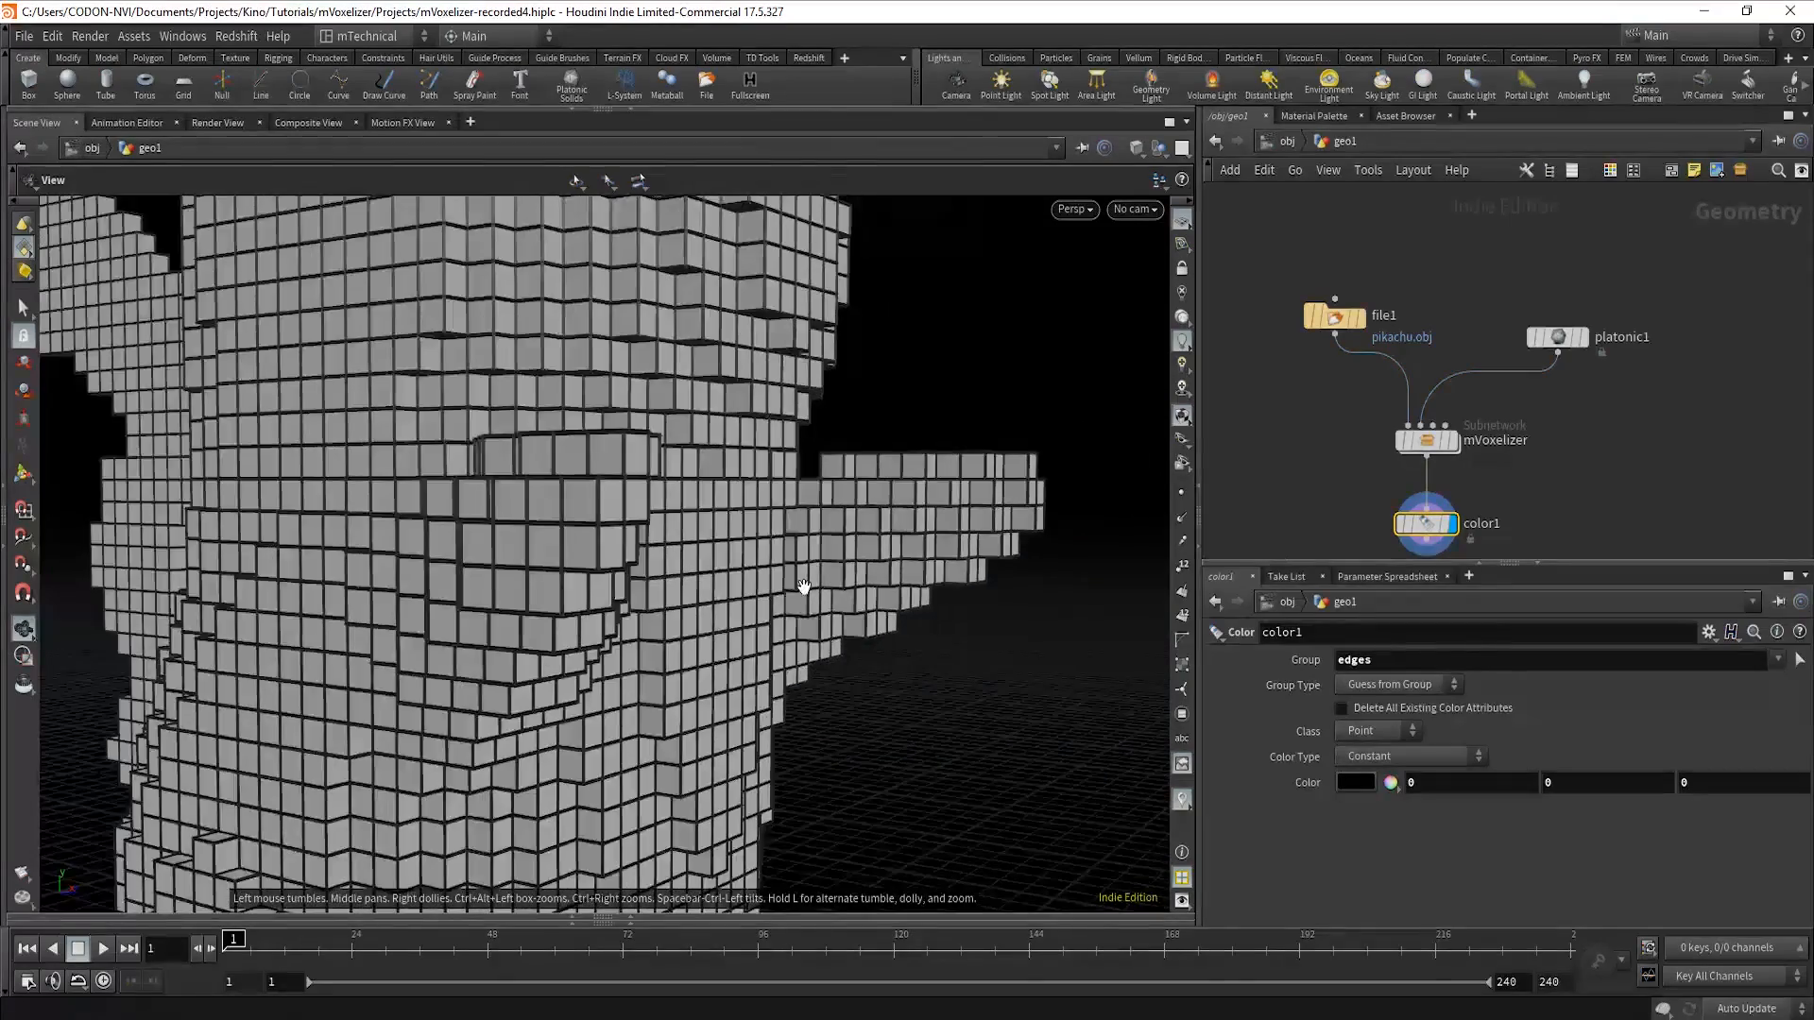
drag(799, 599, 565, 559)
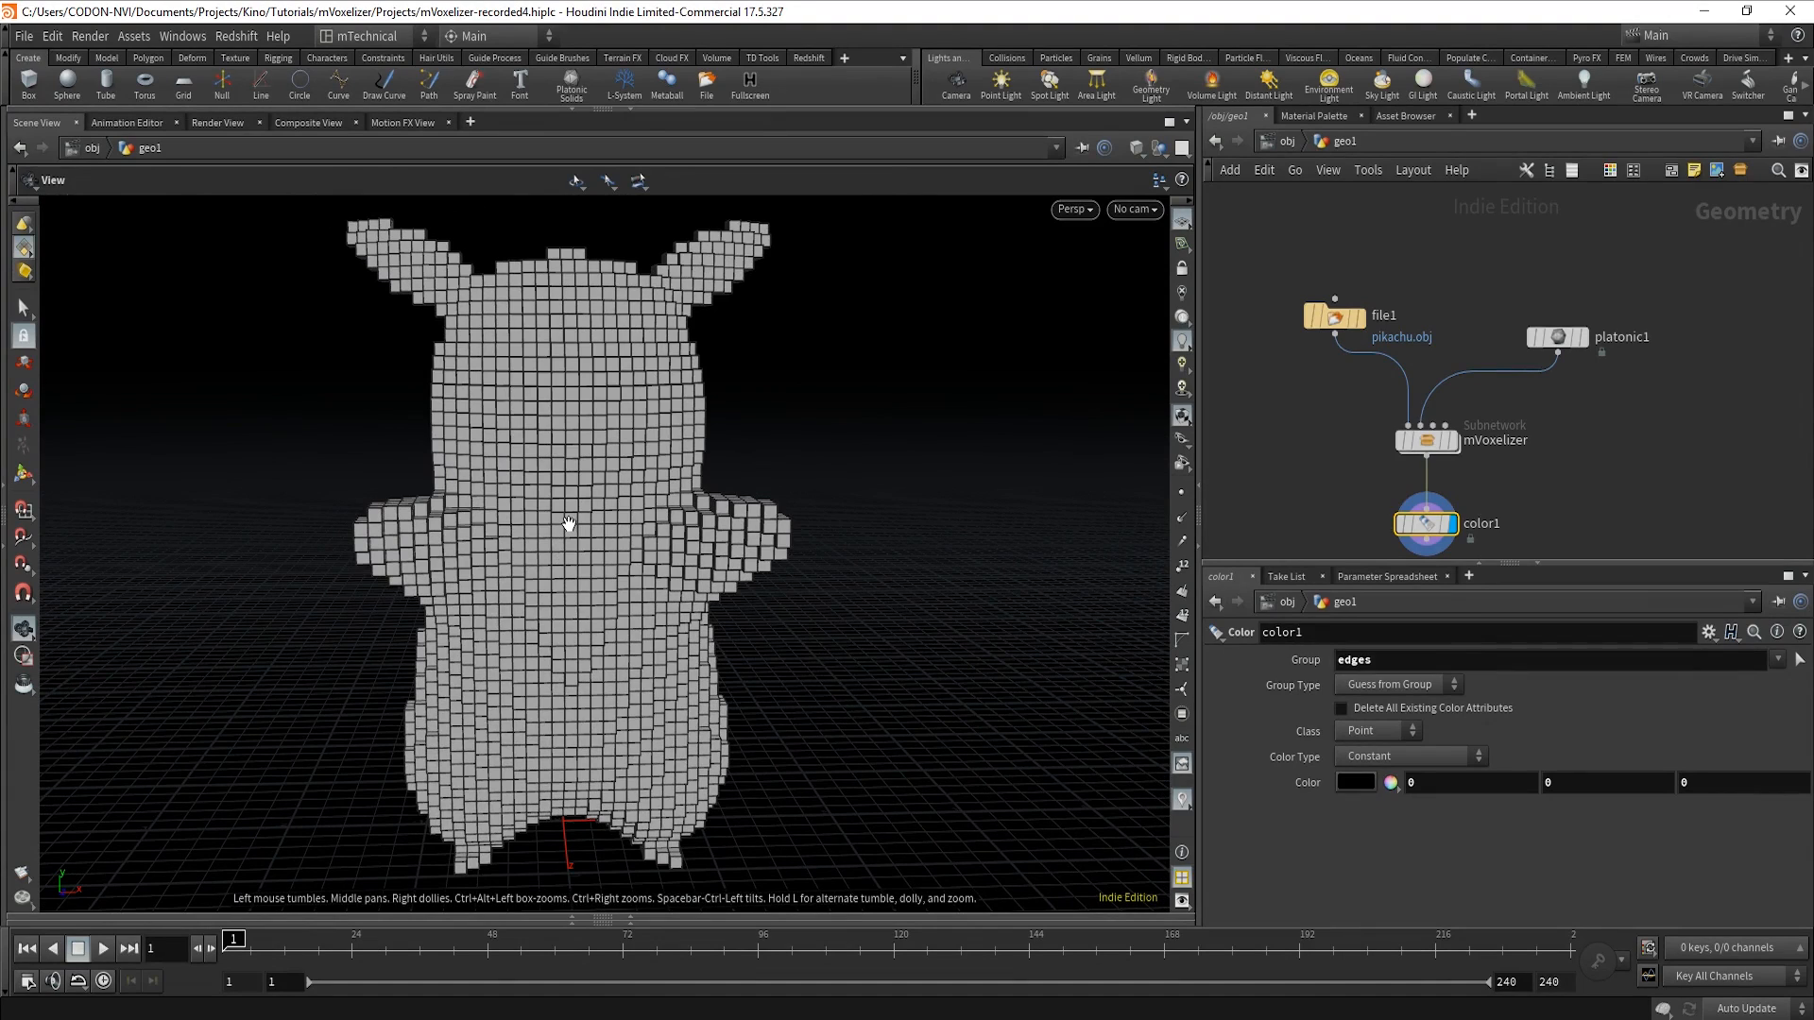
Edit the mVoxelizer subnetwork's parameter interface so that its four input label parameters are invisible.
drag(1527, 469, 1385, 425)
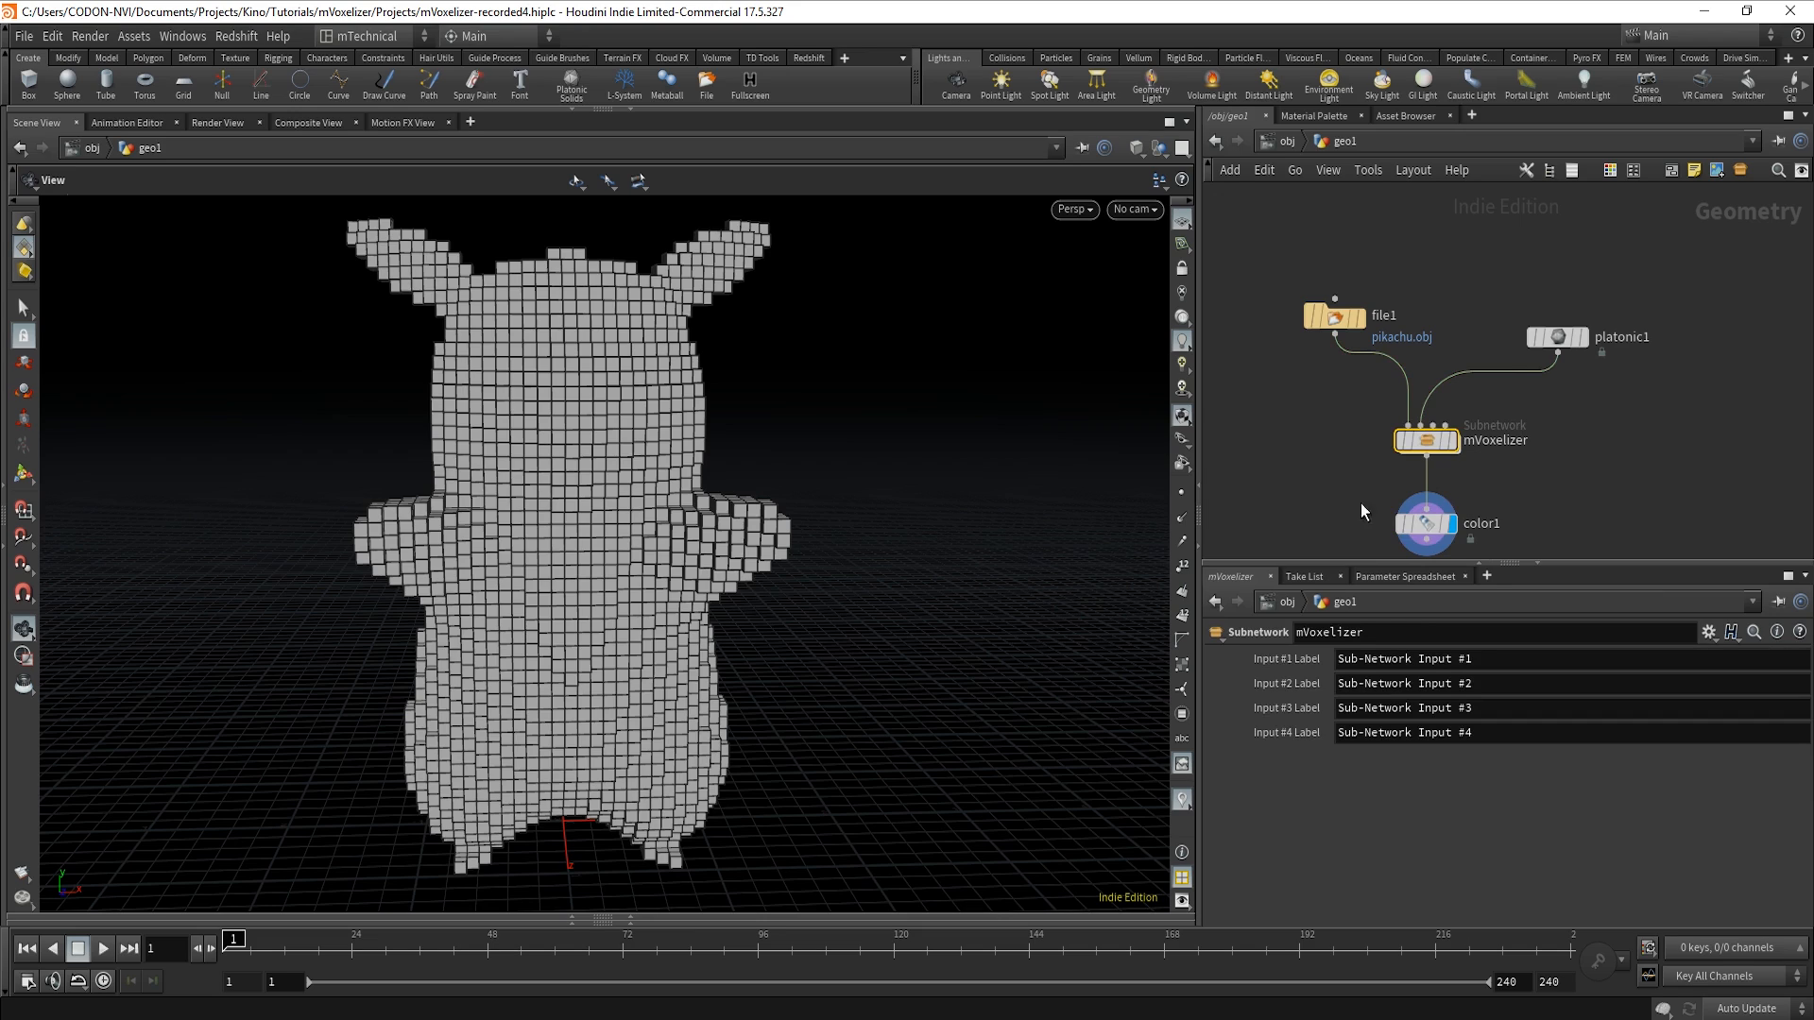
key(ctrl+z)
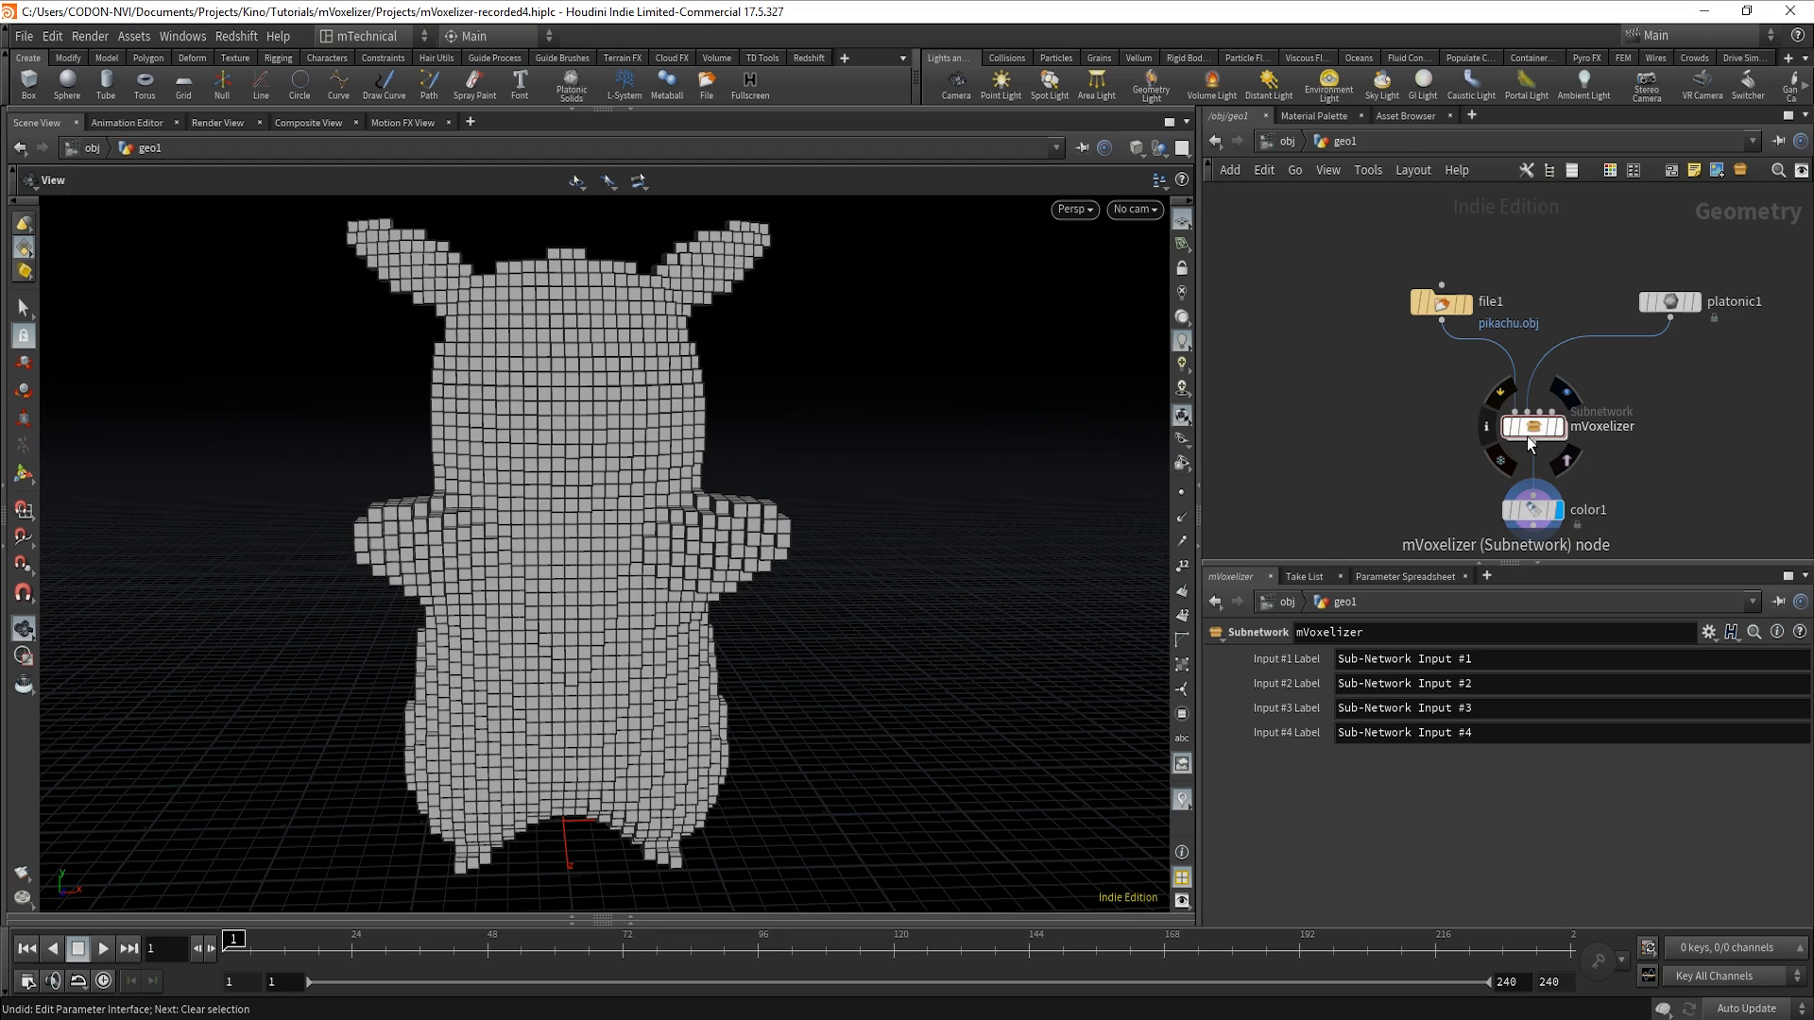
click(1708, 632)
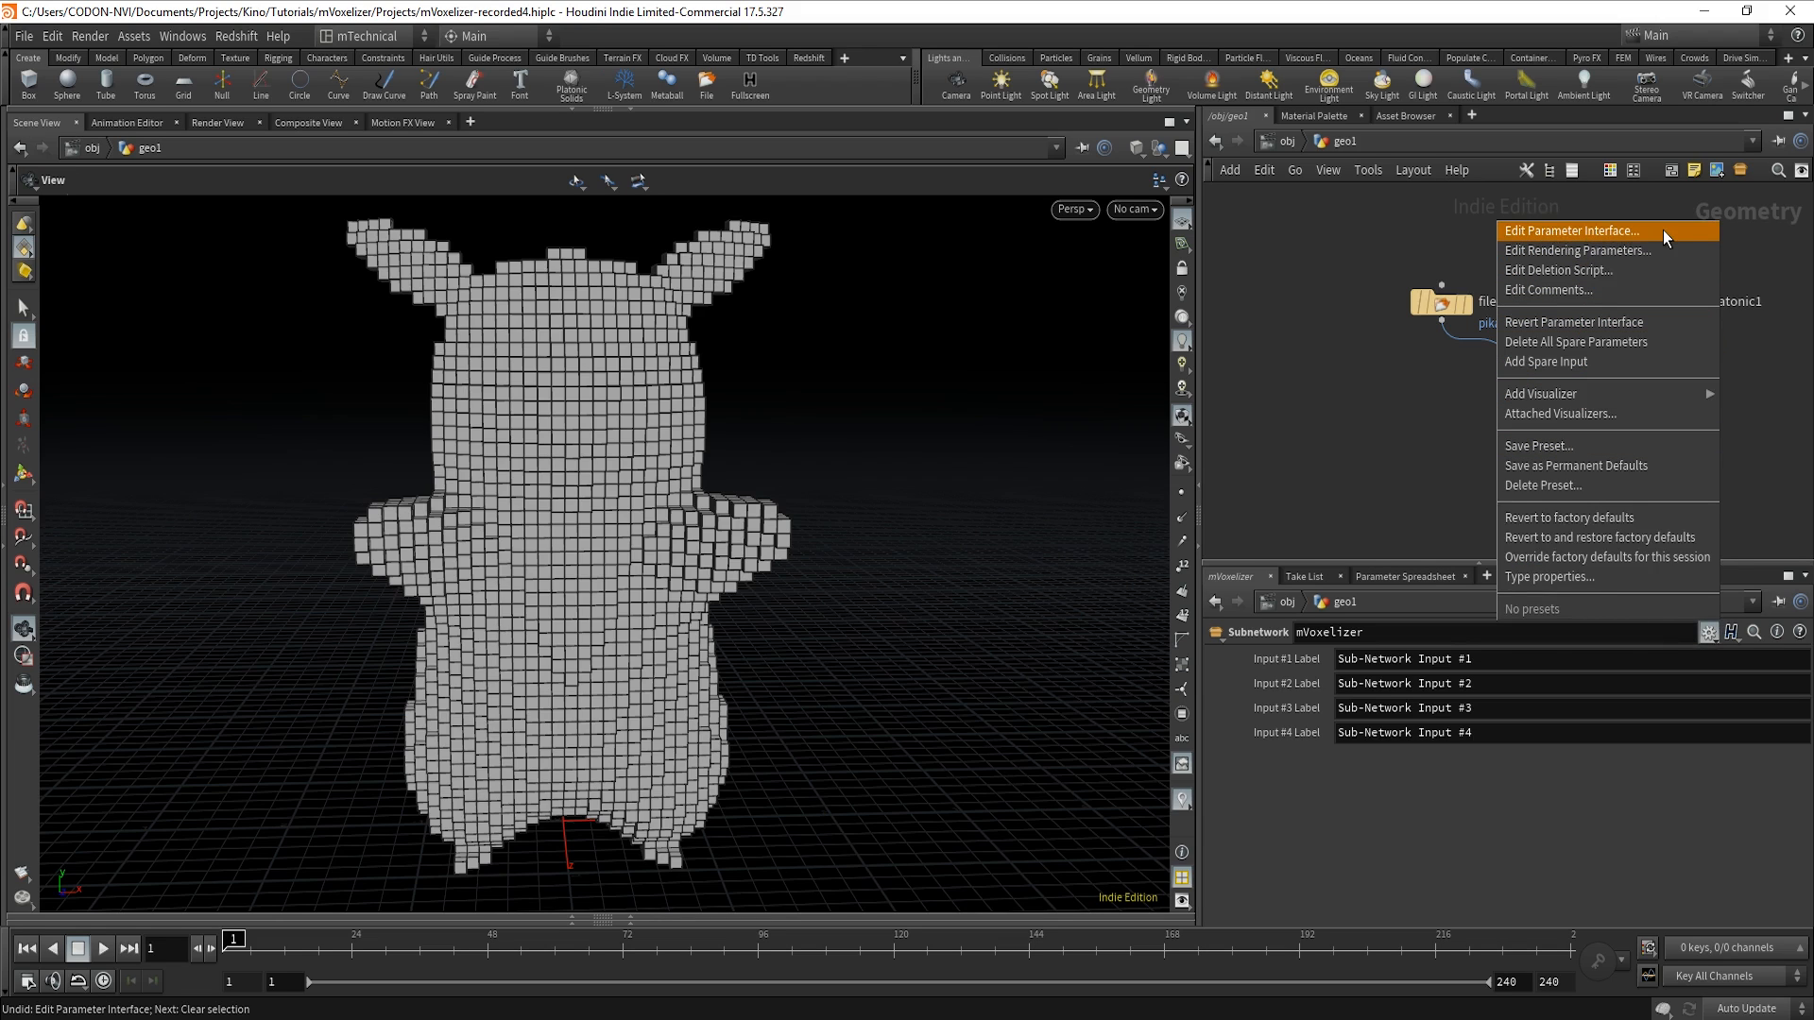
click(1563, 234)
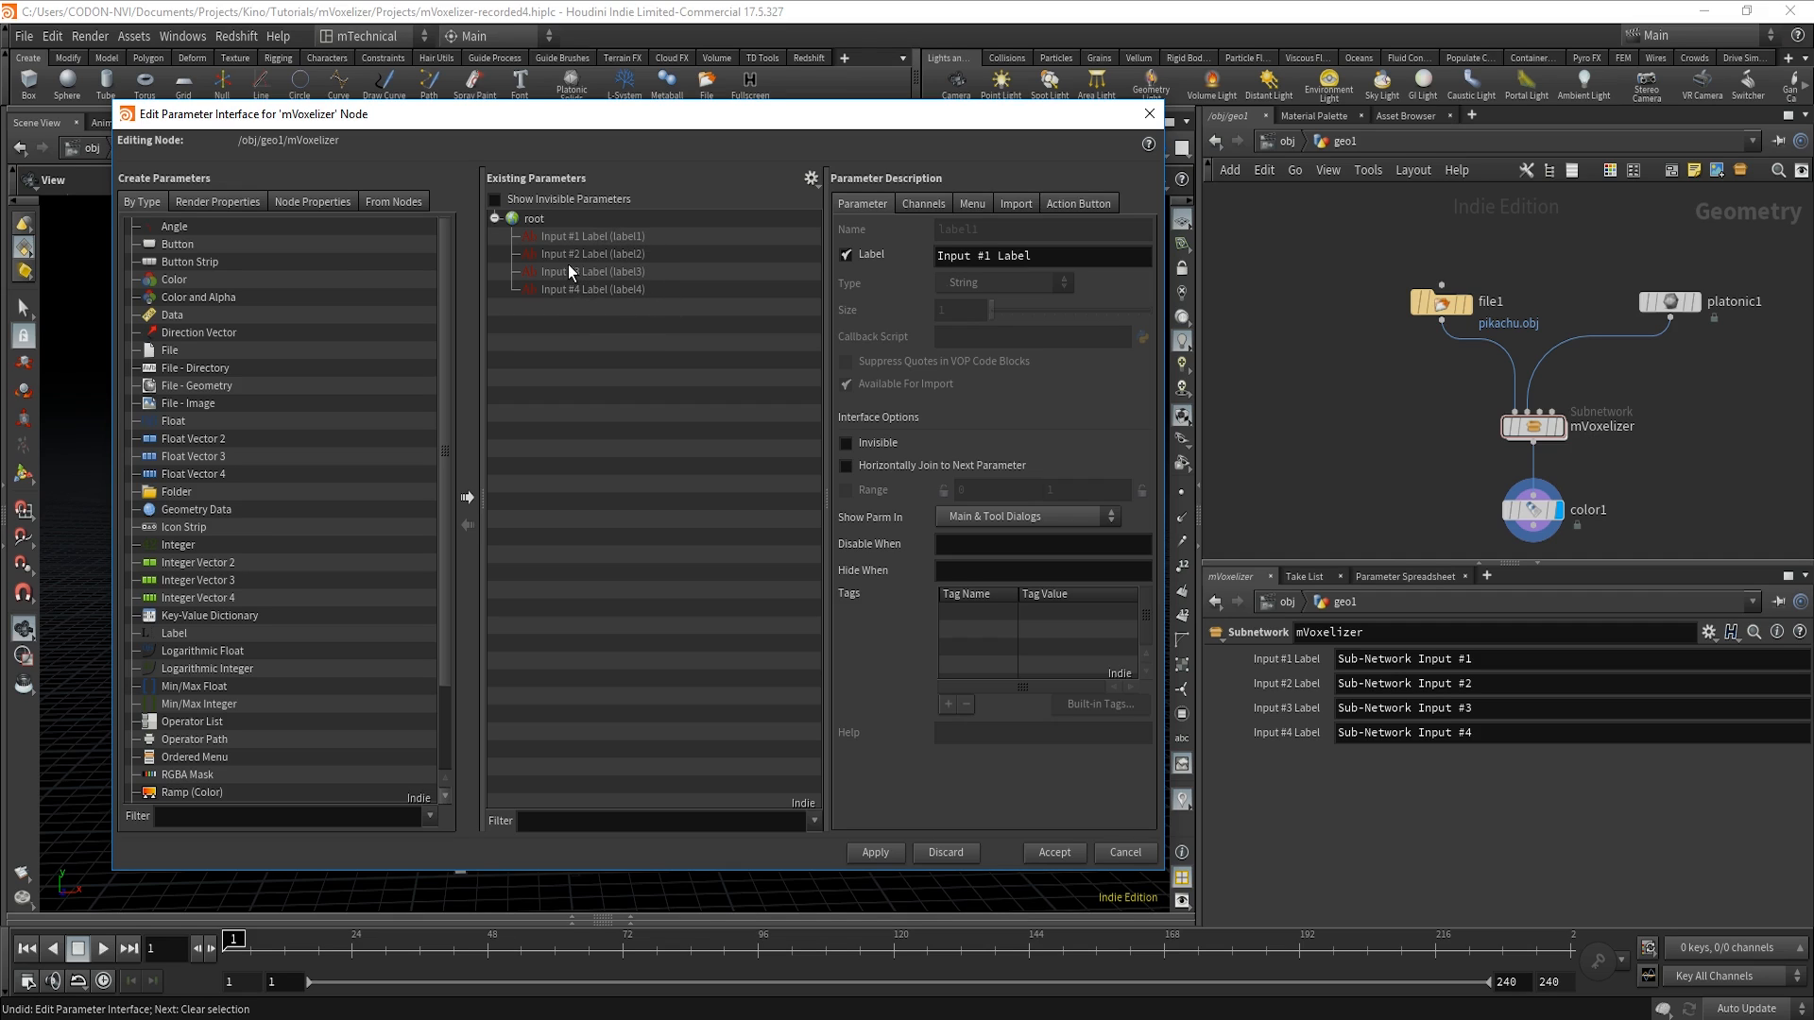
click(567, 237)
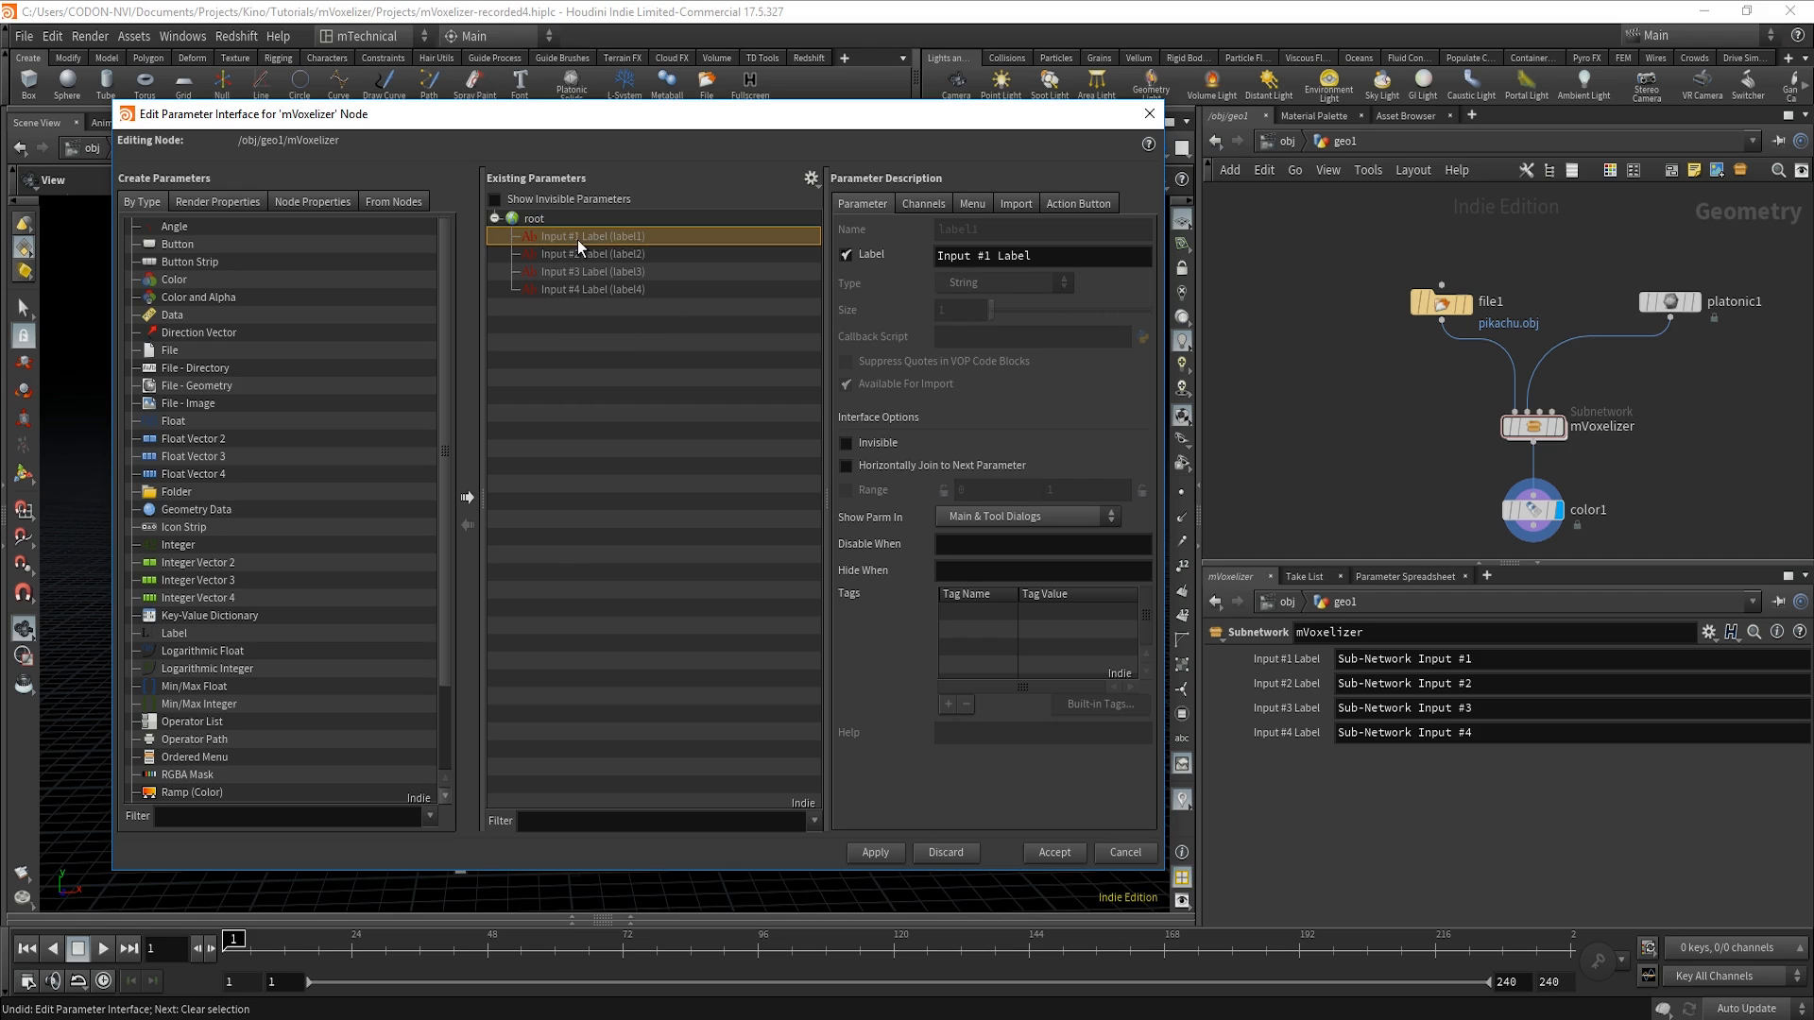
shift+click(599, 288)
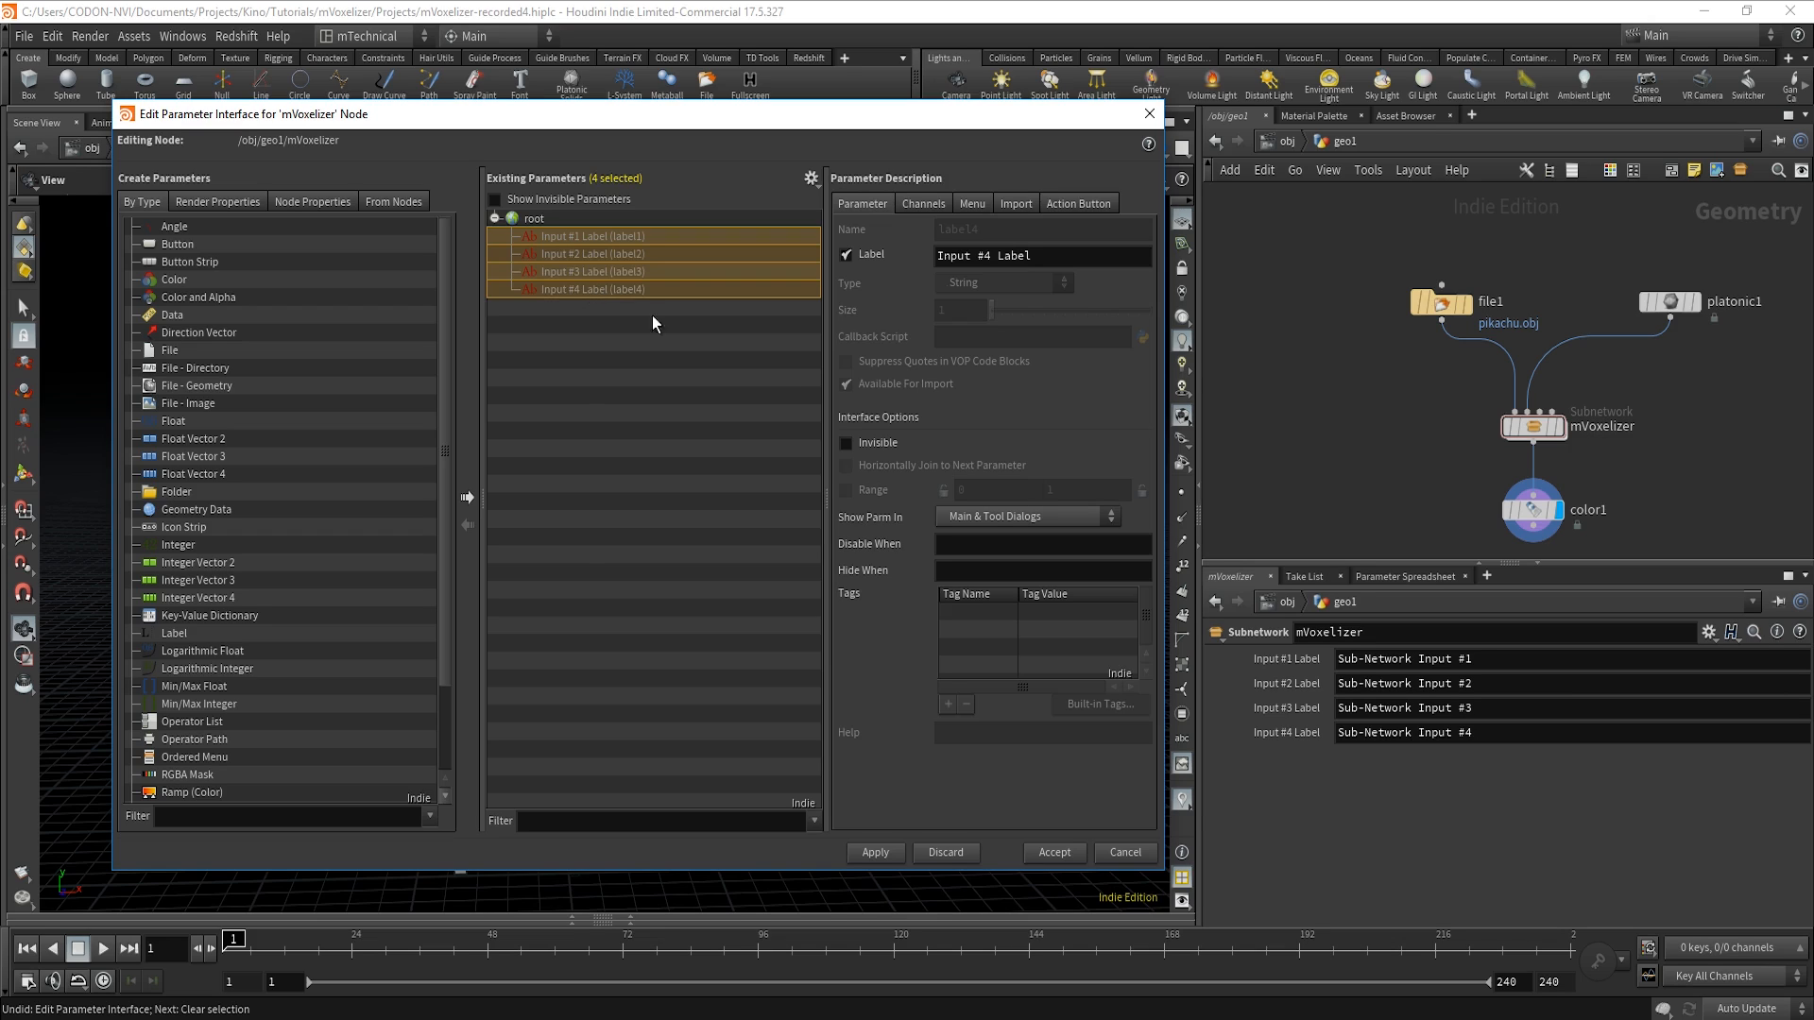
click(845, 442)
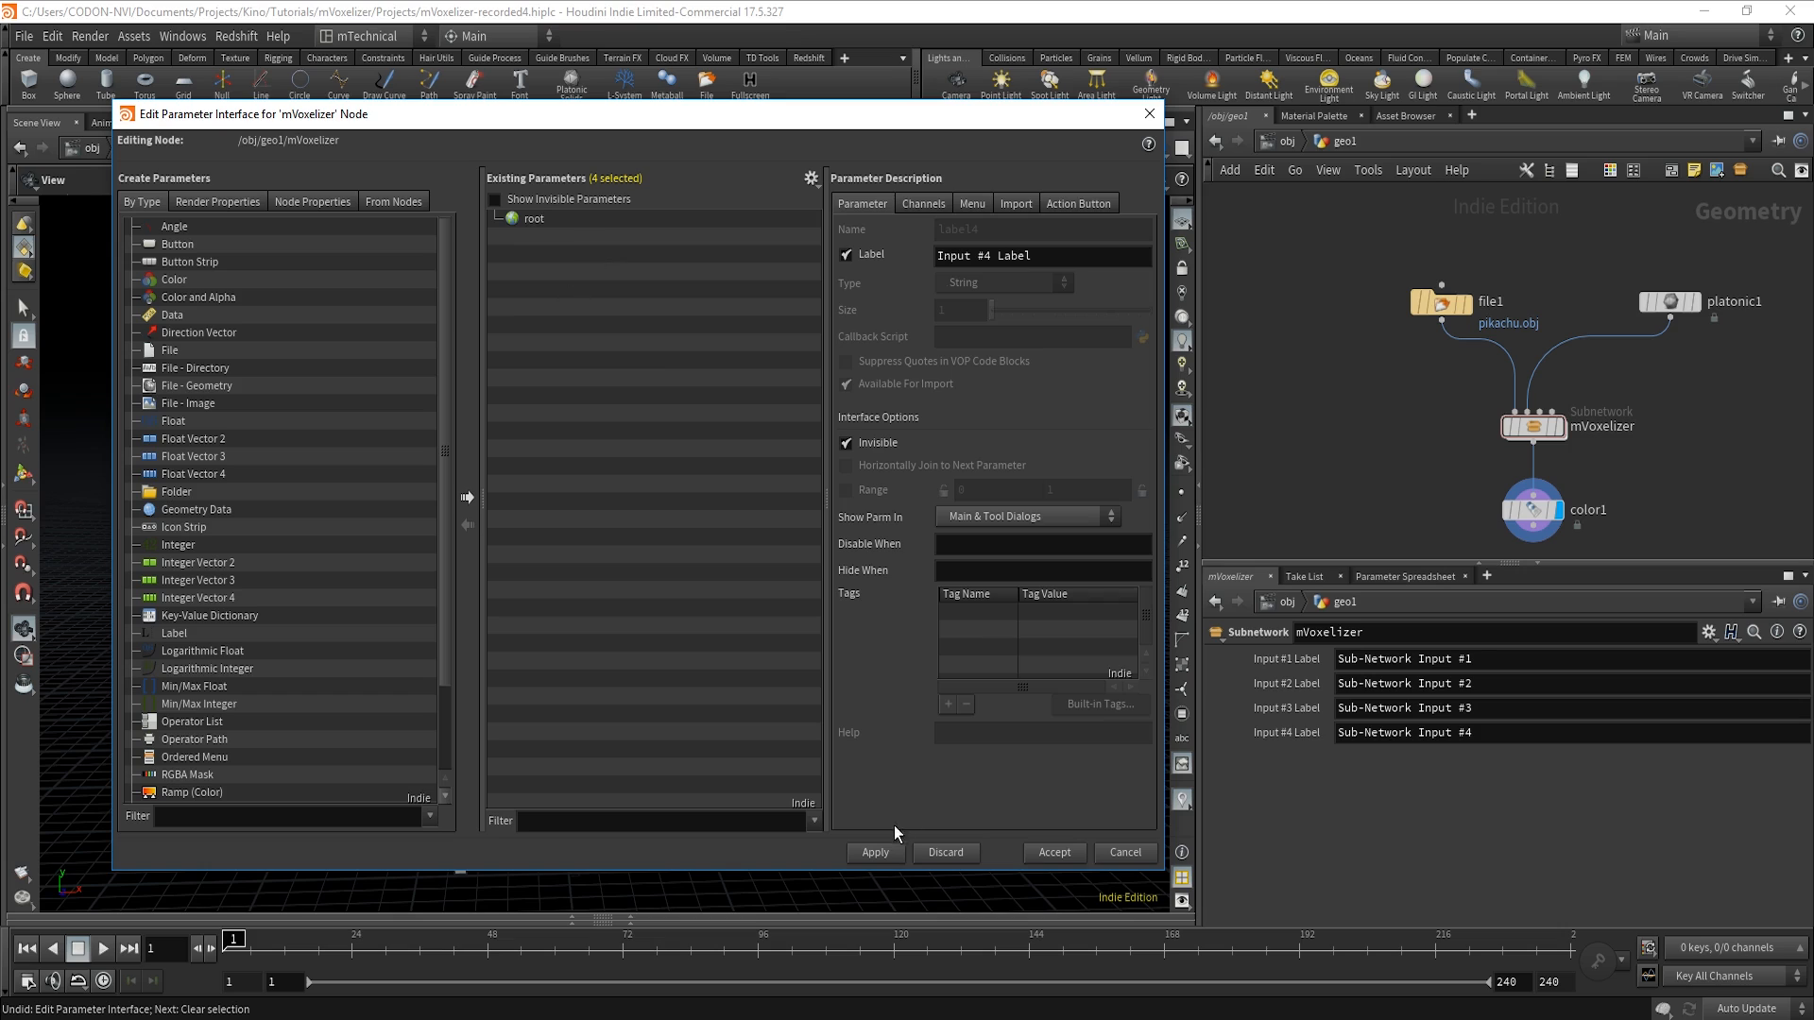
click(876, 854)
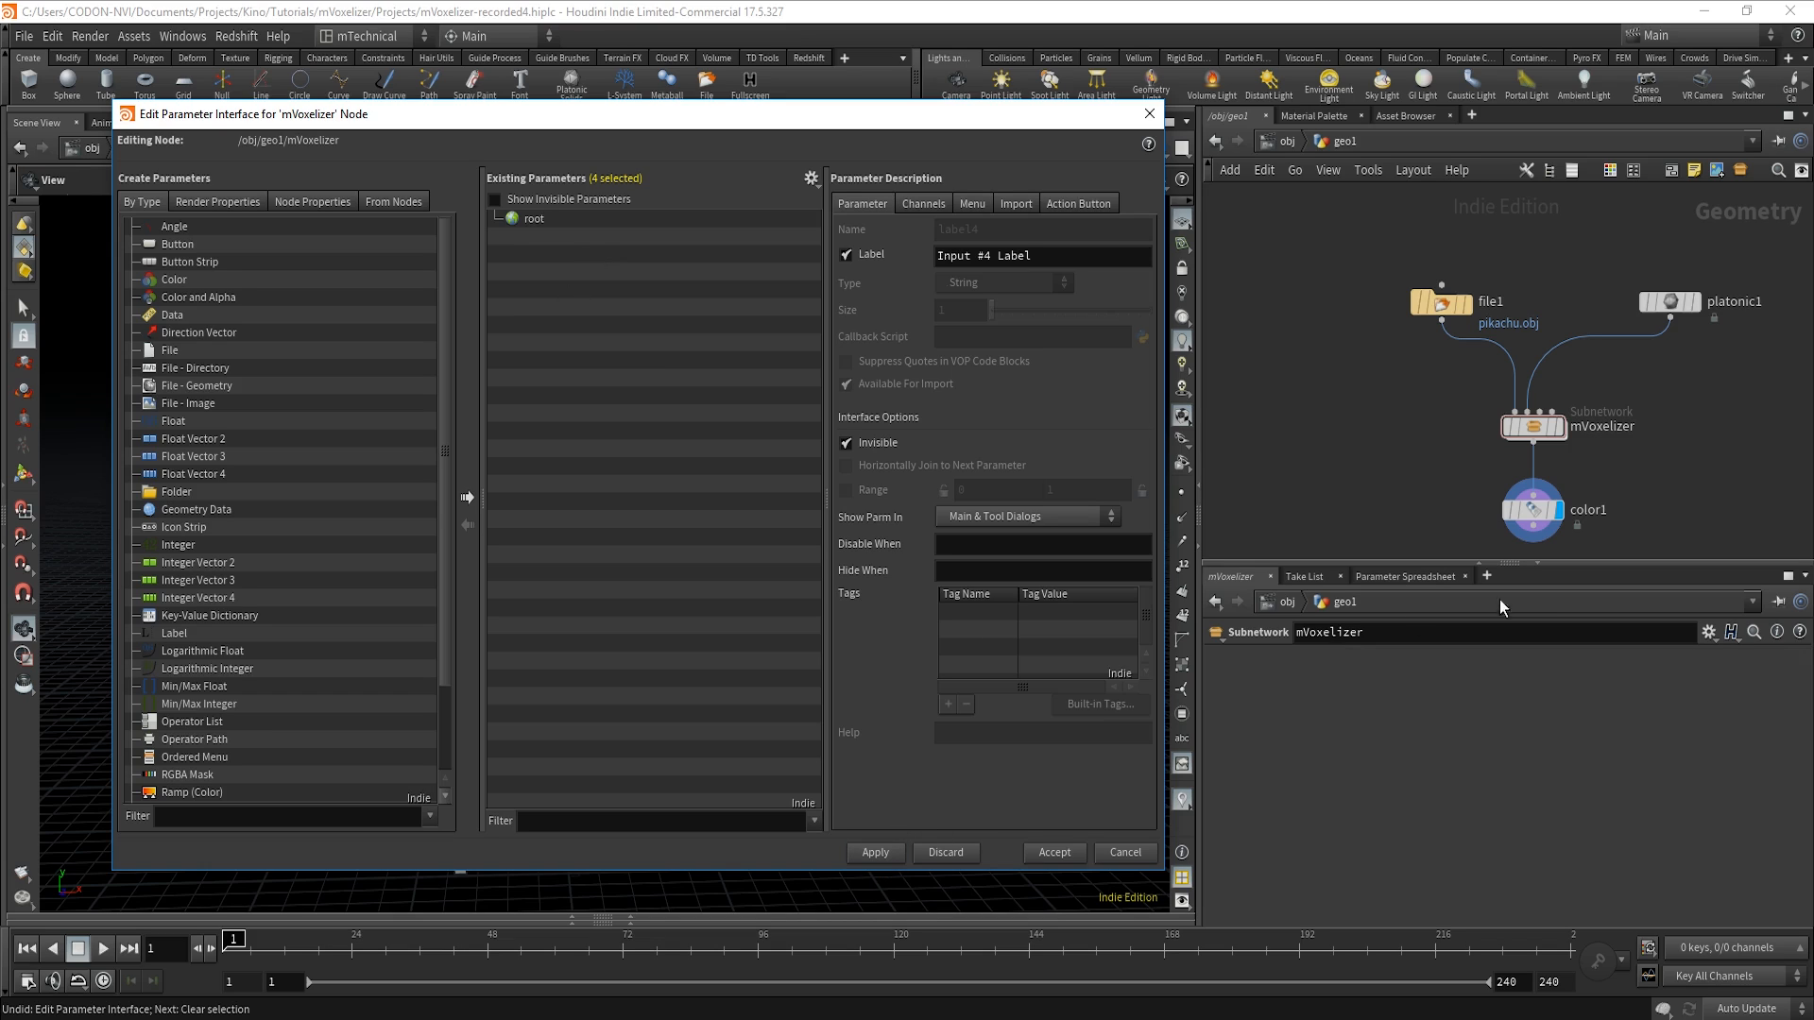
click(1054, 853)
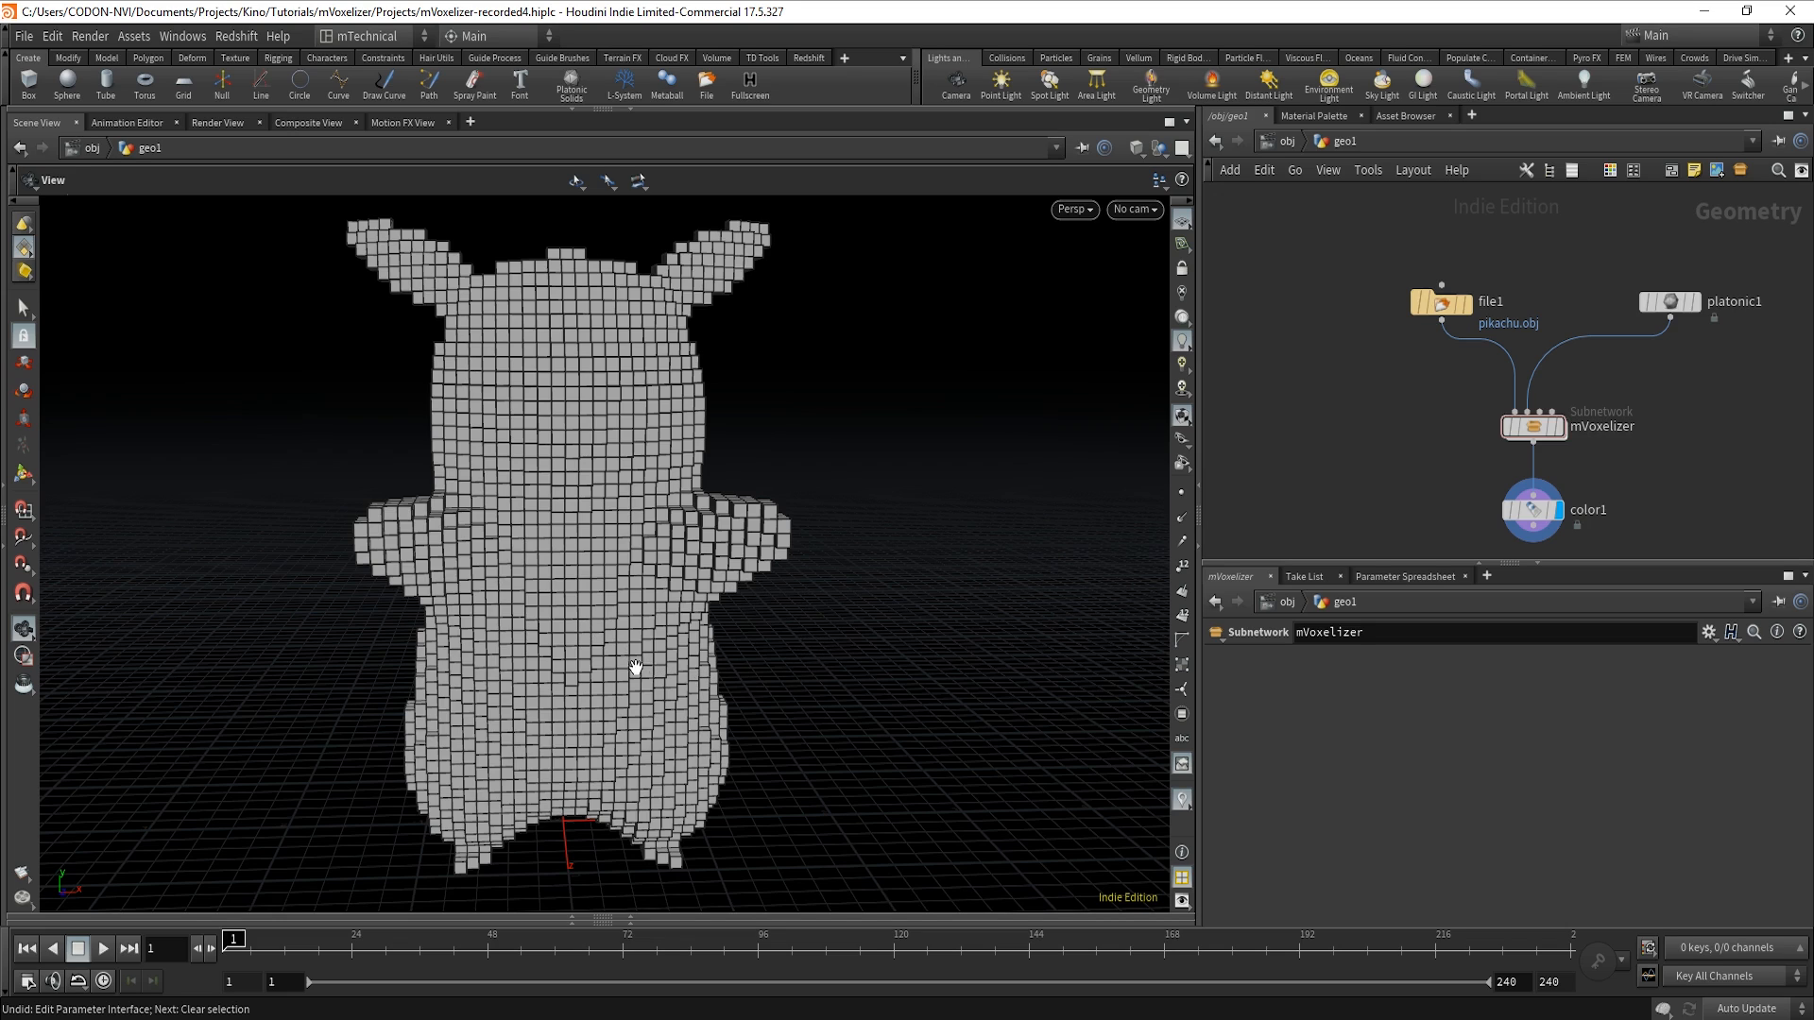
Look inside the mVoxelizer subnetwork at the chain of pre-voxelizer, voxelizer and post-voxelizer nodes, and return to geo1.
mouse_move(1532, 427)
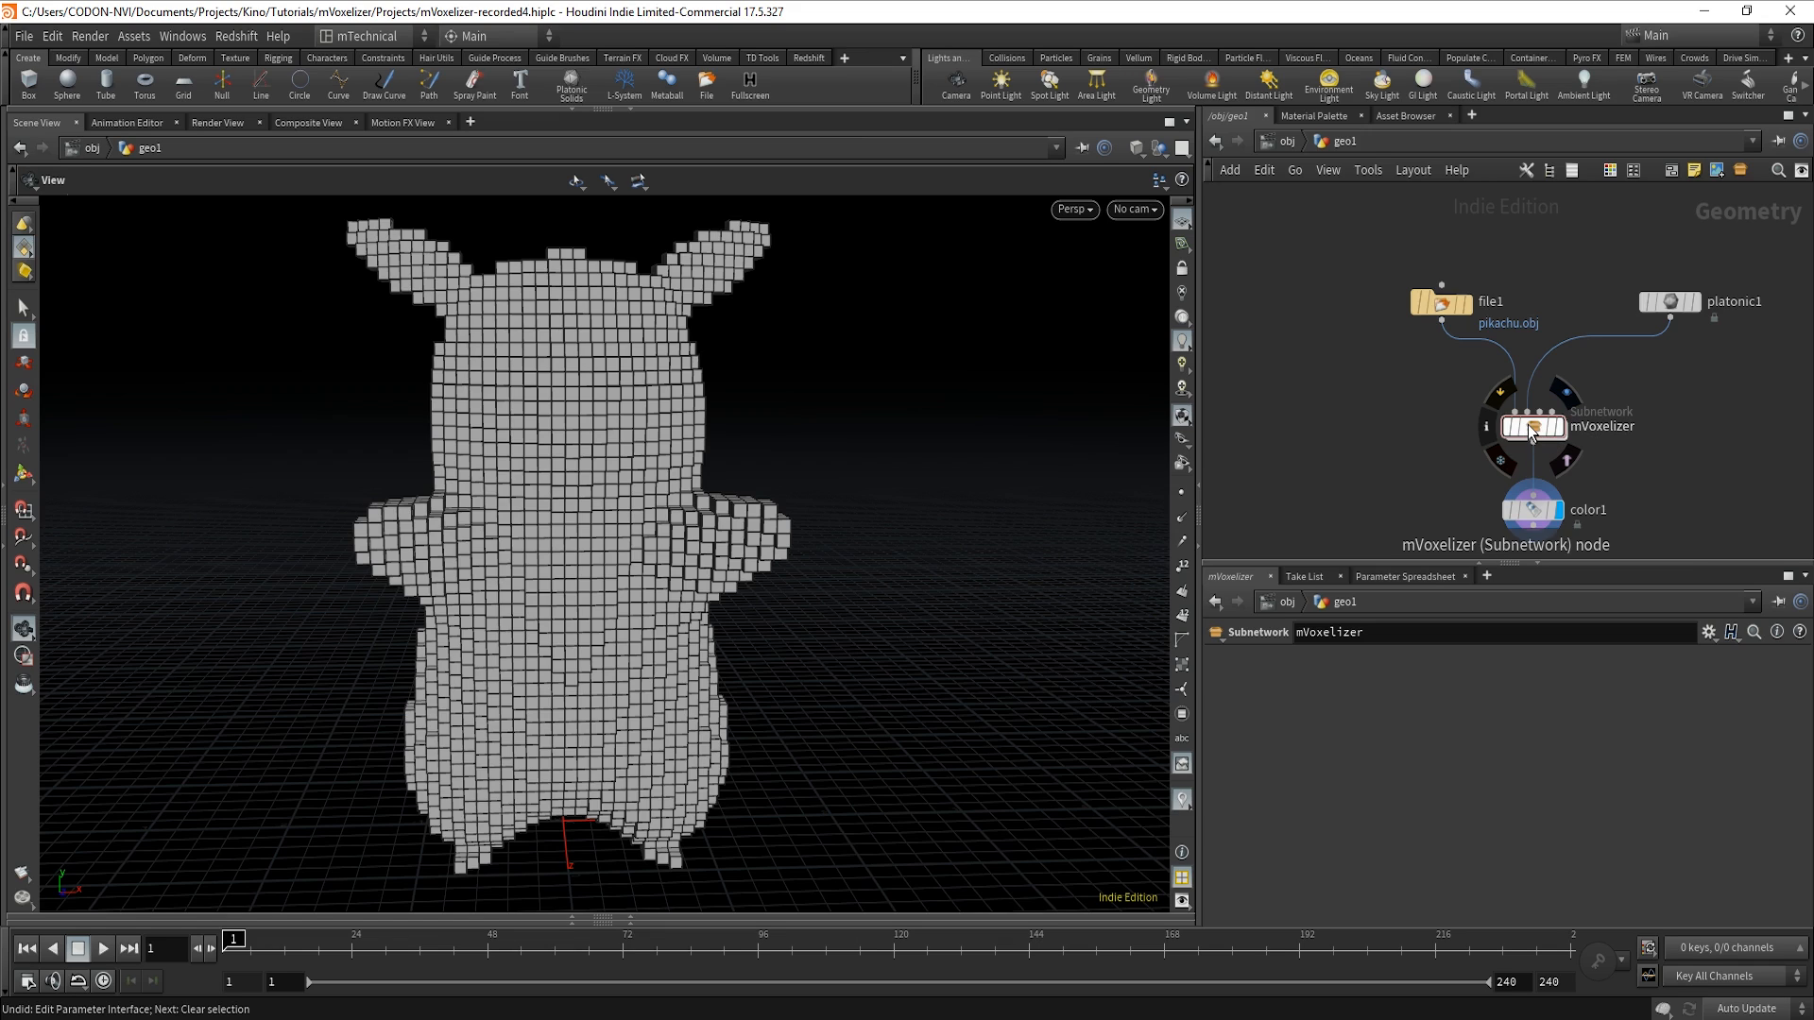
click(1530, 429)
double_click(1528, 423)
scroll(1558, 310, down, 2)
middle_drag(1665, 282, 1641, 363)
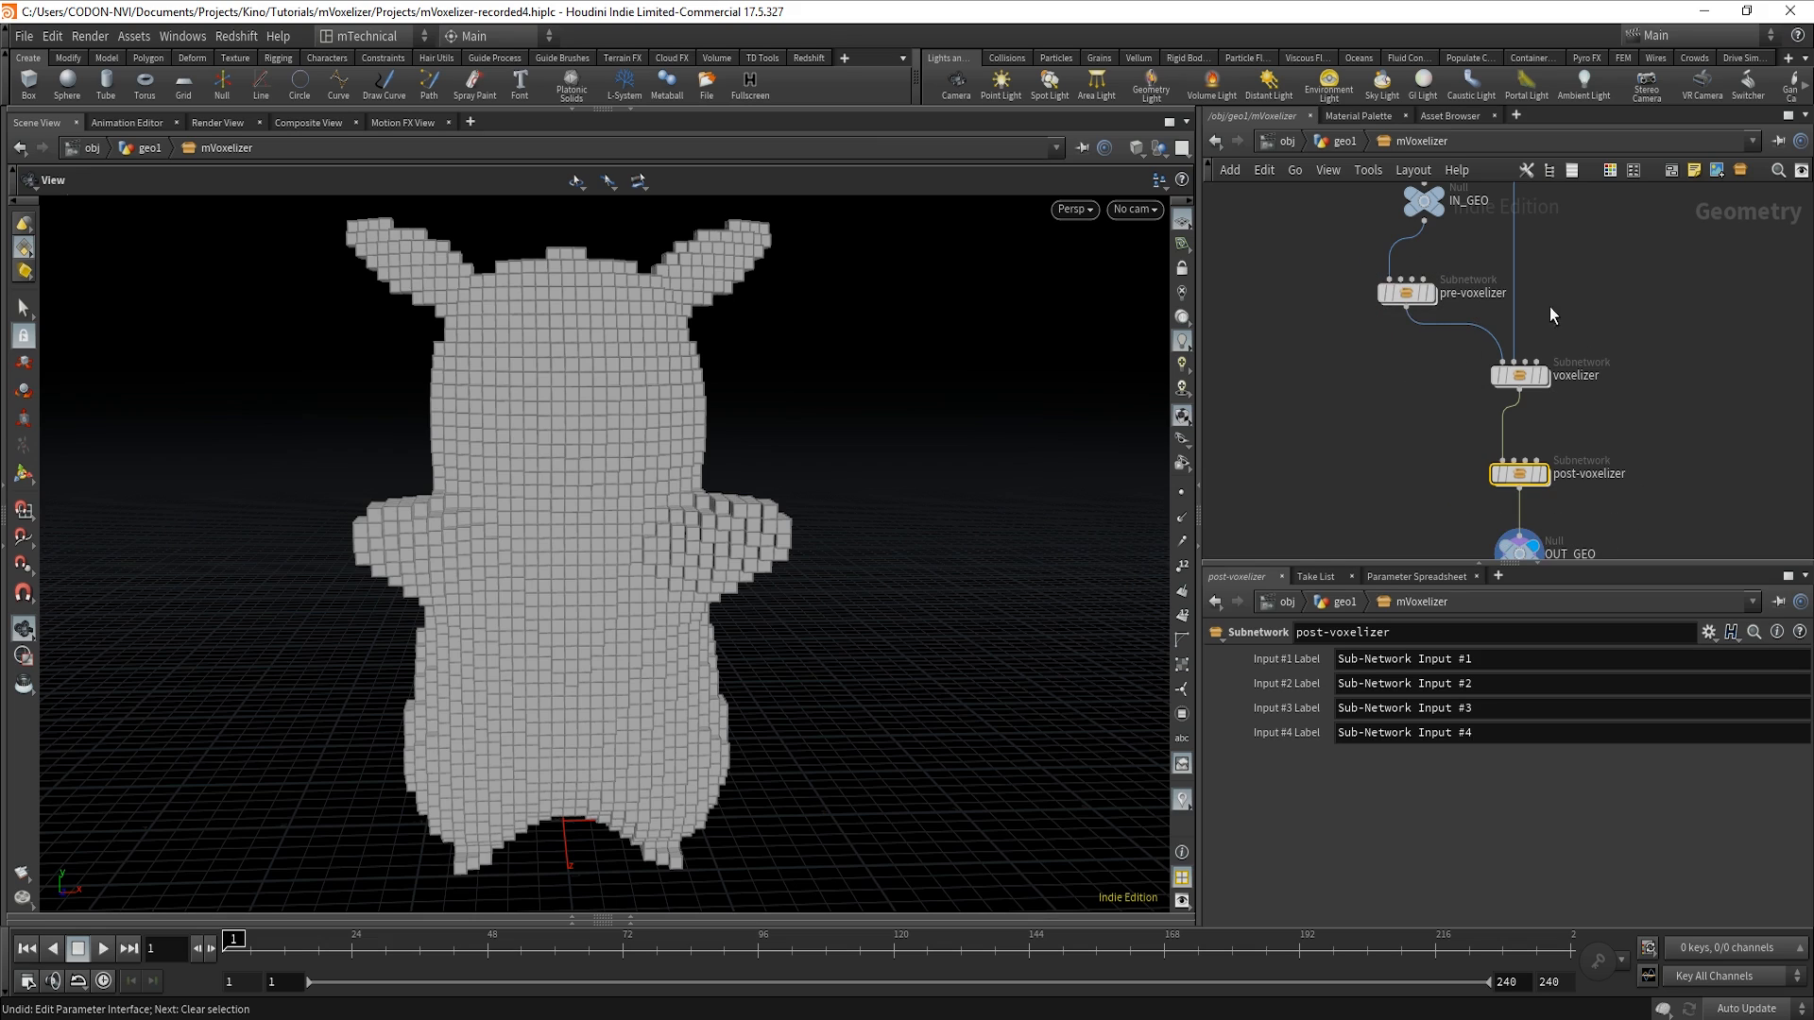
mouse_move(1479, 471)
click(1346, 147)
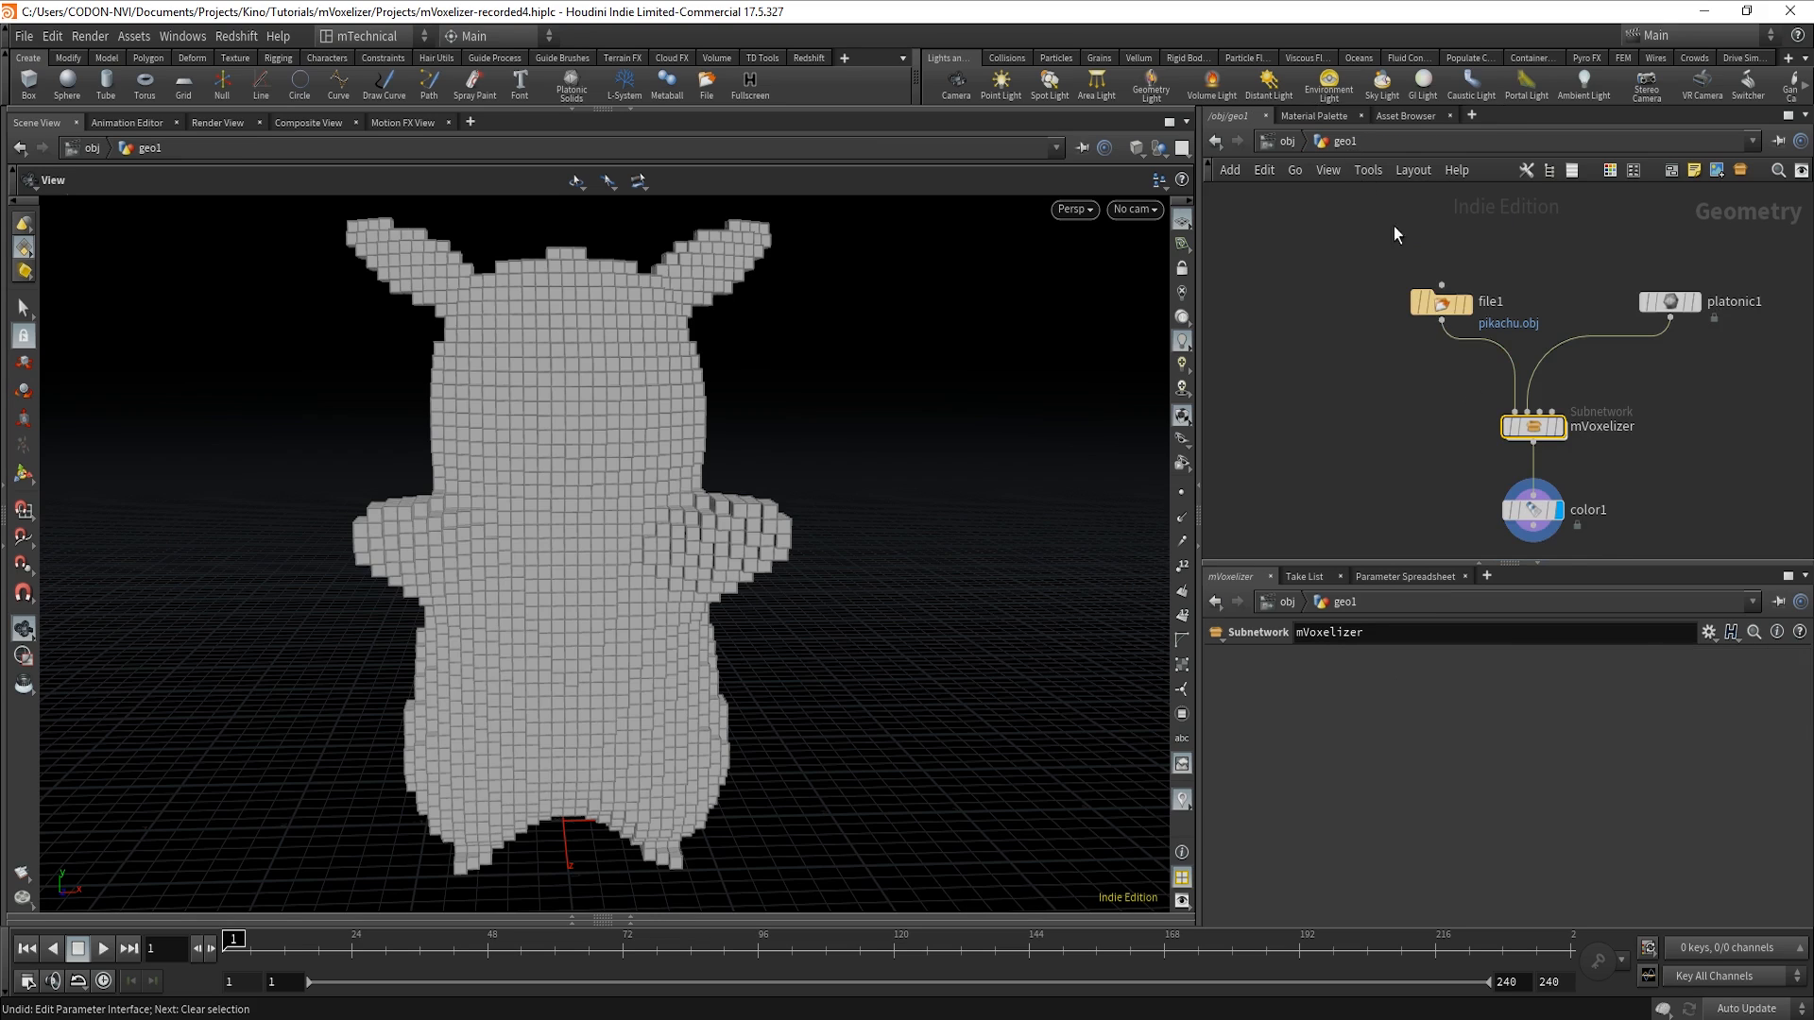
Reopen mVoxelizer's parameter interface for editing and add a folder parameter under root.
click(1712, 635)
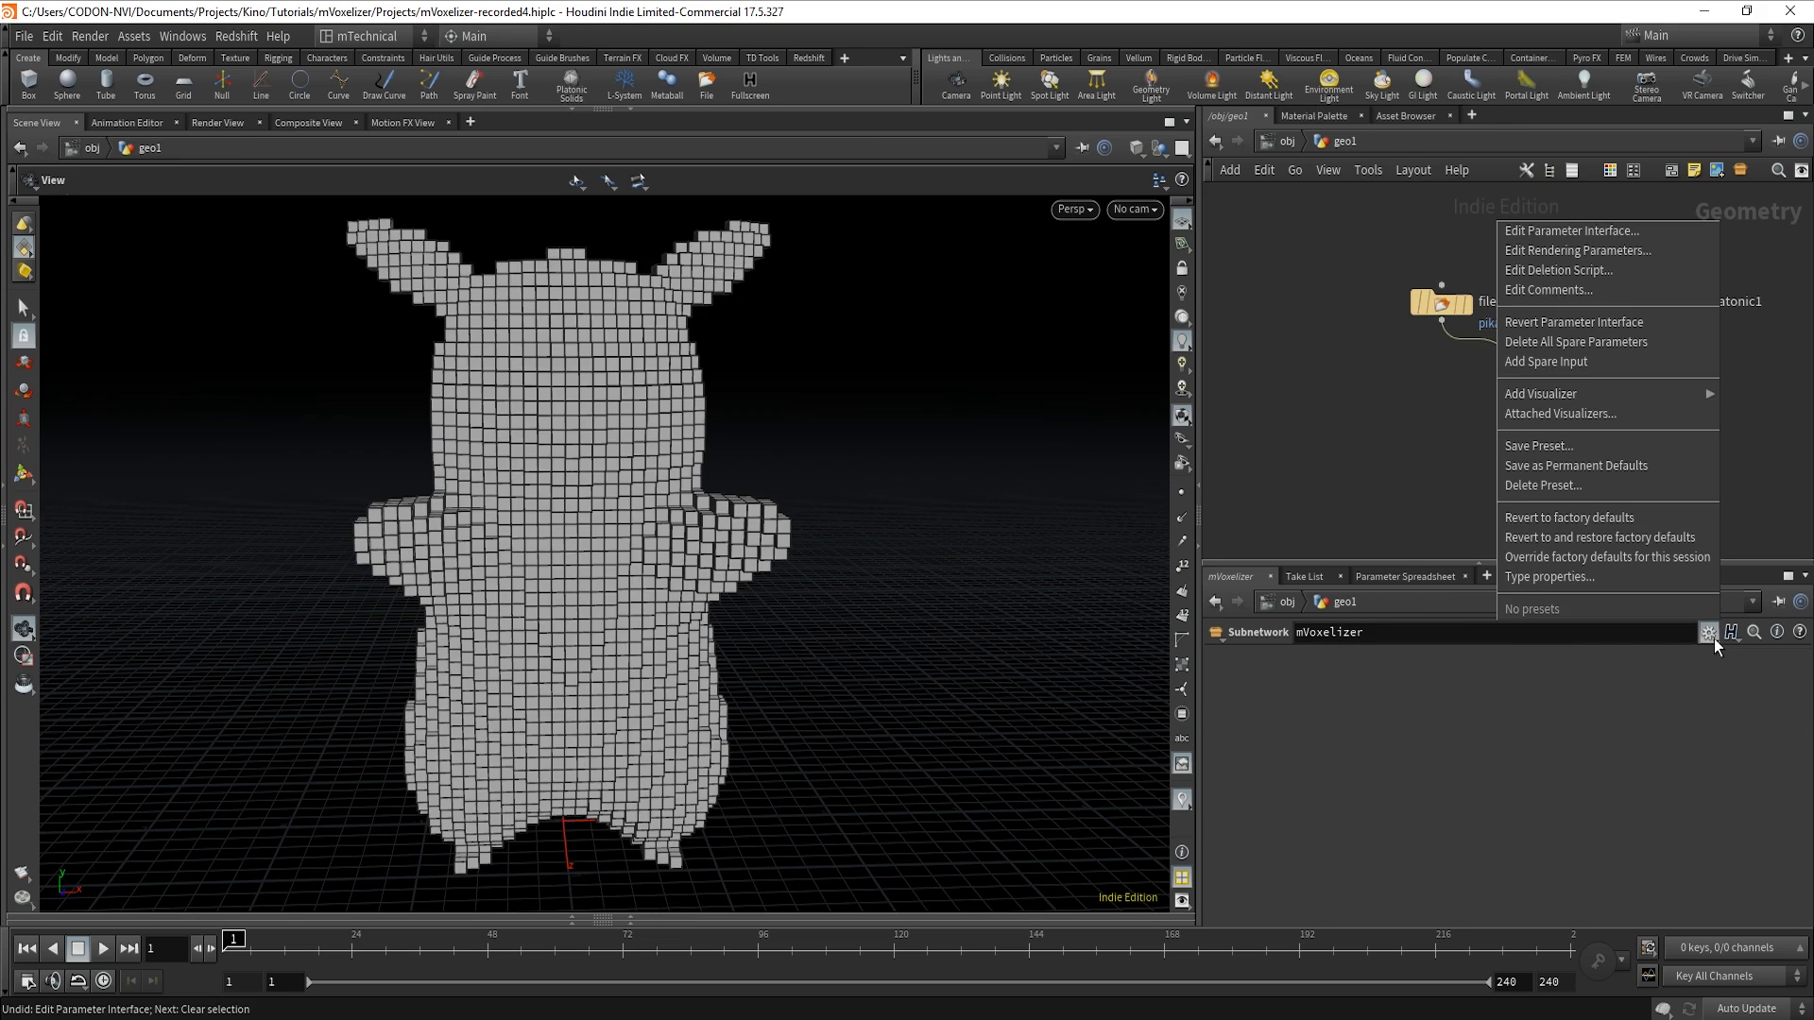
click(1623, 236)
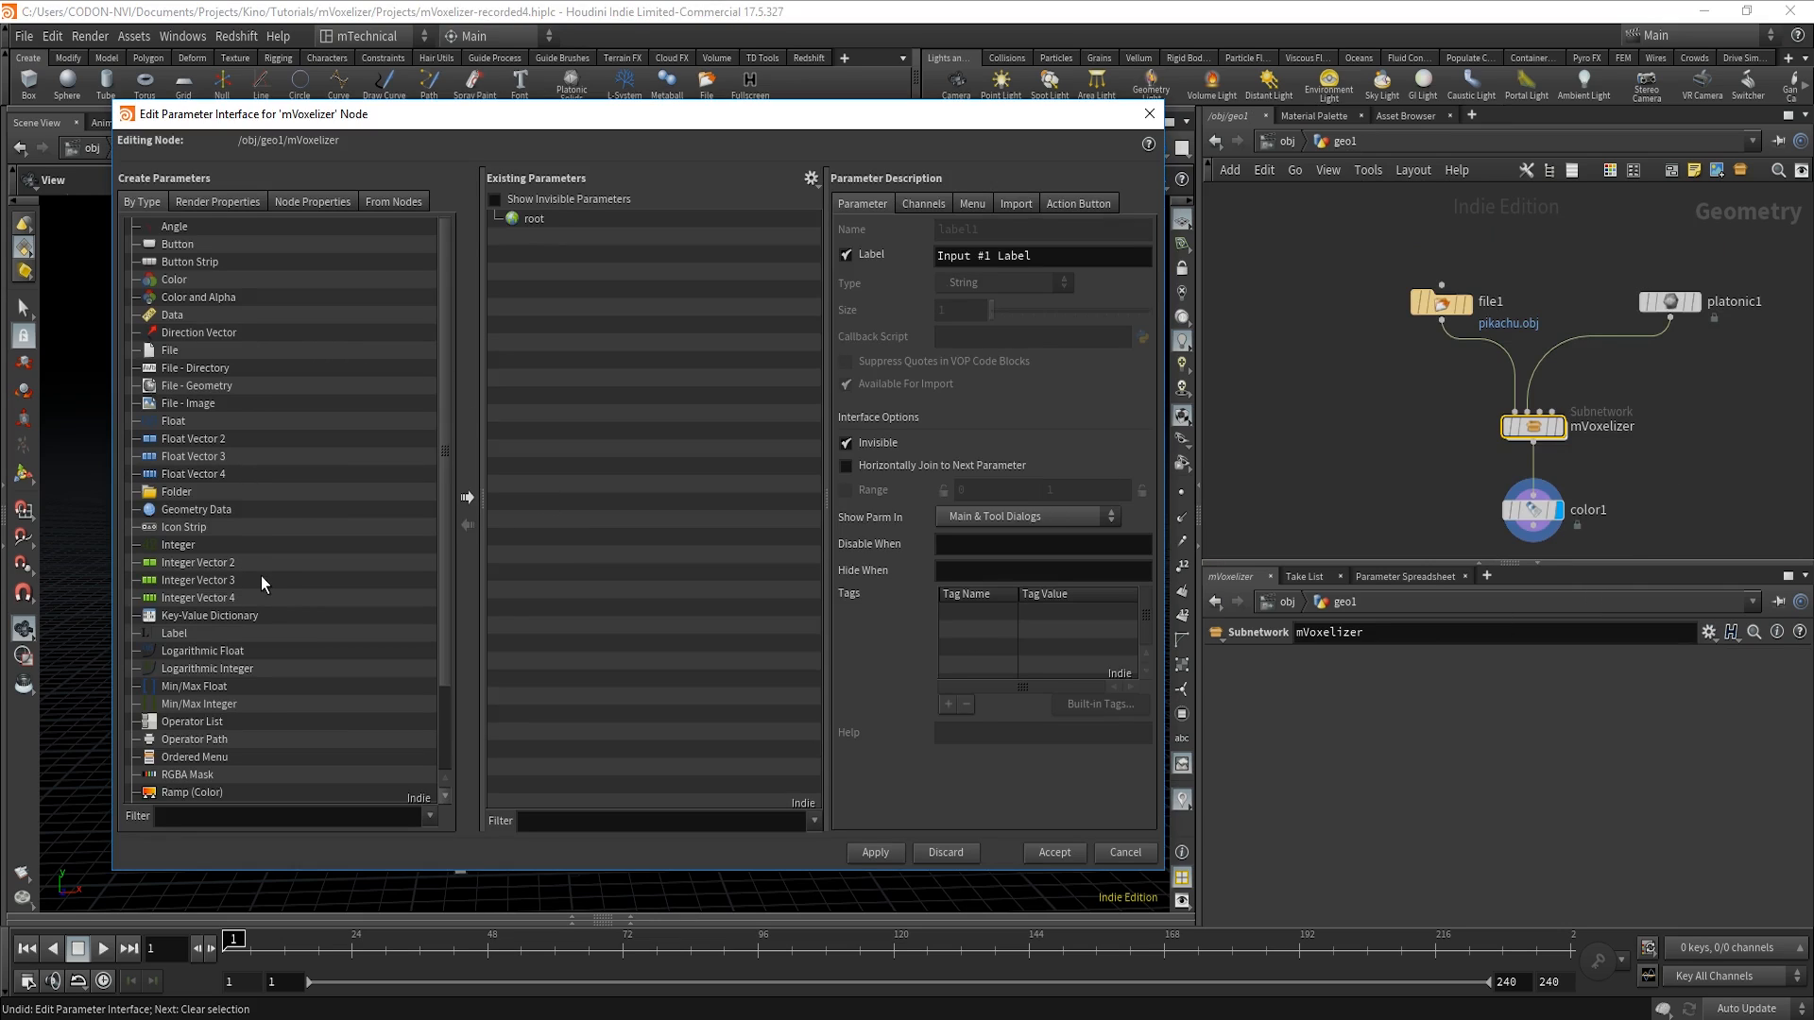
scroll(262, 572, down, 2)
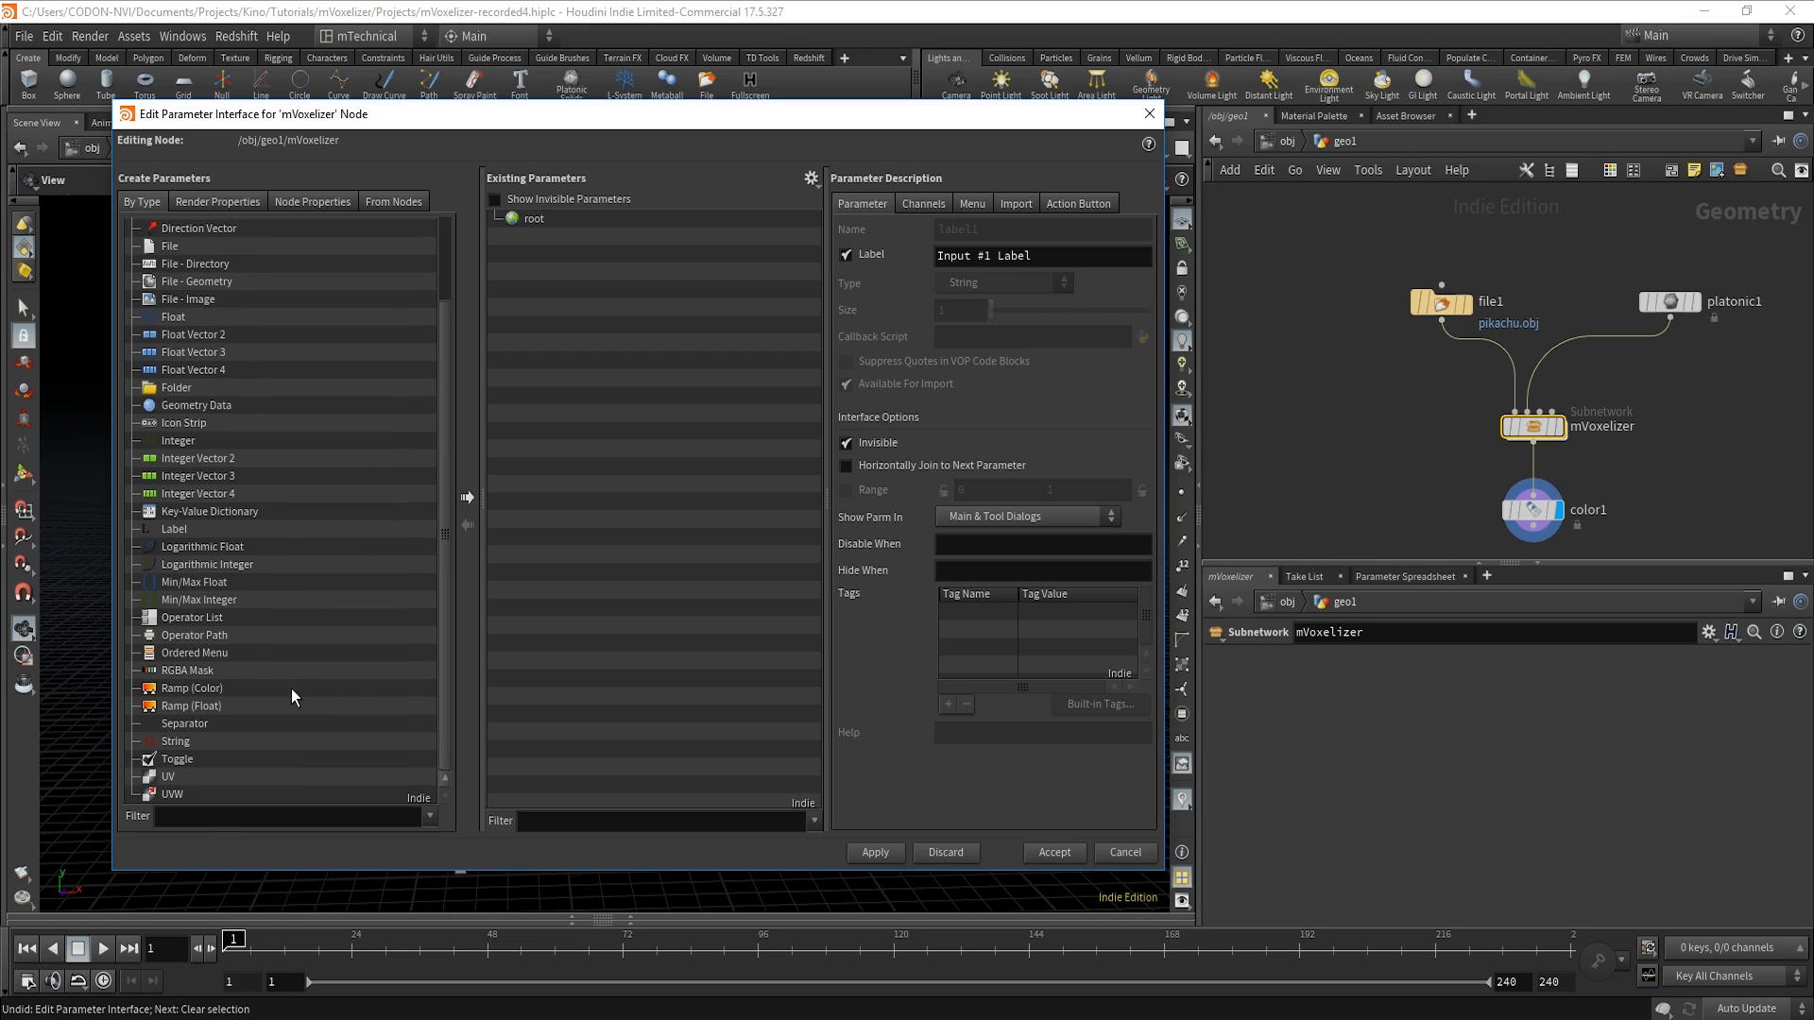
scroll(233, 651, up, 2)
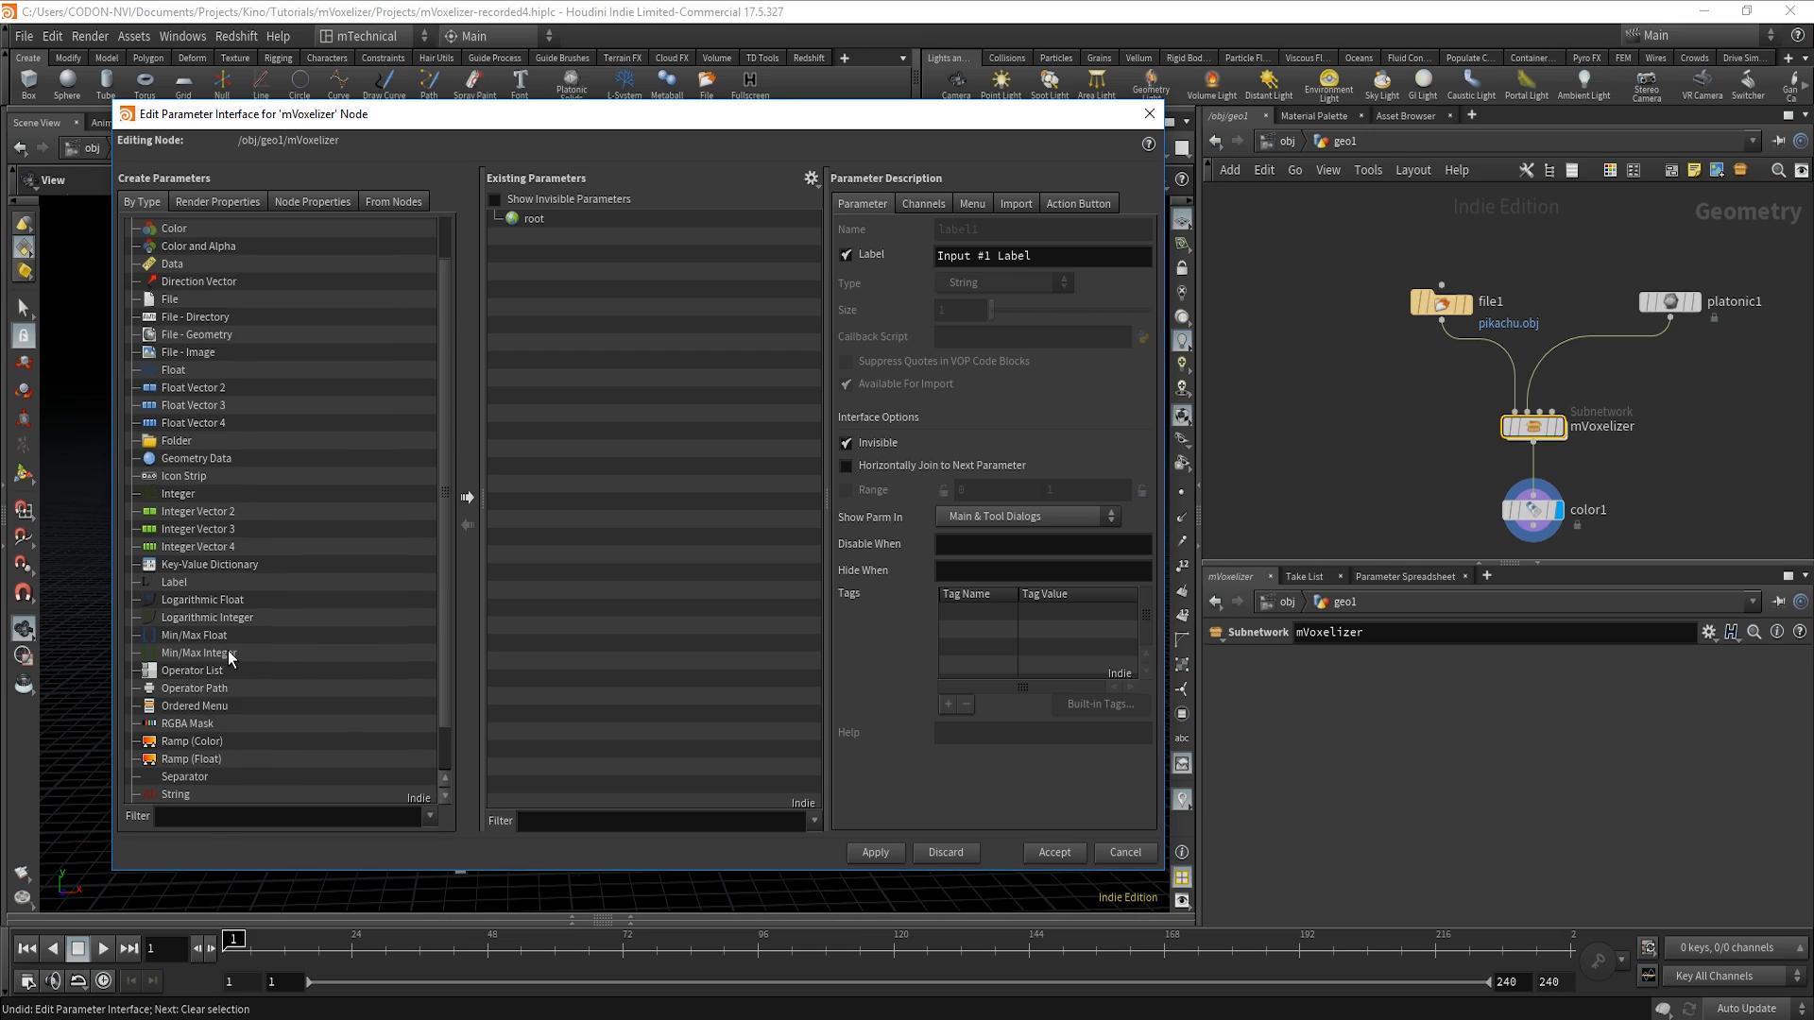
scroll(229, 650, down, 2)
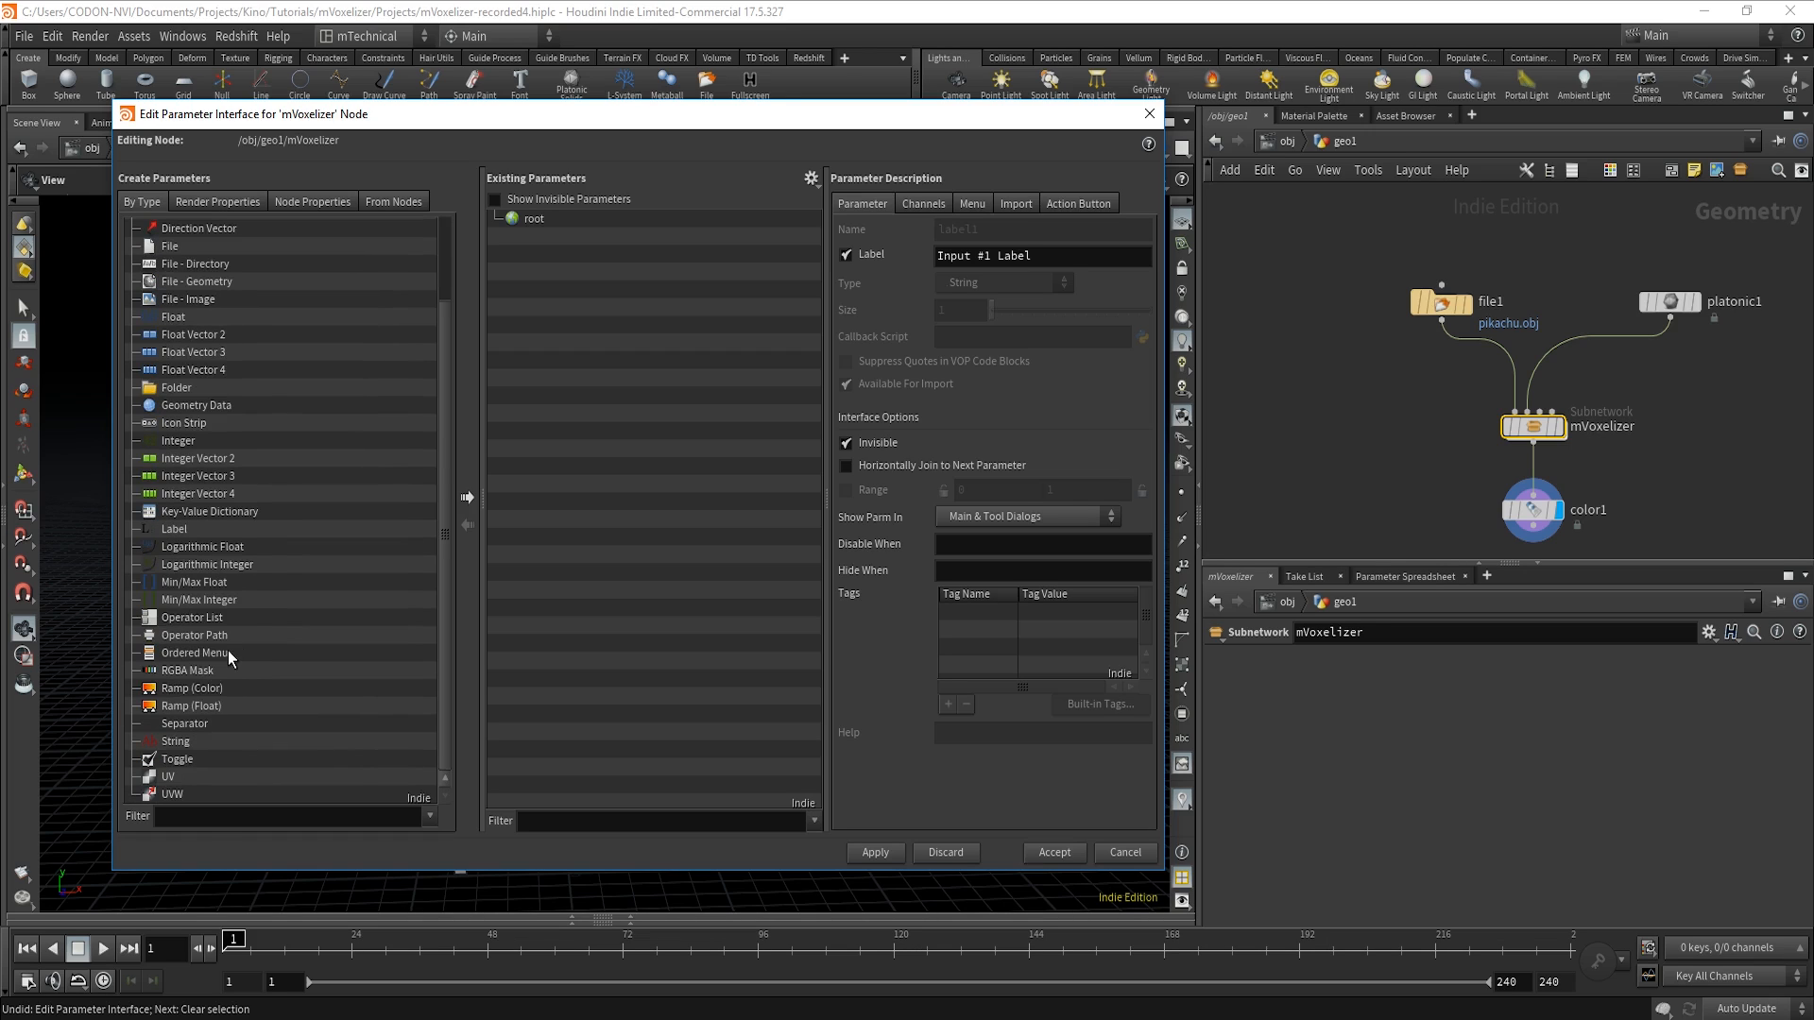
scroll(179, 688, up, 1)
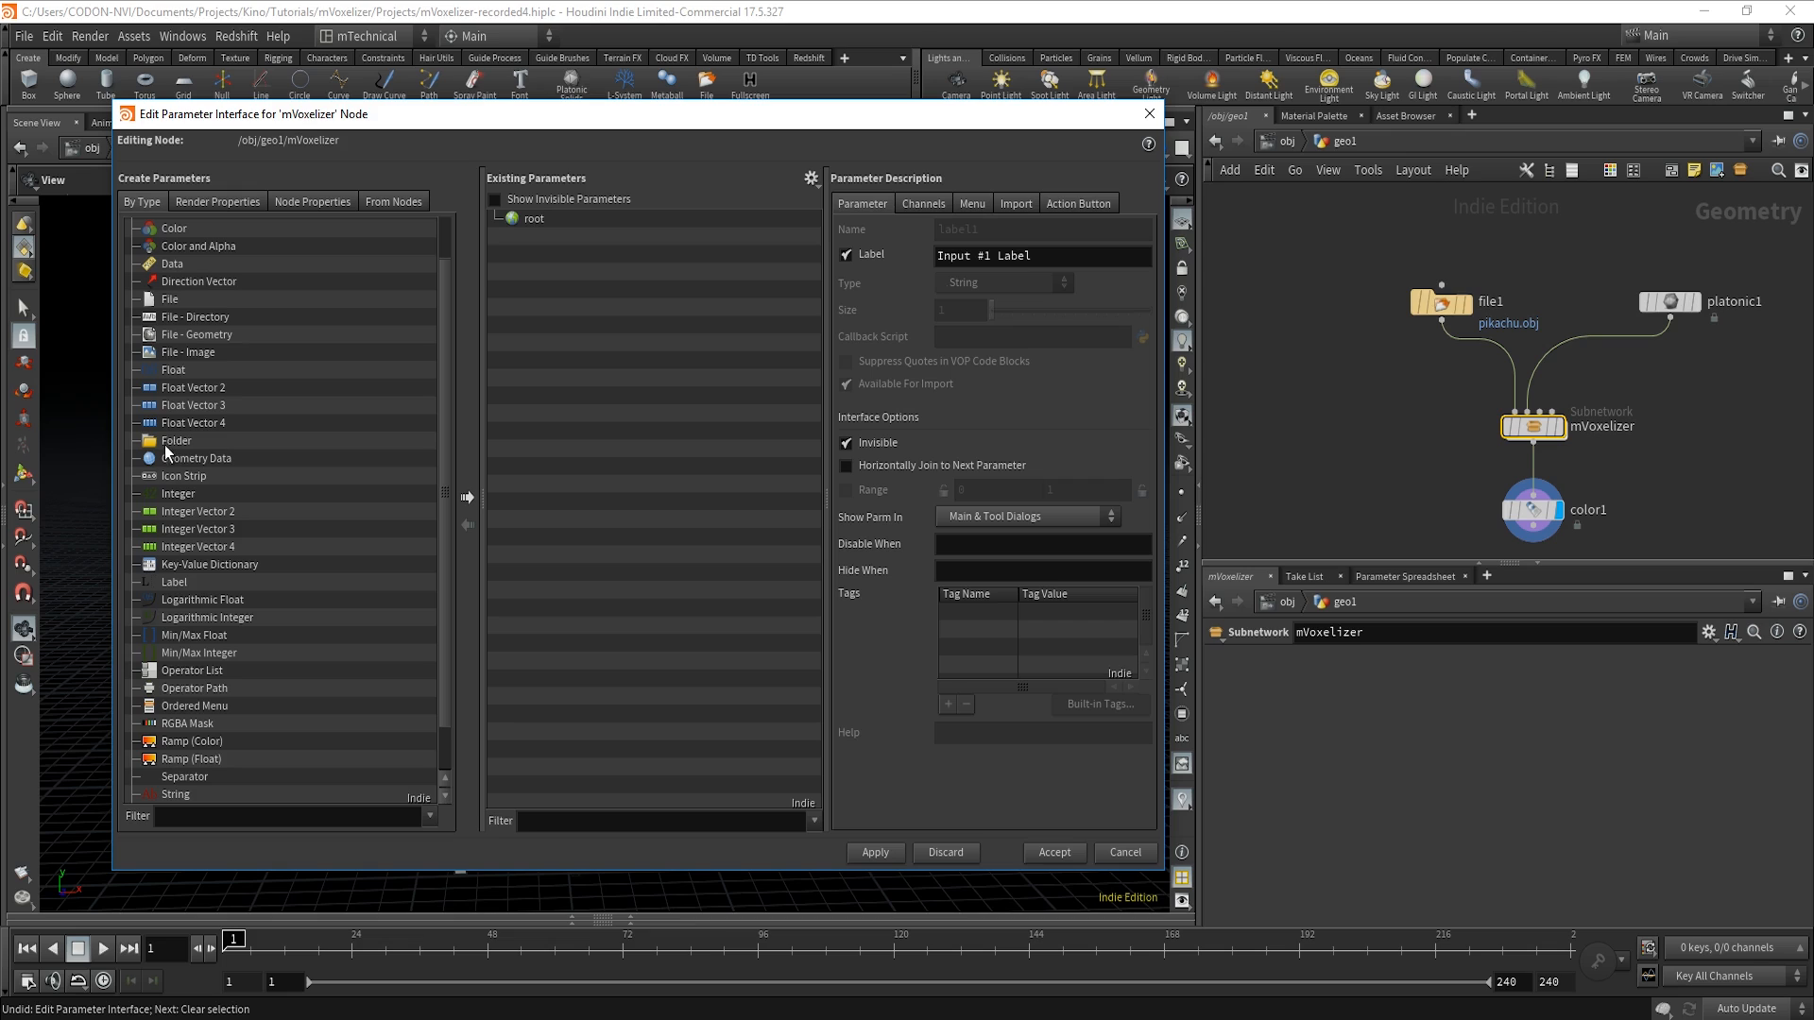
drag(154, 451, 567, 236)
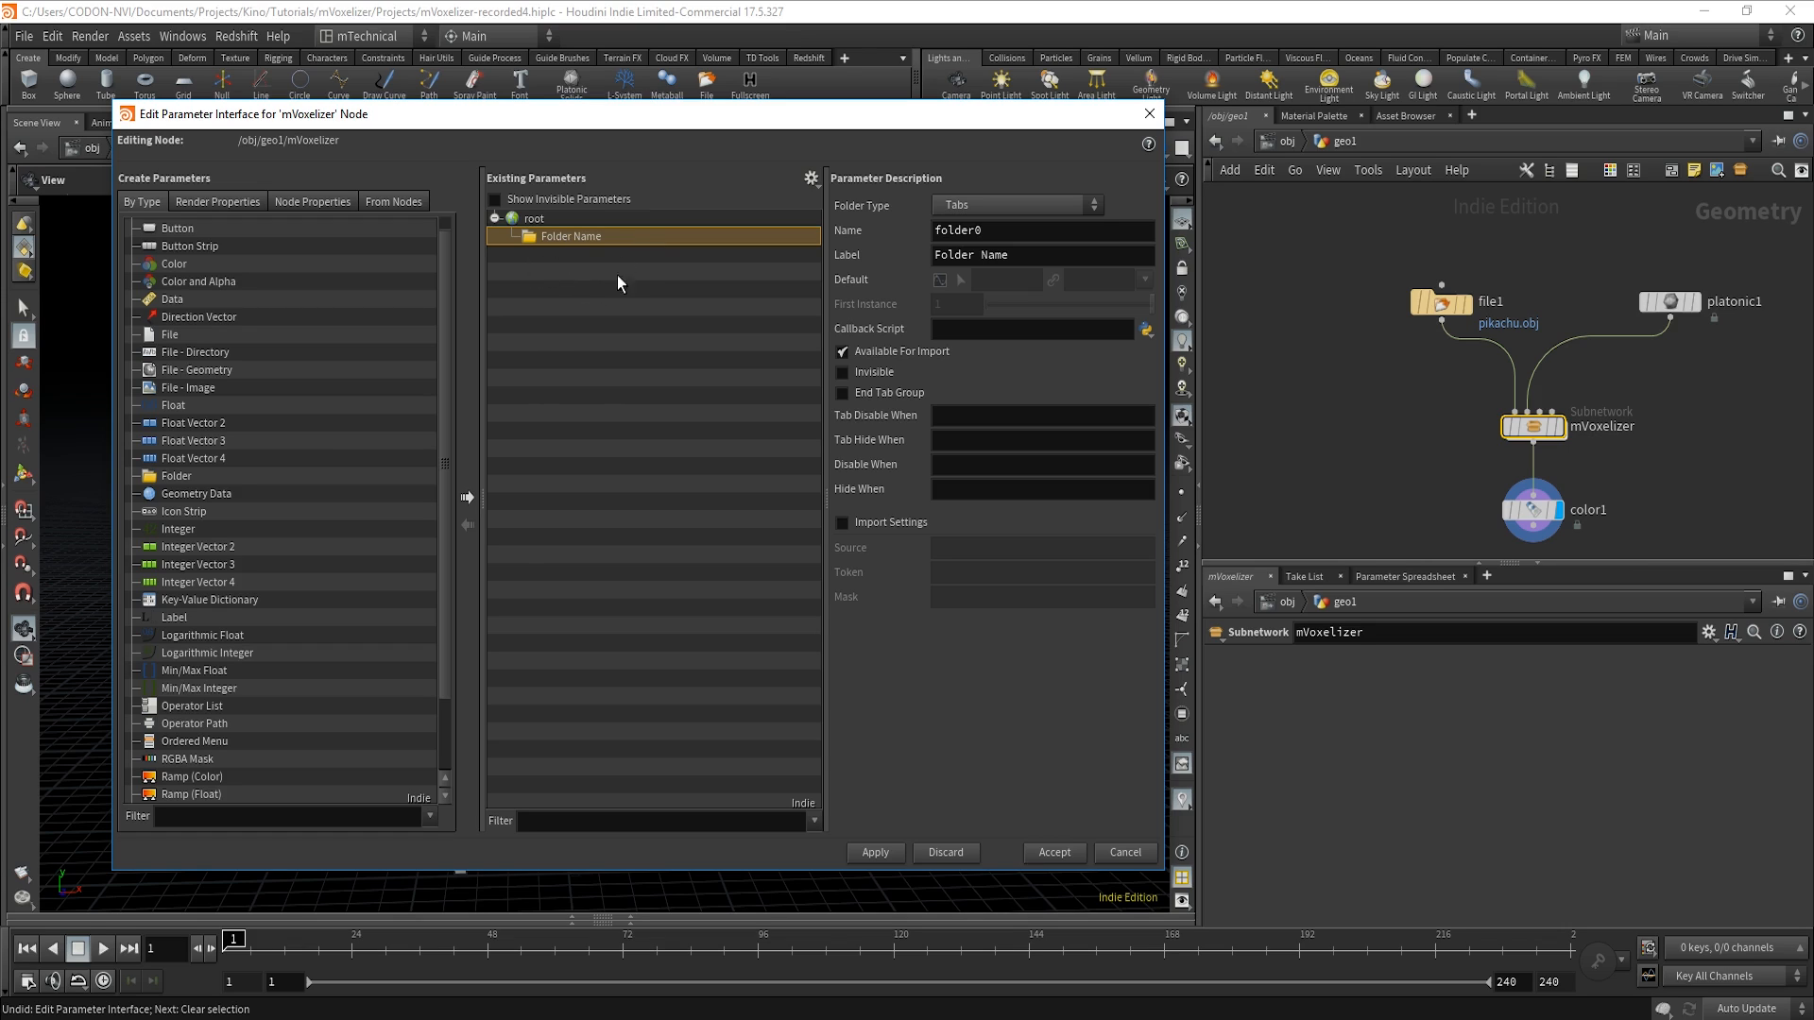
Set the new folder's type to Simple and its label to Pre-Voxelizer.
click(966, 208)
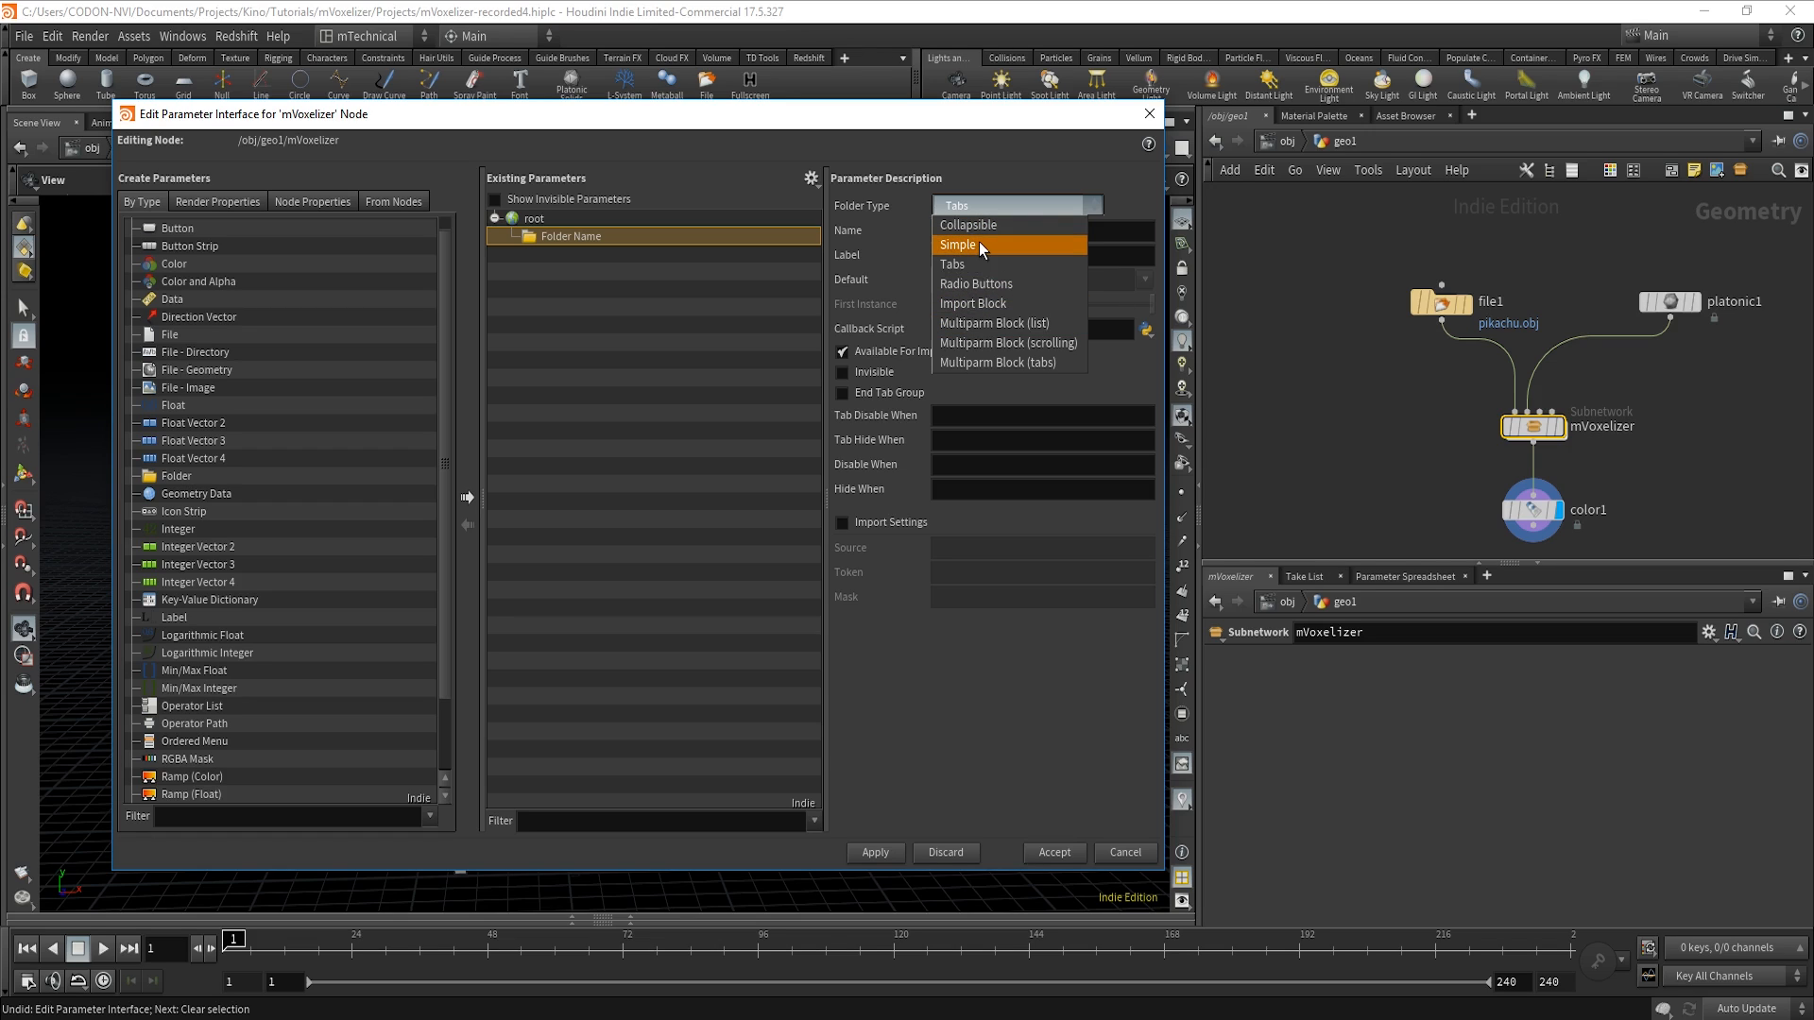
click(979, 242)
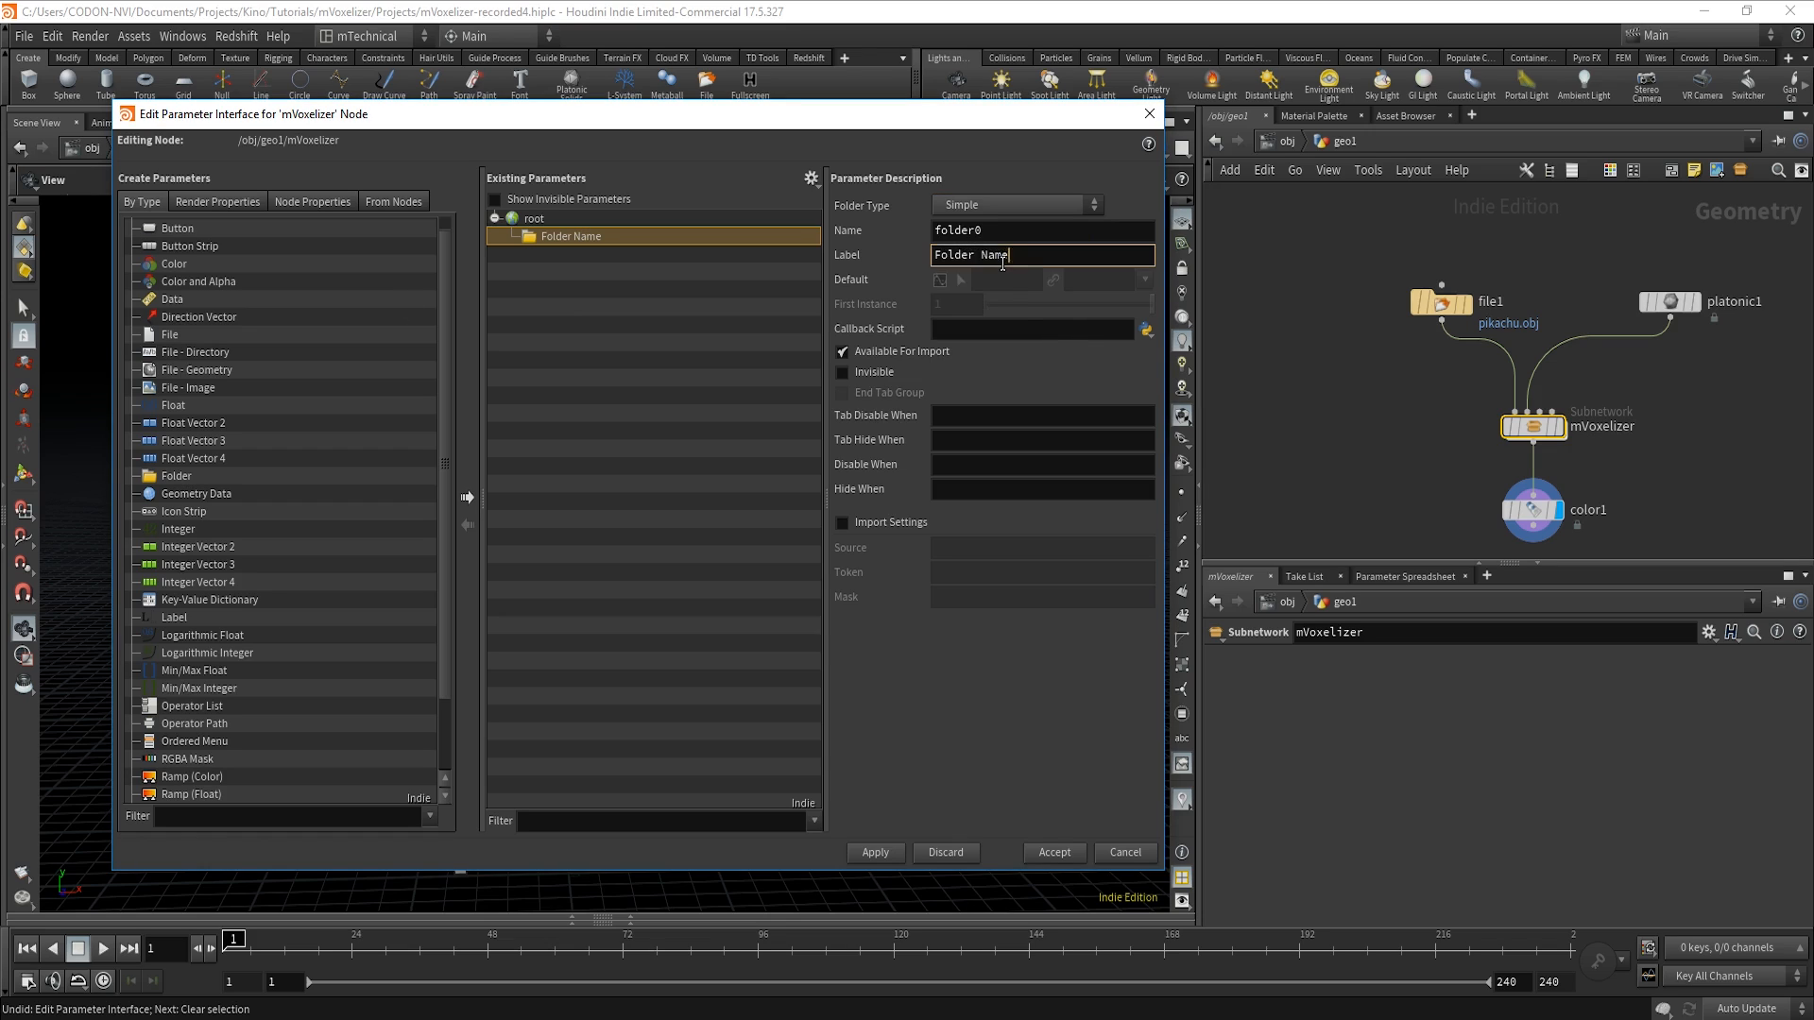
triple_click(1004, 257)
text(Pre-Vo)
text(xl)
text(lizer)
key(Return)
Add a second folder parameter below Pre-Voxelizer at root level and label it Post-Voxelizer.
scroll(309, 659, down, 2)
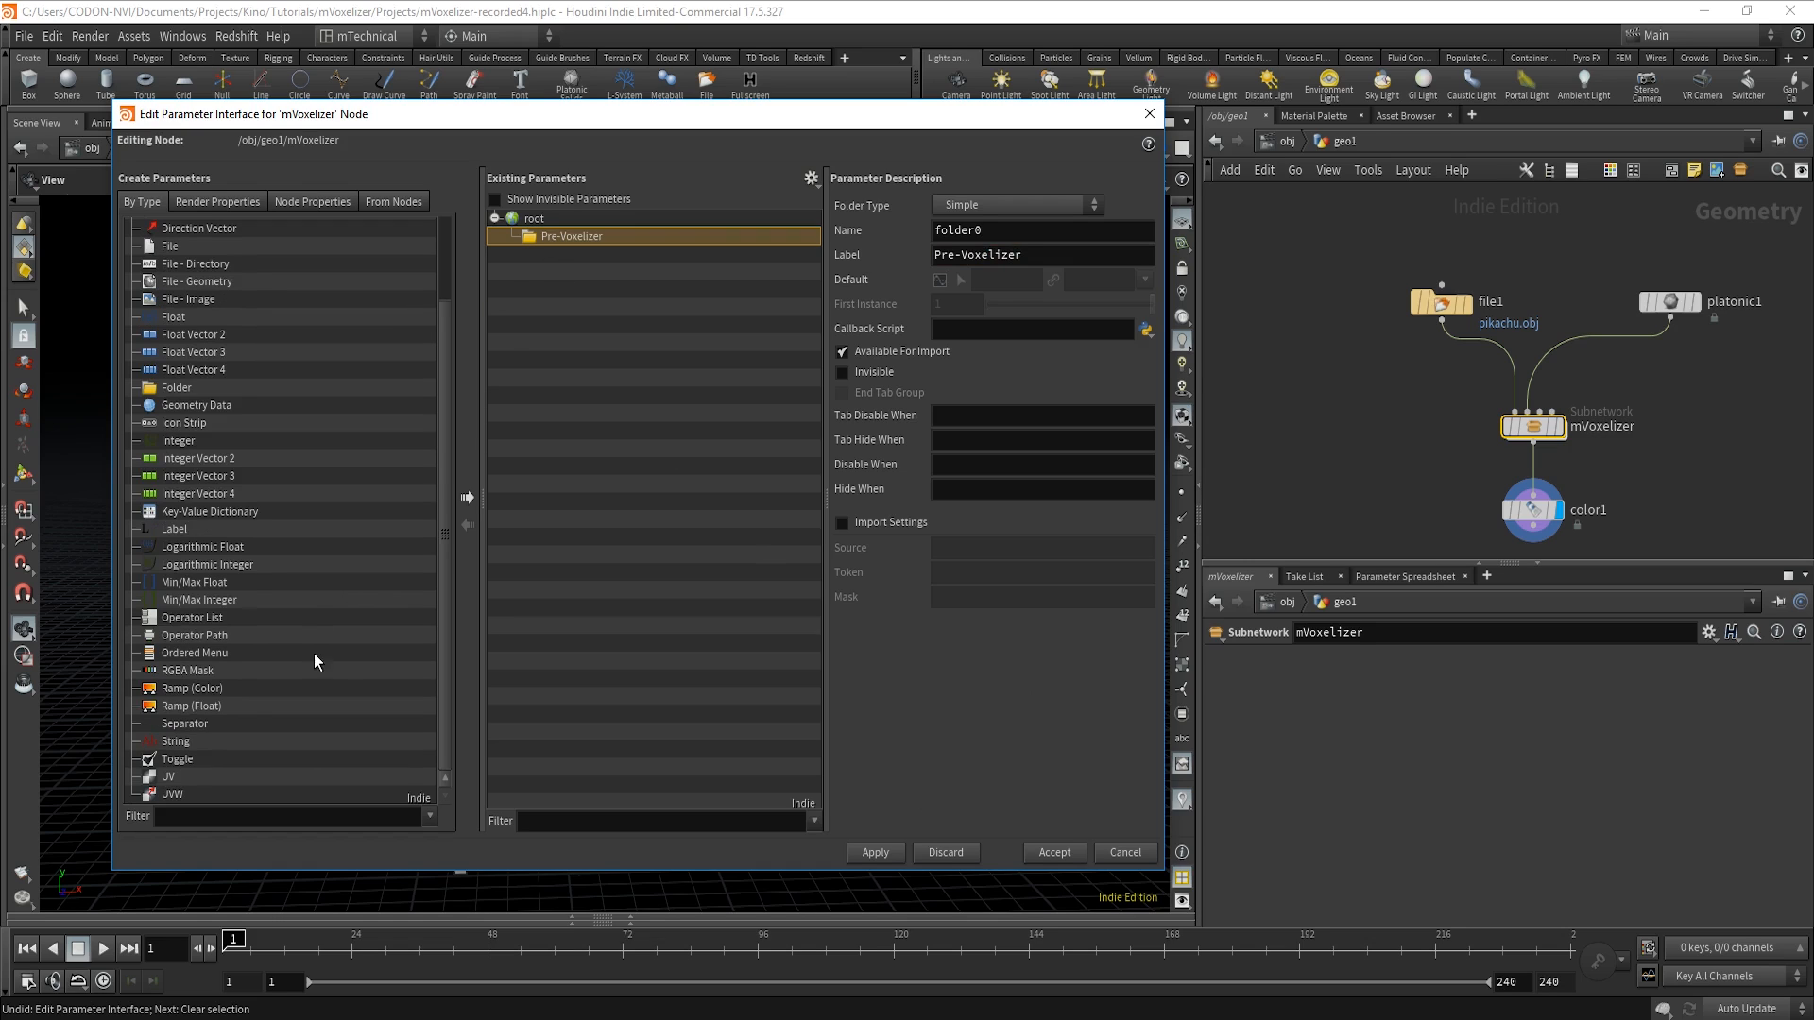
scroll(192, 696, up, 1)
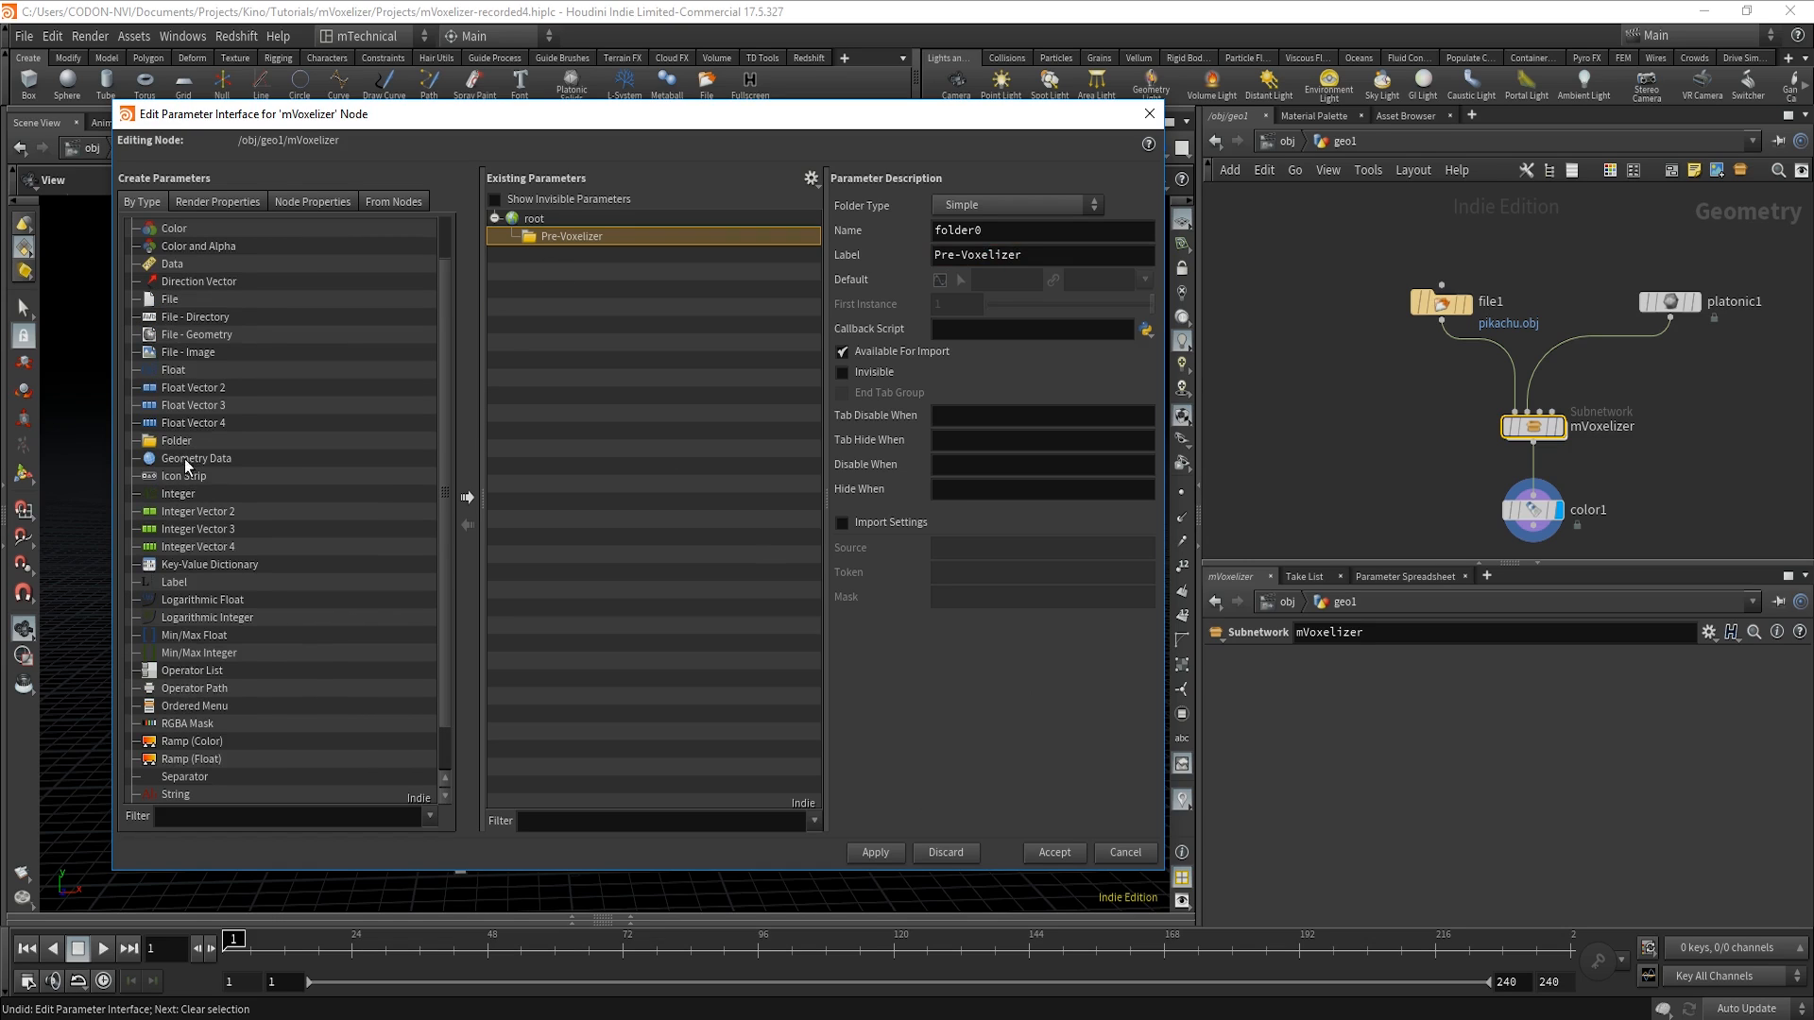
drag(177, 441, 571, 247)
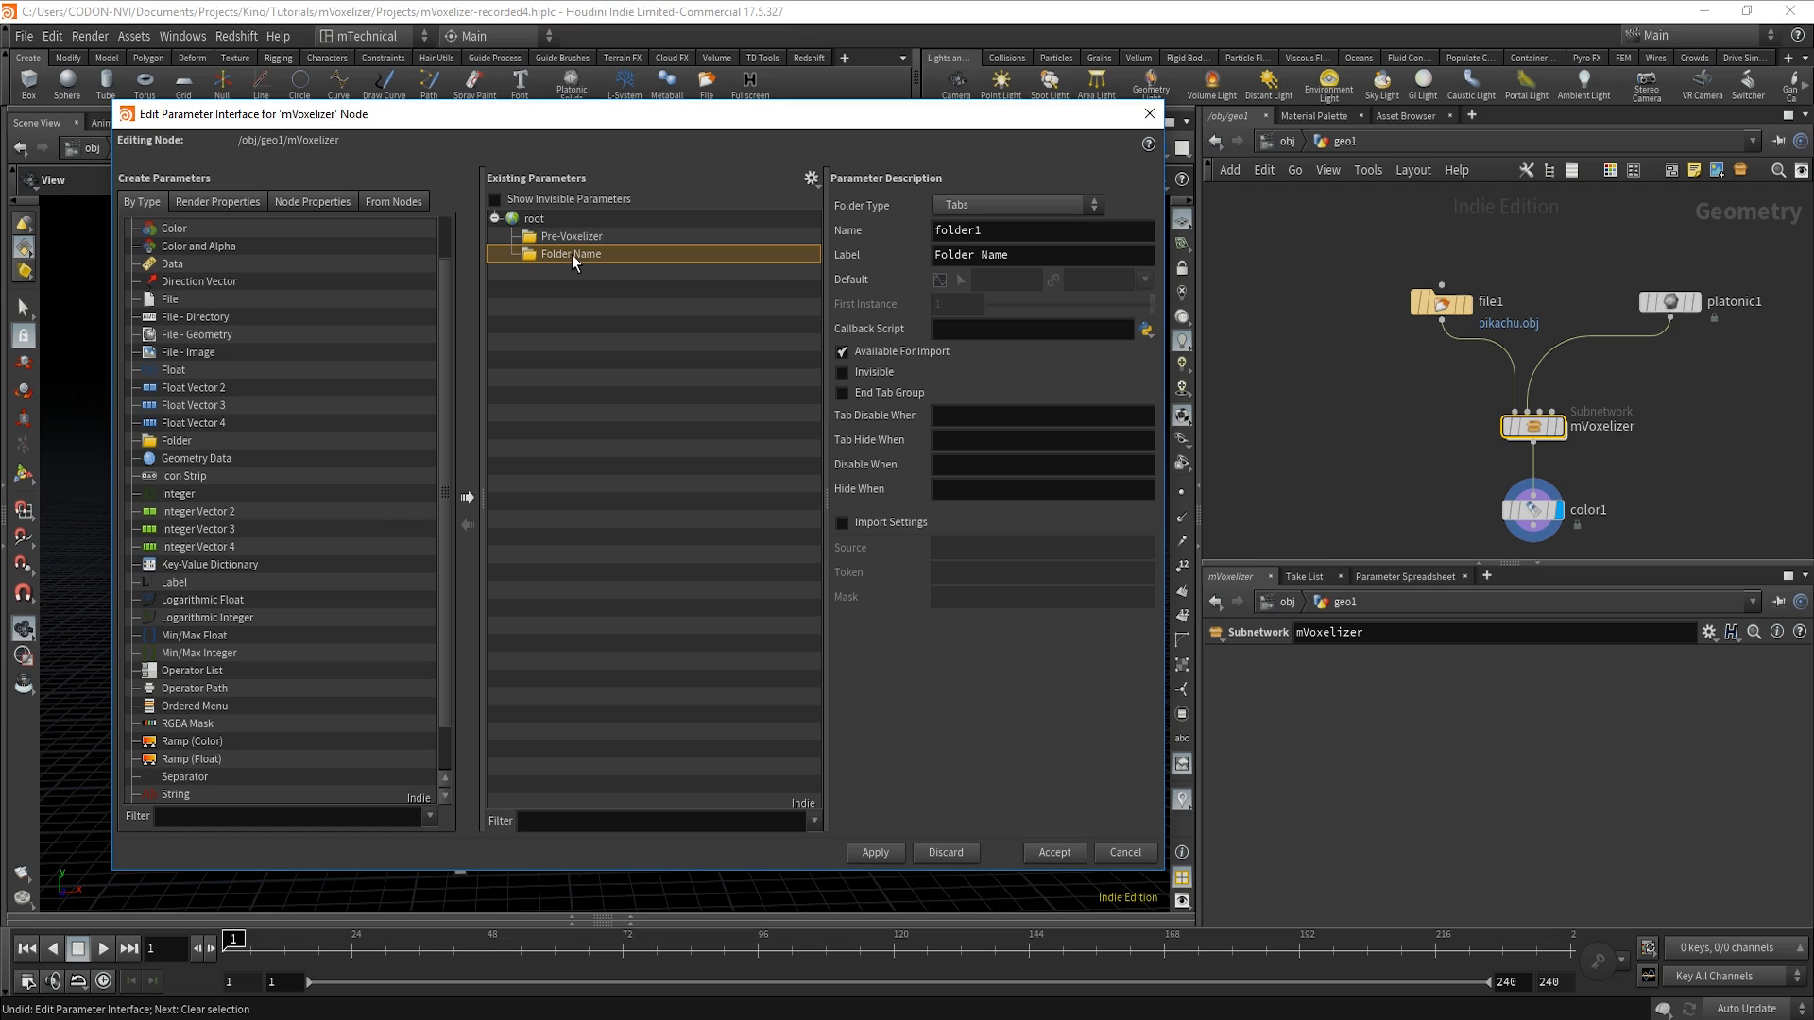
click(974, 257)
double_click(973, 257)
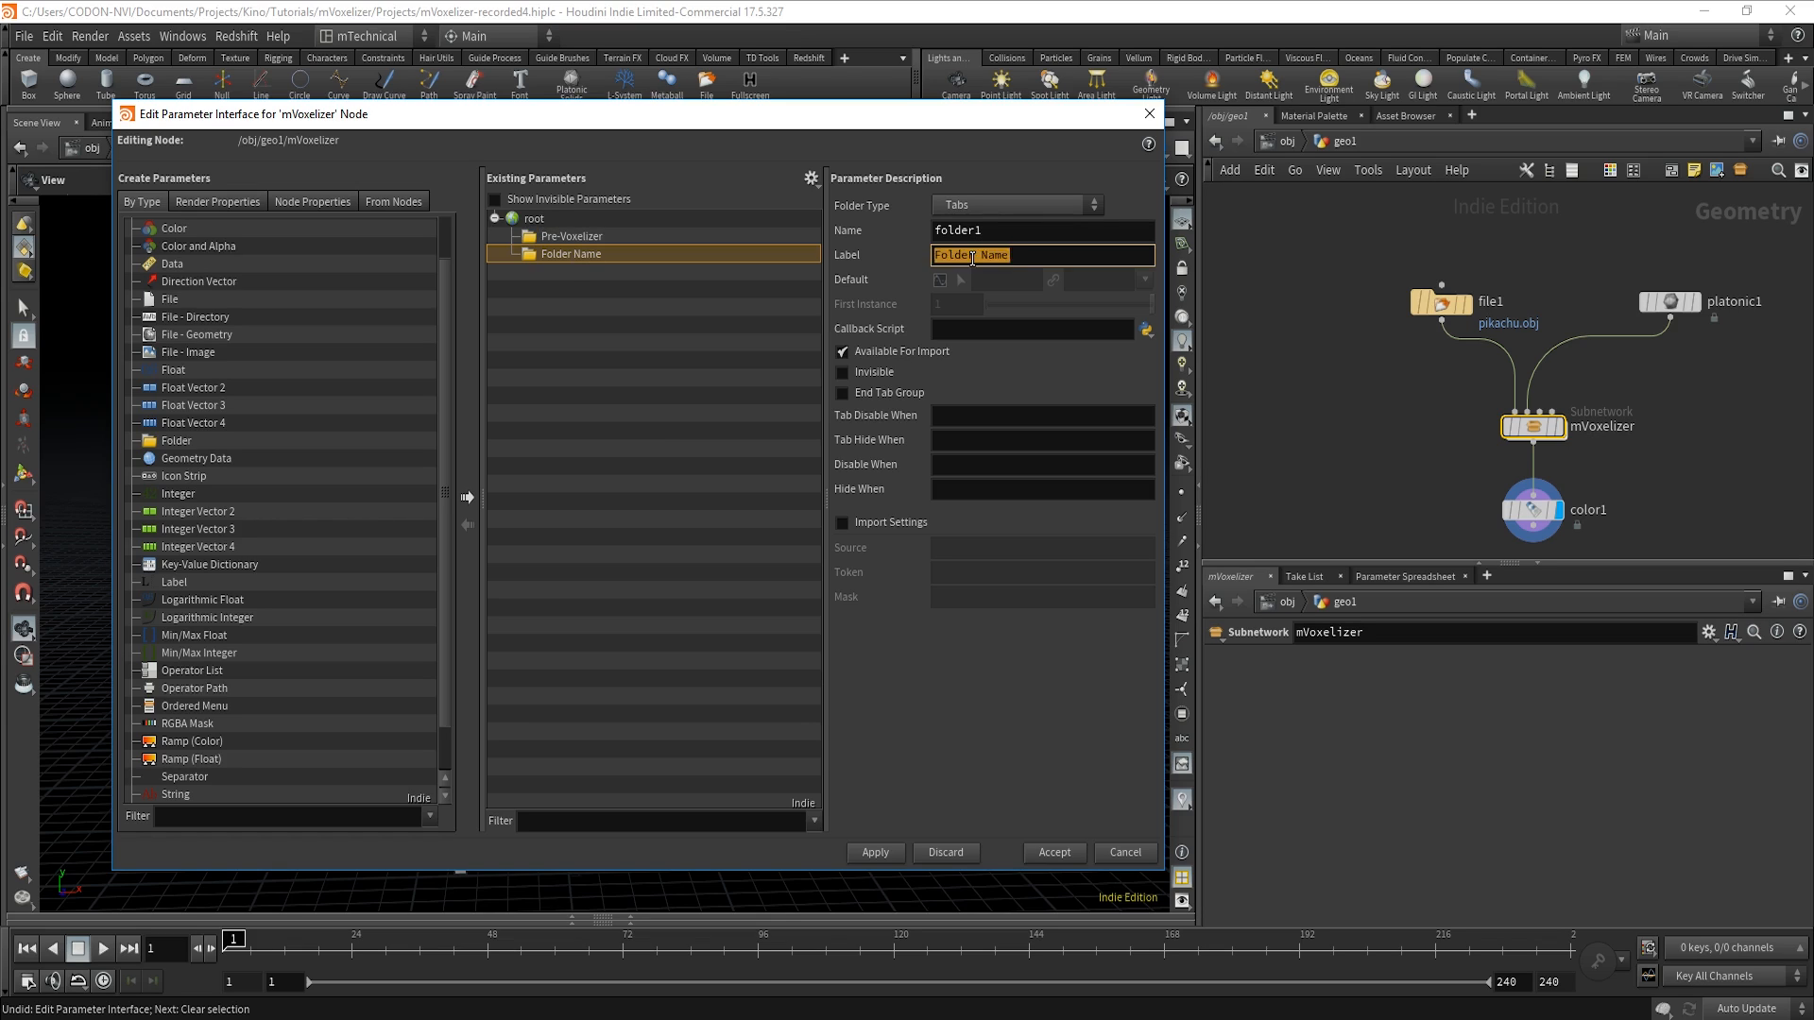
text(Post-Voxelizer)
key(Return)
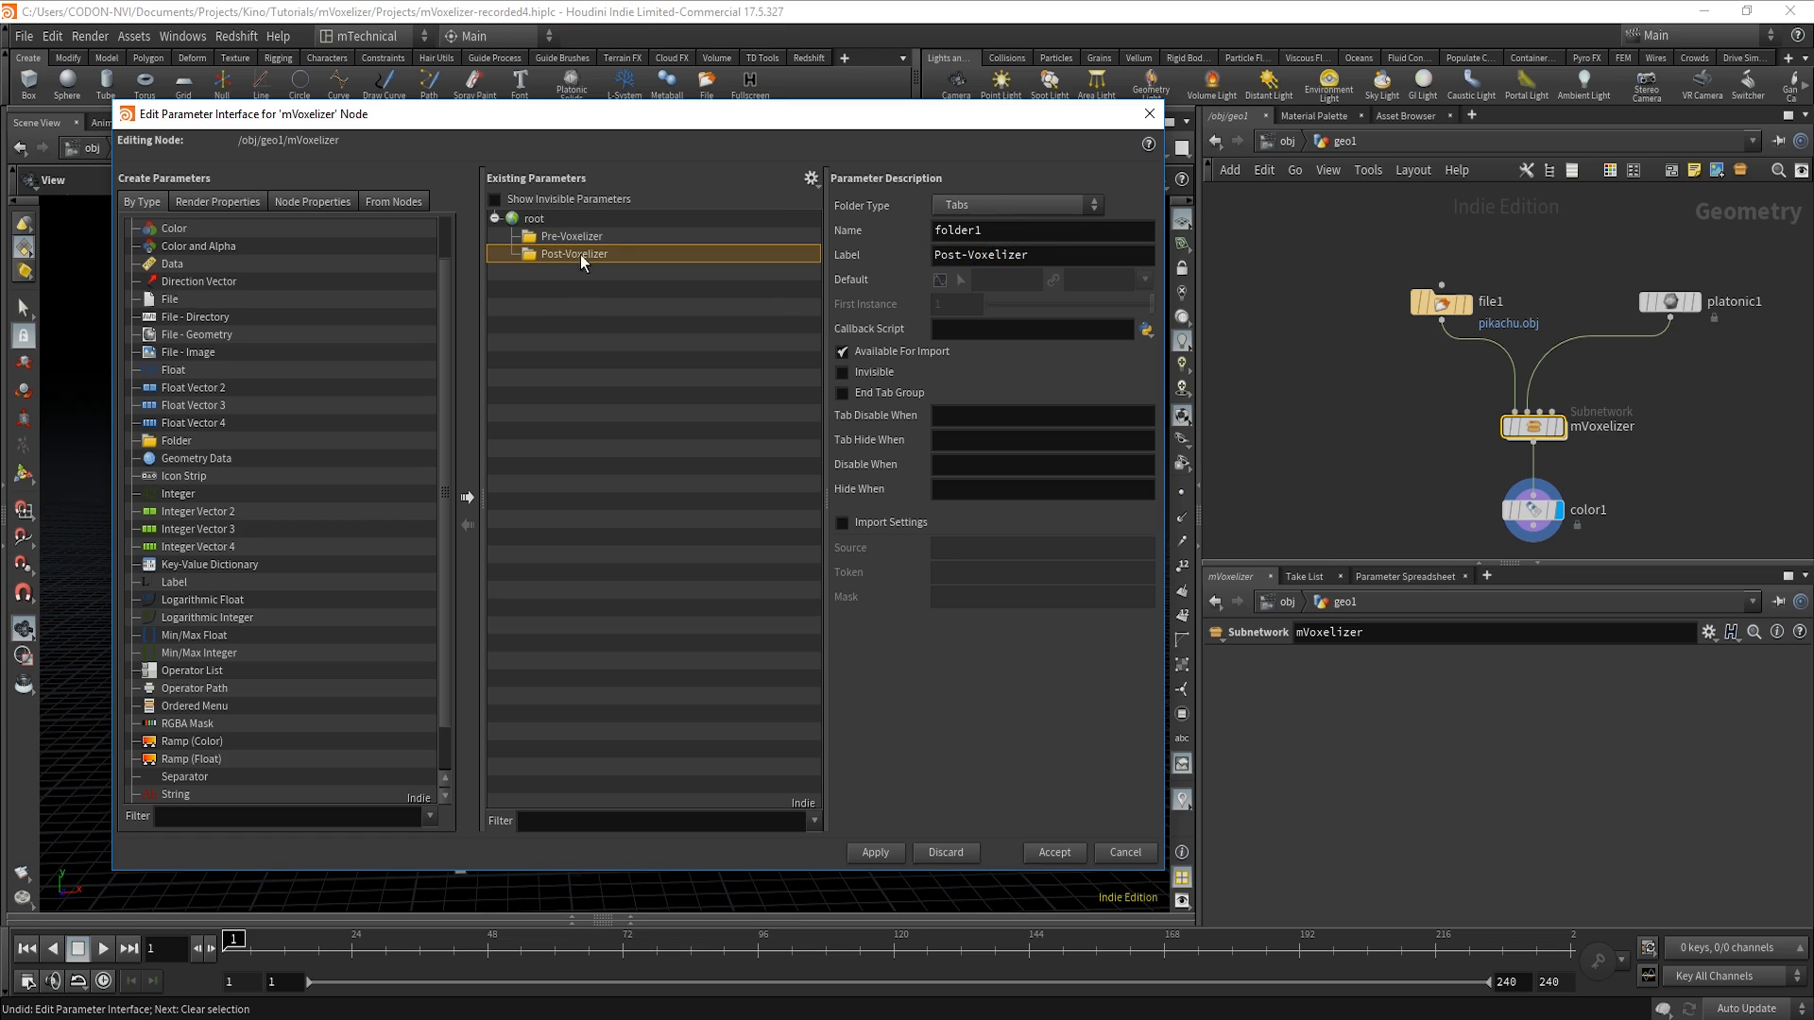
Duplicate the Post-Voxelizer folder at root level, labelled Voxelizer and placed between Pre-Voxelizer and Post-Voxelizer, and accept the interface changes.
key(ctrl+v)
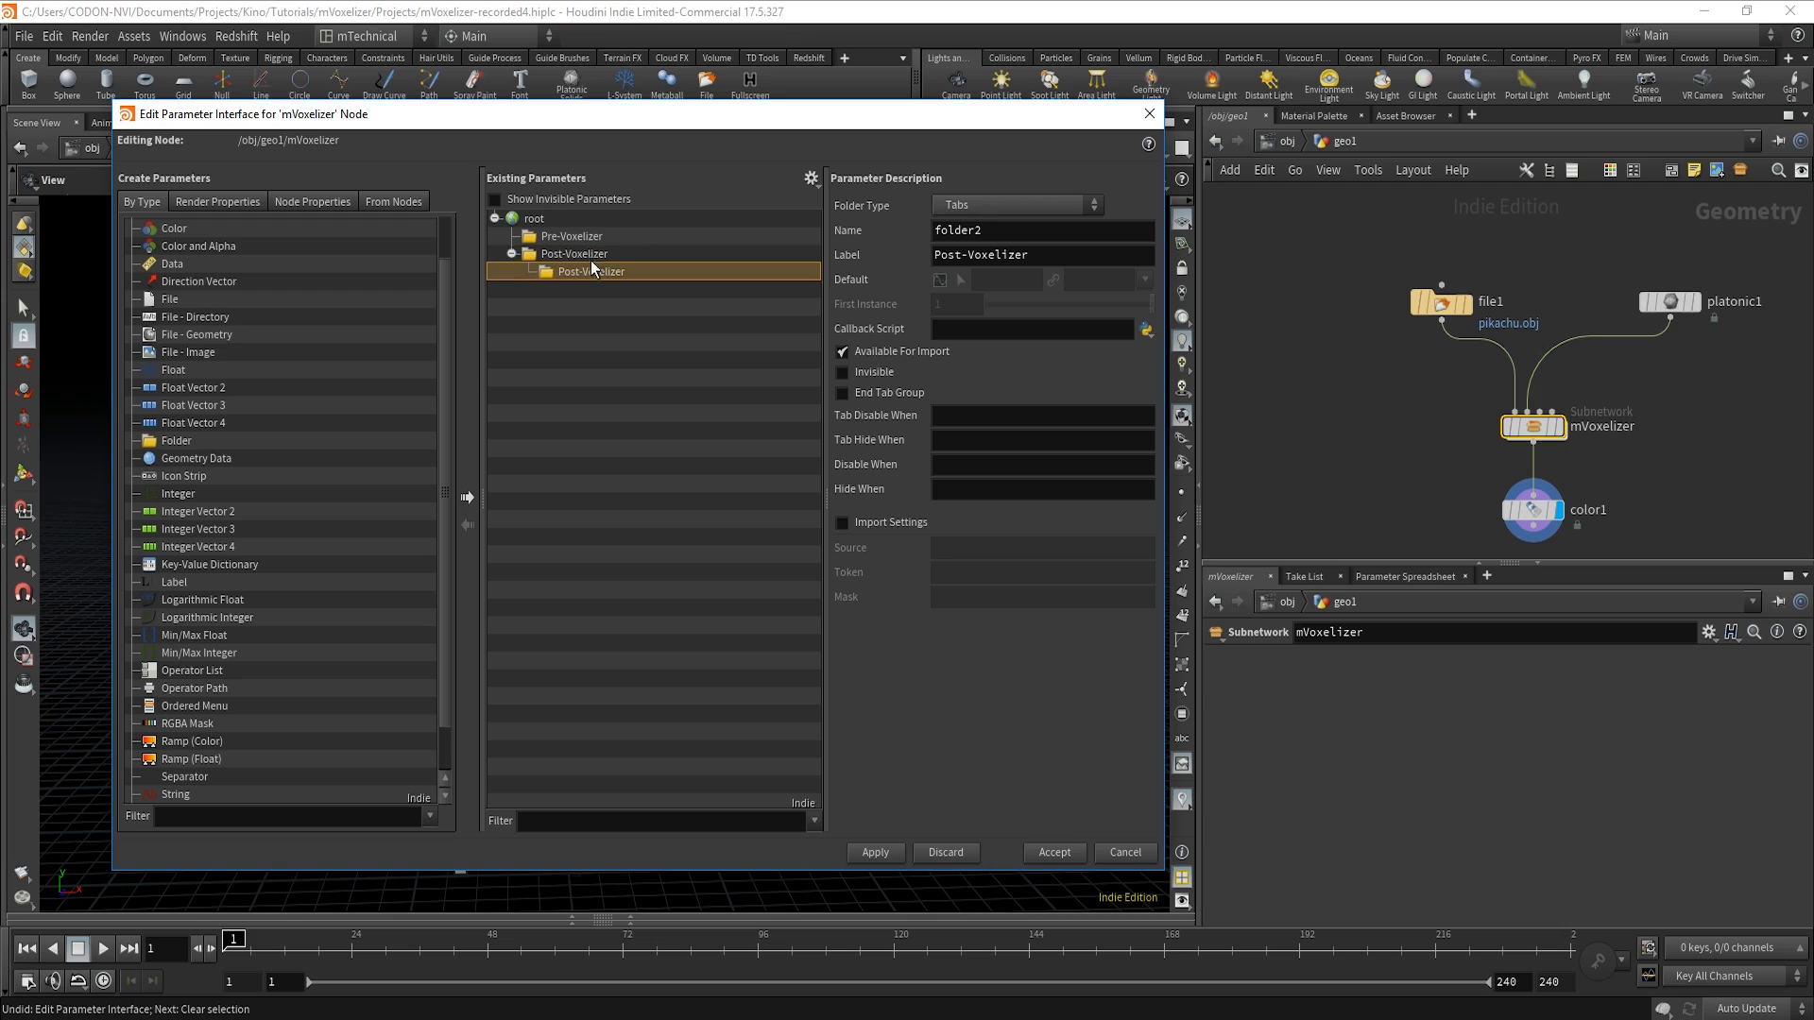
drag(571, 275, 532, 220)
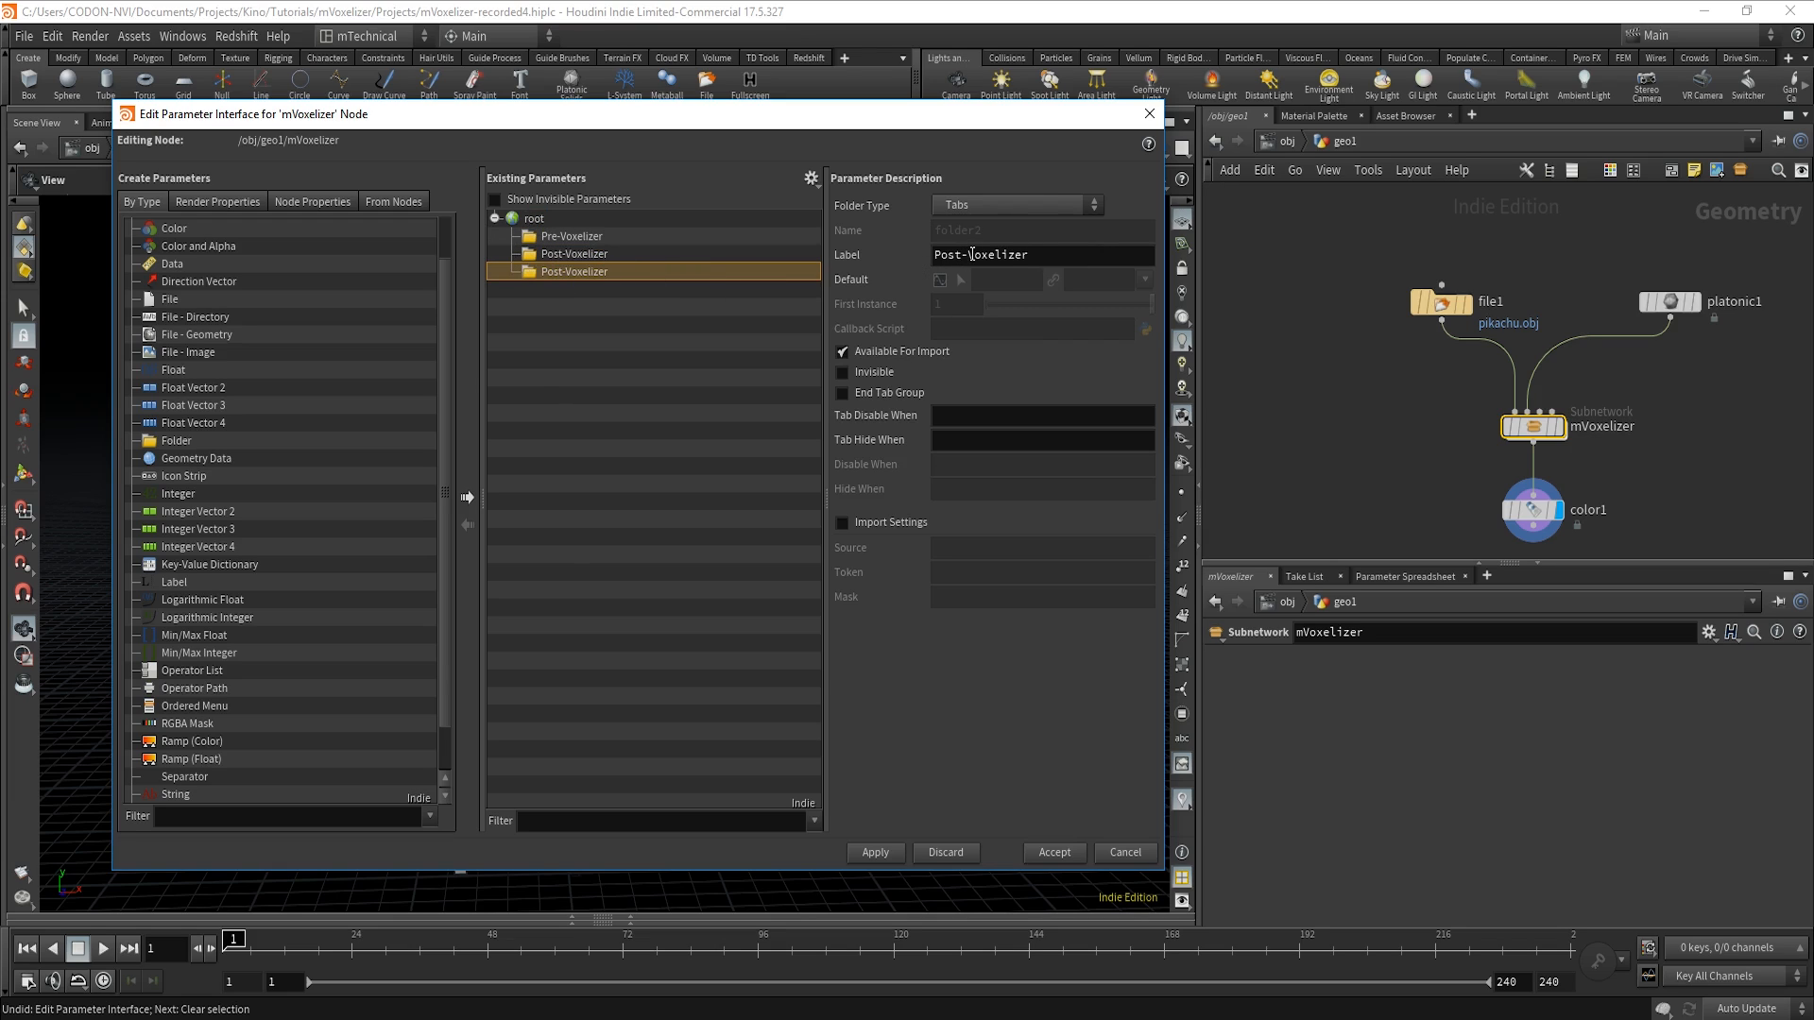
drag(971, 255, 898, 251)
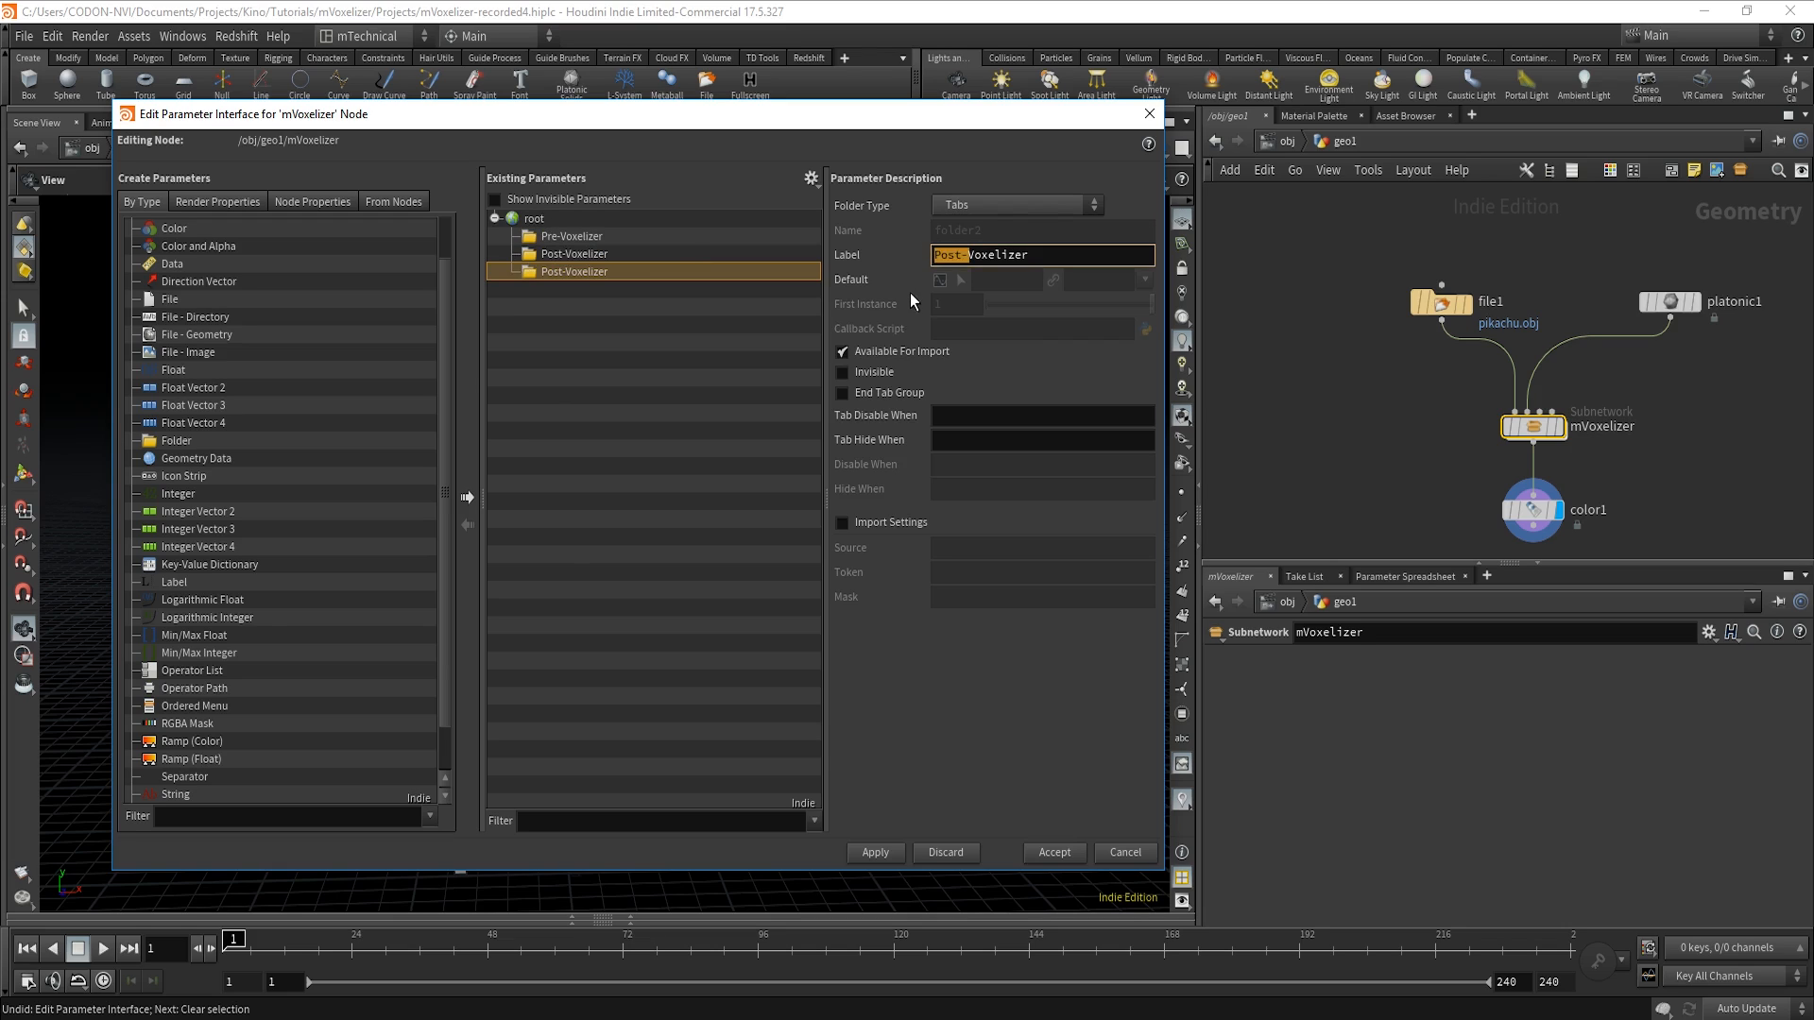
key(BackSpace)
click(875, 853)
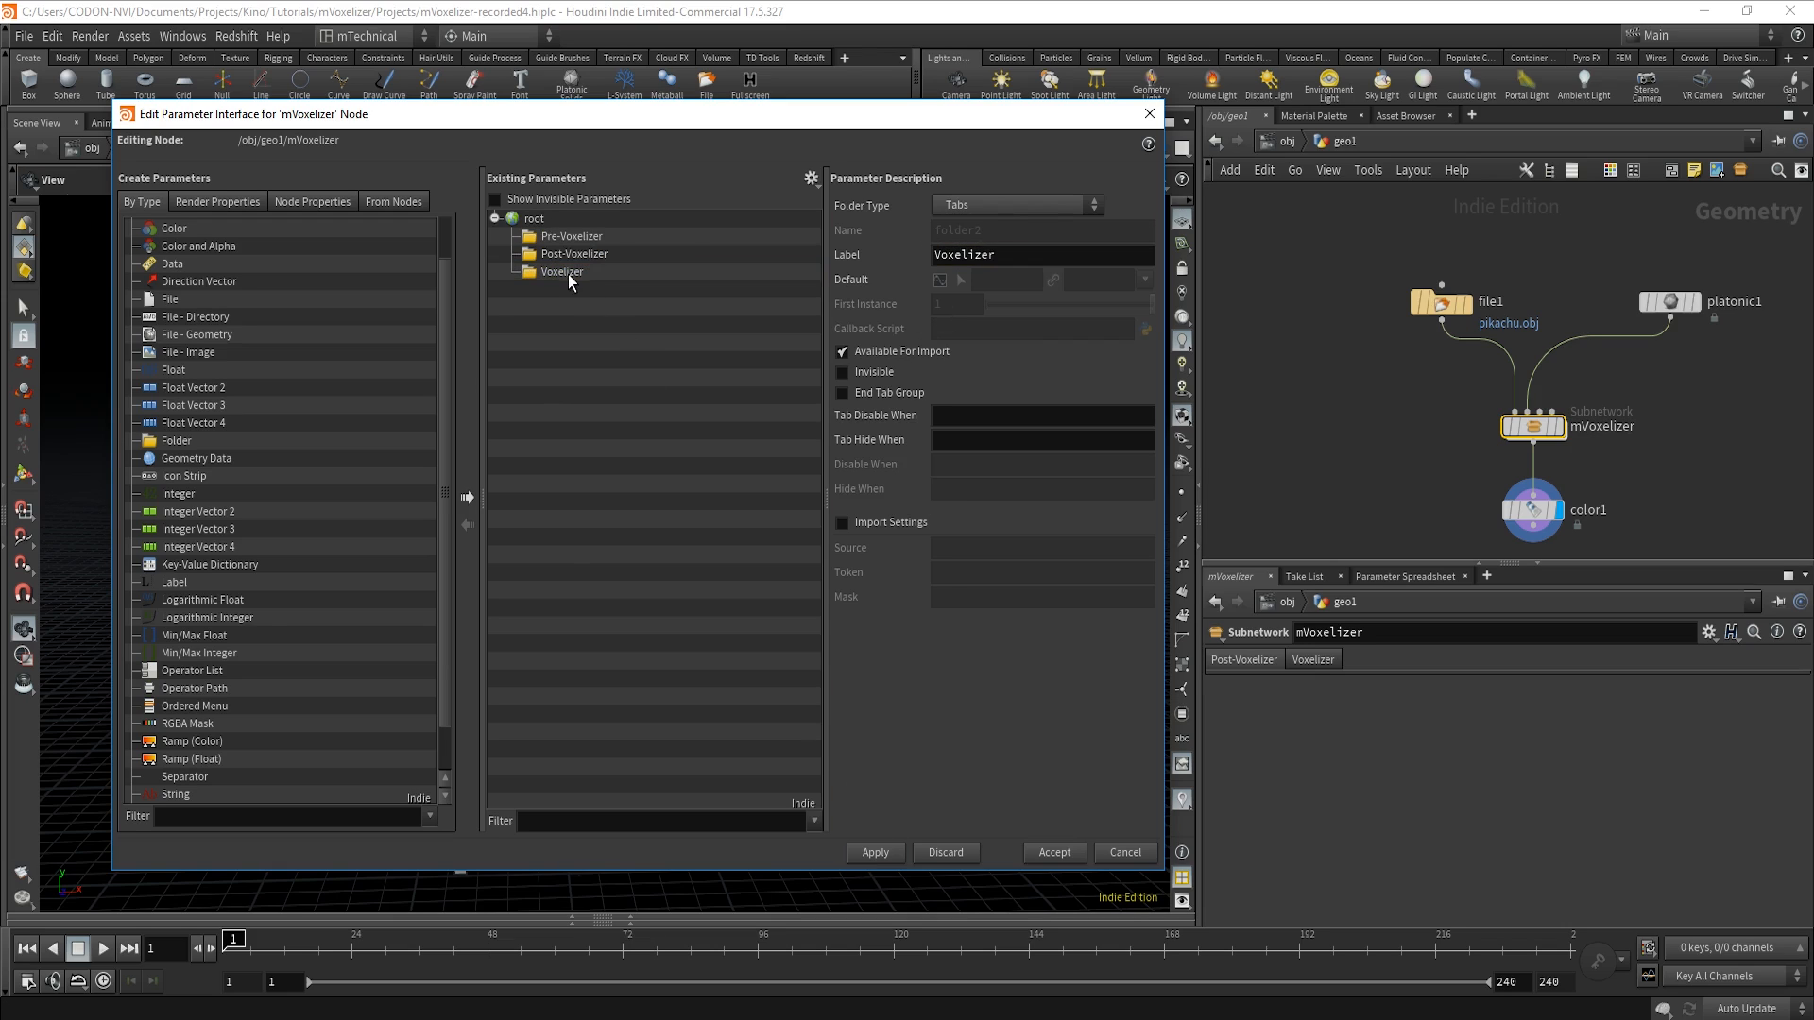
drag(567, 273, 576, 255)
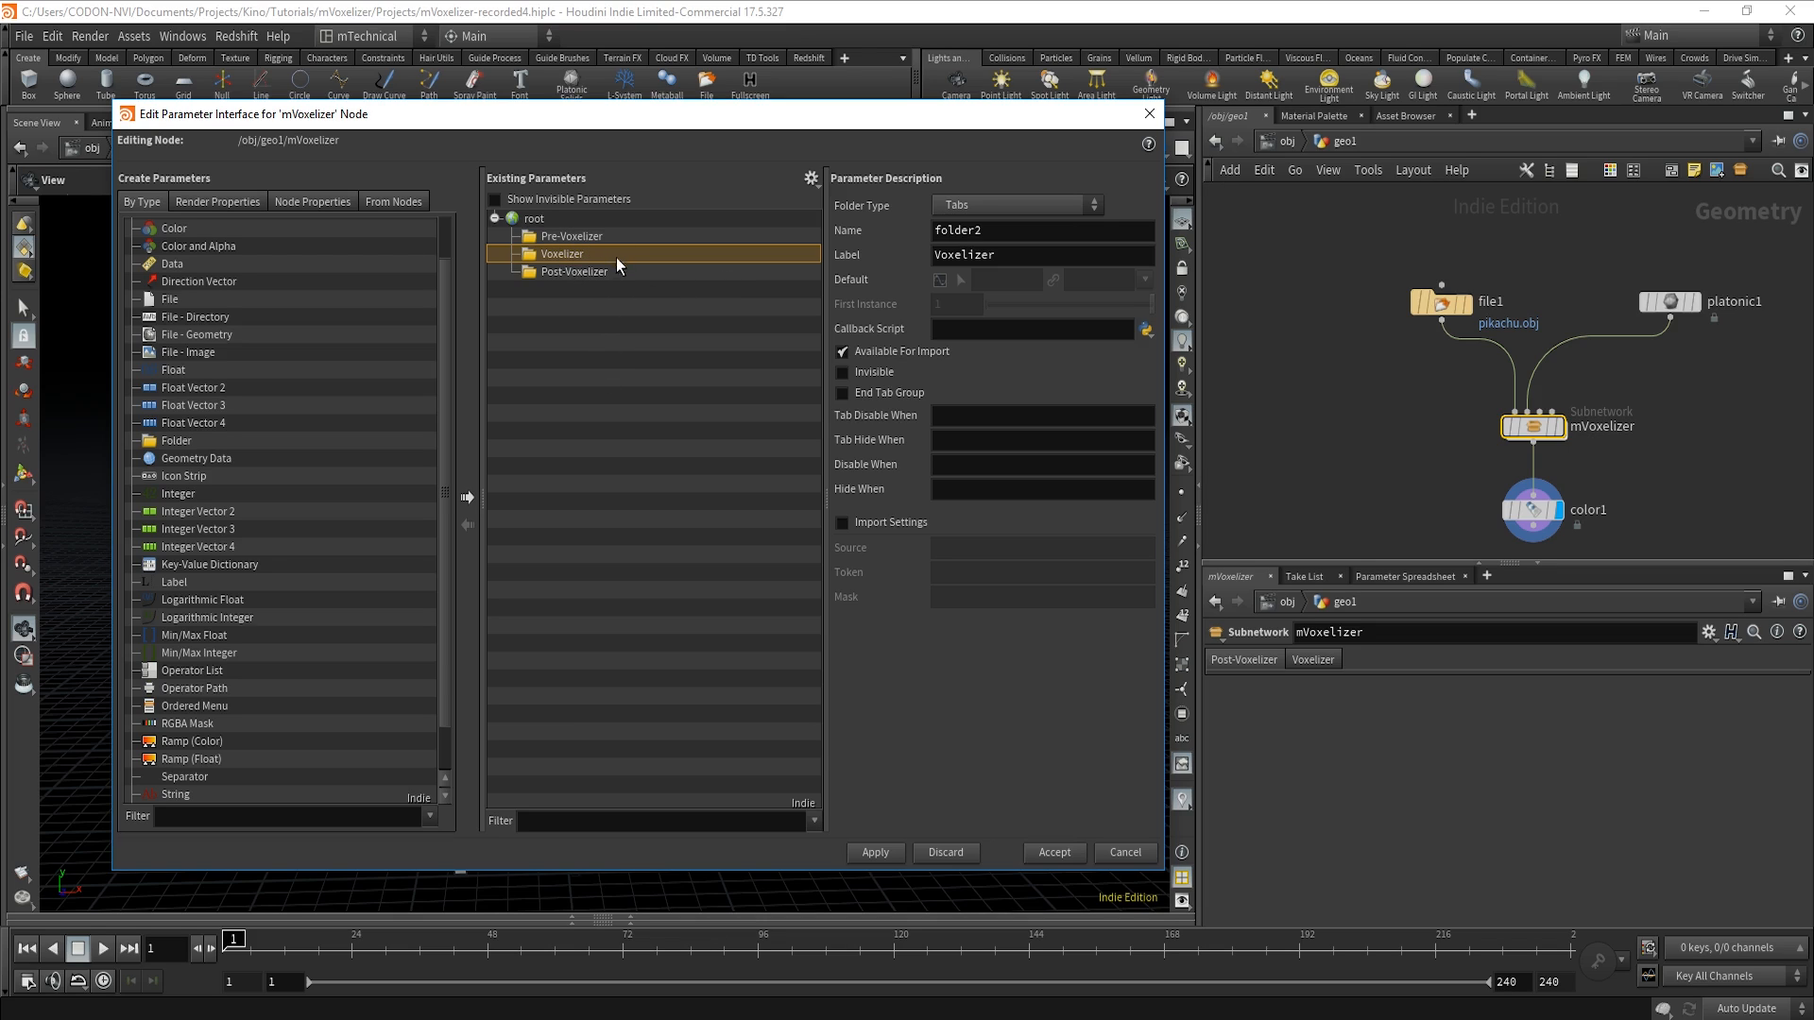
click(1055, 852)
Examine the centering, floor-placement and scale-to-fit nodes inside mVoxelizer's pre-voxelizer subnetwork, including the scaleToFit transform's Uniform Scale expression.
double_click(1550, 422)
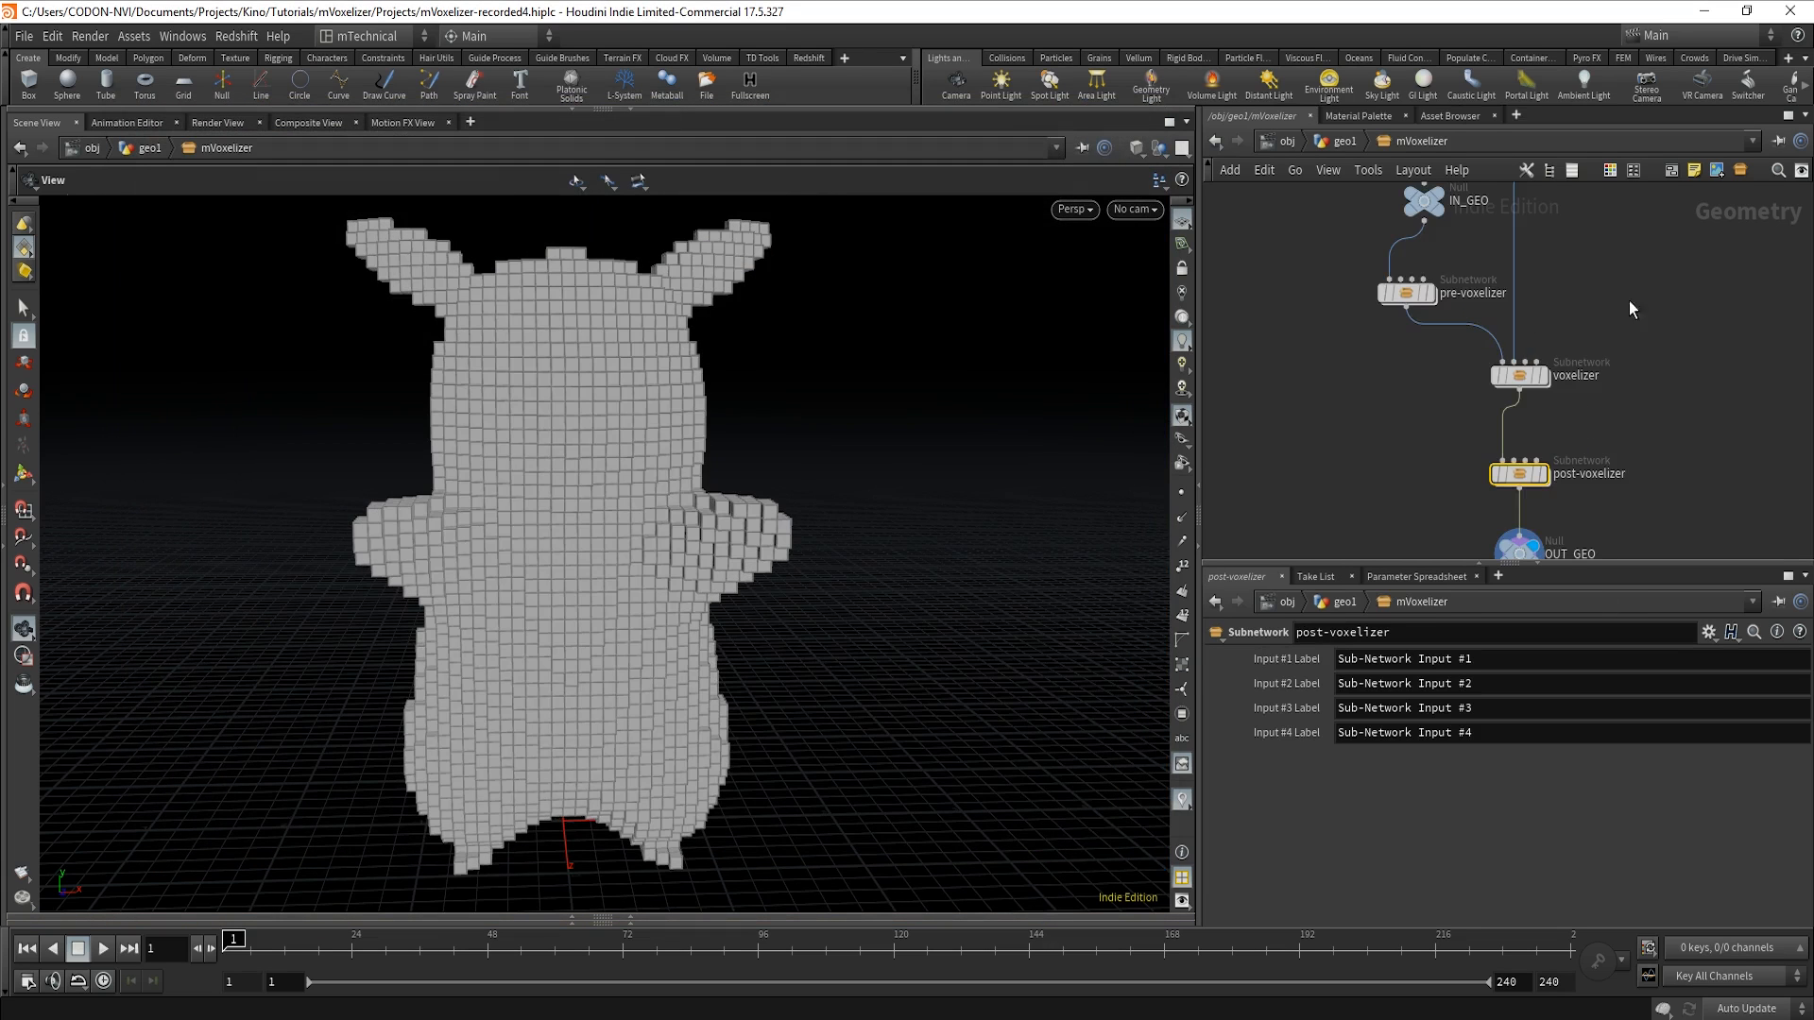
double_click(1404, 416)
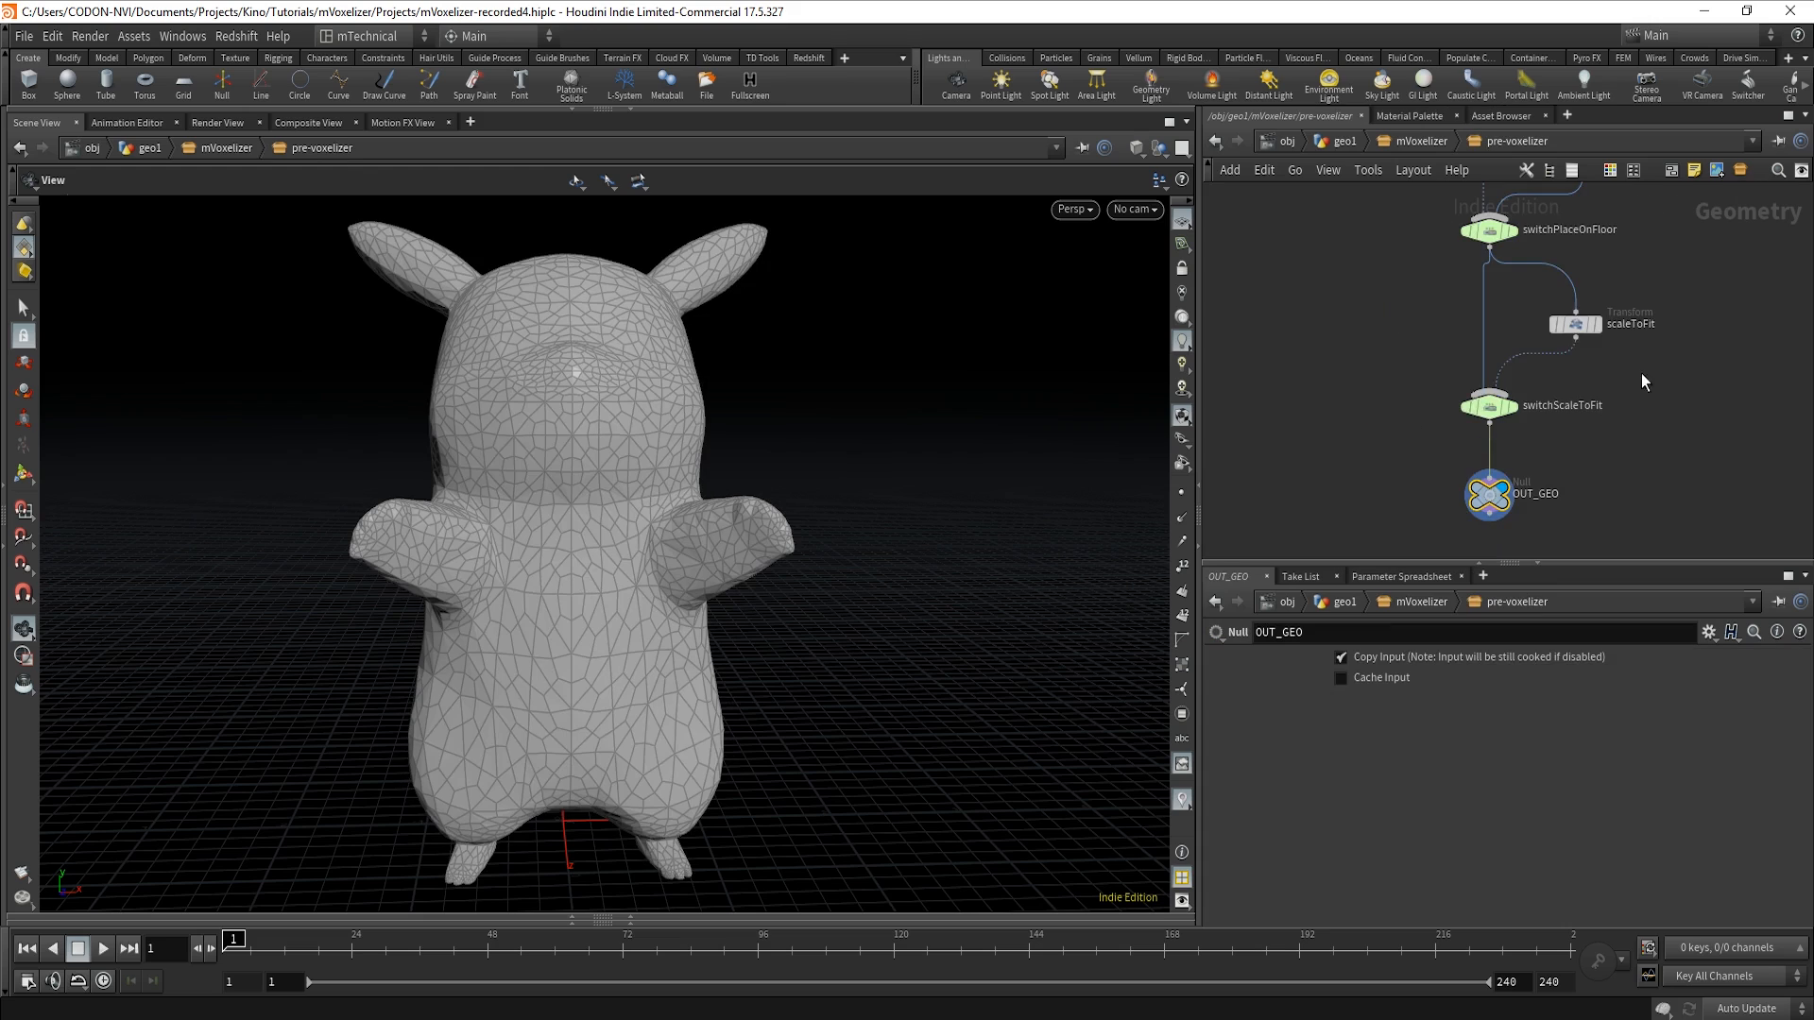
scroll(1607, 416, up, 5)
middle_drag(1642, 298, 1665, 388)
scroll(1665, 387, up, 2)
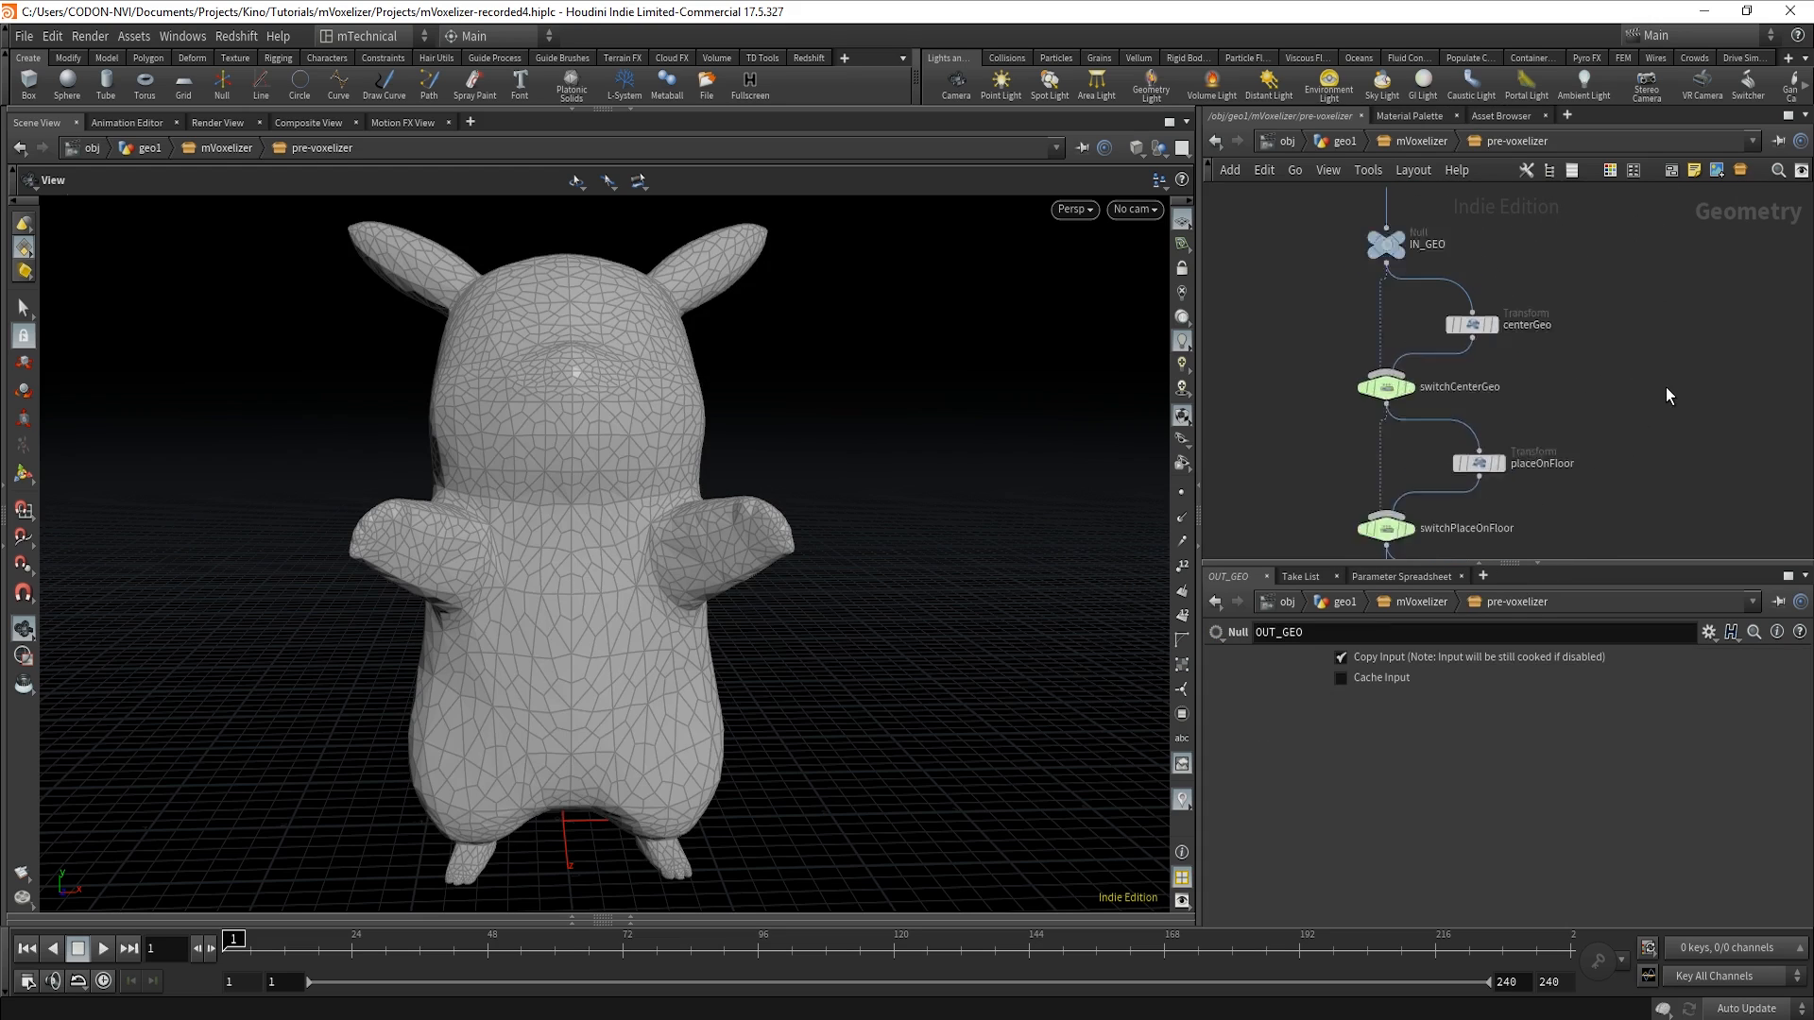
middle_drag(1519, 442, 1545, 311)
scroll(1517, 339, down, 2)
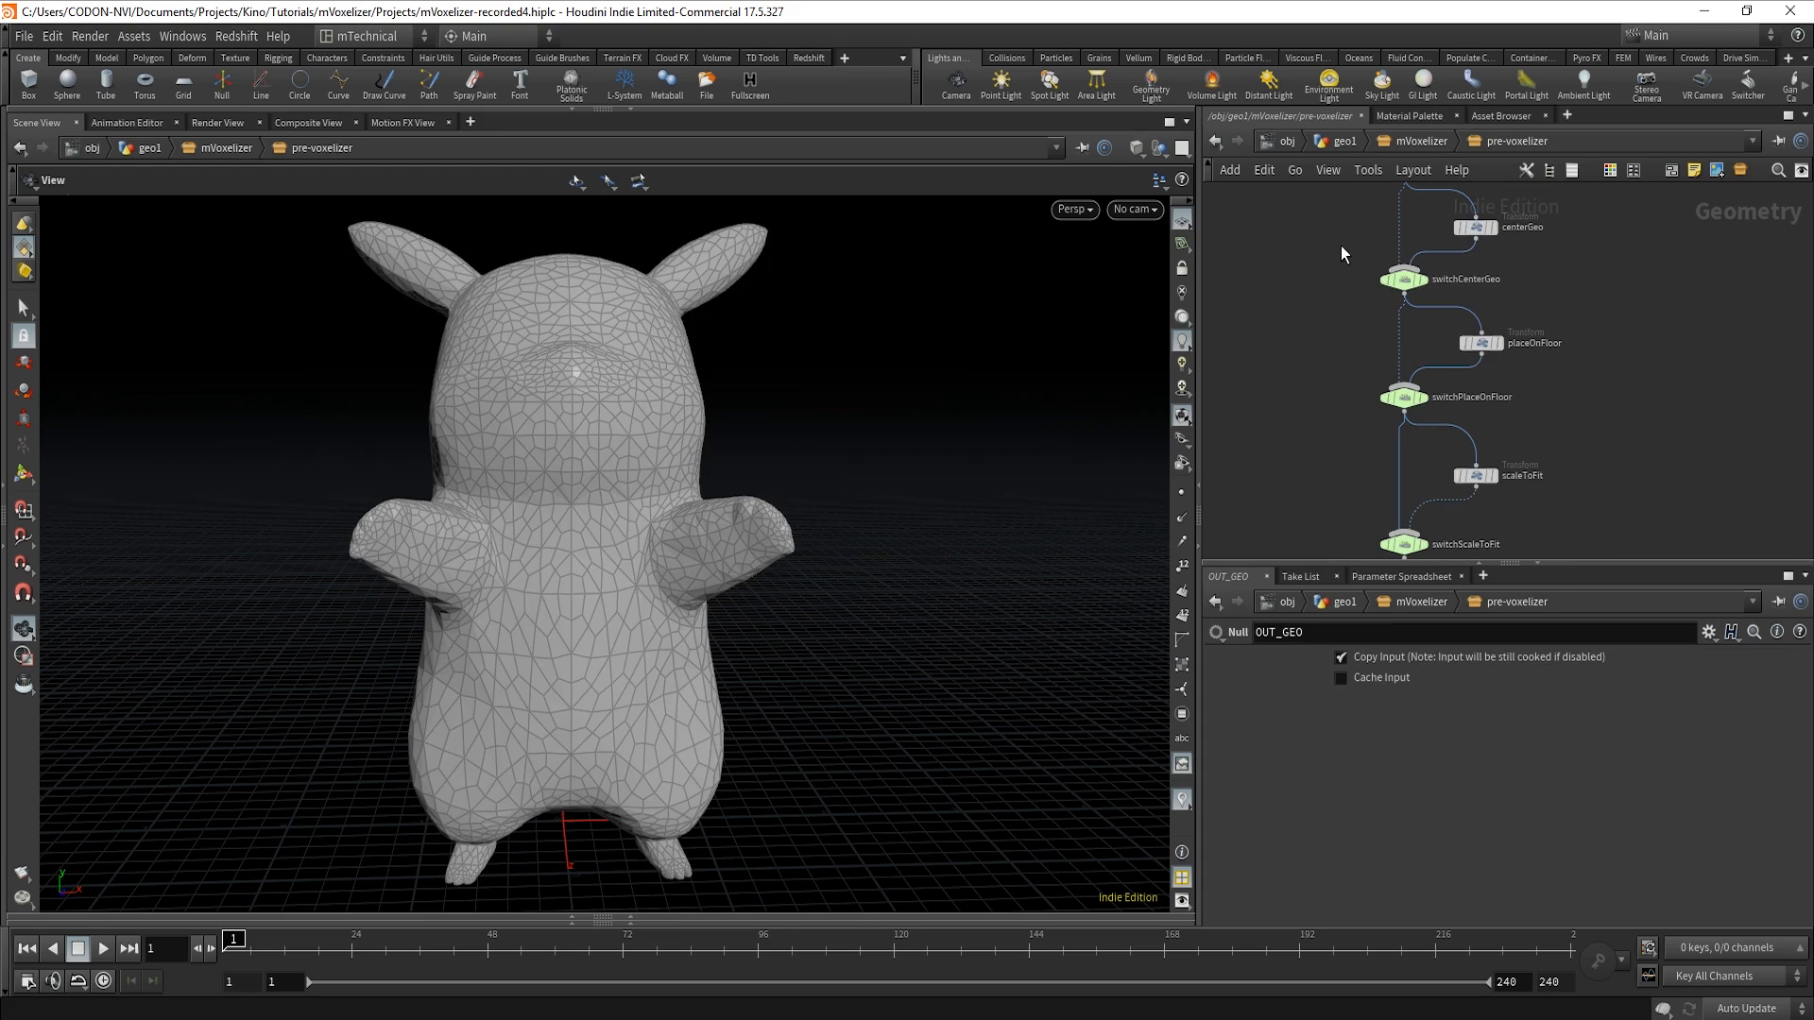
drag(1341, 246, 1422, 552)
click(1514, 475)
middle_drag(1554, 422, 1551, 507)
drag(1346, 240, 1410, 539)
click(1557, 496)
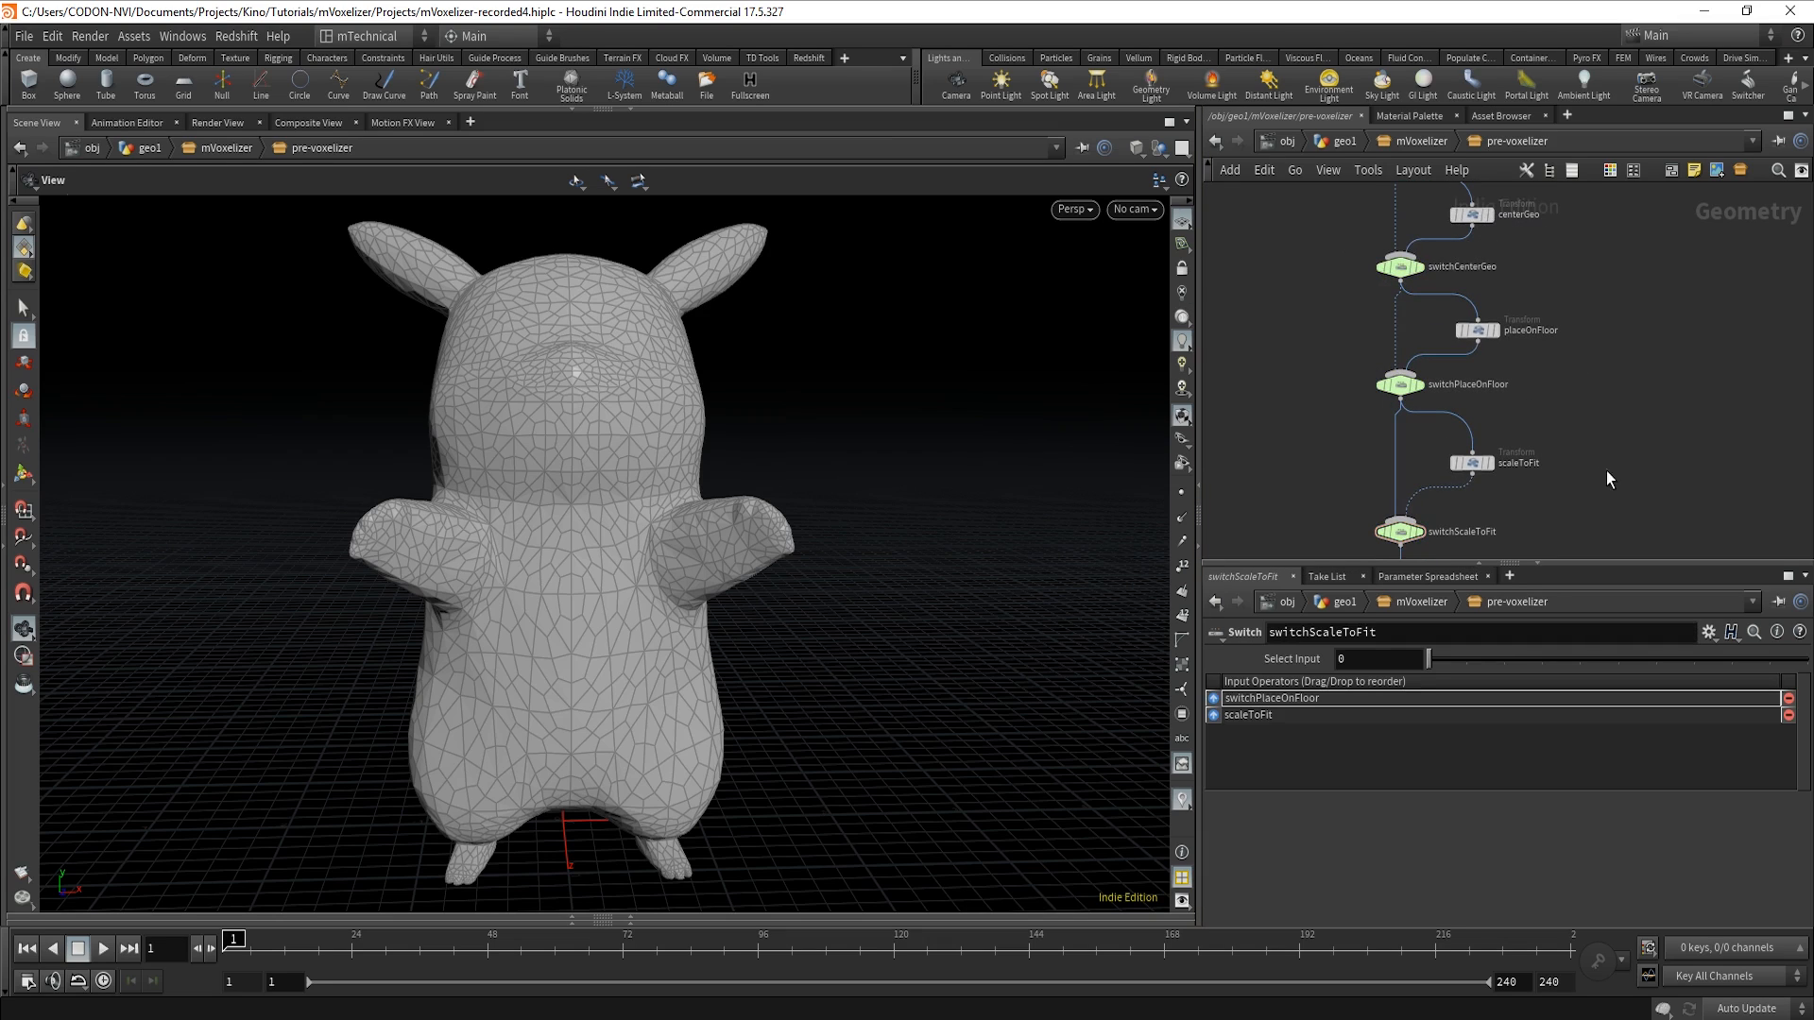
click(1491, 464)
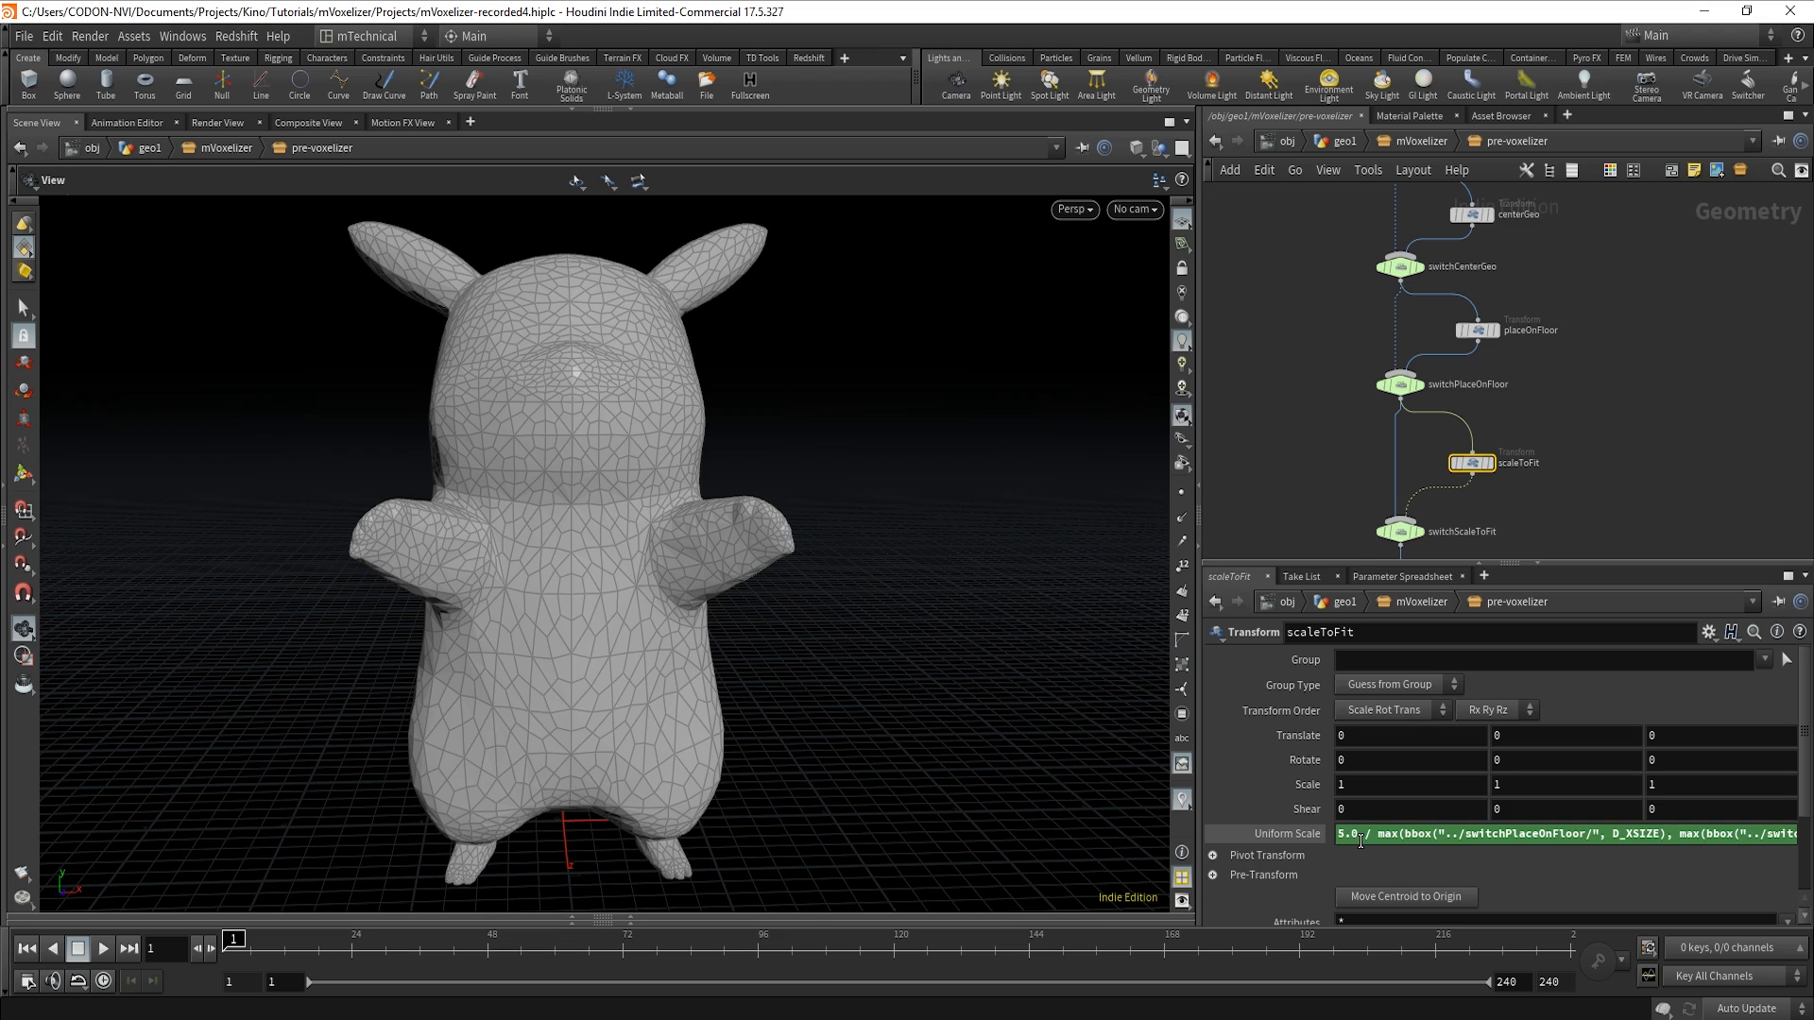
Return to geo1, reopen mVoxelizer's parameter interface for editing and add a toggle parameter inside the Pre-Voxelizer folder.
click(1346, 144)
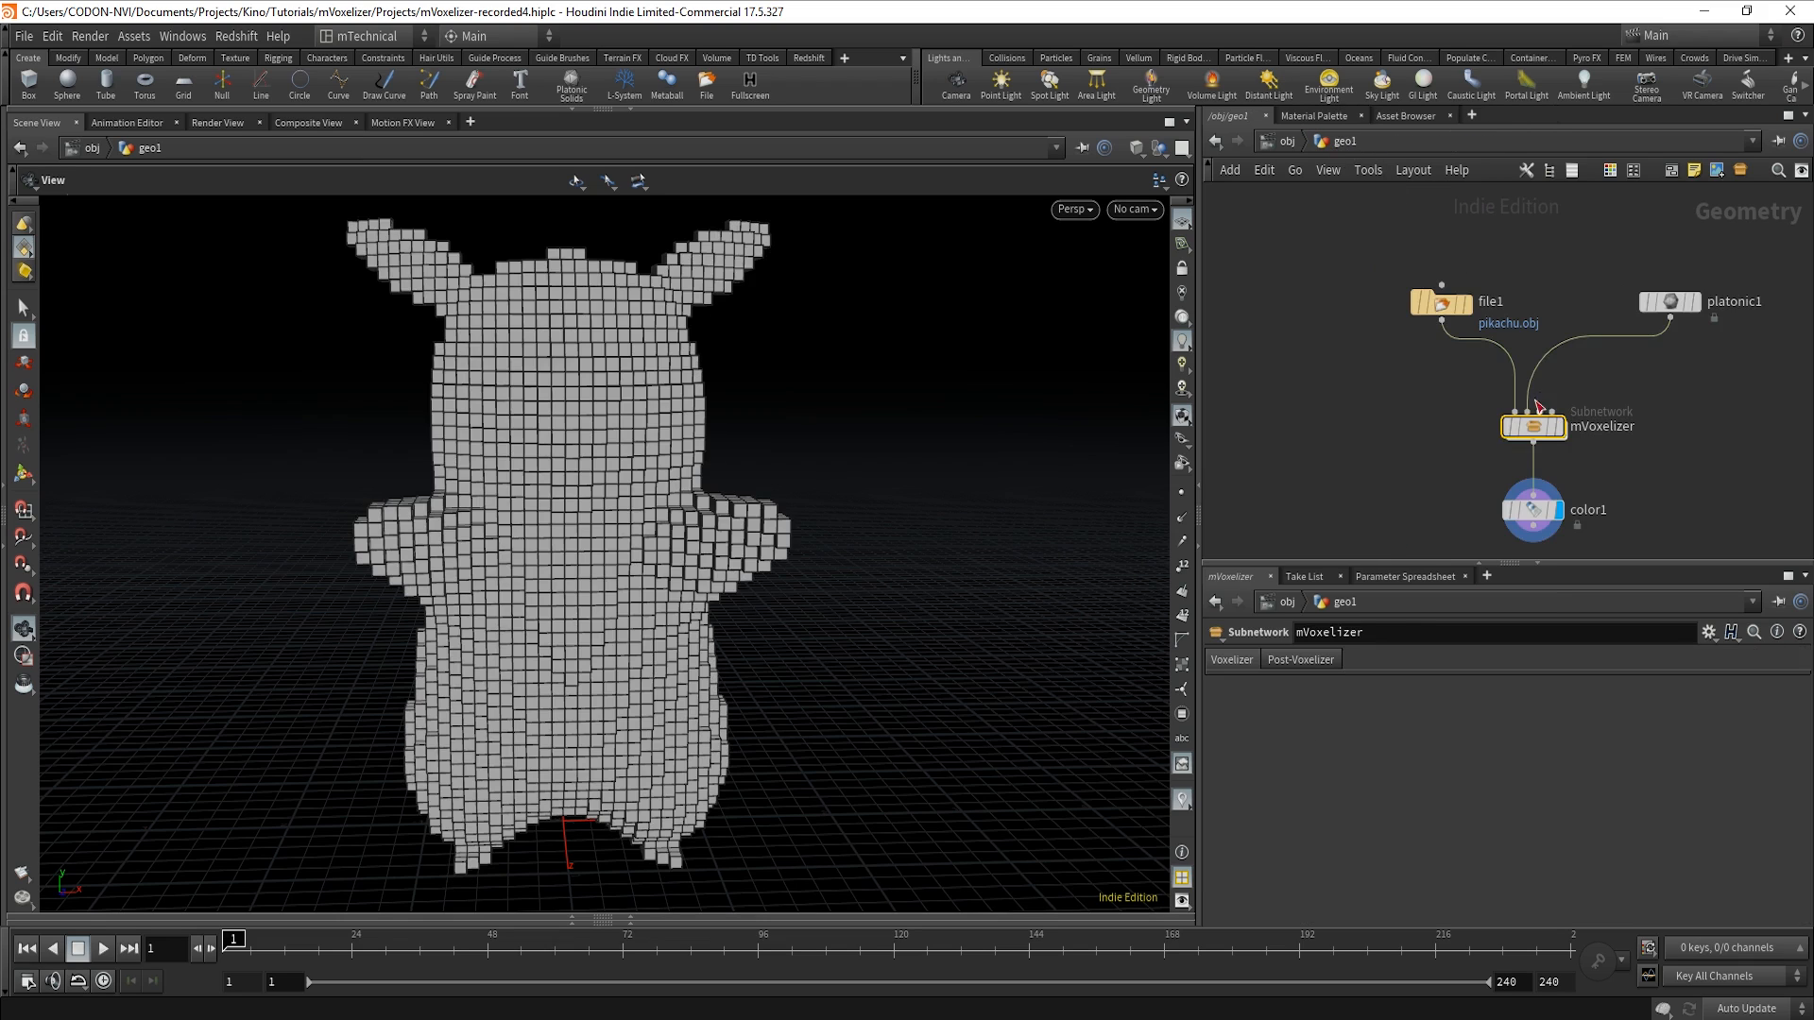
click(1710, 633)
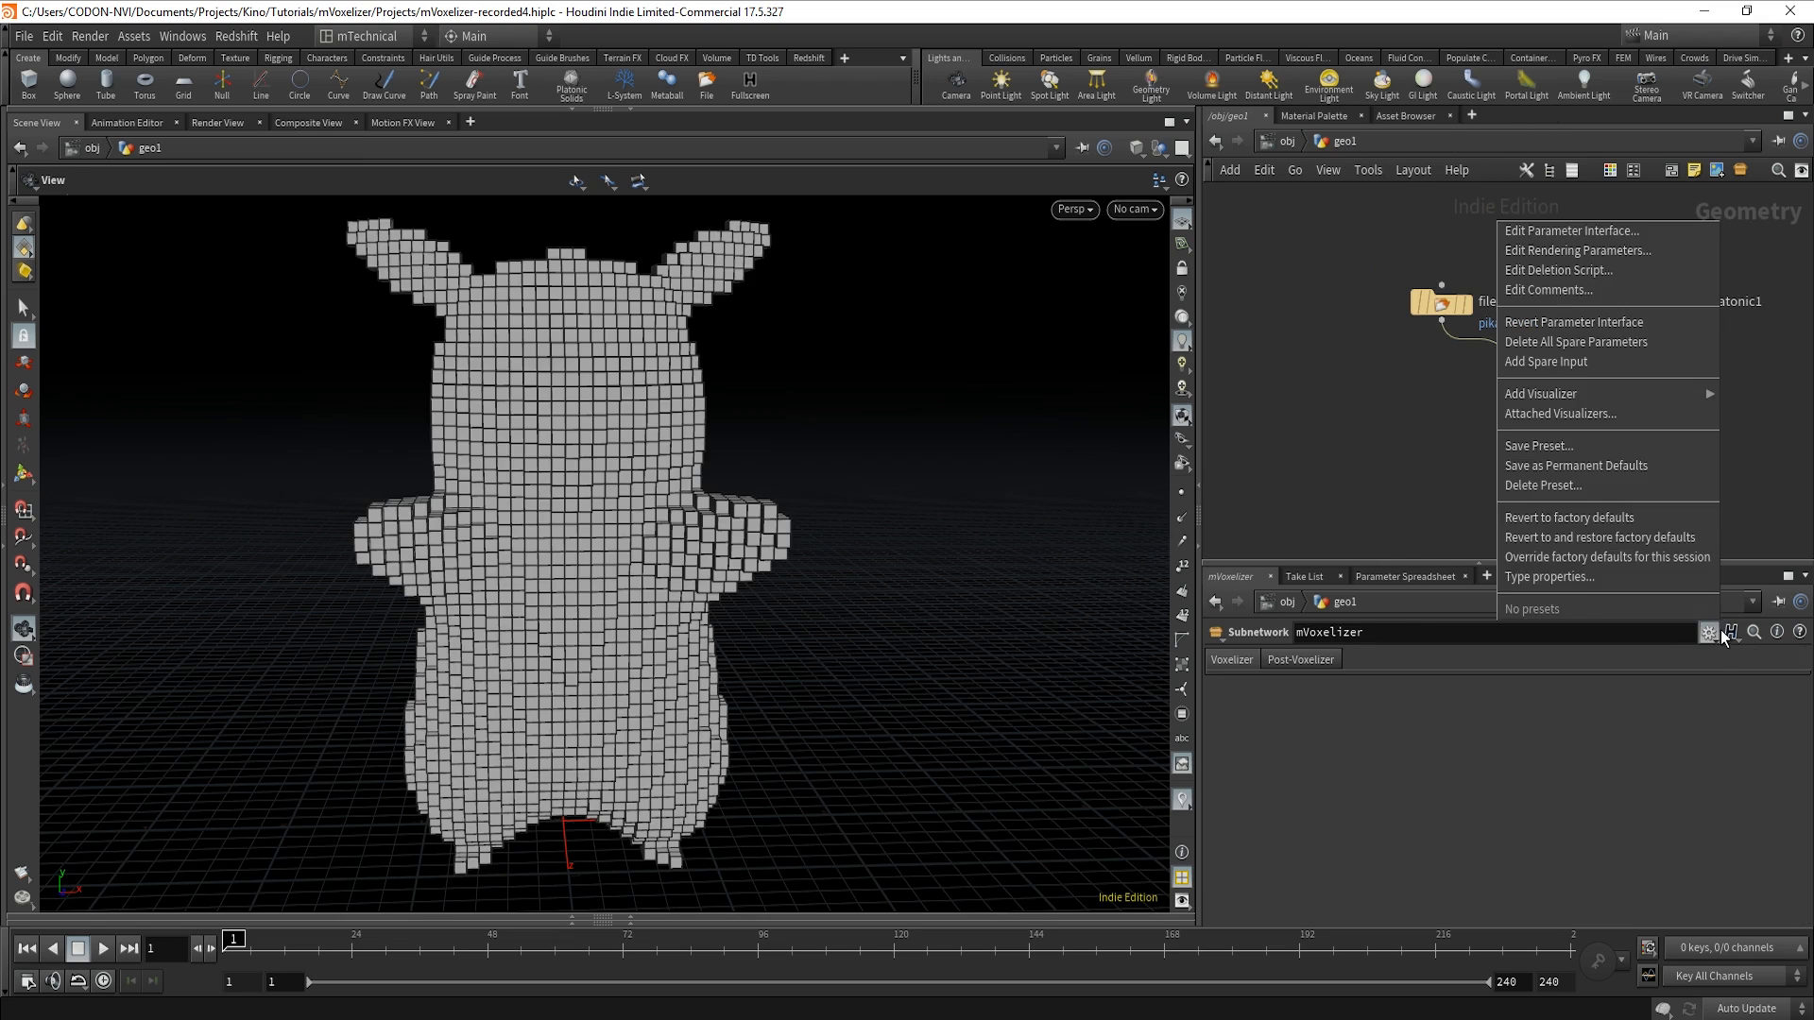
click(1617, 237)
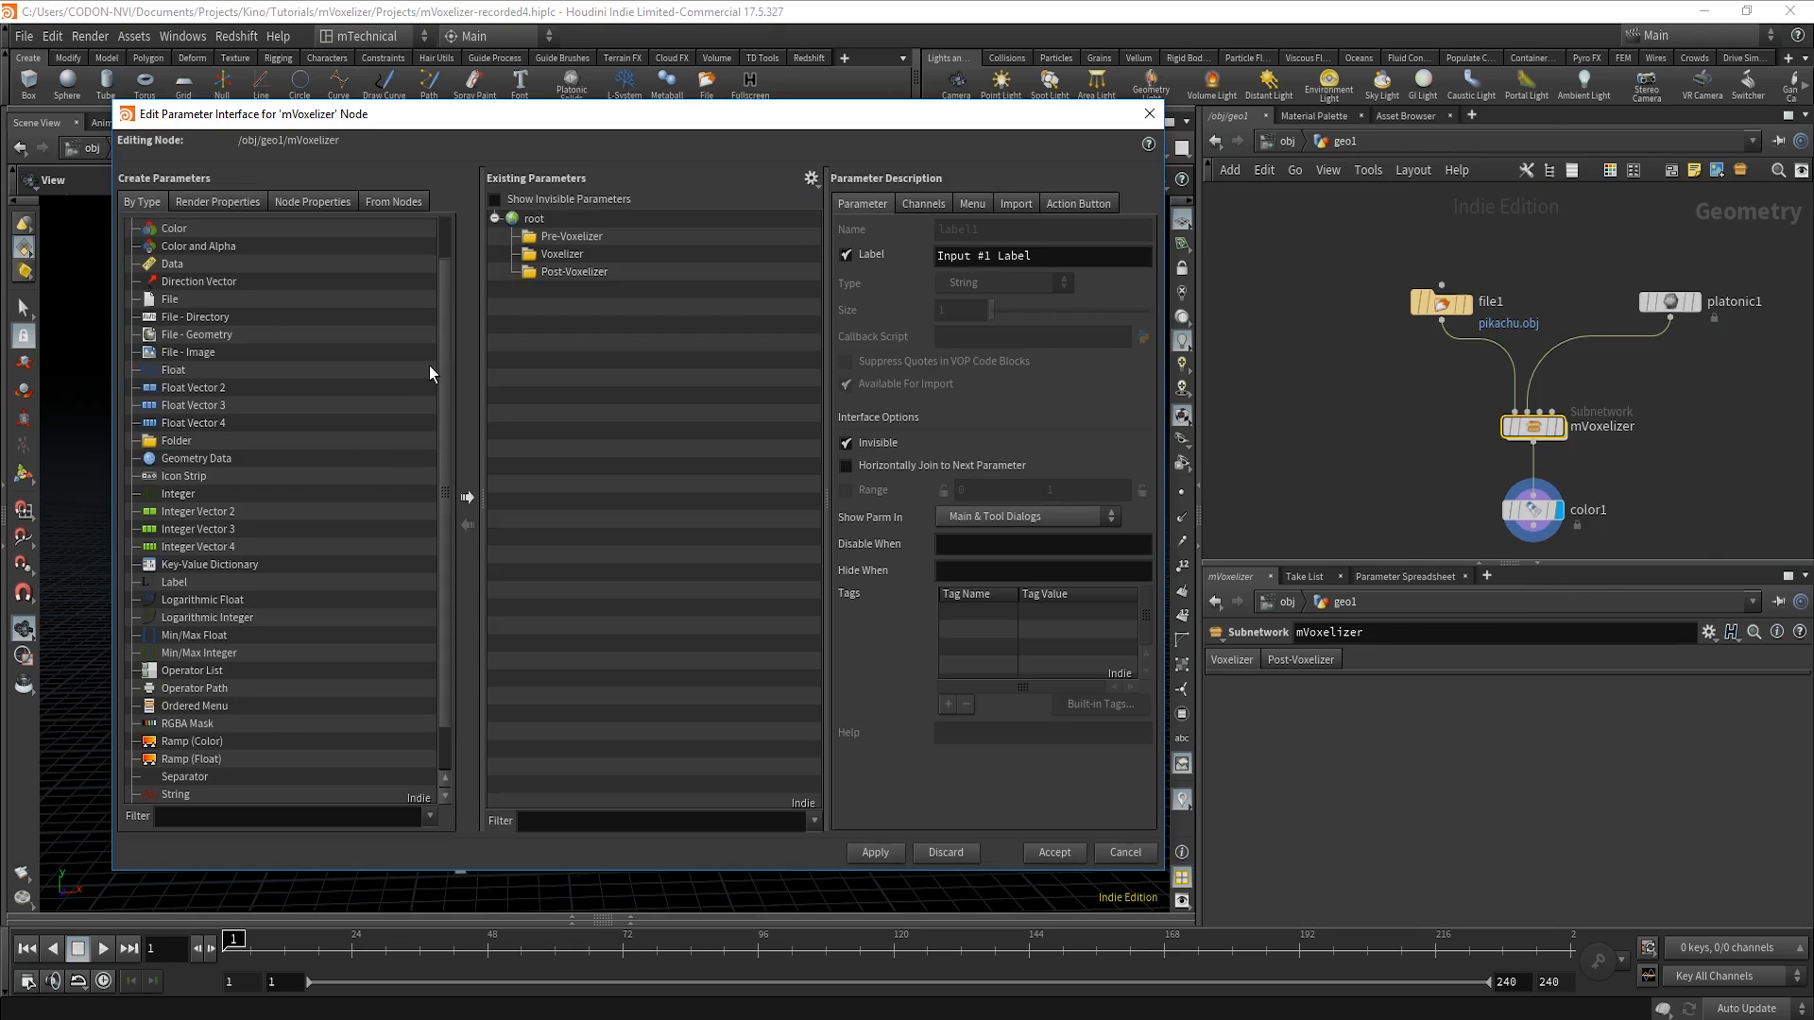
scroll(265, 652, down, 1)
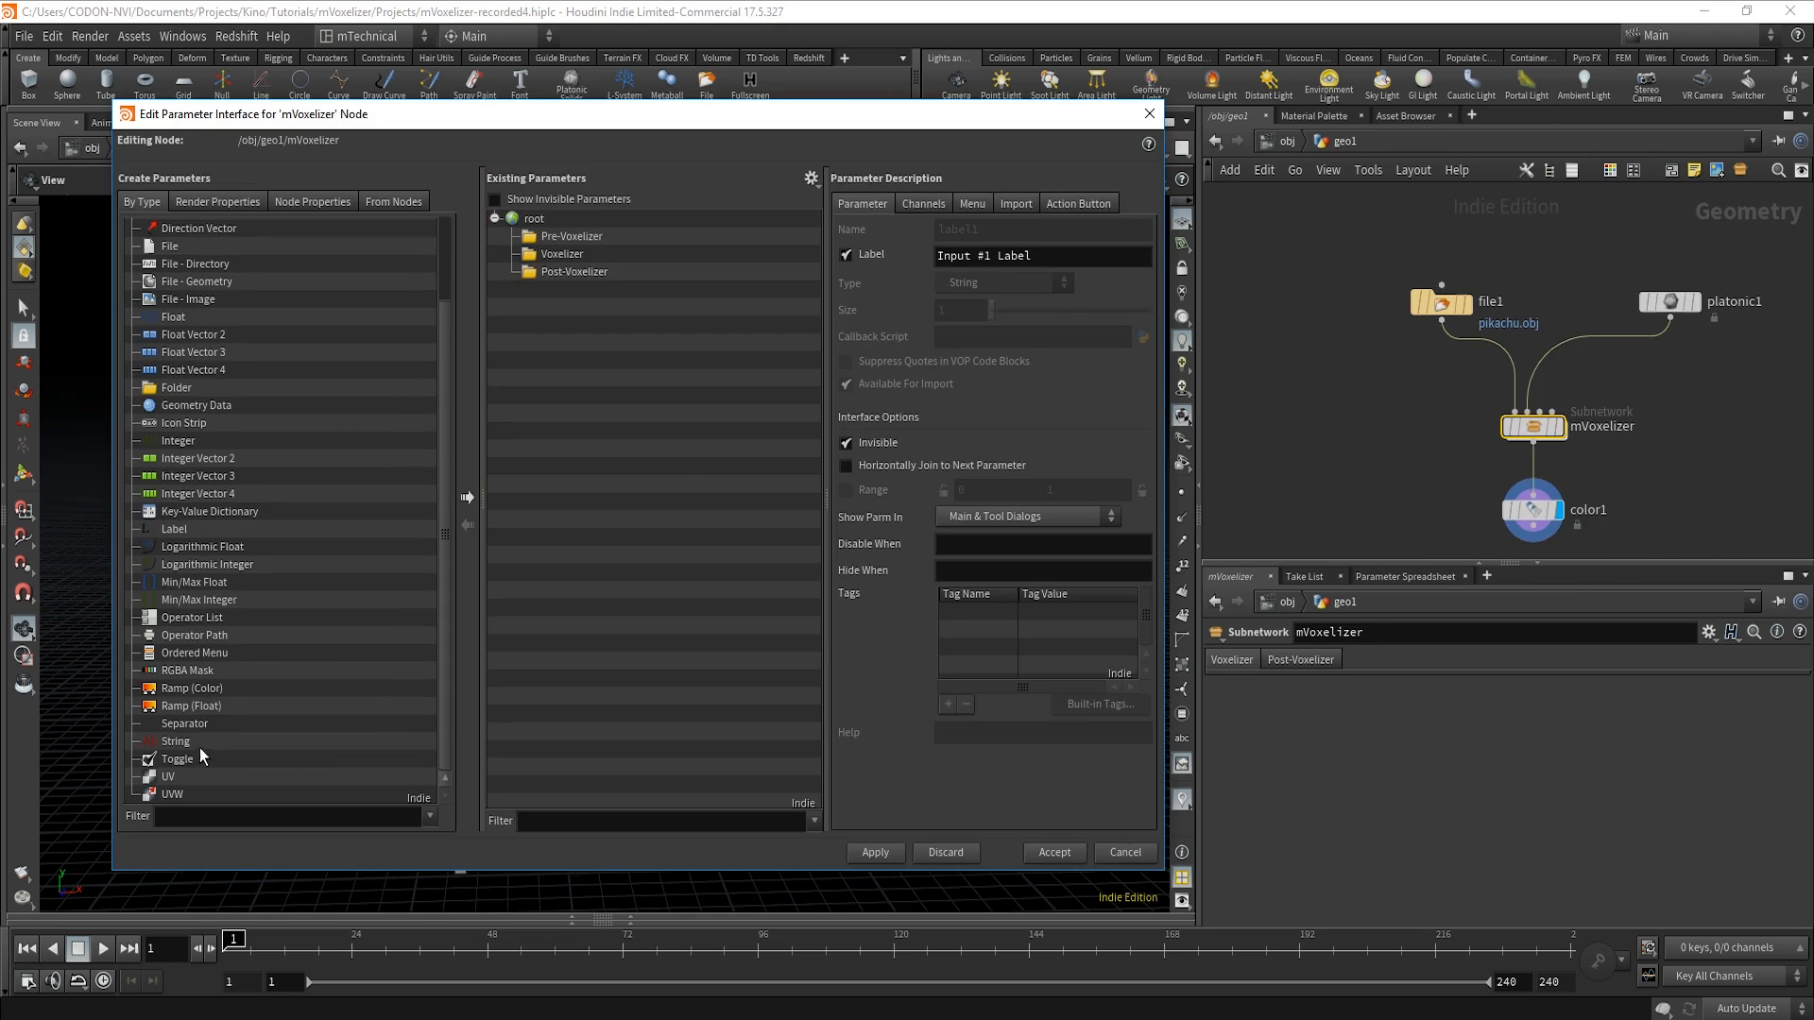
drag(177, 759, 559, 237)
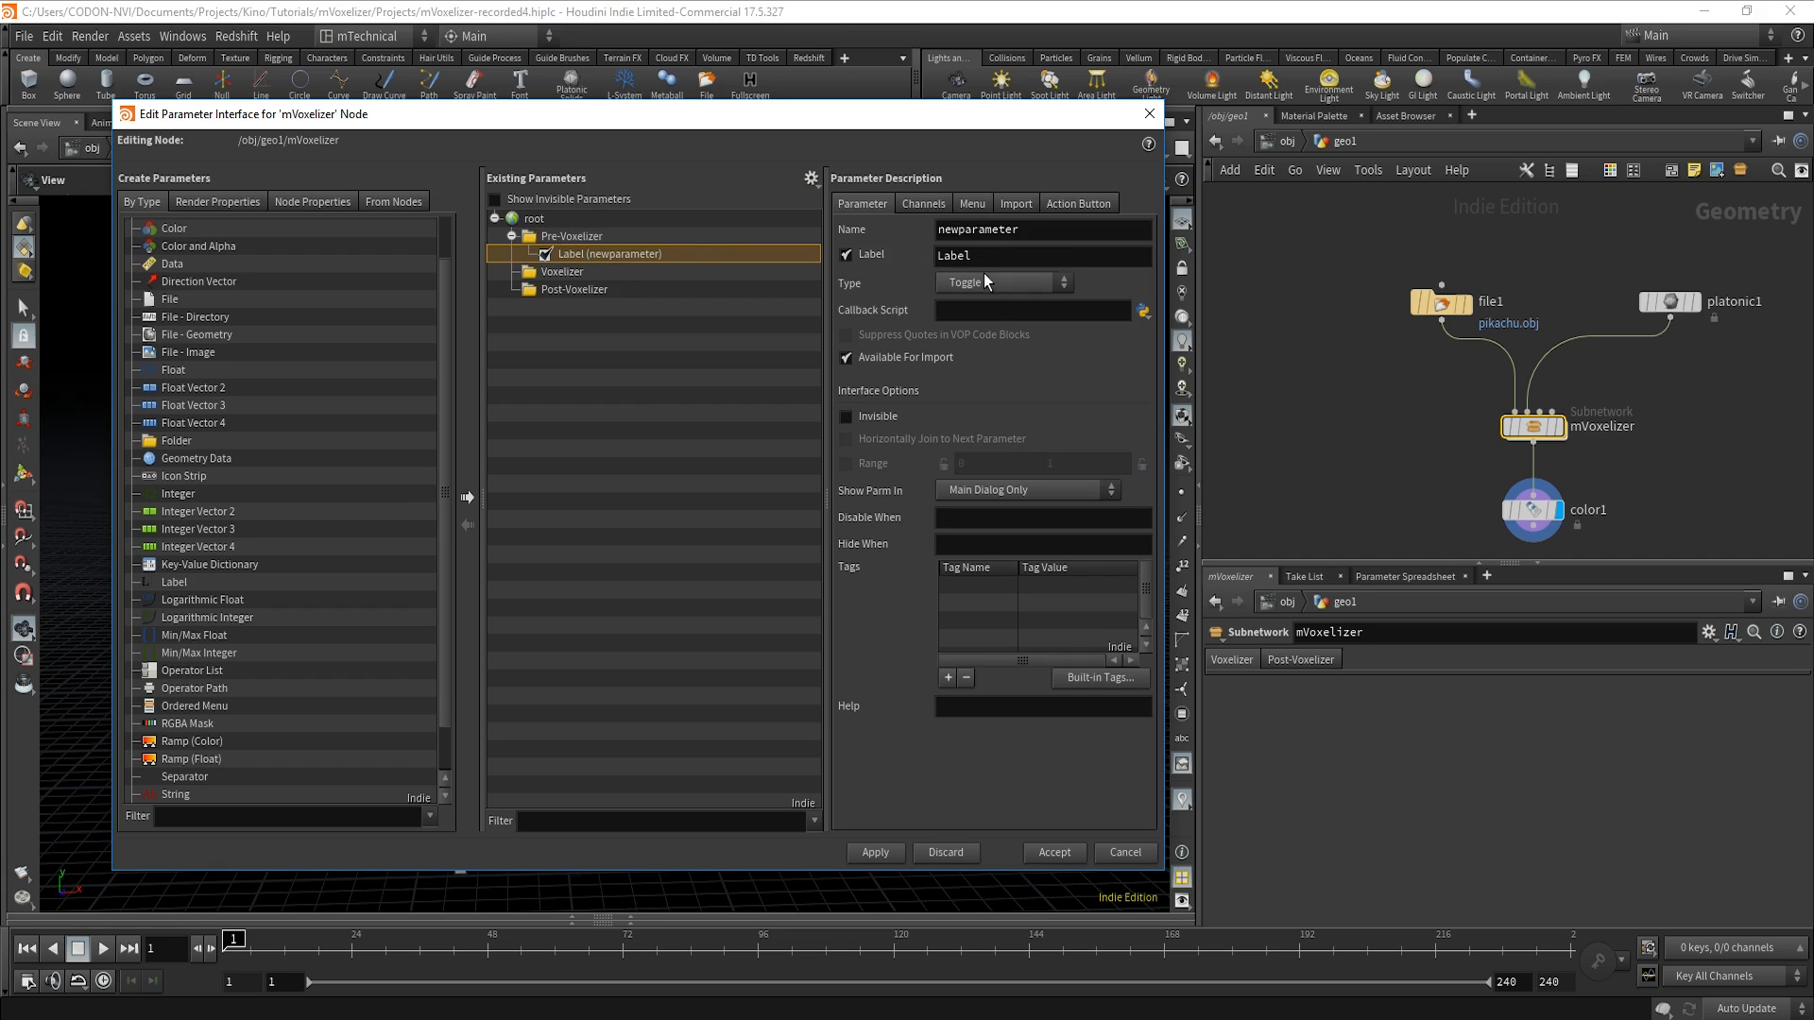
Name the new toggle prevoxelizeSwitchCenterGeo and try to label it "Center Geo?".
double_click(994, 237)
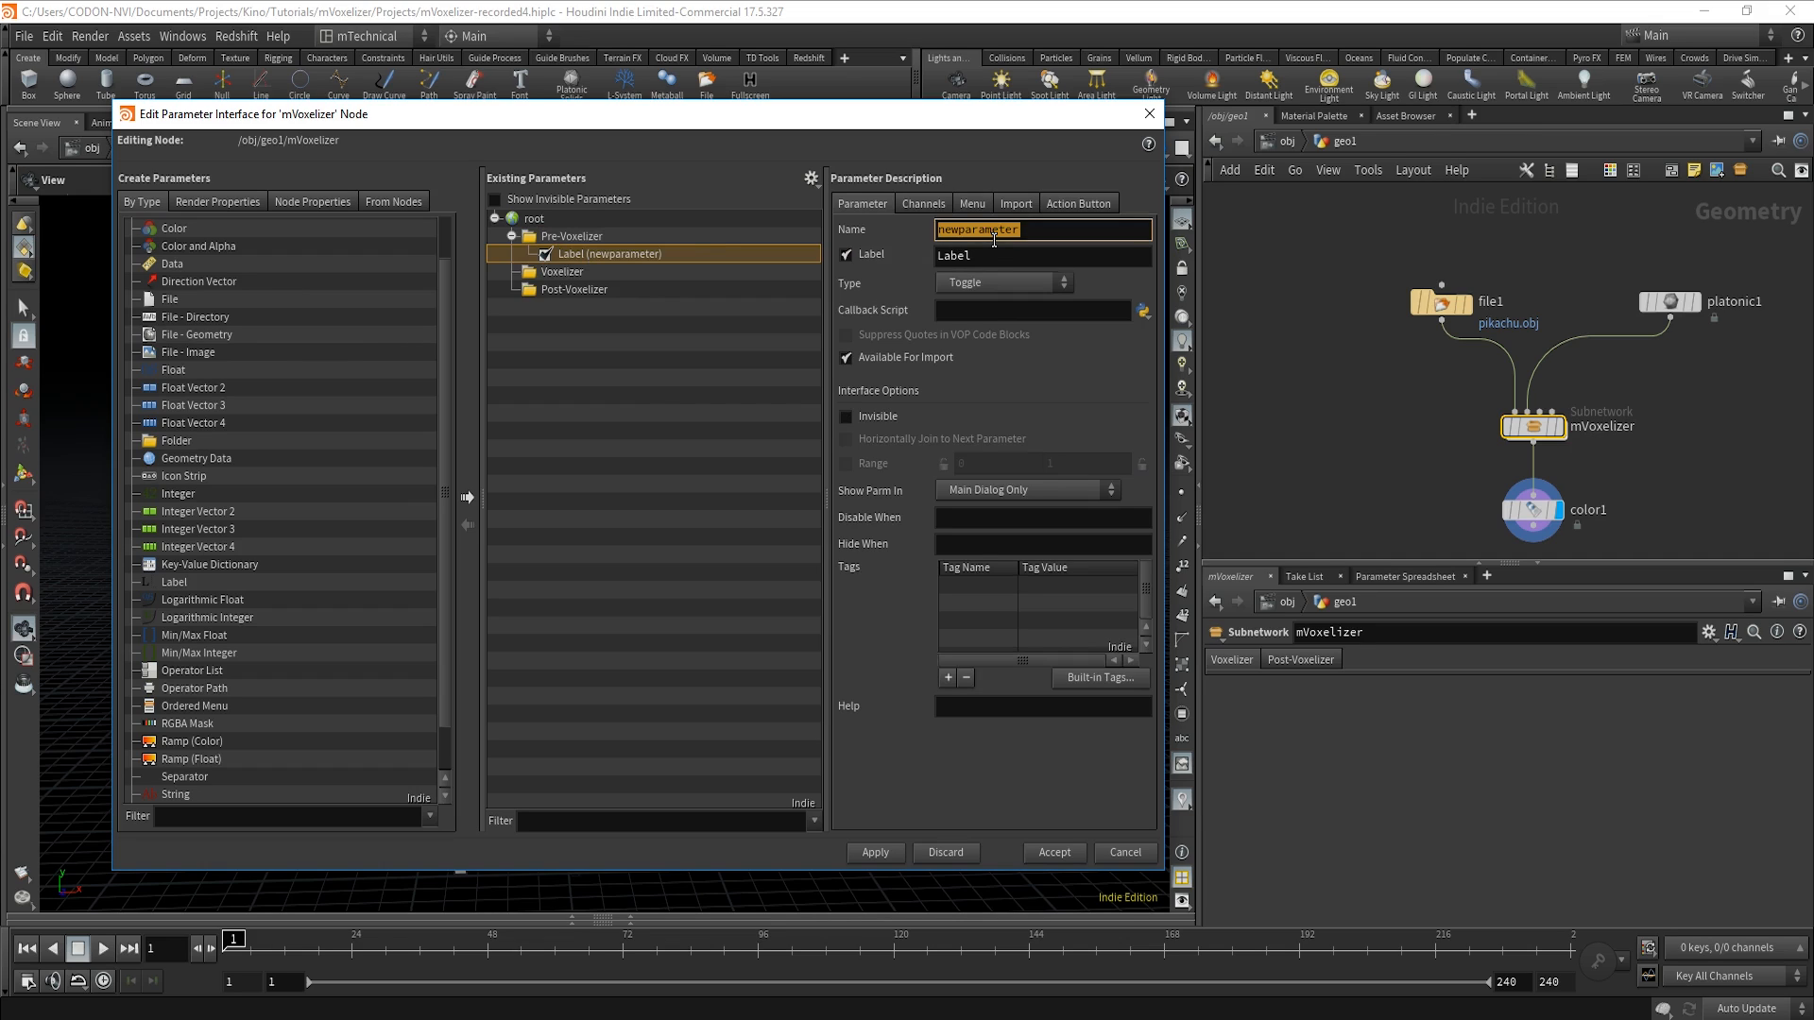
key(BackSpace)
text(prevoxelizeSwitchCenterGeo)
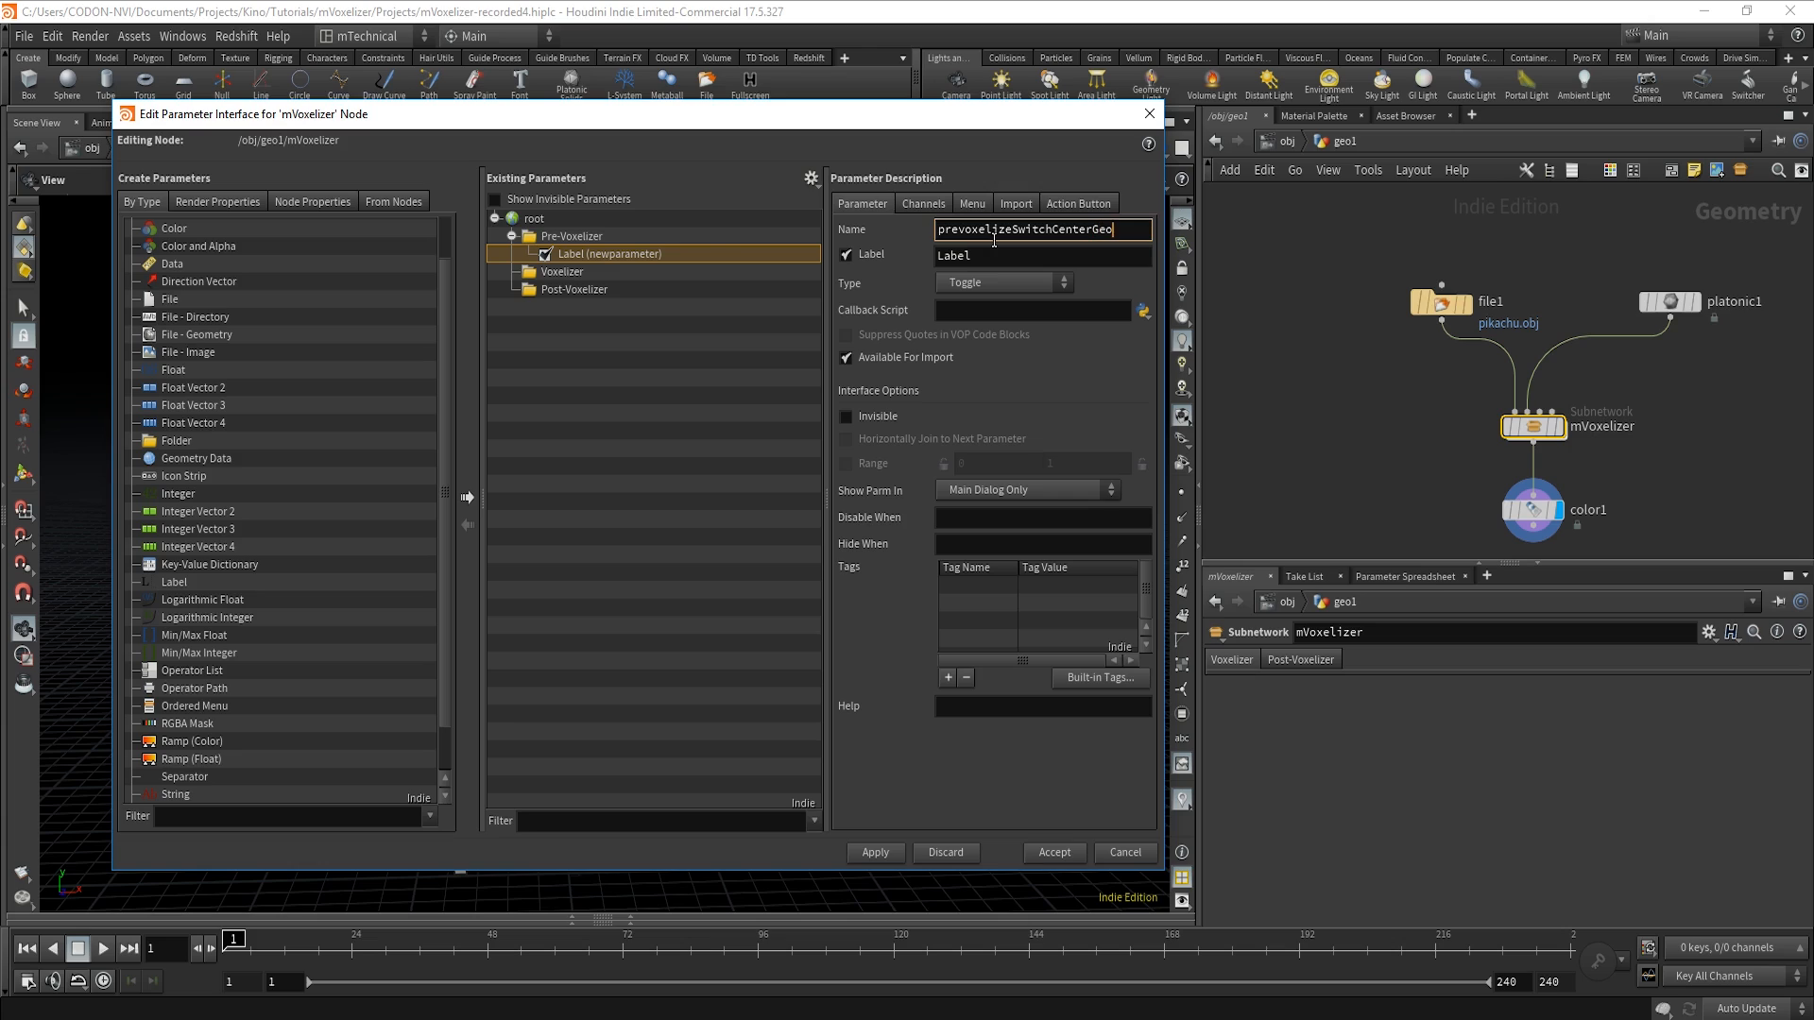
key(Tab)
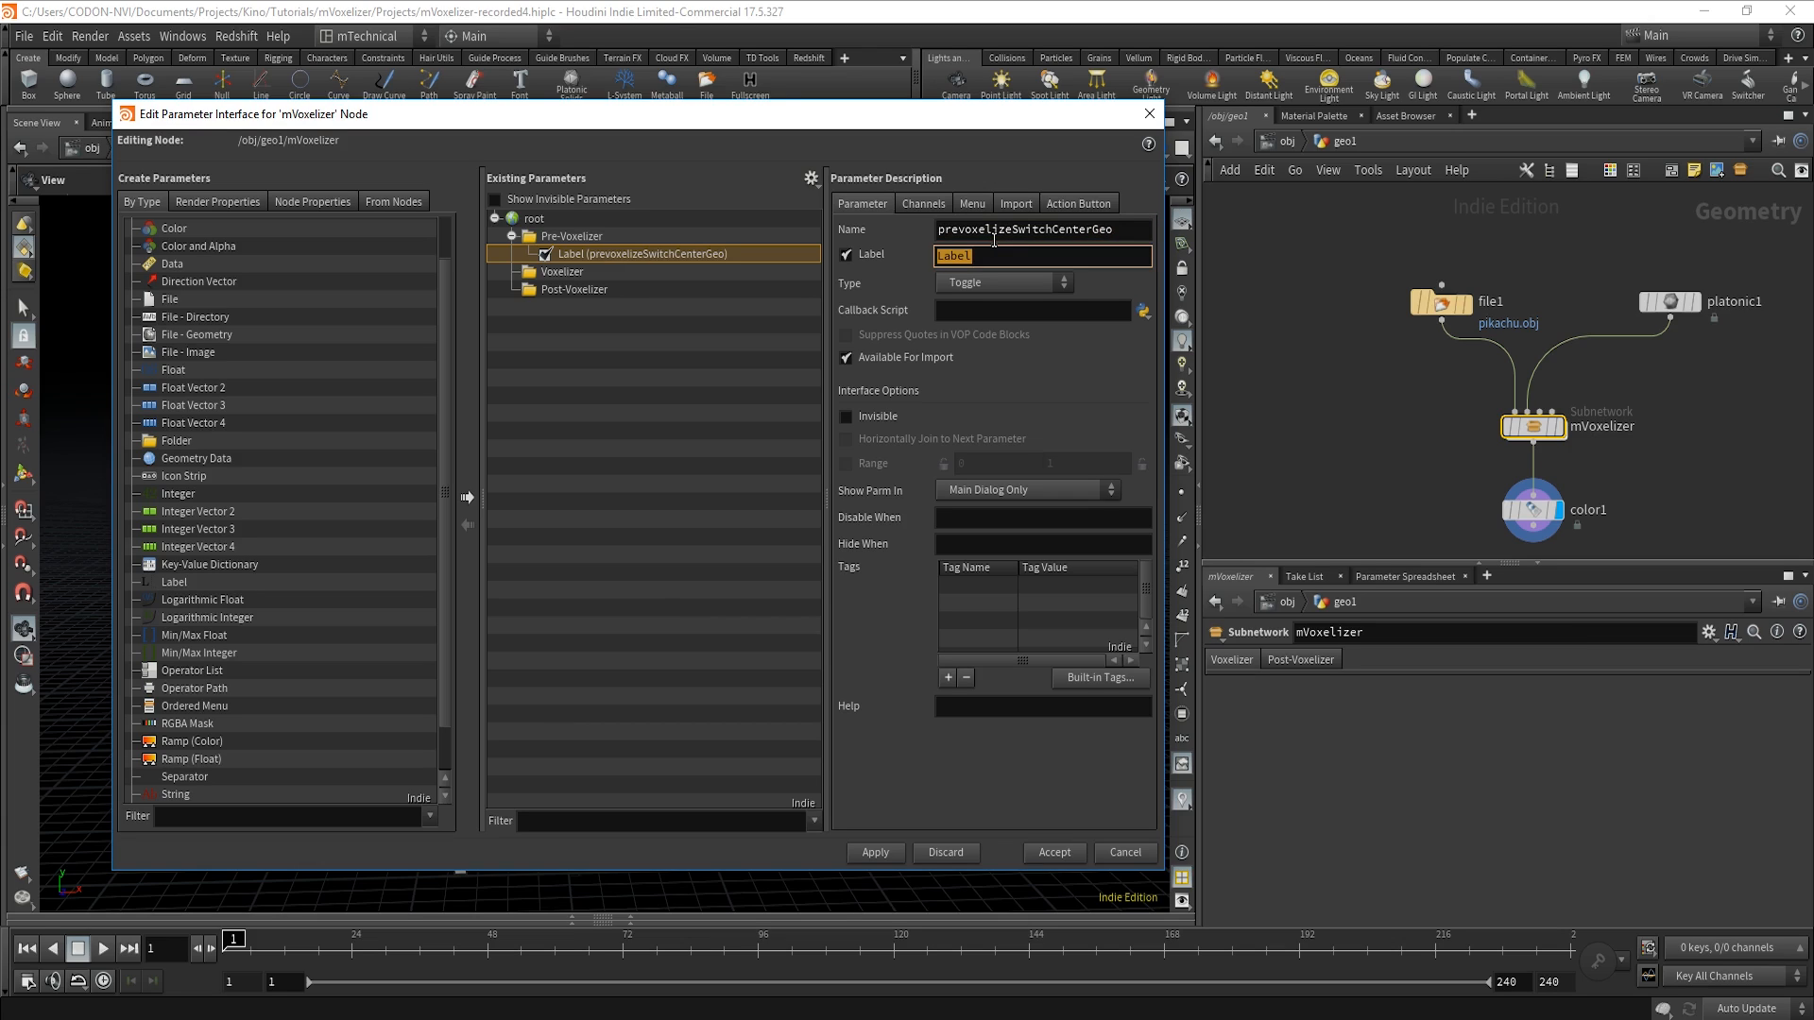
text(Center Geo?)
Duplicate the prevoxelizeSwitchCenterGeo toggle, naming the copy prevoxelizeSwitchPlaceOnFloor and labelling it "Place On Floor?".
click(602, 247)
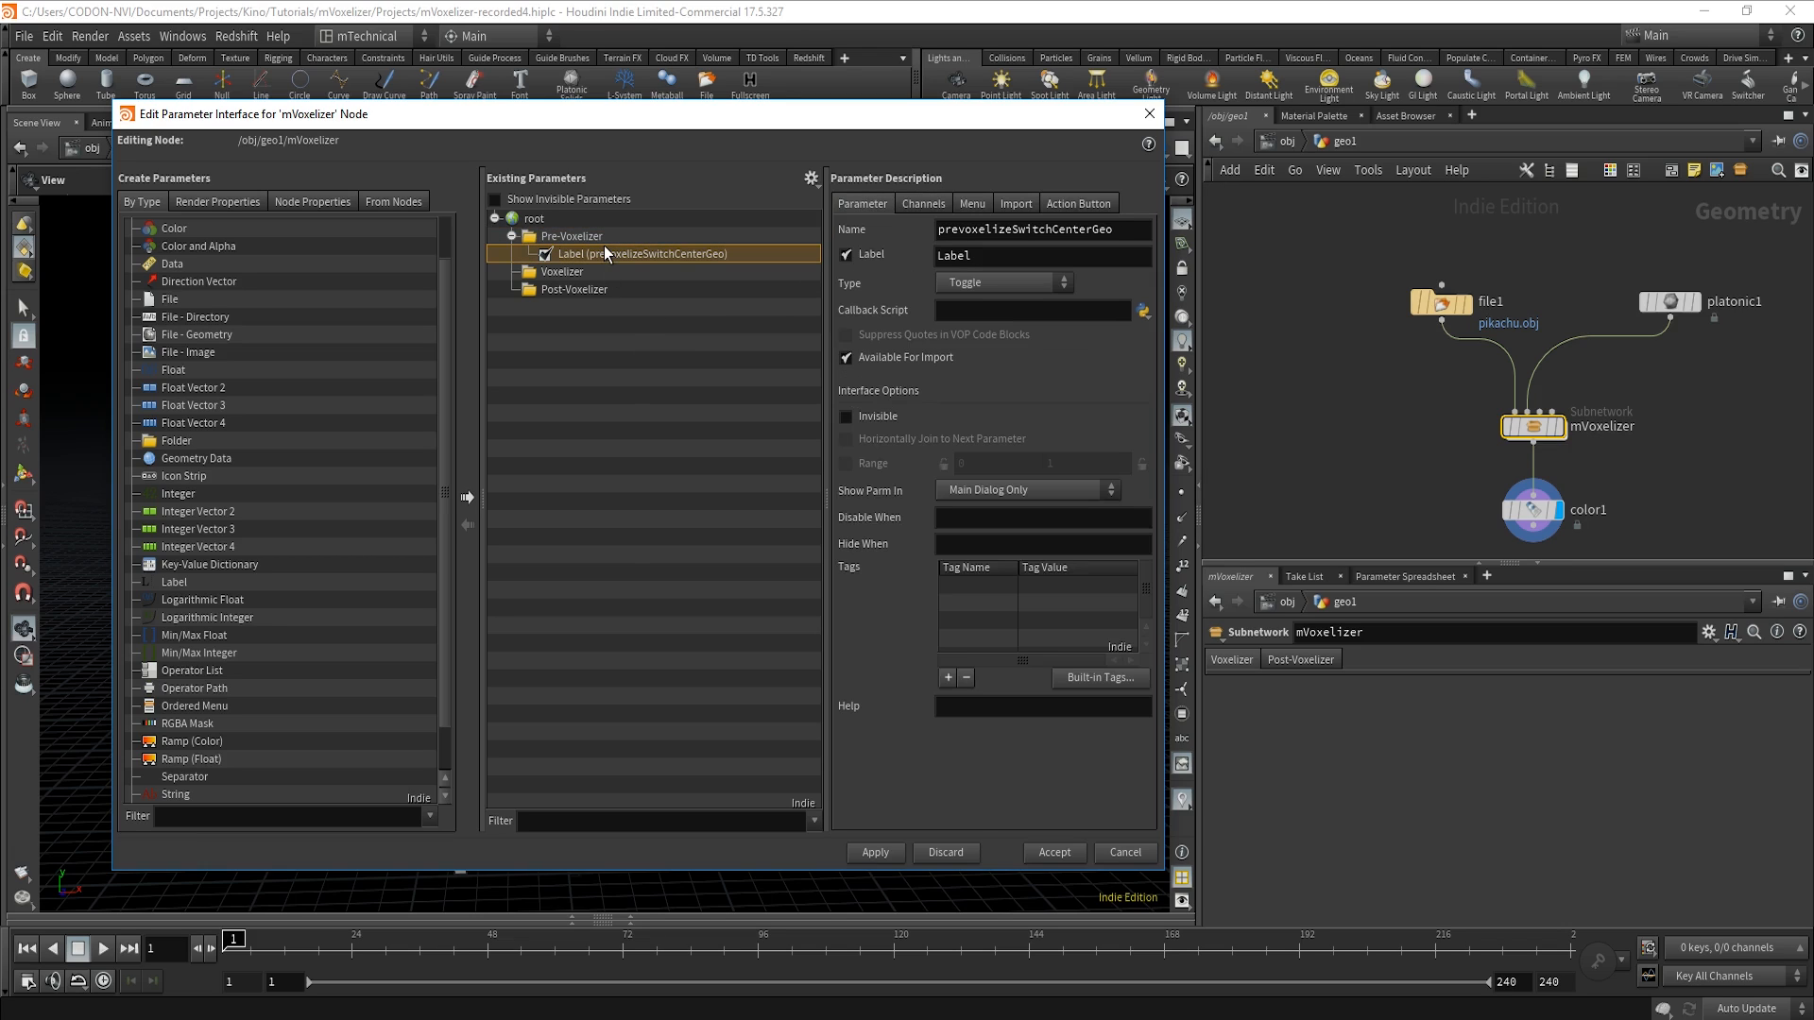
key(ctrl+v)
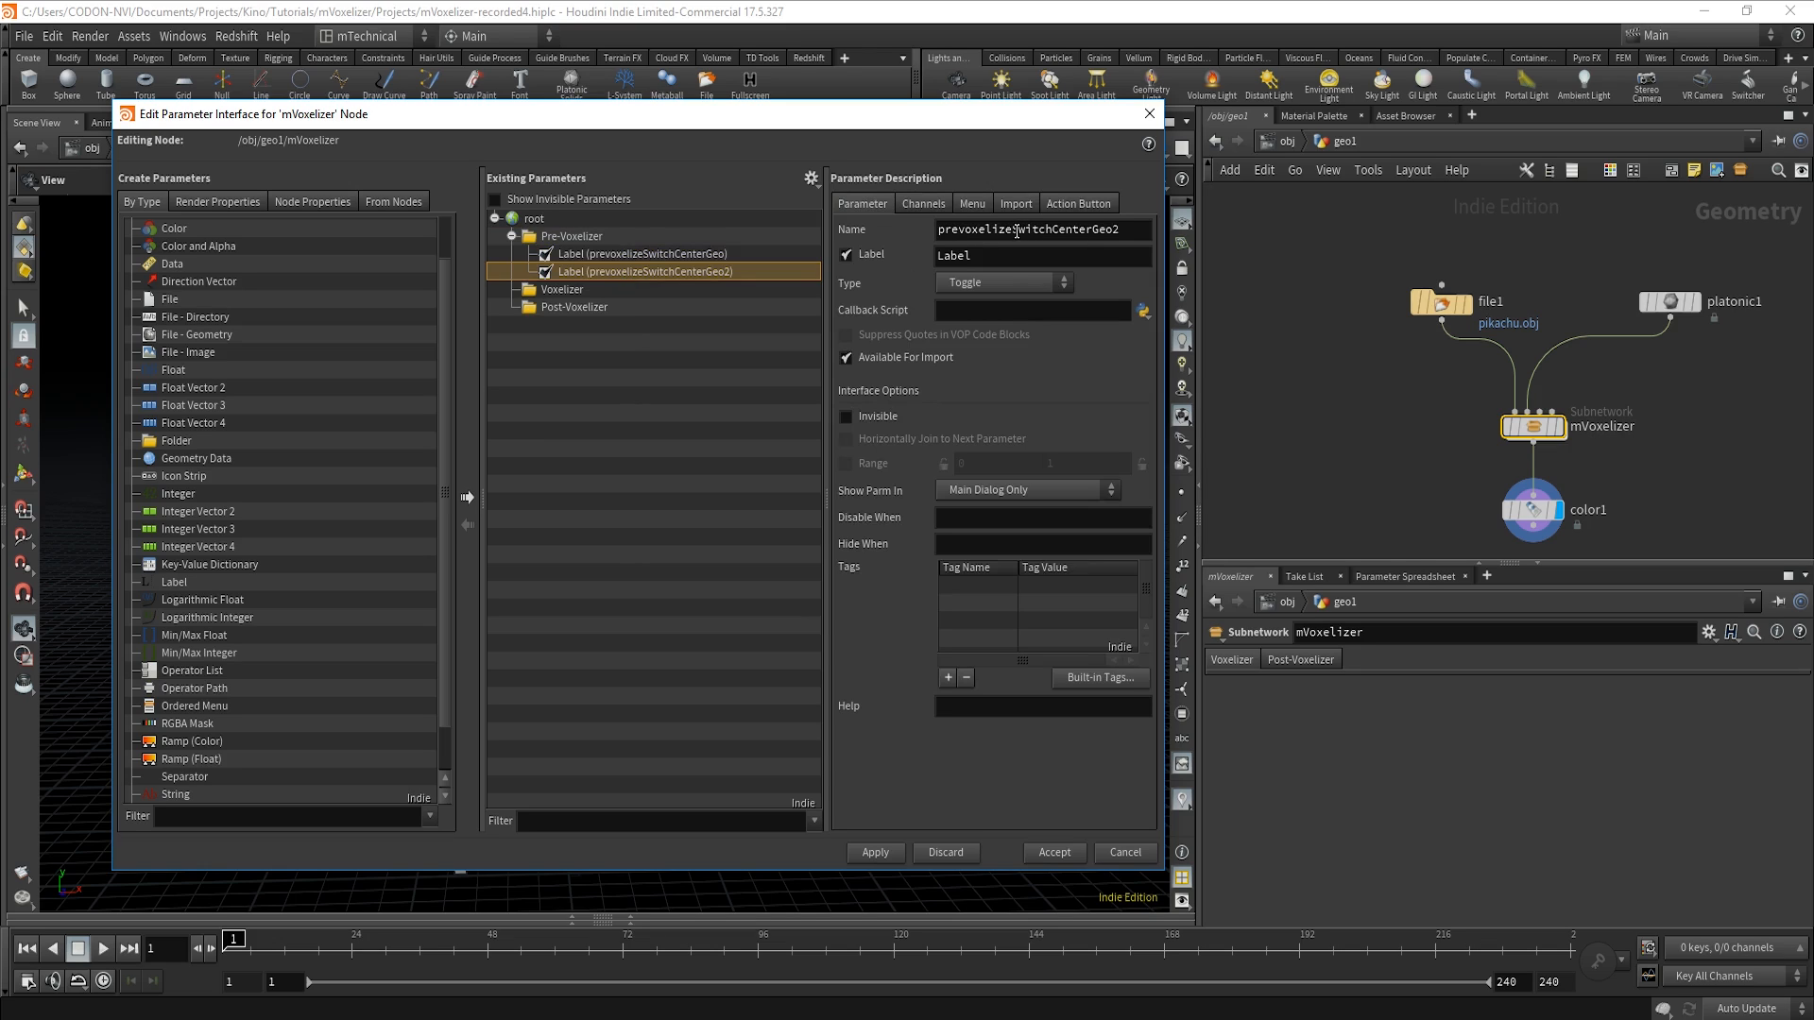
drag(1052, 230, 1169, 221)
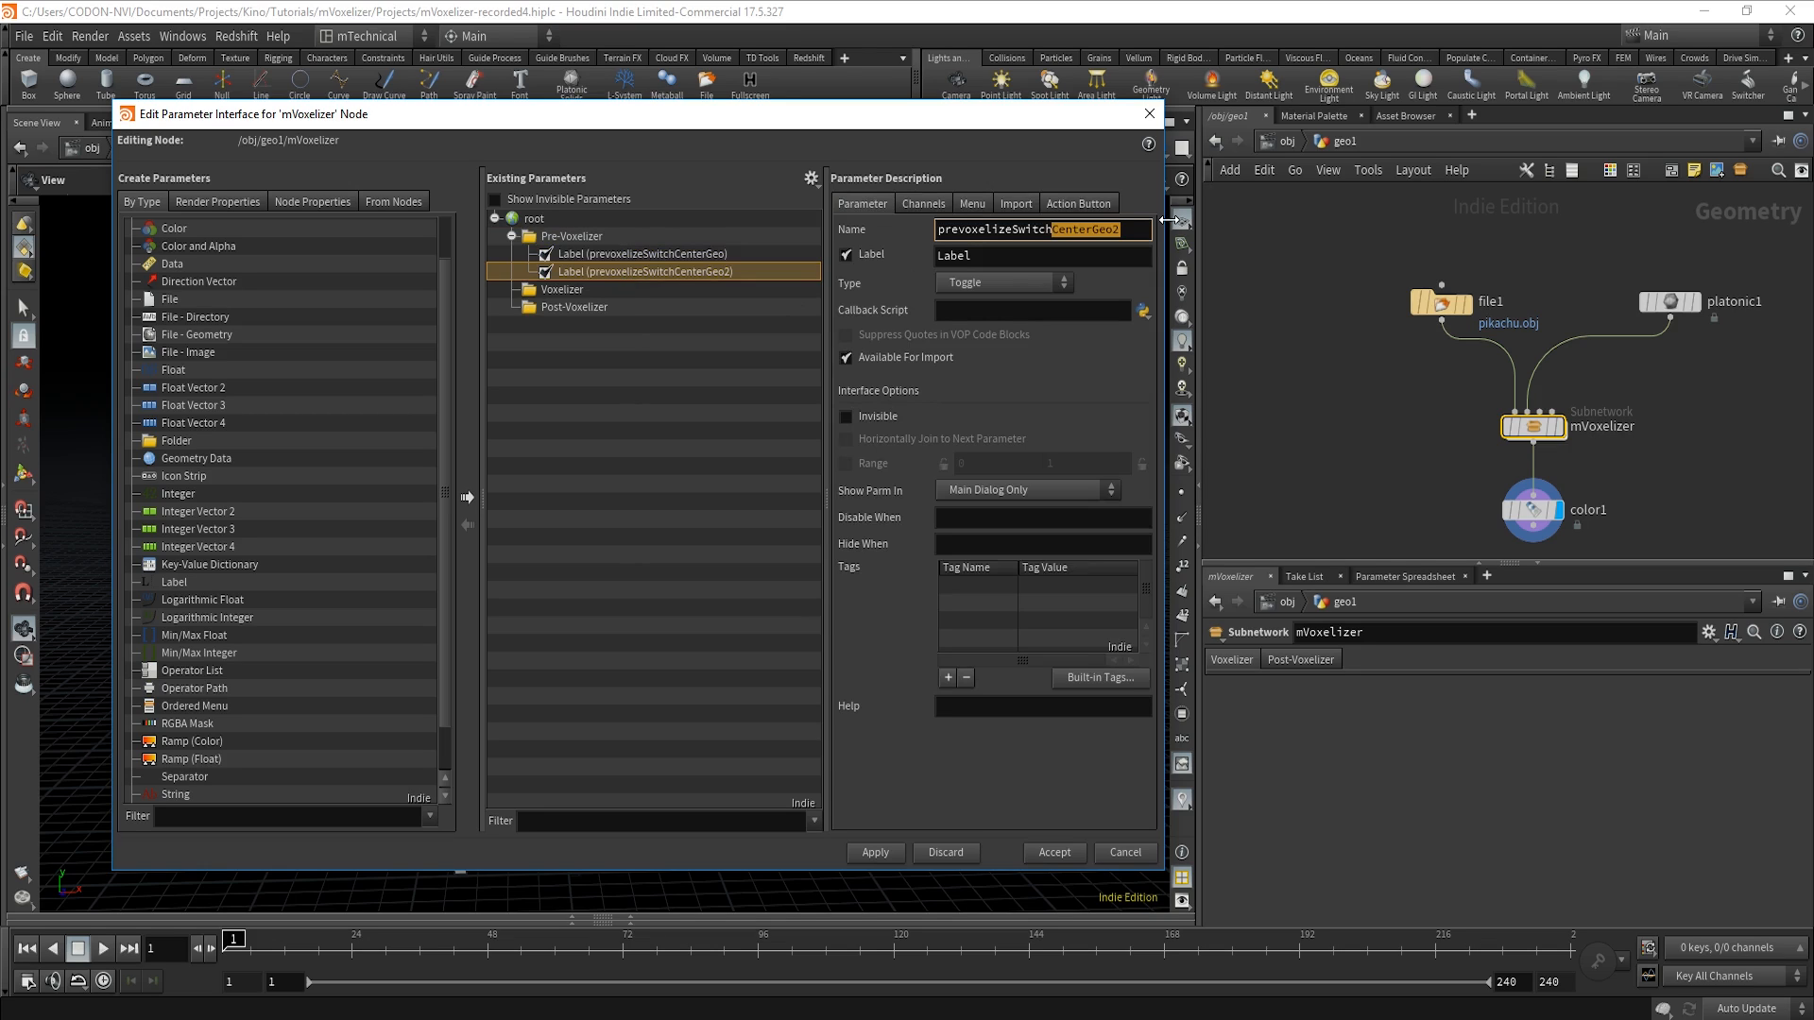
text(PlaceOnFloor)
key(Return)
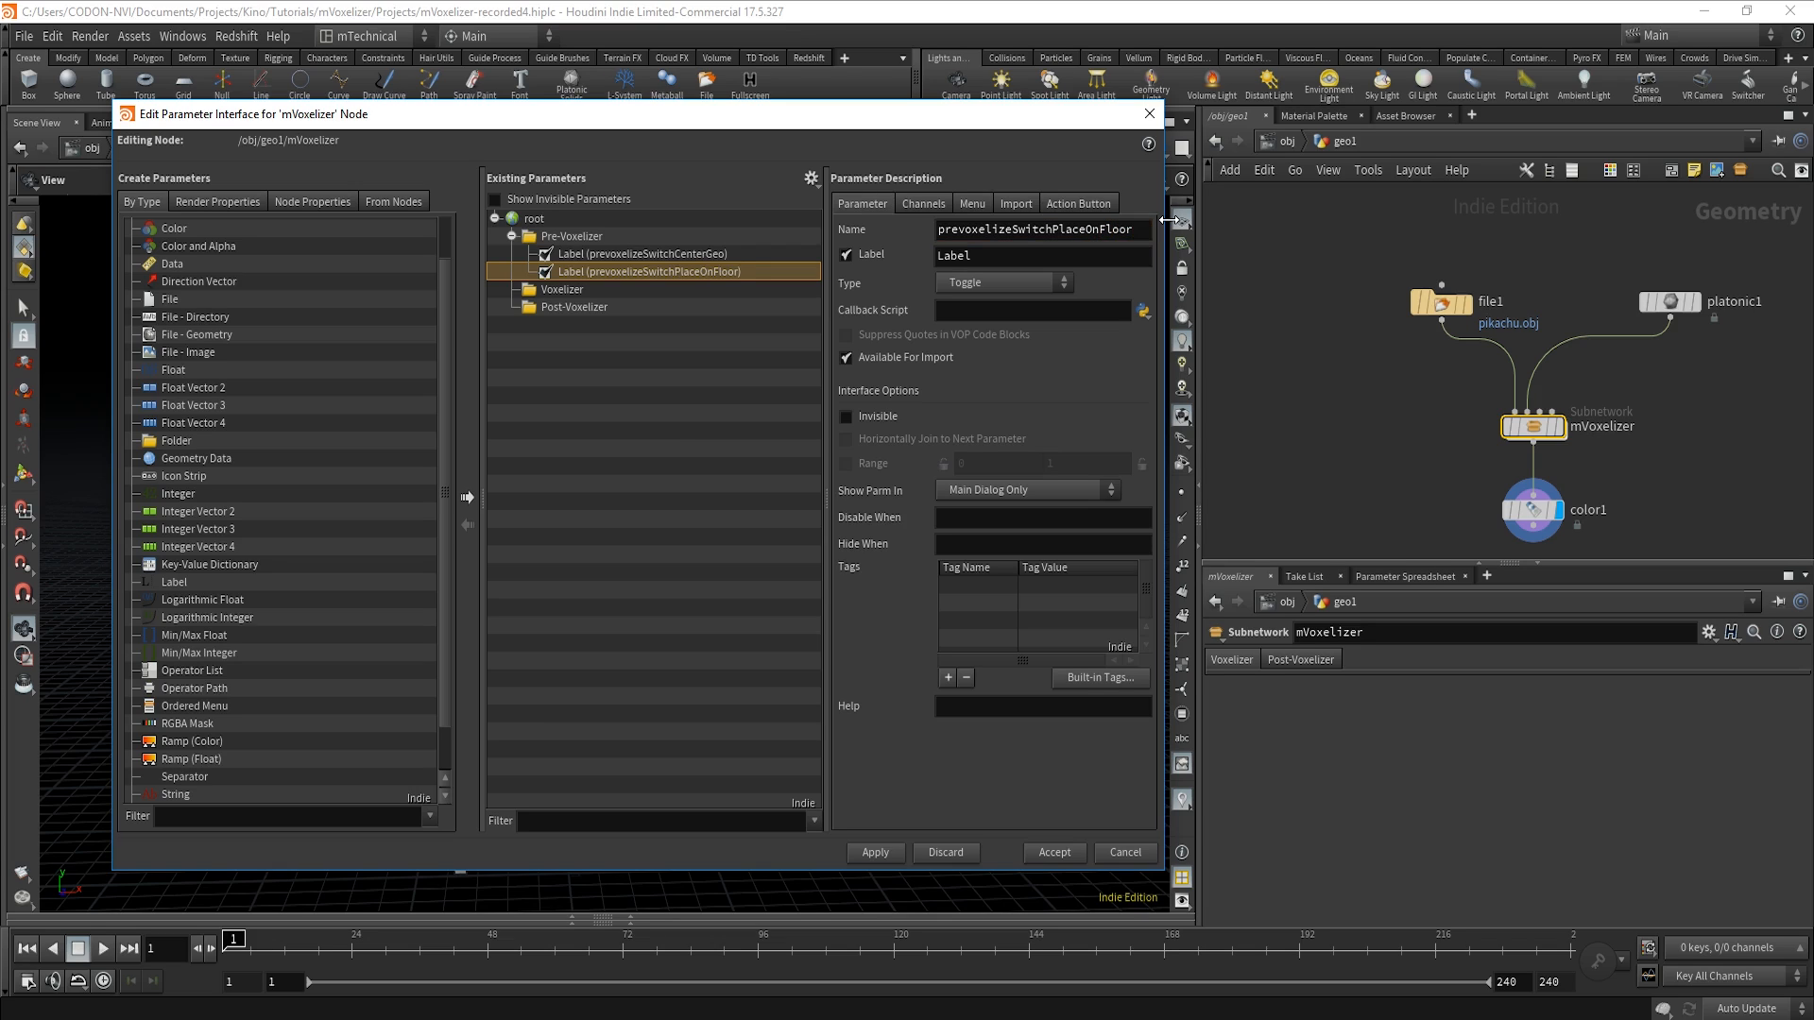
double_click(1004, 257)
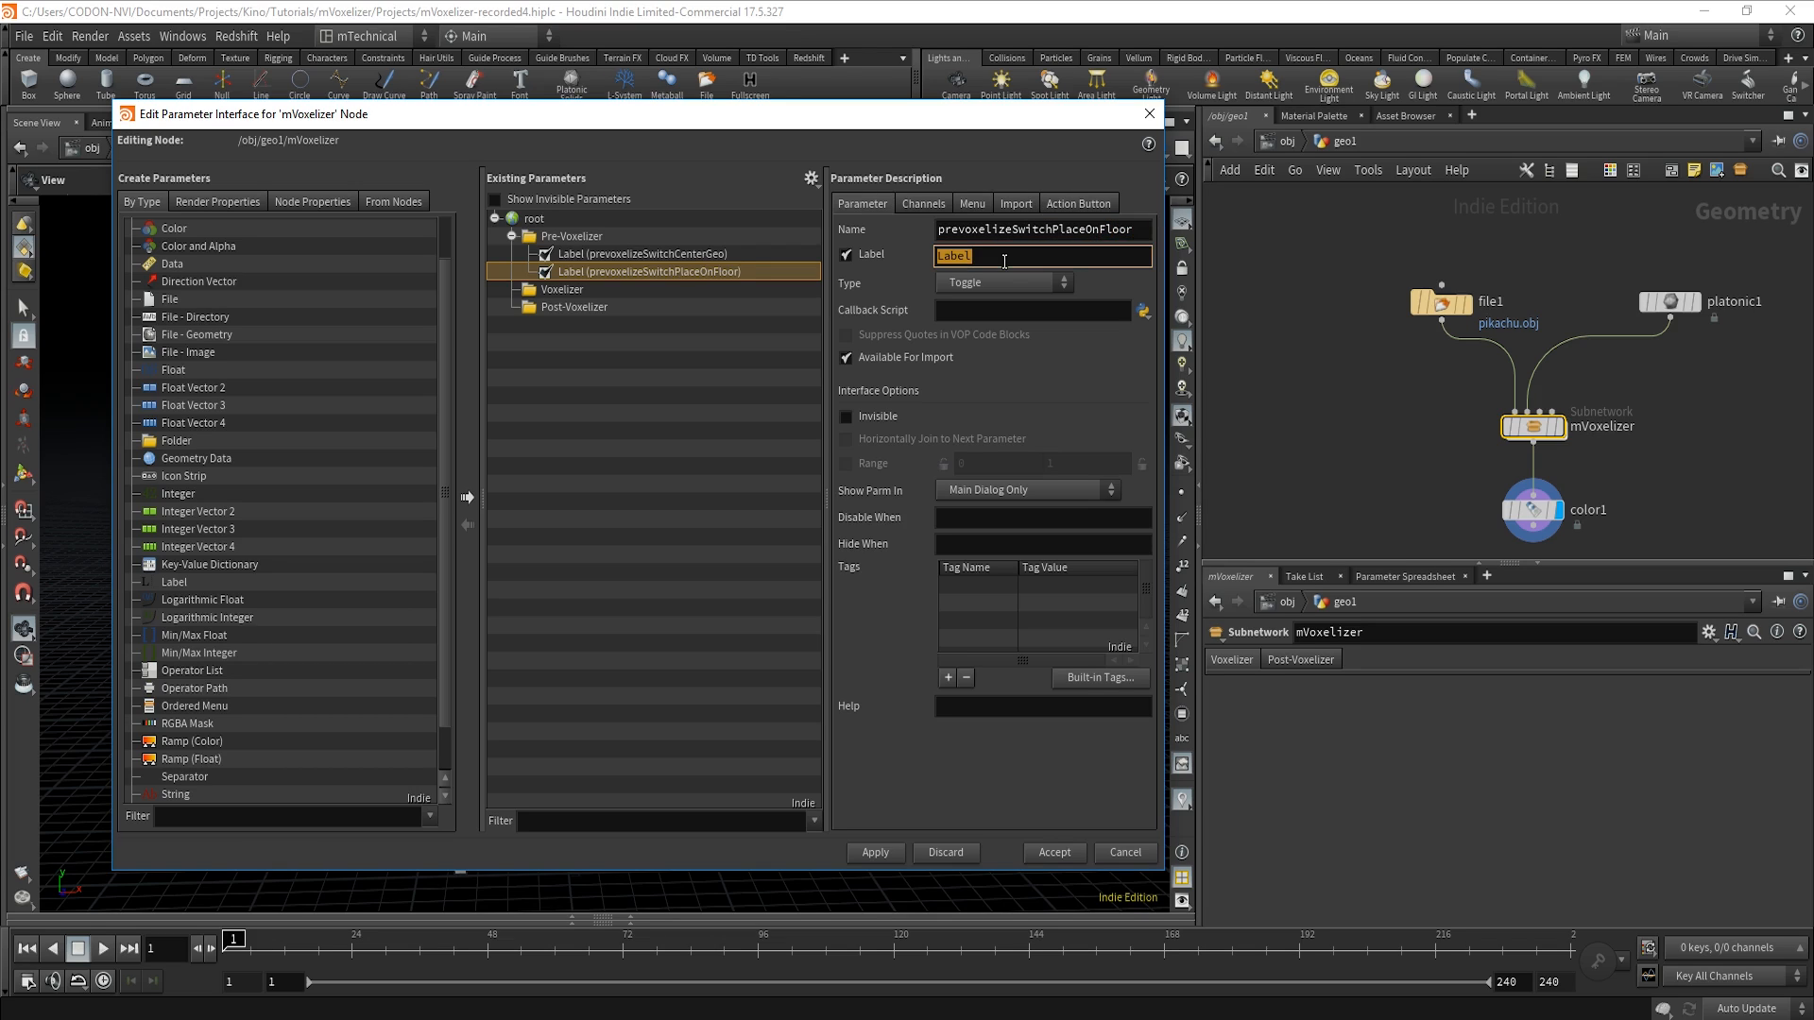
text(Place On Floor?)
key(Return)
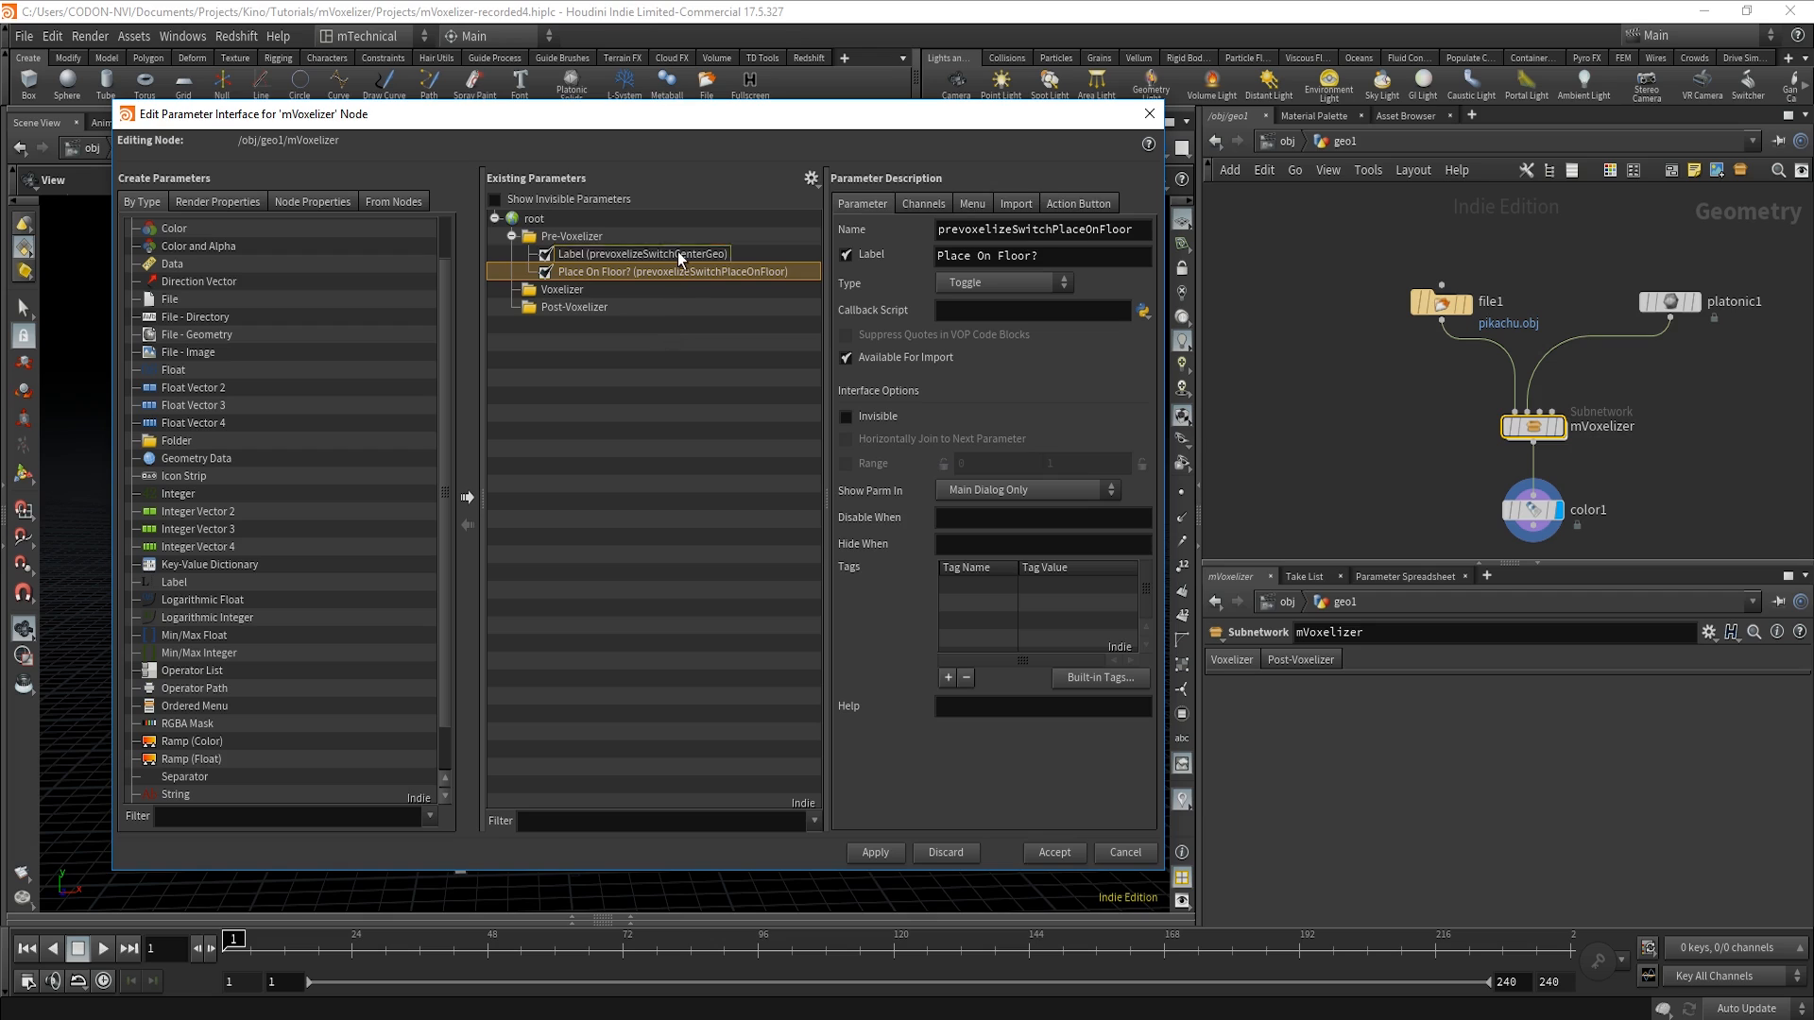
Duplicate the "Place On Floor?" toggle as prevoxelizeSwitchScaleToFit with the label "Scale To Fit?", and apply the interface changes.
key(ctrl+c)
key(ctrl+v)
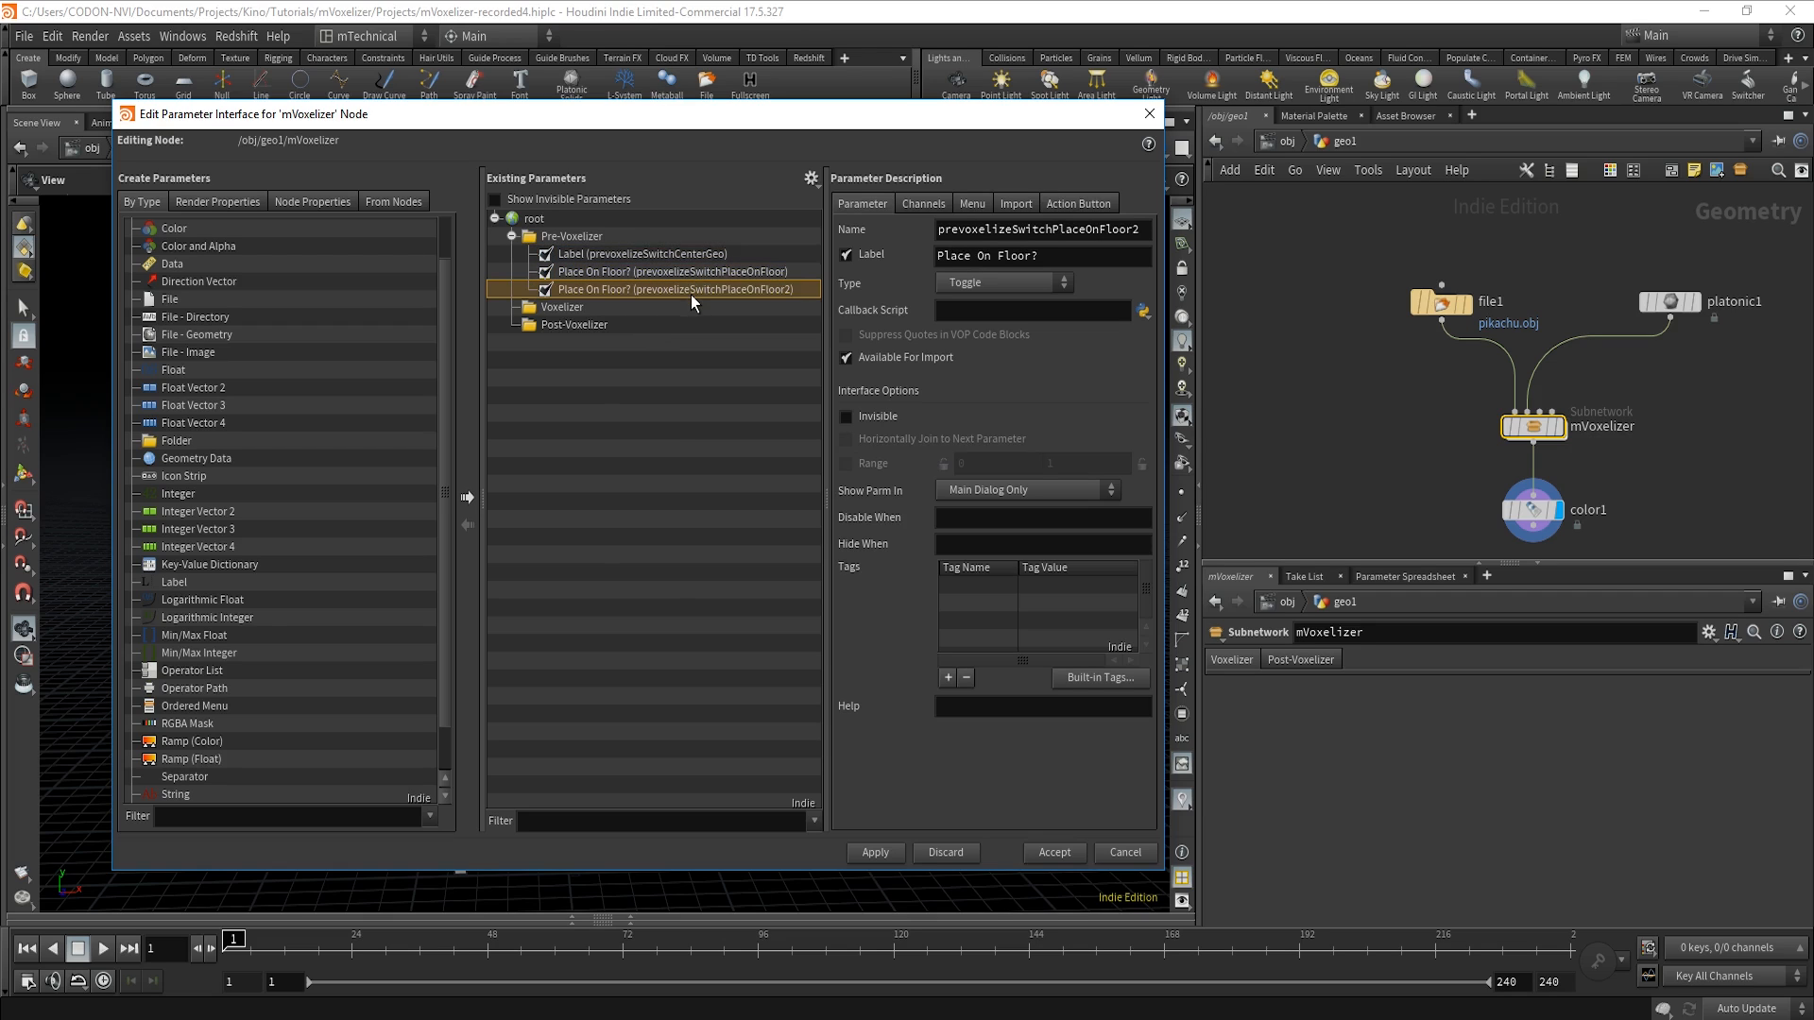
click(690, 291)
click(1038, 232)
drag(1053, 229, 1169, 219)
text(Scale)
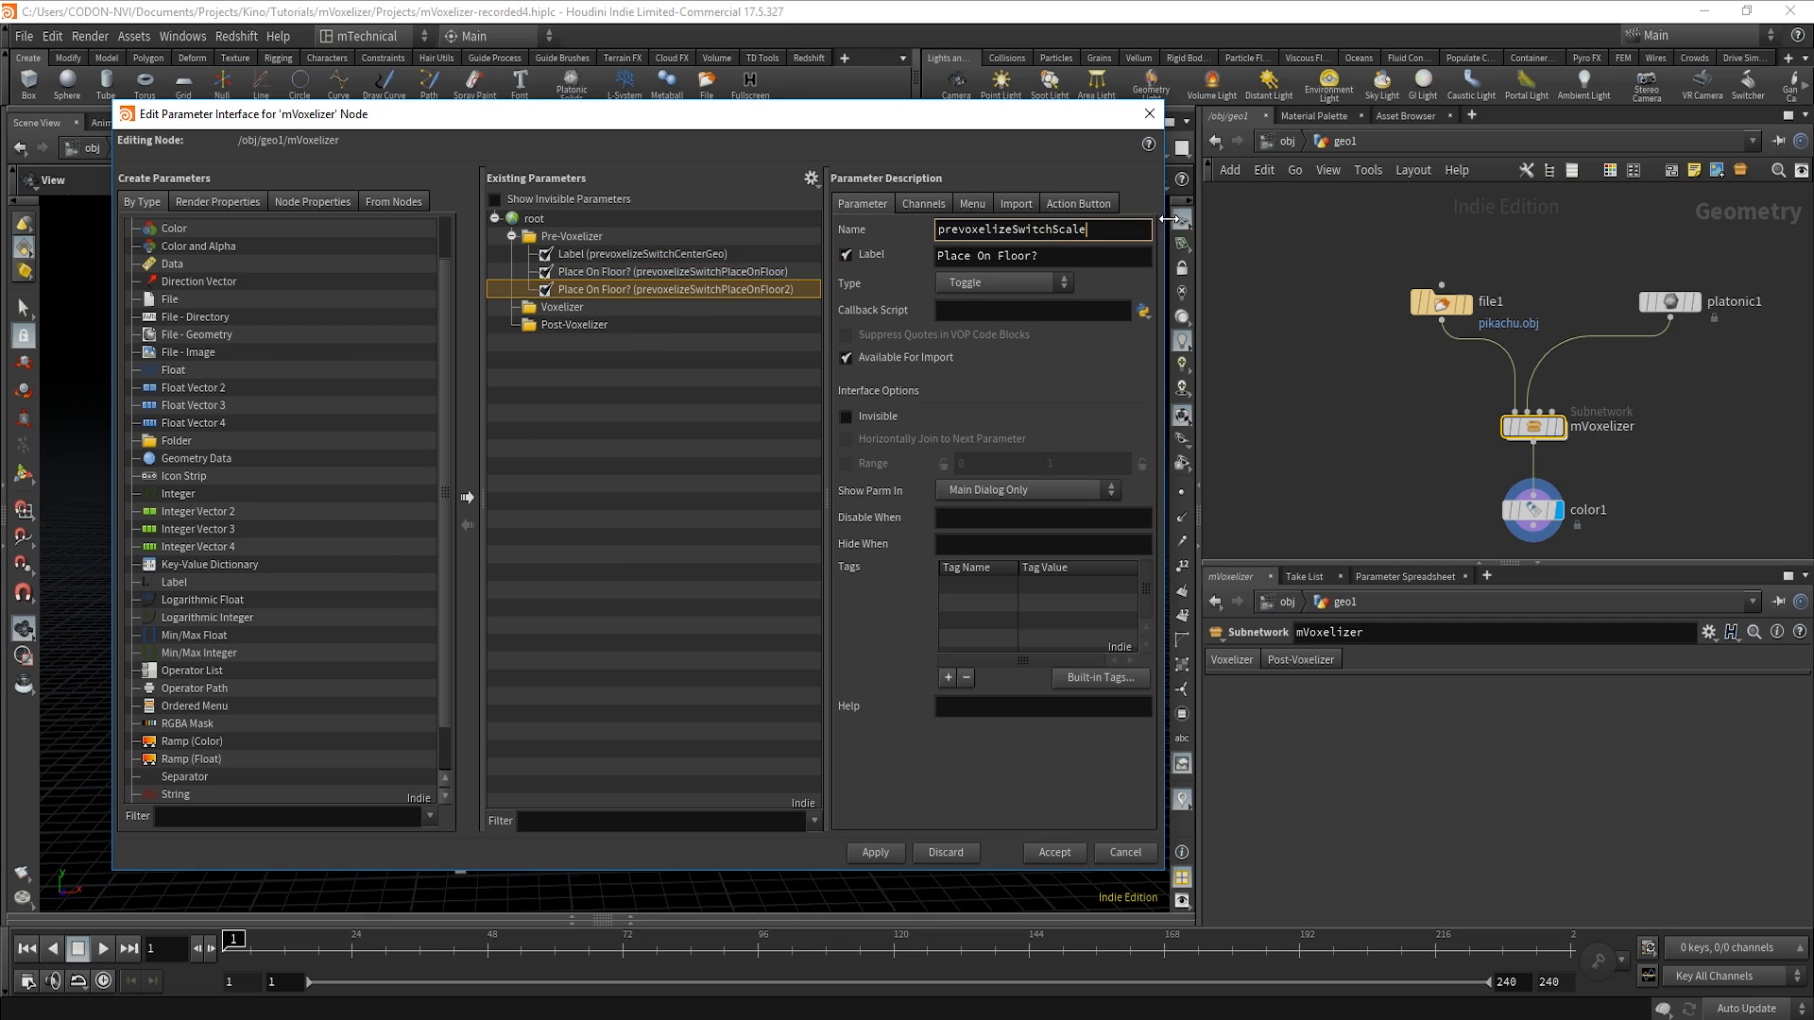
text(ToFit)
key(Tab)
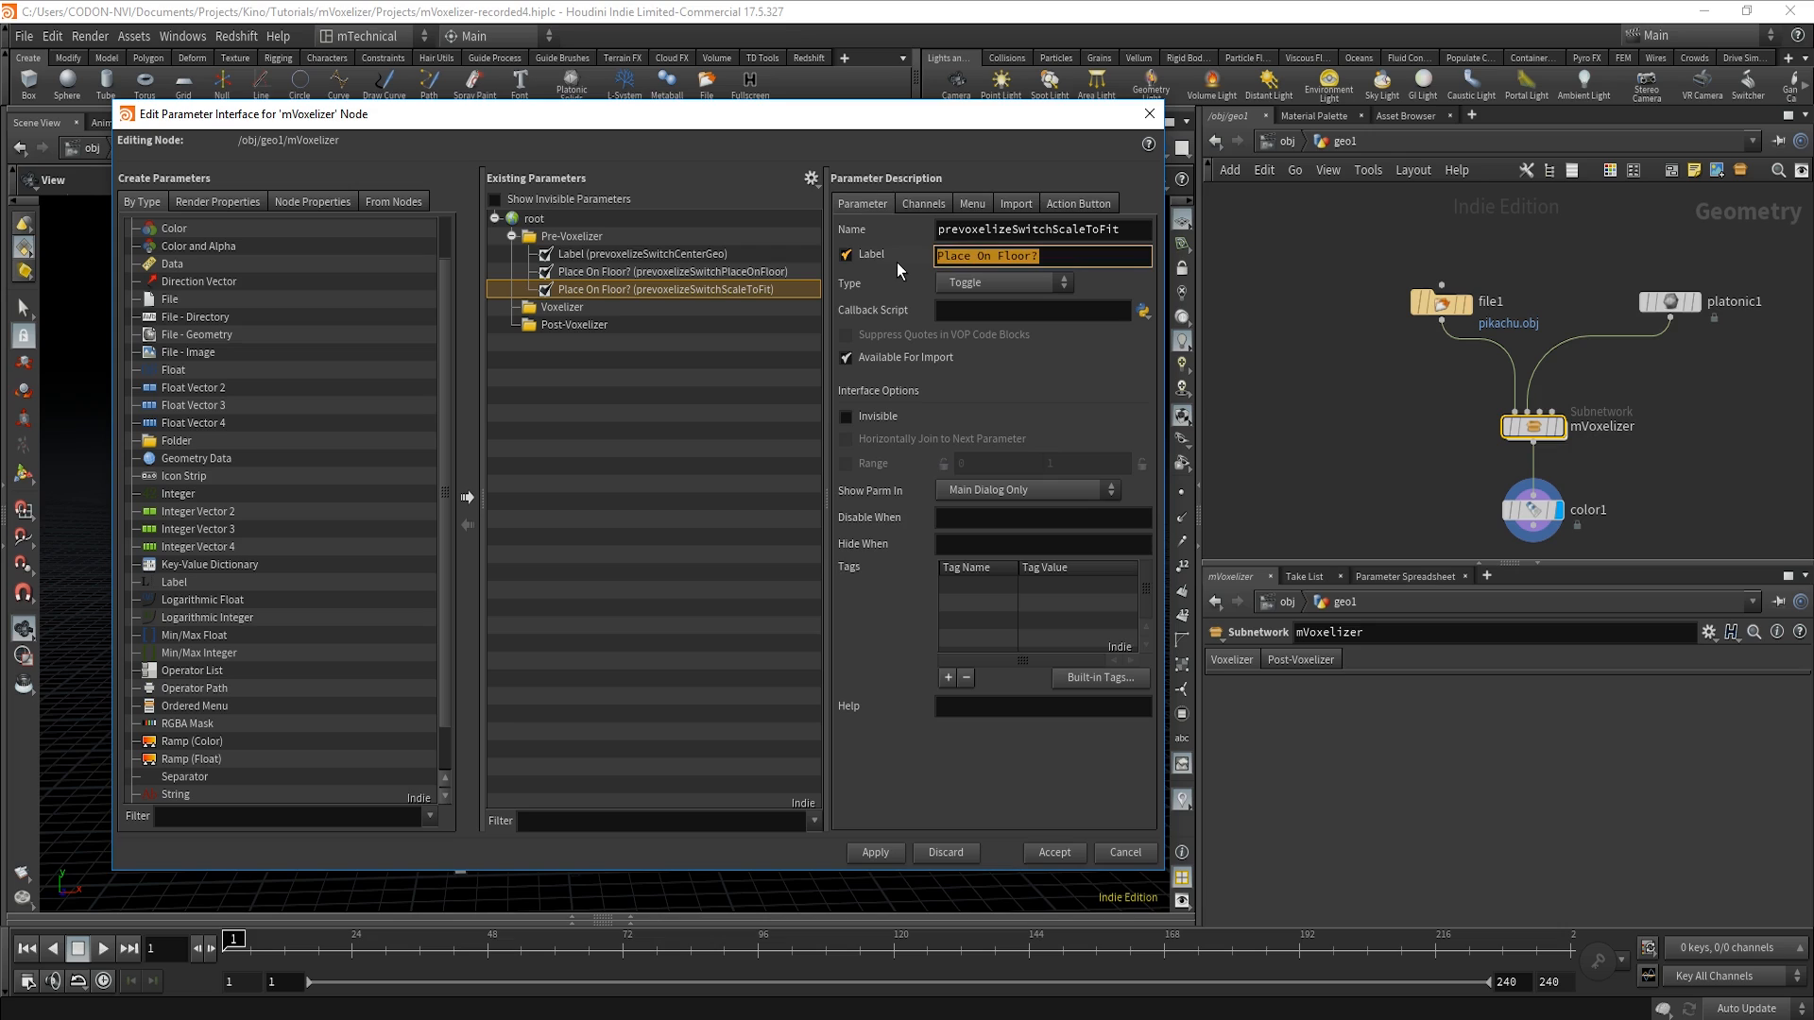
text(Scale To Fit?)
click(876, 854)
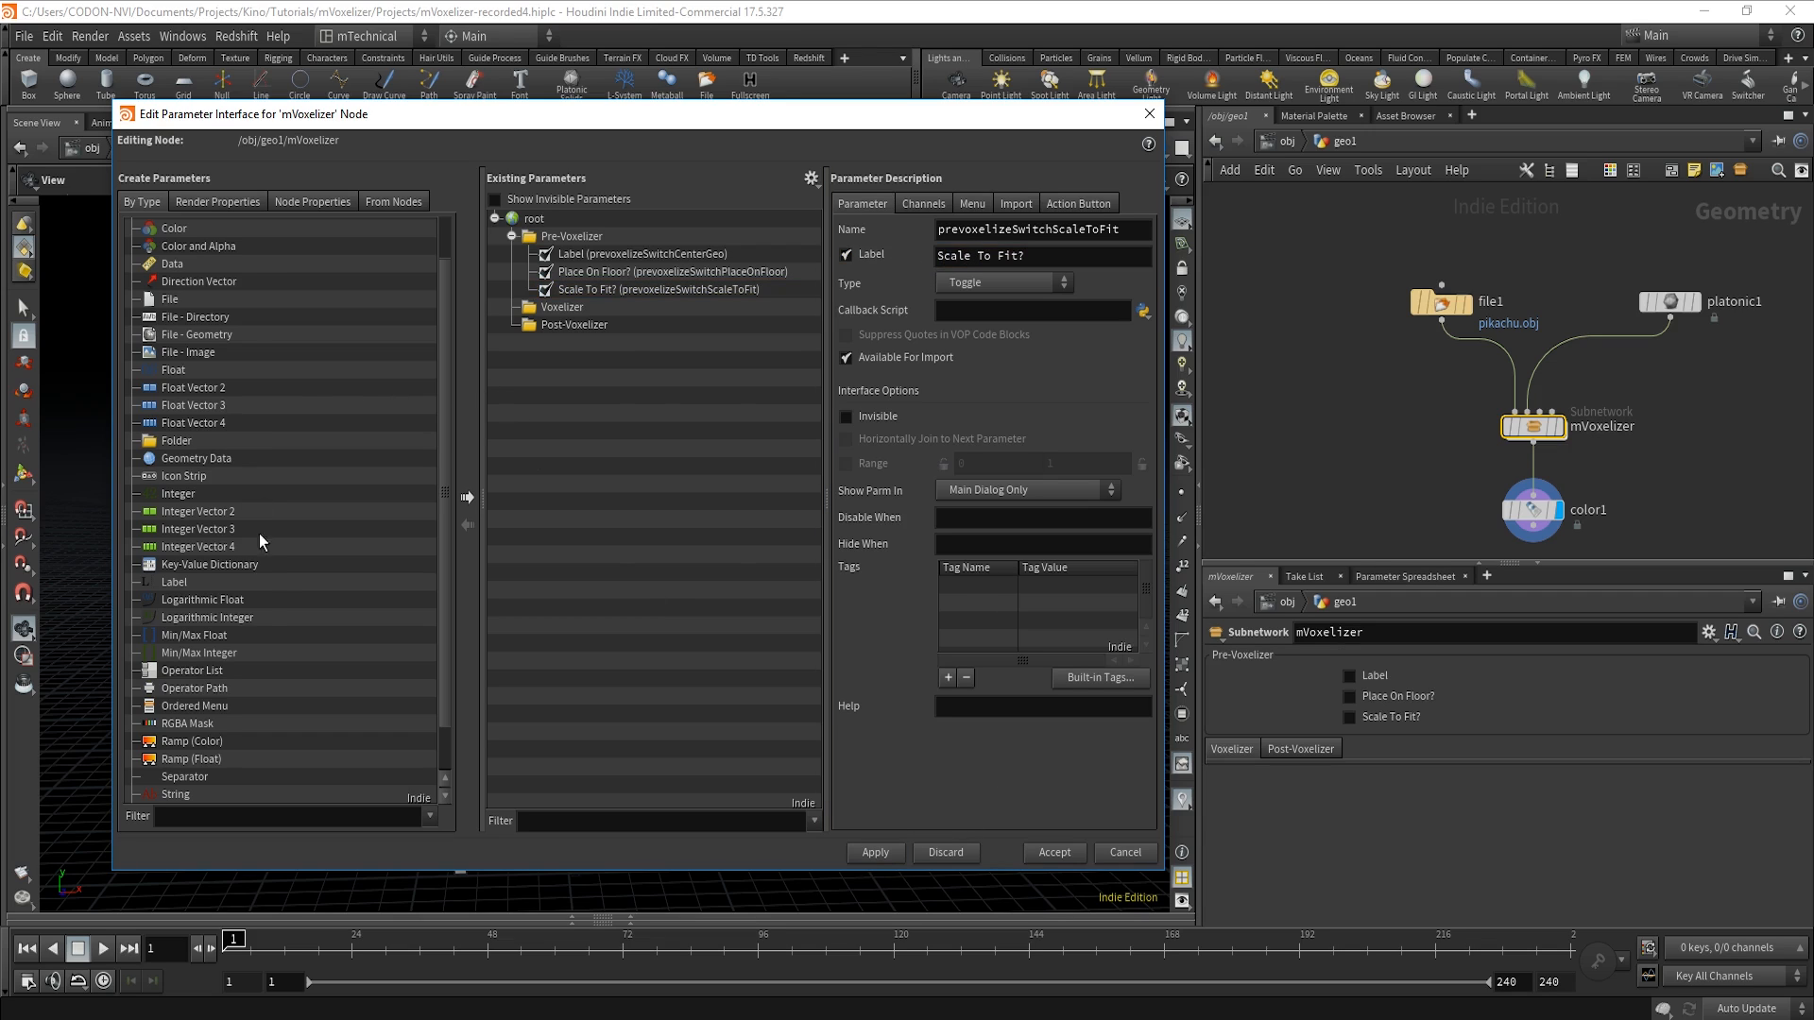
Add a float parameter to the Pre-Voxelizer folder, named prevoxelizeScaleToFitValue and labelled Maximum Size, and apply it.
scroll(266, 588, up, 1)
drag(173, 421, 586, 244)
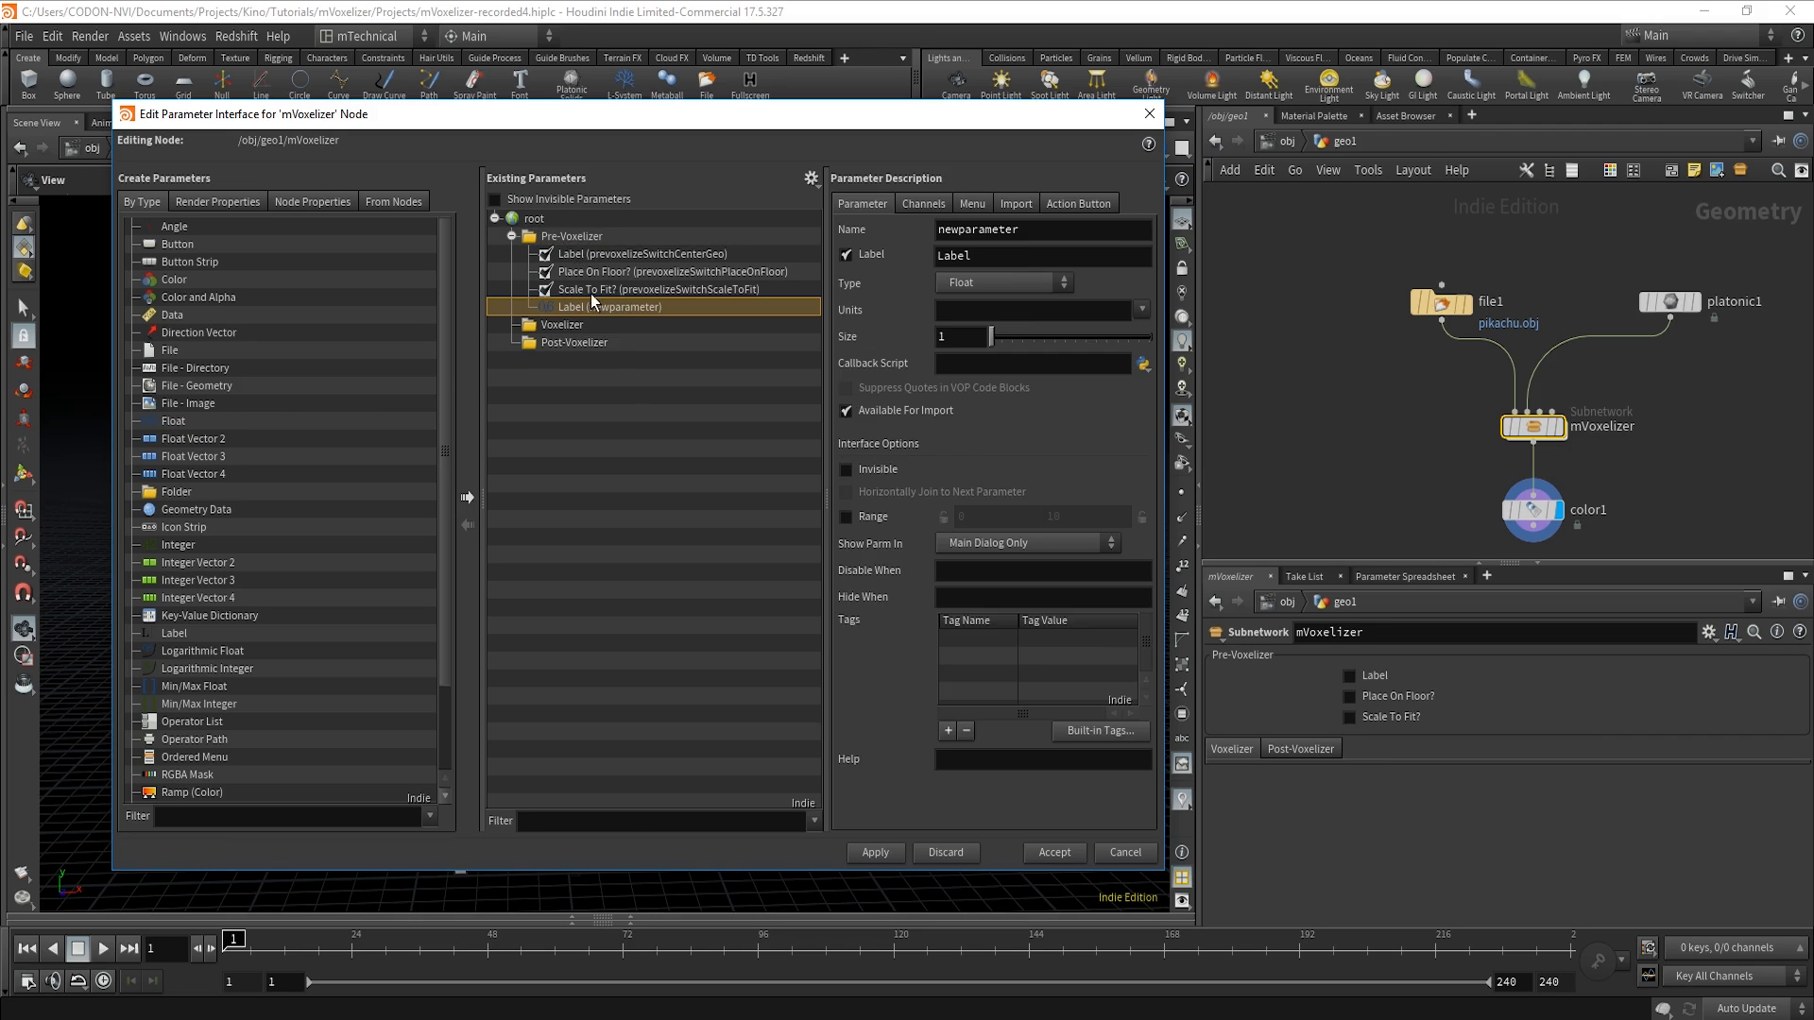
double_click(1005, 235)
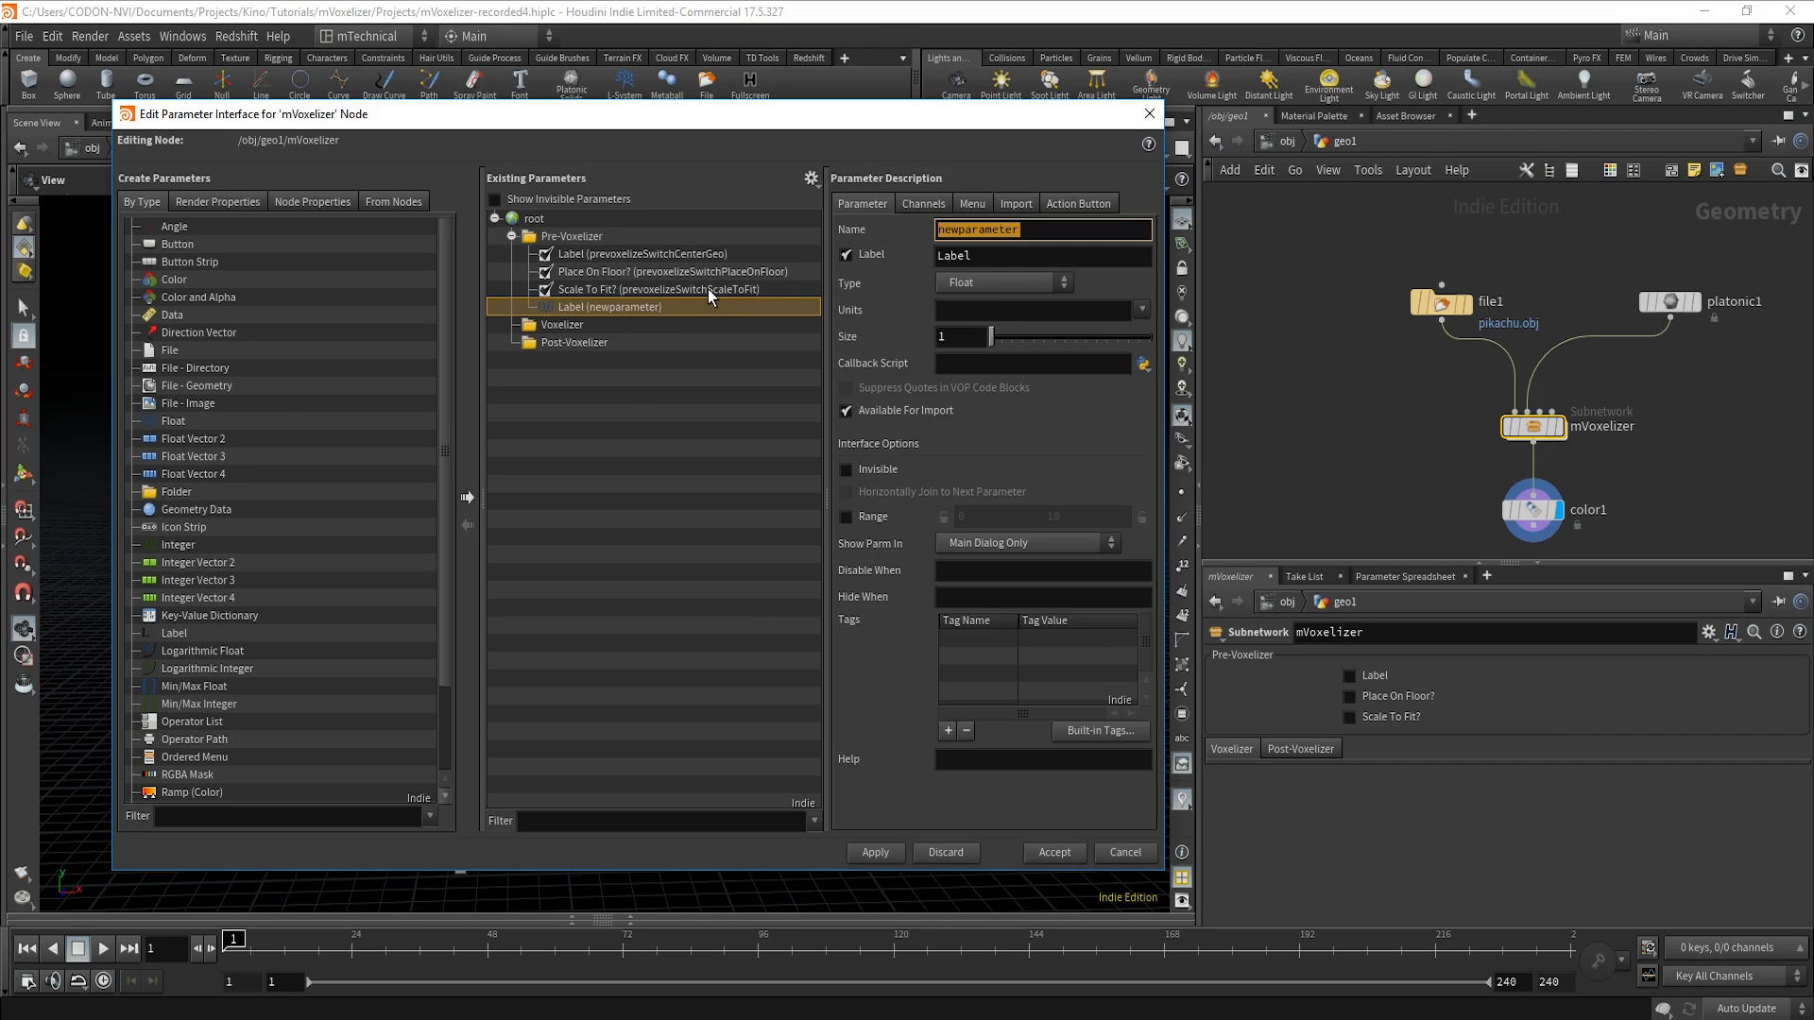
text(pre)
text(voxelizeScaleToFitValue)
key(Tab)
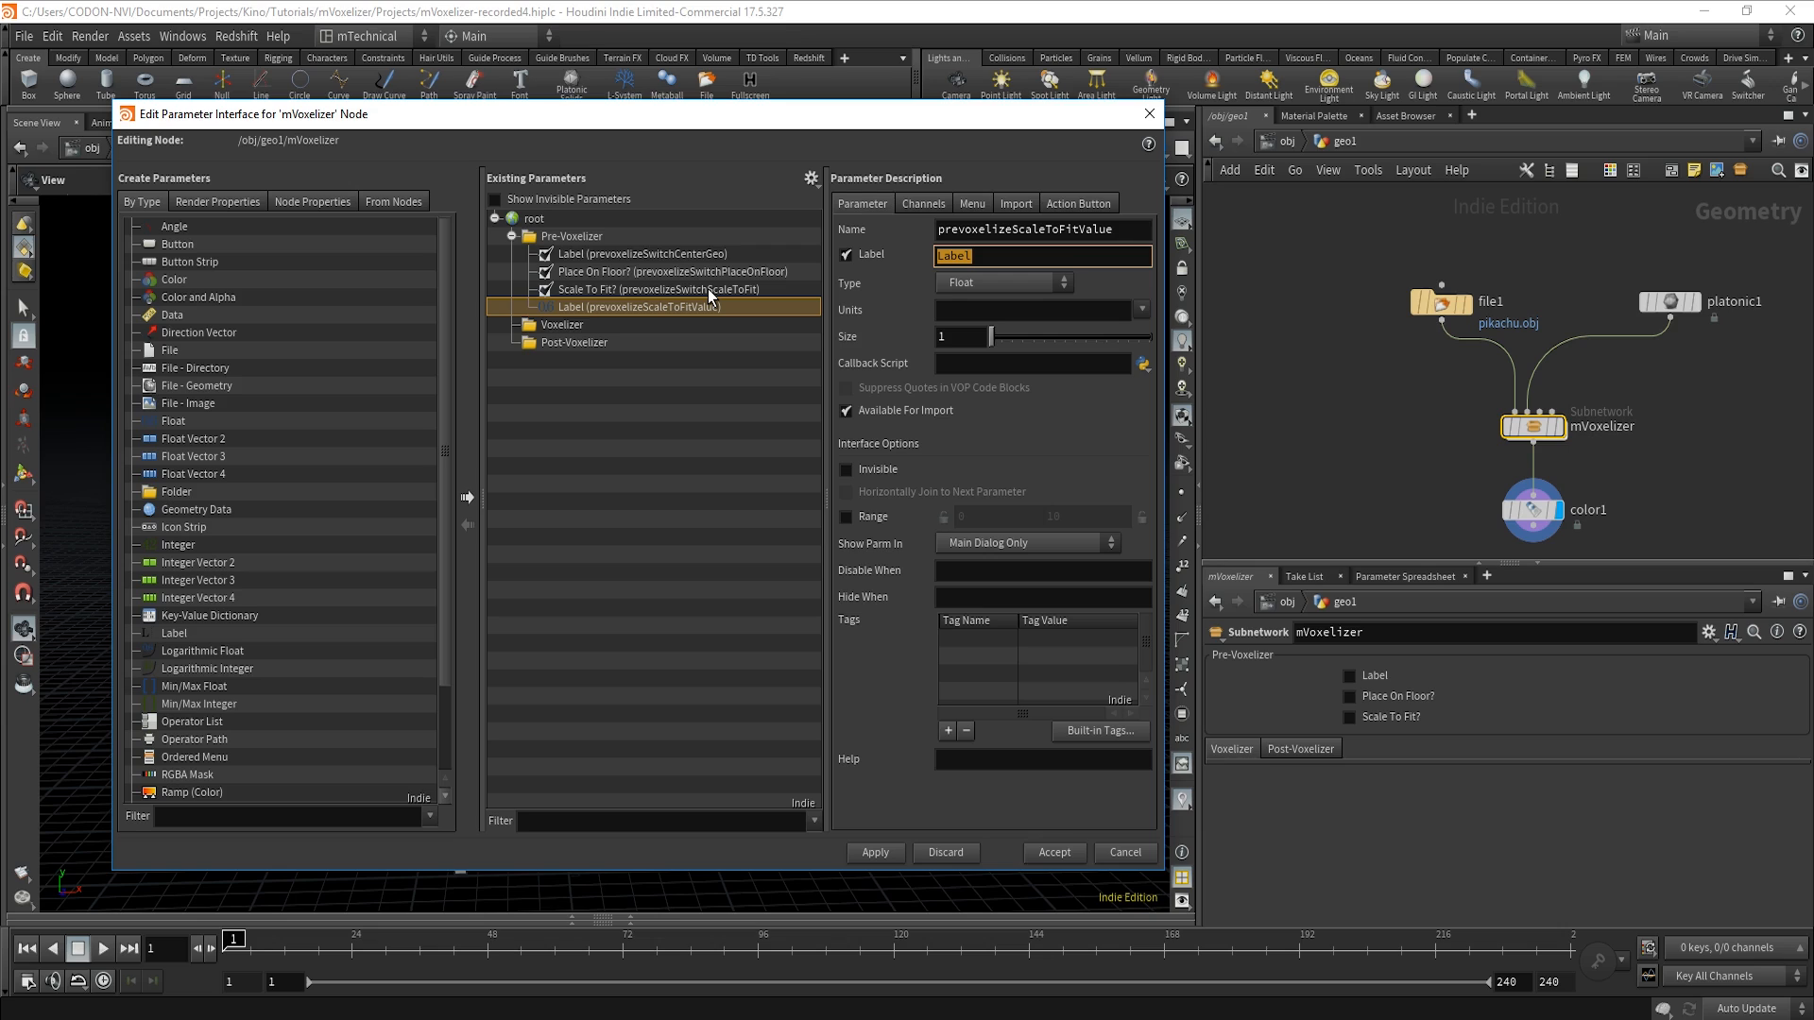
text(Maximum Size)
click(875, 854)
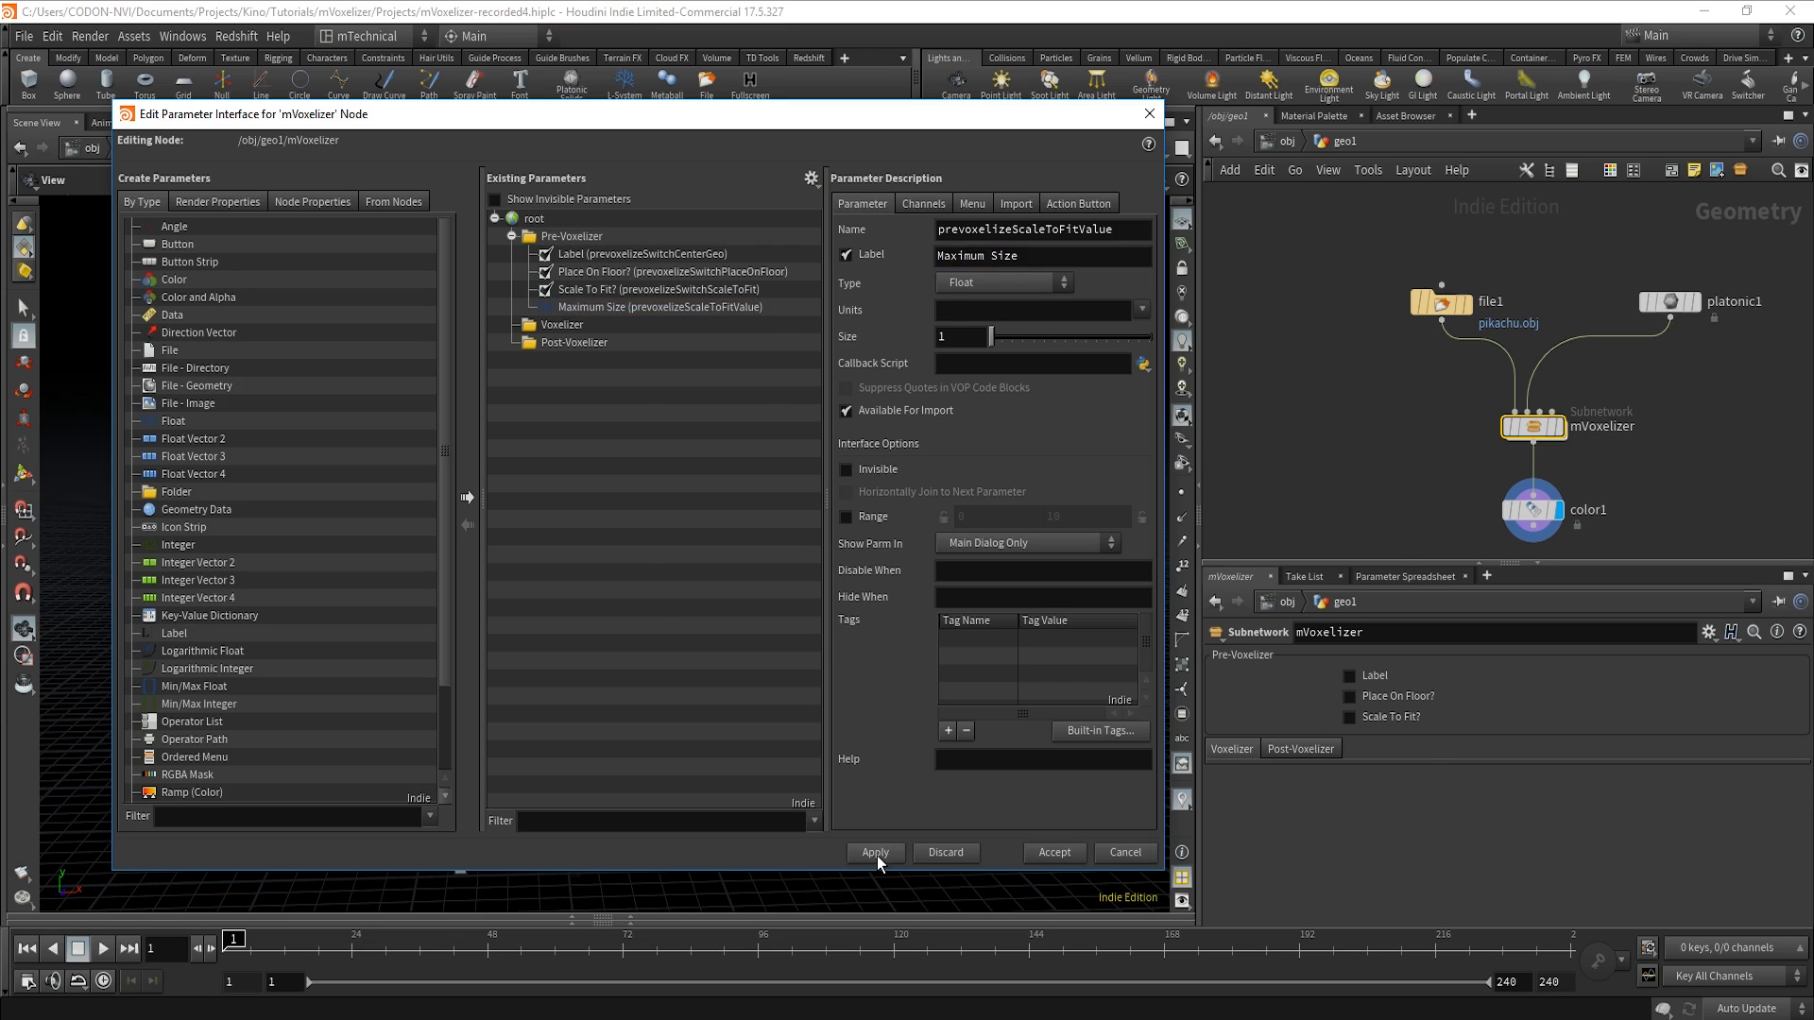
Set the Maximum Size parameter's default value to 1 and apply the change.
click(917, 203)
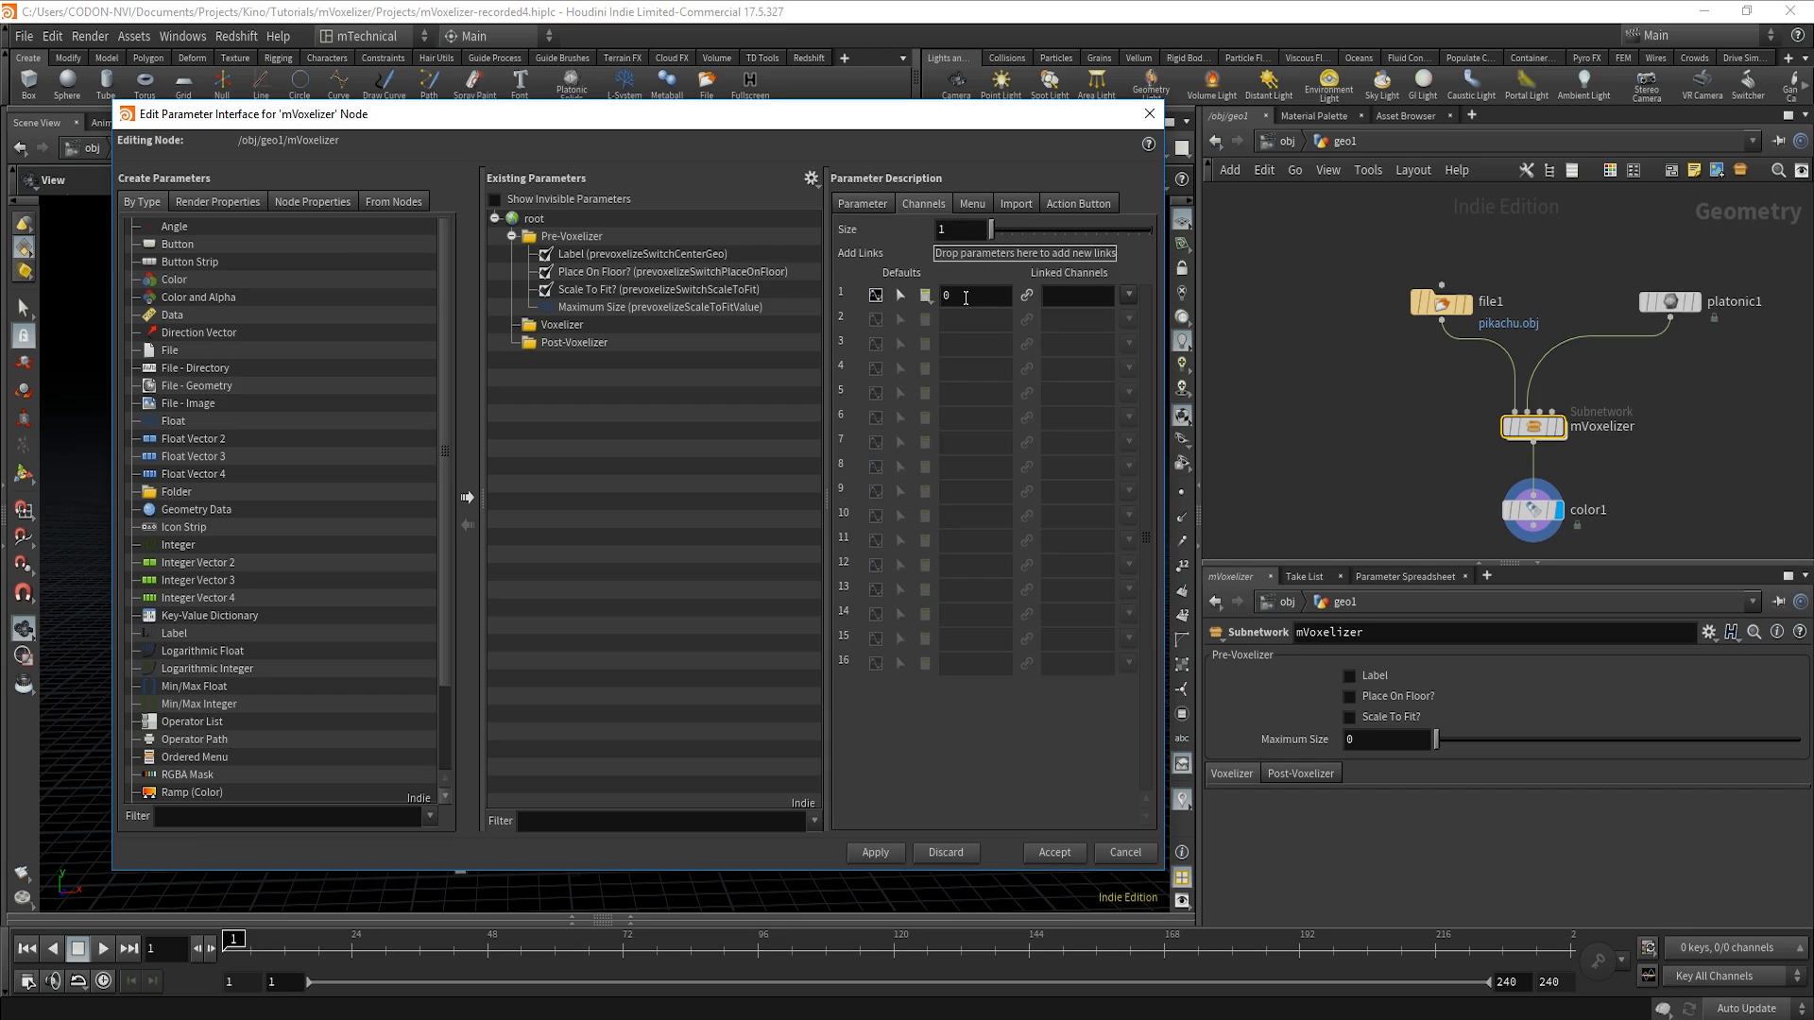
drag(955, 298, 940, 302)
text(1)
key(Return)
click(860, 203)
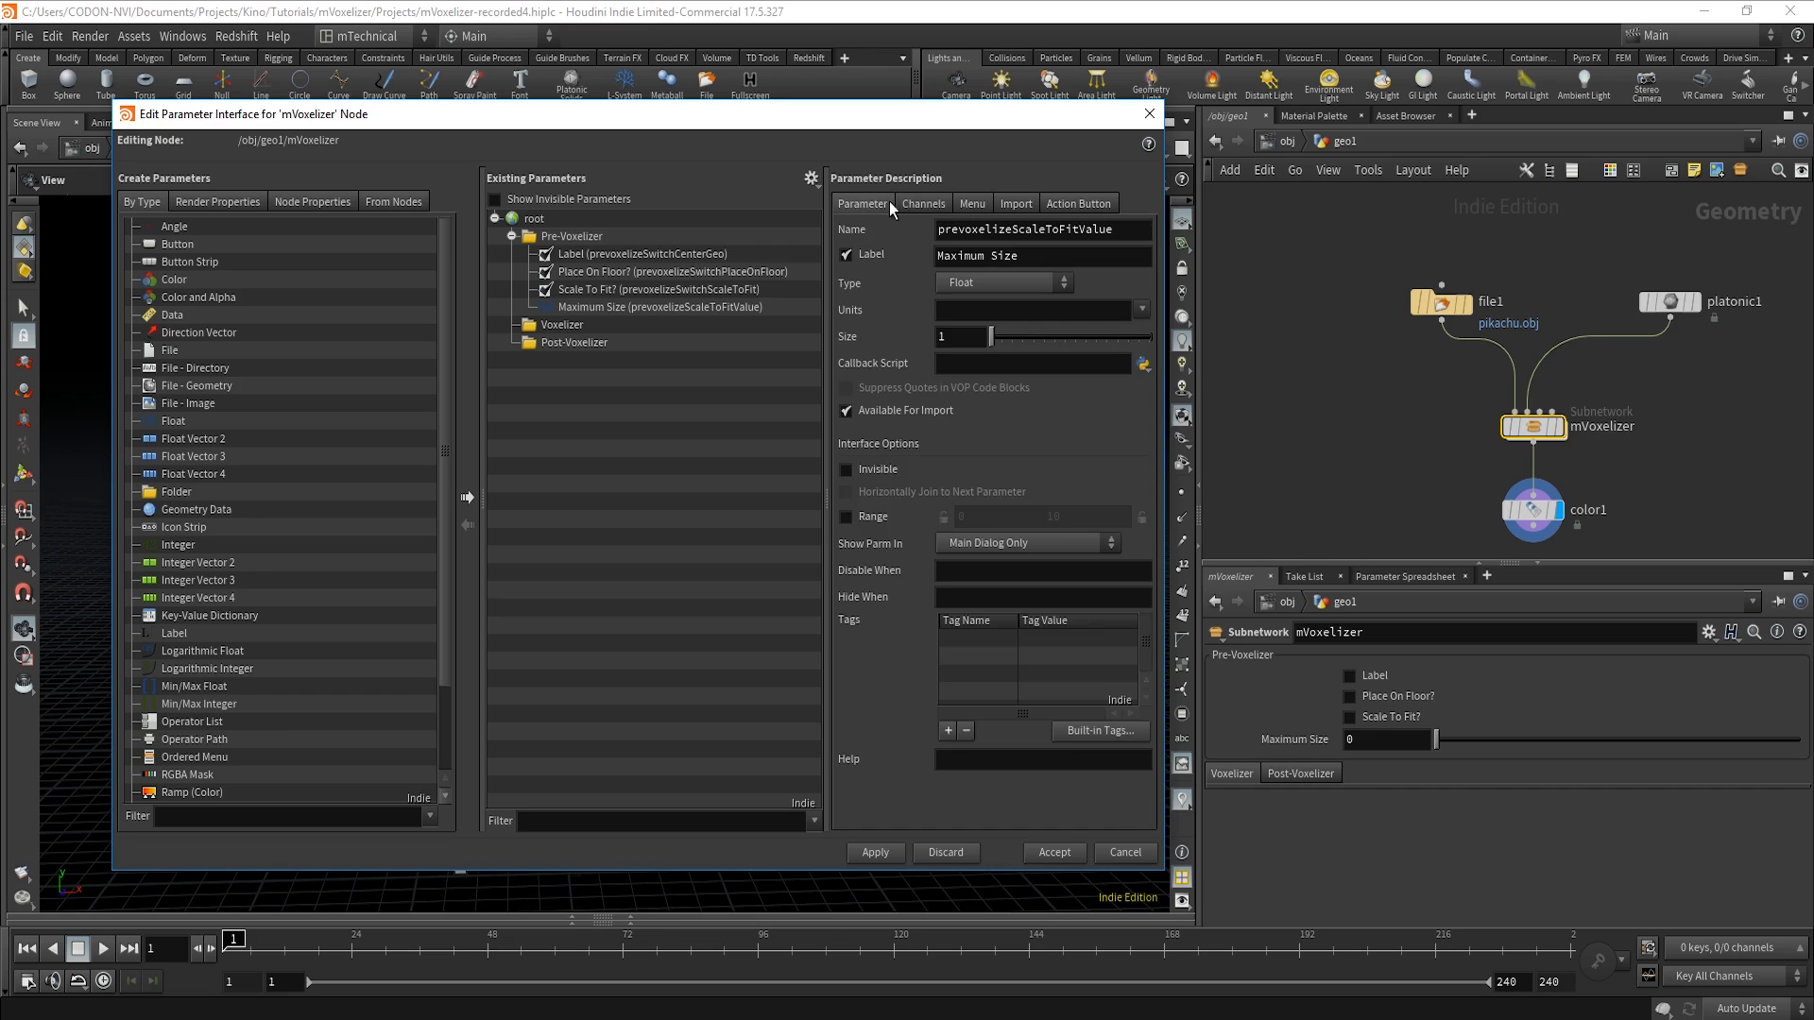
click(873, 852)
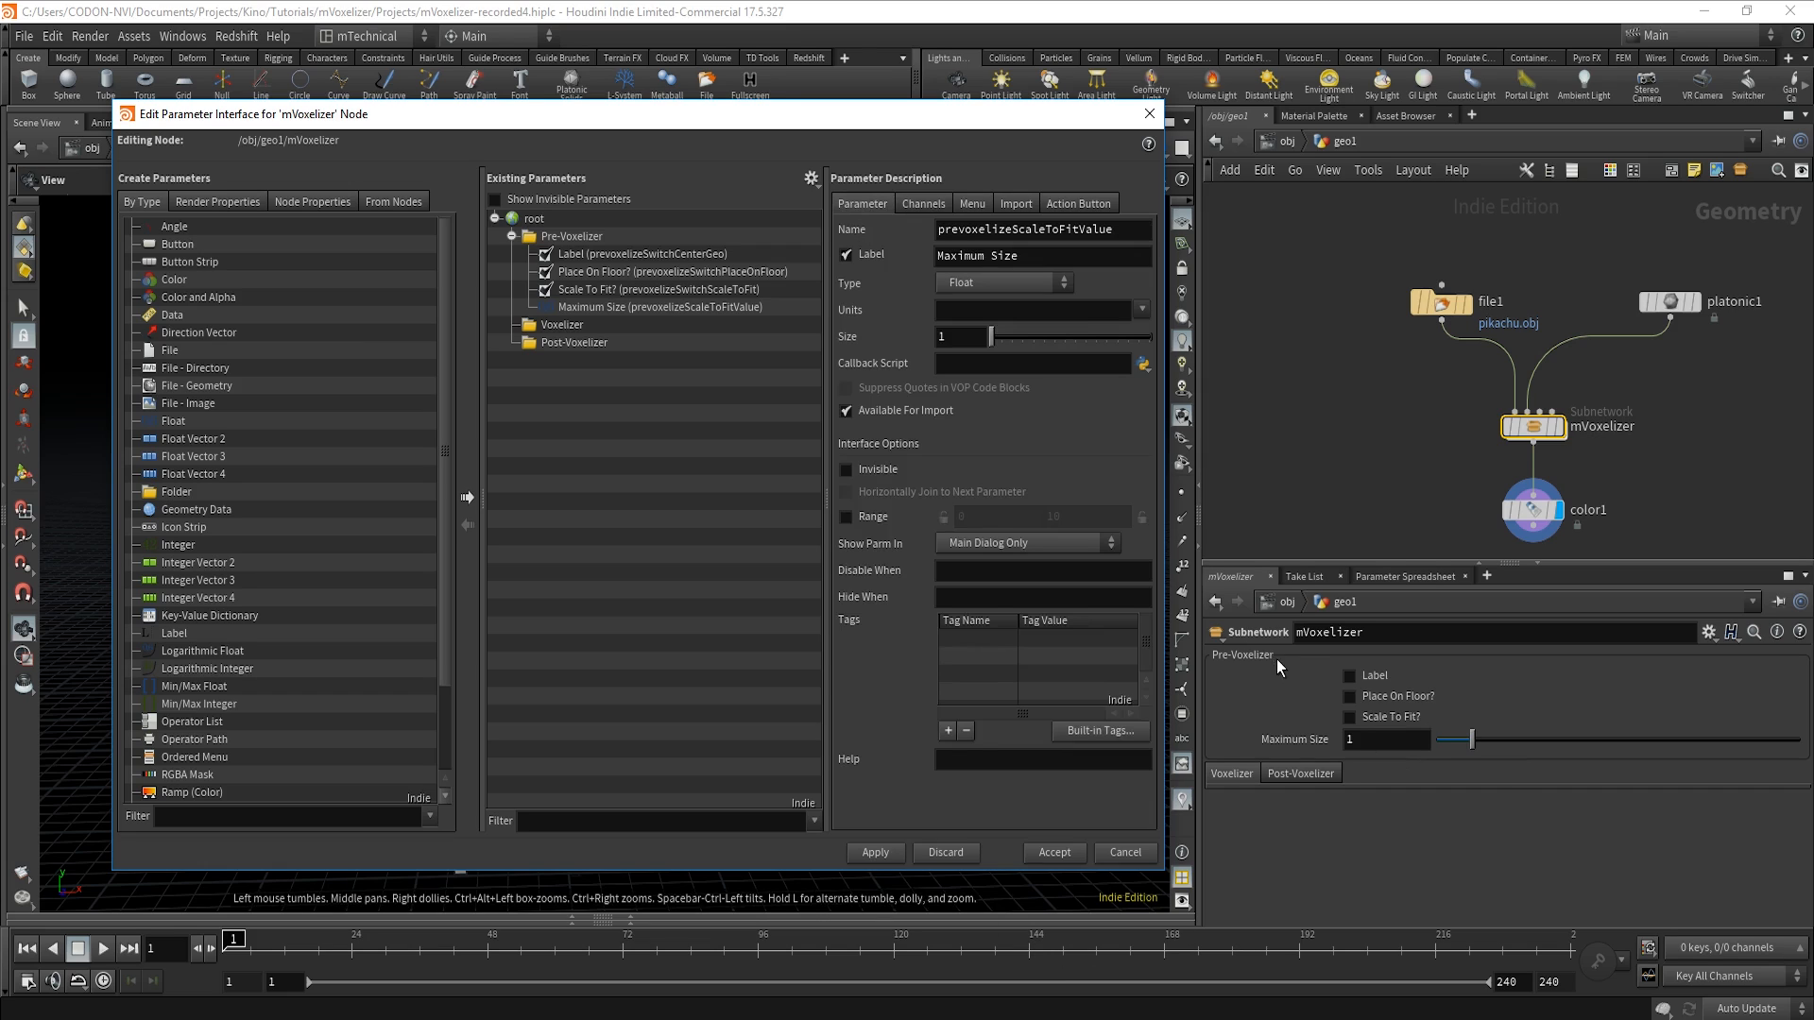
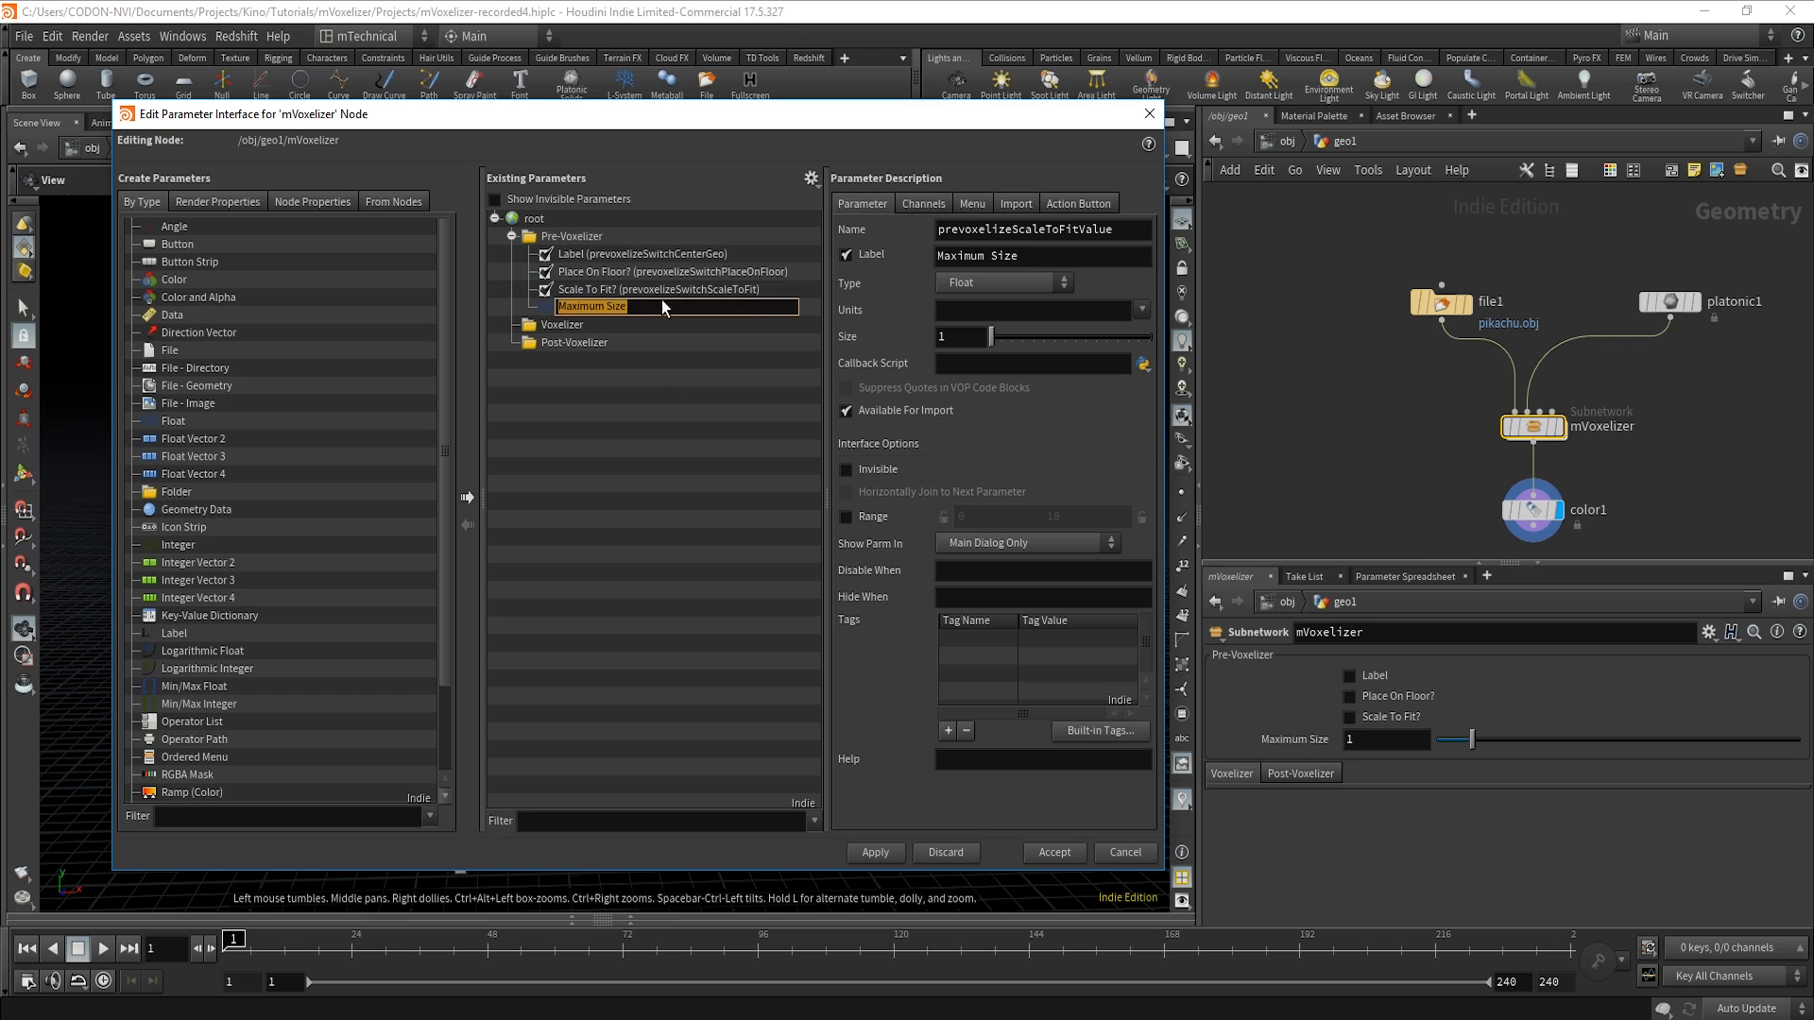
Set the Maximum Size parameter's disable condition to { prevoxelizeSwitchScaleToFit == 0 }, apply it, and test by toggling Scale To Fit? on and off.
click(625, 274)
click(640, 308)
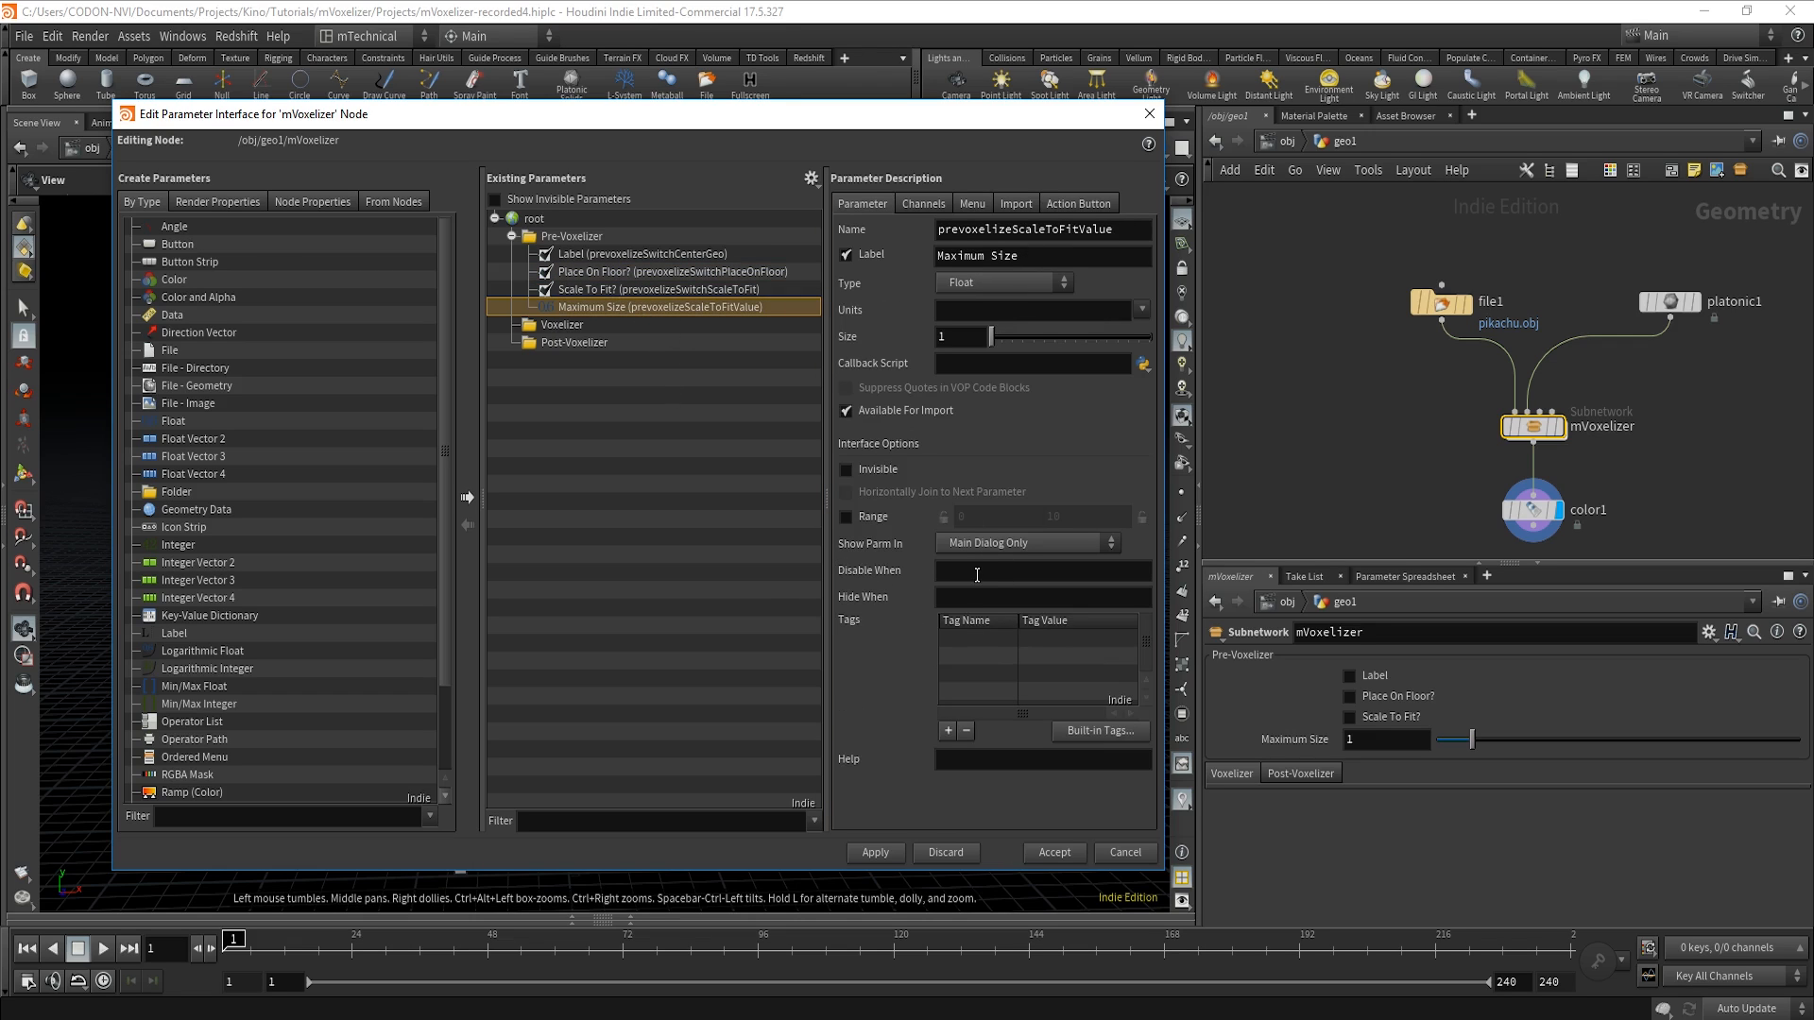
click(720, 290)
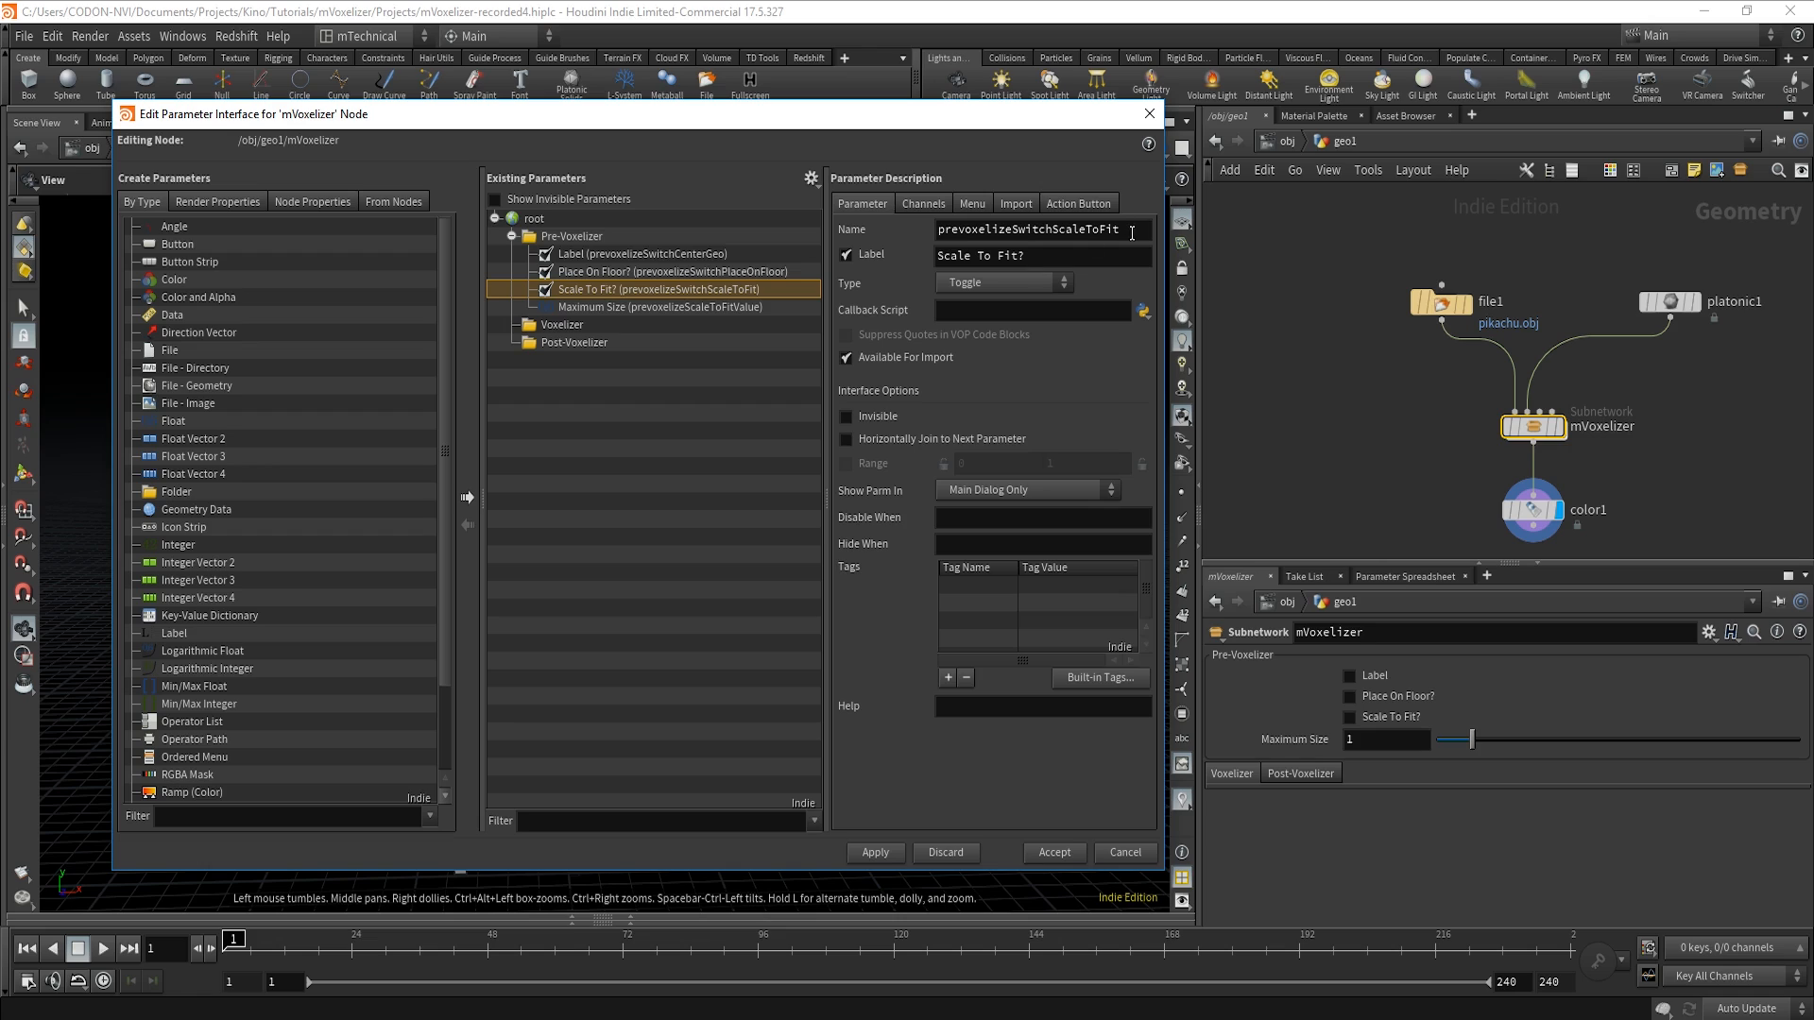
drag(1120, 234, 877, 231)
key(ctrl+c)
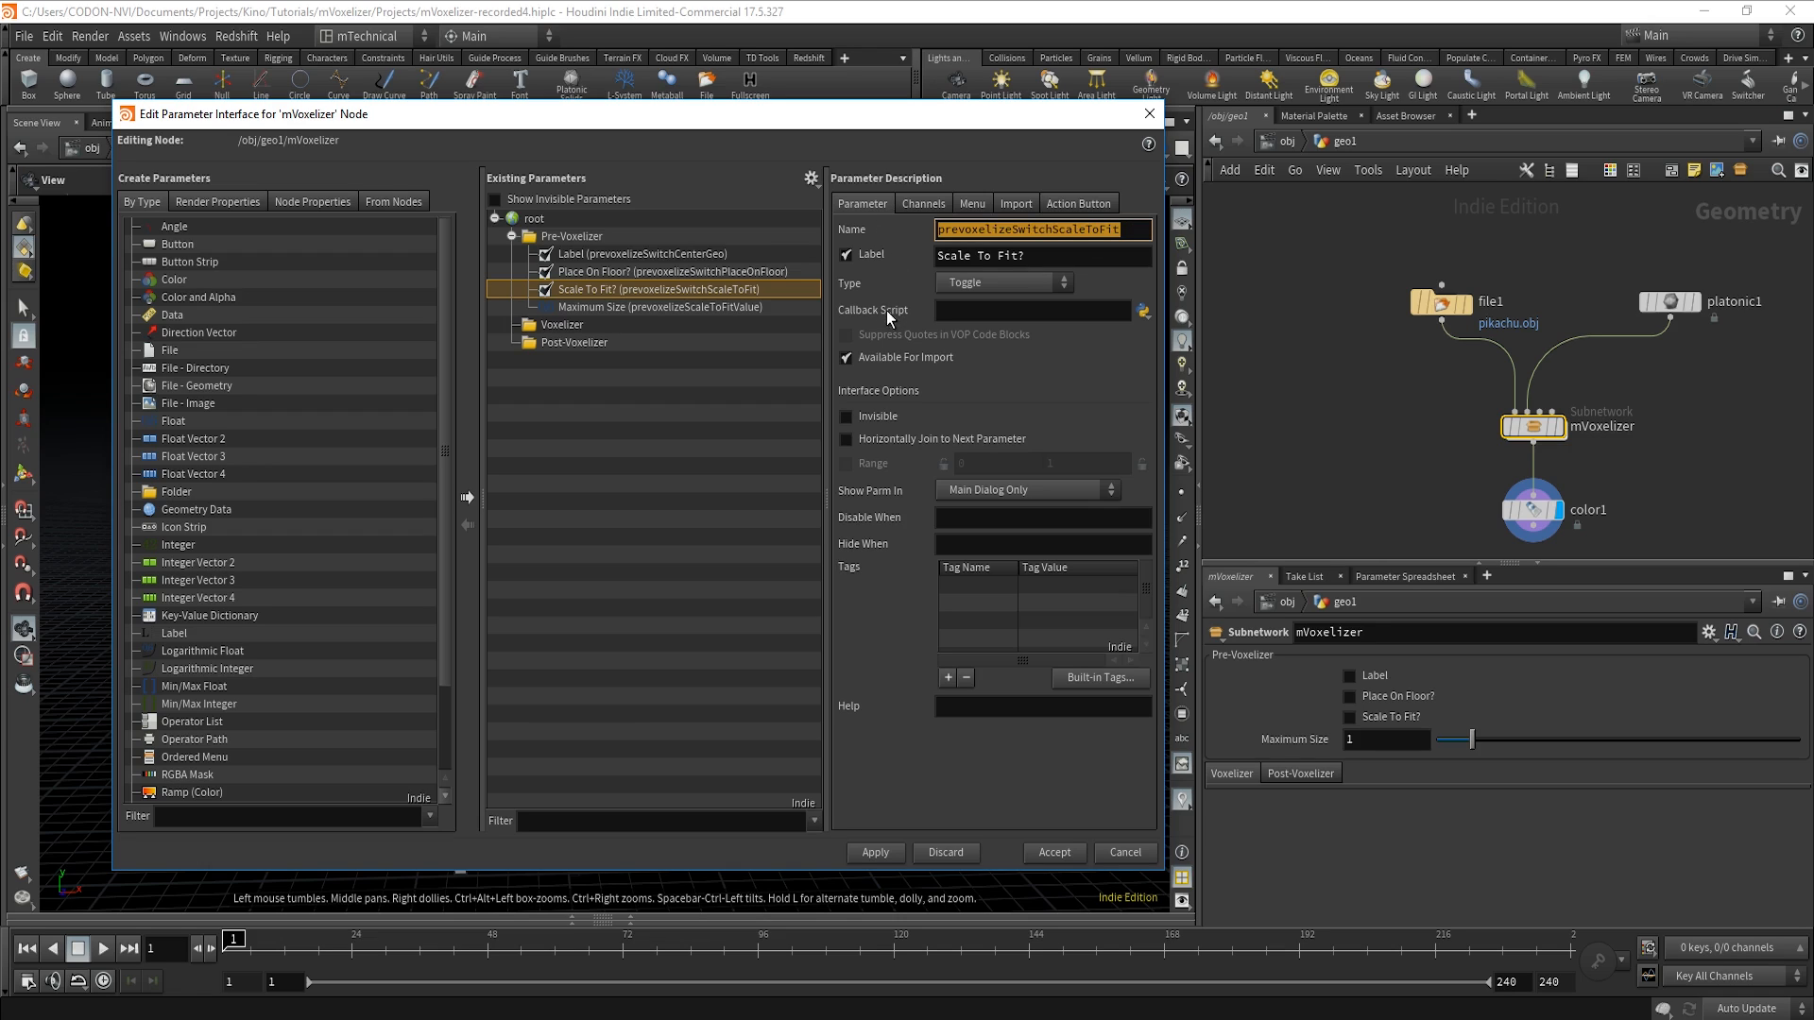
click(677, 308)
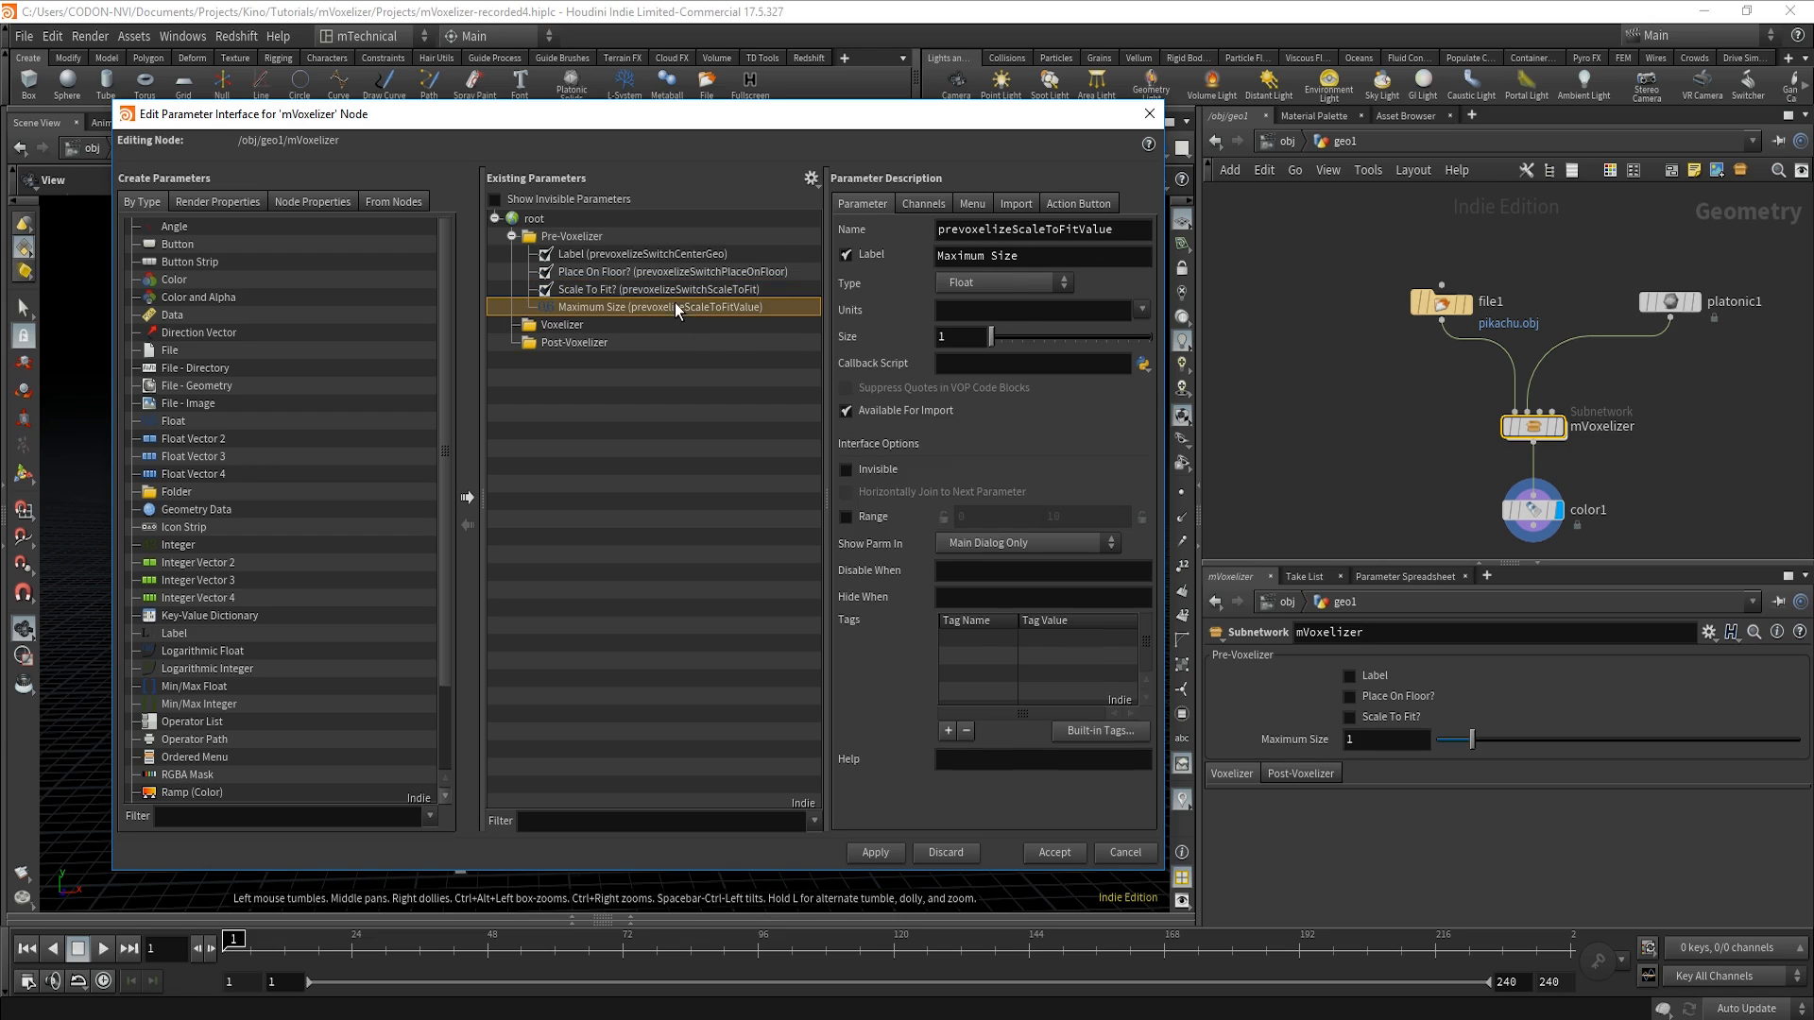
click(964, 575)
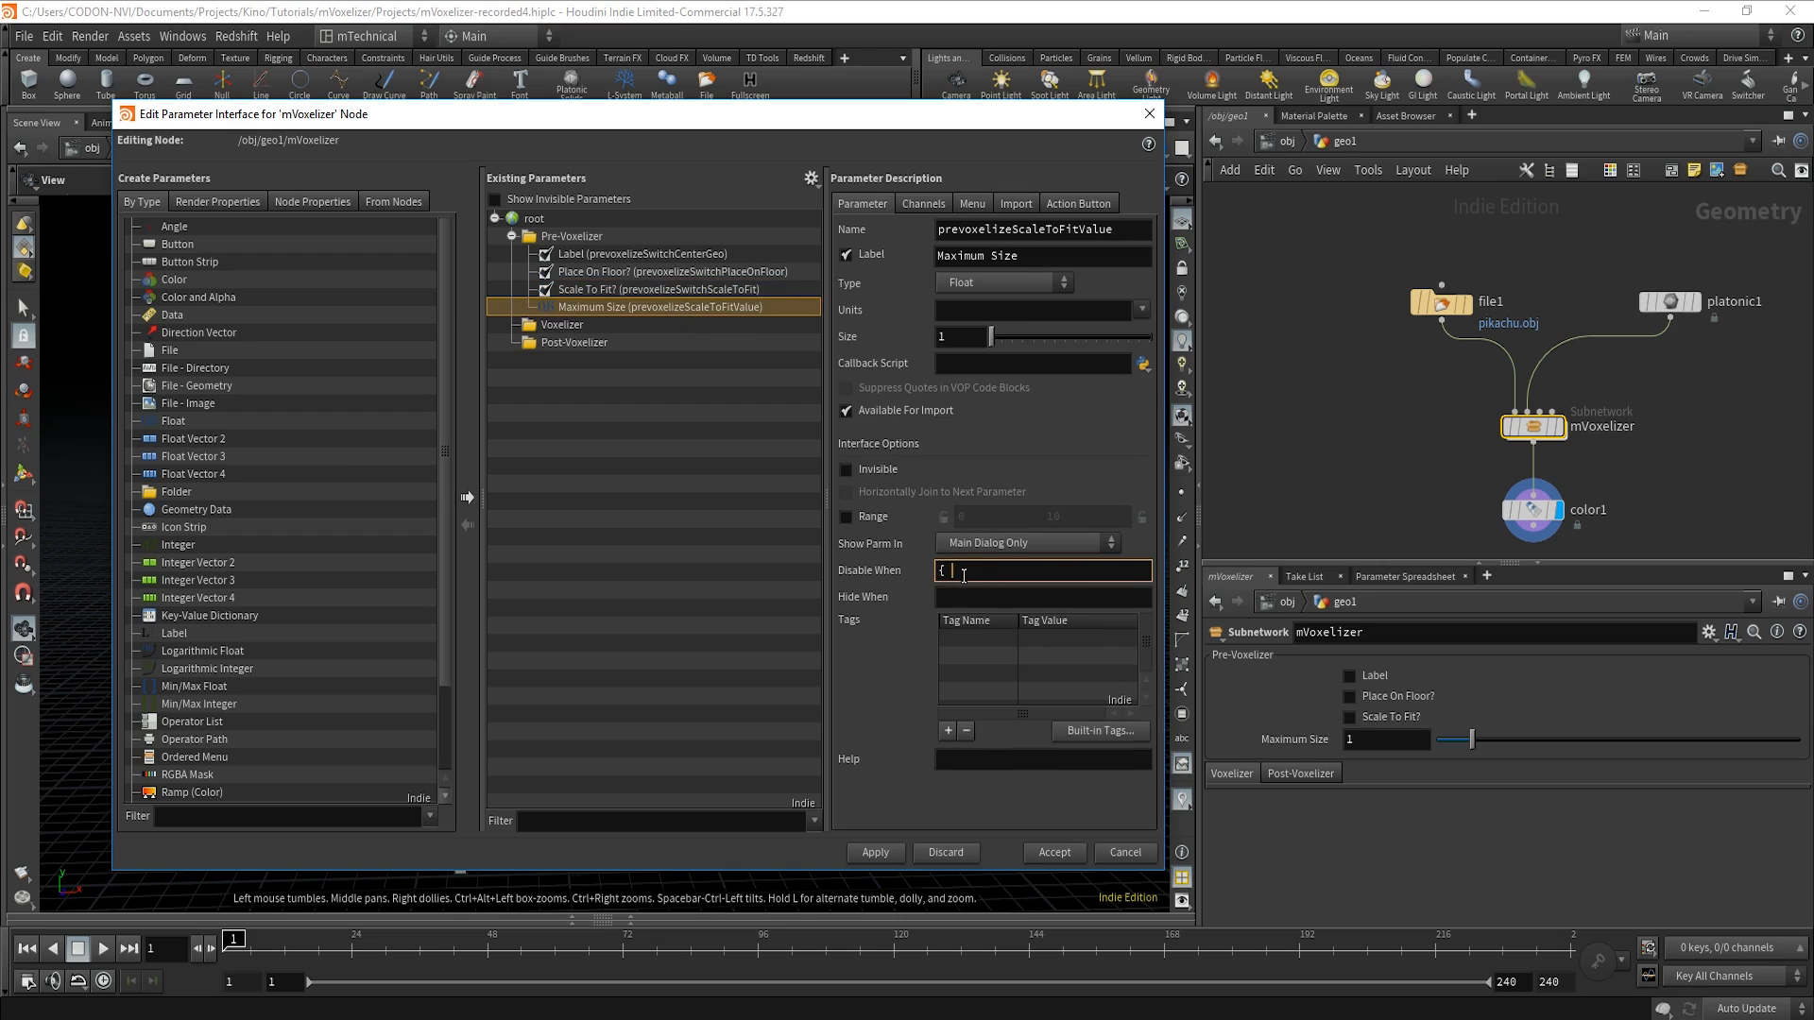
text({)
key(ctrl+v)
text(== 0 })
click(876, 853)
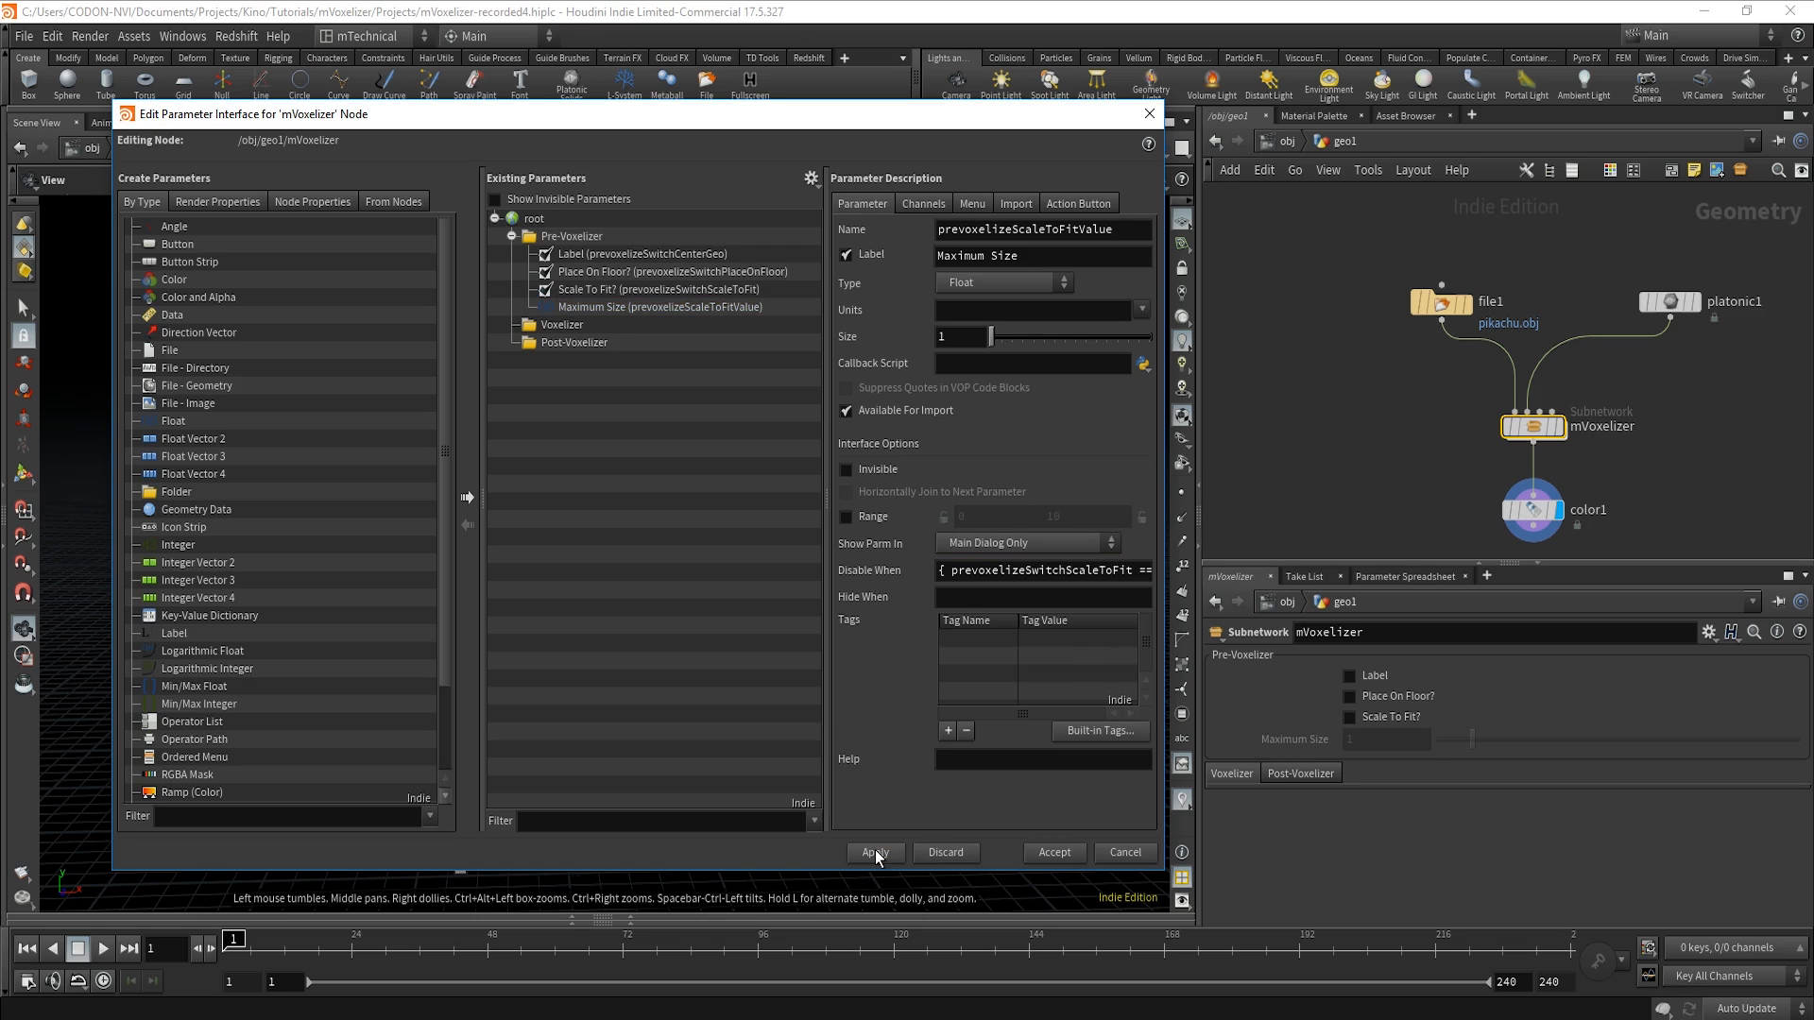
click(1349, 717)
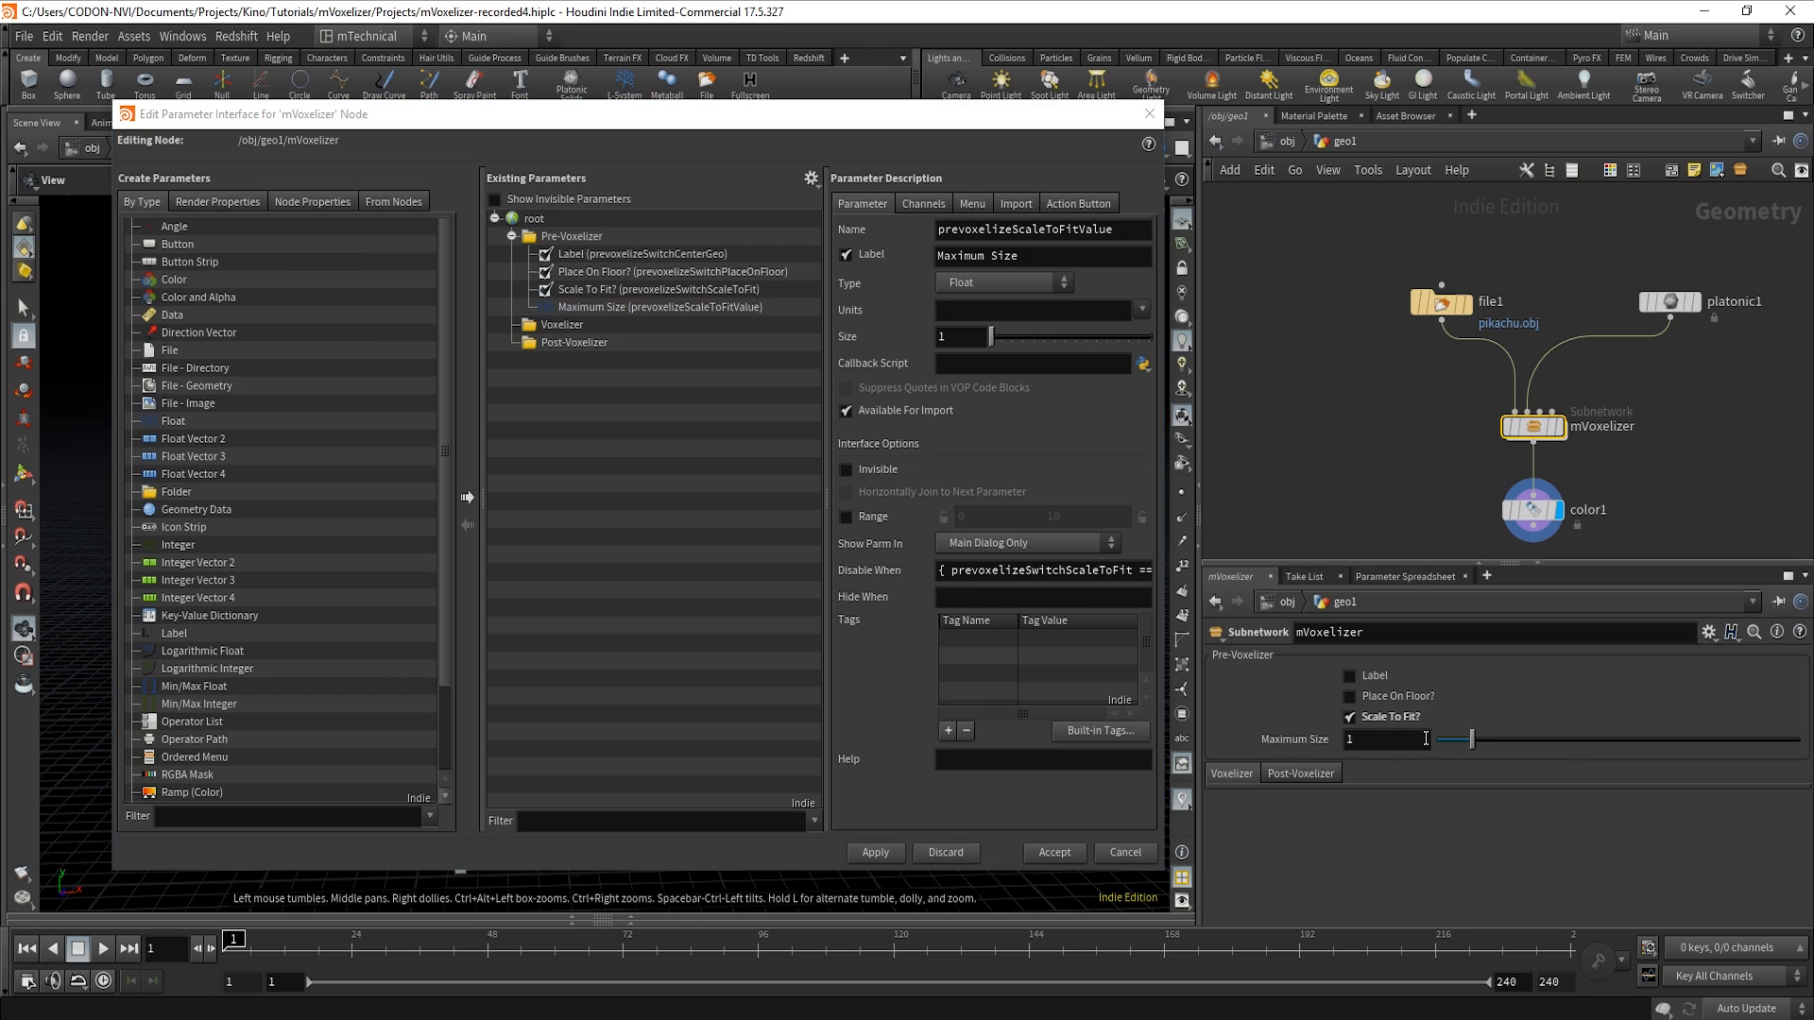
click(1350, 719)
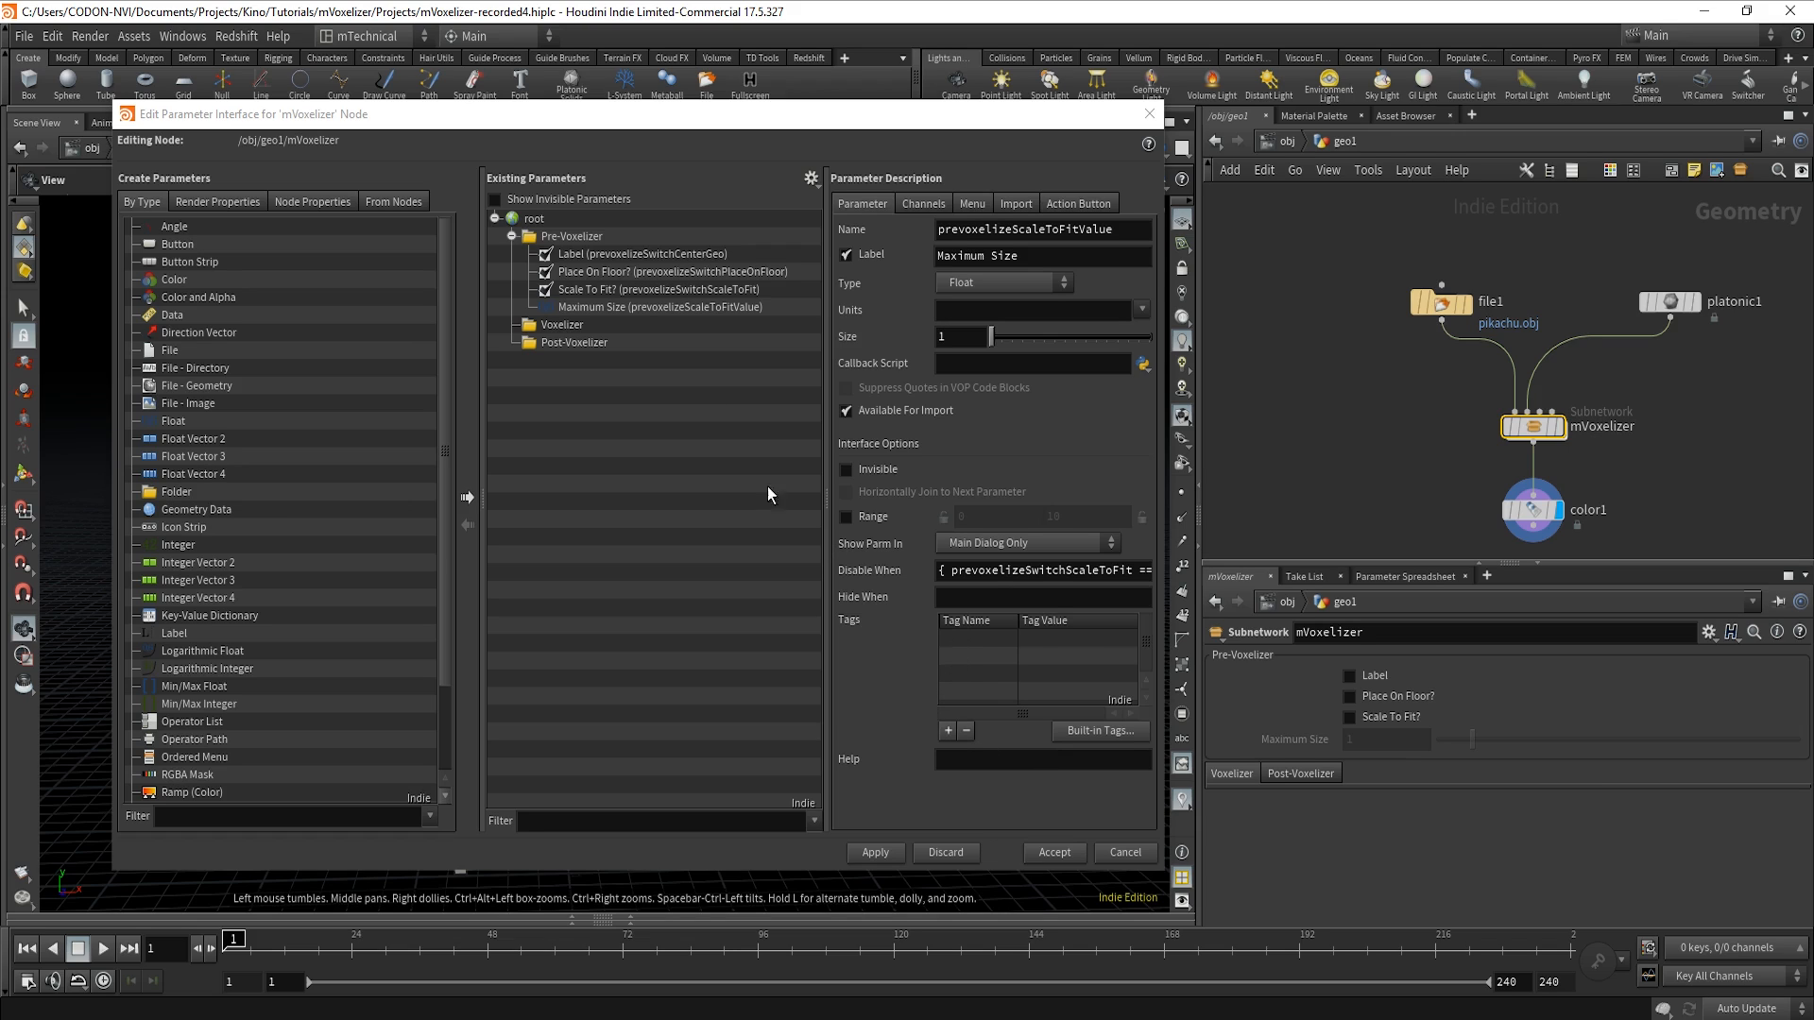
Relabel the prevoxelizeSwitchCenterGeo toggle as "Center Geo?" and accept the parameter interface edits.
click(663, 253)
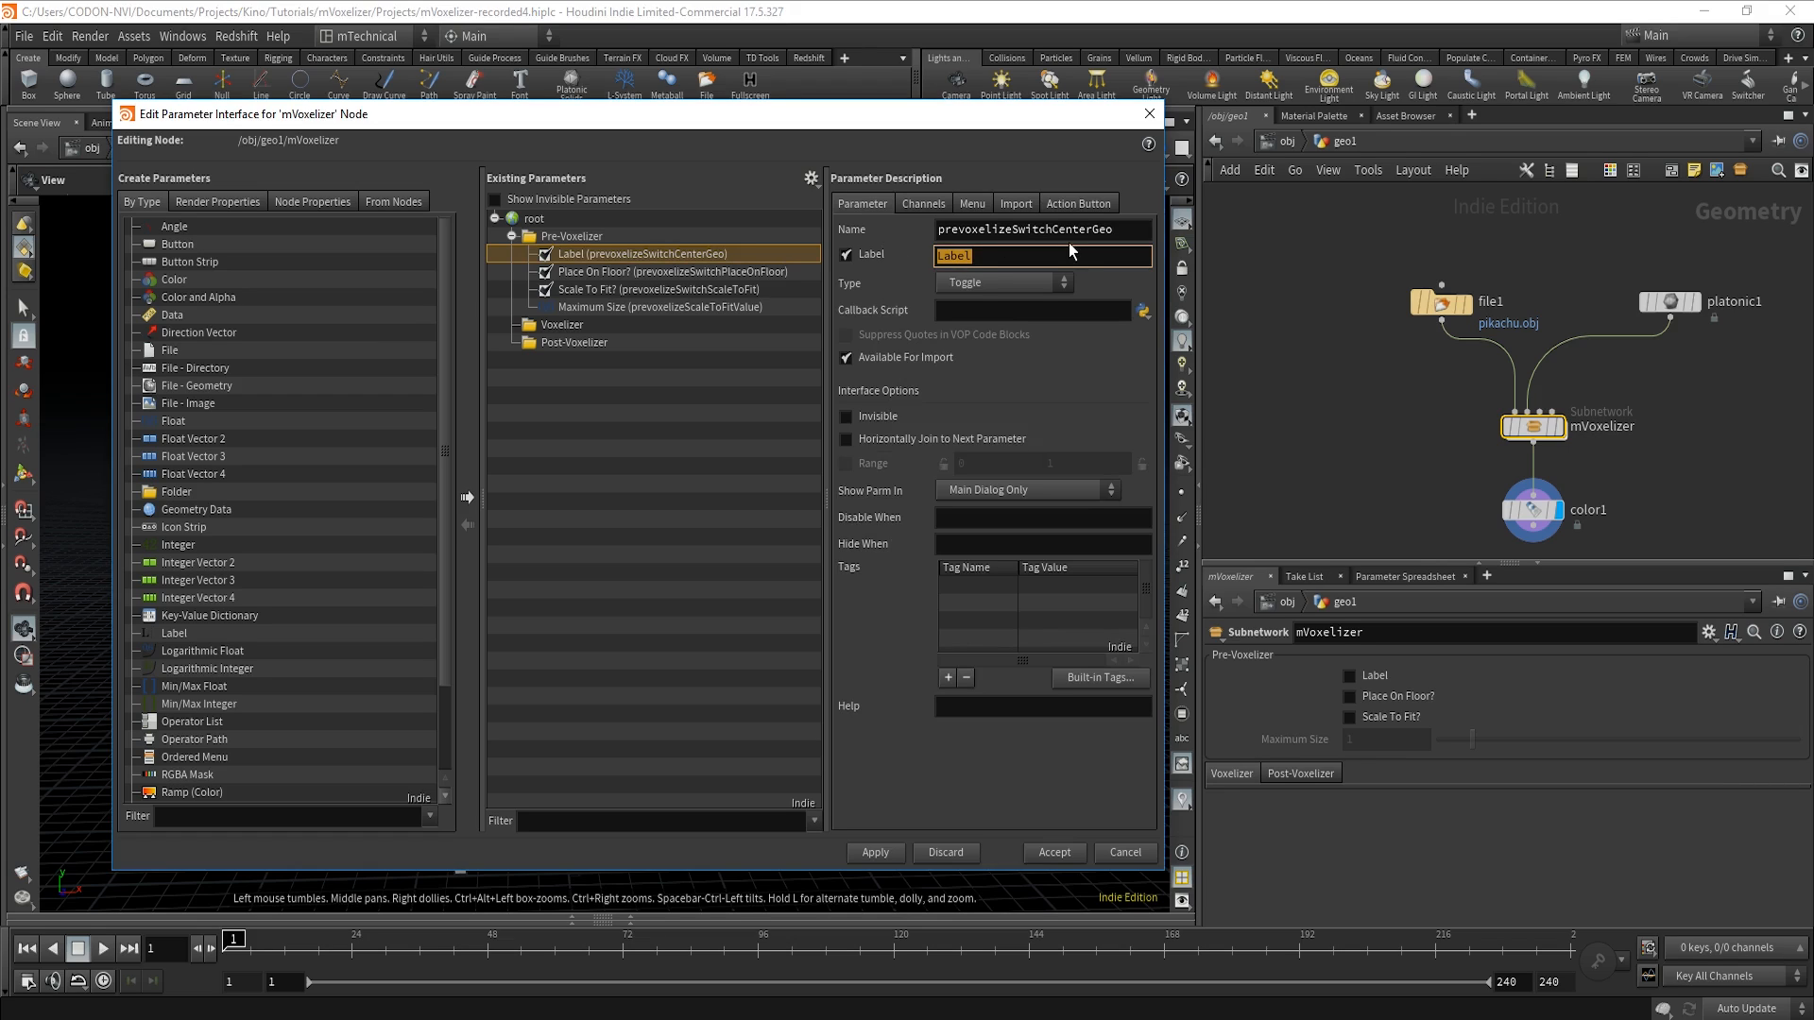
text(Center Geo?)
key(Return)
click(672, 309)
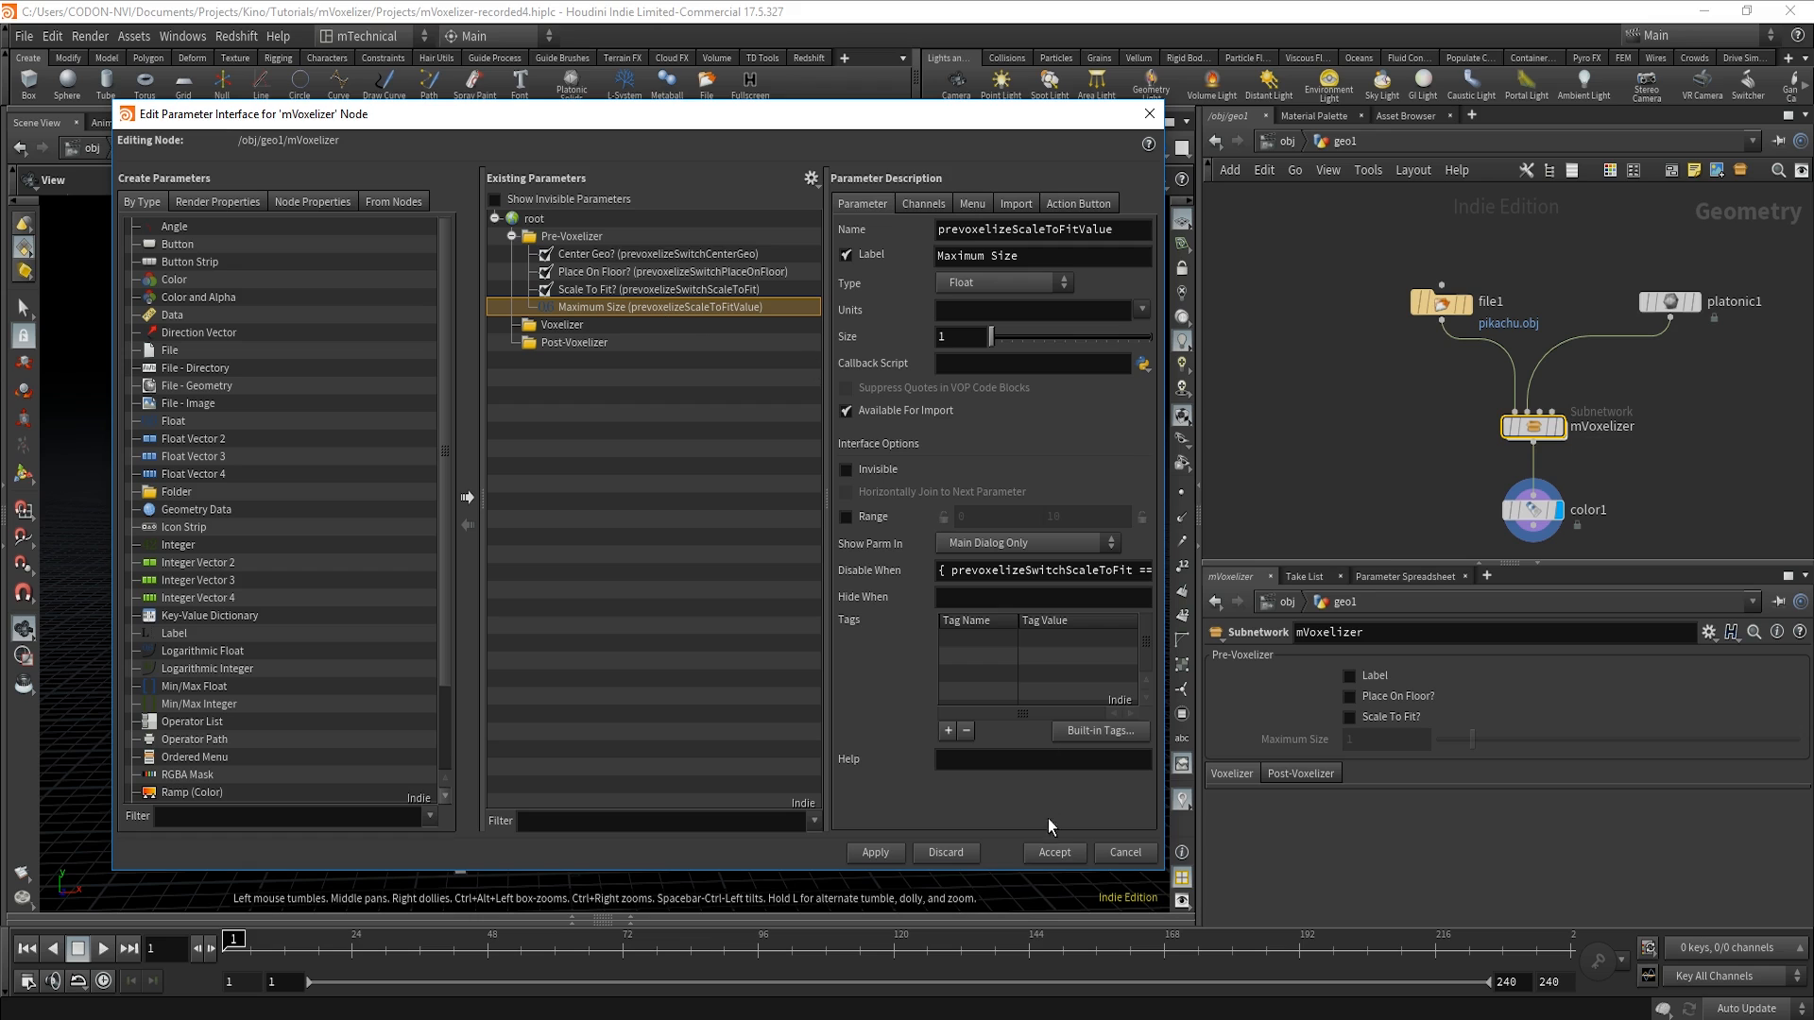
click(1053, 853)
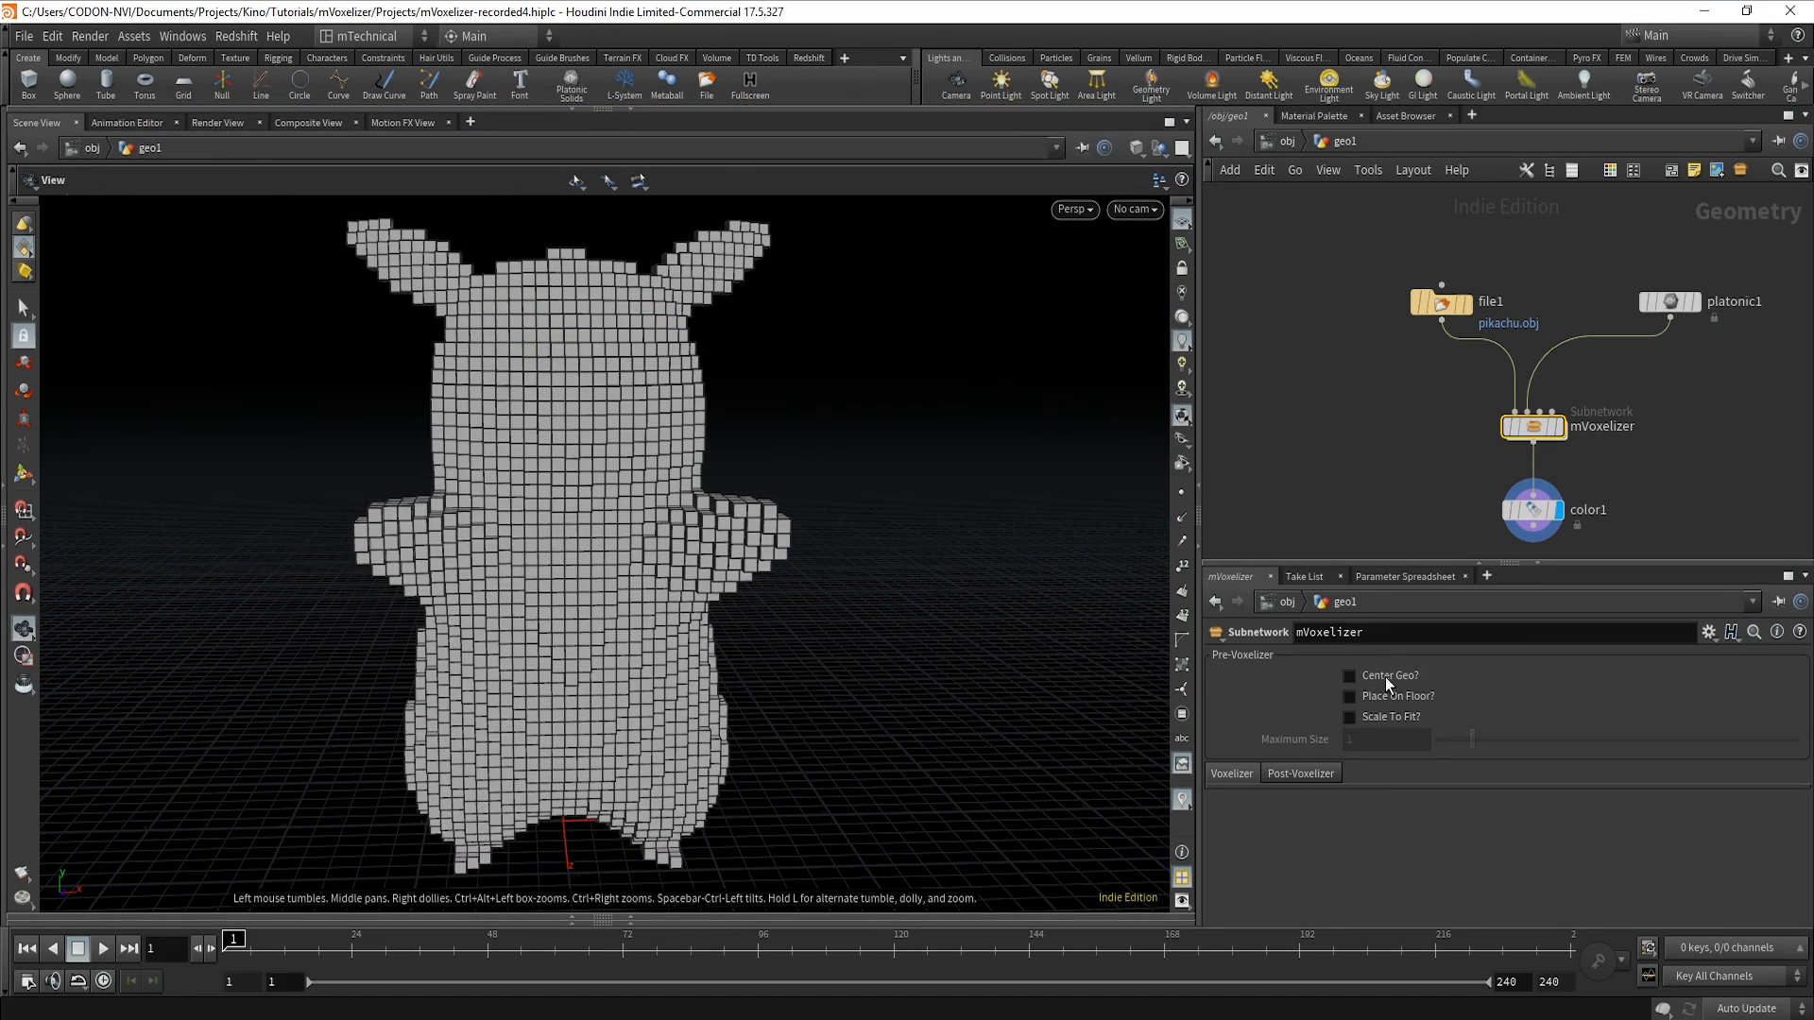
Copy mVoxelizer's Center Geo? parameter, and set quickmark 1 at the geo1 network and quickmark 2 inside the pre-voxelizer subnetwork.
right_click(1348, 677)
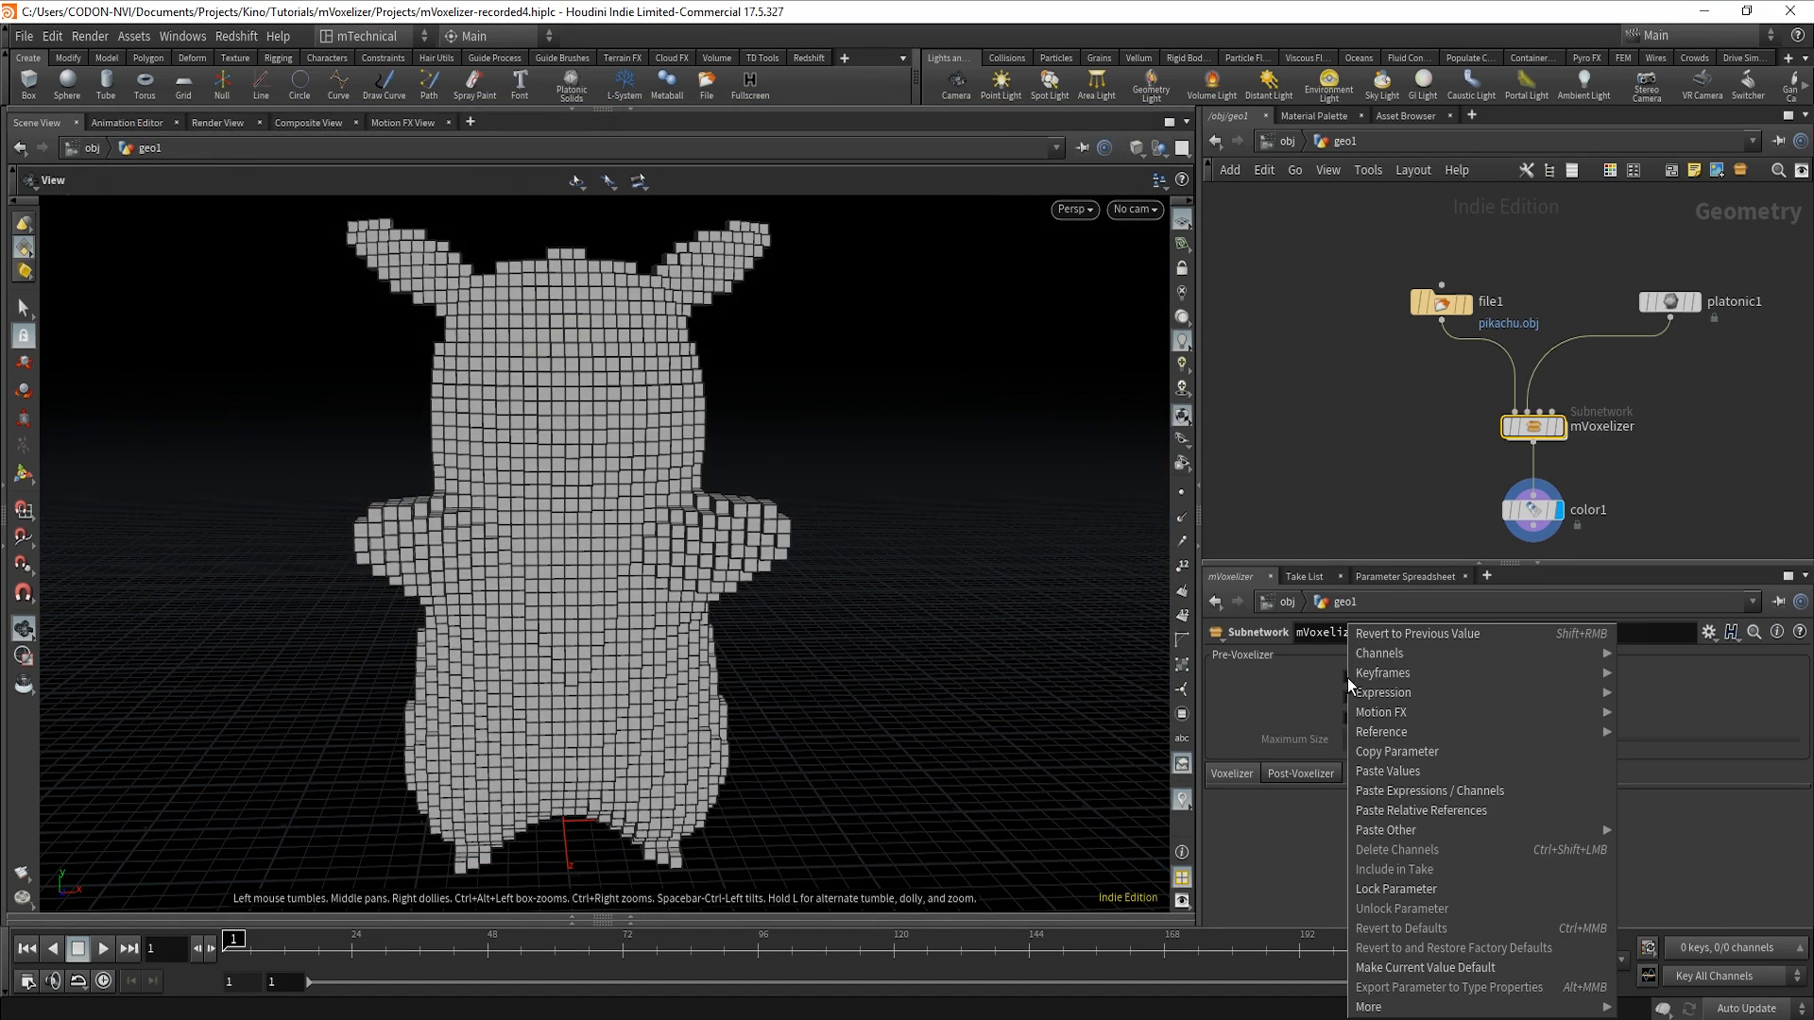
click(1423, 753)
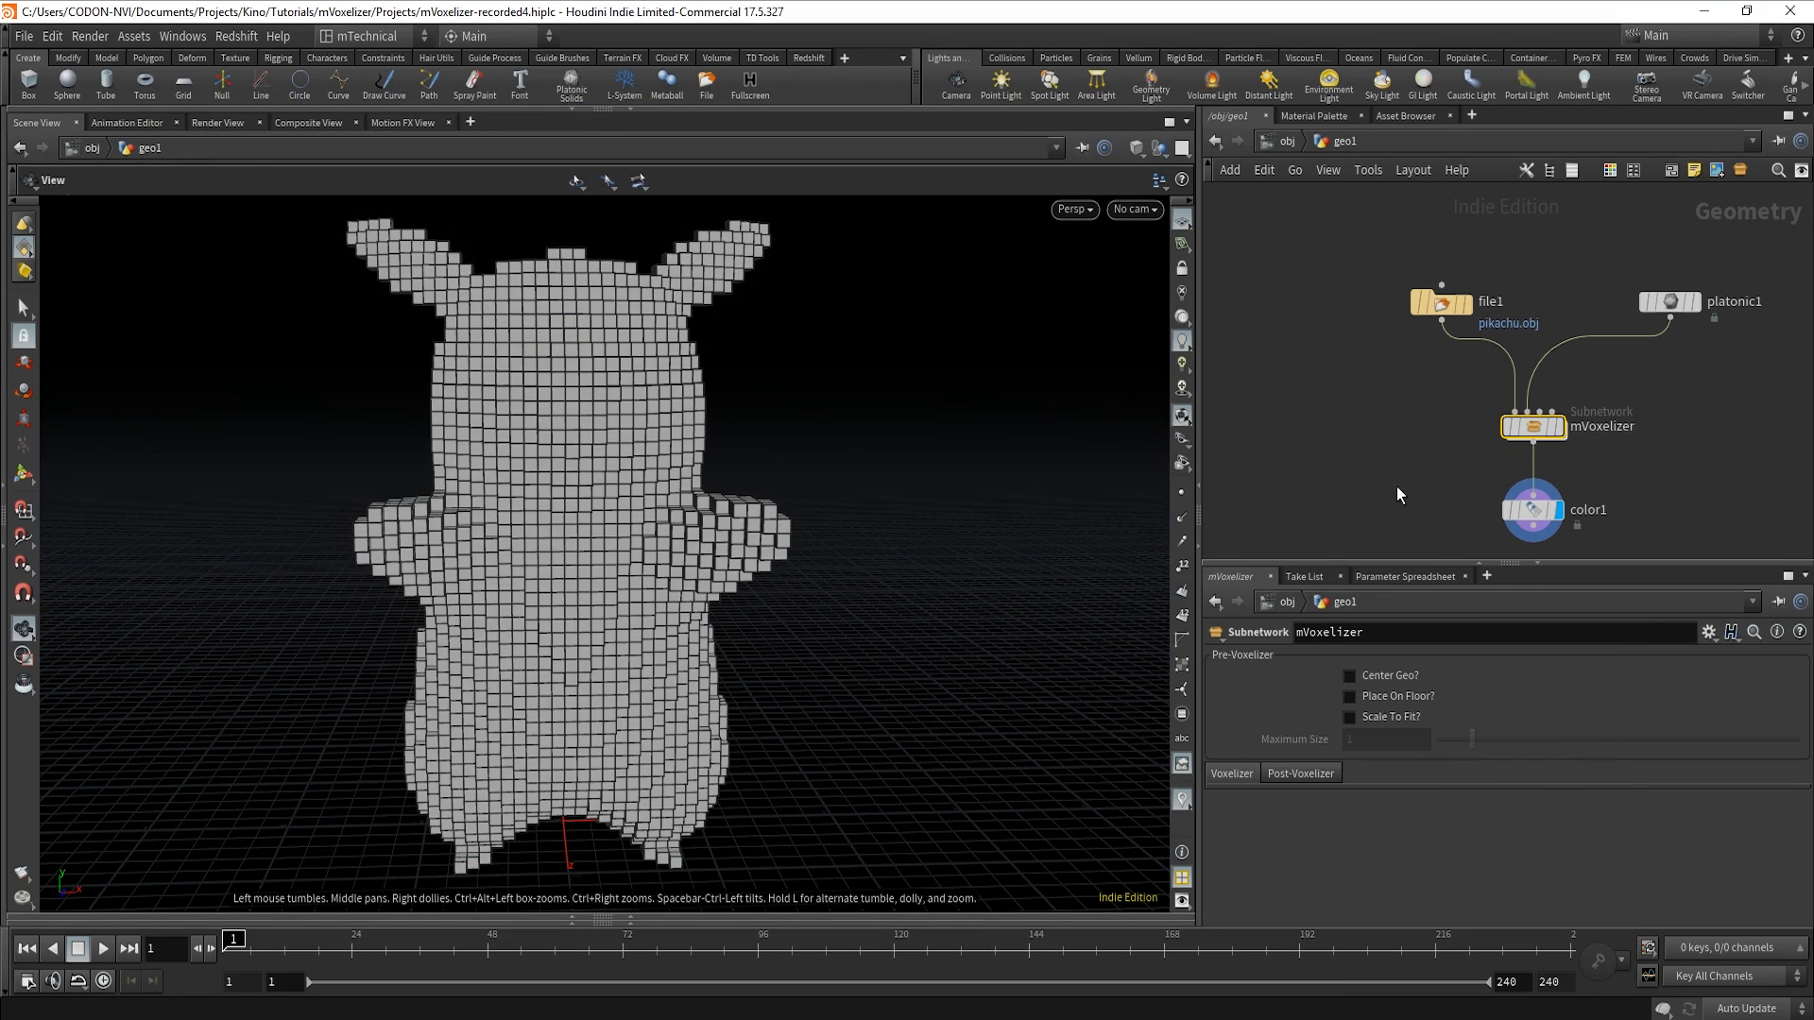
key(ctrl+1)
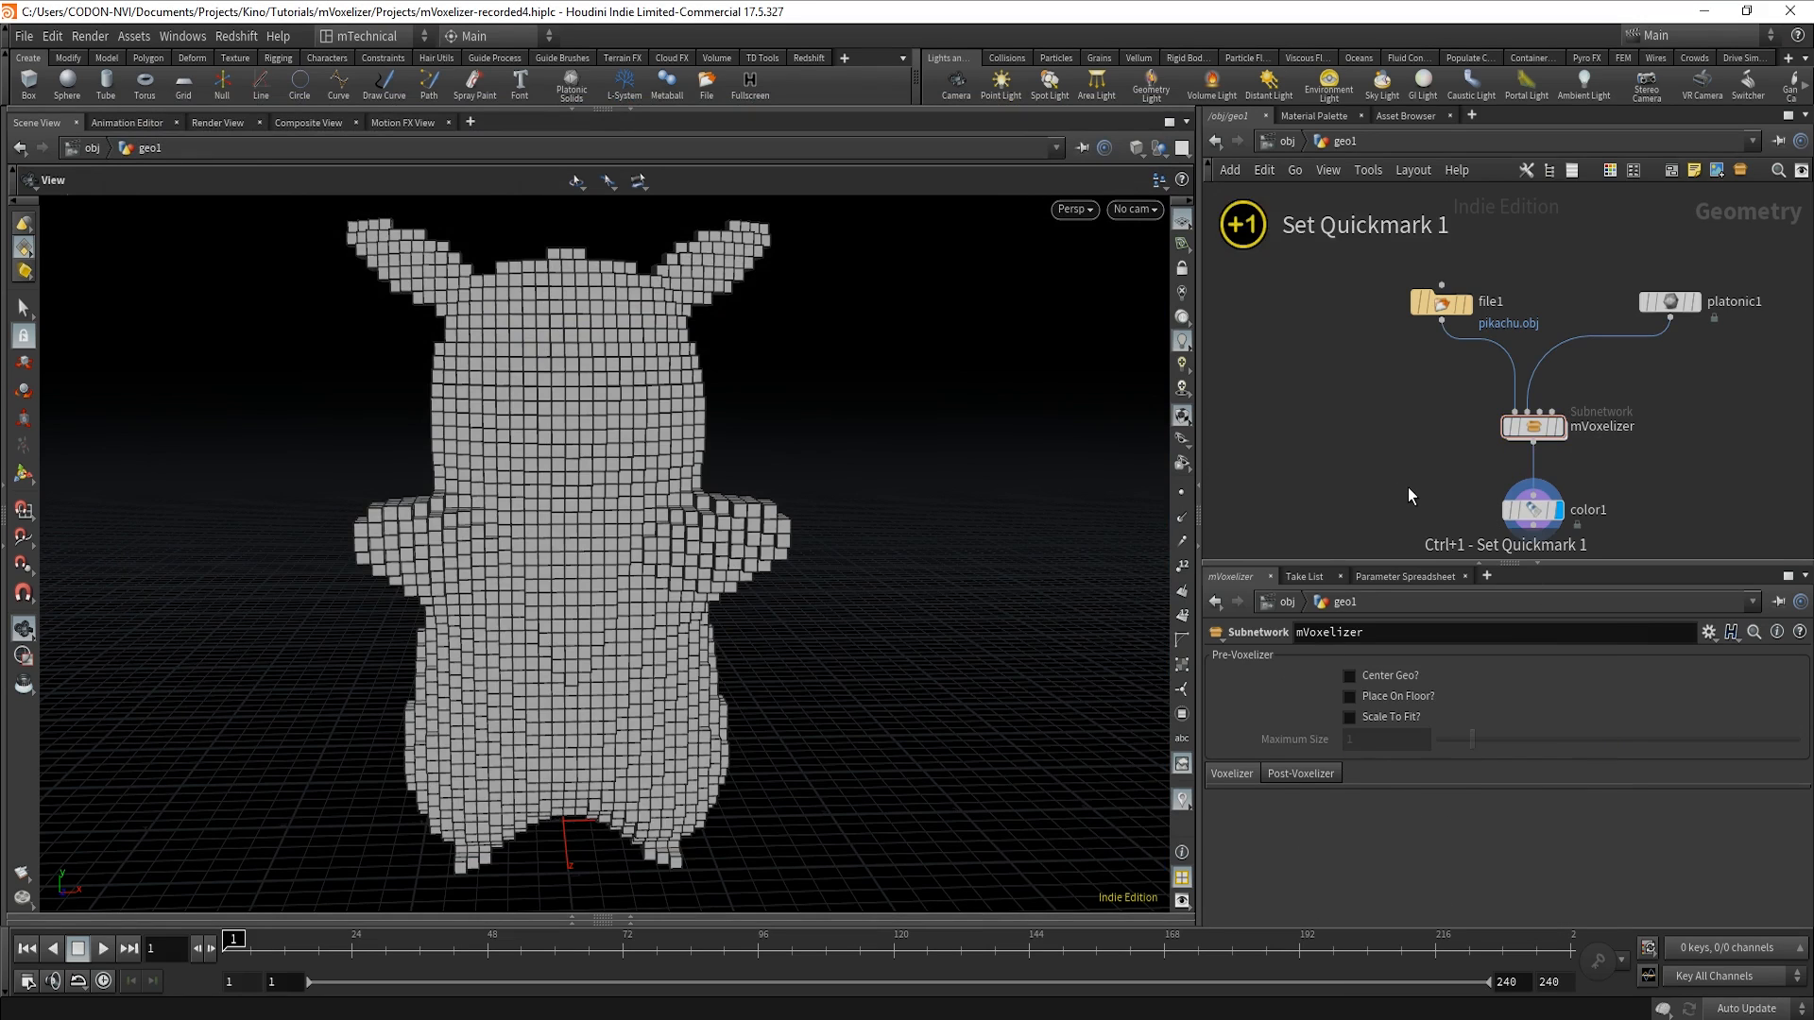
double_click(1534, 429)
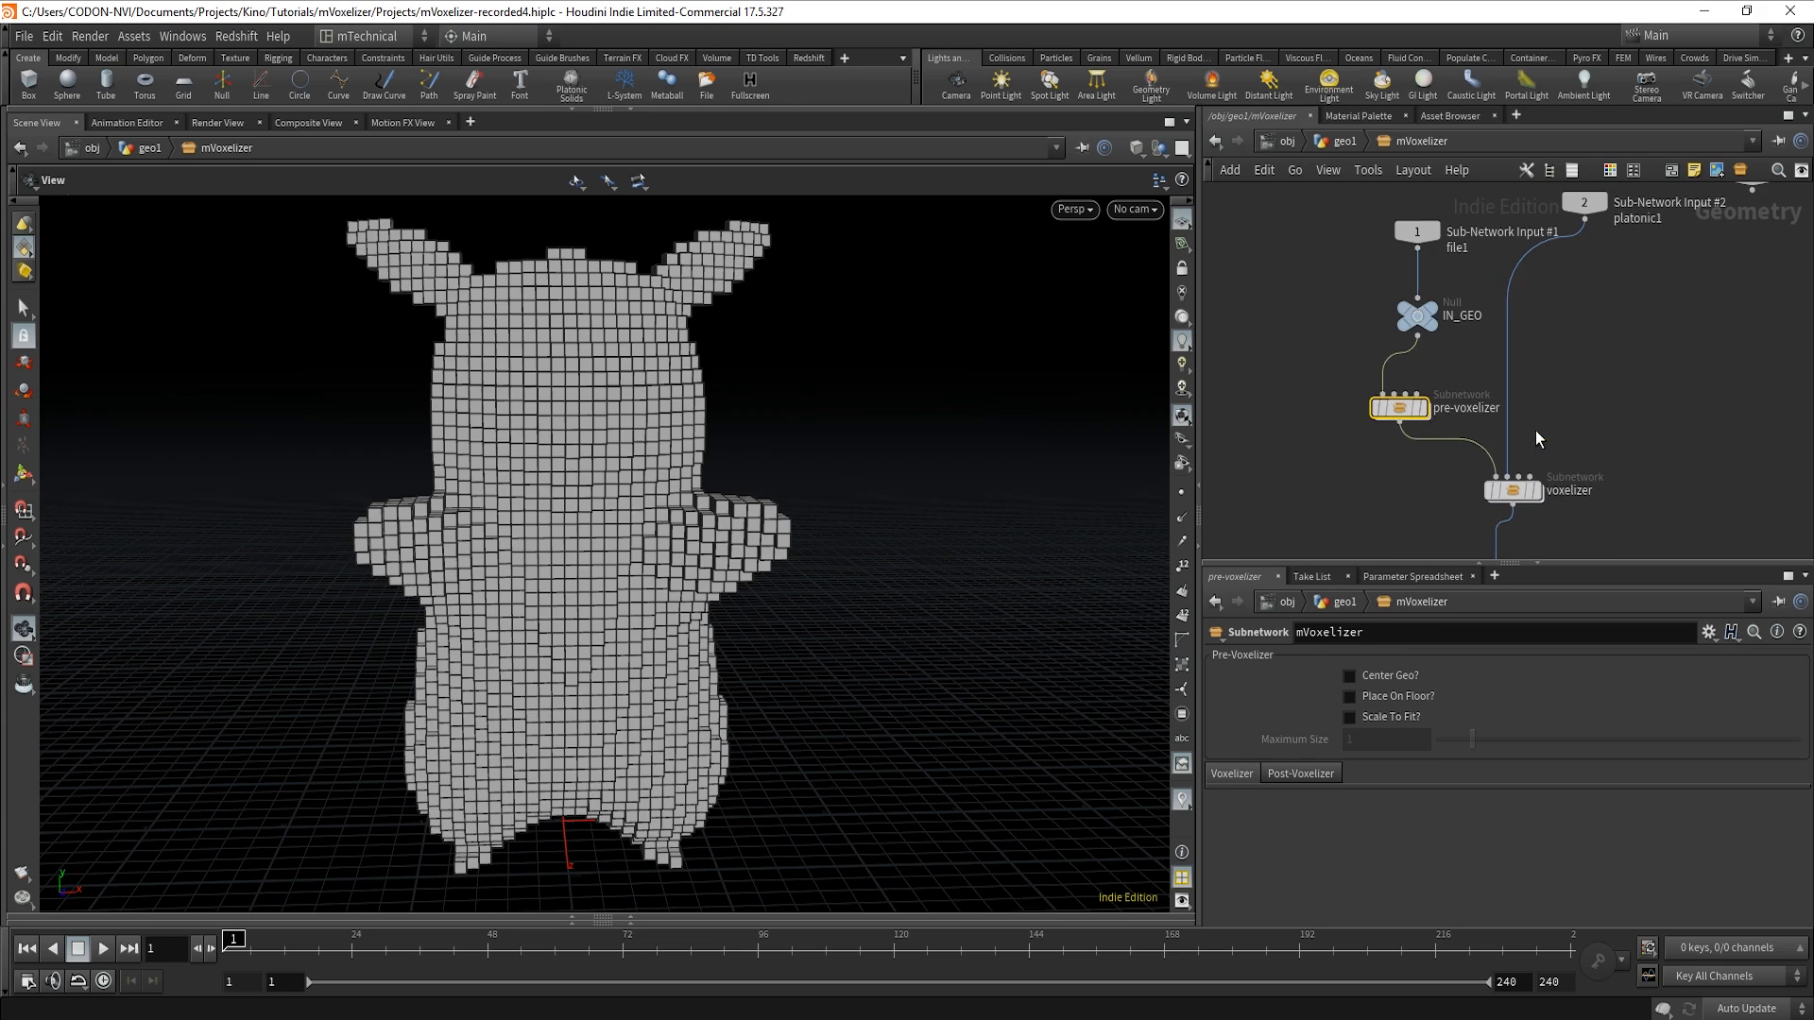
double_click(1399, 412)
scroll(1572, 439, up, 2)
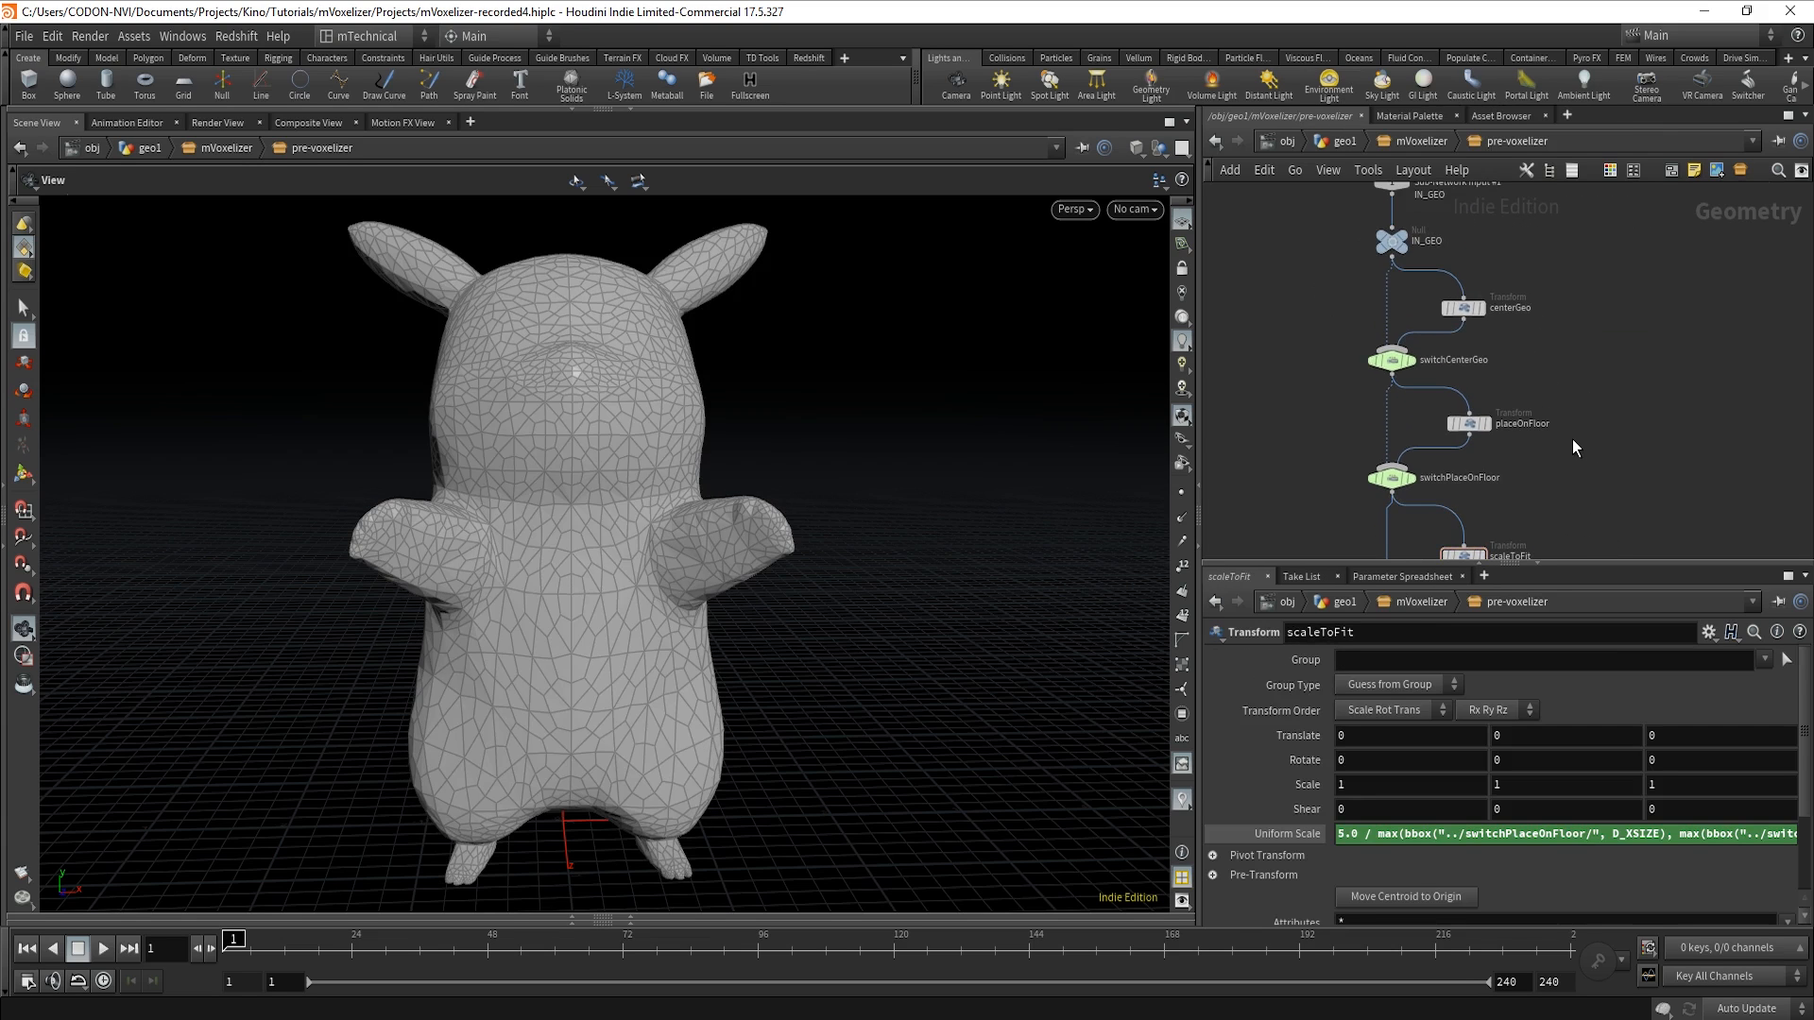
key(ctrl+2)
scroll(1563, 431, up, 3)
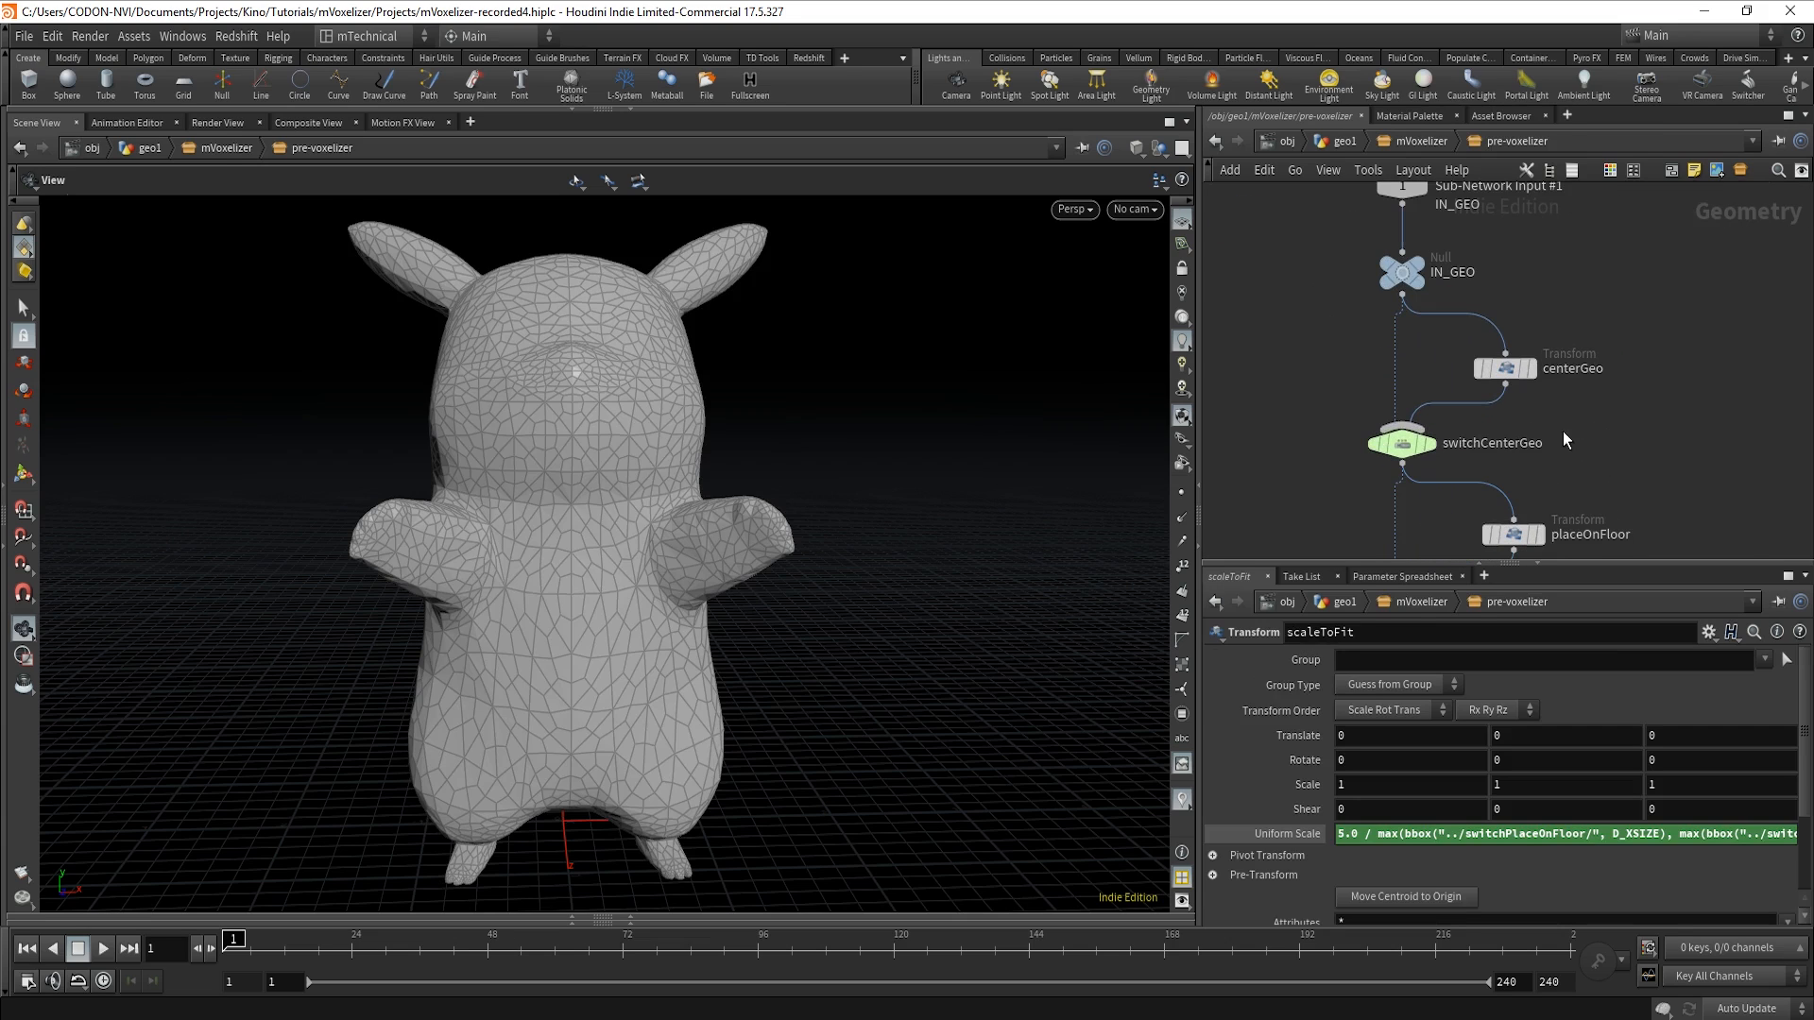
Link the Select Input of switchCenterGeo to the copied Center Geo? parameter as a relative reference.
click(1403, 444)
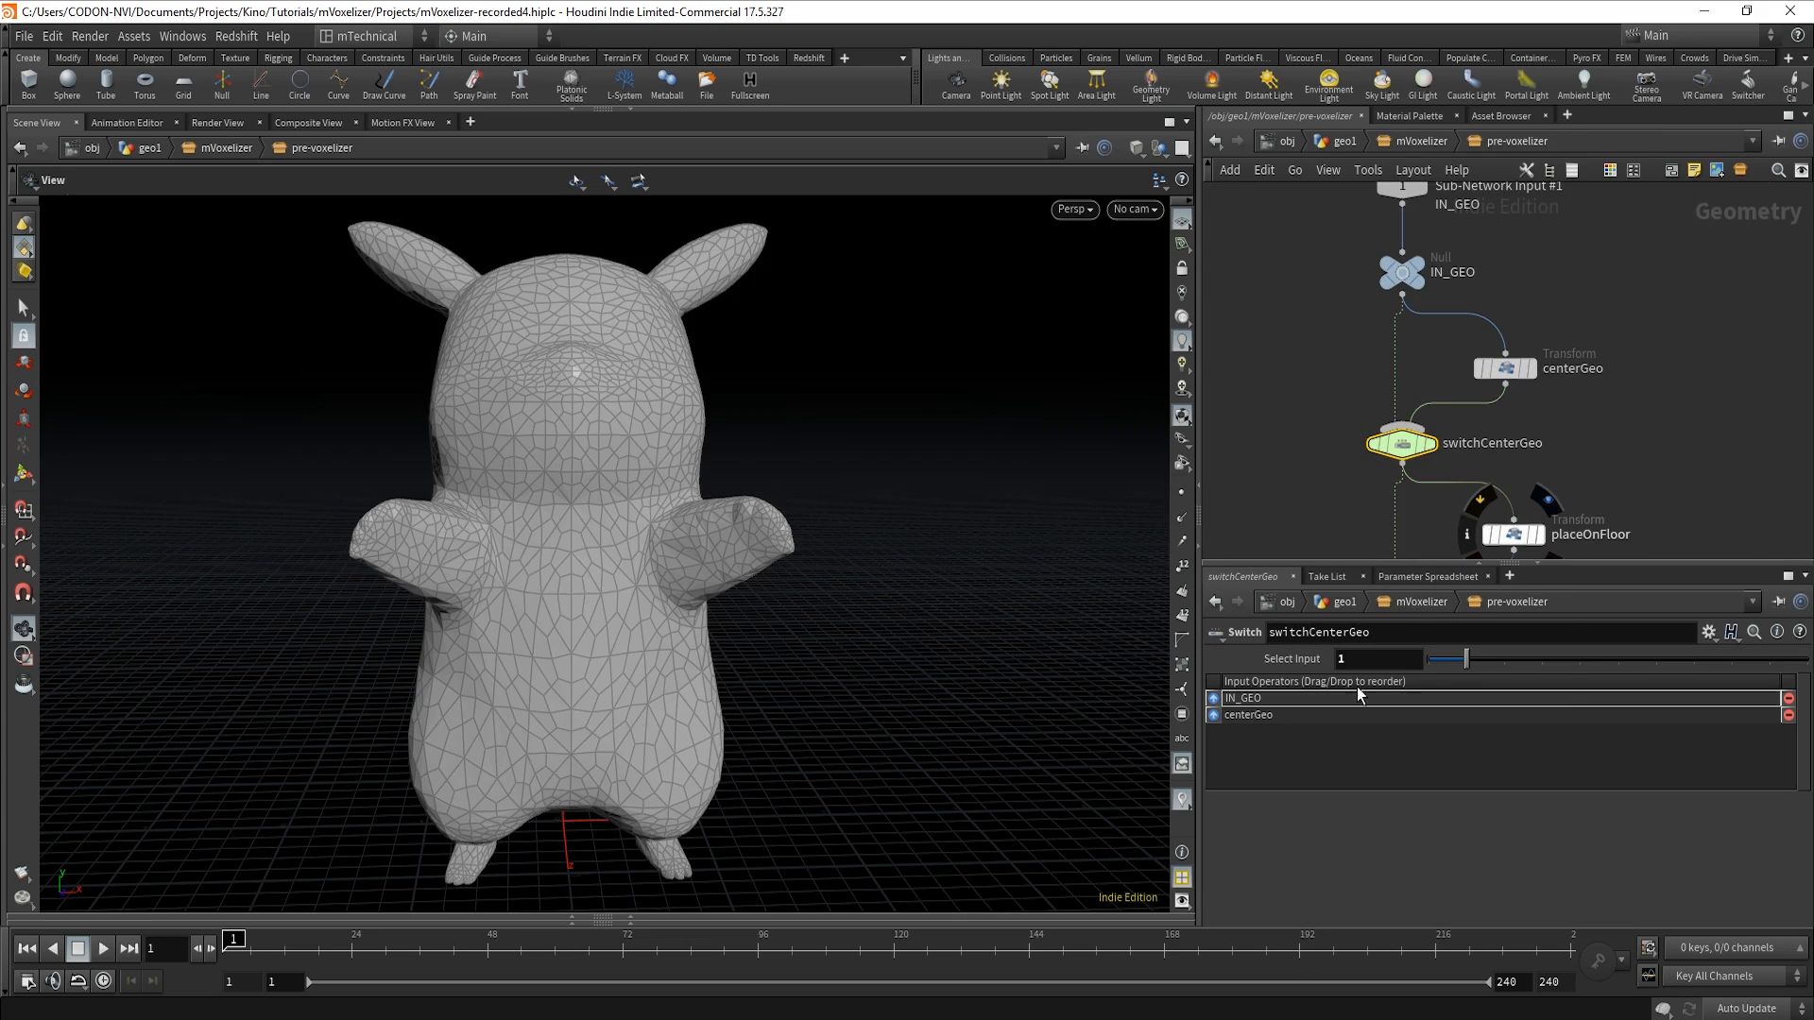
right_click(1306, 659)
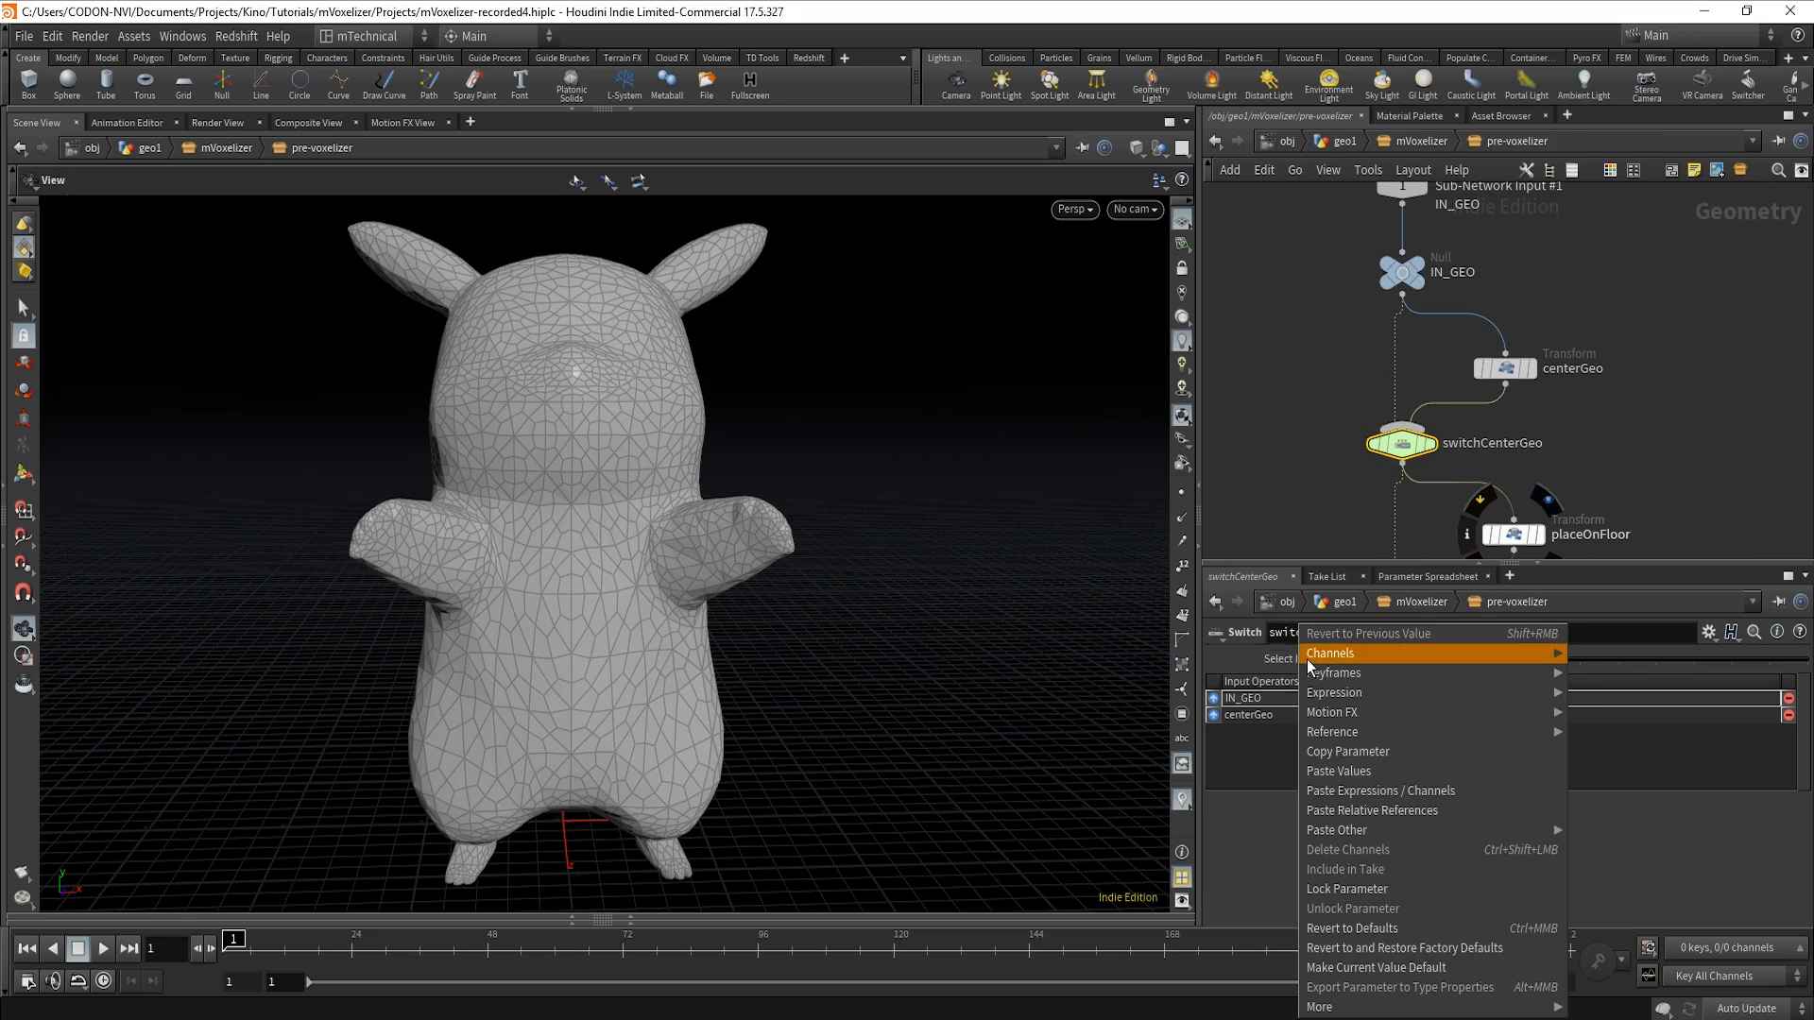
click(1392, 813)
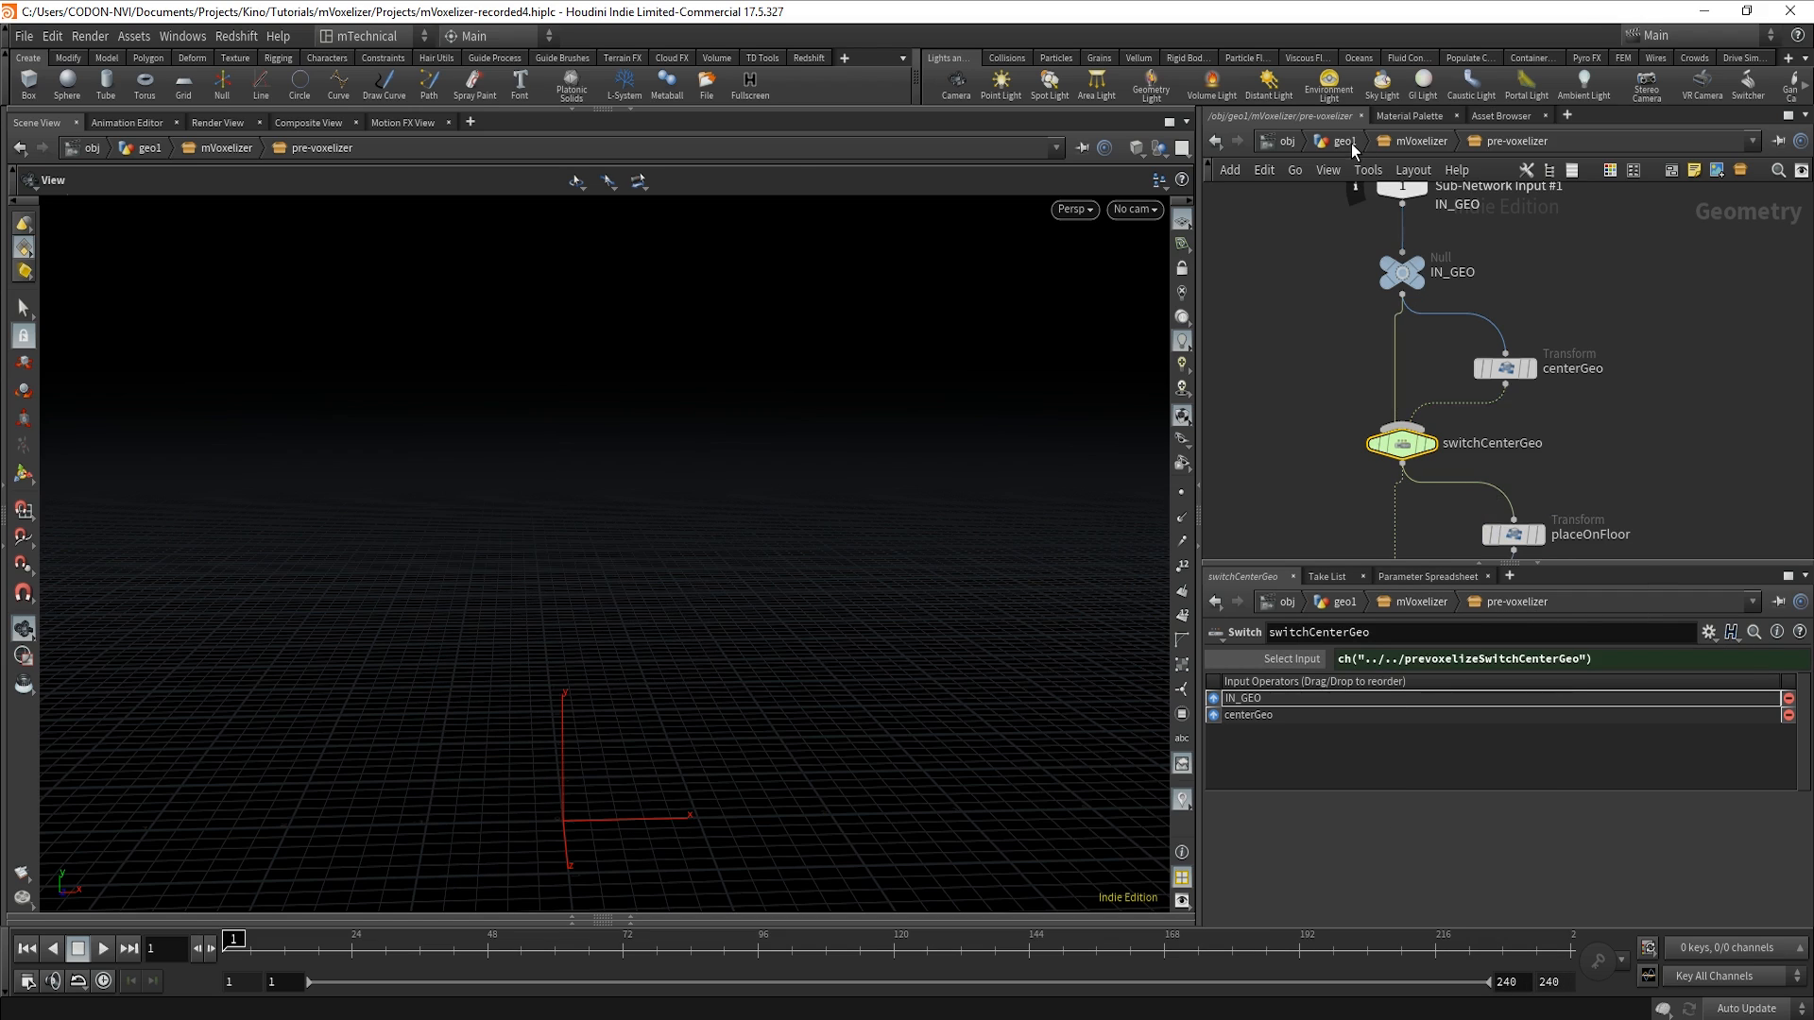
Copy mVoxelizer's Place On Floor? parameter and paste it as a relative reference into the Select Input of switchPlaceOnFloor.
key(1)
click(1533, 427)
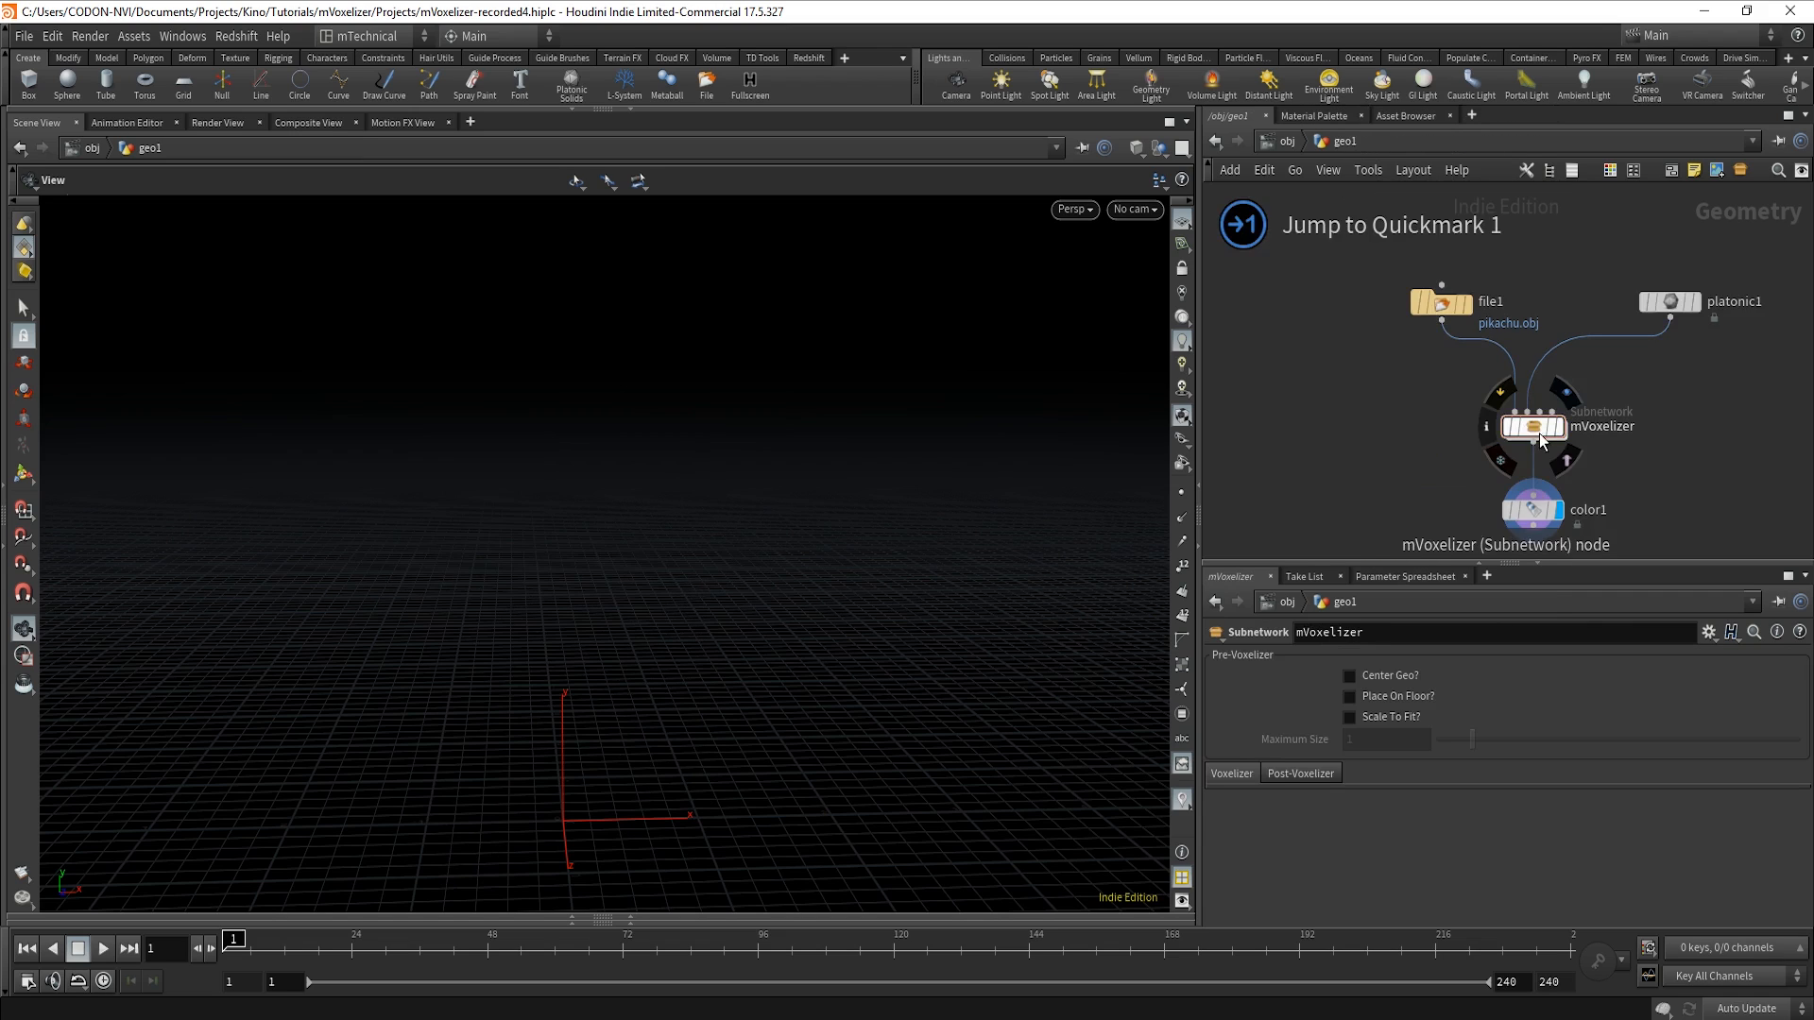
right_click(1389, 698)
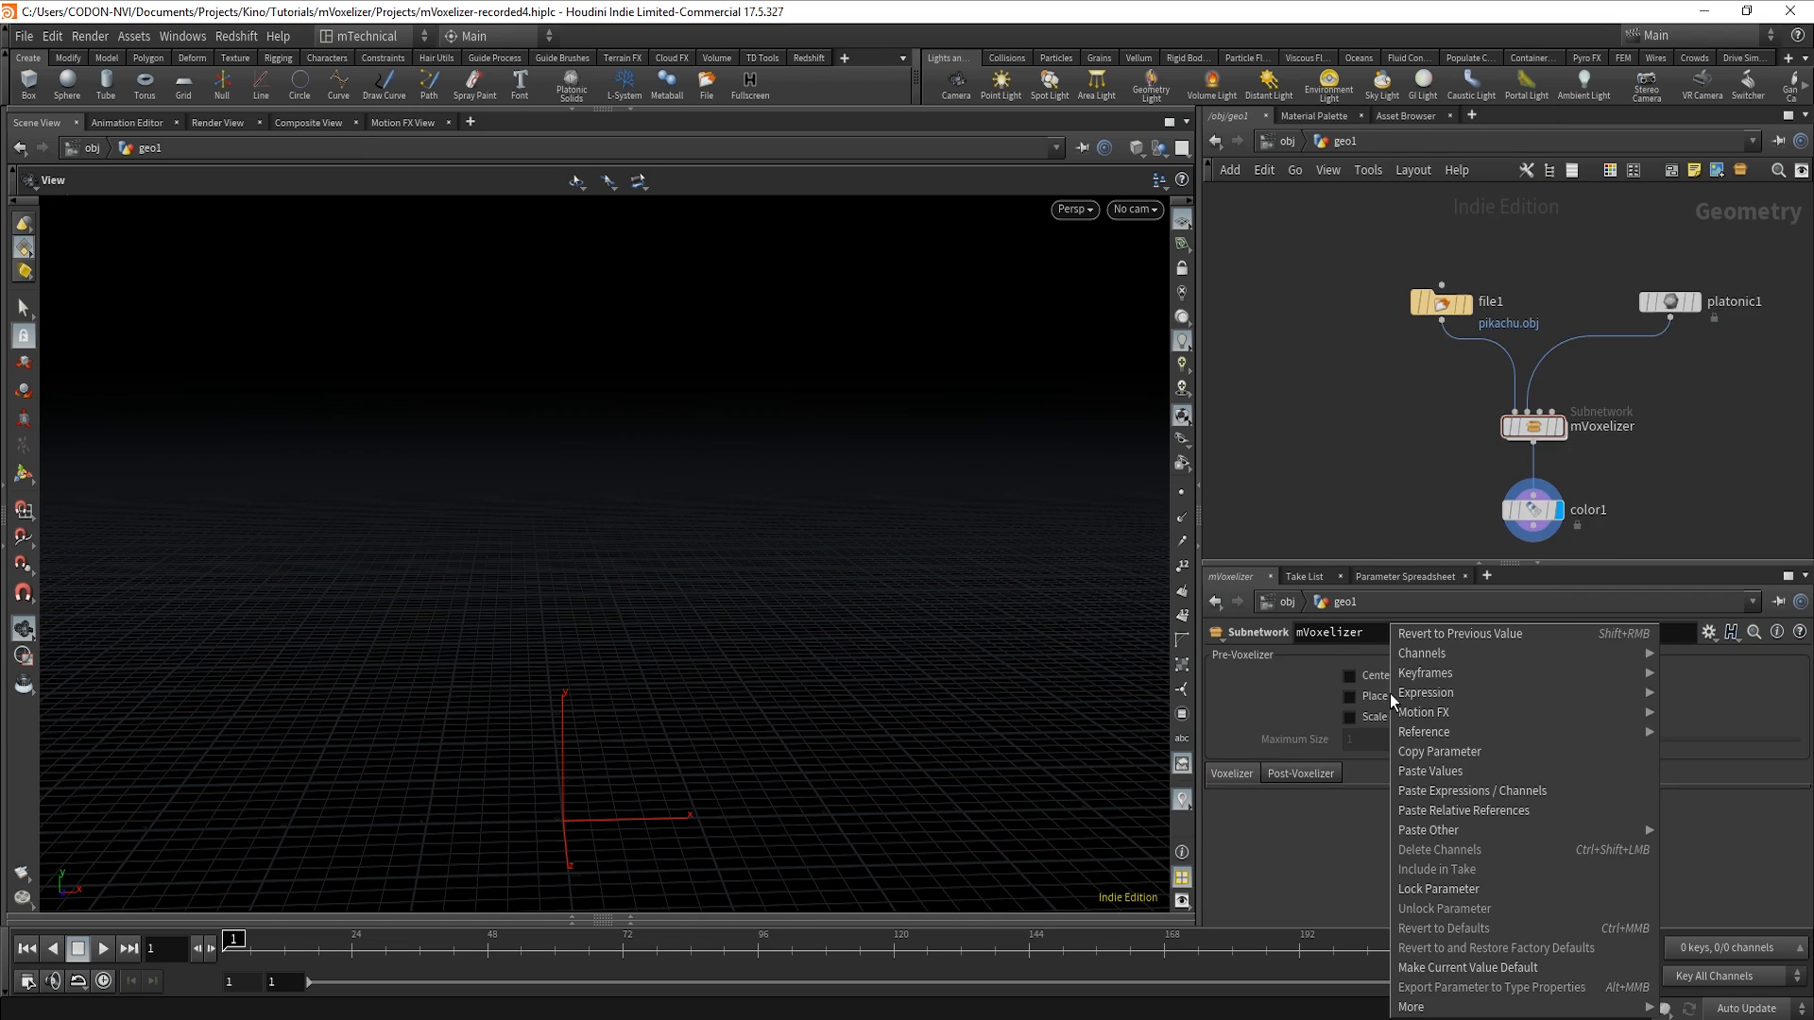
click(1457, 752)
key(2)
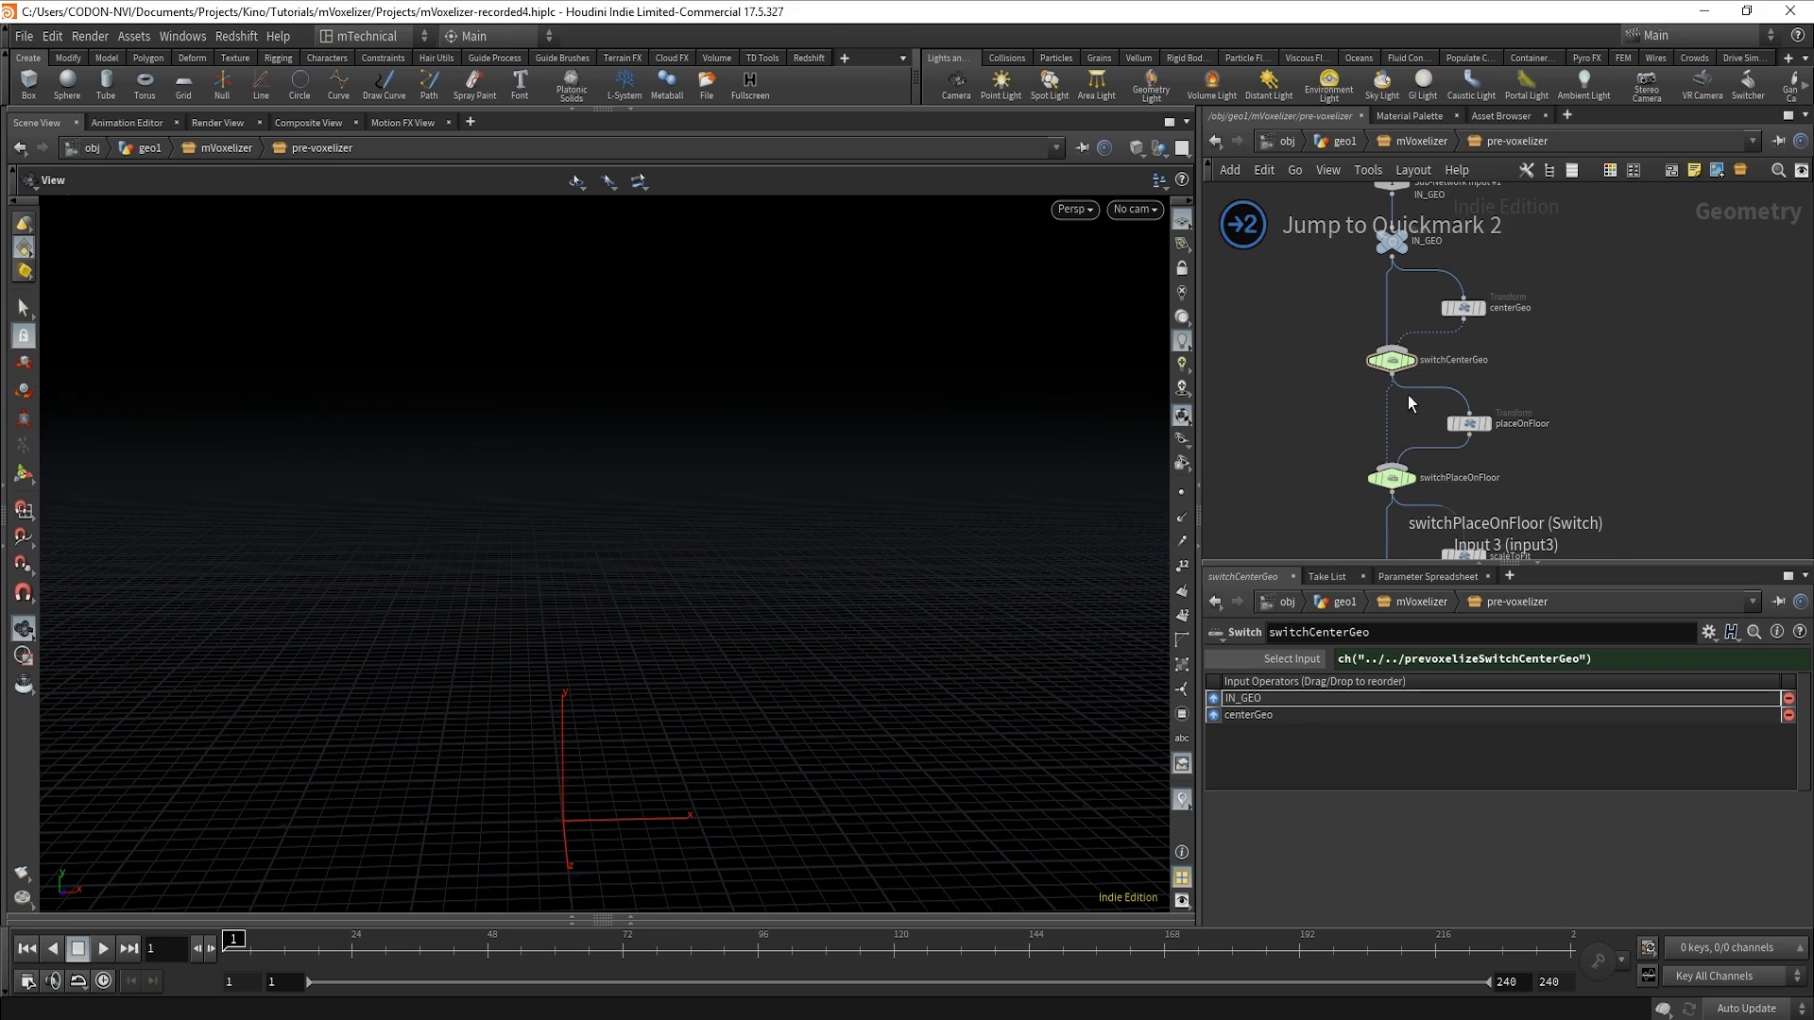
click(1391, 480)
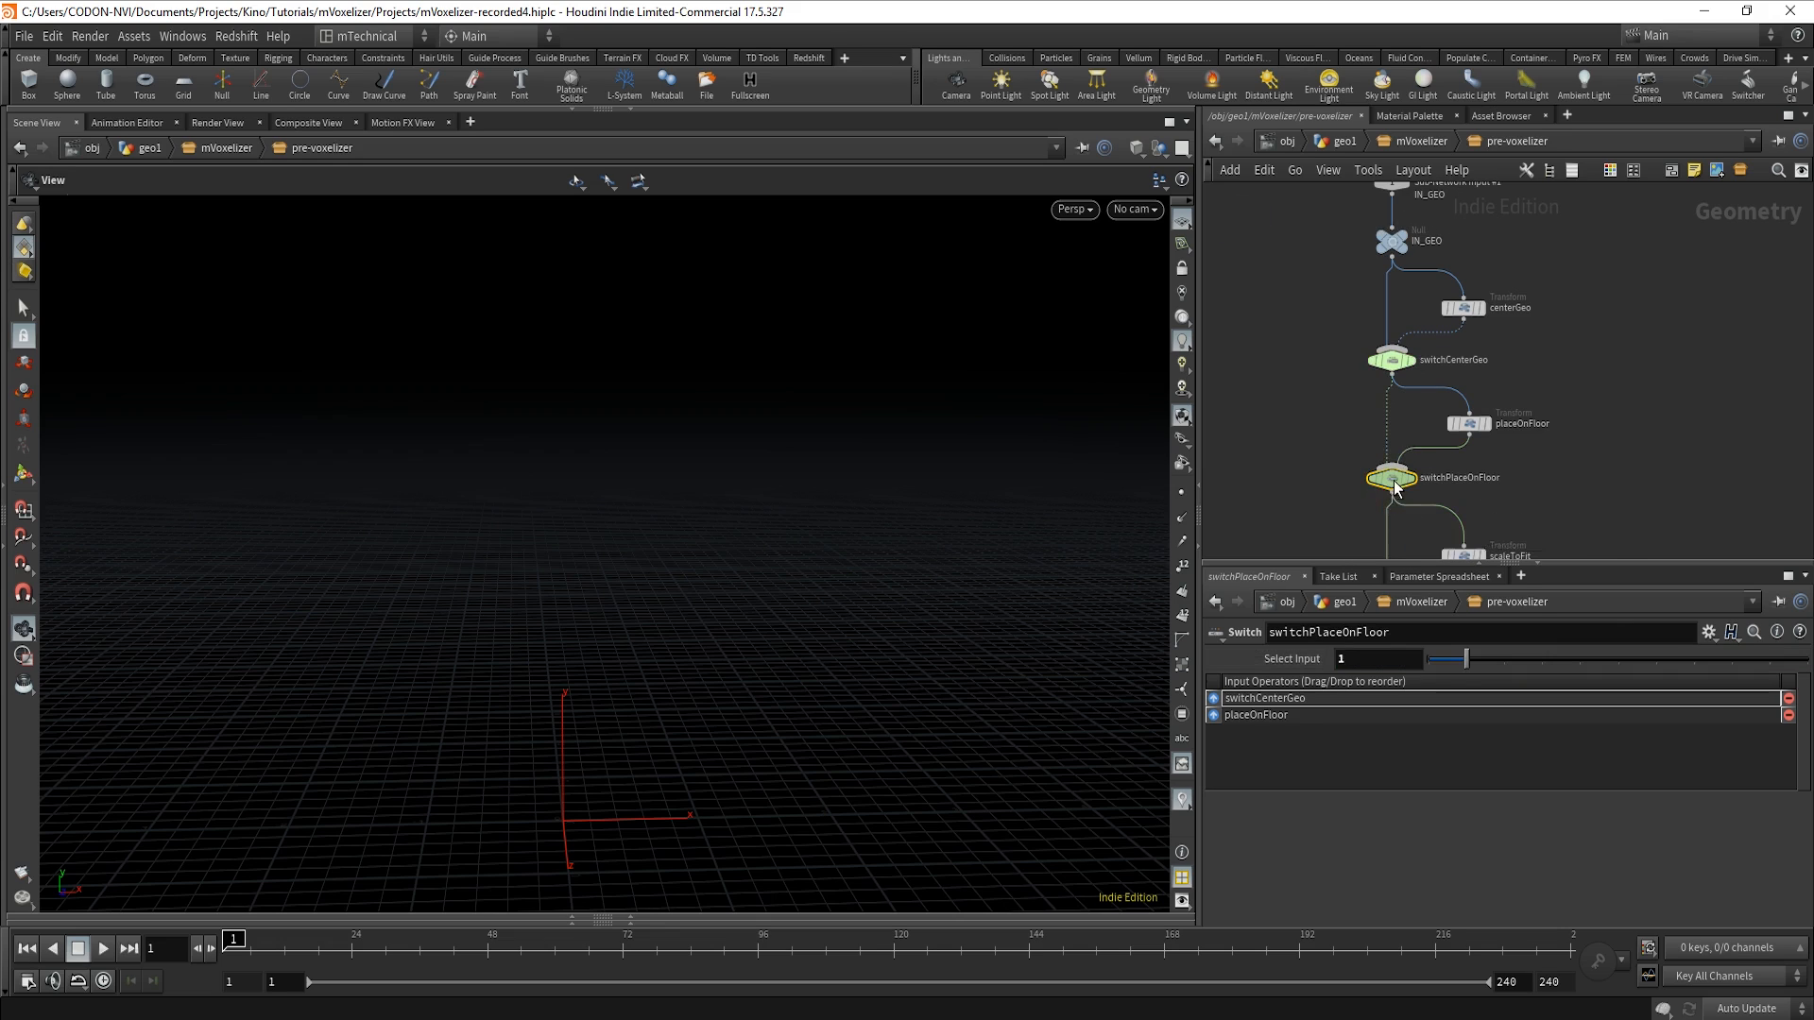
right_click(1290, 659)
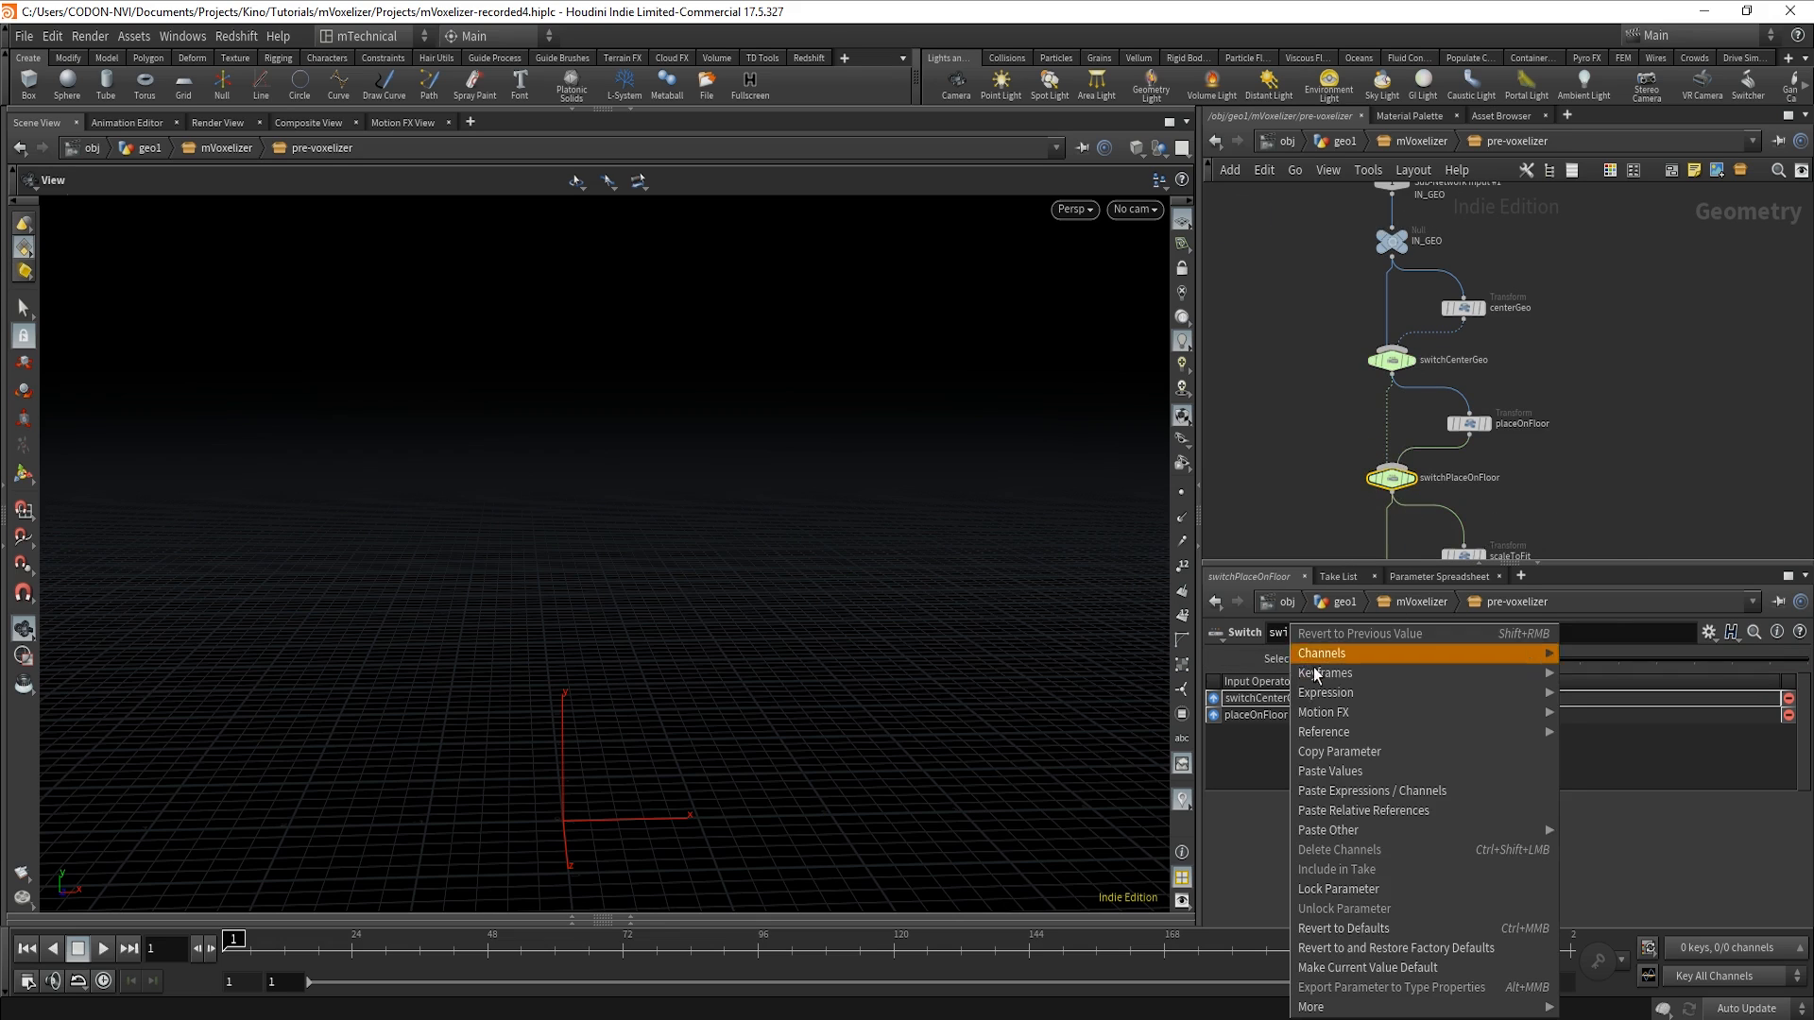
click(1406, 814)
Copy mVoxelizer's Scale To Fit? parameter and paste it as a relative reference into the Select Input of switchScaleToFit.
key(1)
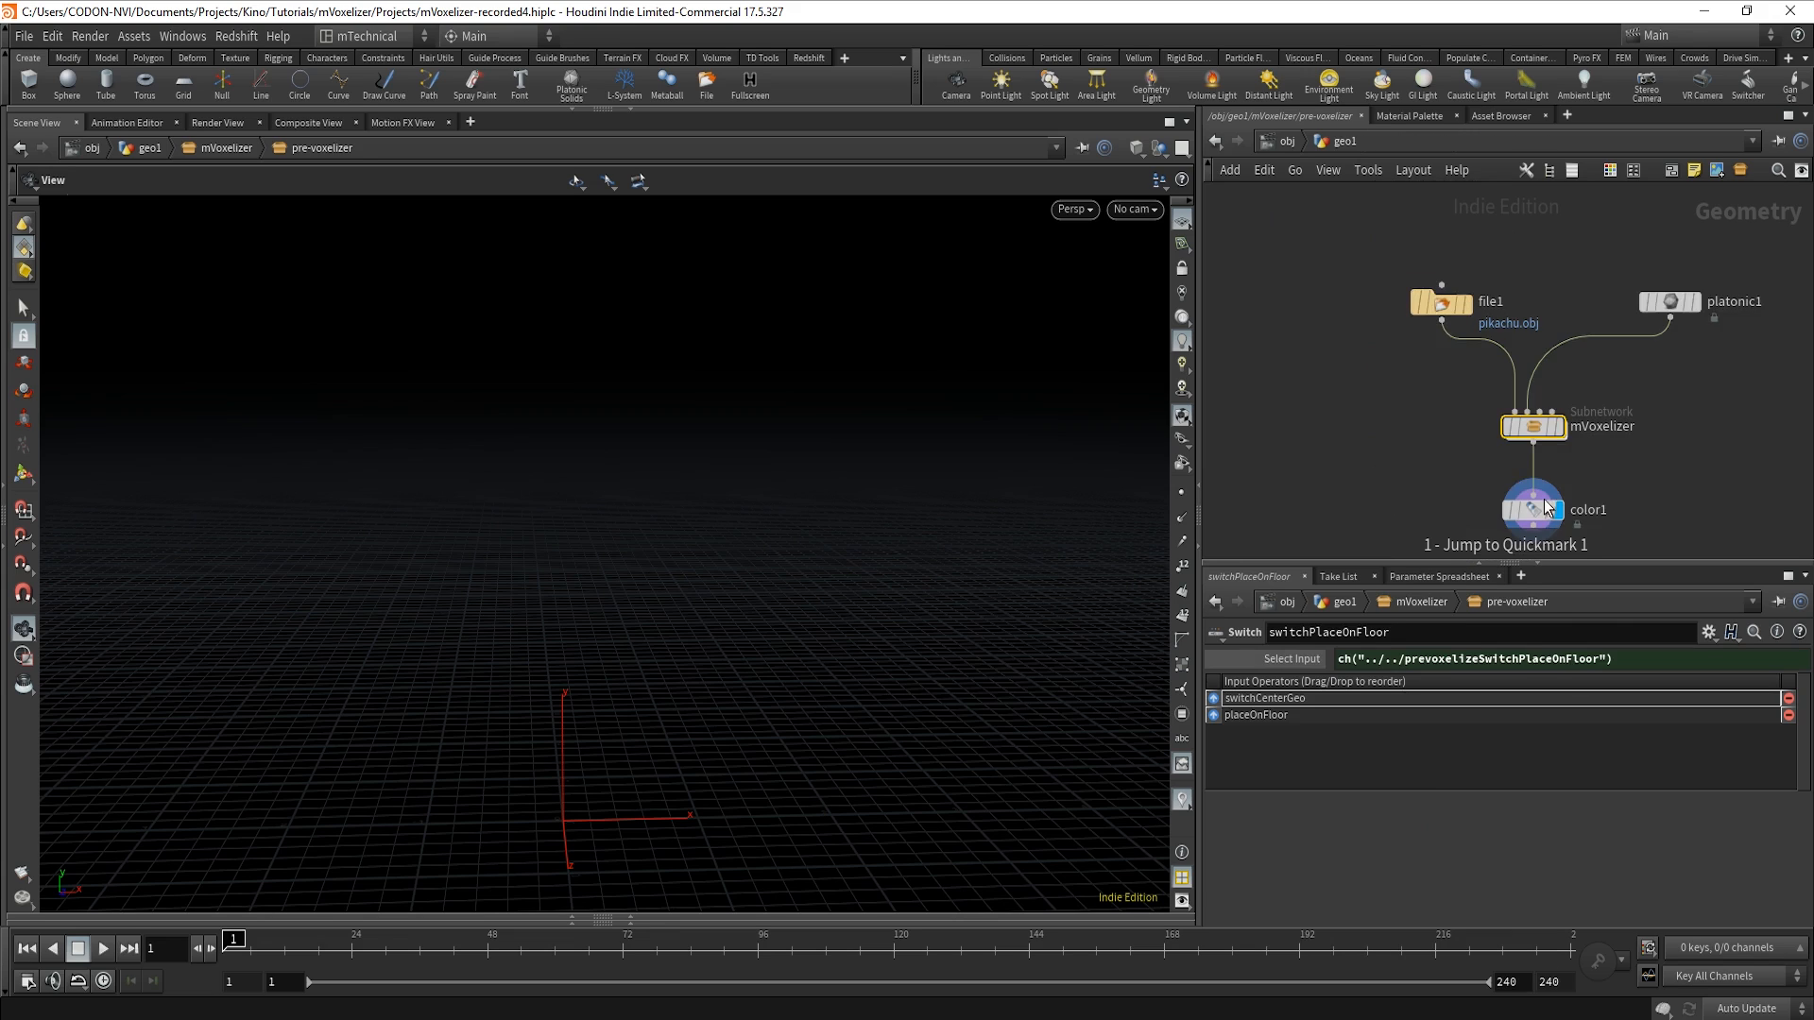
right_click(1381, 717)
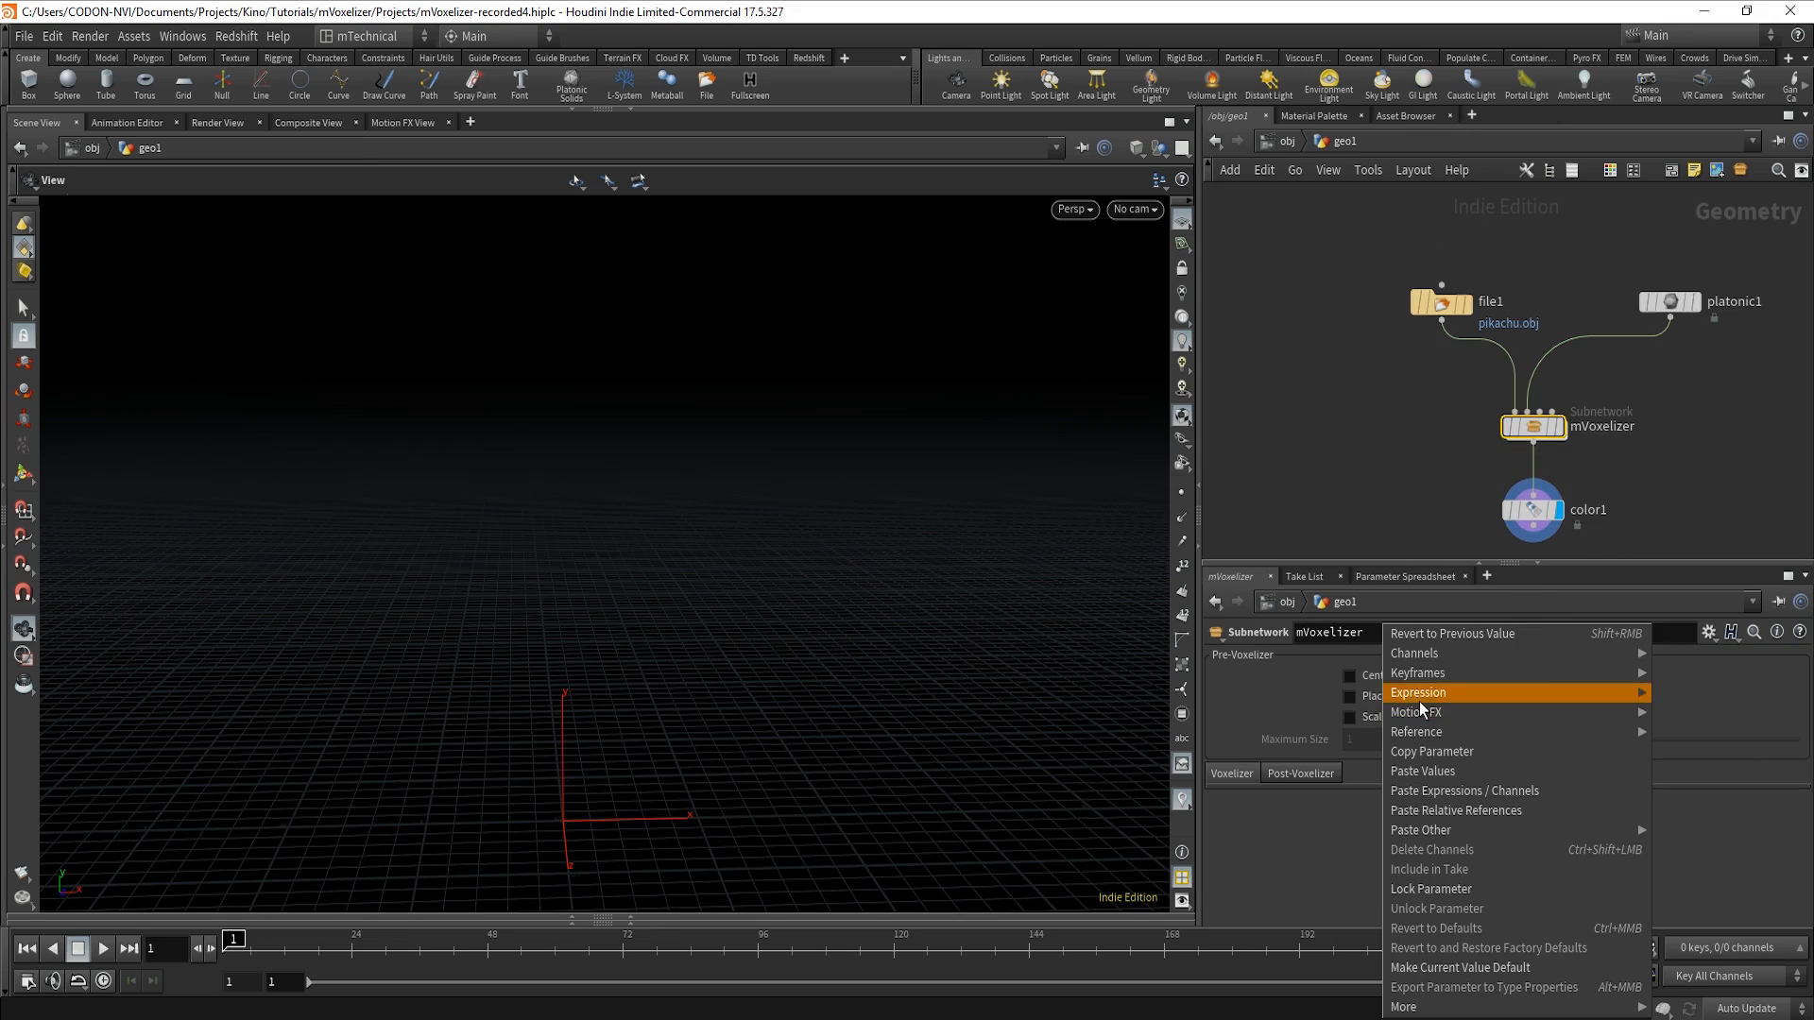
click(1432, 751)
key(2)
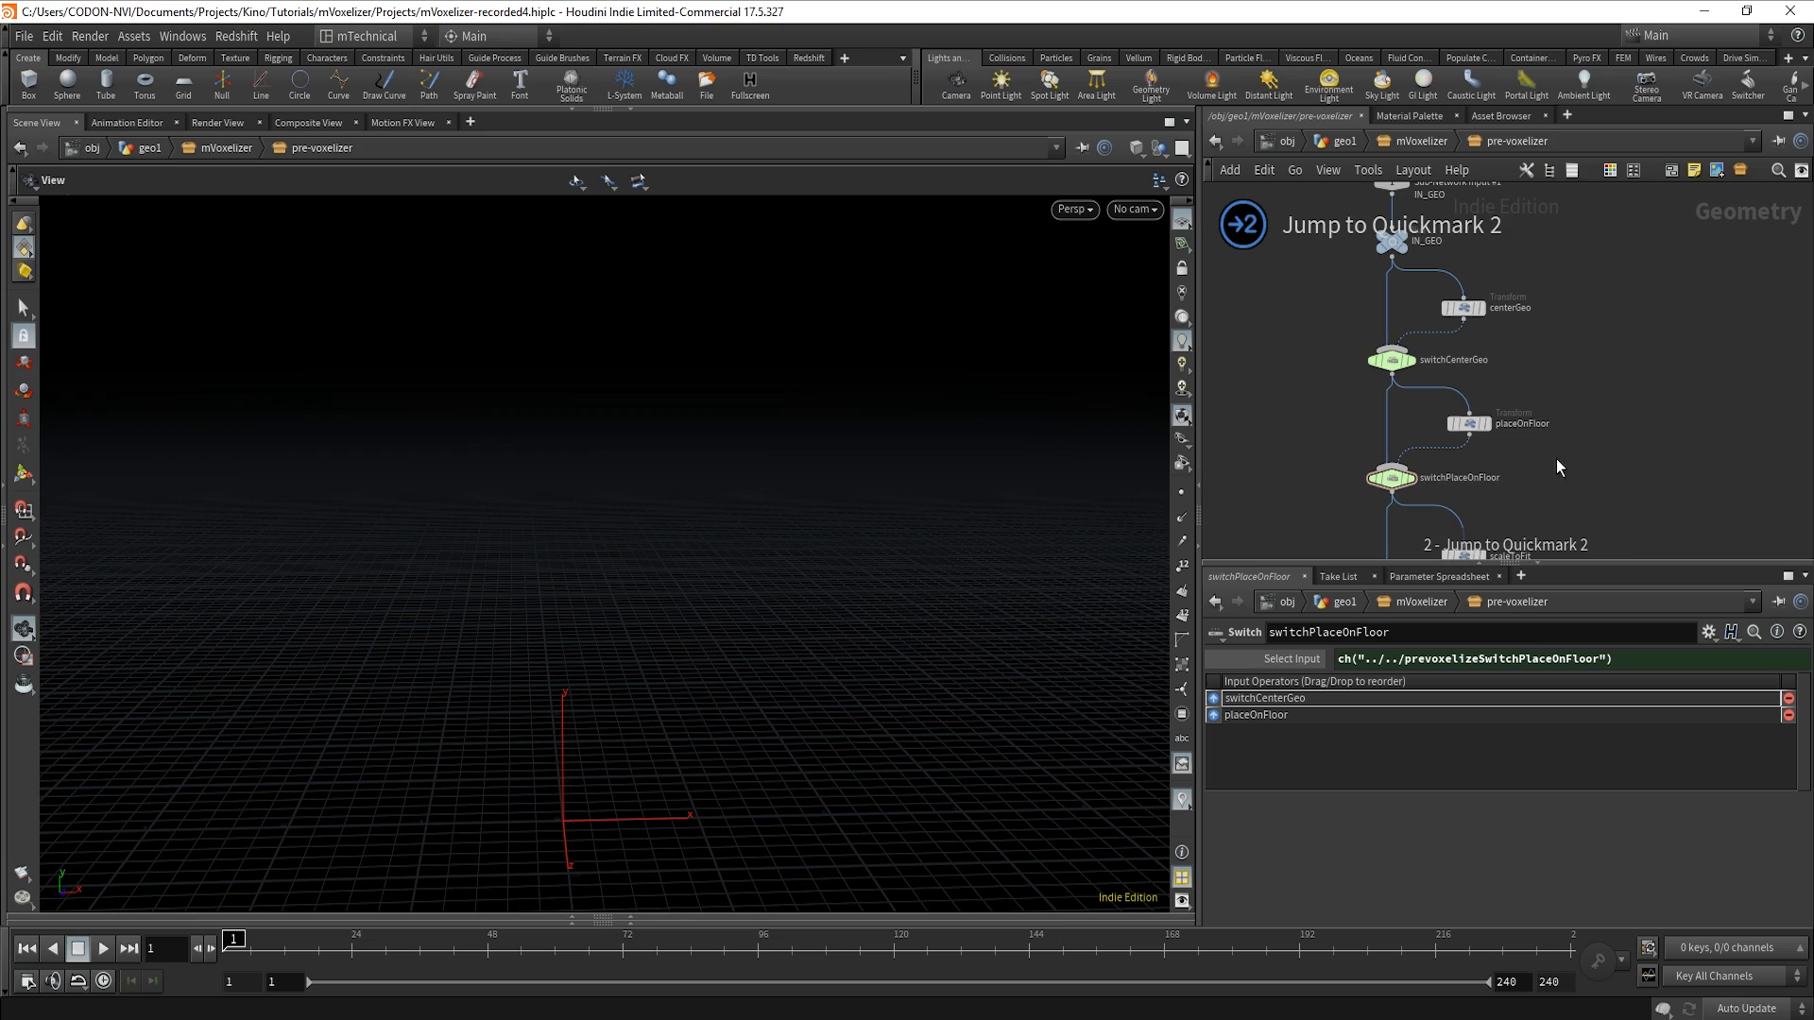
click(1399, 464)
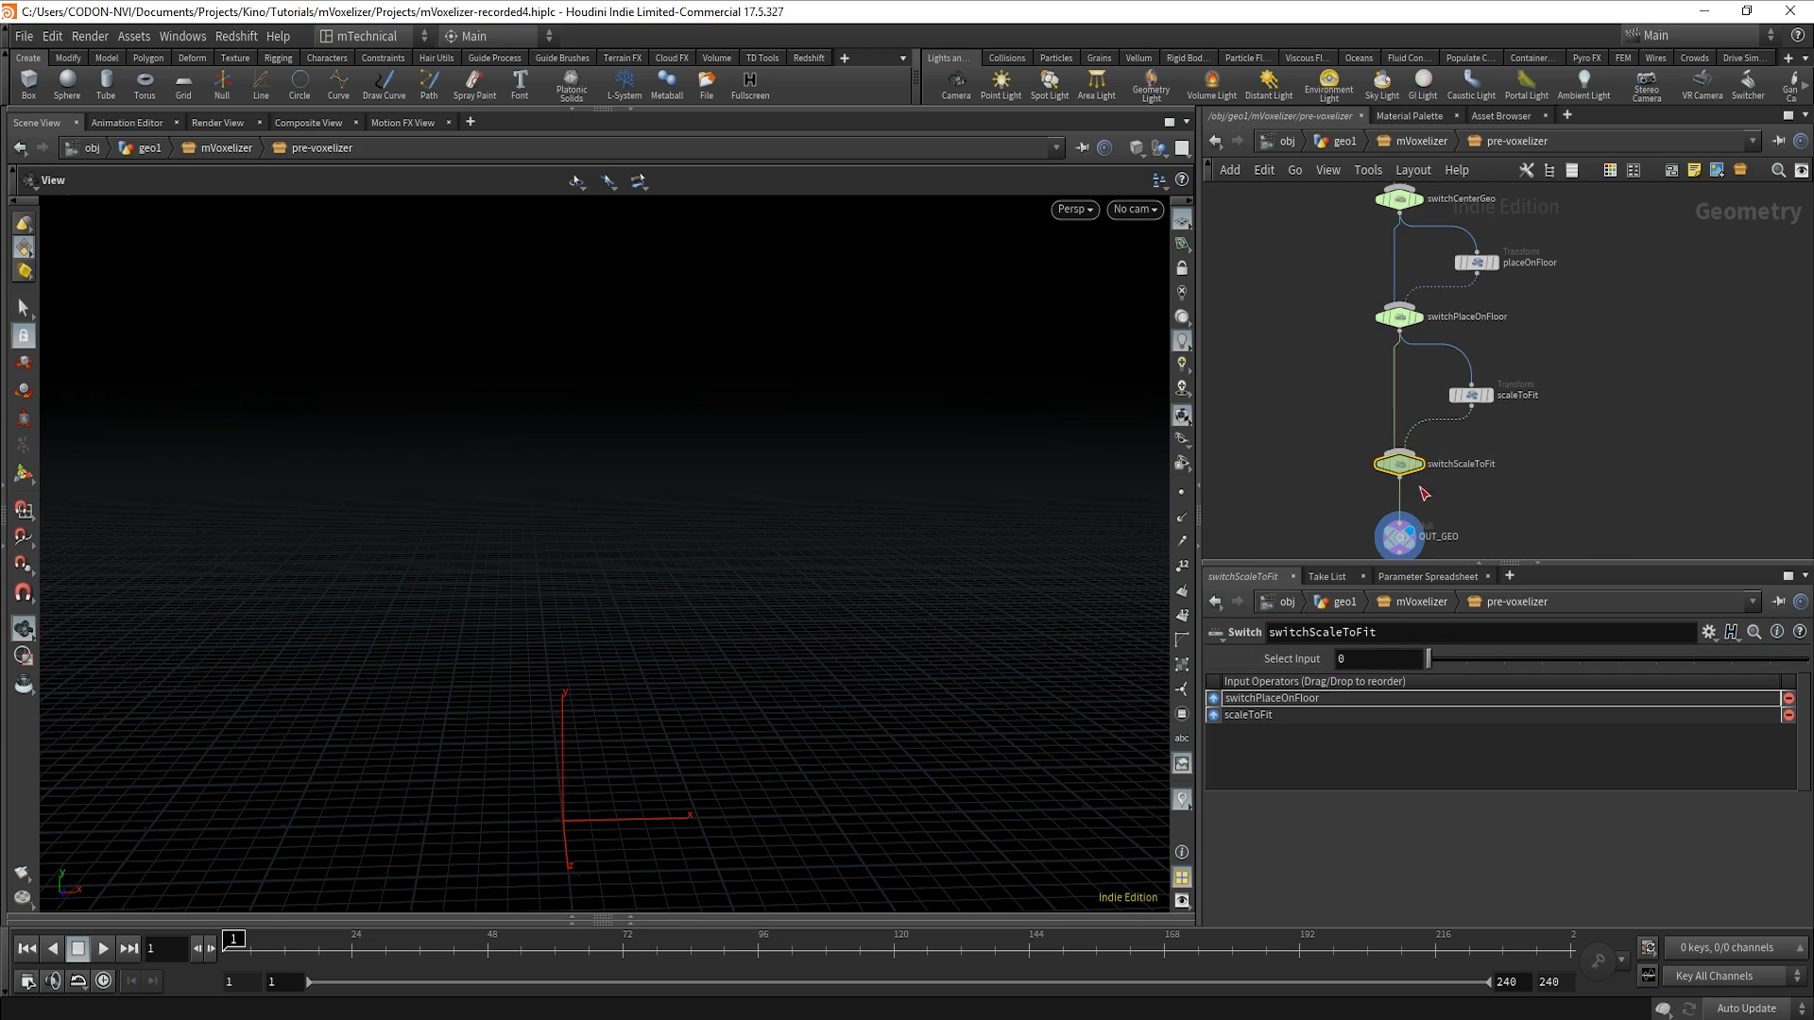
right_click(1284, 656)
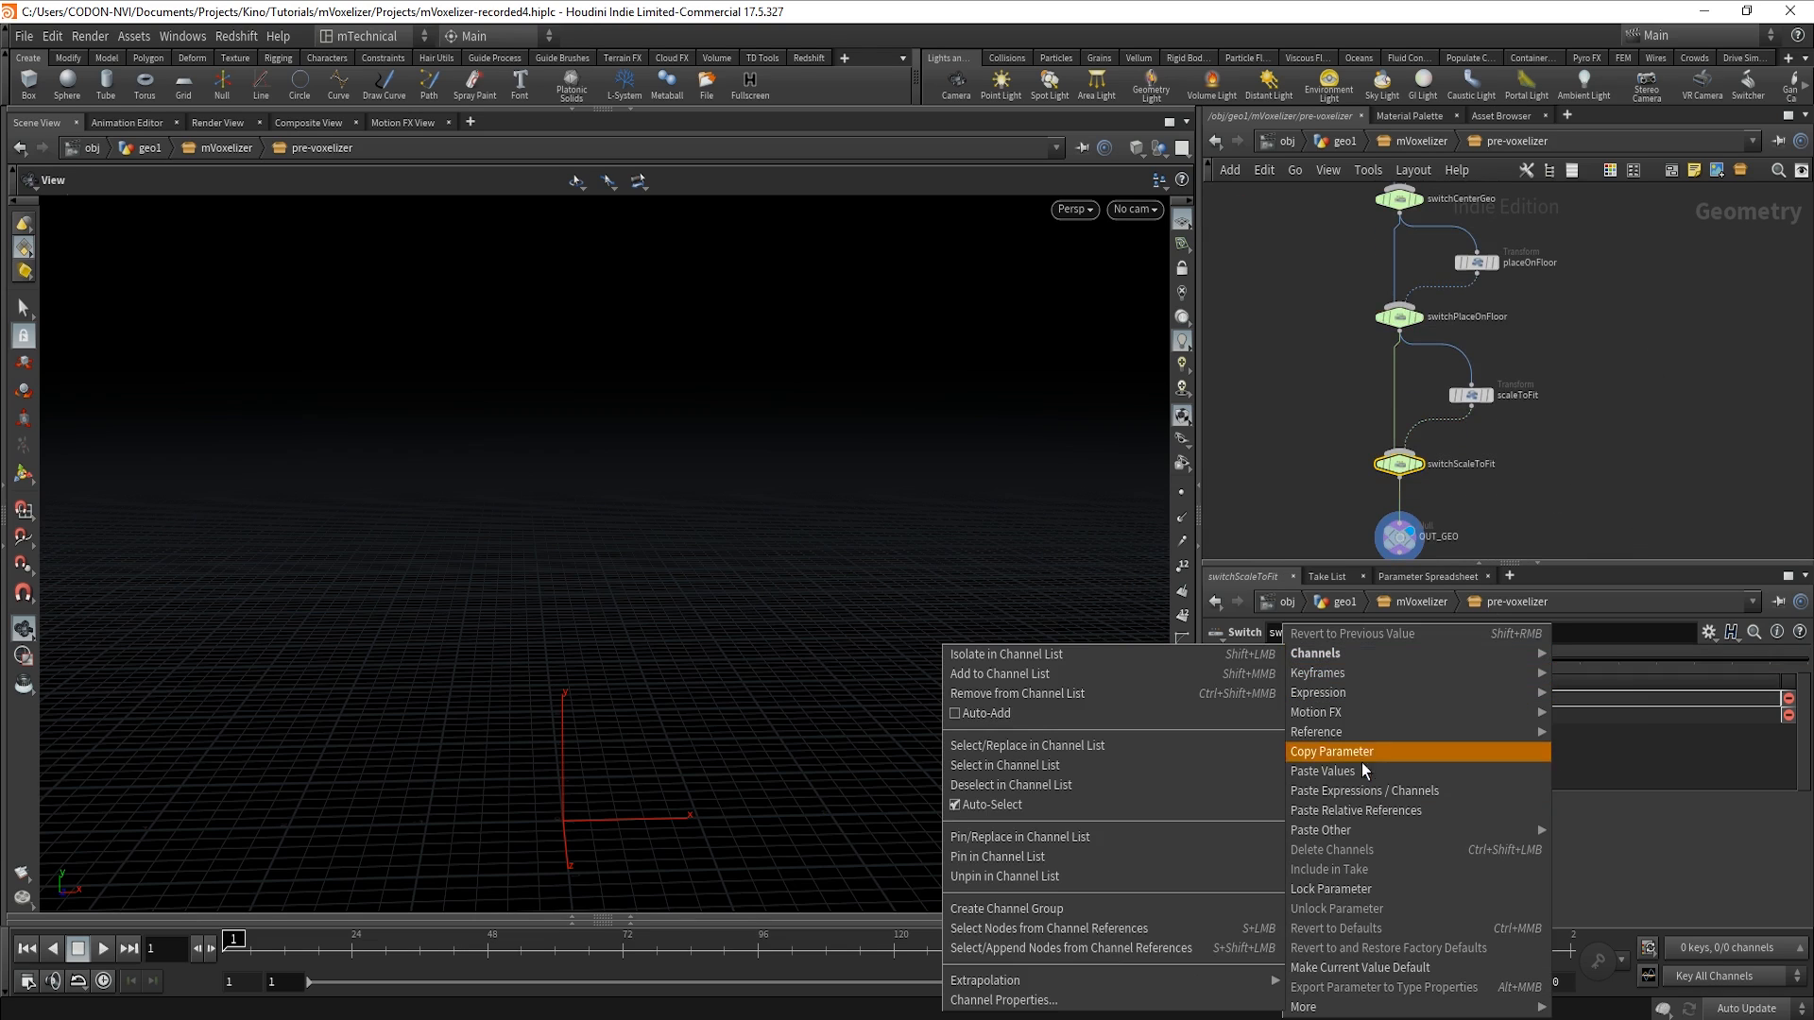
click(1375, 809)
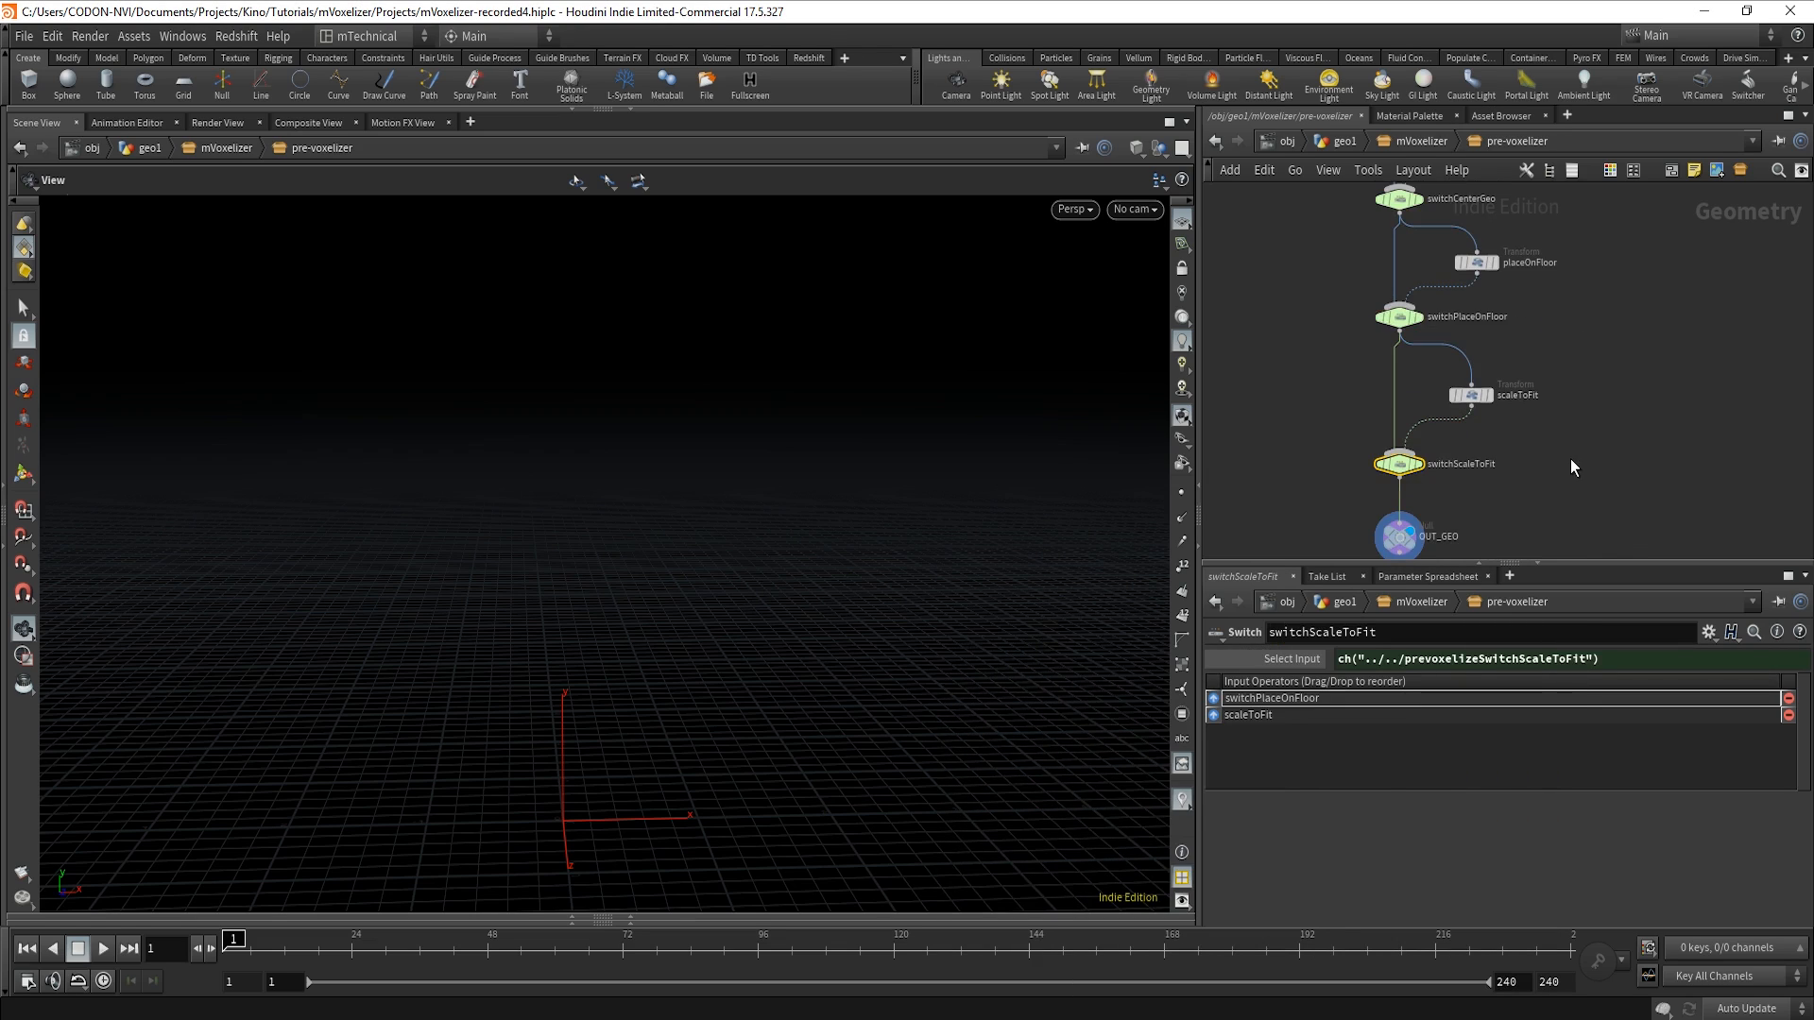
Copy mVoxelizer's Maximum Size parameter in the geo1 network and return to the pre-voxelizer subnetwork.
key(1)
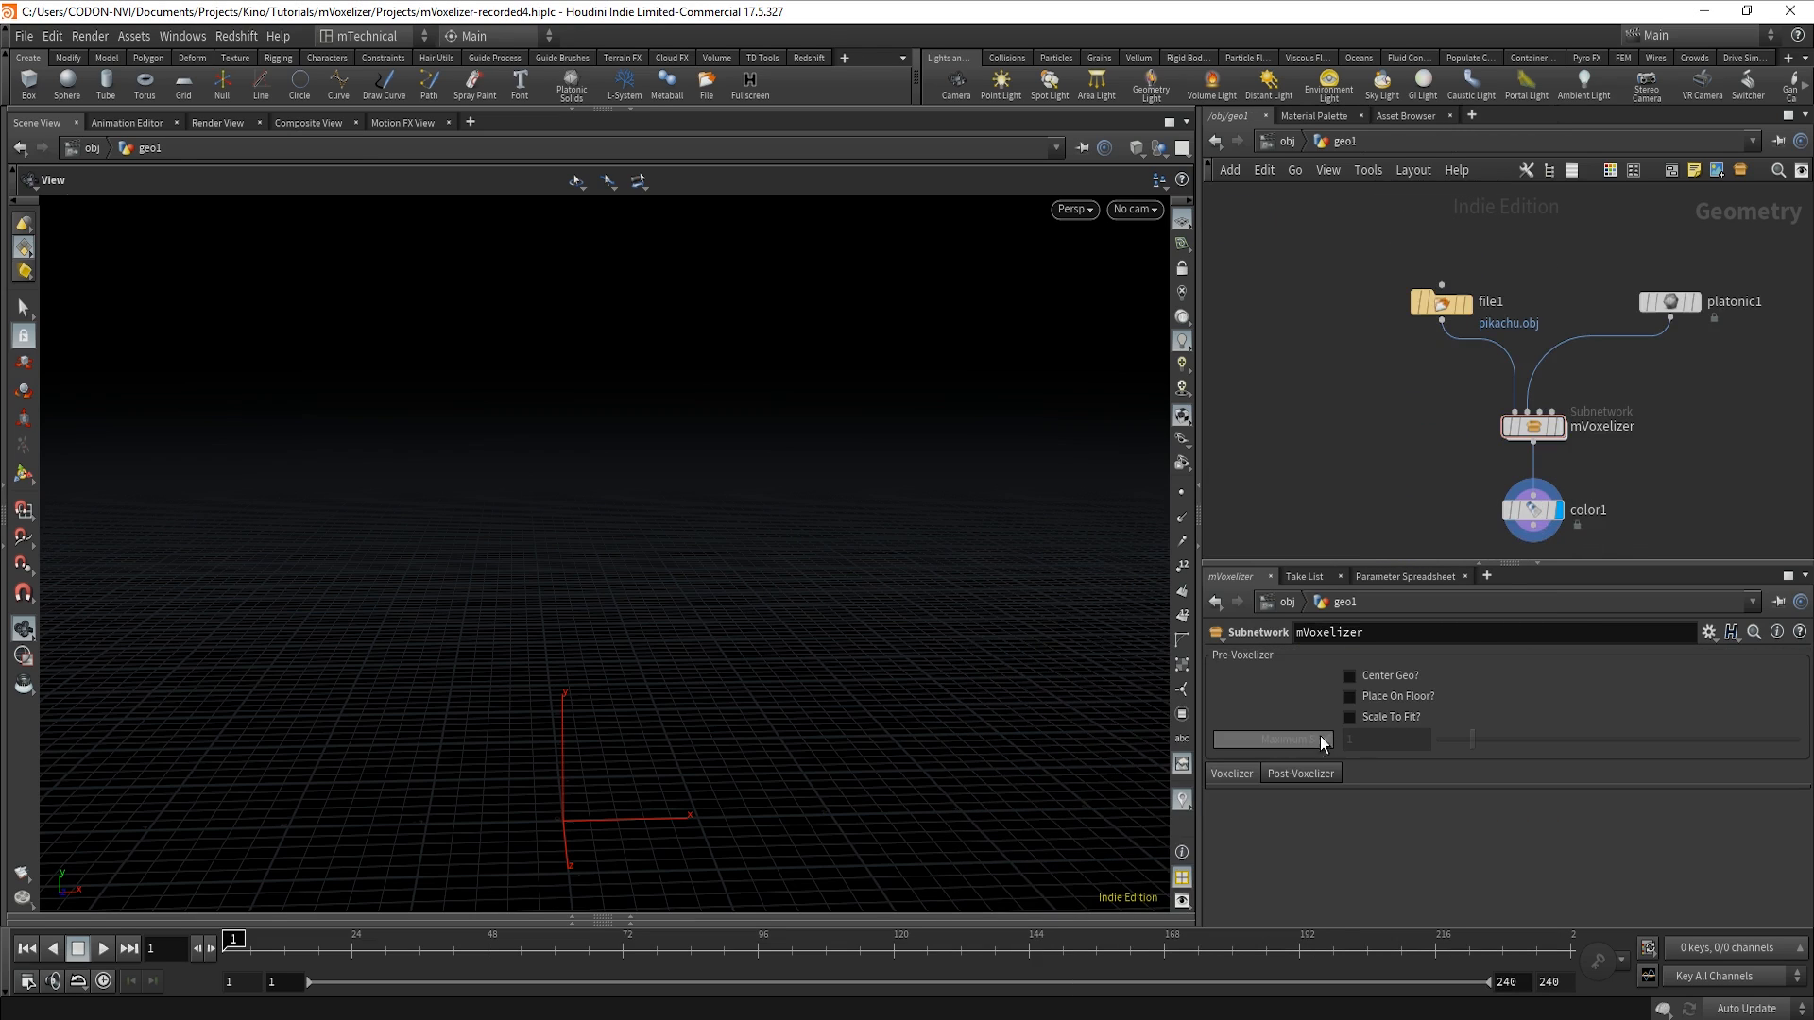
right_click(1308, 742)
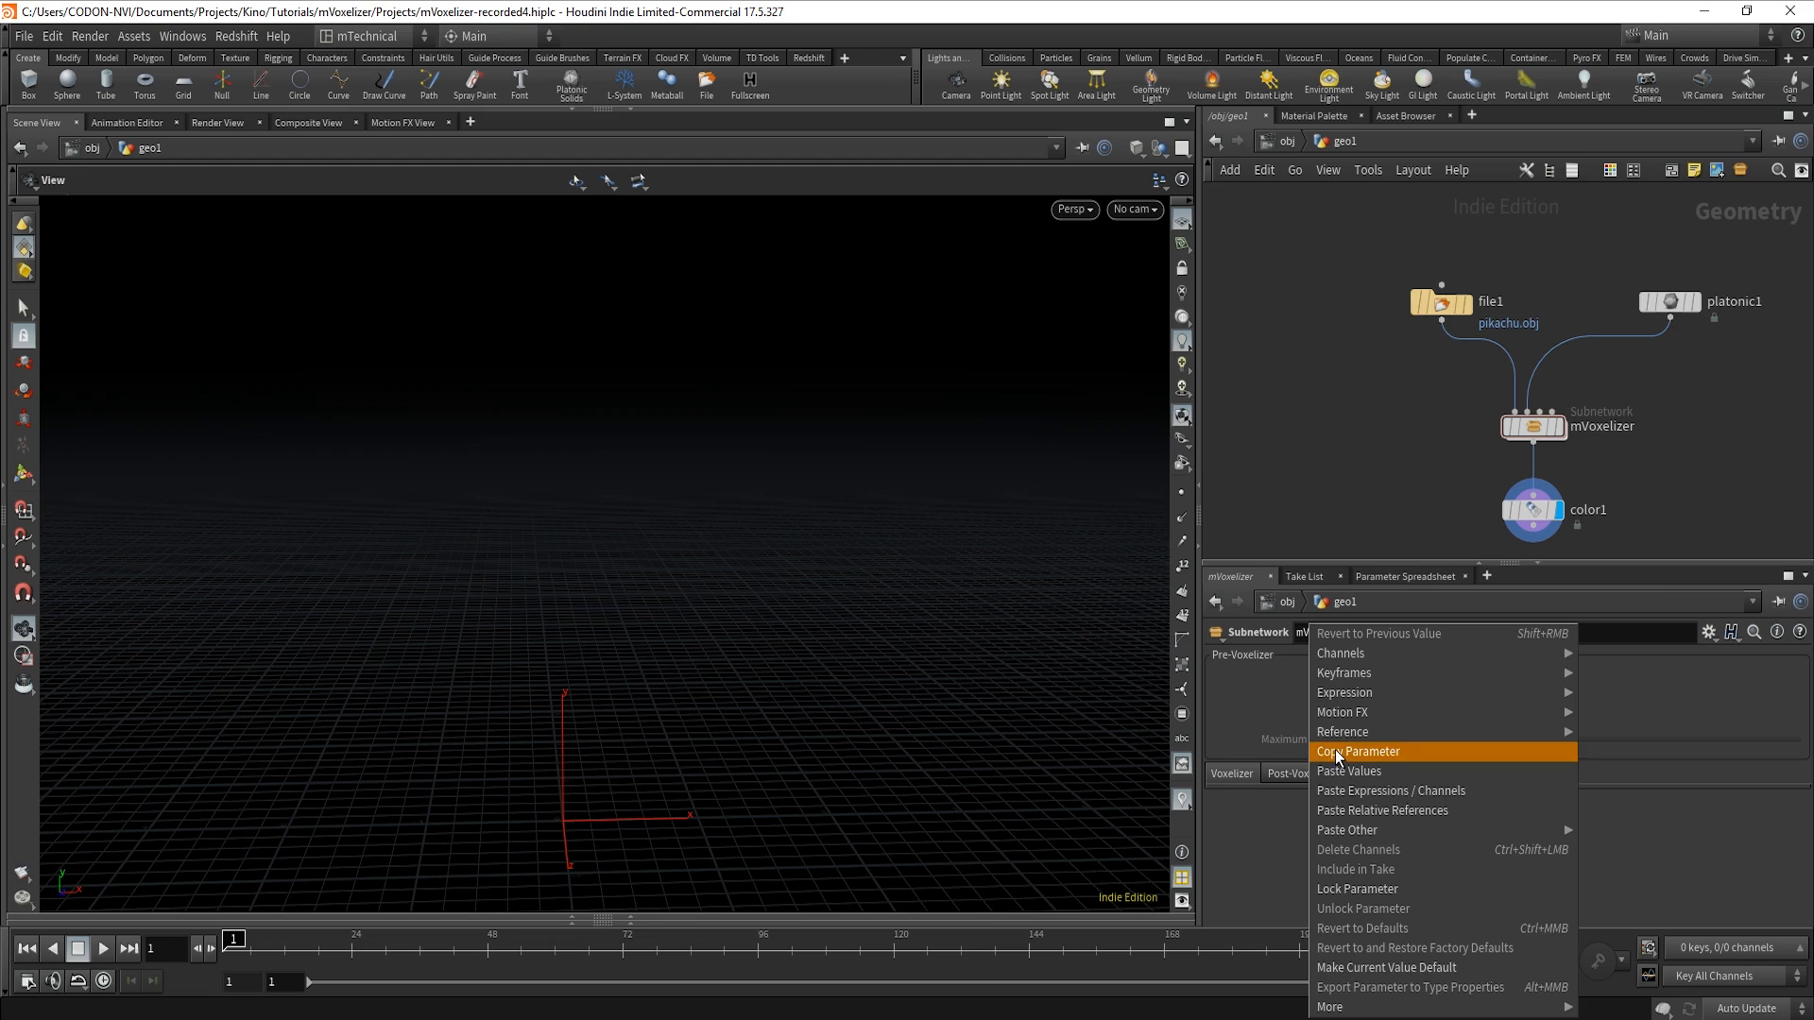
click(1336, 754)
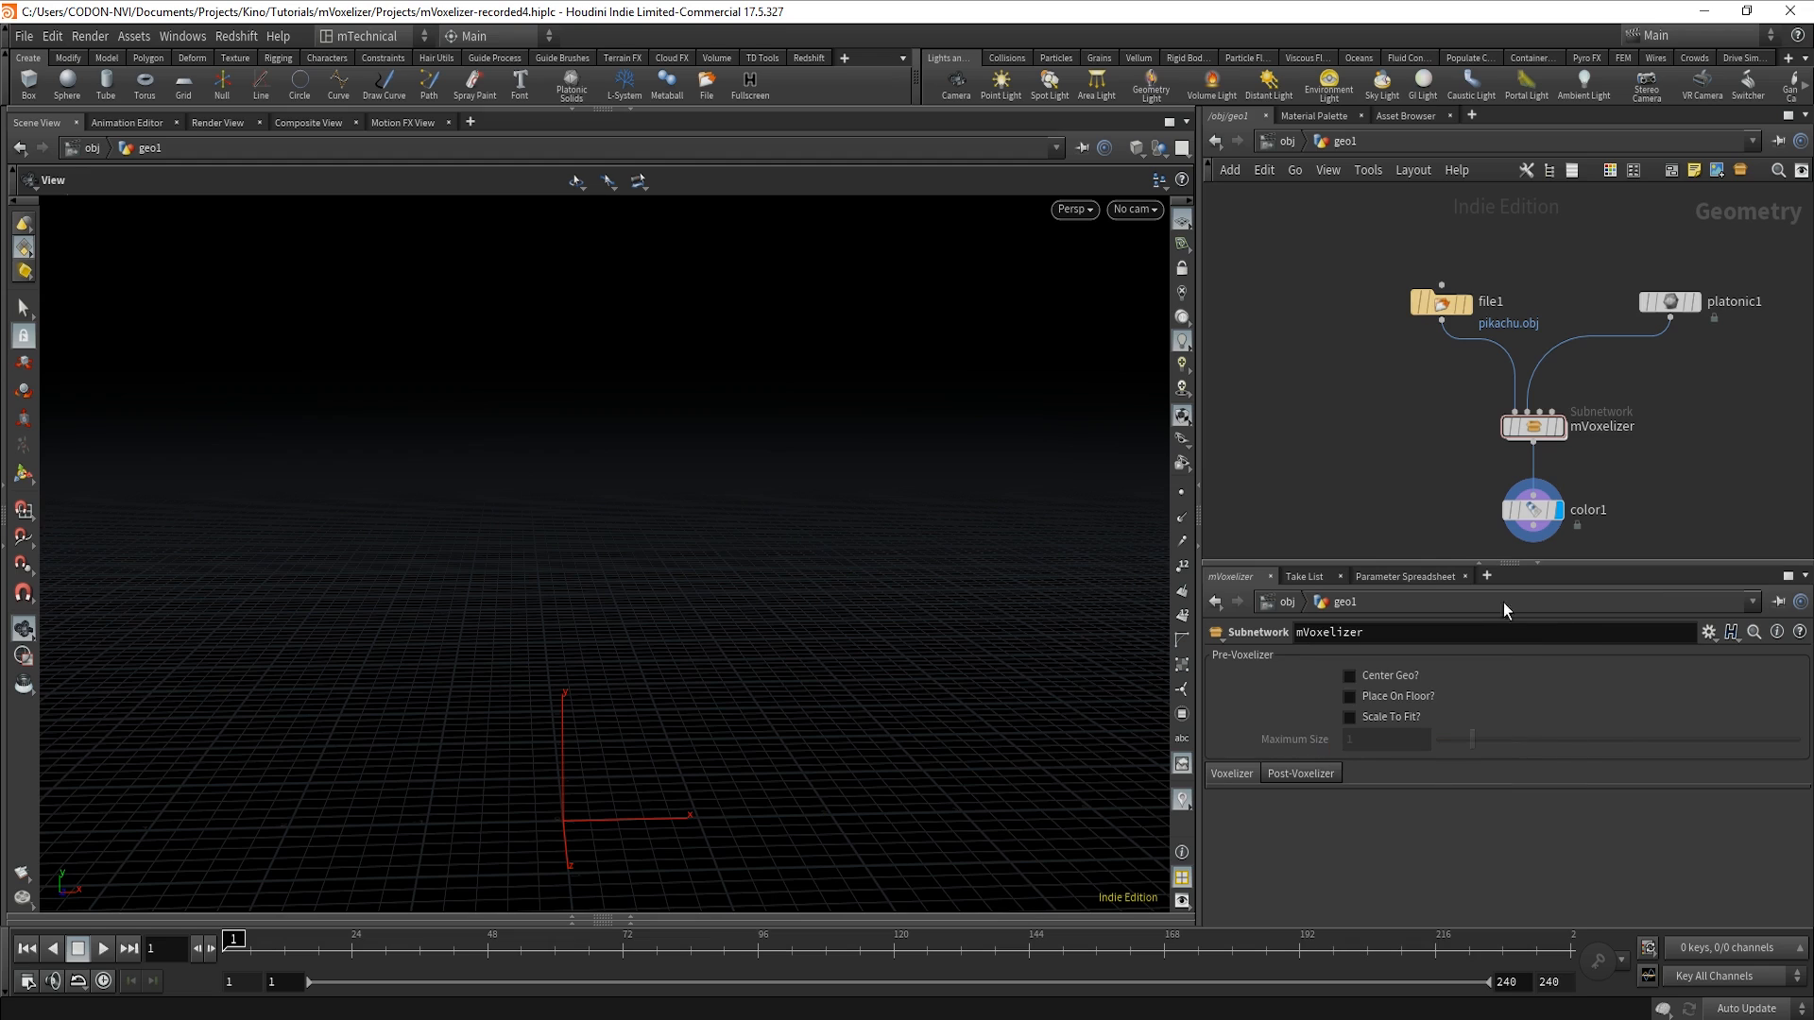
double_click(1537, 428)
double_click(1401, 410)
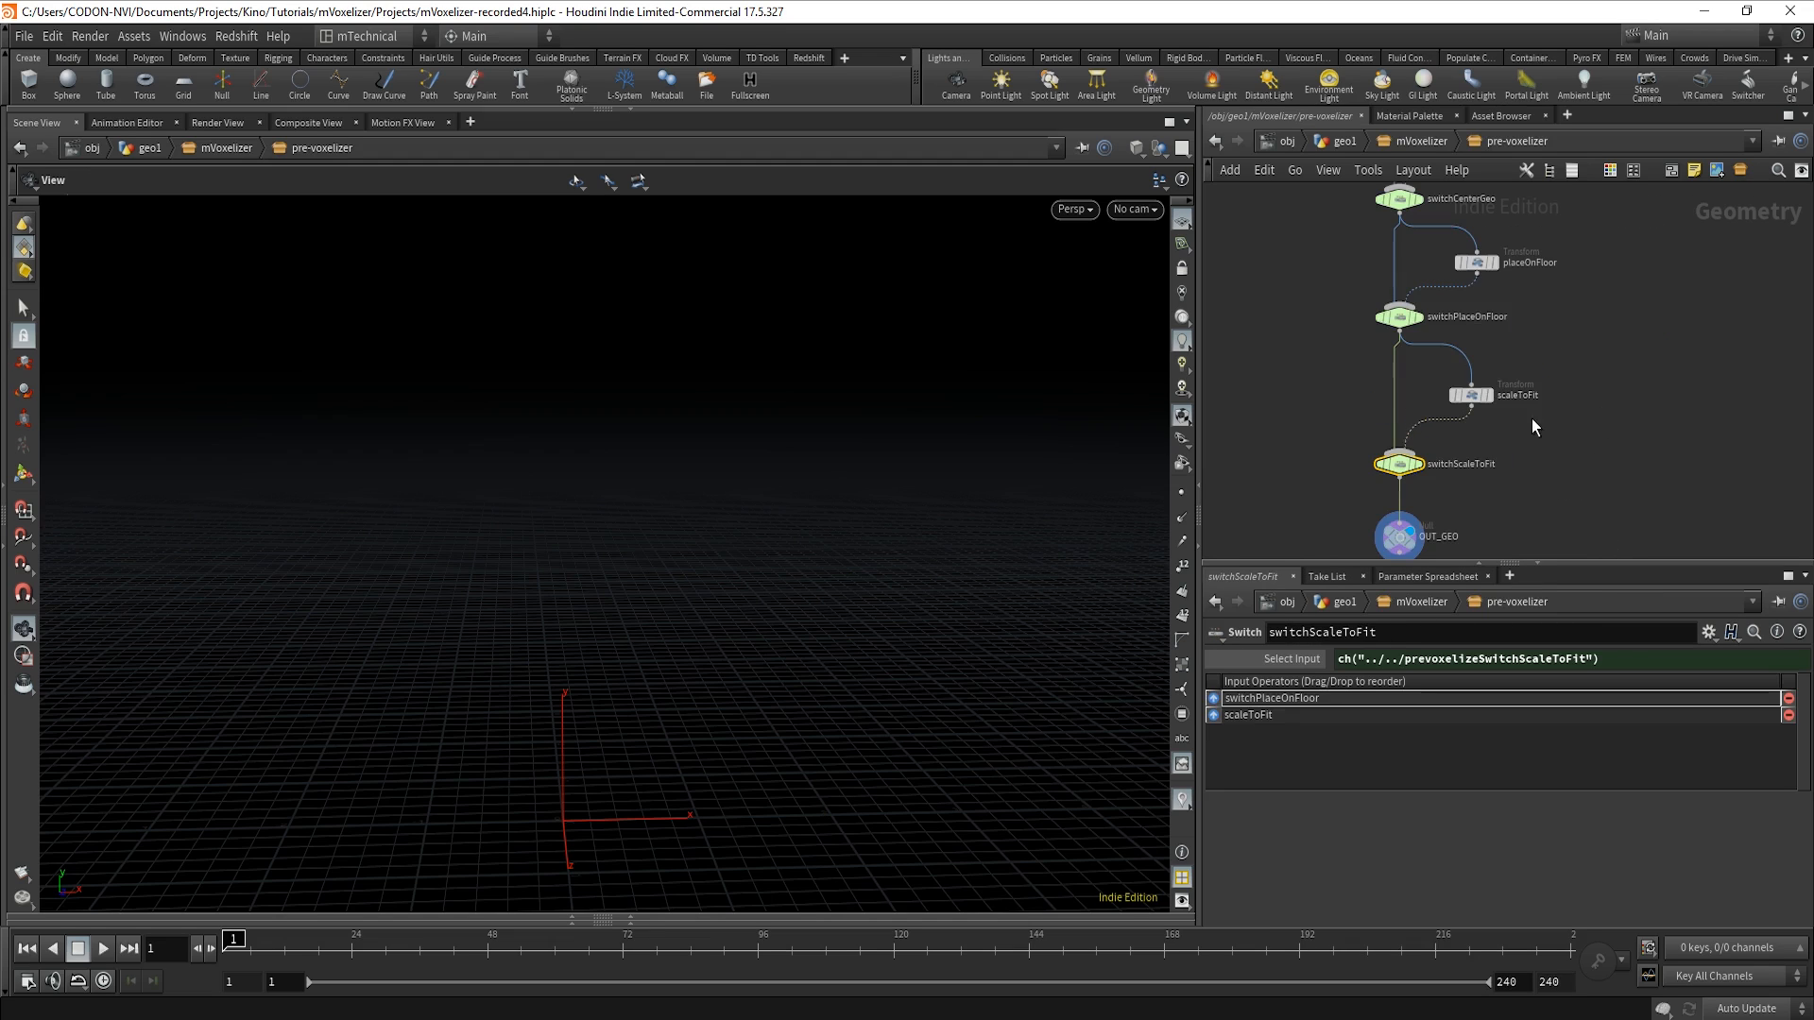
Replace the 5.0 in scaleToFit's Uniform Scale expression with ch("../../prevoxelizeScaleToFitValue") and apply the change.
click(1472, 395)
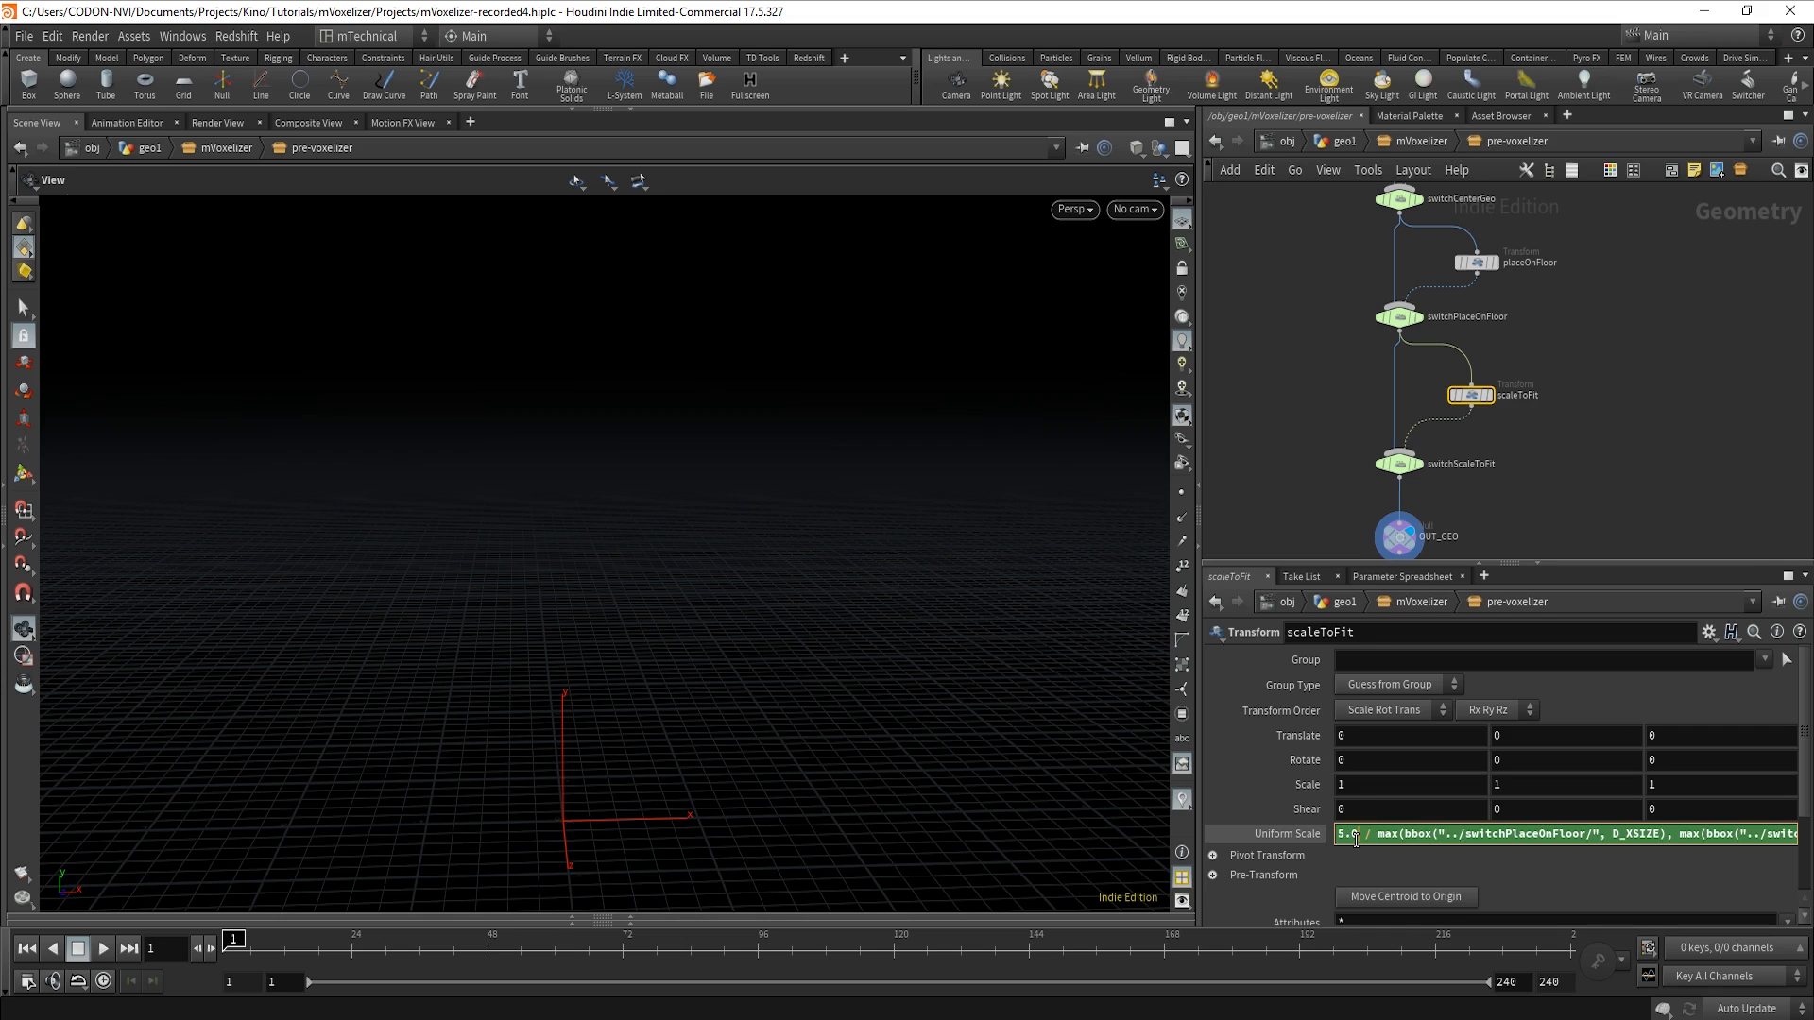
key(alt+e)
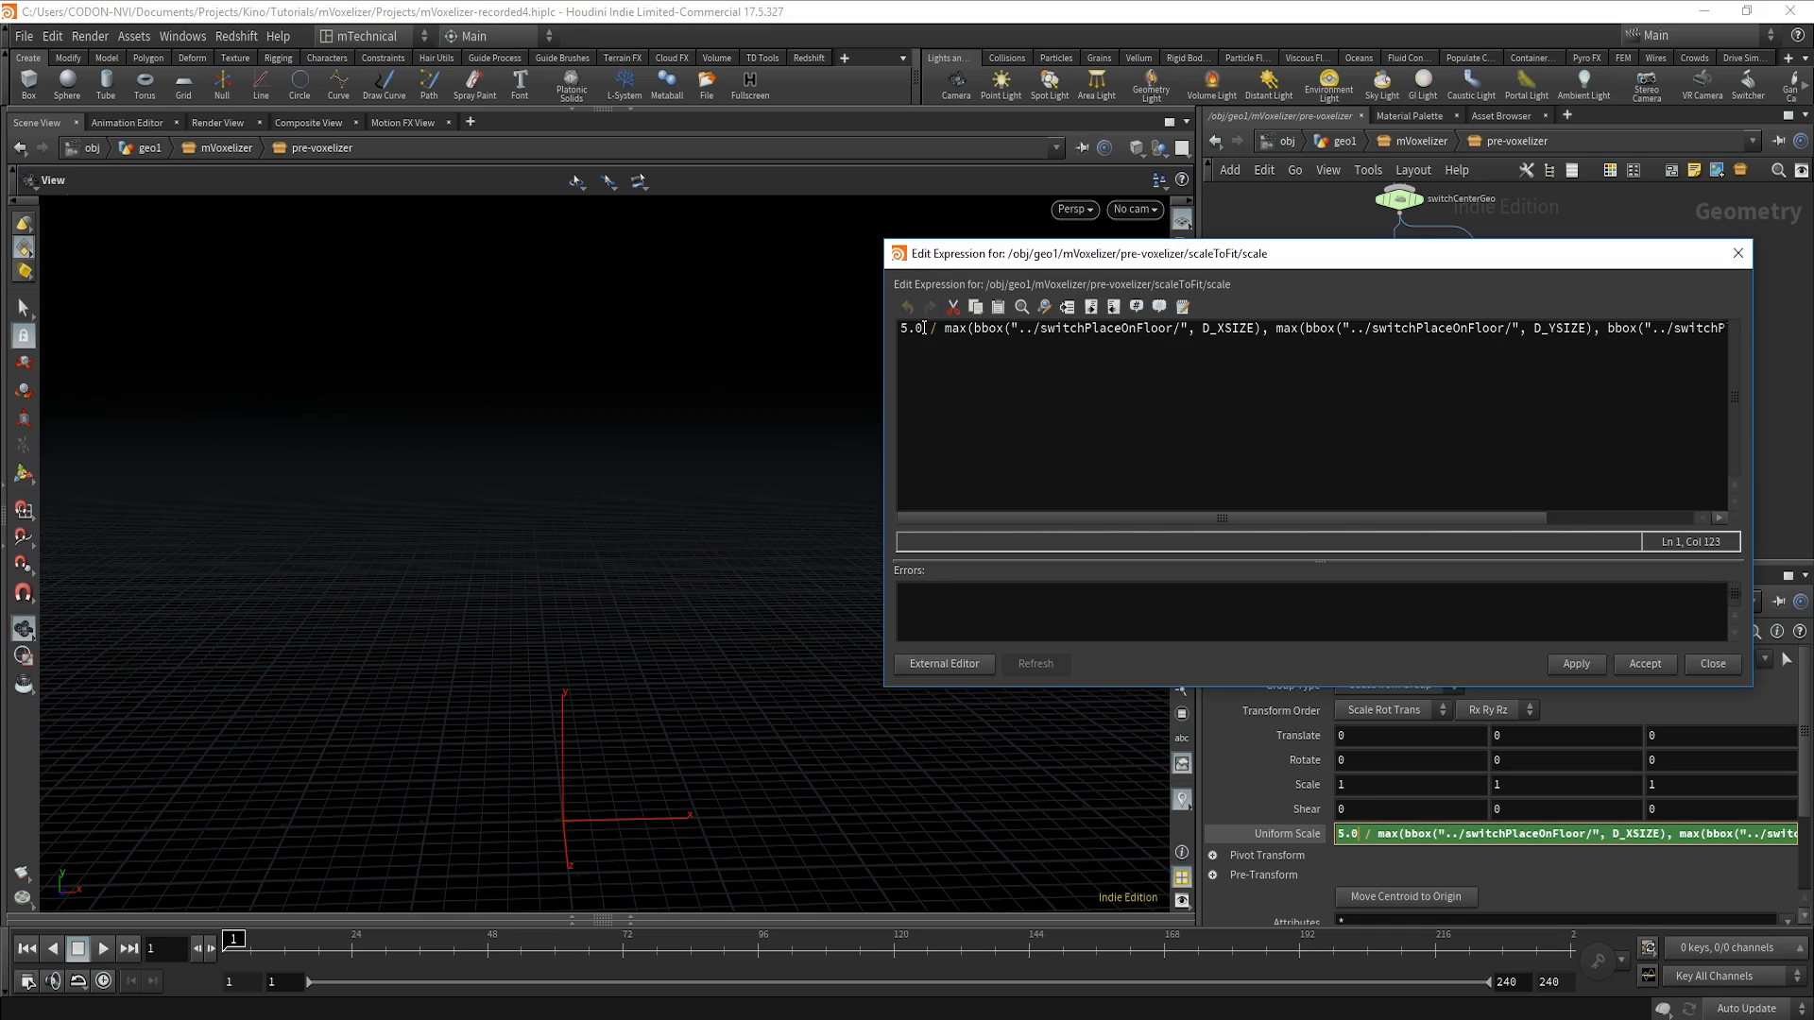
drag(924, 327, 895, 325)
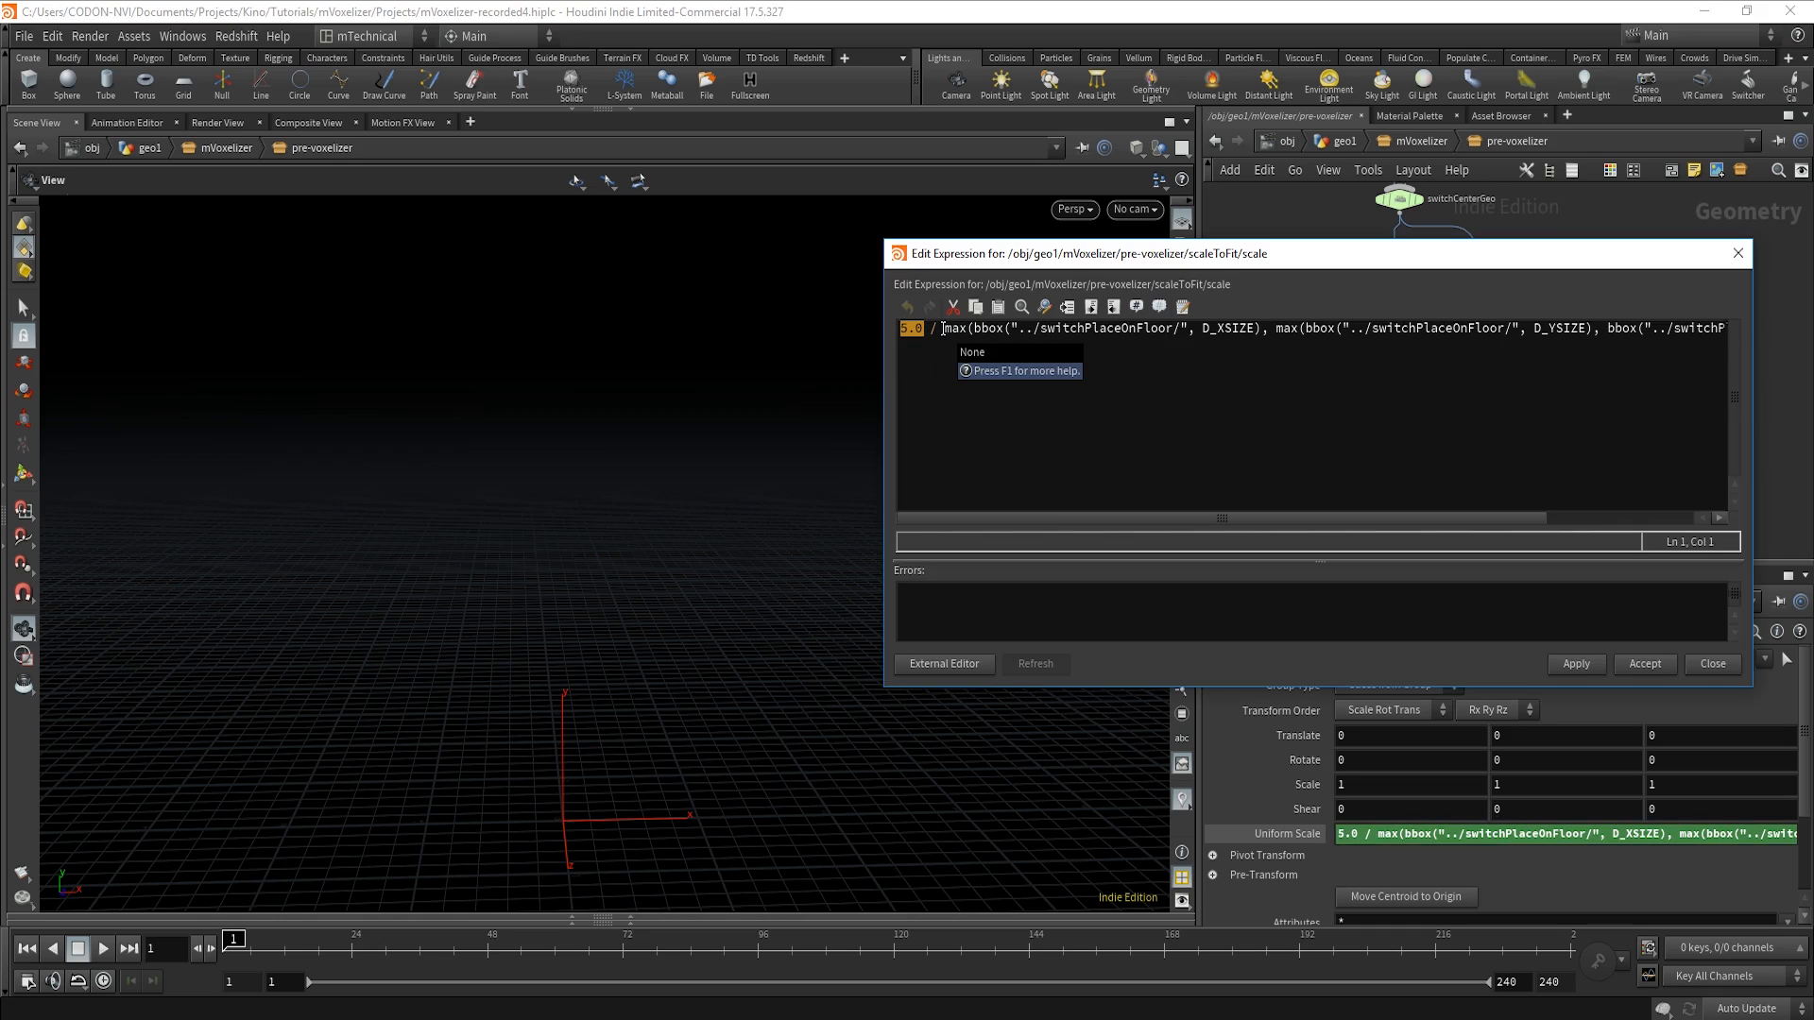
text(ch()
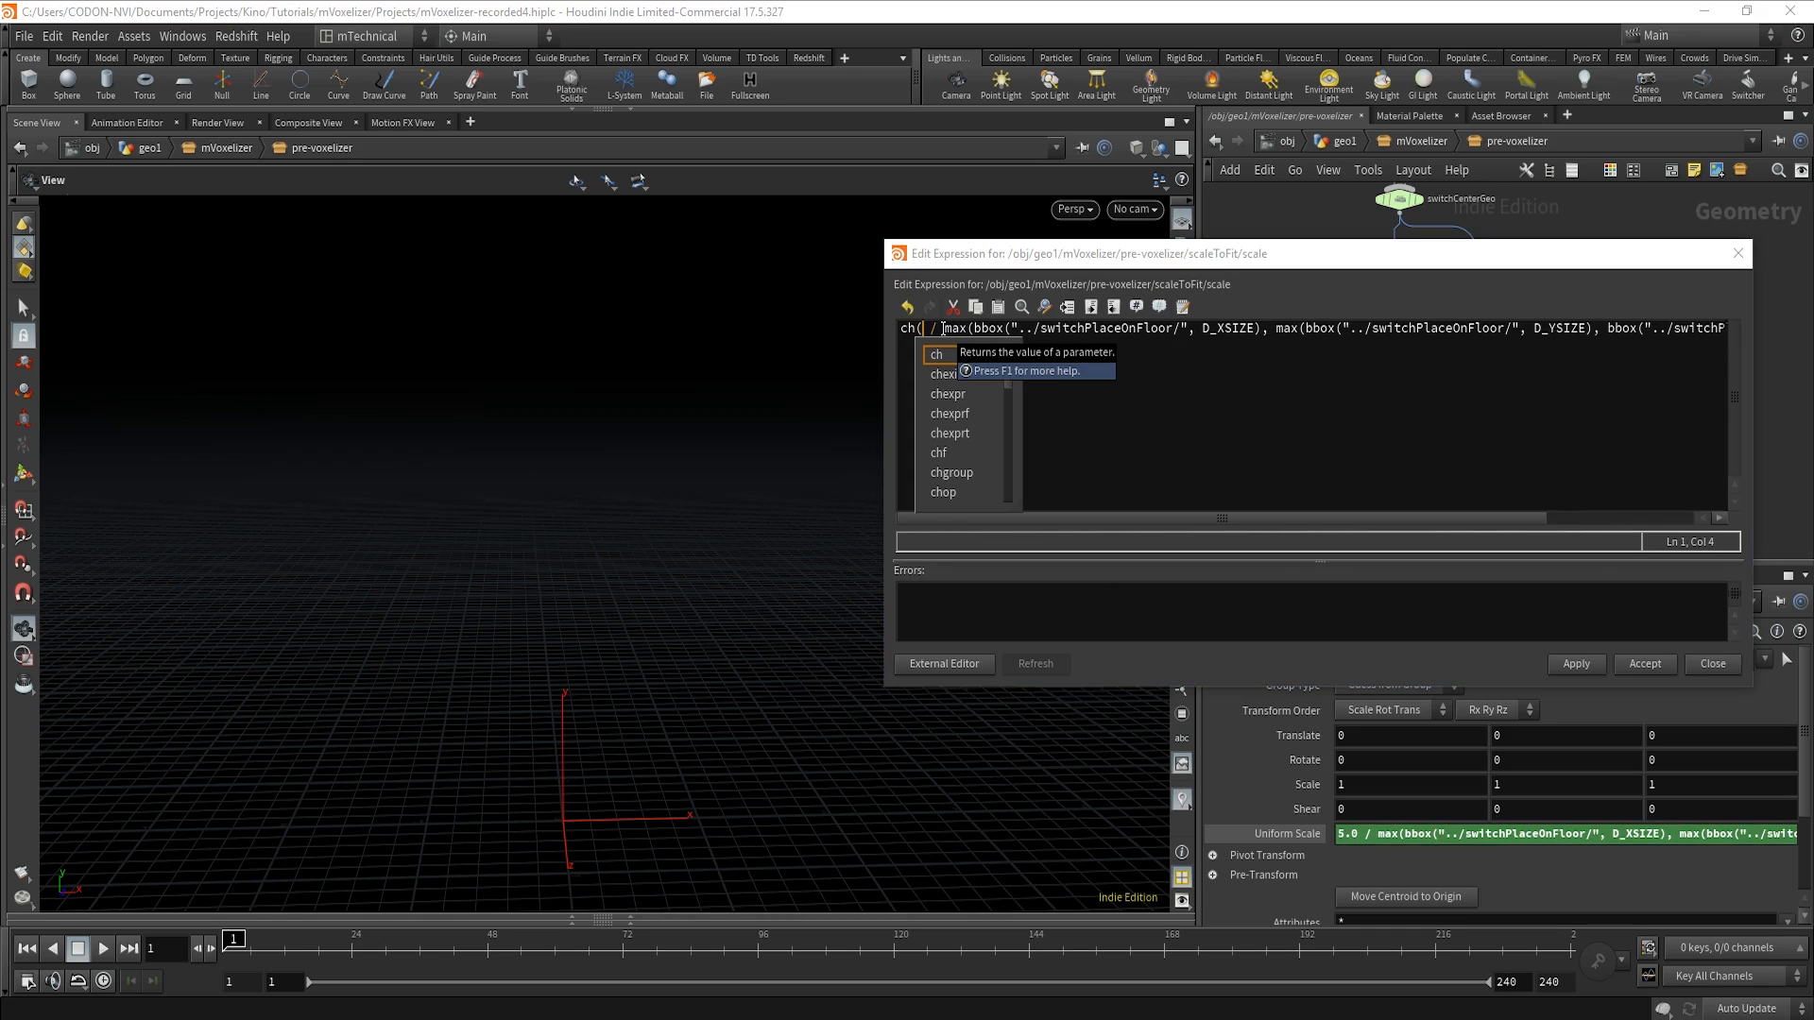
text("../)
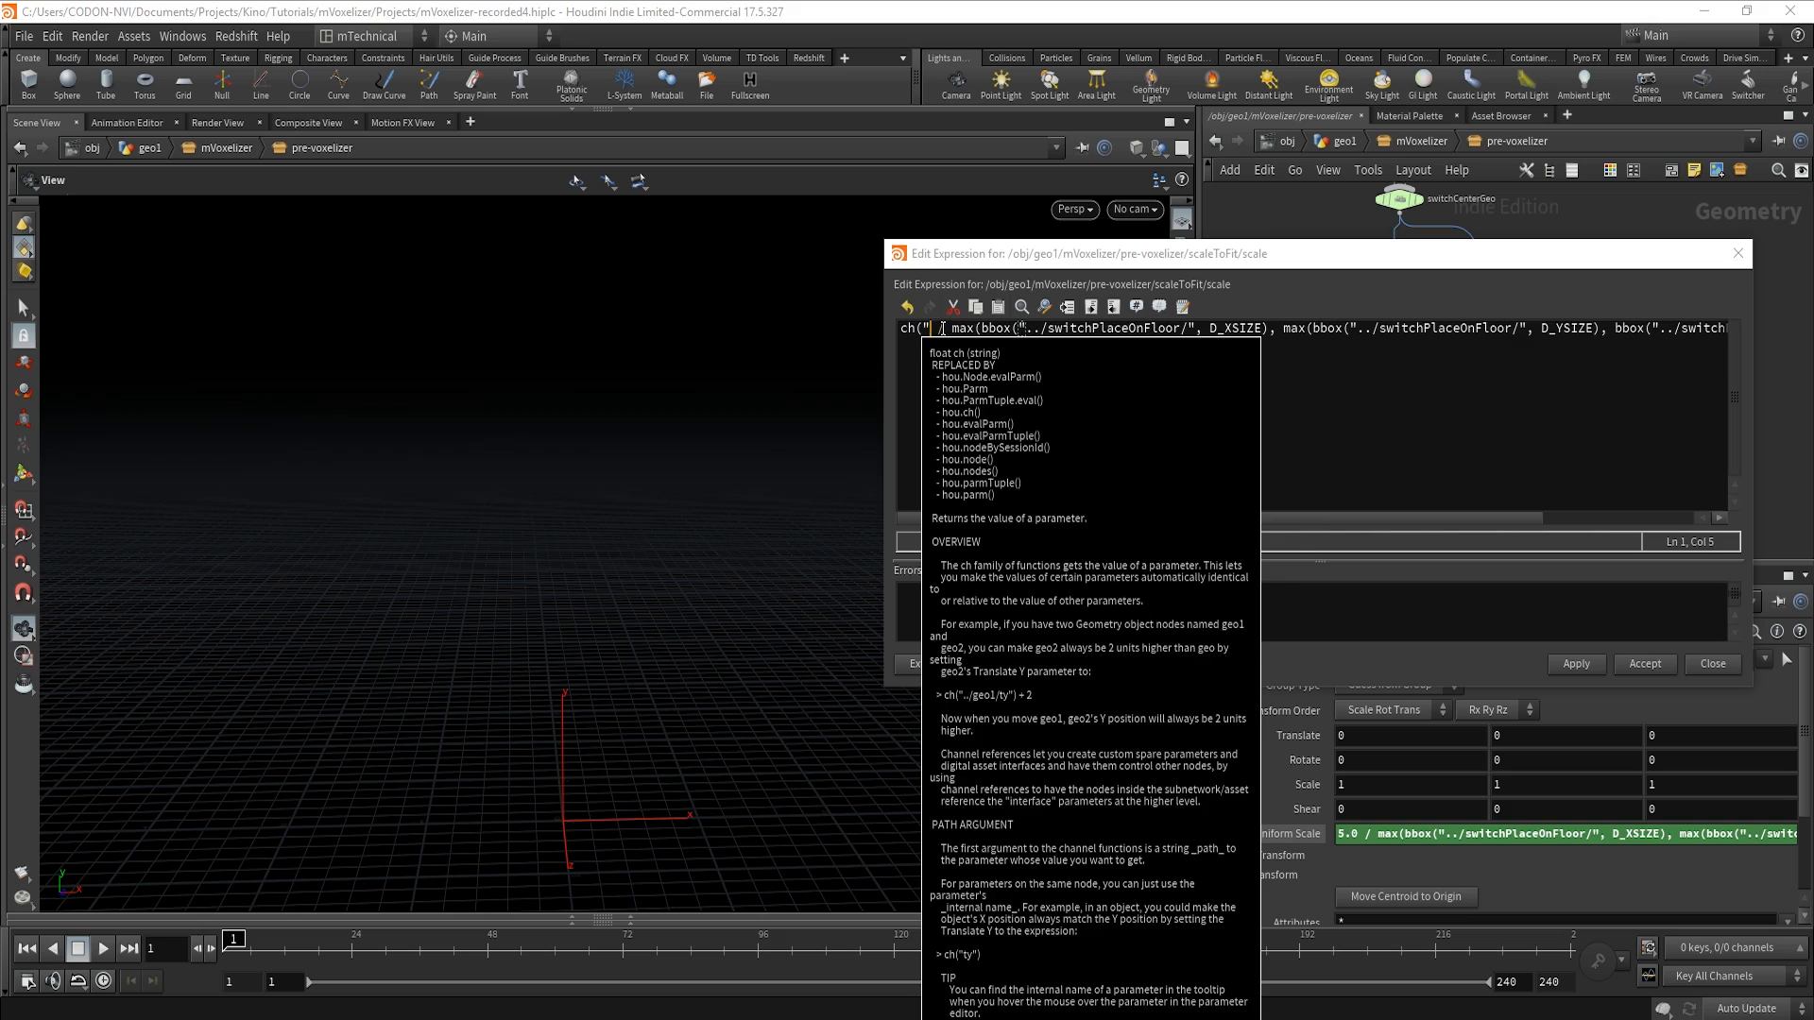
text(../)
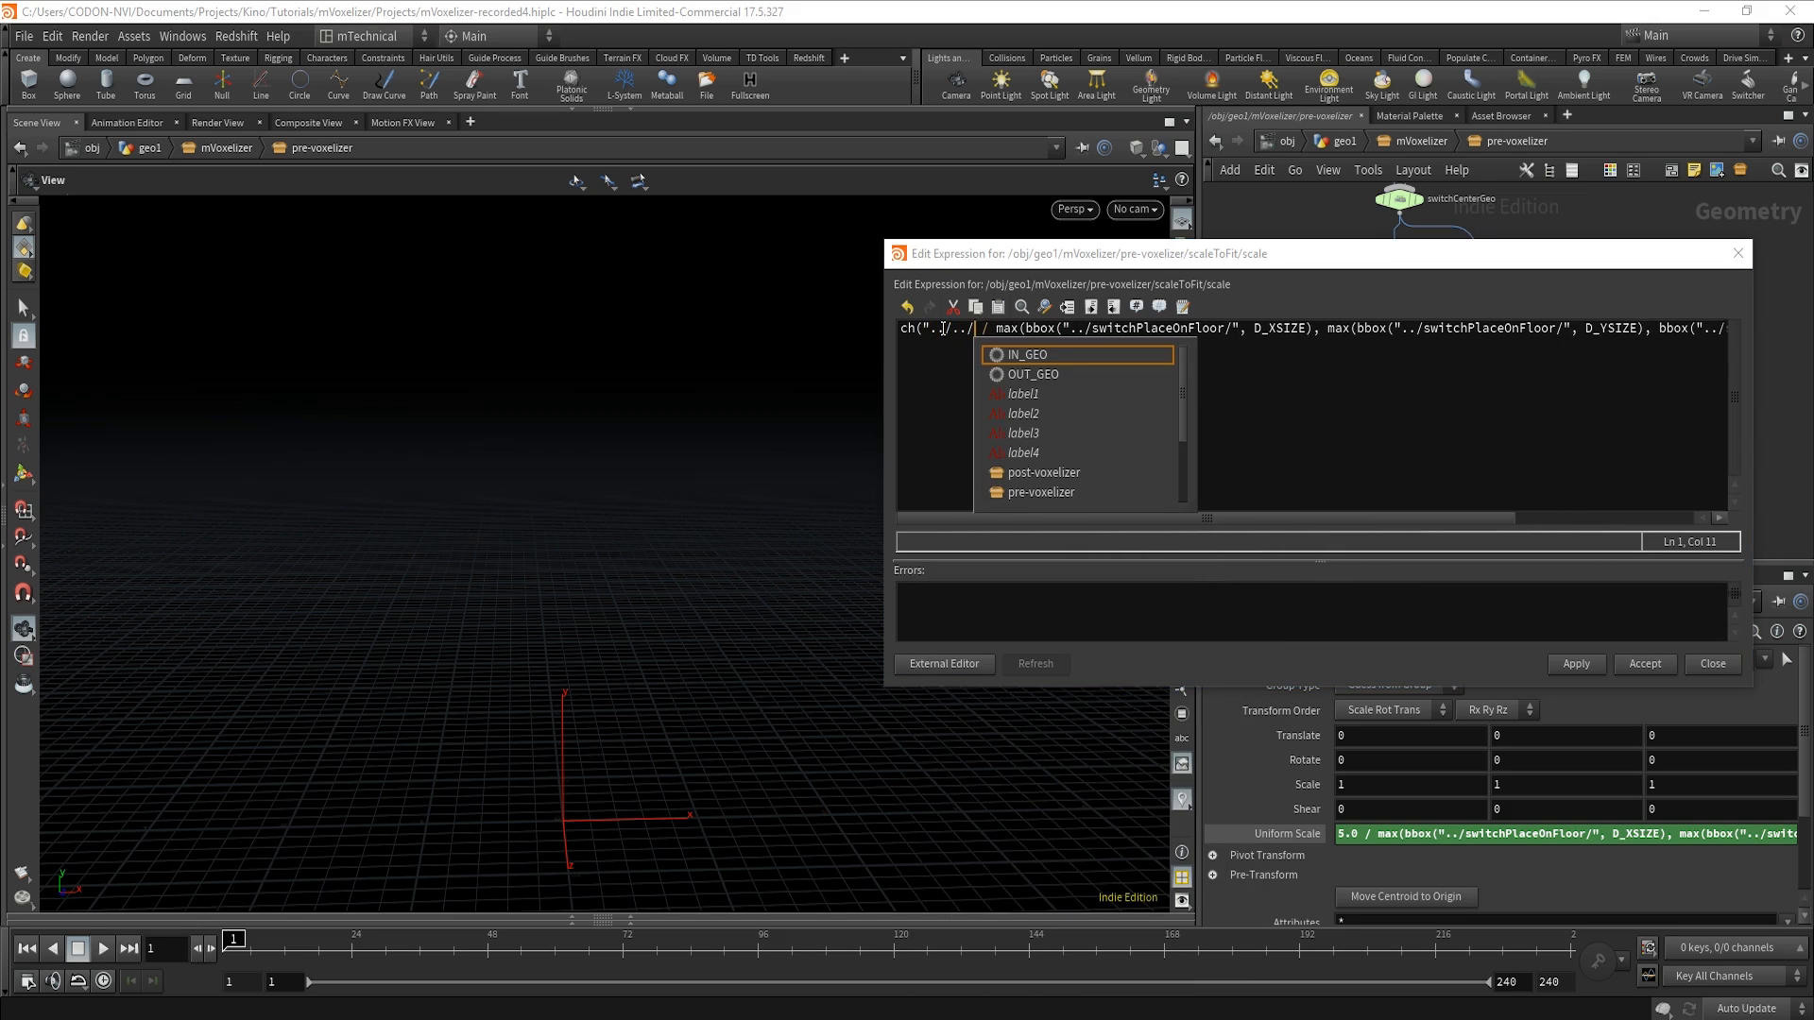
scroll(1115, 393, down, 2)
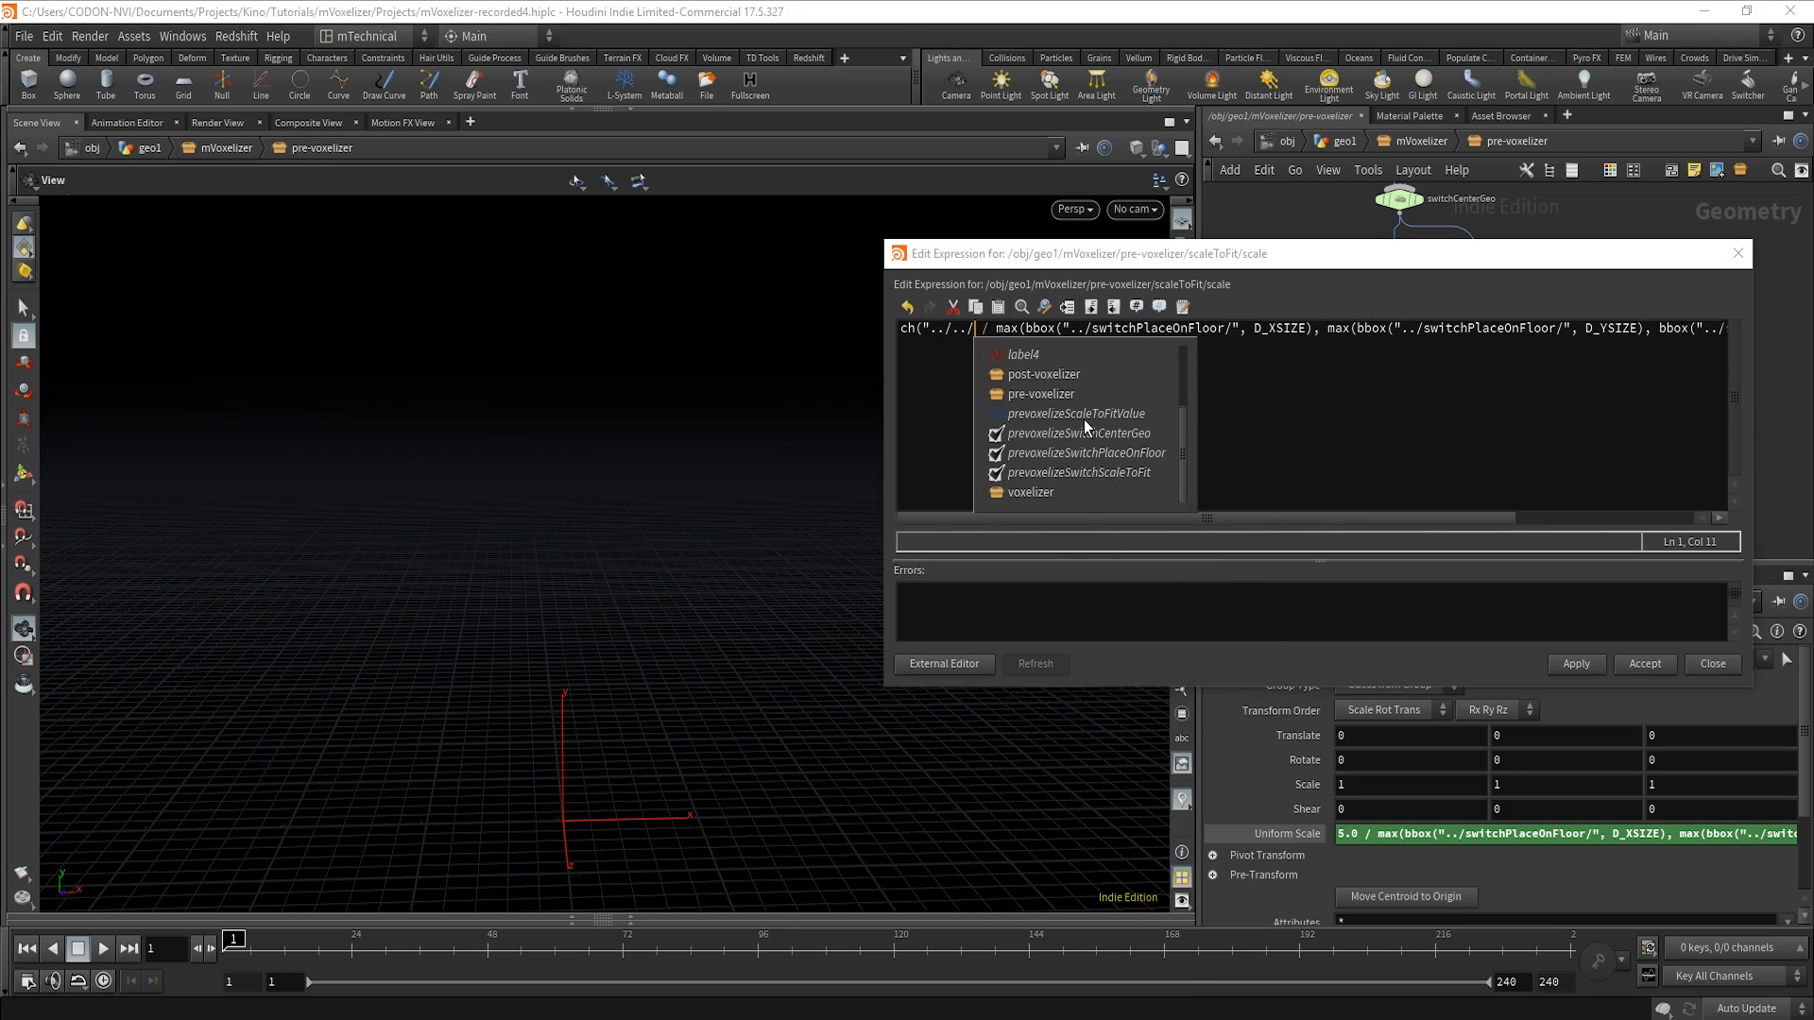
click(1077, 414)
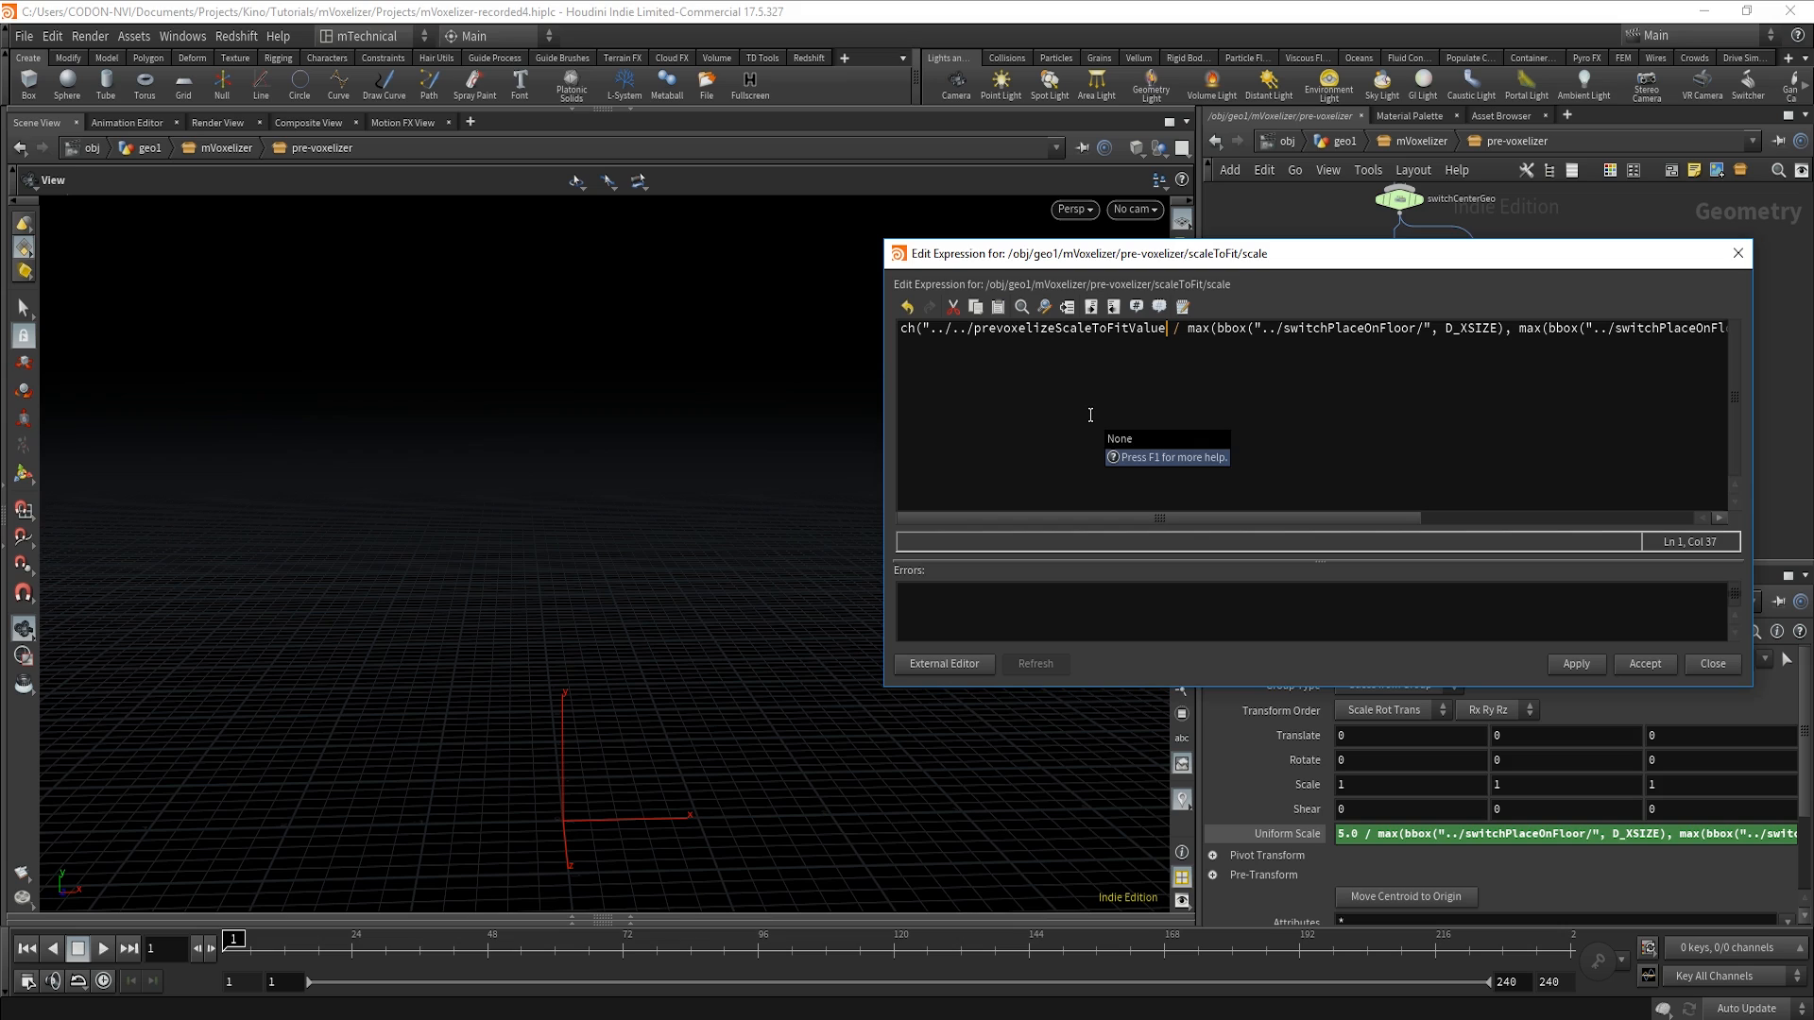
text(")
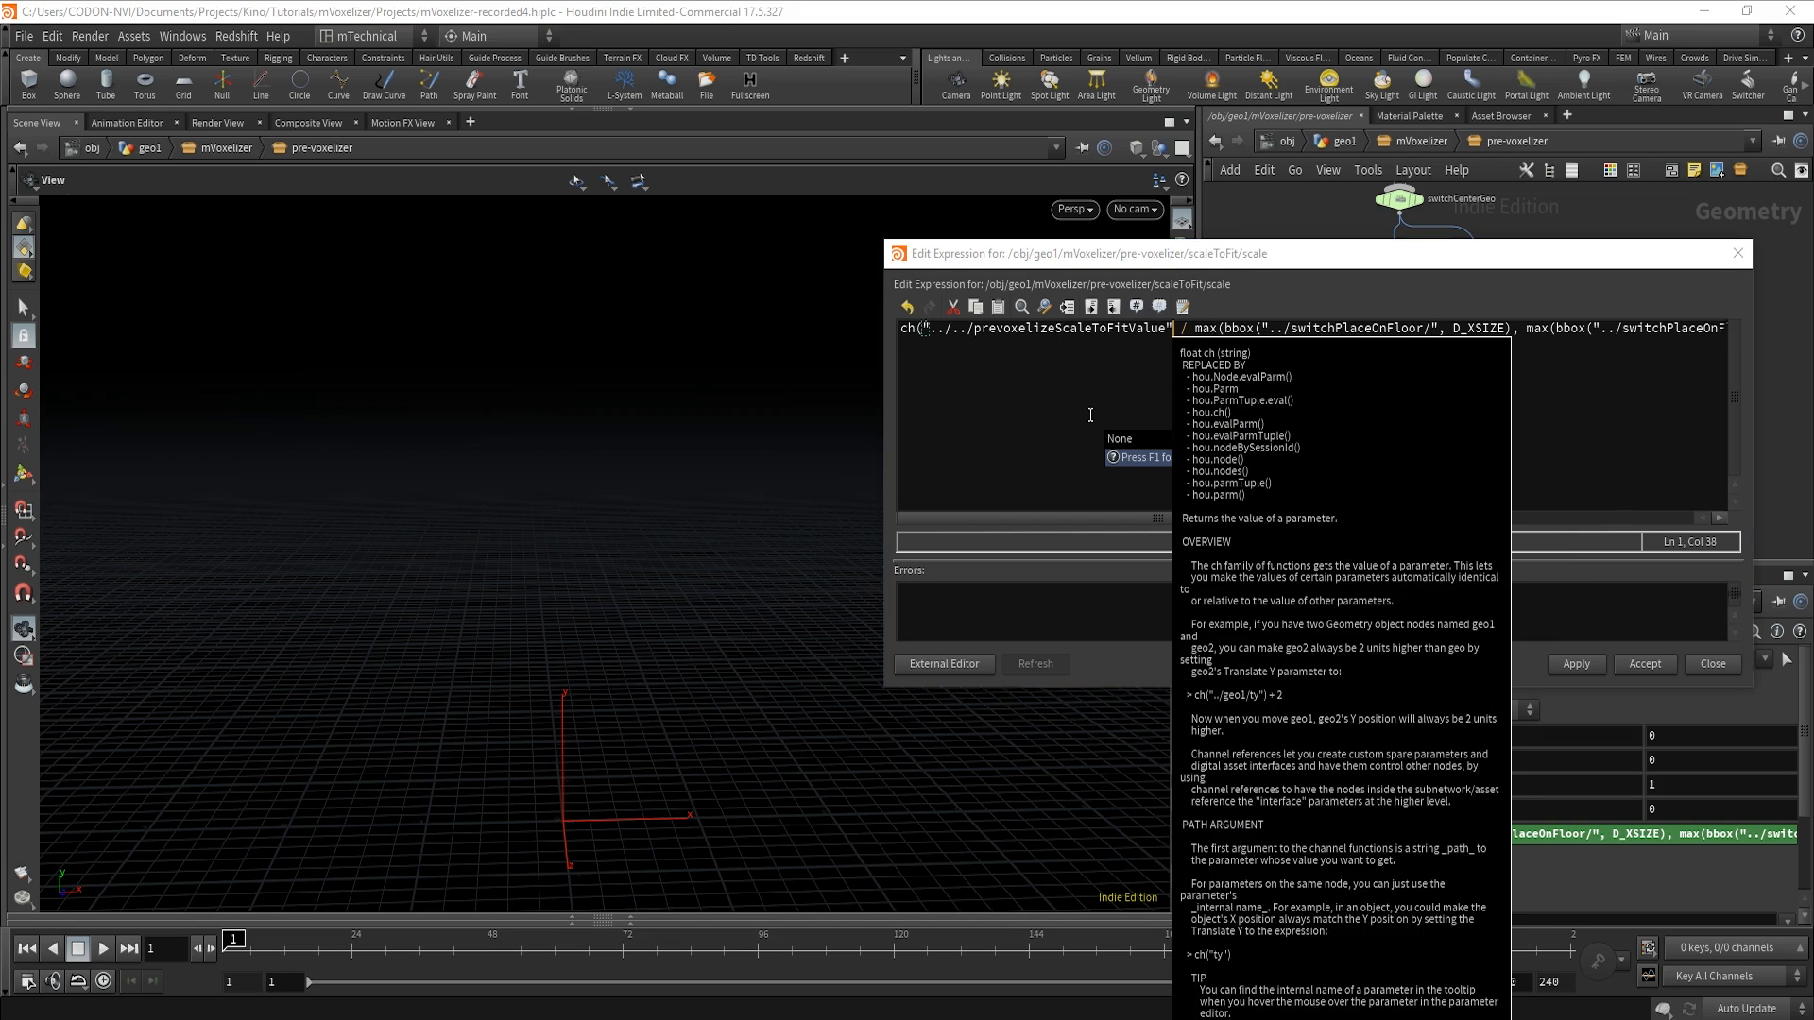
text())
click(1590, 660)
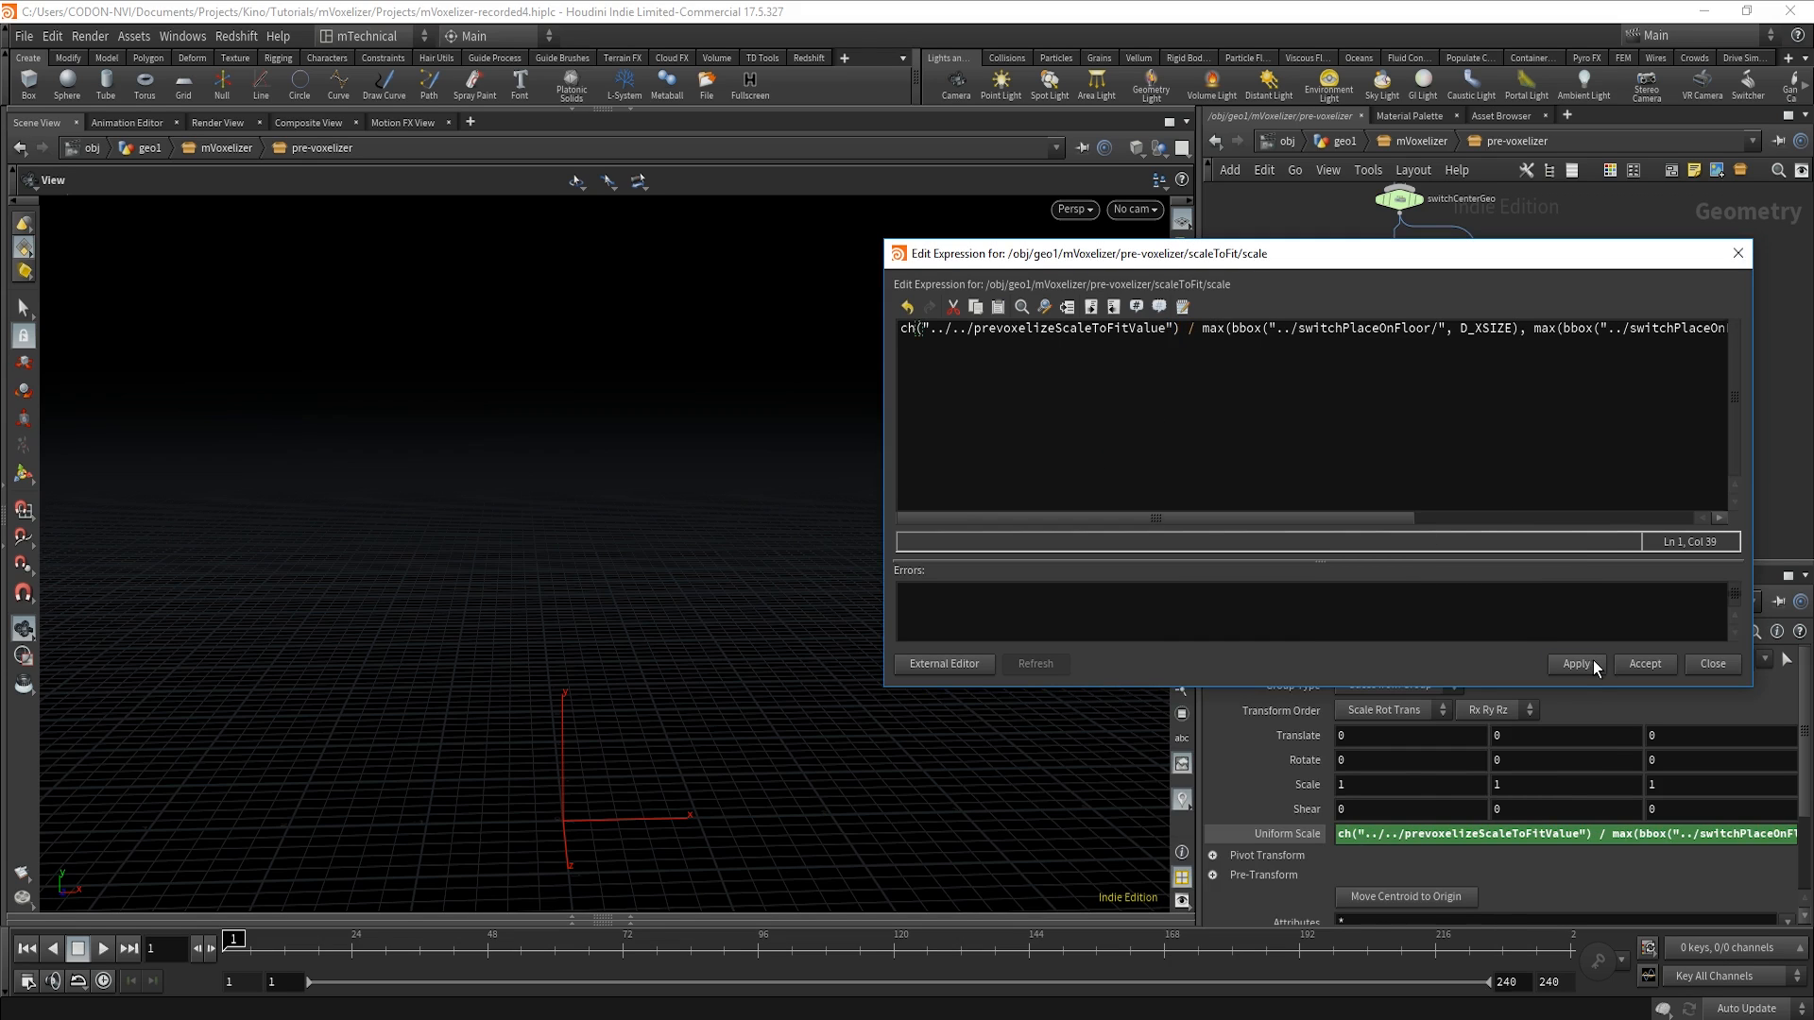
click(1676, 657)
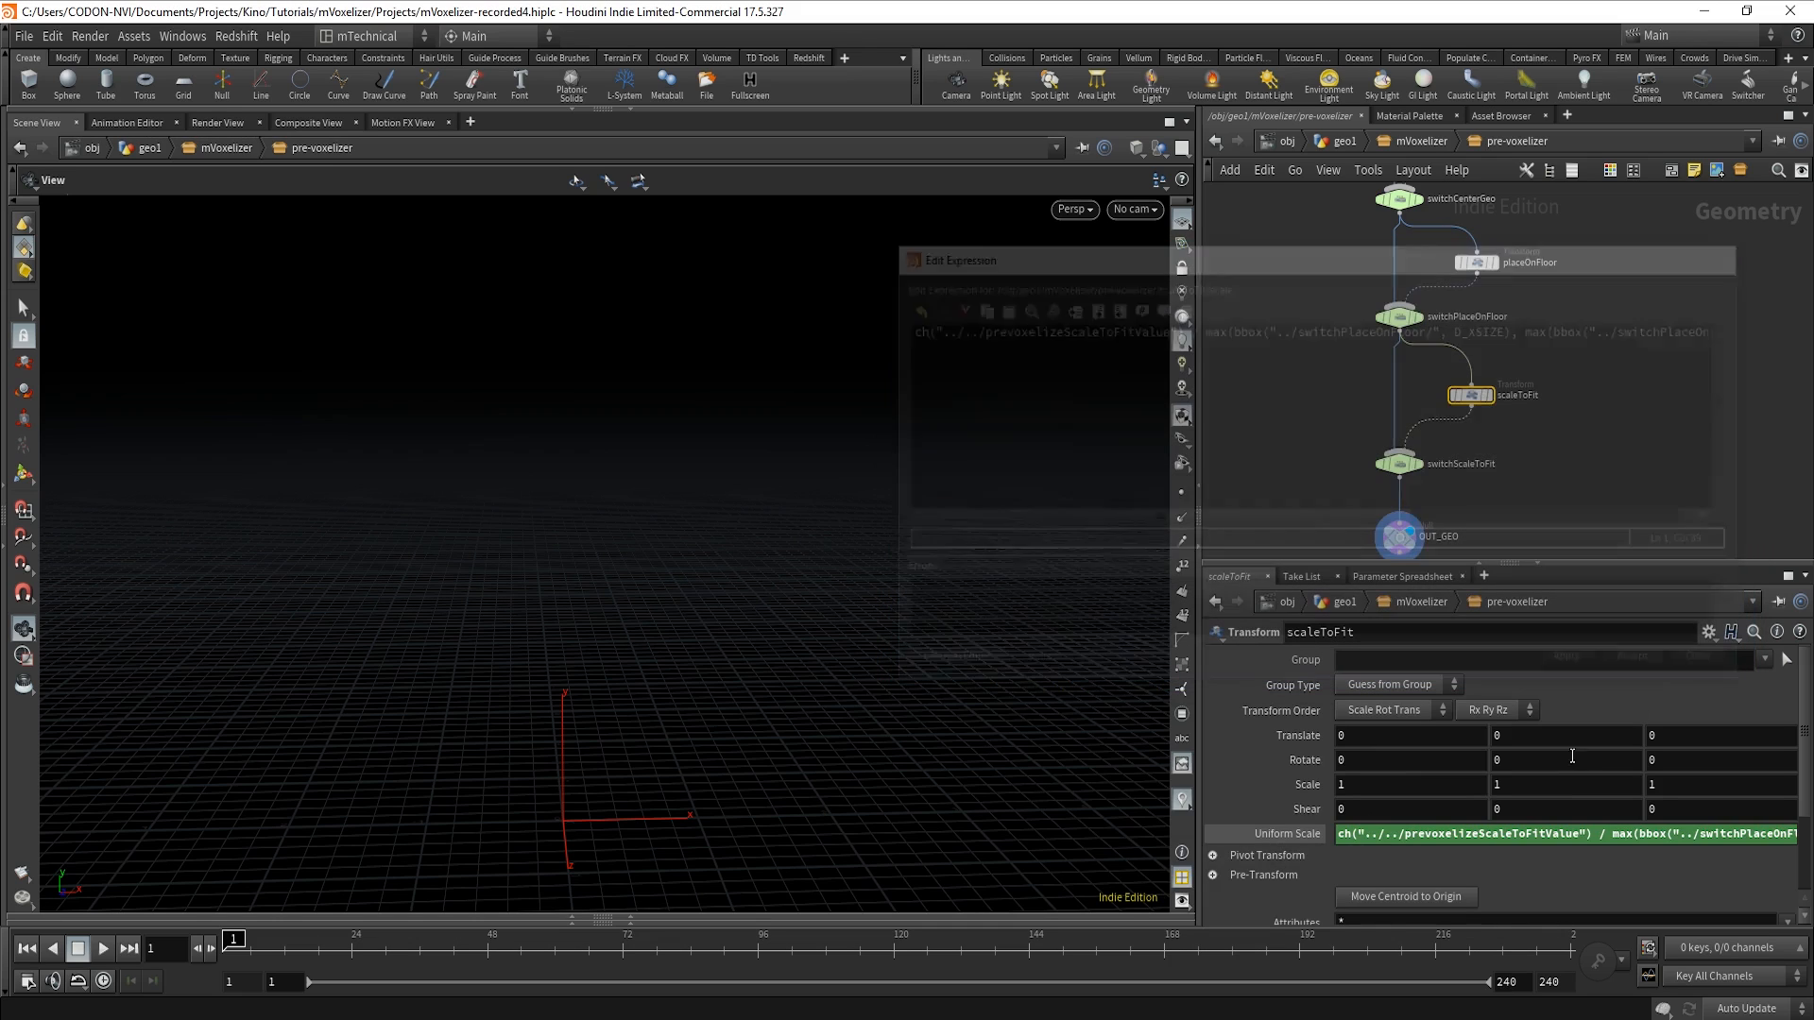
click(1289, 836)
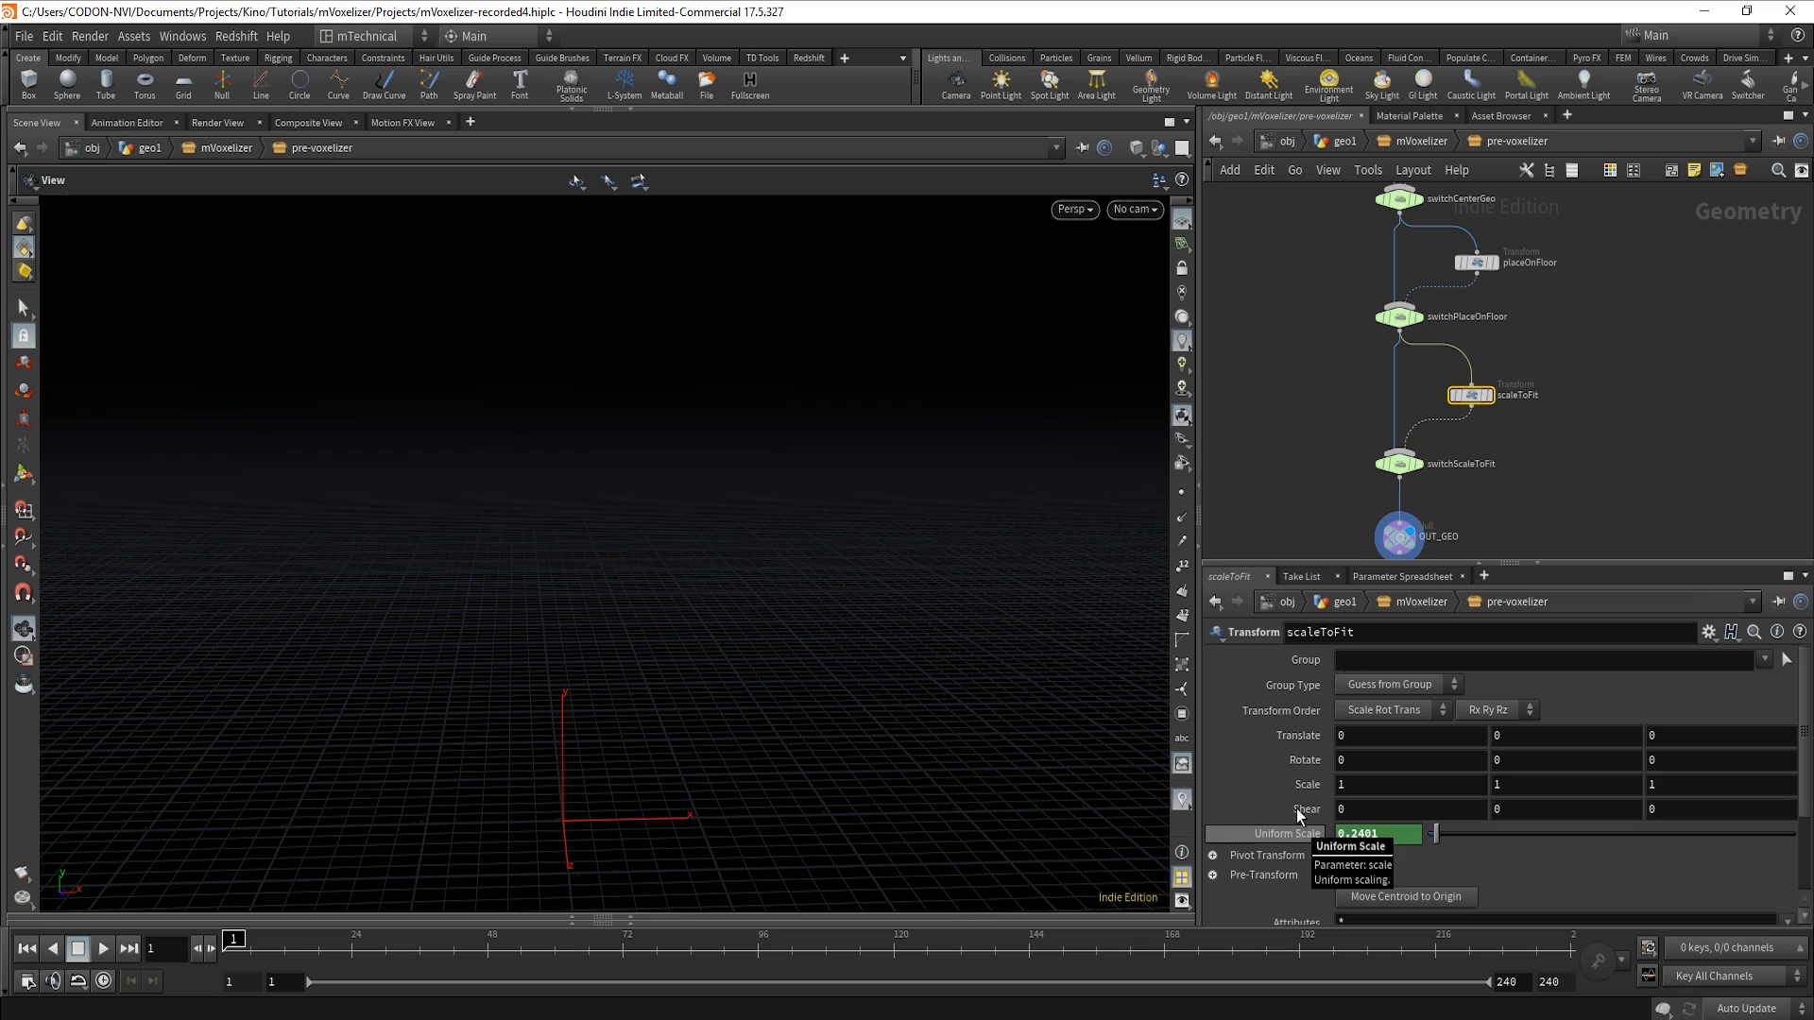
Return to the geo1 network and enable Center Geo?, Place On Floor? and Scale To Fit? on mVoxelizer.
key(1)
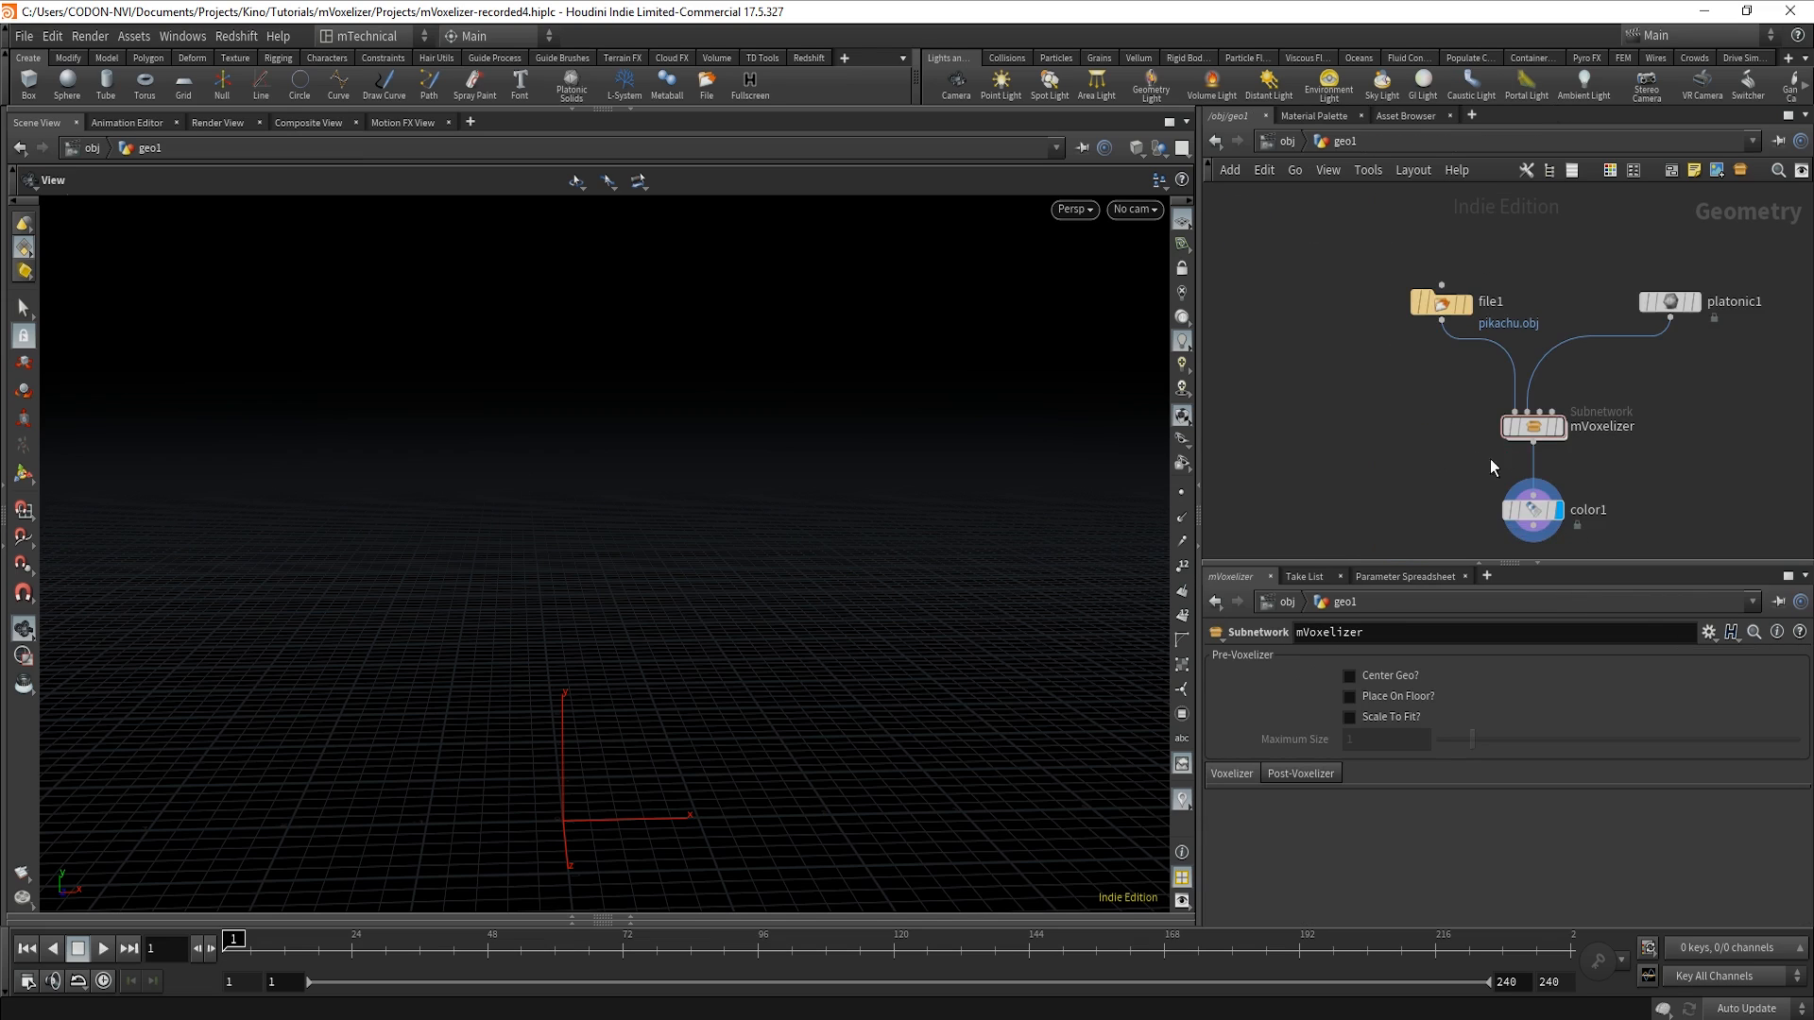
click(1563, 437)
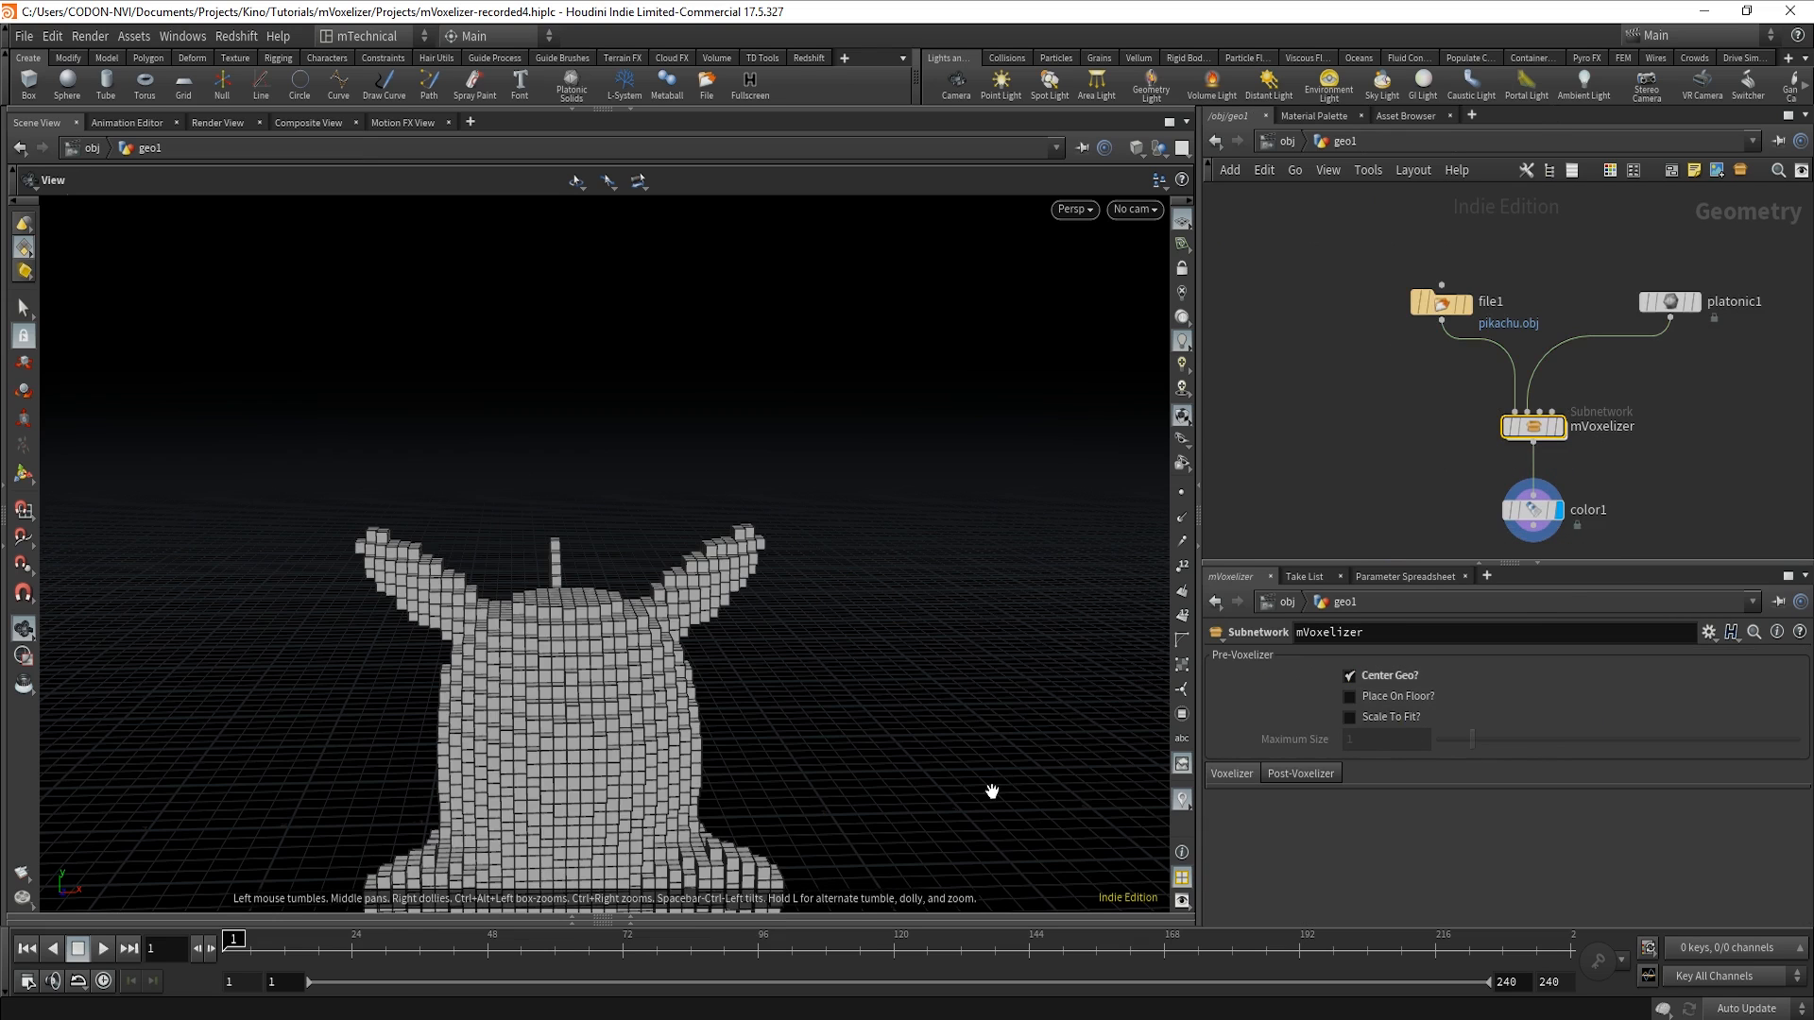
drag(649, 813, 732, 627)
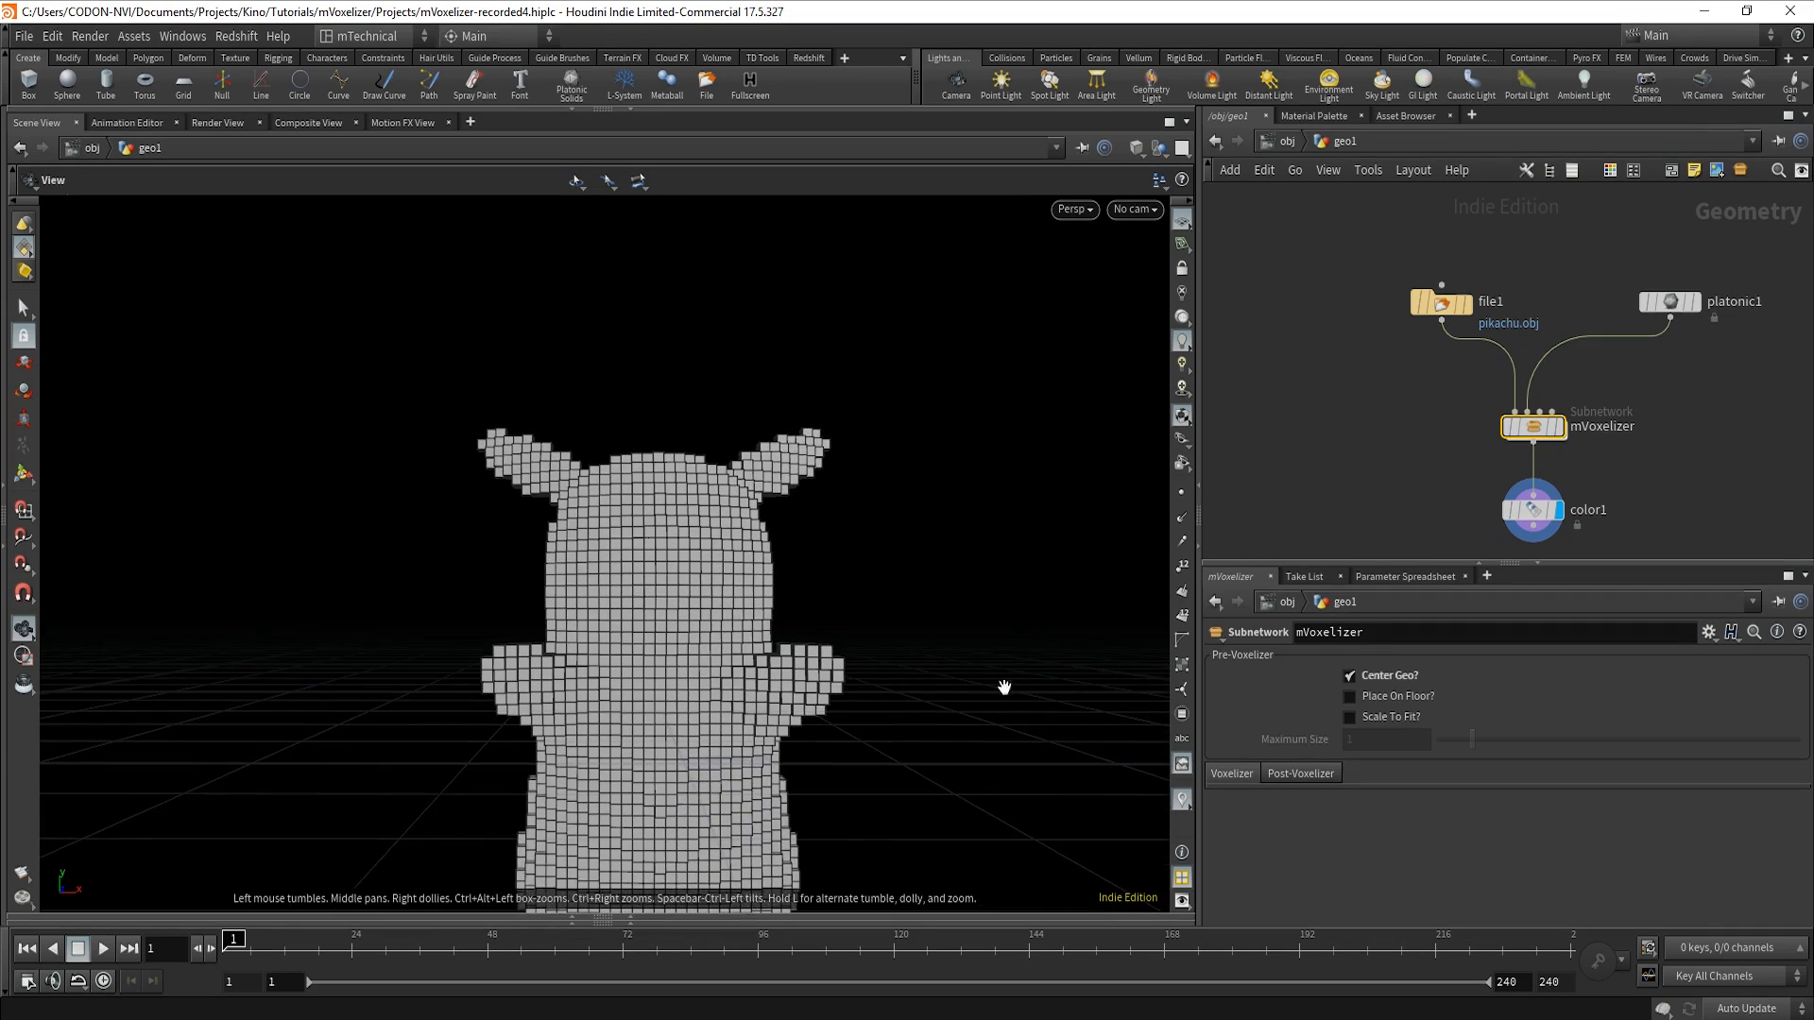
drag(690, 739, 750, 725)
click(1370, 717)
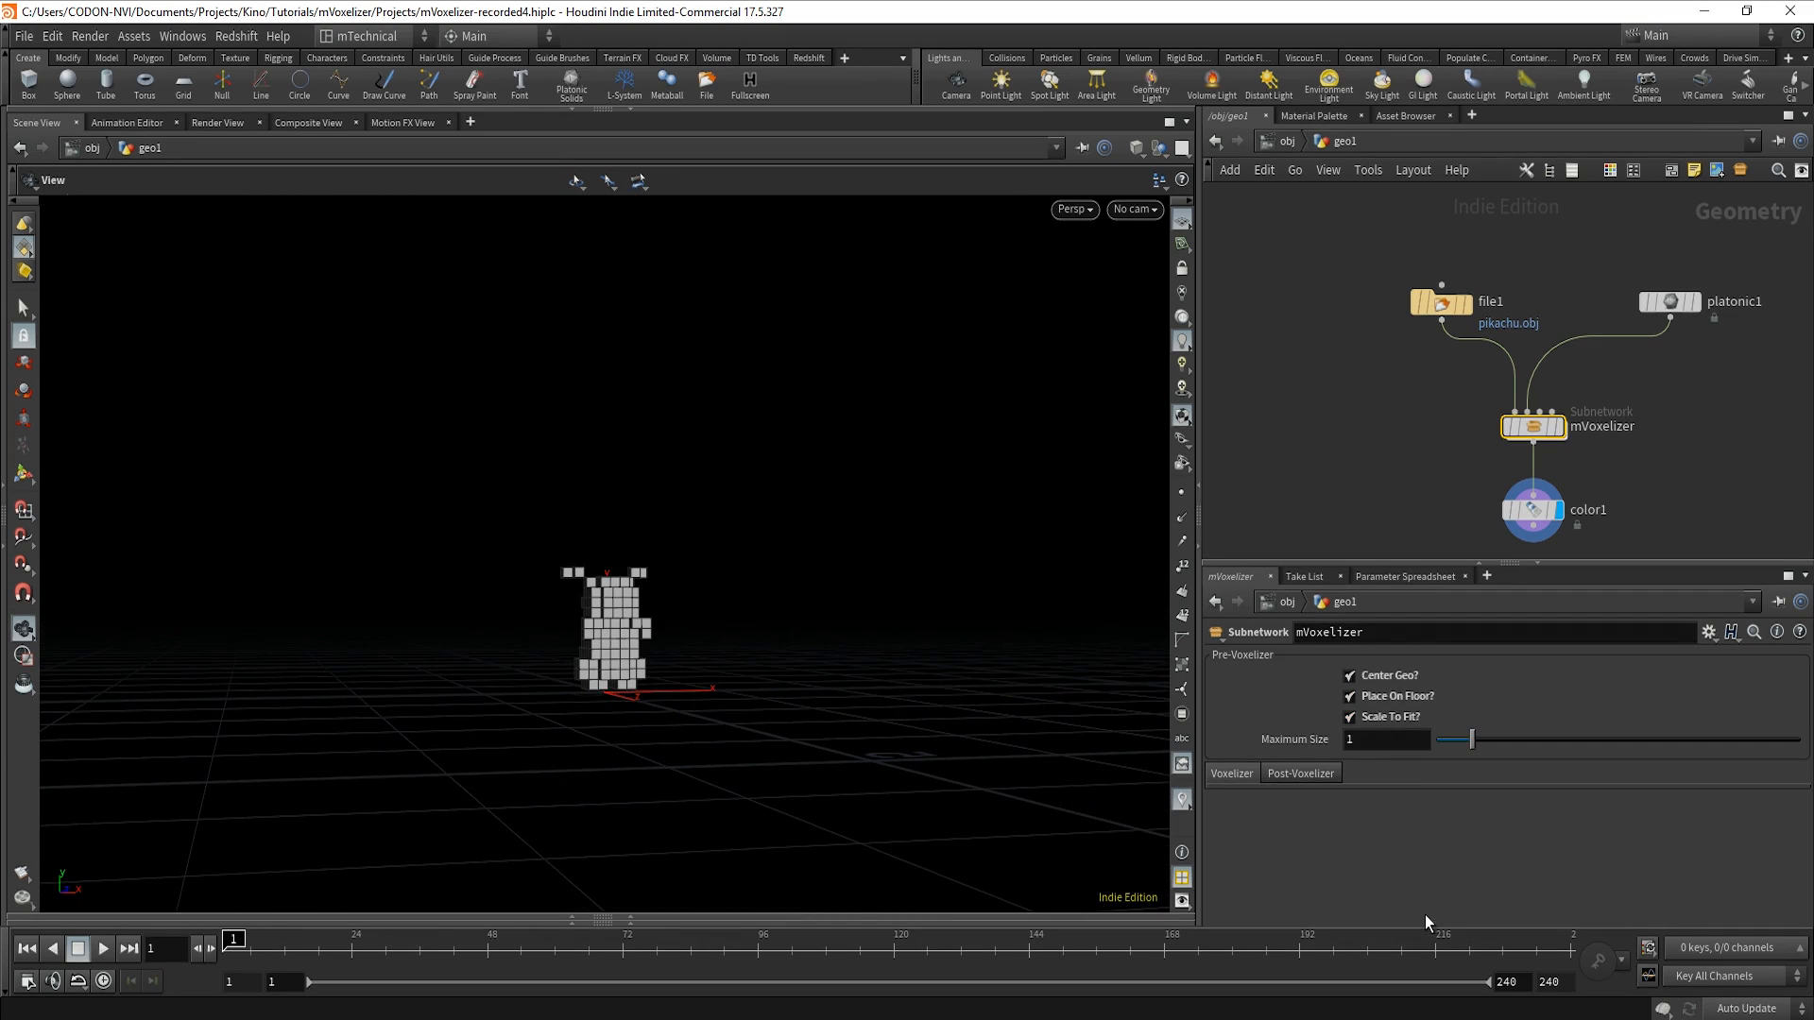
Set mVoxelizer's Maximum Size to 5 and frame the whole voxelized model in the viewport.
click(1407, 740)
text(5)
key(Return)
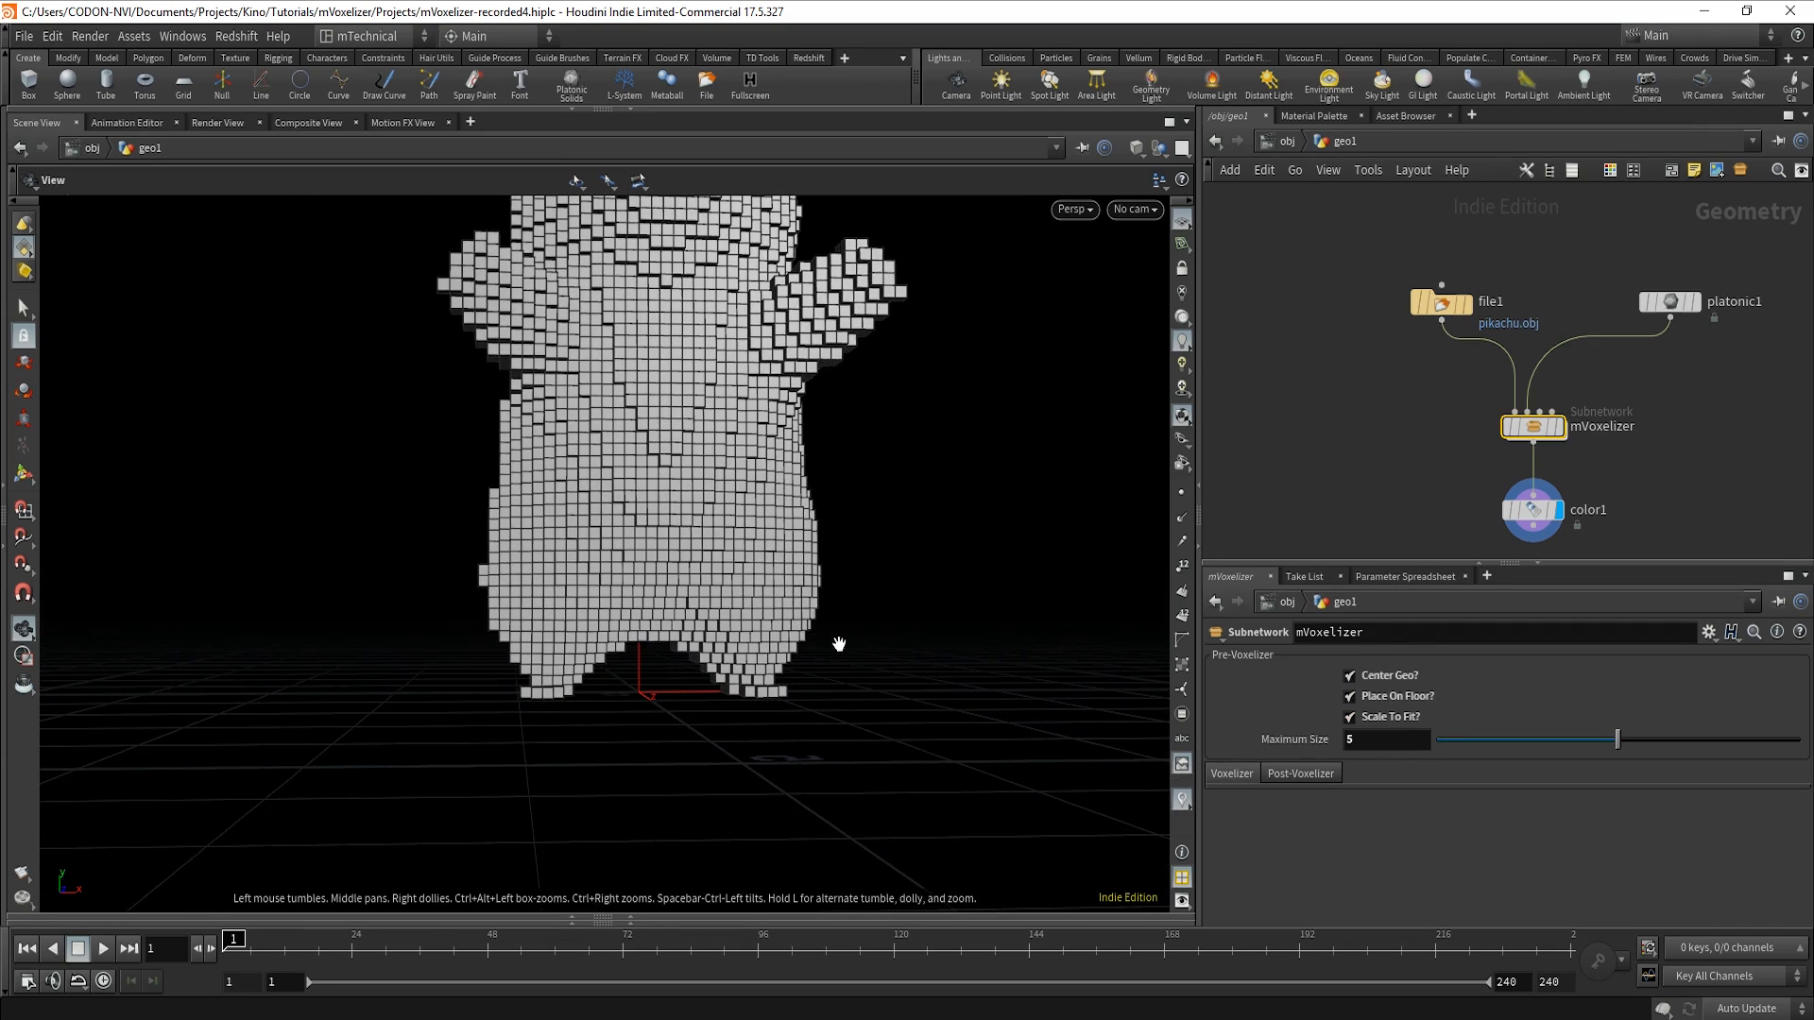
key(f)
mouse_move(839, 644)
mouse_down()
mouse_move(676, 677)
mouse_move(887, 660)
mouse_move(838, 655)
mouse_up()
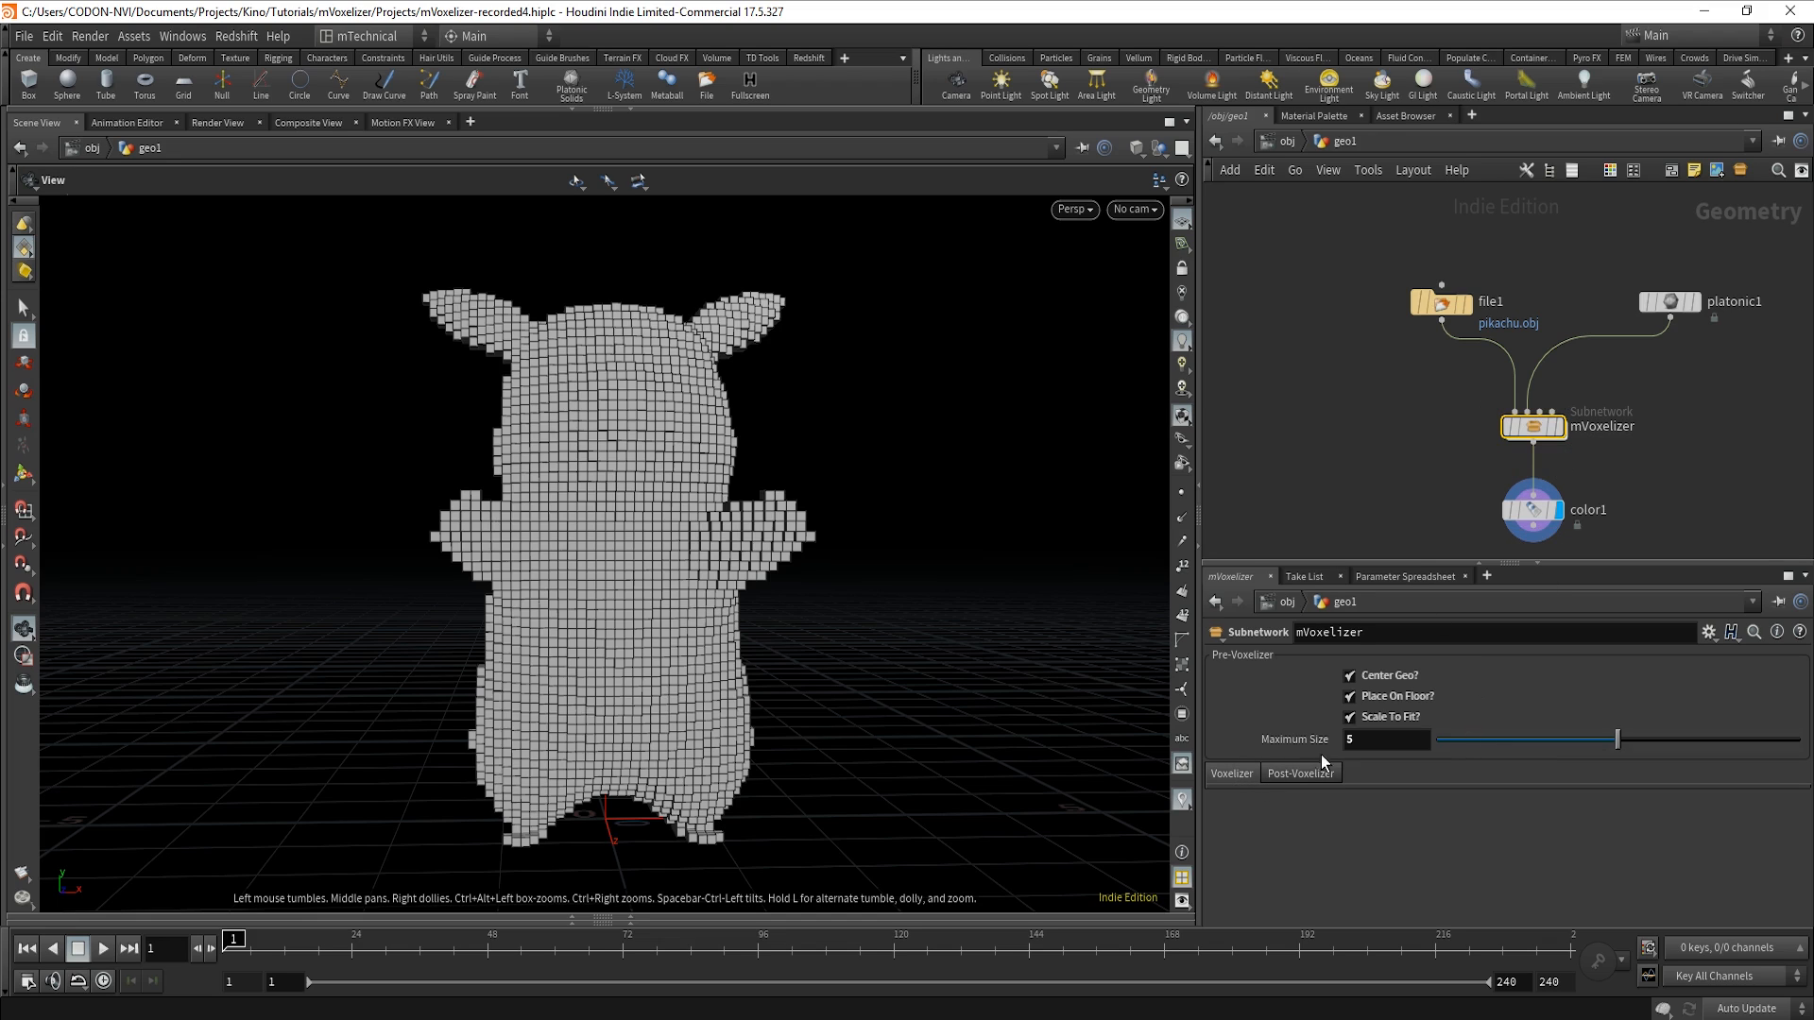
Go inside mVoxelizer's voxelizer subnetwork and set quickmark 2 there.
double_click(1537, 430)
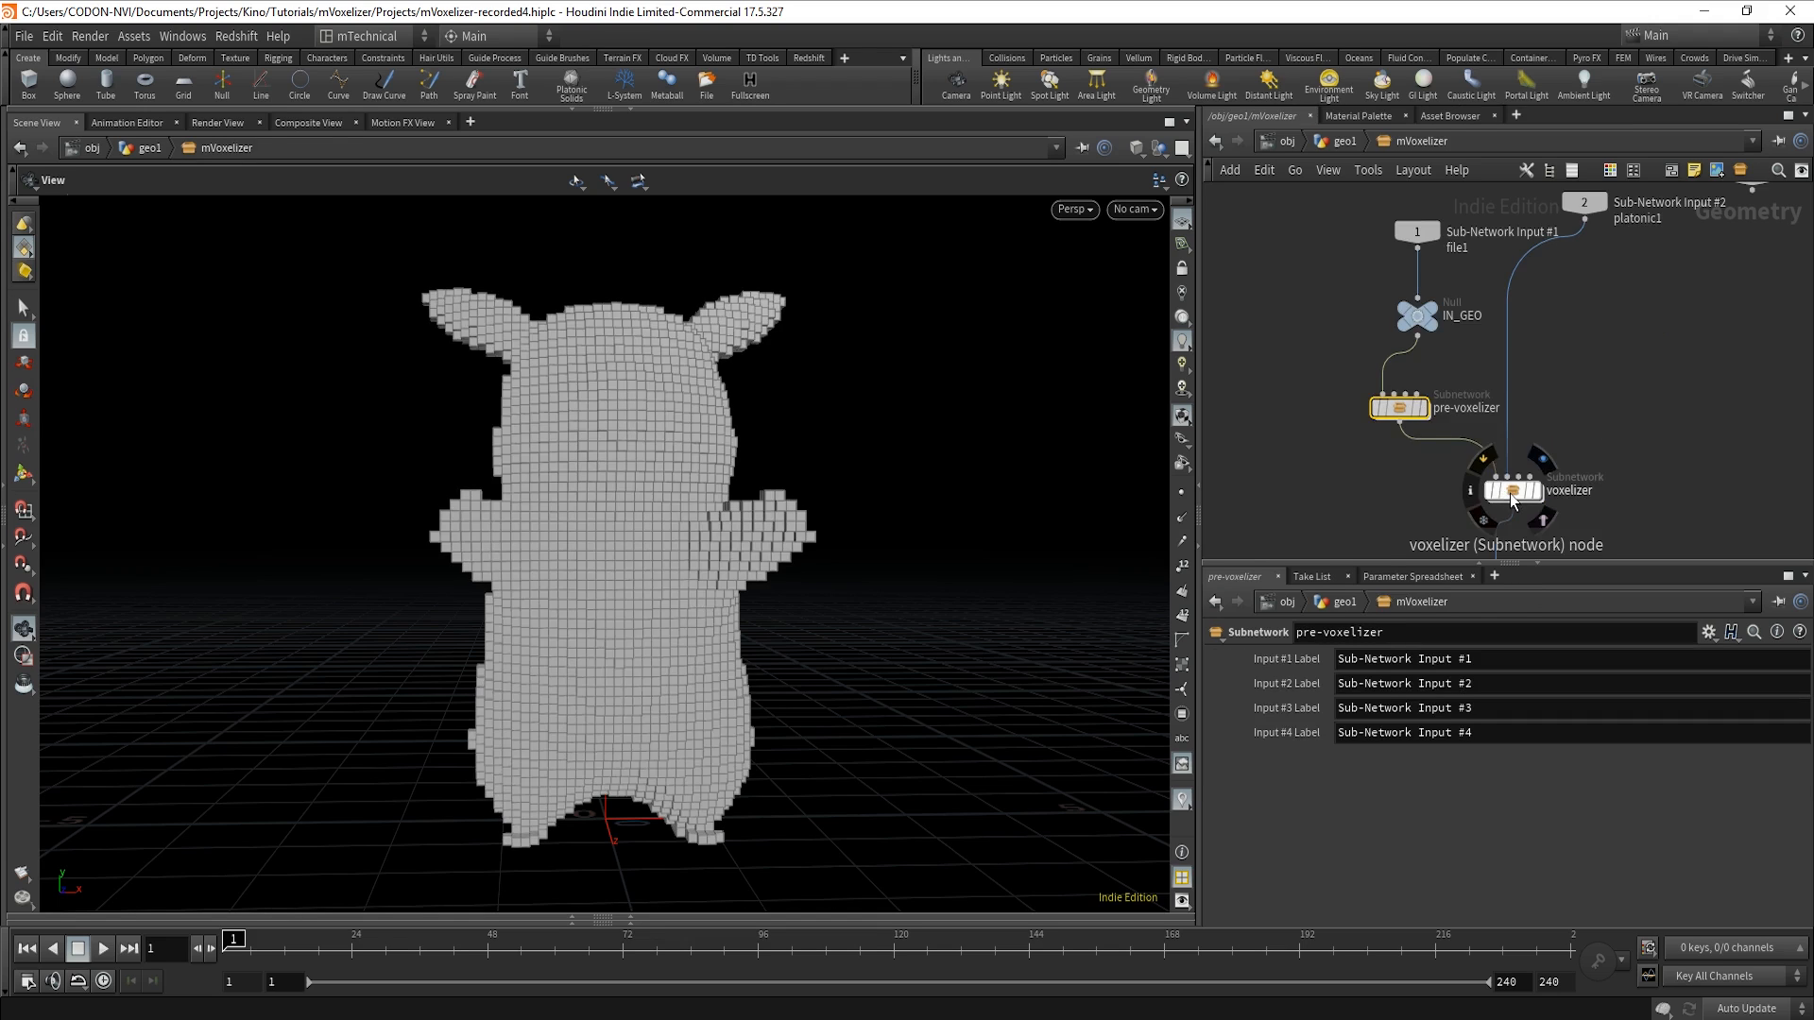
double_click(1513, 492)
key(ctrl+2)
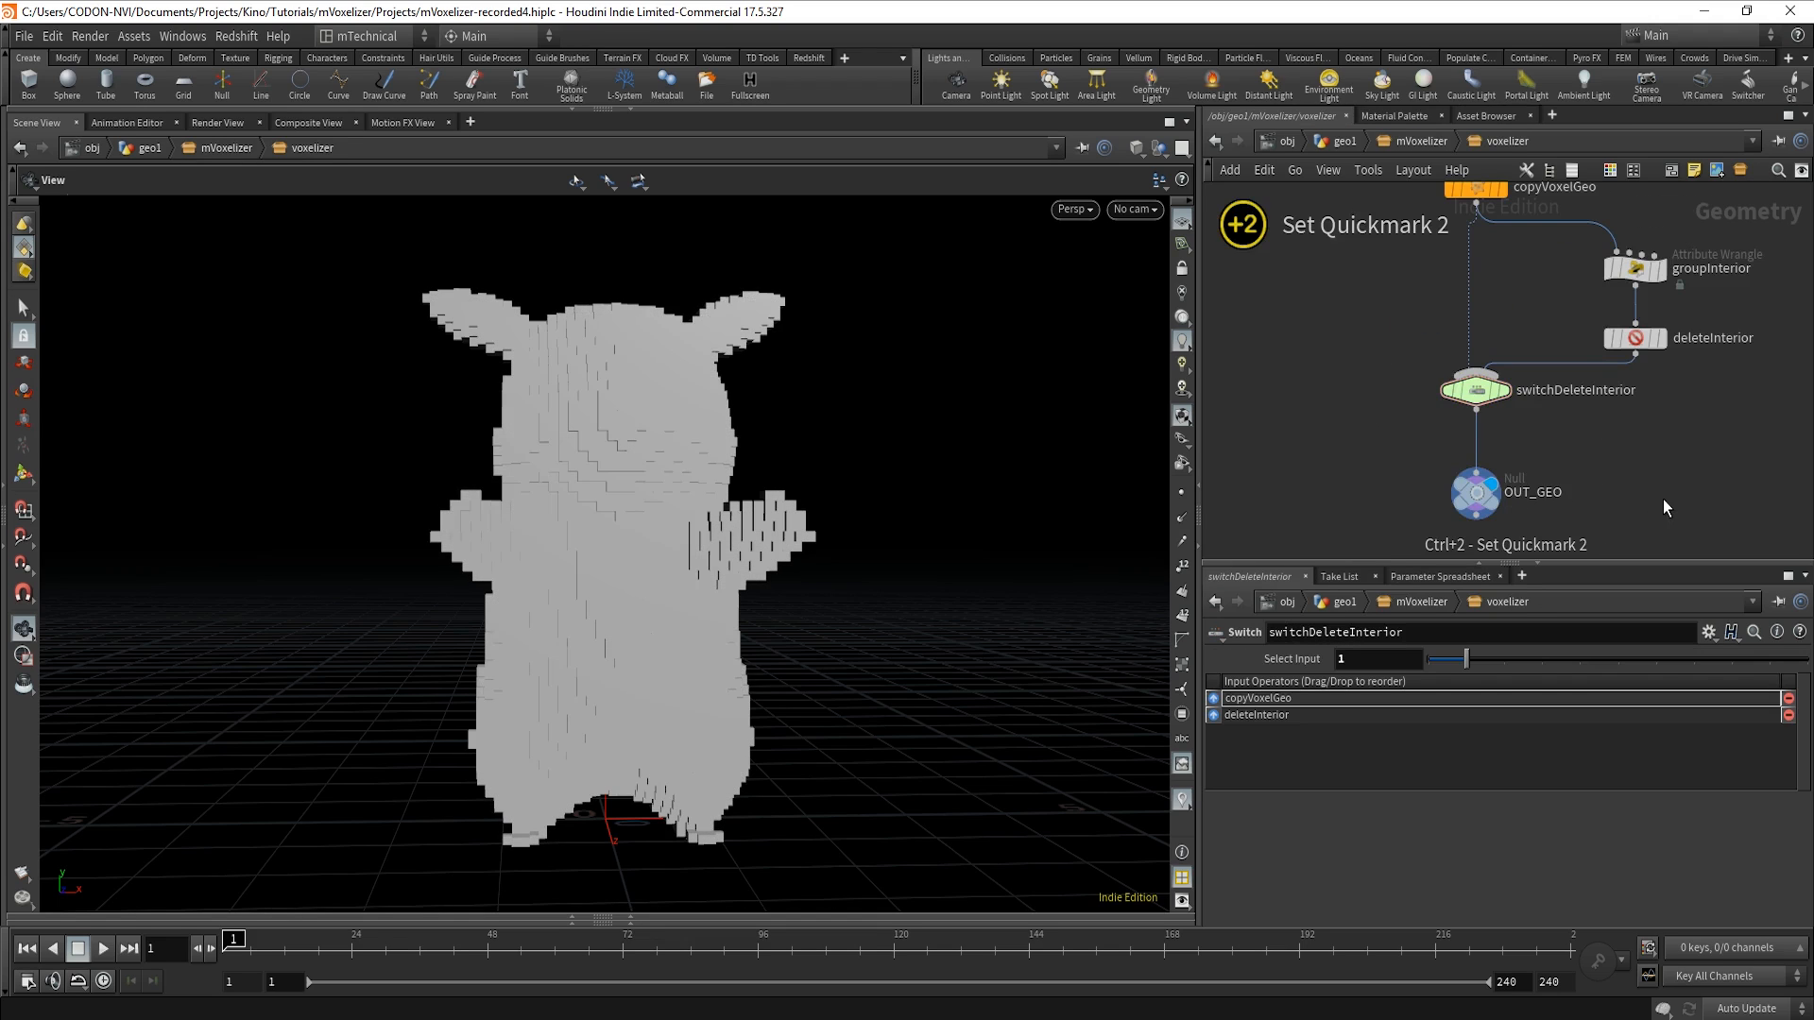
Examine the parameters of pointsFromGeo, switchCustomGeo, deleteInterior and switchDeleteInterior to identify which voxelizer controls to expose.
key(1)
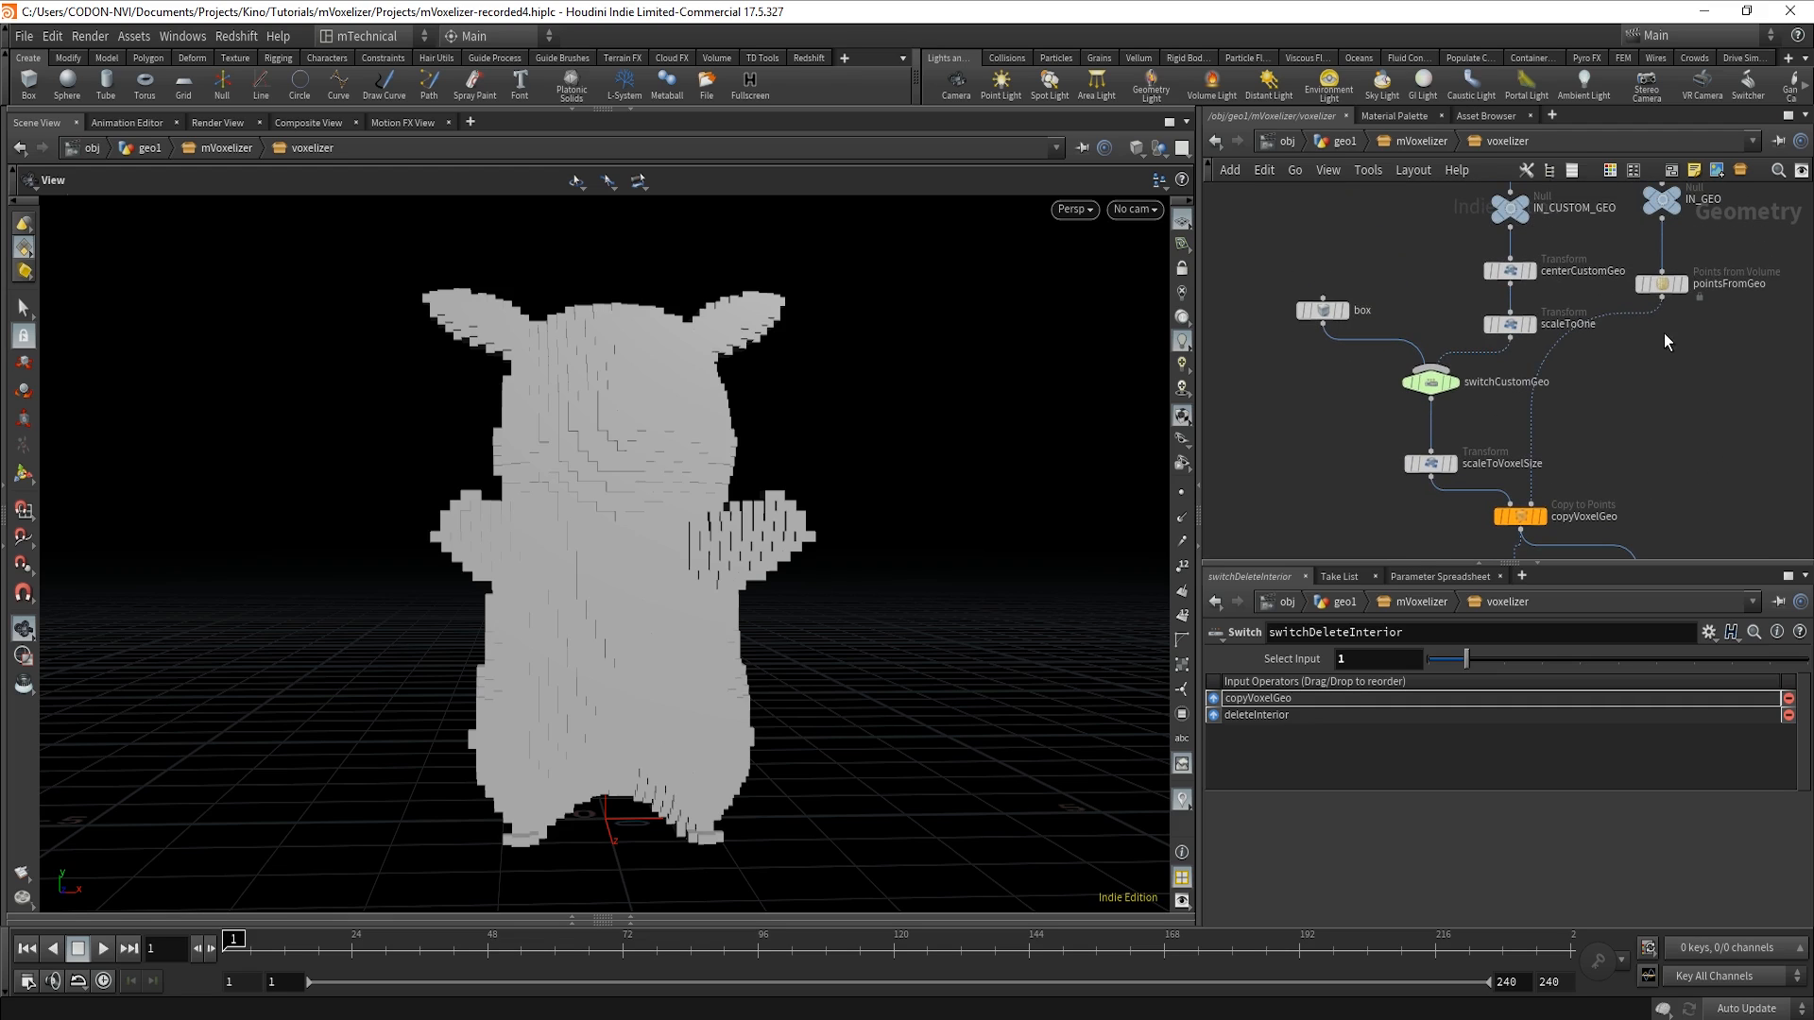
middle_drag(1669, 409, 1601, 532)
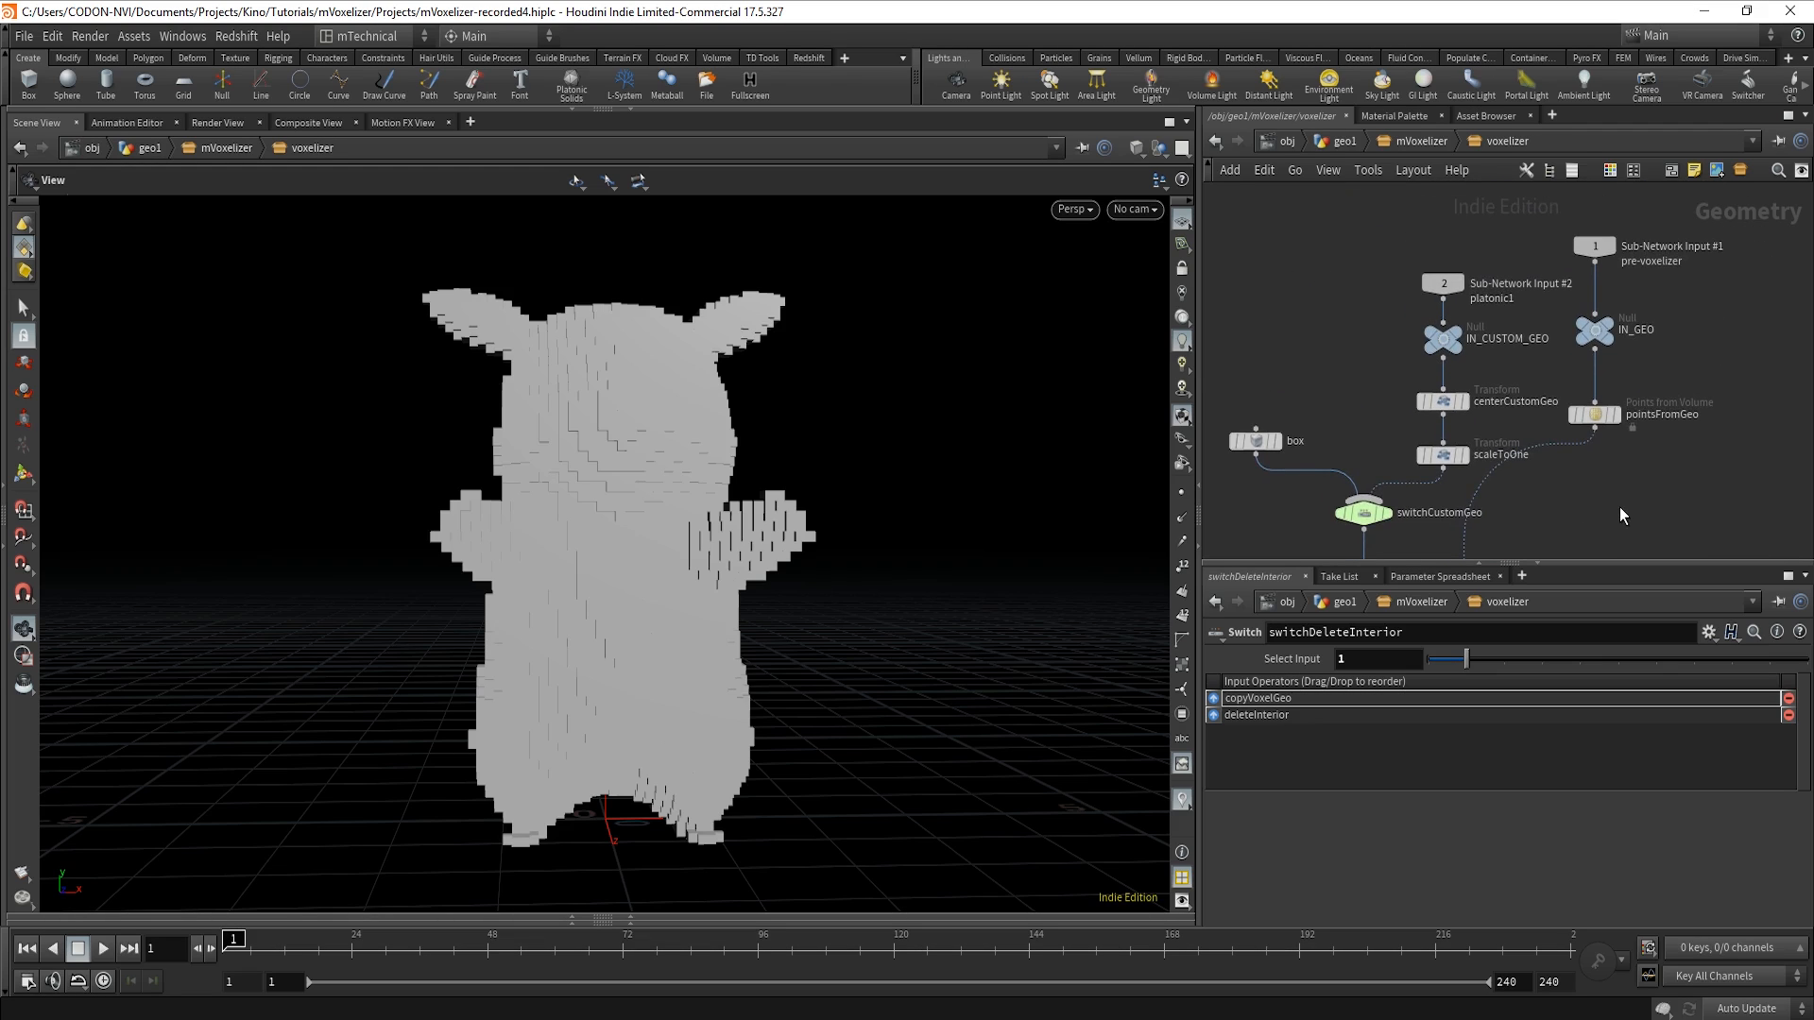
drag(1635, 502, 1589, 408)
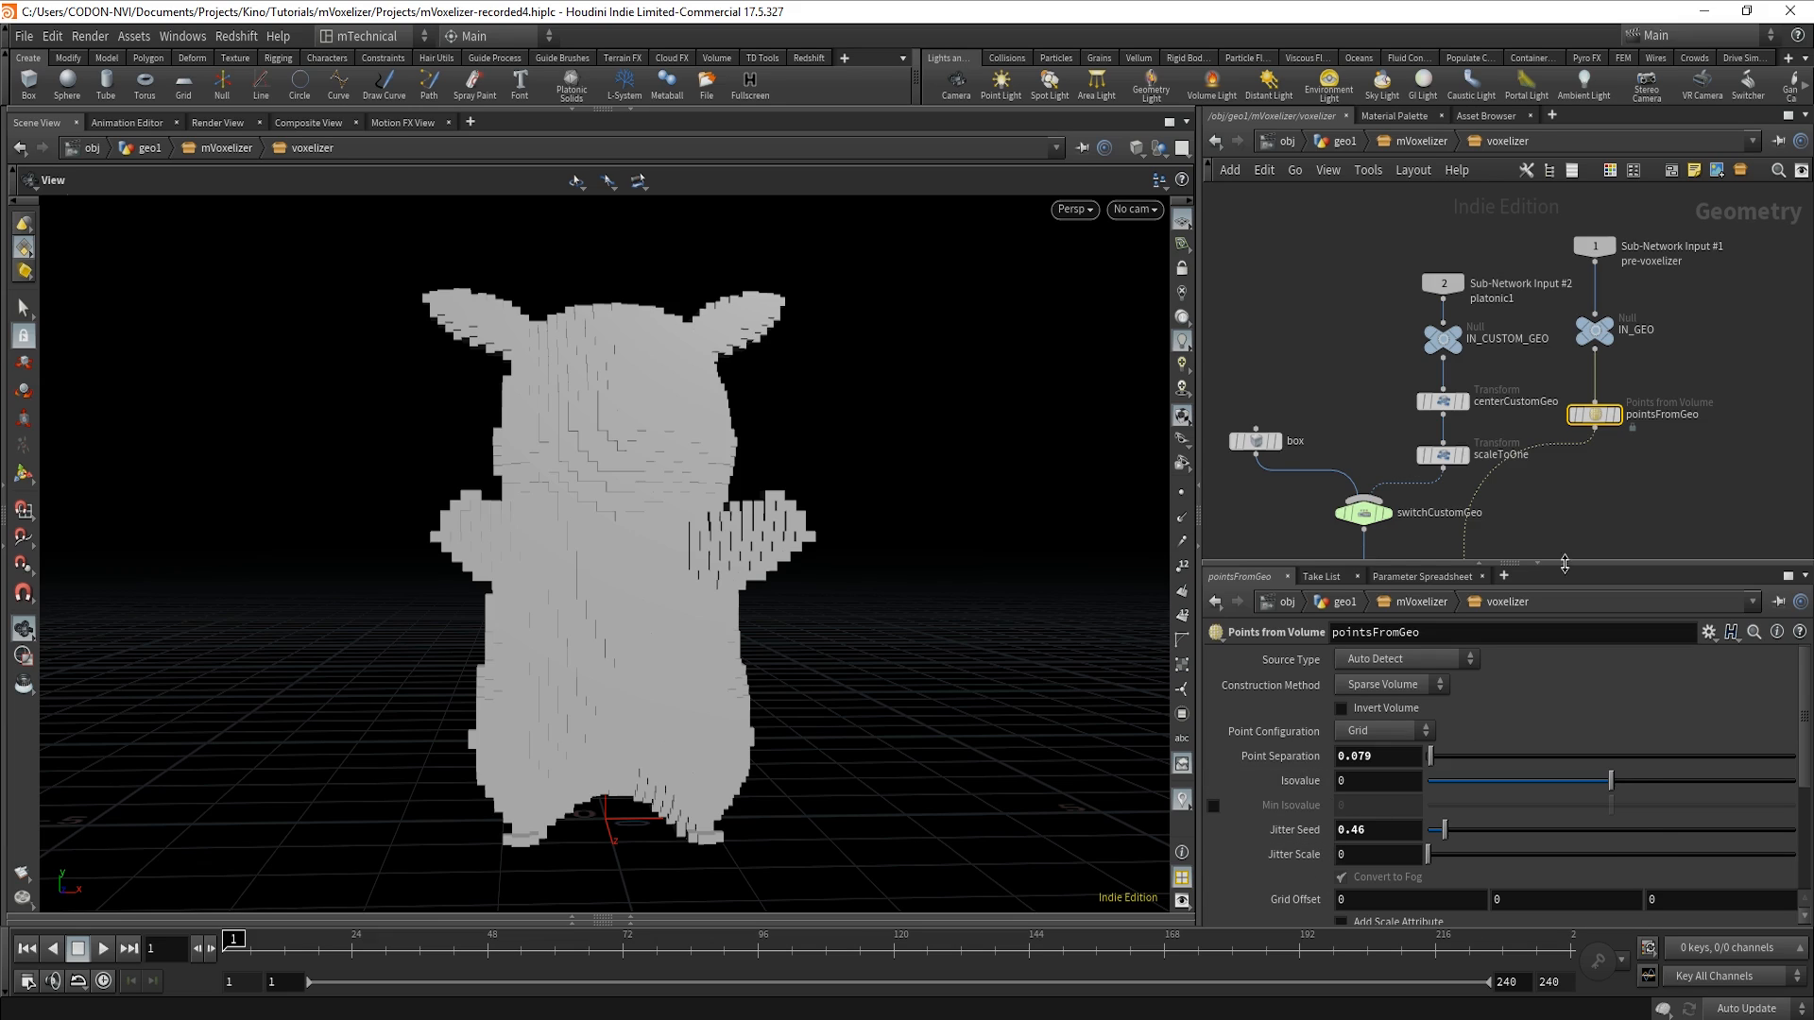
middle_drag(1627, 493, 1692, 361)
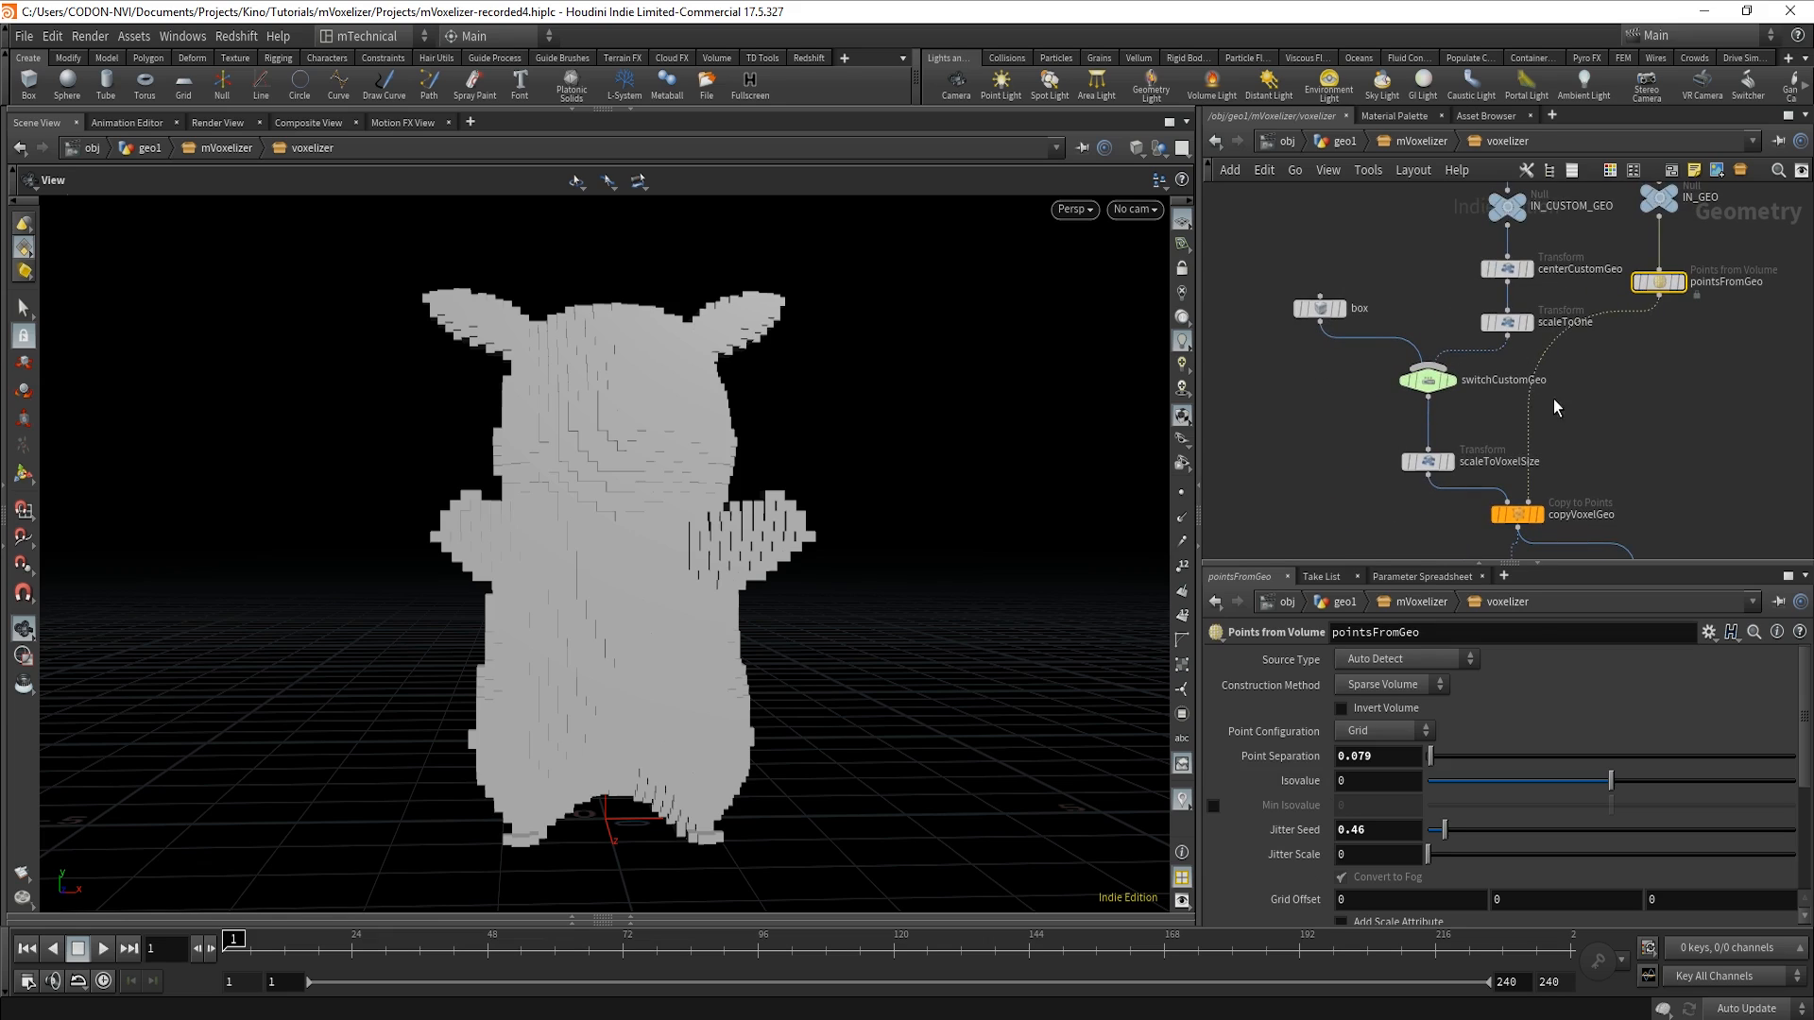
click(1427, 380)
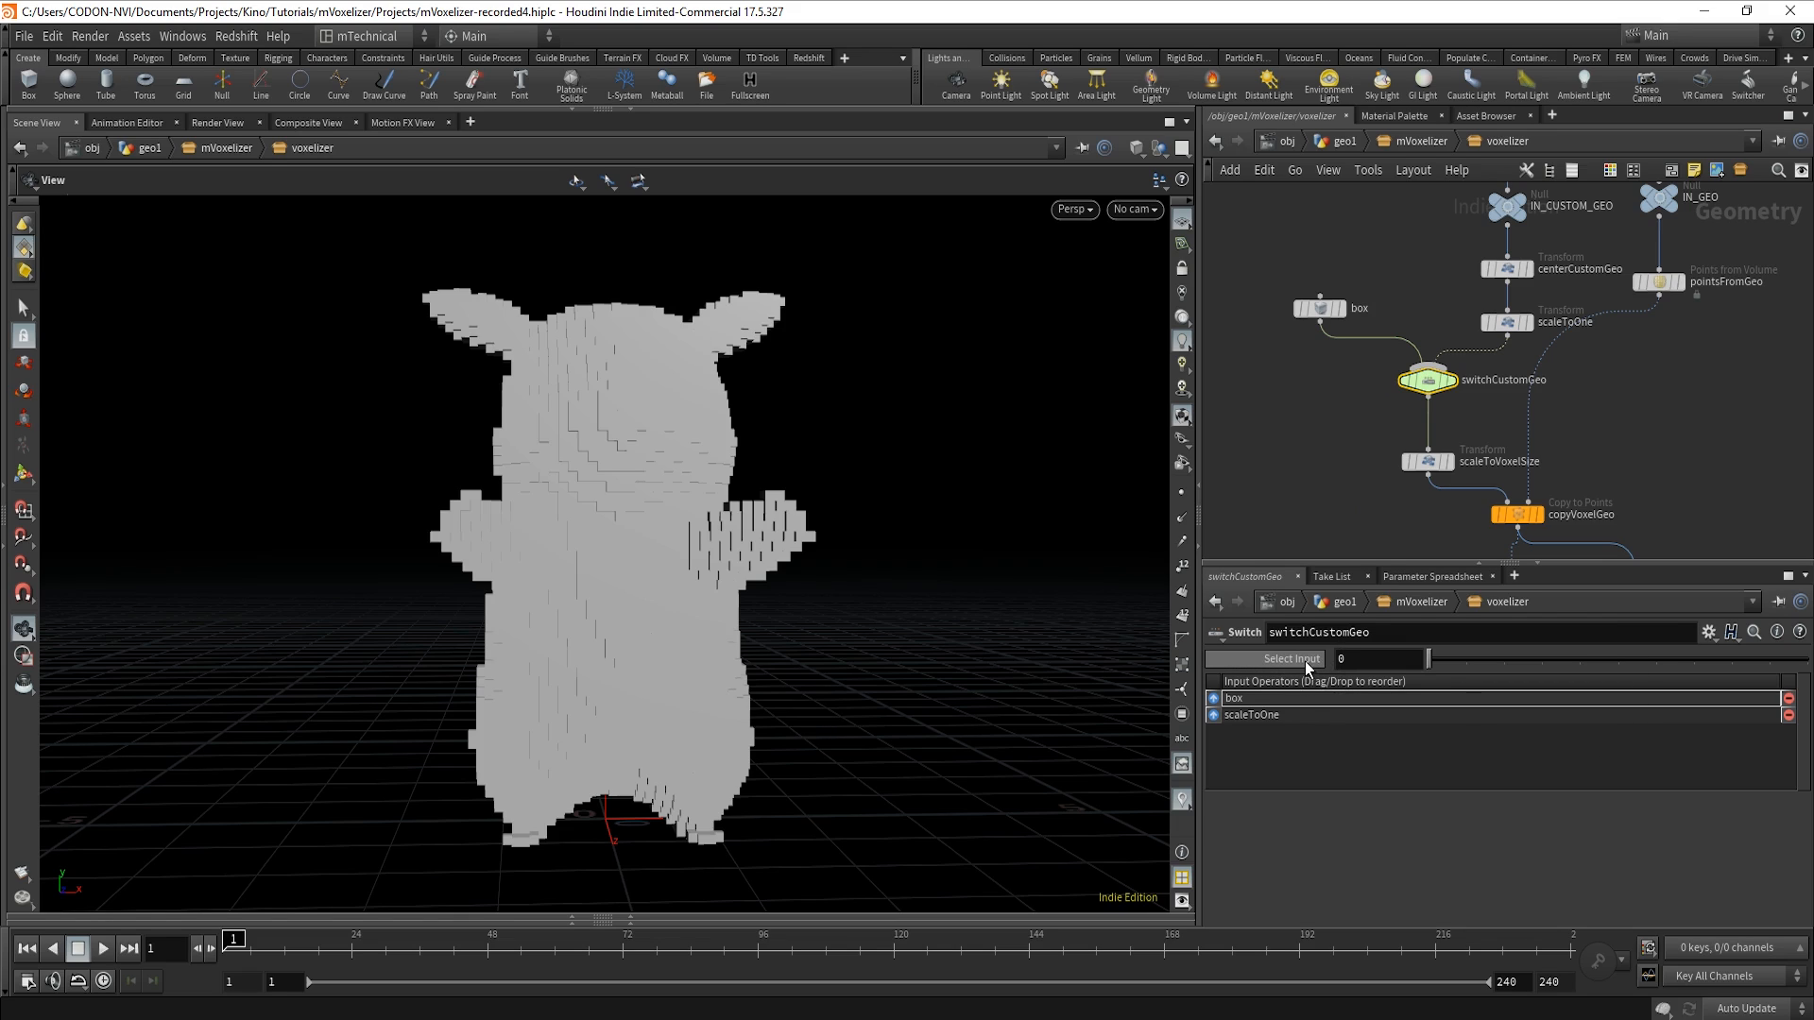
middle_drag(1592, 488, 1564, 244)
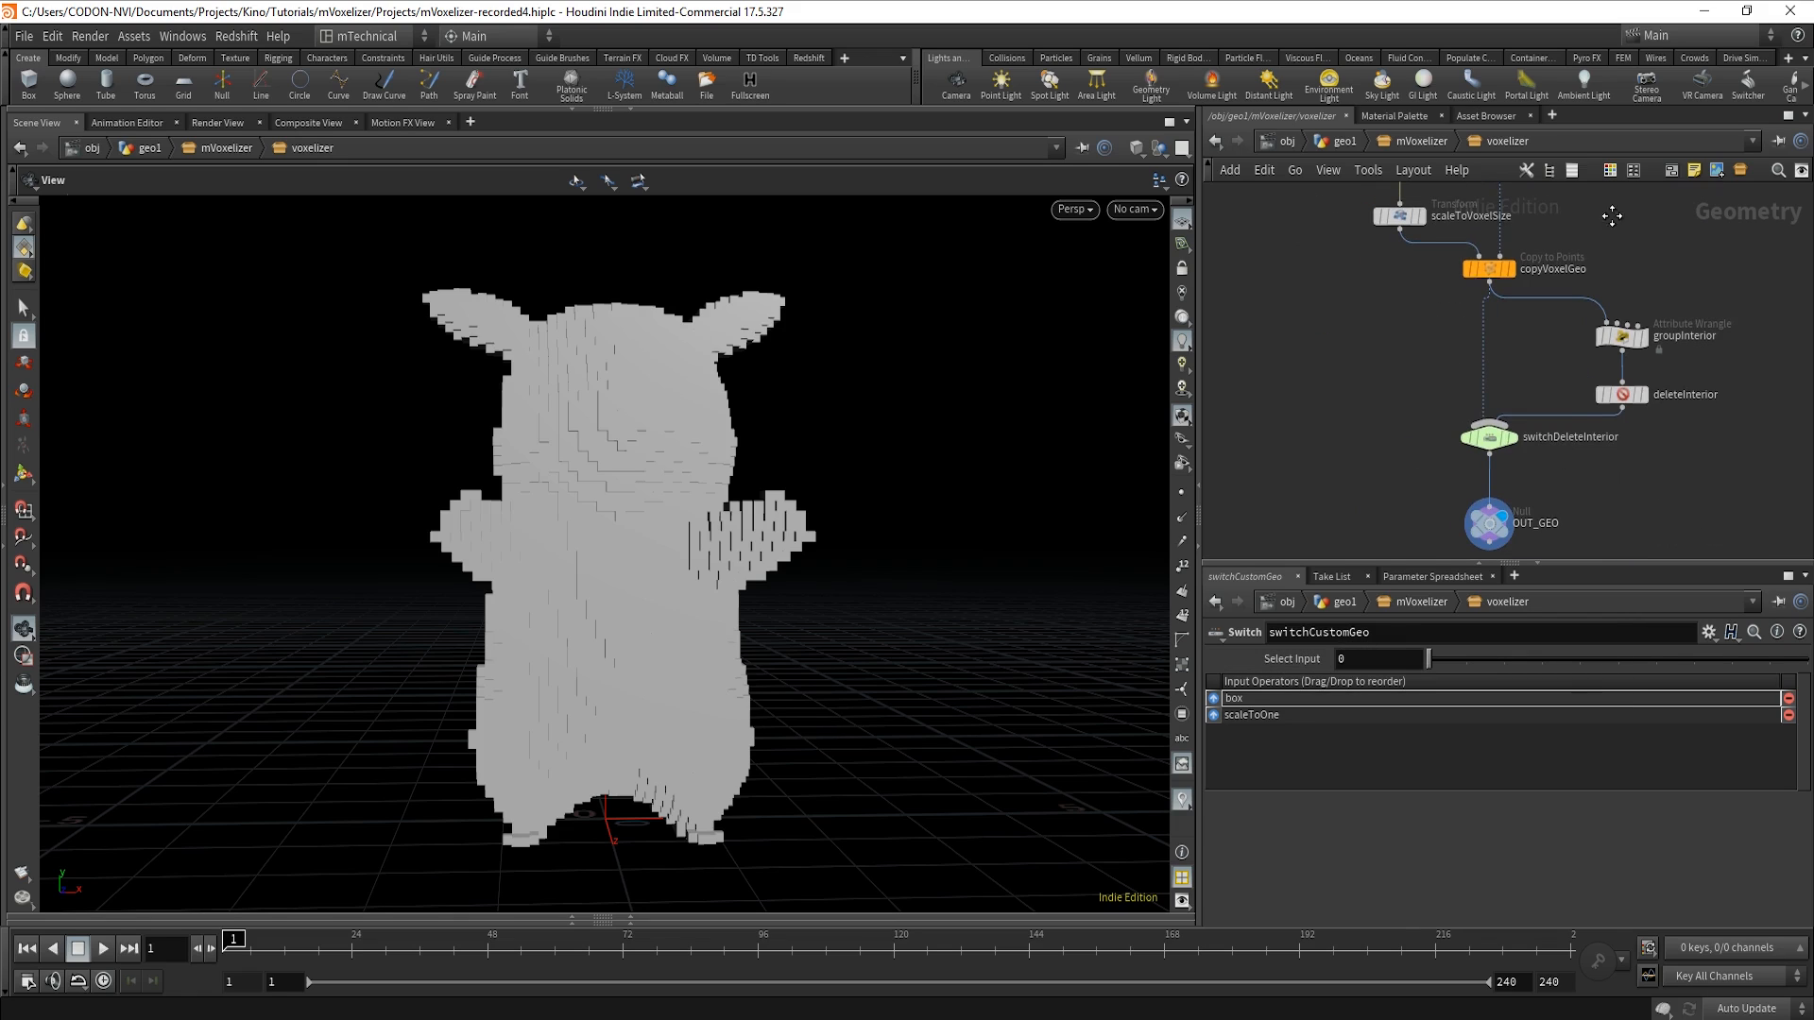
drag(1701, 425, 1620, 283)
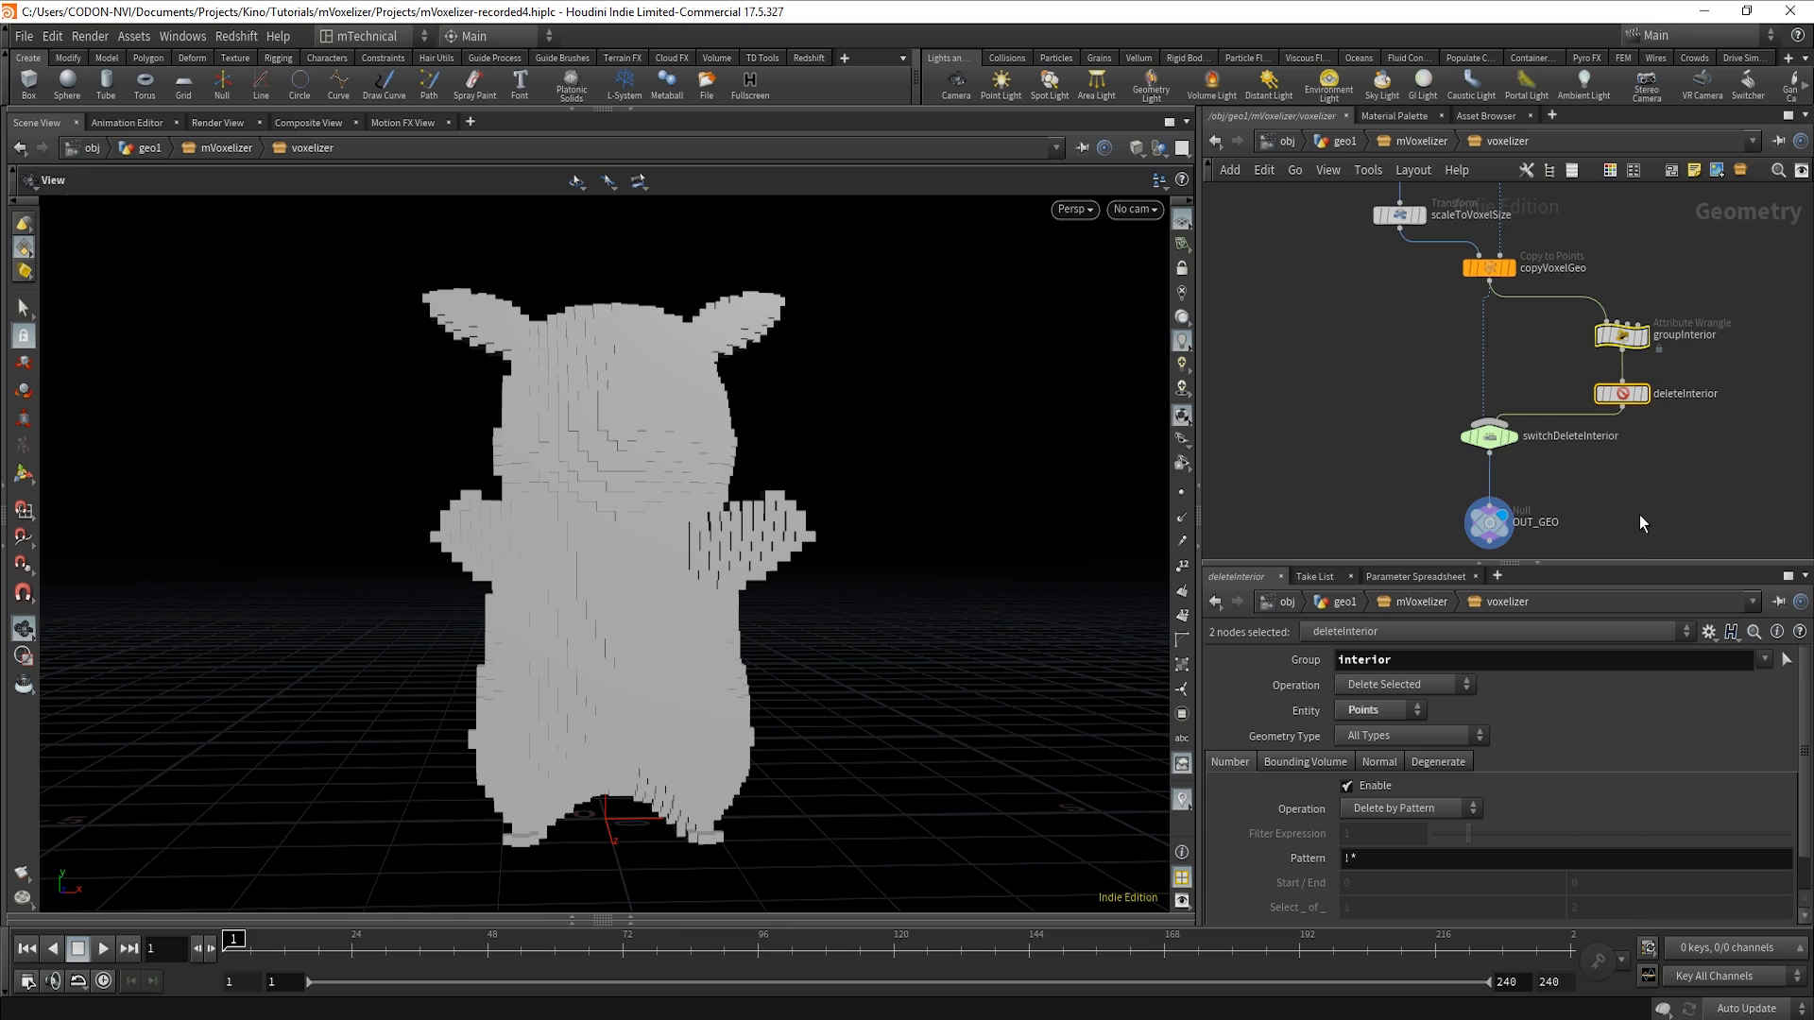
click(1489, 436)
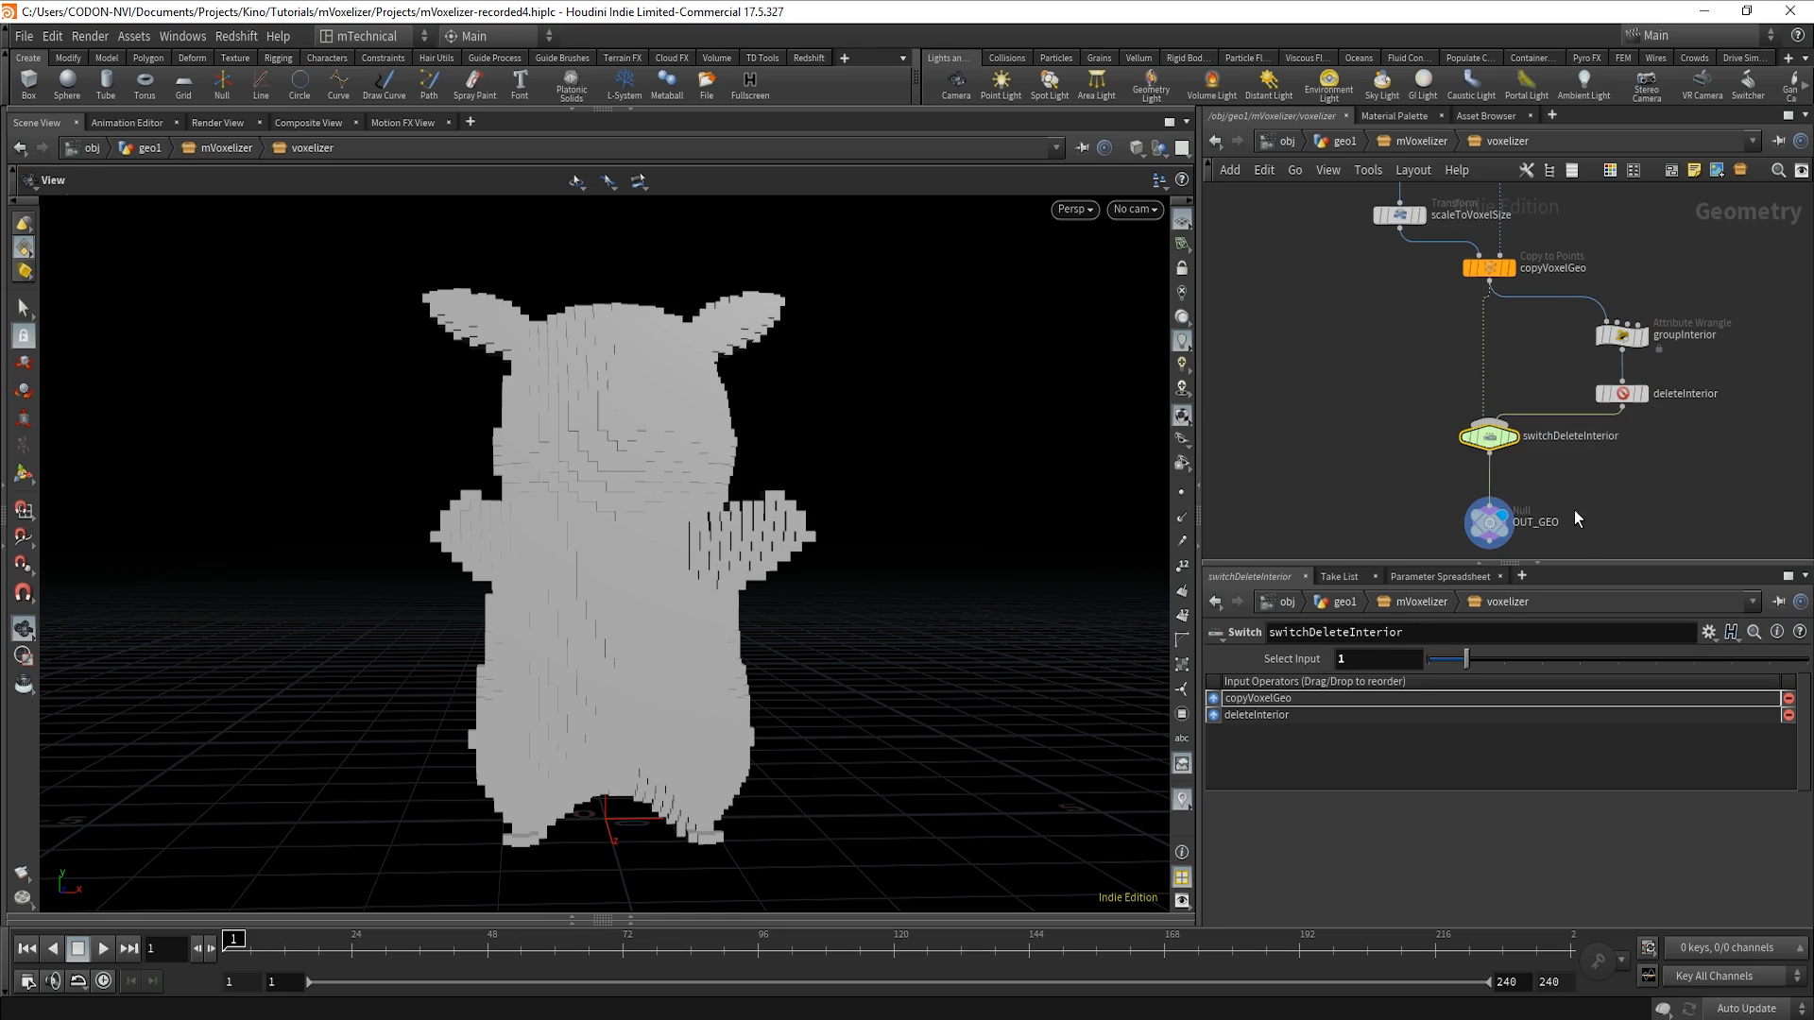
middle_drag(1684, 415, 1651, 457)
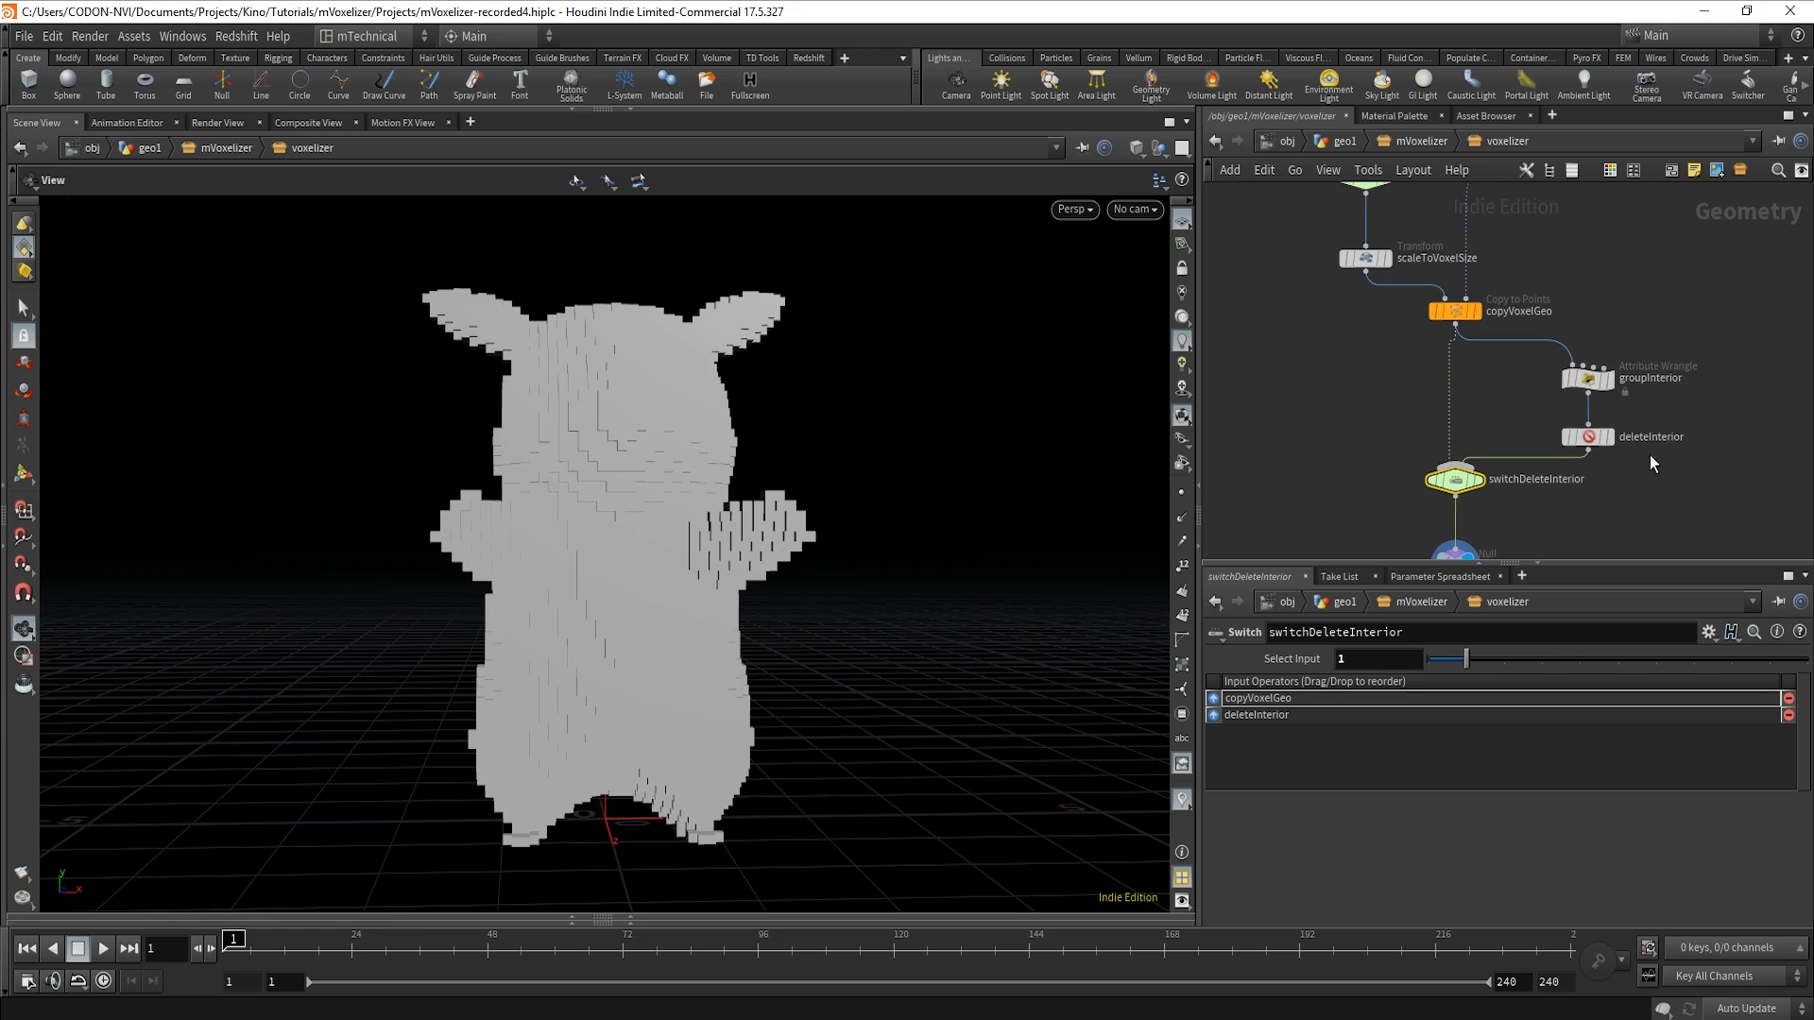
Return to geo1 and open mVoxelizer's parameter interface for editing, expanding its voxelizer subnetwork among the source nodes.
click(1340, 140)
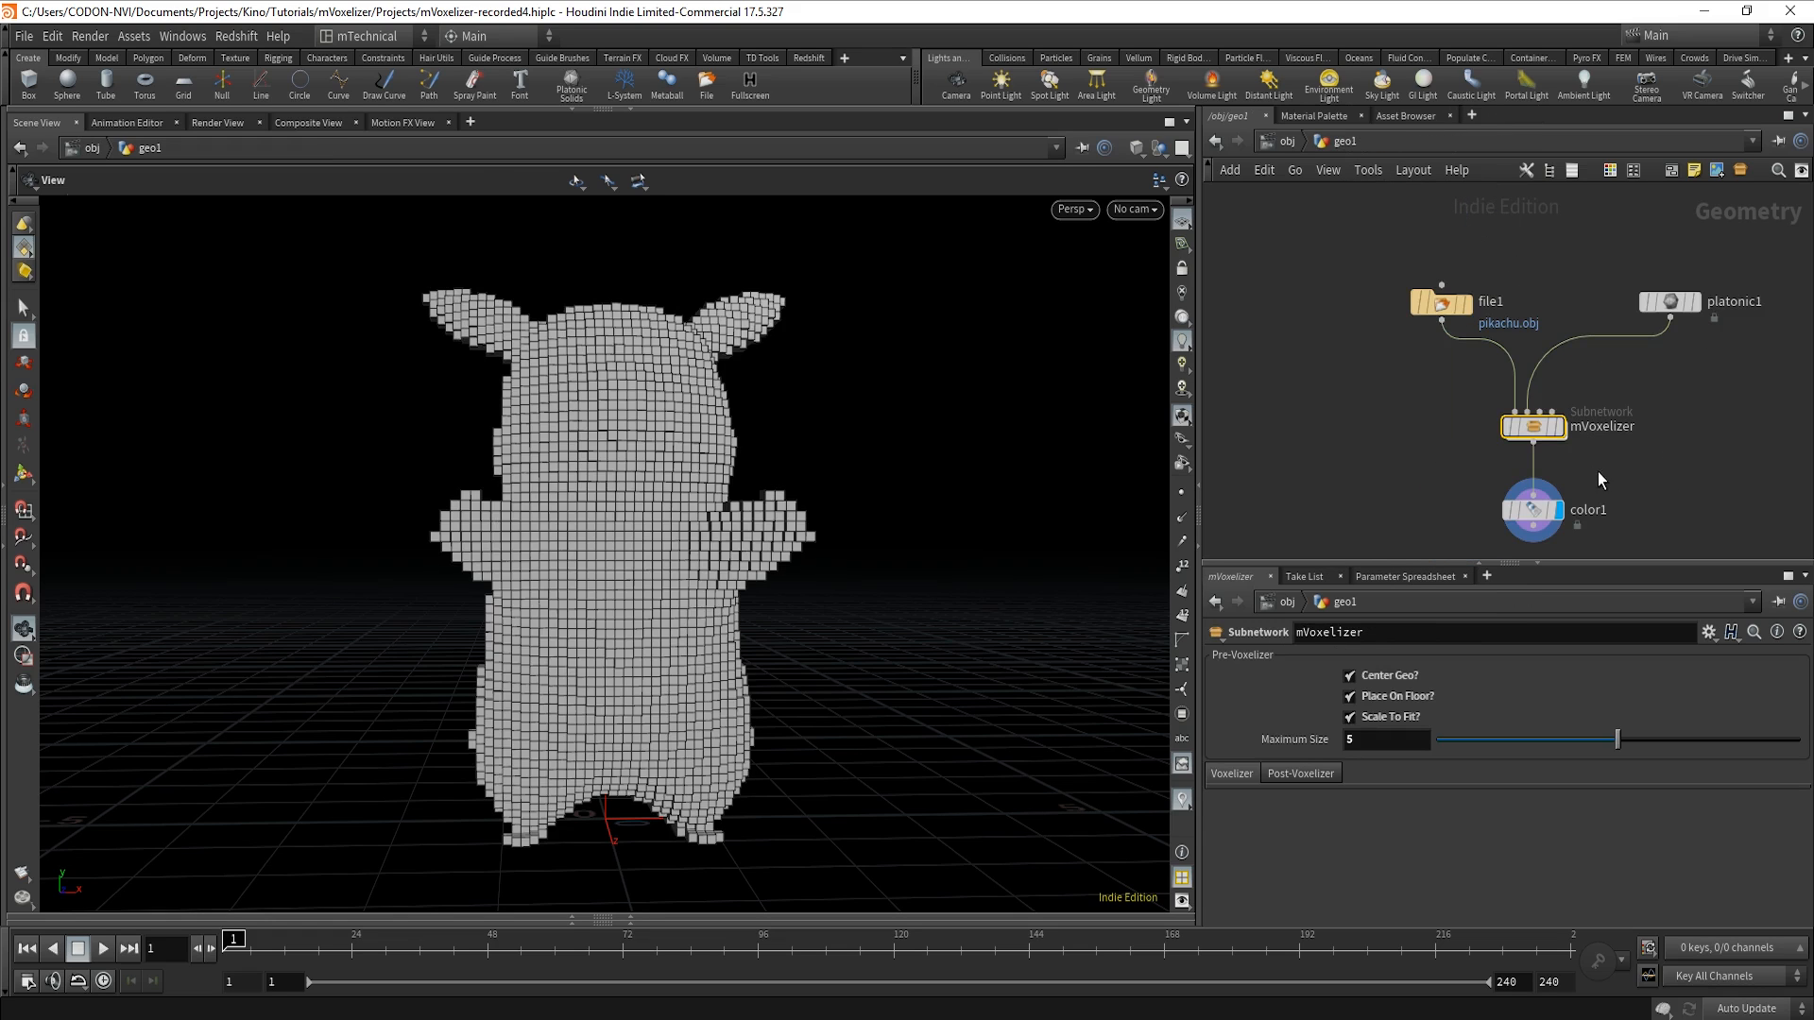
click(1712, 638)
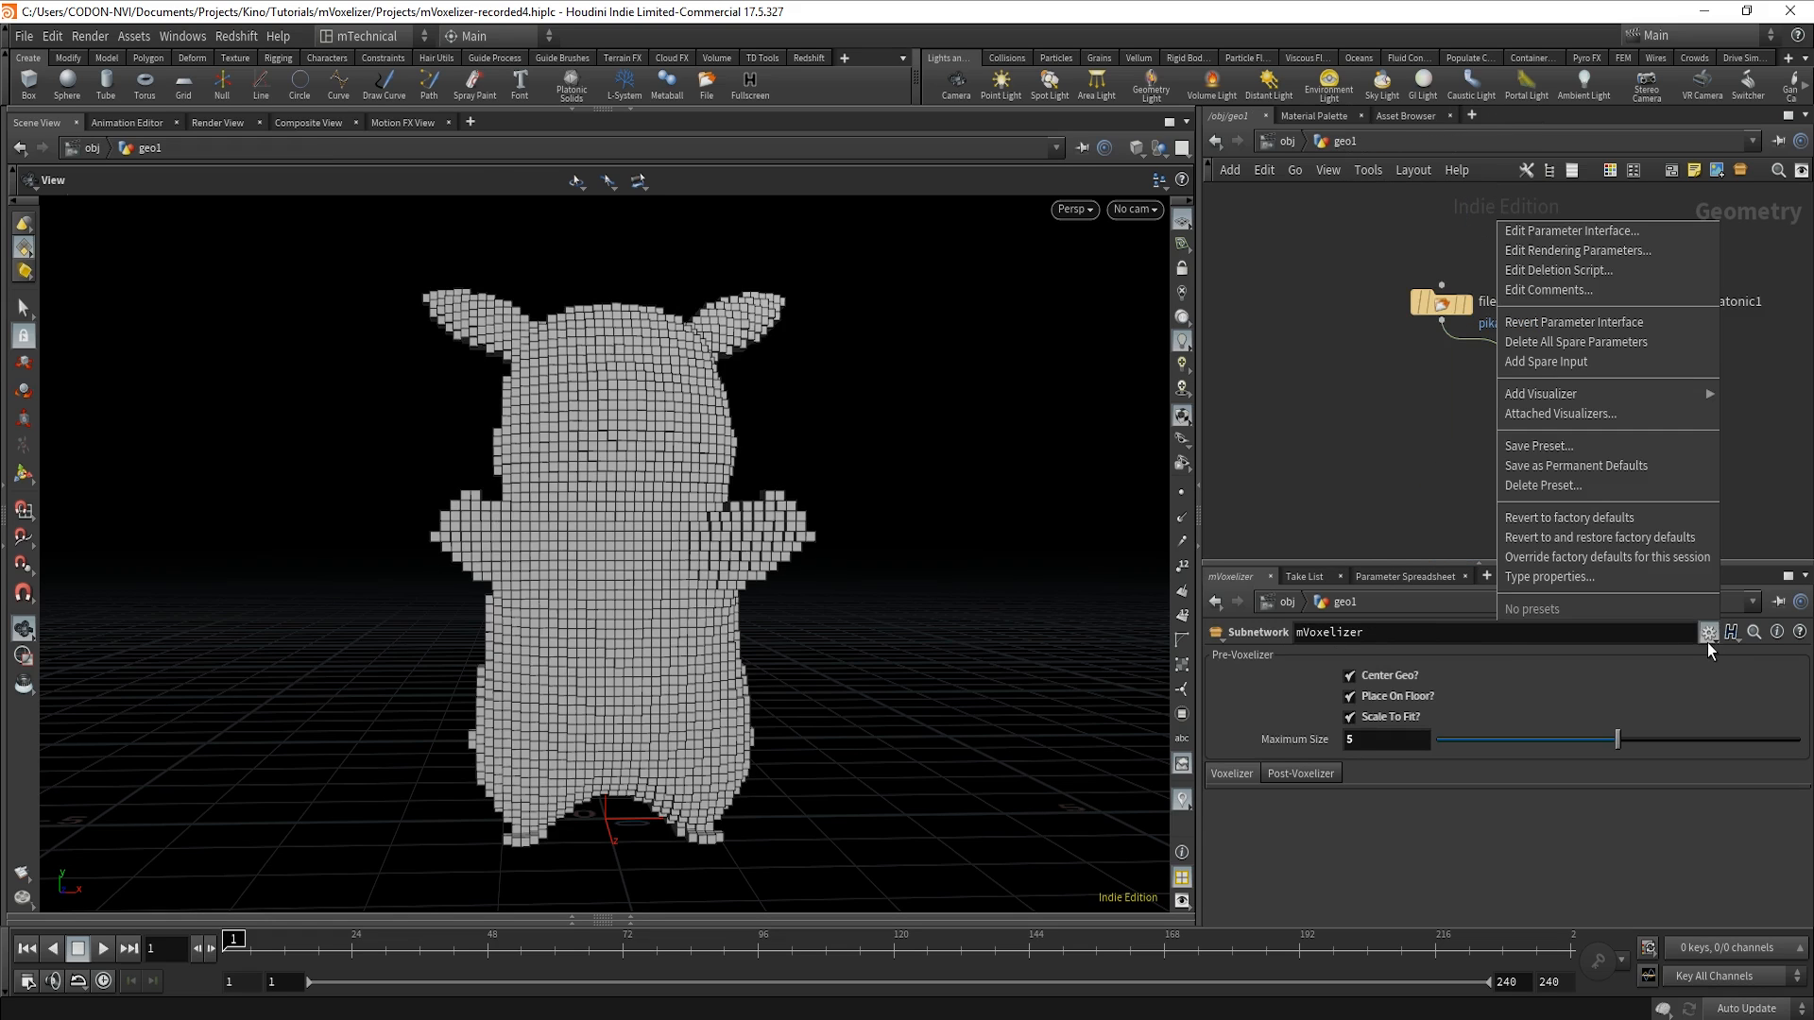
click(1615, 233)
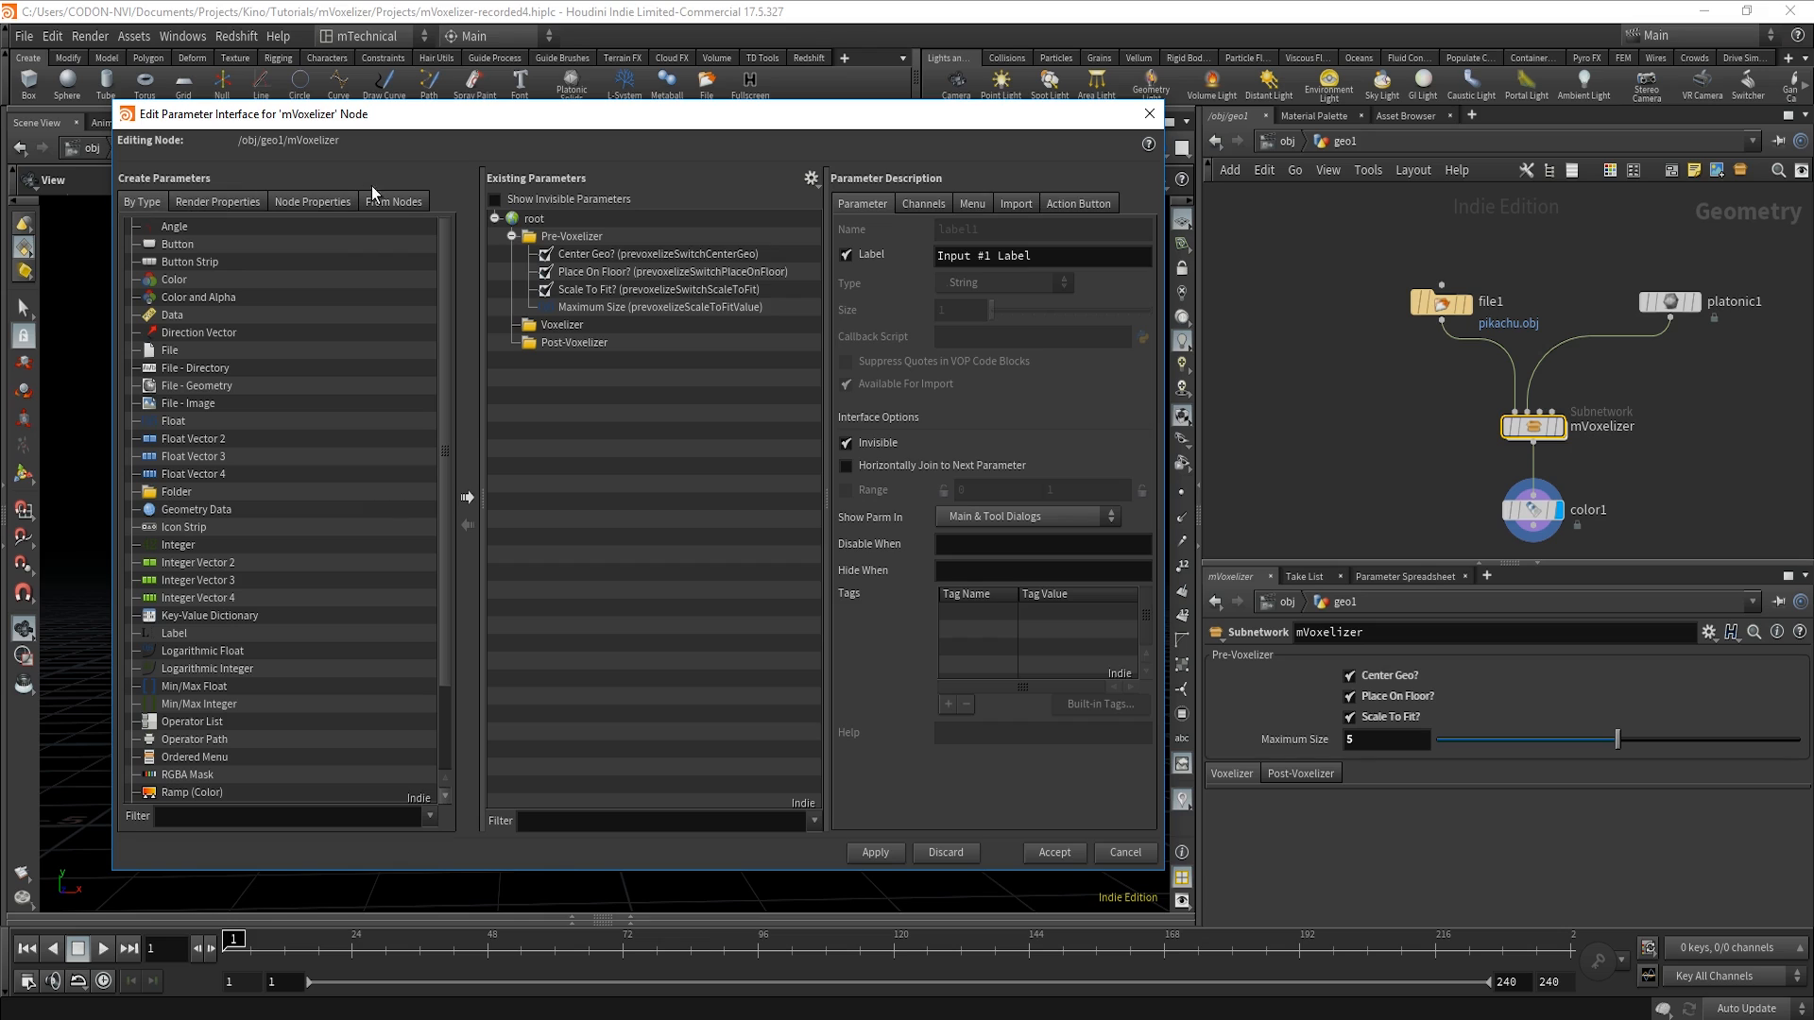
click(399, 202)
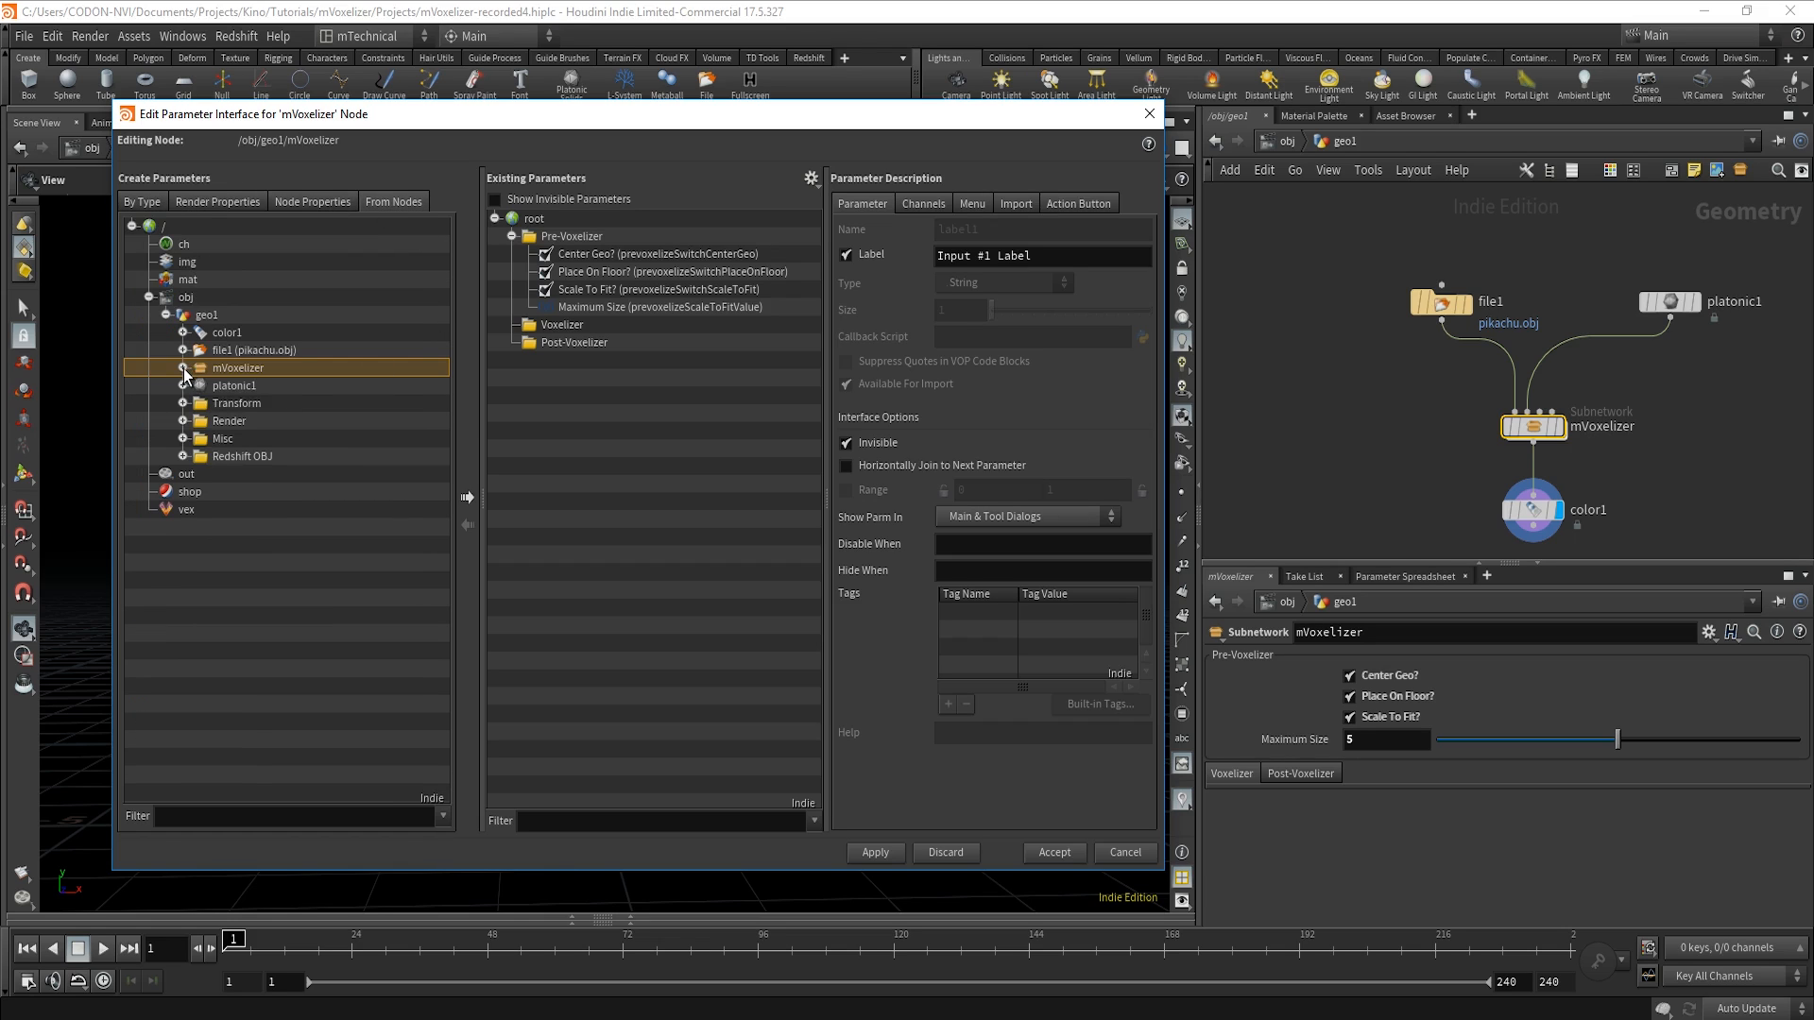
click(183, 369)
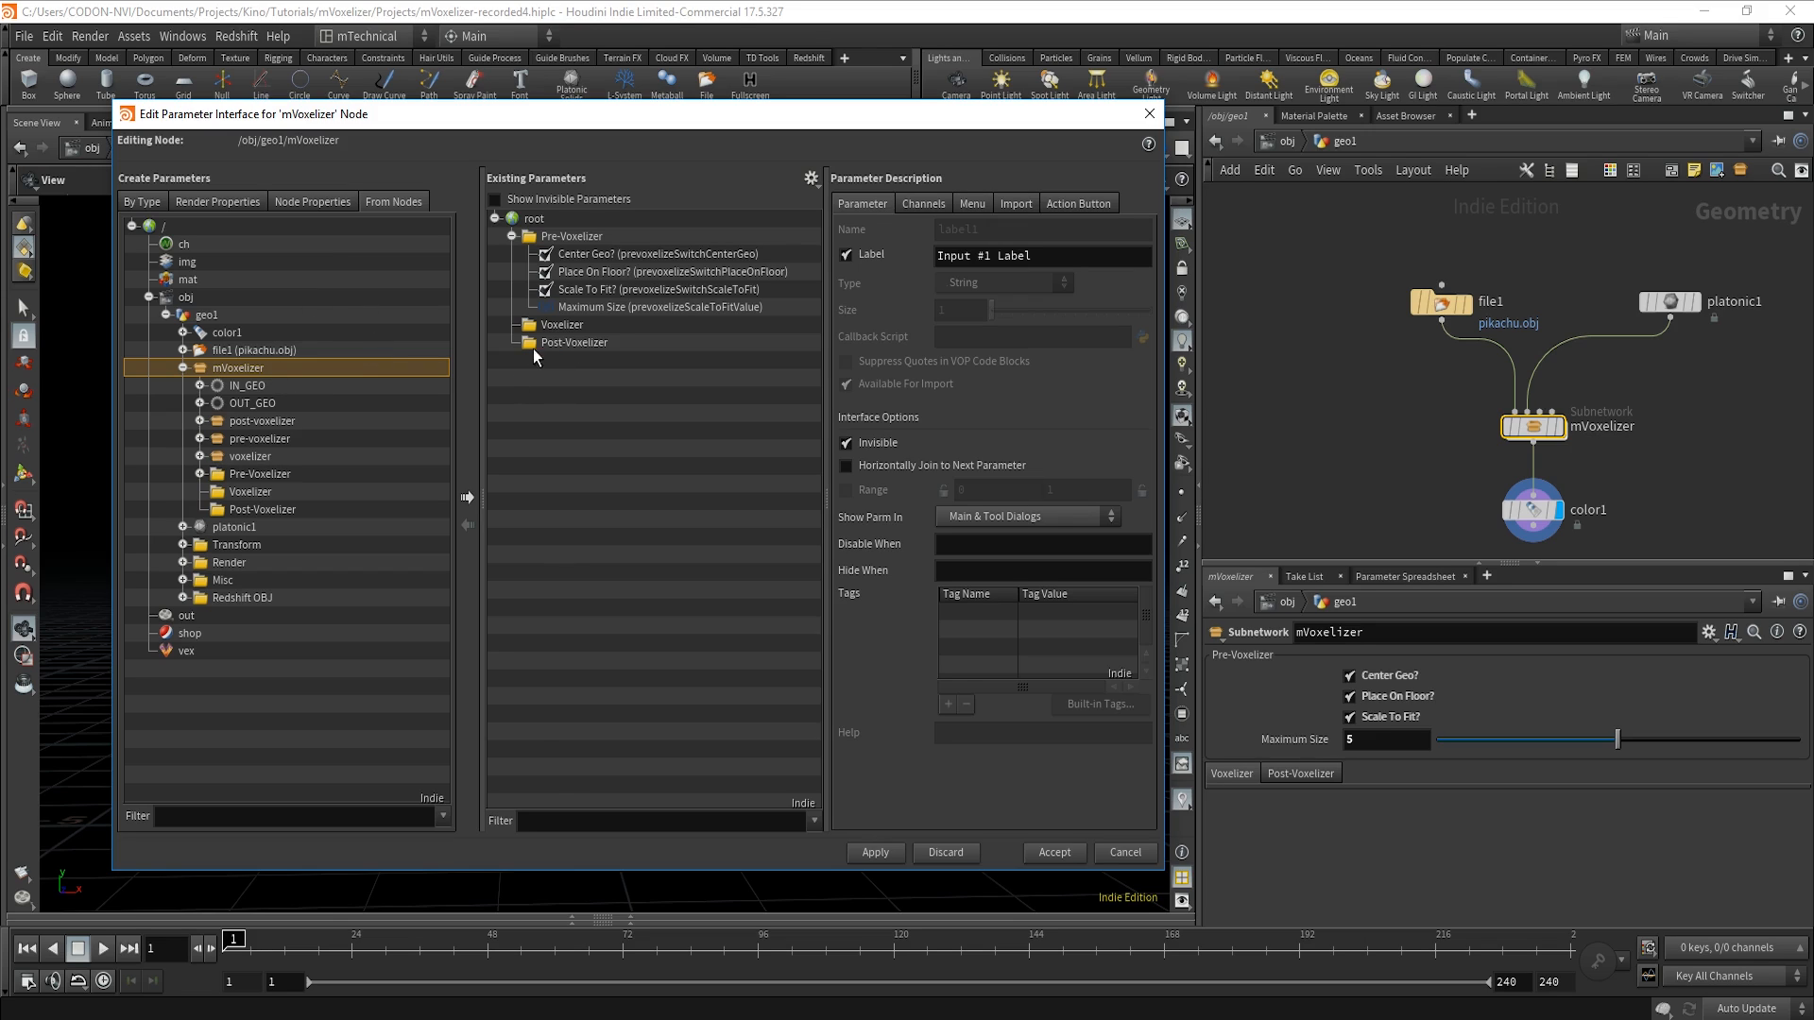
click(200, 456)
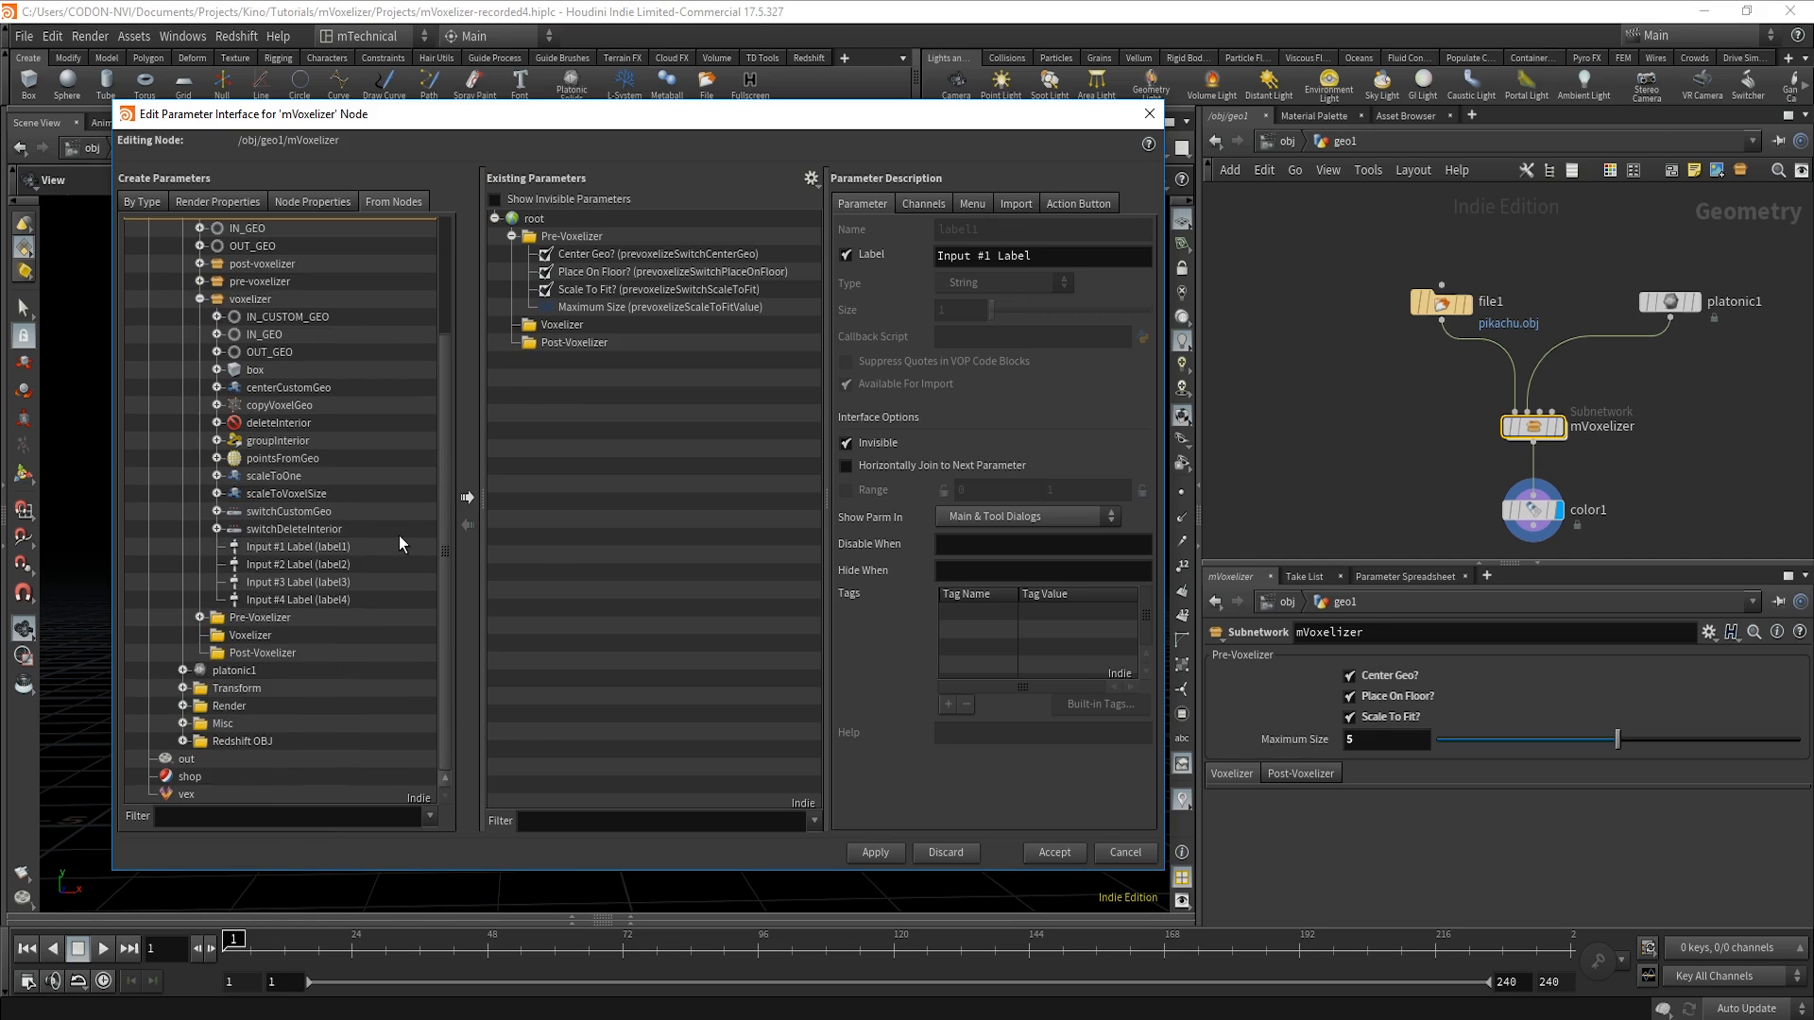
Add Point Separation, Jitter Seed and Jitter Scale from pointsFromGeo to mVoxelizer's Voxelizer folder.
scroll(226, 526, down, 2)
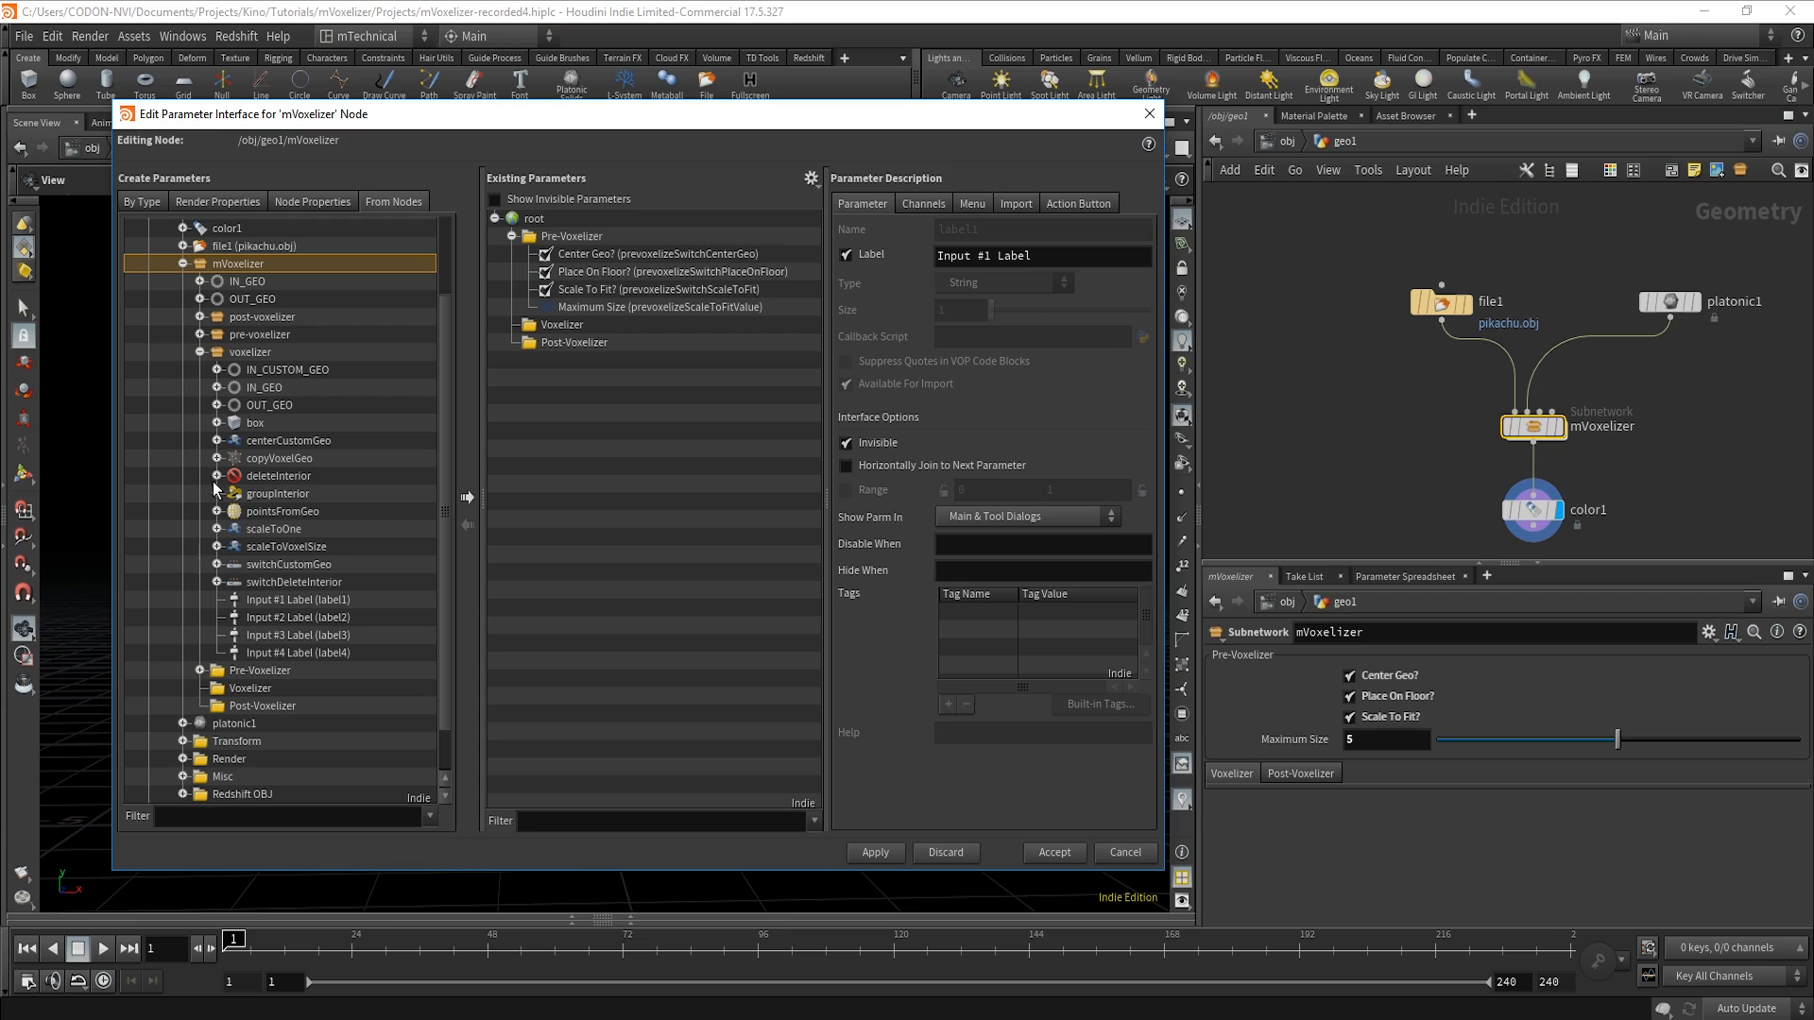
click(216, 511)
scroll(295, 527, down, 10)
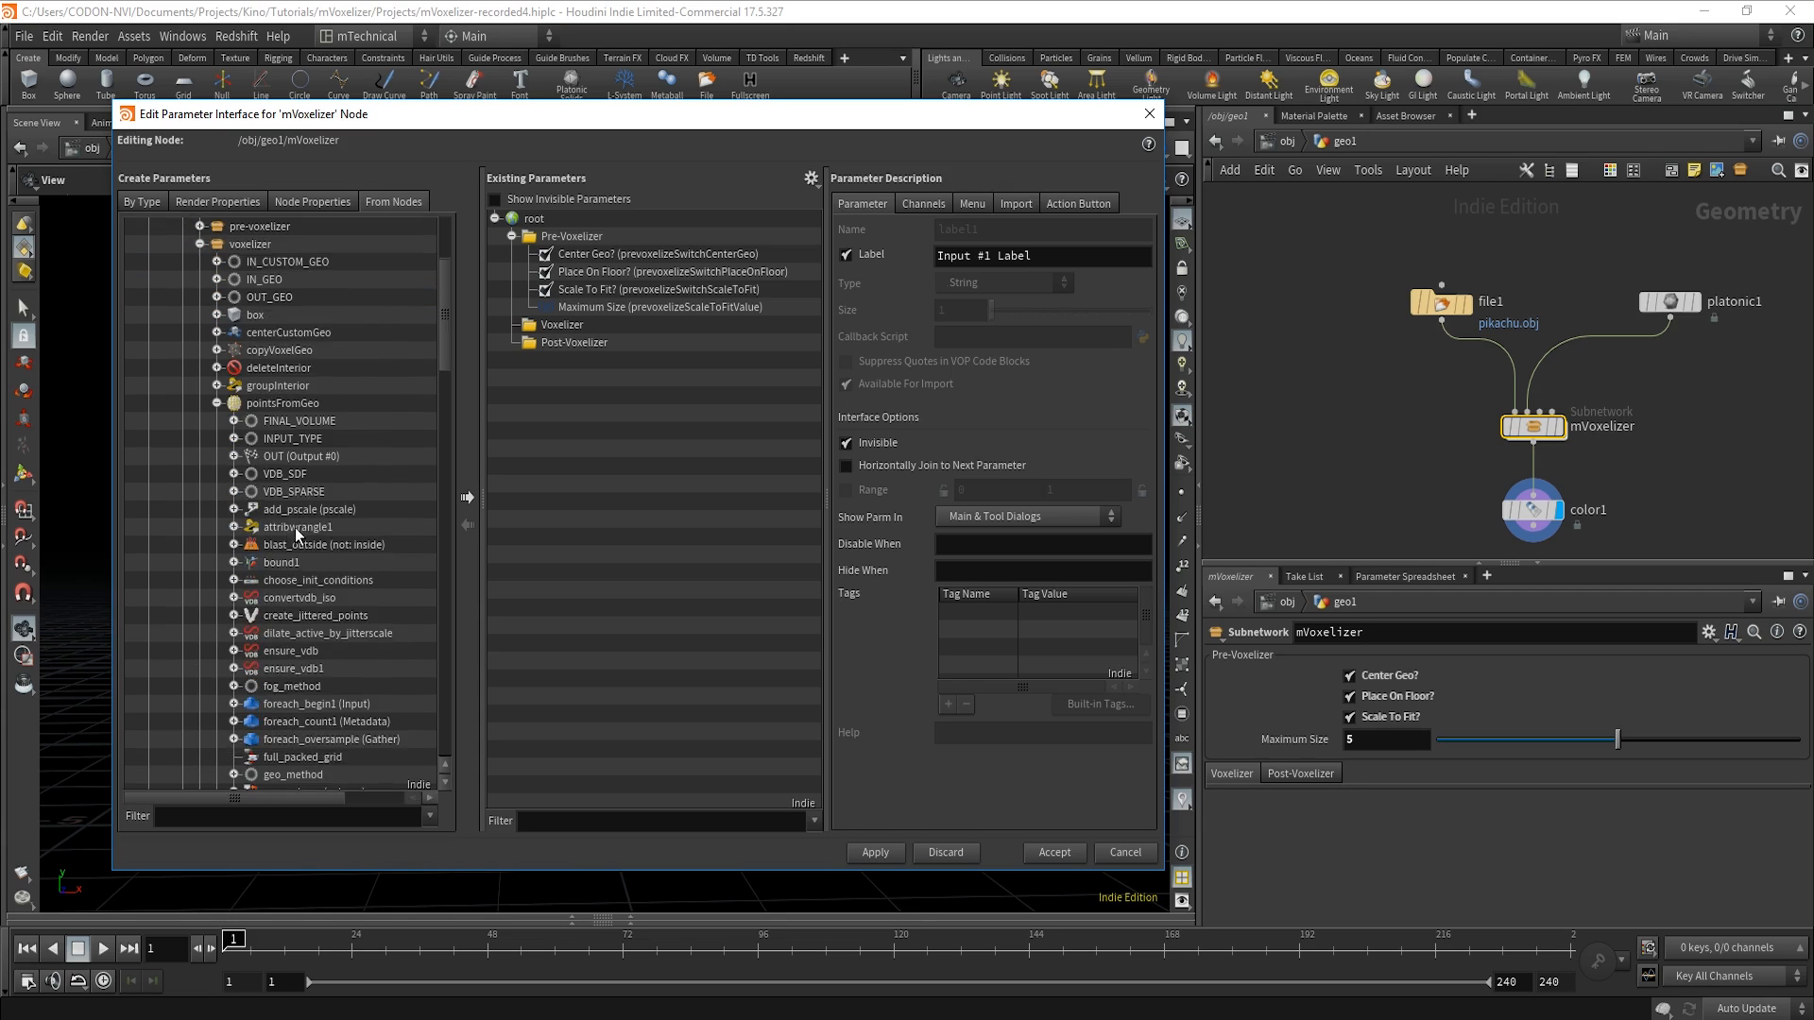
scroll(393, 553, down, 12)
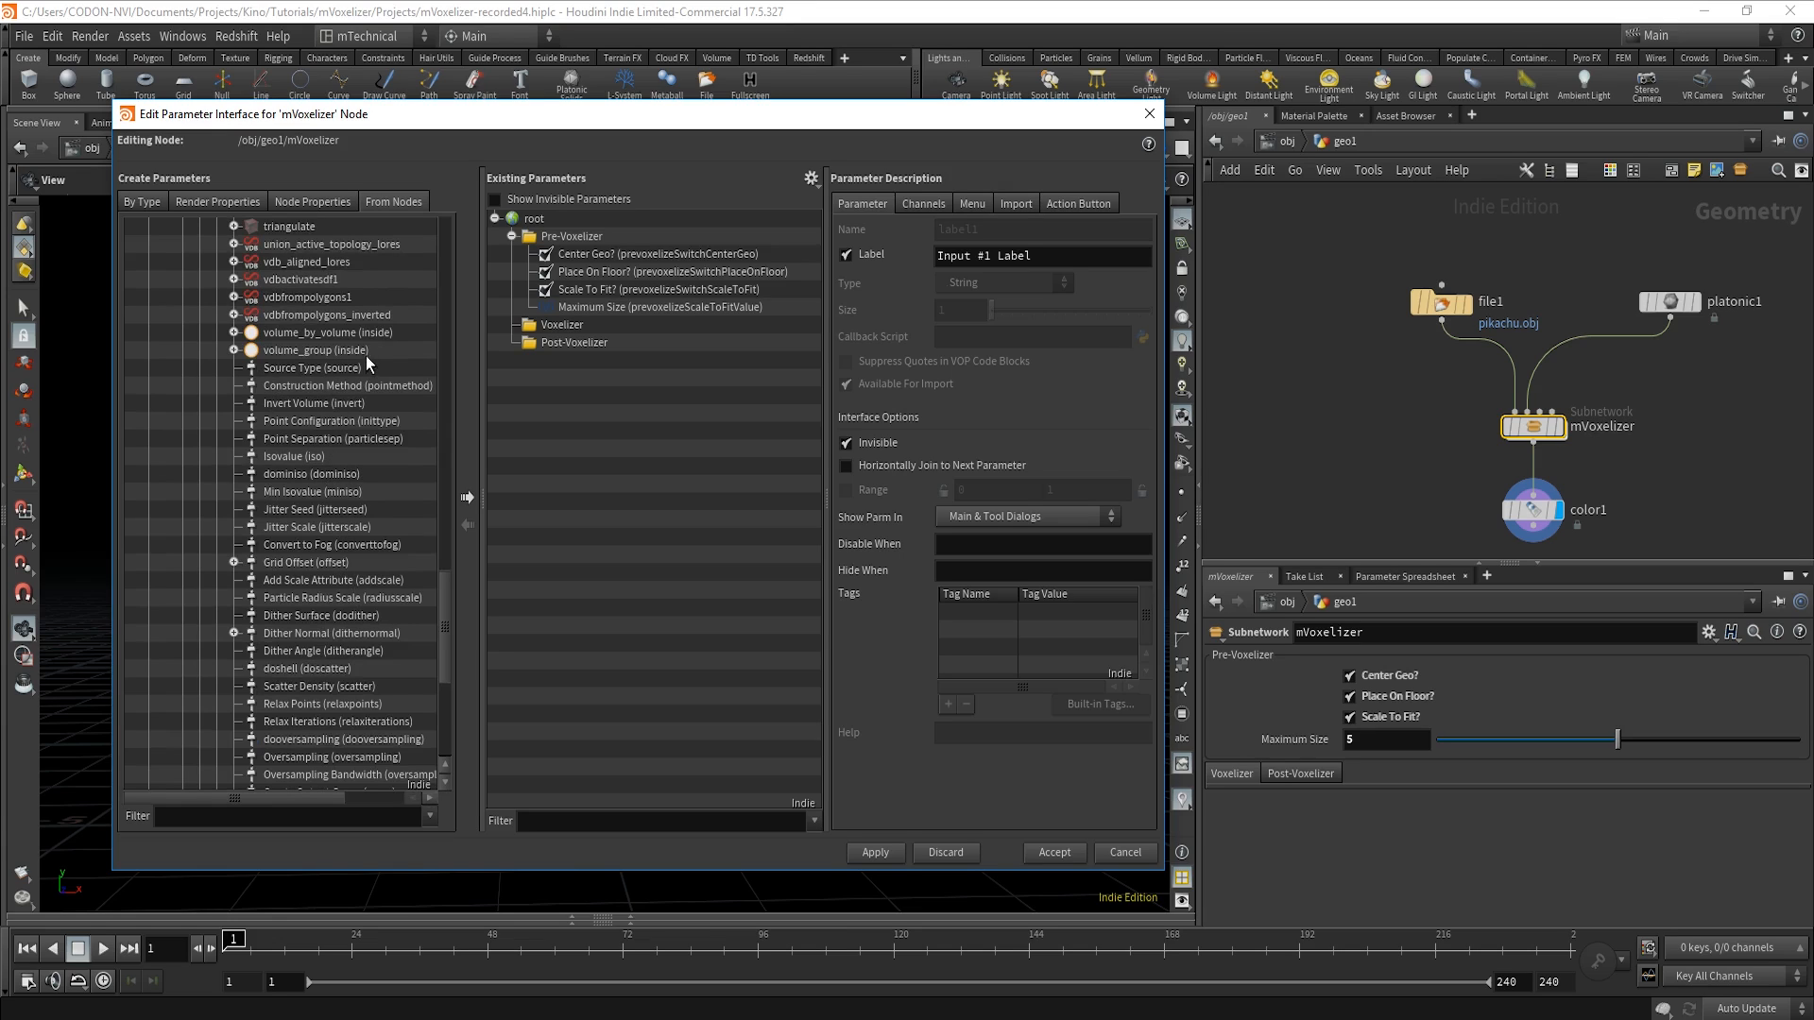
click(348, 438)
ctrl+click(326, 509)
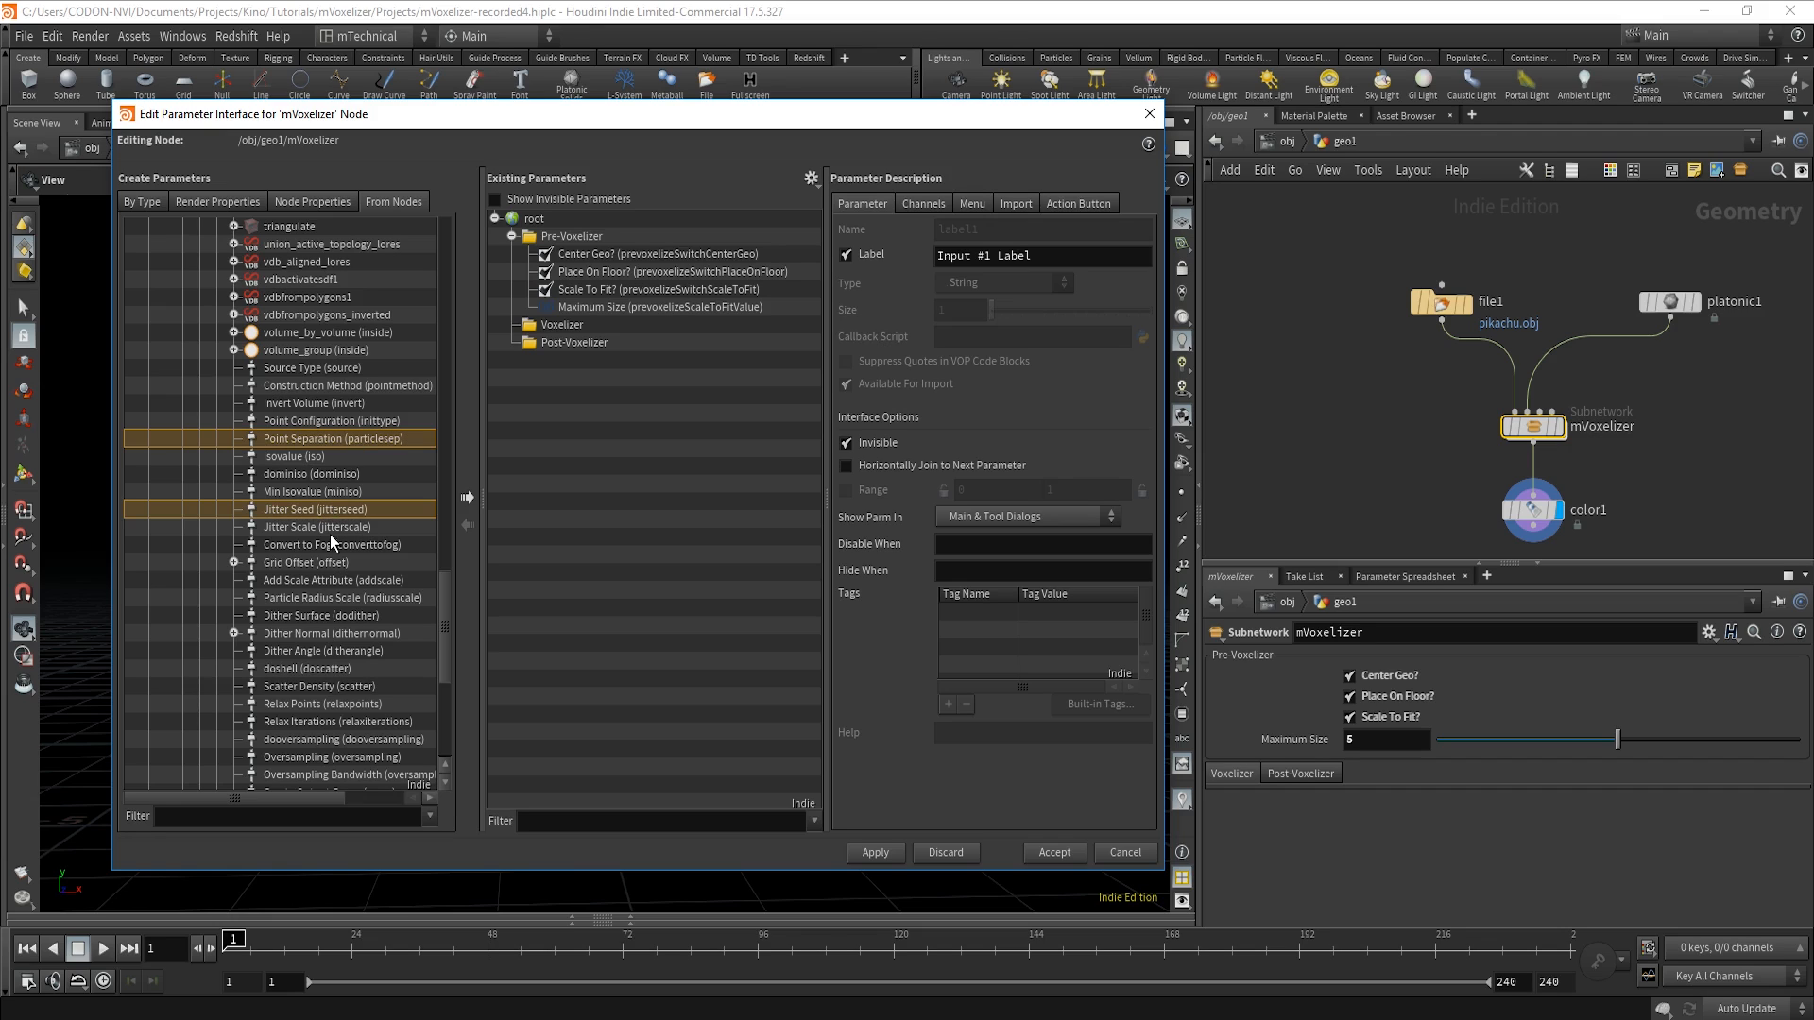
ctrl+click(331, 528)
drag(313, 440, 571, 331)
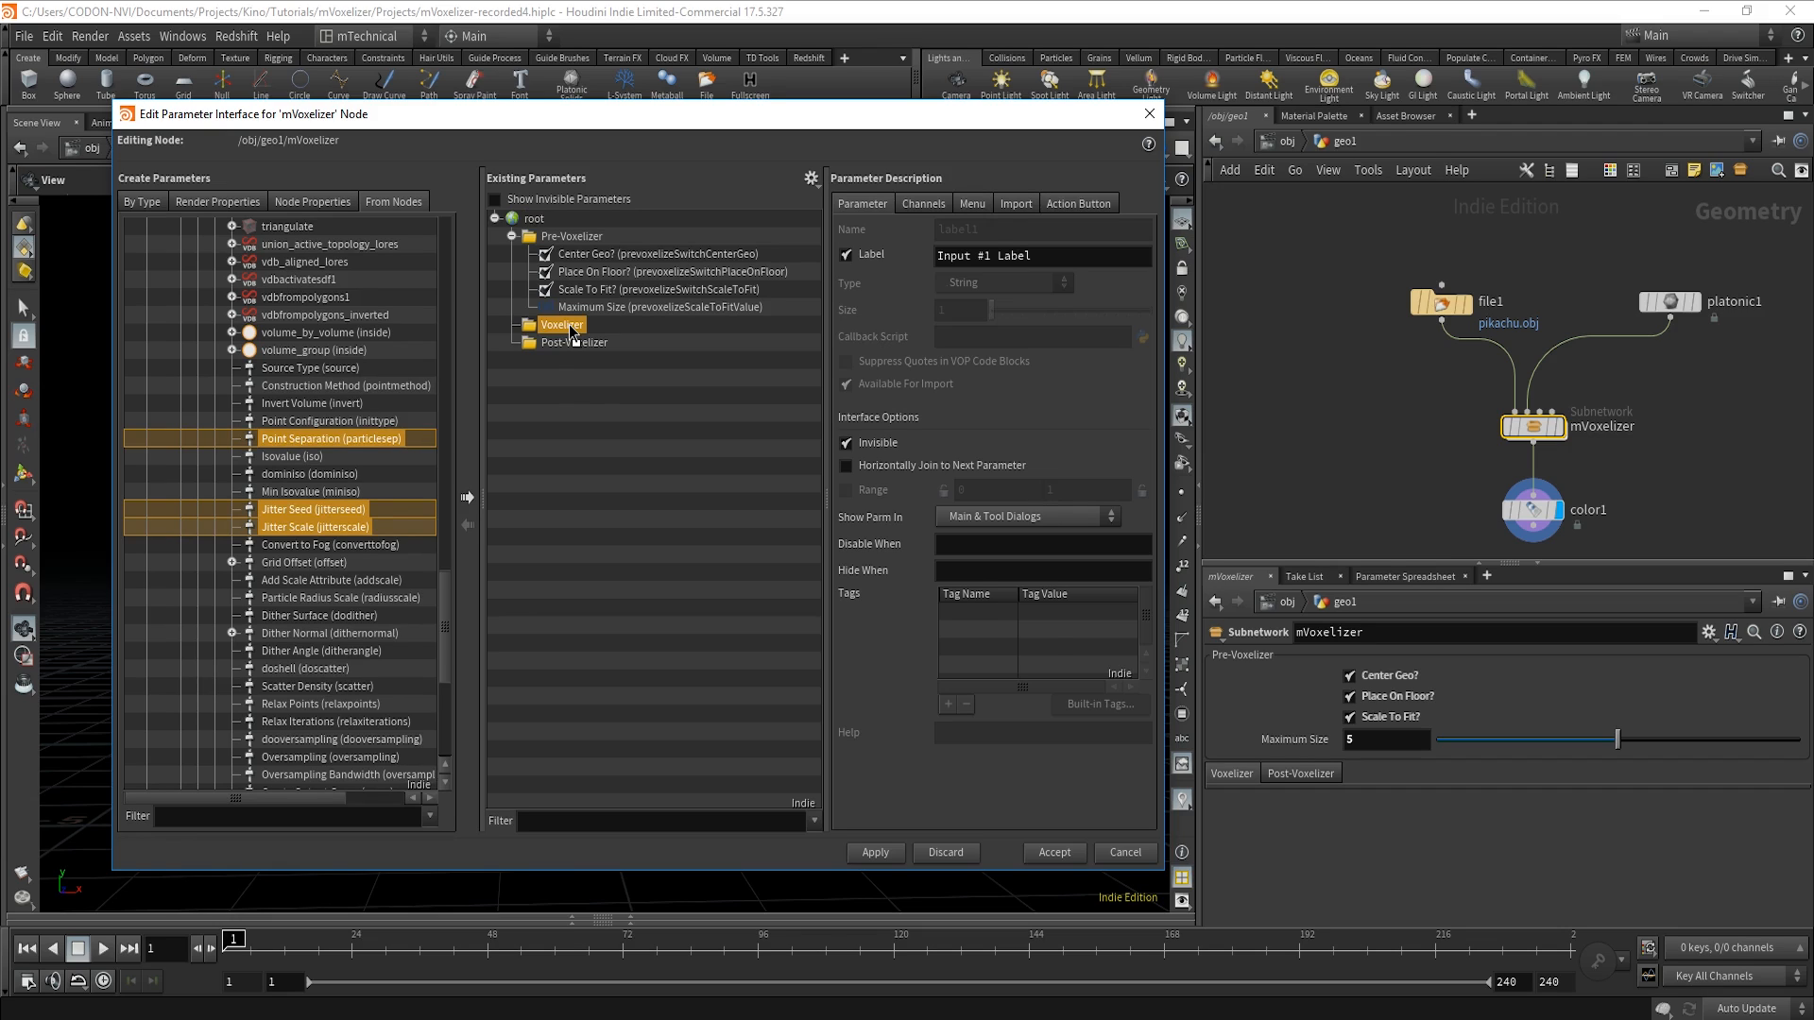
drag(571, 331, 569, 323)
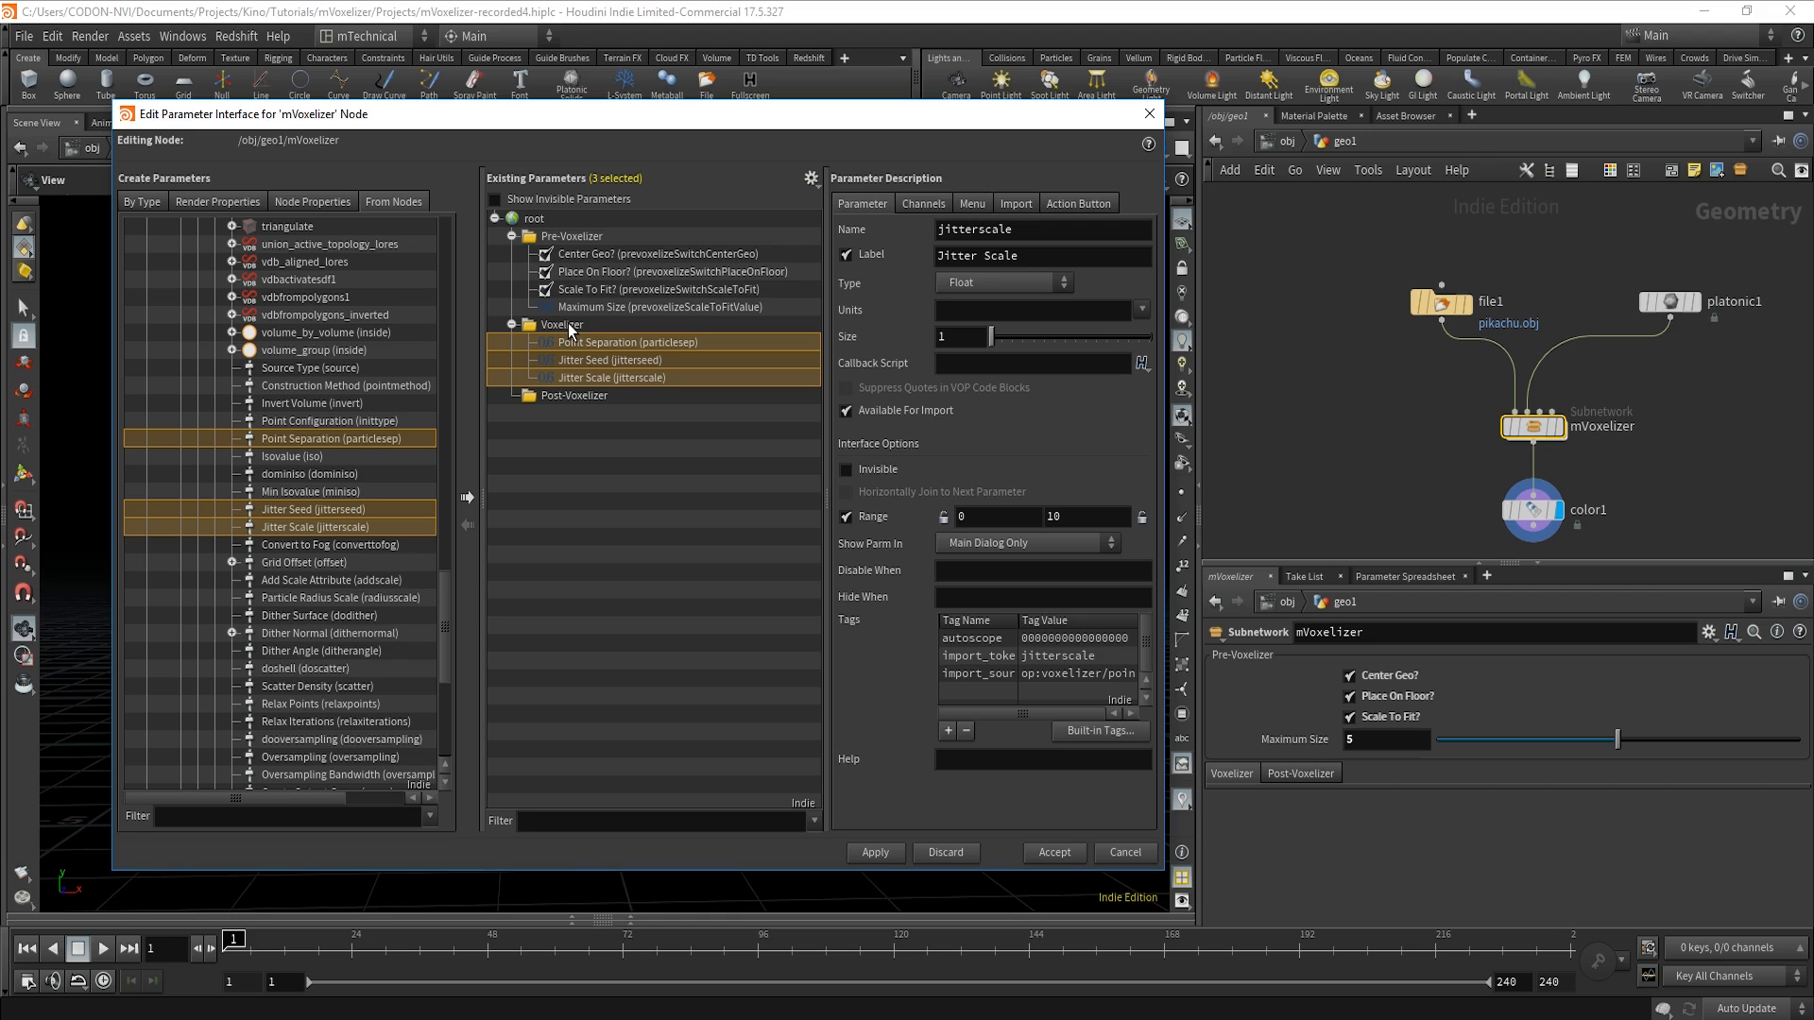
Relabel the Point Separation parameter as Voxel Size and apply the interface changes.
click(631, 323)
click(667, 358)
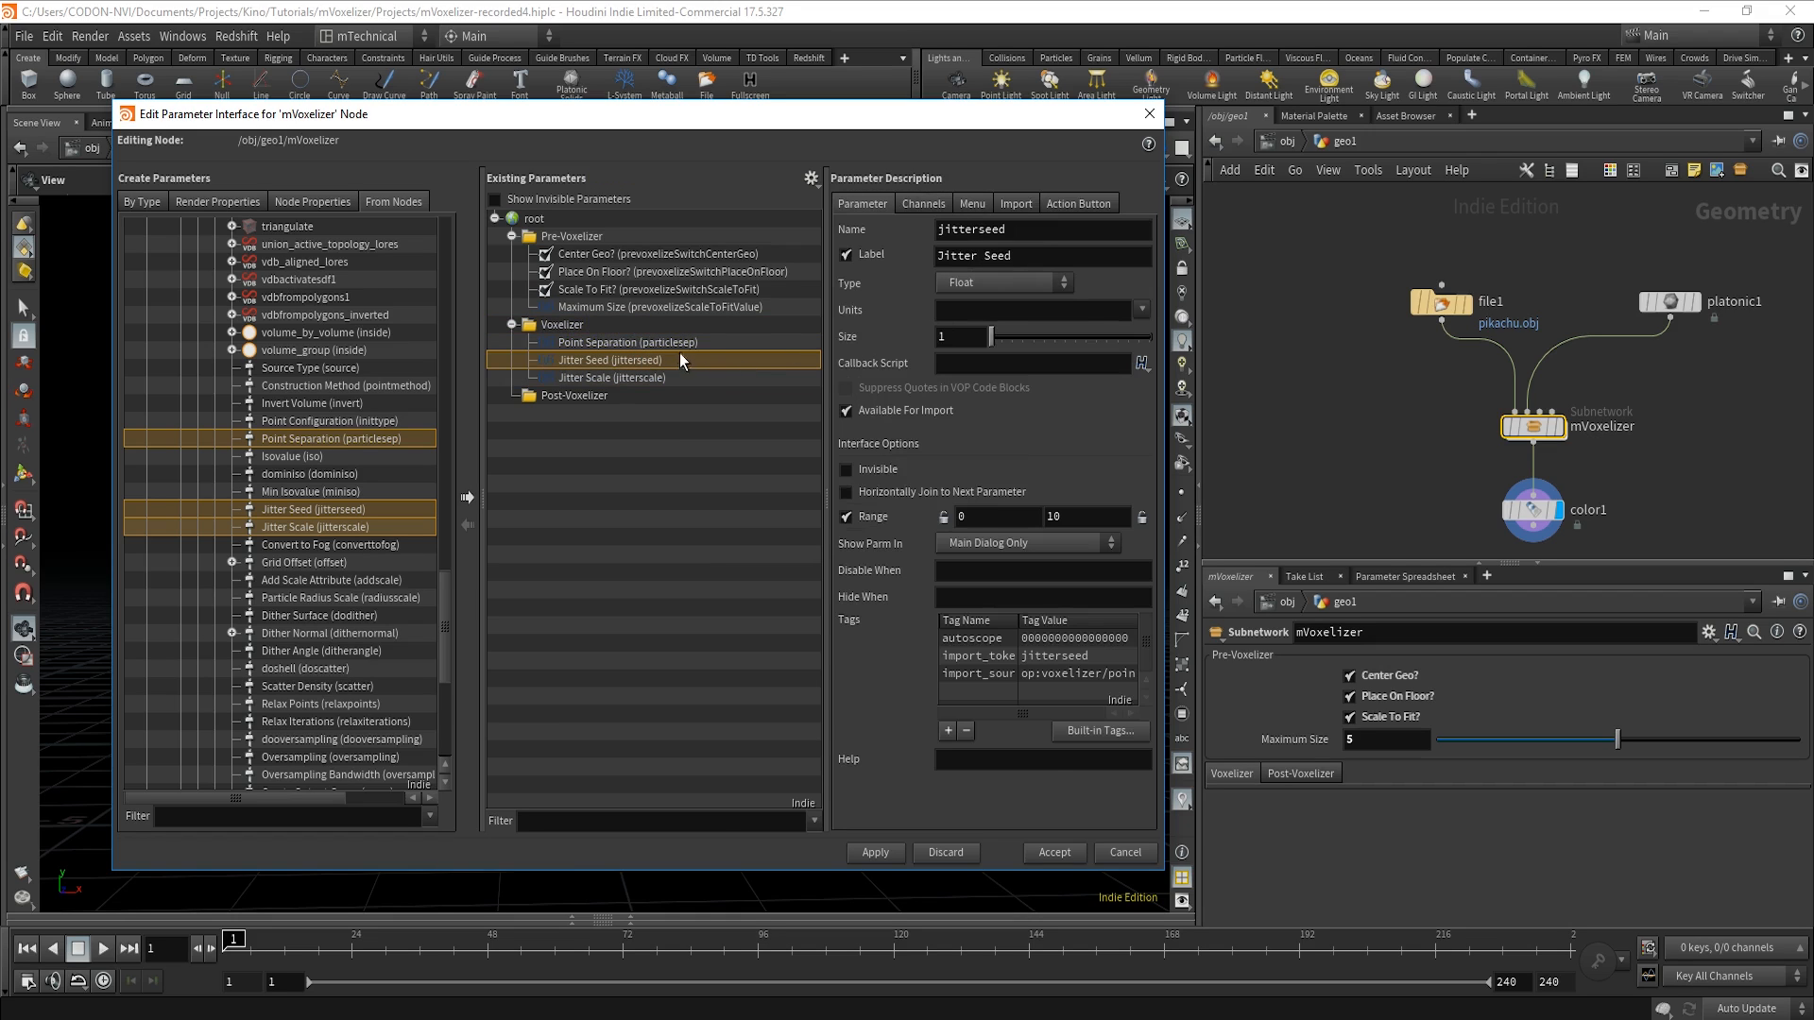
click(701, 342)
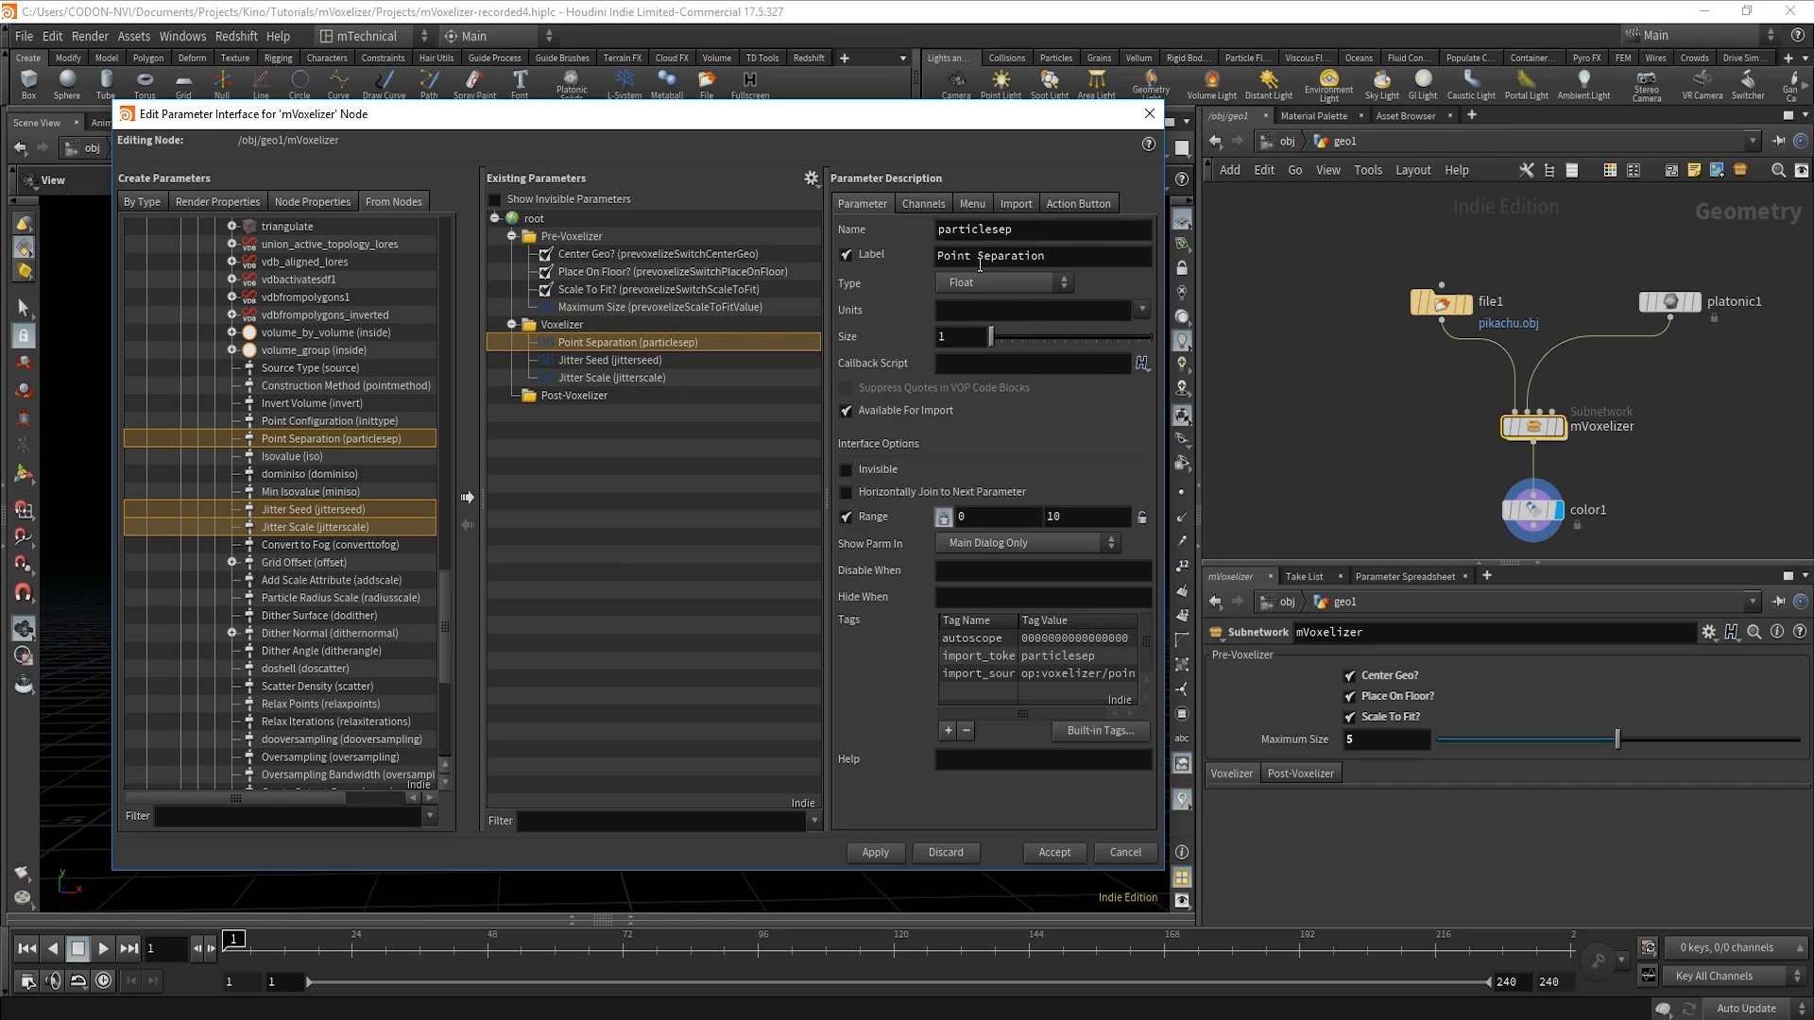
drag(1077, 264, 925, 255)
text(V)
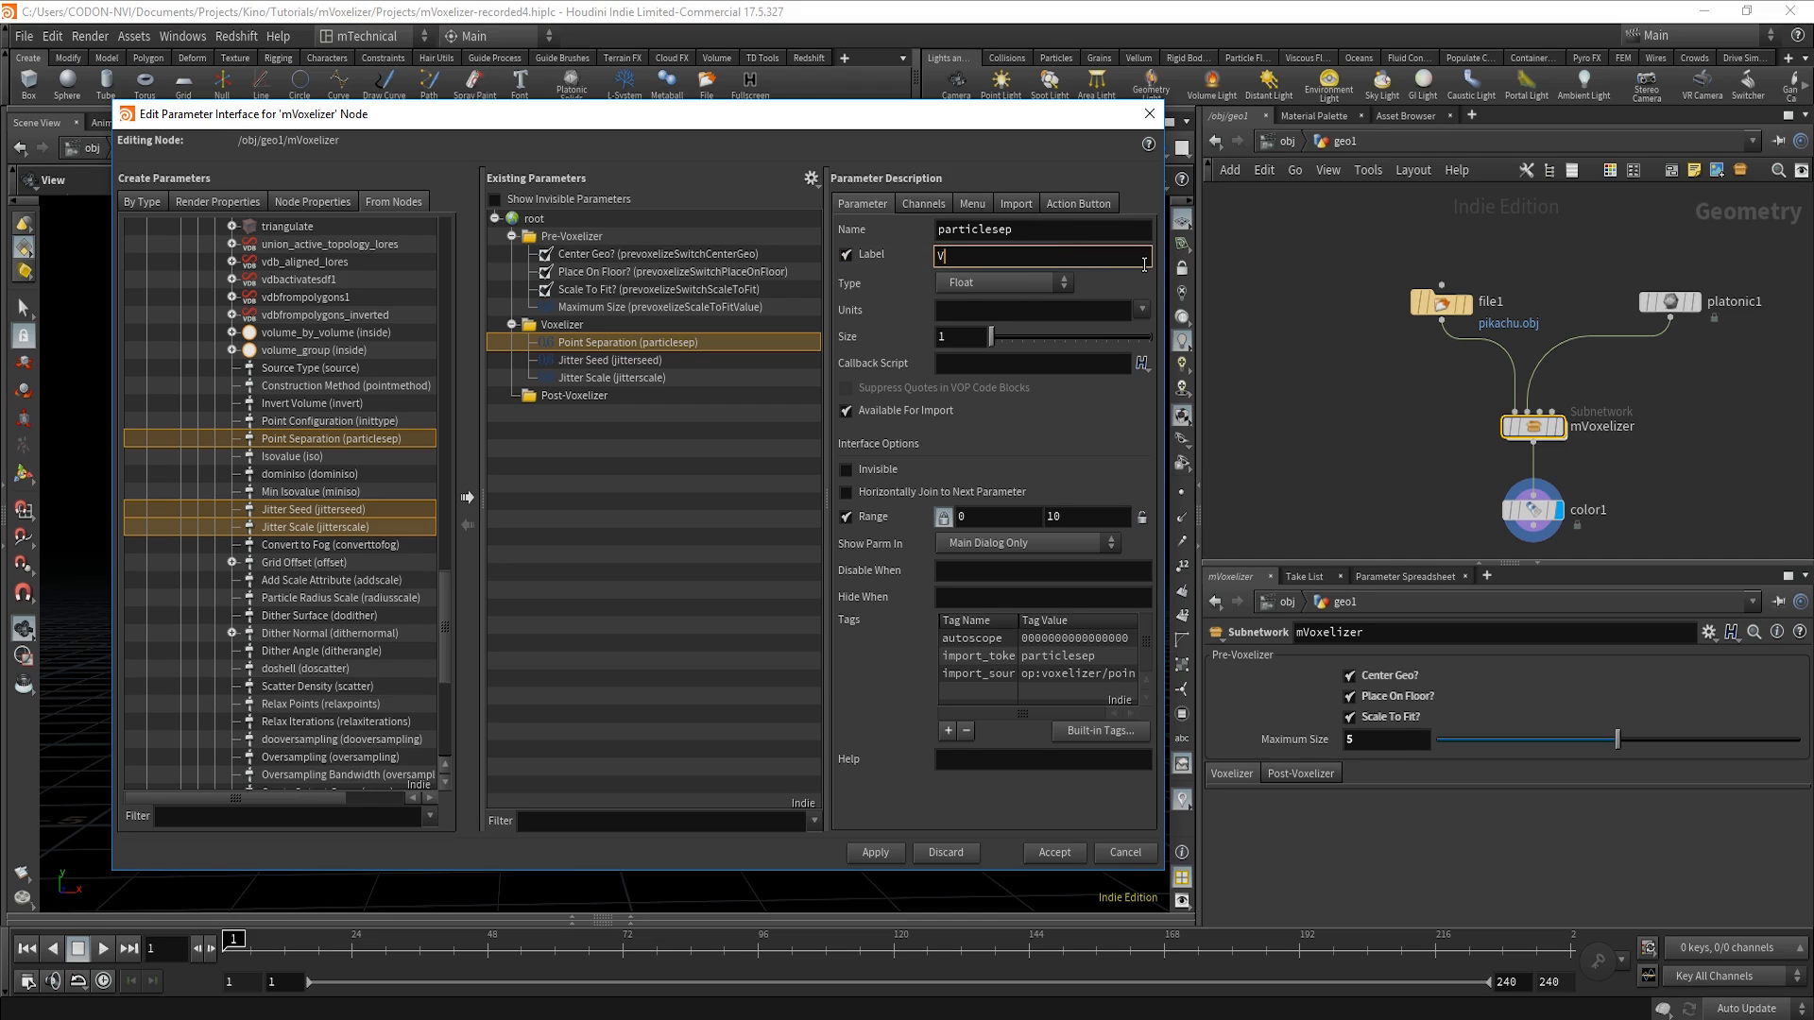
text(oxel Size)
click(1089, 229)
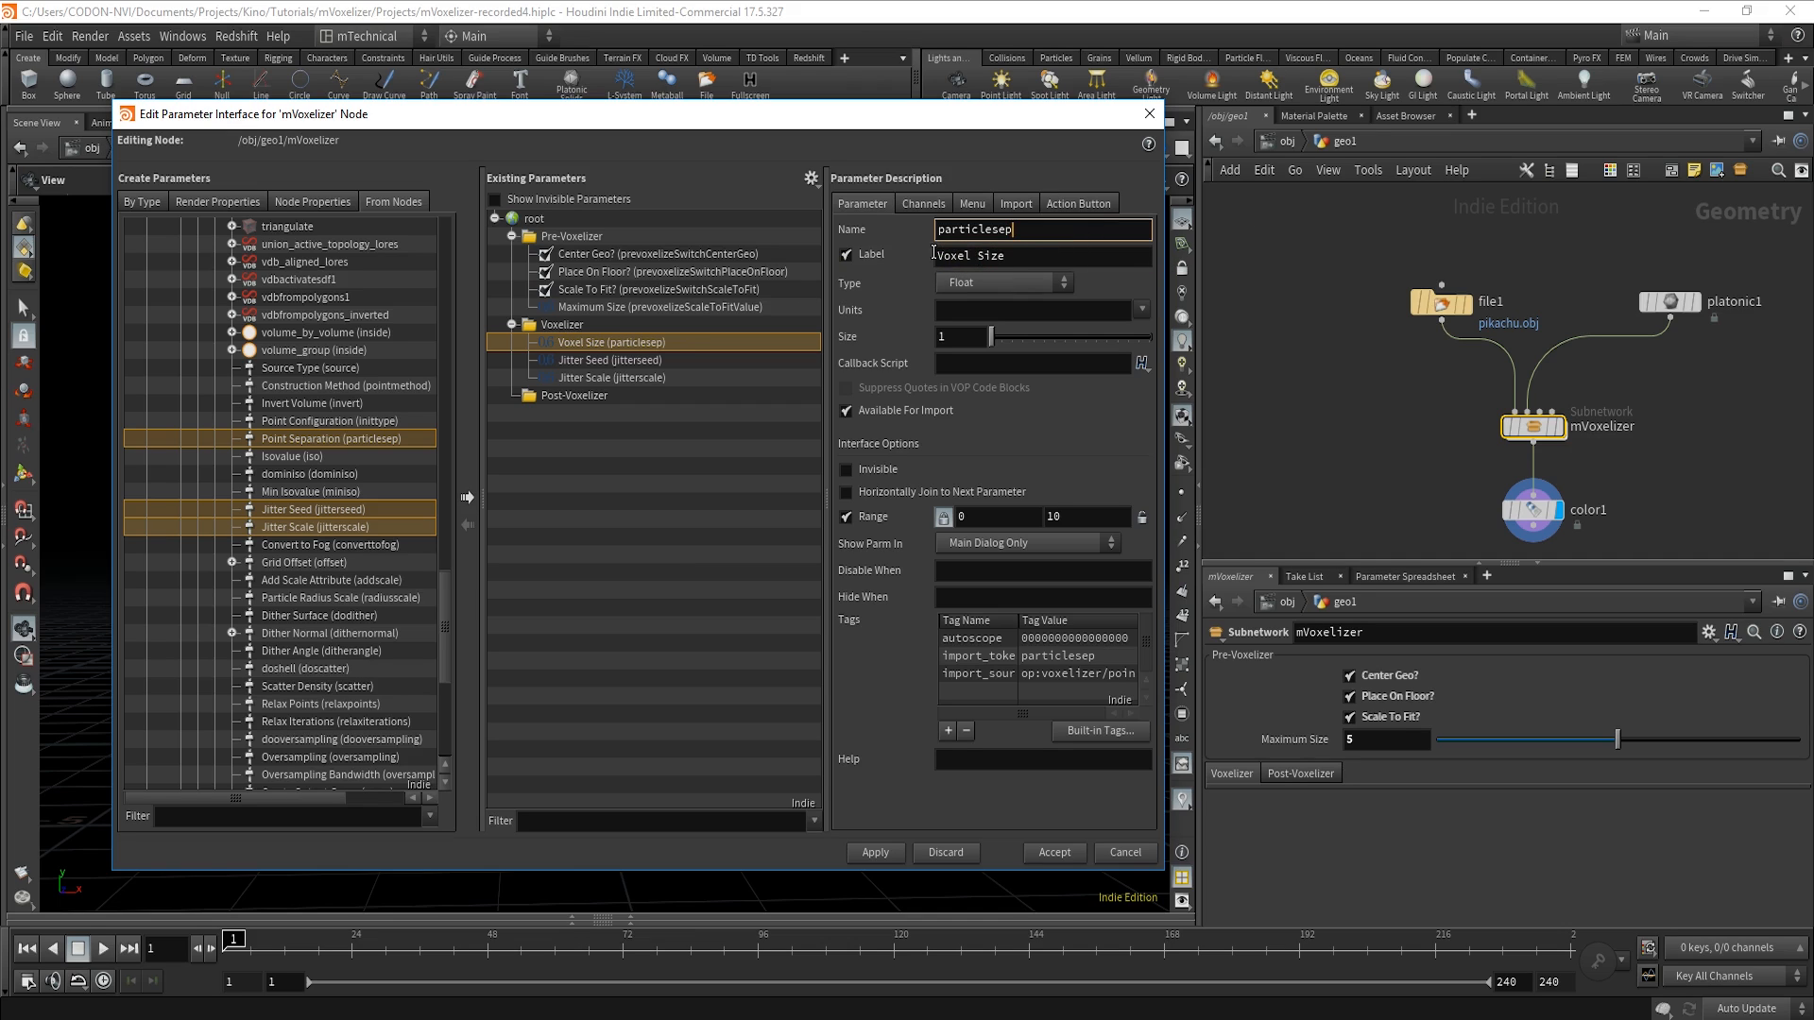
click(622, 359)
click(644, 378)
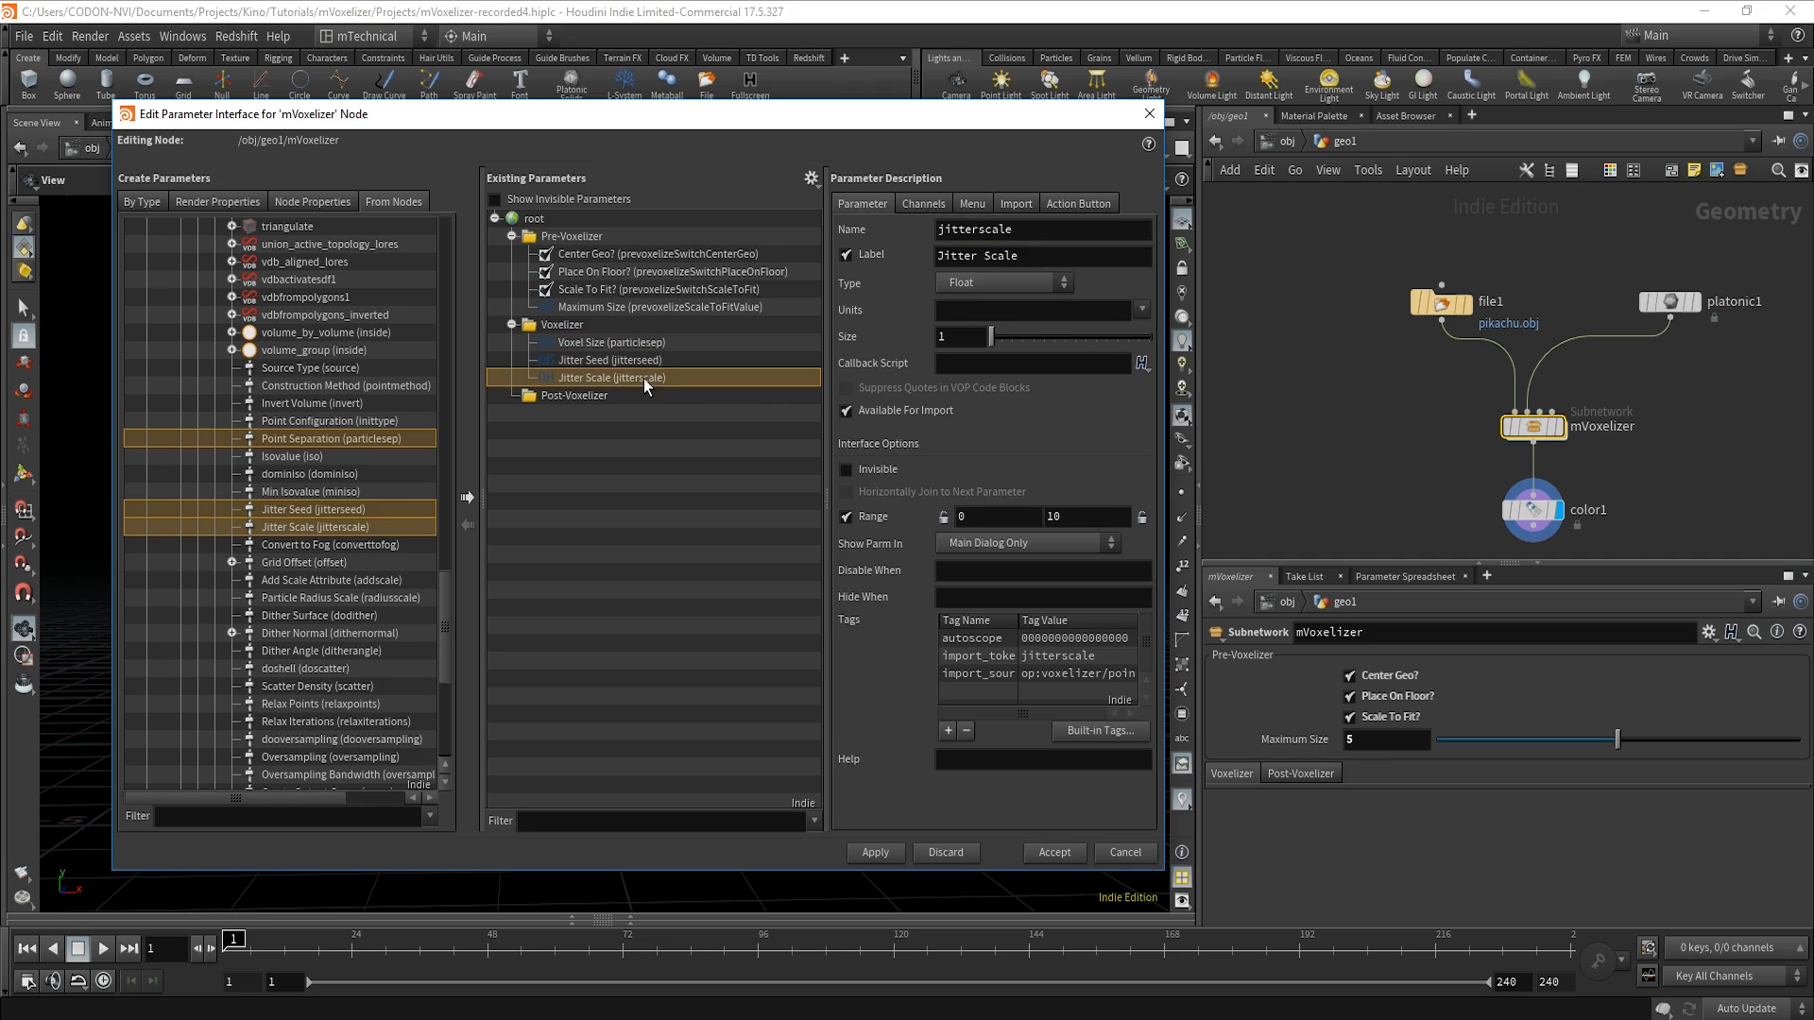
click(639, 360)
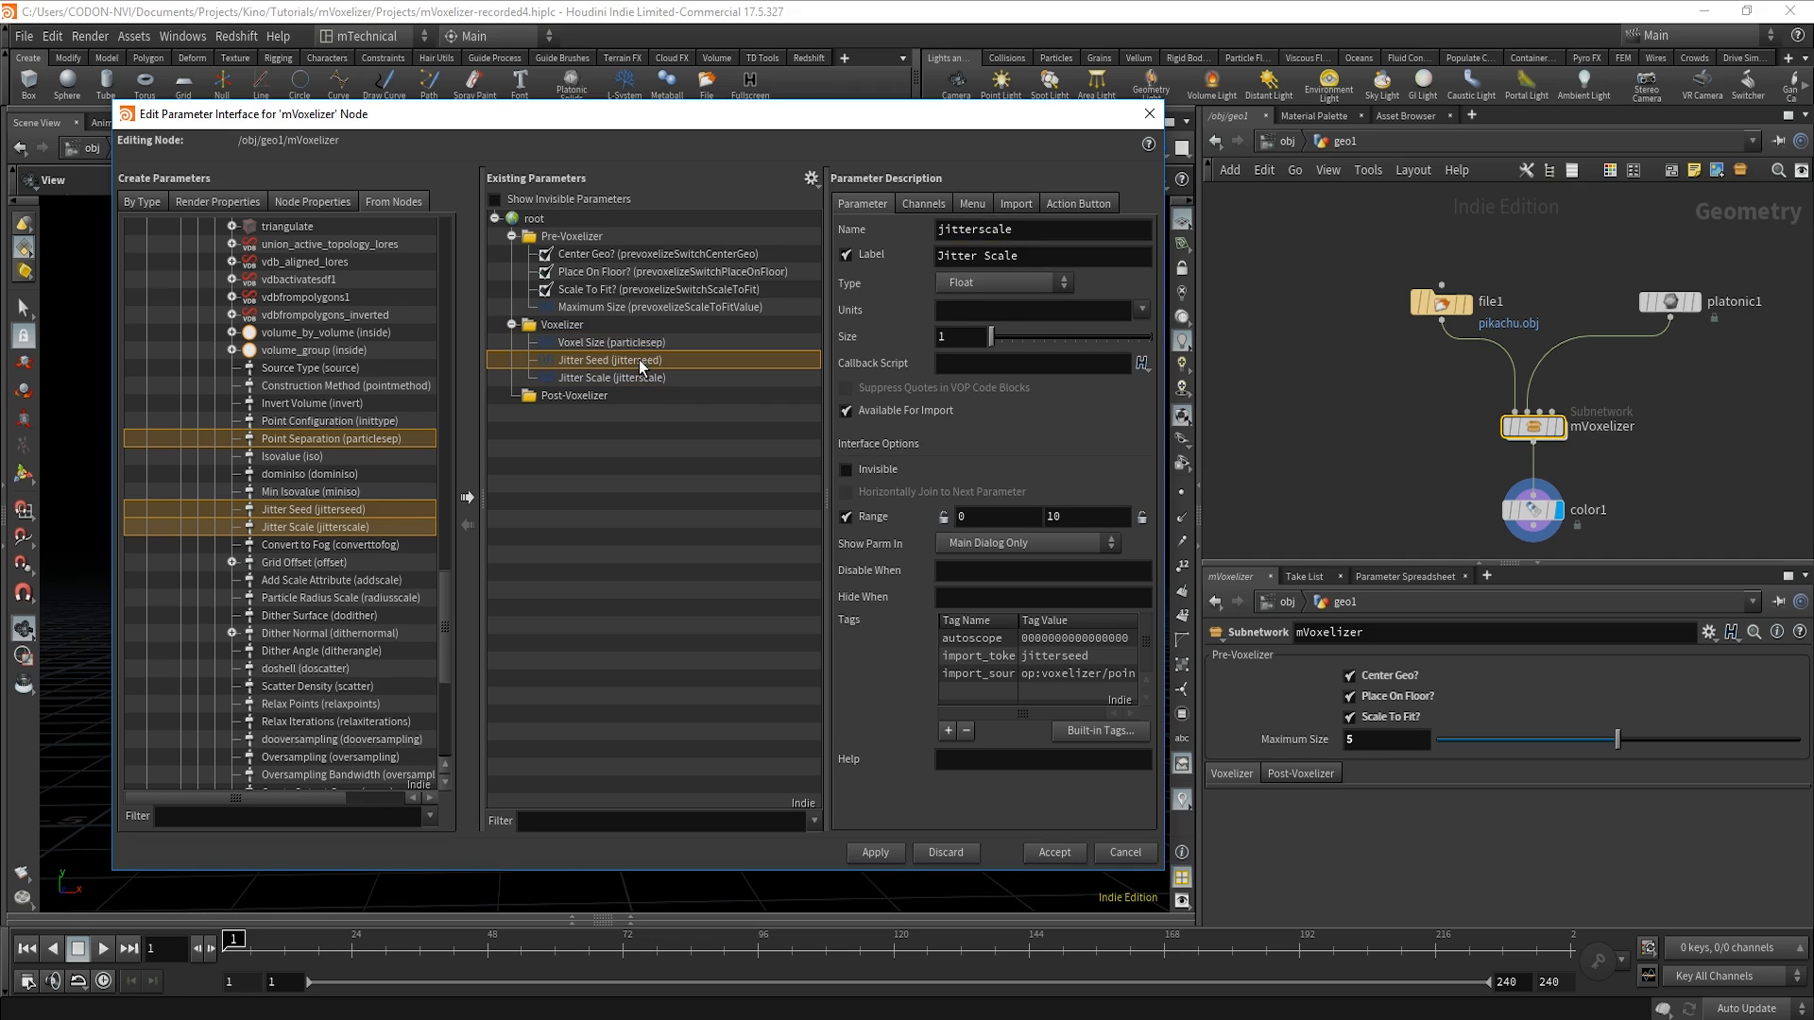
click(879, 852)
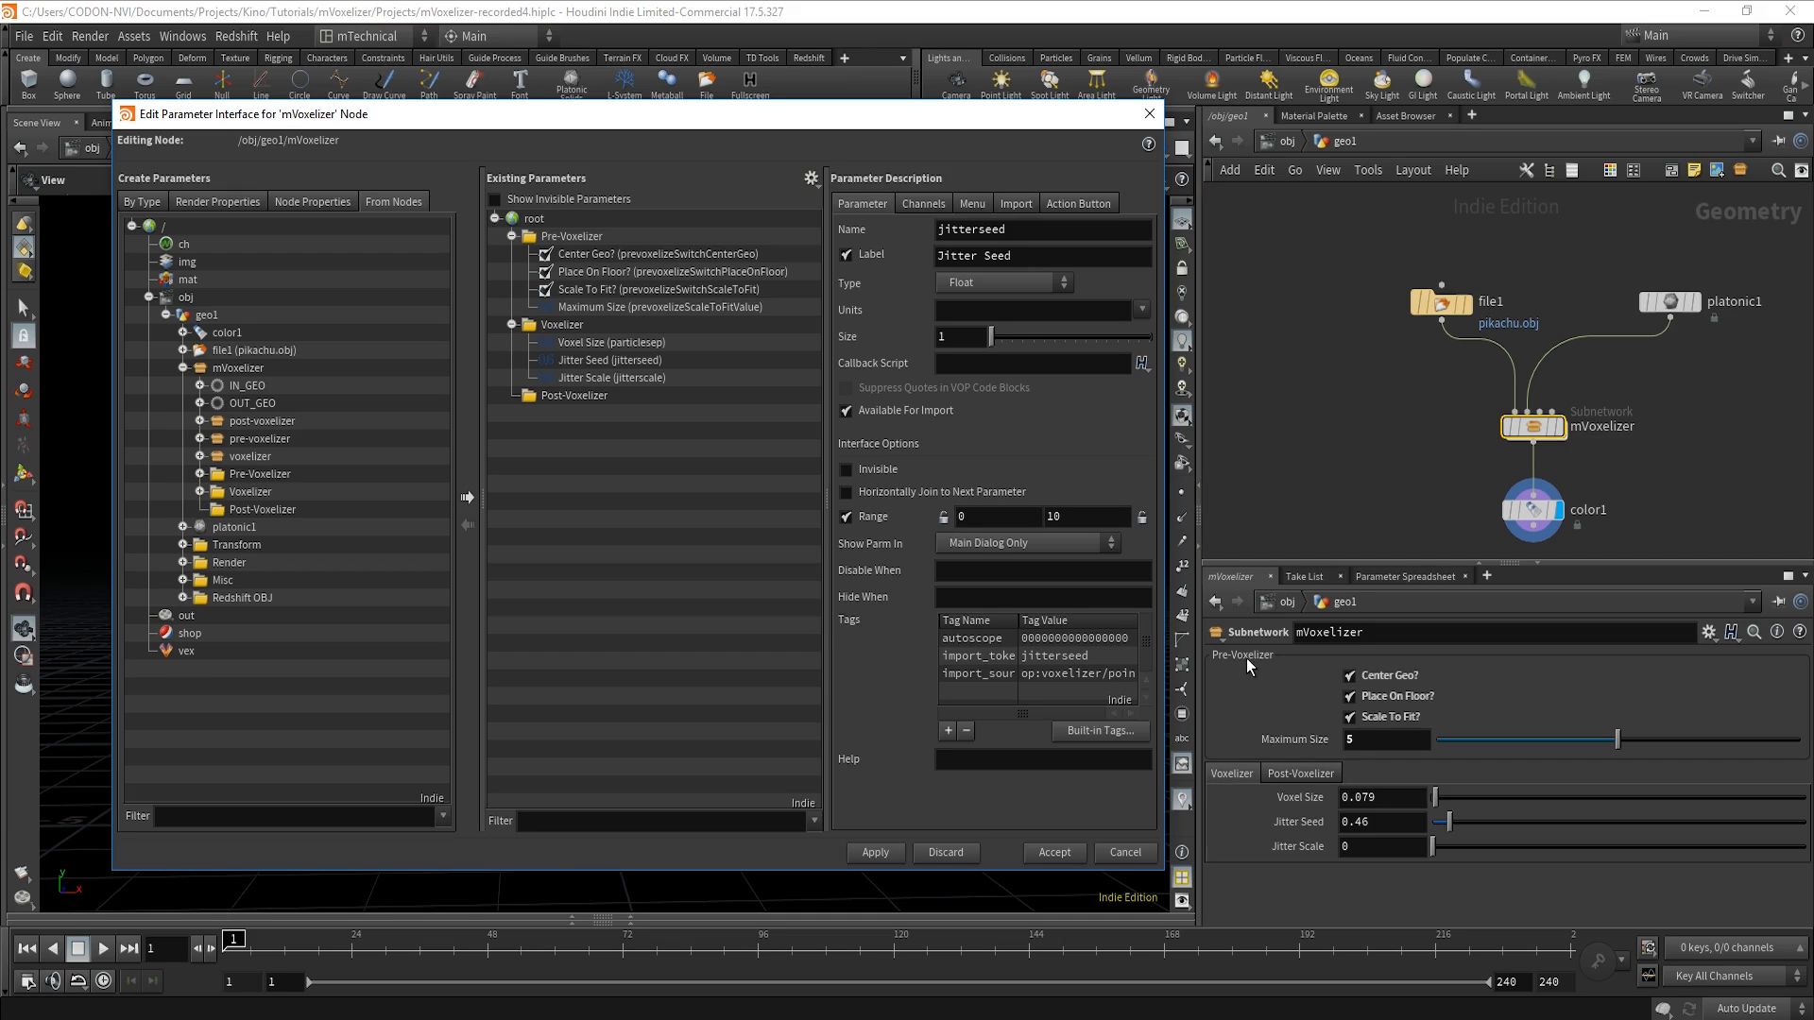
Change the Voxelizer folder's type to Simple and accept the parameter interface.
click(561, 325)
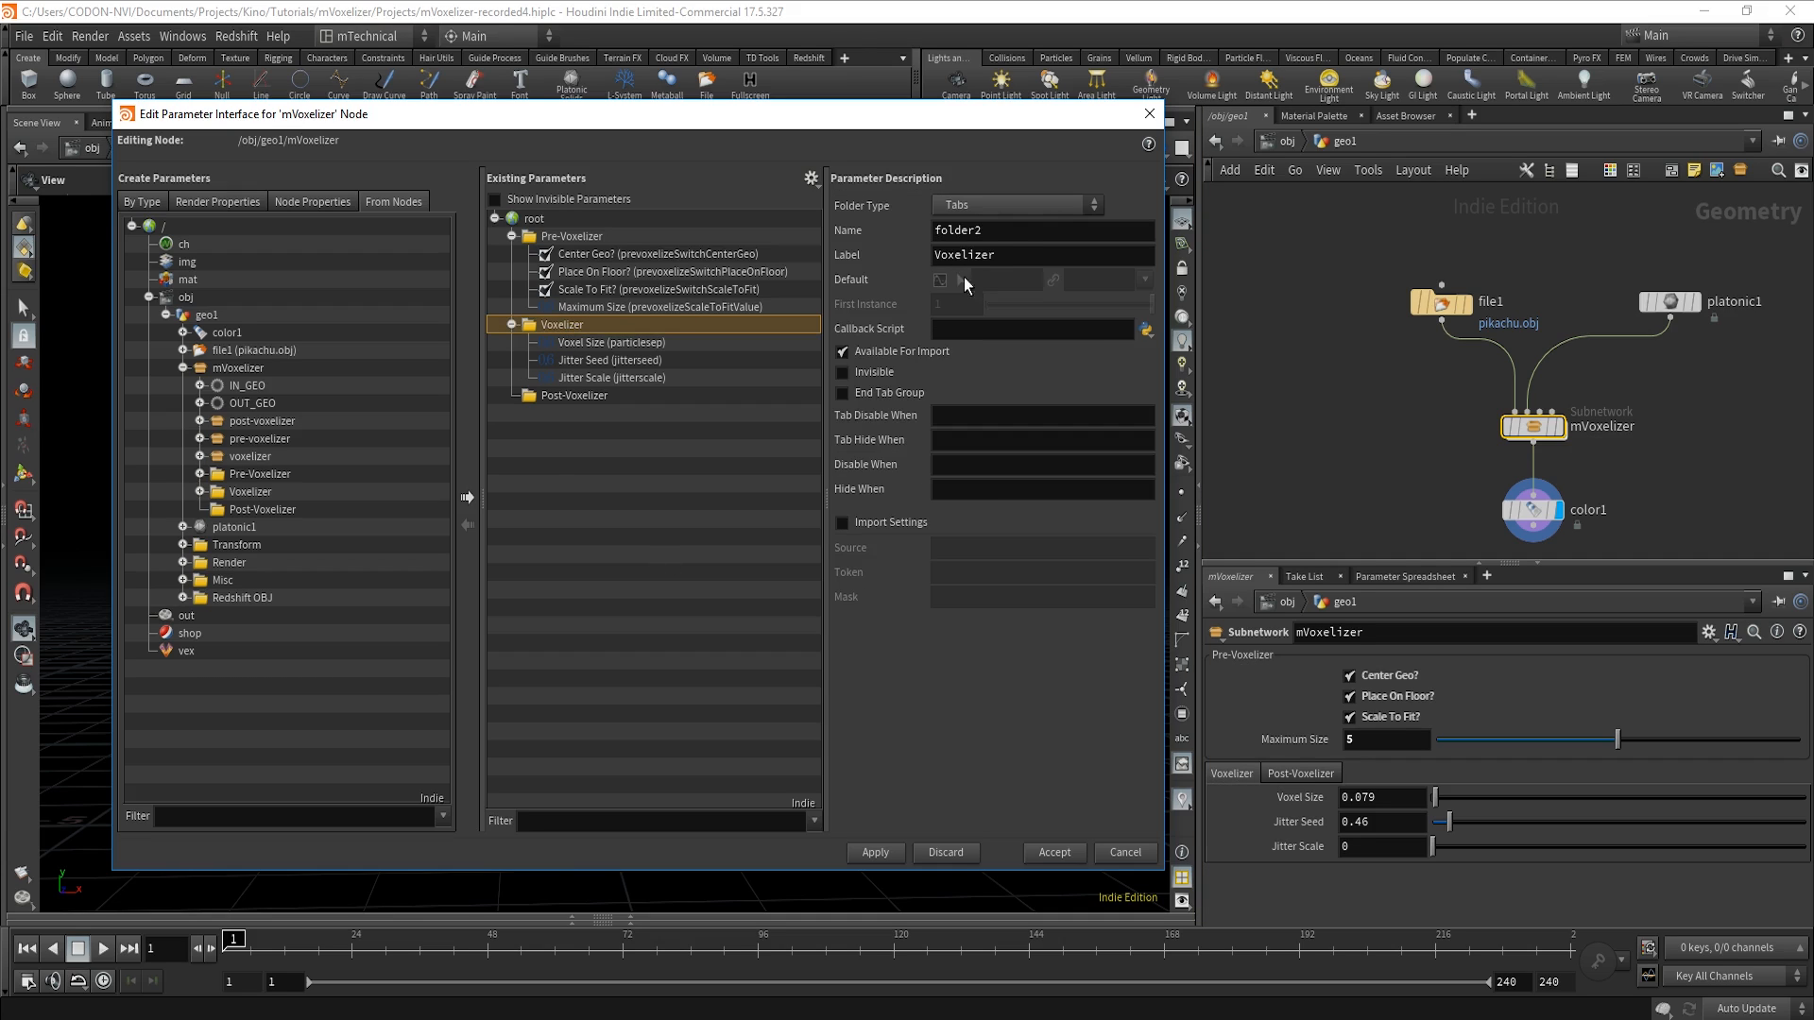
click(981, 209)
click(1020, 246)
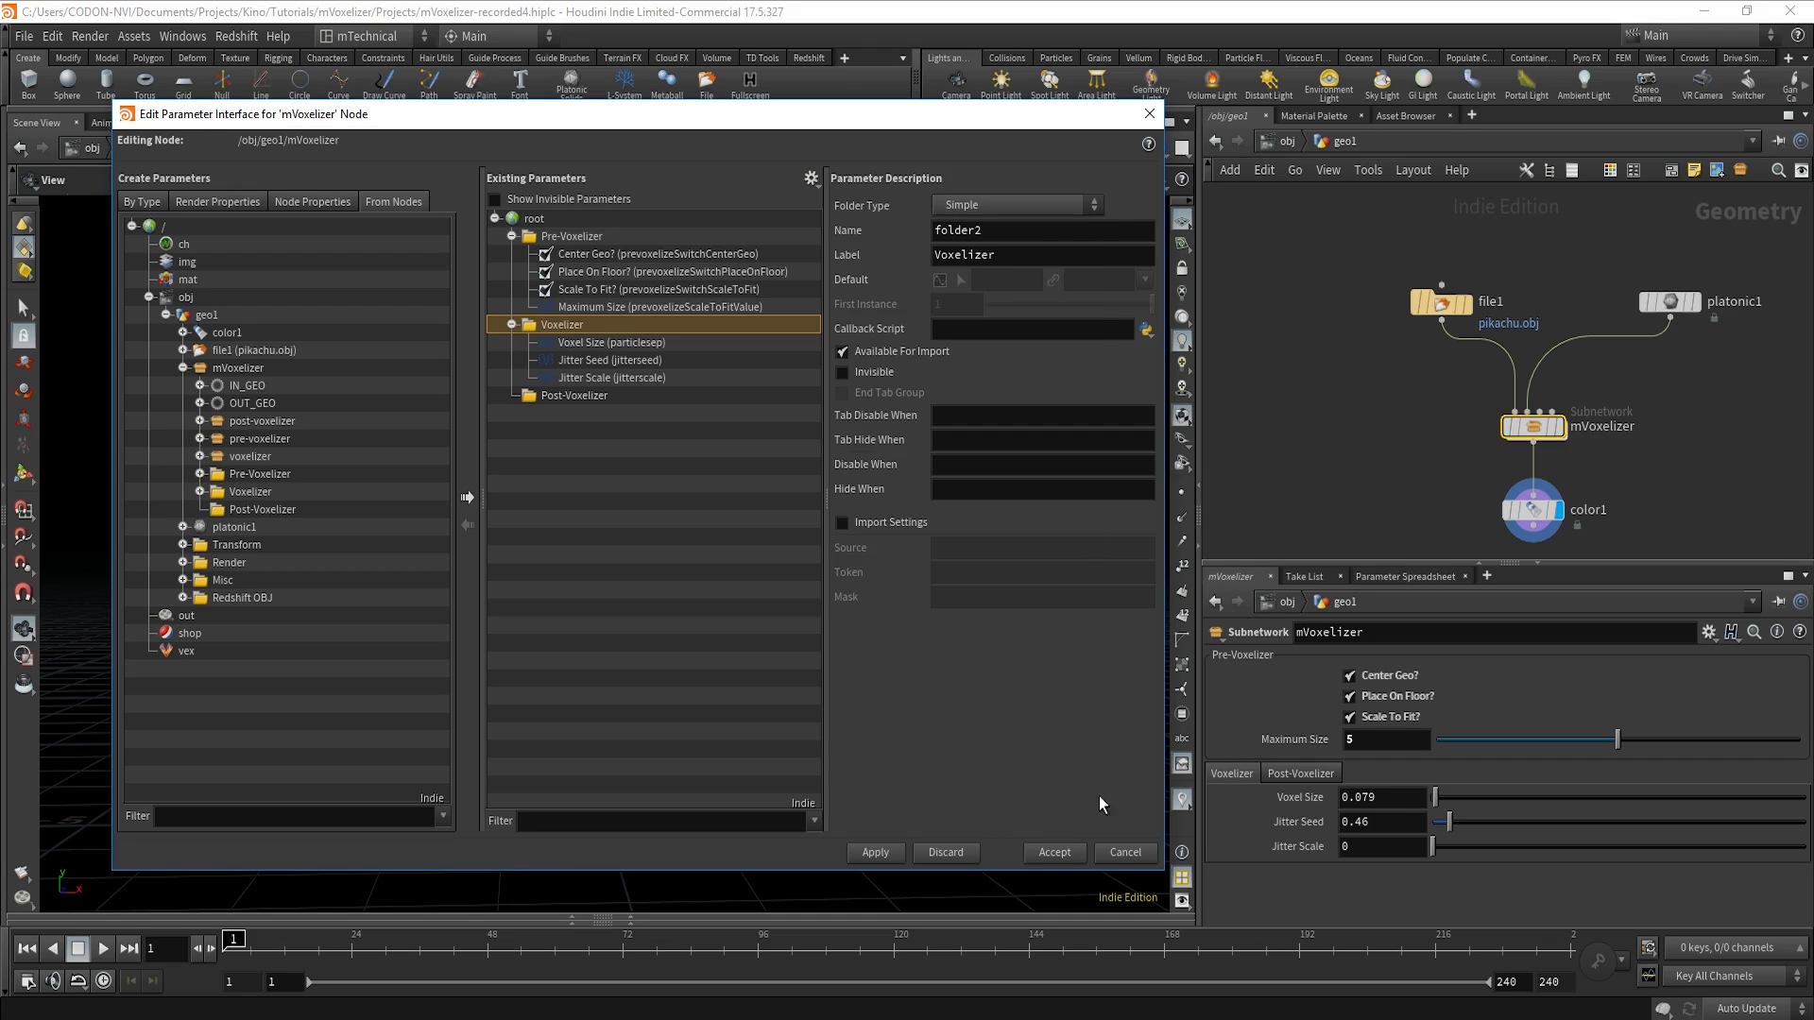
click(869, 854)
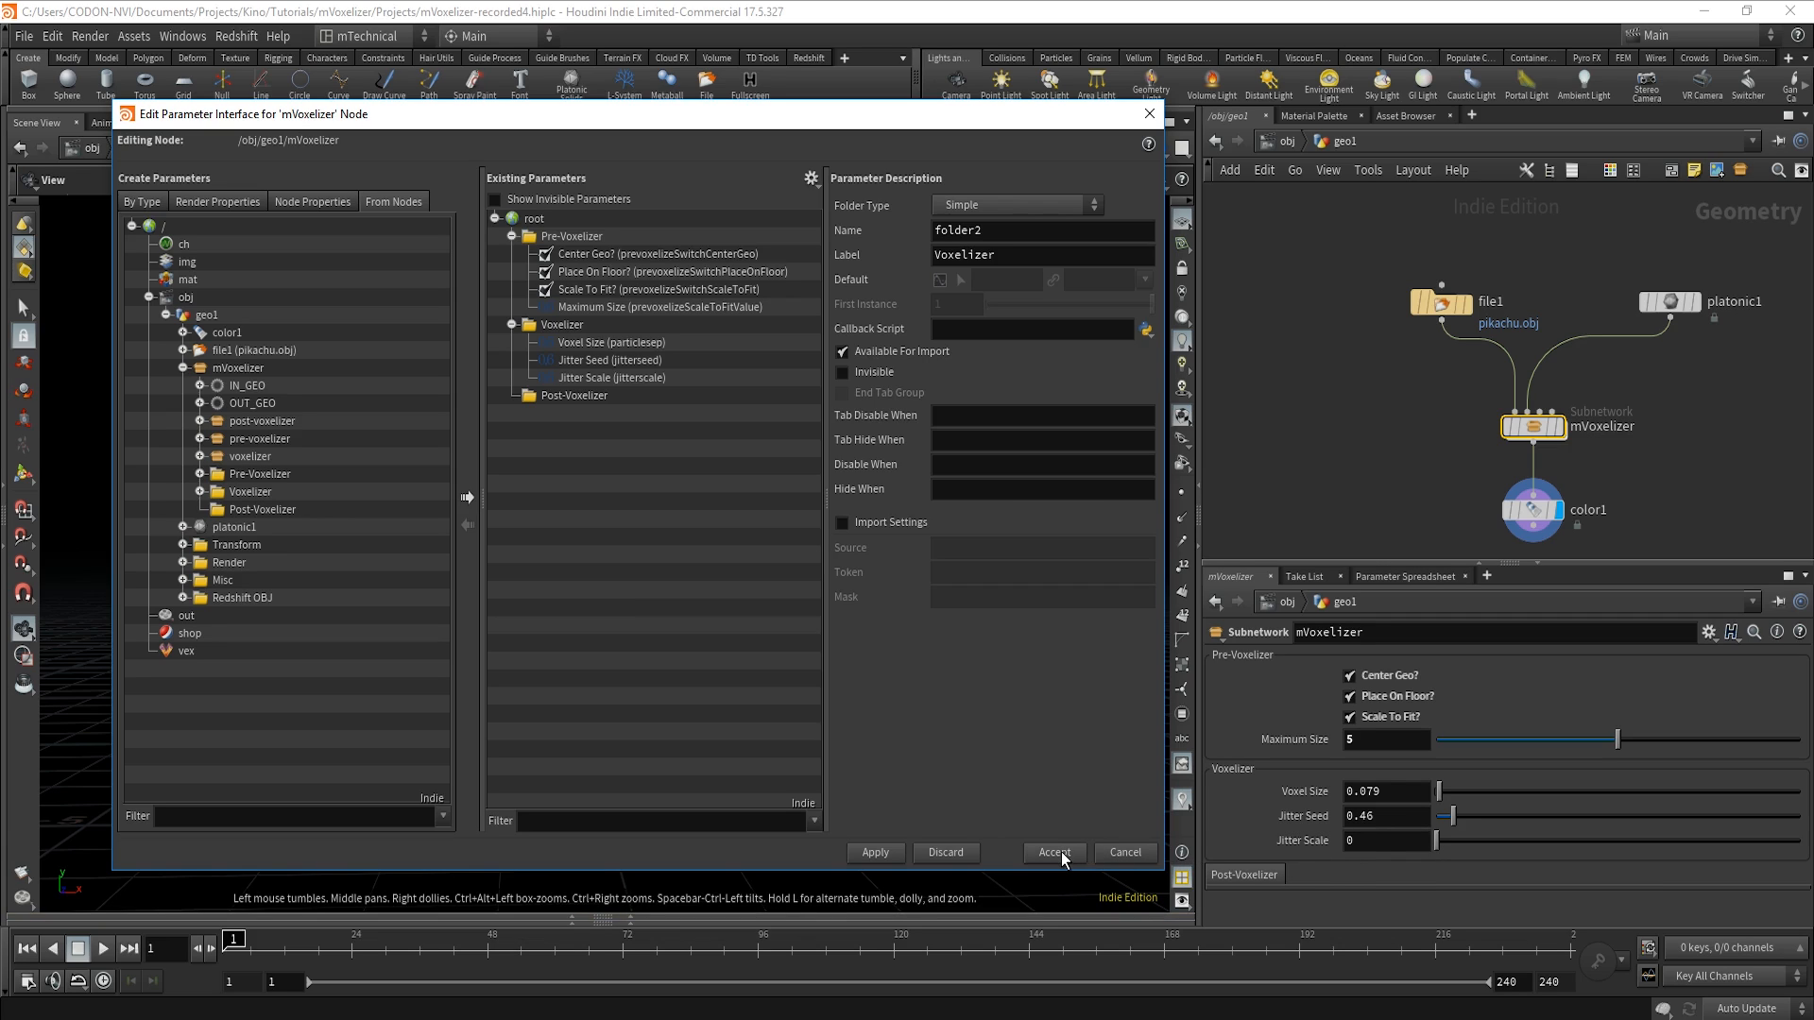
key(Return)
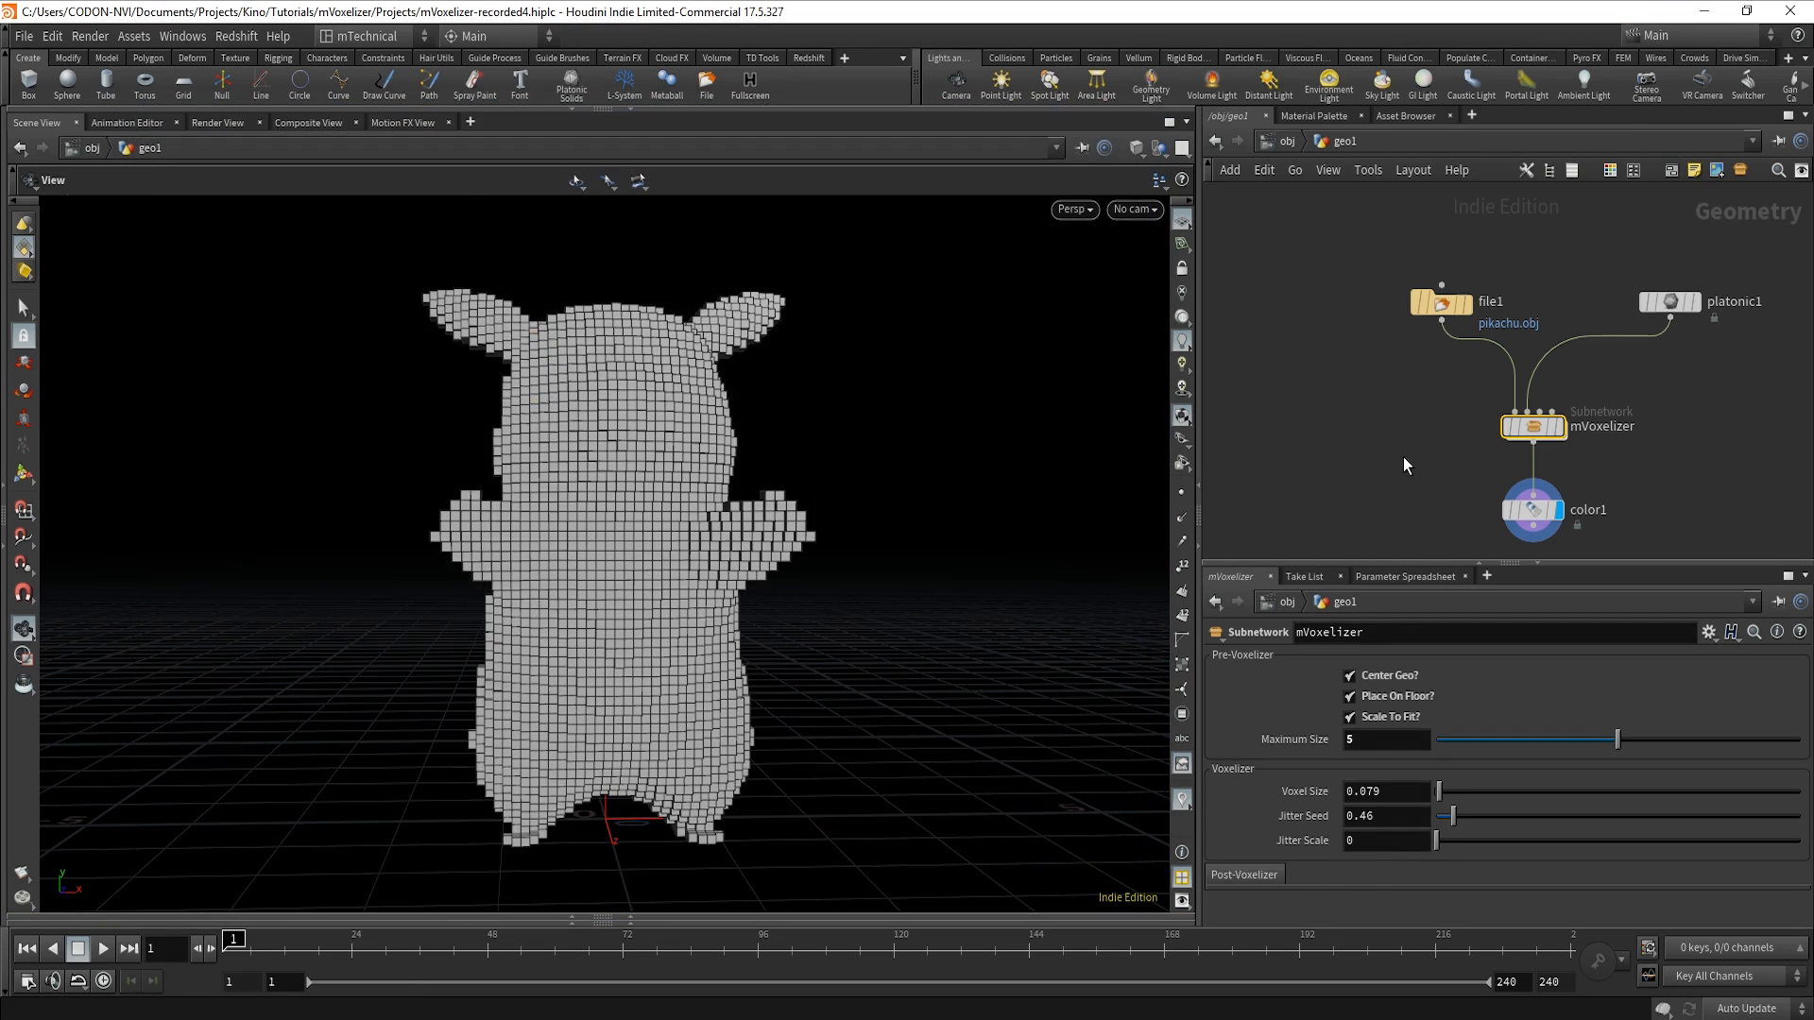
Inspect the channel references on pointsFromGeo's Point Separation, Jitter Seed and Jitter Scale inside the voxelizer subnetwork.
key(2)
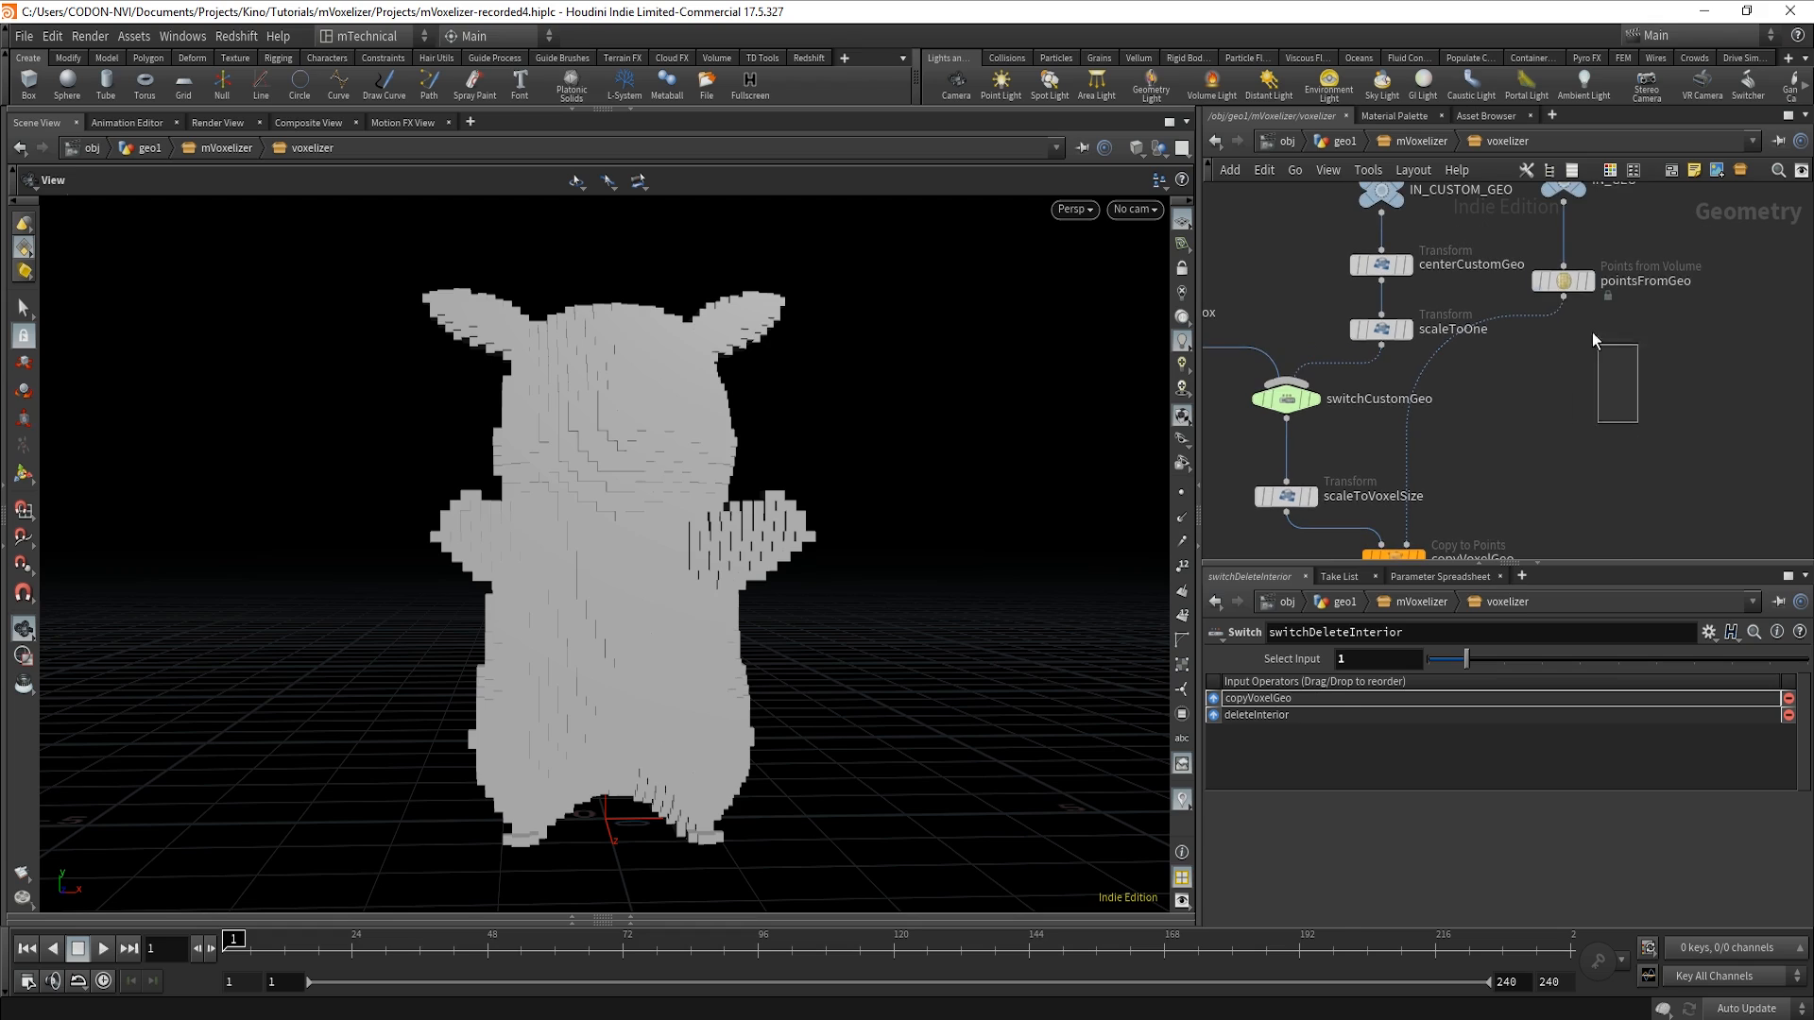
click(1563, 281)
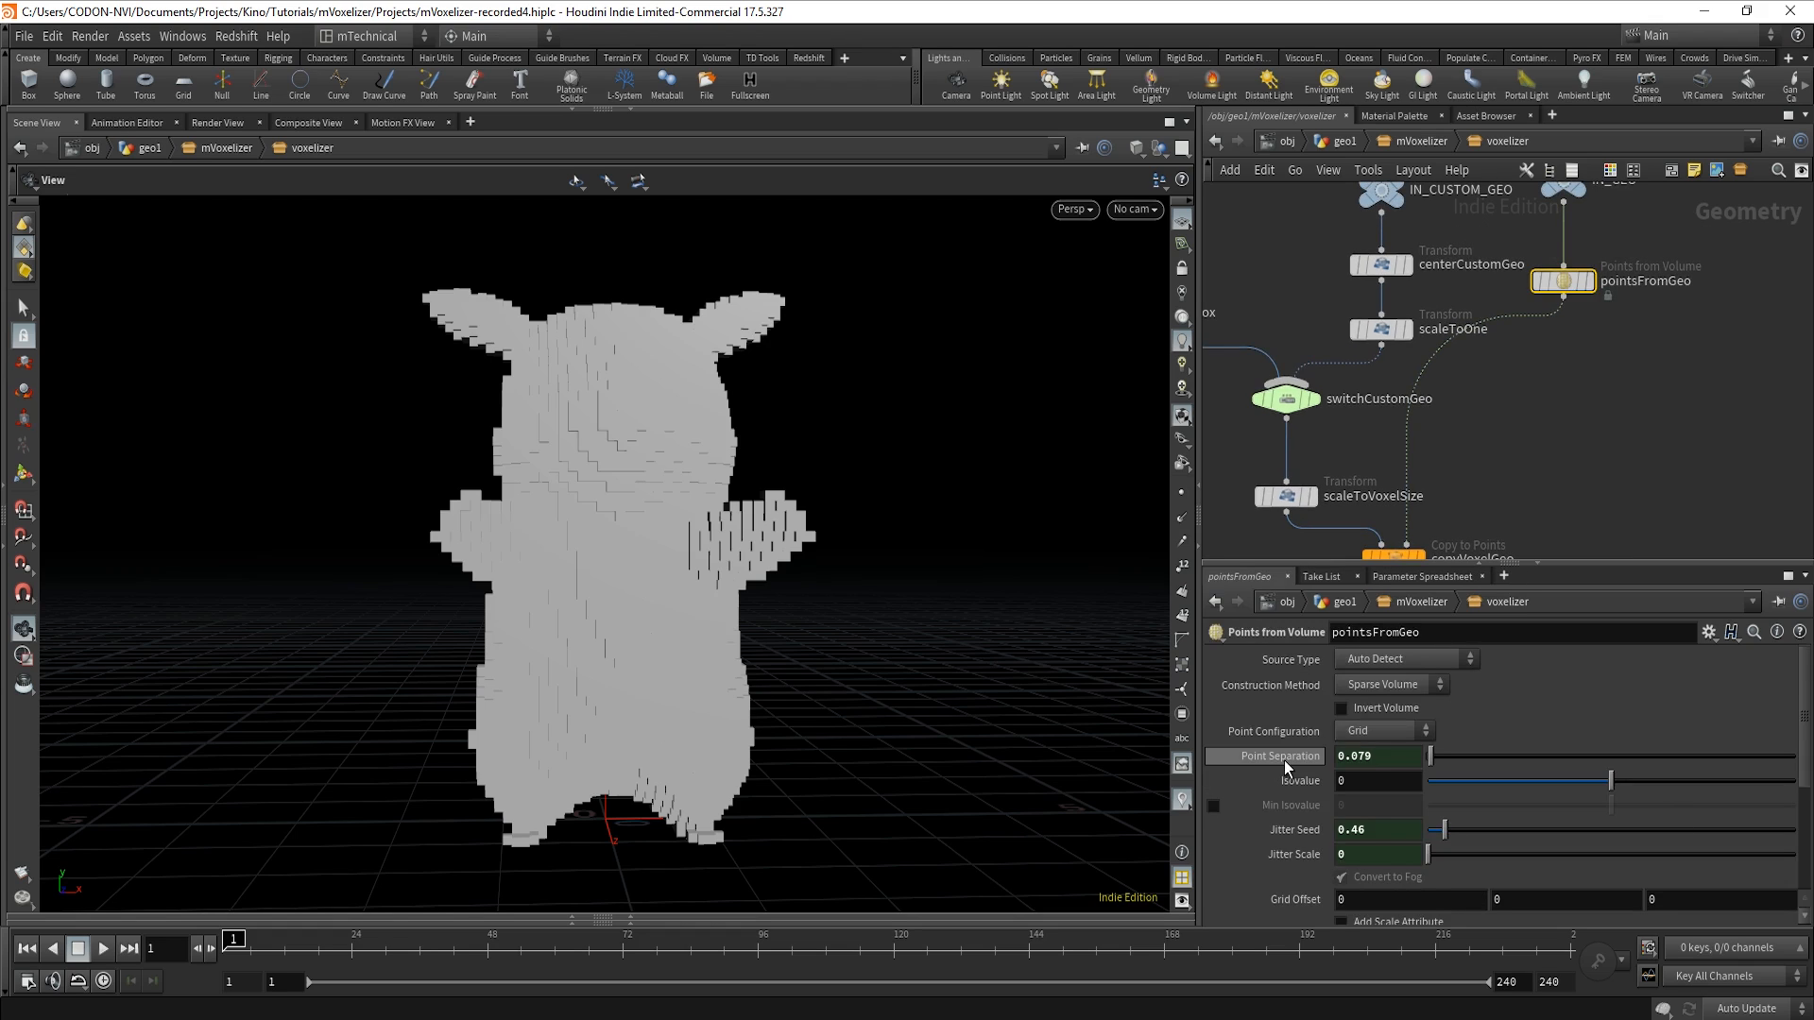
click(1305, 854)
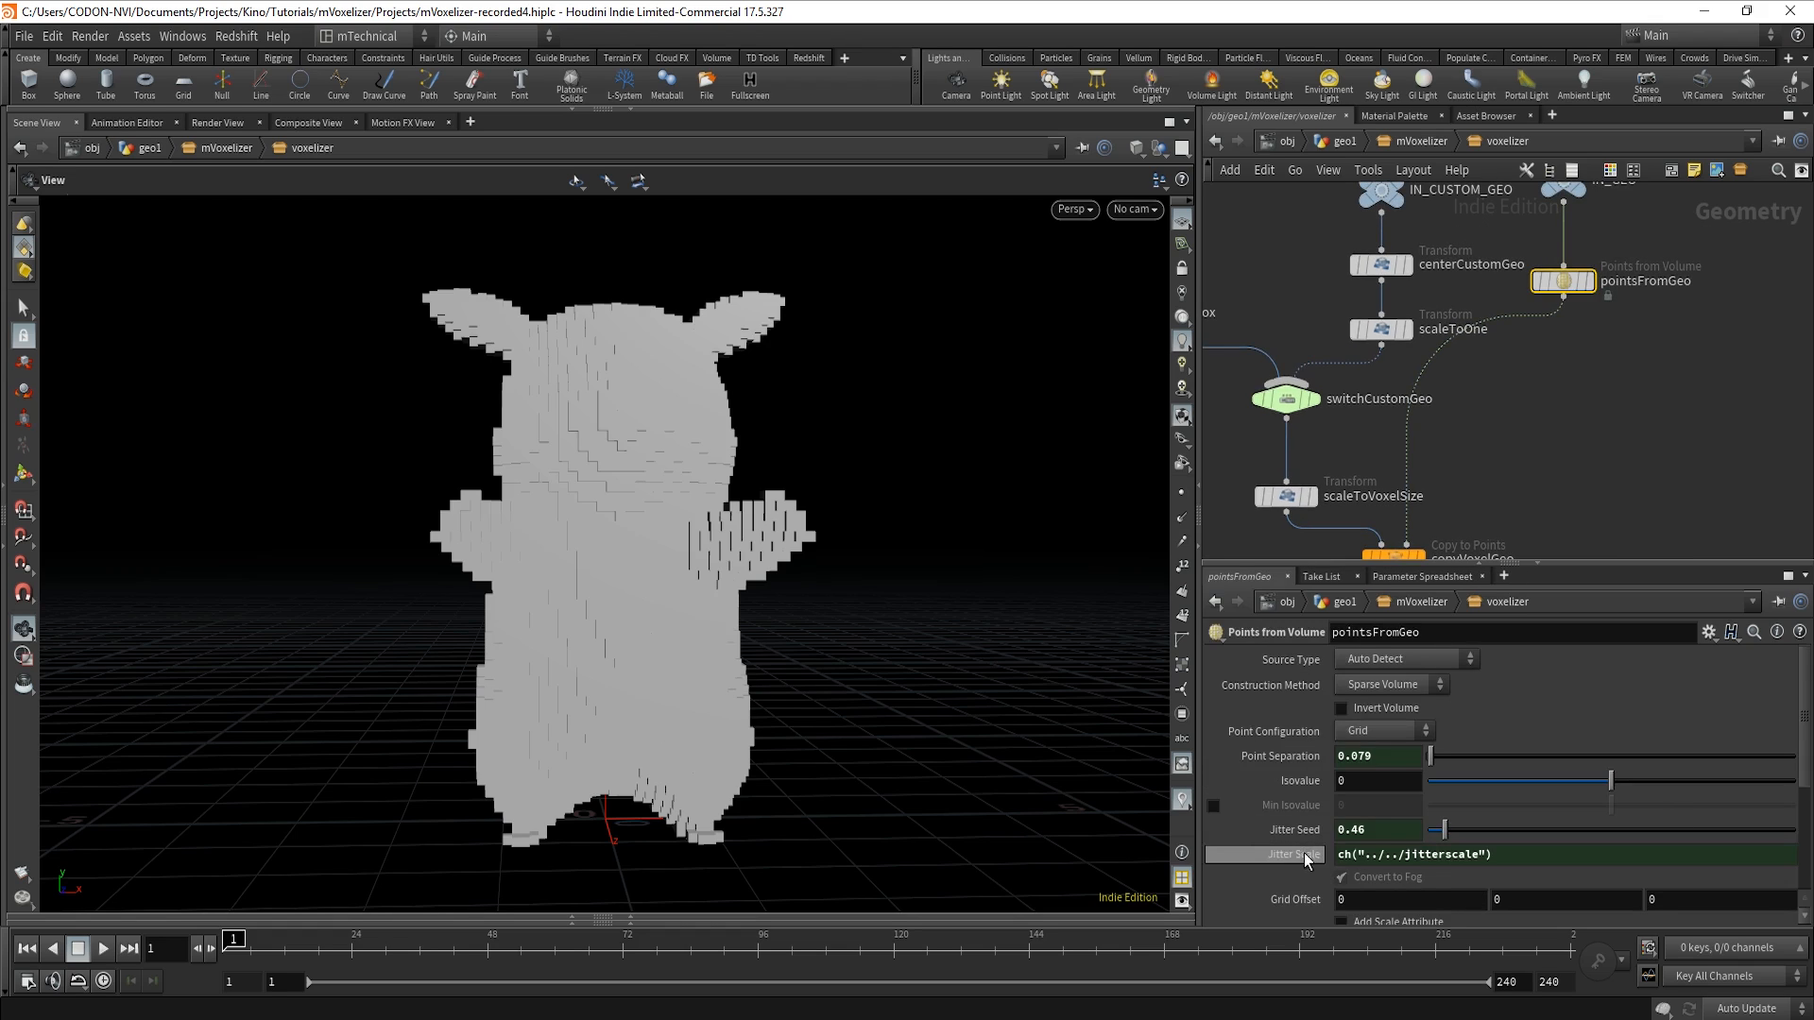
click(1290, 839)
click(1308, 753)
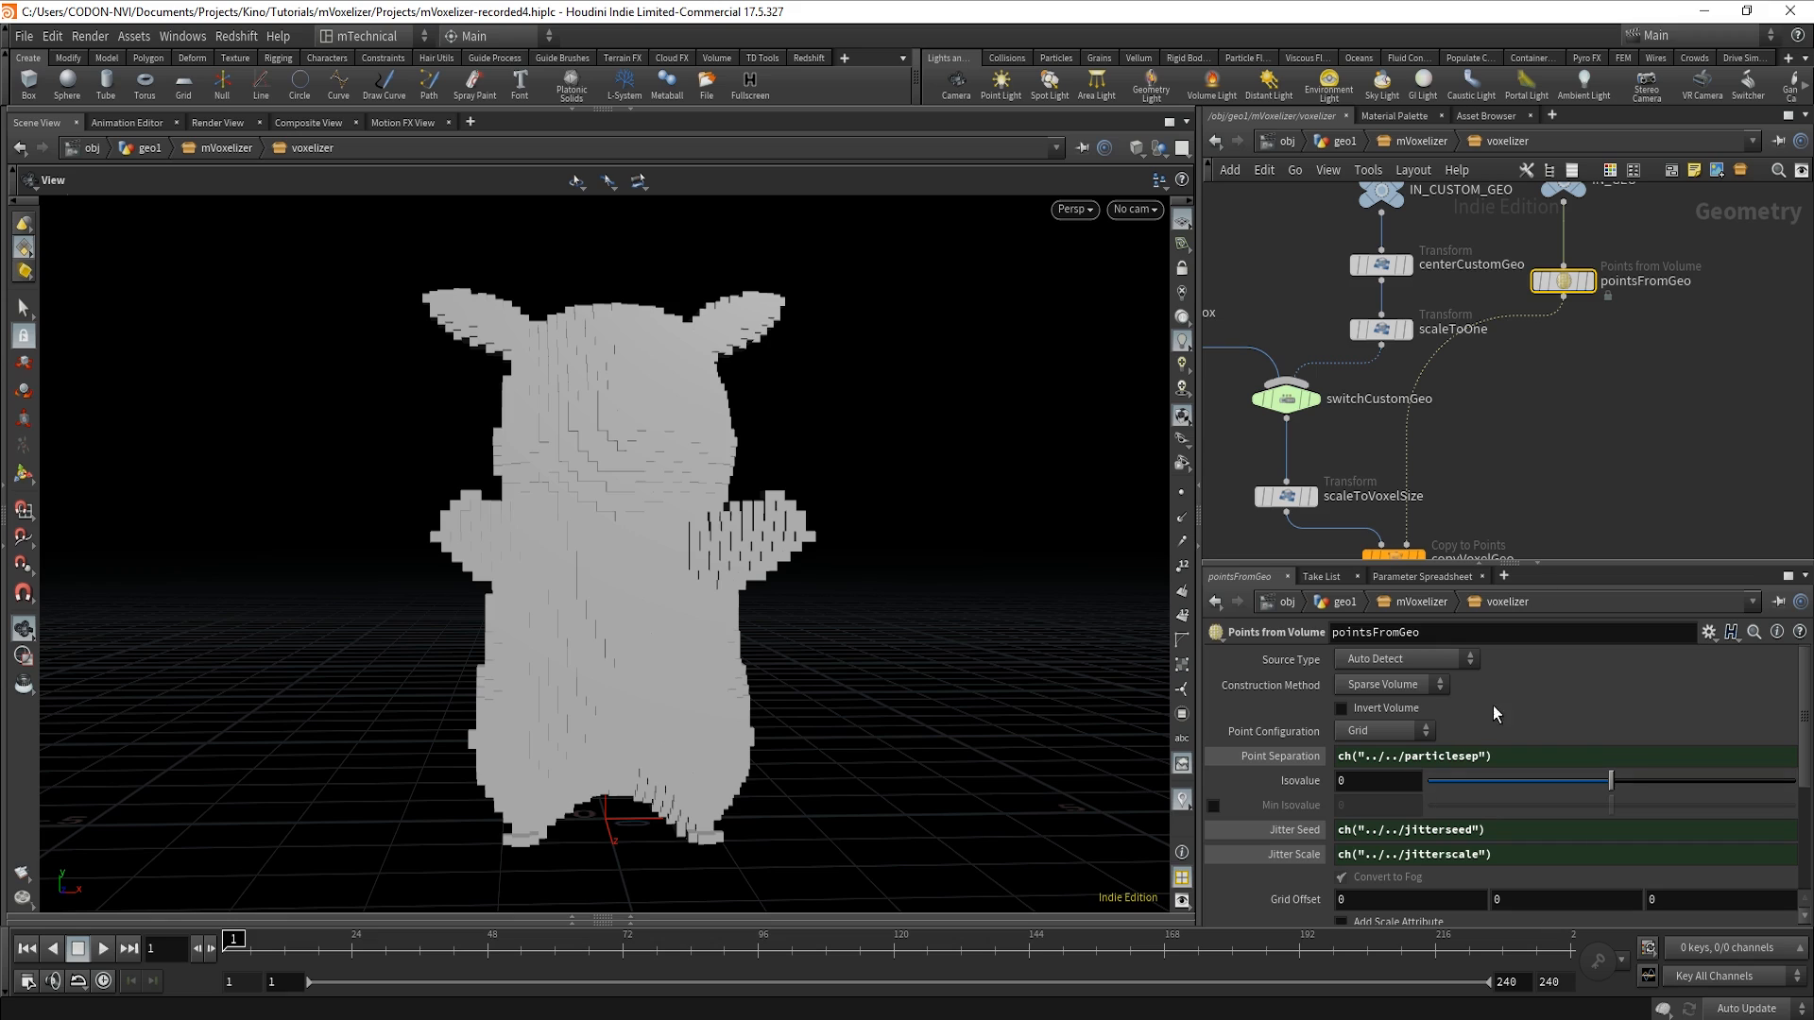
middle_drag(1546, 482, 1573, 286)
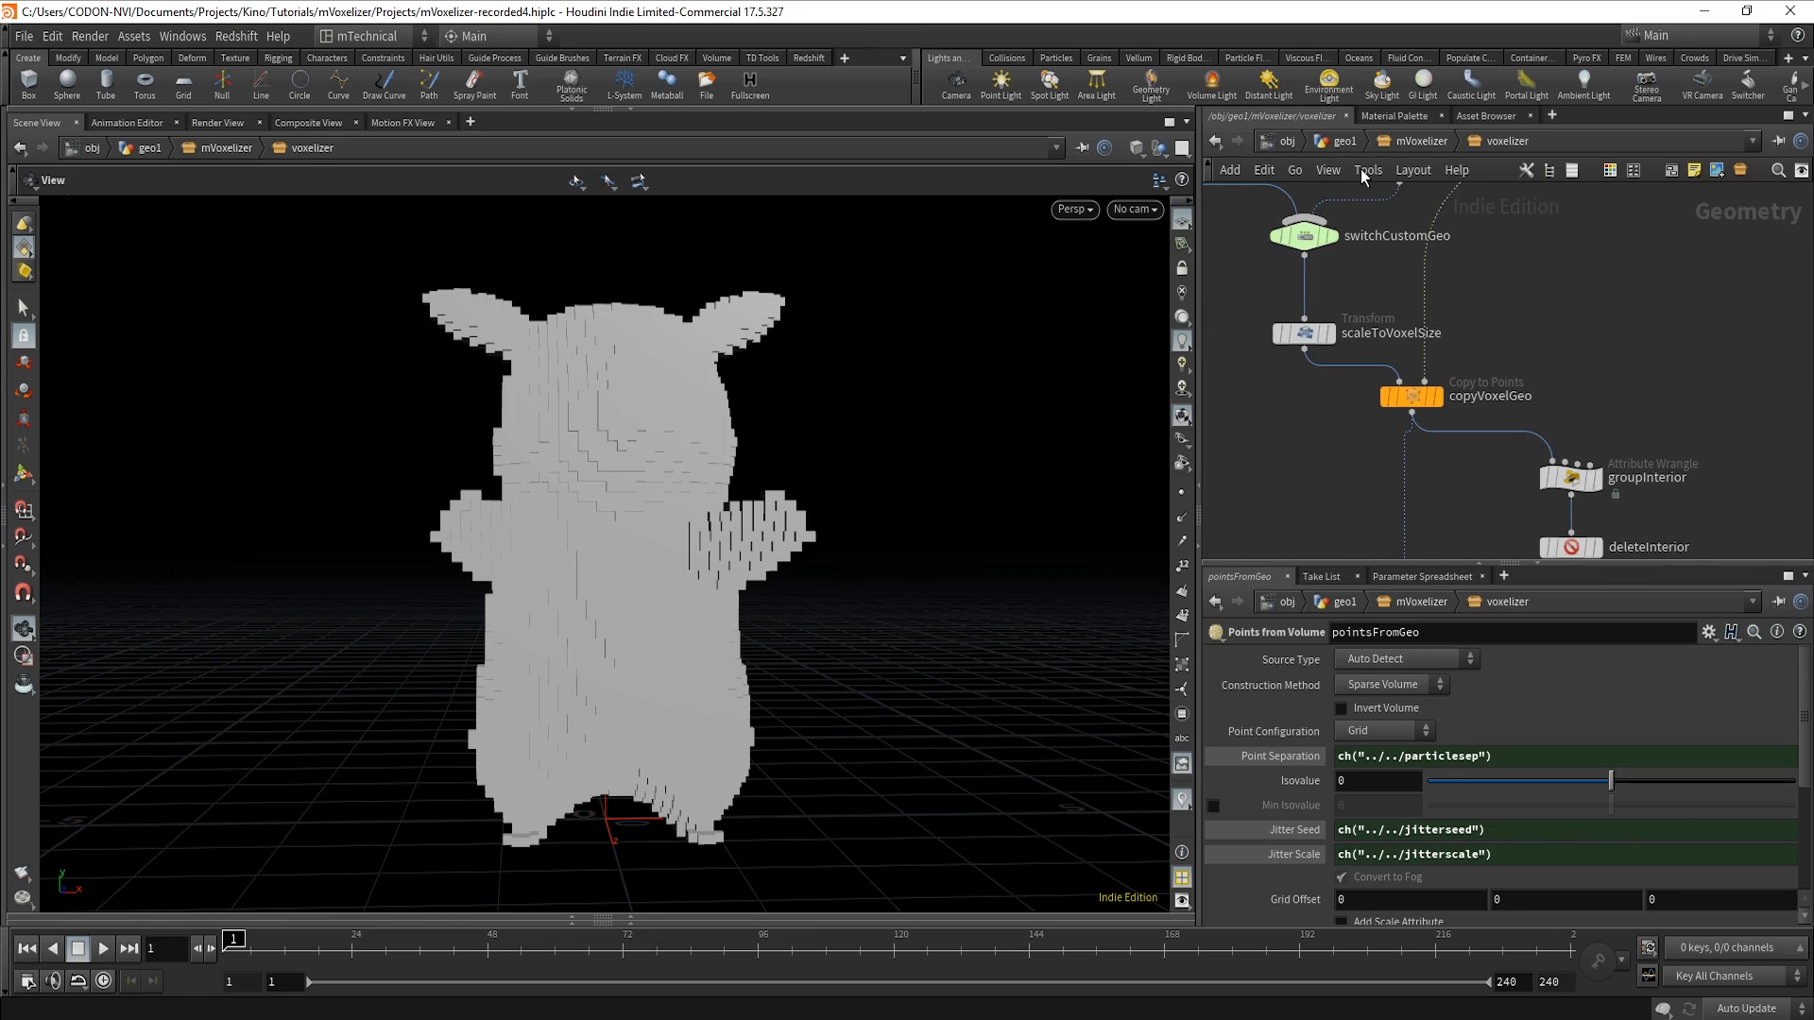
key(2)
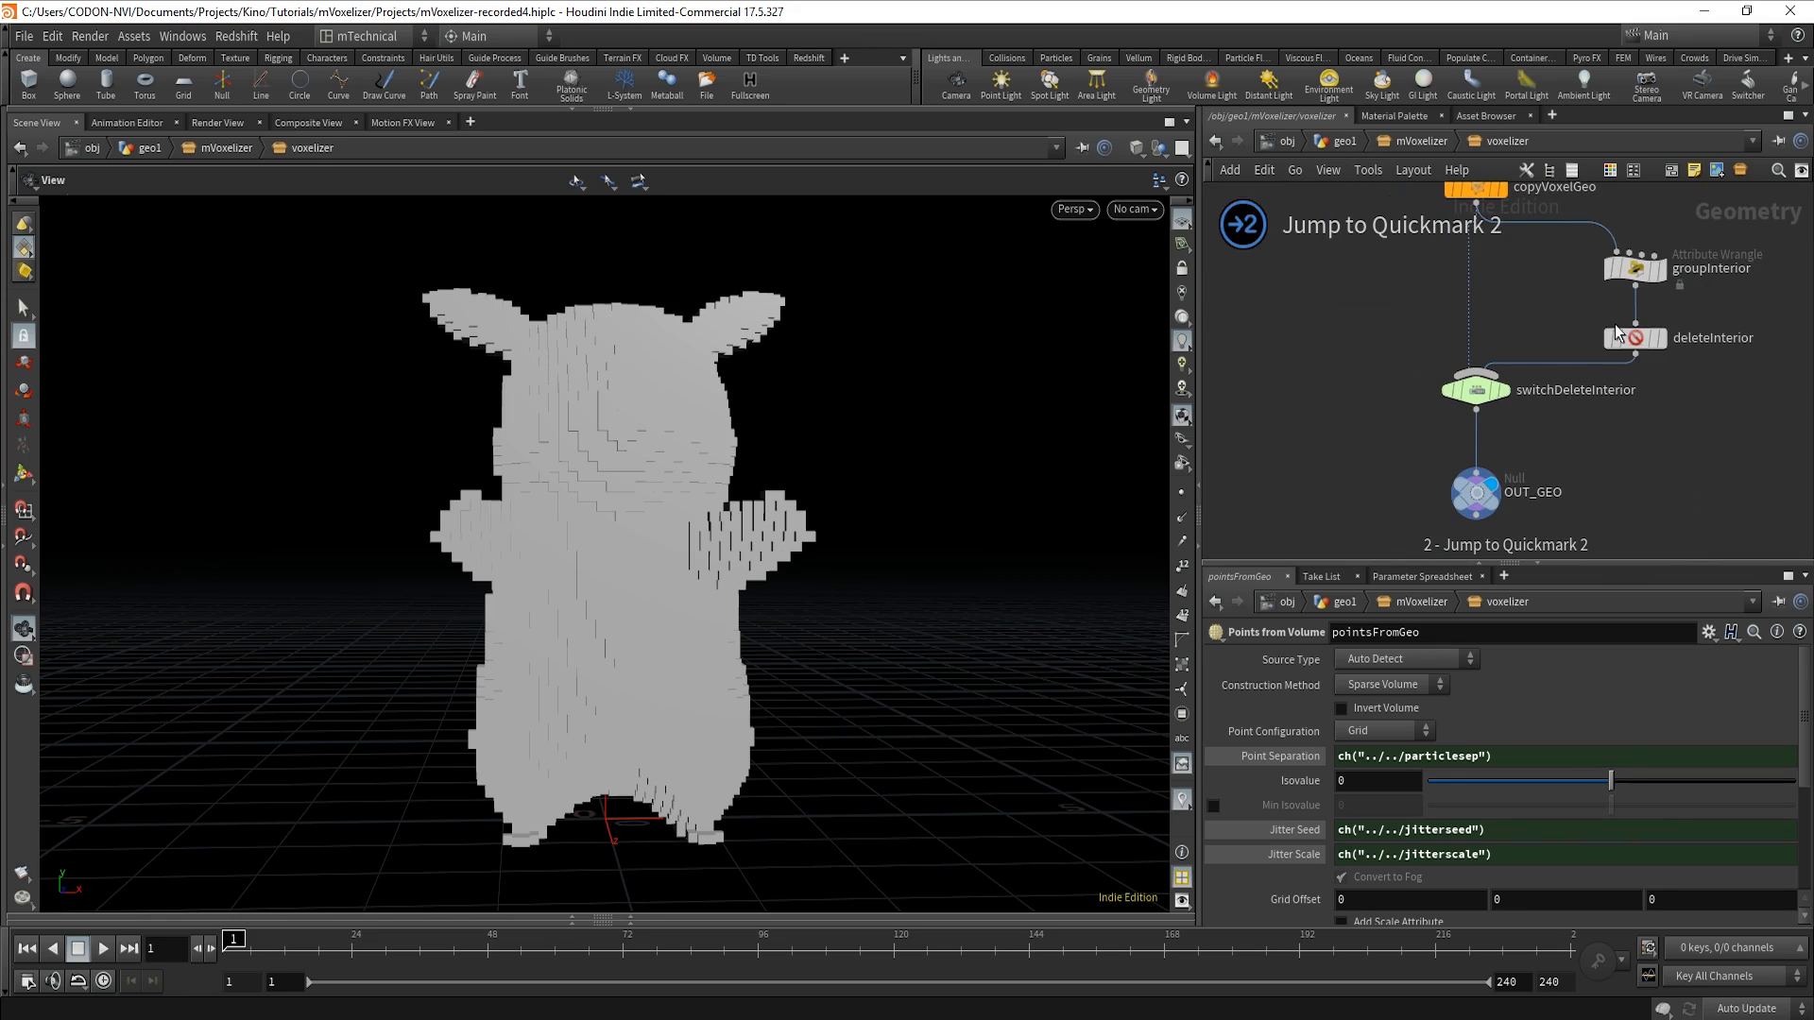
Reopen mVoxelizer's parameter interface from geo1 and add switchCustomGeo's Select Input to the Voxelizer folder.
key(1)
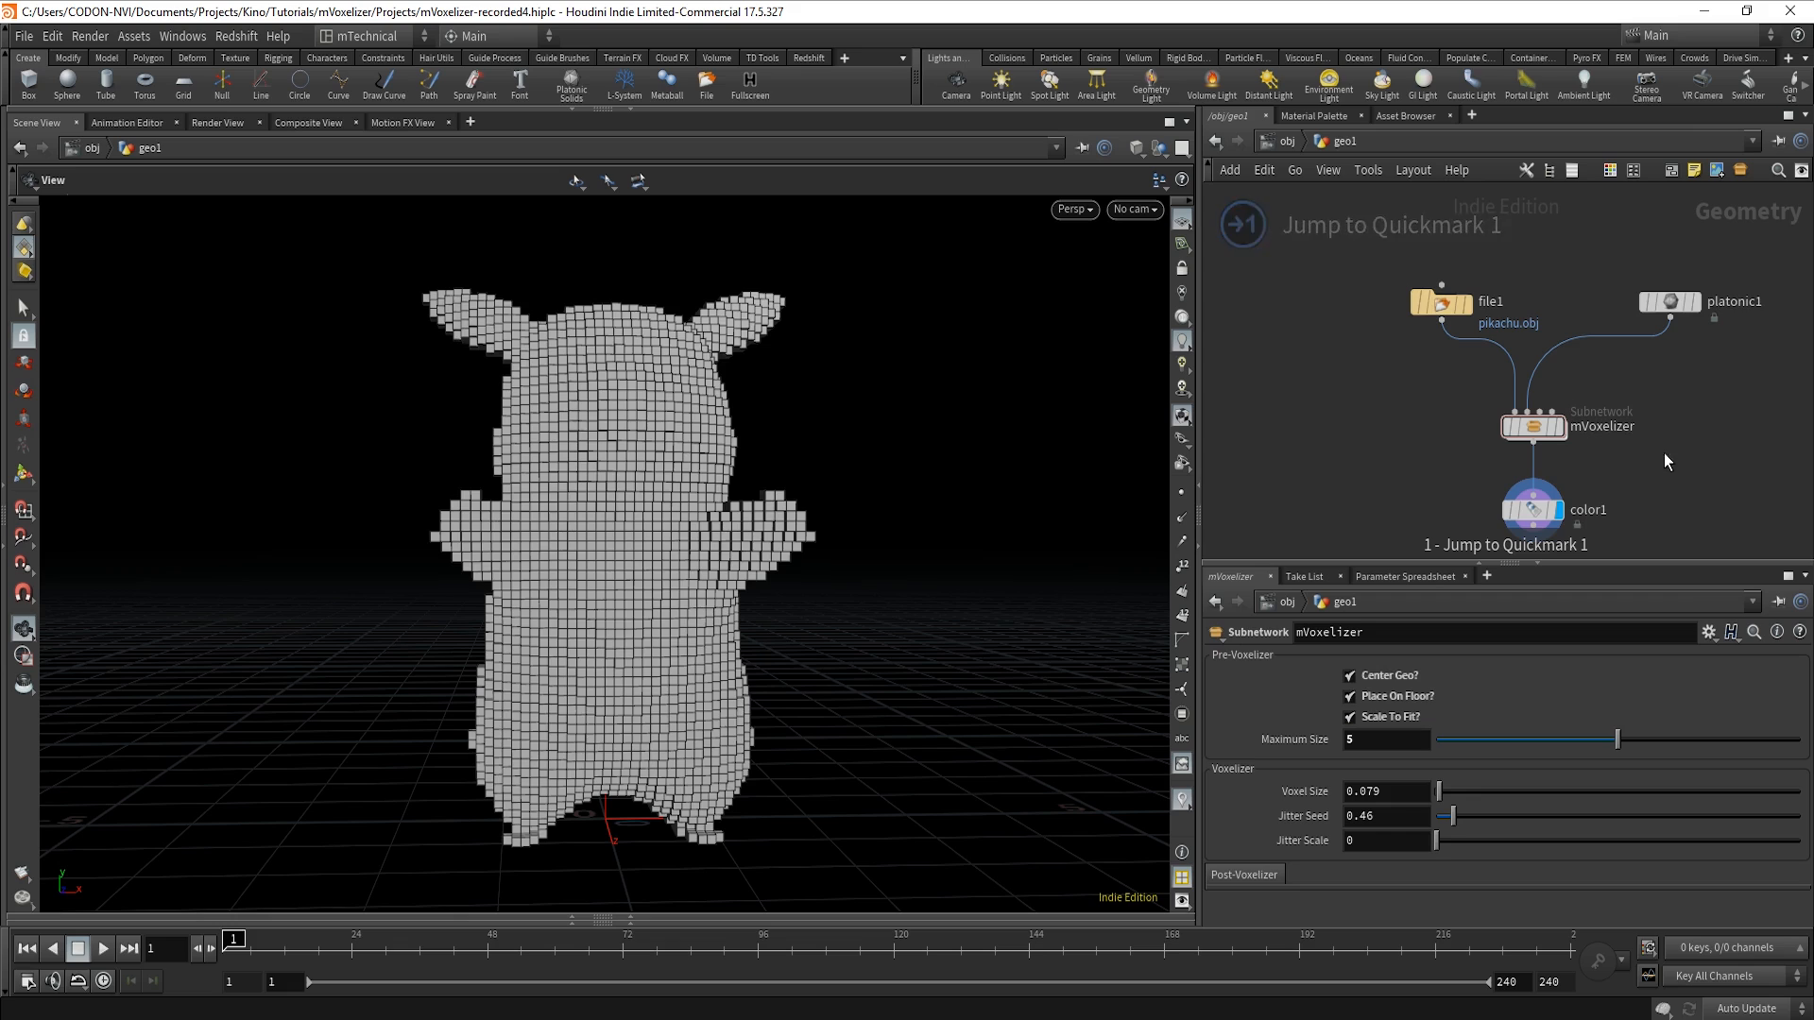
click(1711, 632)
click(1634, 254)
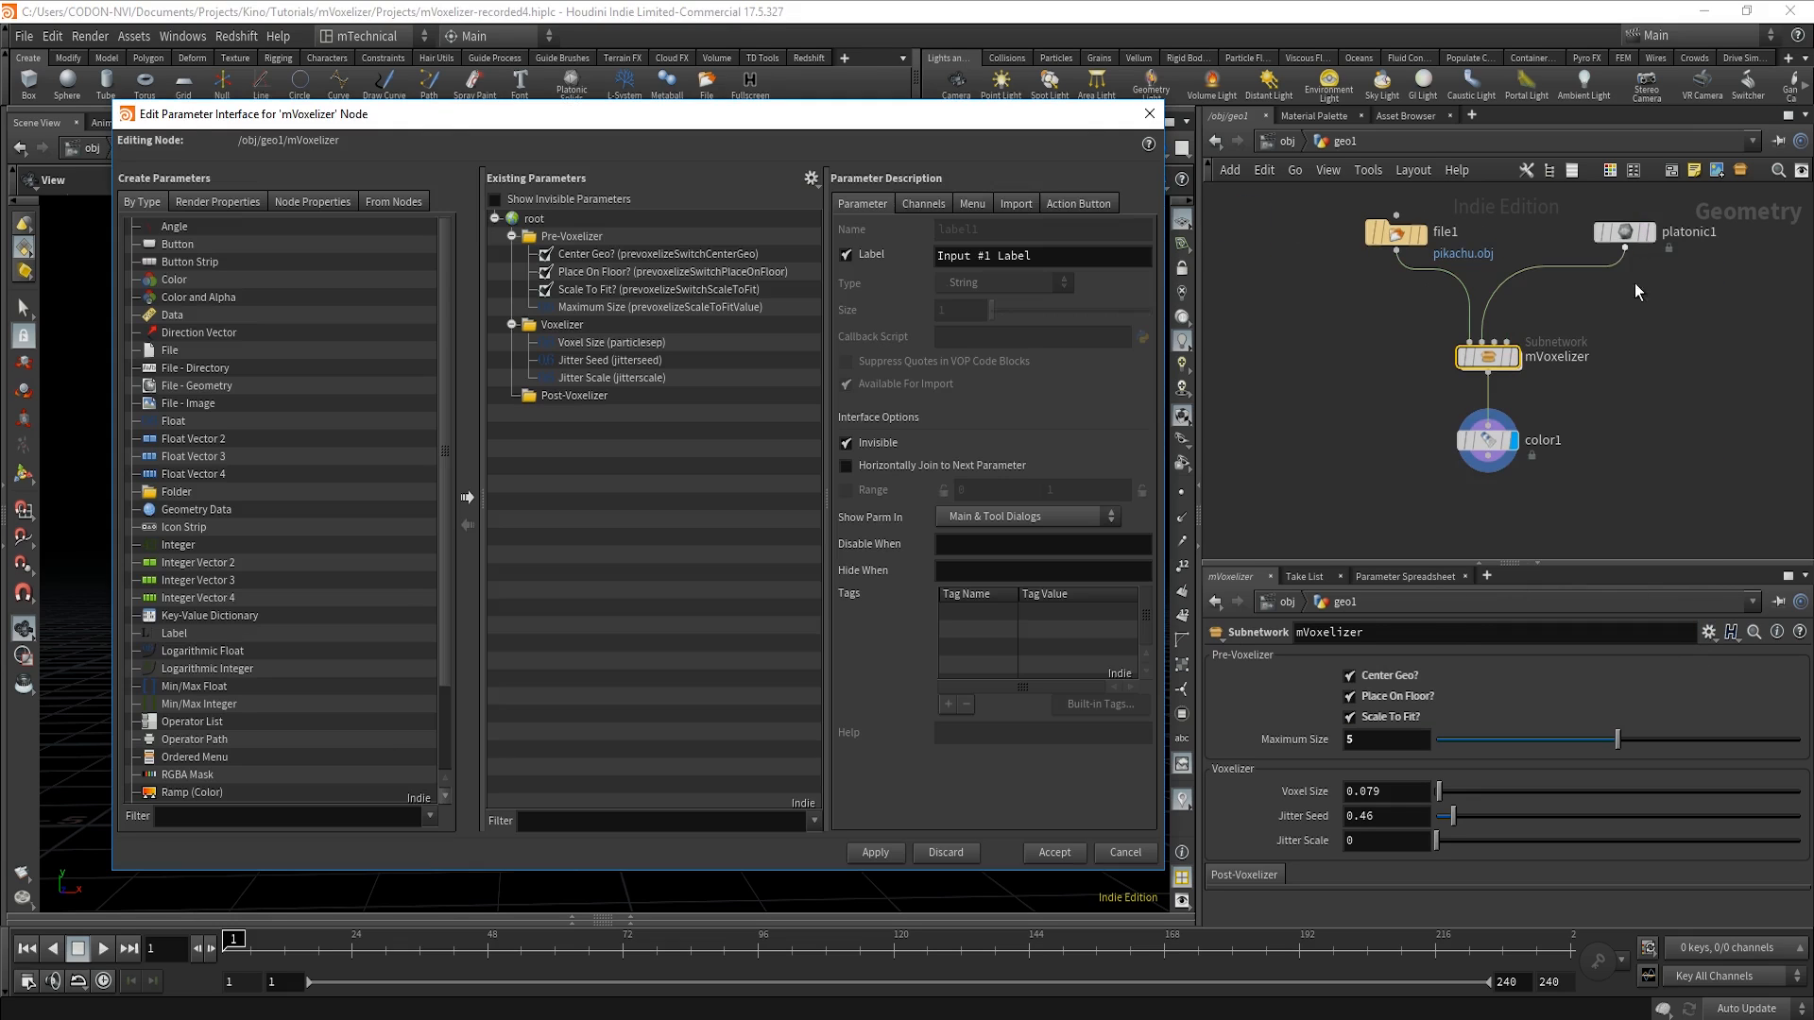
click(408, 200)
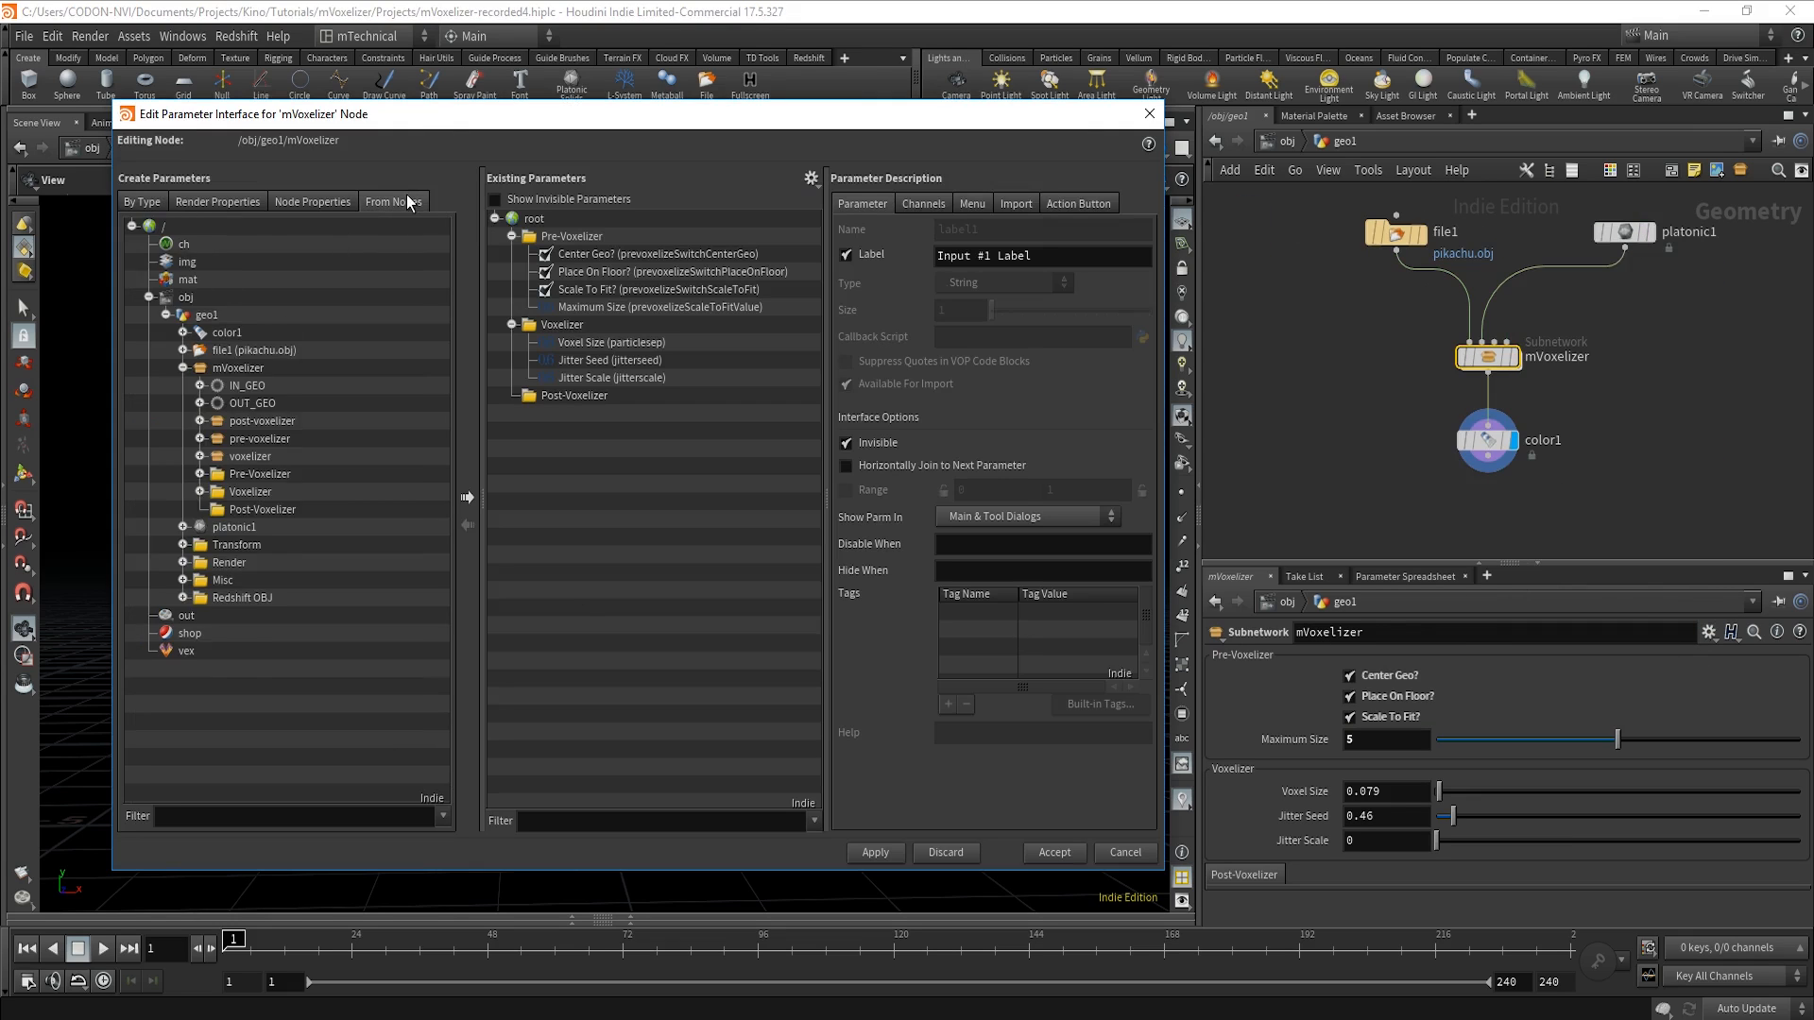
click(200, 457)
scroll(208, 460, down, 3)
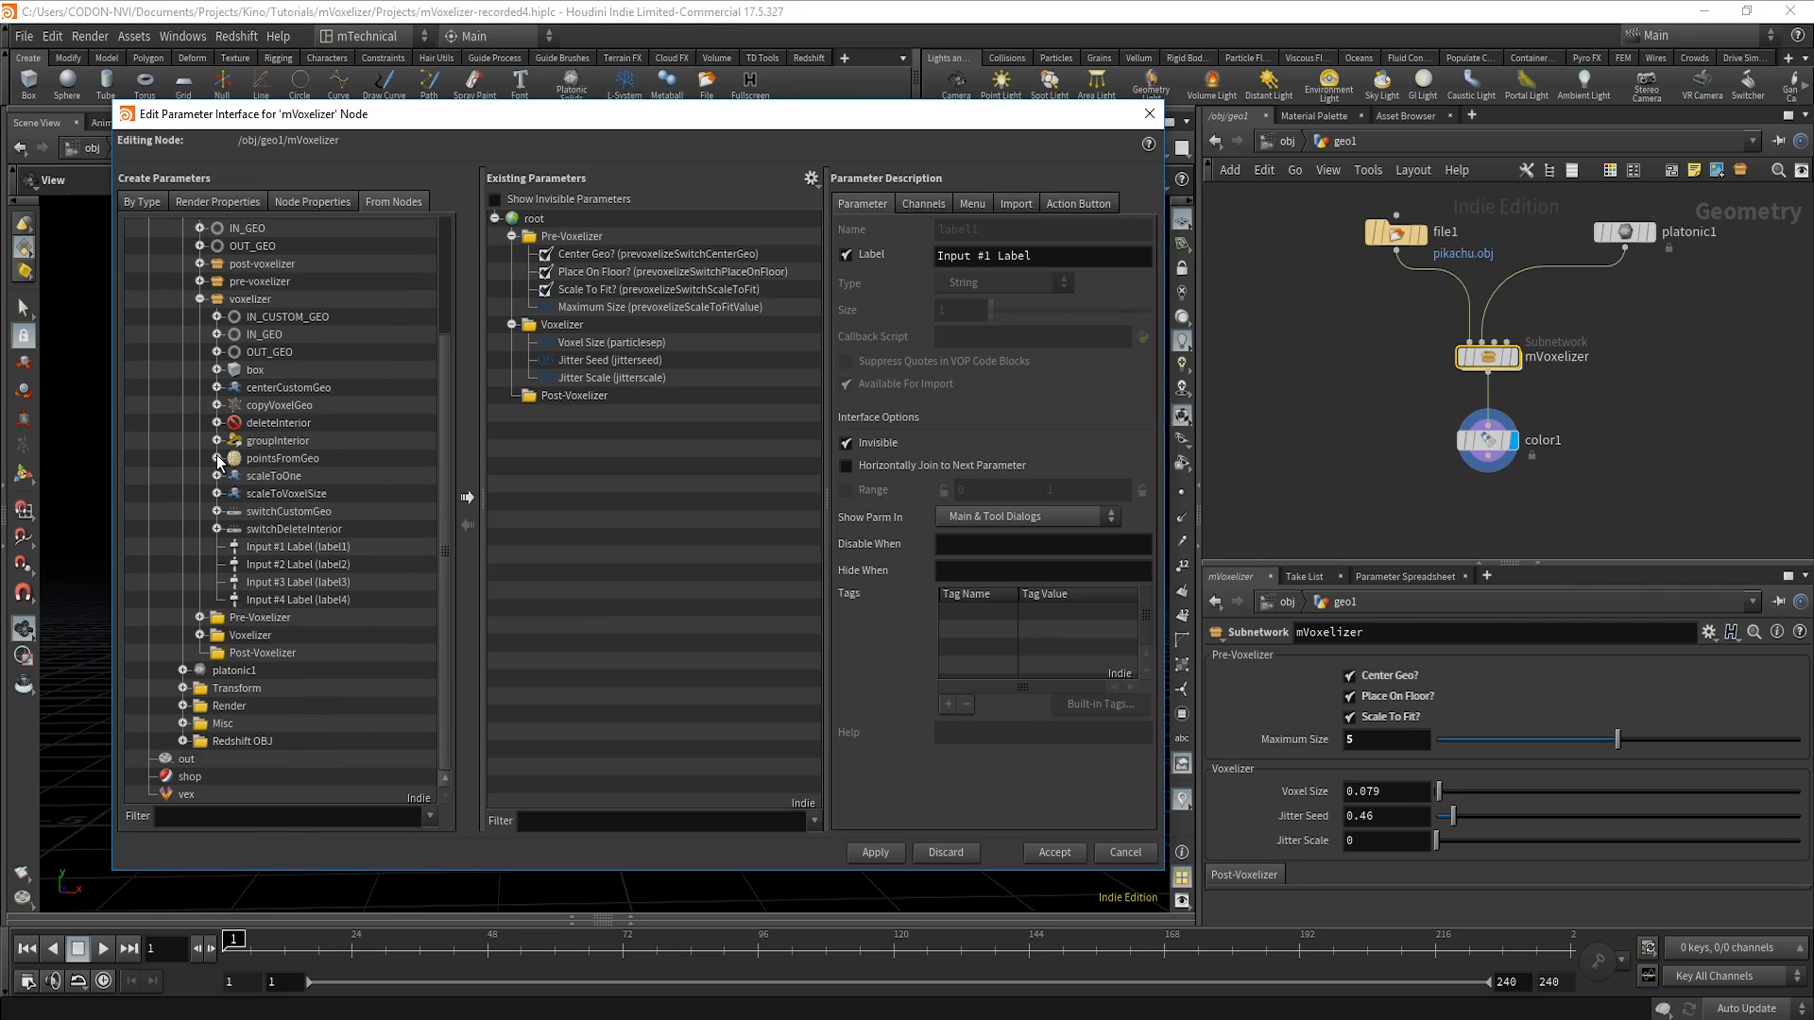
click(217, 511)
click(295, 529)
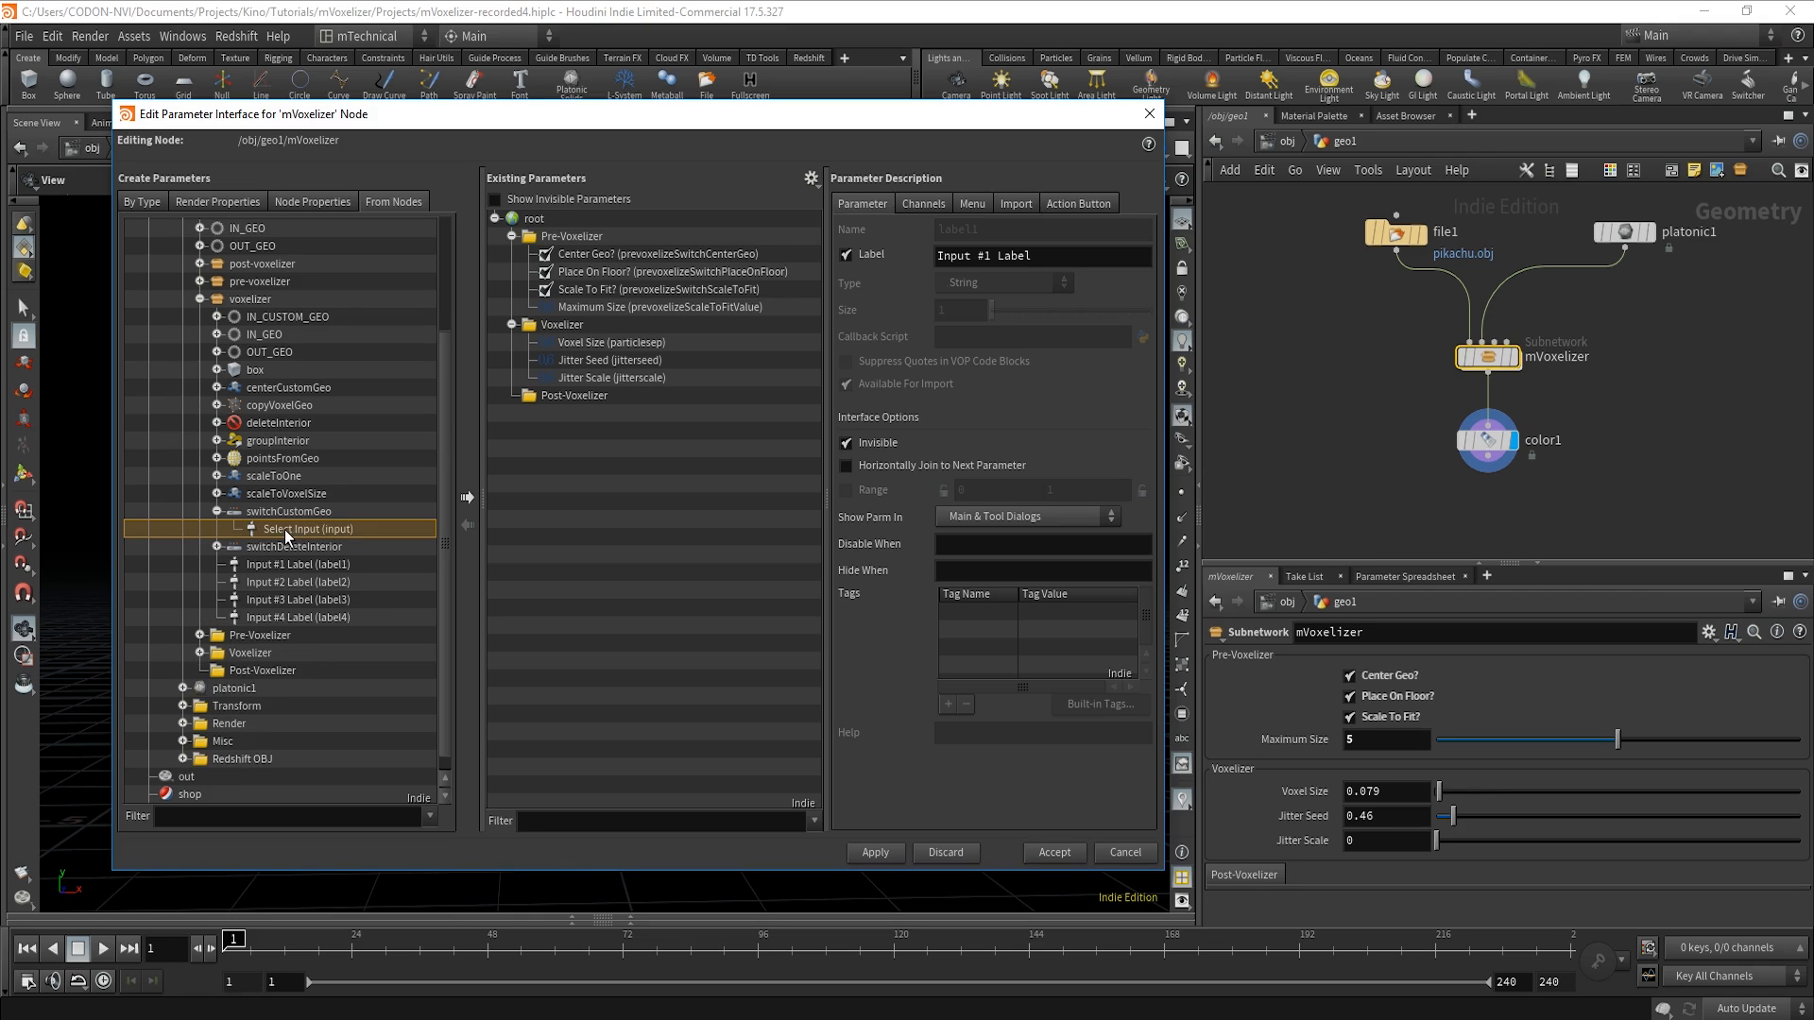
drag(264, 531, 561, 331)
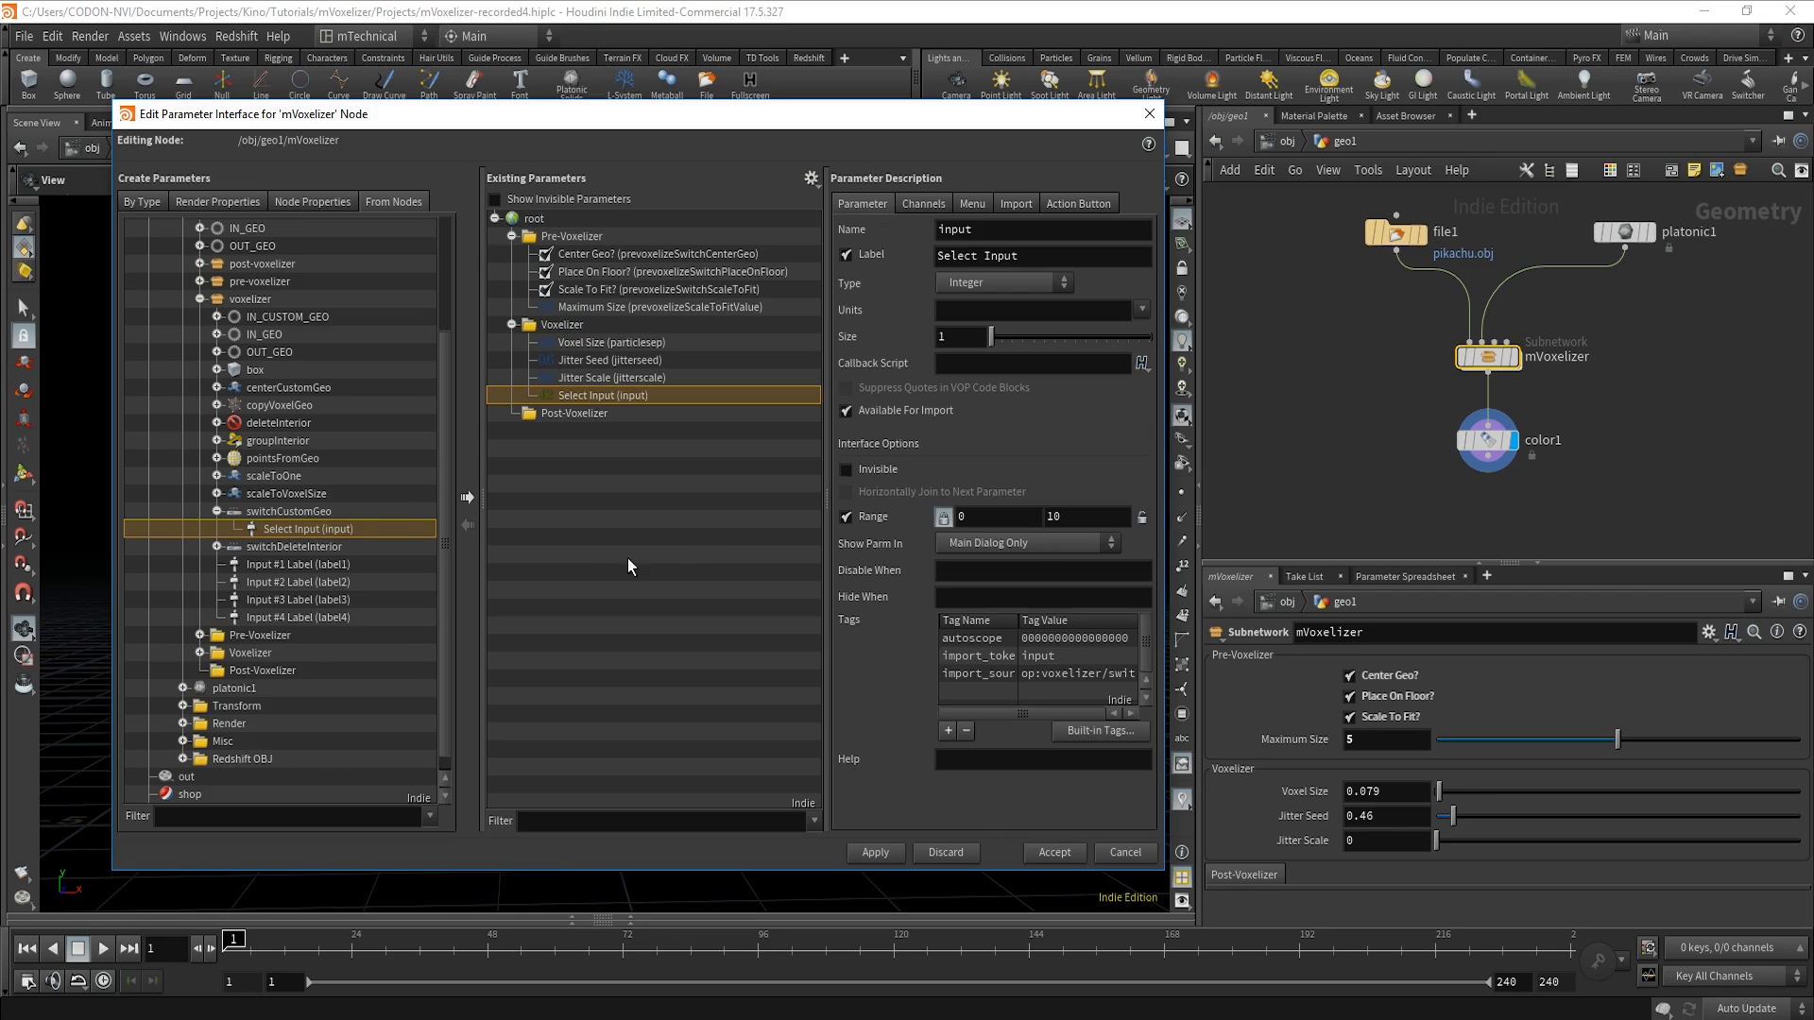
Add switchDeleteInterior's Select Input to the Voxelizer folder and relabel the switchCustomGeo parameter as Custom Geo?
click(217, 547)
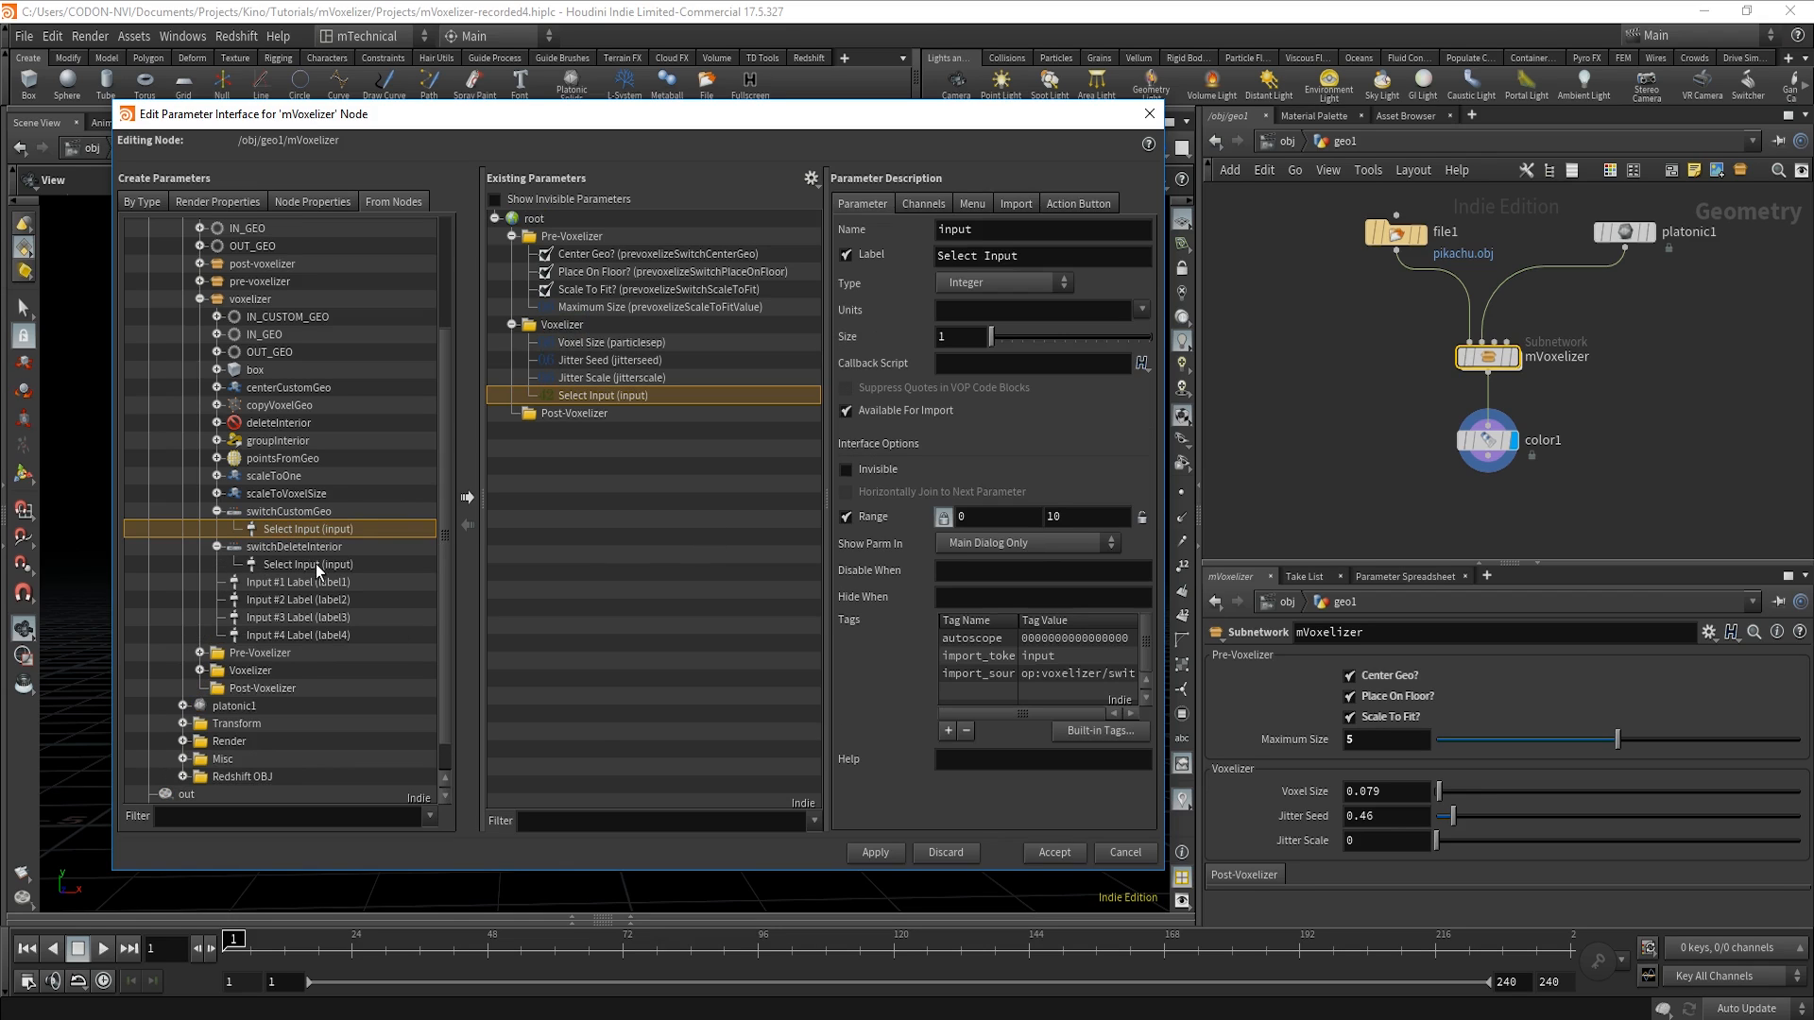
drag(305, 567, 562, 331)
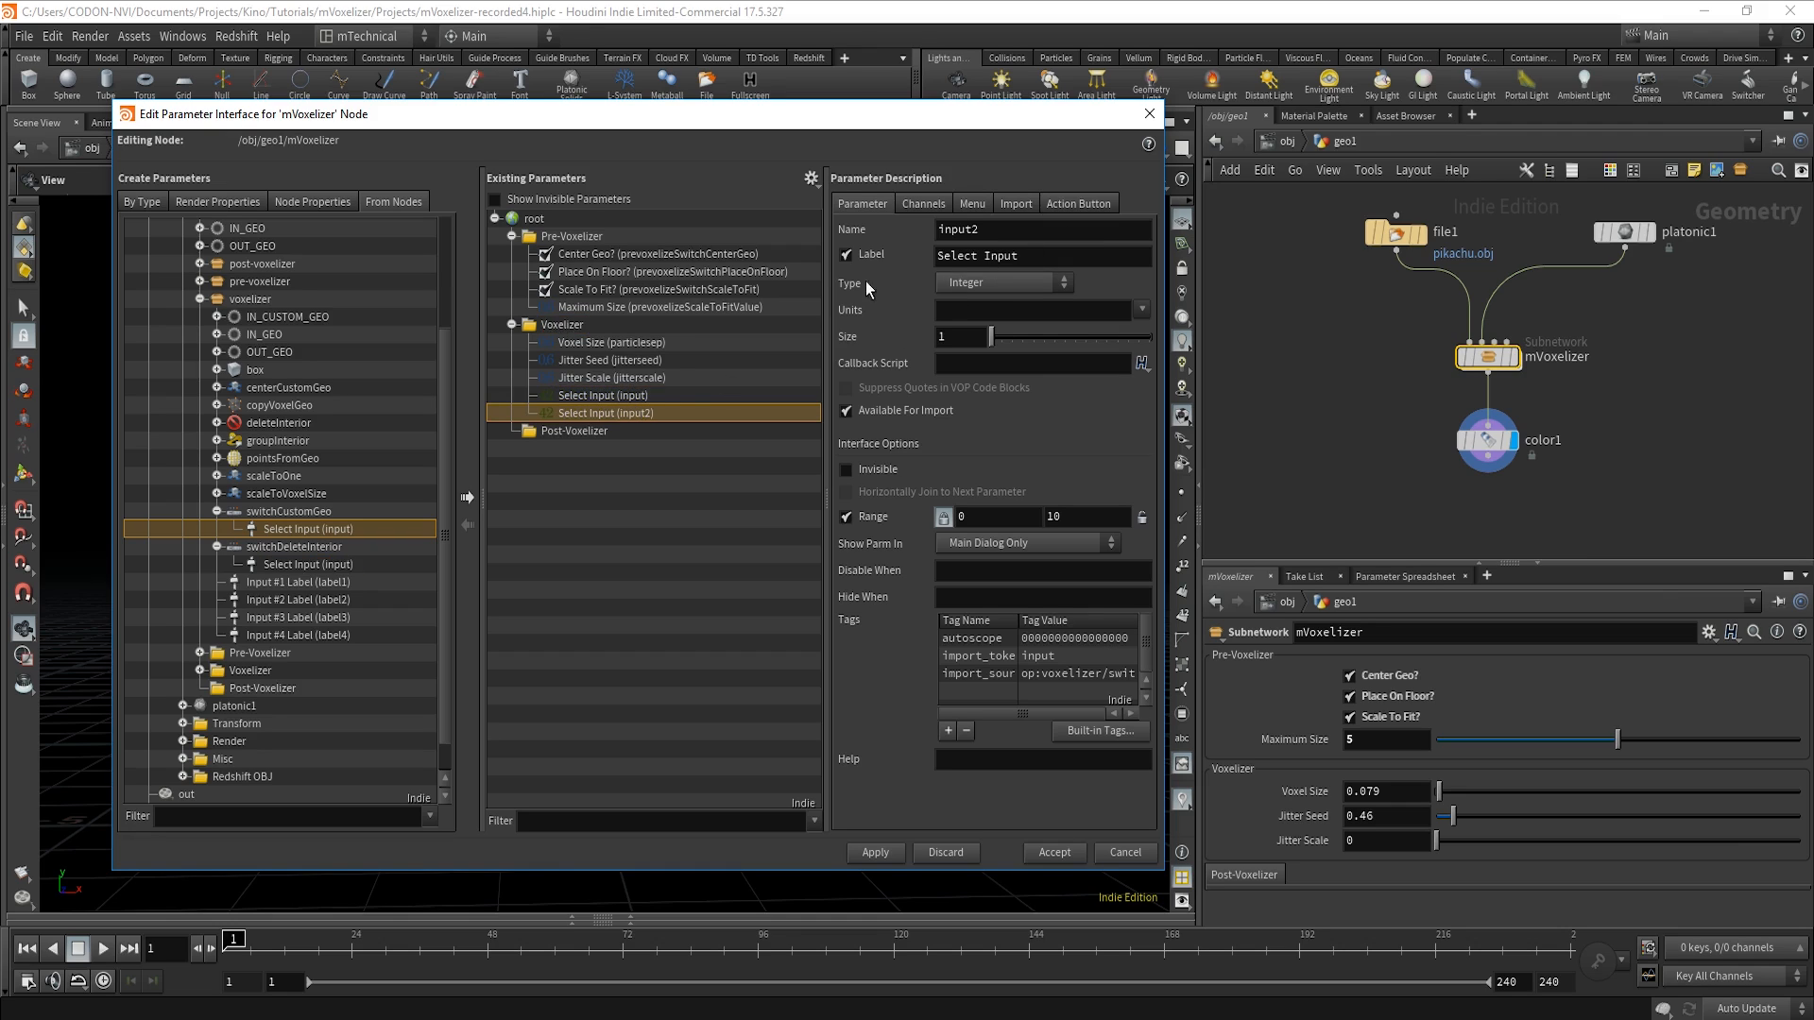
click(638, 395)
double_click(1010, 256)
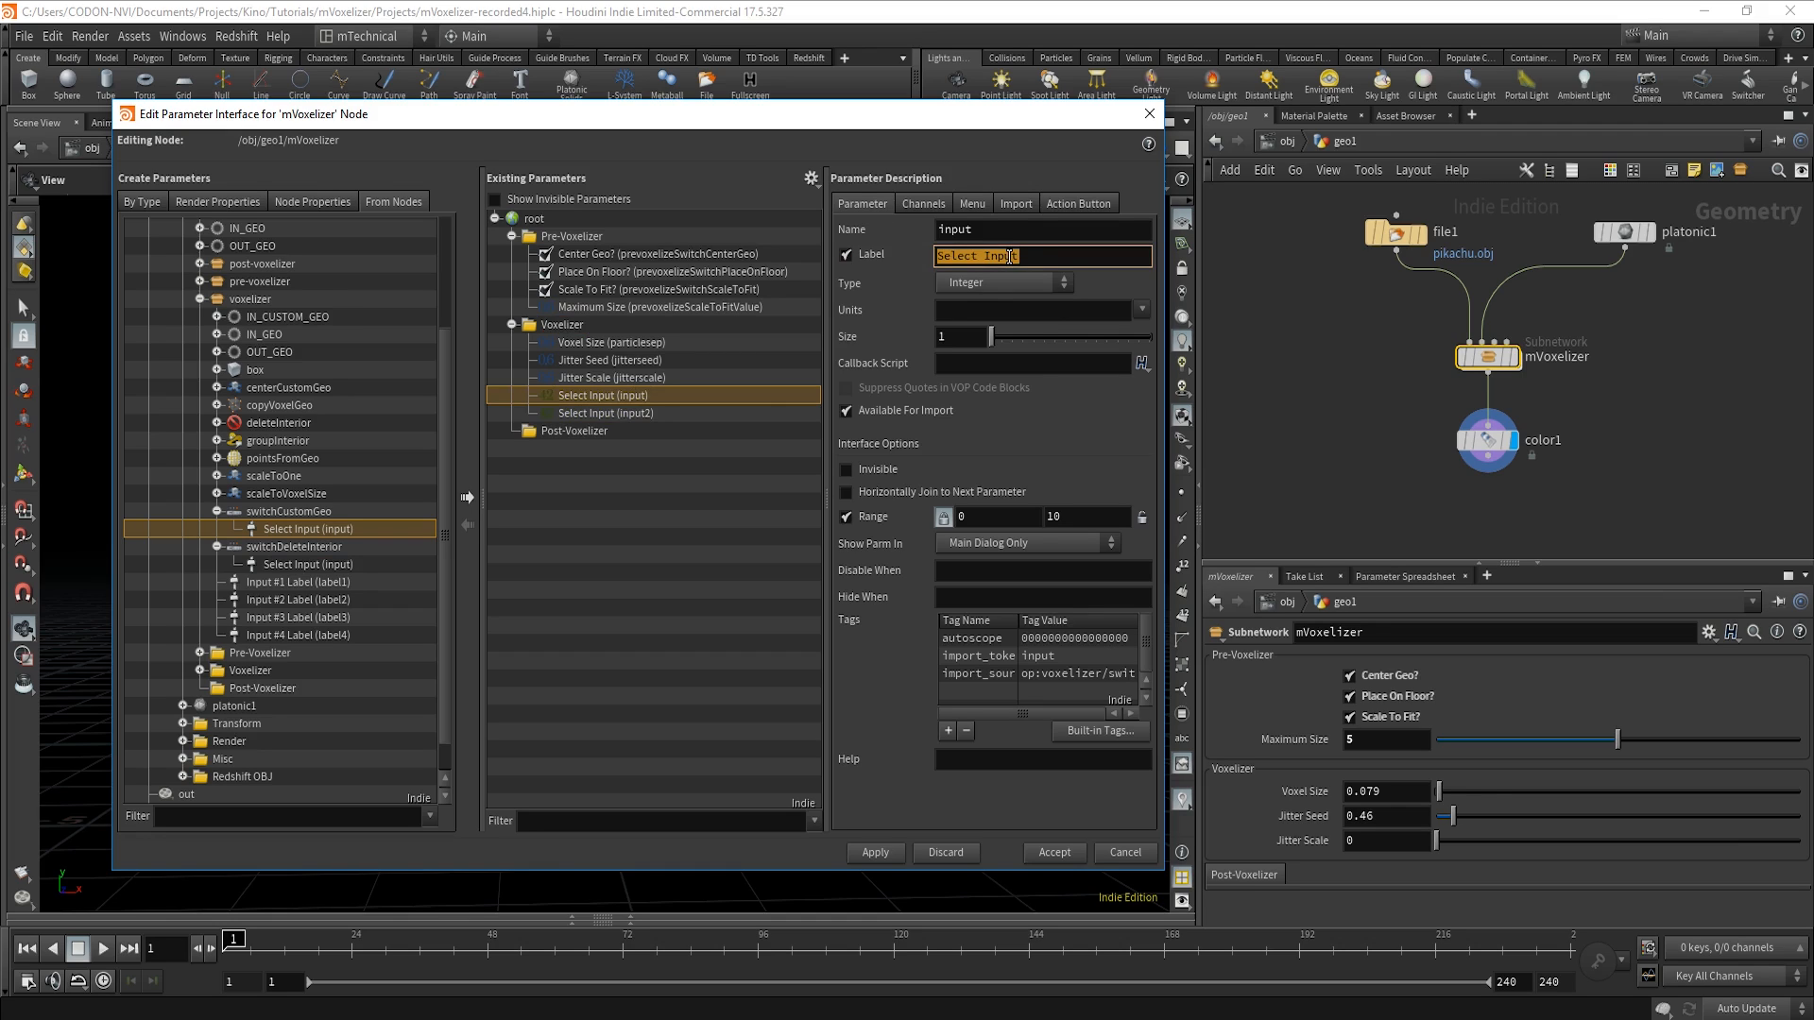
key(BackSpace)
text(Custom Geo)
key(Return)
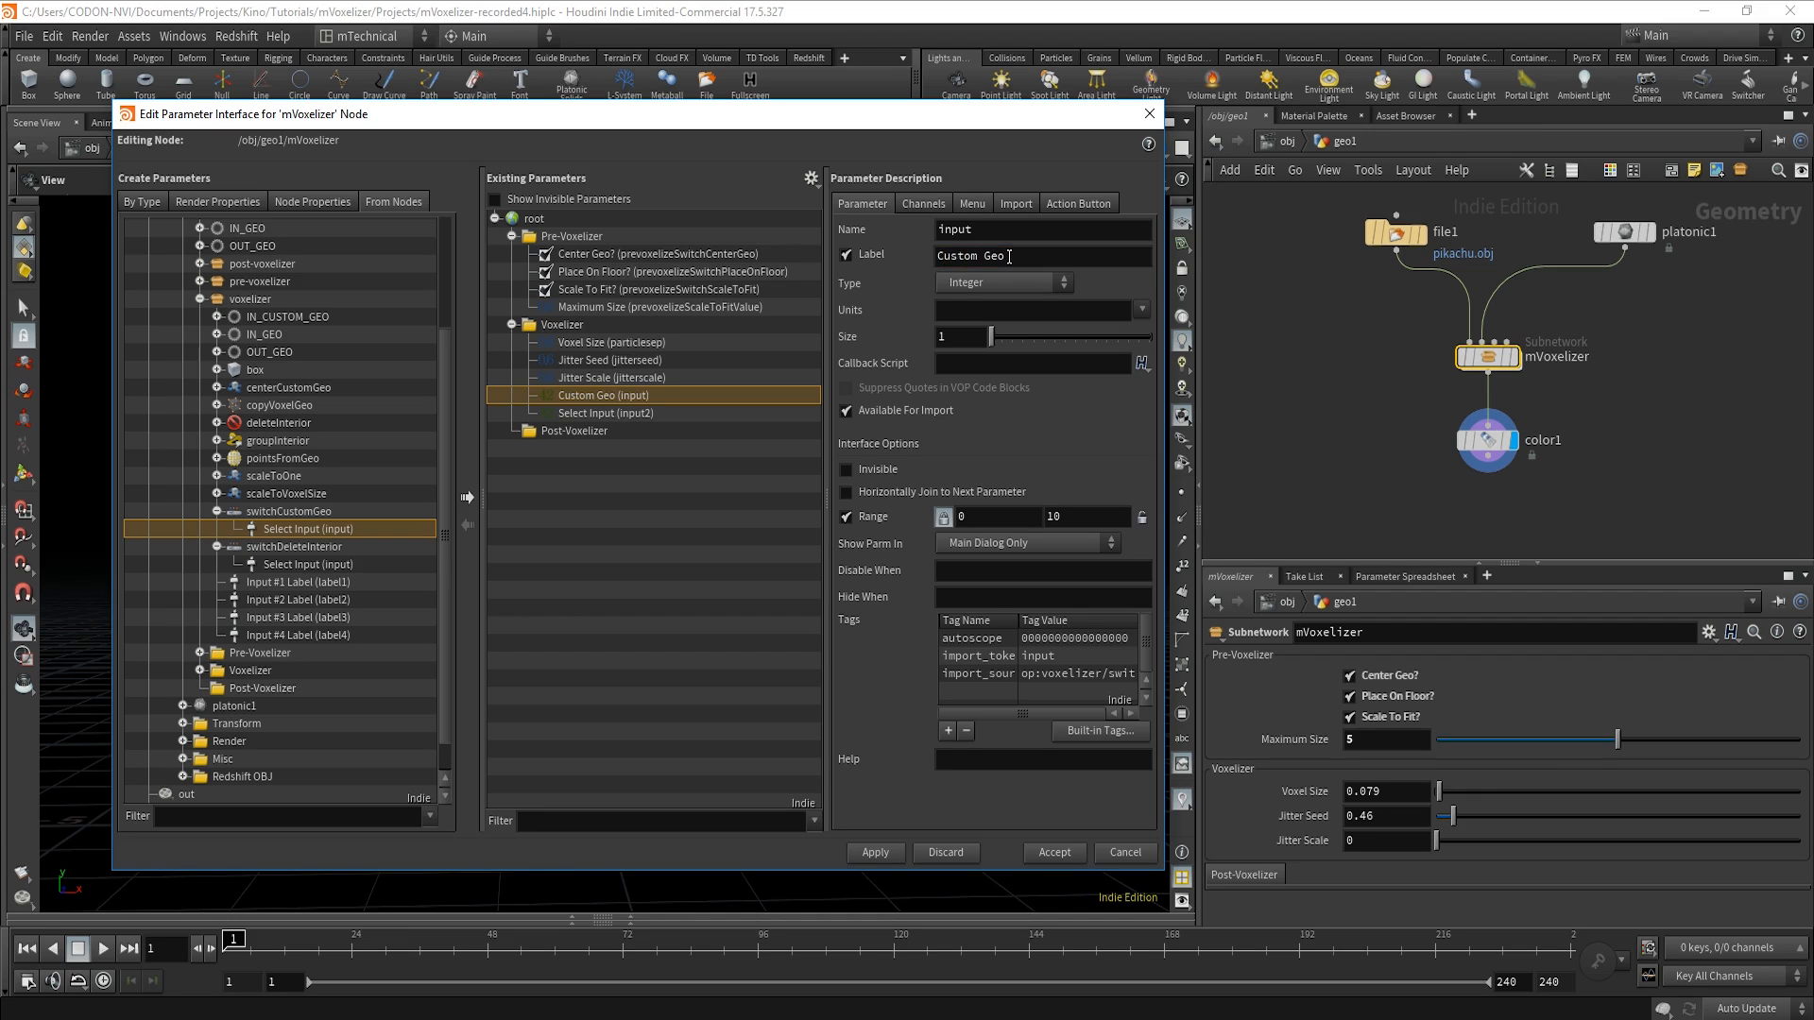
click(1009, 256)
text(?)
key(Return)
Relabel the input2 parameter as Delete Interior? and apply the interface changes.
click(611, 416)
triple_click(1039, 256)
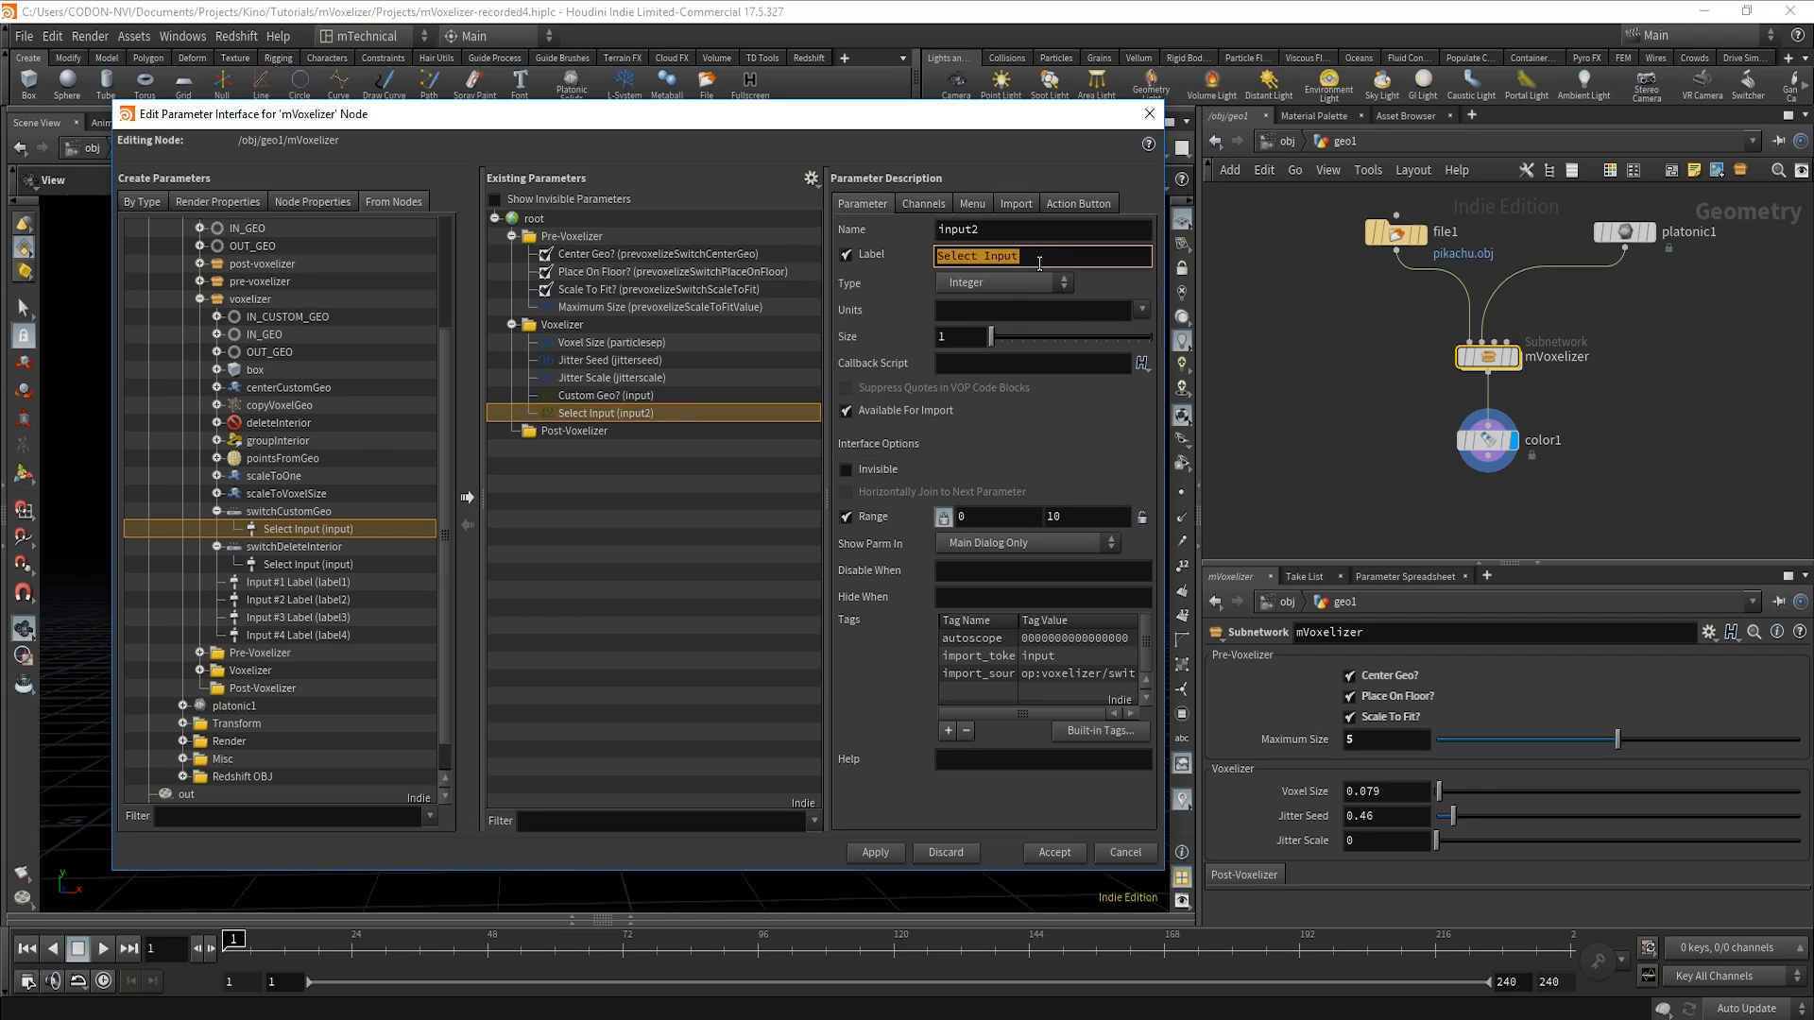
text(Delete Interior?)
key(Return)
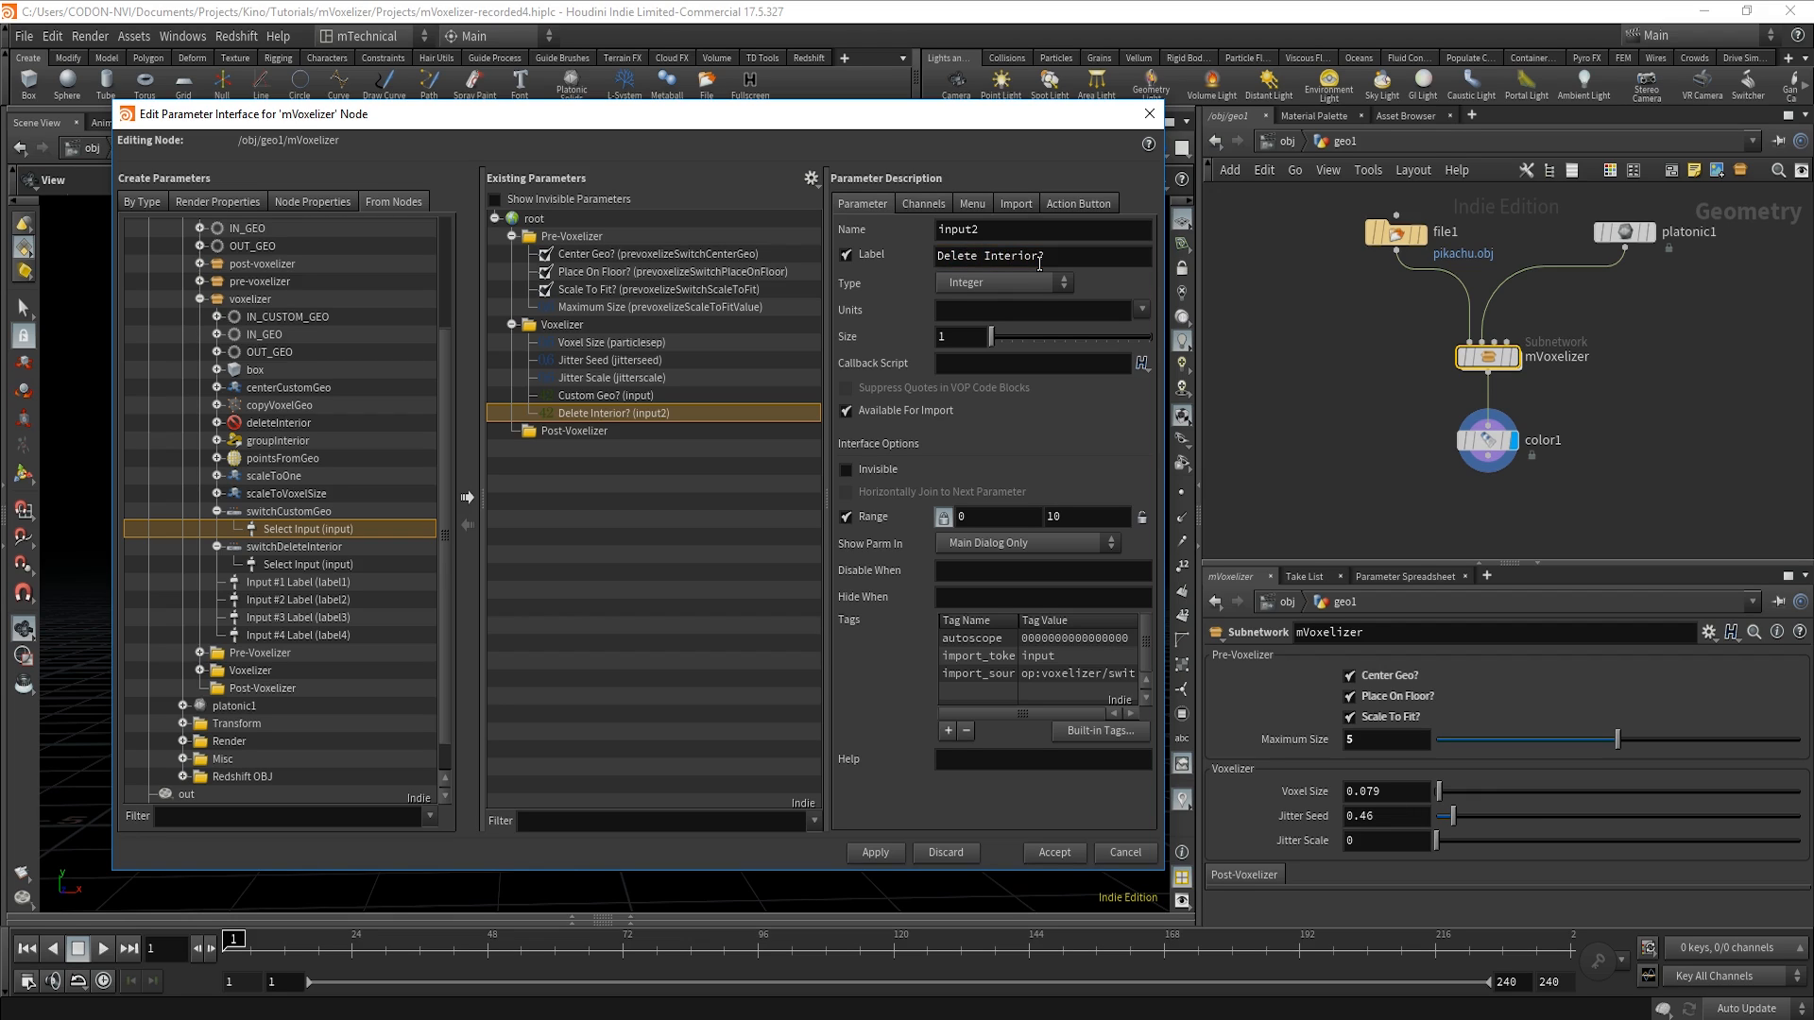
click(875, 855)
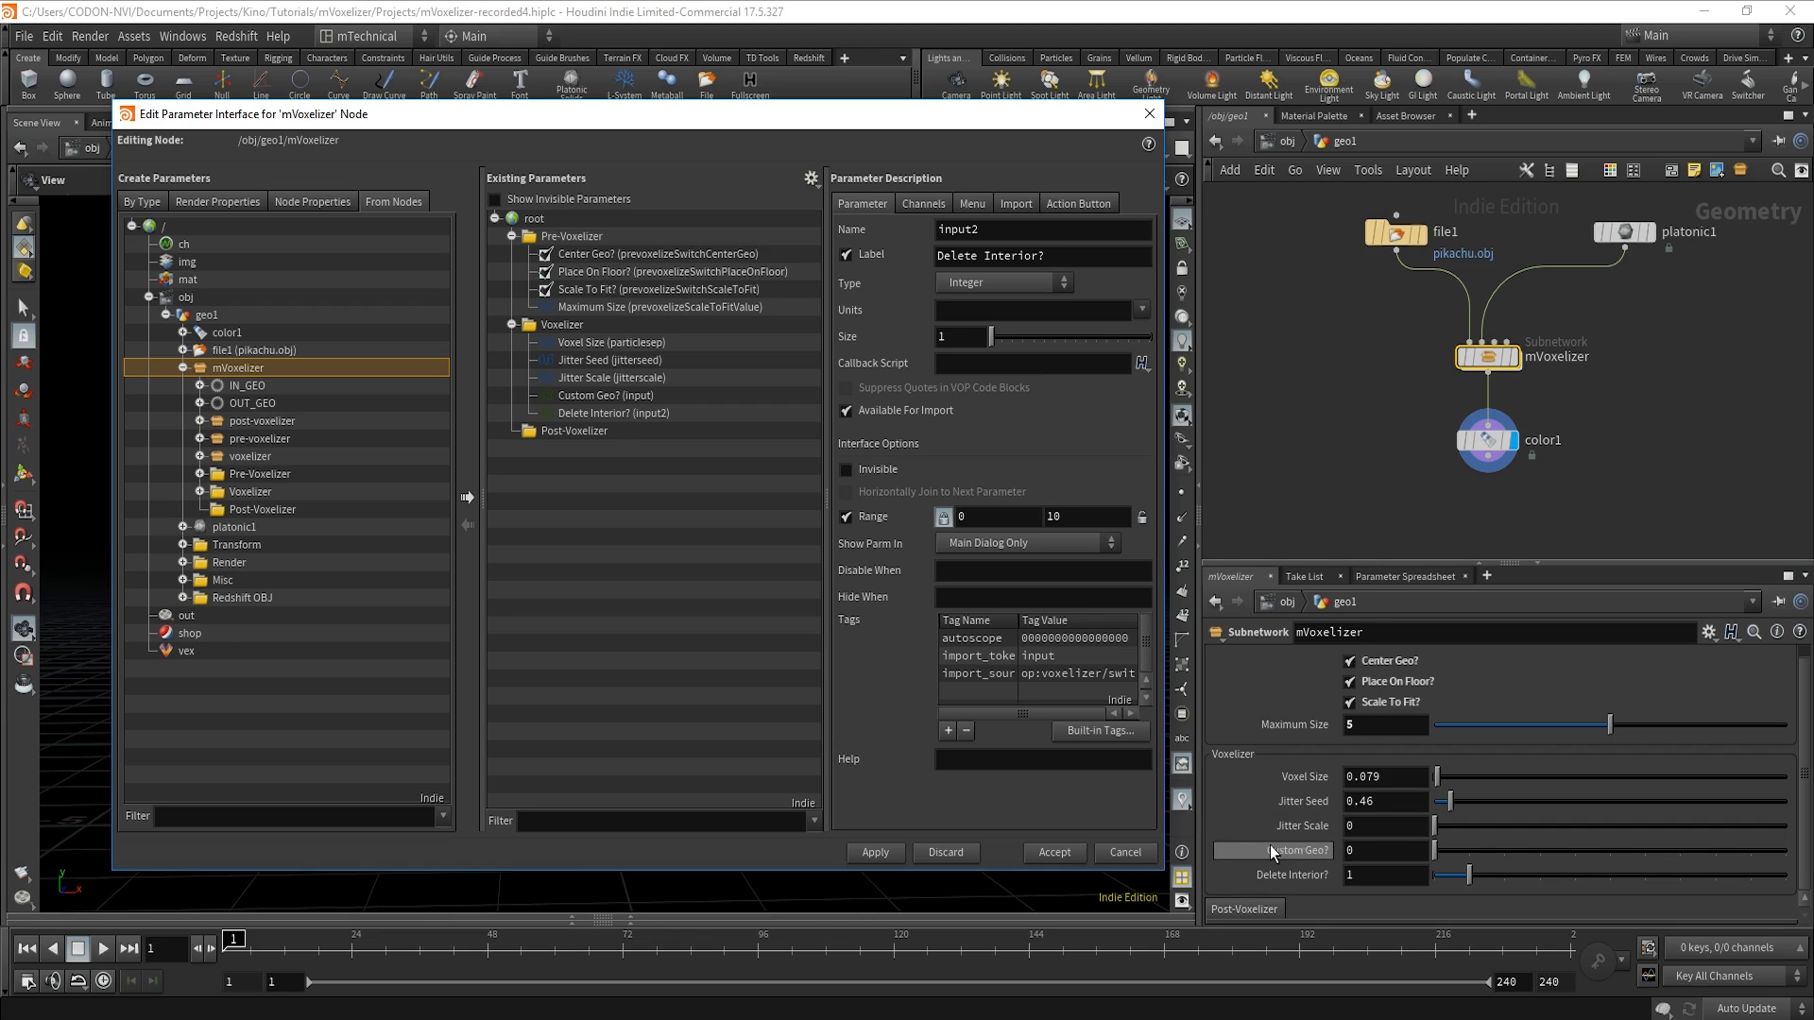
Change the type of Custom Geo? and Delete Interior? to Toggle and accept the parameter interface.
click(597, 397)
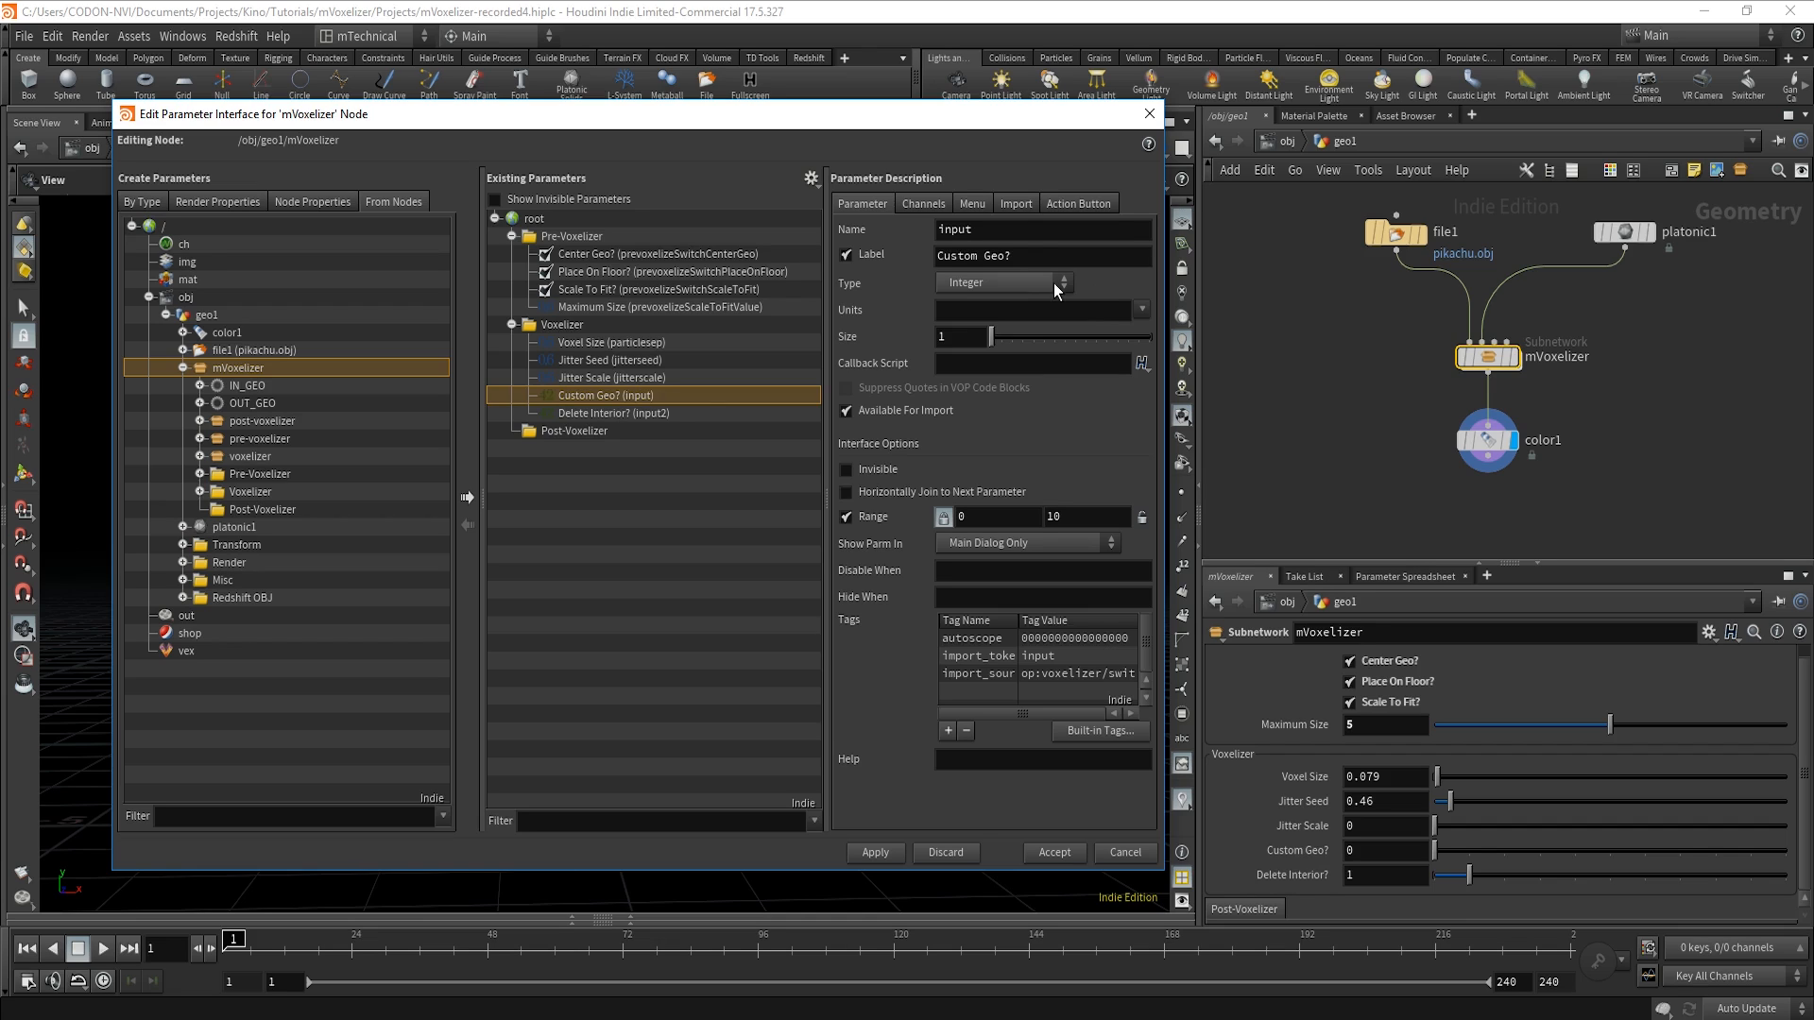
click(984, 287)
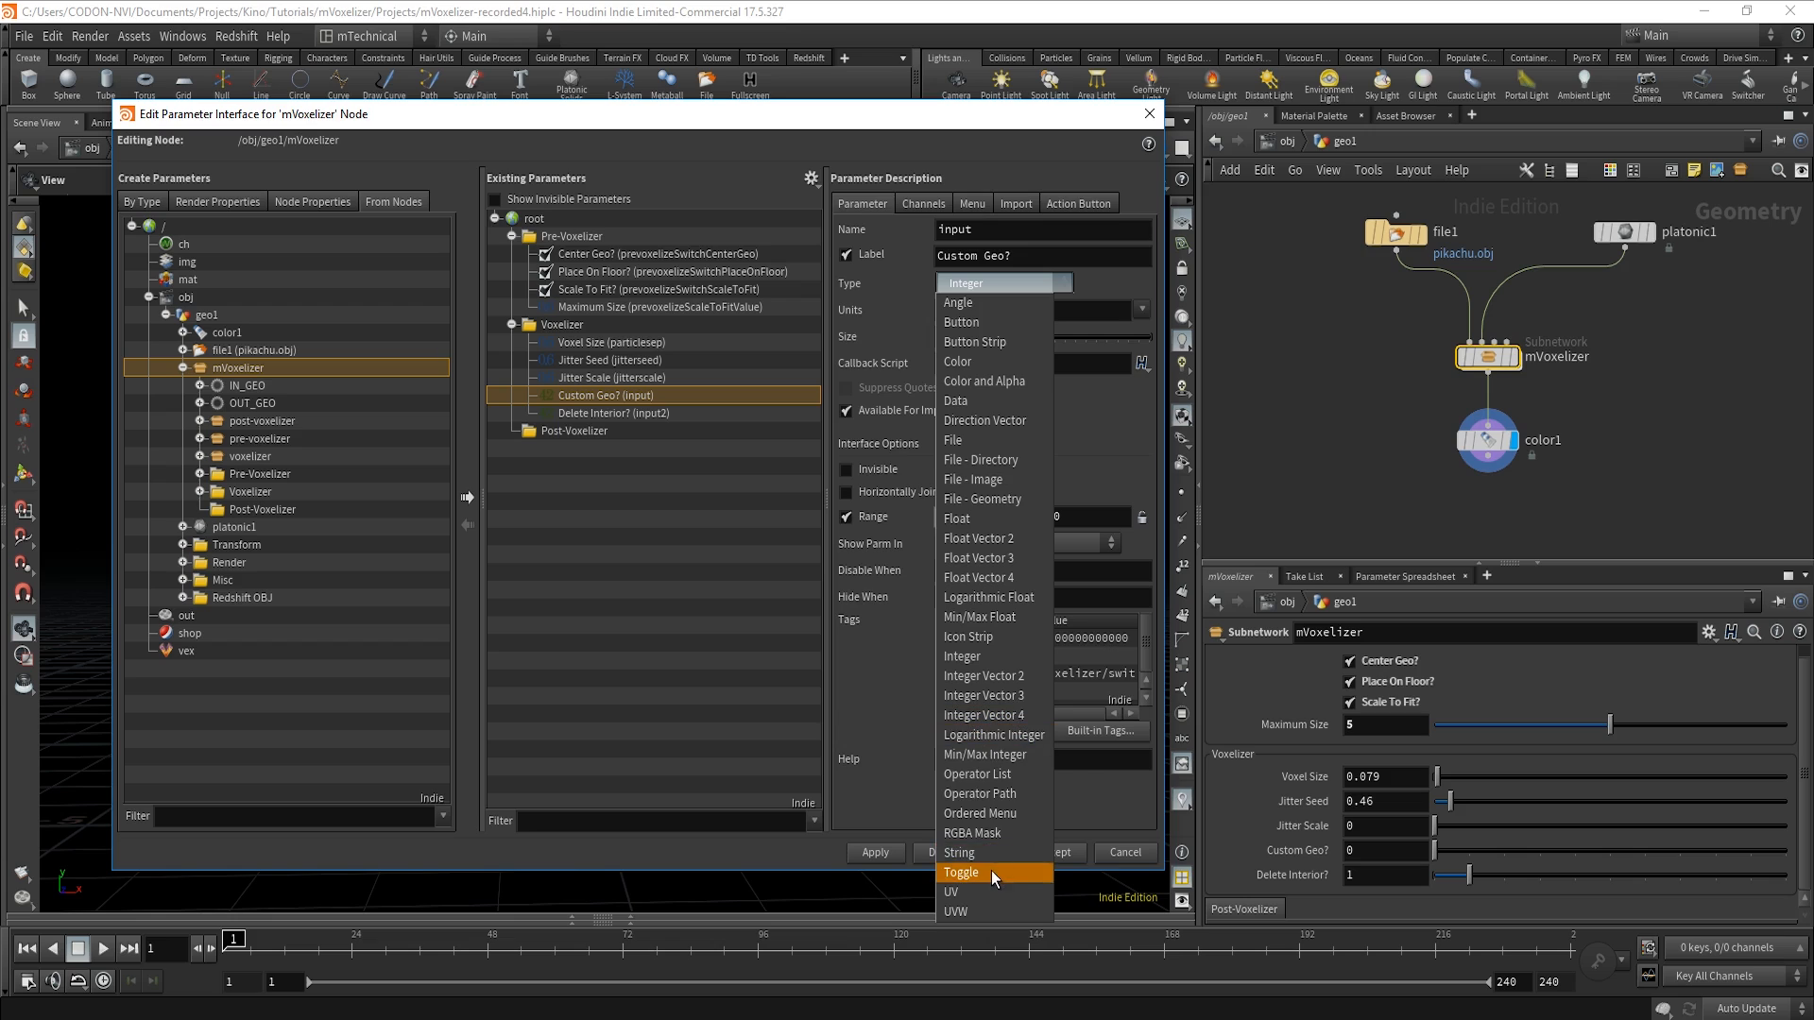
click(991, 870)
click(654, 416)
click(1028, 286)
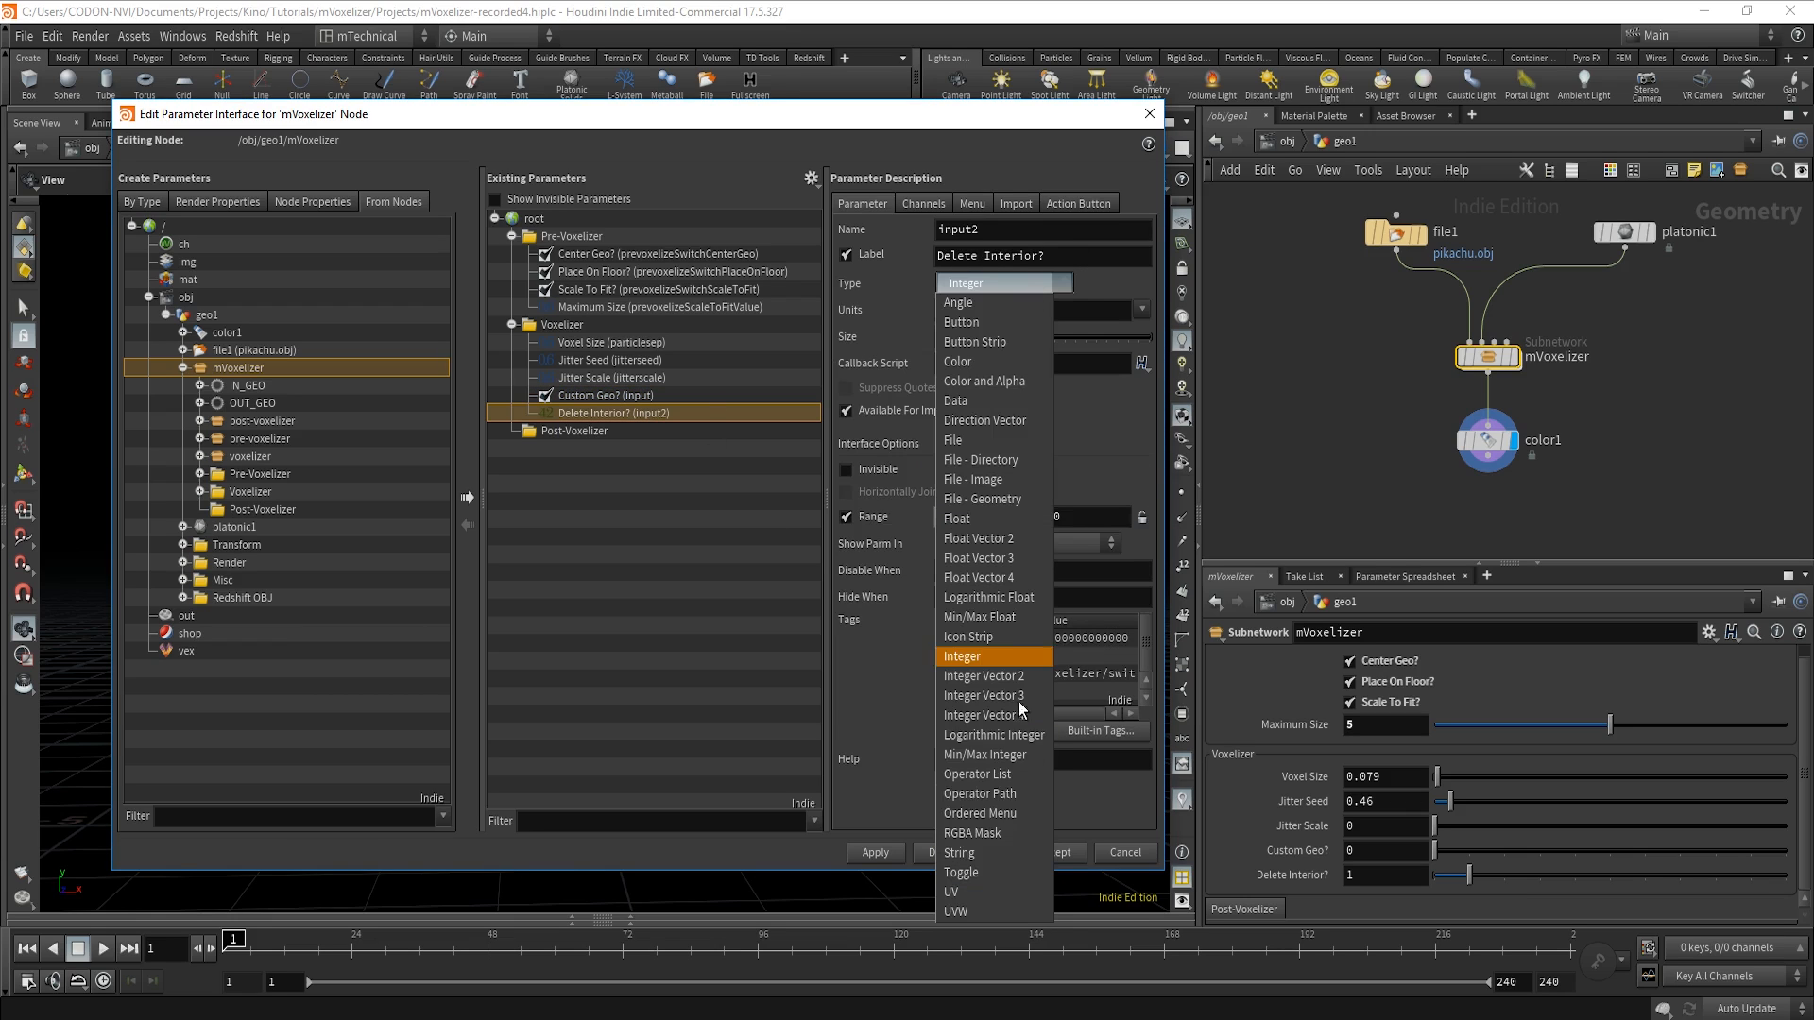
click(1013, 873)
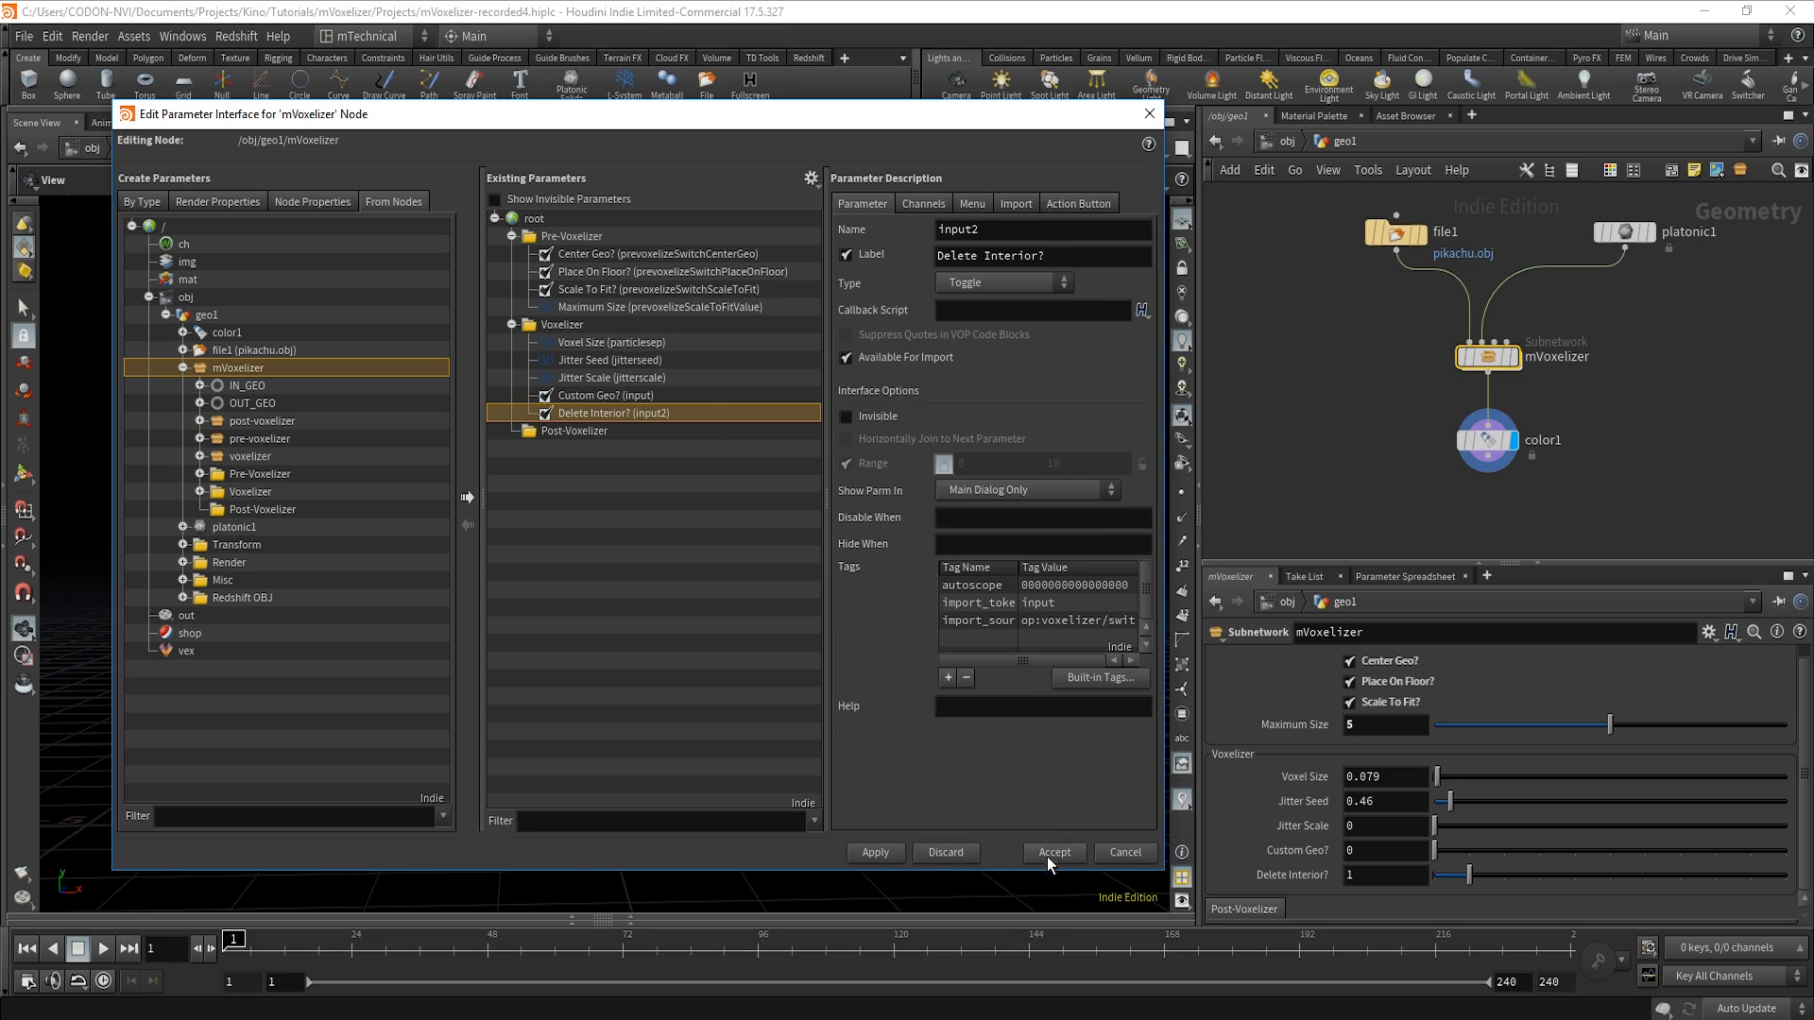
click(875, 853)
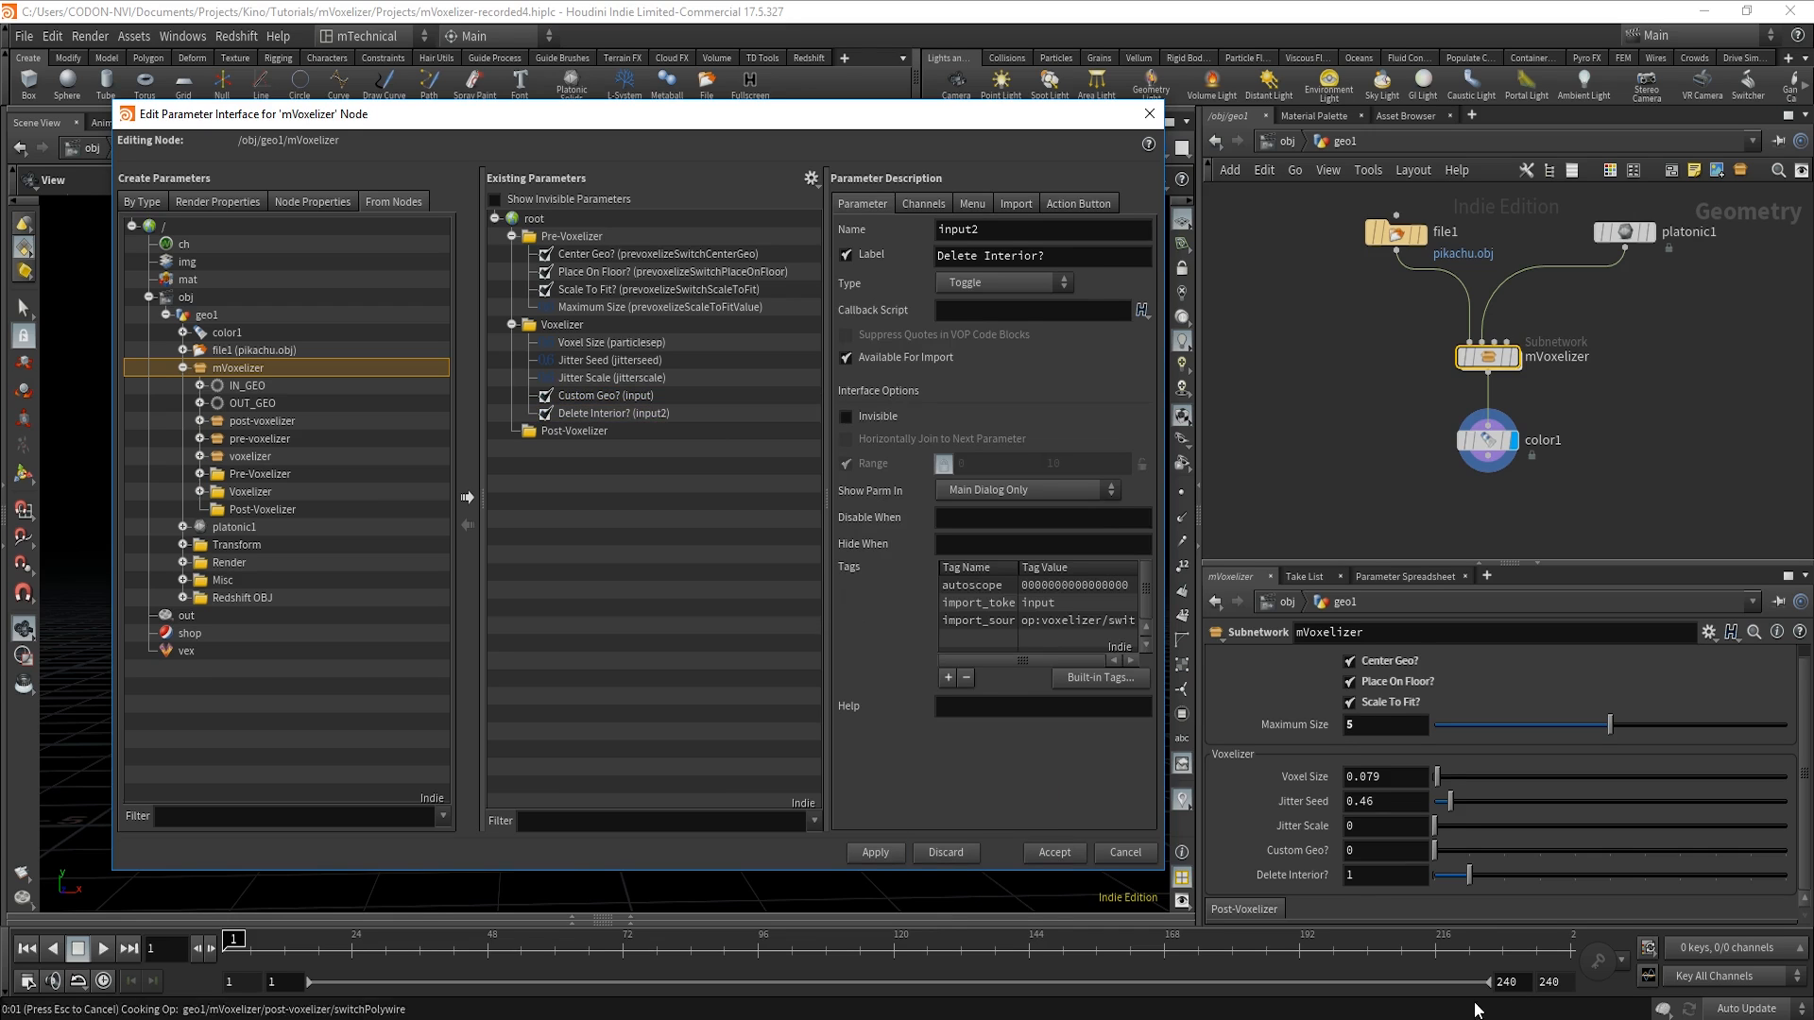
click(1054, 853)
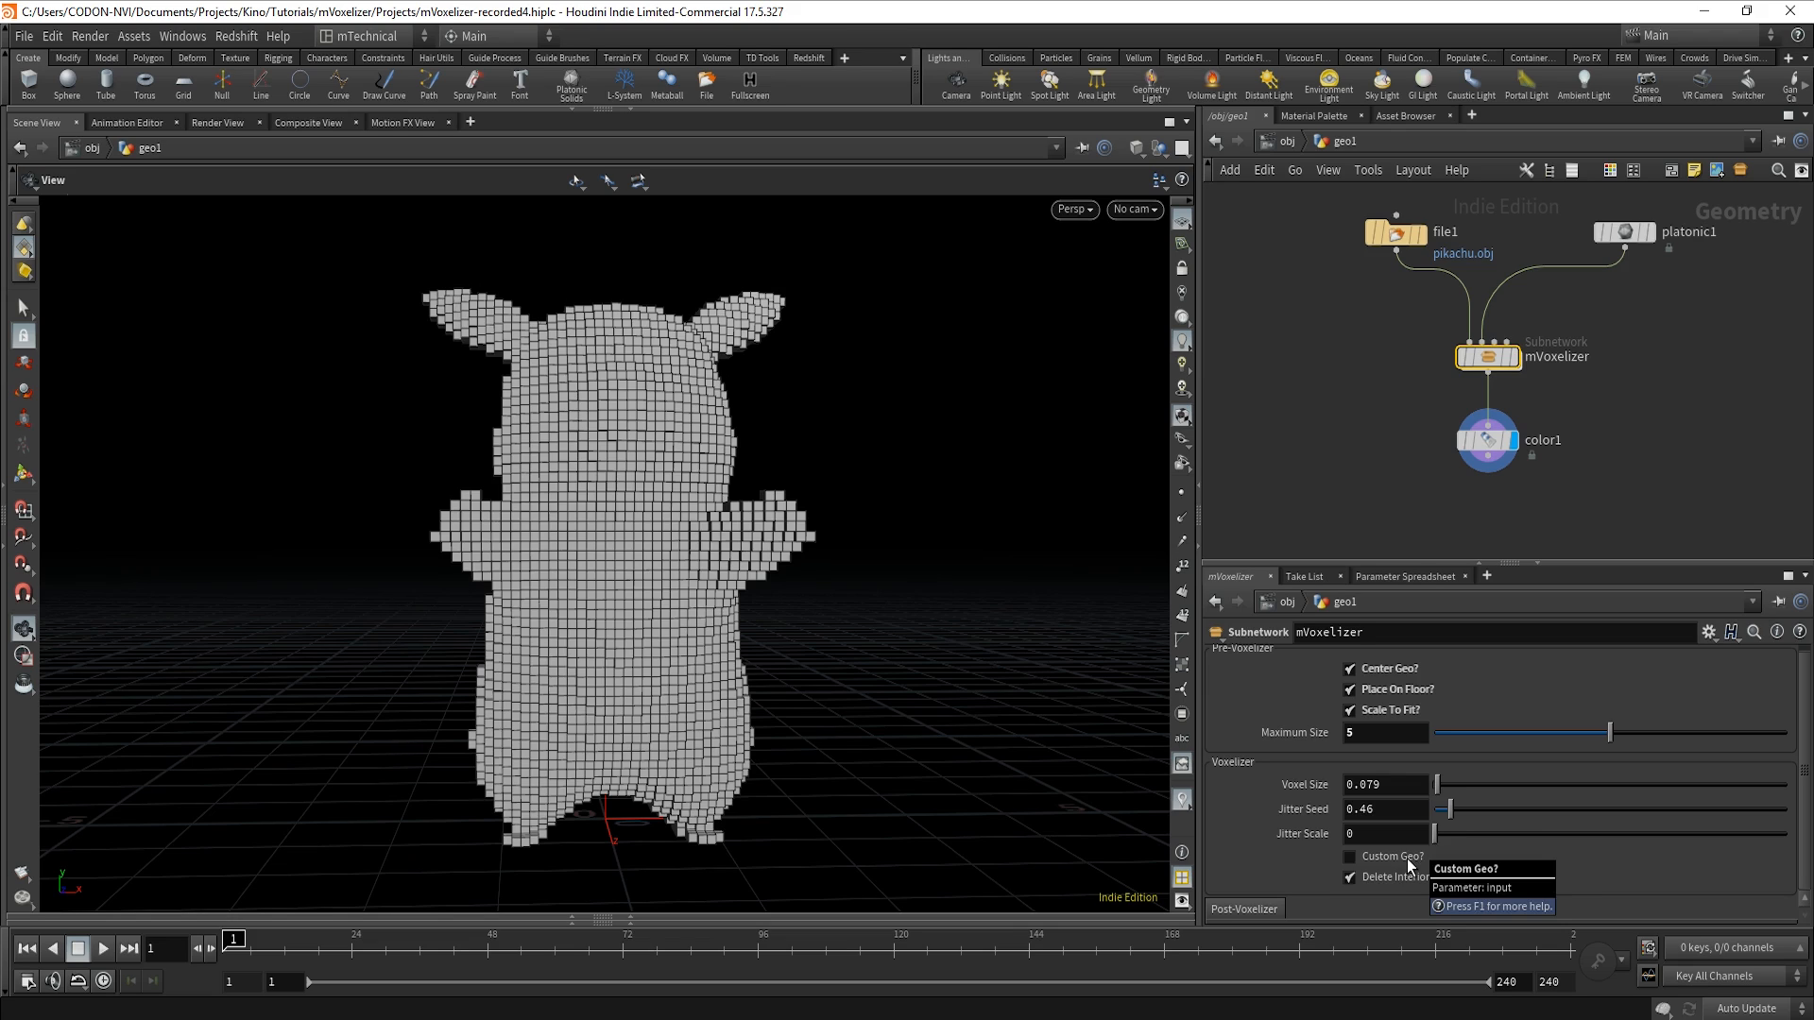
Enable Custom Geo? on mVoxelizer and examine the voxelized model built from the custom shapes up close and as a whole.
click(1408, 859)
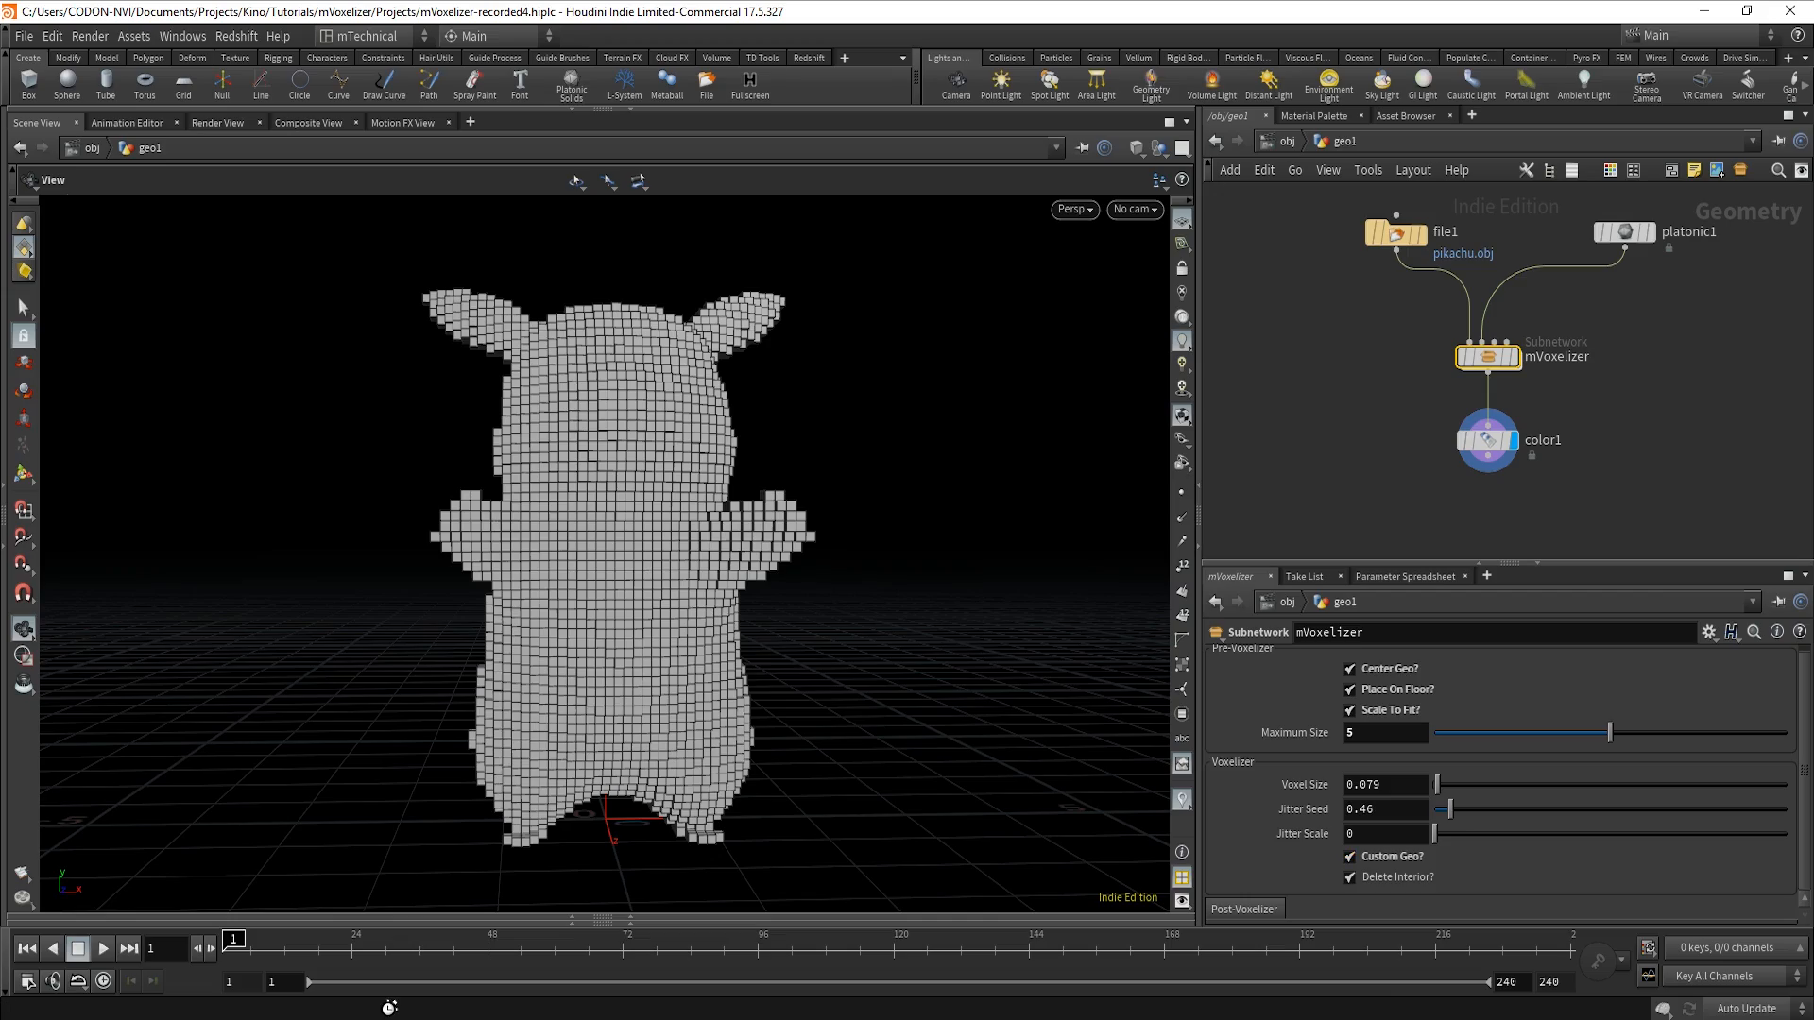
drag(571, 542, 612, 561)
scroll(611, 561, up, 5)
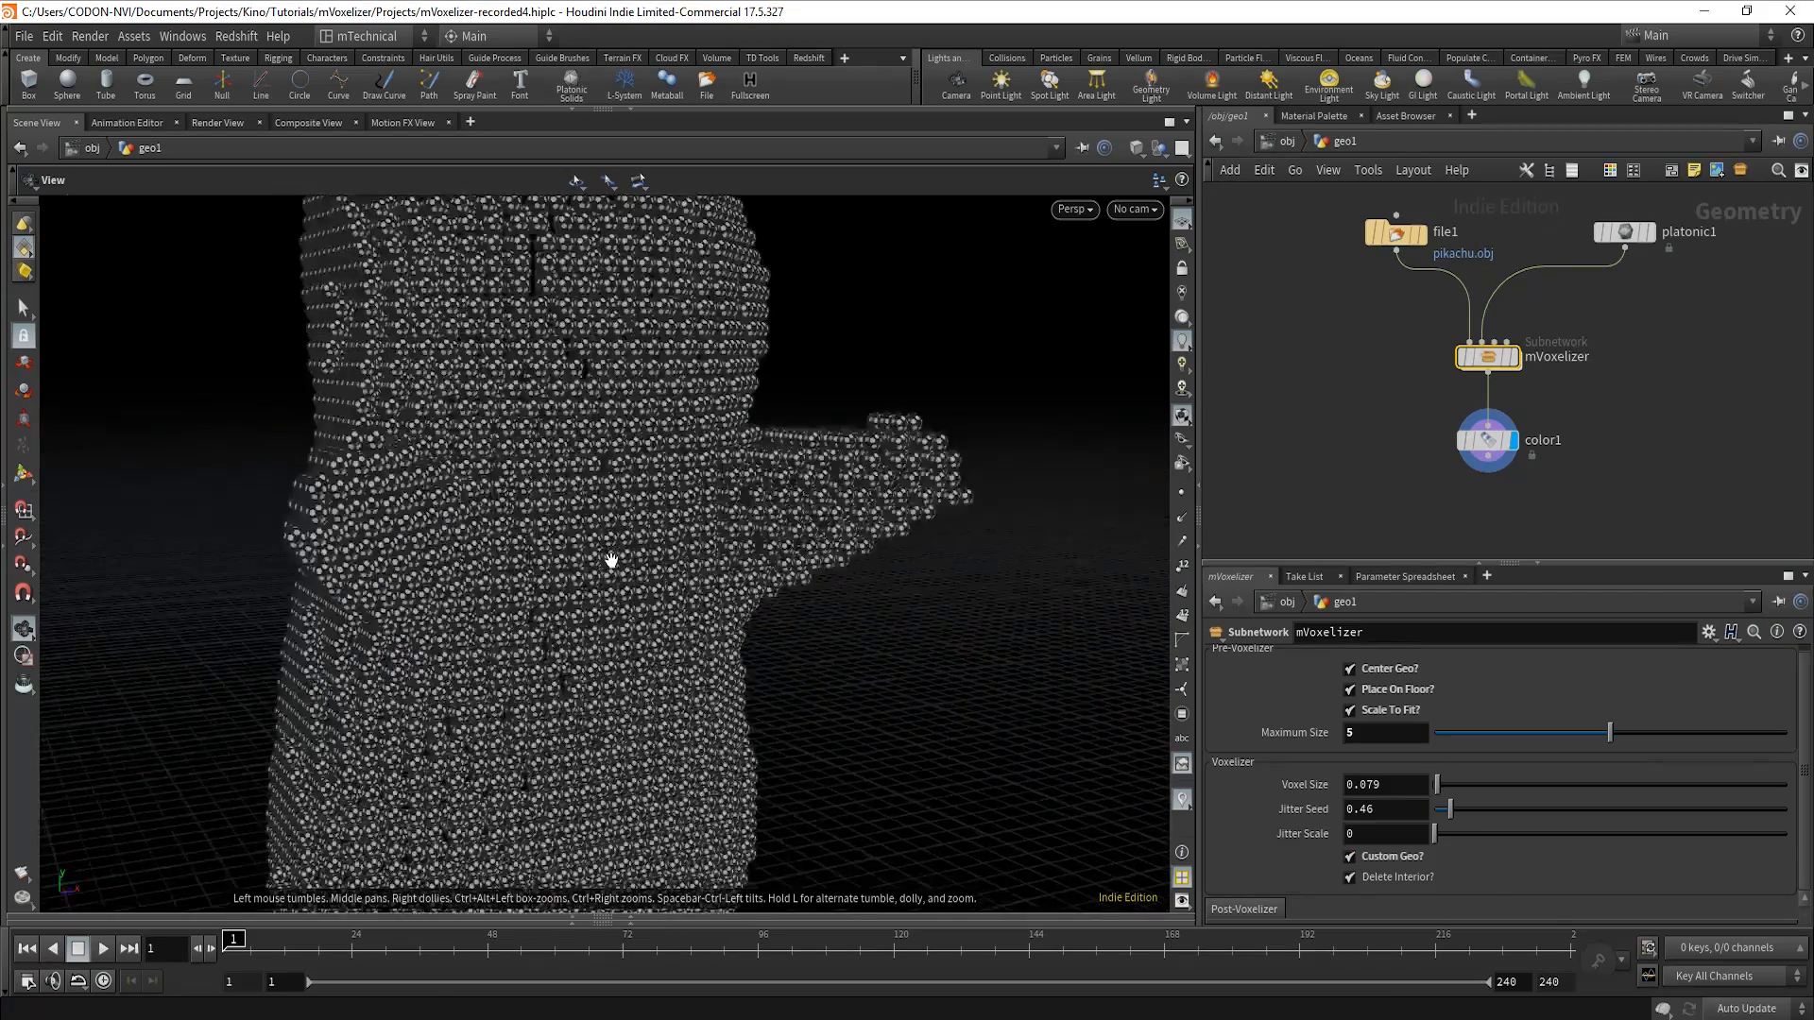
scroll(612, 561, up, 8)
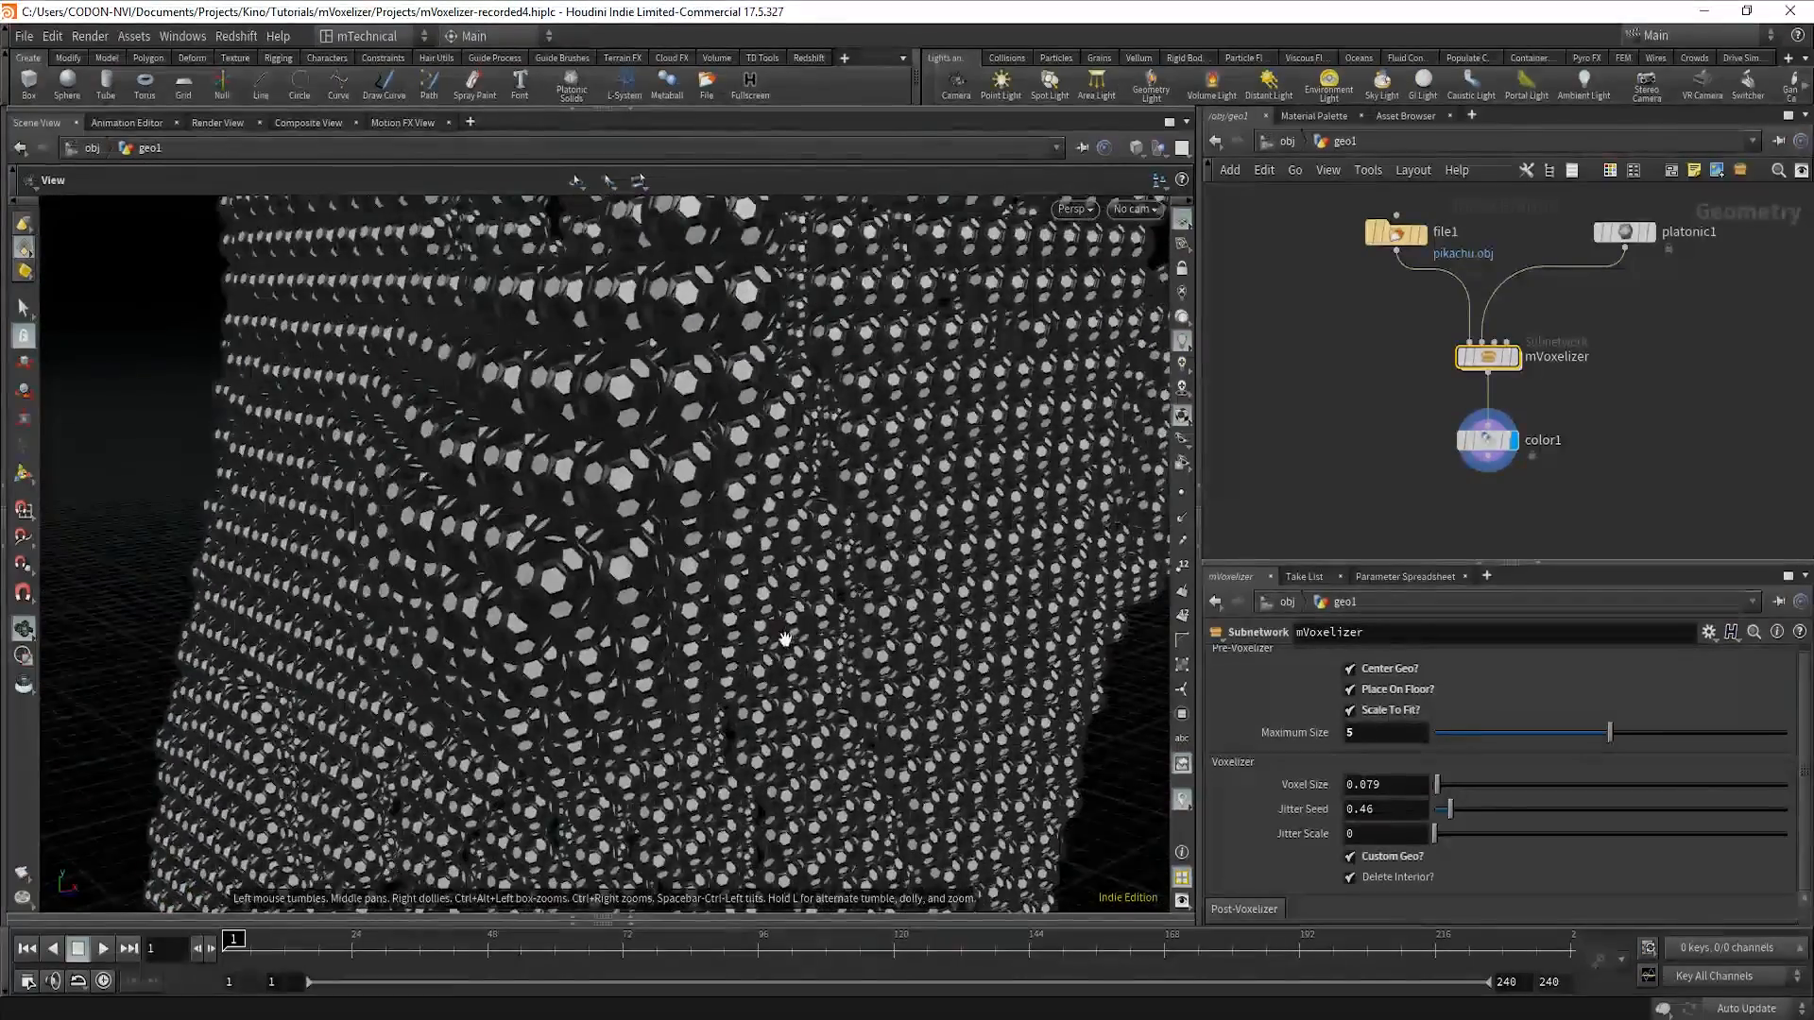
drag(785, 639, 360, 688)
scroll(948, 535, down, 4)
key(f)
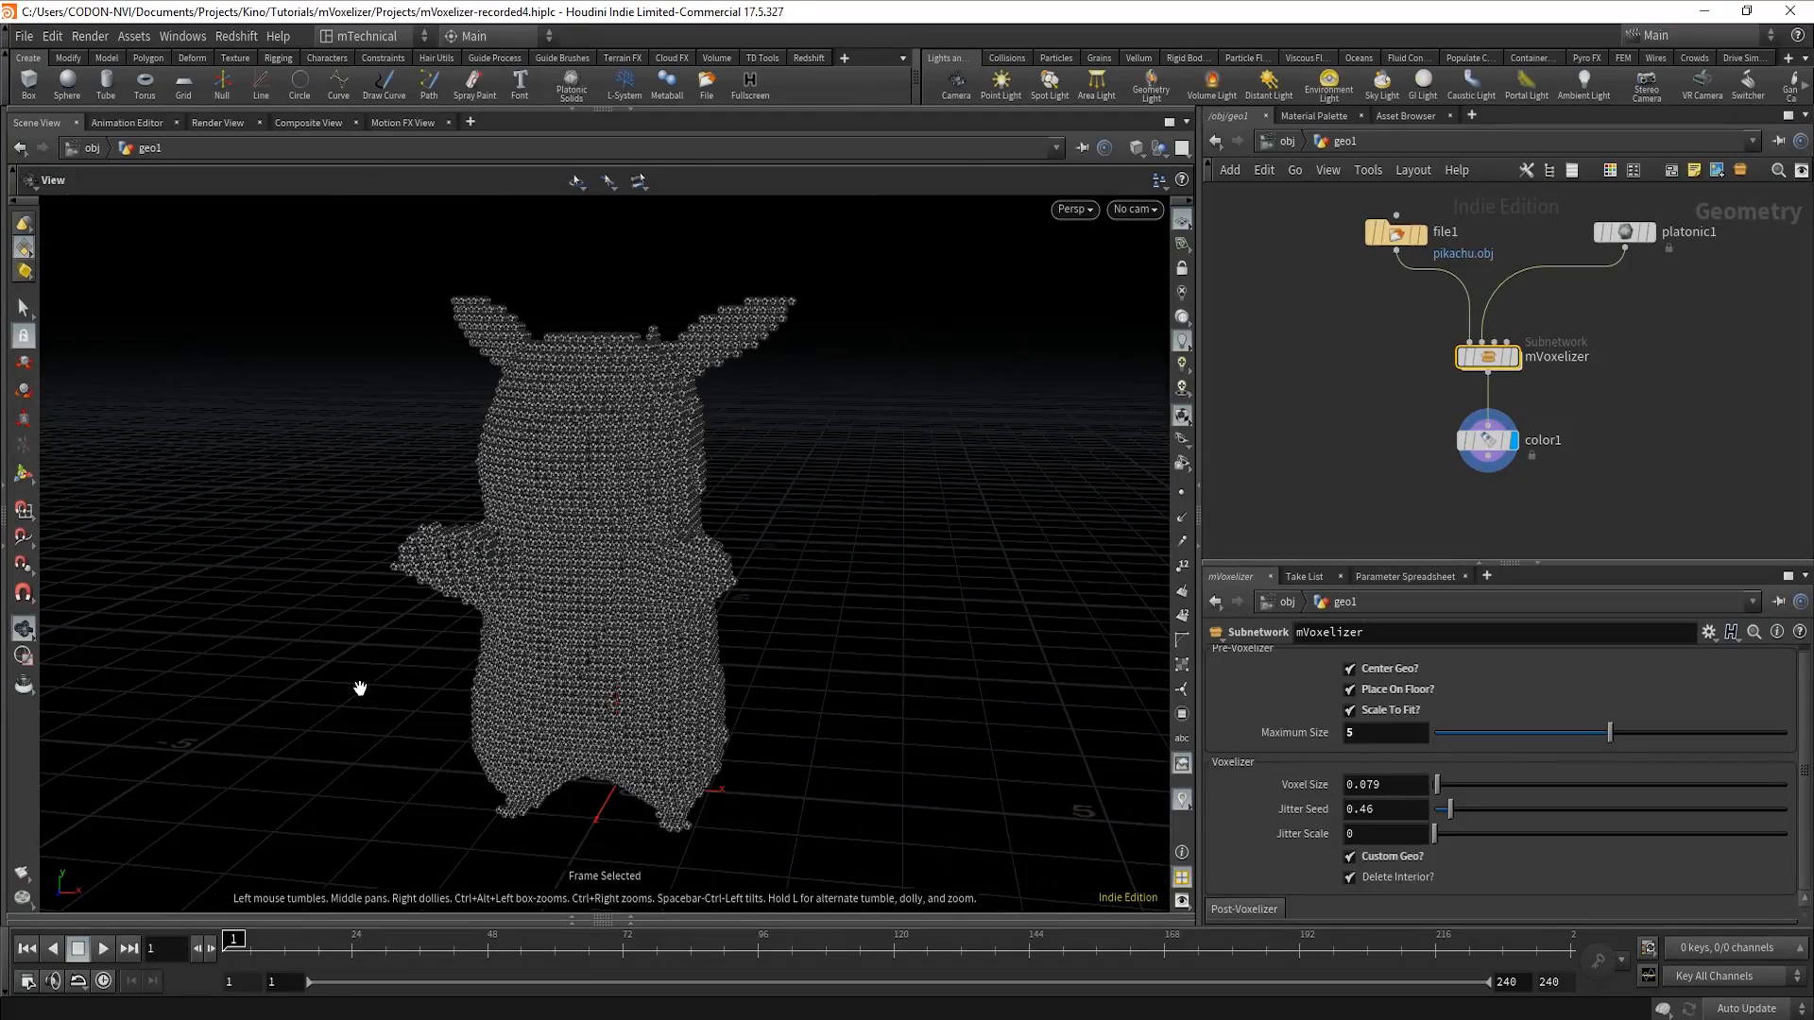
drag(578, 643, 676, 563)
scroll(593, 620, up, 5)
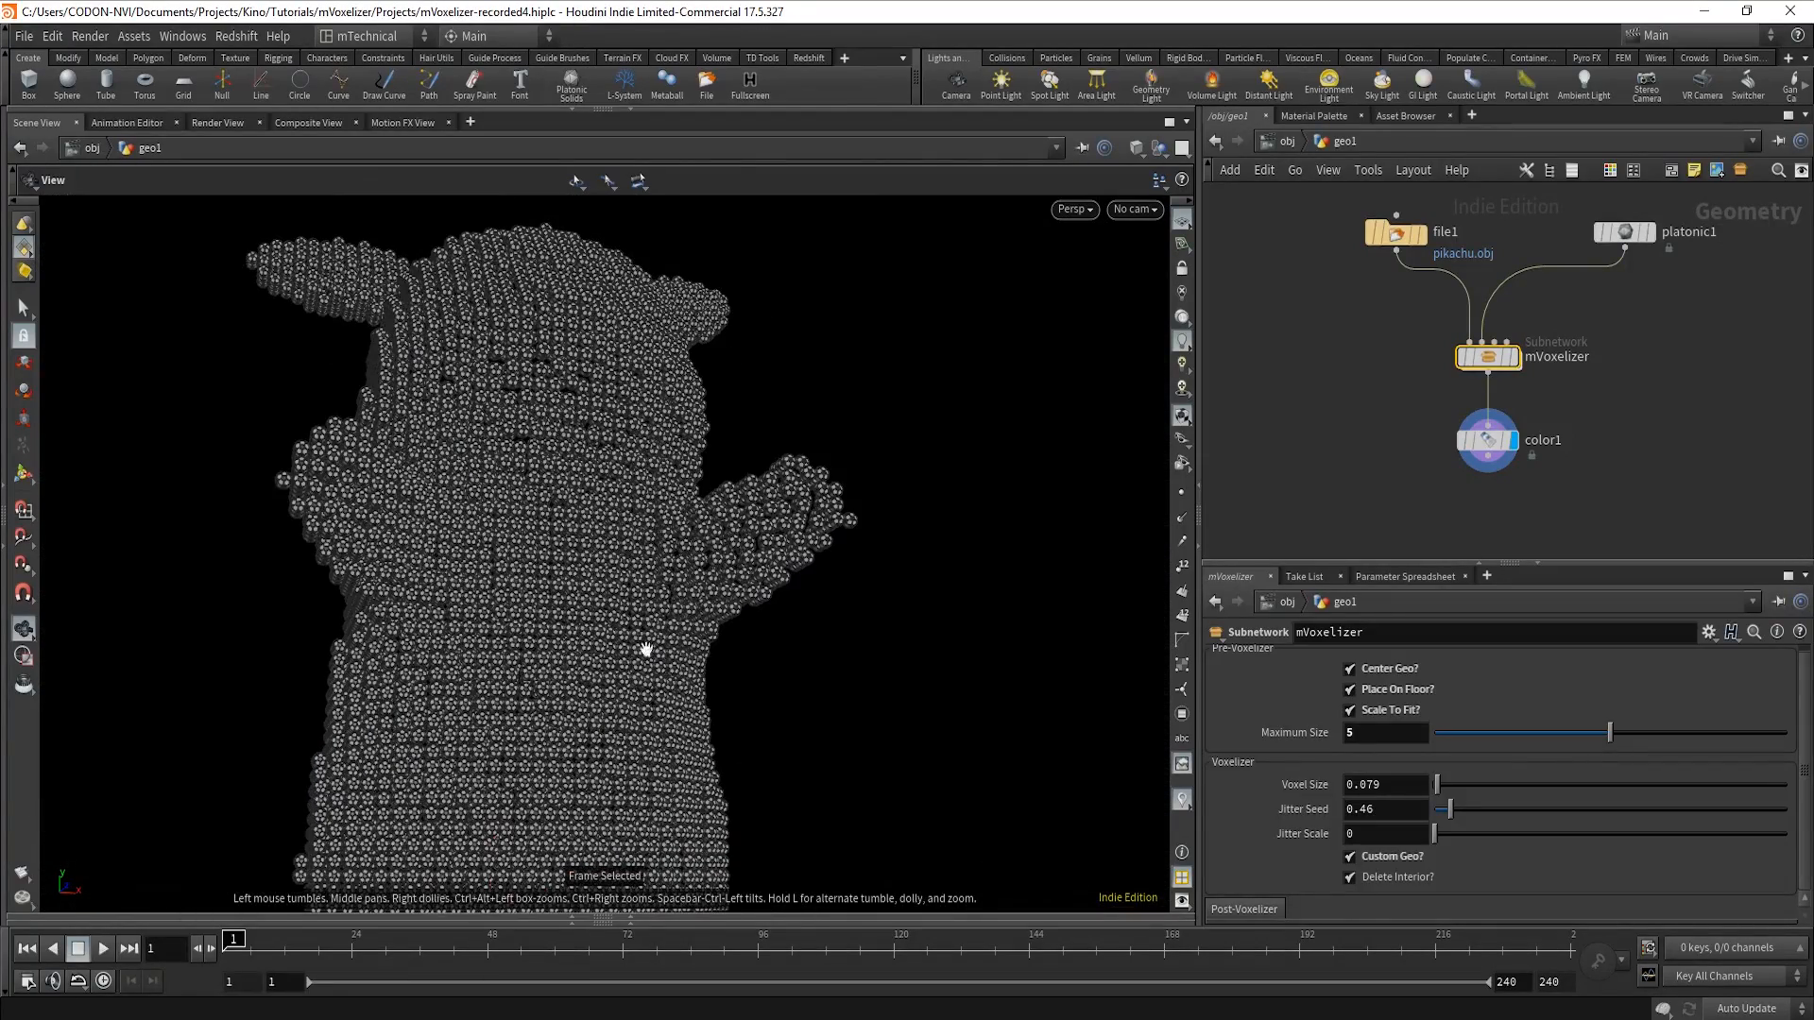
drag(785, 816, 708, 766)
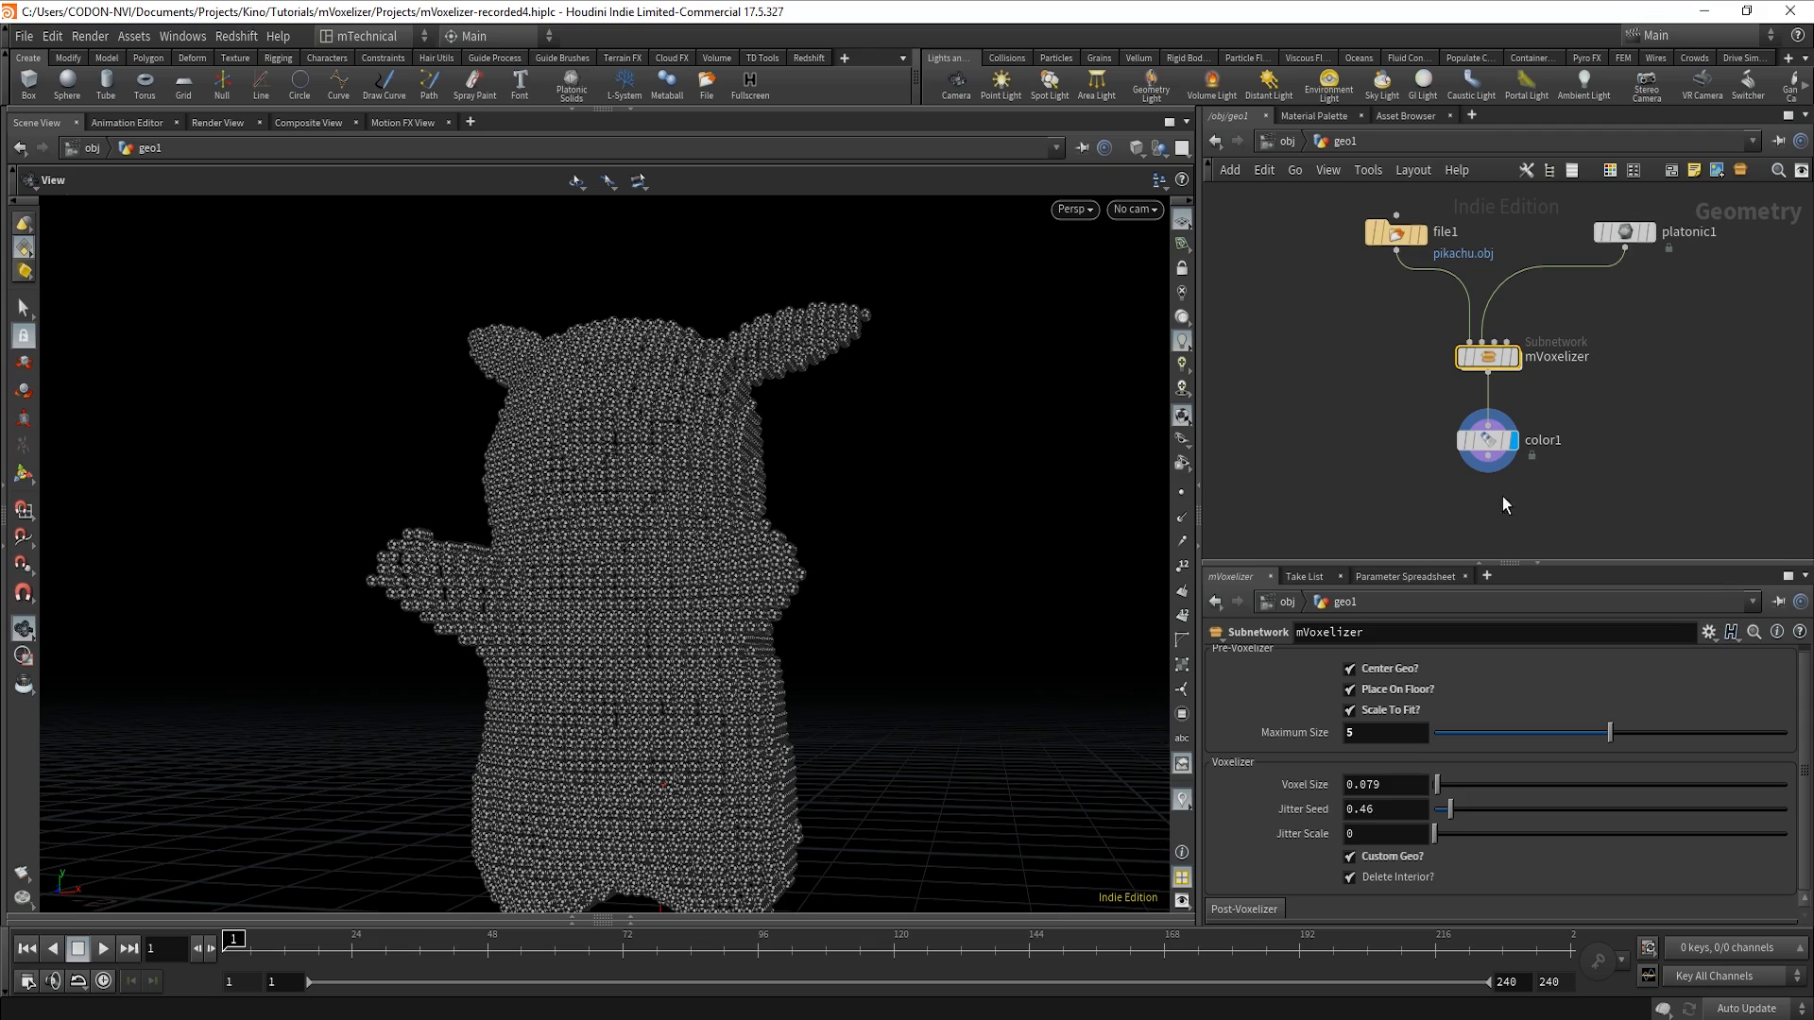
drag(768, 686, 908, 632)
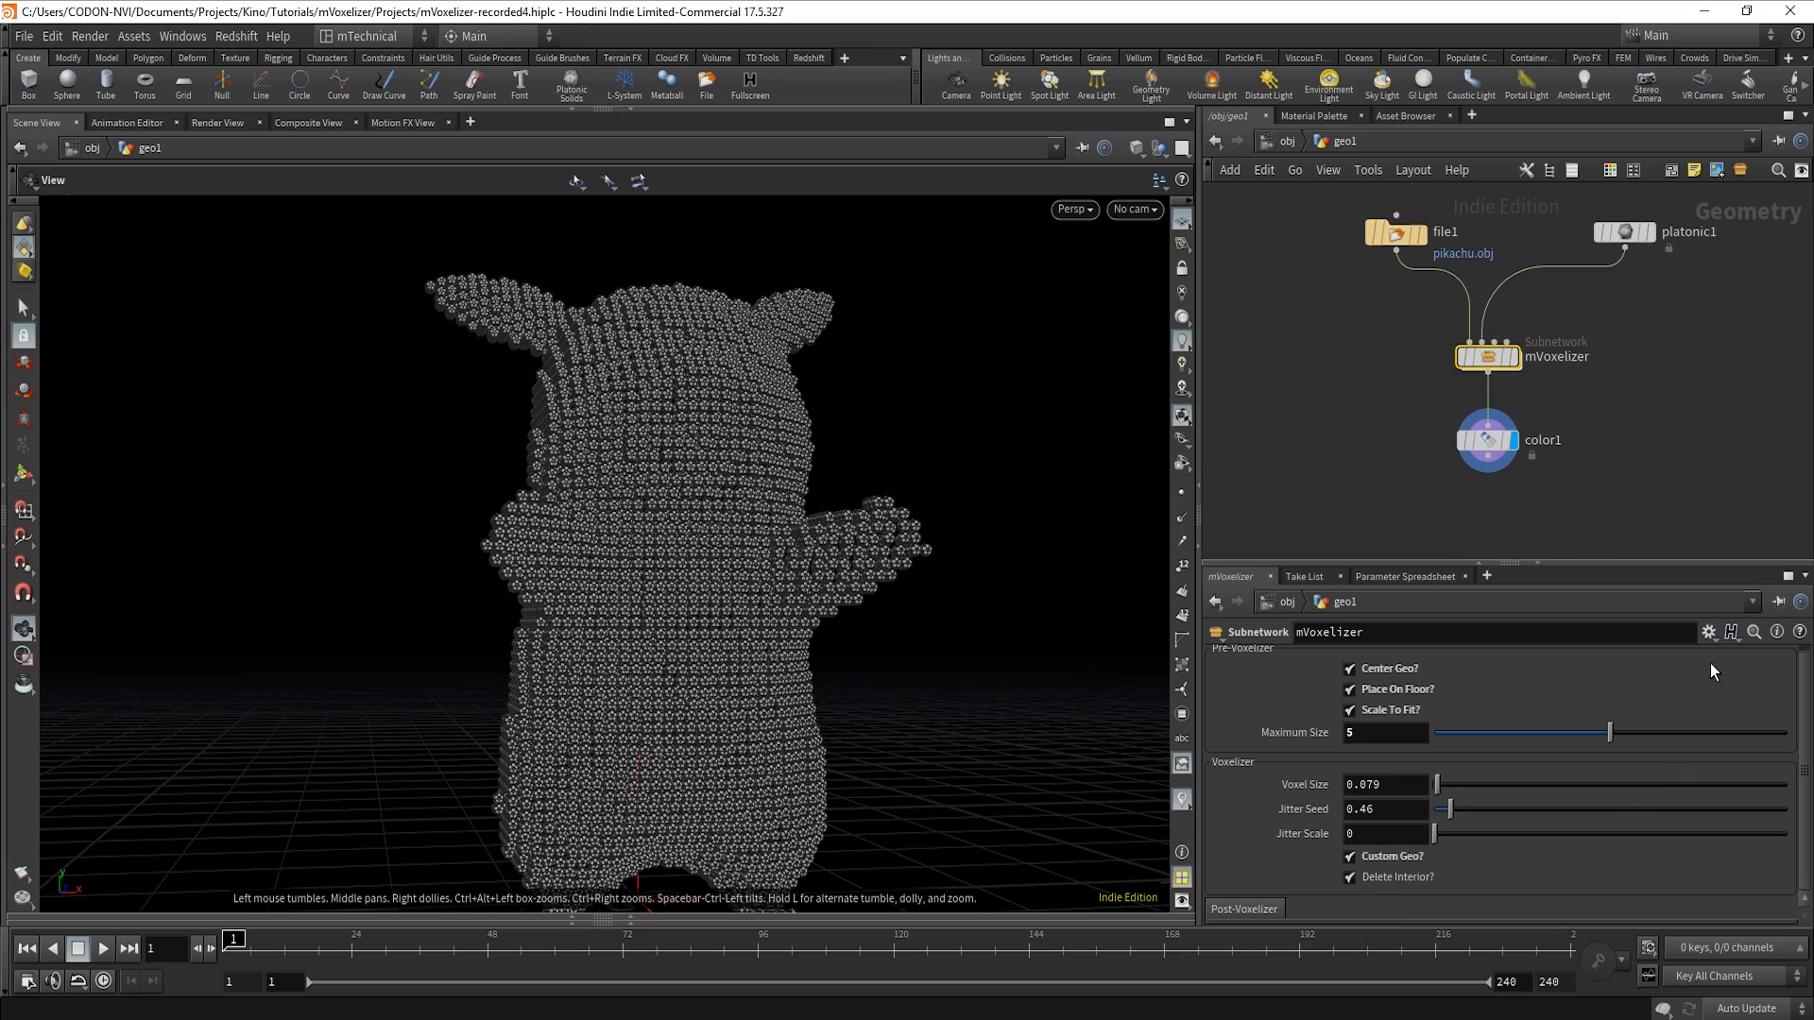
Check the node chain inside mVoxelizer, return to geo1 and turn Custom Geo? off.
double_click(1488, 351)
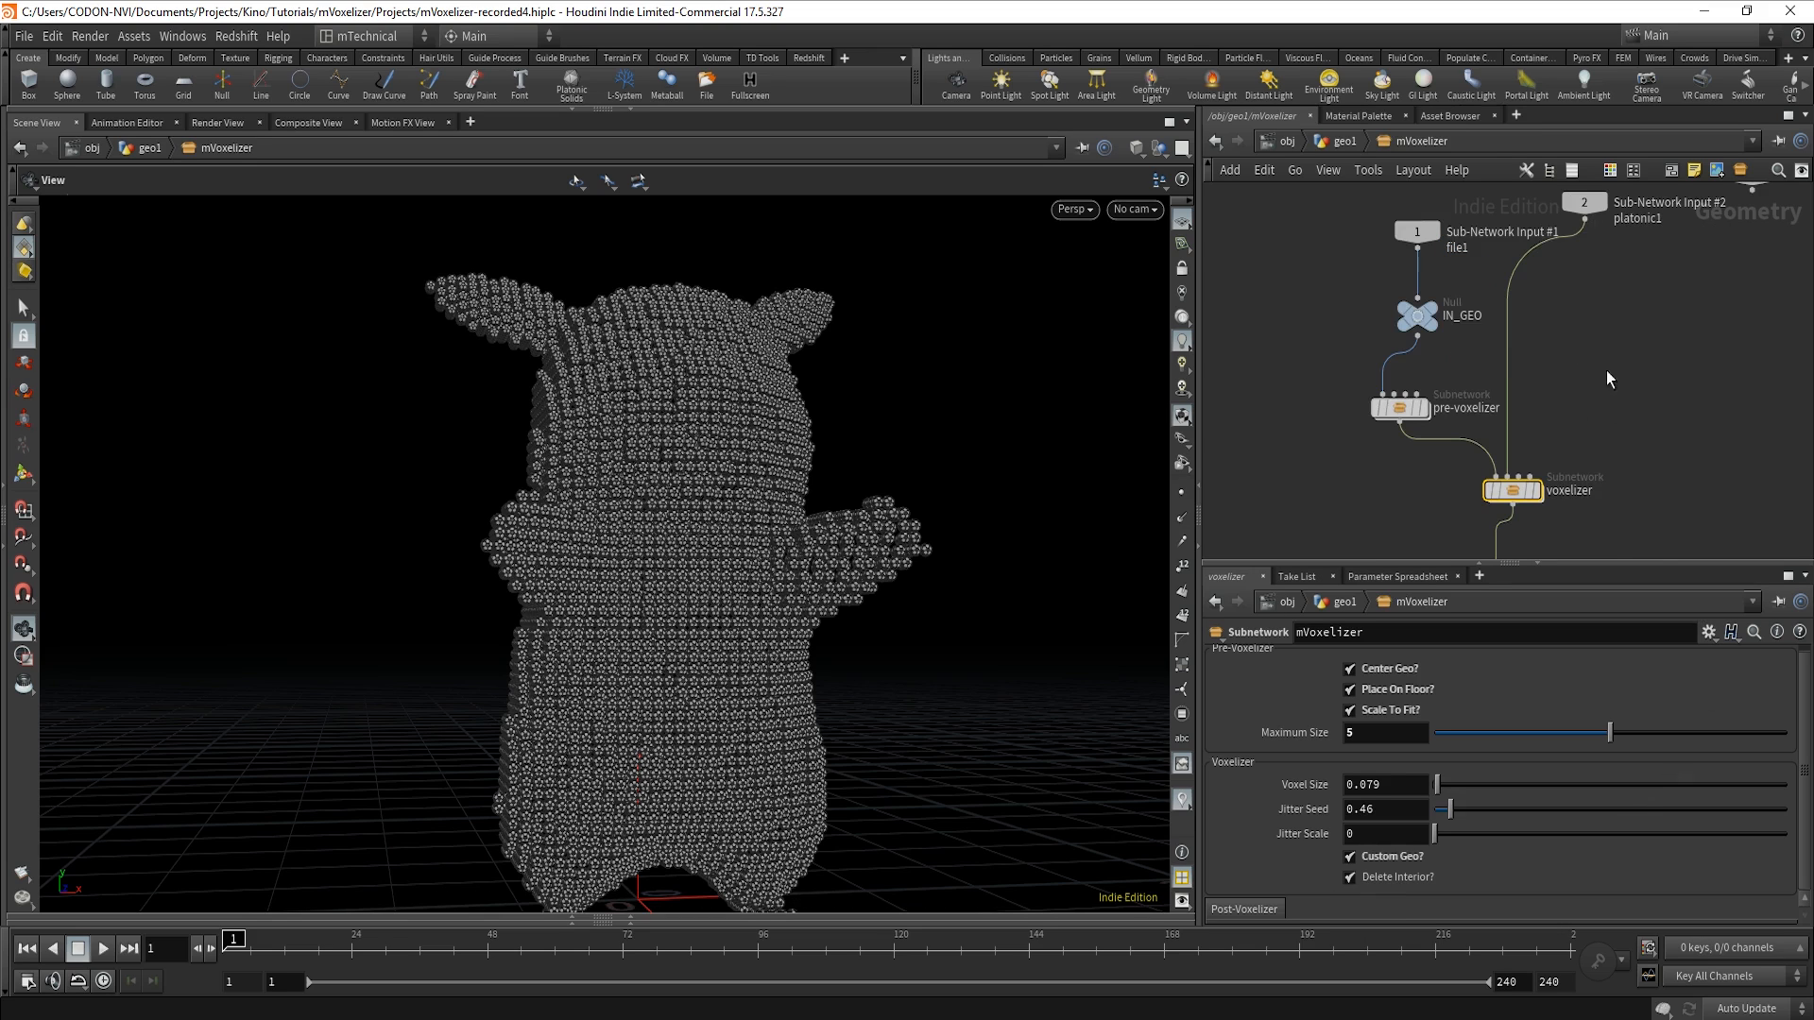
middle_drag(1602, 348, 1561, 522)
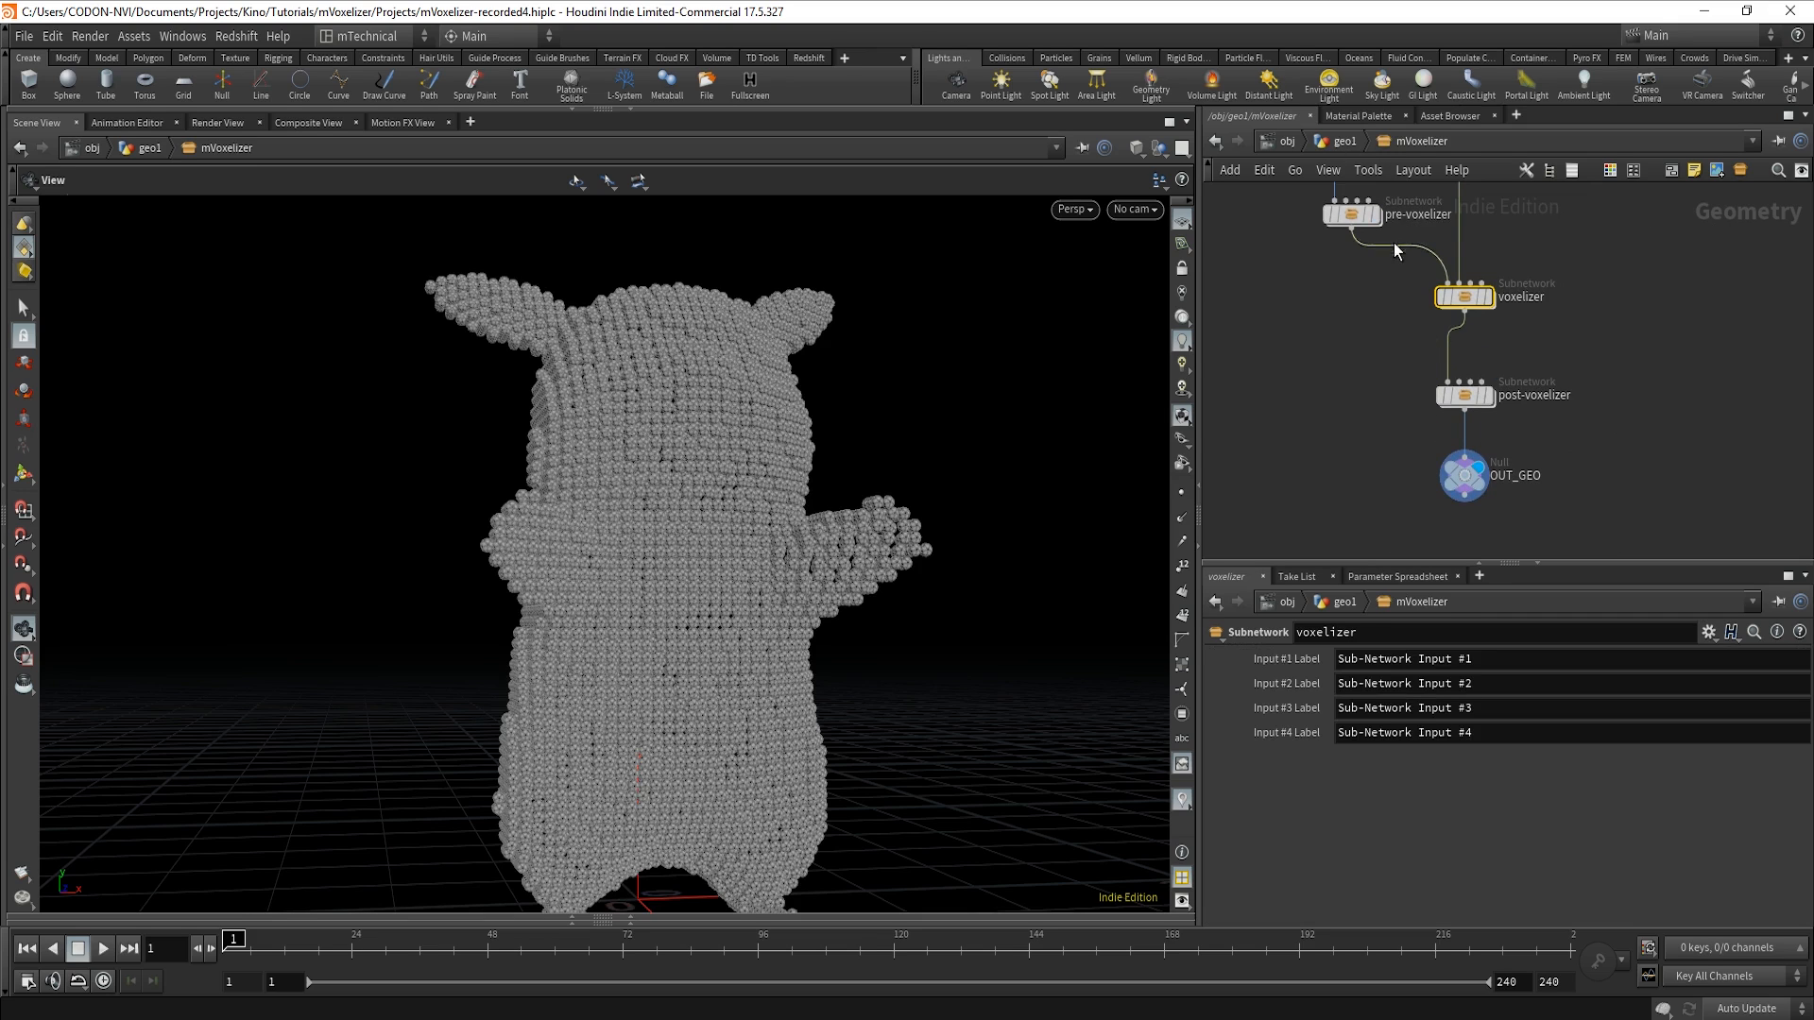
click(1345, 142)
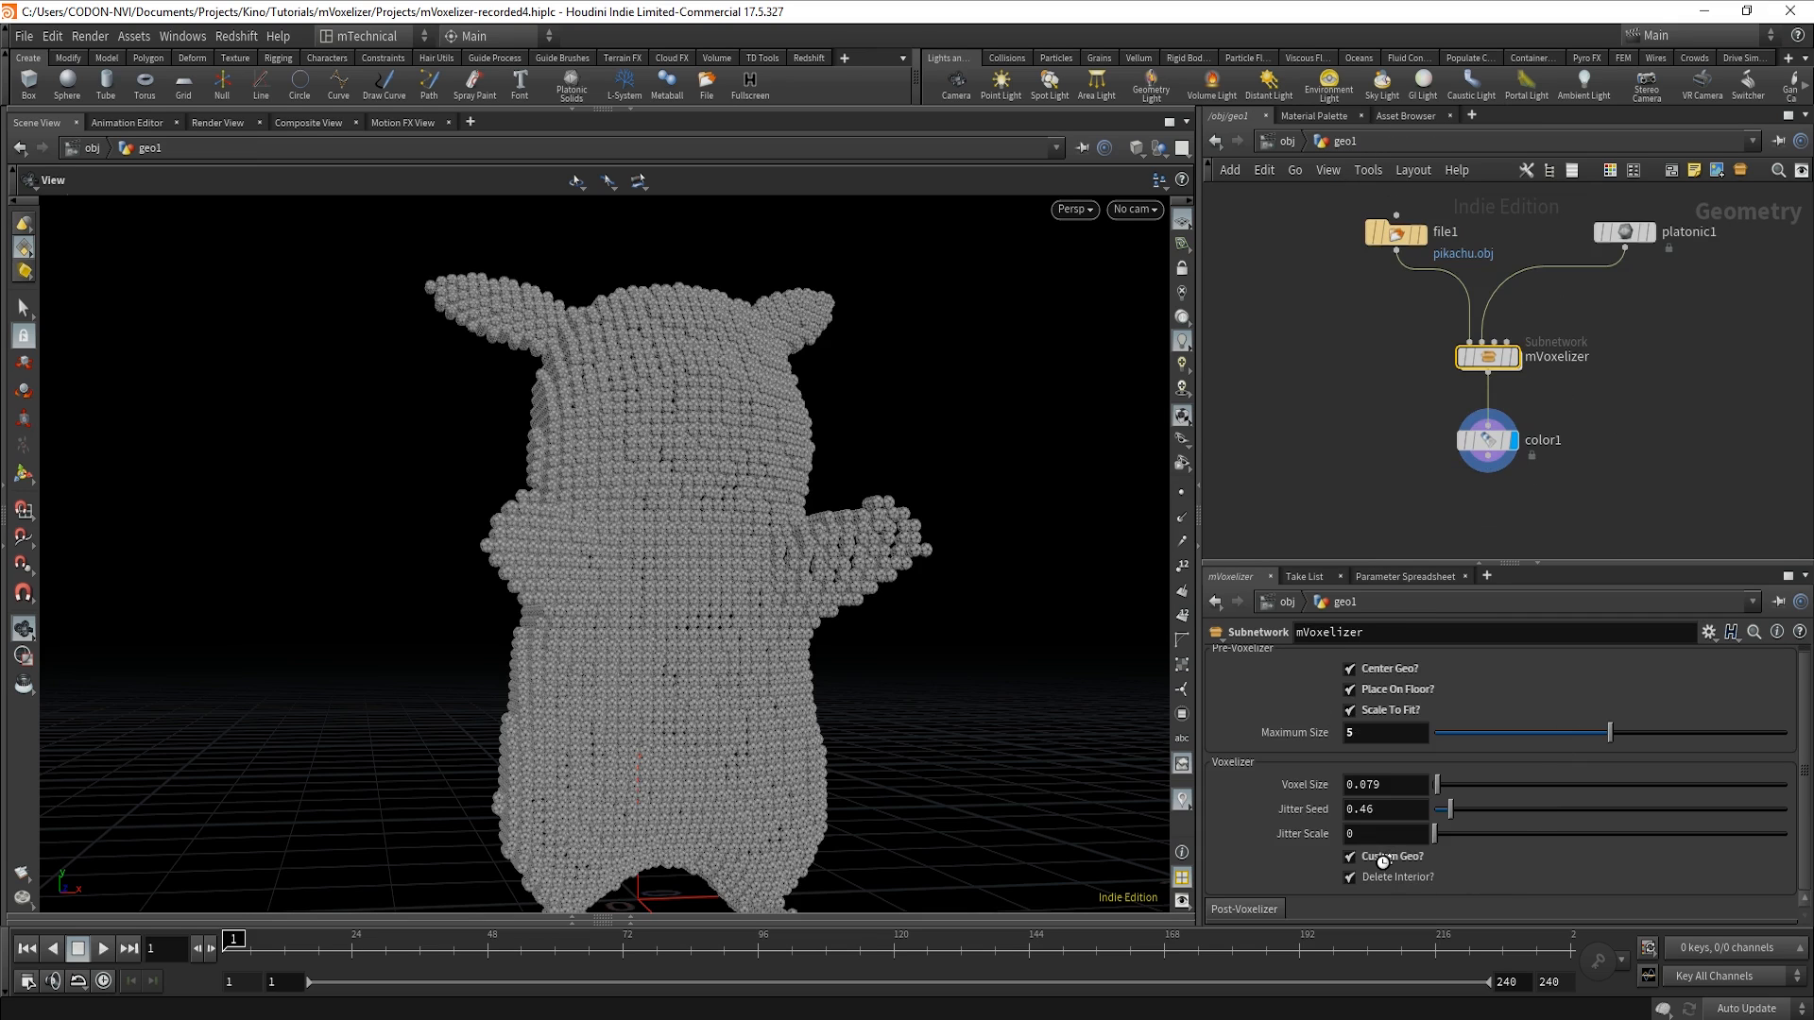
click(1351, 858)
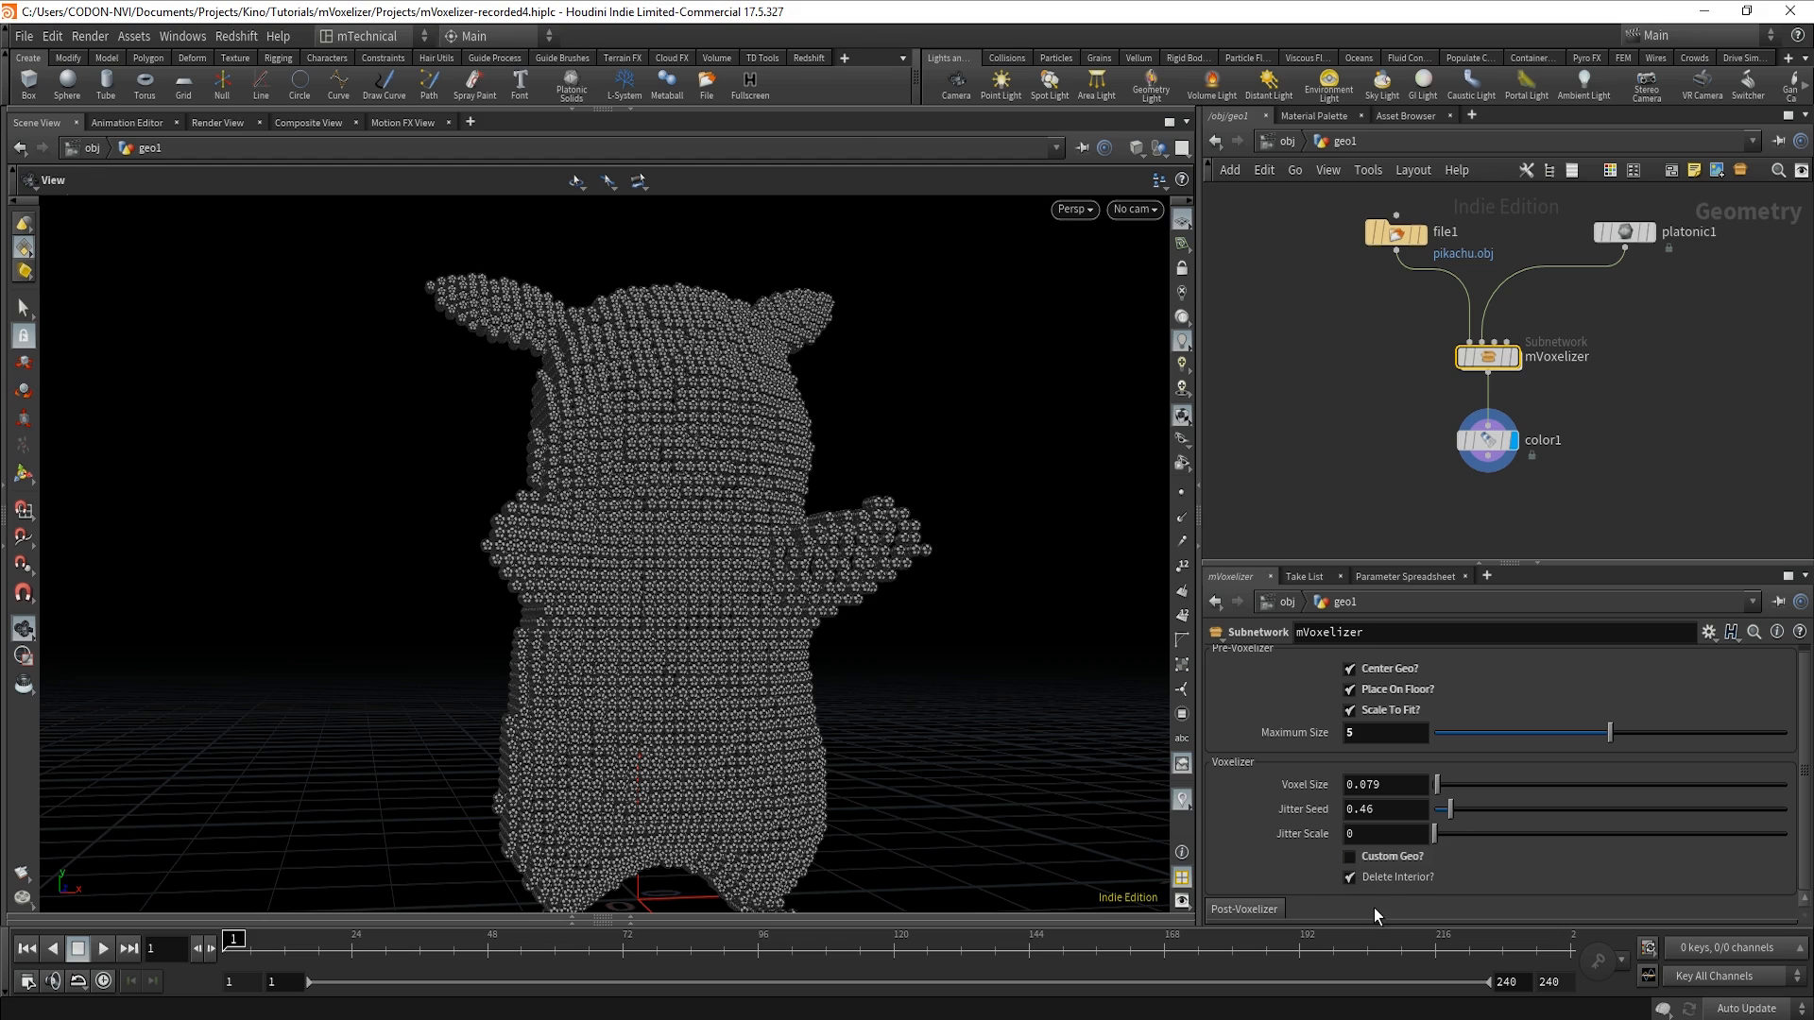
Inspect the Select Input settings of switchEdges and switchPolywire inside mVoxelizer's post-voxelizer subnetwork.
mouse_move(1493, 448)
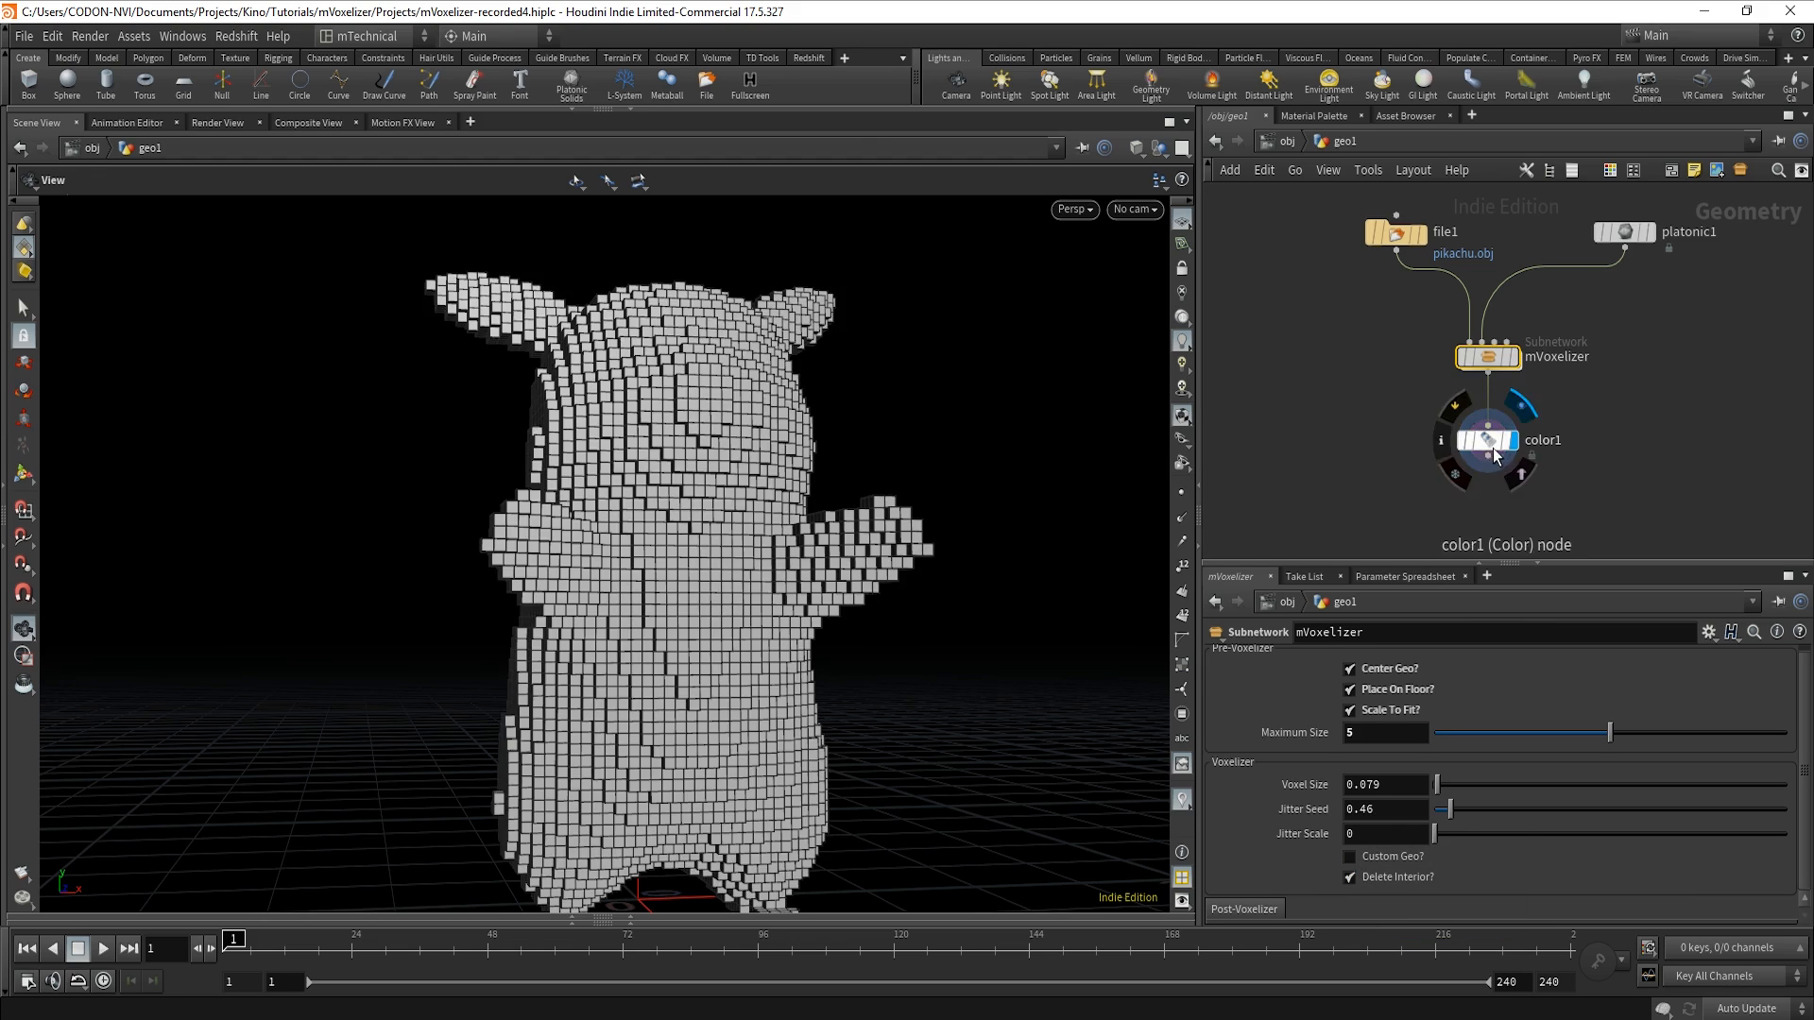
double_click(1486, 353)
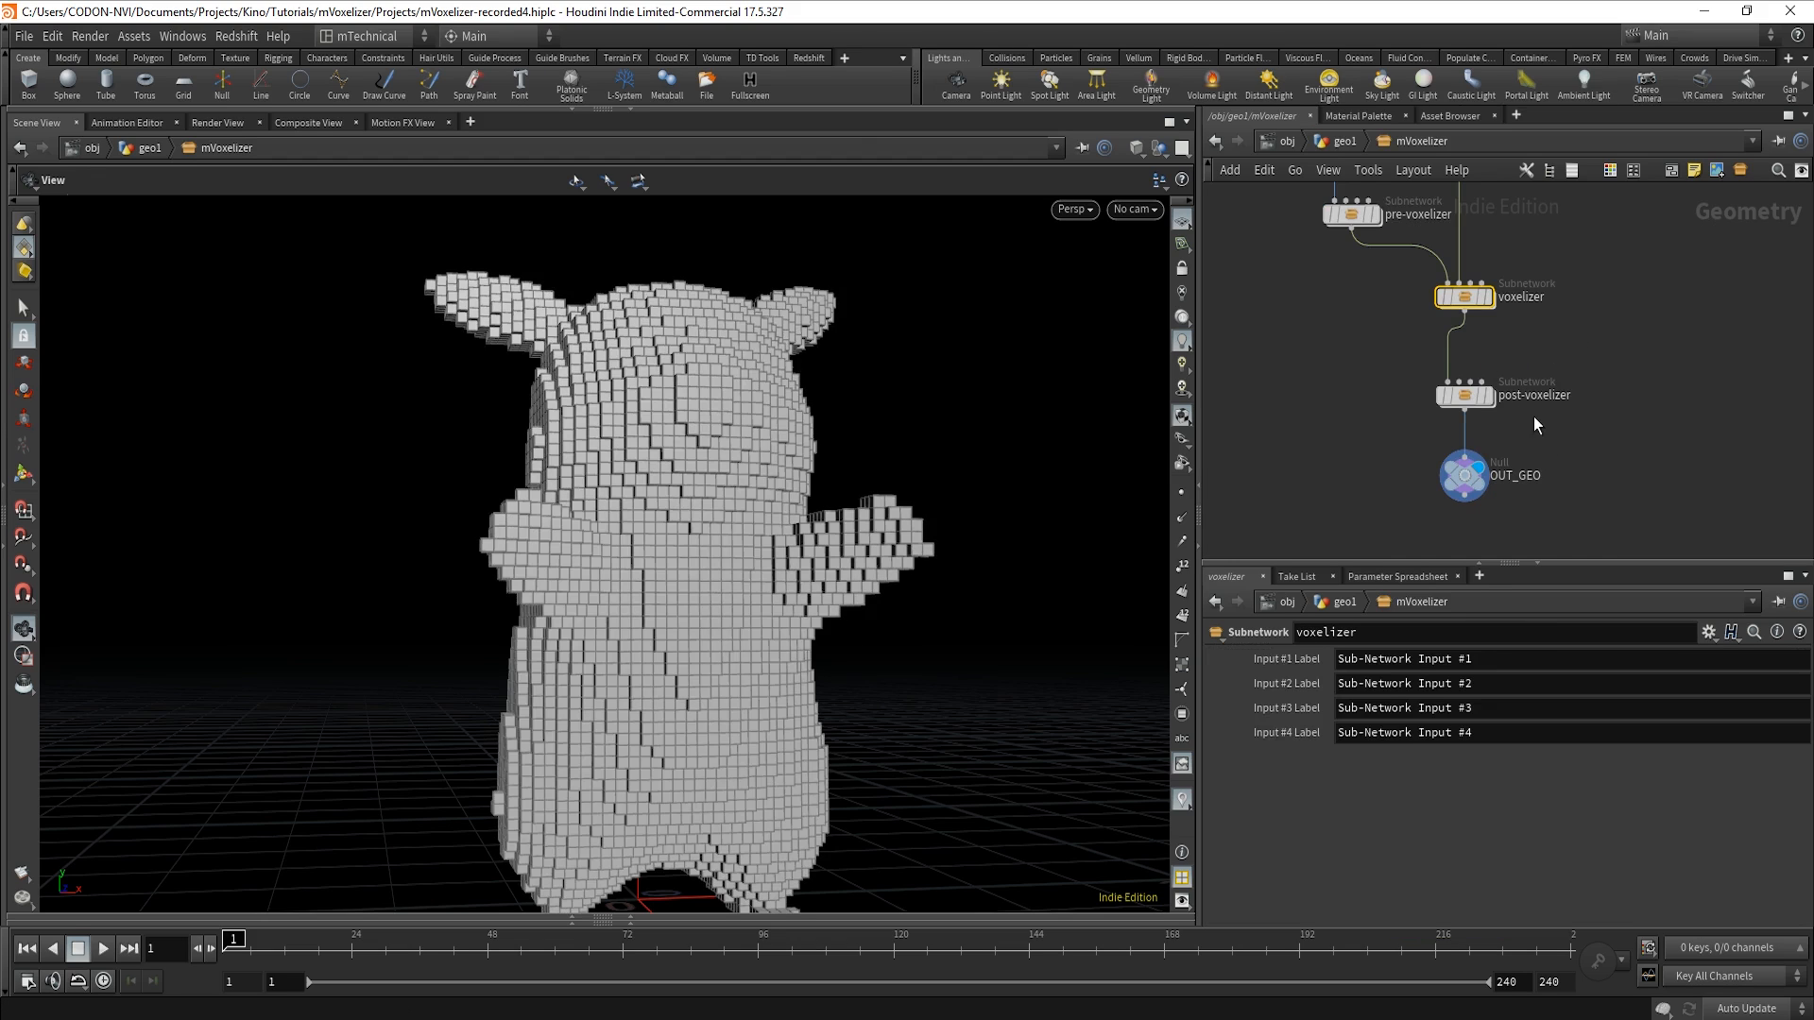
double_click(1465, 395)
middle_drag(1591, 396, 1654, 525)
scroll(1635, 450, down, 2)
middle_drag(1714, 303, 1797, 335)
scroll(1665, 416, up, 2)
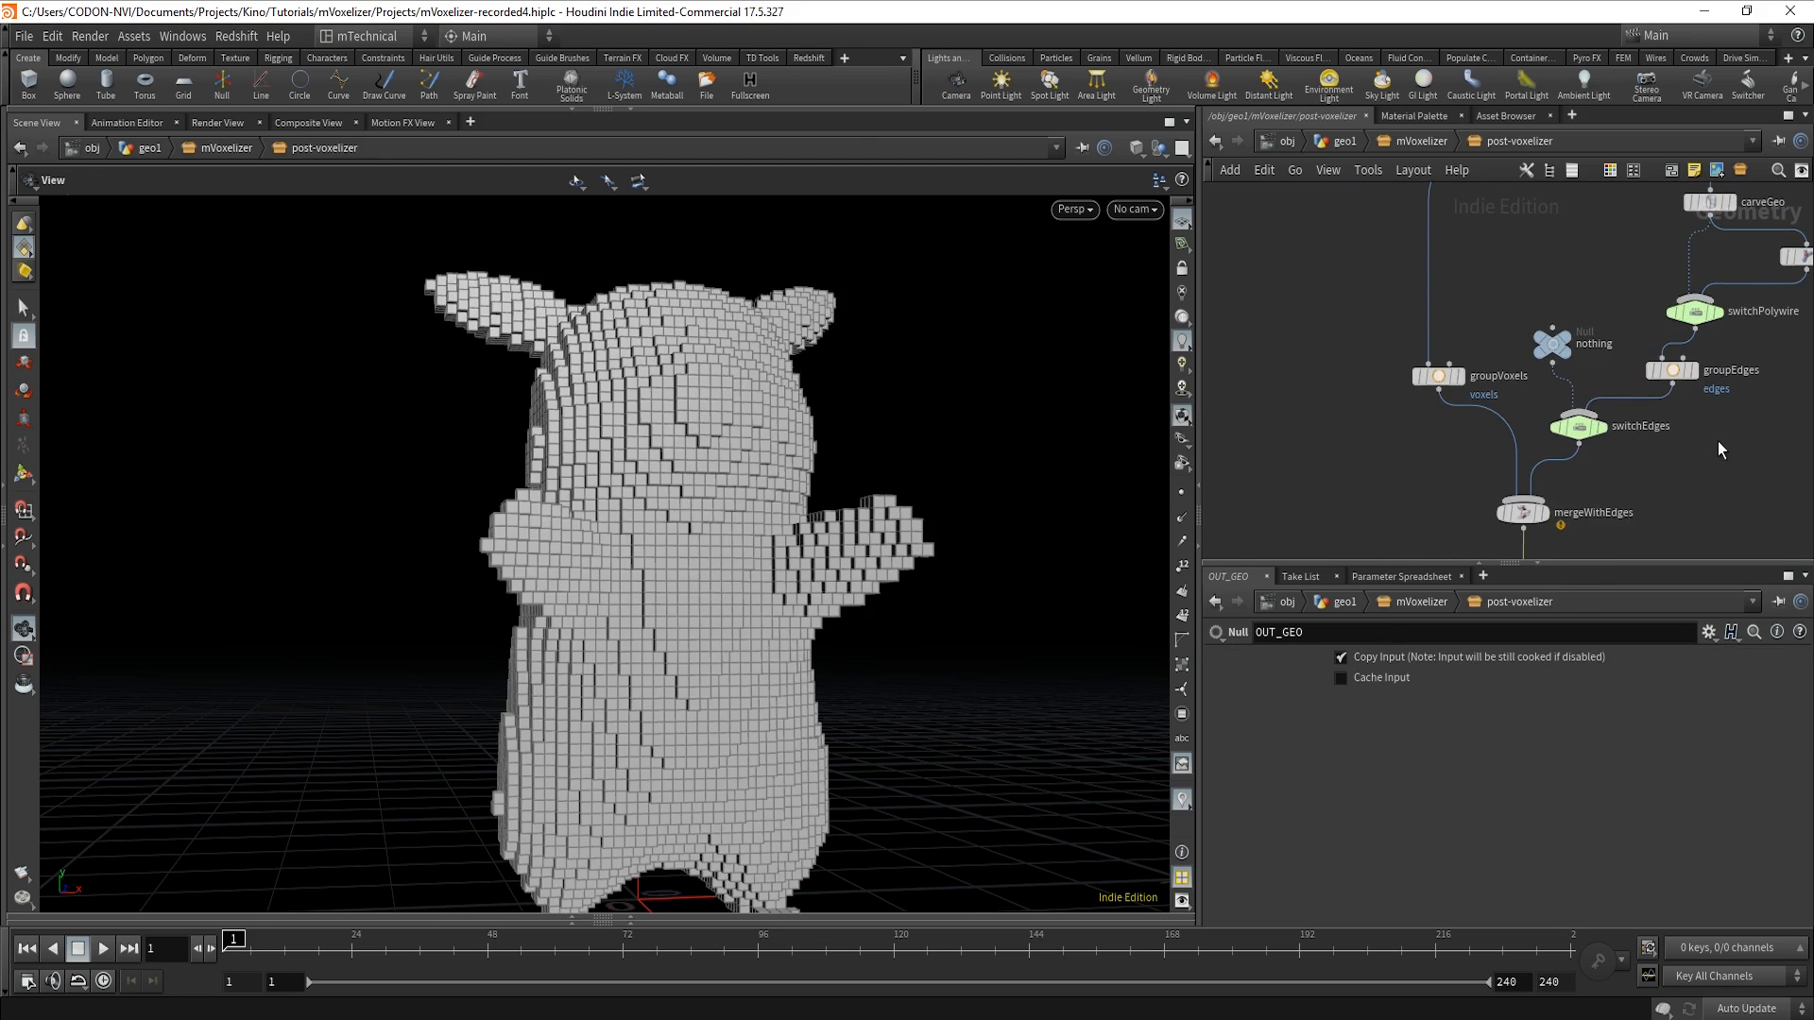
middle_drag(1718, 440, 1672, 403)
drag(1566, 393, 1557, 387)
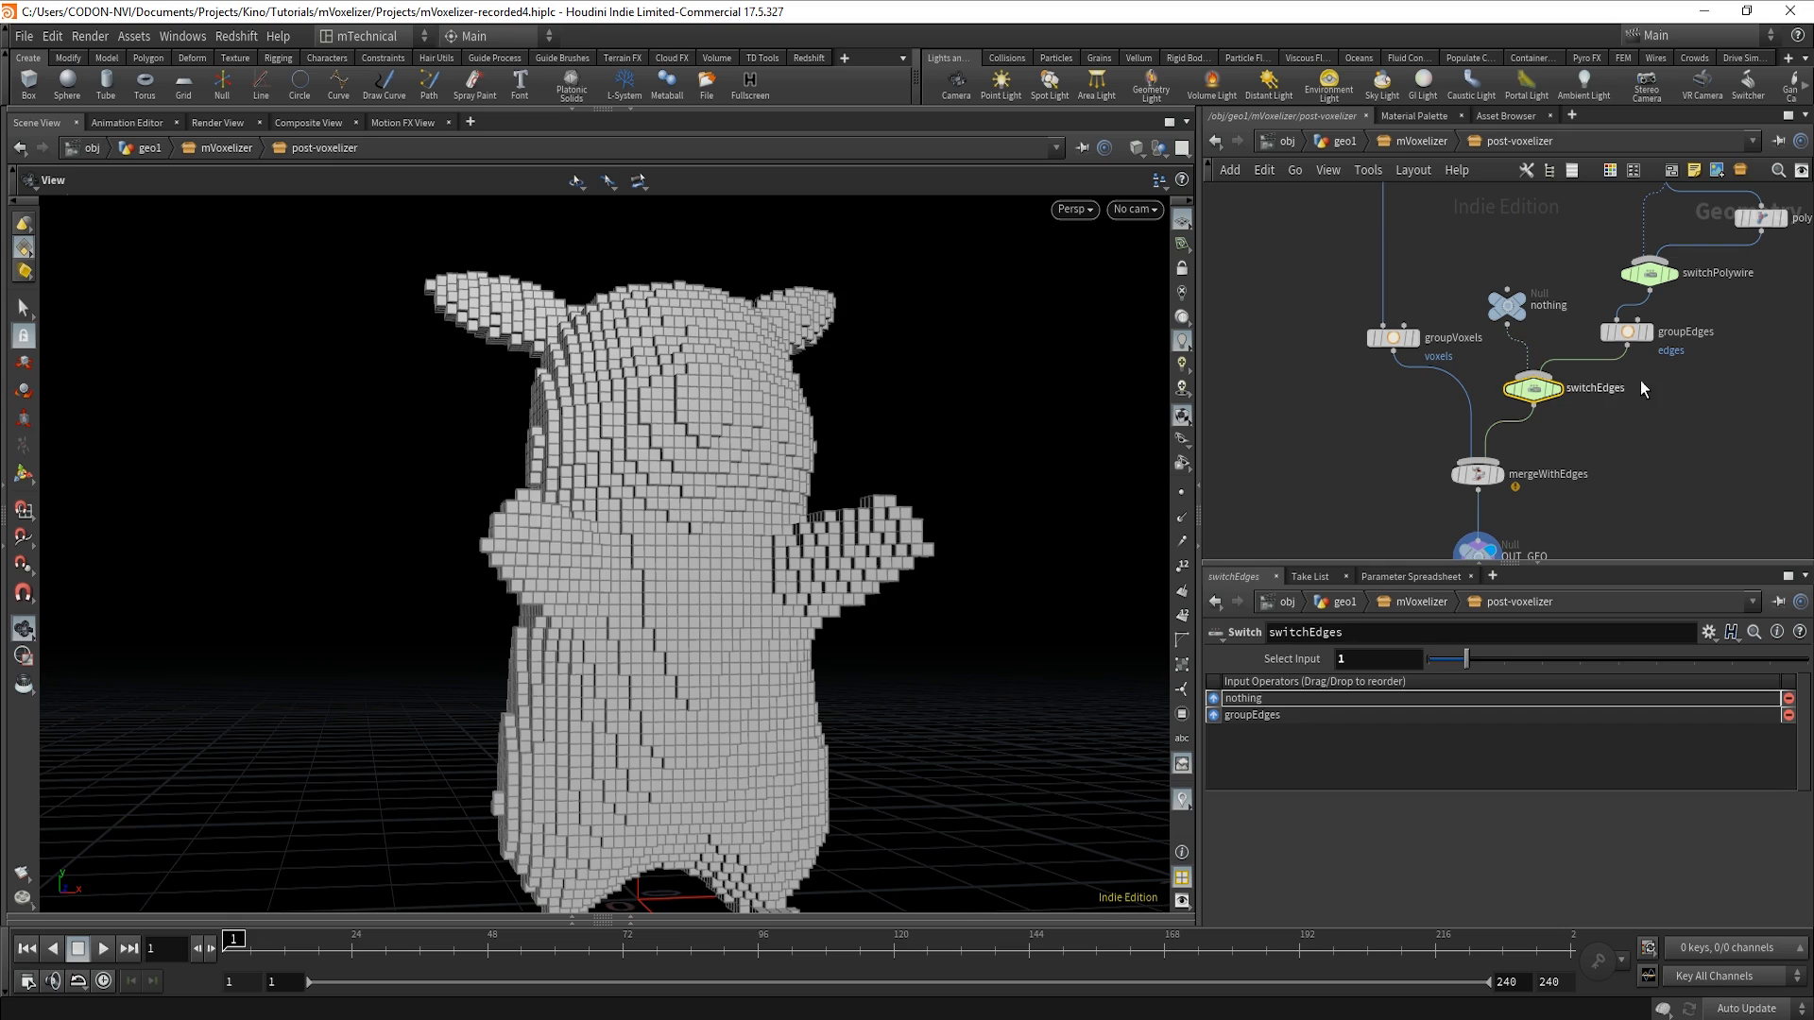
drag(1719, 302, 1644, 275)
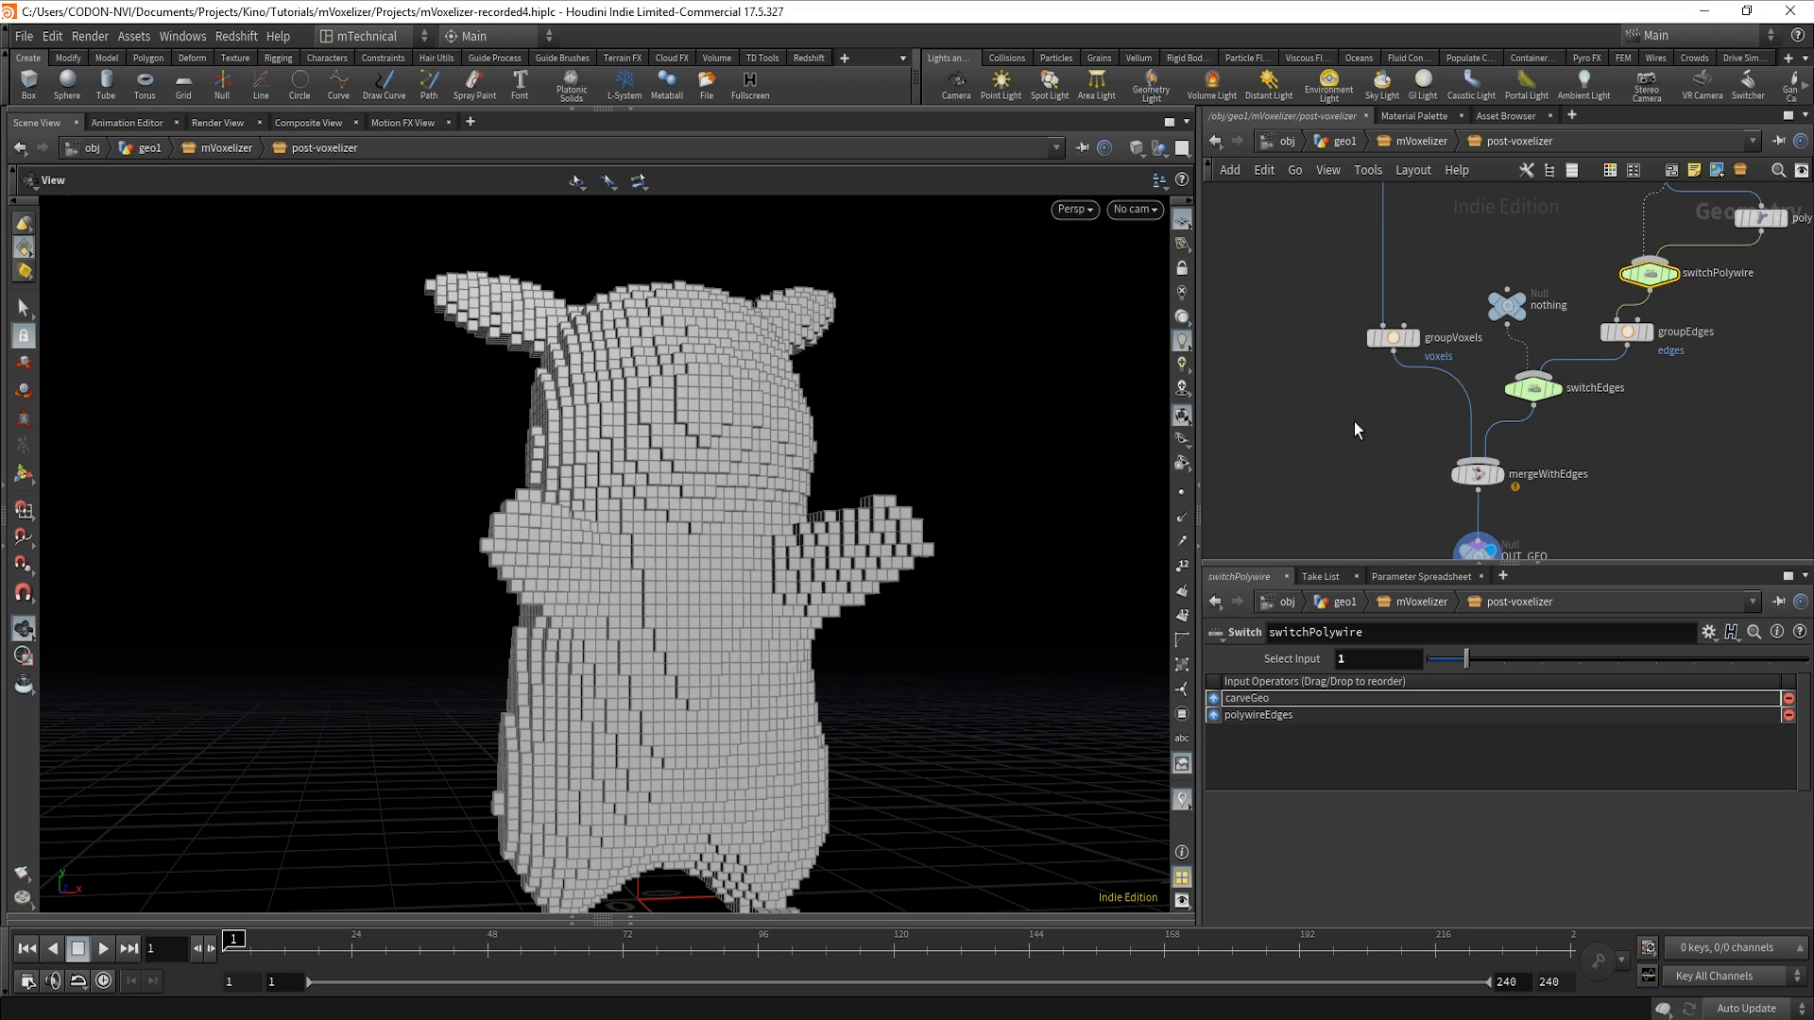
Reopen mVoxelizer's parameter interface from geo1 and add two Toggle parameters to the Post-Voxelizer folder.
click(1345, 142)
click(1709, 631)
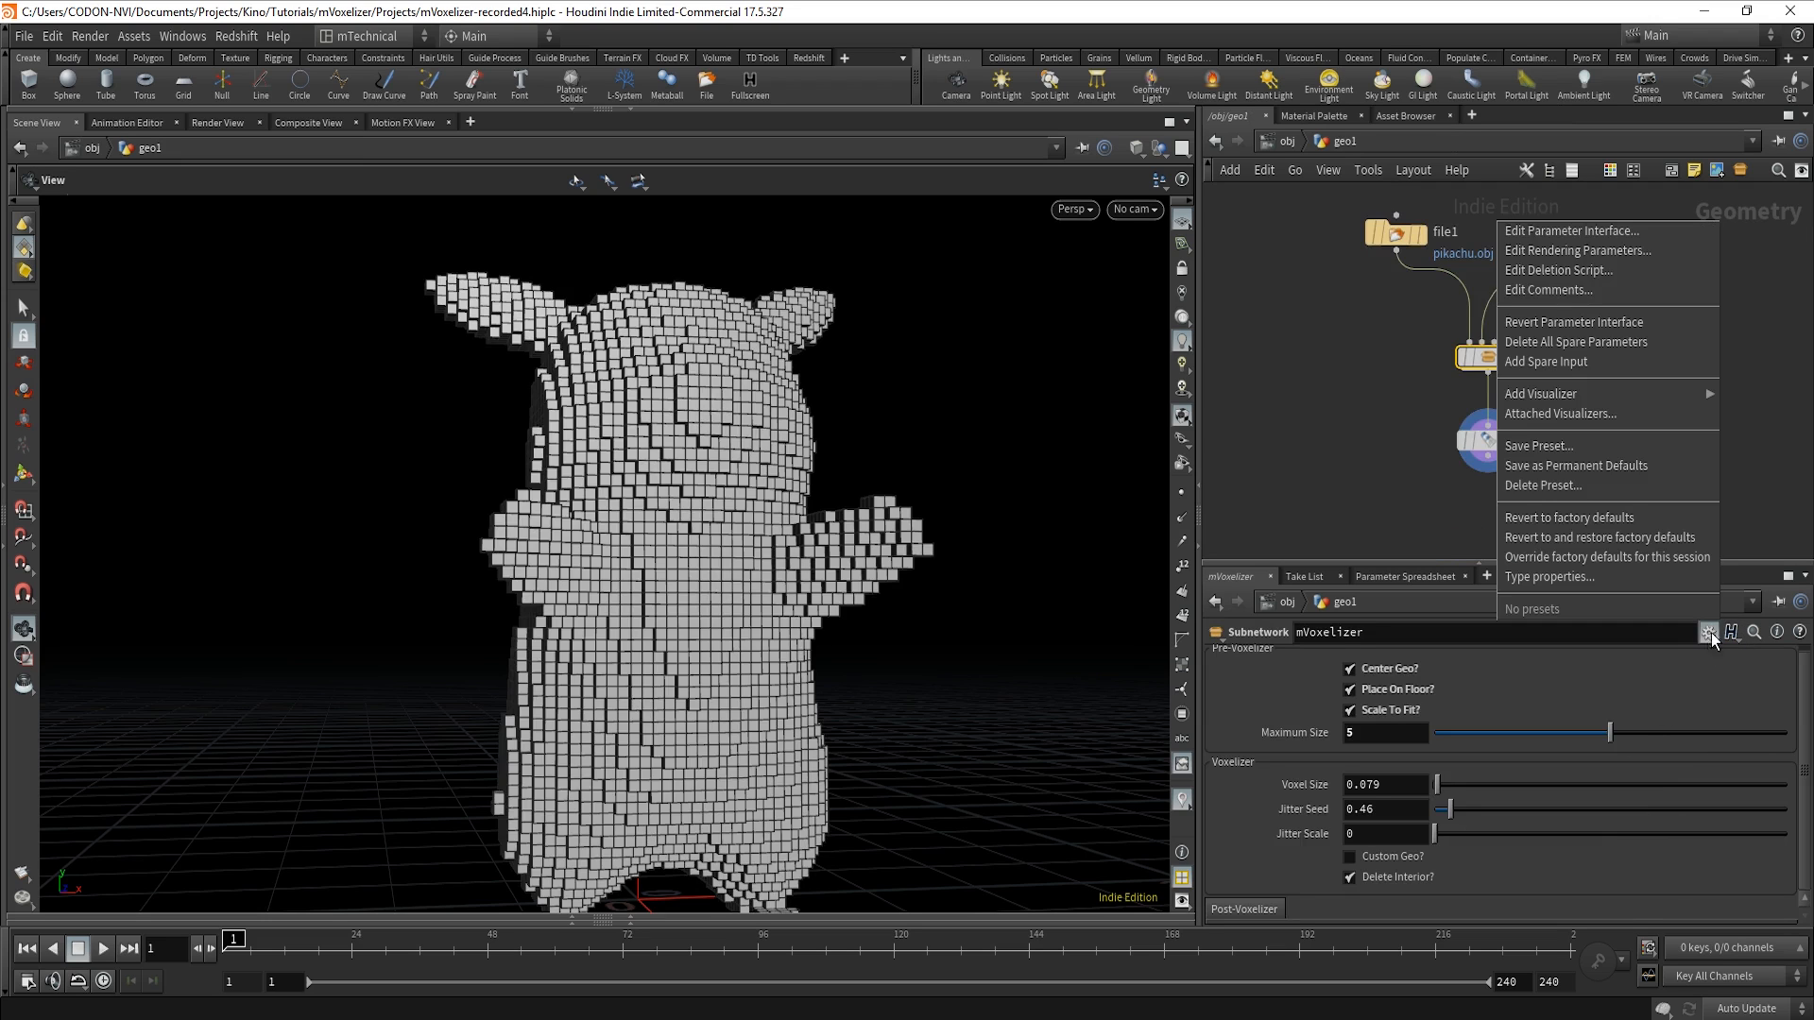
click(1597, 233)
scroll(148, 604, down, 2)
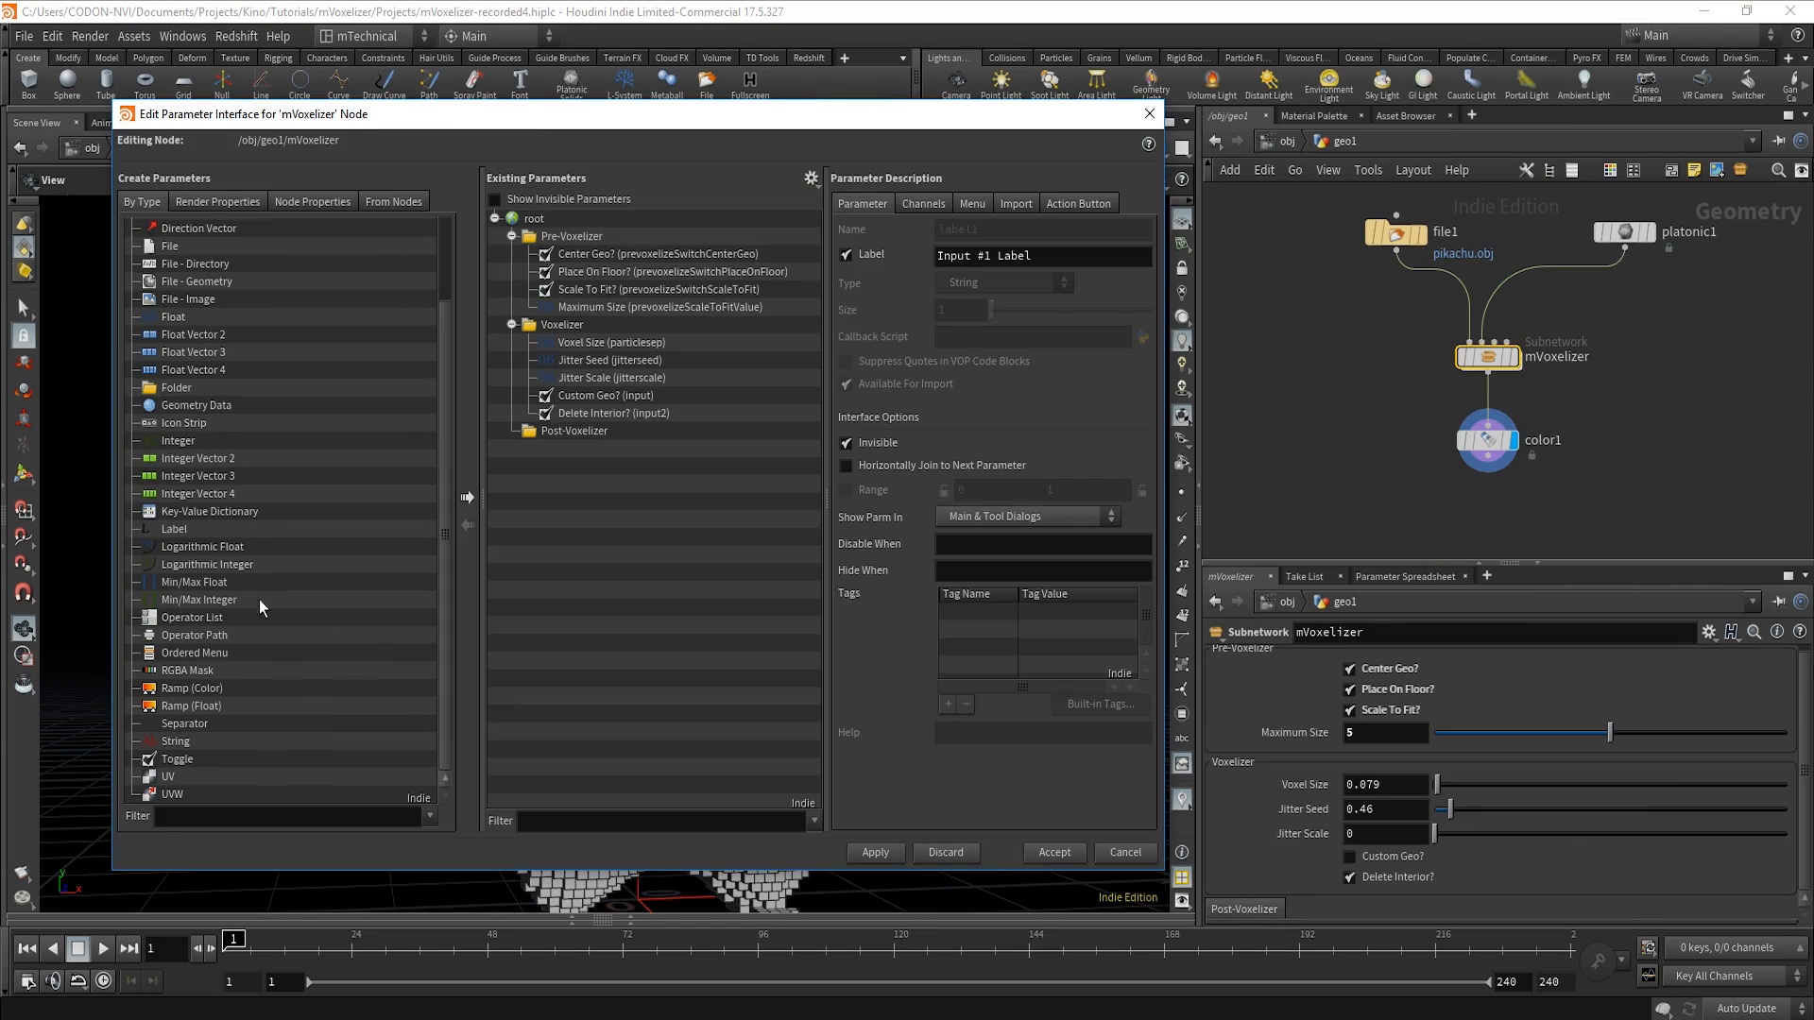
drag(177, 758, 592, 435)
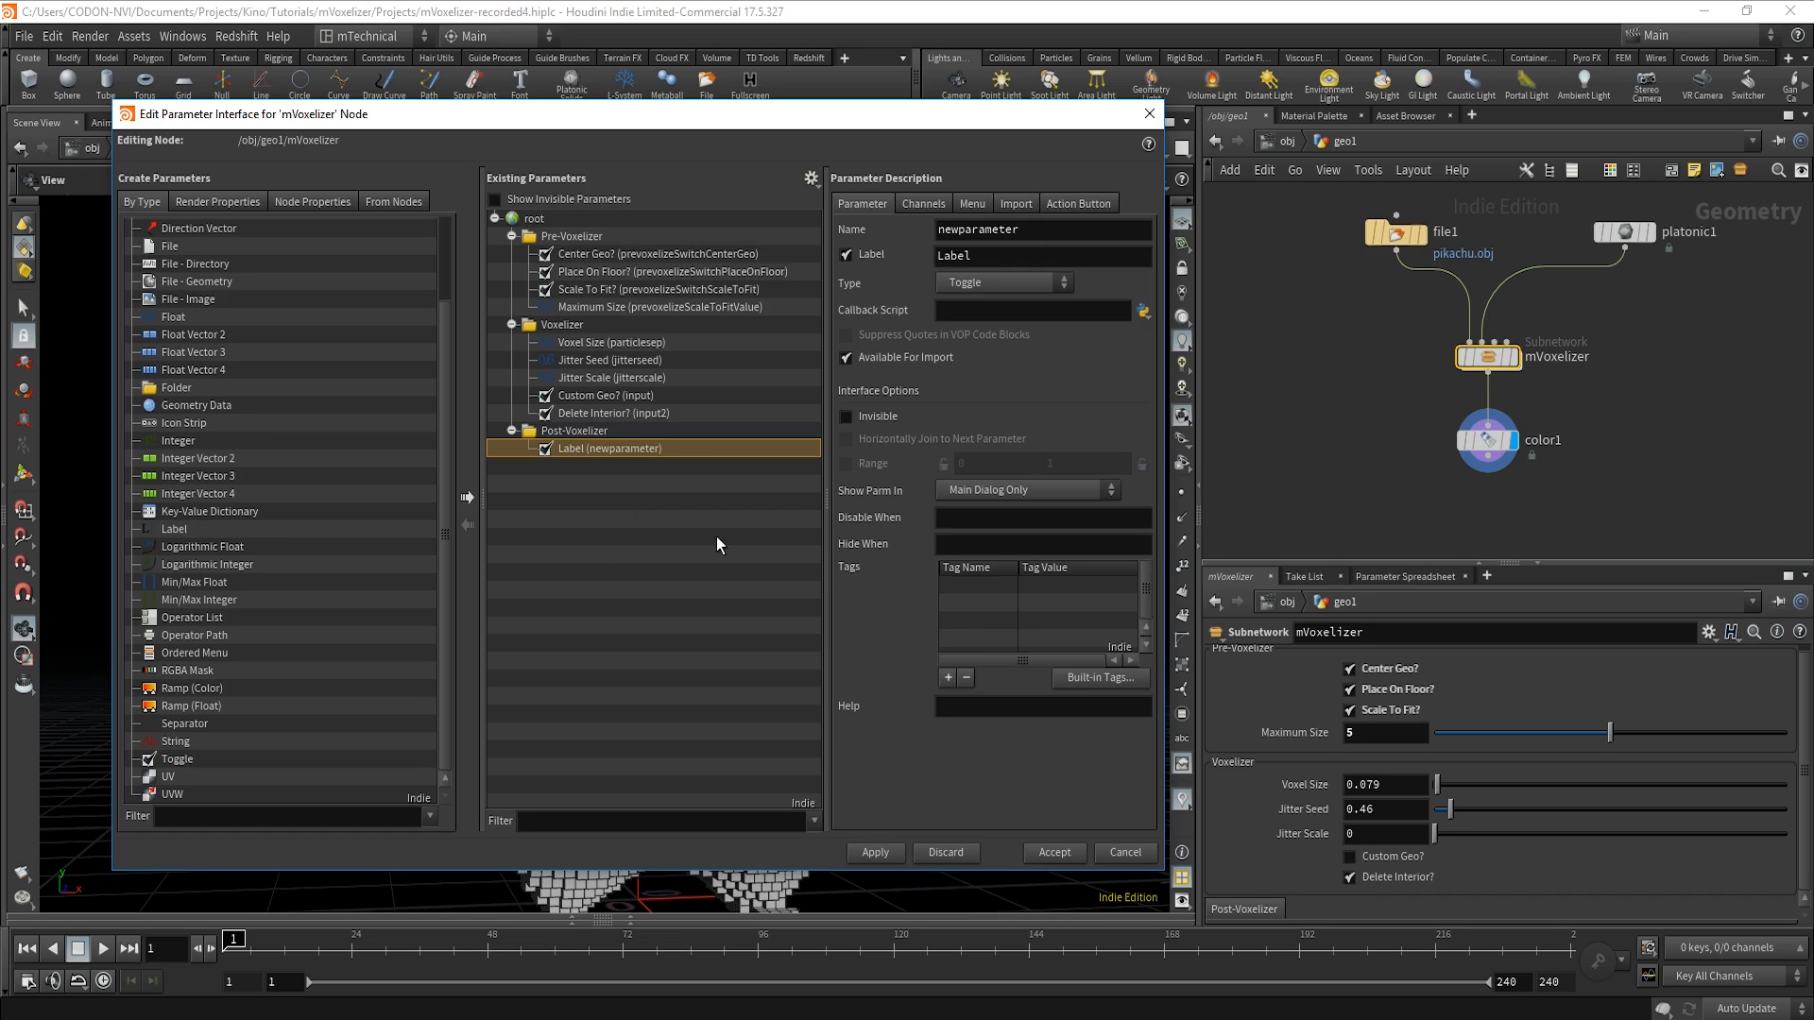
click(223, 759)
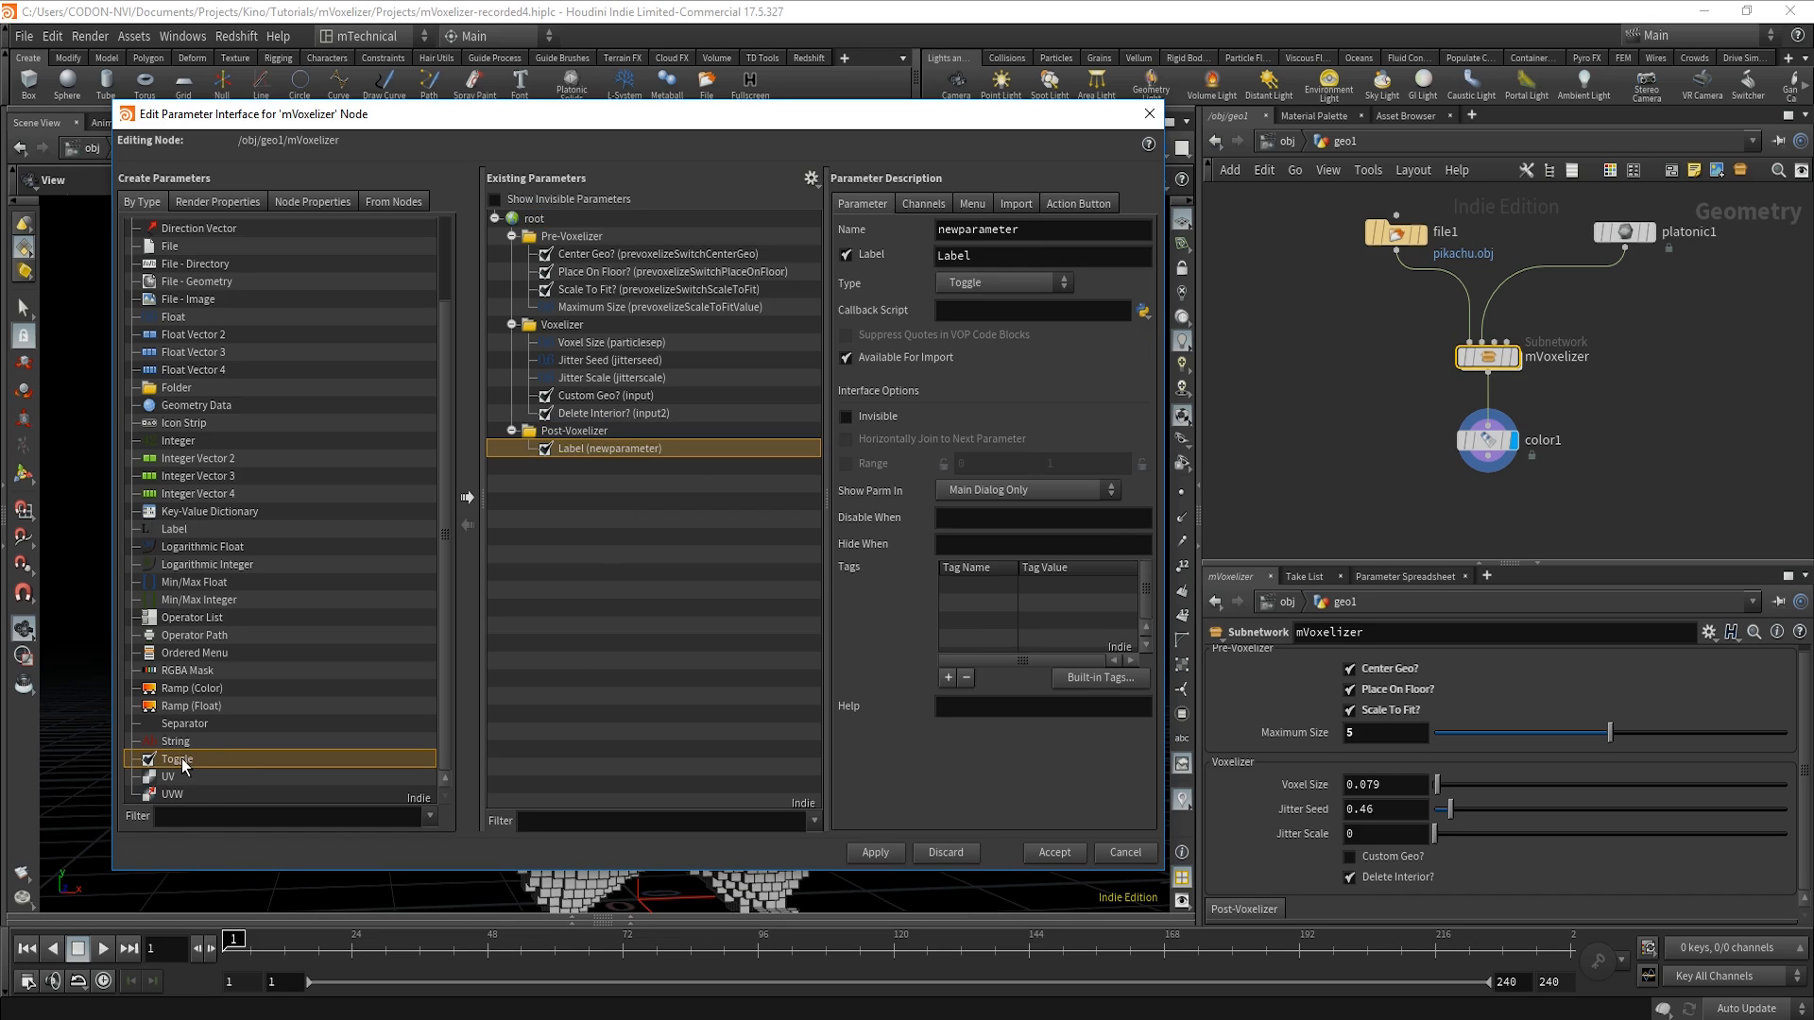
drag(185, 767, 581, 441)
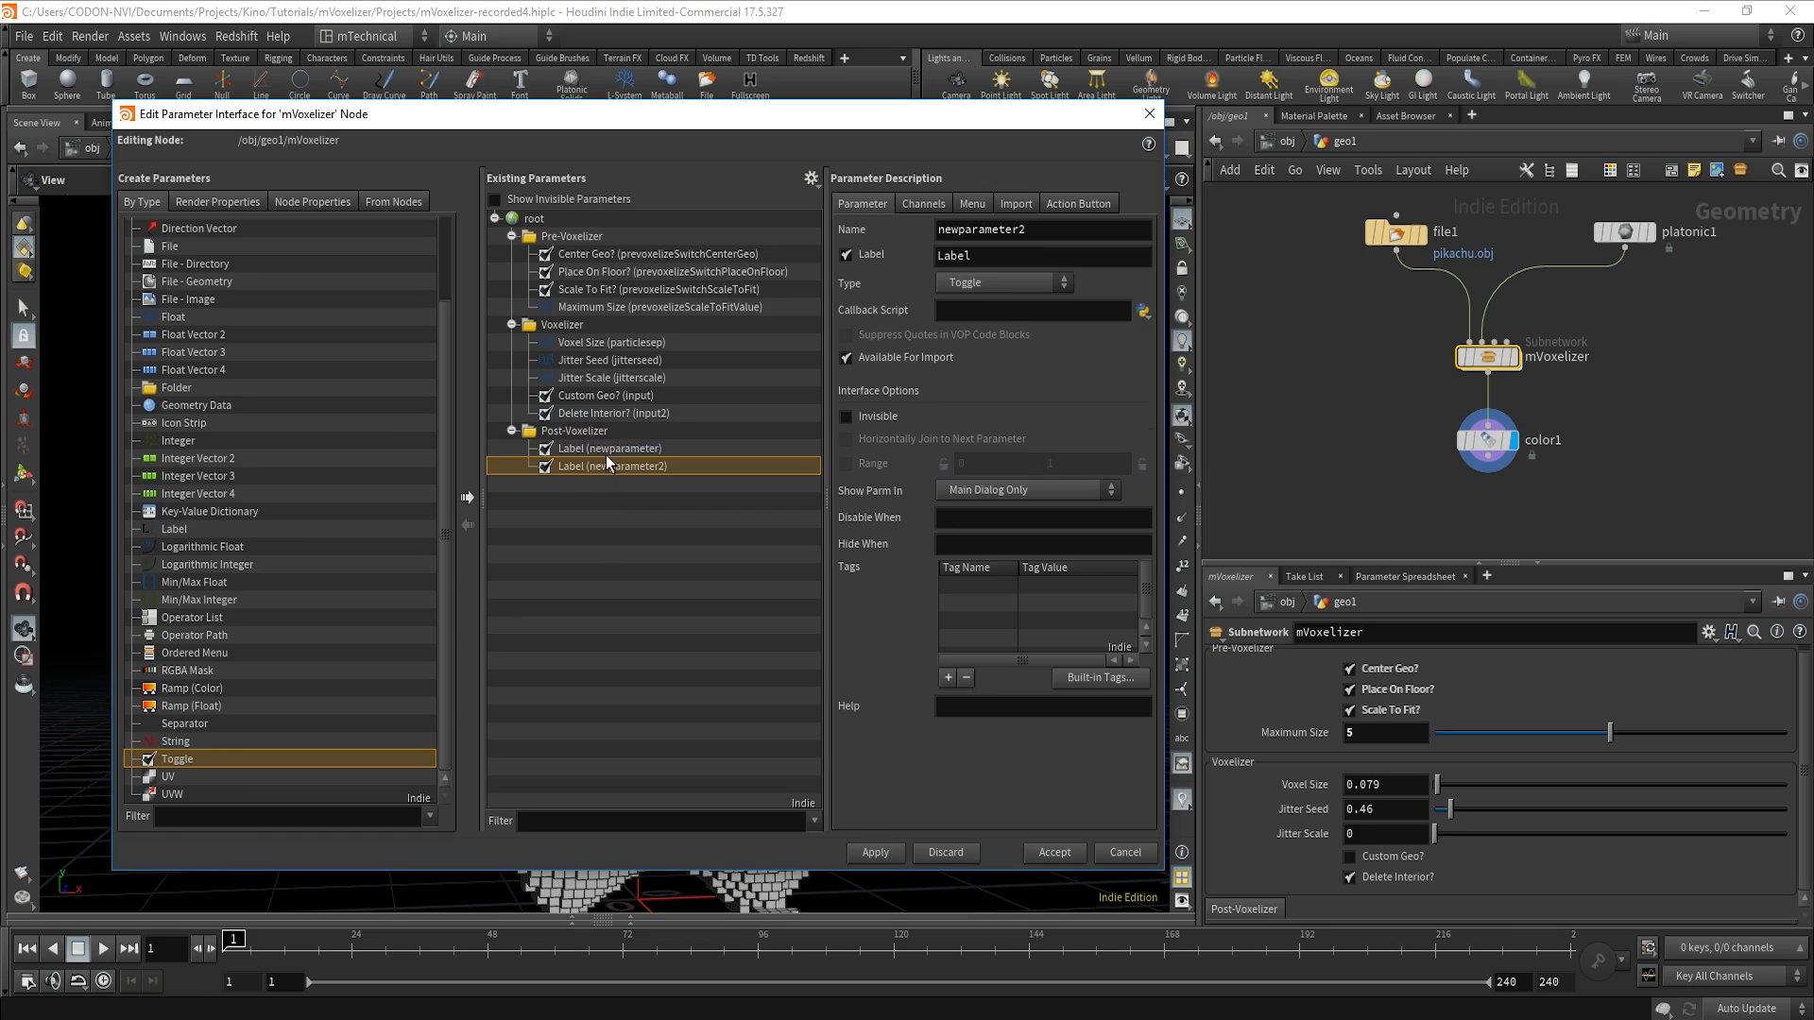
Name the first Post-Voxelizer toggle postvoxelizeSwitchEdges and label it Edges?
double_click(1085, 227)
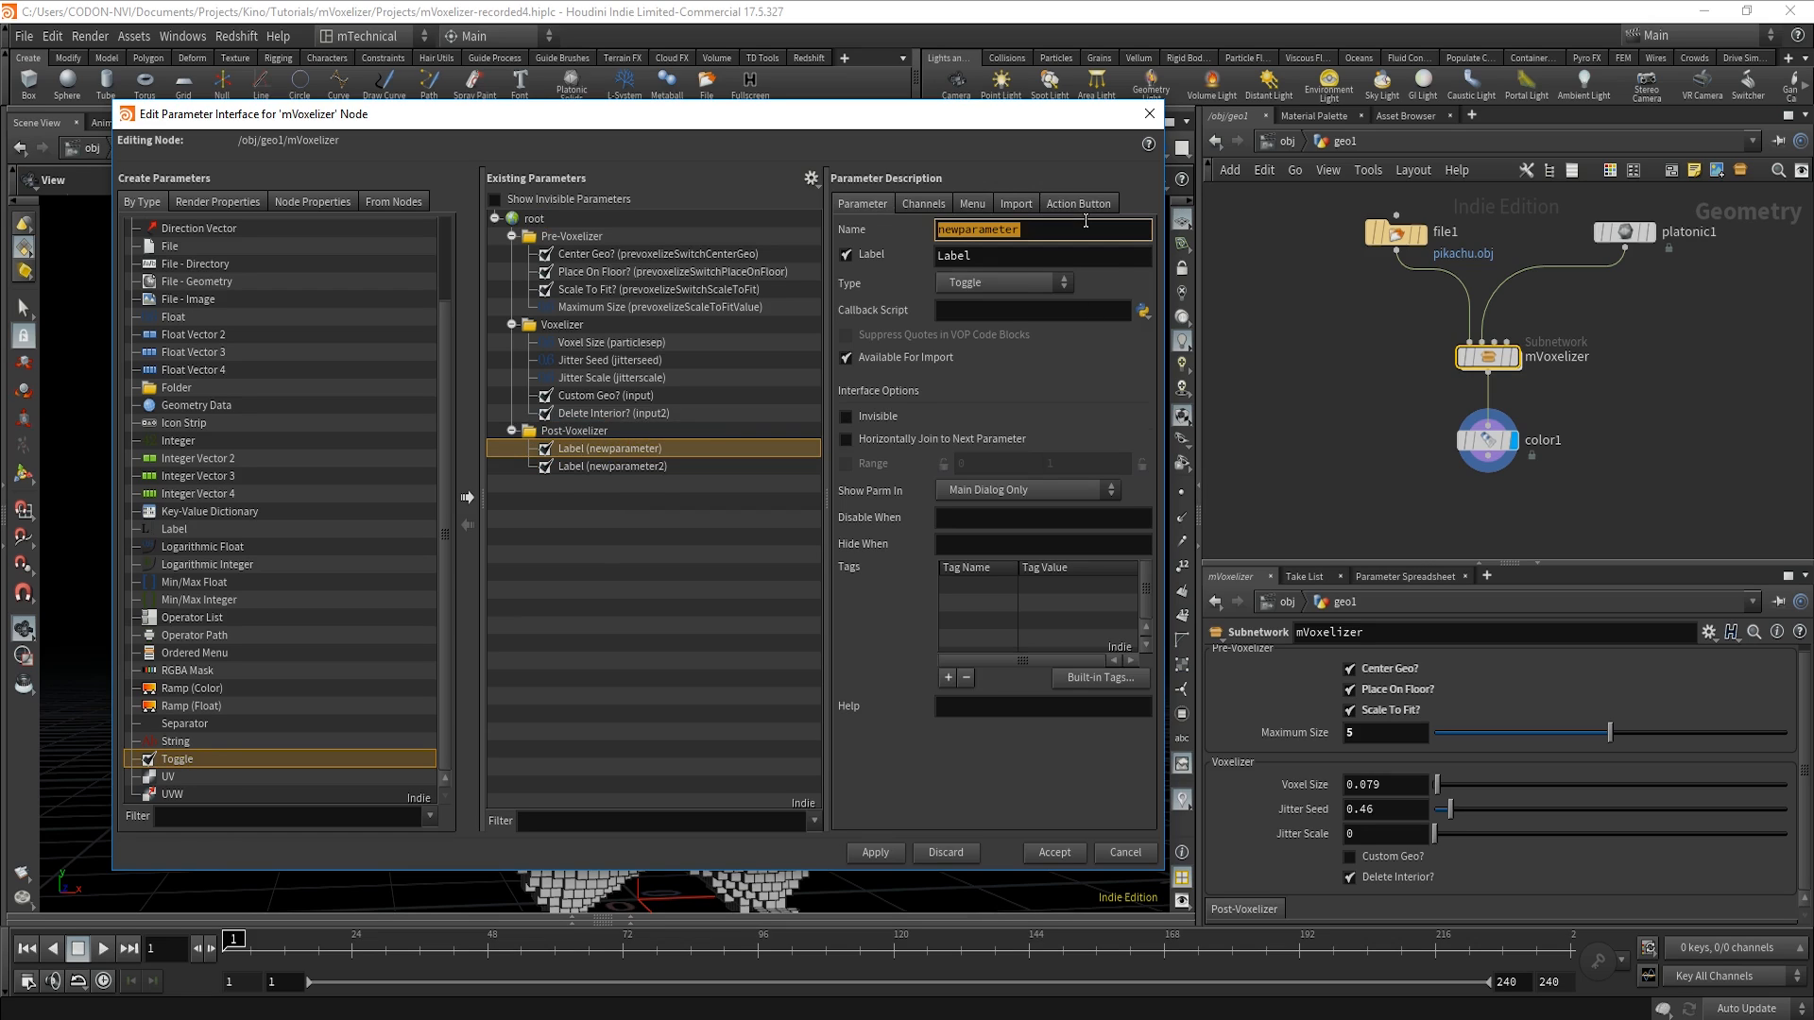
text(postvo)
text(xelizeSwitchEdges)
key(Tab)
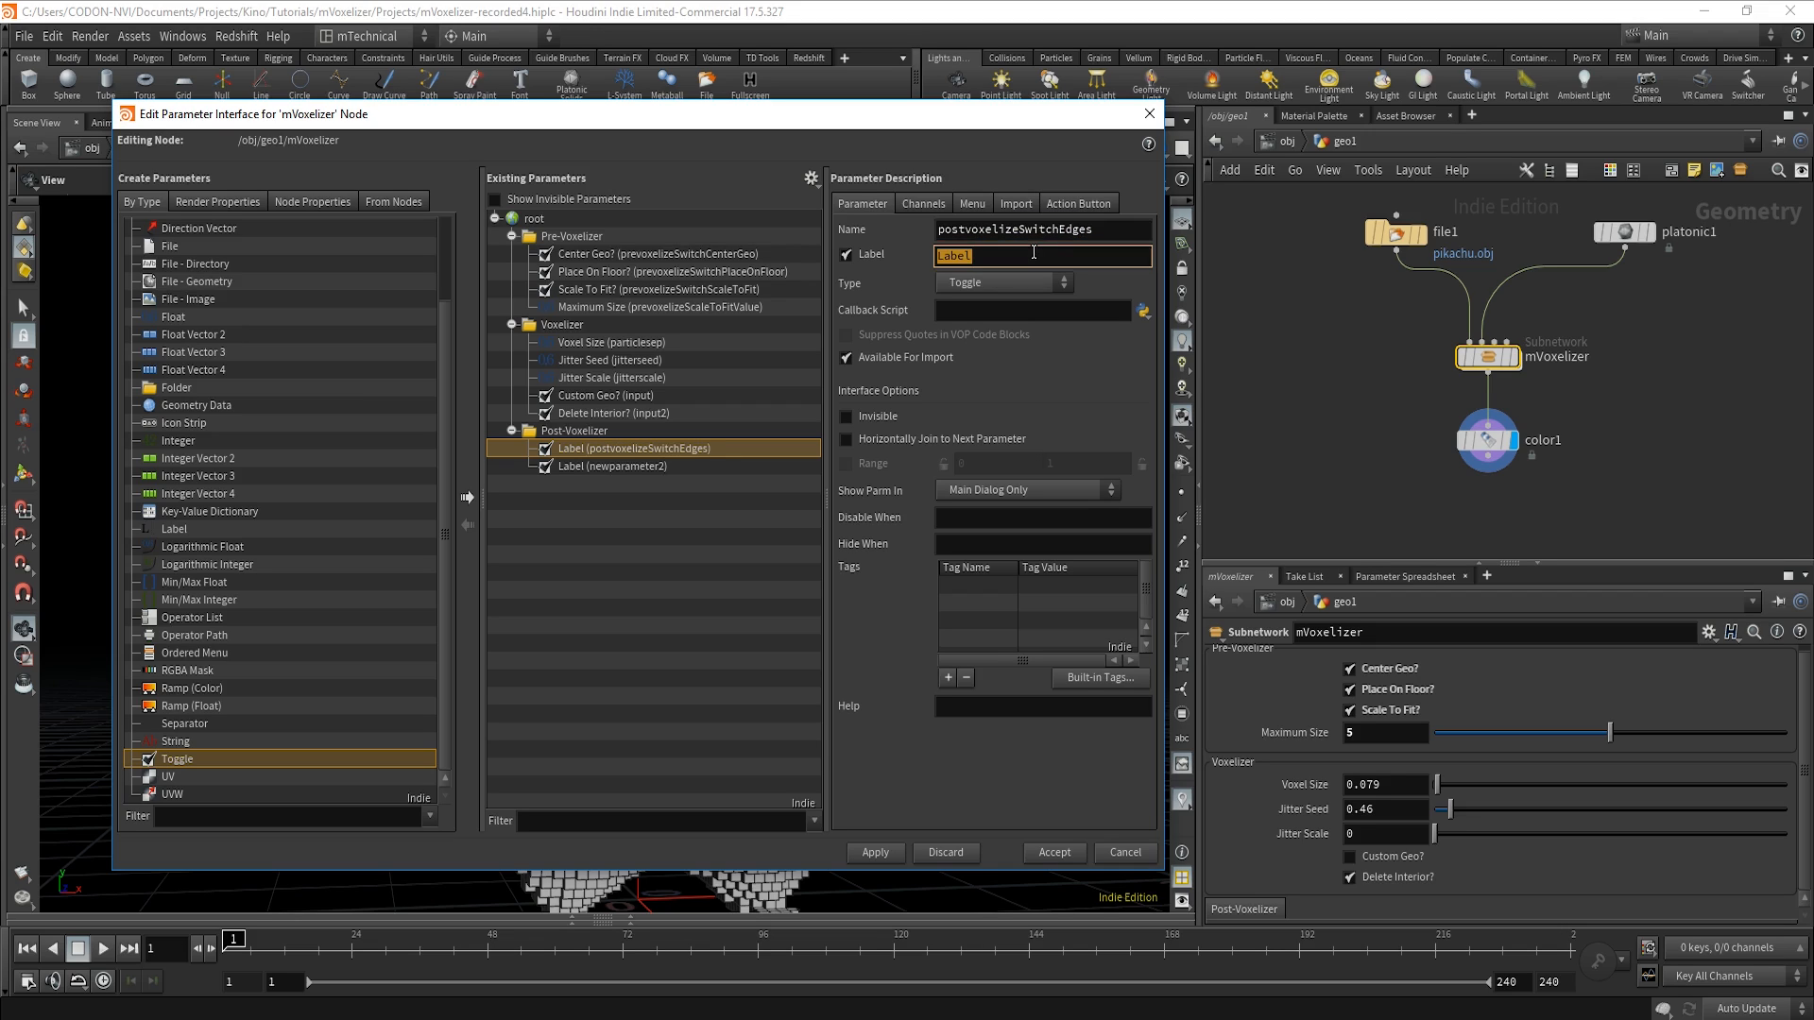
text(Edges?)
click(664, 458)
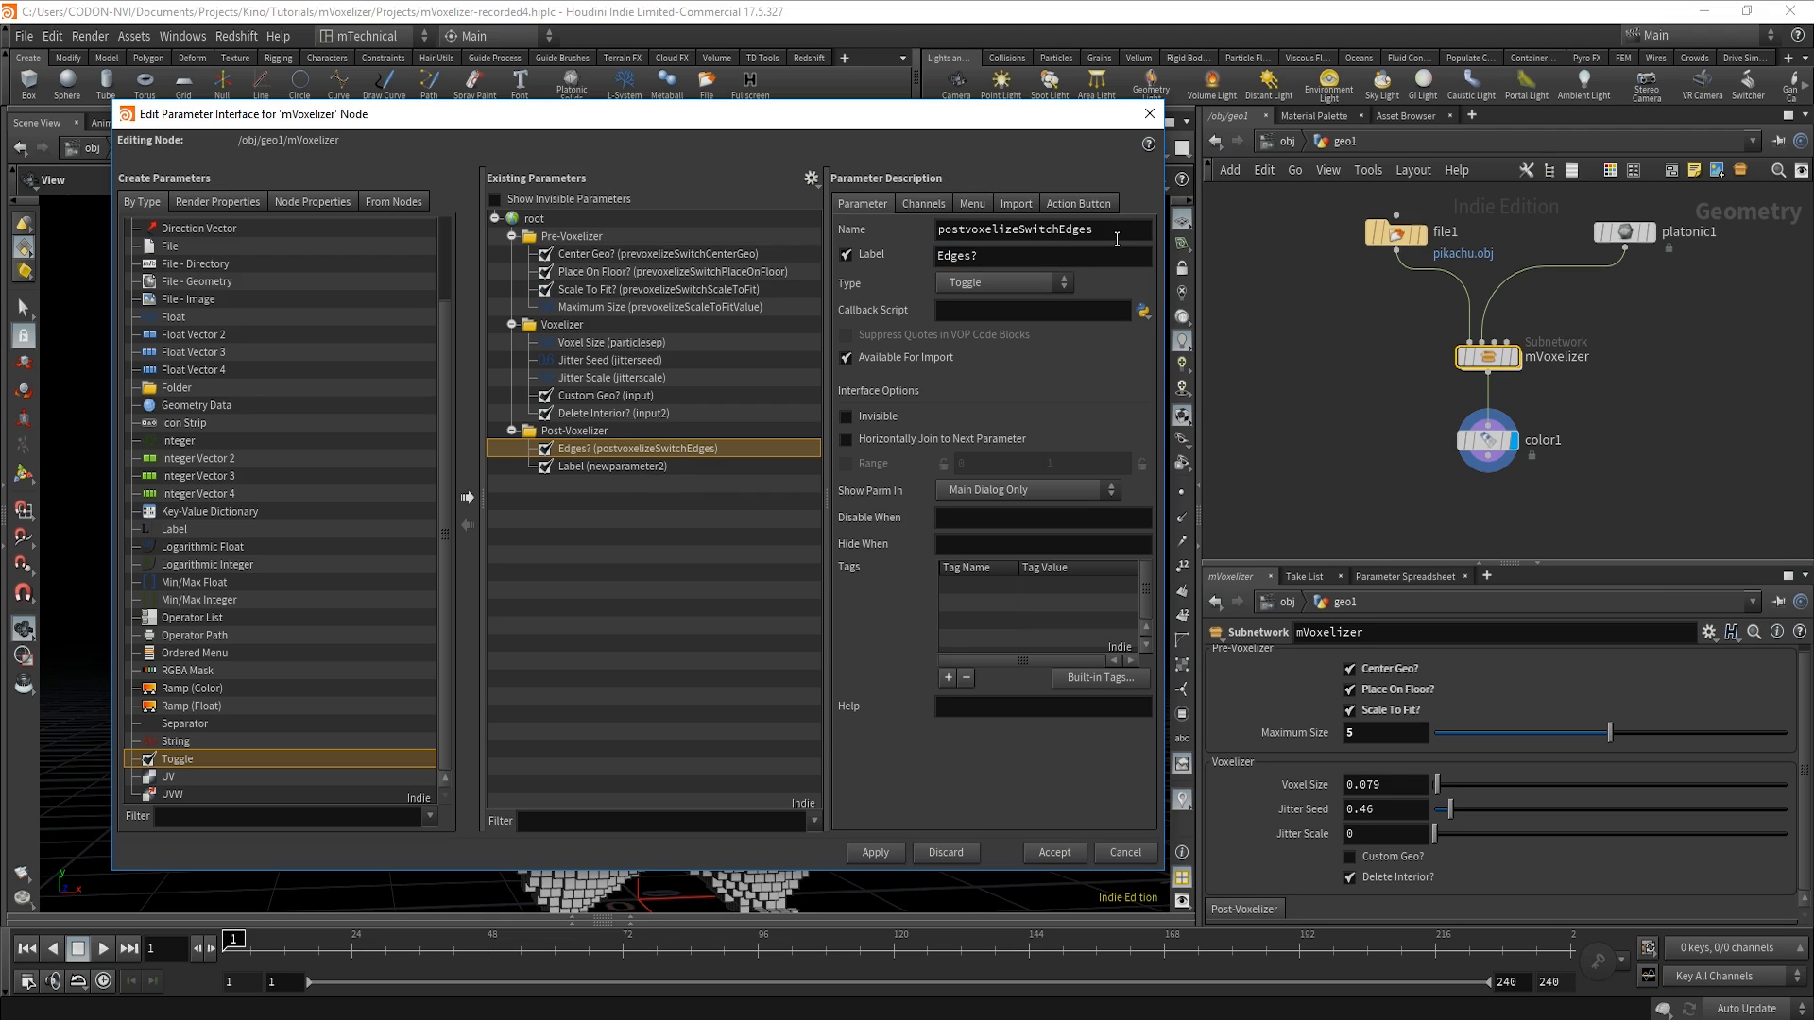
Name the second Post-Voxelizer toggle postvoxelizeSwitchPolywire.
click(612, 469)
double_click(1019, 238)
text(postvoxelizeSwitchEdges)
drag(1099, 240, 1063, 242)
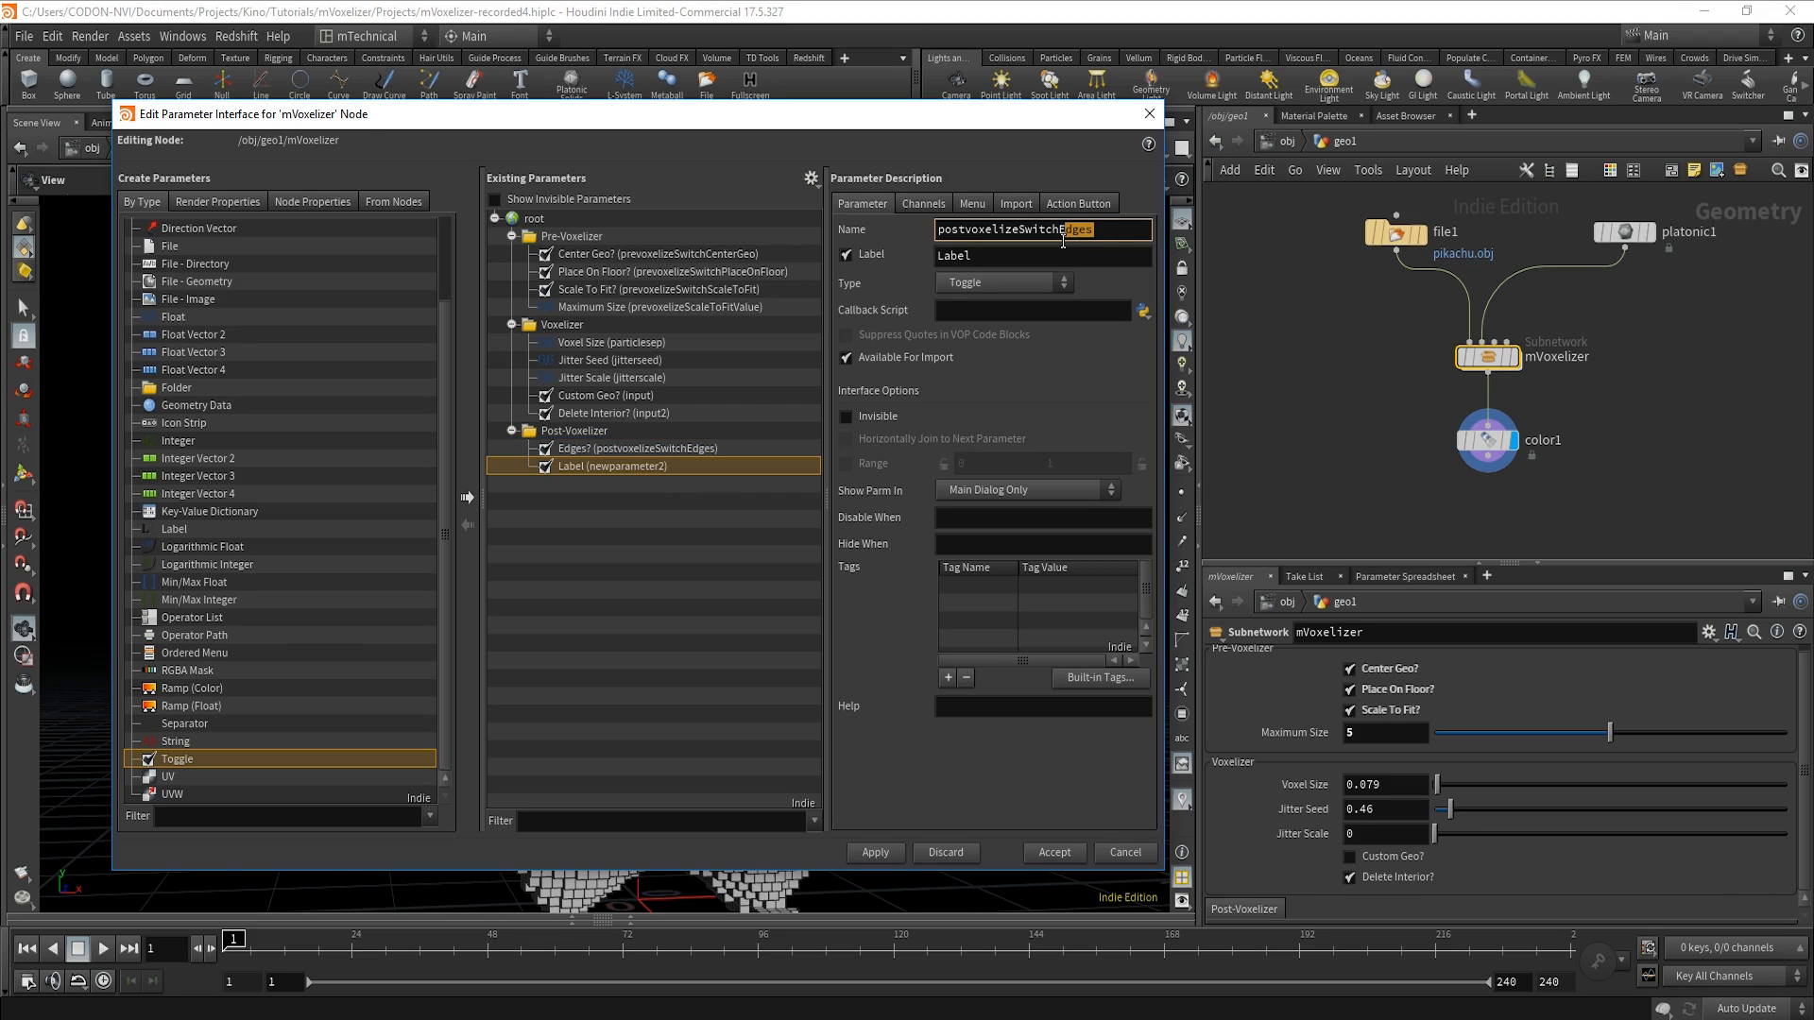
text(Polywir)
key(Return)
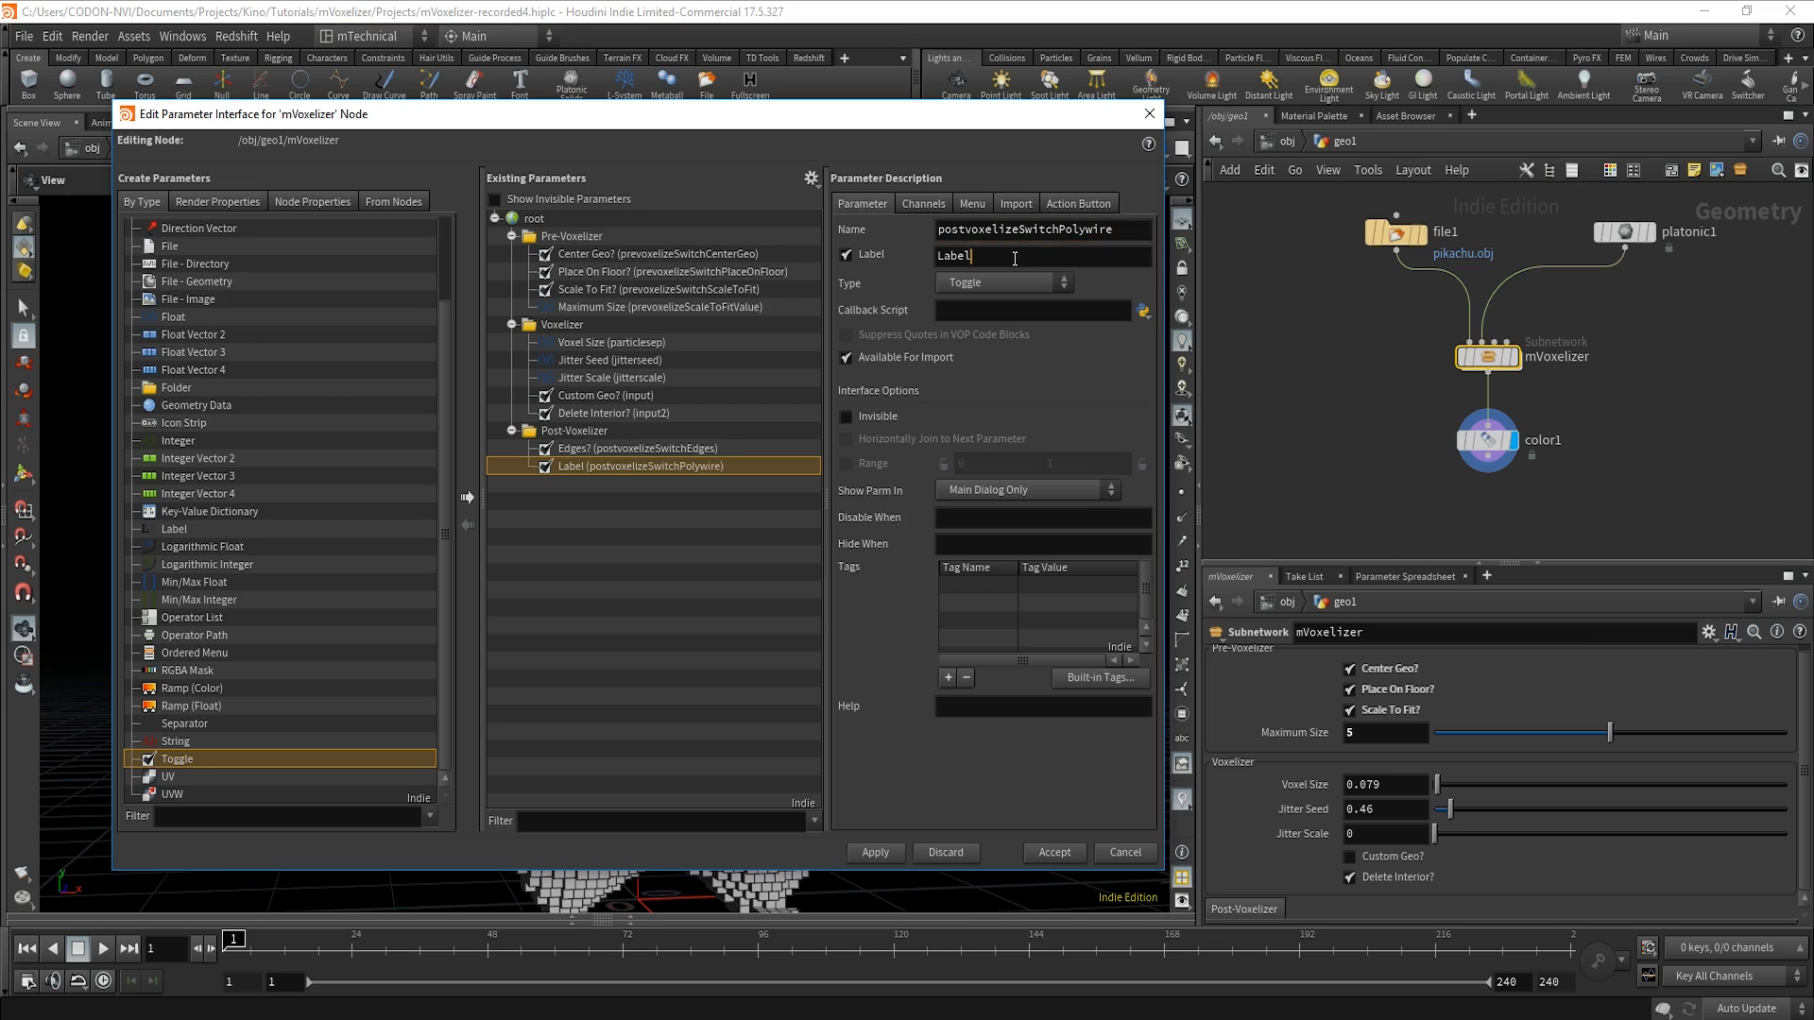
Label the second Post-Voxelizer toggle Polywire? and accept the parameter interface changes.
double_click(1014, 256)
text(Pl)
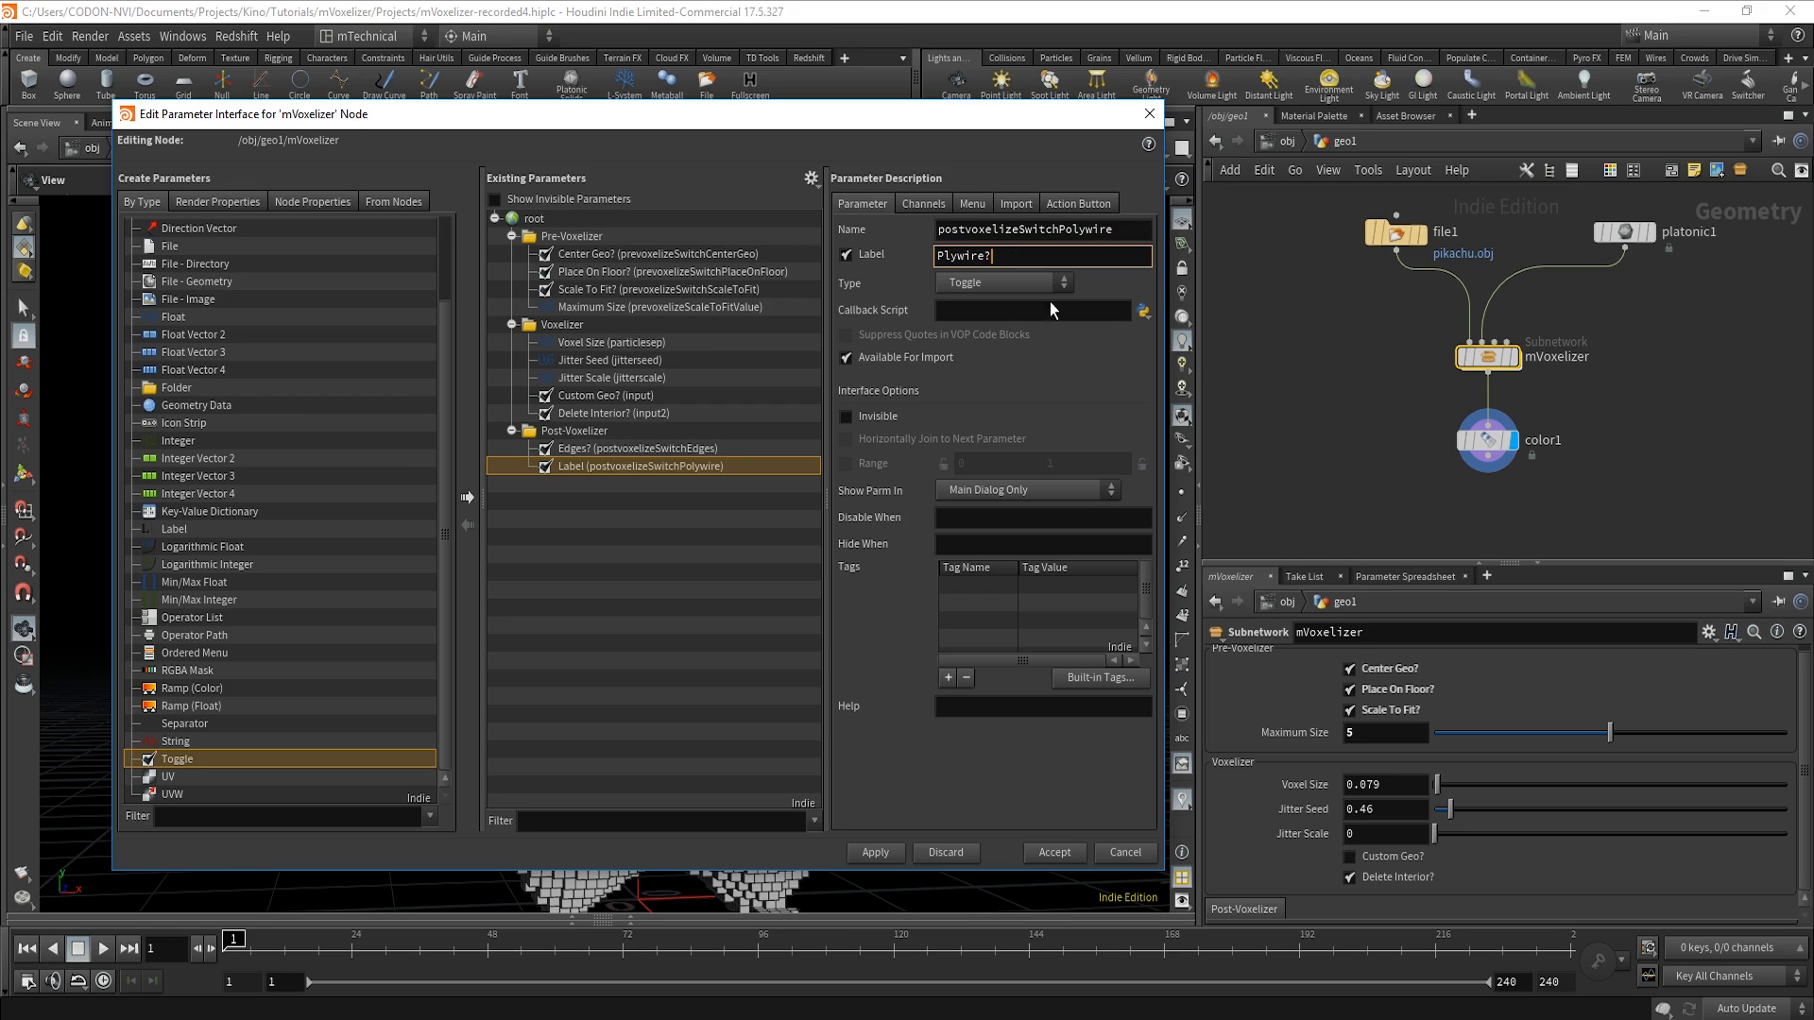
click(870, 855)
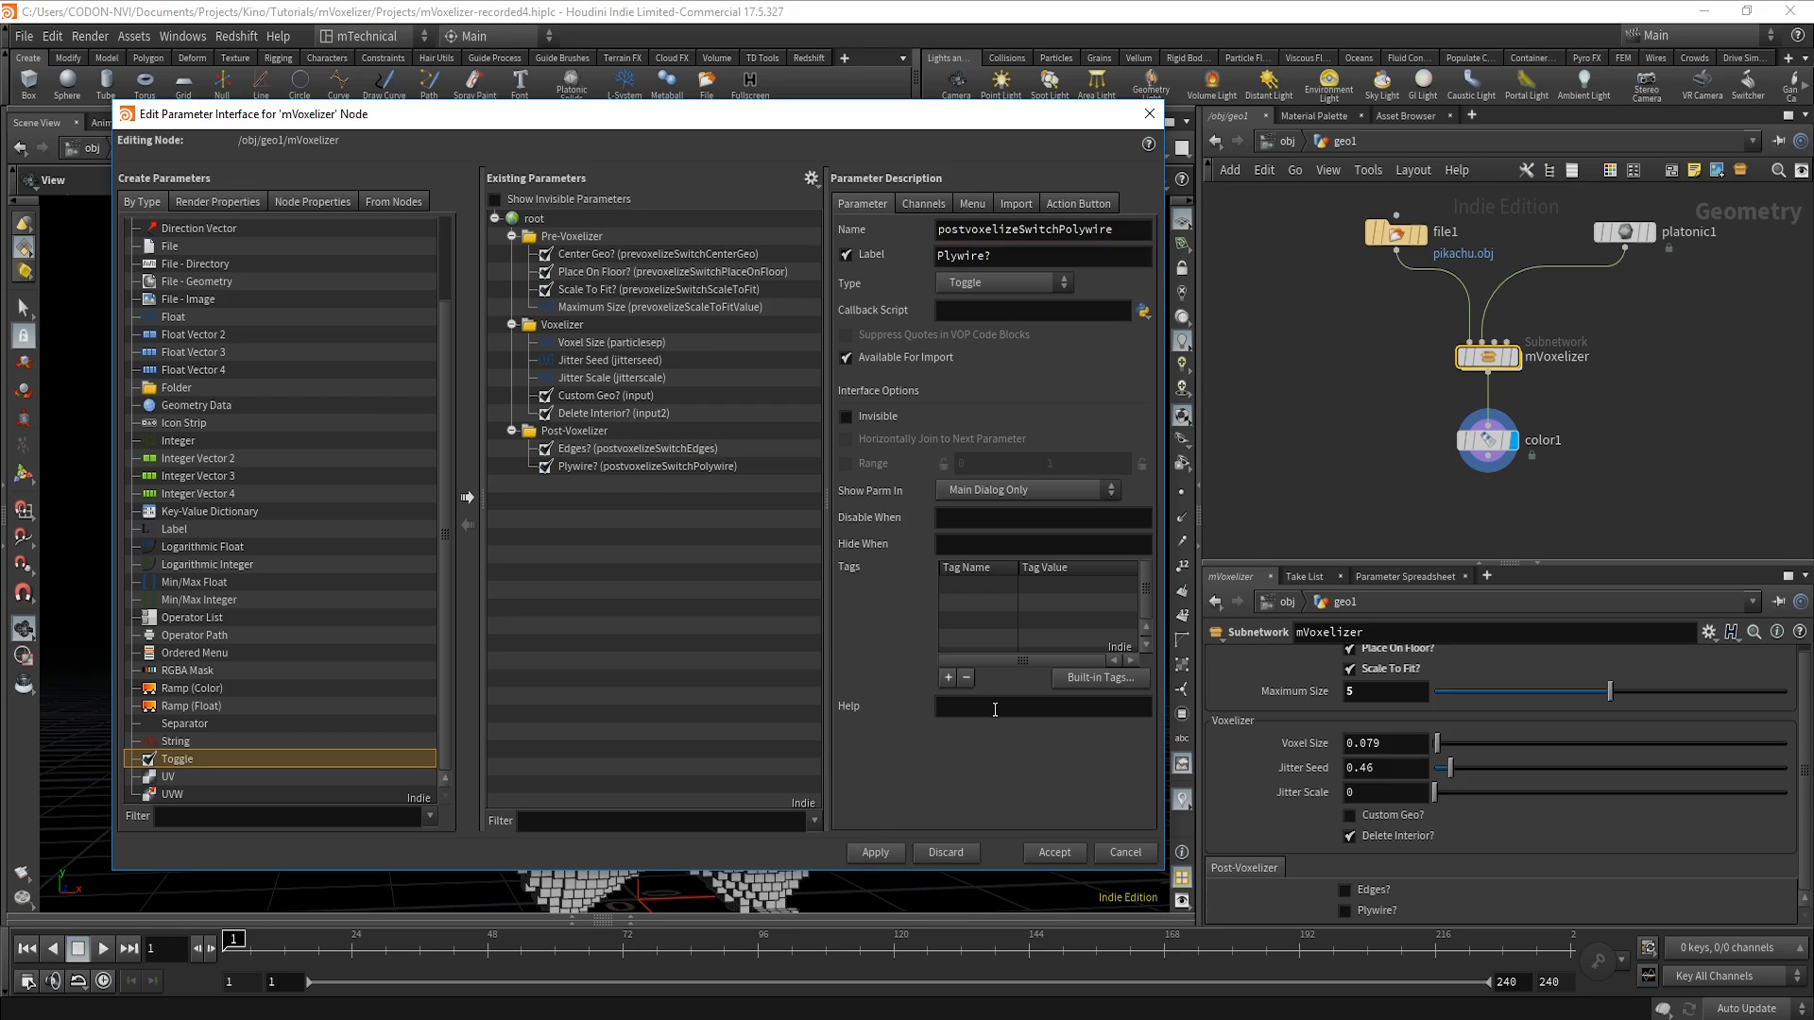
click(947, 255)
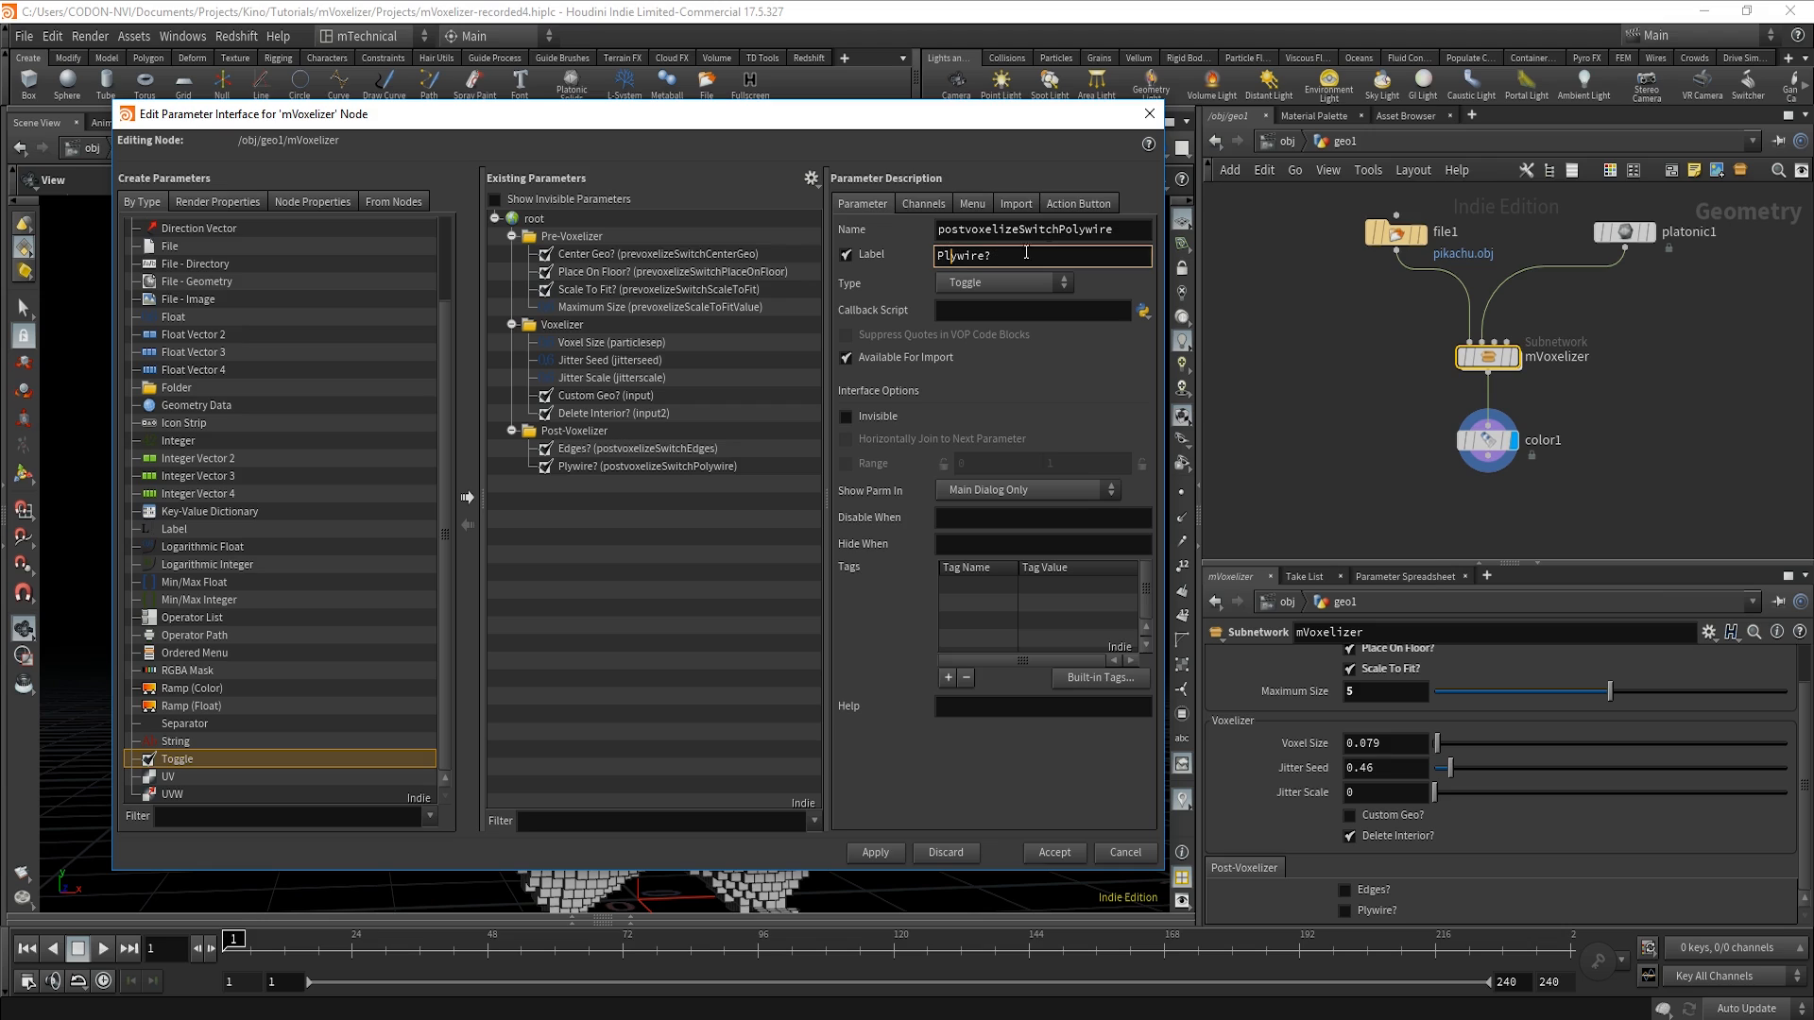
text(o)
click(875, 852)
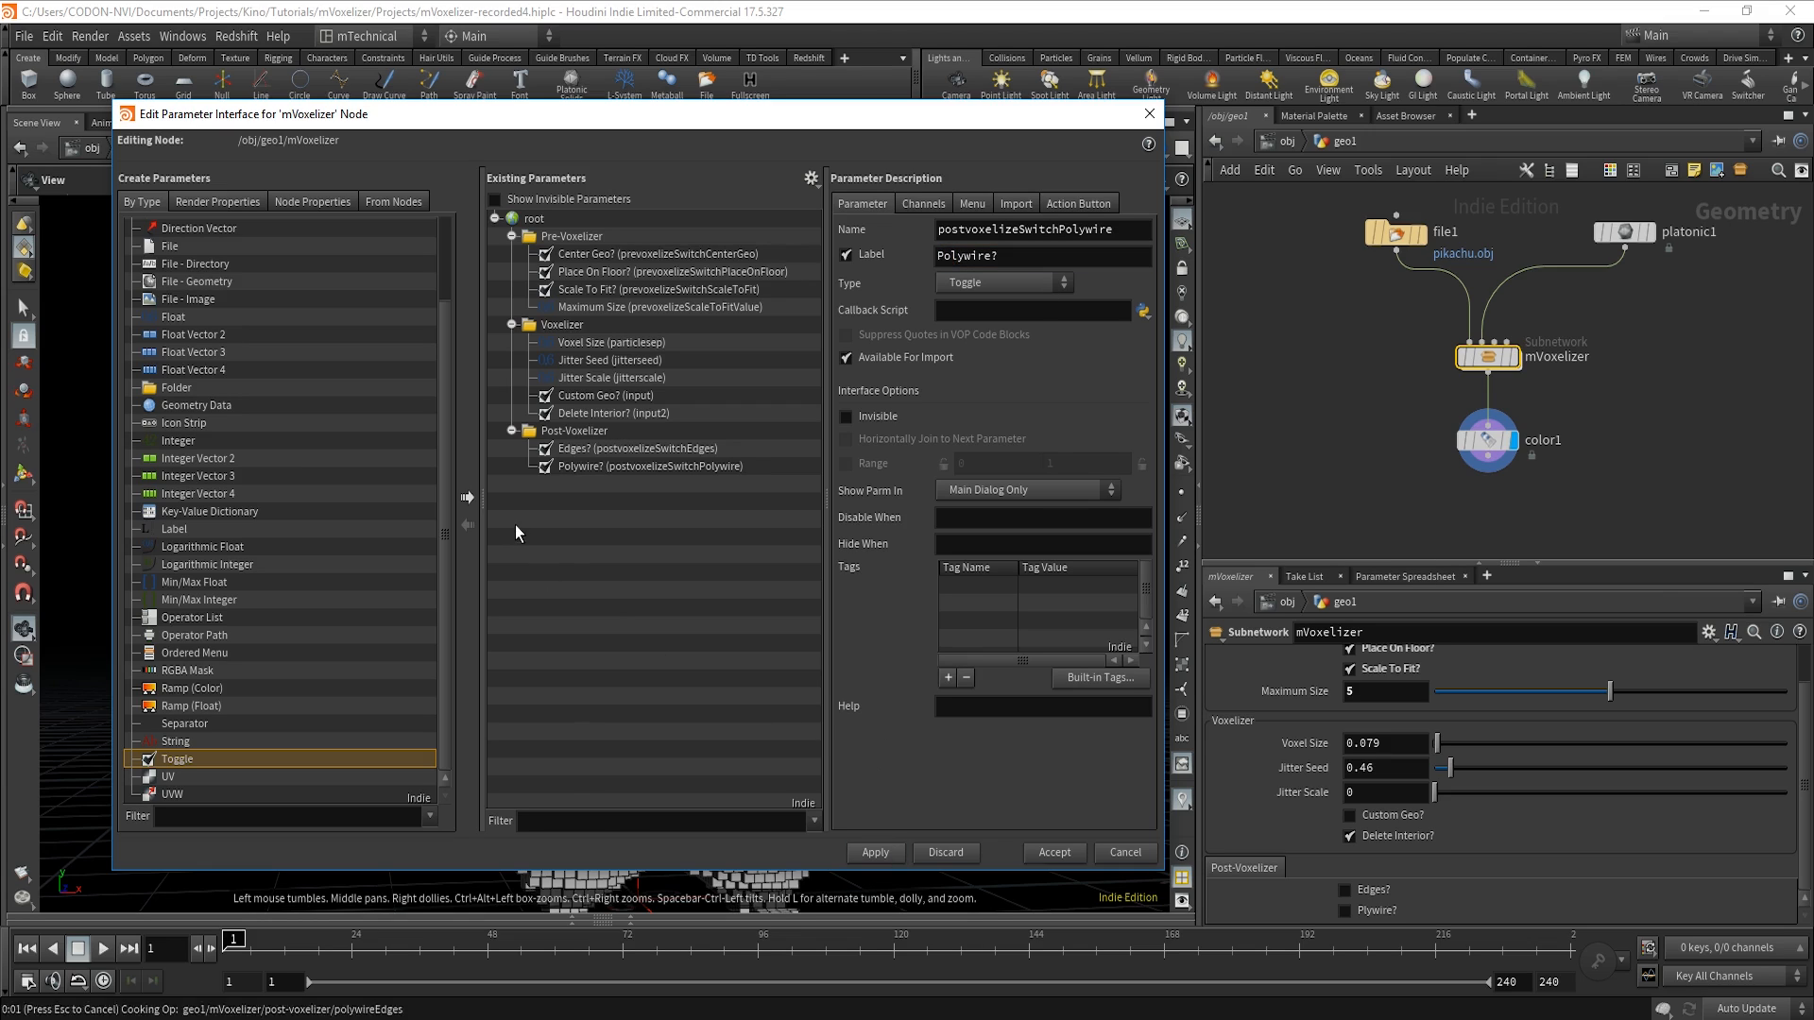
click(1055, 852)
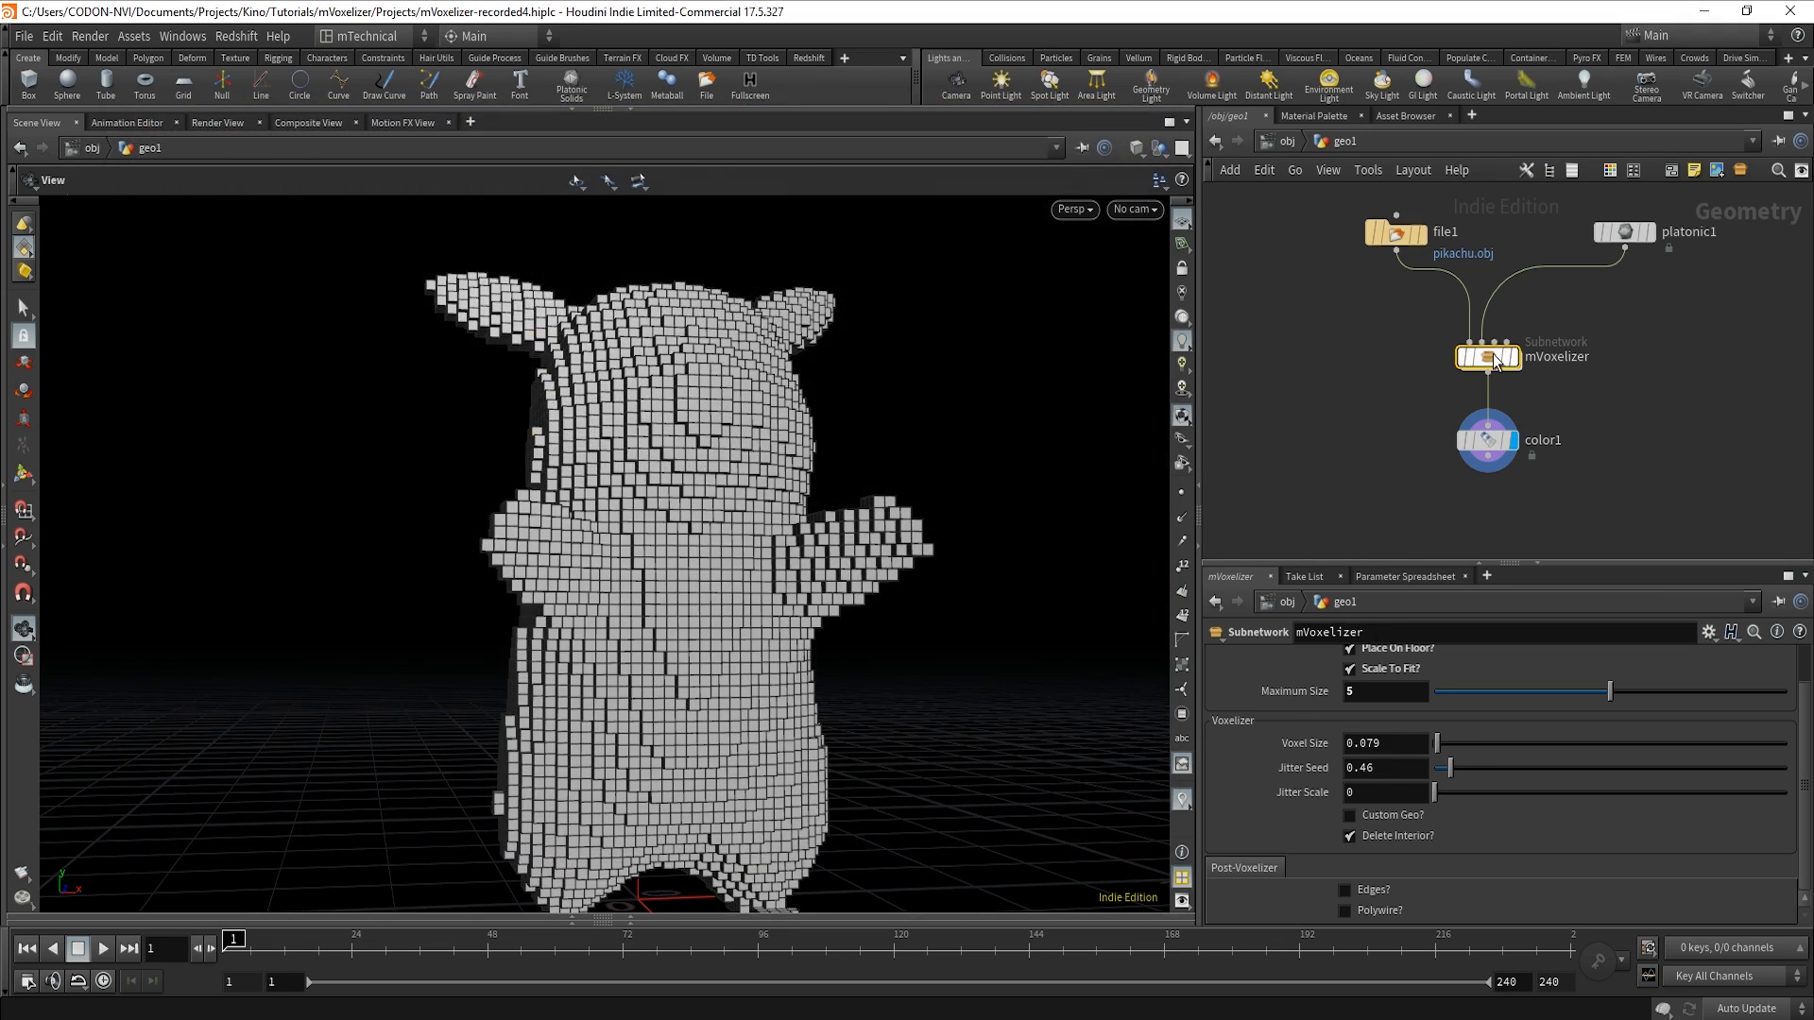
Inspect the Wire Radius of polywireEdges inside mVoxelizer's post-voxelizer subnetwork and return to geo1.
double_click(1495, 362)
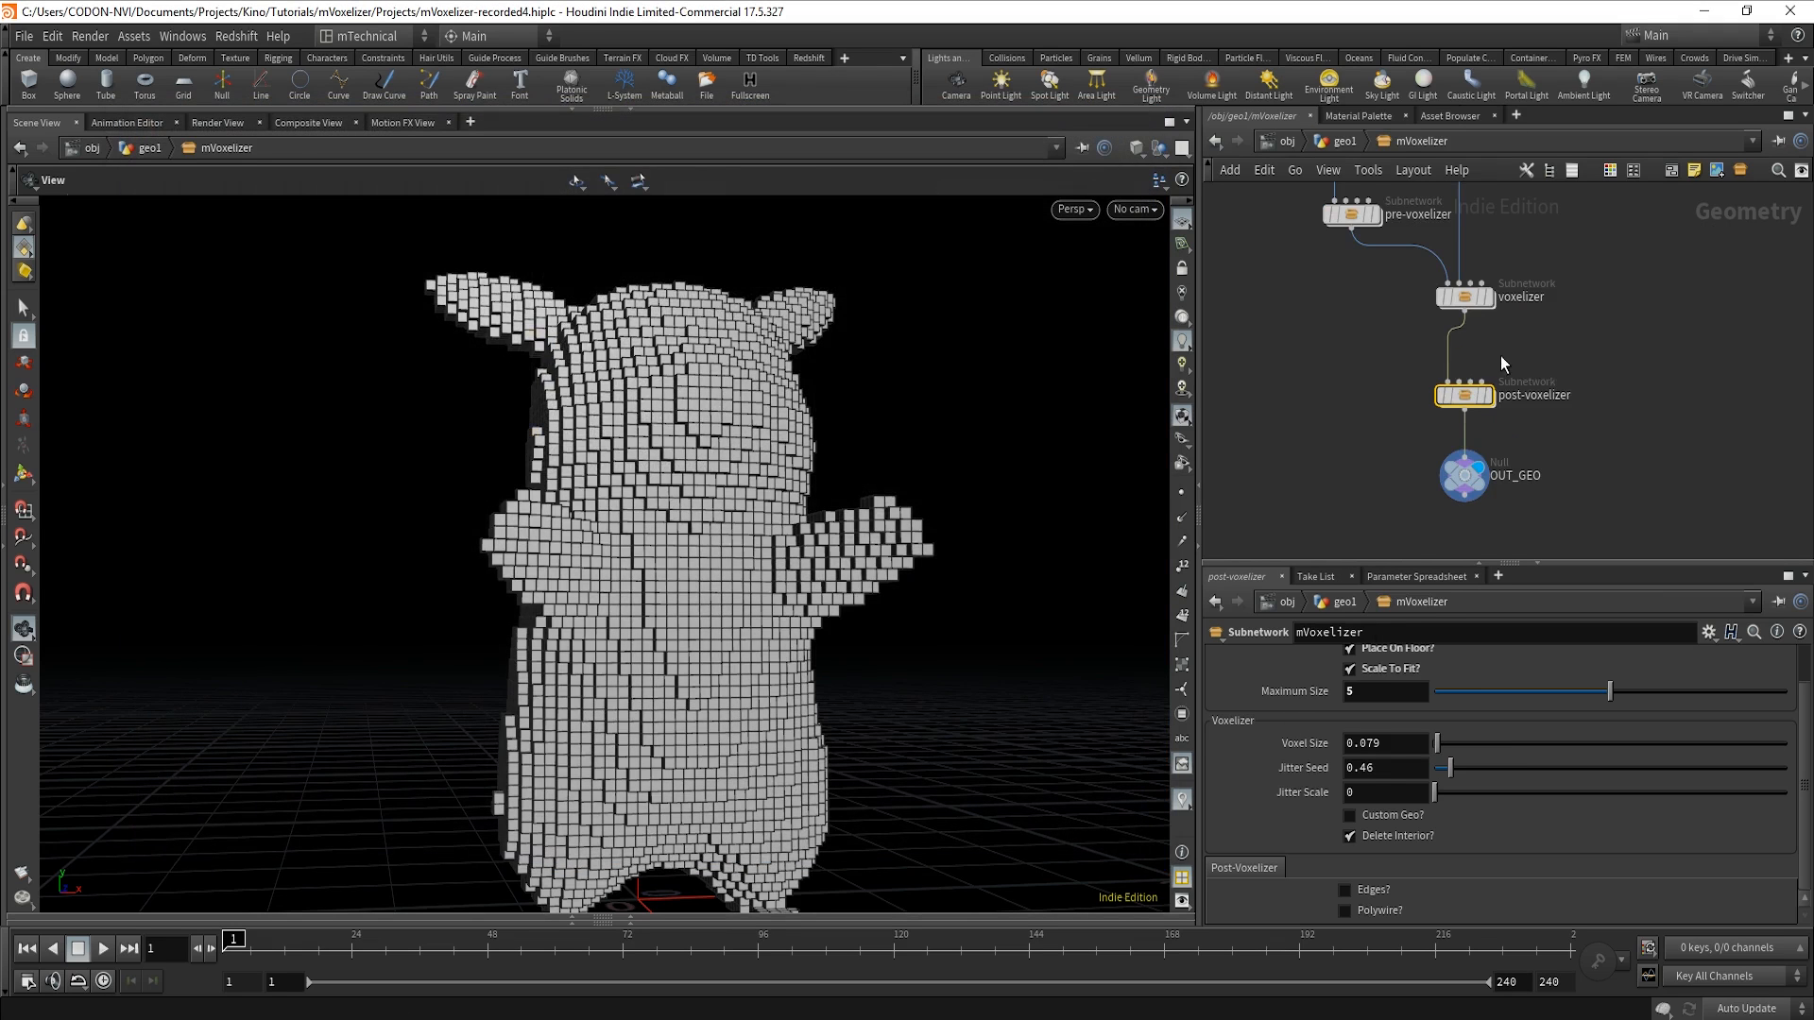
double_click(1463, 401)
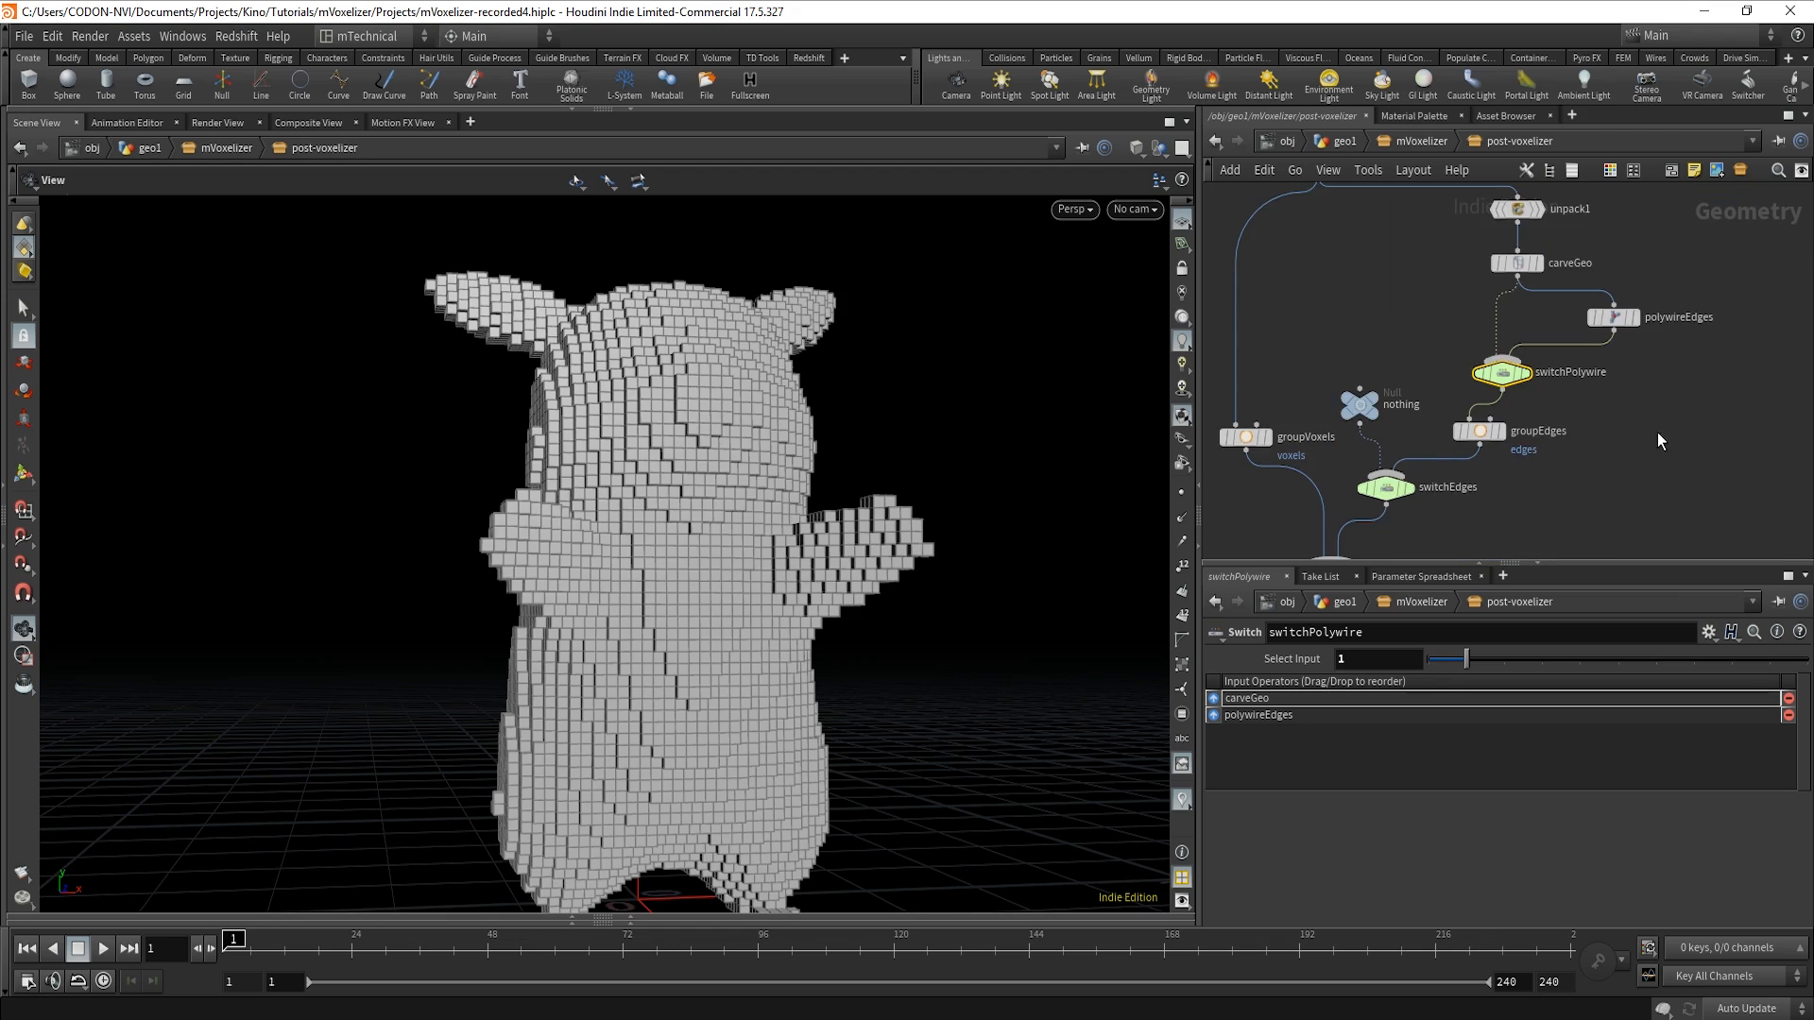
click(1613, 316)
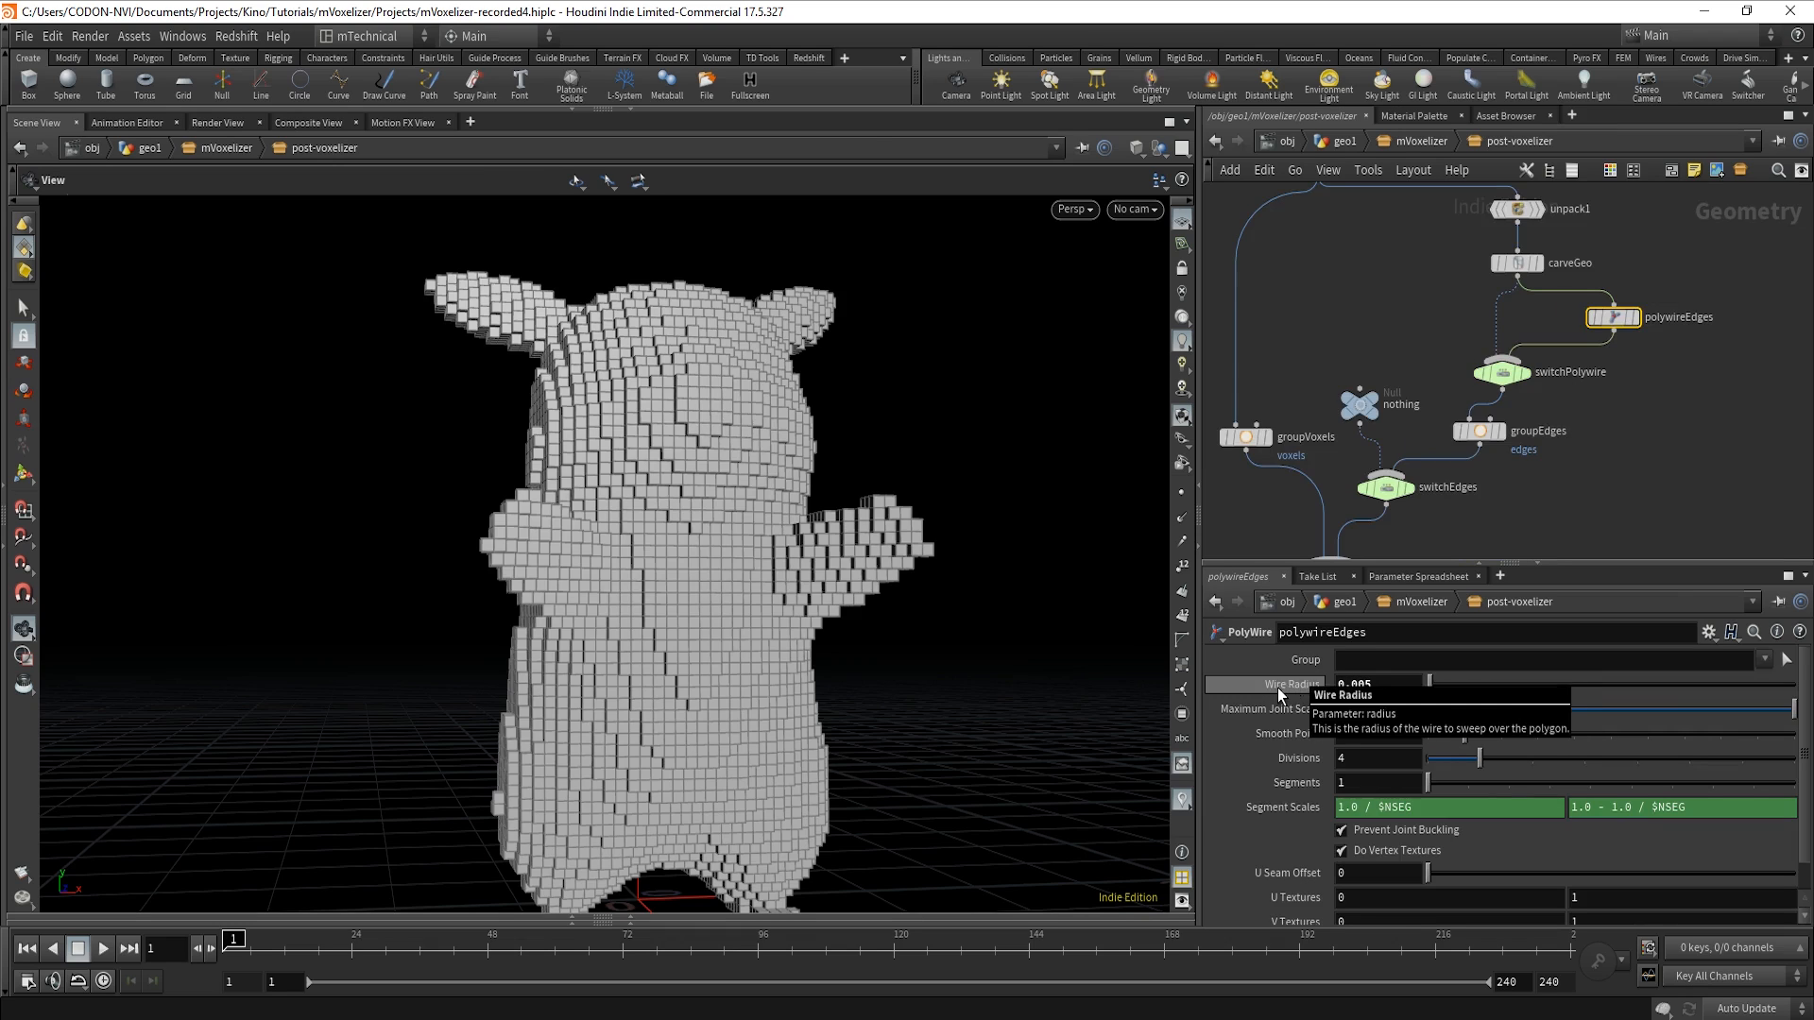
click(1320, 142)
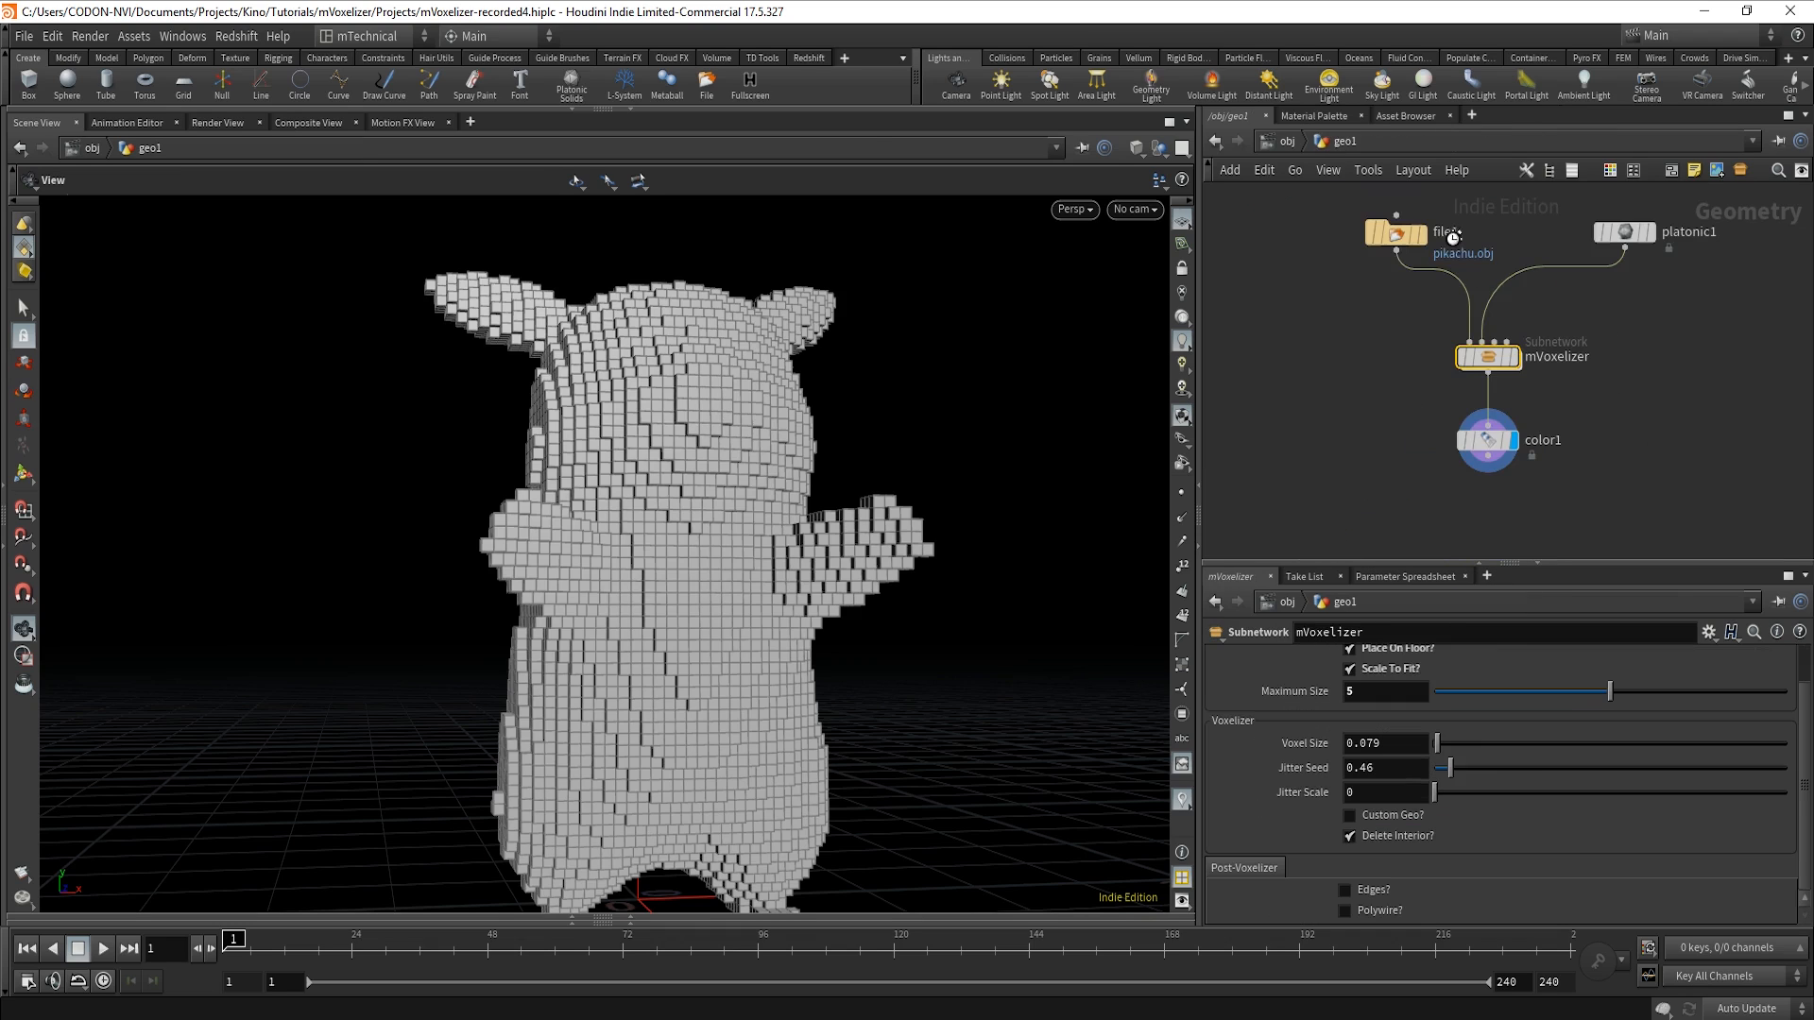
key(Up)
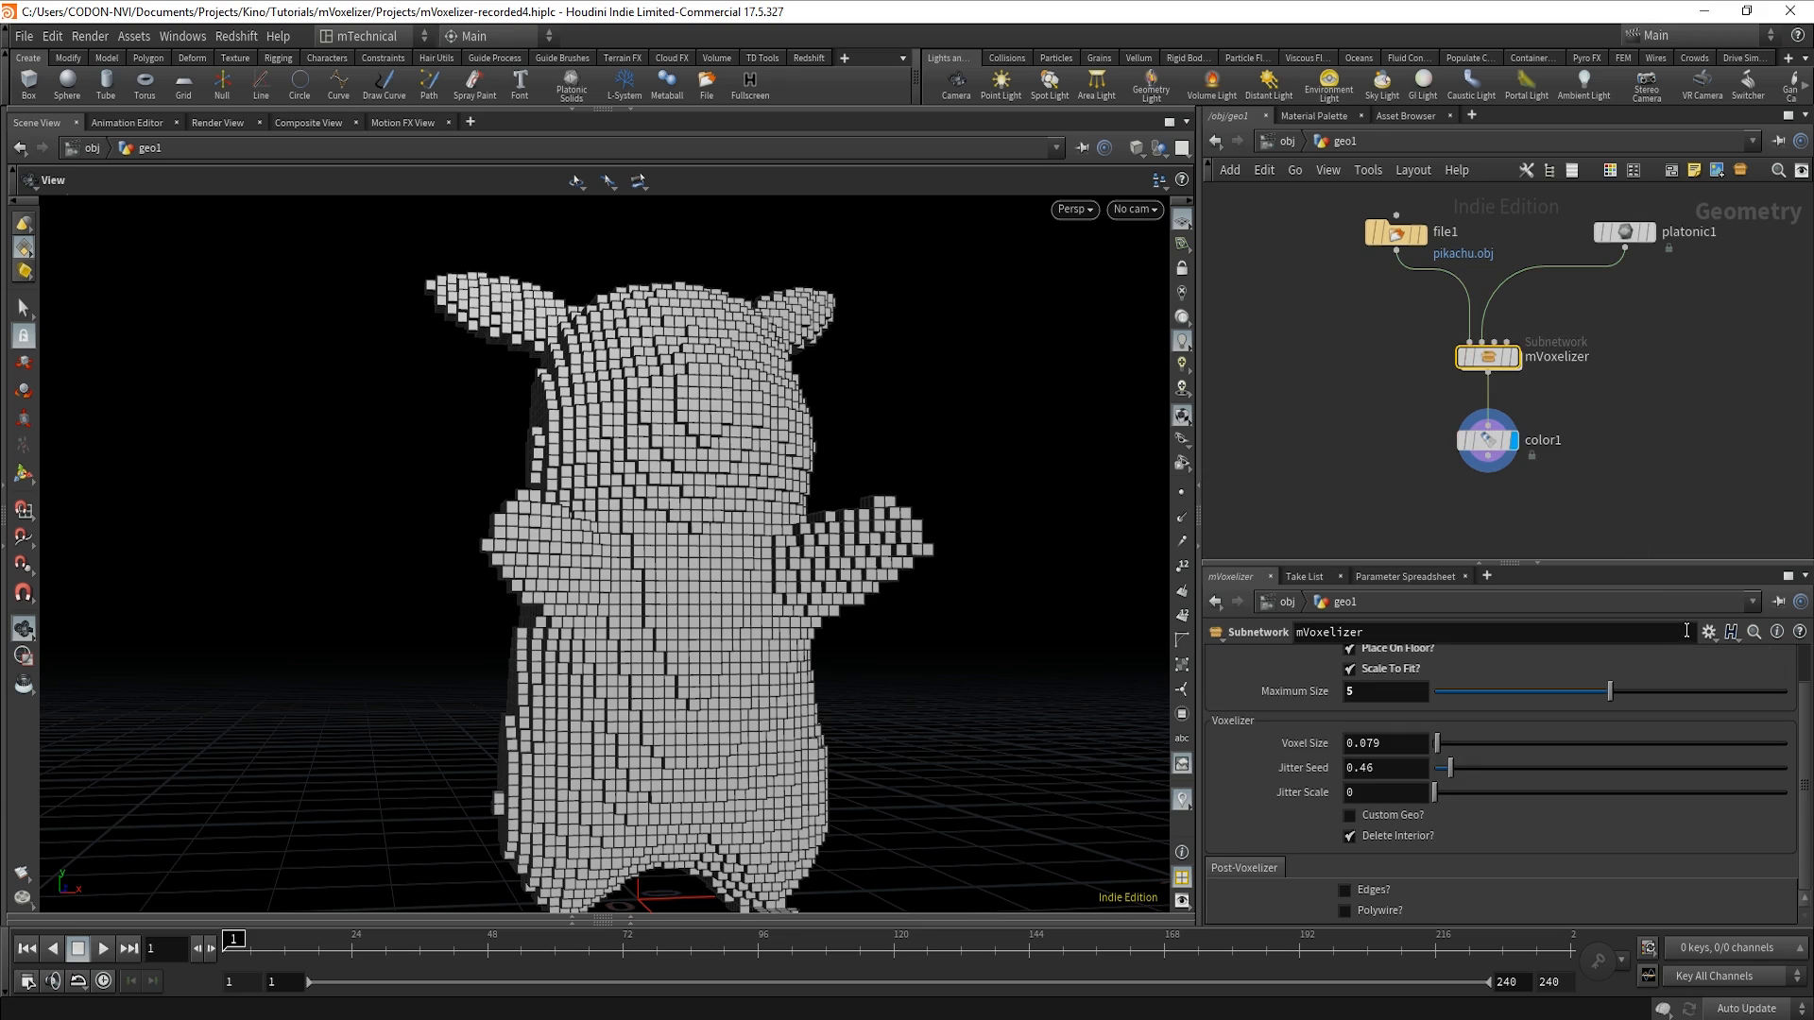
Reopen mVoxelizer's parameter interface and add a Float parameter to the Post-Voxelizer folder below the Polywire? toggle.
click(1710, 643)
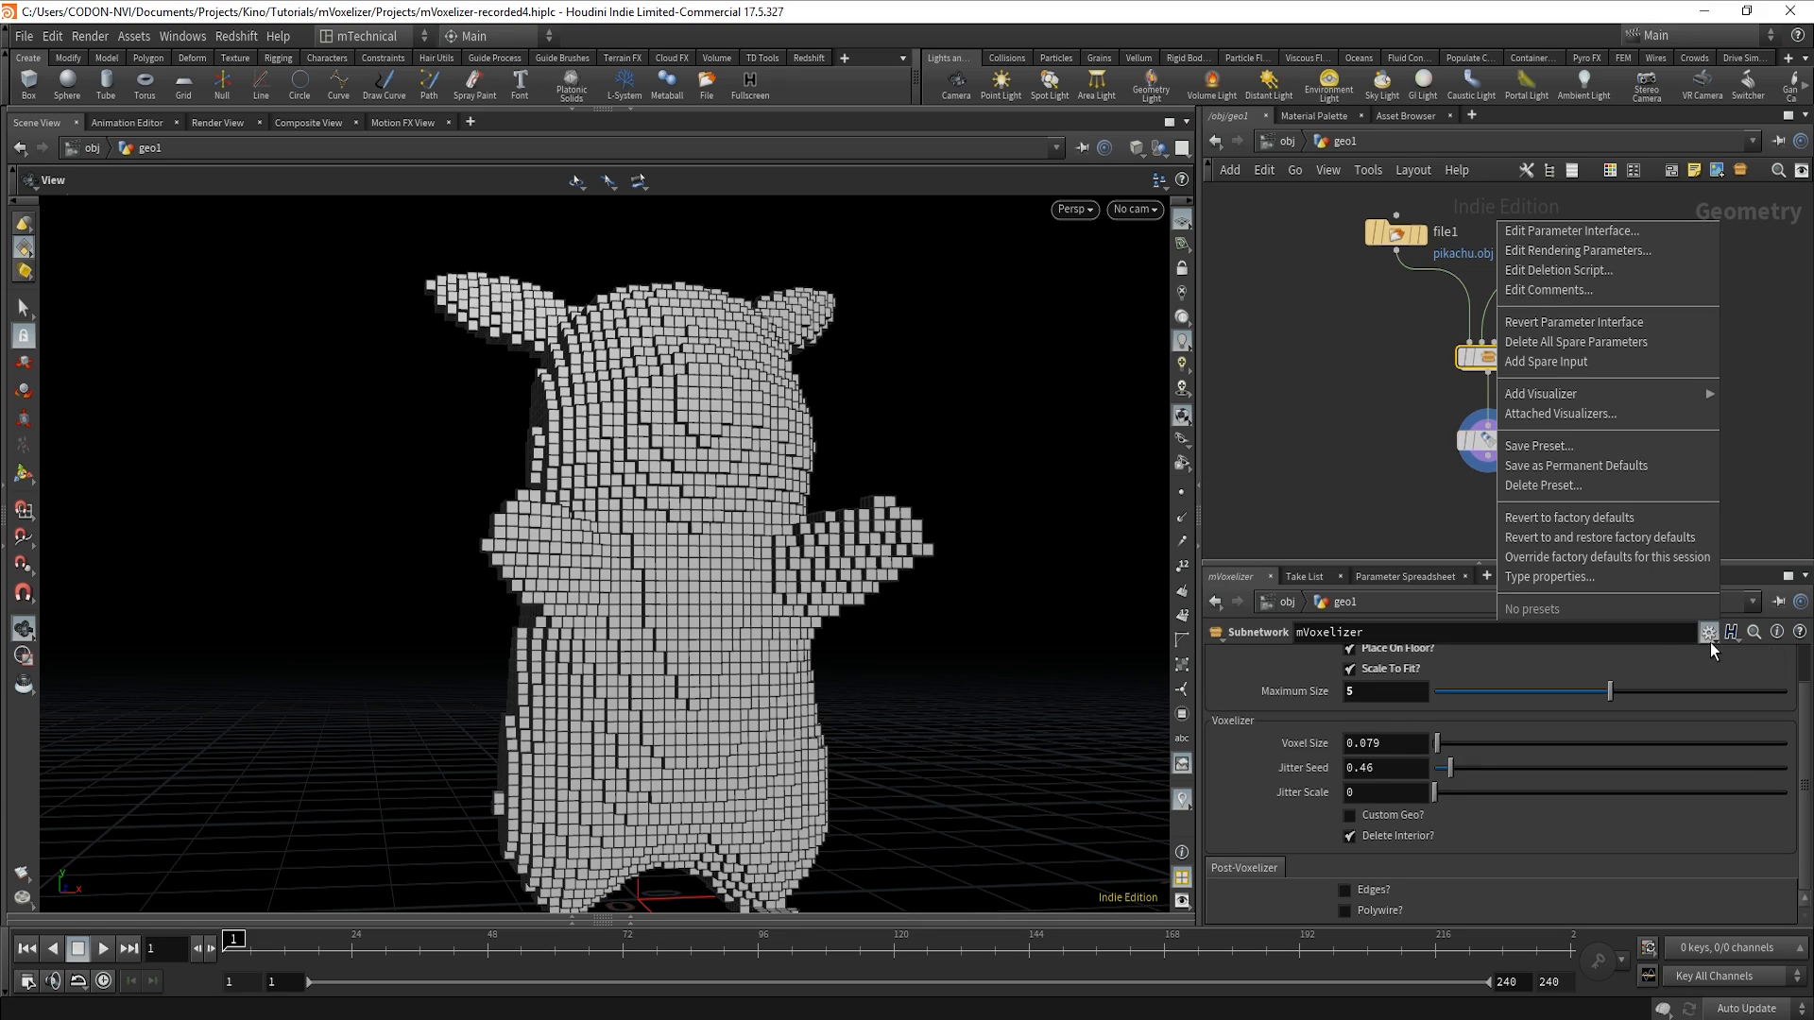
click(1554, 228)
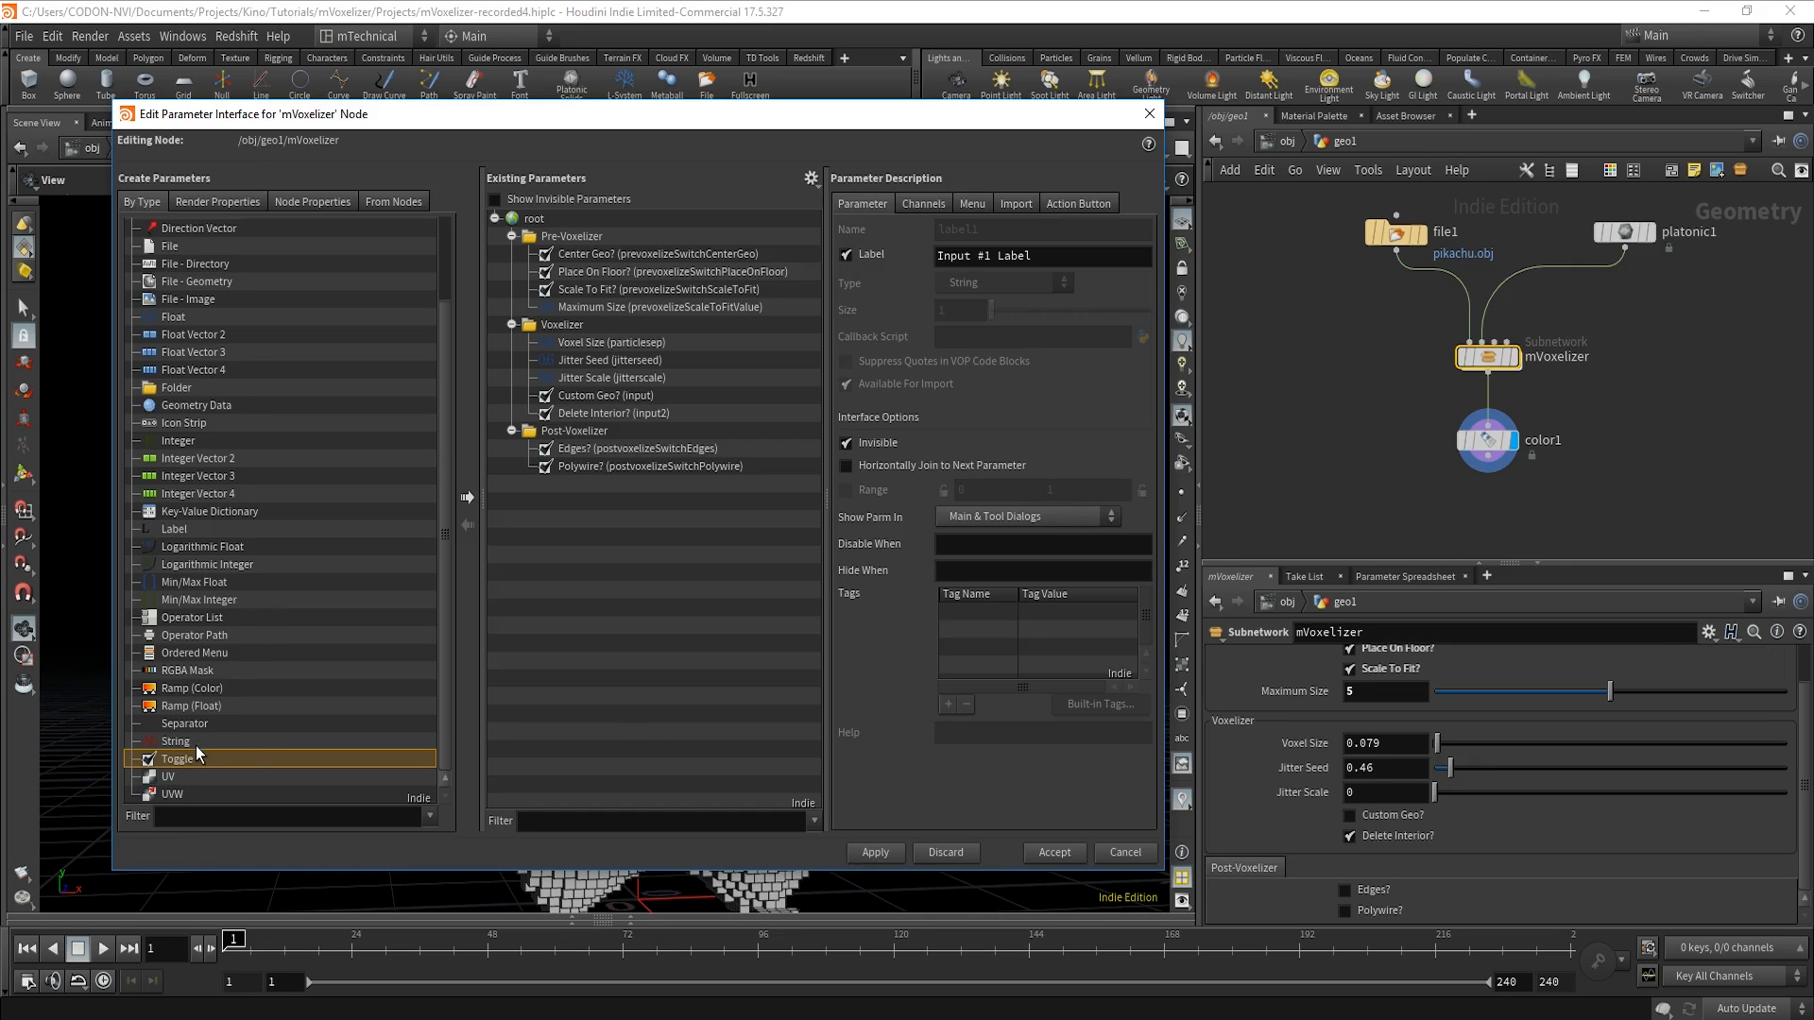
scroll(197, 753, up, 2)
drag(185, 423, 582, 435)
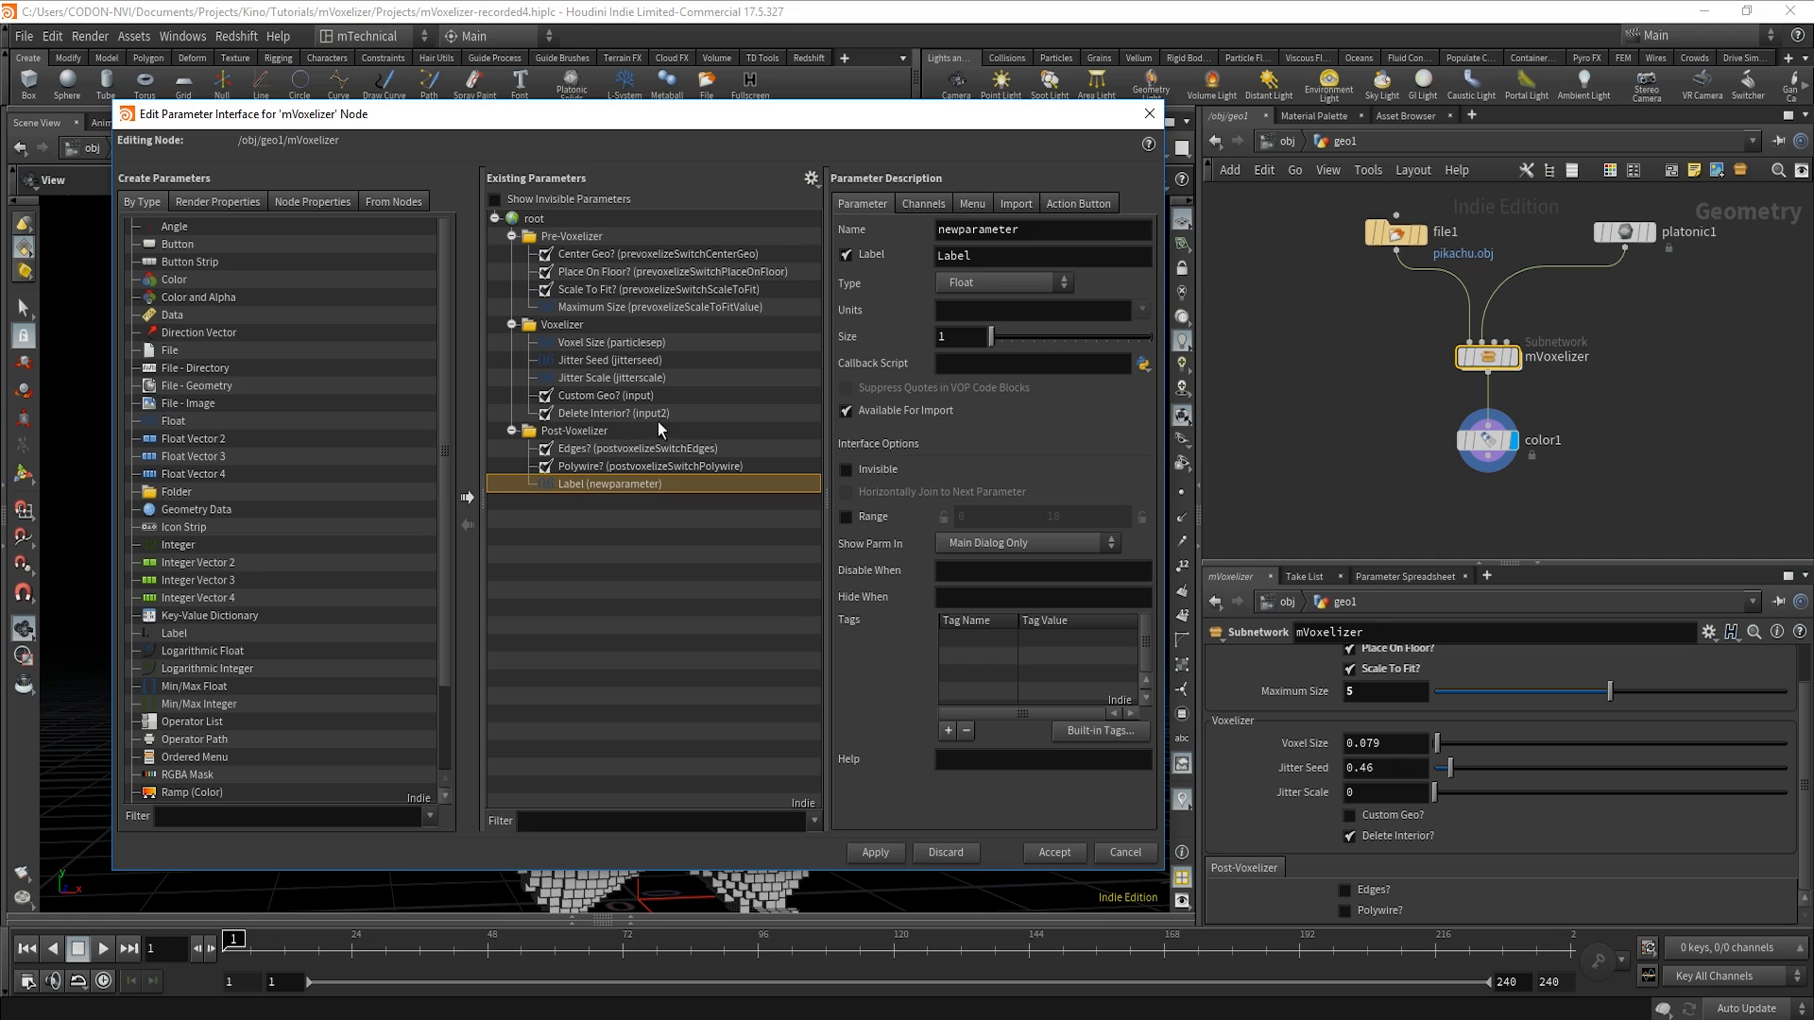
Name the new float parameter postvoxelizePolywireWidth and label it Polywire Width.
double_click(1077, 232)
text(postvoxelizeSwitchEdges)
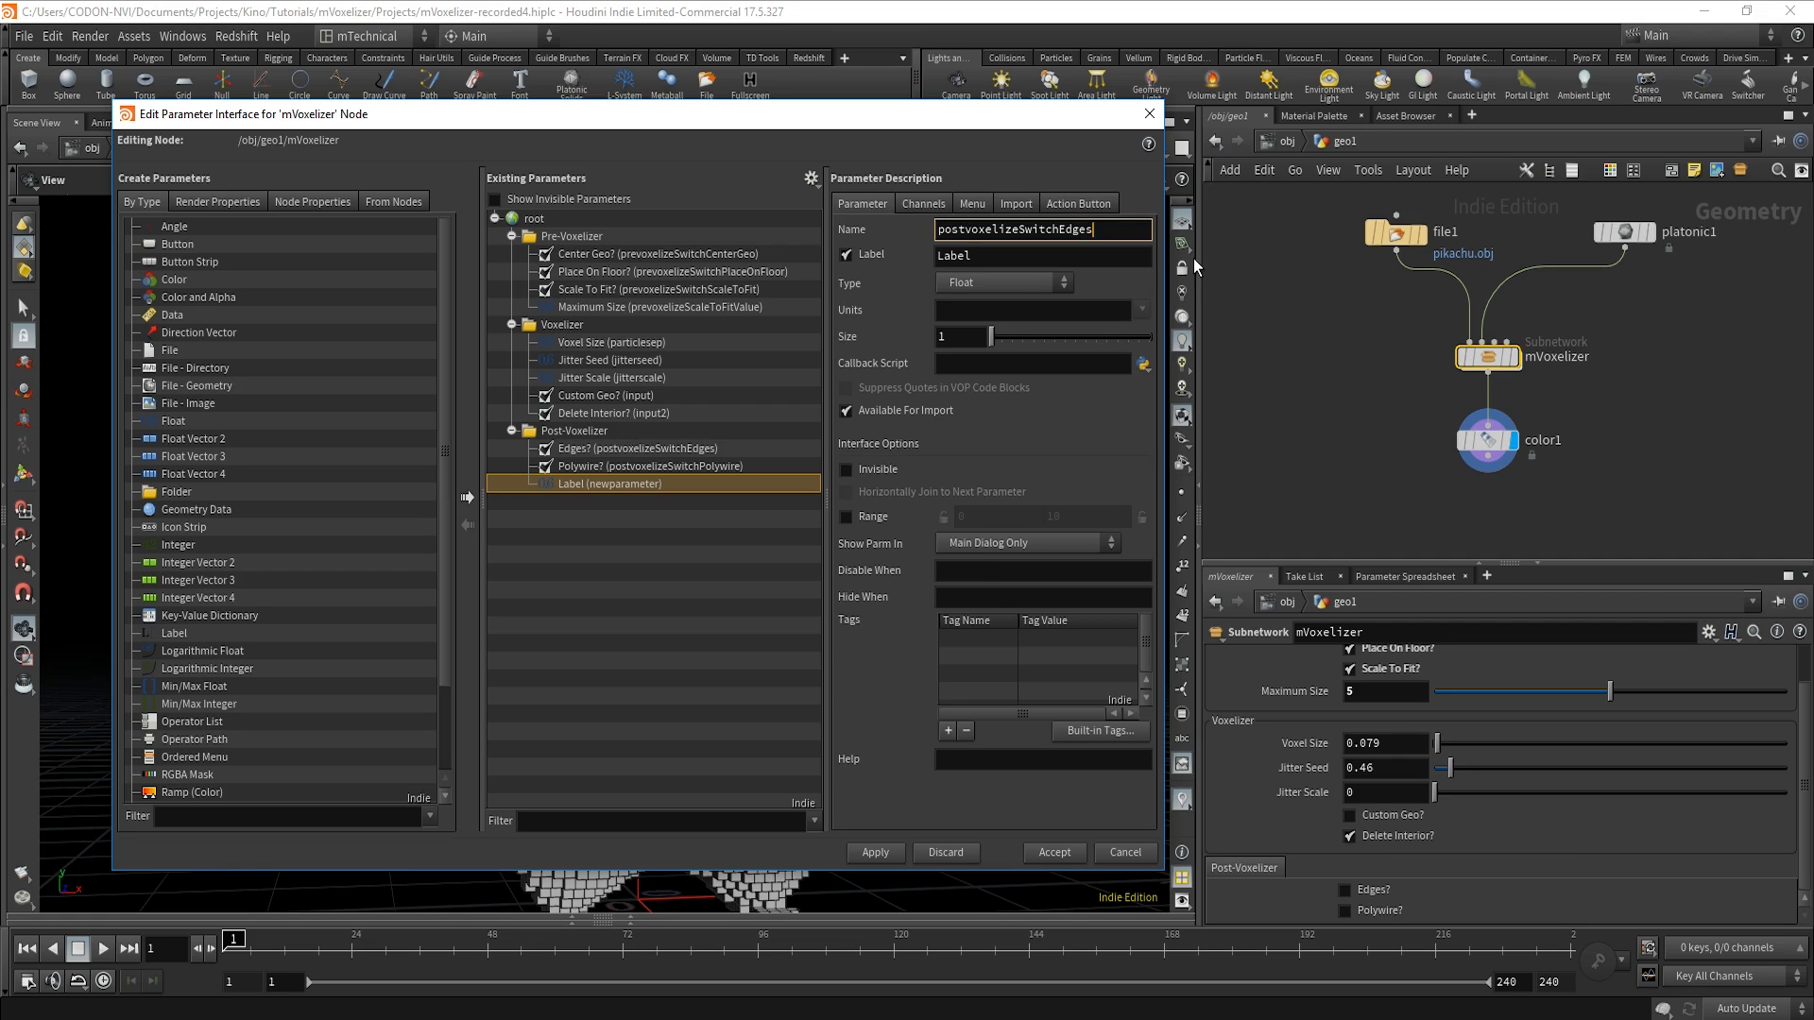
key(BackSpace)
key(BackSpace)
key(BackSpace)
key(BackSpace)
key(BackSpace)
key(BackSpace)
key(BackSpace)
key(BackSpace)
key(BackSpace)
key(BackSpace)
key(BackSpace)
text(PolywireWidth)
key(Tab)
text(P)
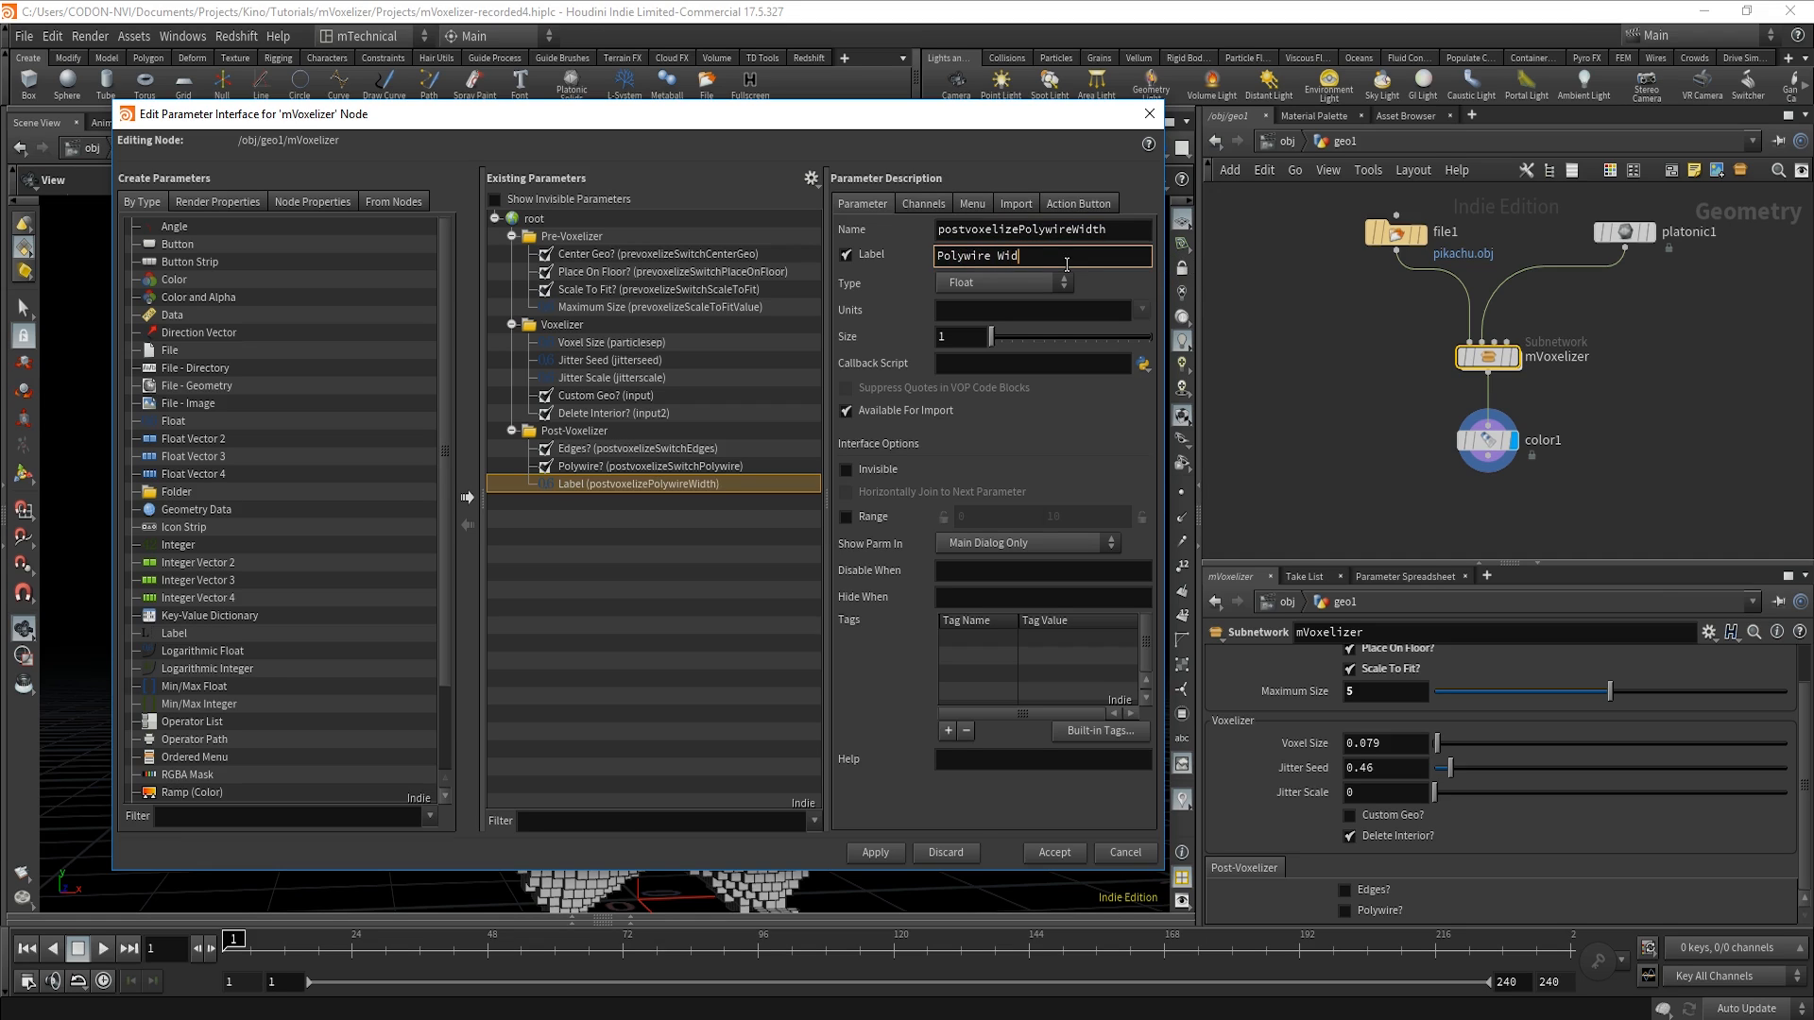
key(Return)
Set the Polywire Width parameter's default value to 0.005 and apply the parameter interface changes.
click(935, 209)
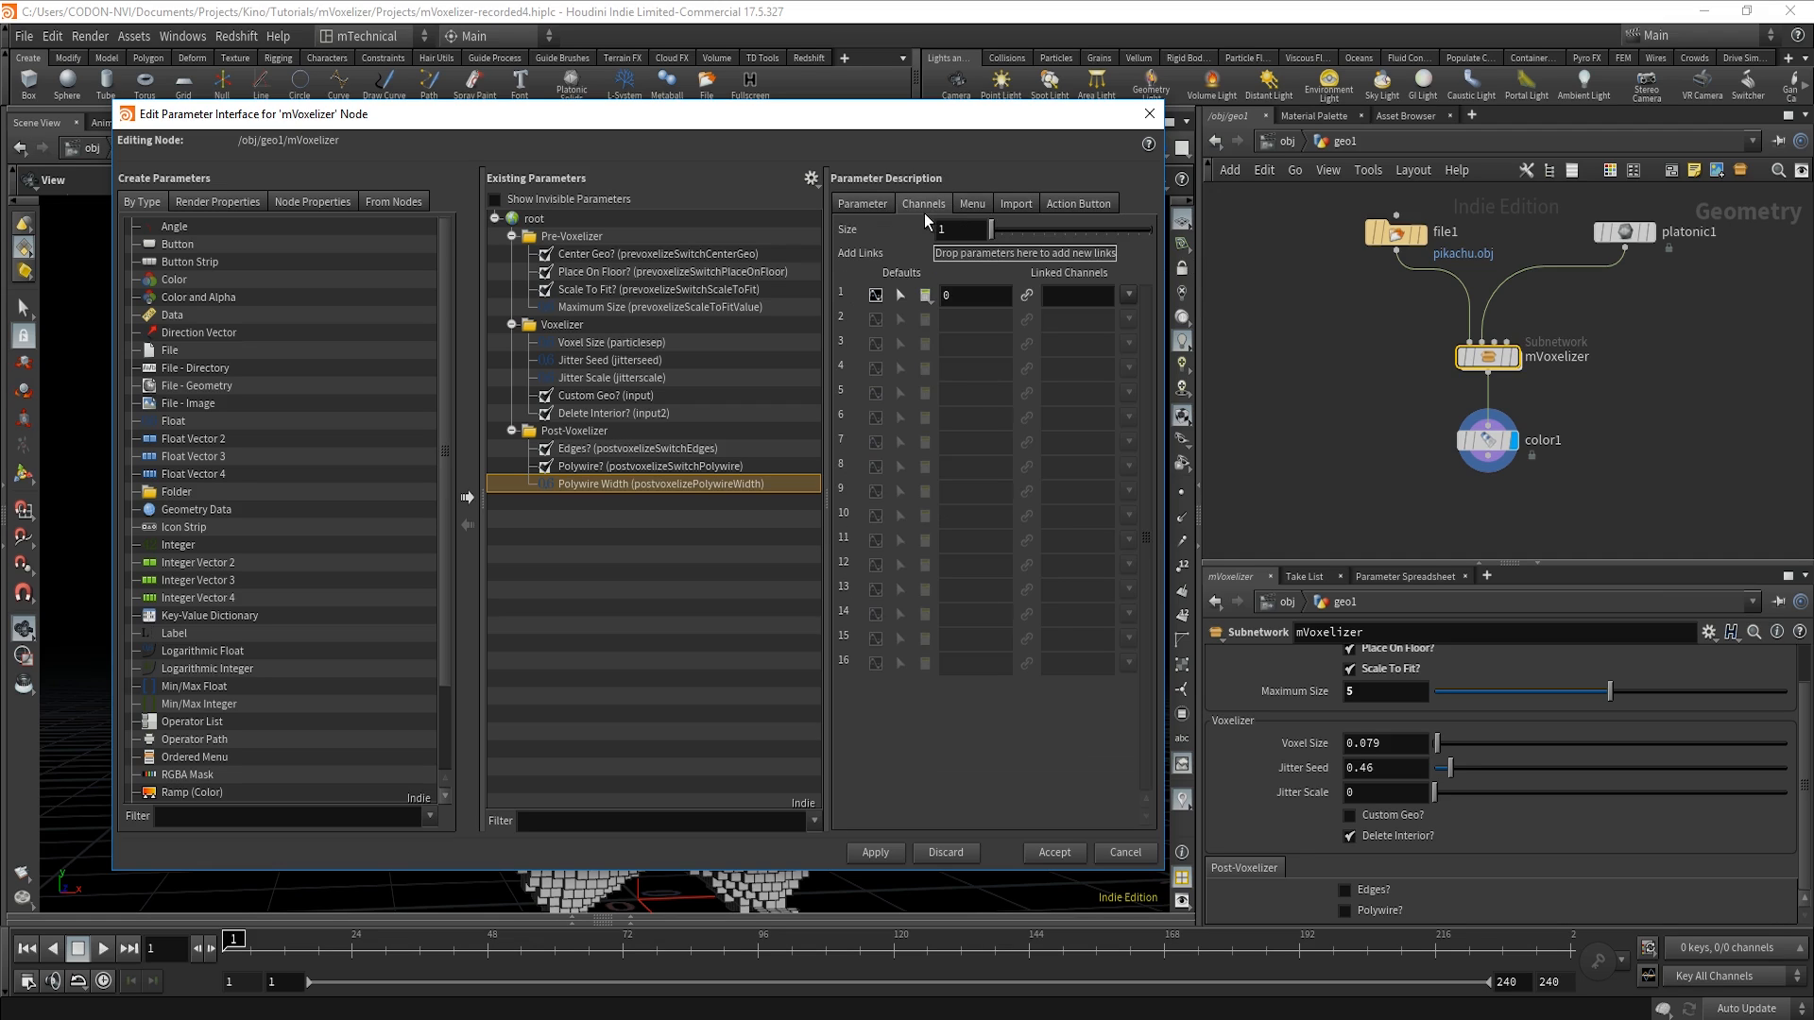
click(949, 295)
text(0.005)
key(Return)
click(877, 854)
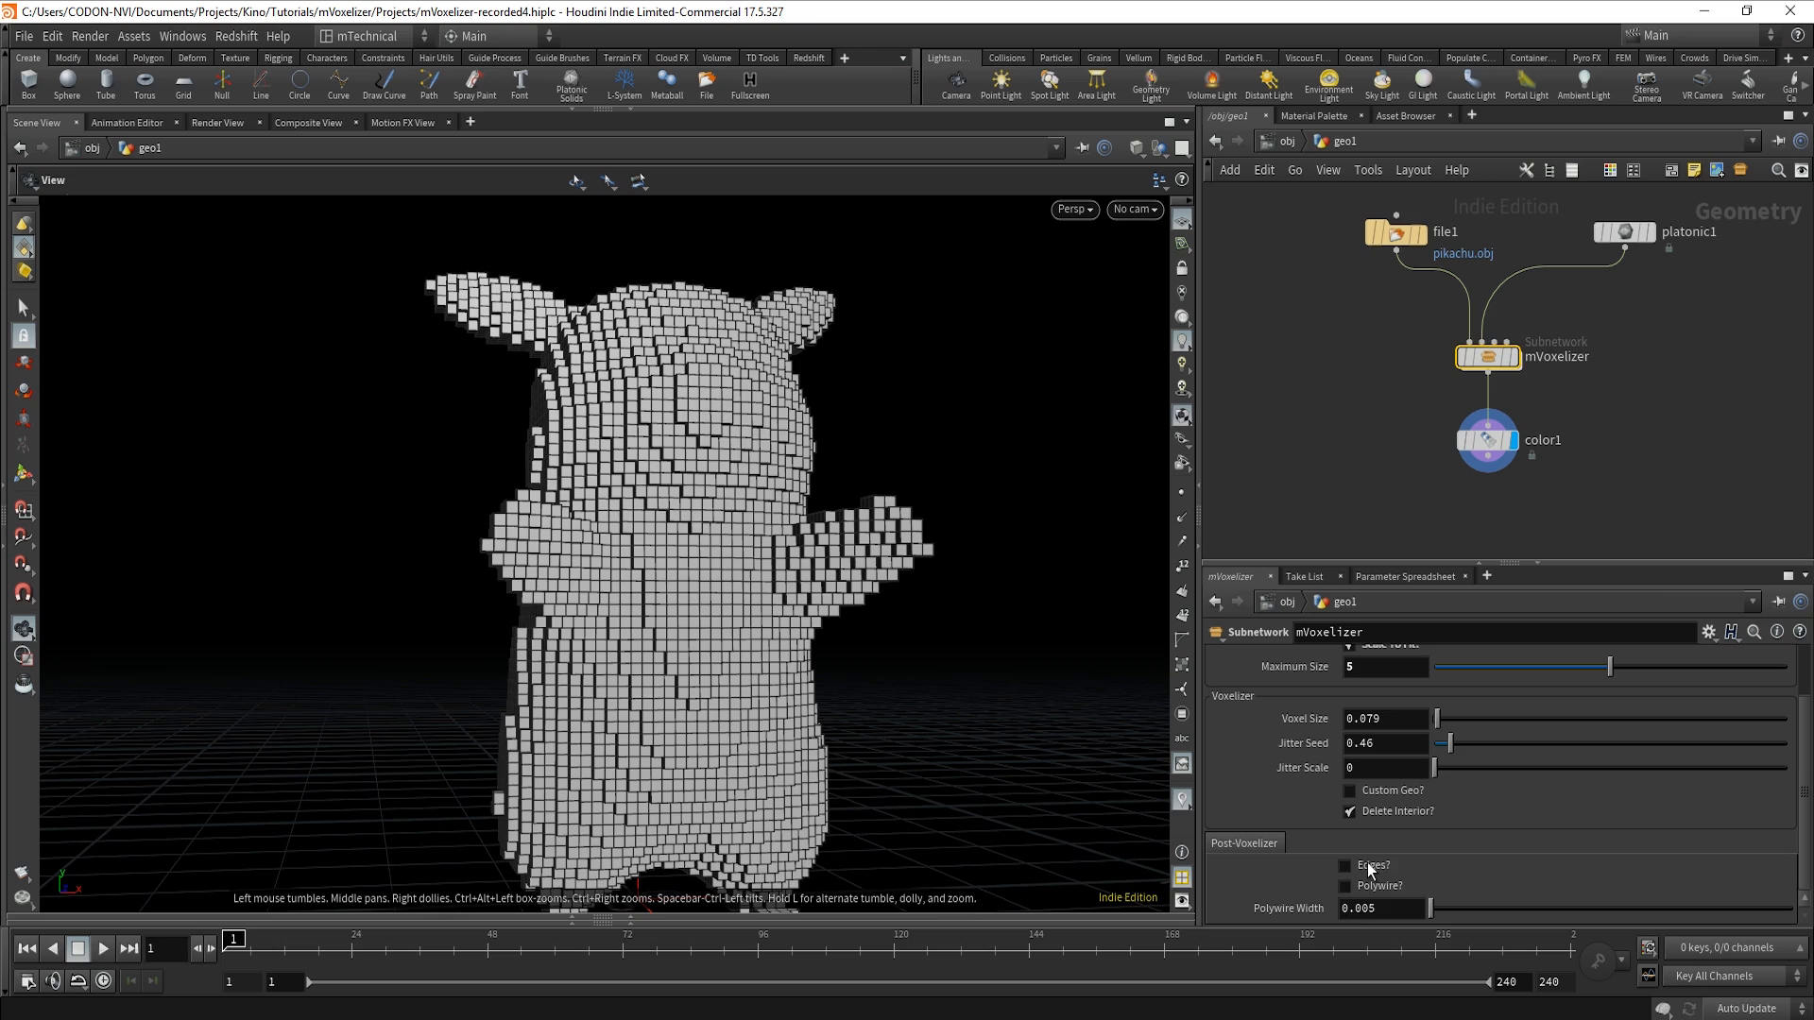
Copy mVoxelizer's Edges? parameter and set network quickmark 1 on geo1 and quickmark 2 on the post-voxelizer subnetwork.
right_click(1368, 863)
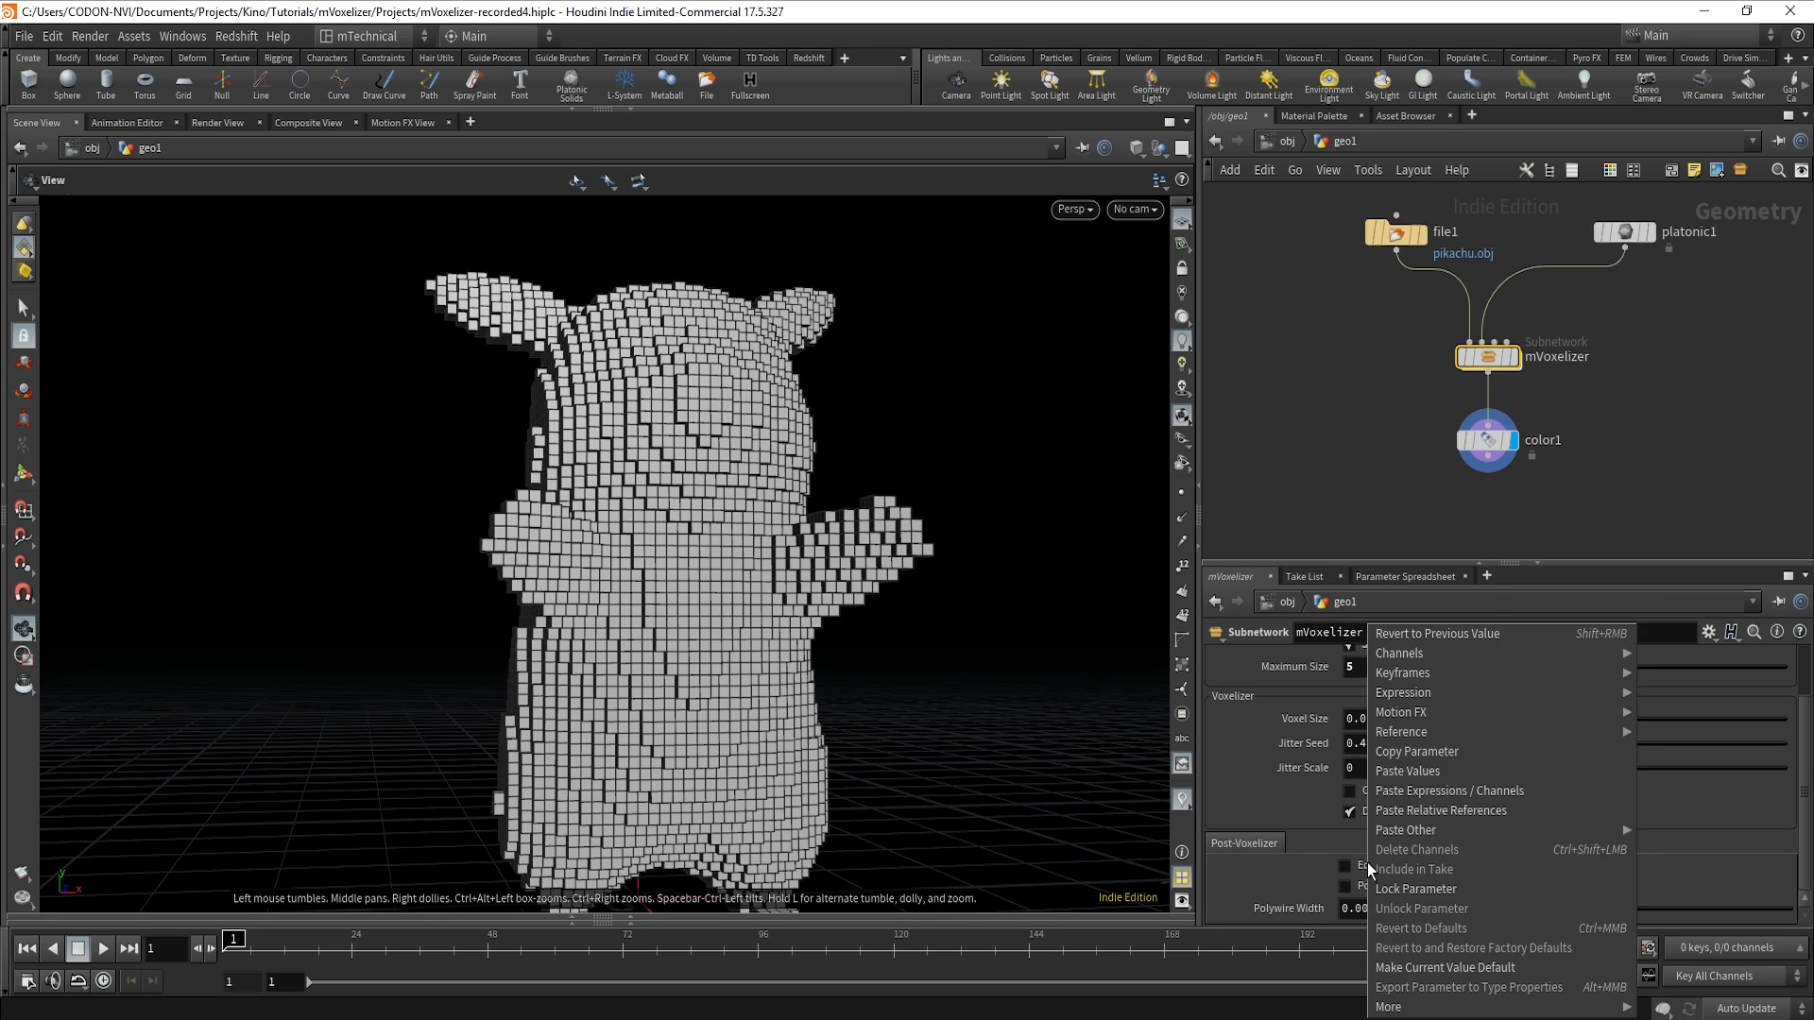
click(1445, 773)
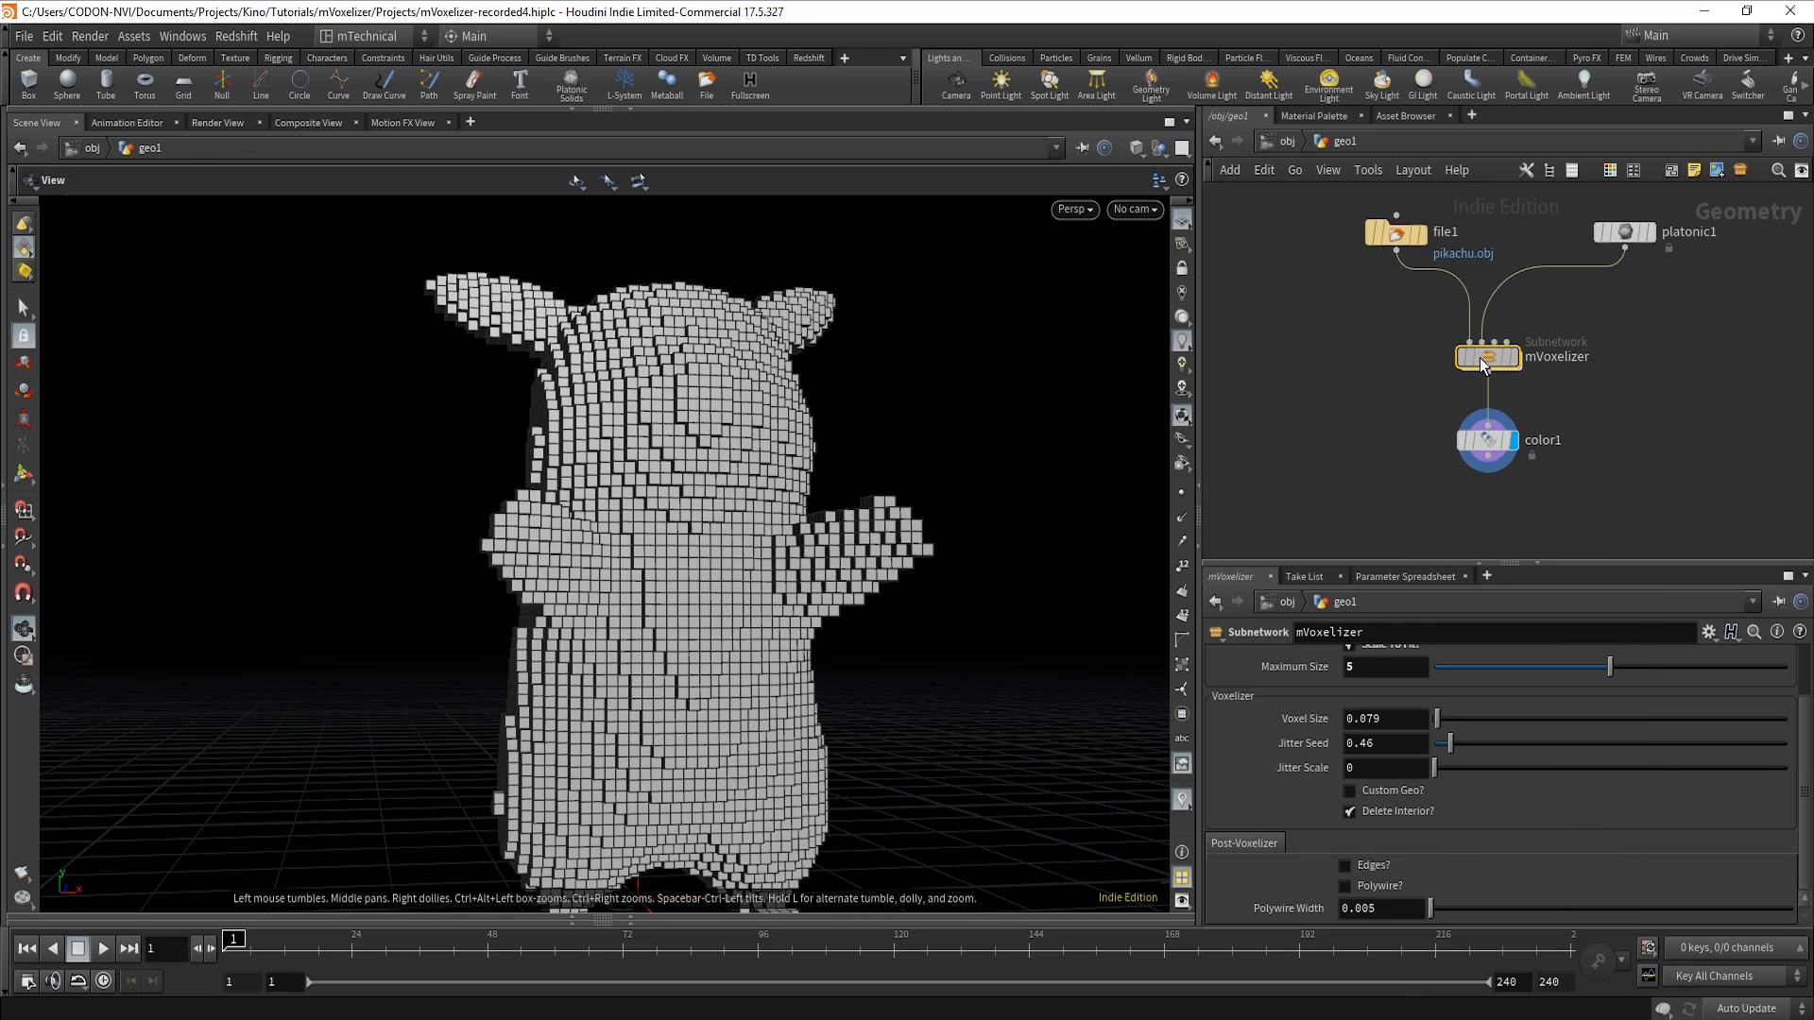
double_click(1479, 357)
double_click(1466, 395)
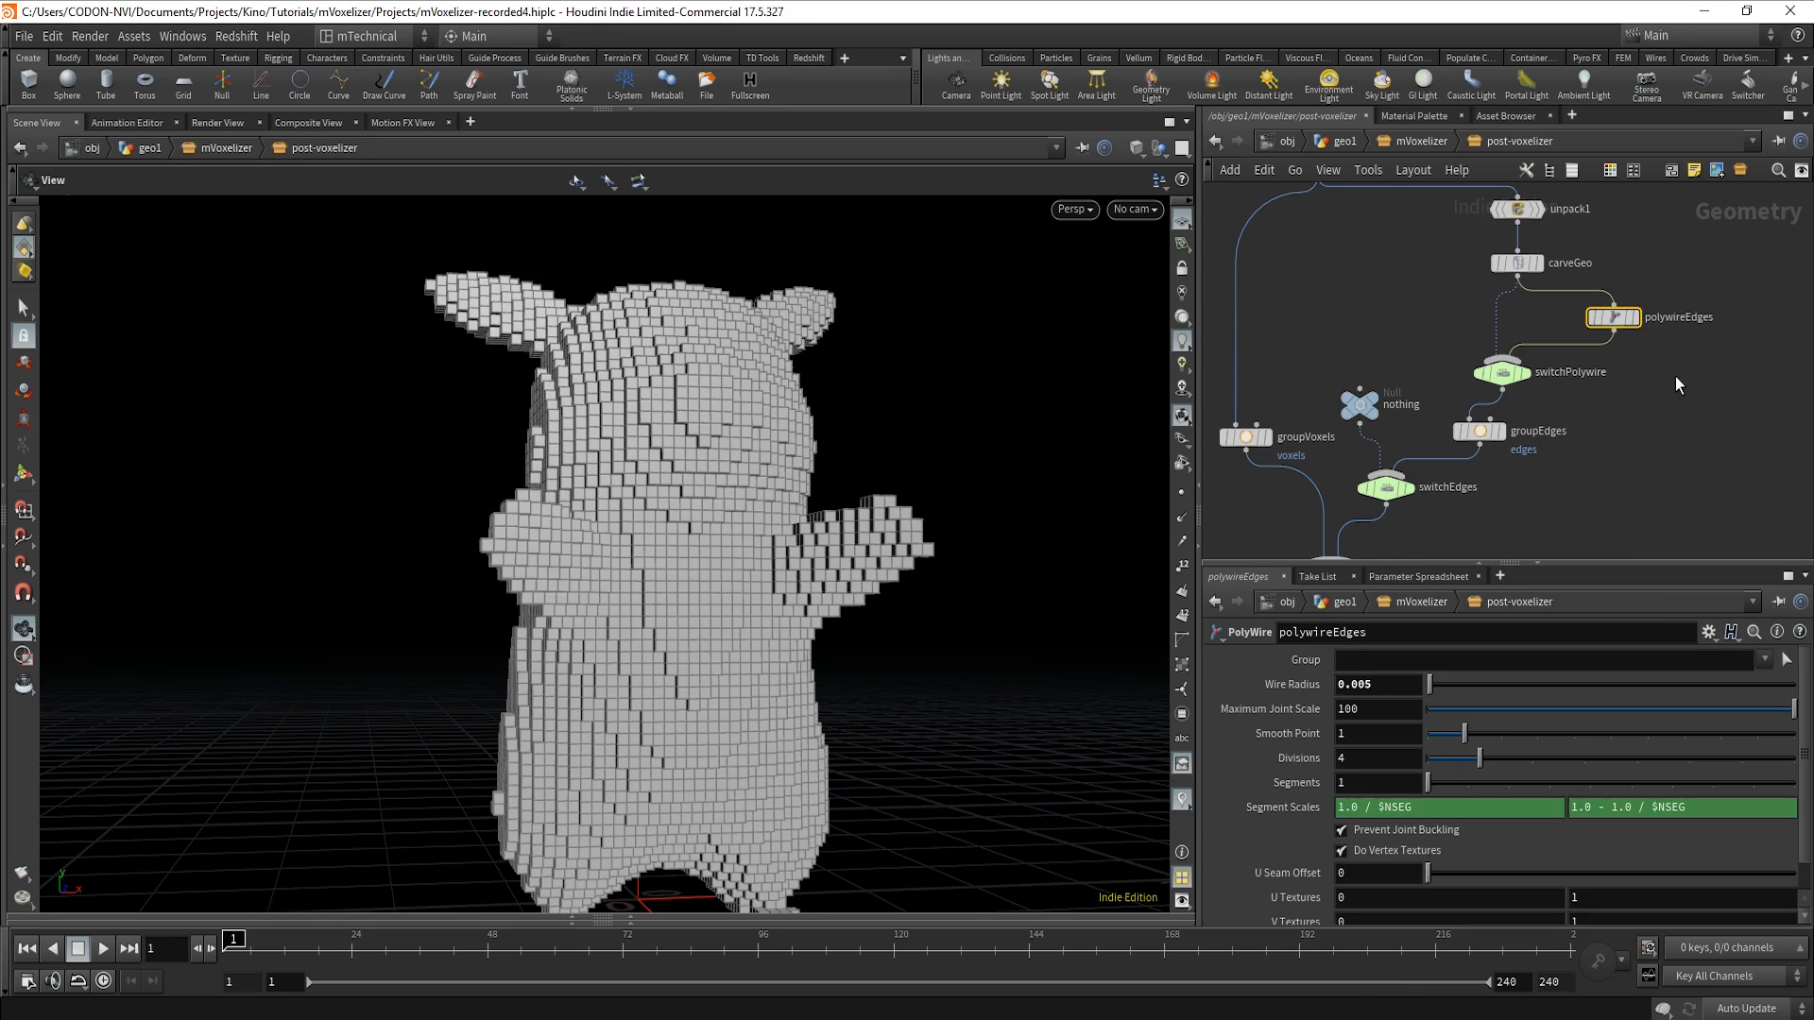
click(1340, 141)
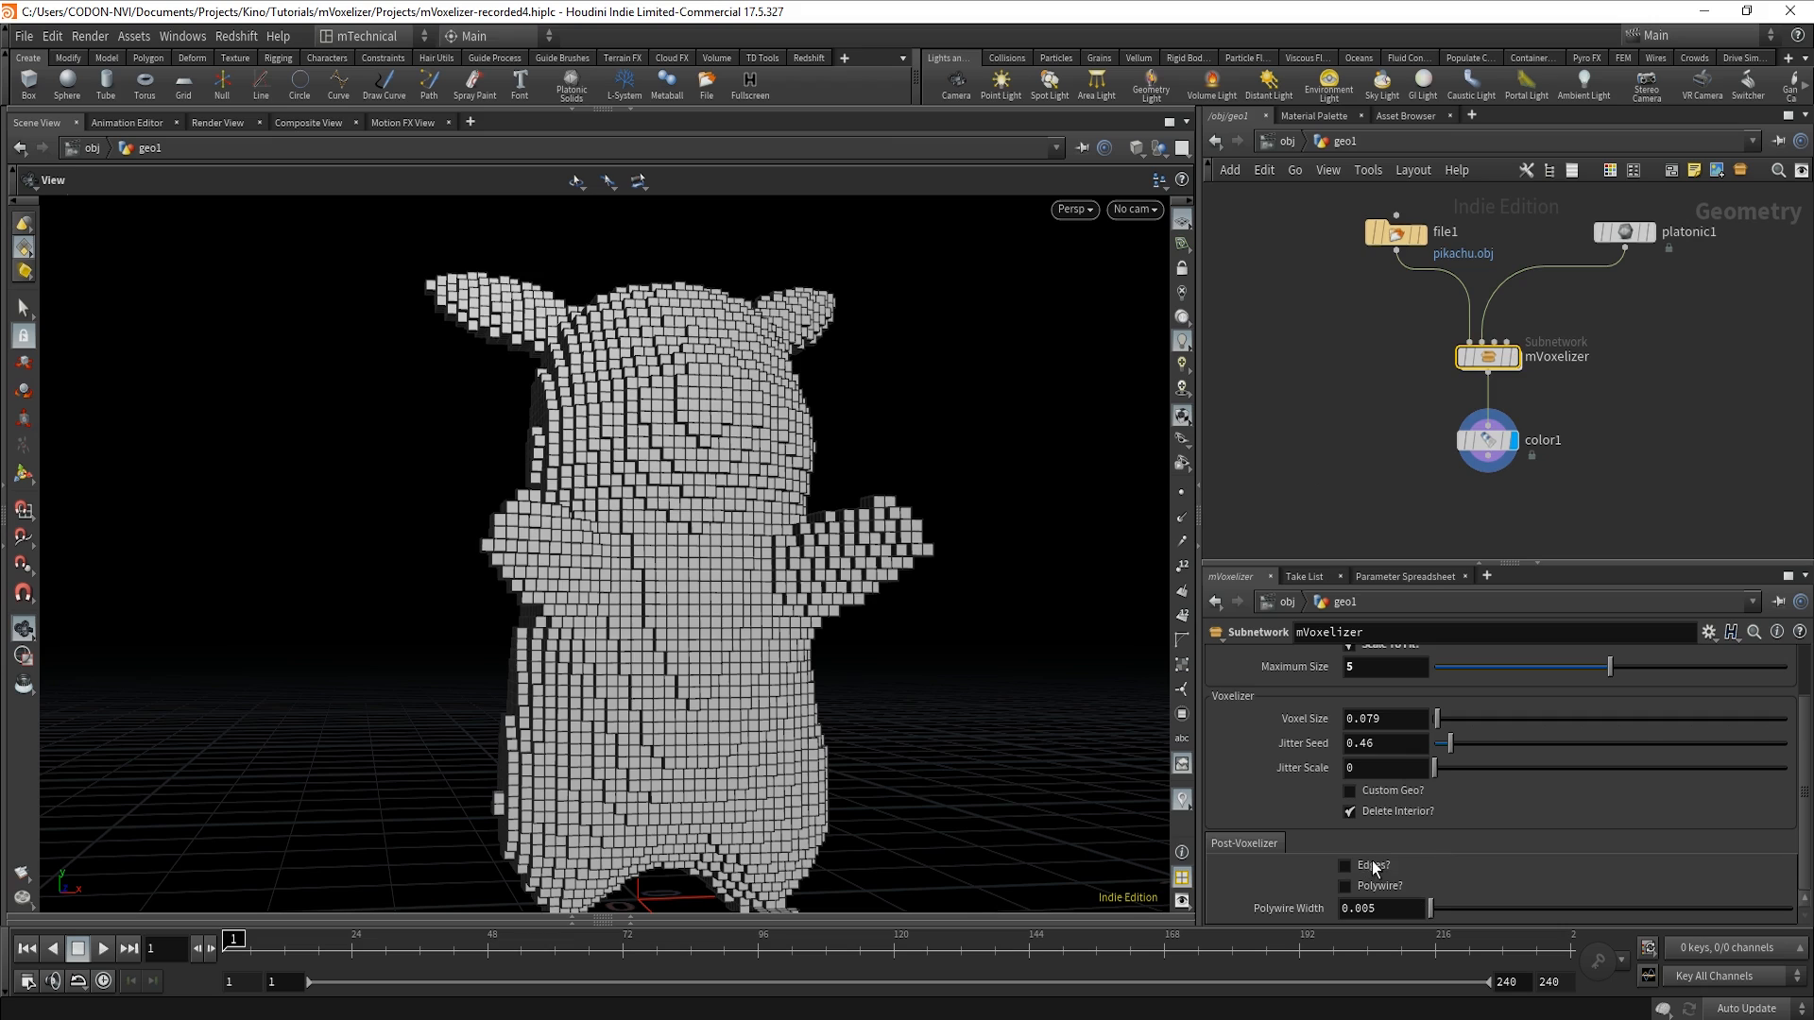
double_click(1480, 356)
click(1468, 401)
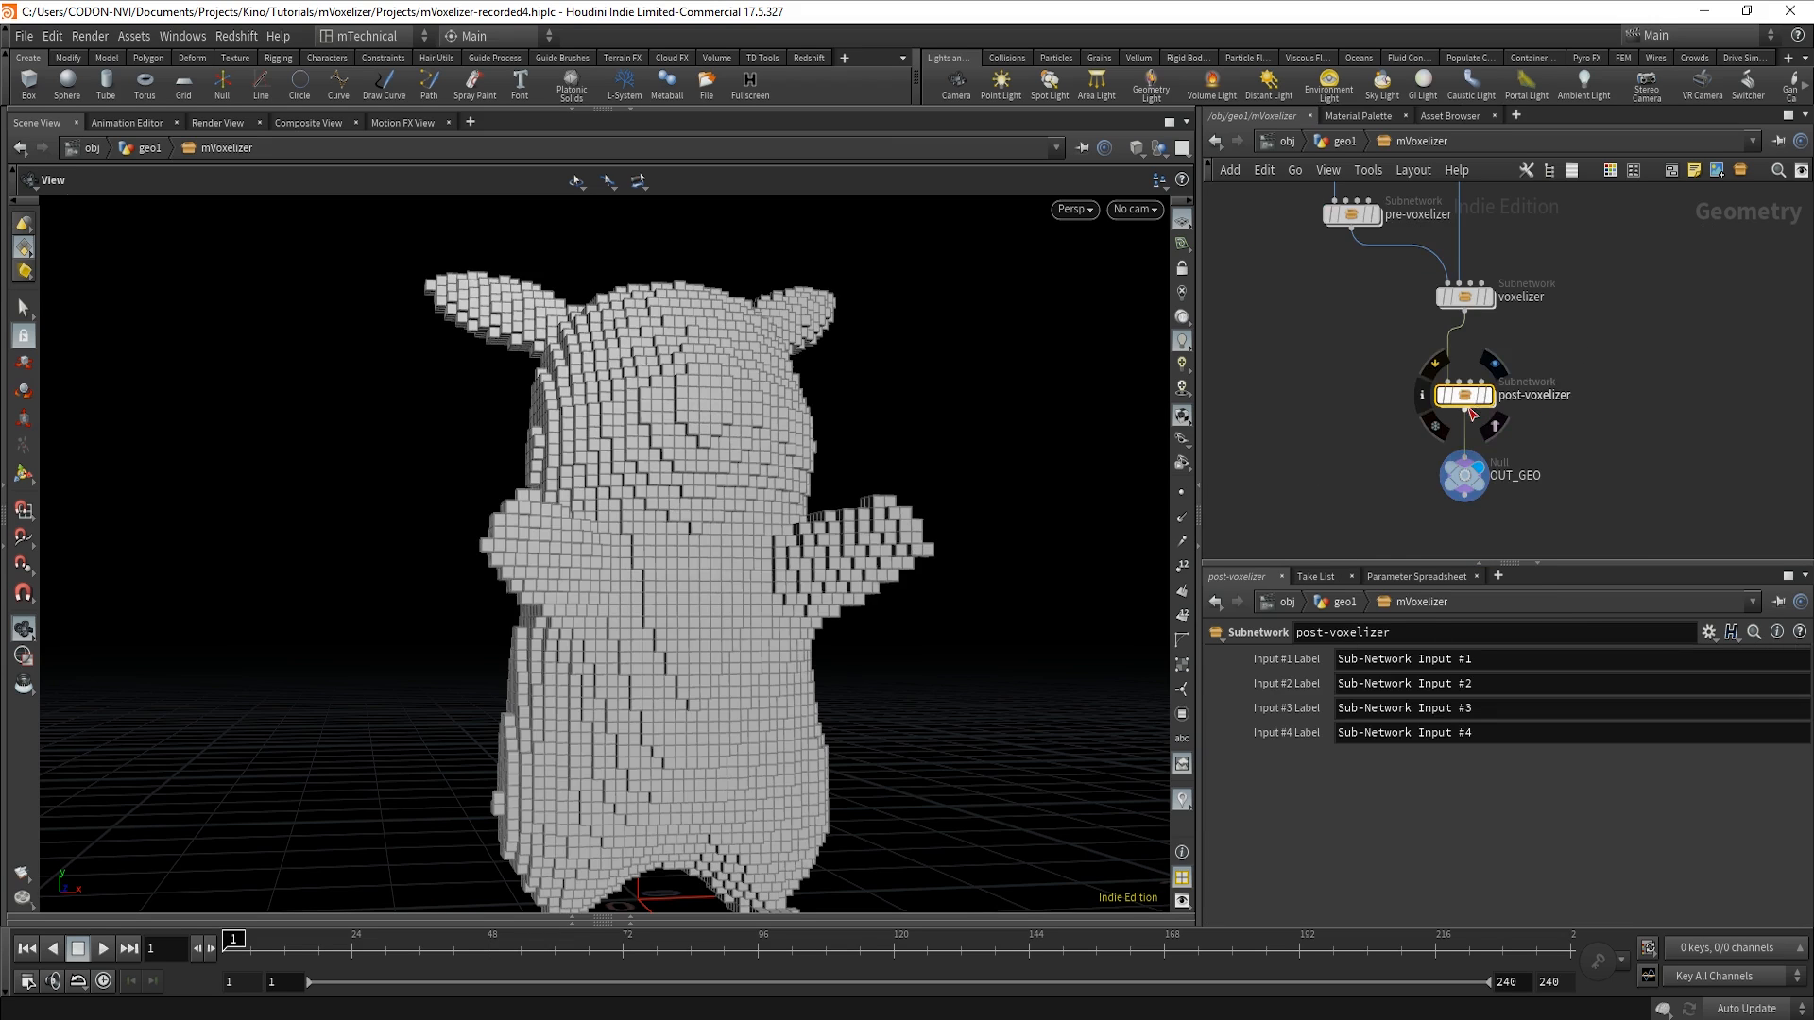
double_click(1468, 401)
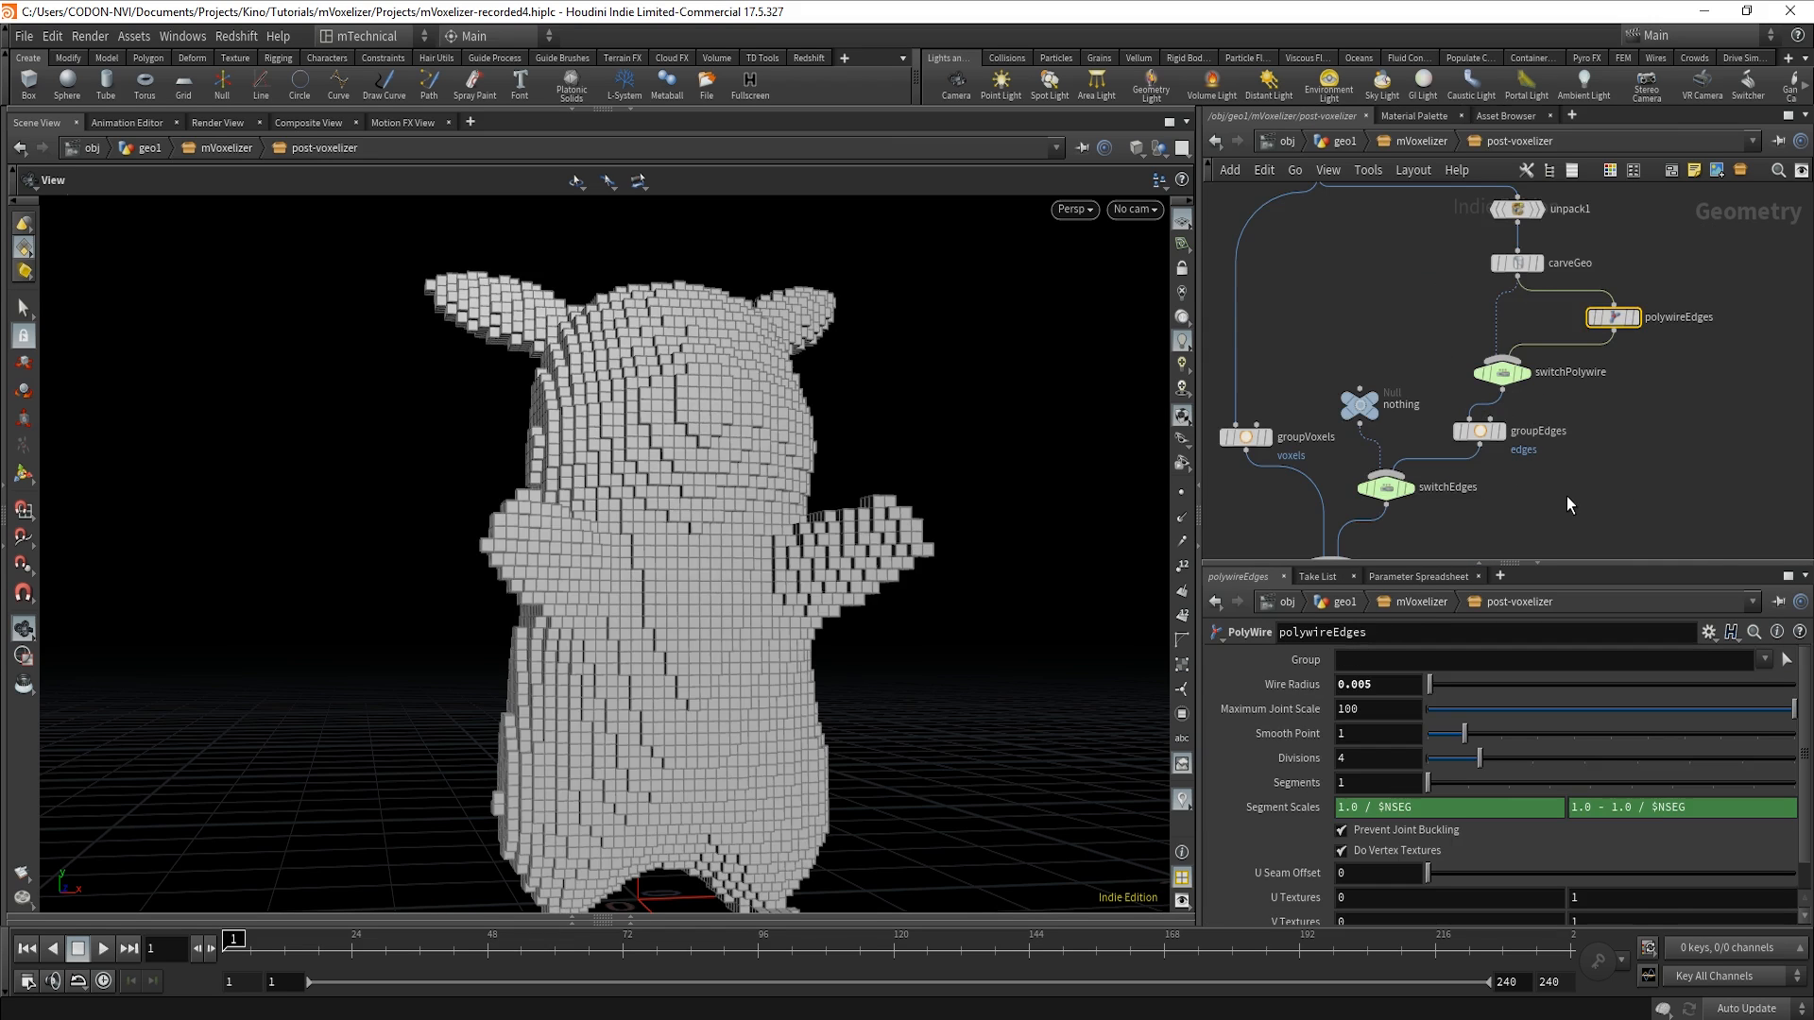
key(ctrl+2)
Link the Select Input of switchEdges to the copied Edges? parameter as a relative reference.
click(1386, 488)
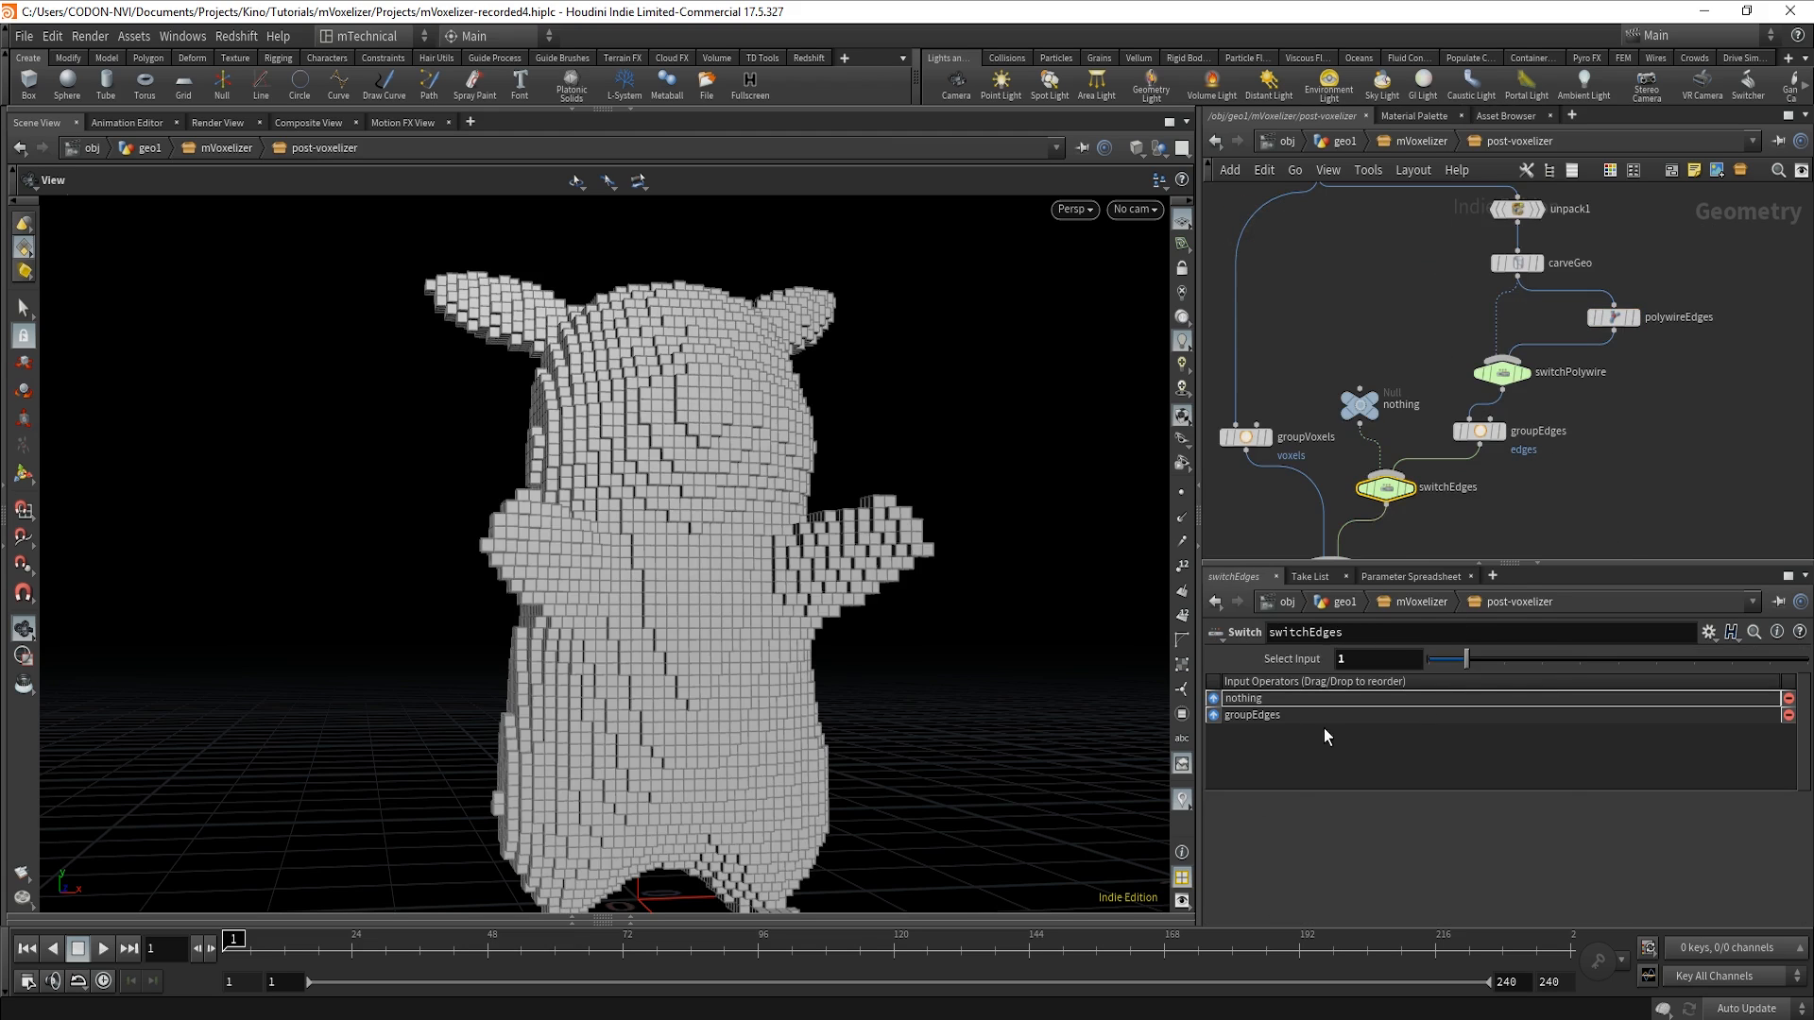
right_click(1285, 664)
click(1440, 810)
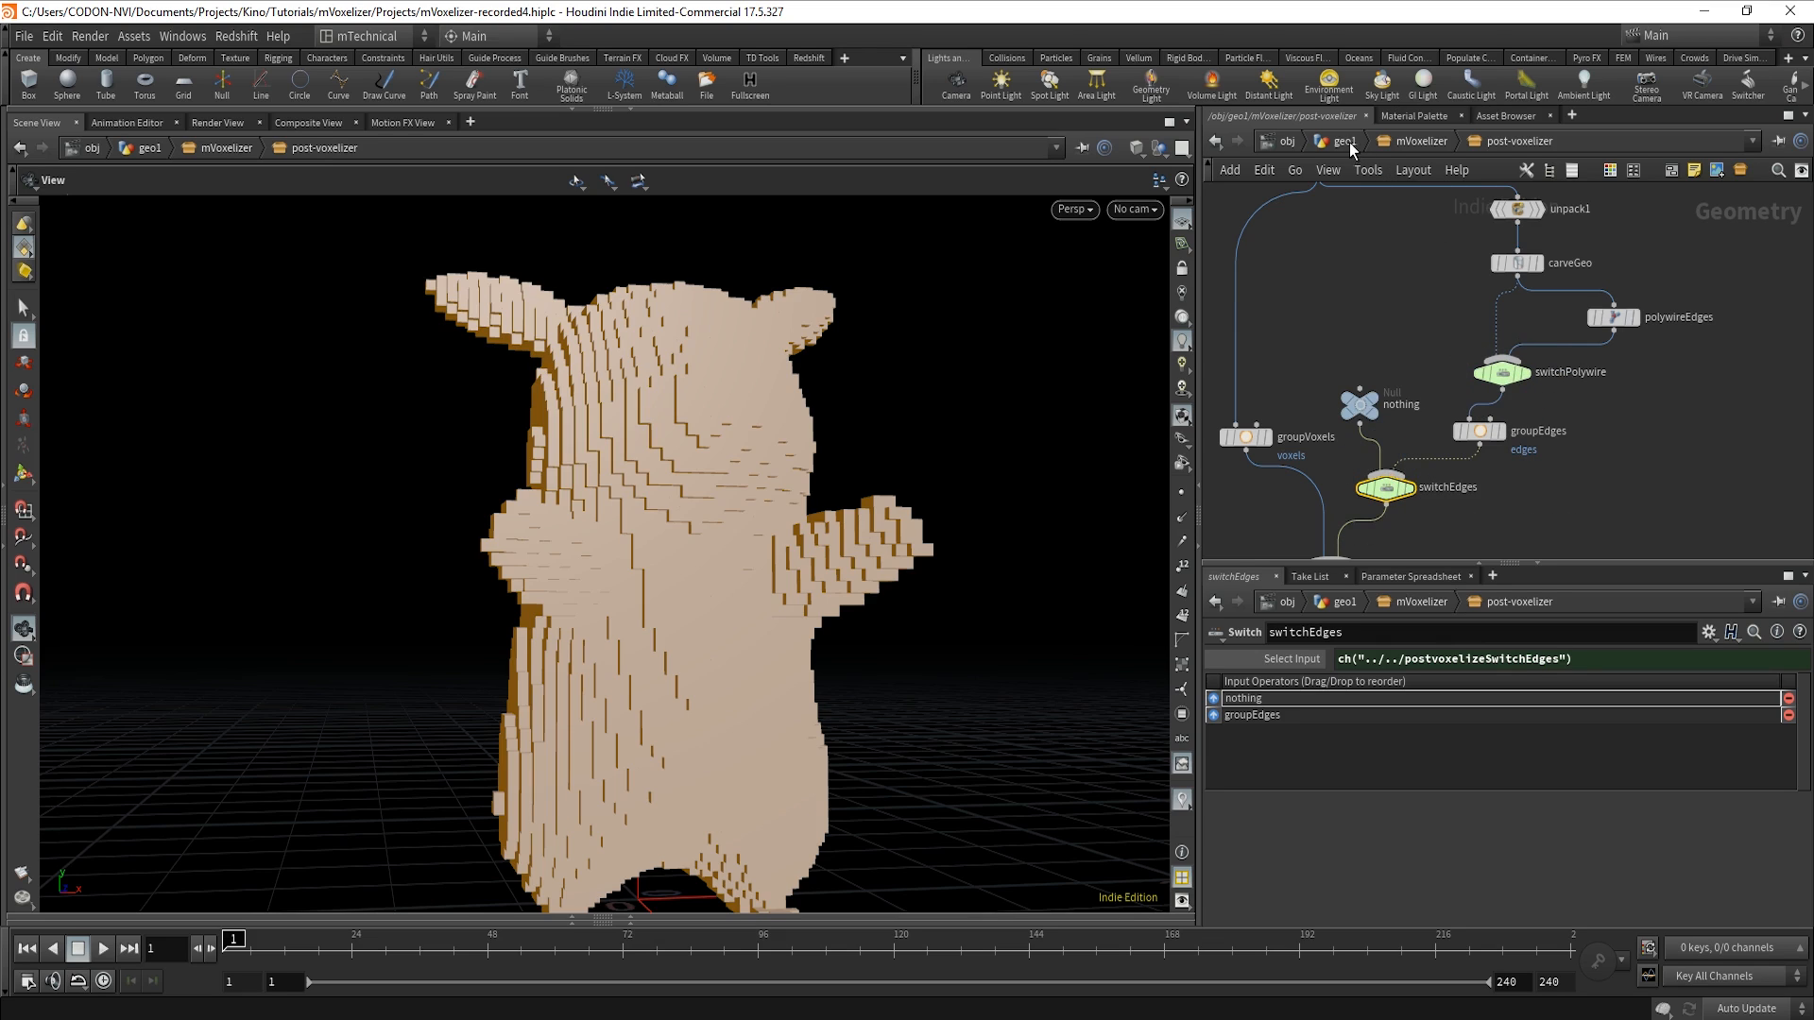
Copy mVoxelizer's Polywire? parameter, paste it as a relative reference into switchPolywire's Select Input, and return to geo1.
key(1)
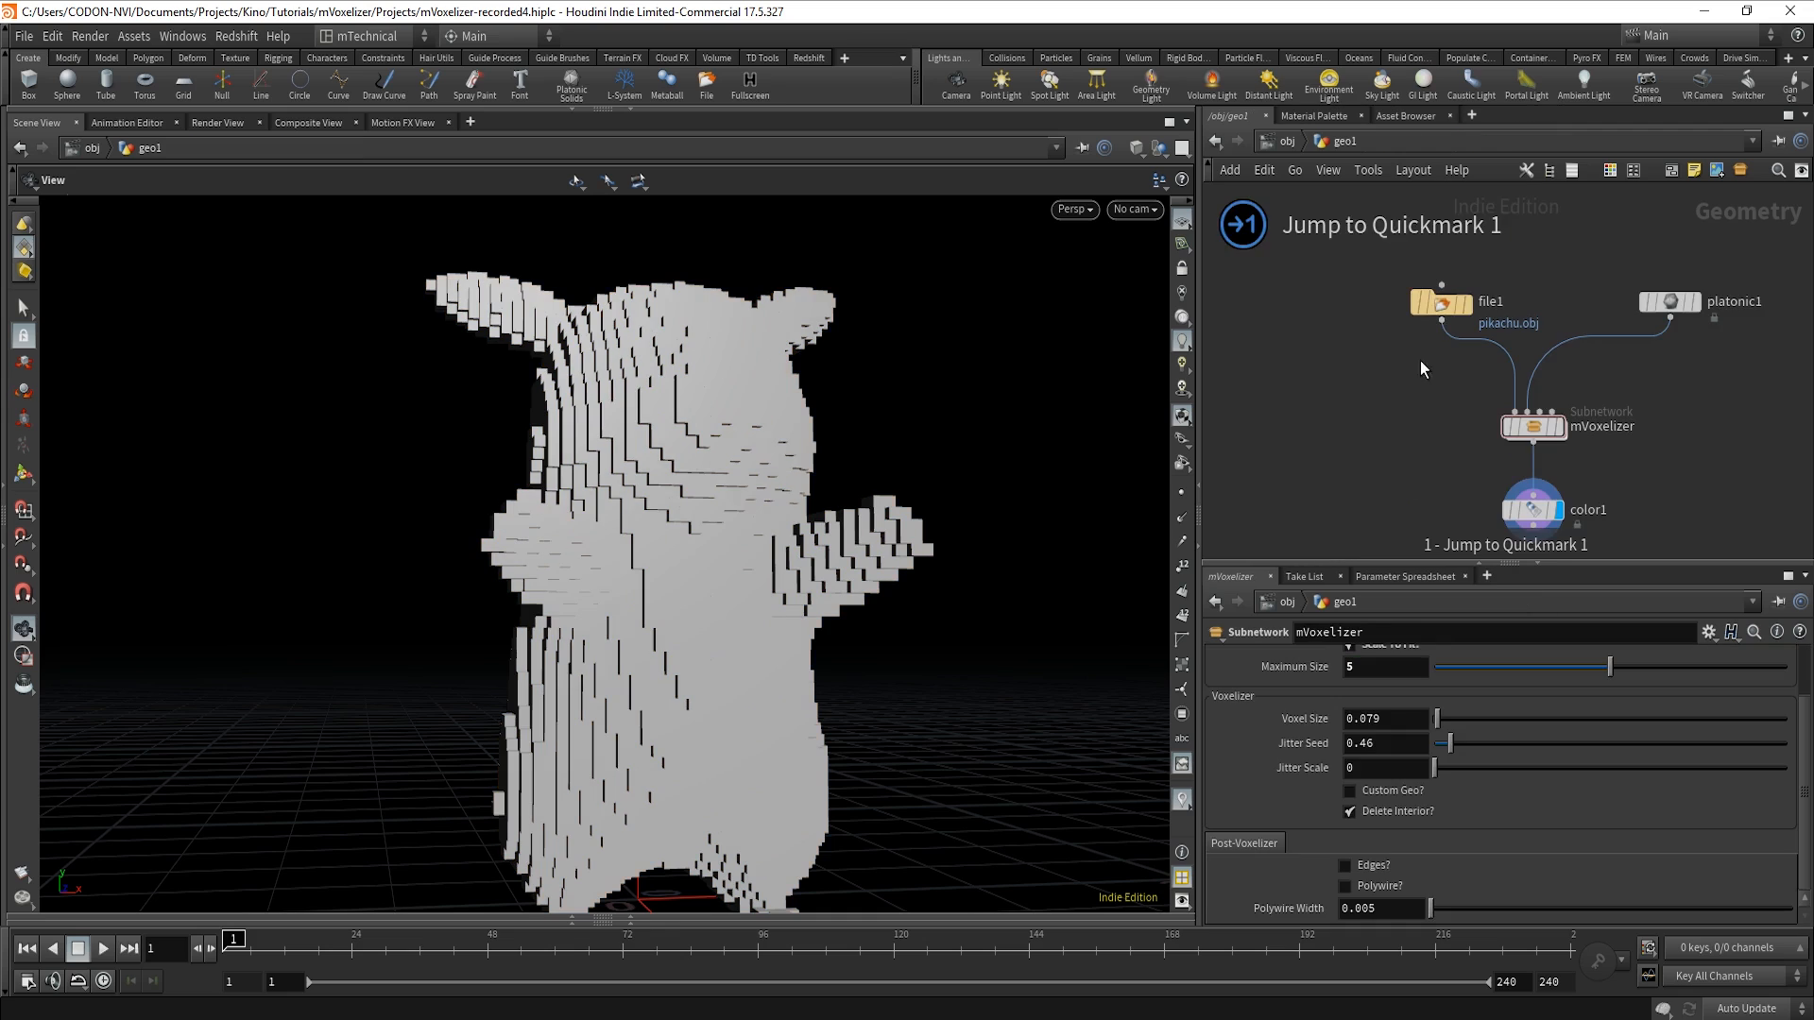
right_click(1353, 887)
click(1465, 755)
key(2)
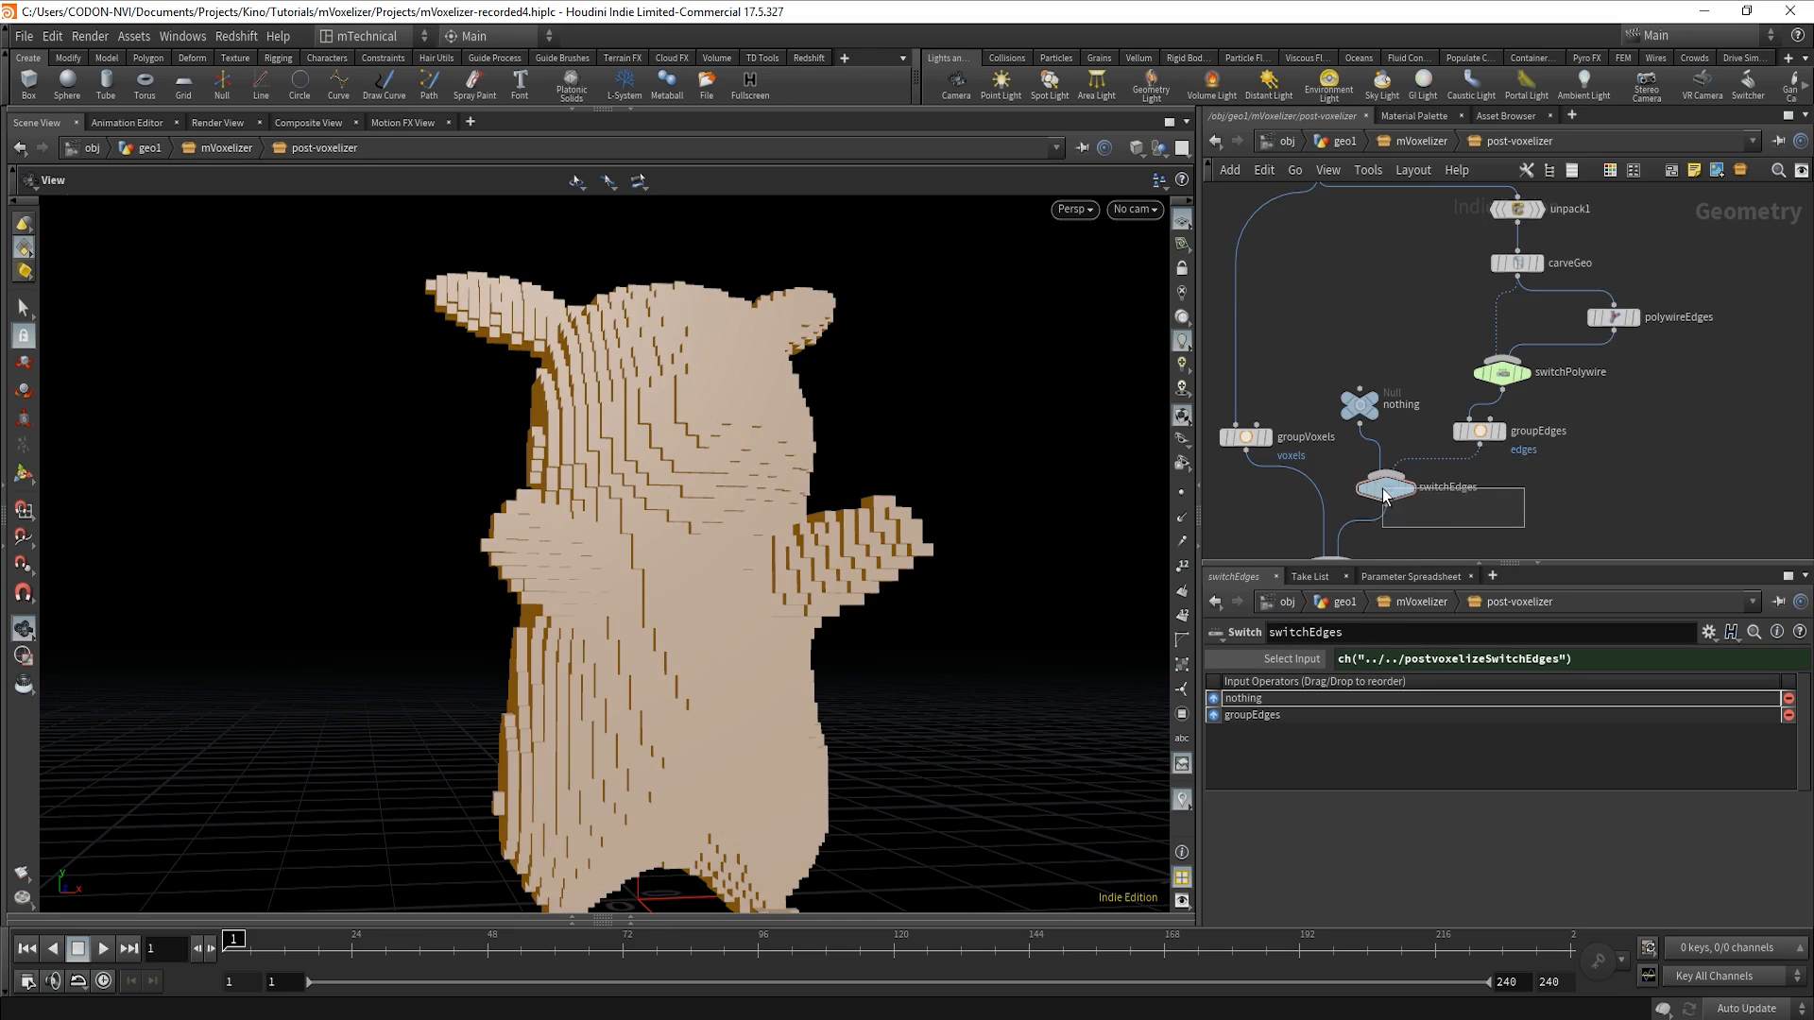
click(1504, 380)
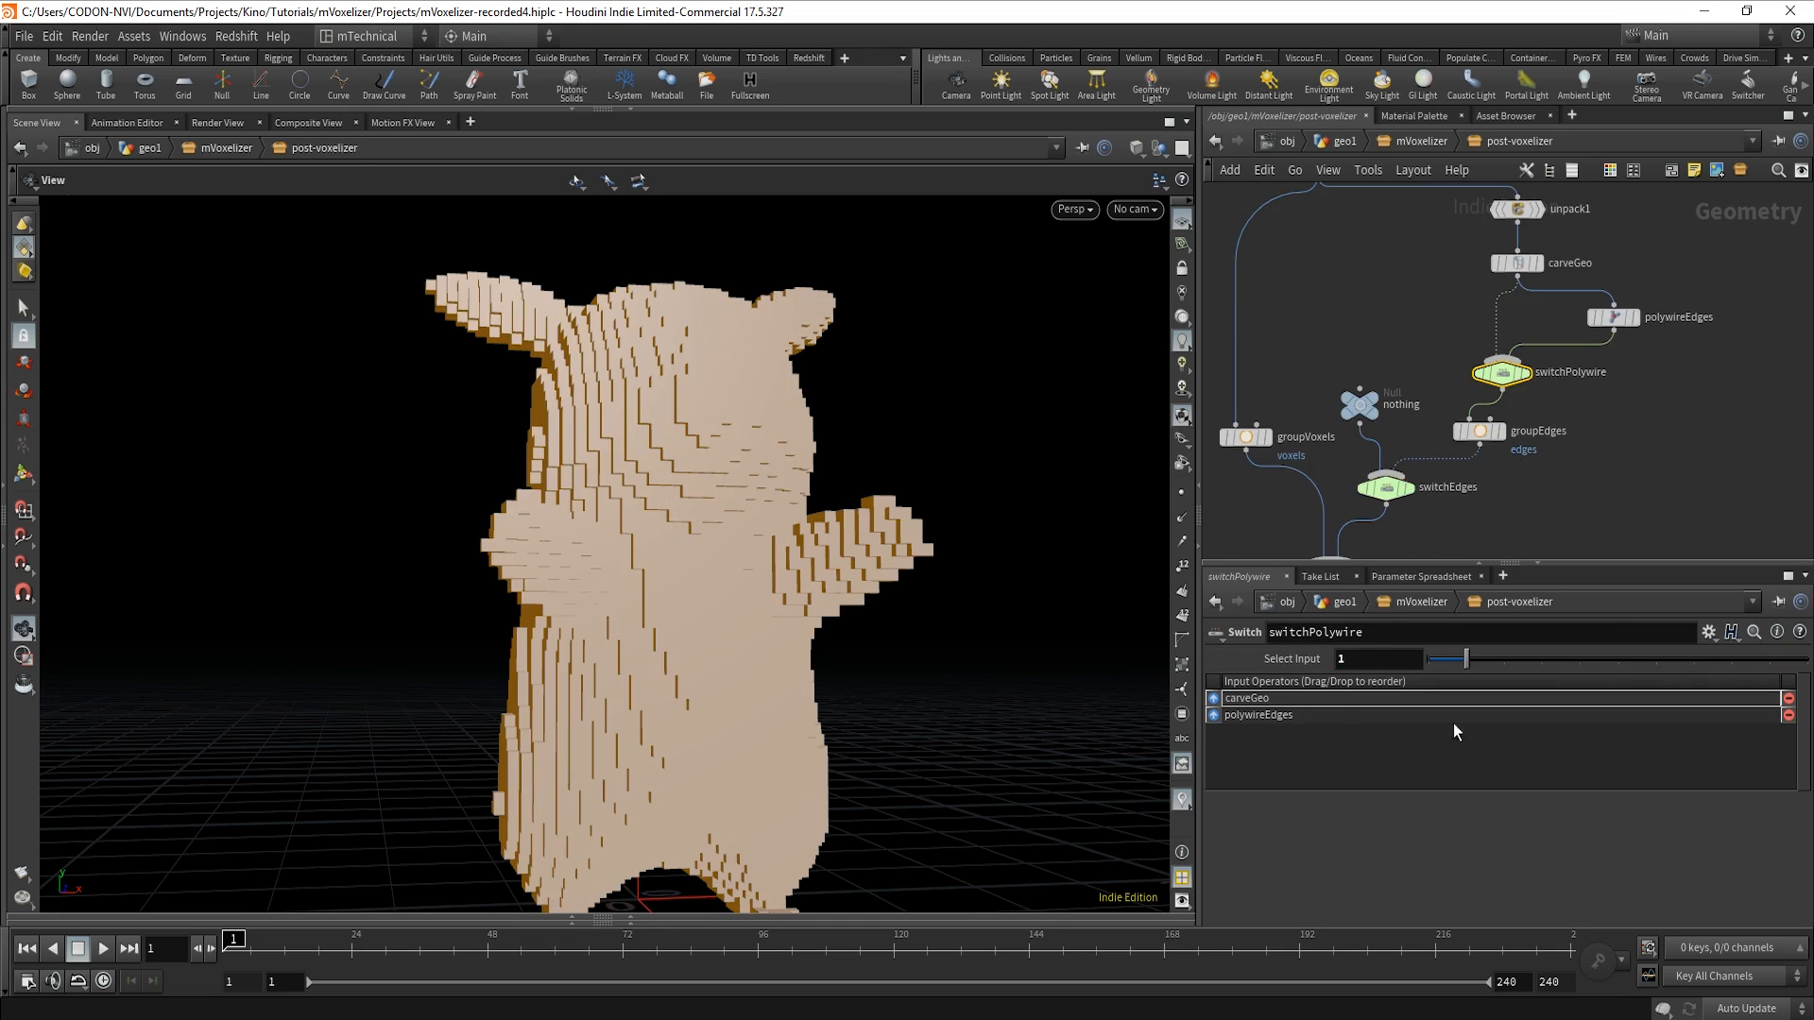
right_click(1300, 661)
click(1429, 813)
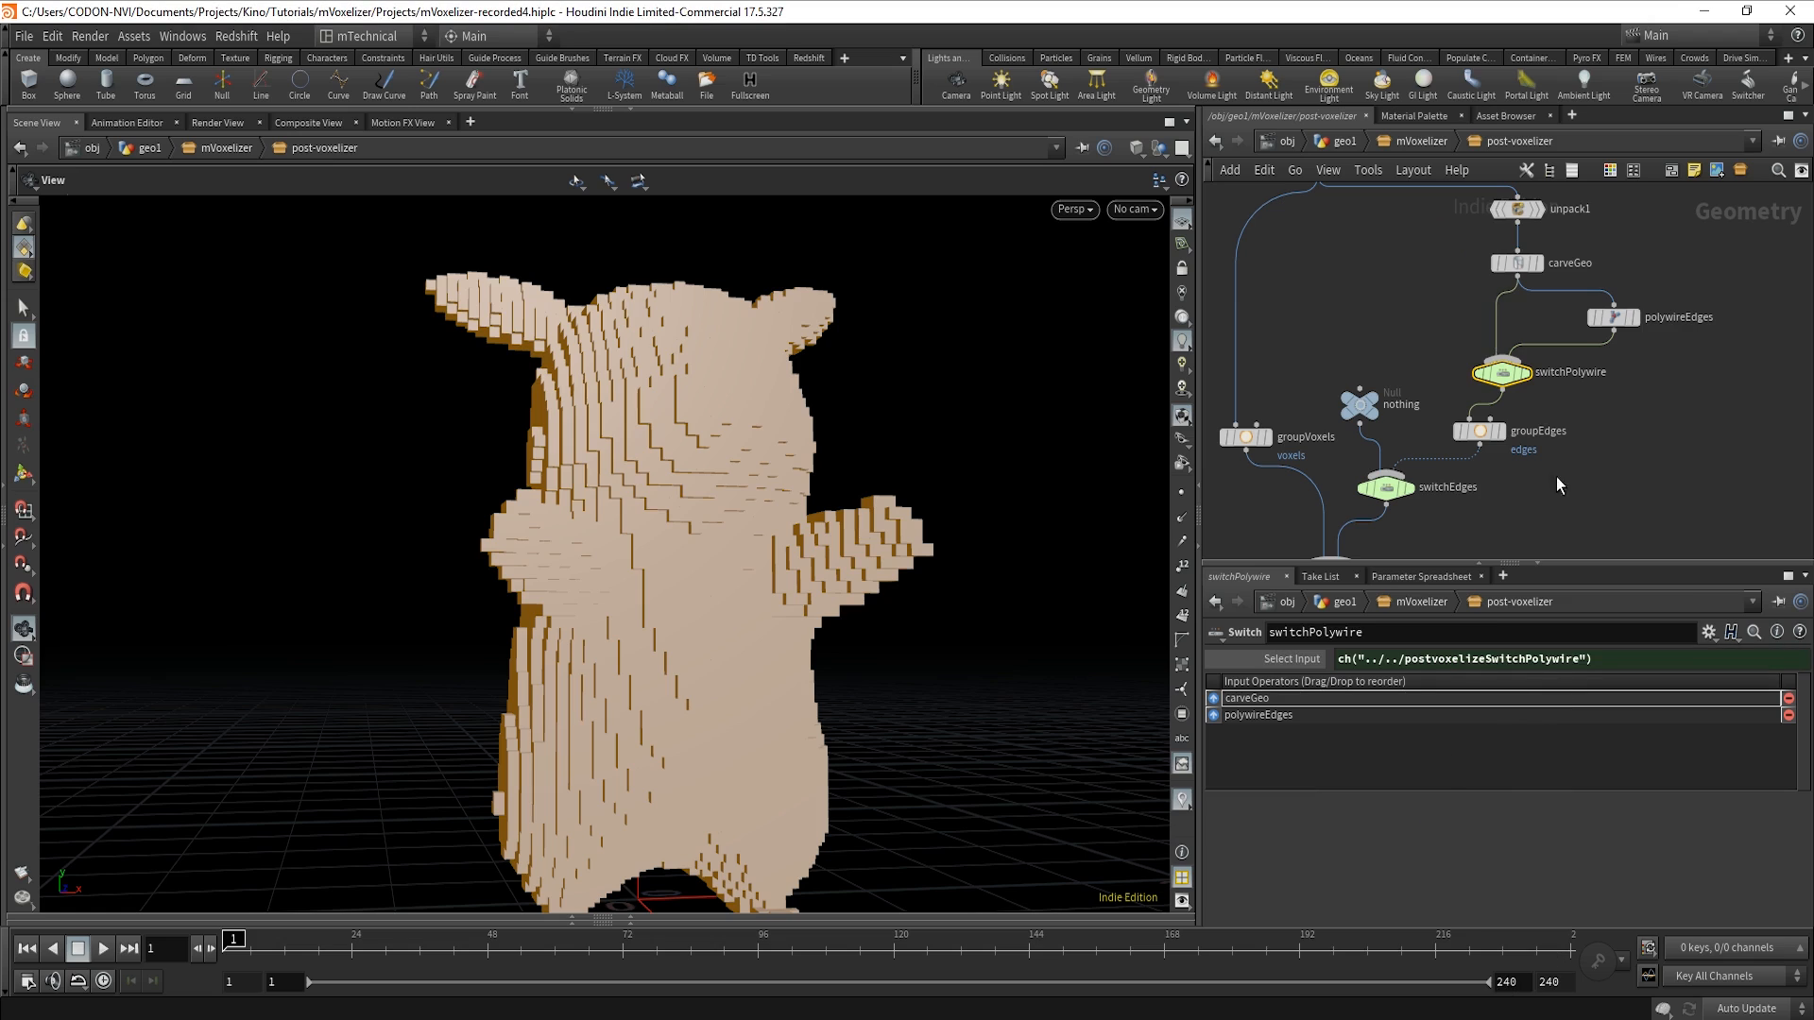
key(1)
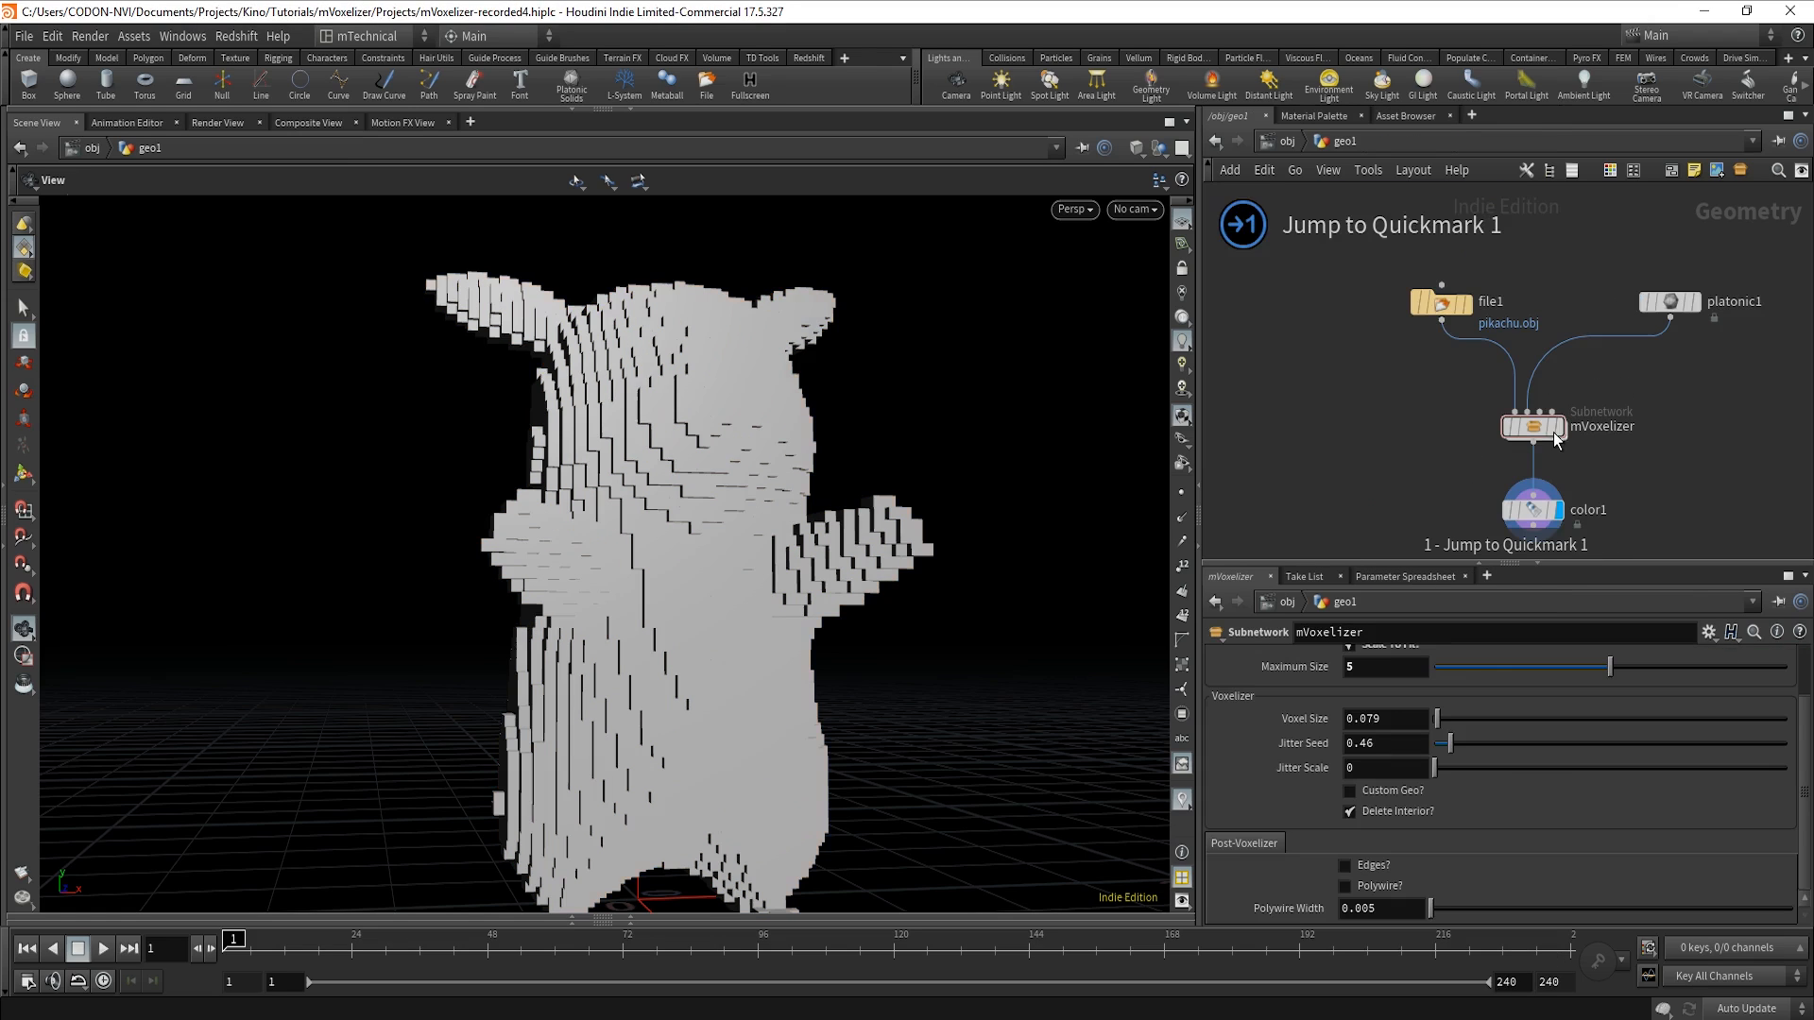
Copy mVoxelizer's Polywire Width parameter, paste it as a relative reference into polywireEdges' Wire Radius, and return to geo1.
right_click(1359, 905)
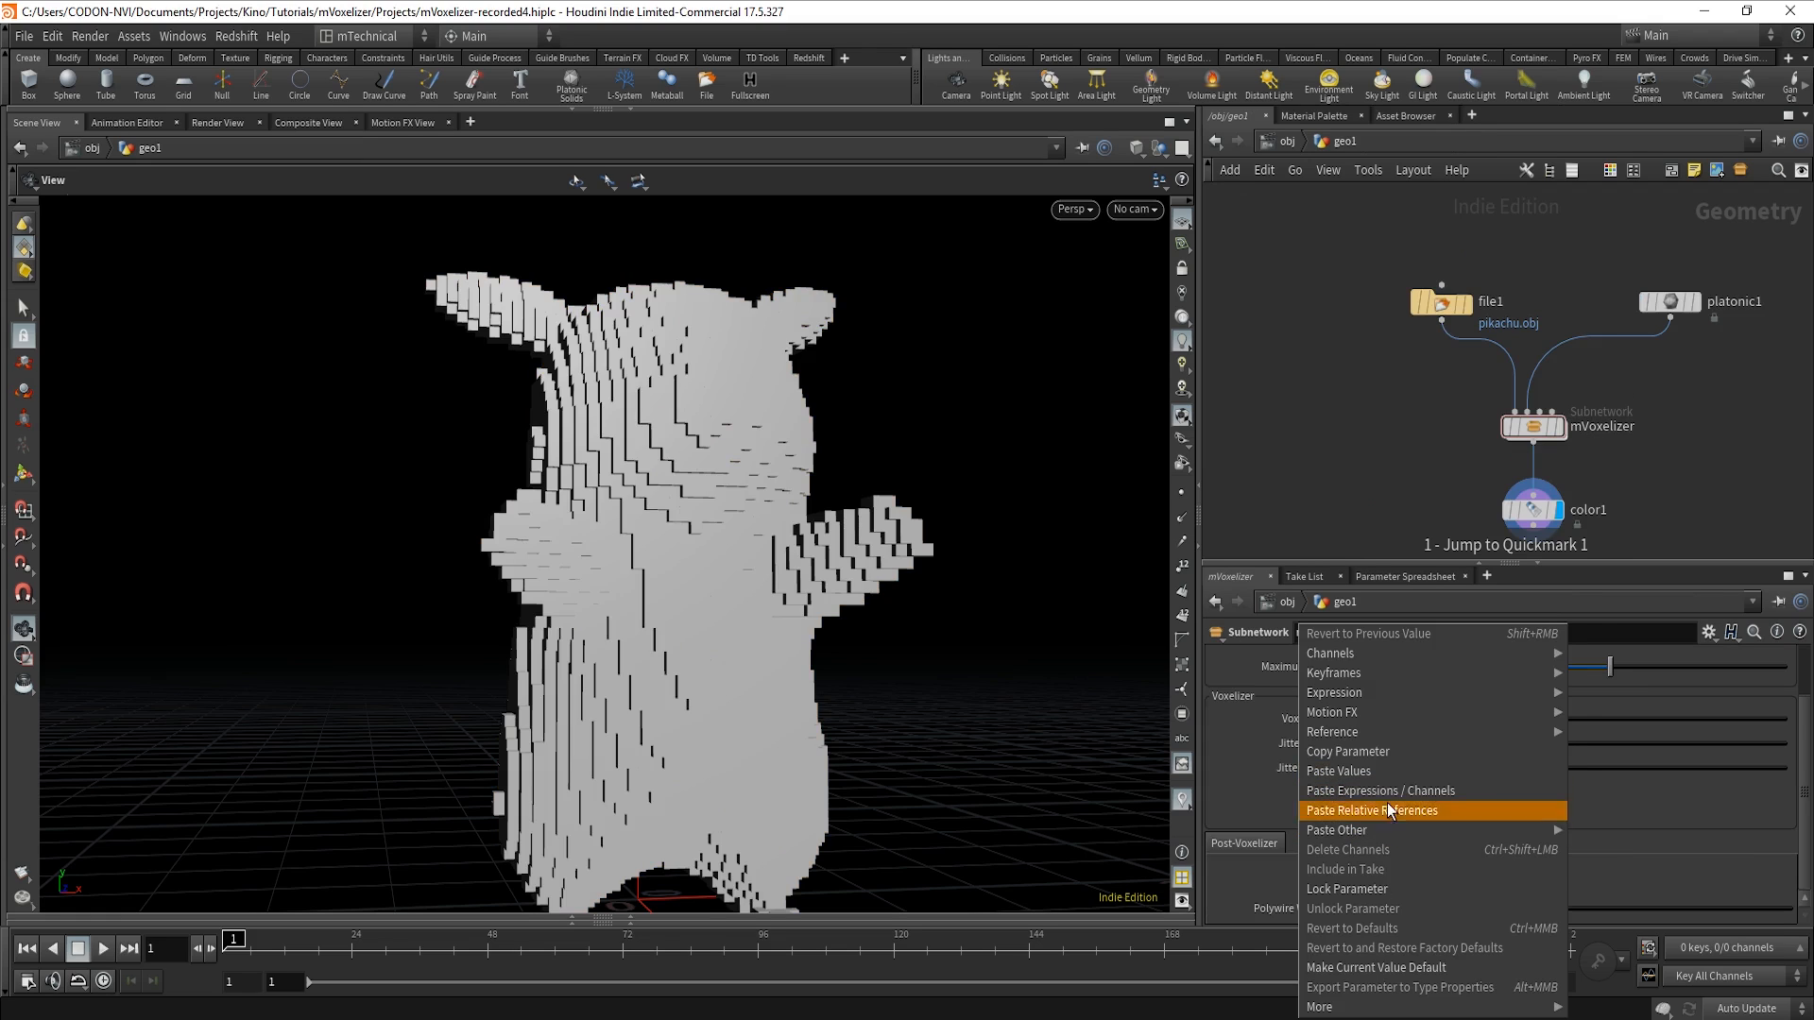
click(1352, 752)
key(2)
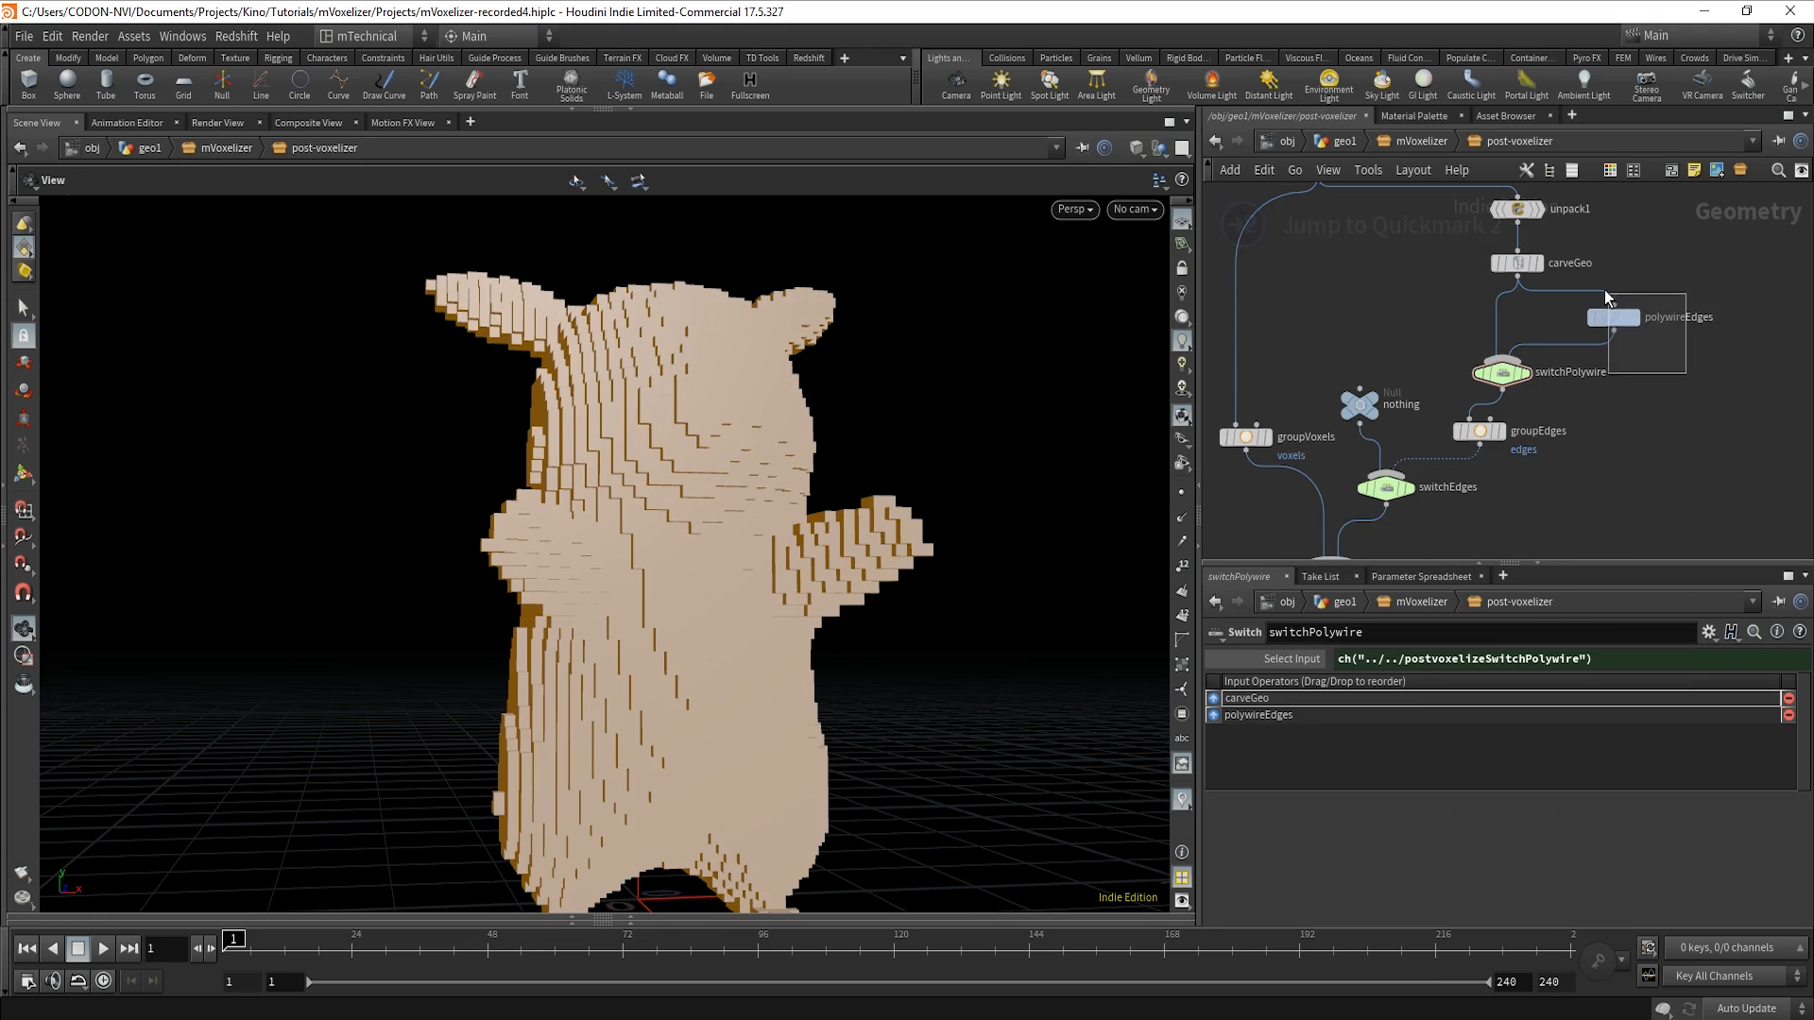
right_click(1296, 697)
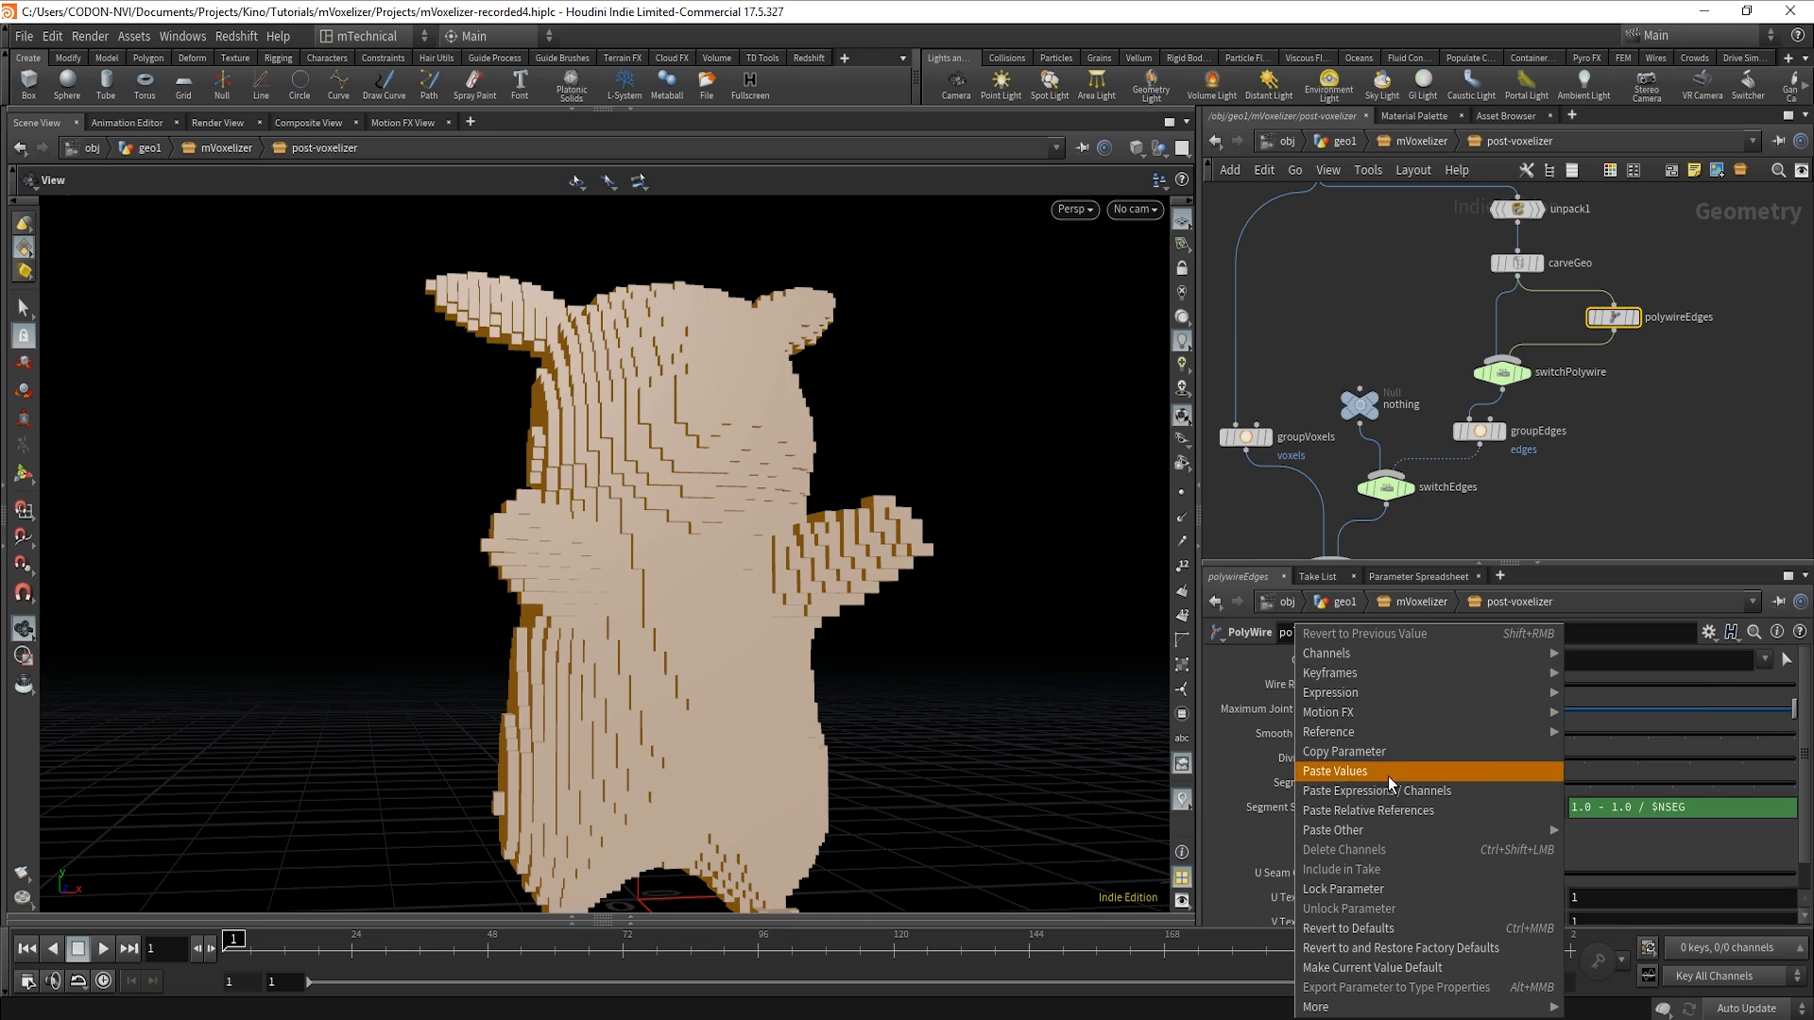
click(1398, 807)
click(1302, 686)
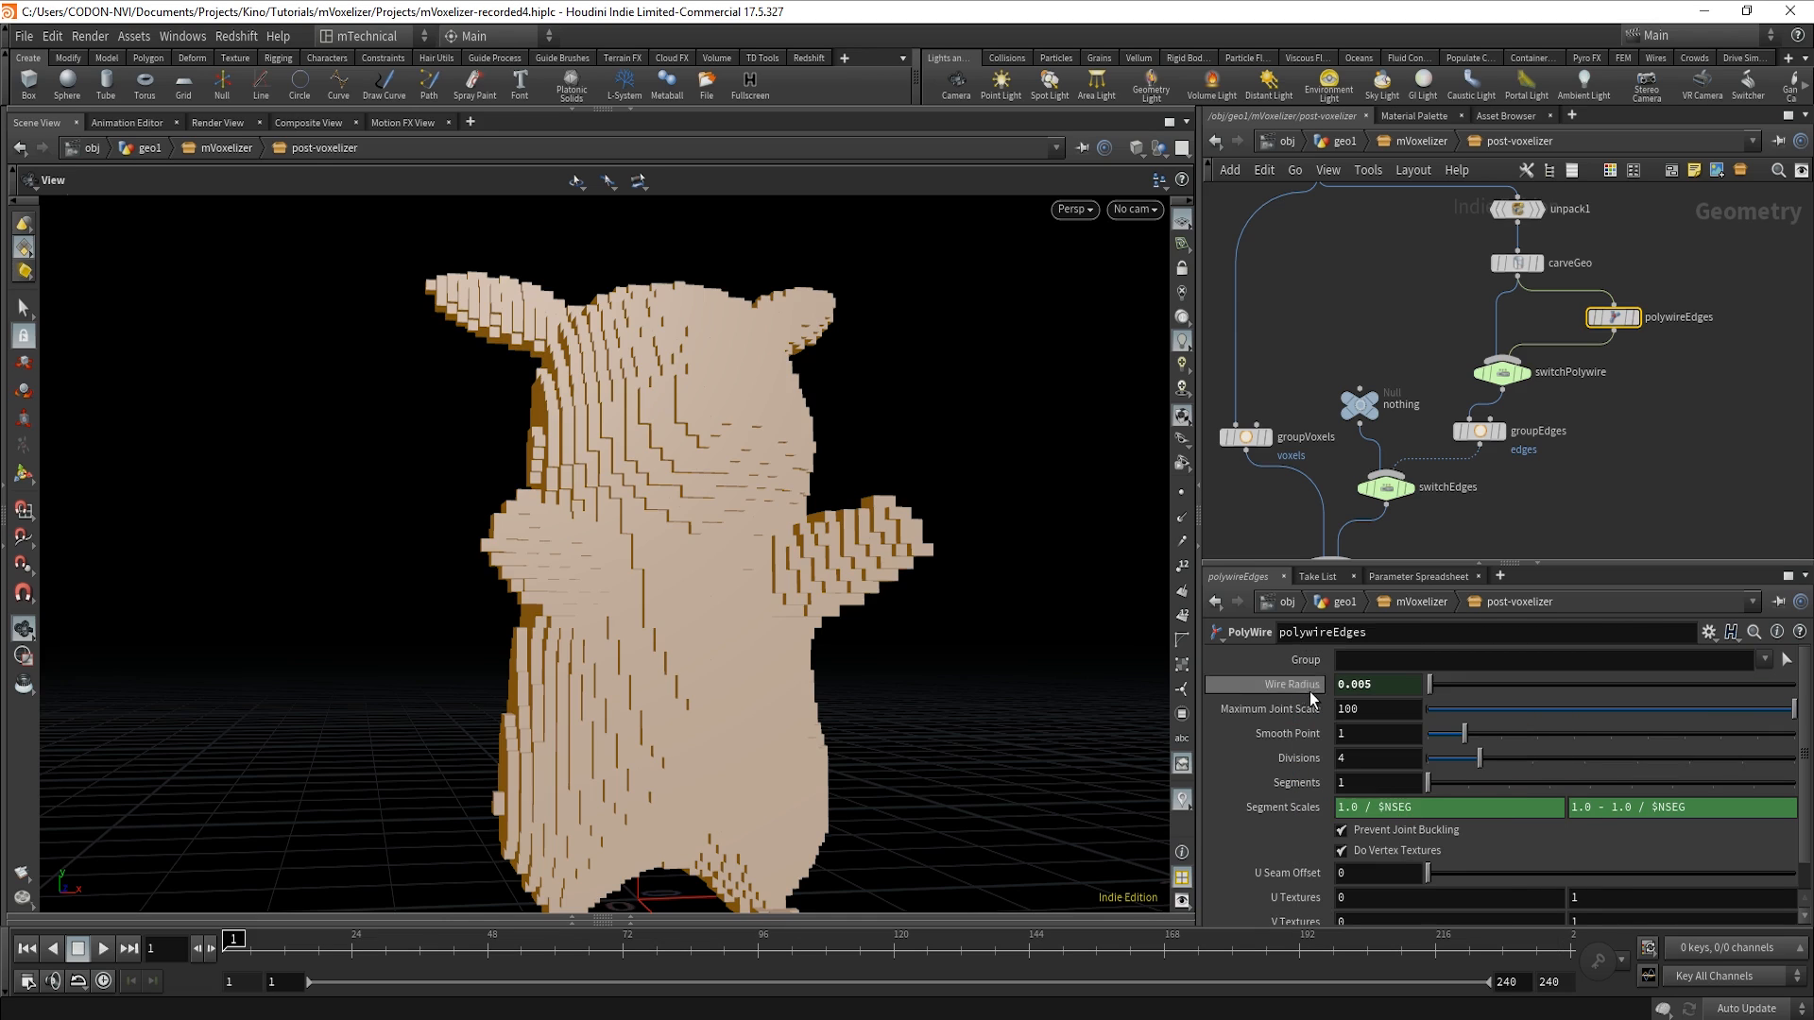
key(1)
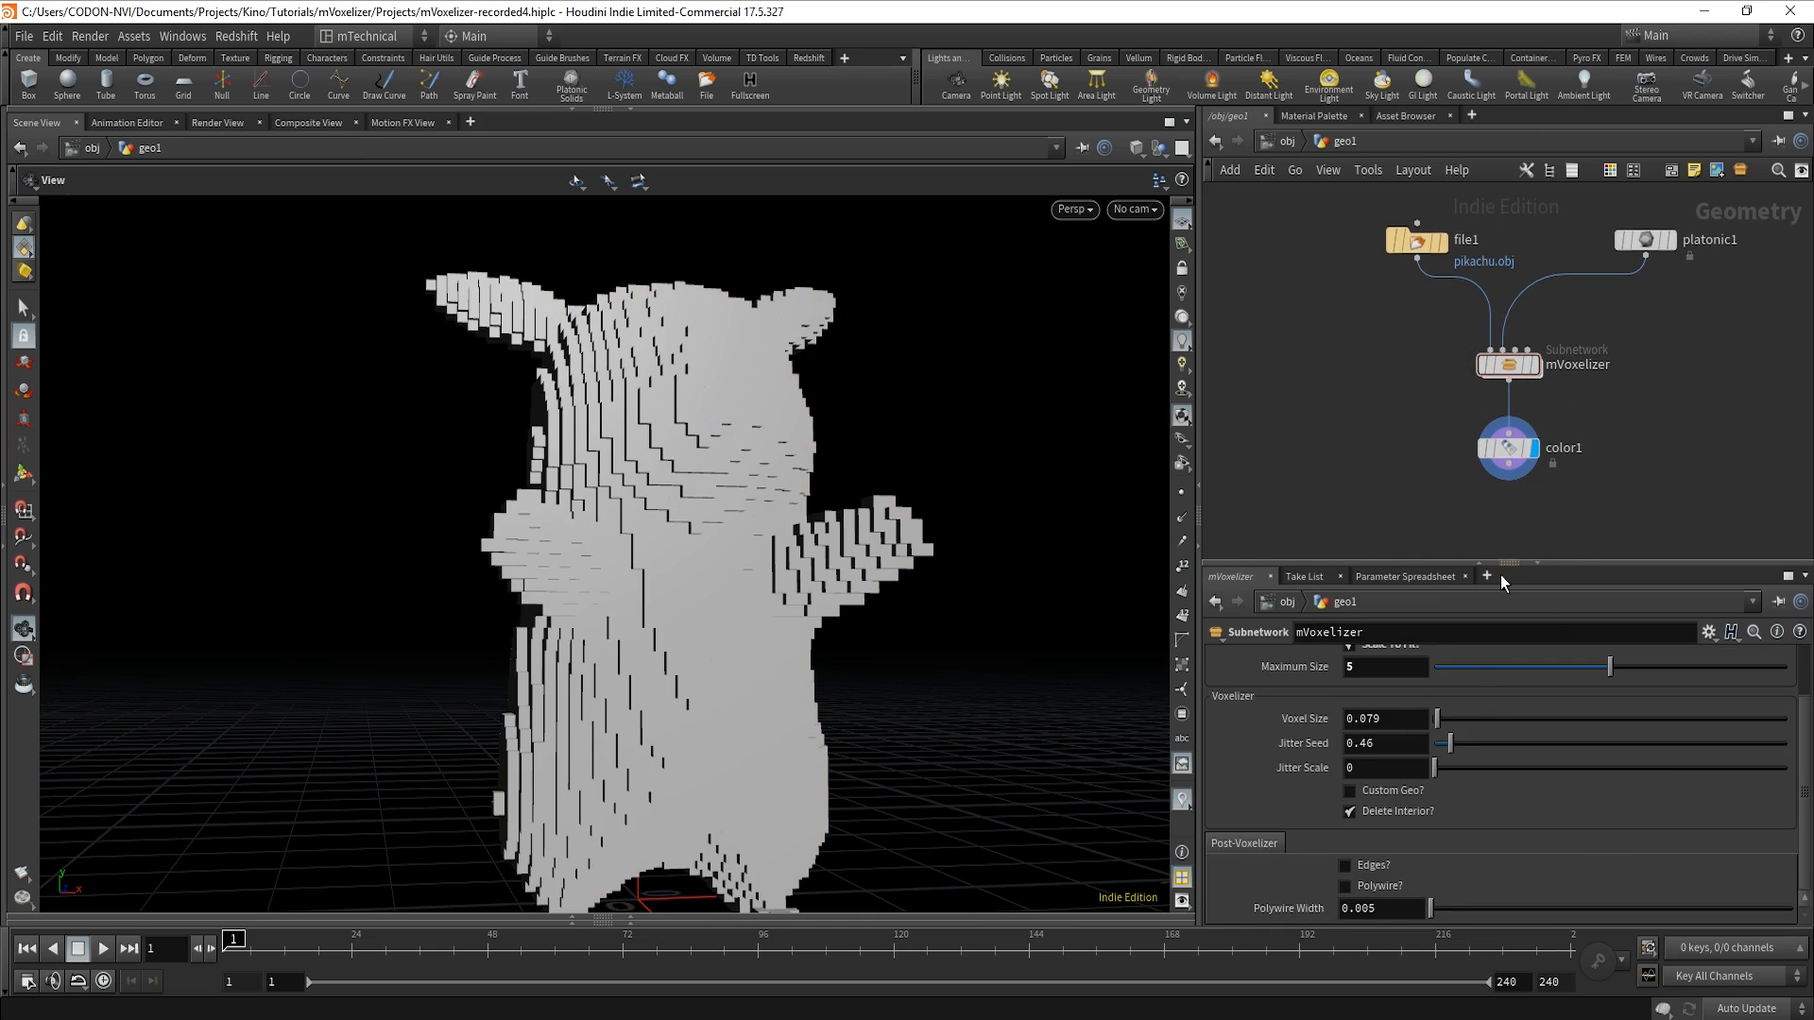
Turn on mVoxelizer's Edges? and Polywire? options and inspect the voxel edges around the model's arm up close.
click(1360, 867)
mouse_move(729, 661)
mouse_down()
mouse_move(787, 643)
mouse_move(652, 631)
mouse_up()
scroll(788, 642, up, 5)
middle_drag(652, 630, 924, 662)
scroll(924, 662, up, 2)
drag(882, 656, 1163, 767)
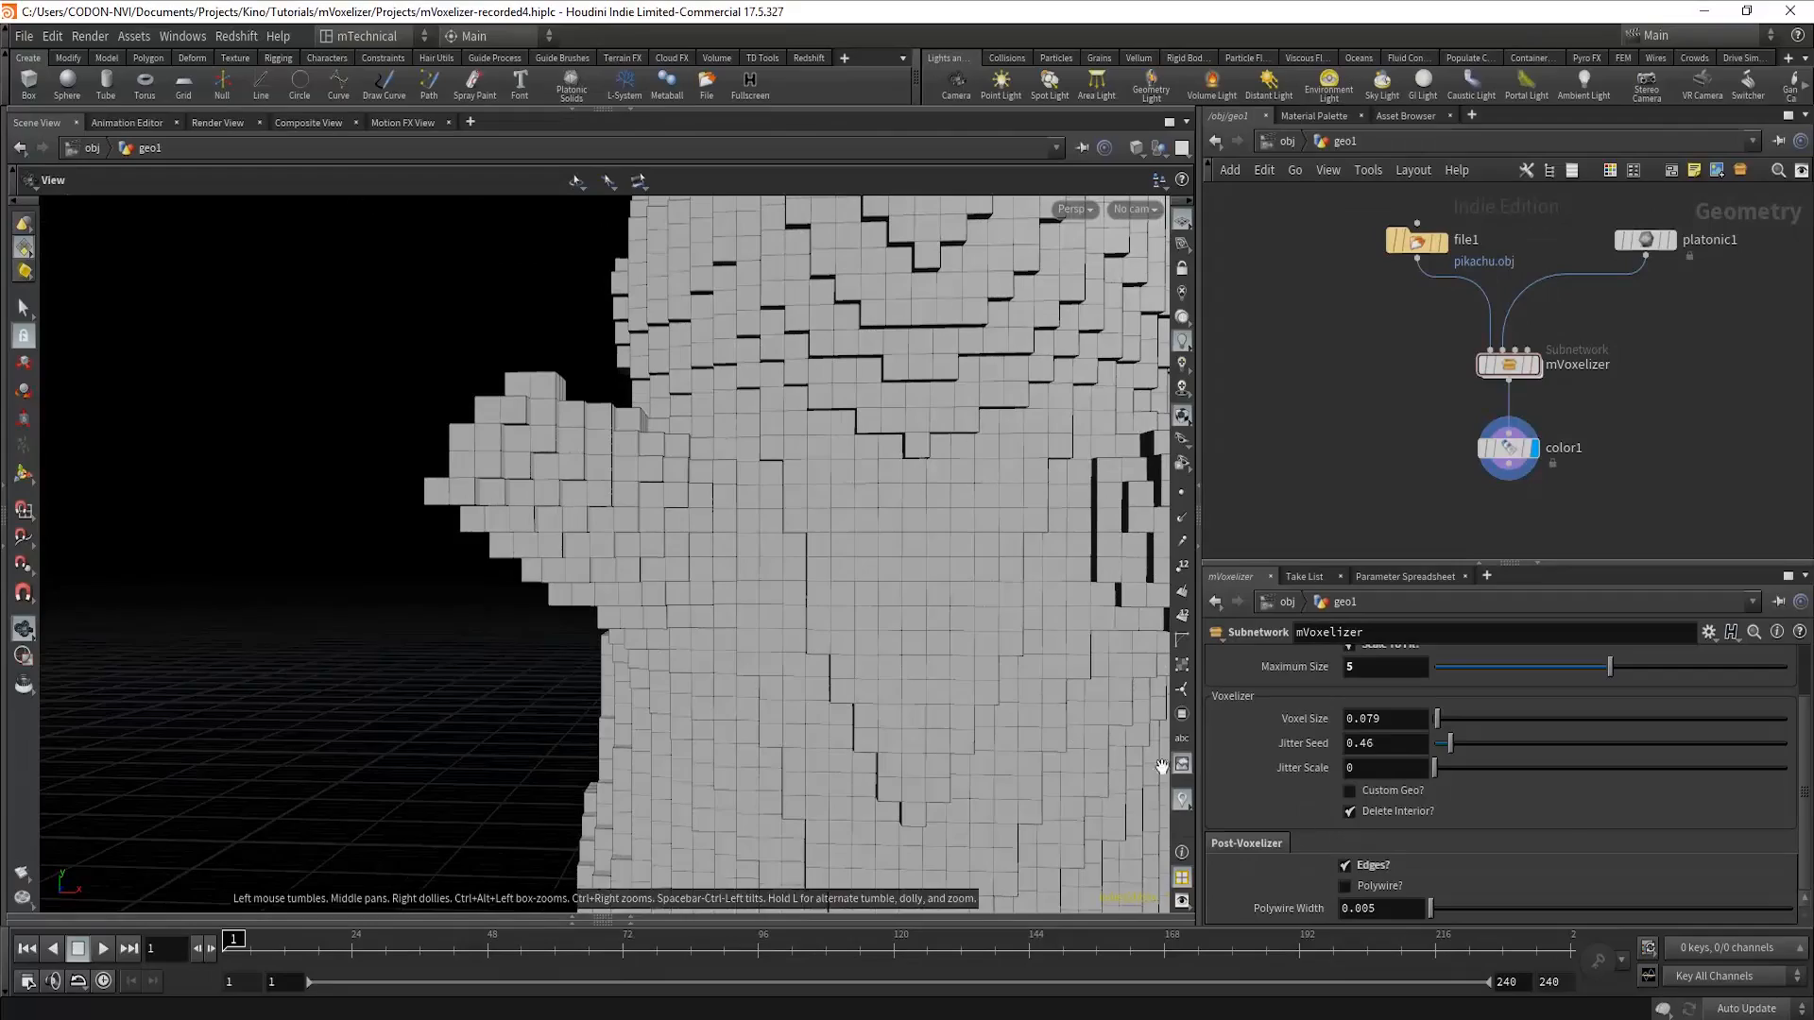
click(1345, 887)
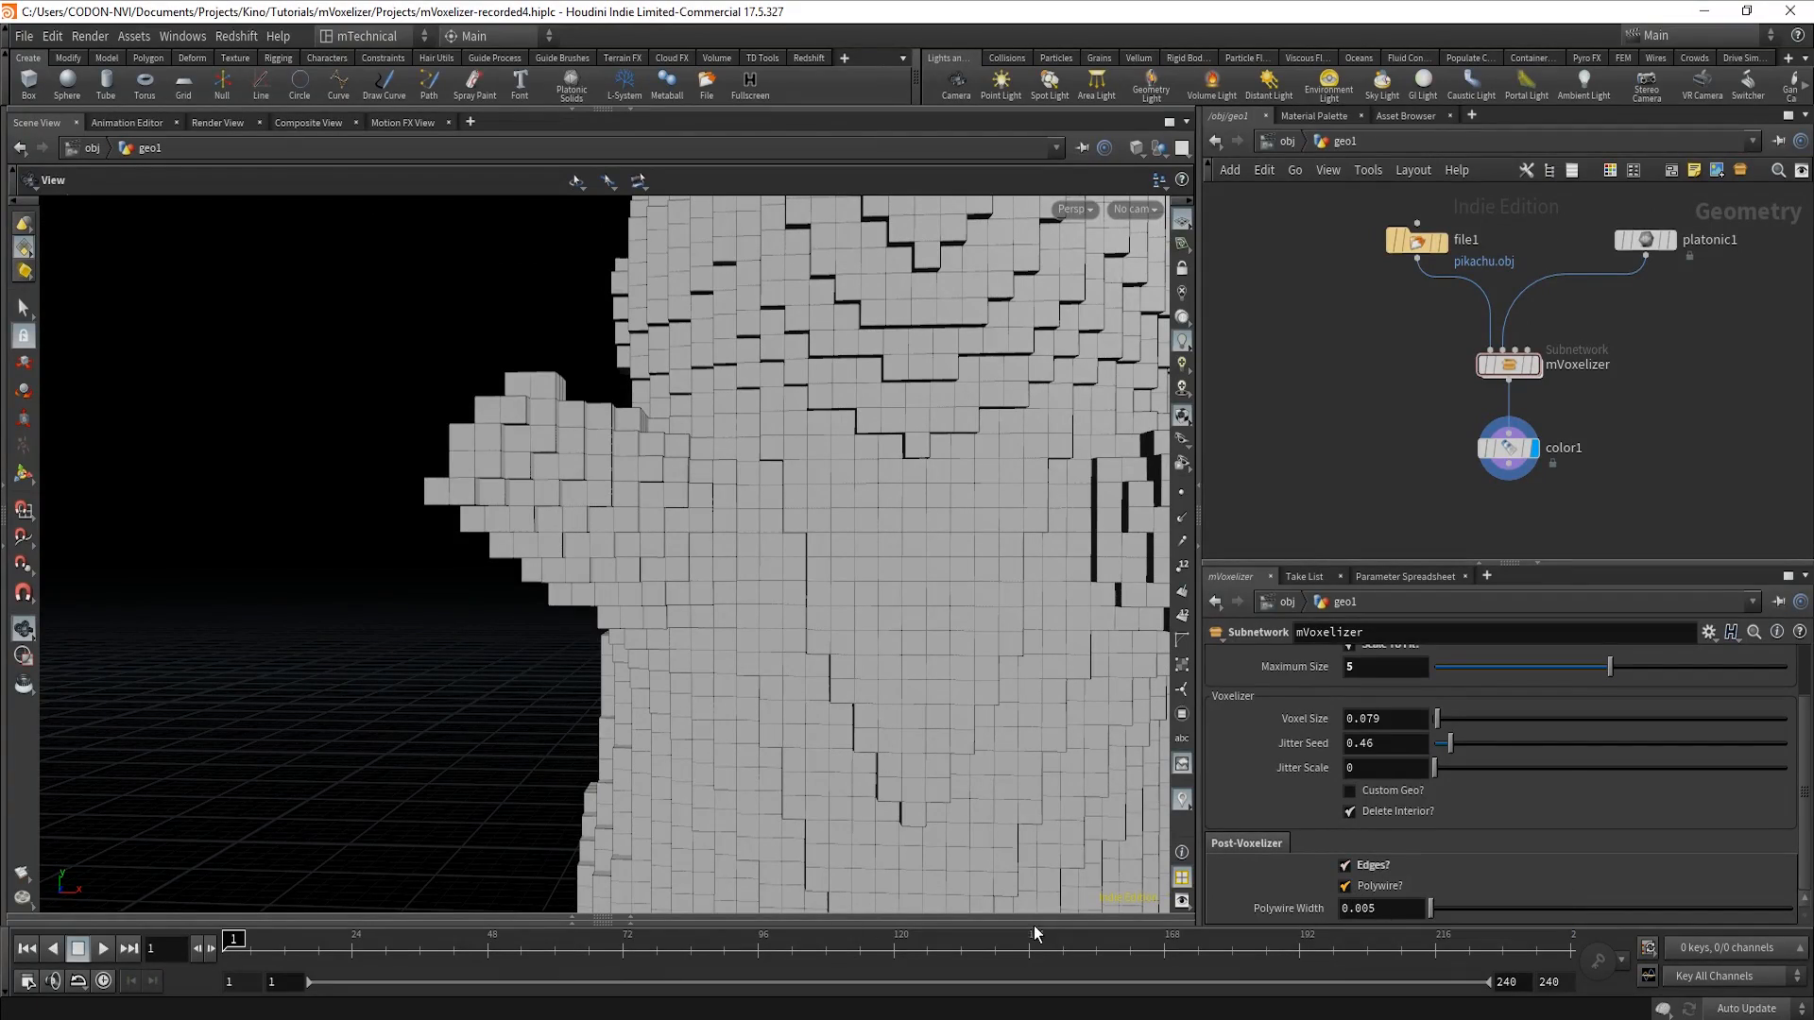
drag(640, 595, 912, 668)
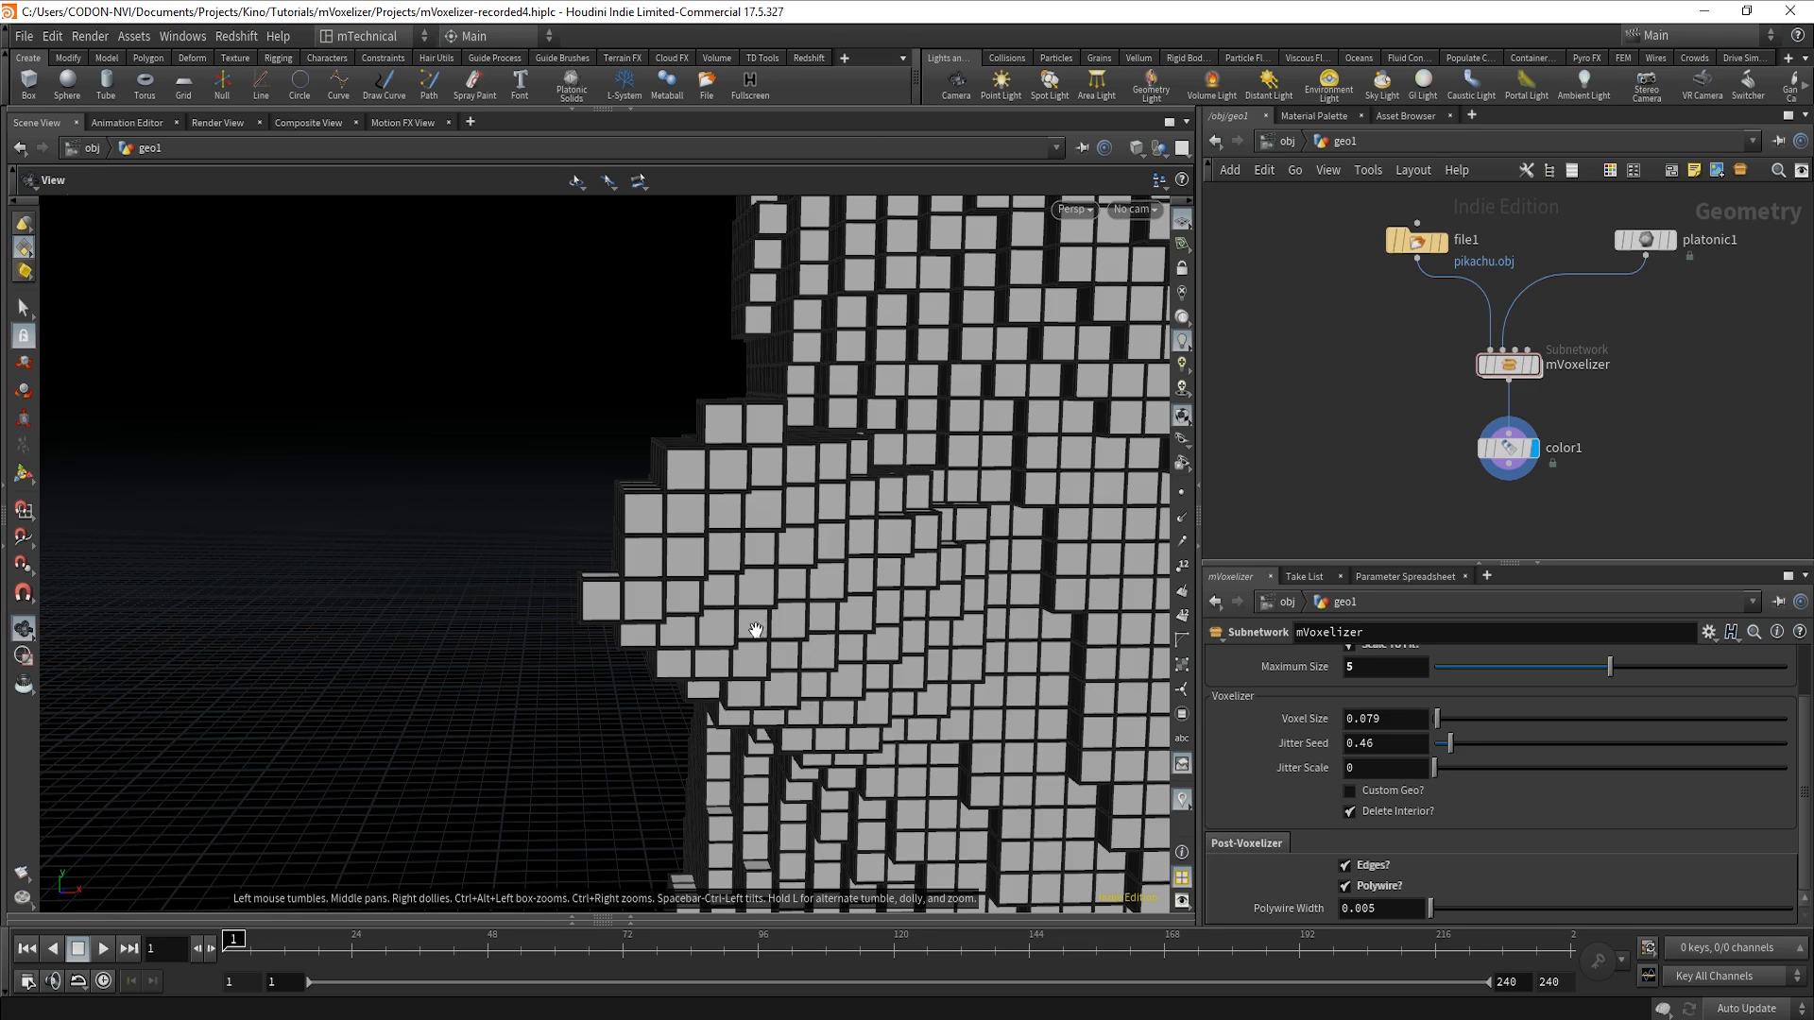
drag(736, 626, 953, 607)
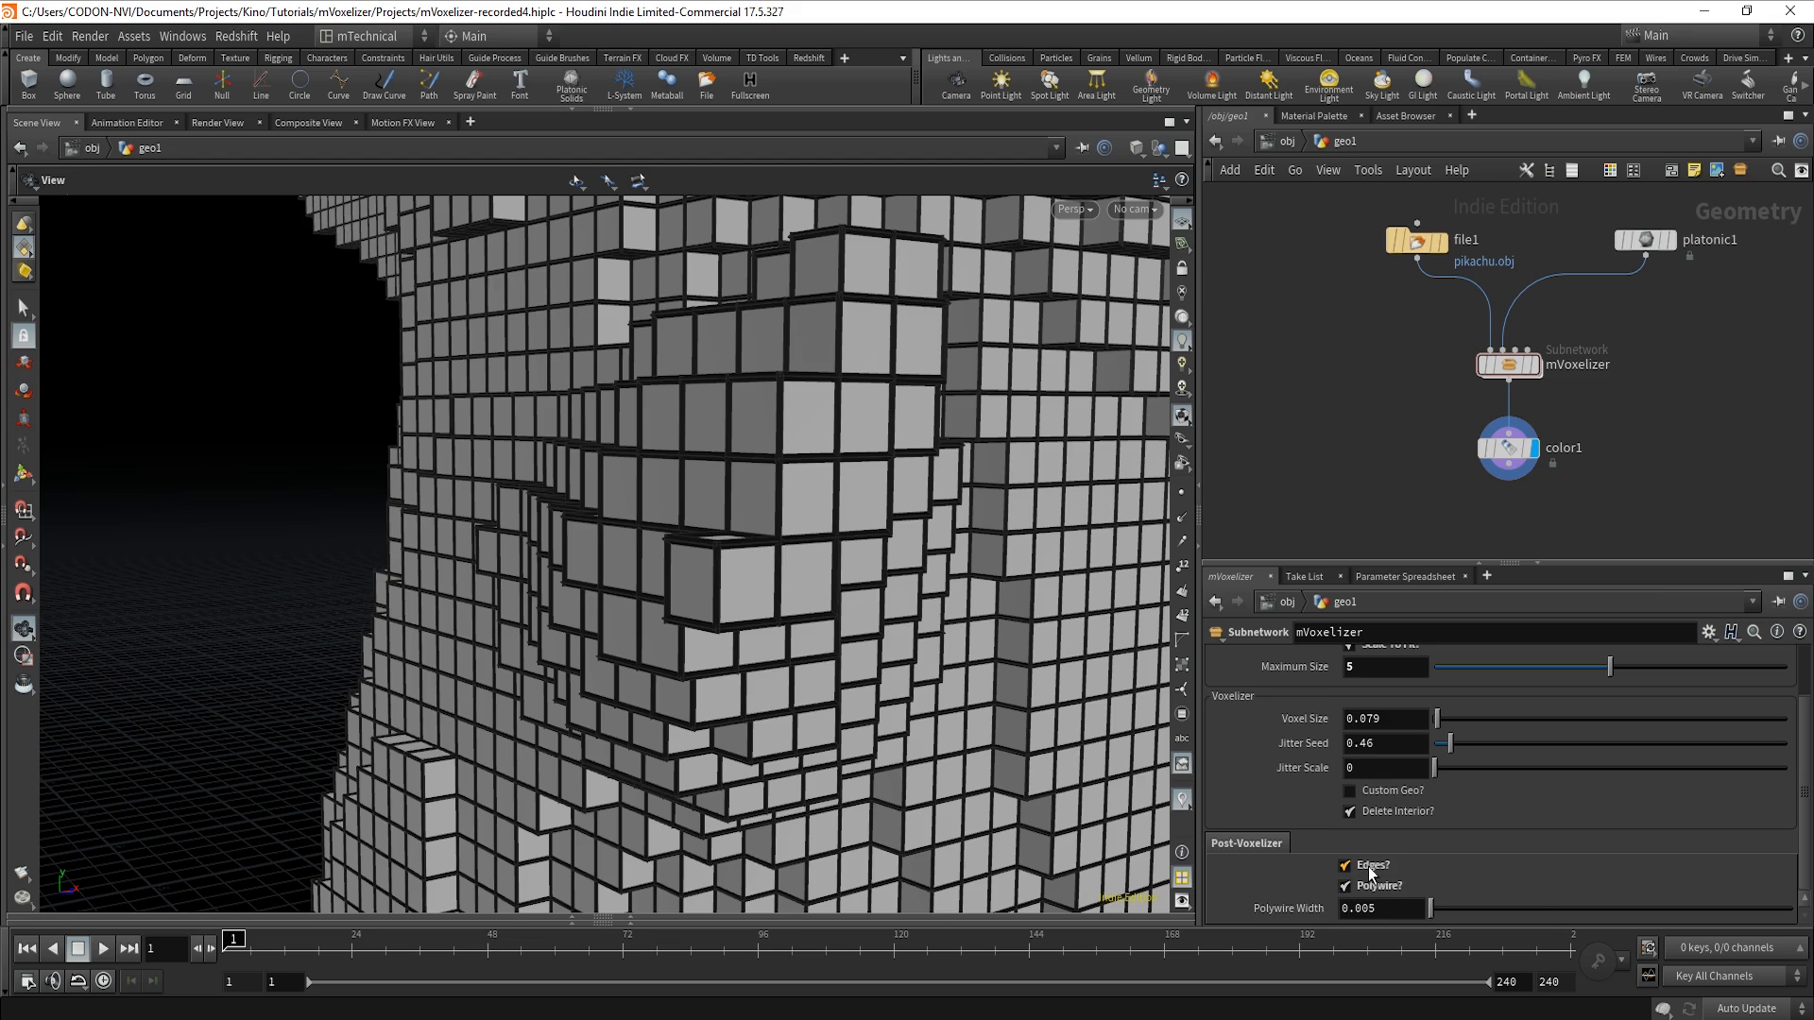
Open mVoxelizer's parameter interface for editing and copy the Edges? parameter's name, postvoxelizeSwitchEdges.
click(1709, 630)
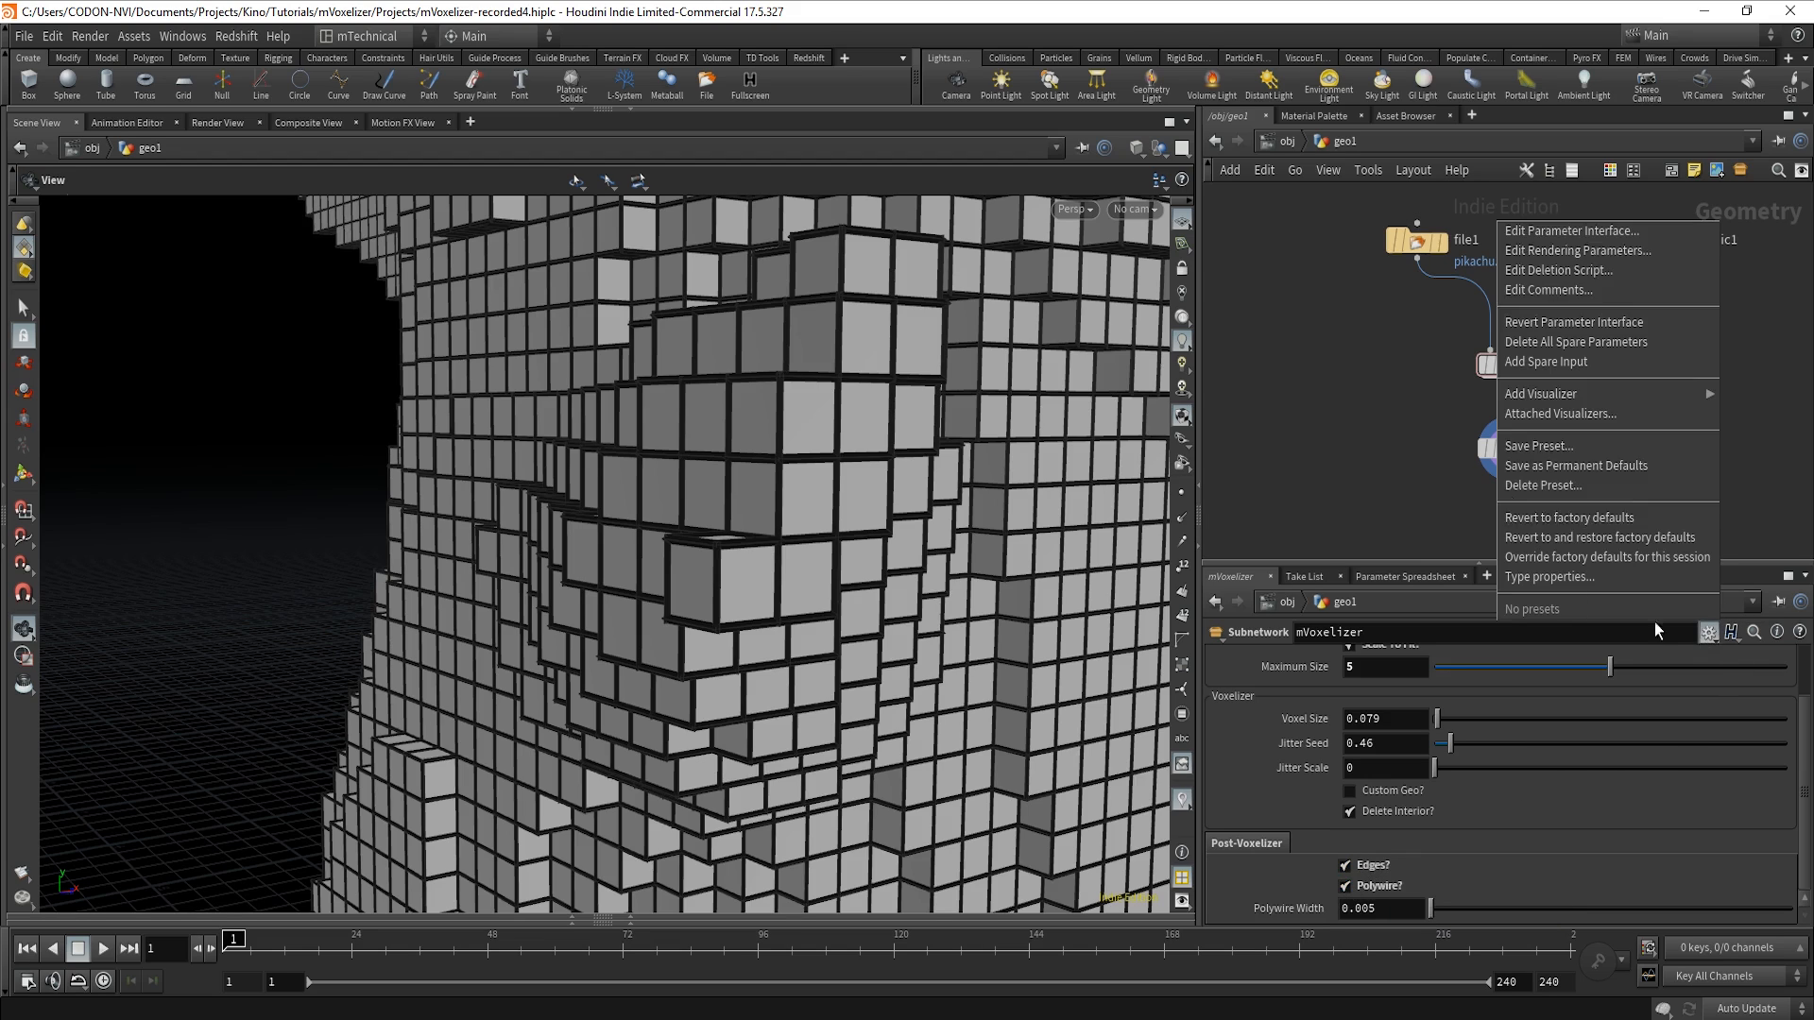
click(1598, 232)
click(587, 451)
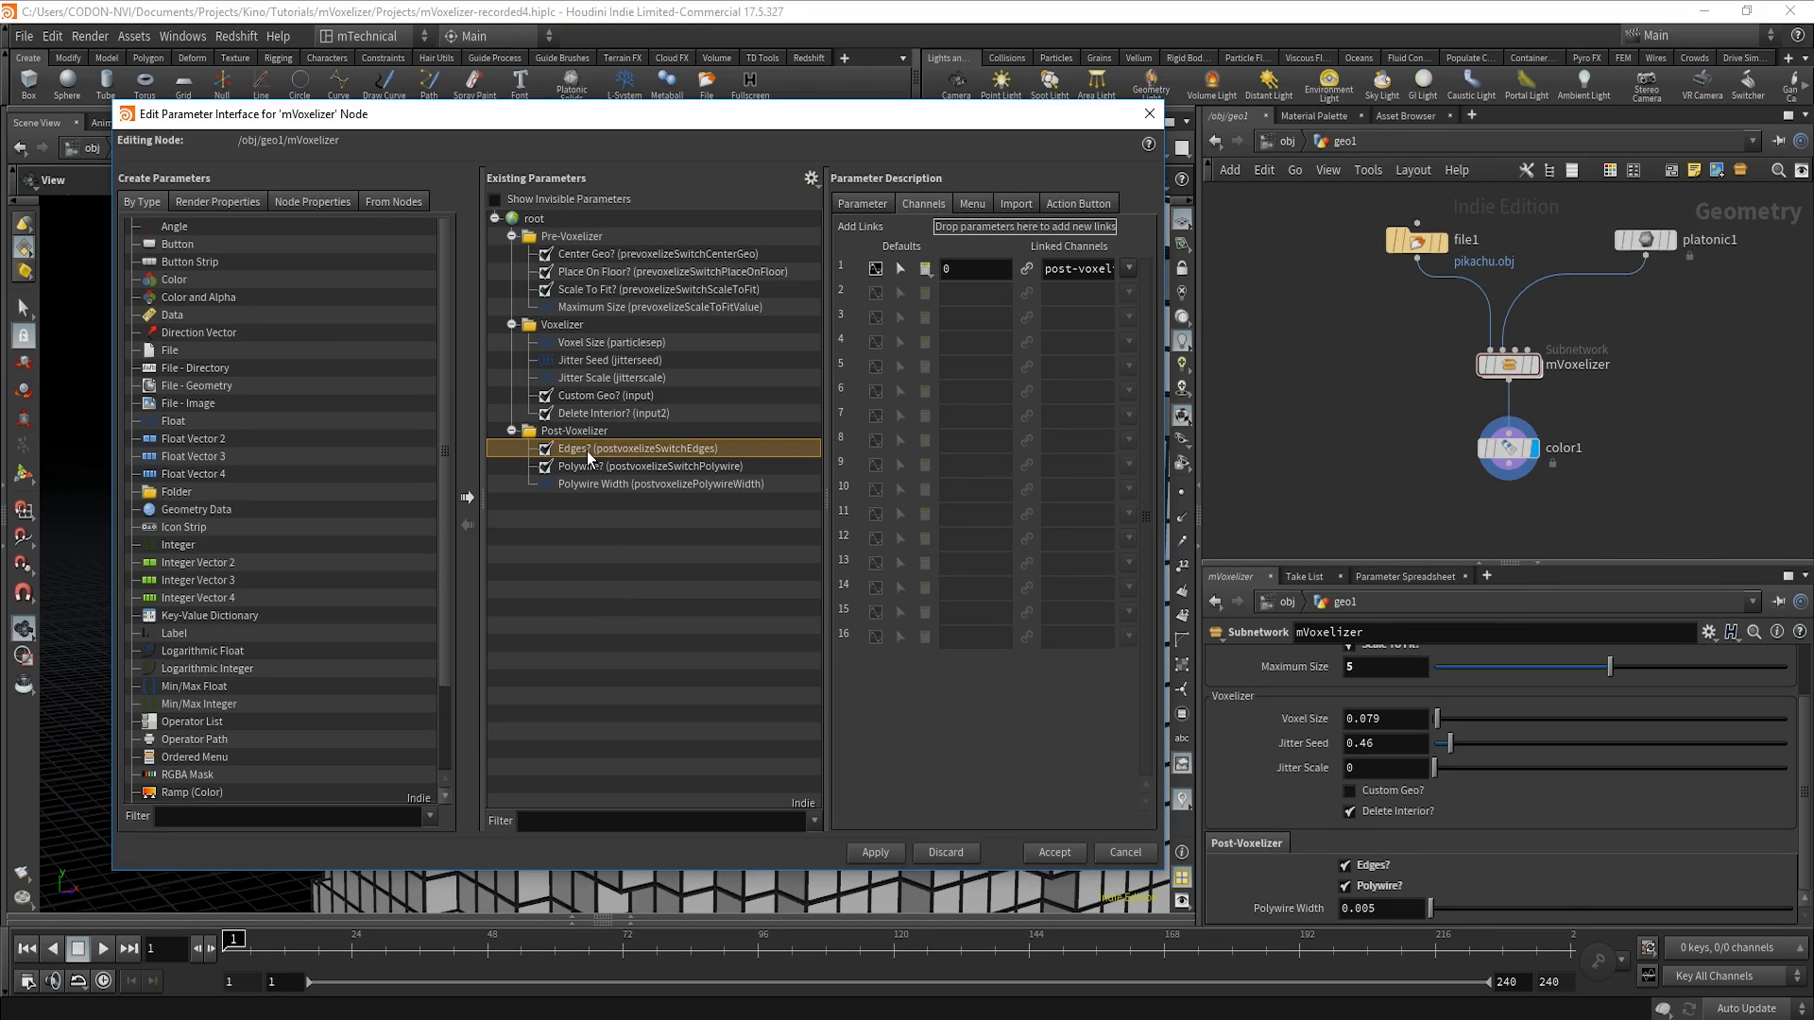
click(860, 204)
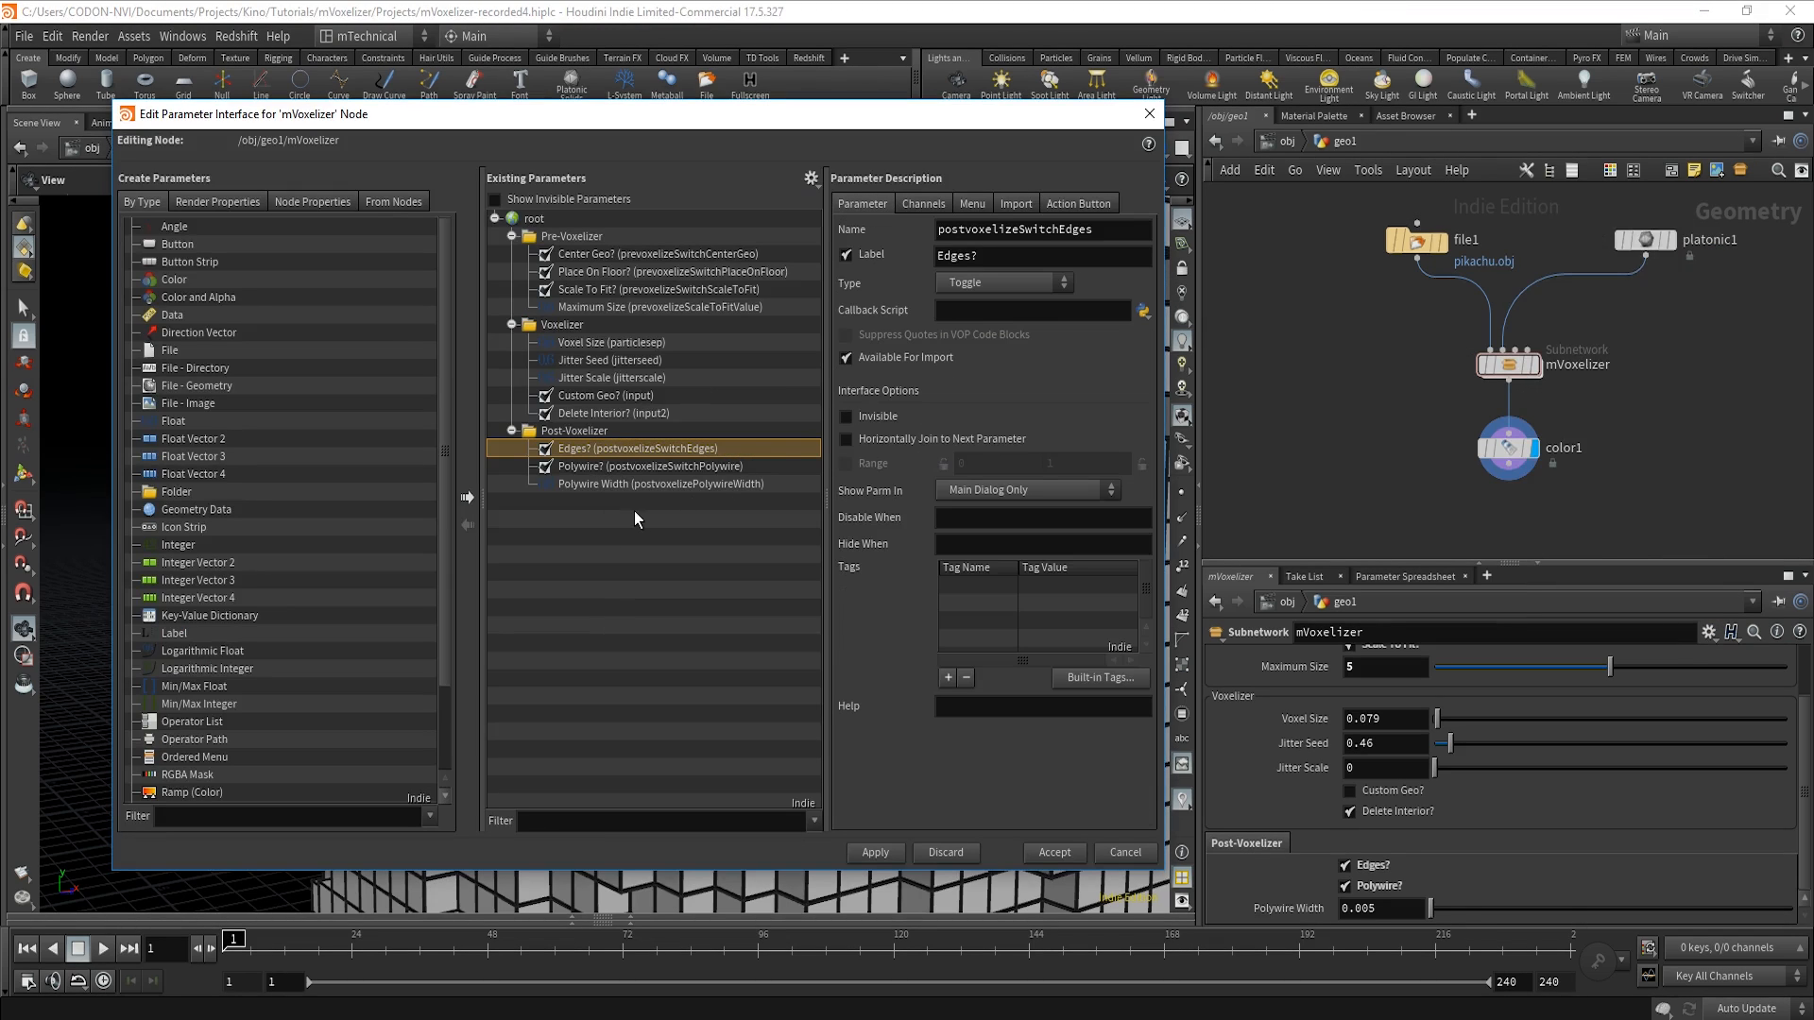
click(615, 467)
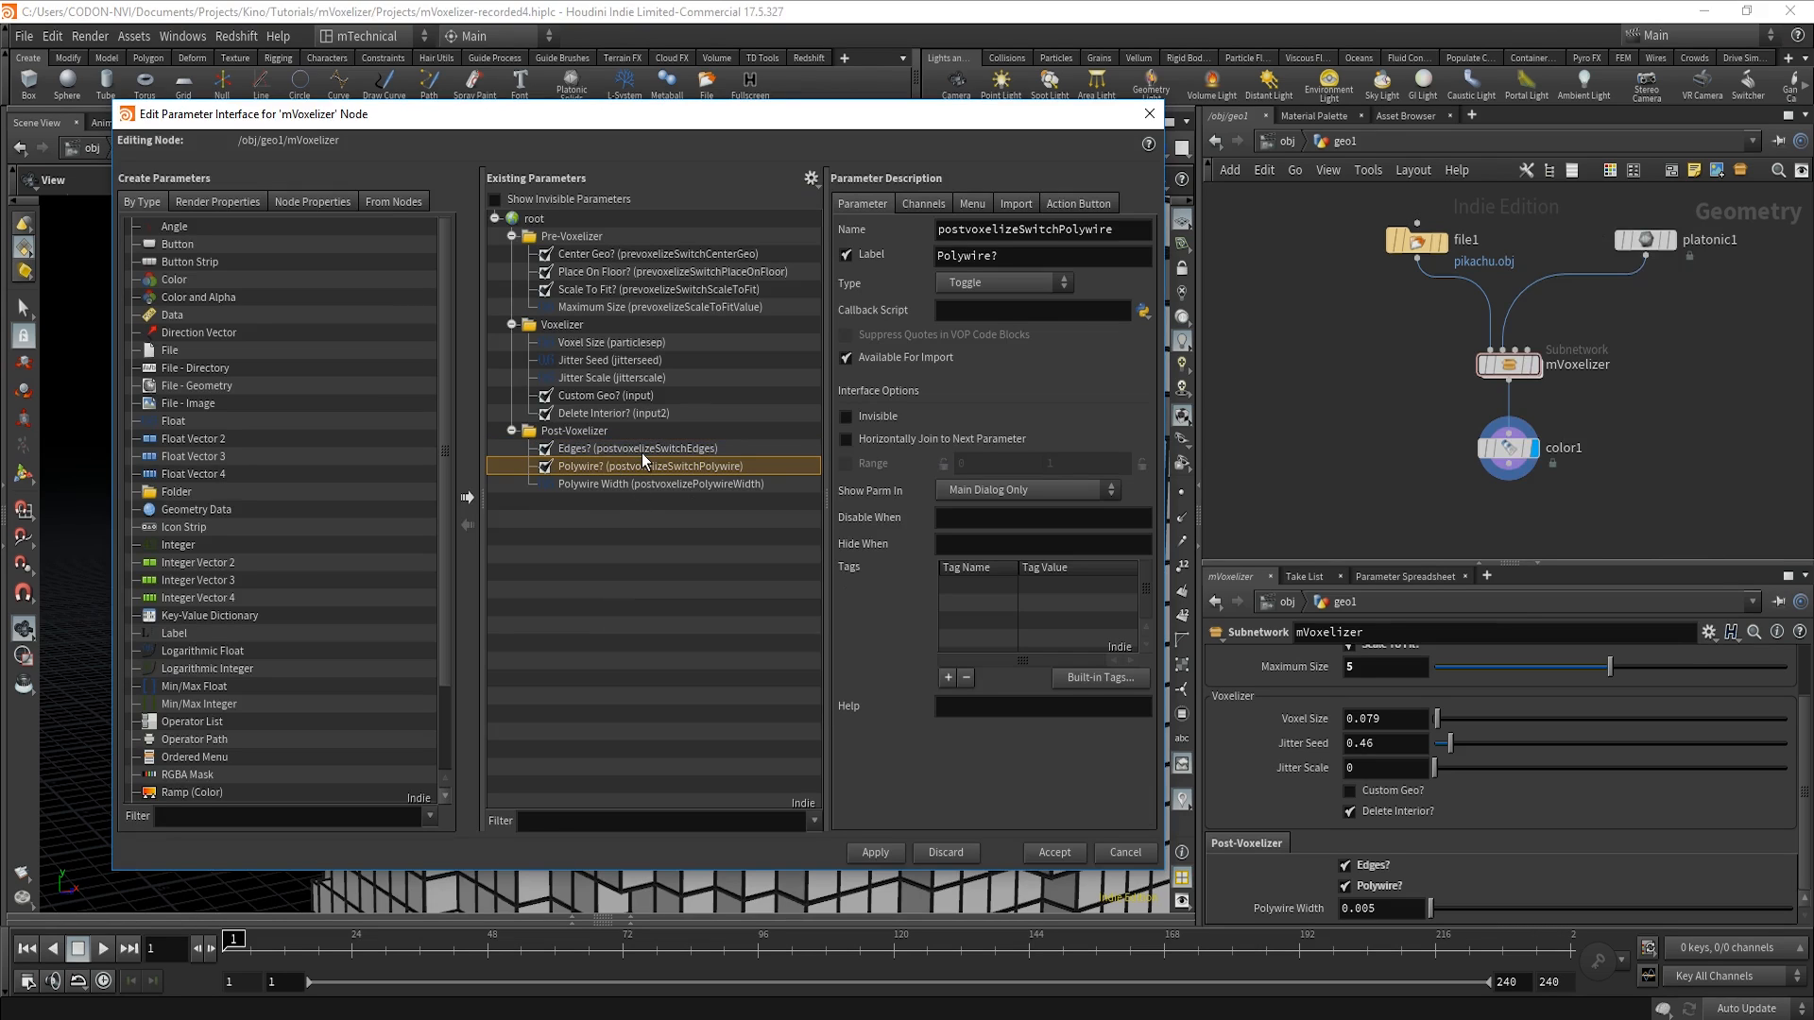
click(624, 448)
drag(1096, 230, 870, 231)
key(ctrl+c)
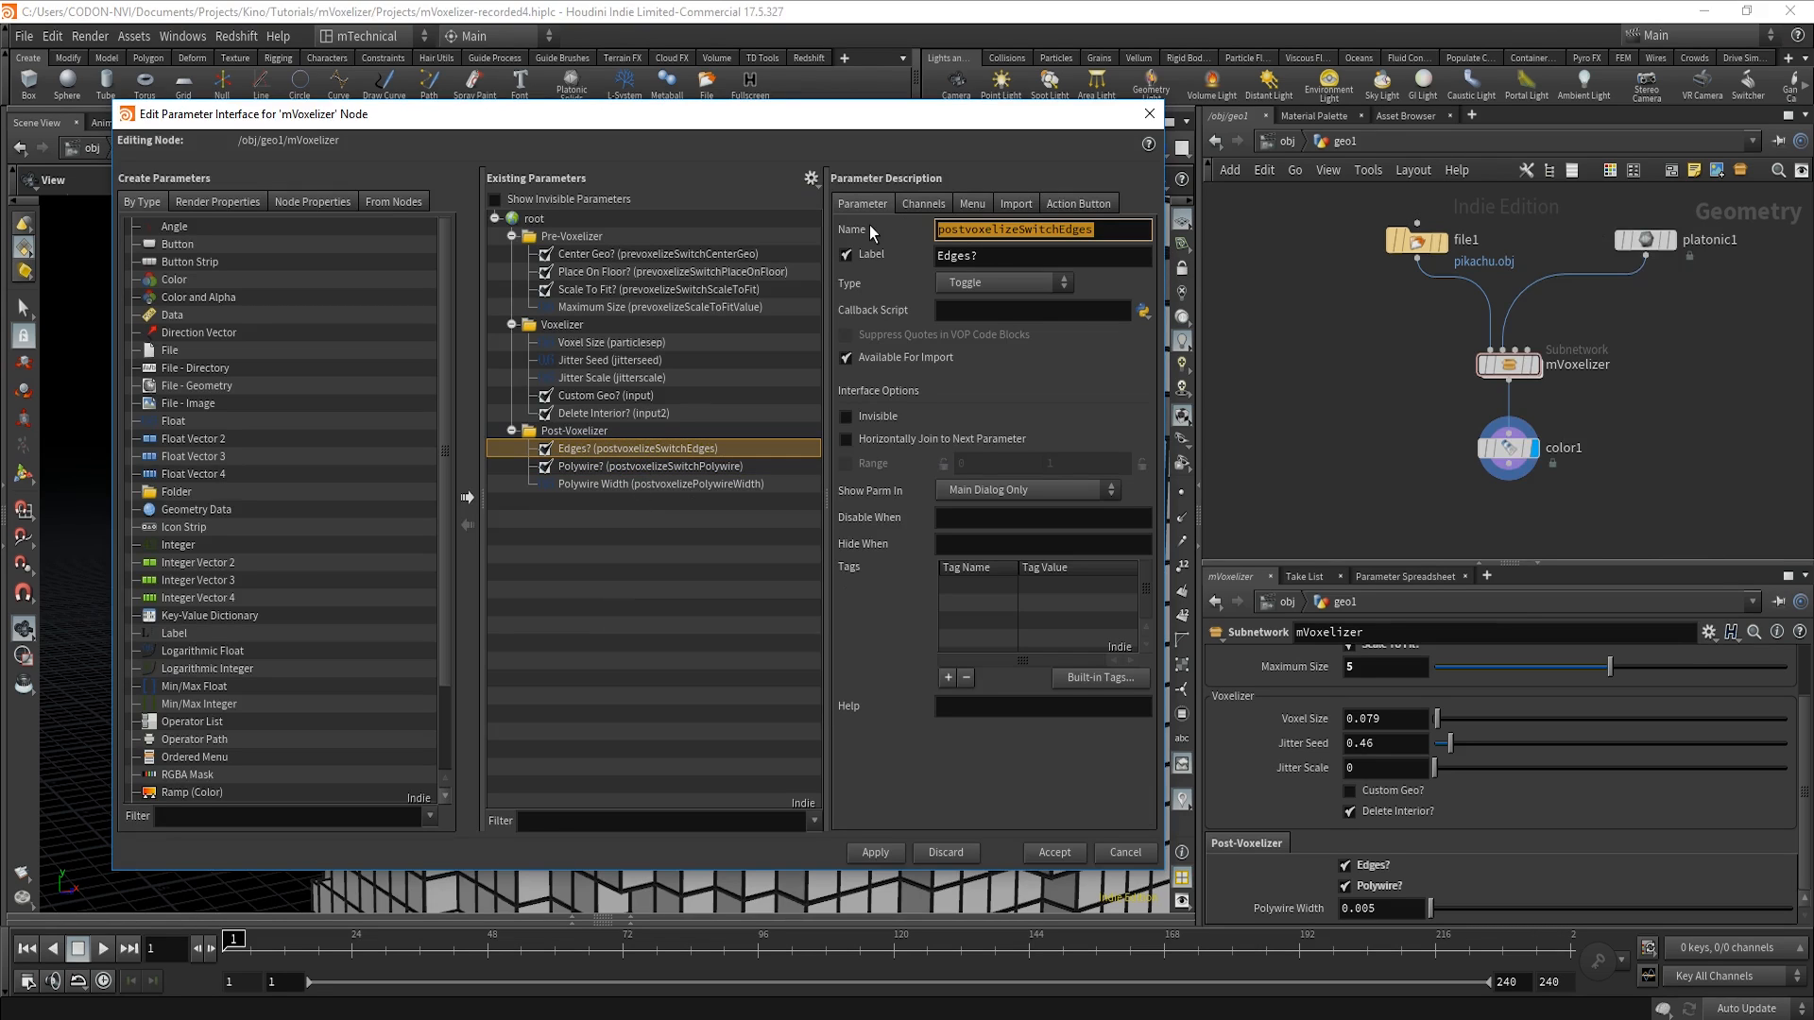
Set the Polywire? parameter's Hide When condition to { postvoxelizeSwitchEdges == 0 } and apply it.
click(624, 467)
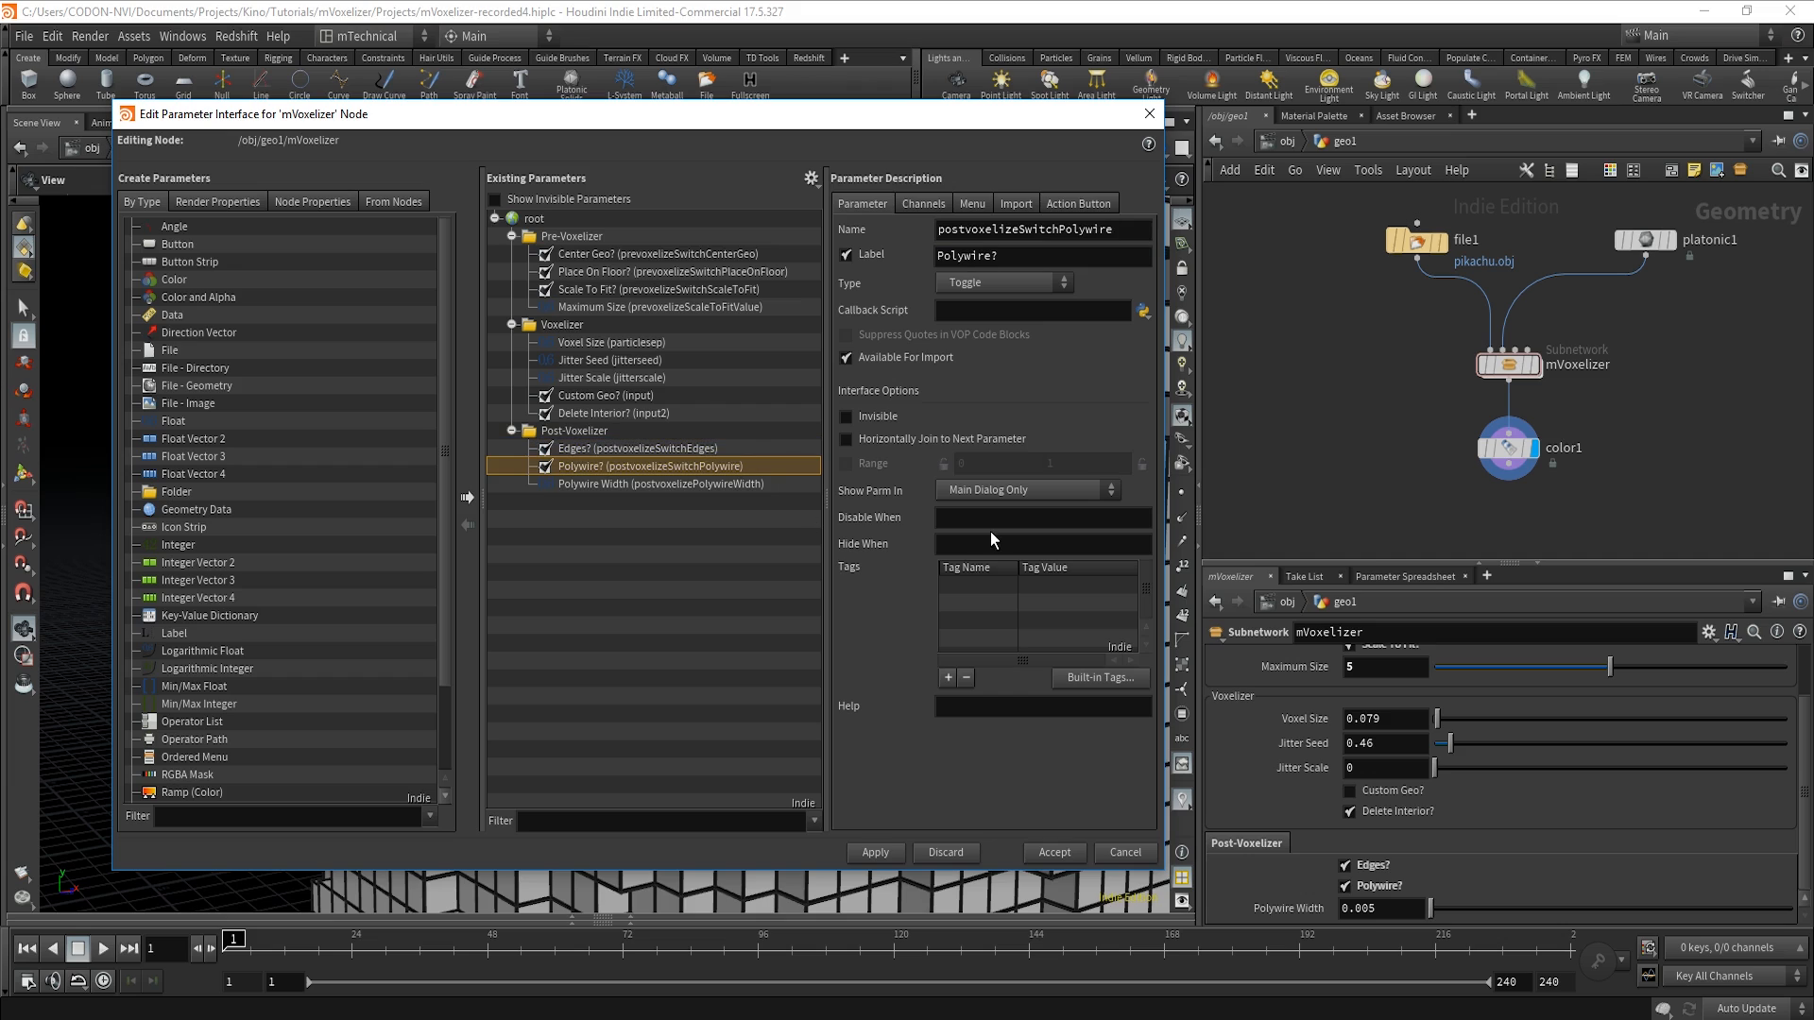
click(990, 546)
text({)
key(ctrl+v)
text(== )
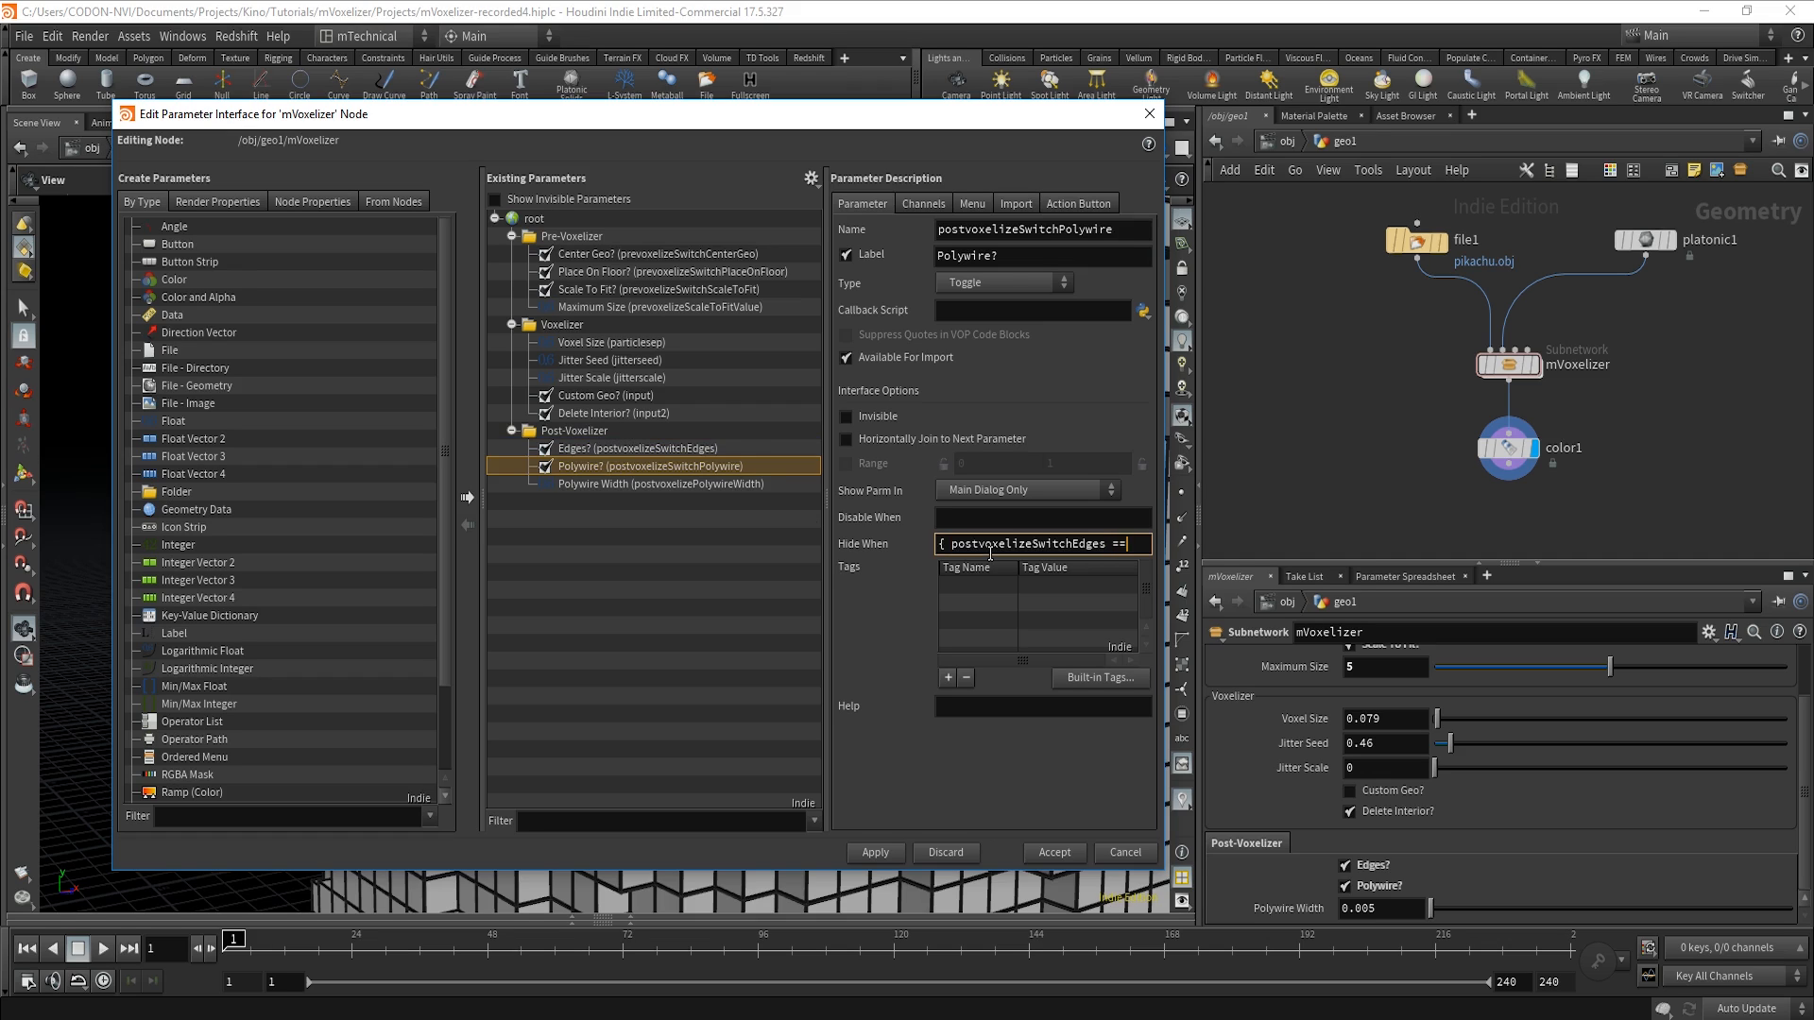
text(0)
text(")
key(BackSpace)
text(})
click(876, 853)
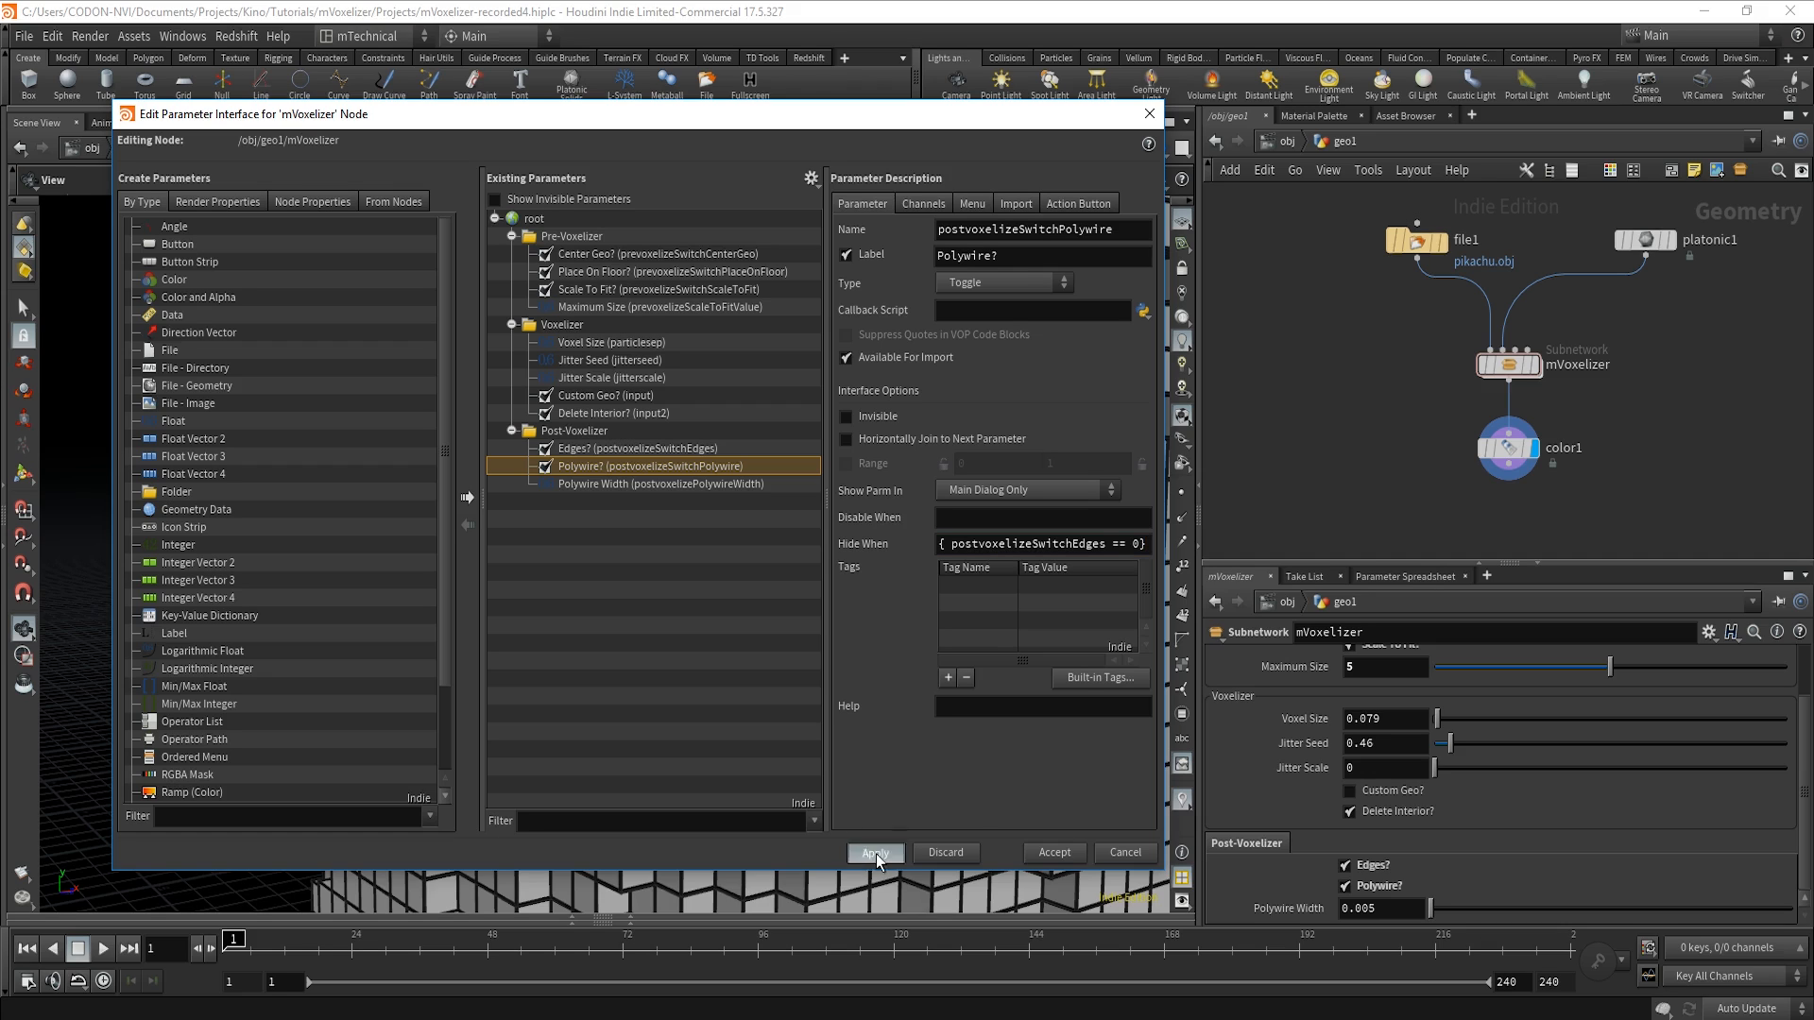
Set the Polywire Width parameter's Hide When condition to { postvoxelizeSwitchPolywire == 0 }, using Polywire?'s copied name, and accept the interface changes.
click(651, 485)
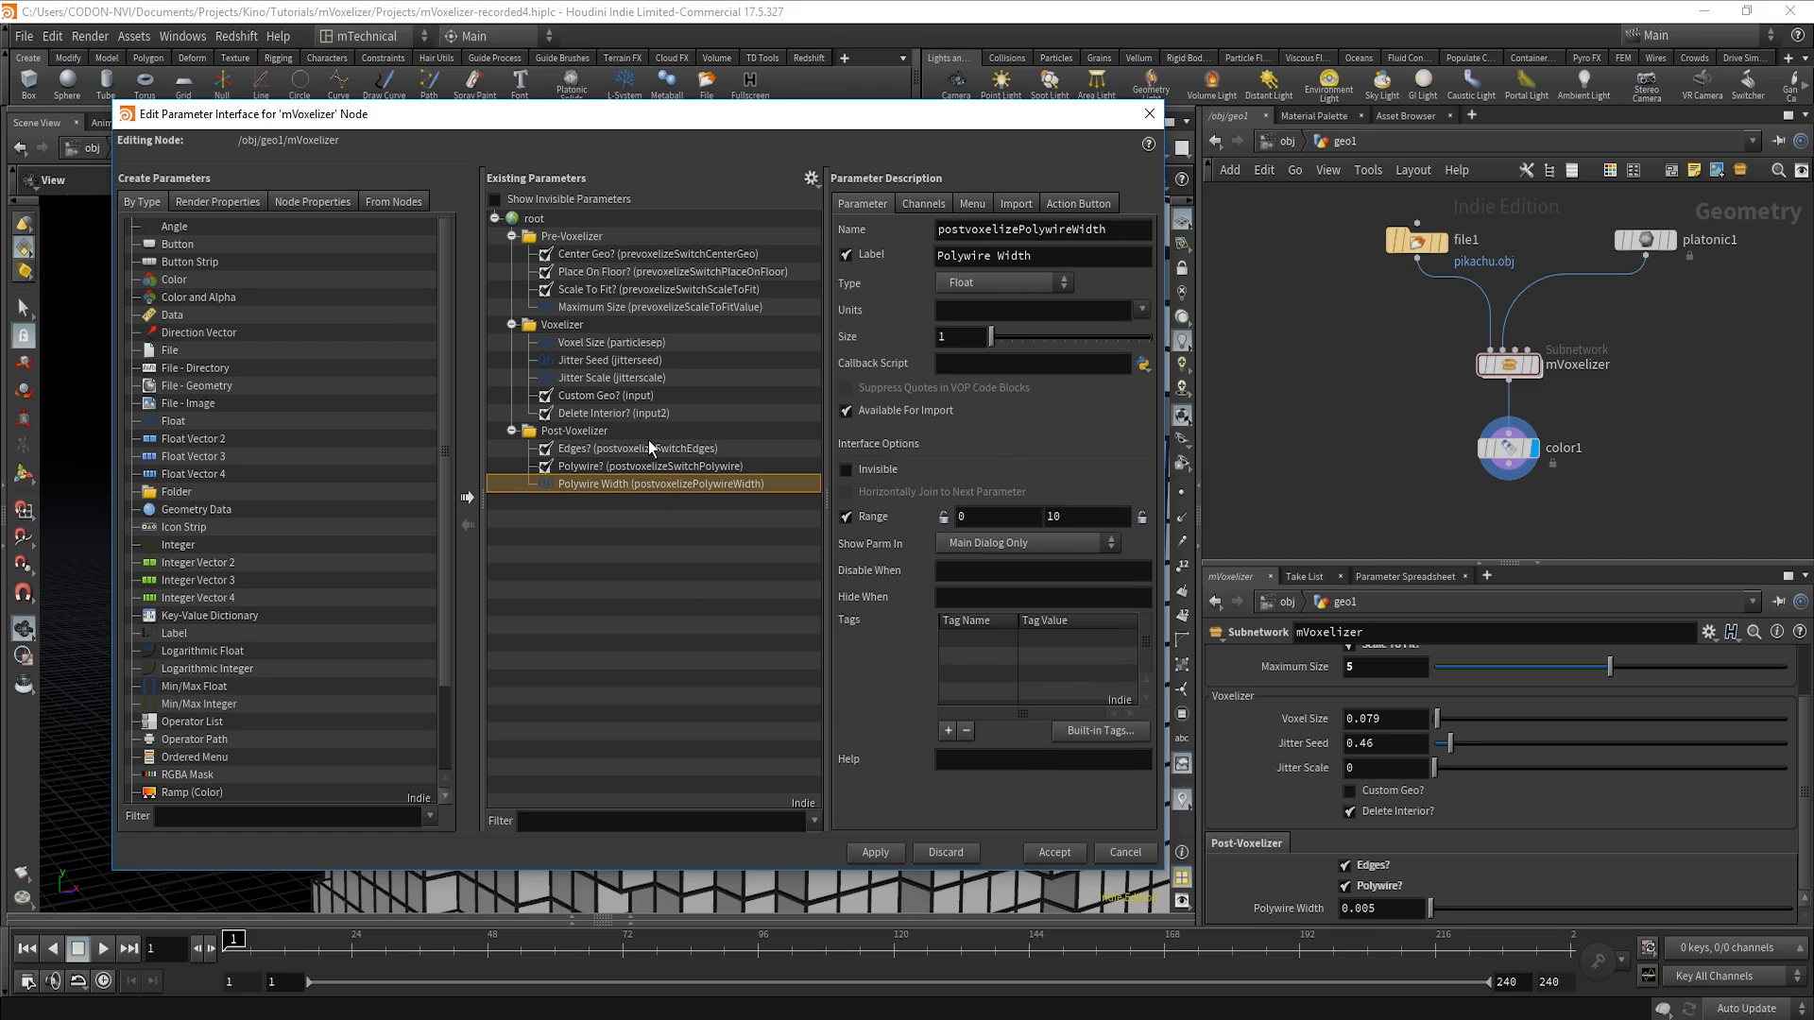
click(675, 468)
double_click(1121, 230)
key(ctrl+c)
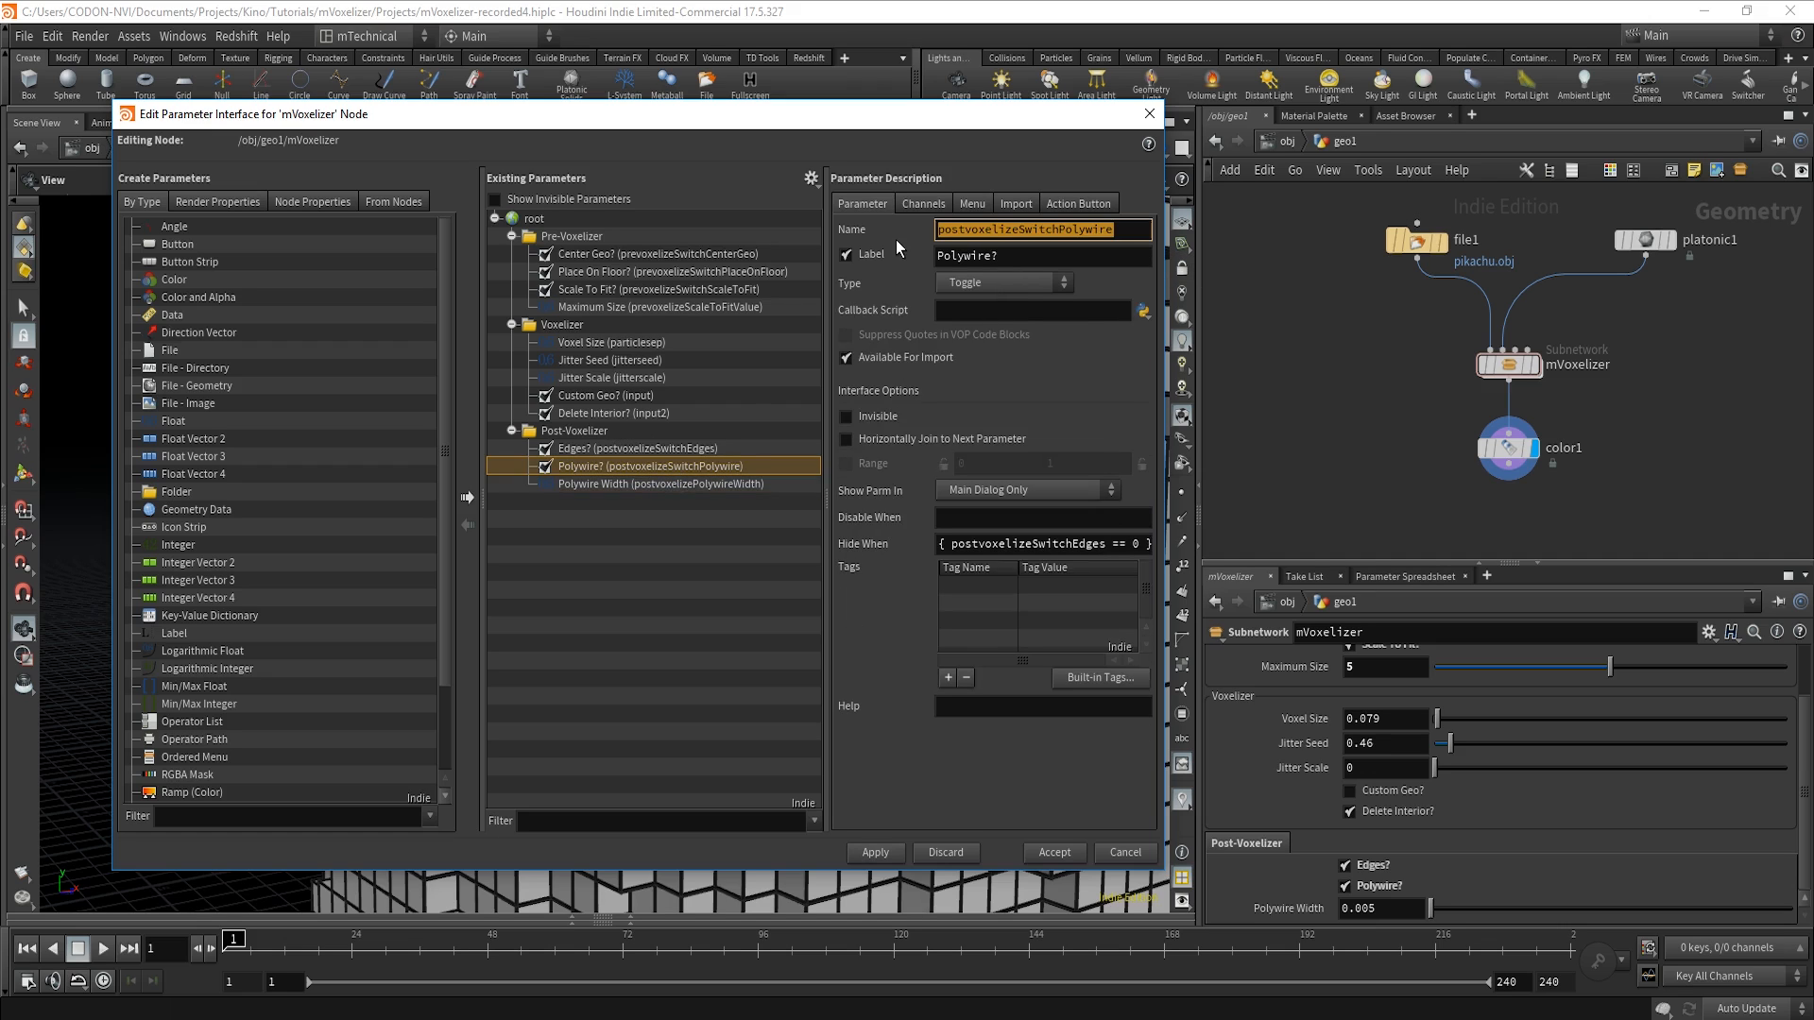
click(669, 488)
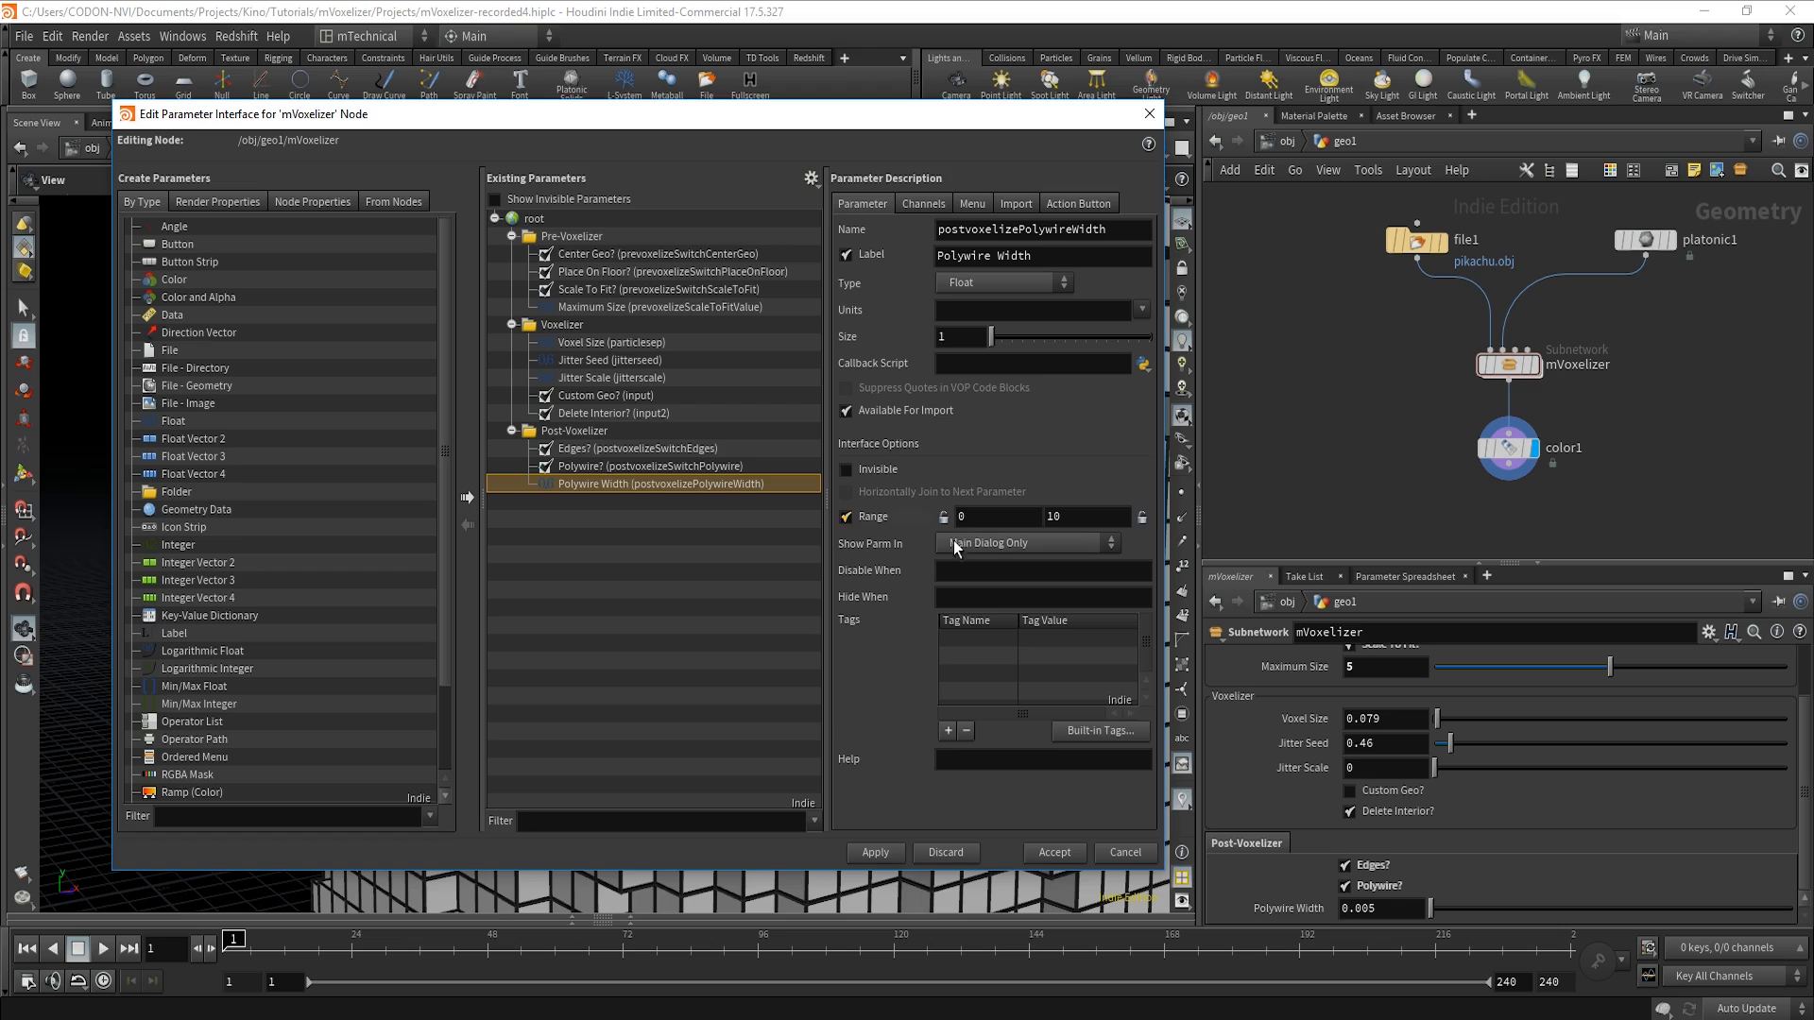
click(1007, 573)
key(Tab)
text({)
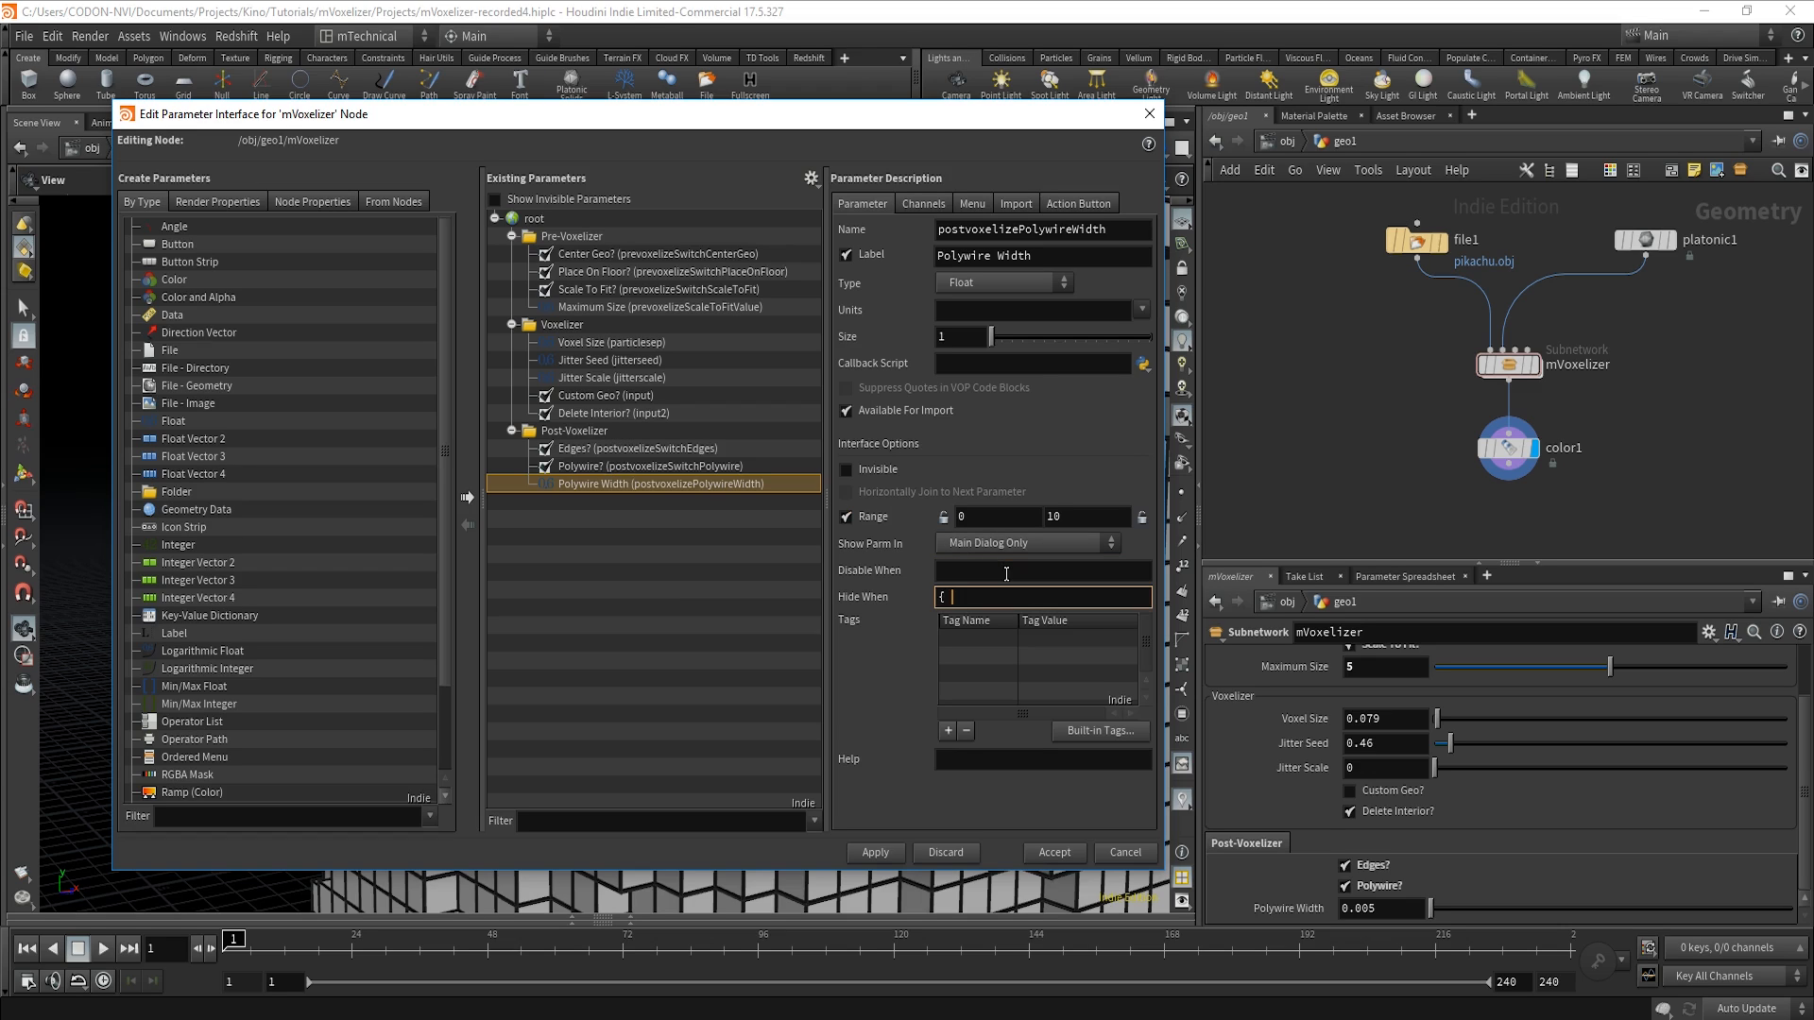
key(ctrl+v)
text(== 0 })
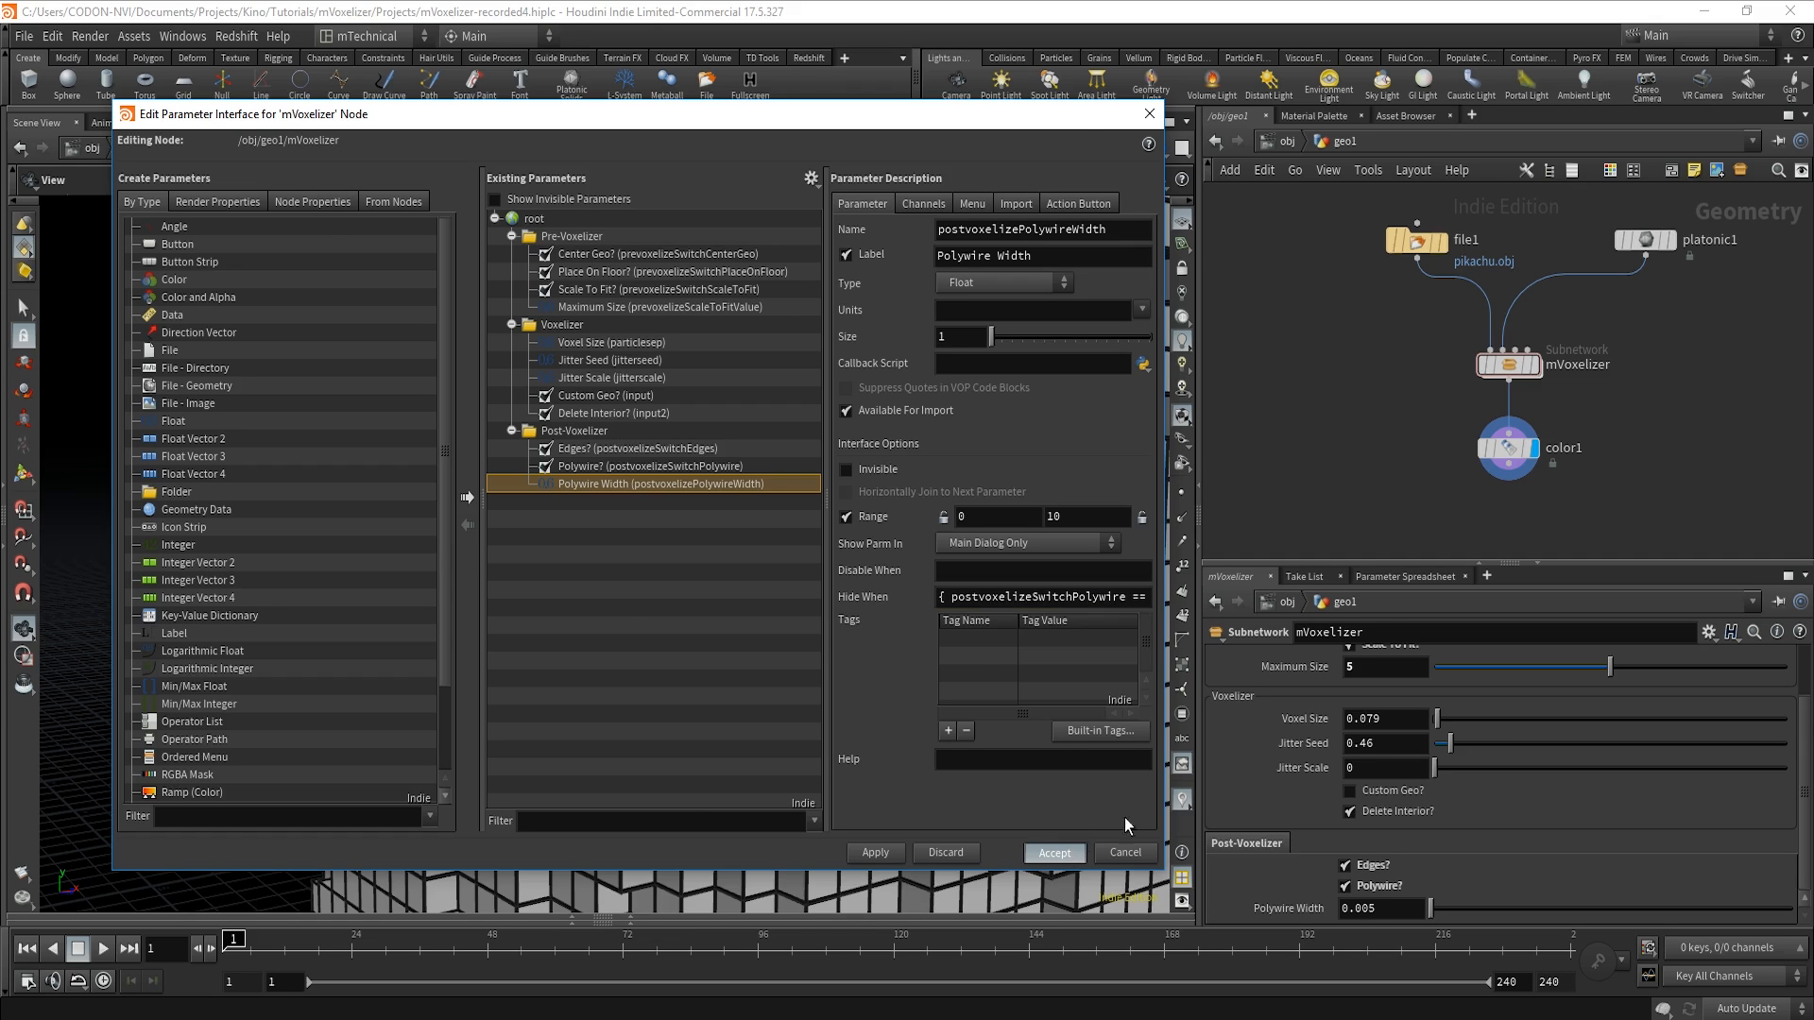
click(1055, 853)
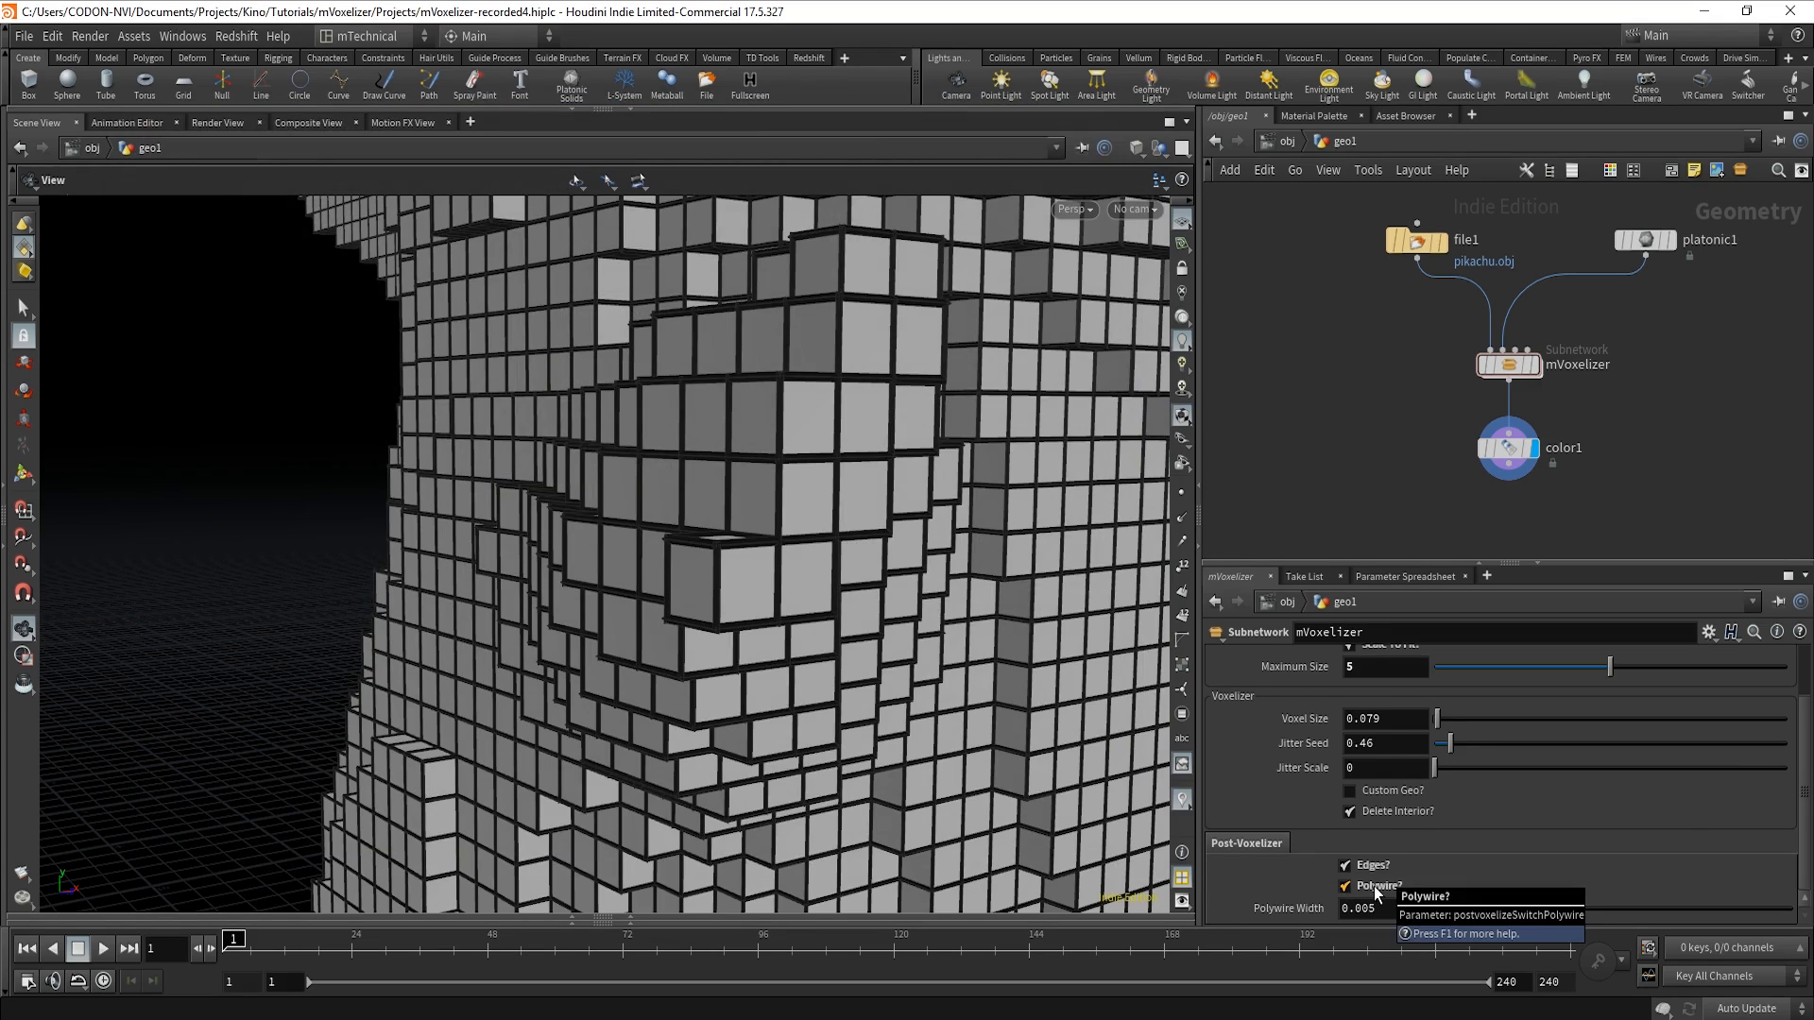
Test the hide conditions by switching Polywire? and Edges? off and on again, and frame the whole model.
click(1374, 886)
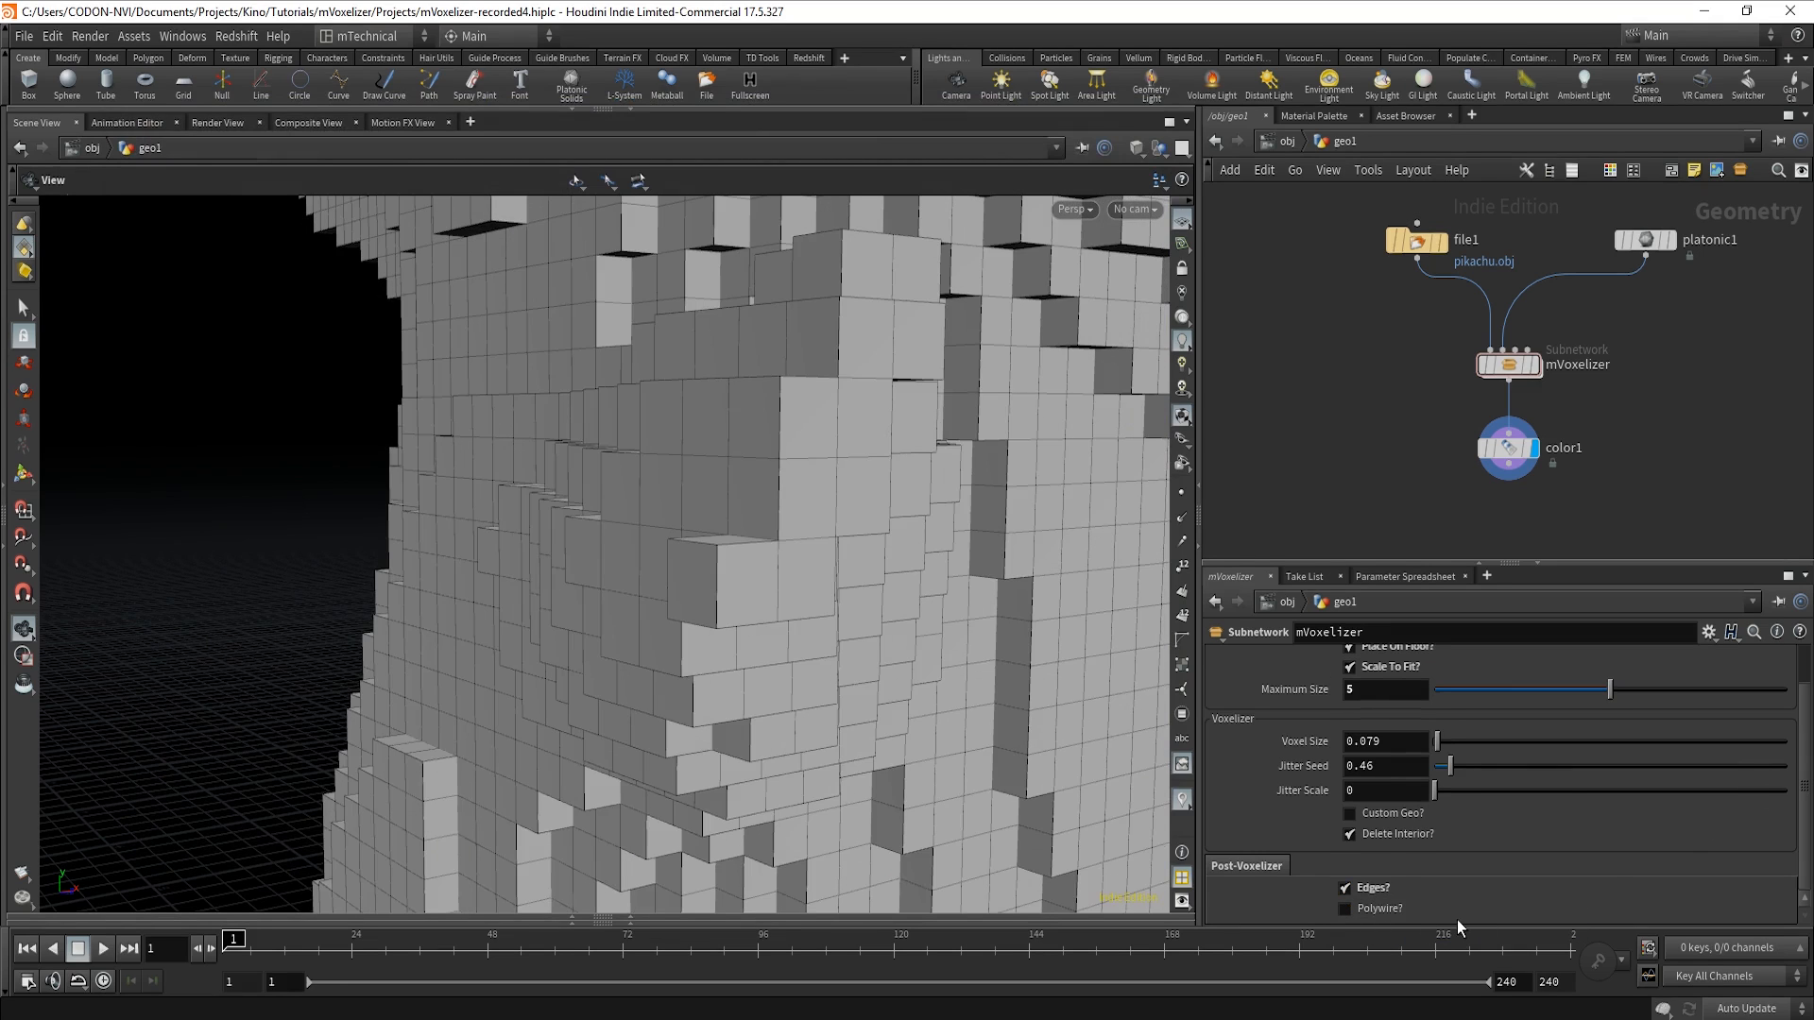
click(1366, 889)
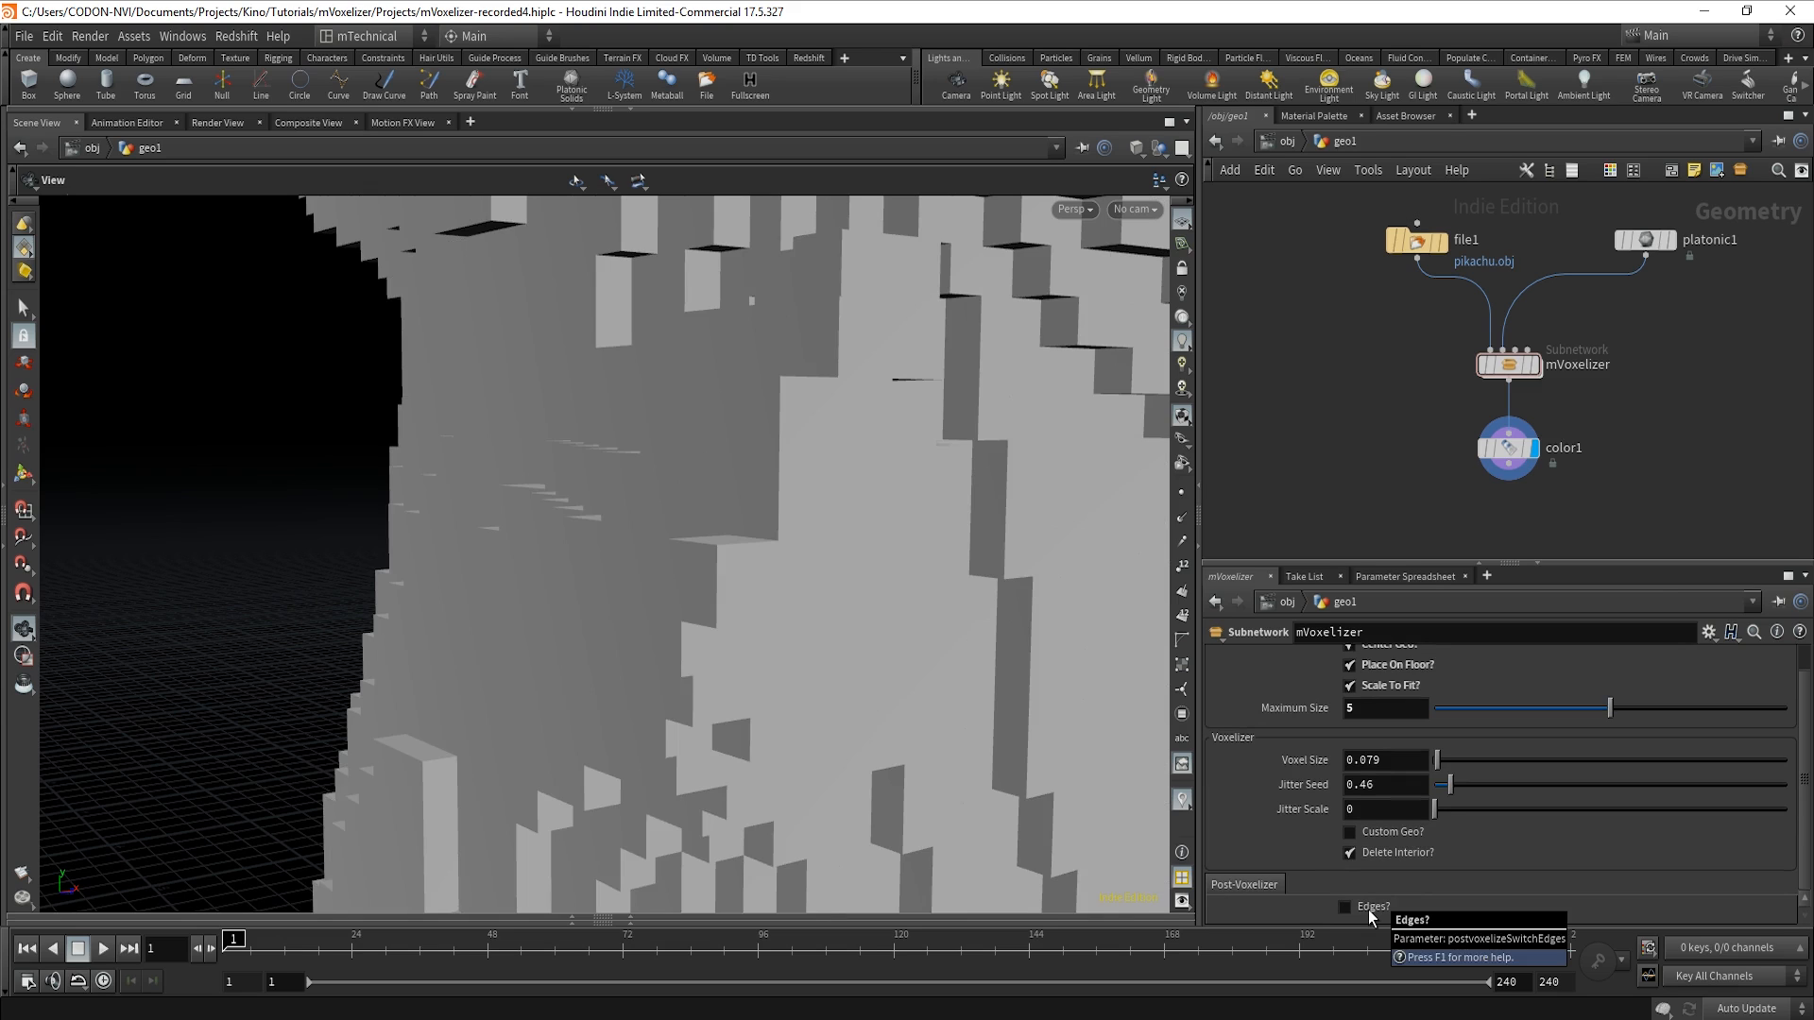
click(1369, 909)
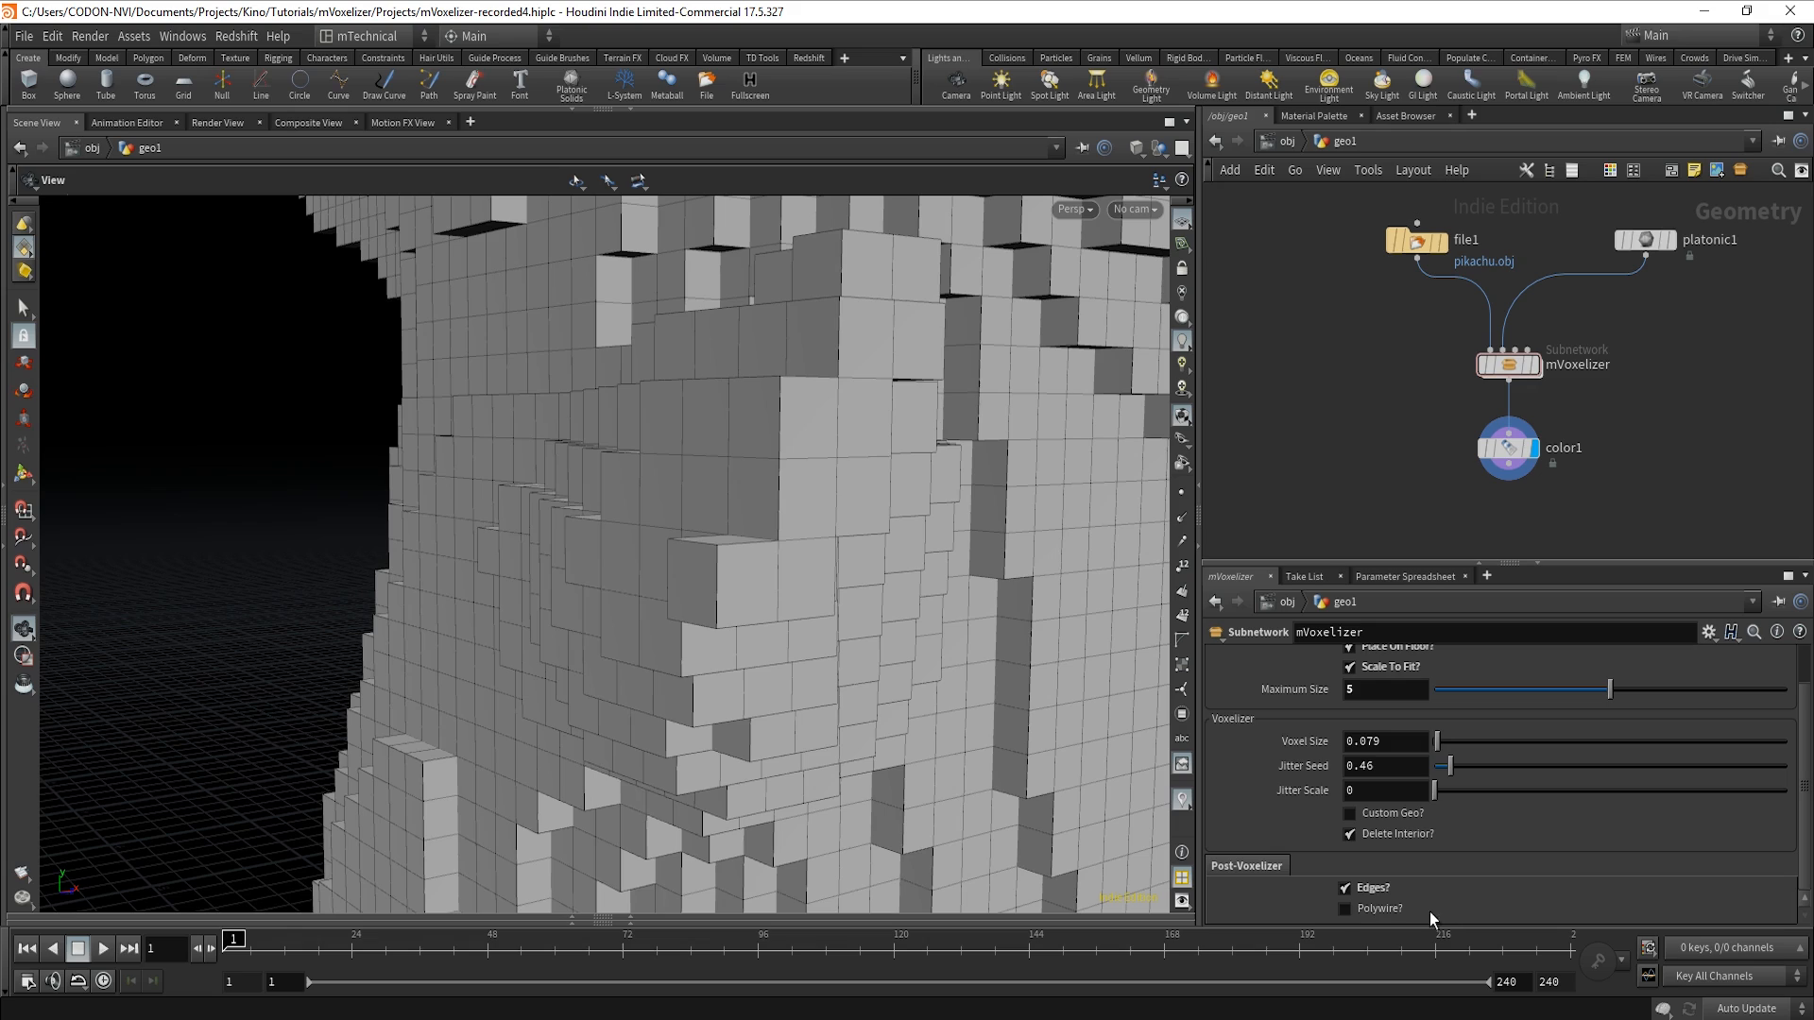
click(1359, 909)
drag(960, 784, 652, 756)
key(space+g)
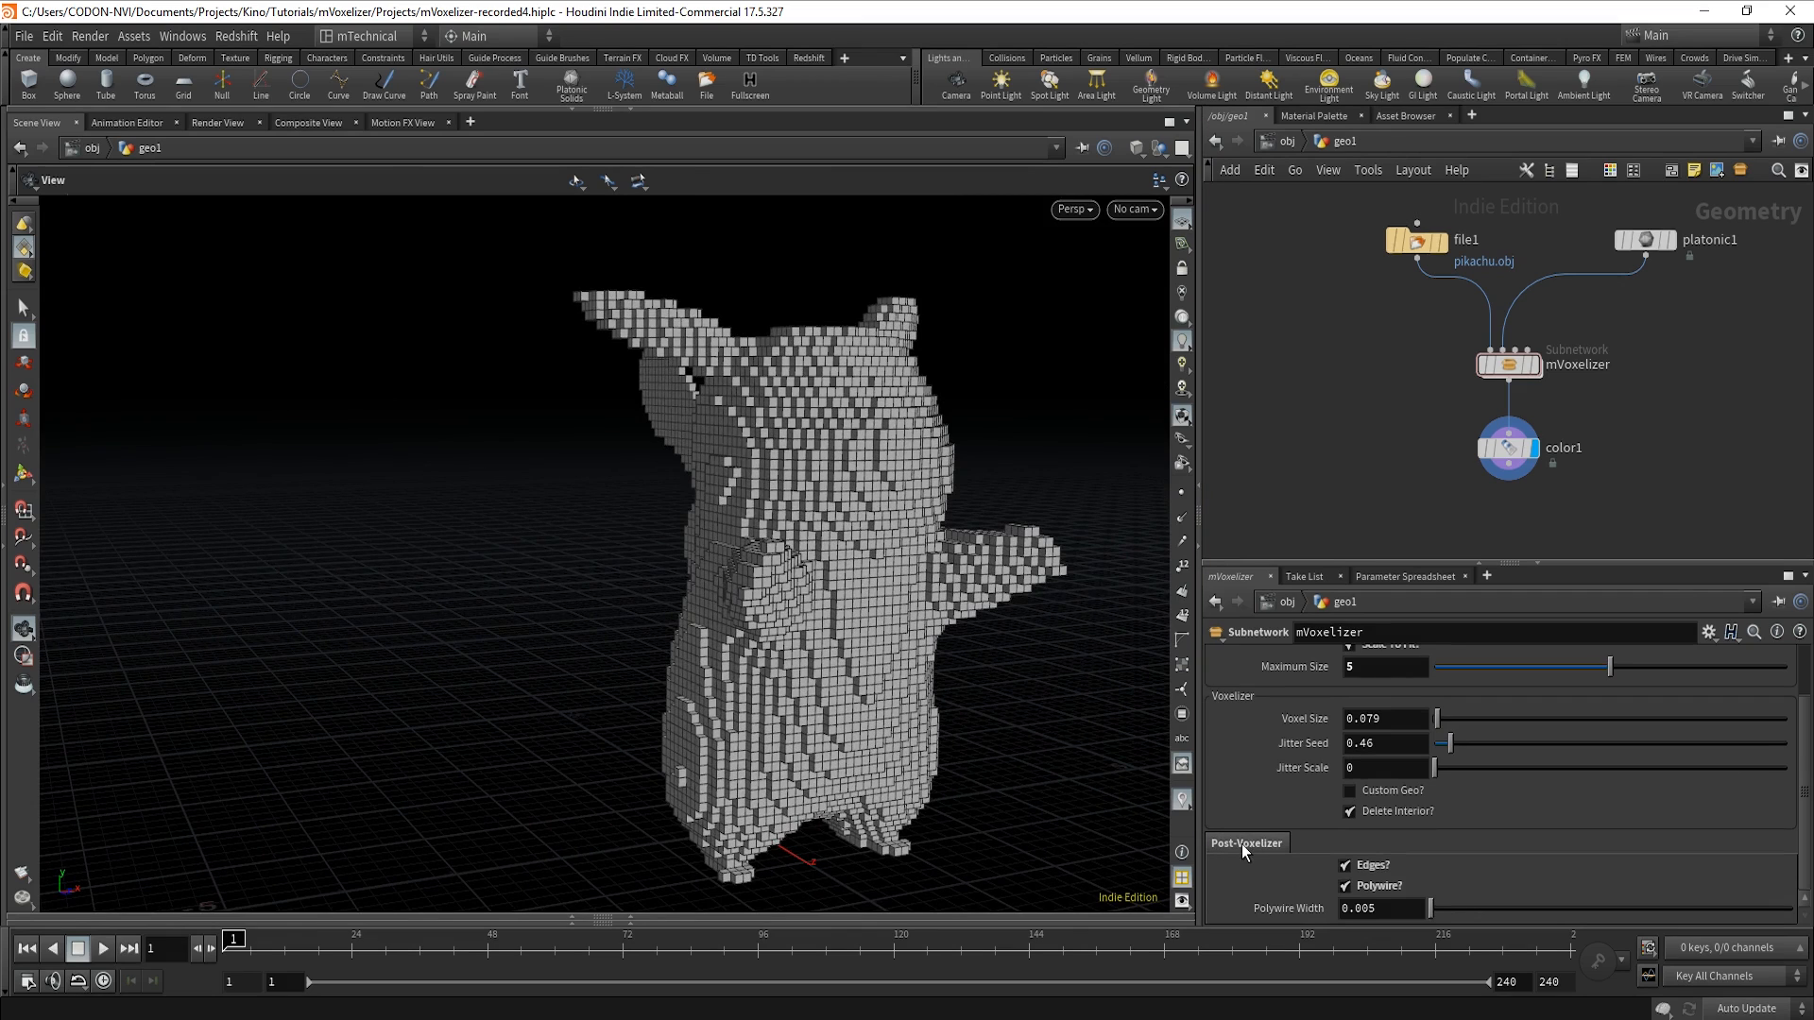
Change the Post-Voxelizer folder's type in mVoxelizer's parameter interface to match the Pre-Voxelizer and Voxelizer folders, and apply it.
scroll(1229, 751, up, 2)
scroll(1264, 814, down, 2)
click(1708, 632)
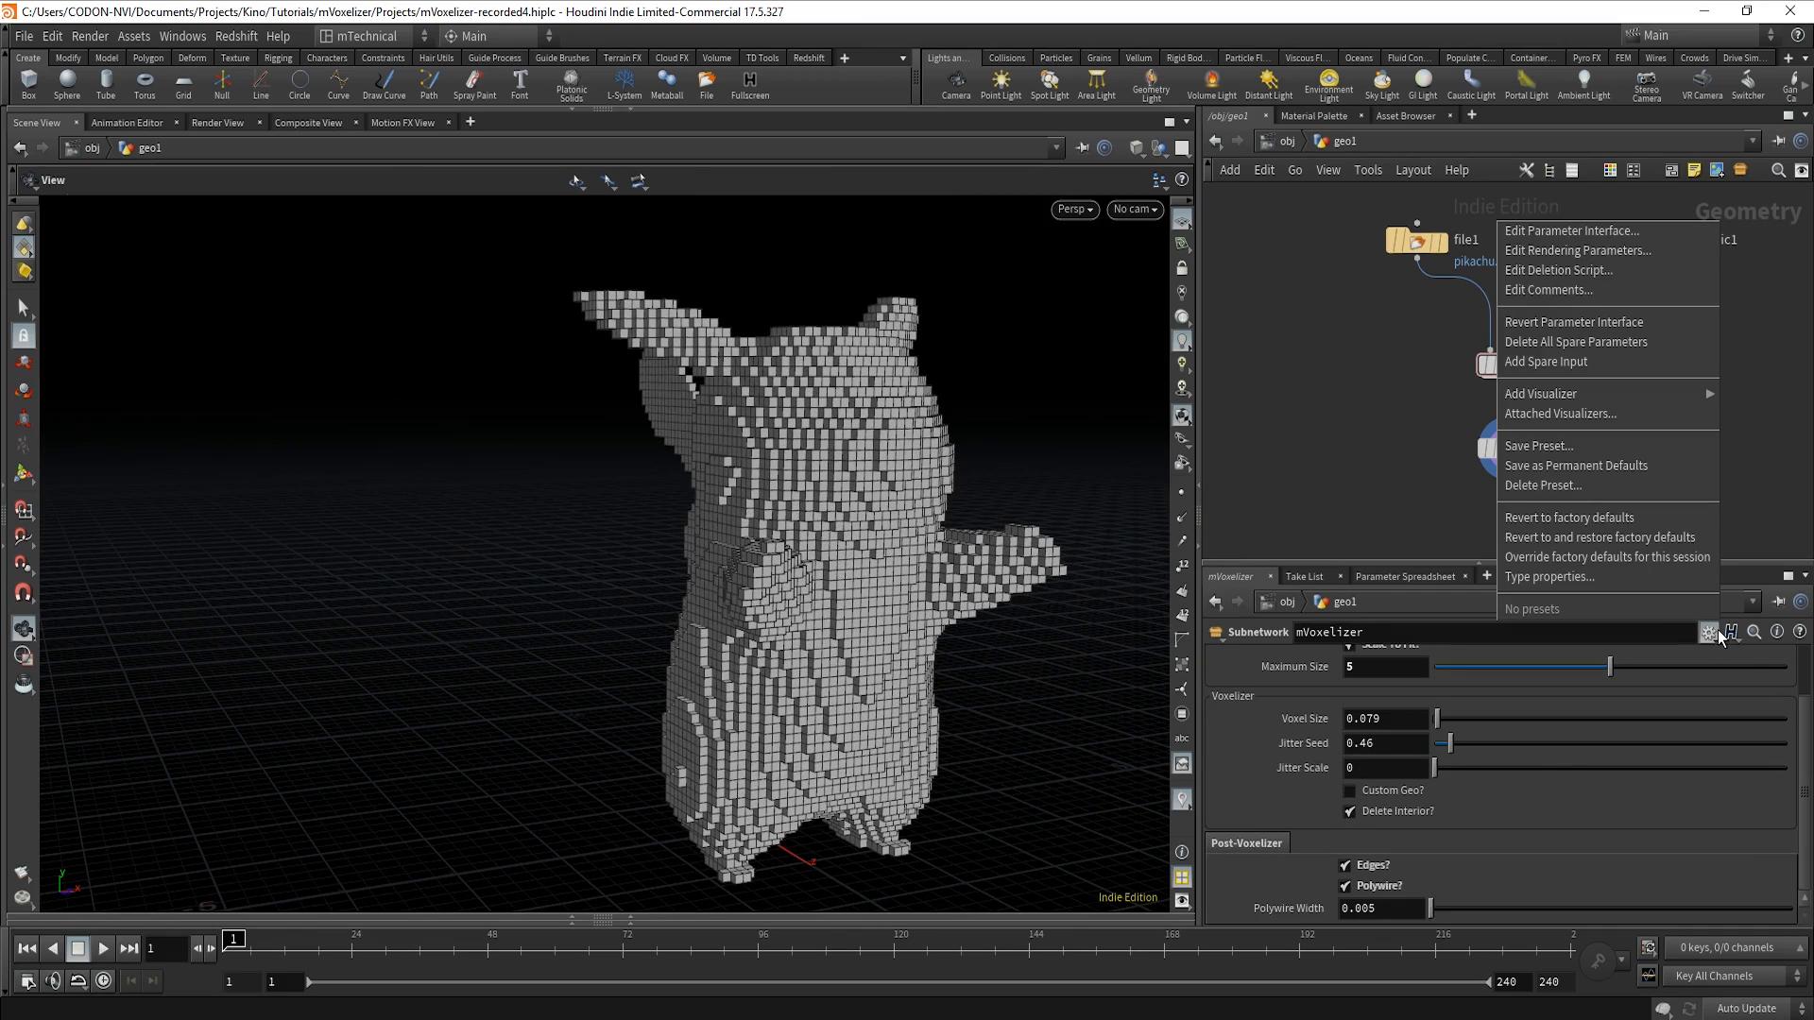
click(1587, 238)
click(573, 431)
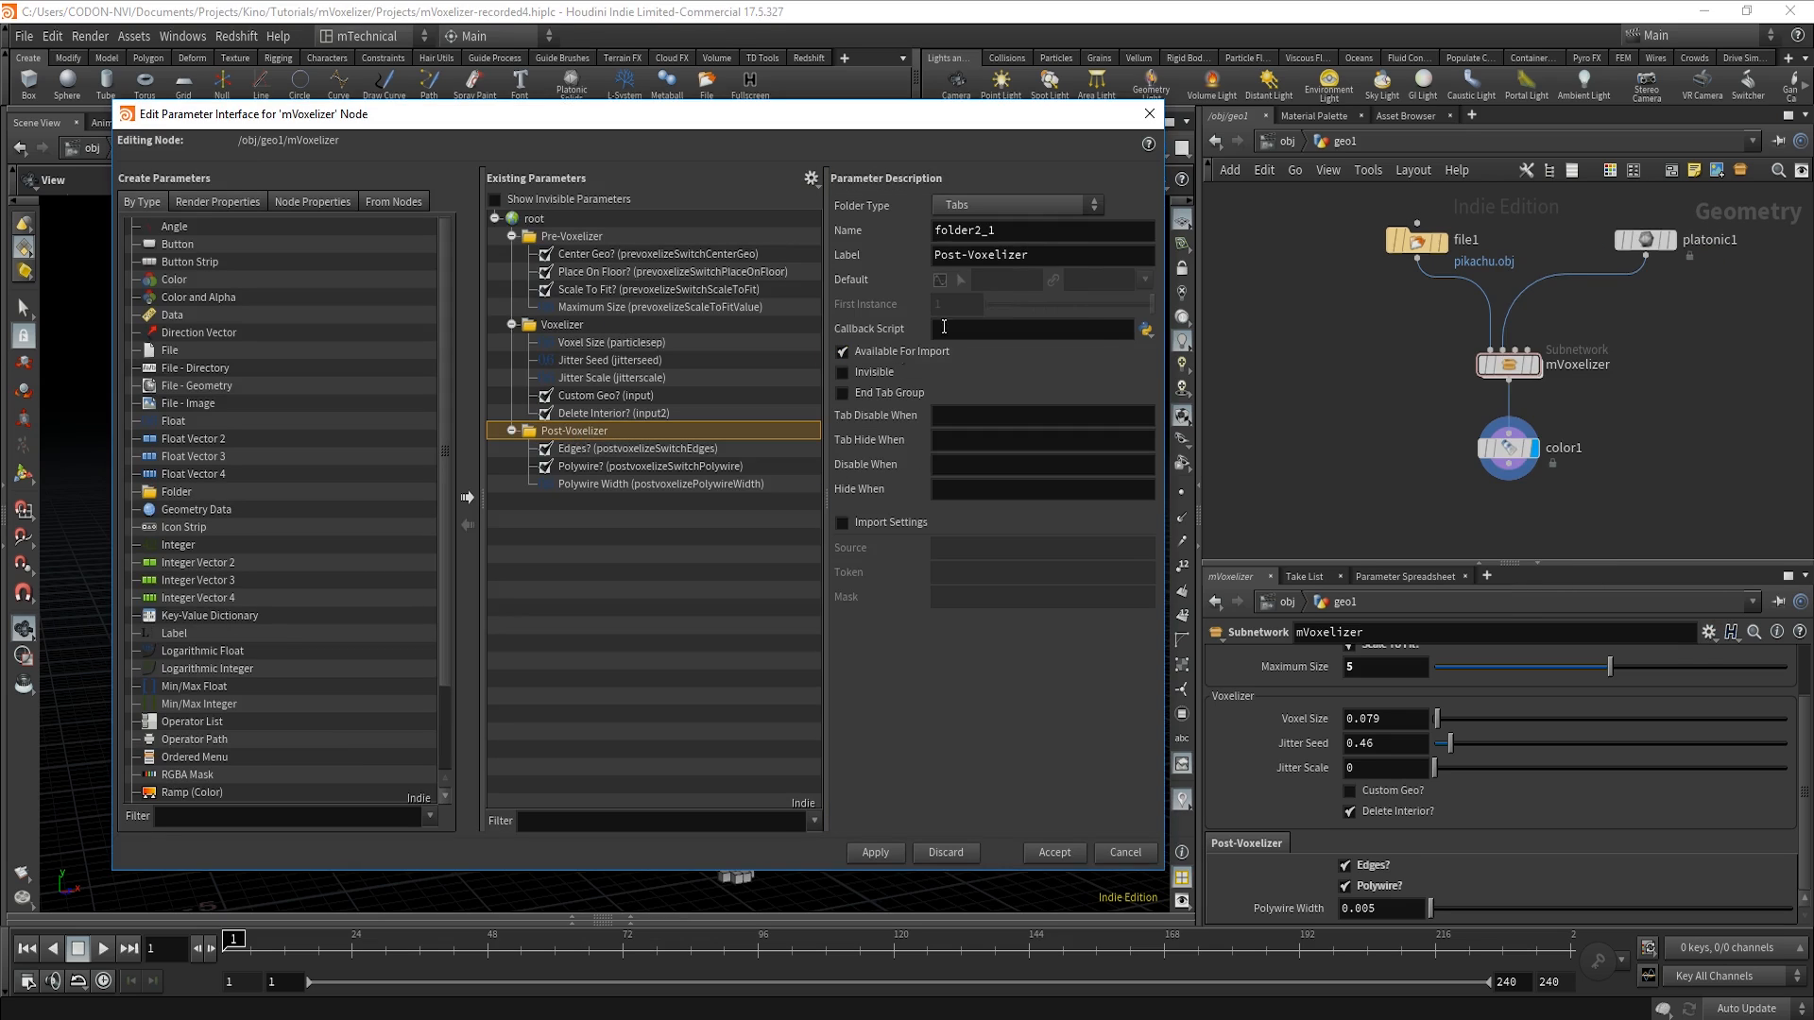
click(1029, 204)
click(1023, 244)
click(875, 853)
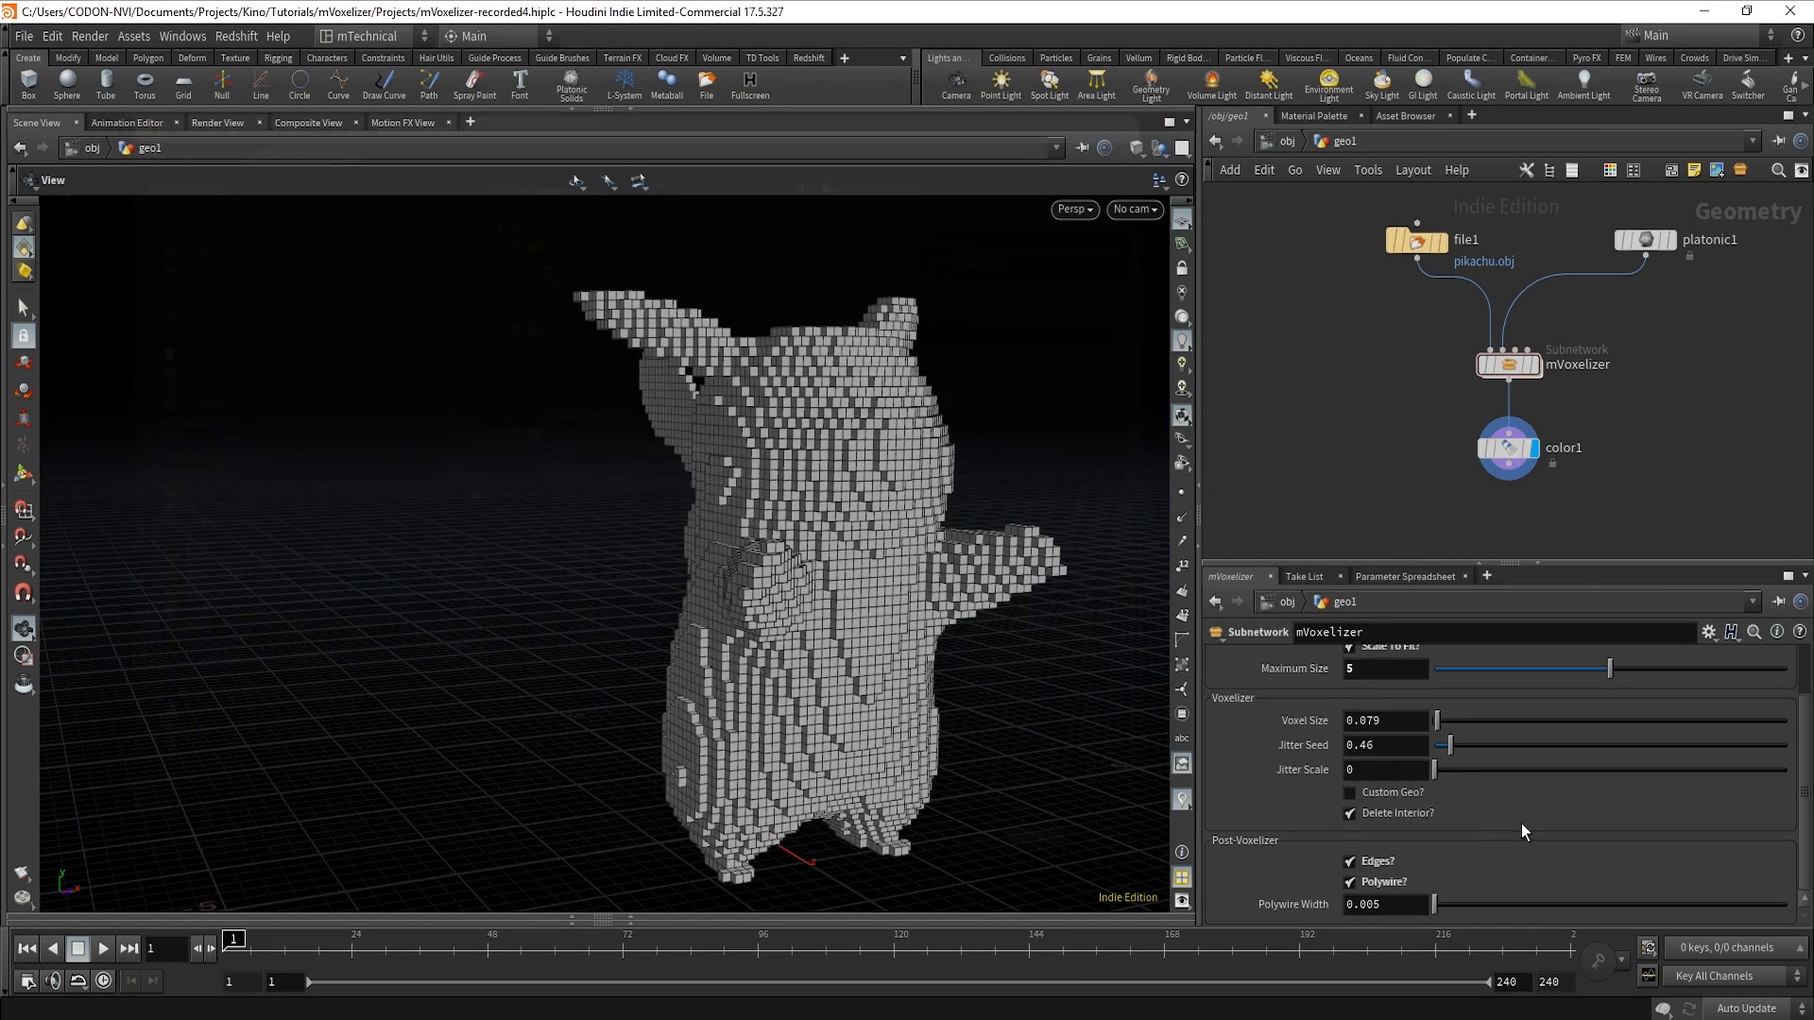
Review mVoxelizer's Pre-Voxelizer, Voxelizer and Post-Voxelizer parameters and view the voxelized model from the front.
scroll(1522, 825, up, 2)
scroll(1522, 825, down, 2)
scroll(1521, 824, up, 2)
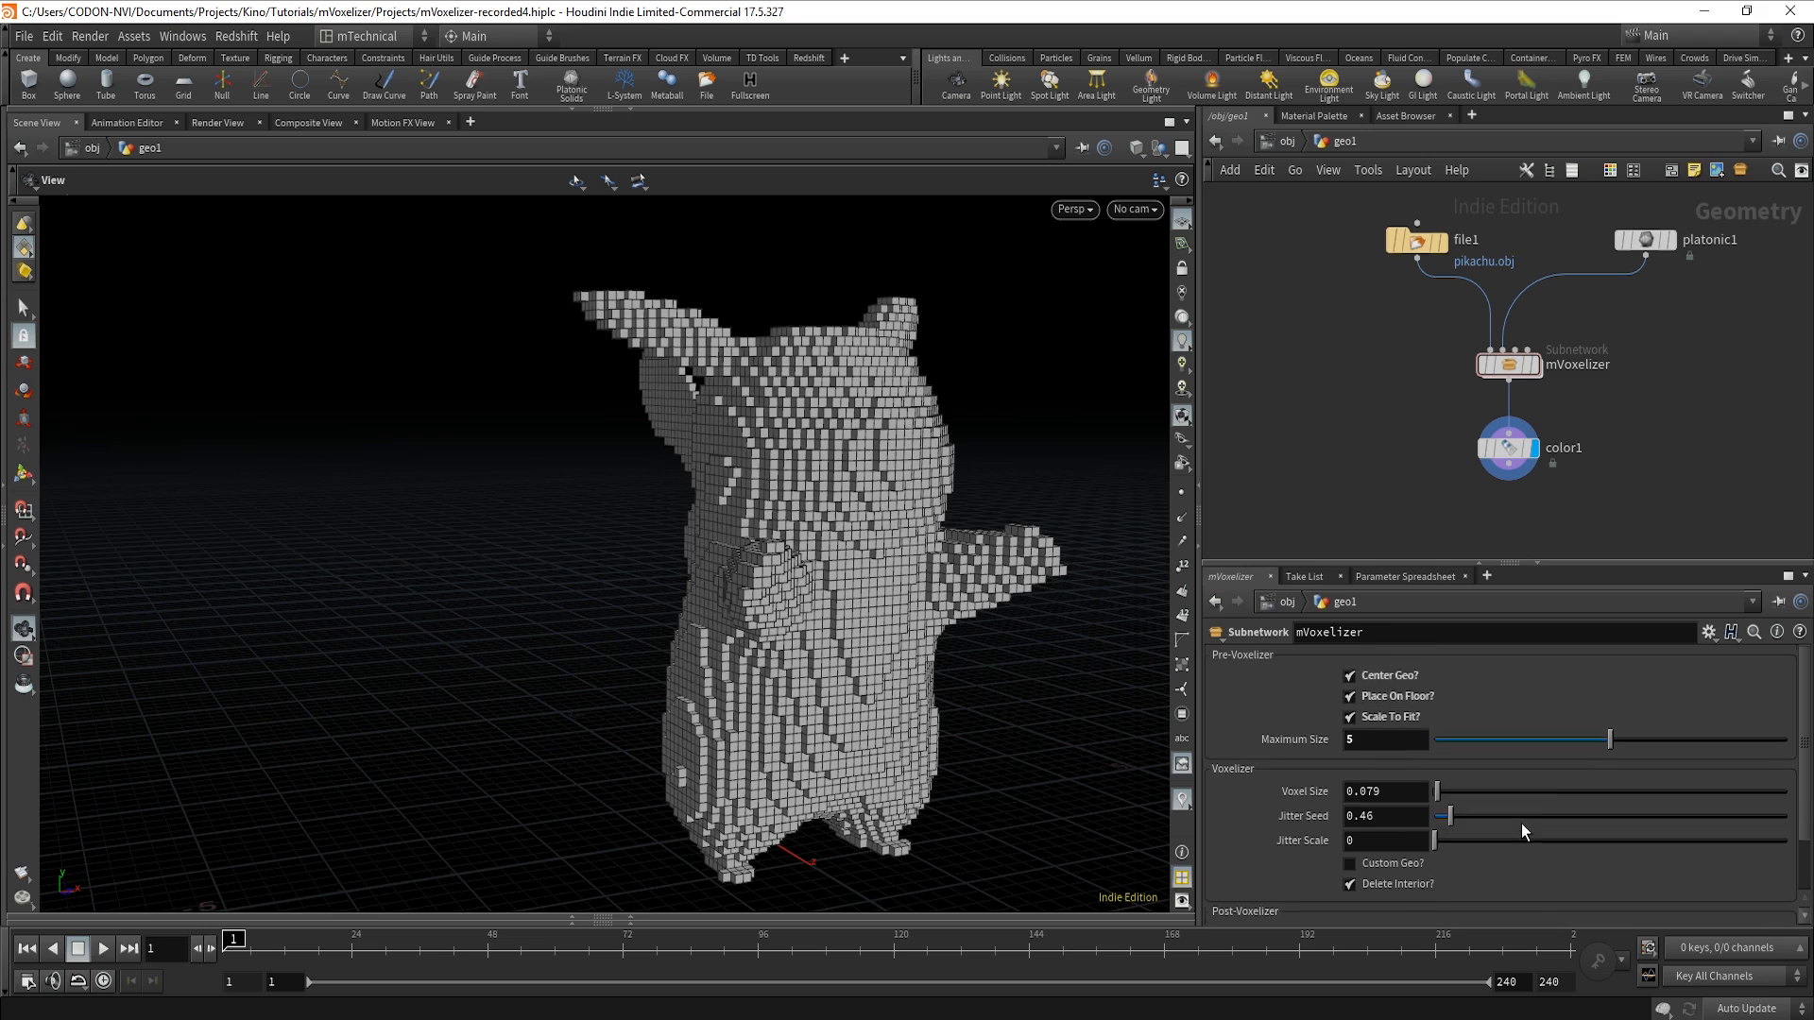
scroll(1521, 824, down, 2)
scroll(1521, 824, up, 2)
scroll(1522, 824, down, 2)
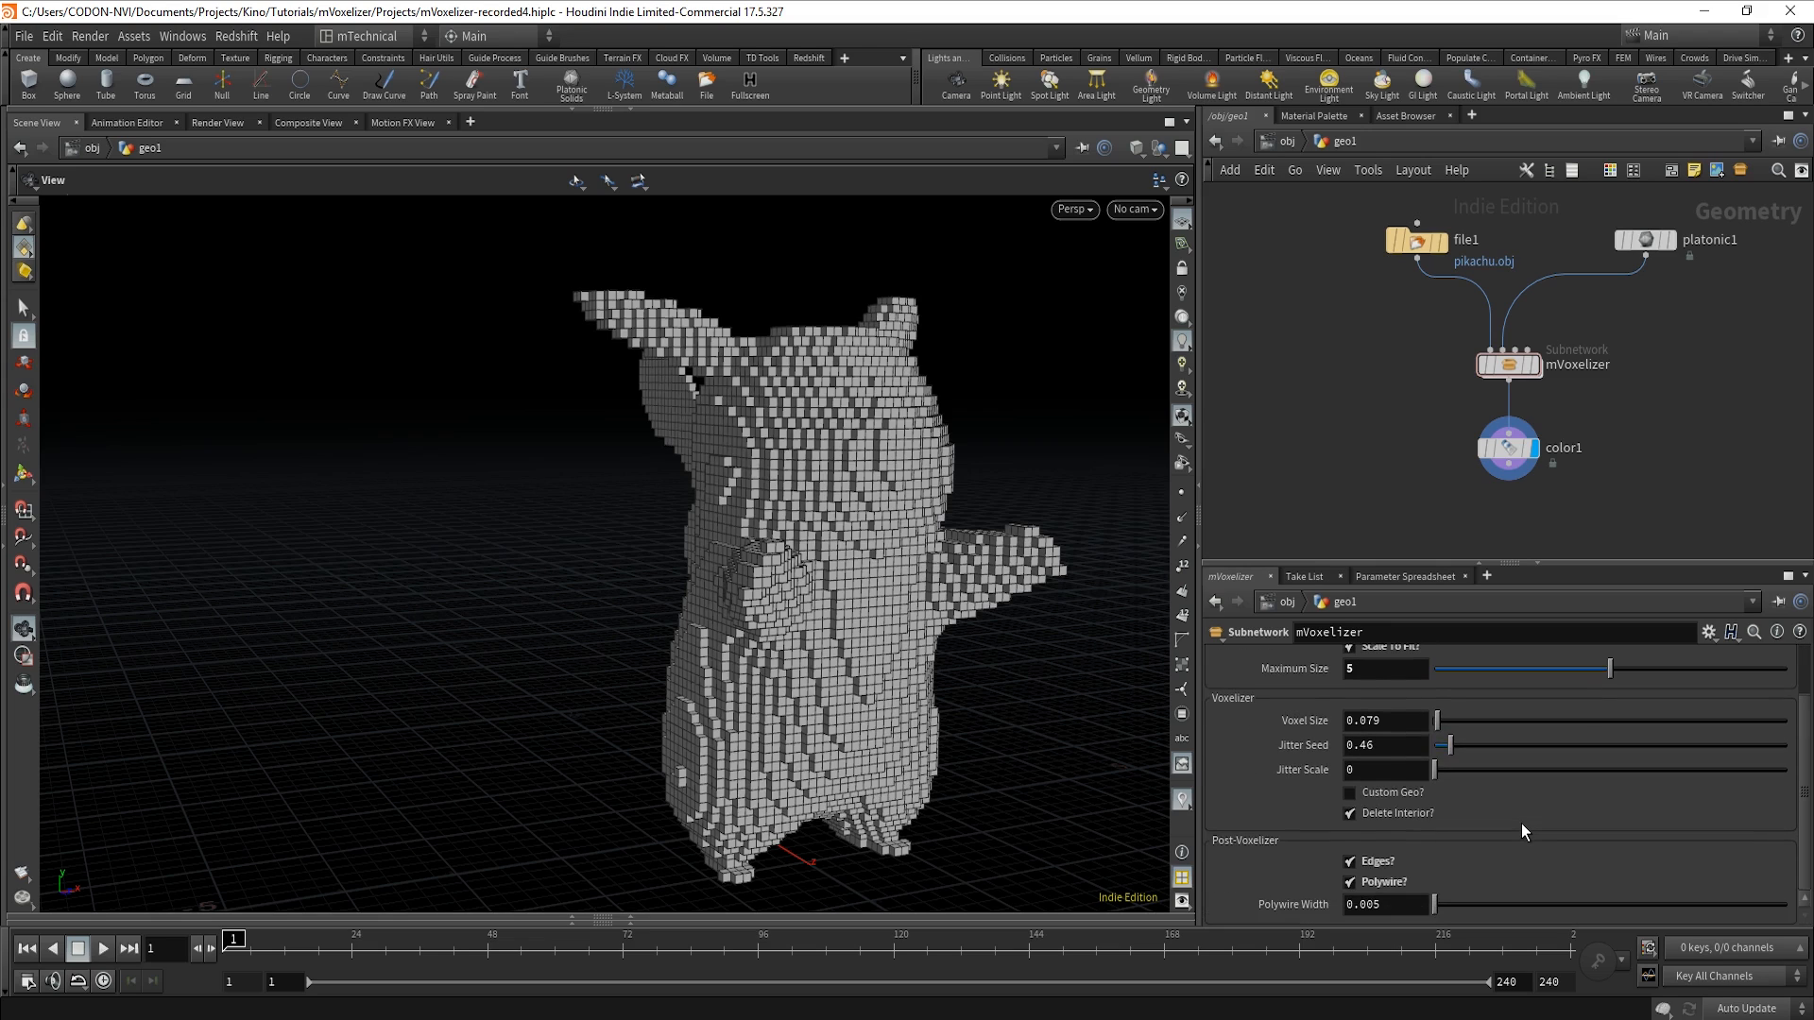
scroll(1521, 824, up, 2)
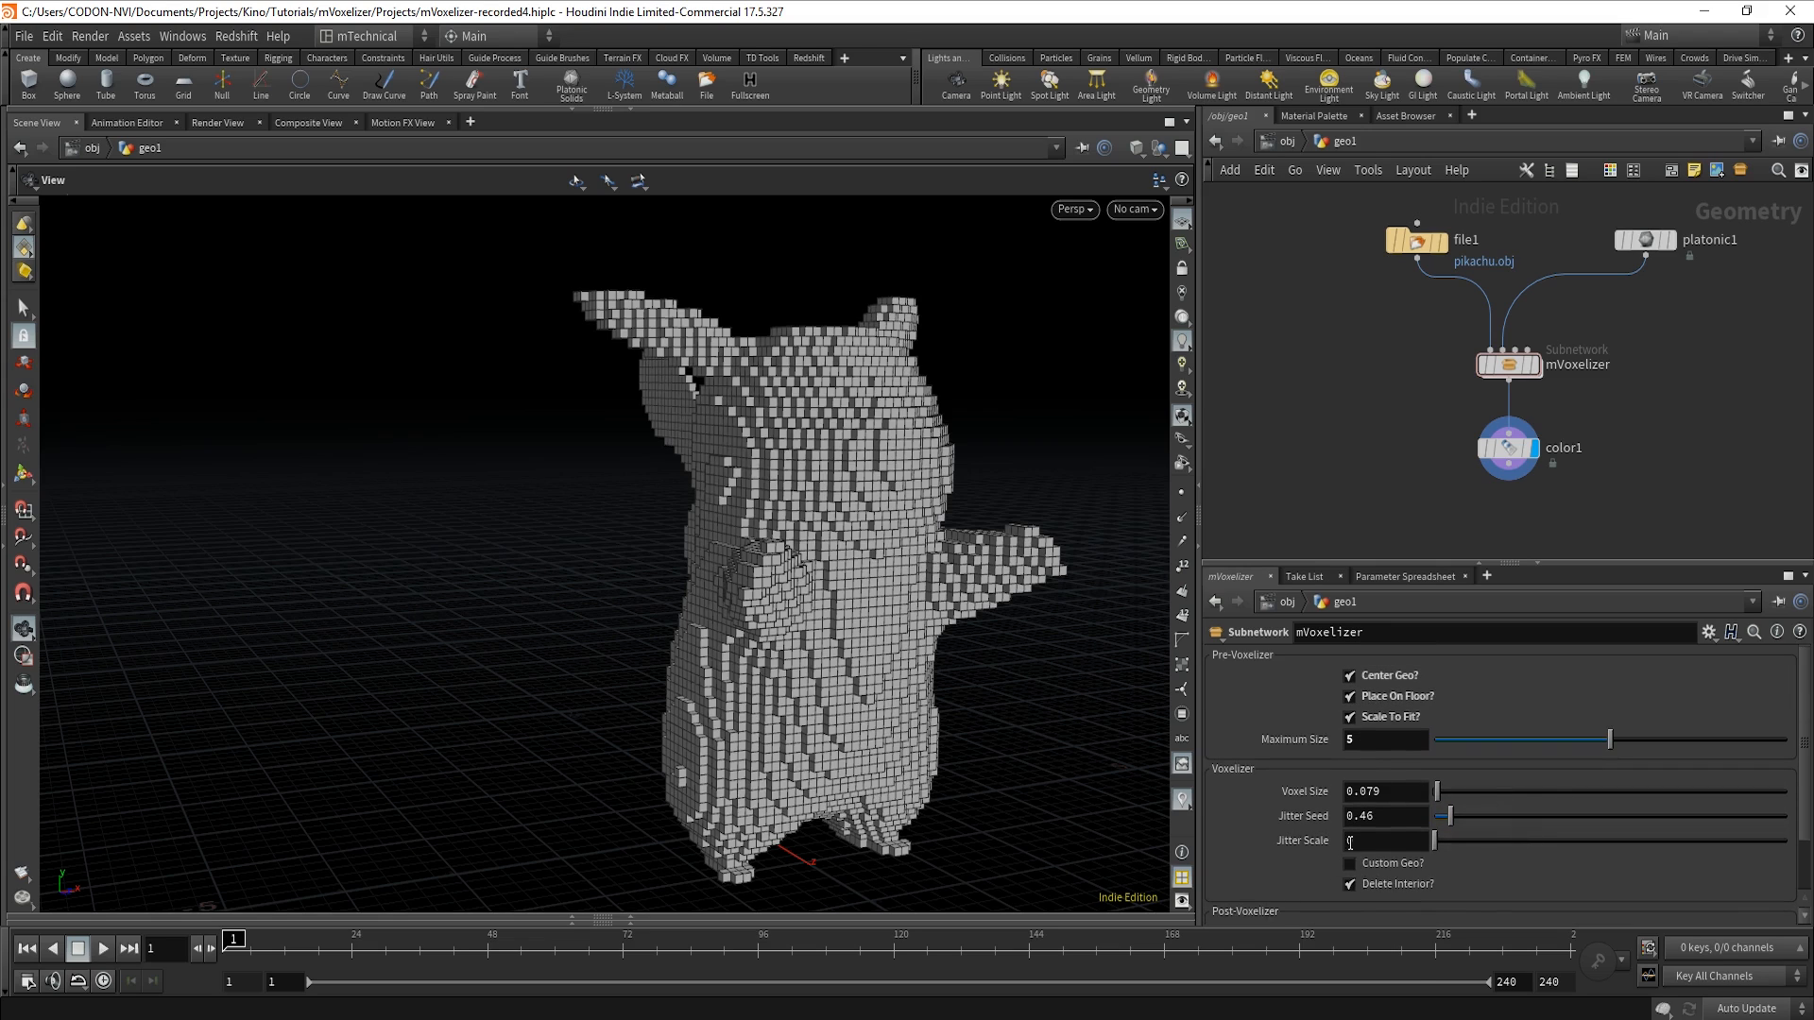
scroll(1396, 798, down, 2)
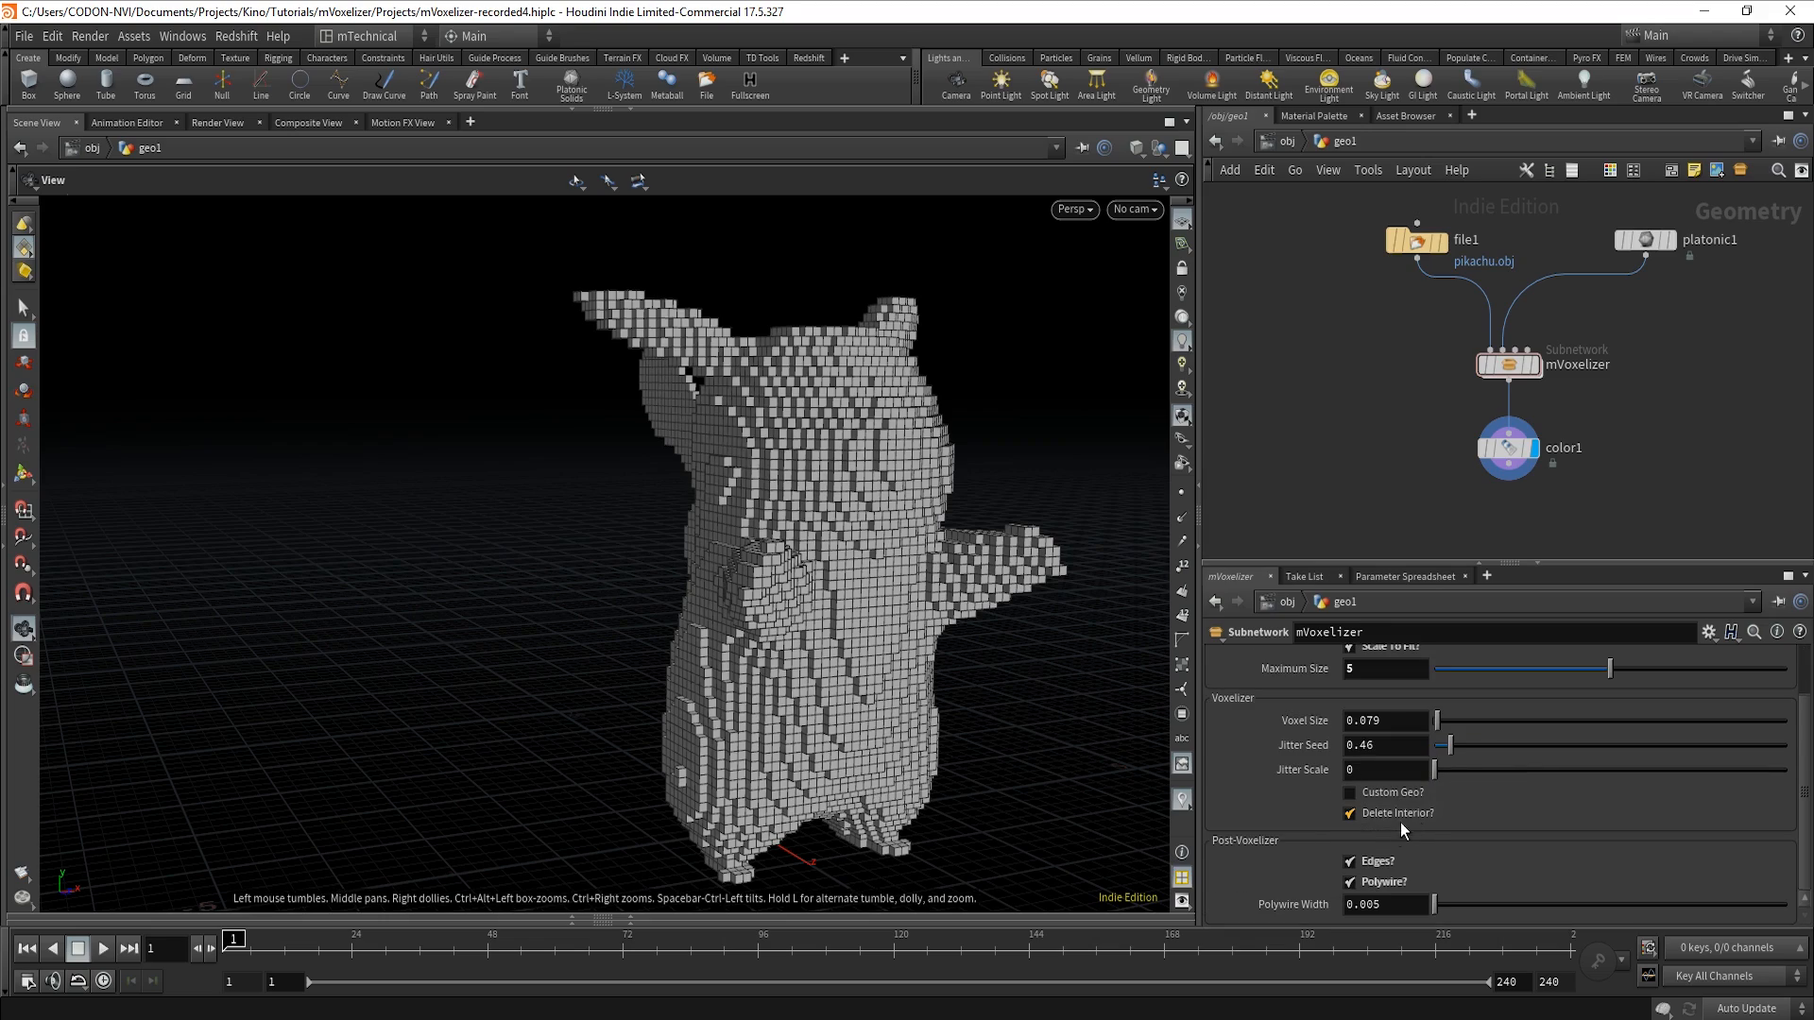
drag(913, 749, 875, 672)
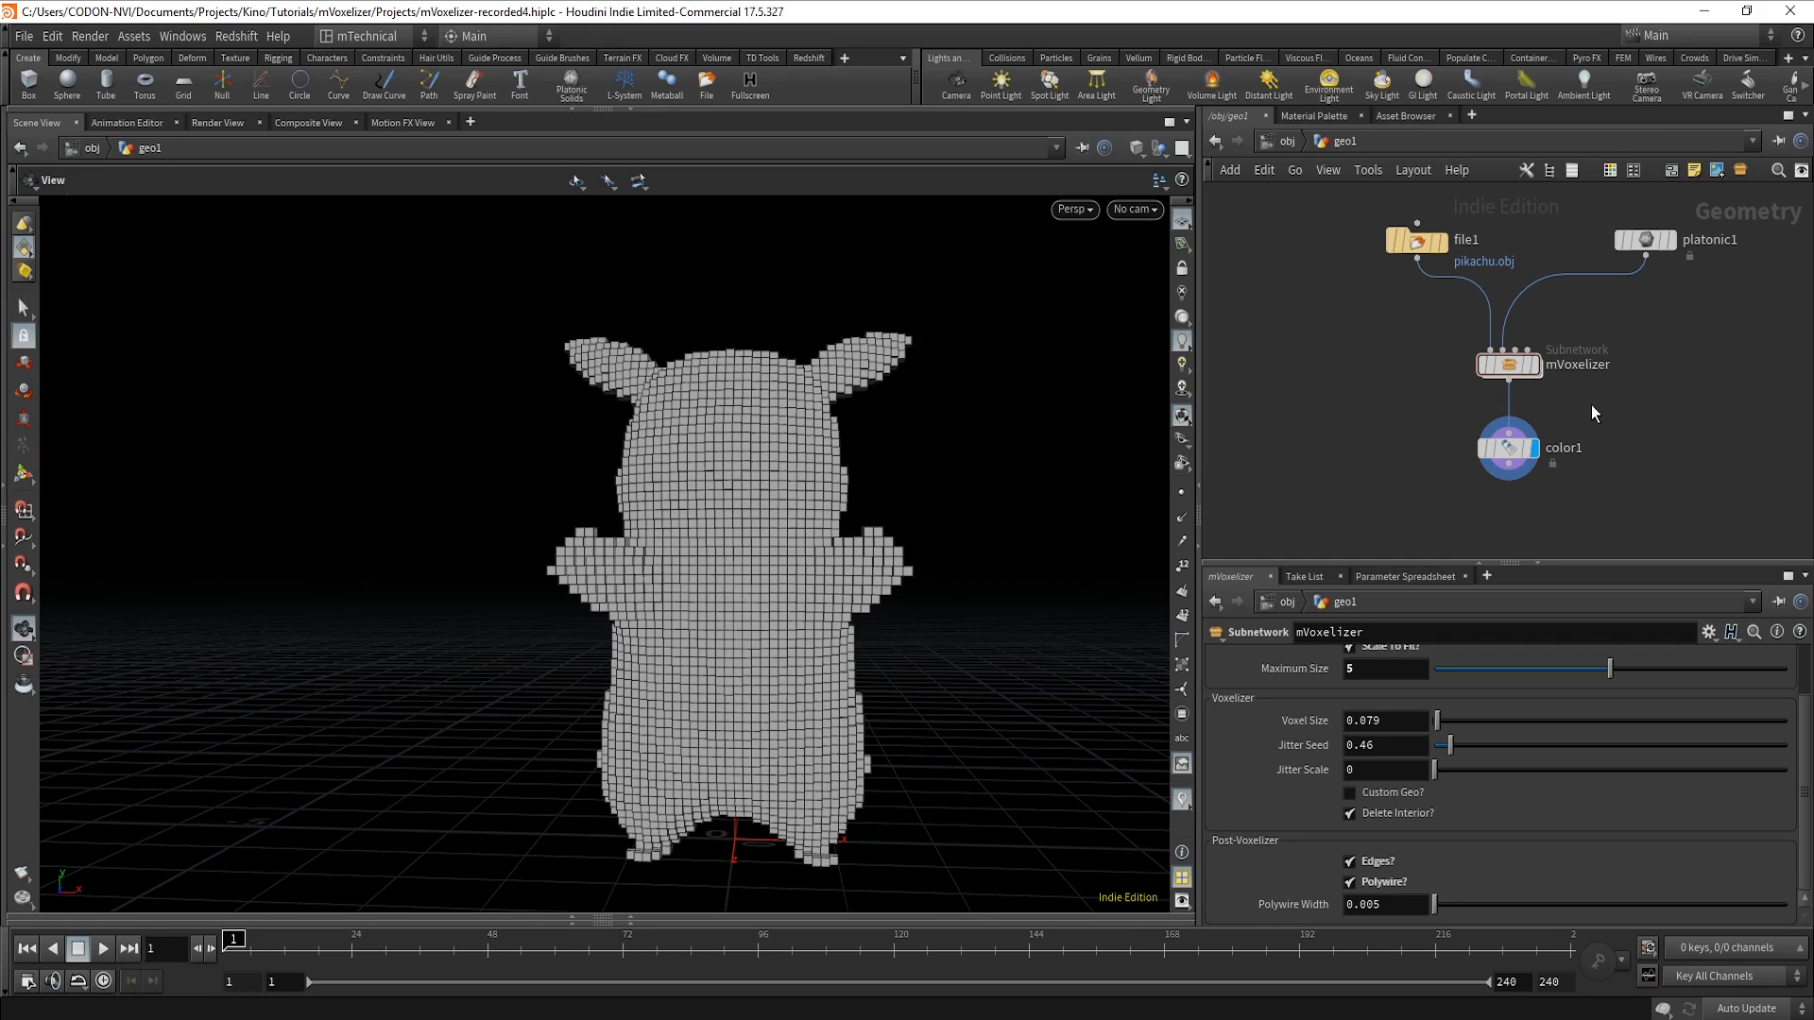
Start creating a digital asset from the mVoxelizer subnetwork and name its operator Kino::mVoxelizer.
click(1511, 365)
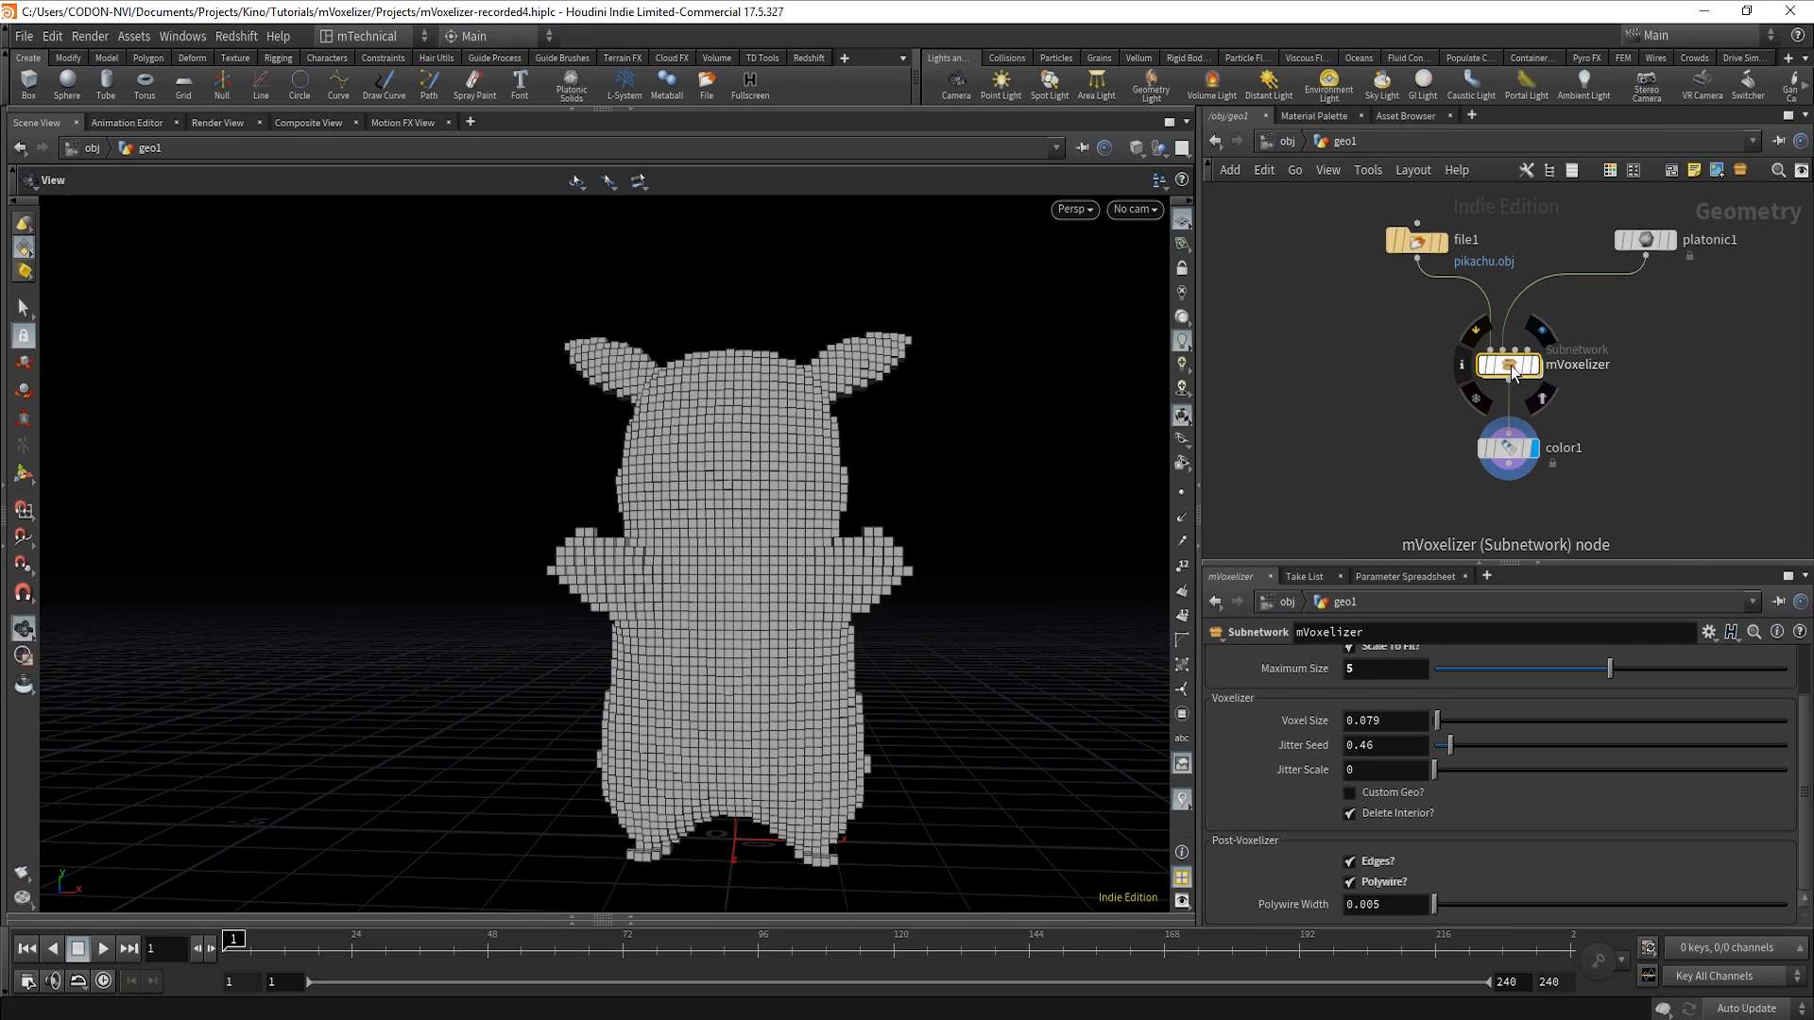
right_click(1511, 366)
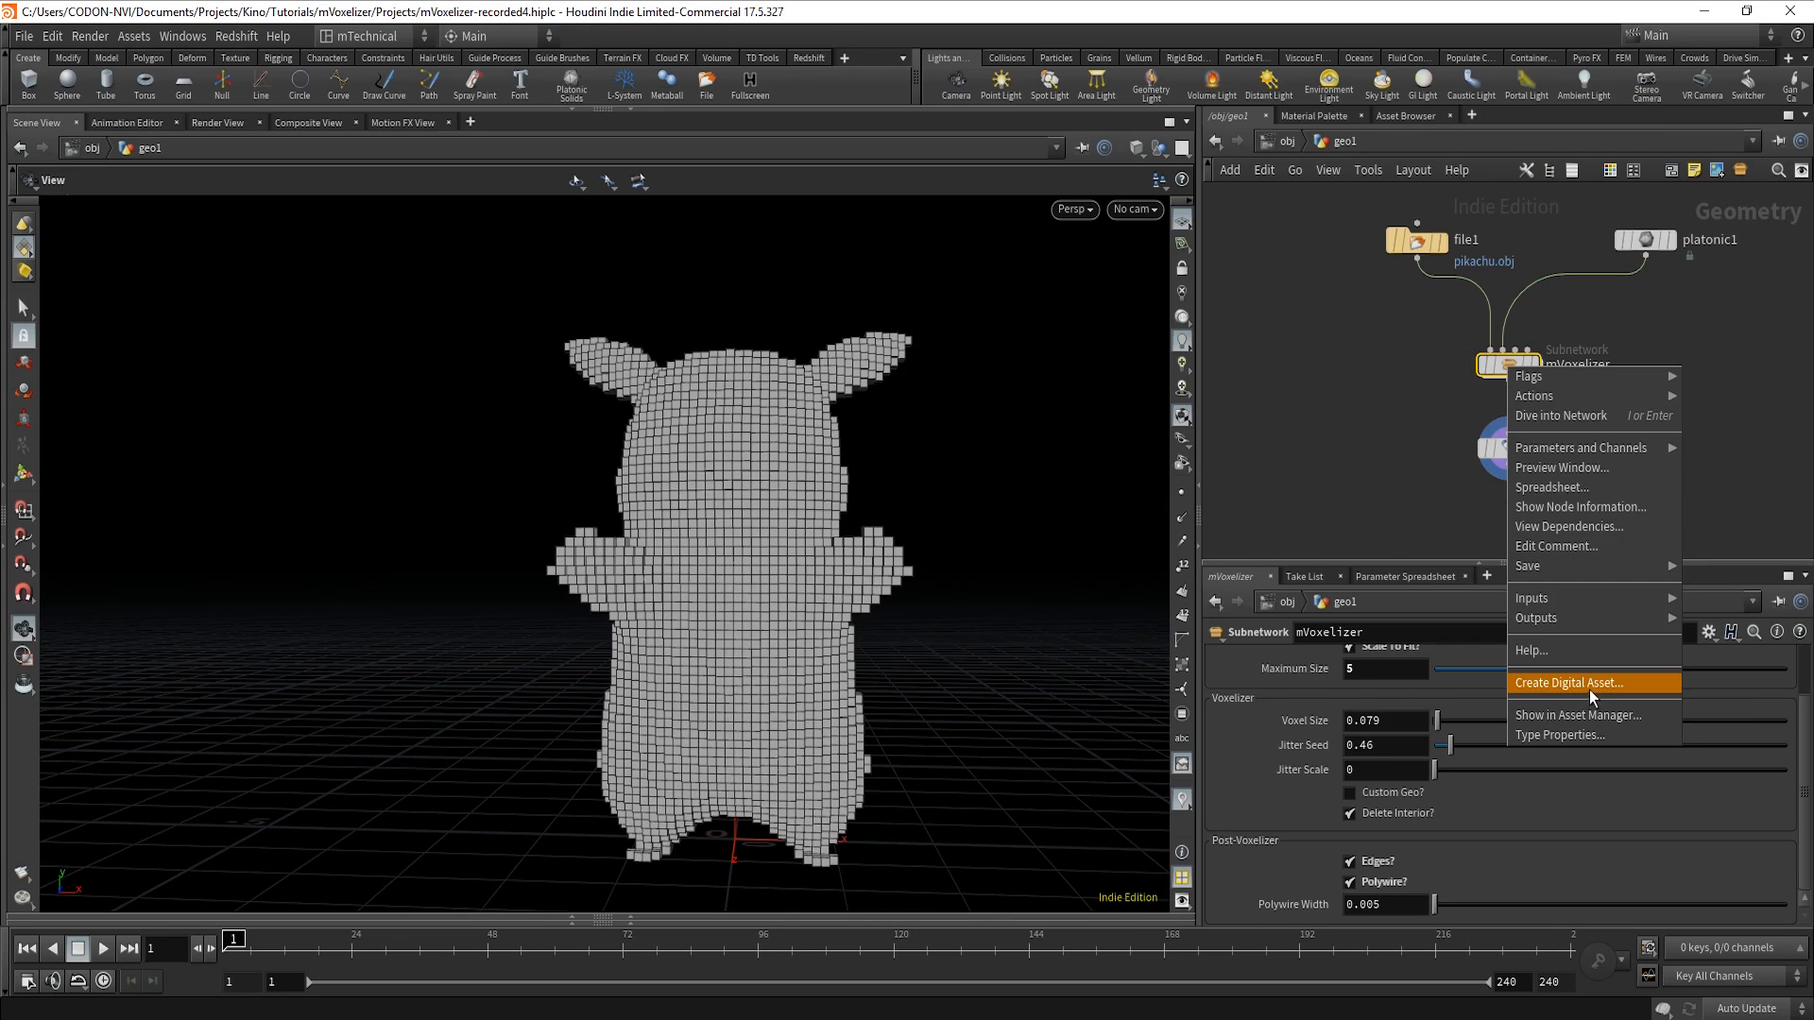
click(1552, 686)
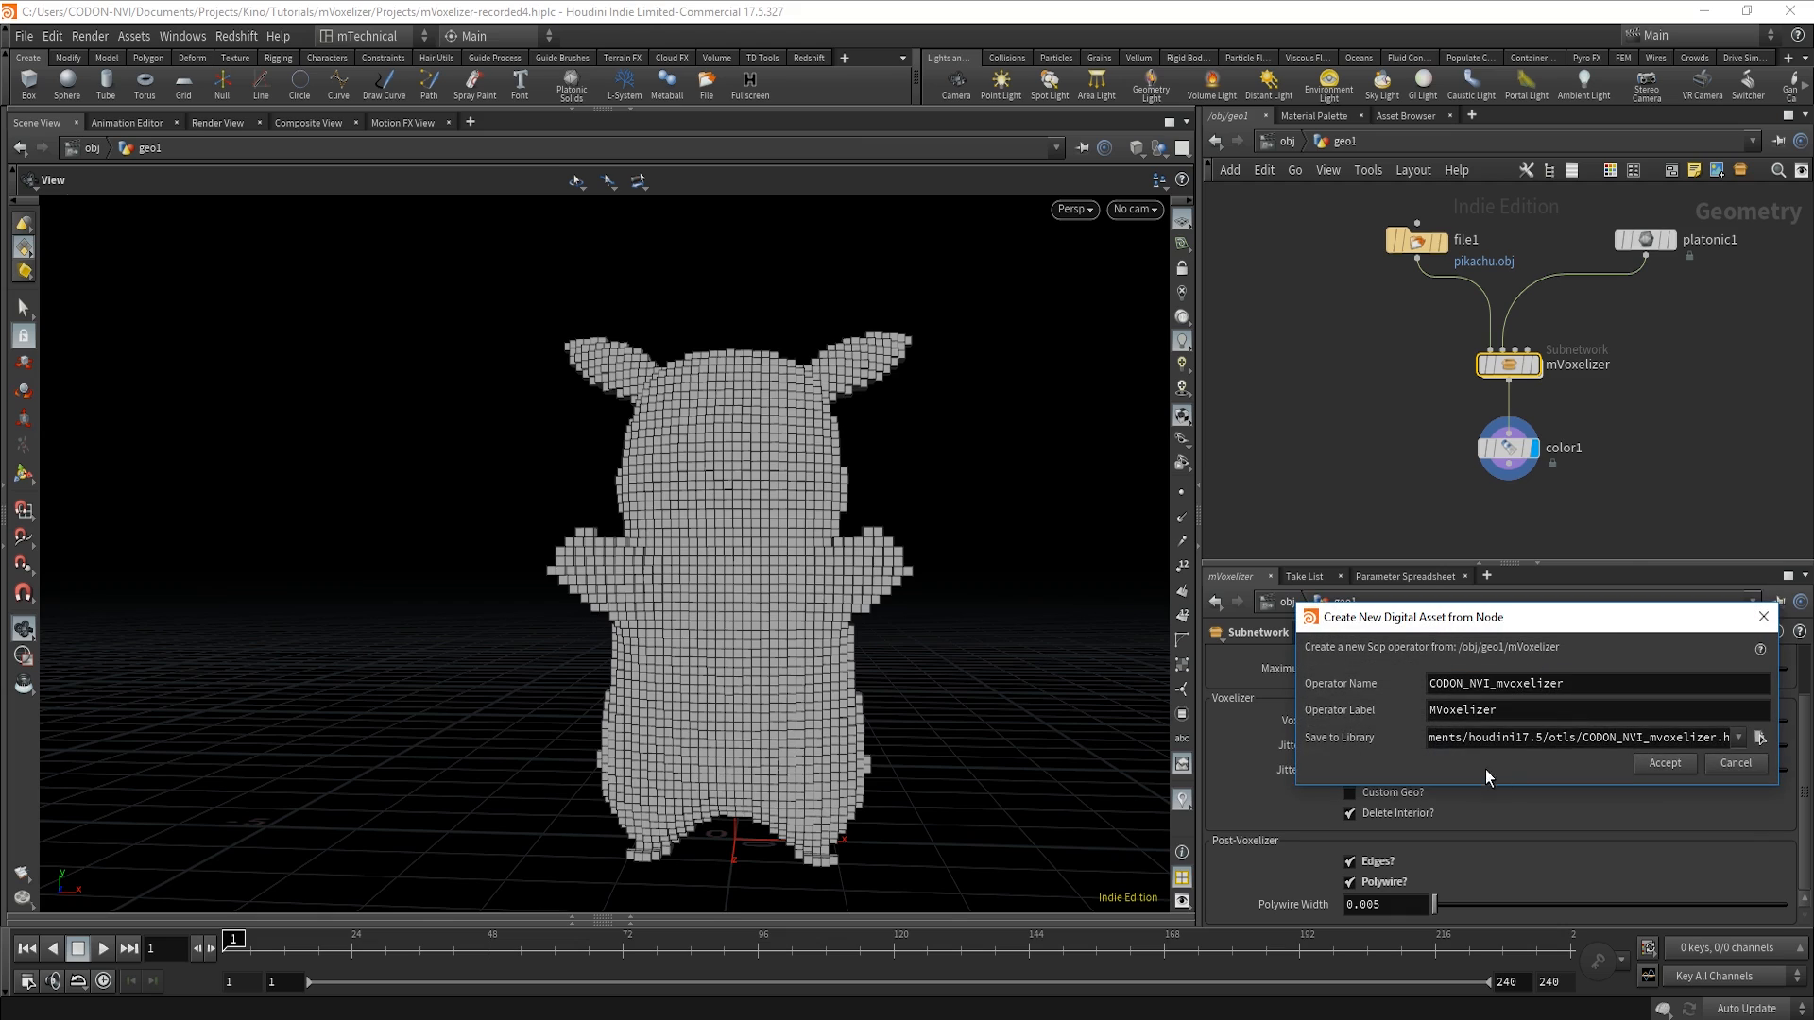
double_click(1503, 685)
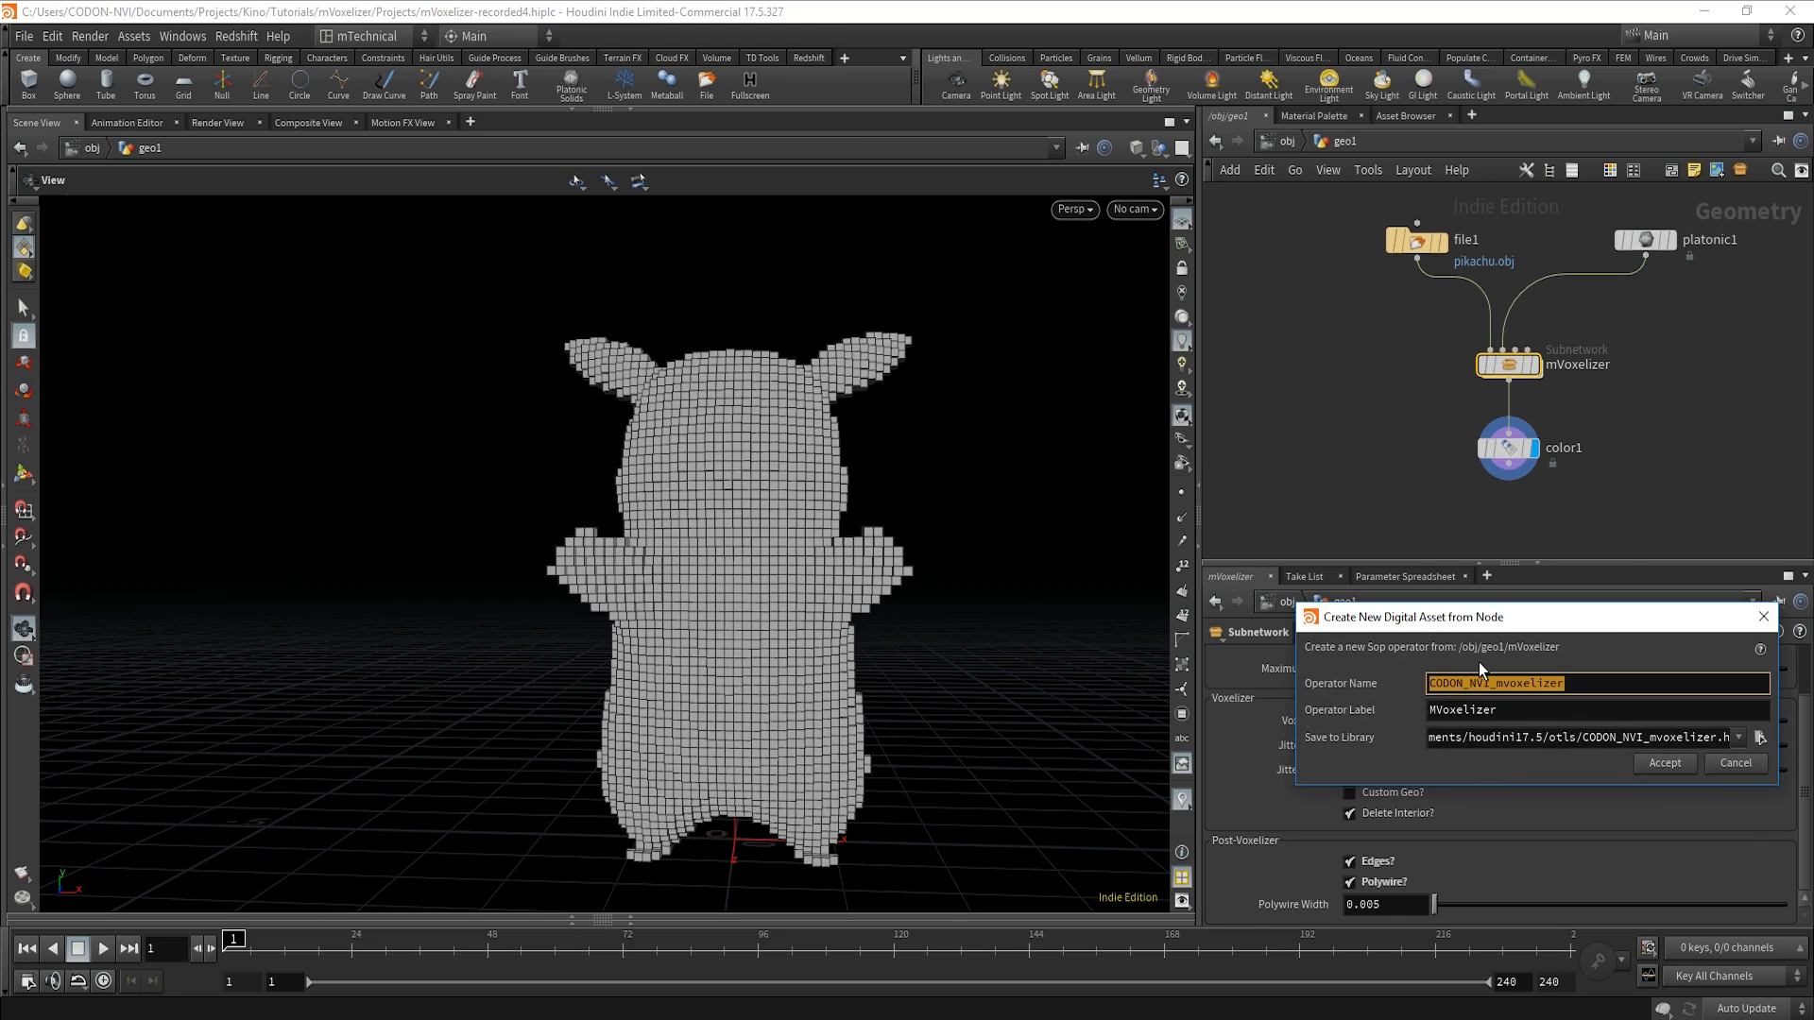
text(mVo)
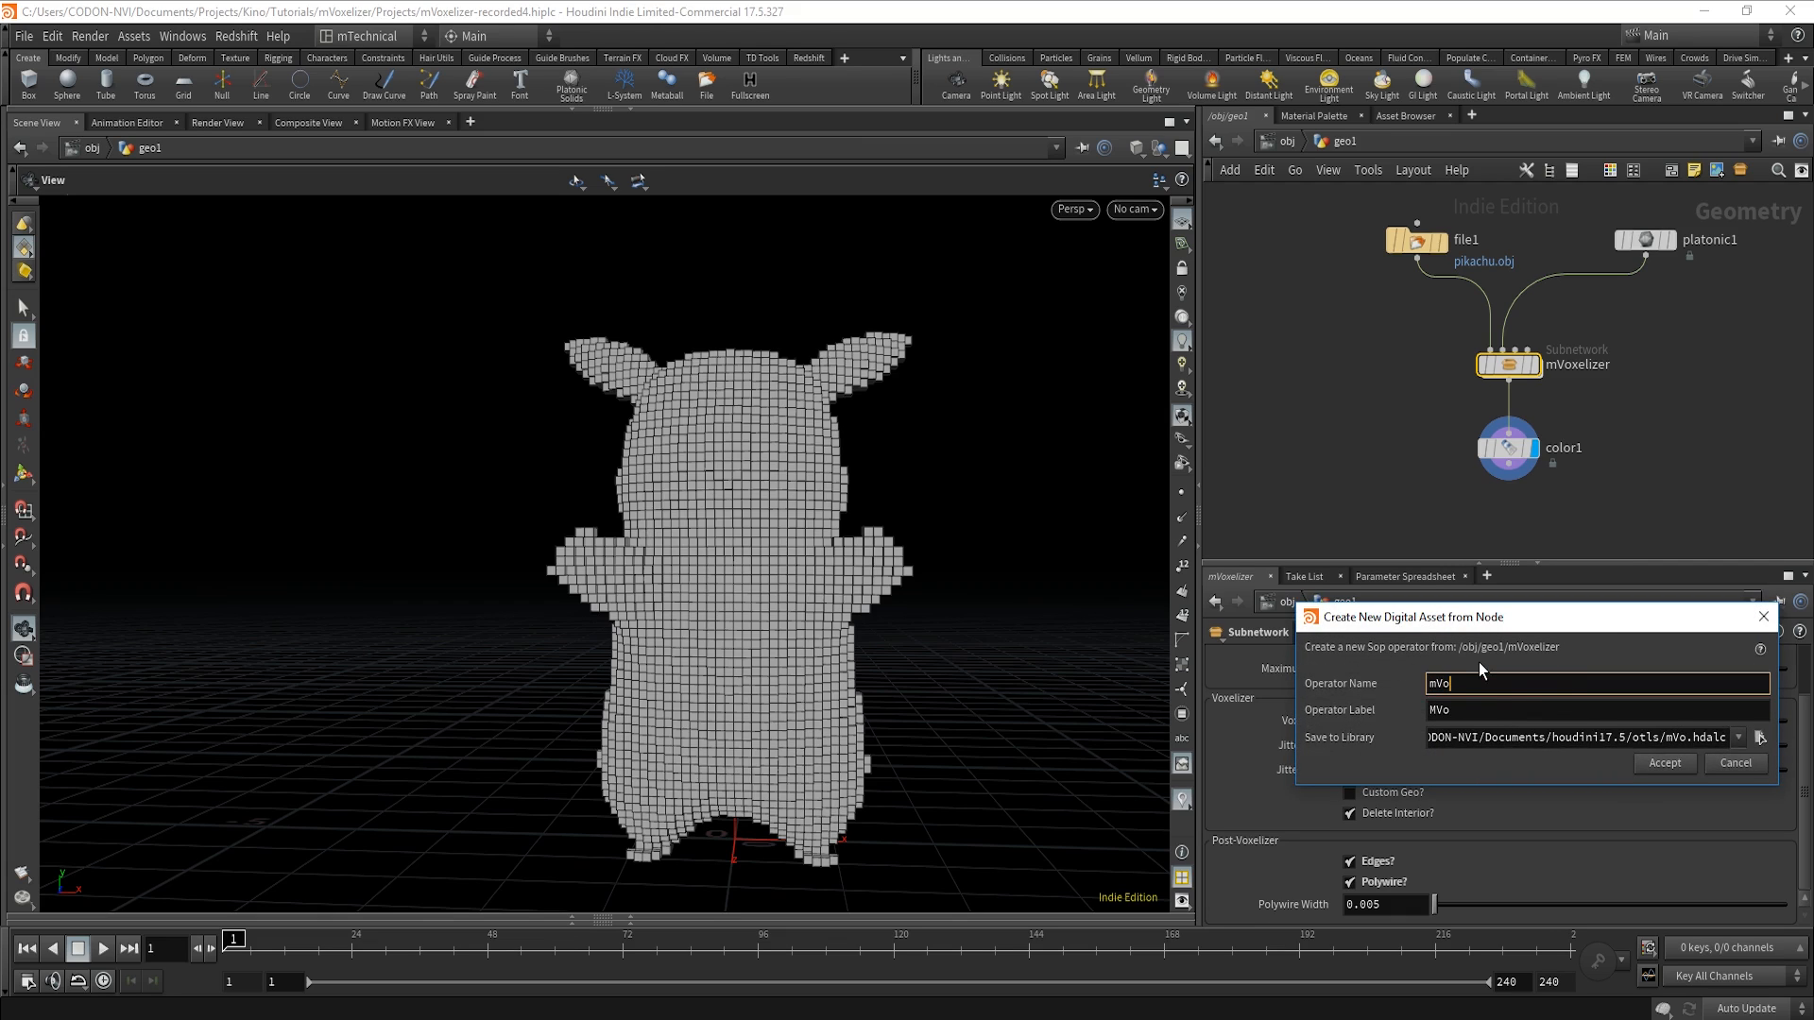
text(xelizer)
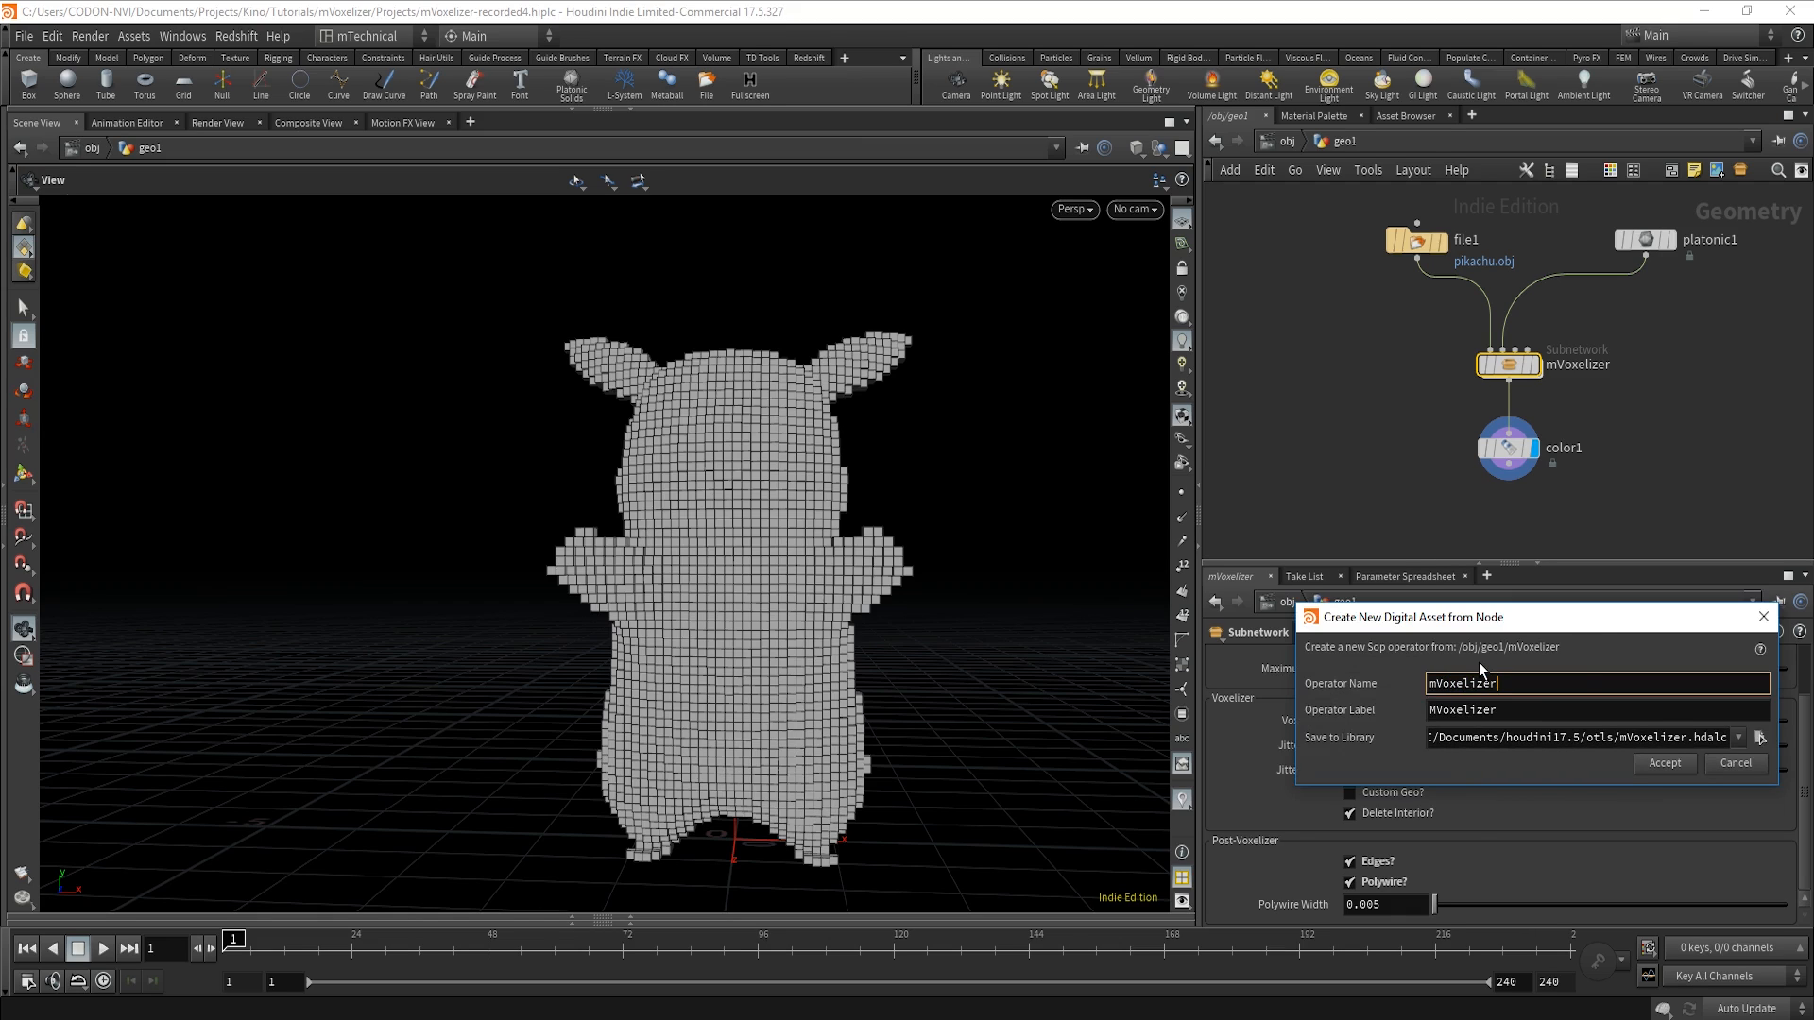
click(1431, 682)
text(Kino::)
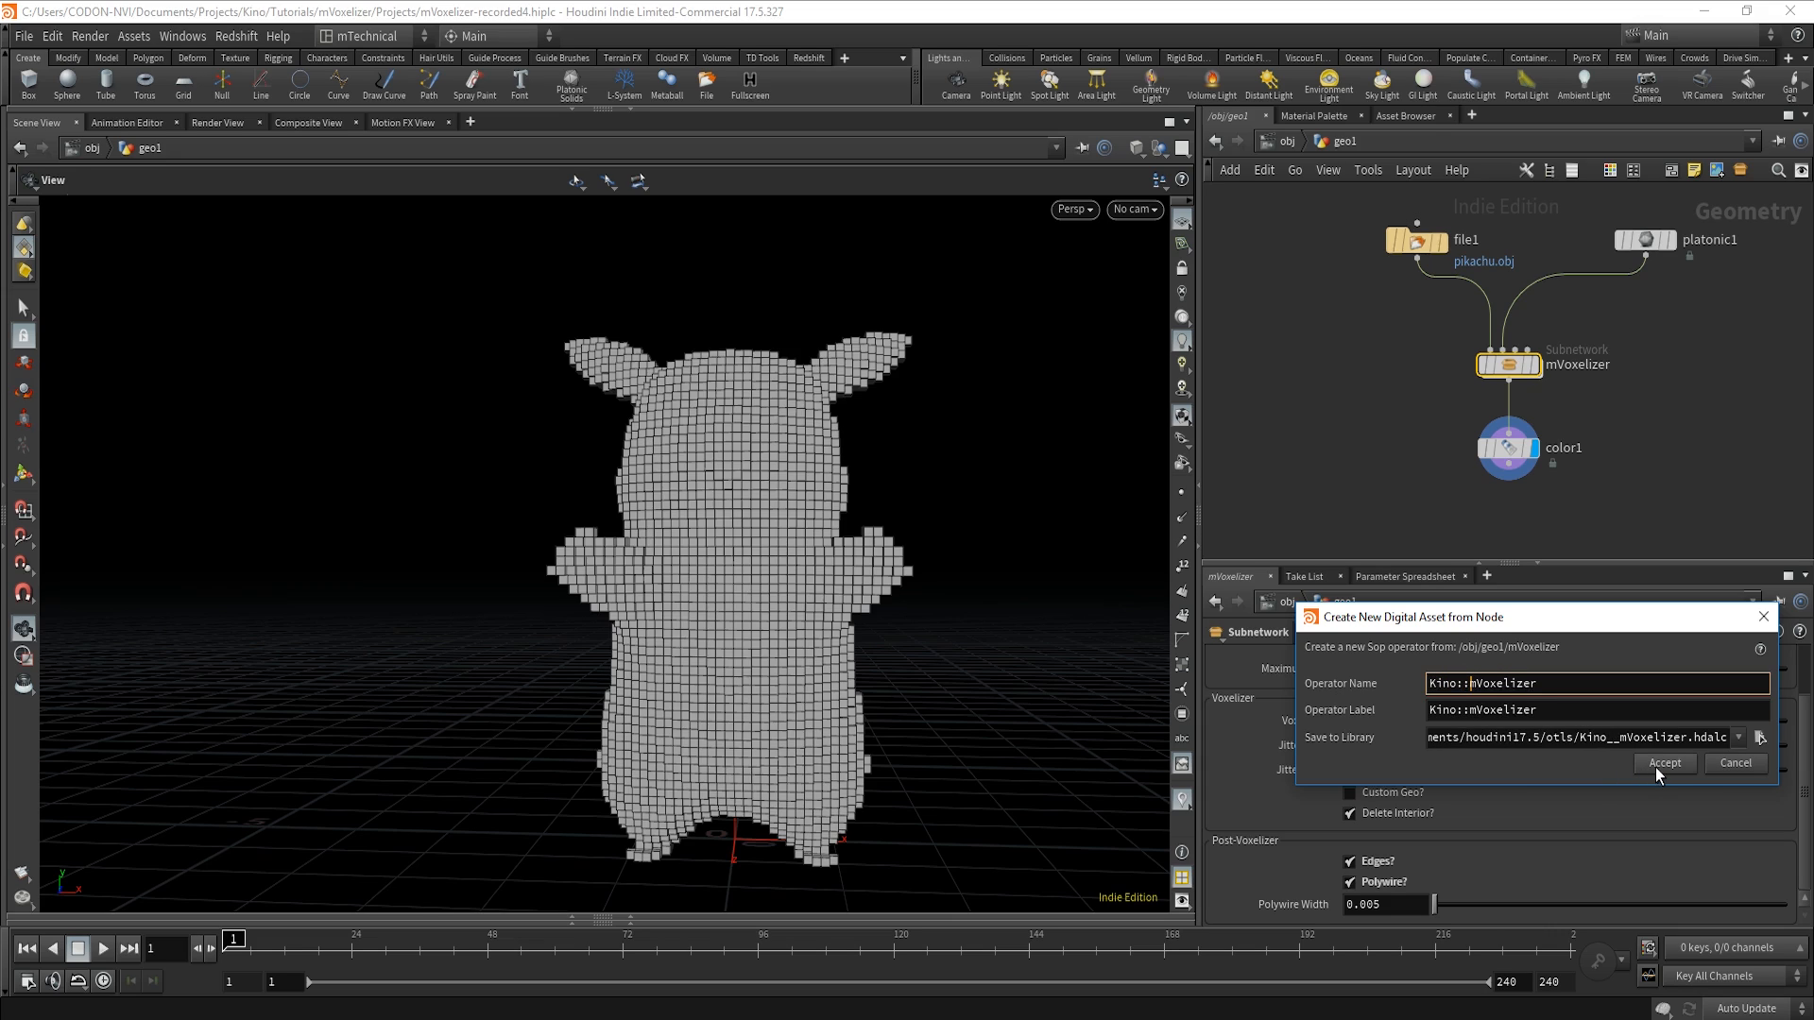
Check the library save path for Kino__mVoxelizer.hdalc and accept the creation of the digital asset.
drag(1535, 738, 1780, 742)
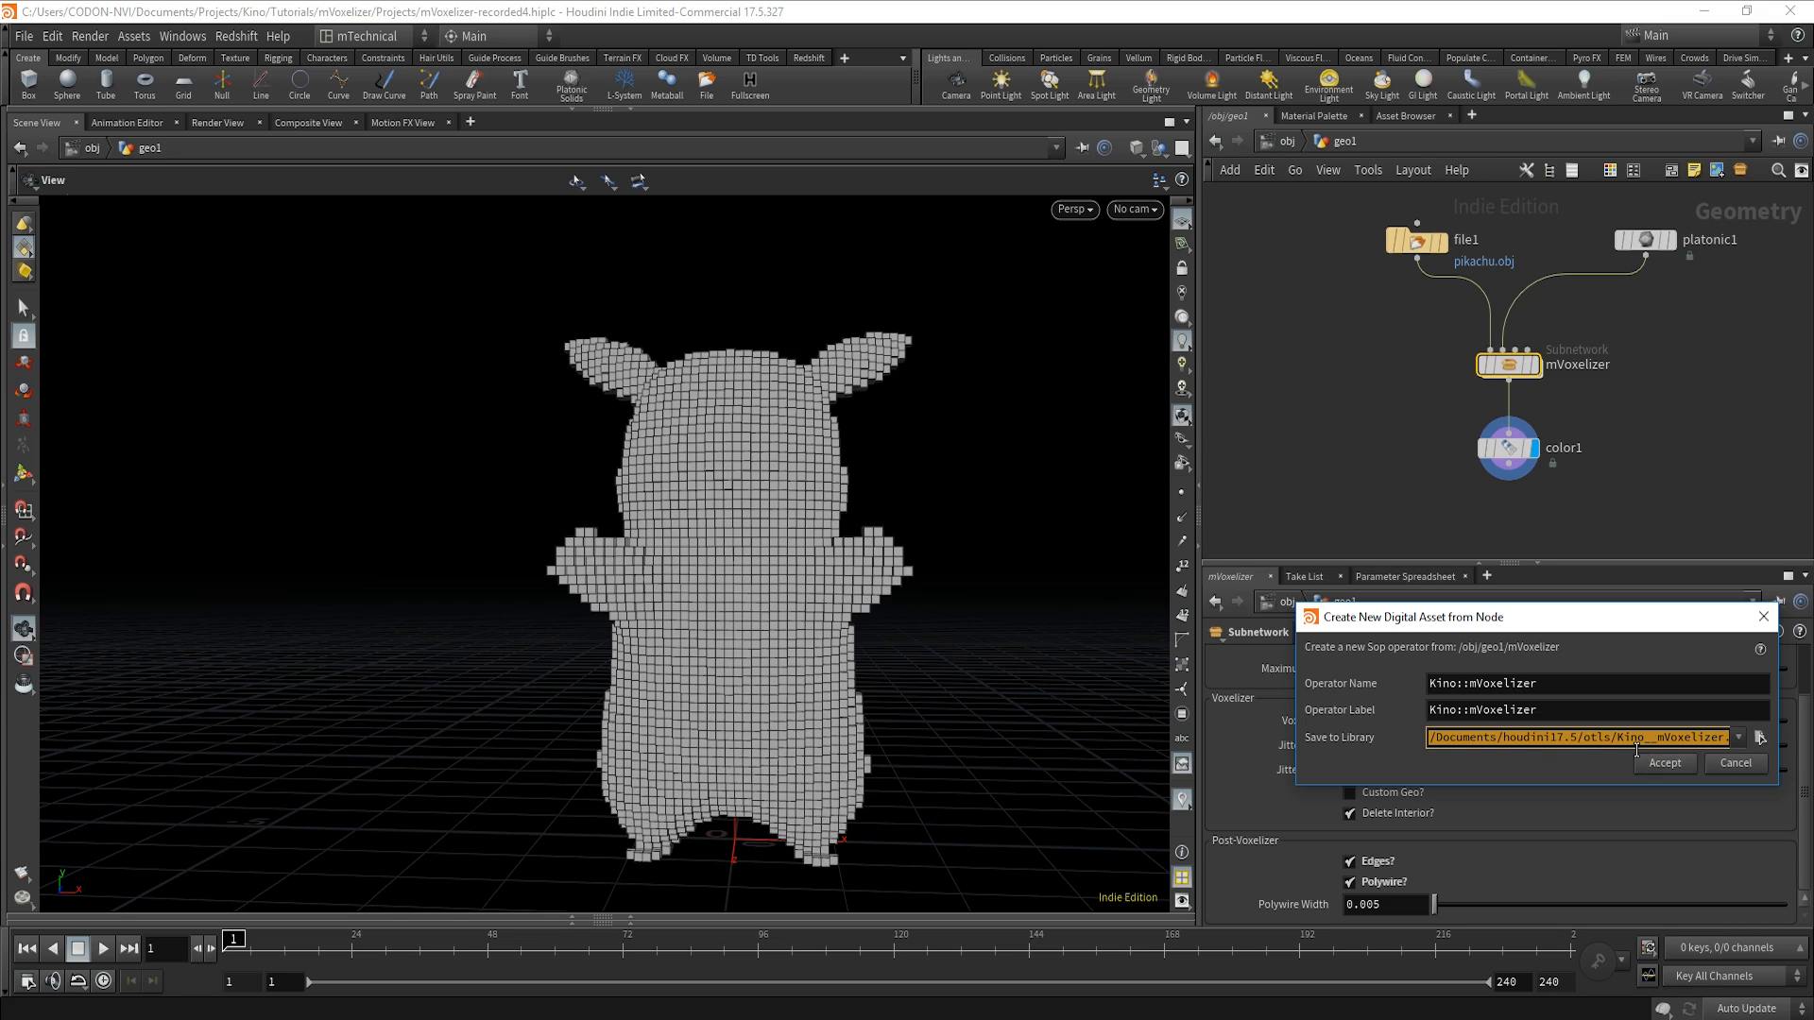
click(1647, 746)
drag(1643, 746, 1654, 746)
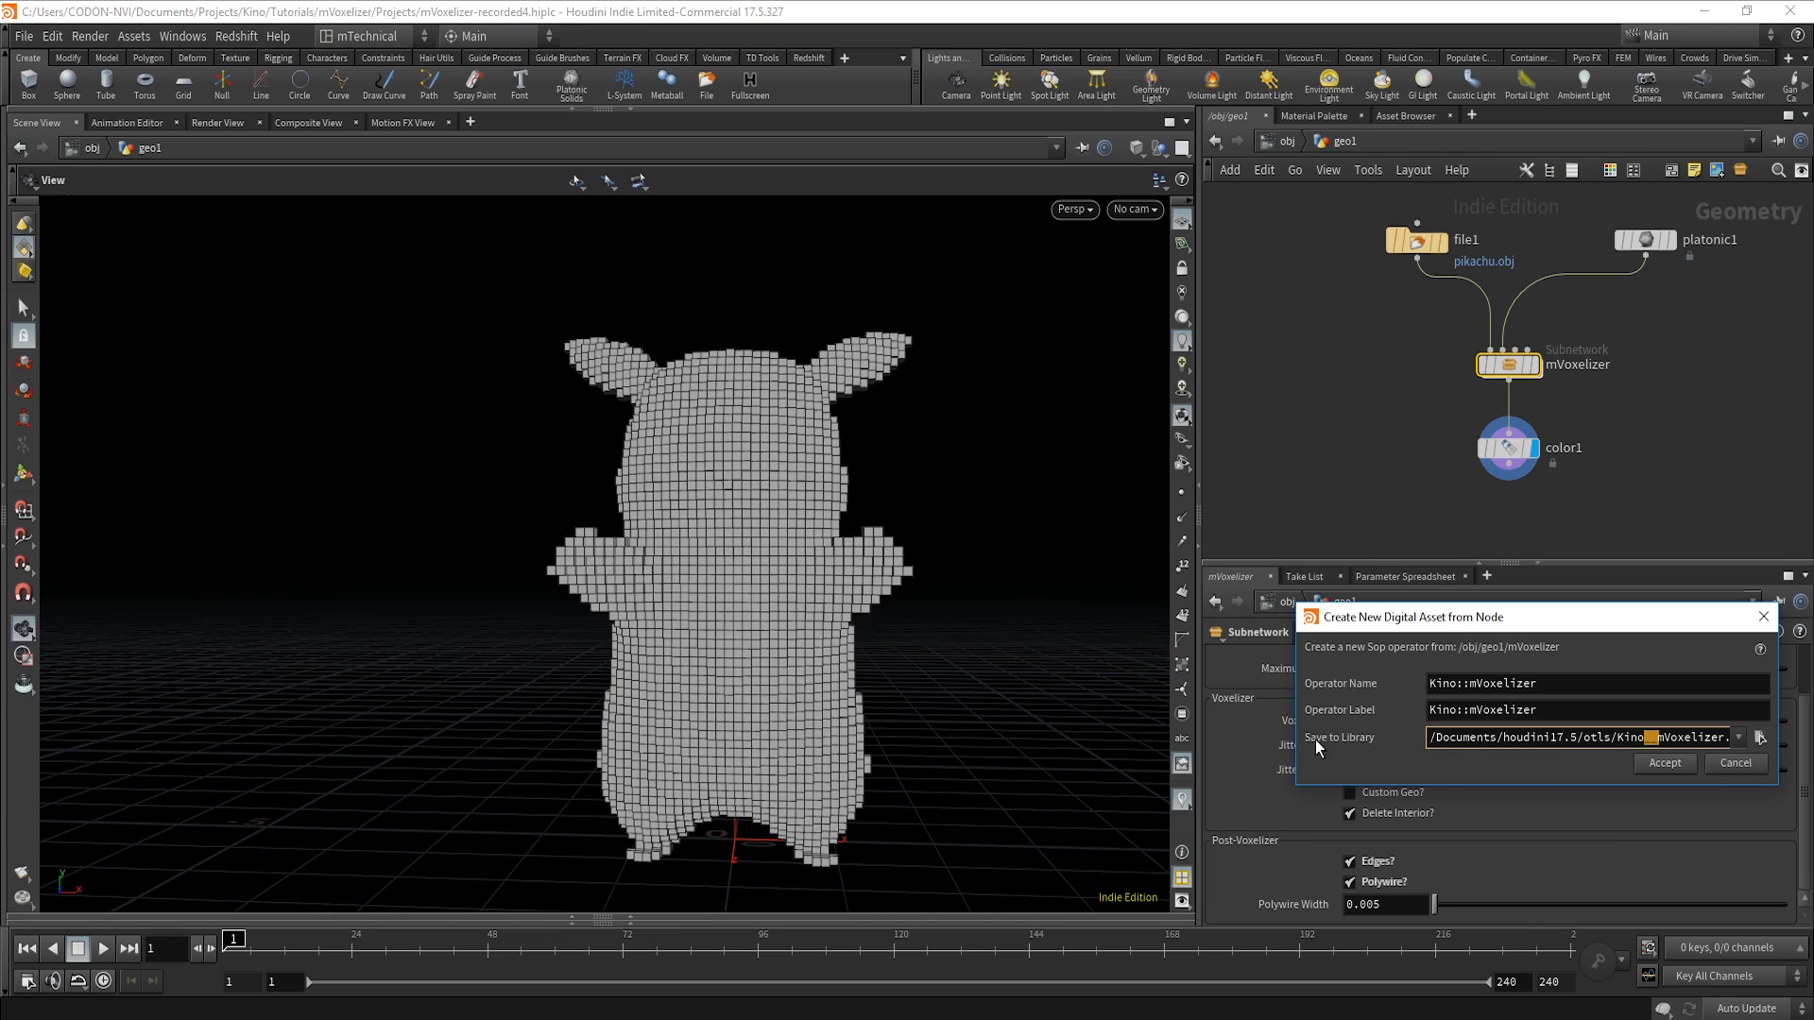
click(1682, 764)
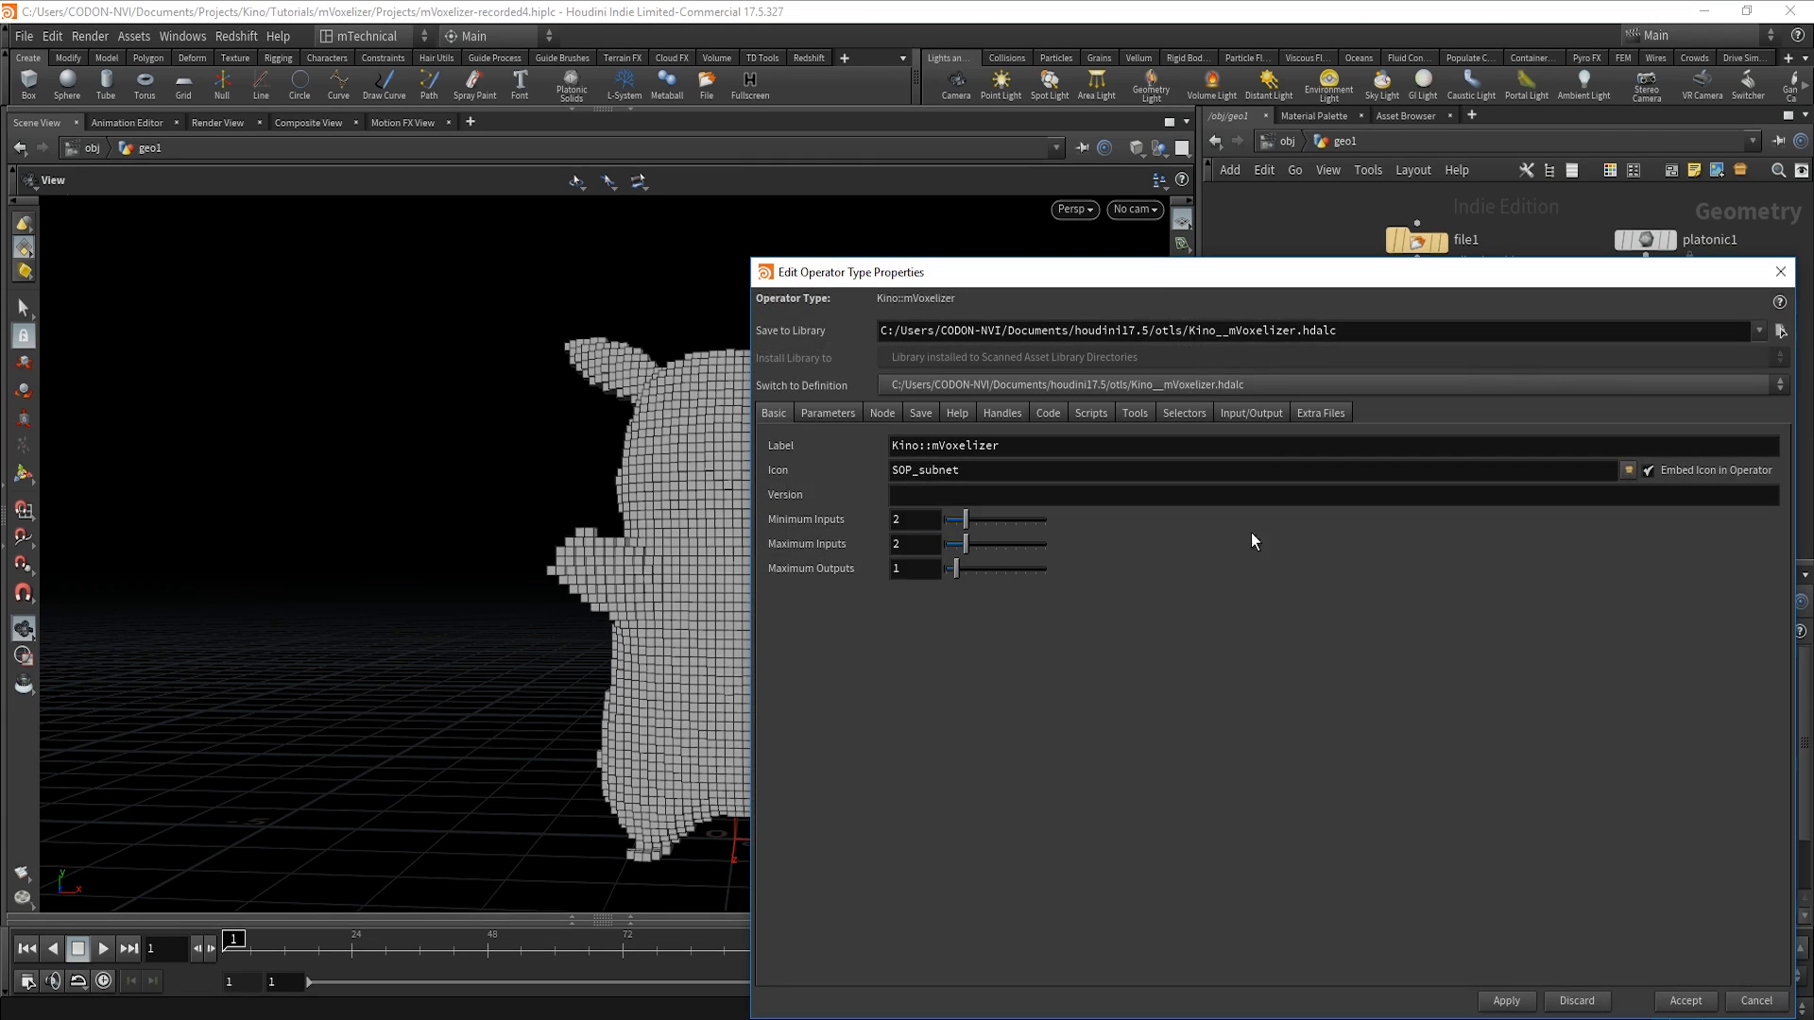
Set the Kino::mVoxelizer asset's Minimum Inputs to 1 so that the second input is optional.
drag(1163, 279, 689, 156)
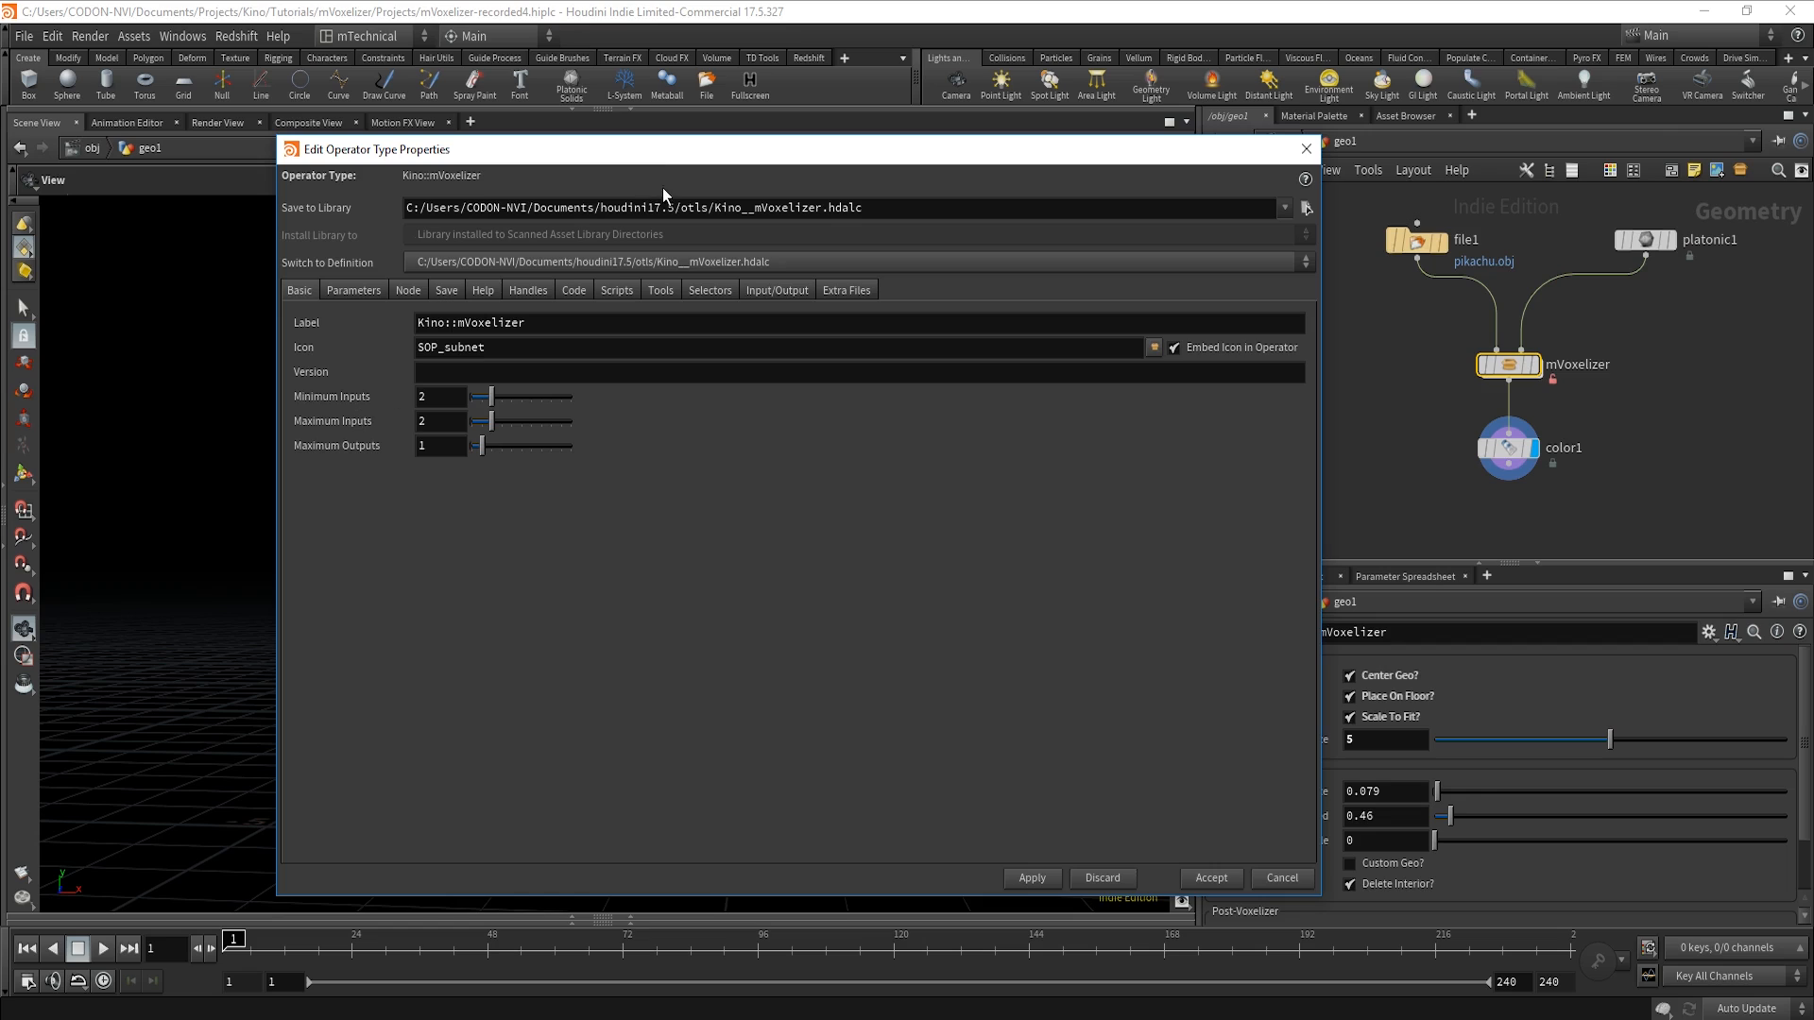
drag(668, 150, 539, 127)
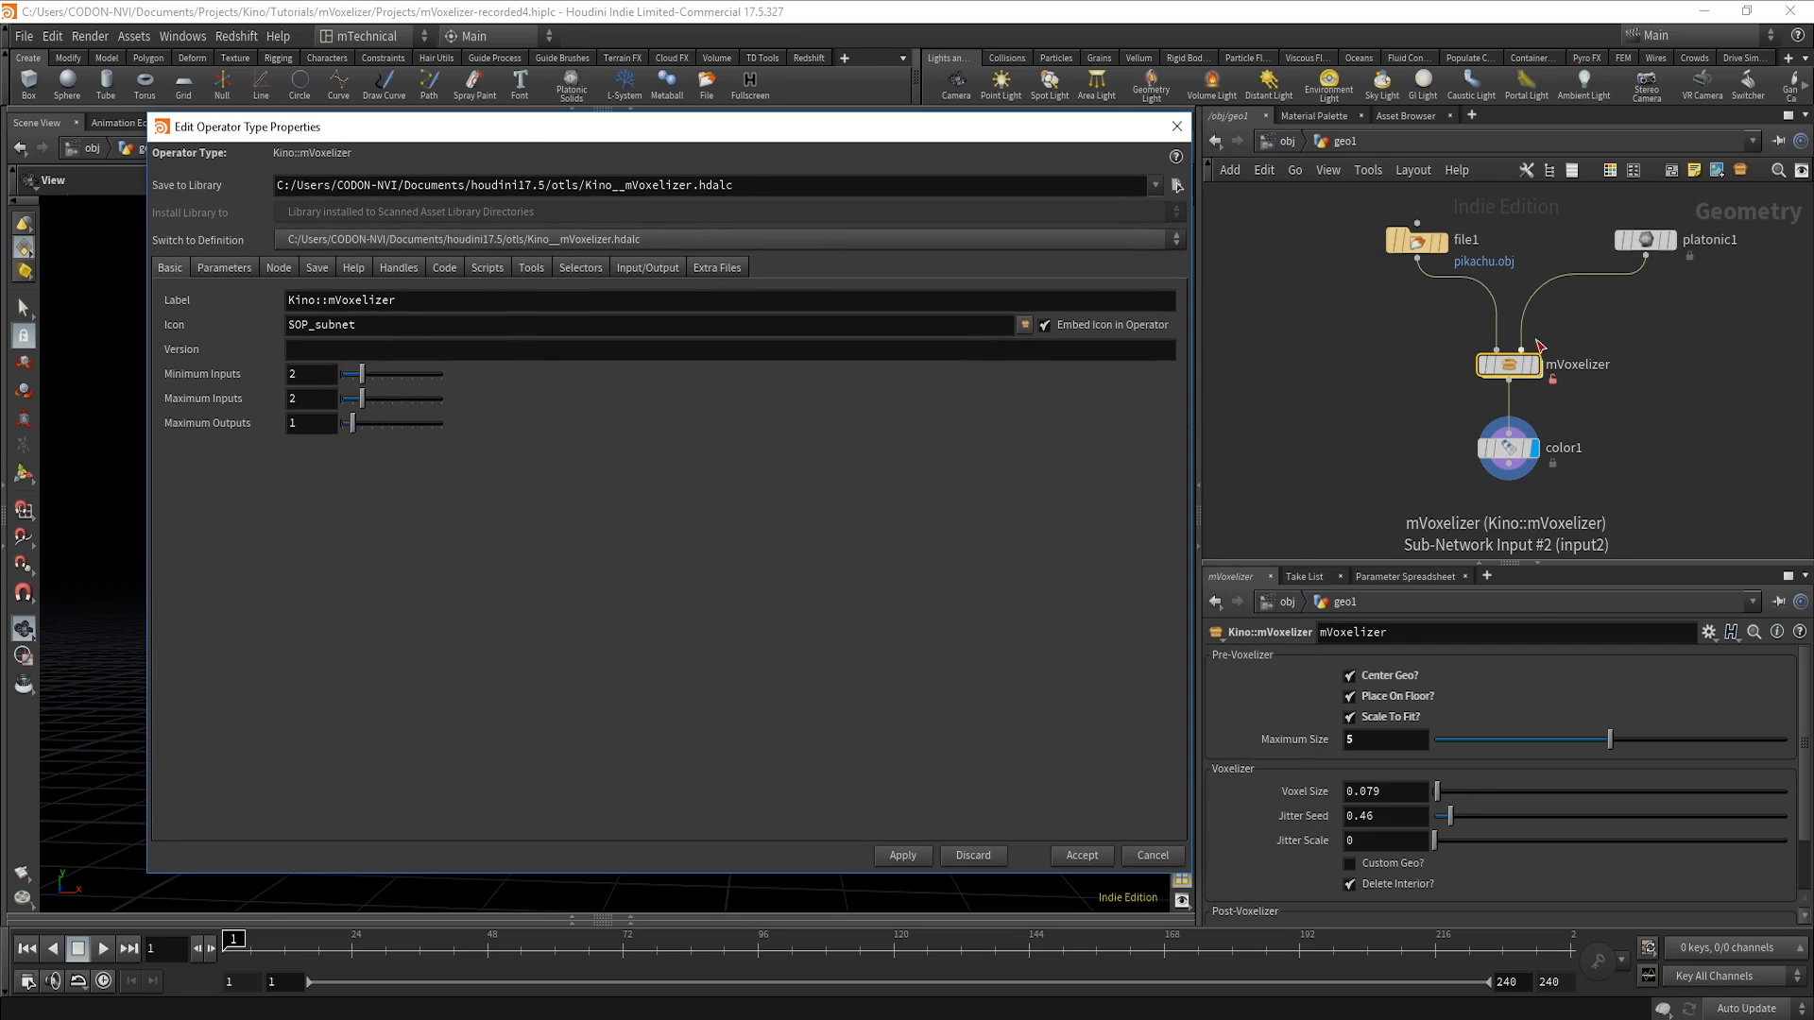
mouse_move(1550, 360)
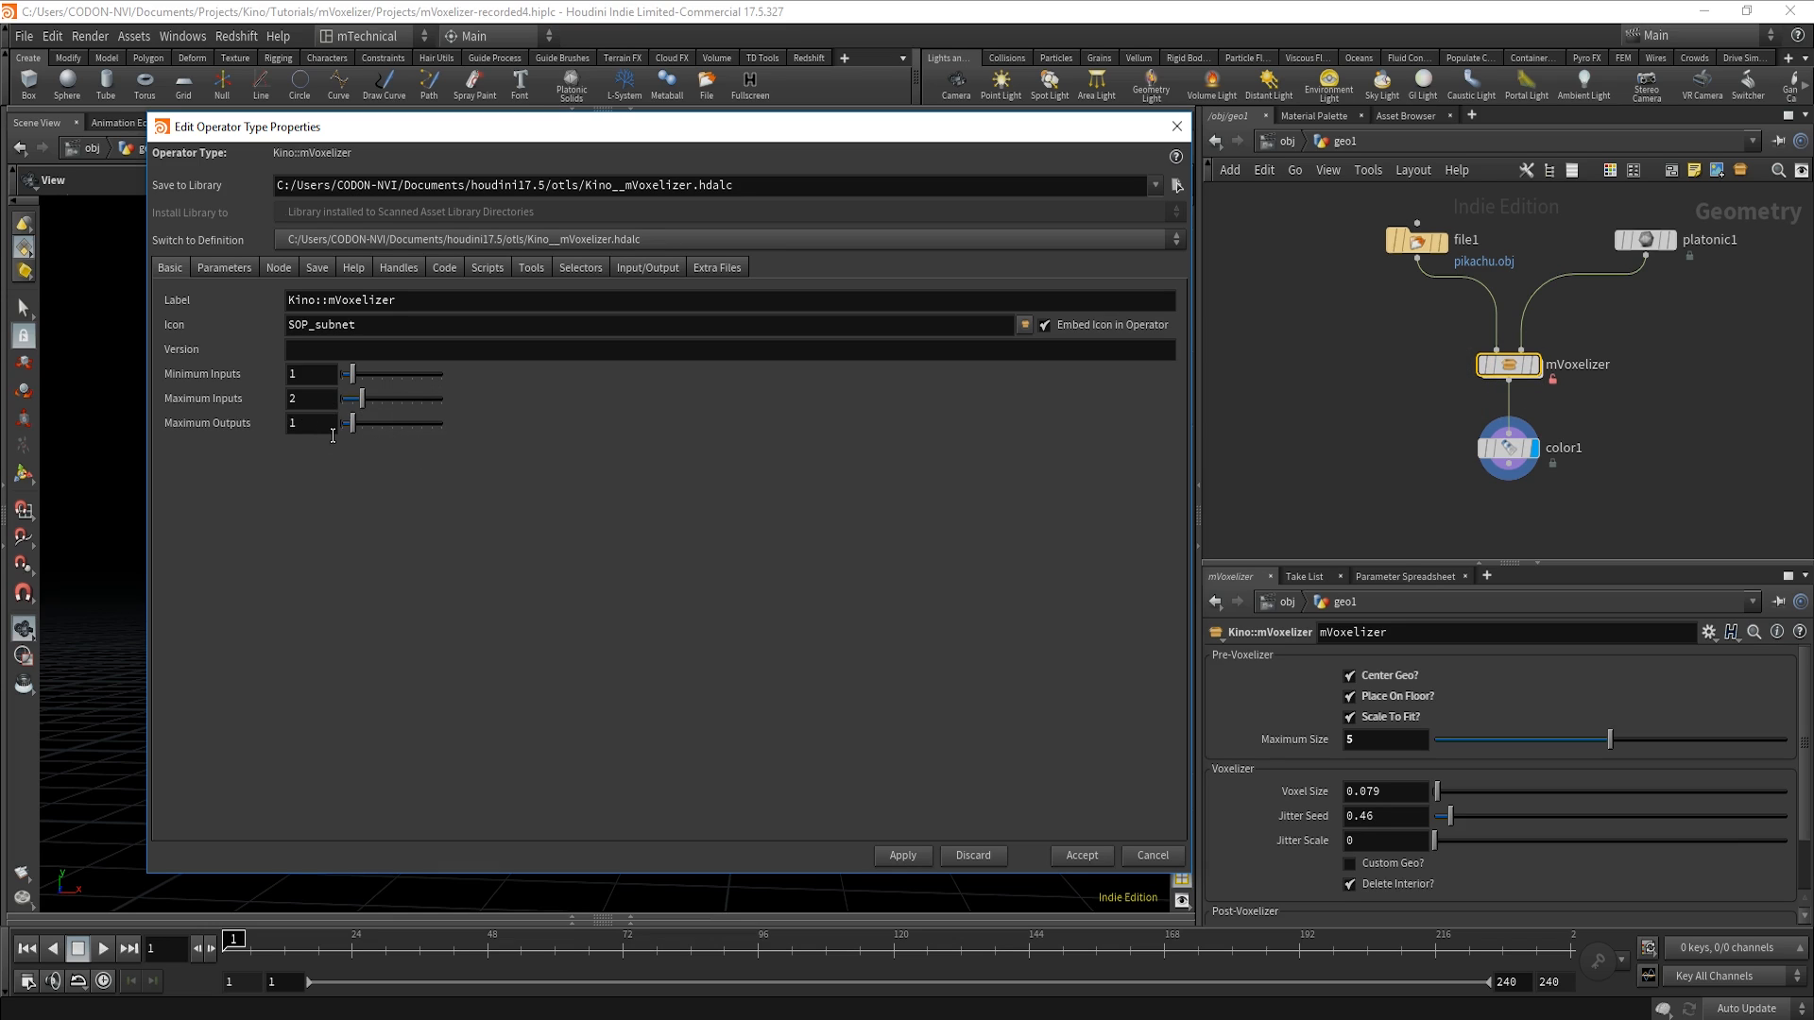
Review the asset's parameter, node, save and help settings and its library file extension, and accept the operator type properties.
click(230, 269)
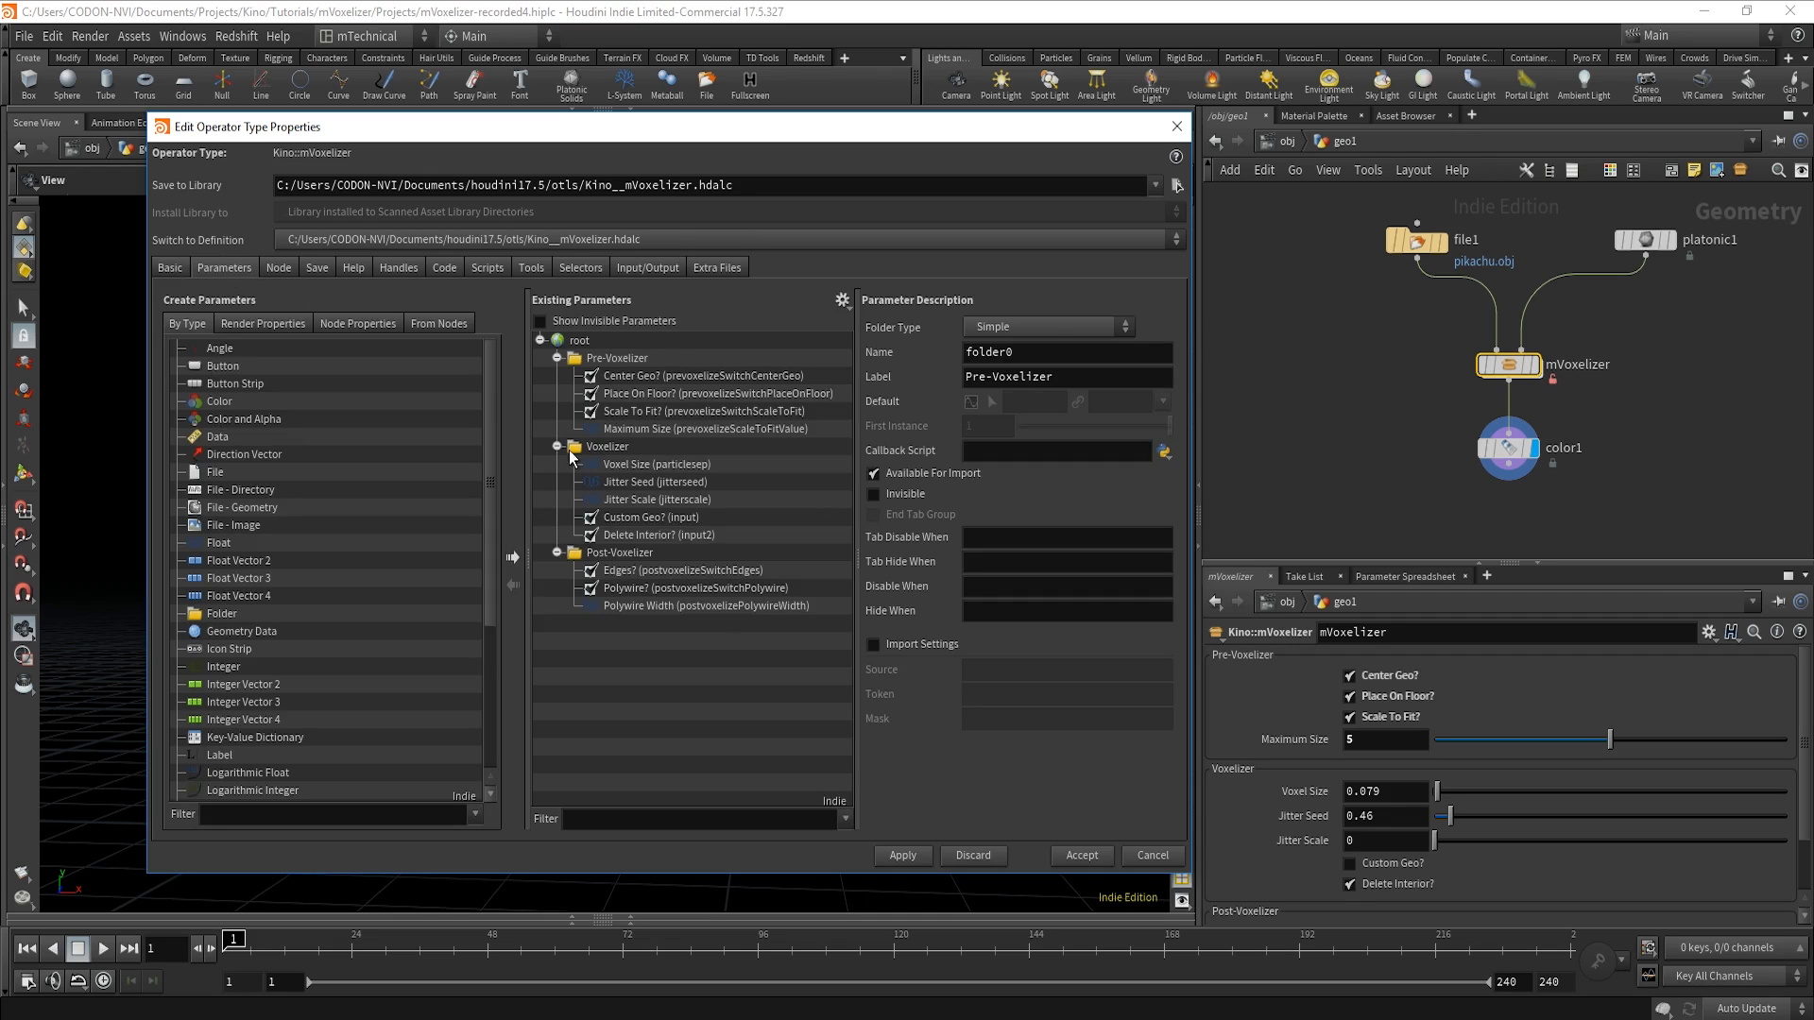
click(283, 270)
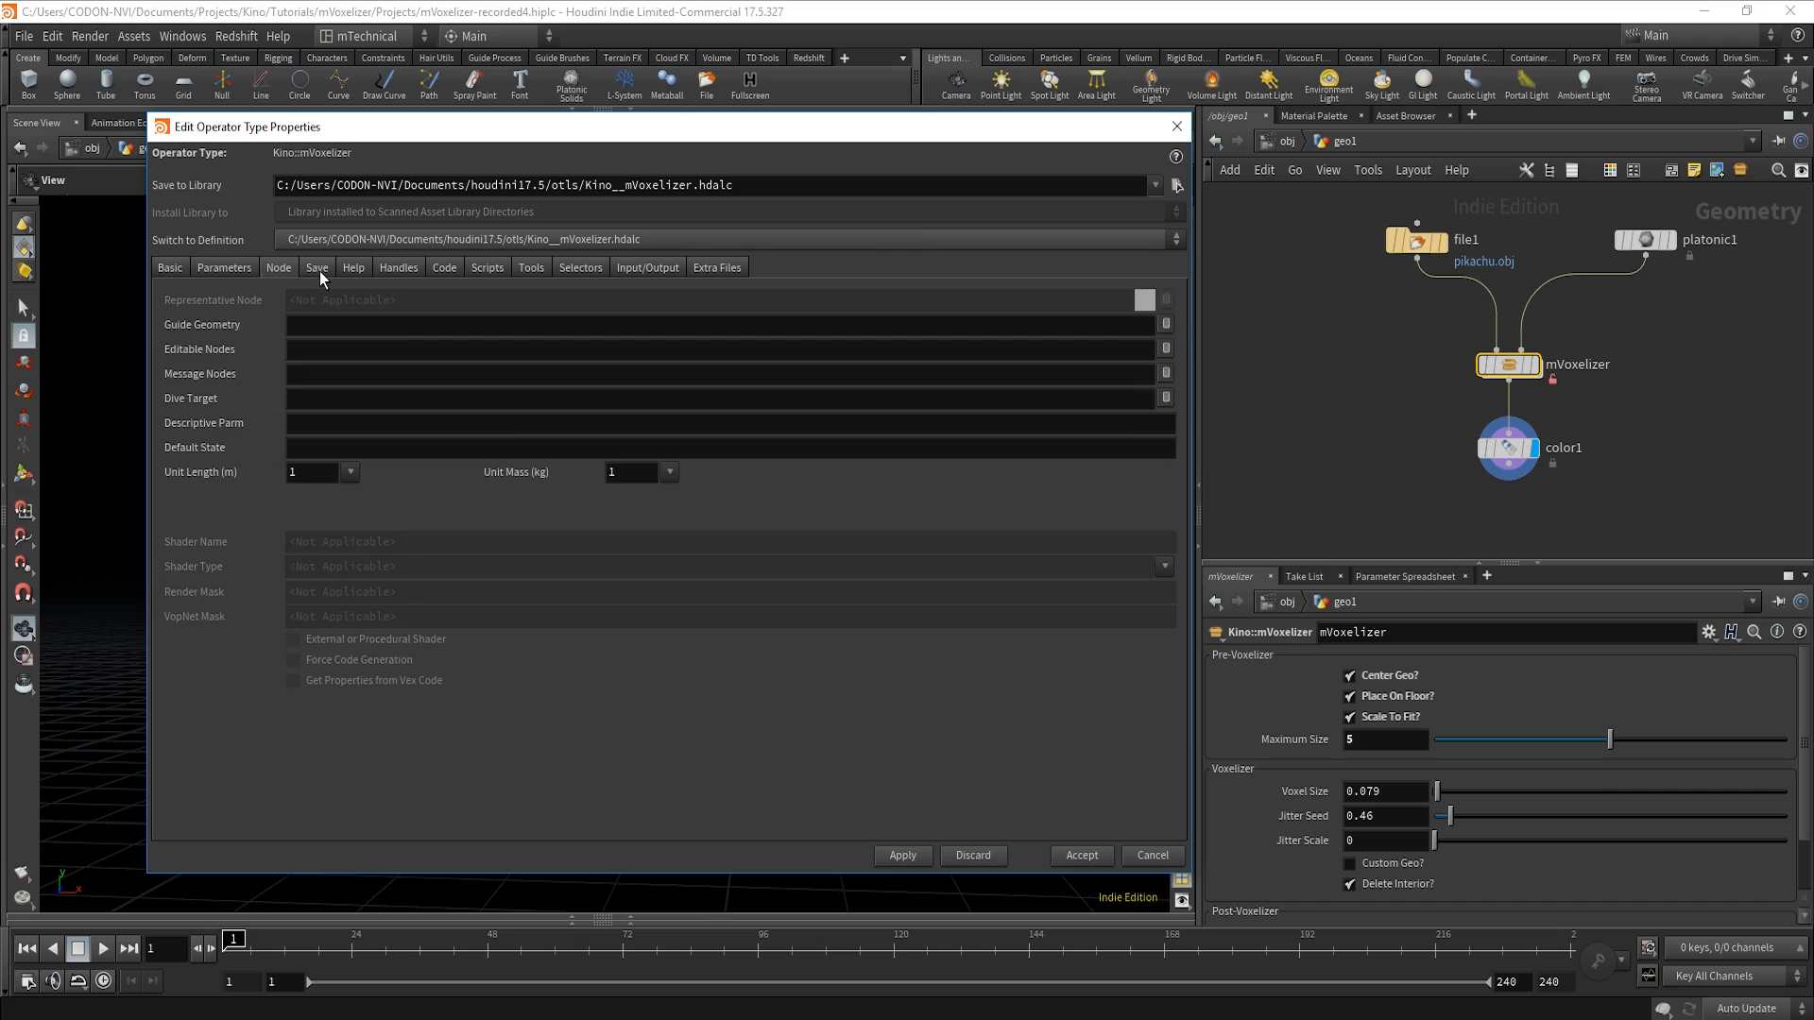
click(319, 270)
click(359, 270)
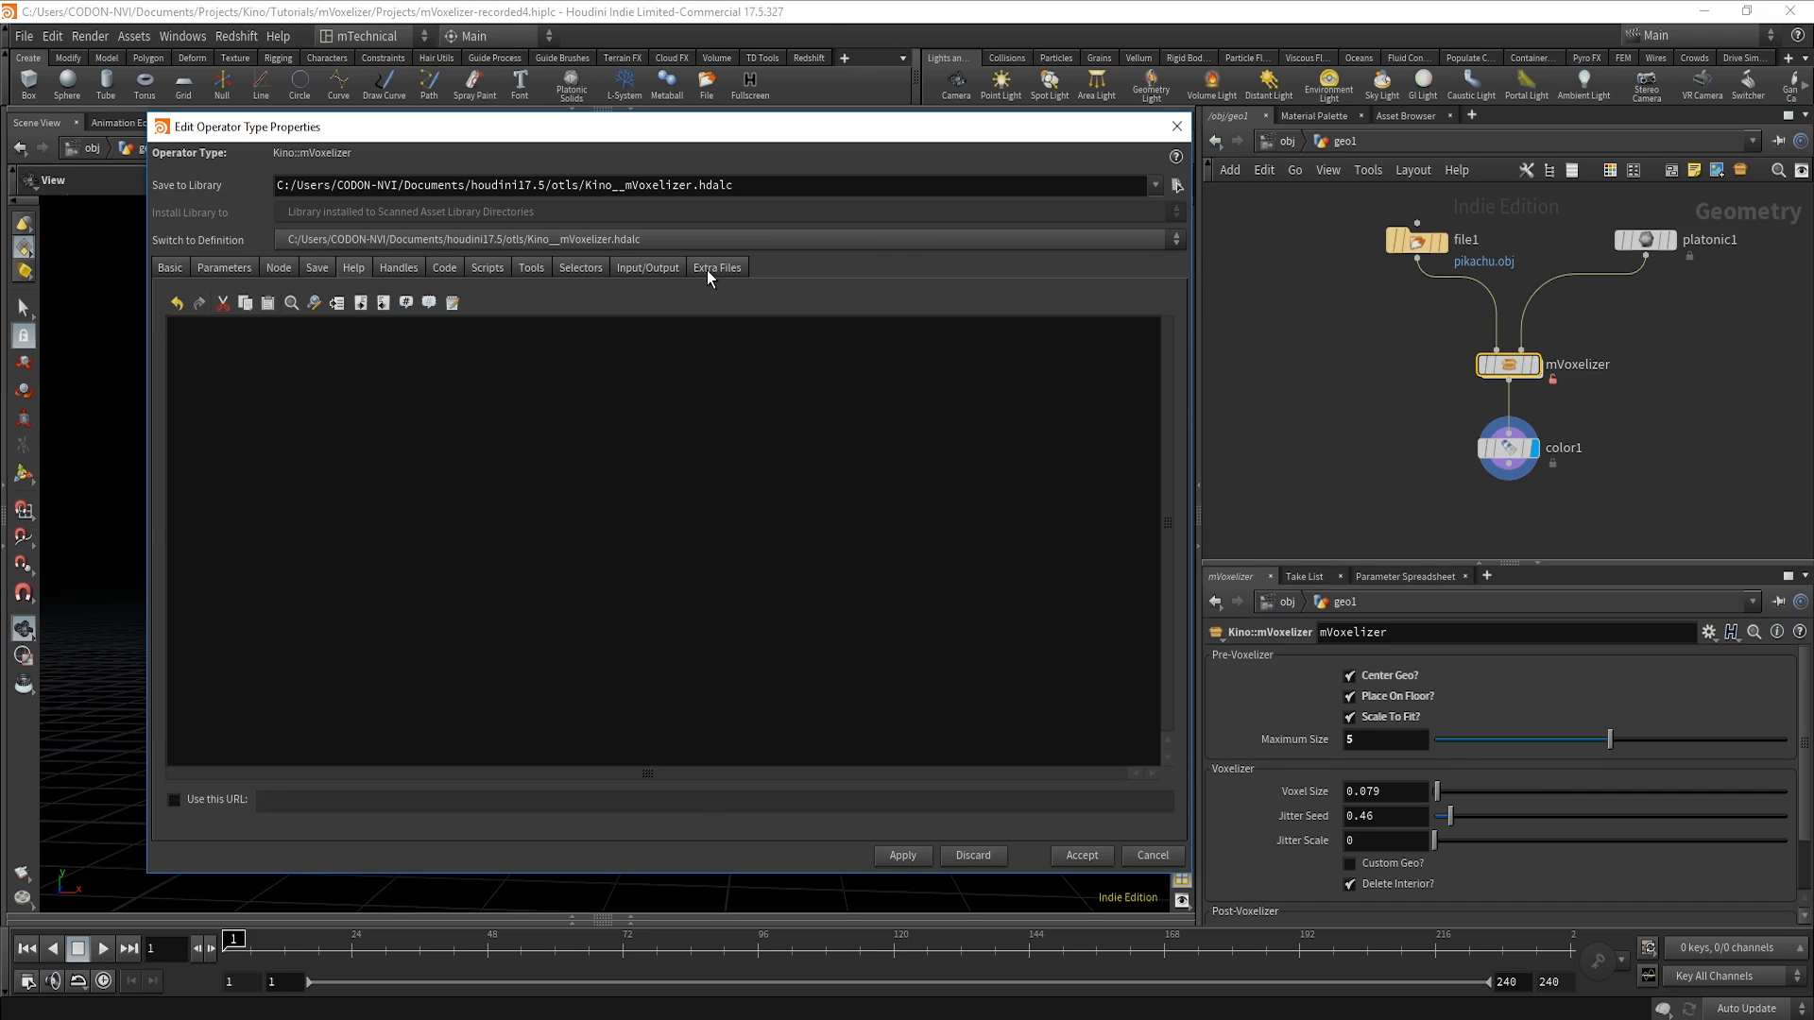
click(210, 274)
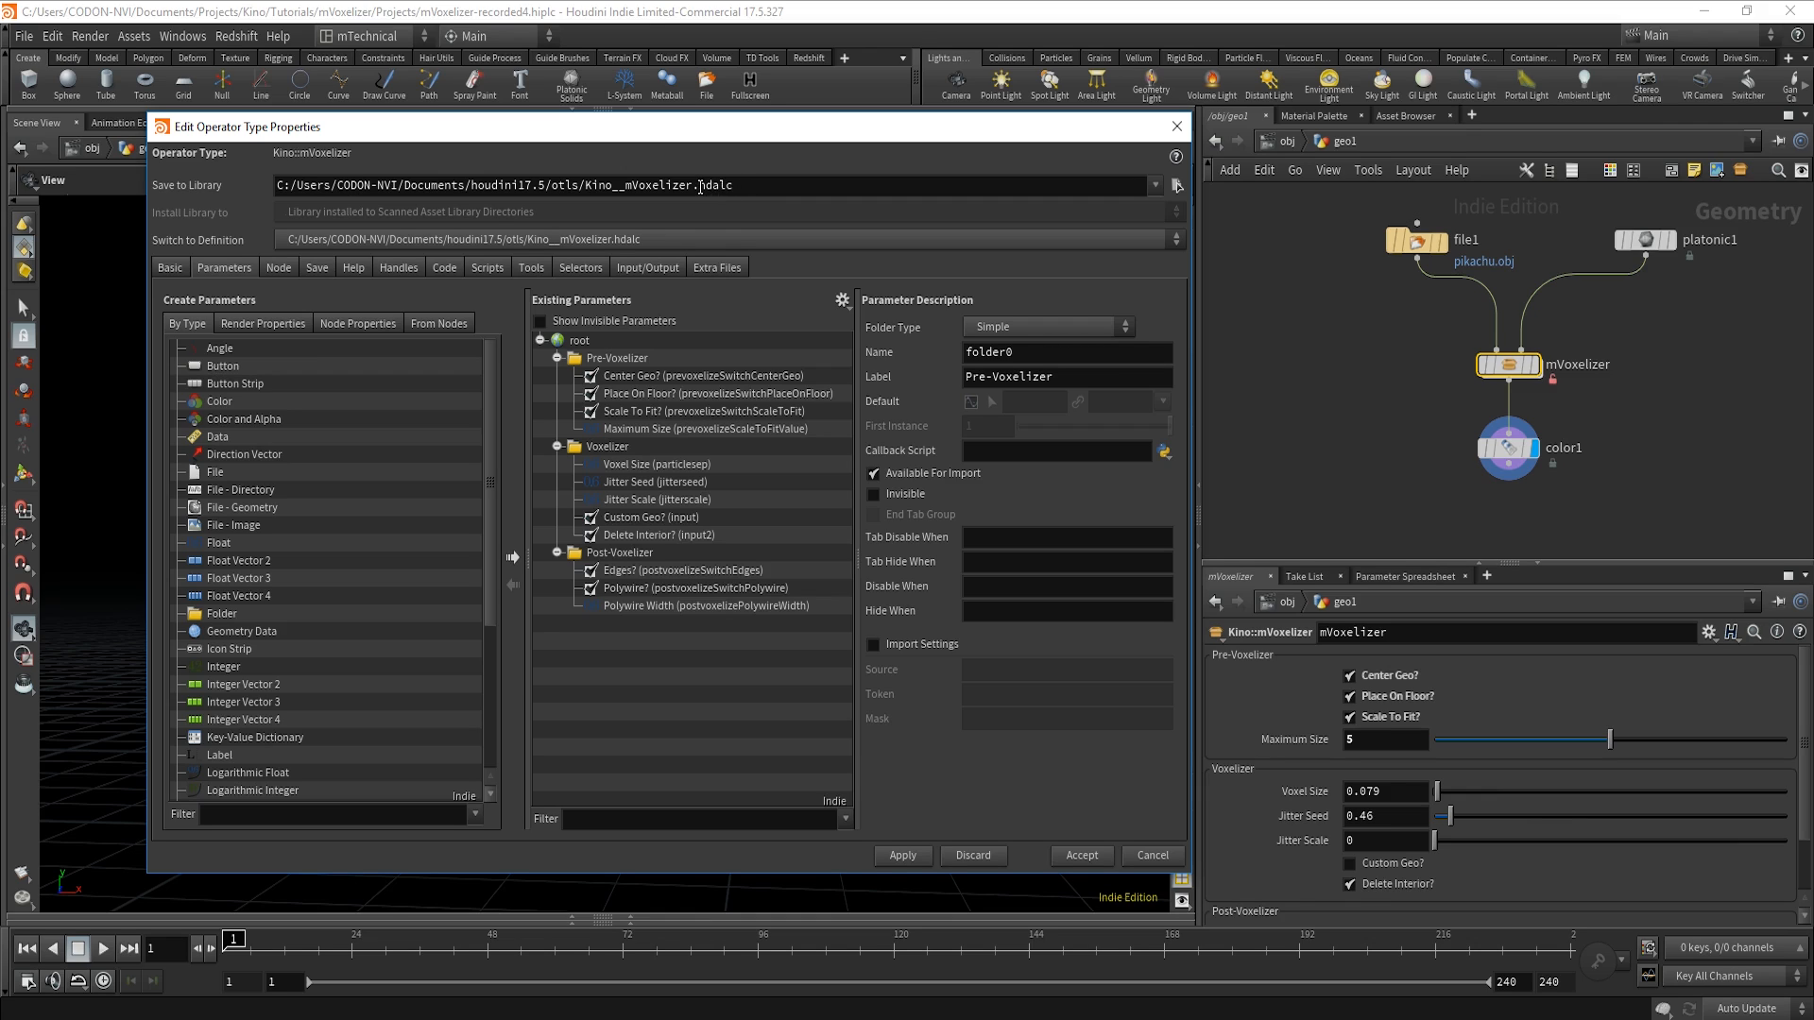
drag(700, 186, 722, 186)
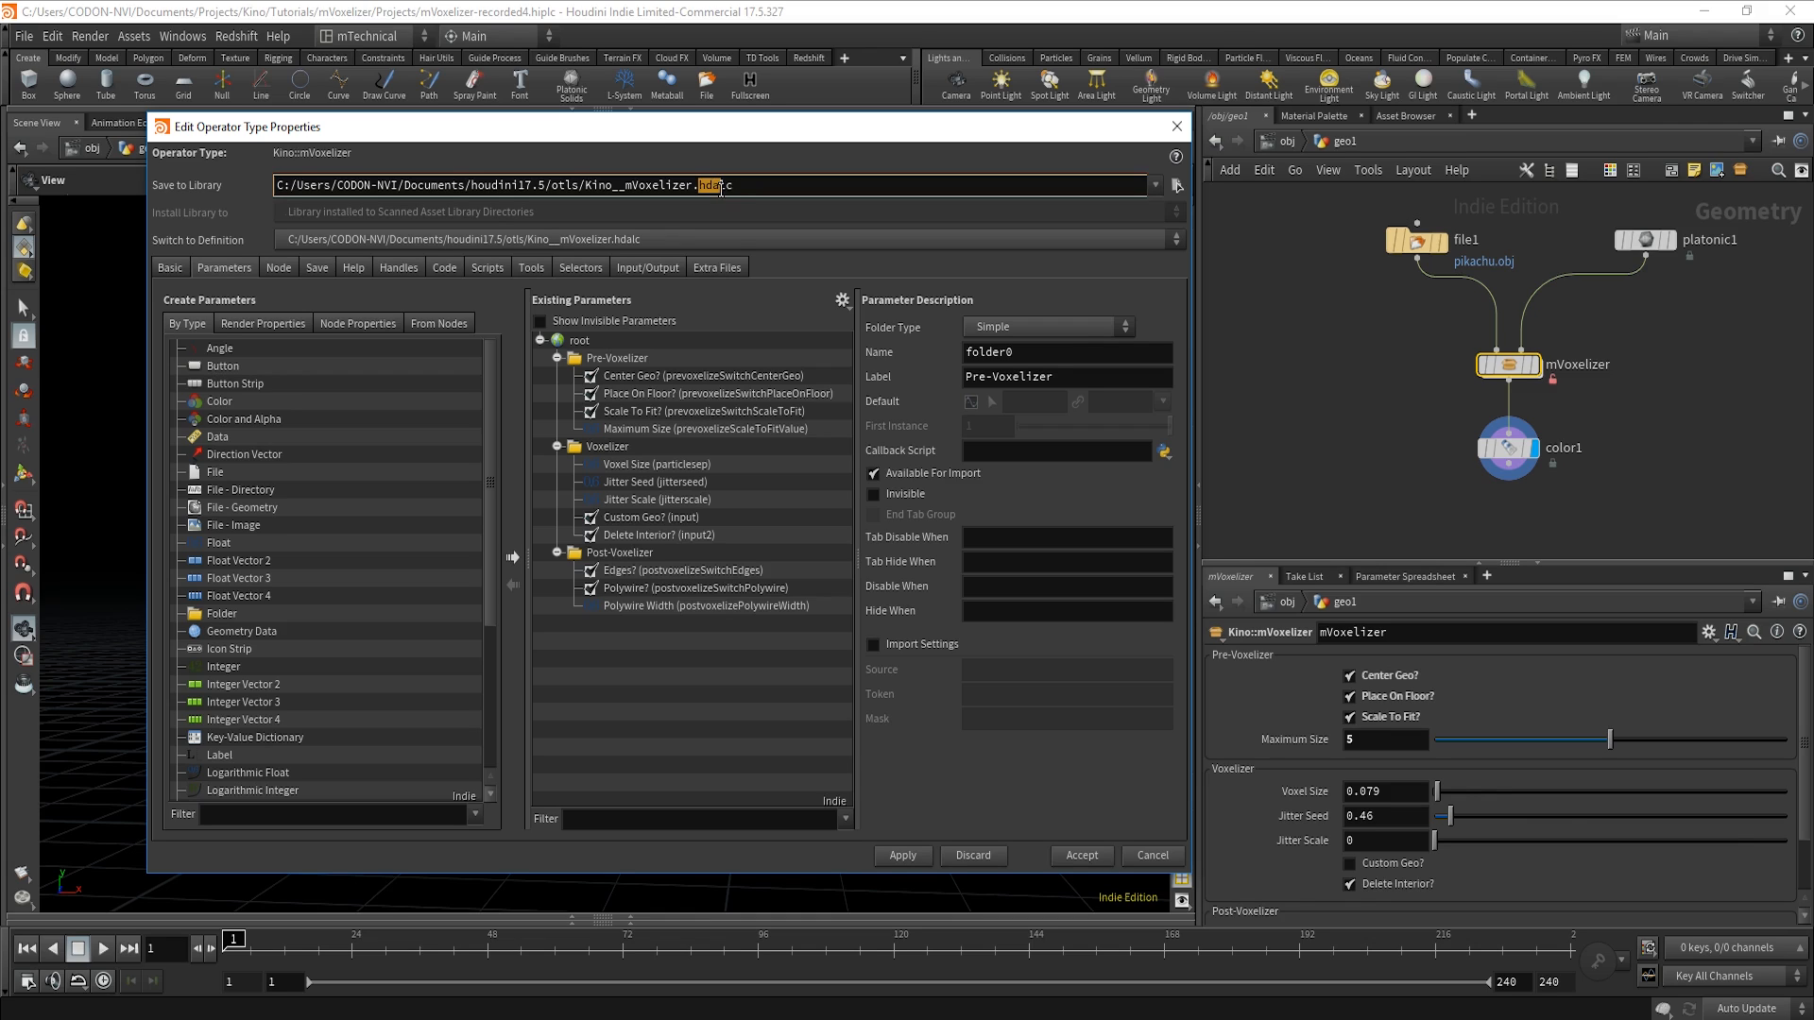
click(1075, 858)
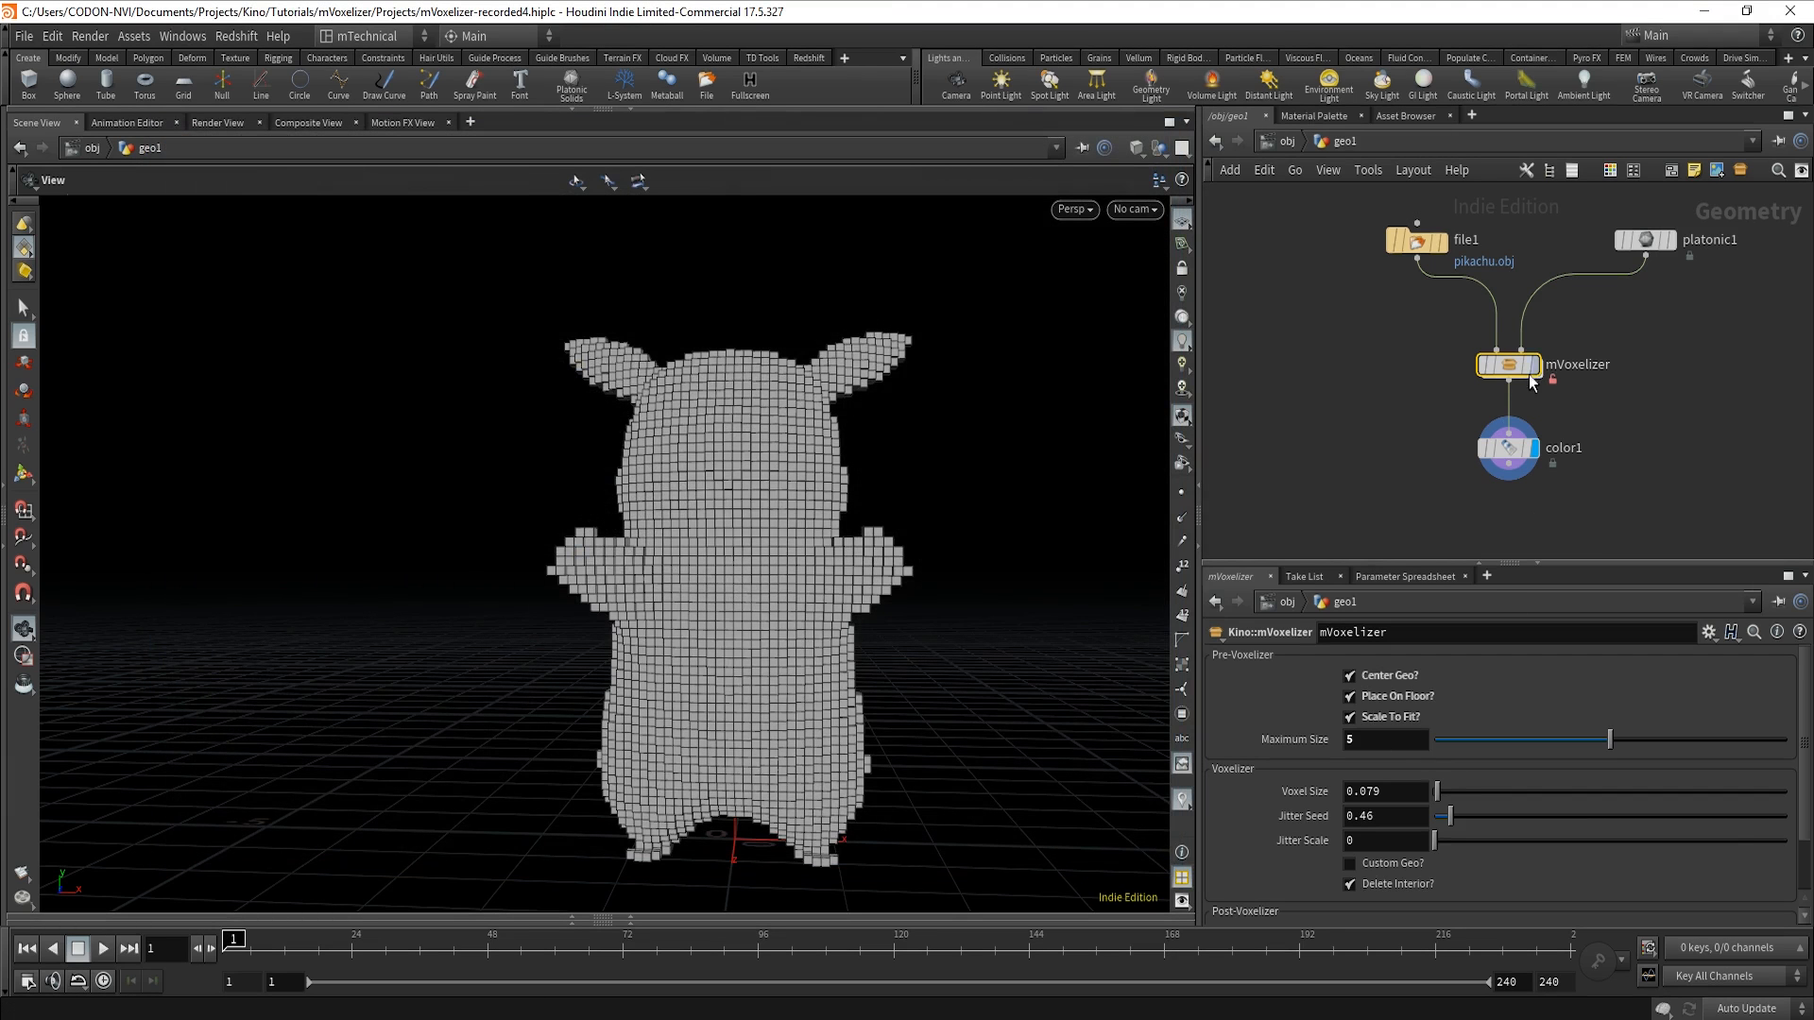
Search the geo1 network's operator list for "kino" to check the new asset's entry, and close the list without adding a node.
mouse_move(1512, 375)
key(Tab)
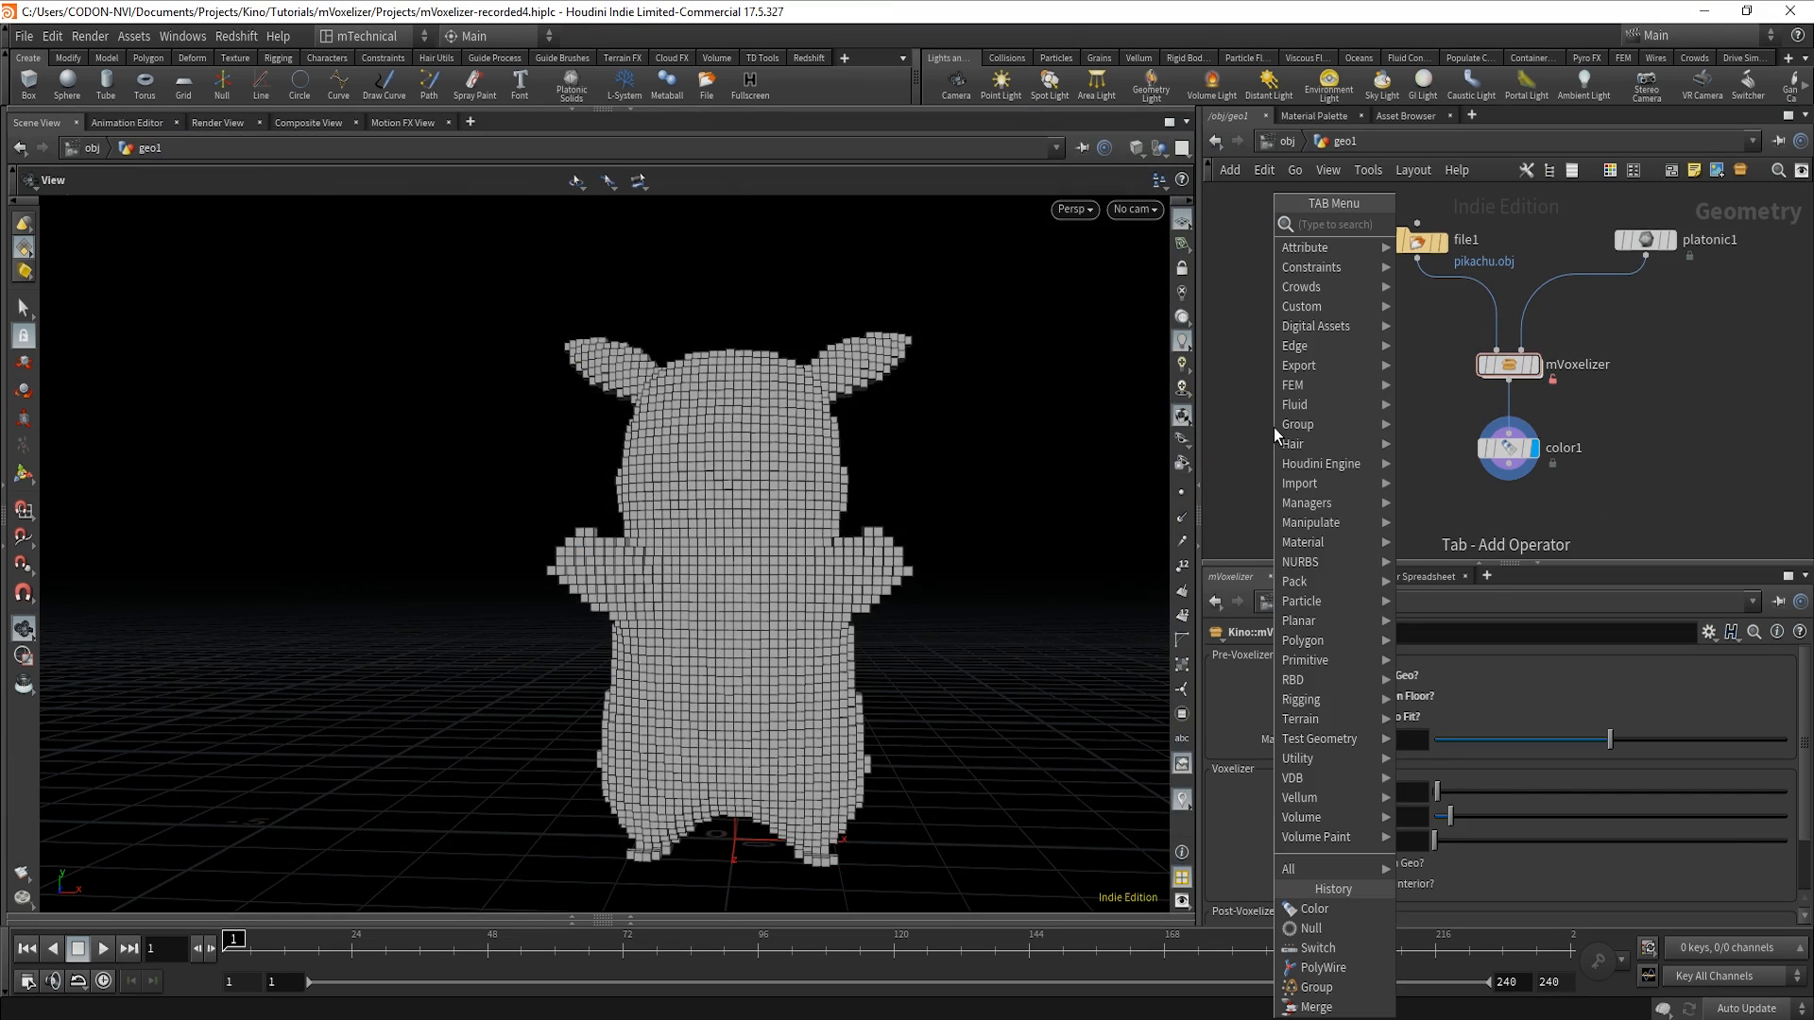
text(kino)
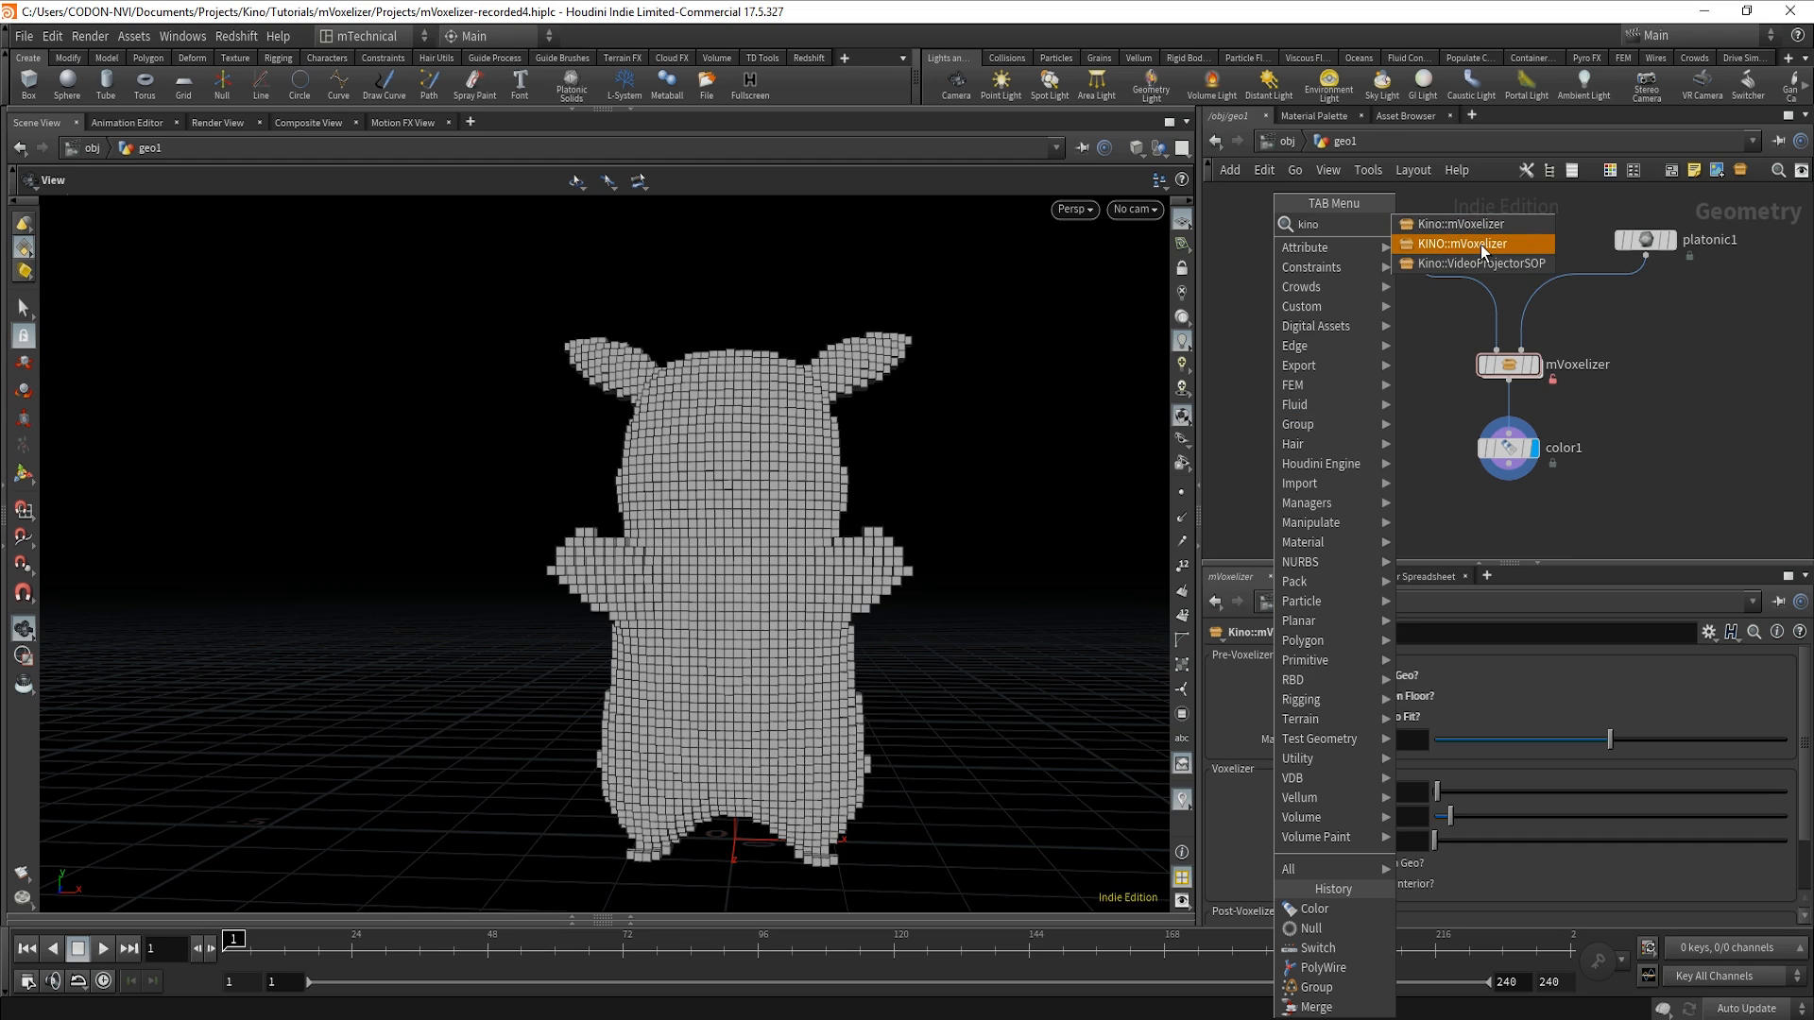
click(1589, 459)
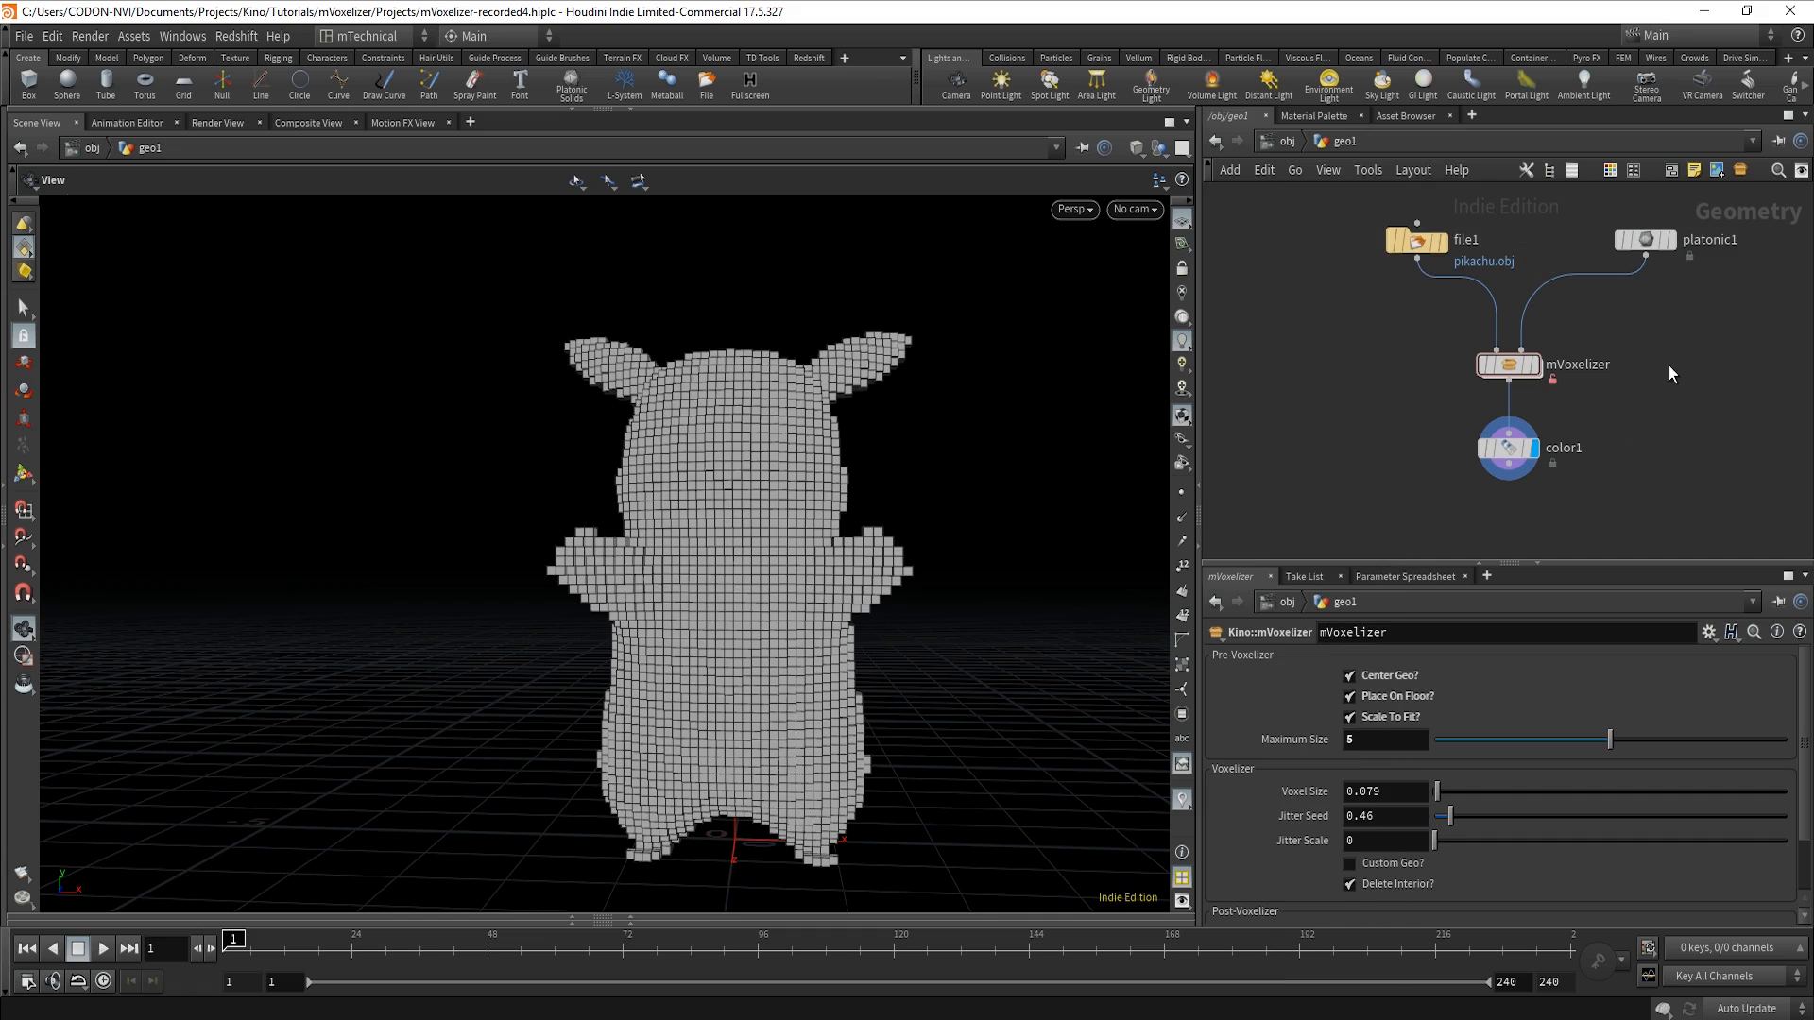
middle_drag(1668, 366, 1618, 389)
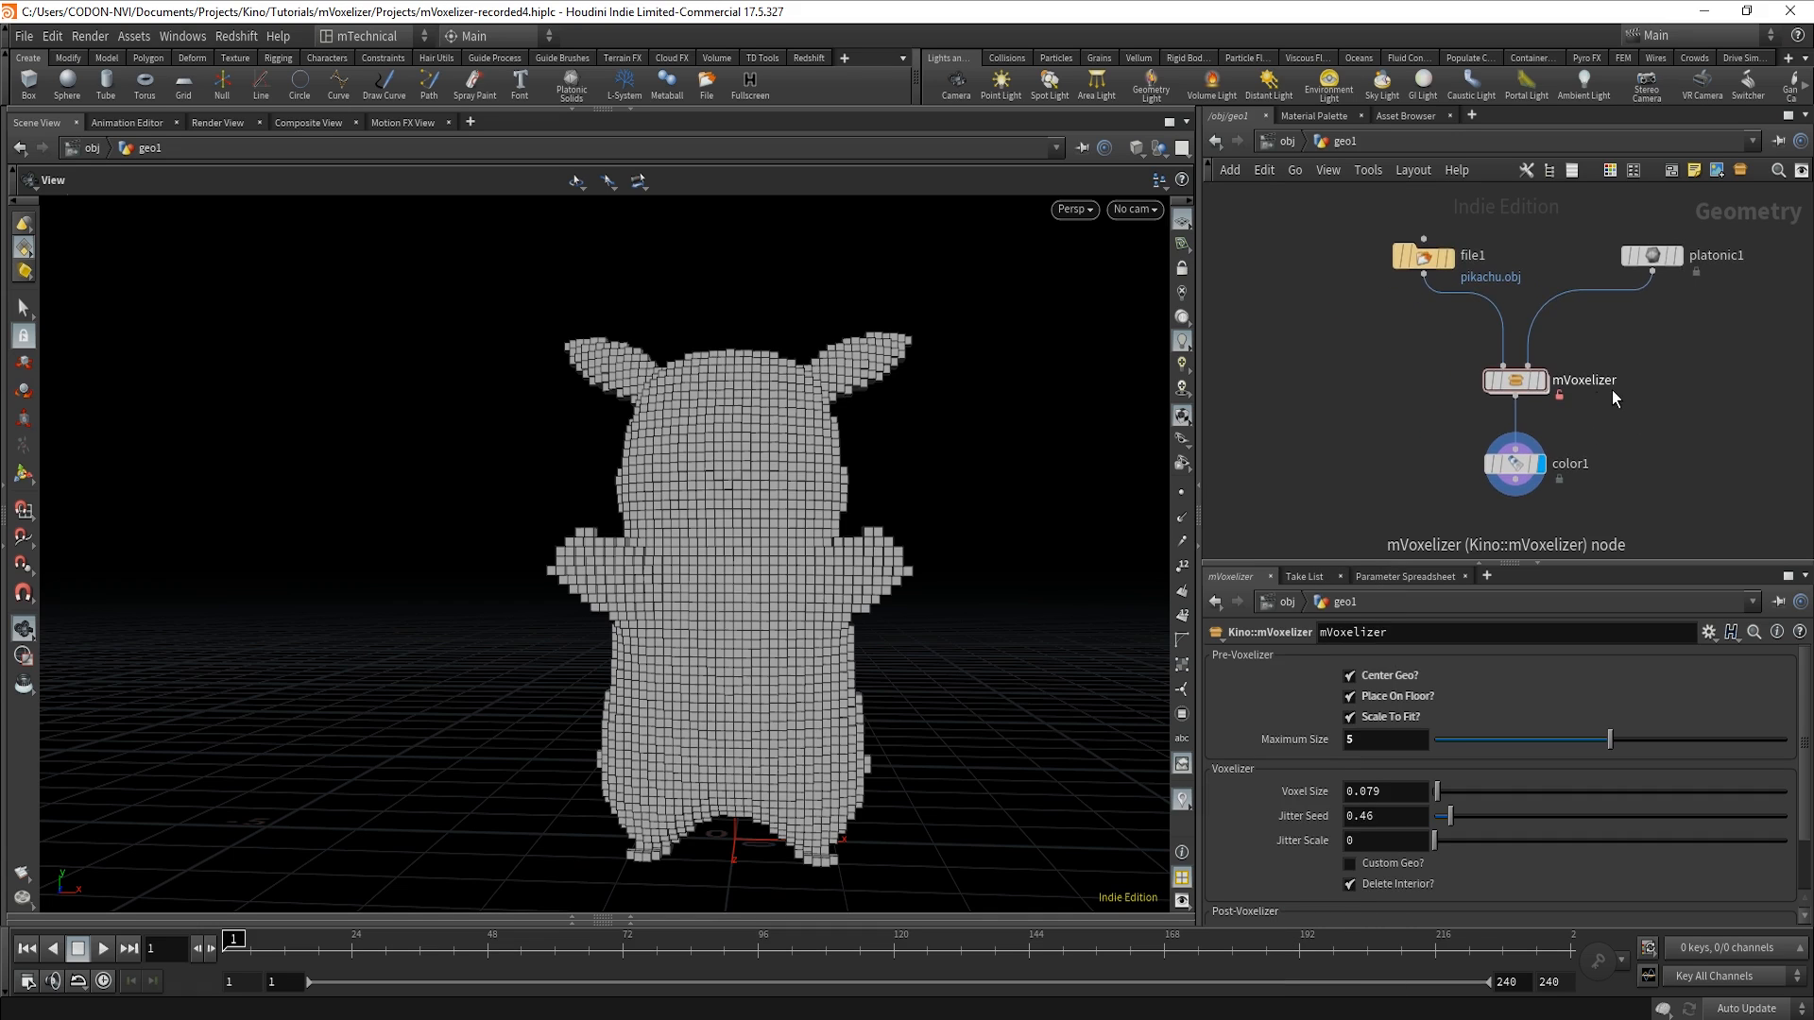
drag(968, 591, 1005, 599)
key(f)
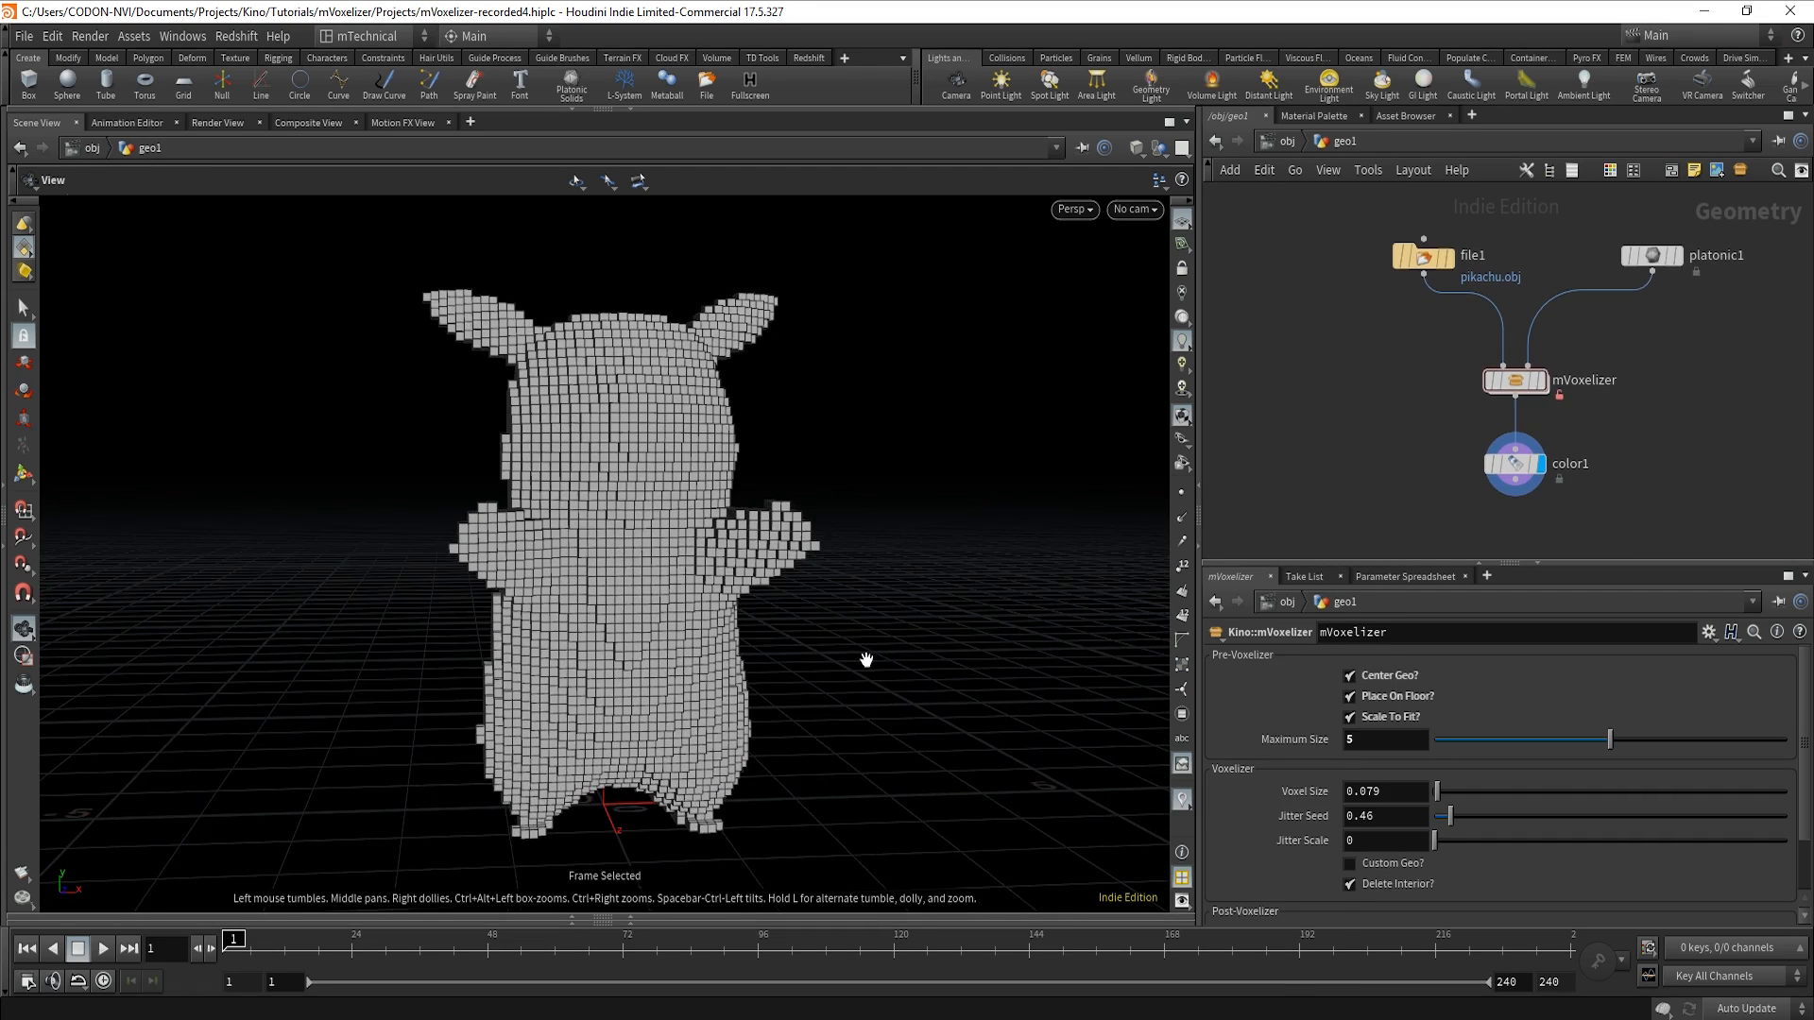
mouse_move(863, 661)
mouse_down()
mouse_move(769, 656)
mouse_move(859, 677)
mouse_move(964, 636)
mouse_move(1064, 712)
mouse_move(838, 680)
mouse_up()
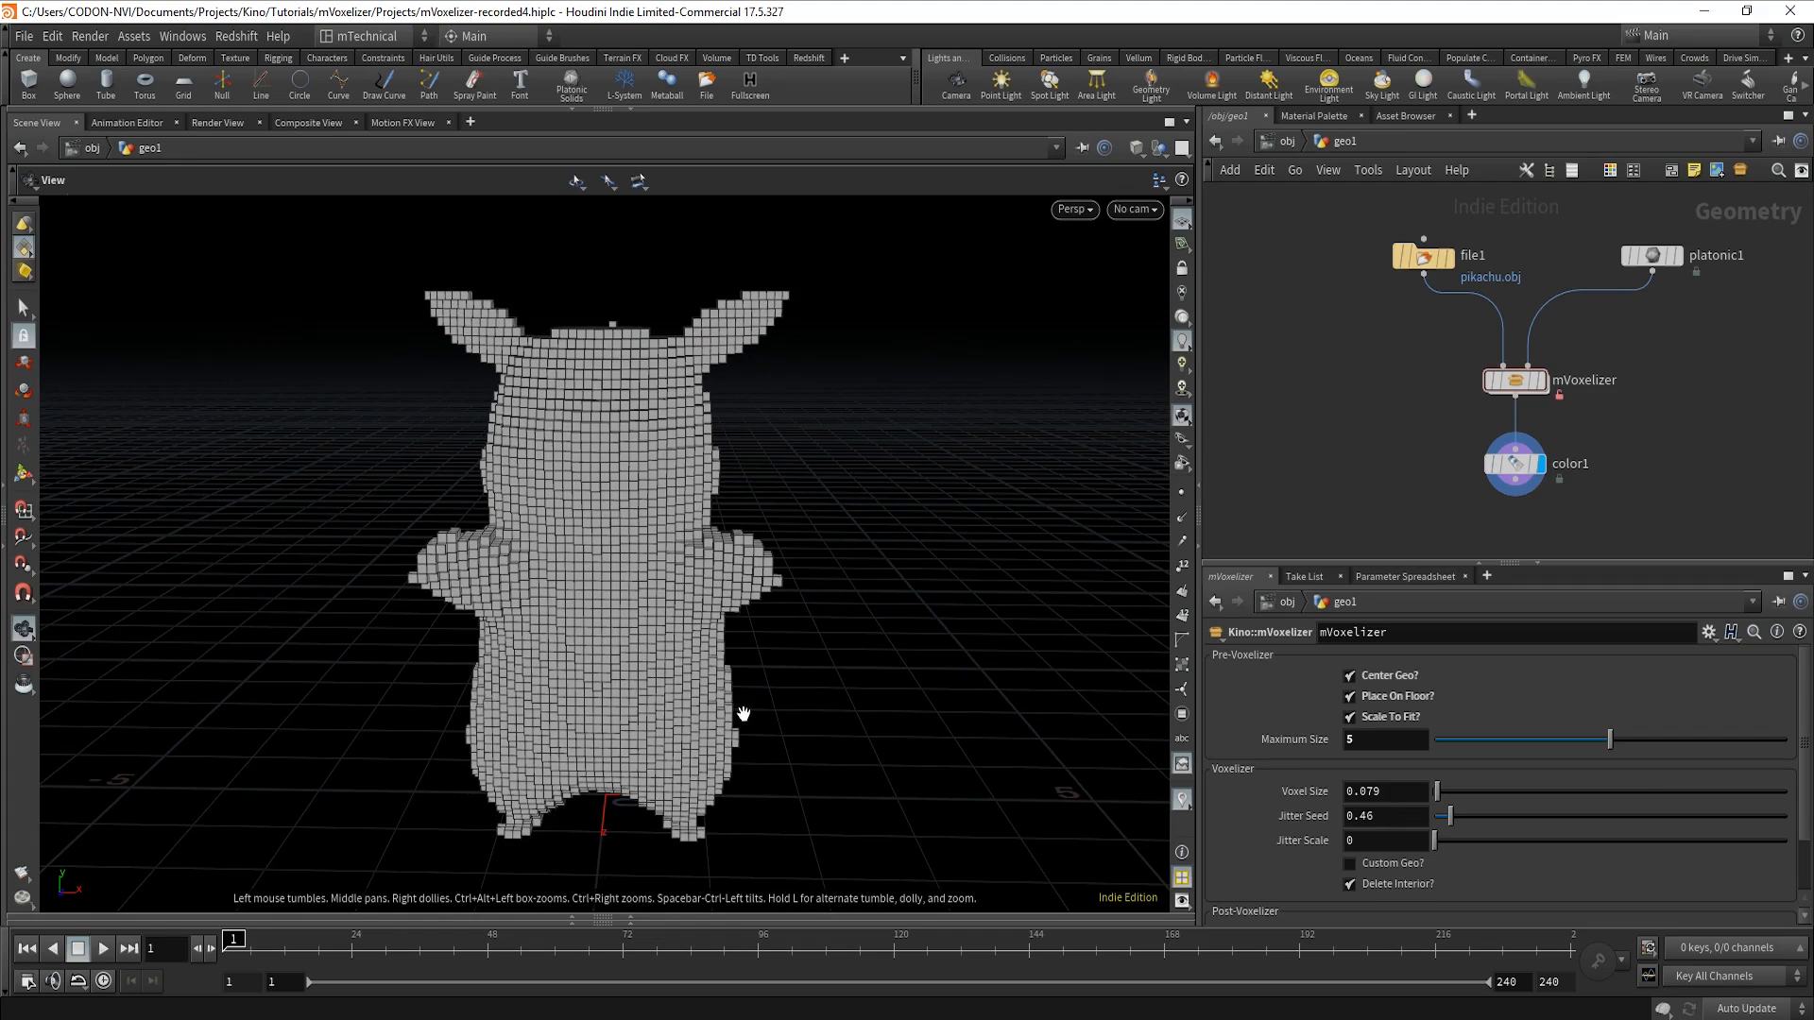
mouse_move(740, 716)
mouse_down()
mouse_move(753, 697)
mouse_move(875, 713)
mouse_move(751, 700)
mouse_up()
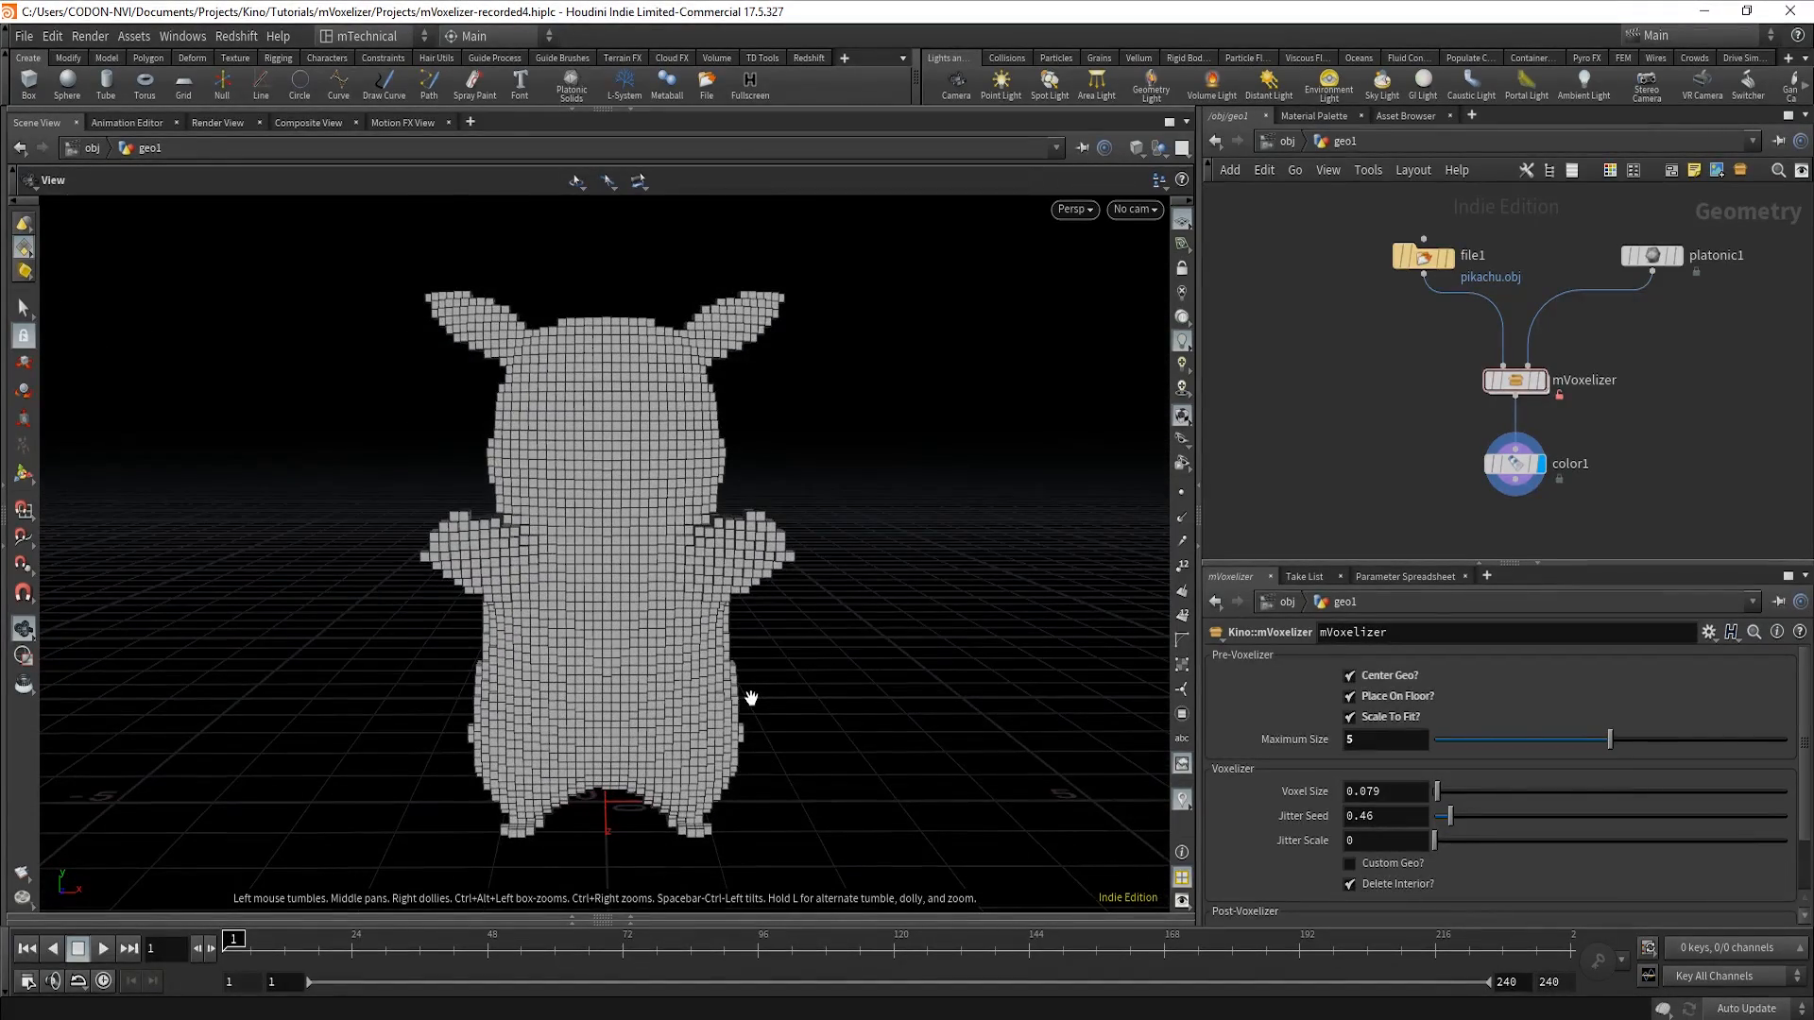